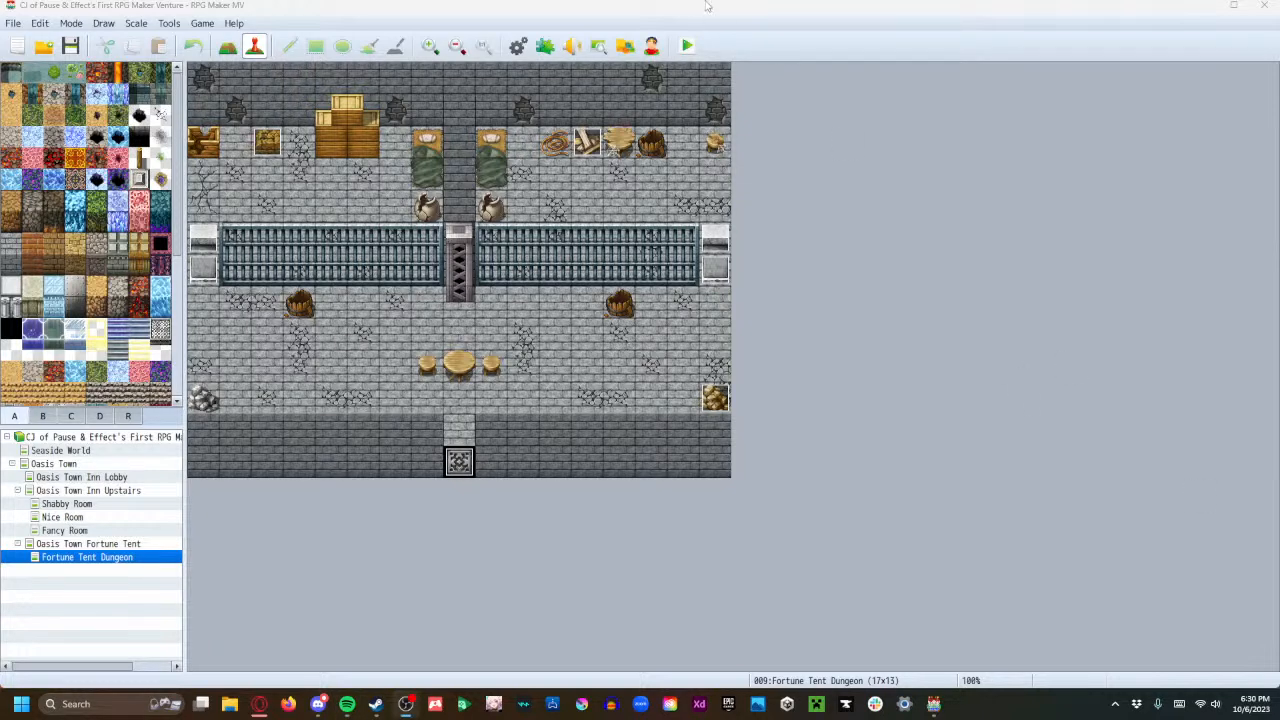
Save the game changes, launch a playtest of the project and start the game from the title screen.
{"action": "left_click", "coordinate": [954, 4]}
{"action": "left_click", "coordinate": [1231, 6]}
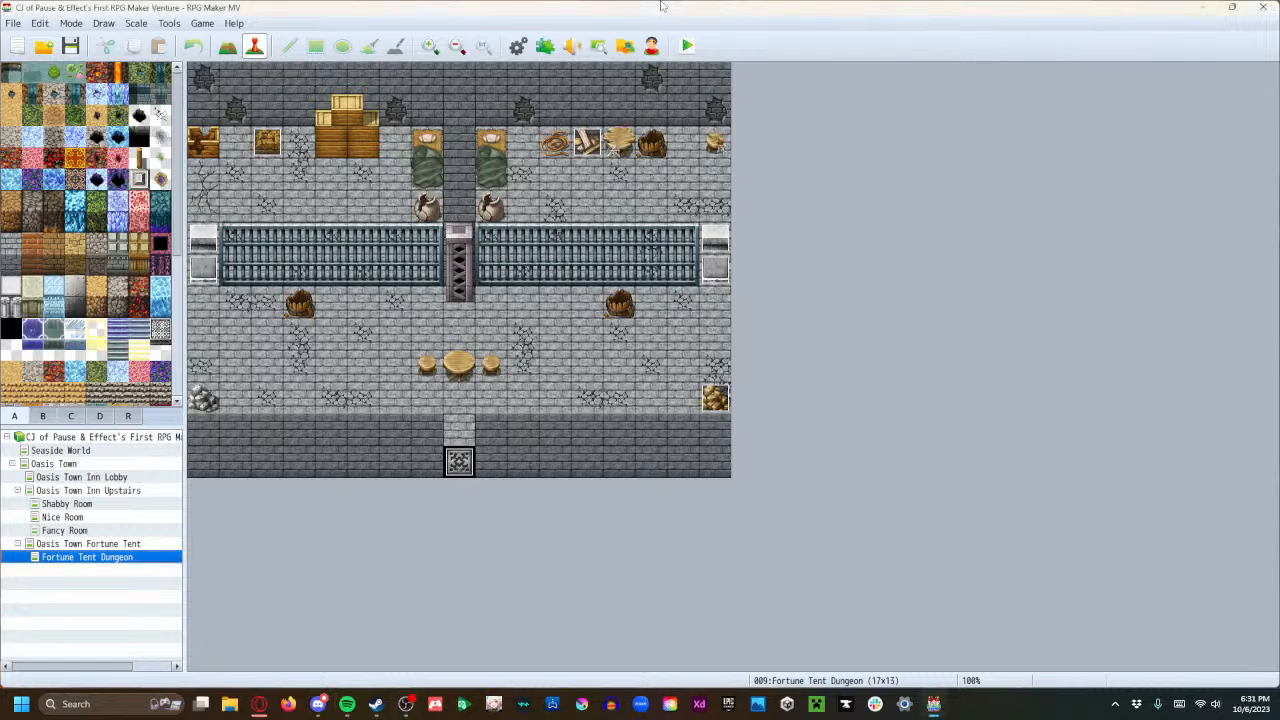
{"action": "left_click", "coordinate": [688, 47]}
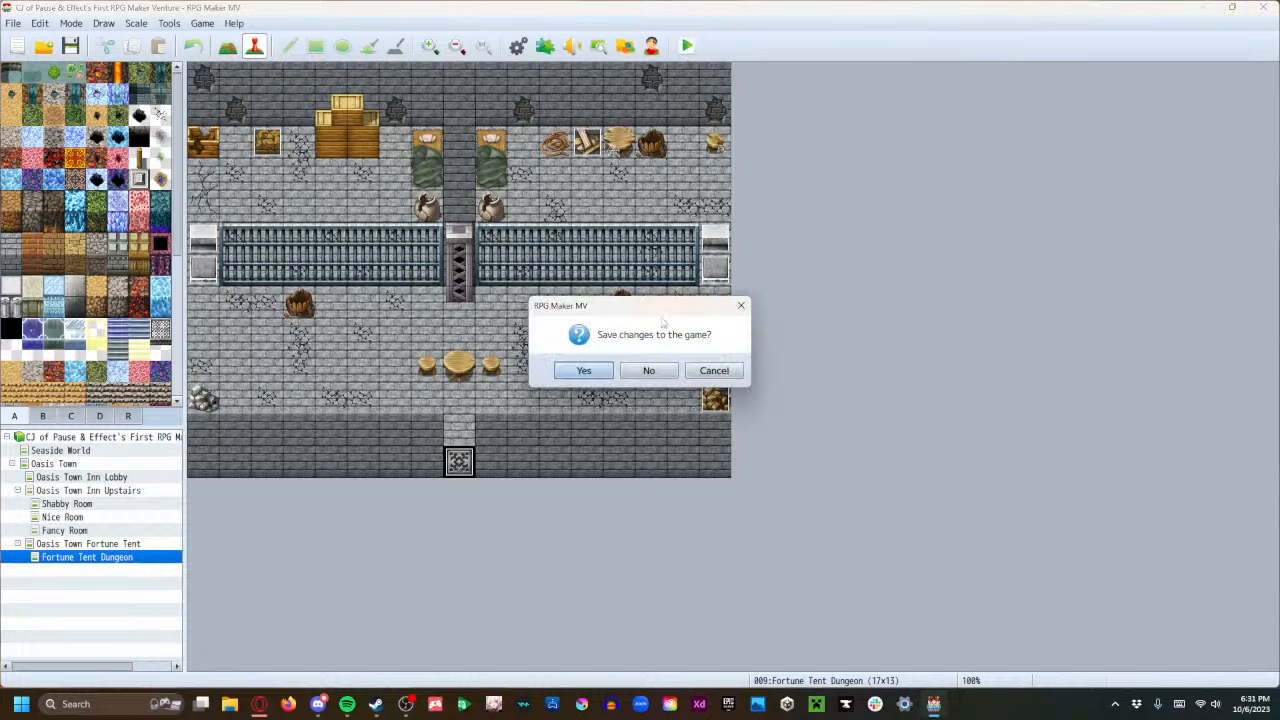
{"action": "left_click", "coordinate": [598, 374]}
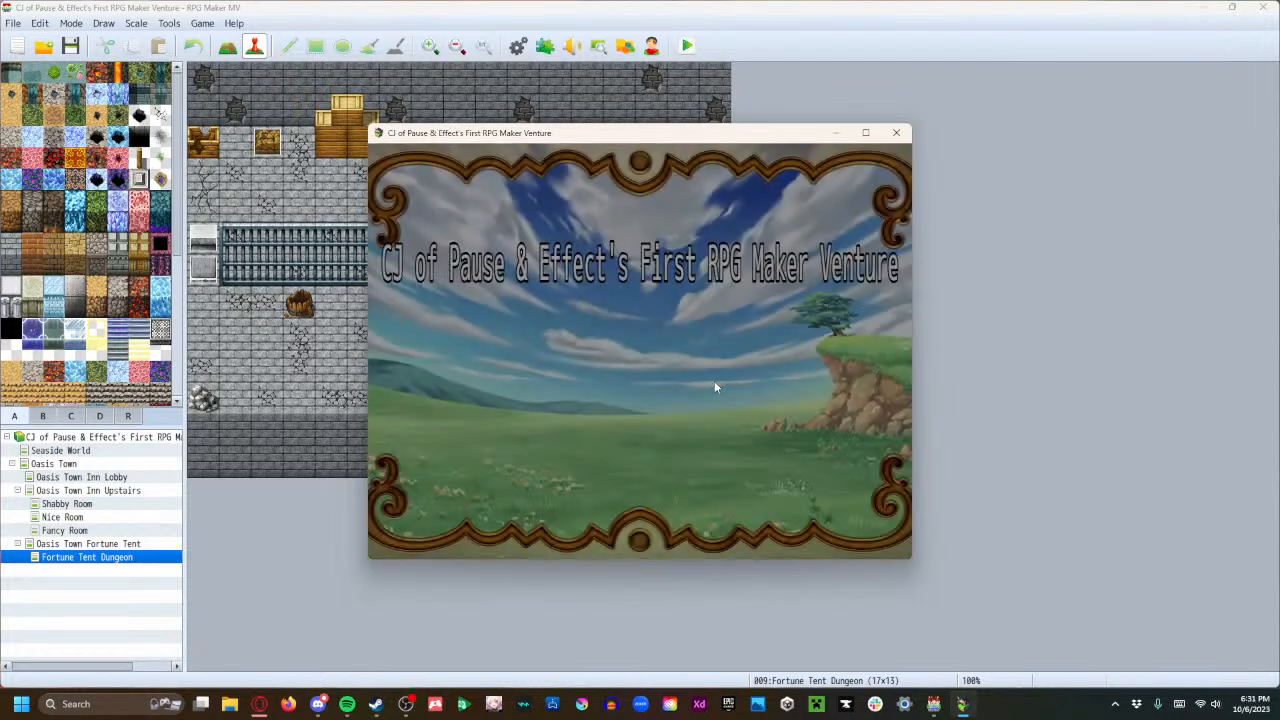
{"action": "left_click", "coordinate": [648, 431]}
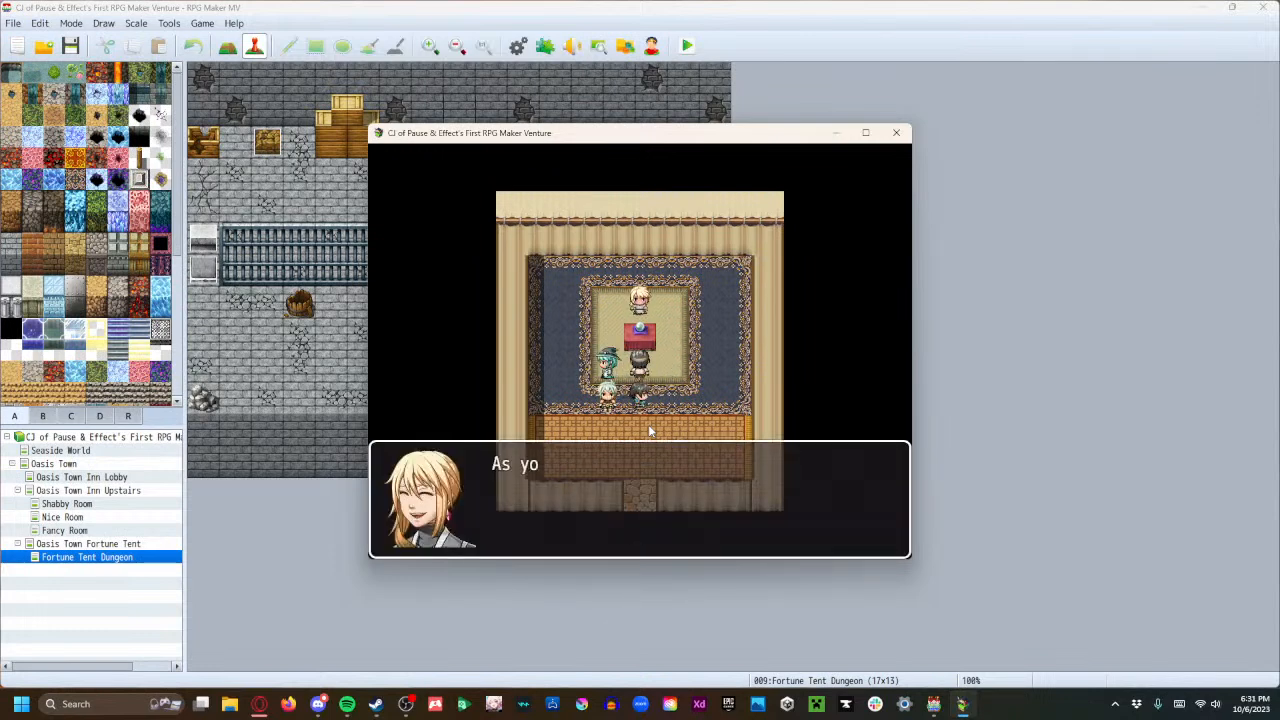
Advance through the blonde fortune teller's whole conversation in the tent.
{"action": "key", "text": "Return"}
{"action": "key", "text": "Return"}
{"action": "key", "text": "Return"}
{"action": "key", "text": "Return"}
{"action": "key", "text": "Return"}
{"action": "key", "text": "Return"}
{"action": "key", "text": "Return"}
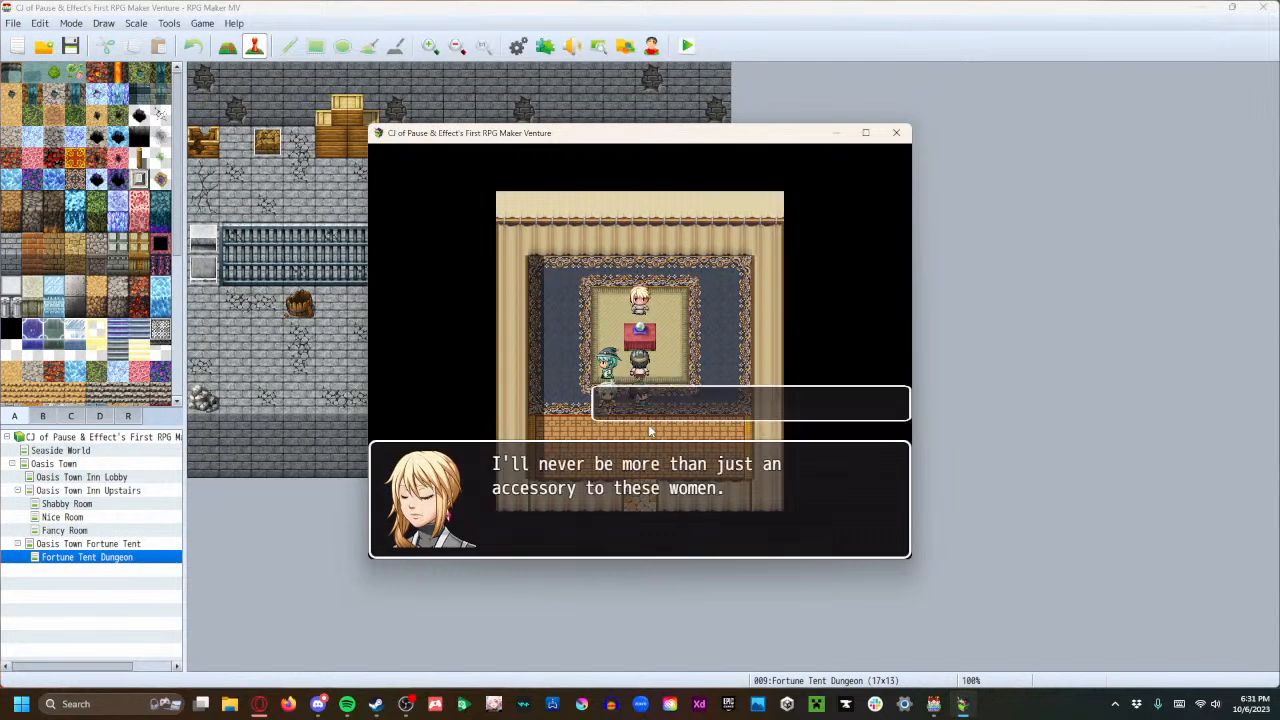
{"action": "key", "text": "Return"}
{"action": "key", "text": "Return"}
{"action": "key", "text": "Return"}
{"action": "key", "text": "Return"}
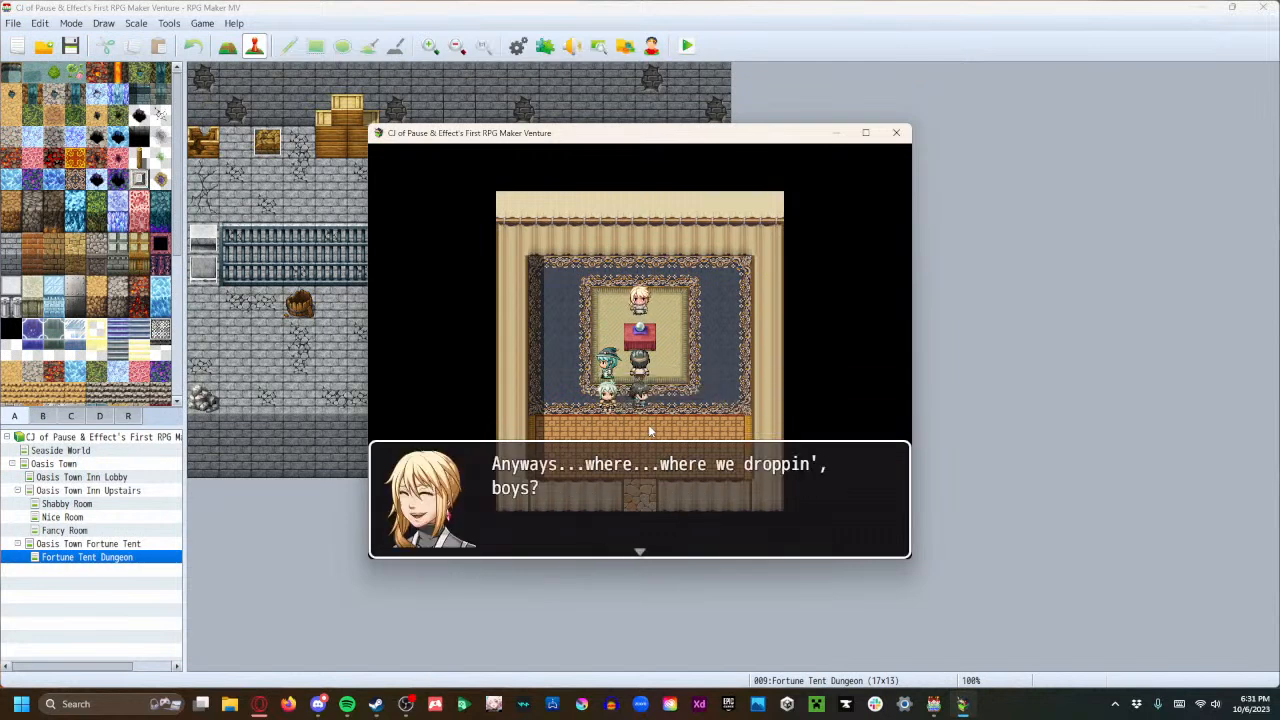
Walk the party to the hooded figure in the tent's northeast corner and play through its dialogue.
{"action": "key", "text": "Right"}
{"action": "key", "text": "Right"}
{"action": "key", "text": "Right"}
{"action": "key", "text": "Up"}
{"action": "key", "text": "Up"}
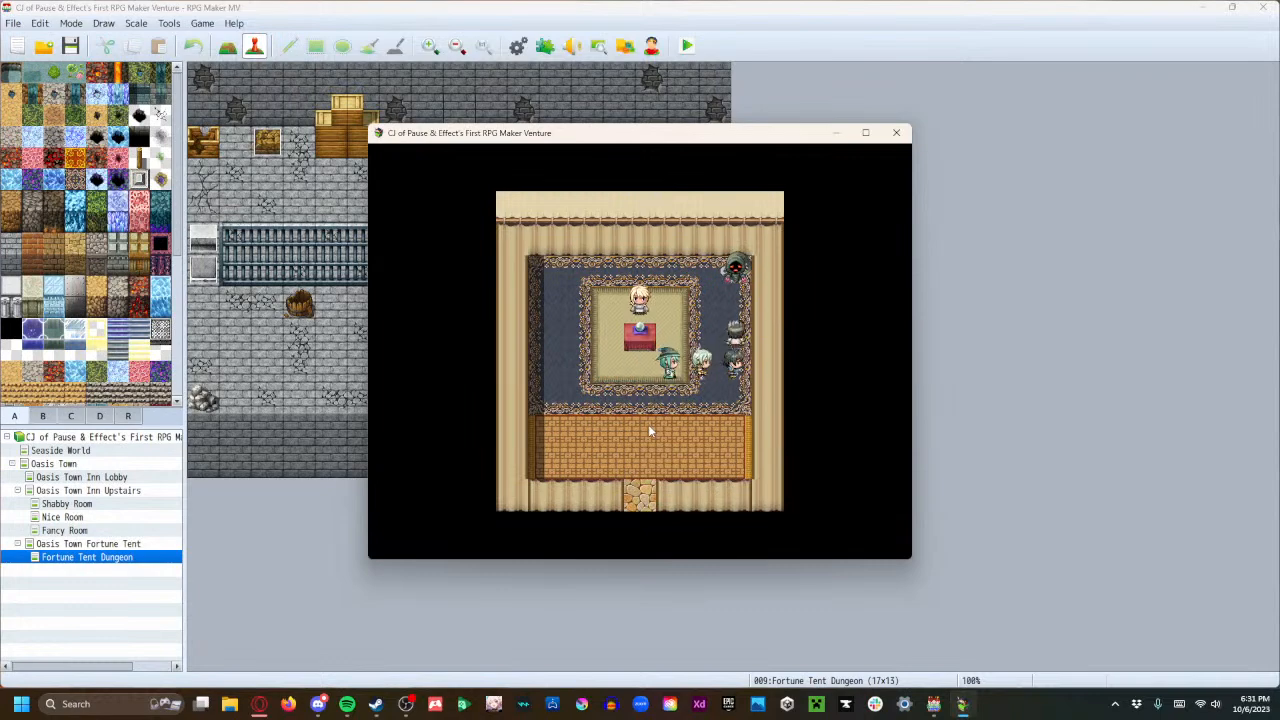
{"action": "key", "text": "Return"}
{"action": "key", "text": "Return"}
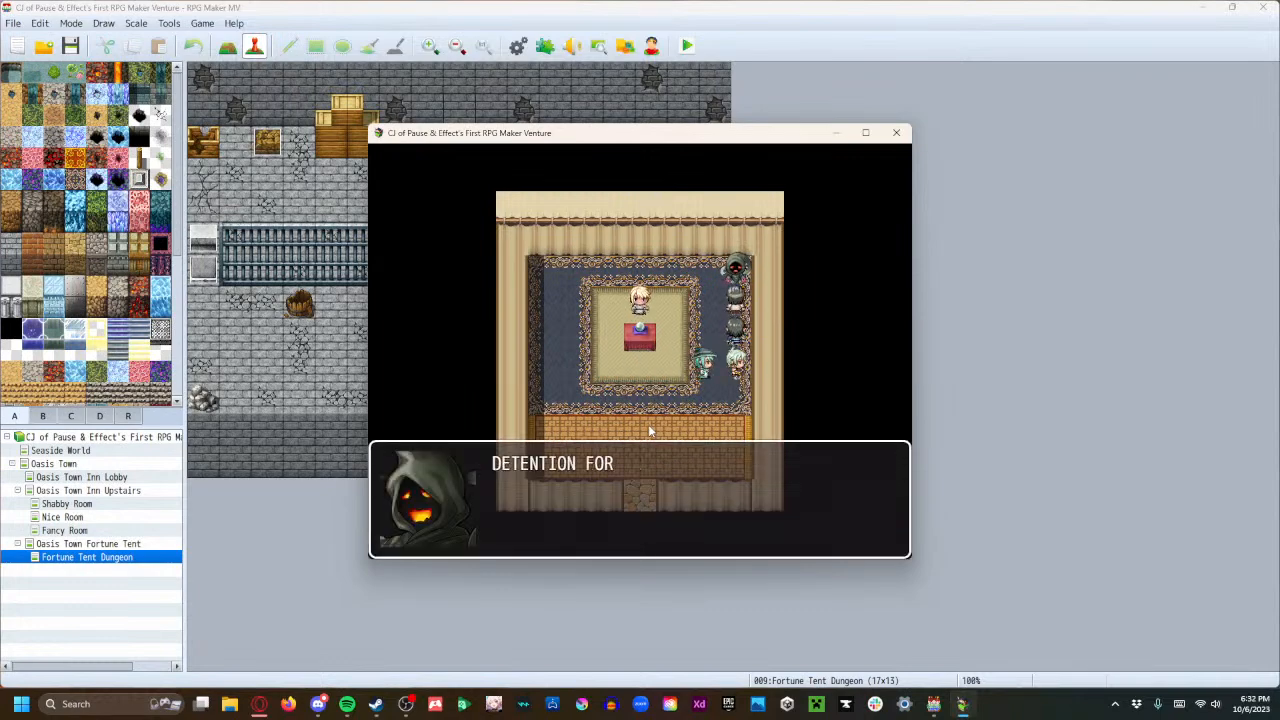
{"action": "key", "text": "Return"}
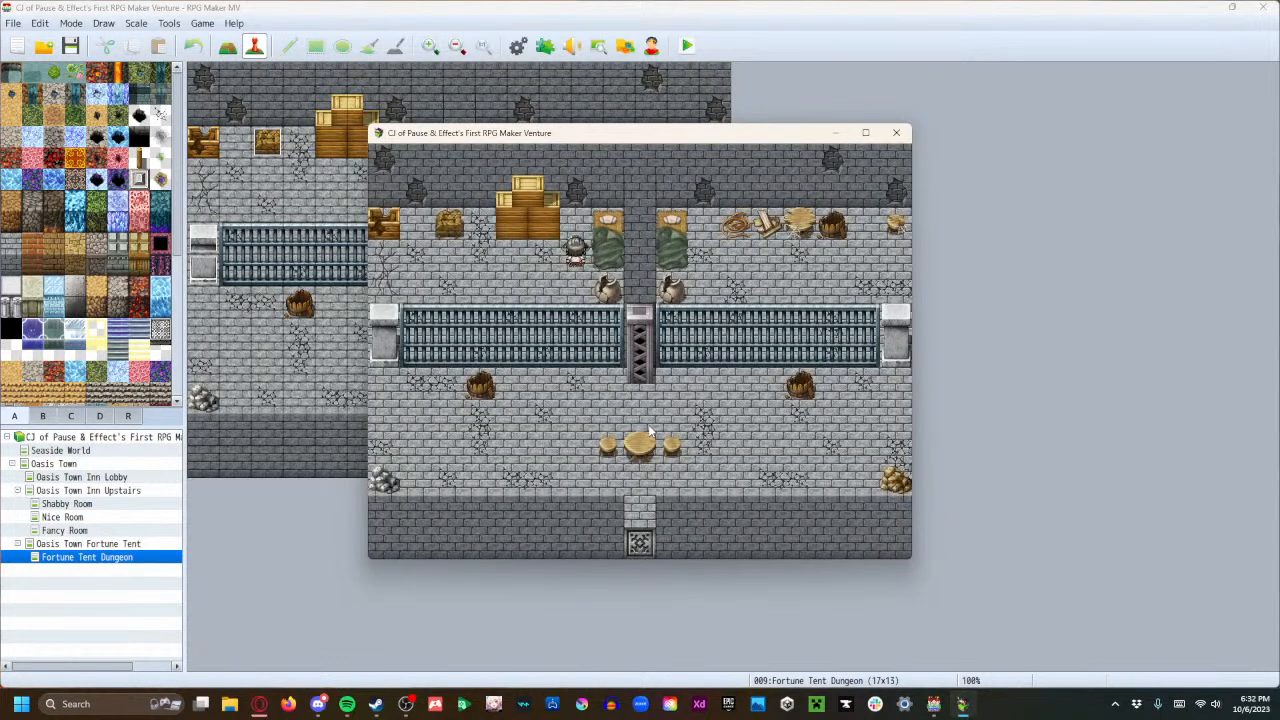
Search the small crate in the dungeon's west cell and lead the party out past the cell's gate.
{"action": "key", "text": "Left"}
{"action": "key", "text": "Left"}
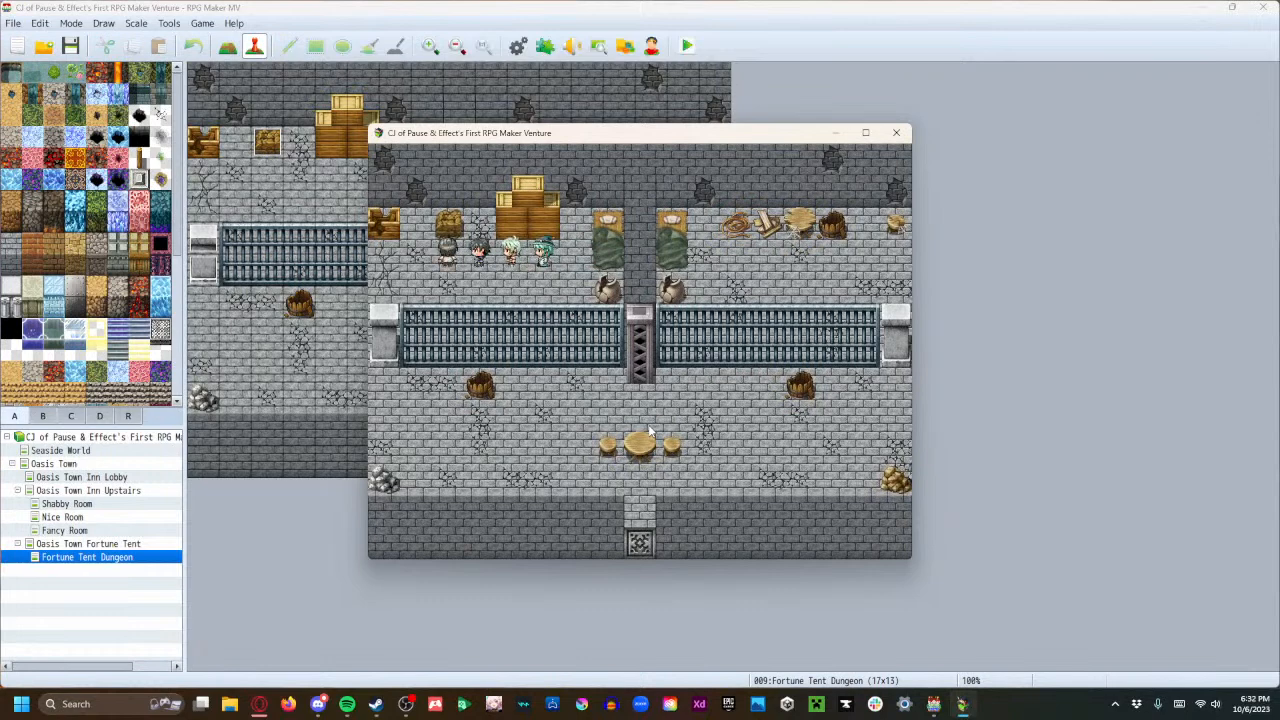
{"action": "key", "text": "Return"}
{"action": "key", "text": "Left"}
{"action": "key", "text": "Left"}
{"action": "key", "text": "Down"}
{"action": "key", "text": "Down"}
{"action": "key", "text": "Down"}
{"action": "key", "text": "Down"}
{"action": "key", "text": "Down"}
Cross the dungeon corridor and examine the gold ore pile in the southeast corner, dismissing its message.
{"action": "key", "text": "Right"}
{"action": "key", "text": "Right"}
{"action": "key", "text": "Right"}
{"action": "key", "text": "Right"}
{"action": "key", "text": "Right"}
{"action": "key", "text": "Right"}
{"action": "key", "text": "Right"}
{"action": "key", "text": "Right"}
{"action": "key", "text": "Right"}
{"action": "key", "text": "Right"}
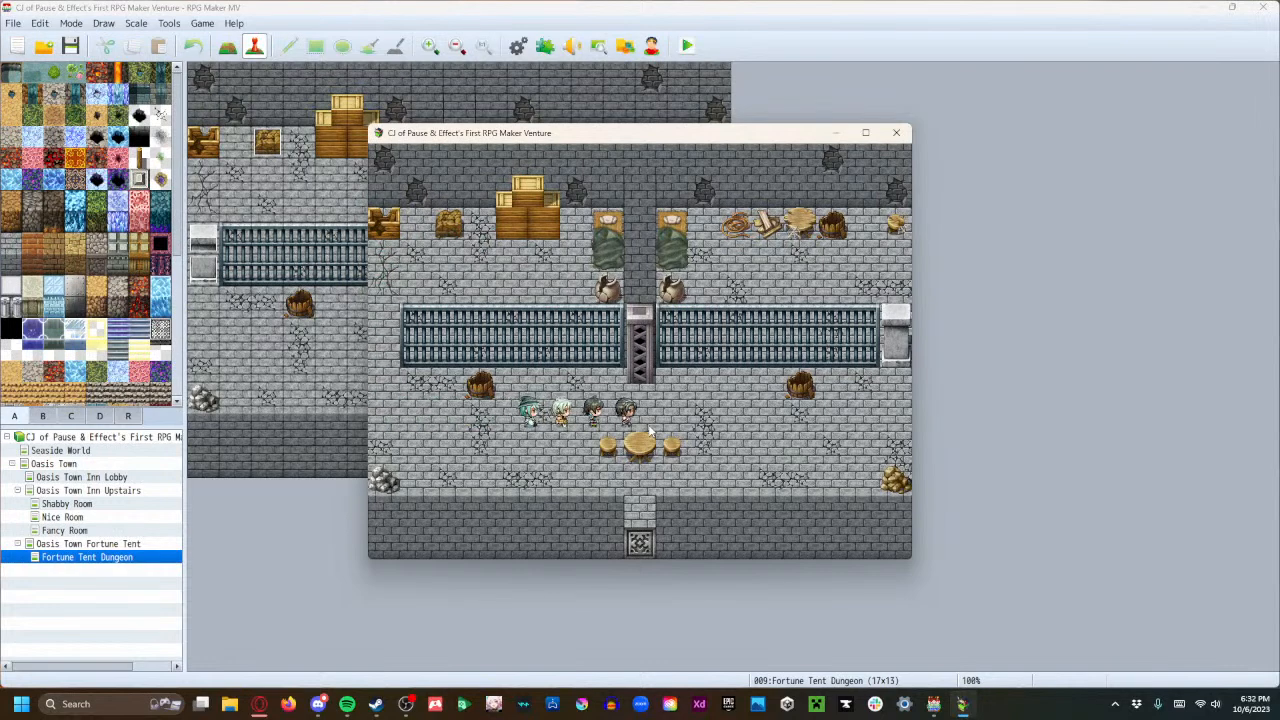
{"action": "key", "text": "Down"}
{"action": "key", "text": "Down"}
{"action": "key", "text": "Right"}
{"action": "key", "text": "Right"}
{"action": "key", "text": "Right"}
{"action": "key", "text": "Right"}
{"action": "key", "text": "Right"}
{"action": "key", "text": "Right"}
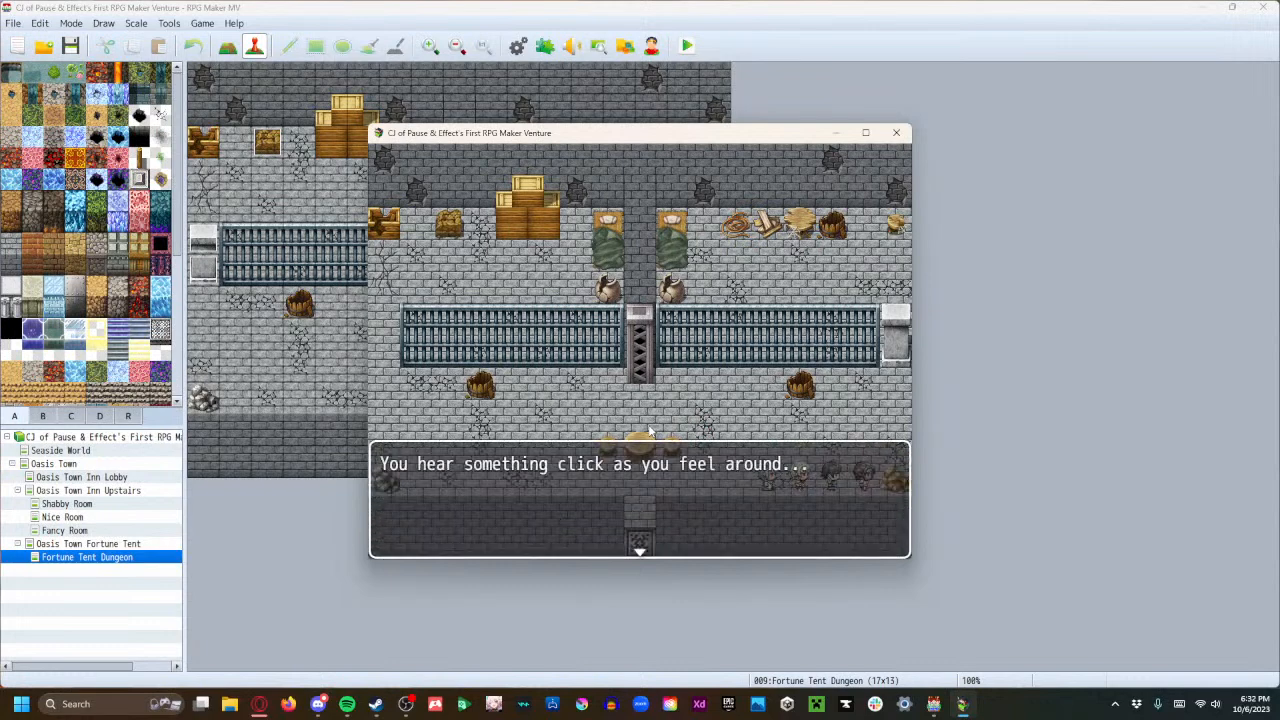
{"action": "key", "text": "Return"}
Enter the east cell and search the wooden planks along its back wall.
{"action": "key", "text": "Up"}
{"action": "key", "text": "Up"}
{"action": "key", "text": "Up"}
{"action": "key", "text": "Up"}
{"action": "key", "text": "Up"}
{"action": "key", "text": "Up"}
{"action": "key", "text": "Left"}
{"action": "key", "text": "Left"}
{"action": "key", "text": "Left"}
{"action": "key", "text": "Left"}
{"action": "key", "text": "Left"}
{"action": "key", "text": "Up"}
{"action": "key", "text": "Right"}
{"action": "key", "text": "Return"}
{"action": "key", "text": "Return"}
{"action": "key", "text": "Return"}
Walk out of the east cell to the dungeon's south door and unlock it.
{"action": "key", "text": "Right"}
{"action": "key", "text": "Right"}
{"action": "key", "text": "Right"}
{"action": "key", "text": "Right"}
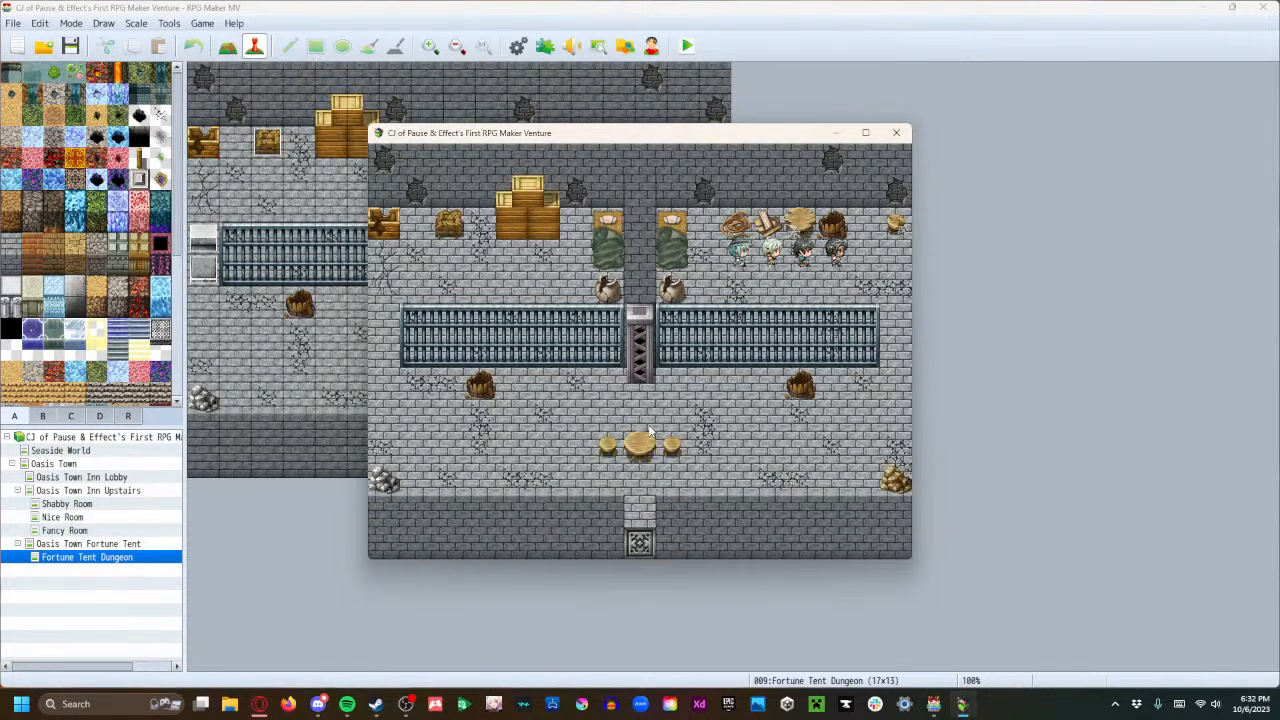
{"action": "key", "text": "Down"}
{"action": "key", "text": "Down"}
{"action": "key", "text": "Down"}
{"action": "key", "text": "Down"}
{"action": "key", "text": "Down"}
{"action": "key", "text": "Down"}
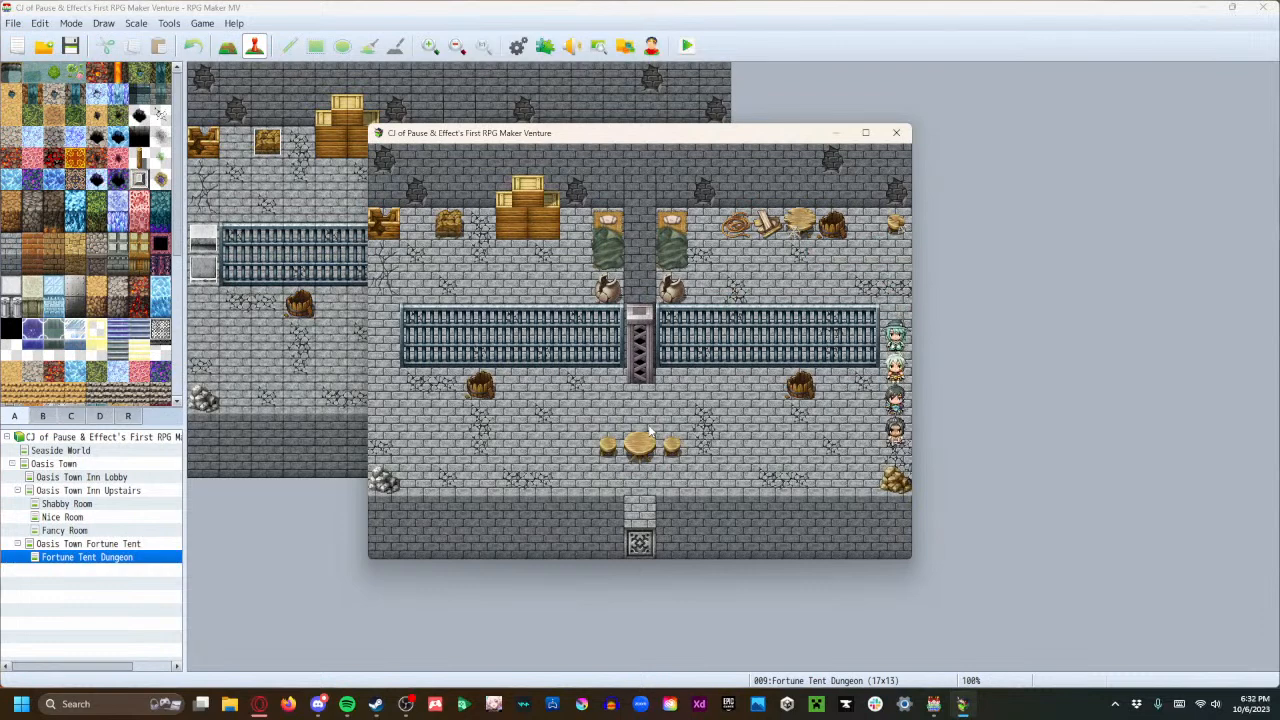
{"action": "key", "text": "Left"}
{"action": "key", "text": "Left"}
{"action": "key", "text": "Down"}
{"action": "key", "text": "Left"}
{"action": "key", "text": "Left"}
{"action": "key", "text": "Left"}
{"action": "key", "text": "Left"}
{"action": "key", "text": "Left"}
{"action": "key", "text": "Left"}
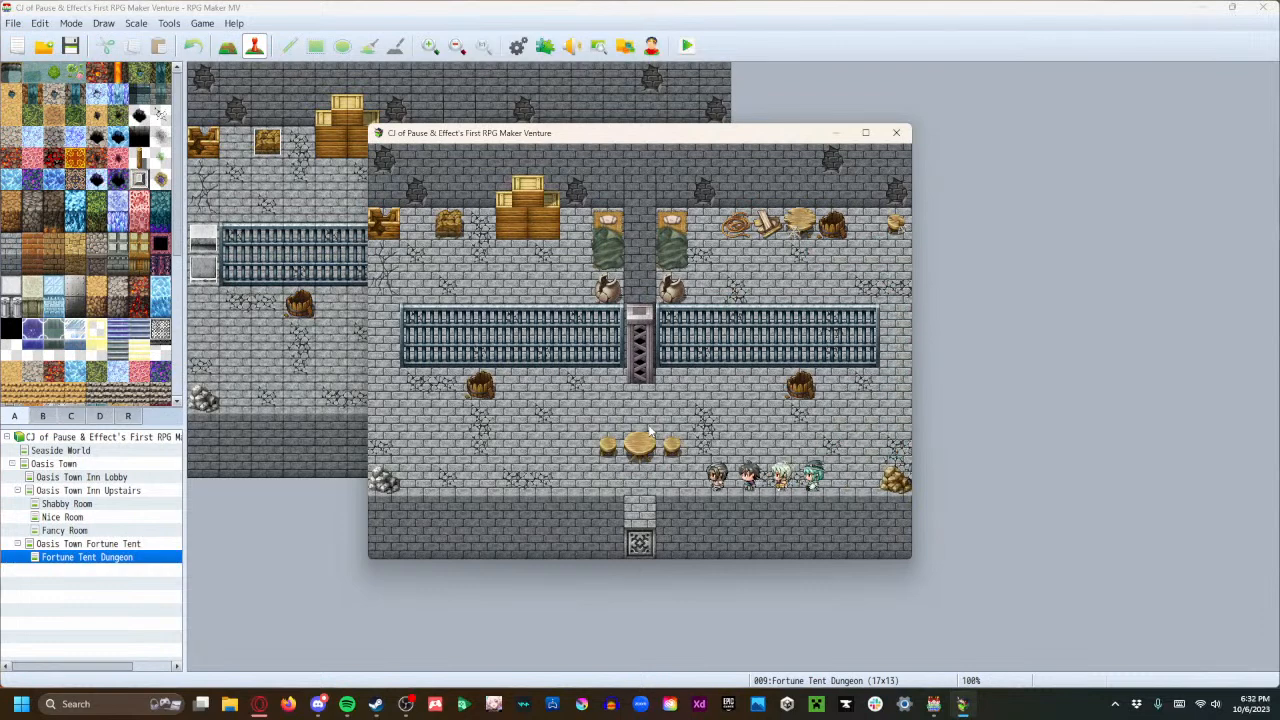
{"action": "key", "text": "Down"}
{"action": "key", "text": "Return"}
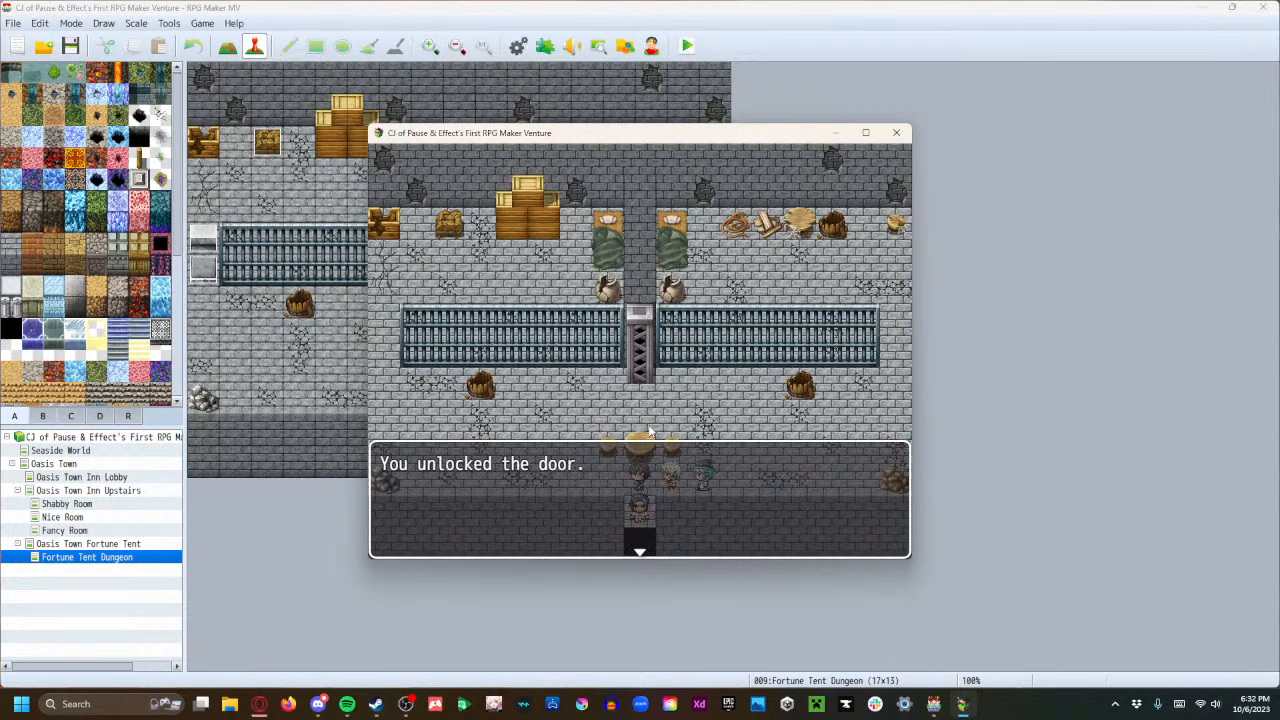
{"action": "key", "text": "Return"}
Move the party across the world map to the desert town and enter Tethys Town.
{"action": "key", "text": "Left"}
{"action": "key", "text": "Left"}
{"action": "key", "text": "Left"}
{"action": "key", "text": "Left"}
{"action": "key", "text": "Left"}
{"action": "key", "text": "Up"}
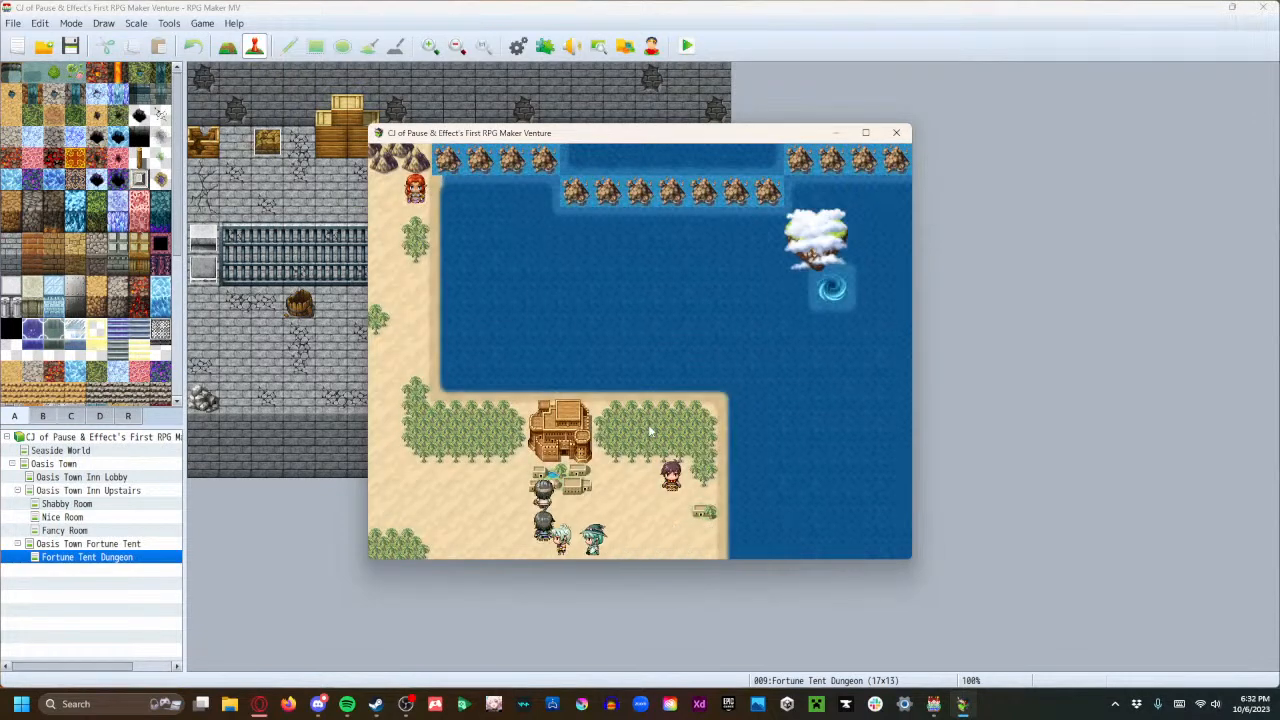
{"action": "key", "text": "Up"}
{"action": "key", "text": "Up"}
{"action": "key", "text": "Up"}
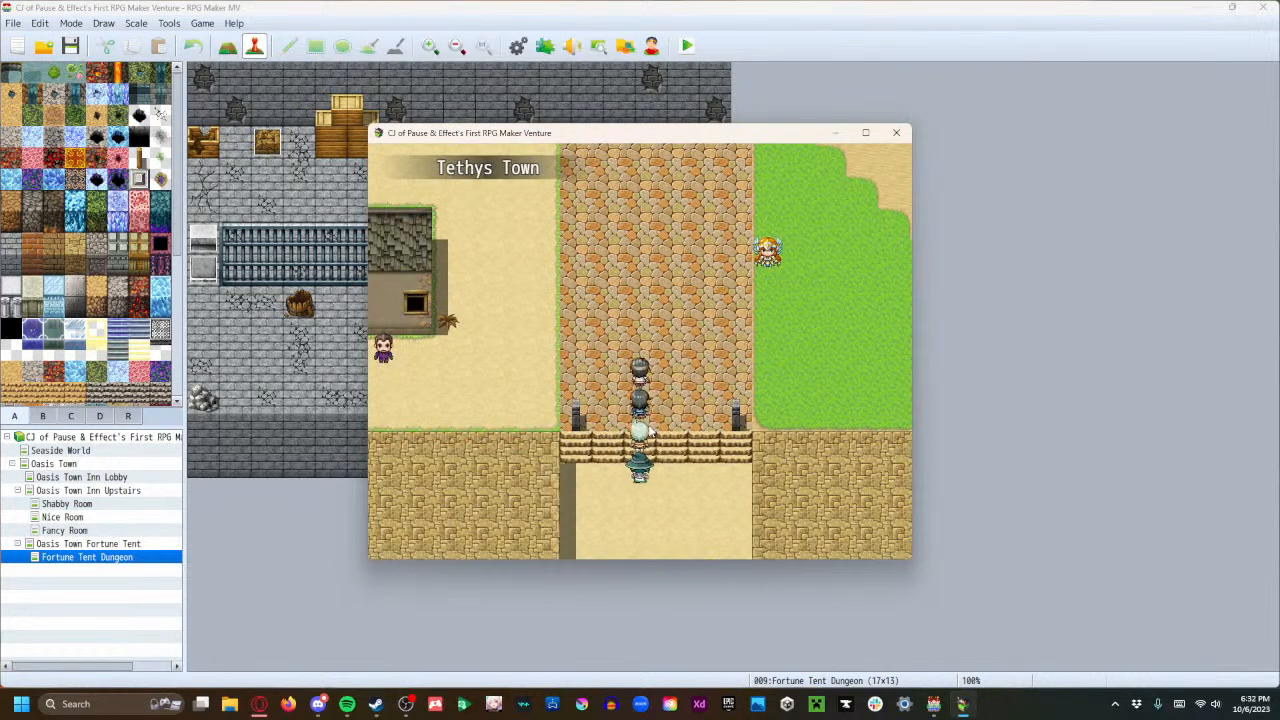
Walk north up the town path and east onto the beach, and dismiss the winged woman's message.
{"action": "key", "text": "Up"}
{"action": "key", "text": "Up"}
{"action": "key", "text": "Up"}
{"action": "key", "text": "Up"}
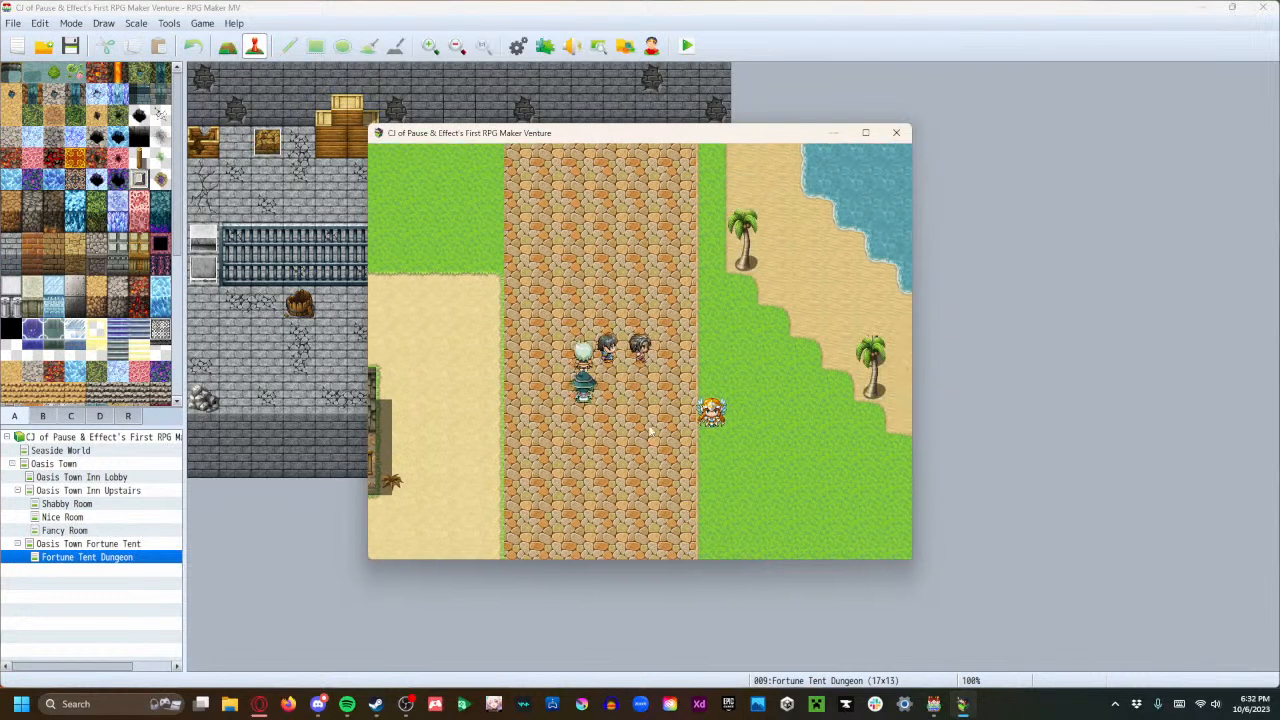
{"action": "key", "text": "Right"}
{"action": "key", "text": "Right"}
{"action": "key", "text": "Right"}
{"action": "key", "text": "Right"}
{"action": "key", "text": "Right"}
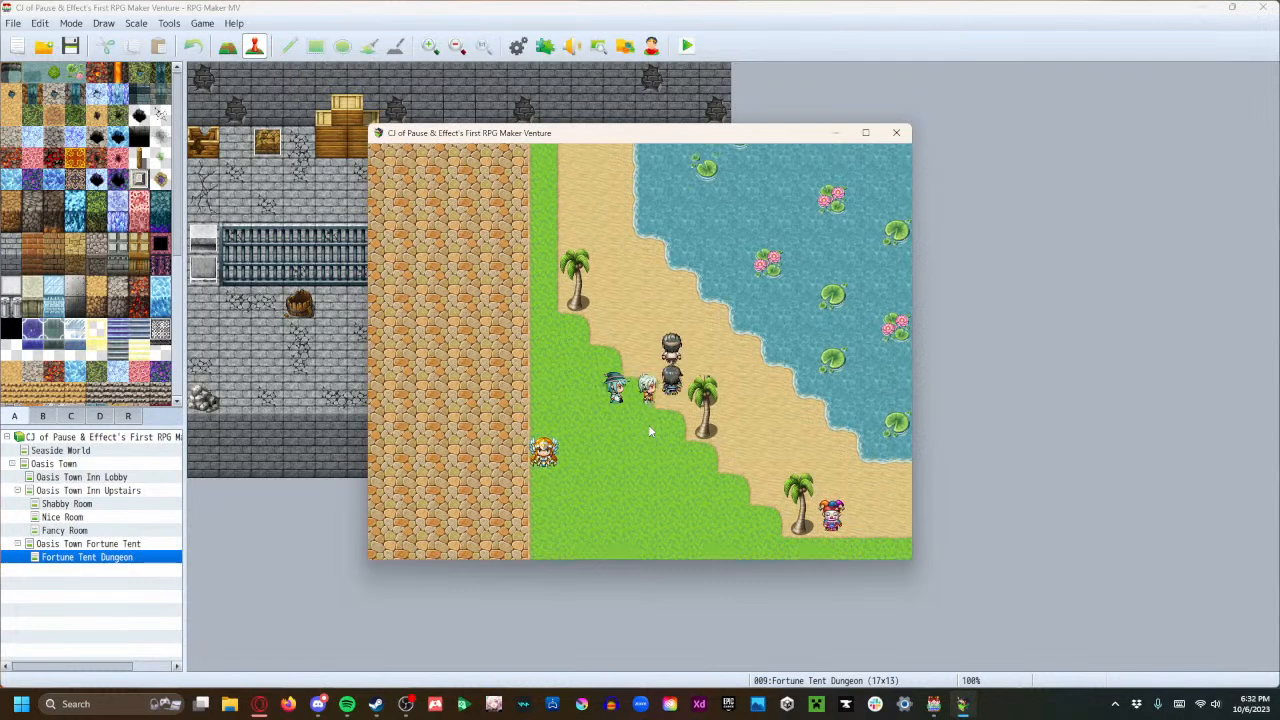
{"action": "key", "text": "Up"}
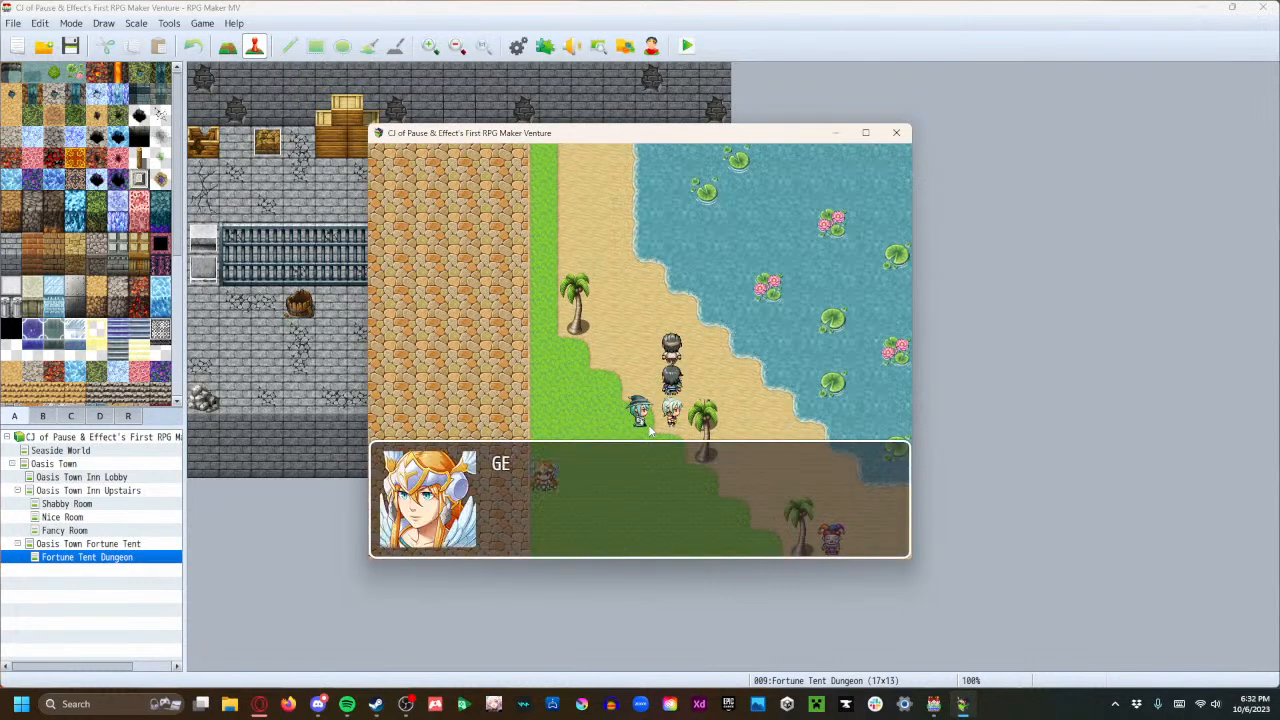
{"action": "key", "text": "Return"}
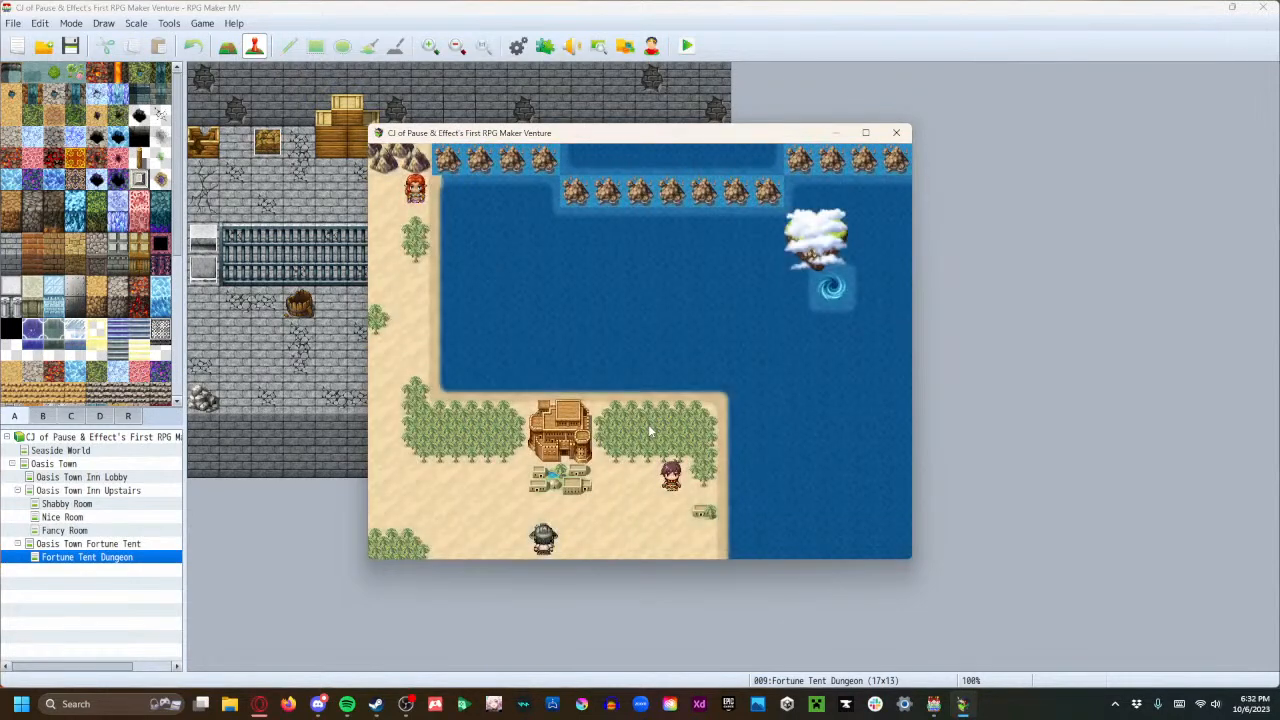
Re-enter Tethys Town, talk to the winged woman beside the path and play through her dialogue.
{"action": "key", "text": "Up"}
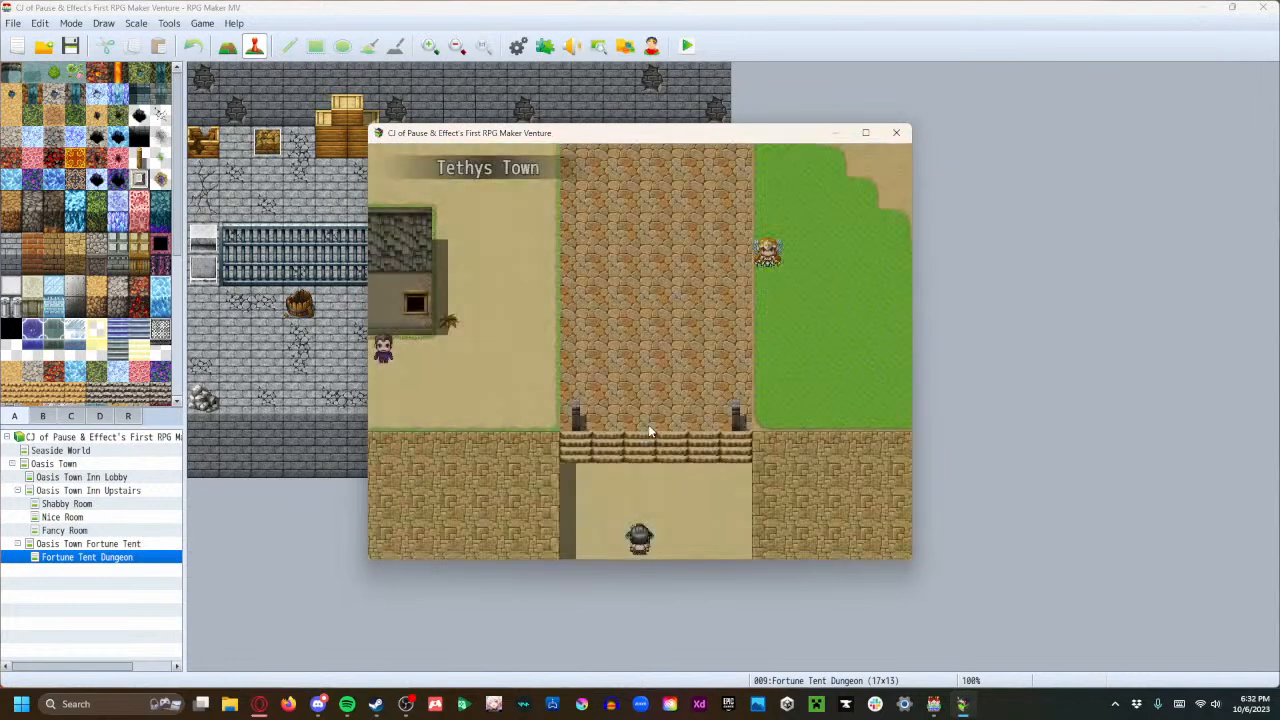
{"action": "key", "text": "Right"}
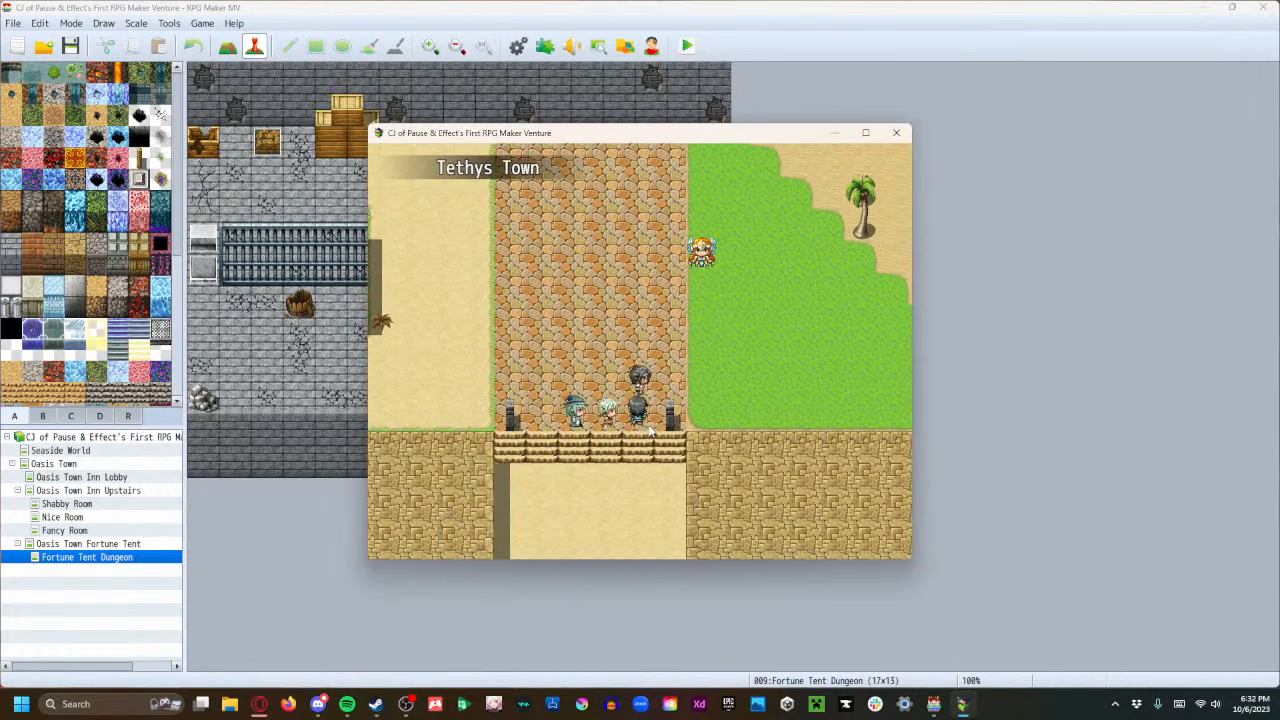
{"action": "key", "text": "Up"}
{"action": "key", "text": "Up"}
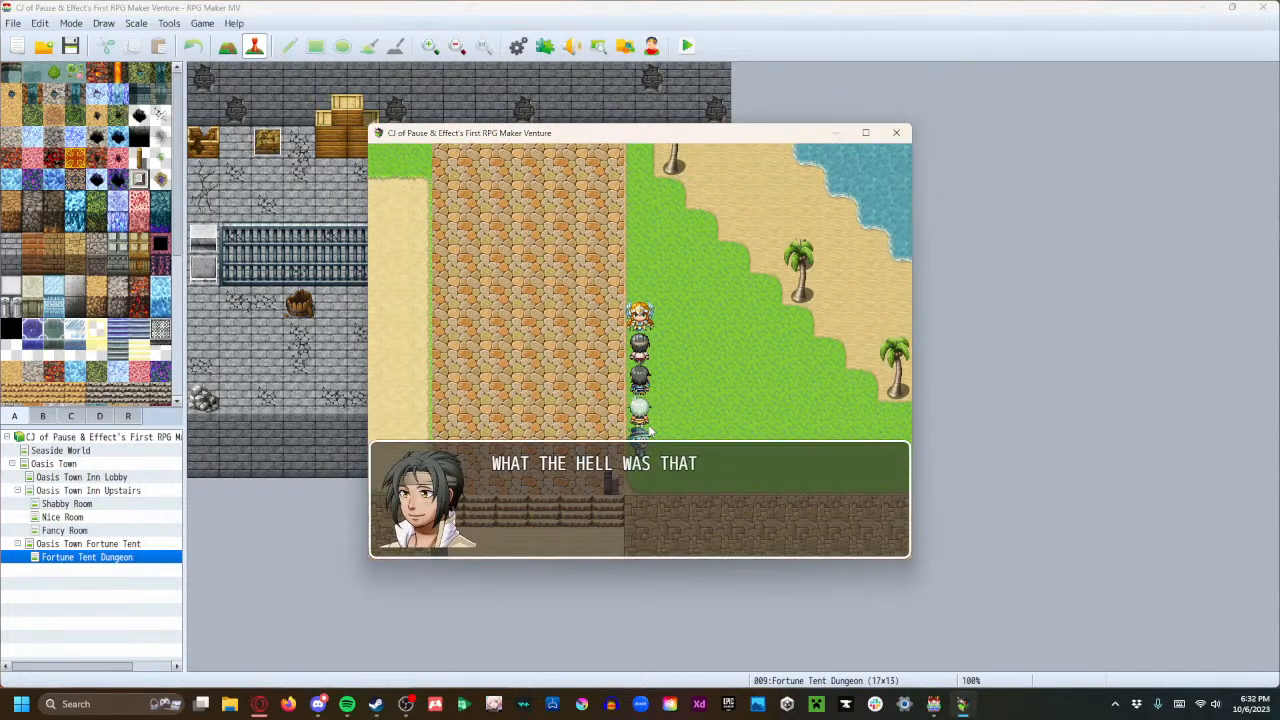
{"action": "key", "text": "Return"}
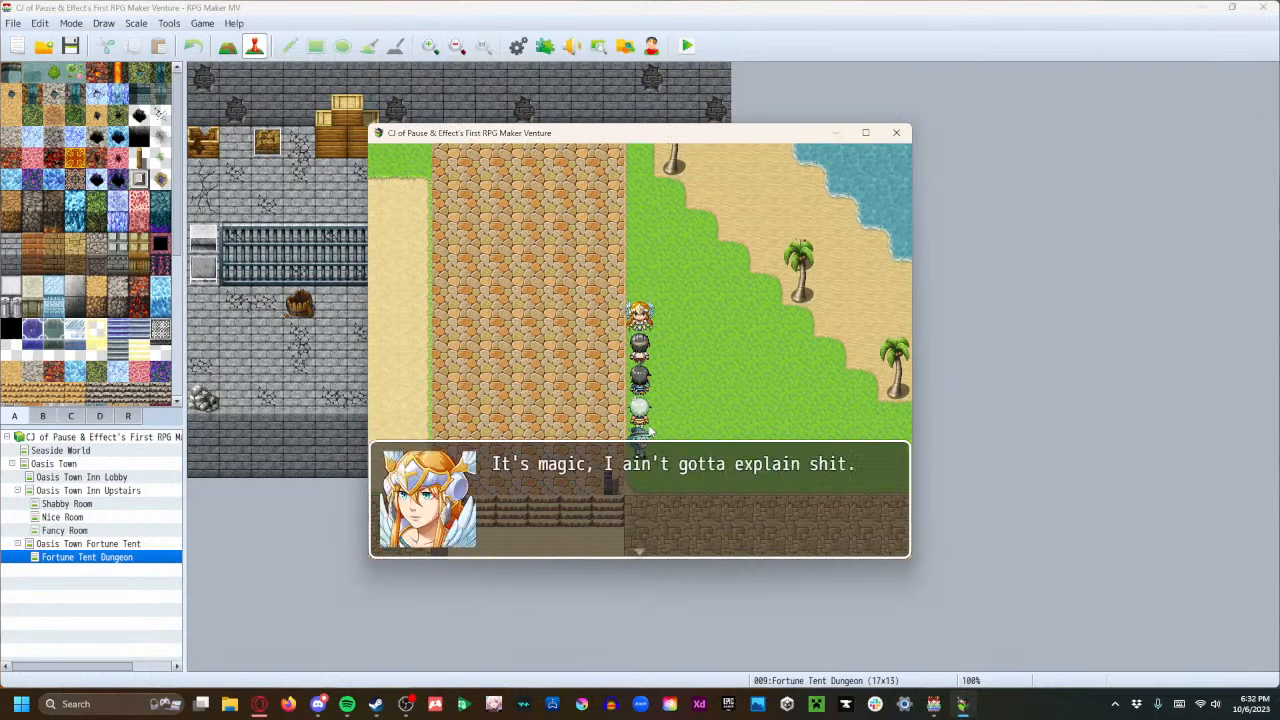
{"action": "key", "text": "Return"}
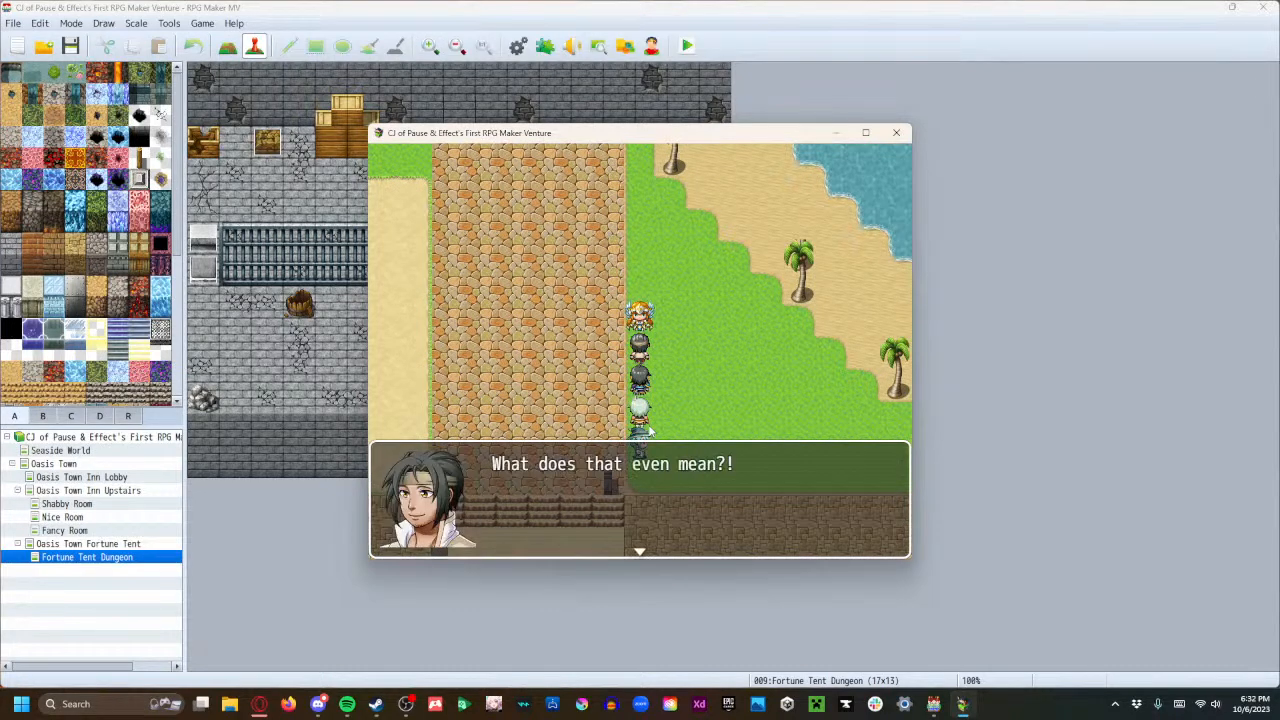
{"action": "key", "text": "Return"}
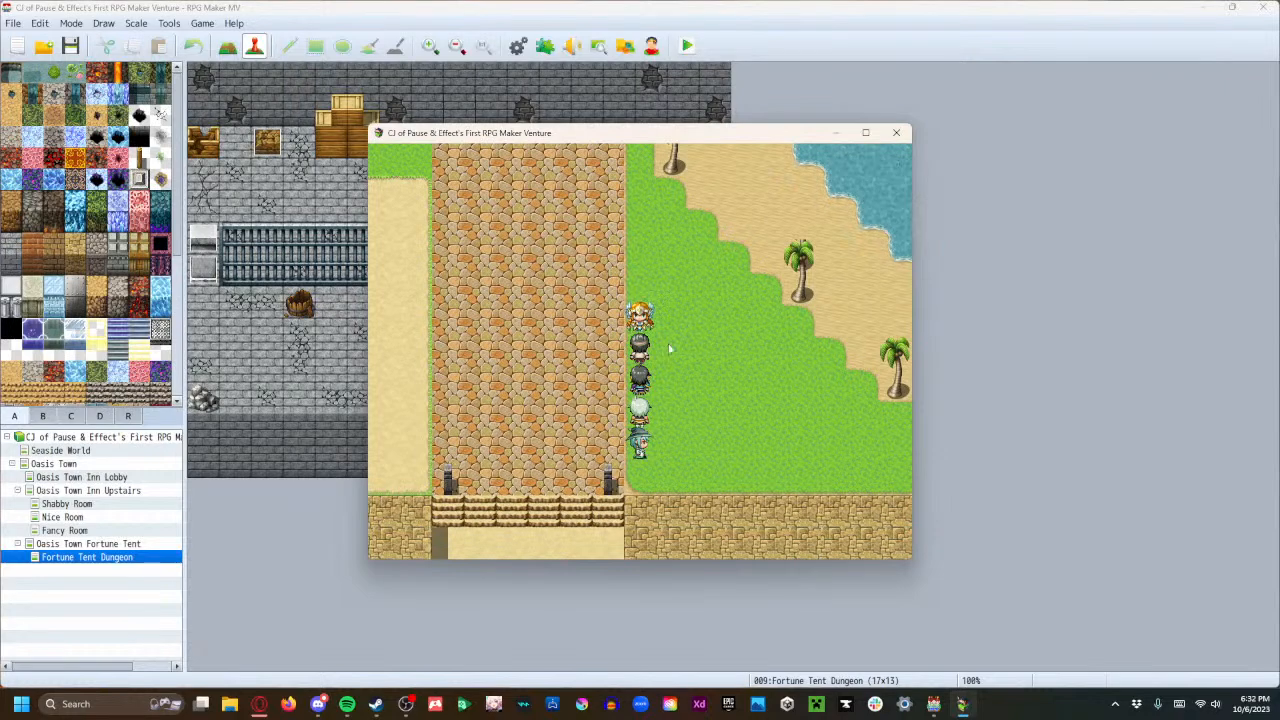
Close the playtest and open the Oasis Town map for editing.
{"action": "left_click", "coordinate": [896, 132]}
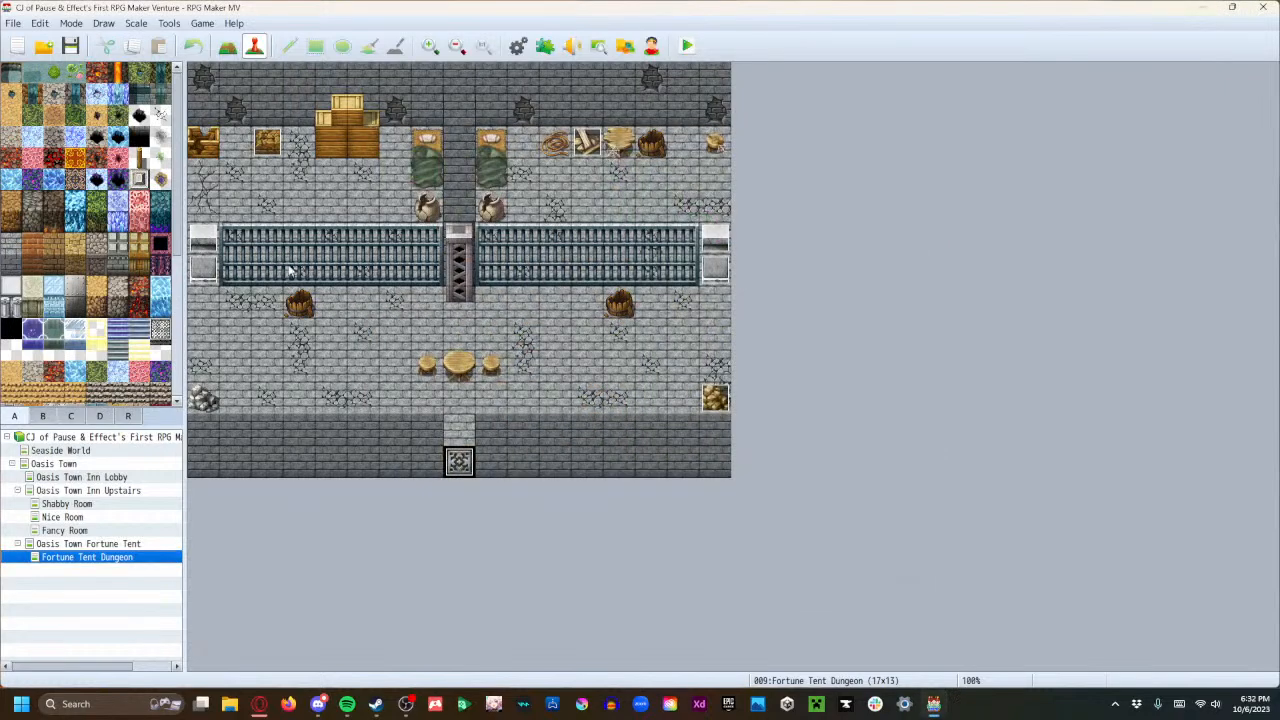
{"action": "left_click", "coordinate": [86, 490]}
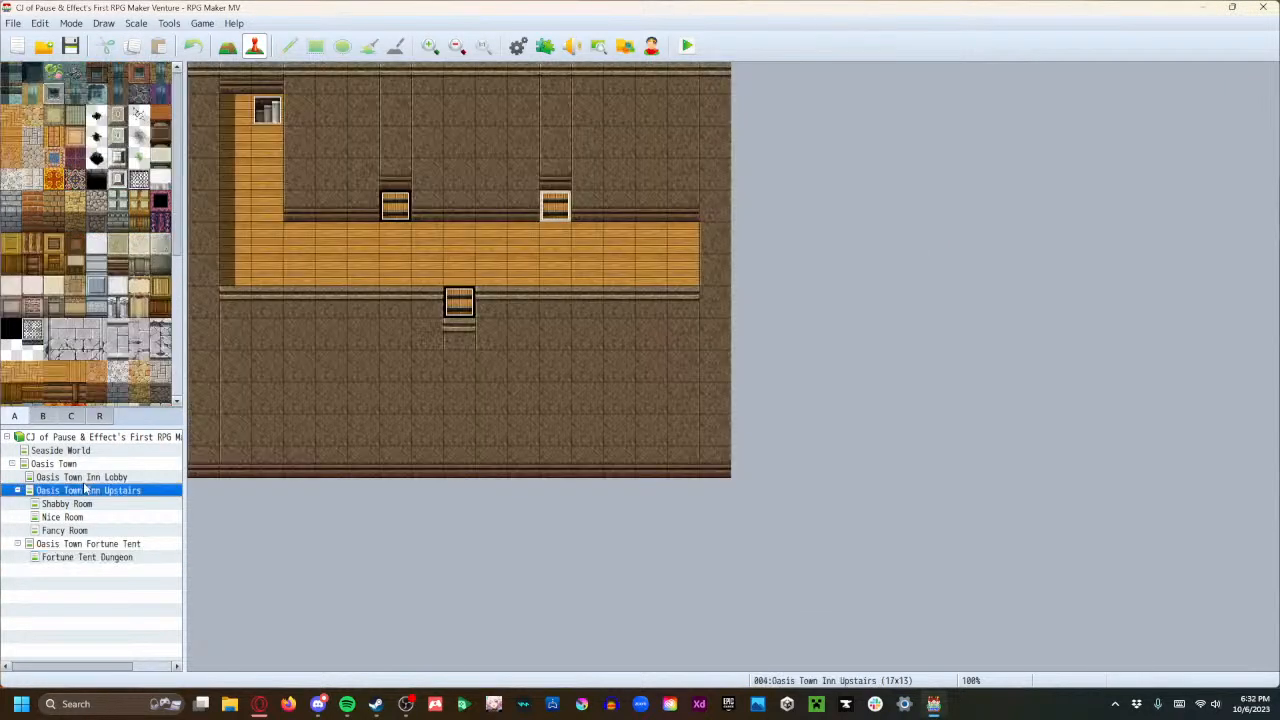
{"action": "left_click", "coordinate": [70, 452]}
{"action": "left_click", "coordinate": [71, 466]}
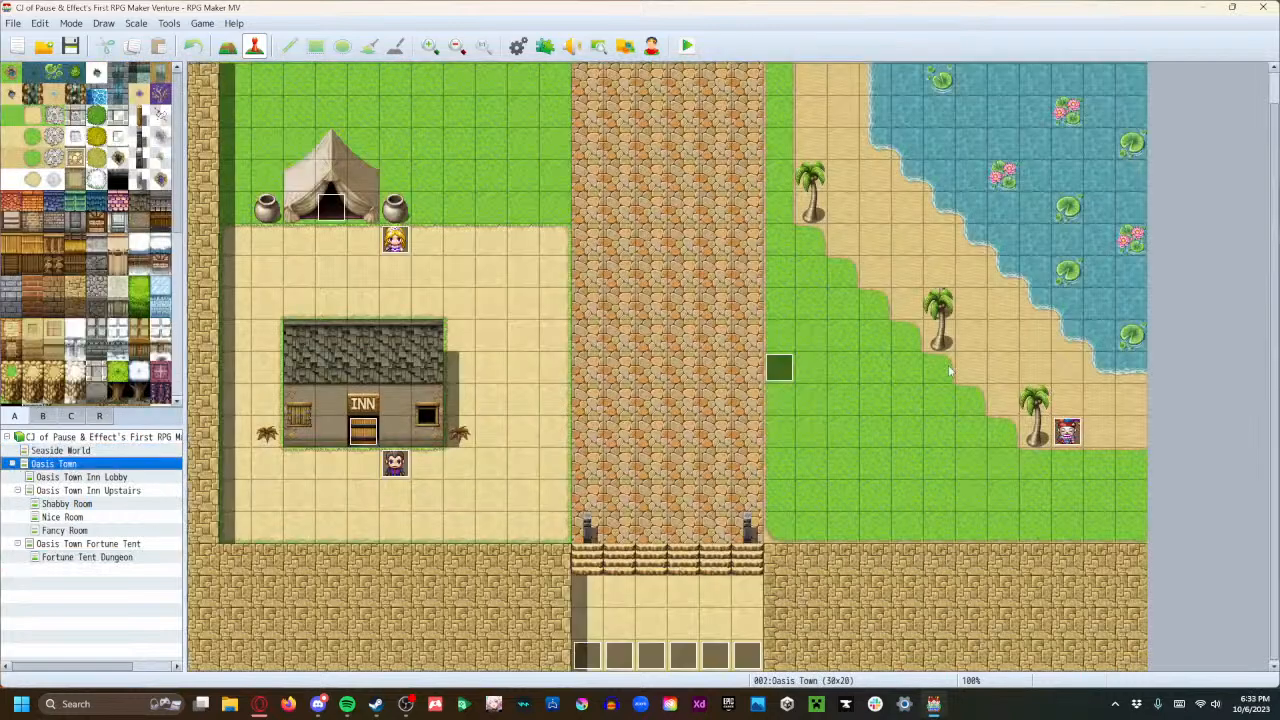
Open the player movement route on page 2 of the BeachNPC event and delete all of its movement commands.
{"action": "double_click", "coordinate": [775, 378]}
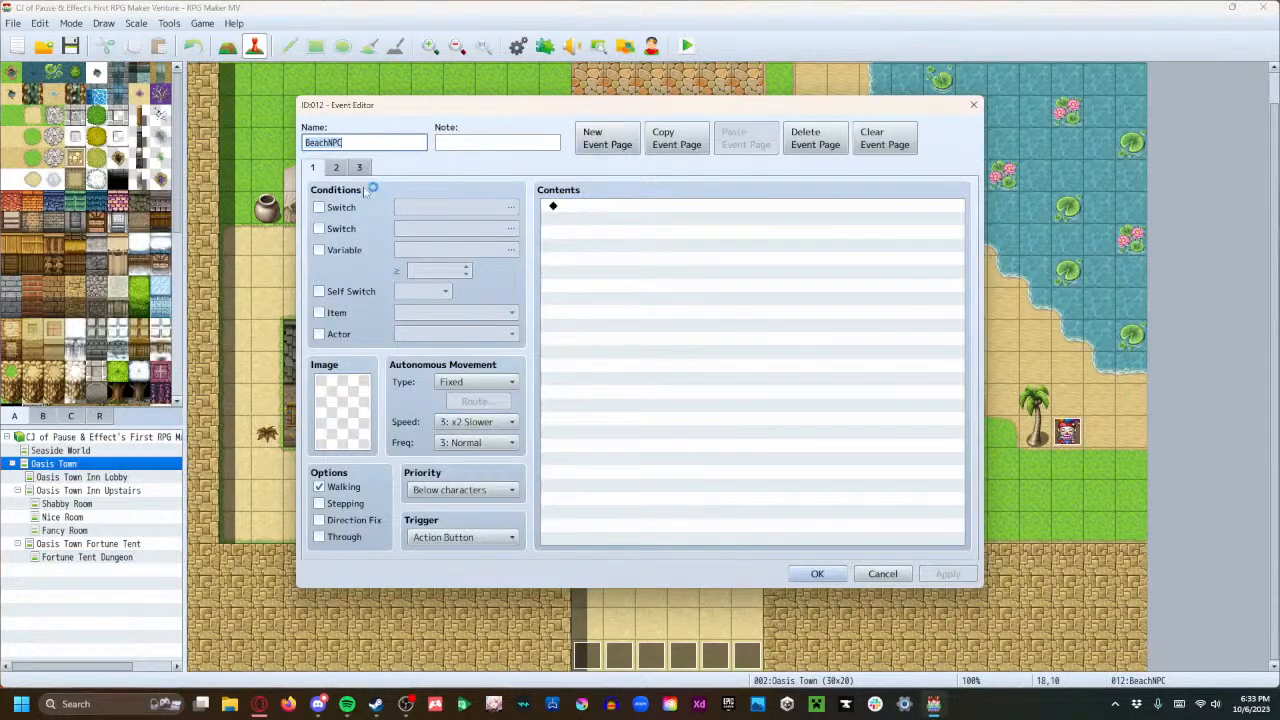
{"action": "left_click", "coordinate": [337, 168]}
{"action": "left_click_drag", "start_coordinate": [735, 113], "coordinate": [421, 19]}
{"action": "double_click", "coordinate": [354, 113]}
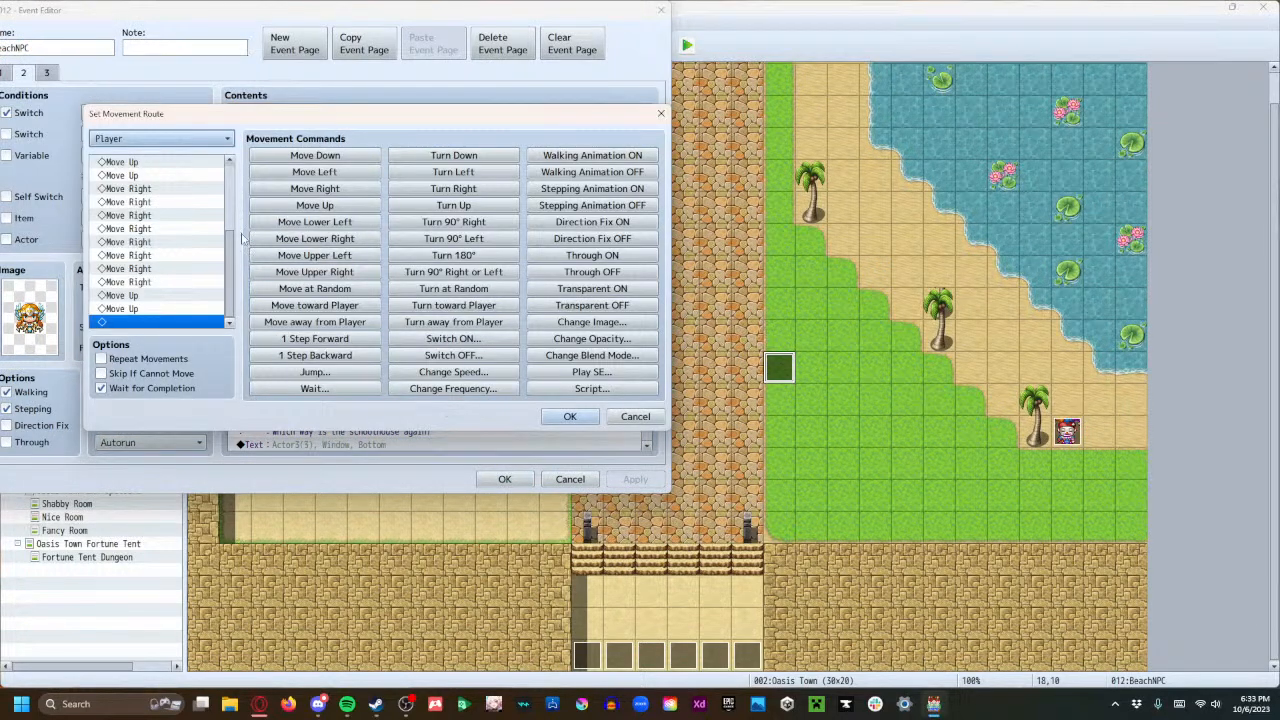
{"action": "left_click", "coordinate": [145, 310]}
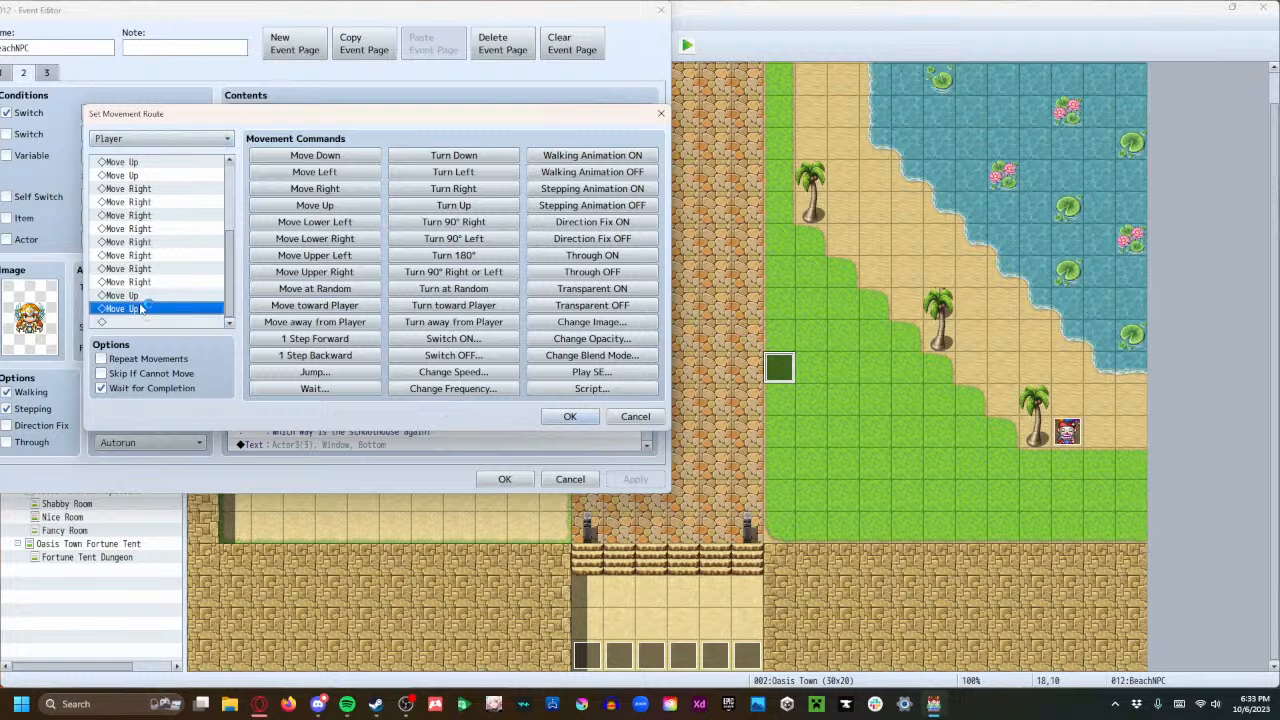
{"action": "right_click", "coordinate": [145, 270]}
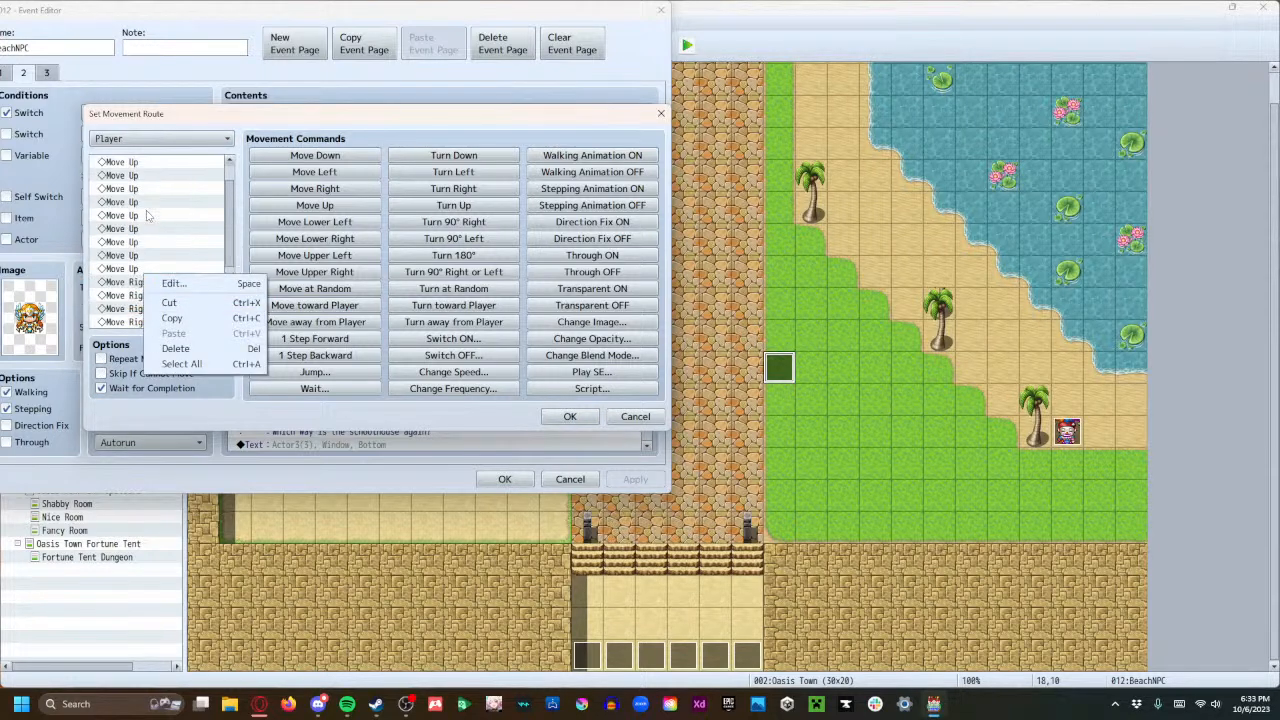
{"action": "left_click", "coordinate": [188, 364]}
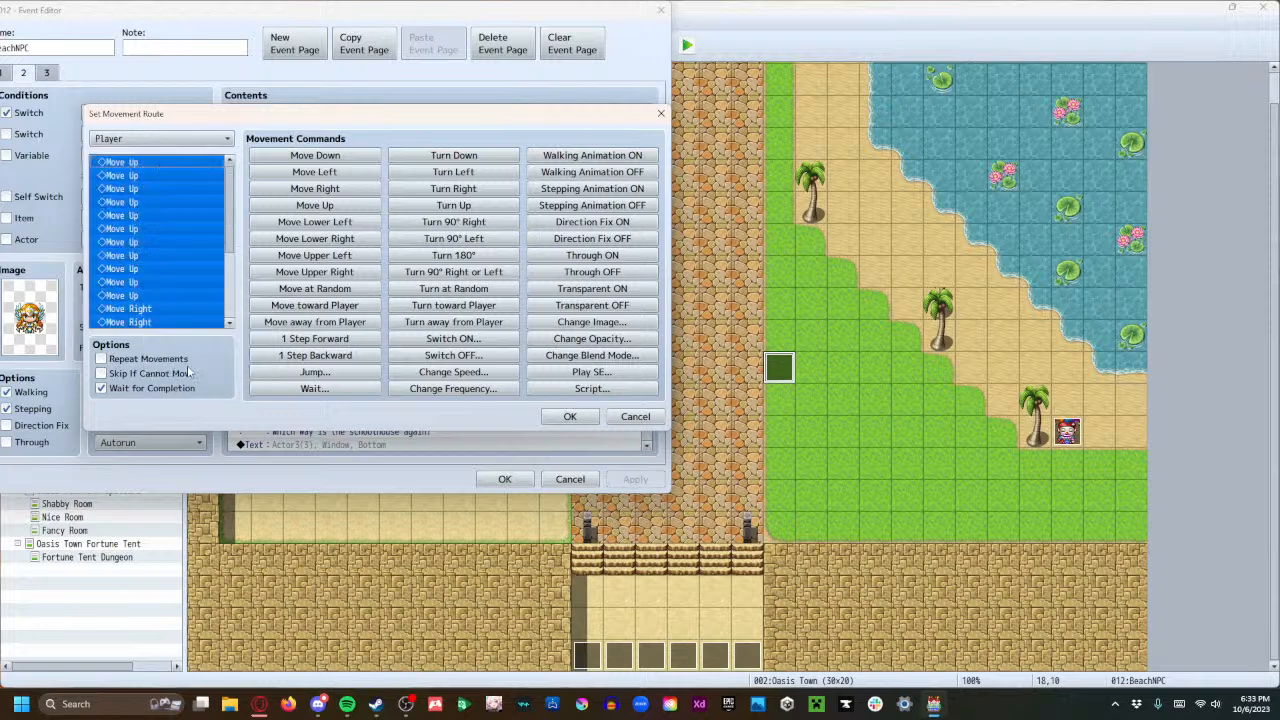
{"action": "key", "text": "Delete"}
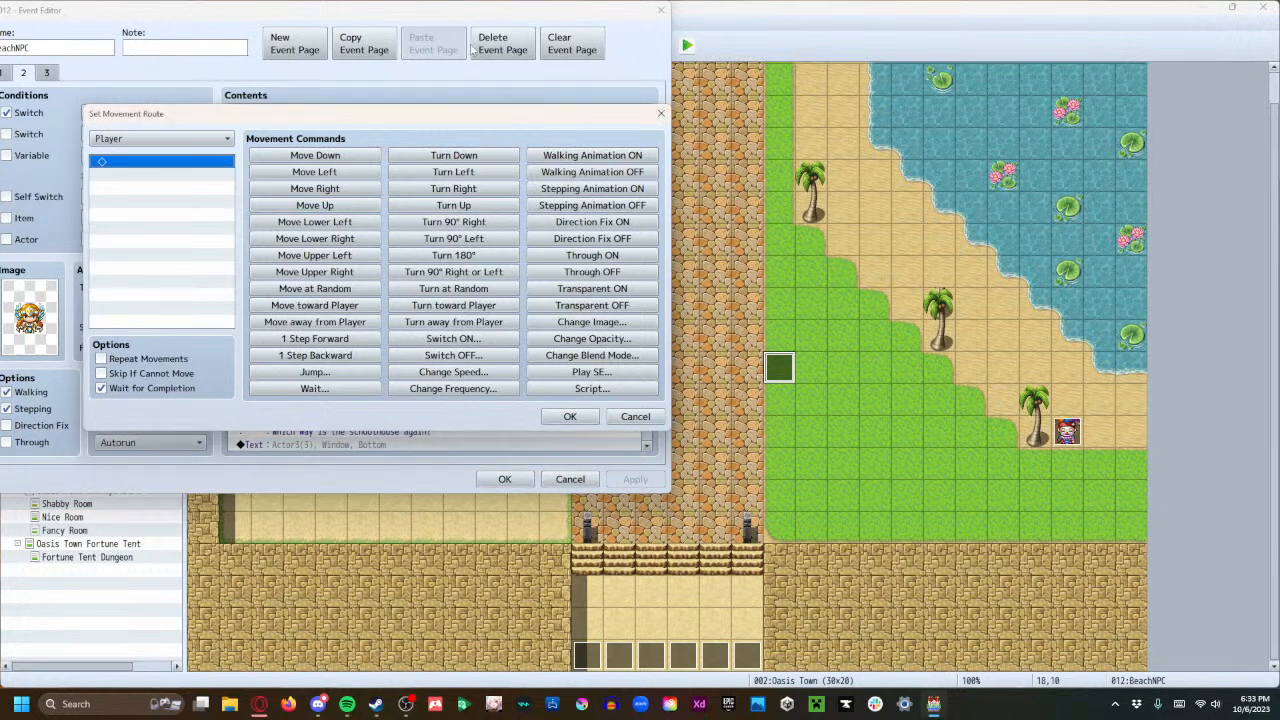
Add eight Move Up commands to the emptied player movement route.
{"action": "left_click_drag", "start_coordinate": [285, 113], "coordinate": [213, 45]}
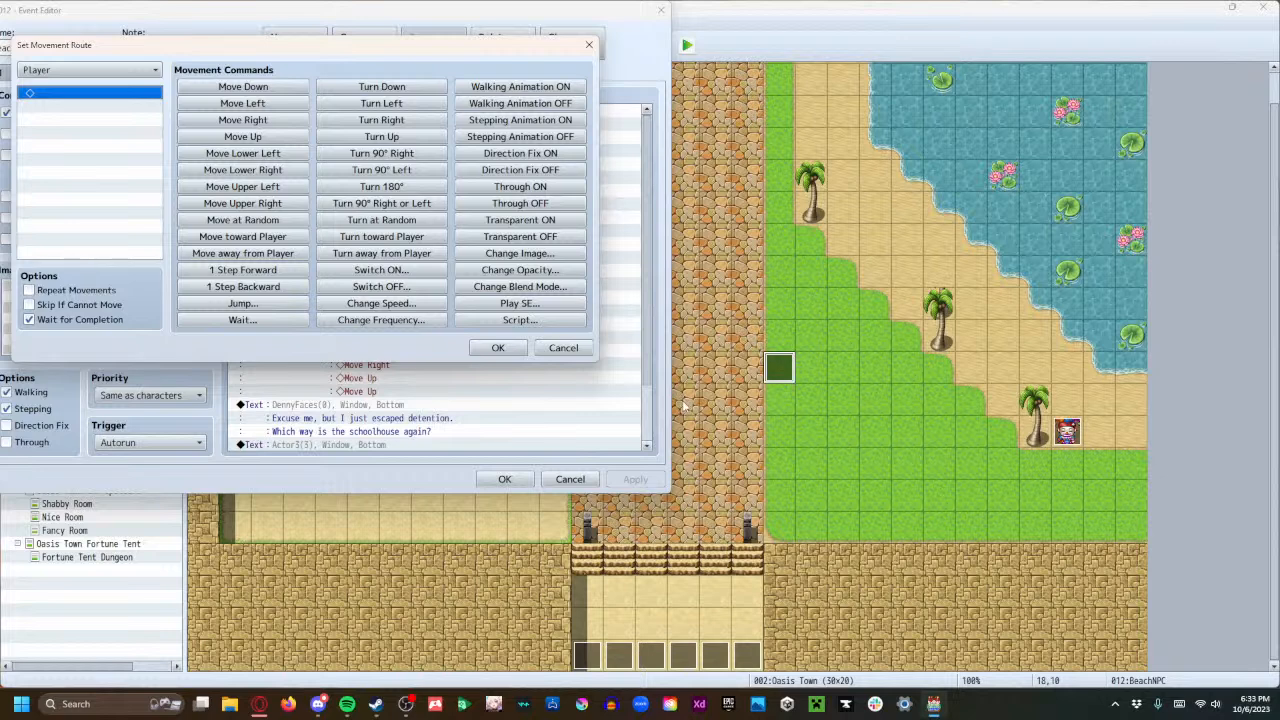
{"action": "left_click", "coordinate": [271, 139]}
{"action": "left_click", "coordinate": [271, 139]}
{"action": "left_click", "coordinate": [271, 139]}
{"action": "left_click", "coordinate": [271, 139]}
{"action": "left_click", "coordinate": [271, 139]}
{"action": "left_click", "coordinate": [271, 139]}
{"action": "left_click", "coordinate": [271, 139]}
{"action": "left_click", "coordinate": [271, 139]}
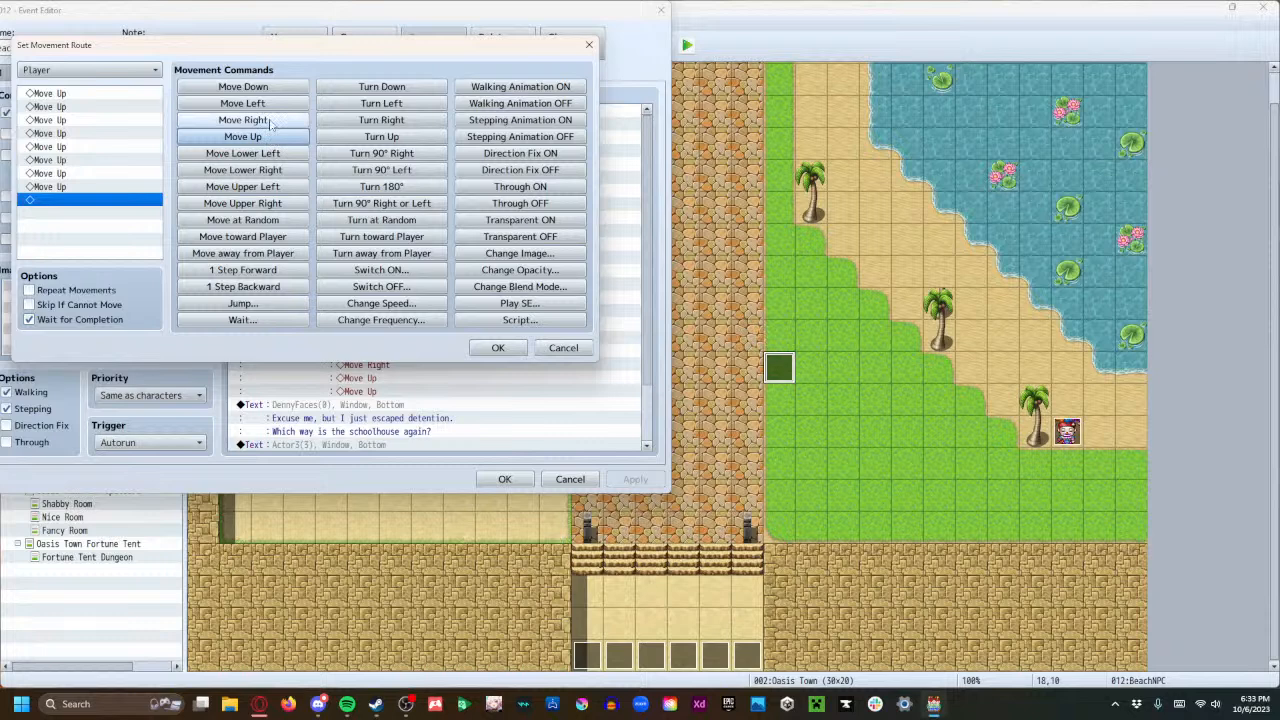
Append four Move Right commands and one Turn Up to the player route, and apply the BeachNPC event changes.
{"action": "left_click", "coordinate": [270, 122]}
{"action": "left_click", "coordinate": [270, 122]}
{"action": "left_click", "coordinate": [270, 122]}
{"action": "left_click", "coordinate": [270, 122]}
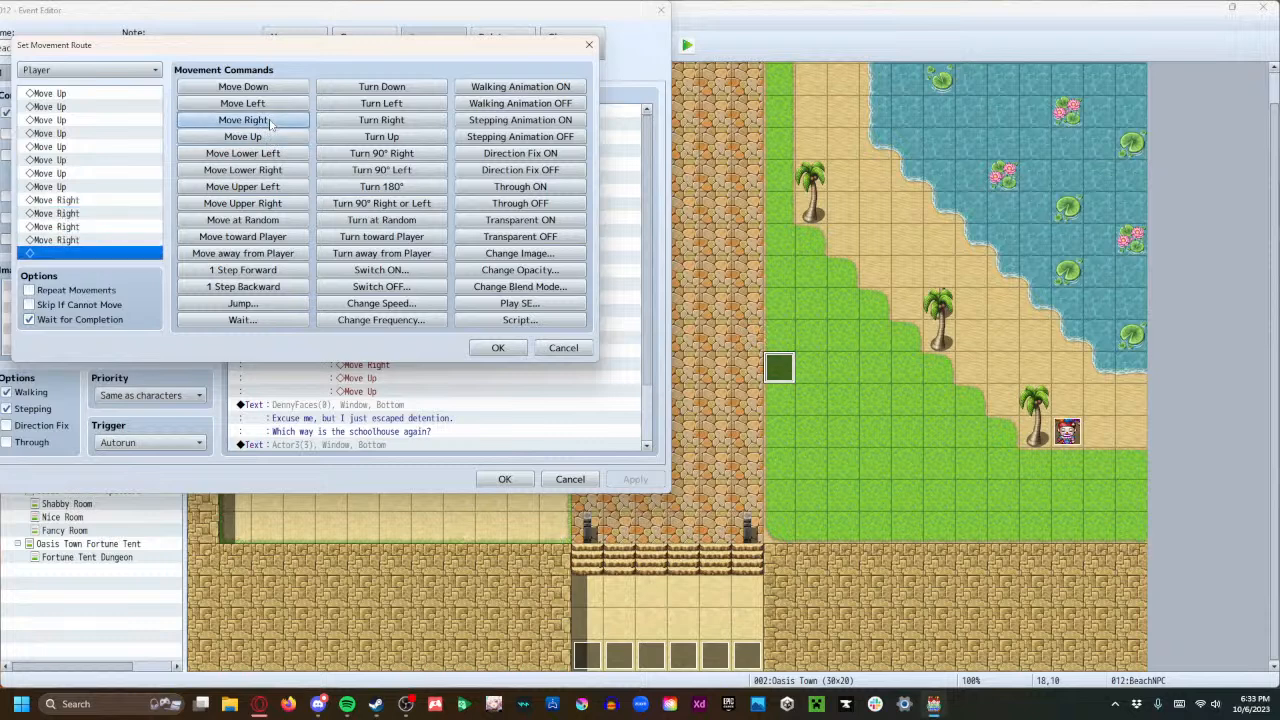
{"action": "left_click", "coordinate": [381, 136]}
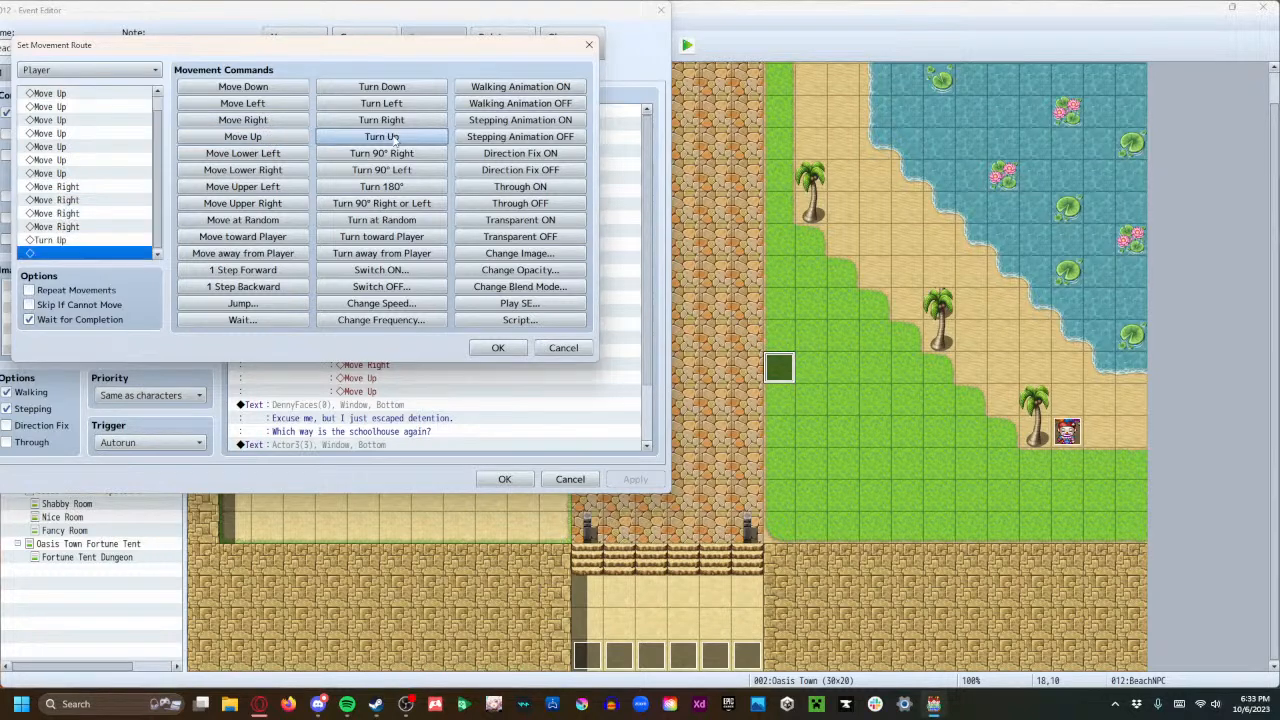
{"action": "left_click", "coordinate": [498, 348]}
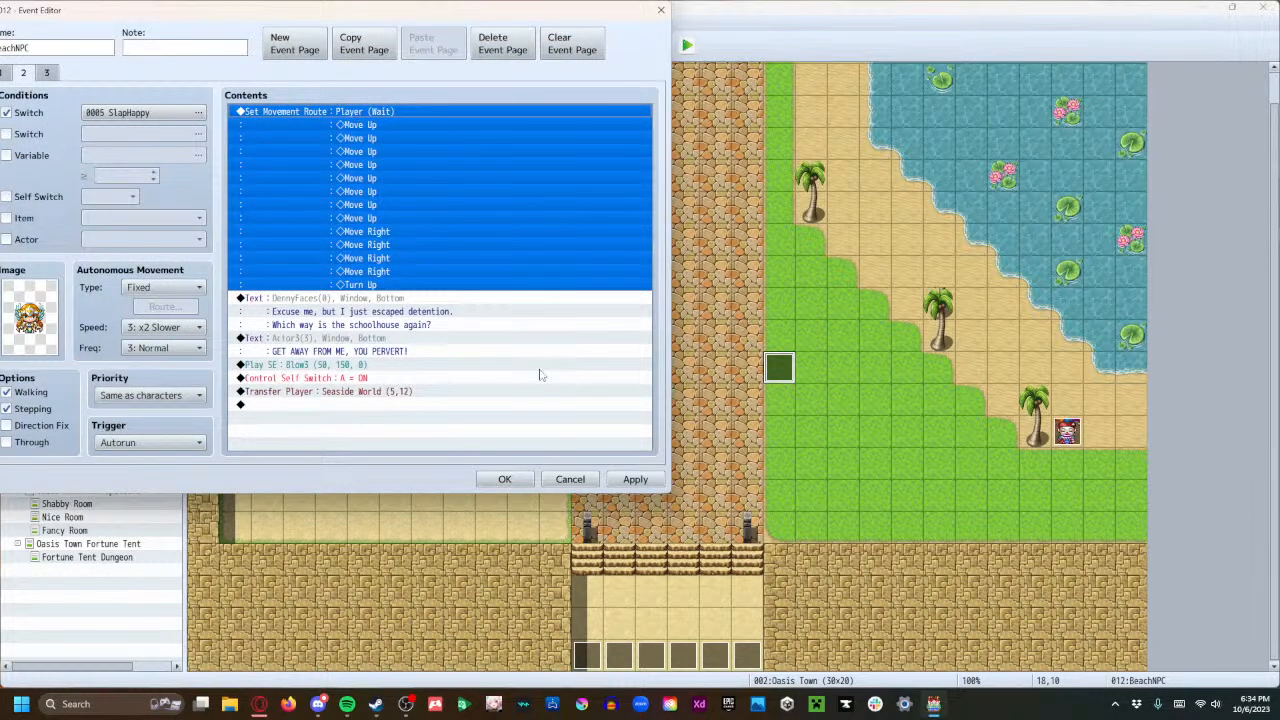
{"action": "left_click", "coordinate": [632, 480]}
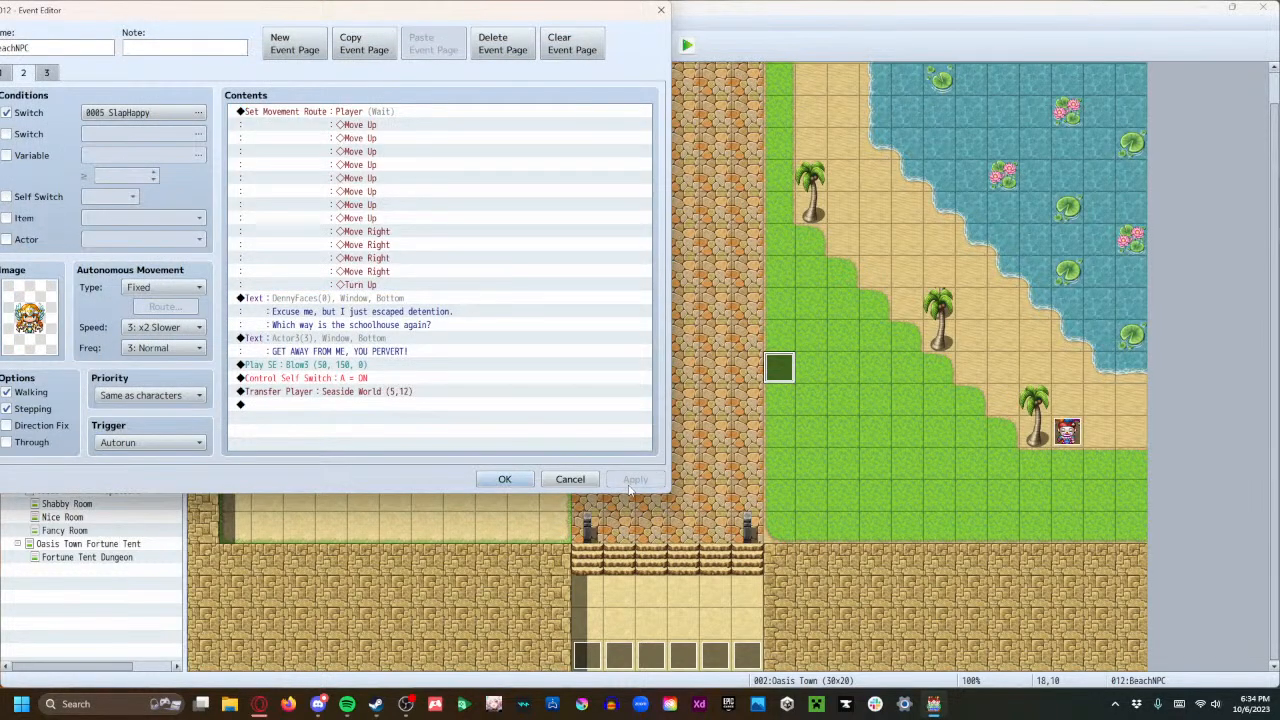
{"action": "left_click", "coordinate": [505, 480]}
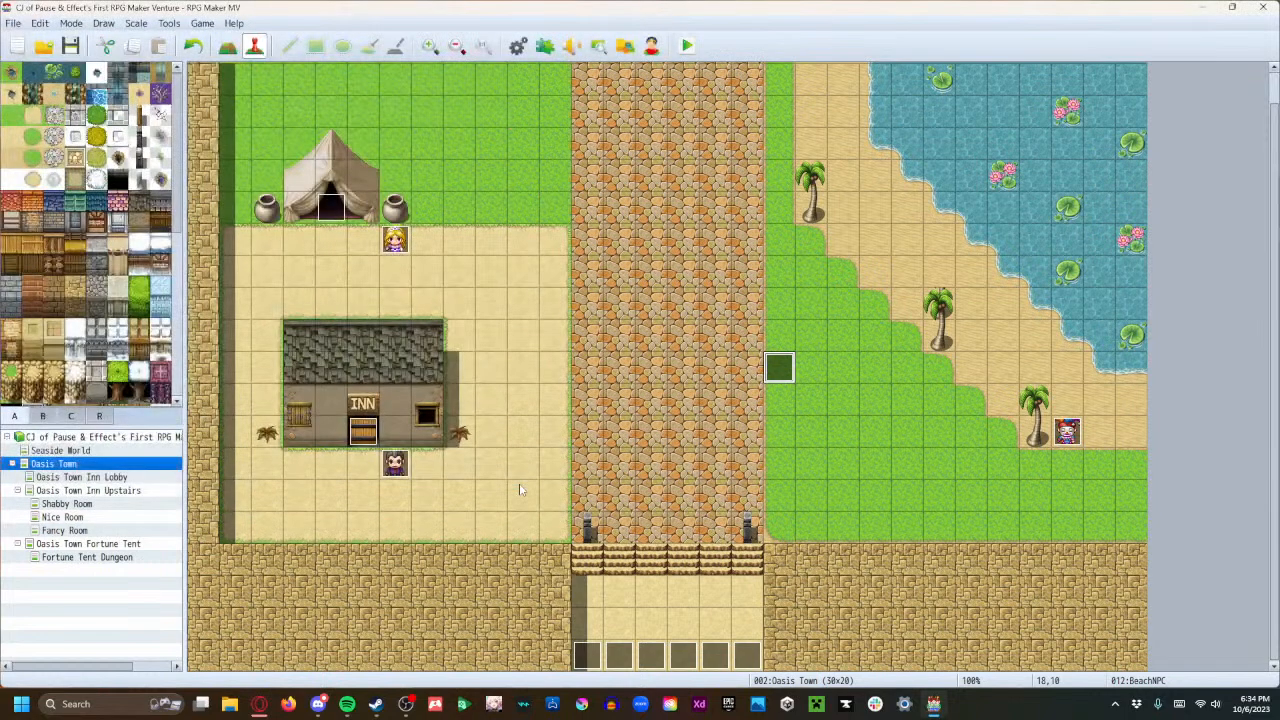
Start a new game in the playtest and step into Tethys Town and back out.
{"action": "left_click", "coordinate": [688, 46]}
{"action": "left_click", "coordinate": [584, 371]}
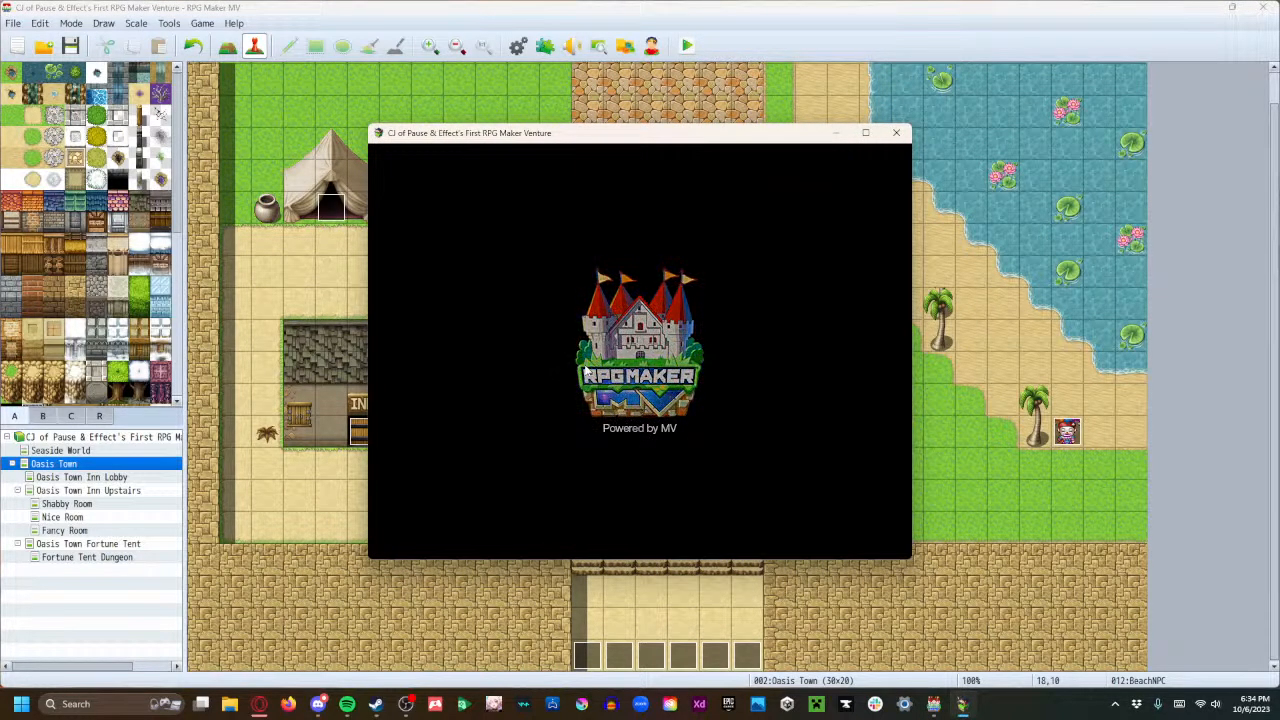
{"action": "left_click", "coordinate": [614, 426]}
{"action": "key", "text": "Right"}
{"action": "key", "text": "Up"}
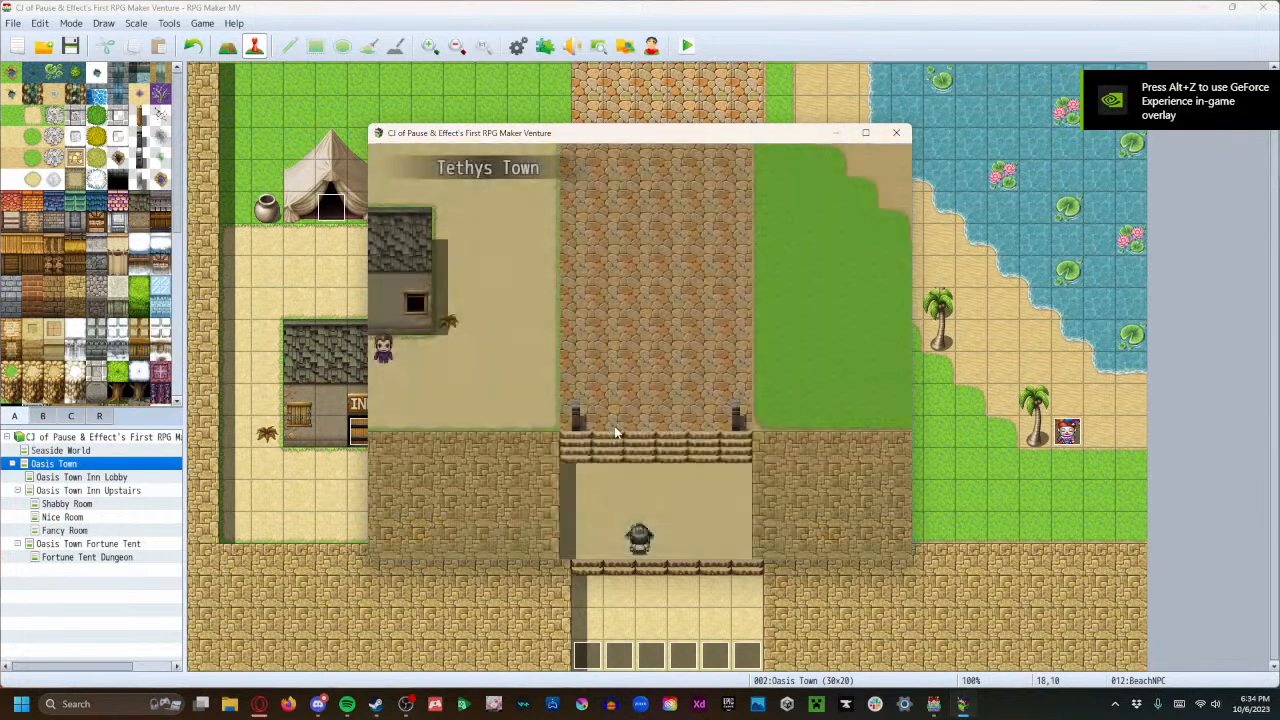
{"action": "key", "text": "Down"}
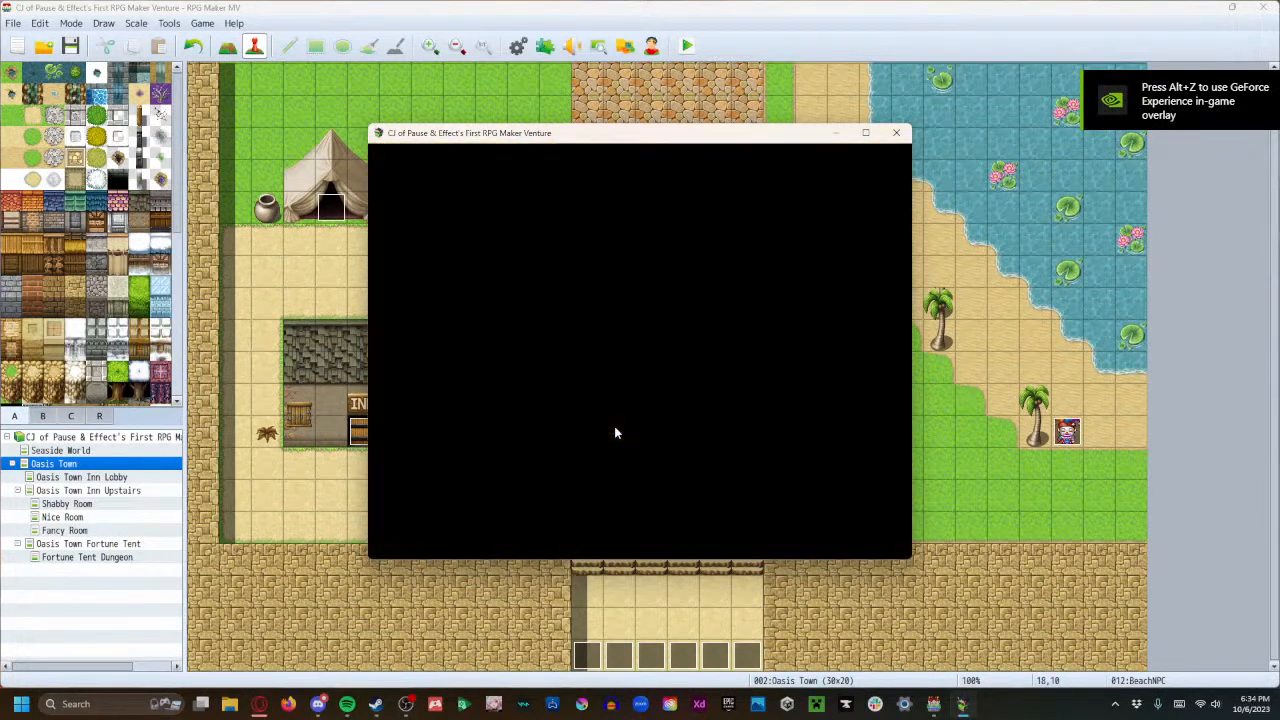
Talk to the brown-haired character southeast of the town and play through the dialogue that sends the party to detention.
{"action": "key", "text": "Right"}
{"action": "key", "text": "Up"}
{"action": "key", "text": "Return"}
{"action": "key", "text": "Return"}
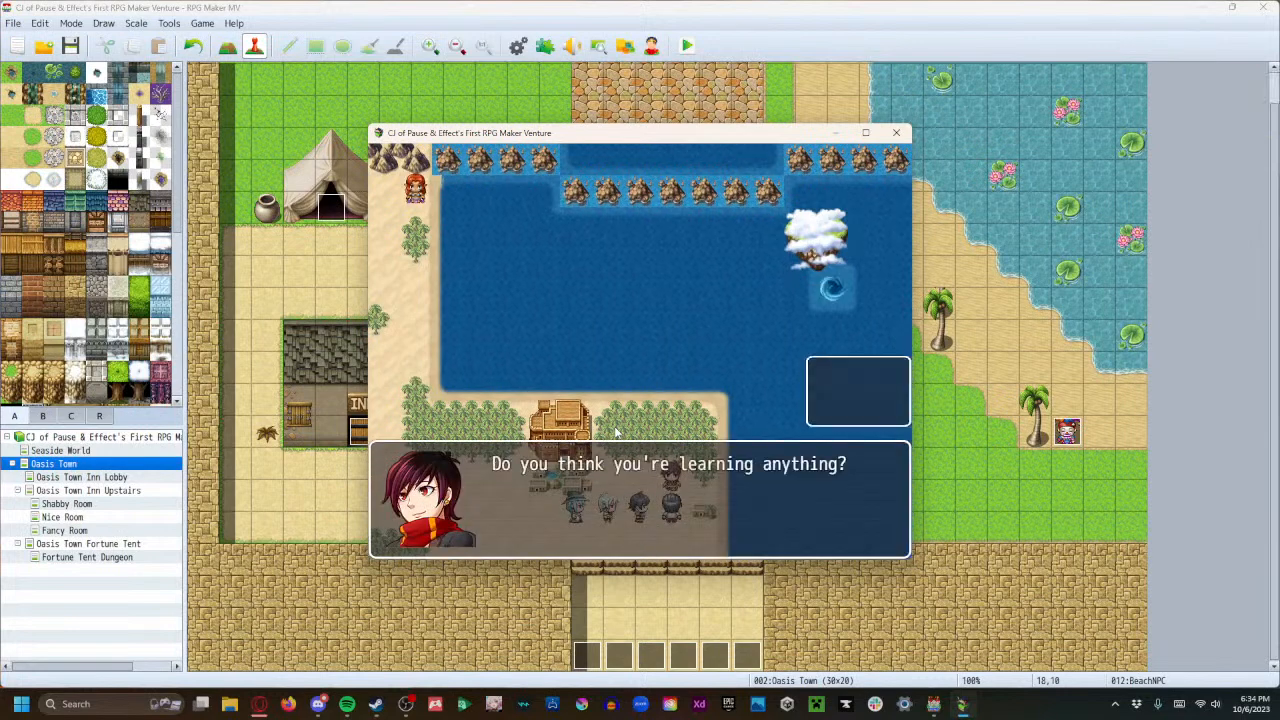
{"action": "key", "text": "Return"}
{"action": "key", "text": "Return"}
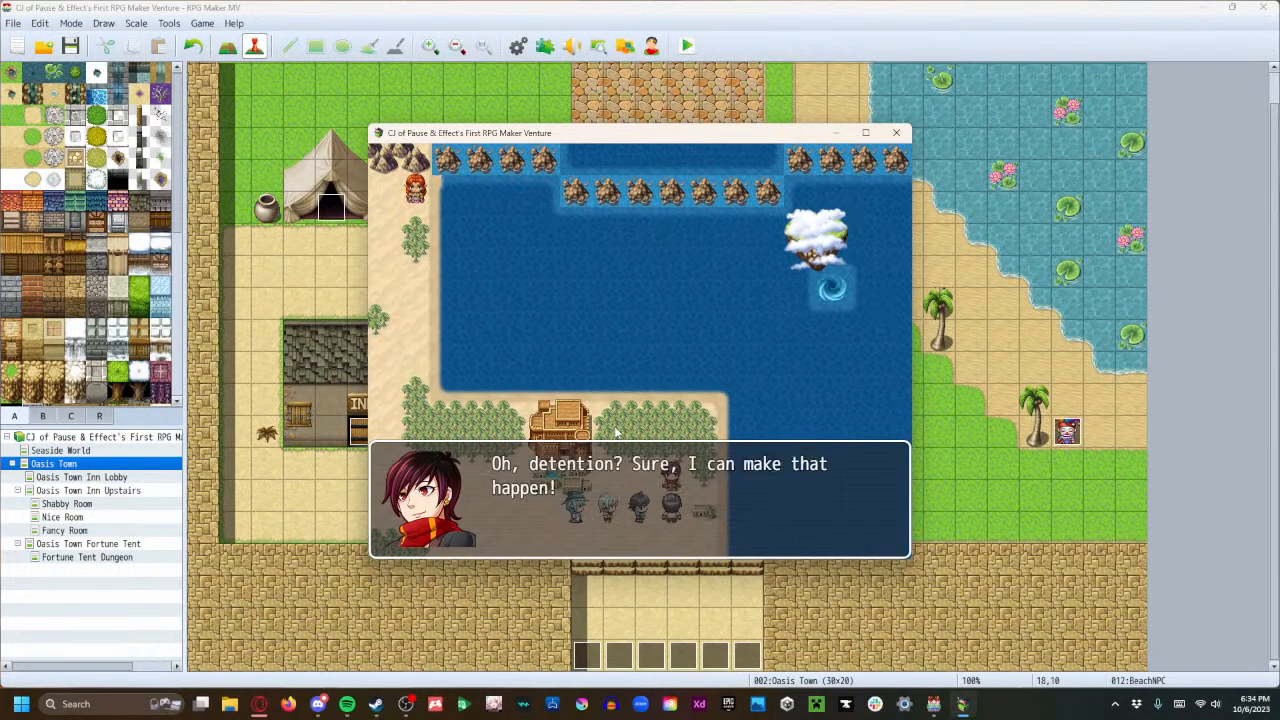
{"action": "key", "text": "Return"}
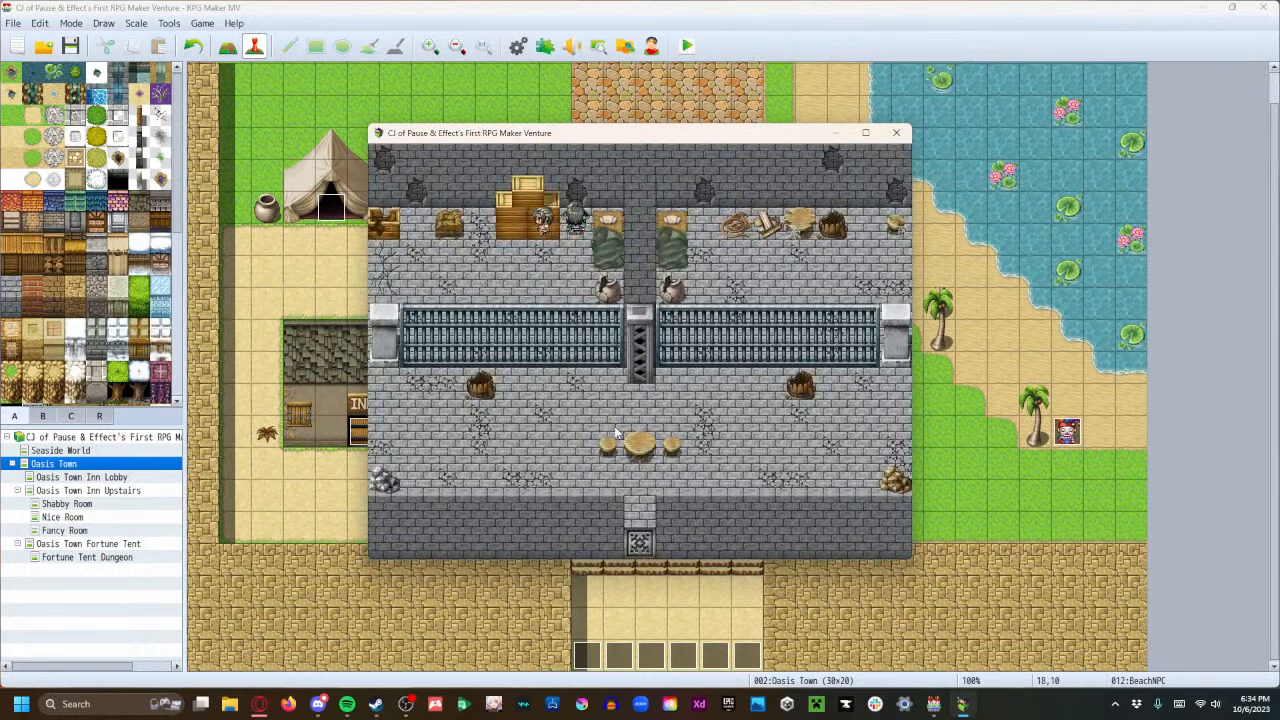
Search the crate in the dungeon's west cell and lead the party south out of the cell.
{"action": "key", "text": "Left"}
{"action": "key", "text": "Up"}
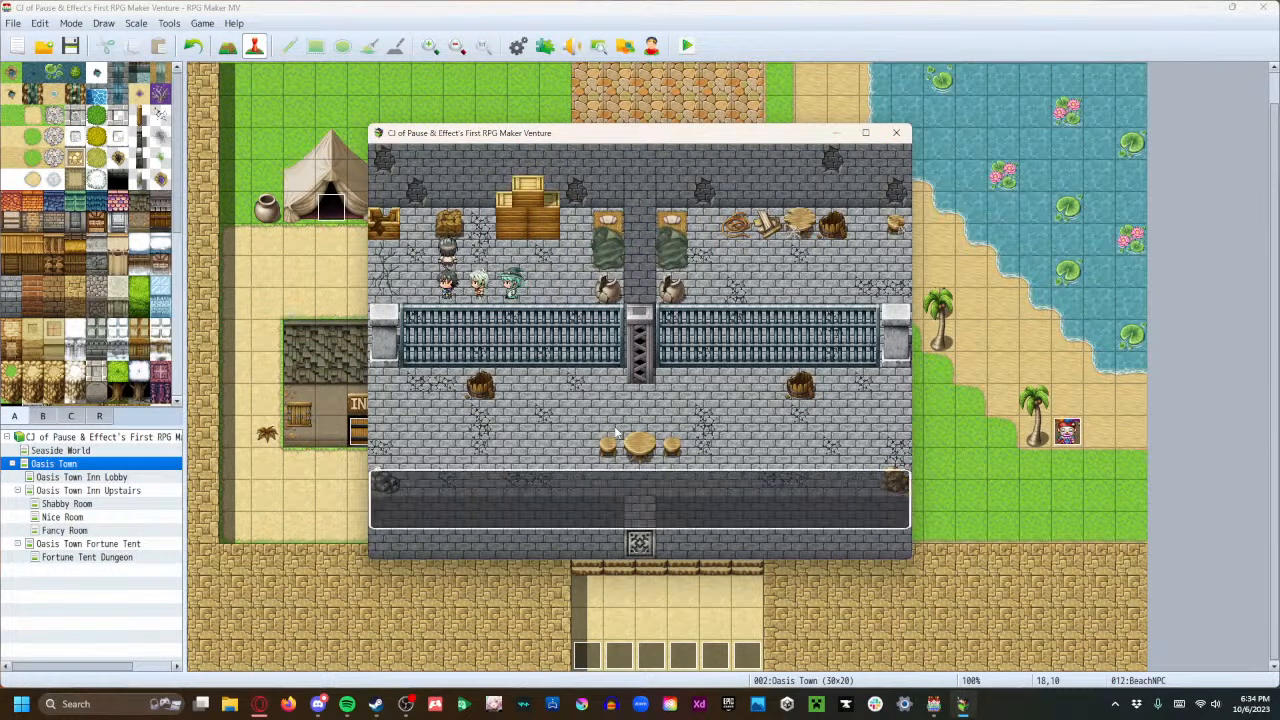
{"action": "key", "text": "Return"}
{"action": "key", "text": "Left"}
{"action": "key", "text": "Left"}
{"action": "key", "text": "Down"}
{"action": "key", "text": "Down"}
{"action": "key", "text": "Down"}
{"action": "key", "text": "Down"}
Lead the party east along the corridor to its southeast corner and open the way into the east cell.
{"action": "key", "text": "Right"}
{"action": "key", "text": "Right"}
{"action": "key", "text": "Right"}
{"action": "key", "text": "Right"}
{"action": "key", "text": "Right"}
{"action": "key", "text": "Right"}
{"action": "key", "text": "Right"}
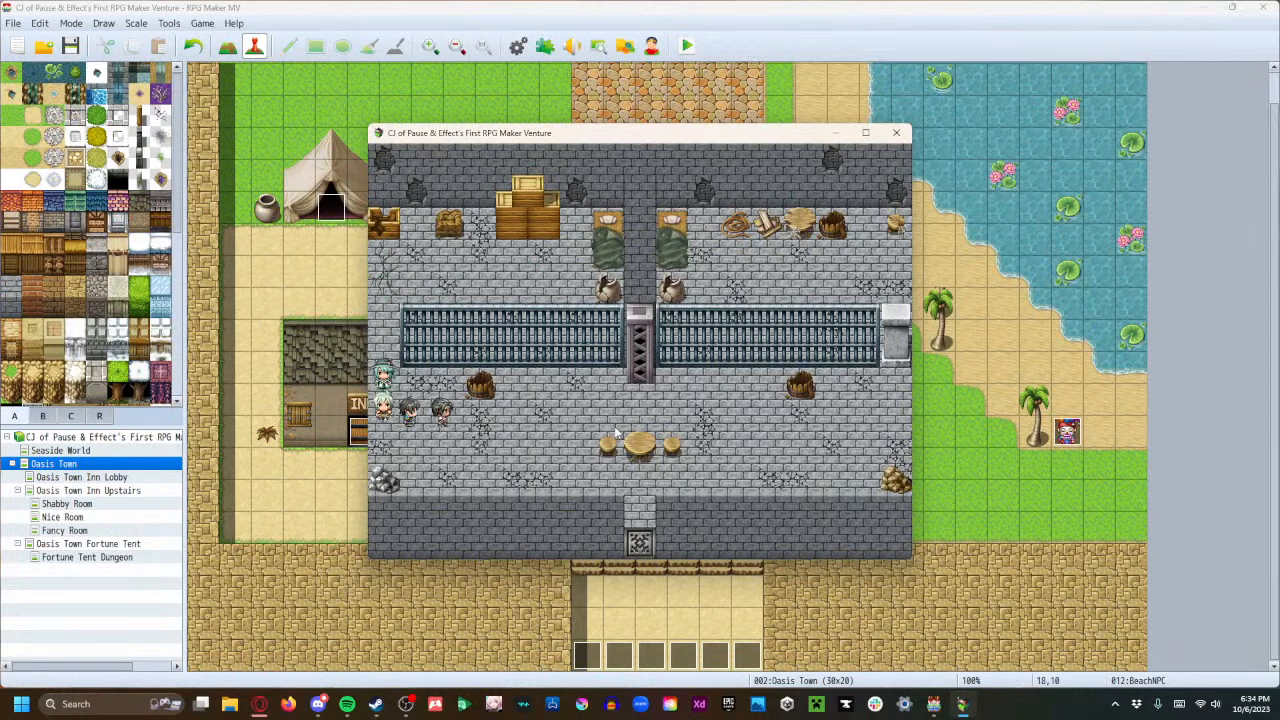
{"action": "key", "text": "Right"}
{"action": "key", "text": "Right"}
{"action": "key", "text": "Right"}
{"action": "key", "text": "Right"}
{"action": "key", "text": "Right"}
{"action": "key", "text": "Right"}
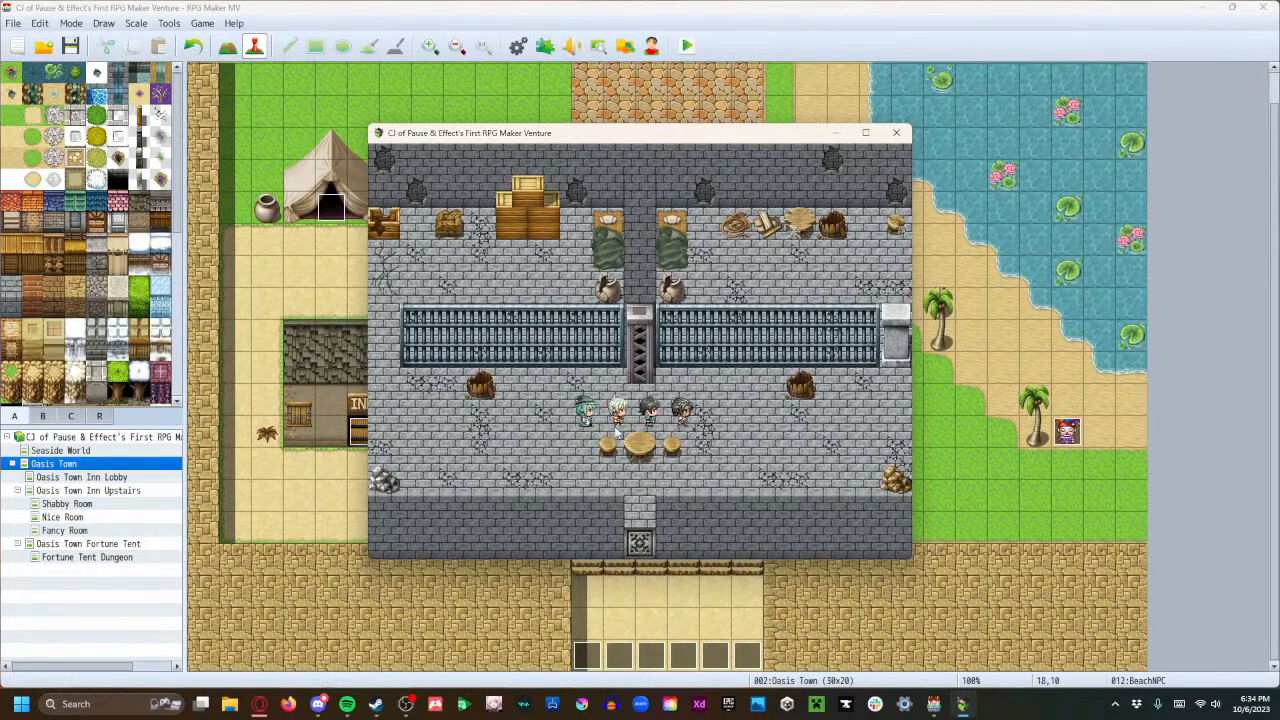
{"action": "key", "text": "Down"}
{"action": "key", "text": "Right"}
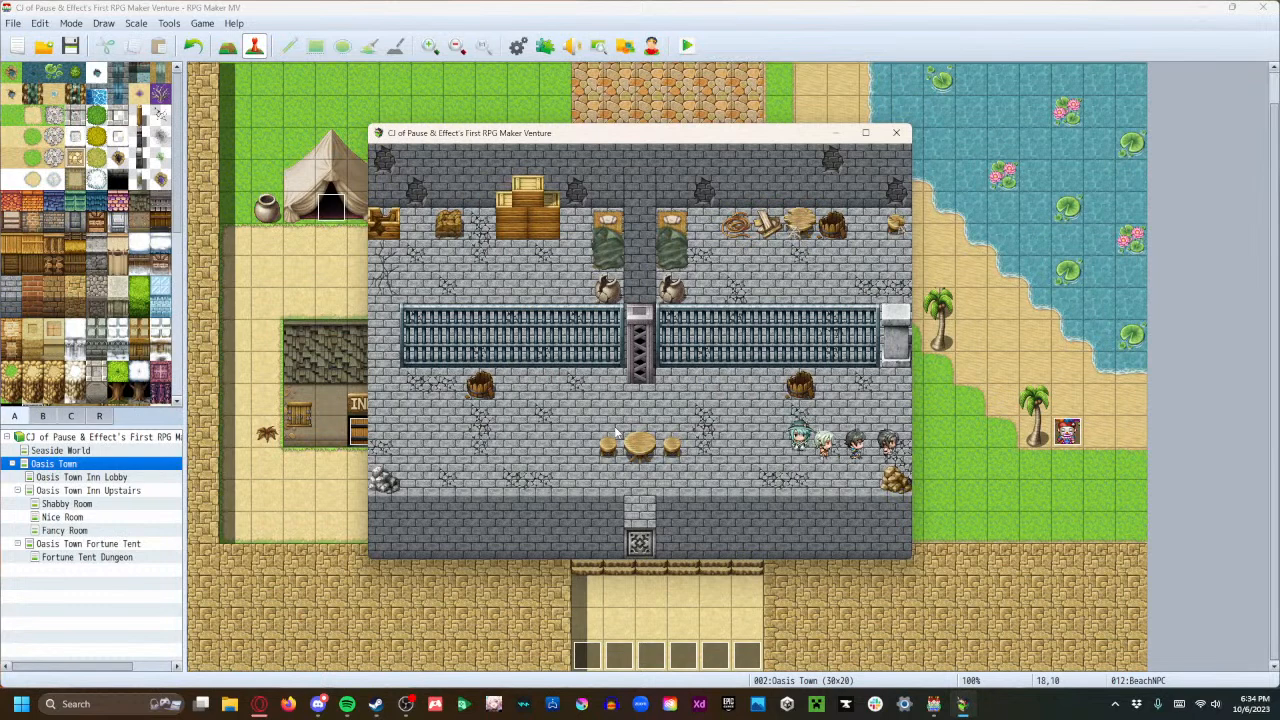
{"action": "key", "text": "Return"}
{"action": "key", "text": "Return"}
Enter the east cell, search the broken planks by its back wall and collect the key.
{"action": "key", "text": "Right"}
{"action": "key", "text": "Up"}
{"action": "key", "text": "Up"}
{"action": "key", "text": "Up"}
{"action": "key", "text": "Up"}
{"action": "key", "text": "Up"}
{"action": "key", "text": "Left"}
{"action": "key", "text": "Left"}
{"action": "key", "text": "Left"}
{"action": "key", "text": "Left"}
{"action": "key", "text": "Up"}
{"action": "key", "text": "Return"}
{"action": "key", "text": "Return"}
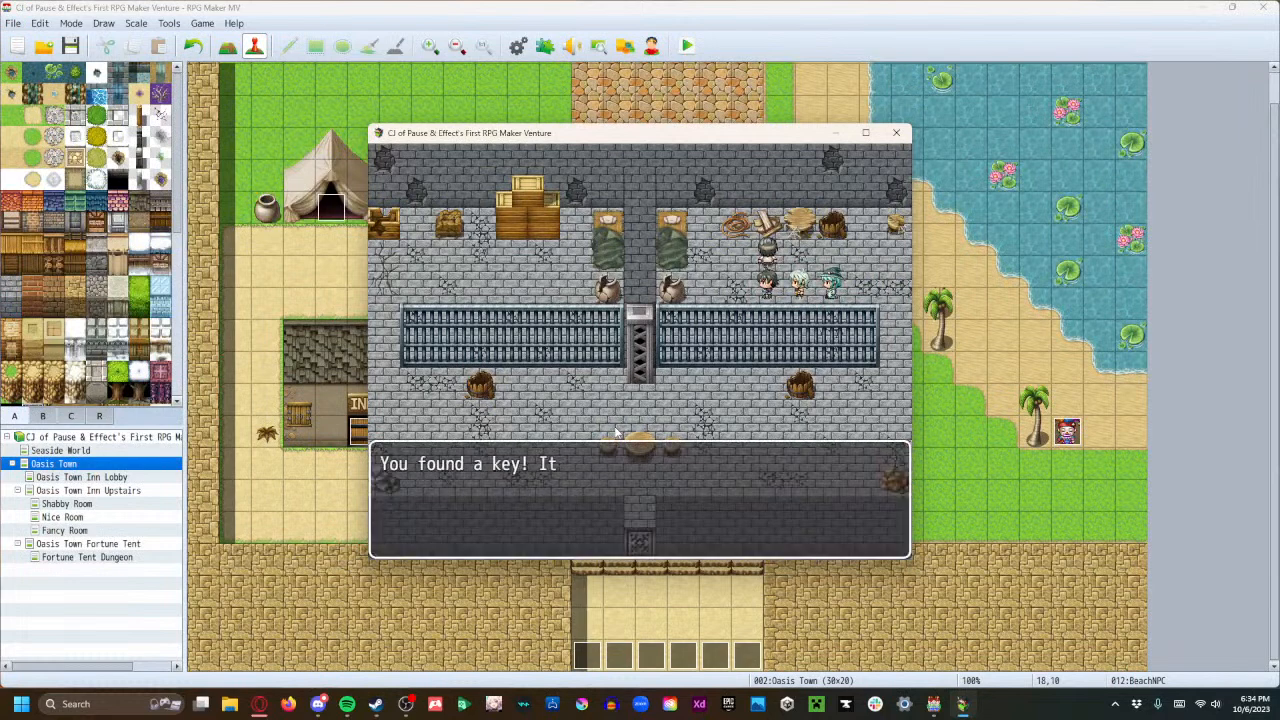
{"action": "key", "text": "Return"}
Walk the party out of the east cell and back into the corridor.
{"action": "key", "text": "Right"}
{"action": "key", "text": "Right"}
{"action": "key", "text": "Right"}
{"action": "key", "text": "Right"}
{"action": "key", "text": "Down"}
{"action": "key", "text": "Down"}
{"action": "key", "text": "Down"}
{"action": "key", "text": "Down"}
{"action": "key", "text": "Down"}
{"action": "key", "text": "Left"}
{"action": "key", "text": "Left"}
{"action": "key", "text": "Left"}
{"action": "key", "text": "Left"}
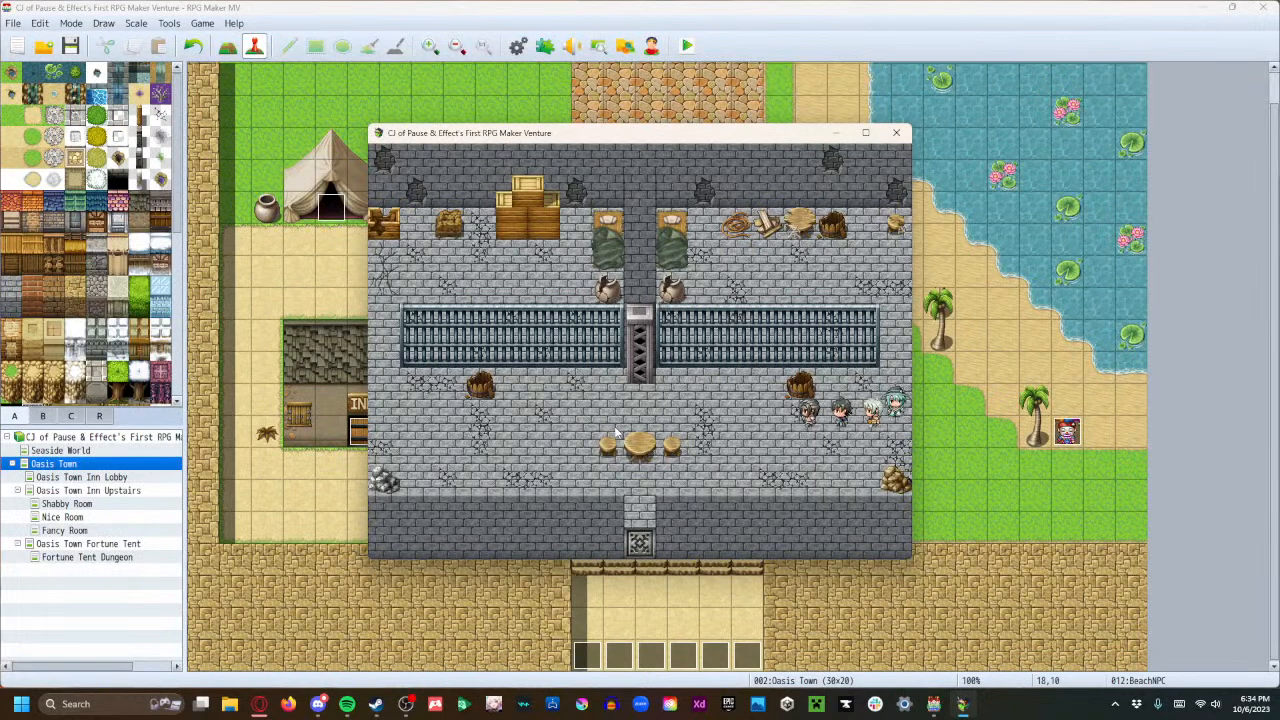
Walk below the table to the south door, unlock it and leave the dungeon.
{"action": "key", "text": "Down"}
{"action": "key", "text": "Down"}
{"action": "key", "text": "Left"}
{"action": "key", "text": "Left"}
{"action": "key", "text": "Left"}
{"action": "key", "text": "Left"}
{"action": "key", "text": "Down"}
{"action": "key", "text": "Return"}
{"action": "key", "text": "Down"}
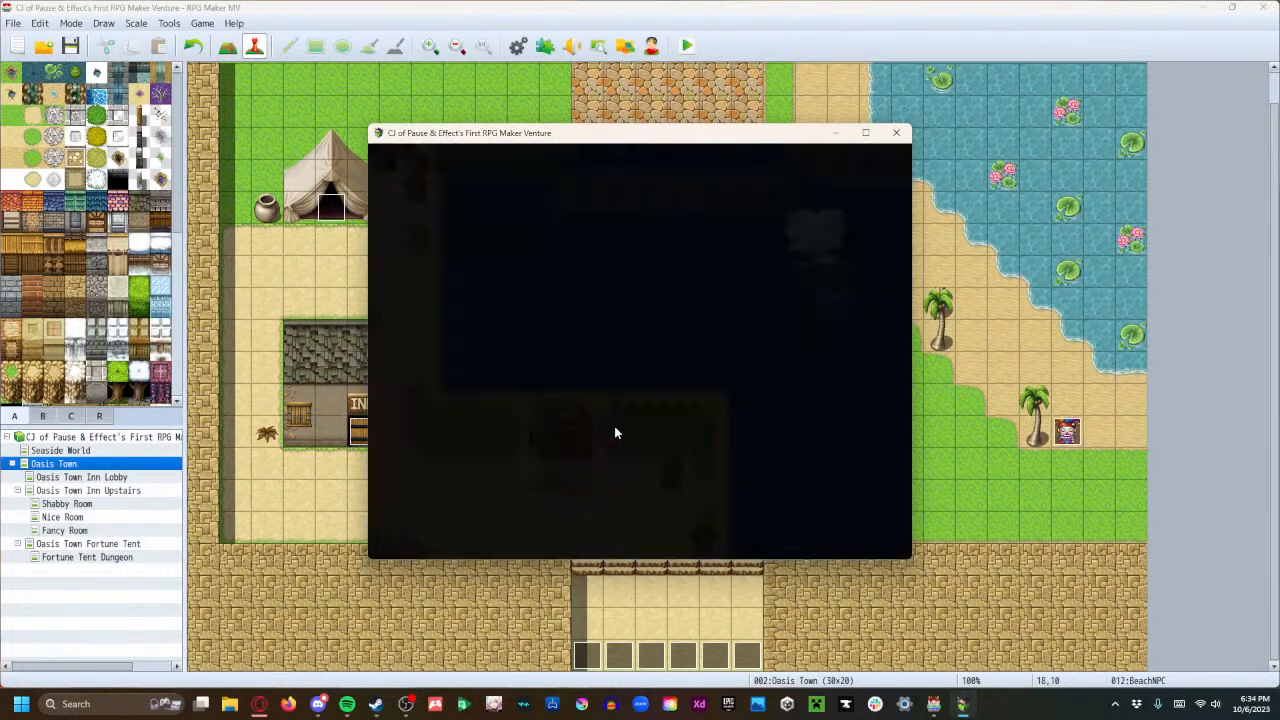
Move the party across the world map to the desert town and enter Tethys Town again.
{"action": "key", "text": "Left"}
{"action": "key", "text": "Left"}
{"action": "key", "text": "Left"}
{"action": "key", "text": "Up"}
{"action": "key", "text": "Up"}
{"action": "key", "text": "Up"}
{"action": "key", "text": "Up"}
{"action": "key", "text": "Up"}
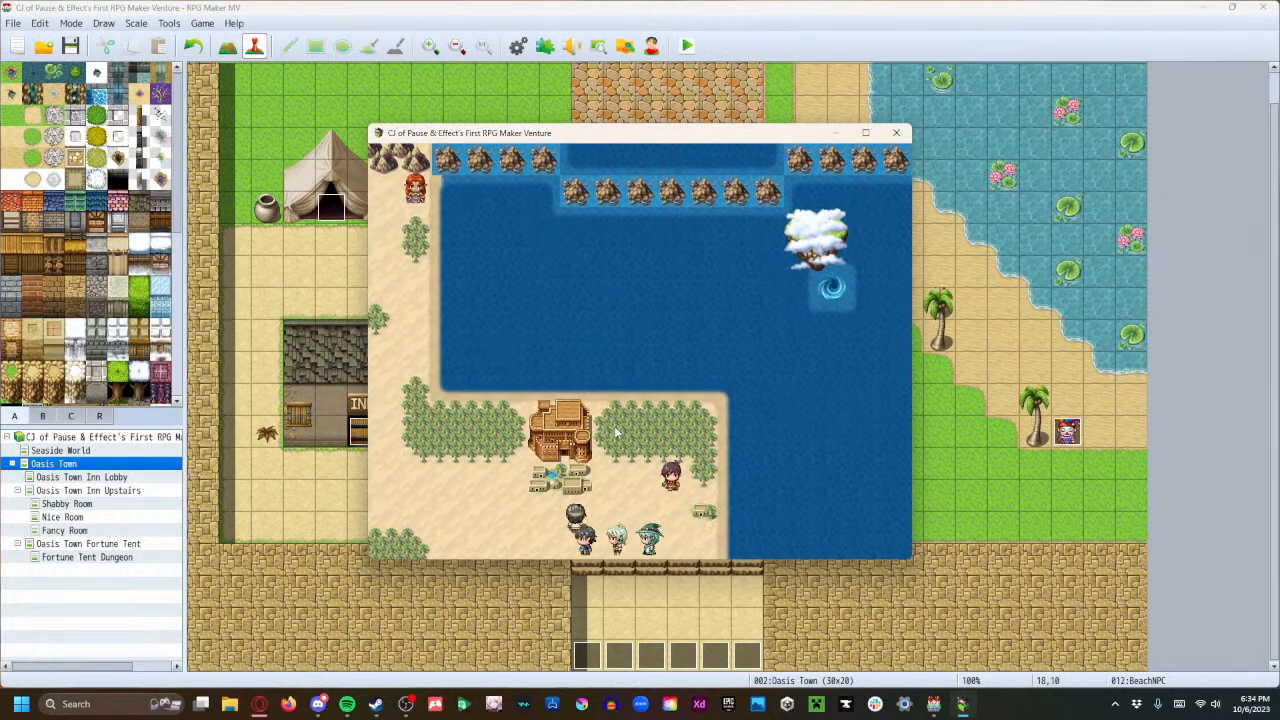
{"action": "key", "text": "Up"}
{"action": "key", "text": "Up"}
{"action": "key", "text": "Up"}
{"action": "key", "text": "Up"}
{"action": "key", "text": "Up"}
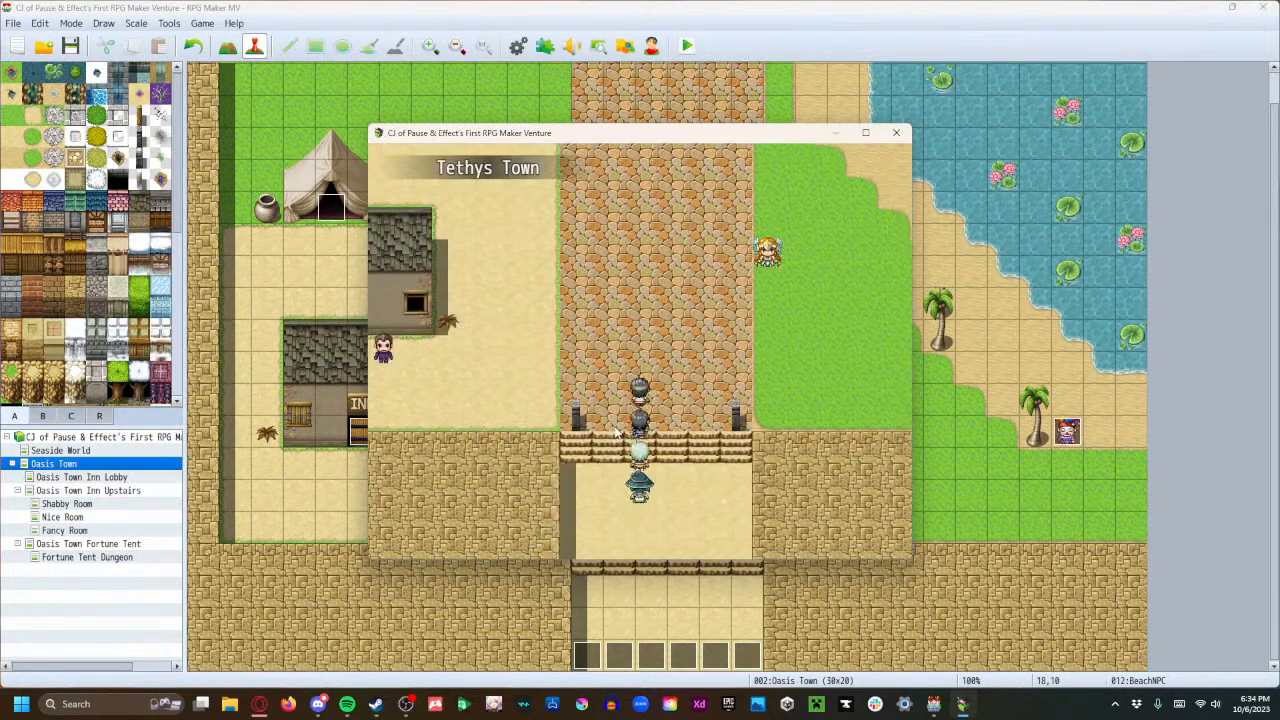
Watch the party walk to the winged woman and play through the scene's dialogue to check the revised route.
{"action": "key", "text": "Right"}
{"action": "key", "text": "Right"}
{"action": "key", "text": "Right"}
{"action": "key", "text": "Right"}
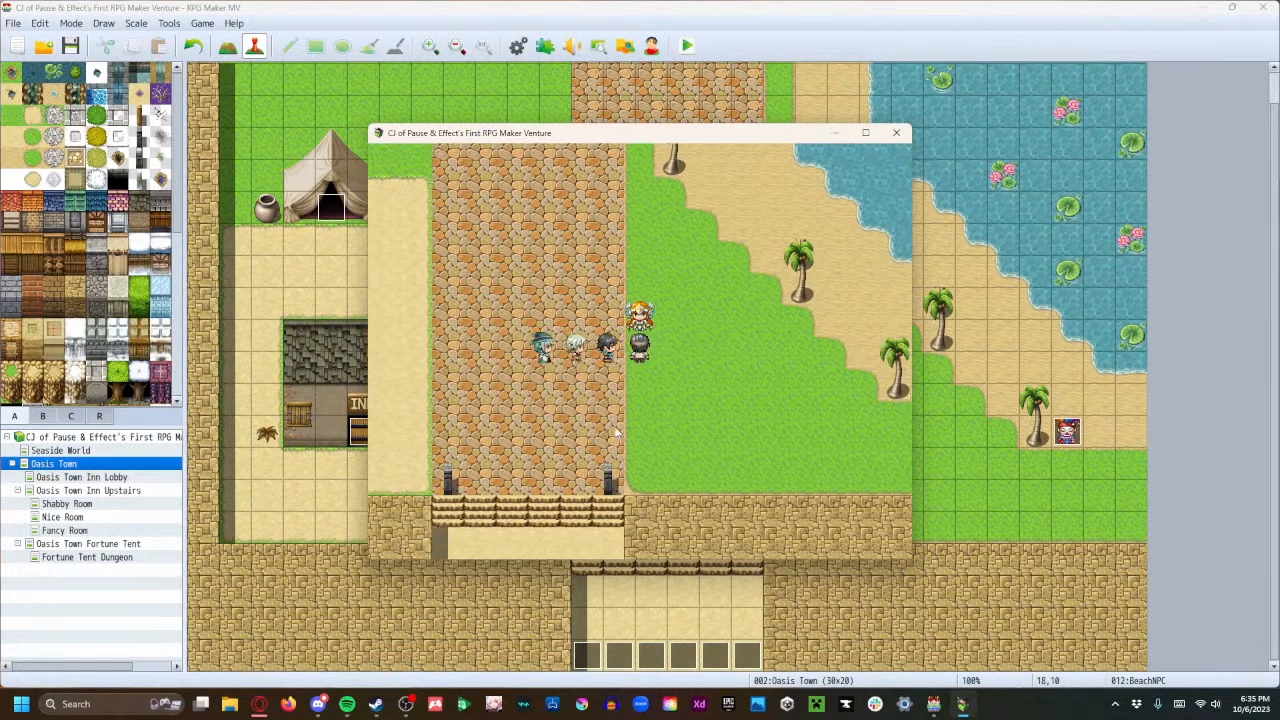
{"action": "key", "text": "Up"}
{"action": "key", "text": "Return"}
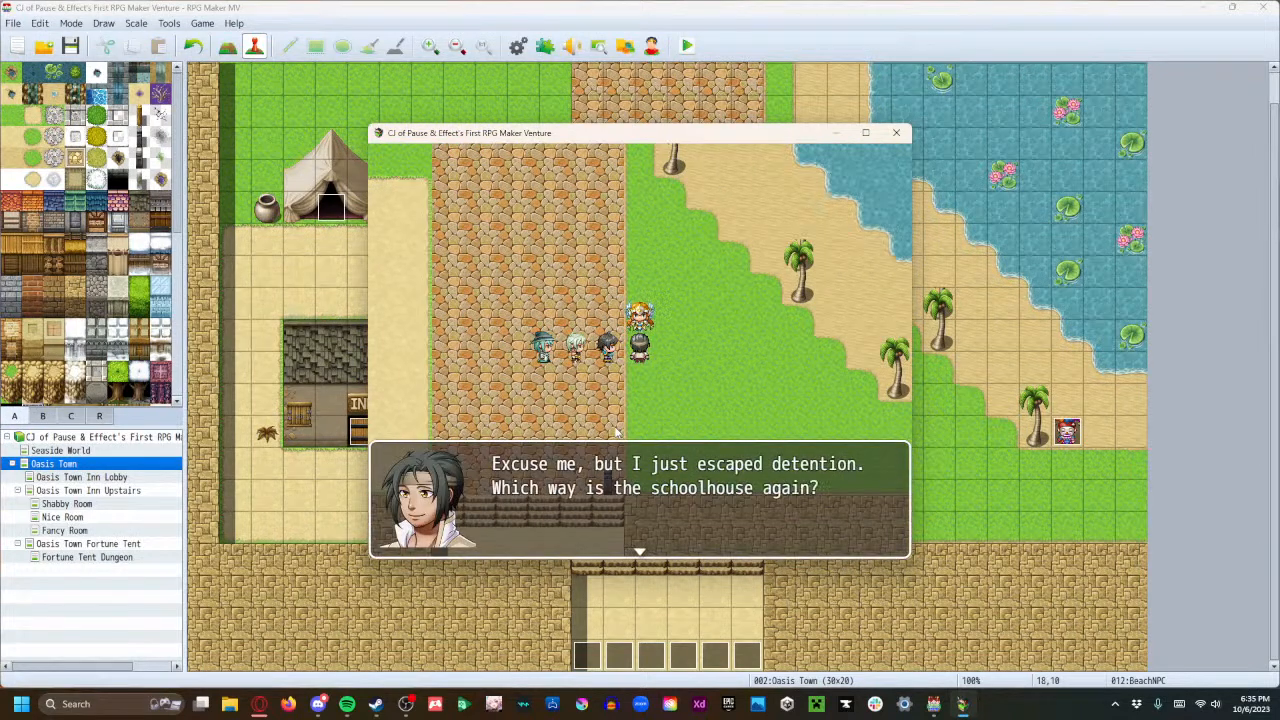
{"action": "key", "text": "Return"}
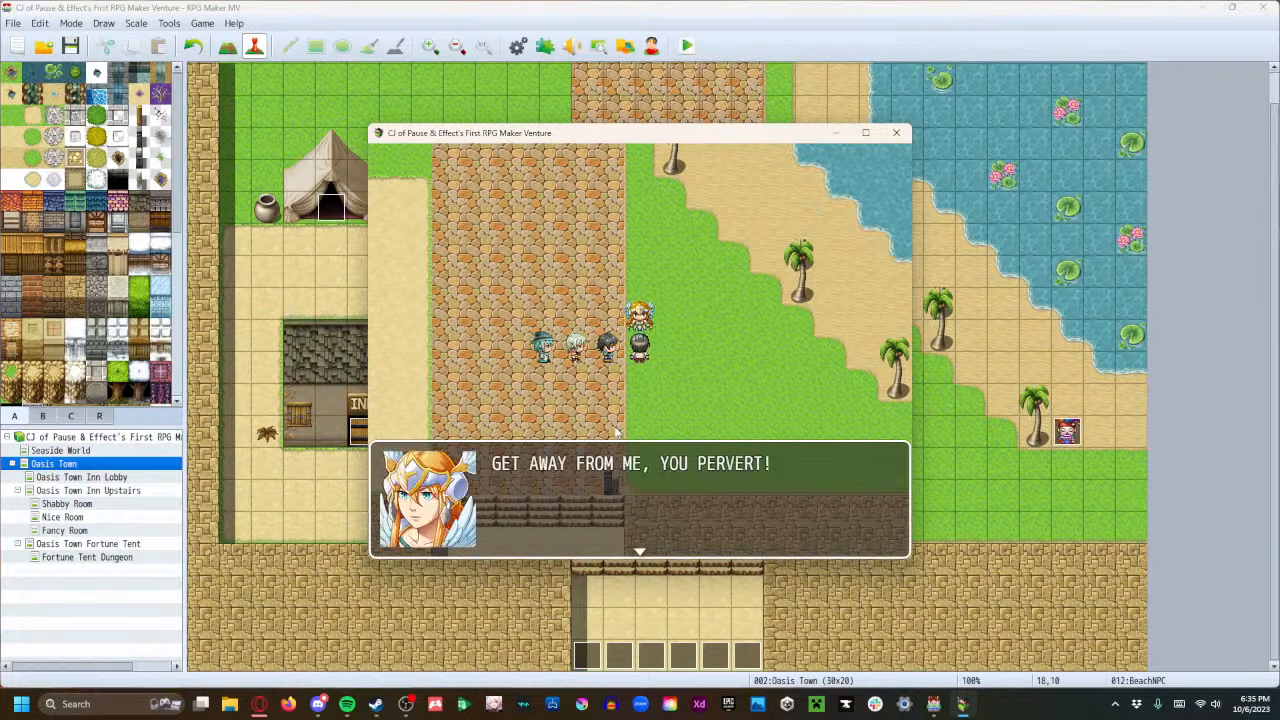
{"action": "key", "text": "Return"}
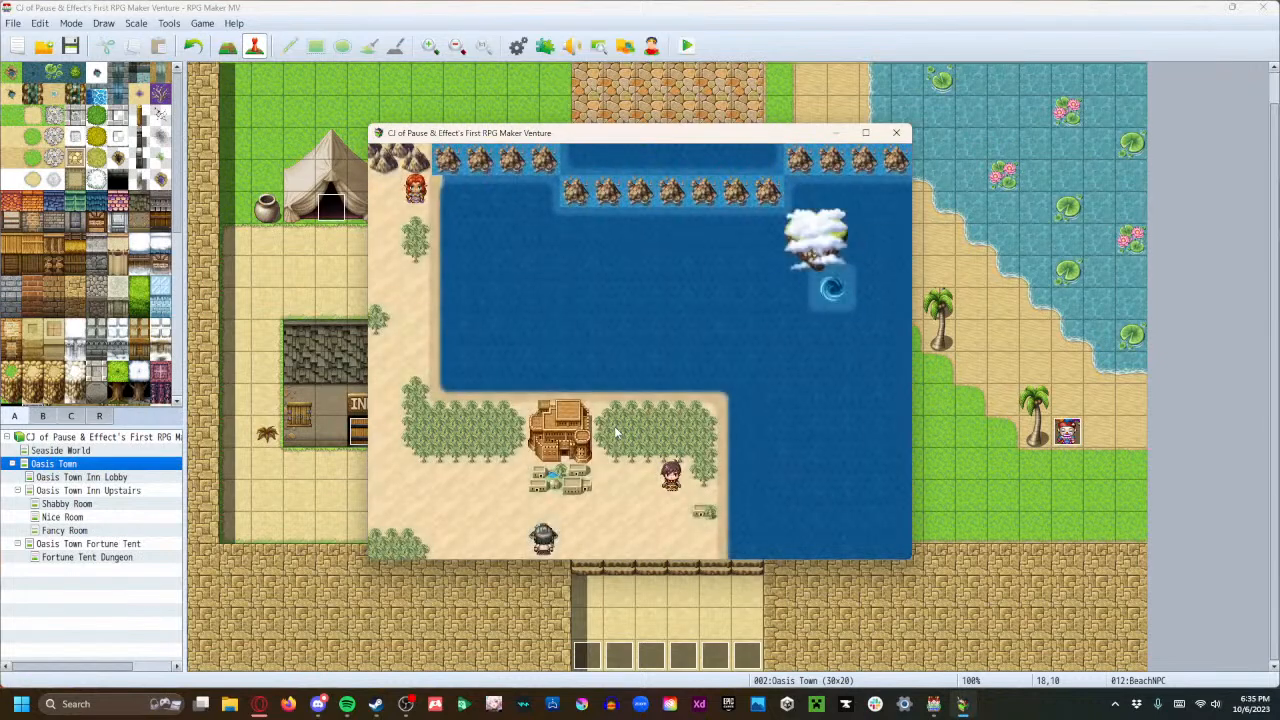
Close the playtest and reopen the BeachNPC event on the Oasis Town map.
{"action": "key", "text": "Down"}
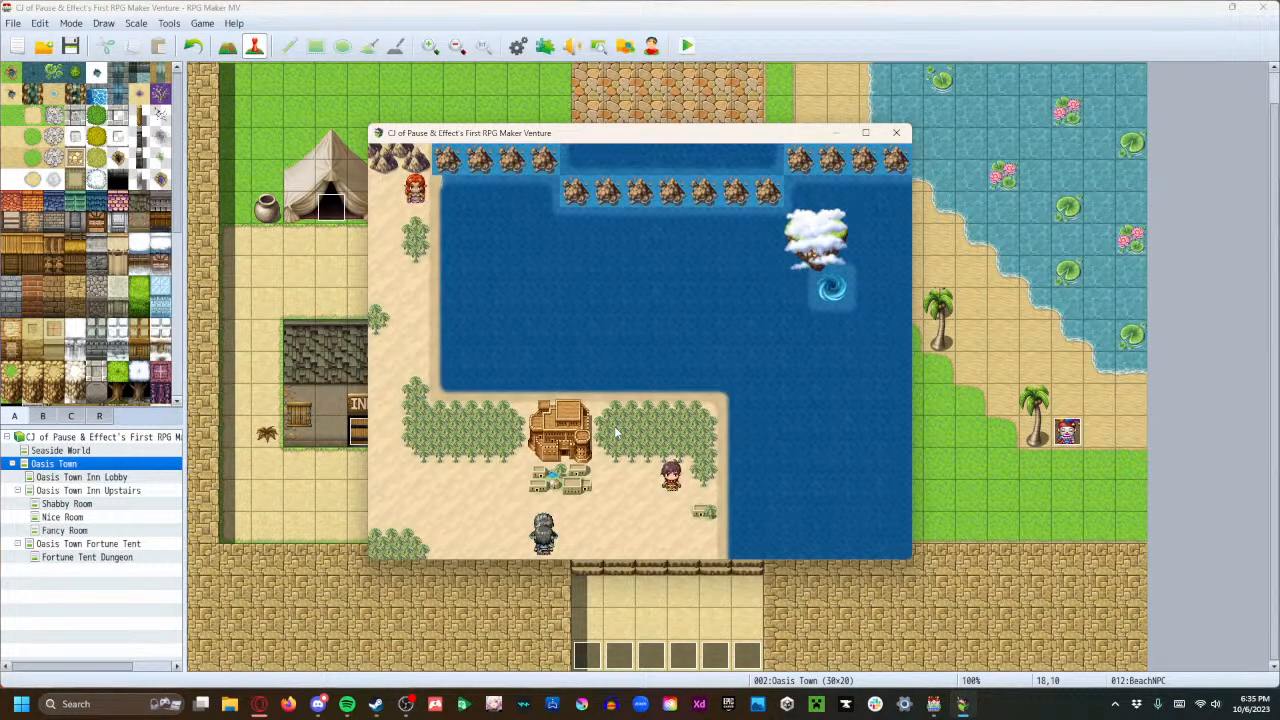
{"action": "left_click", "coordinate": [897, 133]}
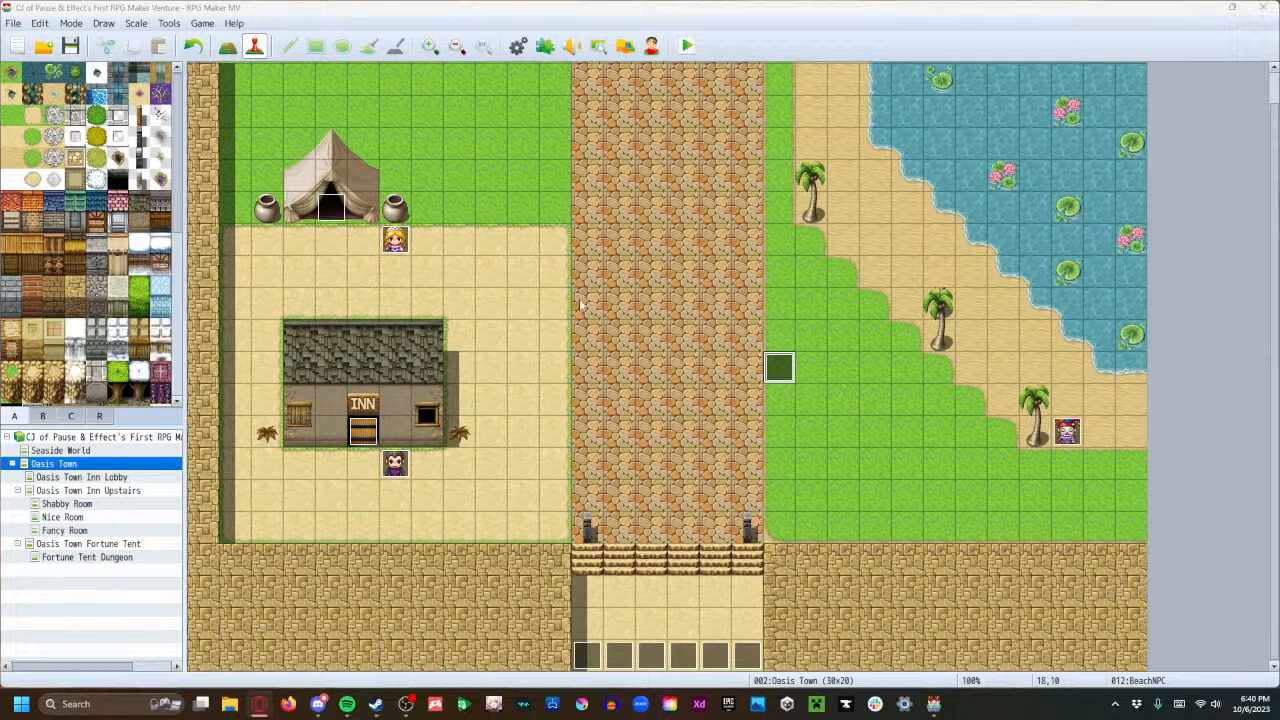
{"action": "double_click", "coordinate": [776, 383]}
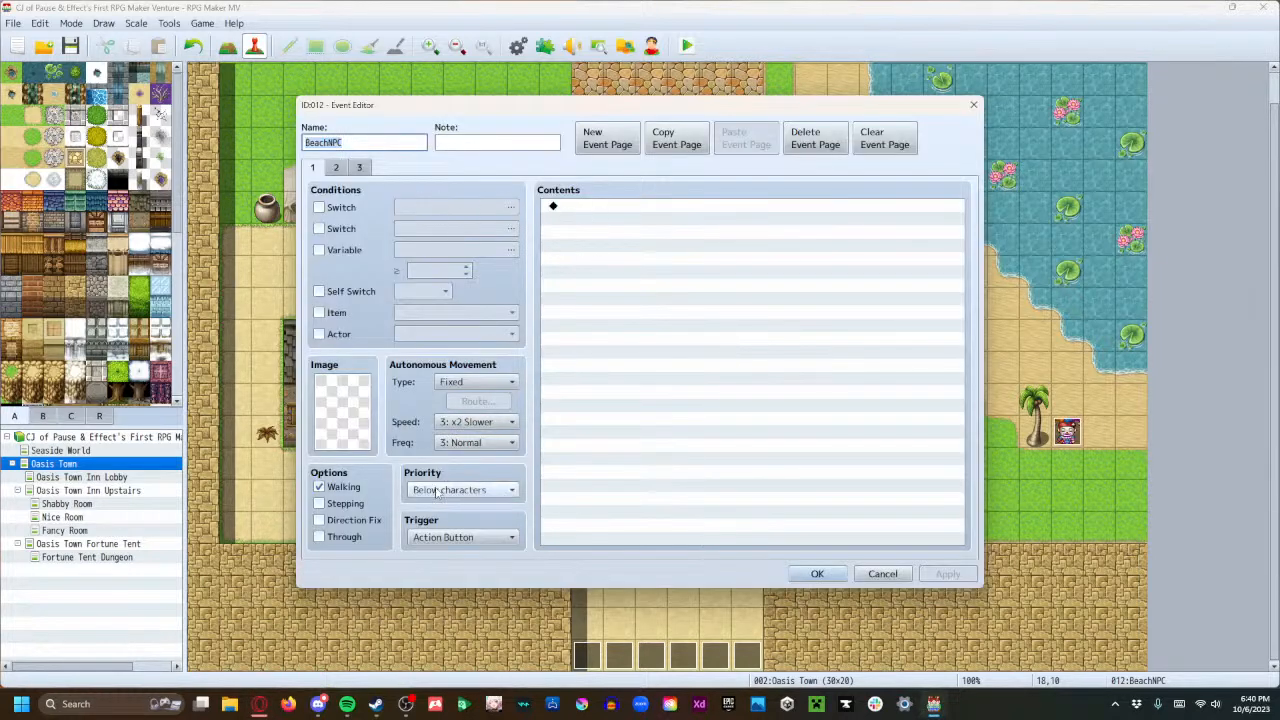
Set the autonomous movement type of the event's first page to Custom, leaving its route empty.
{"action": "left_click", "coordinate": [464, 382]}
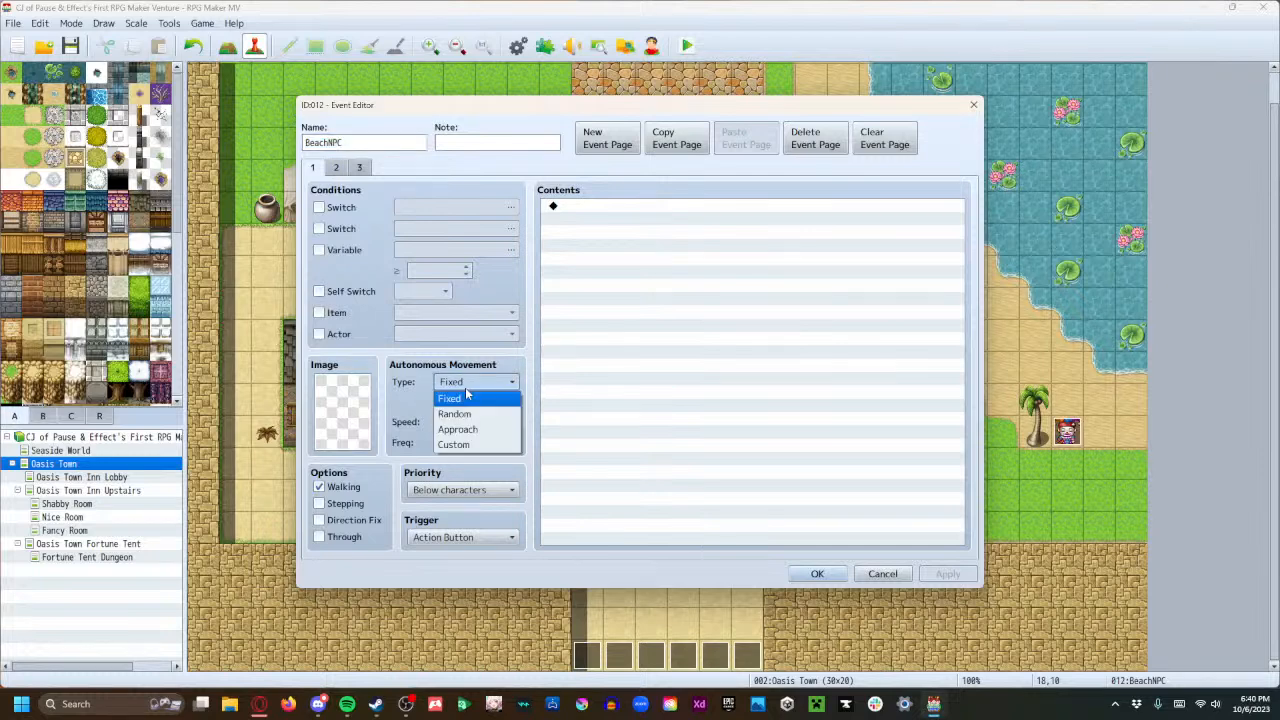
{"action": "left_click", "coordinate": [470, 406]}
{"action": "left_click", "coordinate": [476, 382]}
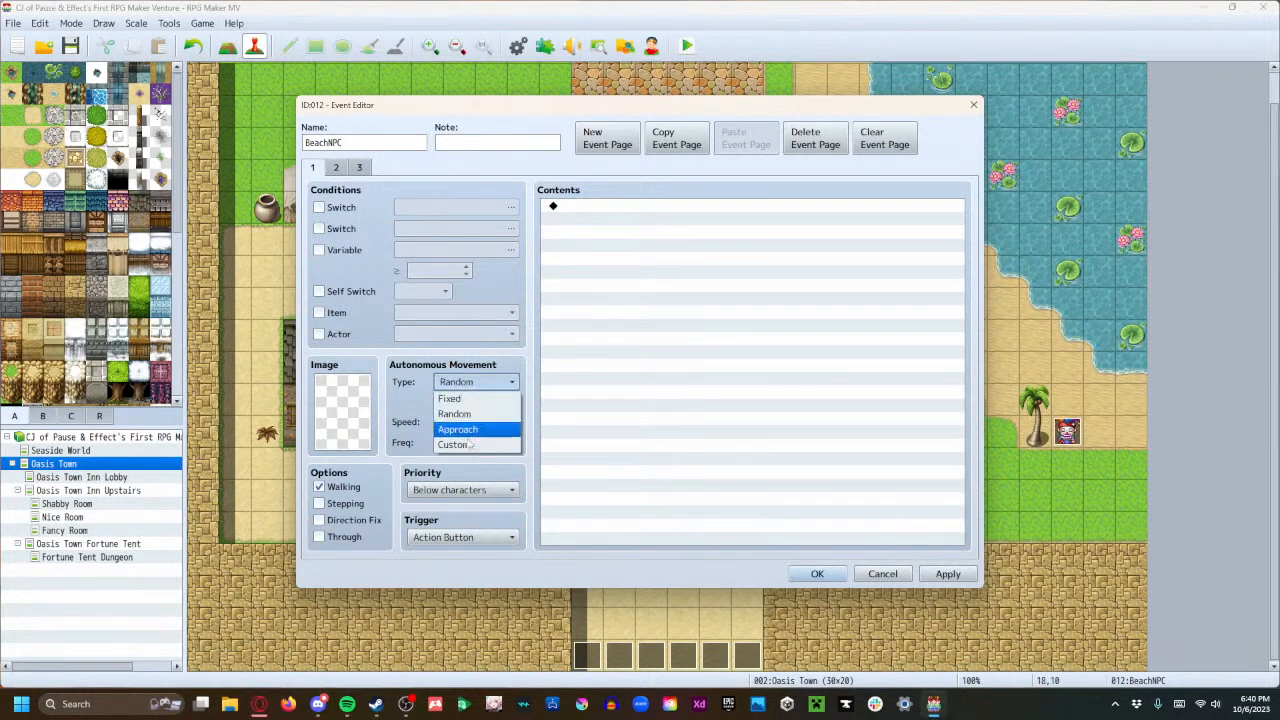
{"action": "left_click", "coordinate": [466, 442]}
{"action": "left_click", "coordinate": [476, 402]}
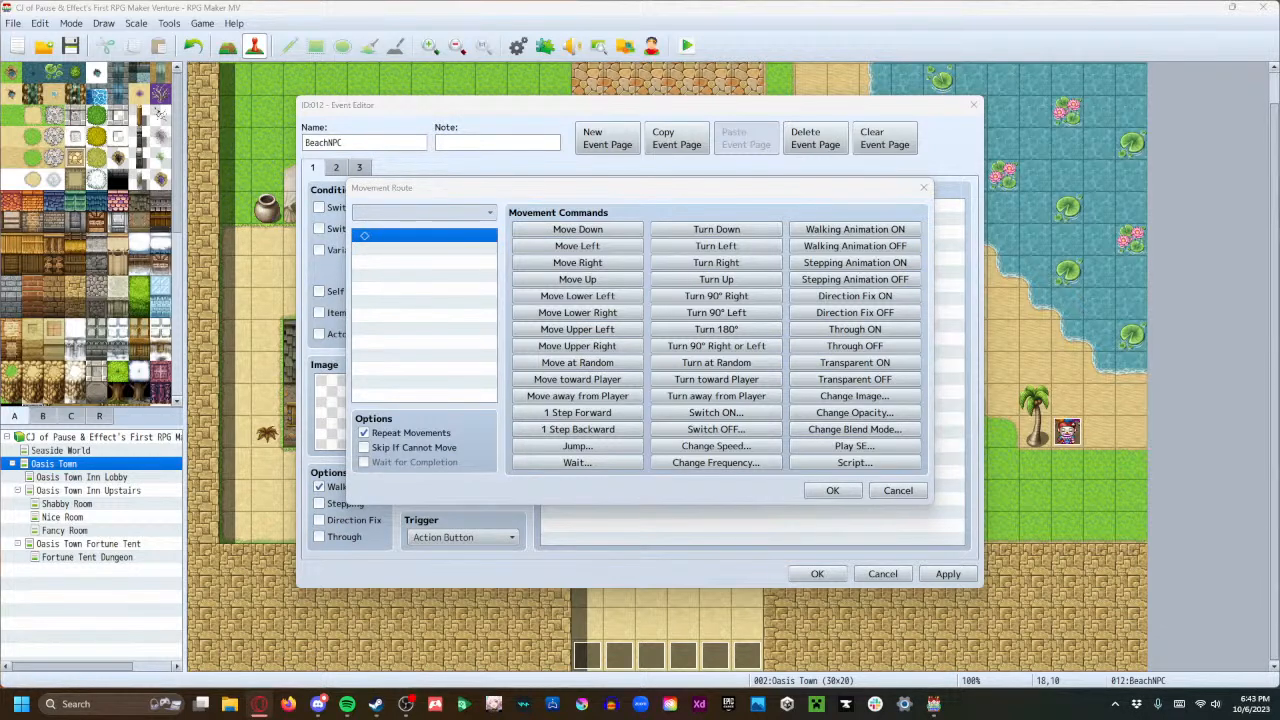
{"action": "left_click", "coordinate": [898, 490]}
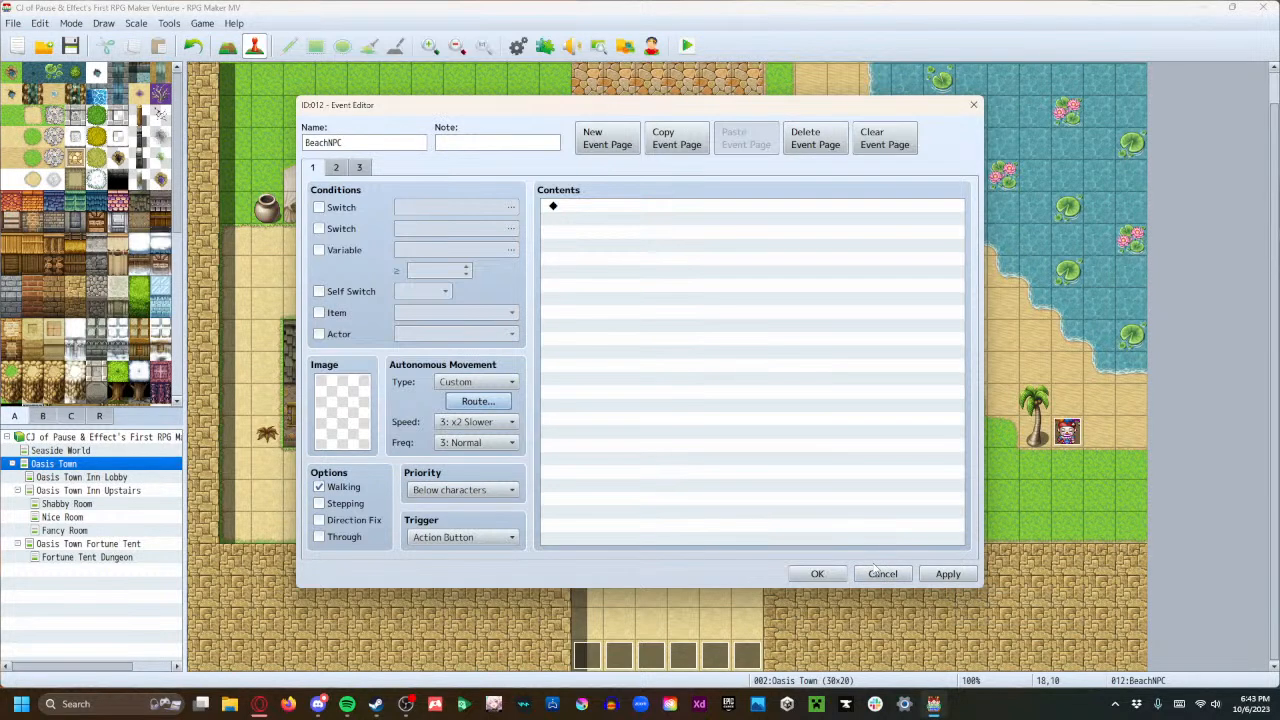
Examine the player's movement route on event page 2 and compare it with the town map's layout.
{"action": "left_click", "coordinate": [336, 168]}
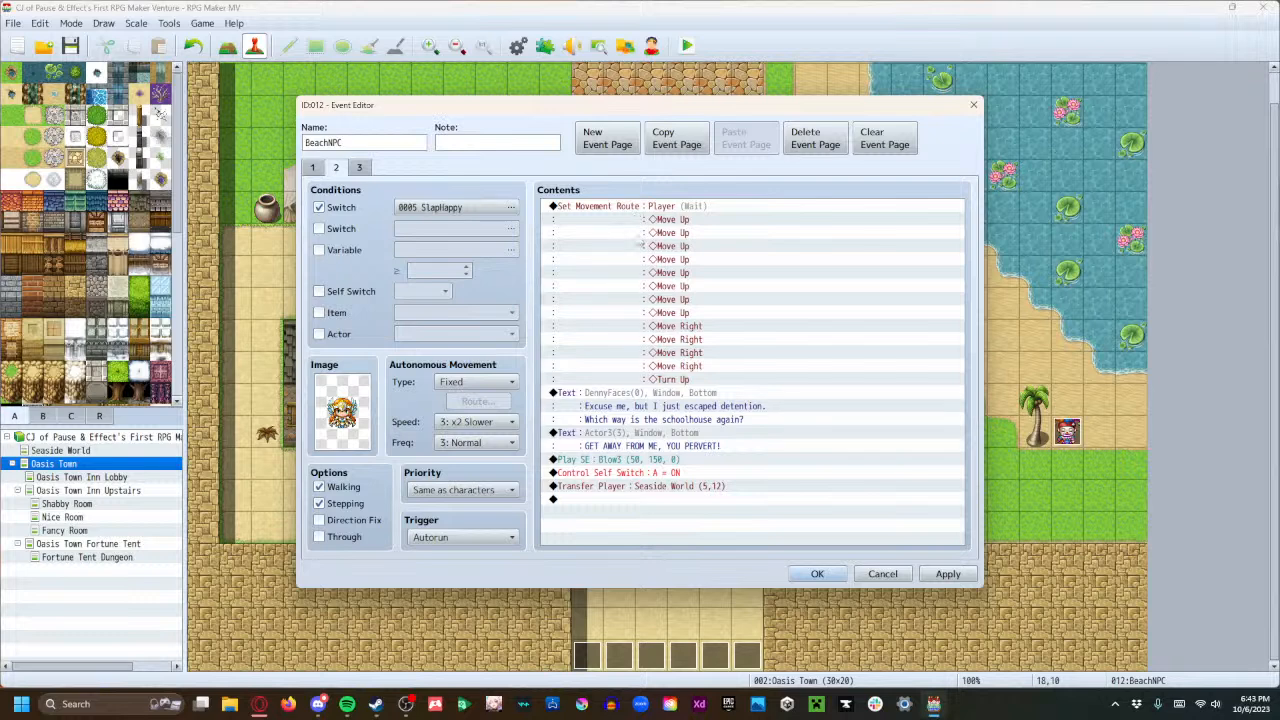
{"action": "left_click", "coordinate": [630, 210]}
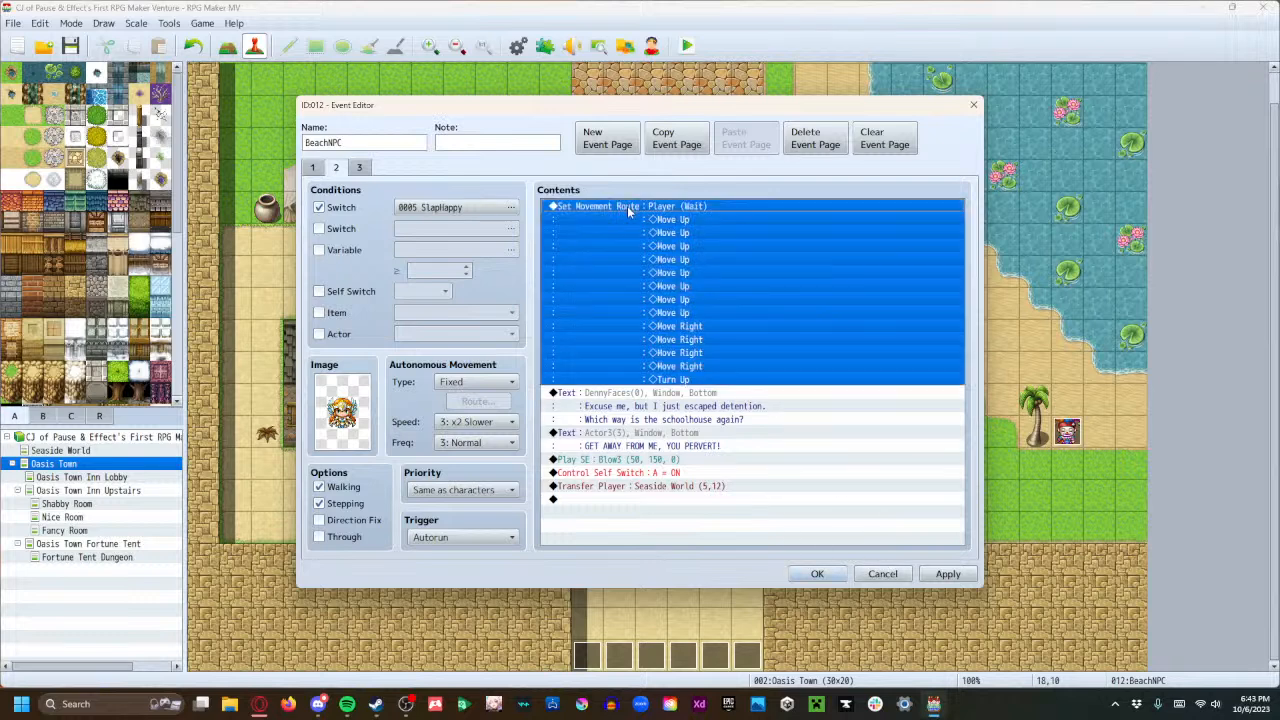
{"action": "double_click", "coordinate": [627, 212]}
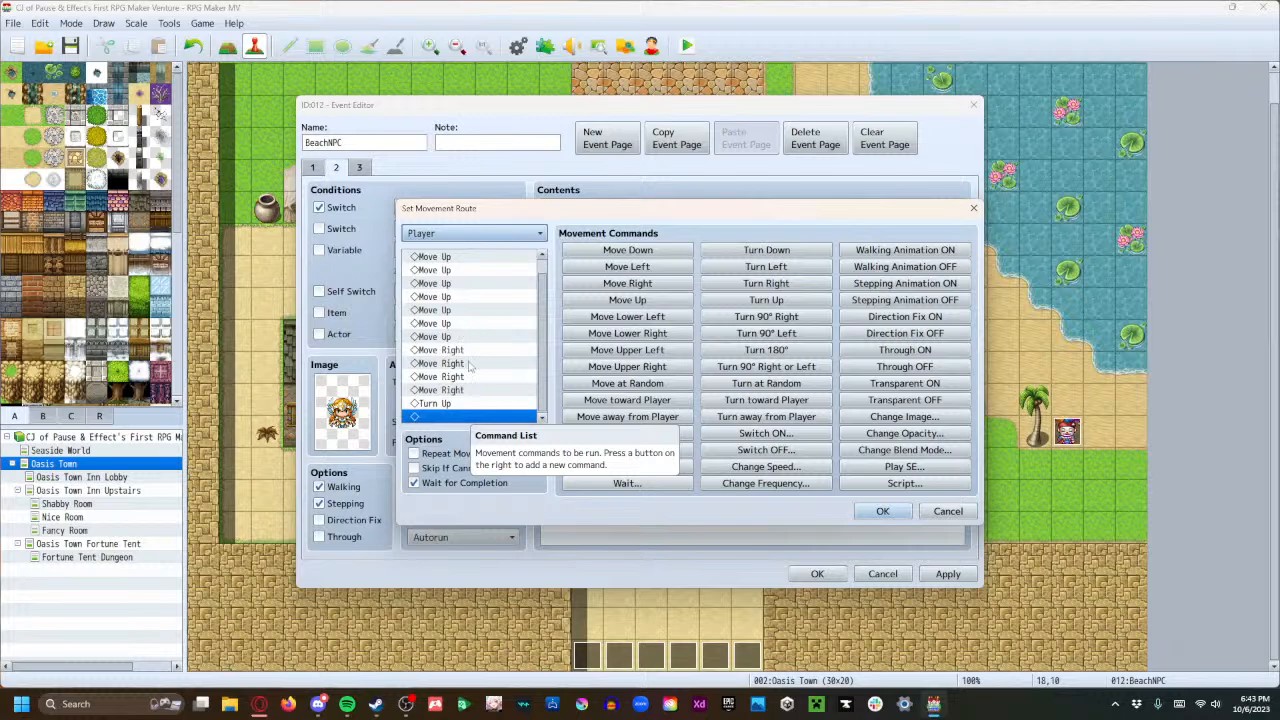
{"action": "left_click", "coordinate": [940, 512]}
{"action": "left_click_drag", "start_coordinate": [765, 108], "coordinate": [1279, 62]}
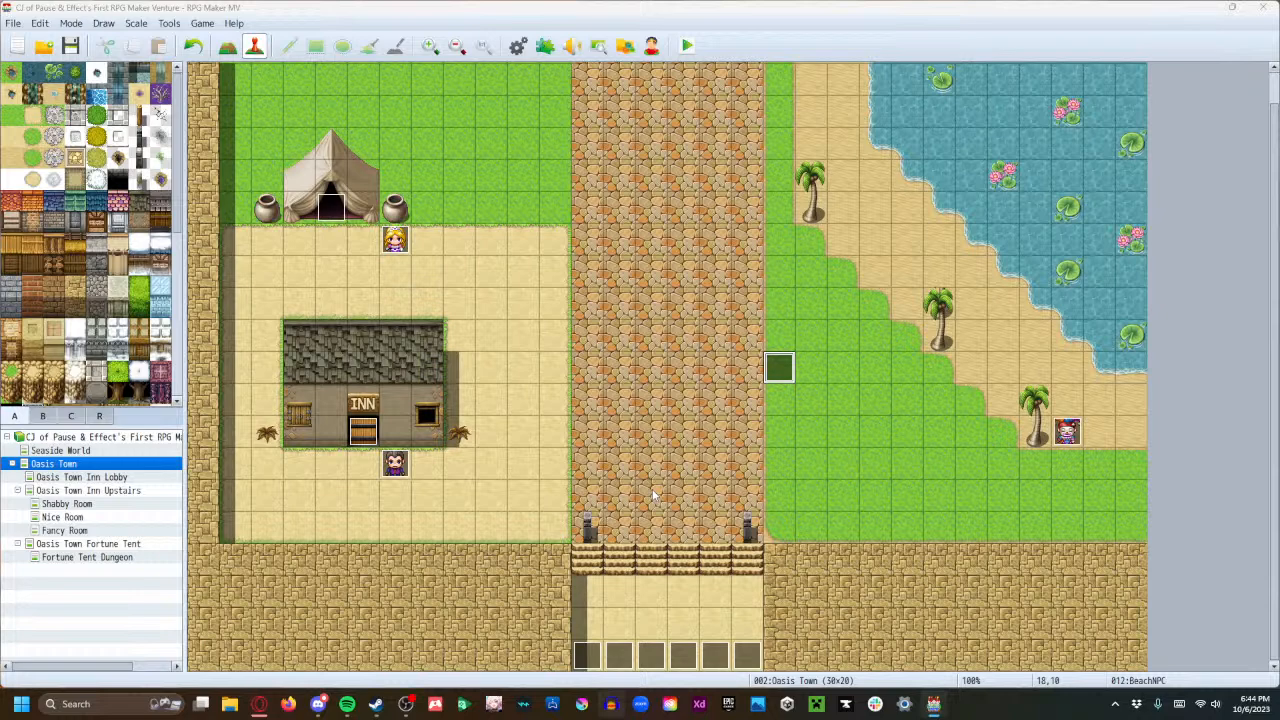
{"action": "left_click_drag", "start_coordinate": [1279, 76], "coordinate": [907, 116]}
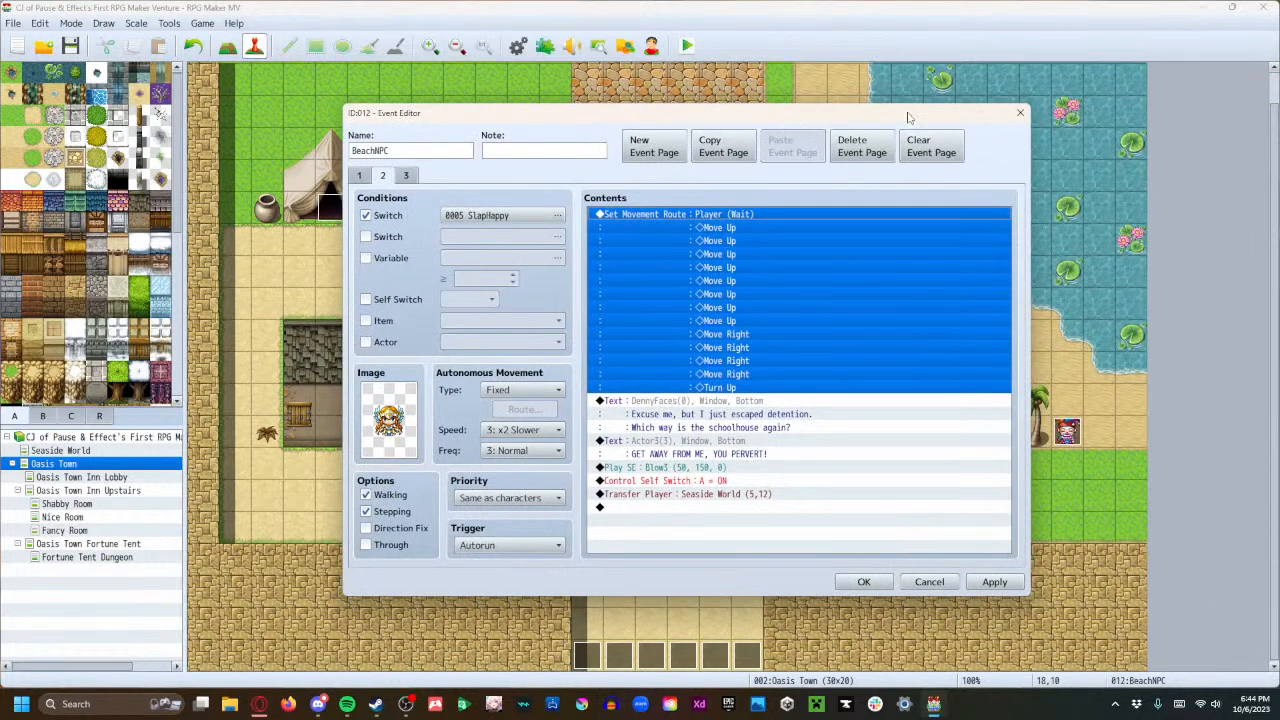
Delete every command after the fifth Move Up from the player's movement route on page 2.
{"action": "double_click", "coordinate": [782, 329]}
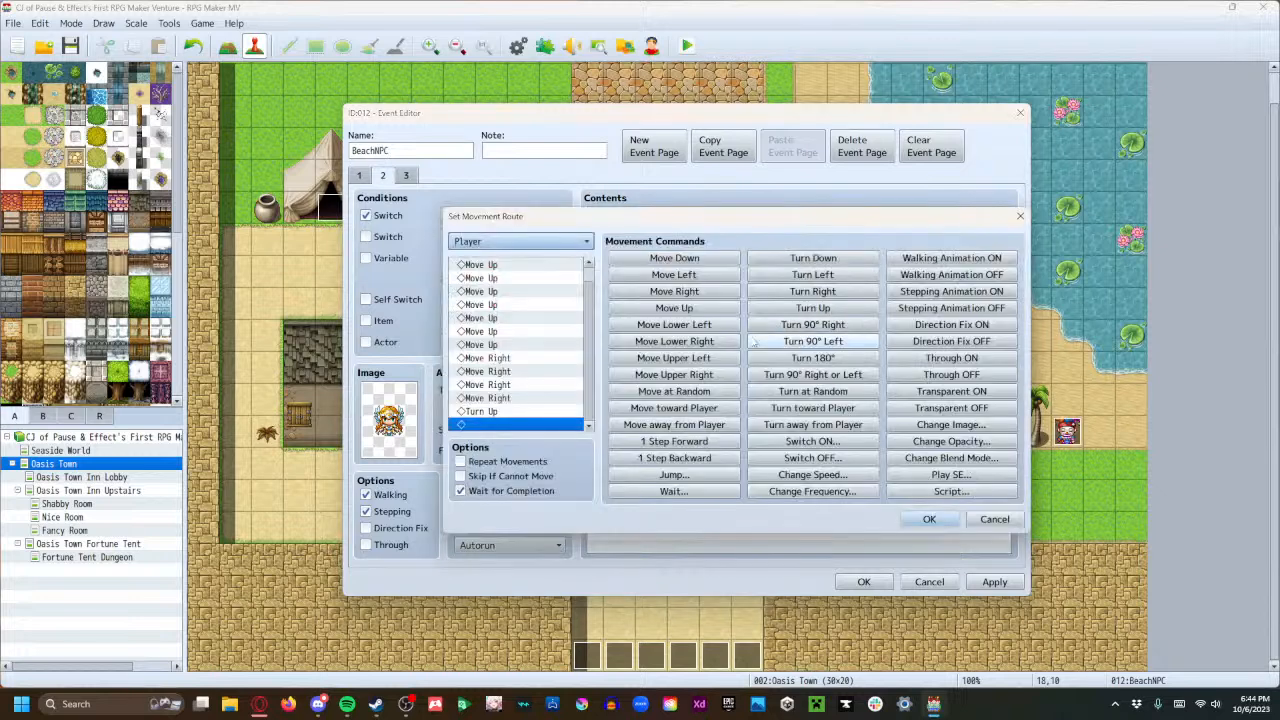
{"action": "left_click", "coordinate": [521, 267]}
{"action": "left_click", "coordinate": [522, 279]}
{"action": "left_click", "coordinate": [522, 292]}
{"action": "left_click", "coordinate": [522, 305]}
{"action": "left_click", "coordinate": [520, 318]}
{"action": "left_click", "coordinate": [518, 331]}
{"action": "scroll", "coordinate": [515, 415], "scroll_direction": "down", "scroll_amount": 1}
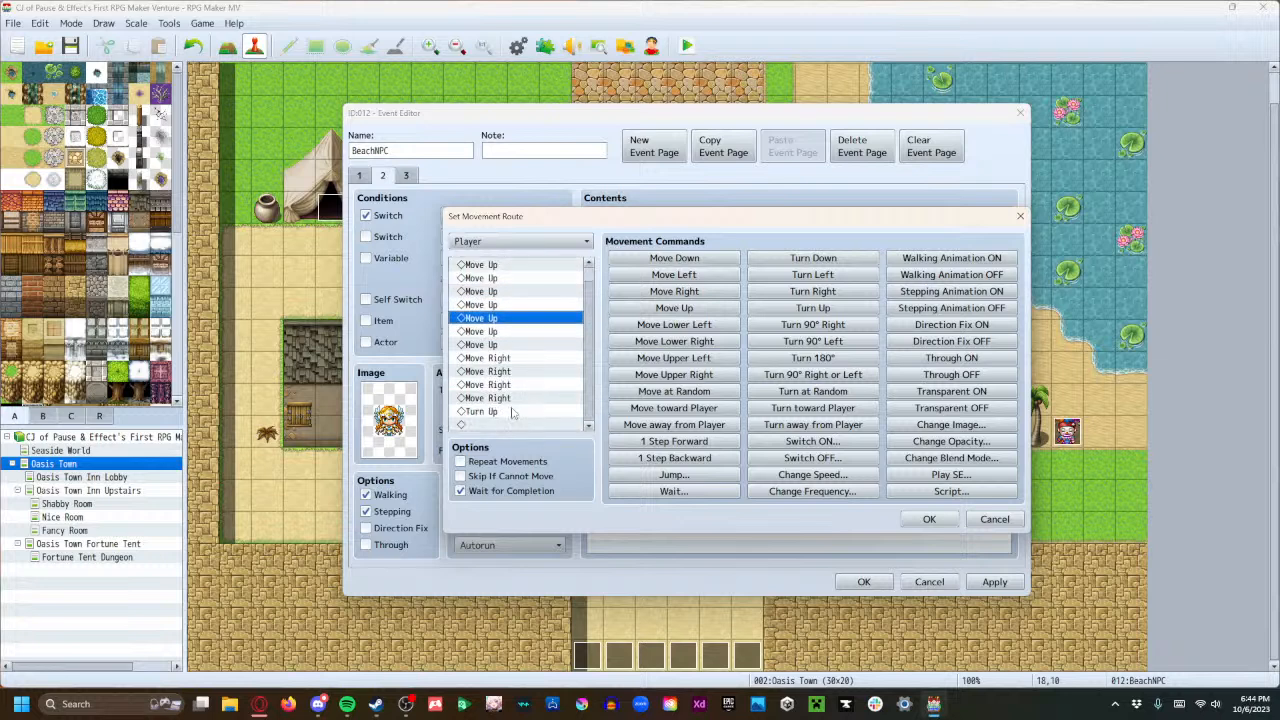
{"action": "left_click", "coordinate": [510, 411], "text": "shift"}
{"action": "key", "text": "Delete"}
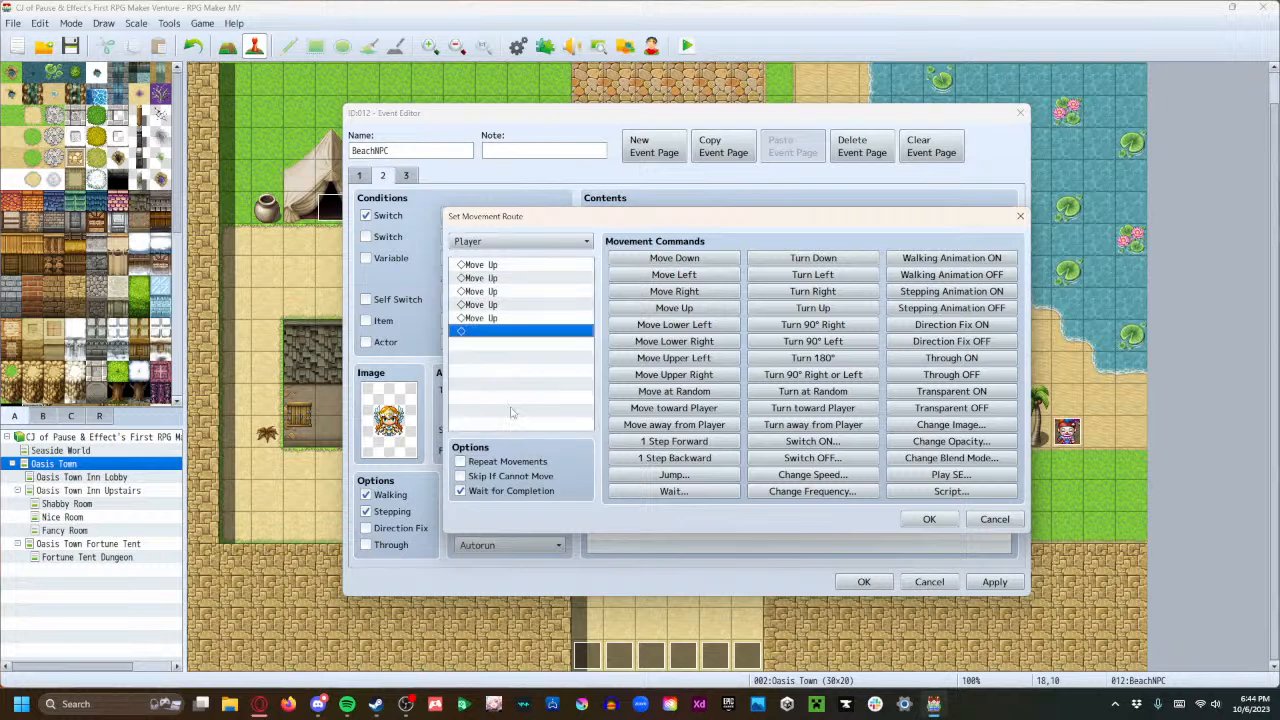
Append a 10-frame wait, a Turn Left and another 10-frame wait to the player's route.
{"action": "left_click", "coordinate": [674, 491]}
{"action": "type", "text": "10"}
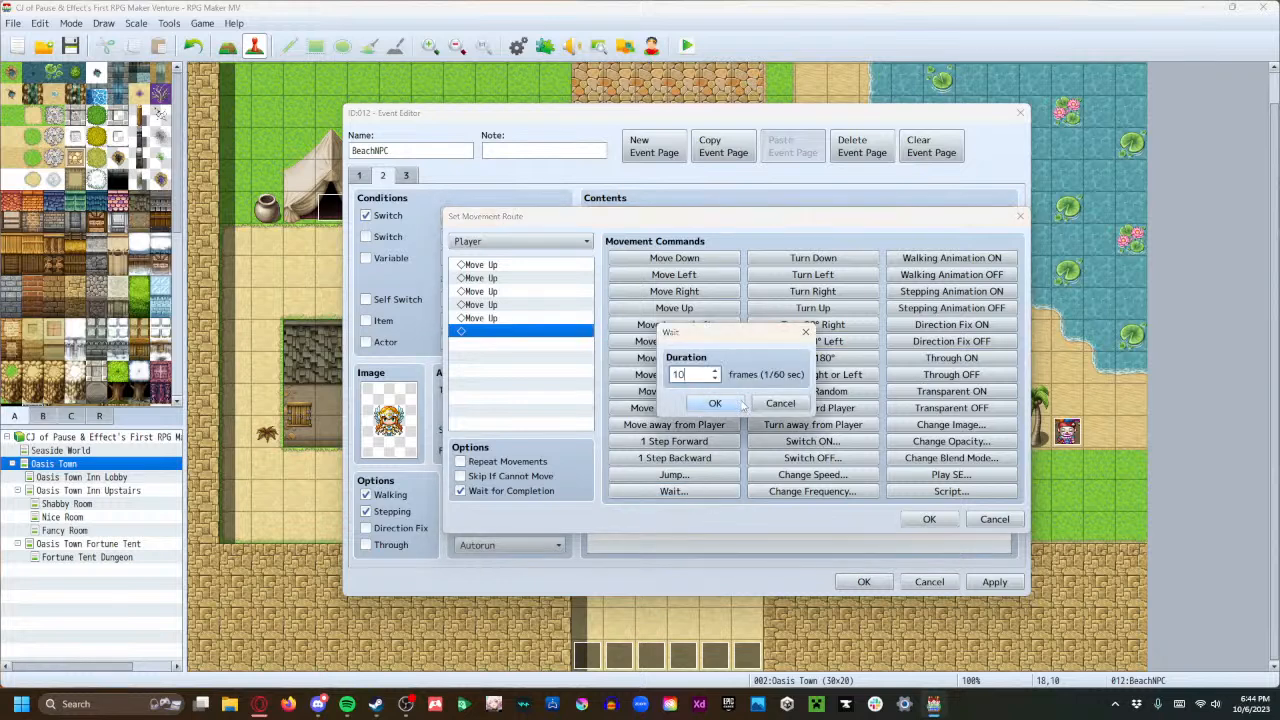
{"action": "left_click", "coordinate": [715, 403]}
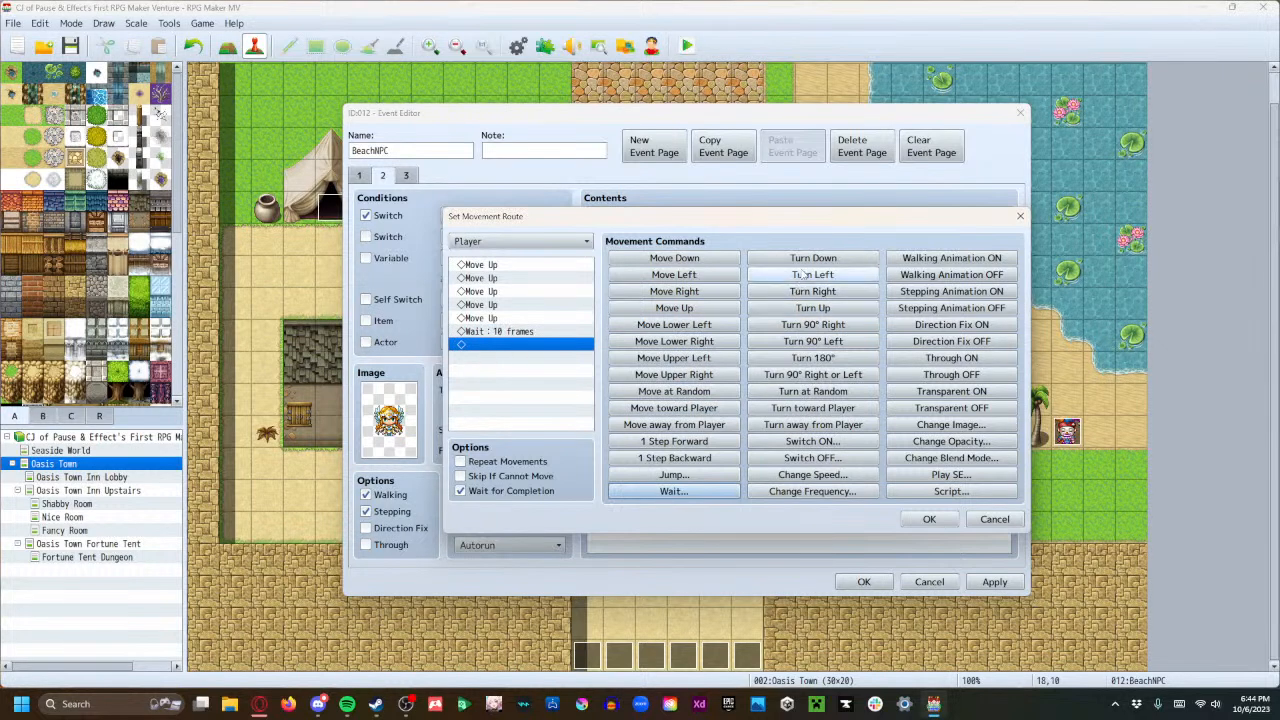
{"action": "left_click", "coordinate": [673, 491]}
{"action": "type", "text": "10"}
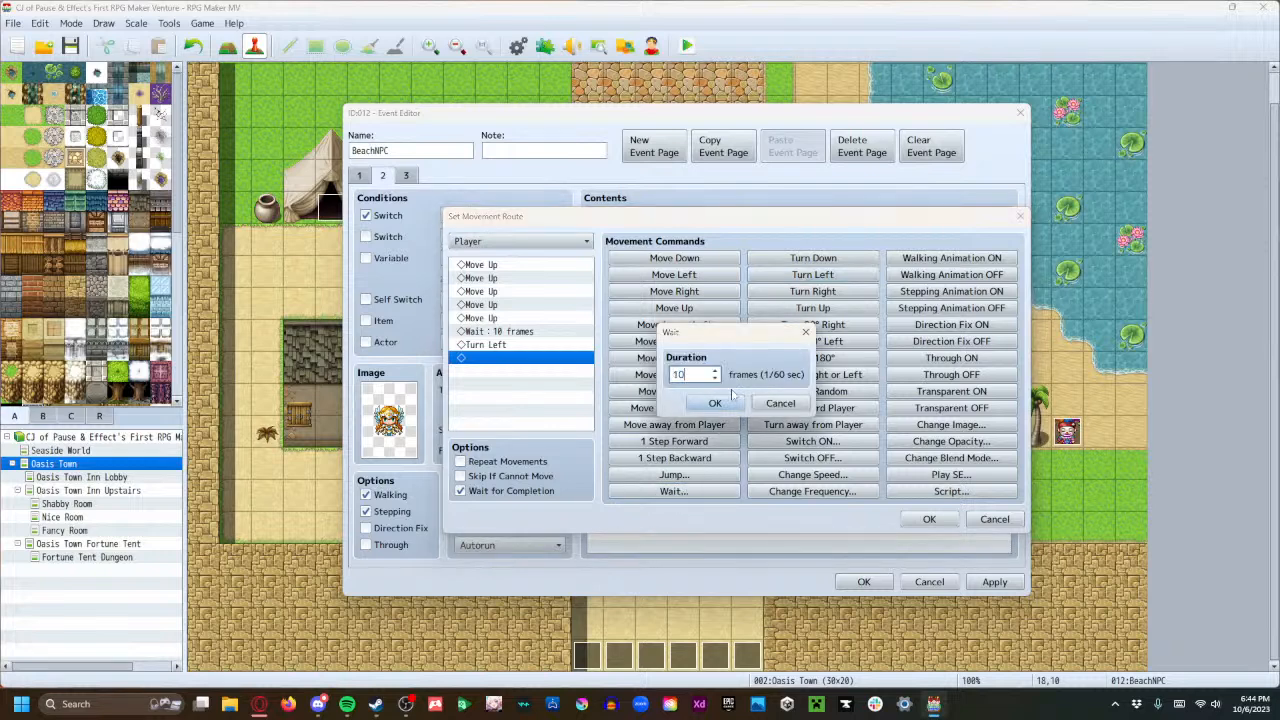
{"action": "left_click", "coordinate": [712, 403]}
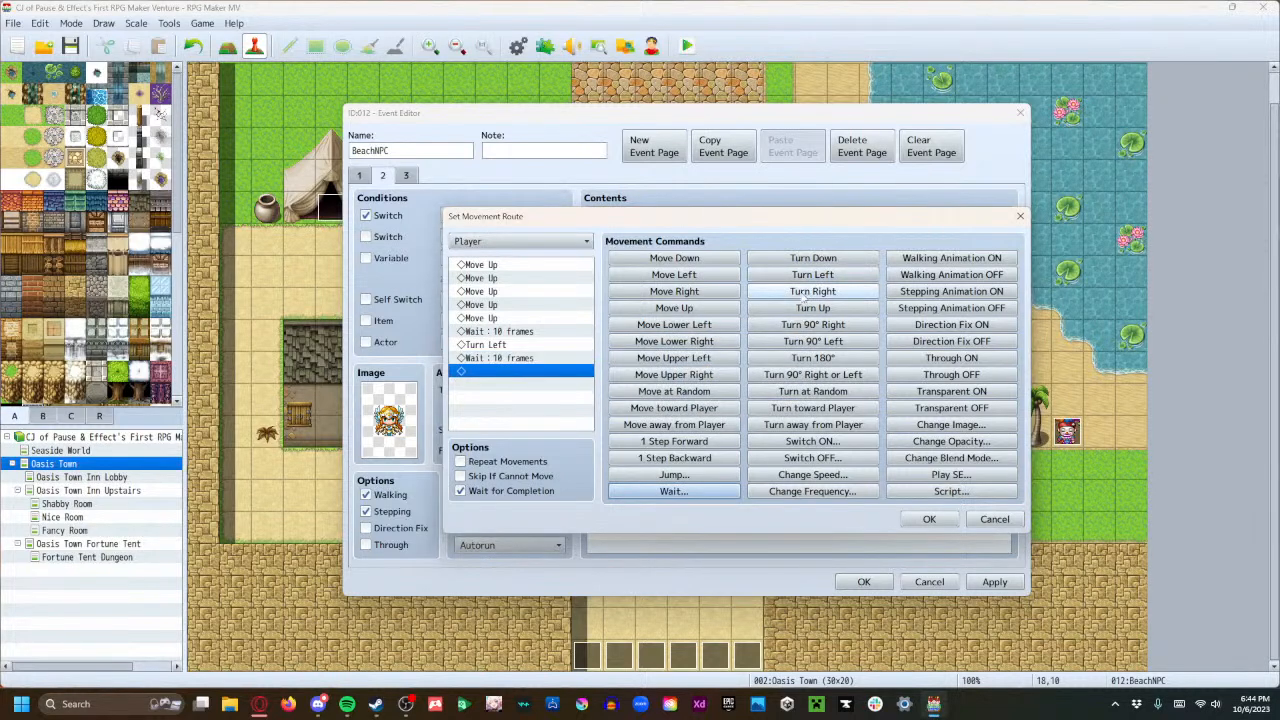
Append a Turn Right, a 10-frame wait and a Turn Up to end the player's route.
{"action": "left_click", "coordinate": [806, 292]}
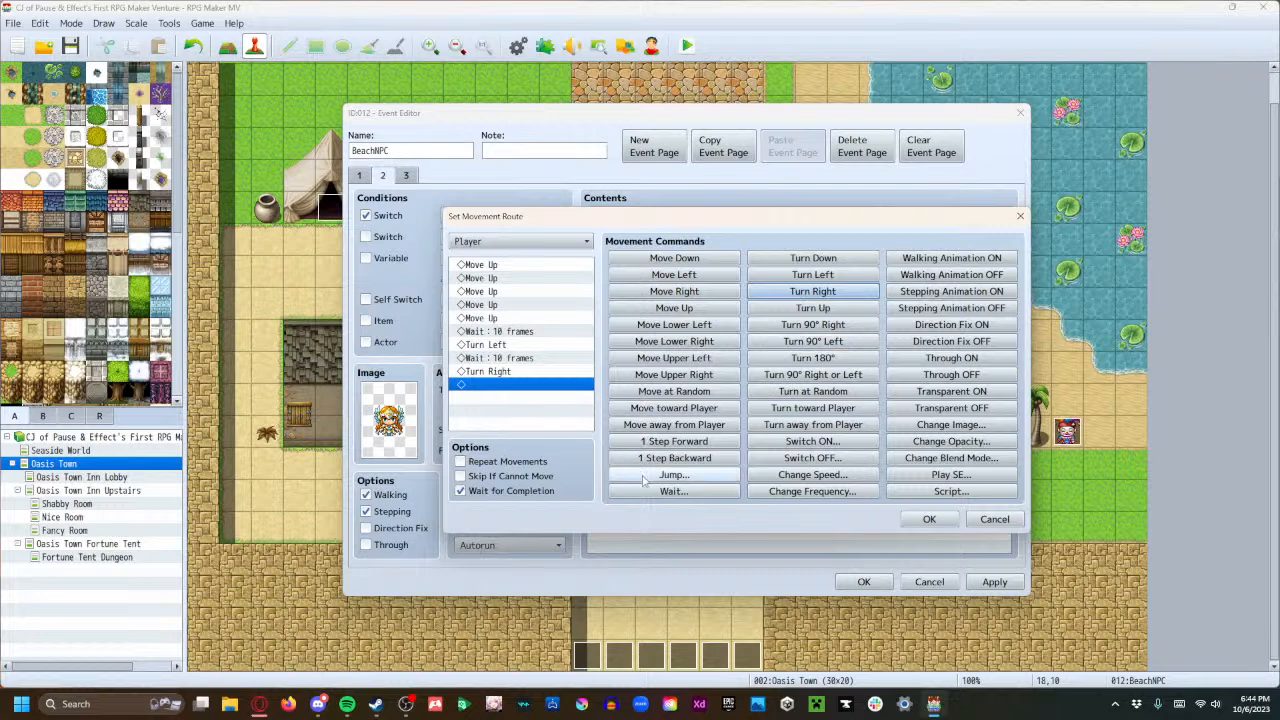
{"action": "left_click", "coordinate": [674, 491]}
{"action": "type", "text": "10"}
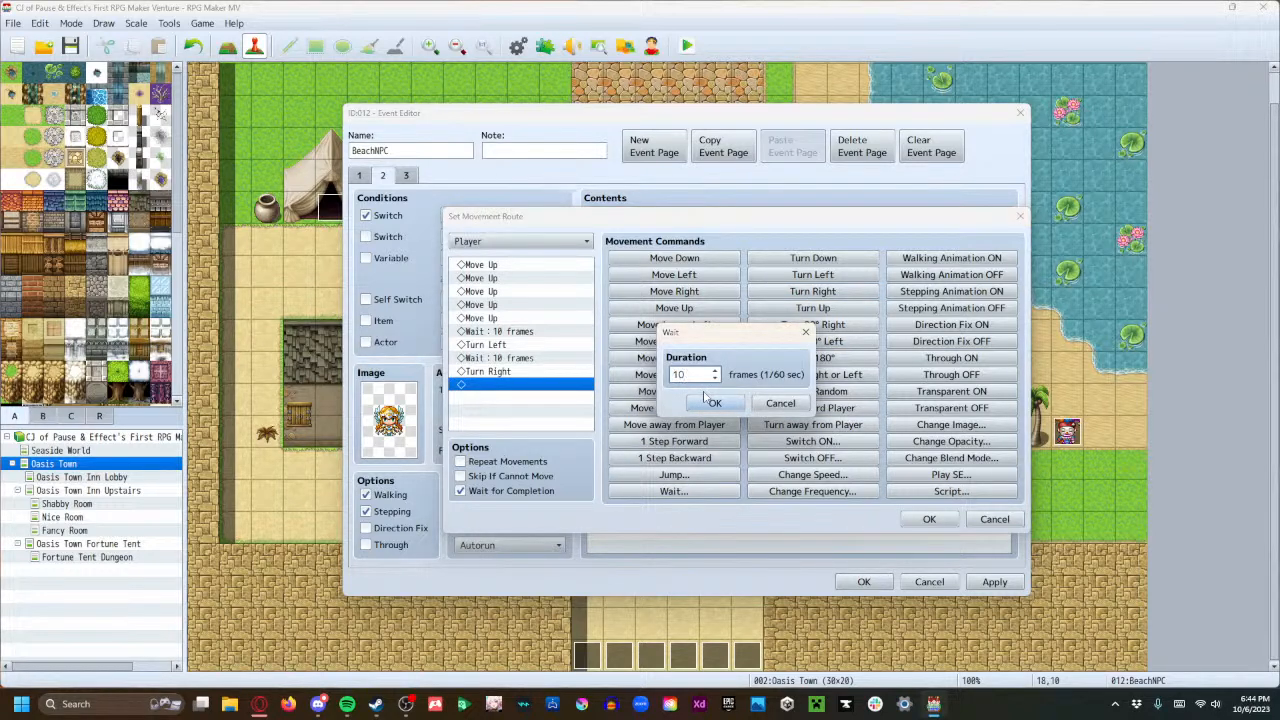
{"action": "left_click", "coordinate": [710, 401]}
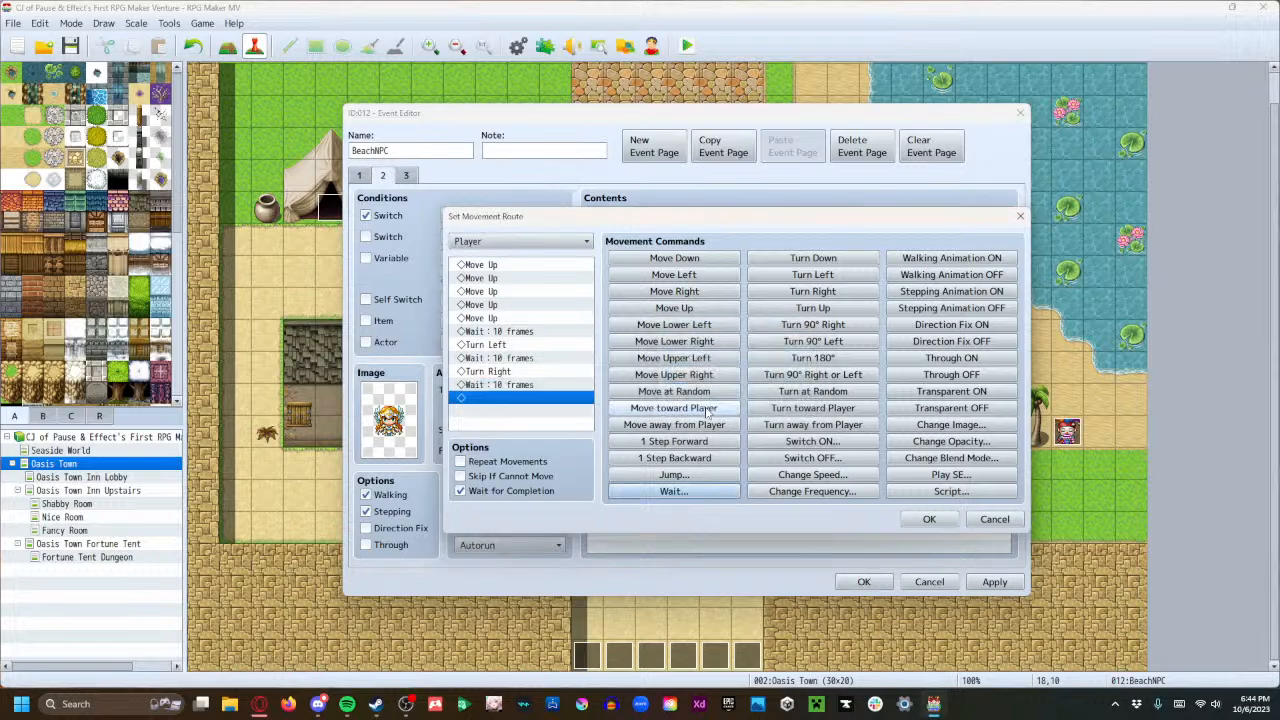
{"action": "left_click", "coordinate": [944, 524]}
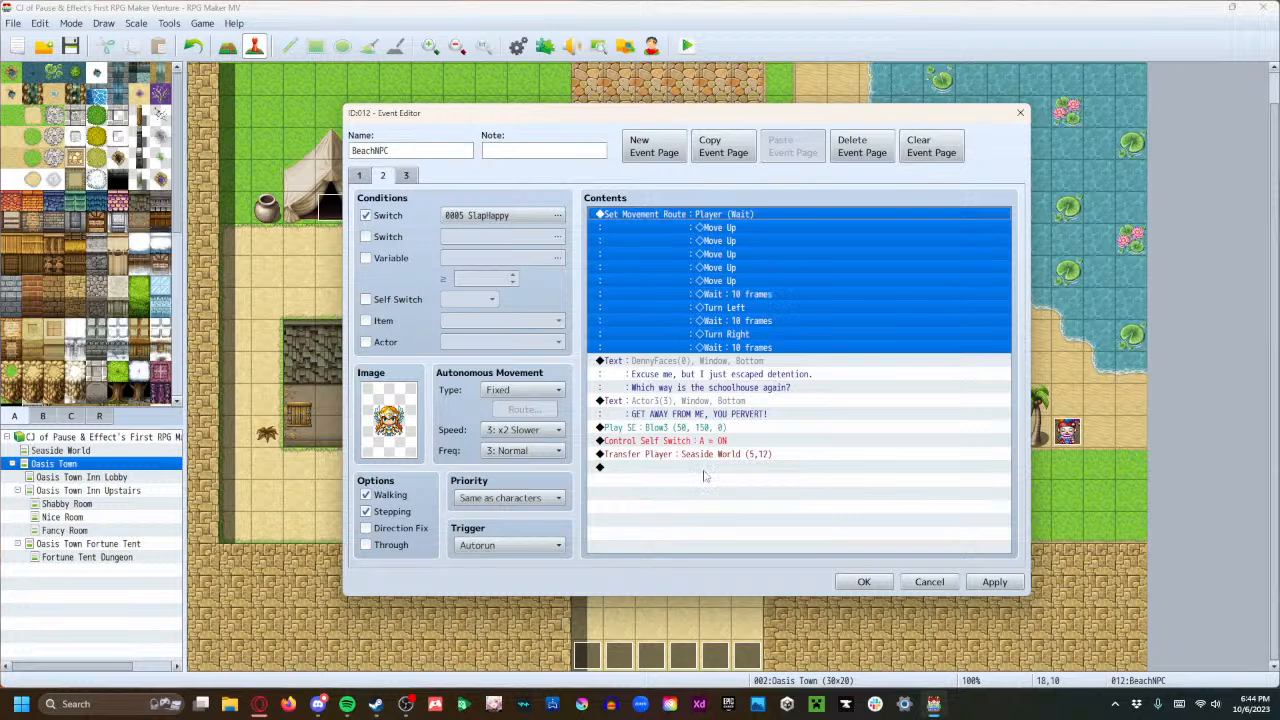
{"action": "key", "text": "Return"}
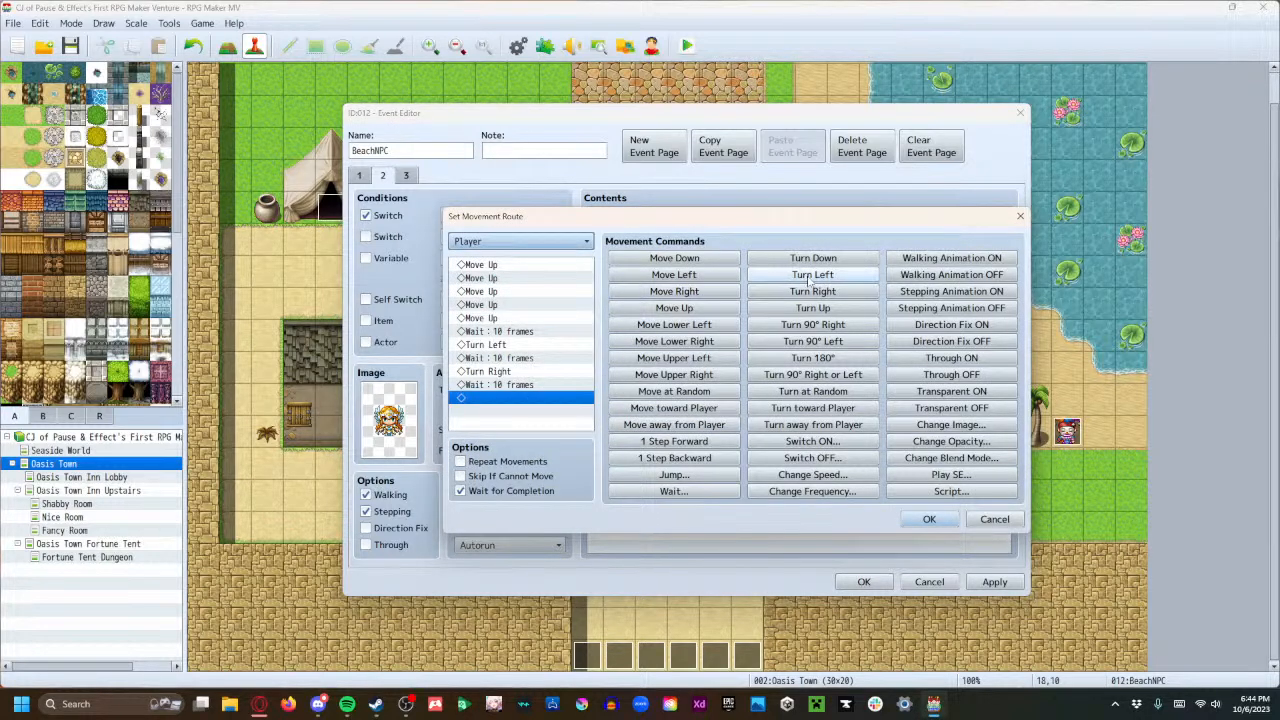
{"action": "left_click", "coordinate": [812, 308]}
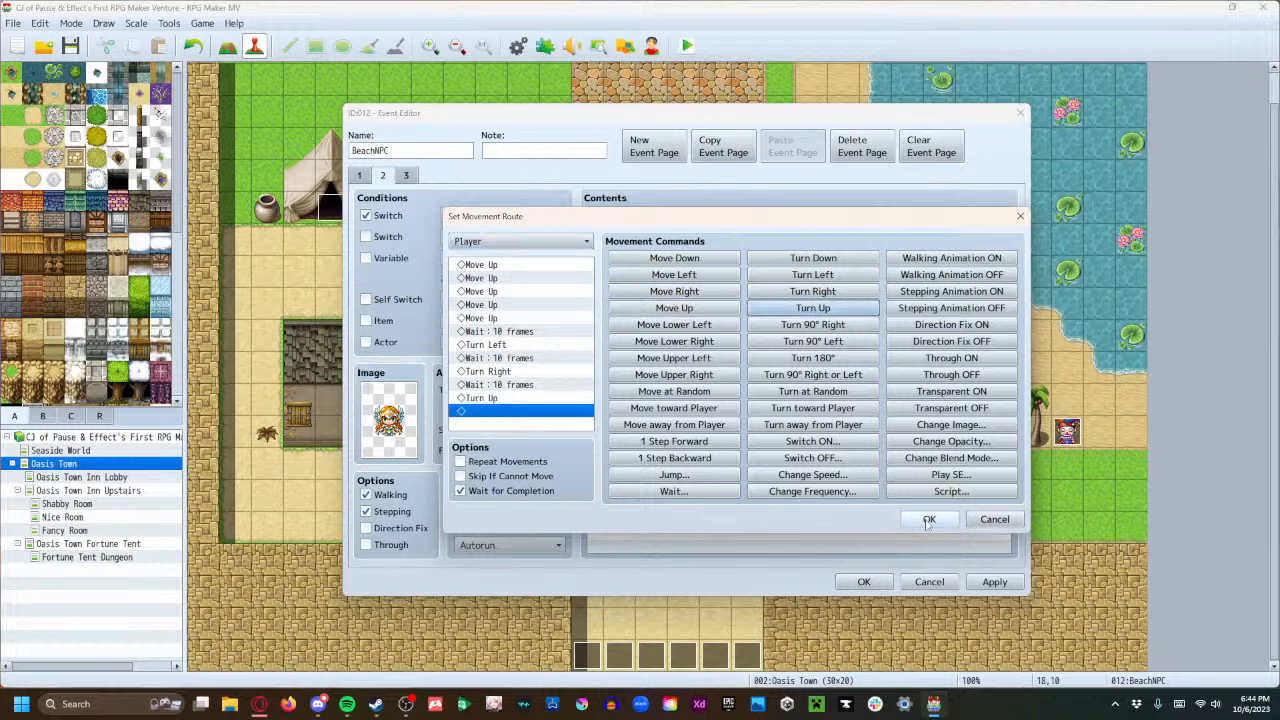
{"action": "left_click", "coordinate": [929, 521]}
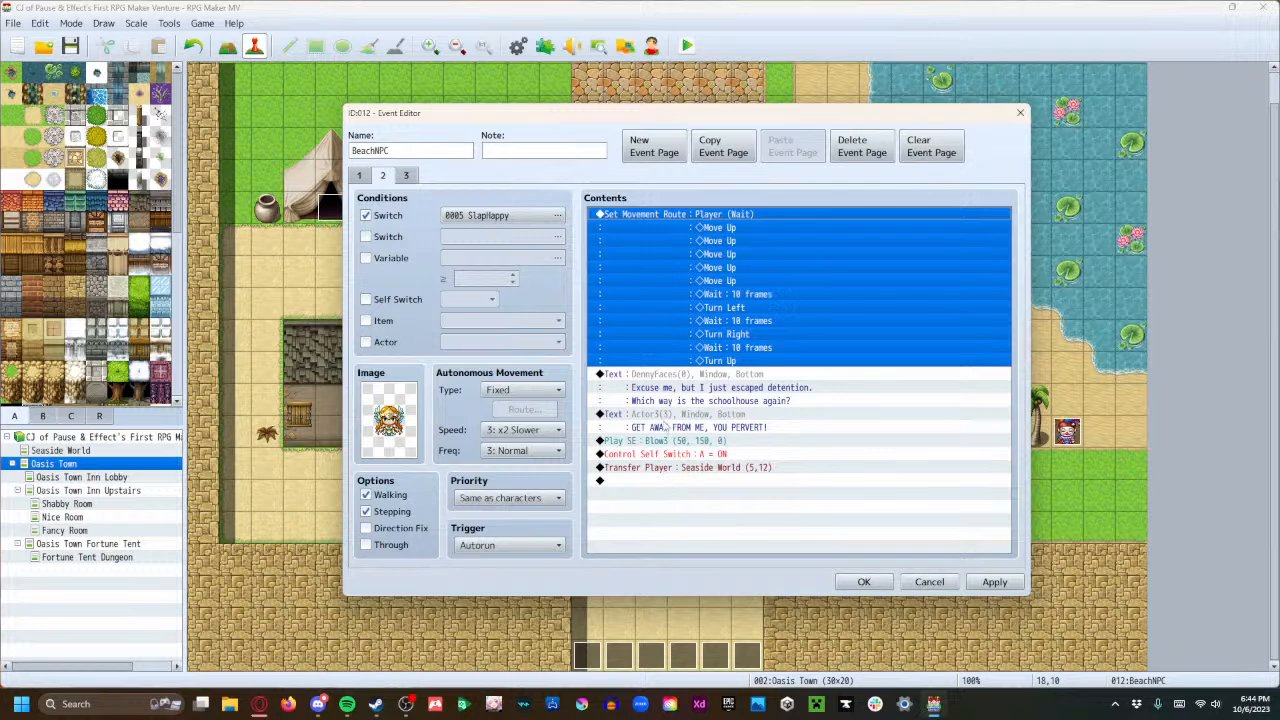
Start a Show Text command at the end of page 2's contents, using the first DennyFaces portrait.
{"action": "left_click", "coordinate": [674, 481]}
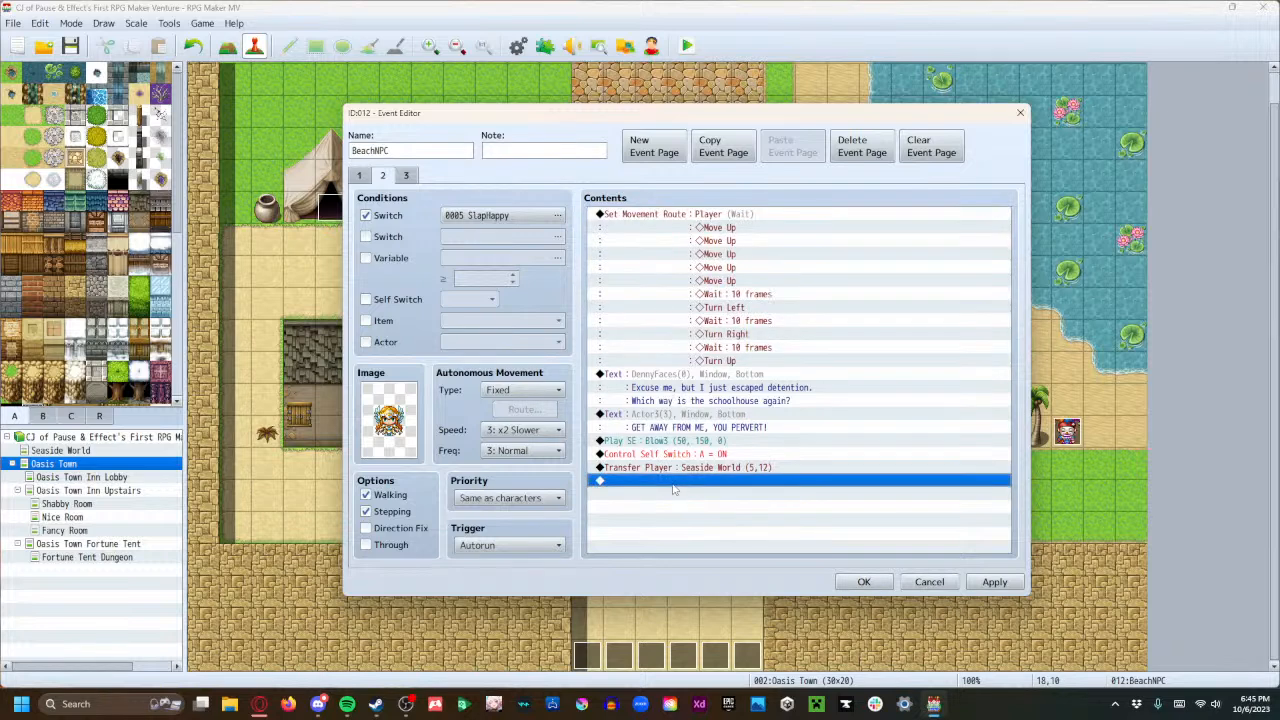
{"action": "double_click", "coordinate": [679, 485]}
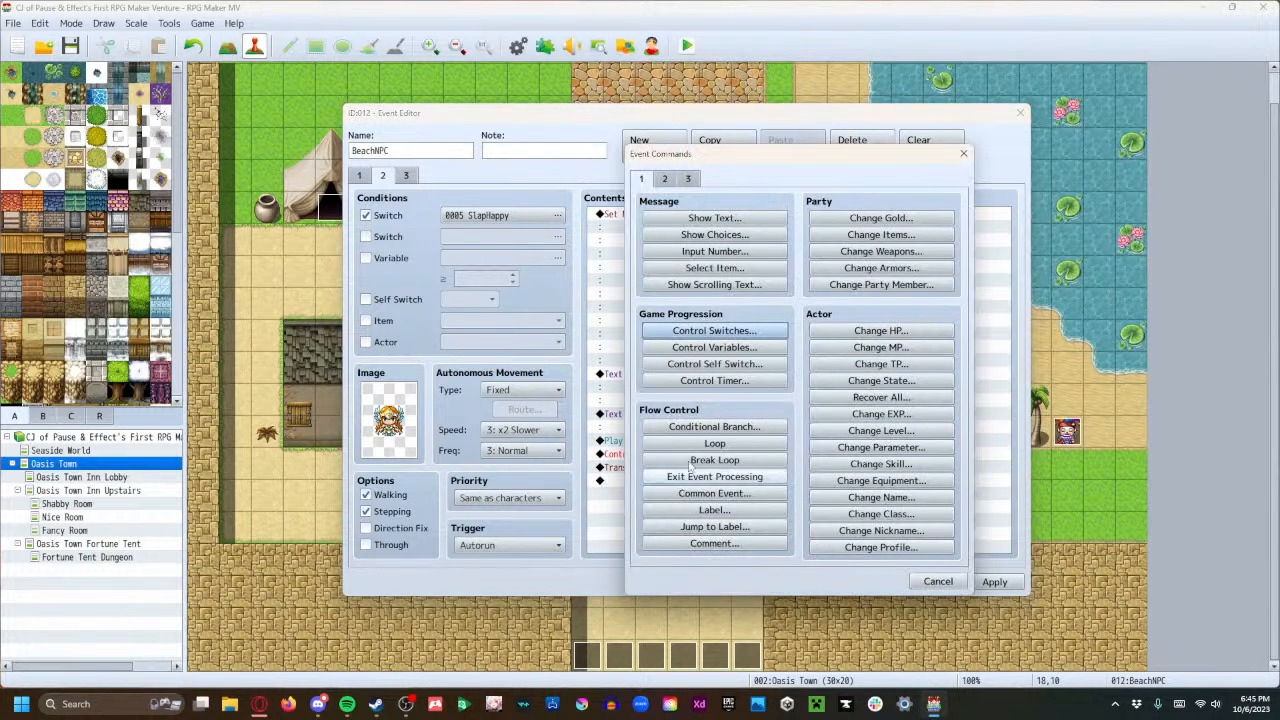
{"action": "left_click", "coordinate": [714, 217]}
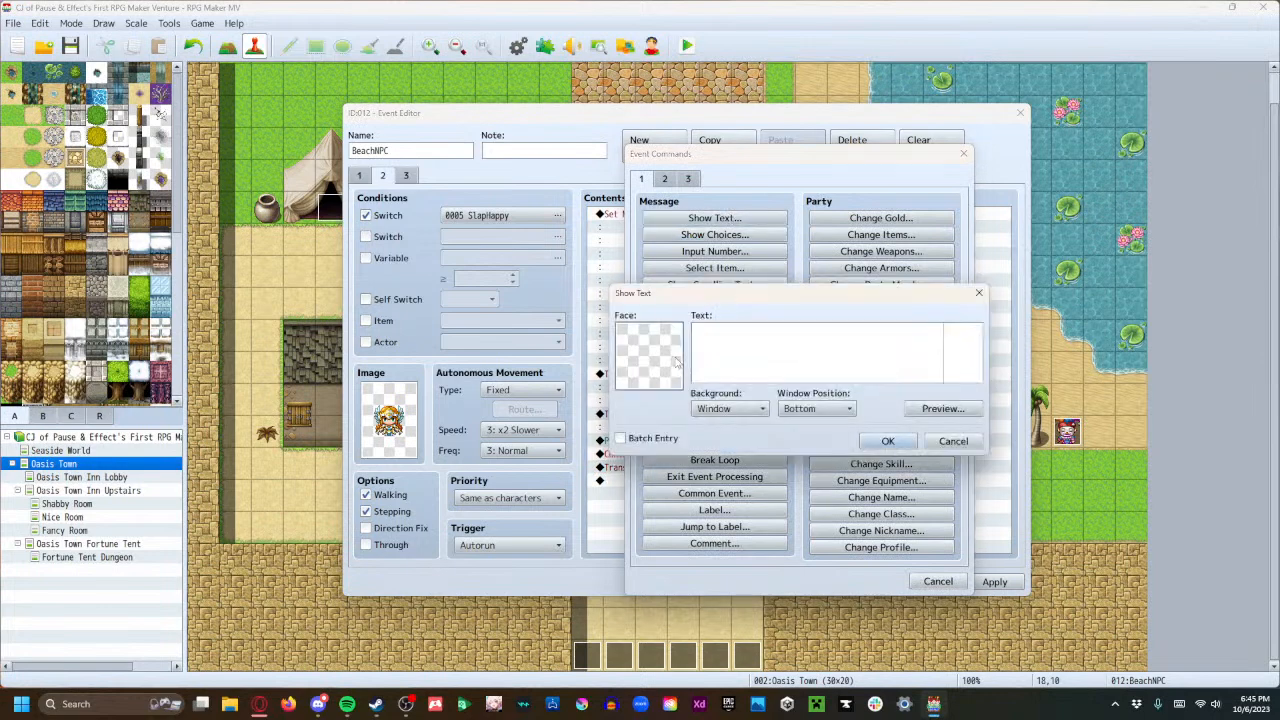
{"action": "double_click", "coordinate": [676, 362]}
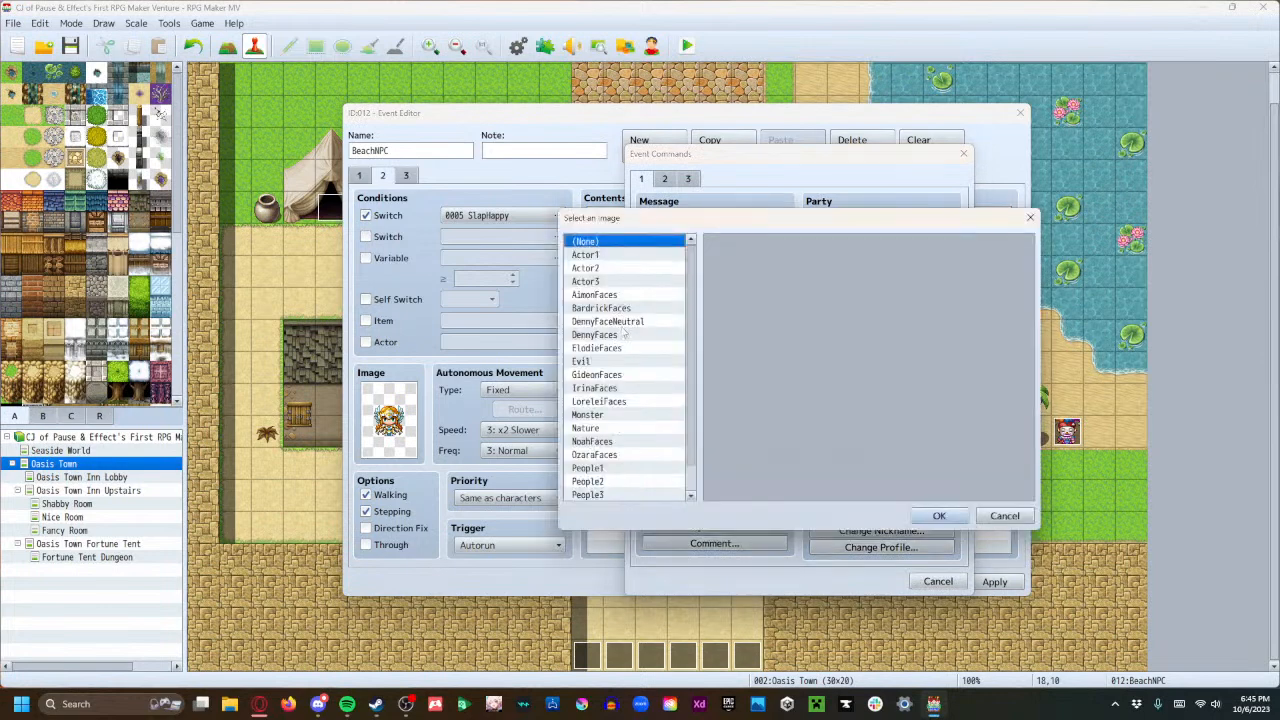
{"action": "left_click", "coordinate": [625, 322]}
{"action": "left_click", "coordinate": [625, 336]}
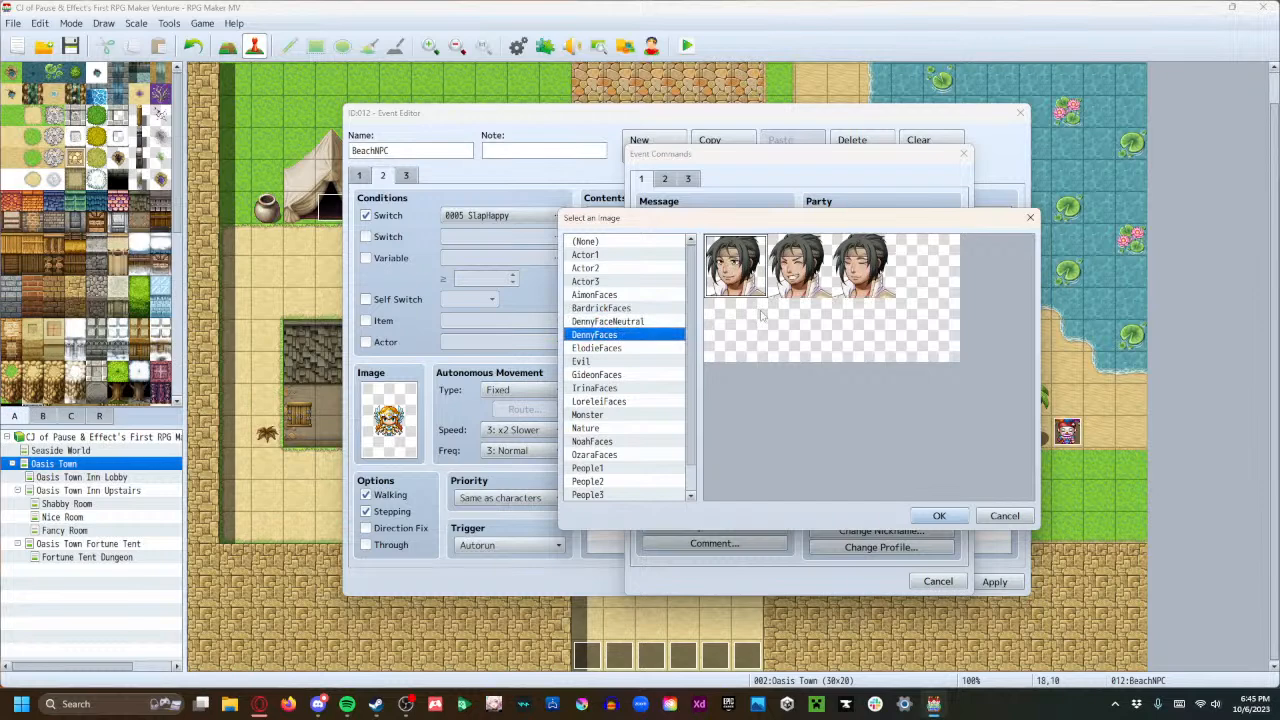
{"action": "left_click", "coordinate": [958, 518]}
Enter the message "Okay, I'm out of detention...but where's the school?" on two lines and add it to the event.
{"action": "left_click", "coordinate": [771, 368]}
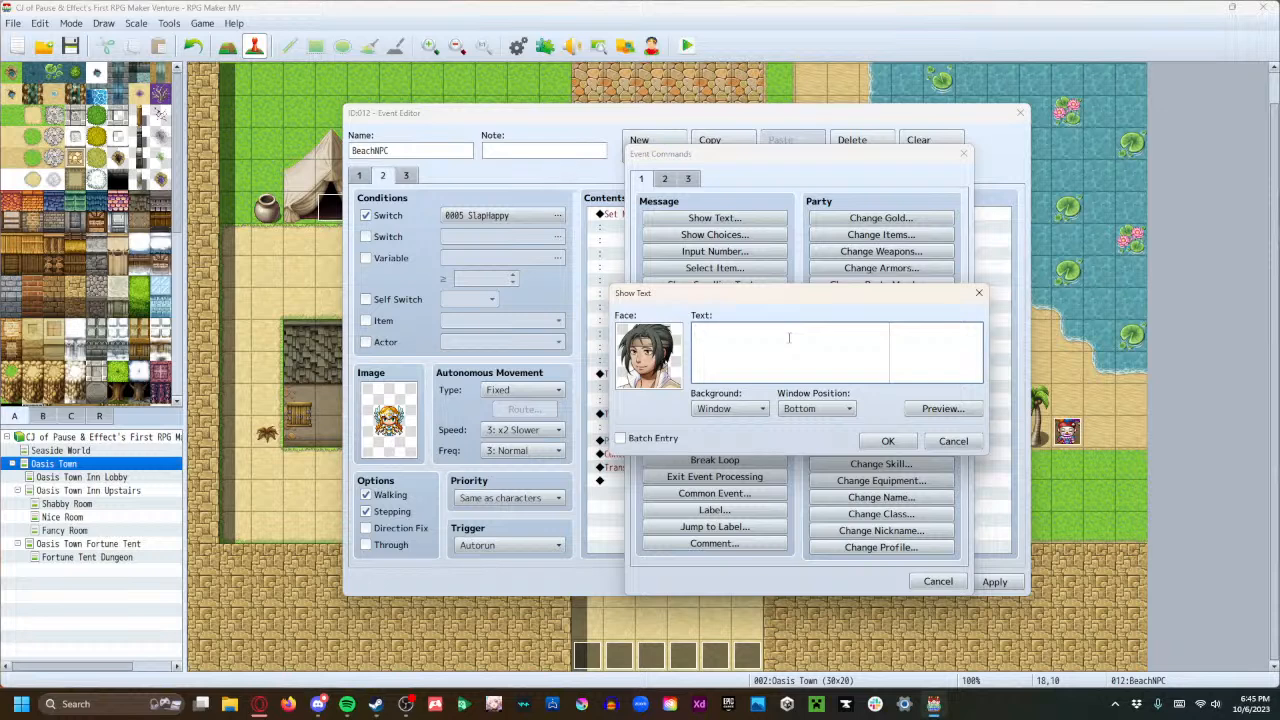
{"action": "type", "text": "Okay, I'm out of detention...but where's"}
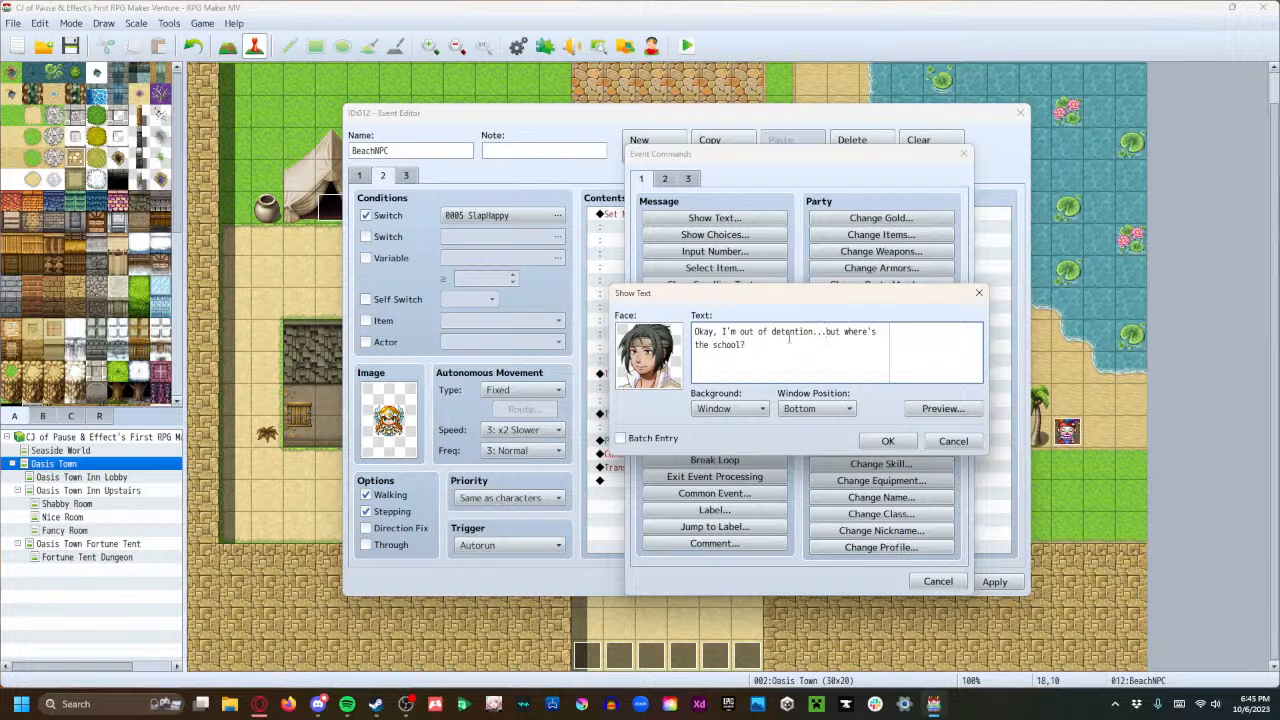
{"action": "type", "text": " the school?"}
{"action": "left_click", "coordinate": [888, 441]}
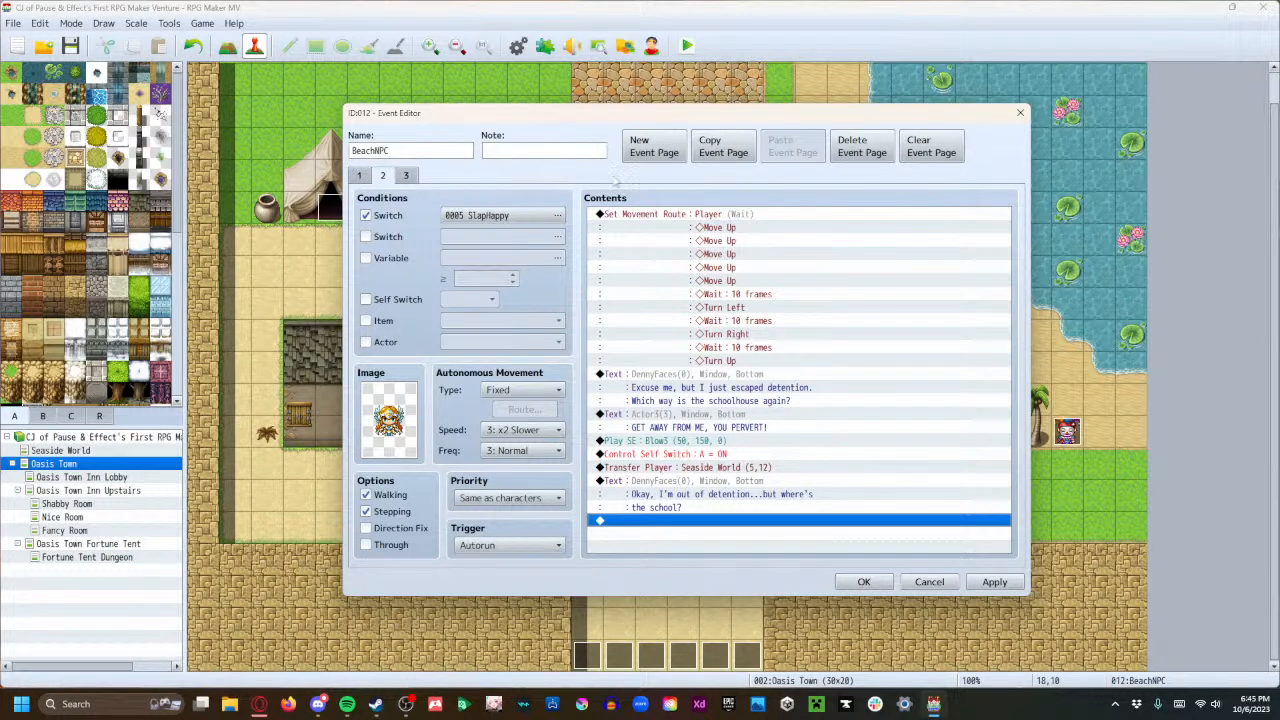
{"action": "left_click", "coordinate": [663, 218]}
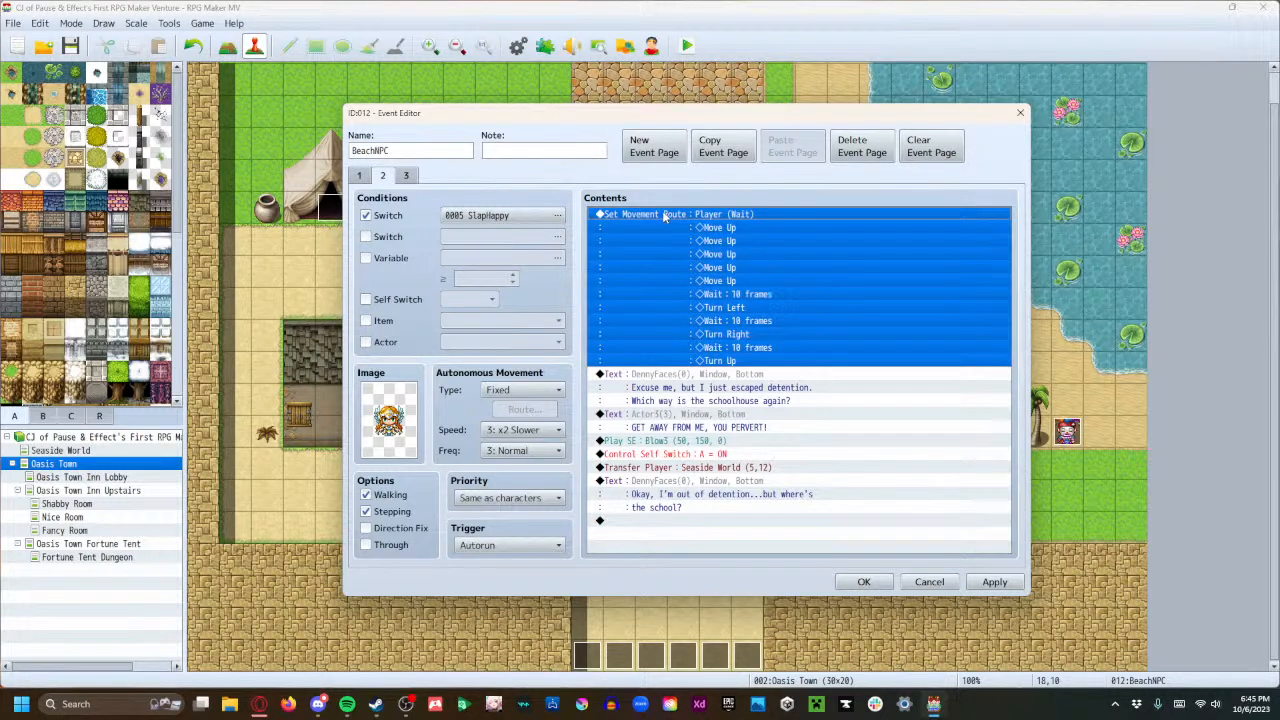
{"action": "left_click", "coordinate": [360, 176]}
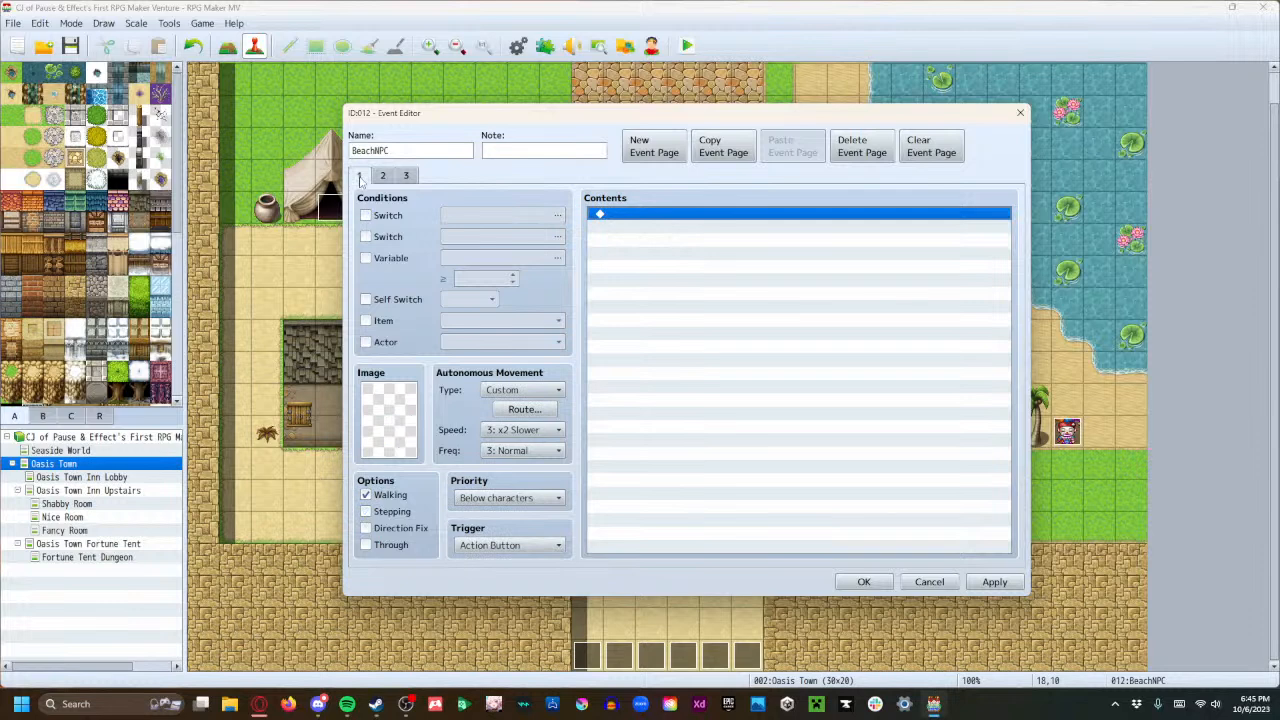
{"action": "left_click", "coordinate": [382, 177]}
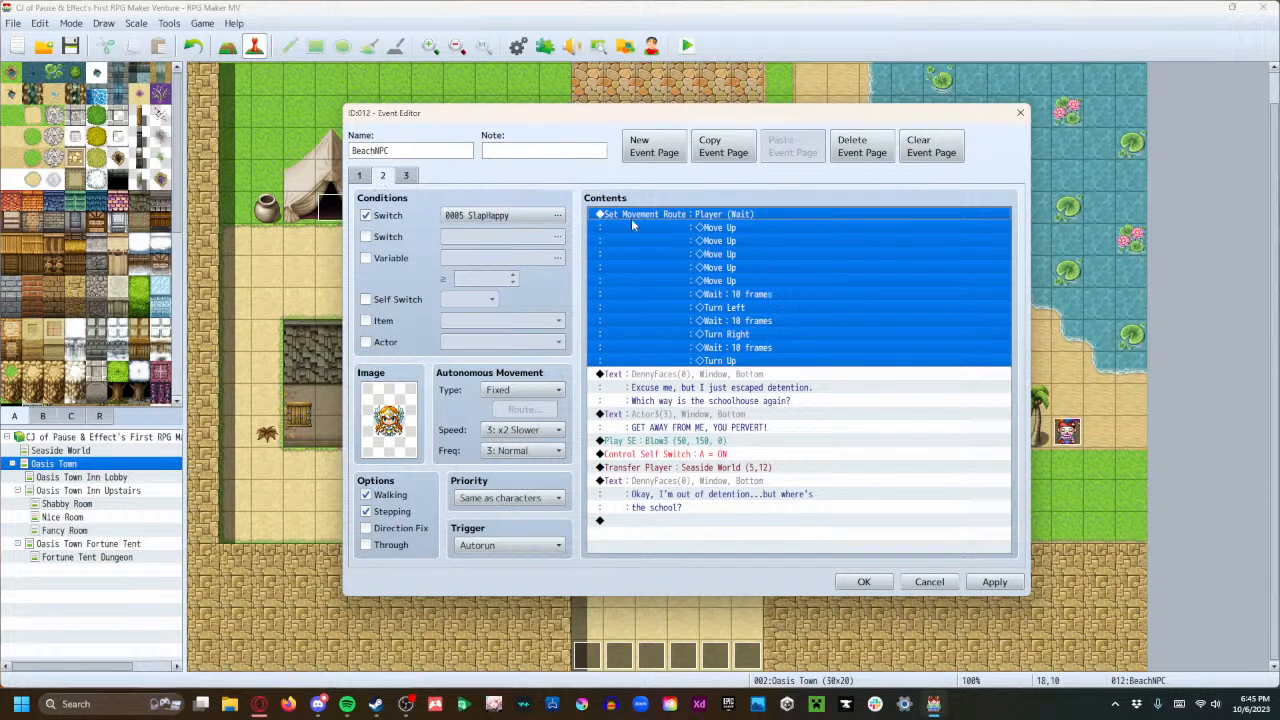
{"action": "left_click", "coordinate": [360, 176]}
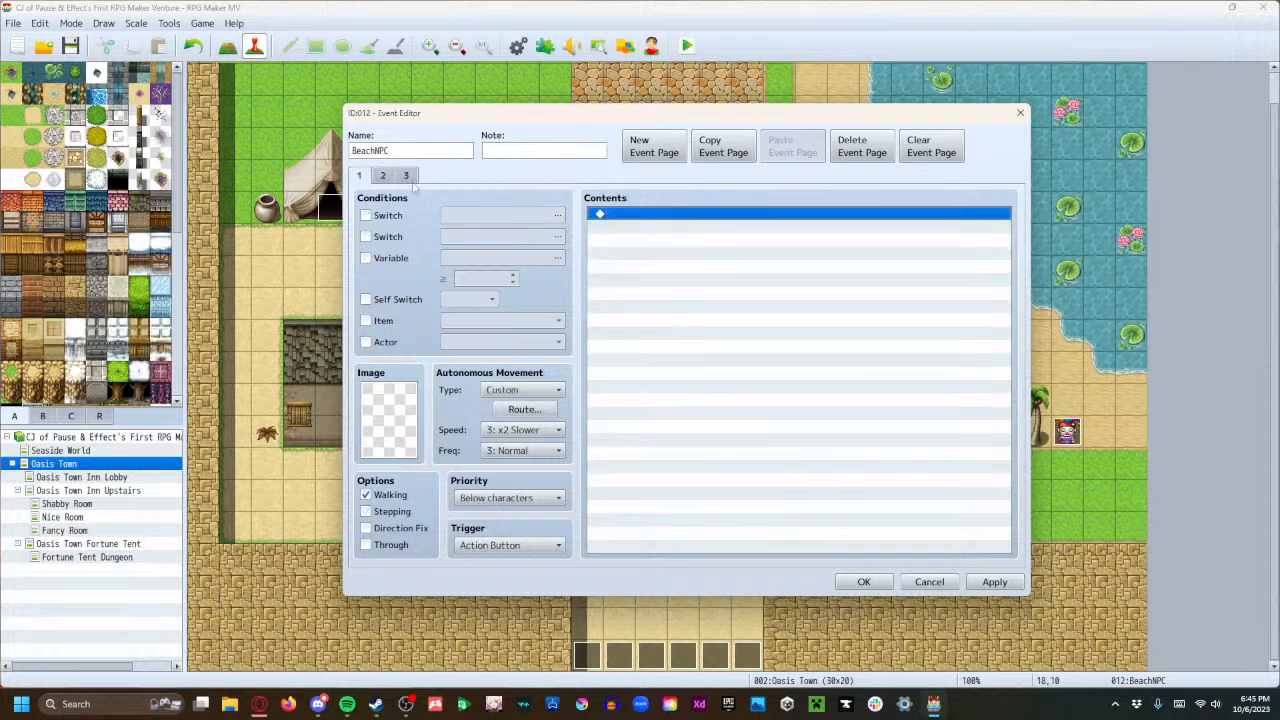
Paste the player's movement route into page 1 and move the "Okay, I'm out of detention...but where's the school?" text from page 2 below it.
{"action": "key", "text": "ctrl+v"}
{"action": "left_click", "coordinate": [382, 176]}
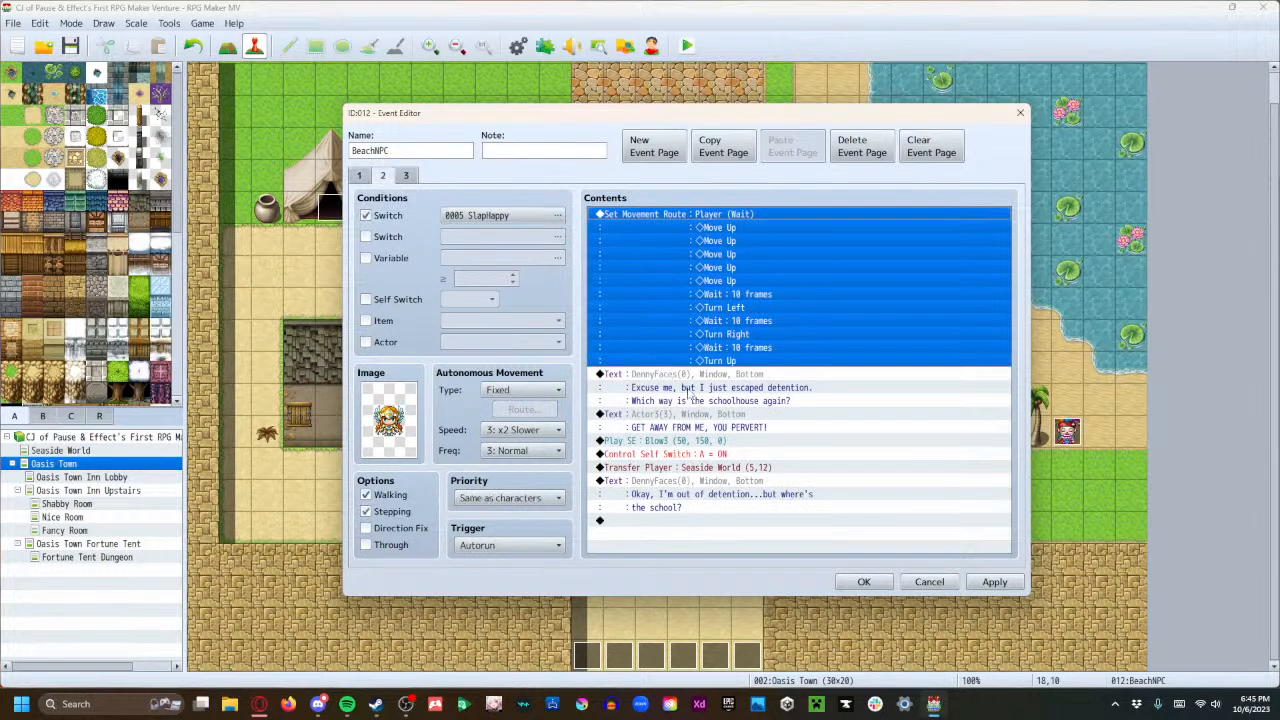
{"action": "left_click", "coordinate": [664, 482]}
{"action": "key", "text": "ctrl+x"}
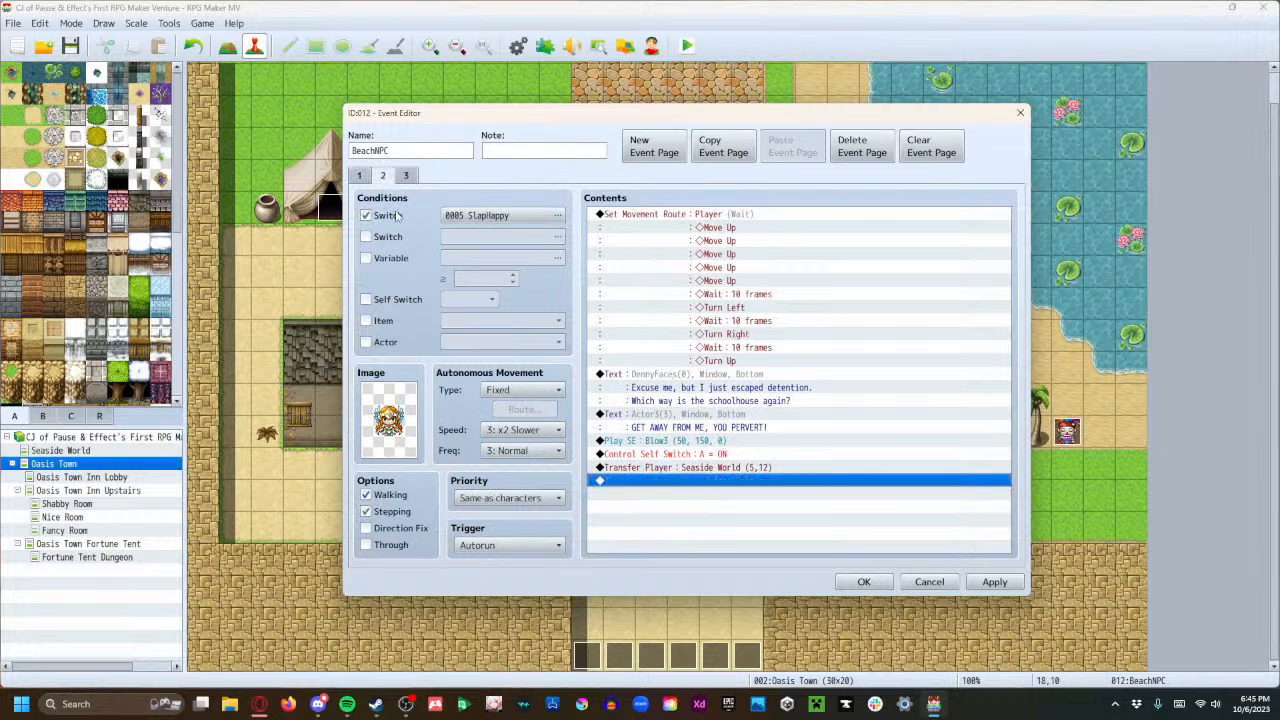
{"action": "left_click", "coordinate": [358, 176]}
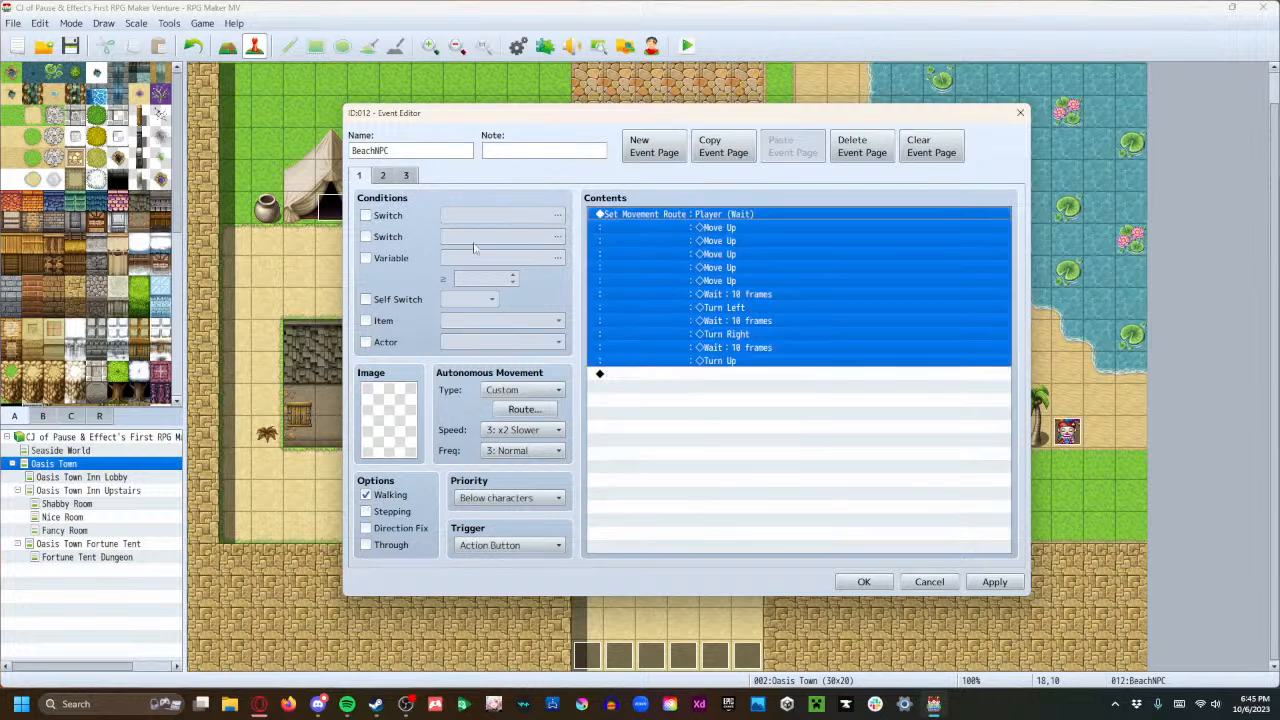
{"action": "left_click", "coordinate": [683, 378]}
{"action": "key", "text": "ctrl+v"}
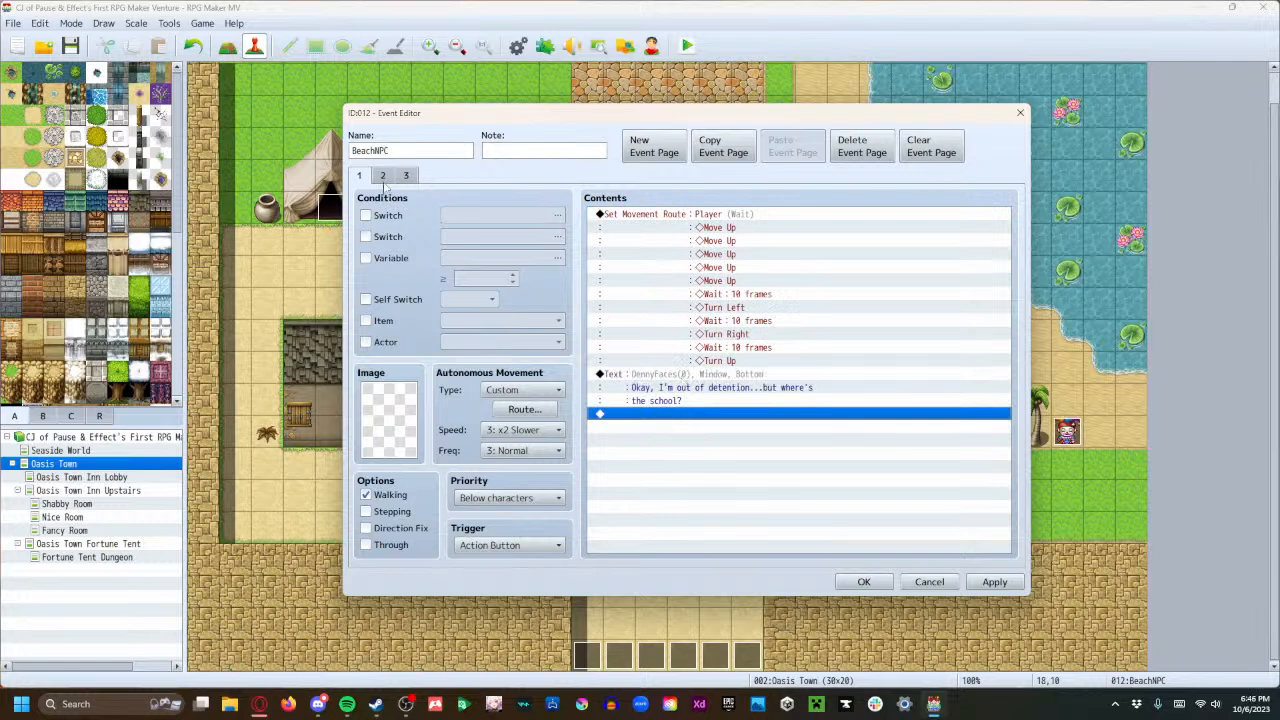
Append a Control Switches command turning 0005 SlapHappy ON at the end of page 1 and save the event.
{"action": "left_click", "coordinate": [381, 176]}
{"action": "left_click", "coordinate": [358, 176]}
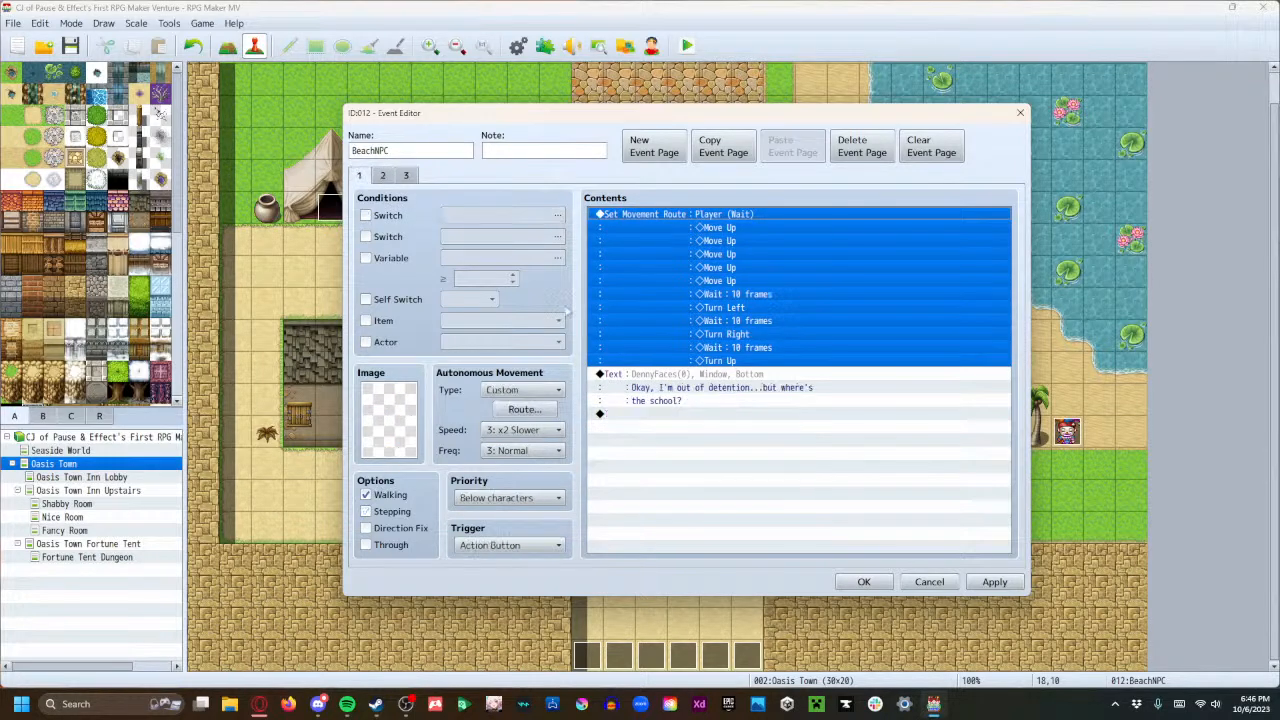
{"action": "double_click", "coordinate": [661, 414]}
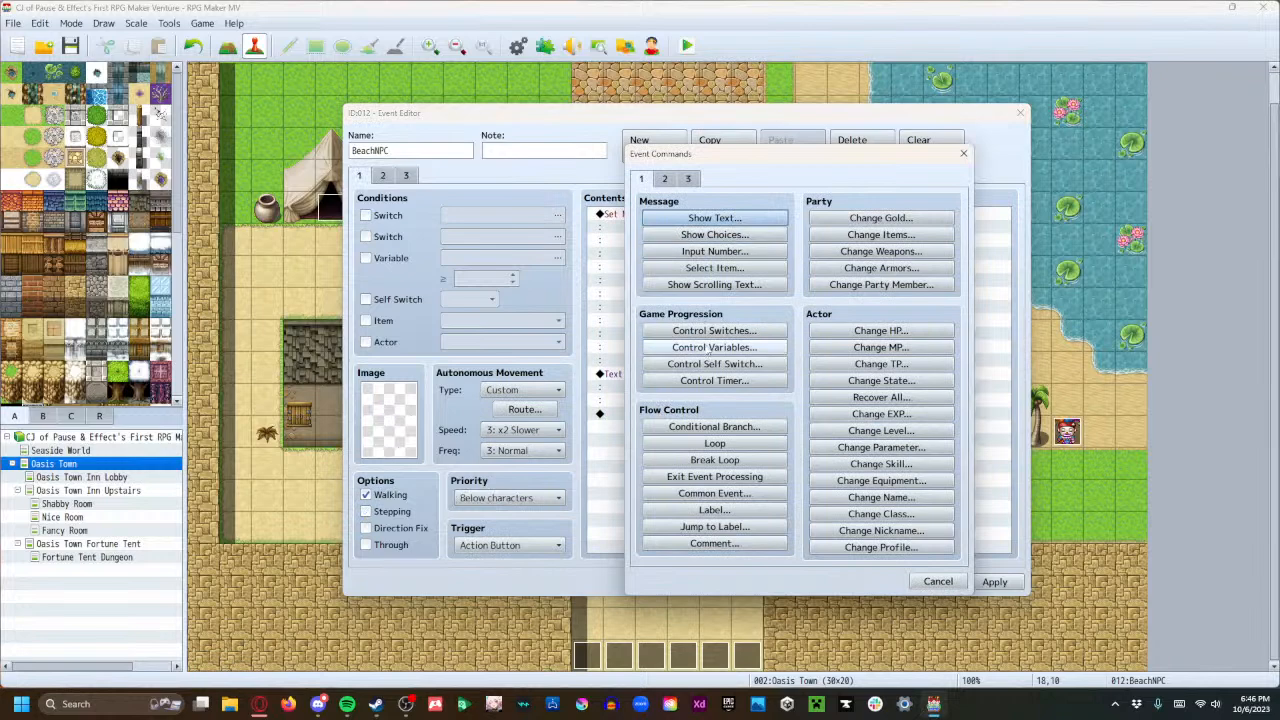
{"action": "left_click", "coordinate": [708, 331]}
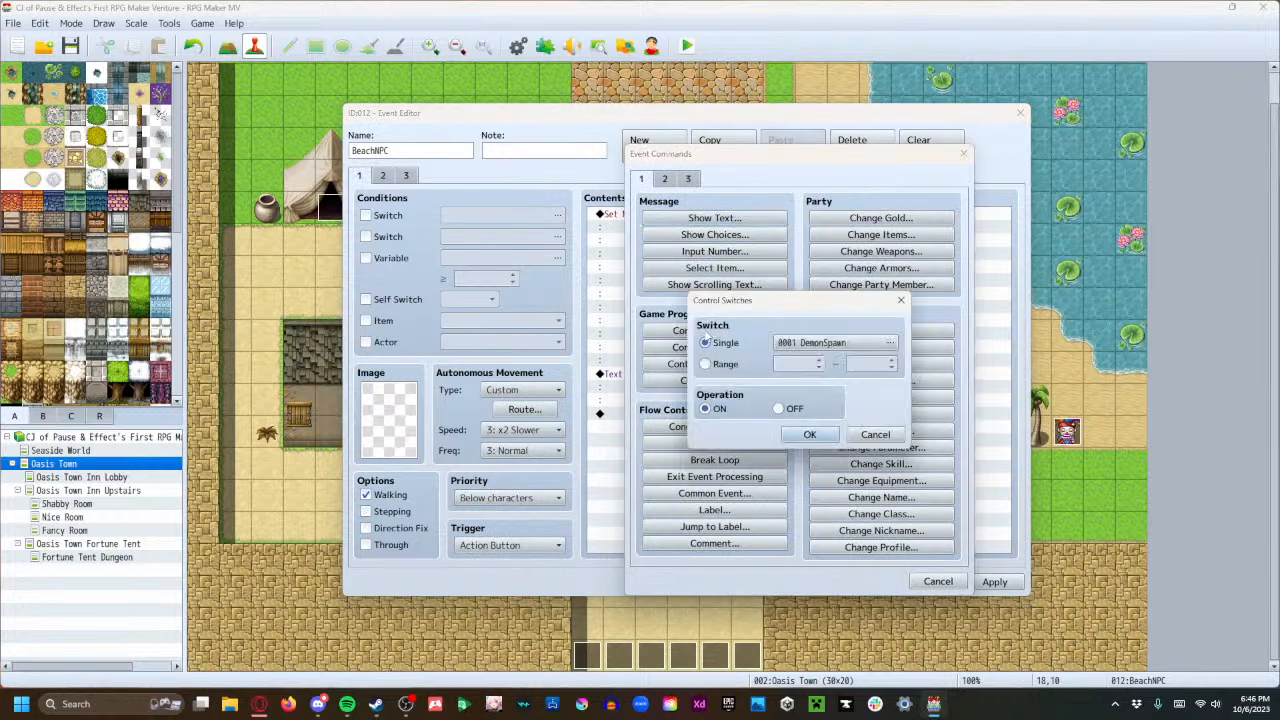
{"action": "left_click", "coordinate": [845, 344]}
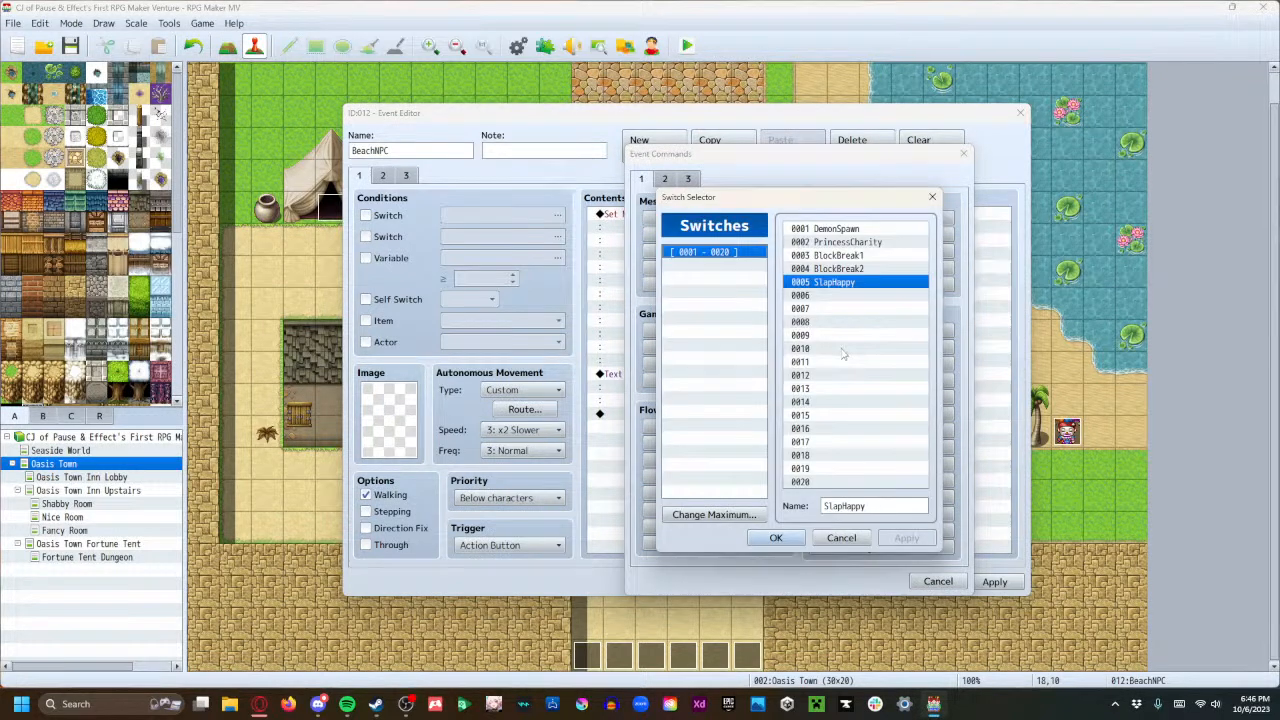
{"action": "left_click", "coordinate": [793, 538]}
{"action": "left_click", "coordinate": [810, 434]}
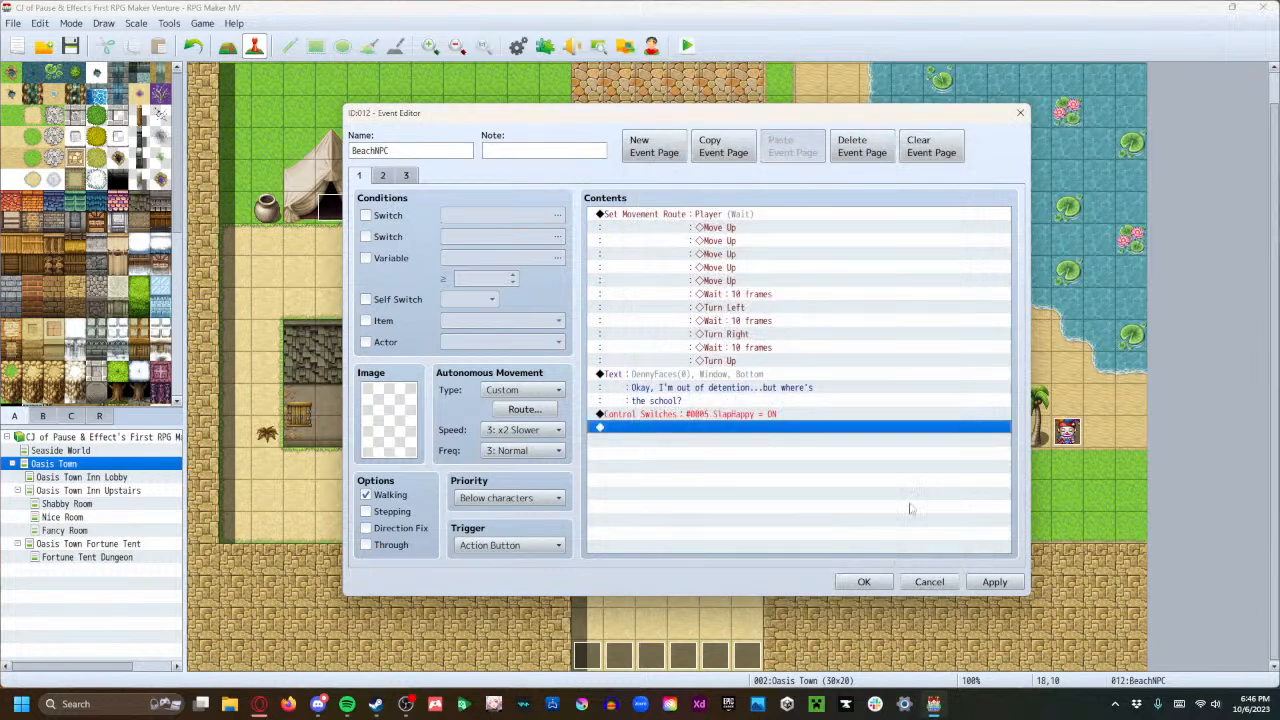
{"action": "left_click", "coordinate": [994, 582]}
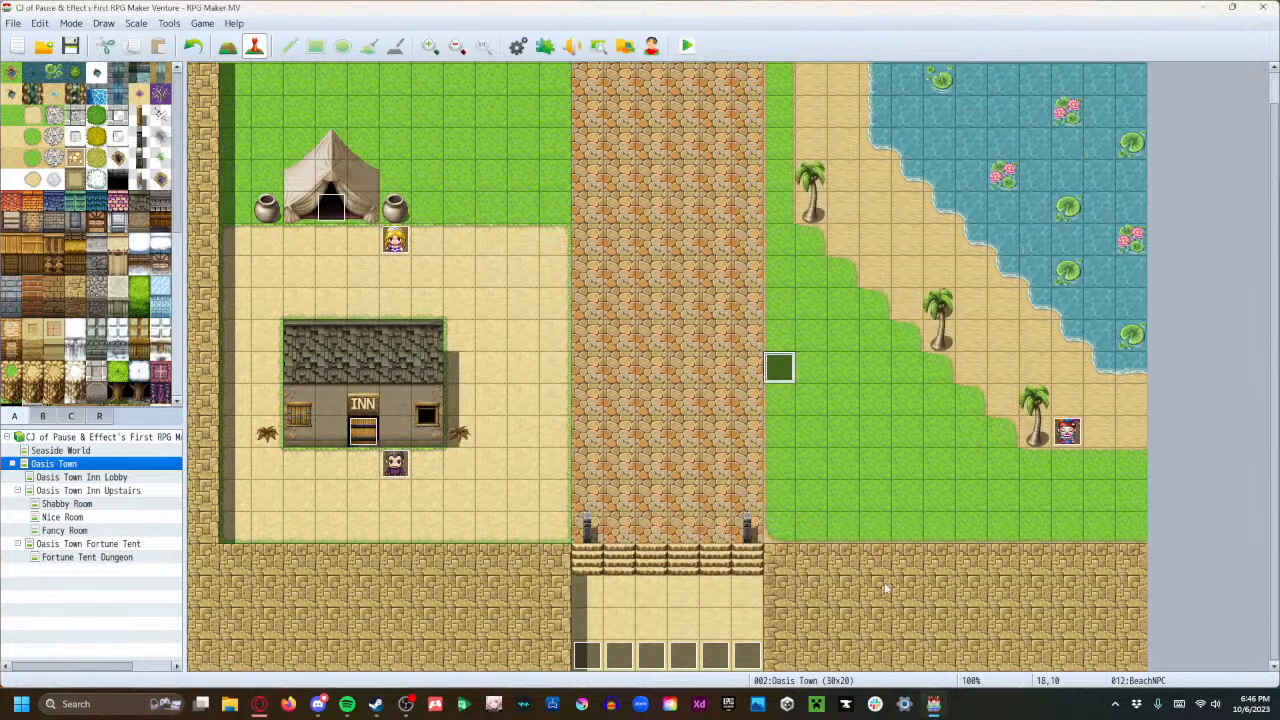
{"action": "left_click", "coordinate": [866, 583]}
Reopen the BeachNPC event and clear all commands from the player's movement route on page 2.
{"action": "double_click", "coordinate": [780, 368]}
{"action": "left_click", "coordinate": [336, 167]}
{"action": "left_click", "coordinate": [680, 246]}
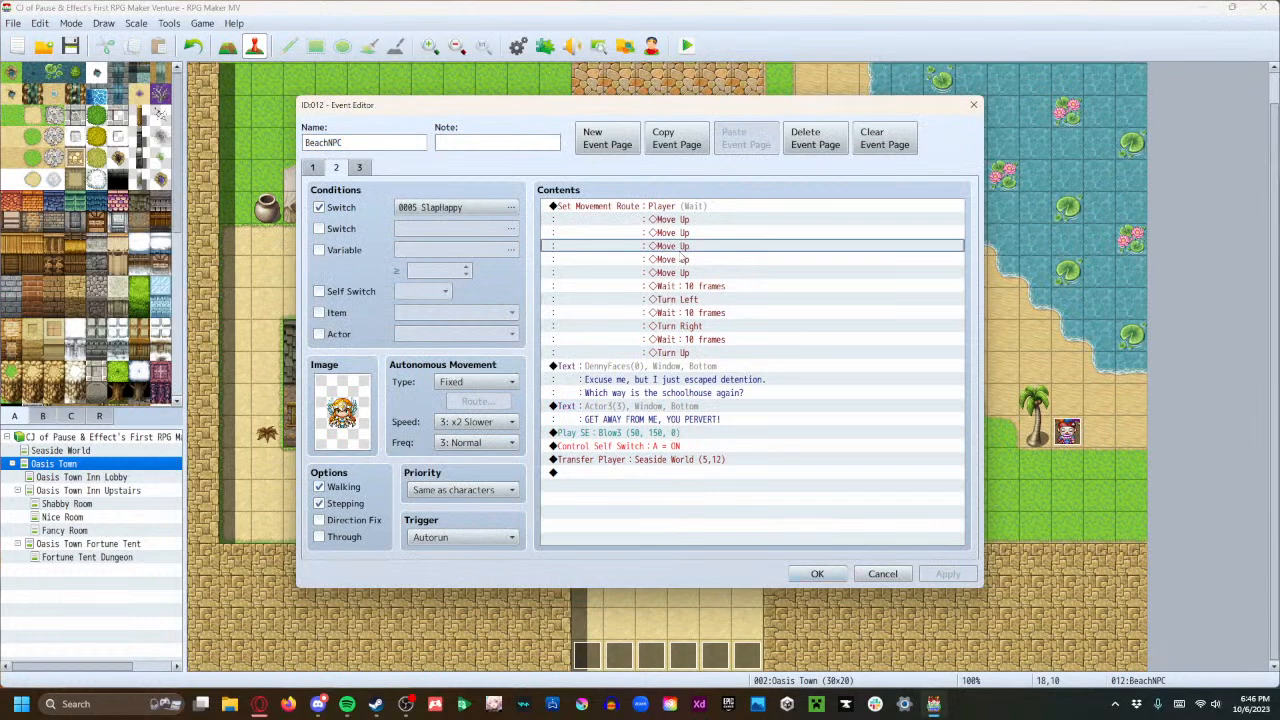
{"action": "double_click", "coordinate": [659, 207]}
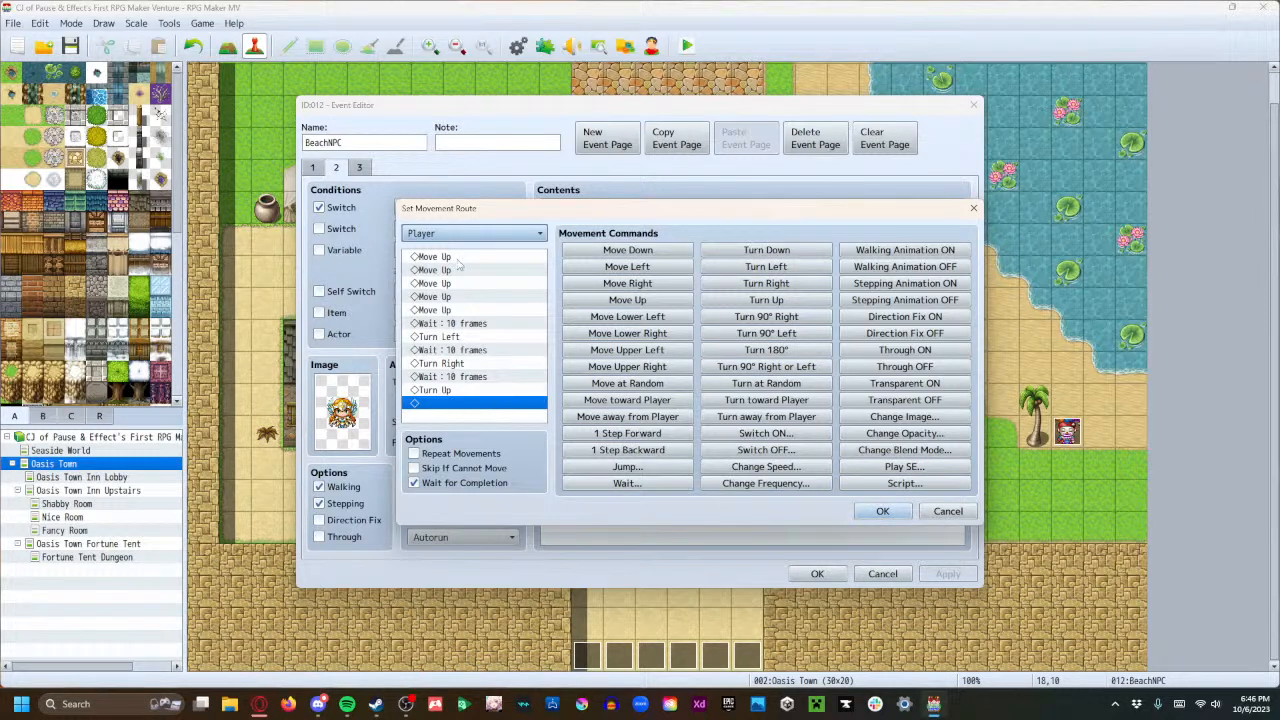
{"action": "key", "text": "ctrl+a"}
{"action": "key", "text": "Delete"}
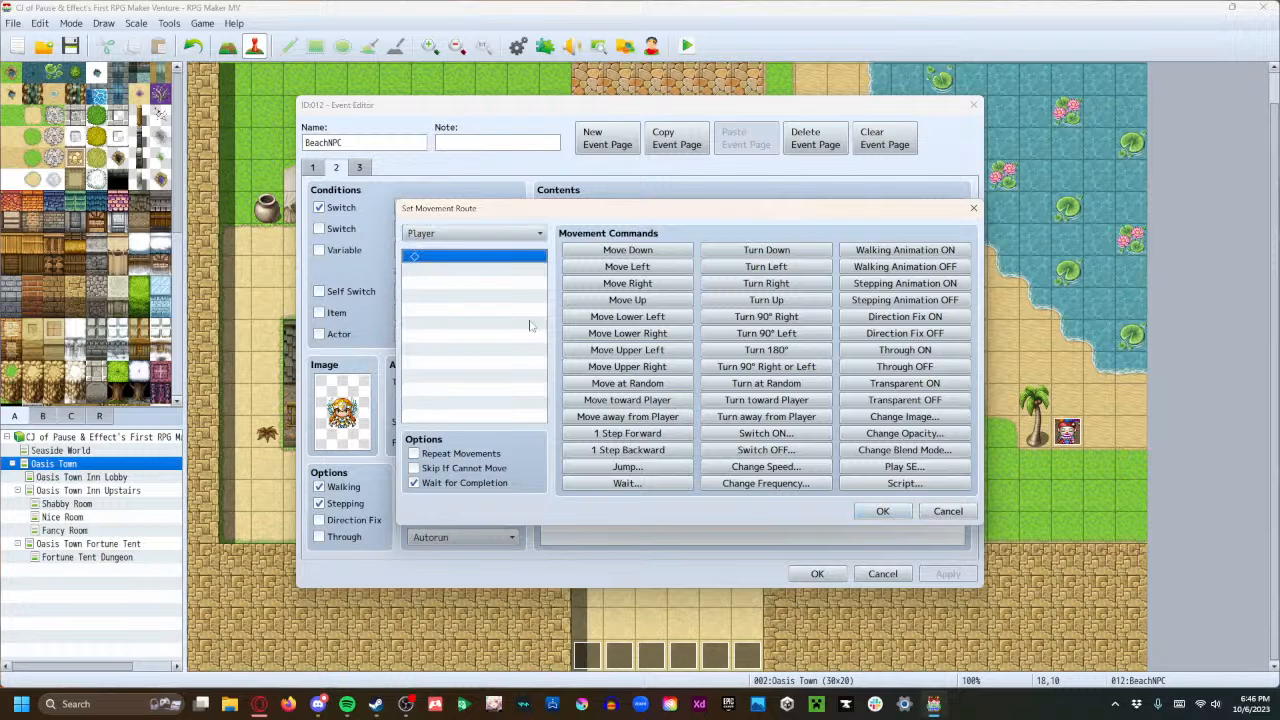
Build page 2's player route with four Move Right and three Move Up commands, and apply the change.
{"action": "left_click", "coordinate": [640, 285]}
{"action": "left_click", "coordinate": [640, 285]}
{"action": "left_click", "coordinate": [640, 285]}
{"action": "left_click", "coordinate": [640, 285]}
{"action": "left_click", "coordinate": [635, 301]}
{"action": "left_click", "coordinate": [635, 301]}
{"action": "left_click", "coordinate": [635, 301]}
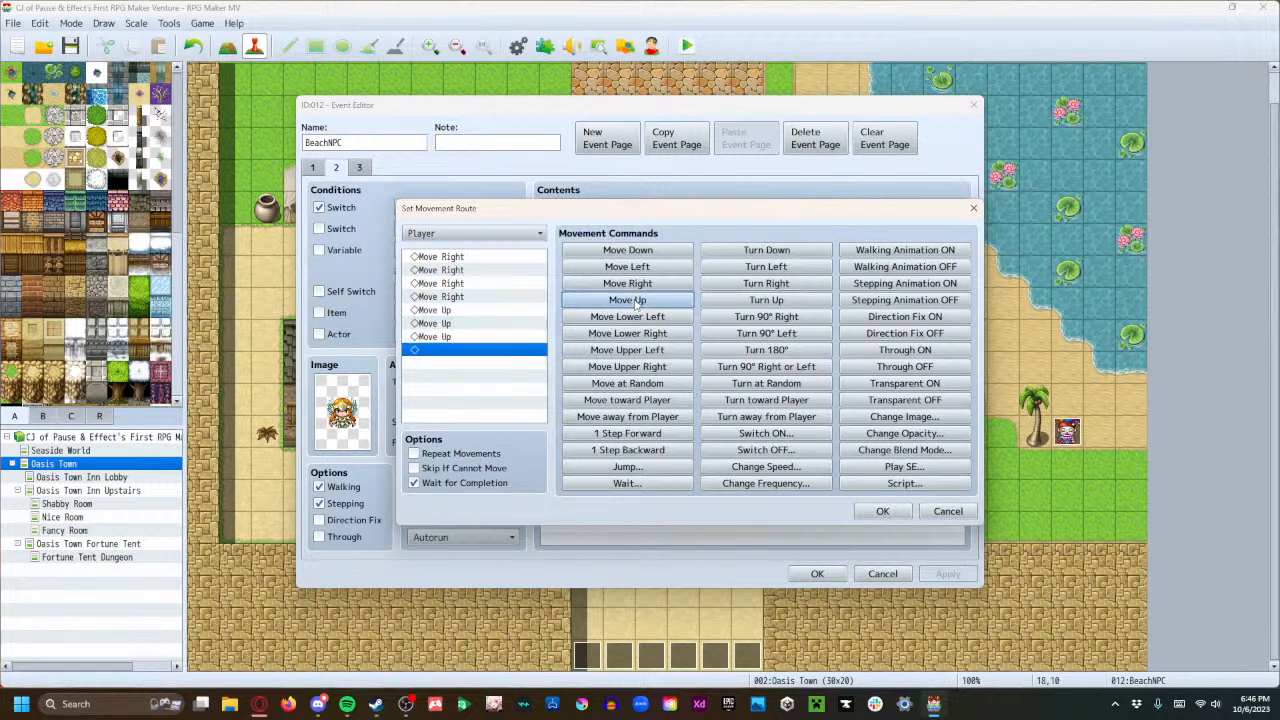
{"action": "left_click", "coordinate": [880, 512]}
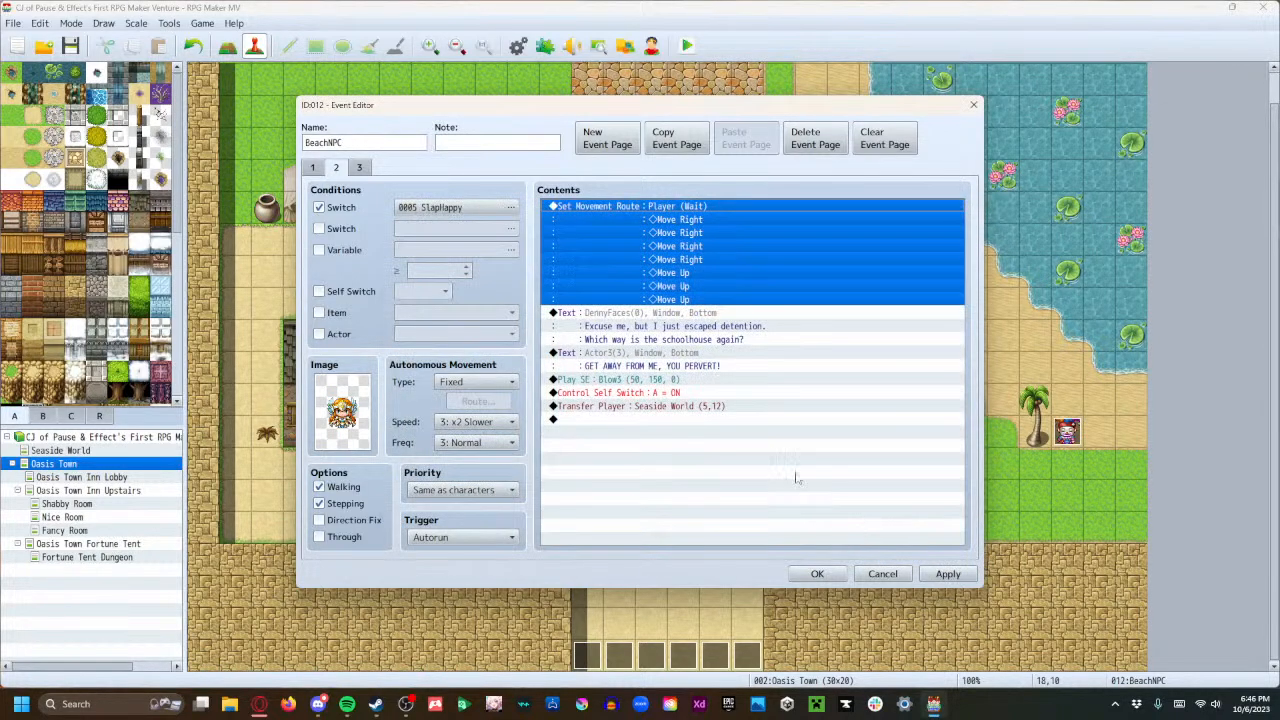
{"action": "left_click", "coordinate": [949, 576]}
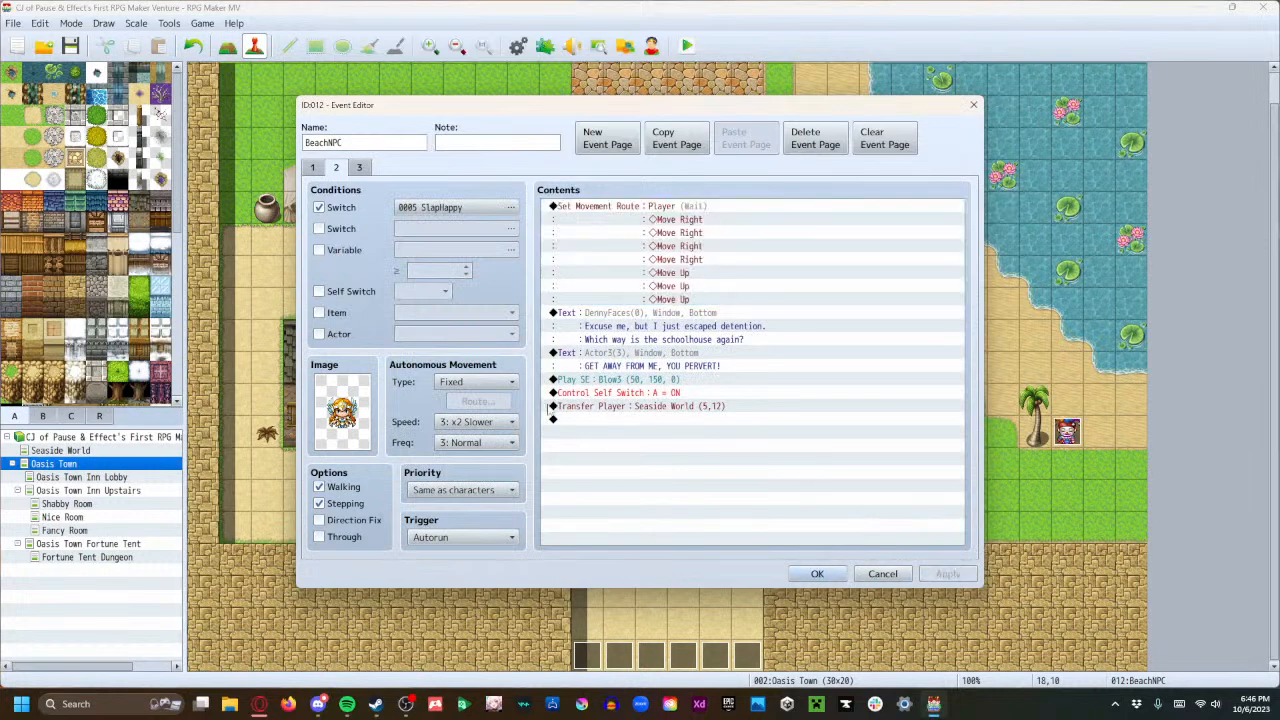
Check the contents of BeachNPC's pages 3, 2 and 1, and close the event.
{"action": "left_click", "coordinate": [362, 170]}
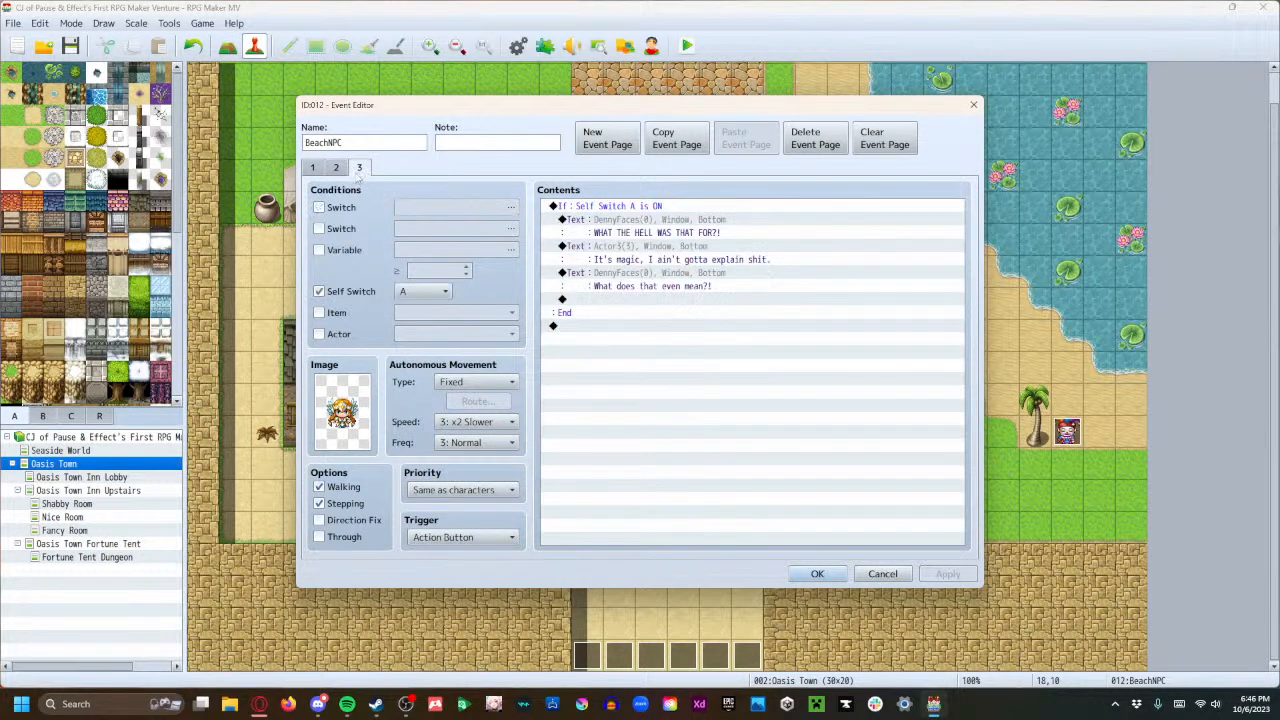
{"action": "left_click", "coordinate": [336, 168]}
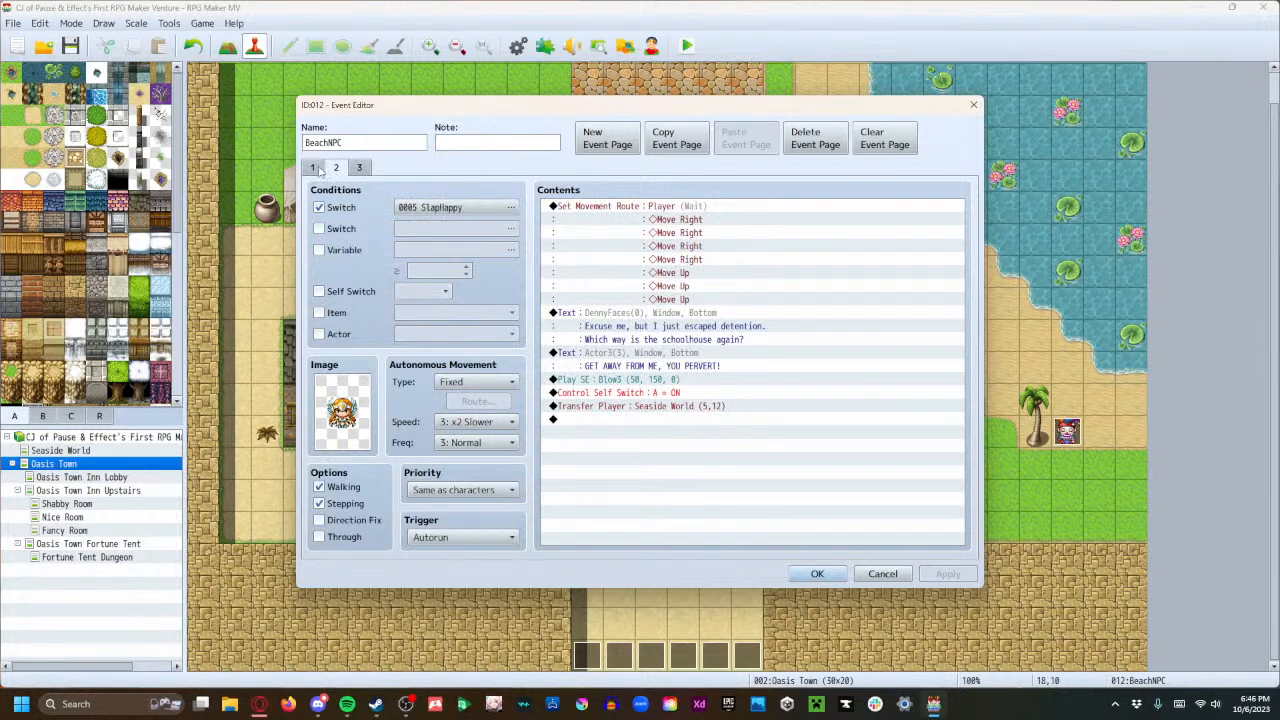
{"action": "left_click", "coordinate": [312, 168]}
{"action": "left_click", "coordinate": [817, 574]}
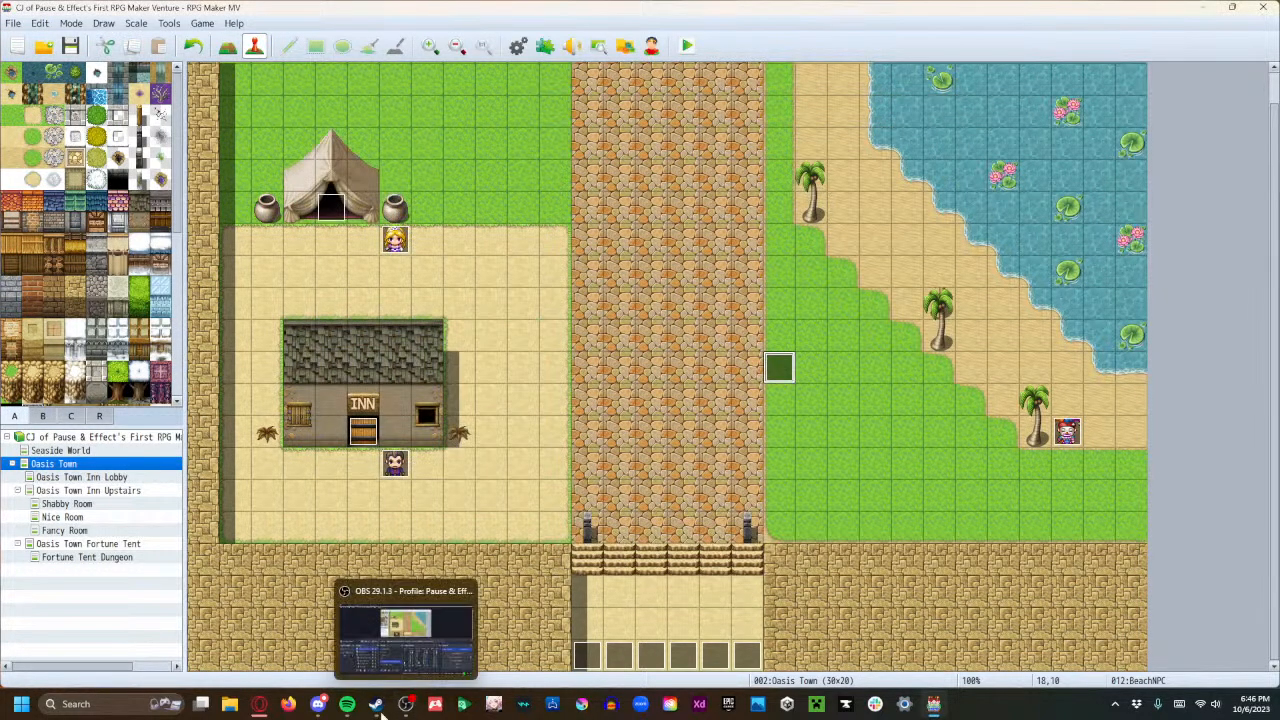
{"action": "mouse_move", "coordinate": [385, 710]}
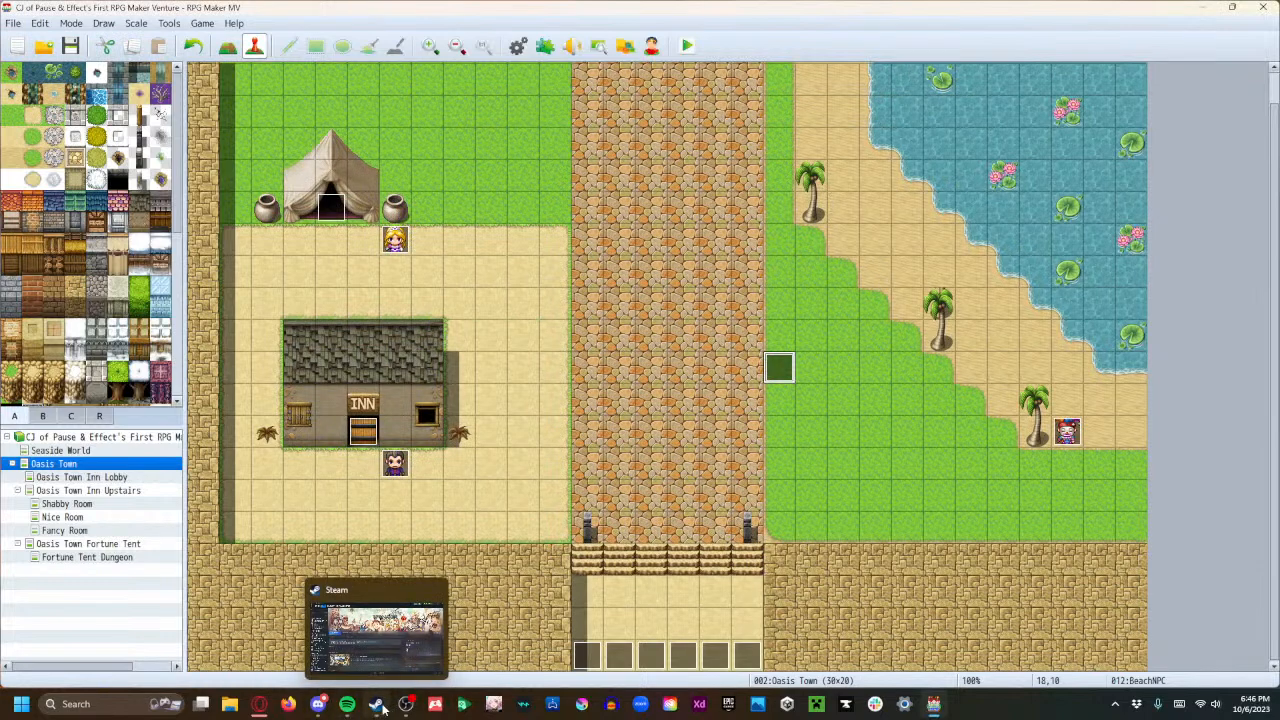
{"action": "mouse_move", "coordinate": [320, 708]}
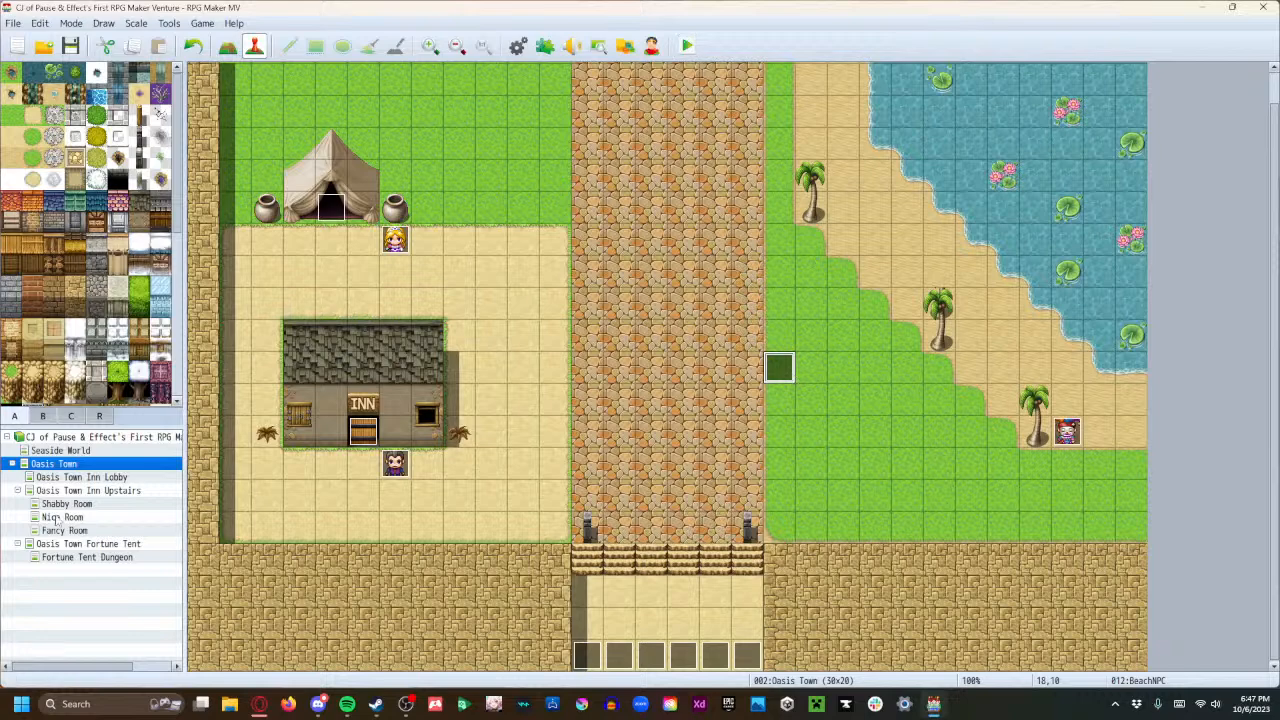
Examine the DungeonDoor1 event's commands on the Fortune Tent Dungeon map, leaving the event unchanged.
{"action": "left_click", "coordinate": [105, 558]}
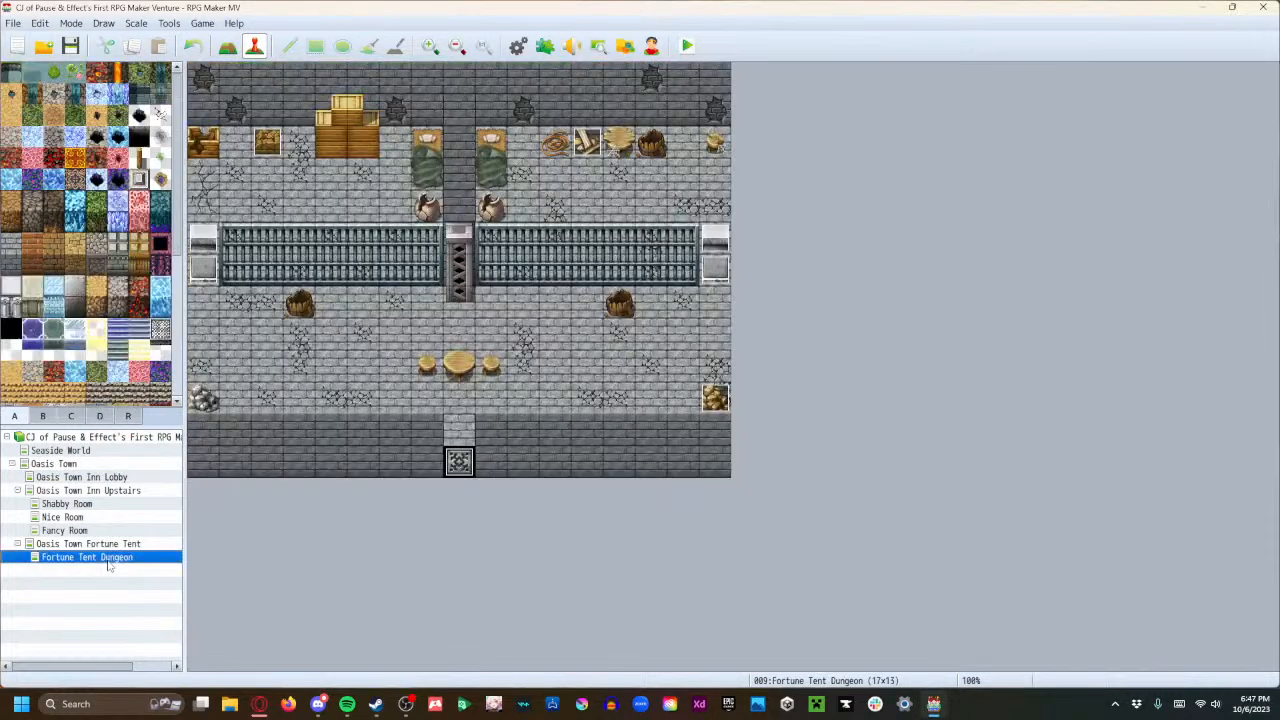
{"action": "double_click", "coordinate": [462, 462]}
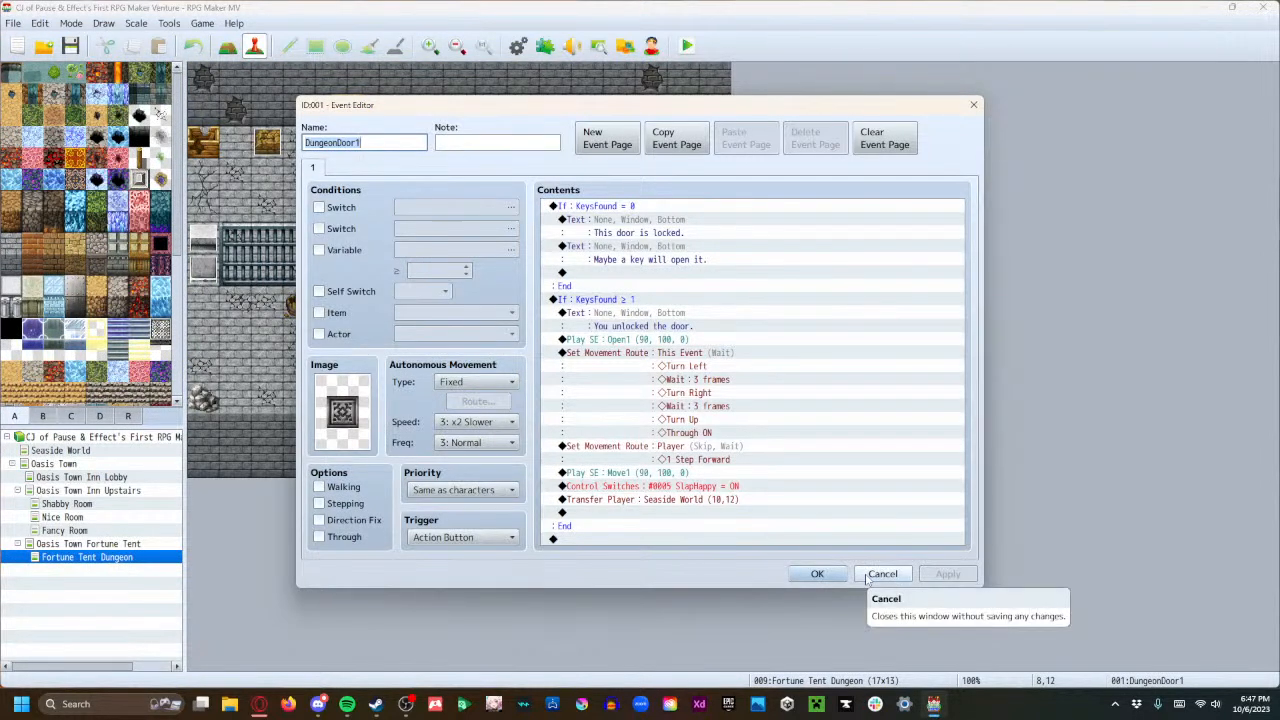
{"action": "left_click", "coordinate": [880, 574]}
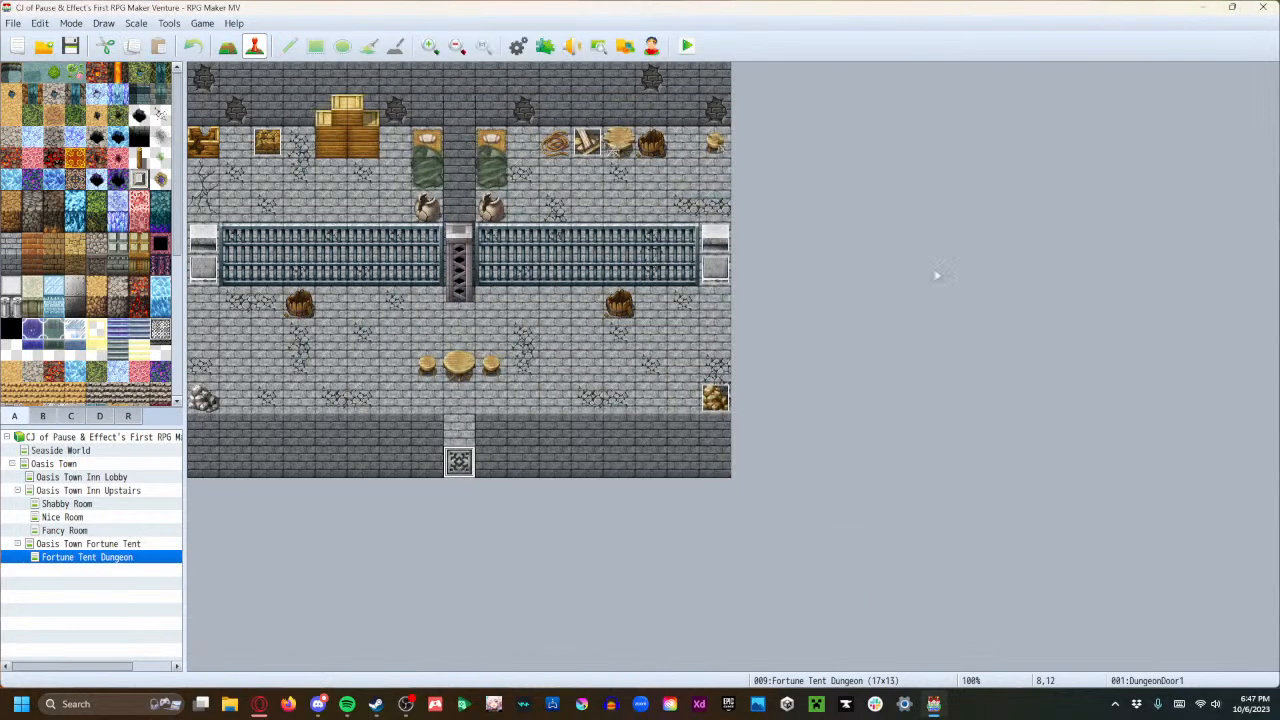
Return to Oasis Town and delete the SlapHappy Control Switches command from page 1 of the BeachNPC event.
{"action": "left_click", "coordinate": [90, 478]}
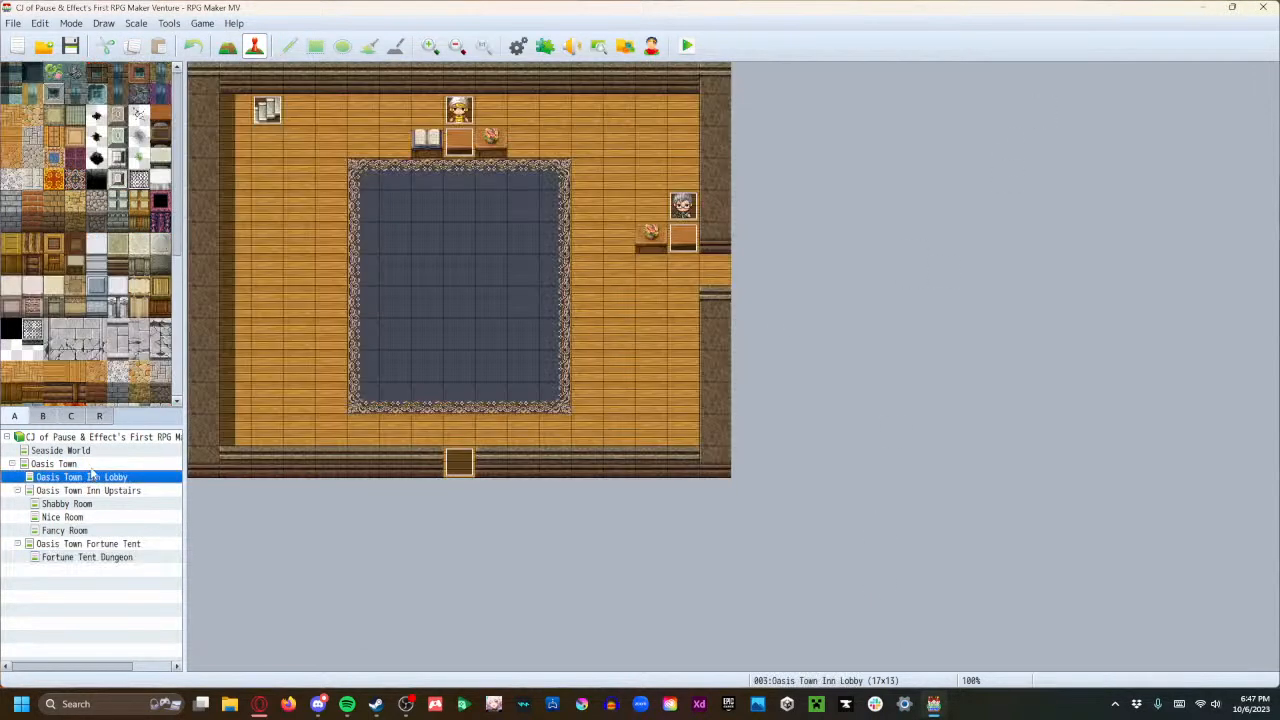
{"action": "left_click", "coordinate": [94, 490]}
{"action": "left_click", "coordinate": [85, 464]}
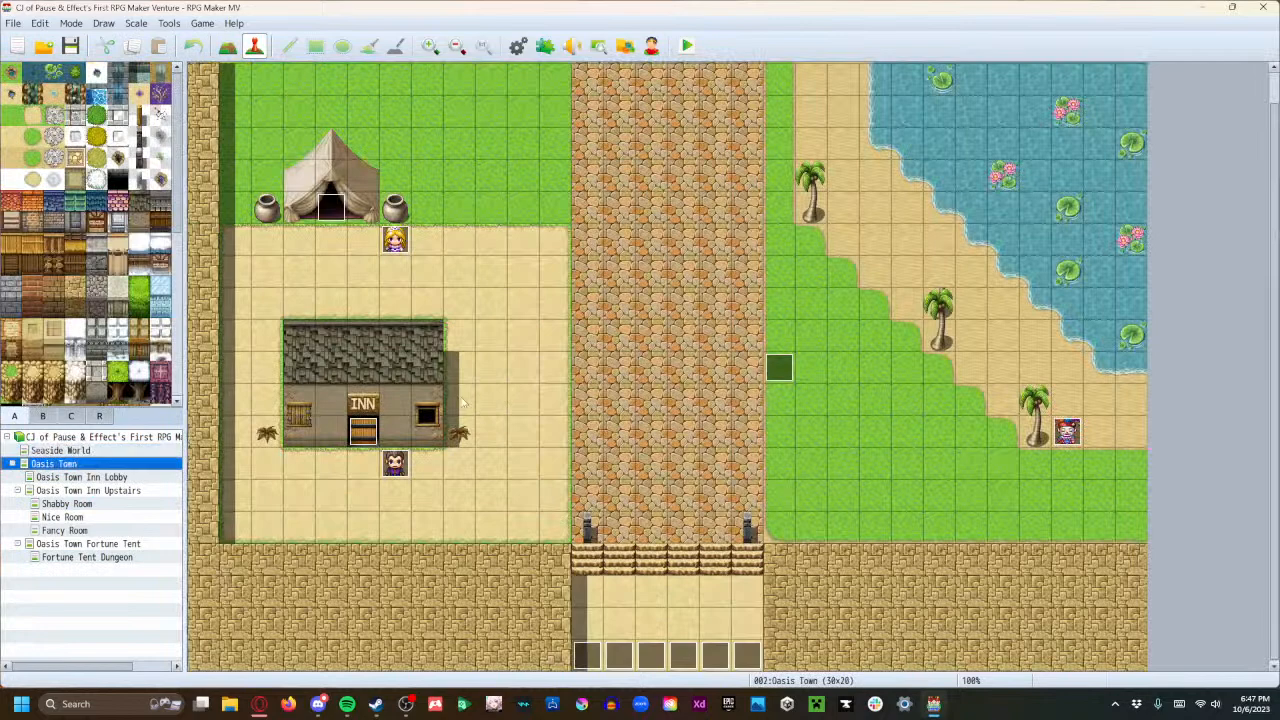
{"action": "left_click", "coordinate": [776, 361]}
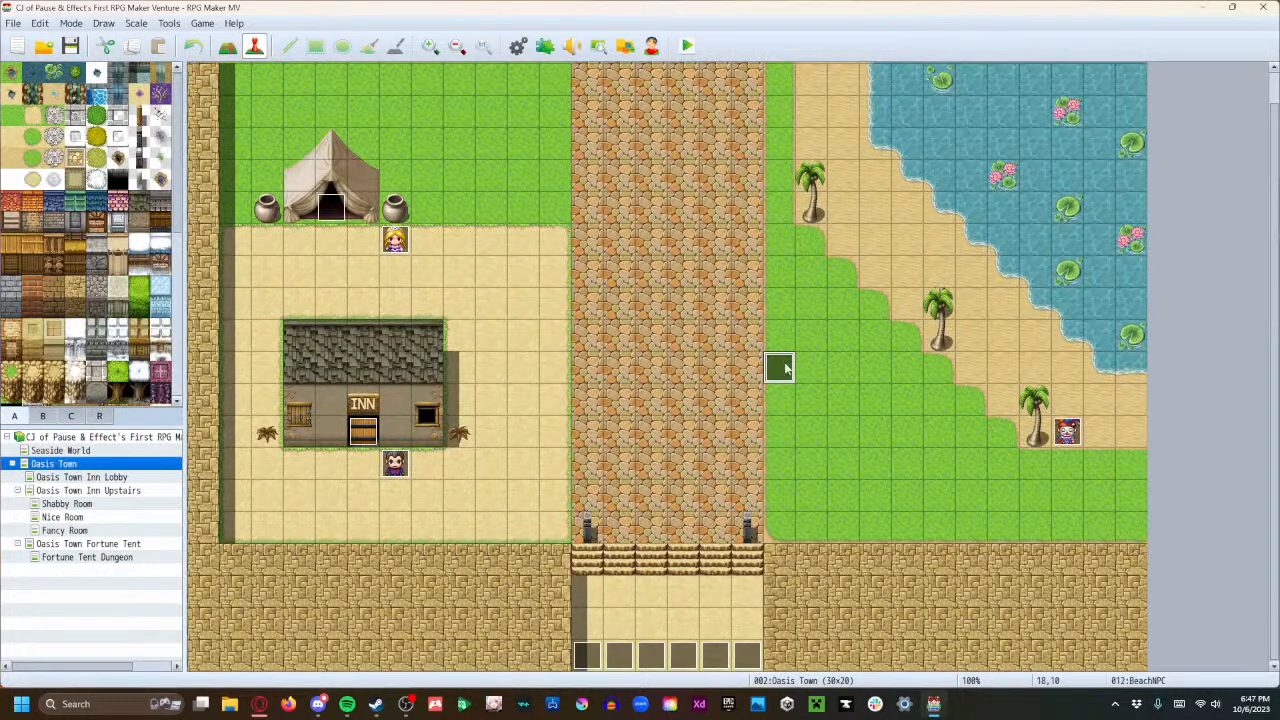
{"action": "double_click", "coordinate": [779, 364]}
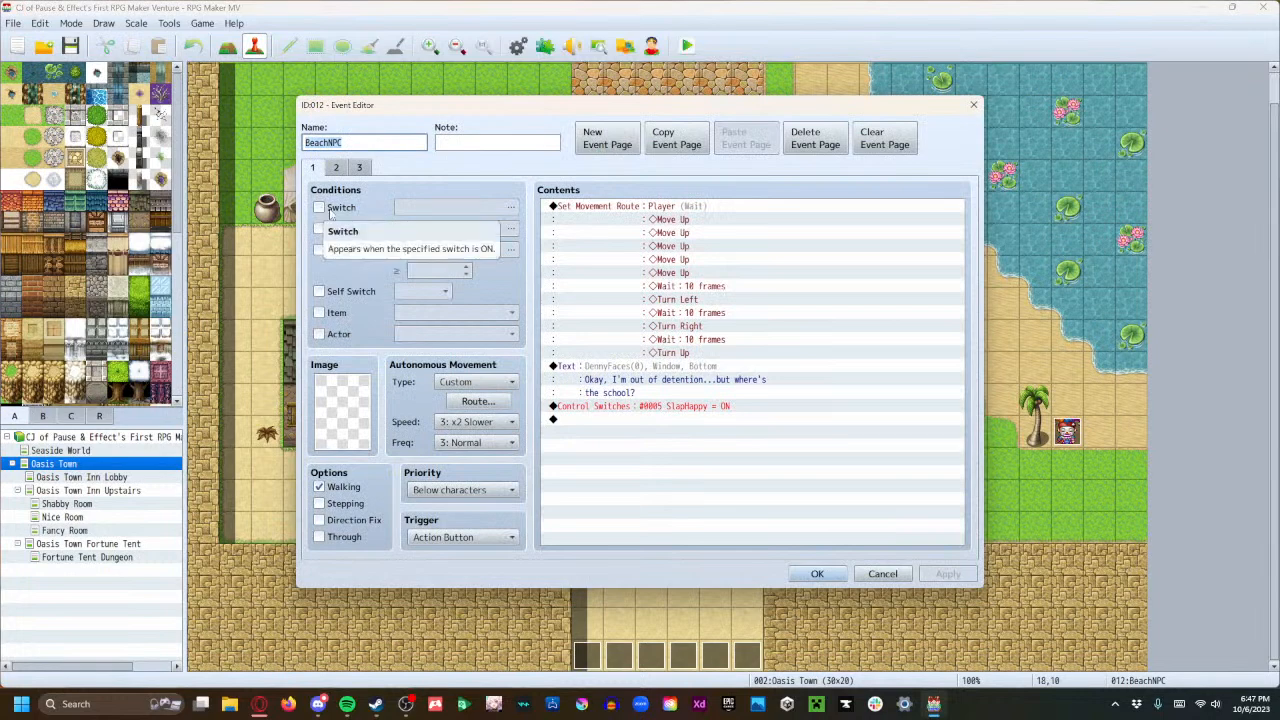
{"action": "left_click", "coordinate": [612, 407]}
{"action": "key", "text": "Delete"}
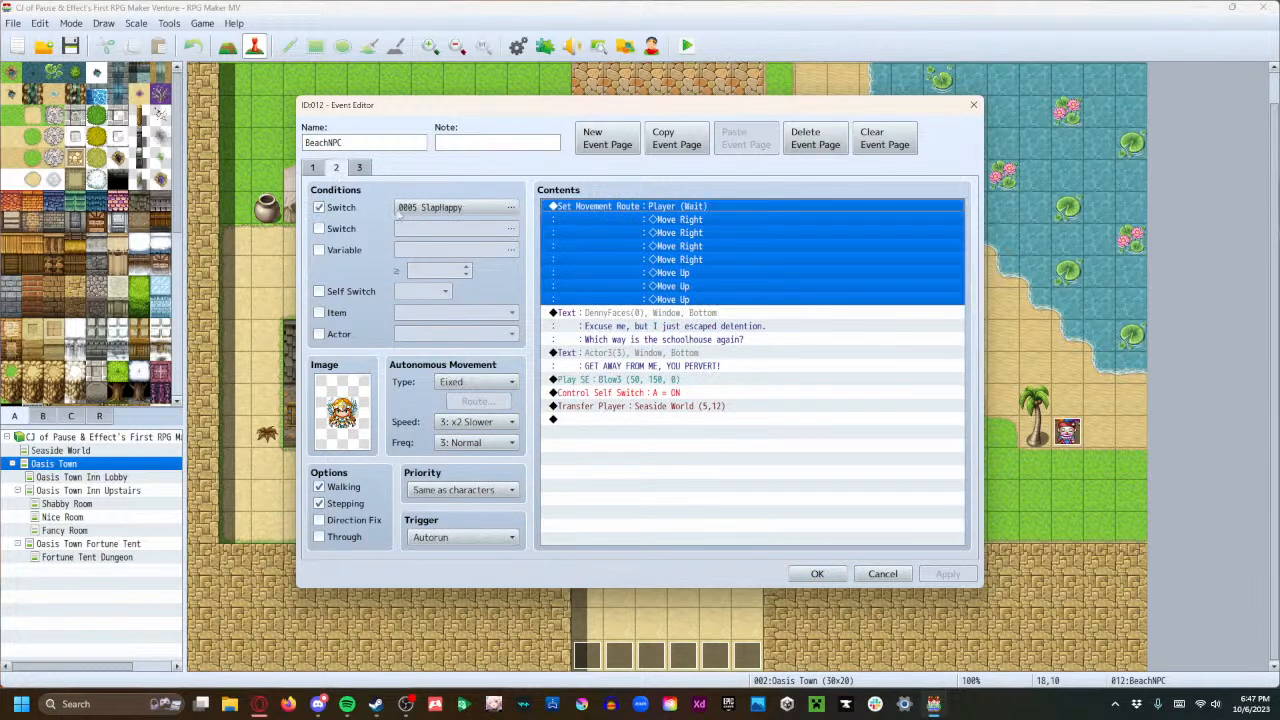
Move the player's movement route from page 1 to the end of page 2's contents.
{"action": "left_click", "coordinate": [689, 517]}
{"action": "left_click", "coordinate": [313, 169]}
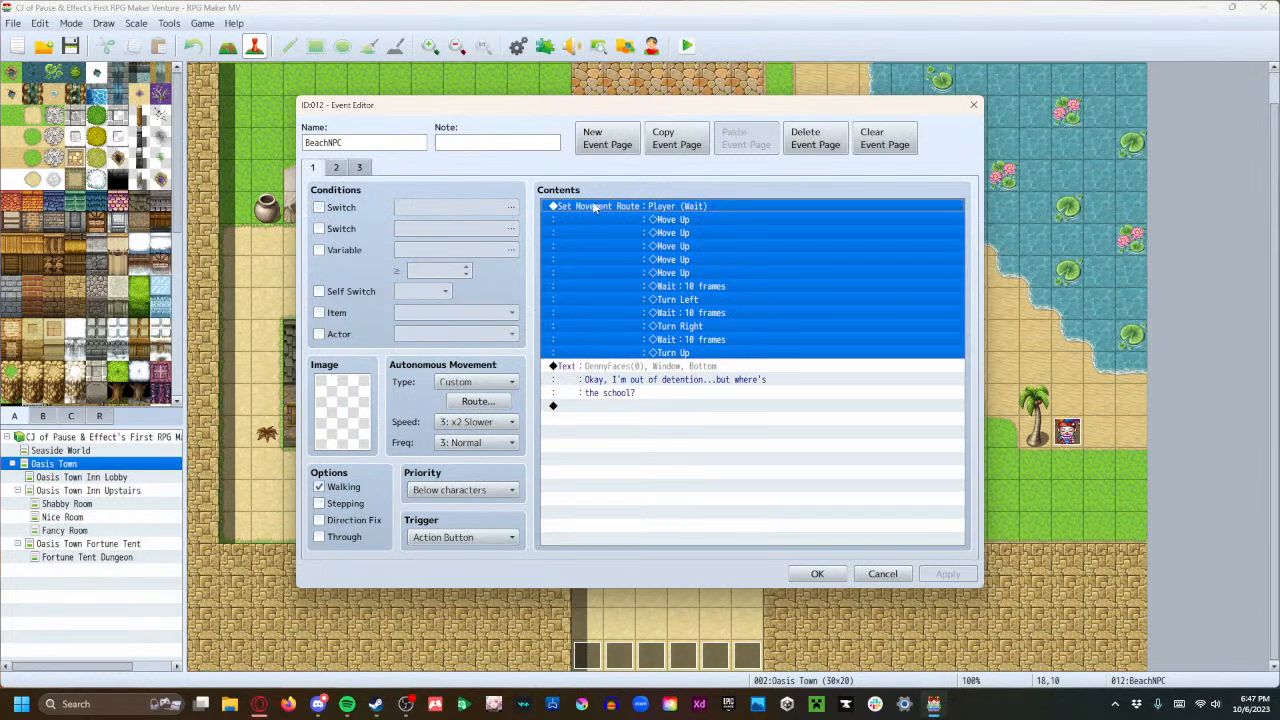
{"action": "key", "text": "Delete"}
{"action": "left_click", "coordinate": [336, 167]}
{"action": "left_click", "coordinate": [620, 420]}
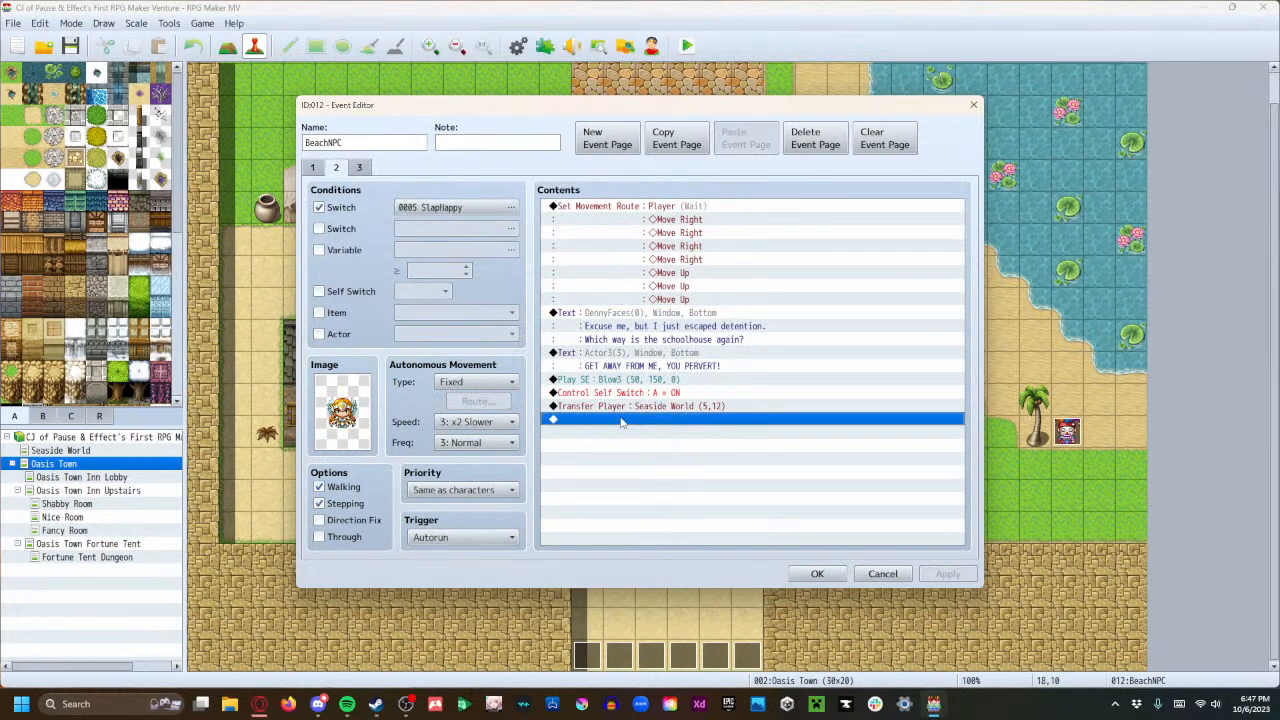
{"action": "key", "text": "ctrl+v"}
Move the "Okay, I'm out of detention...but where's the school?" text from page 1 to below the route ending page 2.
{"action": "left_click", "coordinate": [313, 167]}
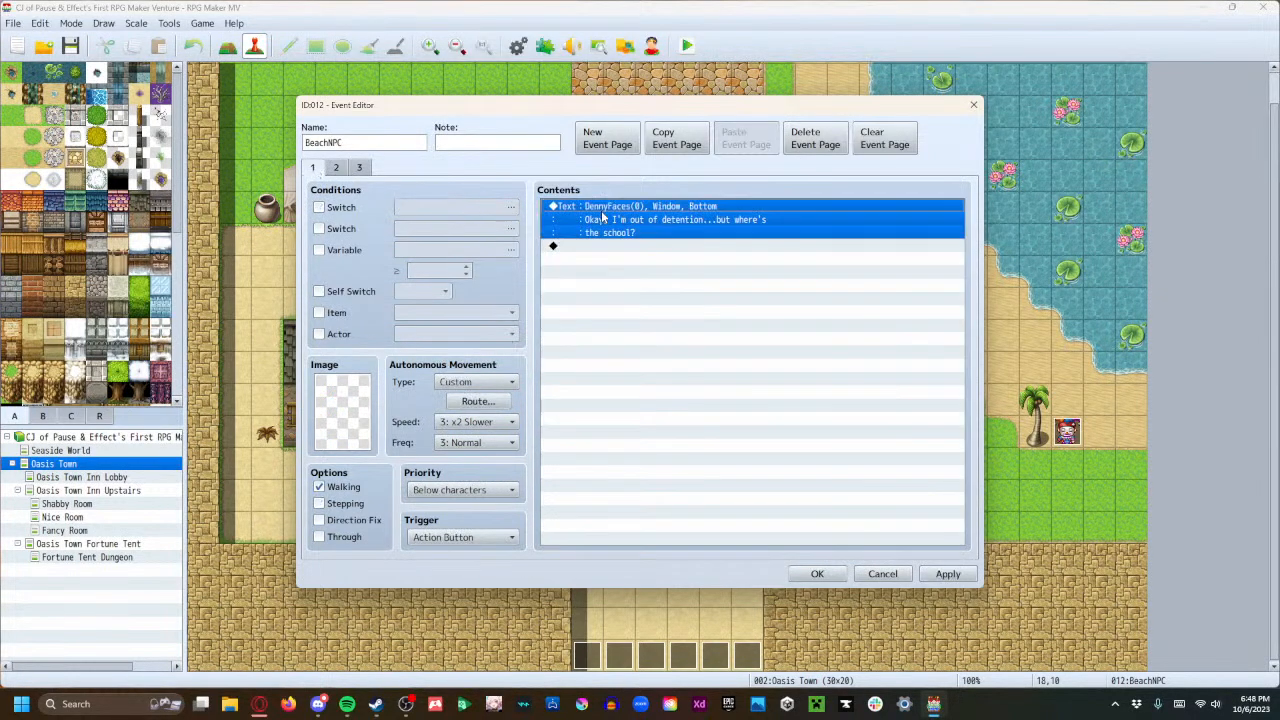
{"action": "key", "text": "ctrl+x"}
{"action": "left_click", "coordinate": [343, 168]}
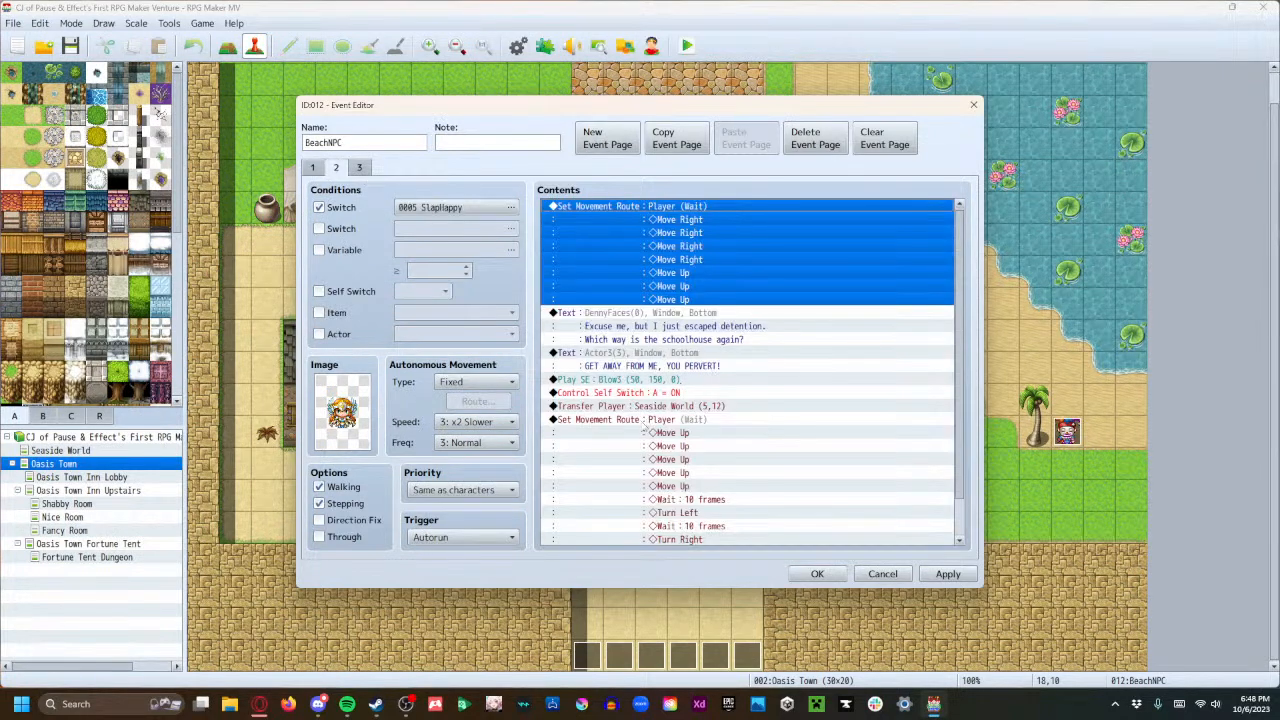
{"action": "scroll", "coordinate": [646, 424], "scroll_direction": "down", "scroll_amount": 1}
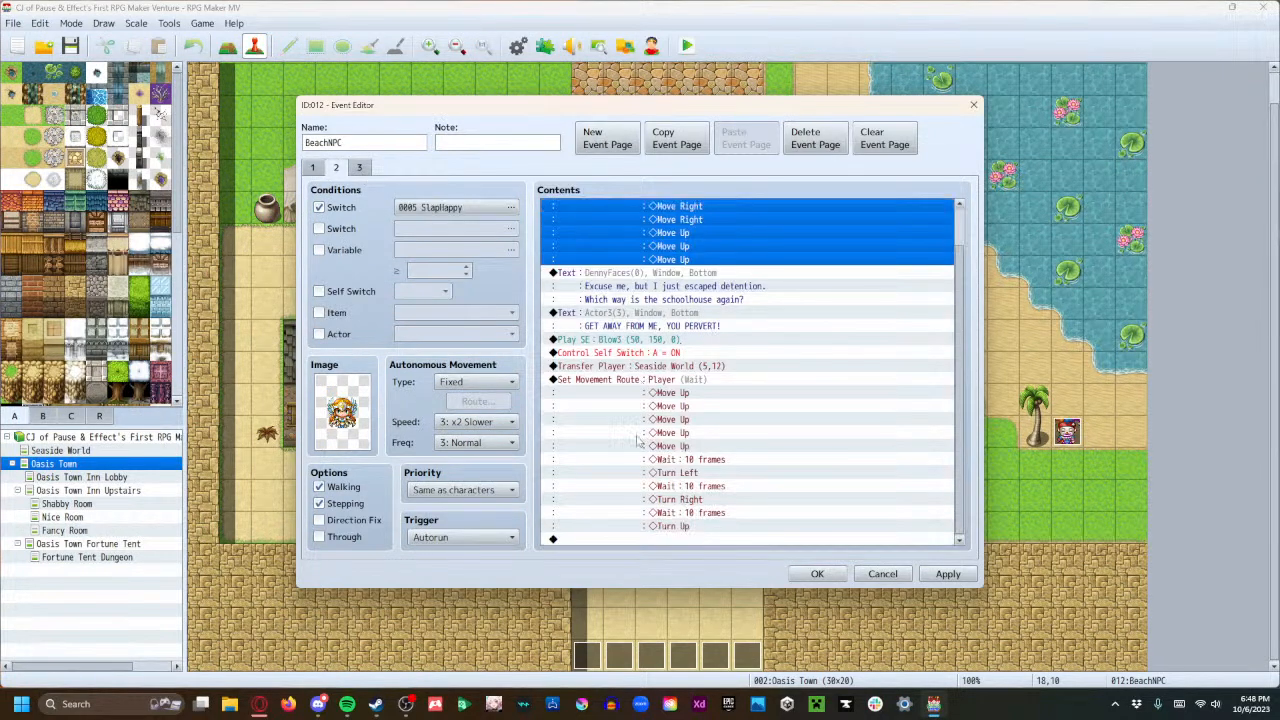
{"action": "left_click", "coordinate": [612, 539]}
{"action": "key", "text": "ctrl+v"}
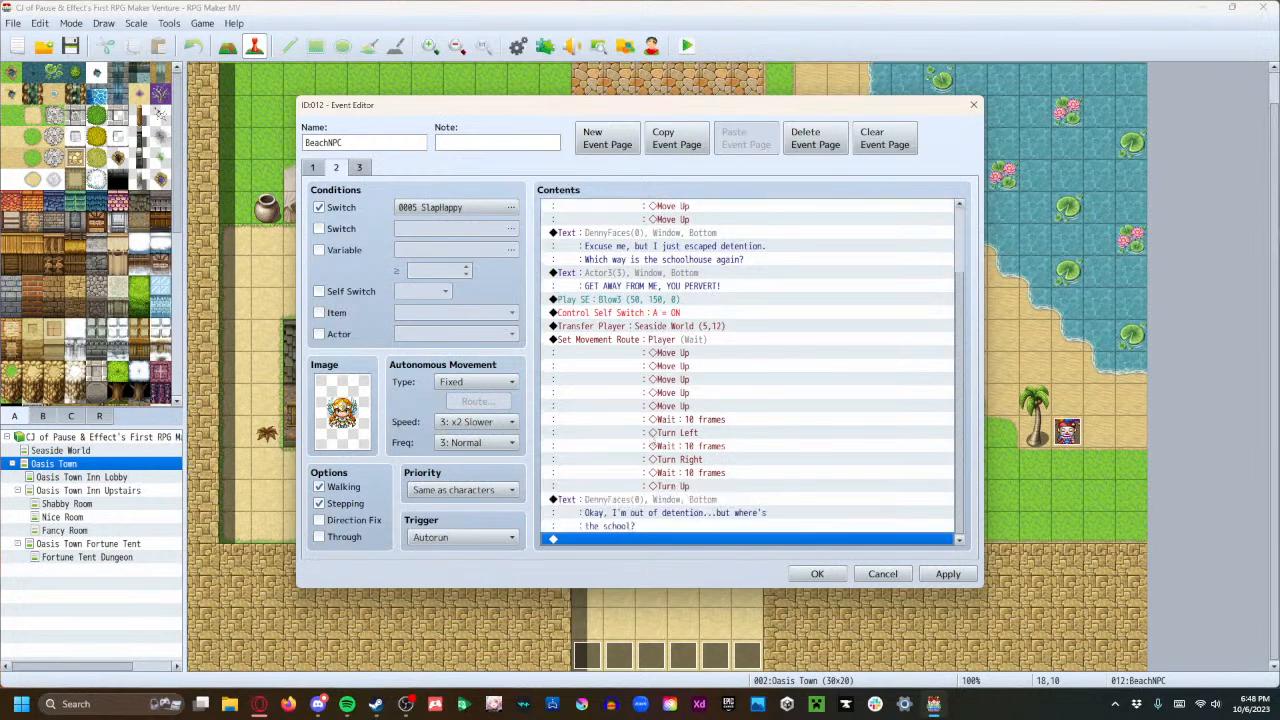
Move the player's movement route of four Move Right and three Move Up commands to the end of page 2's contents.
{"action": "scroll", "coordinate": [652, 475], "scroll_direction": "up", "scroll_amount": 2}
{"action": "left_click", "coordinate": [603, 212]}
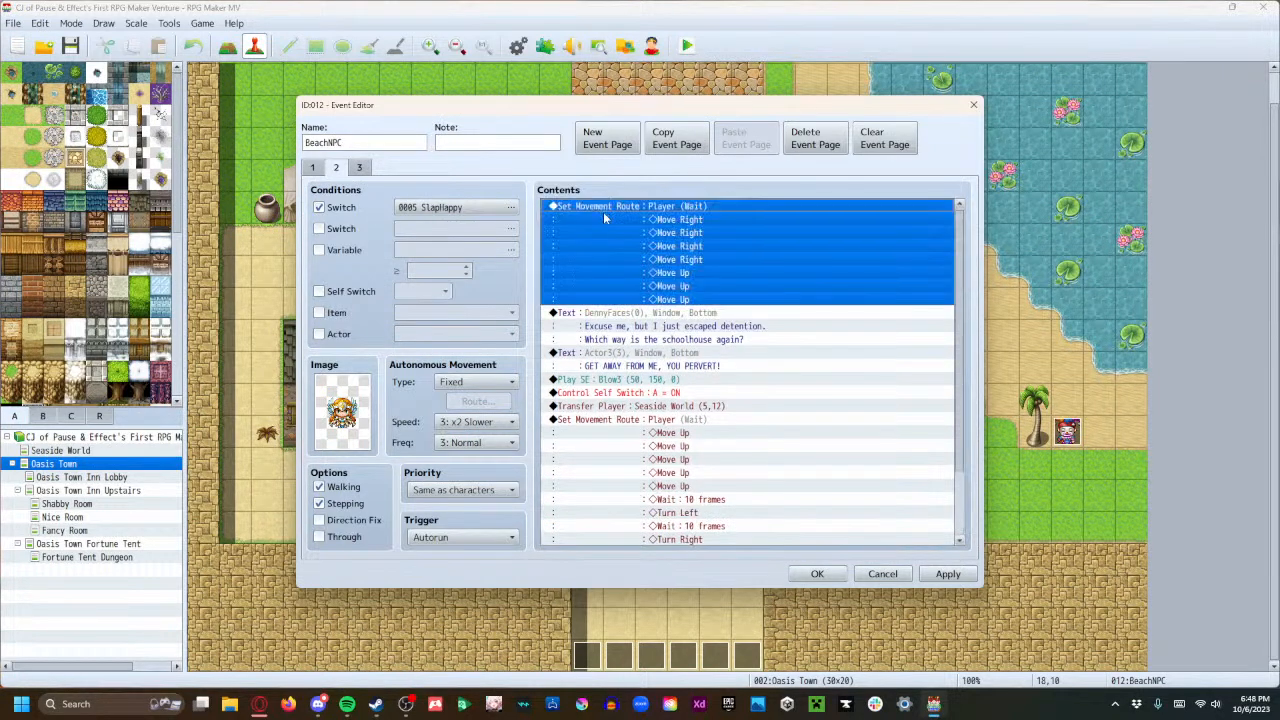
{"action": "key", "text": "Delete"}
{"action": "left_click", "coordinate": [612, 512]}
{"action": "key", "text": "ctrl+v"}
Move the "Excuse me, but I just escaped detention. Which way is the schoolhouse again?" text to the end of page 2.
{"action": "scroll", "coordinate": [615, 360], "scroll_direction": "up", "scroll_amount": 2}
{"action": "left_click", "coordinate": [600, 210]}
{"action": "key", "text": "ctrl+x"}
{"action": "scroll", "coordinate": [670, 464], "scroll_direction": "down", "scroll_amount": 2}
{"action": "left_click", "coordinate": [613, 542]}
Move the "GET AWAY FROM ME, YOU PERVERT!" text to below the schoolhouse question at the end of page 2.
{"action": "scroll", "coordinate": [614, 530], "scroll_direction": "up", "scroll_amount": 1}
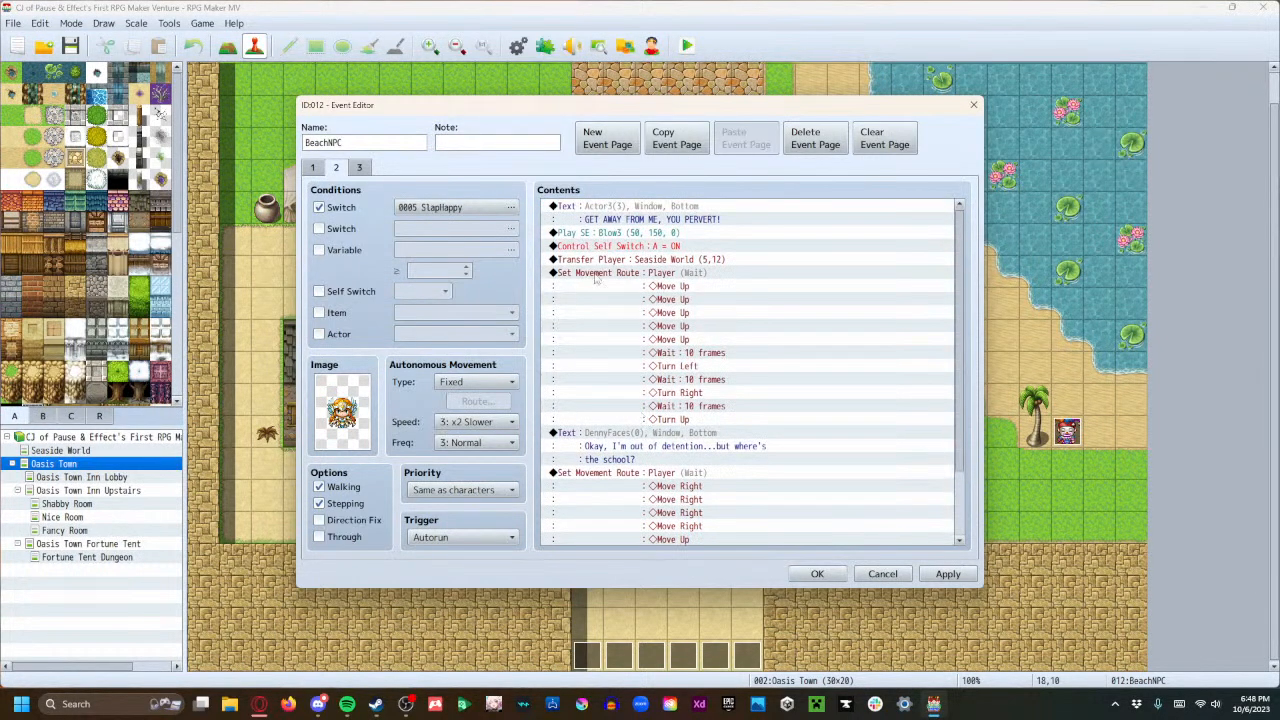
{"action": "left_click", "coordinate": [595, 213]}
{"action": "key", "text": "ctrl+x"}
{"action": "scroll", "coordinate": [643, 476], "scroll_direction": "down", "scroll_amount": 2}
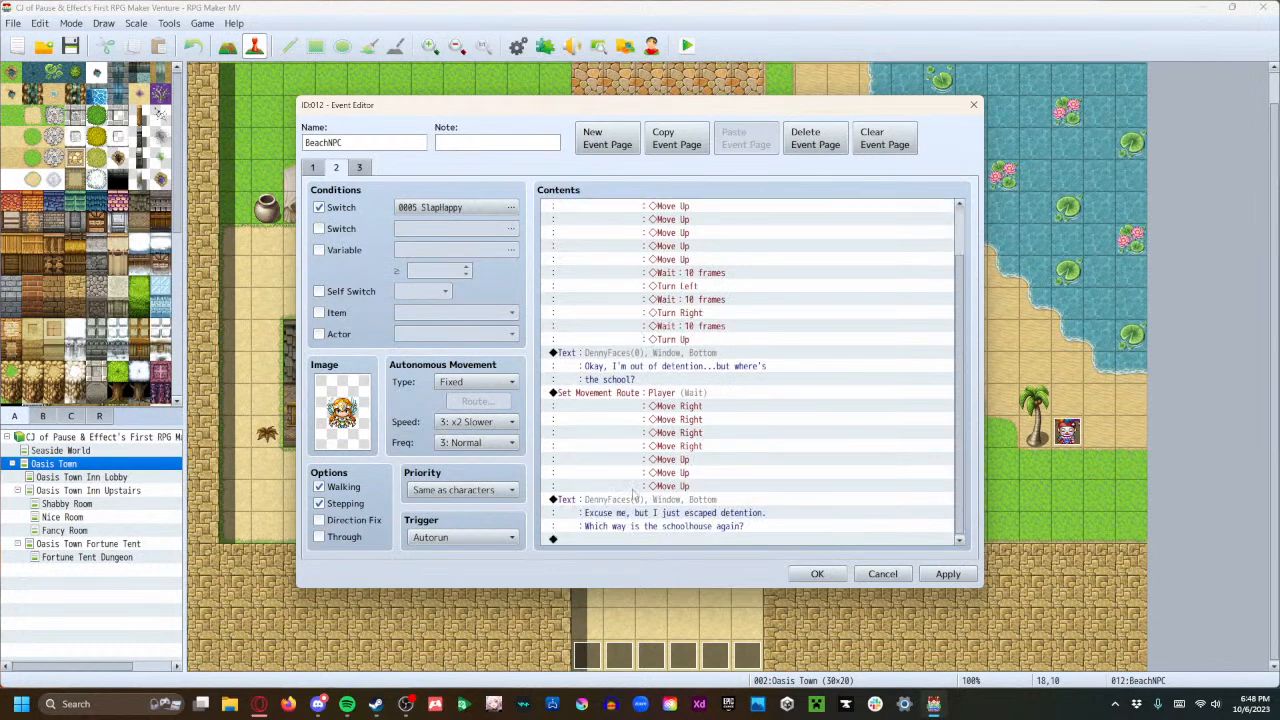
{"action": "left_click", "coordinate": [614, 543]}
{"action": "key", "text": "ctrl+v"}
Move the Play SE Blow3 command to the end of page 2, below the angry reply text.
{"action": "scroll", "coordinate": [628, 392], "scroll_direction": "up", "scroll_amount": 2}
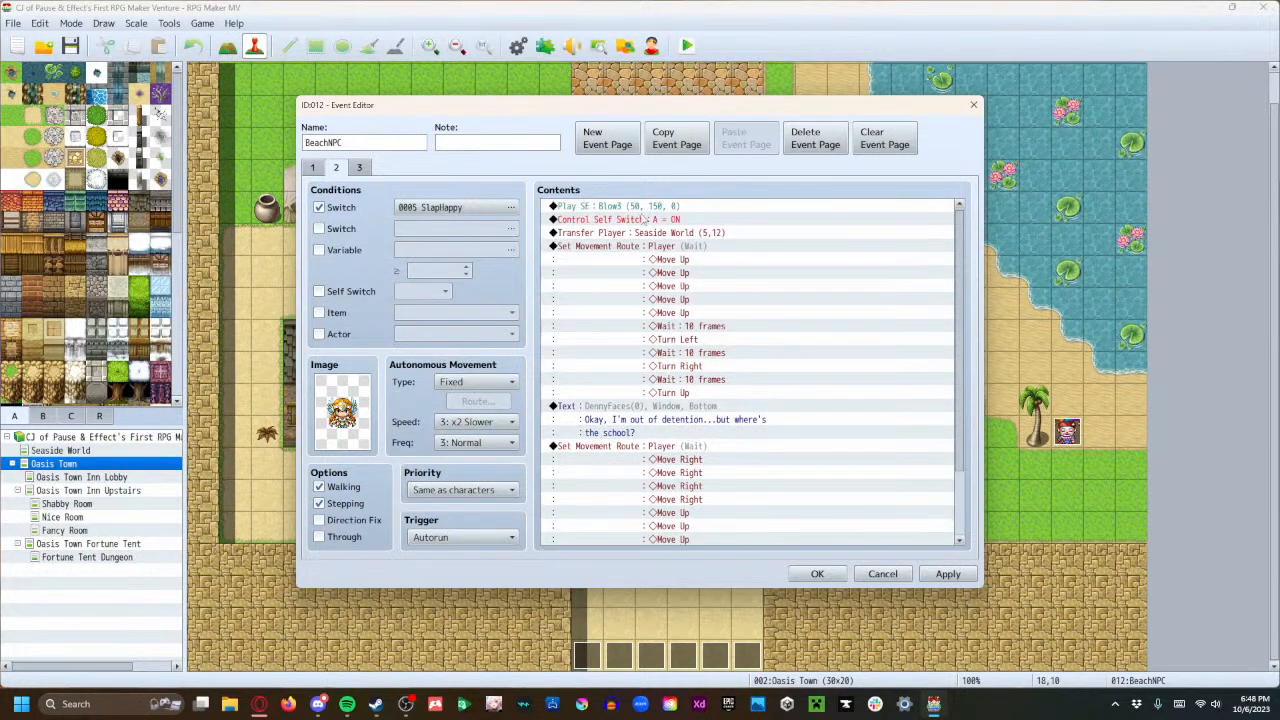
{"action": "left_click", "coordinate": [632, 205]}
{"action": "scroll", "coordinate": [644, 366], "scroll_direction": "down", "scroll_amount": 2}
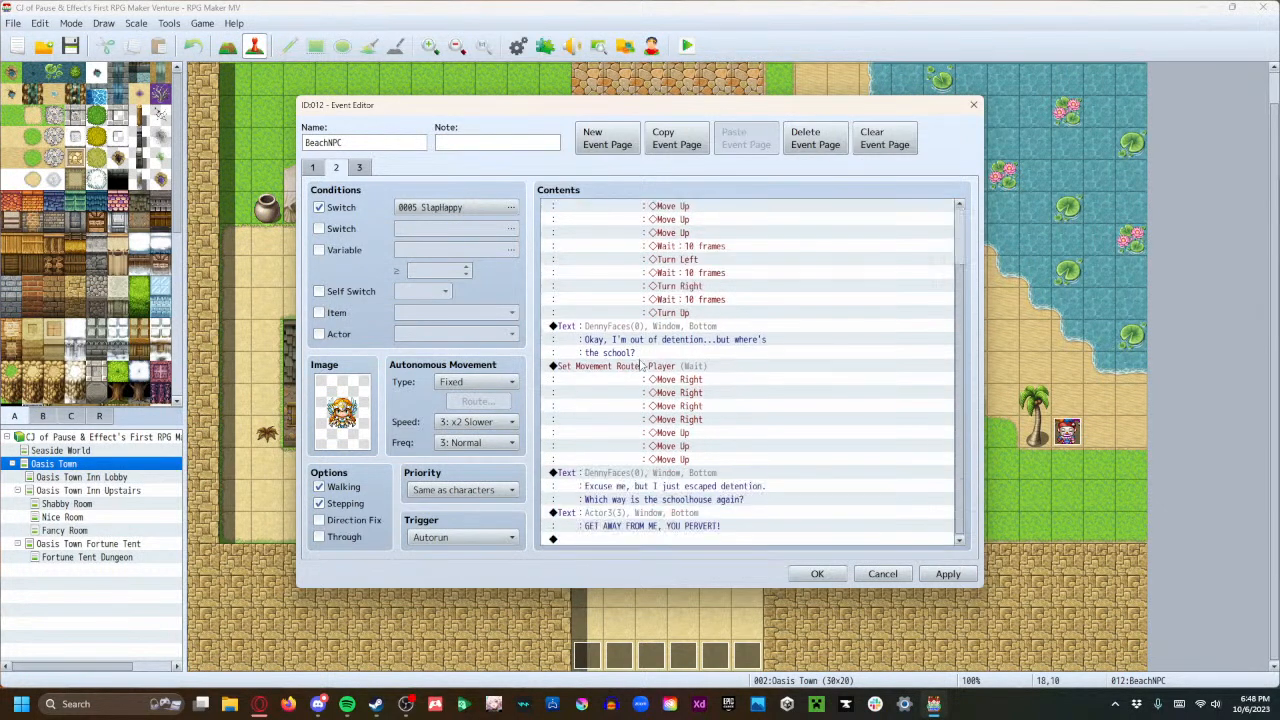
{"action": "left_click", "coordinate": [607, 538]}
Move the Control Self Switch A = ON command to below the Blow3 sound effect at the end of page 2.
{"action": "scroll", "coordinate": [606, 370], "scroll_direction": "up", "scroll_amount": 2}
{"action": "left_click", "coordinate": [604, 206]}
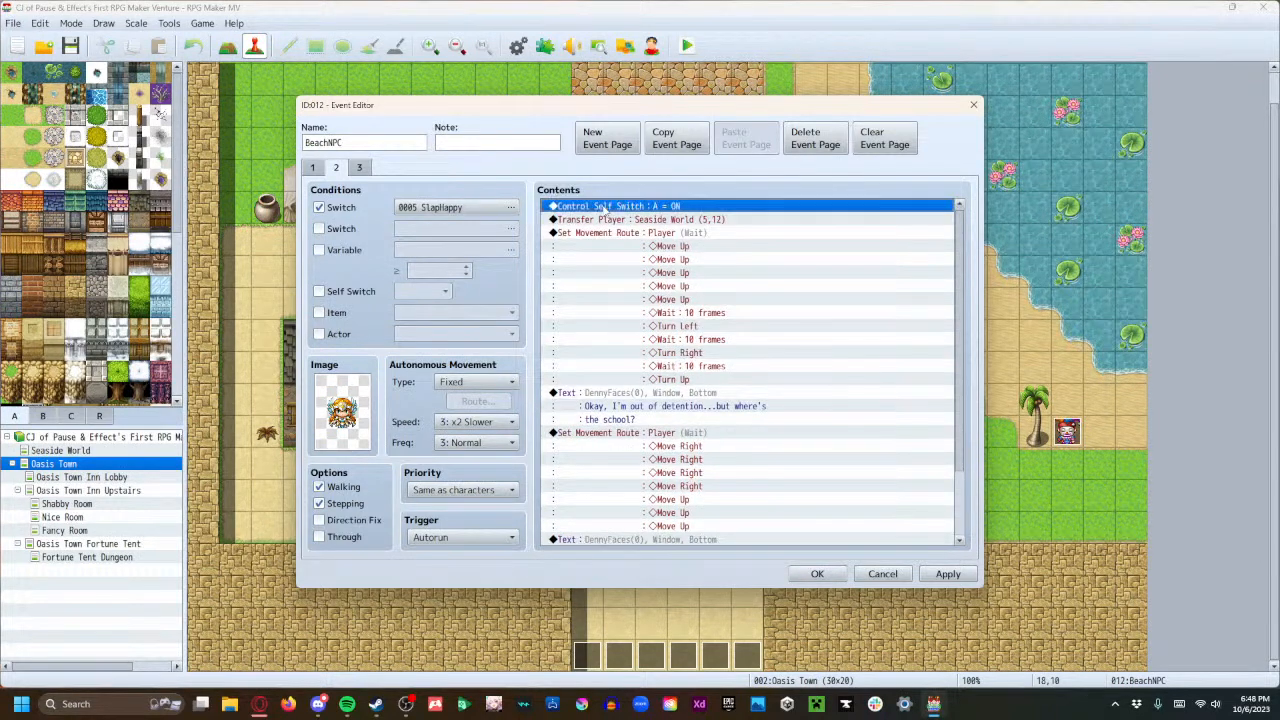
{"action": "scroll", "coordinate": [605, 334], "scroll_direction": "down", "scroll_amount": 2}
{"action": "left_click", "coordinate": [595, 538]}
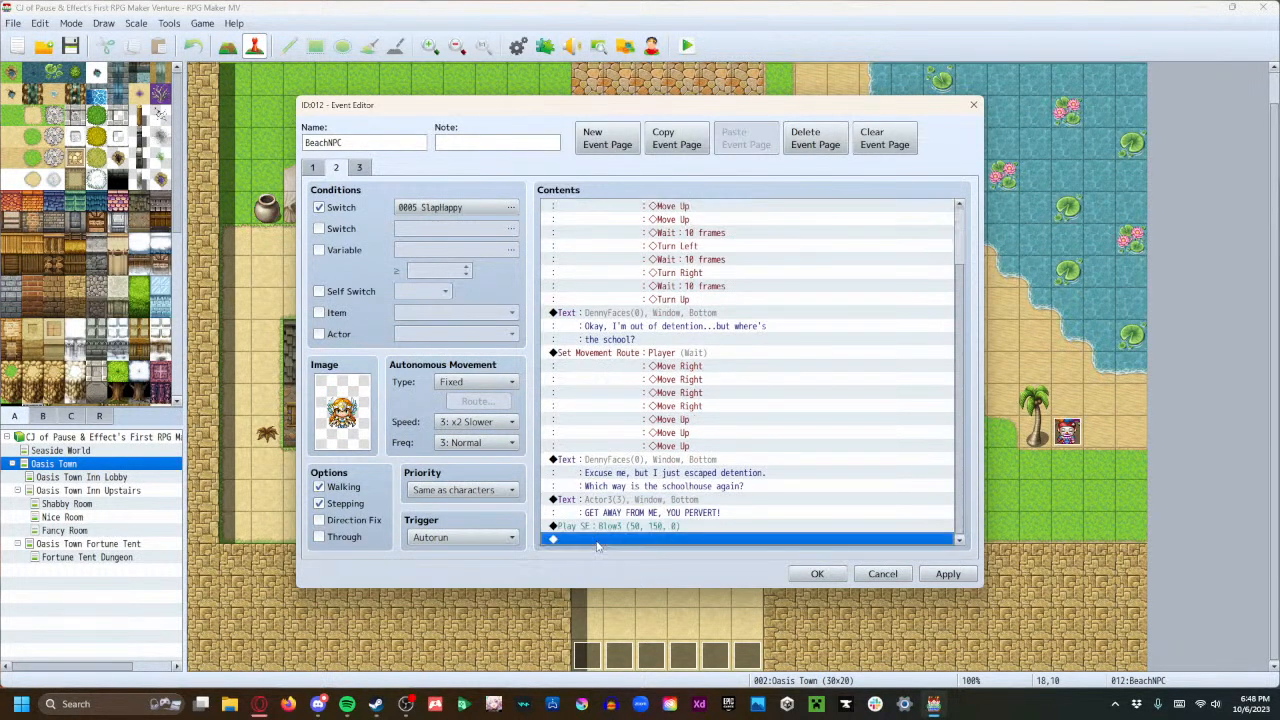
{"action": "key", "text": "ctrl+v"}
Move the Transfer Player command to Seaside World (5,12) to the very end of page 2's contents.
{"action": "scroll", "coordinate": [608, 421], "scroll_direction": "up", "scroll_amount": 2}
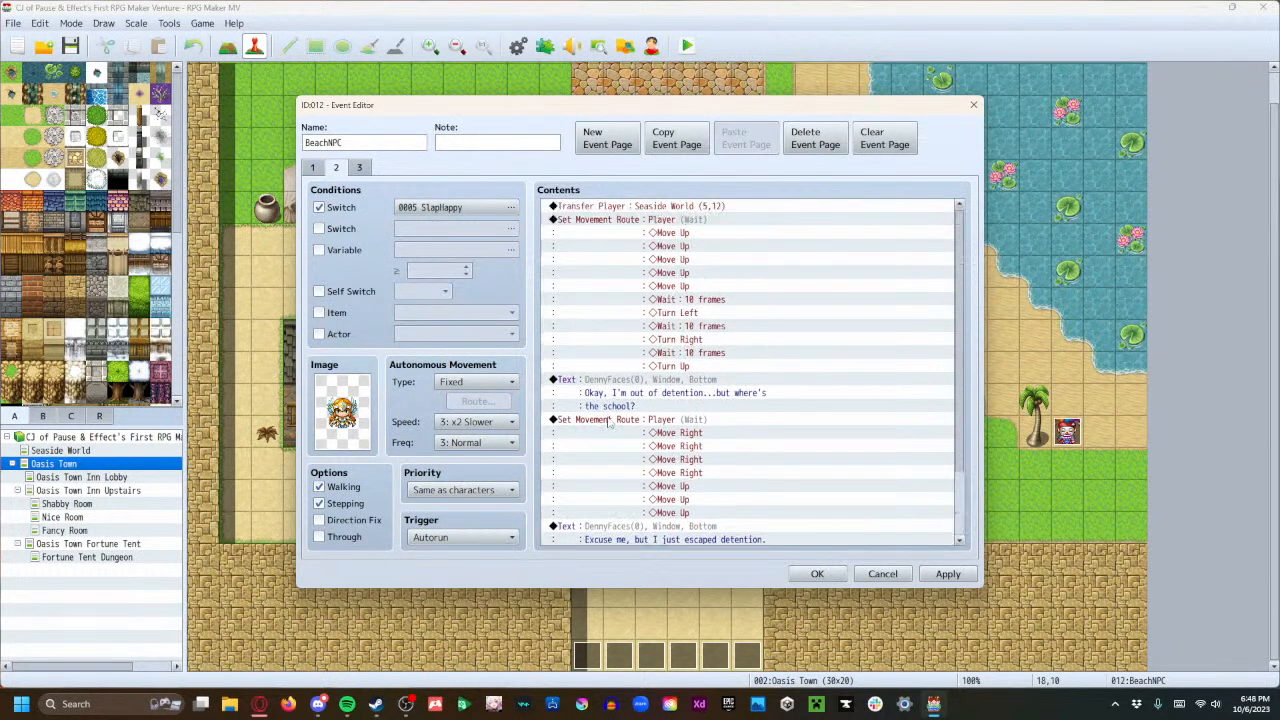
{"action": "left_click", "coordinate": [612, 210]}
{"action": "left_click", "coordinate": [632, 364], "text": "shift"}
{"action": "scroll", "coordinate": [631, 372], "scroll_direction": "down", "scroll_amount": 2}
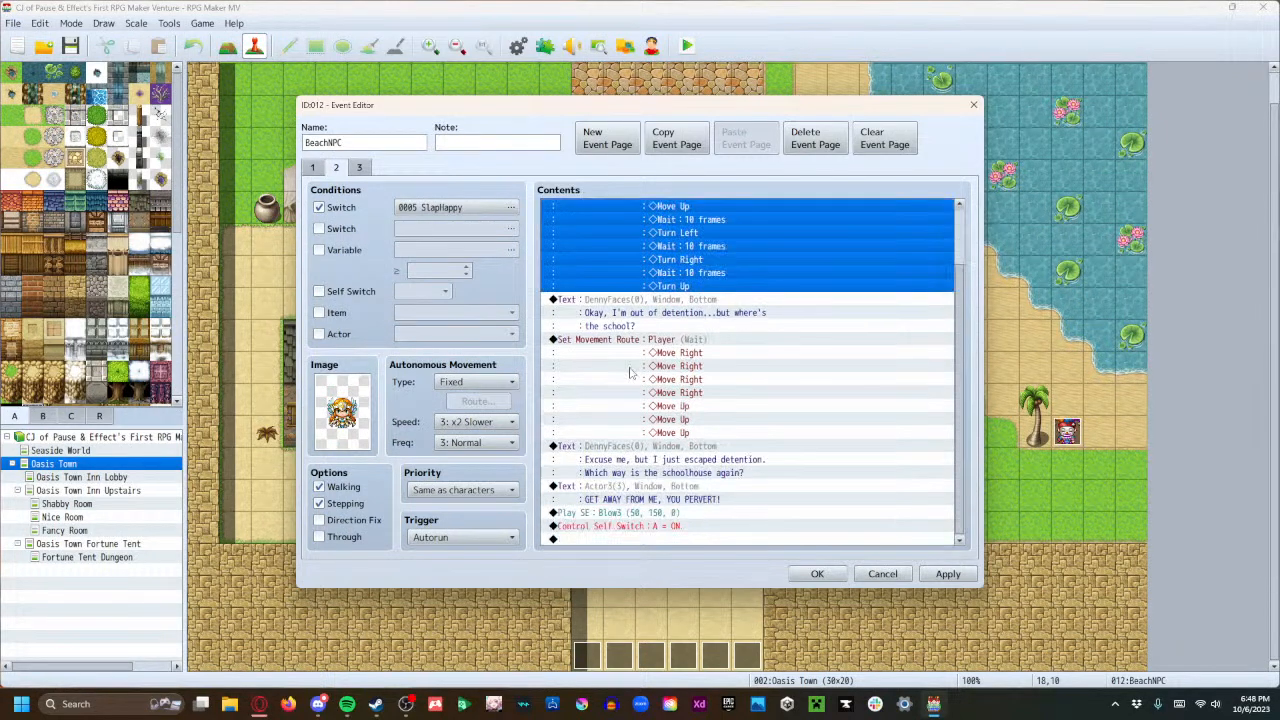
{"action": "left_click", "coordinate": [640, 540]}
{"action": "key", "text": "ctrl+v"}
Apply the BeachNPC event changes, save the project and start a playtest from the title screen.
{"action": "left_click", "coordinate": [947, 573]}
{"action": "left_click", "coordinate": [817, 573]}
{"action": "left_click", "coordinate": [687, 46]}
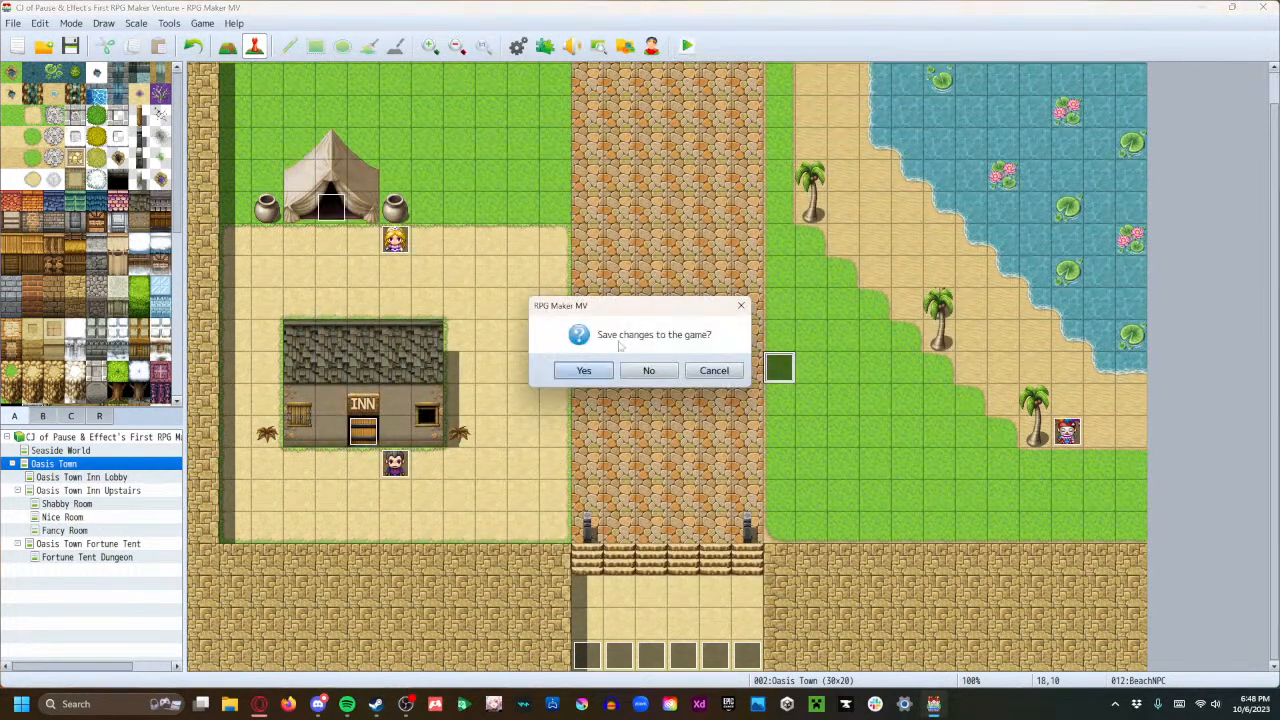
{"action": "left_click", "coordinate": [586, 372]}
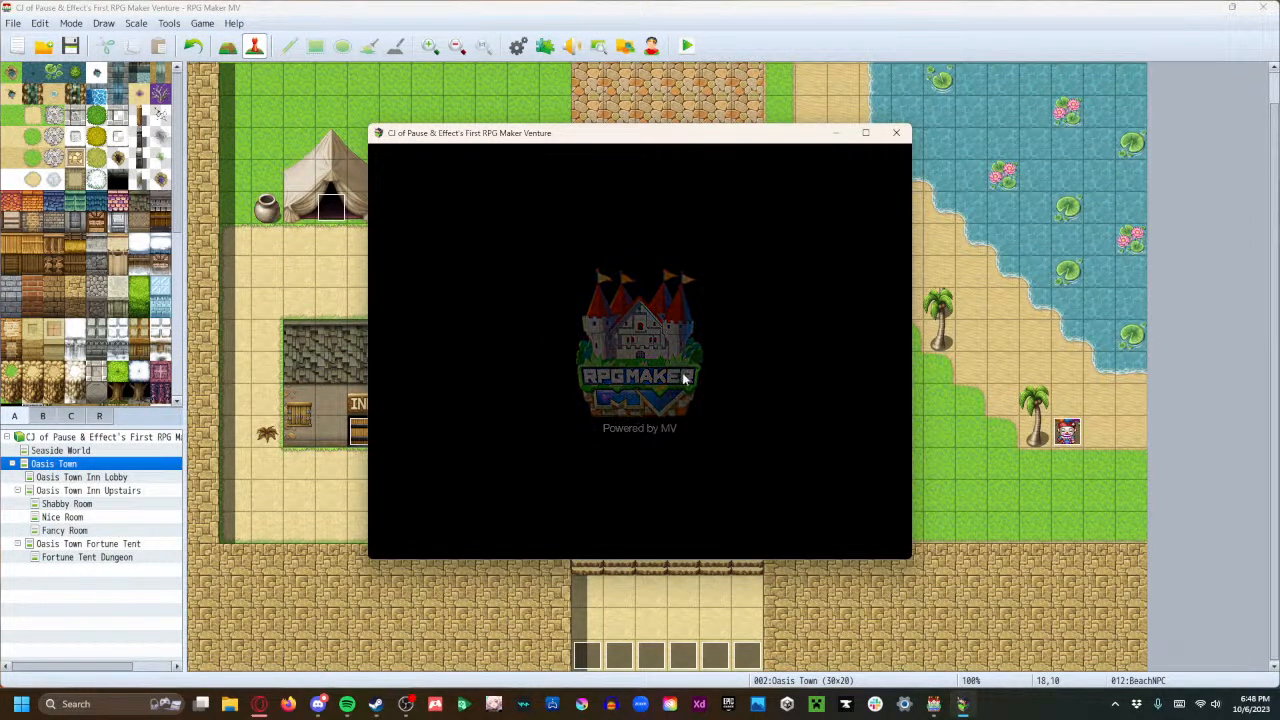
{"action": "left_click", "coordinate": [630, 436]}
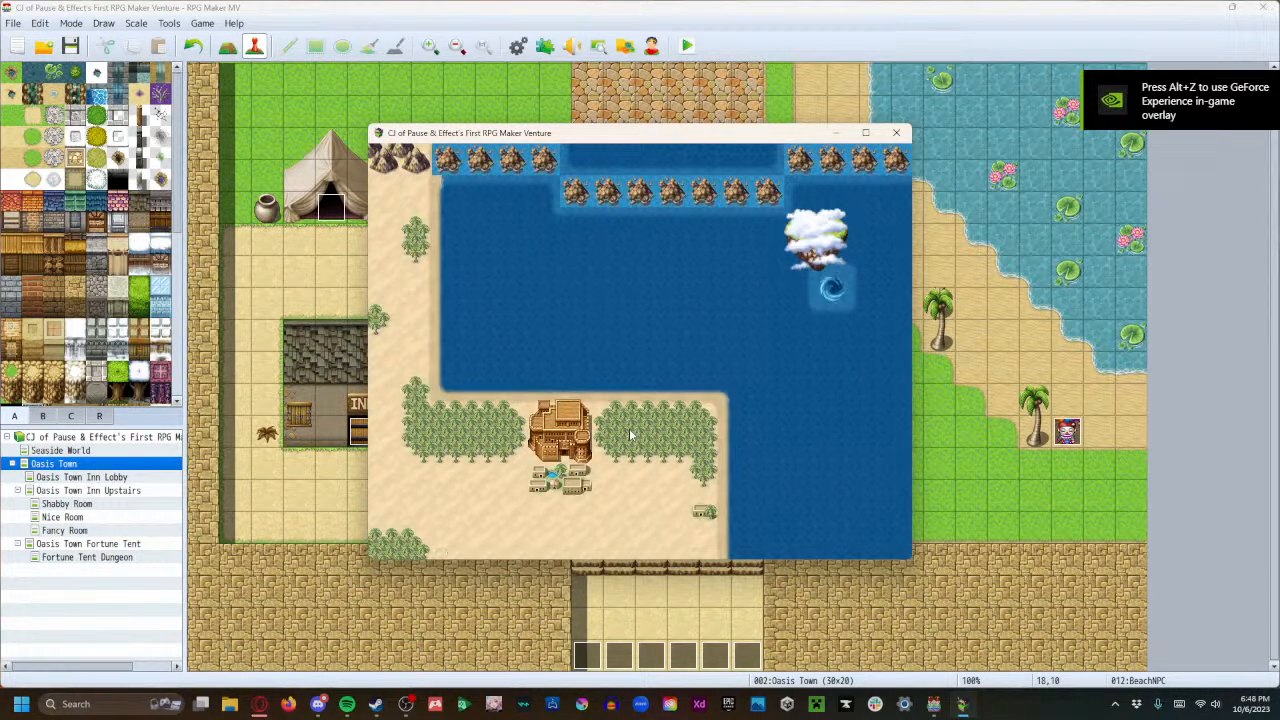
Fight through the bat battle in the playtest by attacking until both bats are defeated.
{"action": "key", "text": "Return"}
{"action": "key", "text": "Return"}
{"action": "key", "text": "Return"}
{"action": "key", "text": "Return"}
{"action": "key", "text": "Return"}
{"action": "key", "text": "Return"}
{"action": "key", "text": "Return"}
{"action": "key", "text": "Return"}
{"action": "key", "text": "Return"}
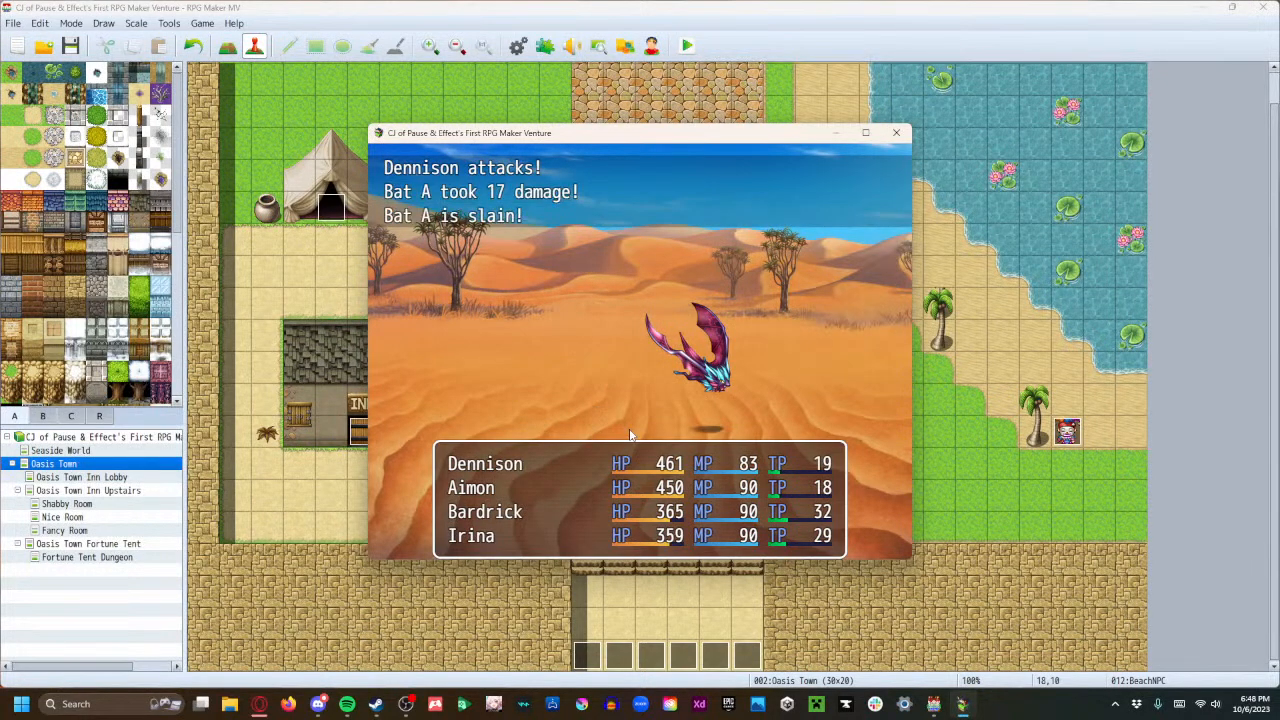
{"action": "key", "text": "Return"}
{"action": "key", "text": "Return"}
{"action": "key", "text": "Return"}
{"action": "key", "text": "Return"}
{"action": "key", "text": "Return"}
{"action": "key", "text": "Return"}
{"action": "key", "text": "Return"}
{"action": "key", "text": "Return"}
{"action": "key", "text": "Return"}
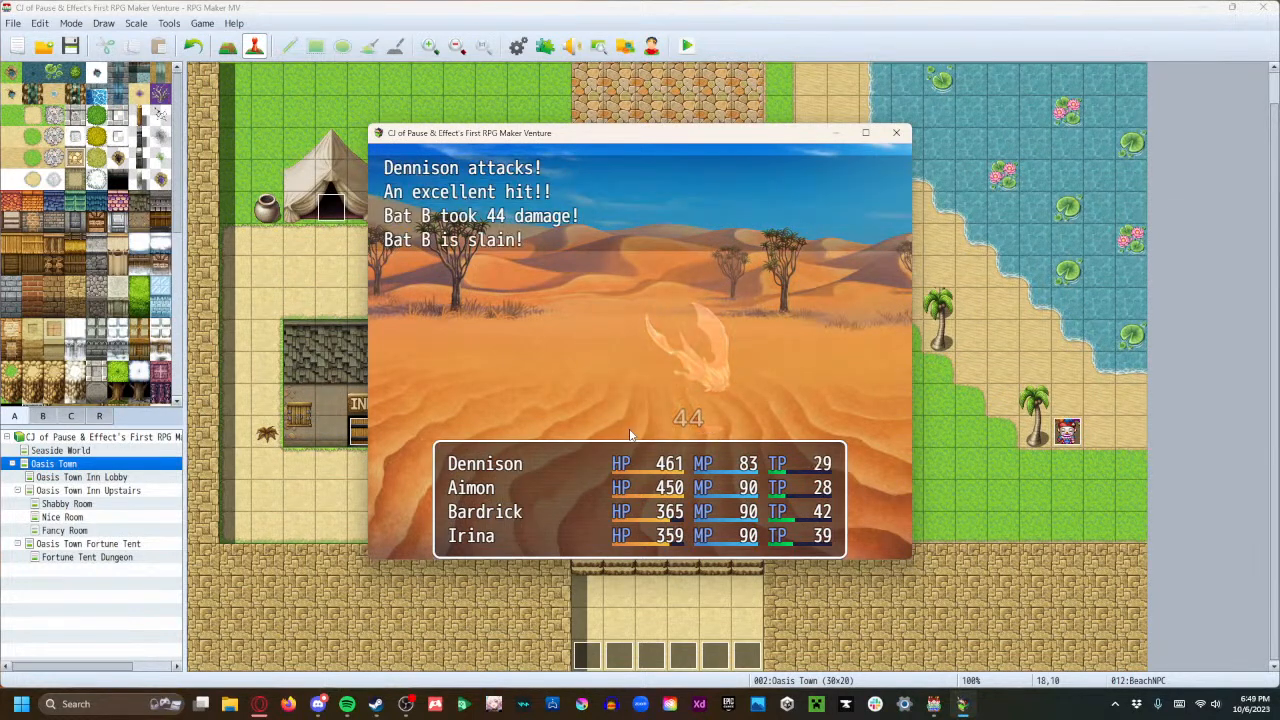
Proceed in the playtest to the dungeon cell and open the way out of the first cell.
{"action": "left_click", "coordinate": [527, 428]}
{"action": "left_click", "coordinate": [527, 428]}
{"action": "key", "text": "Return"}
{"action": "key", "text": "Return"}
{"action": "key", "text": "Return"}
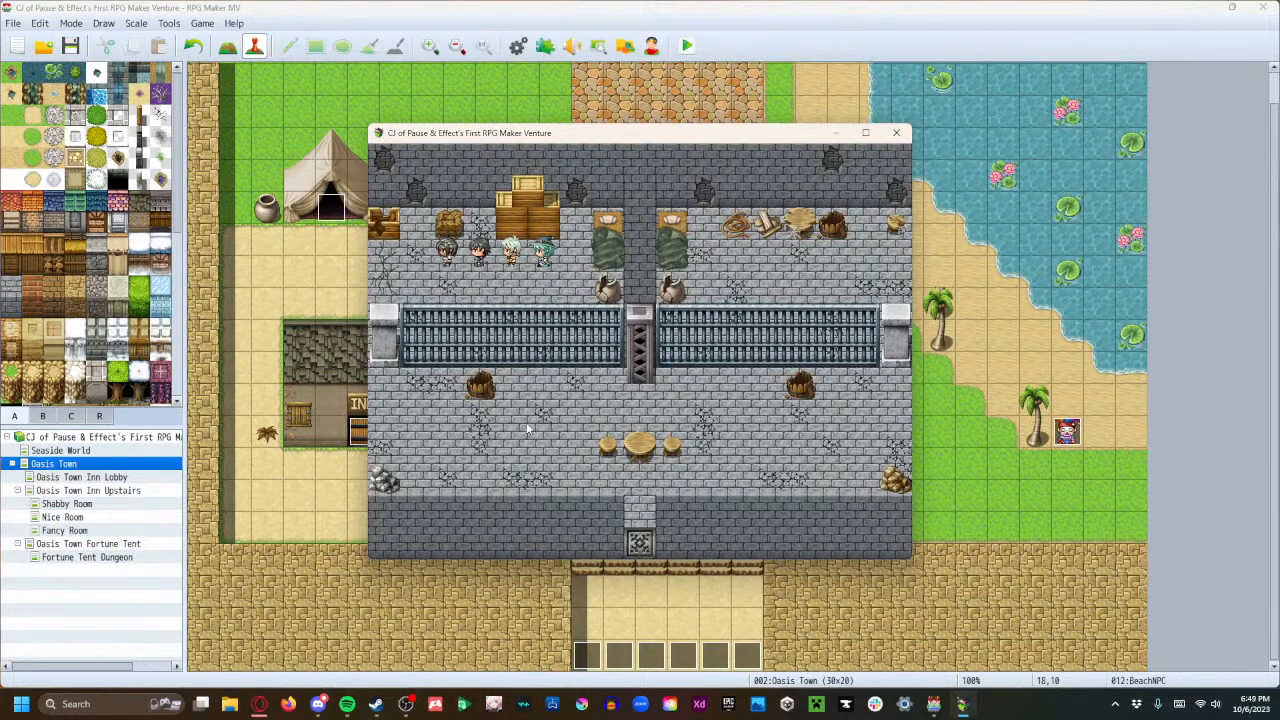
{"action": "key", "text": "Return"}
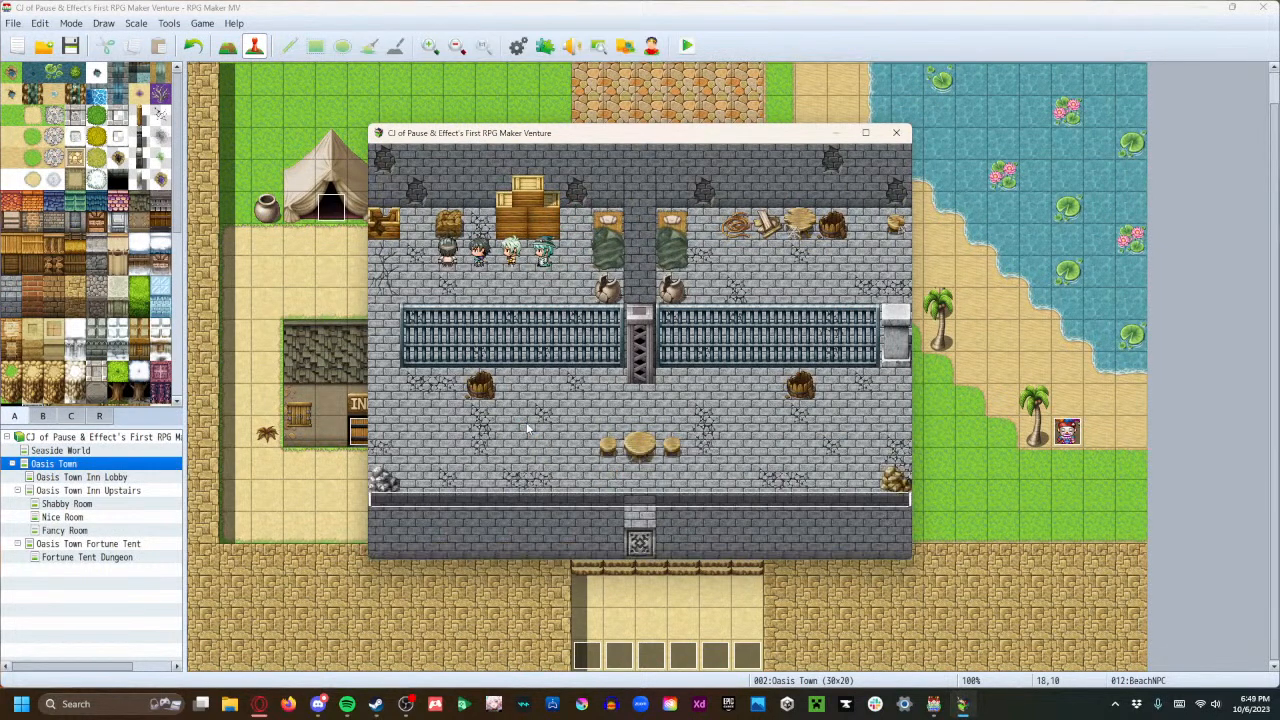
Lead the party out of the first cell, across the dungeon and into the second cell.
{"action": "key", "text": "Down"}
{"action": "key", "text": "Right"}
{"action": "key", "text": "Right"}
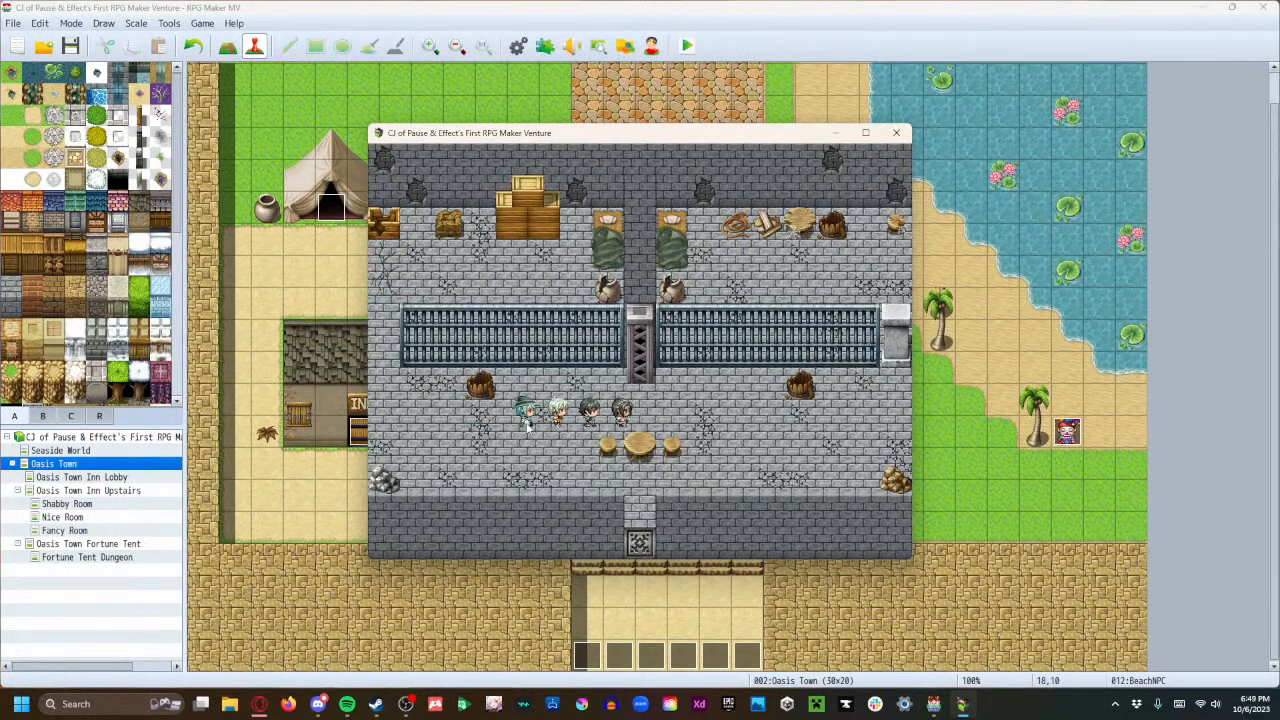
{"action": "key", "text": "Right"}
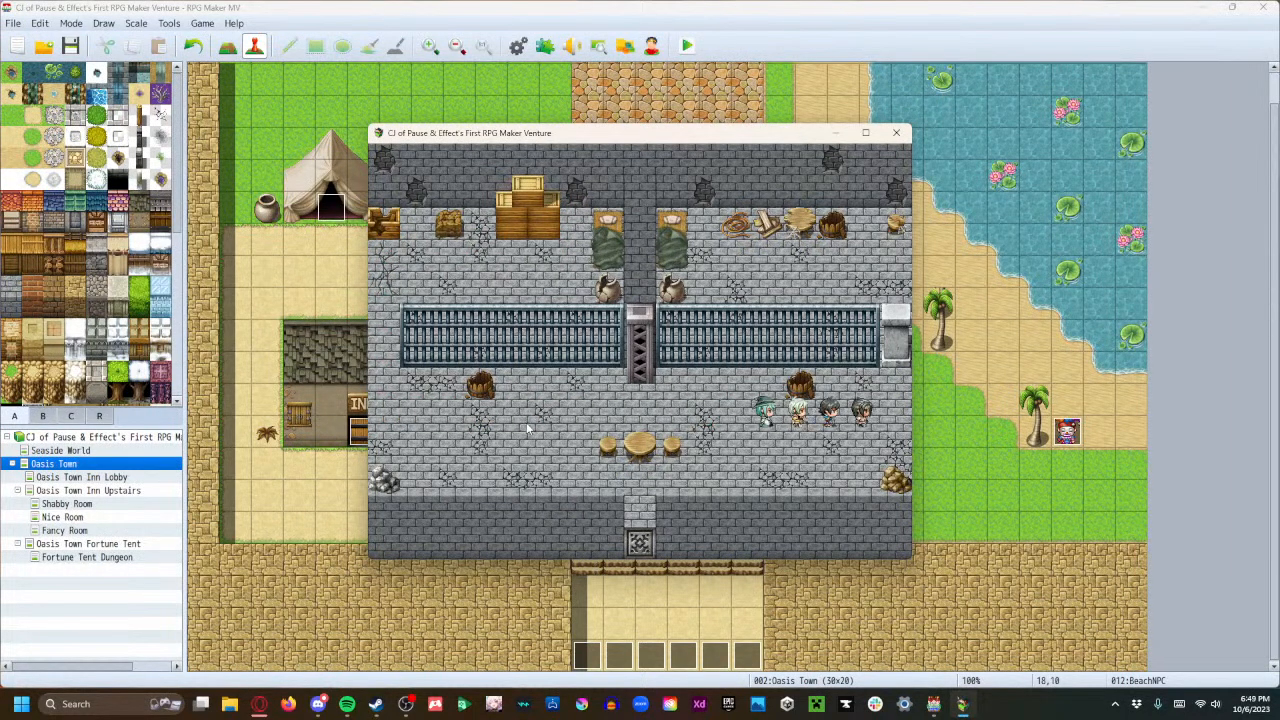
{"action": "key", "text": "Return"}
{"action": "key", "text": "Up"}
{"action": "key", "text": "Left"}
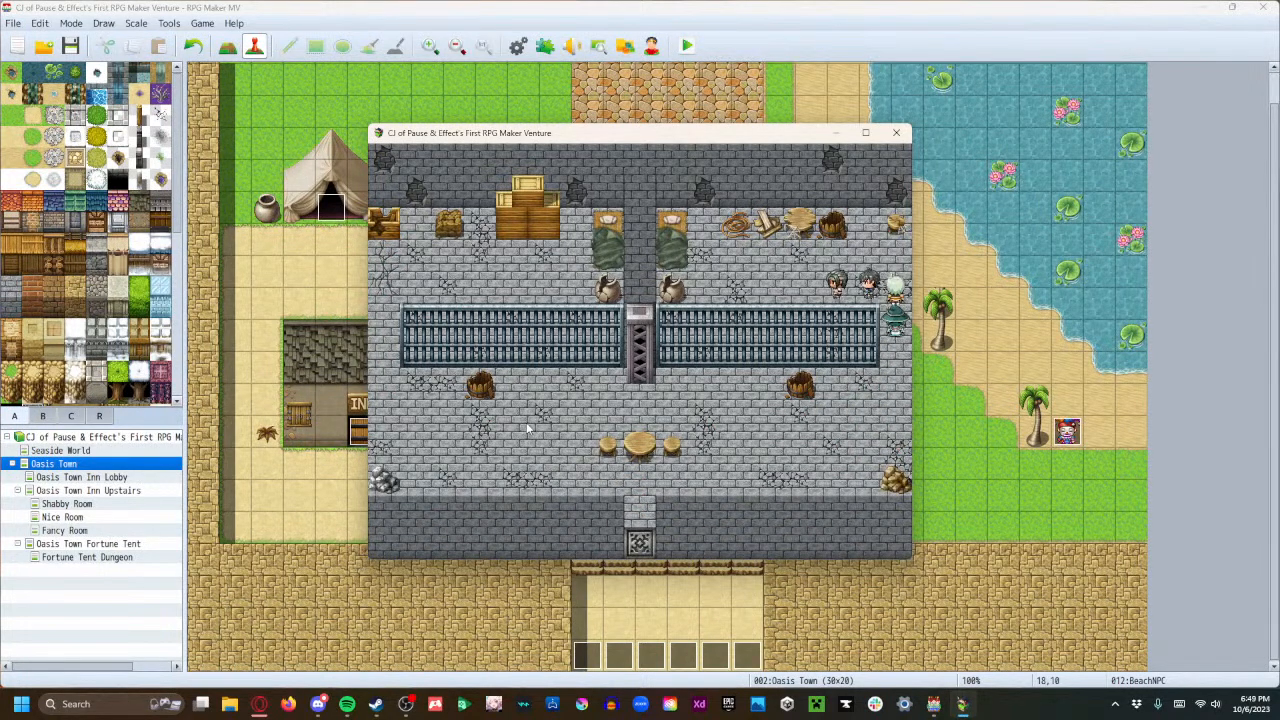
Search the rubble in the second cell and read through its messages.
{"action": "key", "text": "Up"}
{"action": "key", "text": "Down"}
{"action": "key", "text": "Left"}
{"action": "key", "text": "Down"}
{"action": "key", "text": "Up"}
{"action": "key", "text": "Return"}
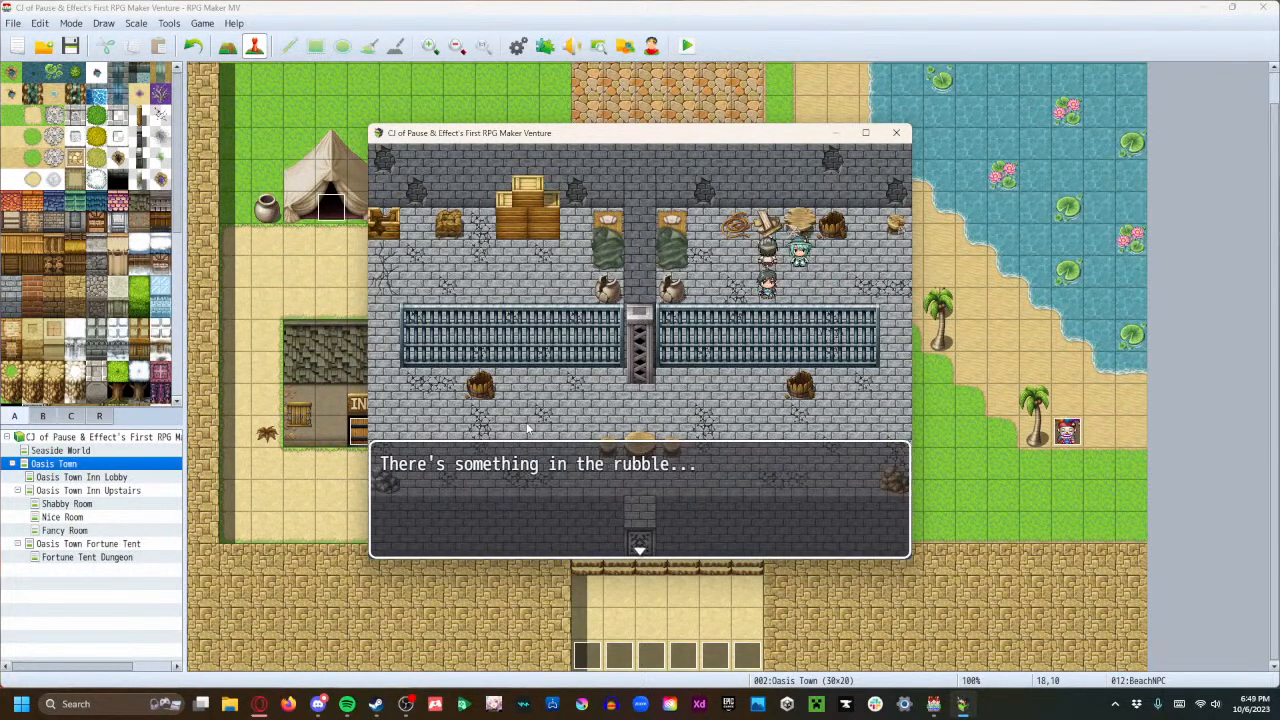
{"action": "key", "text": "Return"}
{"action": "key", "text": "Return"}
{"action": "key", "text": "Right"}
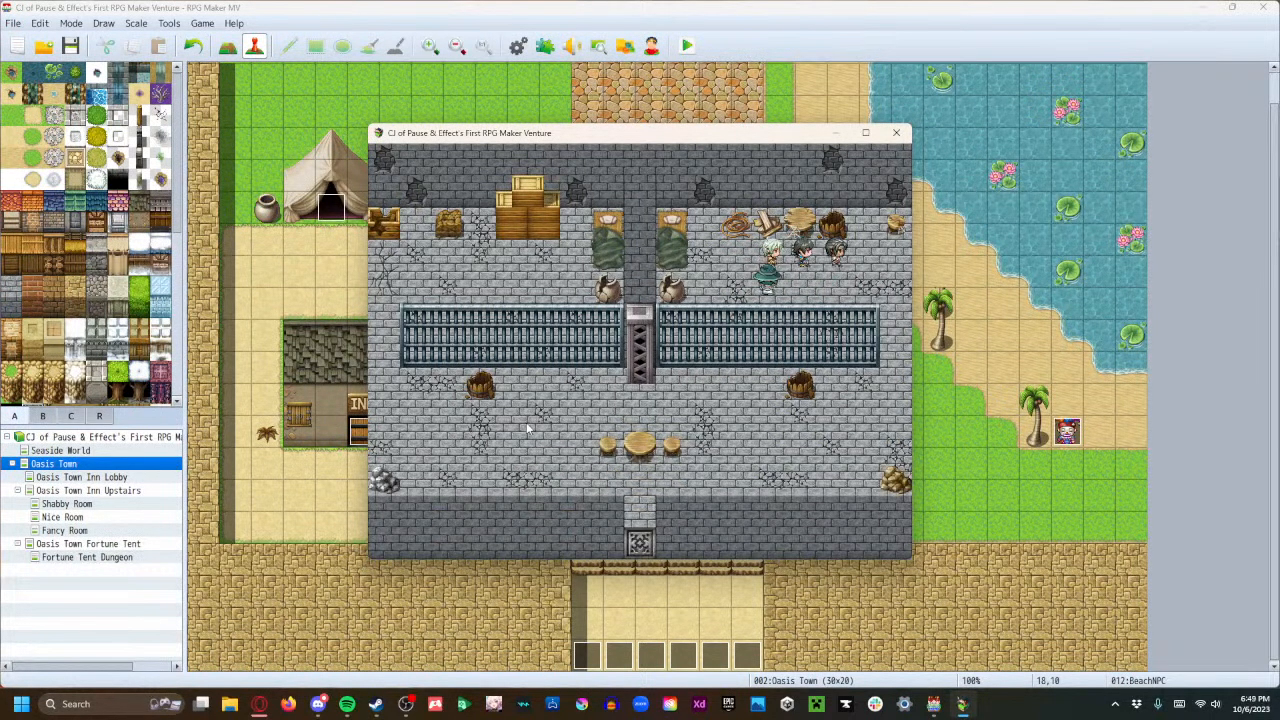
Walk the party to the dungeon's exit door and unlock it.
{"action": "key", "text": "Down"}
{"action": "key", "text": "Left"}
{"action": "key", "text": "Down"}
{"action": "key", "text": "Left"}
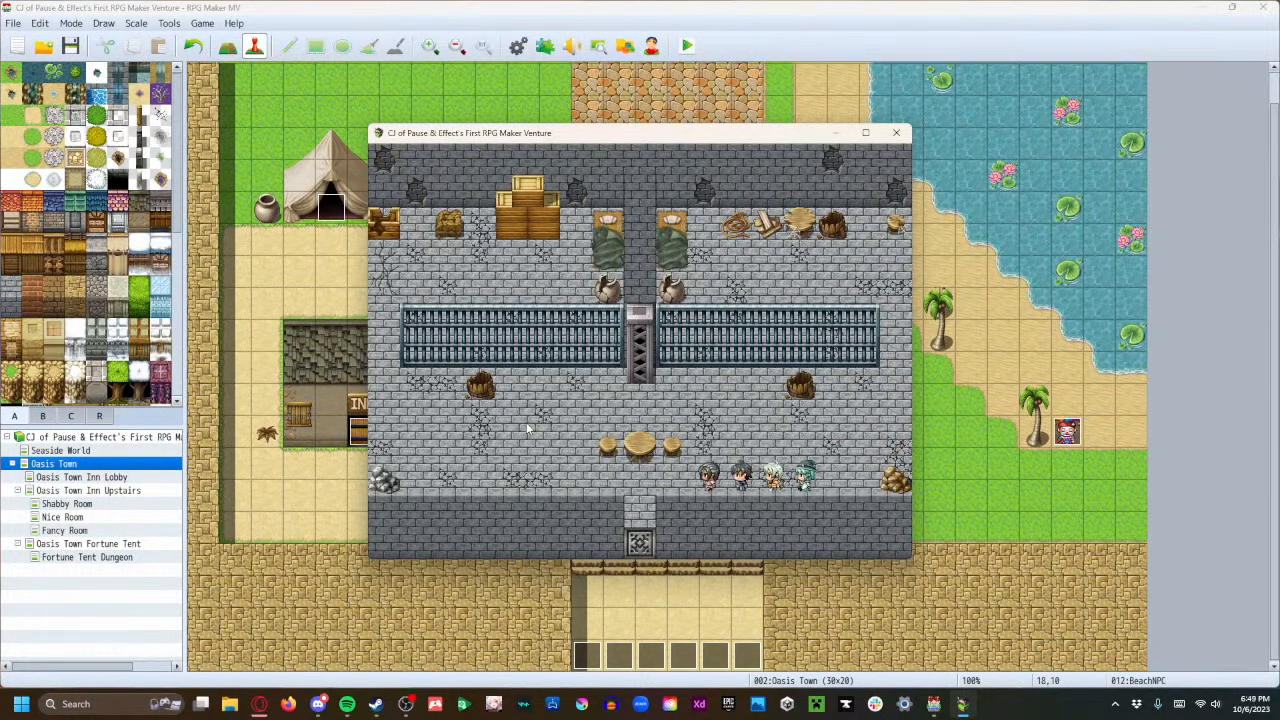
{"action": "key", "text": "Down"}
{"action": "key", "text": "Return"}
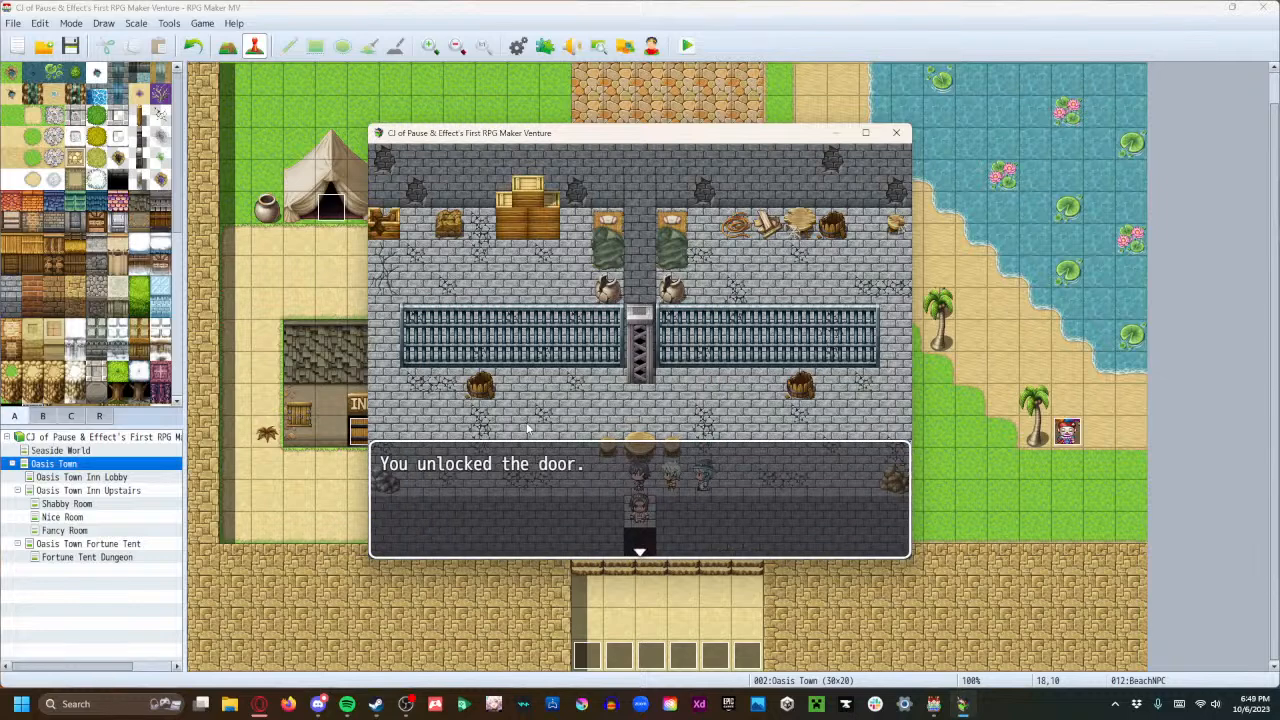
{"action": "key", "text": "Return"}
Leave the dungeon and play through the reordered BeachNPC scene in town to check its sequence.
{"action": "key", "text": "Left"}
{"action": "key", "text": "Left"}
{"action": "key", "text": "Up"}
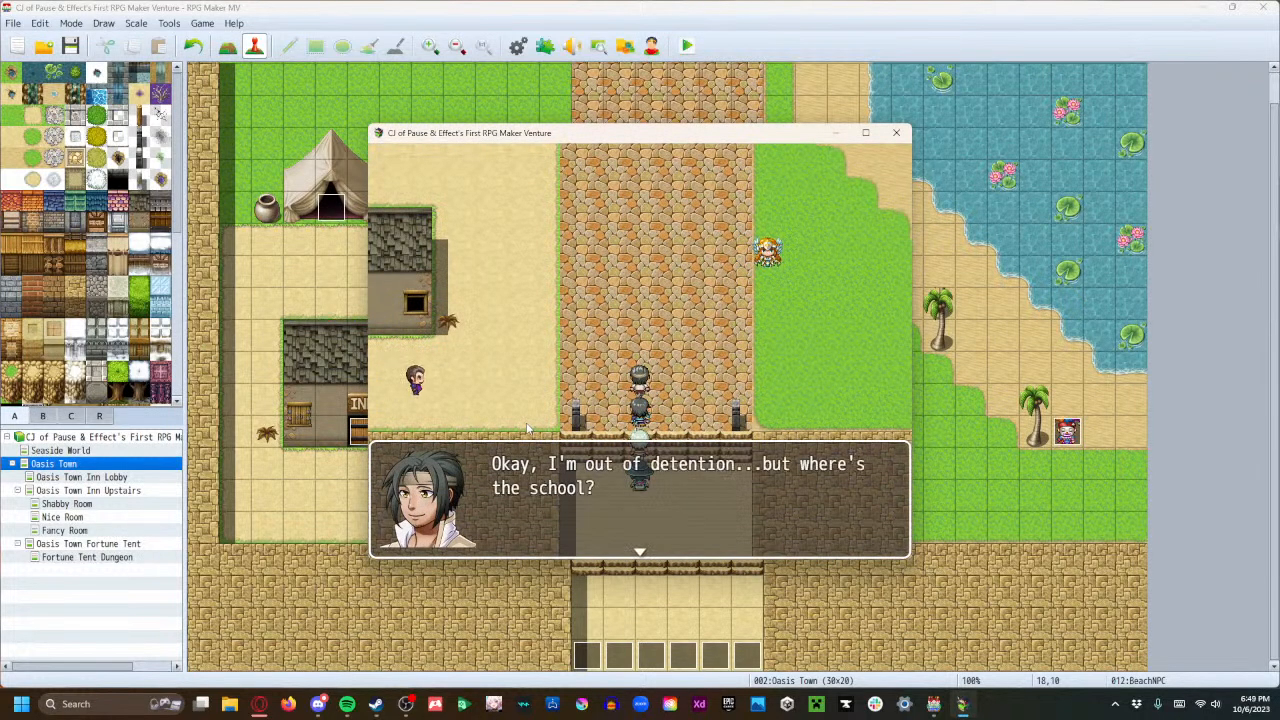
{"action": "key", "text": "Return"}
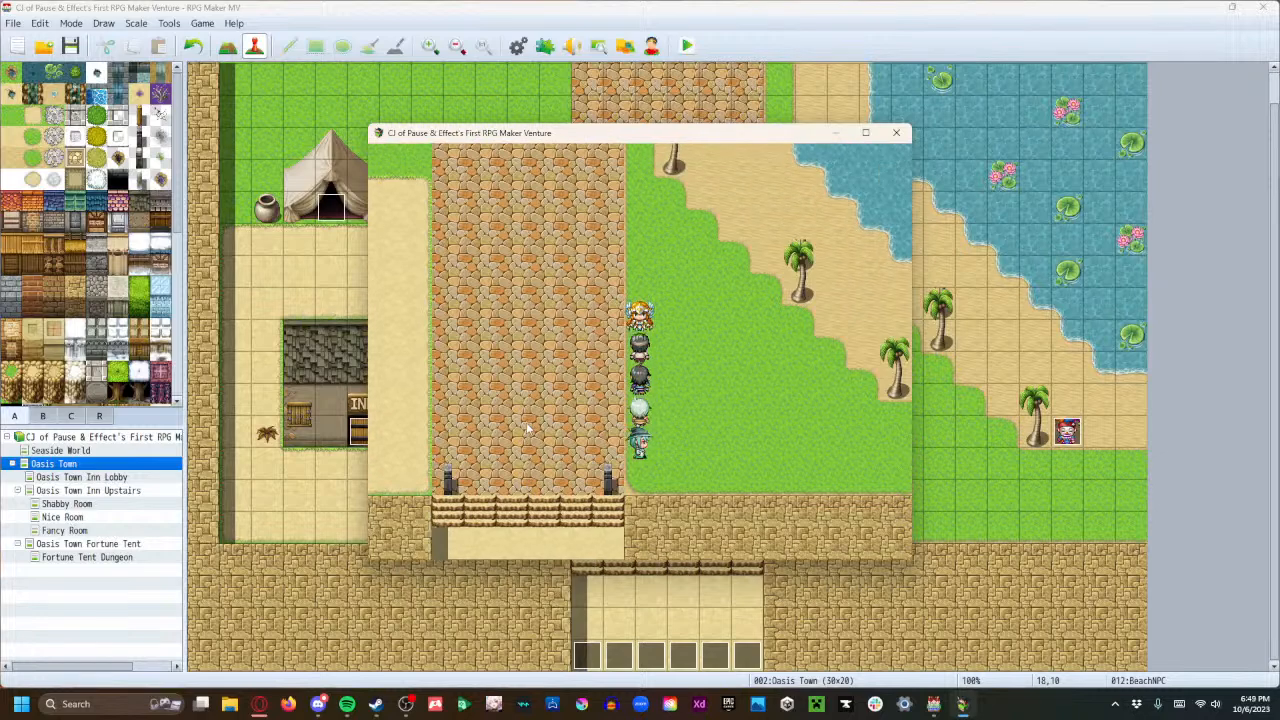
{"action": "key", "text": "Return"}
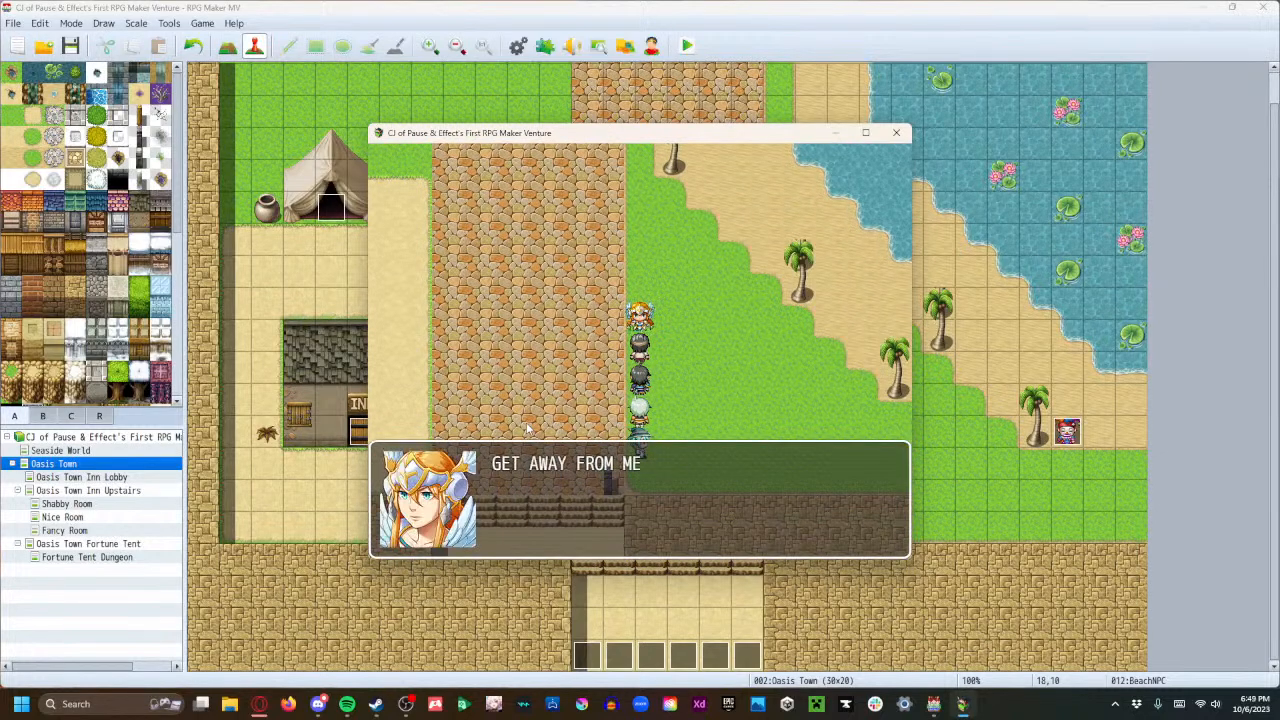
{"action": "key", "text": "Return"}
{"action": "key", "text": "Up"}
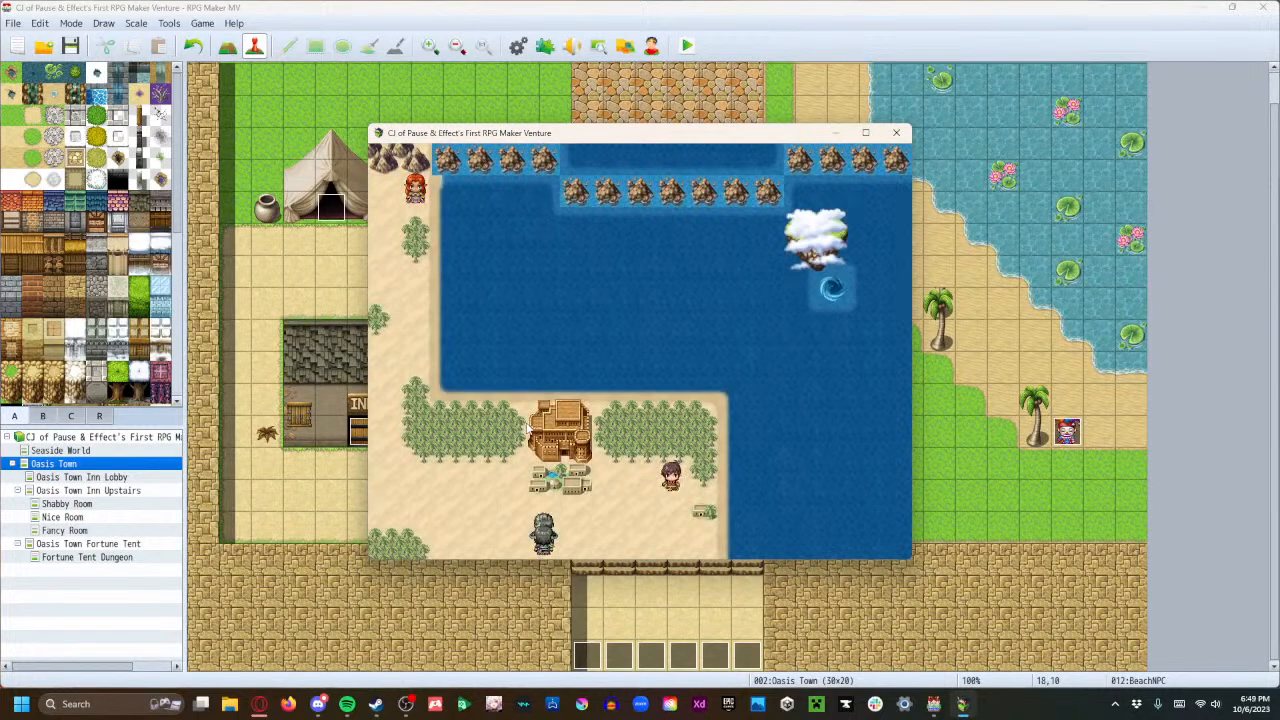
Re-enter the town and talk to the beach character again to check the follow-up dialogue.
{"action": "key", "text": "Up"}
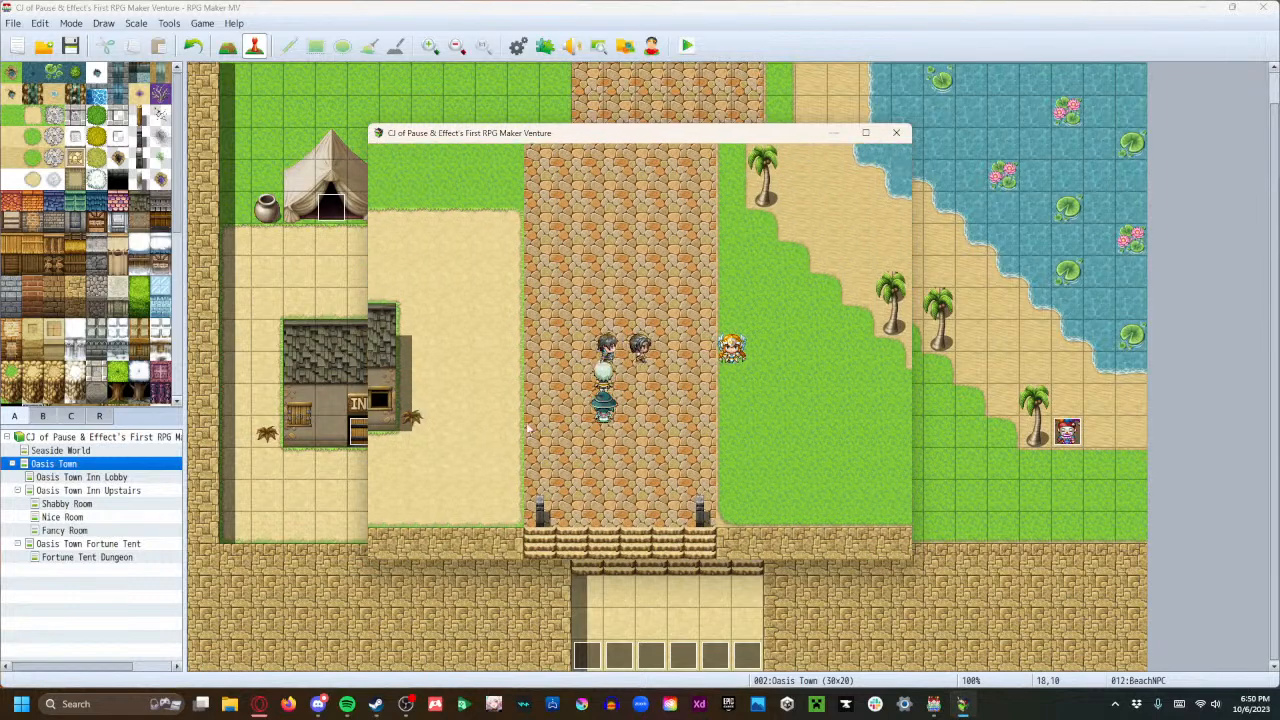
{"action": "key", "text": "Return"}
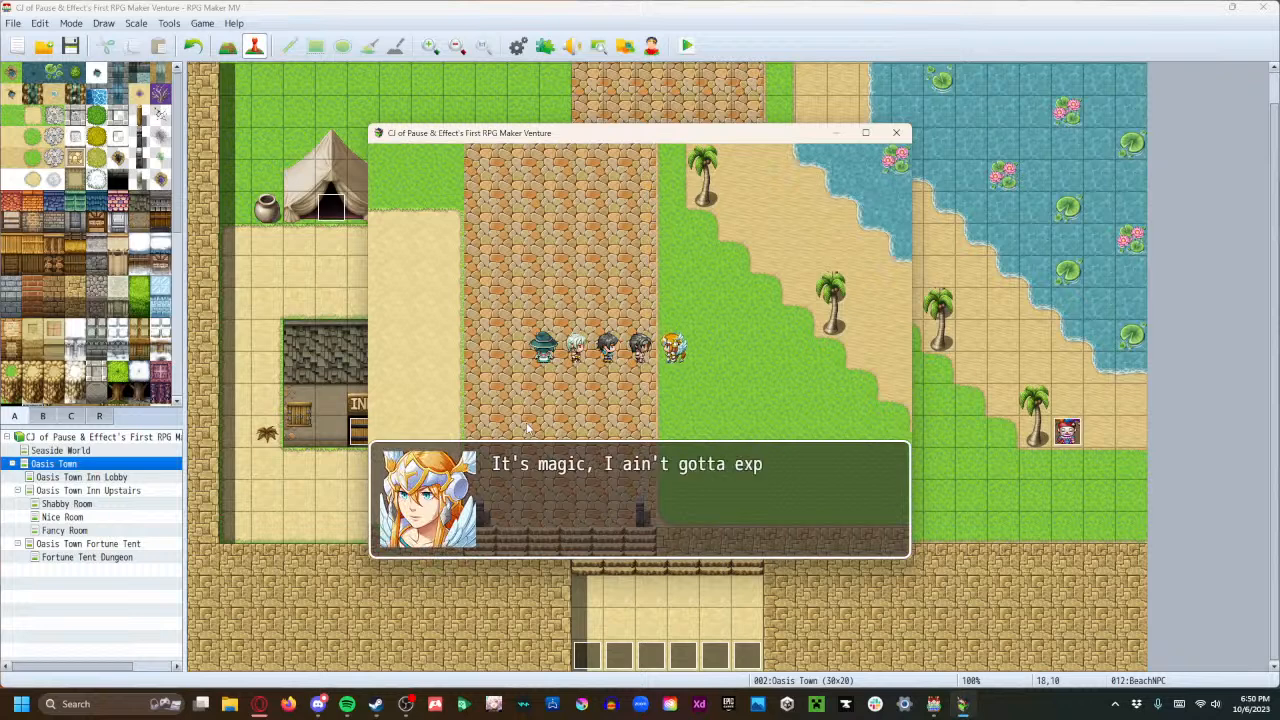
{"action": "key", "text": "Return"}
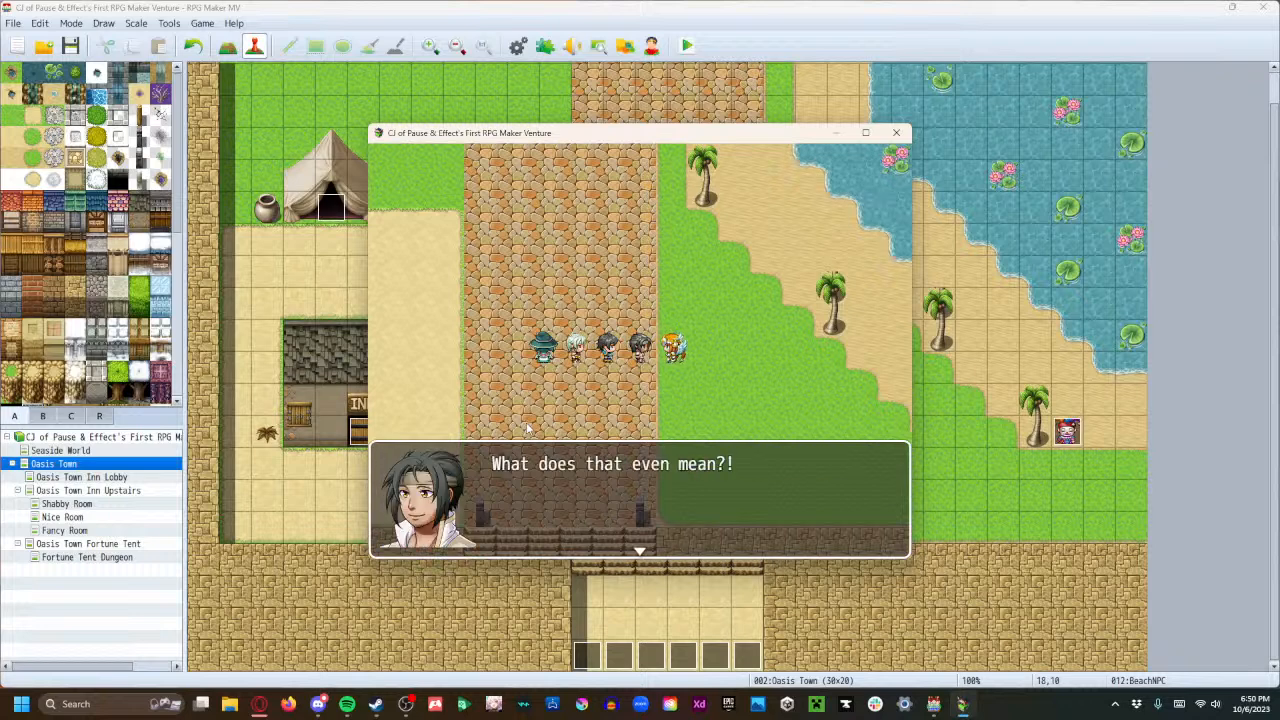
{"action": "key", "text": "Return"}
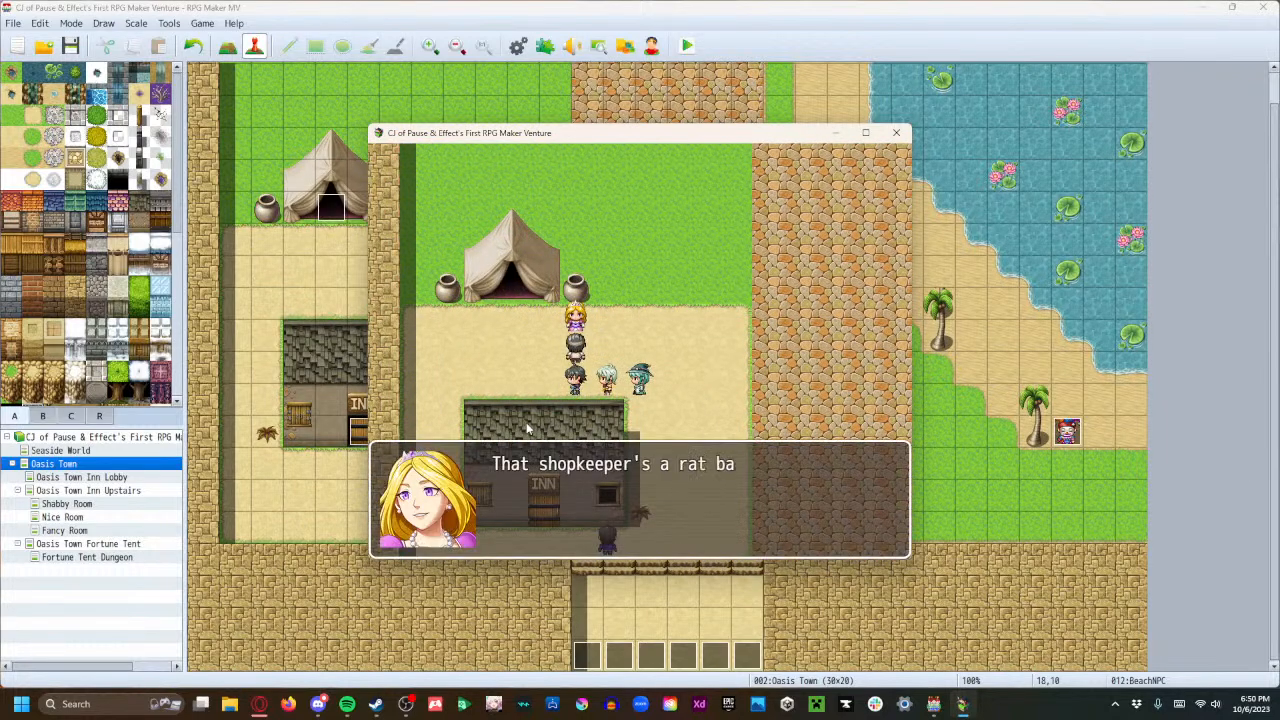
Finish the conversation with the blonde woman beside the tent and test entering and leaving the fortune tent.
{"action": "key", "text": "Return"}
{"action": "key", "text": "Return"}
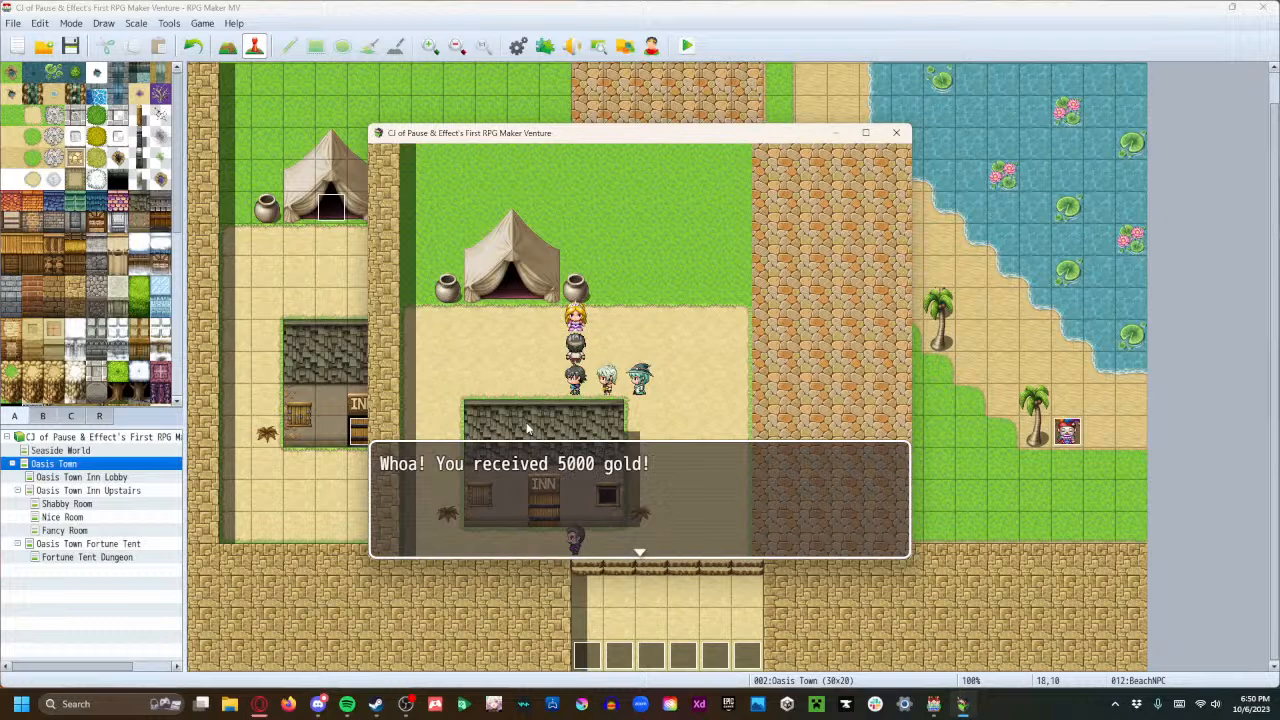
{"action": "key", "text": "Return"}
{"action": "key", "text": "Return"}
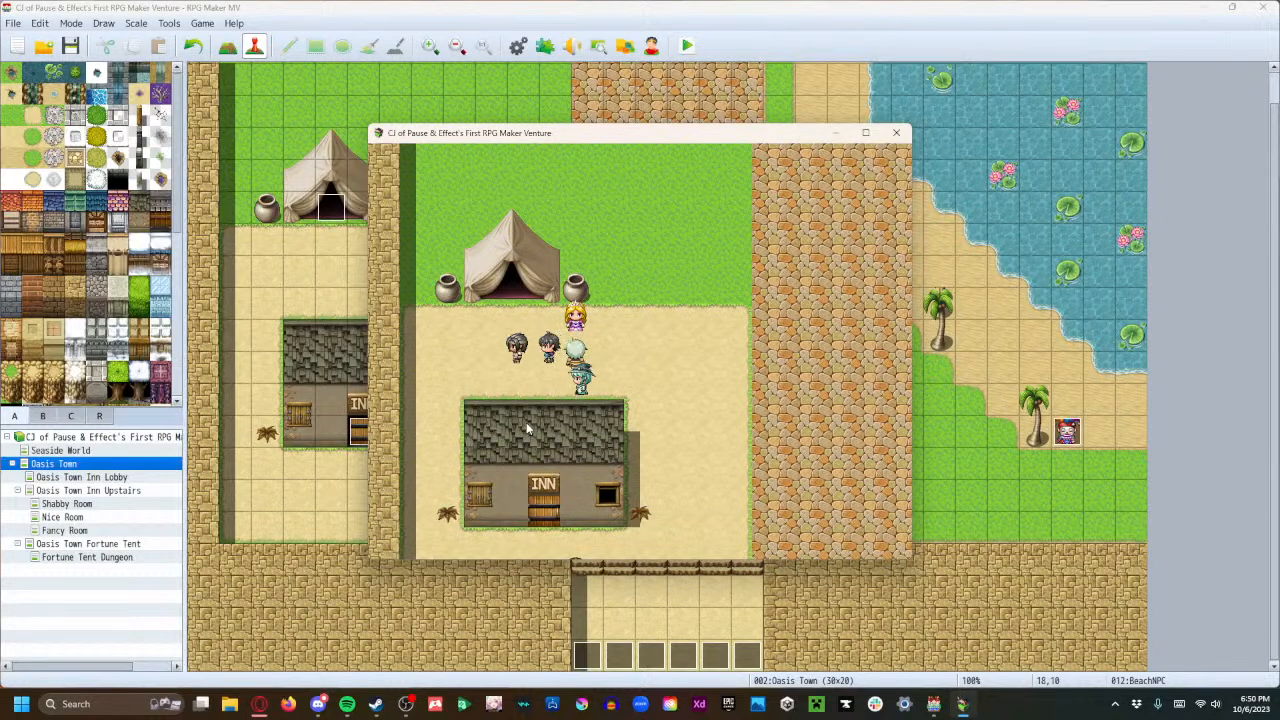
{"action": "key", "text": "Down"}
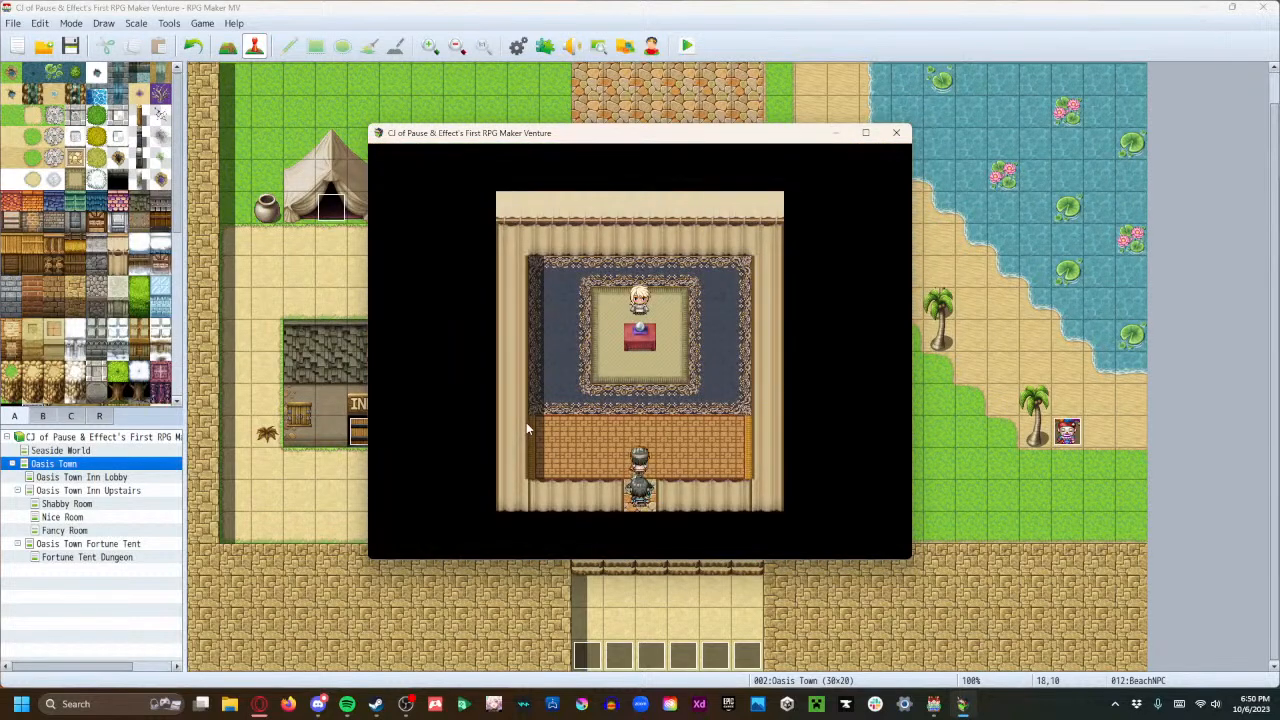
{"action": "key", "text": "Down"}
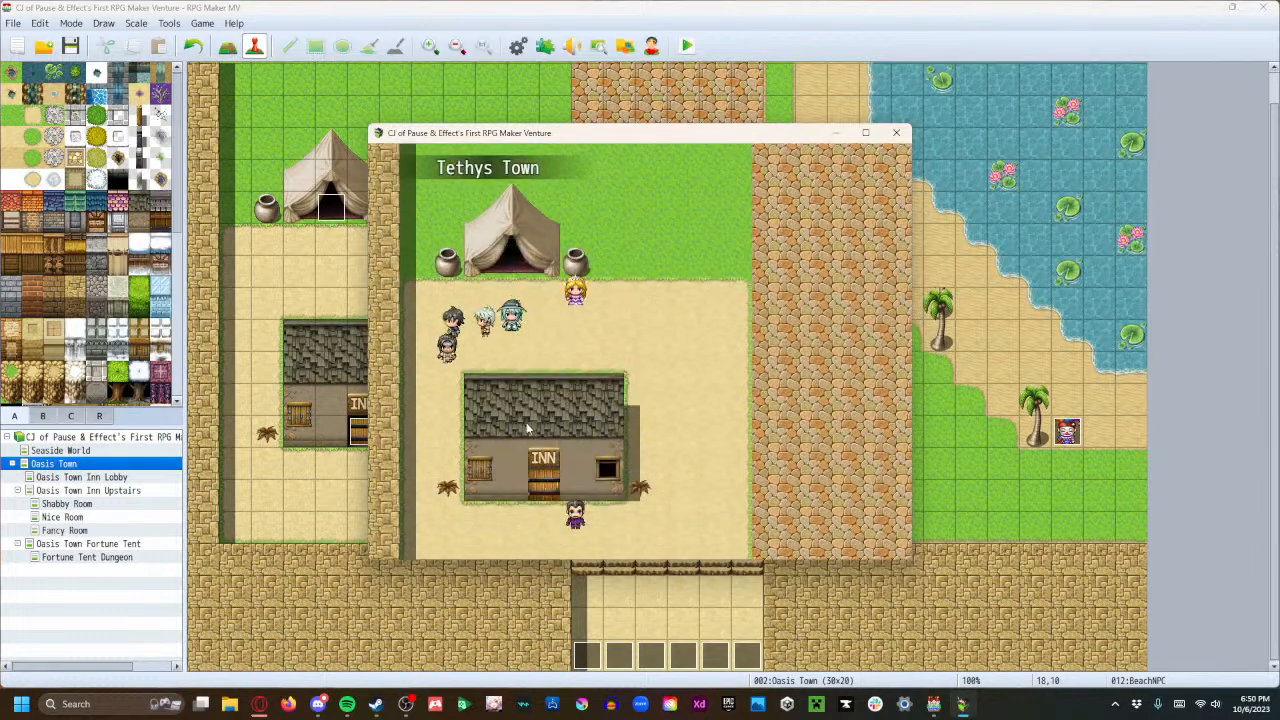
Walk the party past the inn in town and end the playtest.
{"action": "key", "text": "Right"}
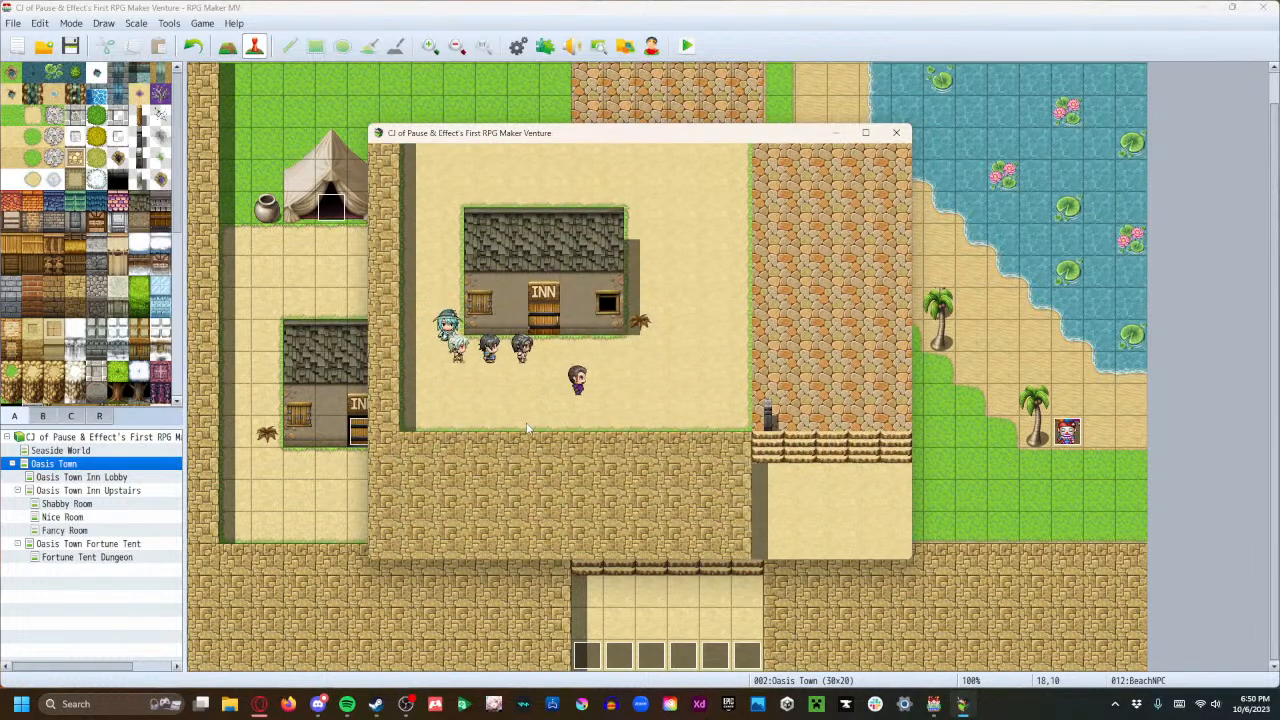
{"action": "left_click", "coordinate": [895, 133]}
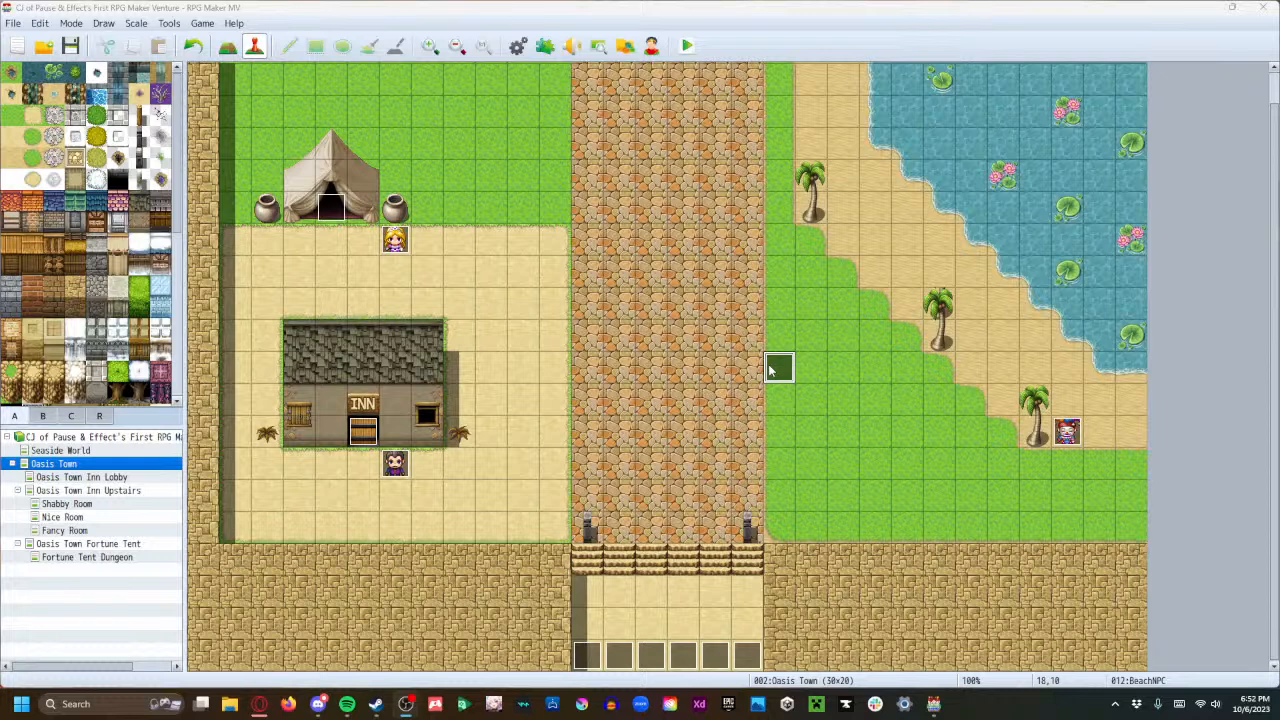
Add a Control Variables command at the end of the beach jester's event, naming variable 0004 ClowningAround and setting it to 1.
{"action": "double_click", "coordinate": [1075, 435]}
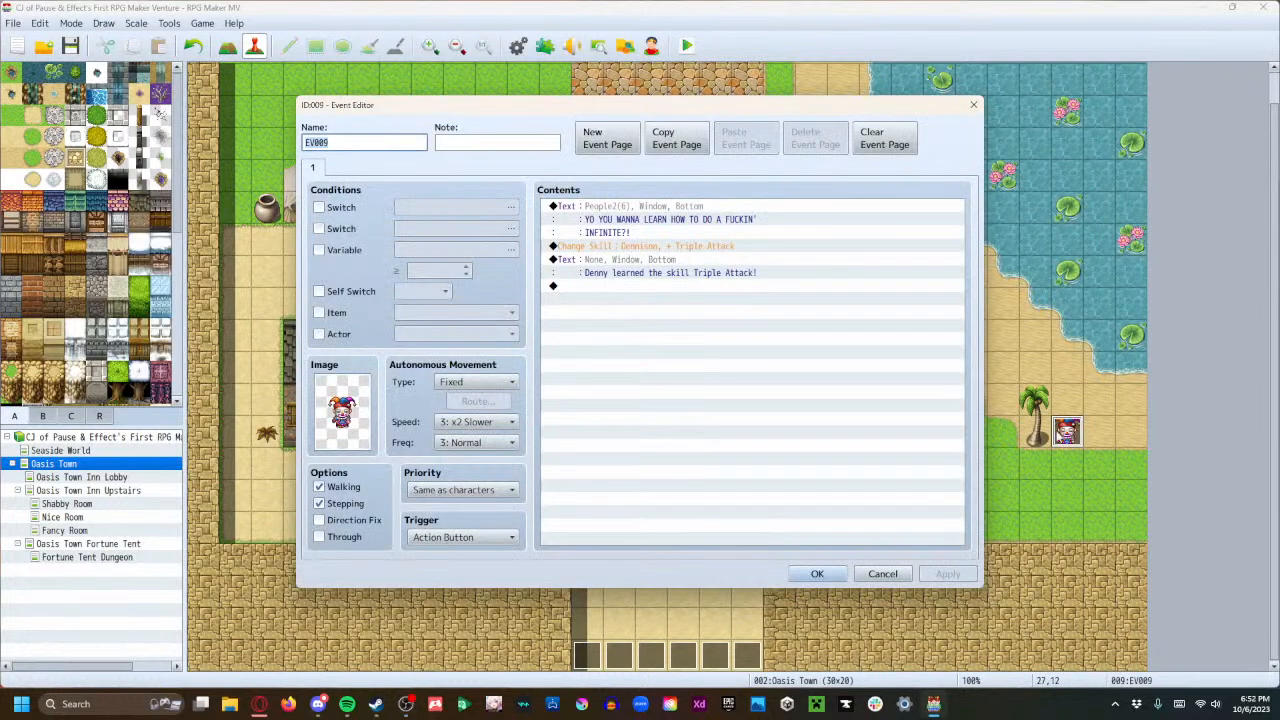
{"action": "left_click", "coordinate": [604, 287]}
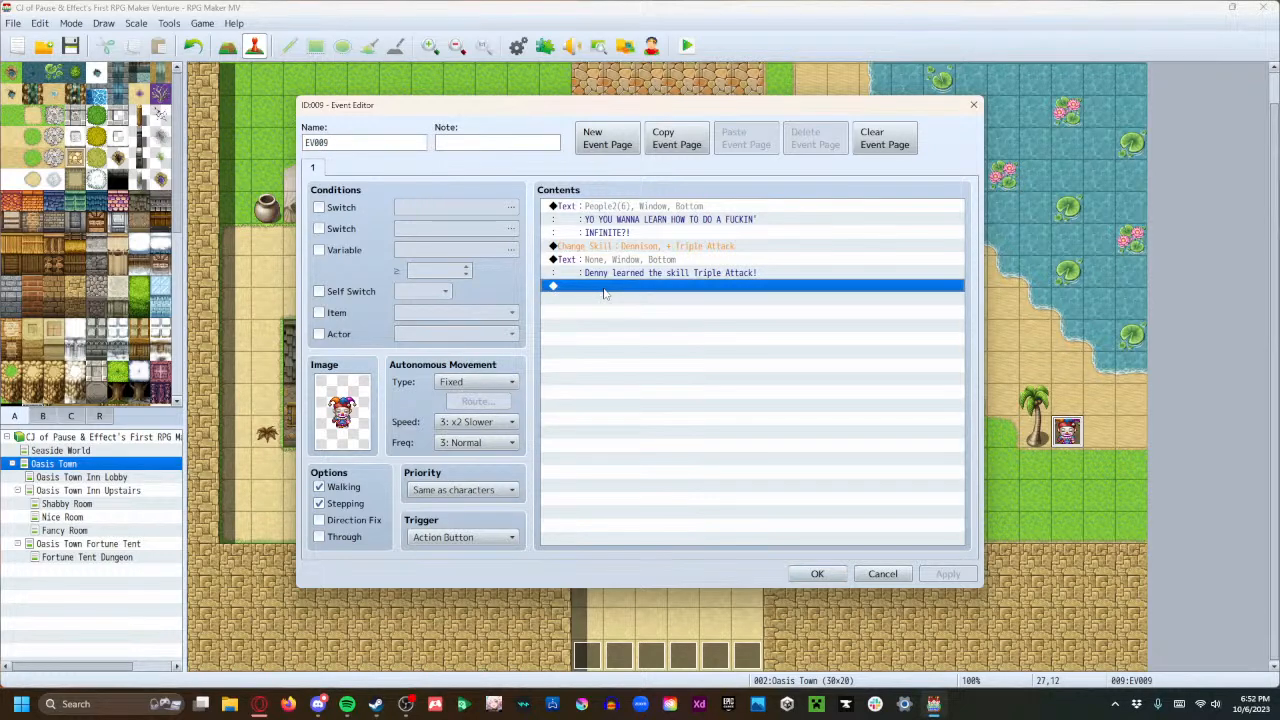
{"action": "double_click", "coordinate": [604, 292]}
{"action": "left_click", "coordinate": [641, 340]}
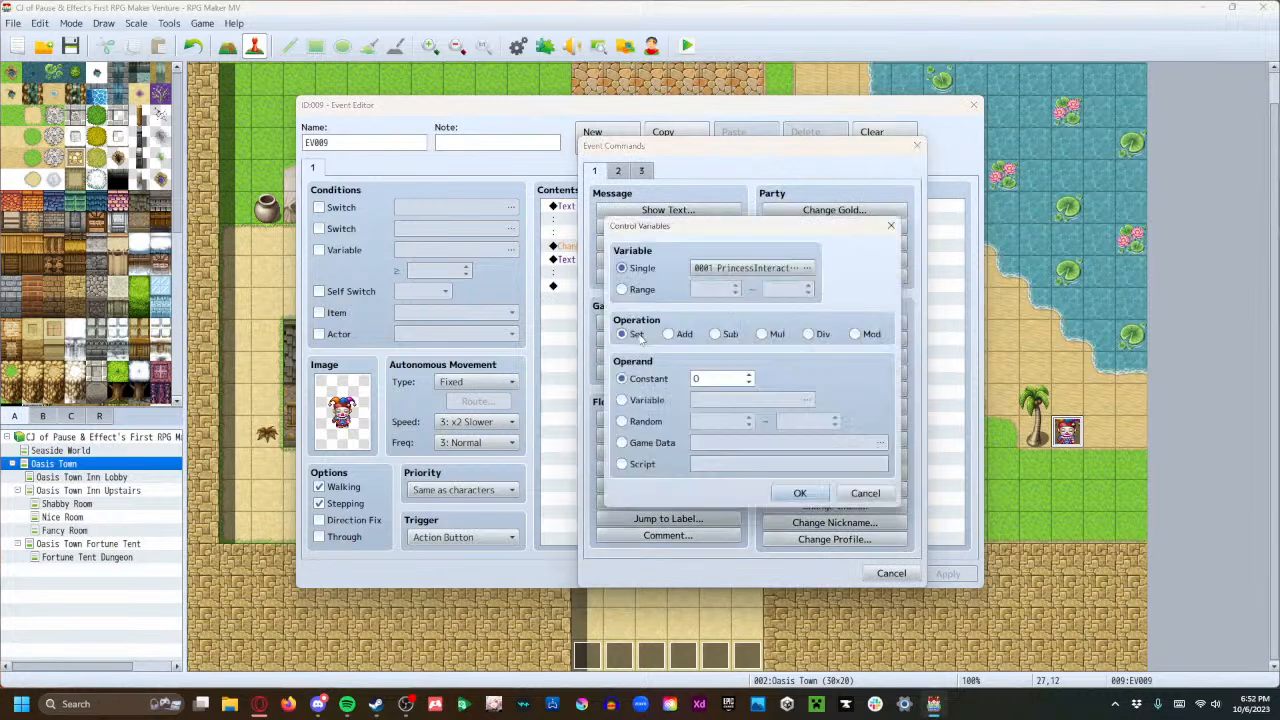
{"action": "left_click", "coordinate": [740, 268]}
{"action": "left_click", "coordinate": [760, 262]}
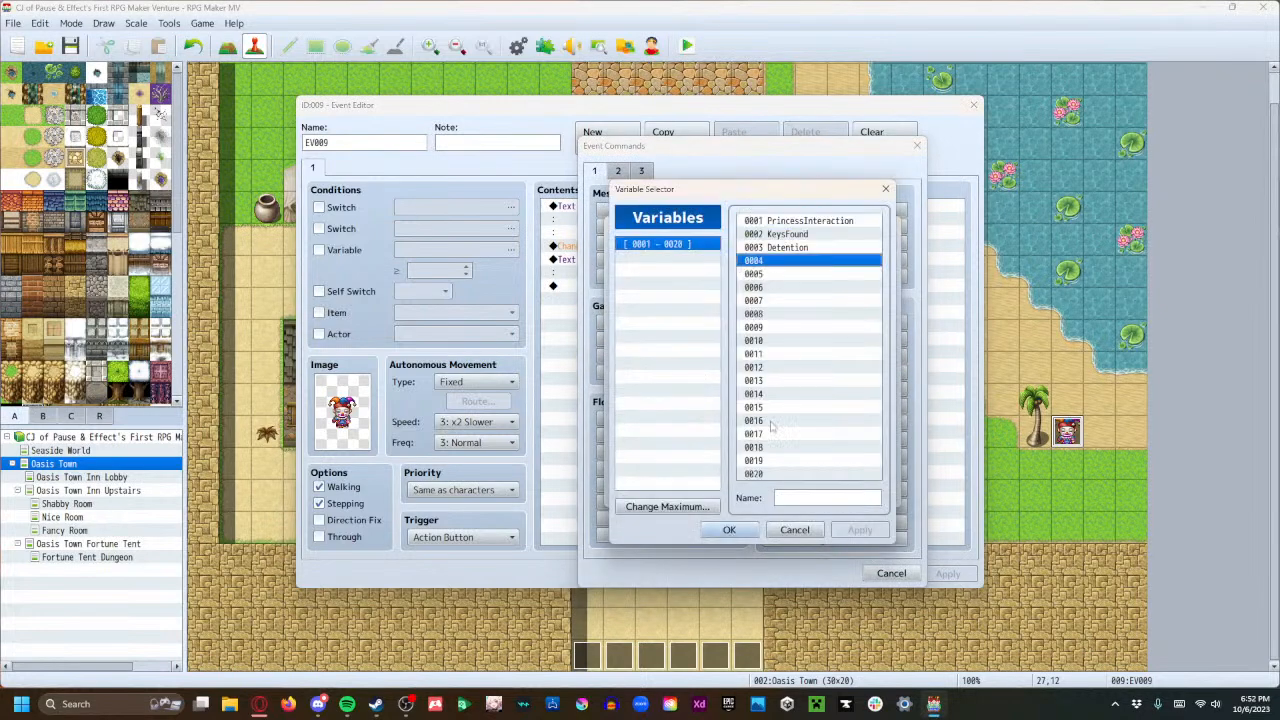
{"action": "left_click", "coordinate": [804, 497]}
{"action": "type", "text": "ClowningAround"}
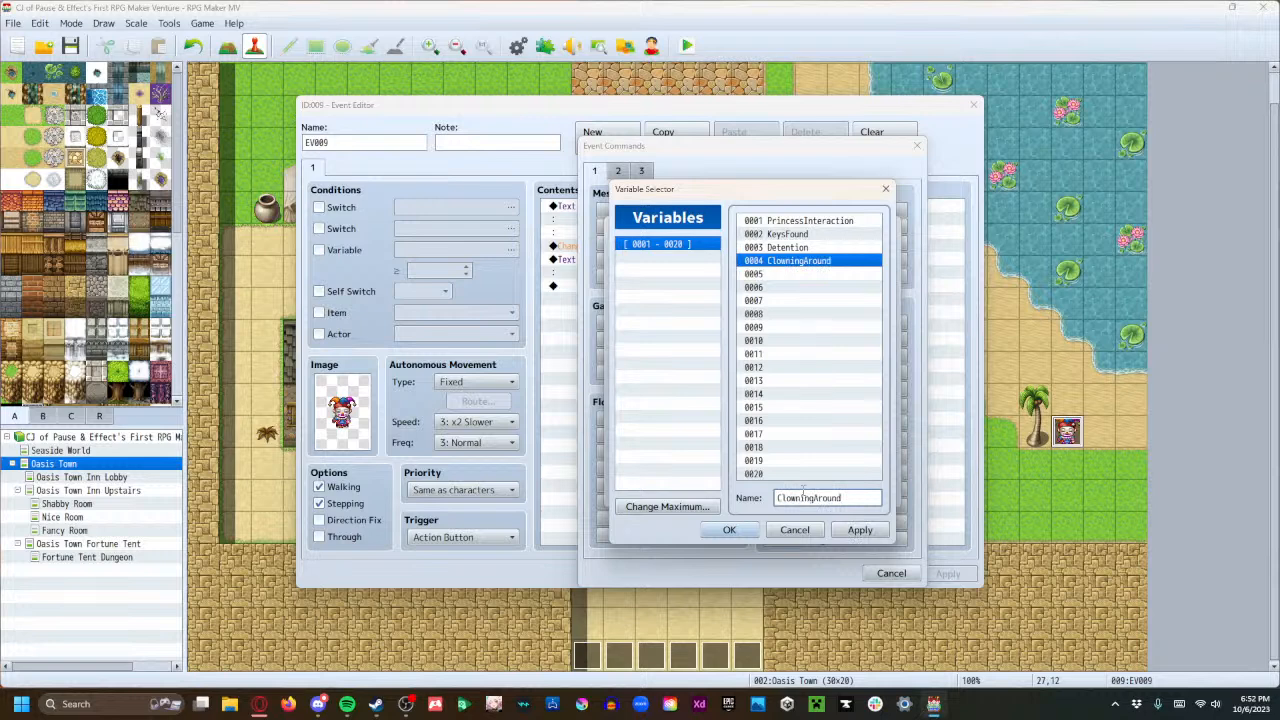
{"action": "left_click", "coordinate": [736, 530]}
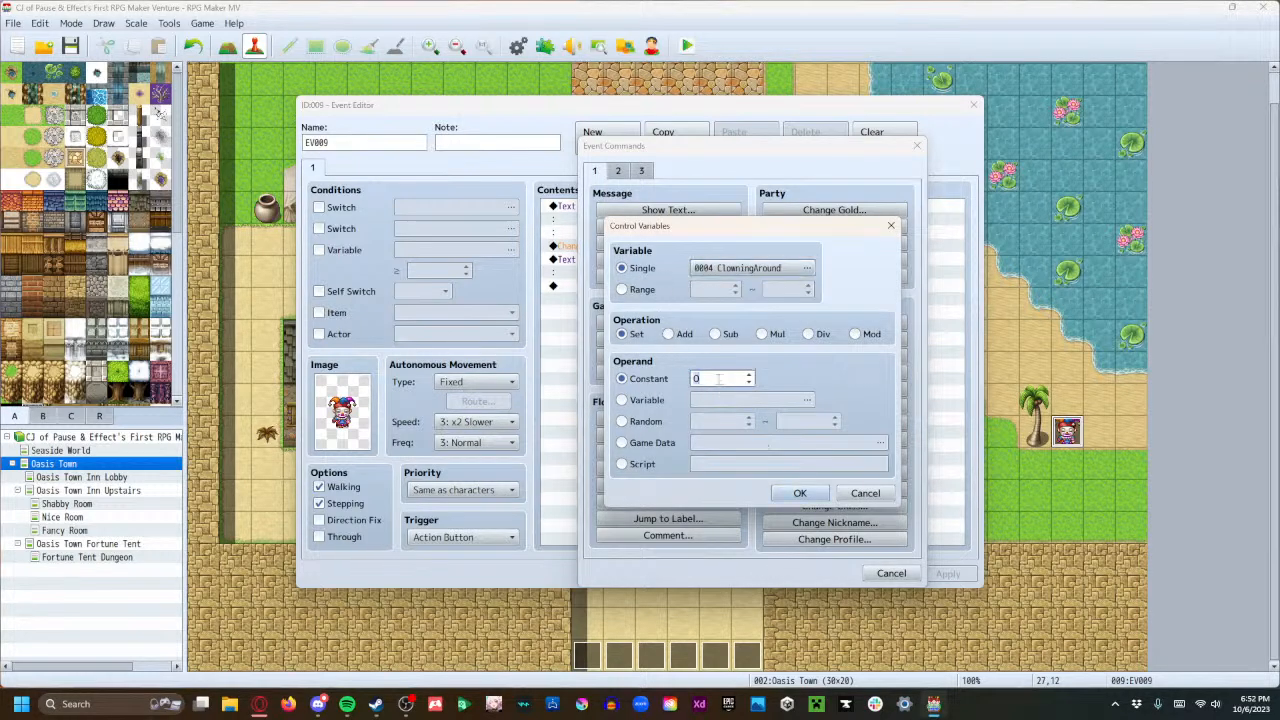
{"action": "type", "text": "1"}
{"action": "left_click", "coordinate": [800, 493]}
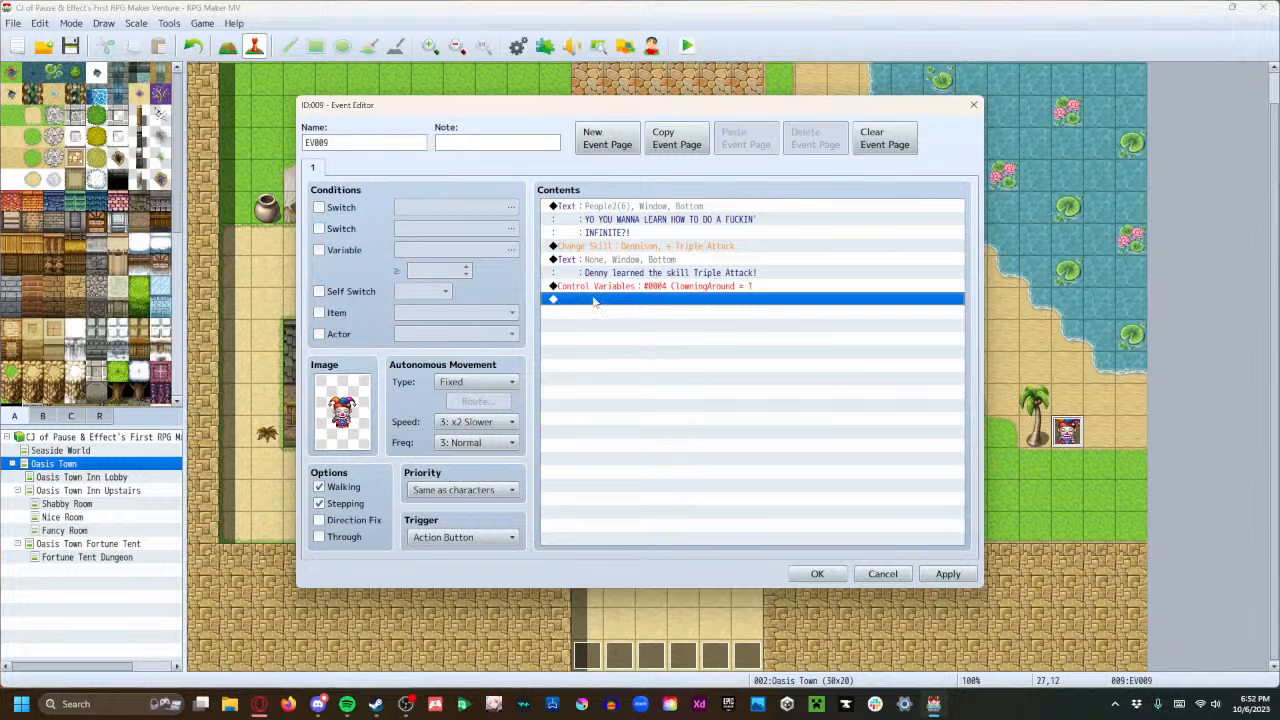
Add a conditional branch below the variable command that checks whether ClowningAround equals 0.
{"action": "double_click", "coordinate": [598, 300]}
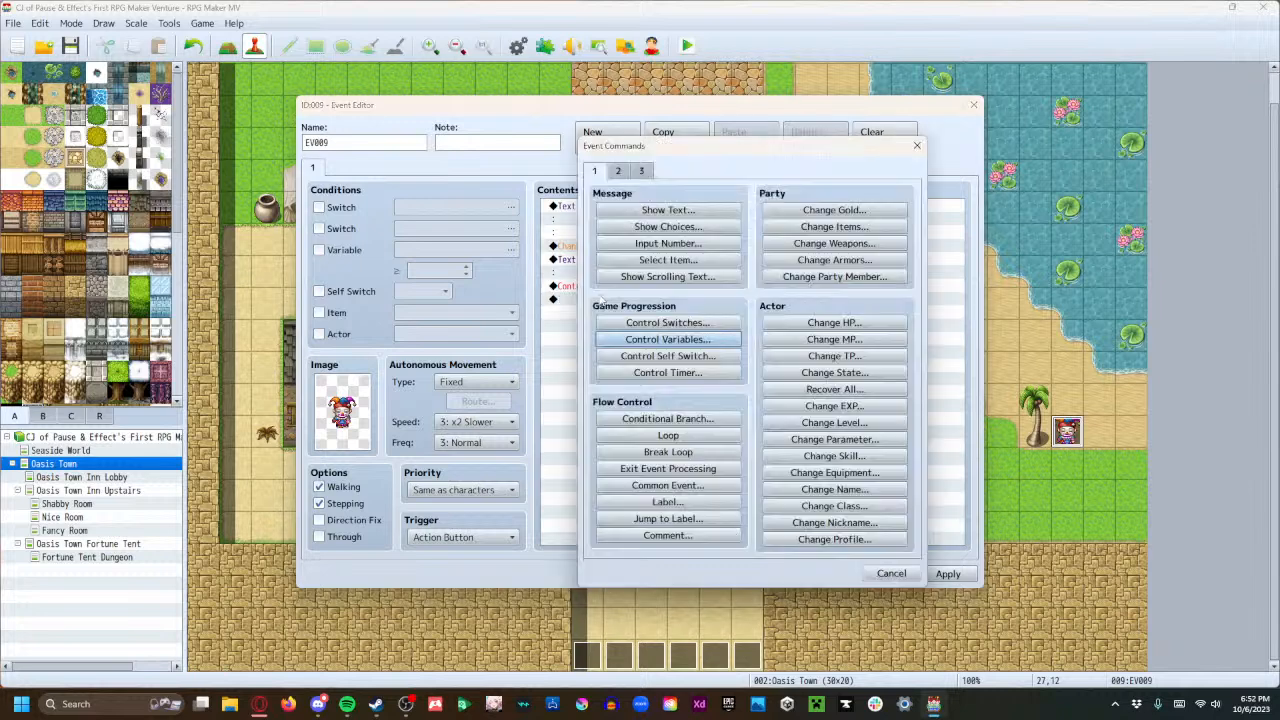
{"action": "left_click", "coordinate": [668, 418]}
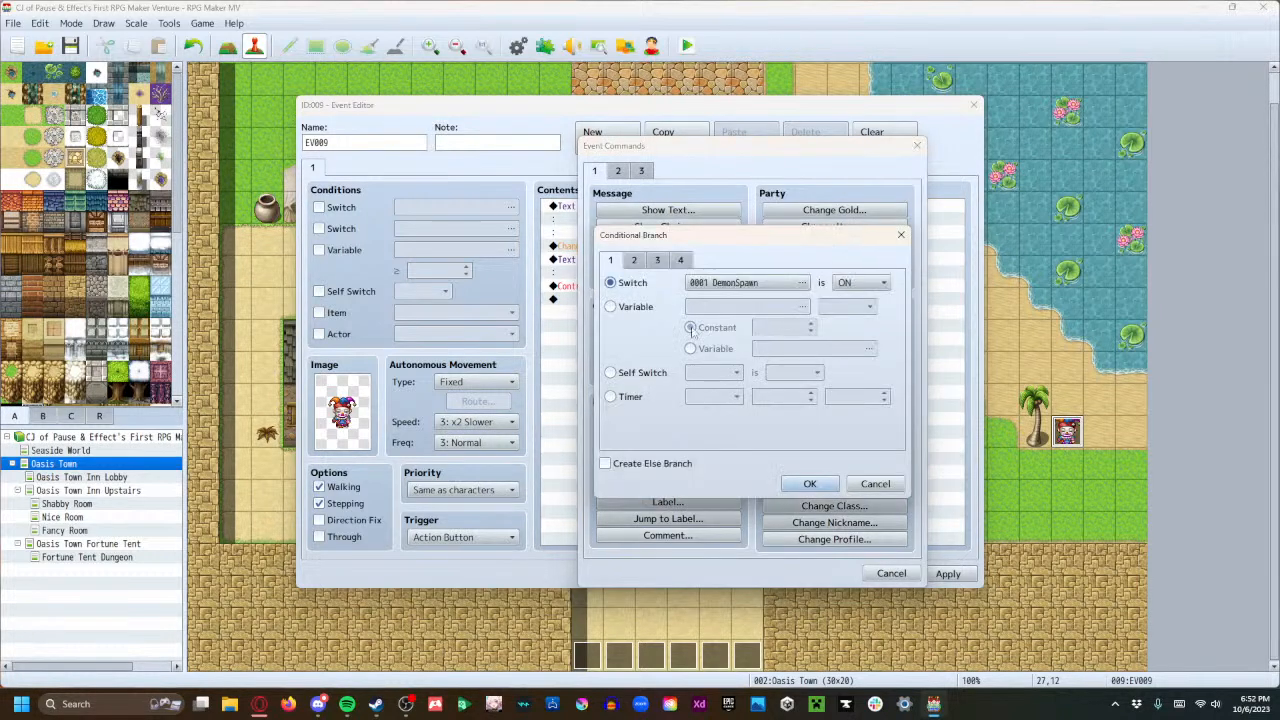
{"action": "left_click", "coordinate": [636, 307]}
{"action": "left_click", "coordinate": [750, 307]}
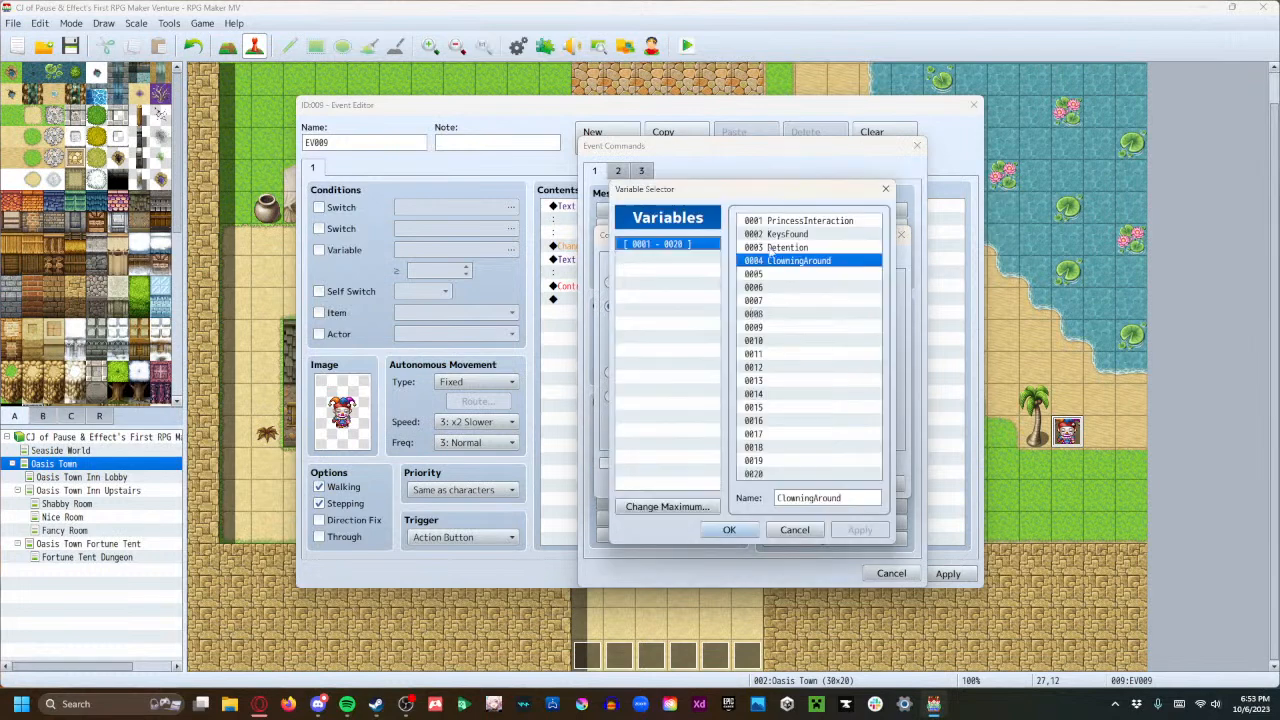
{"action": "left_click", "coordinate": [735, 530]}
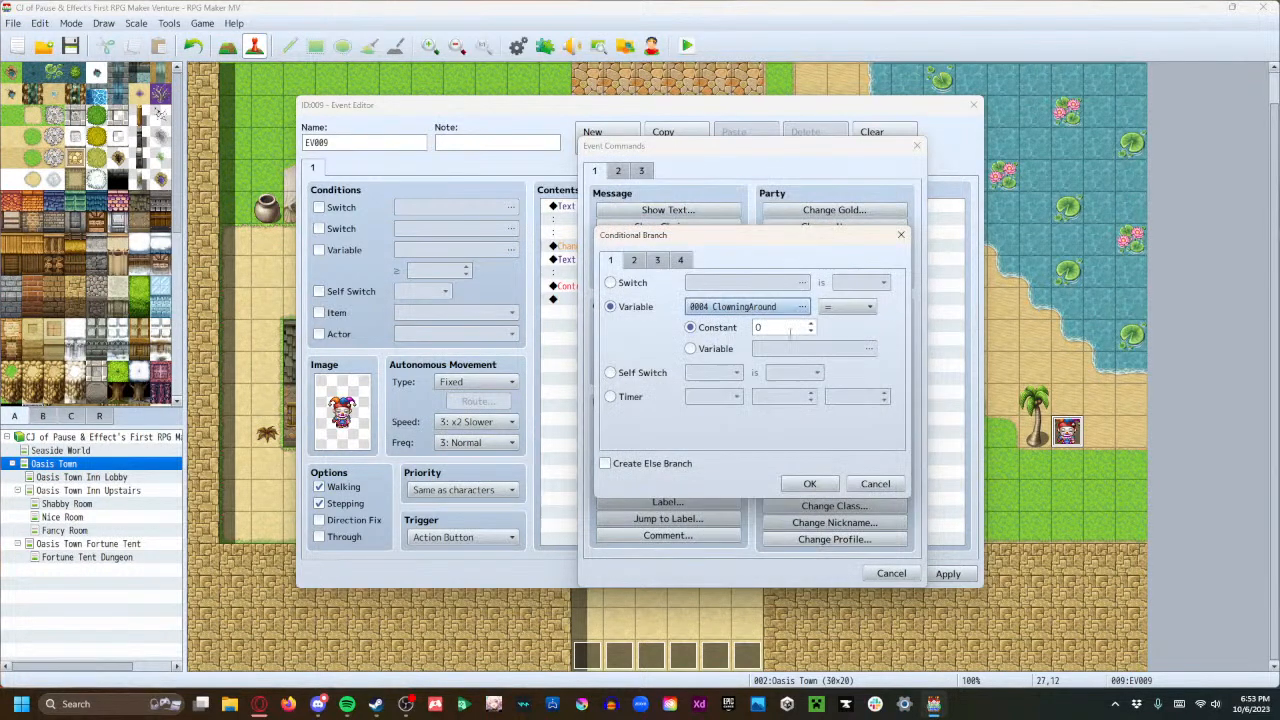
{"action": "left_click", "coordinate": [806, 484]}
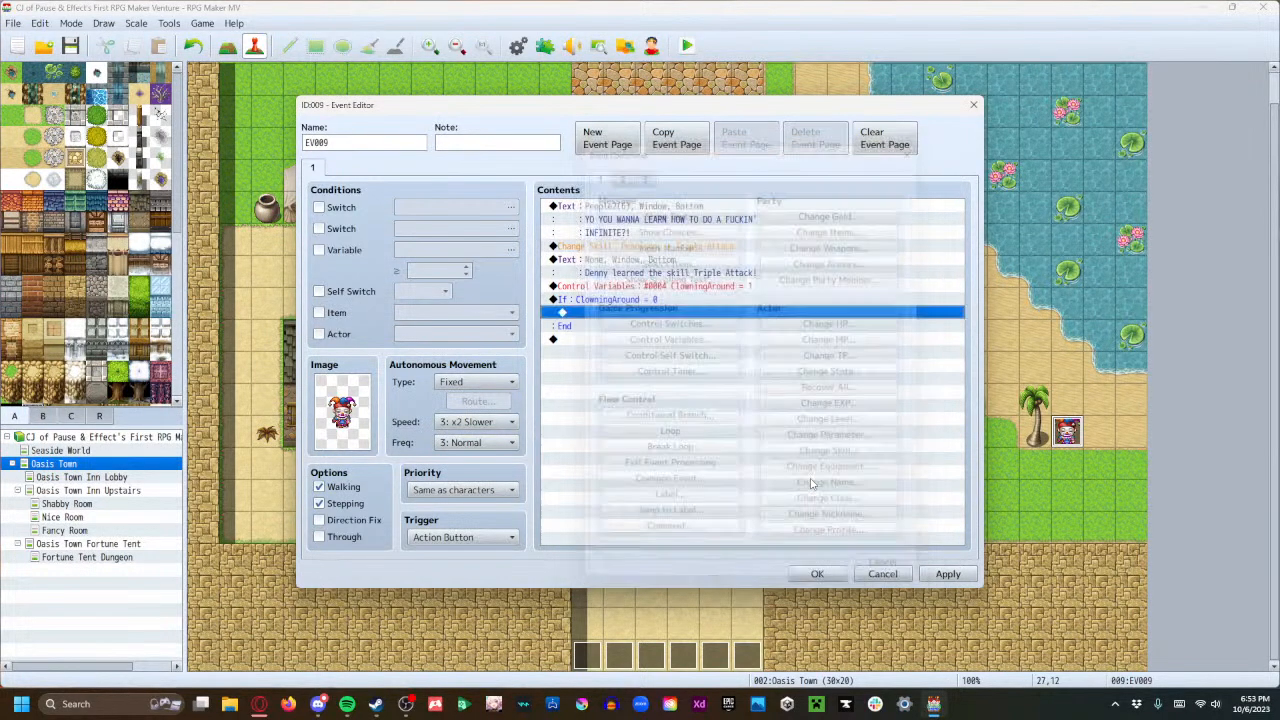
Move the jester's greeting, the Triple Attack skill change and the skill-learned message into the ClowningAround = 0 branch, in that order.
{"action": "left_click", "coordinate": [629, 210]}
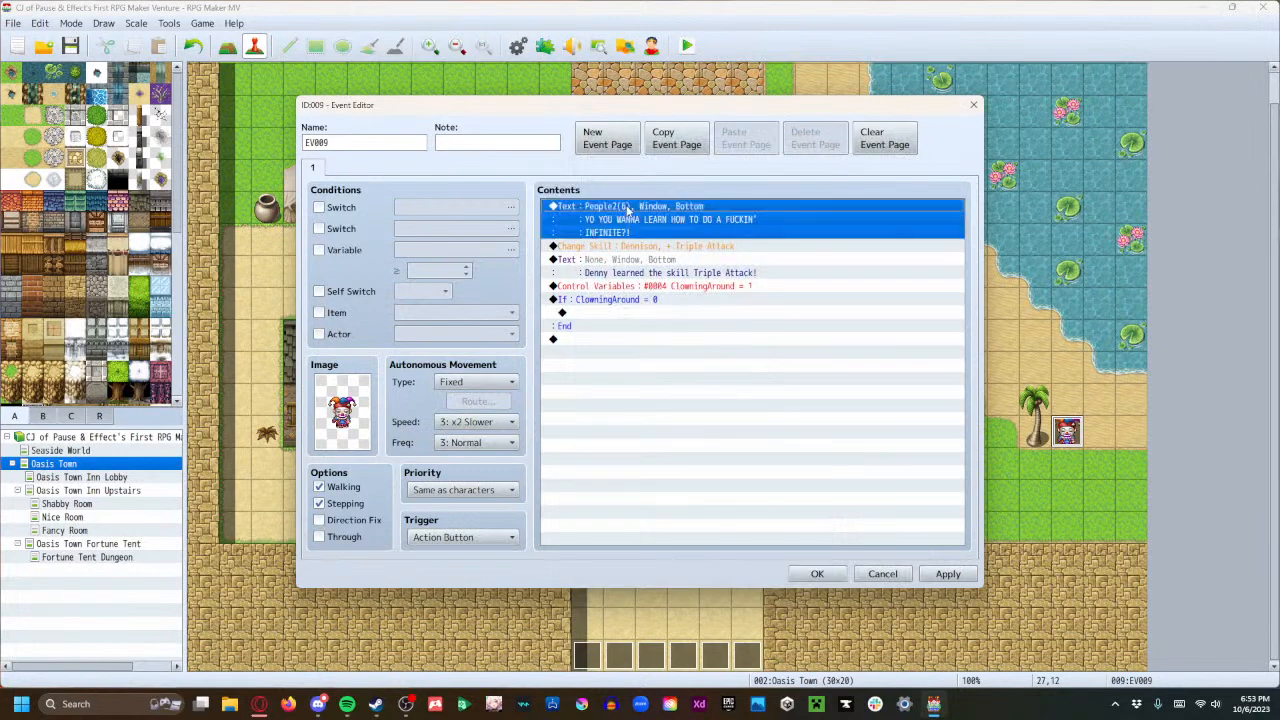
{"action": "key", "text": "ctrl+x"}
{"action": "left_click", "coordinate": [610, 272]}
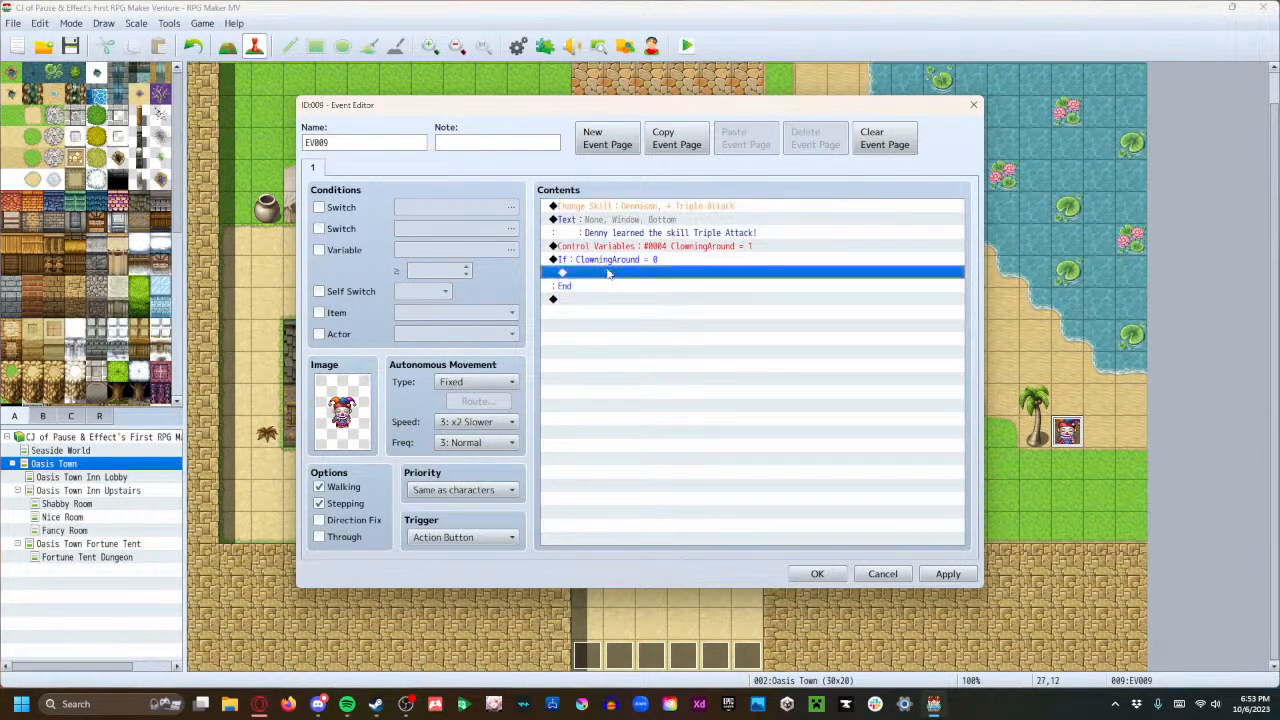
{"action": "key", "text": "ctrl+v"}
{"action": "left_click", "coordinate": [608, 207]}
{"action": "key", "text": "ctrl+x"}
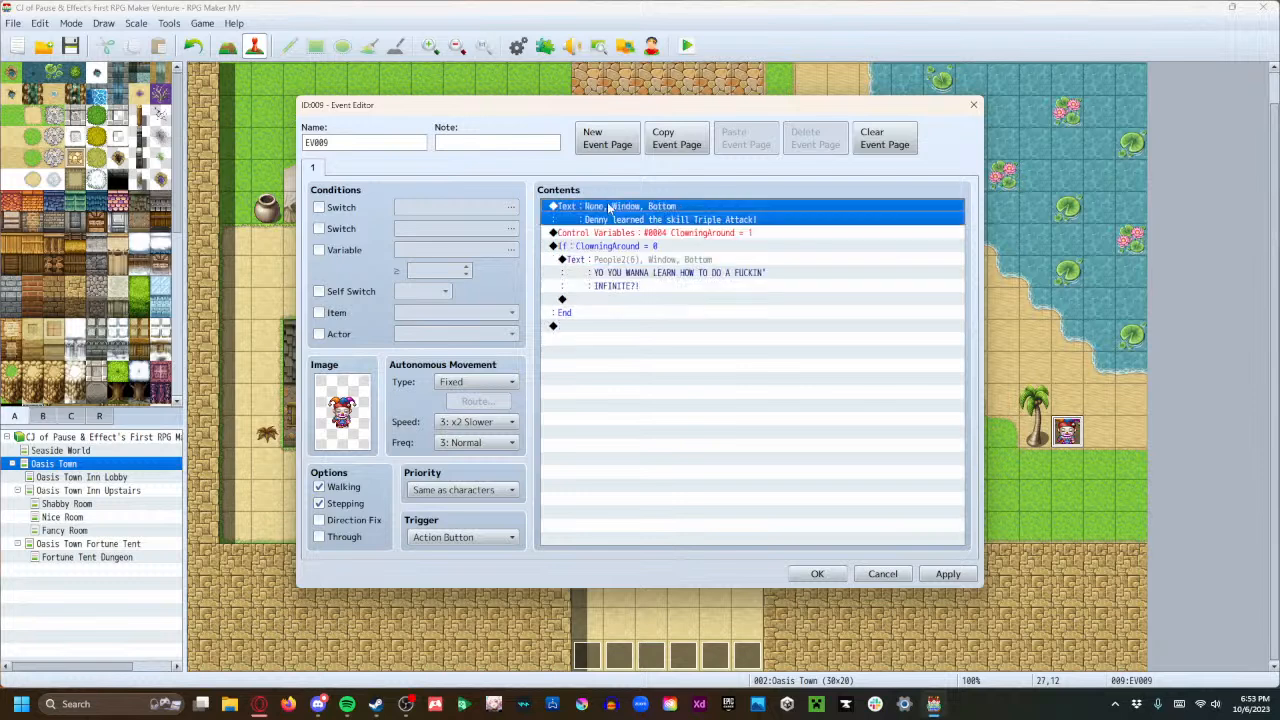
{"action": "left_click", "coordinate": [604, 300]}
{"action": "key", "text": "ctrl+v"}
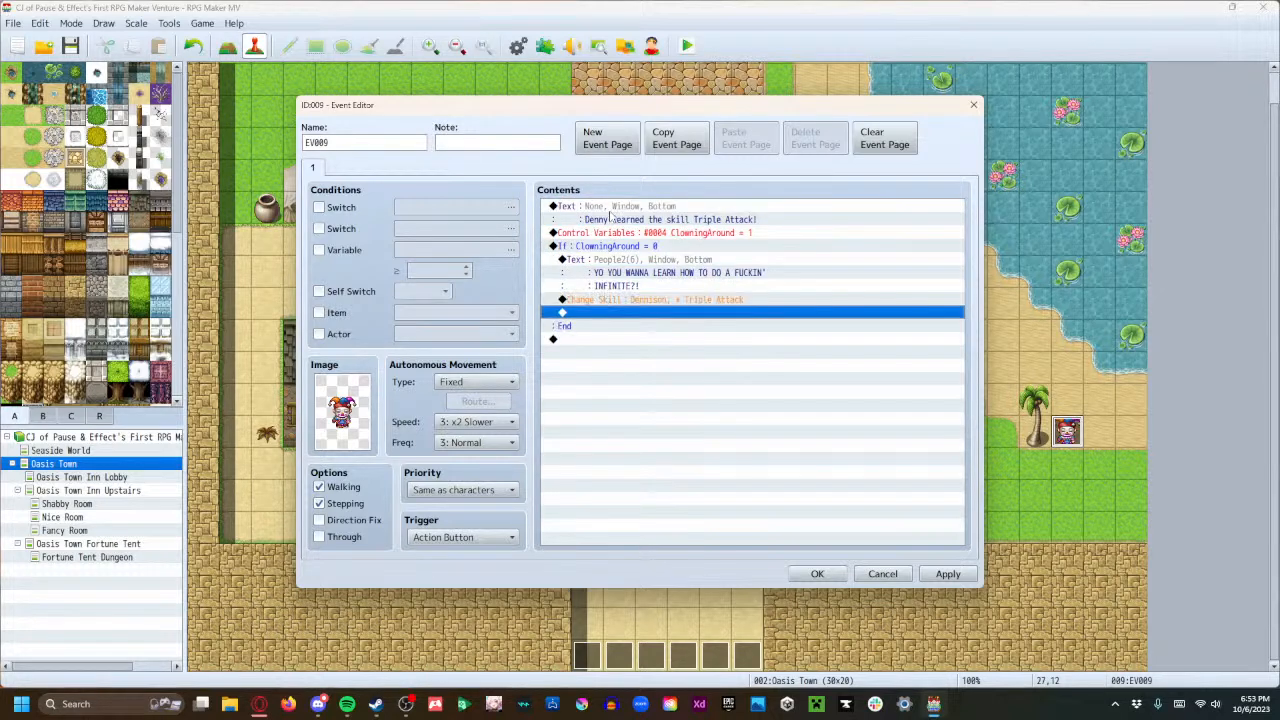
{"action": "left_click", "coordinate": [610, 207]}
{"action": "key", "text": "ctrl+x"}
{"action": "left_click", "coordinate": [620, 286]}
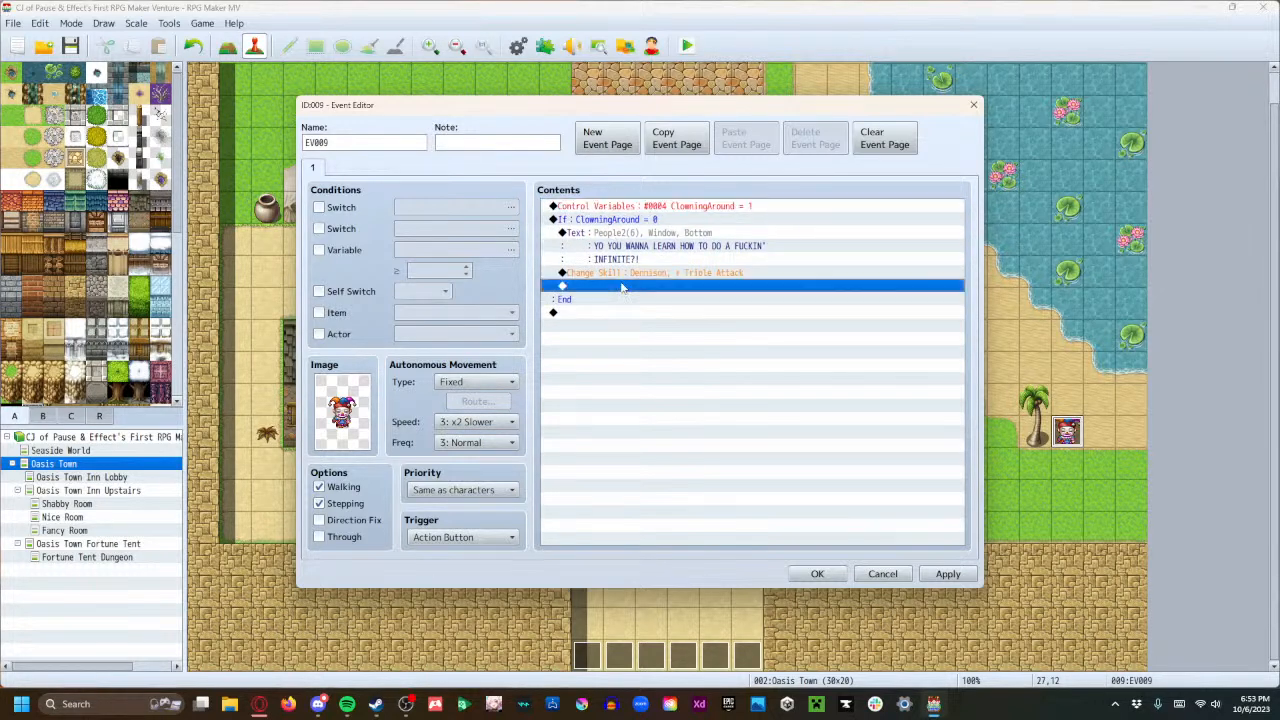
{"action": "key", "text": "ctrl+v"}
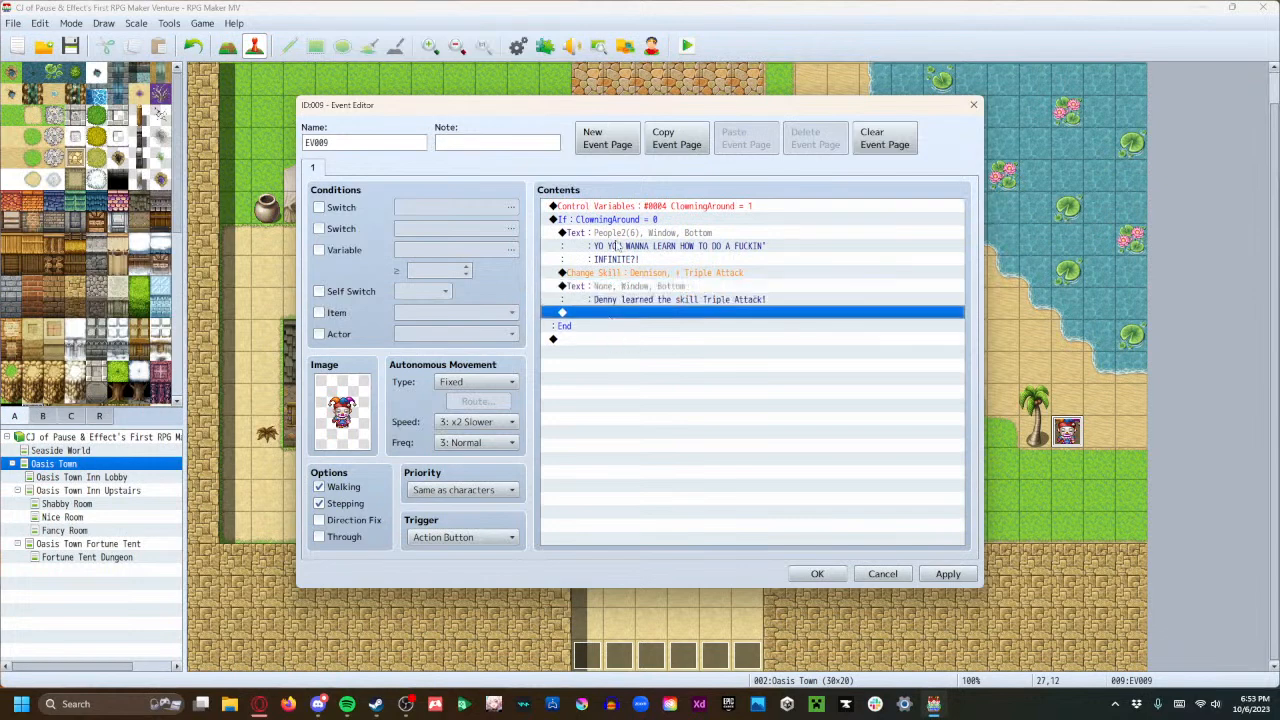
Move the ClowningAround = 1 variable command to the end of the ClowningAround = 0 branch.
{"action": "left_click", "coordinate": [620, 207]}
{"action": "key", "text": "ctrl+x"}
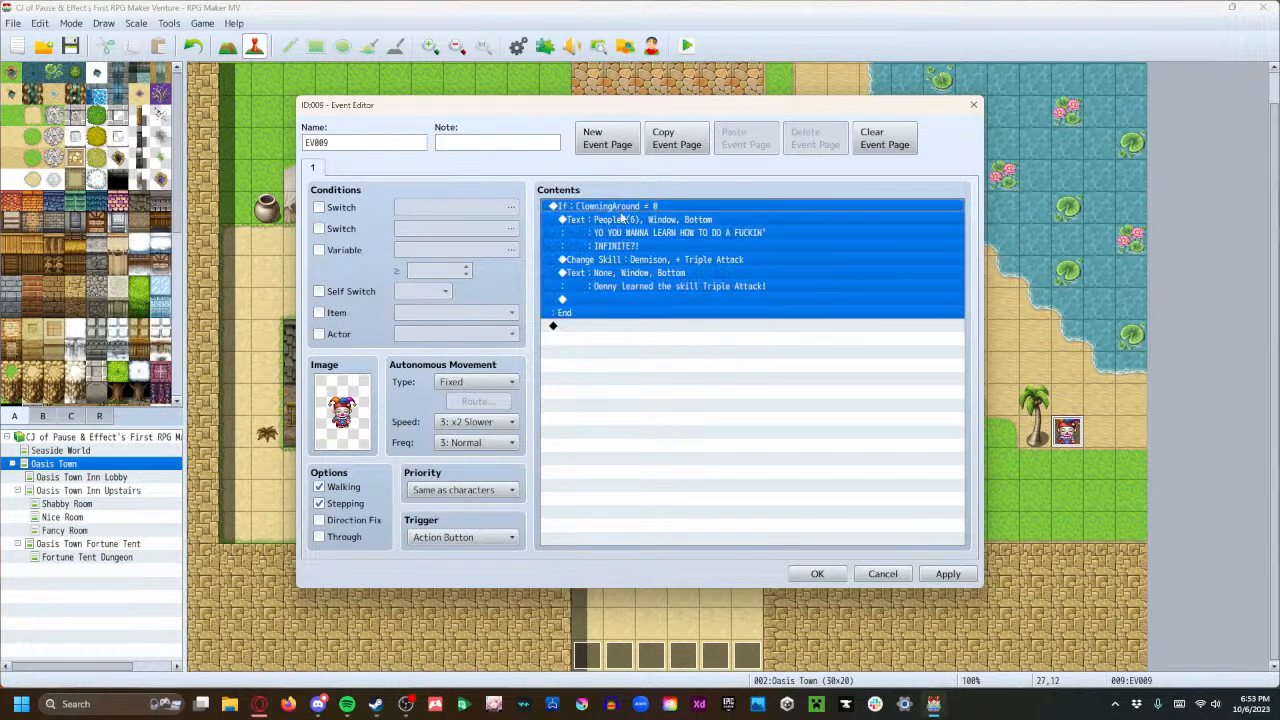
{"action": "left_click", "coordinate": [609, 299]}
{"action": "key", "text": "ctrl+v"}
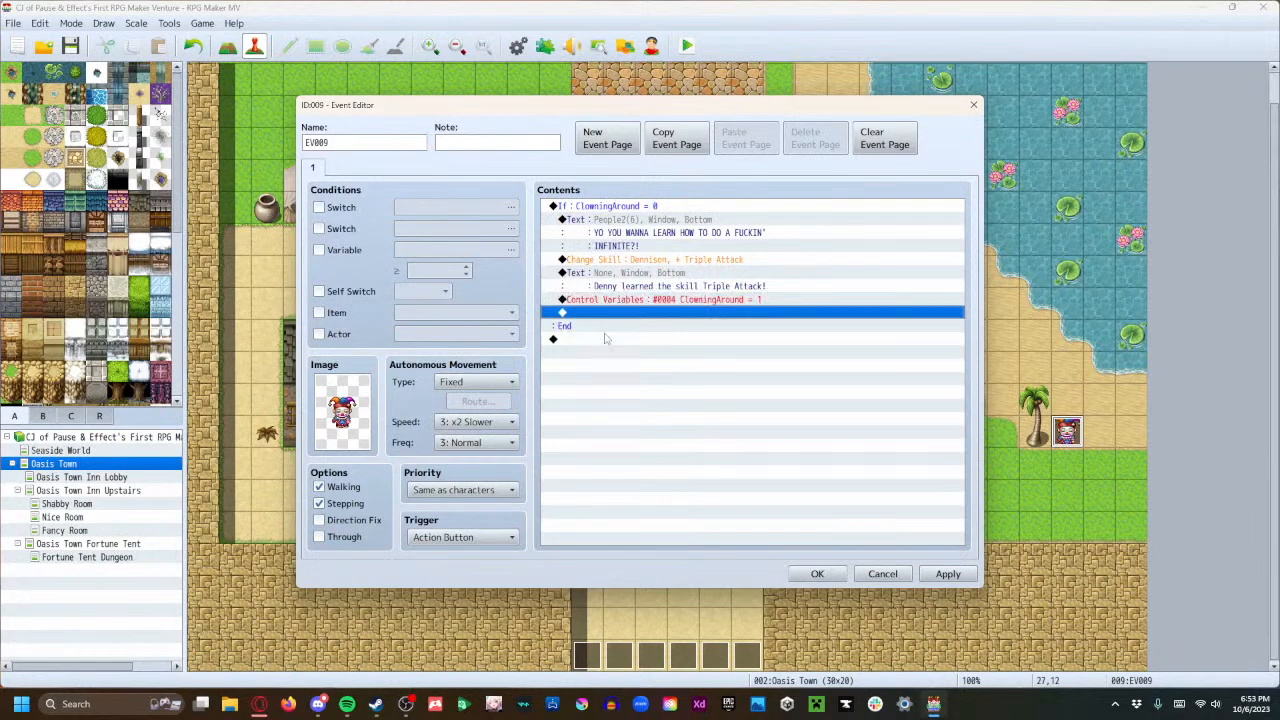
Add a second conditional branch after the first one, checking that ClowningAround is ≥ 1.
{"action": "double_click", "coordinate": [608, 339]}
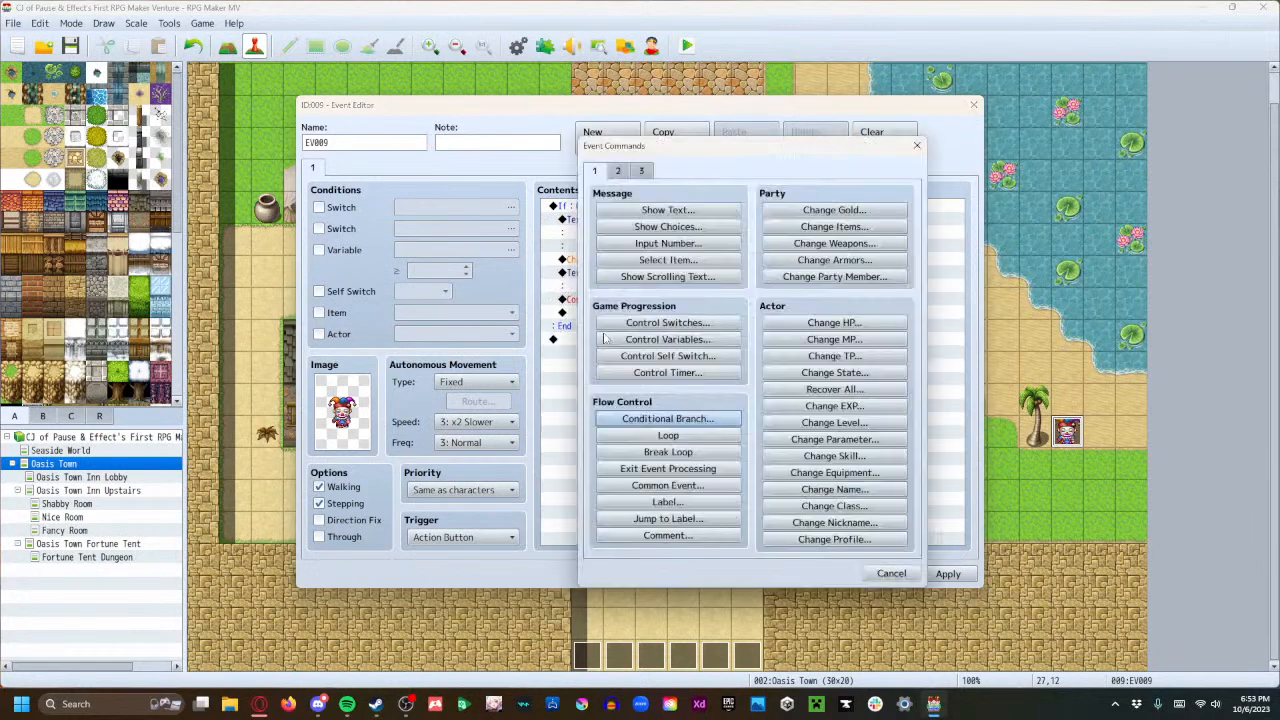
{"action": "left_click", "coordinate": [669, 418]}
{"action": "left_click", "coordinate": [636, 307]}
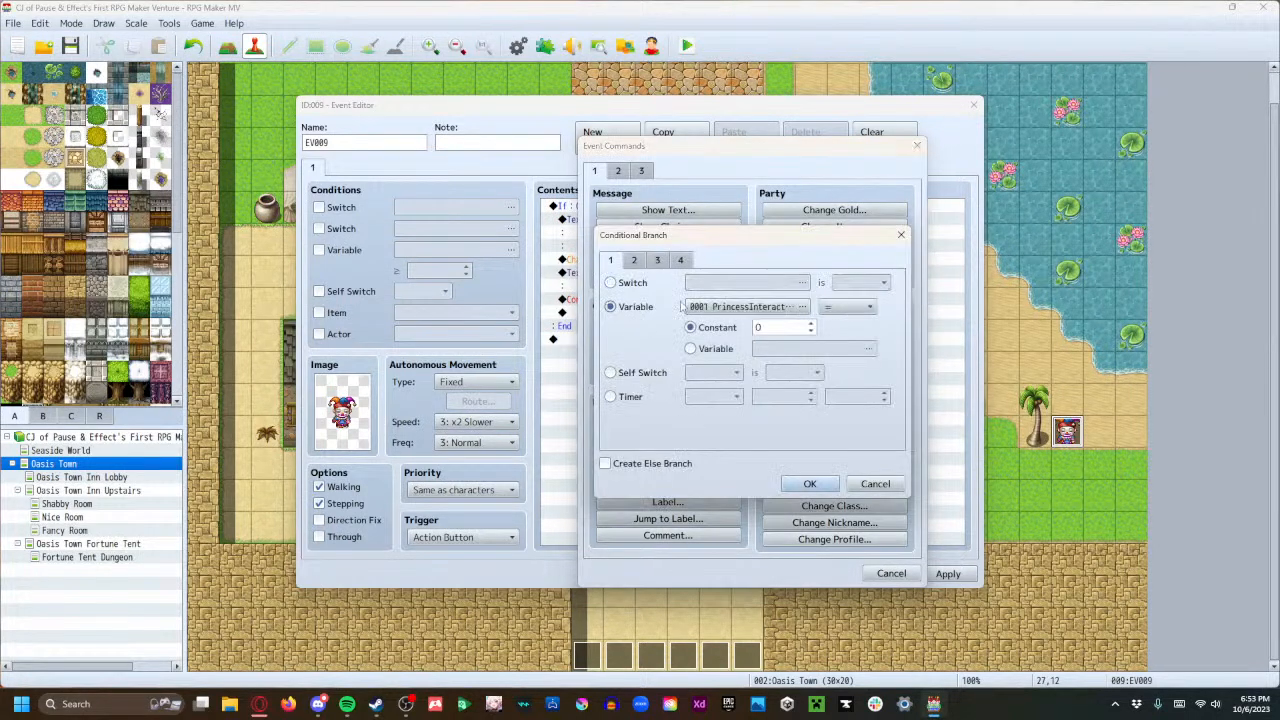
{"action": "left_click", "coordinate": [745, 306]}
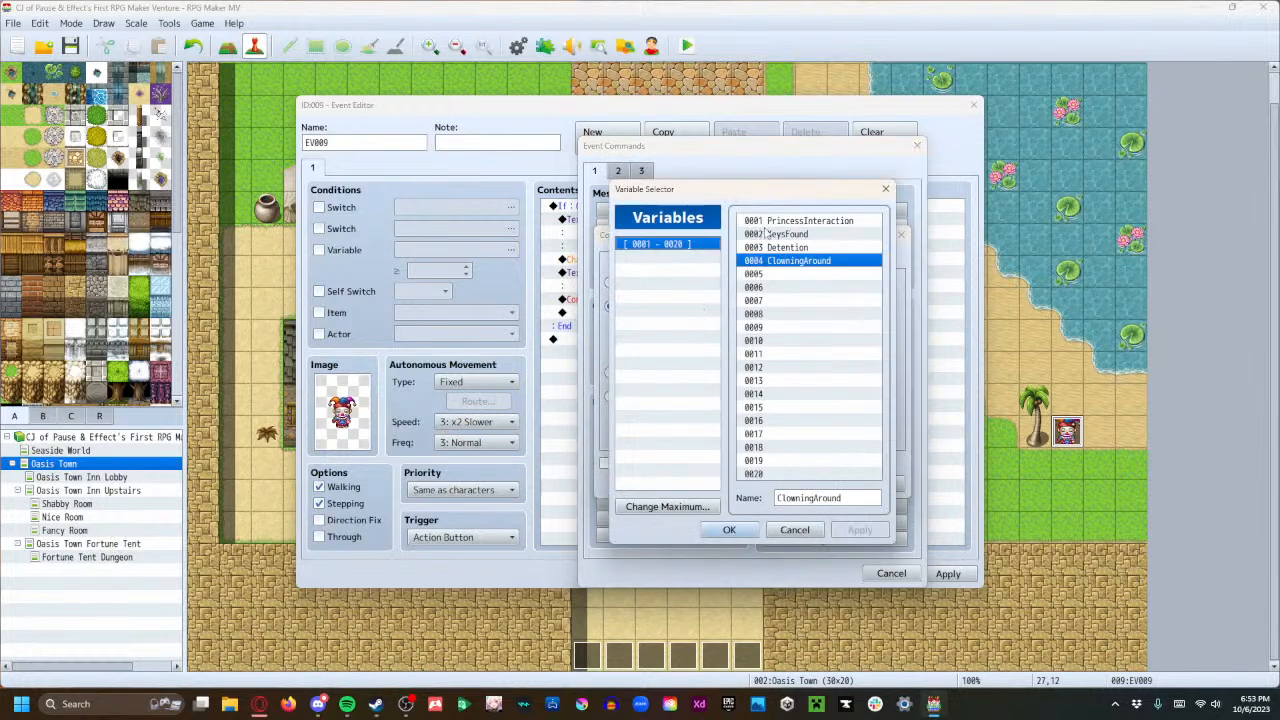
{"action": "left_click", "coordinate": [729, 530]}
{"action": "left_click", "coordinate": [830, 307]}
{"action": "left_click", "coordinate": [835, 339]}
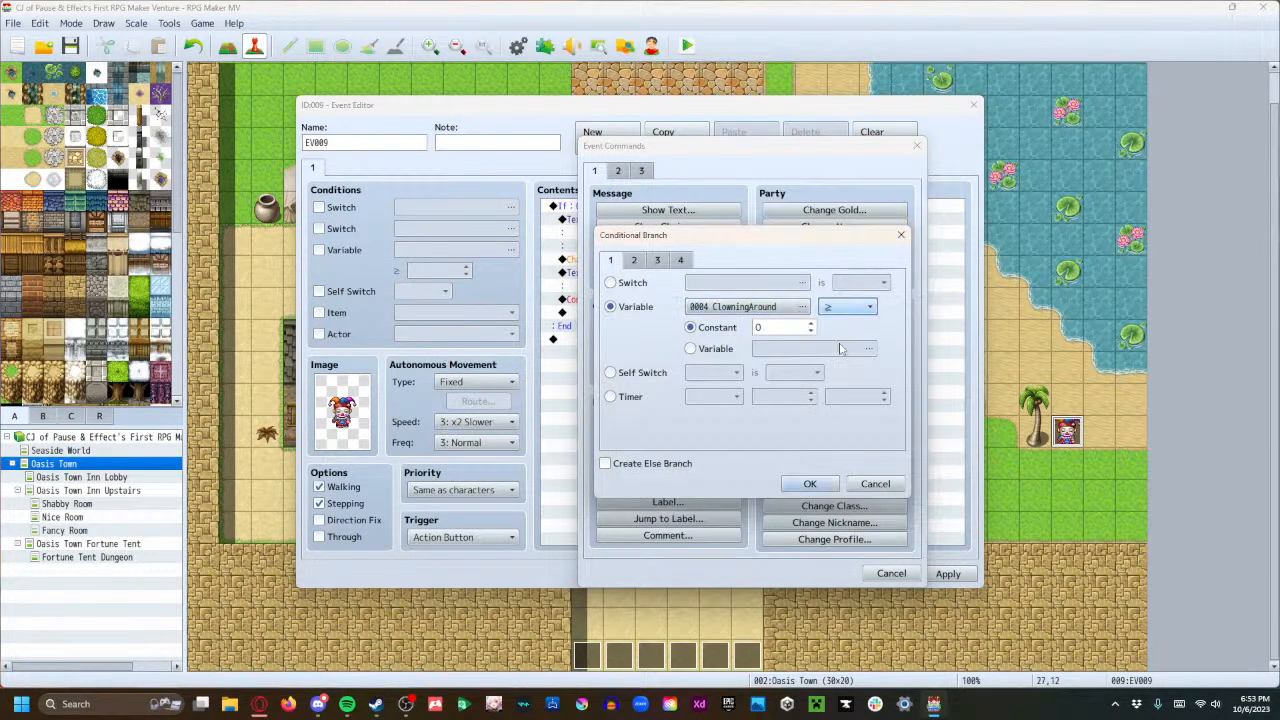
{"action": "left_click", "coordinate": [777, 331]}
{"action": "type", "text": "1"}
{"action": "left_click", "coordinate": [810, 484]}
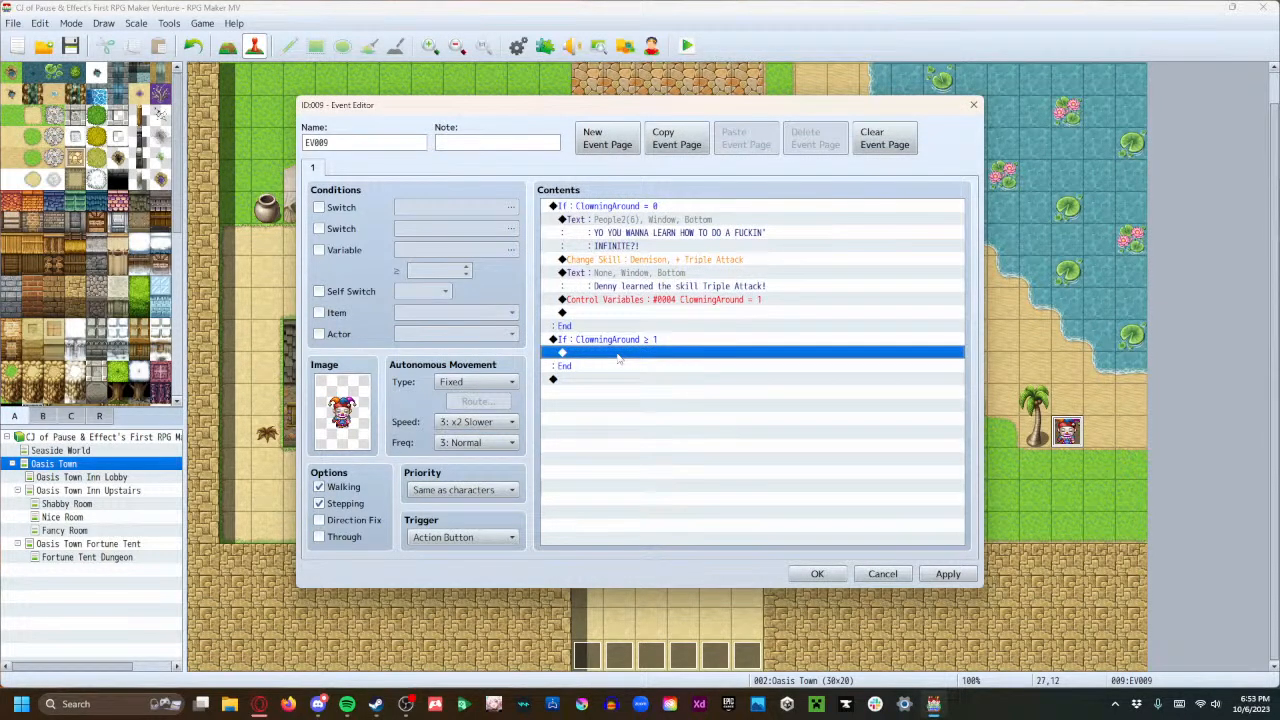
Create a text message inside the ClowningAround ≥ 1 branch using the clown face from People2.
{"action": "double_click", "coordinate": [618, 358]}
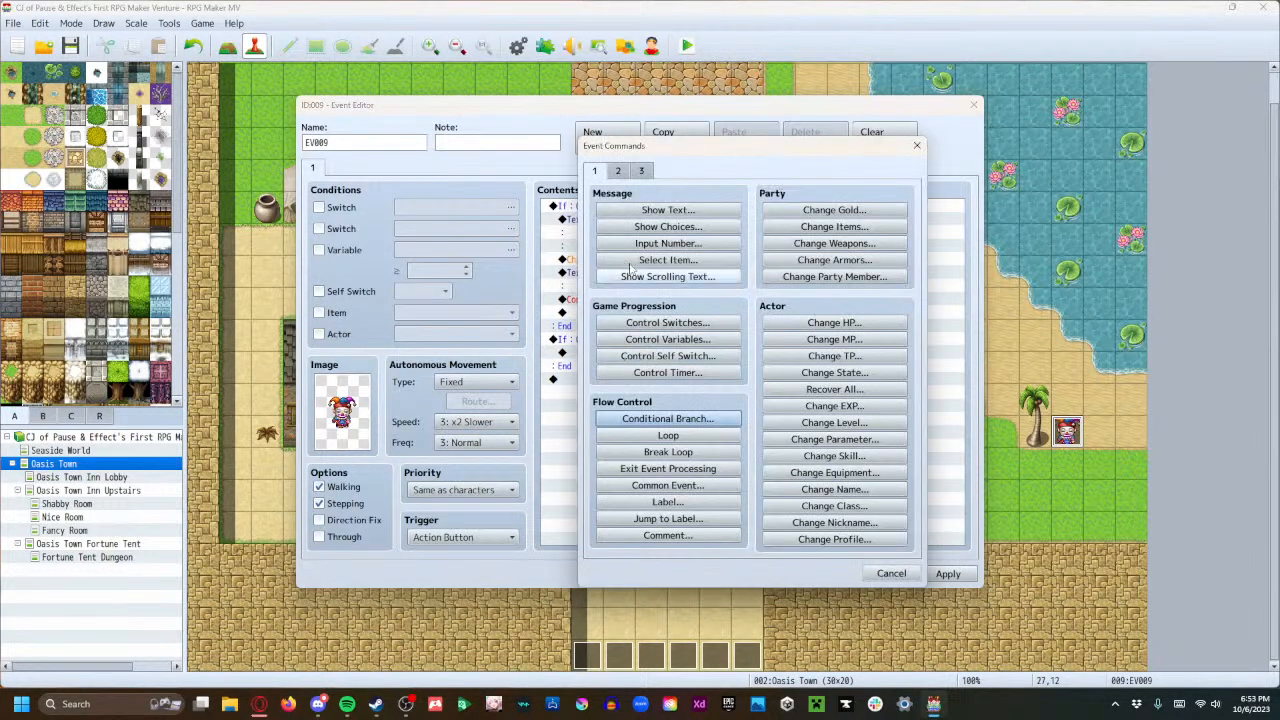
{"action": "left_click", "coordinate": [630, 211]}
{"action": "double_click", "coordinate": [614, 334]}
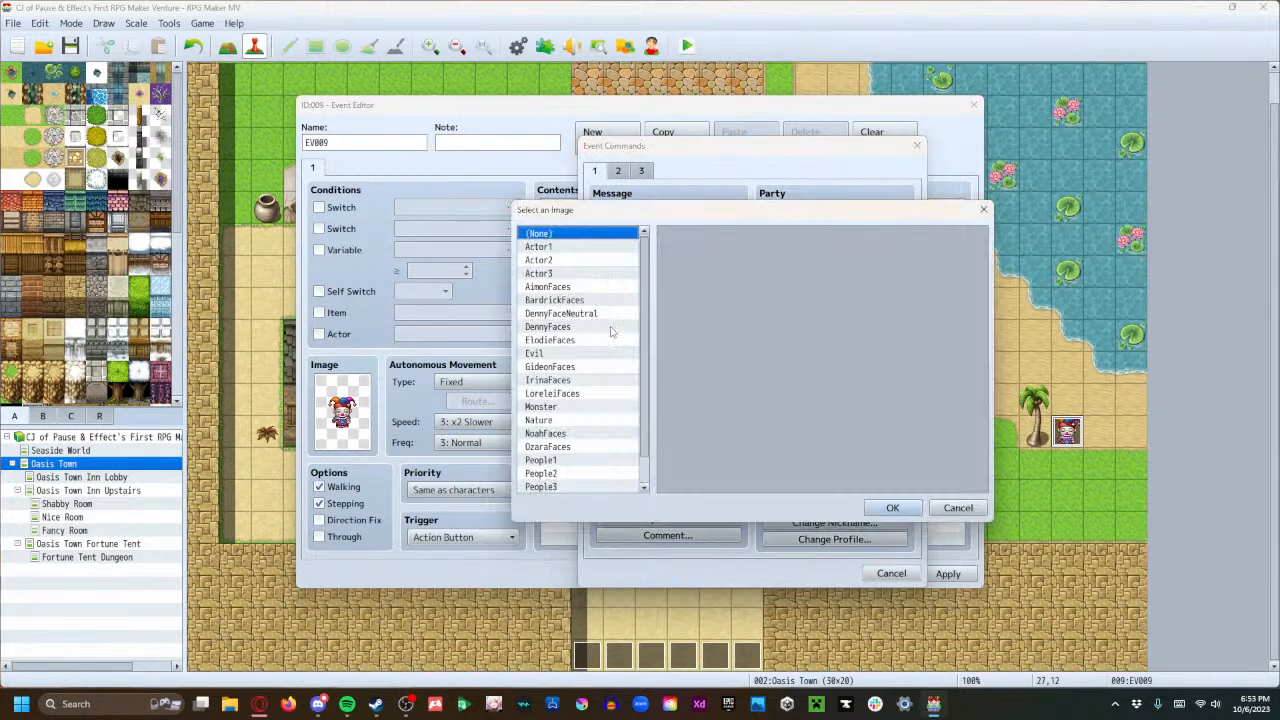
{"action": "left_click", "coordinate": [559, 274]}
{"action": "left_click", "coordinate": [557, 262]}
{"action": "left_click", "coordinate": [561, 249]}
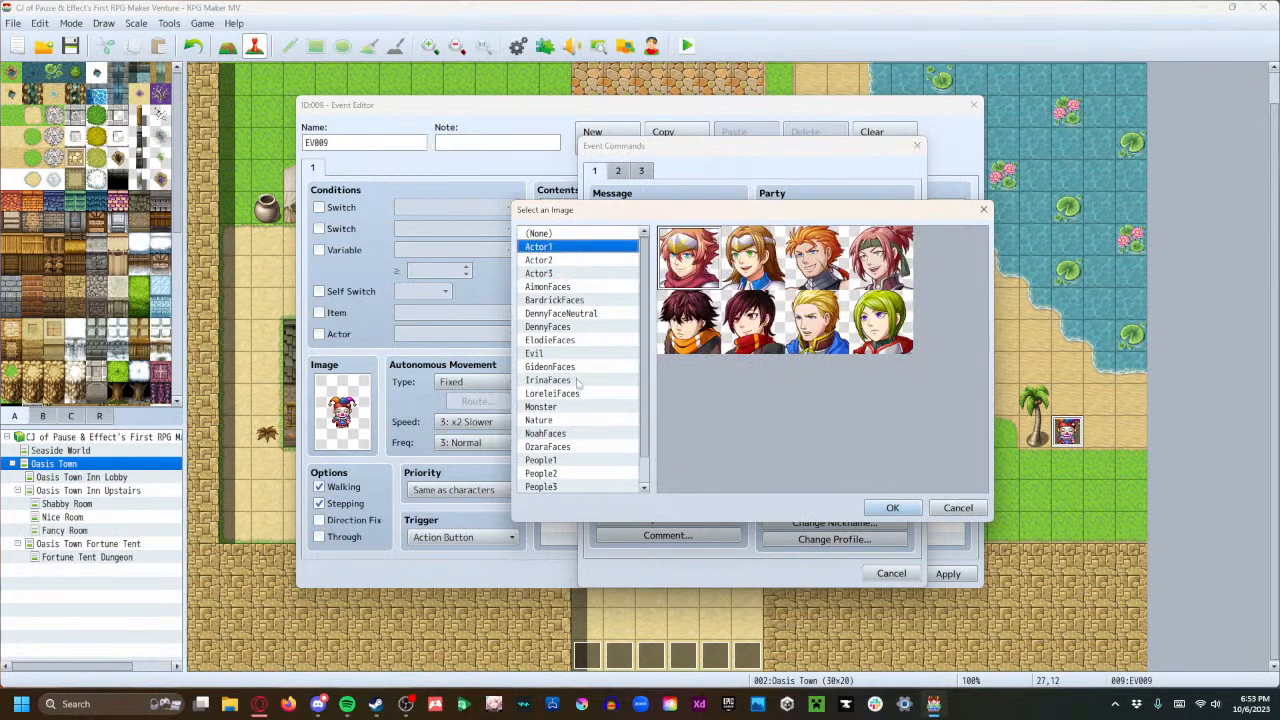
{"action": "left_click", "coordinate": [565, 460]}
{"action": "left_click", "coordinate": [566, 474]}
{"action": "left_click", "coordinate": [830, 306]}
{"action": "left_click", "coordinate": [892, 507]}
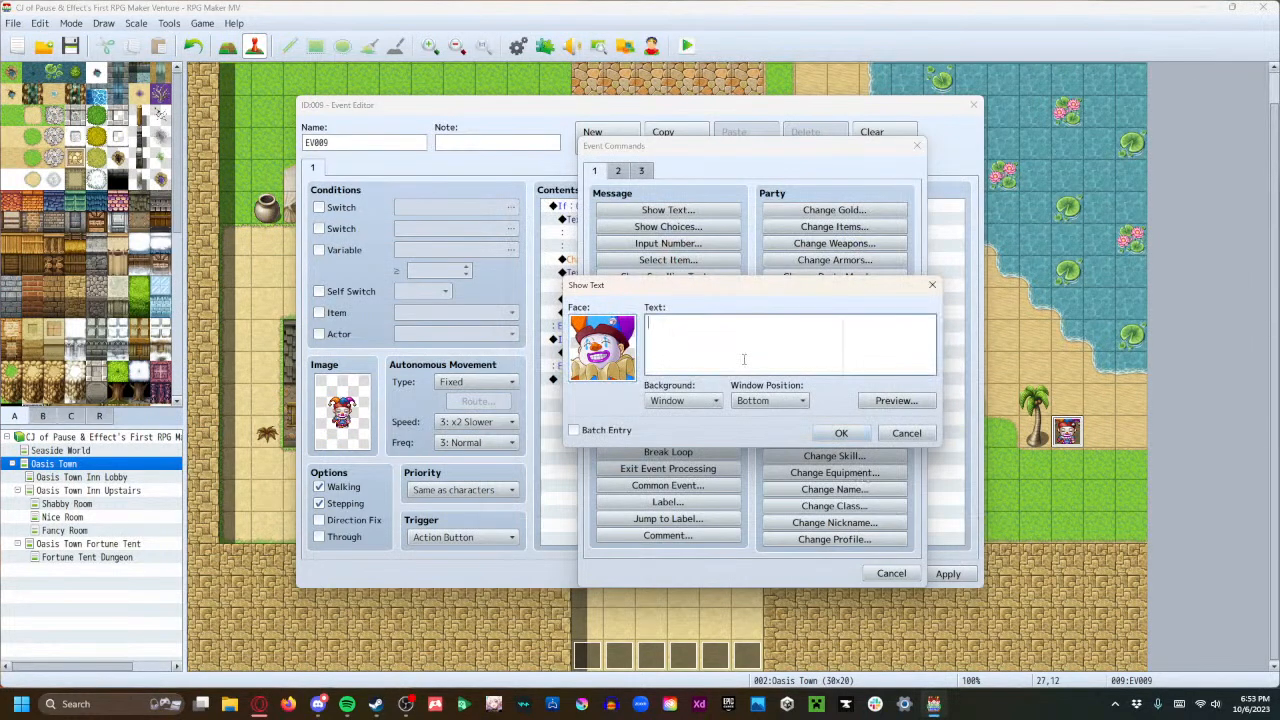
Write the message as "Look man, that move was illegal, don't" / "tell no one about this..." on two lines and save the jester event.
{"action": "type", "text": "Look man, this"}
{"action": "key", "text": "BackSpace"}
{"action": "key", "text": "BackSpace"}
{"action": "type", "text": "t move was illegal, don't t"}
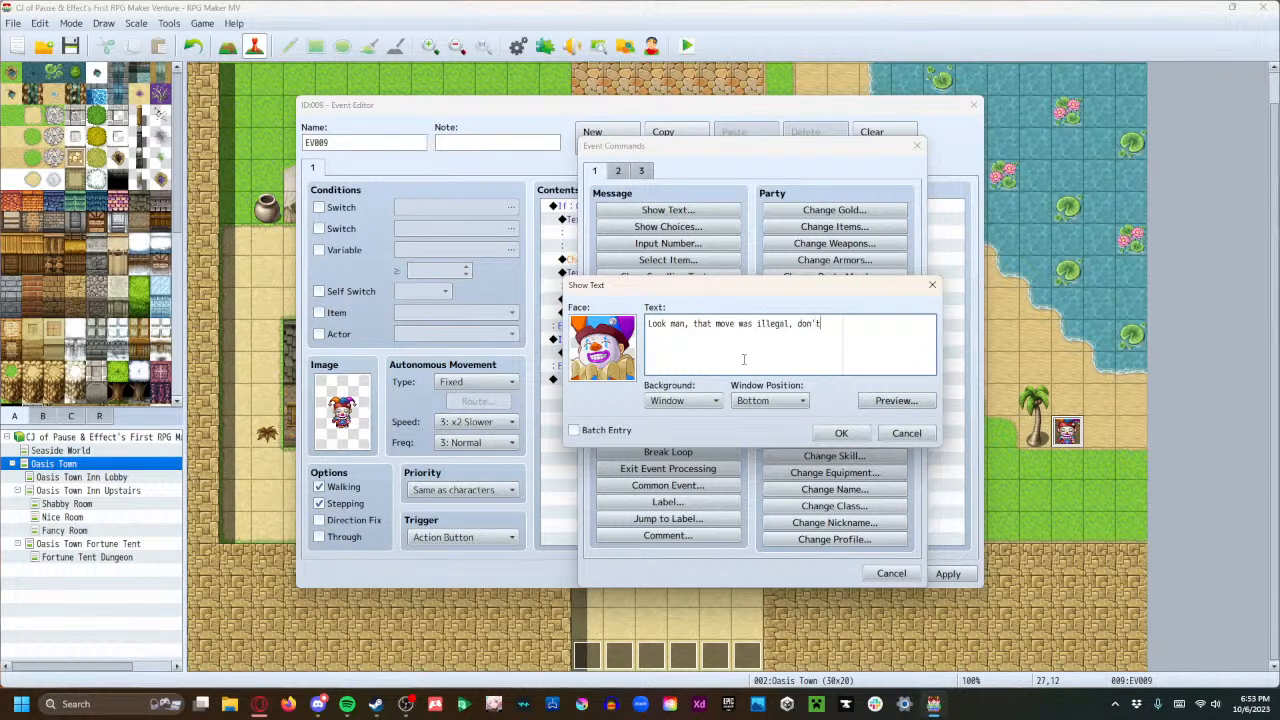
{"action": "key", "text": "BackSpace"}
{"action": "key", "text": "Return"}
{"action": "type", "text": "tell no one about this..."}
{"action": "left_click", "coordinate": [842, 433]}
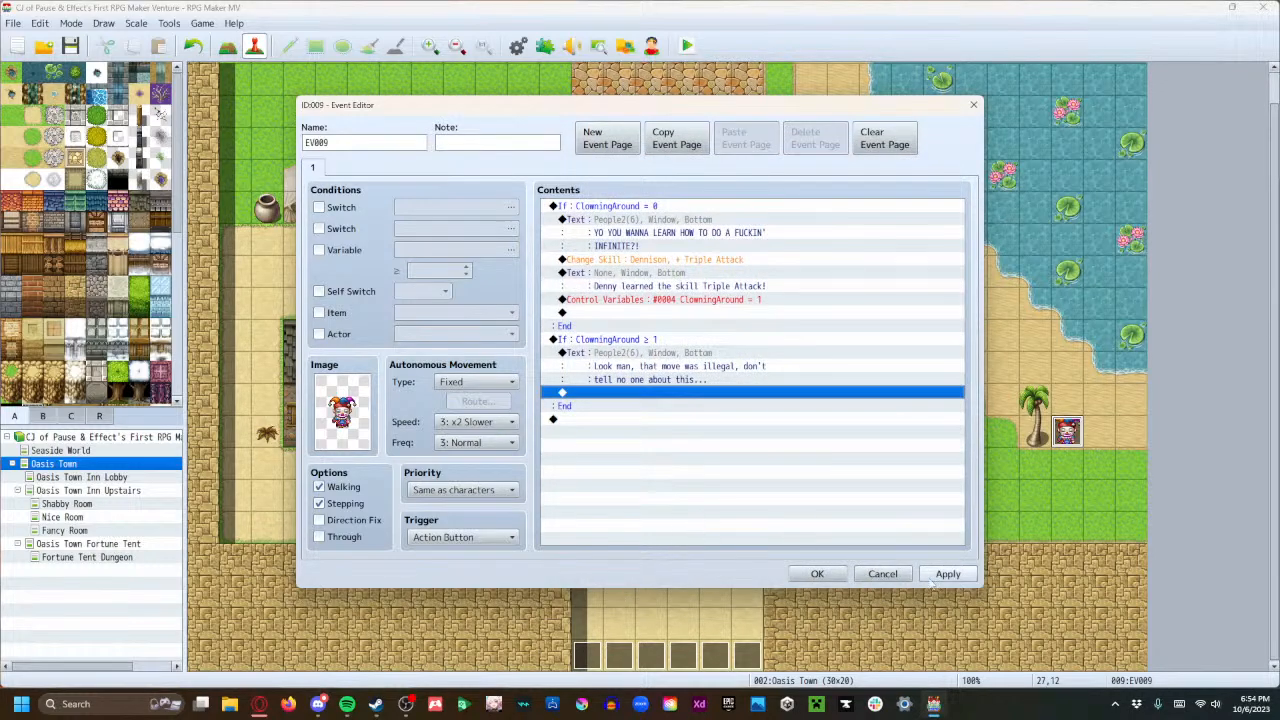
{"action": "left_click", "coordinate": [948, 574]}
{"action": "left_click", "coordinate": [812, 576]}
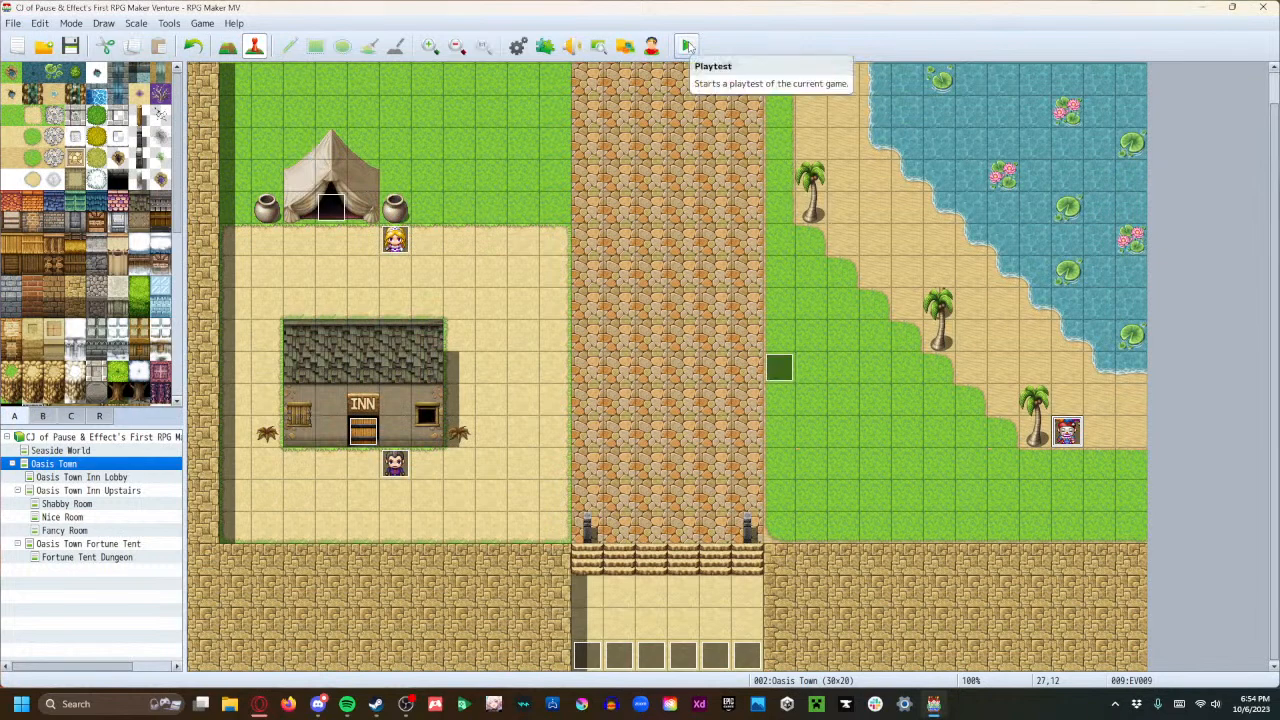
Delete the Detention += 2 command and the whole Detention ≥ 1 branch from the First NPC event in Seaside World.
{"action": "left_click", "coordinate": [80, 455]}
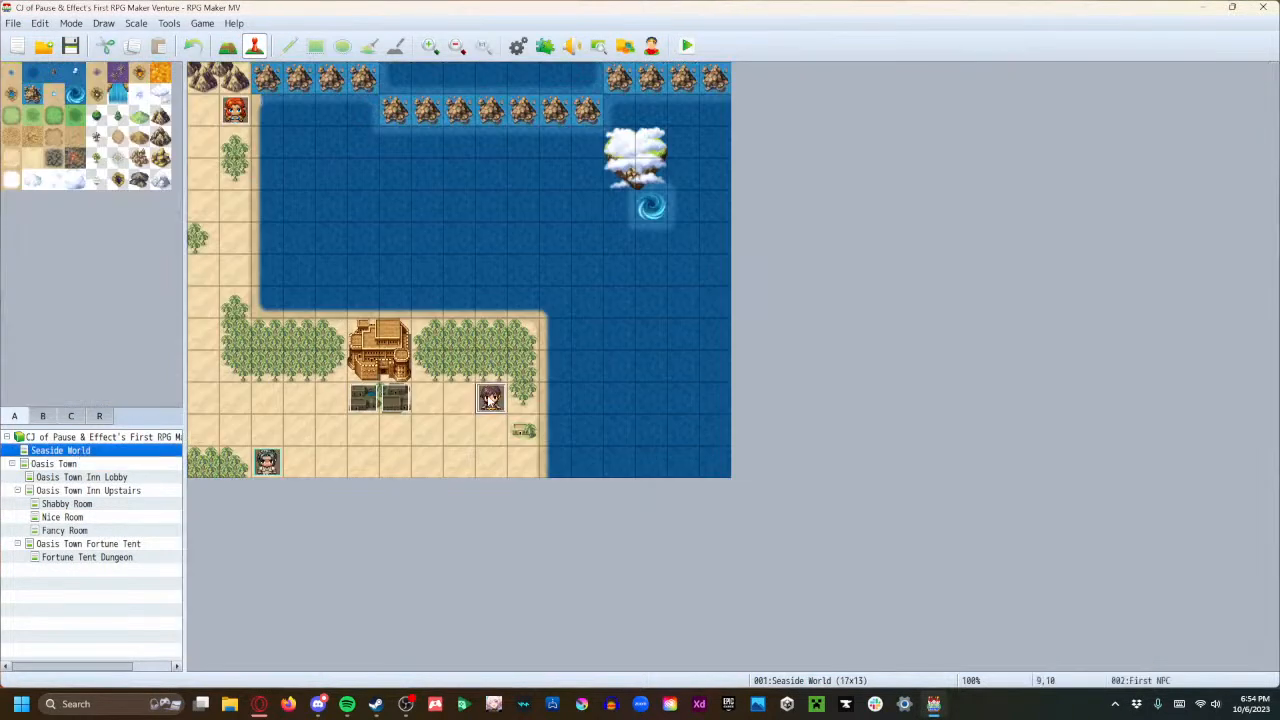
{"action": "double_click", "coordinate": [490, 398]}
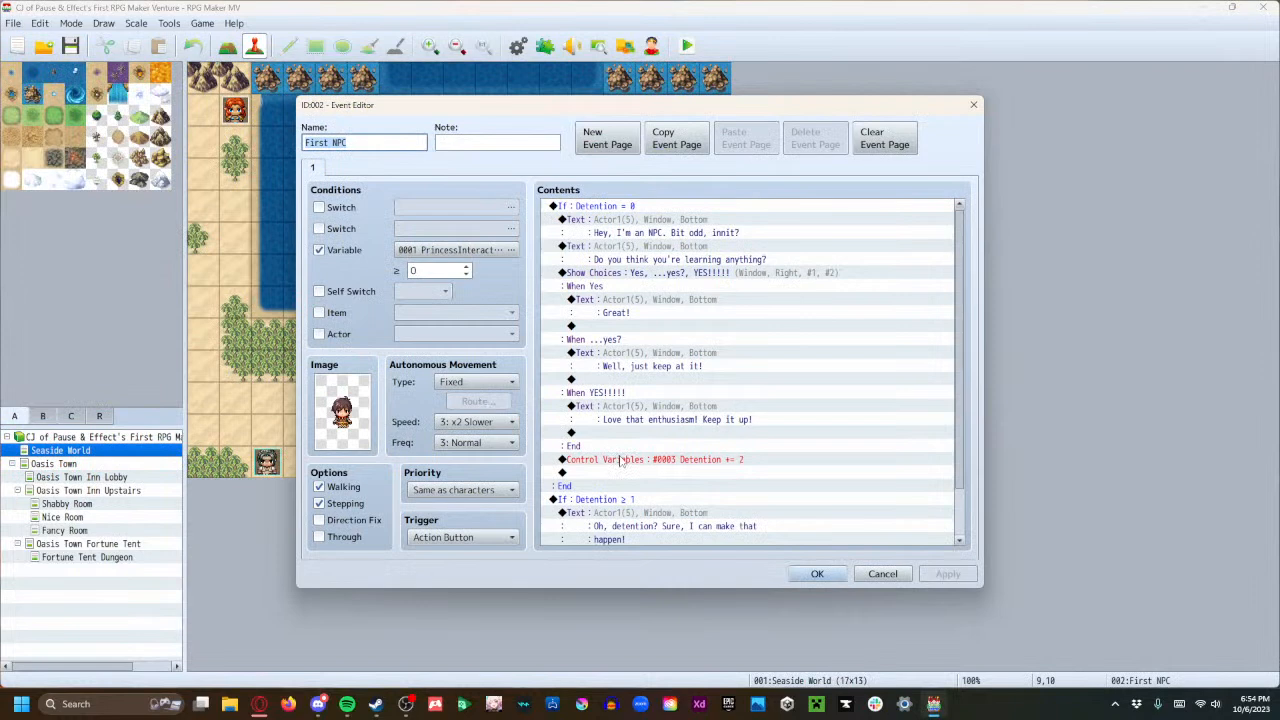
{"action": "scroll", "coordinate": [621, 460], "scroll_direction": "down", "scroll_amount": 2}
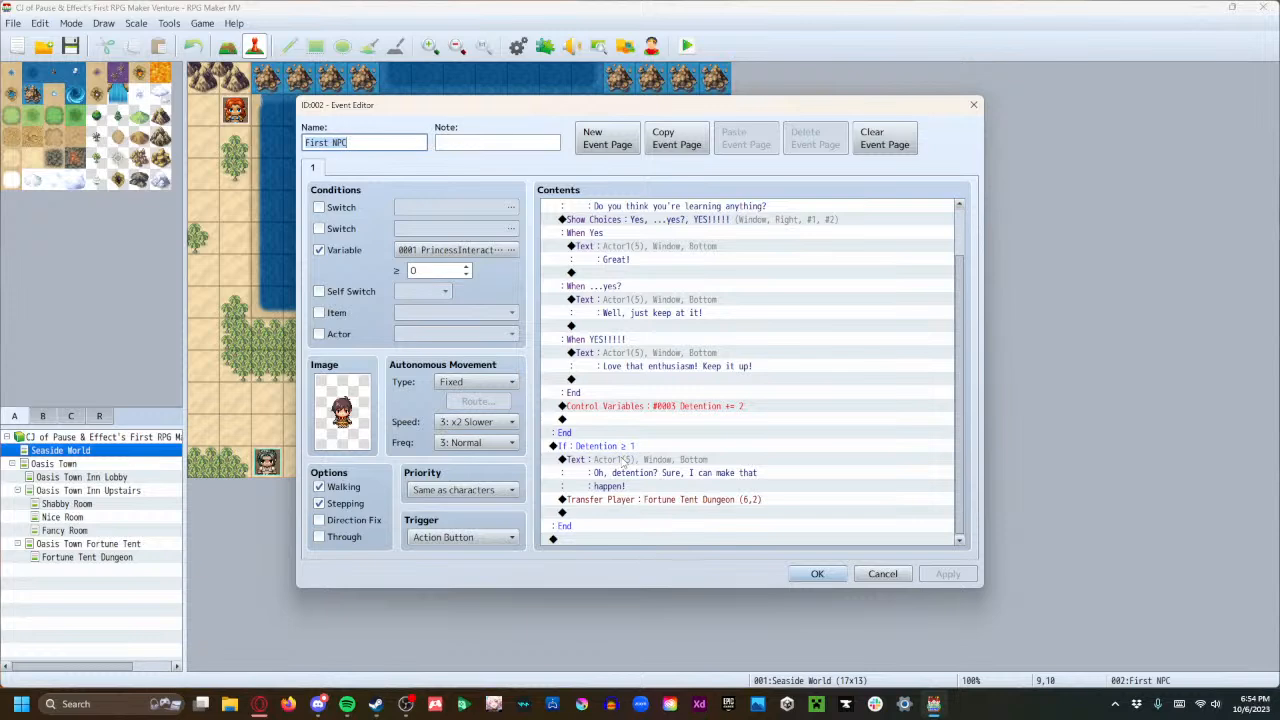
{"action": "left_click", "coordinate": [625, 408]}
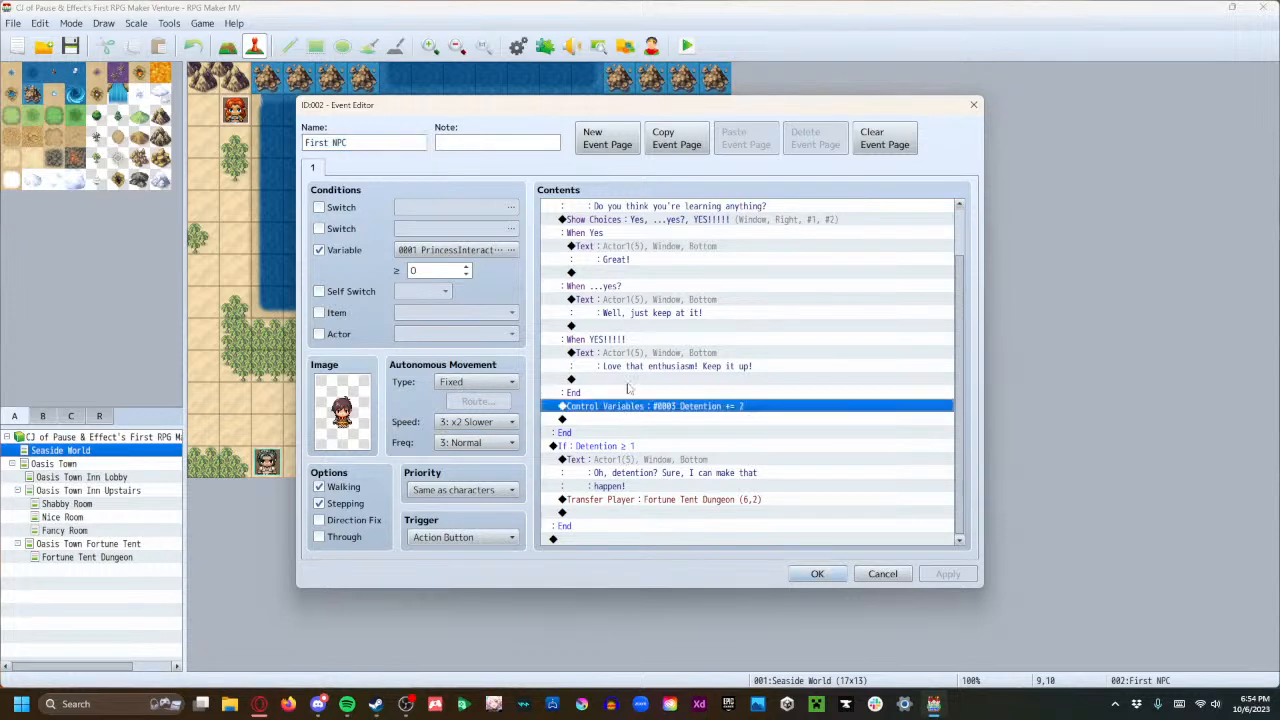
{"action": "key", "text": "Delete"}
{"action": "left_click", "coordinate": [610, 447]}
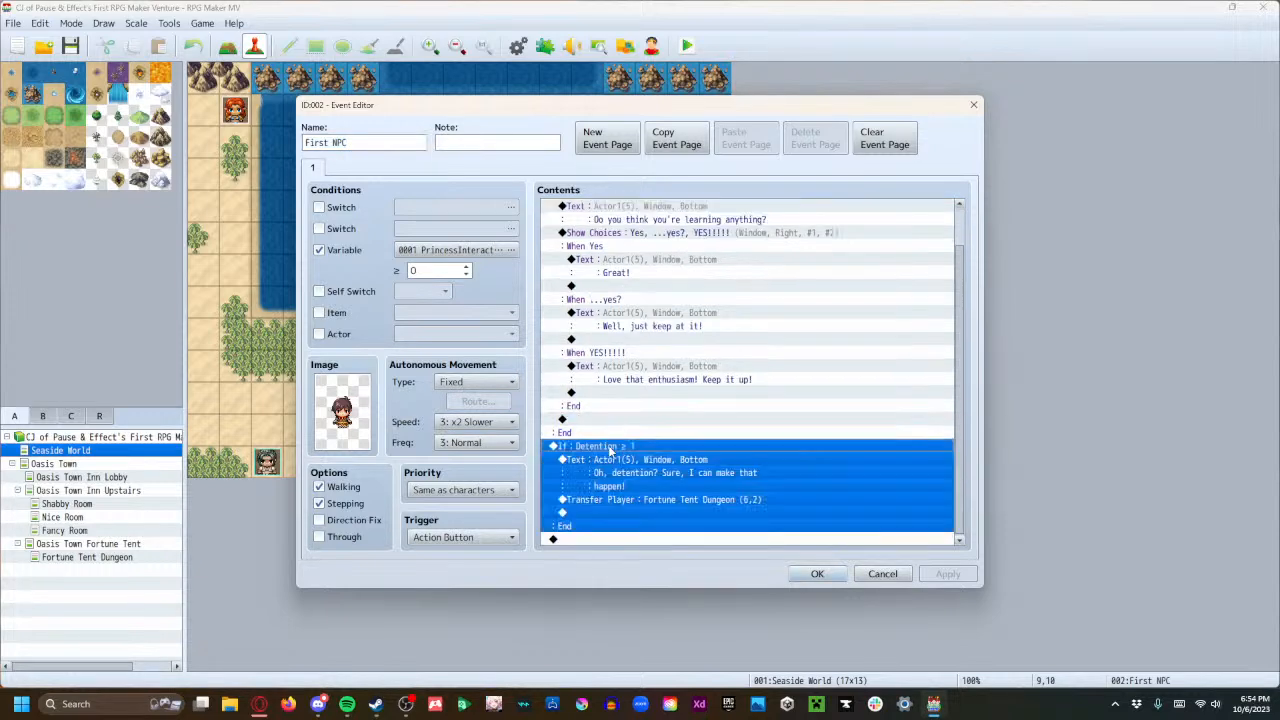
{"action": "key", "text": "Delete"}
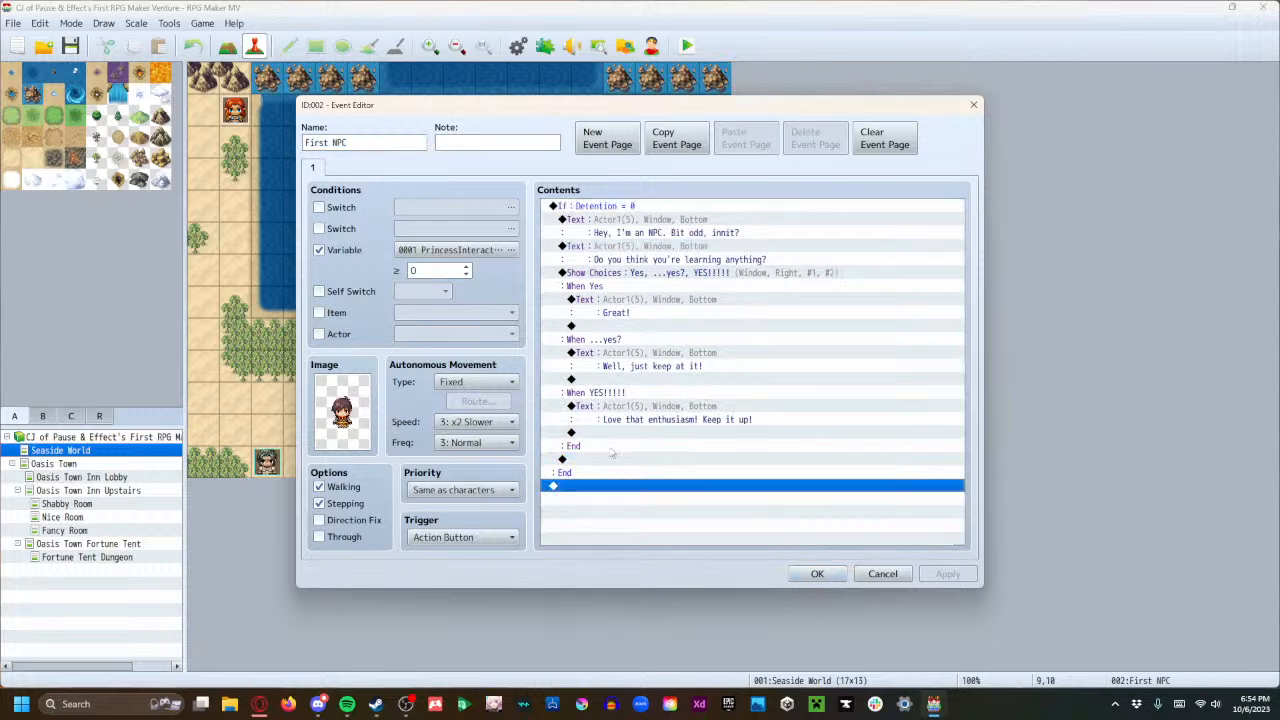
Move both text messages and the Yes / ...yes? / YES!!!!! choices out of the Detention = 0 branch, keeping their order below it.
{"action": "left_click", "coordinate": [613, 206]}
{"action": "left_click", "coordinate": [617, 224]}
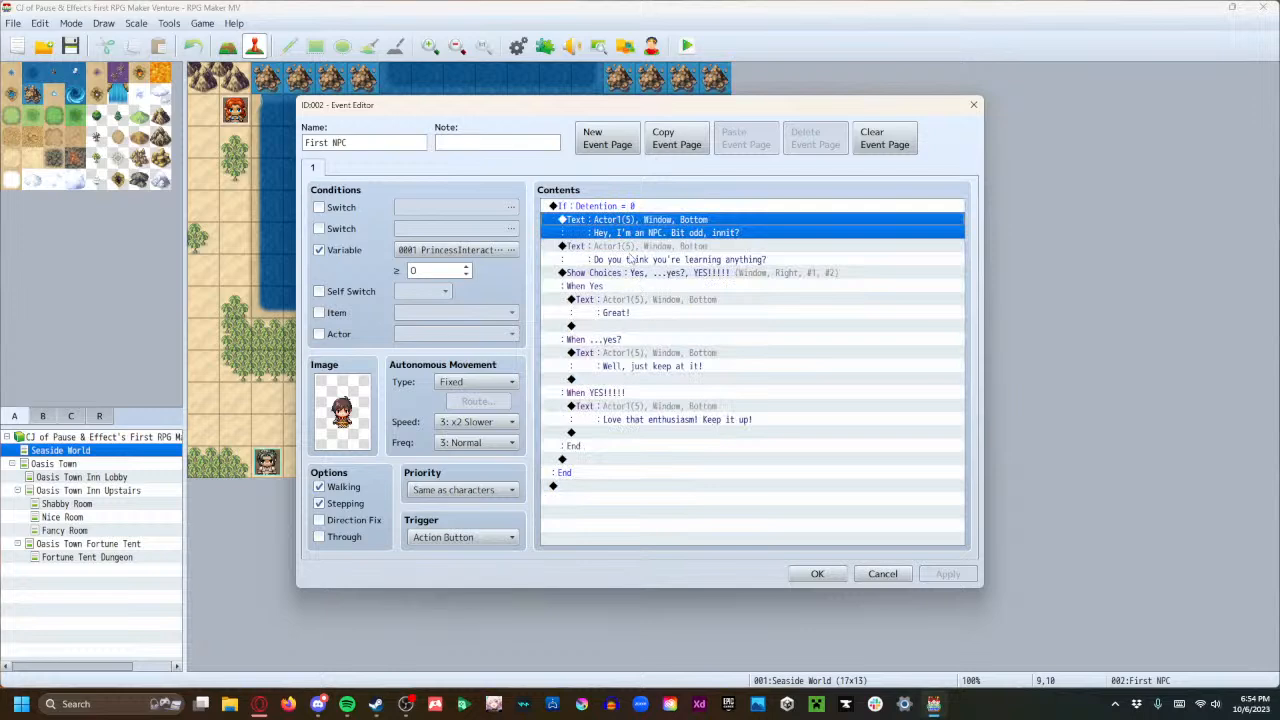
{"action": "key", "text": "Delete"}
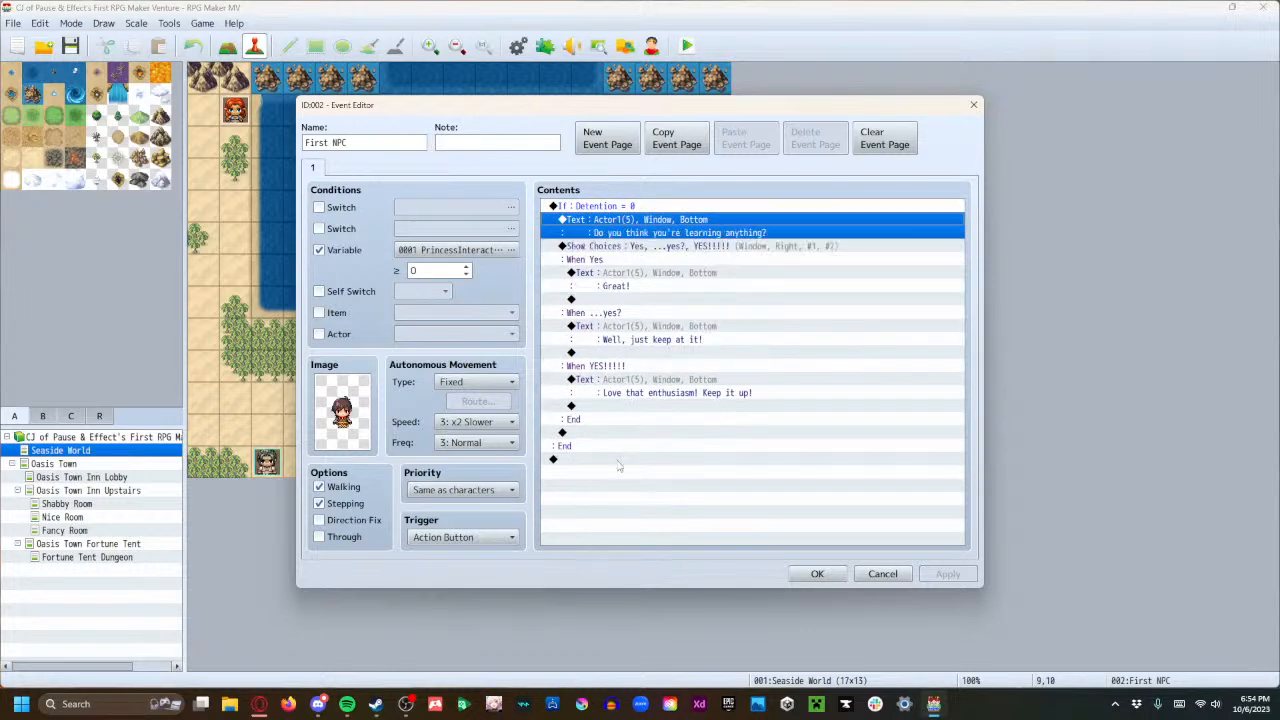
{"action": "left_click", "coordinate": [619, 461]}
{"action": "key", "text": "ctrl+v"}
{"action": "left_click", "coordinate": [614, 225]}
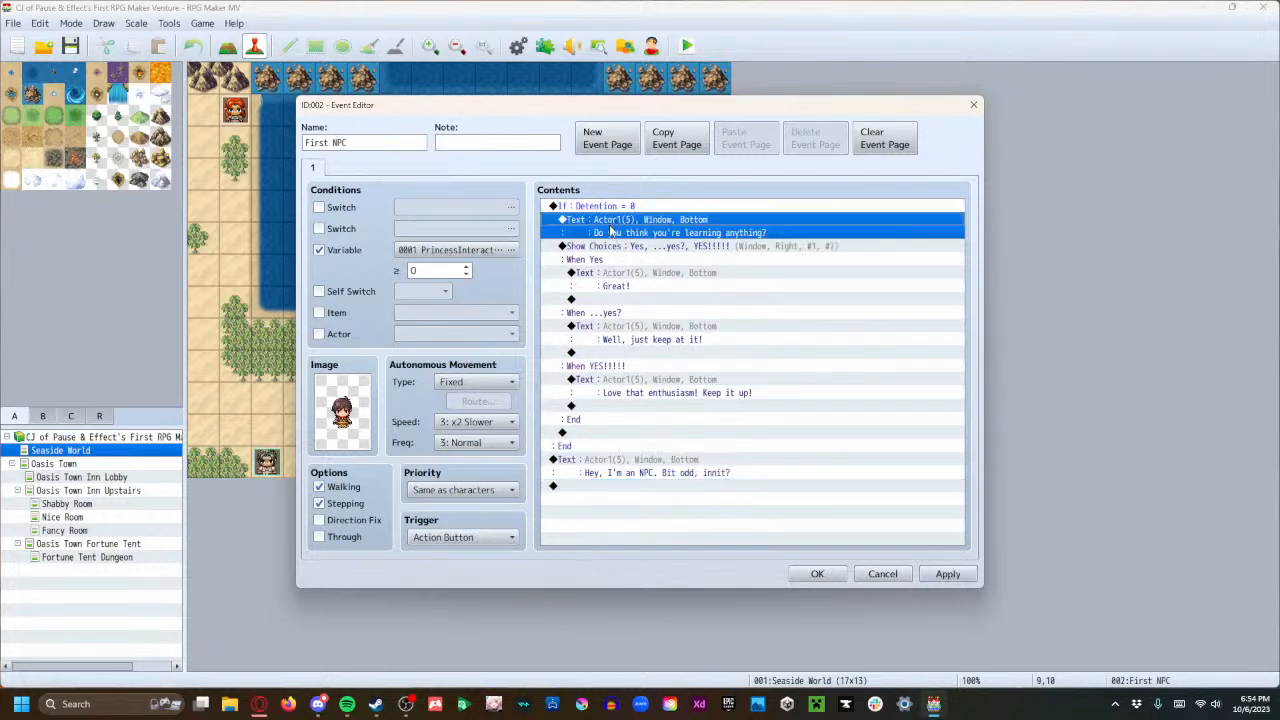
{"action": "key", "text": "Delete"}
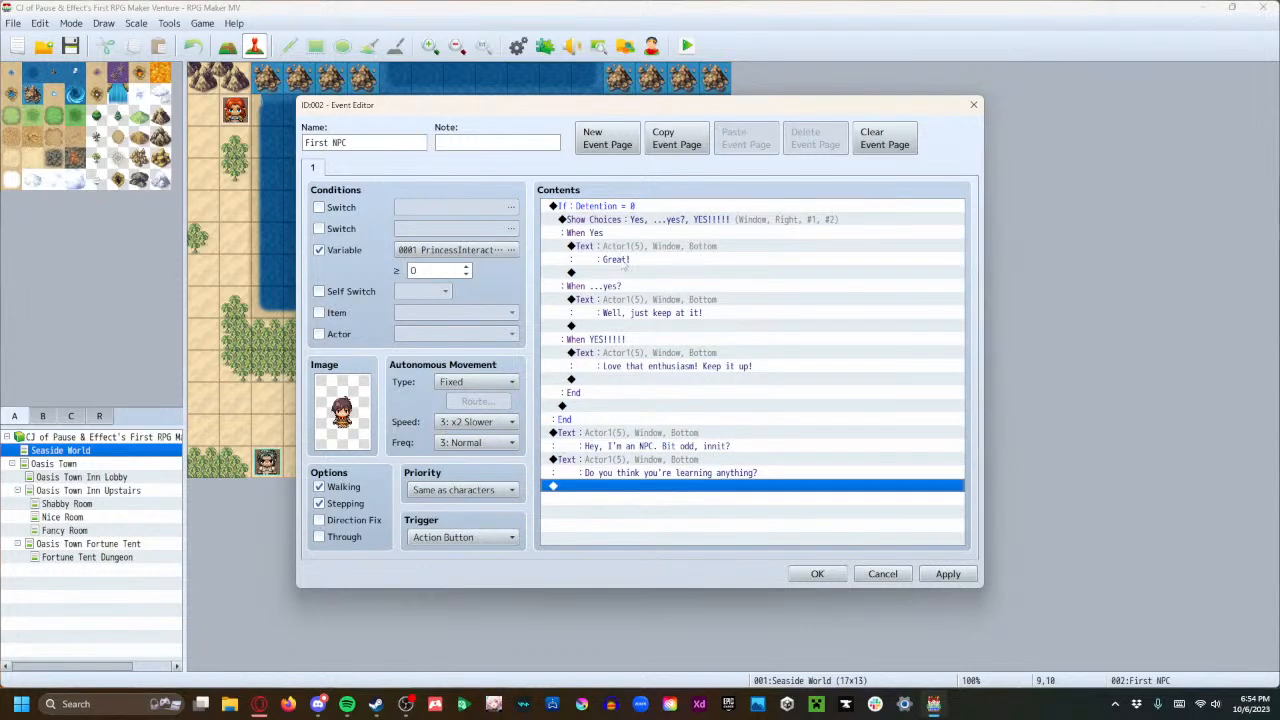
{"action": "left_click", "coordinate": [617, 224]}
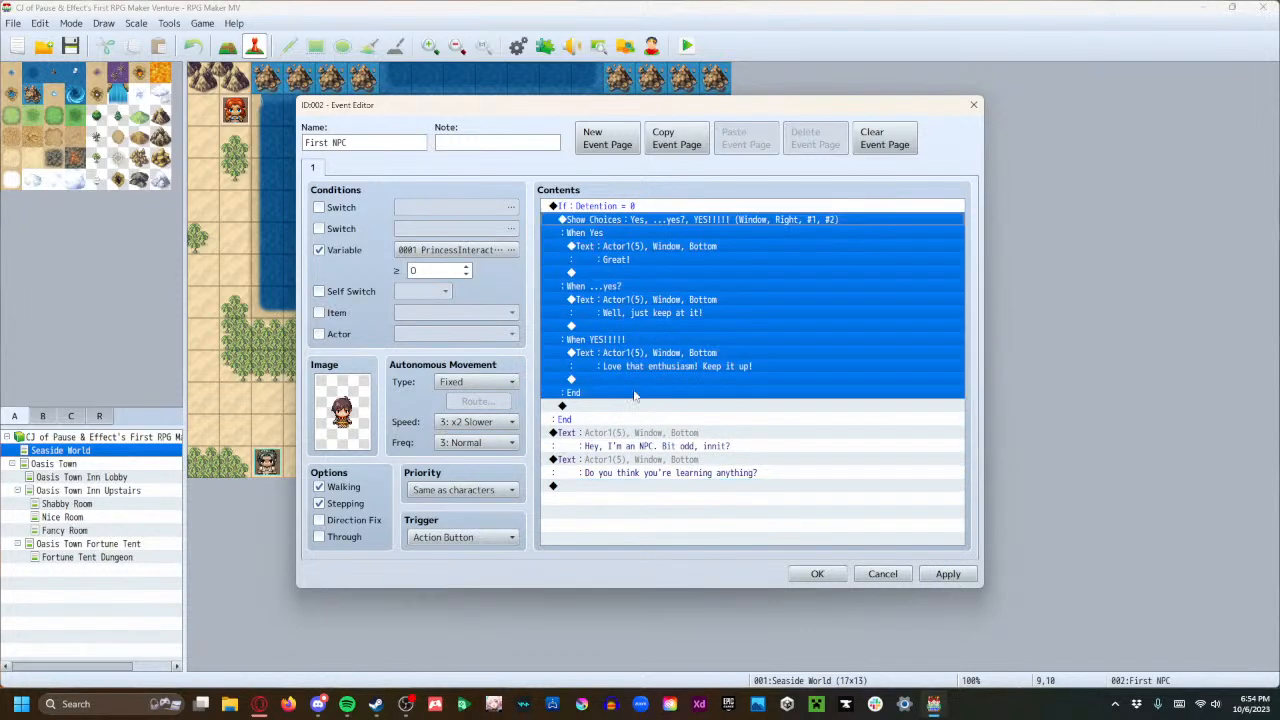
{"action": "key", "text": "Delete"}
{"action": "left_click", "coordinate": [587, 304]}
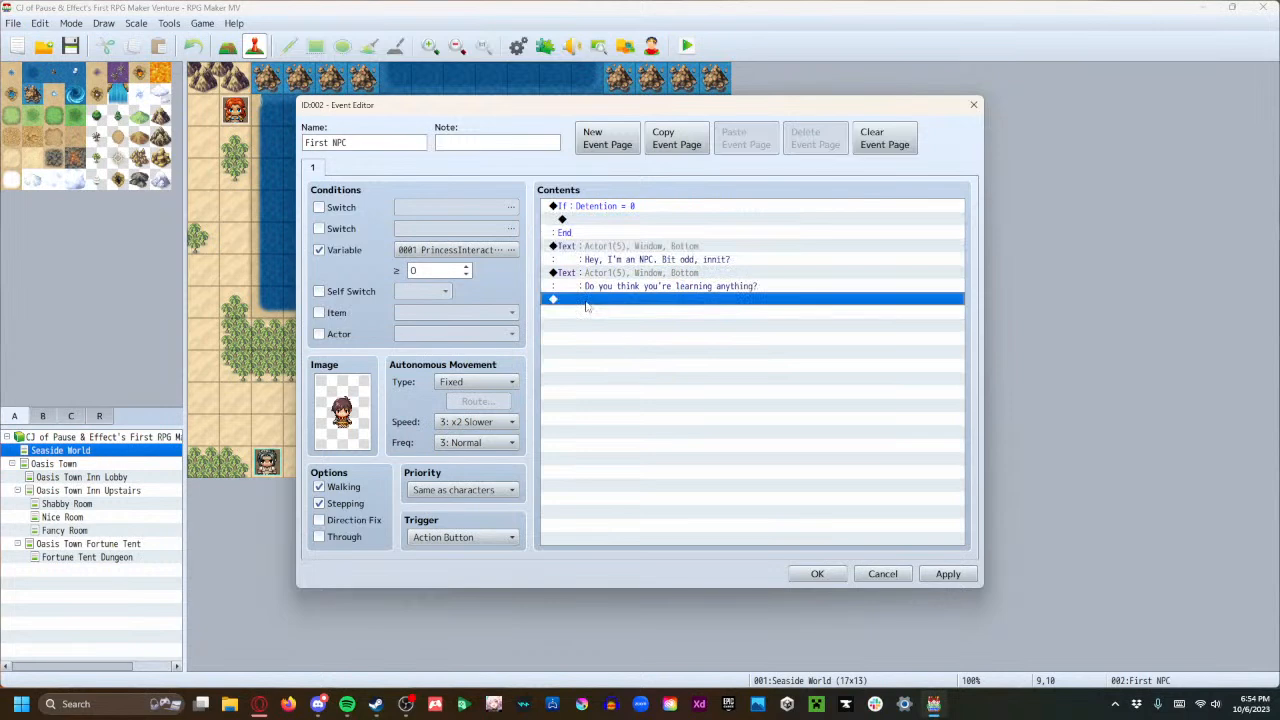
{"action": "key", "text": "ctrl+v"}
Delete the empty Detention = 0 branch and save the First NPC event.
{"action": "left_click", "coordinate": [591, 207]}
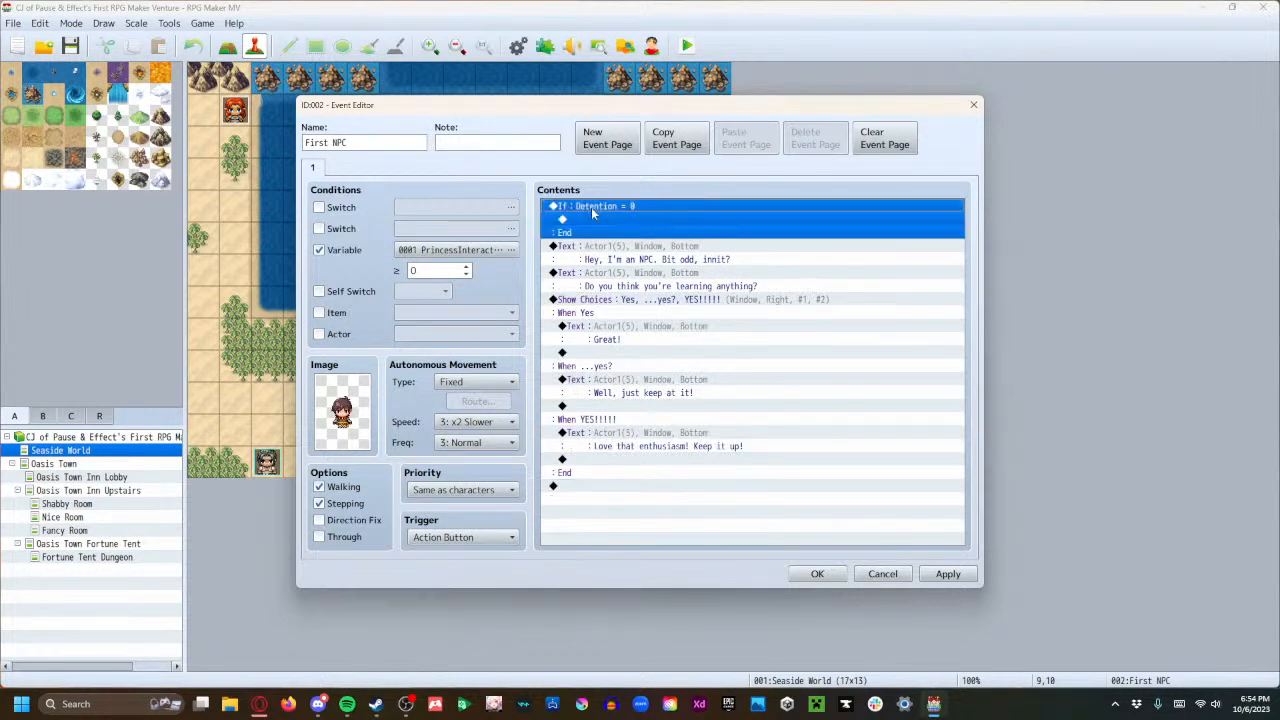
{"action": "key", "text": "Delete"}
{"action": "left_click", "coordinate": [945, 574]}
{"action": "left_click", "coordinate": [815, 574]}
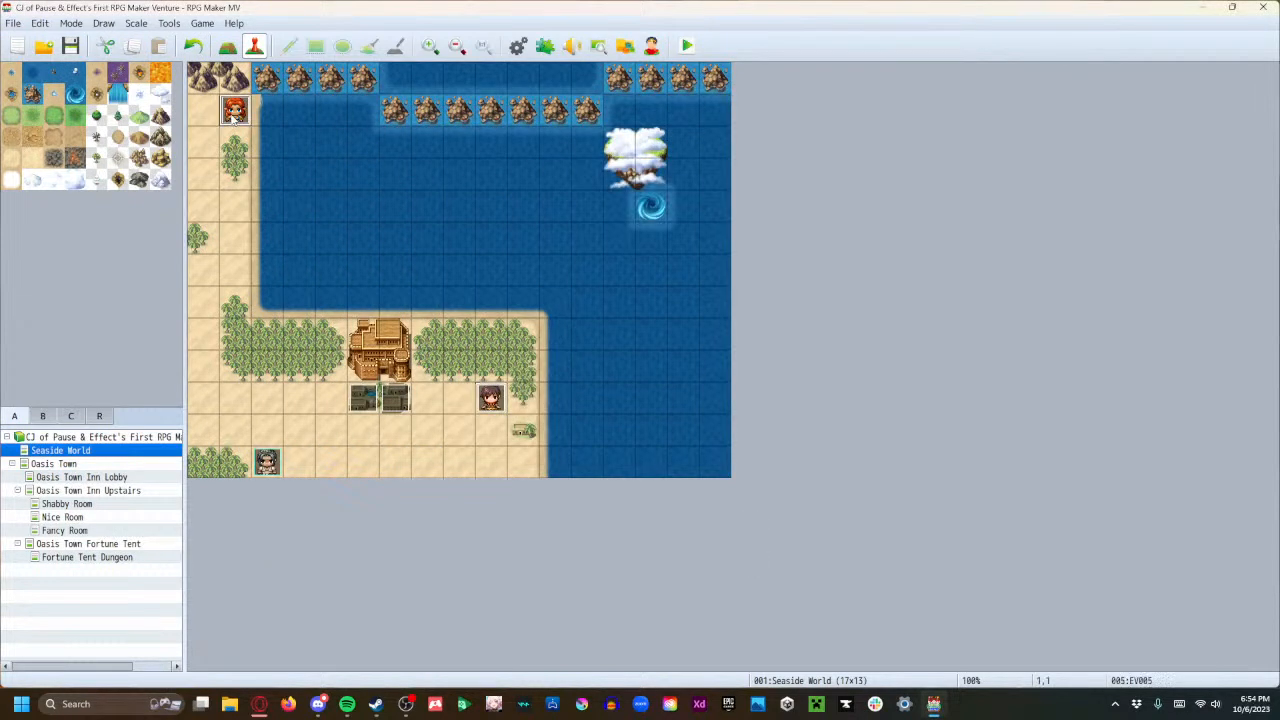
Cut the closing "Don't tell anyone!" message from the red-haired gift-giving NPC's event in Seaside World.
{"action": "double_click", "coordinate": [238, 115]}
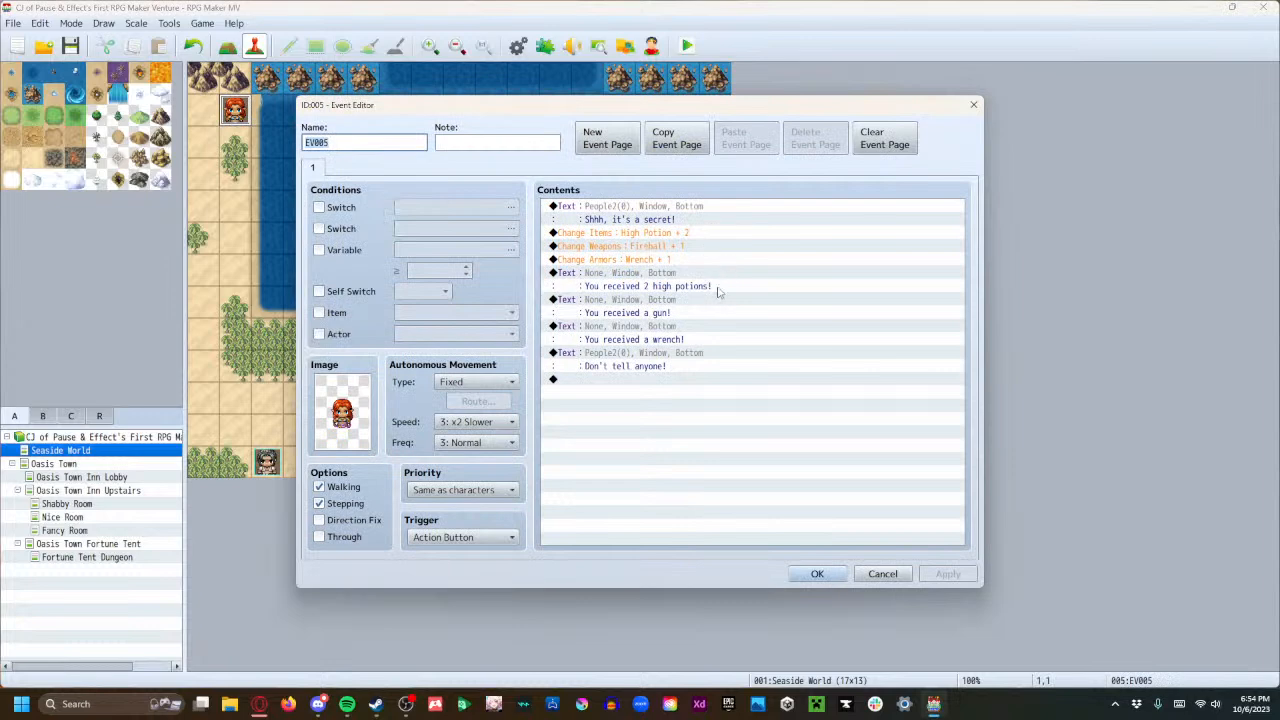
{"action": "left_click", "coordinate": [613, 356]}
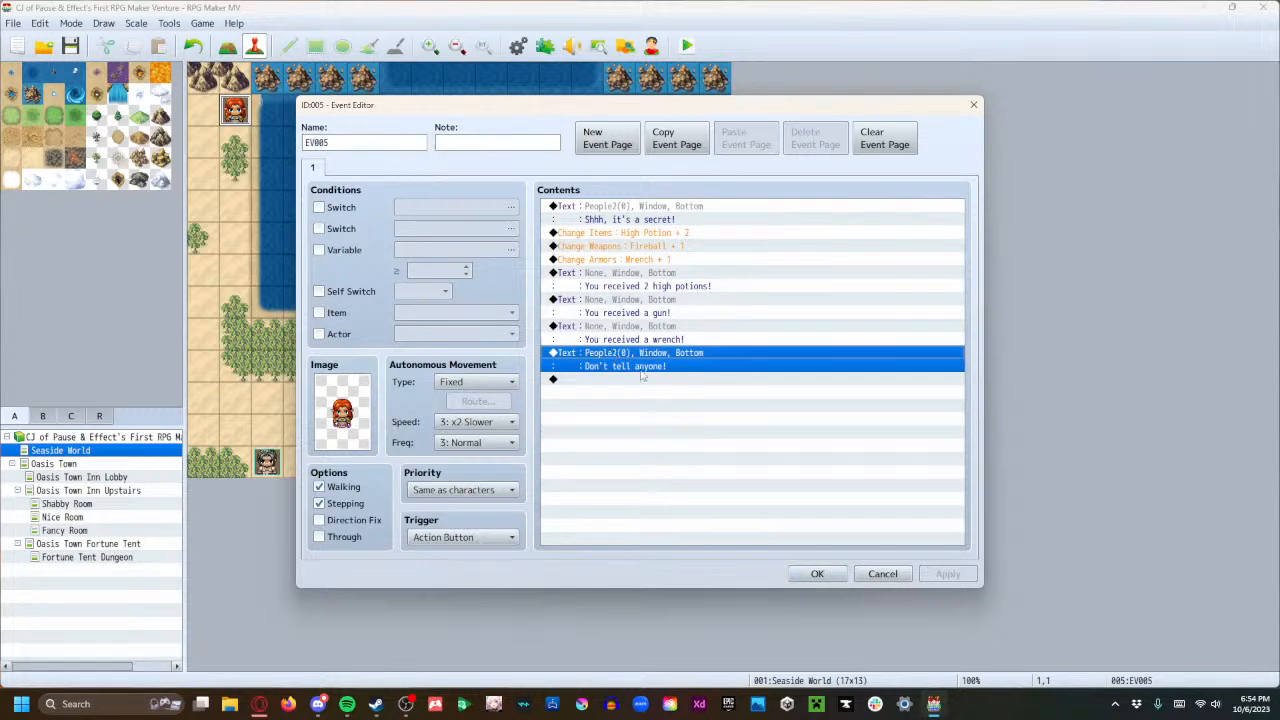
{"action": "key", "text": "Delete"}
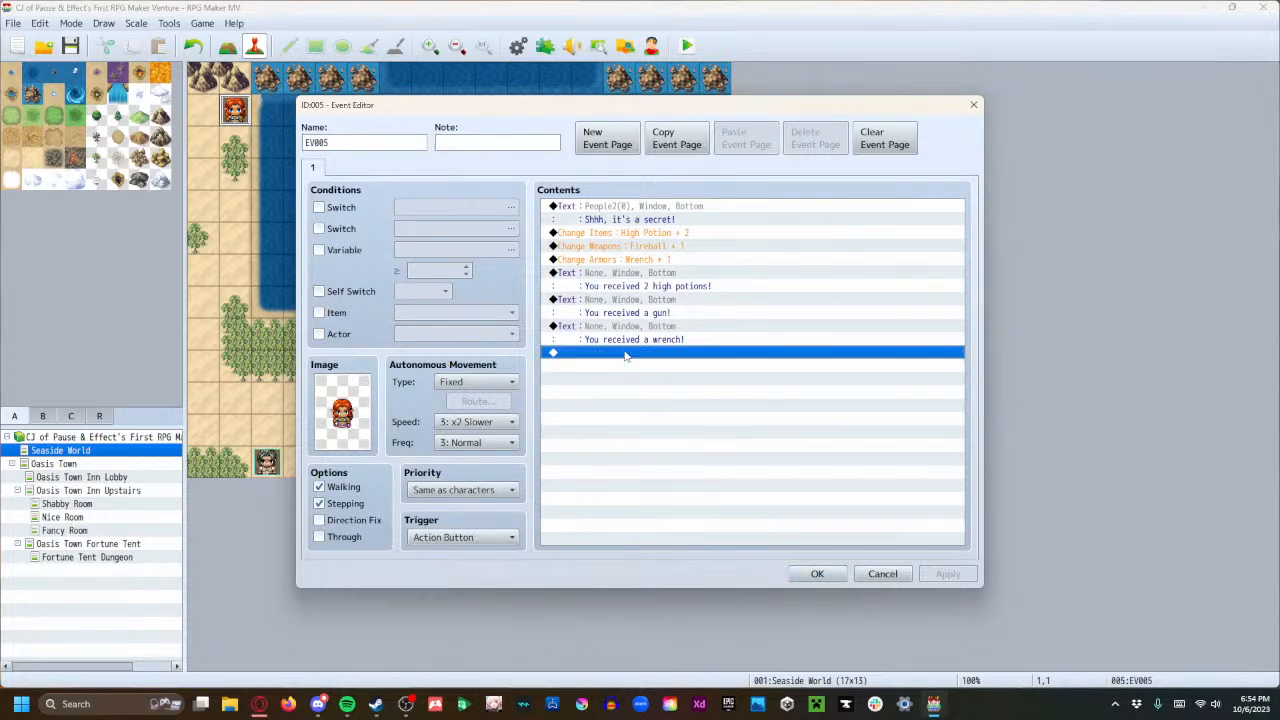
Name variable 0005 SecretGift and add a command at the end of the event setting it to 1.
{"action": "double_click", "coordinate": [625, 356]}
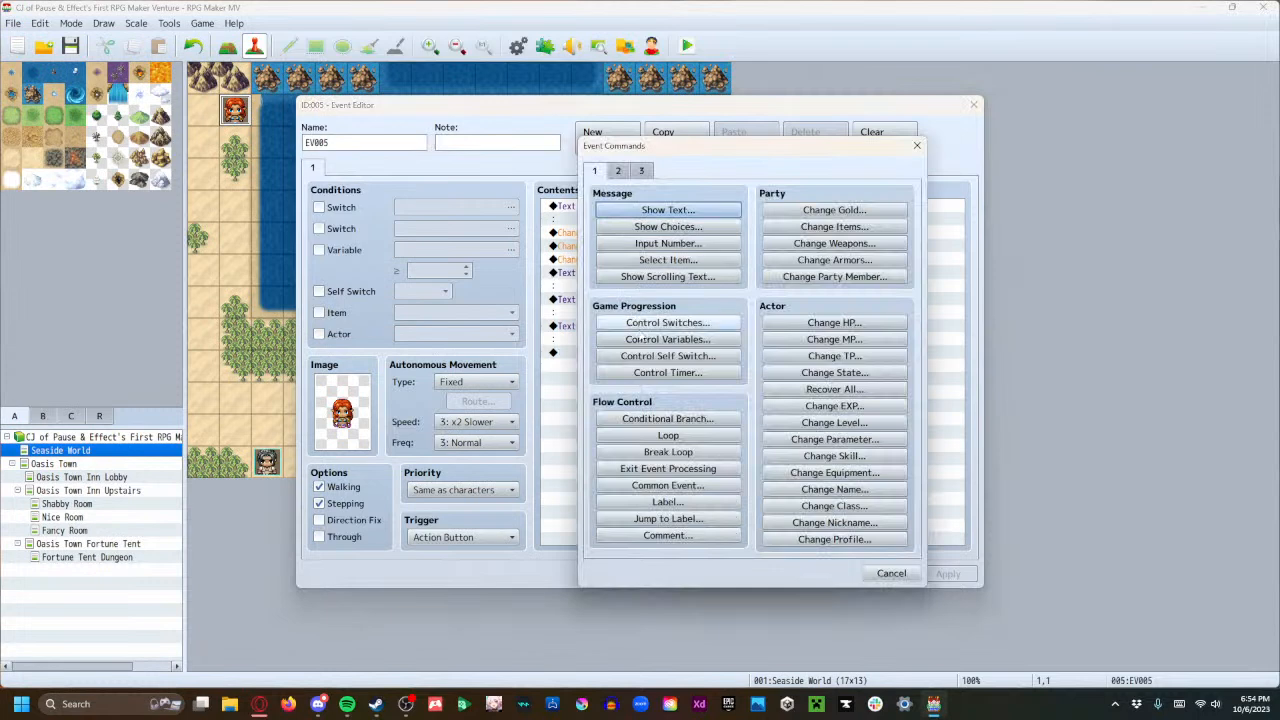
{"action": "left_click", "coordinate": [645, 338]}
{"action": "left_click", "coordinate": [733, 272]}
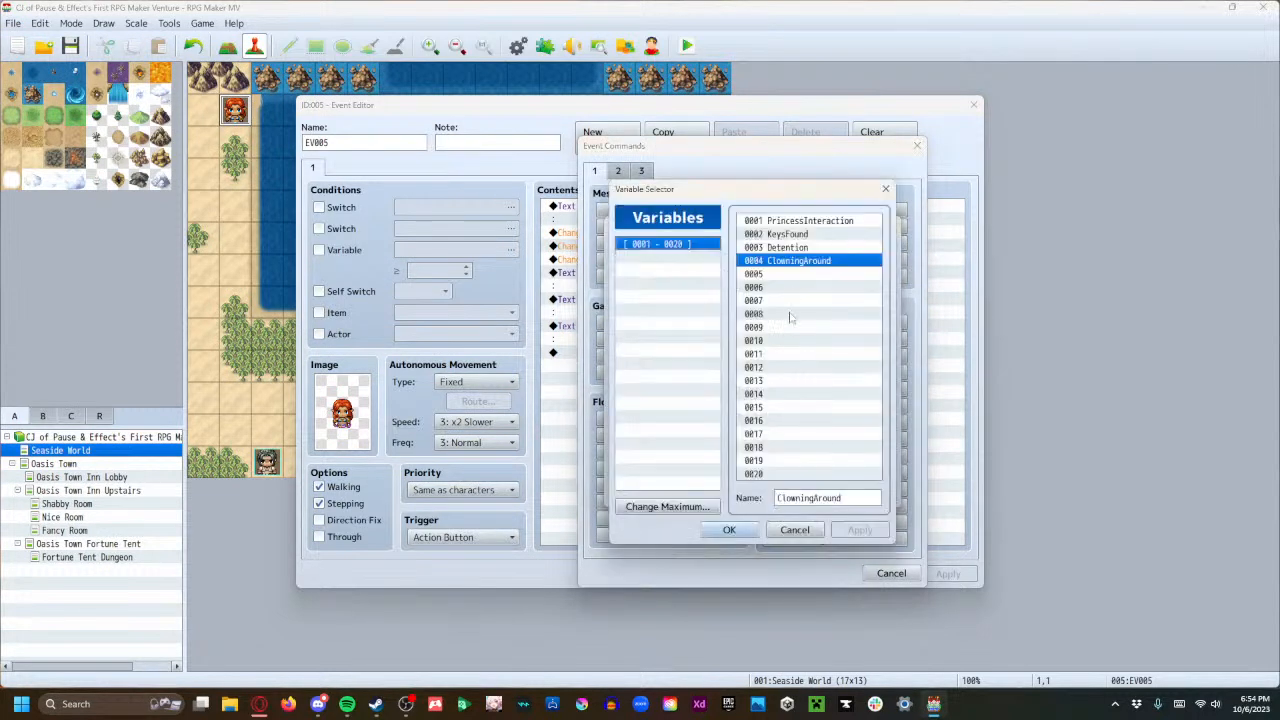
{"action": "left_click", "coordinate": [788, 275]}
{"action": "left_click", "coordinate": [789, 500]}
{"action": "type", "text": "SecretGift"}
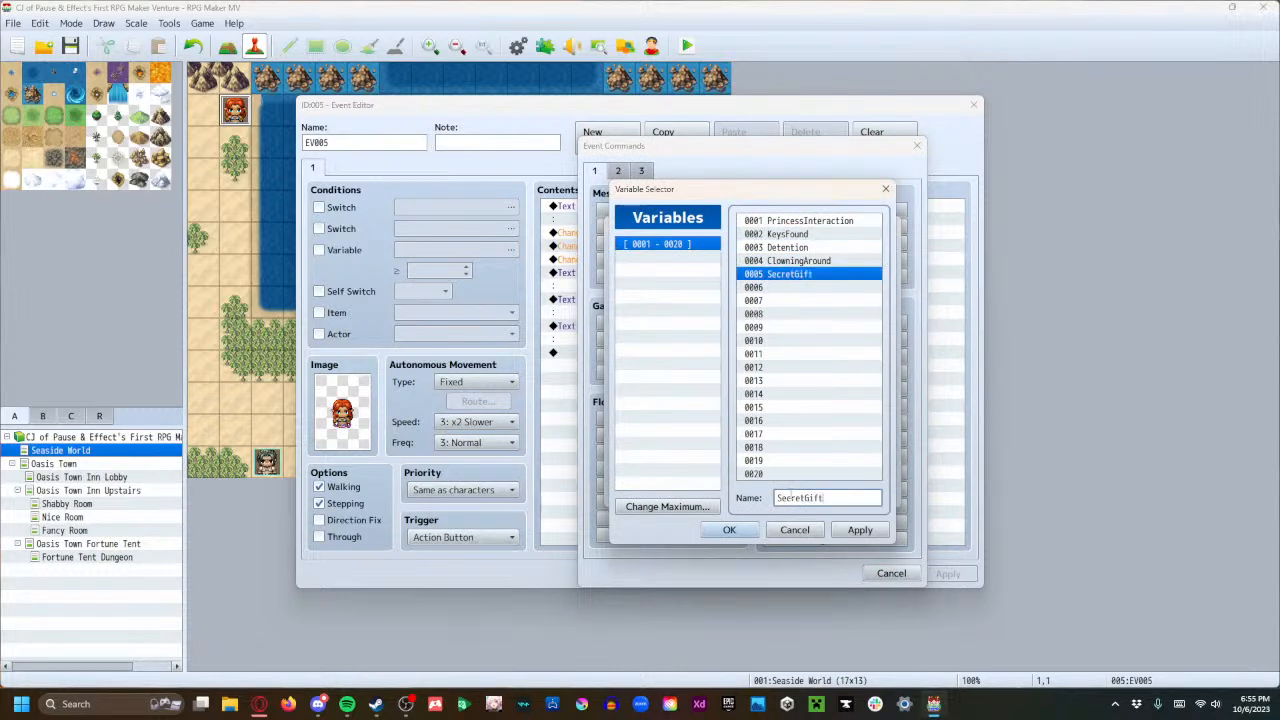
{"action": "left_click", "coordinate": [729, 530]}
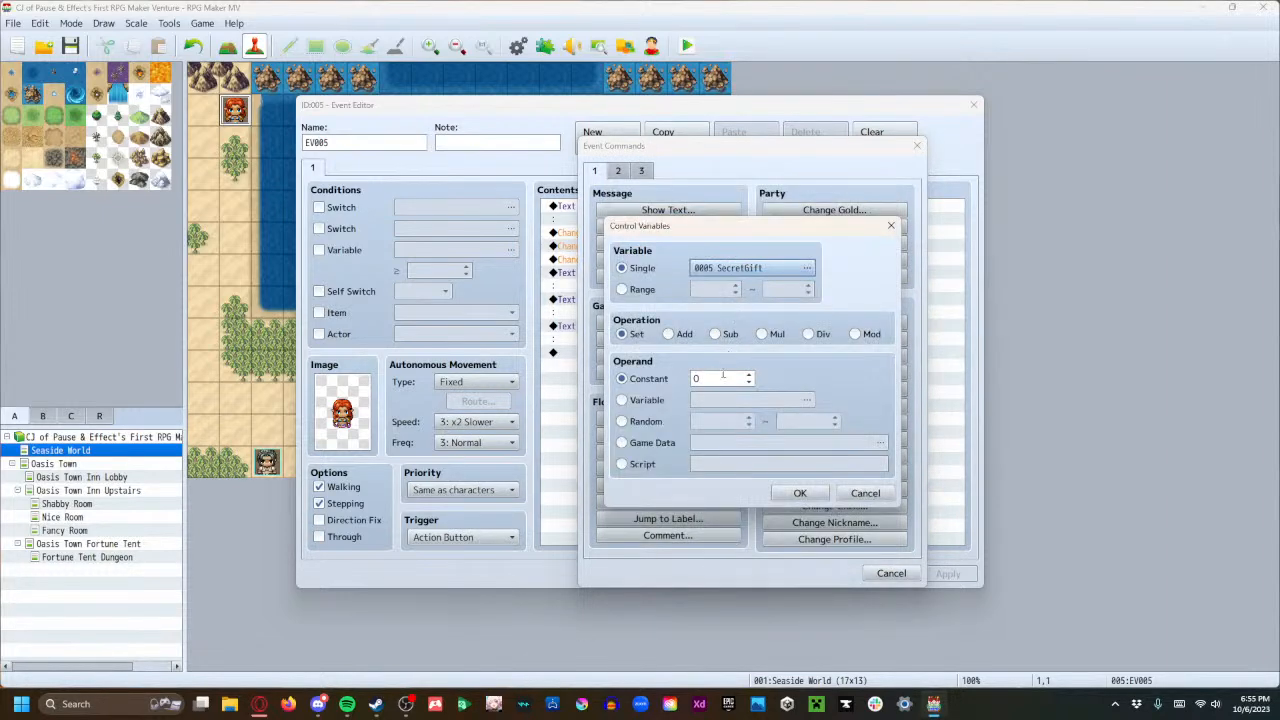
{"action": "left_click", "coordinate": [709, 379]}
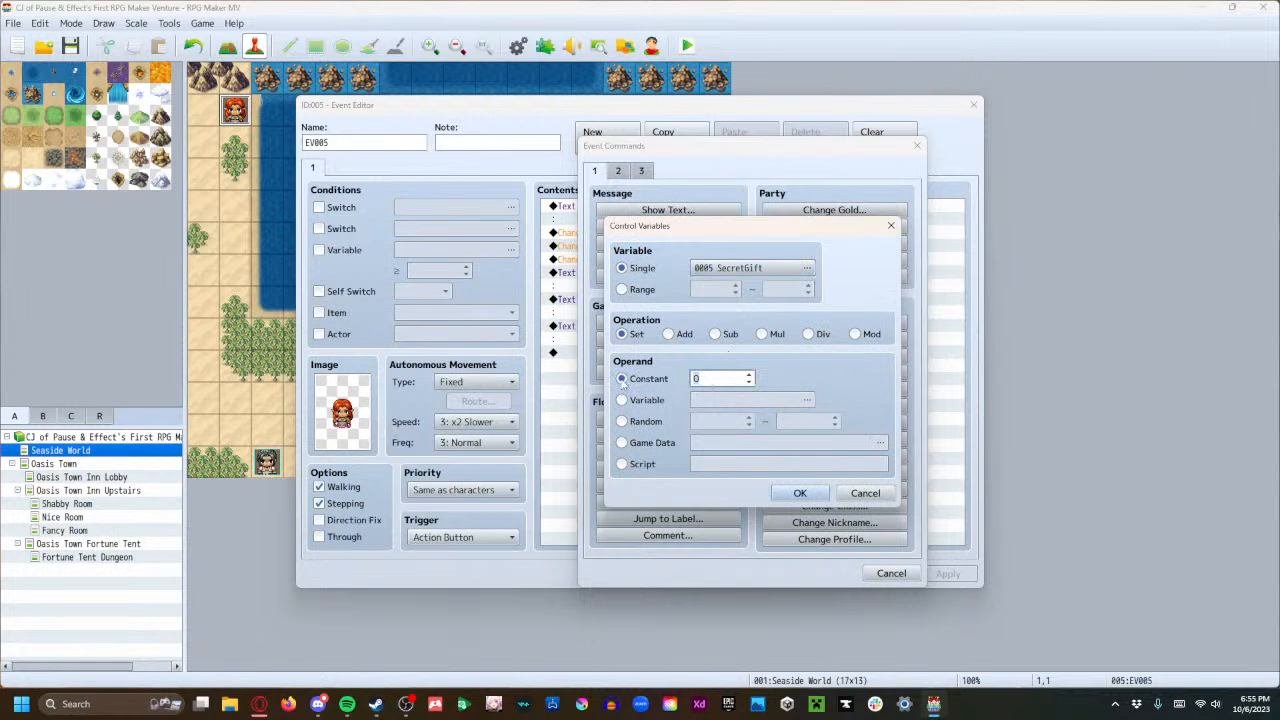
{"action": "type", "text": "1"}
{"action": "left_click", "coordinate": [800, 493]}
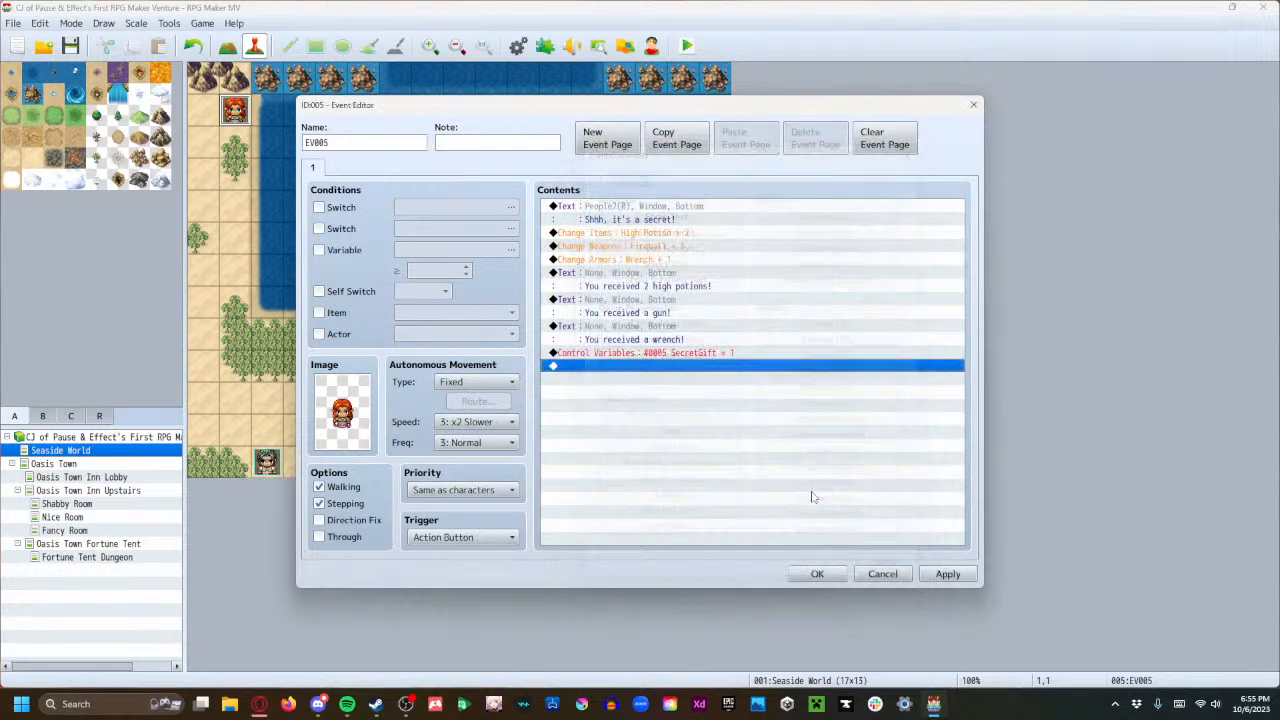
Add a conditional branch for SecretGift ≥ 1 at the end of the event and paste the "Don't tell anyone!" message inside it.
{"action": "double_click", "coordinate": [580, 371]}
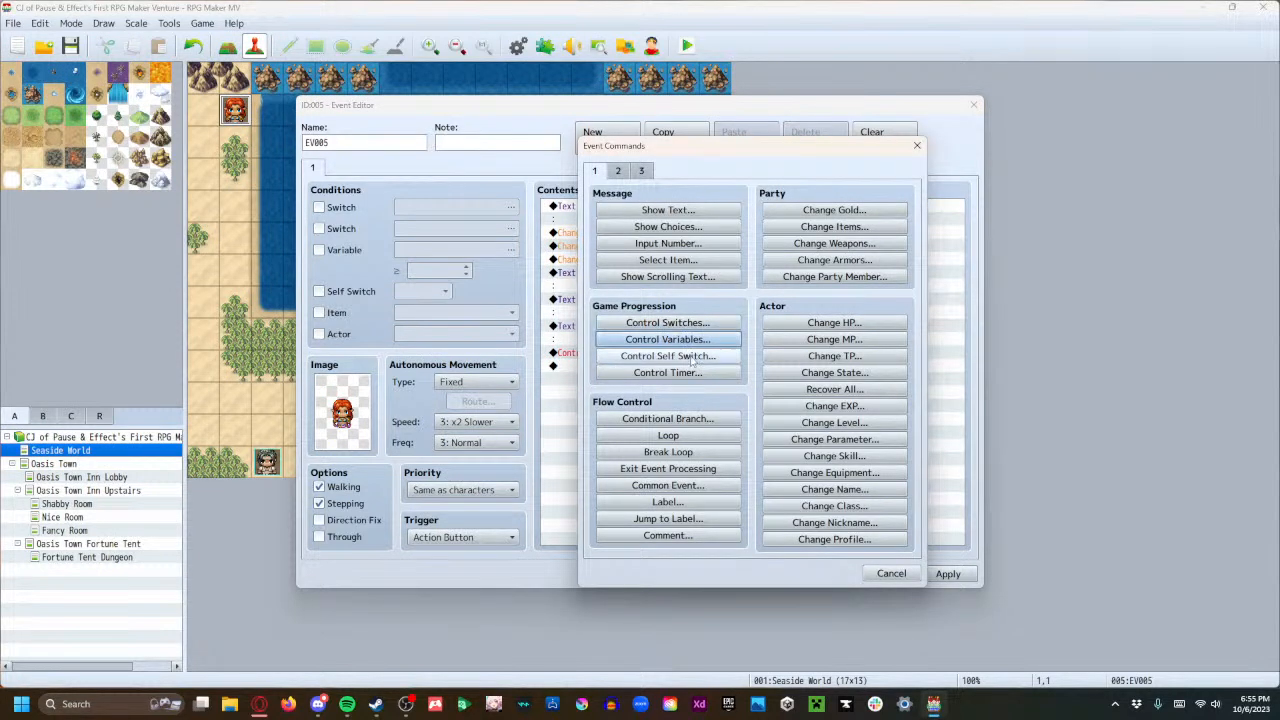
{"action": "left_click", "coordinate": [668, 418]}
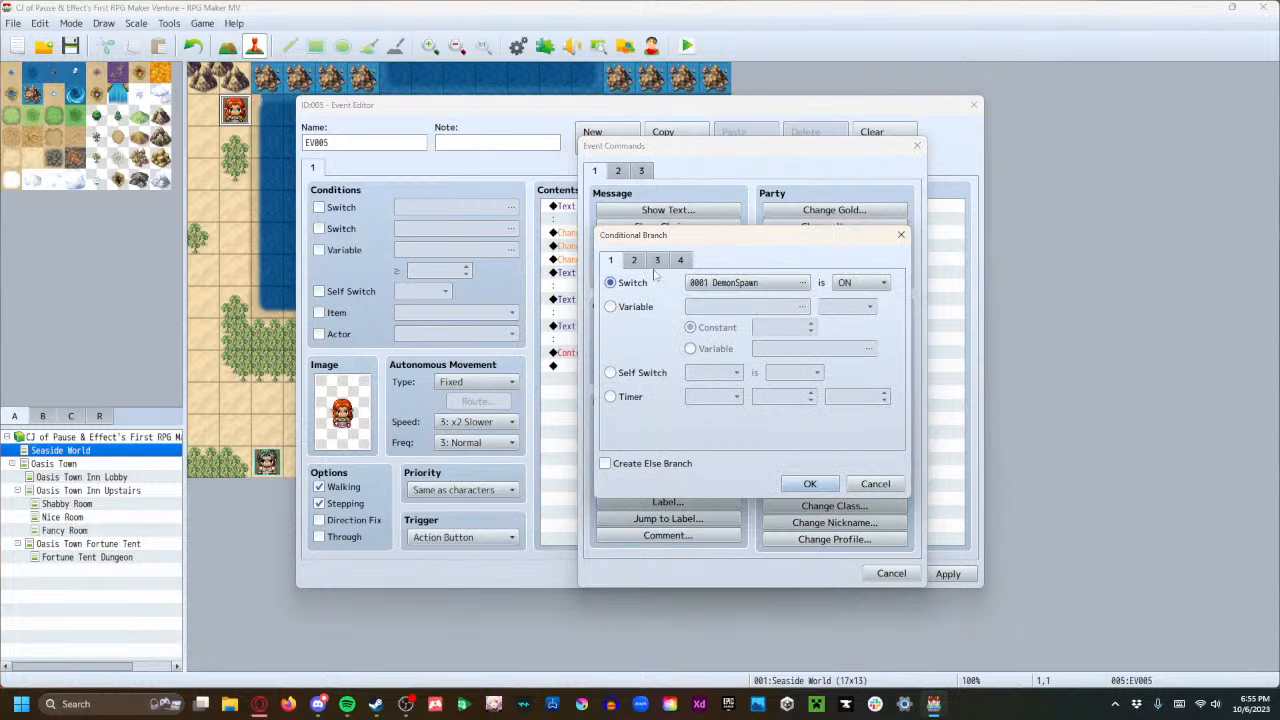
{"action": "left_click", "coordinate": [728, 284]}
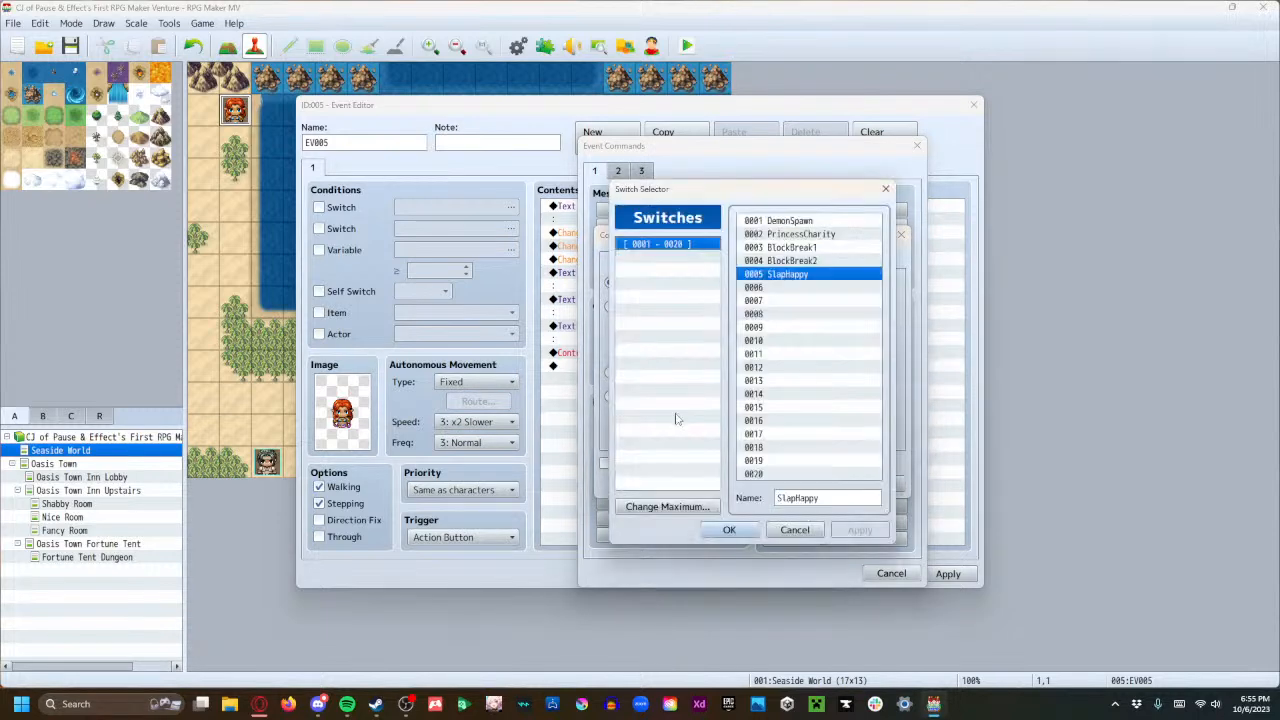
{"action": "left_click", "coordinate": [795, 530]}
{"action": "left_click", "coordinate": [610, 307]}
{"action": "left_click", "coordinate": [745, 306]}
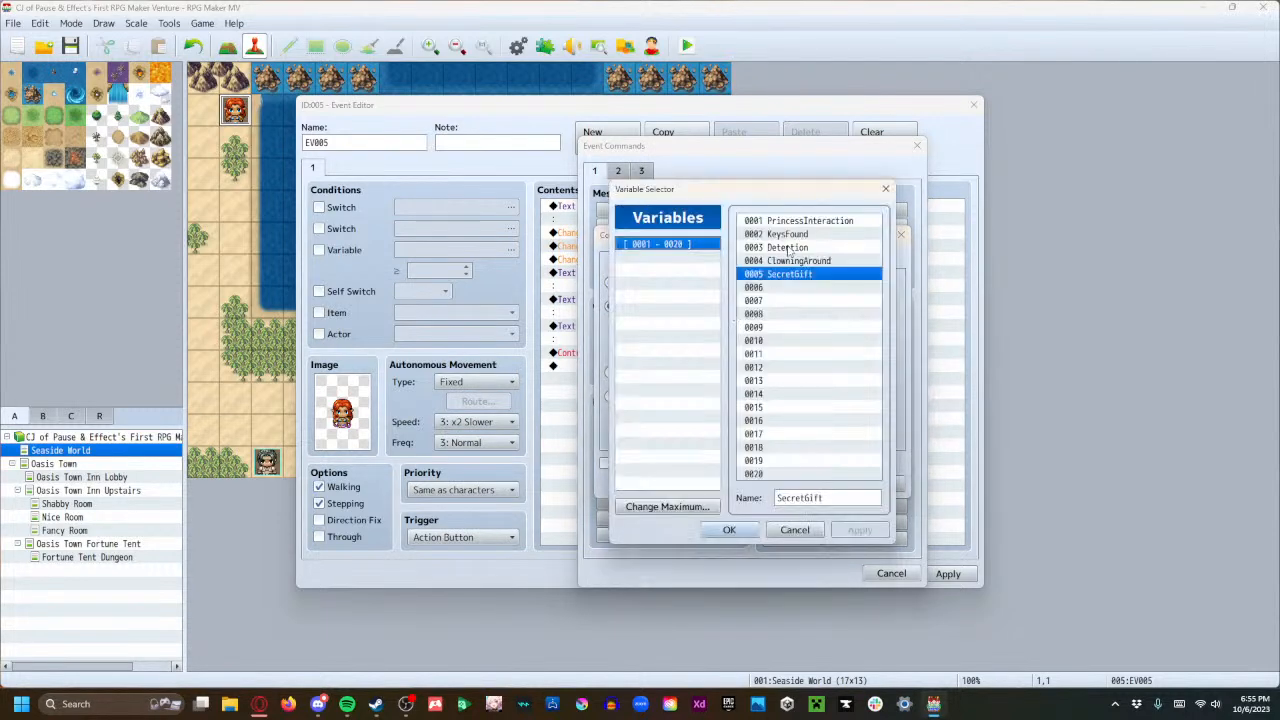
{"action": "left_click", "coordinate": [729, 530]}
{"action": "left_click", "coordinate": [848, 307]}
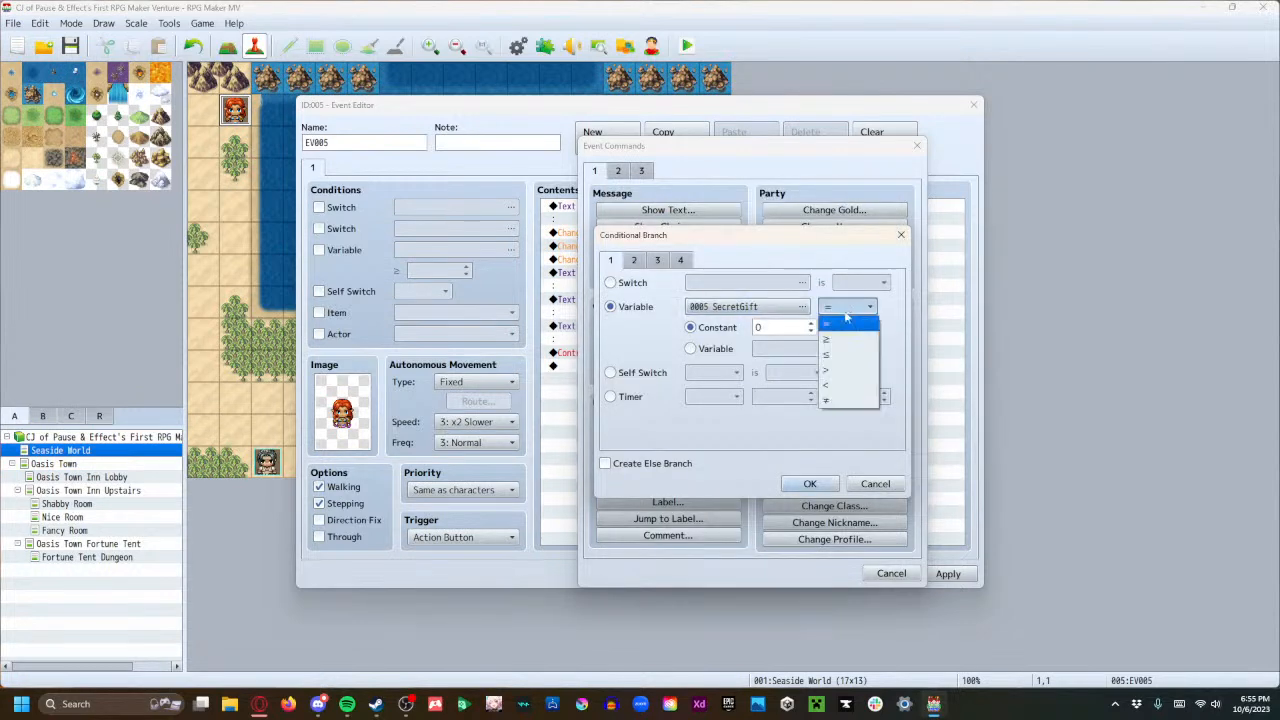
{"action": "left_click", "coordinate": [837, 344]}
{"action": "left_click", "coordinate": [785, 331]}
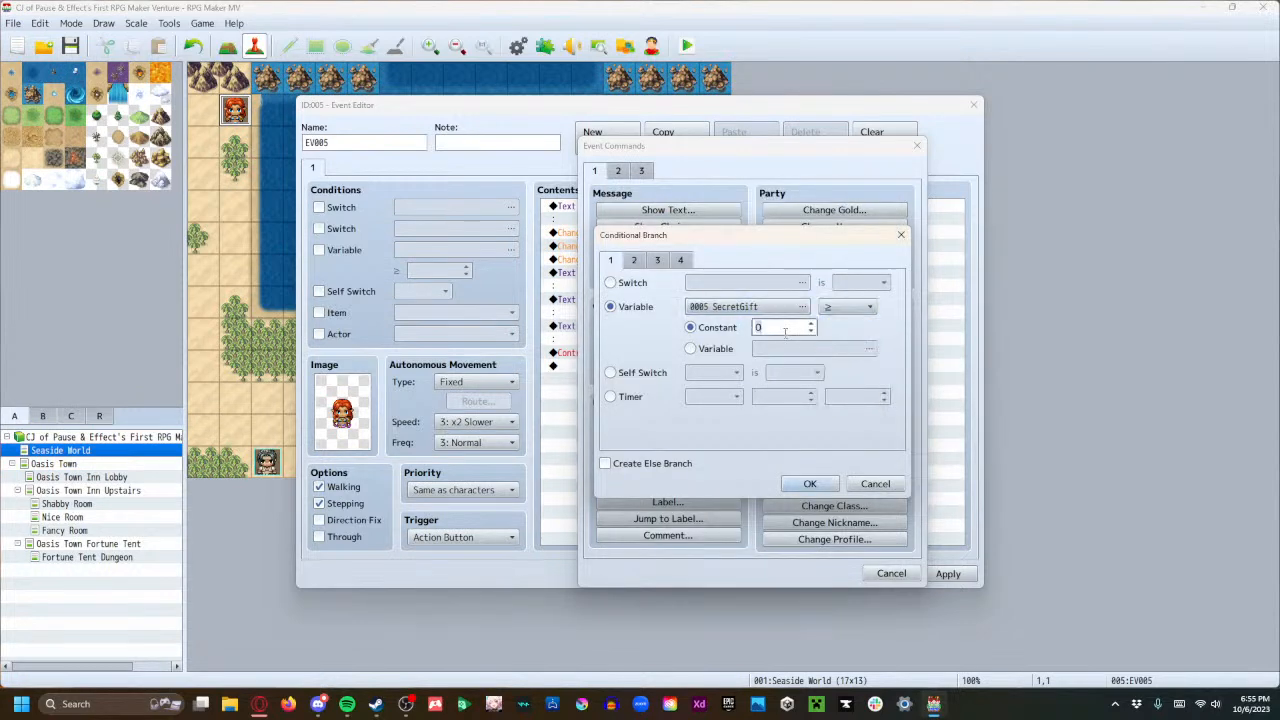
{"action": "left_click", "coordinate": [810, 483]}
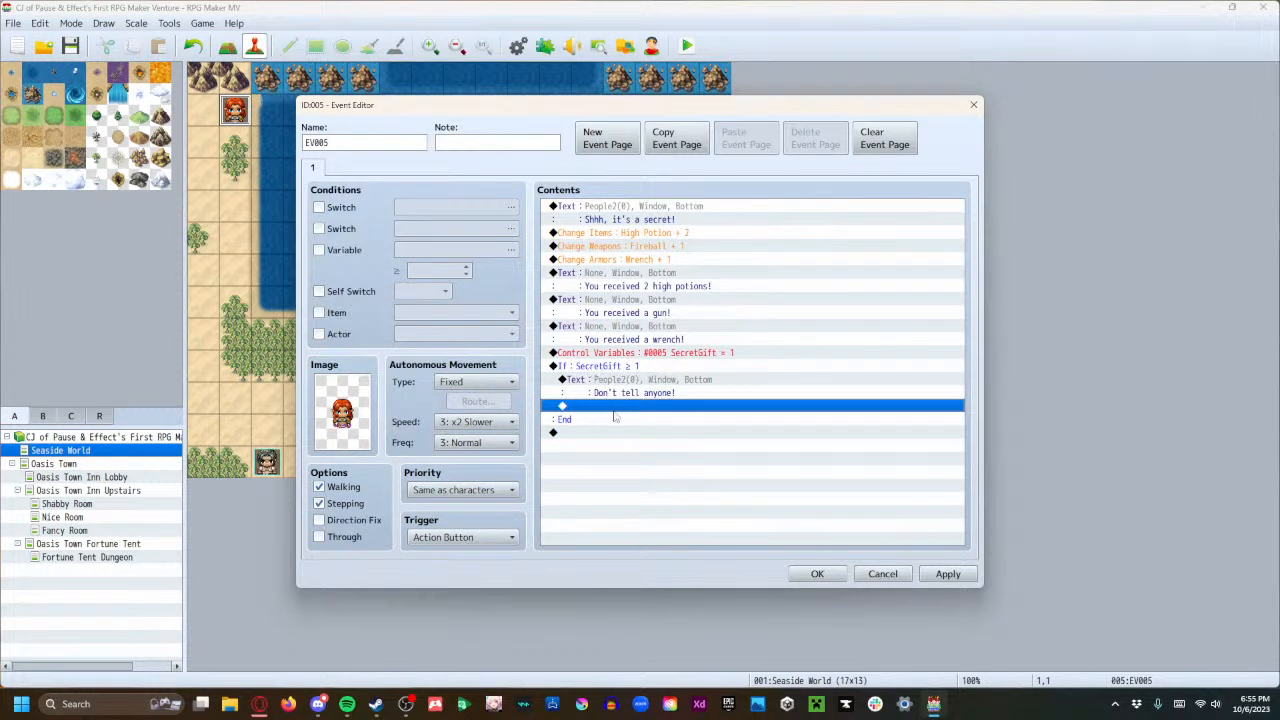
{"action": "left_click", "coordinate": [585, 436]}
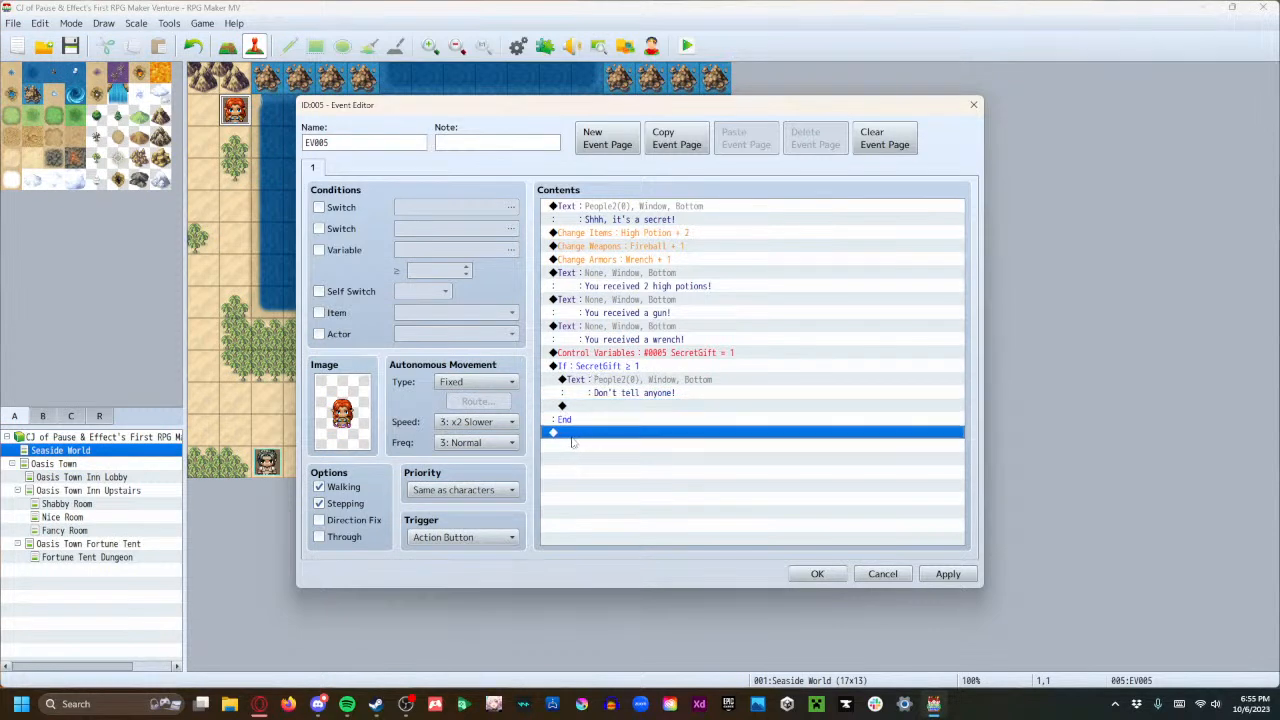
{"action": "double_click", "coordinate": [700, 356]}
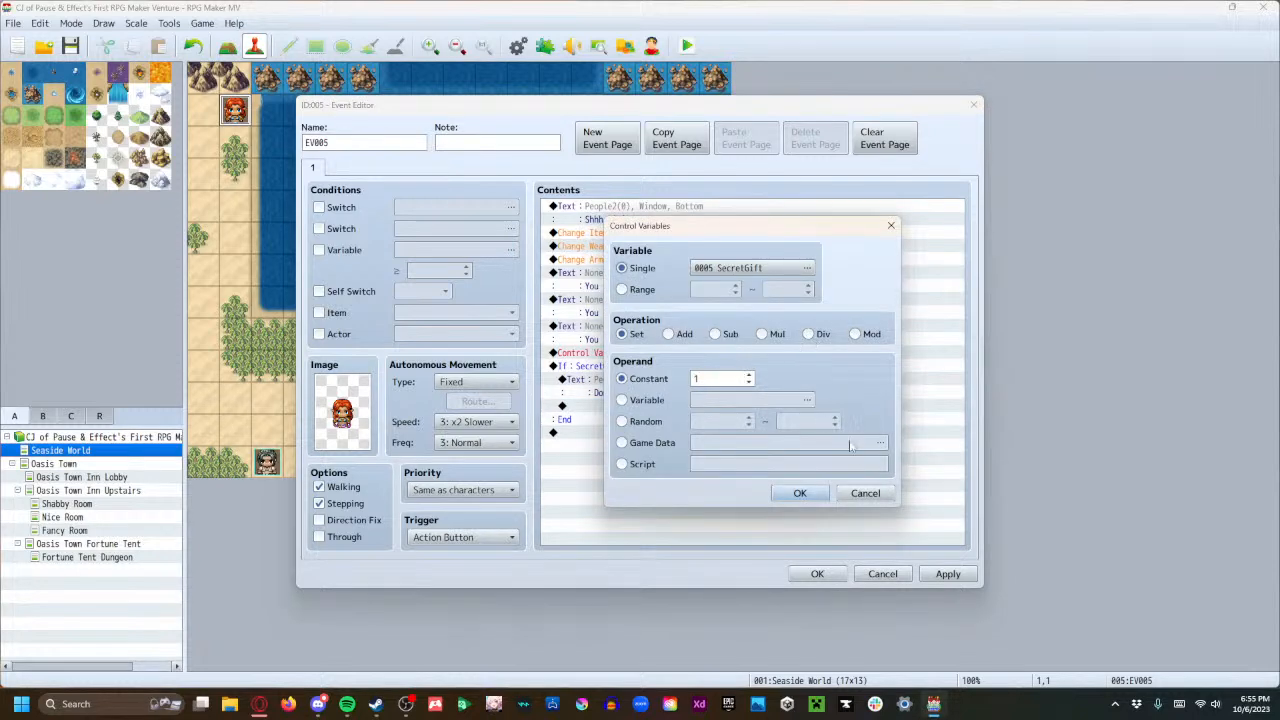
{"action": "left_click", "coordinate": [865, 493]}
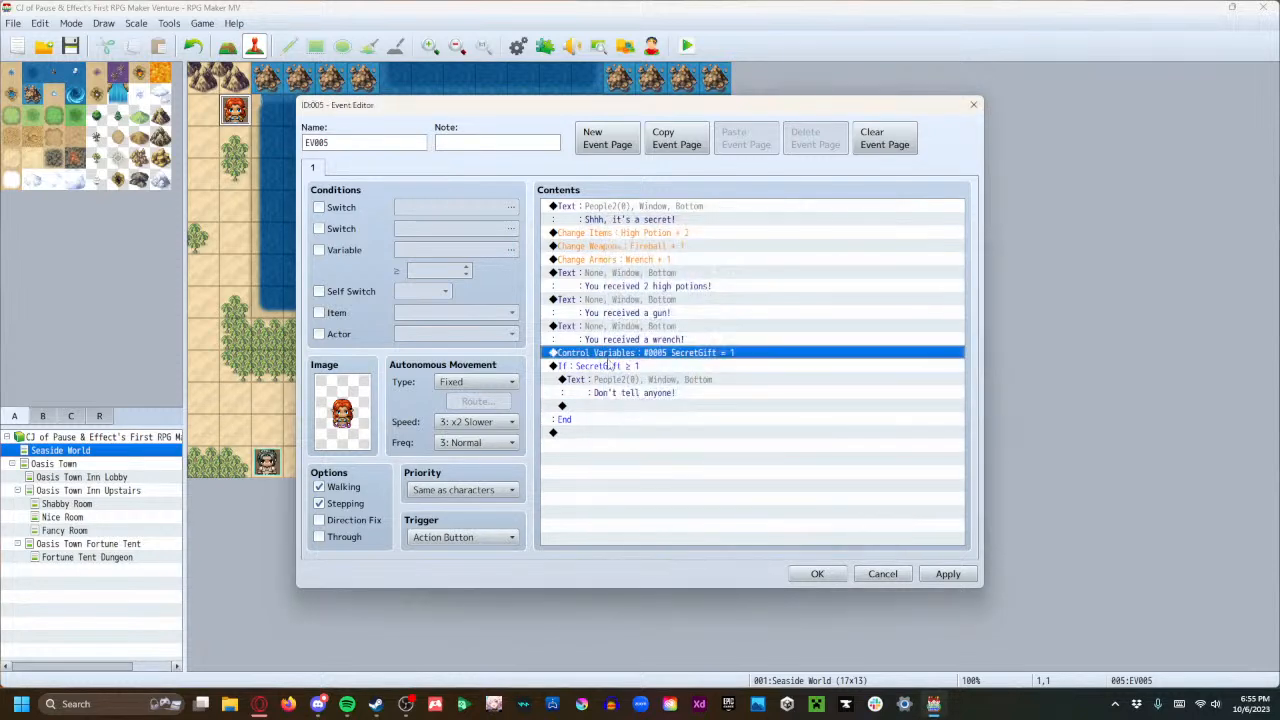
Add a conditional branch at the end of the event for variable 0005 SecretGift = 0, without an else branch.
{"action": "left_click", "coordinate": [598, 433]}
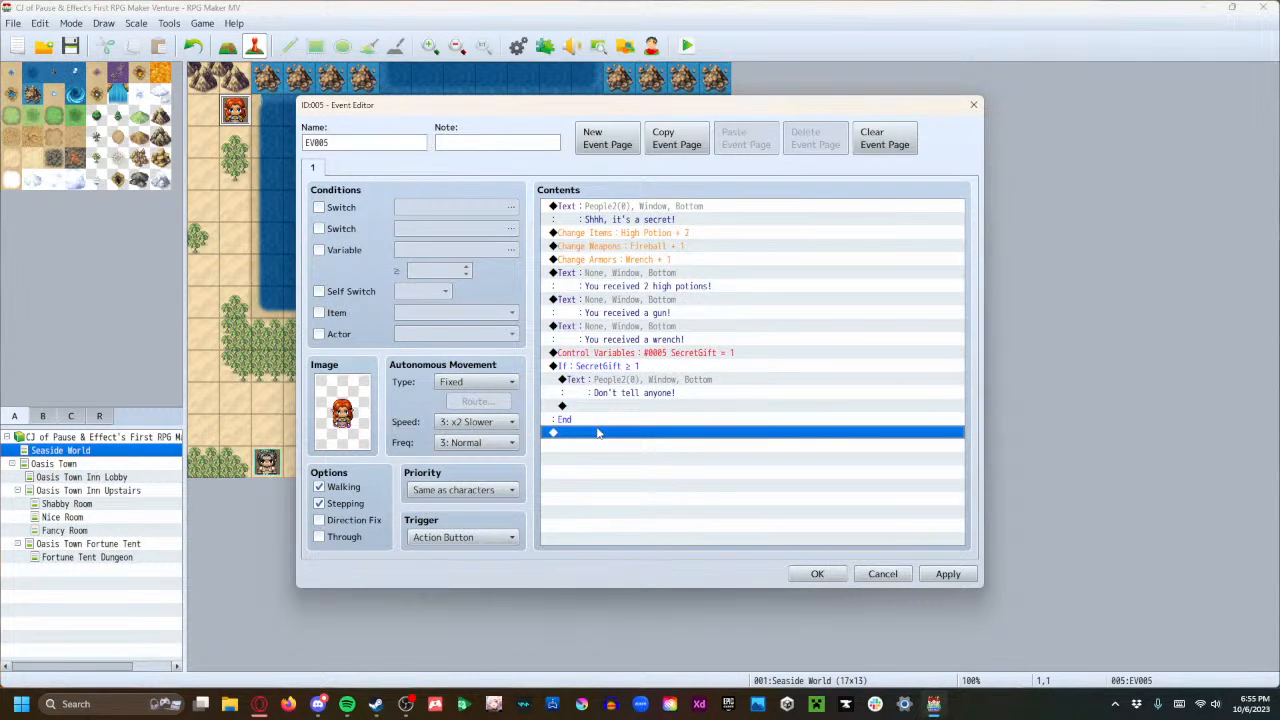
{"action": "double_click", "coordinate": [603, 437]}
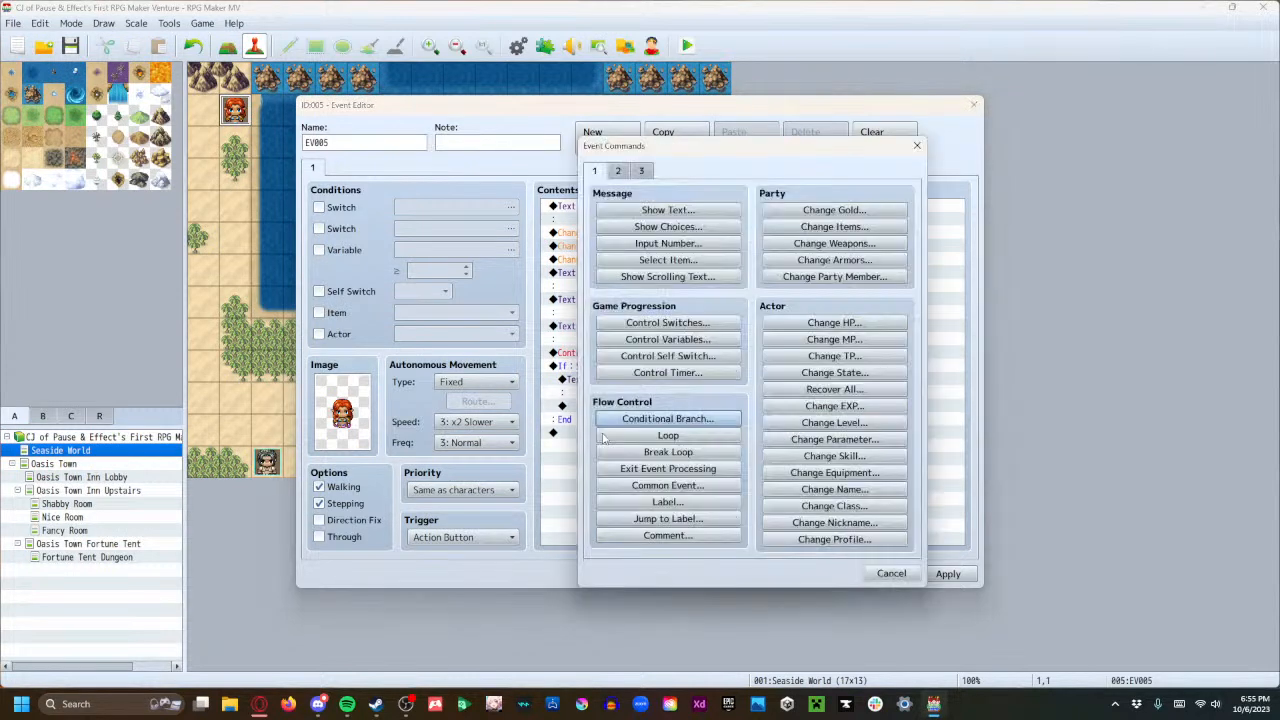
{"action": "left_click", "coordinate": [668, 419]}
{"action": "left_click", "coordinate": [610, 306]}
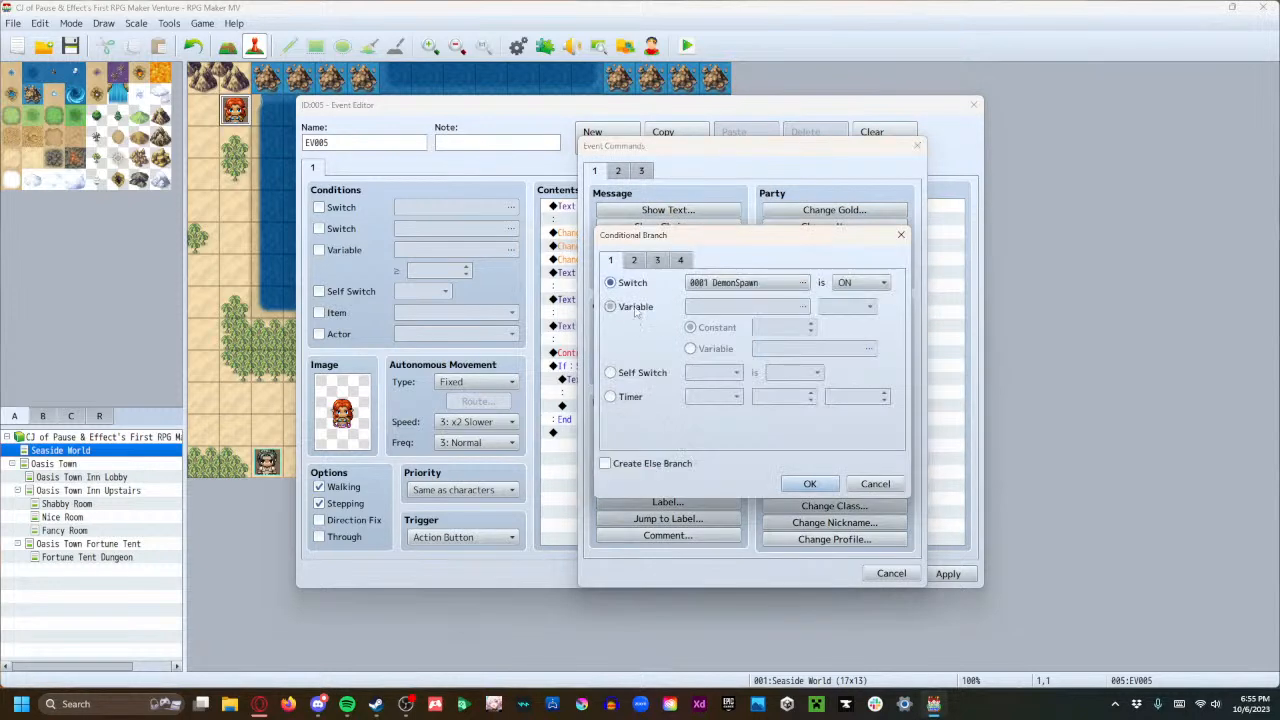
{"action": "left_click", "coordinate": [730, 306]}
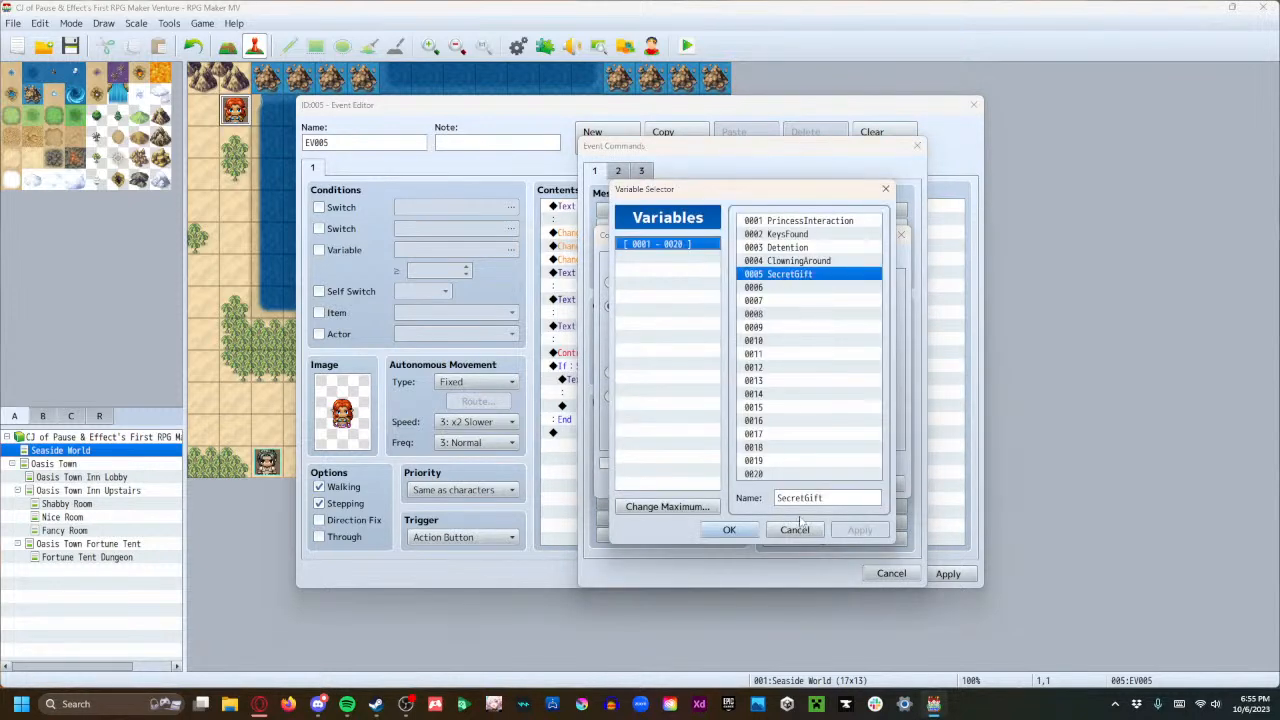
{"action": "left_click", "coordinate": [729, 529]}
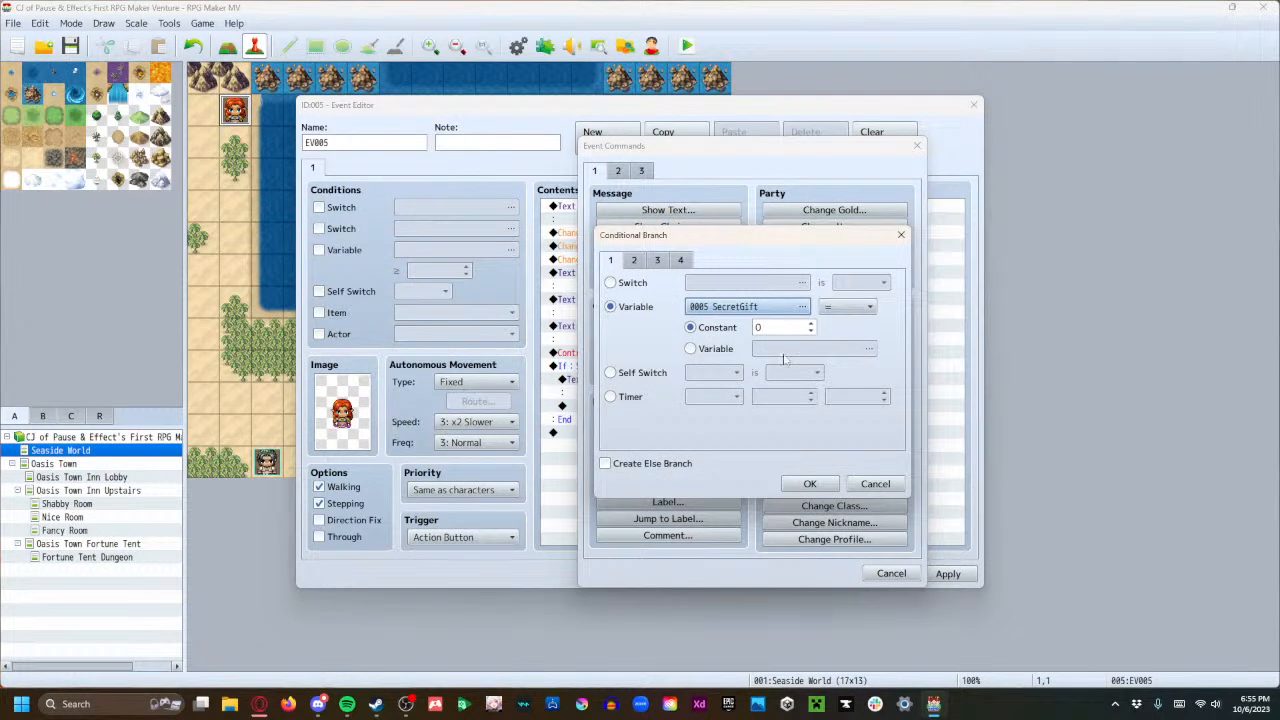
{"action": "left_click", "coordinate": [812, 483]}
Move the "Shhh, it's a secret!" message and the High Potion + 2 command into the SecretGift = 0 branch.
{"action": "left_click", "coordinate": [607, 207]}
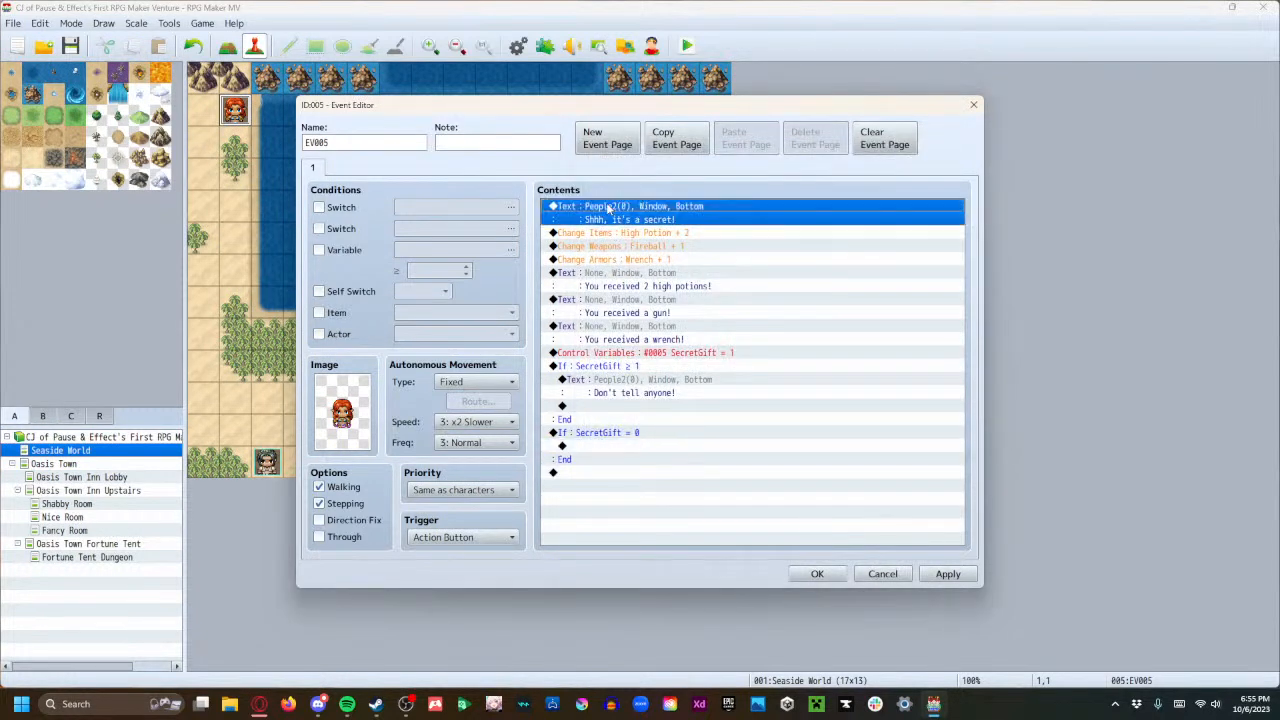
{"action": "key", "text": "Delete"}
{"action": "left_click", "coordinate": [590, 424]}
{"action": "key", "text": "ctrl+v"}
{"action": "left_click", "coordinate": [605, 207]}
{"action": "key", "text": "ctrl+x"}
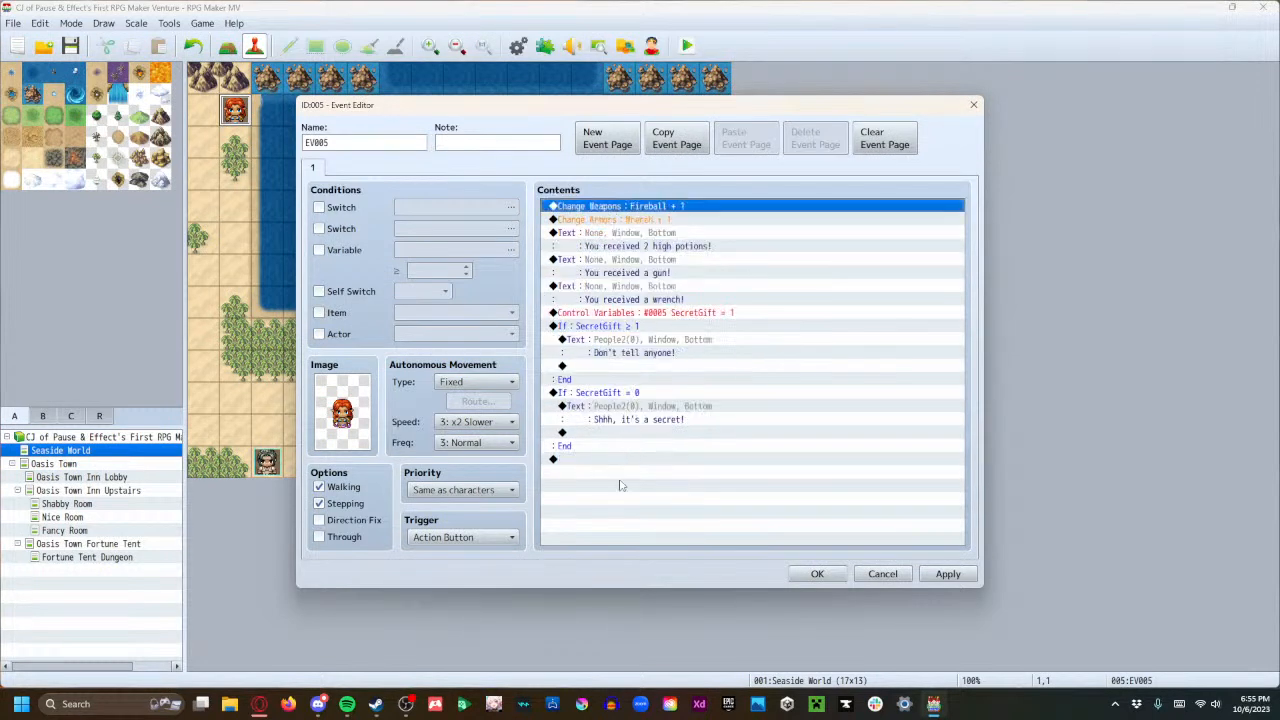
{"action": "left_click", "coordinate": [614, 434]}
{"action": "key", "text": "ctrl+v"}
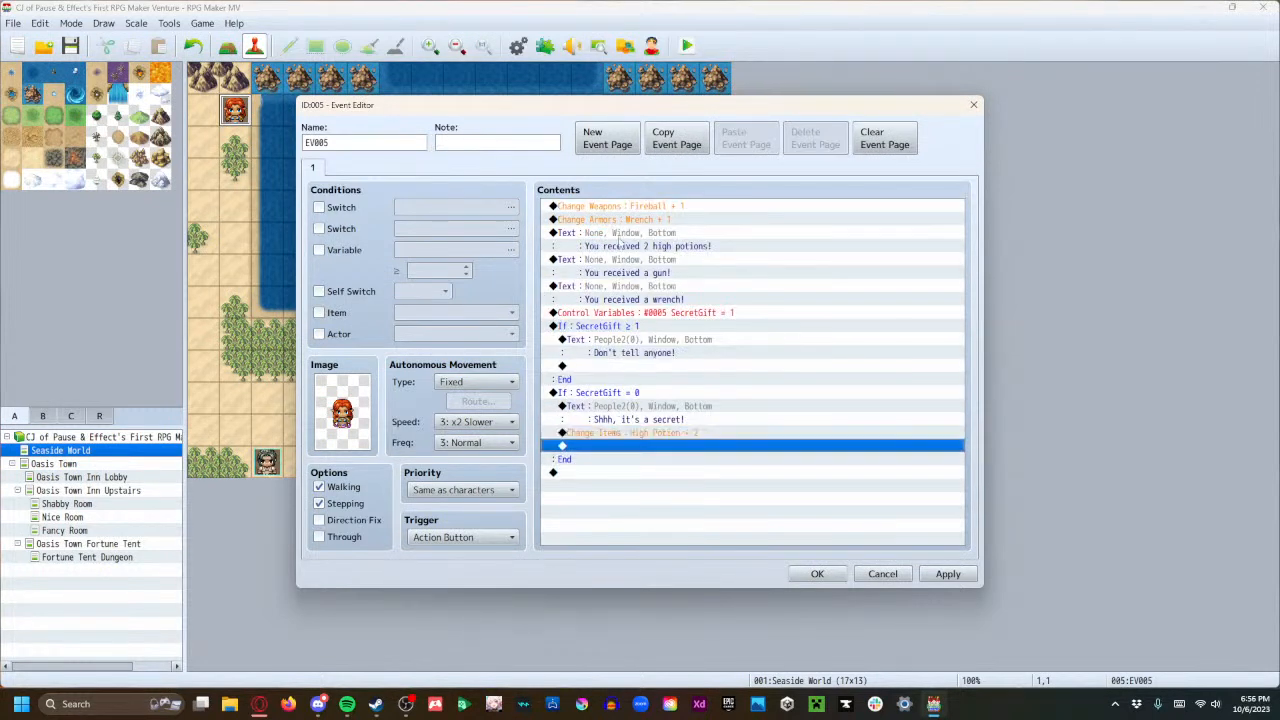
Move the Fireball + 1 weapon command and the Wrench + 1 armor command into the SecretGift = 0 branch.
{"action": "left_click", "coordinate": [606, 207]}
{"action": "key", "text": "ctrl+x"}
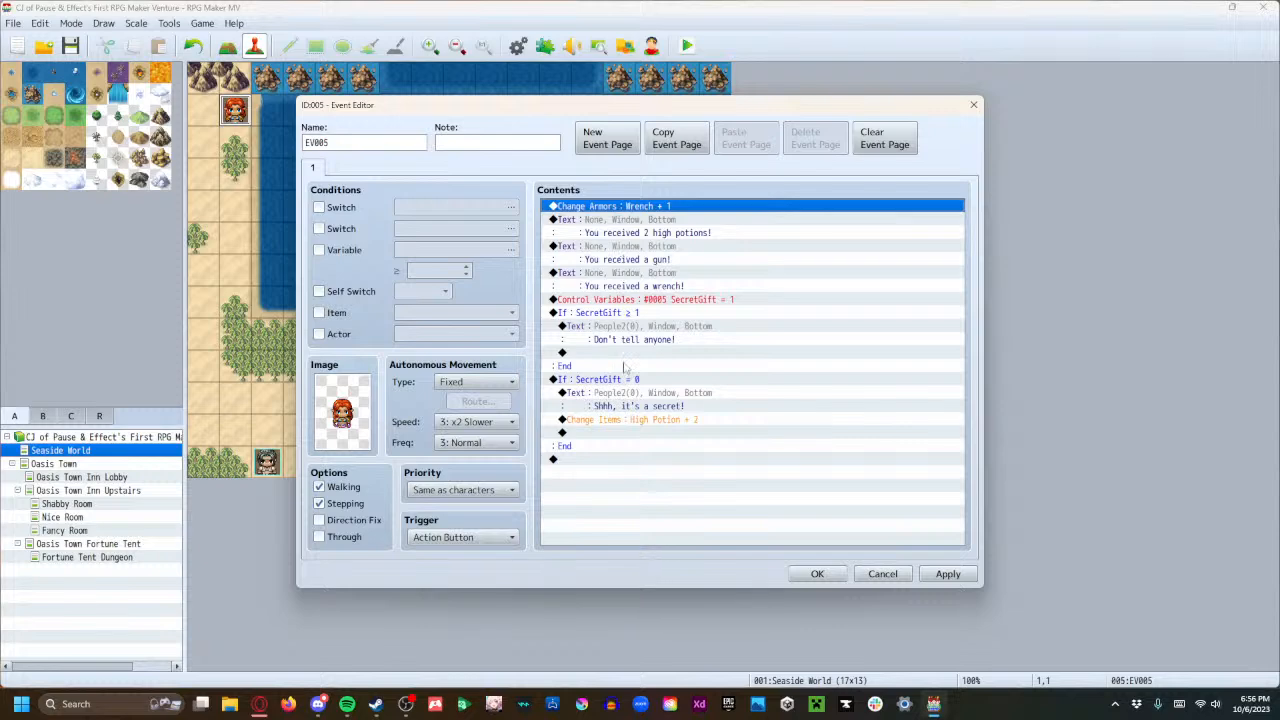
{"action": "left_click", "coordinate": [614, 433]}
{"action": "key", "text": "ctrl+v"}
{"action": "left_click", "coordinate": [638, 207]}
{"action": "key", "text": "ctrl+x"}
{"action": "left_click", "coordinate": [632, 434]}
{"action": "key", "text": "ctrl+v"}
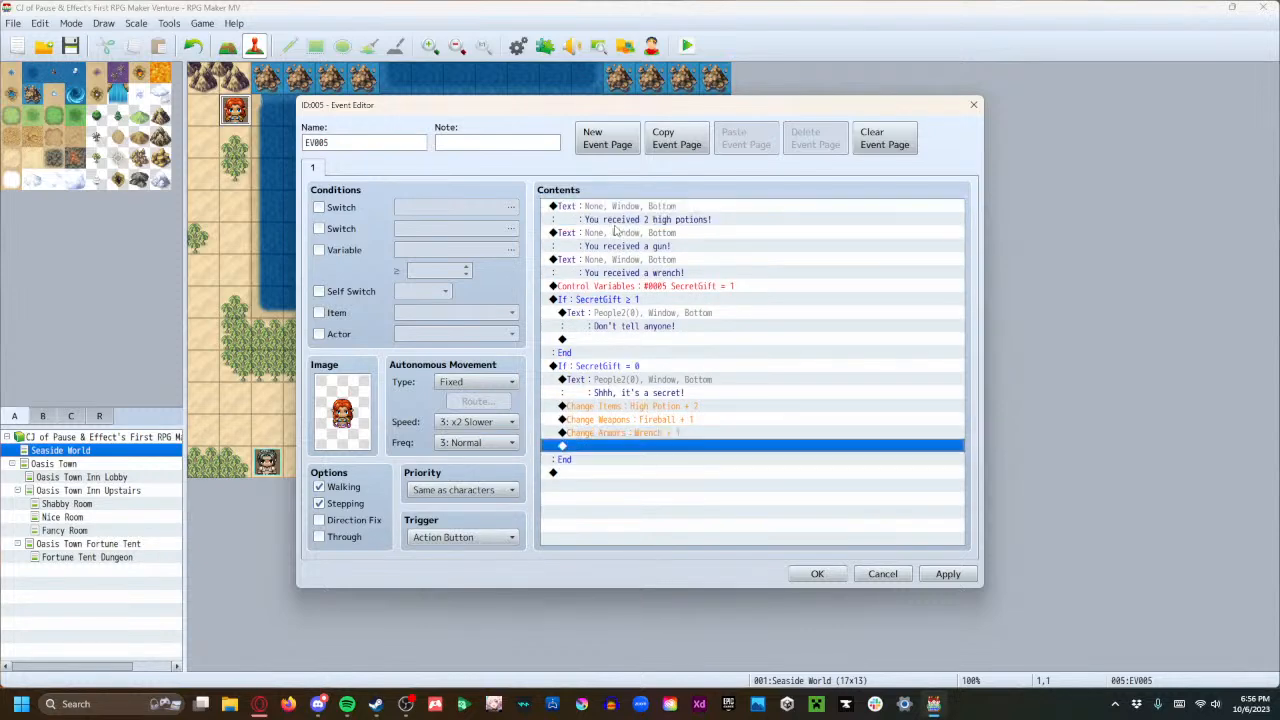
Move the high potions, gun and wrench "You received" messages, in that order, to the end of the SecretGift = 0 branch.
{"action": "left_click", "coordinate": [616, 207]}
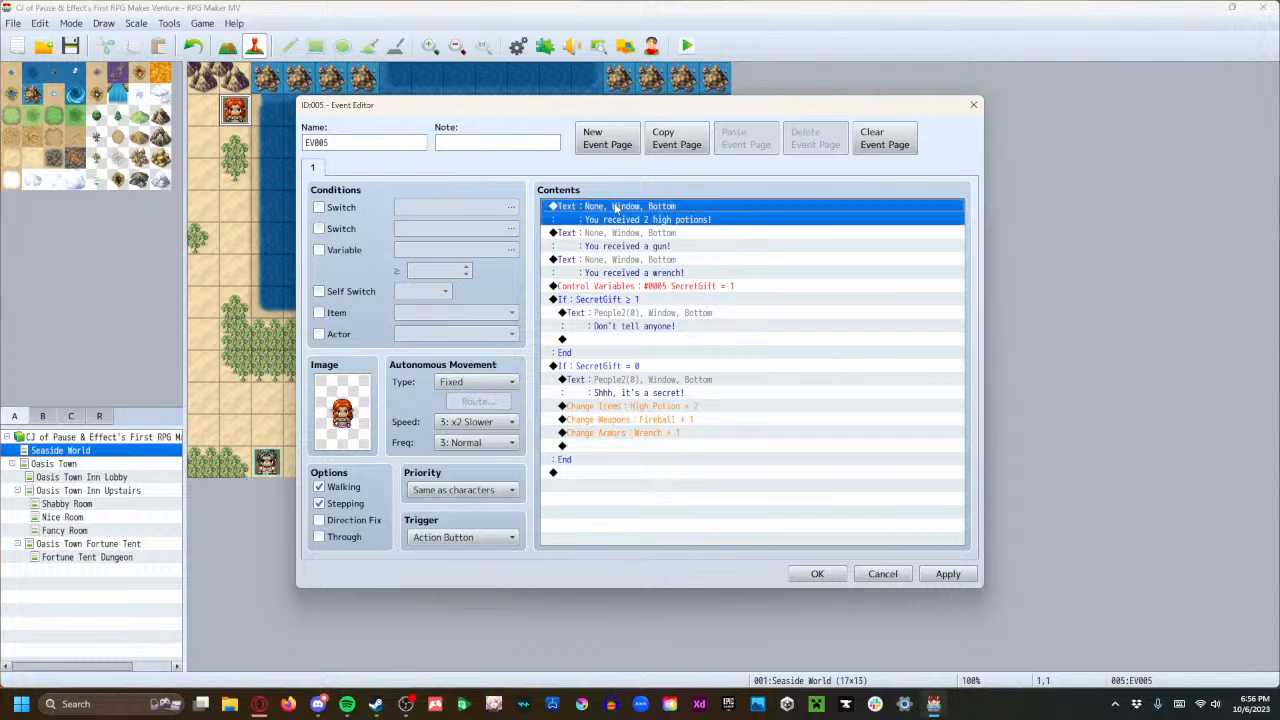
{"action": "key", "text": "ctrl+x"}
{"action": "left_click", "coordinate": [618, 420]}
{"action": "key", "text": "ctrl+v"}
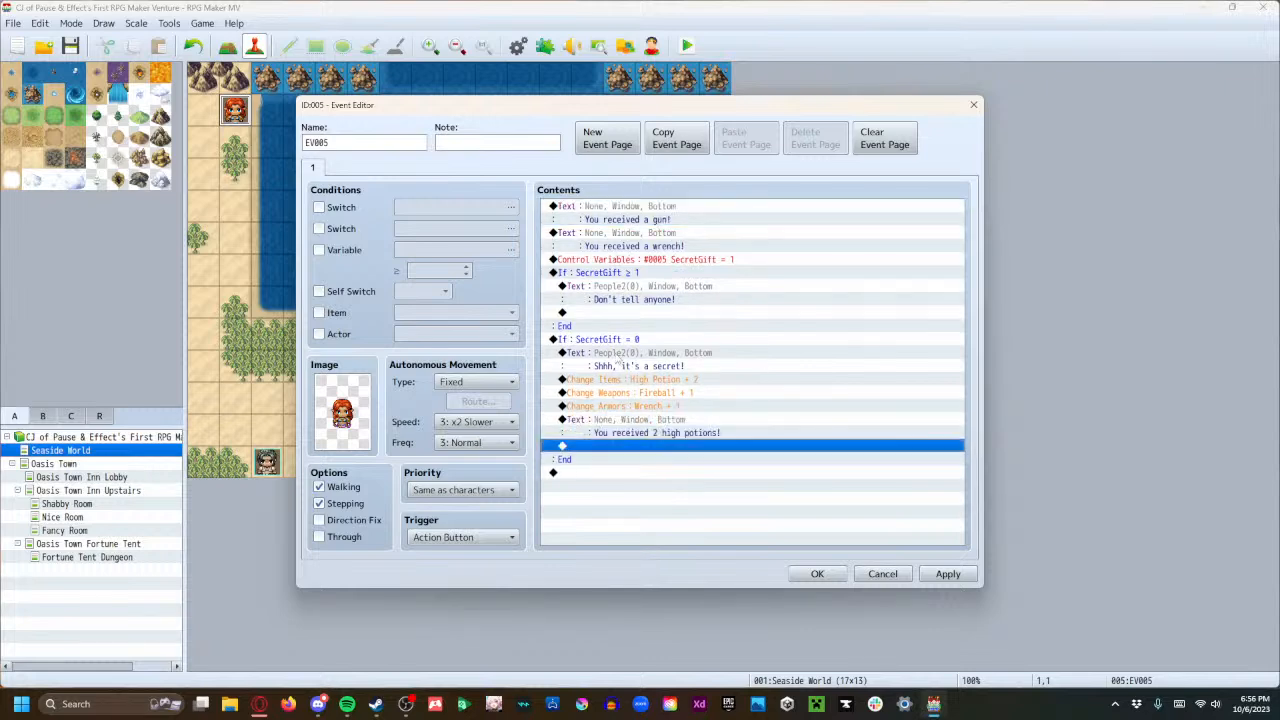
{"action": "left_click", "coordinate": [619, 210]}
{"action": "key", "text": "ctrl+x"}
{"action": "left_click", "coordinate": [622, 421]}
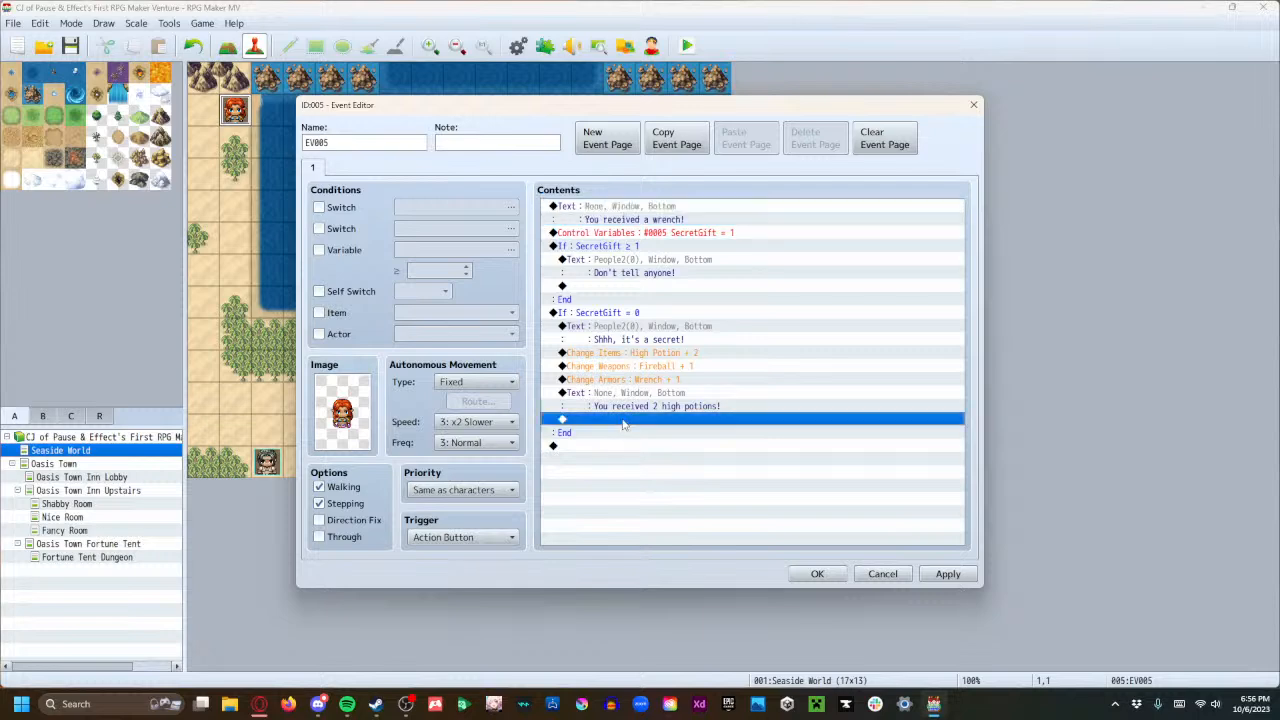
{"action": "key", "text": "ctrl+v"}
{"action": "left_click", "coordinate": [645, 212]}
{"action": "key", "text": "ctrl+x"}
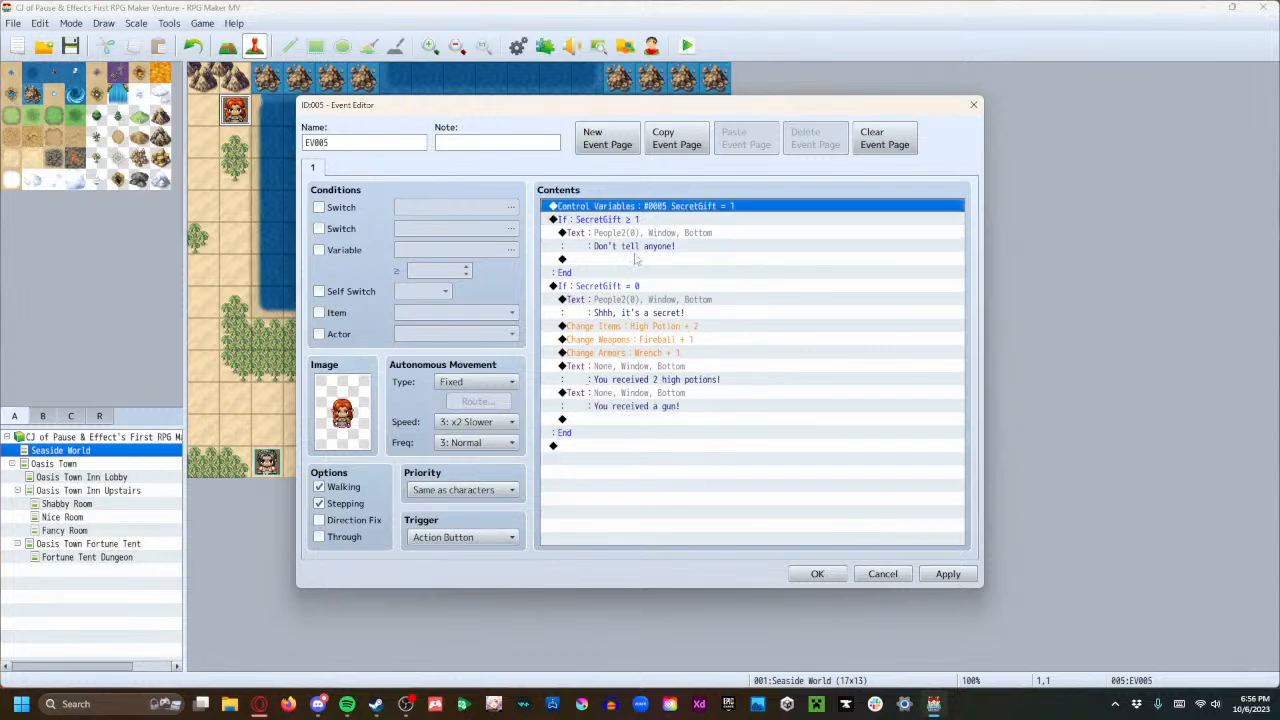
{"action": "left_click", "coordinate": [619, 421]}
{"action": "key", "text": "ctrl+v"}
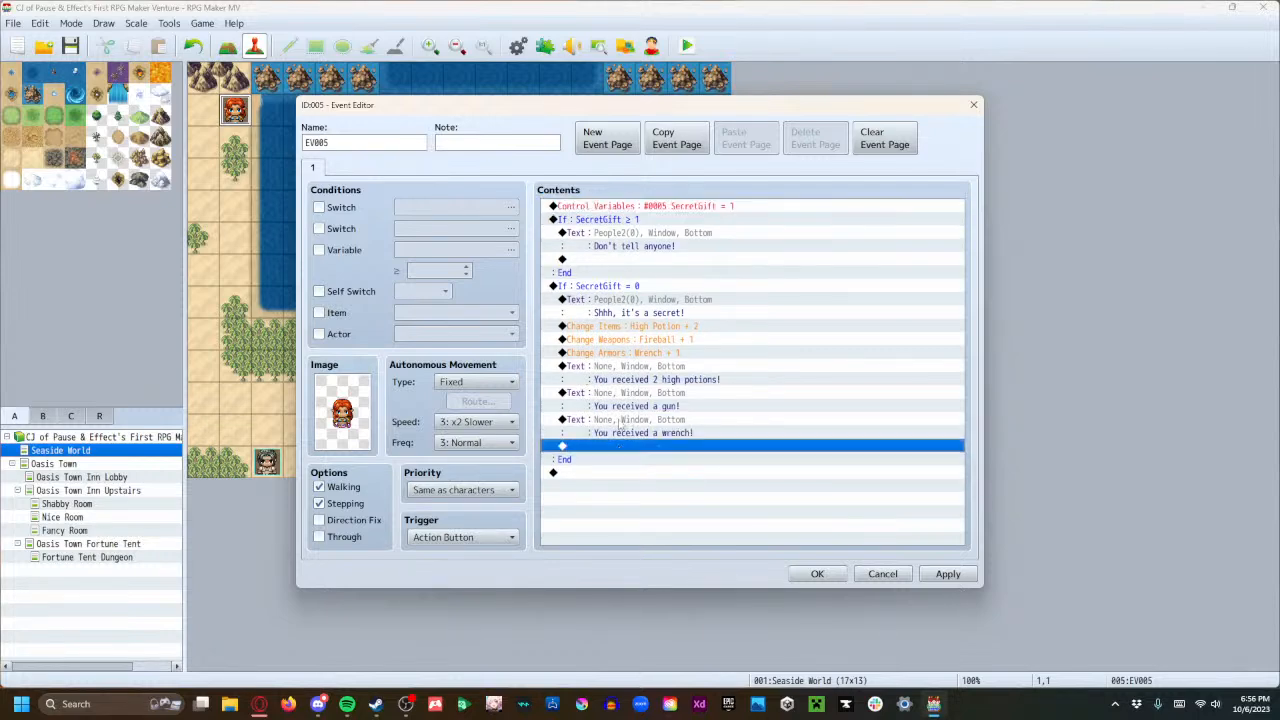
Move the command that sets SecretGift to 1 to the end of the SecretGift = 0 branch.
{"action": "left_click", "coordinate": [618, 207]}
{"action": "key", "text": "ctrl+x"}
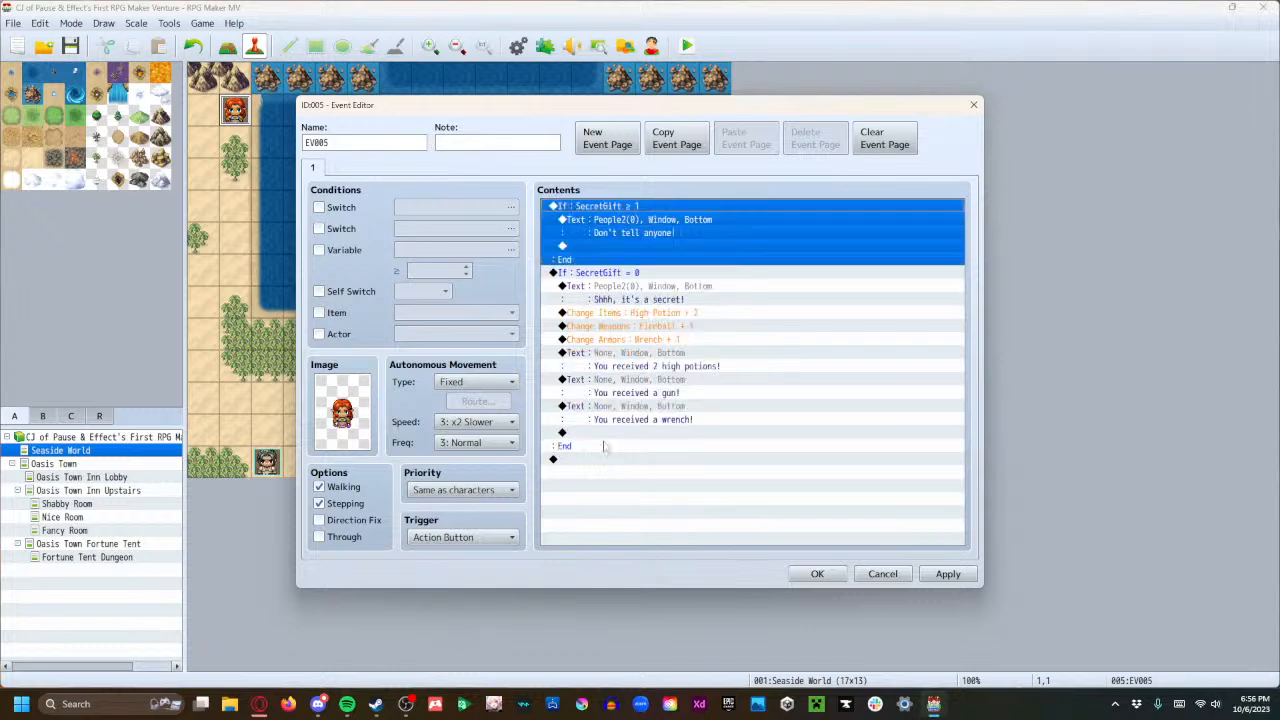
{"action": "left_click", "coordinate": [602, 434]}
{"action": "key", "text": "ctrl+v"}
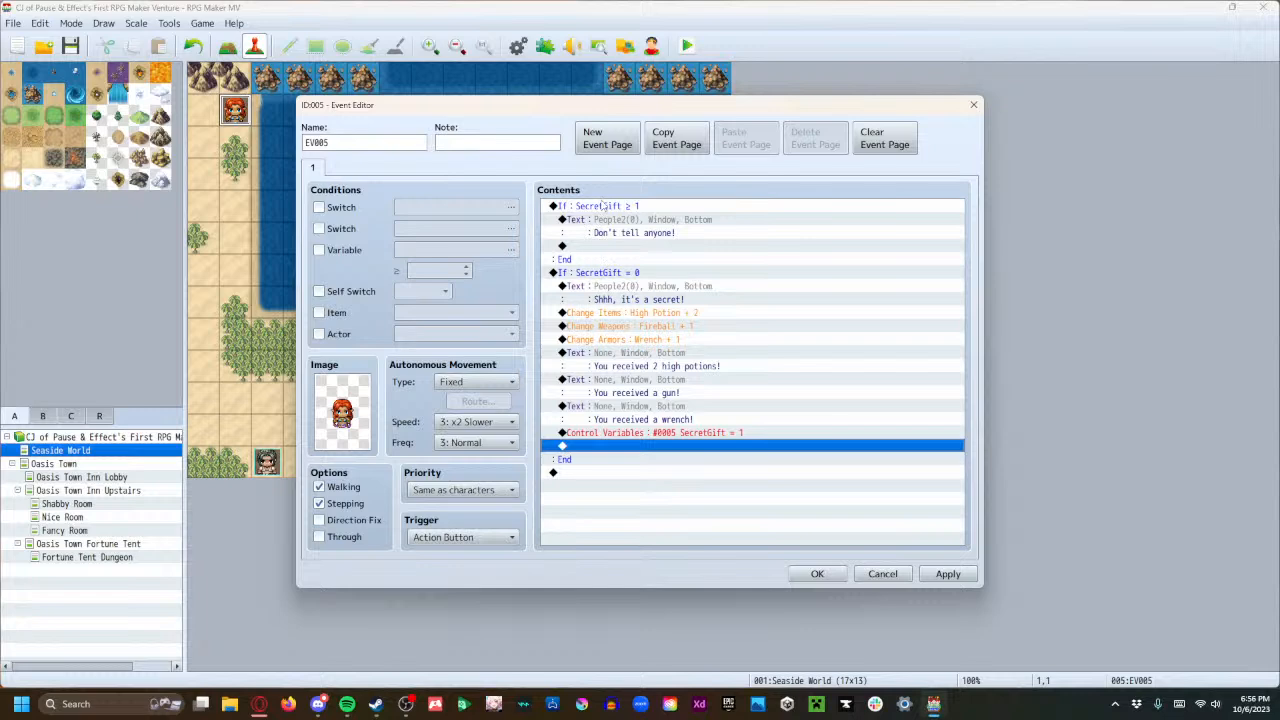
Move the SecretGift ≥ 1 branch below the SecretGift = 0 branch and save the event.
{"action": "left_click", "coordinate": [601, 207]}
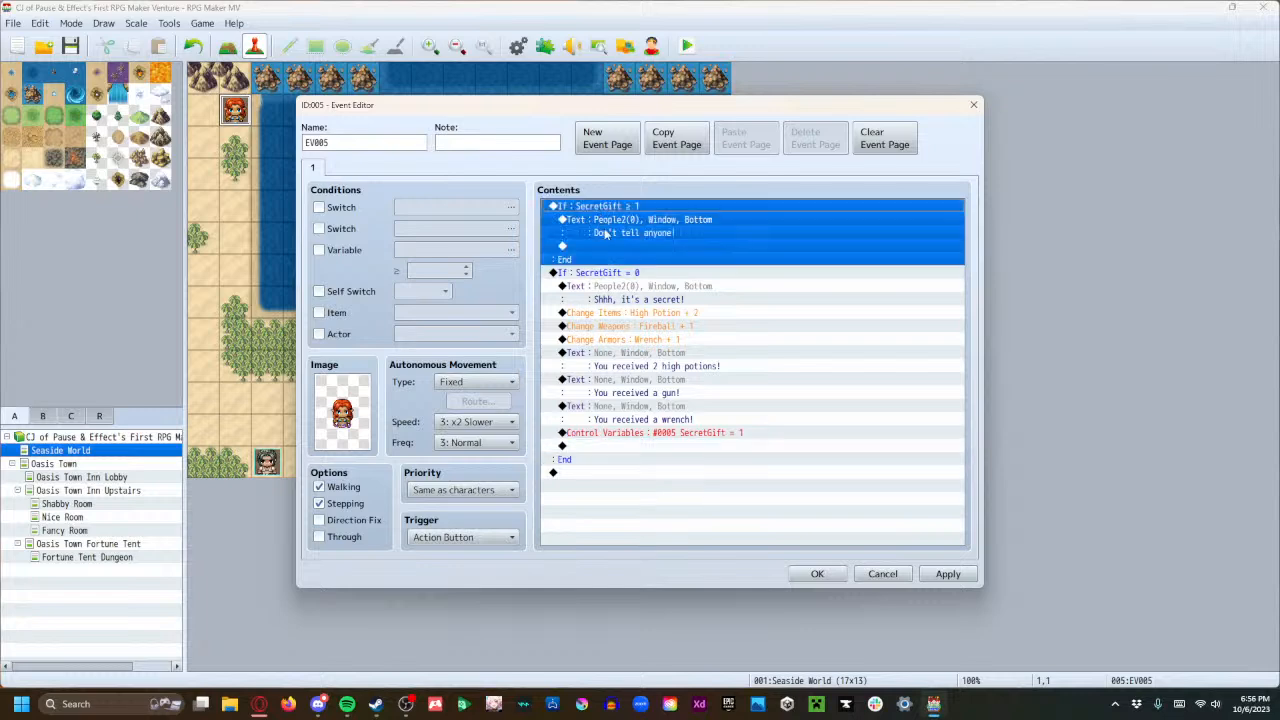
{"action": "key", "text": "ctrl+x"}
{"action": "left_click", "coordinate": [586, 408]}
{"action": "key", "text": "ctrl+v"}
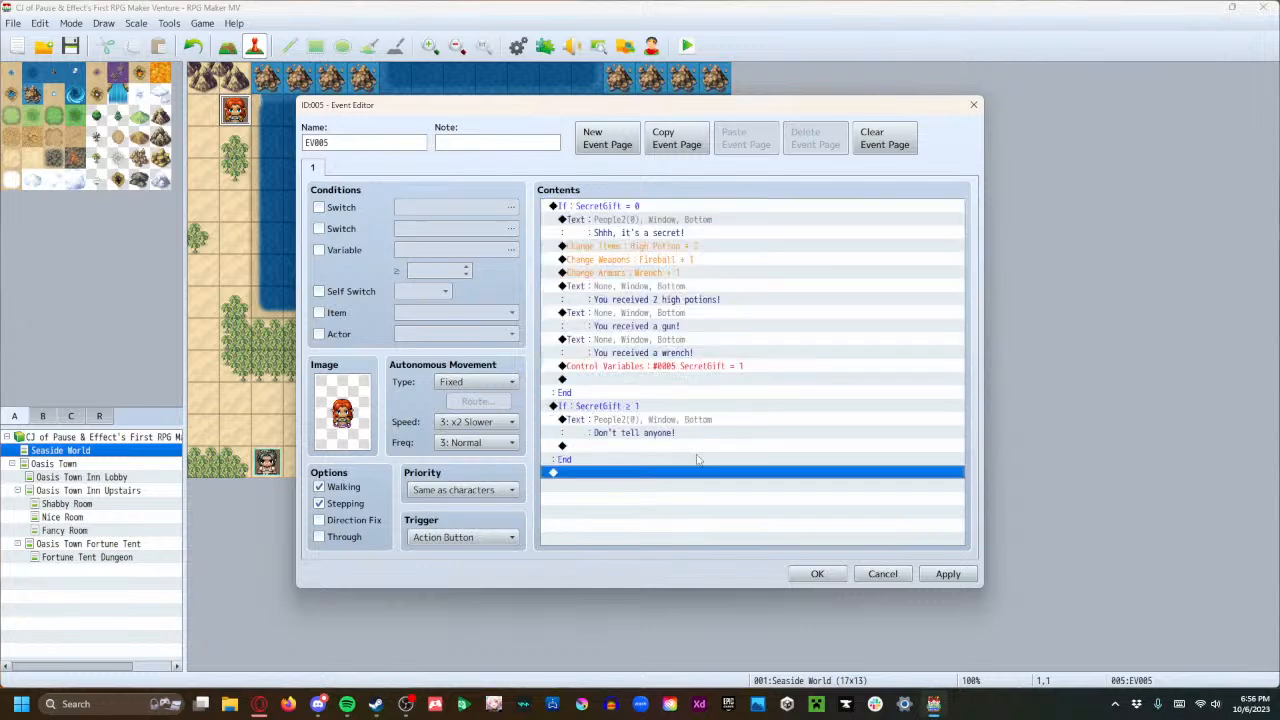
{"action": "left_click", "coordinate": [947, 573]}
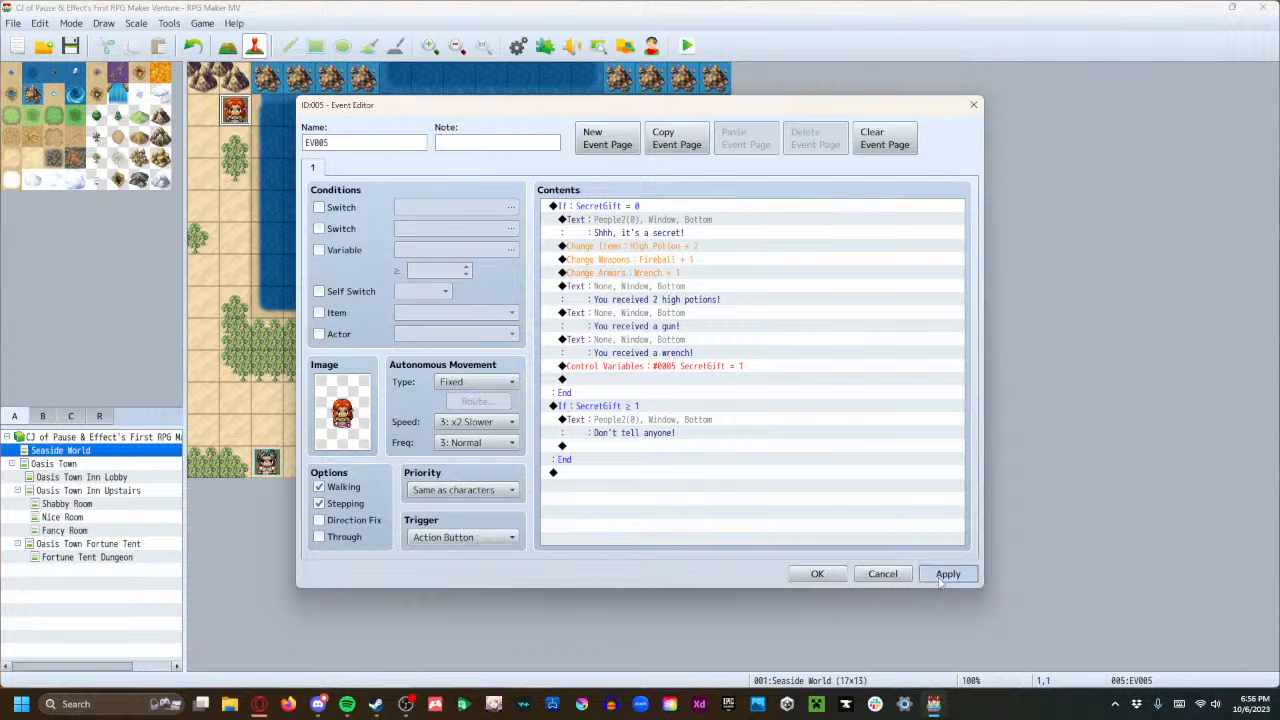
{"action": "left_click", "coordinate": [817, 573]}
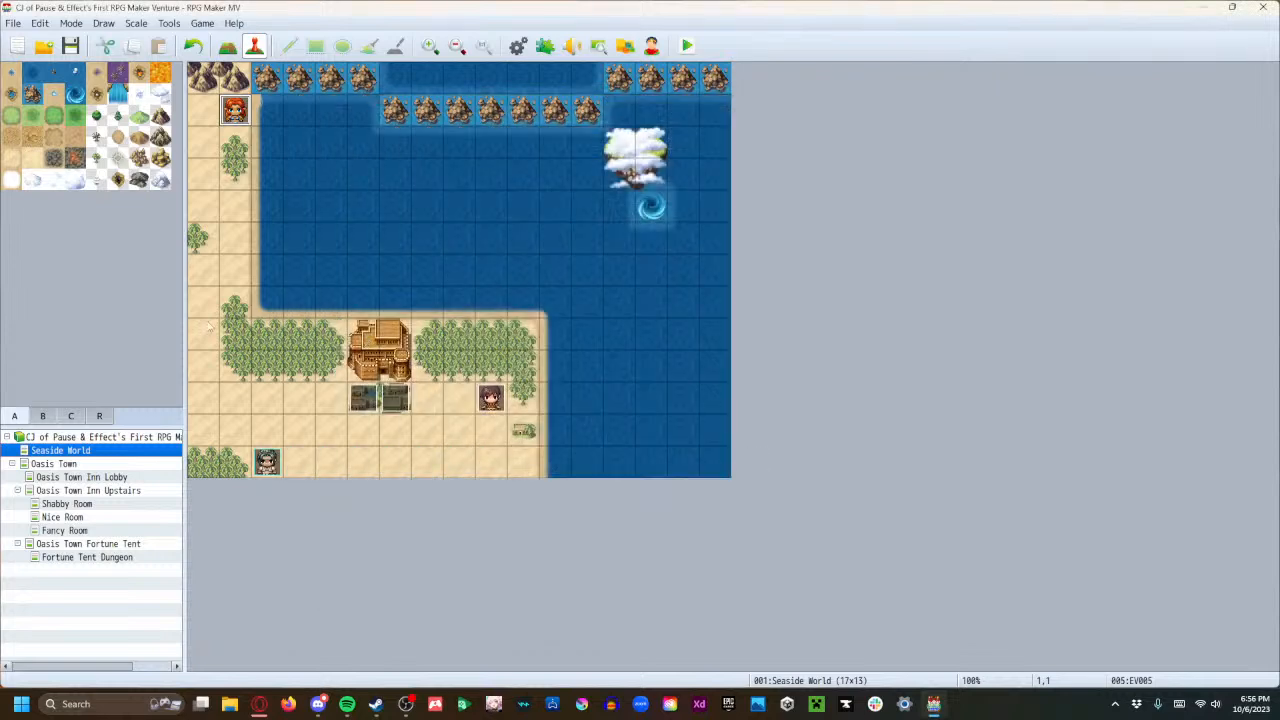
Try to set the encounter steps of the Seaside World map to 0.
{"action": "double_click", "coordinate": [68, 451]}
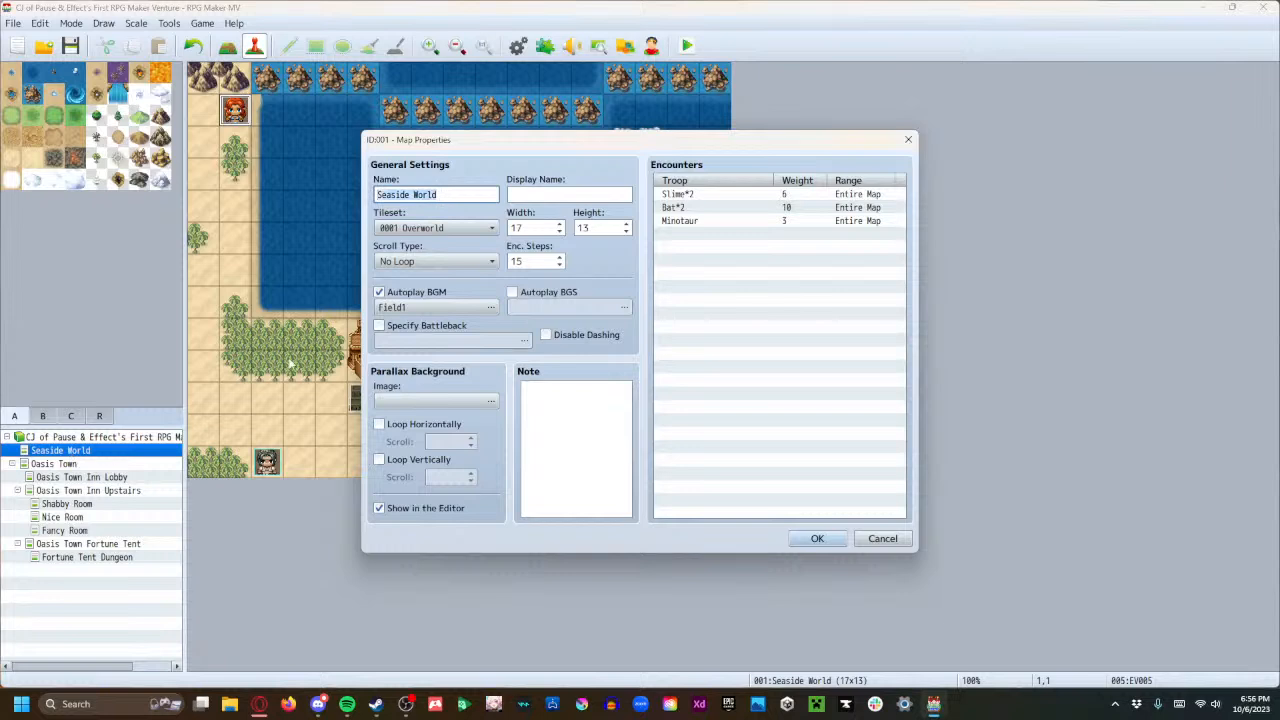
{"action": "left_click", "coordinate": [470, 232]}
{"action": "left_click", "coordinate": [611, 268]}
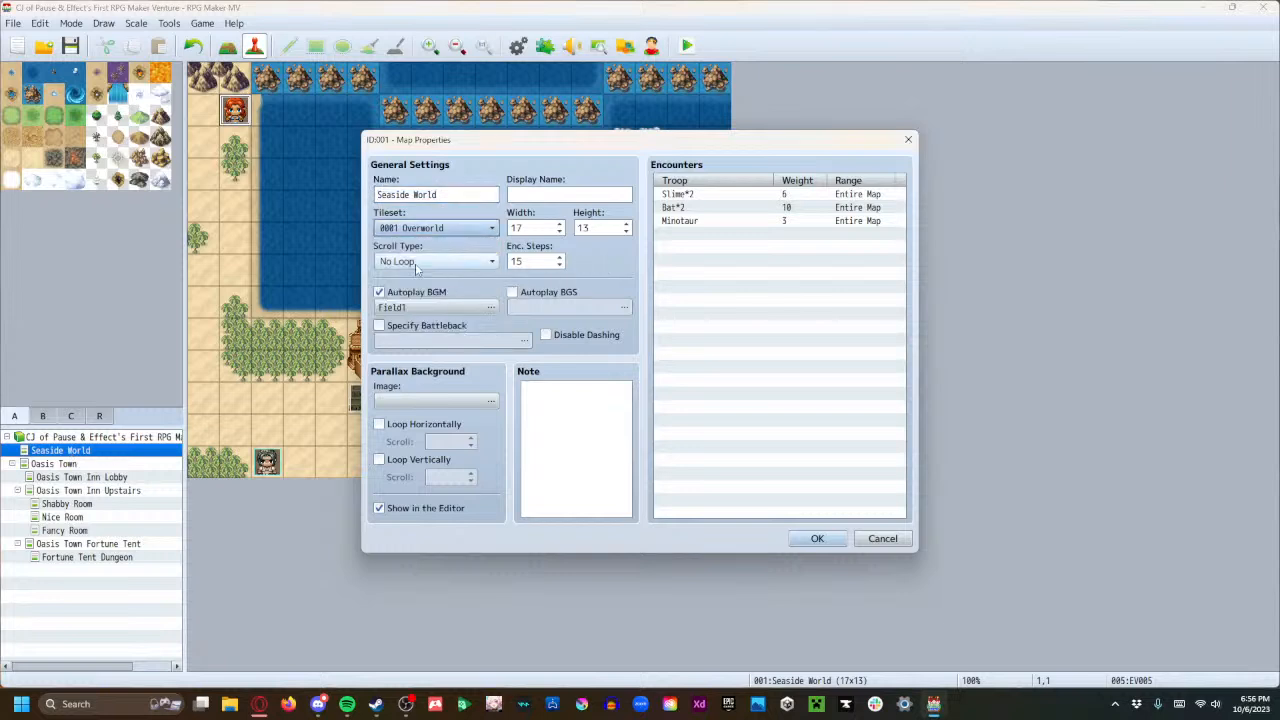
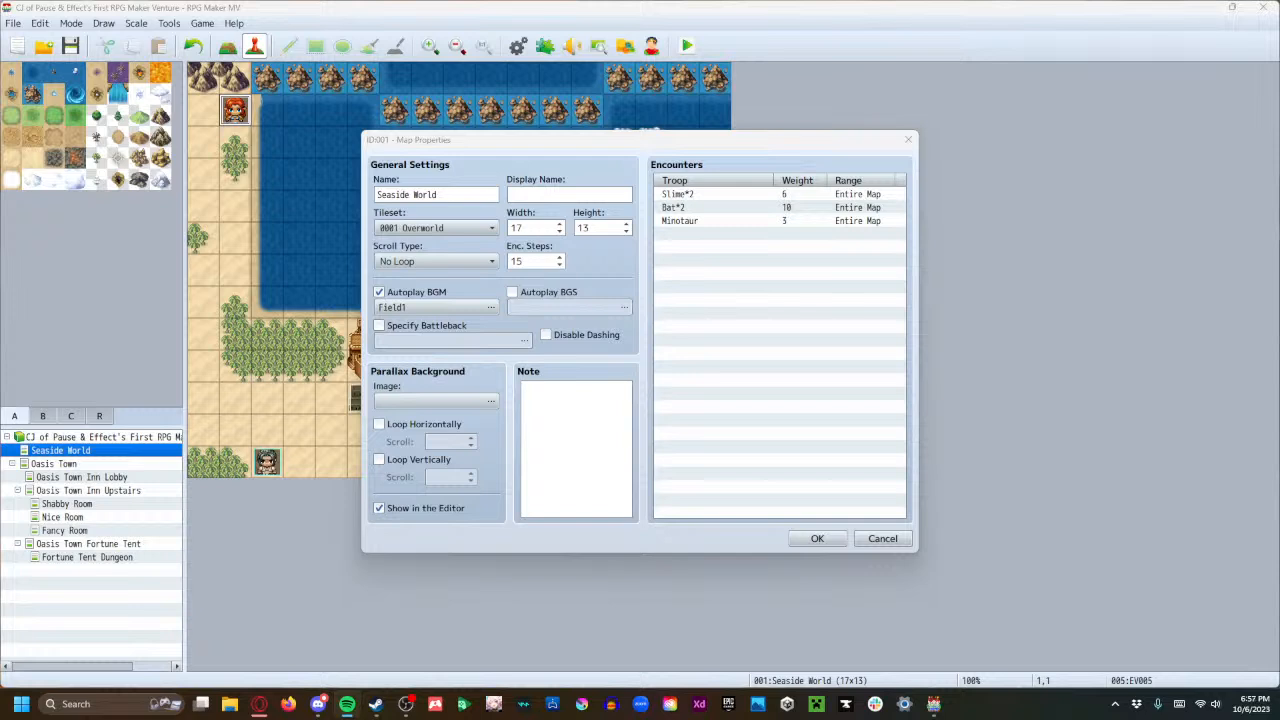
{"action": "left_click", "coordinate": [1153, 356]}
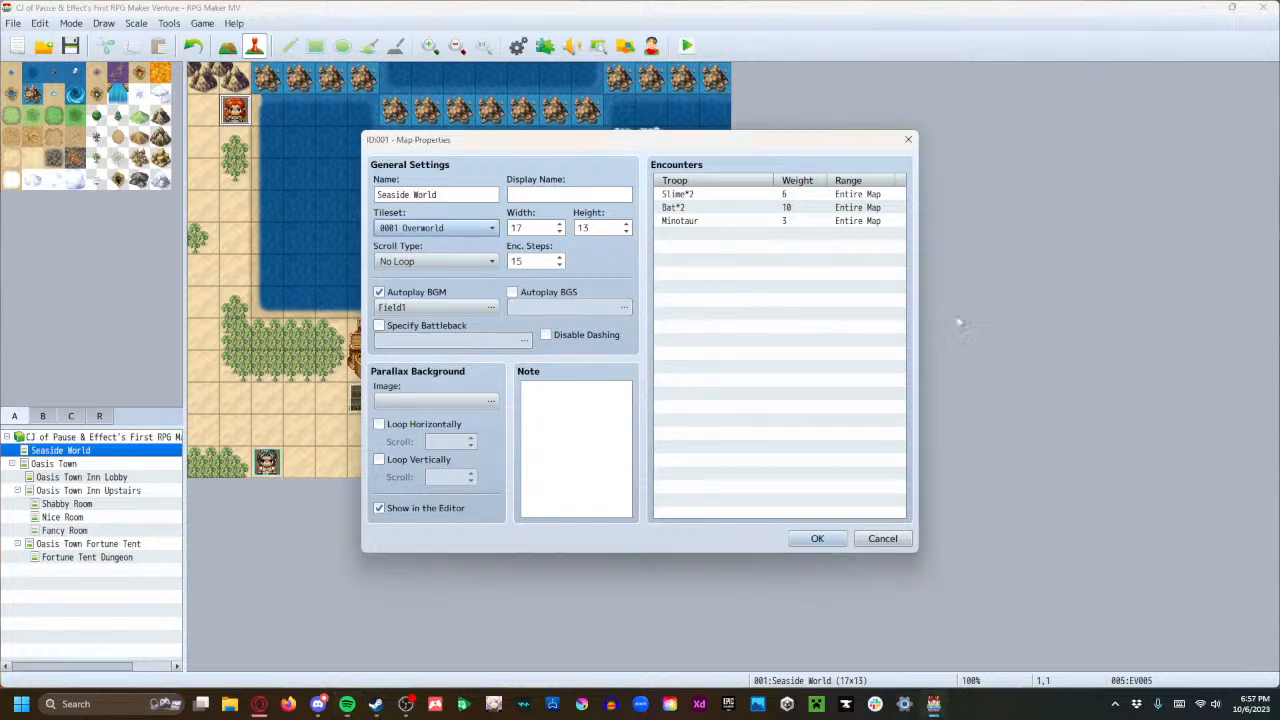
{"action": "left_click", "coordinate": [695, 346]}
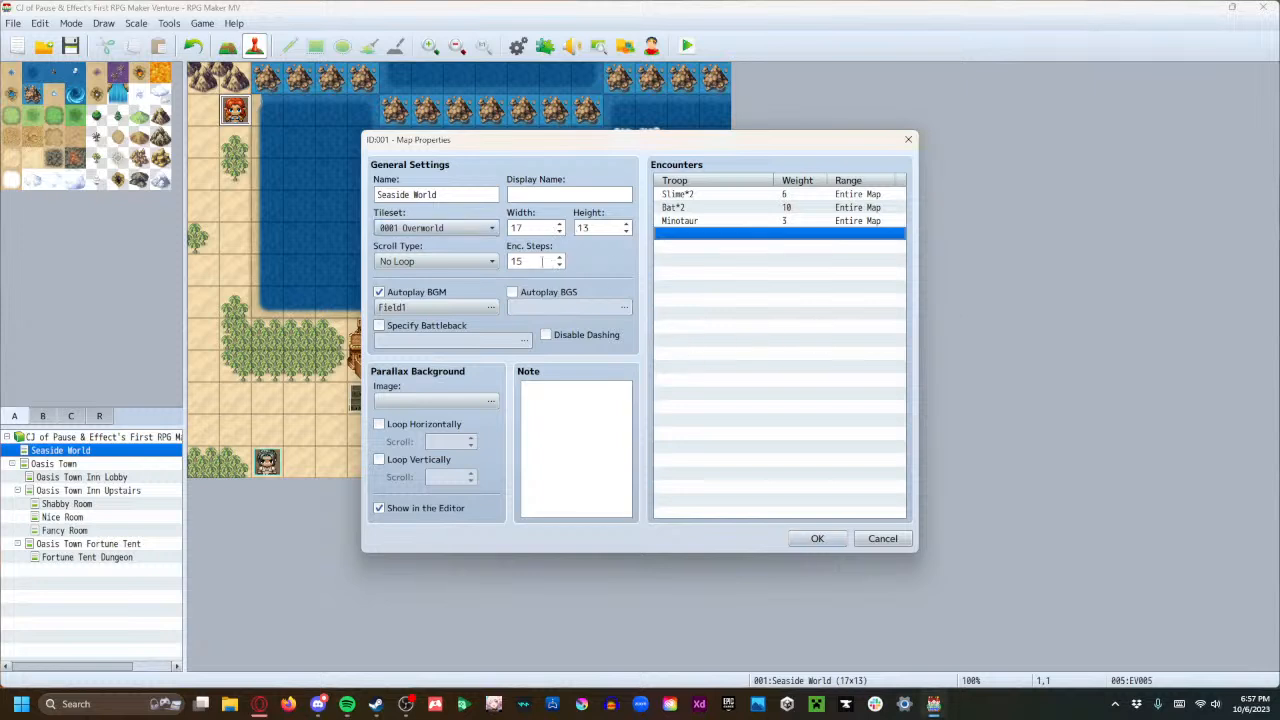
{"action": "double_click", "coordinate": [535, 260]}
{"action": "type", "text": "0"}
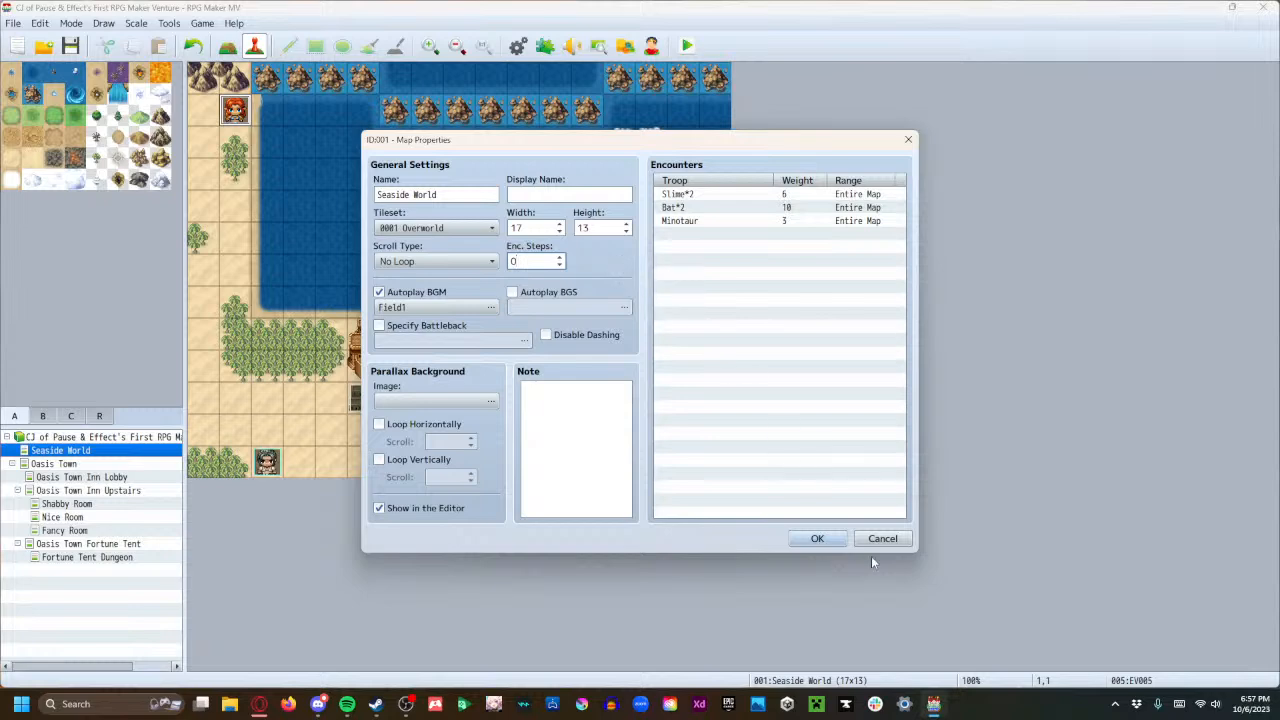
{"action": "left_click", "coordinate": [832, 542]}
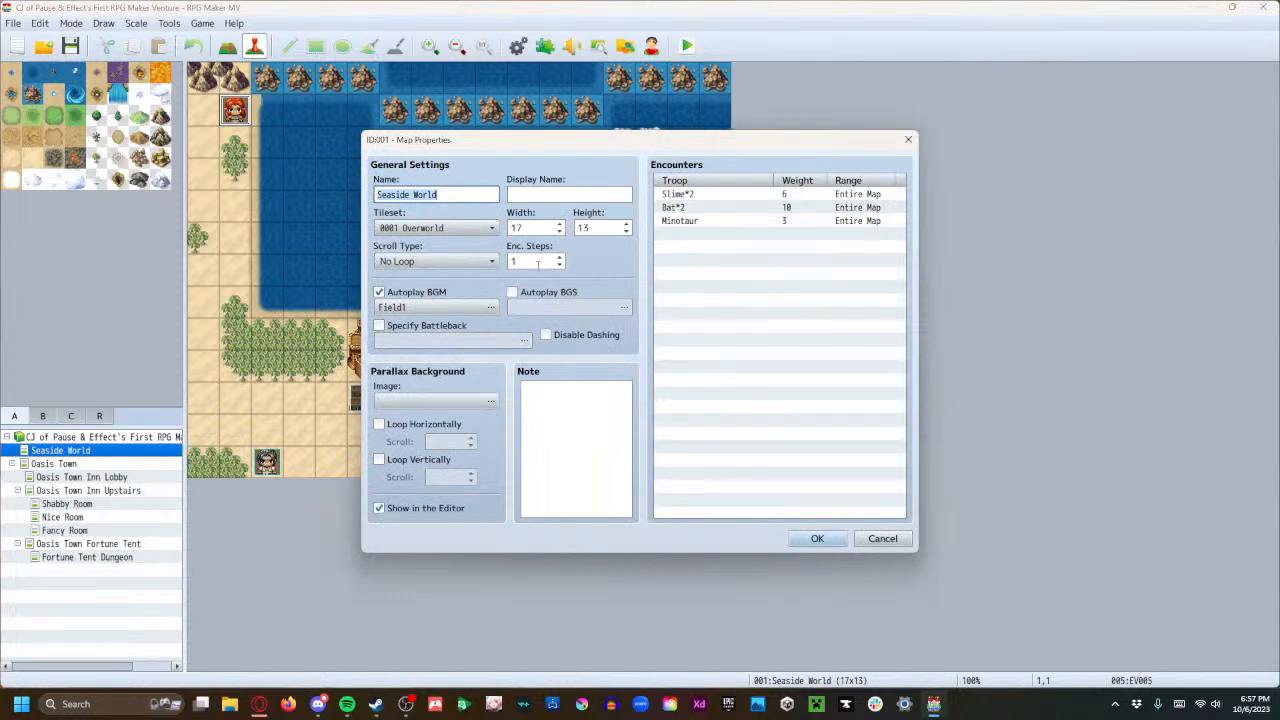
Set Seaside World's encounter steps to 15 and delete the Slime*2, Bat*2 and Minotaur troops from its encounters.
{"action": "double_click", "coordinate": [538, 262]}
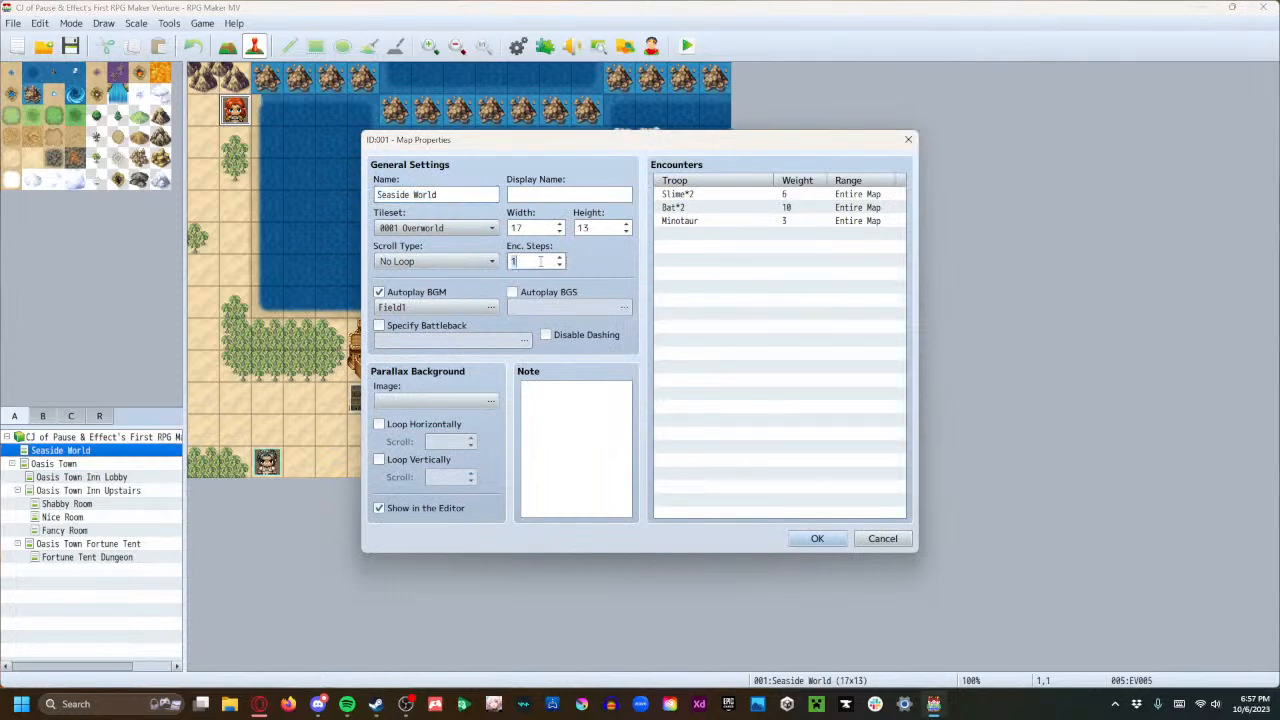
{"action": "type", "text": "15"}
{"action": "left_click", "coordinate": [711, 195]}
{"action": "key", "text": "Delete"}
{"action": "key", "text": "Delete"}
{"action": "key", "text": "Delete"}
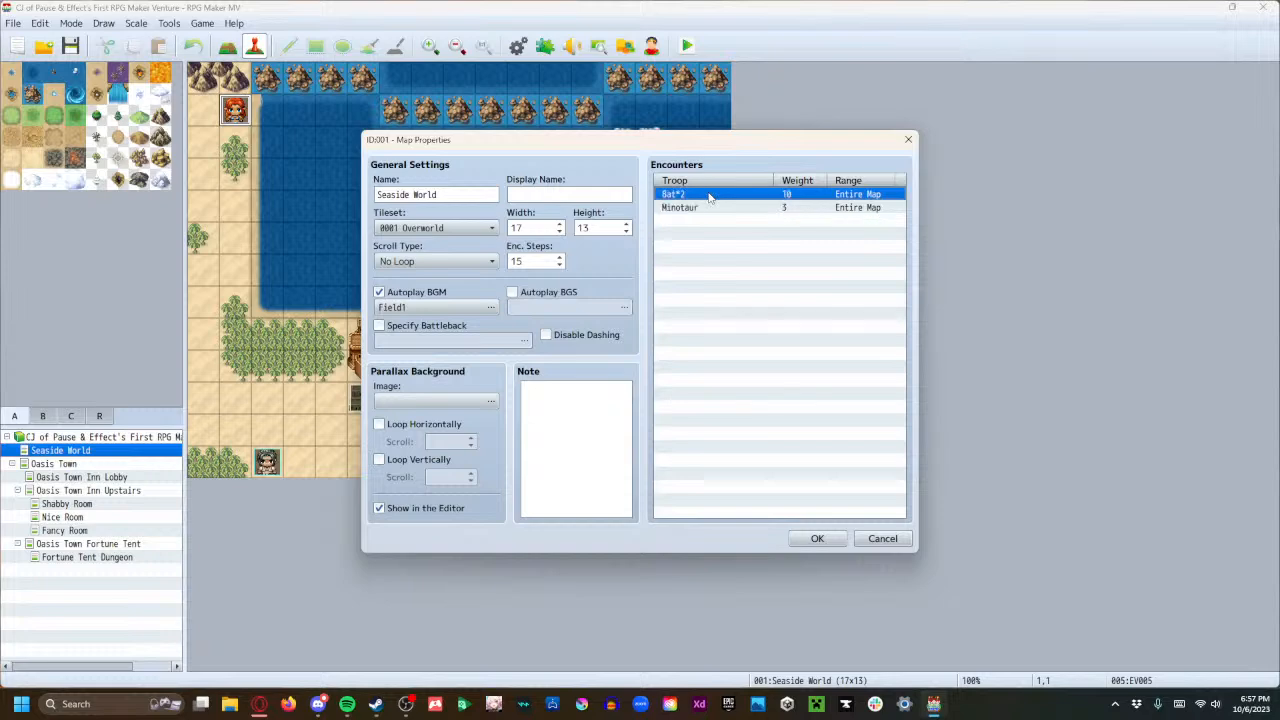
{"action": "left_click", "coordinate": [817, 539]}
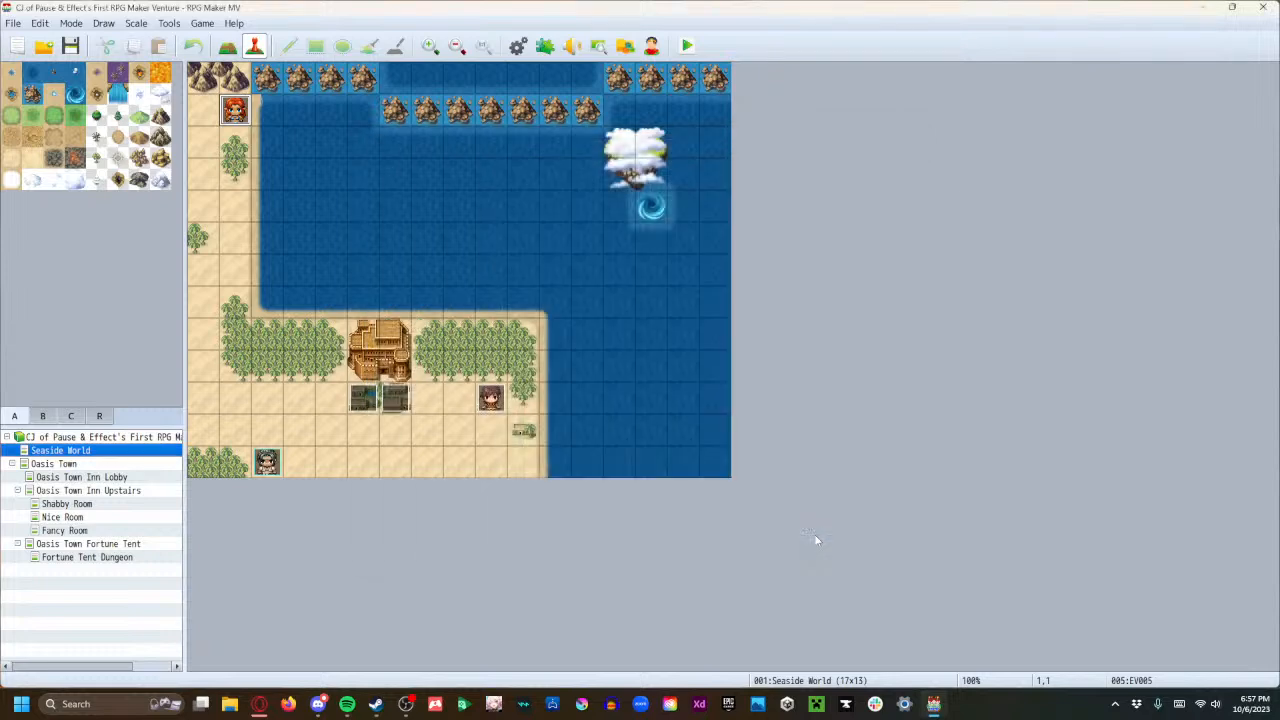
Save the game changes, start a playtest and begin a new game.
{"action": "left_click", "coordinate": [692, 46]}
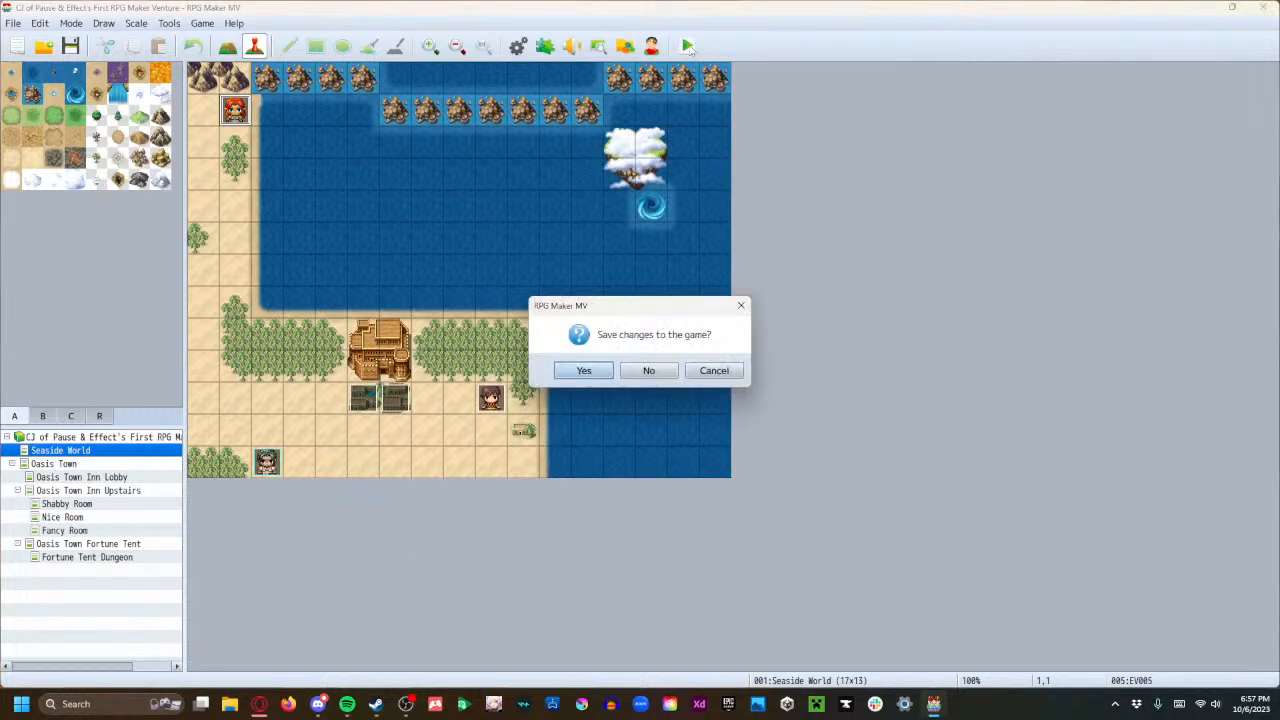
{"action": "left_click", "coordinate": [584, 368]}
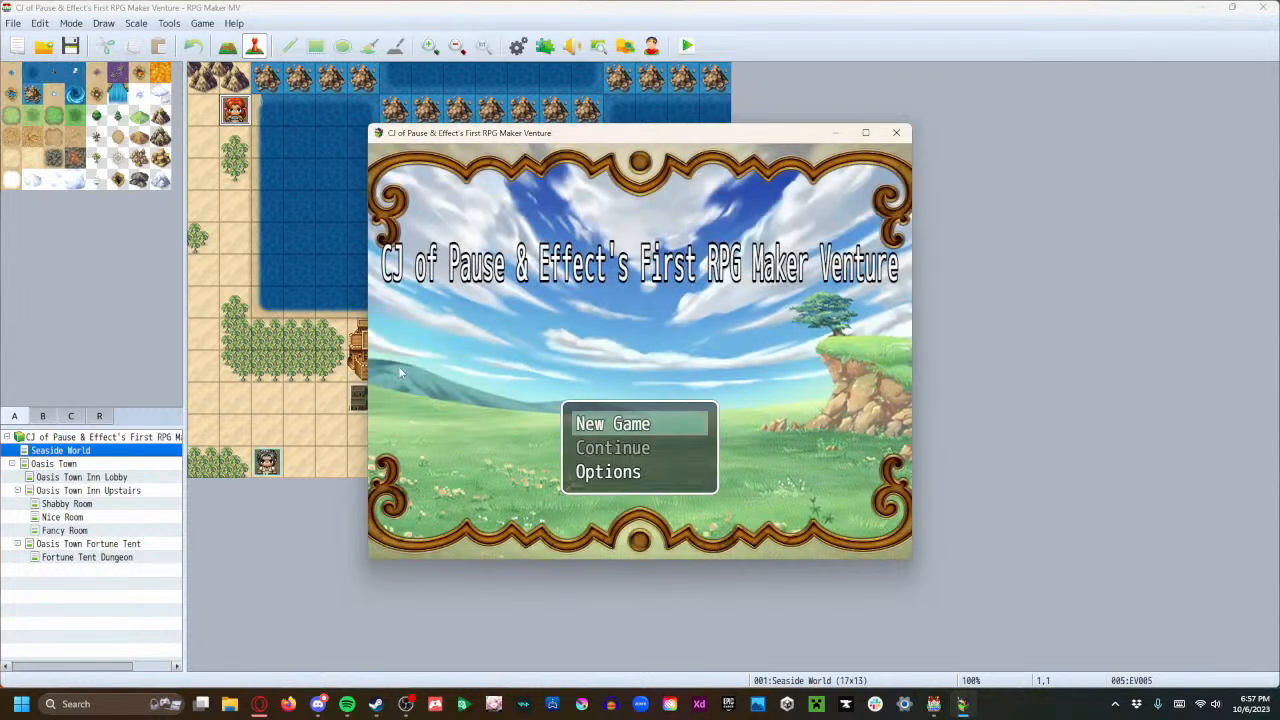
{"action": "key", "text": "Return"}
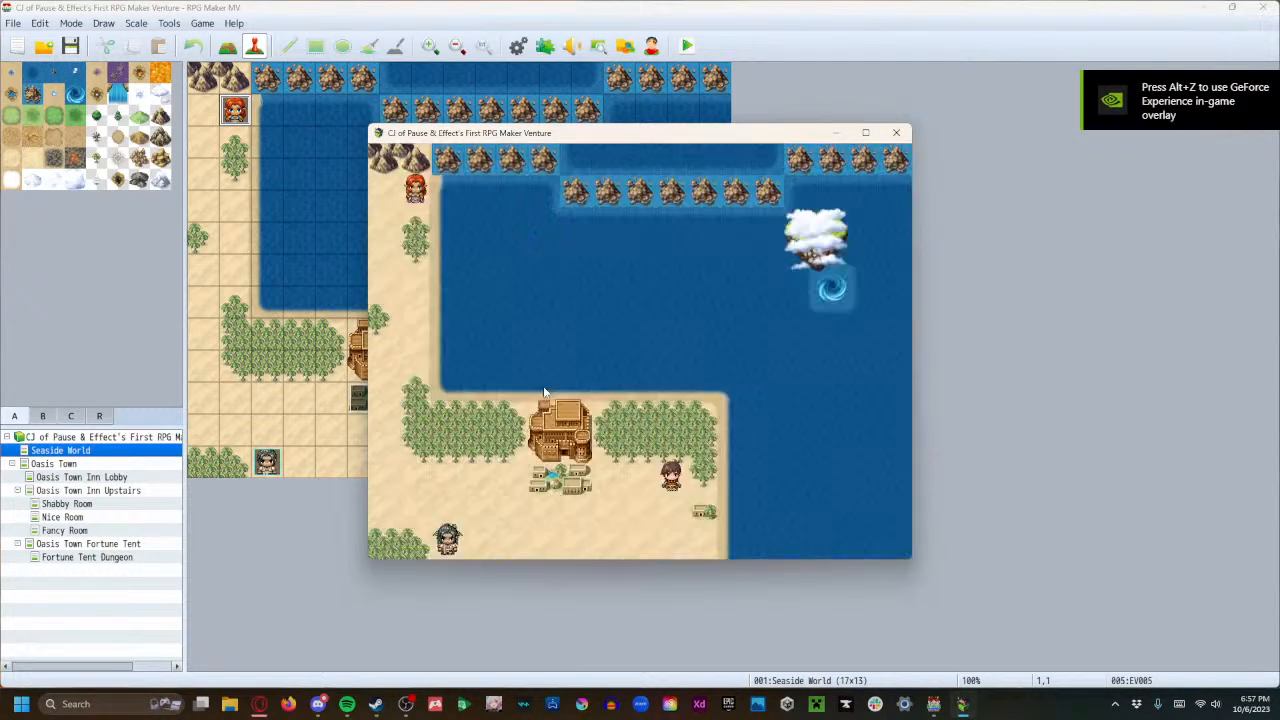
Walk to the red-haired elf in Seaside World and talk to her repeatedly to test the secret gift and its follow-up dialogue.
{"action": "key", "text": "Up"}
{"action": "key", "text": "Up"}
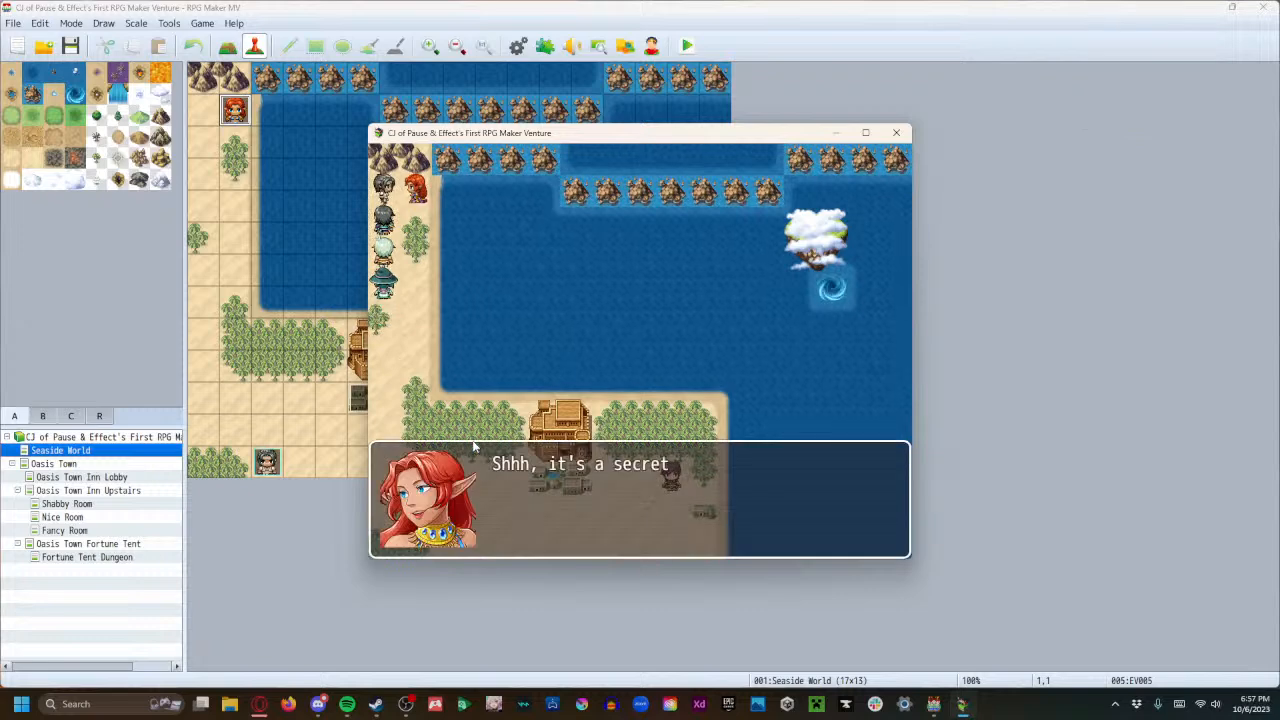
{"action": "key", "text": "Return"}
{"action": "key", "text": "Return"}
{"action": "key", "text": "Return"}
{"action": "key", "text": "Return"}
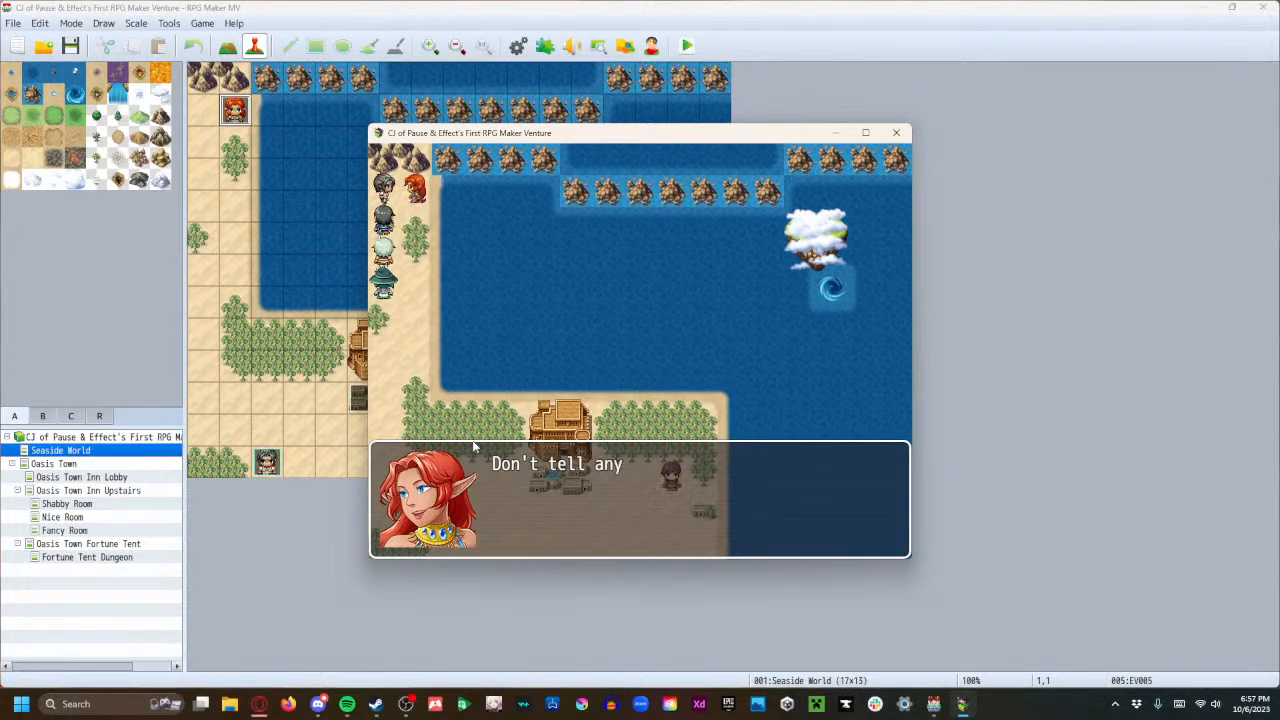
{"action": "key", "text": "Return"}
{"action": "key", "text": "Return"}
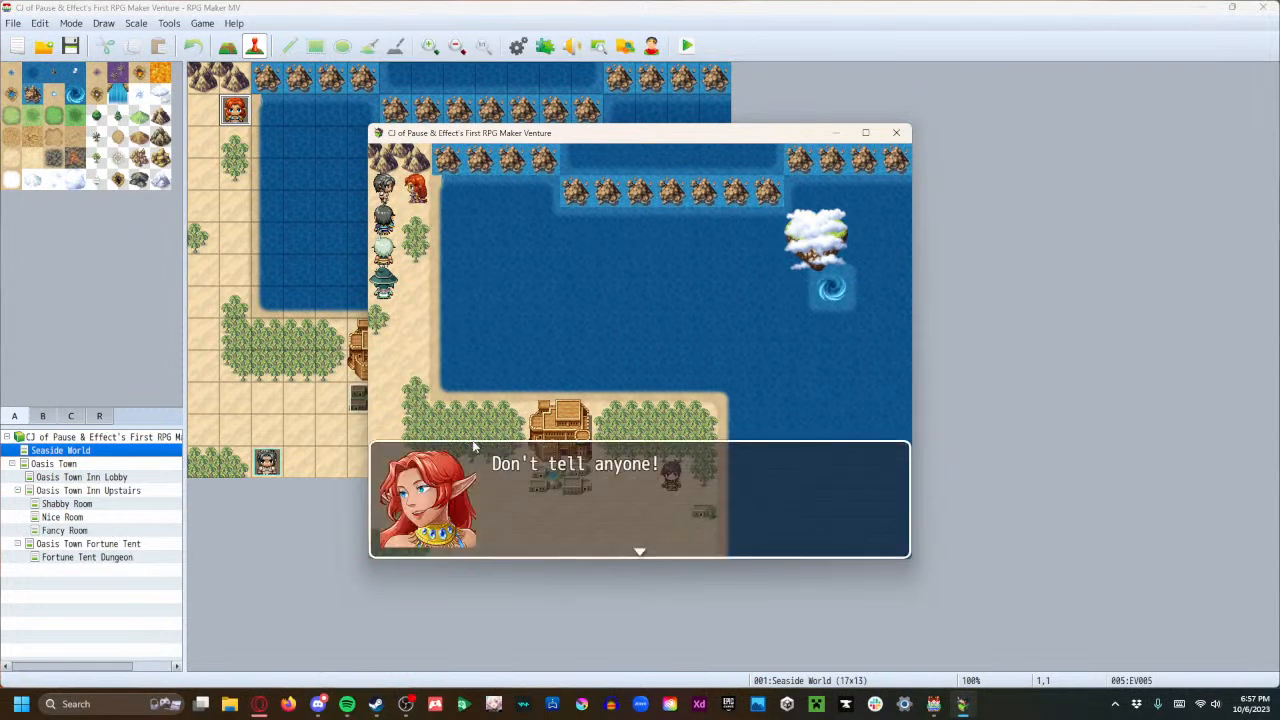
{"action": "key", "text": "Return"}
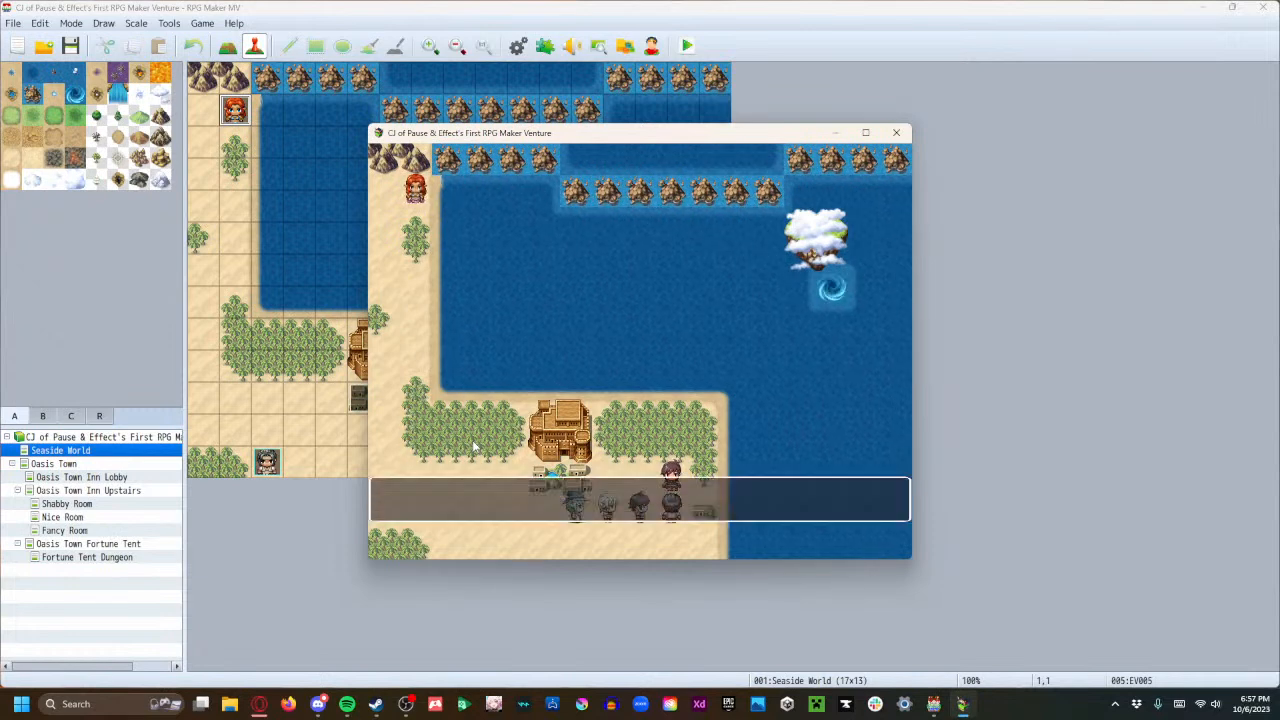
Talk to the red-scarfed character beside the town and answer "...yes?" to the question about learning.
{"action": "key", "text": "Return"}
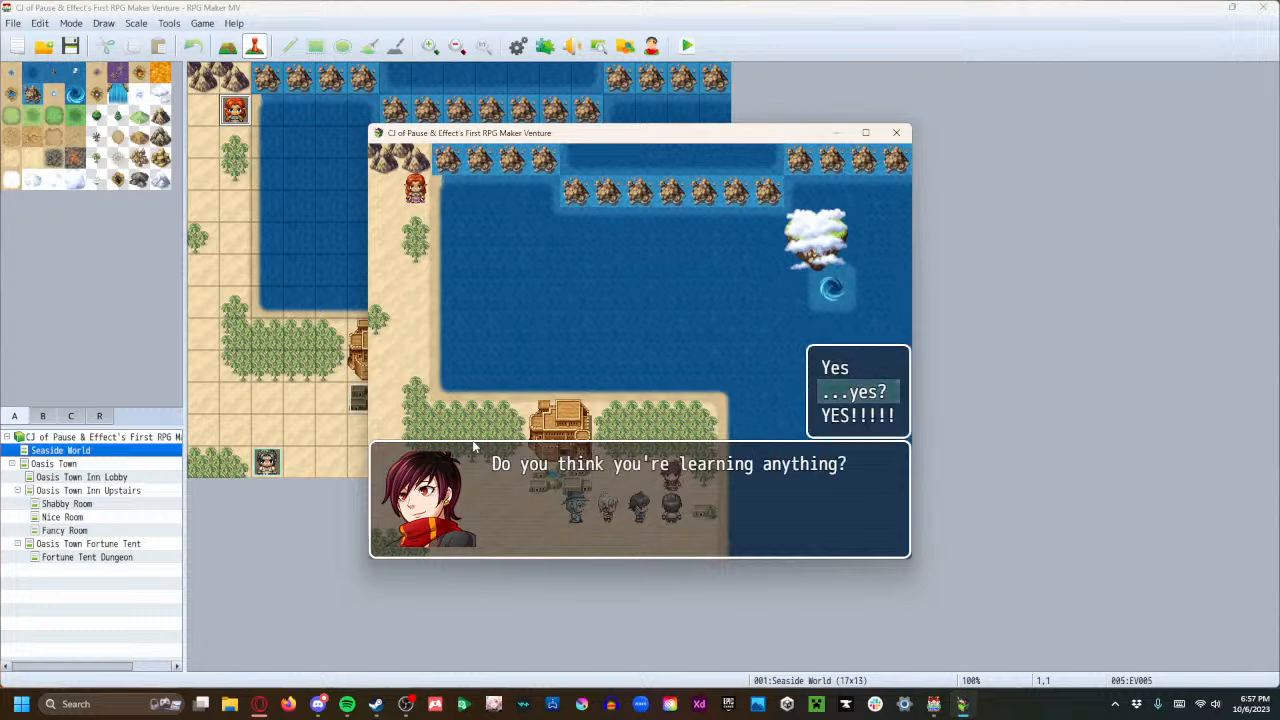
{"action": "key", "text": "Return"}
{"action": "key", "text": "Return"}
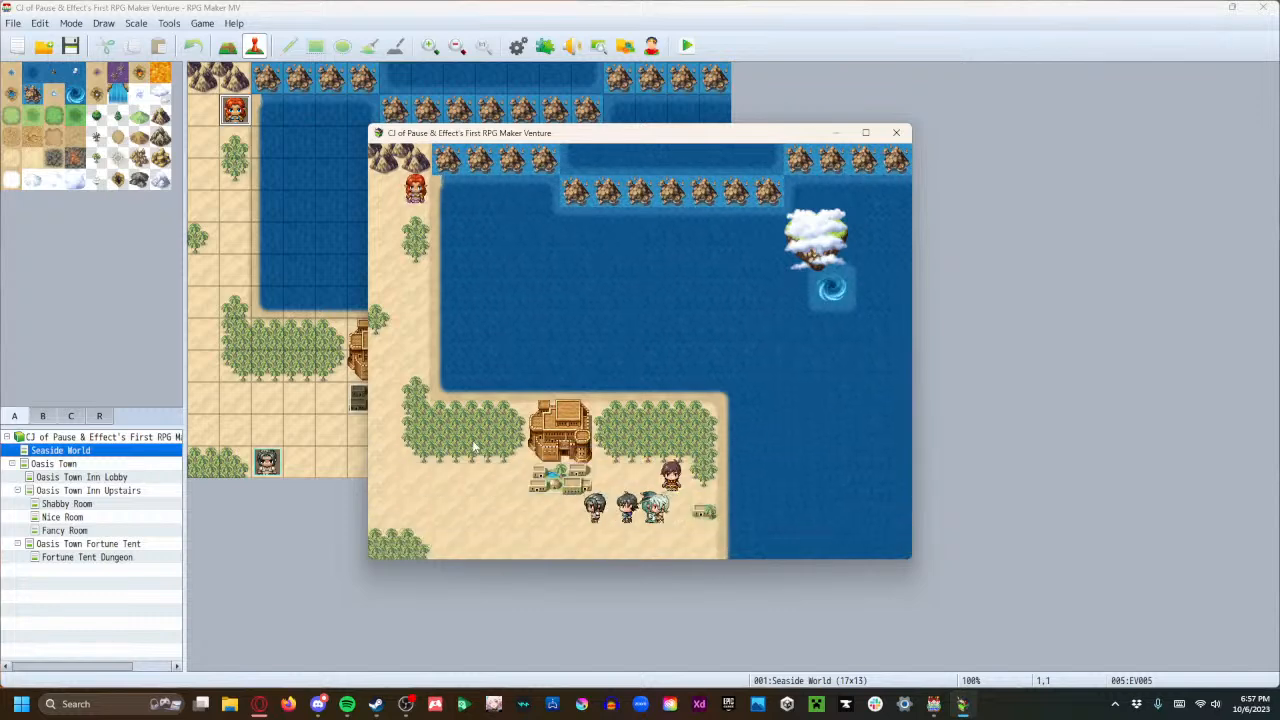
Enter Oasis Town and walk the party past the inn to the beach and up the cobblestone road to test the boundaries.
{"action": "key", "text": "Up"}
{"action": "key", "text": "Left"}
{"action": "key", "text": "Up"}
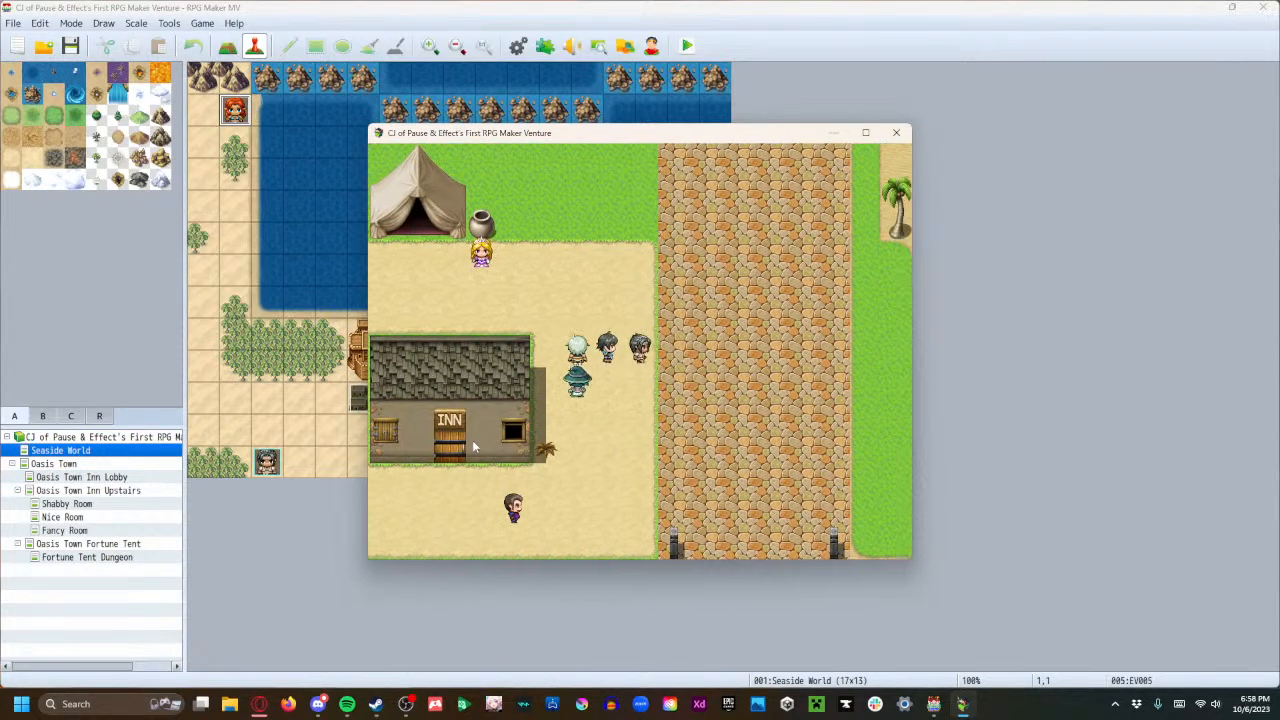
{"action": "key", "text": "Right"}
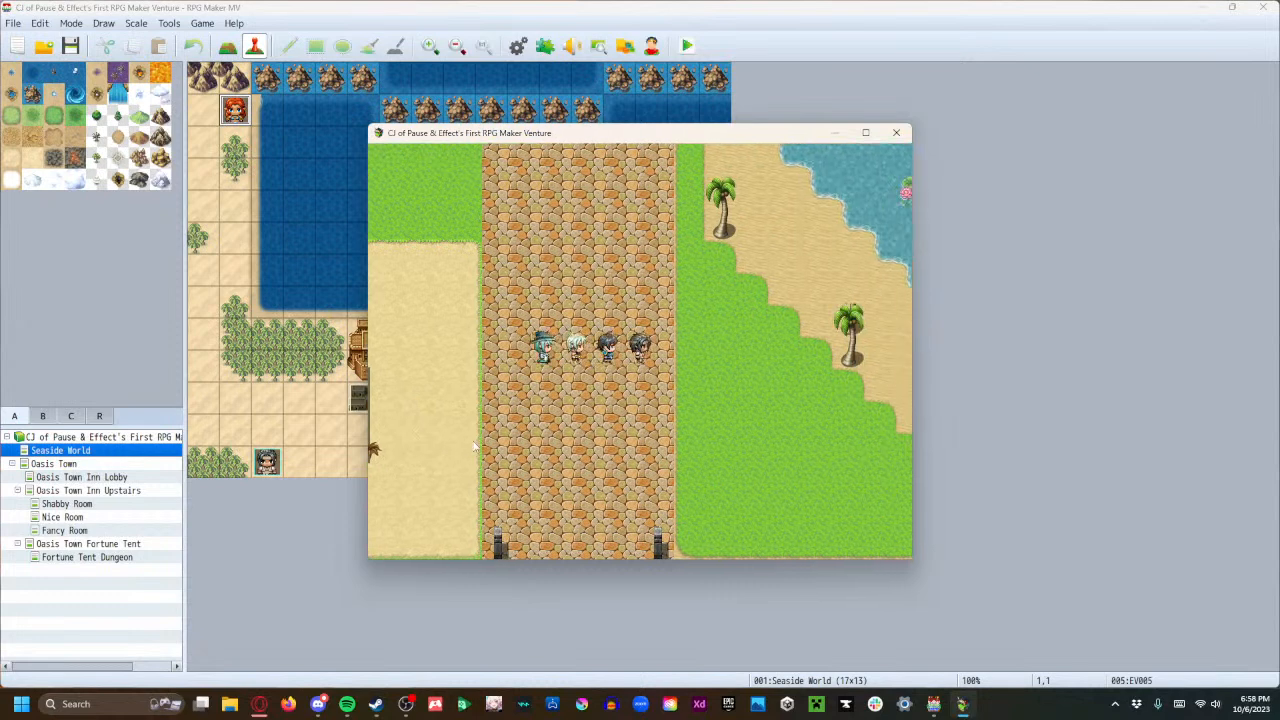
{"action": "key", "text": "Right"}
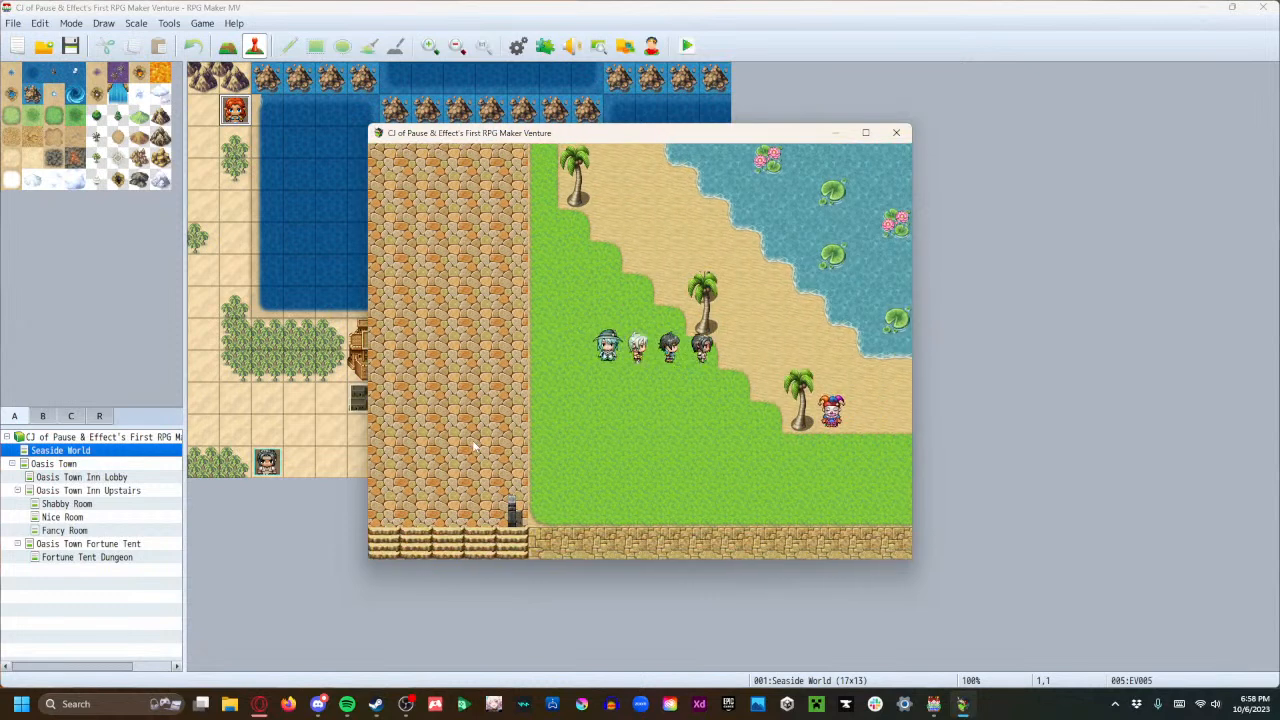
{"action": "key", "text": "Up"}
{"action": "key", "text": "Left"}
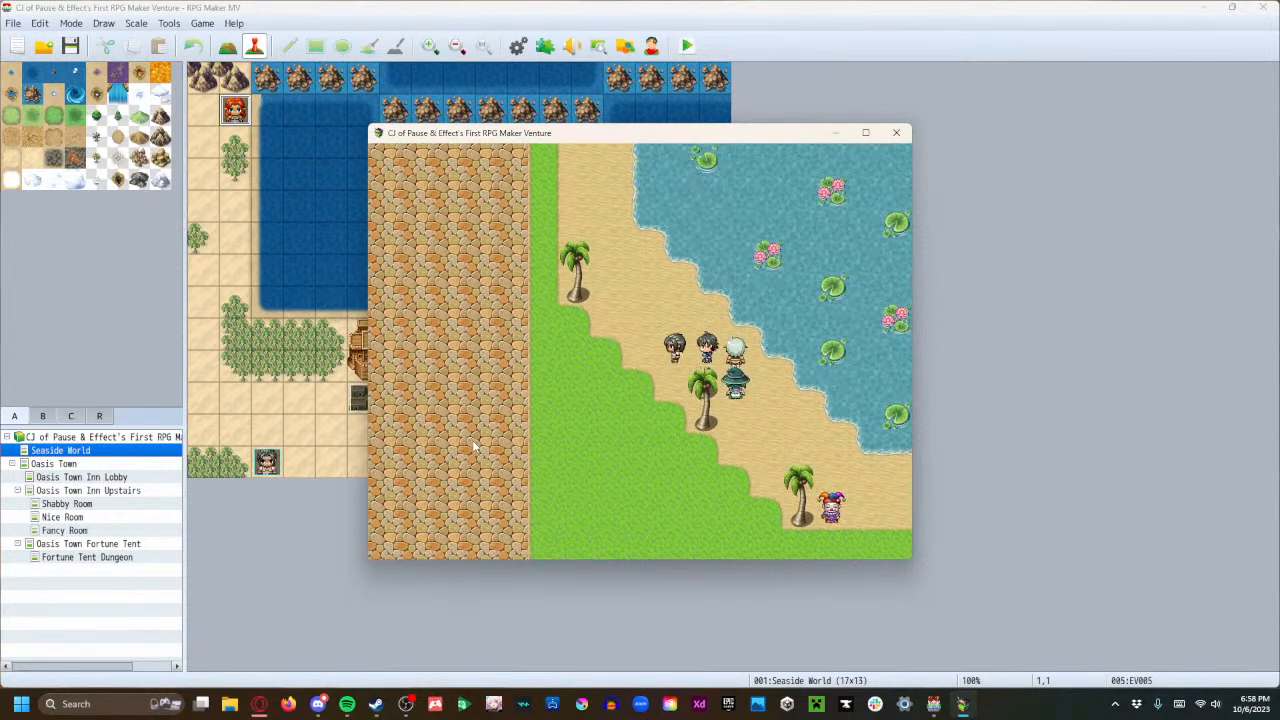
{"action": "key", "text": "Up"}
{"action": "key", "text": "Left"}
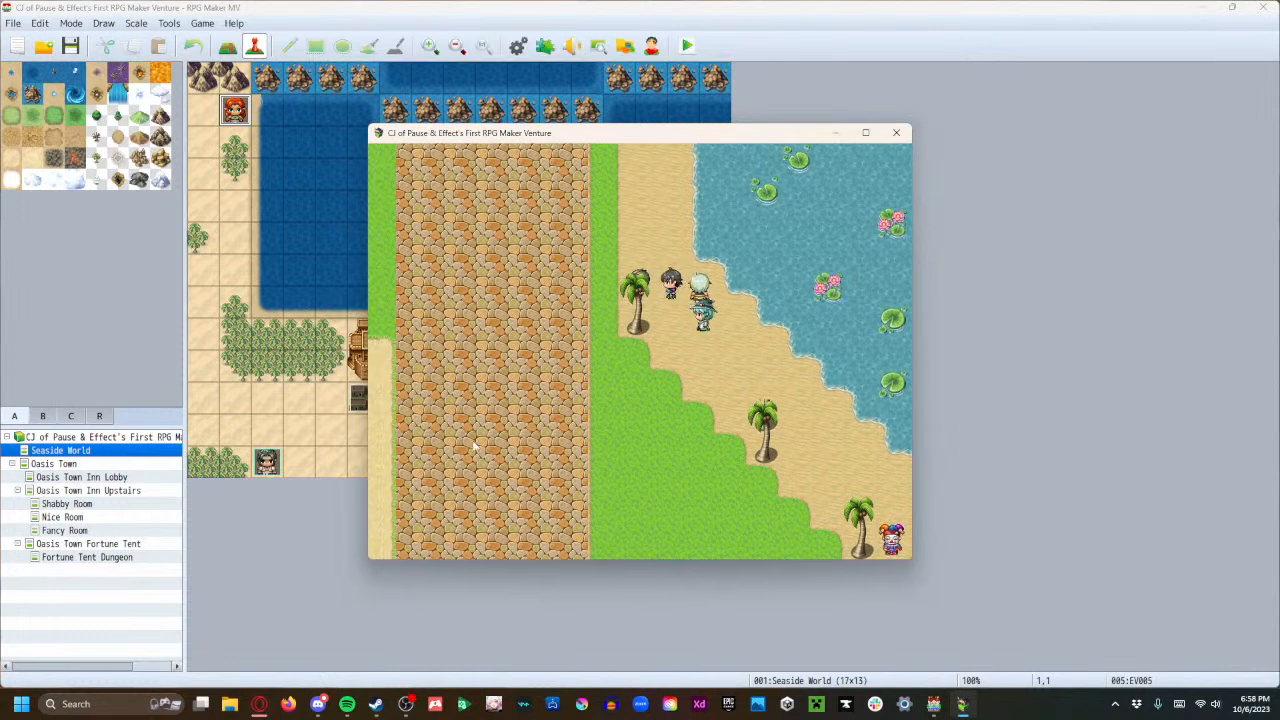
{"action": "key", "text": "Left"}
{"action": "key", "text": "Up"}
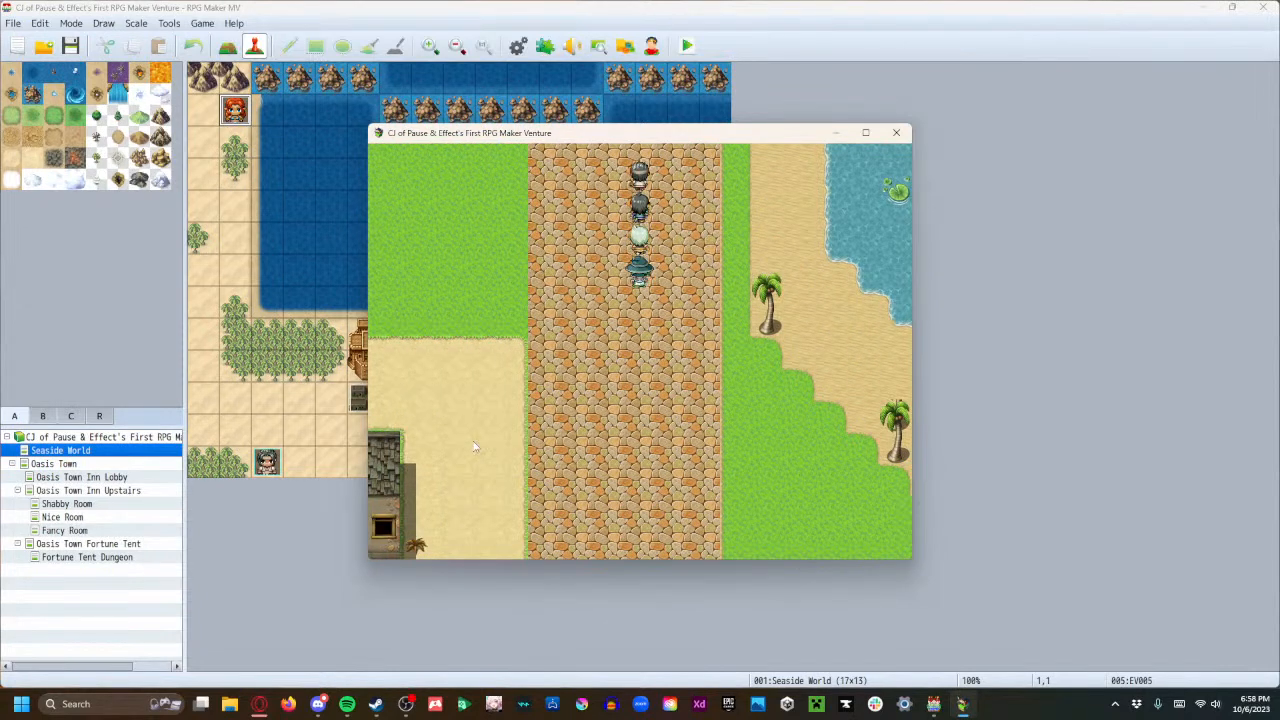
Walk the party around the upper part of Oasis Town's cobblestone road and end the playtest.
{"action": "key", "text": "Left"}
{"action": "key", "text": "Down"}
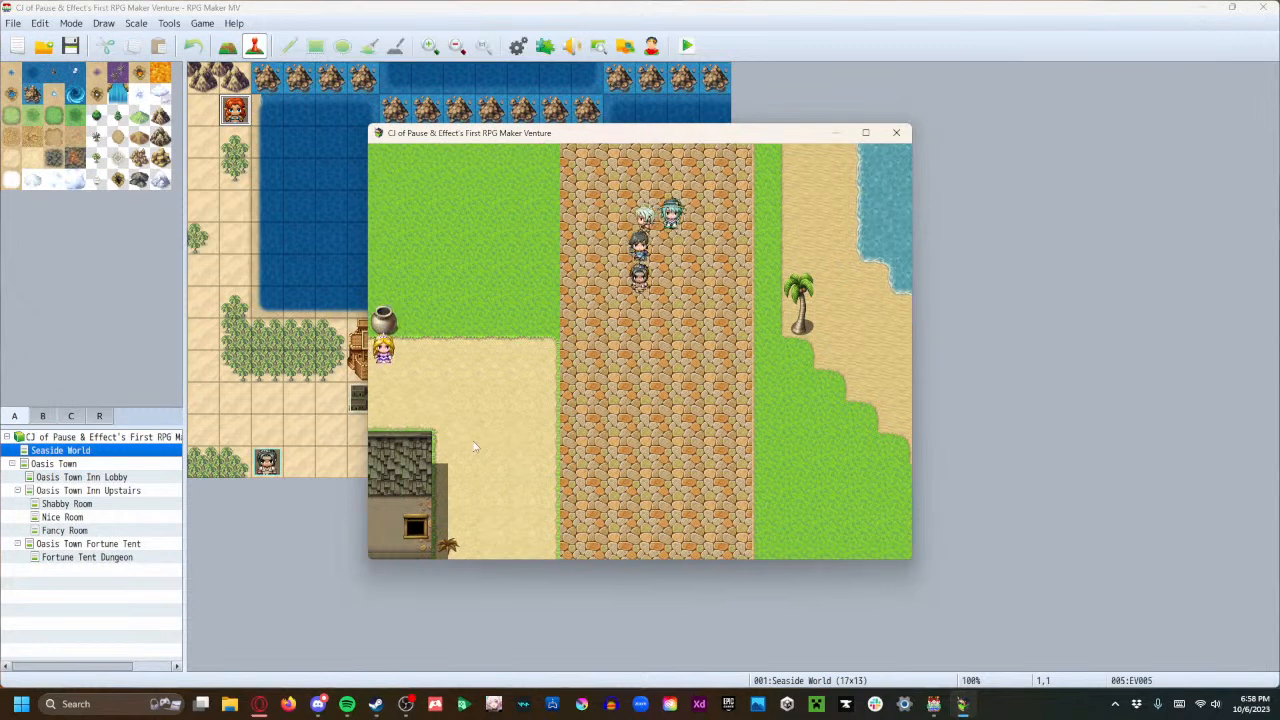
{"action": "key", "text": "Left"}
{"action": "key", "text": "Down"}
{"action": "key", "text": "Right"}
{"action": "key", "text": "Down"}
{"action": "key", "text": "Up"}
{"action": "key", "text": "Escape"}
{"action": "key", "text": "Escape"}
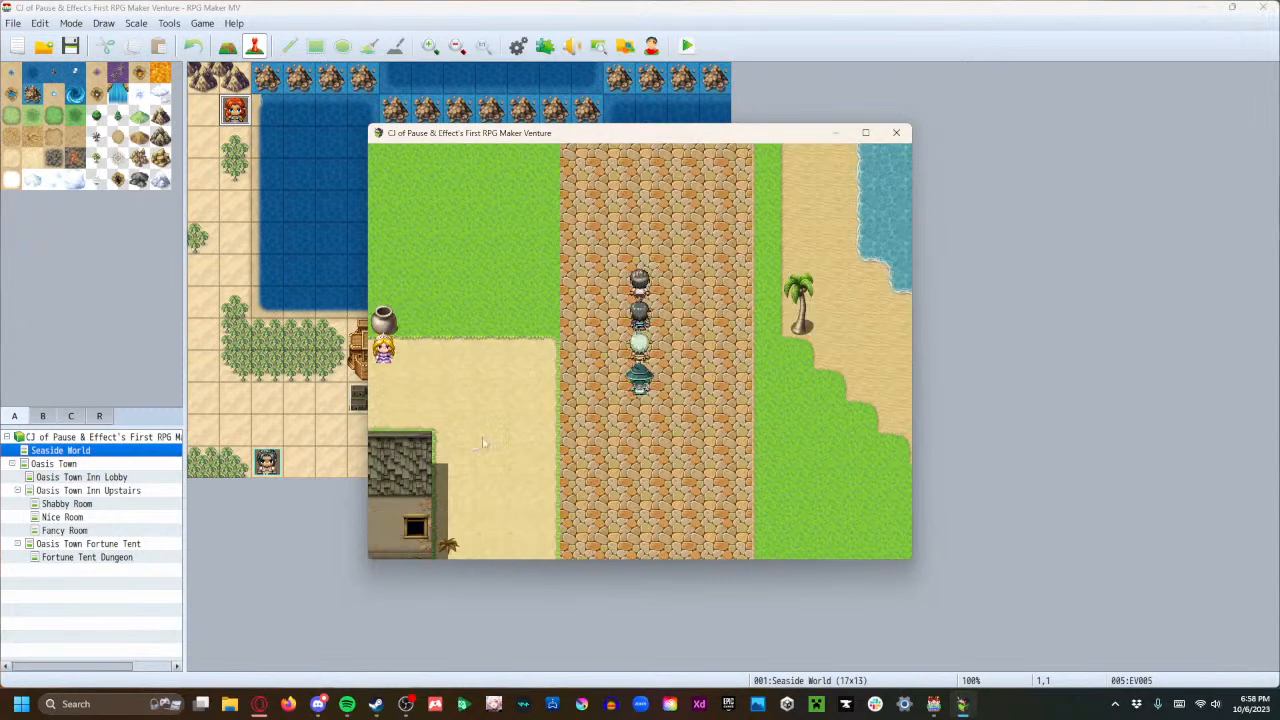
{"action": "left_click", "coordinate": [897, 134]}
Open the Oasis Town map for tile editing.
{"action": "left_click", "coordinate": [72, 477]}
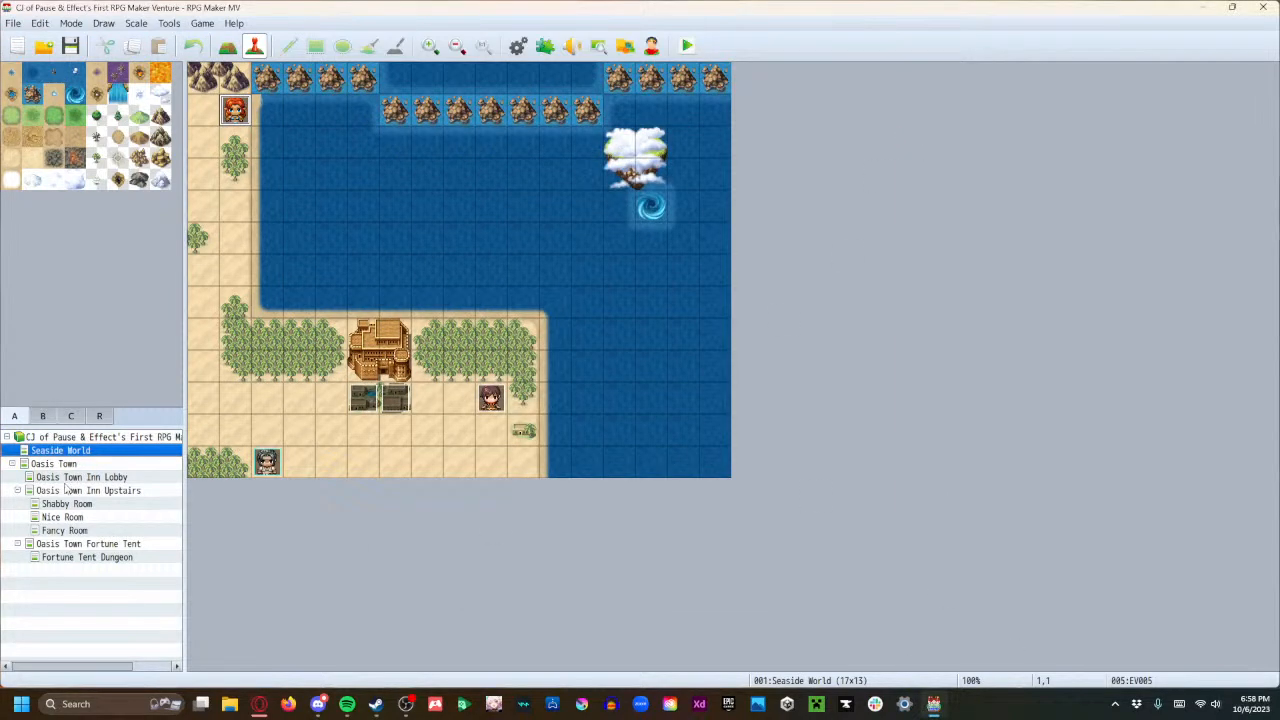
{"action": "left_click", "coordinate": [40, 464]}
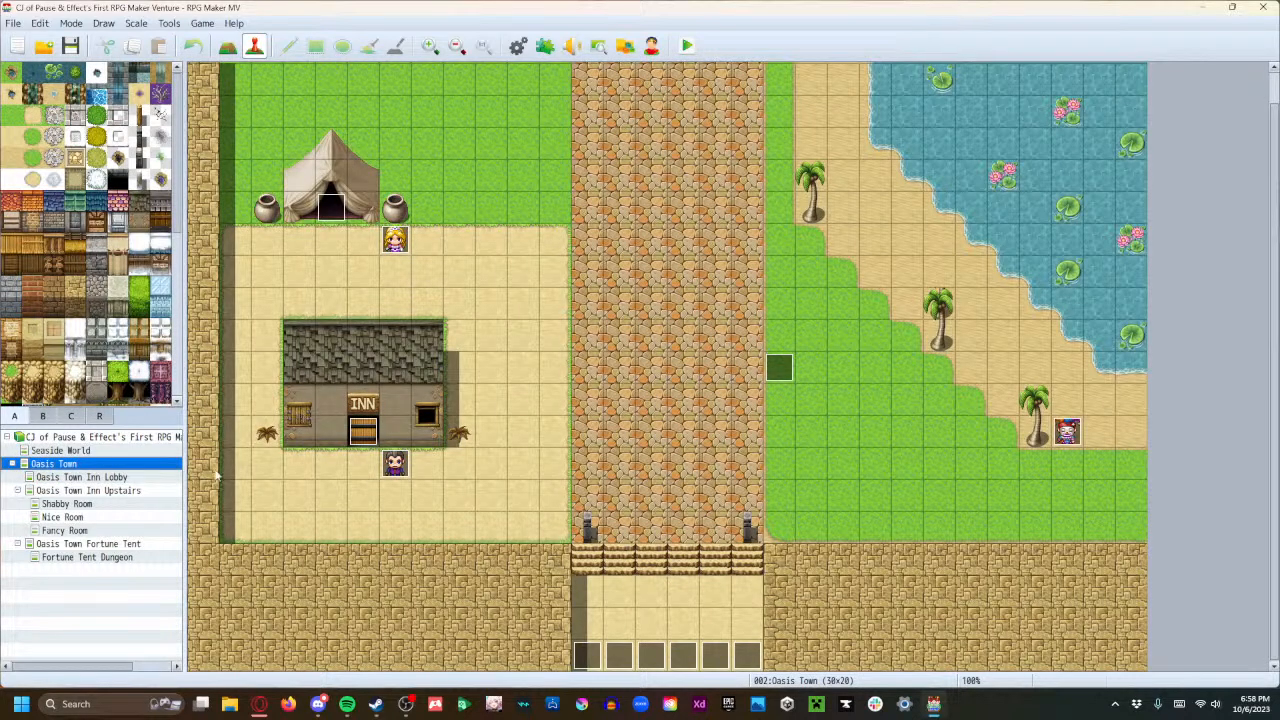
{"action": "left_click", "coordinate": [227, 45]}
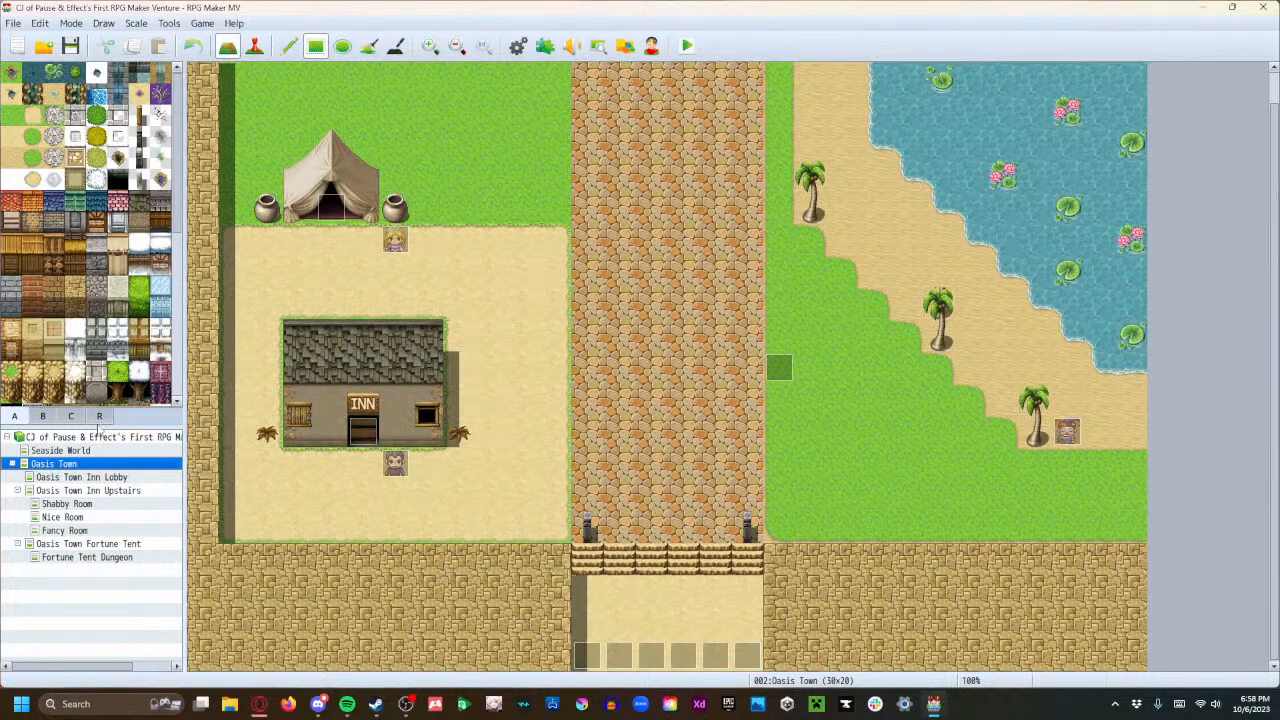
Draw wooden fences across the second row of Oasis Town, from the west wall to the road and from the road to the lake.
{"action": "scroll", "coordinate": [58, 286], "scroll_direction": "down", "scroll_amount": 3}
{"action": "scroll", "coordinate": [58, 288], "scroll_direction": "down", "scroll_amount": 5}
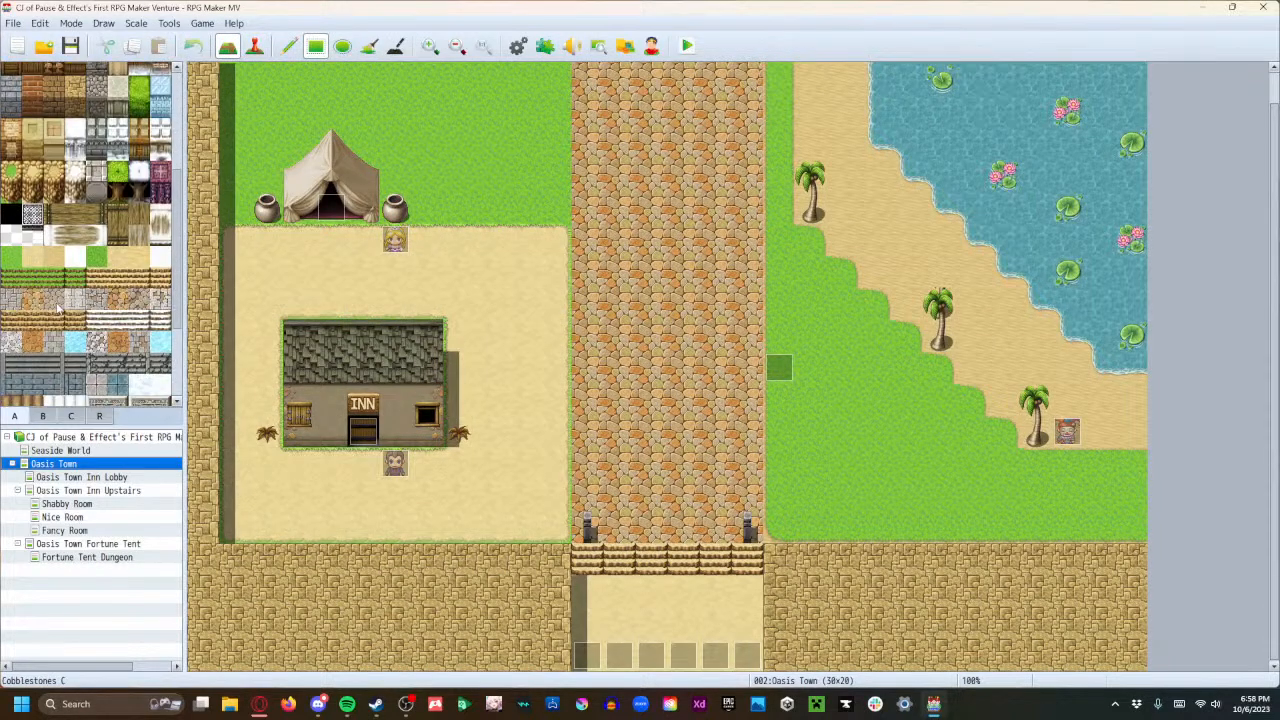
{"action": "scroll", "coordinate": [63, 331], "scroll_direction": "up", "scroll_amount": 5}
{"action": "scroll", "coordinate": [63, 331], "scroll_direction": "up", "scroll_amount": 5}
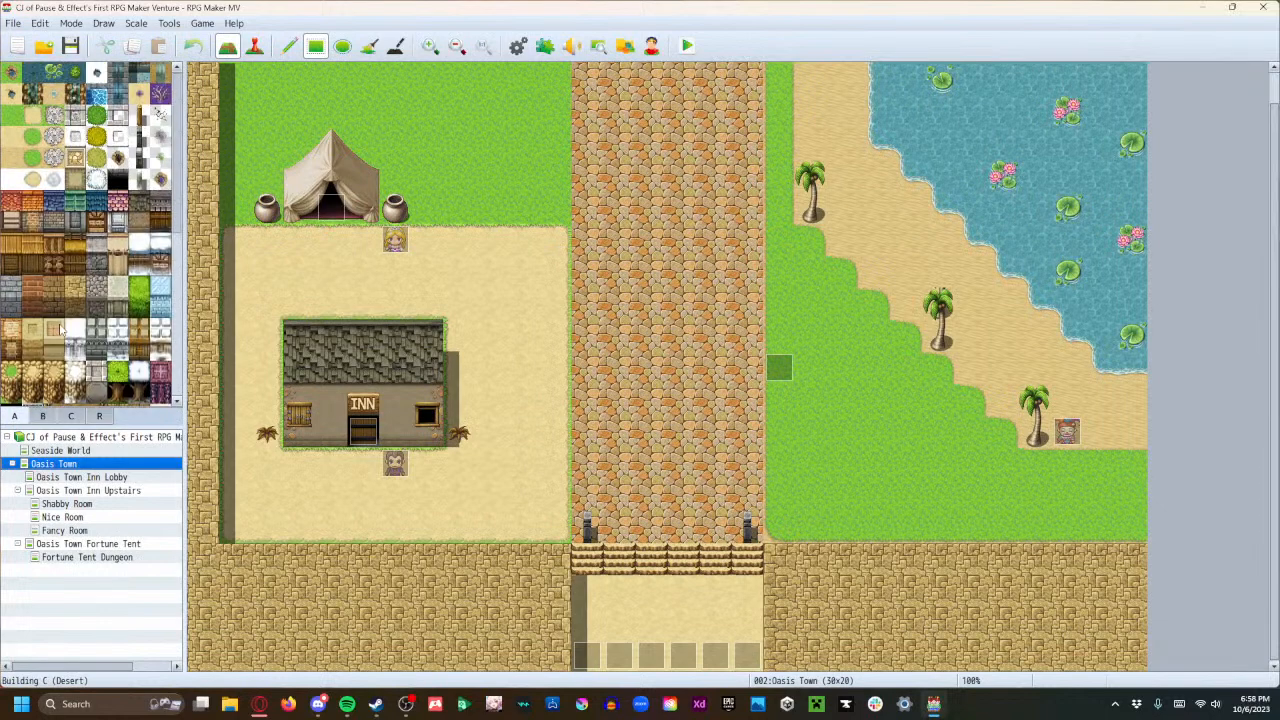
{"action": "left_click_drag", "start_coordinate": [562, 80], "coordinate": [243, 90]}
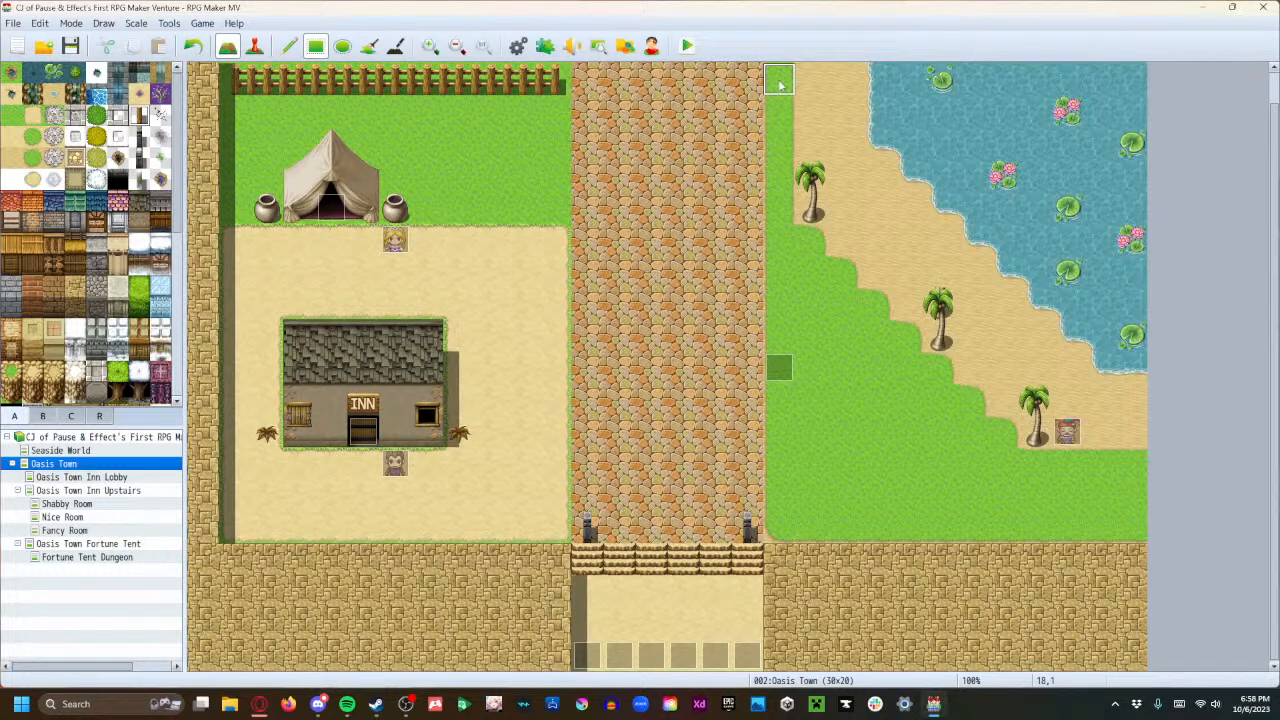
{"action": "mouse_move", "coordinate": [781, 85]}
{"action": "left_mouse_down"}
{"action": "mouse_move", "coordinate": [870, 85]}
{"action": "mouse_move", "coordinate": [857, 85]}
{"action": "left_mouse_up"}
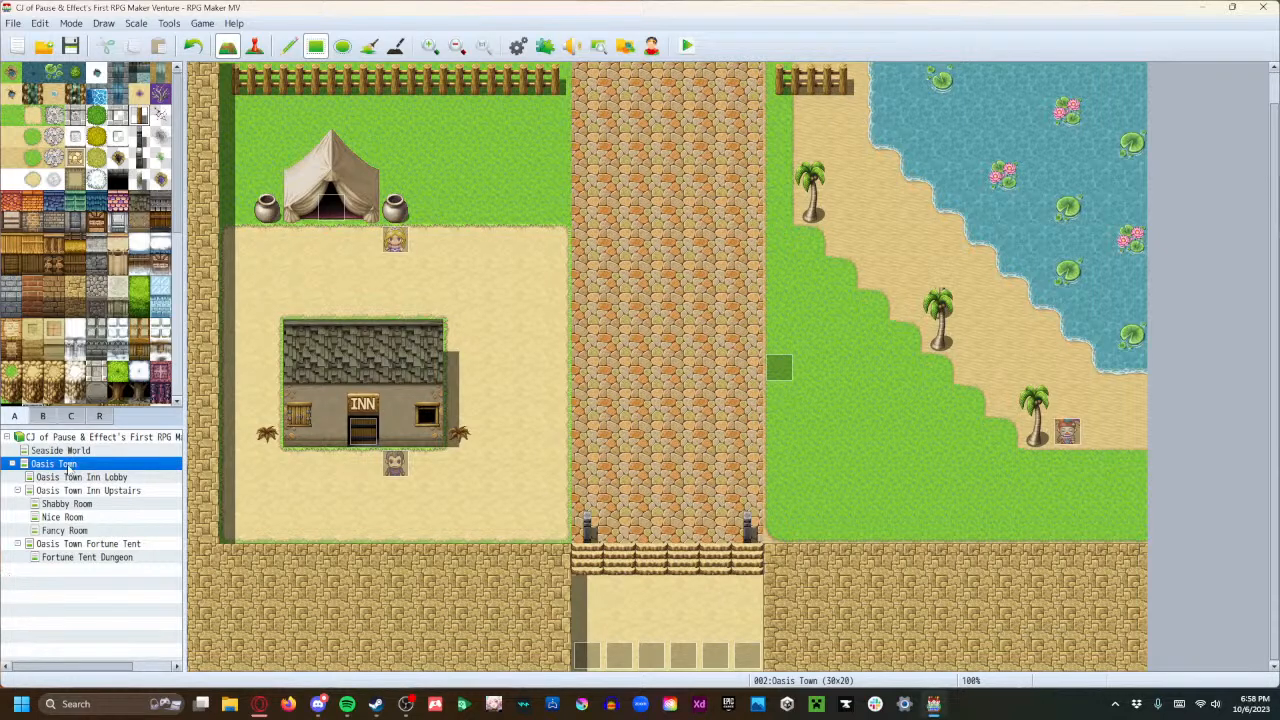
Try moving the fence to the map's top row after painting over the existing fences, and undo these changes.
{"action": "scroll", "coordinate": [680, 268], "scroll_direction": "up", "scroll_amount": 1}
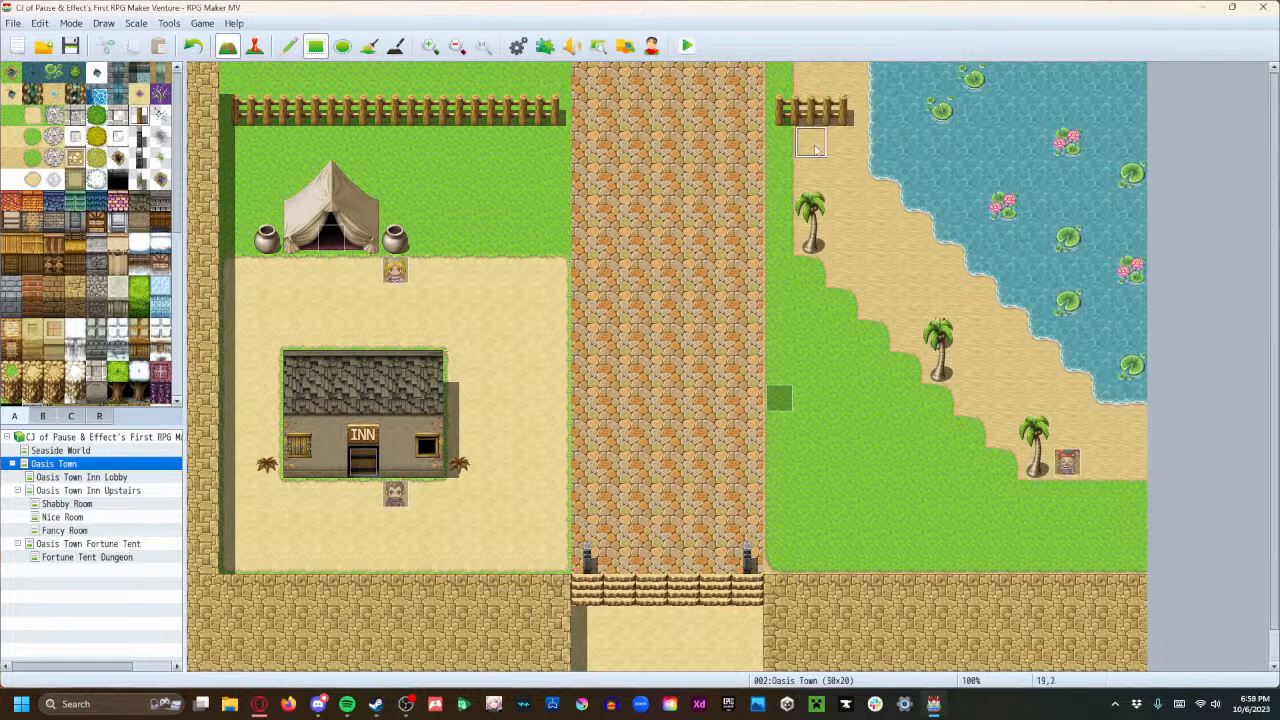
{"action": "left_click_drag", "start_coordinate": [802, 122], "coordinate": [835, 126]}
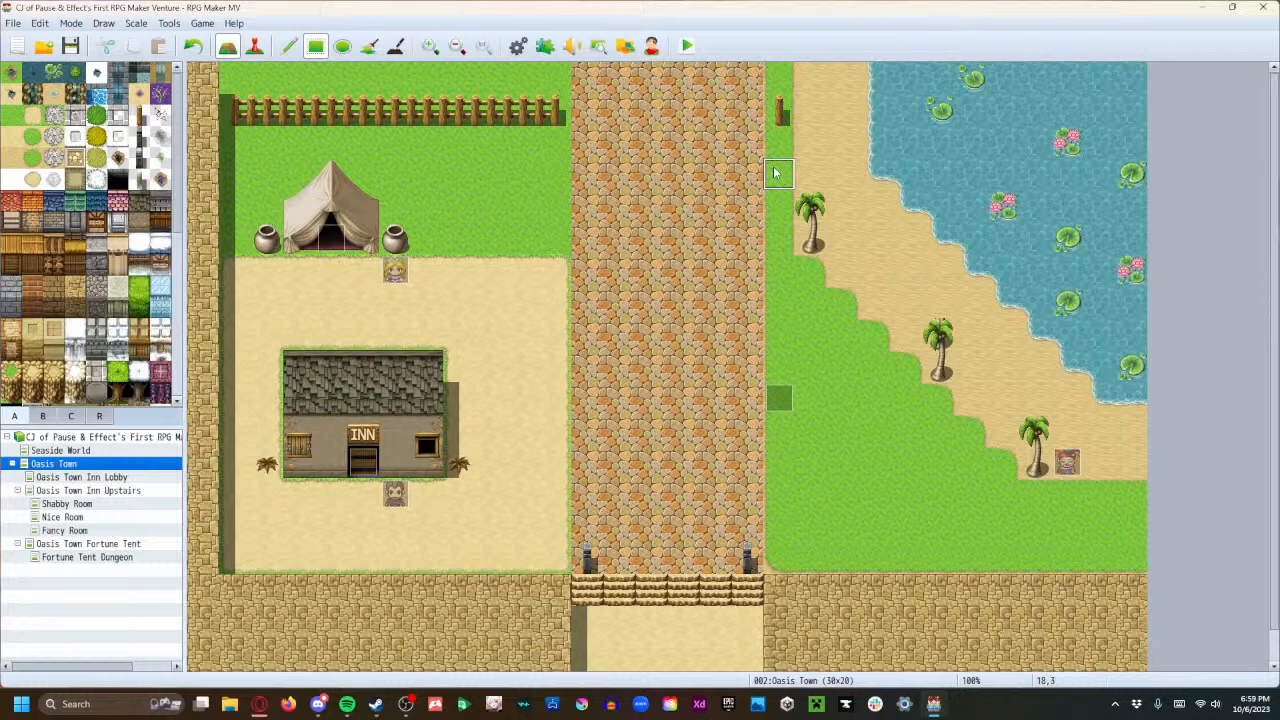
{"action": "left_click", "coordinate": [775, 125]}
{"action": "left_click_drag", "start_coordinate": [566, 120], "coordinate": [354, 120]}
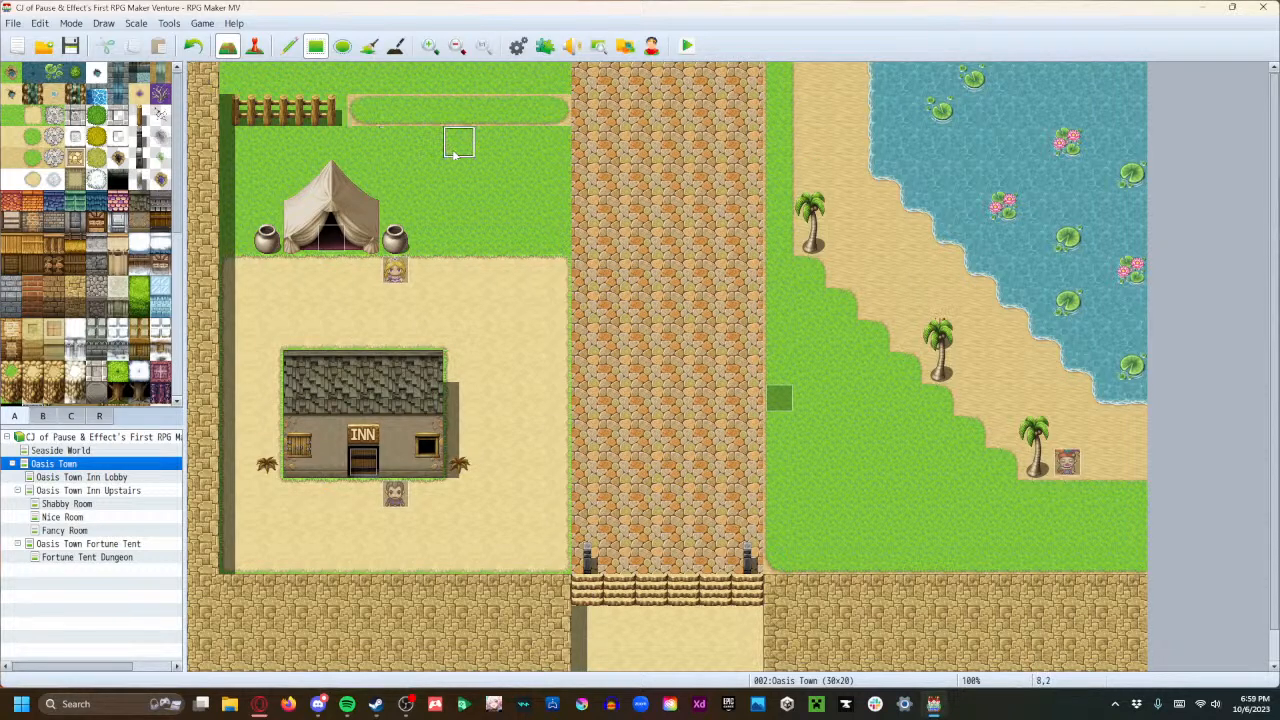
{"action": "mouse_move", "coordinate": [265, 112]}
{"action": "left_mouse_down"}
{"action": "mouse_move", "coordinate": [225, 112]}
{"action": "mouse_move", "coordinate": [541, 114]}
{"action": "left_mouse_up"}
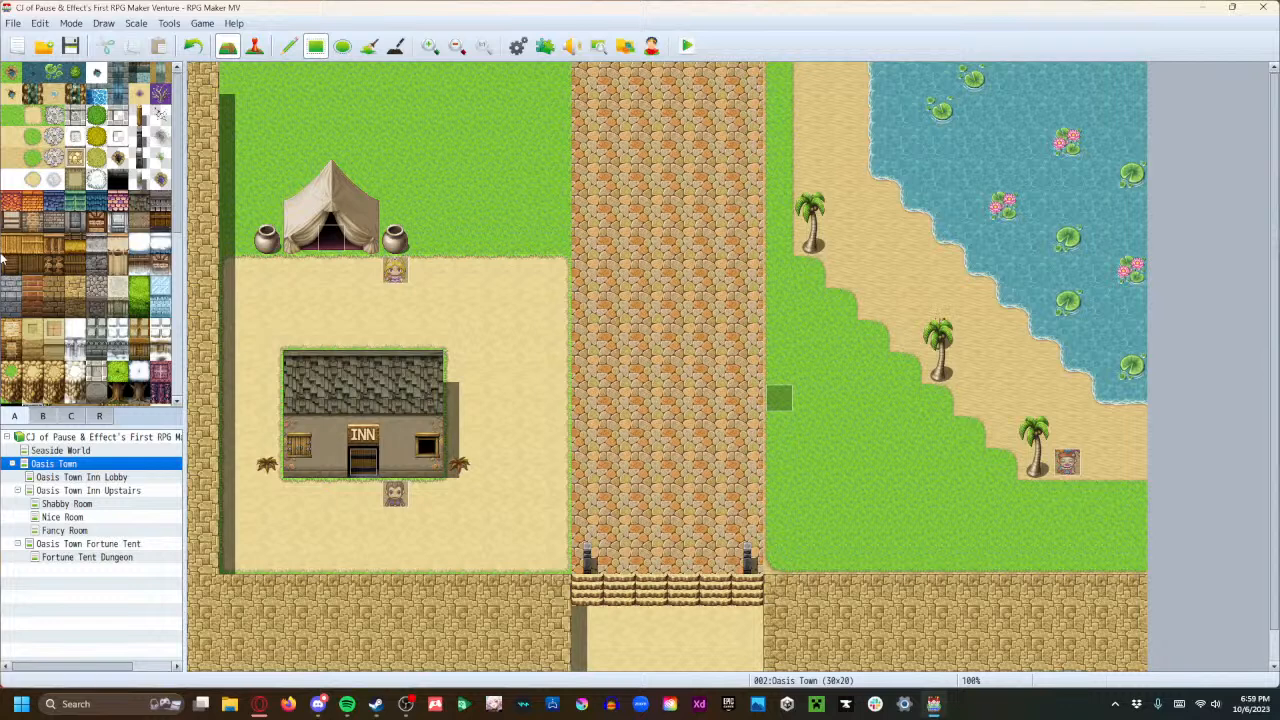
{"action": "left_click", "coordinate": [143, 117]}
{"action": "left_click_drag", "start_coordinate": [234, 78], "coordinate": [546, 84]}
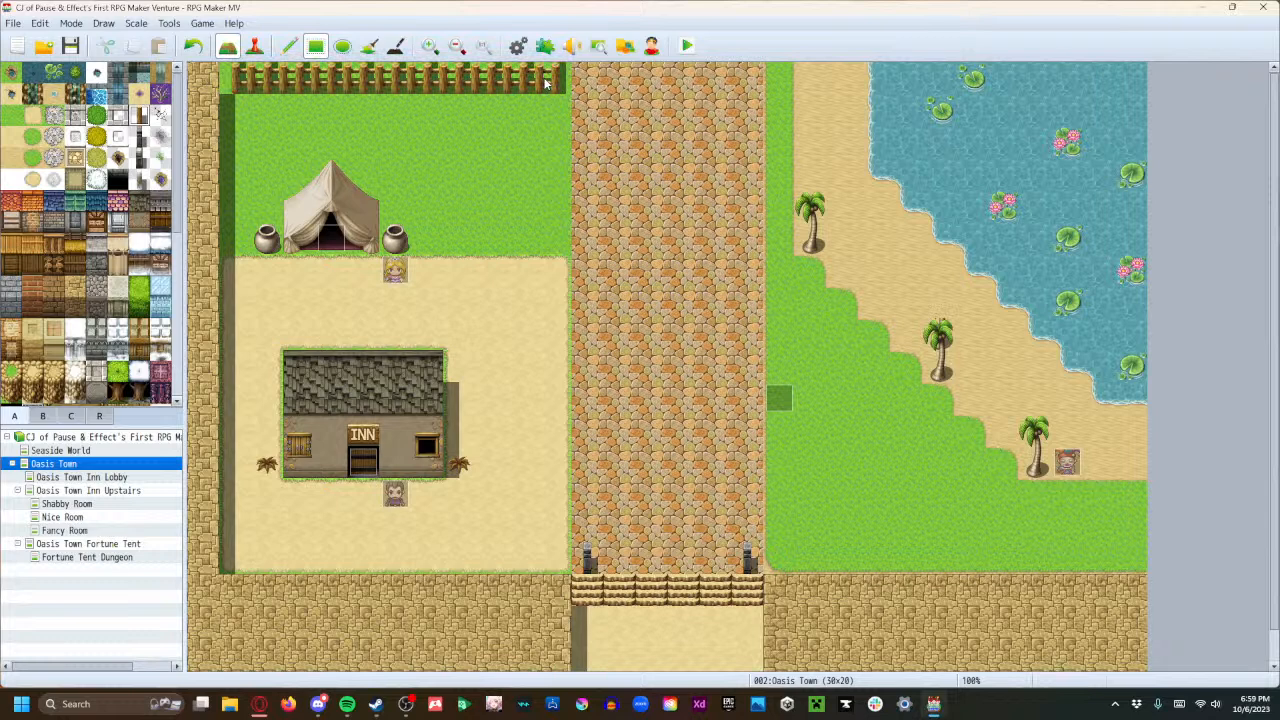
{"action": "key", "text": "ctrl+z"}
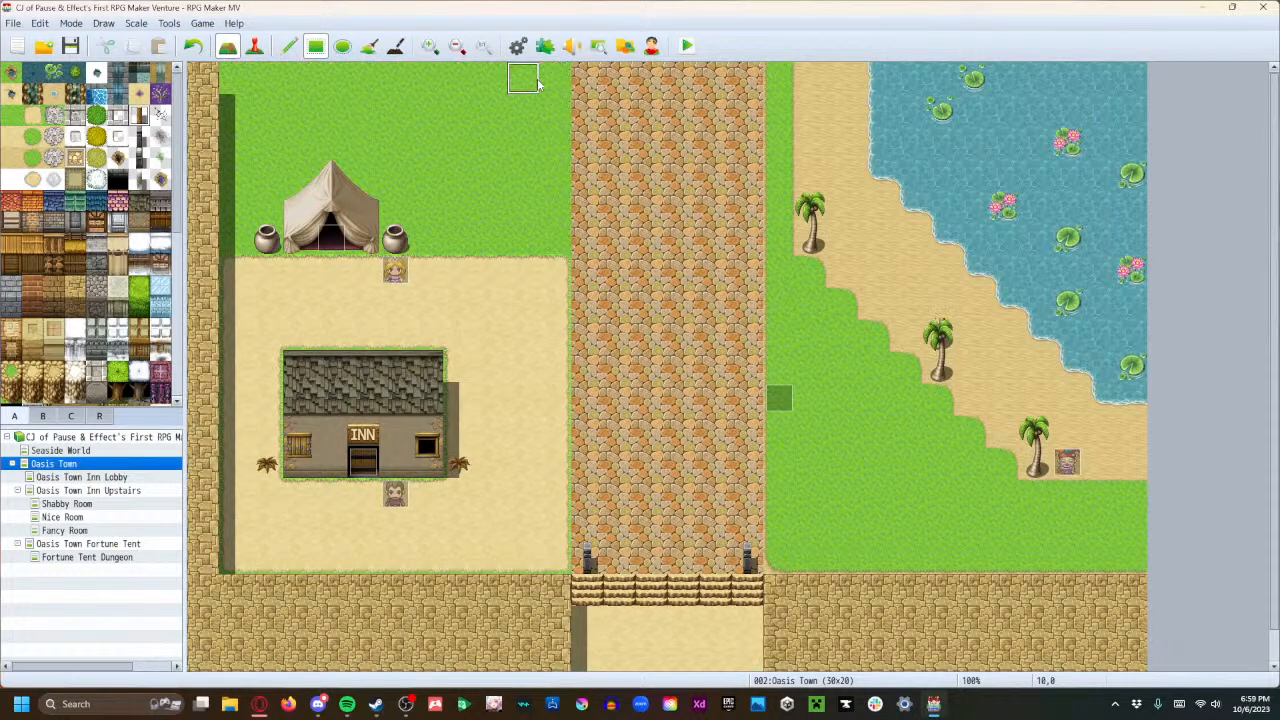
{"action": "key", "text": "ctrl+z"}
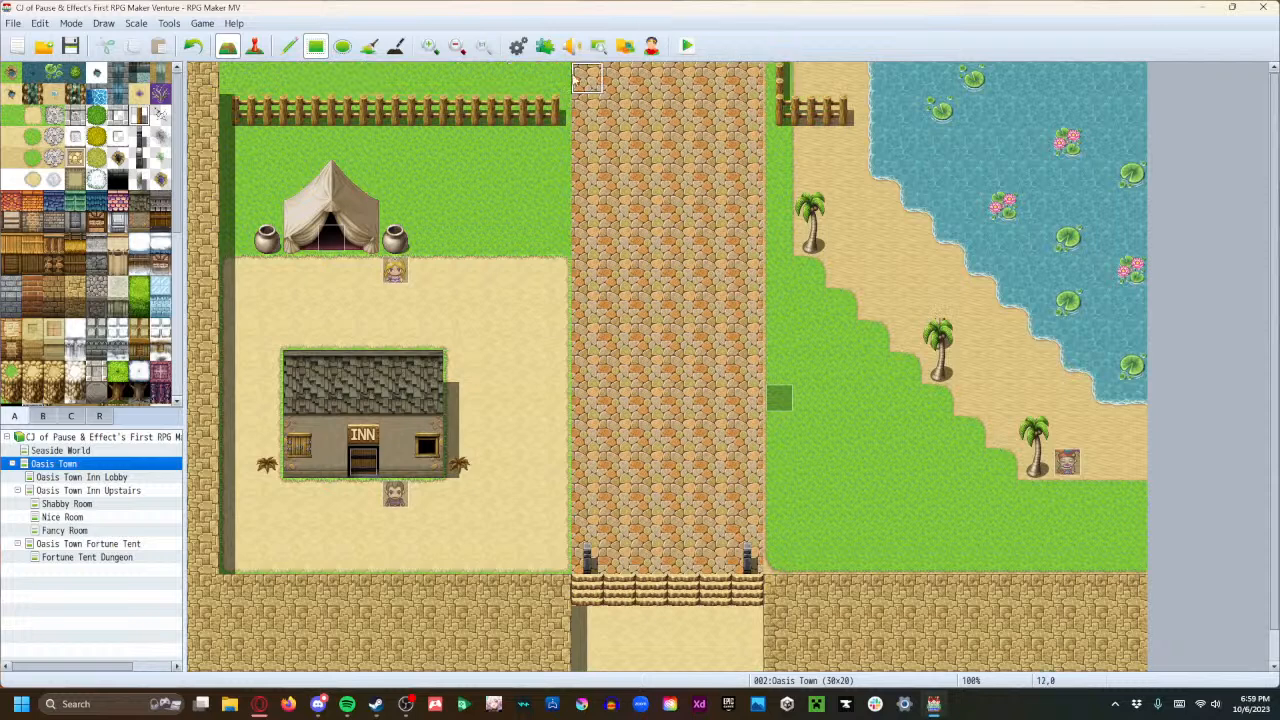
Add a fence tile in the map's top row above the road-side end of the fence behind the tent.
{"action": "left_click", "coordinate": [554, 78]}
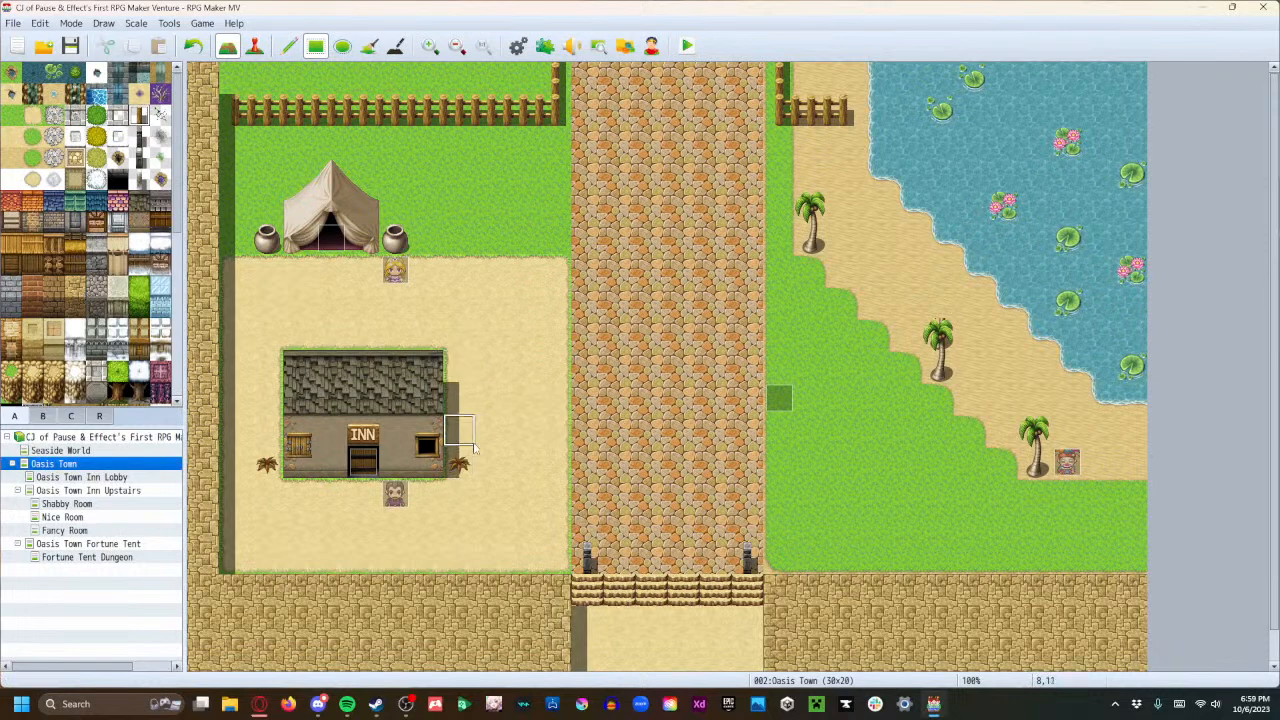
{"action": "scroll", "coordinate": [458, 493], "scroll_direction": "down", "scroll_amount": 1}
{"action": "scroll", "coordinate": [137, 353], "scroll_direction": "down", "scroll_amount": 5}
{"action": "scroll", "coordinate": [130, 360], "scroll_direction": "up", "scroll_amount": 3}
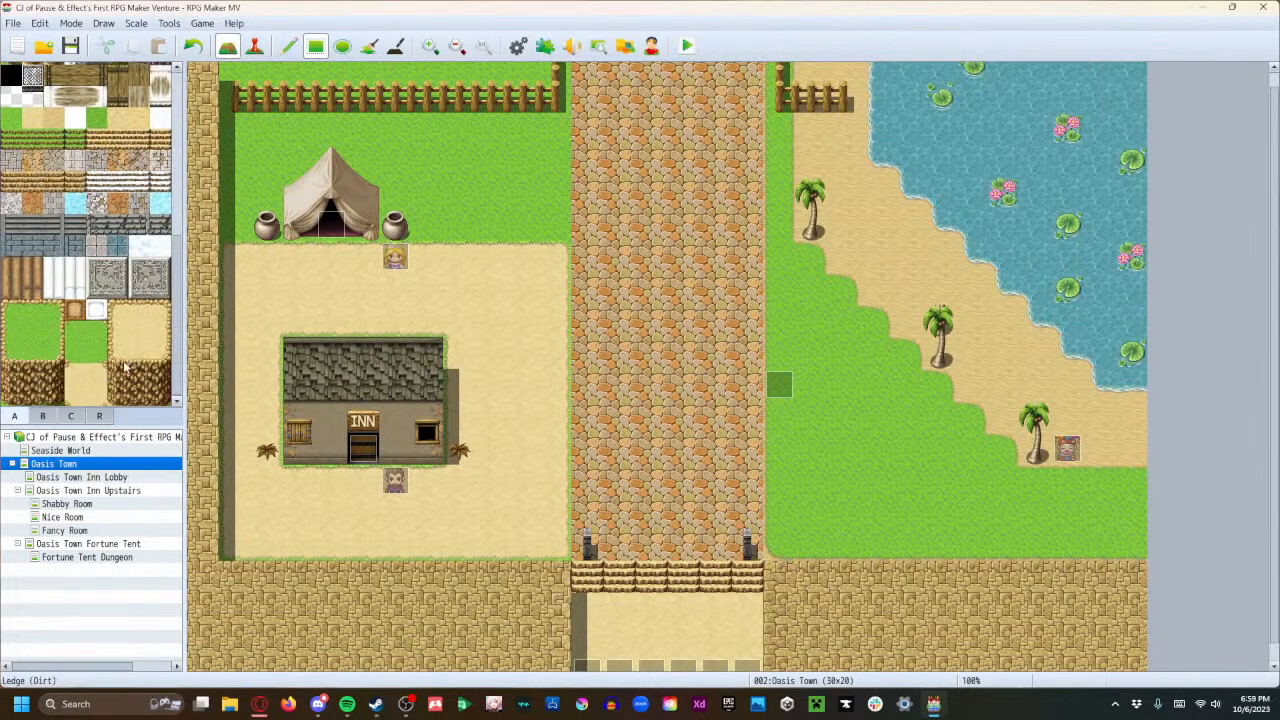
{"action": "scroll", "coordinate": [118, 372], "scroll_direction": "up", "scroll_amount": 3}
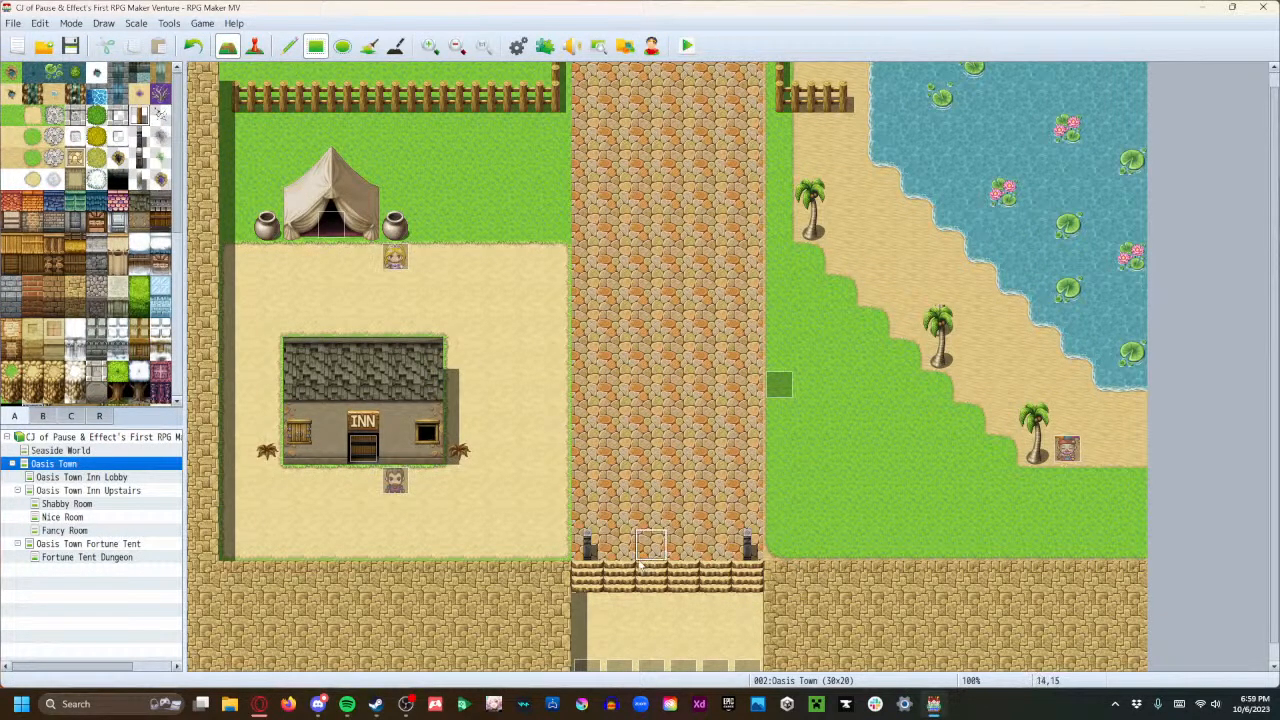
{"action": "scroll", "coordinate": [645, 560], "scroll_direction": "down", "scroll_amount": 1}
{"action": "scroll", "coordinate": [630, 595], "scroll_direction": "up", "scroll_amount": 2}
{"action": "scroll", "coordinate": [630, 595], "scroll_direction": "down", "scroll_amount": 2}
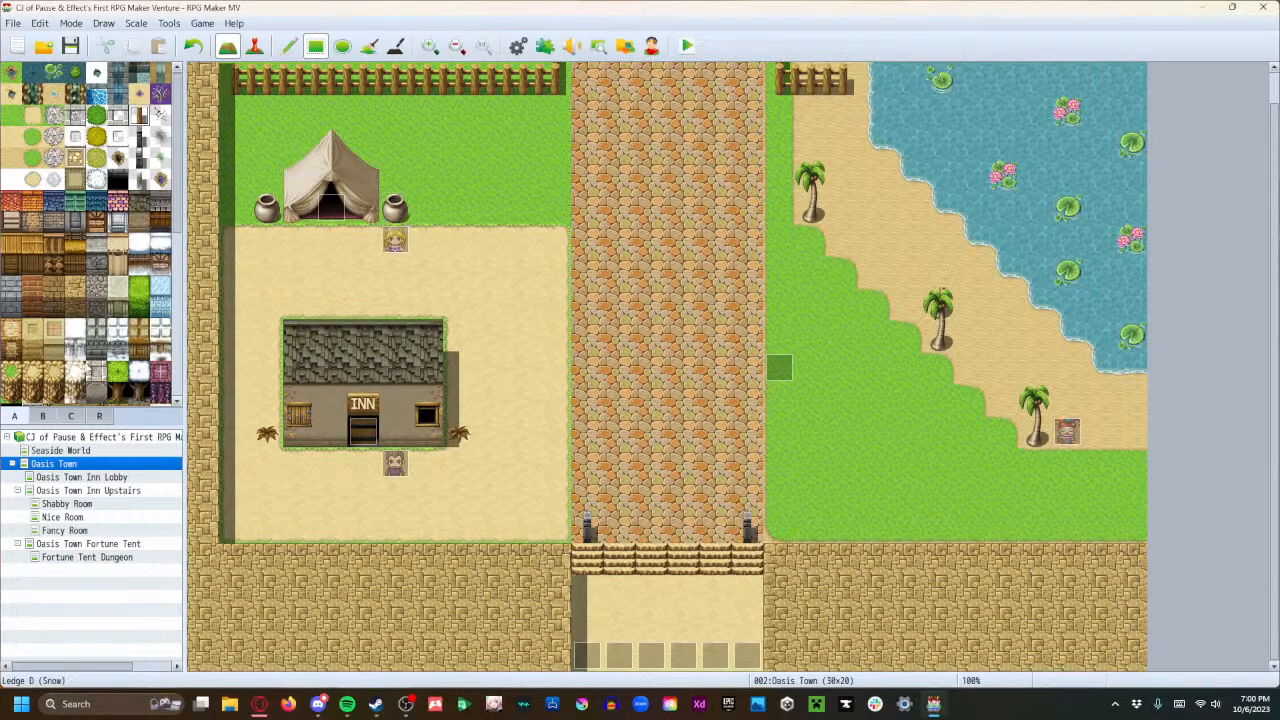
Create an event just below the road-side end of the fence behind the tent, using the helmeted soldier sprite from People3.
{"action": "left_click", "coordinate": [254, 45]}
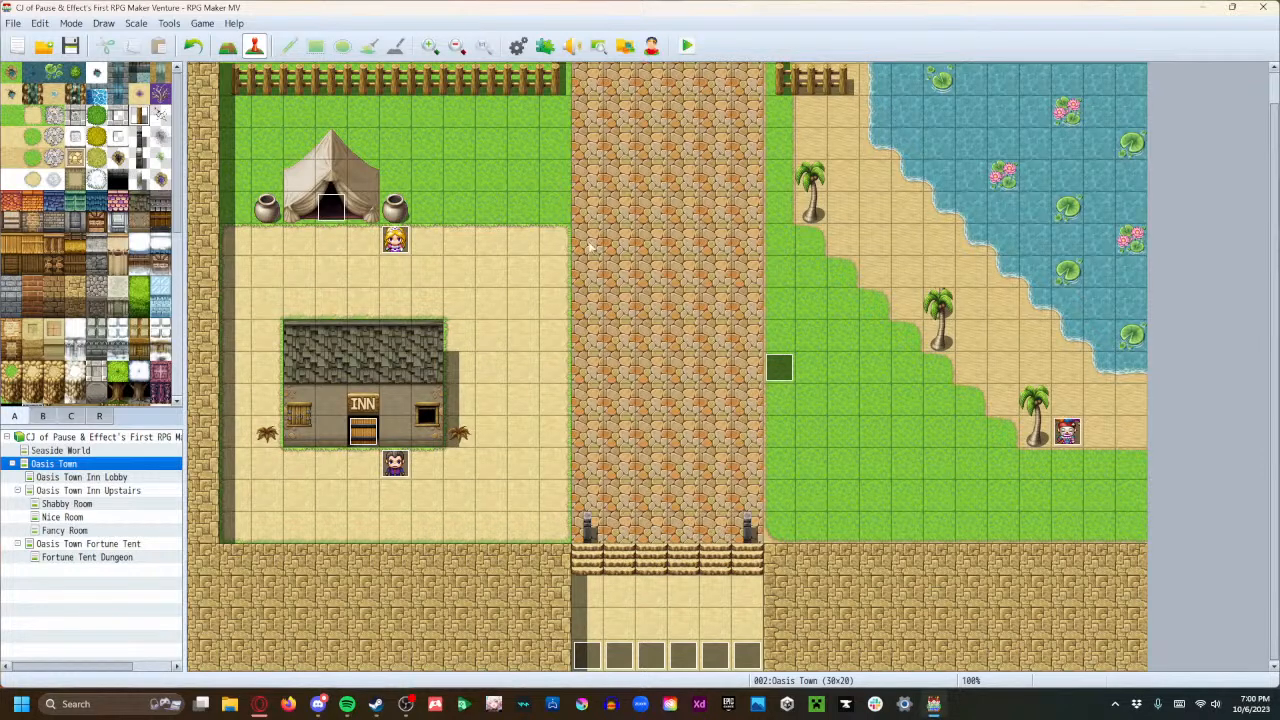
{"action": "double_click", "coordinate": [553, 117]}
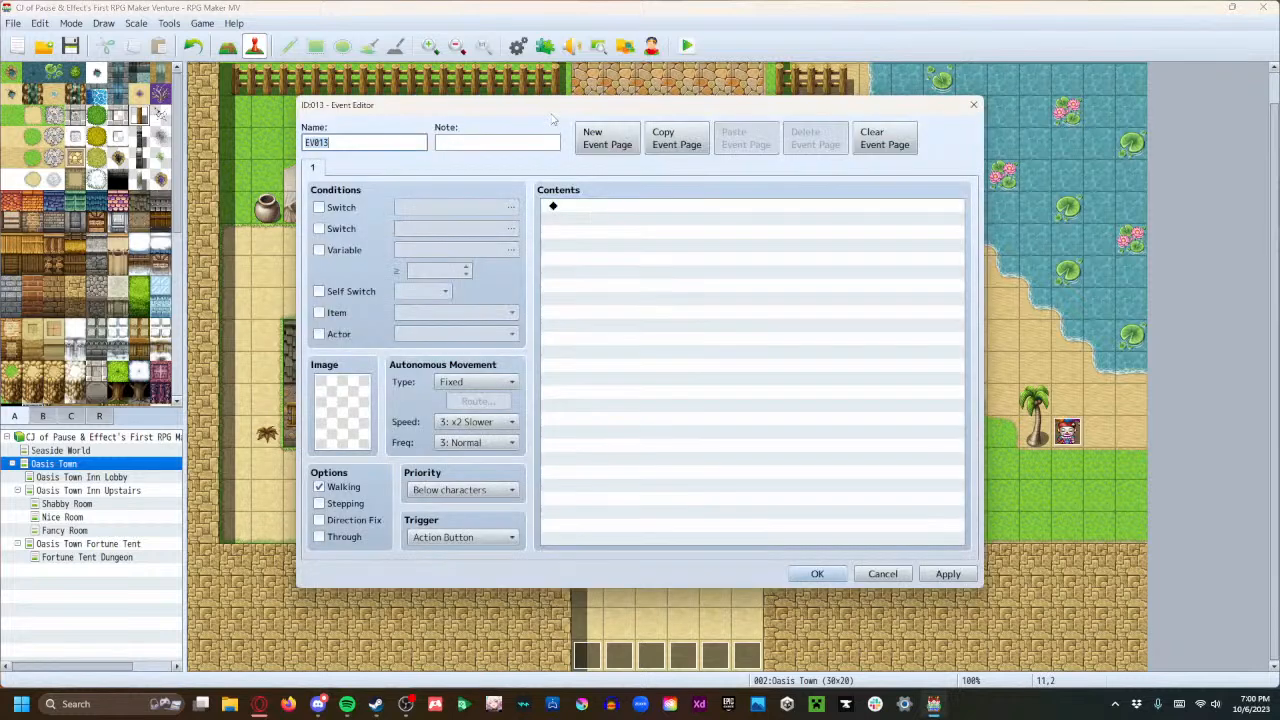
{"action": "double_click", "coordinate": [341, 429]}
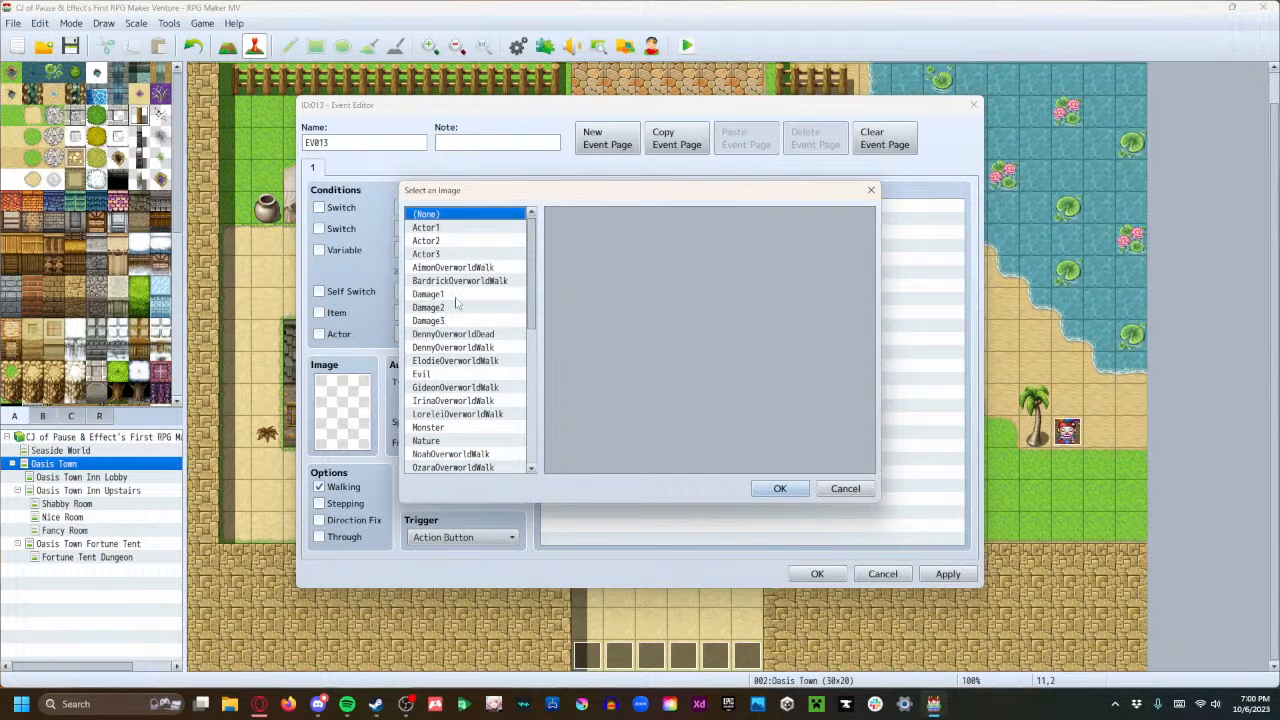
{"action": "scroll", "coordinate": [453, 343], "scroll_direction": "down", "scroll_amount": 4}
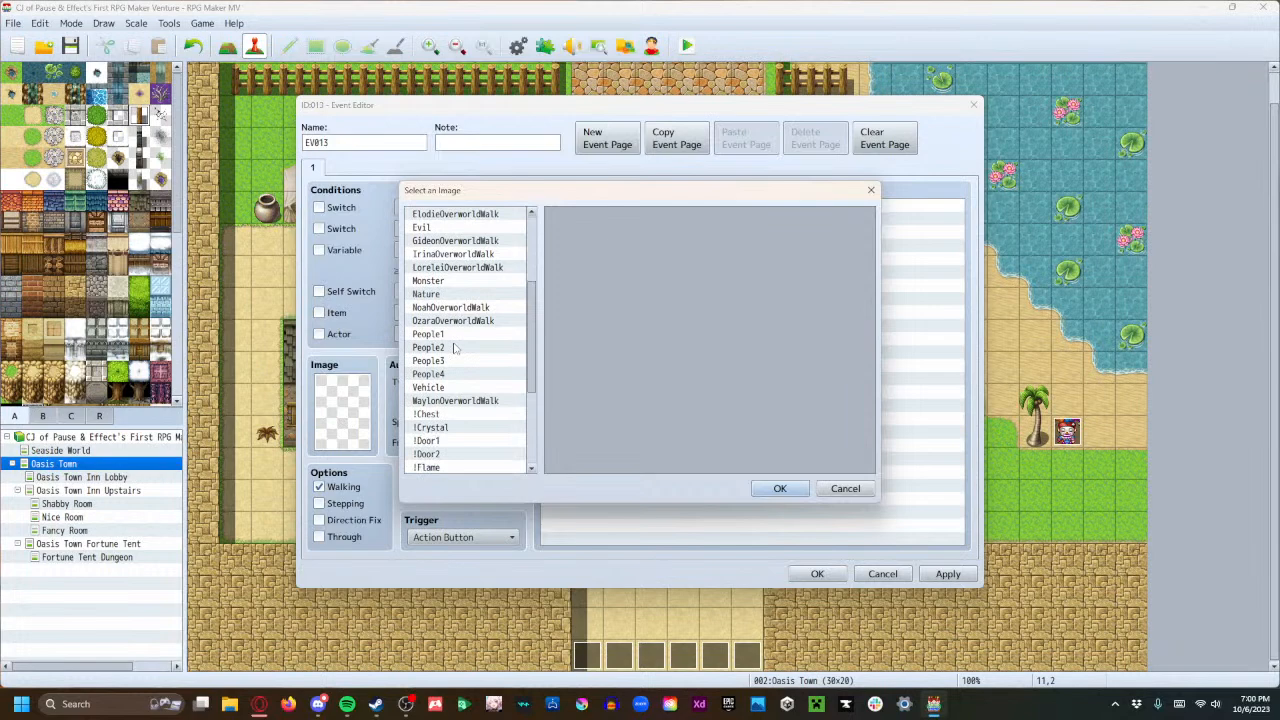
{"action": "left_click", "coordinate": [453, 338]}
{"action": "left_click", "coordinate": [451, 348]}
{"action": "left_click", "coordinate": [452, 361]}
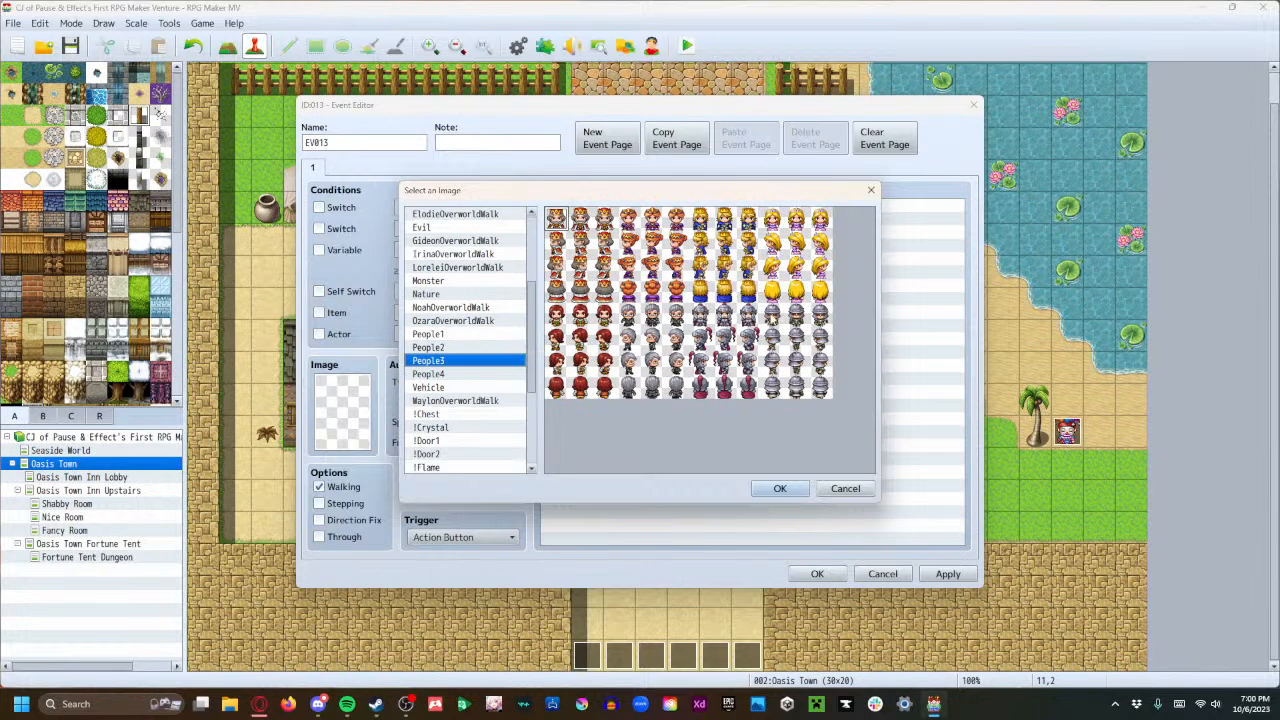
{"action": "left_click", "coordinate": [780, 489]}
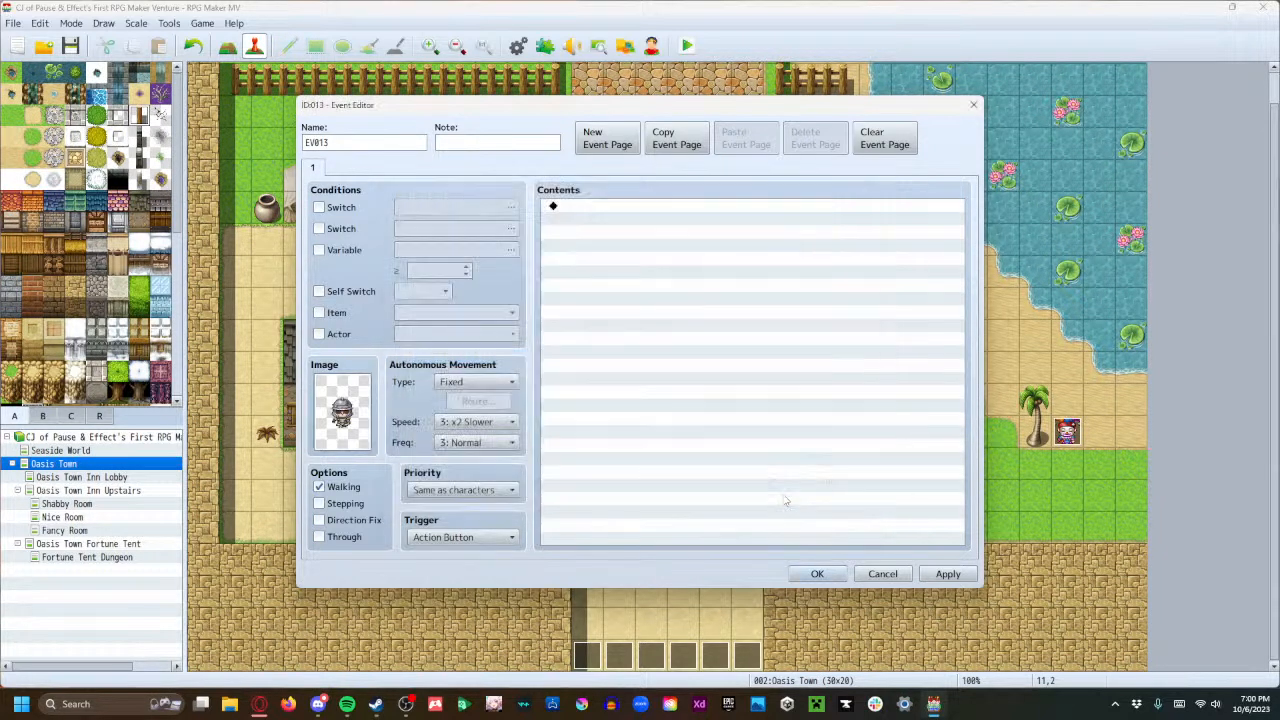
Enable the stepping animation for the new soldier event, name it "Random Knight #1" and save it.
{"action": "left_click", "coordinate": [341, 508]}
{"action": "double_click", "coordinate": [331, 143]}
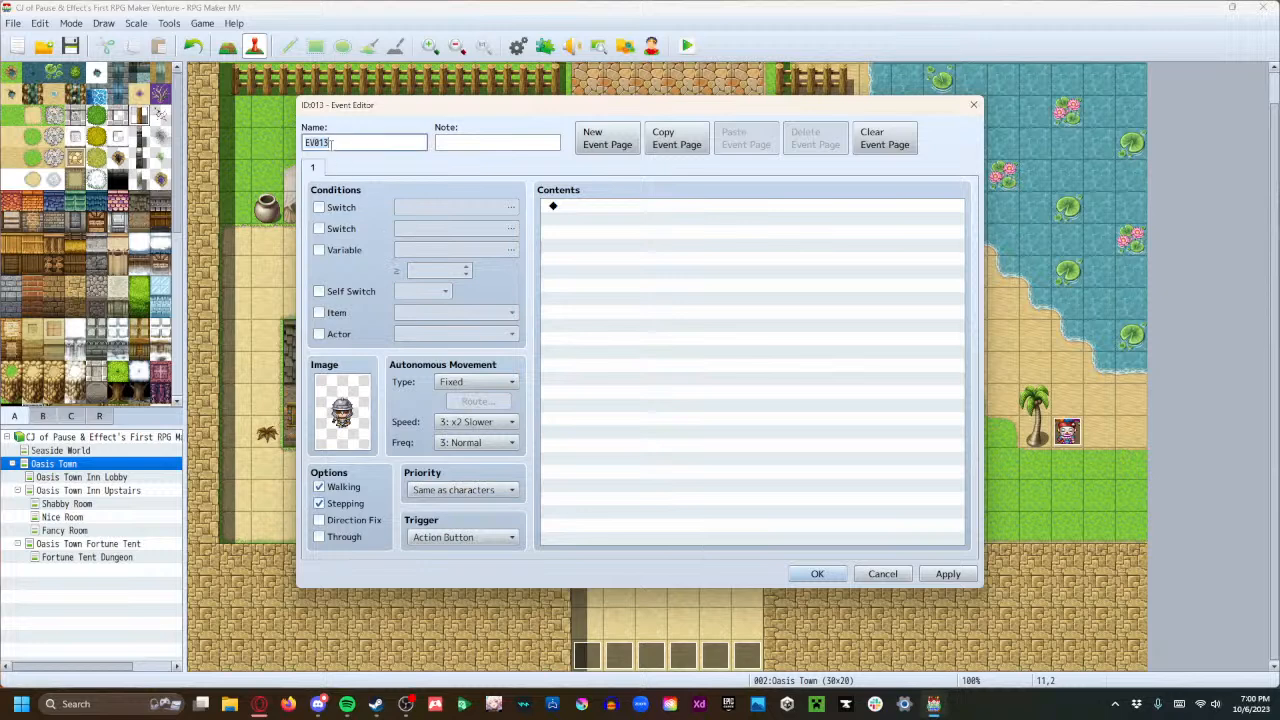
{"action": "type", "text": "Random Knight #1"}
{"action": "left_click", "coordinate": [818, 577]}
Add a message to Random Knight #1 with the People3 helmeted soldier face: "Have you seen a clown around here, by any chance?".
{"action": "double_click", "coordinate": [558, 116]}
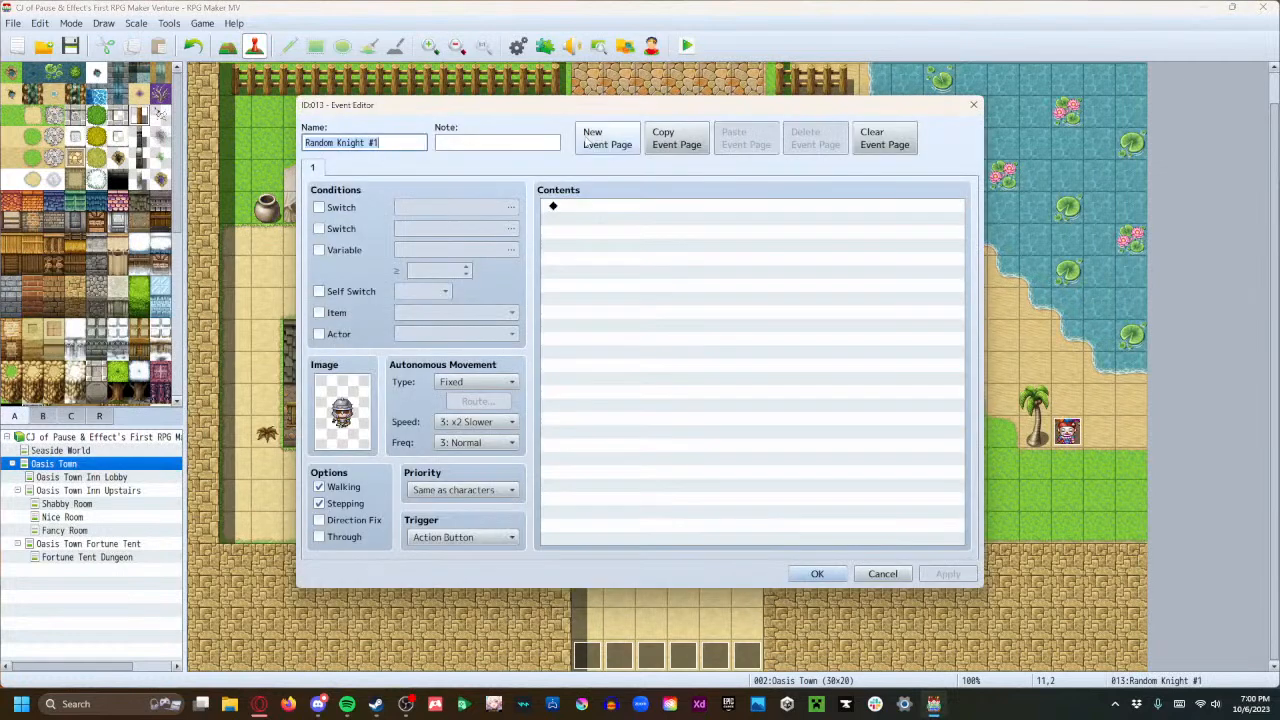
{"action": "double_click", "coordinate": [573, 208]}
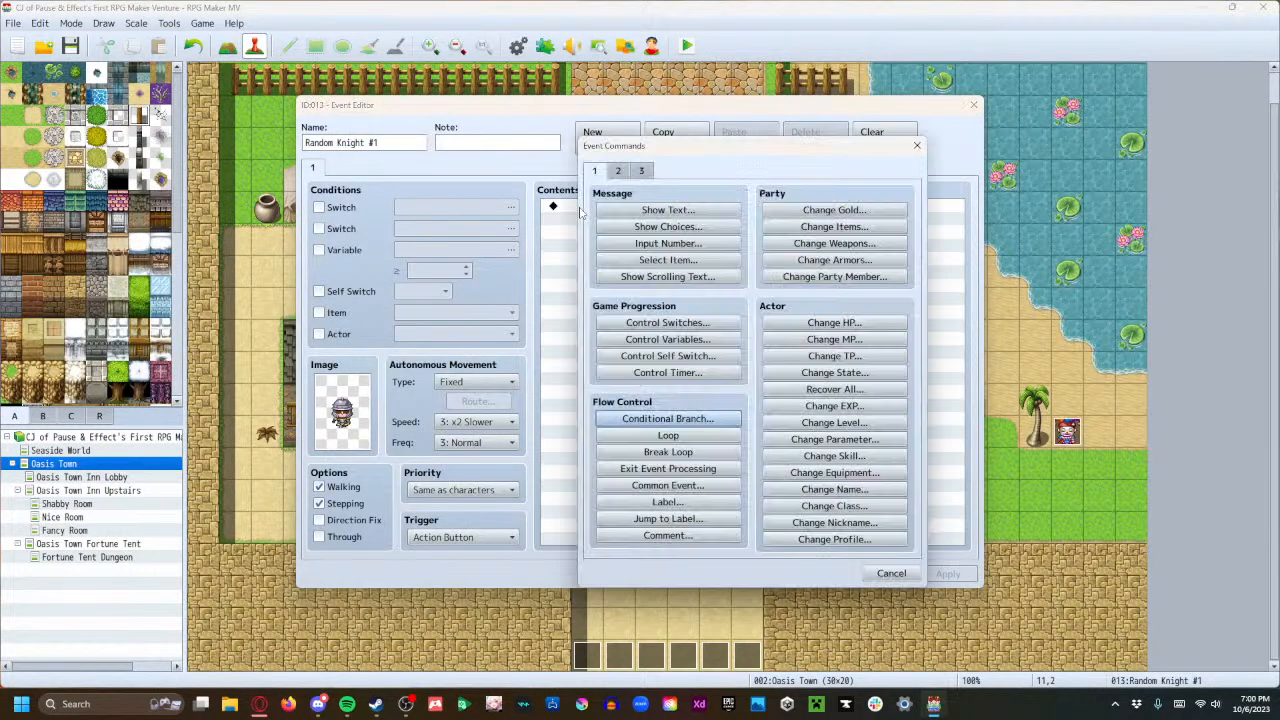
{"action": "left_click", "coordinate": [668, 214]}
{"action": "double_click", "coordinate": [618, 348]}
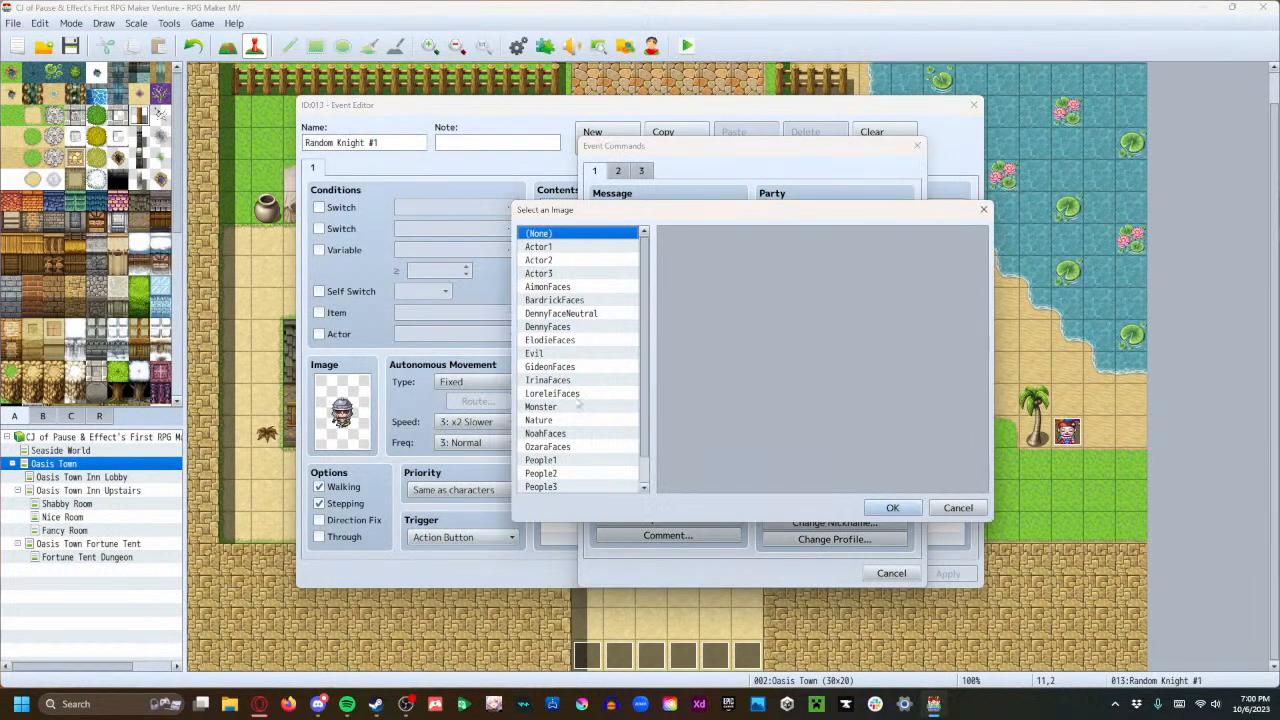
{"action": "scroll", "coordinate": [576, 410], "scroll_direction": "down", "scroll_amount": 1}
{"action": "left_click", "coordinate": [570, 446]}
{"action": "left_click", "coordinate": [572, 461]}
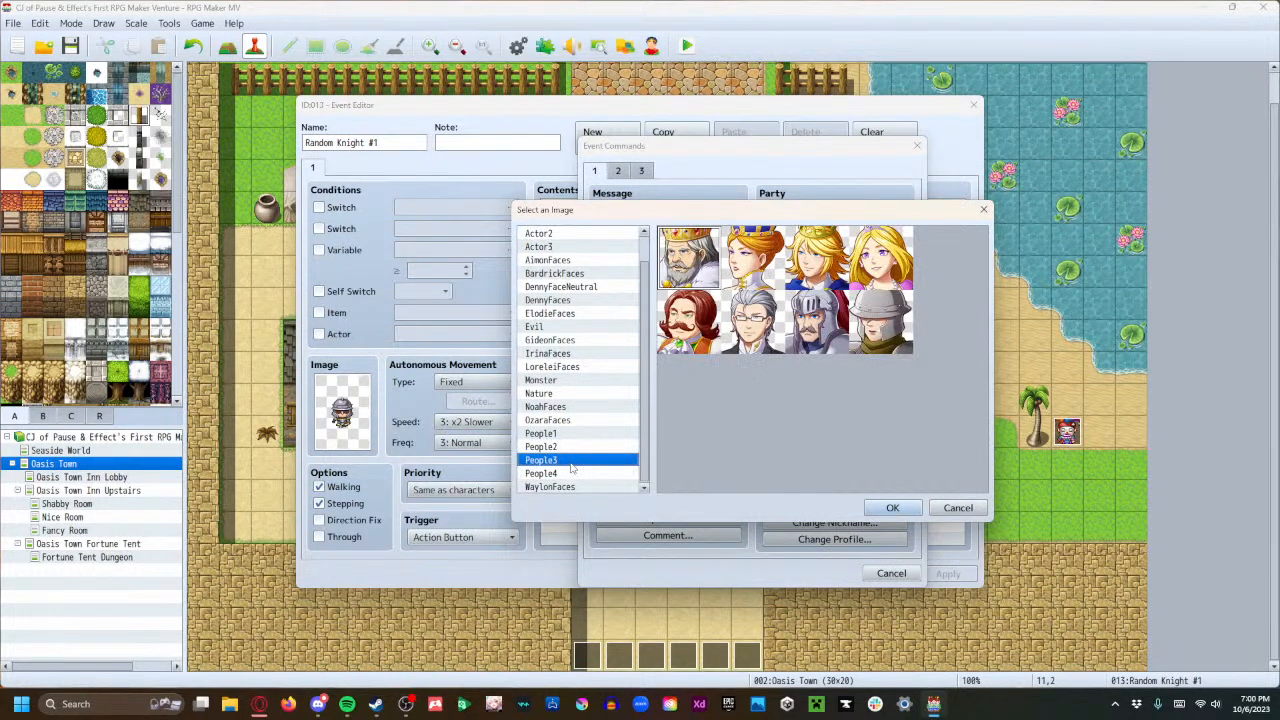
{"action": "left_click", "coordinate": [895, 312]}
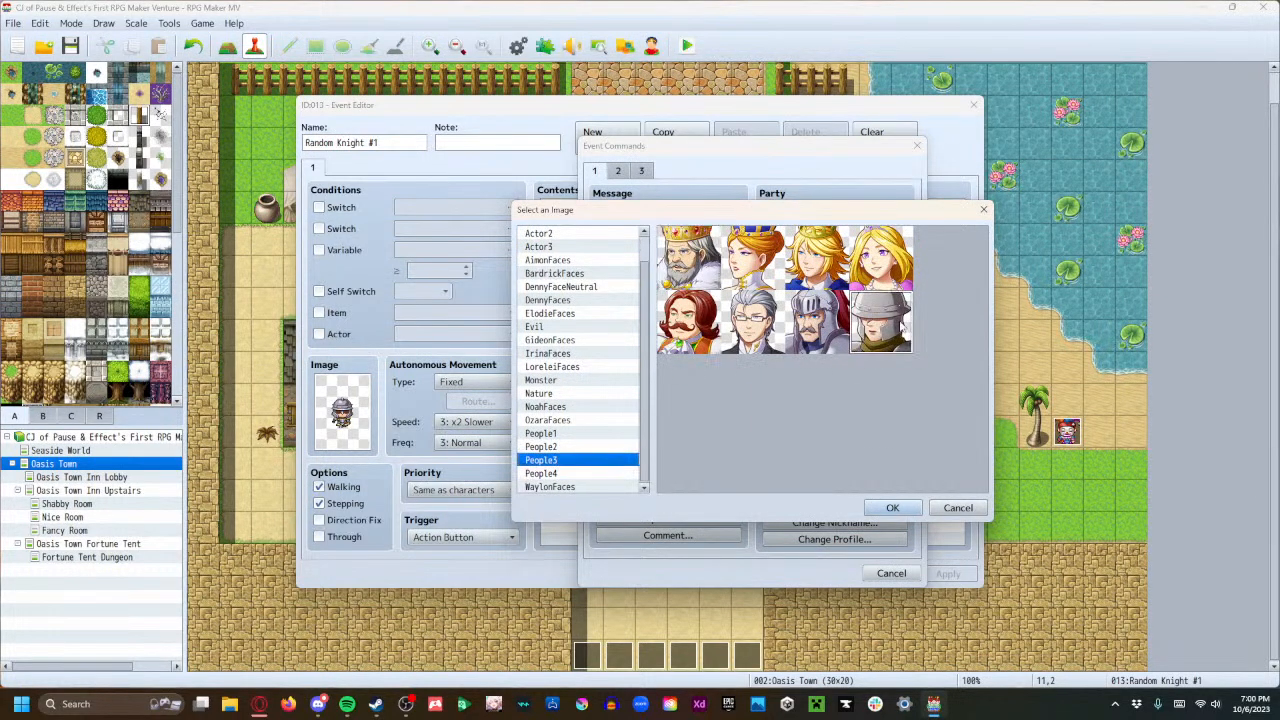
{"action": "left_click", "coordinate": [892, 507]}
{"action": "type", "text": "Have you seen a clown around here, by any"}
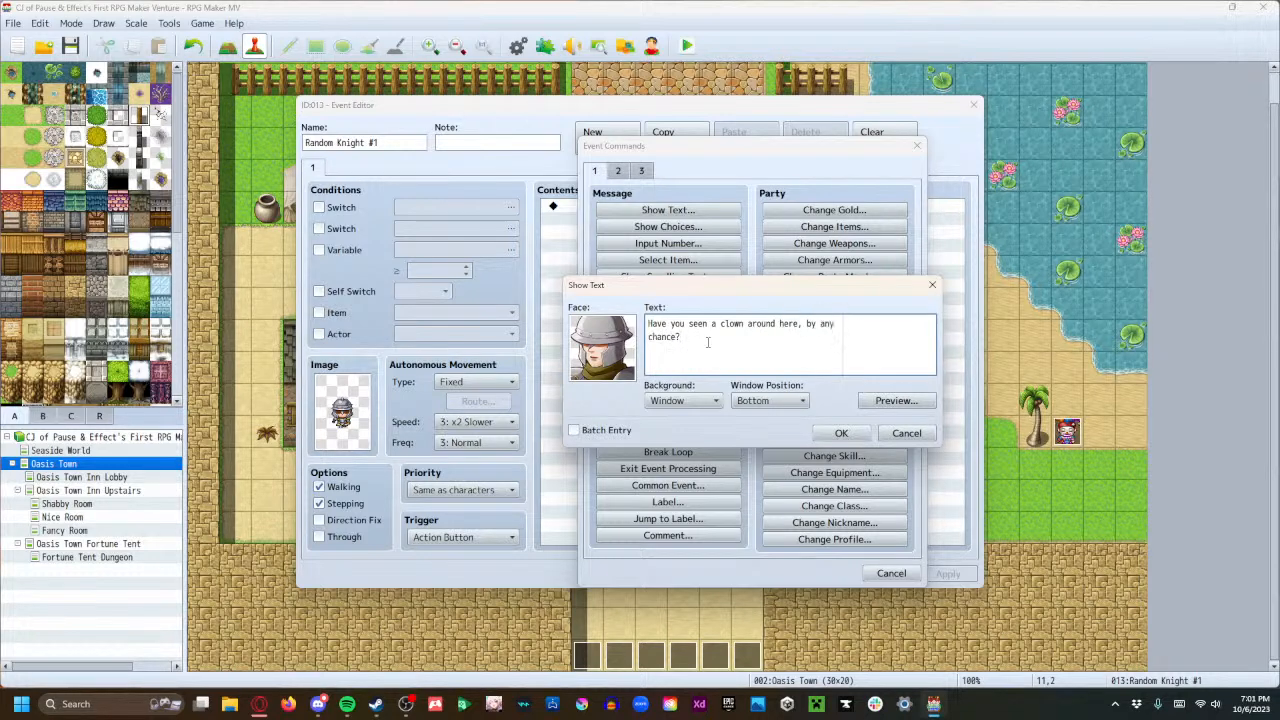
{"action": "left_click", "coordinate": [837, 434]}
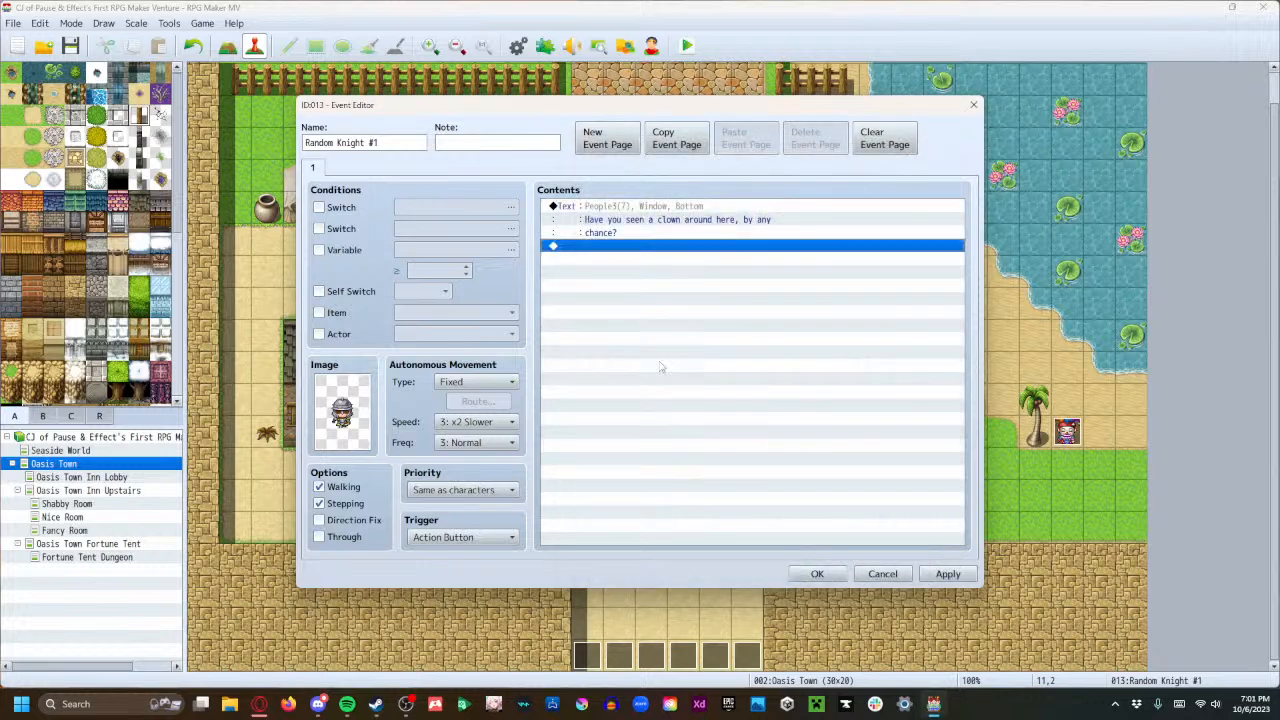
Add a Yes/No Show Choices command after the knight's clown question.
{"action": "double_click", "coordinate": [592, 248]}
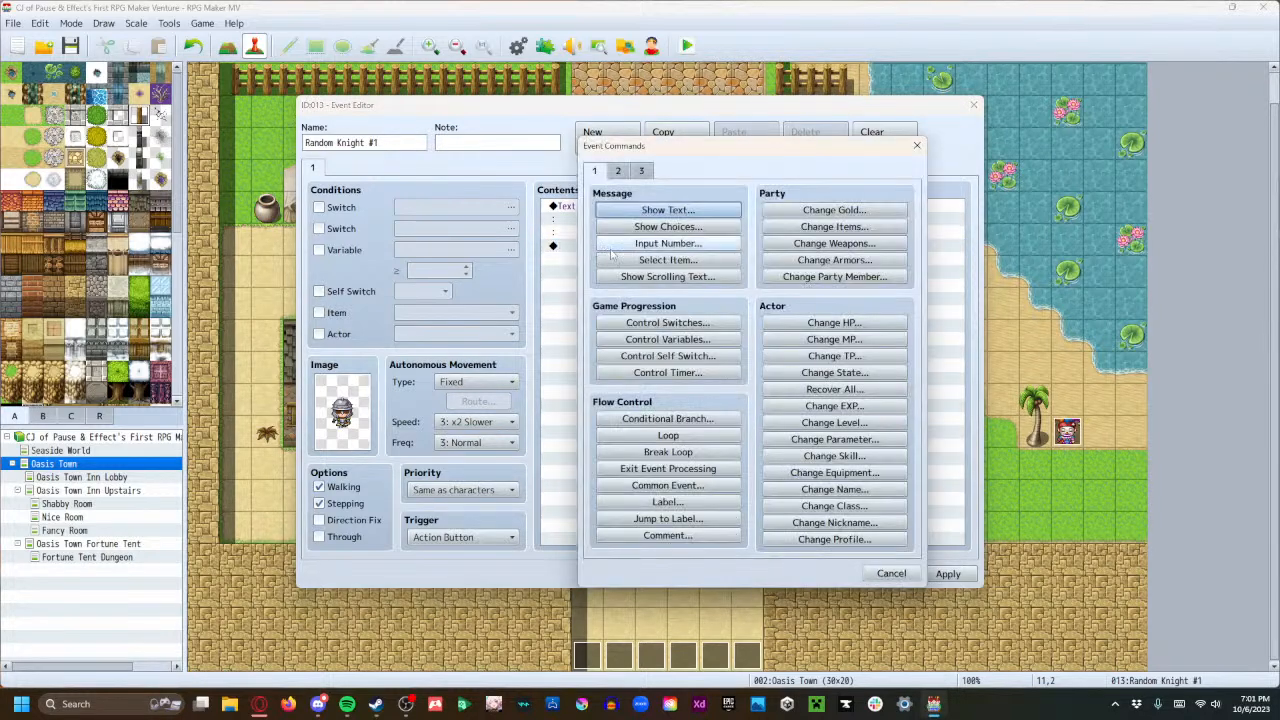
{"action": "left_click", "coordinate": [676, 228]}
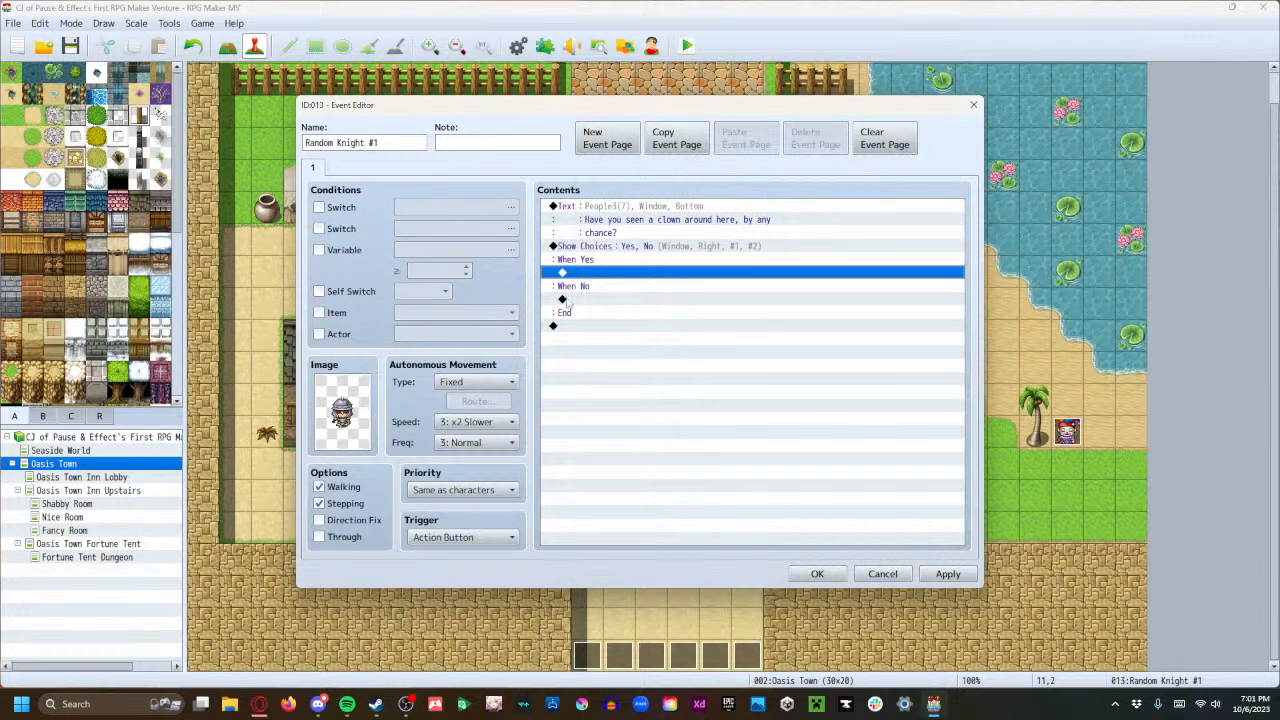
{"action": "double_click", "coordinate": [603, 276]}
{"action": "left_click", "coordinate": [890, 565]}
Under the No choice, add a helmeted soldier message: "He made off with some illegal things. If you see him, report him.".
{"action": "double_click", "coordinate": [590, 300]}
{"action": "left_click", "coordinate": [652, 210]}
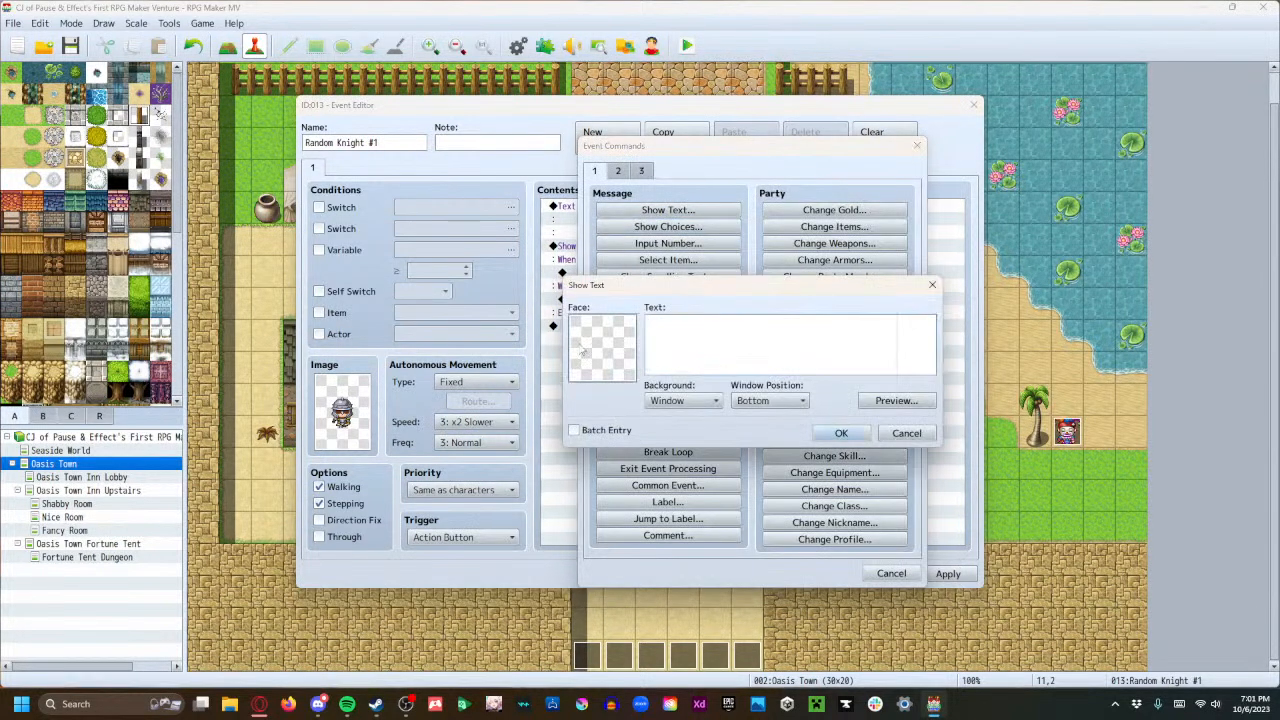
{"action": "double_click", "coordinate": [578, 330]}
{"action": "left_click", "coordinate": [571, 486]}
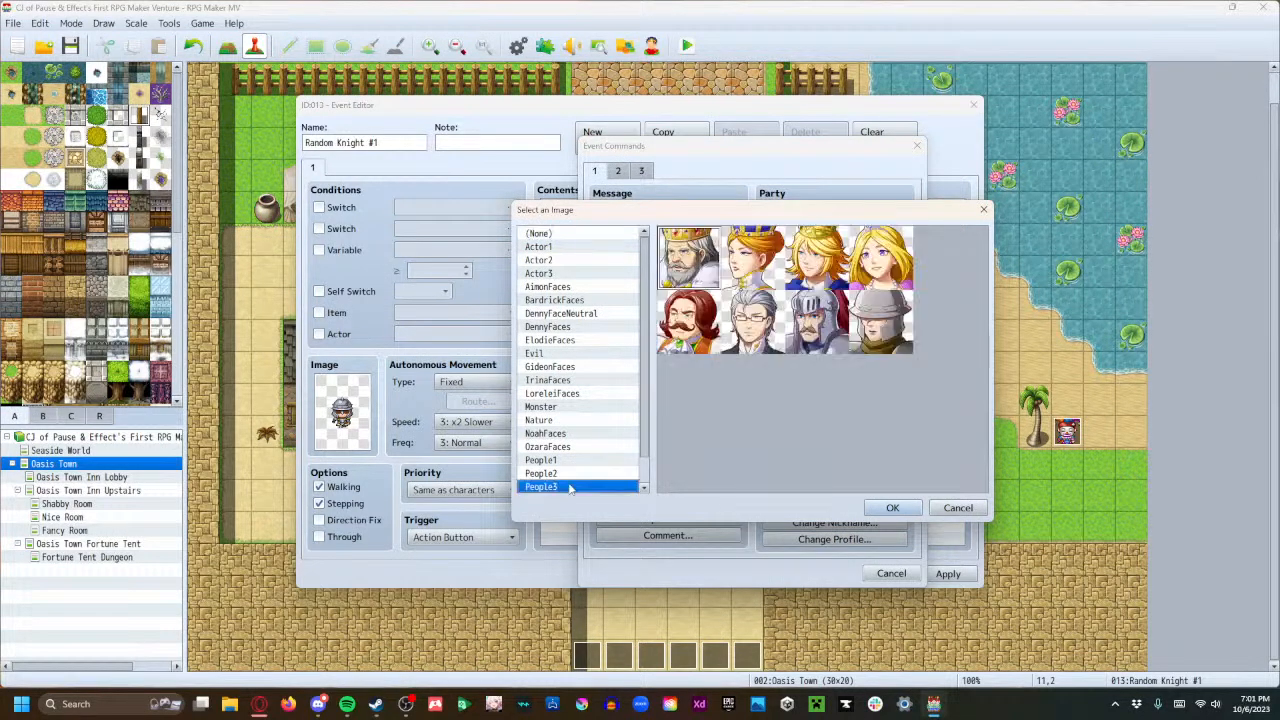
{"action": "left_click", "coordinate": [897, 510]}
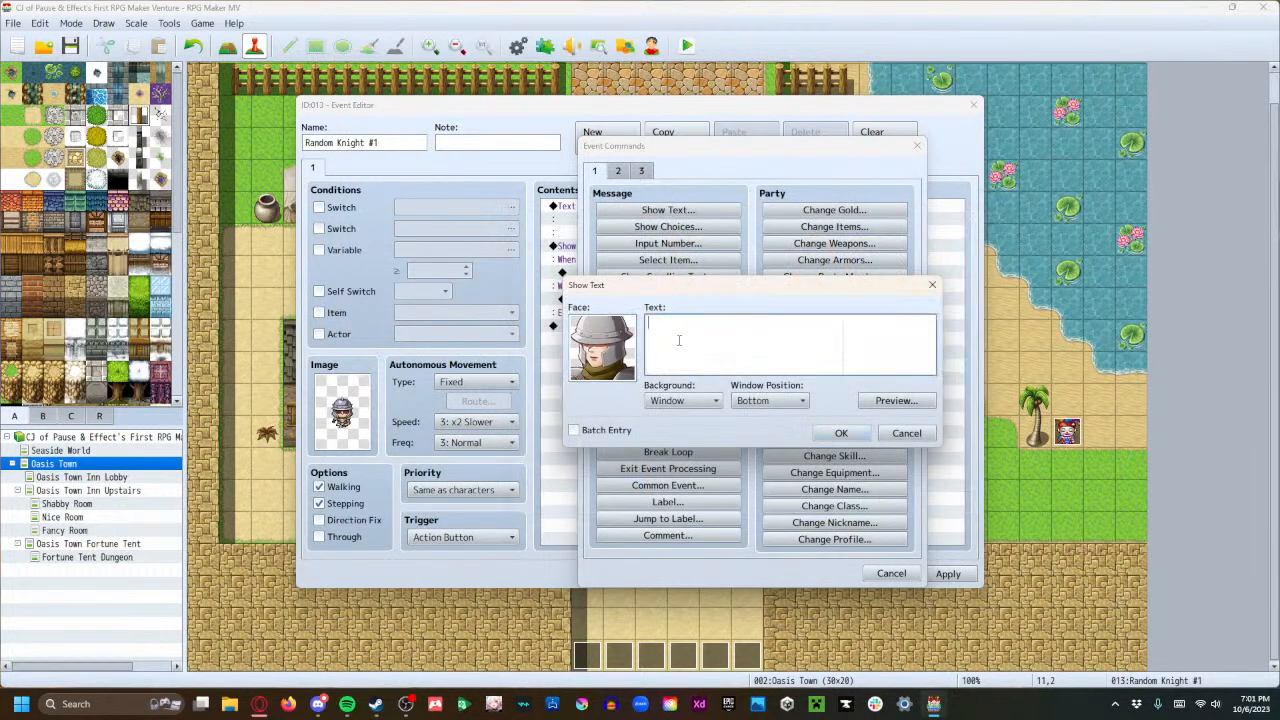
{"action": "type", "text": "He am"}
{"action": "key", "text": "BackSpace"}
{"action": "type", "text": "made off with "}
{"action": "type", "text": "some illegal things. If "}
{"action": "type", "text": "you see him, repor"}
{"action": "type", "text": "t him."}
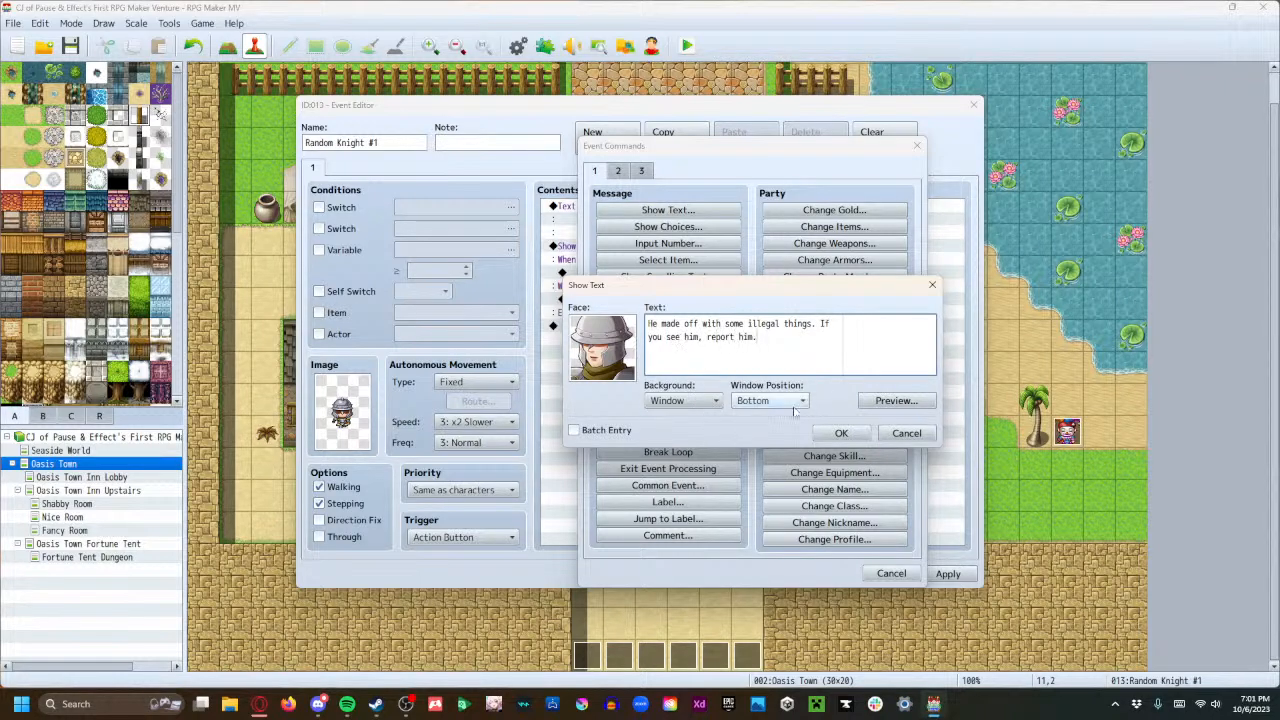
{"action": "left_click", "coordinate": [841, 432]}
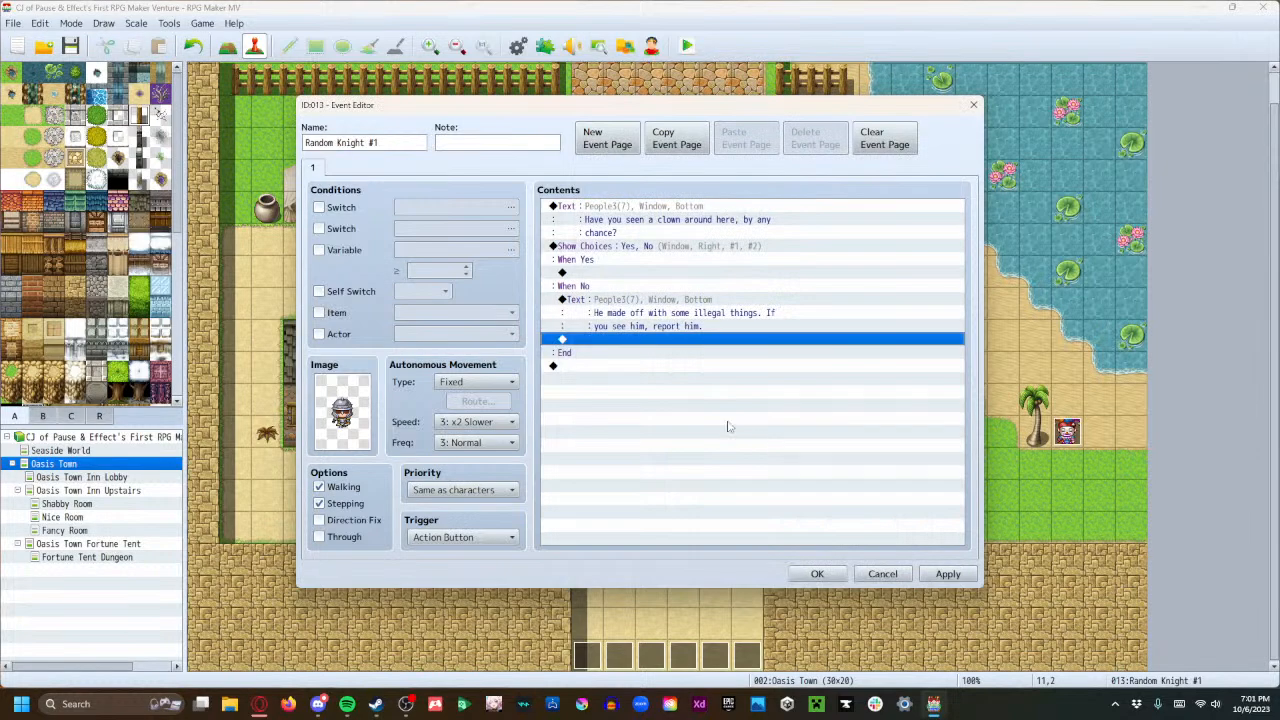
Add a No-branch reply with the first DennyFaces portrait: "Like those "if you see something, say something" advertisements you see at train stations?".
{"action": "double_click", "coordinate": [646, 340]}
{"action": "left_click", "coordinate": [648, 213]}
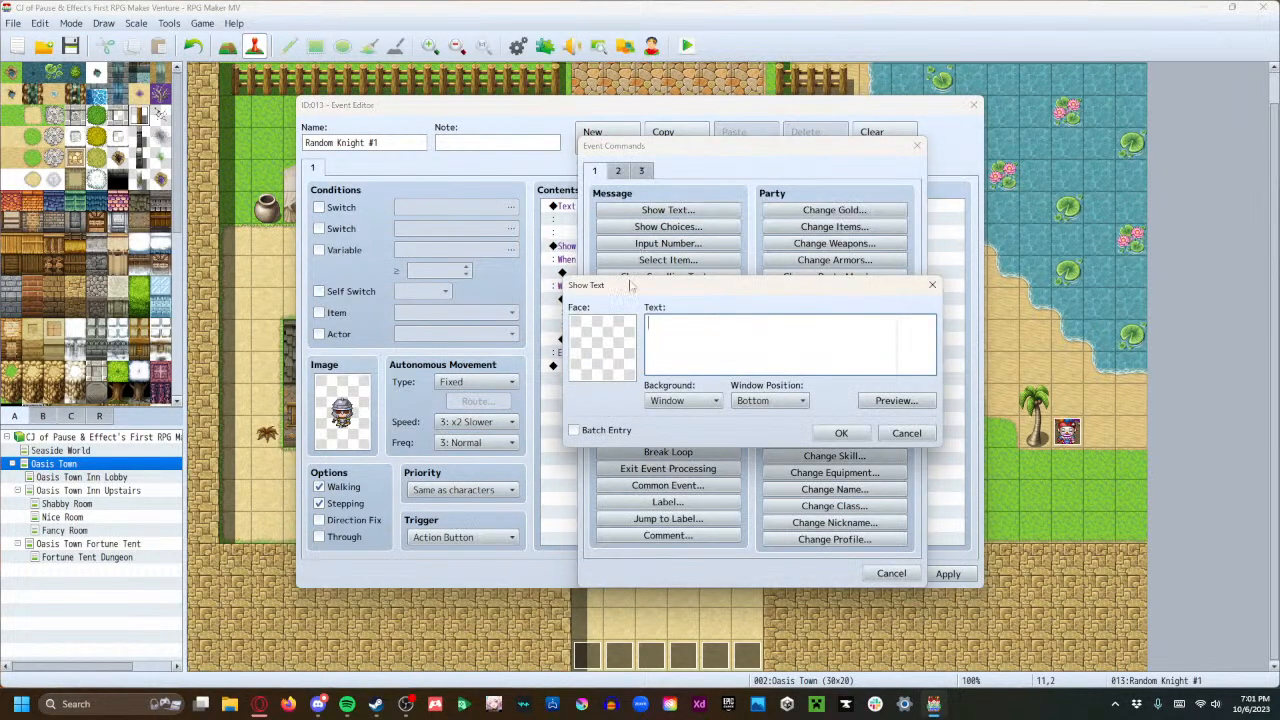
{"action": "double_click", "coordinate": [620, 345]}
{"action": "left_click", "coordinate": [583, 314]}
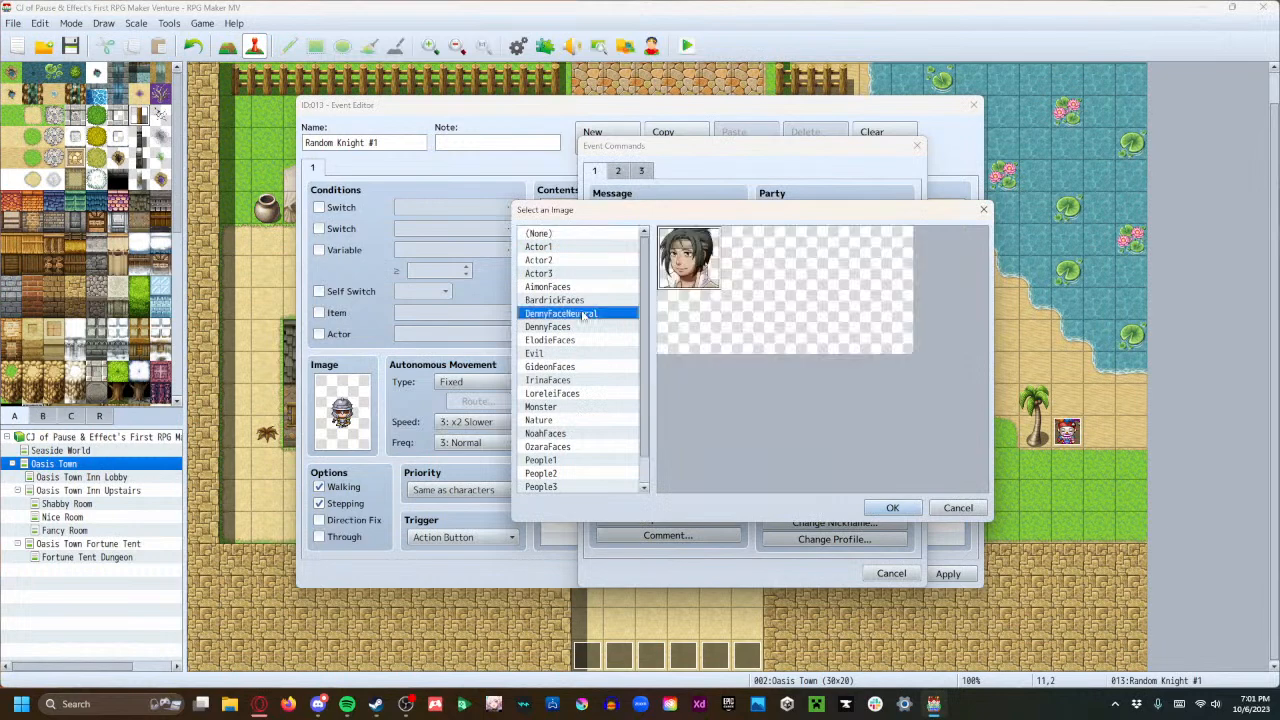
{"action": "left_click", "coordinate": [573, 327]}
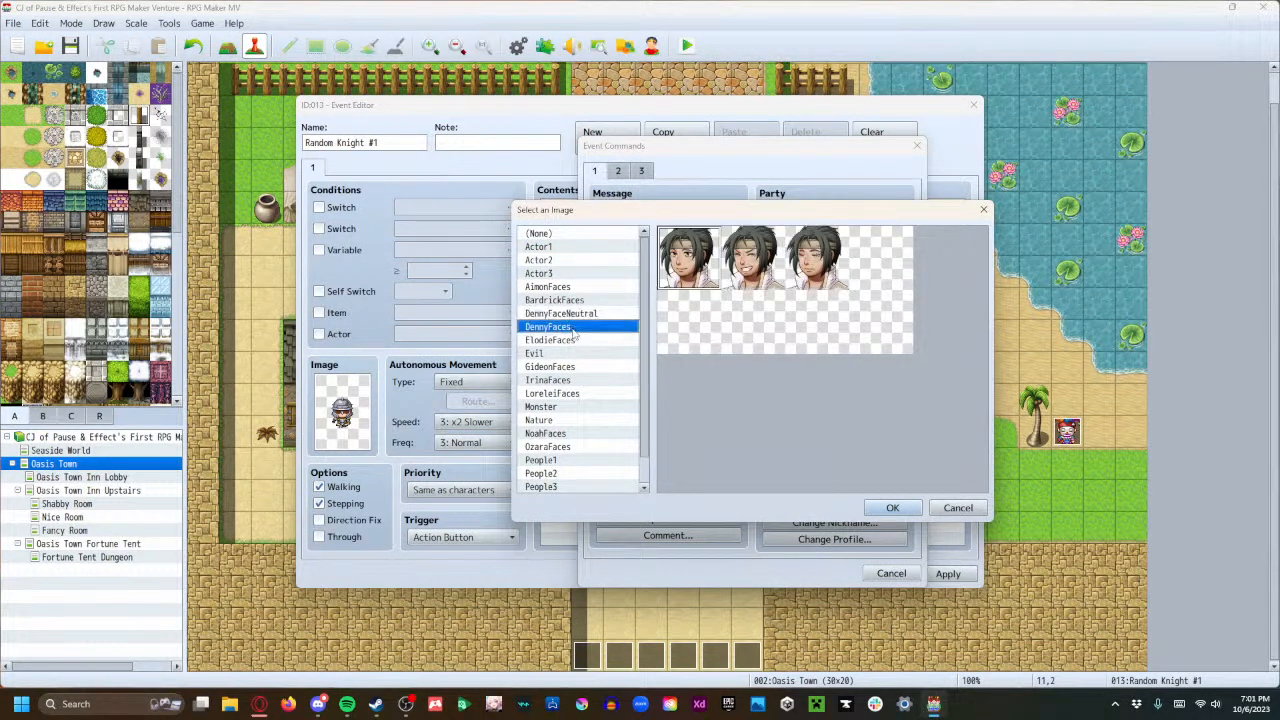
{"action": "left_click", "coordinate": [886, 509]}
{"action": "type", "text": "Like those"}
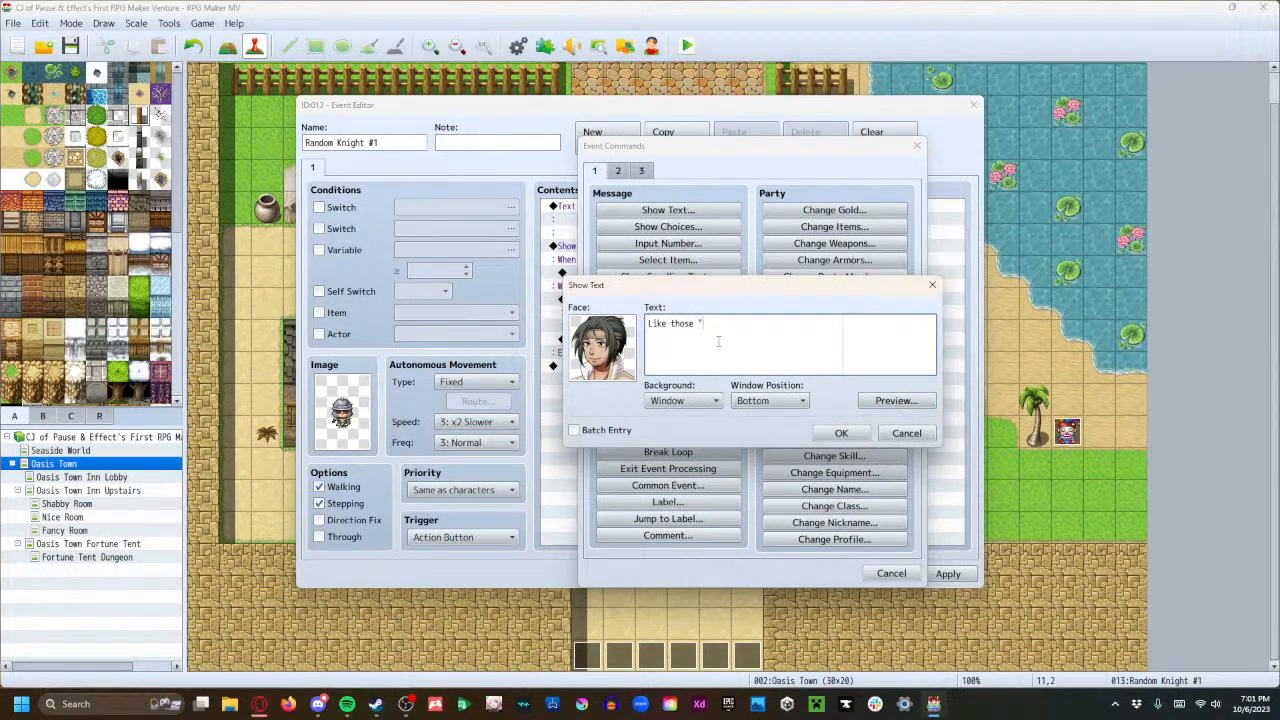
{"action": "type", "text": " \"if you see something, say something"}
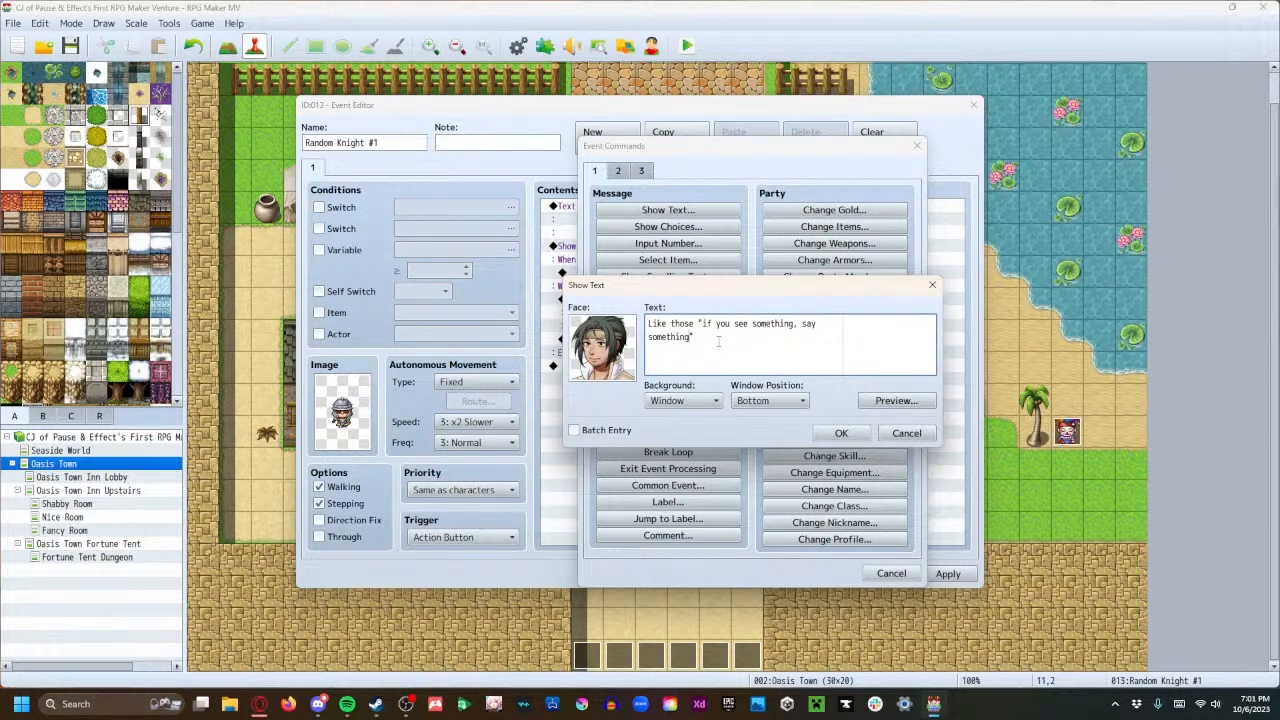
{"action": "type", "text": "\" advertisements you see at train stations?"}
{"action": "left_click", "coordinate": [841, 433]}
End the No branch with a People3 helmeted soldier message: "Something like that, yeah.".
{"action": "double_click", "coordinate": [657, 398]}
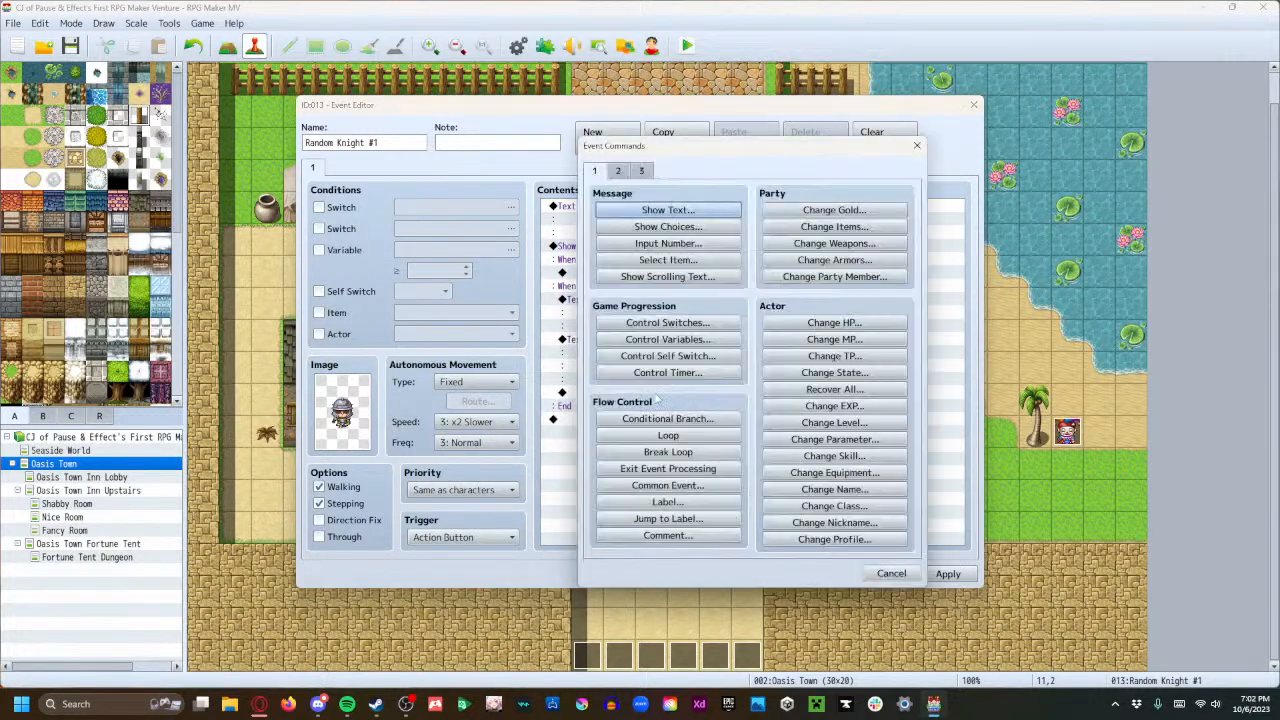
{"action": "left_click", "coordinate": [650, 211]}
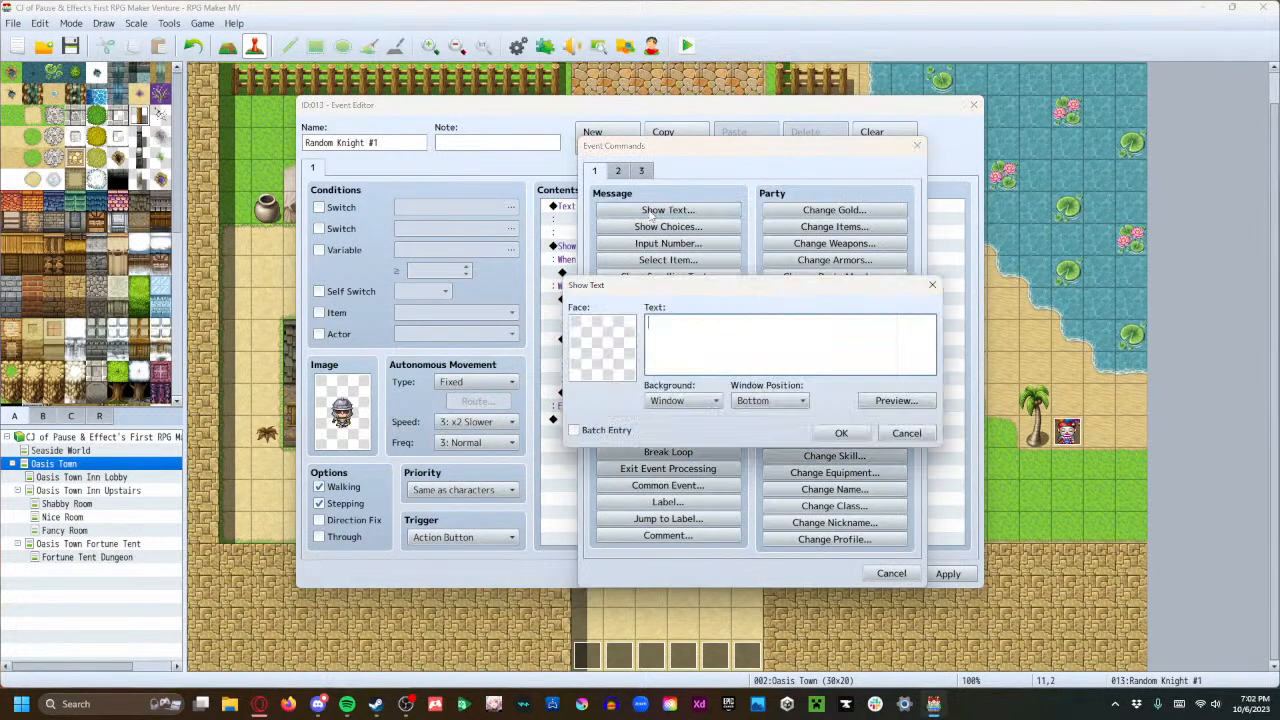
{"action": "double_click", "coordinate": [610, 340]}
{"action": "left_click", "coordinate": [556, 476]}
{"action": "left_click", "coordinate": [880, 320]}
{"action": "left_click", "coordinate": [892, 508]}
{"action": "left_click", "coordinate": [675, 356]}
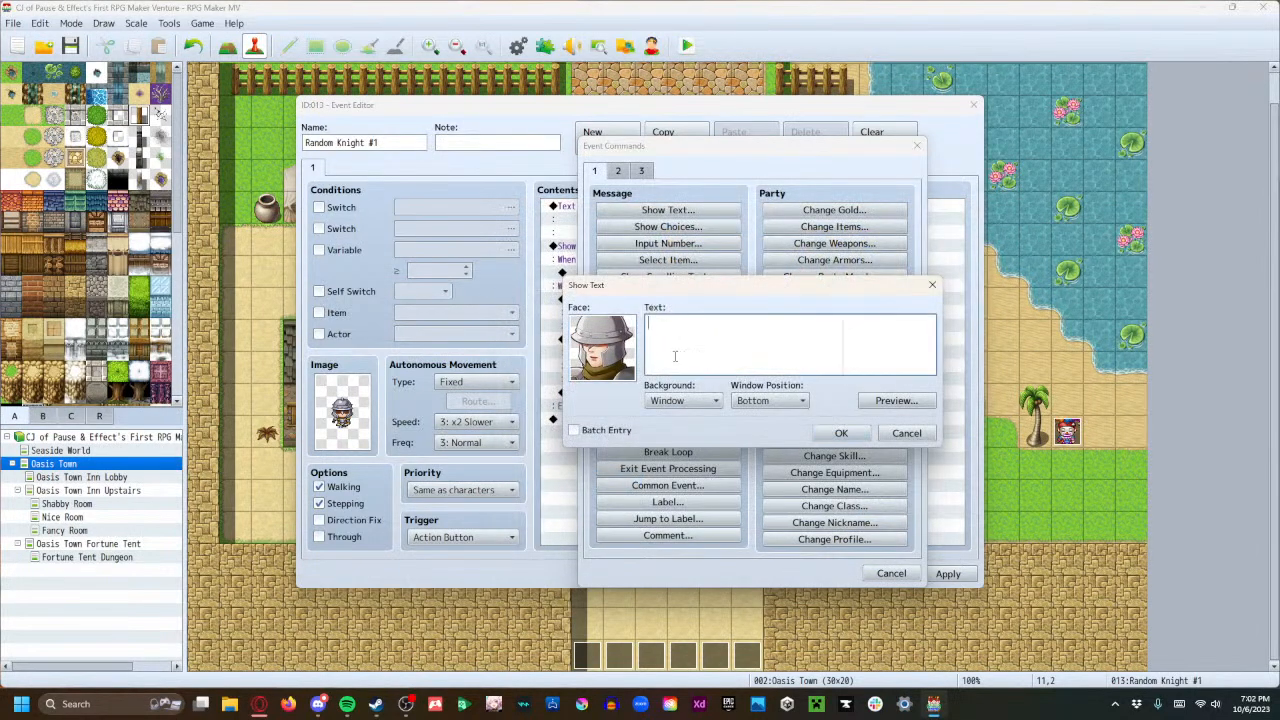
{"action": "type", "text": "Something like that"}
{"action": "left_click", "coordinate": [841, 432]}
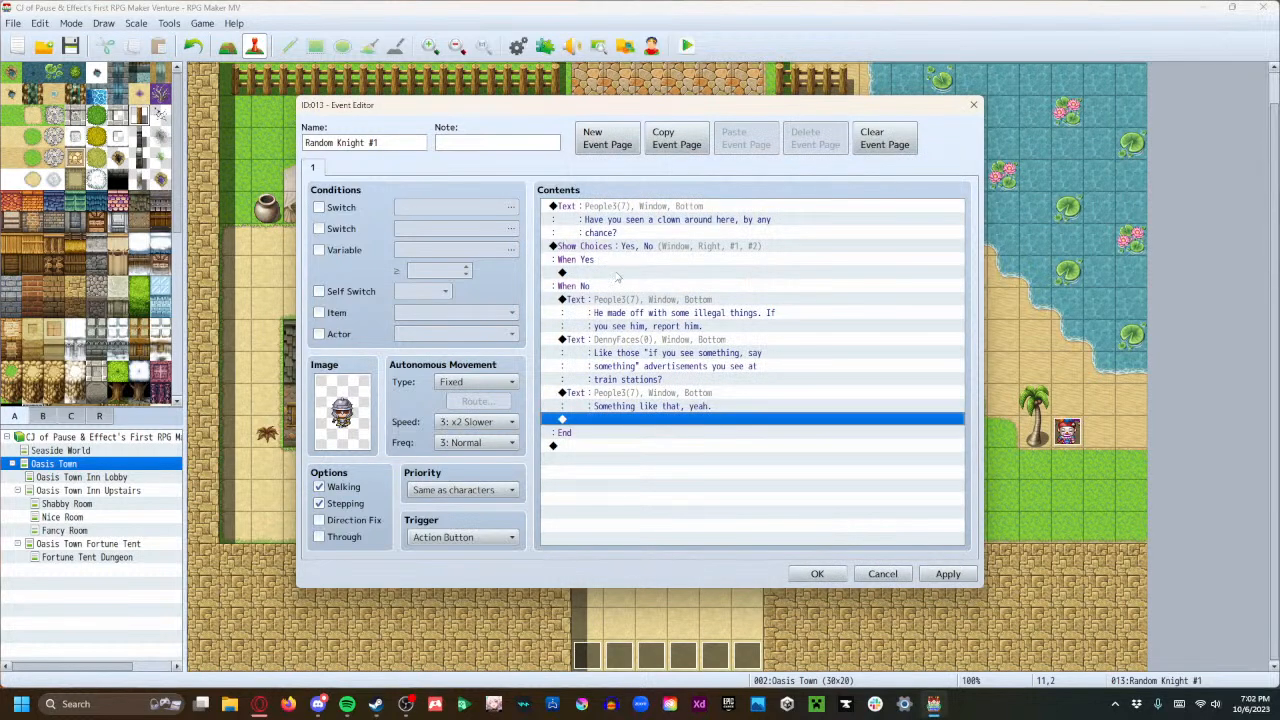
Under the Yes choice, add a message with the People3 helmeted soldier portrait: "Really?! Where?!".
{"action": "double_click", "coordinate": [618, 272]}
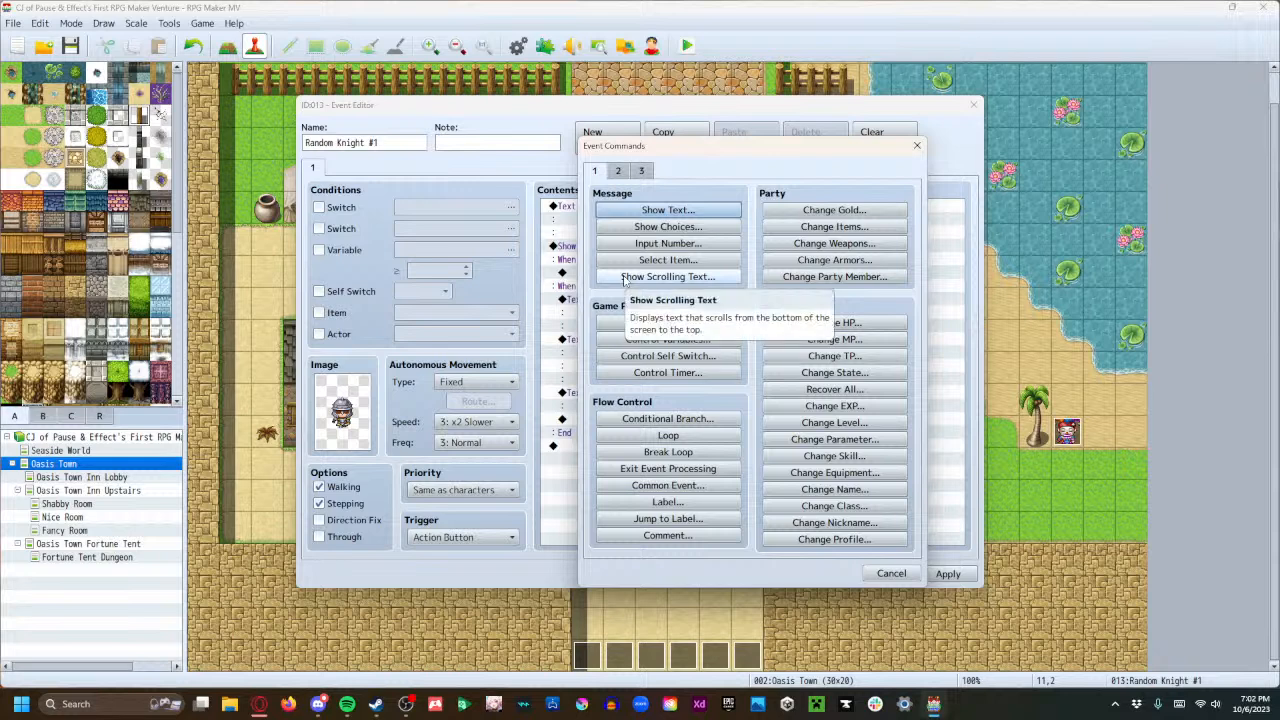
{"action": "left_click", "coordinate": [643, 213]}
{"action": "type", "text": "Really?!"}
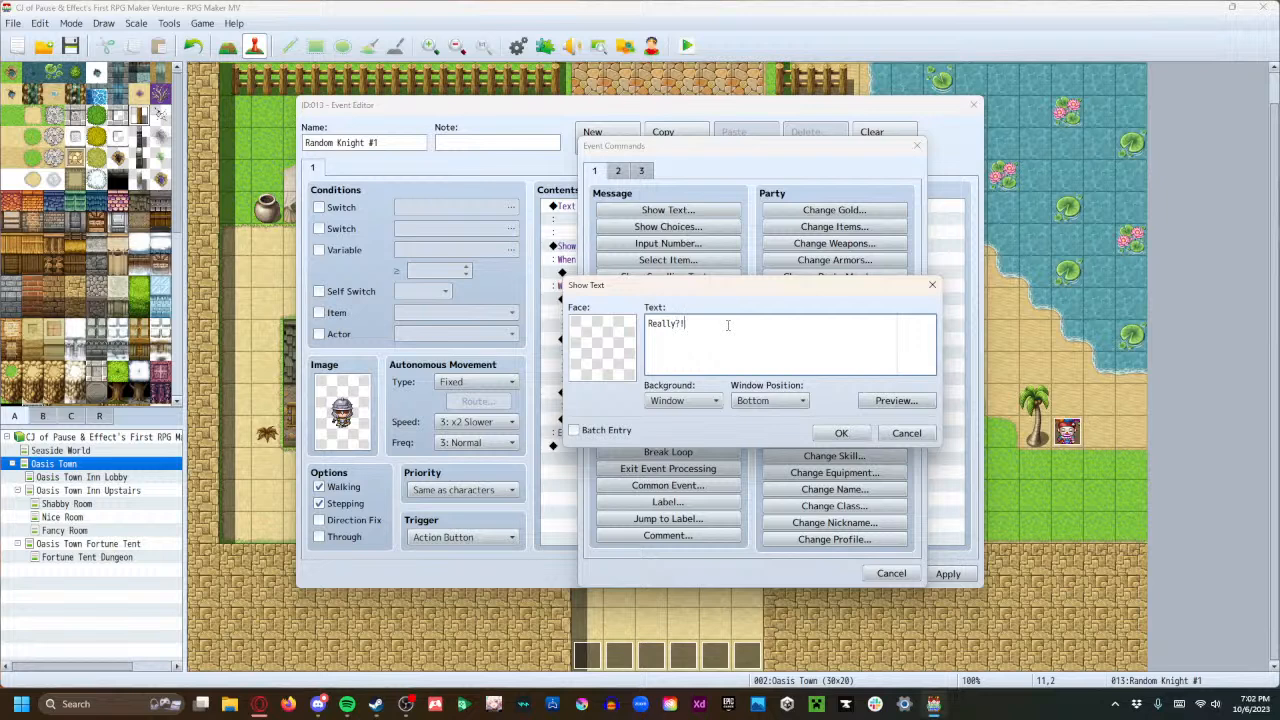
{"action": "type", "text": " Where?!"}
{"action": "double_click", "coordinate": [620, 343]}
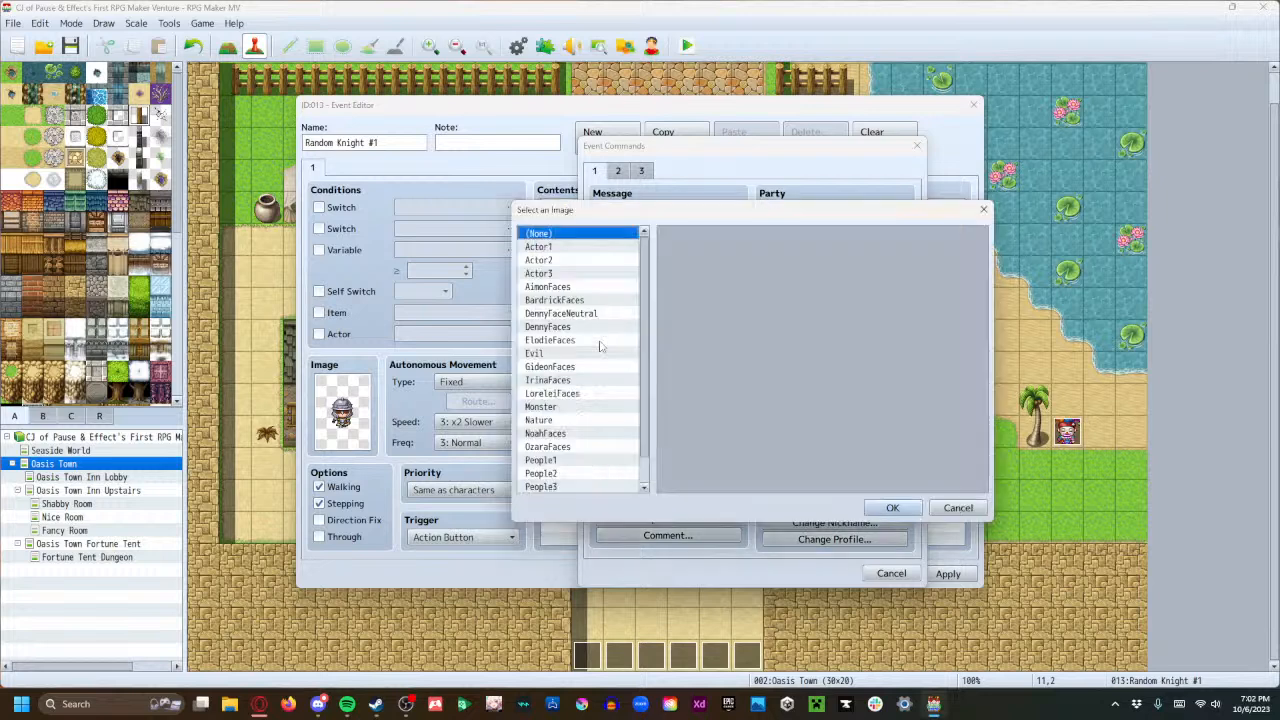
{"action": "left_click", "coordinate": [571, 487]}
{"action": "left_click", "coordinate": [862, 318]}
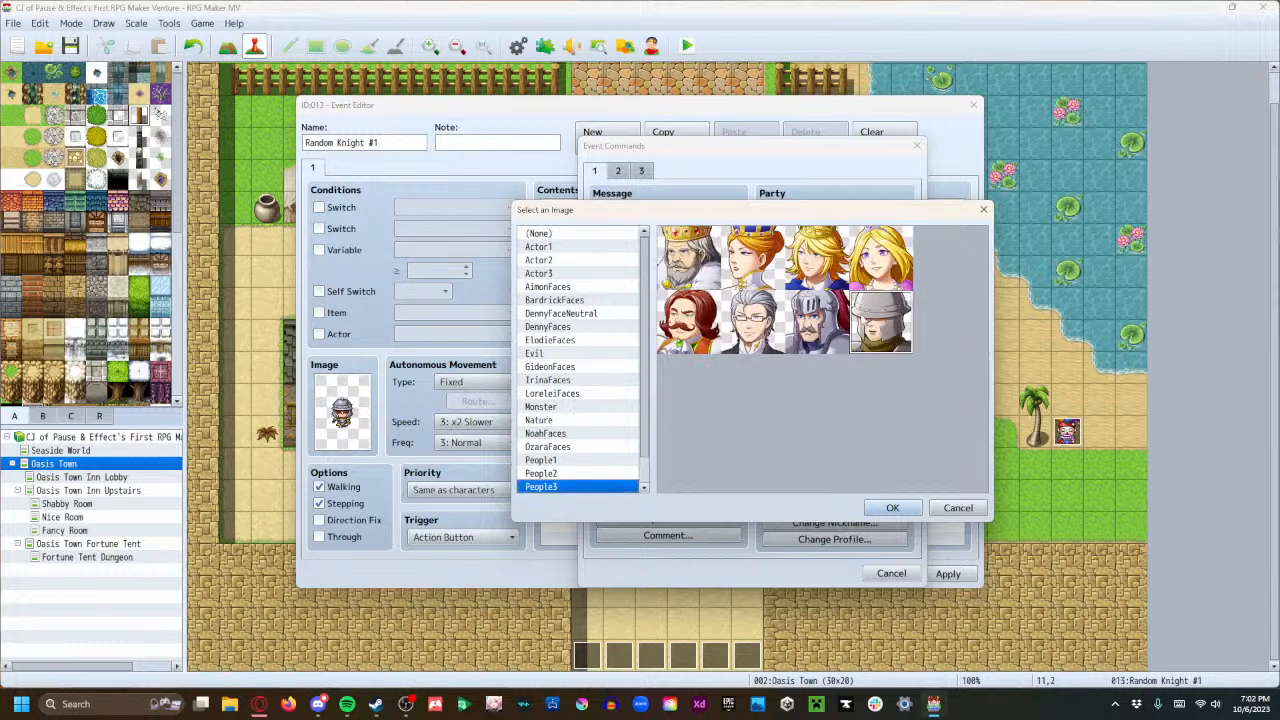
{"action": "left_click", "coordinate": [893, 509]}
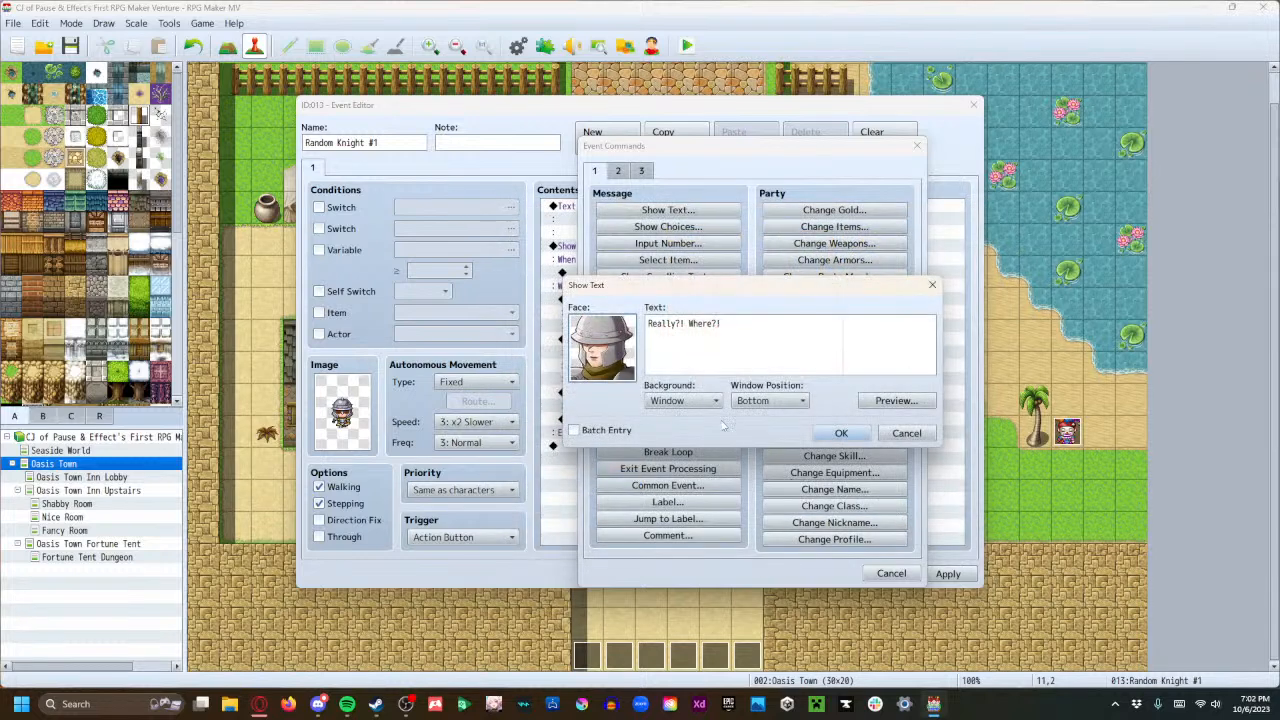
{"action": "left_click", "coordinate": [841, 433]}
Add a Yes-branch reply with the first DennyFaces portrait: "Southeast of here, by the water. Why?".
{"action": "double_click", "coordinate": [639, 304]}
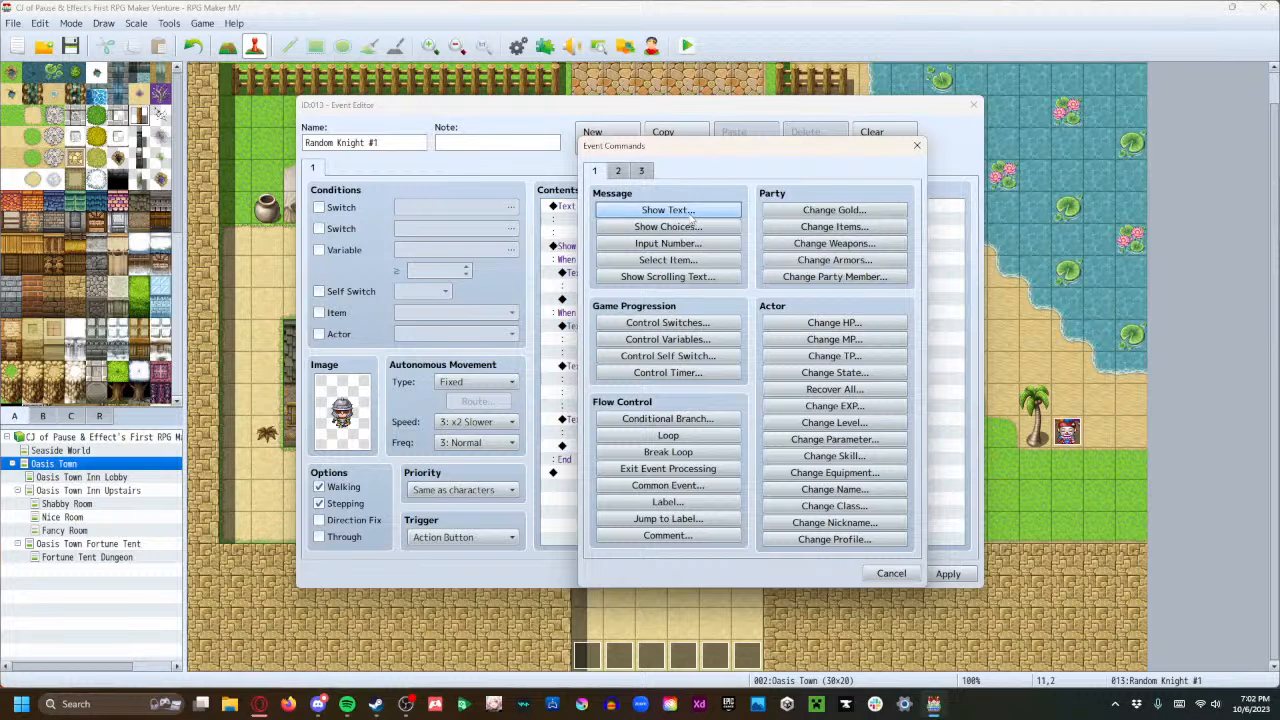
{"action": "left_click", "coordinate": [698, 214]}
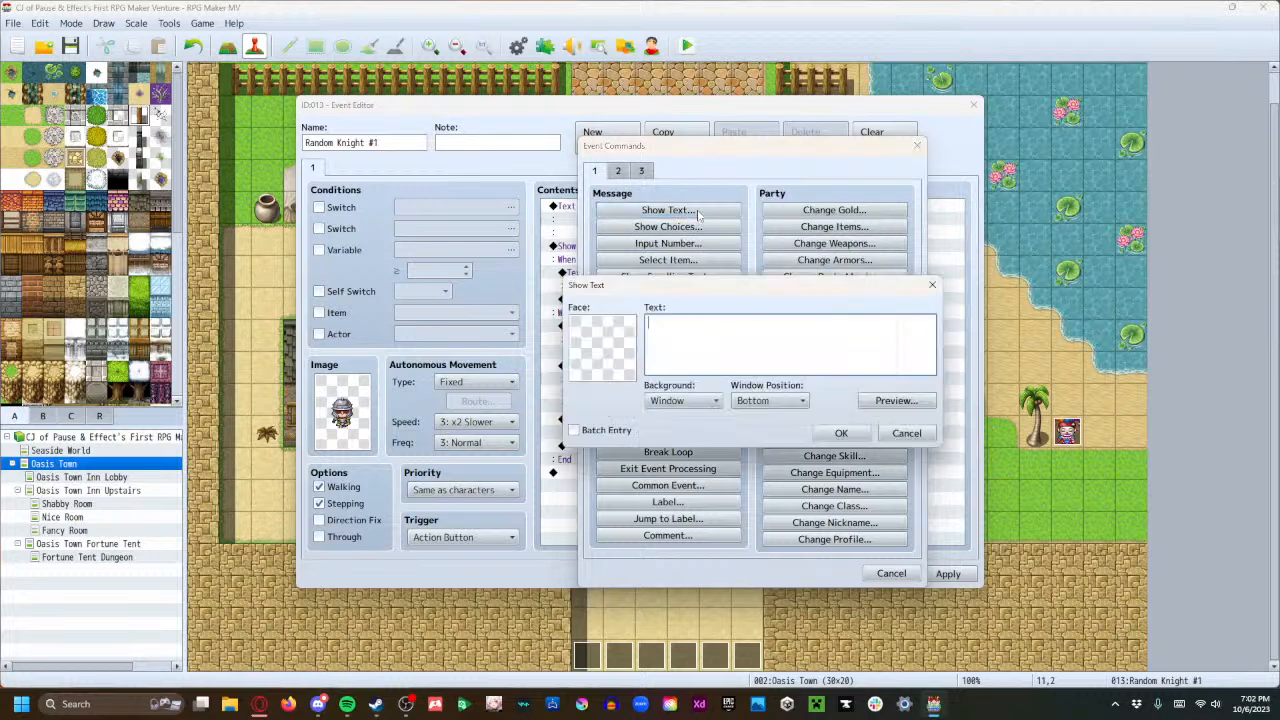
{"action": "double_click", "coordinate": [600, 338]}
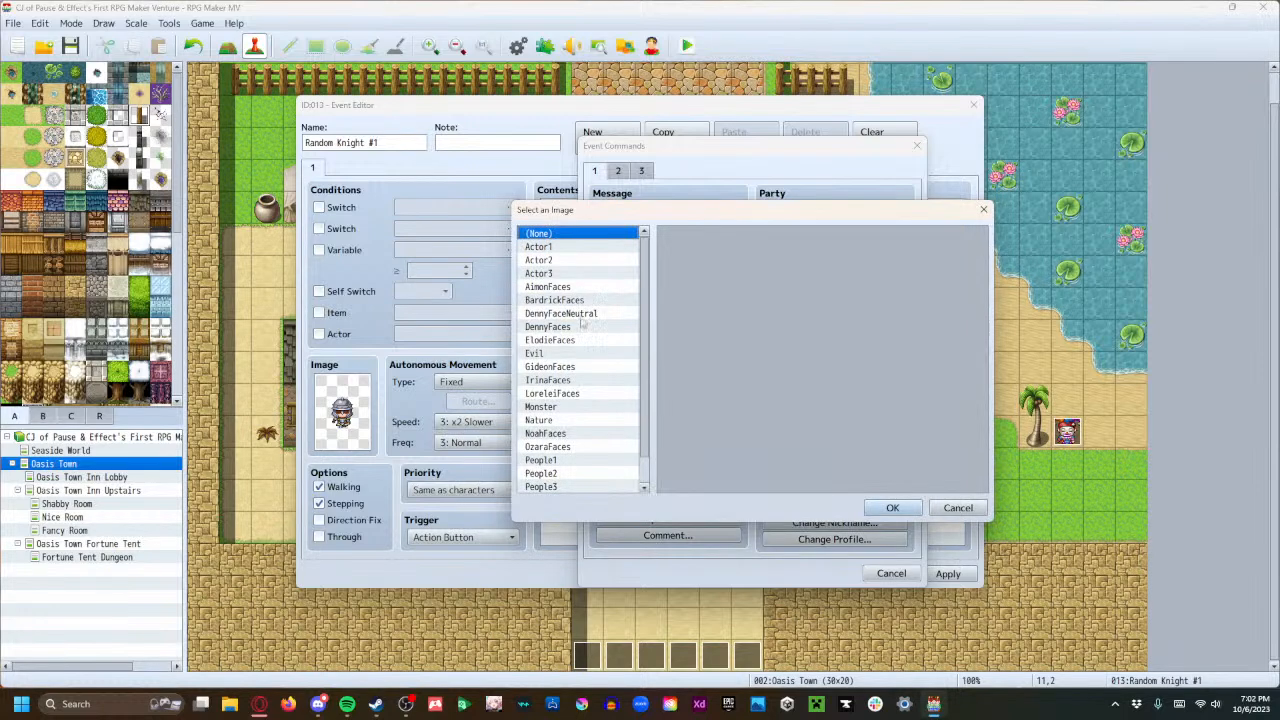
{"action": "left_click", "coordinate": [584, 326]}
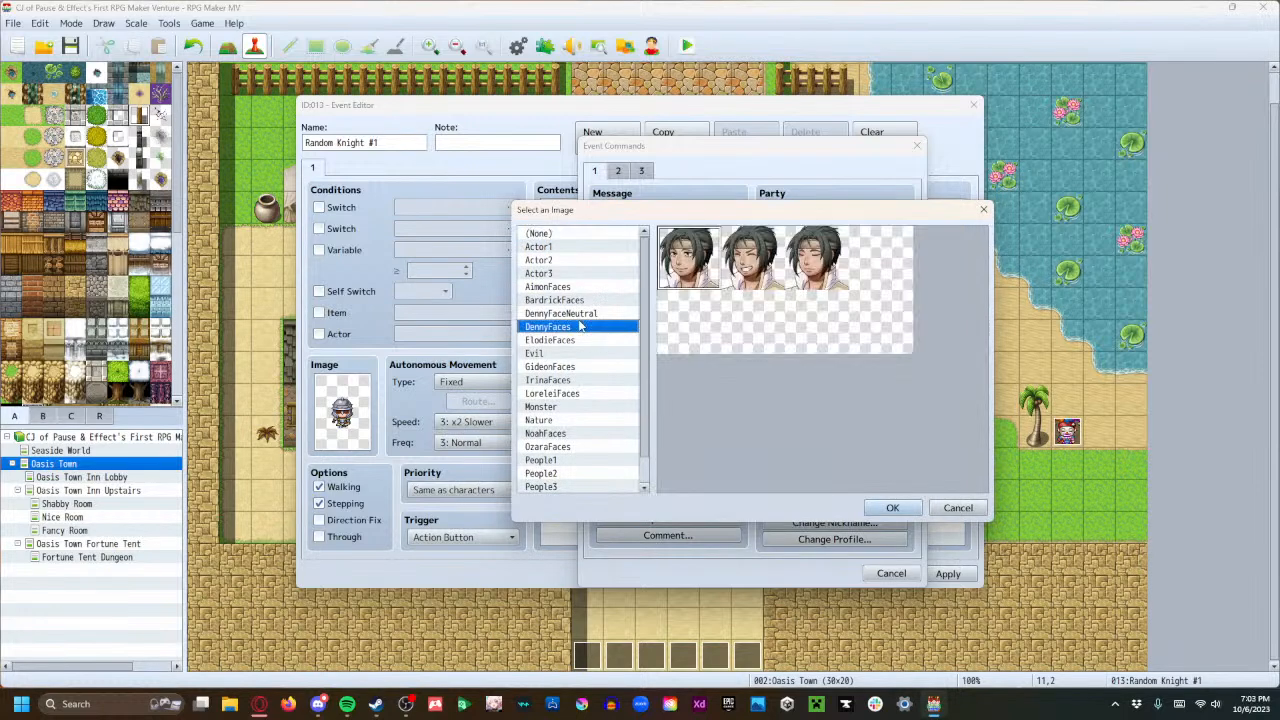
{"action": "left_click", "coordinate": [892, 508]}
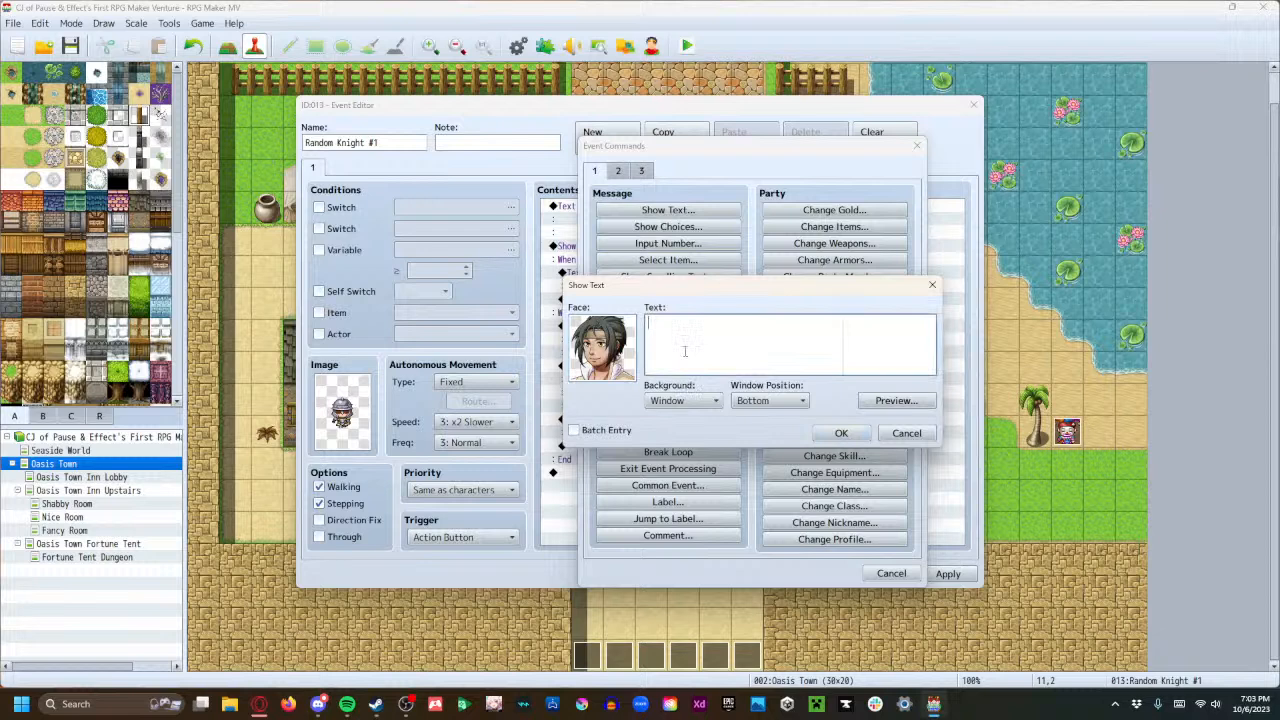
{"action": "type", "text": "Southeast of here, by the"}
{"action": "type", "text": "water. Why"}
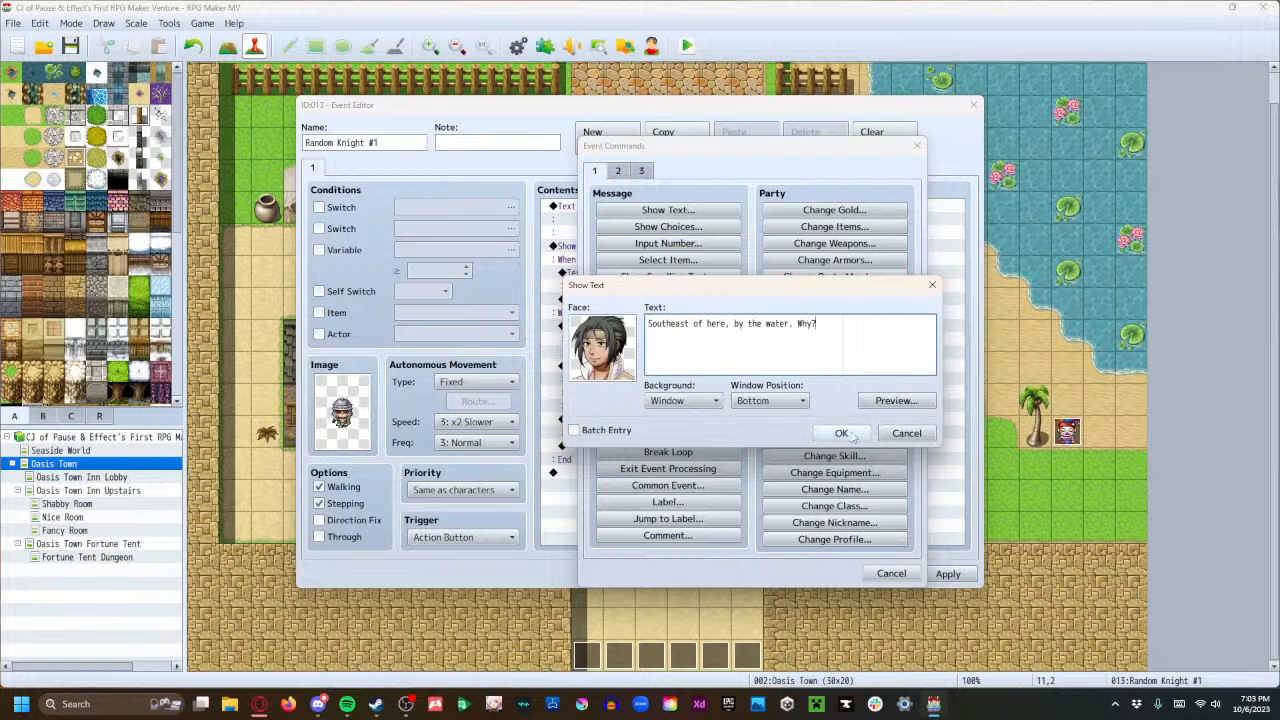
{"action": "type", "text": "?"}
{"action": "left_click", "coordinate": [852, 437]}
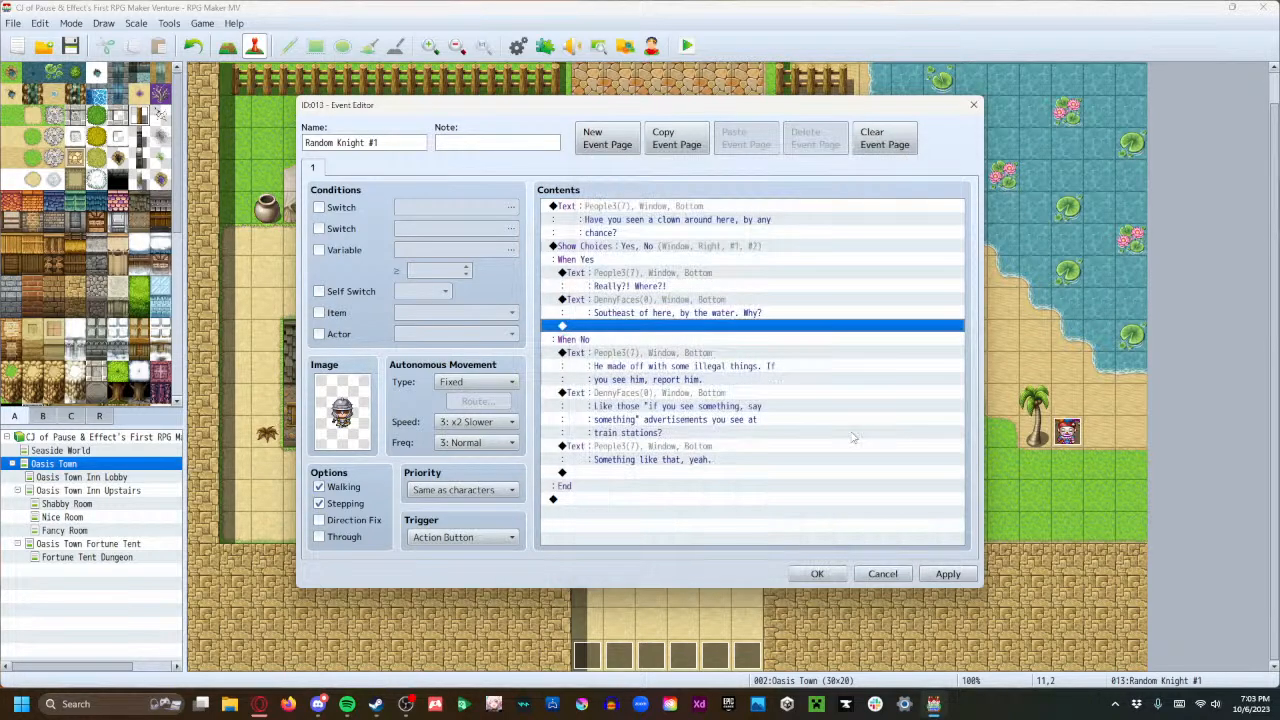
Follow the Yes-branch reply with a People3 helmeted soldier message: "No time! Gotta catch him before he gets away!".
{"action": "double_click", "coordinate": [672, 328]}
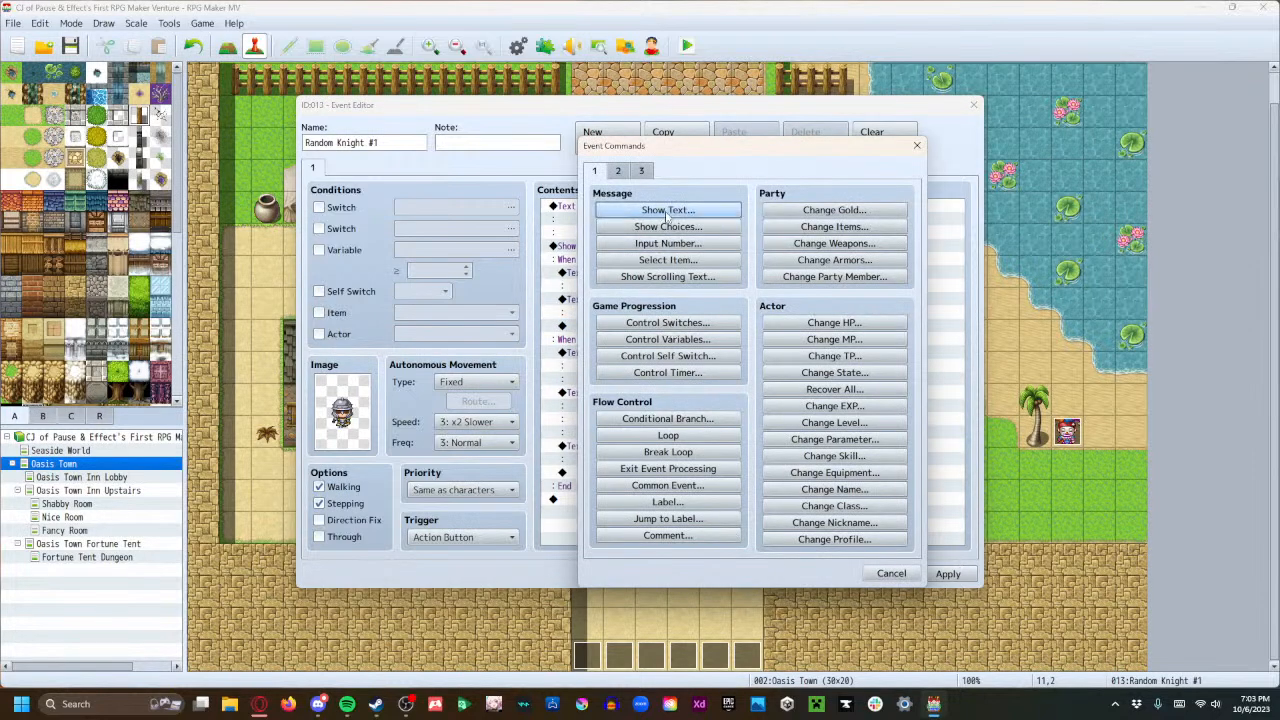
{"action": "left_click", "coordinate": [668, 211]}
{"action": "double_click", "coordinate": [588, 378]}
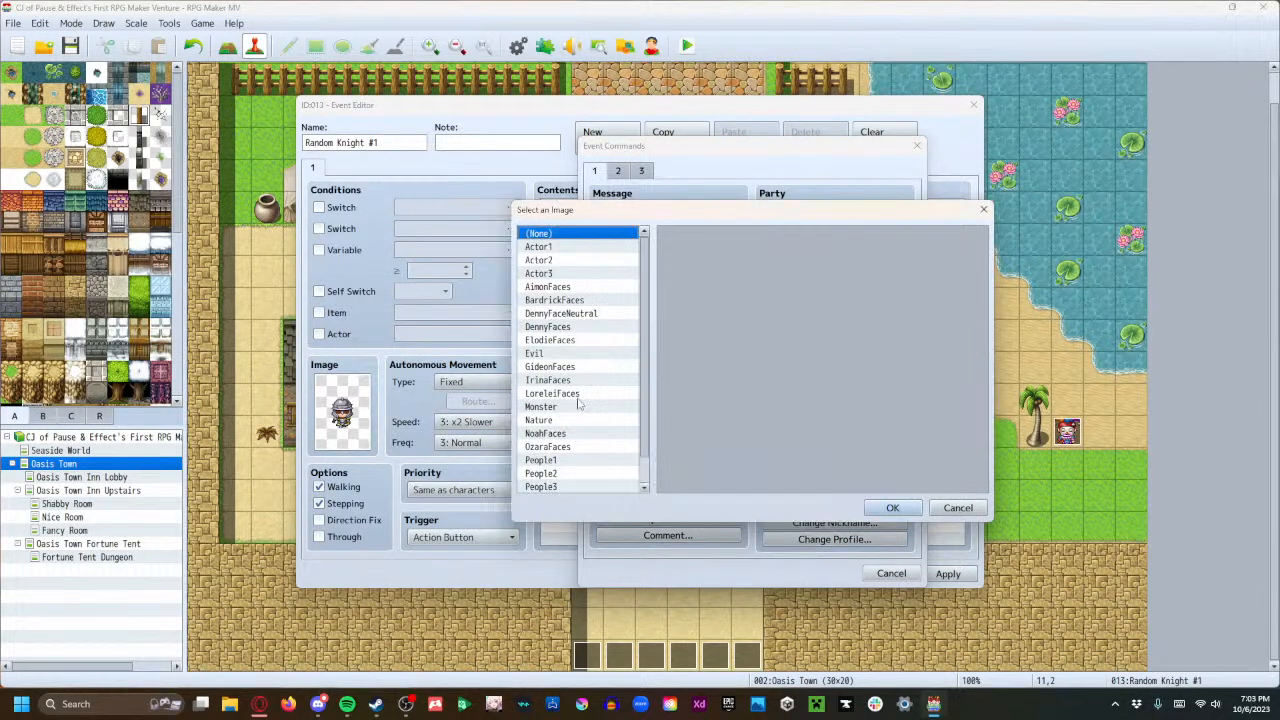
{"action": "left_click", "coordinate": [563, 487]}
{"action": "left_click", "coordinate": [881, 323]}
{"action": "left_click", "coordinate": [893, 508]}
{"action": "left_click", "coordinate": [713, 370]}
{"action": "type", "text": "No time"}
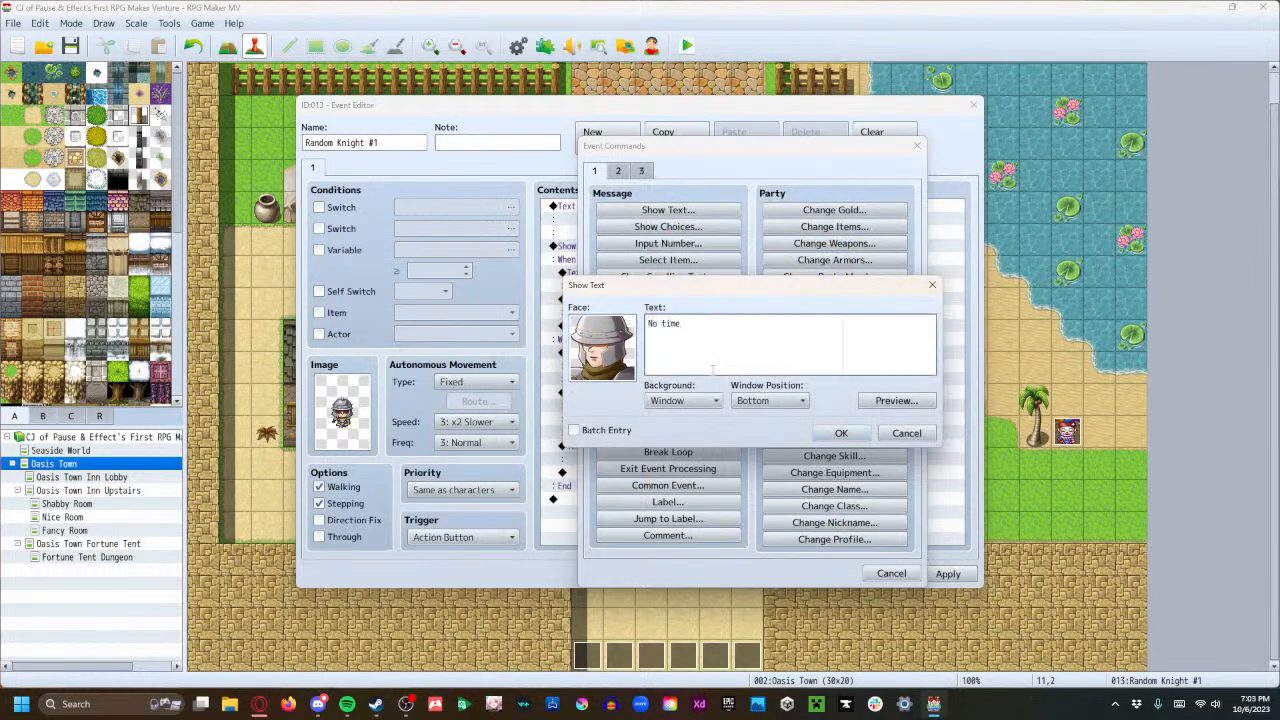
{"action": "type", "text": "! Gotta catch him before he gets "}
{"action": "type", "text": "away!"}
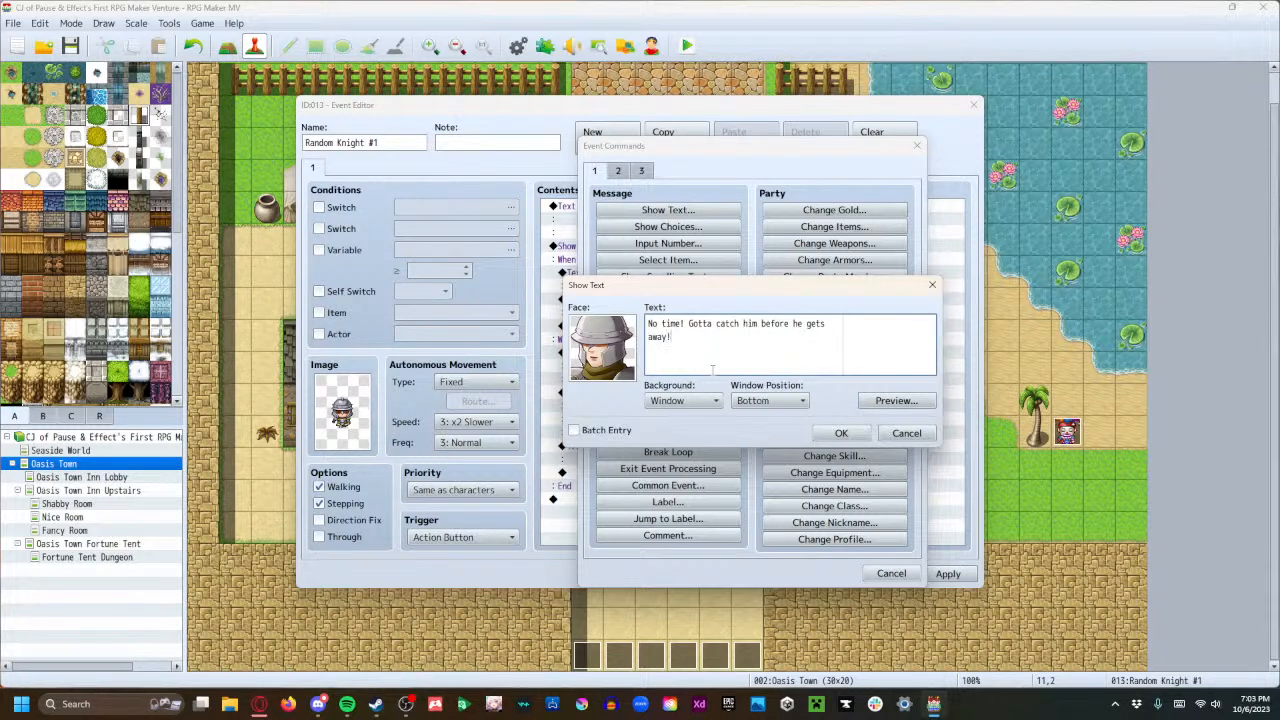
{"action": "left_click", "coordinate": [843, 432]}
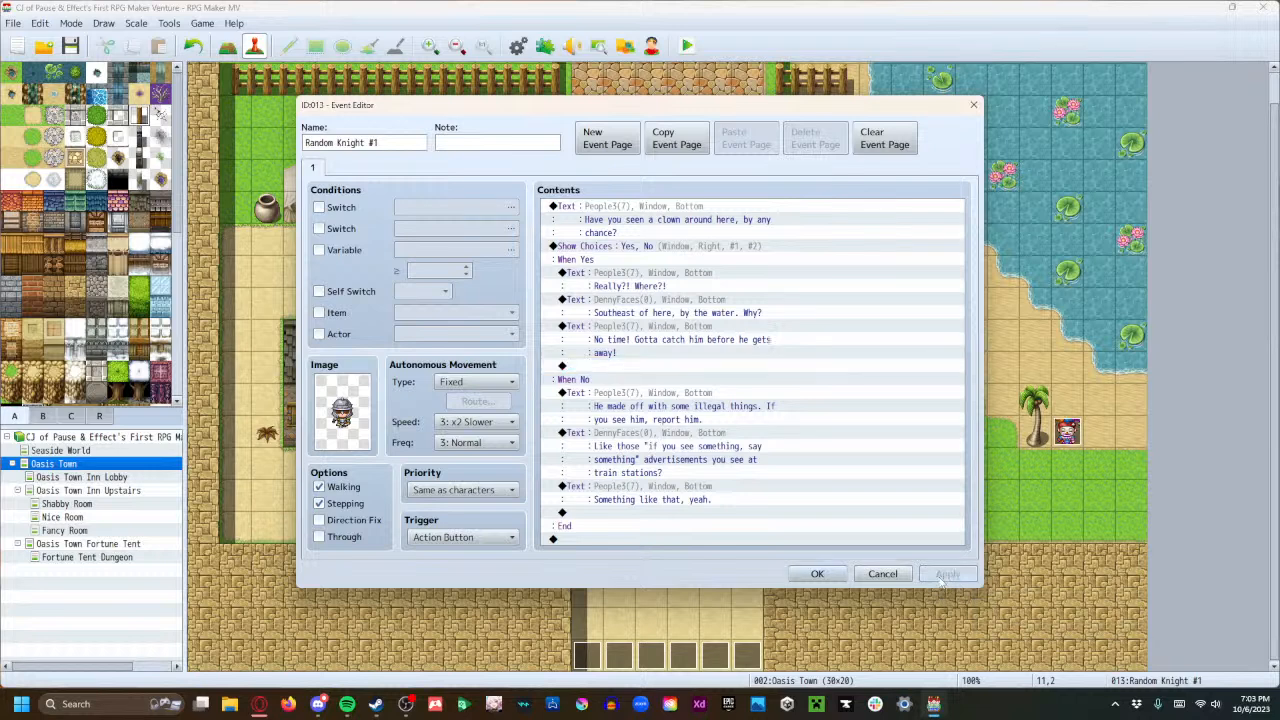
Save the Random Knight #1 event and close its editor.
{"action": "double_click", "coordinate": [632, 366]}
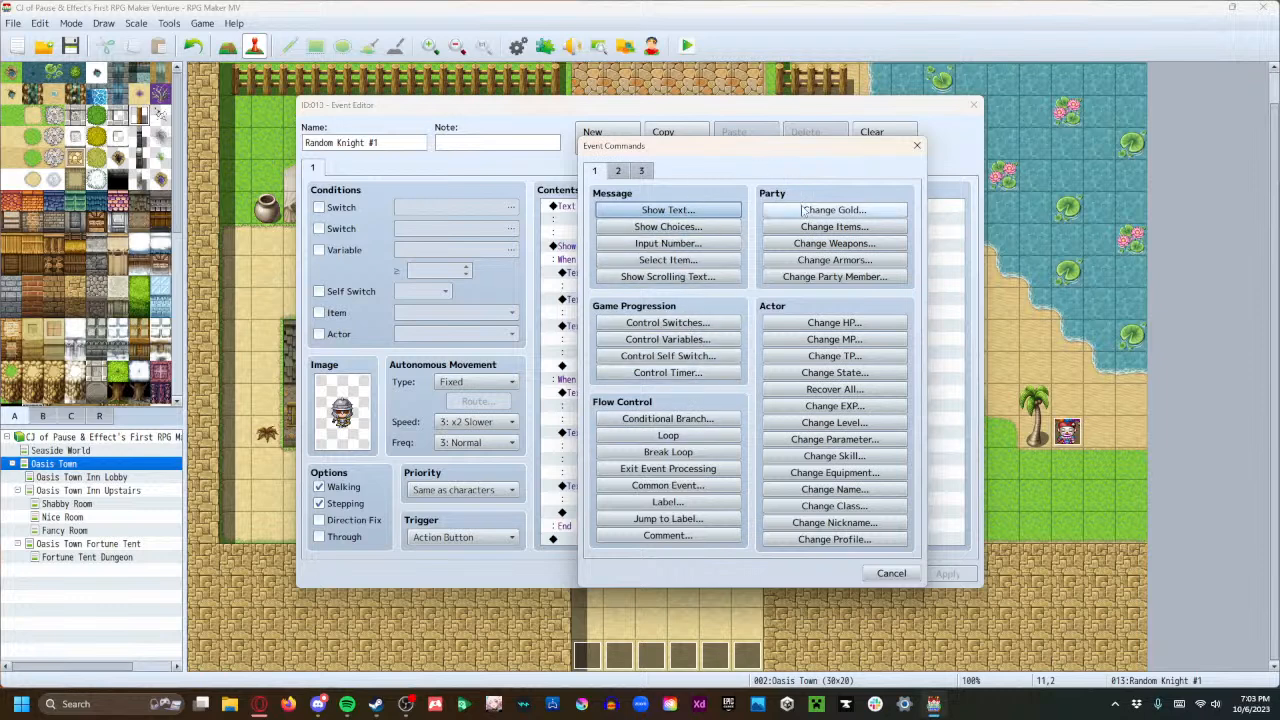
{"action": "left_click", "coordinate": [868, 573]}
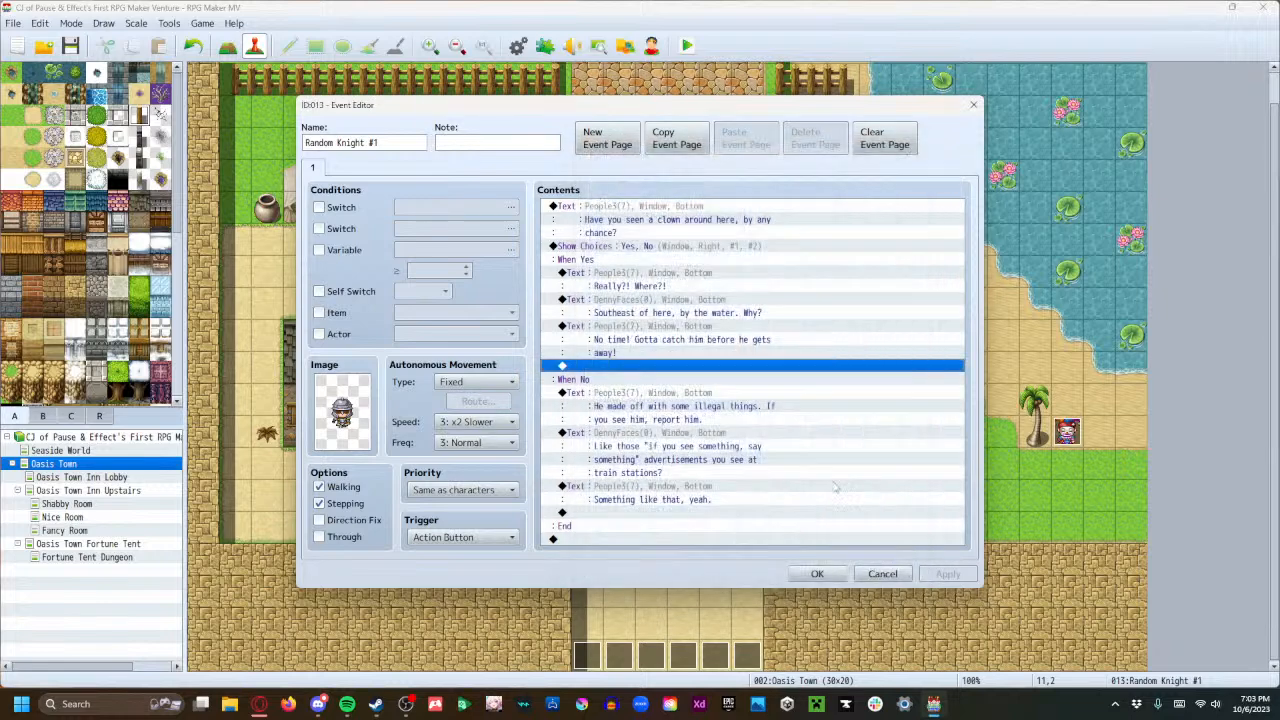
{"action": "left_click", "coordinate": [817, 573]}
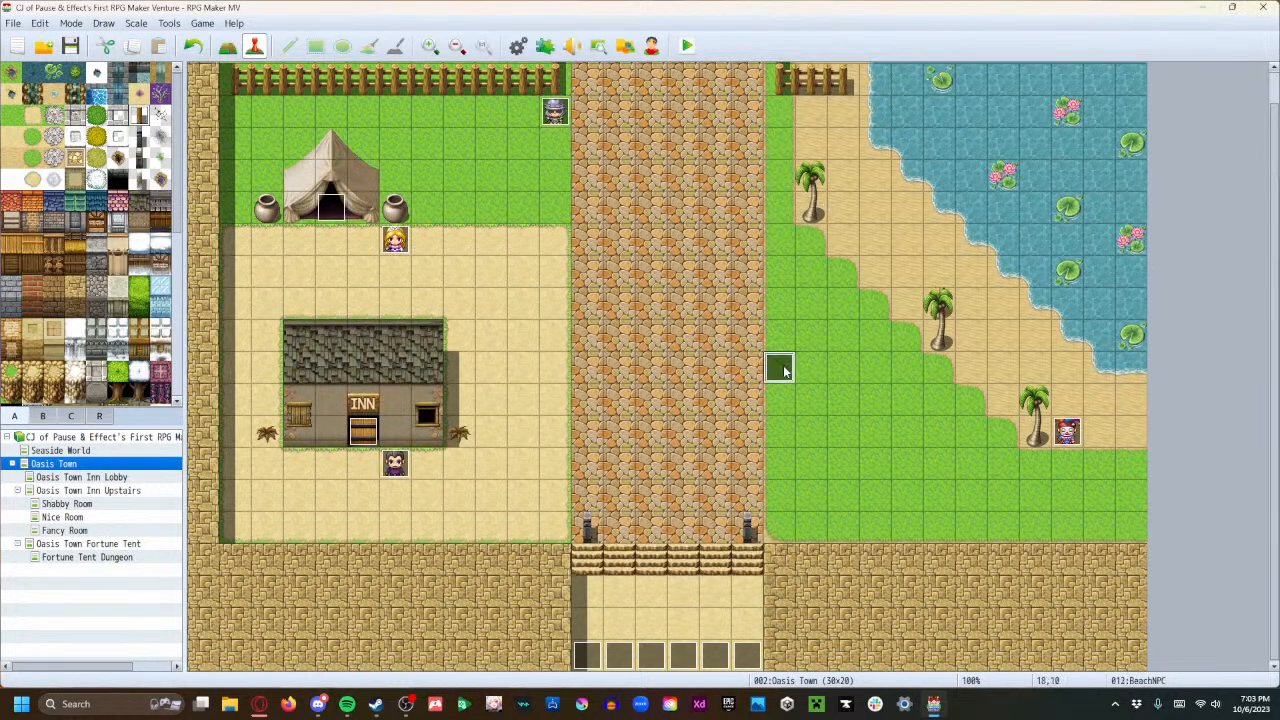
Examine the first two pages of the BeachNPC event on the grass beside the stone path.
{"action": "double_click", "coordinate": [783, 368]}
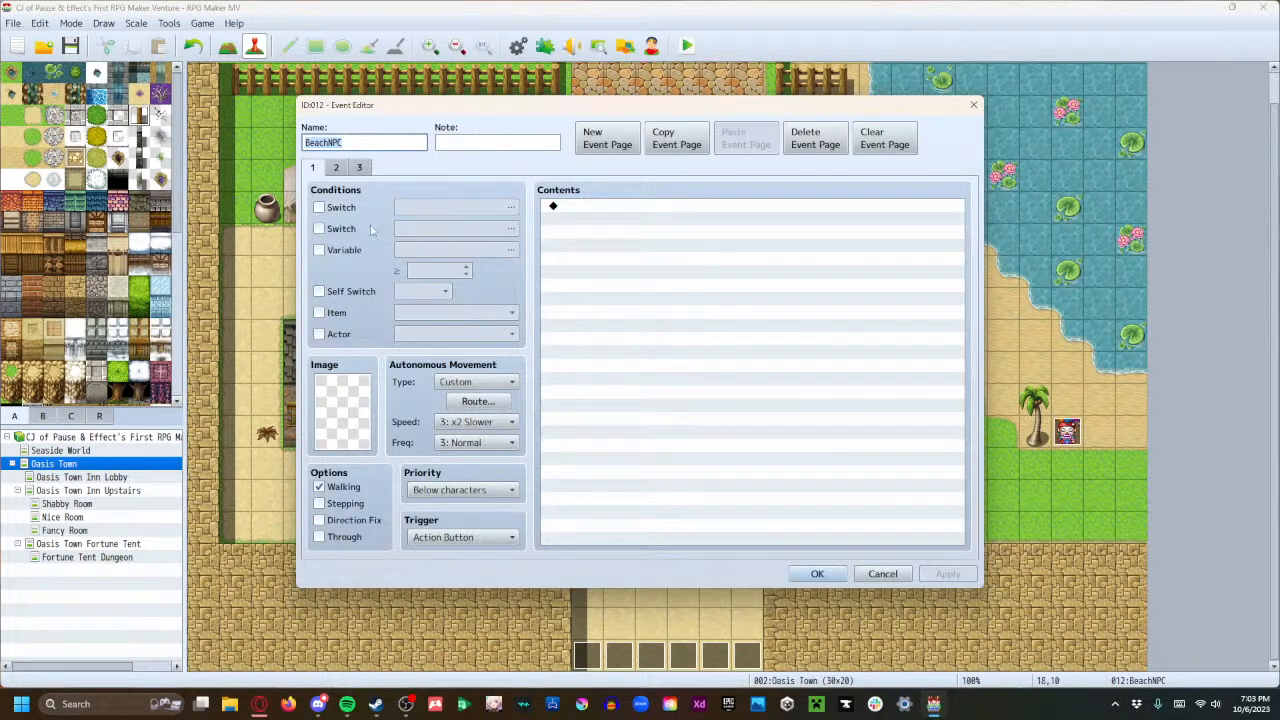
{"action": "left_click", "coordinate": [332, 168]}
{"action": "left_click", "coordinate": [318, 168]}
{"action": "left_click", "coordinate": [817, 573]}
In Random Knight #1's Yes branch, start a player movement route with Skip If Cannot Move enabled and speed 6: x4 Faster.
{"action": "double_click", "coordinate": [555, 111]}
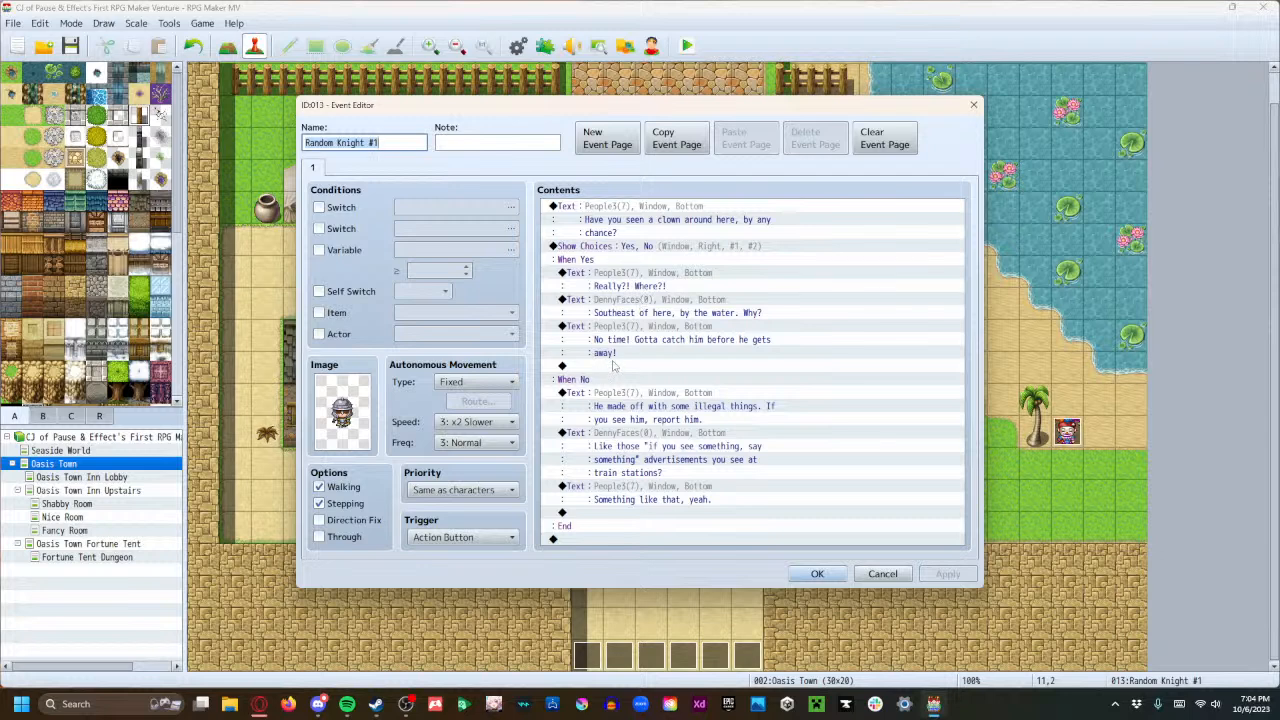
{"action": "double_click", "coordinate": [616, 366]}
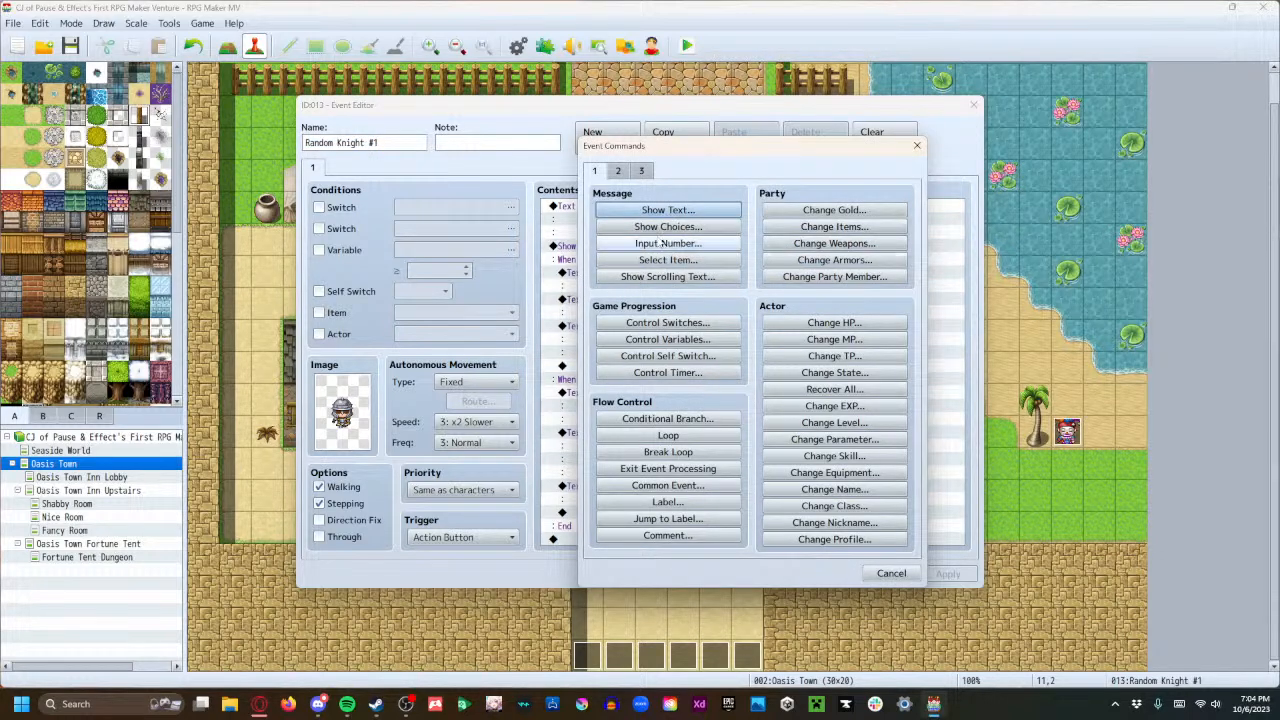
{"action": "left_click", "coordinate": [618, 171]}
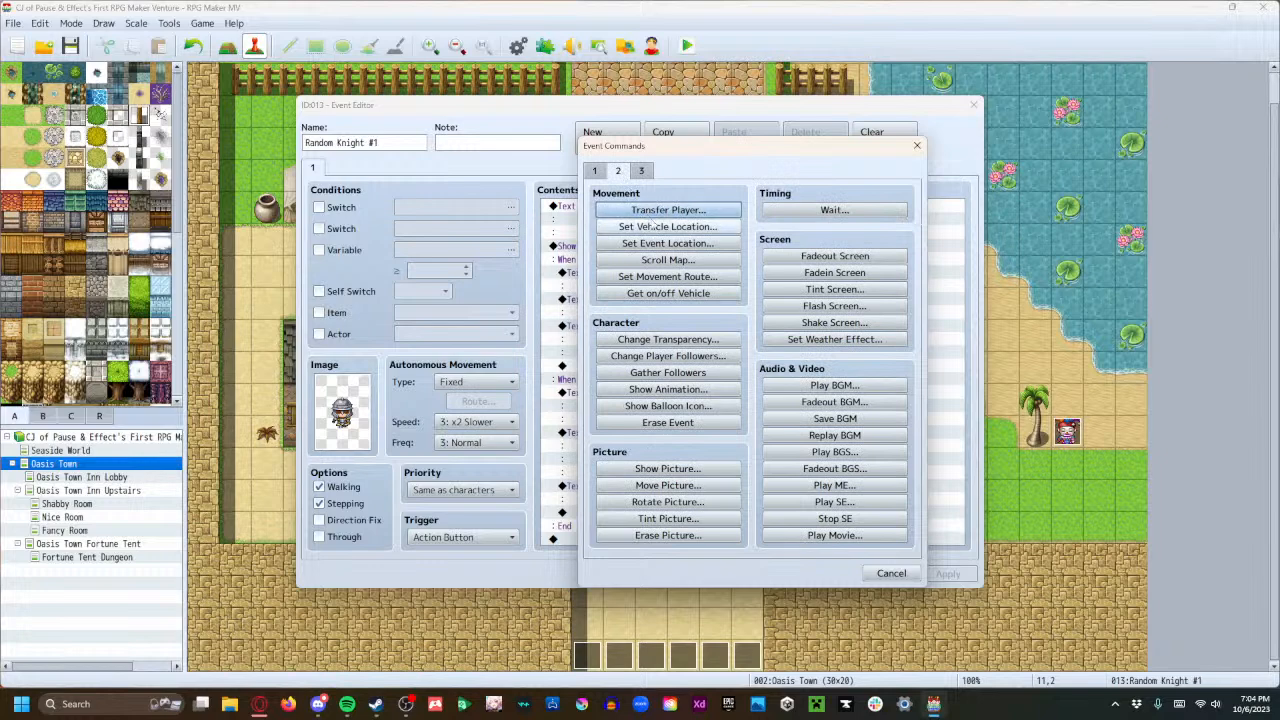
{"action": "left_click", "coordinate": [680, 274]}
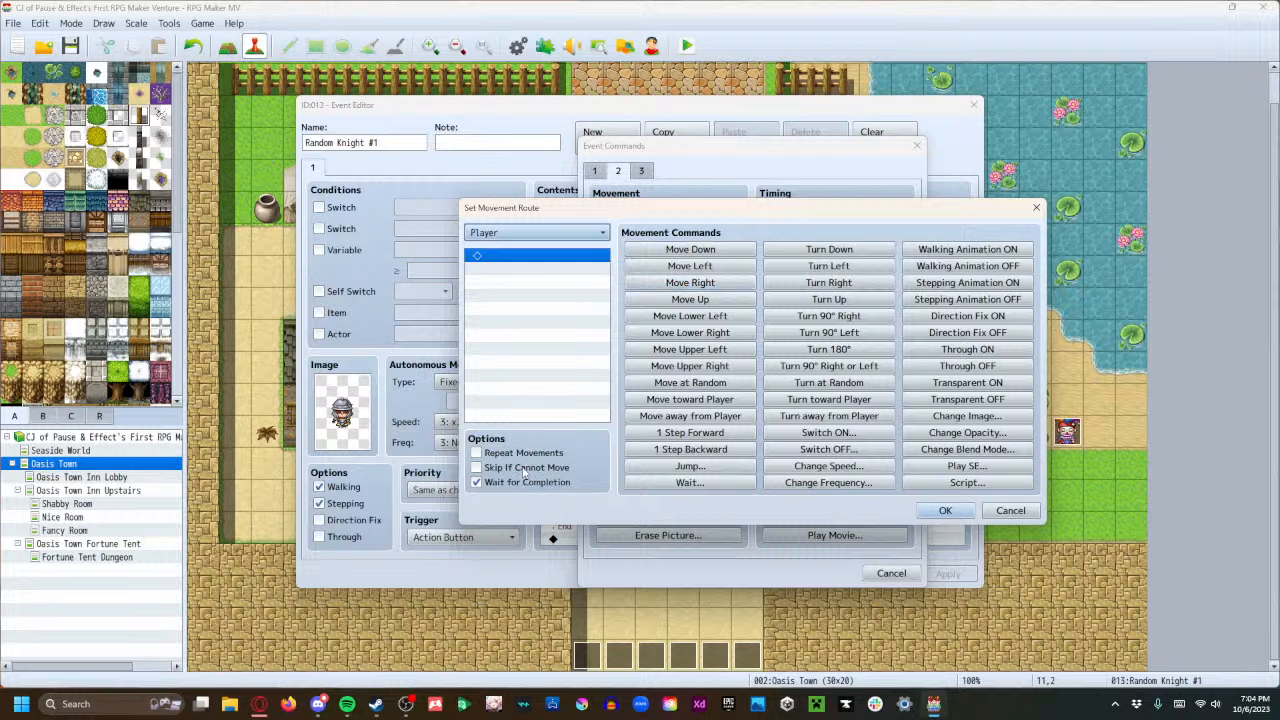
{"action": "left_click", "coordinate": [522, 468]}
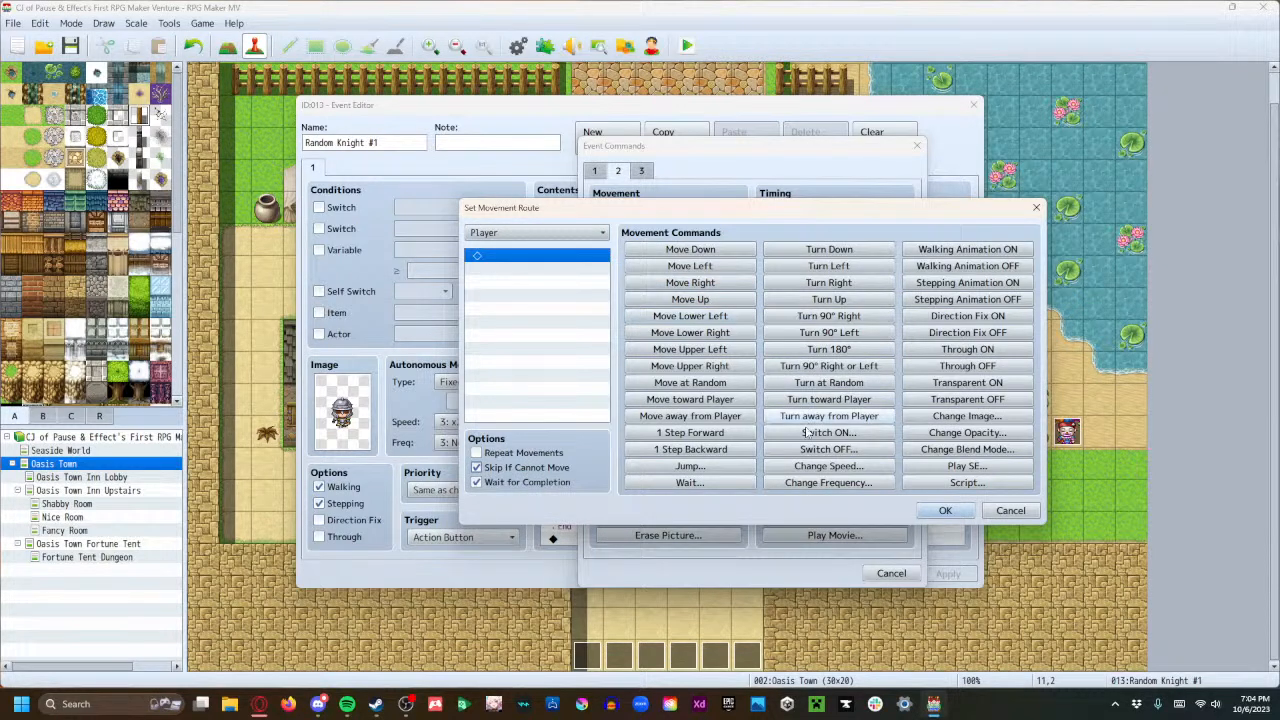
{"action": "left_click", "coordinate": [820, 466]}
{"action": "left_click", "coordinate": [764, 368]}
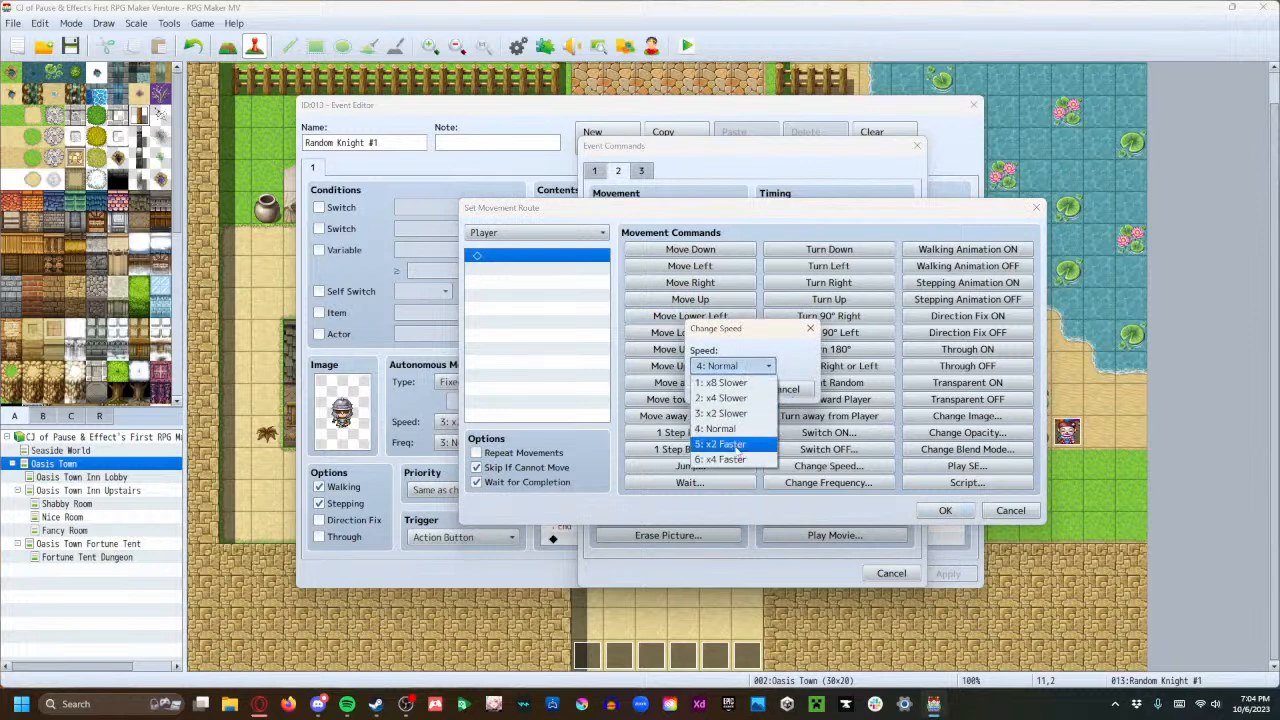
{"action": "left_click", "coordinate": [735, 464]}
{"action": "left_click", "coordinate": [718, 390]}
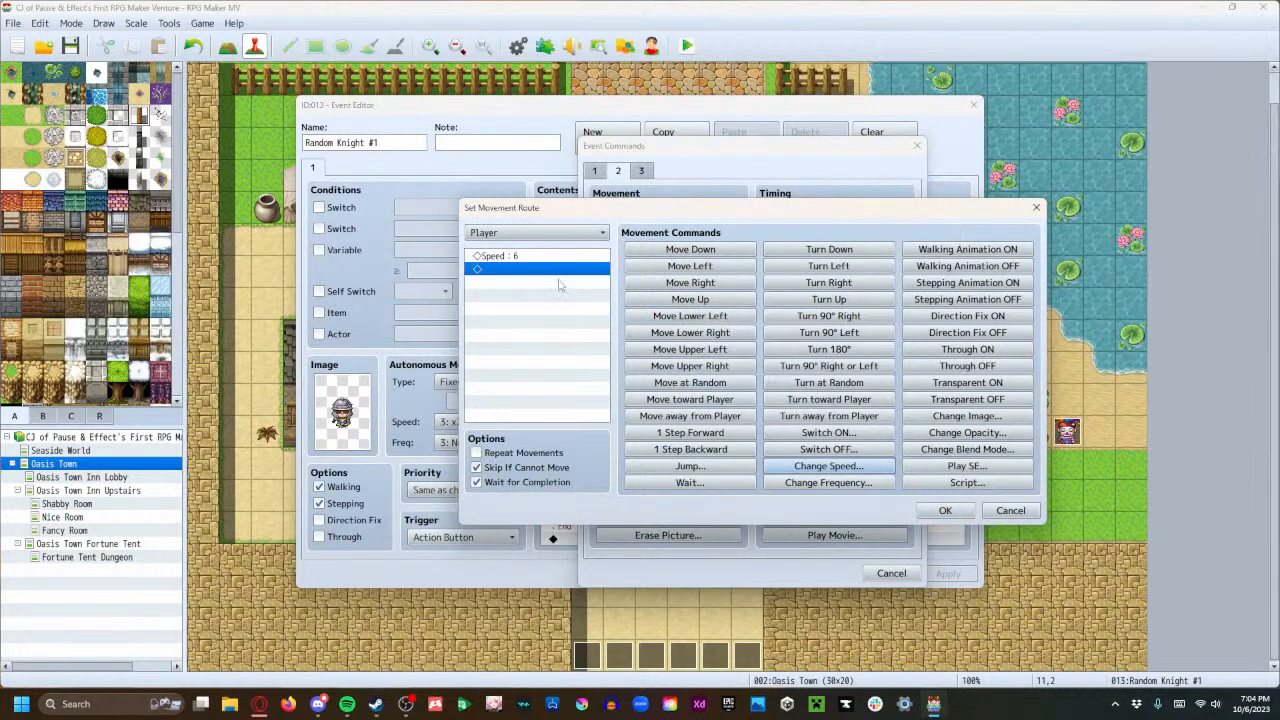
Fill the movement route with five Move Right, five Move Down and four Move Right commands, and confirm it.
{"action": "left_click", "coordinate": [697, 284]}
{"action": "left_click", "coordinate": [697, 284]}
{"action": "left_click", "coordinate": [697, 284]}
{"action": "left_click", "coordinate": [697, 286]}
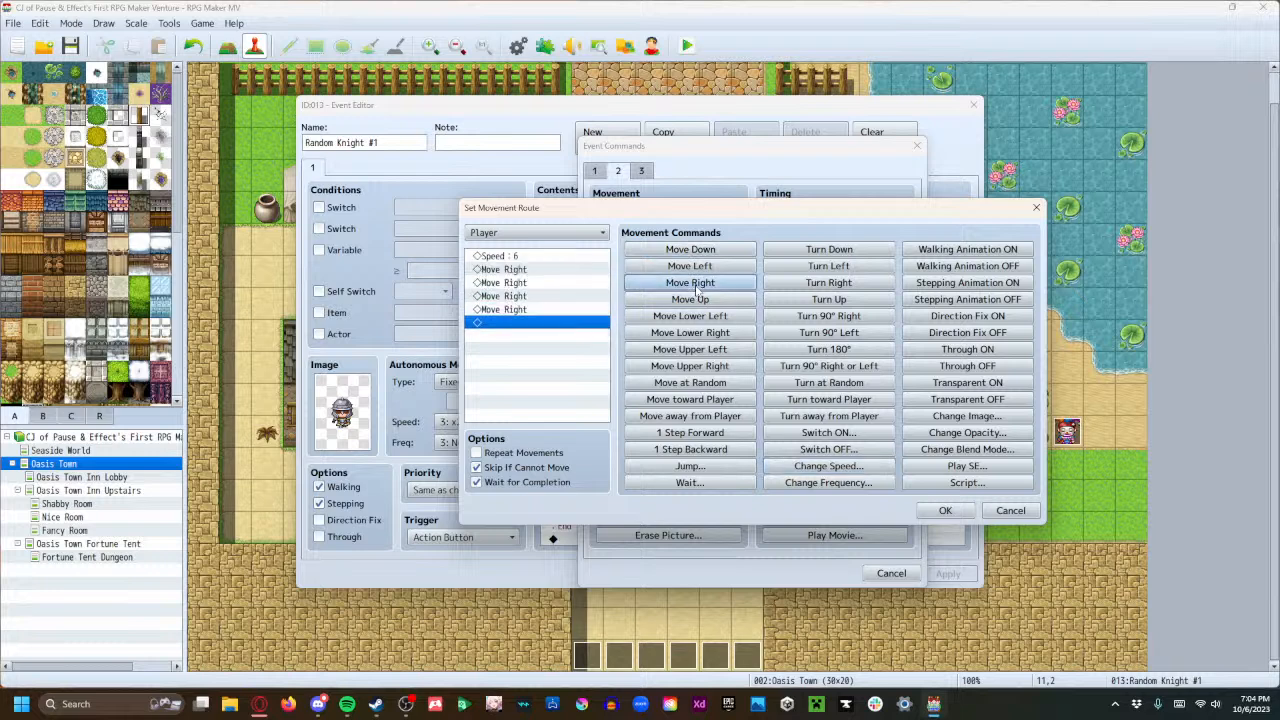
{"action": "left_click", "coordinate": [687, 250]}
{"action": "left_click", "coordinate": [687, 250]}
{"action": "left_click", "coordinate": [687, 250]}
{"action": "left_click", "coordinate": [687, 250]}
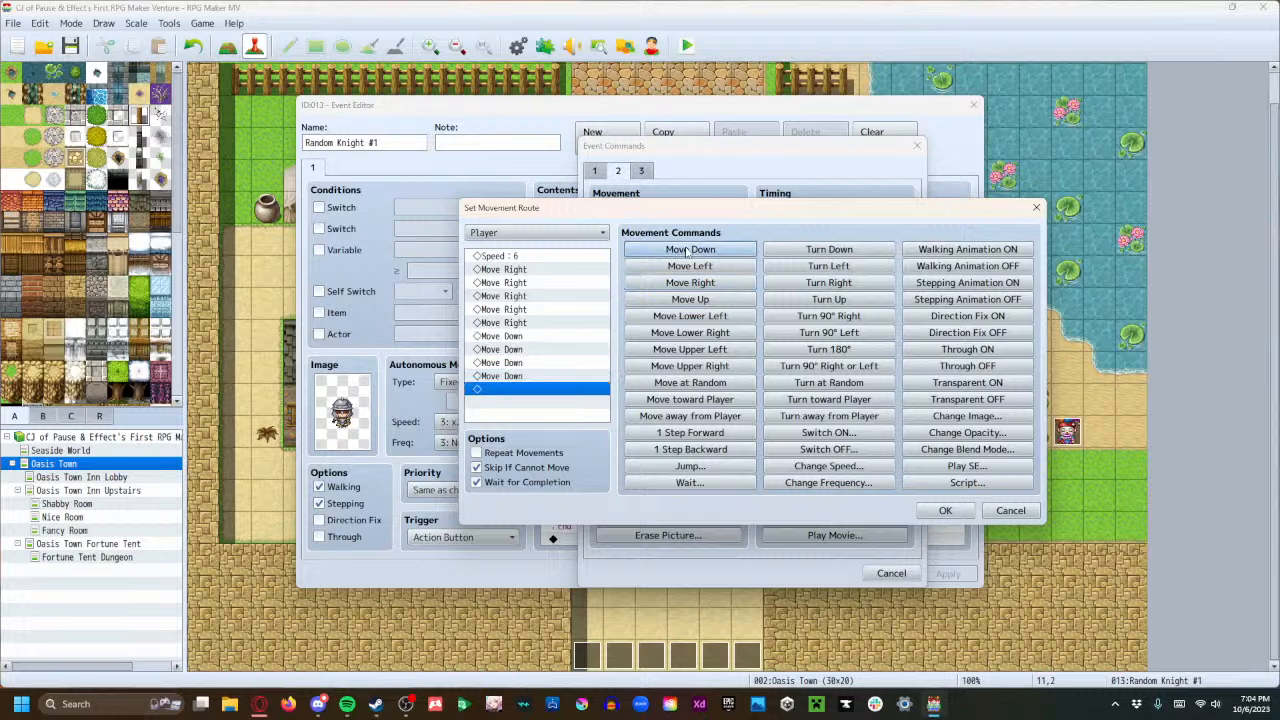
{"action": "left_click", "coordinate": [687, 250]}
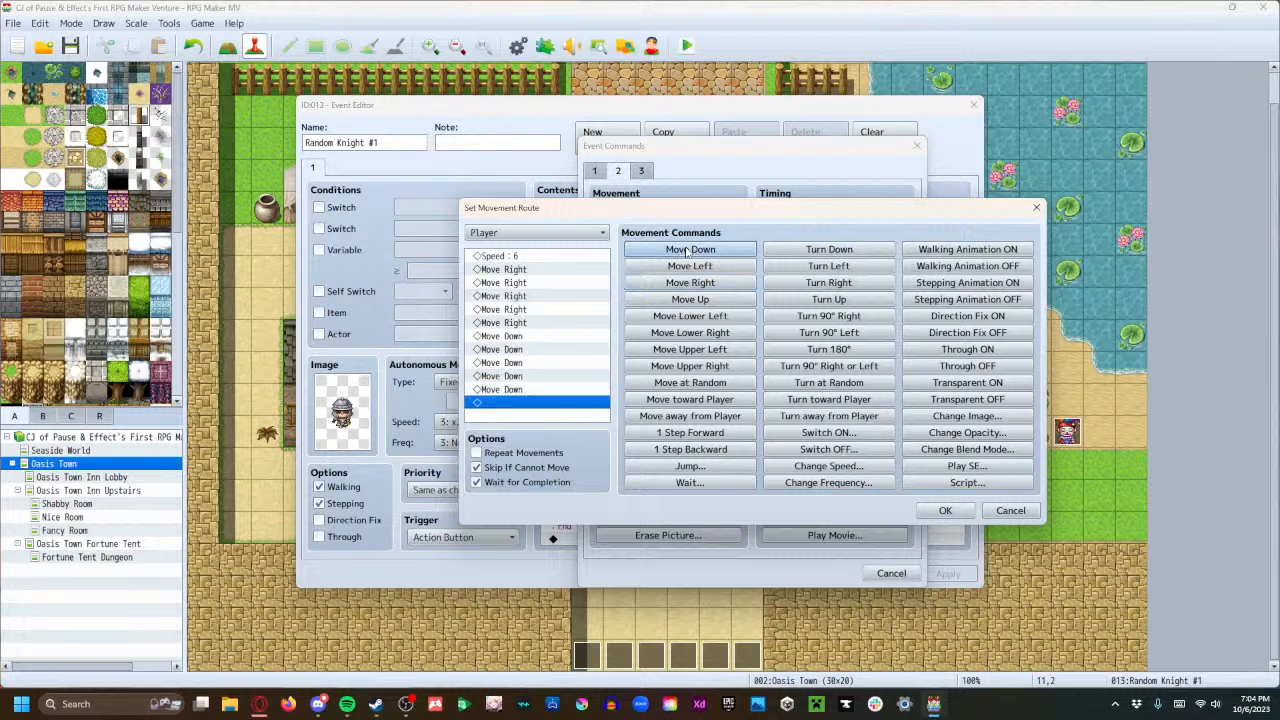
{"action": "left_click", "coordinate": [690, 283]}
{"action": "left_click", "coordinate": [690, 283]}
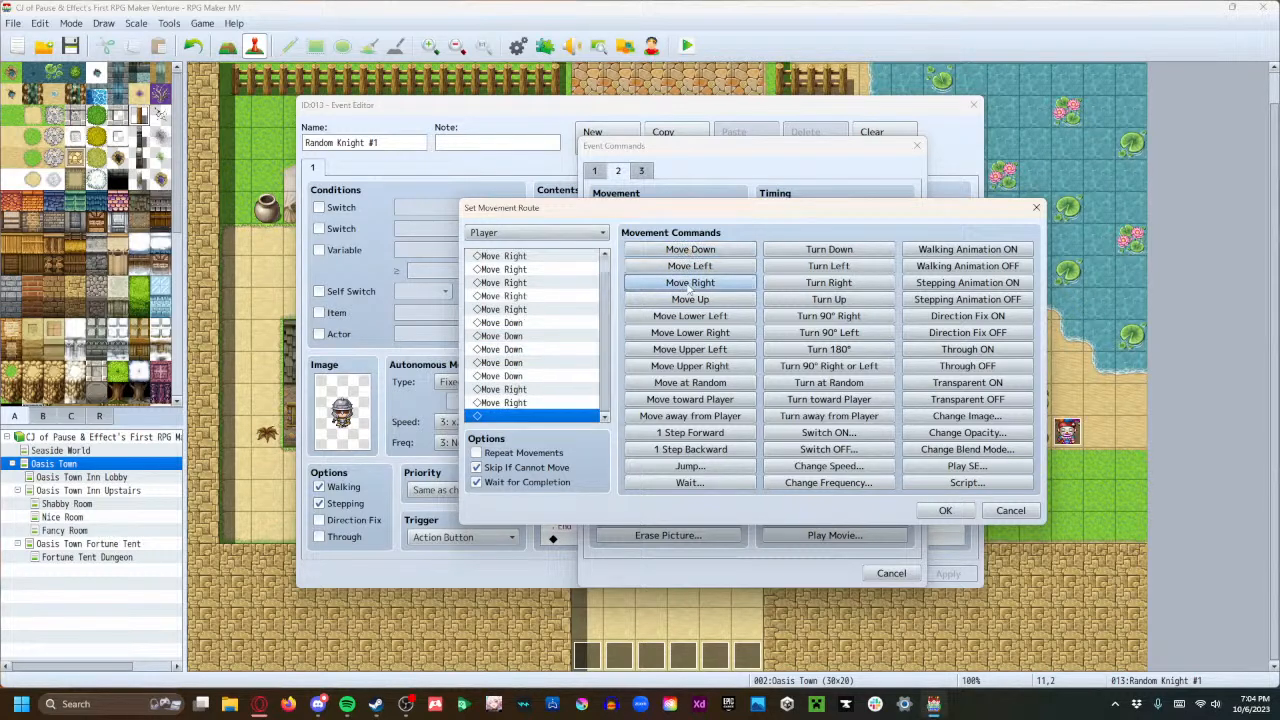
{"action": "left_click", "coordinate": [690, 283]}
{"action": "left_click", "coordinate": [690, 283]}
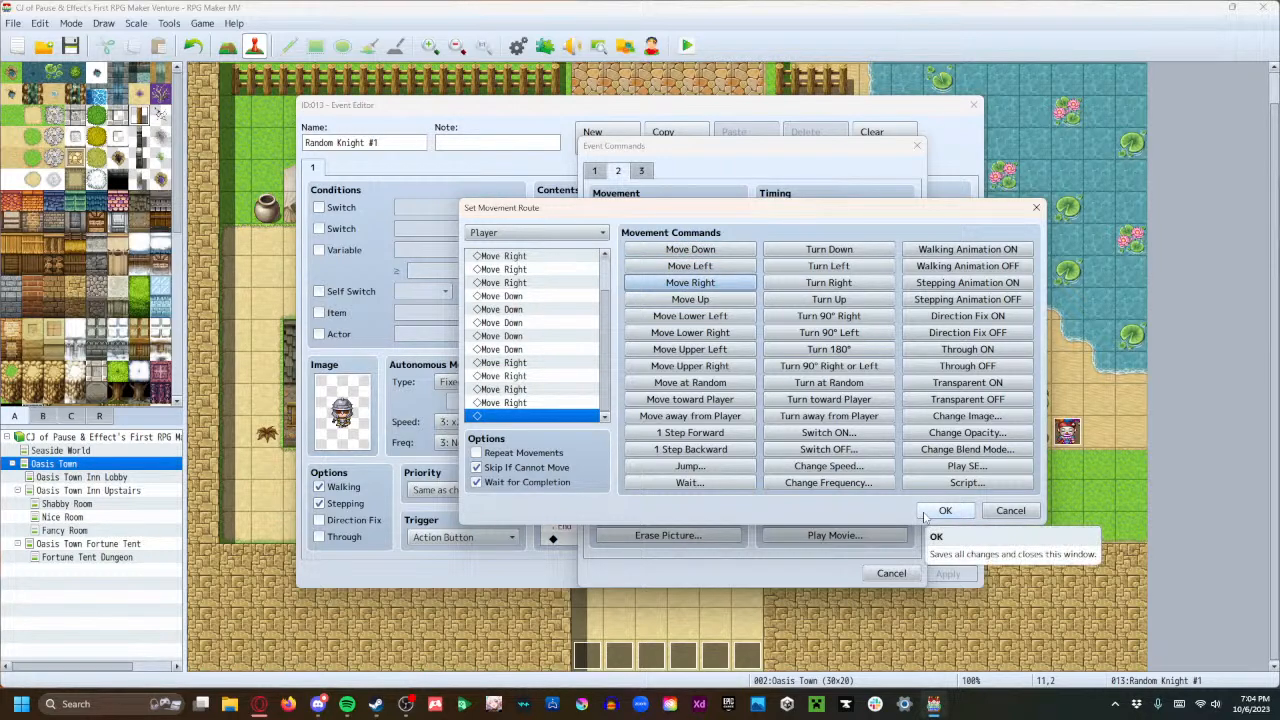
{"action": "left_click", "coordinate": [940, 511]}
After the Yes branch's movement route, add a switch command that turns ON switch 0006, newly named YOUVIOLATEDTHELAW.
{"action": "scroll", "coordinate": [648, 395], "scroll_direction": "down", "scroll_amount": 2}
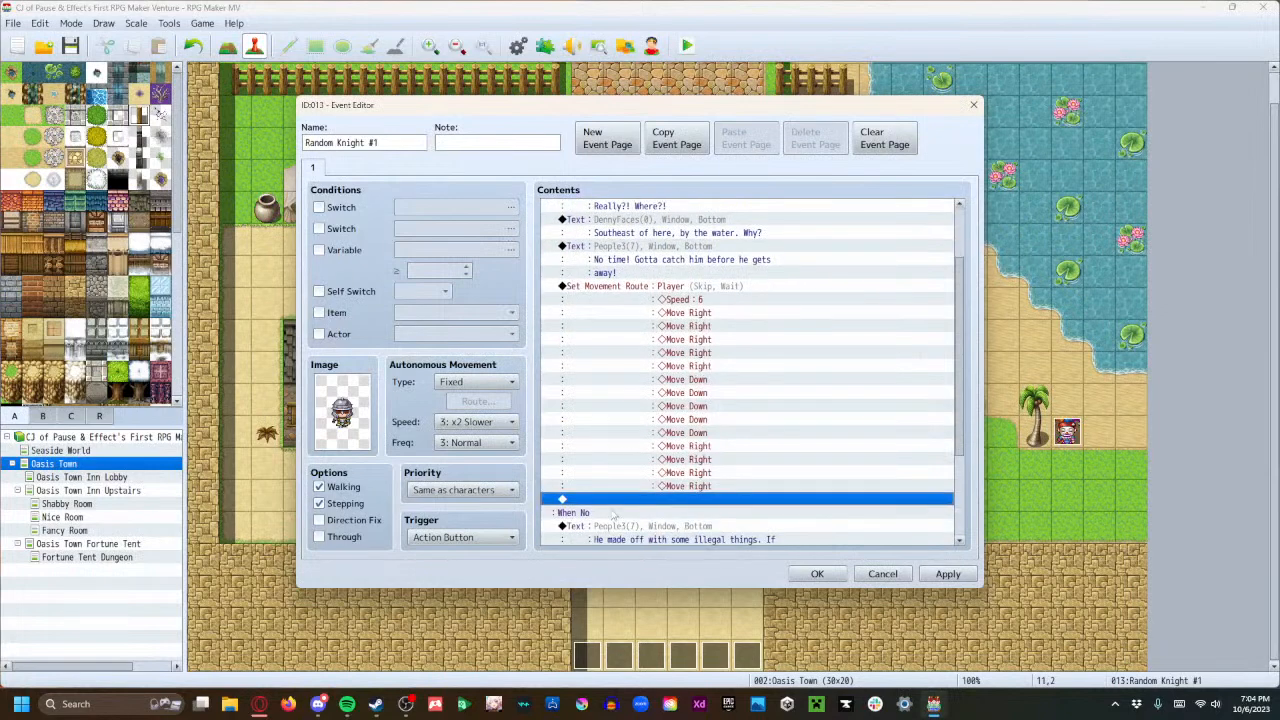
{"action": "double_click", "coordinate": [617, 498]}
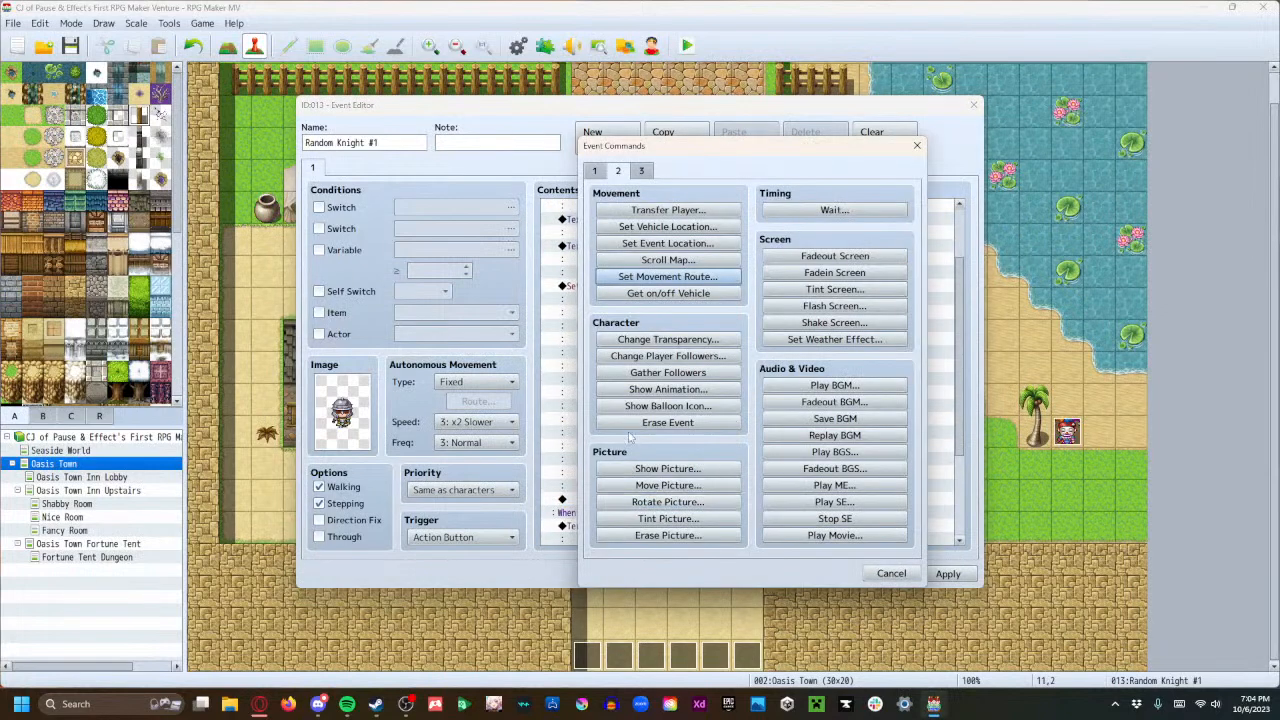
{"action": "left_click", "coordinate": [596, 171]}
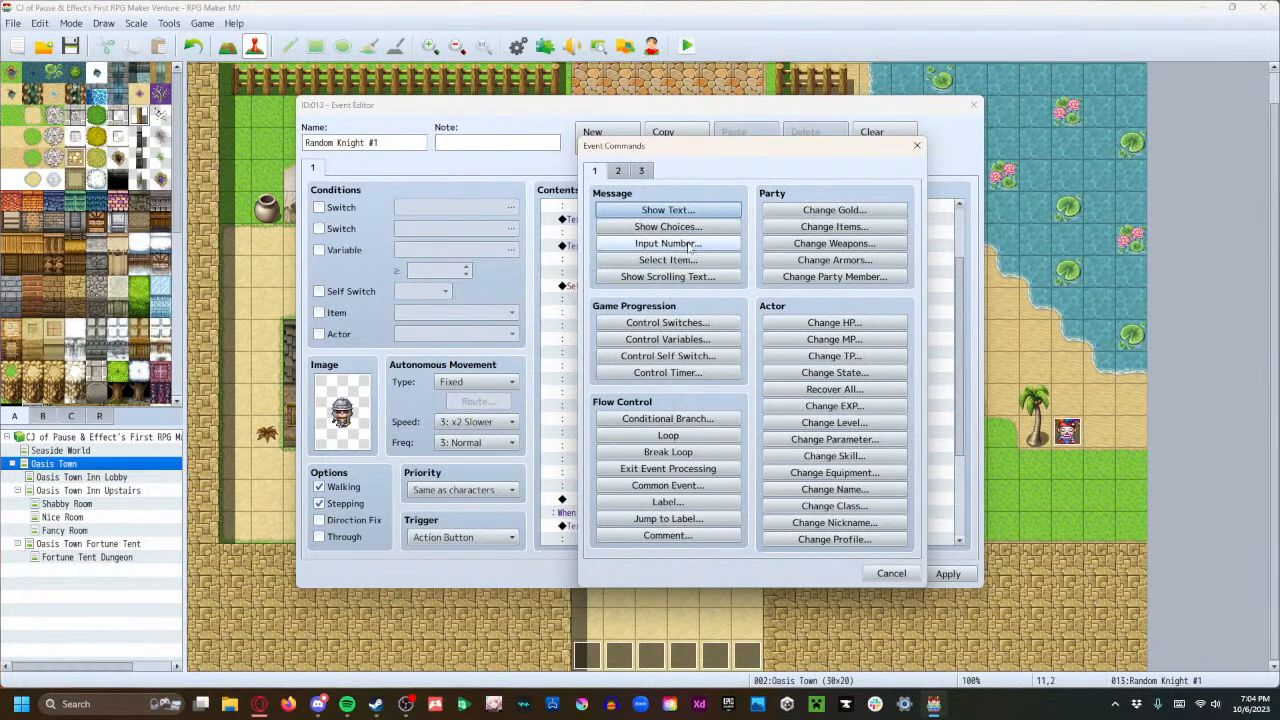
{"action": "left_click", "coordinate": [663, 323]}
{"action": "left_click", "coordinate": [776, 341]}
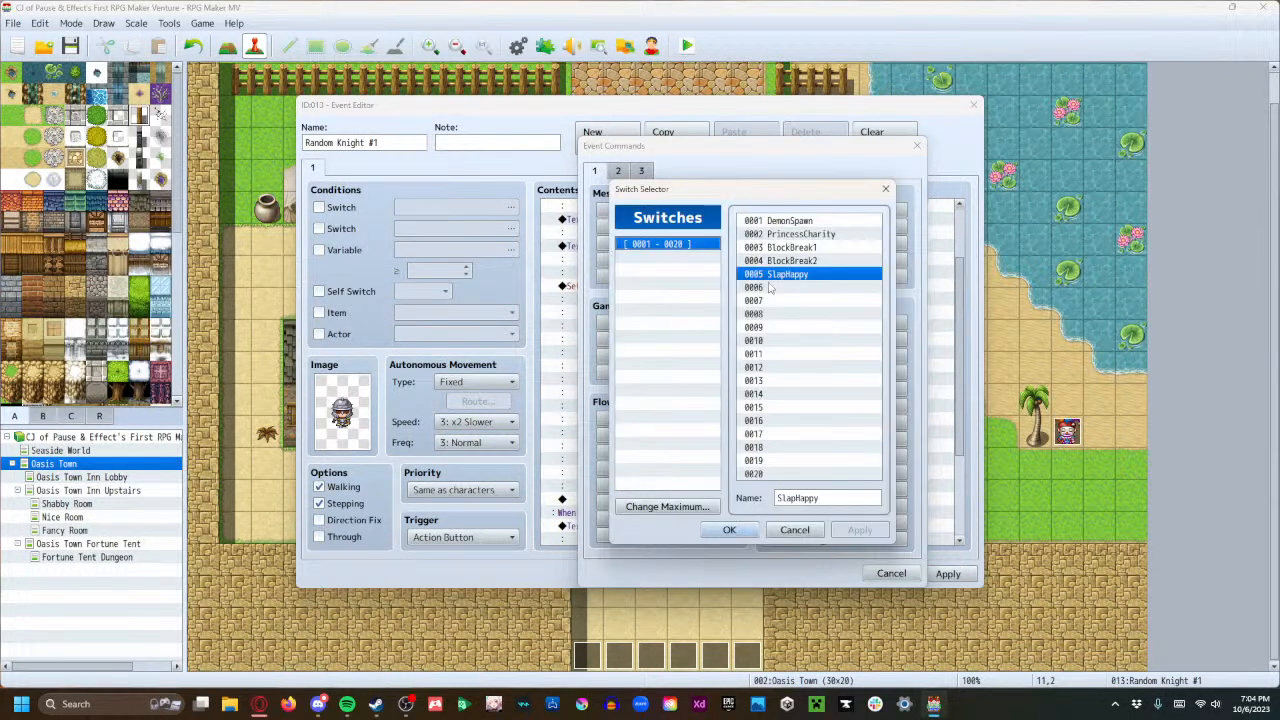
{"action": "left_click", "coordinate": [770, 288]}
{"action": "left_click", "coordinate": [791, 497]}
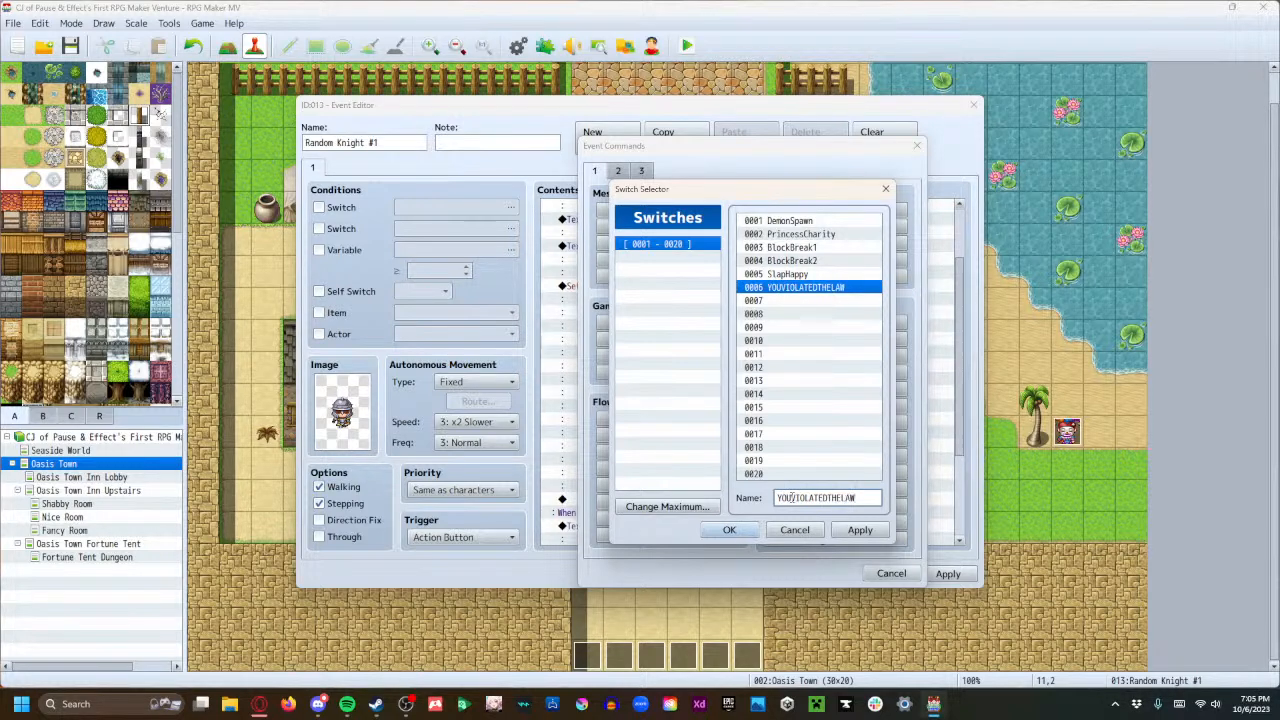
{"action": "left_click", "coordinate": [729, 530]}
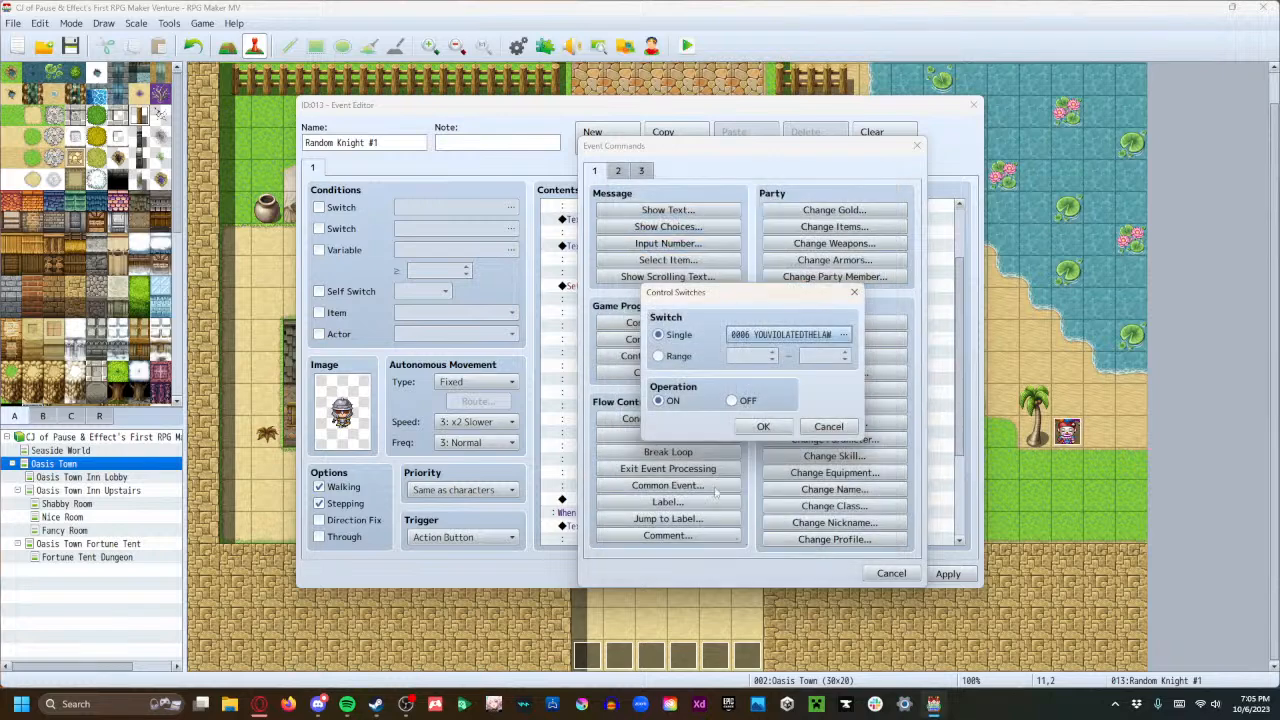
{"action": "left_click", "coordinate": [763, 426]}
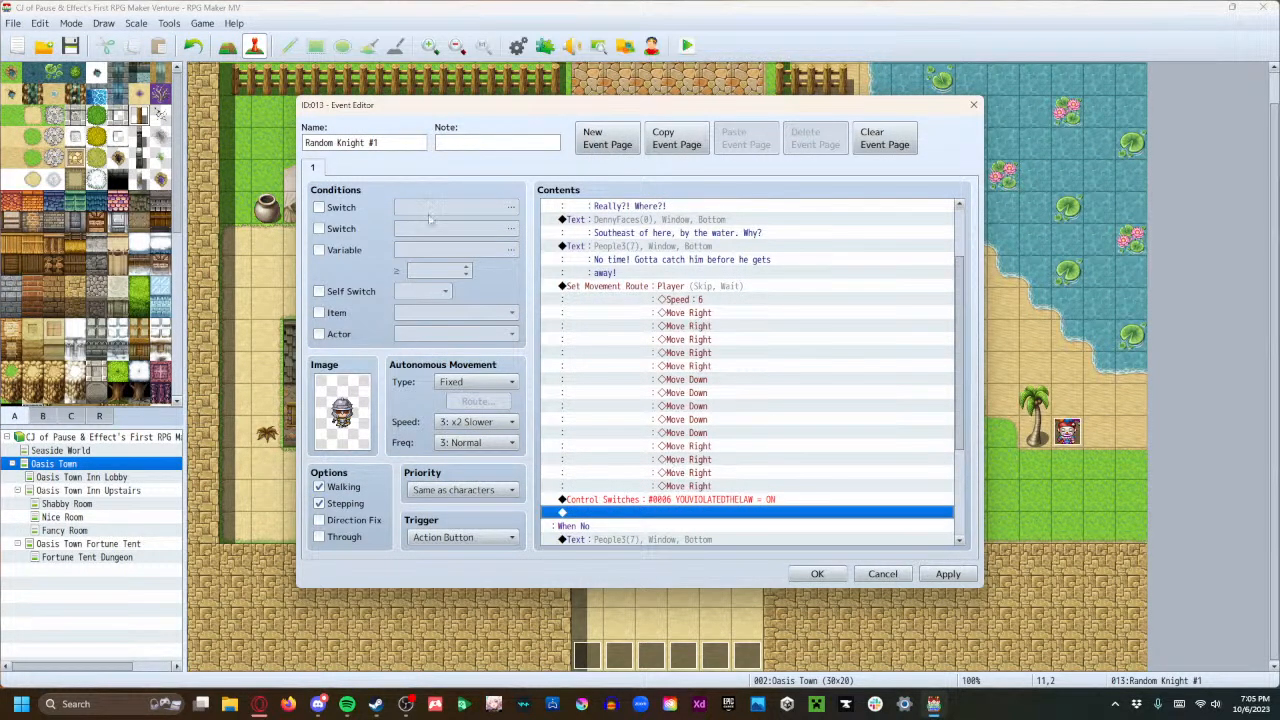
Add a second event page to Random Knight #1 and choose switch 0006 YOUVIOLATEDTHELAW as its condition.
{"action": "left_click", "coordinate": [617, 145]}
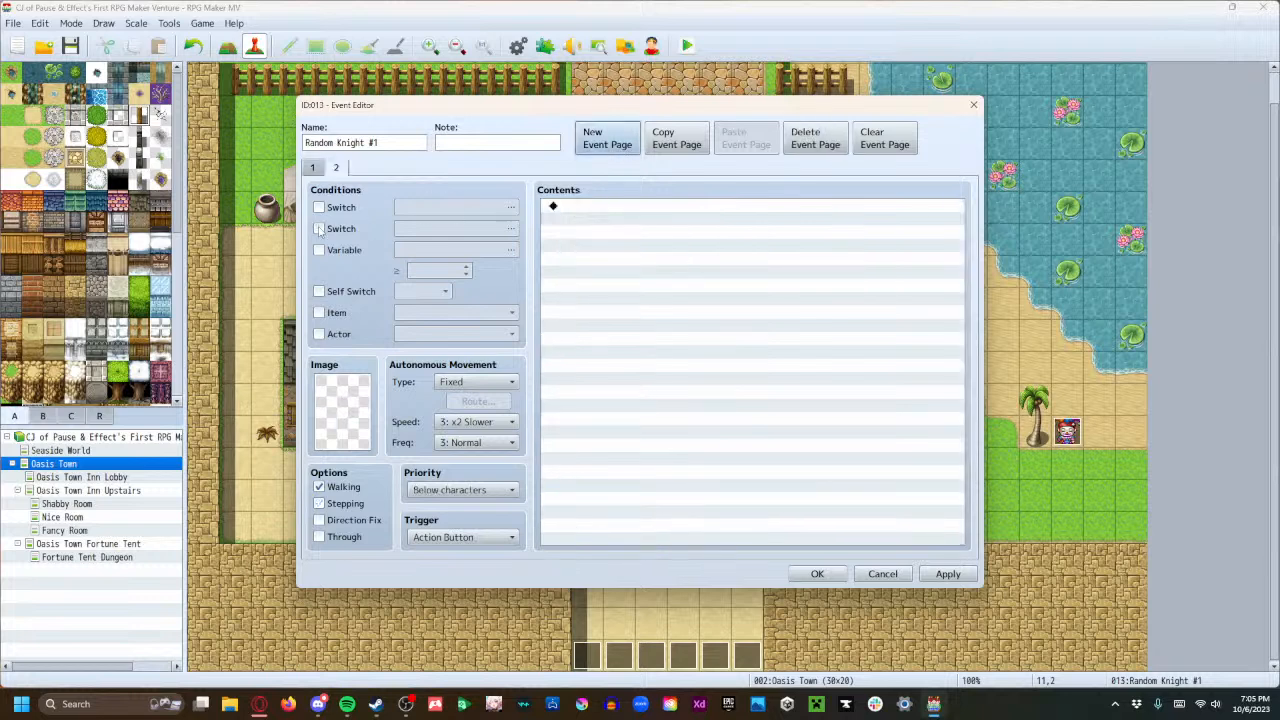
{"action": "left_click", "coordinate": [319, 208]}
{"action": "left_click", "coordinate": [511, 207]}
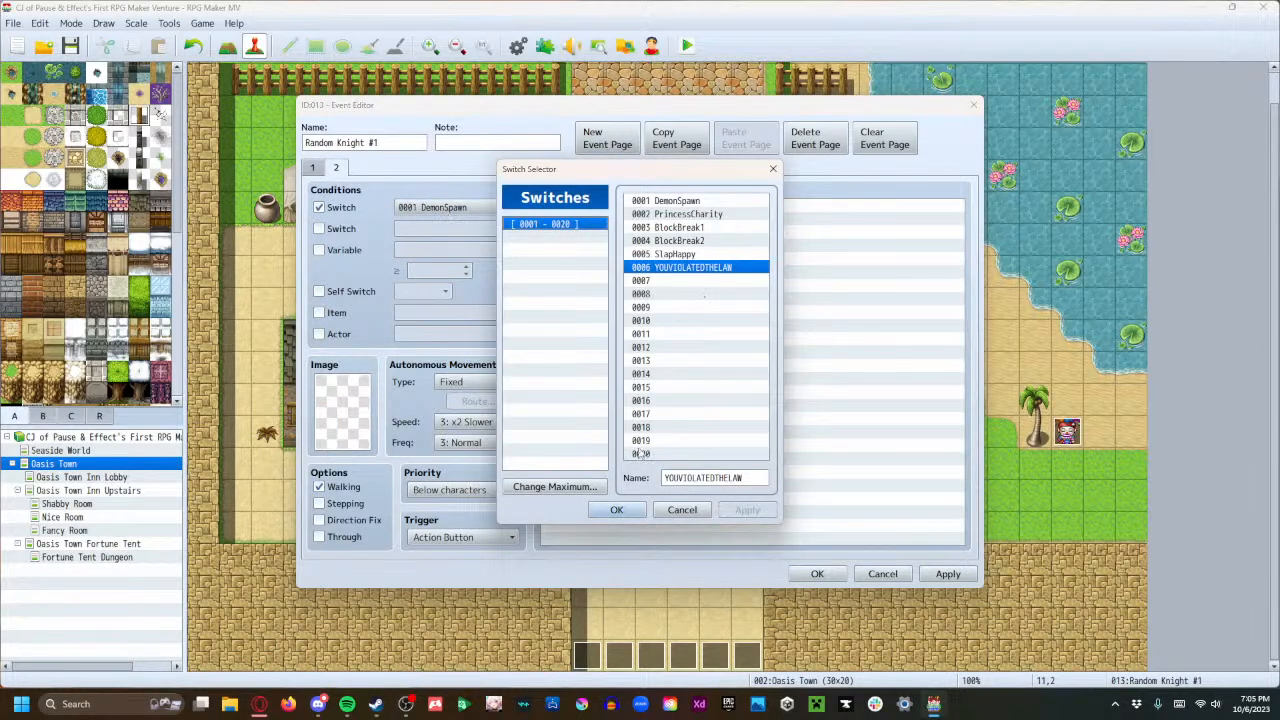
Set the switch condition on Random Knight #1's second page to 0006 YOUVIOLATEDTHELAW and save the event.
{"action": "left_click", "coordinate": [616, 509]}
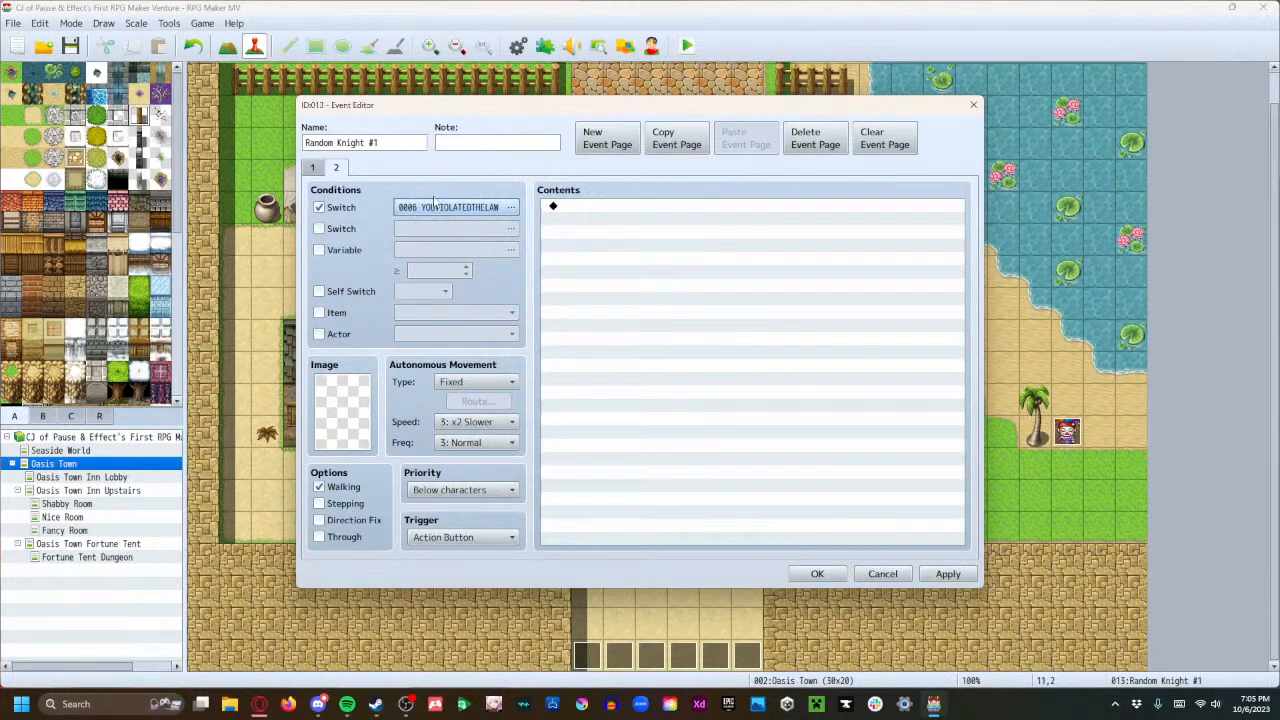
{"action": "left_click", "coordinate": [947, 574]}
{"action": "left_click", "coordinate": [817, 574]}
Add a blank second page to the clown event EV009, conditioned on switch 0006 YOUVIOLATEDTHELAW.
{"action": "double_click", "coordinate": [1067, 431]}
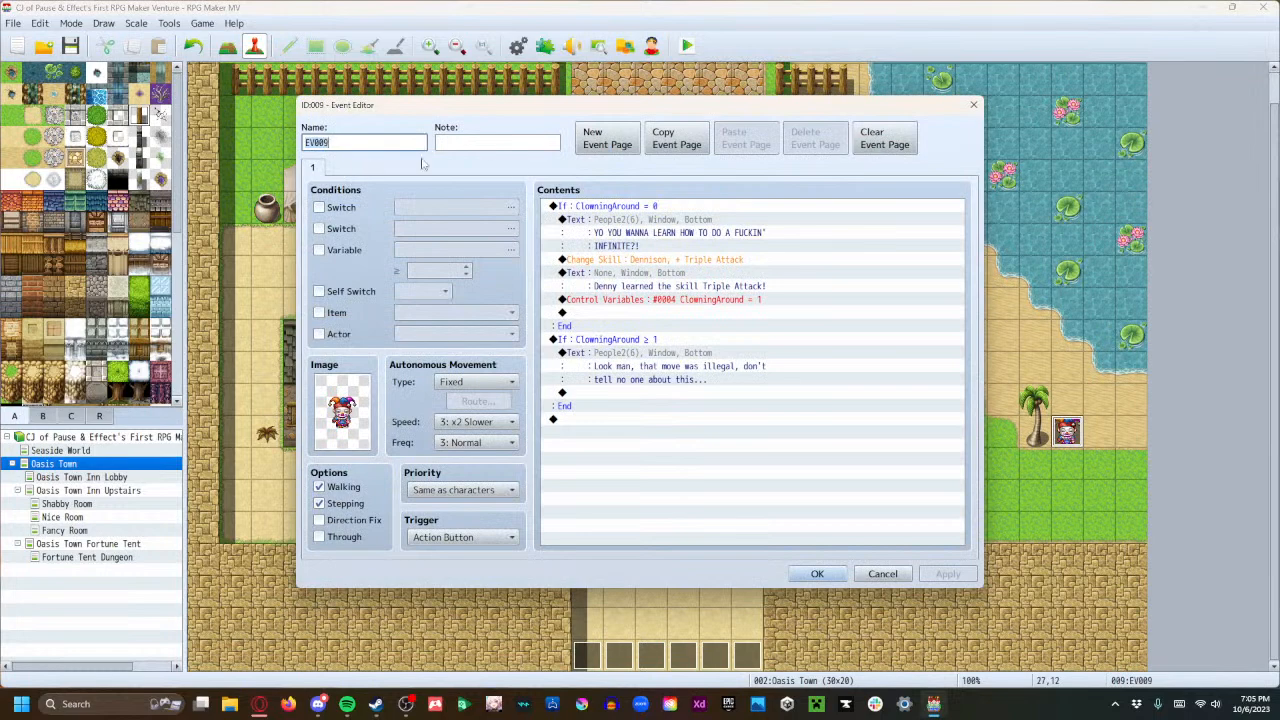
{"action": "left_click", "coordinate": [610, 140]}
{"action": "left_click", "coordinate": [319, 207]}
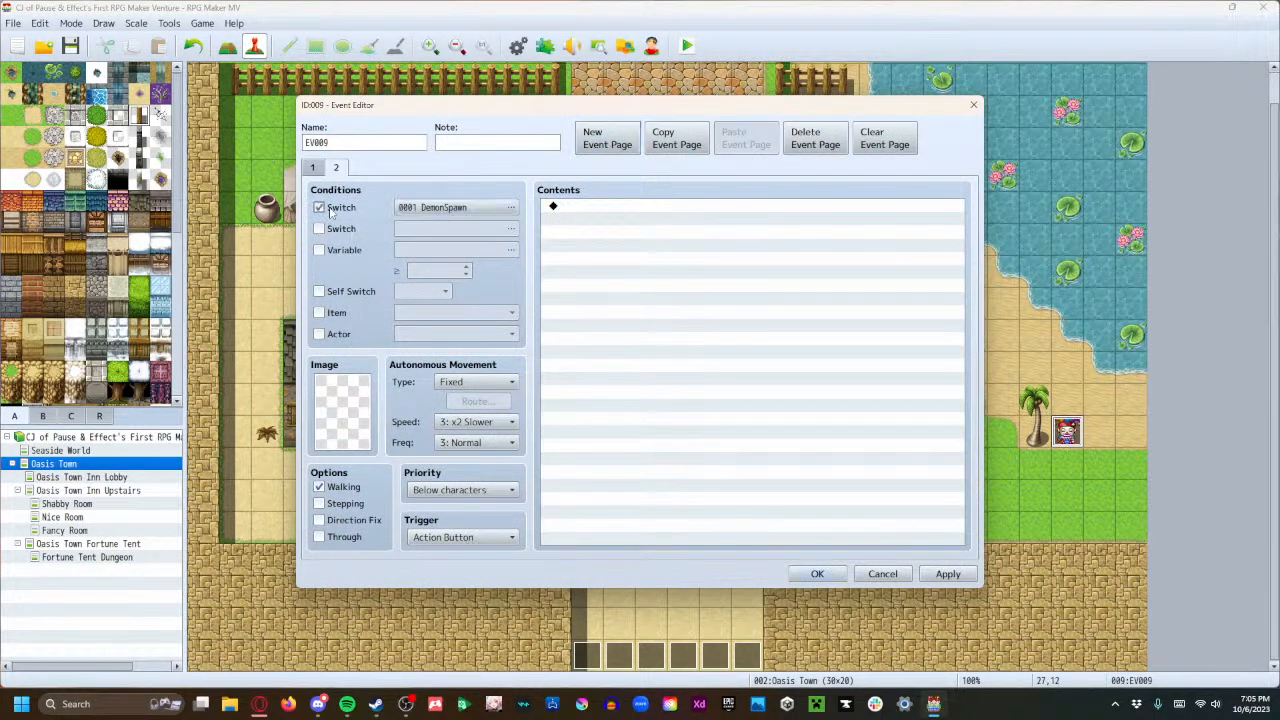
{"action": "left_click", "coordinate": [509, 207]}
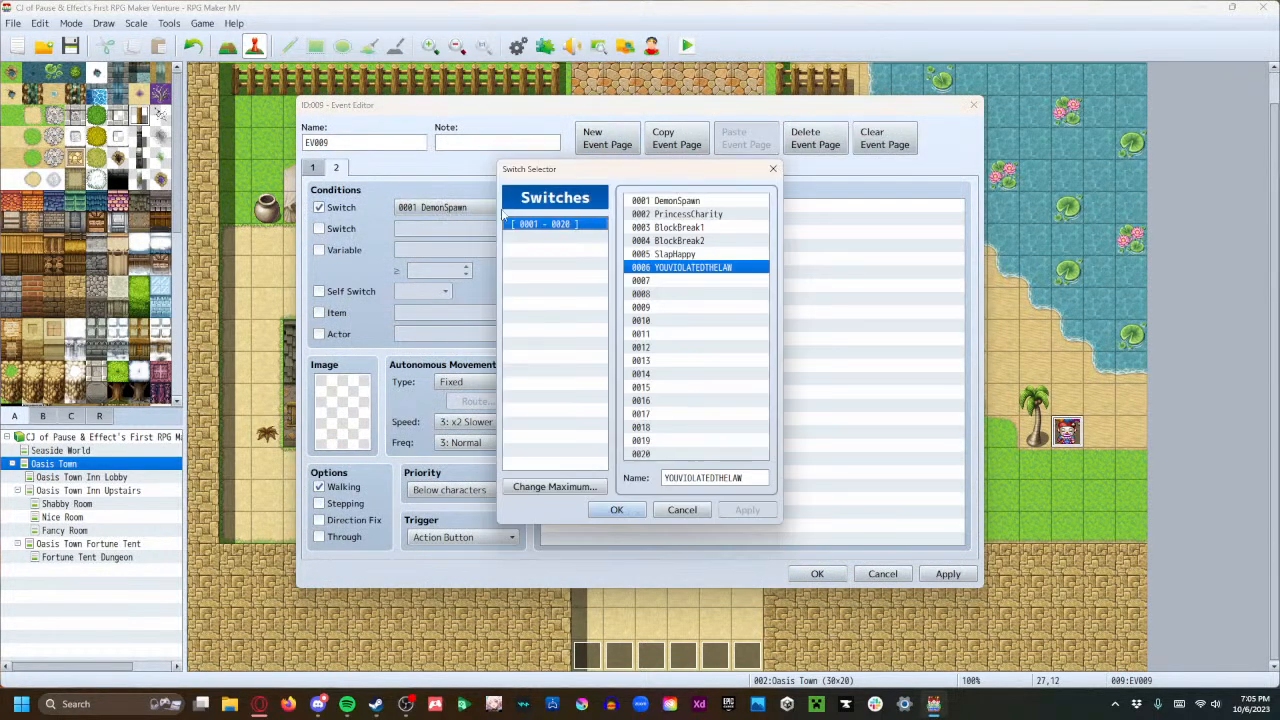
{"action": "left_click", "coordinate": [616, 510]}
{"action": "left_click", "coordinate": [938, 577]}
{"action": "left_click", "coordinate": [817, 574]}
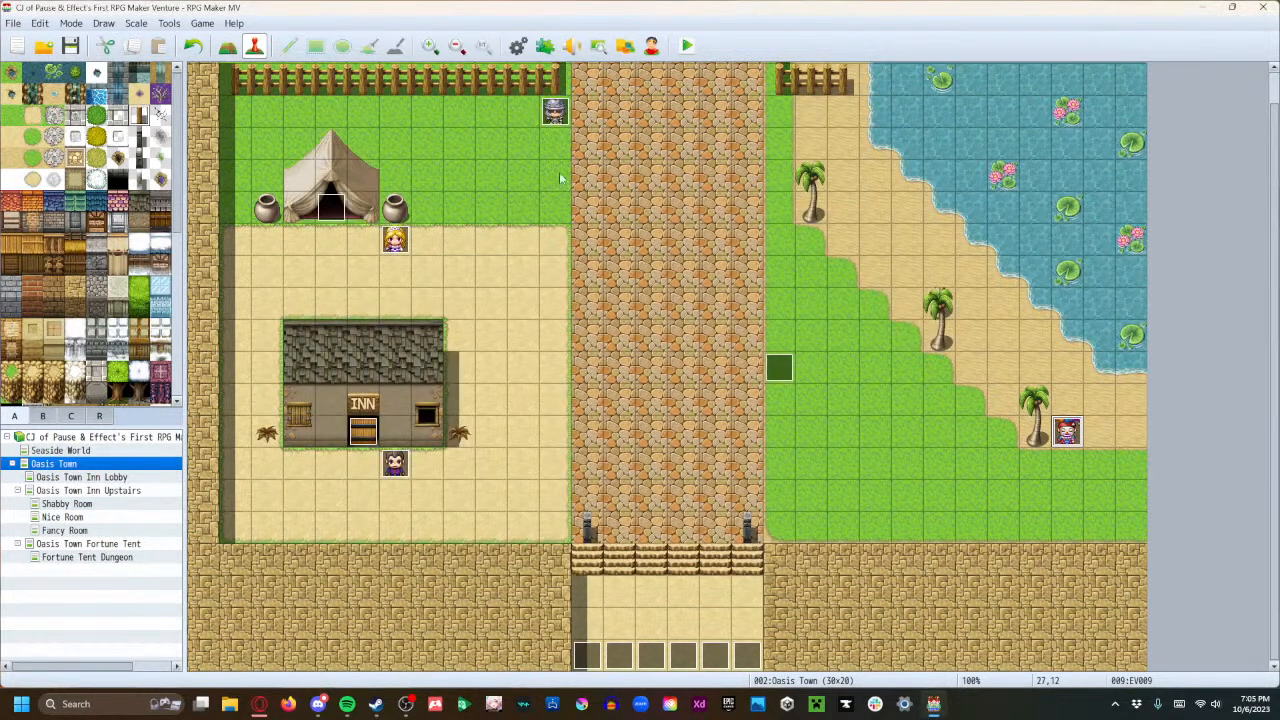
Save the project and start a playtest, bringing the party from the world map into Tethys Town.
{"action": "left_click", "coordinate": [685, 46]}
{"action": "left_click", "coordinate": [588, 372]}
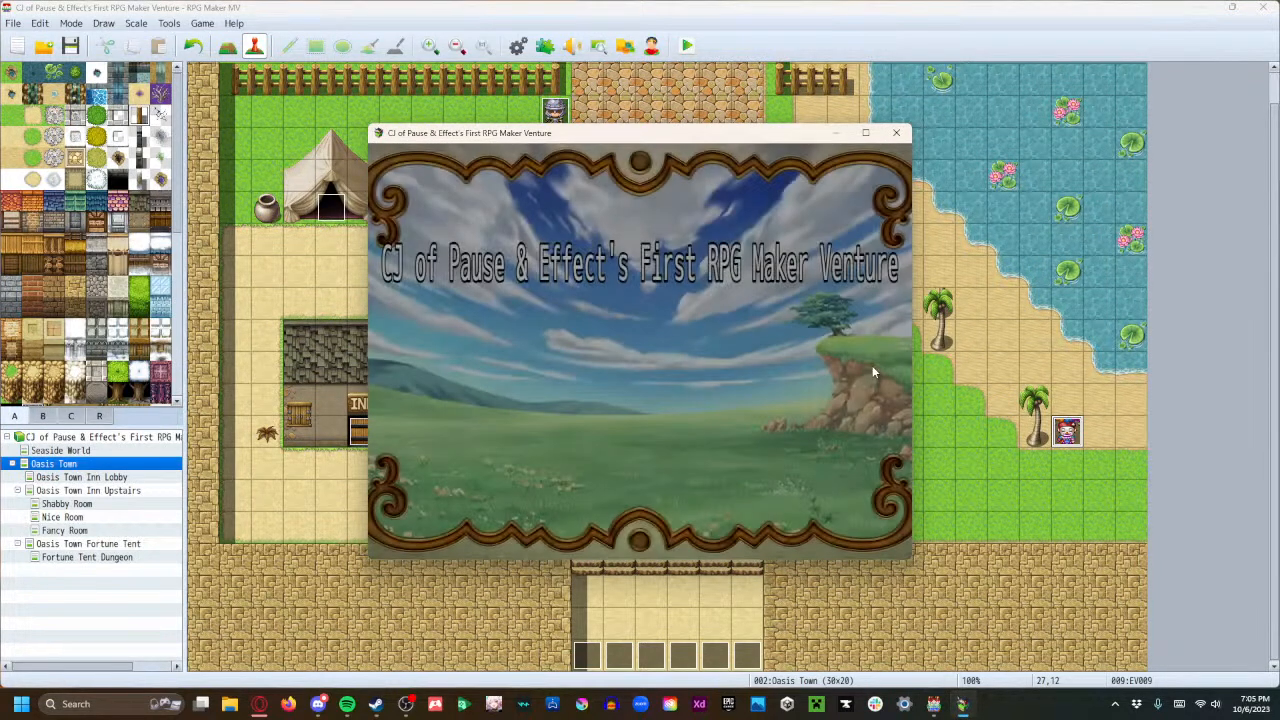
{"action": "key", "text": "Return"}
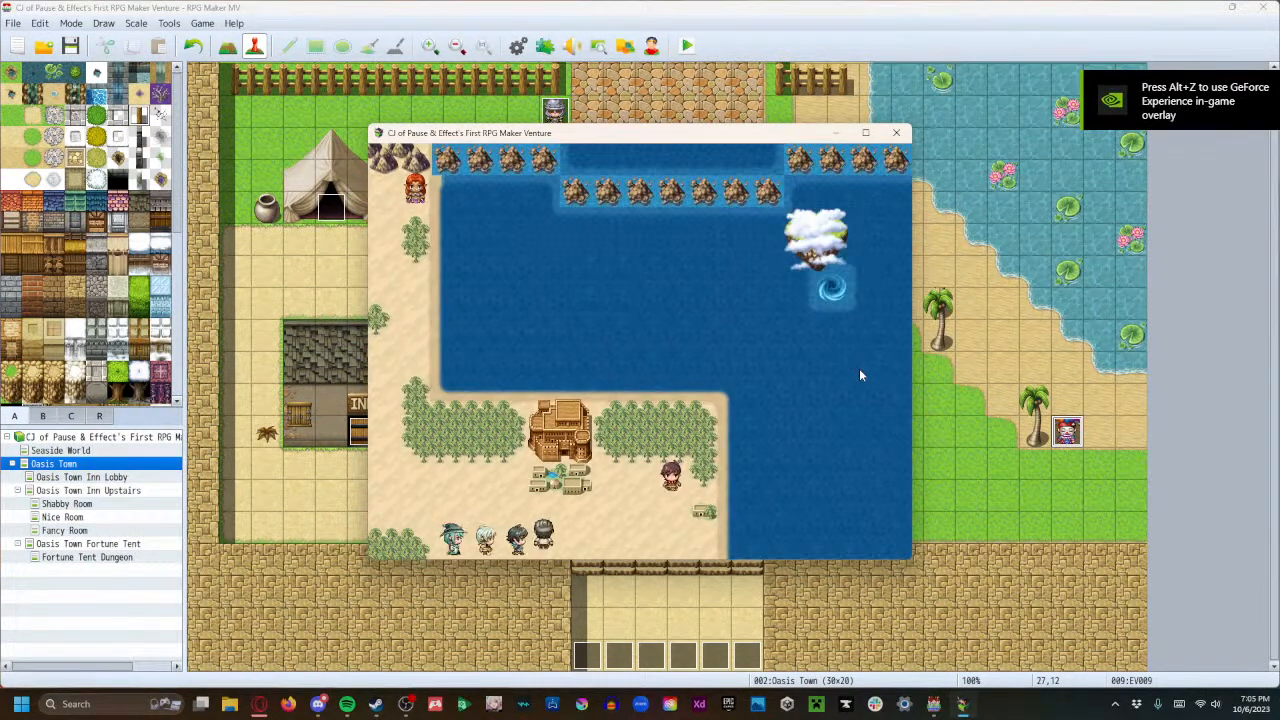
{"action": "key", "text": "Up"}
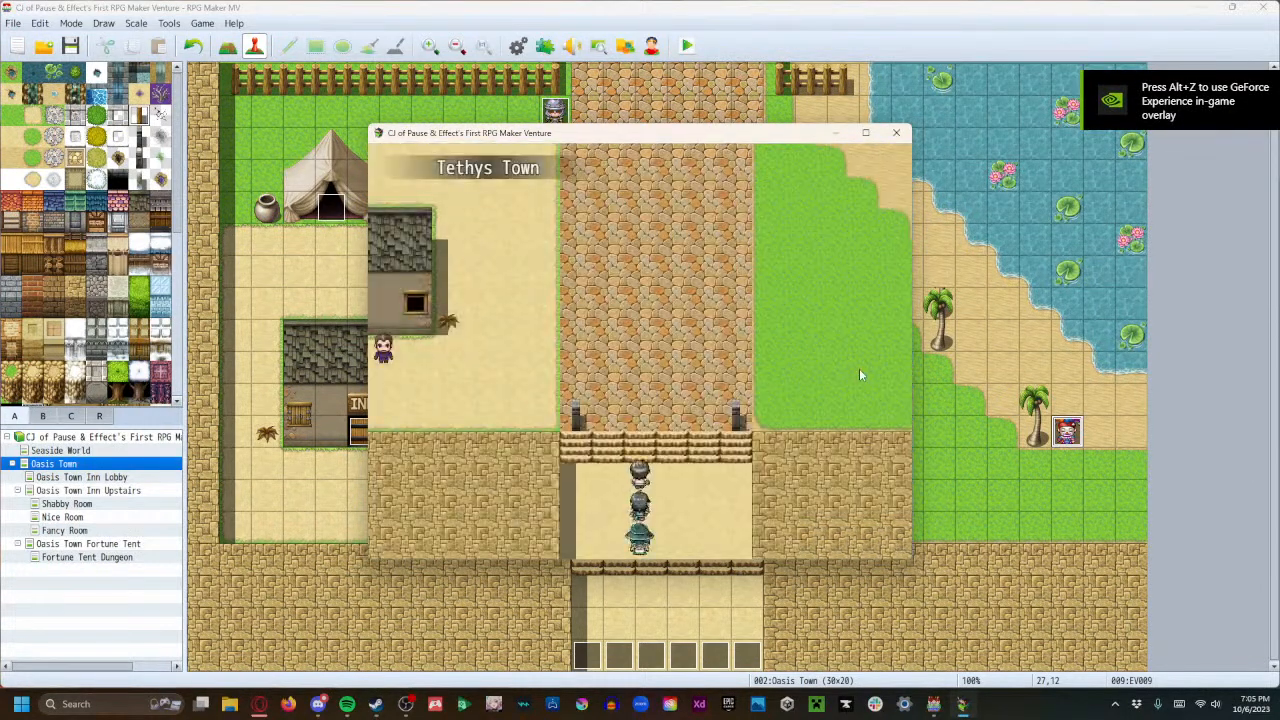
Walk the party to the clown by the water and play through both of his conversations.
{"action": "key", "text": "Right"}
{"action": "key", "text": "Right"}
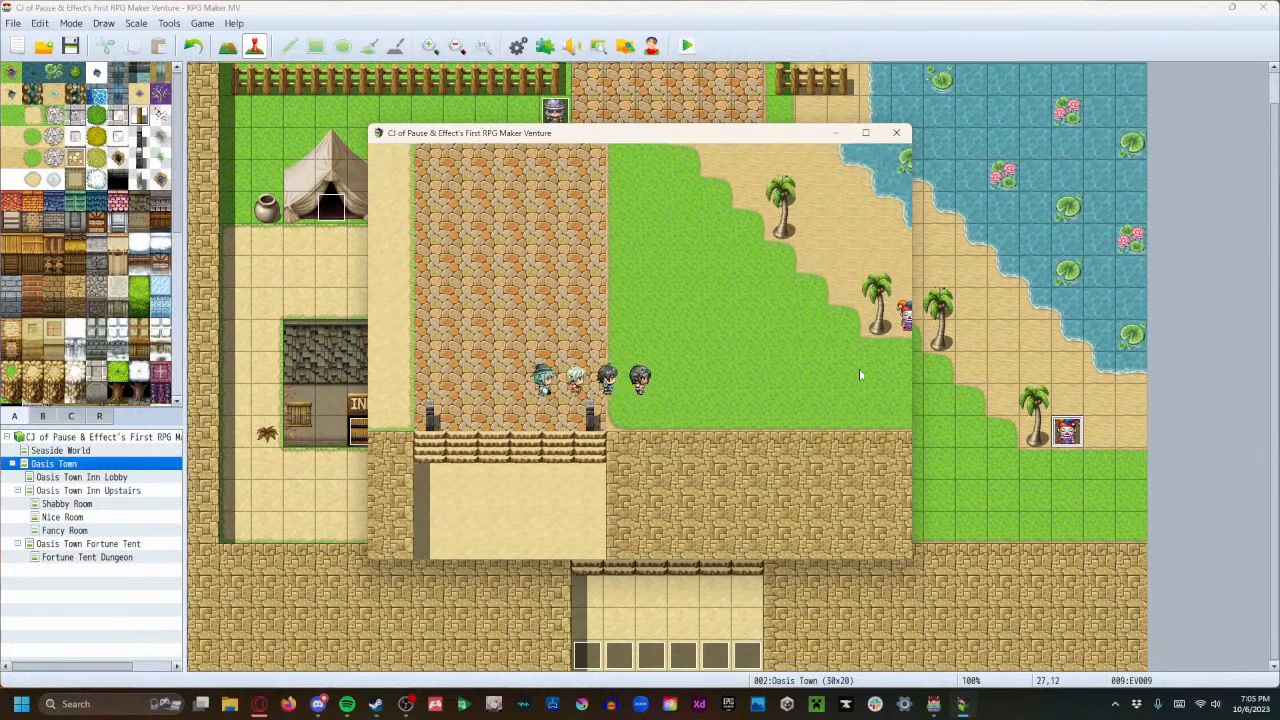
{"action": "key", "text": "Right"}
{"action": "key", "text": "Up"}
{"action": "key", "text": "Return"}
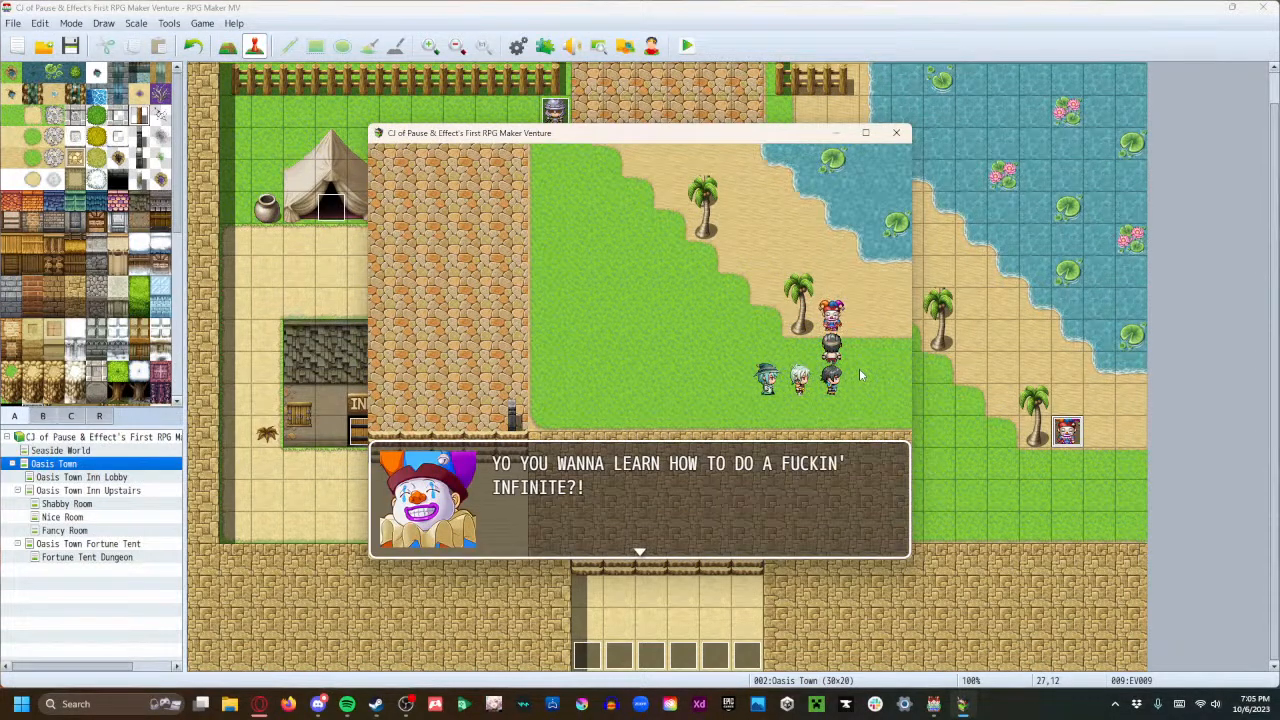
{"action": "key", "text": "Return"}
{"action": "key", "text": "Return"}
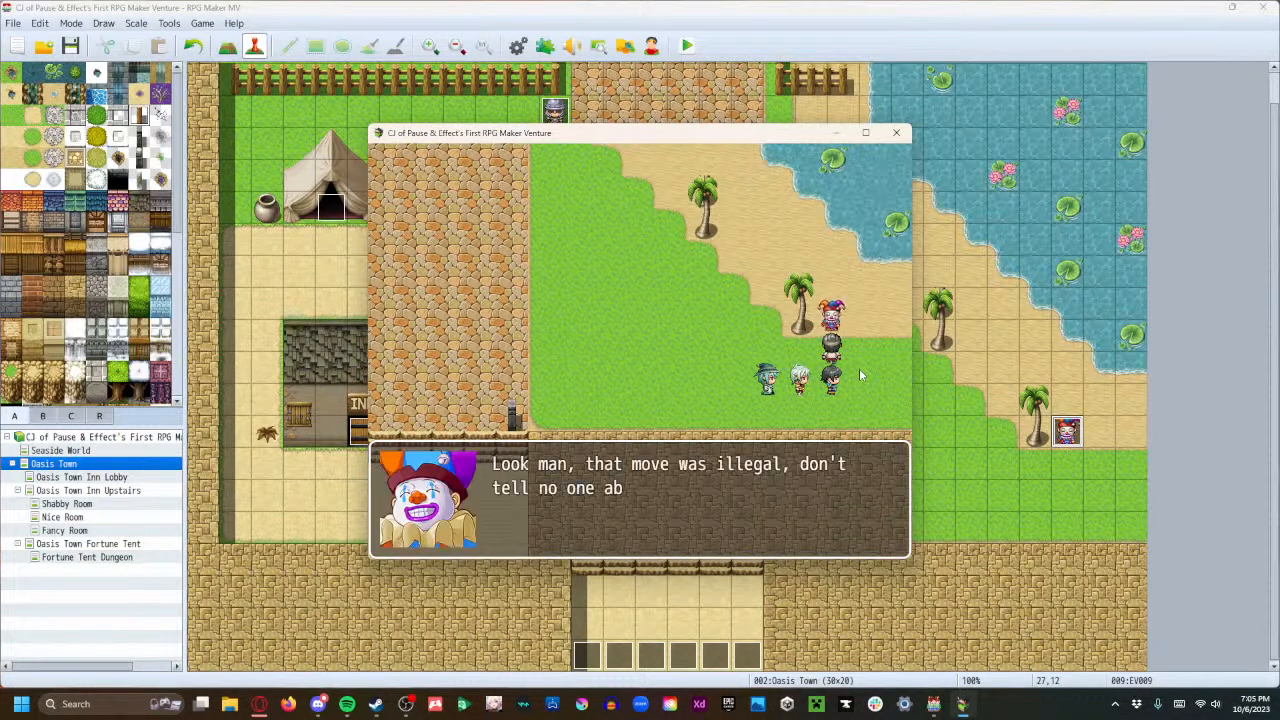
{"action": "key", "text": "Return"}
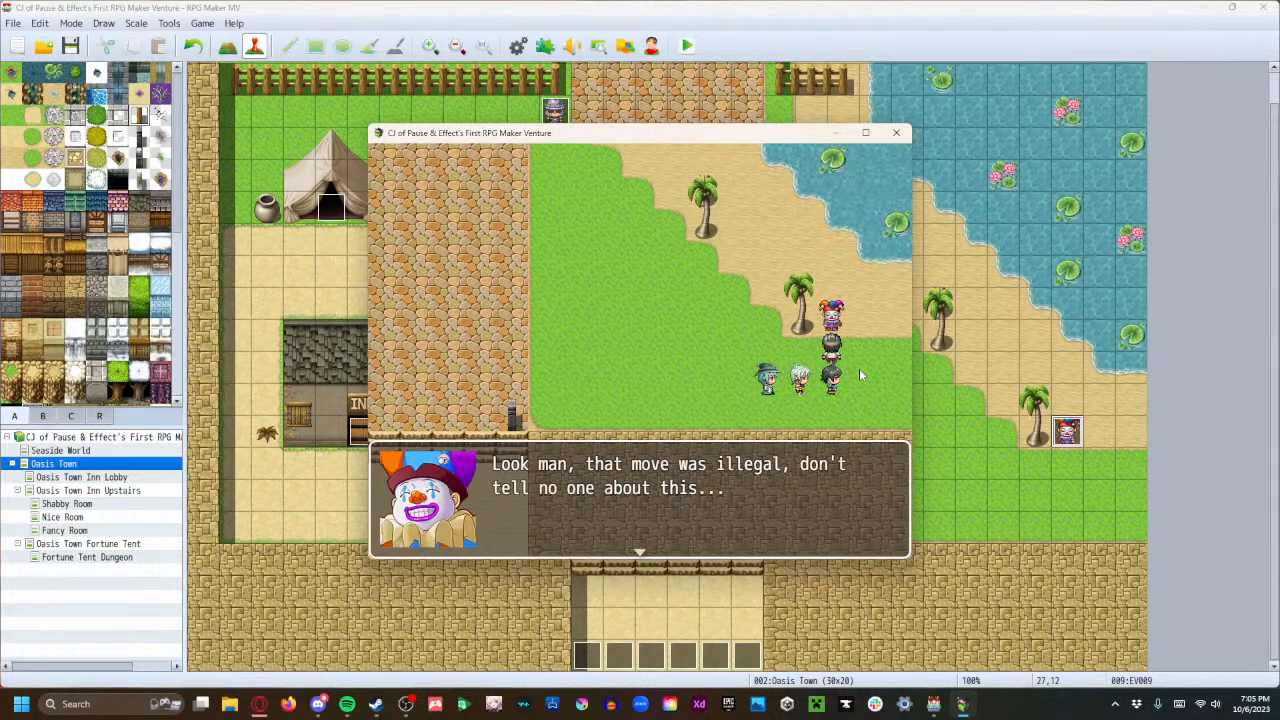
{"action": "key", "text": "Return"}
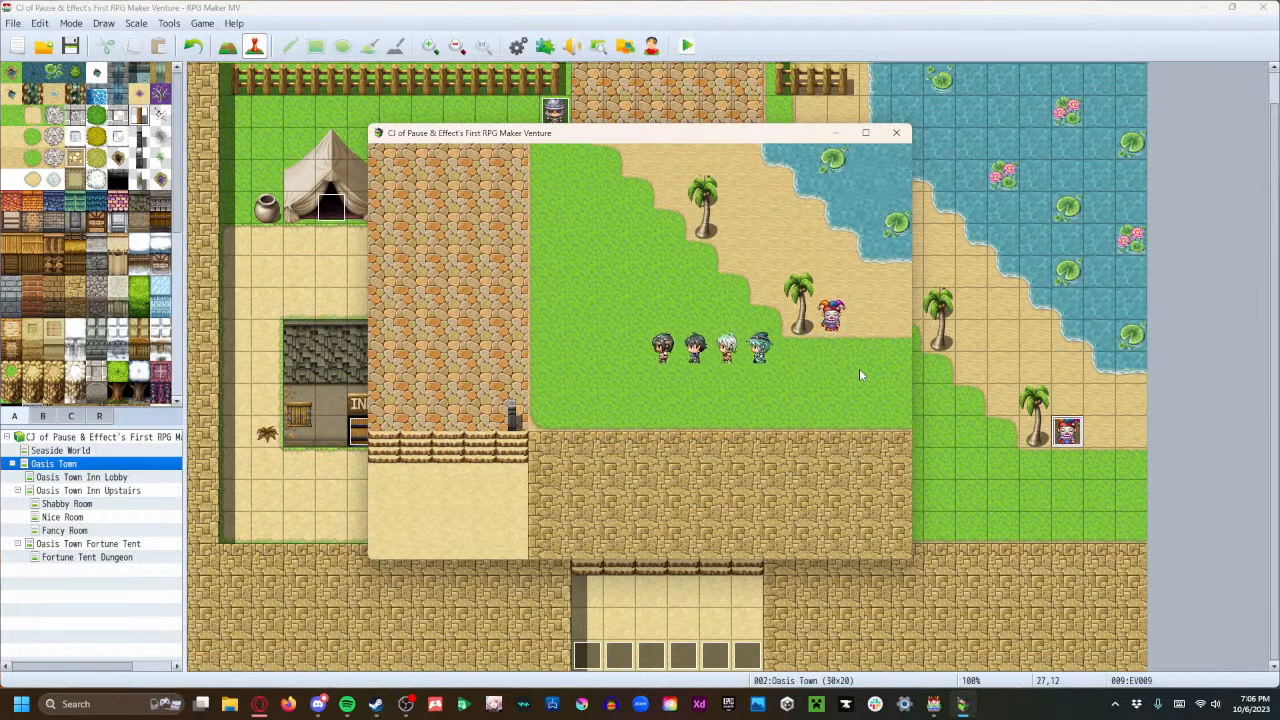
Walk to the knight by the fence and answer No to his question about the clown.
{"action": "key", "text": "Left"}
{"action": "key", "text": "Up"}
{"action": "key", "text": "Left"}
{"action": "key", "text": "Up"}
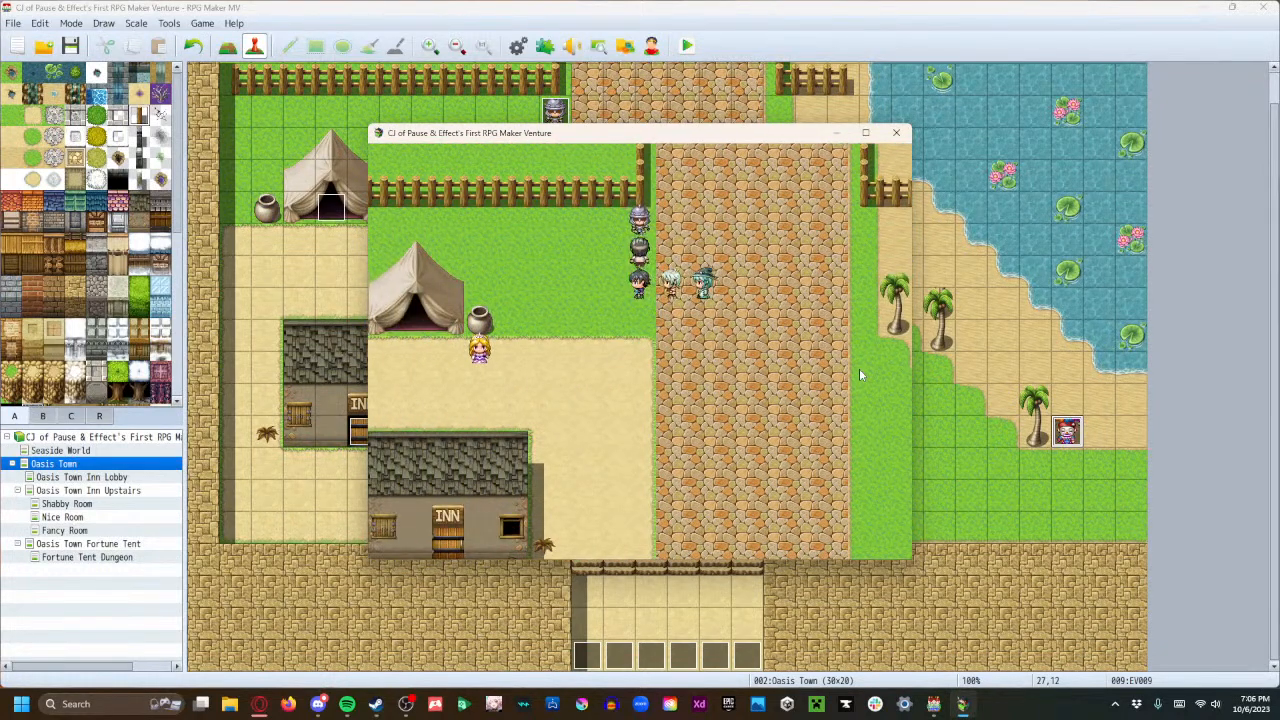
{"action": "key", "text": "Return"}
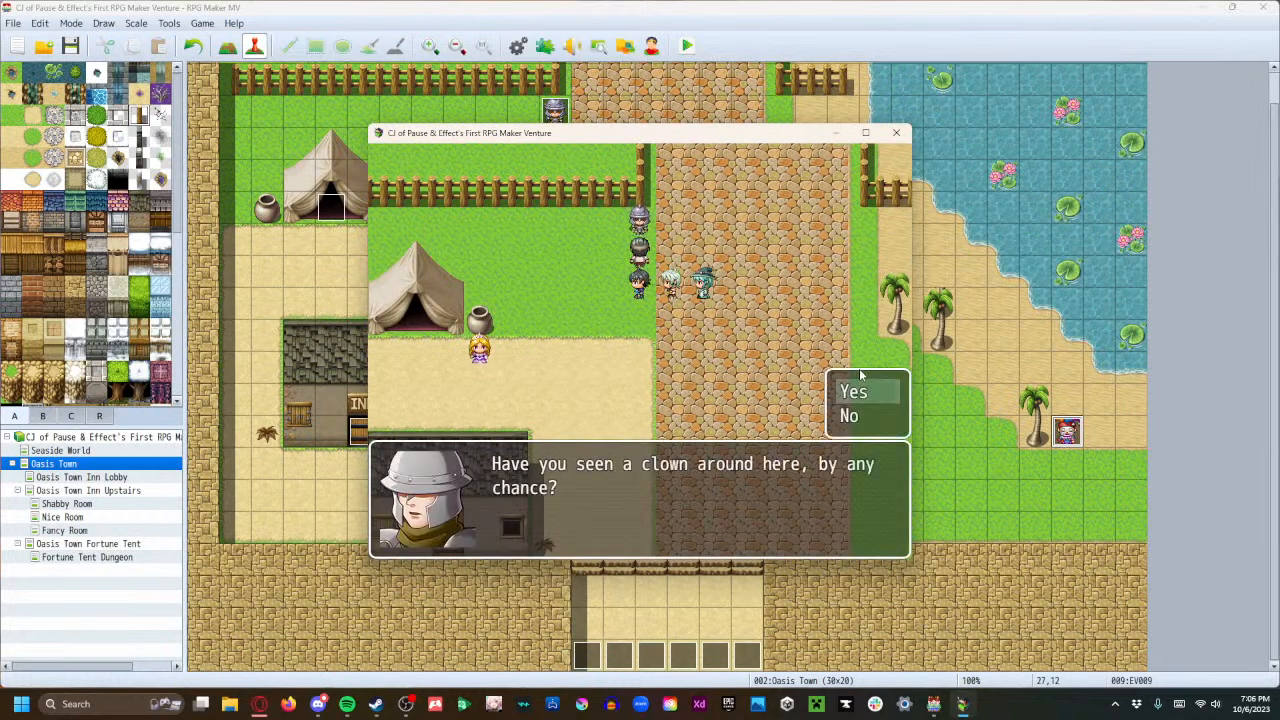
{"action": "key", "text": "Down"}
{"action": "key", "text": "Return"}
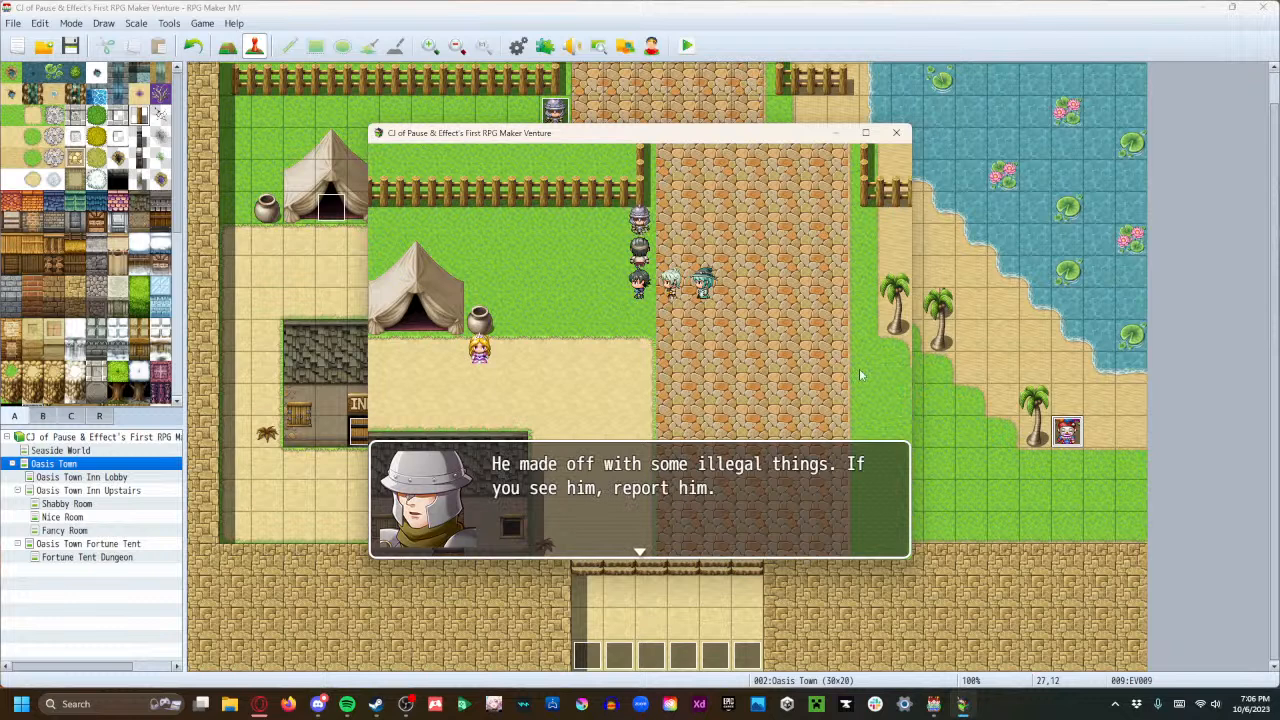
{"action": "key", "text": "Return"}
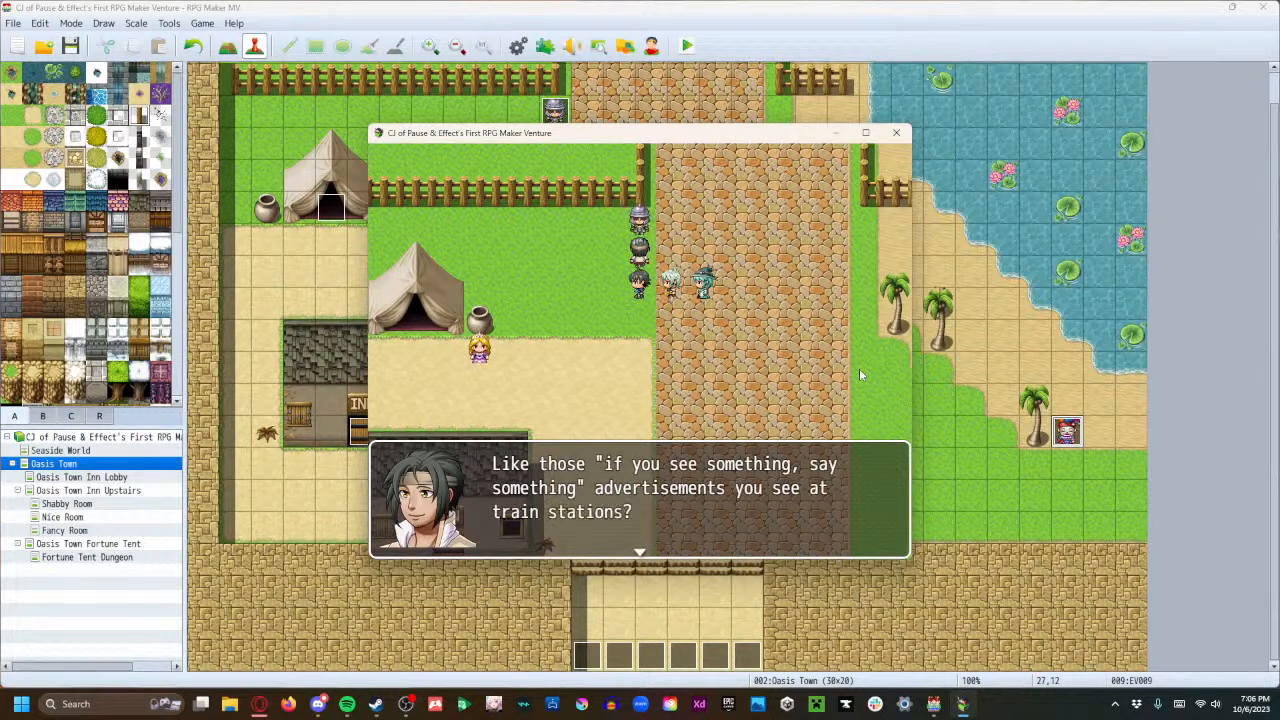
{"action": "key", "text": "Return"}
Talk to the knight again, answer Yes, watch the resulting movement, and end the playtest.
{"action": "key", "text": "Return"}
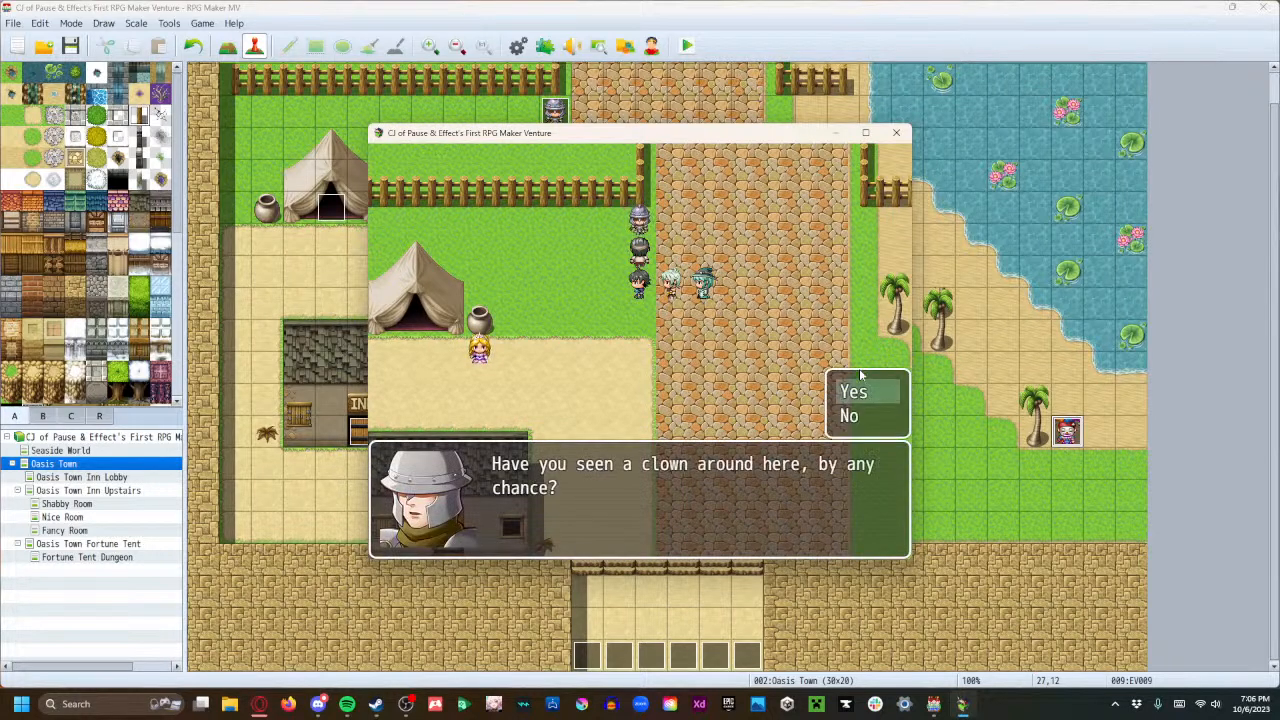
{"action": "key", "text": "Return"}
{"action": "key", "text": "Return"}
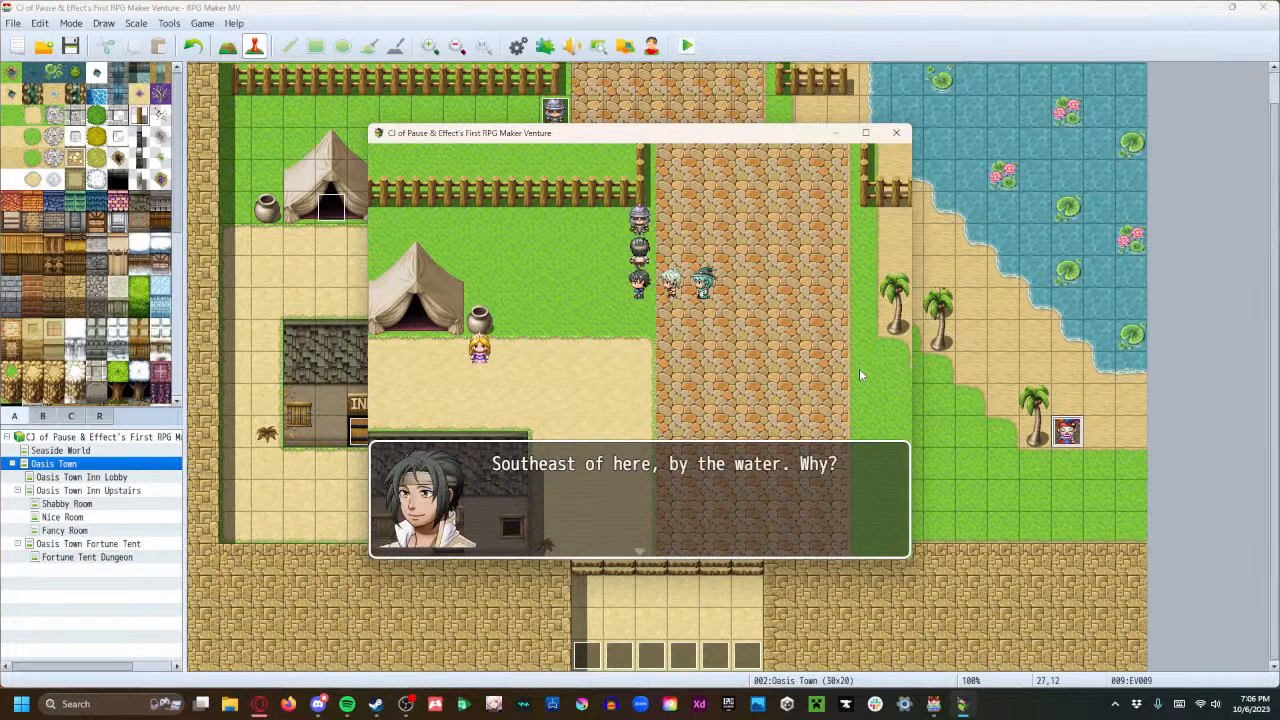
{"action": "key", "text": "Return"}
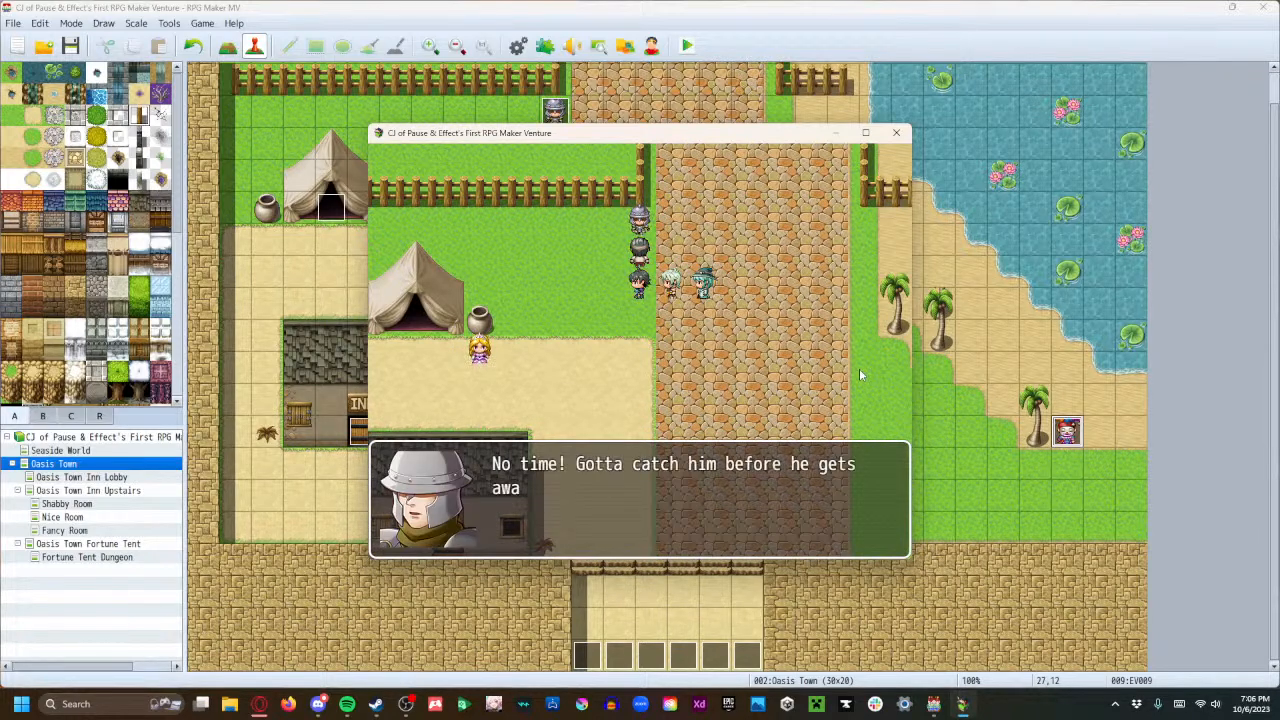
{"action": "key", "text": "Return"}
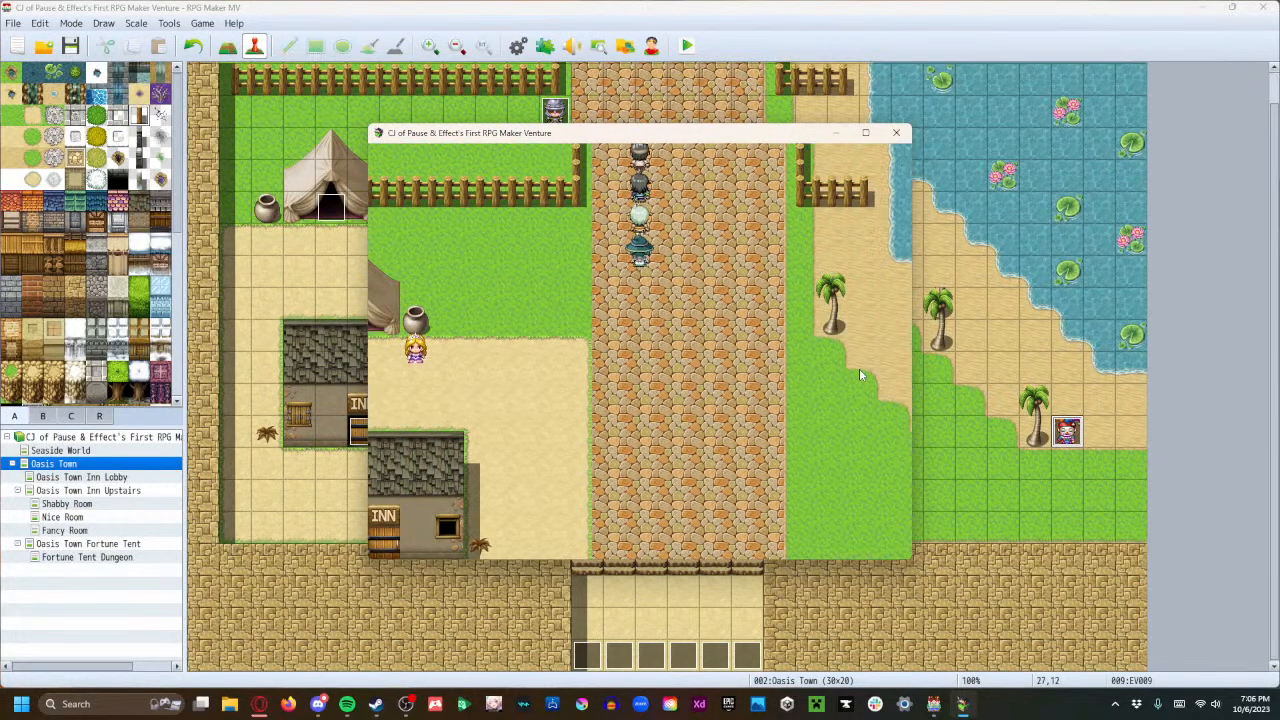
{"action": "left_click", "coordinate": [896, 133]}
Change the target of Random Knight #1's movement route in the Yes branch to This Event and save the event.
{"action": "double_click", "coordinate": [555, 110]}
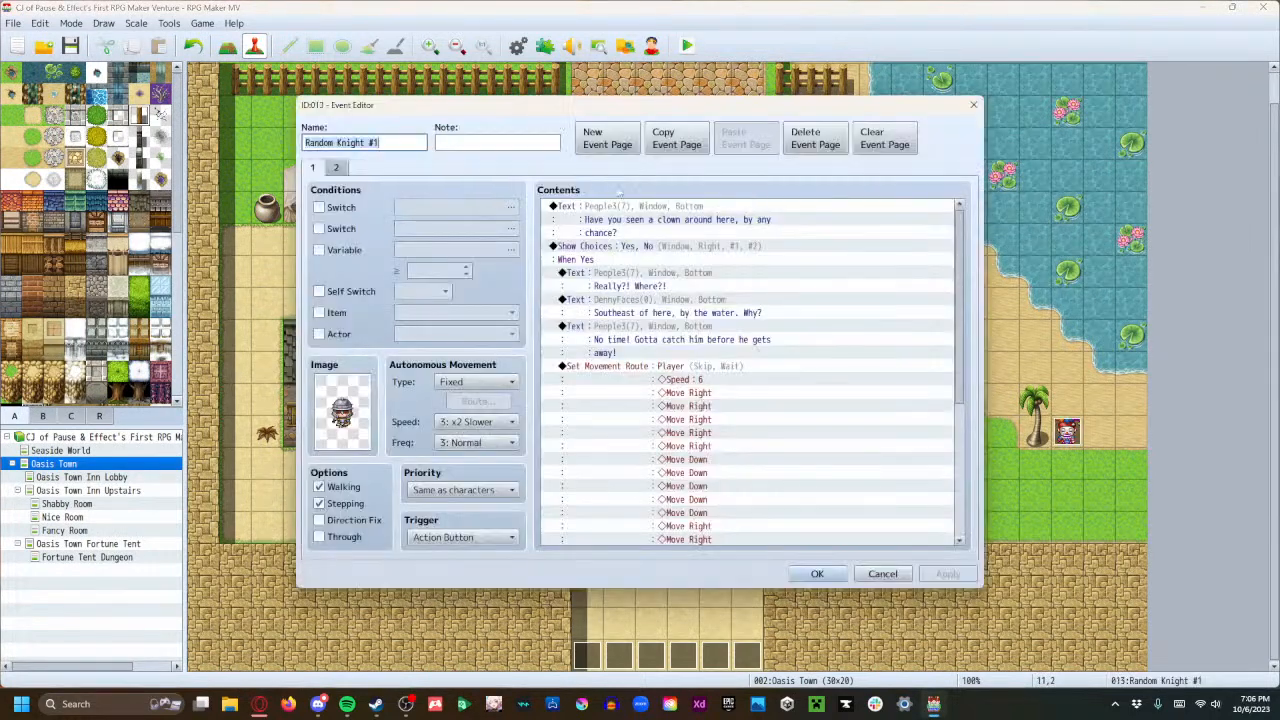
{"action": "double_click", "coordinate": [662, 368]}
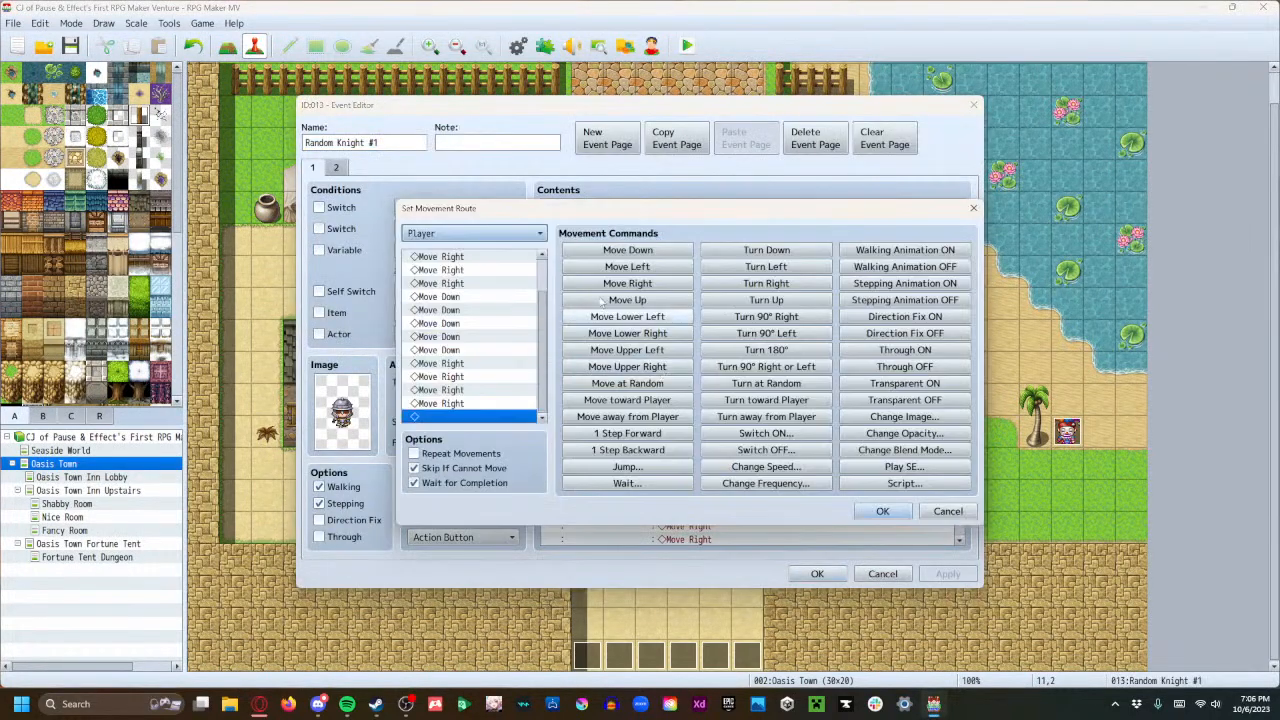
{"action": "left_click", "coordinate": [485, 233]}
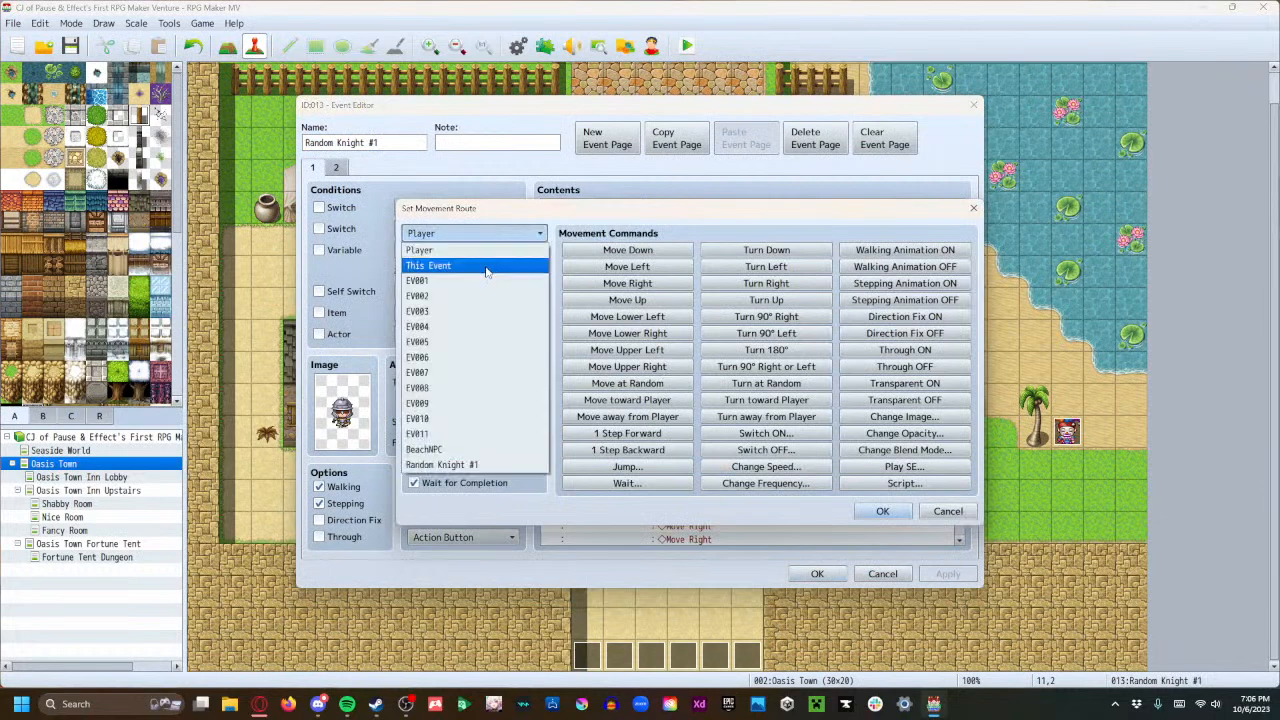
{"action": "left_click", "coordinate": [486, 268]}
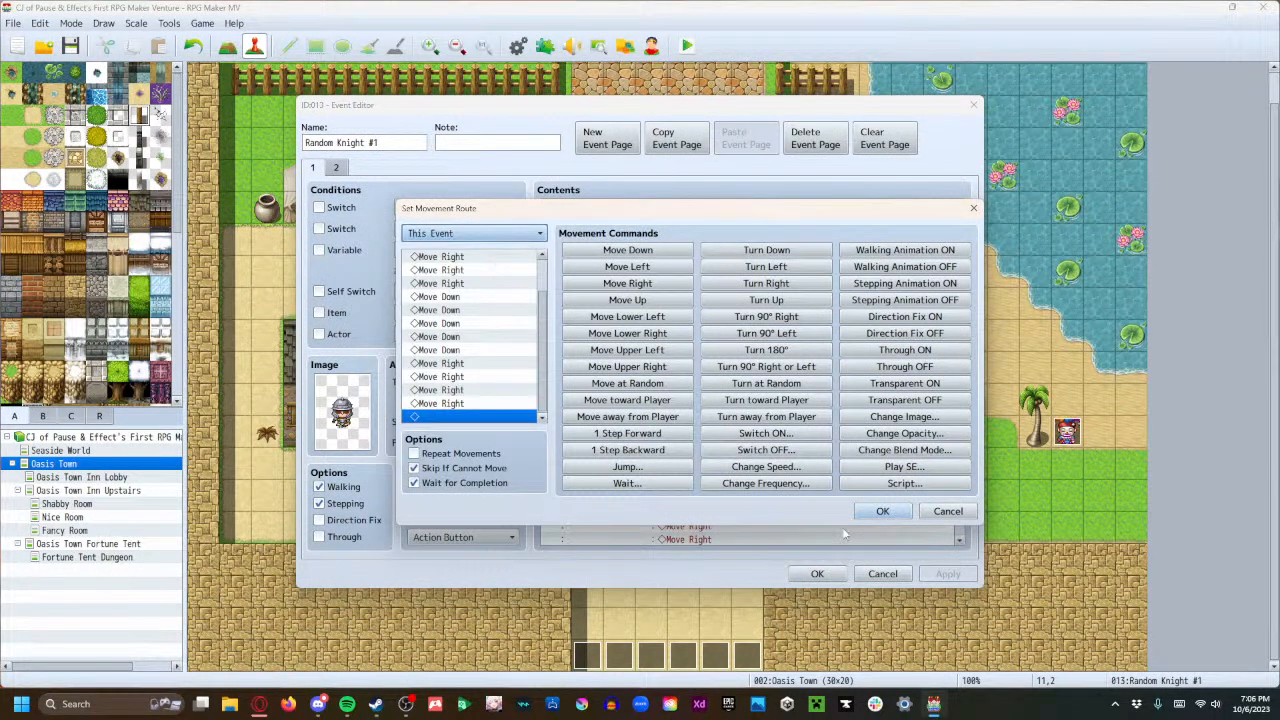
{"action": "left_click", "coordinate": [878, 512]}
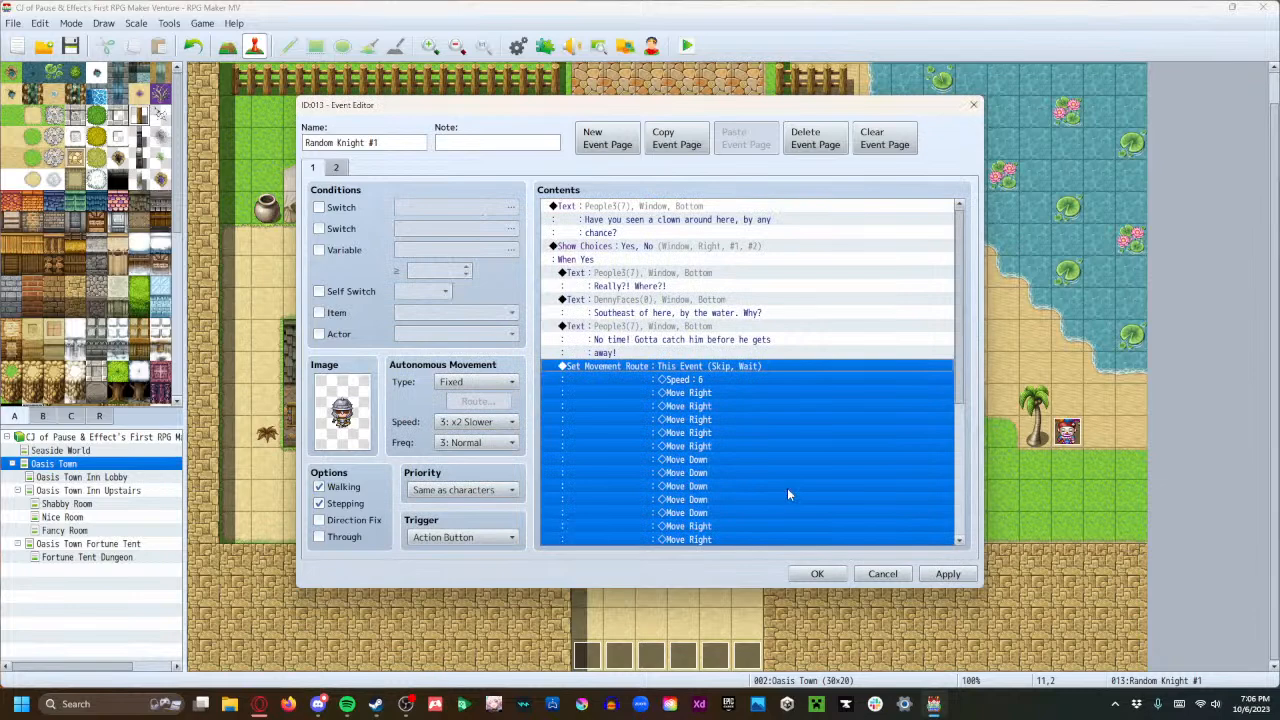
{"action": "scroll", "coordinate": [787, 490], "scroll_direction": "down", "scroll_amount": 3}
{"action": "left_click", "coordinate": [948, 573]}
{"action": "left_click", "coordinate": [817, 573]}
Save the changed movement route and start a new playtest with the party in Tethys Town.
{"action": "left_click", "coordinate": [687, 46]}
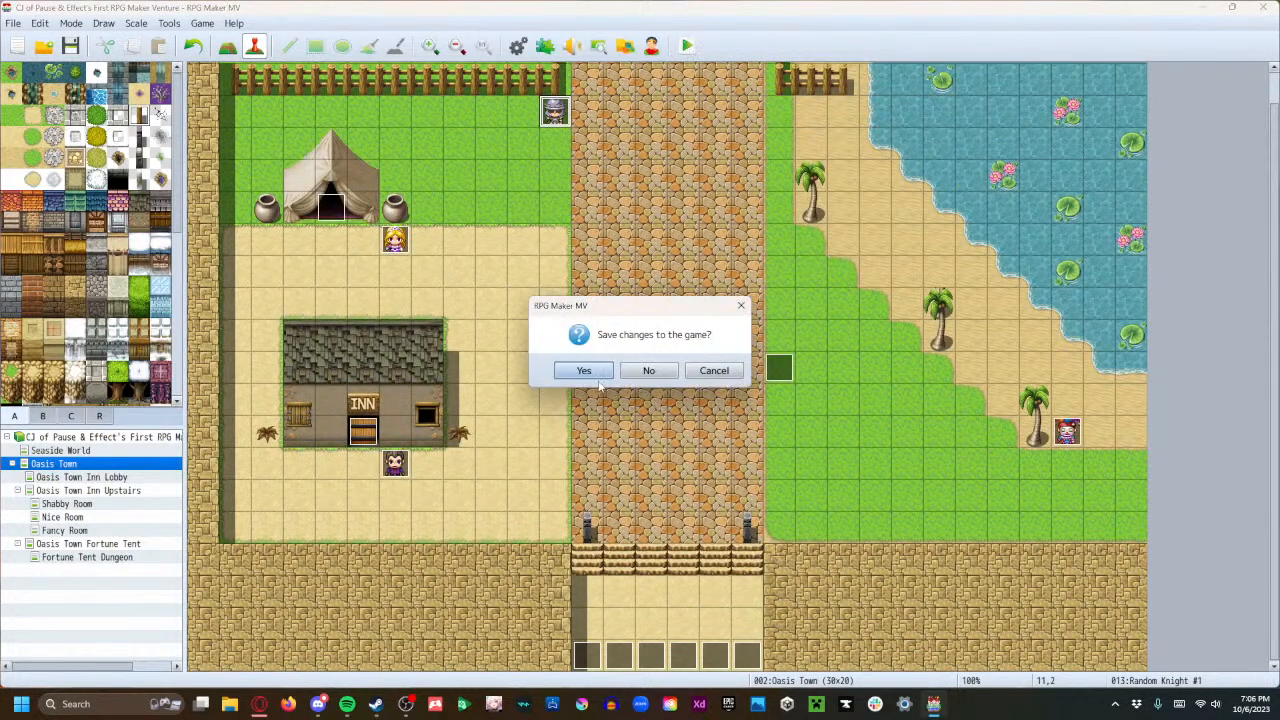
{"action": "left_click", "coordinate": [584, 371]}
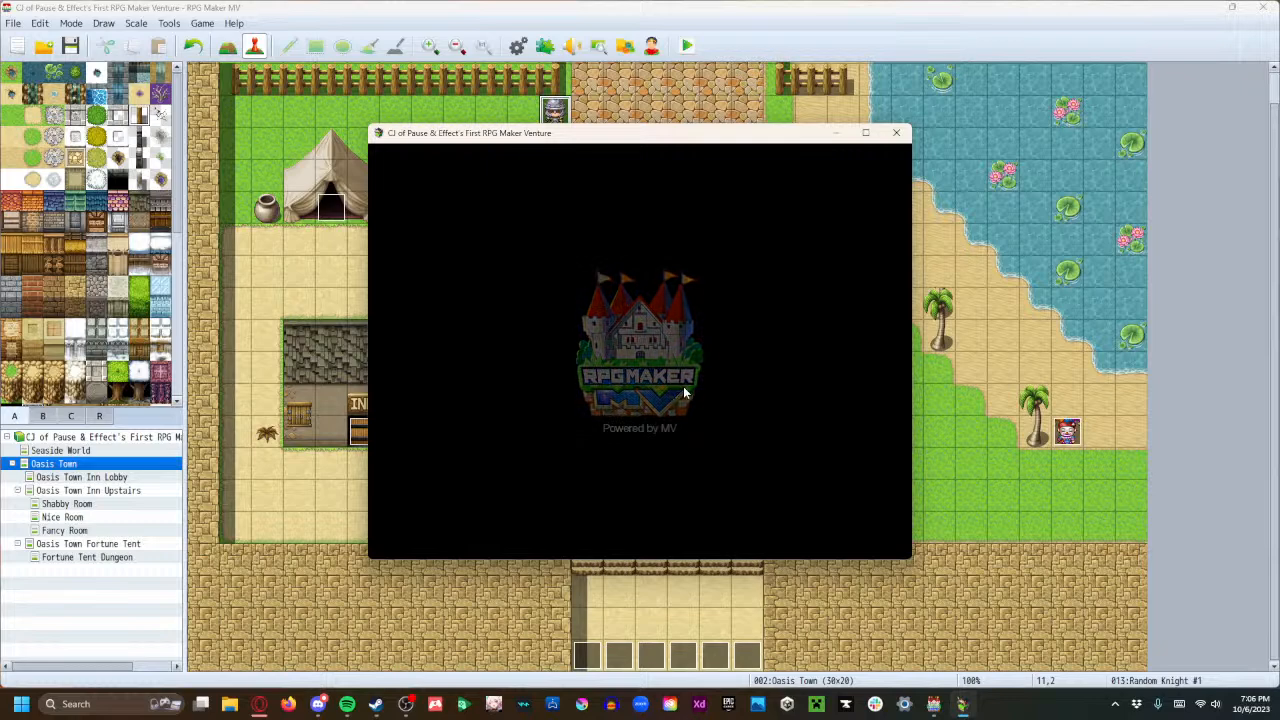
{"action": "left_click", "coordinate": [611, 420]}
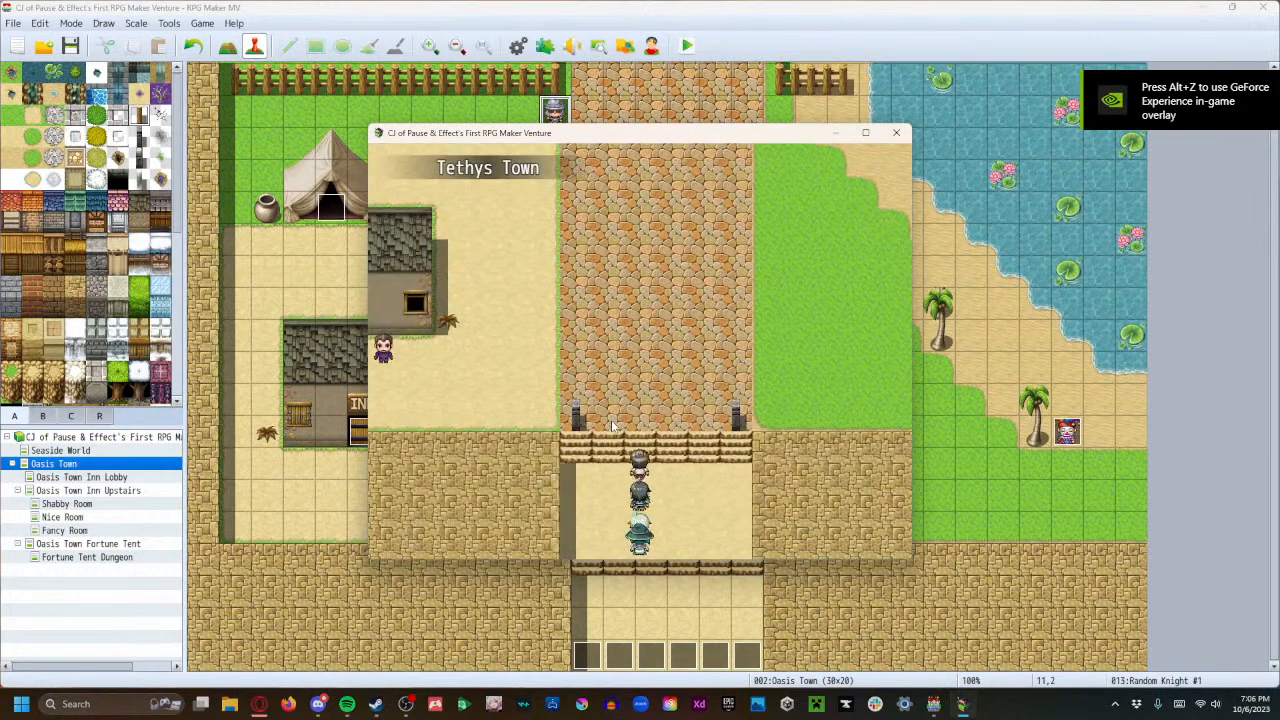
Lead the party through town to the clown by the water and play through his Triple Attack lesson.
{"action": "key", "text": "Up"}
{"action": "key", "text": "Left"}
{"action": "key", "text": "Left"}
{"action": "key", "text": "Up"}
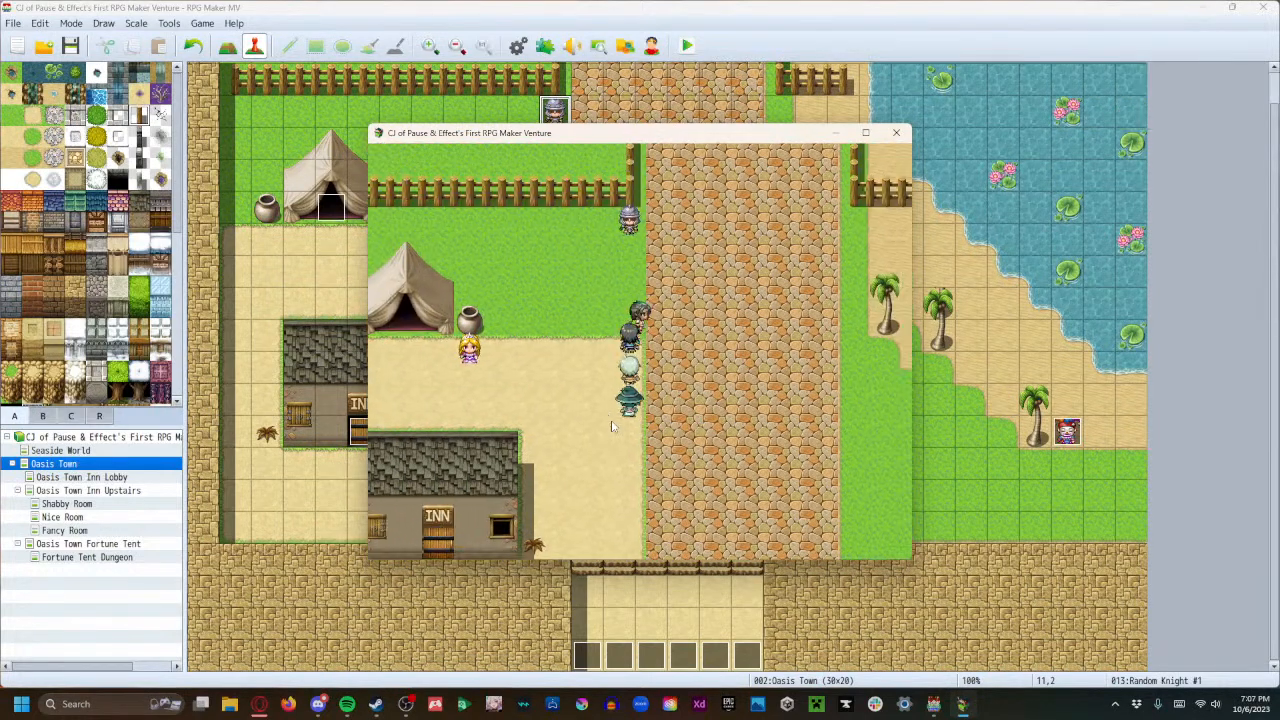
{"action": "key", "text": "Right"}
{"action": "key", "text": "Down"}
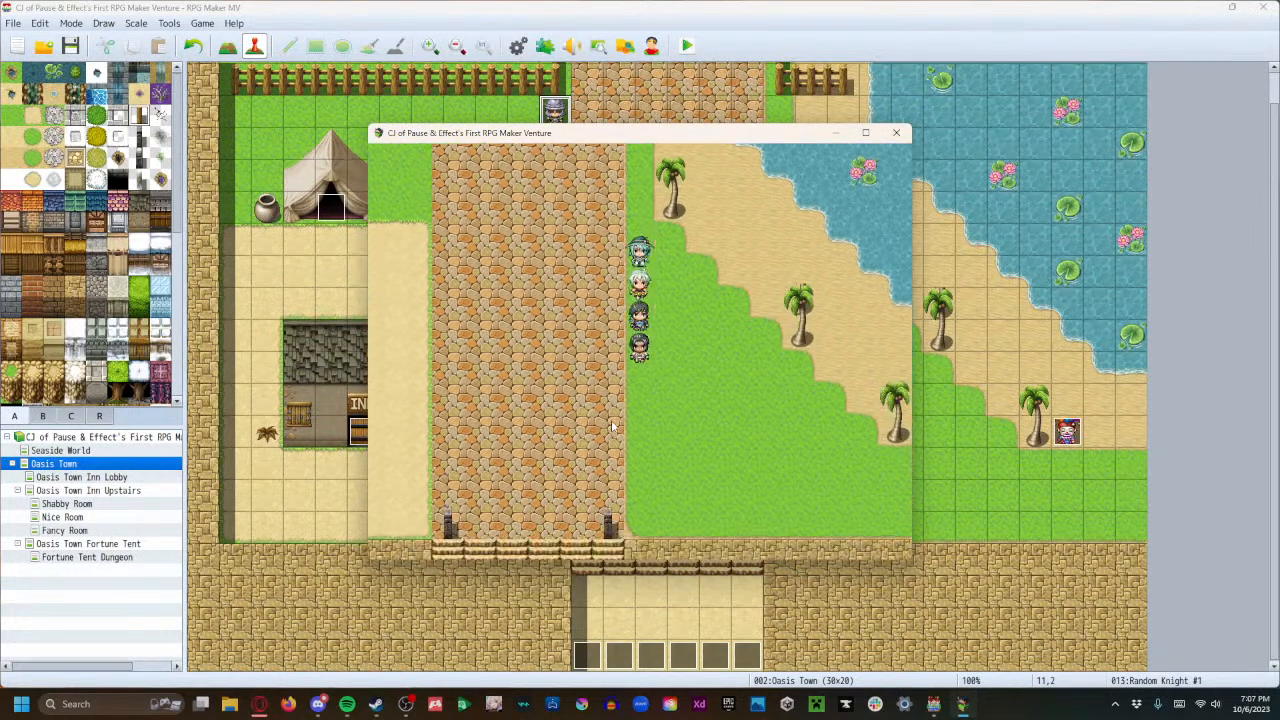
{"action": "key", "text": "Right"}
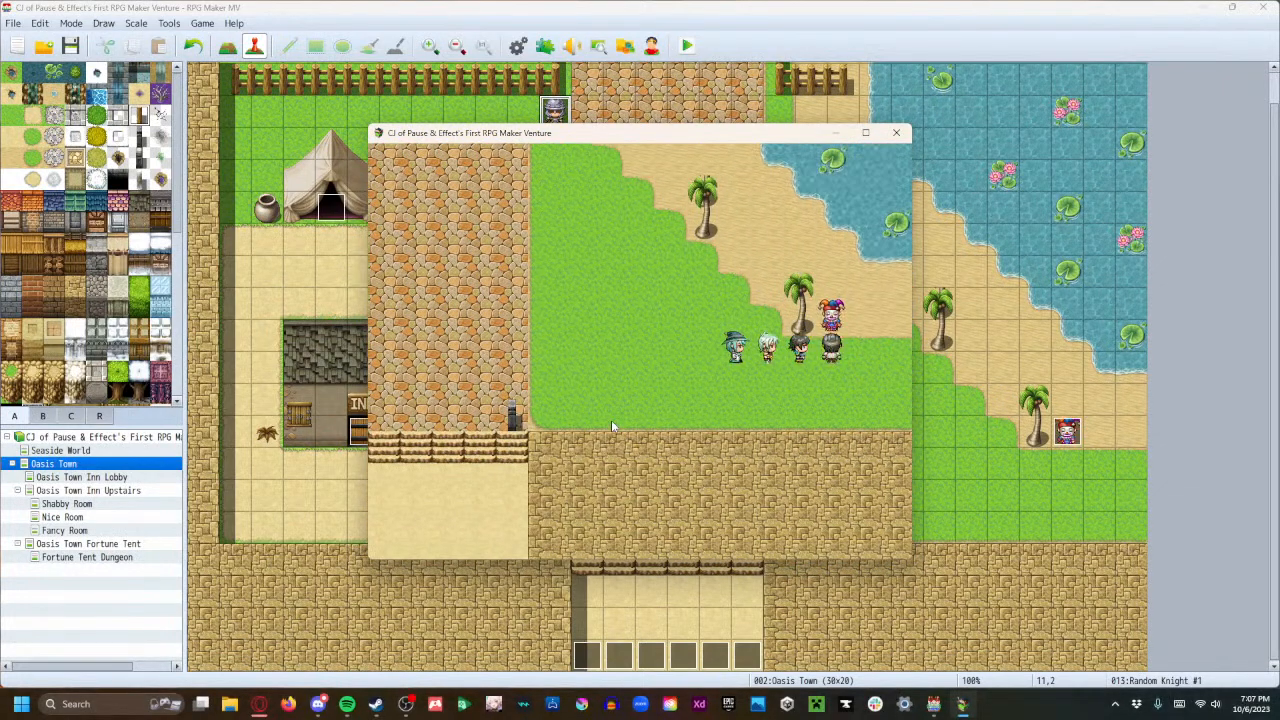
{"action": "key", "text": "space"}
{"action": "key", "text": "space"}
{"action": "key", "text": "space"}
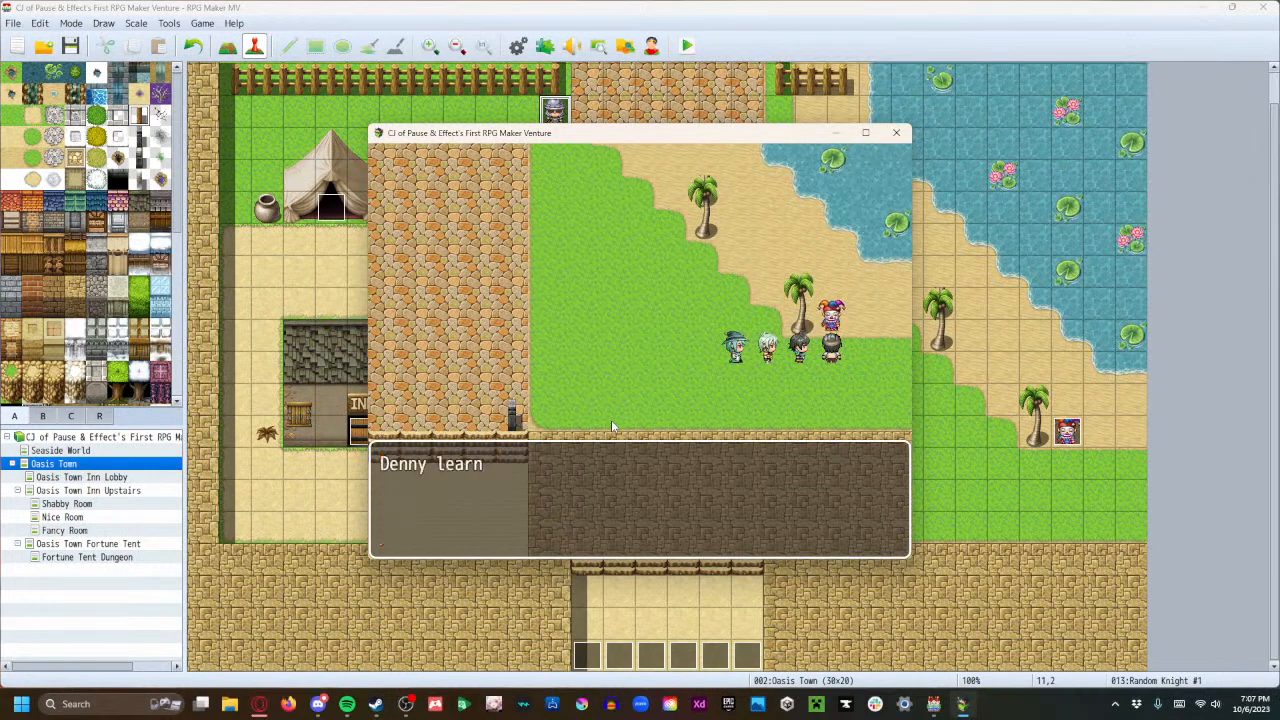
{"action": "key", "text": "space"}
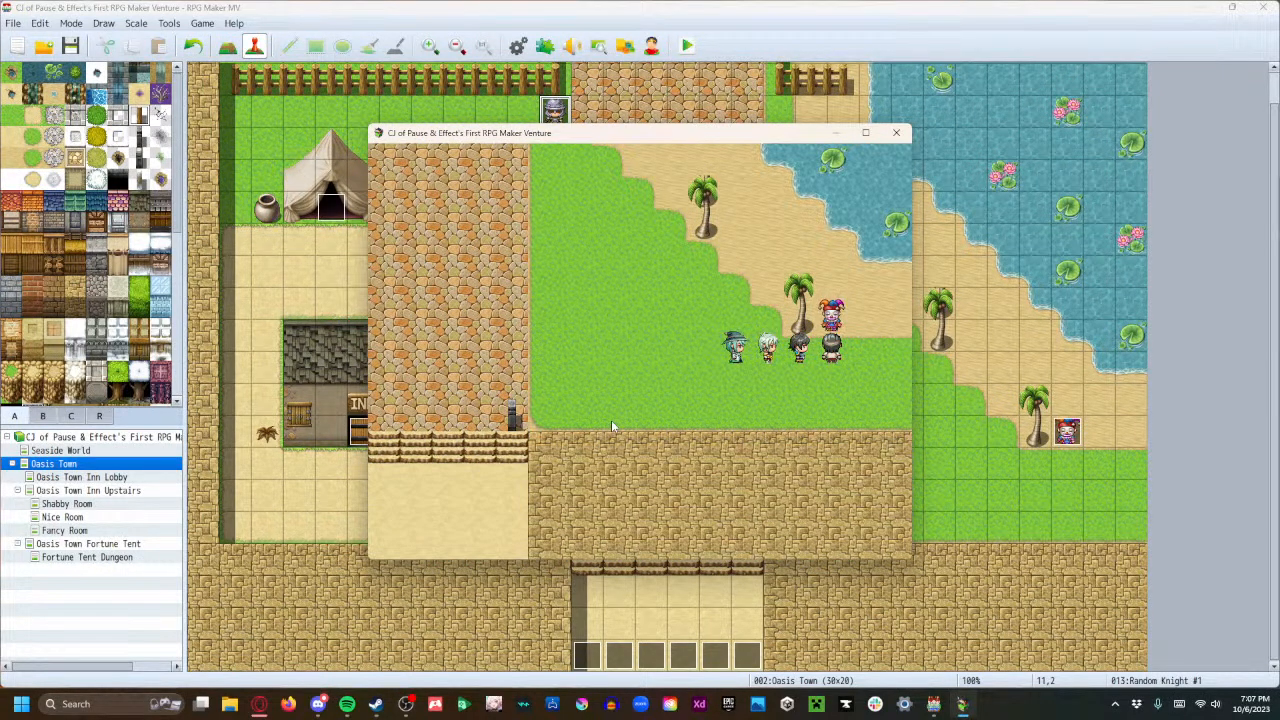
Lead the party back up the stone road to the knight, answer Yes, and play through his conversation about the clown.
{"action": "key", "text": "Left"}
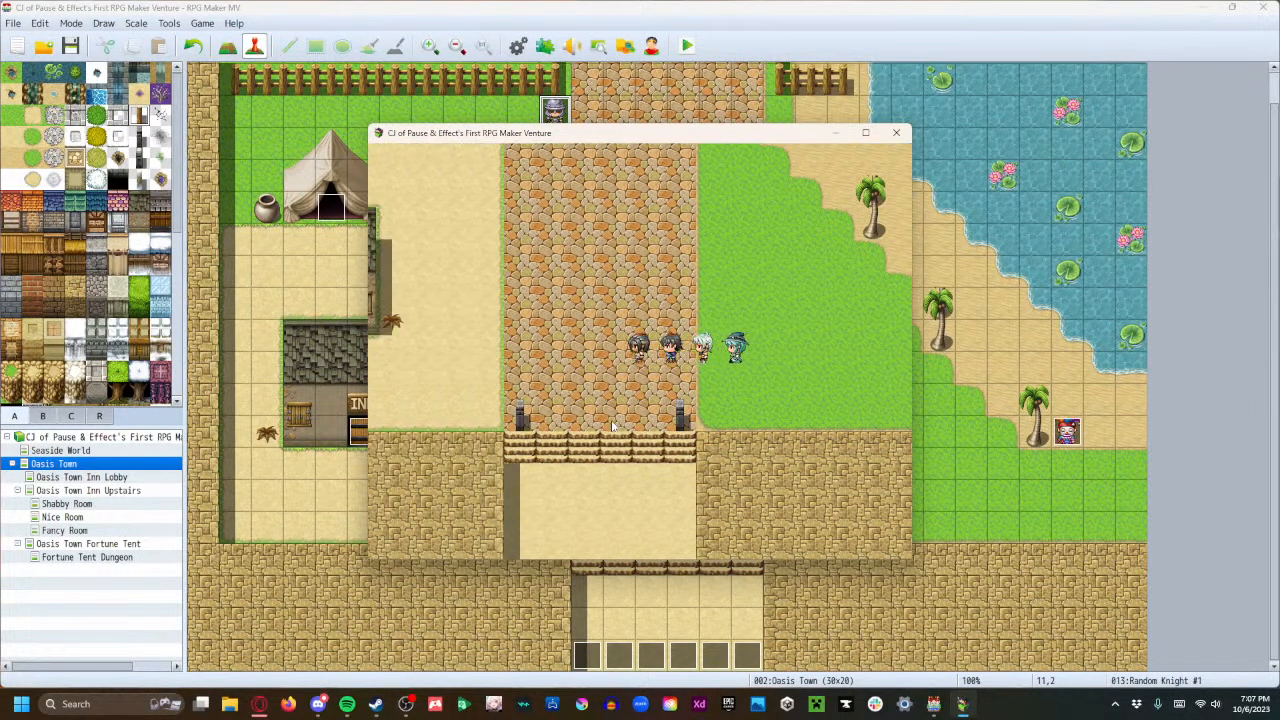
{"action": "key", "text": "Up"}
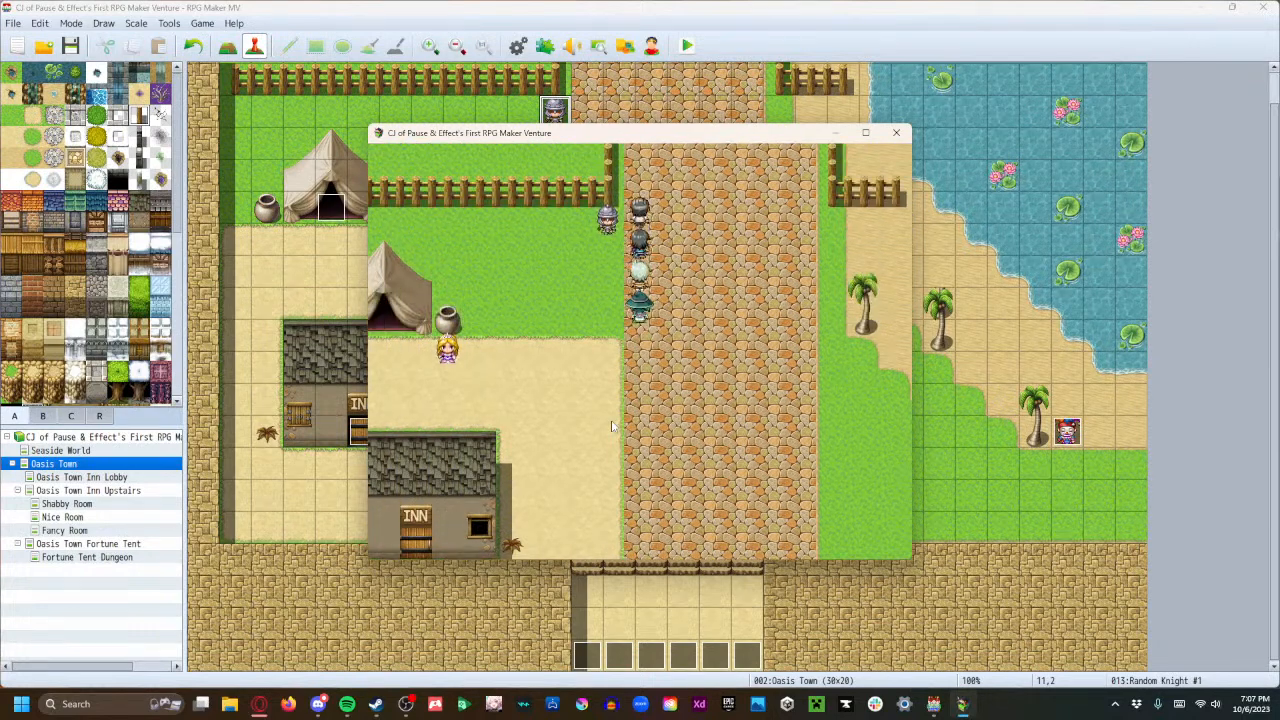
{"action": "key", "text": "Left"}
{"action": "key", "text": "space"}
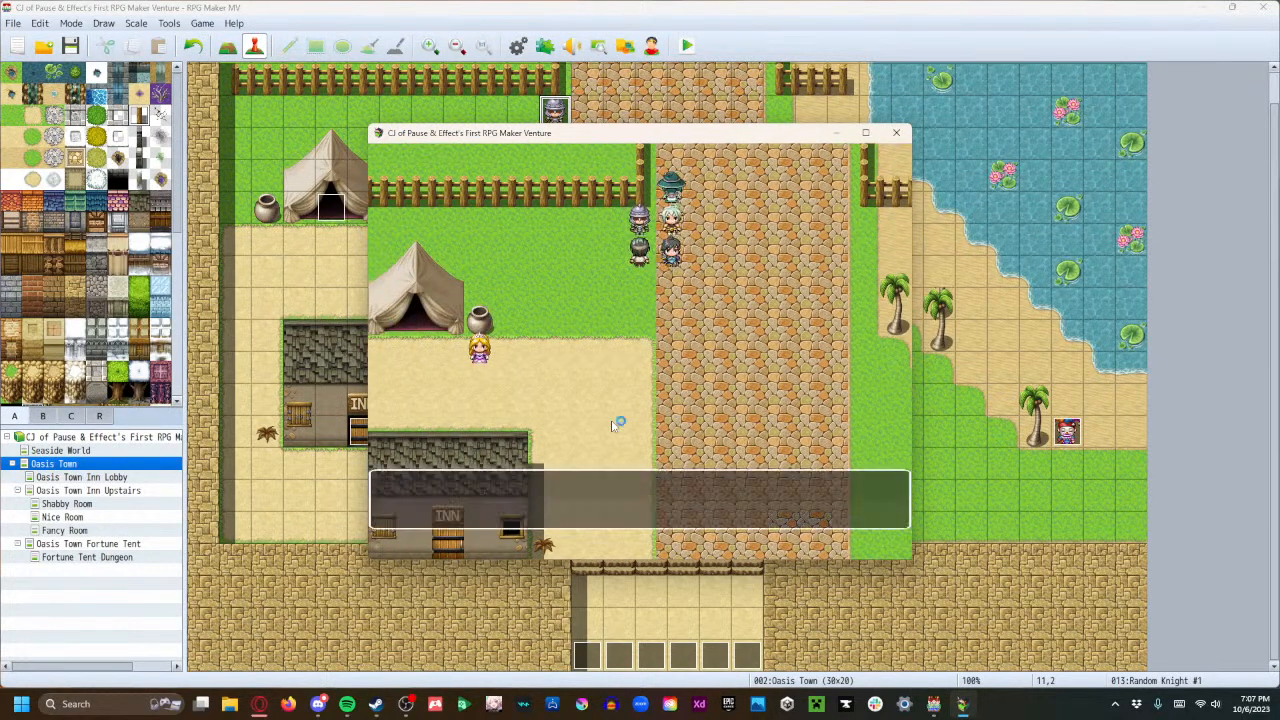
{"action": "key", "text": "space"}
{"action": "key", "text": "space"}
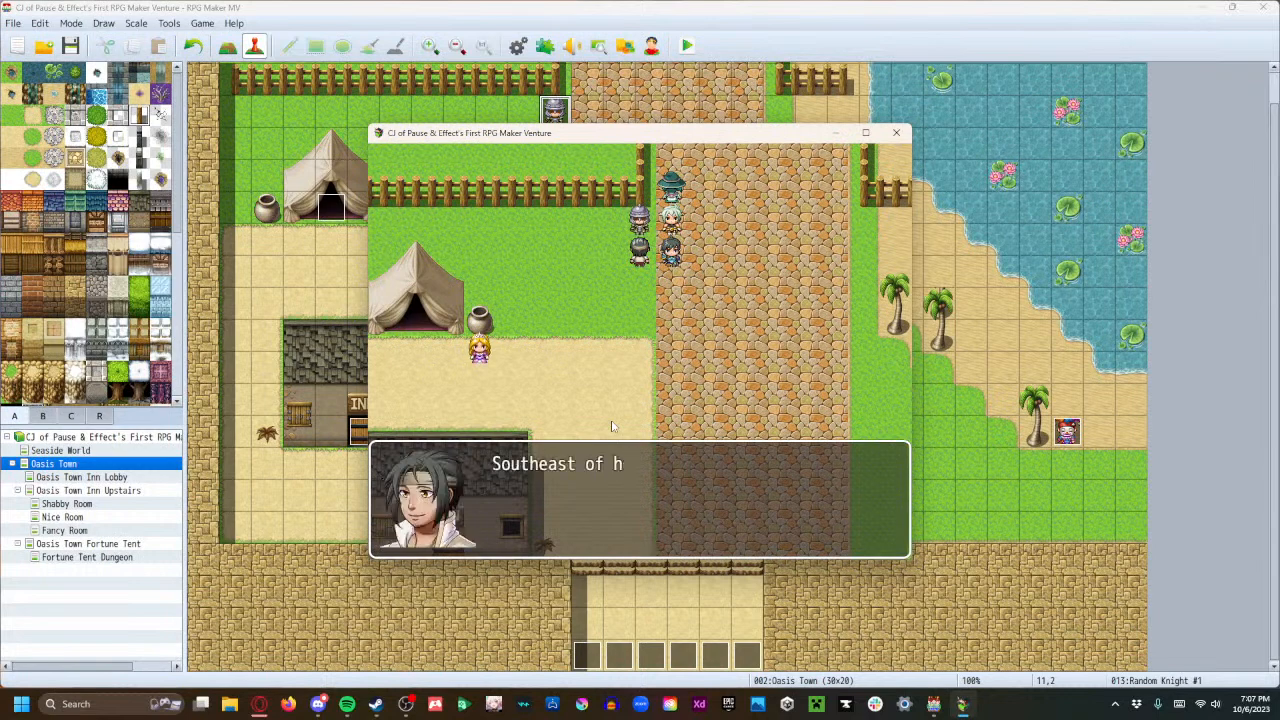
{"action": "key", "text": "space"}
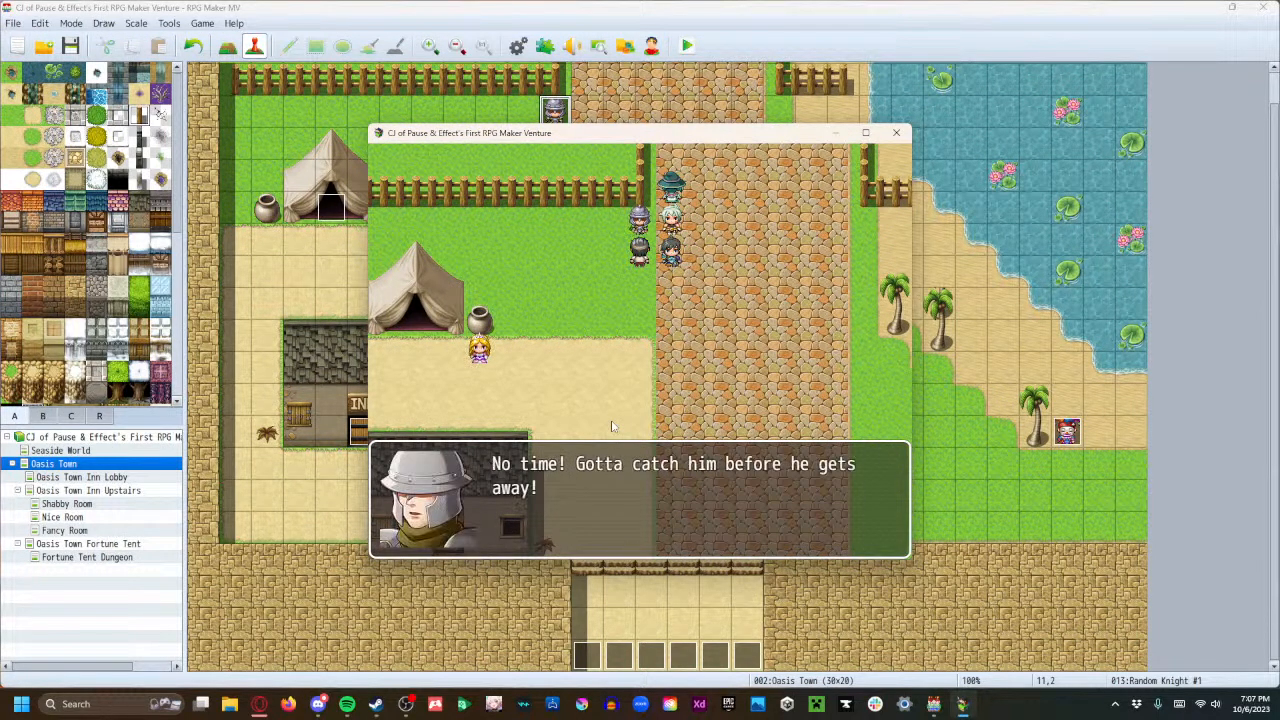
{"action": "key", "text": "space"}
Walk the party out of town and back in to check the knight's spot by the fence, and end the playtest.
{"action": "key", "text": "Down"}
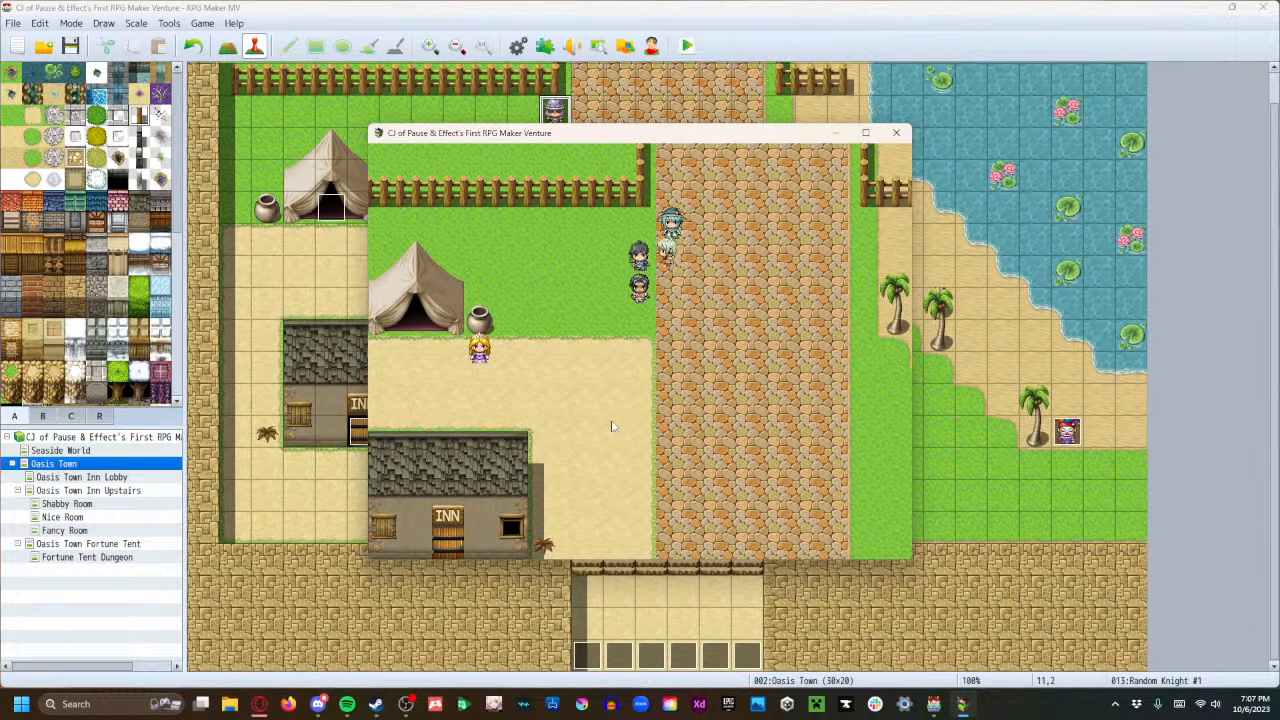
{"action": "key", "text": "Right"}
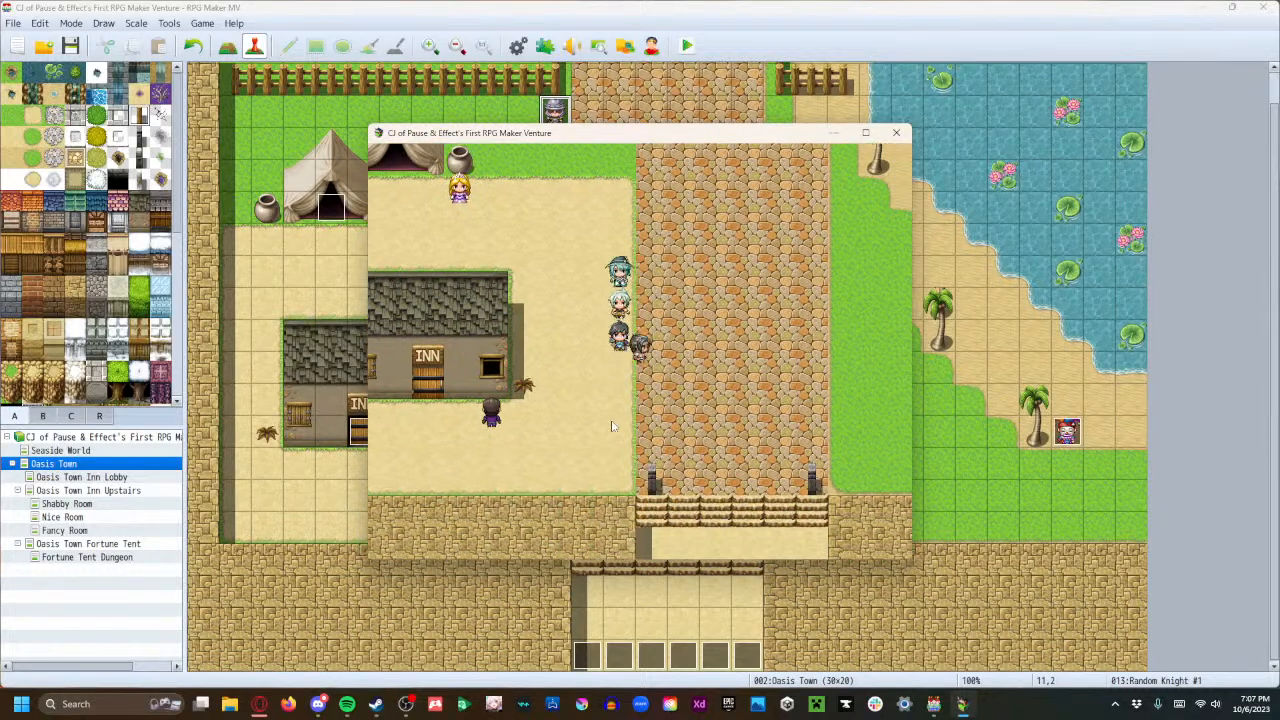
{"action": "key", "text": "Down"}
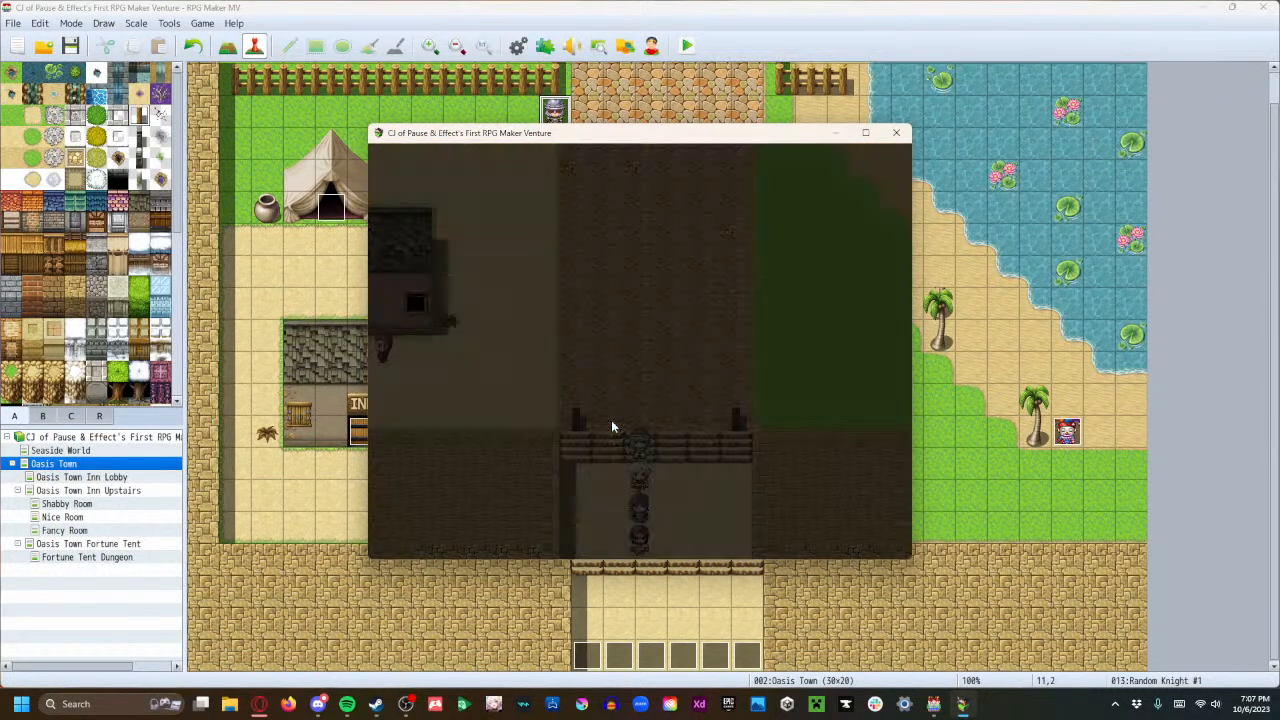
{"action": "key", "text": "Up"}
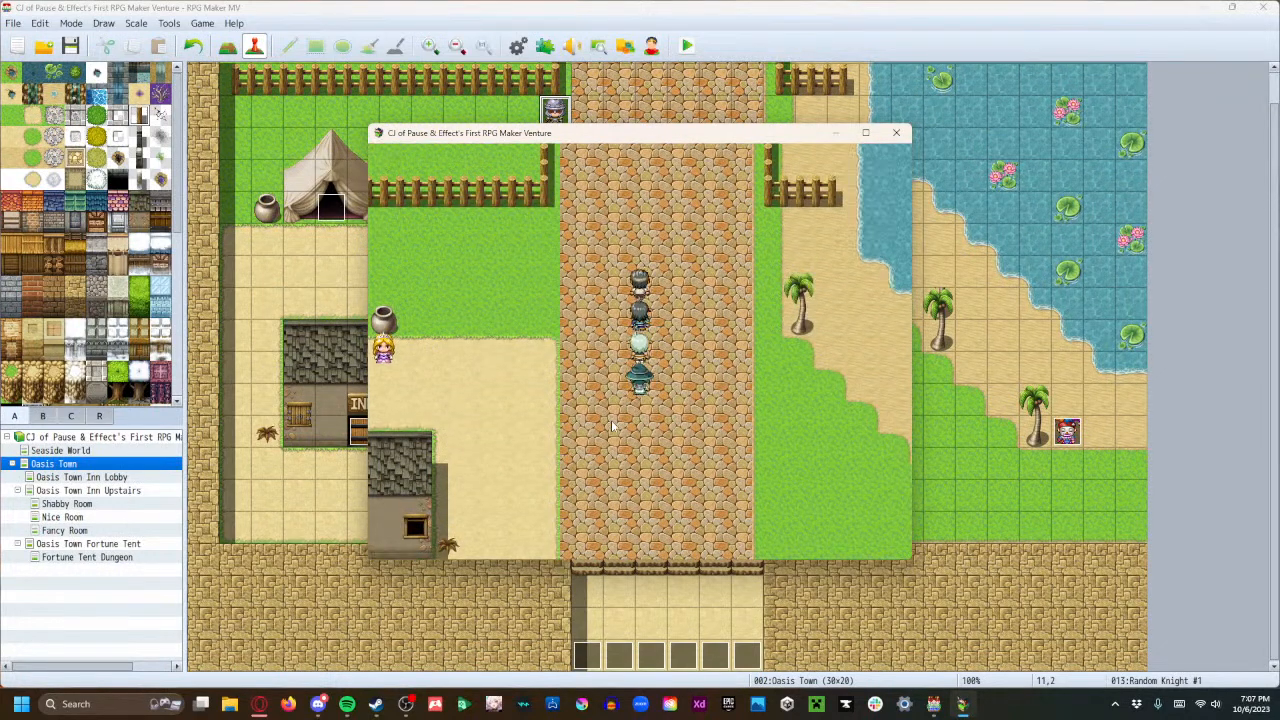
{"action": "left_click", "coordinate": [887, 133]}
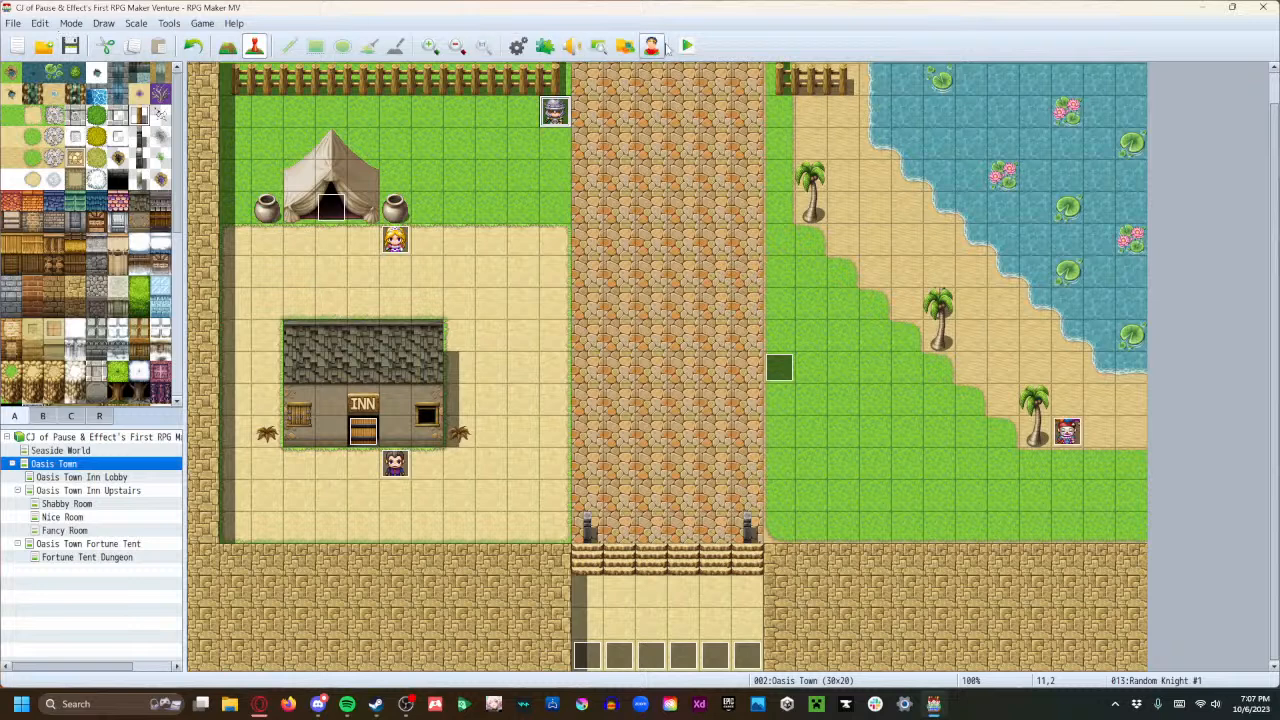
Remove every actor except Dennison from the starting party in the database's system settings and save the database.
{"action": "left_click", "coordinate": [517, 45]}
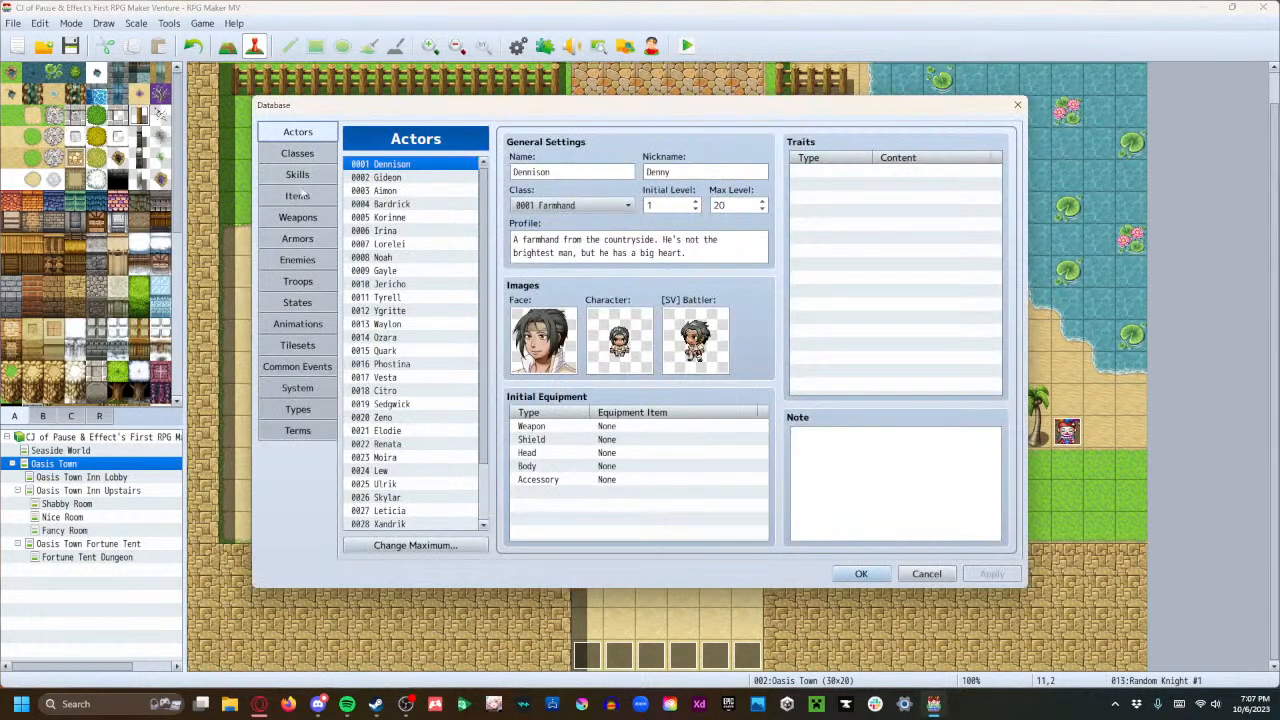
{"action": "left_click", "coordinate": [299, 369]}
{"action": "left_click", "coordinate": [302, 389]}
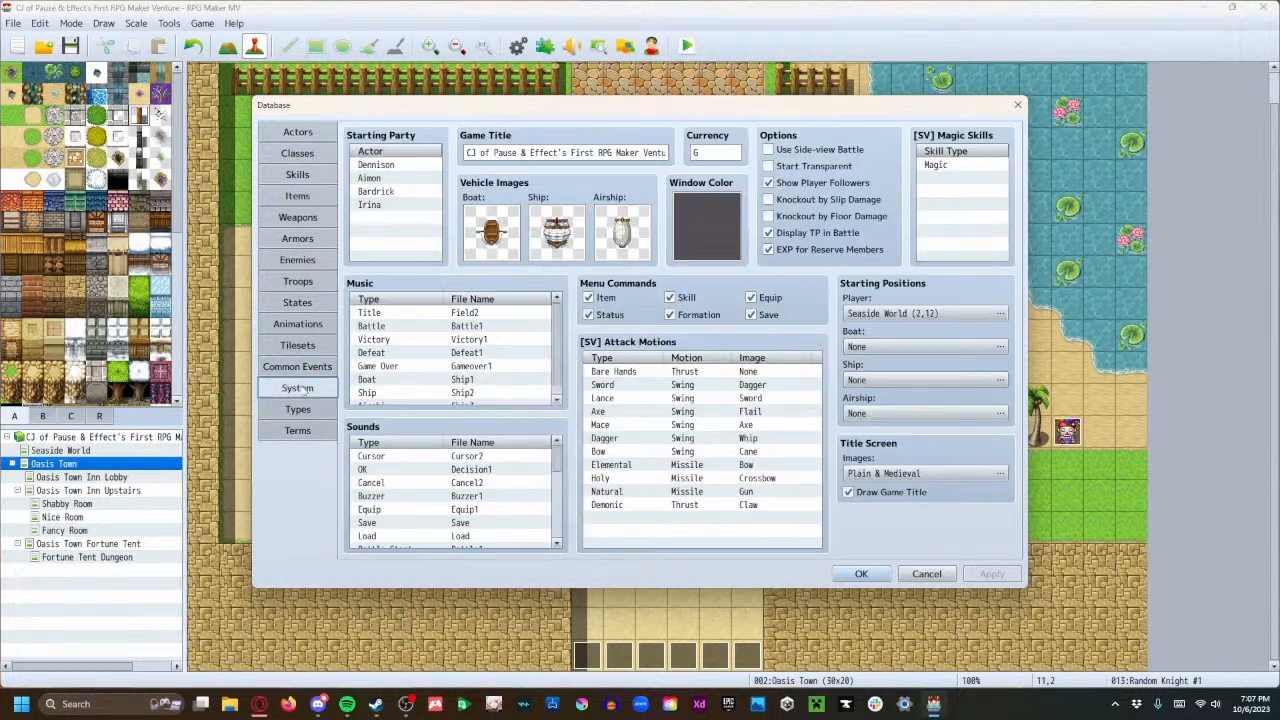
{"action": "left_click", "coordinate": [378, 178]}
{"action": "key", "text": "Delete"}
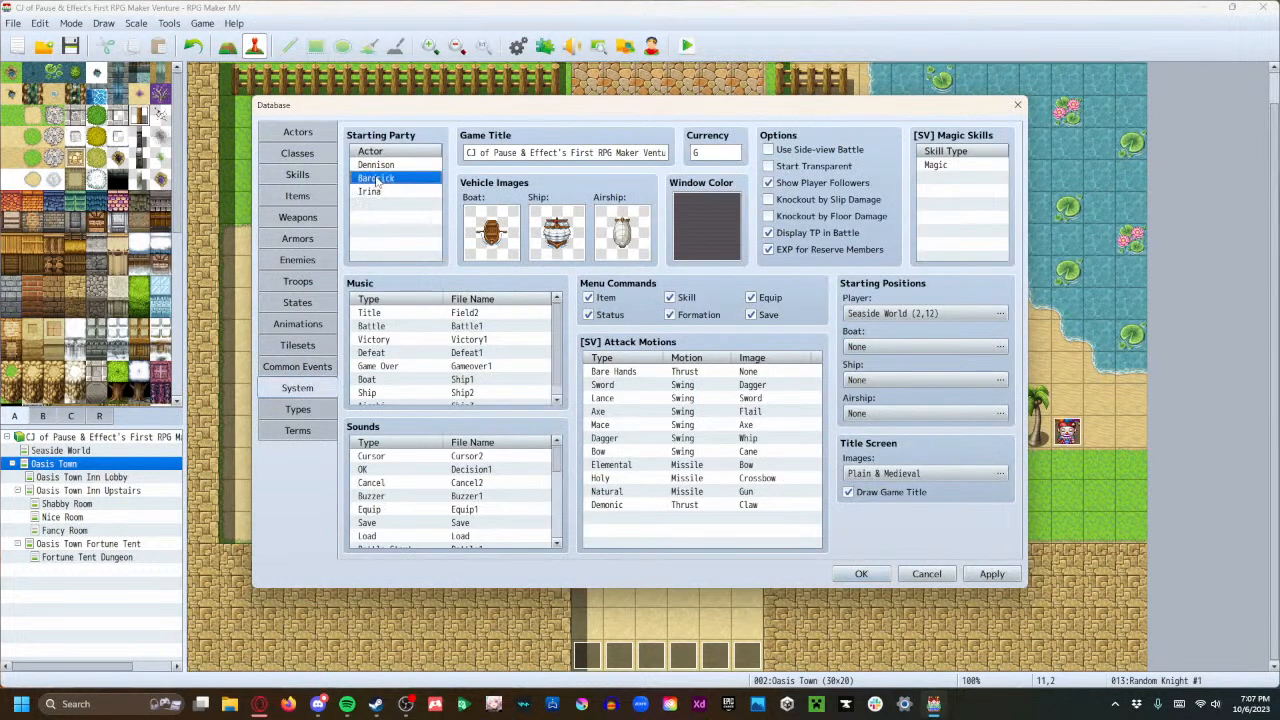
{"action": "left_click", "coordinate": [991, 574]}
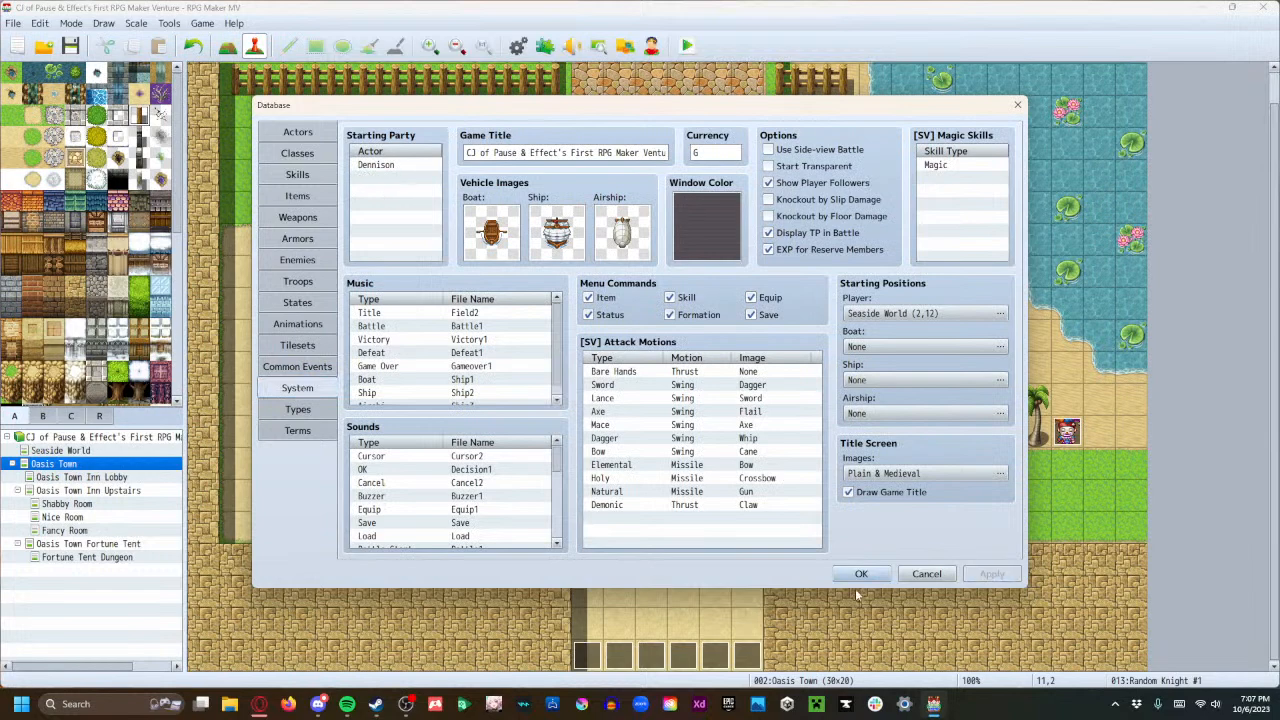
{"action": "left_click", "coordinate": [857, 578]}
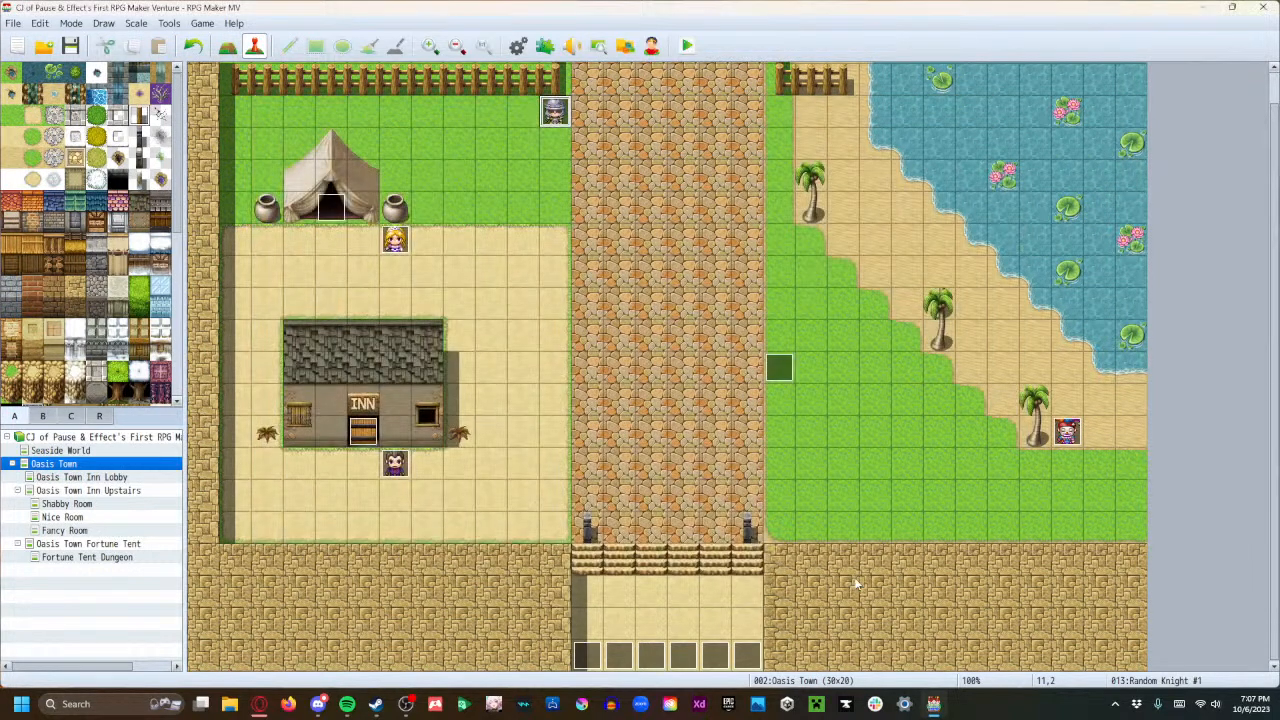
Save the game changes, start a new playtest, and bring the lone hero into Tethys Town.
{"action": "left_click", "coordinate": [688, 46]}
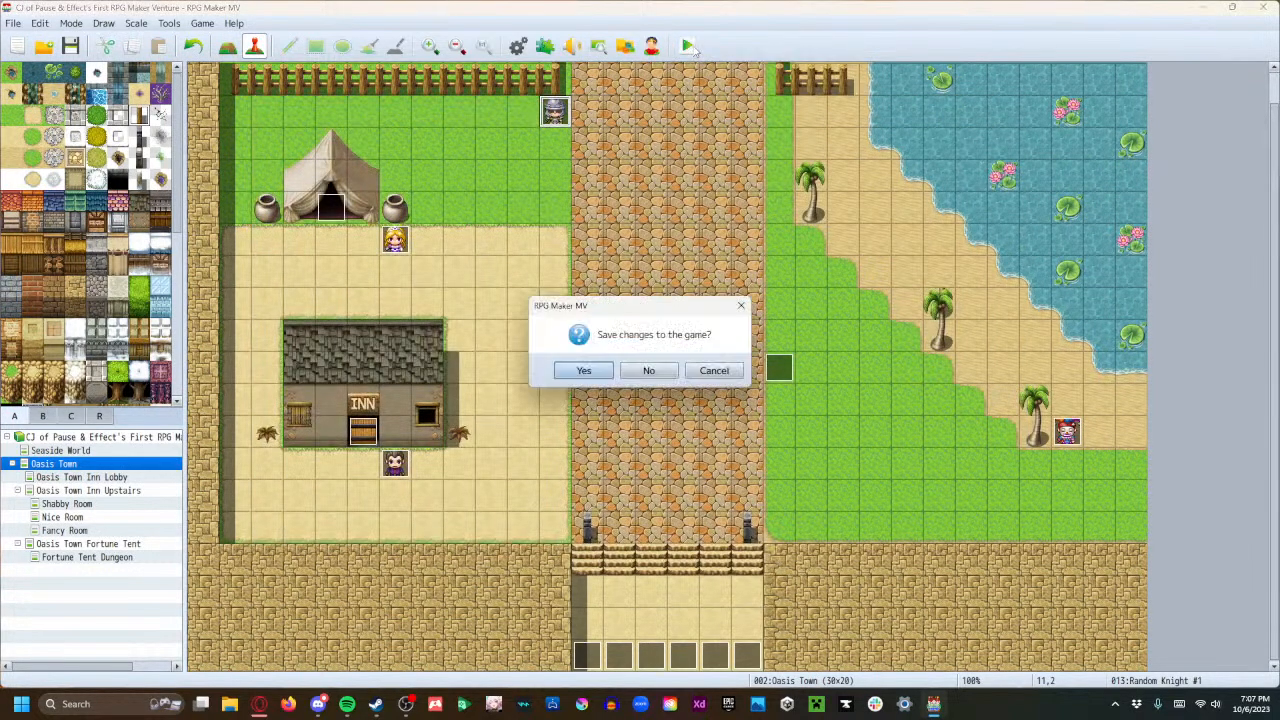
{"action": "left_click", "coordinate": [581, 371]}
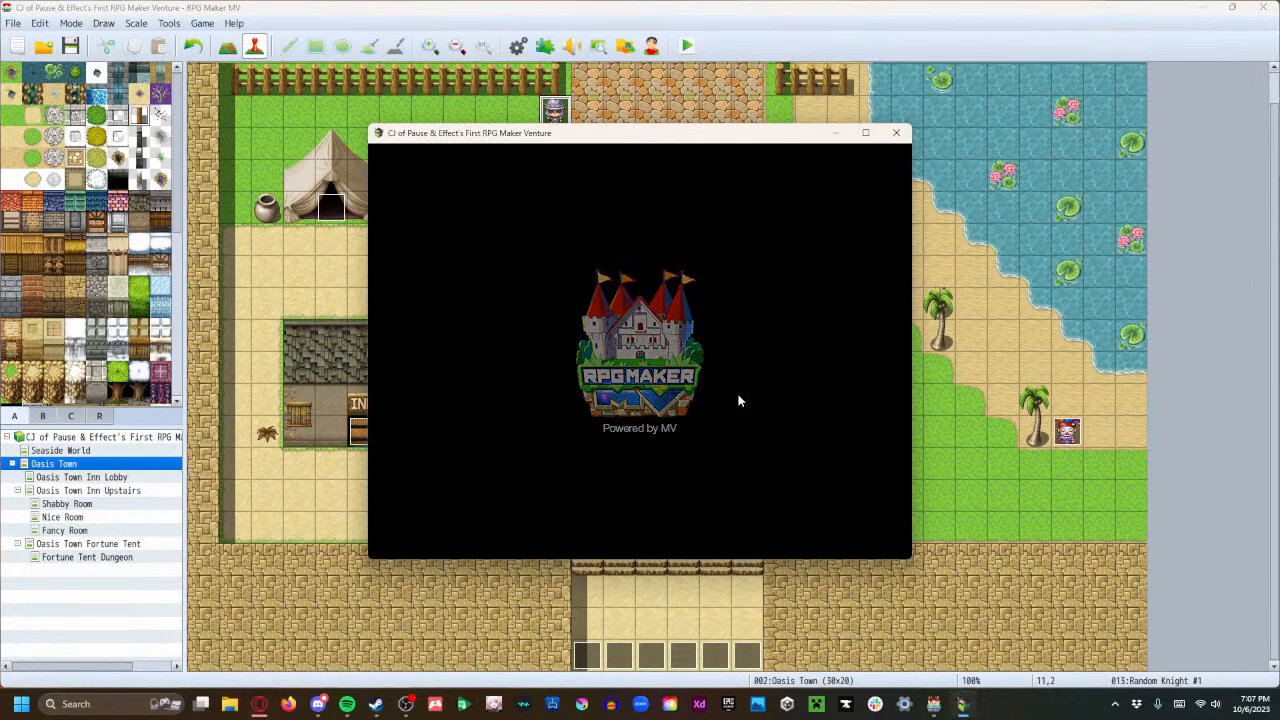
{"action": "key", "text": "Return"}
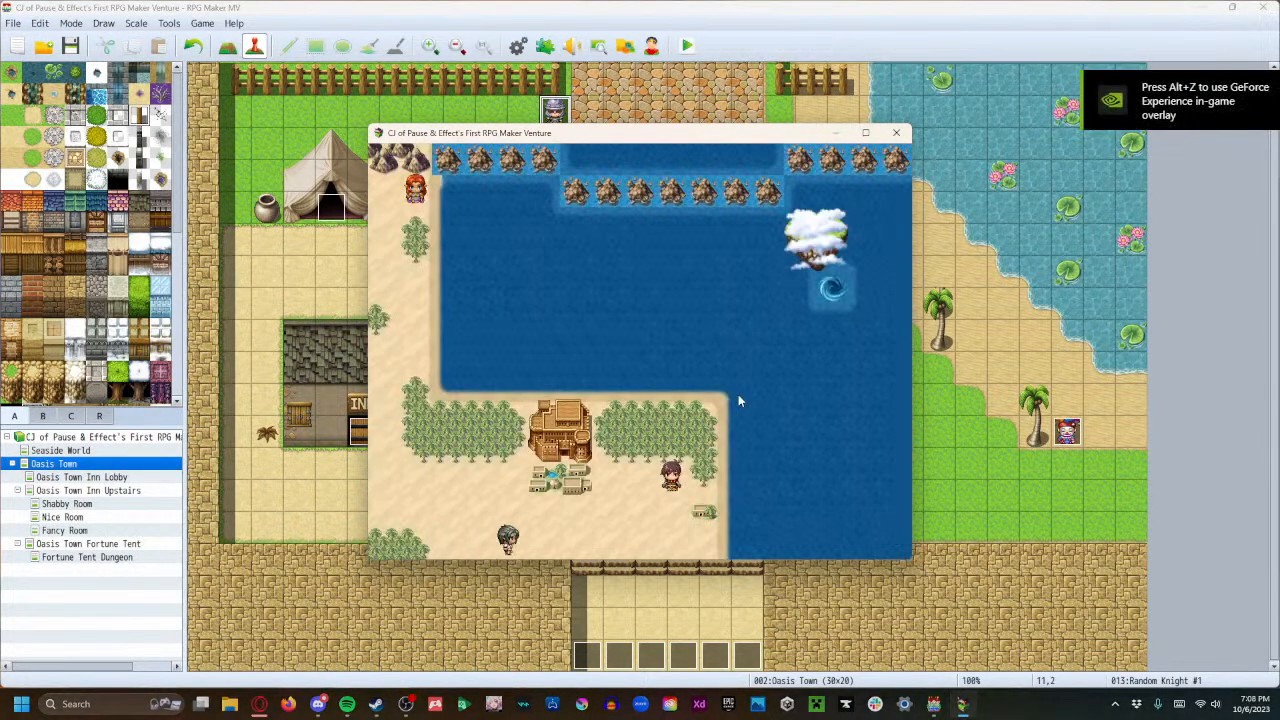
{"action": "key", "text": "Up"}
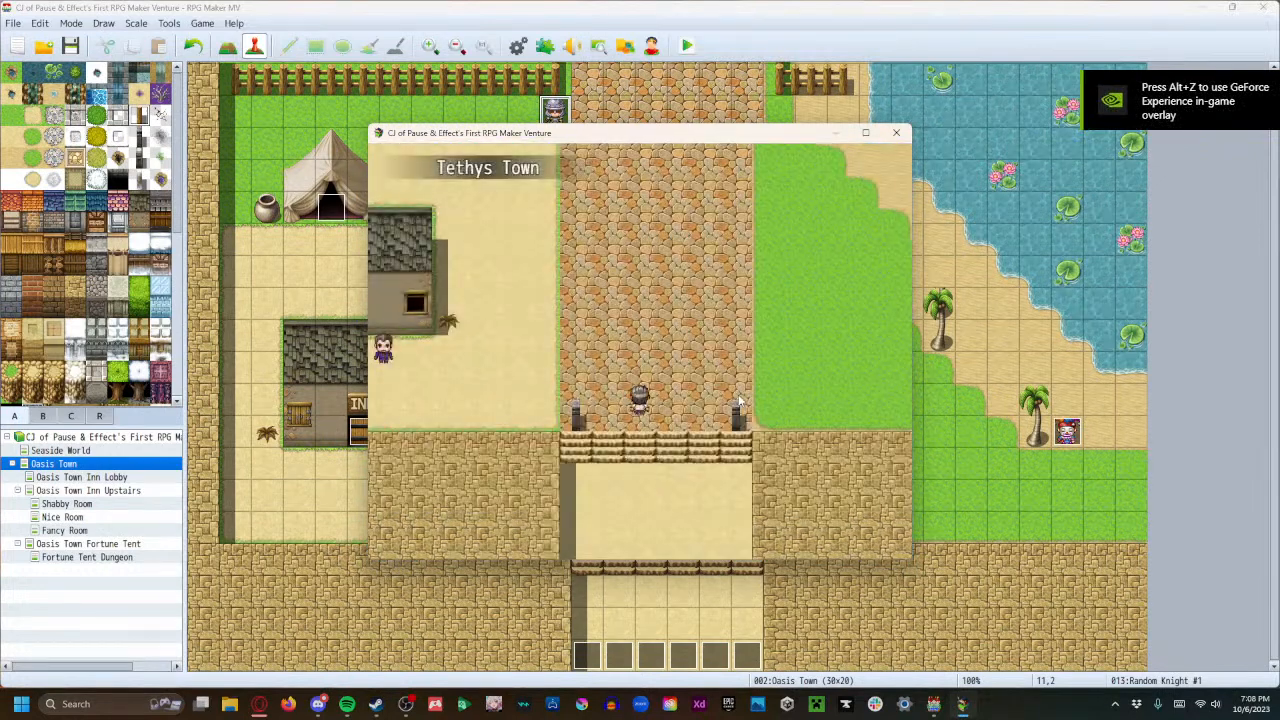
Walk Denny across the grass to the clown by the water and play through the dialogue that teaches him Triple Attack.
{"action": "key", "text": "Right"}
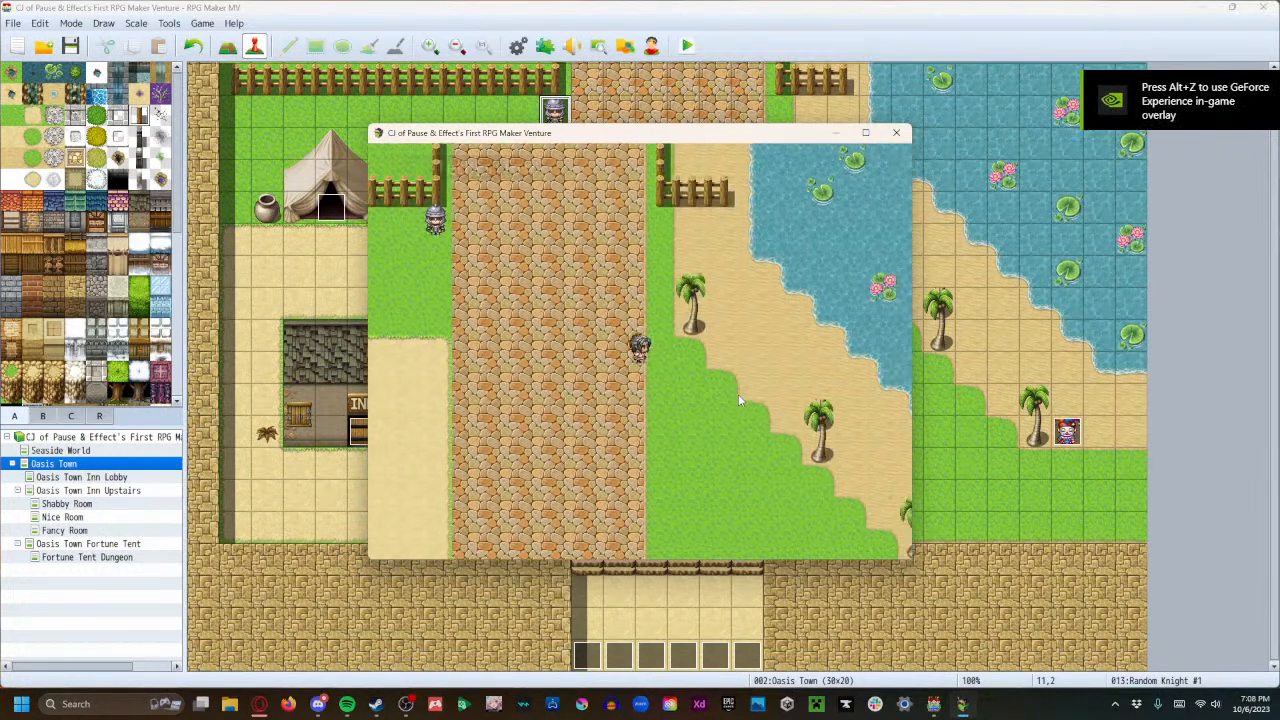
{"action": "key", "text": "Down"}
{"action": "key", "text": "Right"}
{"action": "key", "text": "Right"}
{"action": "key", "text": "Down"}
{"action": "key", "text": "Right"}
{"action": "key", "text": "Up"}
{"action": "key", "text": "Return"}
{"action": "key", "text": "Return"}
{"action": "key", "text": "Return"}
{"action": "key", "text": "Return"}
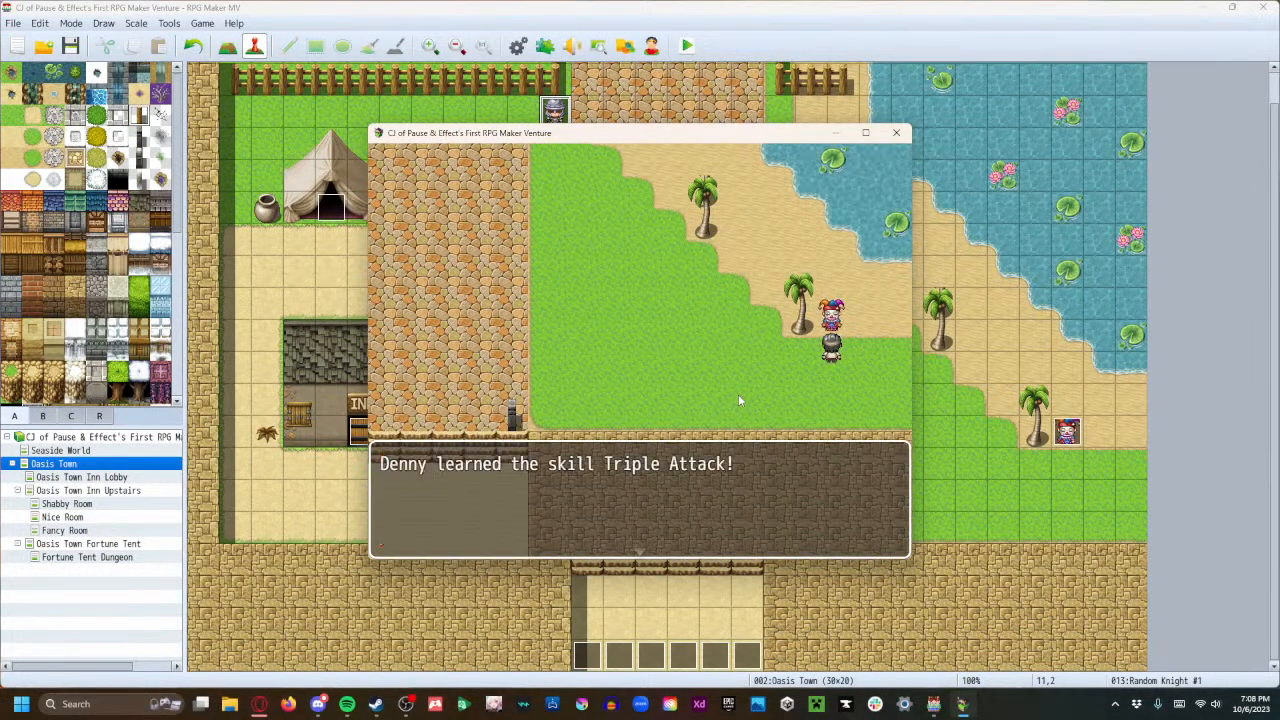
Walk Denny alone to the knight by the fence, answer Yes to his question, and play through the rest of his dialogue.
{"action": "key", "text": "Left"}
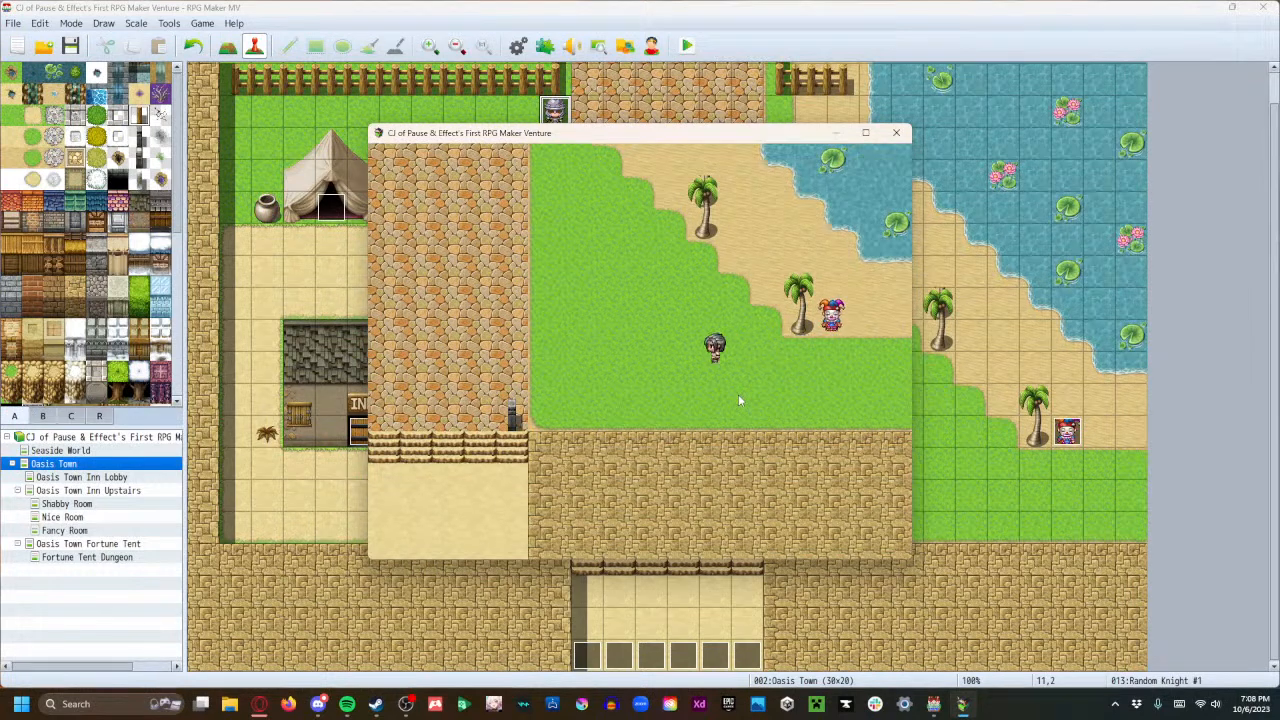
{"action": "key", "text": "Left"}
{"action": "key", "text": "Up"}
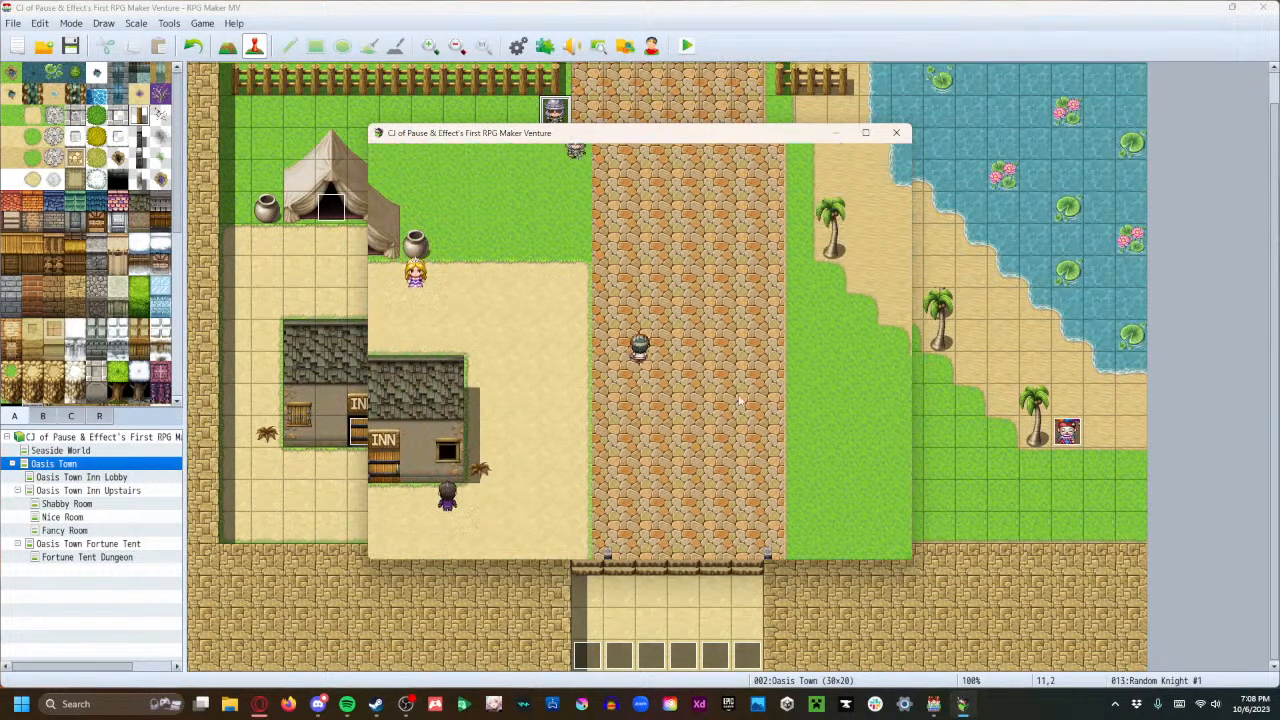
{"action": "key", "text": "Up"}
{"action": "key", "text": "Return"}
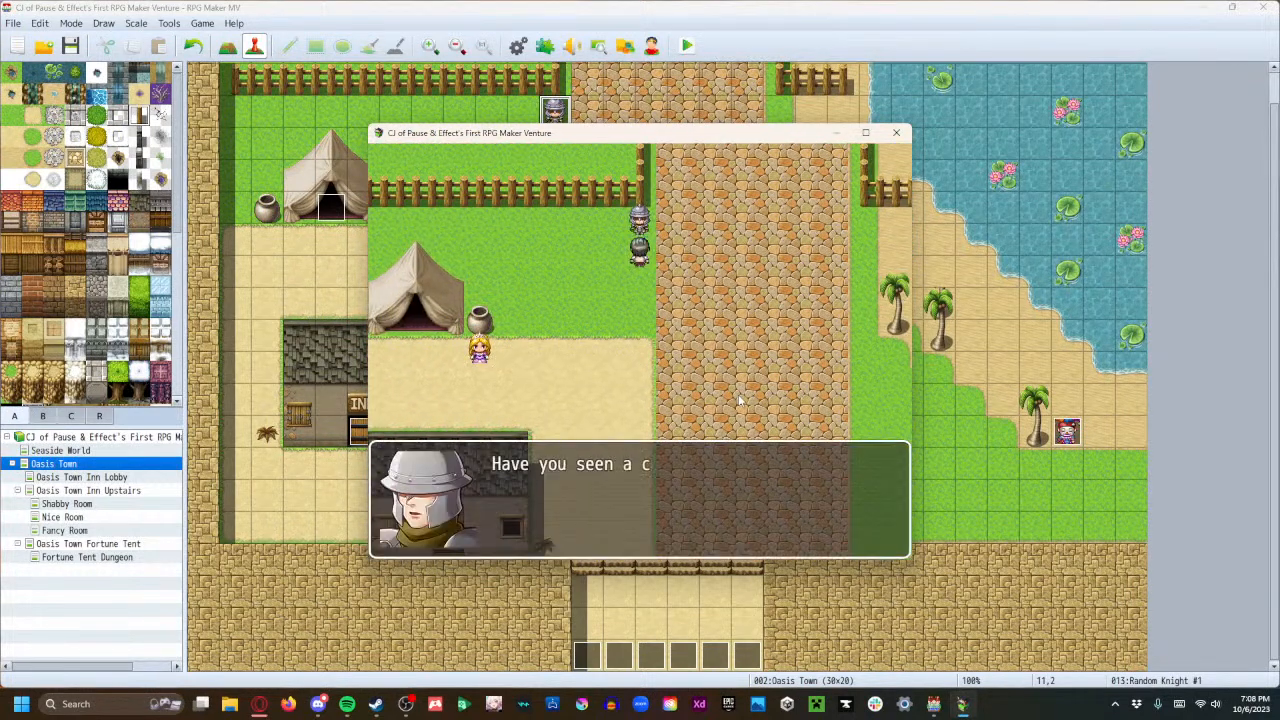
{"action": "key", "text": "Return"}
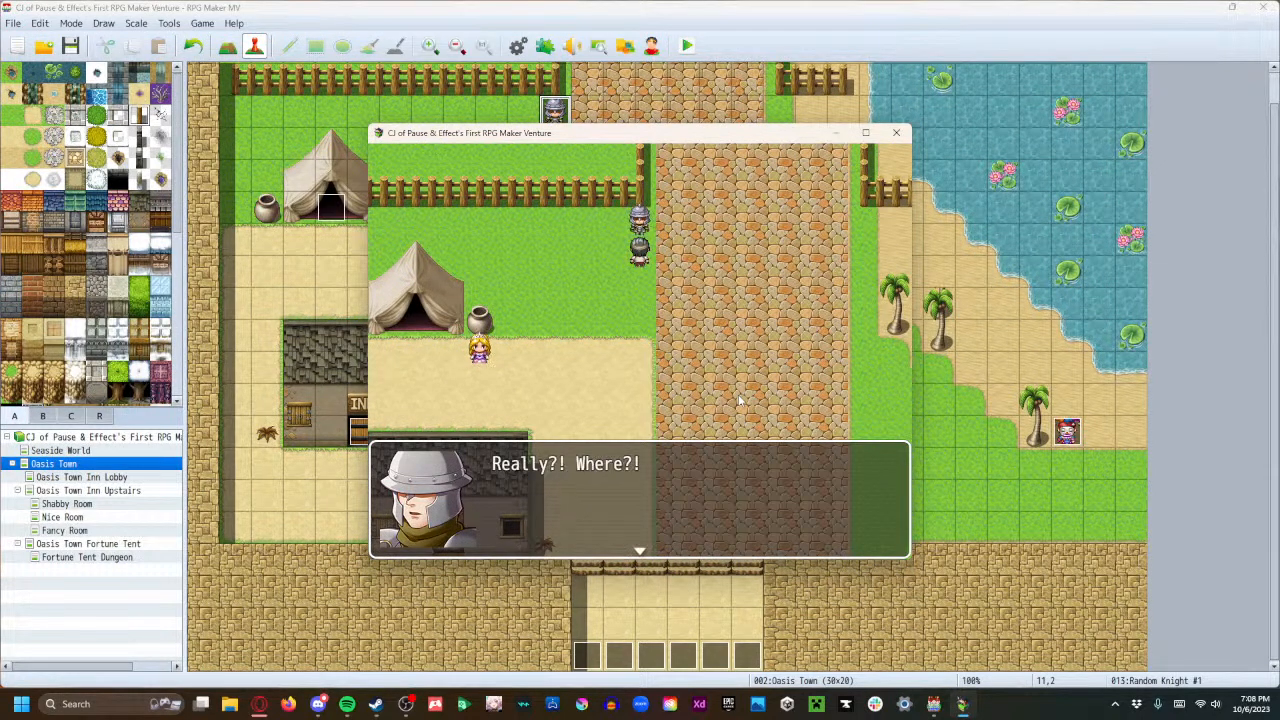
{"action": "key", "text": "Return"}
{"action": "key", "text": "Return"}
{"action": "key", "text": "Return"}
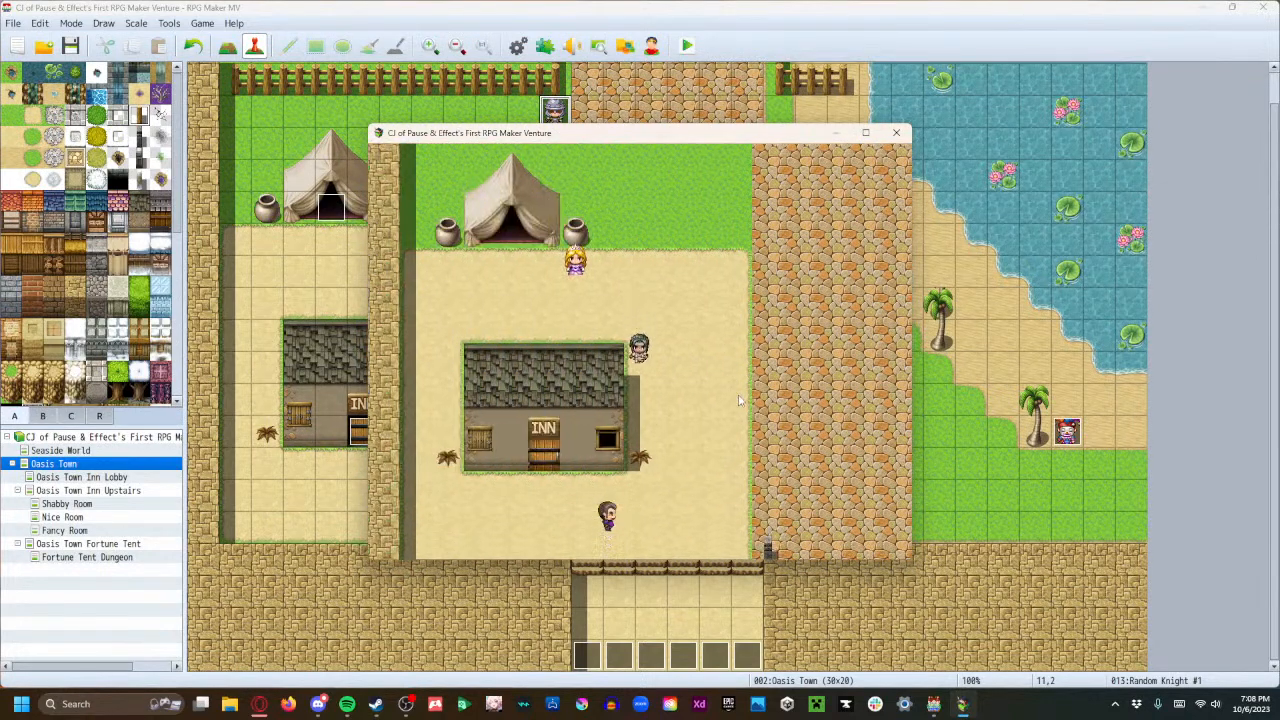
Talk to the innkeeper outside the inn, dismiss his greeting, and close the playtest.
{"action": "key", "text": "Return"}
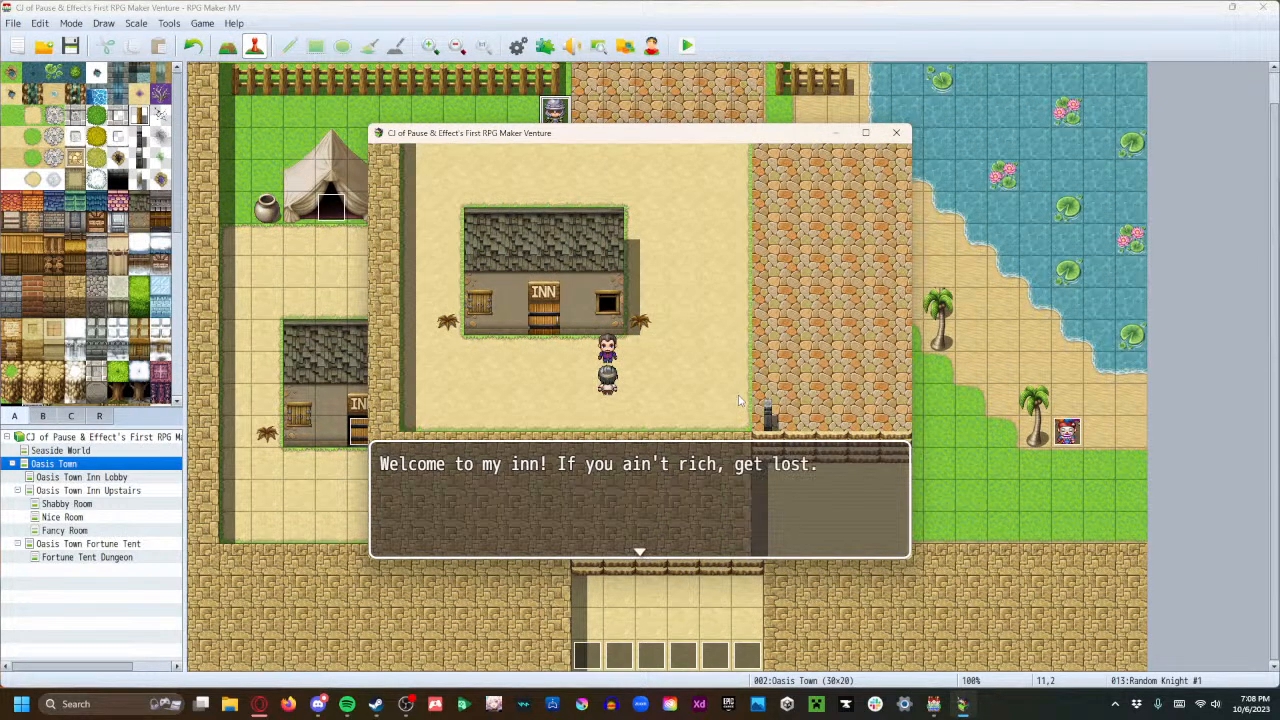
{"action": "key", "text": "Return"}
{"action": "key", "text": "Right"}
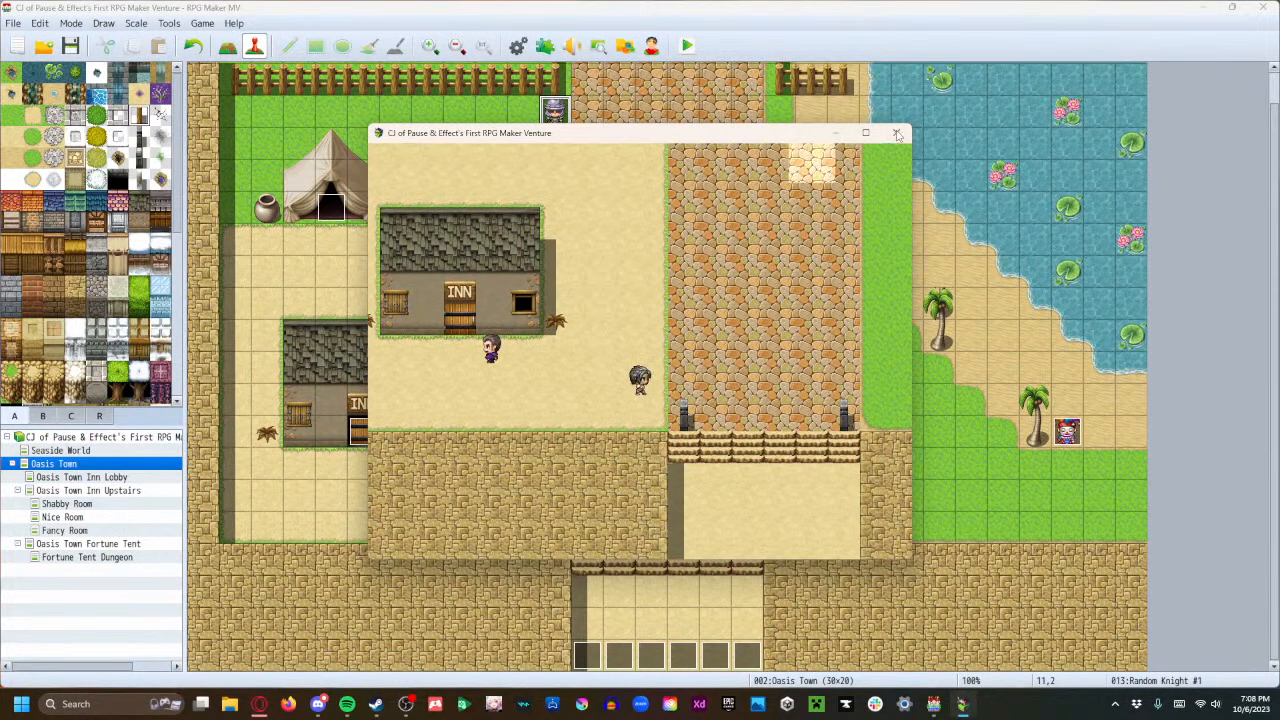
{"action": "left_click", "coordinate": [896, 132]}
Give the innkeeper event's welcome text the mustached man's face from the People1 set.
{"action": "left_click", "coordinate": [395, 463]}
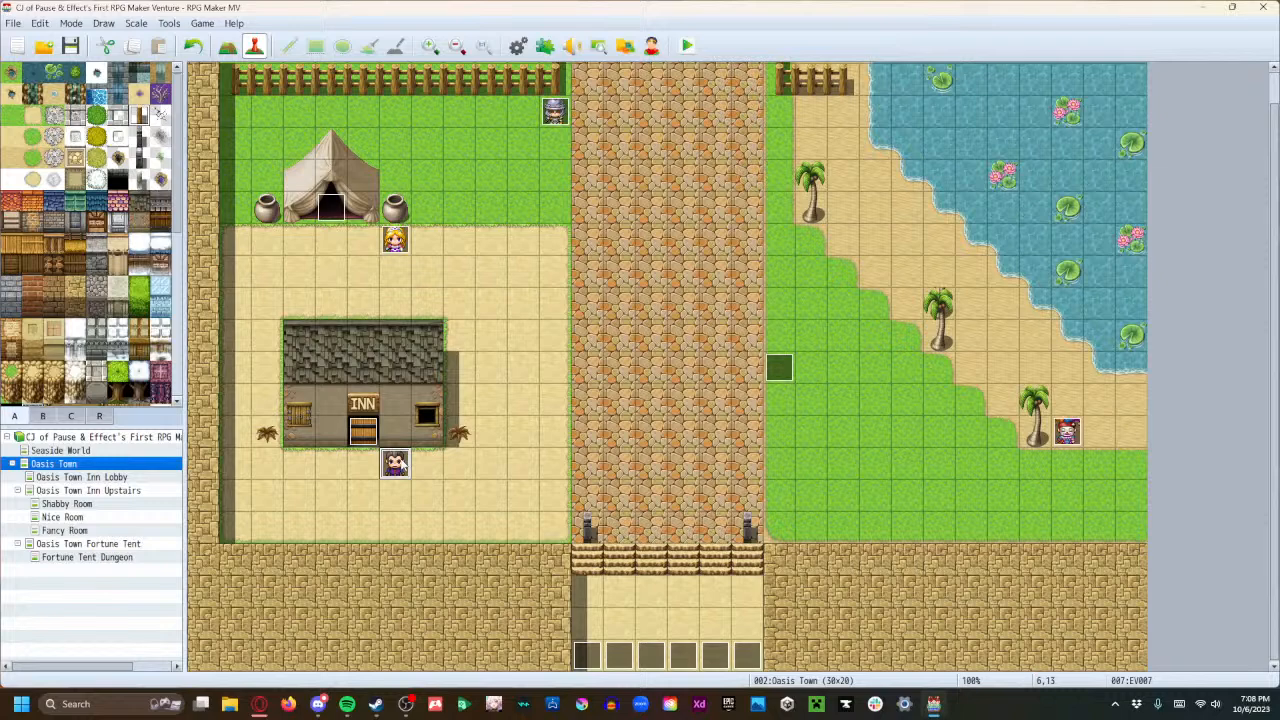
{"action": "double_click", "coordinate": [400, 466]}
{"action": "double_click", "coordinate": [615, 216]}
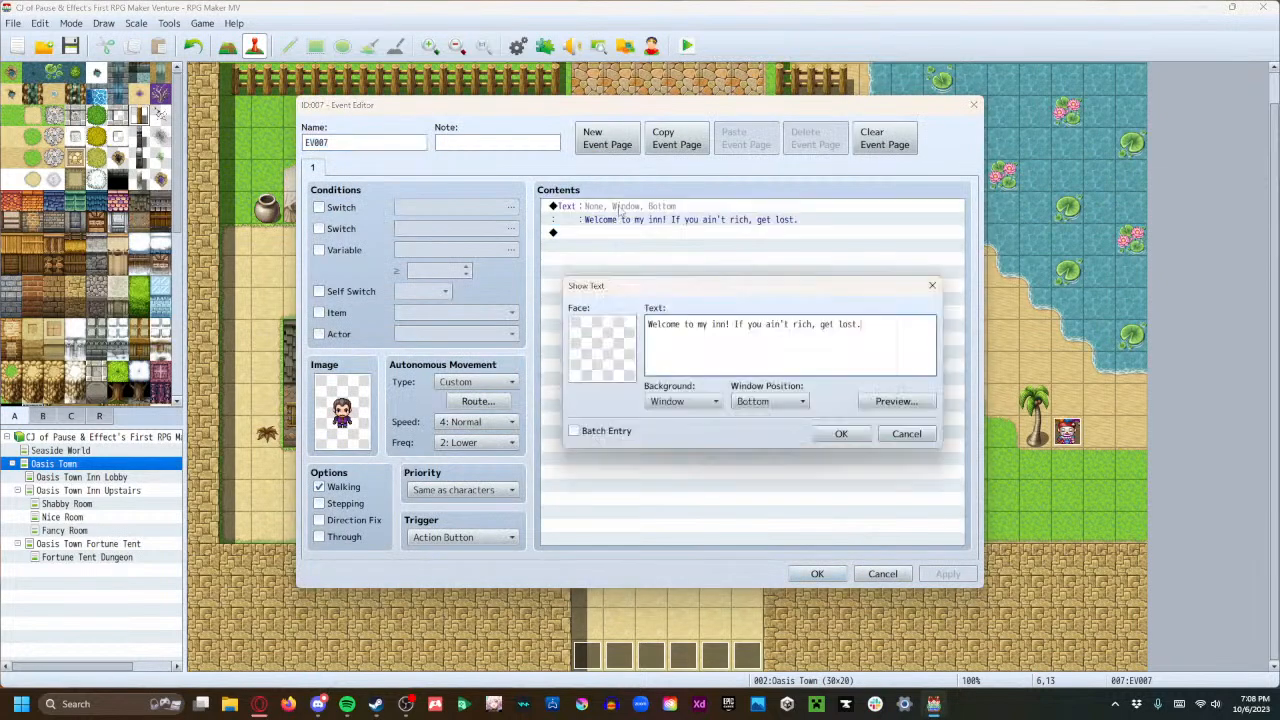
{"action": "double_click", "coordinate": [601, 347]}
{"action": "left_click", "coordinate": [571, 462]}
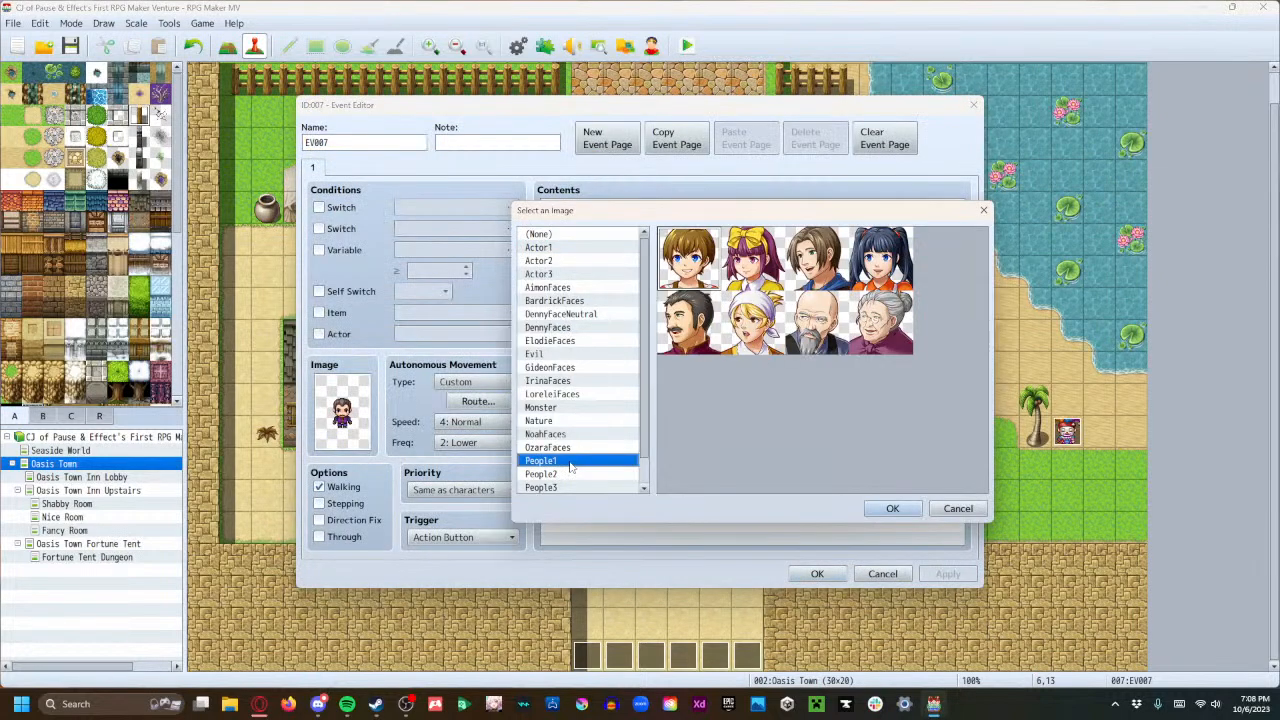
{"action": "left_click", "coordinate": [678, 340]}
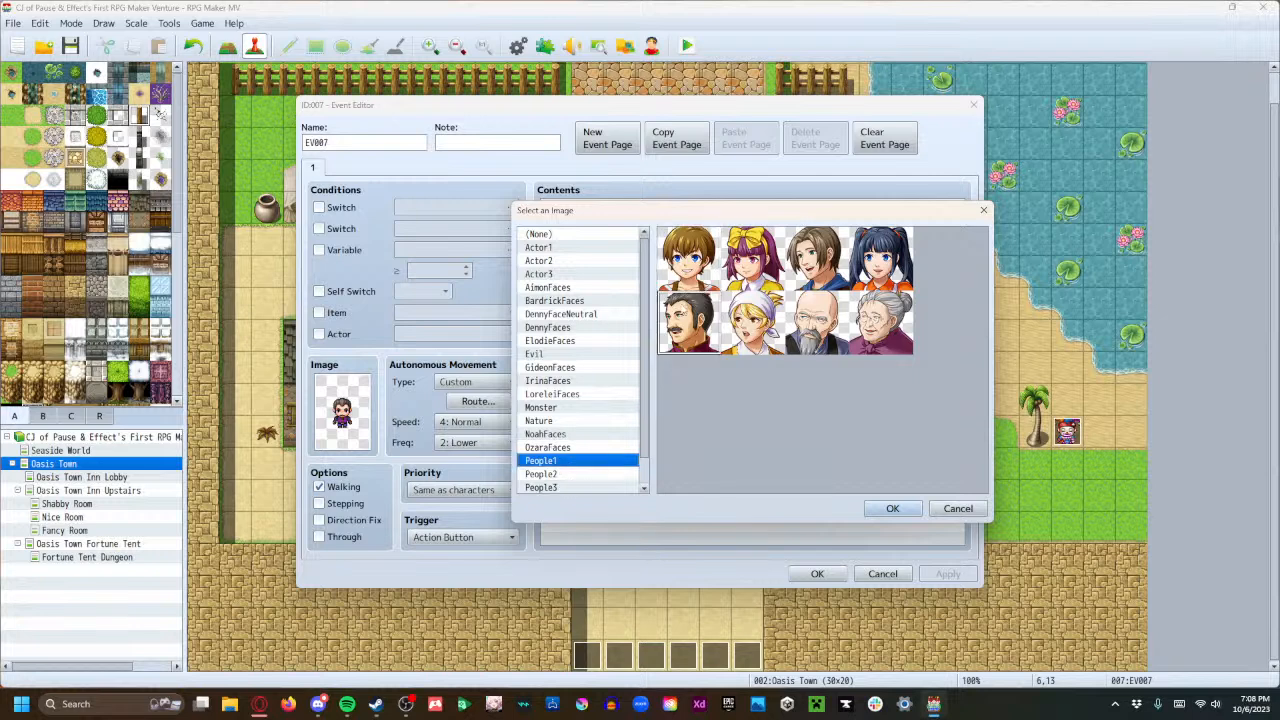
{"action": "left_click", "coordinate": [872, 508]}
{"action": "left_click", "coordinate": [850, 451]}
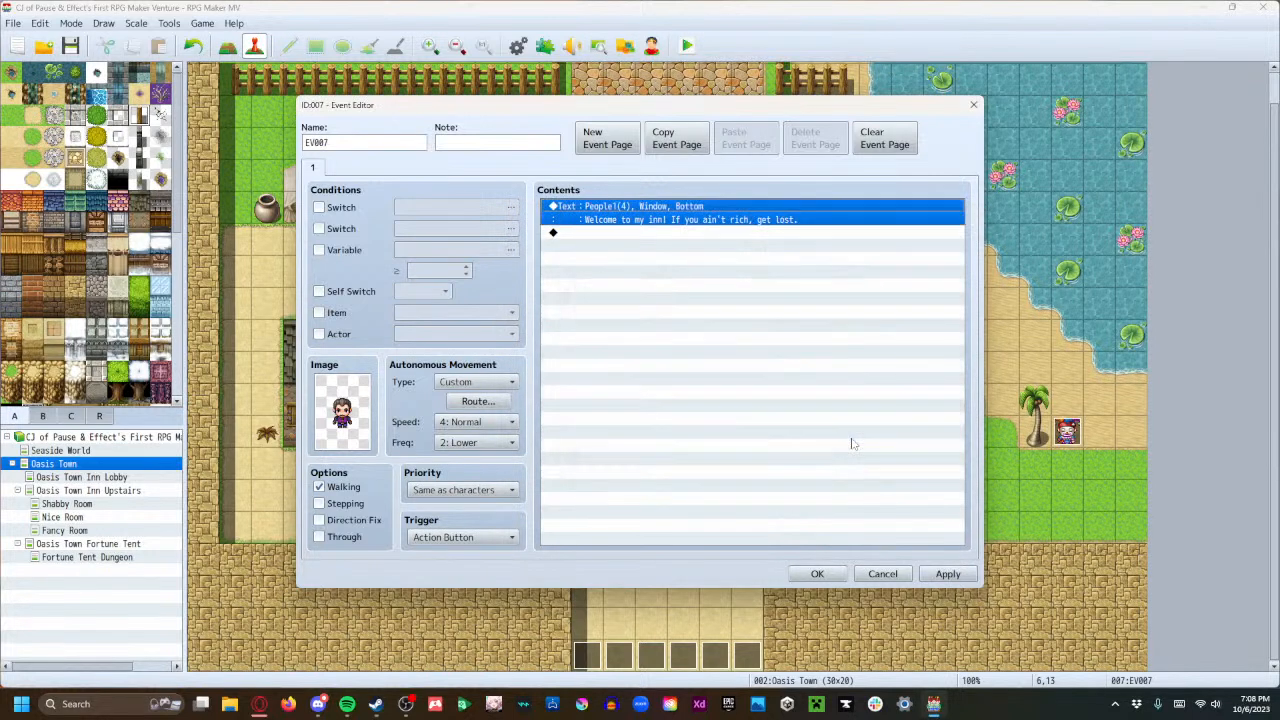
Insert a line break before "get lost." in the innkeeper's welcome text.
{"action": "double_click", "coordinate": [638, 210]}
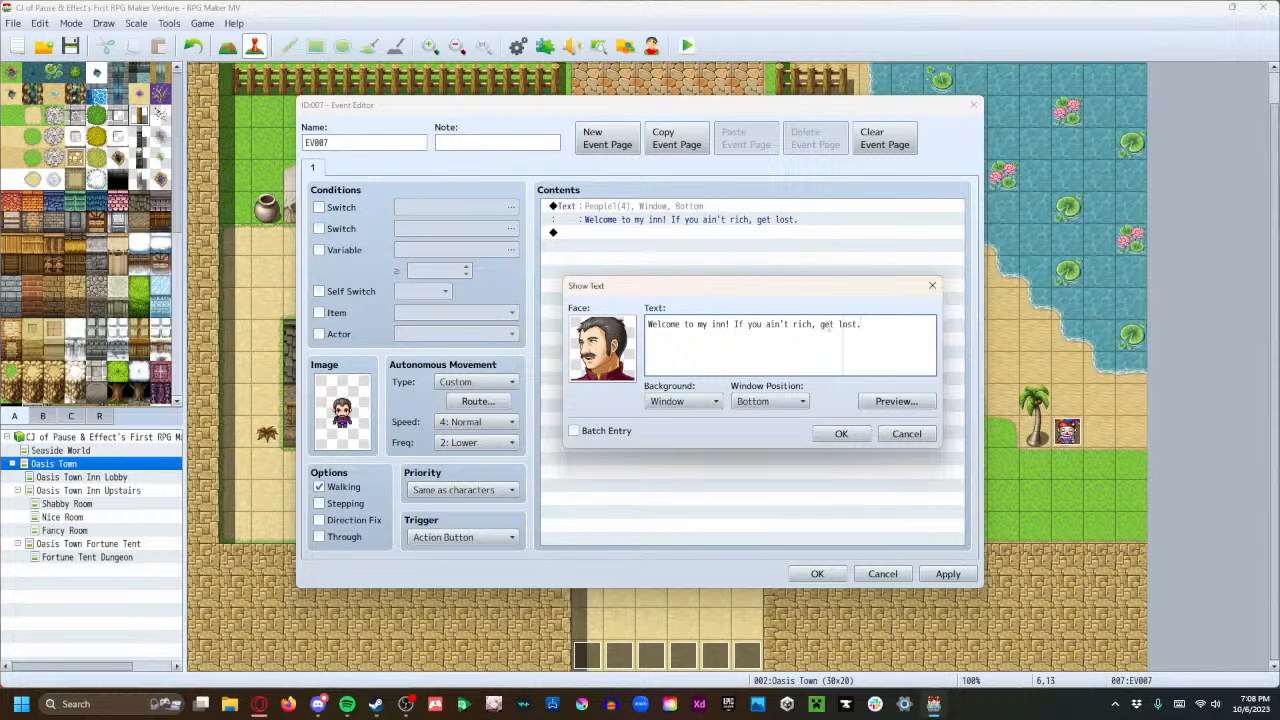
{"action": "left_click", "coordinate": [822, 324]}
{"action": "key", "text": "Return"}
{"action": "left_click", "coordinate": [841, 433]}
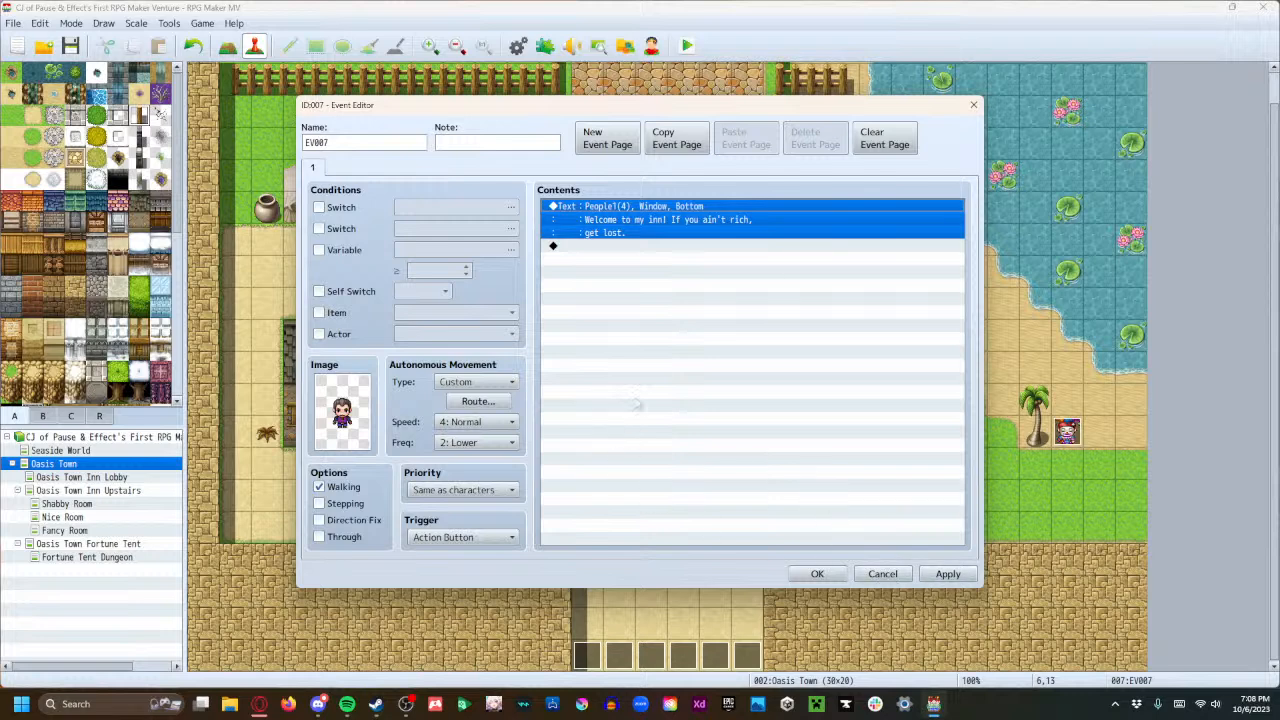
Shorten the innkeeper's welcome text to "Welcome to my inn!" by removing the rest of the message.
{"action": "left_click", "coordinate": [646, 337]}
{"action": "left_click", "coordinate": [661, 231]}
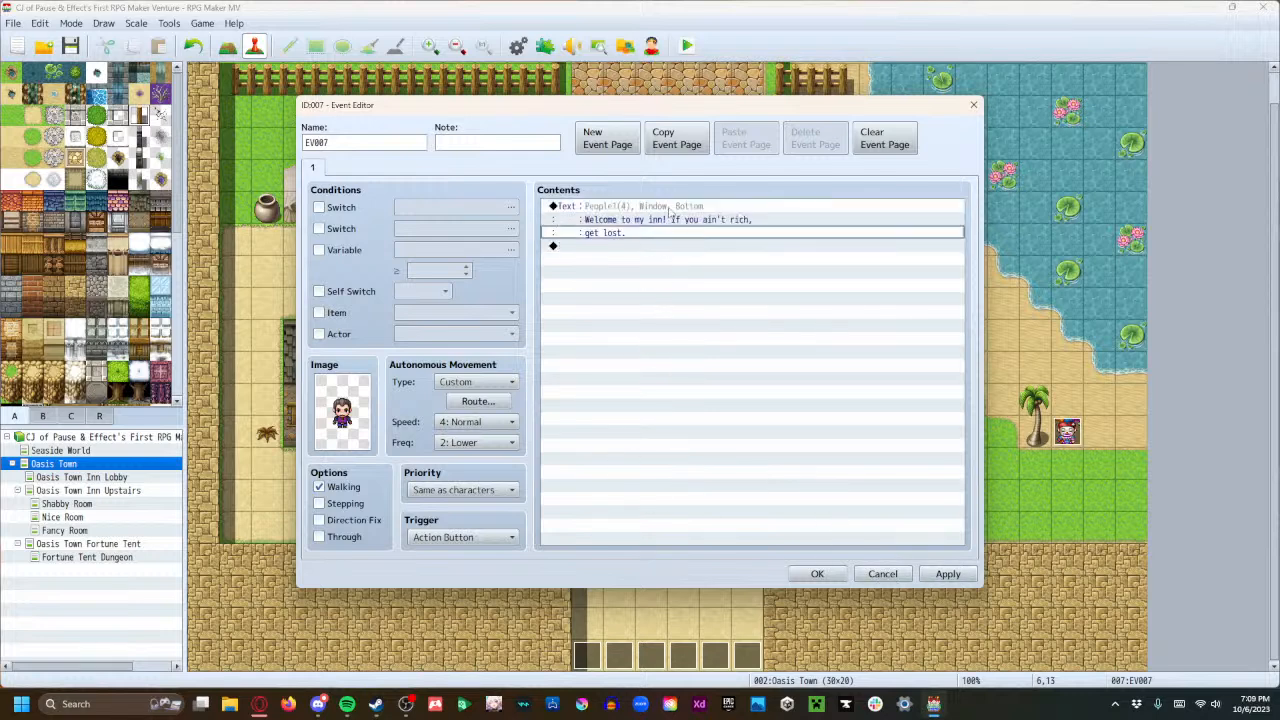
{"action": "left_click", "coordinate": [671, 214]}
{"action": "double_click", "coordinate": [674, 222]}
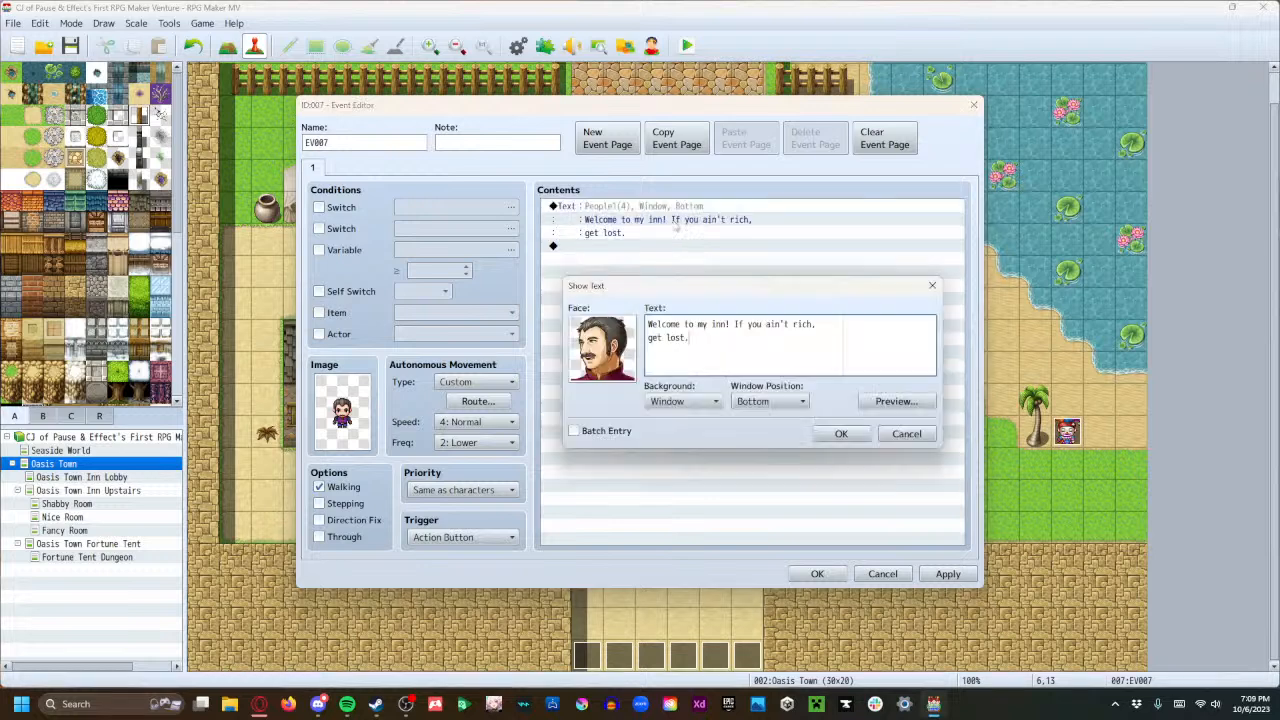
{"action": "left_click_drag", "start_coordinate": [745, 345], "coordinate": [735, 328]}
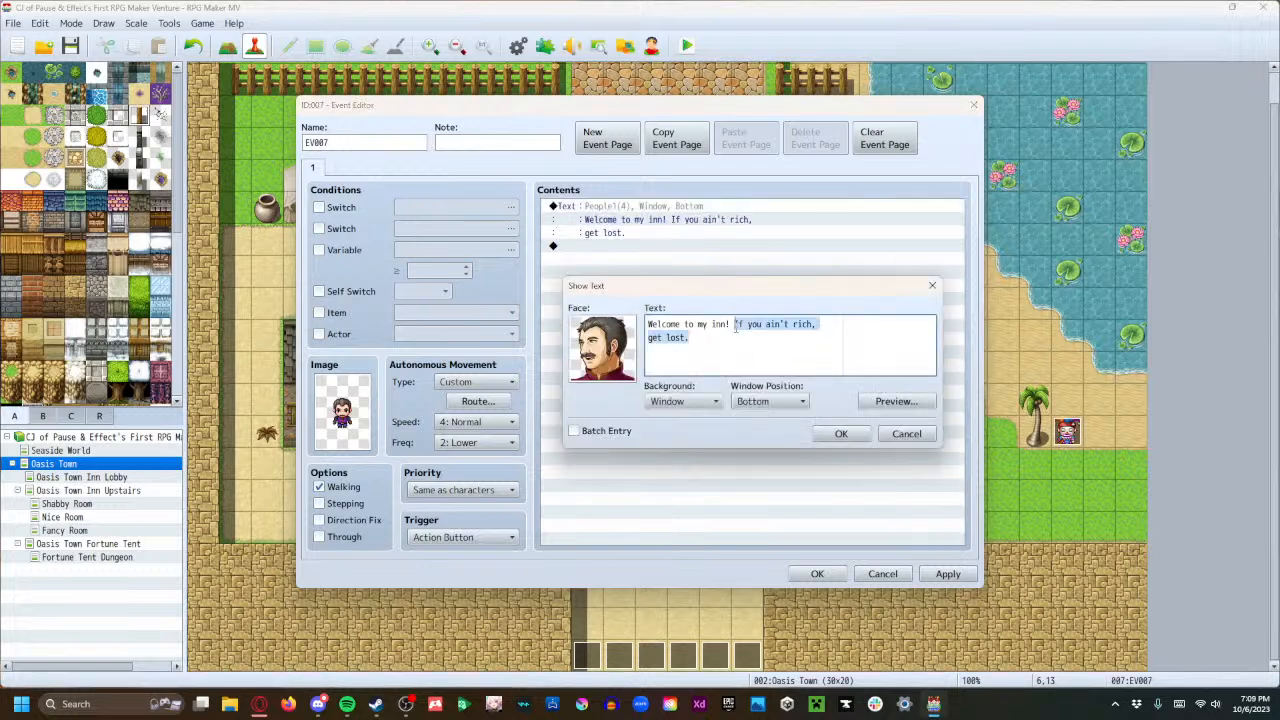
{"action": "key", "text": "BackSpace"}
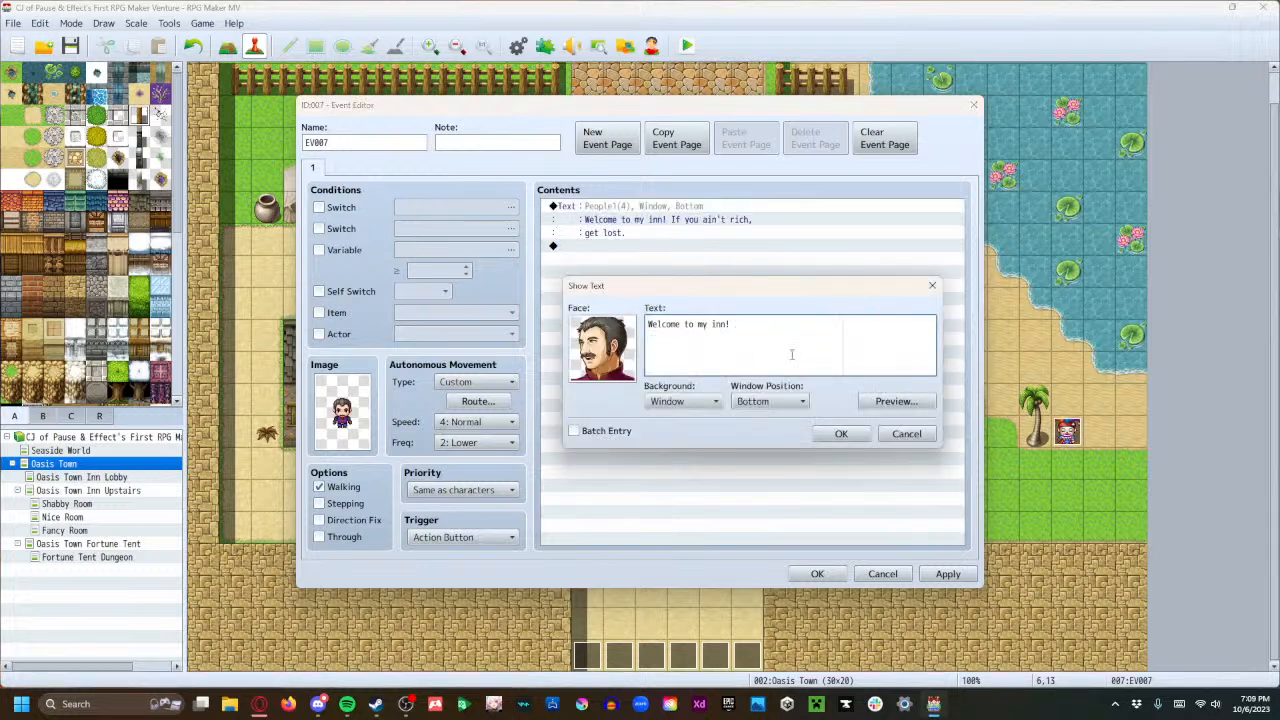
{"action": "left_click", "coordinate": [832, 433]}
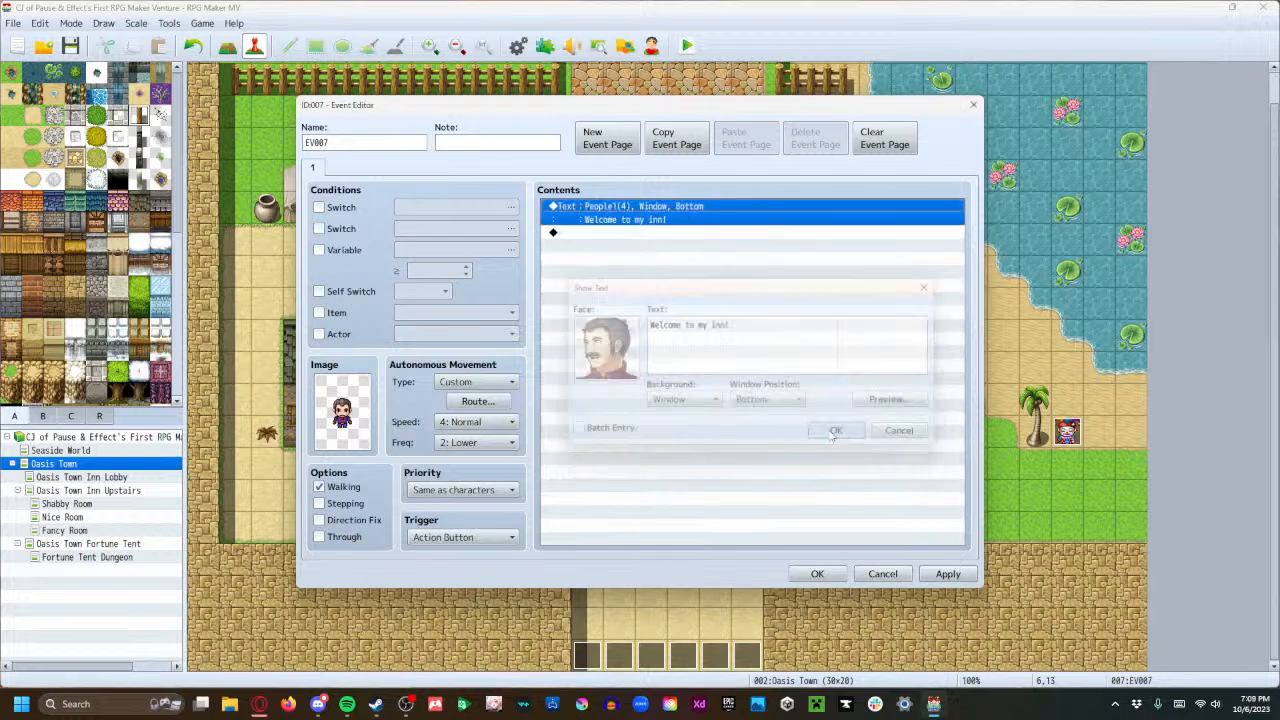
Add a Control Self Switch command after the innkeeper's welcome text that turns self switch B on.
{"action": "double_click", "coordinate": [594, 238]}
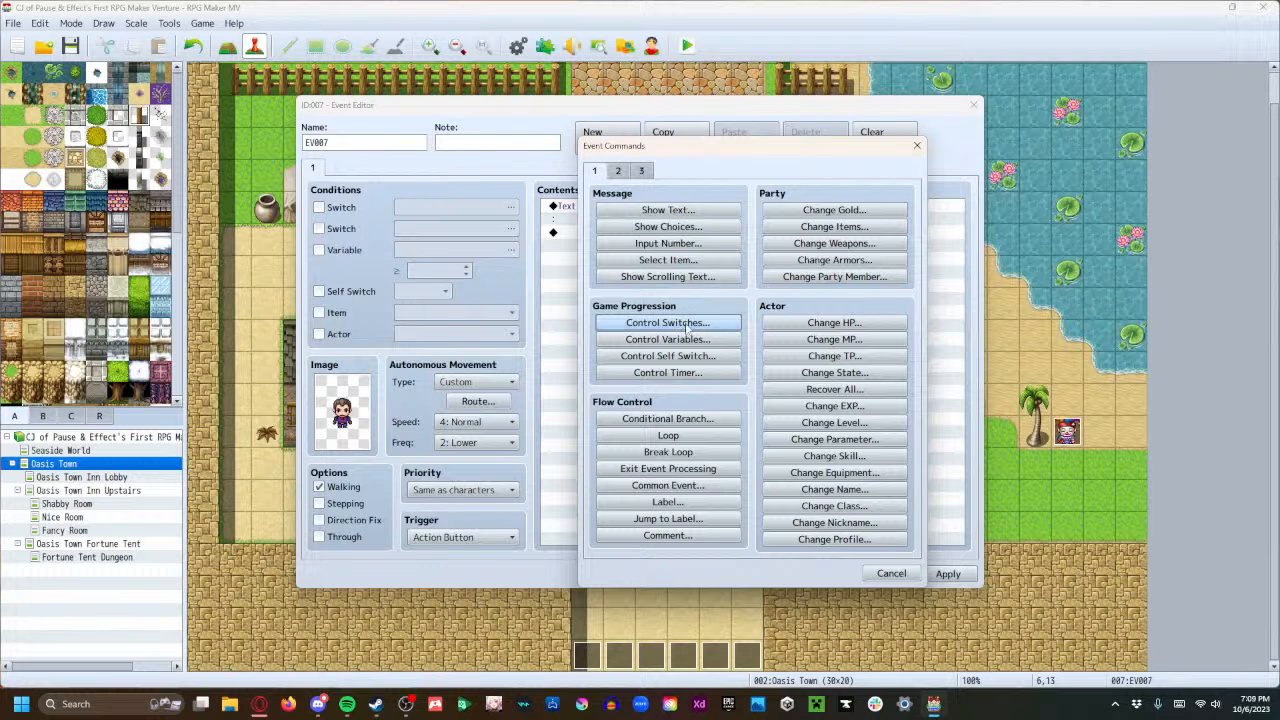
{"action": "left_click", "coordinate": [681, 357]}
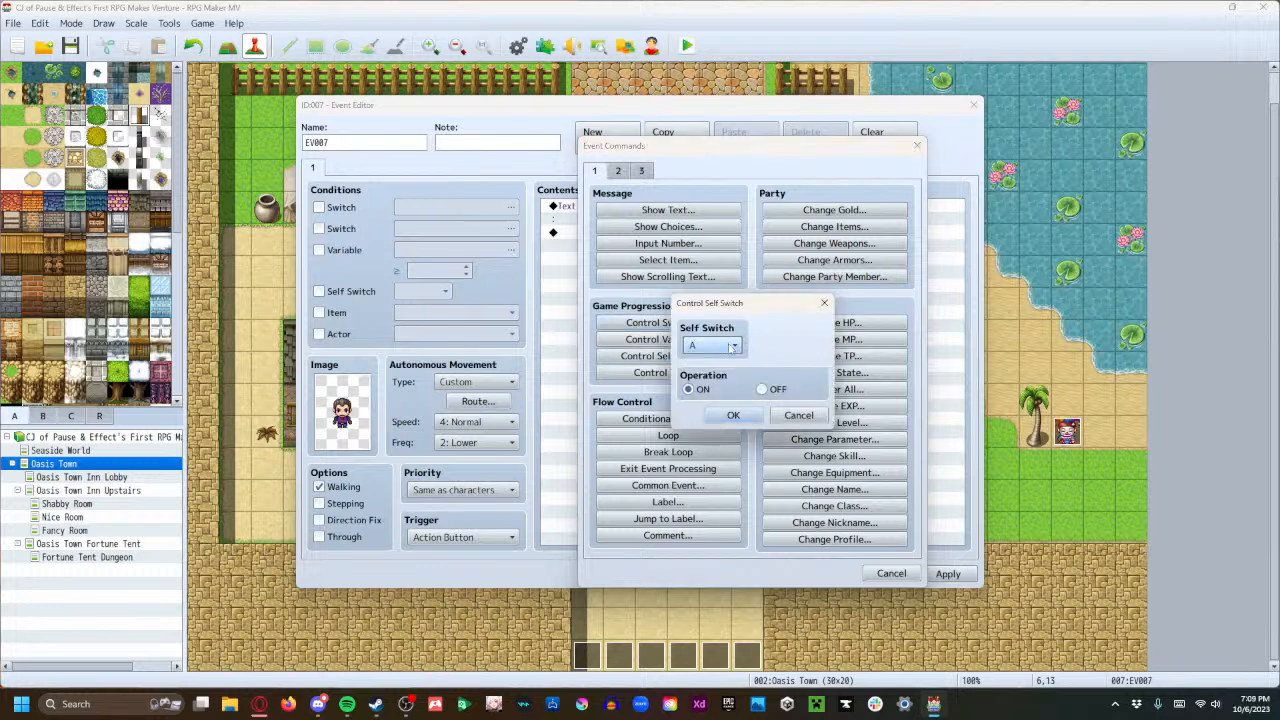
{"action": "left_click", "coordinate": [732, 346]}
{"action": "left_click", "coordinate": [786, 349]}
{"action": "left_click", "coordinate": [718, 346]}
{"action": "left_click", "coordinate": [712, 373]}
{"action": "left_click", "coordinate": [733, 416]}
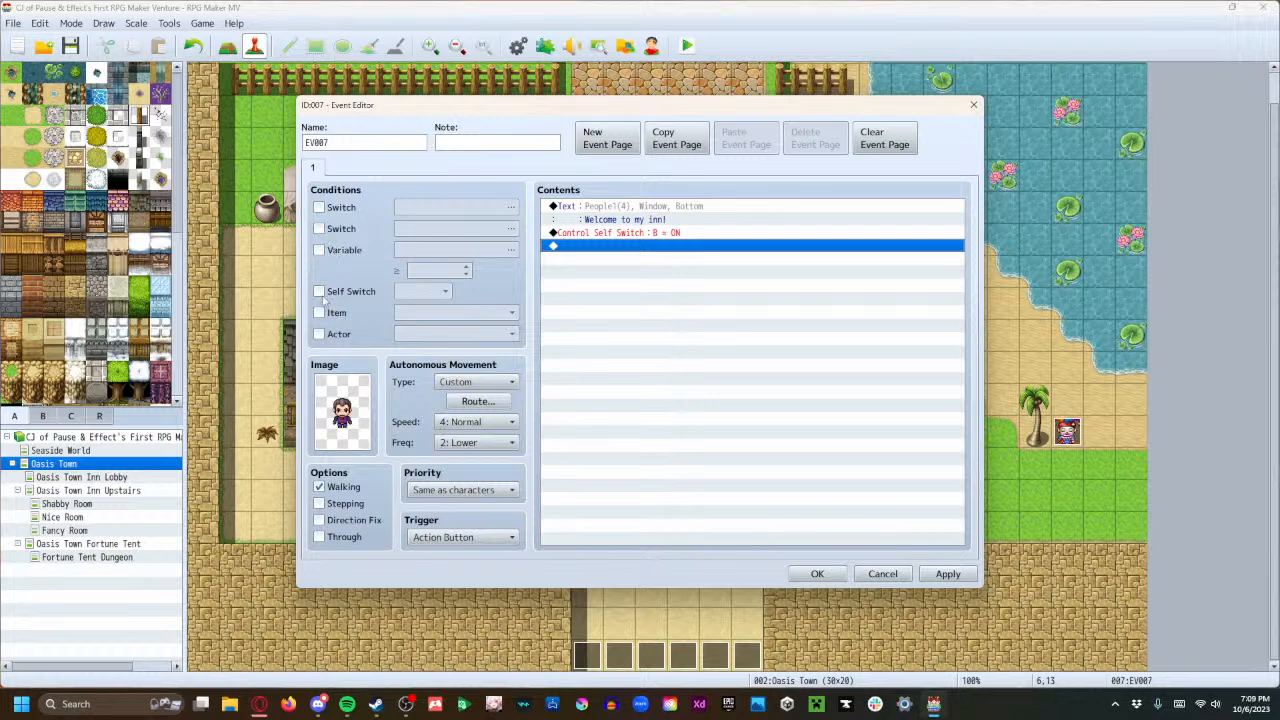
{"action": "left_click", "coordinate": [319, 291]}
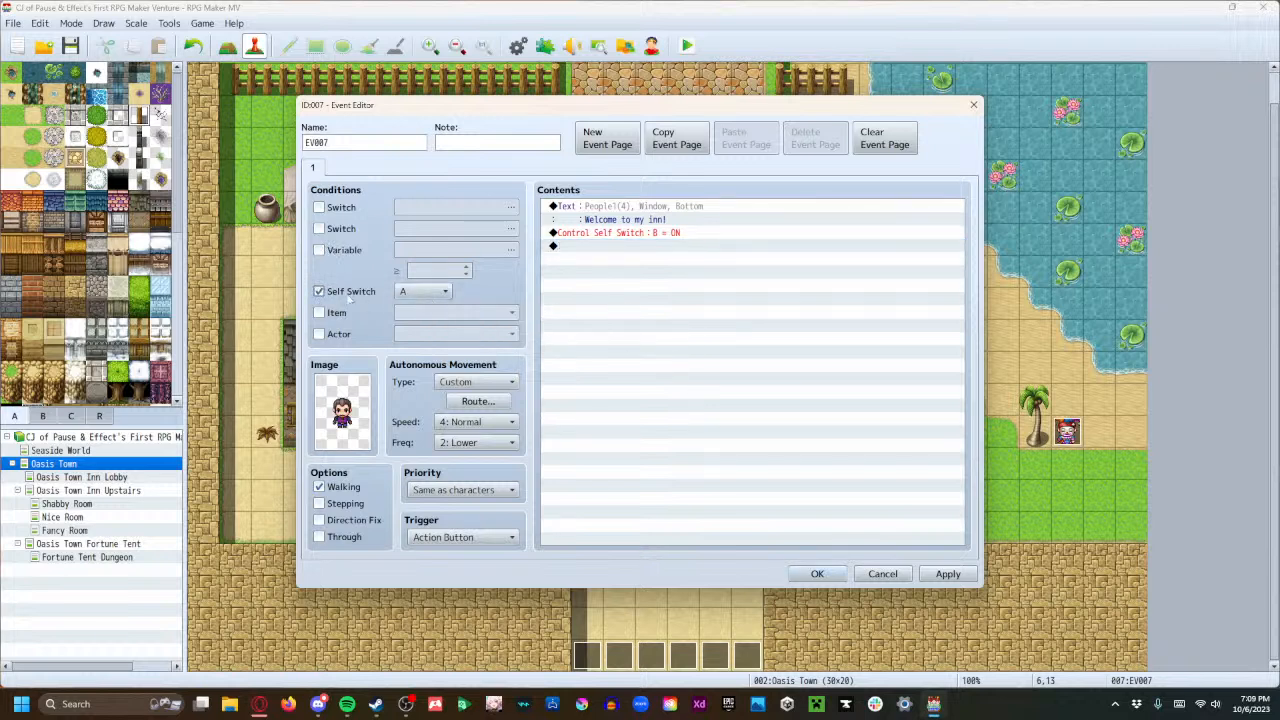
{"action": "left_click", "coordinate": [320, 292]}
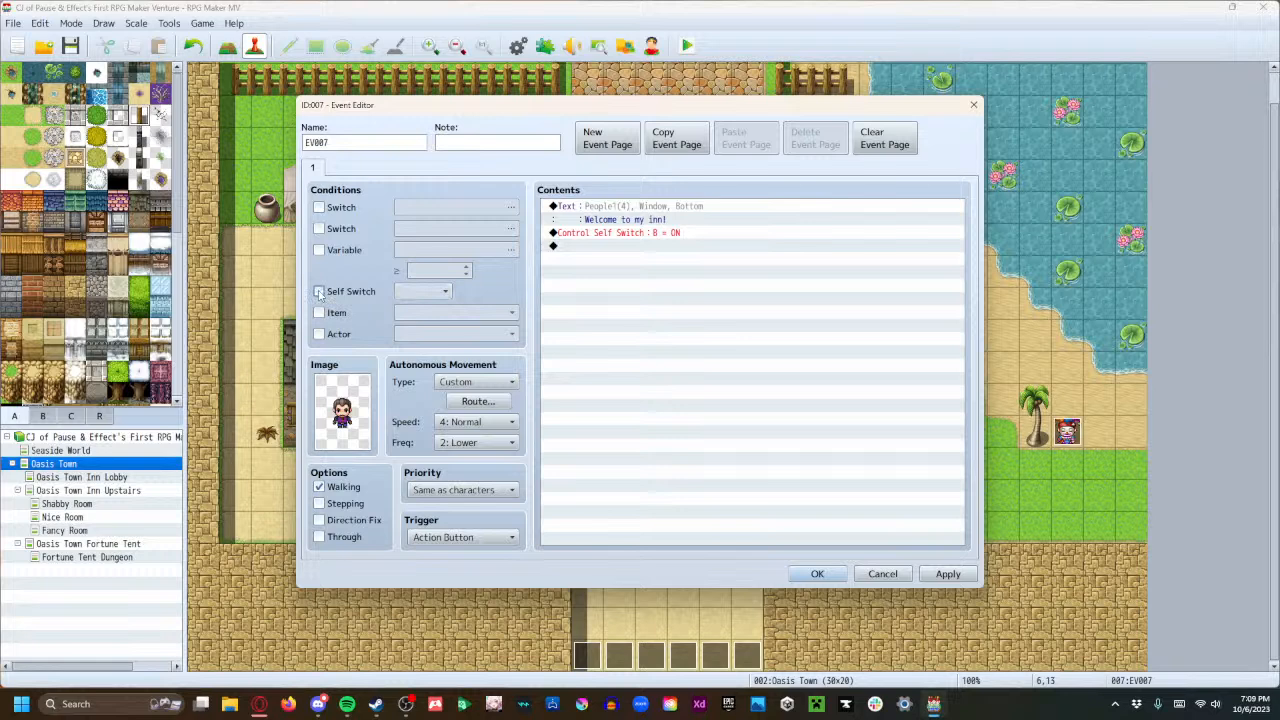
{"action": "left_click", "coordinate": [591, 247]}
{"action": "left_click", "coordinate": [604, 233]}
{"action": "left_click", "coordinate": [615, 272]}
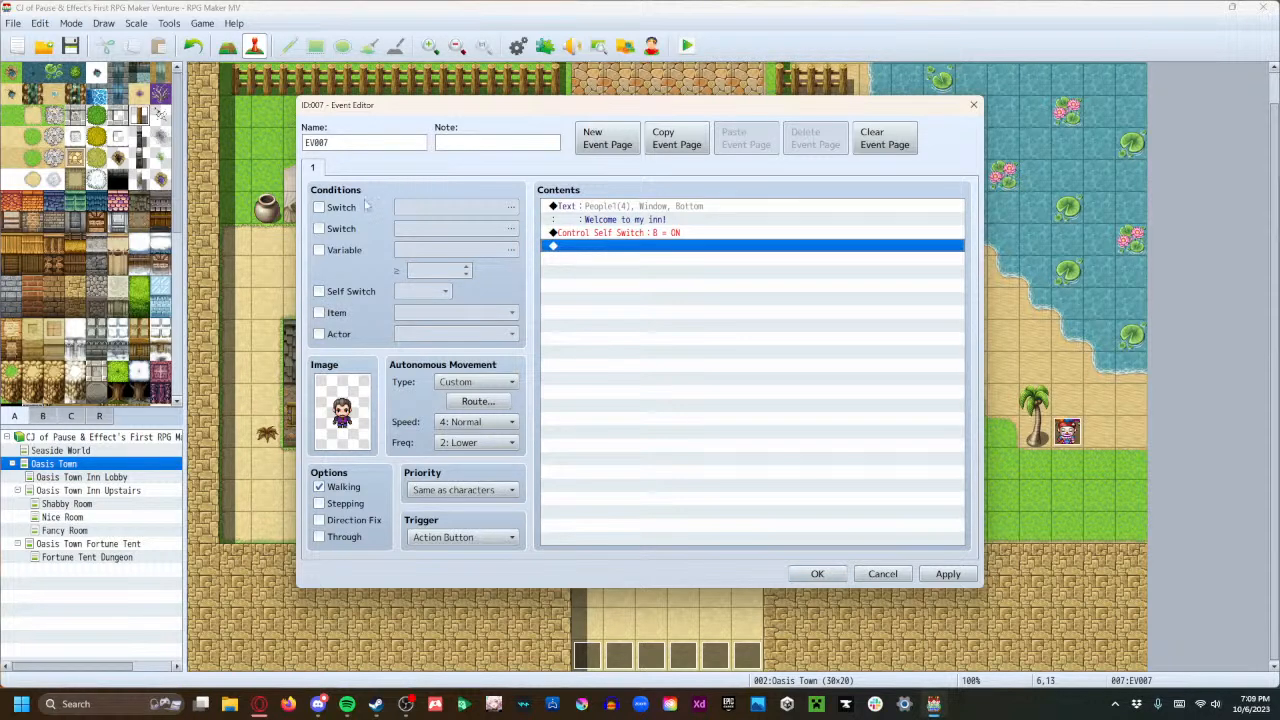
Rename the innkeeper event "Inn Owner" and save the event.
{"action": "left_click", "coordinate": [385, 143]}
{"action": "left_click_drag", "start_coordinate": [323, 143], "coordinate": [278, 146]}
{"action": "type", "text": "iNN oN"}
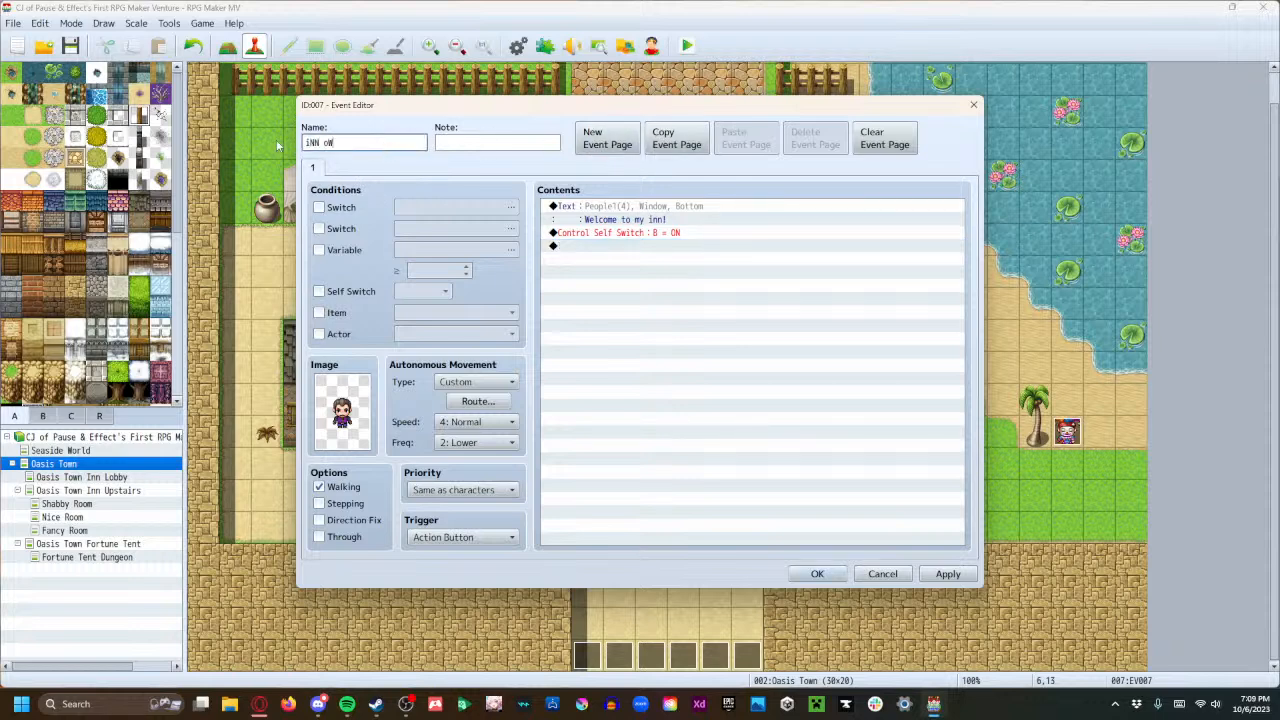
{"action": "key", "text": "BackSpace"}
{"action": "key", "text": "BackSpace"}
{"action": "key", "text": "BackSpace"}
{"action": "key", "text": "BackSpace"}
{"action": "type", "text": "Inn Owner"}
{"action": "left_click", "coordinate": [817, 573]}
Rename the event of the blonde princess below the tent "Charitable Princess".
{"action": "left_click", "coordinate": [400, 238]}
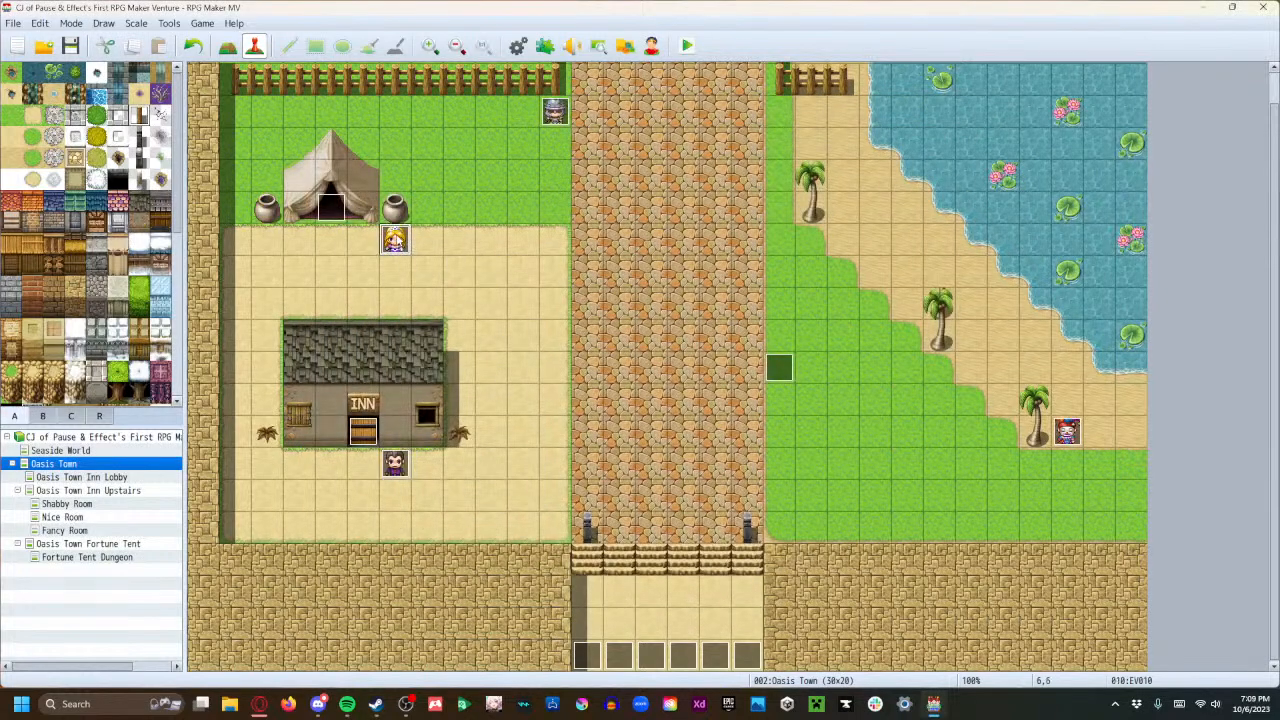
{"action": "double_click", "coordinate": [395, 240]}
{"action": "type", "text": "Charitable Princess"}
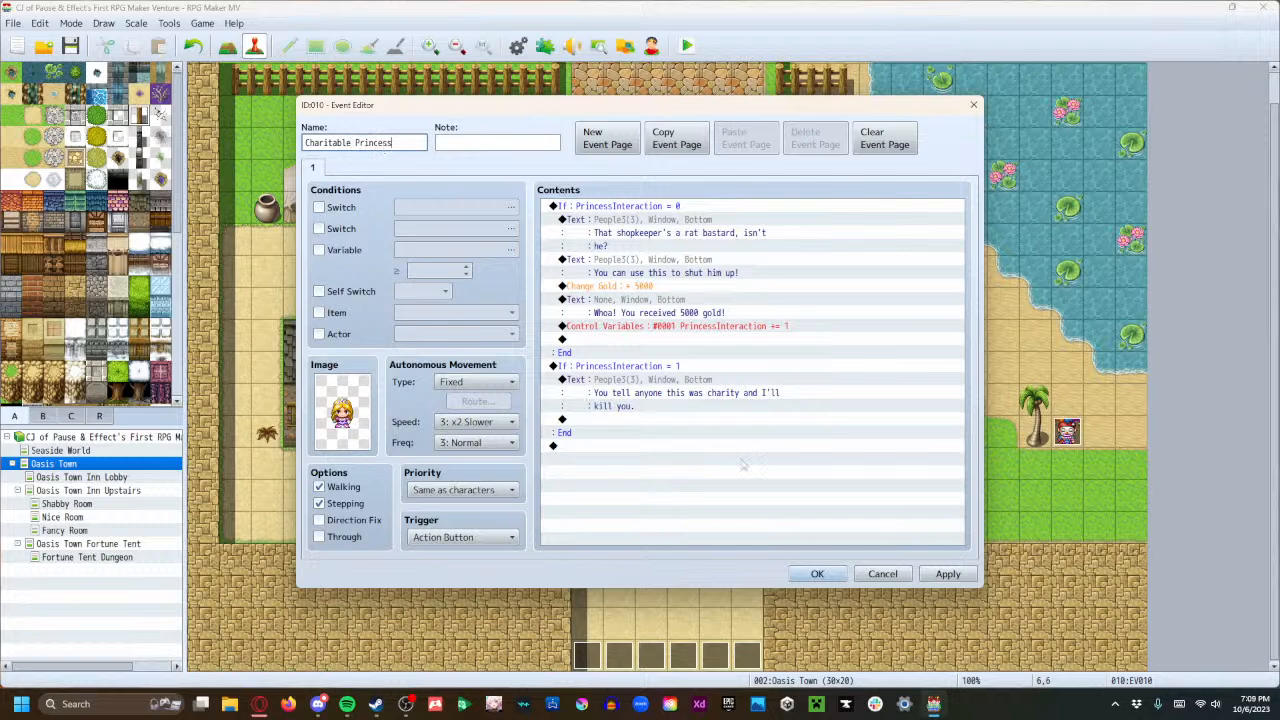
{"action": "left_click", "coordinate": [817, 573]}
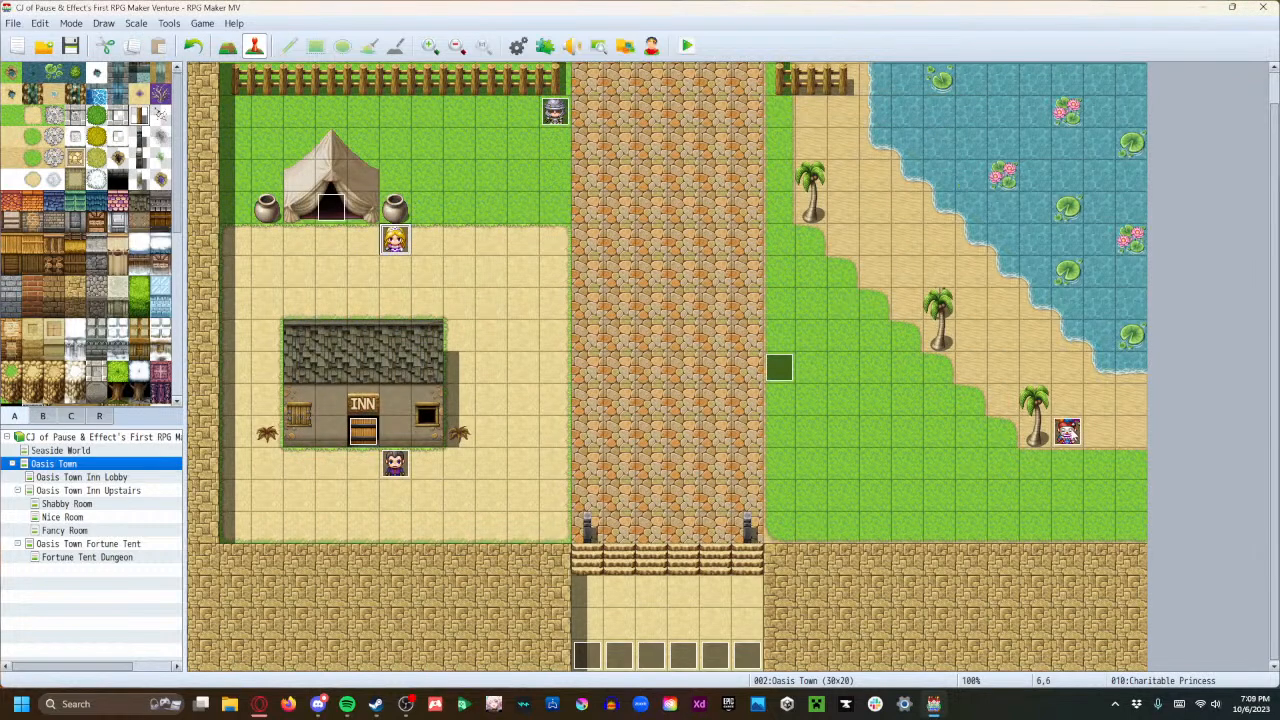
Rename the clown event by the palm tree "Clown-Looking Ass".
{"action": "double_click", "coordinate": [1067, 431]}
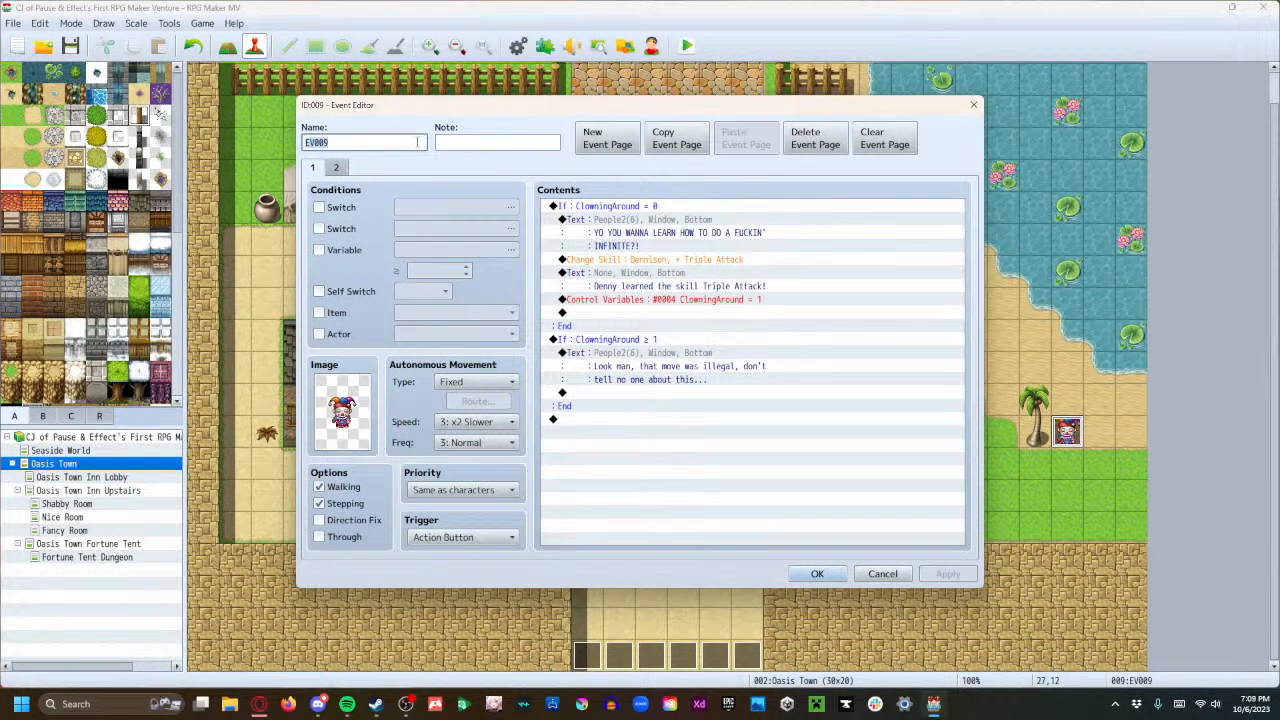
{"action": "key", "text": "BackSpace"}
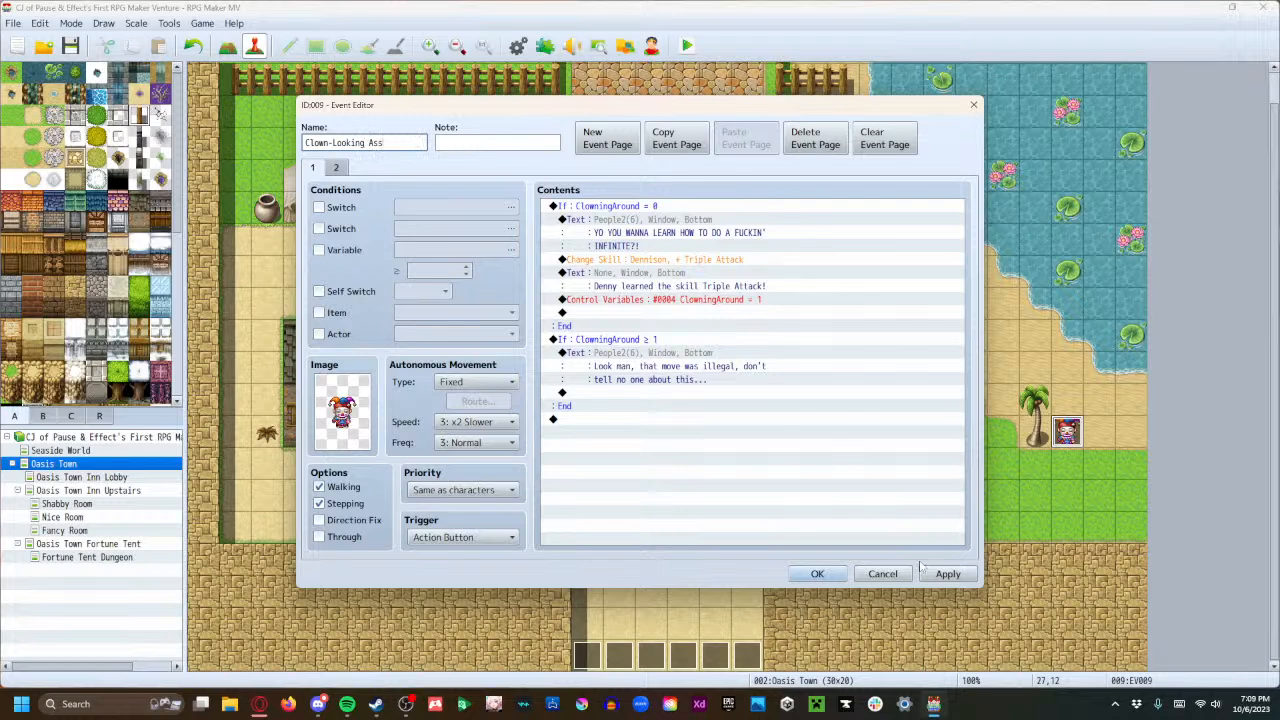
{"action": "left_click", "coordinate": [815, 573]}
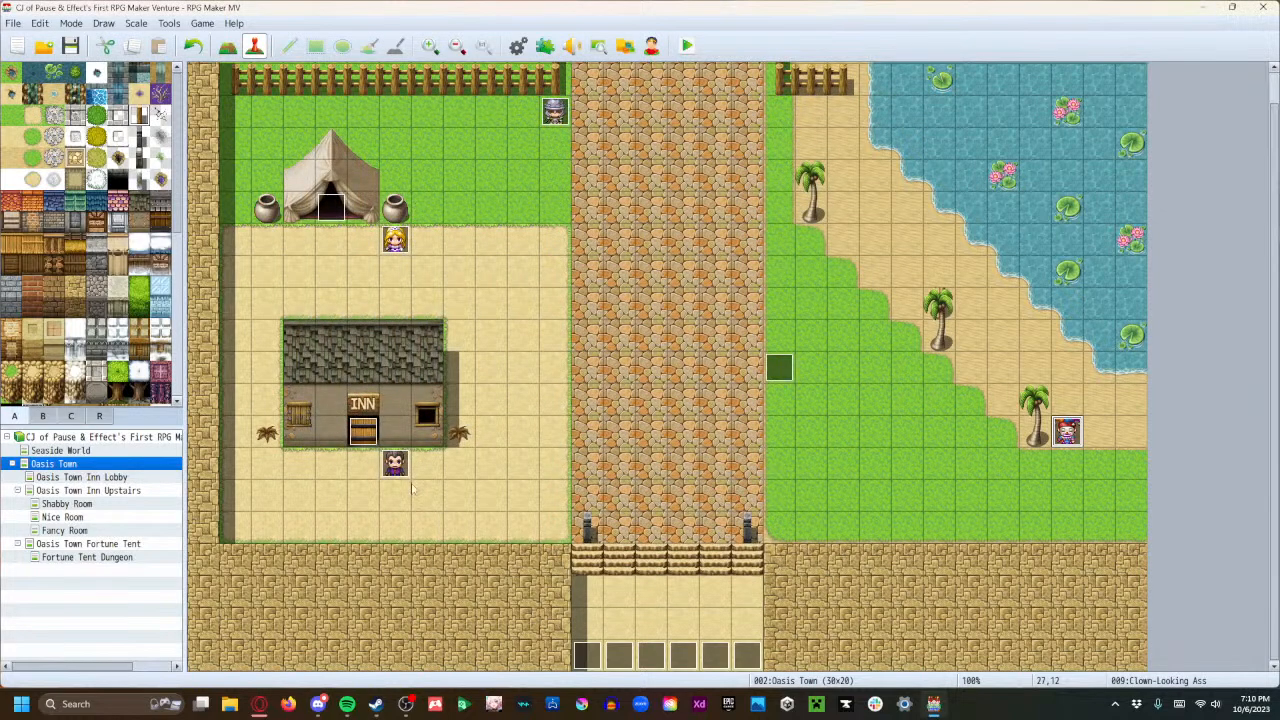
{"action": "double_click", "coordinate": [396, 464]}
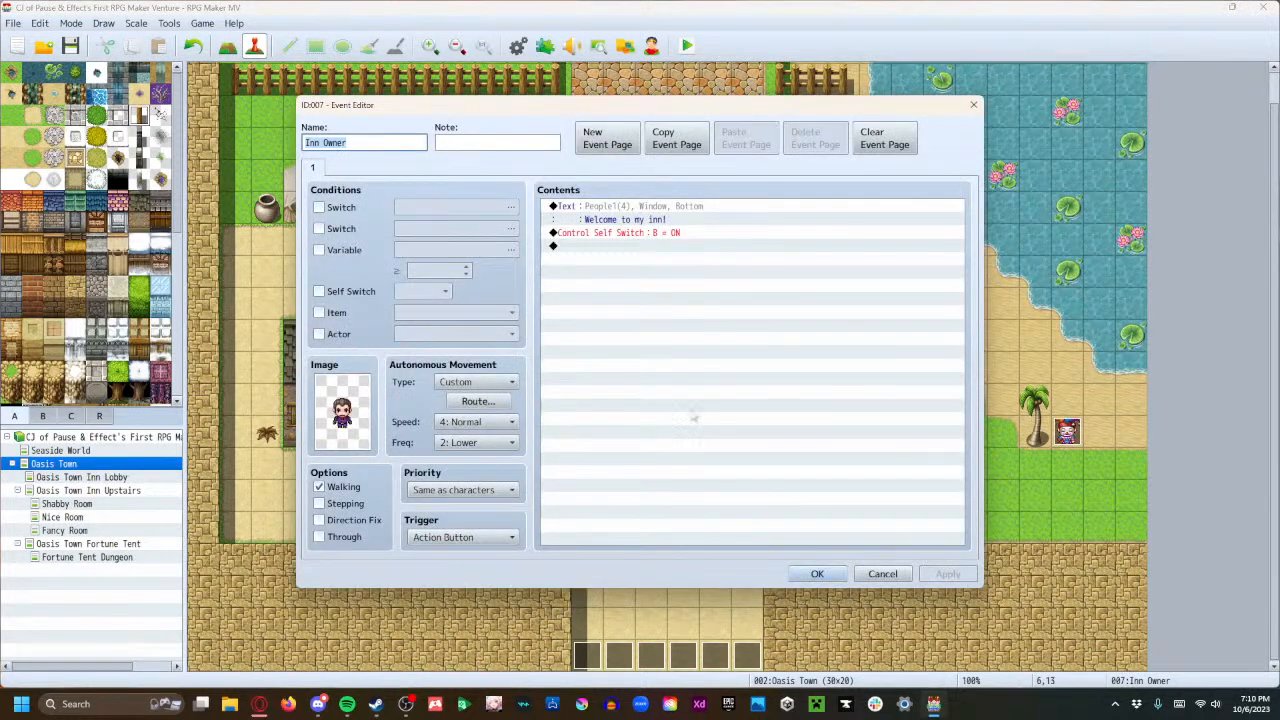
{"action": "left_click", "coordinate": [817, 573]}
{"action": "double_click", "coordinate": [781, 356]}
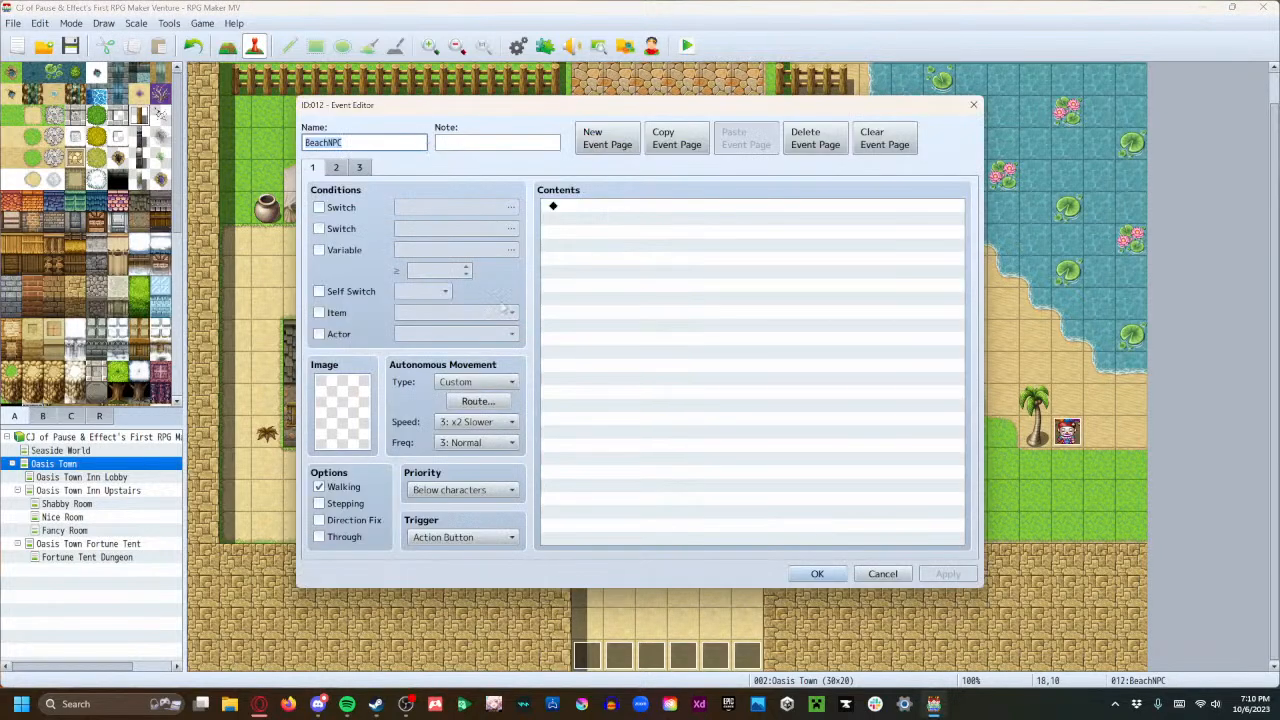
{"action": "left_click", "coordinate": [817, 573]}
Add a second event page to the Inn Owner event with self switch B as its condition.
{"action": "left_click", "coordinate": [395, 462]}
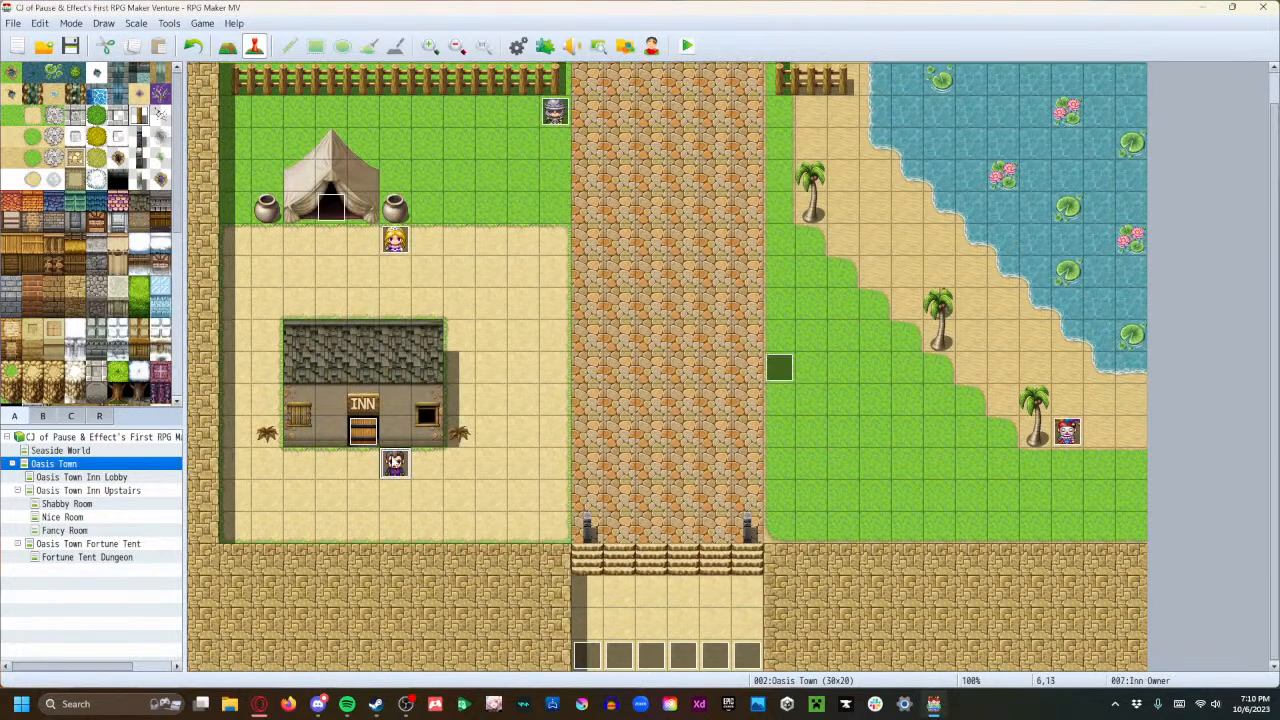
{"action": "double_click", "coordinate": [395, 462]}
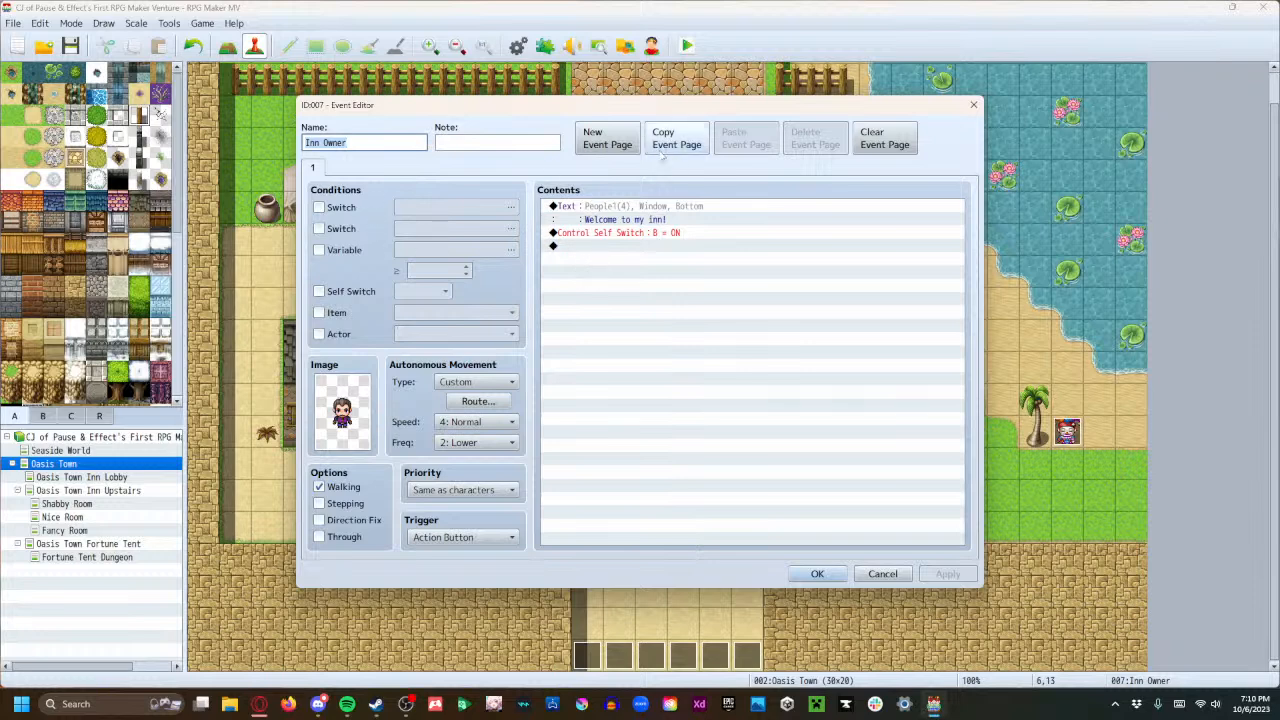
{"action": "left_click", "coordinate": [607, 138]}
{"action": "left_click", "coordinate": [330, 291]}
{"action": "left_click", "coordinate": [430, 291]}
{"action": "left_click", "coordinate": [420, 316]}
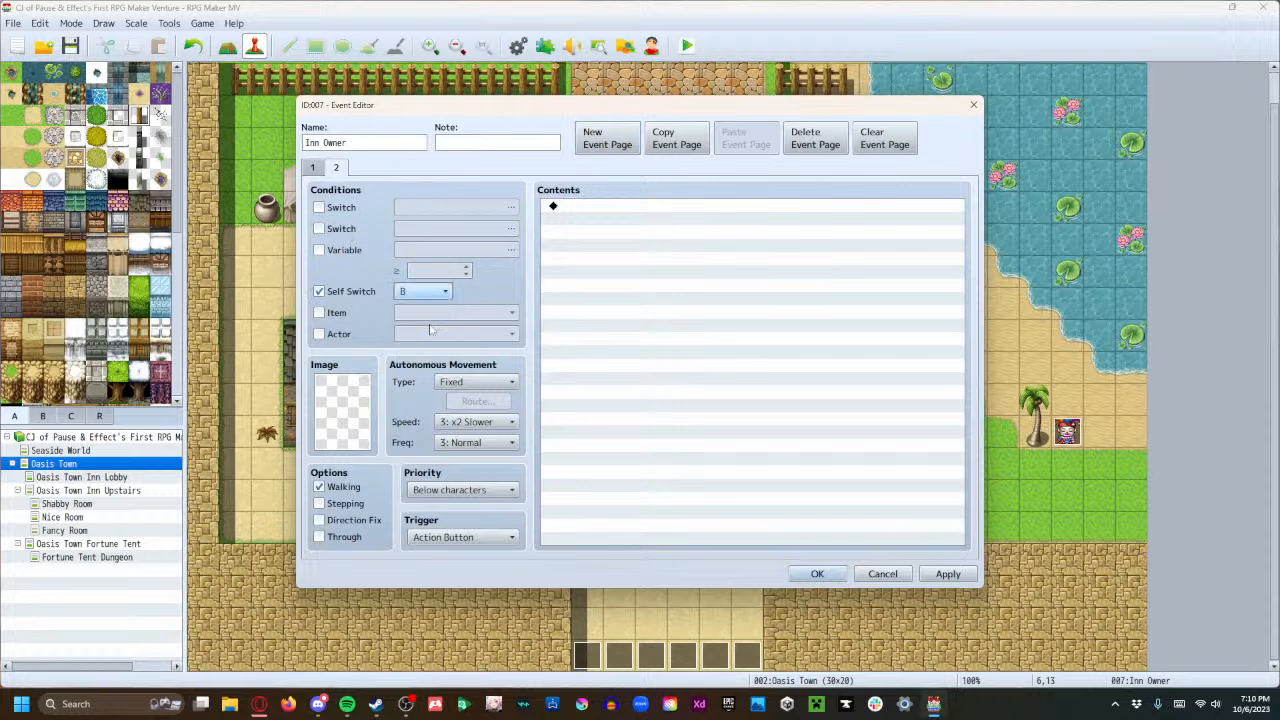
Add the text "We provide only the finest lodging here!" to page 2 with the mustached man's face from People1.
{"action": "left_click", "coordinate": [576, 207]}
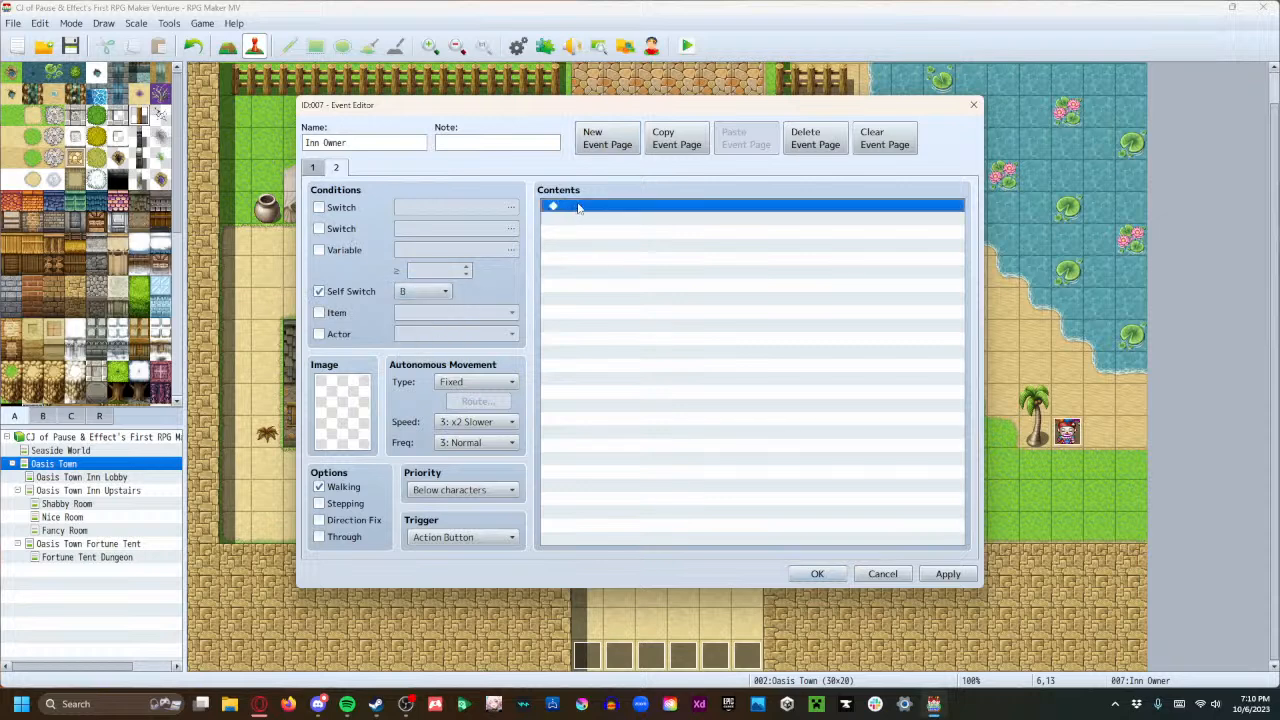
{"action": "double_click", "coordinate": [578, 207]}
{"action": "left_click", "coordinate": [615, 210]}
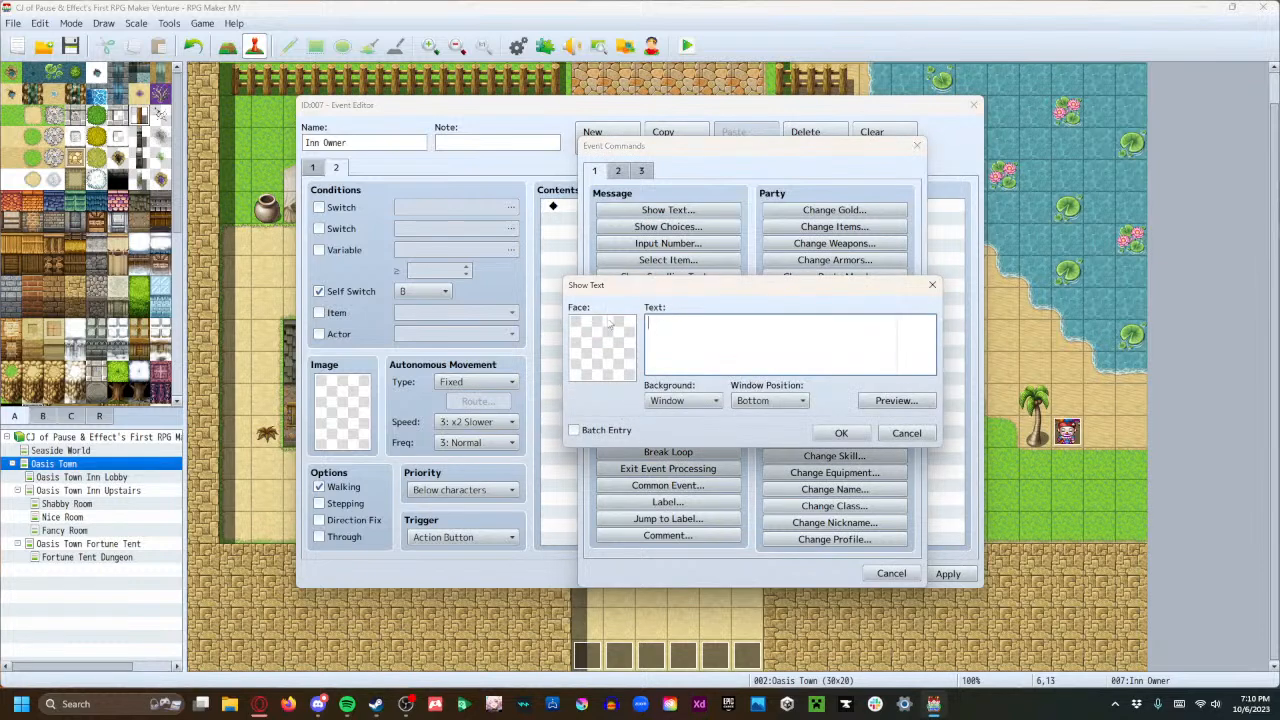
{"action": "double_click", "coordinate": [606, 348]}
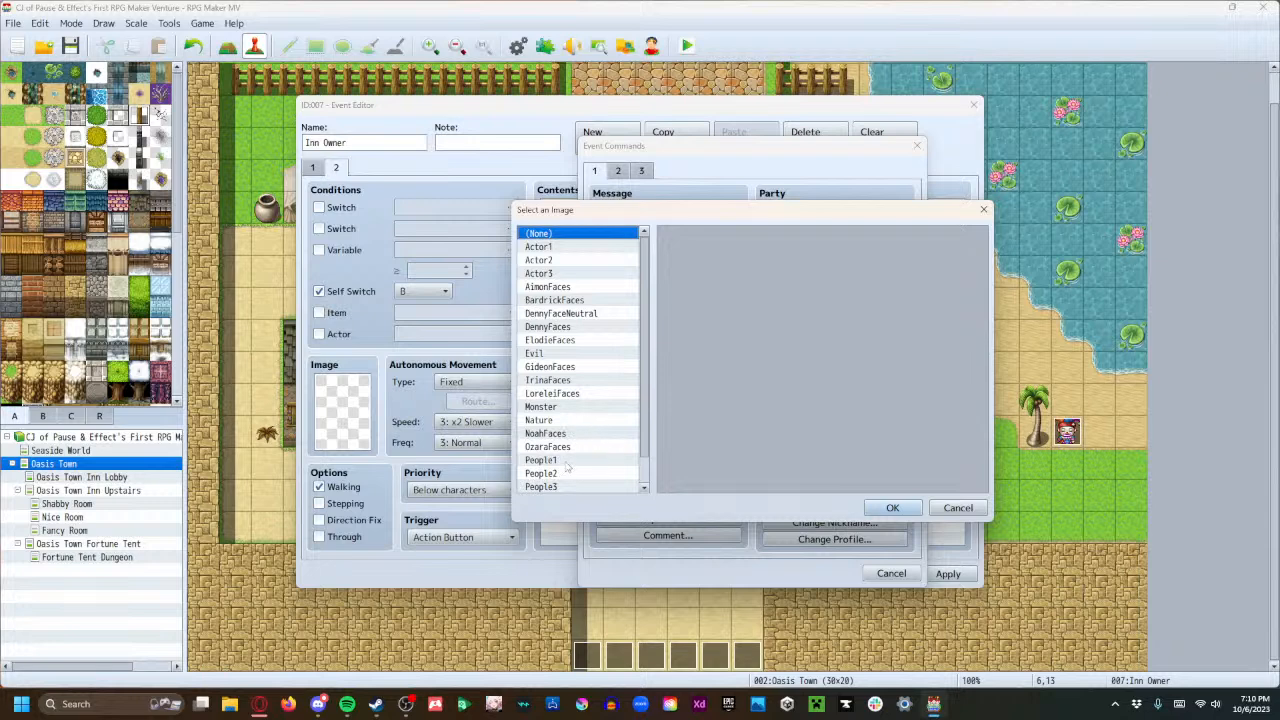
{"action": "left_click", "coordinate": [566, 461]}
{"action": "left_click", "coordinate": [690, 322]}
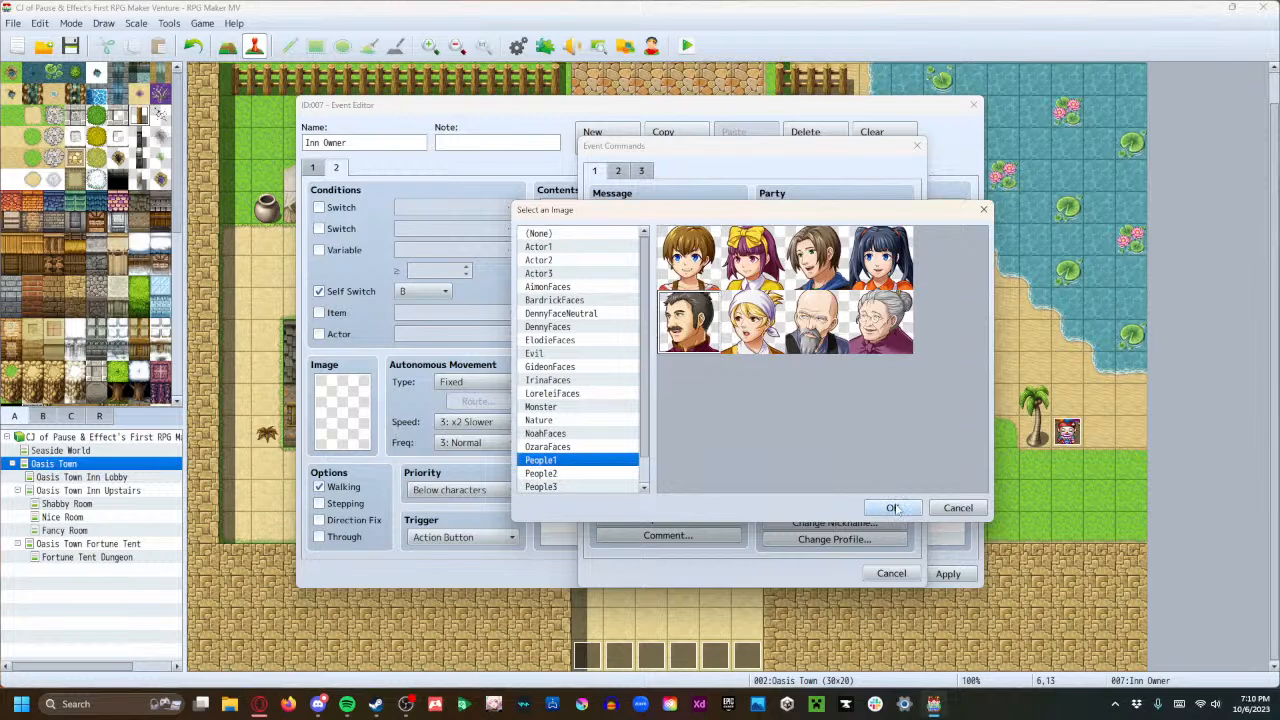
{"action": "left_click", "coordinate": [890, 507]}
{"action": "left_click", "coordinate": [708, 342]}
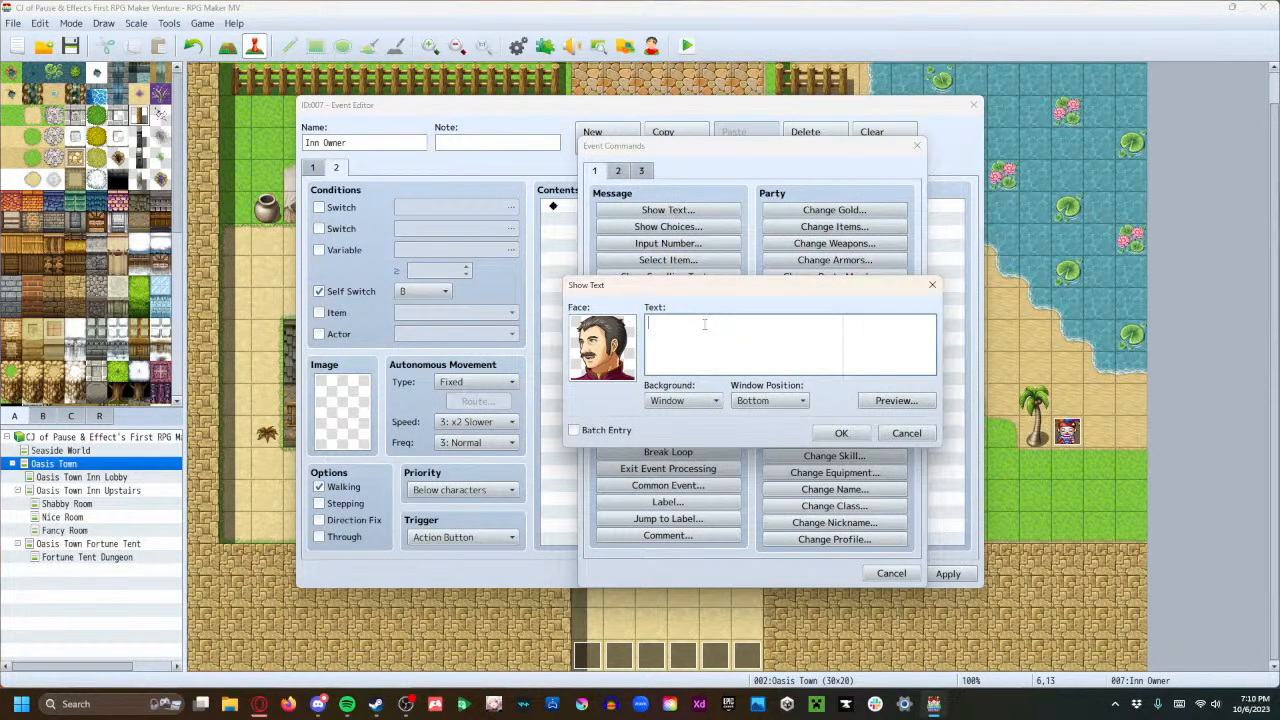
{"action": "type", "text": "W"}
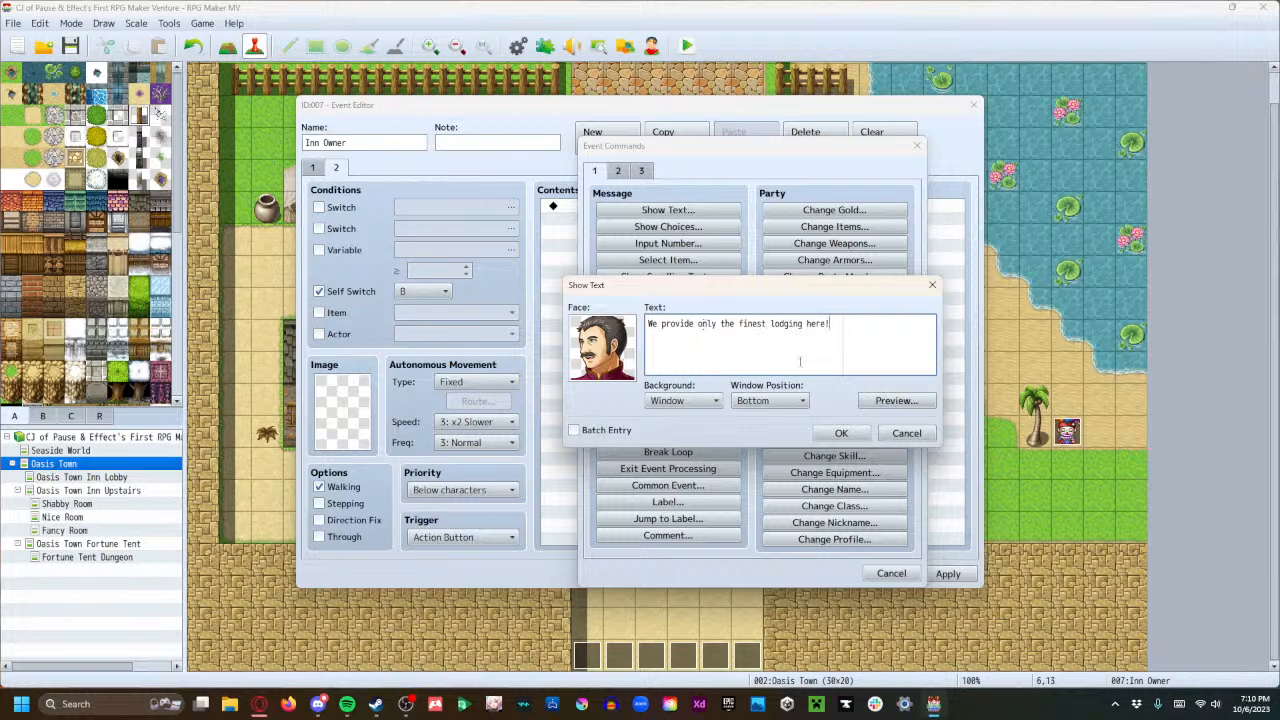
{"action": "left_click", "coordinate": [841, 432]}
Add a Control Self Switch command after the page 2 text that turns self switch B off.
{"action": "double_click", "coordinate": [605, 232]}
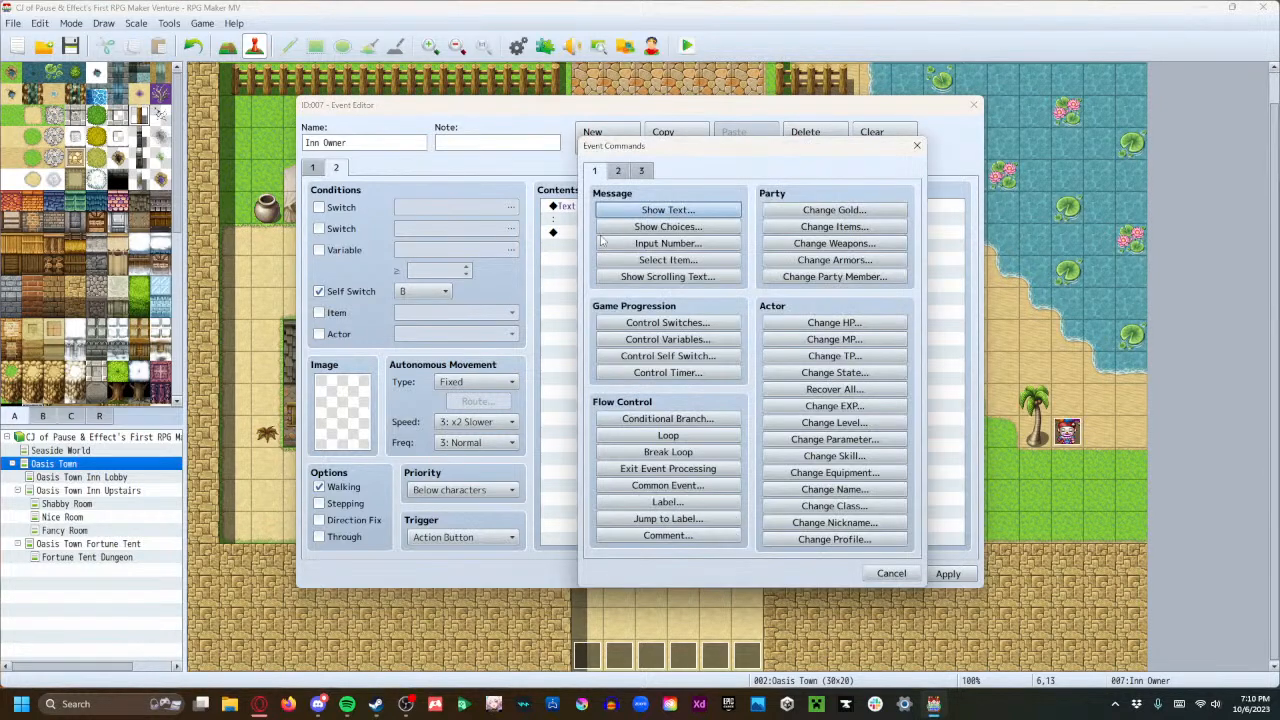
{"action": "left_click", "coordinate": [688, 356]}
{"action": "left_click", "coordinate": [712, 345]}
{"action": "left_click", "coordinate": [708, 370]}
{"action": "left_click", "coordinate": [762, 389]}
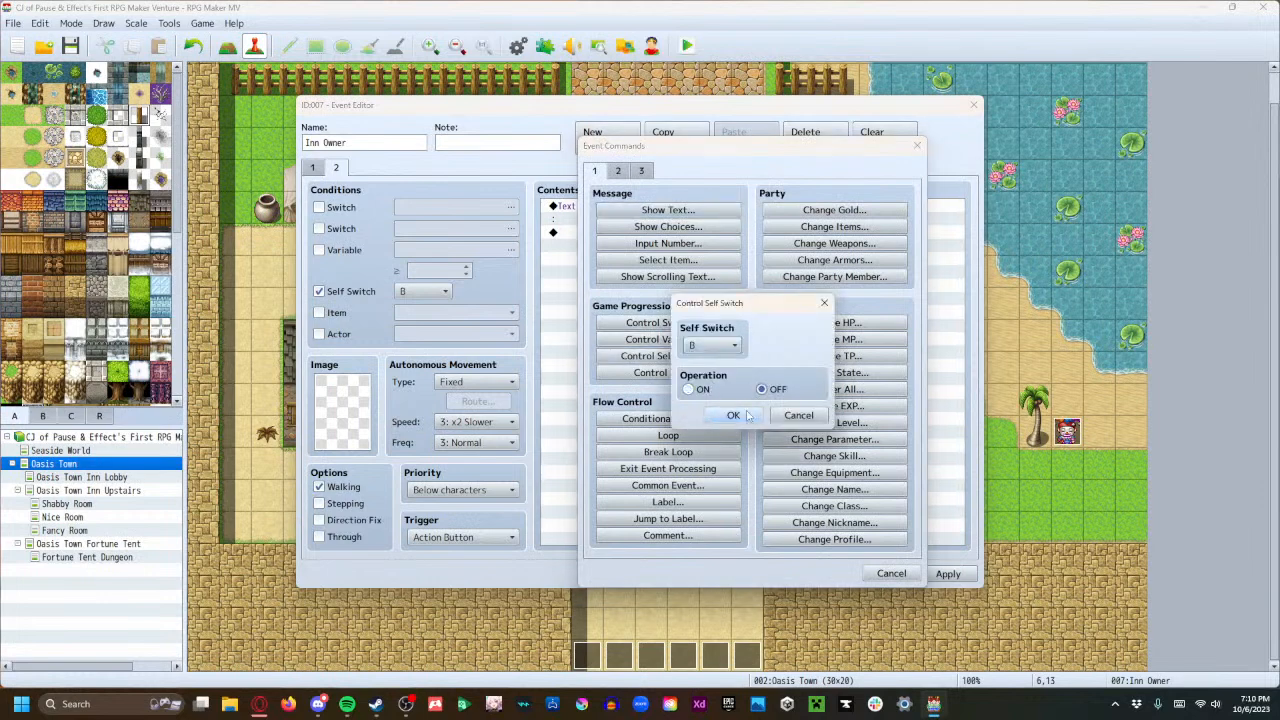
{"action": "left_click", "coordinate": [733, 415]}
Add a command turning self switch C on at the end of page 2 and save the Inn Owner event.
{"action": "double_click", "coordinate": [601, 250]}
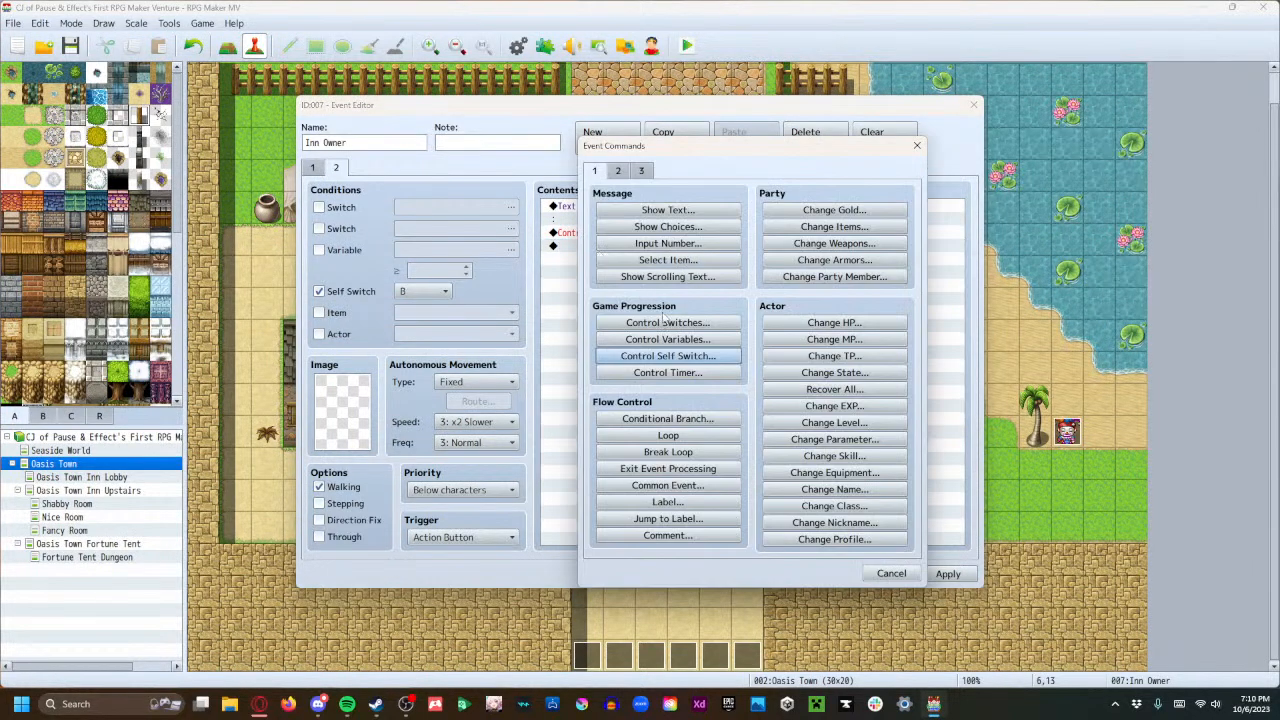
{"action": "left_click", "coordinate": [680, 356]}
{"action": "left_click", "coordinate": [712, 345]}
{"action": "left_click", "coordinate": [708, 384]}
{"action": "left_click", "coordinate": [733, 415]}
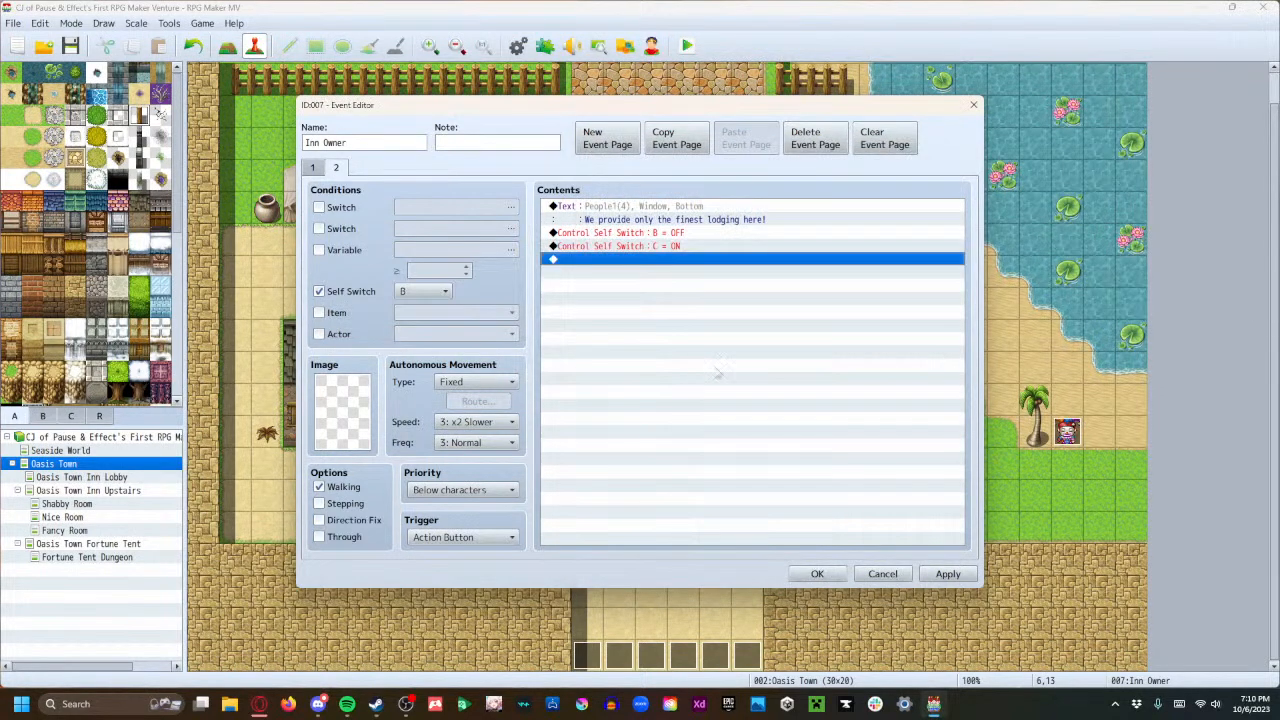
{"action": "left_click", "coordinate": [947, 574]}
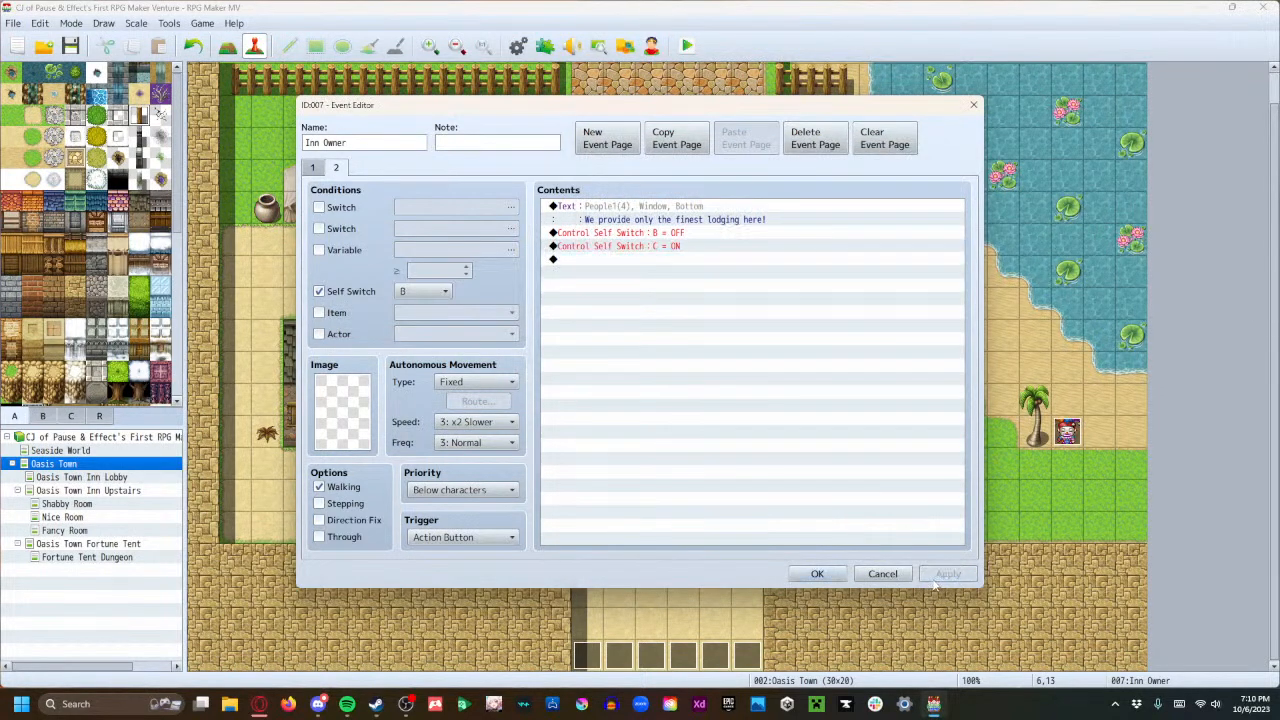
{"action": "left_click", "coordinate": [817, 574]}
Reopen the Inn Owner event and add a third event page after page 2.
{"action": "double_click", "coordinate": [397, 477]}
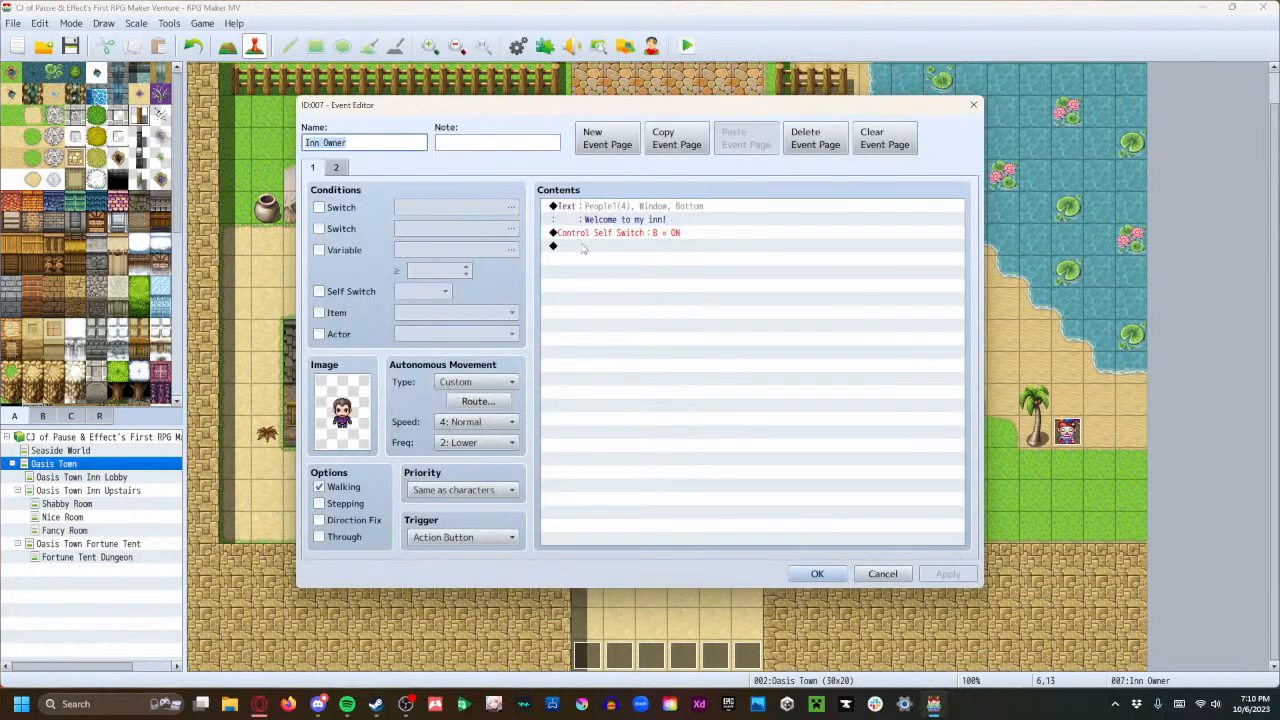
{"action": "left_click", "coordinate": [336, 168]}
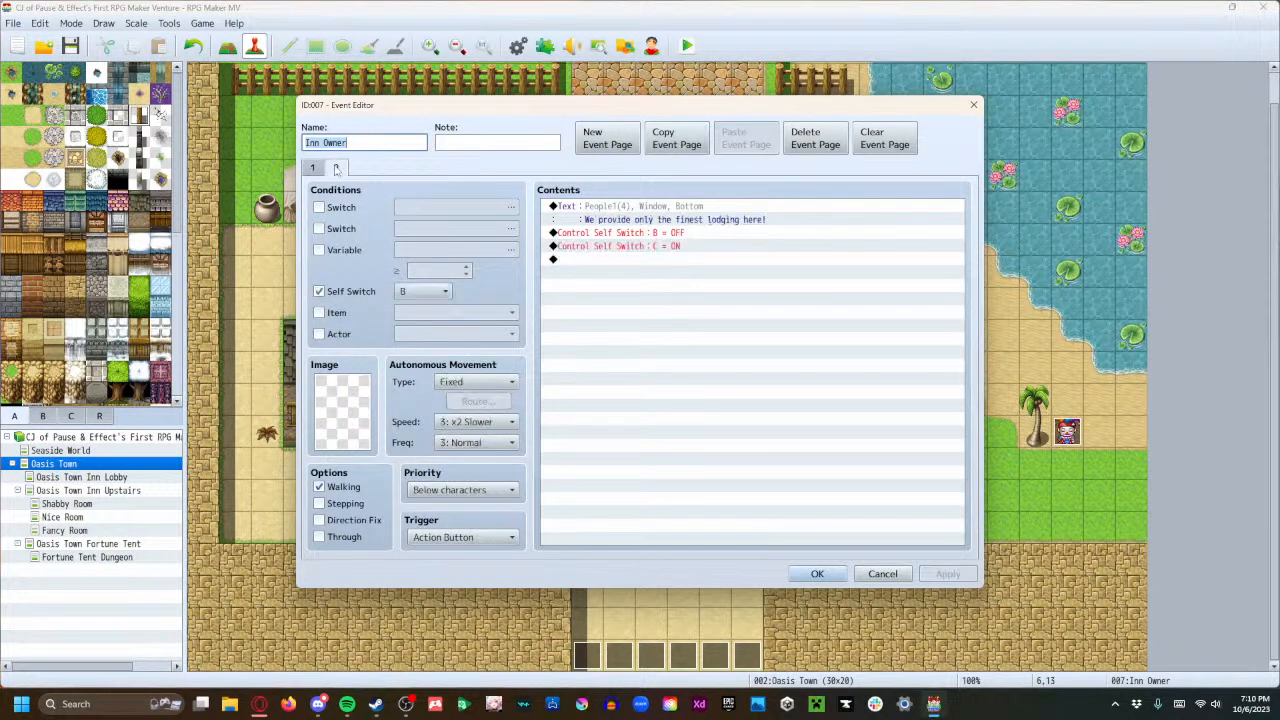
{"action": "left_click", "coordinate": [620, 147]}
Add the text "If you ain't rich, get lost." to page 3 with the mustached man's face from People1.
{"action": "left_click", "coordinate": [595, 208]}
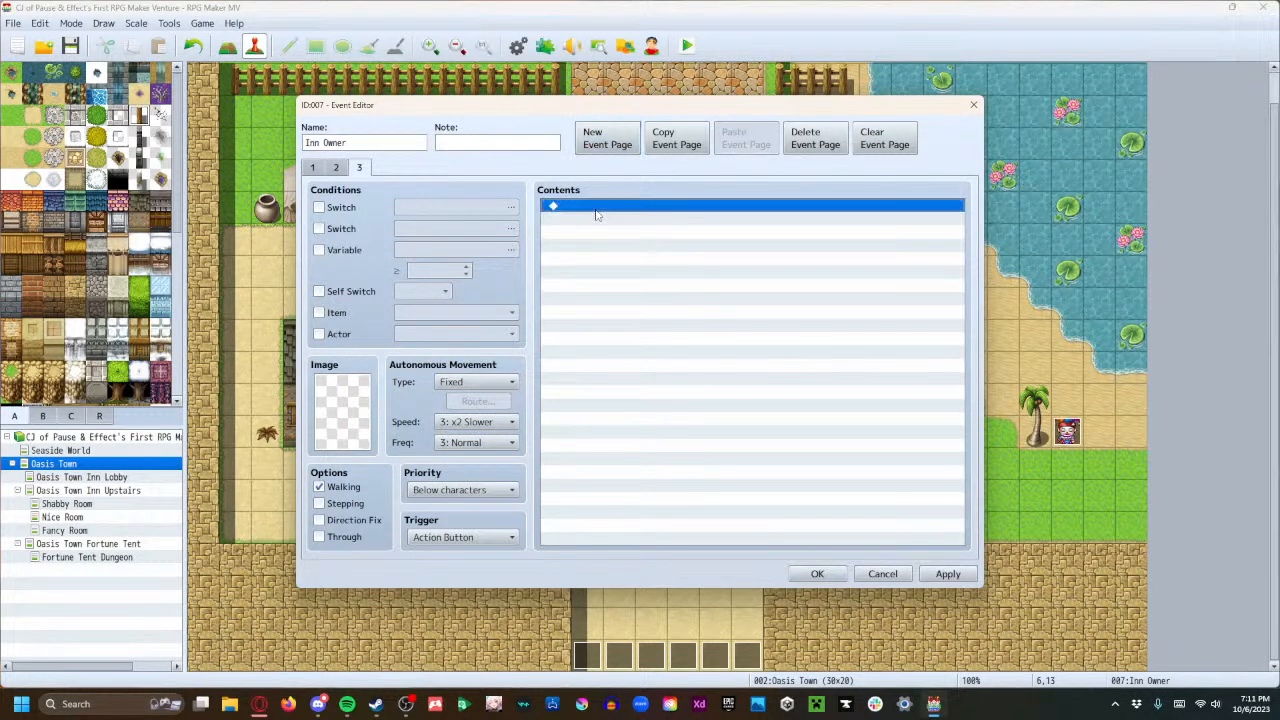
{"action": "double_click", "coordinate": [598, 211]}
{"action": "left_click", "coordinate": [668, 210]}
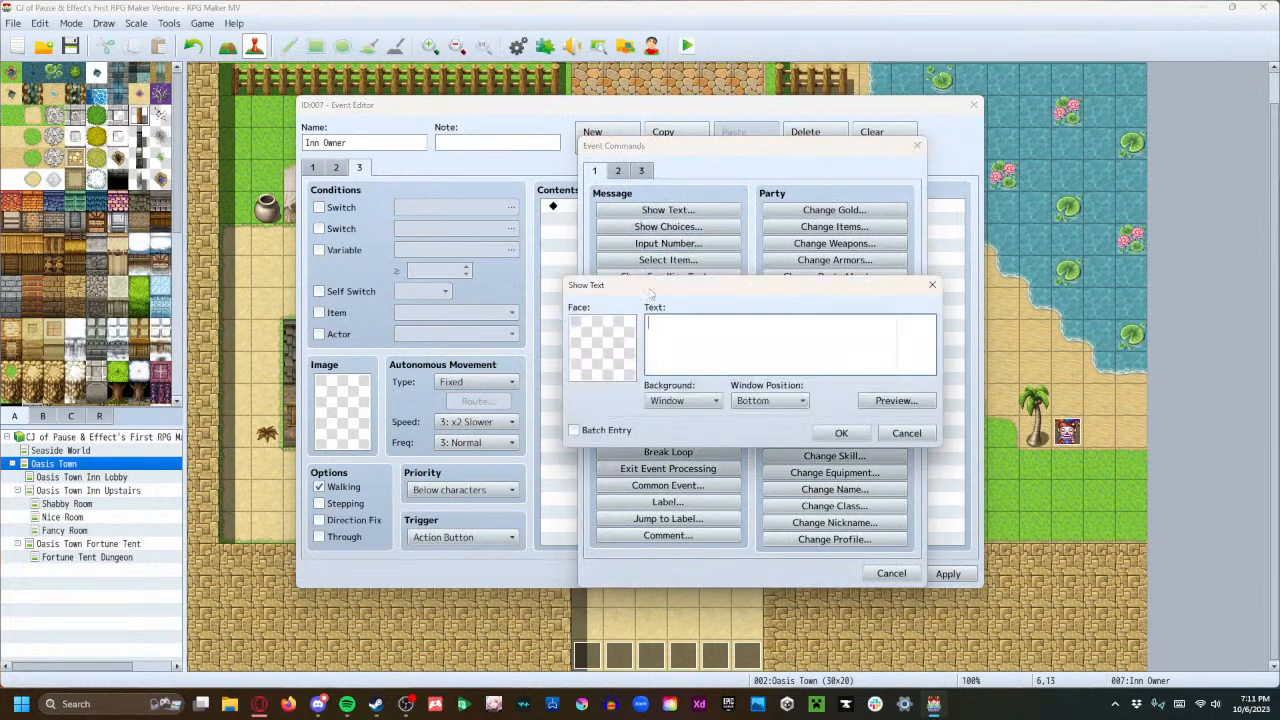
{"action": "double_click", "coordinate": [600, 345]}
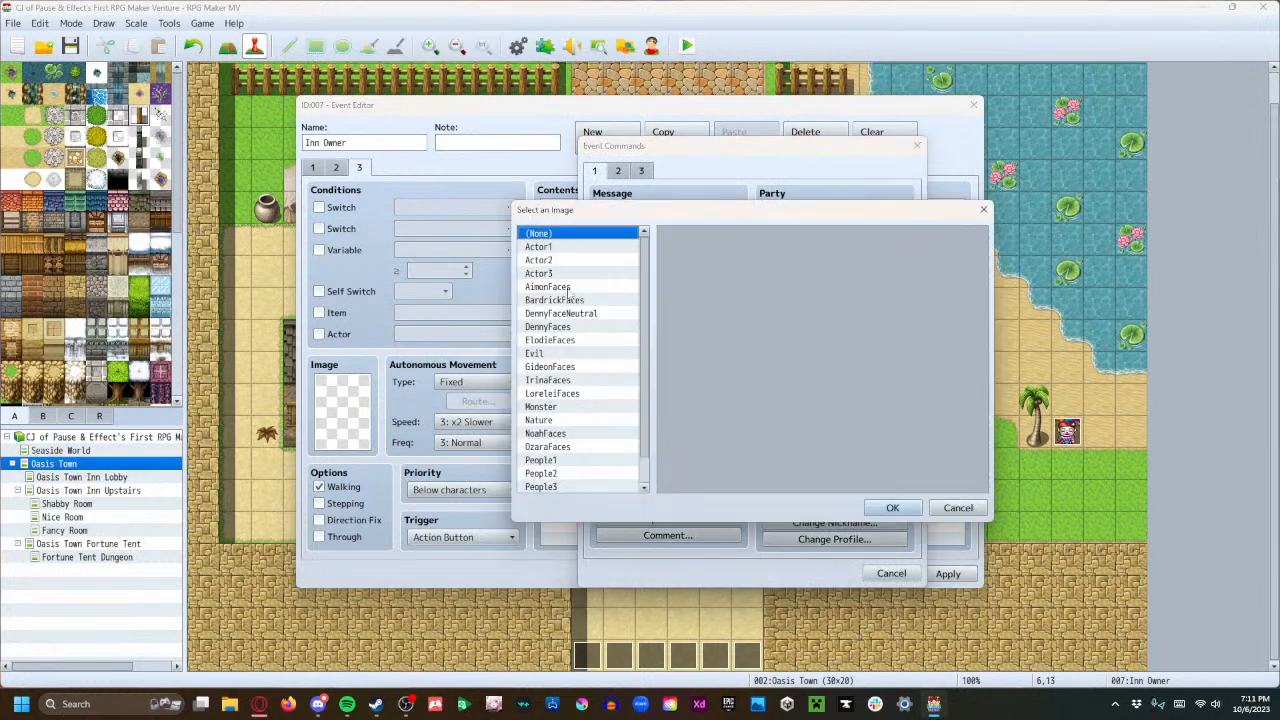
{"action": "left_click", "coordinate": [567, 459]}
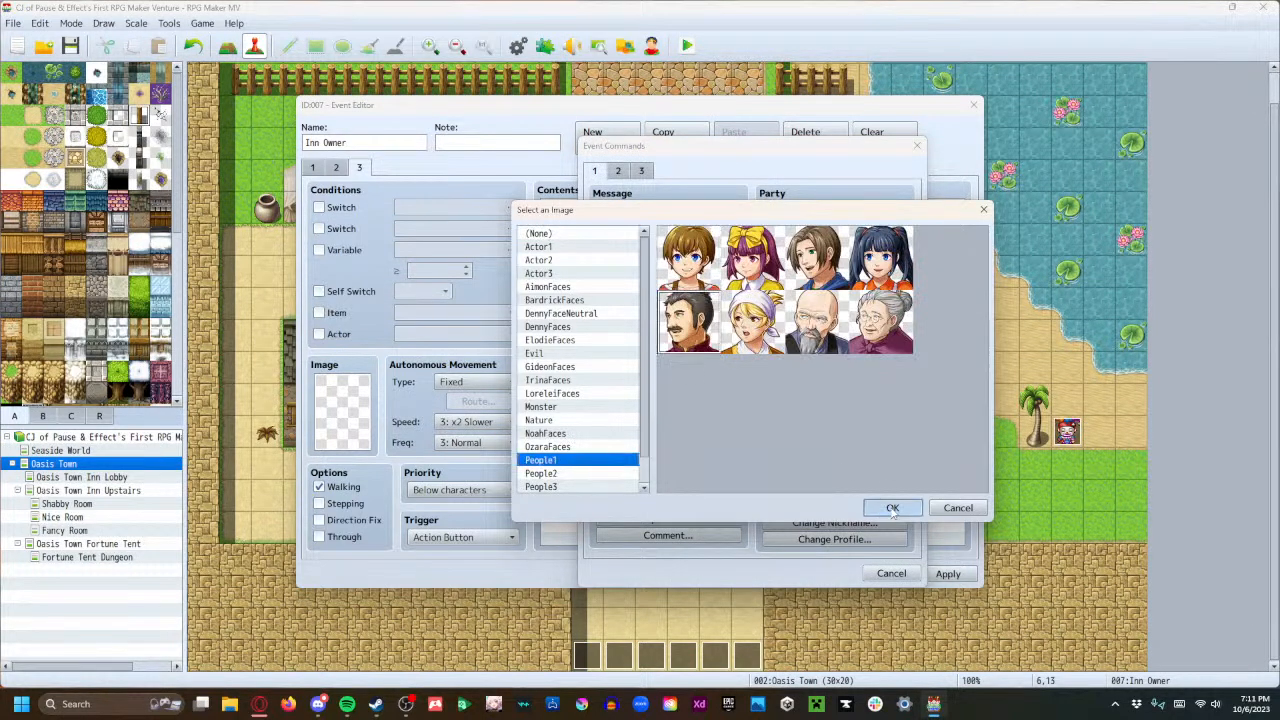
{"action": "left_click", "coordinate": [892, 508]}
{"action": "type", "text": "If you ain't rich, get lost."}
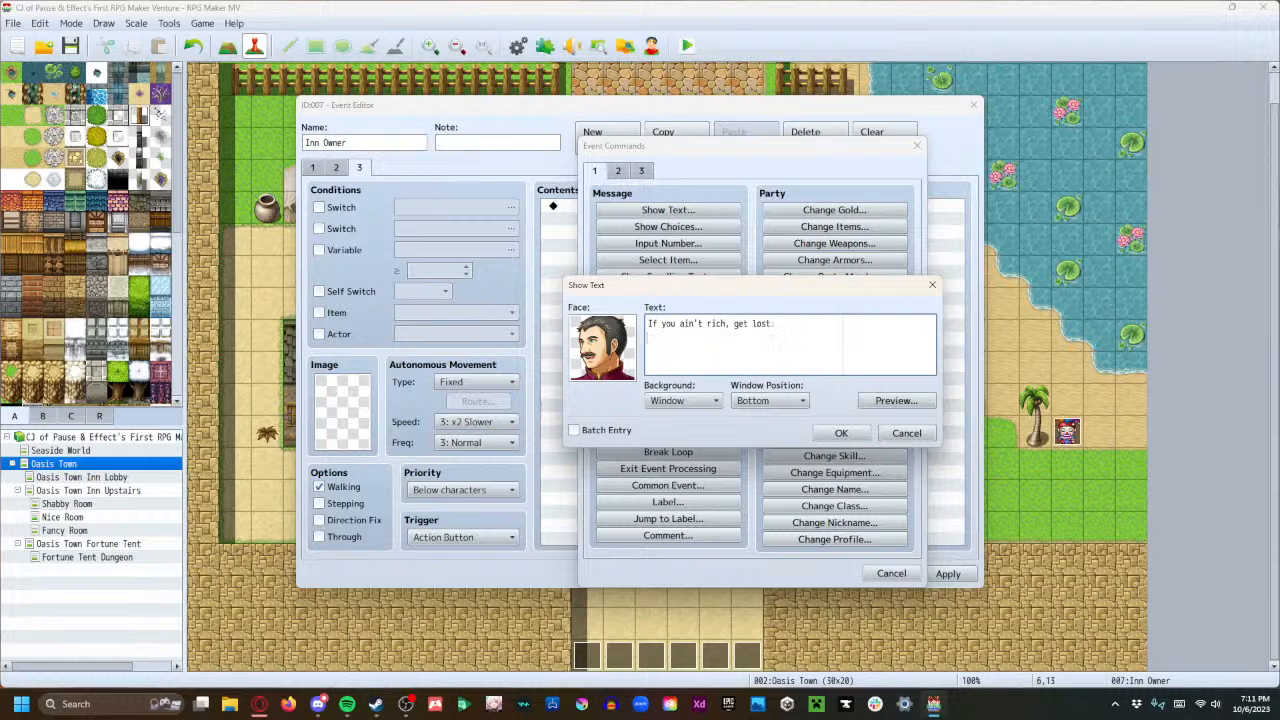
{"action": "left_click", "coordinate": [841, 433]}
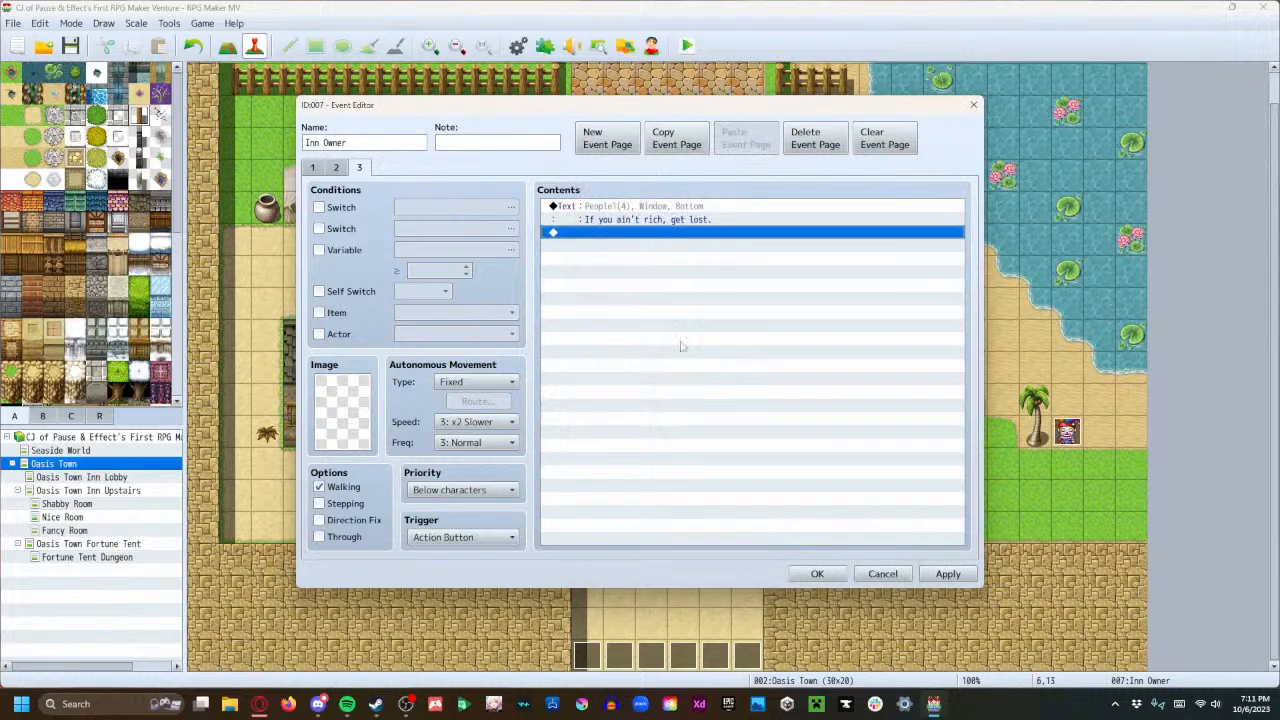
Add a command turning self switch C off after the page 3 text and save the Inn Owner event.
{"action": "double_click", "coordinate": [624, 234]}
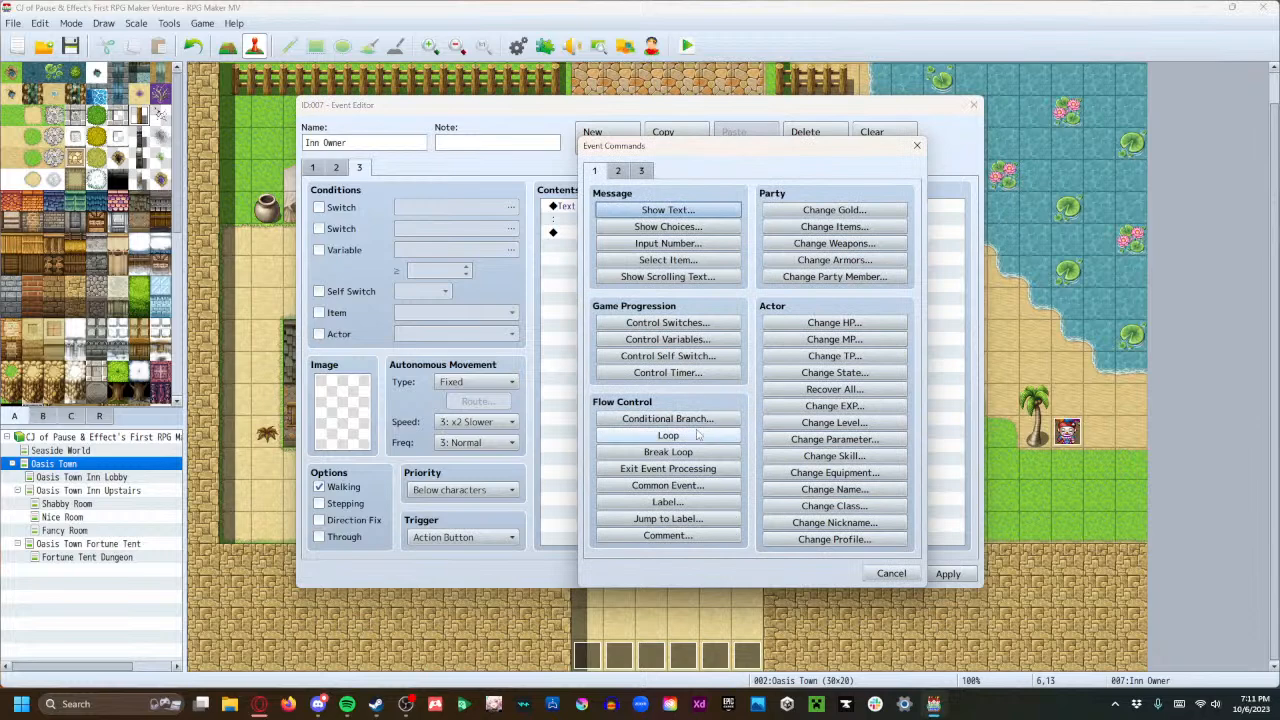
{"action": "left_click", "coordinate": [669, 357]}
{"action": "left_click", "coordinate": [706, 346]}
{"action": "left_click", "coordinate": [740, 387]}
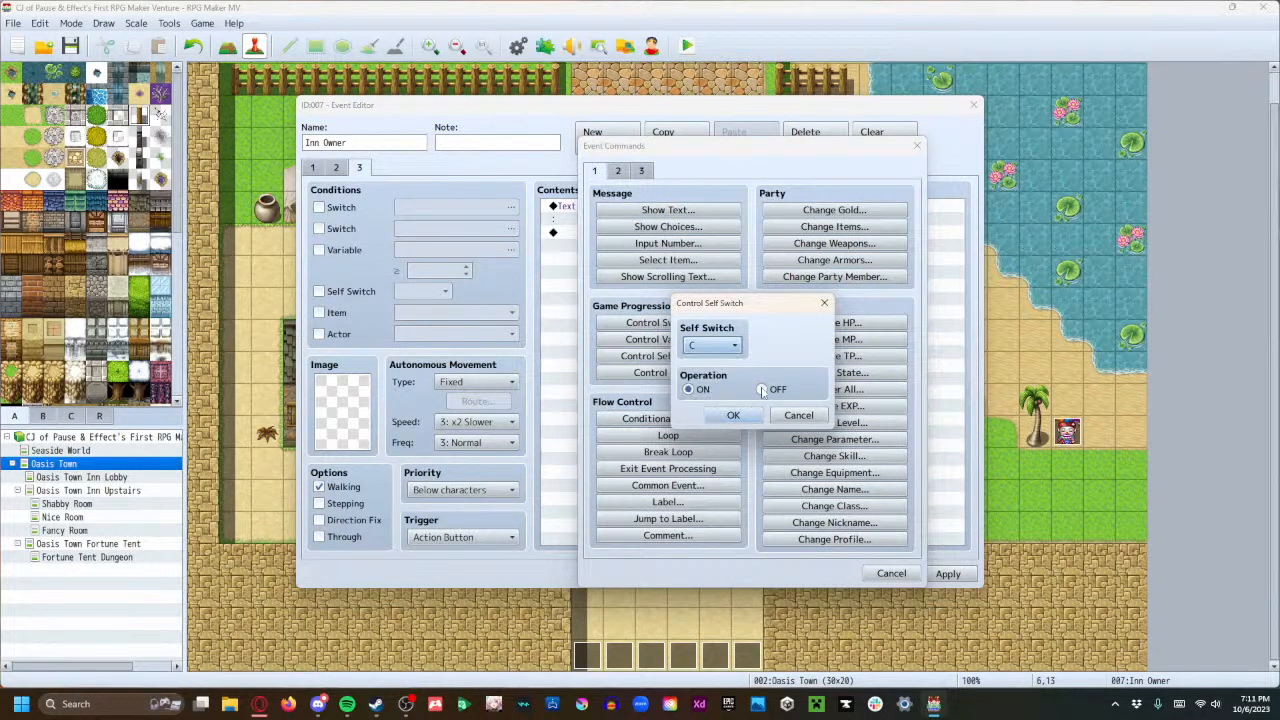
{"action": "left_click", "coordinate": [745, 418]}
{"action": "left_click", "coordinate": [928, 574]}
{"action": "left_click", "coordinate": [817, 574]}
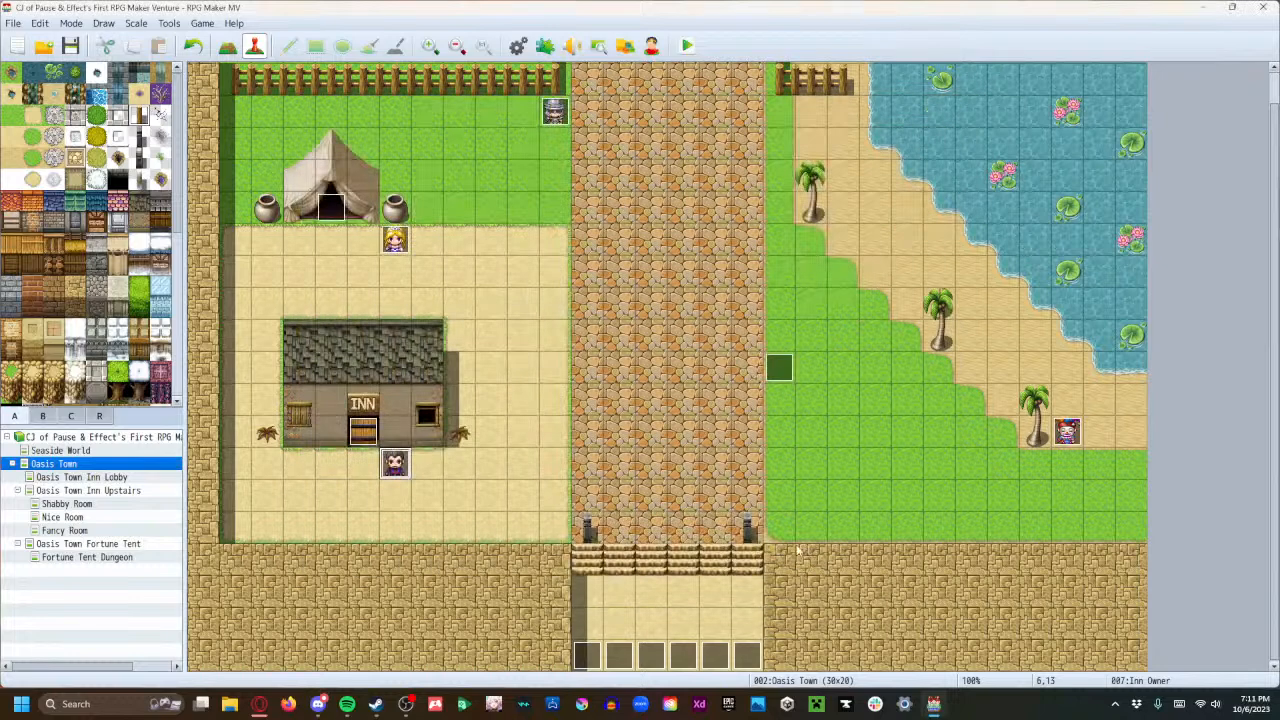
Launch a playtest of the project and start the game from its title screen.
{"action": "left_click", "coordinate": [687, 45]}
{"action": "left_click", "coordinate": [592, 373]}
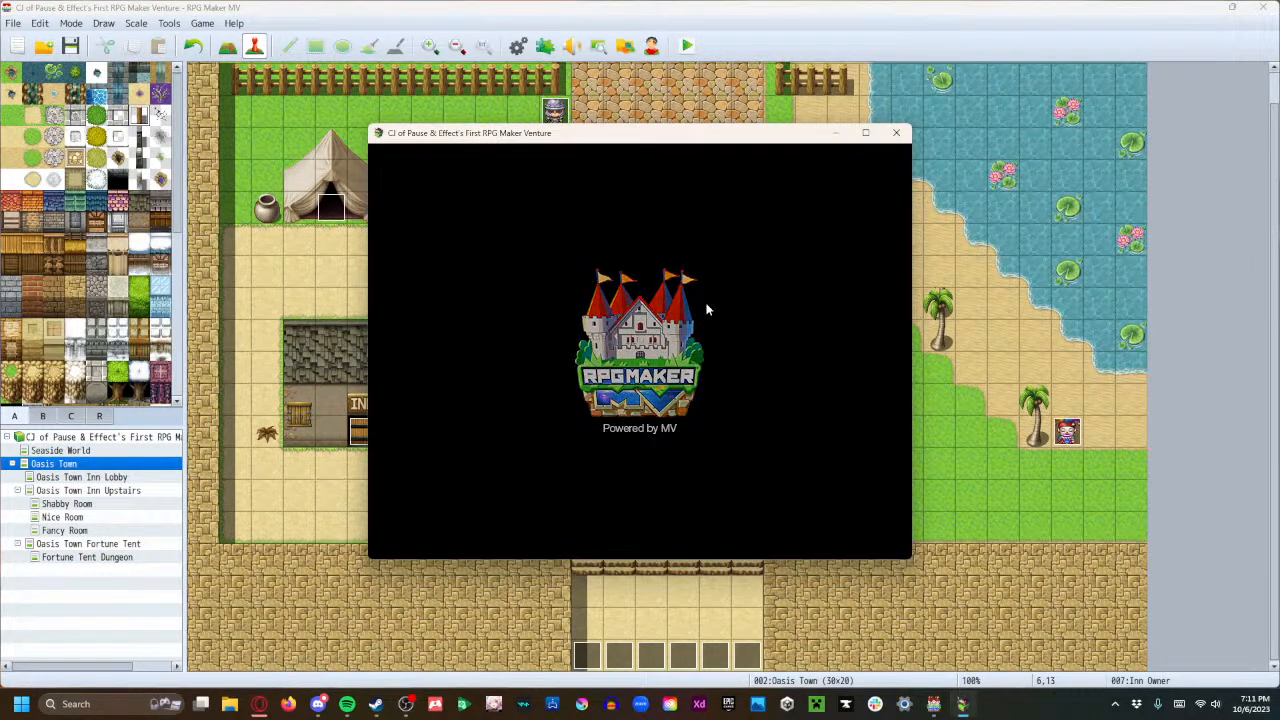
{"action": "key", "text": "Return"}
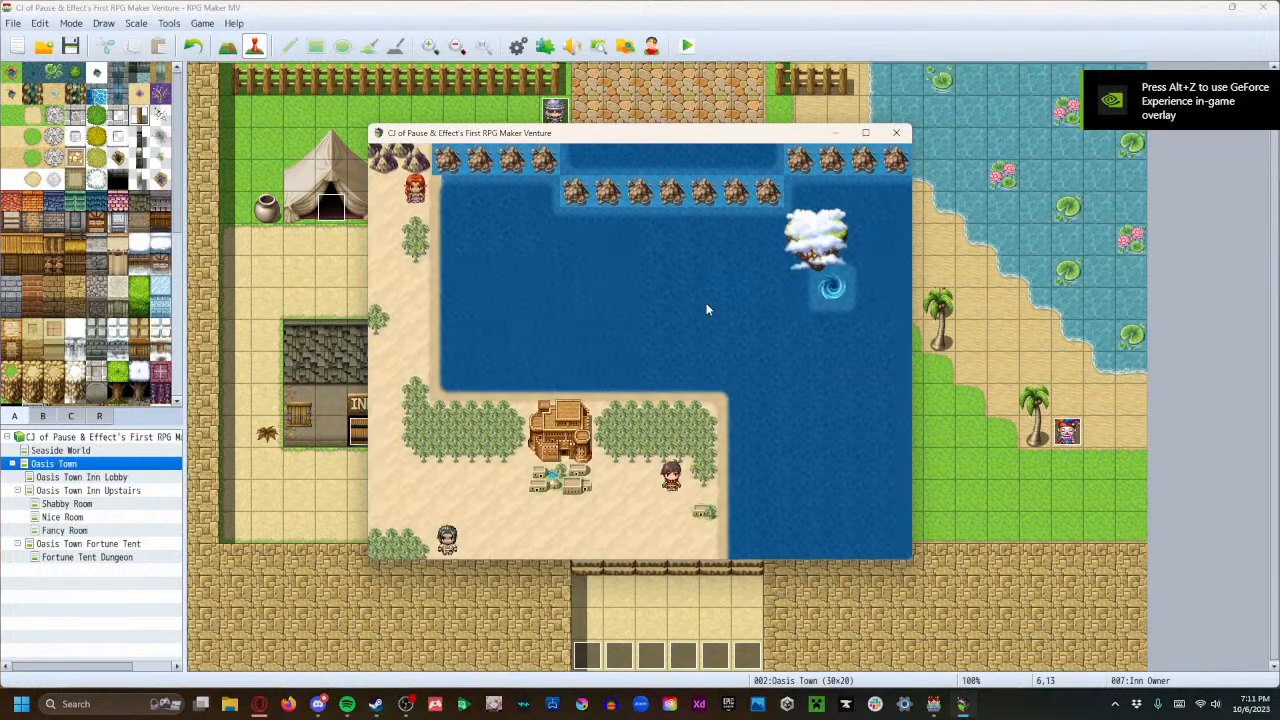
Walk the character into Oasis Town and up to the inn to check the inn owner, and close the playtest.
{"action": "key", "text": "Right"}
{"action": "key", "text": "Right"}
{"action": "key", "text": "Right"}
{"action": "key", "text": "Up"}
{"action": "key", "text": "Up"}
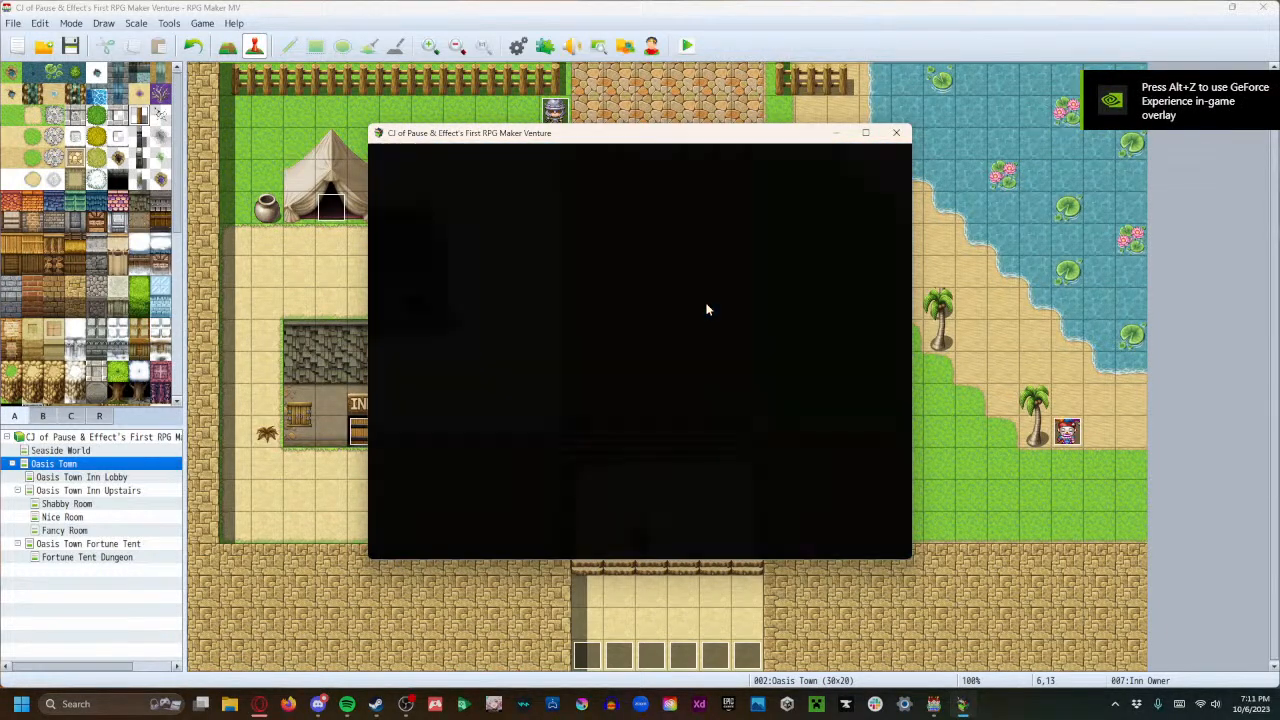
{"action": "key", "text": "Up"}
{"action": "key", "text": "Left"}
{"action": "key", "text": "Left"}
{"action": "key", "text": "Left"}
{"action": "key", "text": "Left"}
{"action": "key", "text": "Left"}
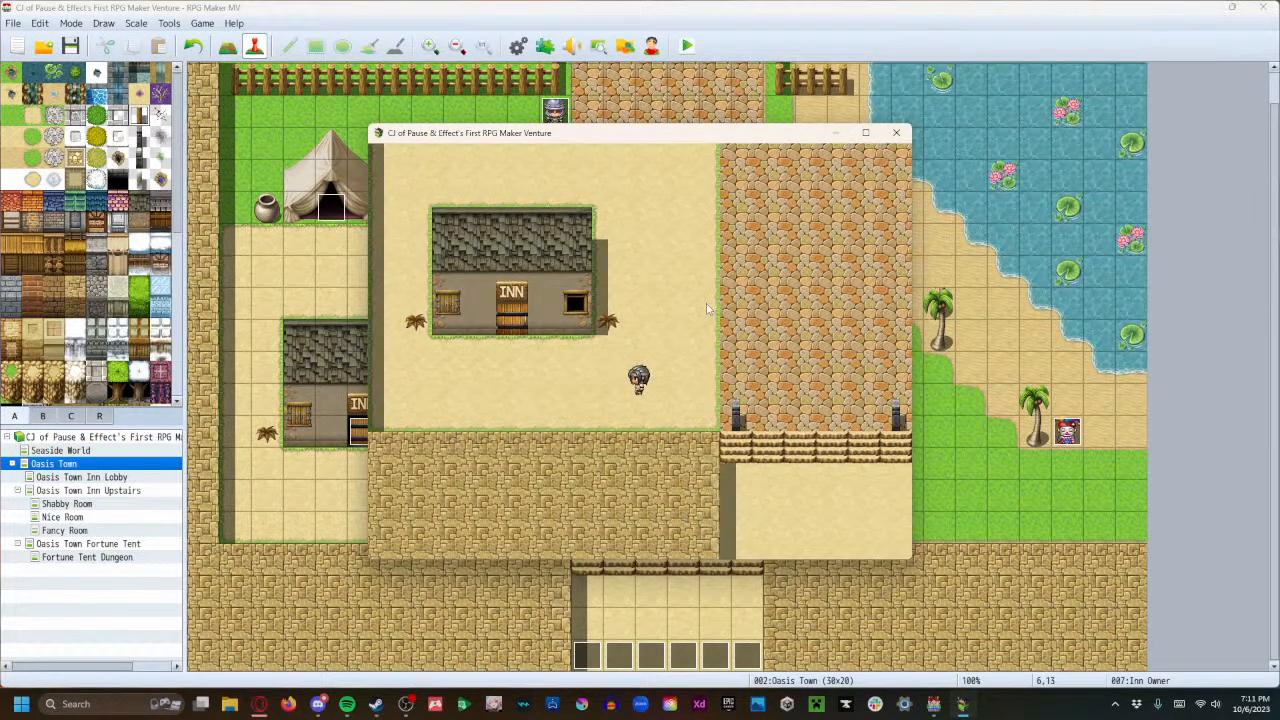
{"action": "key", "text": "Left"}
{"action": "key", "text": "Left"}
{"action": "key", "text": "Up"}
{"action": "left_click", "coordinate": [896, 132]}
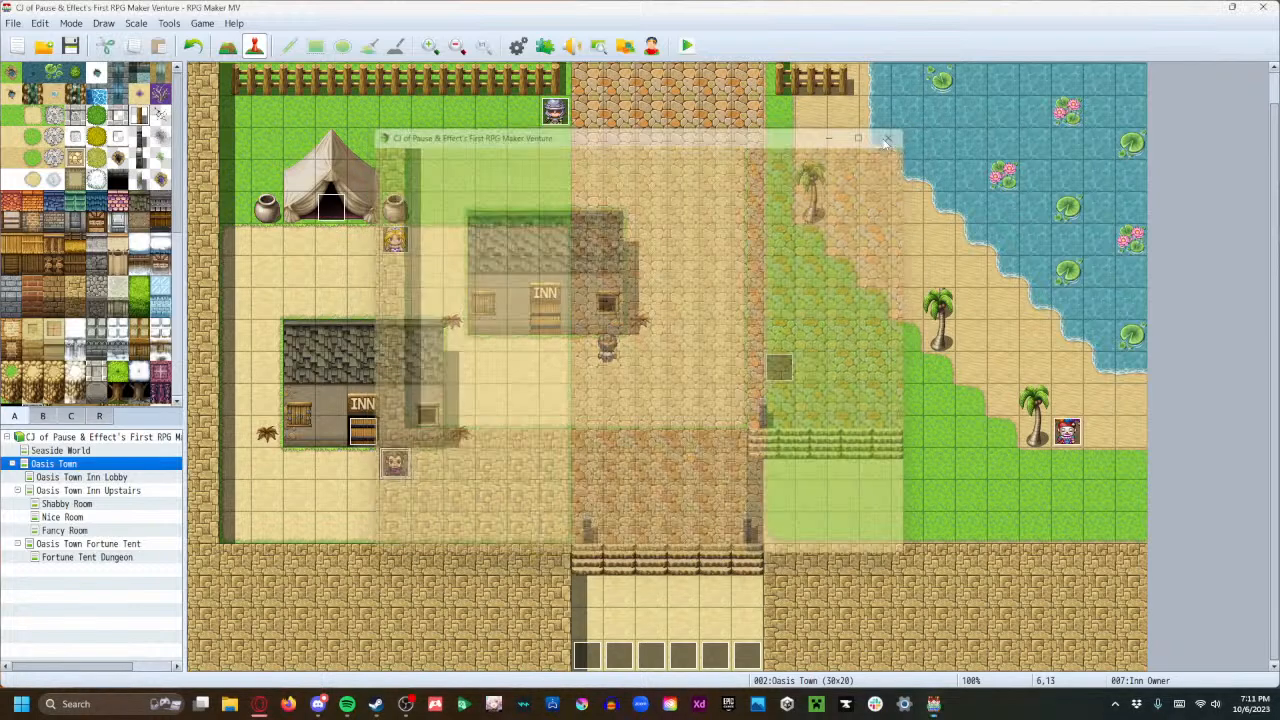
Set the image of the Inn Owner event's page 2 to the dark-haired man in purple from People1.
{"action": "double_click", "coordinate": [403, 460]}
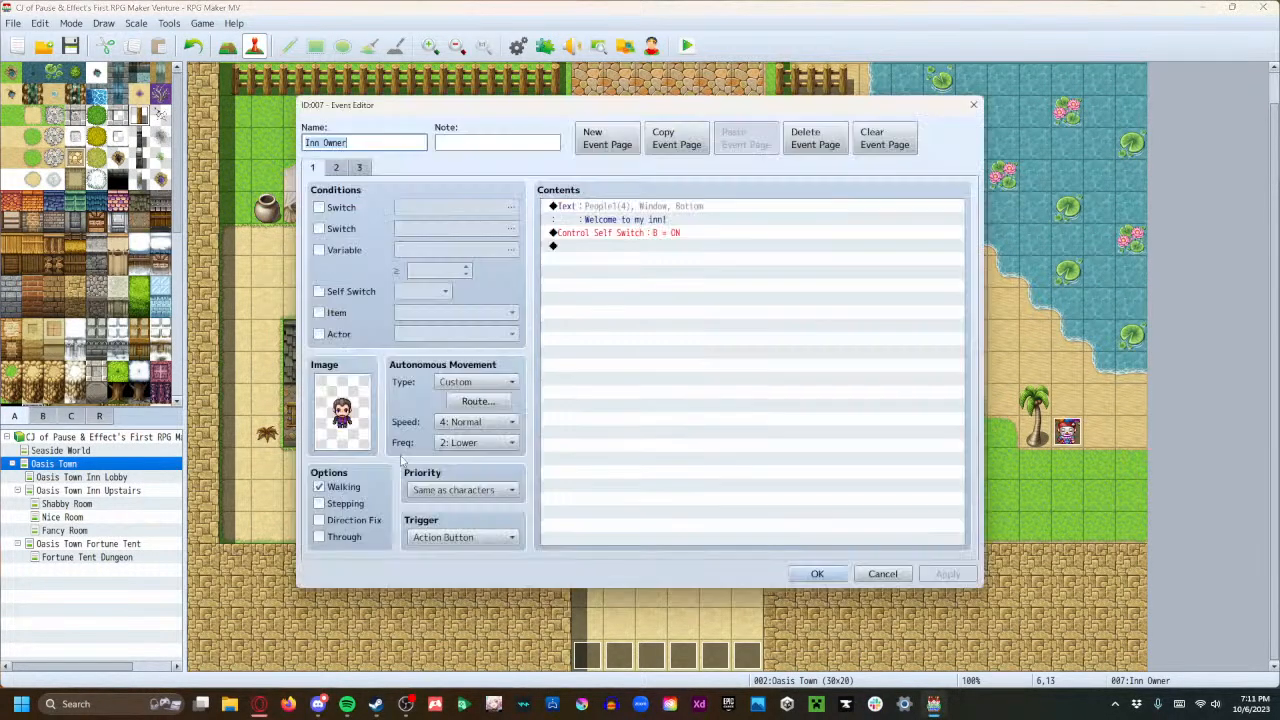
{"action": "left_click", "coordinate": [336, 167]}
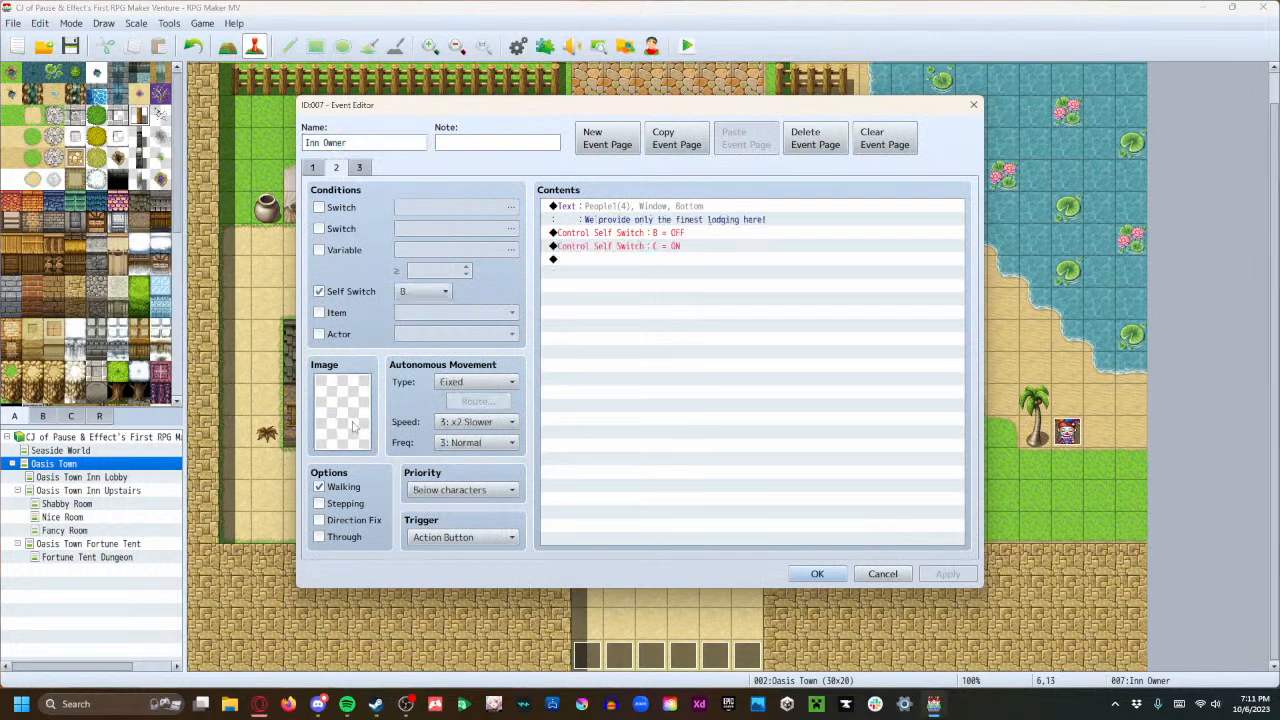
{"action": "double_click", "coordinate": [366, 400]}
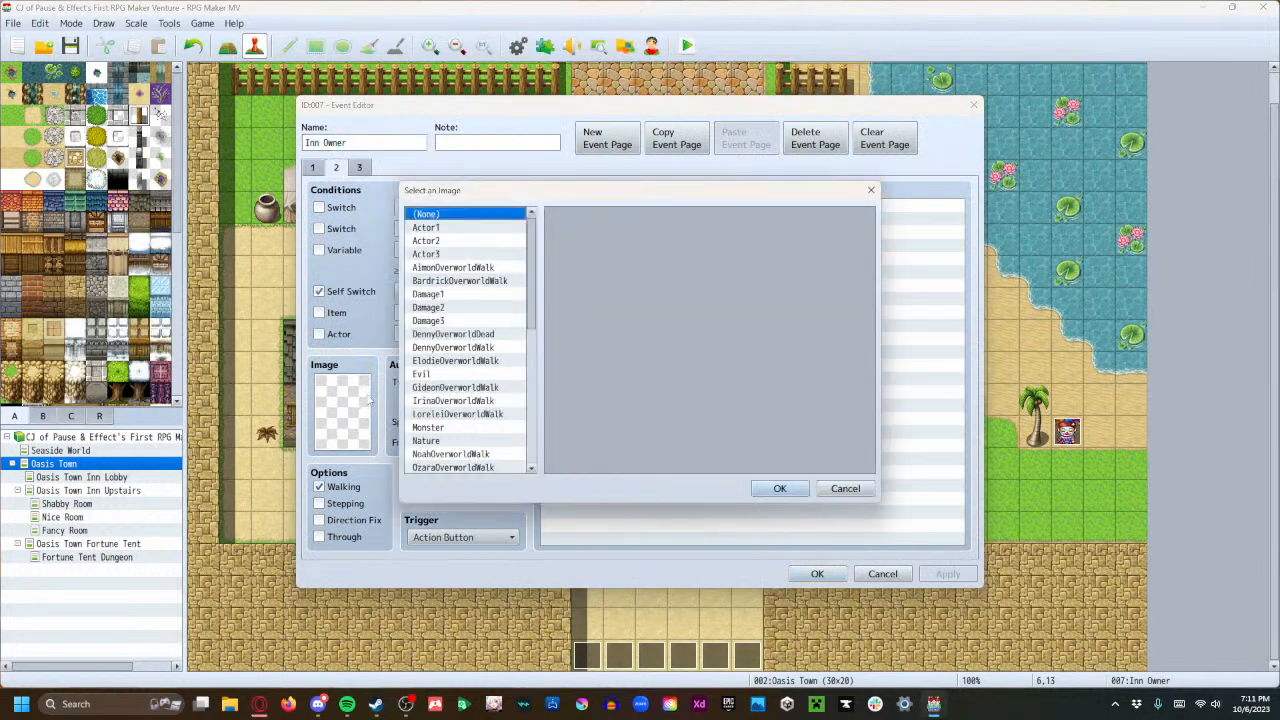
{"action": "scroll", "coordinate": [455, 417], "scroll_direction": "down", "scroll_amount": 3}
{"action": "left_click", "coordinate": [440, 441]}
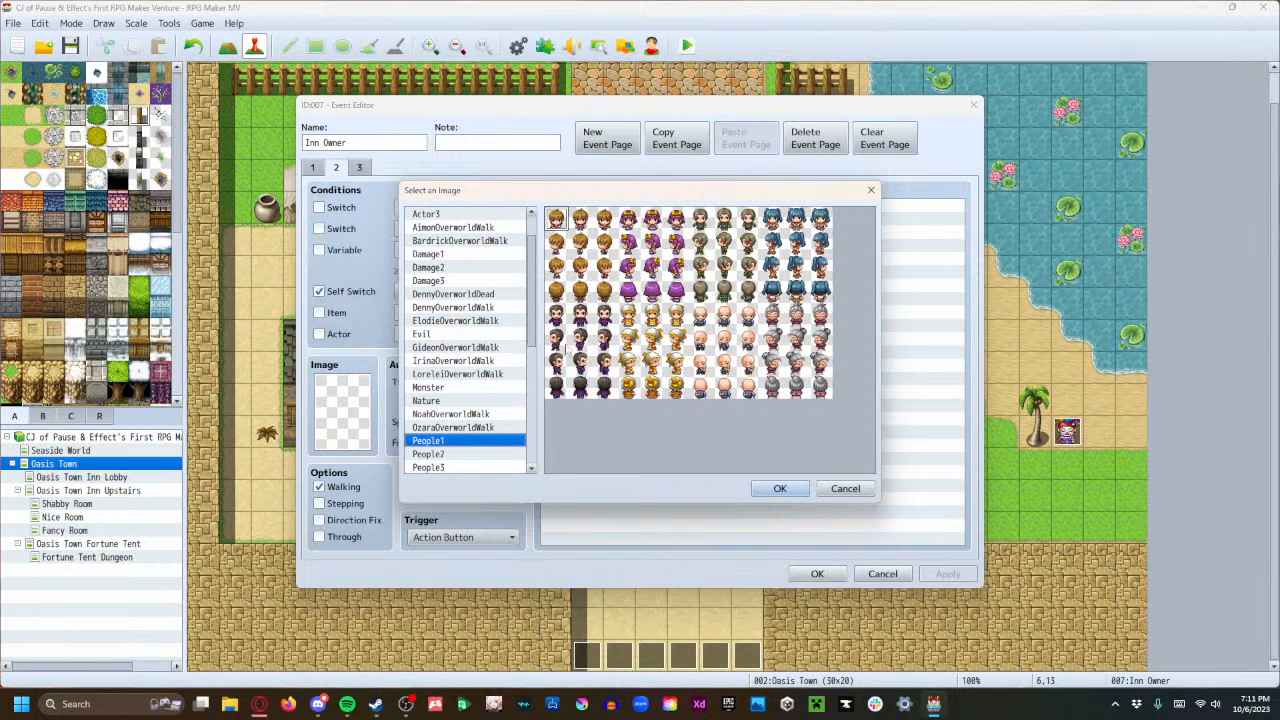
{"action": "left_click", "coordinate": [556, 313]}
{"action": "left_click", "coordinate": [780, 488]}
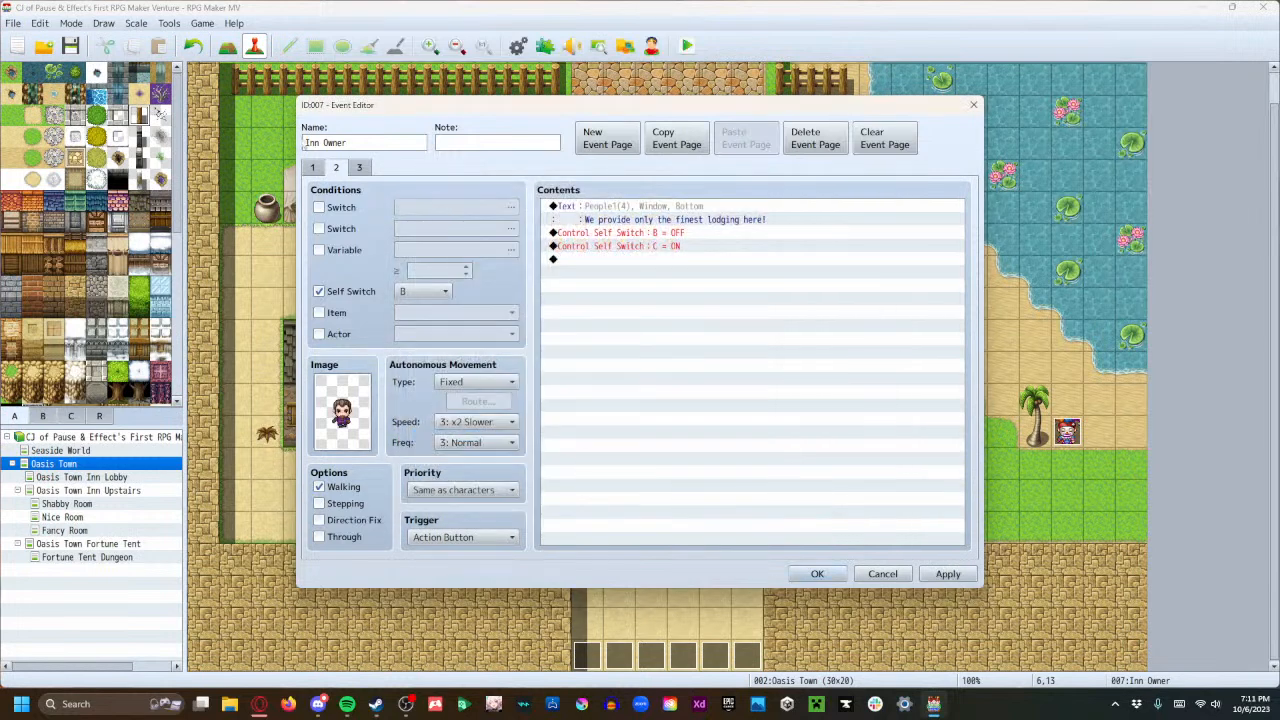
Give page 3 the same dark-haired man in purple from People1 as its image and apply the changes.
{"action": "left_click", "coordinate": [359, 168]}
{"action": "double_click", "coordinate": [355, 386]}
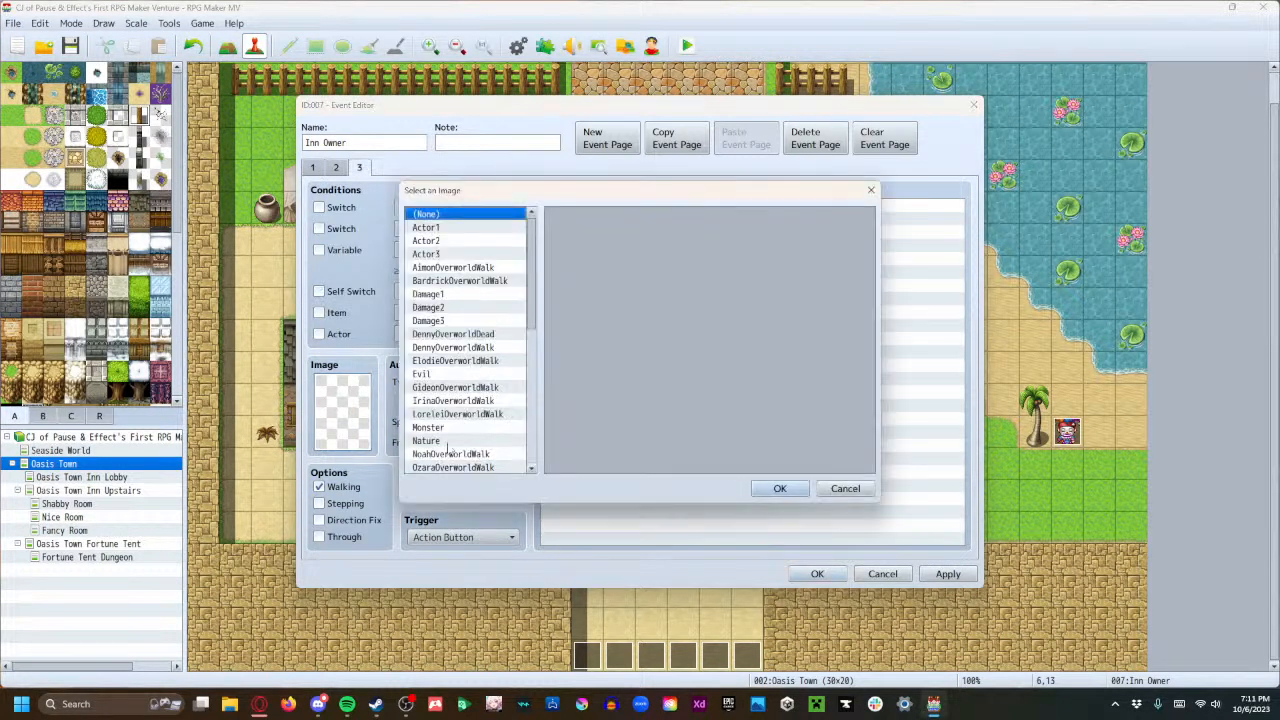
{"action": "scroll", "coordinate": [452, 441], "scroll_direction": "down", "scroll_amount": 3}
{"action": "left_click", "coordinate": [458, 454]}
{"action": "left_click", "coordinate": [457, 428]}
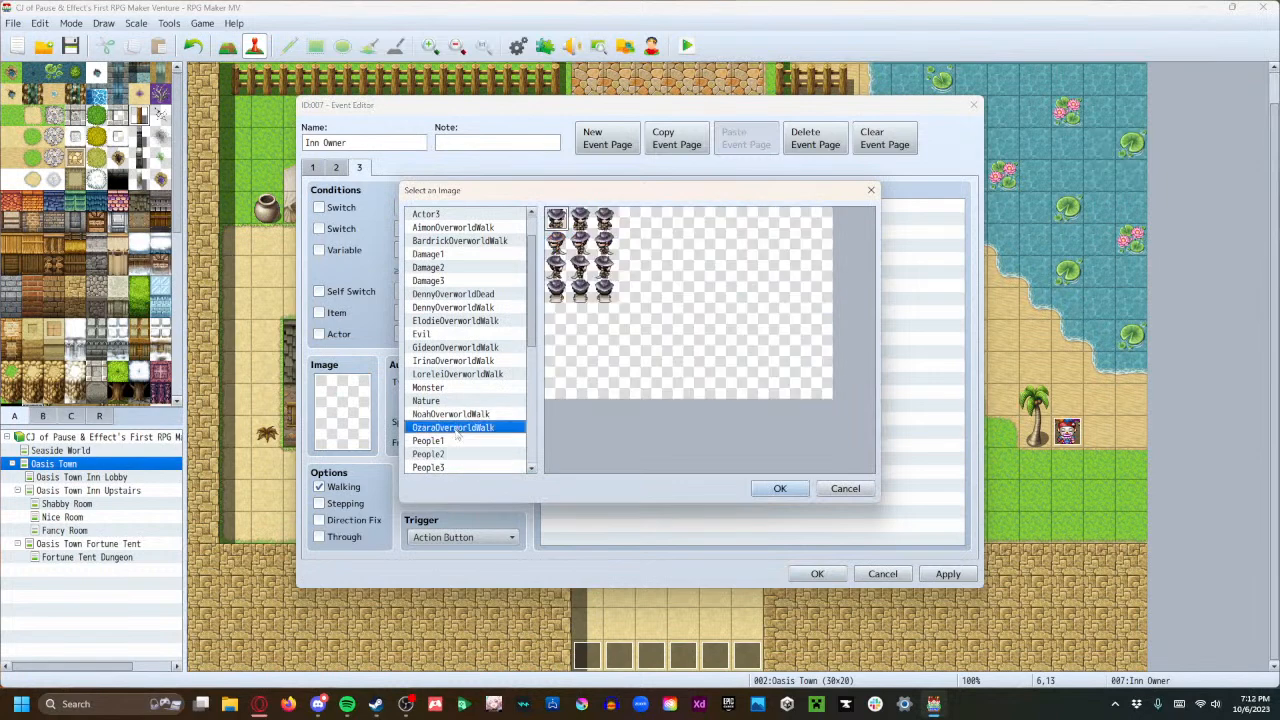
{"action": "left_click", "coordinate": [456, 441]}
{"action": "left_click", "coordinate": [556, 318]}
{"action": "left_click", "coordinate": [780, 488]}
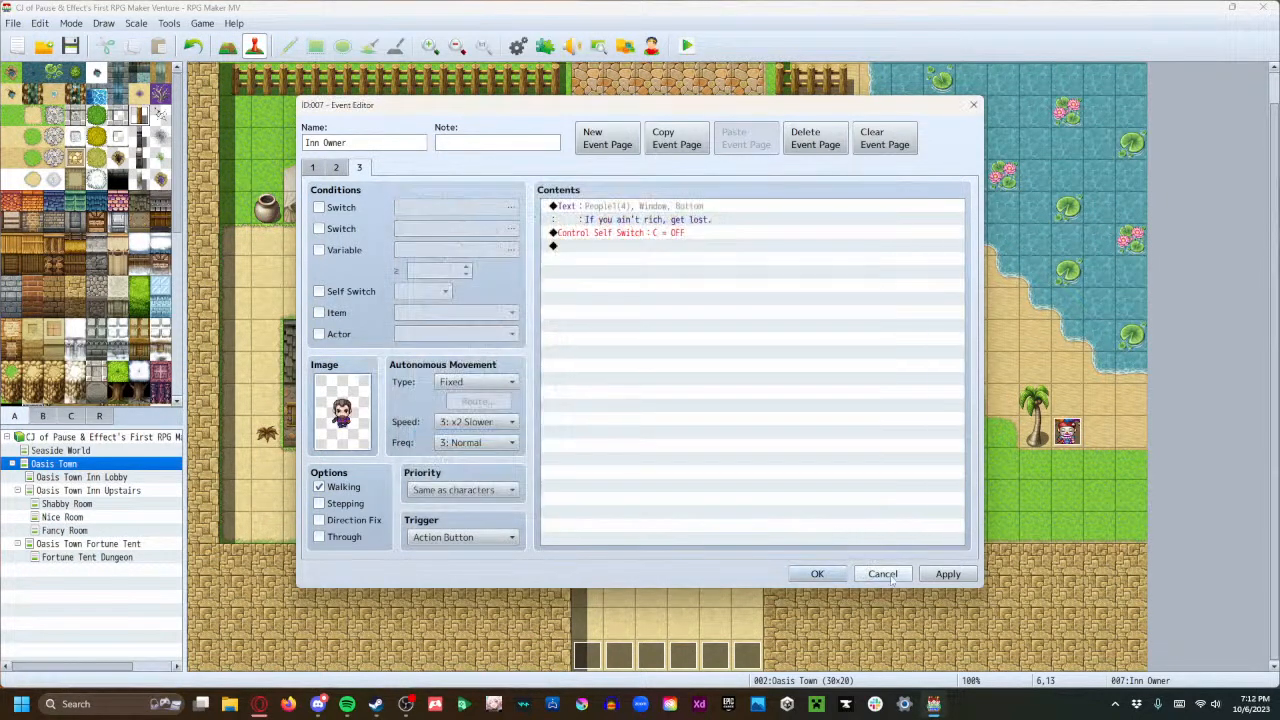
{"action": "left_click", "coordinate": [948, 574]}
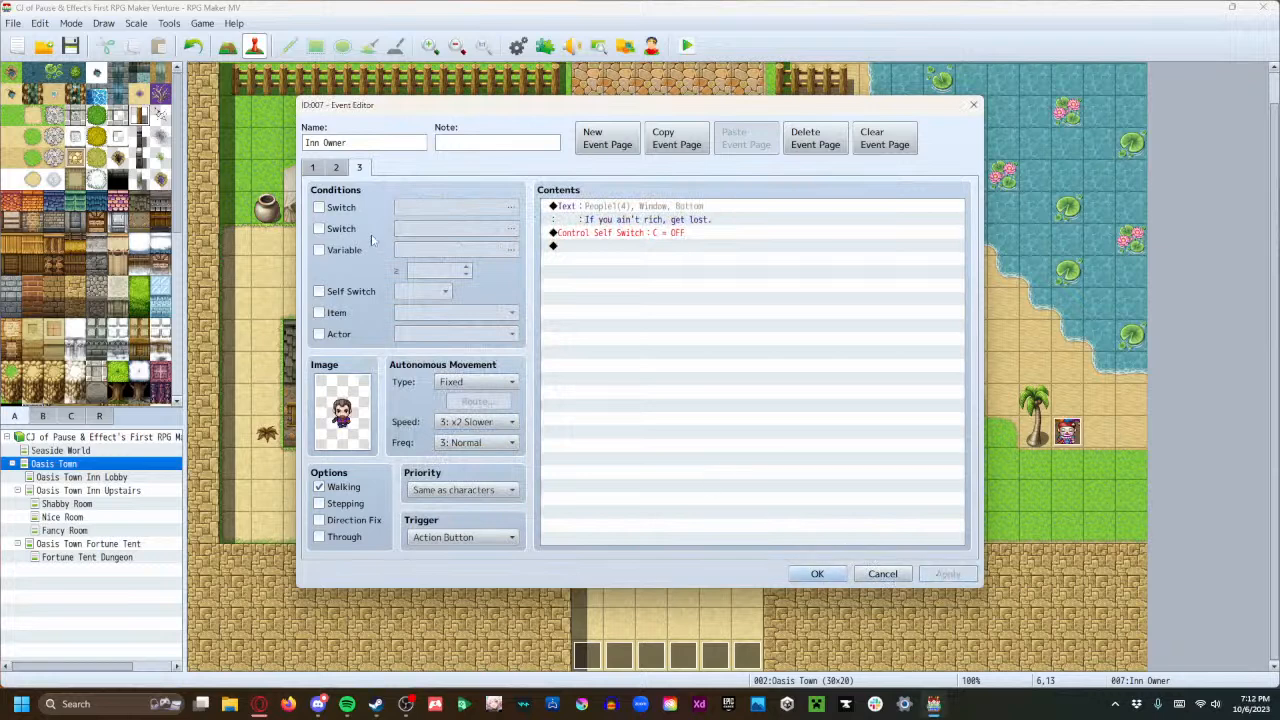
Copy the Move Down, Right, Up and Left commands from page 1's custom movement route.
{"action": "left_click", "coordinate": [313, 168]}
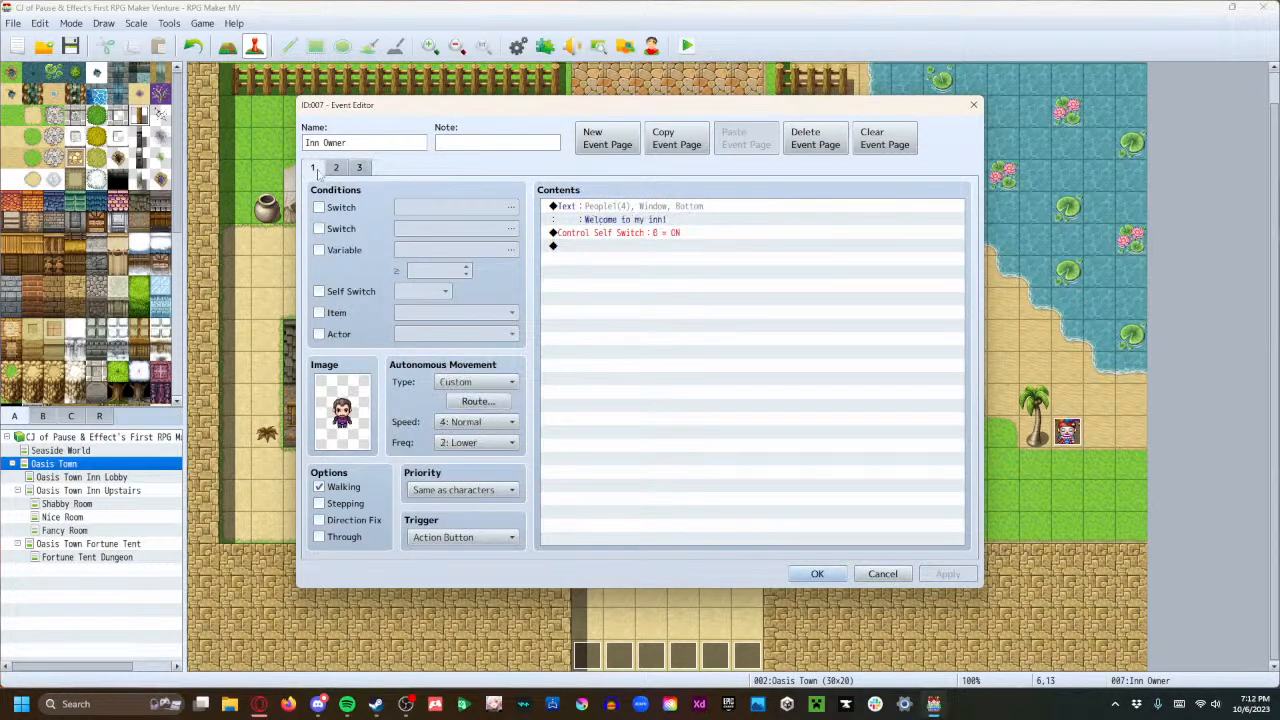
{"action": "left_click", "coordinate": [336, 168]}
{"action": "left_click", "coordinate": [313, 168]}
{"action": "left_click", "coordinate": [478, 401]}
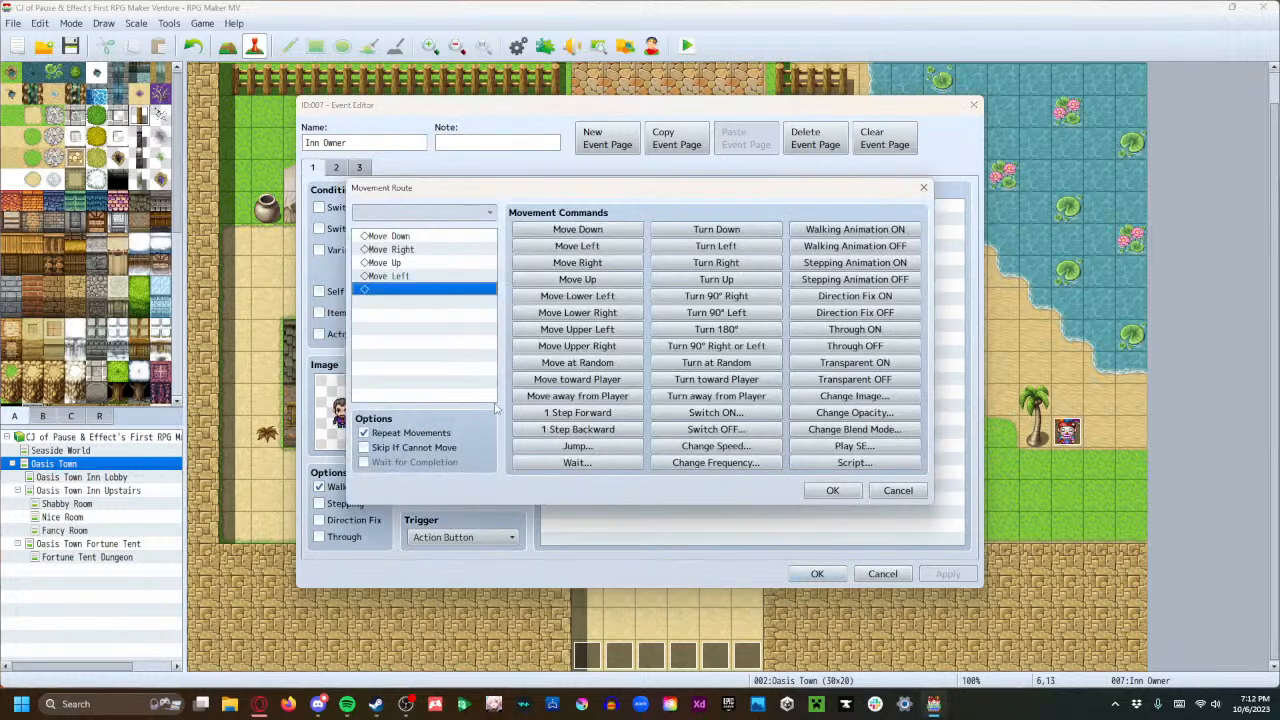
{"action": "left_click", "coordinate": [406, 236]}
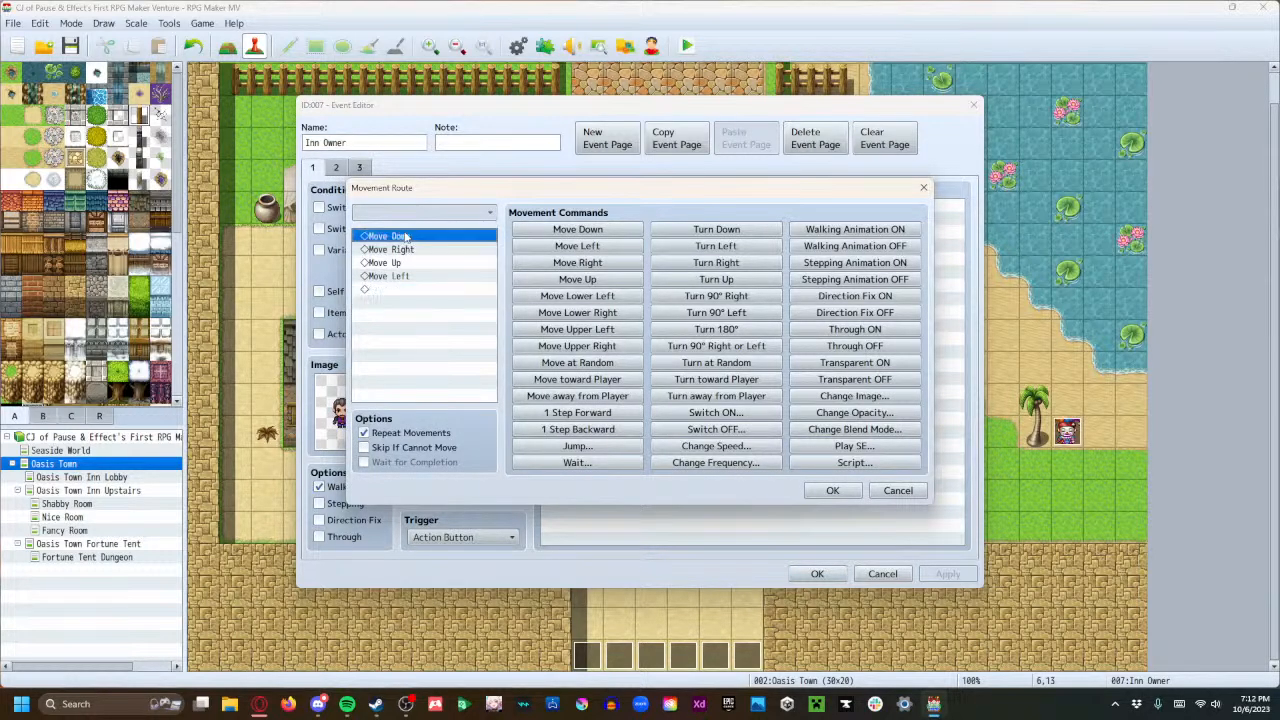
{"action": "left_click", "coordinate": [418, 291], "text": "shift"}
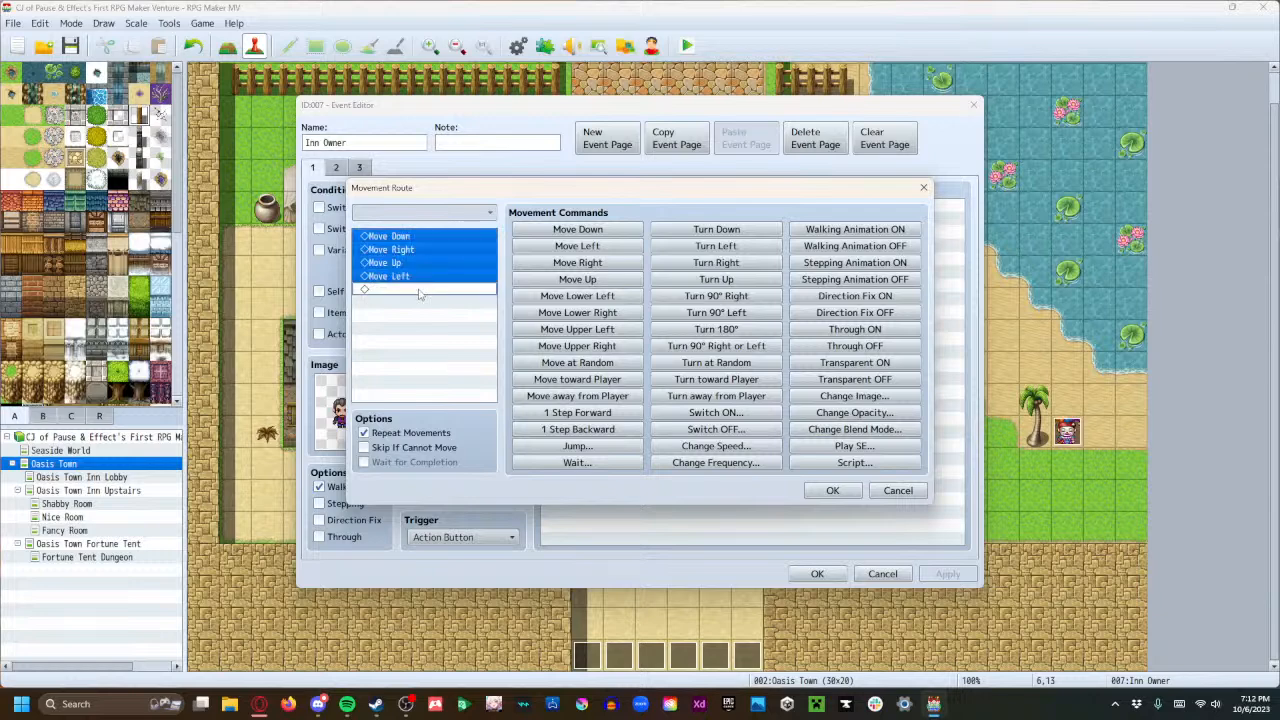
{"action": "left_click", "coordinate": [838, 494]}
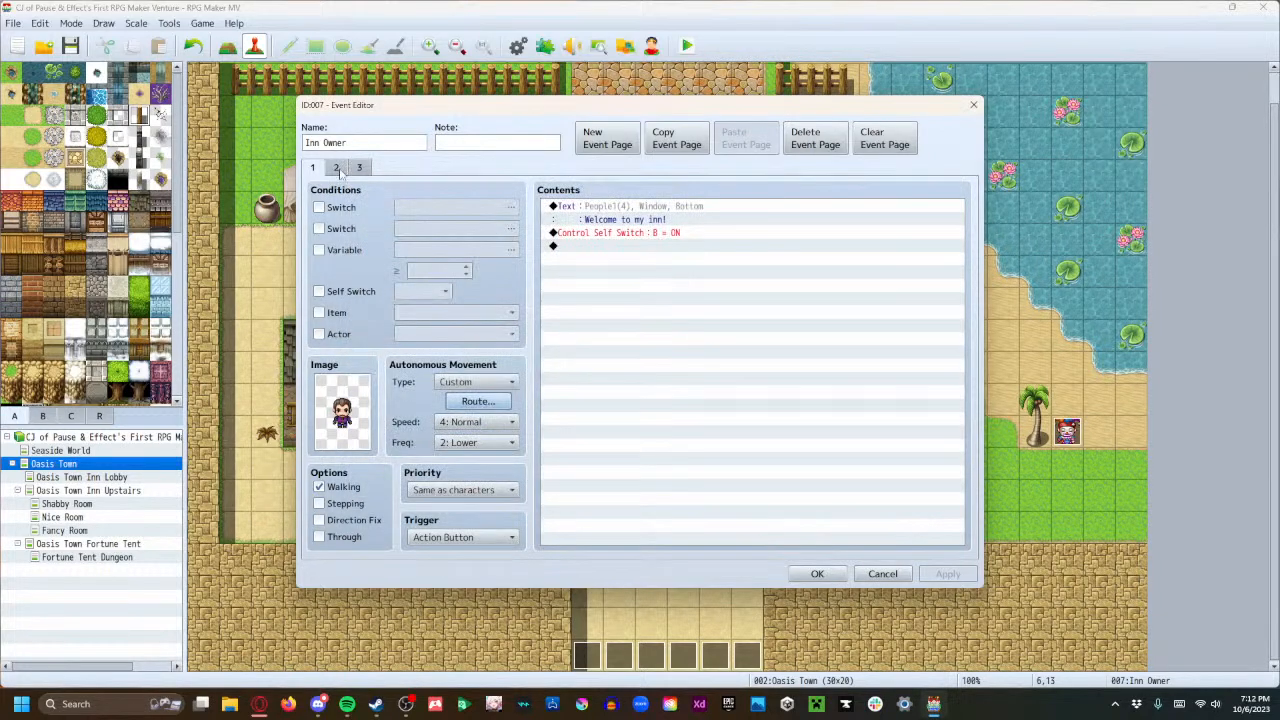
Set page 2's autonomous movement to Custom and paste the copied four-move route into it.
{"action": "left_click", "coordinate": [337, 168]}
{"action": "left_click", "coordinate": [475, 382]}
{"action": "left_click", "coordinate": [481, 450]}
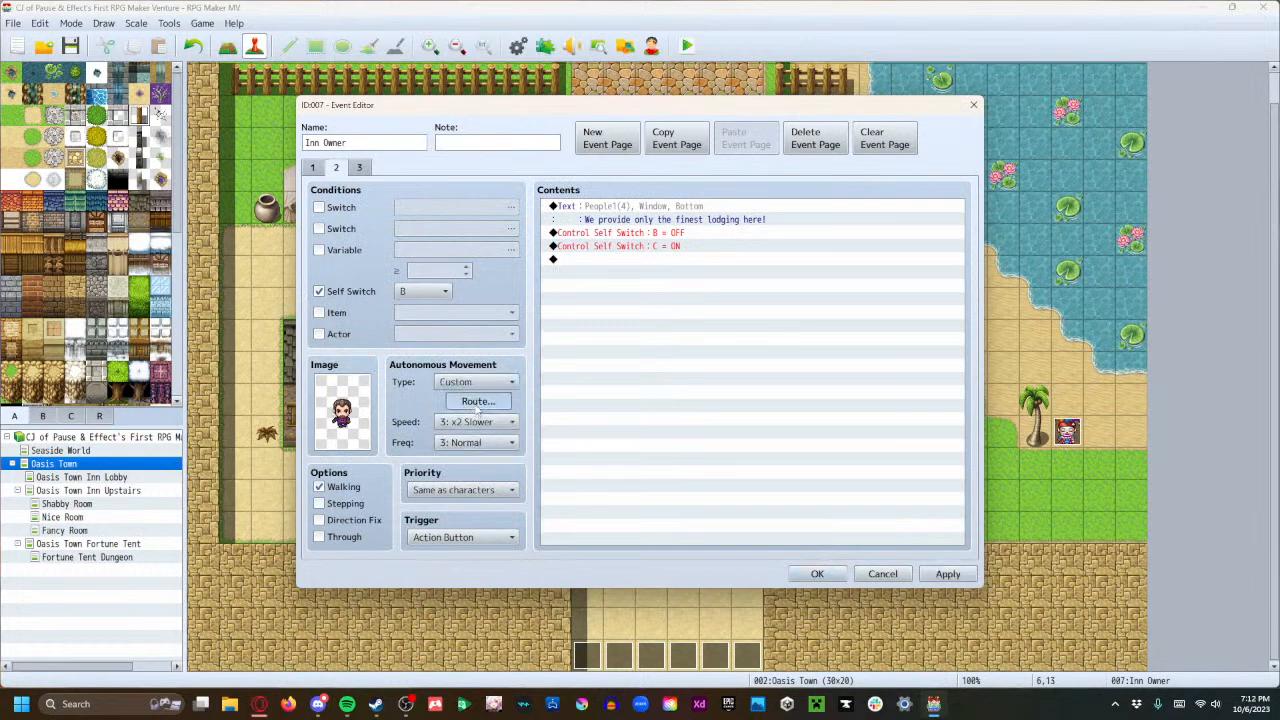
{"action": "left_click", "coordinate": [477, 402]}
{"action": "key", "text": "ctrl+v"}
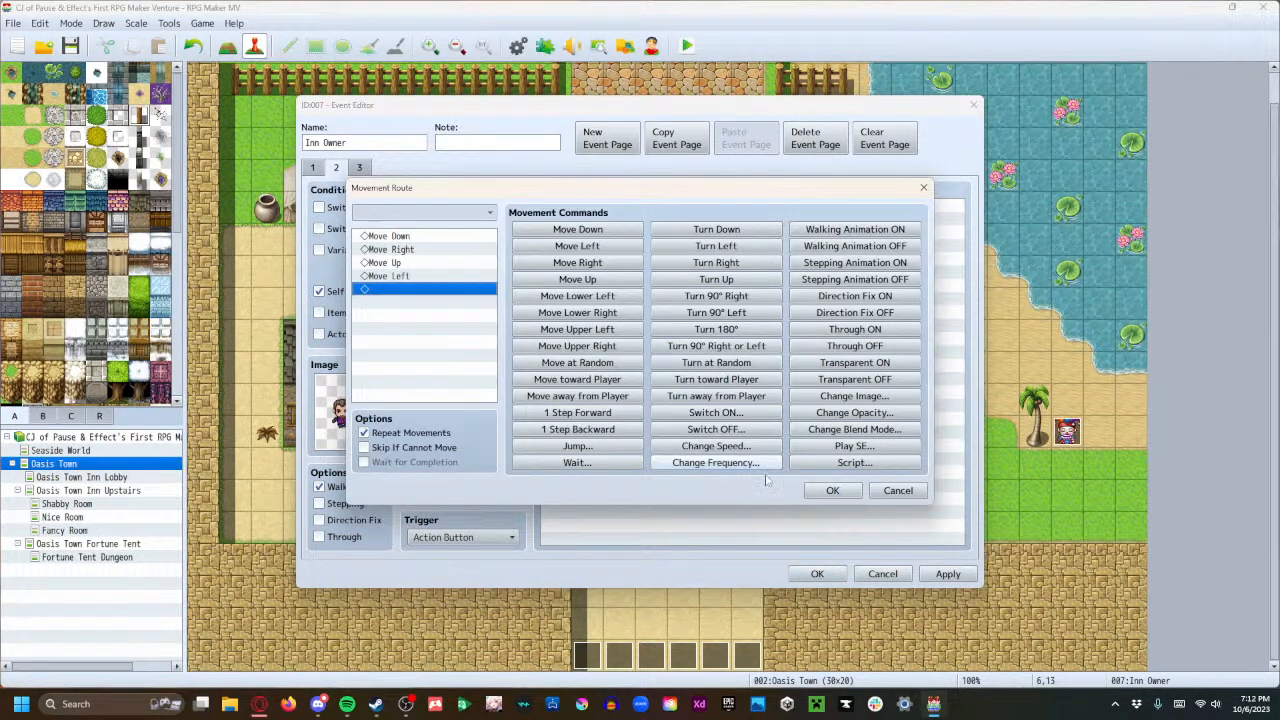
{"action": "left_click", "coordinate": [832, 490]}
Set page 3's autonomous movement to Custom and paste the copied four-move route into it.
{"action": "left_click", "coordinate": [360, 168]}
{"action": "left_click", "coordinate": [477, 382]}
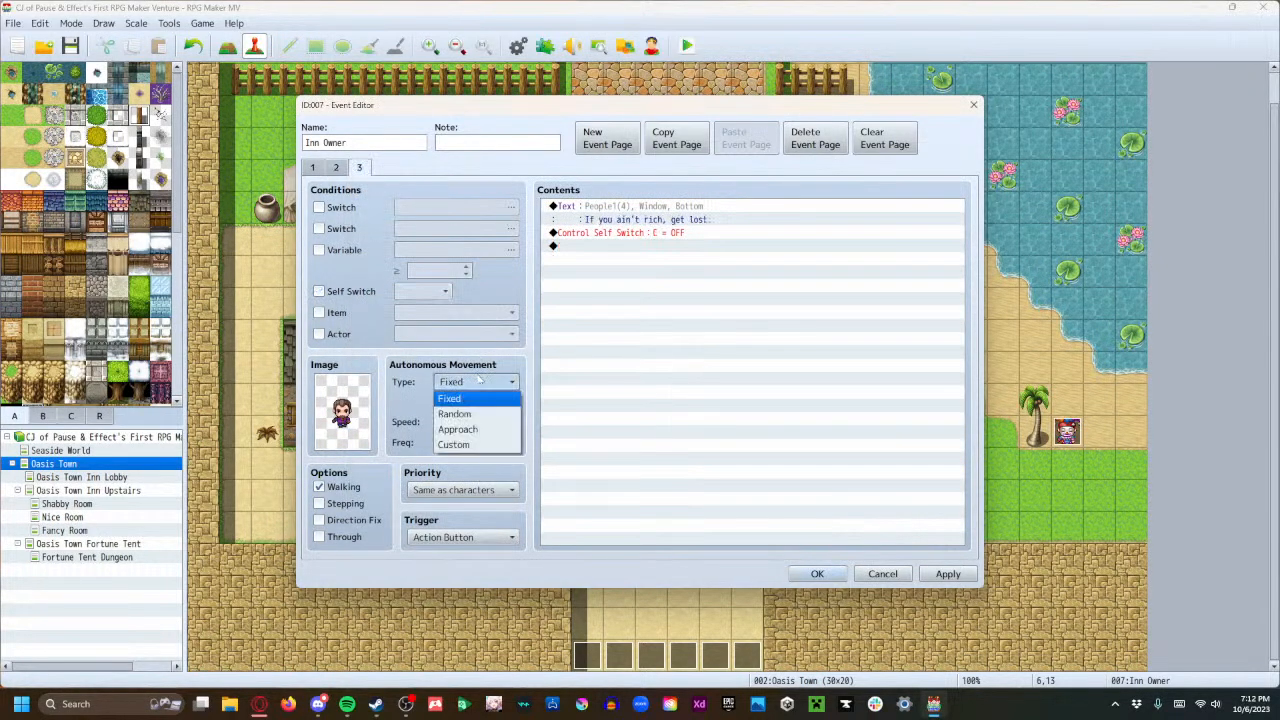
{"action": "left_click", "coordinate": [480, 413]}
{"action": "left_click", "coordinate": [474, 385]}
{"action": "left_click", "coordinate": [468, 445]}
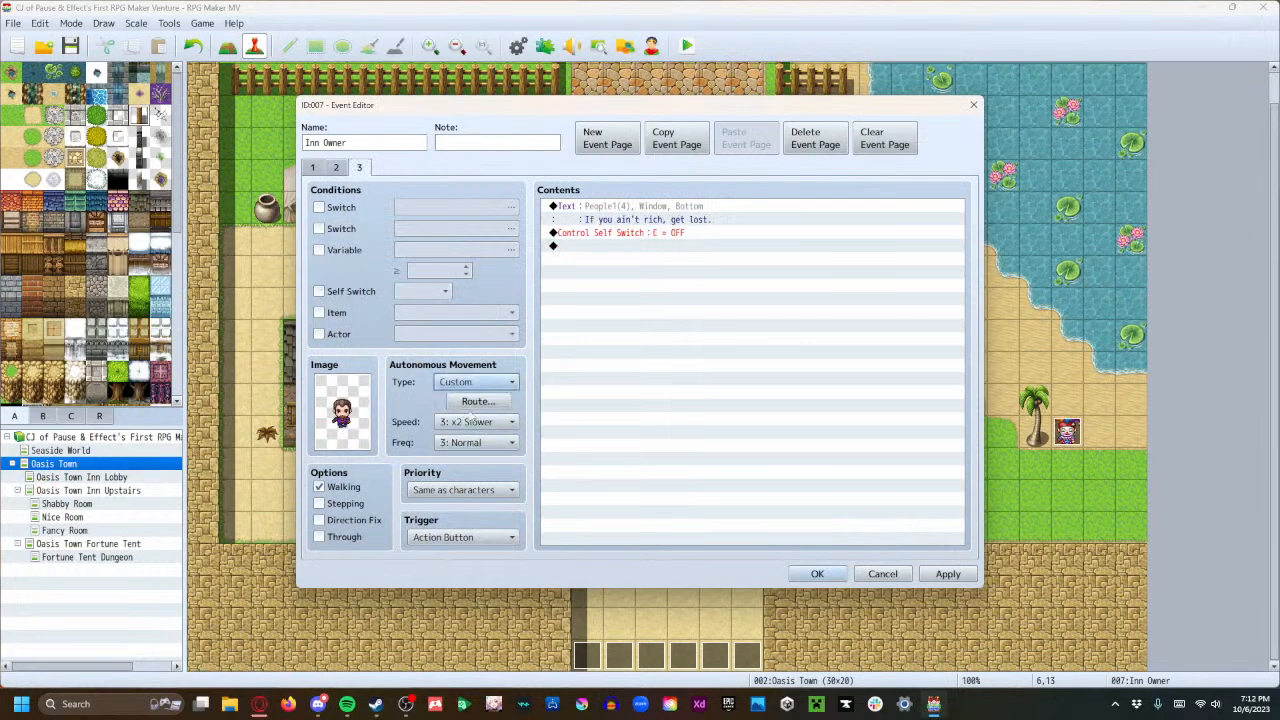
{"action": "left_click", "coordinate": [472, 401]}
{"action": "key", "text": "ctrl+v"}
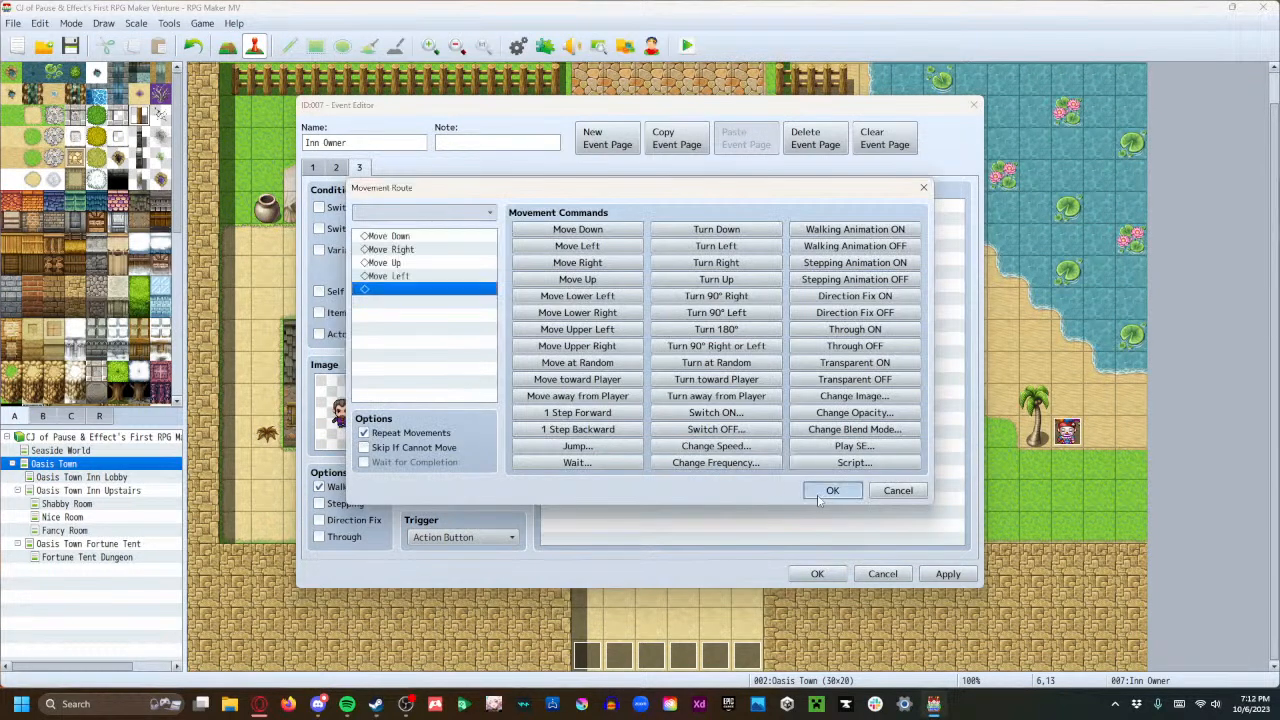
{"action": "left_click", "coordinate": [820, 492]}
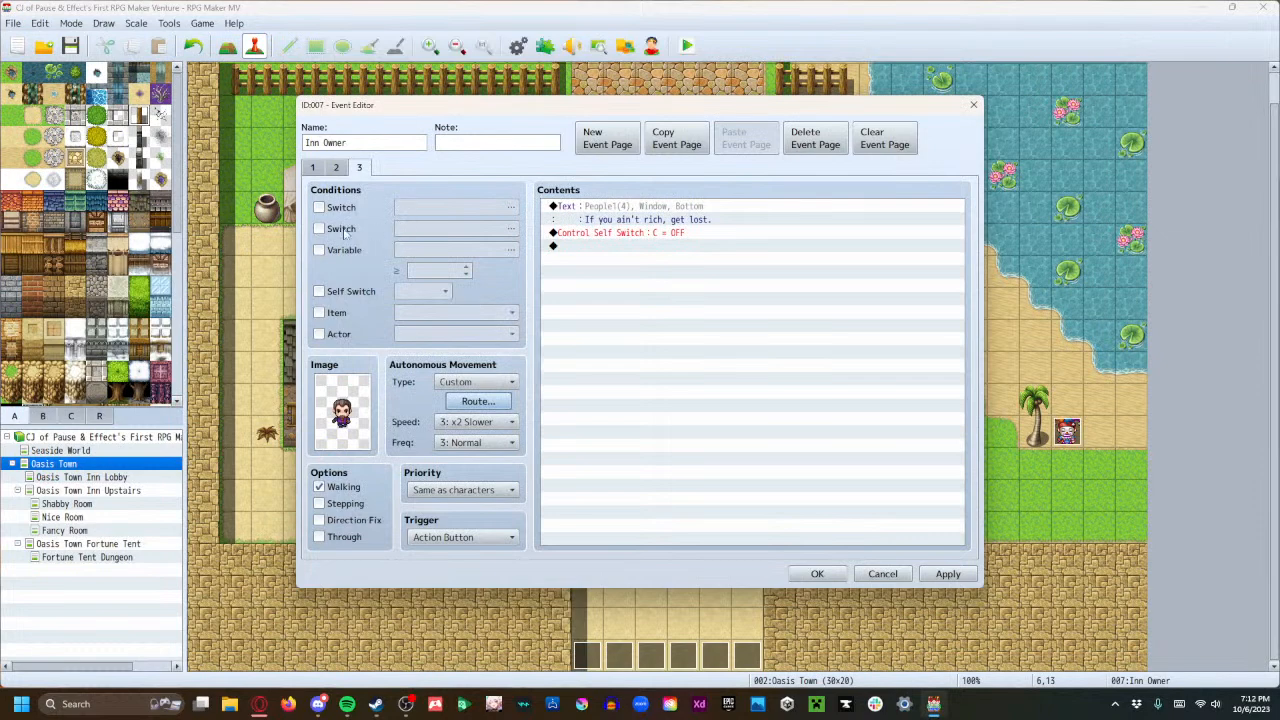
Enable the Self Switch condition on page 3 of the Inn Owner event, then apply and close the event.
{"action": "left_click", "coordinate": [314, 170]}
{"action": "left_click", "coordinate": [336, 170]}
{"action": "left_click", "coordinate": [358, 171]}
{"action": "left_click", "coordinate": [422, 291]}
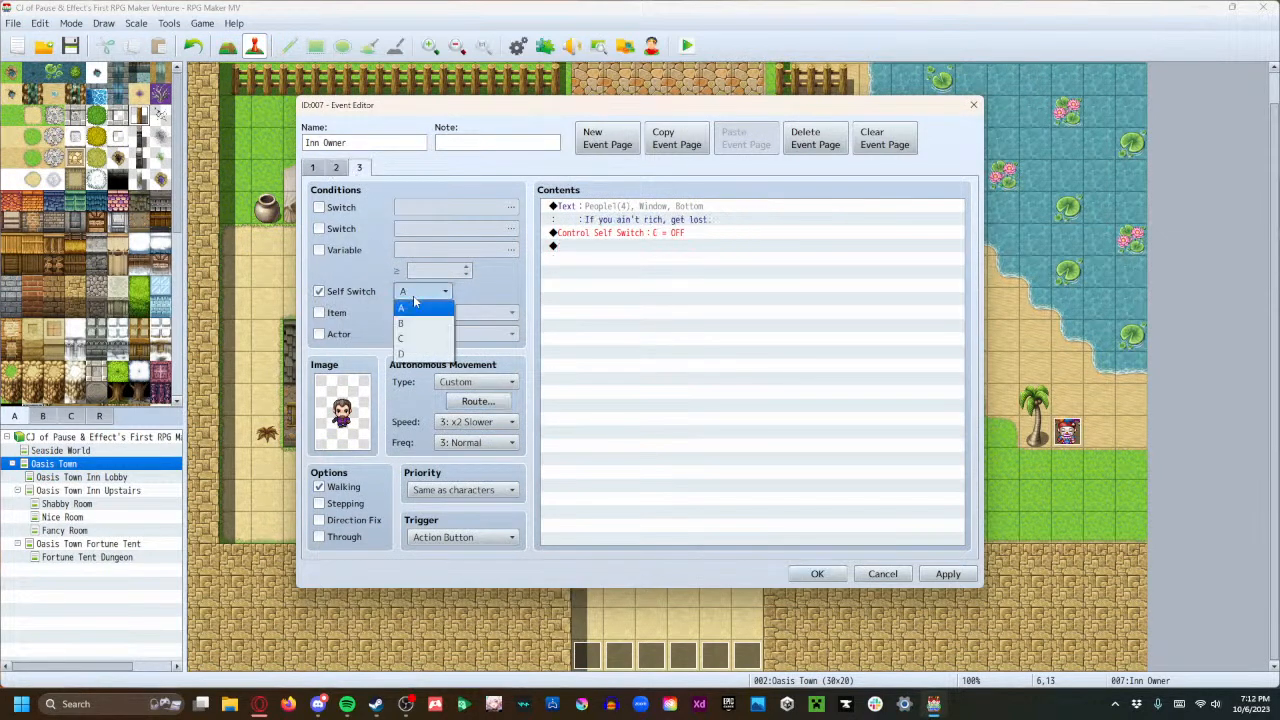
{"action": "key", "text": "Escape"}
{"action": "left_click", "coordinate": [920, 575]}
{"action": "left_click", "coordinate": [817, 575]}
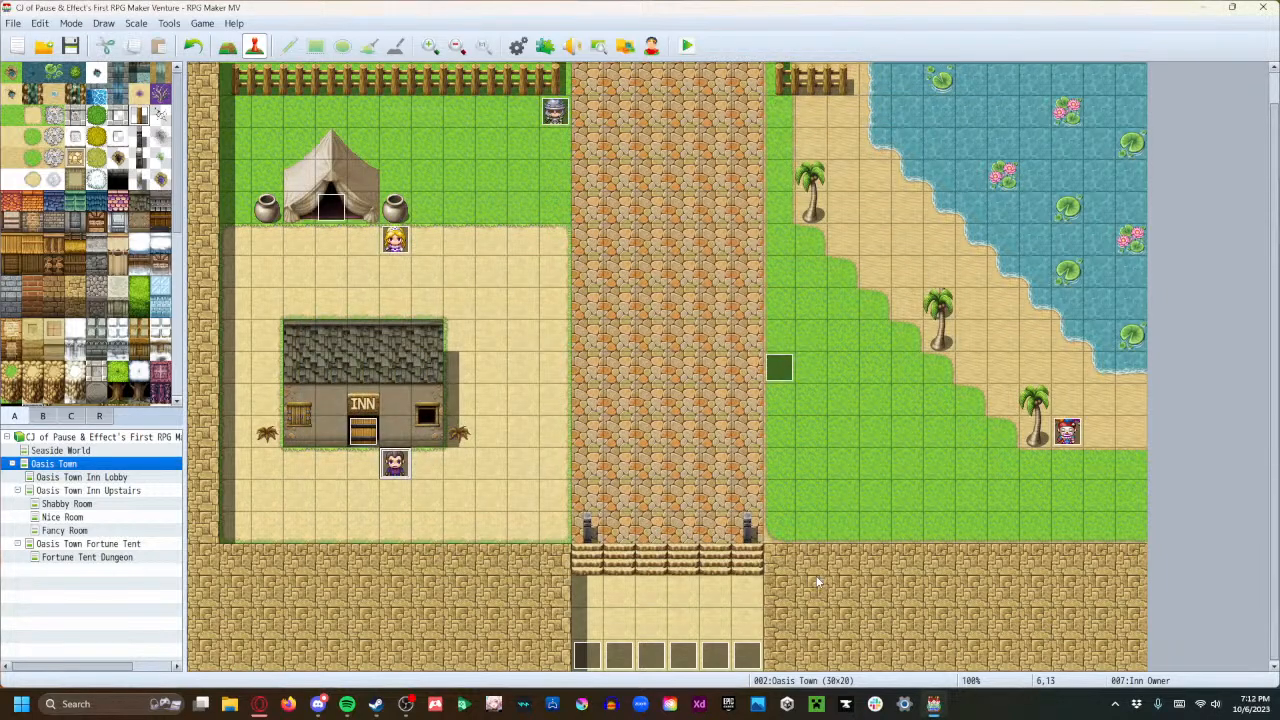
Save the game changes and start a new game in a playtest.
{"action": "left_click", "coordinate": [687, 47]}
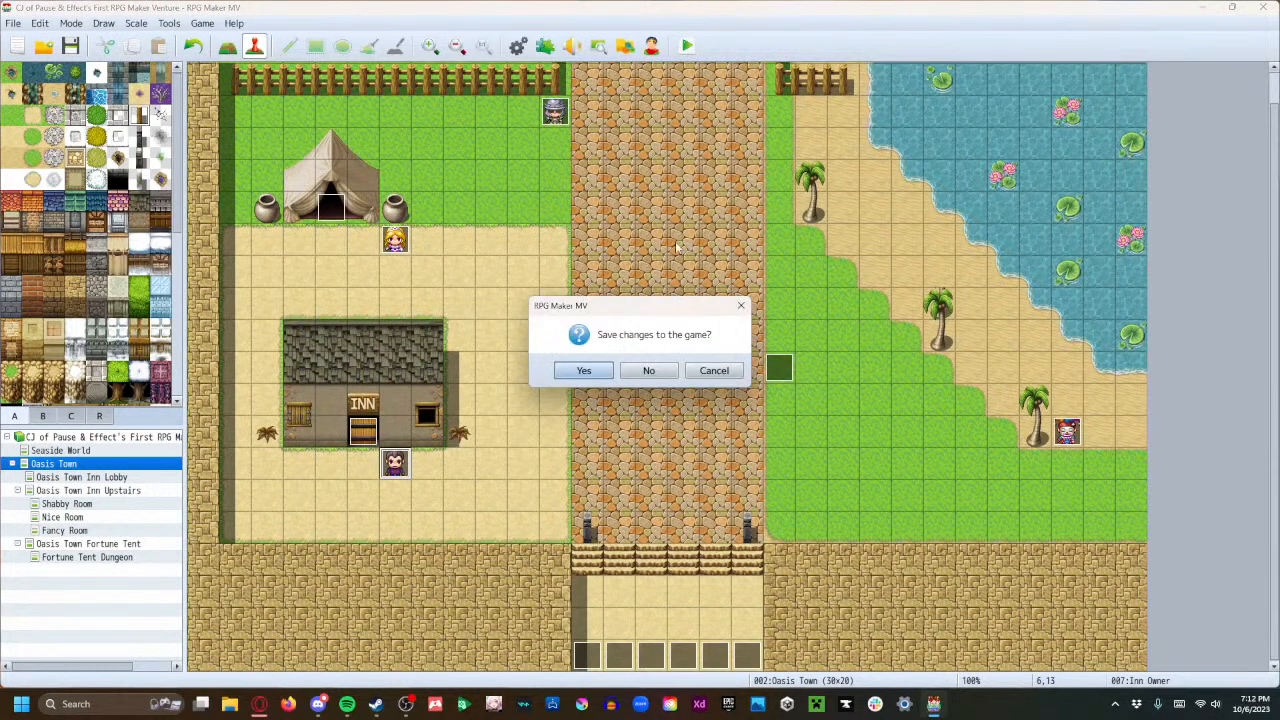
{"action": "left_click", "coordinate": [600, 373]}
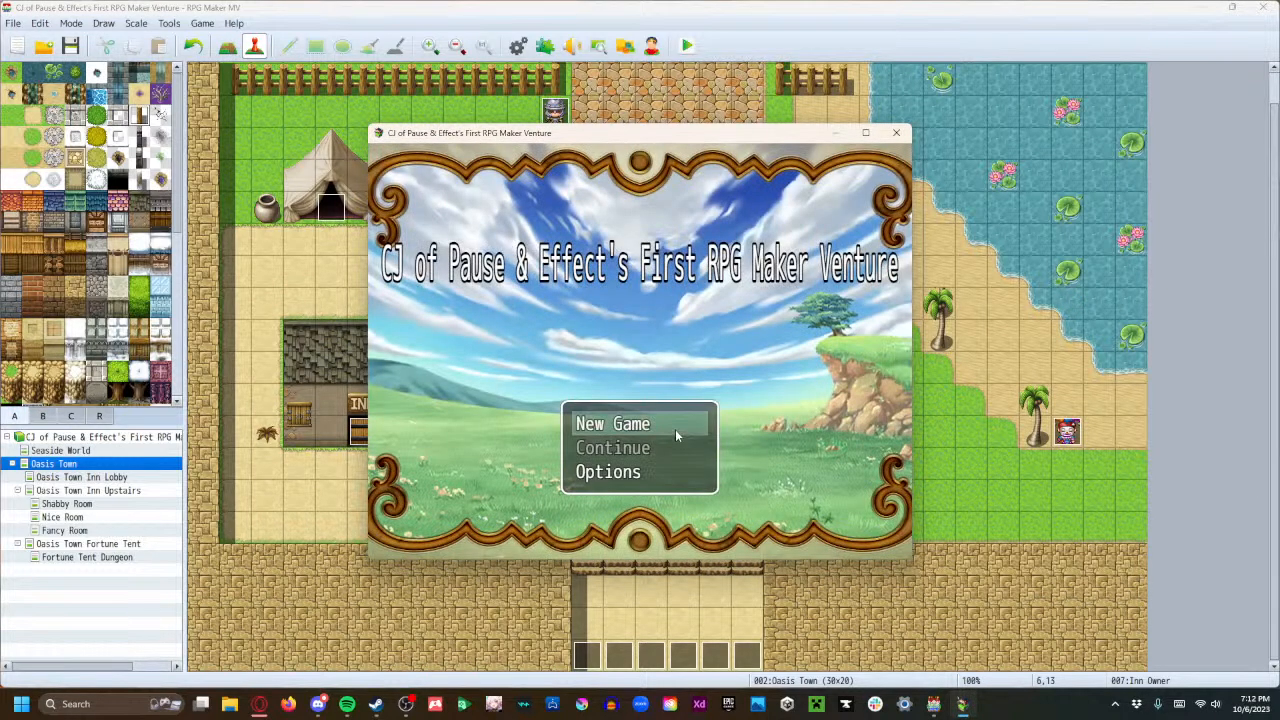
{"action": "left_click", "coordinate": [675, 430]}
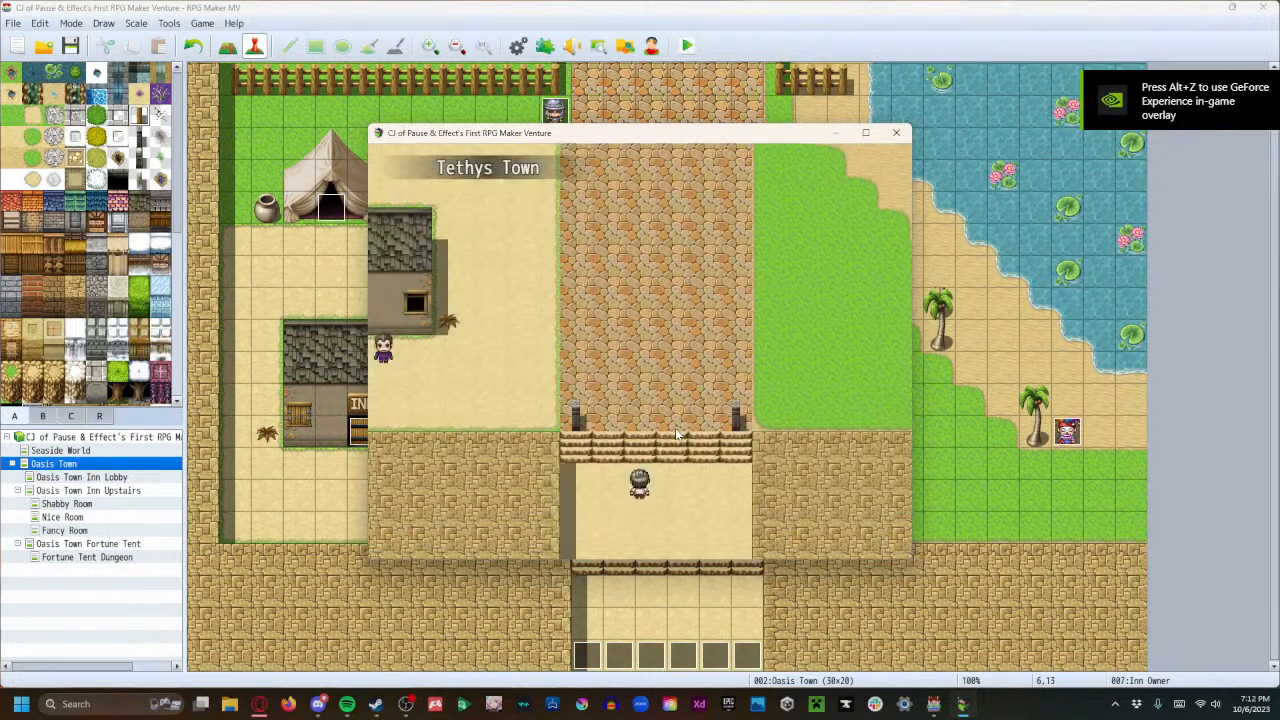
Walk to the inn owner in front of the inn and talk to him repeatedly to test his dialogue stages.
{"action": "key", "text": "Left"}
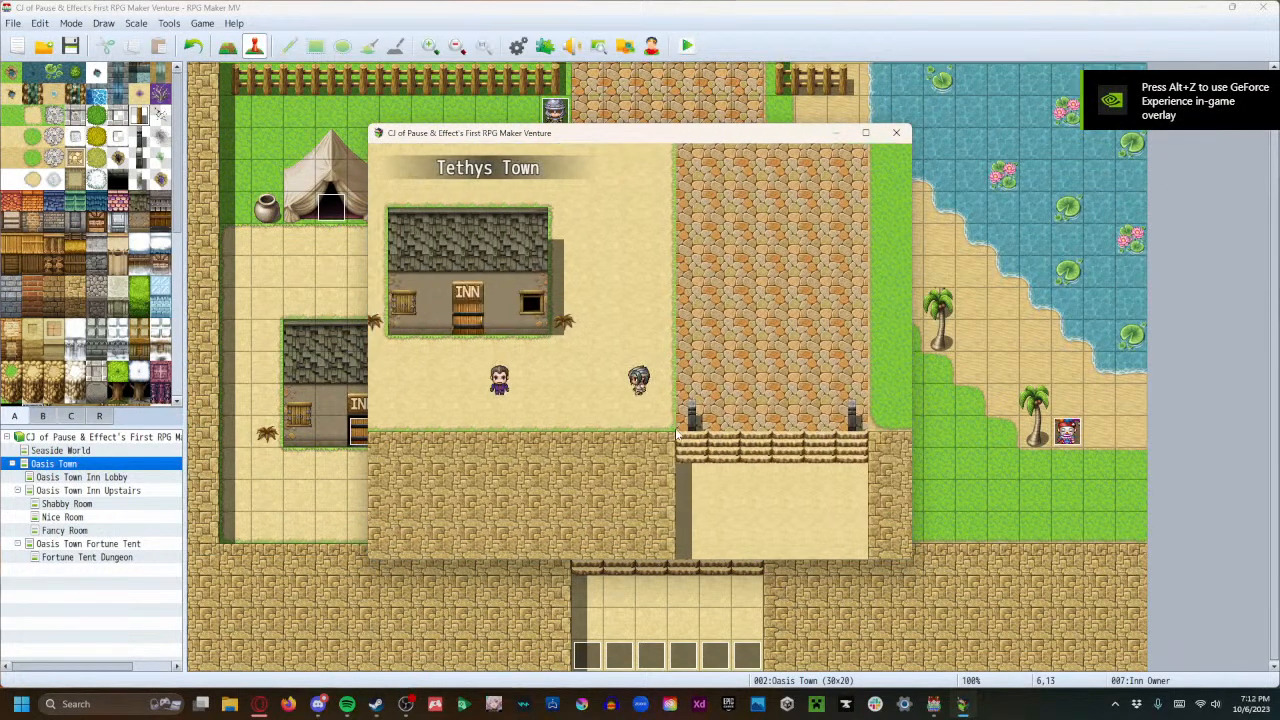
{"action": "key", "text": "Return"}
{"action": "key", "text": "Return"}
{"action": "key", "text": "Return"}
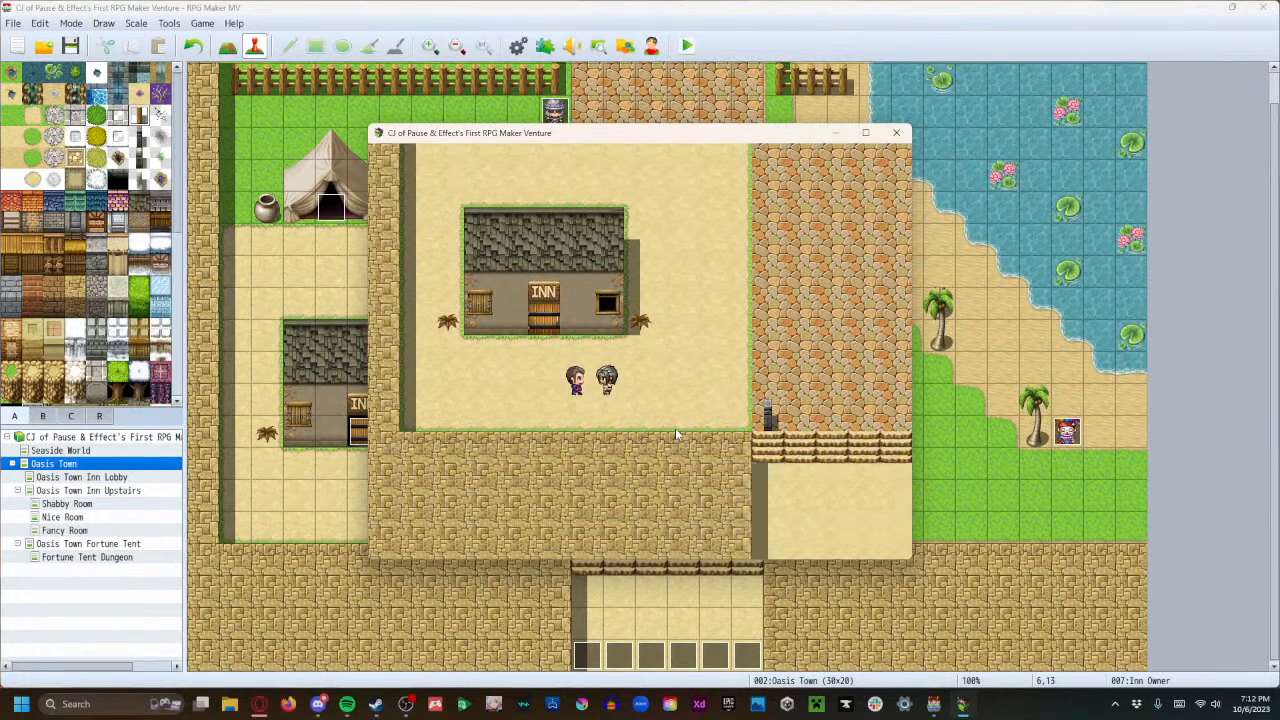
{"action": "key", "text": "Return"}
{"action": "key", "text": "Return"}
{"action": "key", "text": "Return"}
{"action": "key", "text": "Return"}
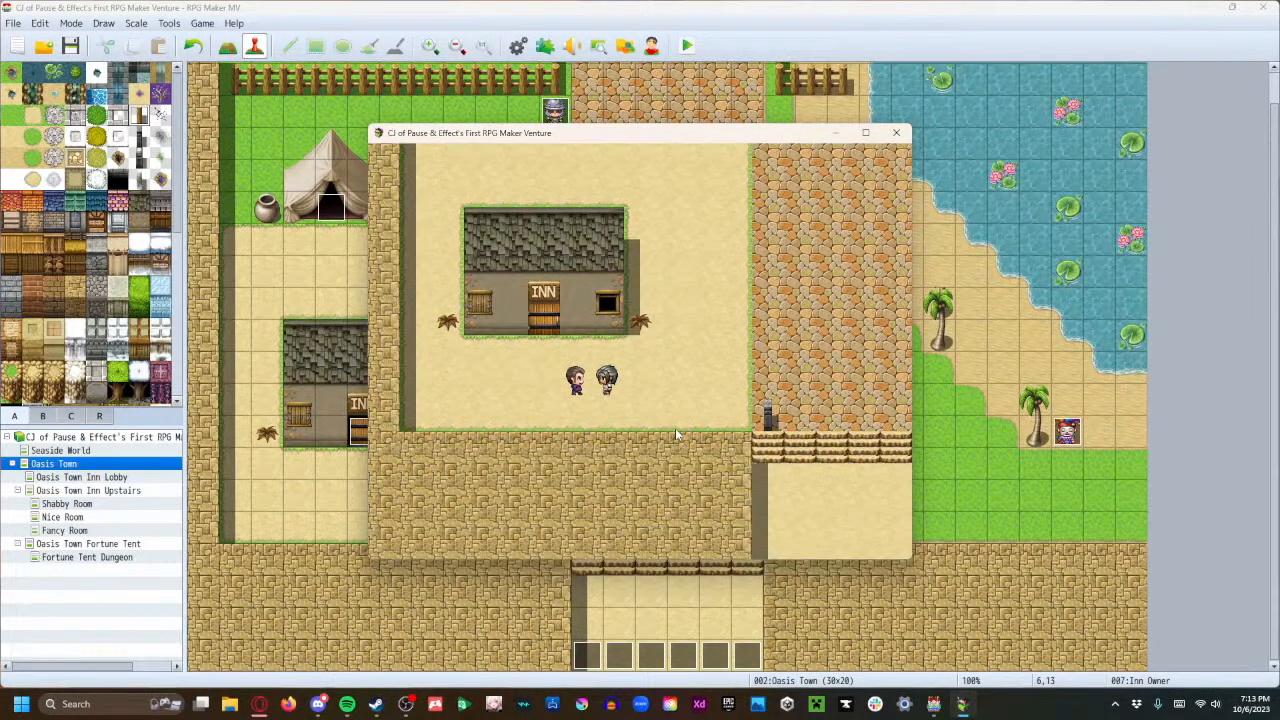
{"action": "key", "text": "Return"}
Talk to the blonde woman beside the fortune tent and advance through her dialogue and the item message.
{"action": "key", "text": "Up"}
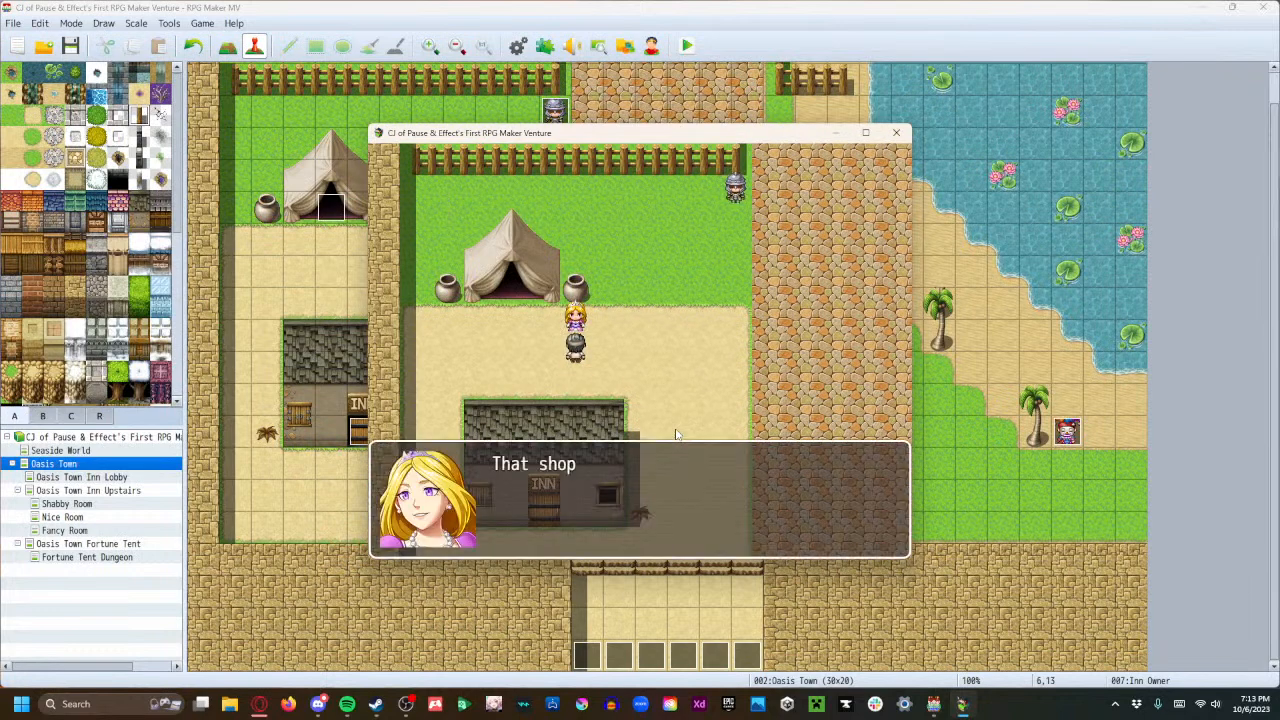
{"action": "key", "text": "Return"}
{"action": "key", "text": "Return"}
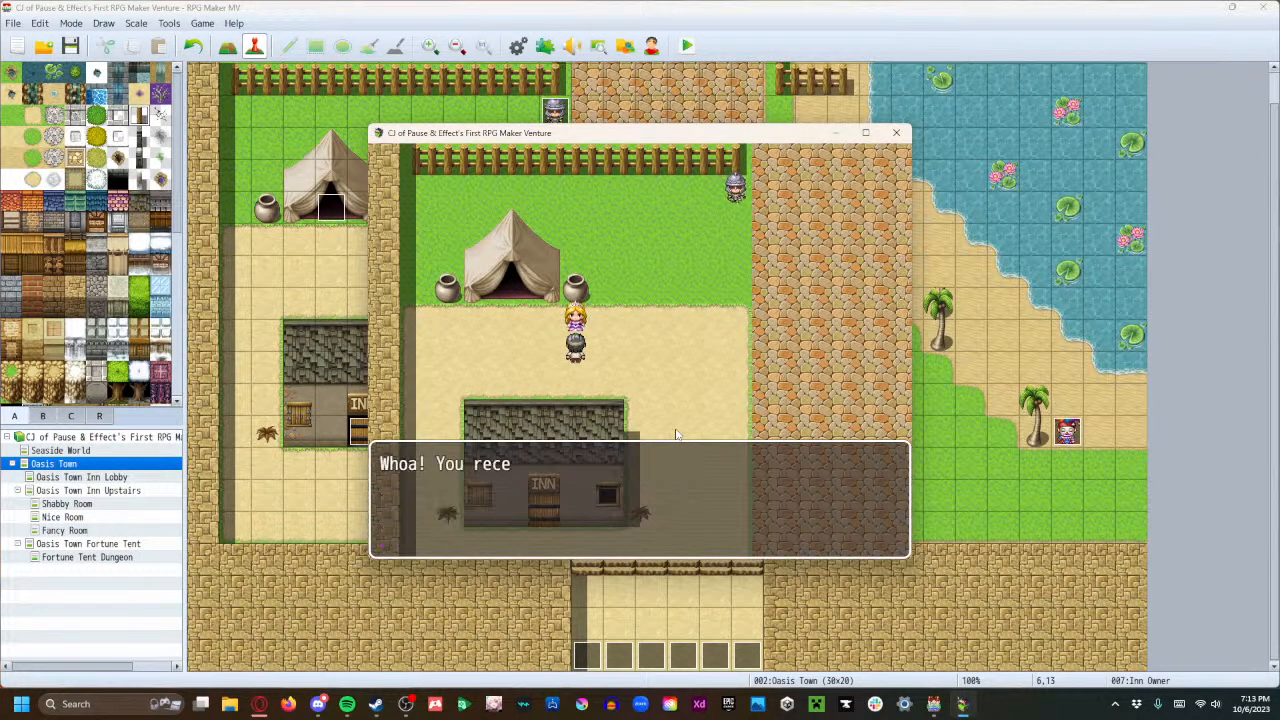
{"action": "key", "text": "Return"}
{"action": "key", "text": "Return"}
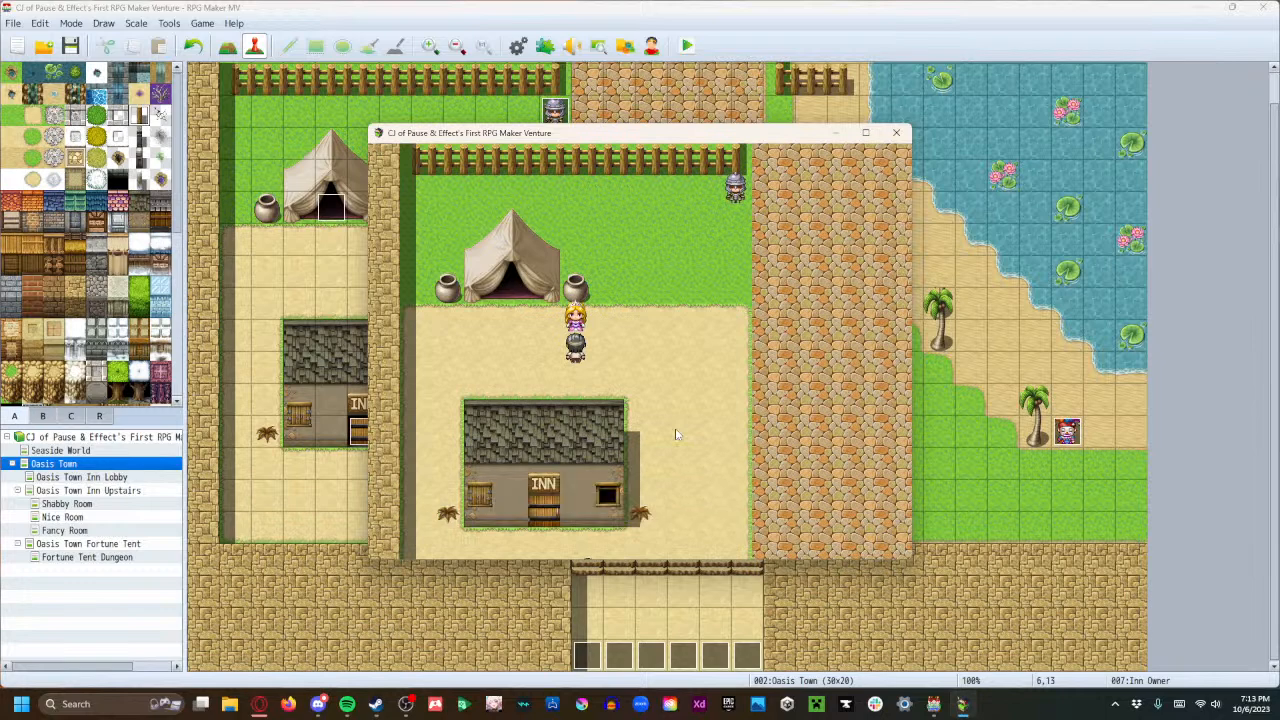
{"action": "key", "text": "Return"}
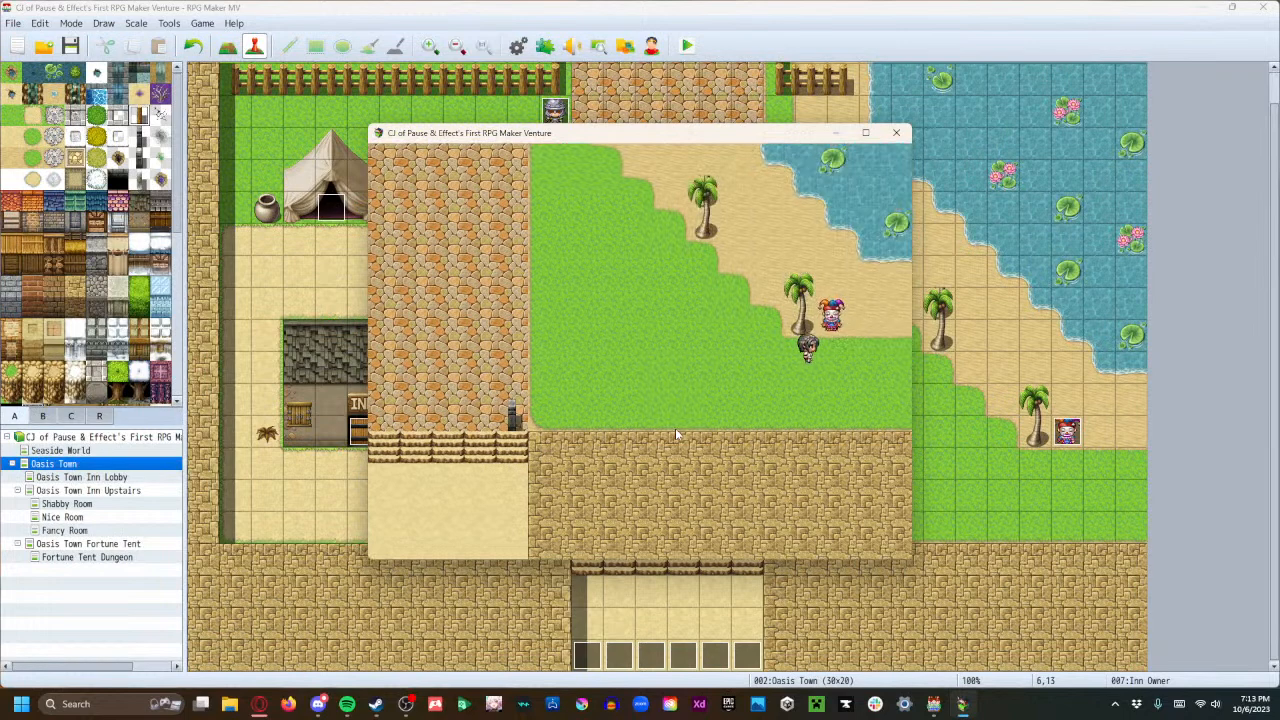
Talk to the clown by the palm tree near the water and advance through his dialogue.
{"action": "key", "text": "Return"}
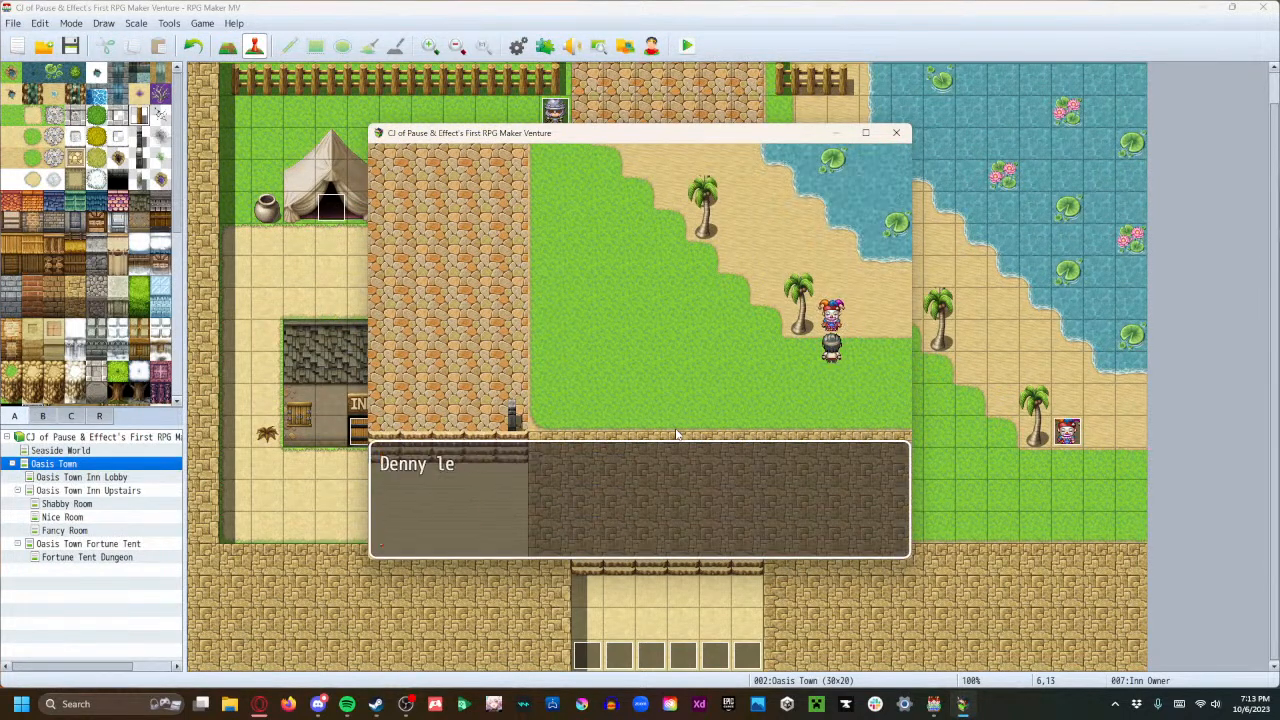
{"action": "key", "text": "Return"}
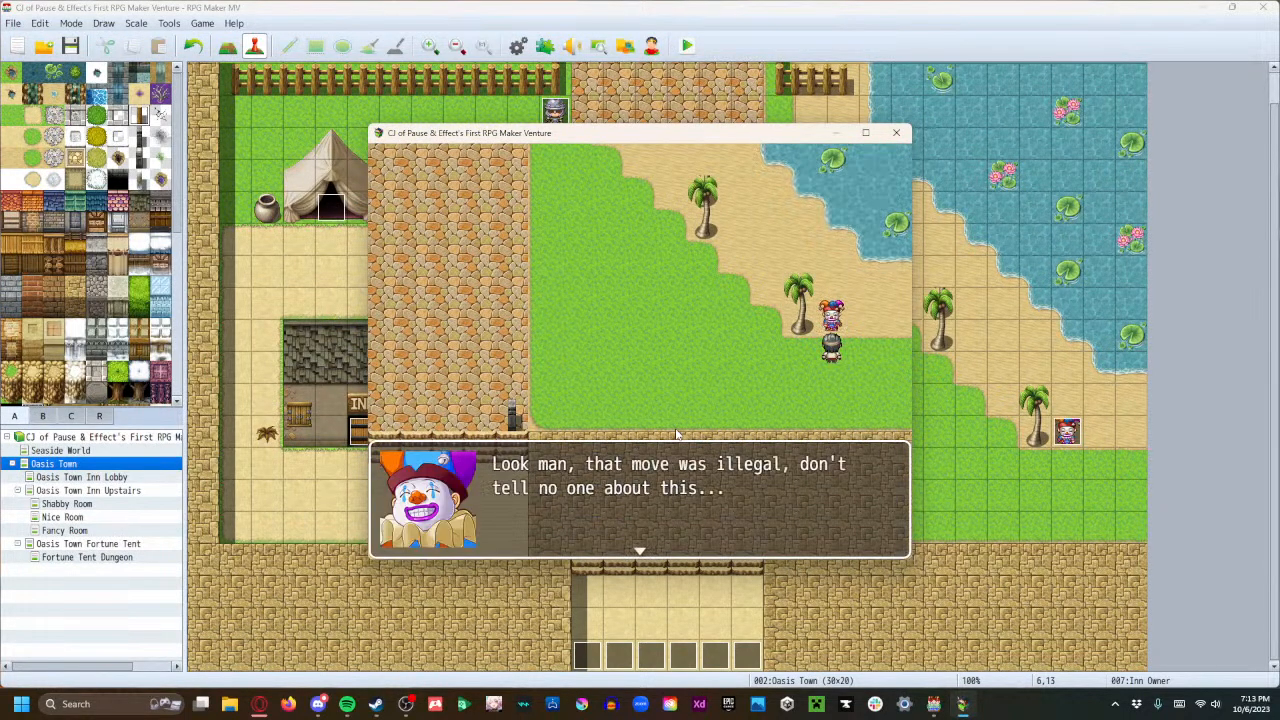
{"action": "key", "text": "Return"}
Walk to the guard by the fence and go through his conversation to the end.
{"action": "key", "text": "Left"}
{"action": "key", "text": "Up"}
{"action": "key", "text": "Left"}
{"action": "key", "text": "Up"}
{"action": "key", "text": "Left"}
{"action": "key", "text": "Up"}
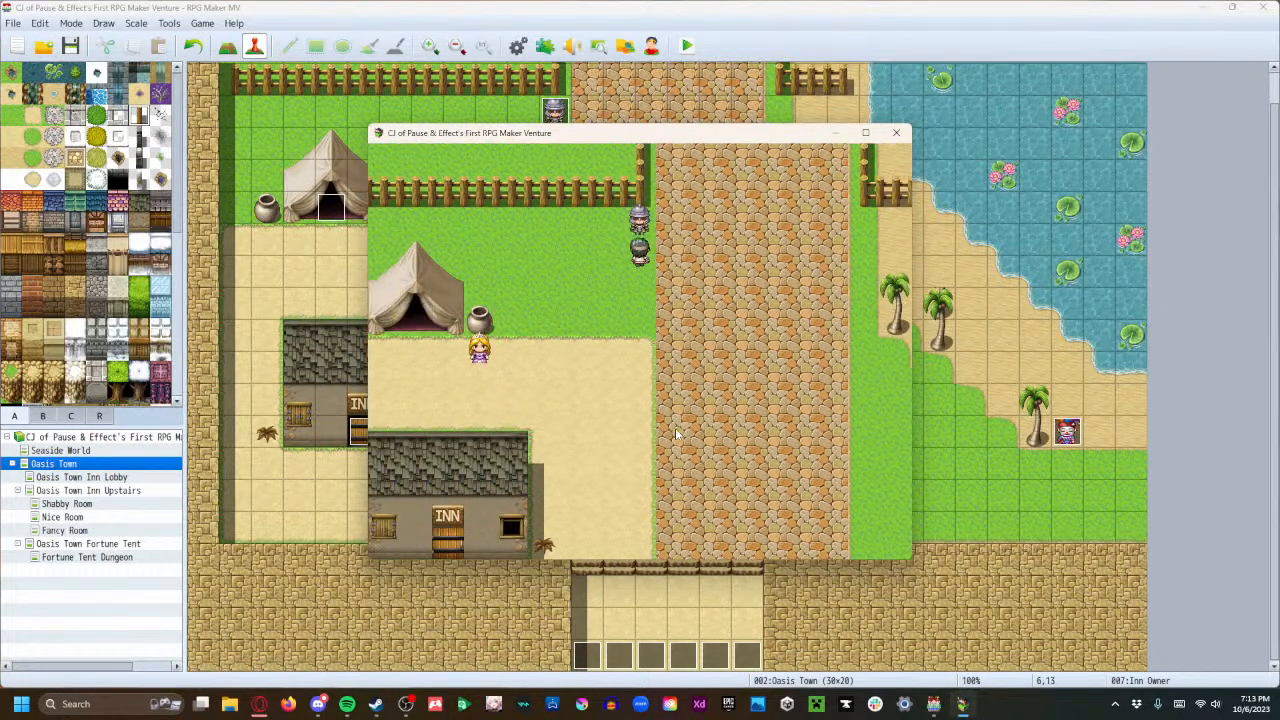
{"action": "key", "text": "Return"}
{"action": "key", "text": "Return"}
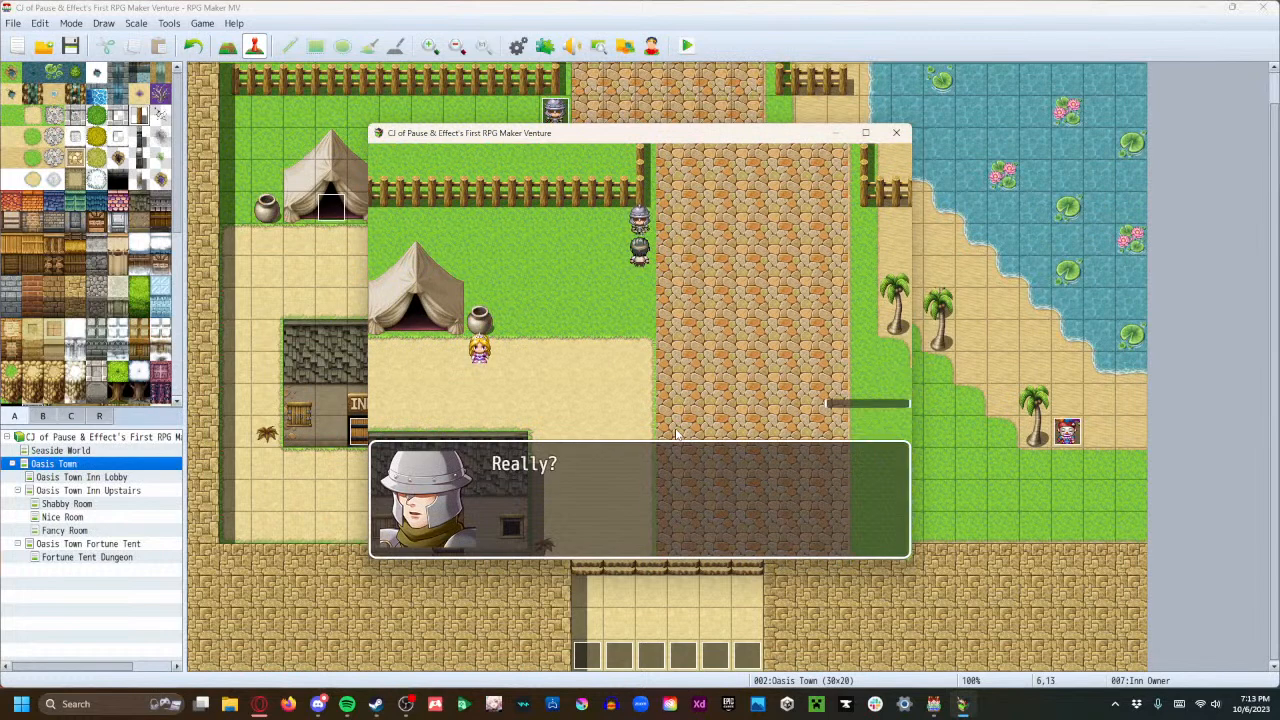
{"action": "key", "text": "Return"}
{"action": "key", "text": "Return"}
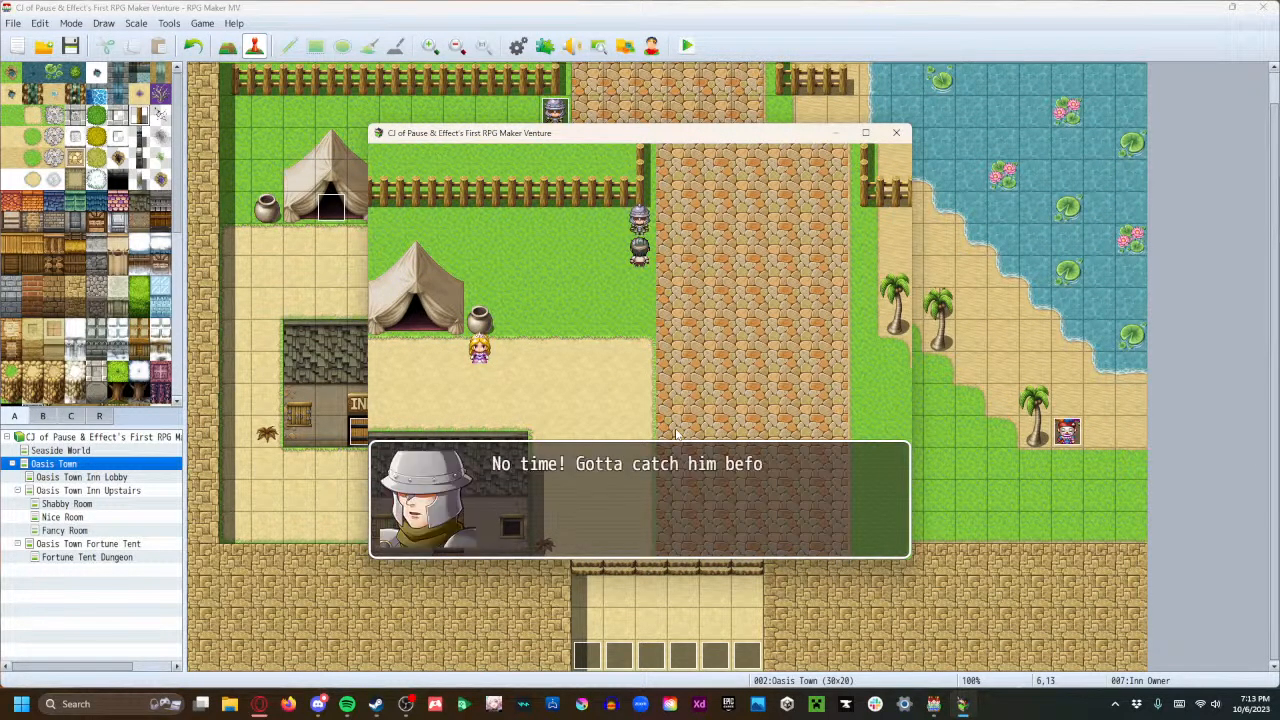
{"action": "key", "text": "Return"}
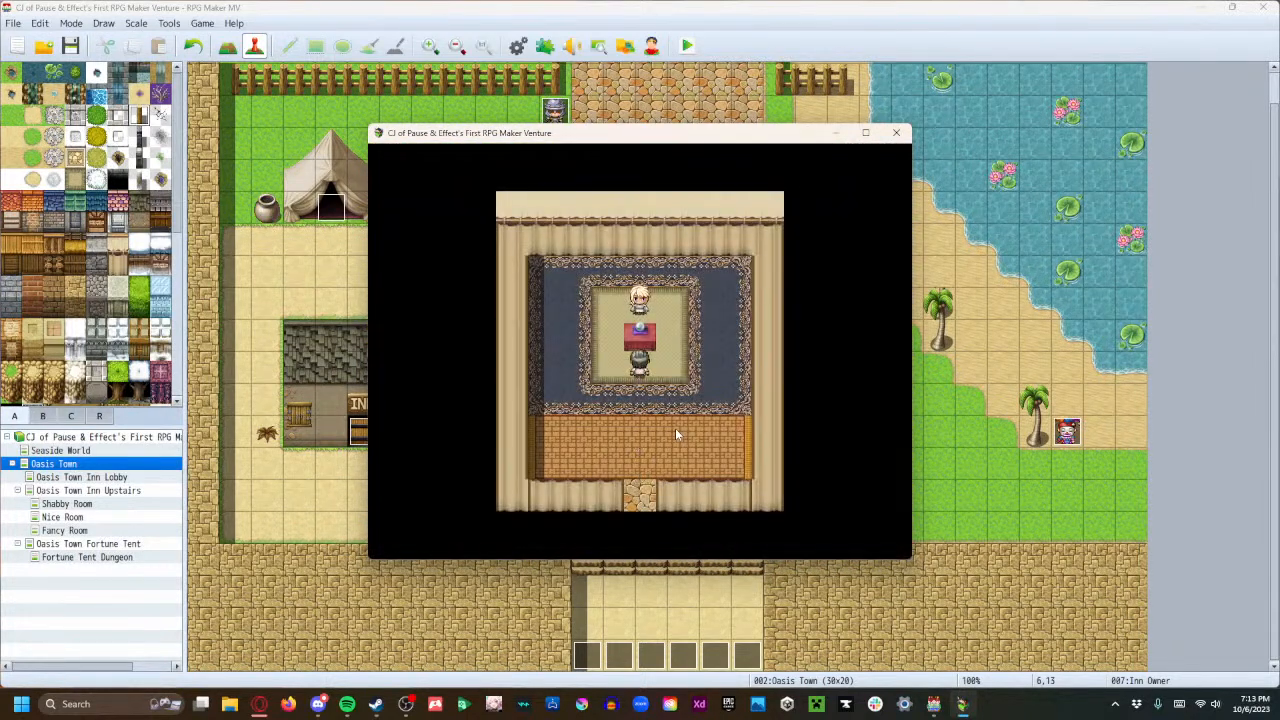
Talk to the fortune teller inside the tent, choosing "But this is neither tilted...", and advance through the remaining dialogue.
{"action": "key", "text": "Return"}
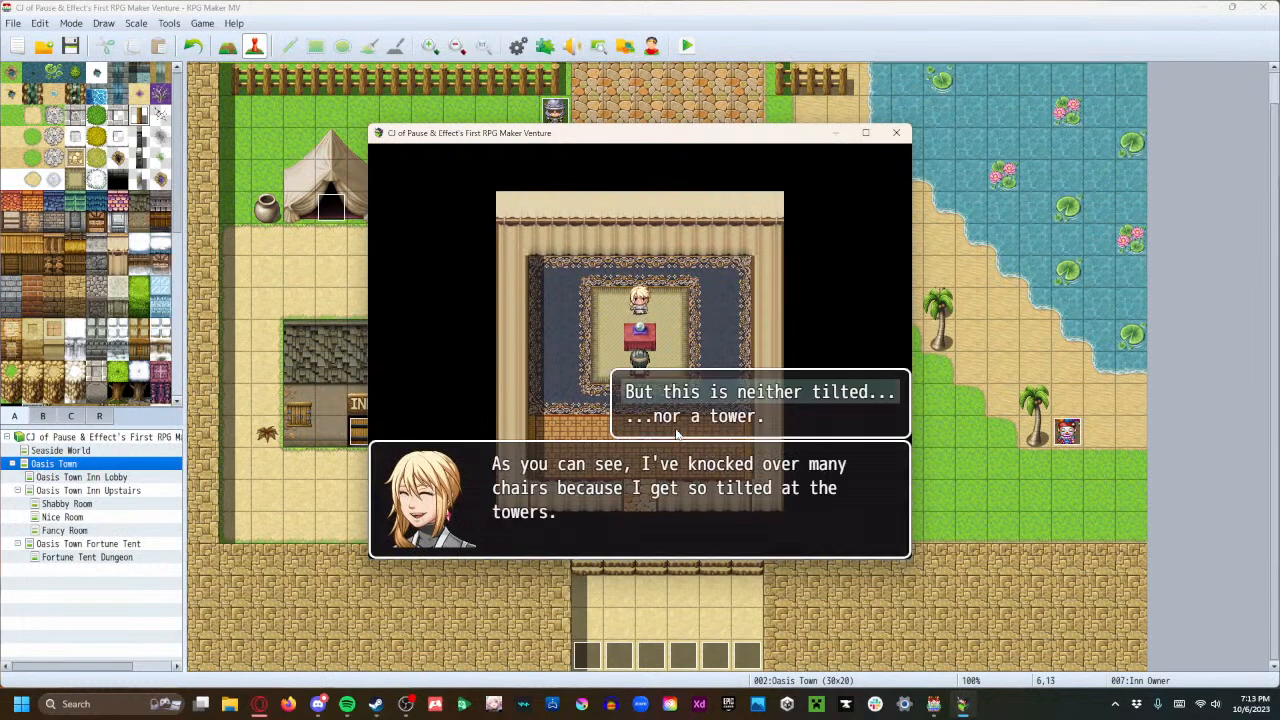
{"action": "key", "text": "Return"}
{"action": "key", "text": "Return"}
{"action": "key", "text": "Return"}
{"action": "key", "text": "Return"}
{"action": "key", "text": "Return"}
{"action": "key", "text": "Return"}
{"action": "key", "text": "Return"}
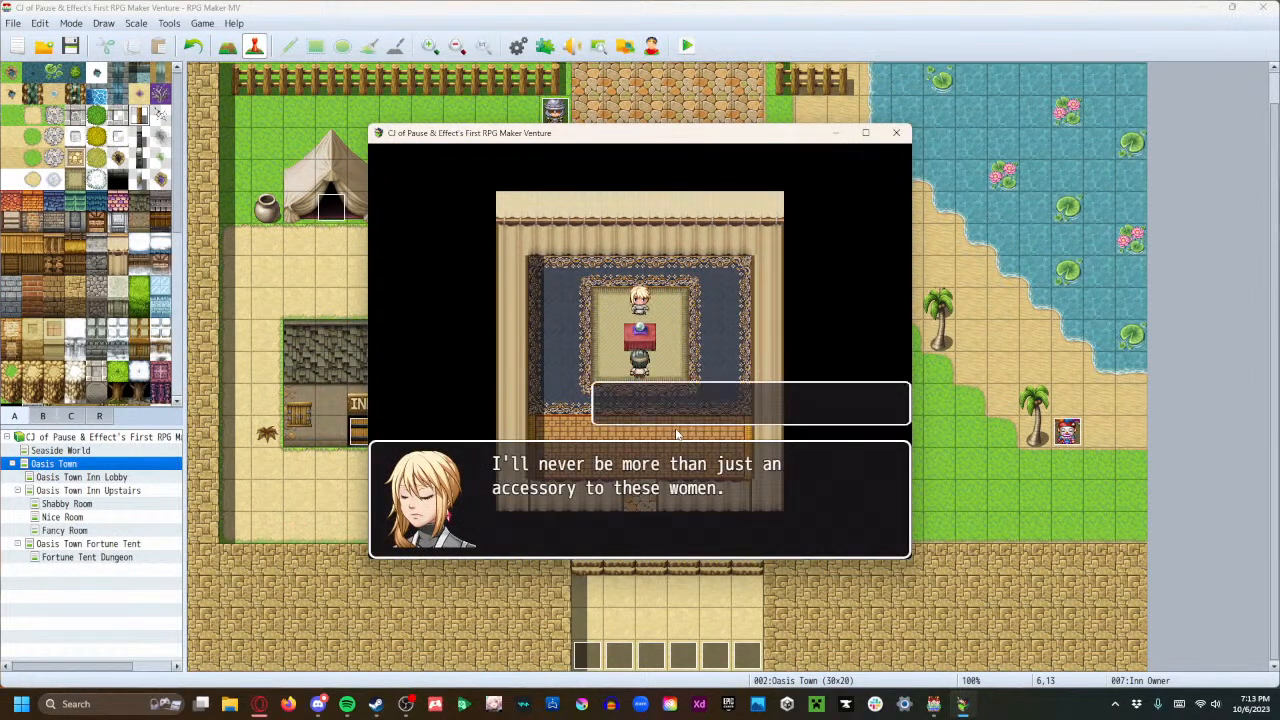
{"action": "key", "text": "Return"}
{"action": "key", "text": "Return"}
{"action": "key", "text": "Return"}
Approach the dark figure in the tent's upper corner and interact with it to reach the dungeon.
{"action": "key", "text": "Right"}
{"action": "key", "text": "Up"}
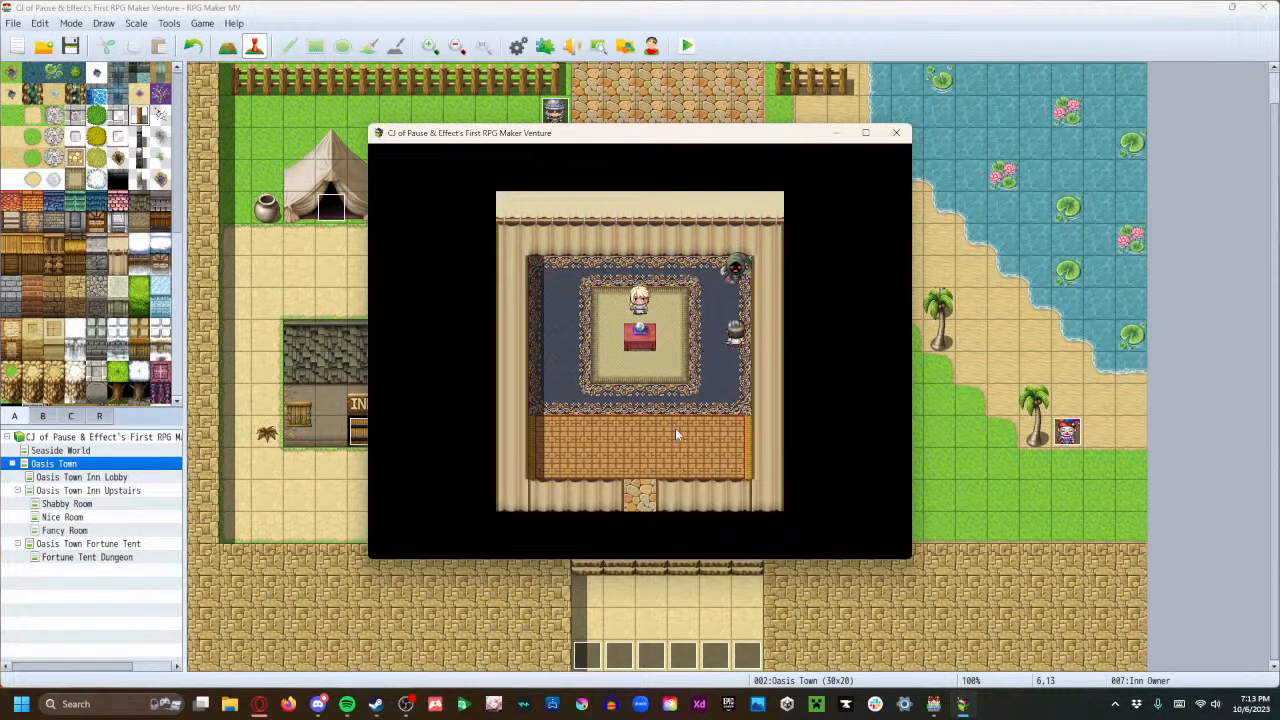
{"action": "key", "text": "Return"}
{"action": "key", "text": "Return"}
{"action": "key", "text": "Return"}
Search the small crate in the dungeon's left cell to trigger its hidden mechanism, then leave the cell.
{"action": "key", "text": "Left"}
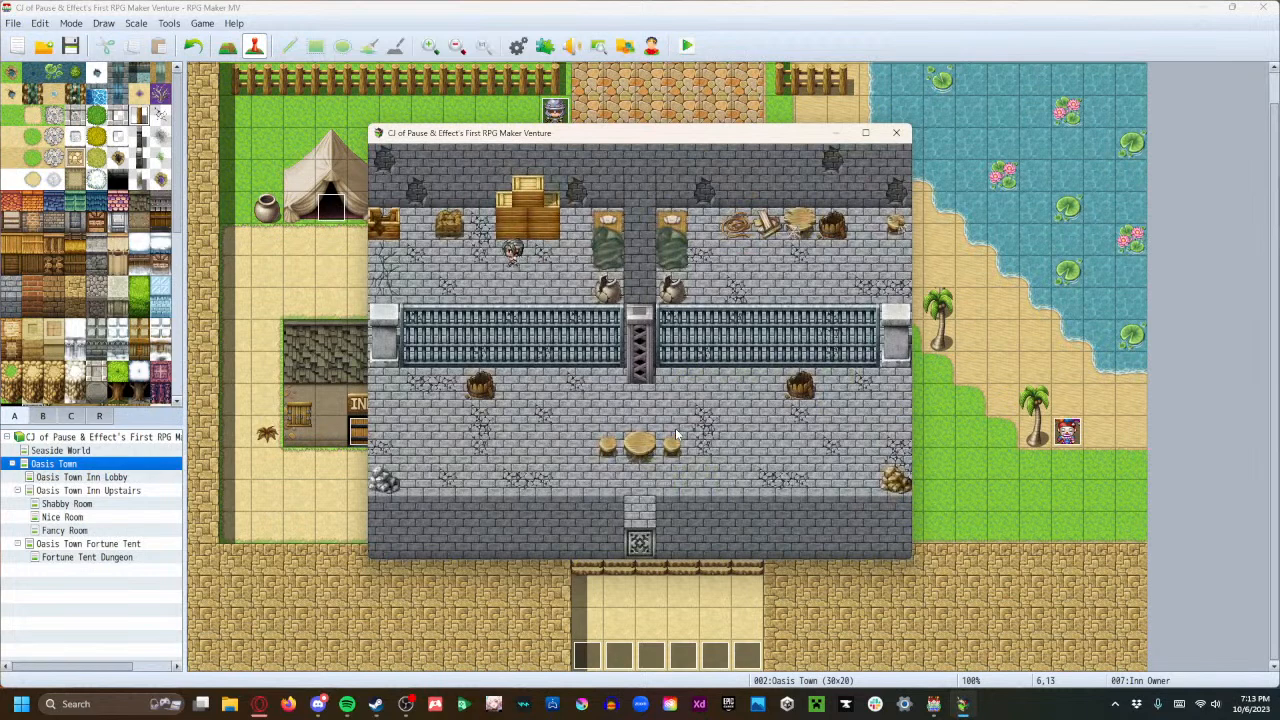
{"action": "key", "text": "Left"}
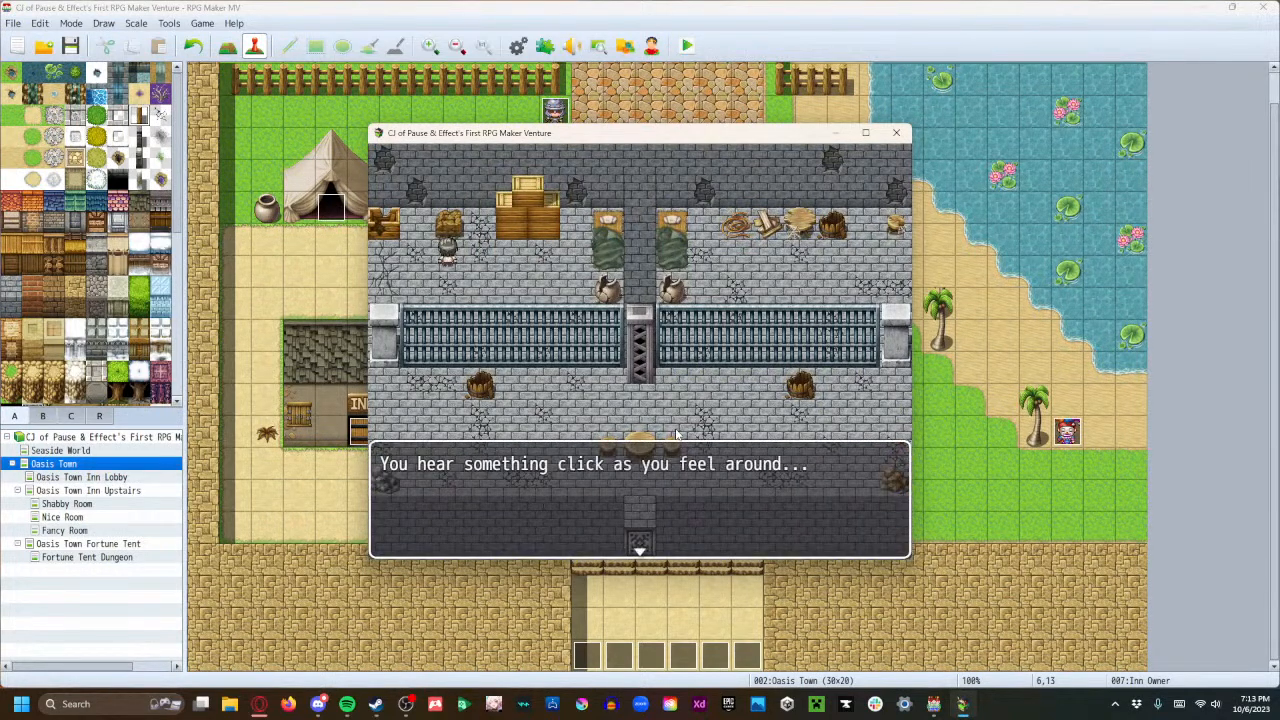
{"action": "key", "text": "Return"}
{"action": "key", "text": "Left"}
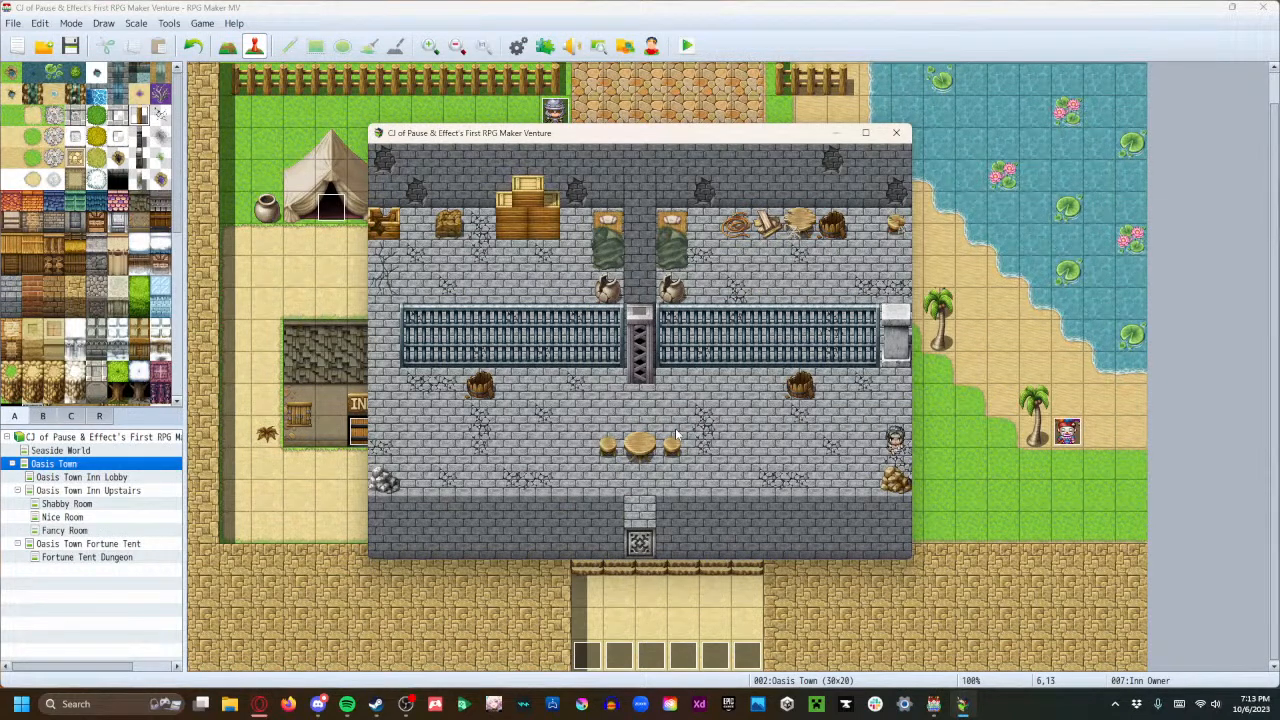
Open the way into the dungeon's right cell and search the broken planks there.
{"action": "key", "text": "Return"}
{"action": "key", "text": "Return"}
{"action": "key", "text": "Up"}
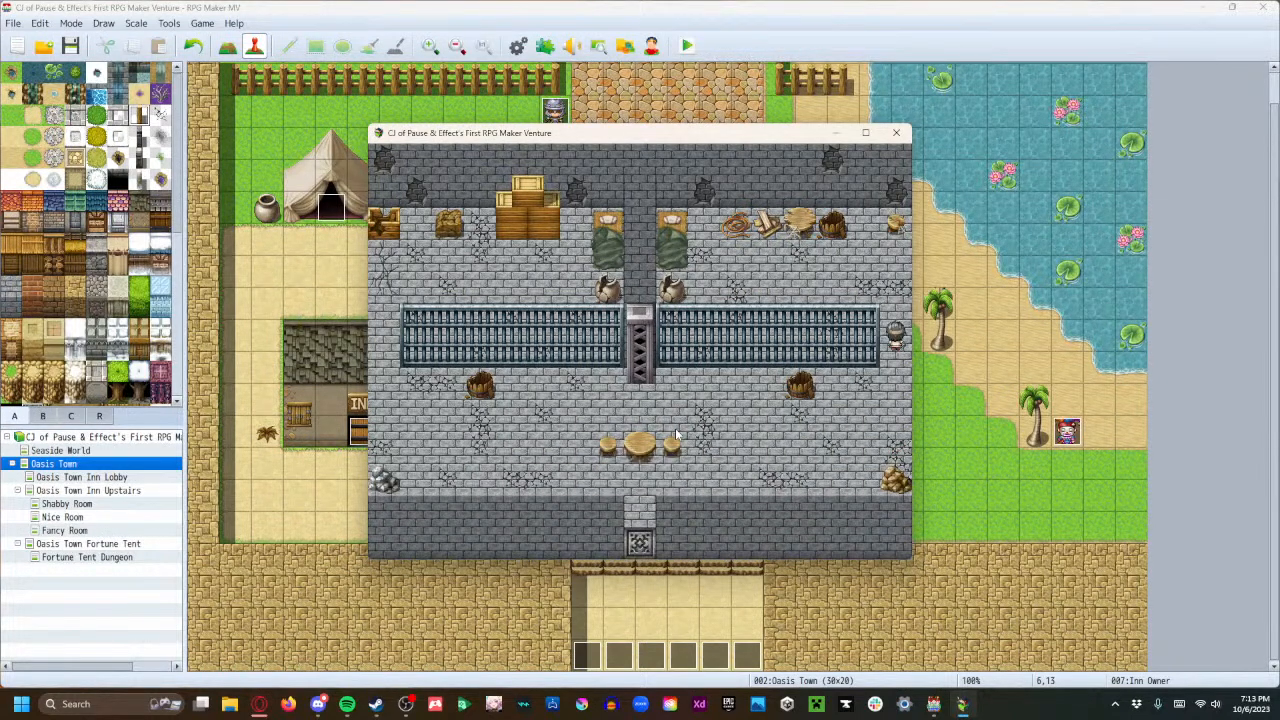
{"action": "key", "text": "Return"}
{"action": "key", "text": "Return"}
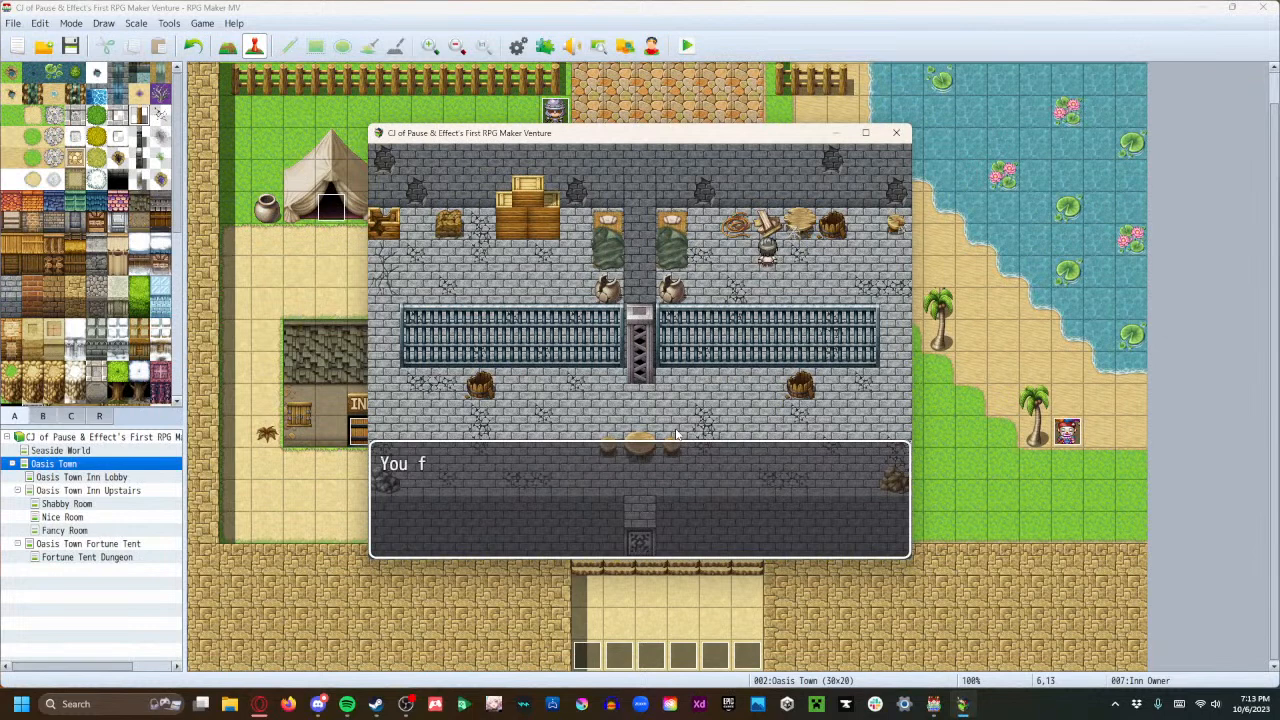
{"action": "key", "text": "Return"}
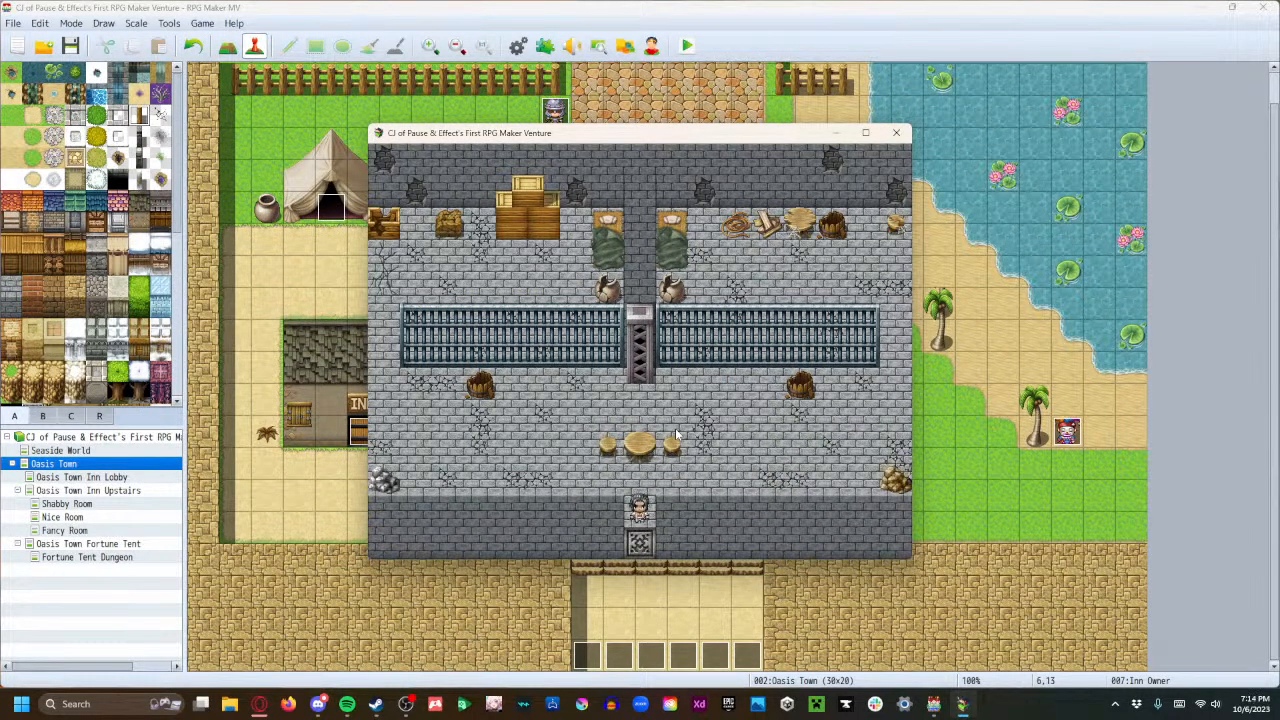
Leave the dungeon through its bottom exit and walk across the world map back into the town.
{"action": "key", "text": "Return"}
{"action": "key", "text": "Return"}
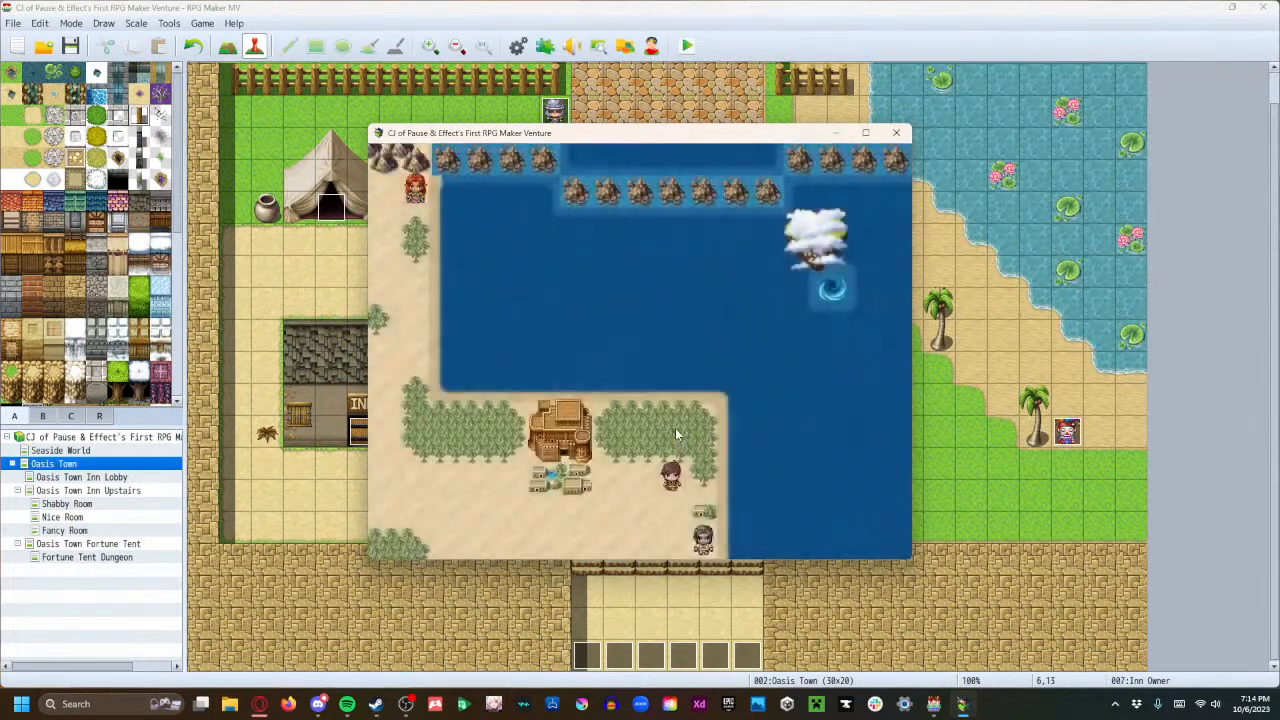
{"action": "key", "text": "Left"}
{"action": "key", "text": "Left"}
{"action": "key", "text": "Left"}
{"action": "key", "text": "Up"}
{"action": "key", "text": "Up"}
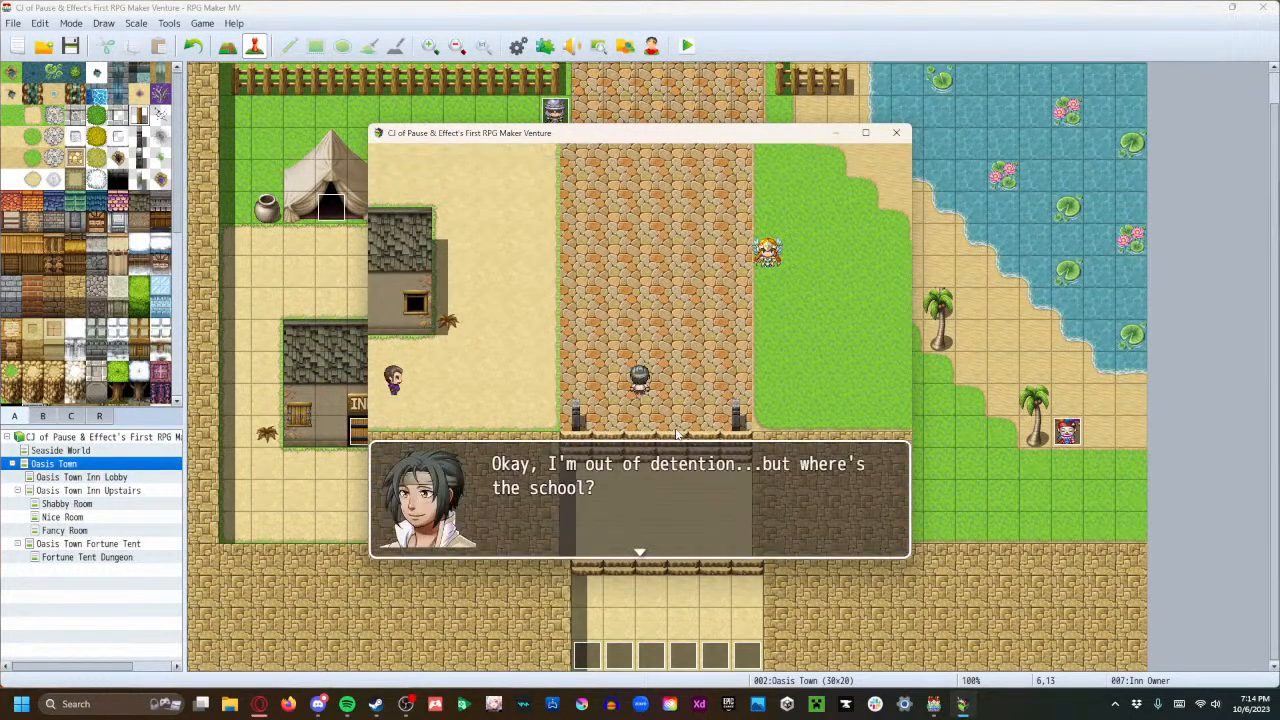
Dismiss the detention line, approach the winged woman beside the paved road, and go through her schoolhouse dialogue.
{"action": "key", "text": "Return"}
{"action": "key", "text": "Right"}
{"action": "key", "text": "Right"}
{"action": "key", "text": "Right"}
{"action": "key", "text": "Right"}
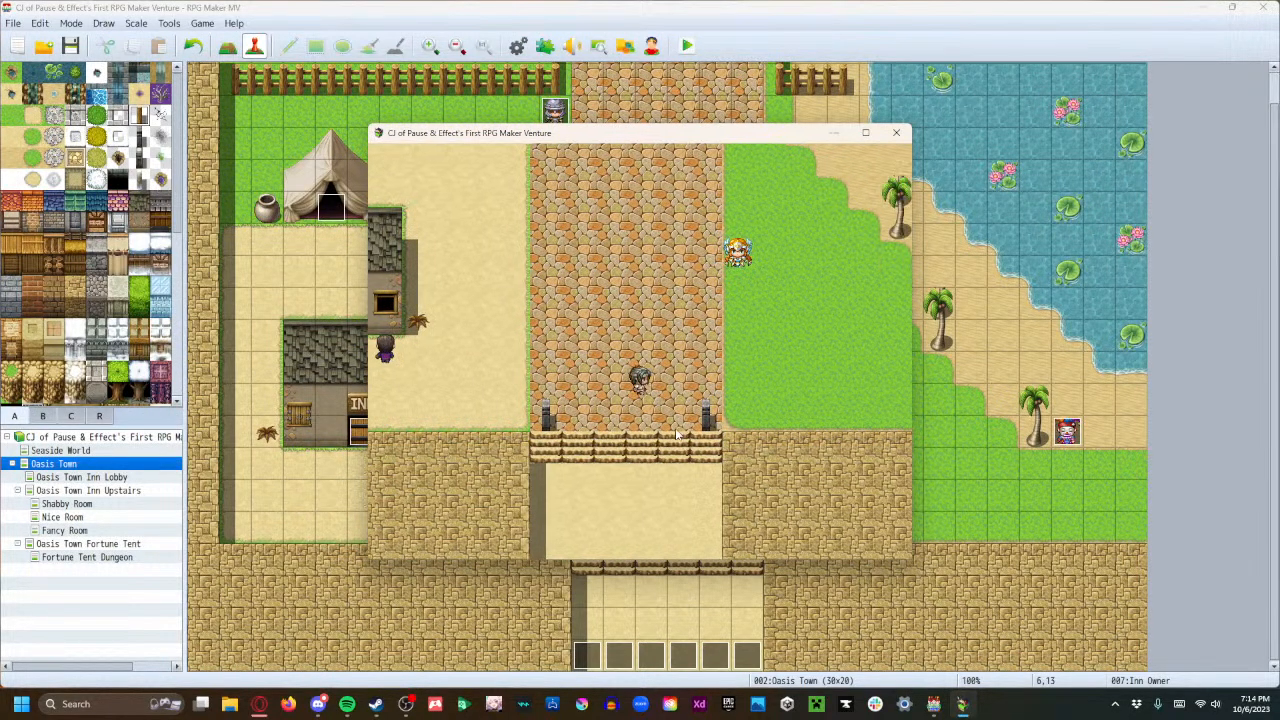
{"action": "key", "text": "Up"}
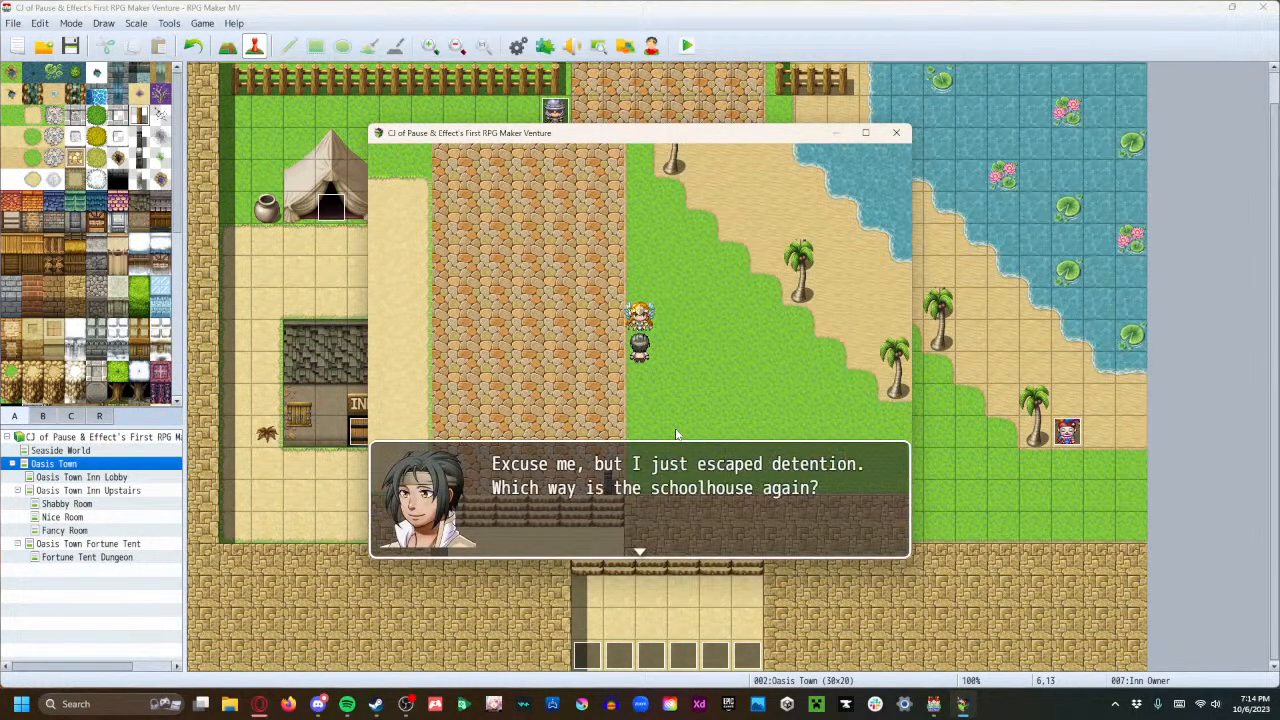
{"action": "key", "text": "Return"}
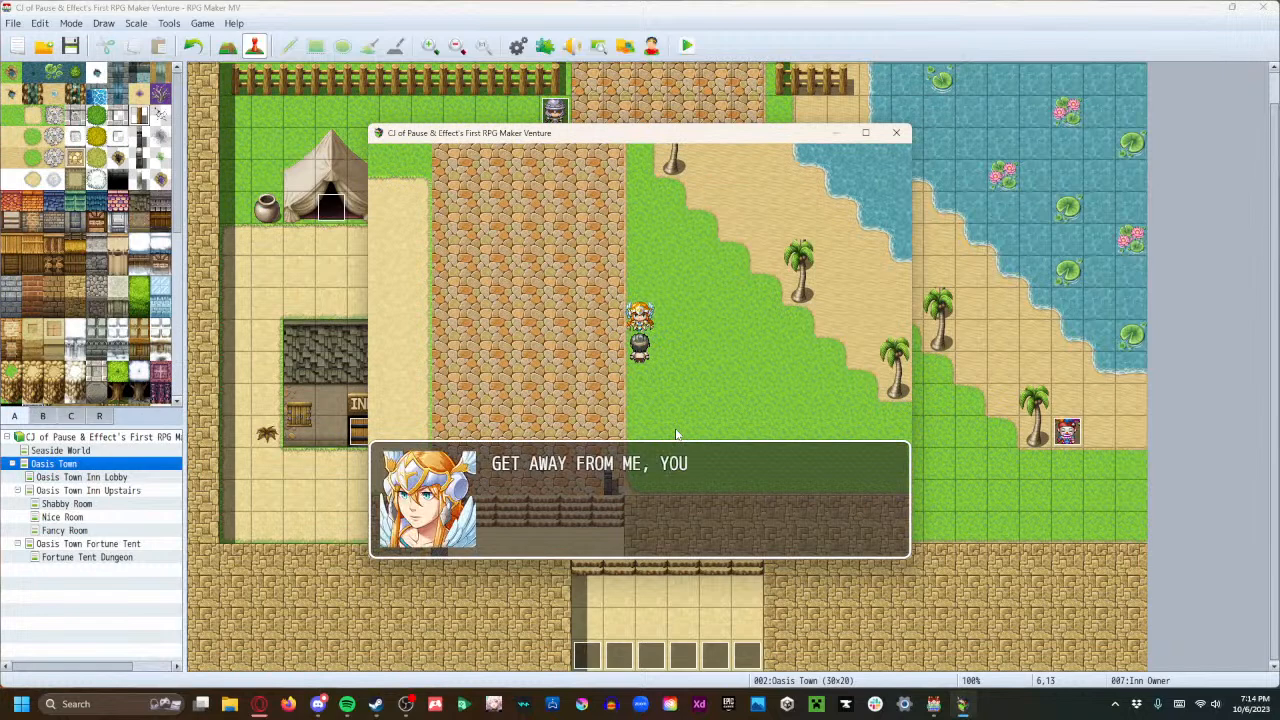
{"action": "key", "text": "Return"}
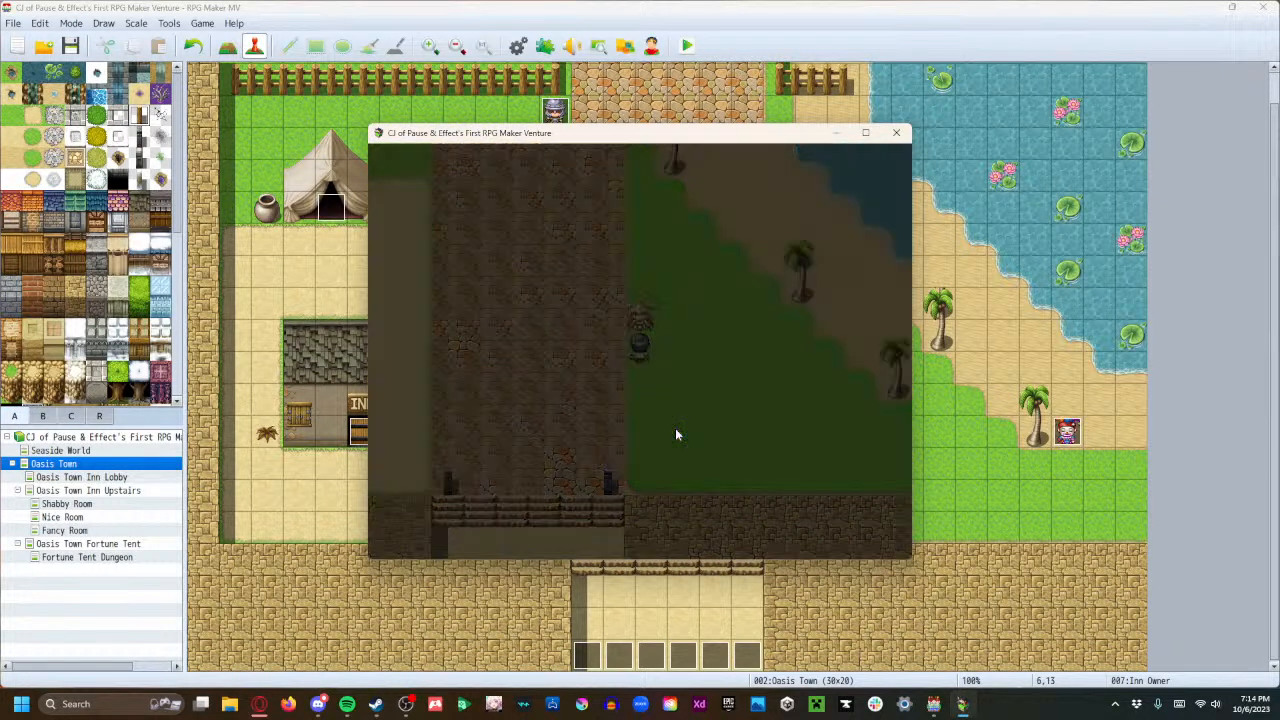
Walk back into town from the world map and go through the winged woman's follow-up dialogue.
{"action": "key", "text": "Up"}
{"action": "key", "text": "Up"}
{"action": "key", "text": "Up"}
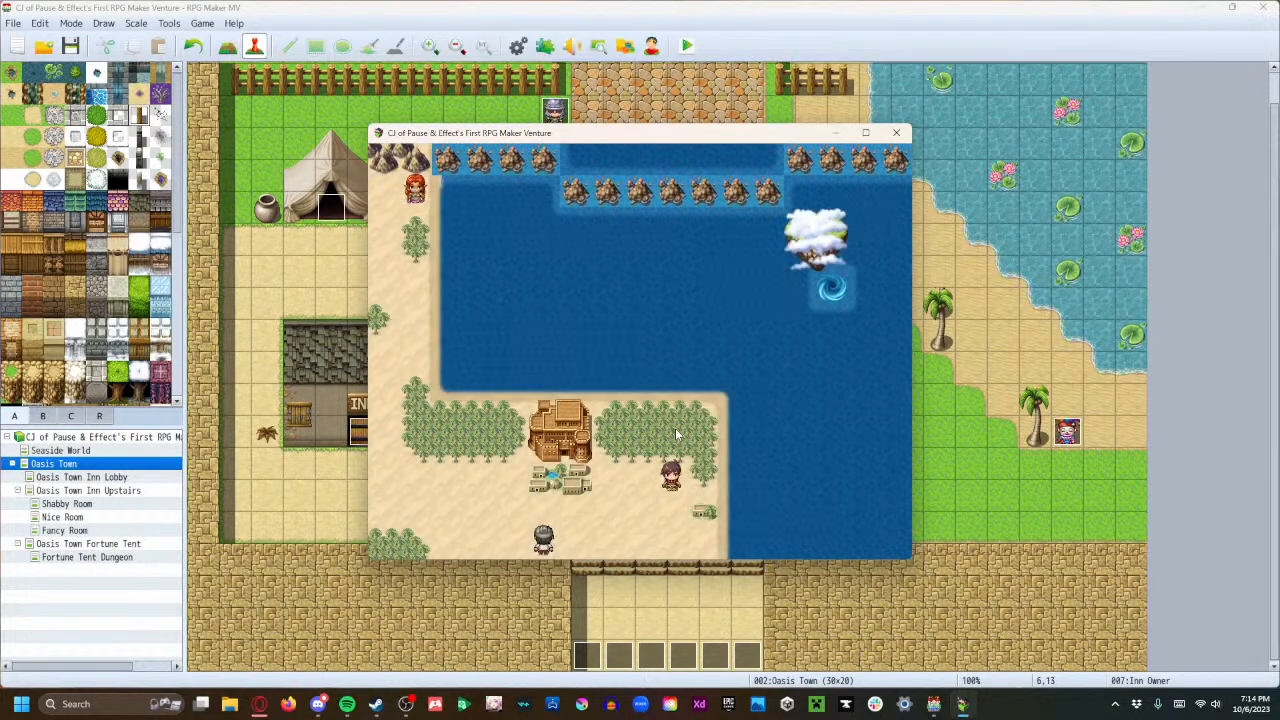
{"action": "key", "text": "Up"}
{"action": "key", "text": "Right"}
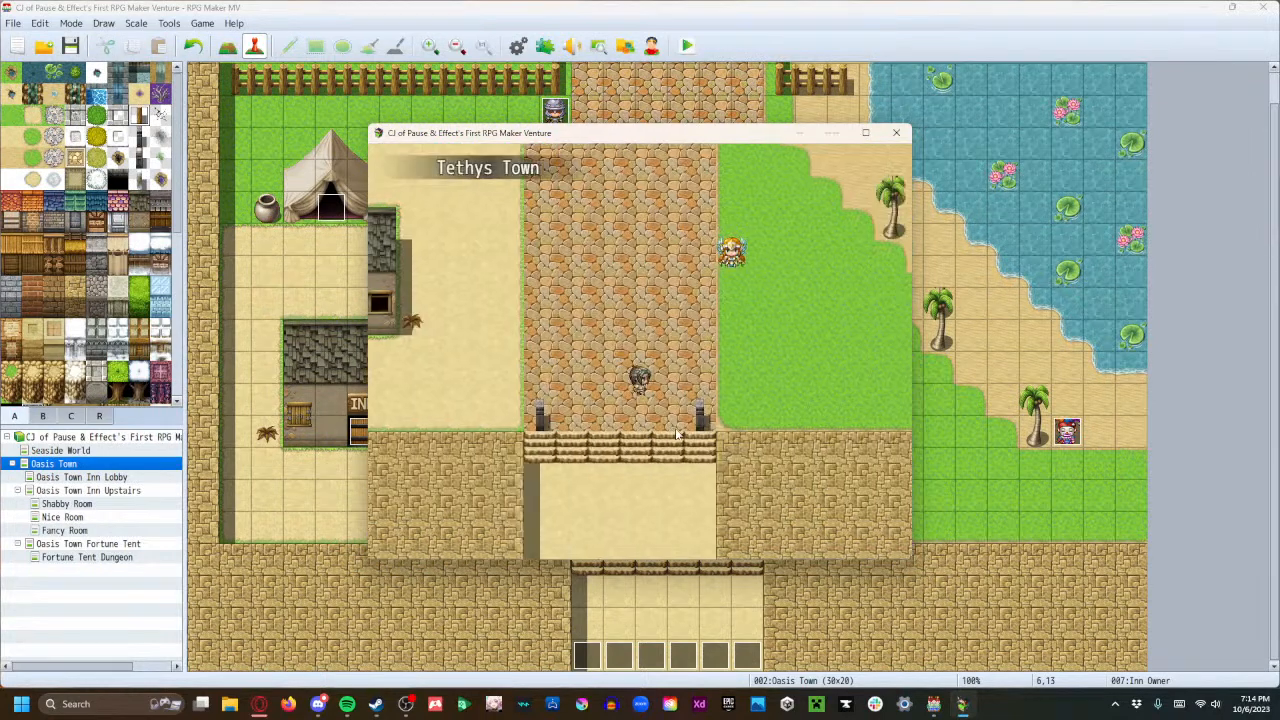
{"action": "key", "text": "Up"}
{"action": "key", "text": "Return"}
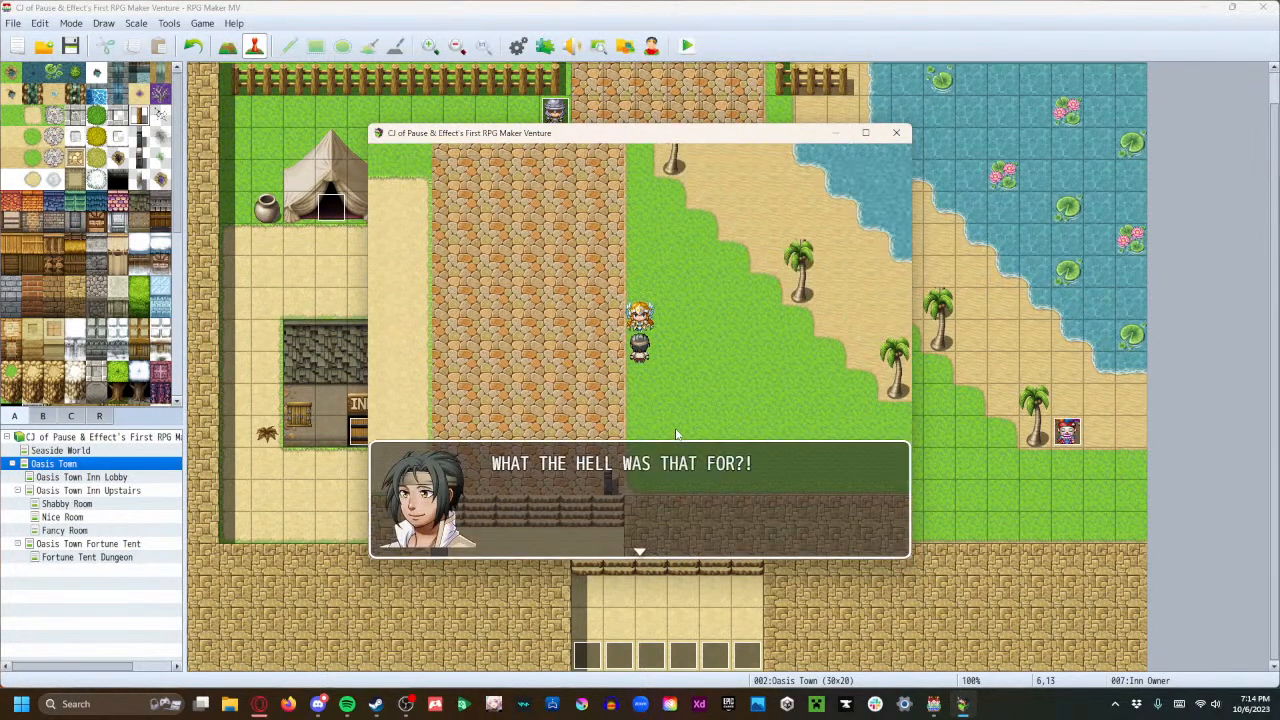
{"action": "key", "text": "Return"}
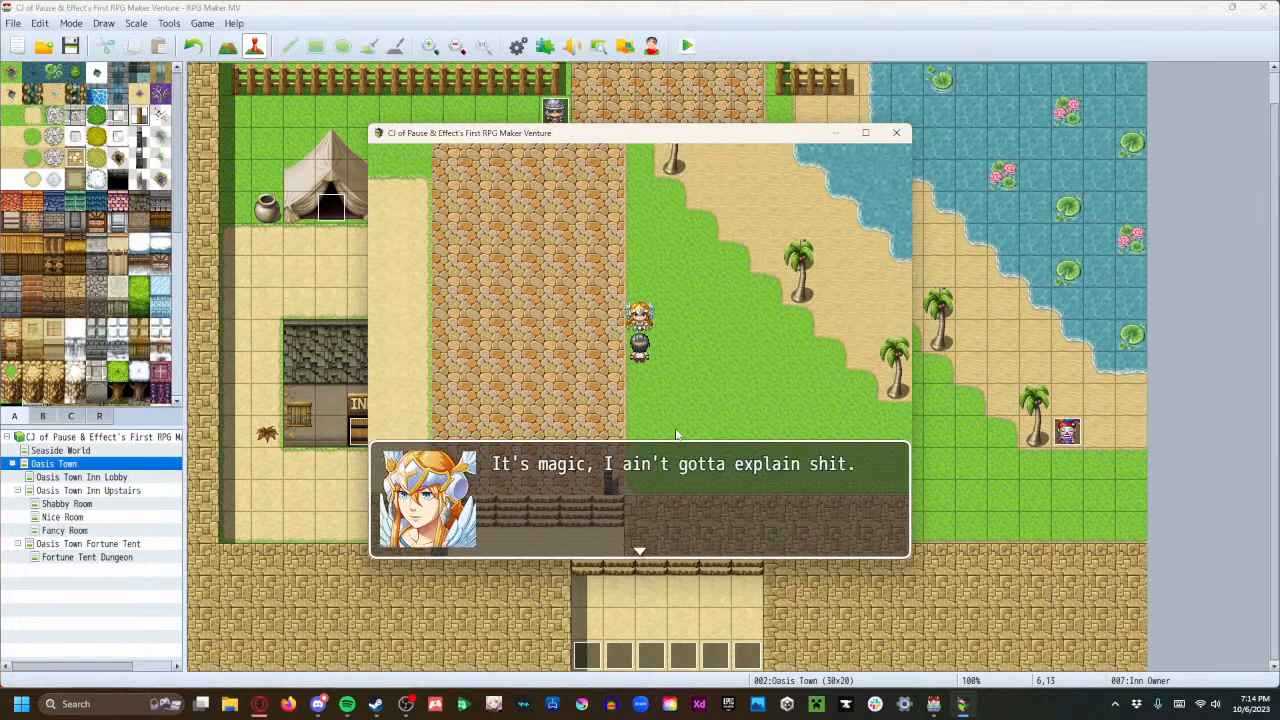
{"action": "key", "text": "Return"}
{"action": "key", "text": "Return"}
Cross the town to the fortune teller's tent and enter it.
{"action": "key", "text": "Left"}
{"action": "key", "text": "Up"}
{"action": "key", "text": "Left"}
{"action": "key", "text": "Left"}
{"action": "key", "text": "Up"}
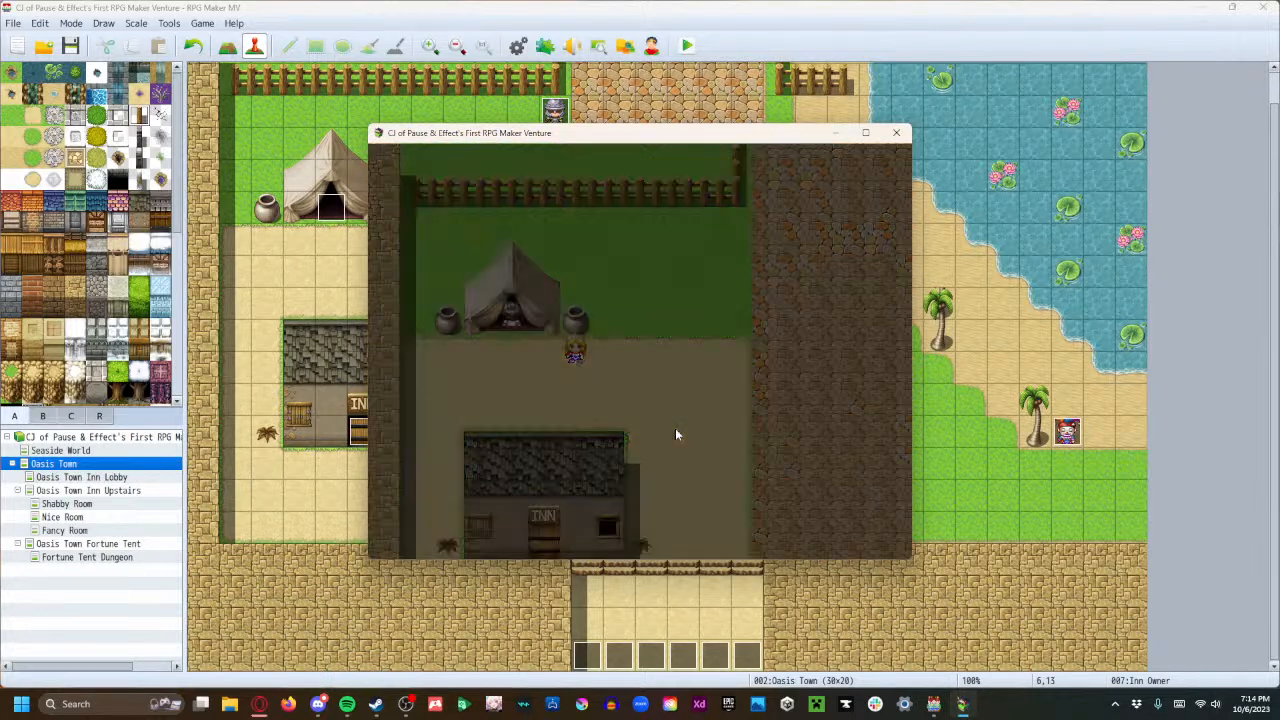
Walk around the fortune teller and her table to test the spots behind and beside her, and end the playtest.
{"action": "key", "text": "Up"}
{"action": "key", "text": "Right"}
{"action": "key", "text": "Up"}
{"action": "key", "text": "Up"}
{"action": "key", "text": "Up"}
{"action": "key", "text": "Right"}
{"action": "key", "text": "Left"}
{"action": "key", "text": "Down"}
{"action": "key", "text": "Down"}
{"action": "key", "text": "Left"}
{"action": "key", "text": "Right"}
{"action": "key", "text": "Up"}
{"action": "key", "text": "Up"}
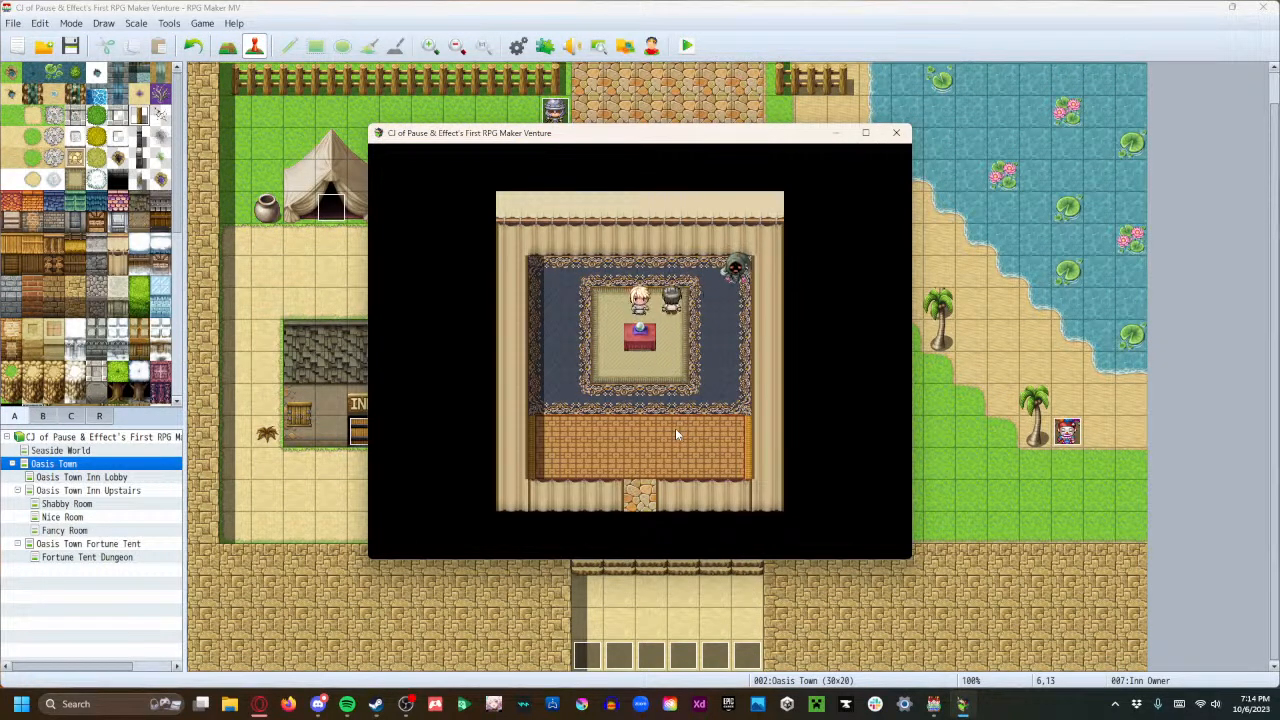
{"action": "left_click", "coordinate": [896, 132]}
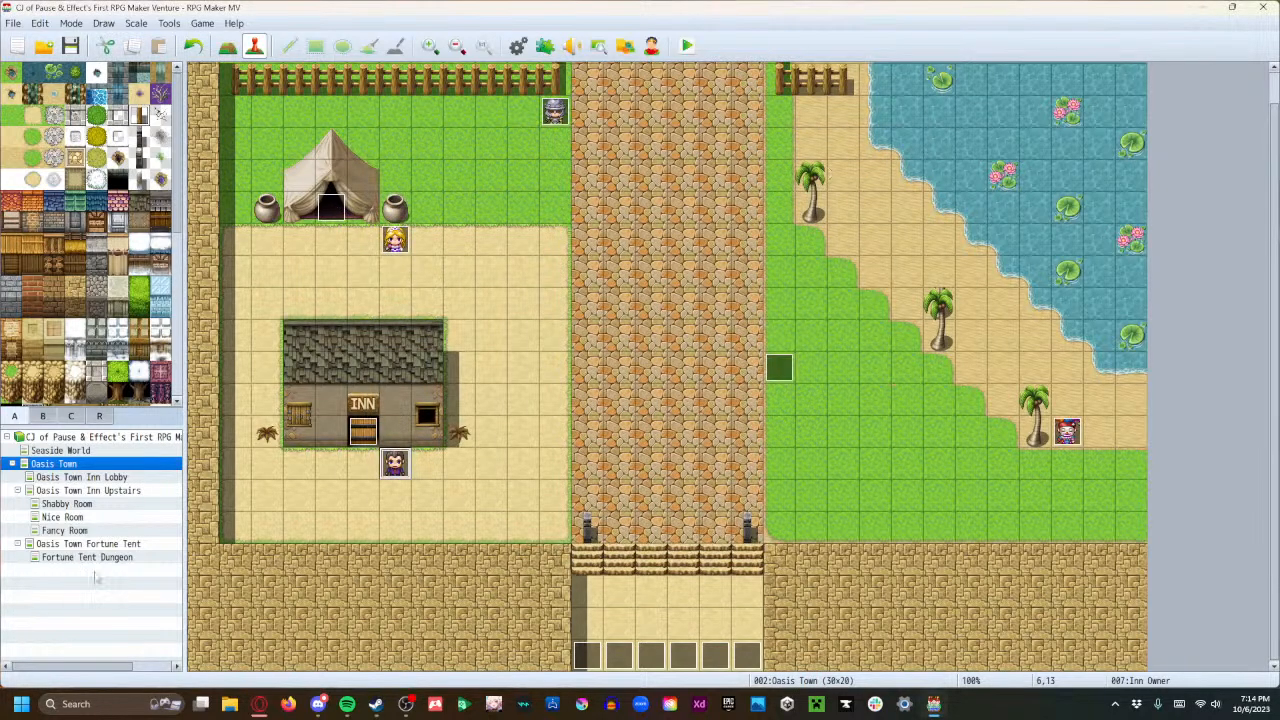
Open the Oasis Town Inn Lobby map and check the commands in its Shopkeeper event.
{"action": "left_click", "coordinate": [98, 490]}
{"action": "left_click", "coordinate": [94, 479]}
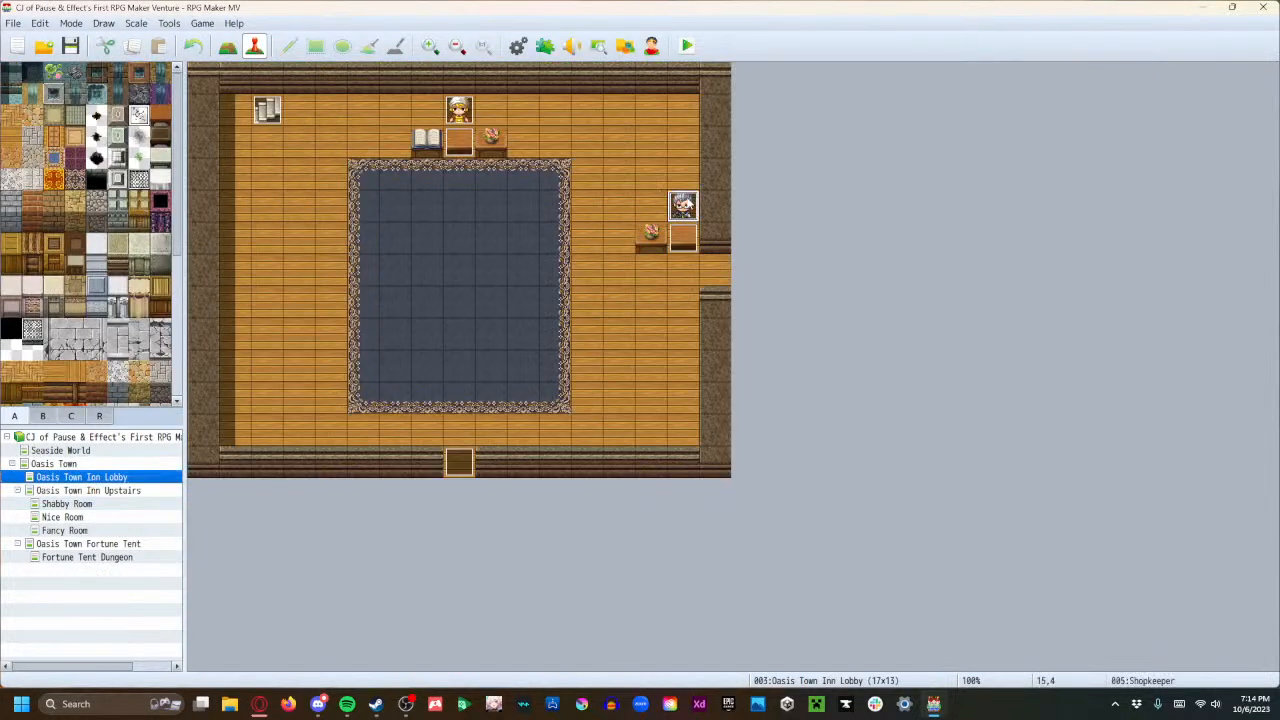
{"action": "double_click", "coordinate": [687, 206]}
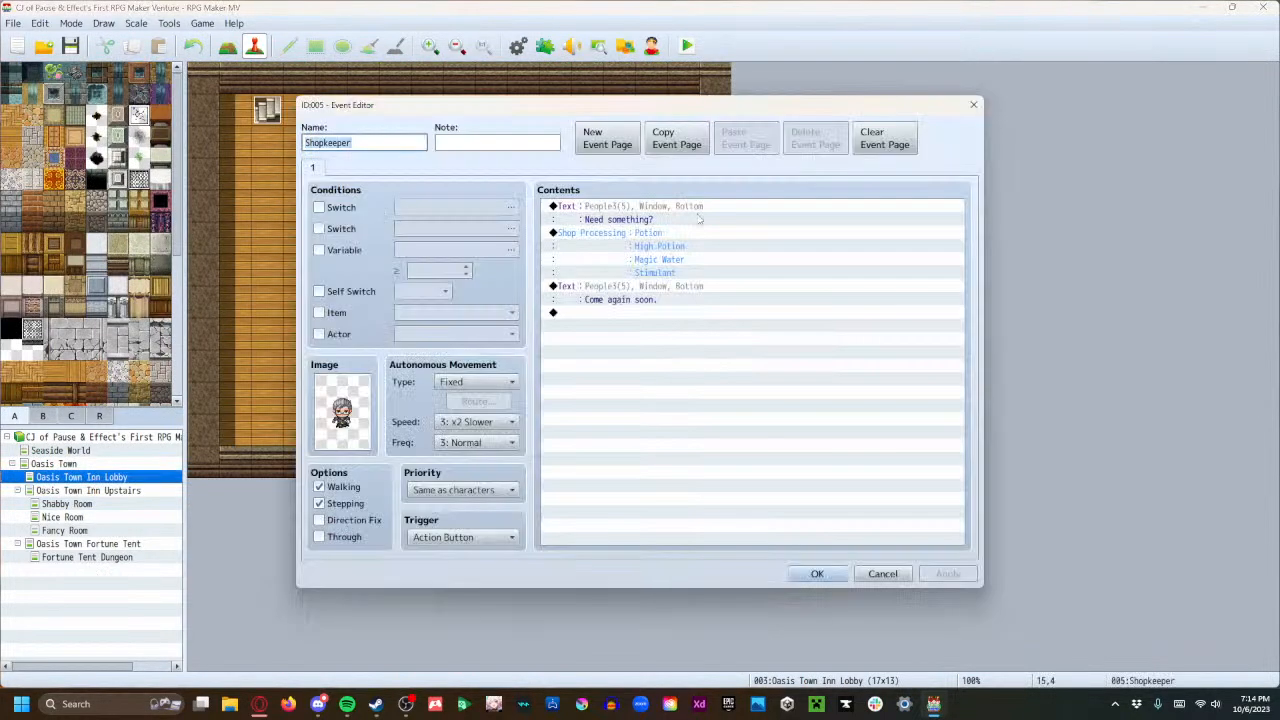
{"action": "left_click", "coordinate": [882, 574]}
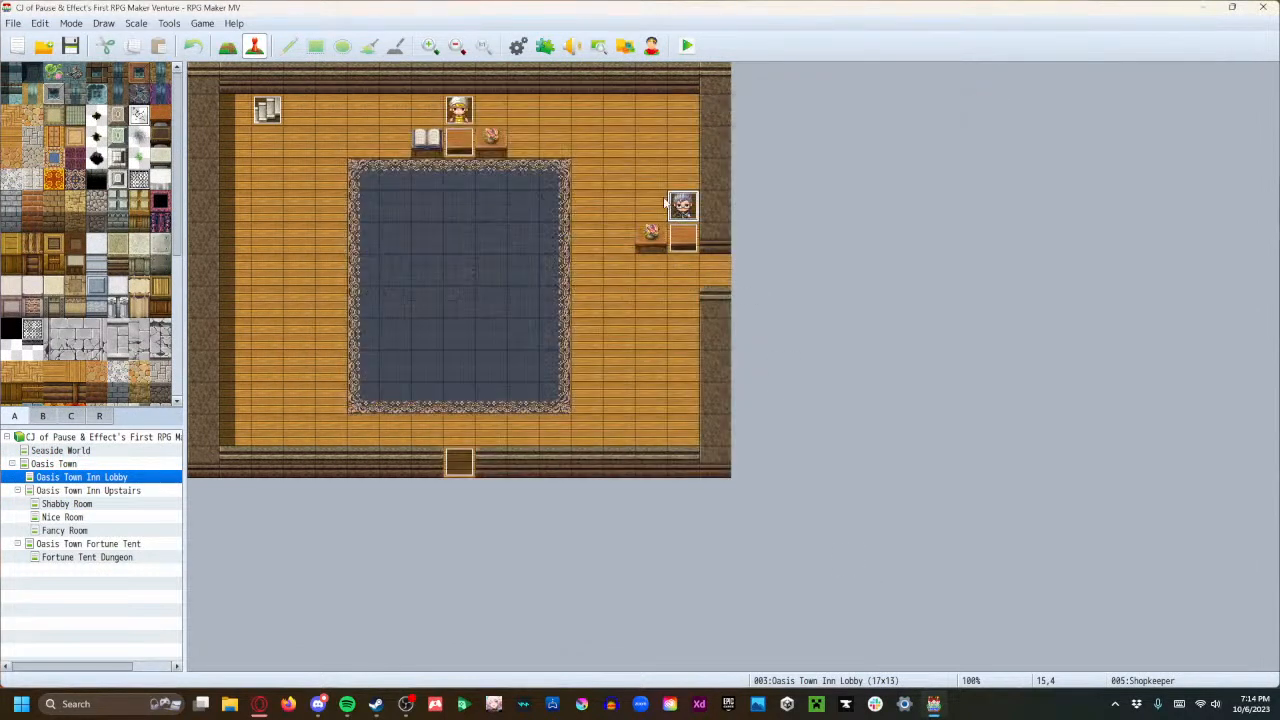
Fill the gaps around the shopkeeper and on both sides of the innkeeper with table tiles.
{"action": "left_click", "coordinate": [226, 47]}
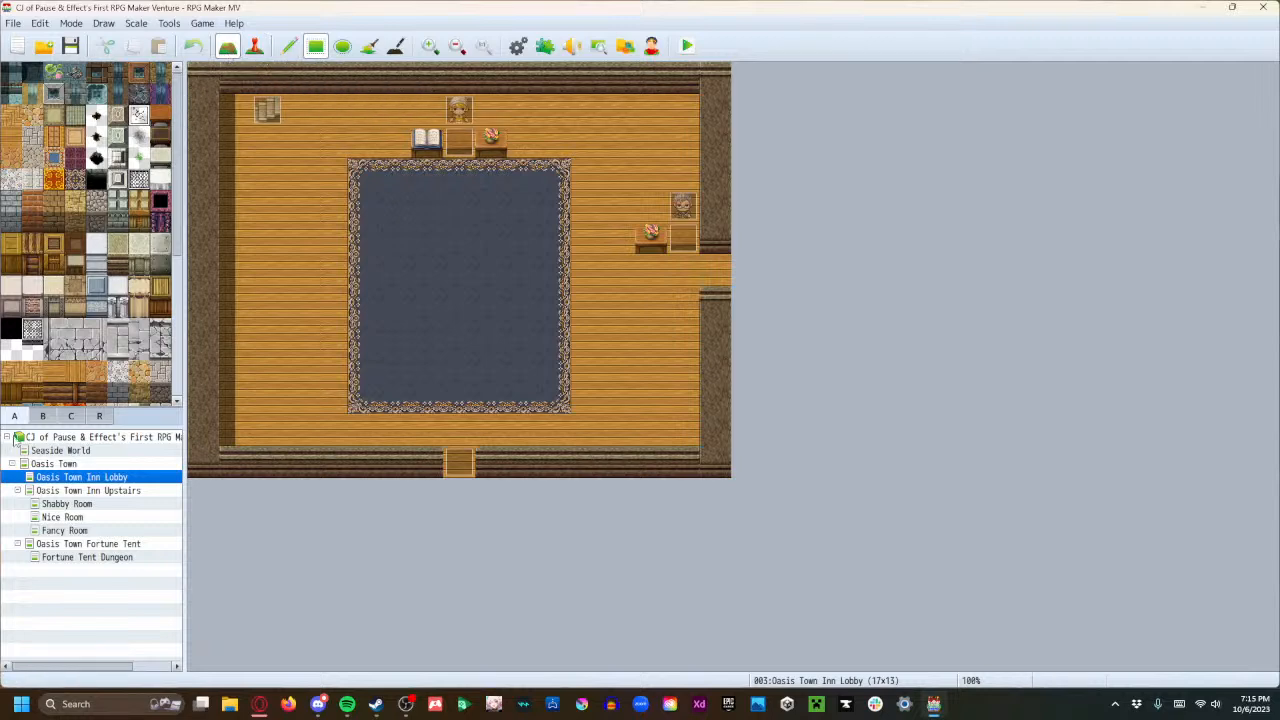
{"action": "left_click", "coordinate": [42, 416]}
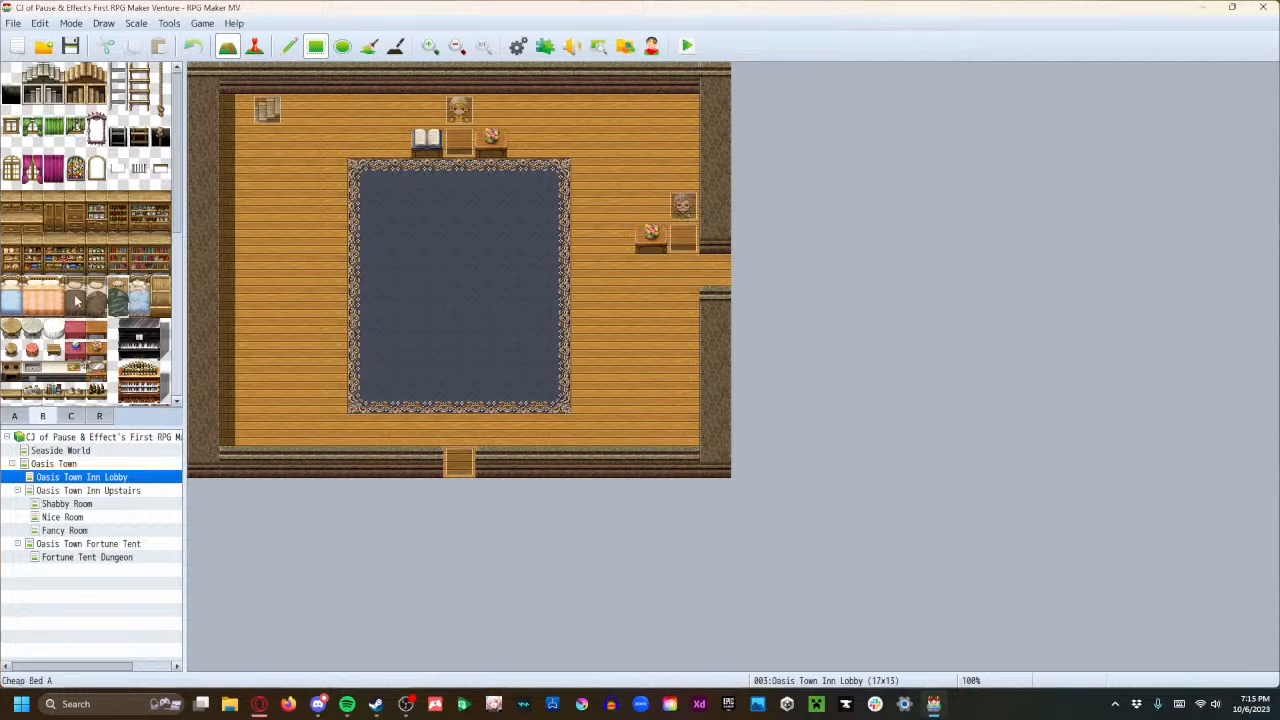
{"action": "scroll", "coordinate": [77, 300], "scroll_direction": "down", "scroll_amount": 2}
{"action": "scroll", "coordinate": [77, 305], "scroll_direction": "up", "scroll_amount": 1}
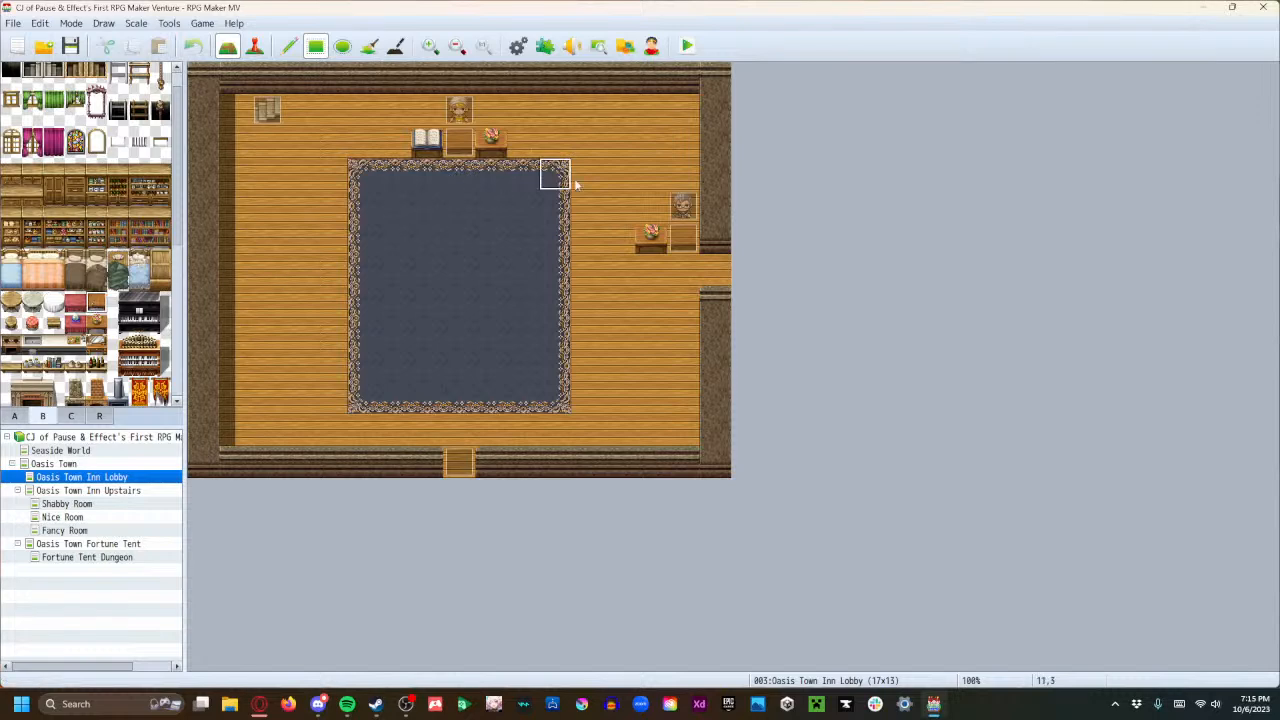
{"action": "left_click_drag", "start_coordinate": [651, 178], "coordinate": [688, 178]}
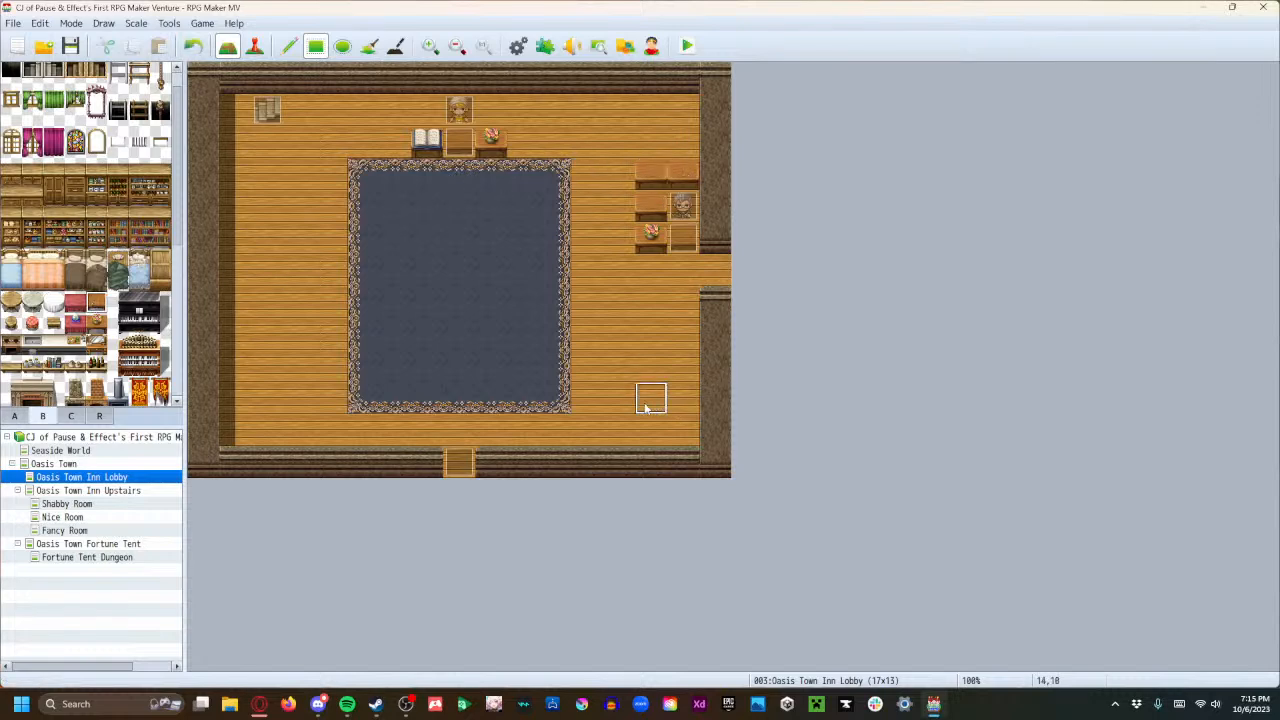
{"action": "left_click", "coordinate": [488, 110]}
{"action": "left_click", "coordinate": [416, 108]}
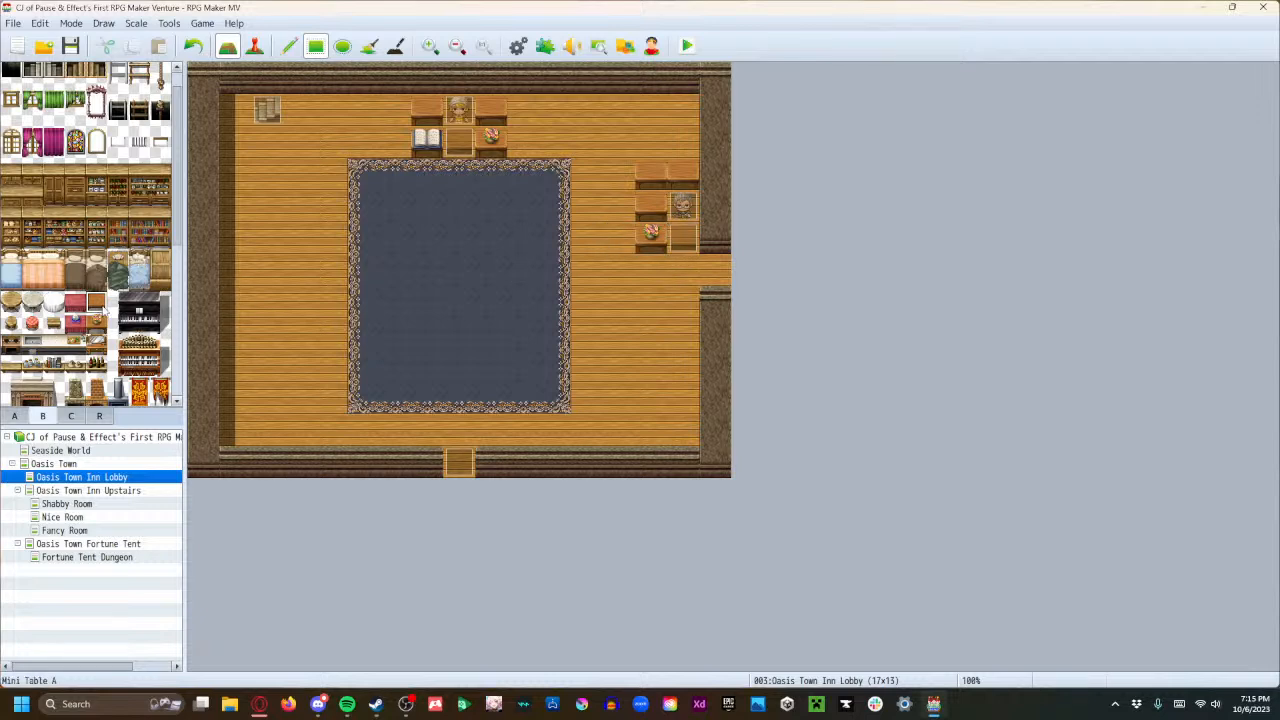
{"action": "scroll", "coordinate": [103, 312], "scroll_direction": "down", "scroll_amount": 5}
{"action": "scroll", "coordinate": [103, 318], "scroll_direction": "up", "scroll_amount": 5}
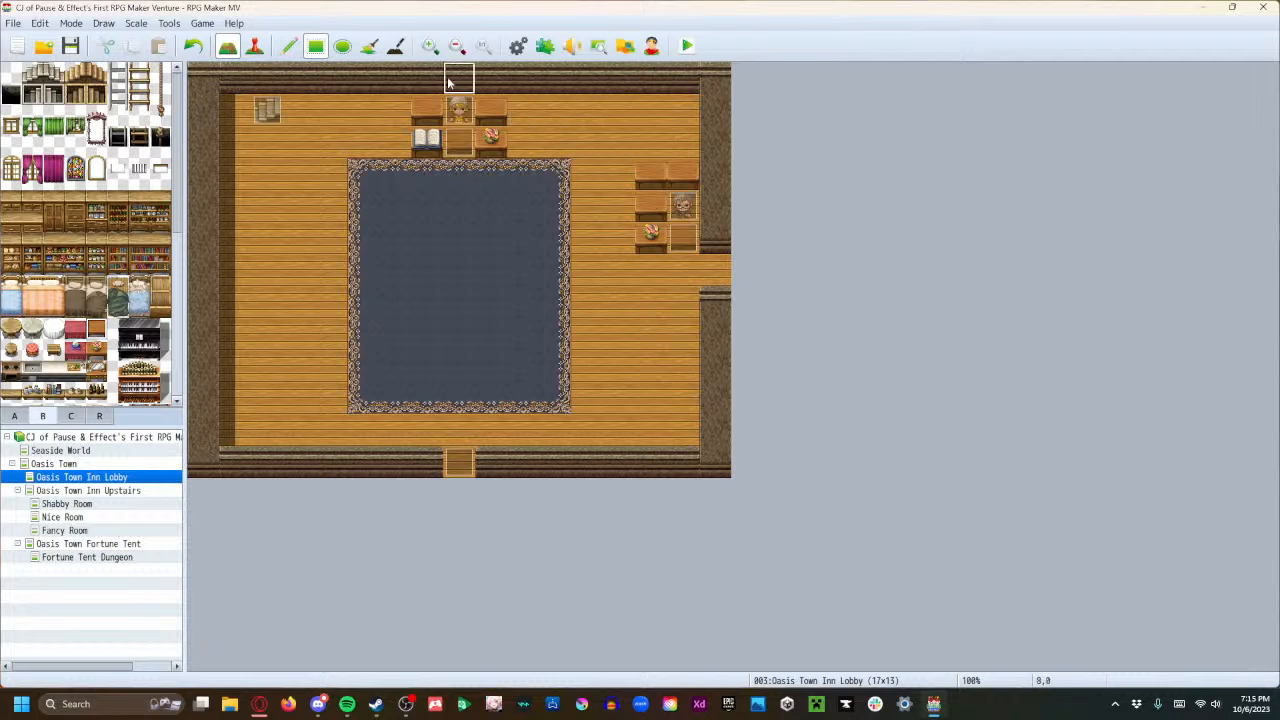
Review the Shopkeeper and Shopkeeper Table events to compare their dialogue and shop commands.
{"action": "left_click", "coordinate": [254, 46]}
{"action": "double_click", "coordinate": [686, 207]}
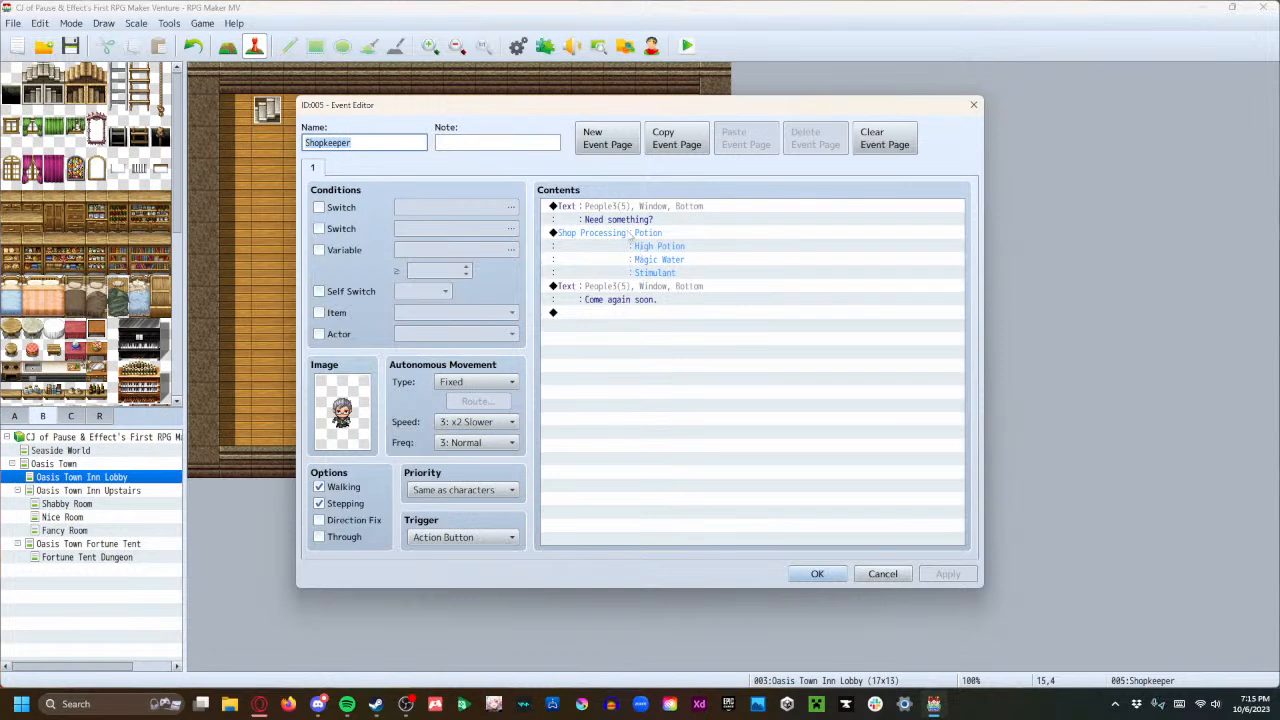
{"action": "left_click", "coordinate": [817, 573]}
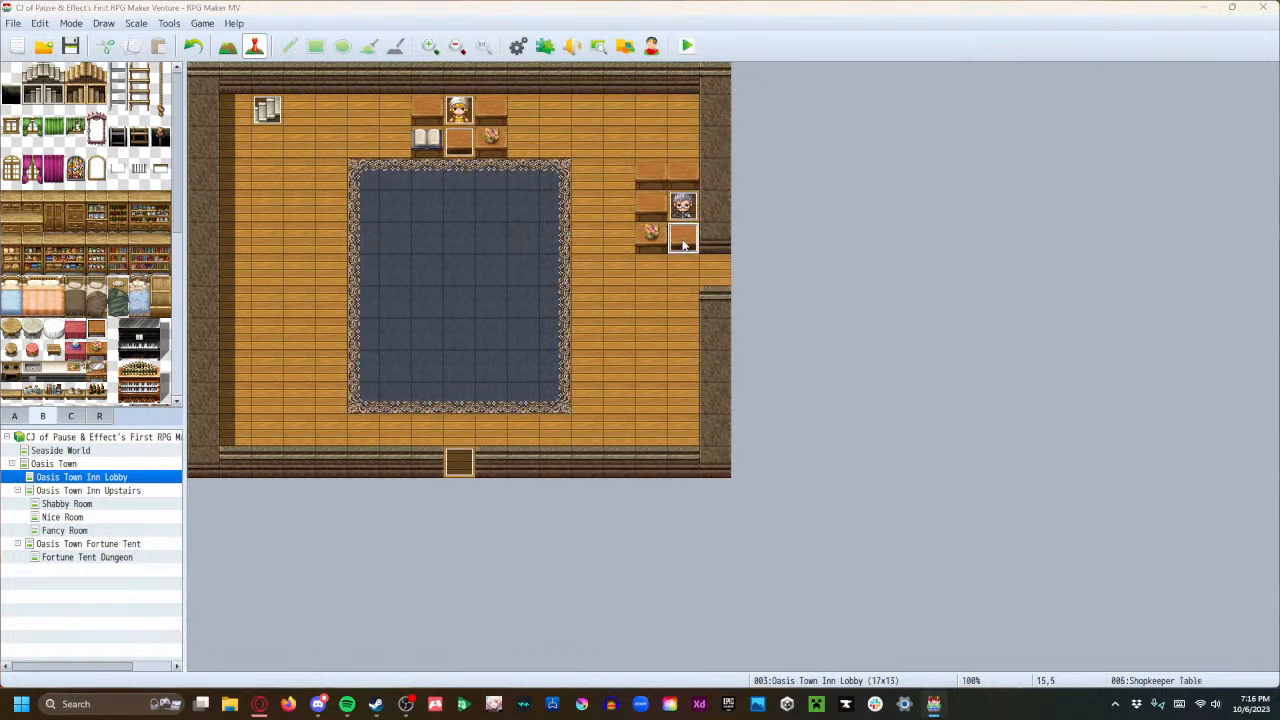
{"action": "double_click", "coordinate": [683, 245]}
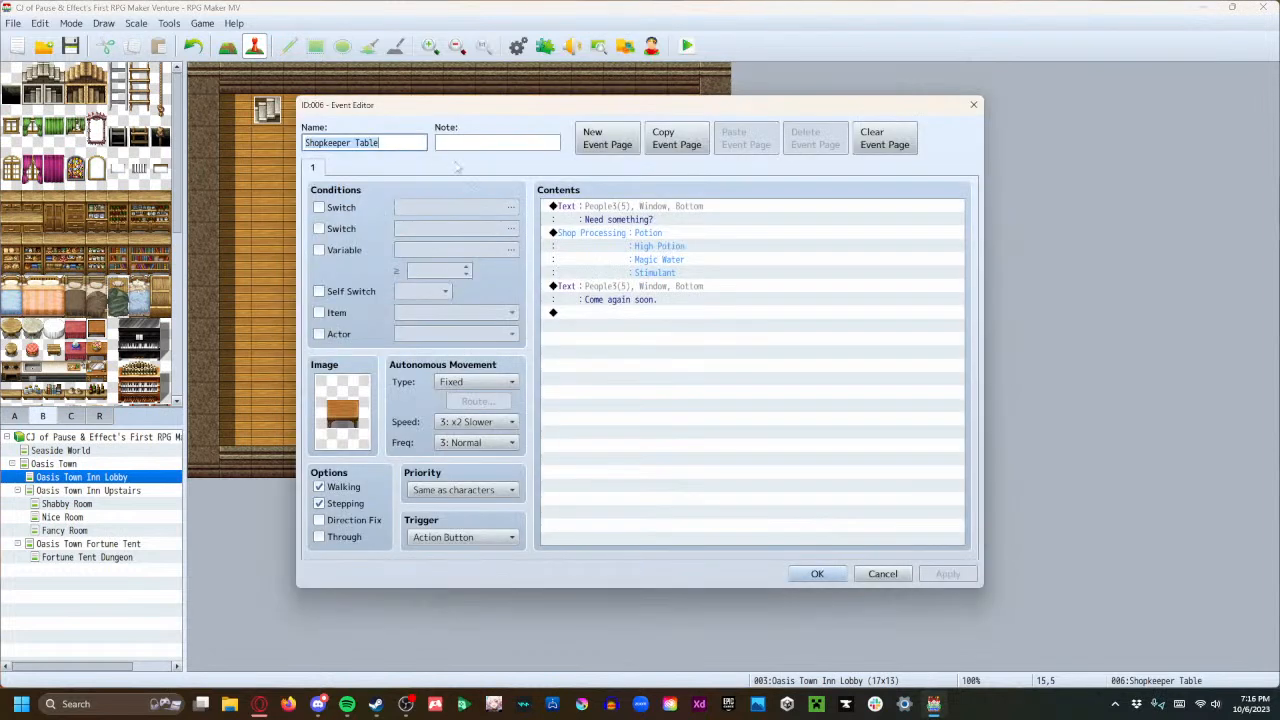
{"action": "left_click", "coordinate": [820, 574]}
Delete the "Come again soon." text and the Shop Processing command from the Shopkeeper event.
{"action": "double_click", "coordinate": [683, 206]}
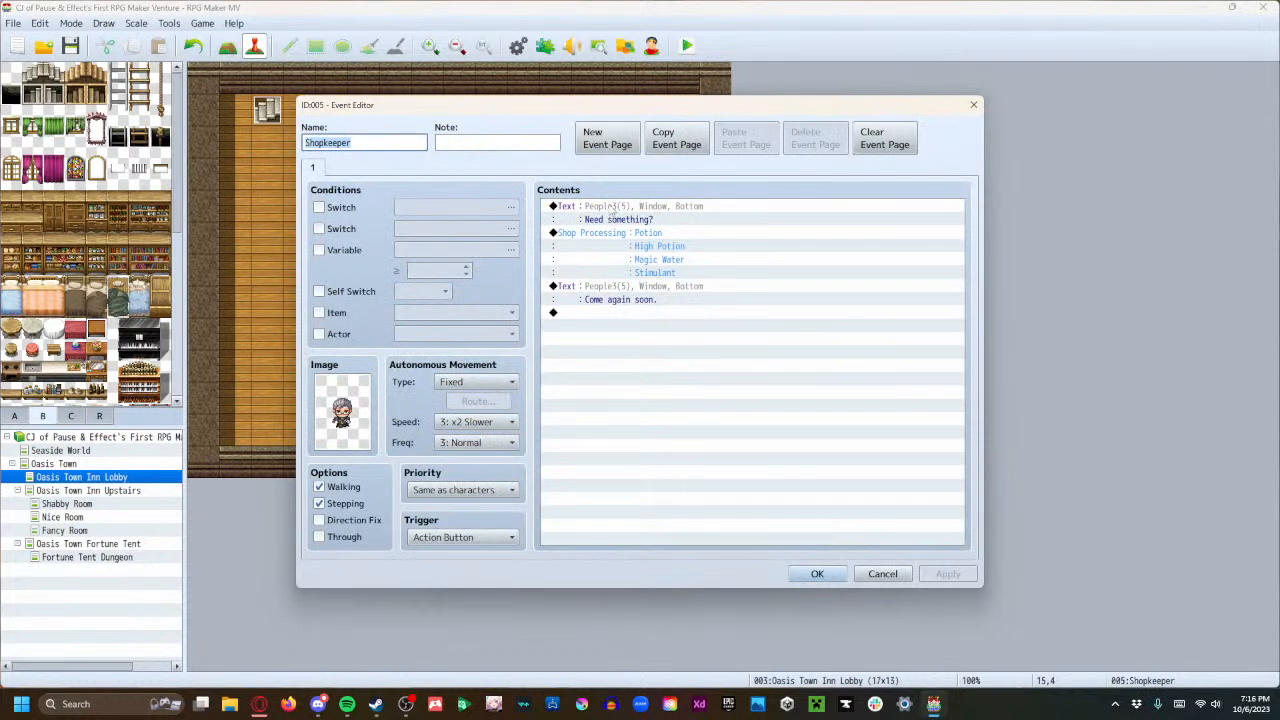
{"action": "left_click", "coordinate": [615, 287]}
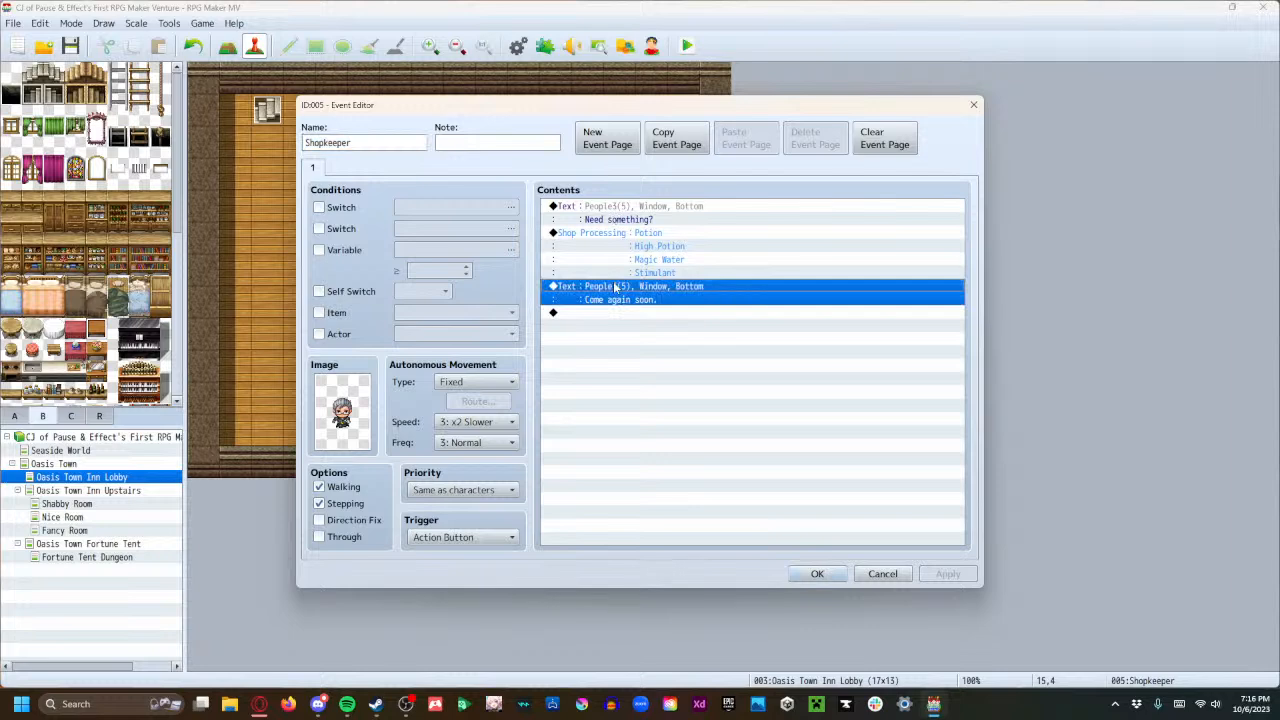
{"action": "key", "text": "Delete"}
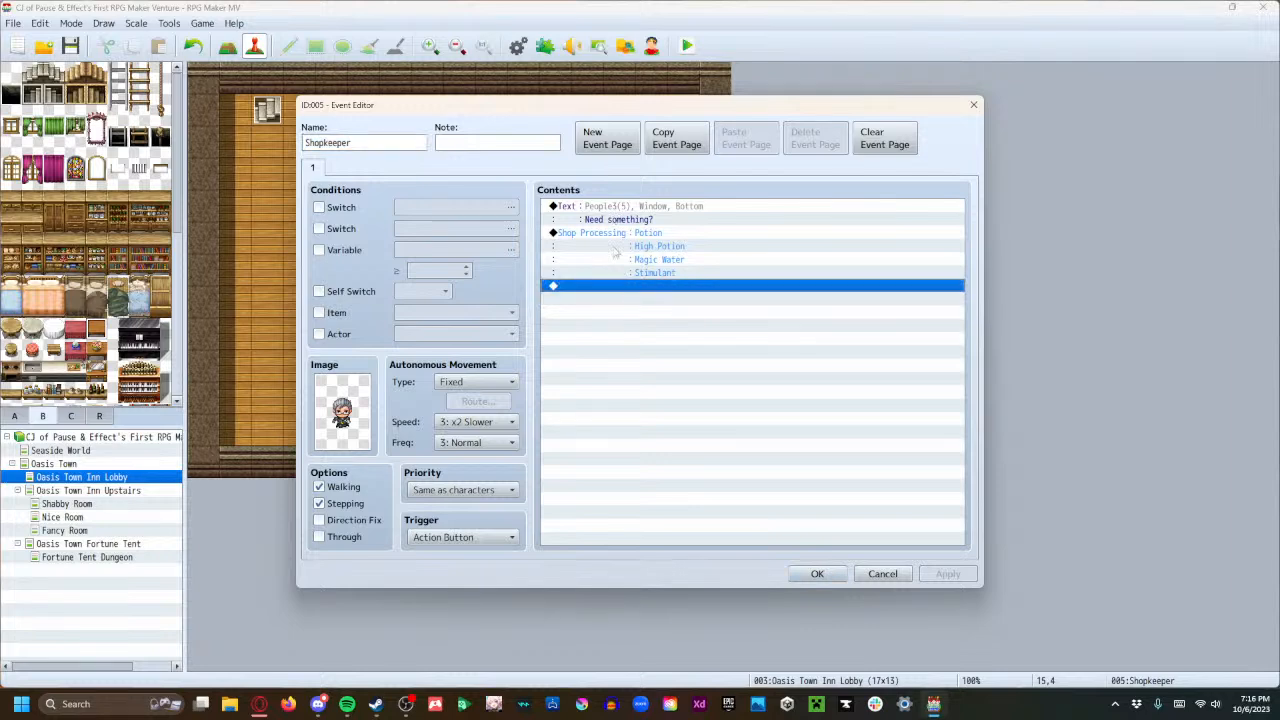
{"action": "left_click", "coordinate": [607, 232]}
{"action": "key", "text": "Delete"}
Change the Shopkeeper's "Need something?" line to "Oi, you lost or something?".
{"action": "left_click", "coordinate": [611, 219]}
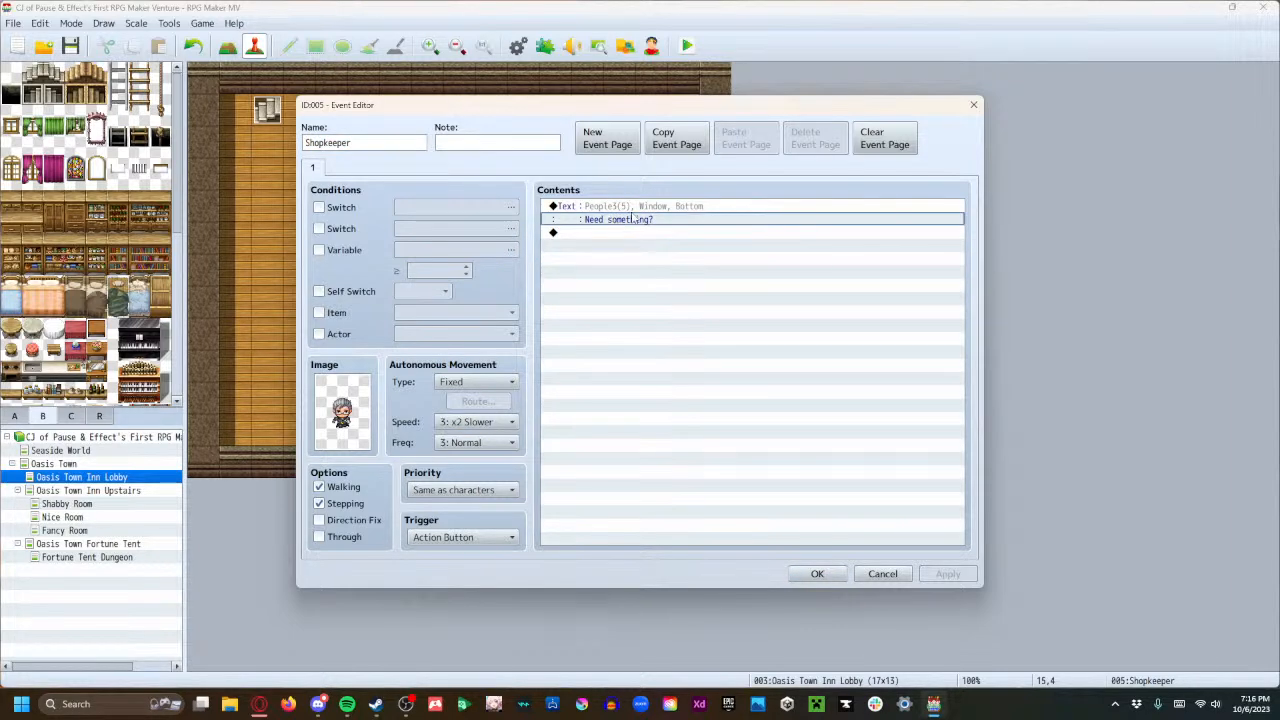
{"action": "double_click", "coordinate": [627, 217]}
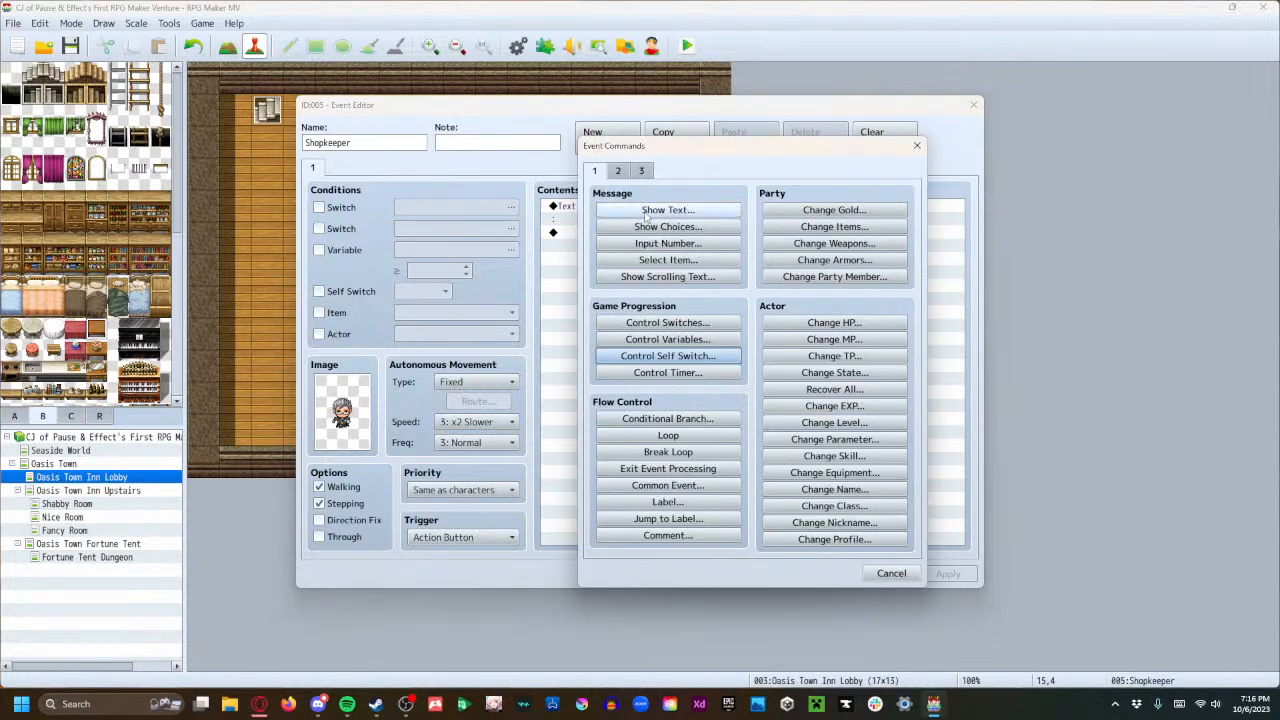
{"action": "left_click", "coordinate": [891, 573]}
{"action": "double_click", "coordinate": [651, 222]}
{"action": "left_click_drag", "start_coordinate": [711, 351], "coordinate": [583, 323]}
{"action": "type", "text": "O"}
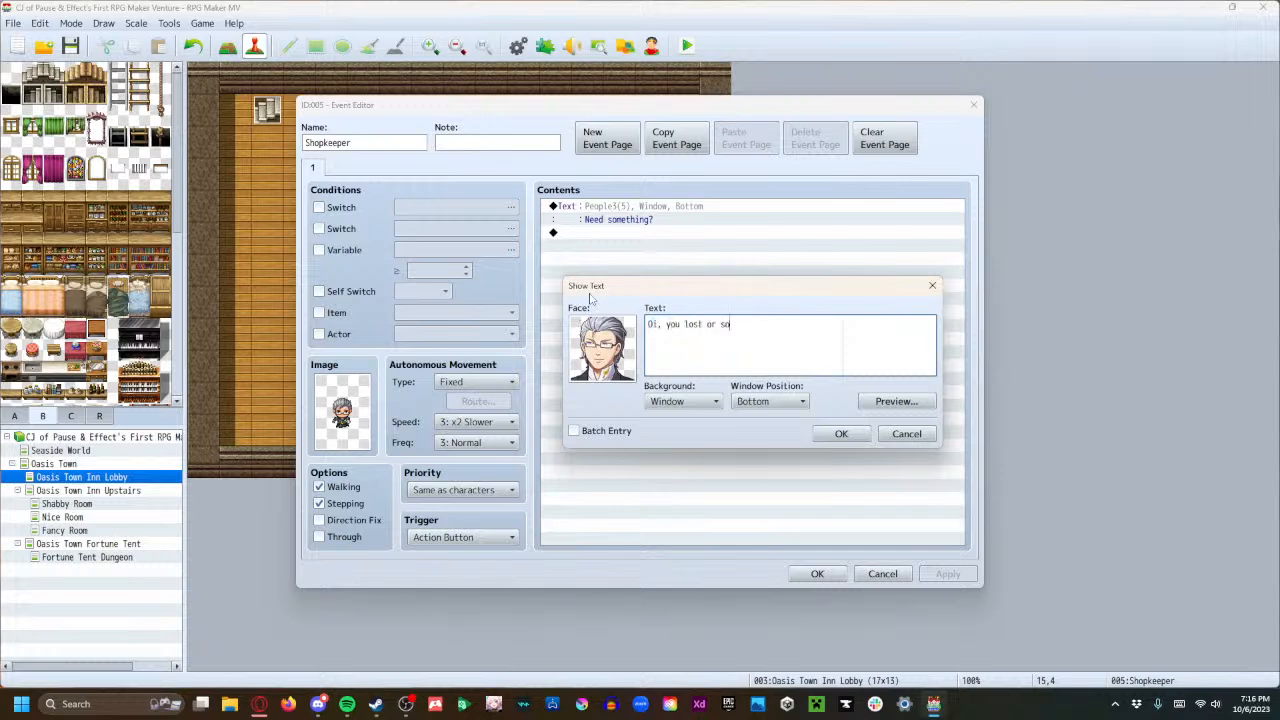
{"action": "left_click", "coordinate": [841, 433]}
Add a second Shopkeeper text with face People3(5), "If you want to do business, speak to me from the counter.", and save the event.
{"action": "double_click", "coordinate": [604, 236]}
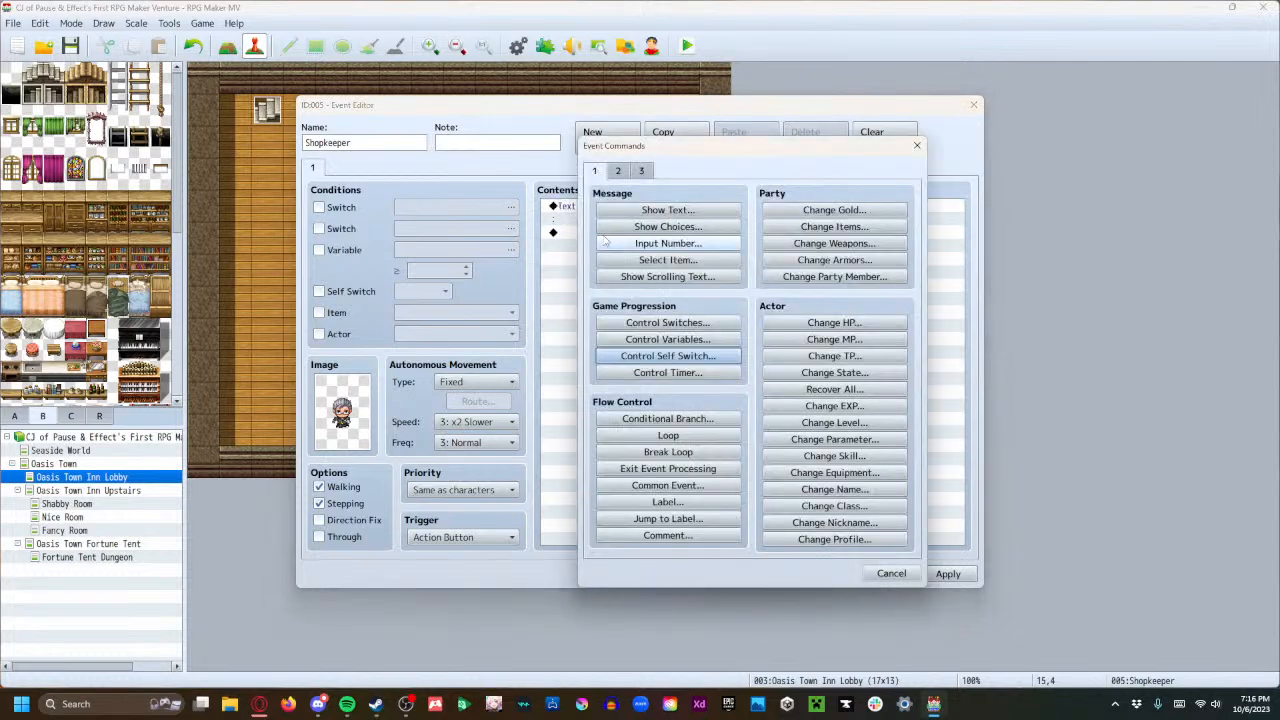
{"action": "left_click", "coordinate": [668, 210]}
{"action": "double_click", "coordinate": [619, 333]}
{"action": "left_click", "coordinate": [567, 474]}
{"action": "left_click", "coordinate": [567, 487]}
{"action": "left_click", "coordinate": [756, 318]}
{"action": "left_click", "coordinate": [893, 507]}
{"action": "left_click", "coordinate": [707, 330]}
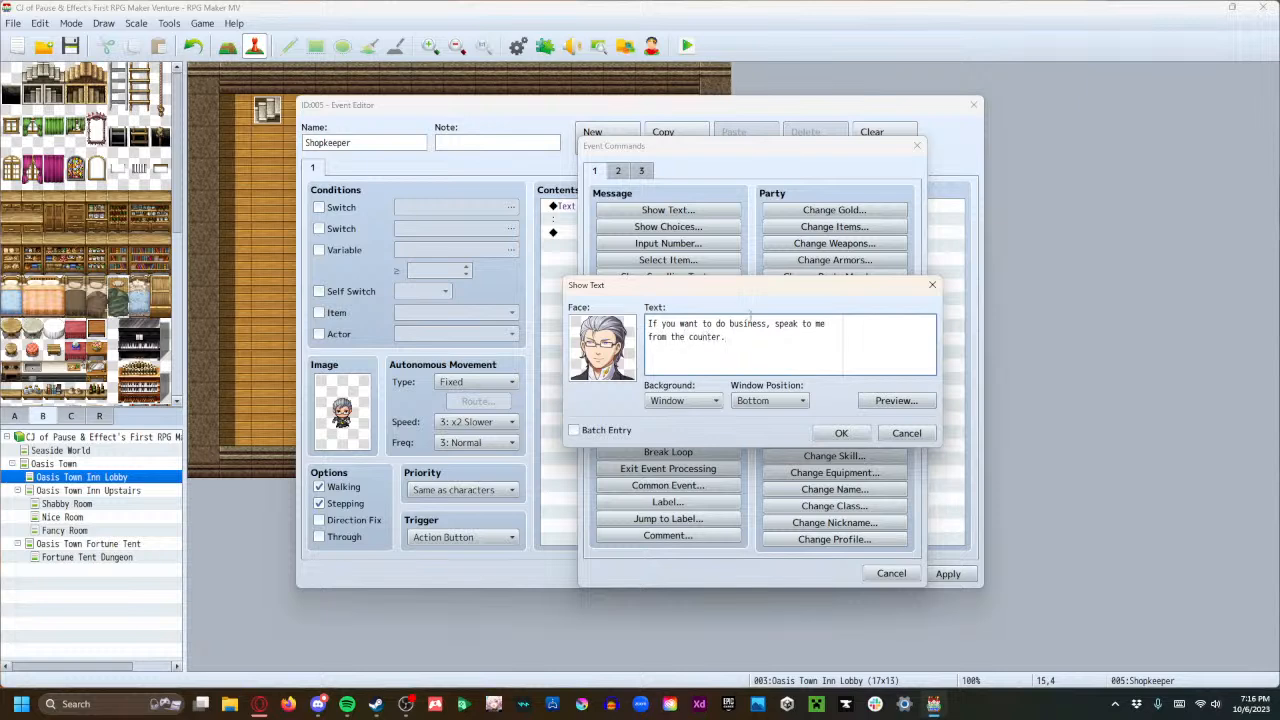
{"action": "left_click", "coordinate": [841, 433]}
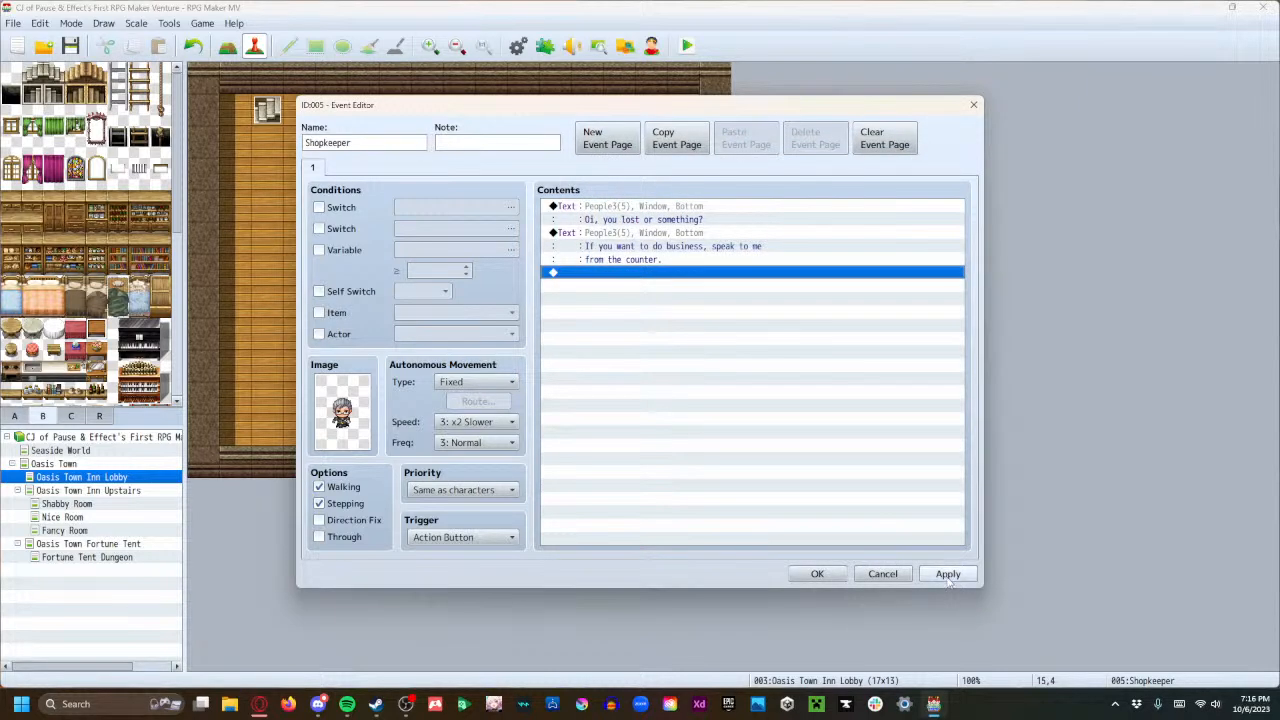
{"action": "left_click", "coordinate": [817, 573]}
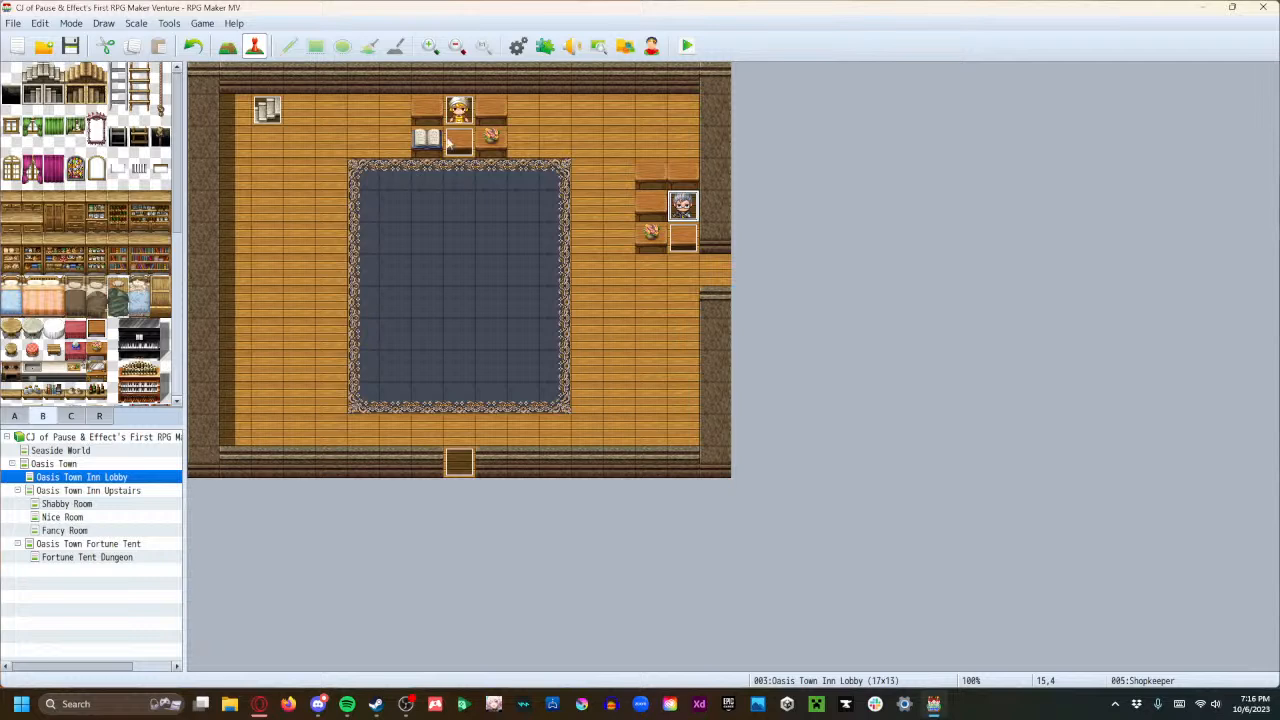
Remove the extra table tiles around the shopkeeper and beside the innkeeper in the lobby.
{"action": "left_click", "coordinate": [227, 47]}
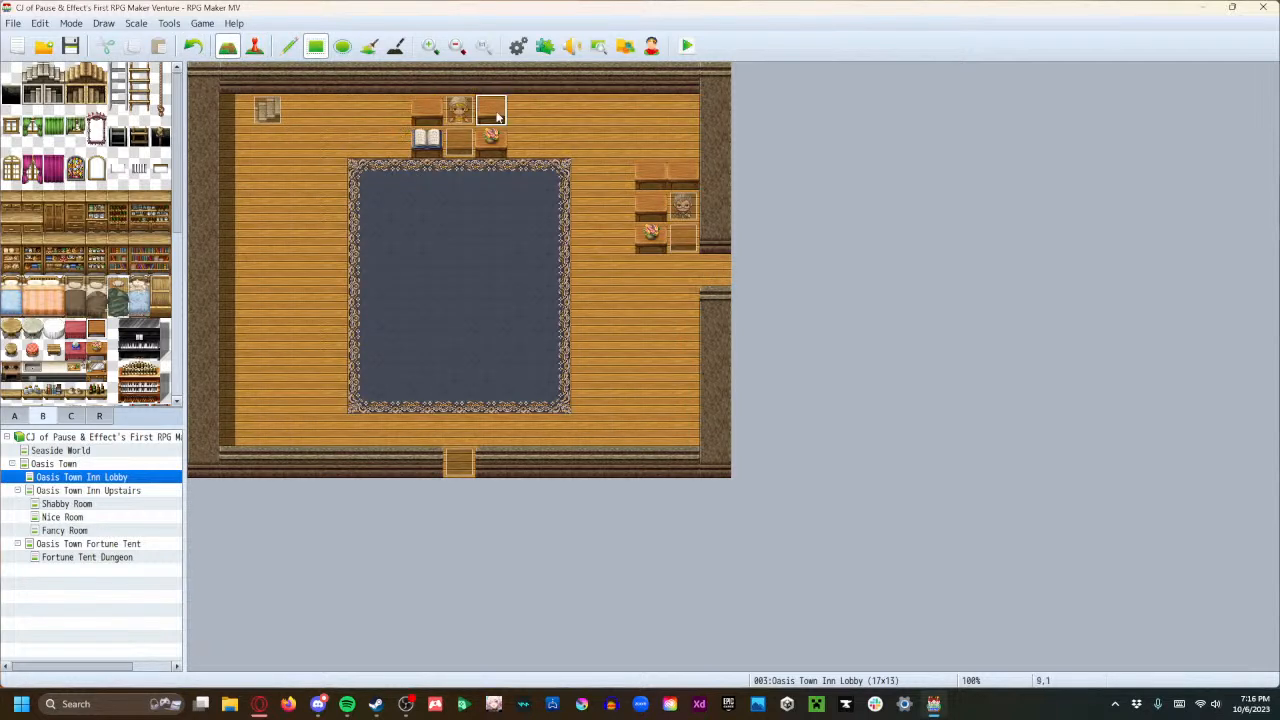
{"action": "right_click", "coordinate": [577, 117]}
{"action": "left_click", "coordinate": [502, 113]}
{"action": "left_click", "coordinate": [428, 117]}
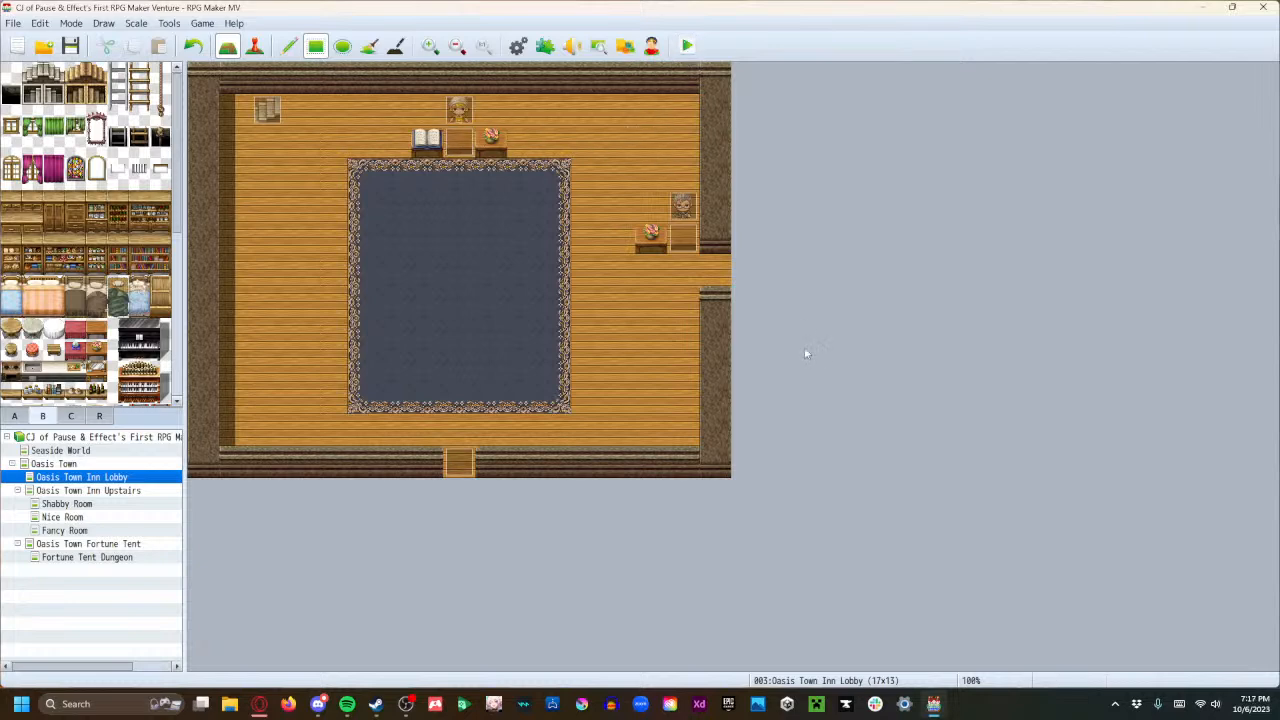
Create a "Save Book" event on the open book tile with the text "Would you like to save your game?".
{"action": "left_click", "coordinate": [254, 46]}
{"action": "double_click", "coordinate": [427, 144]}
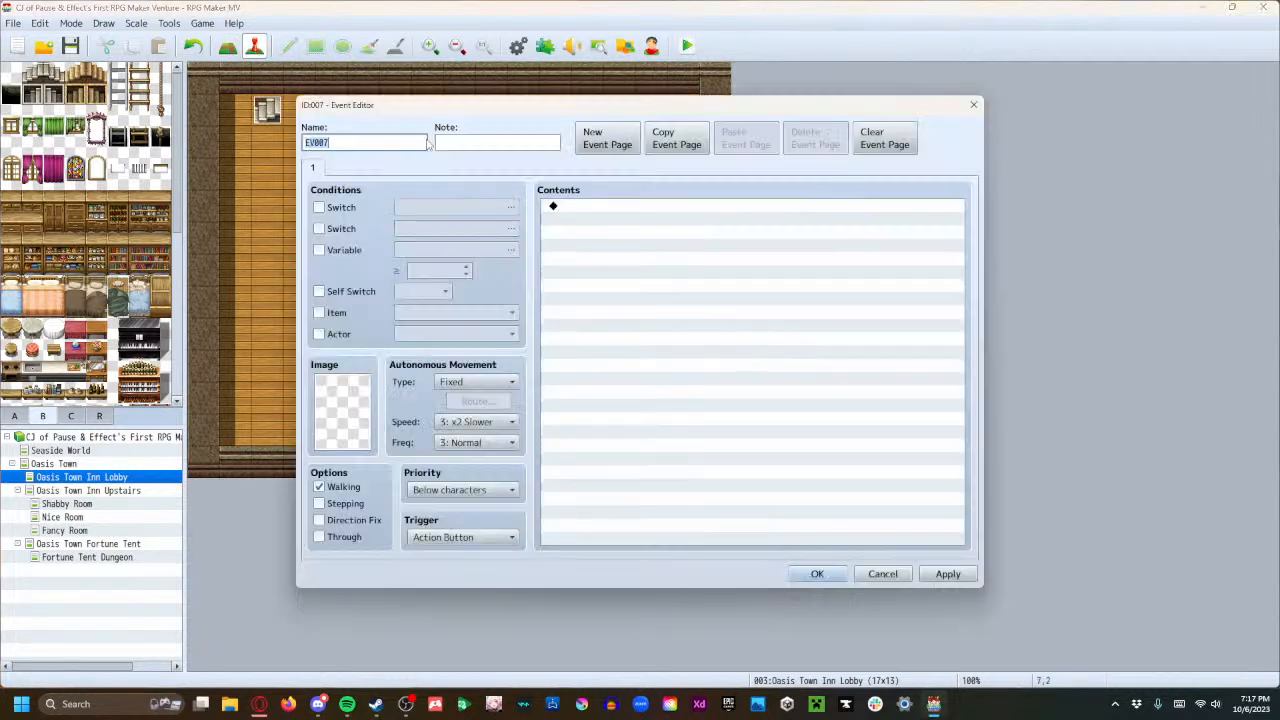
{"action": "type", "text": "S"}
{"action": "double_click", "coordinate": [580, 208]}
{"action": "left_click", "coordinate": [610, 211]}
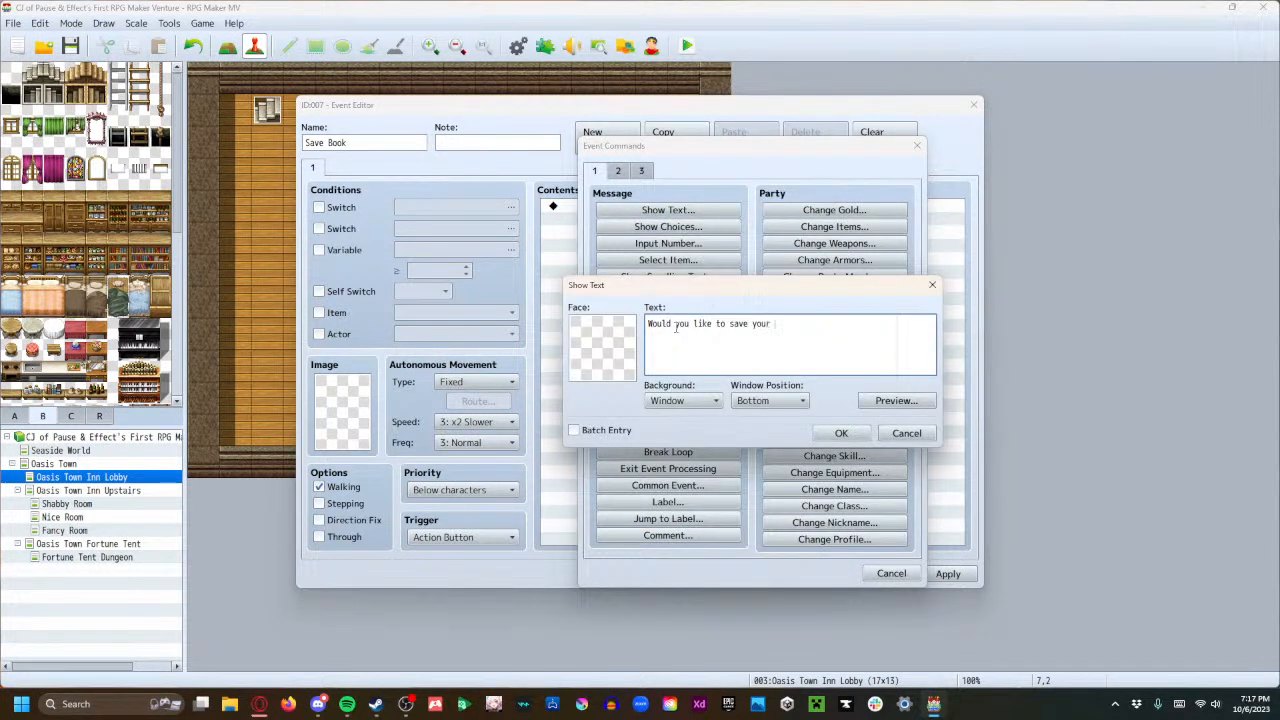
{"action": "left_click", "coordinate": [841, 433]}
Add a Yes/No Show Choices command after the Save Book's question.
{"action": "double_click", "coordinate": [585, 233]}
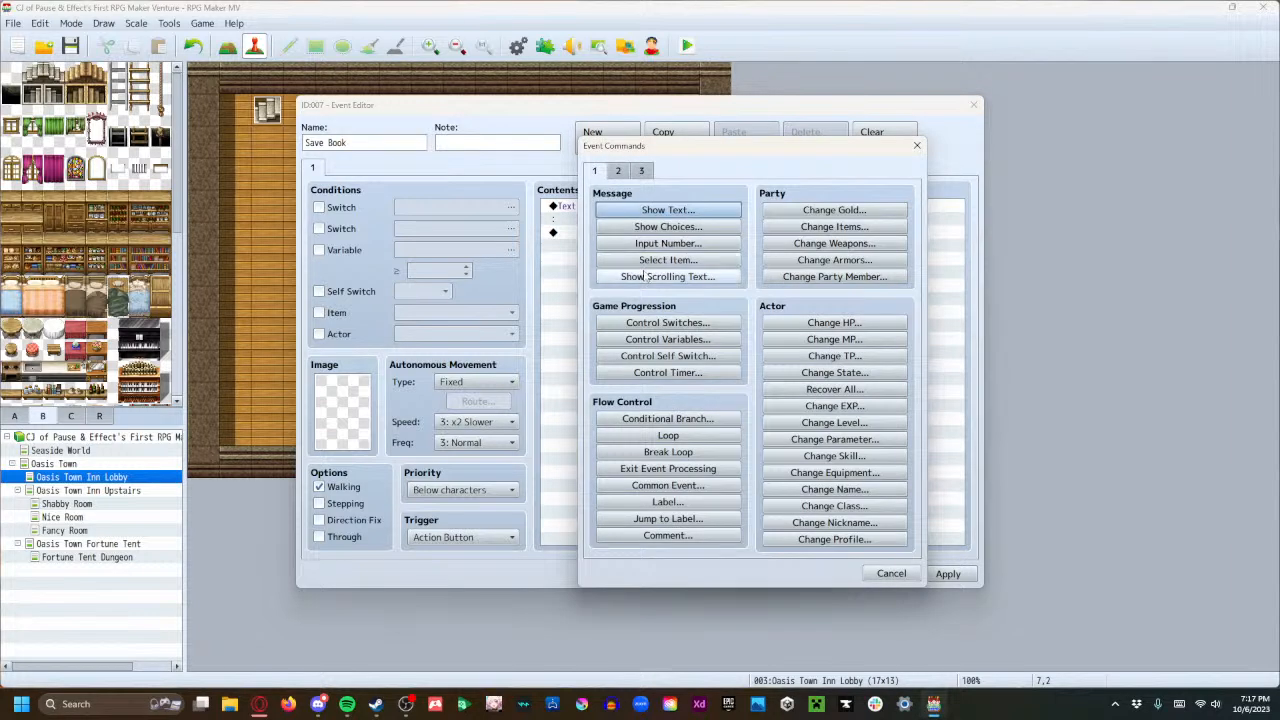
{"action": "left_click", "coordinate": [668, 226]}
{"action": "left_click", "coordinate": [776, 445]}
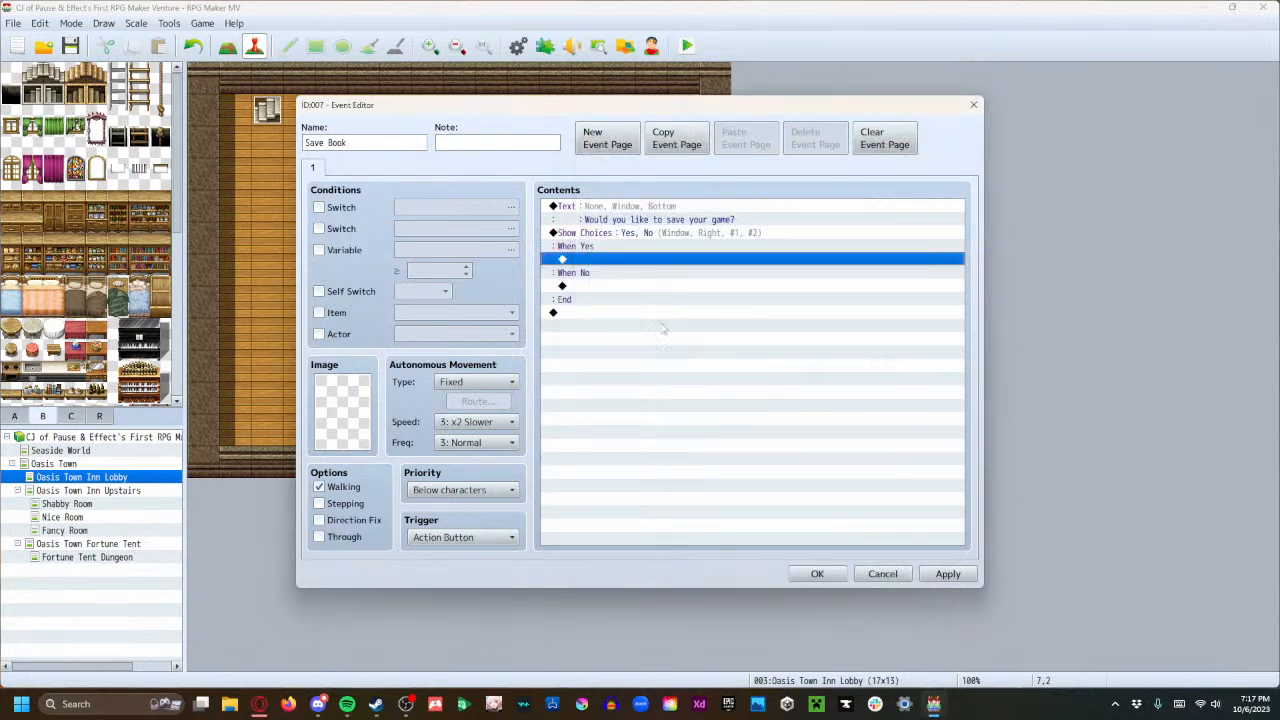
{"action": "double_click", "coordinate": [610, 262]}
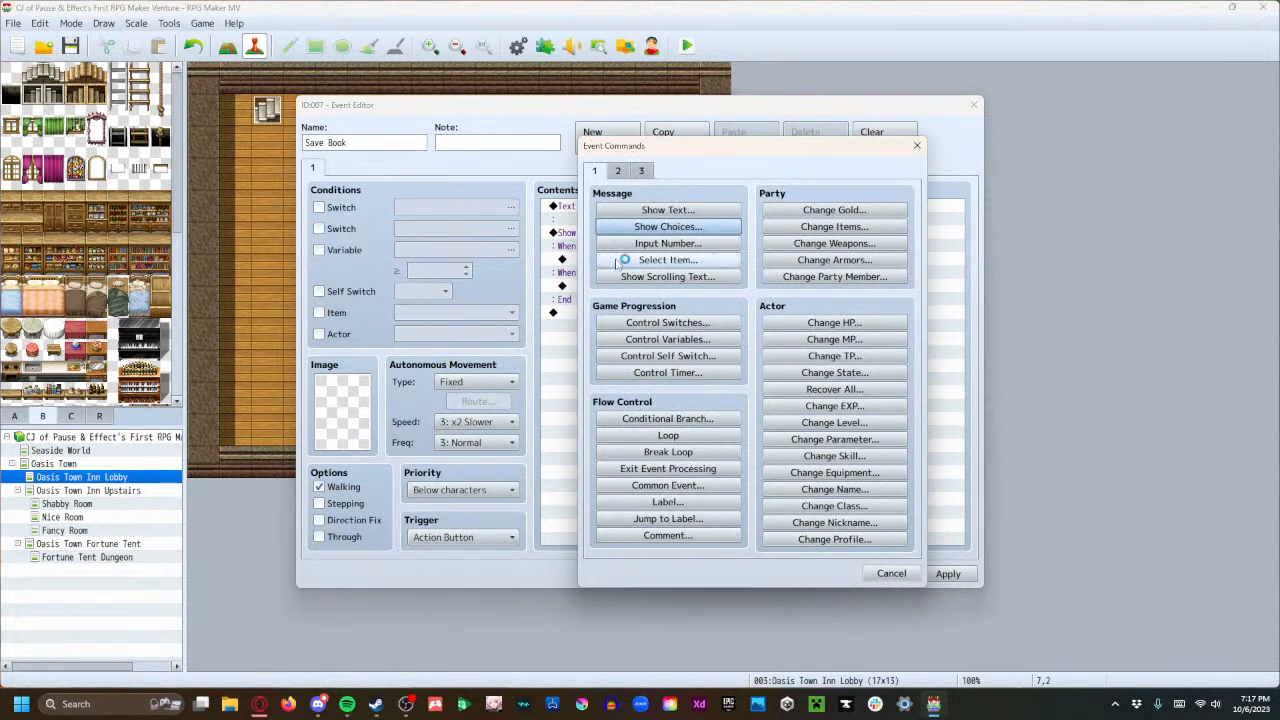
{"action": "left_click", "coordinate": [618, 172]}
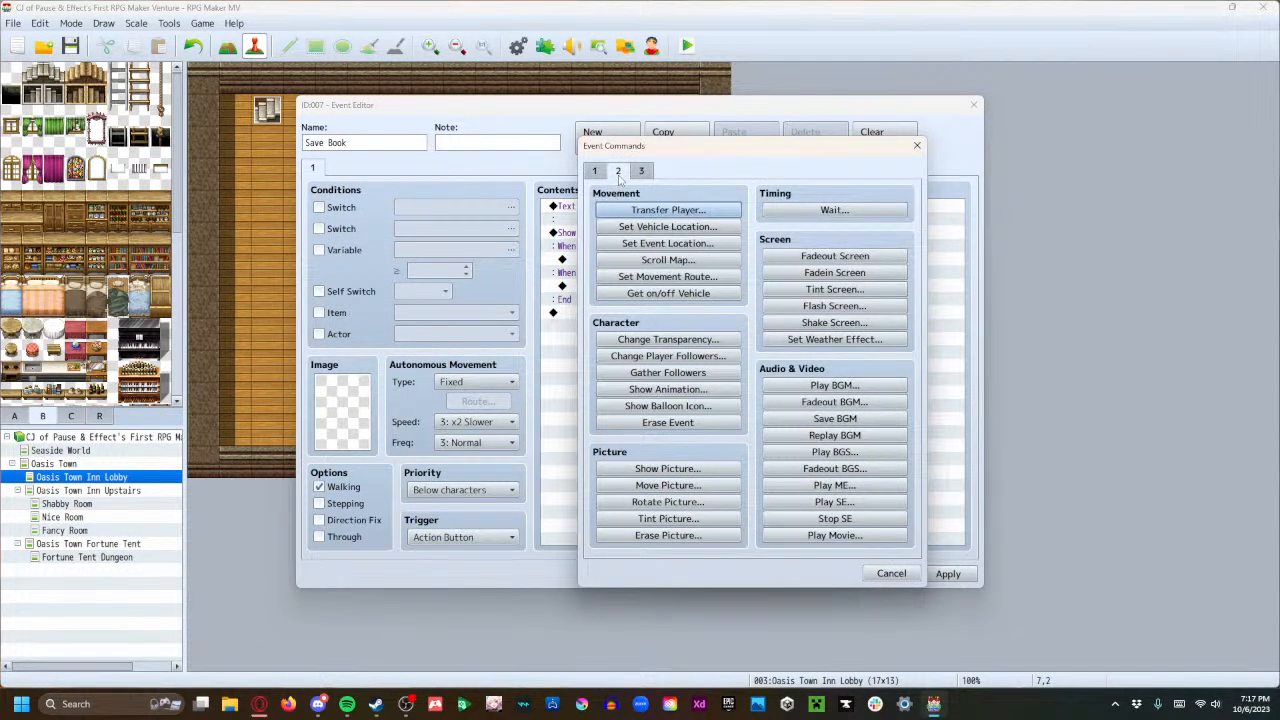
{"action": "left_click", "coordinate": [645, 171]}
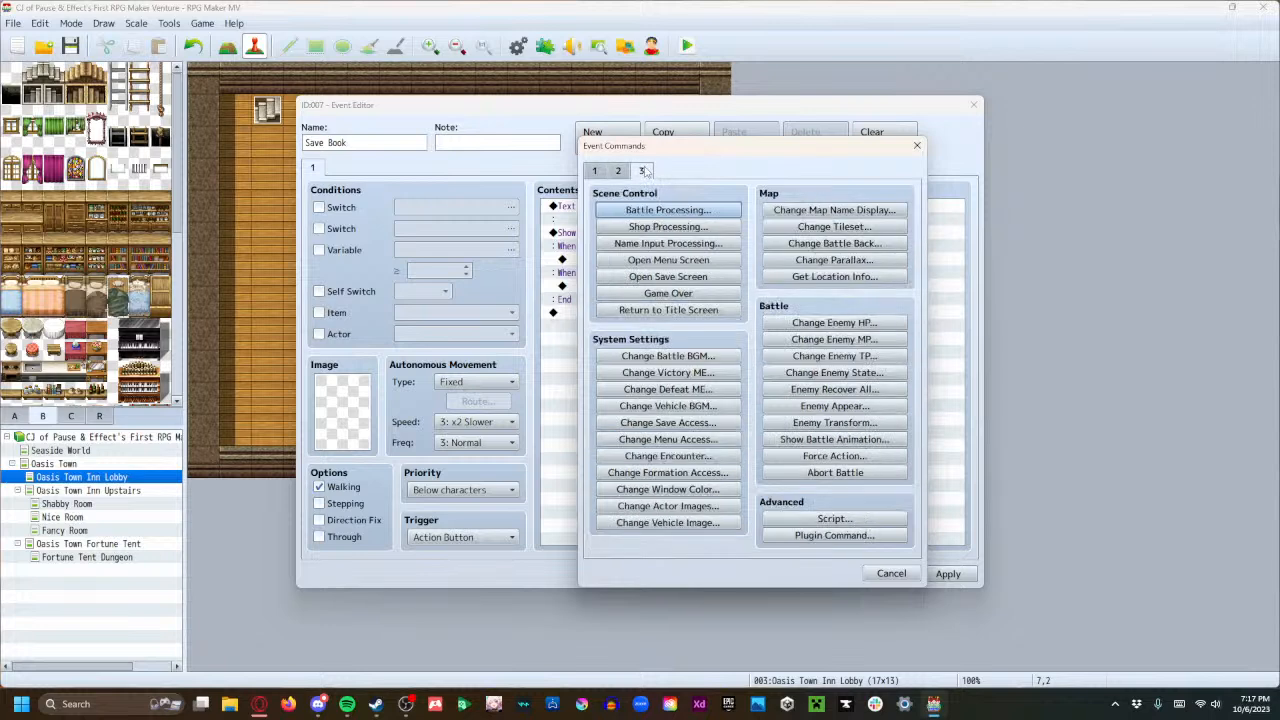
{"action": "left_click", "coordinate": [619, 172]}
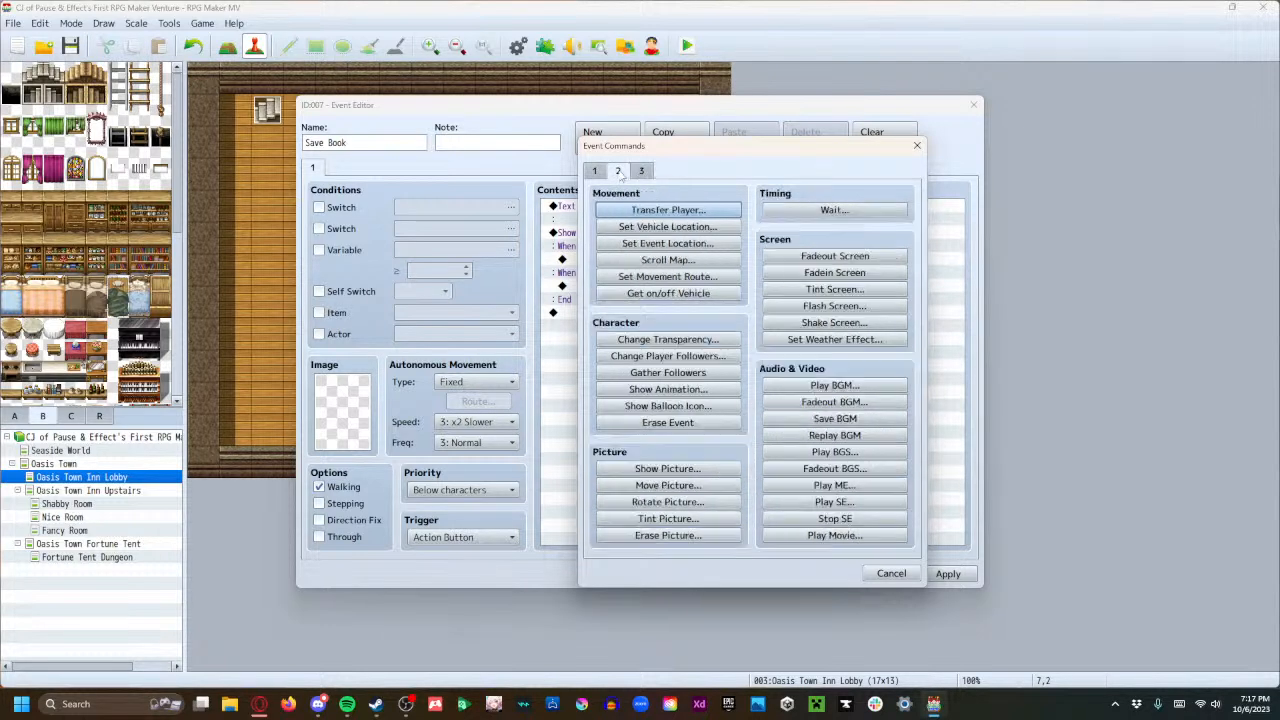
{"action": "left_click", "coordinate": [594, 172]}
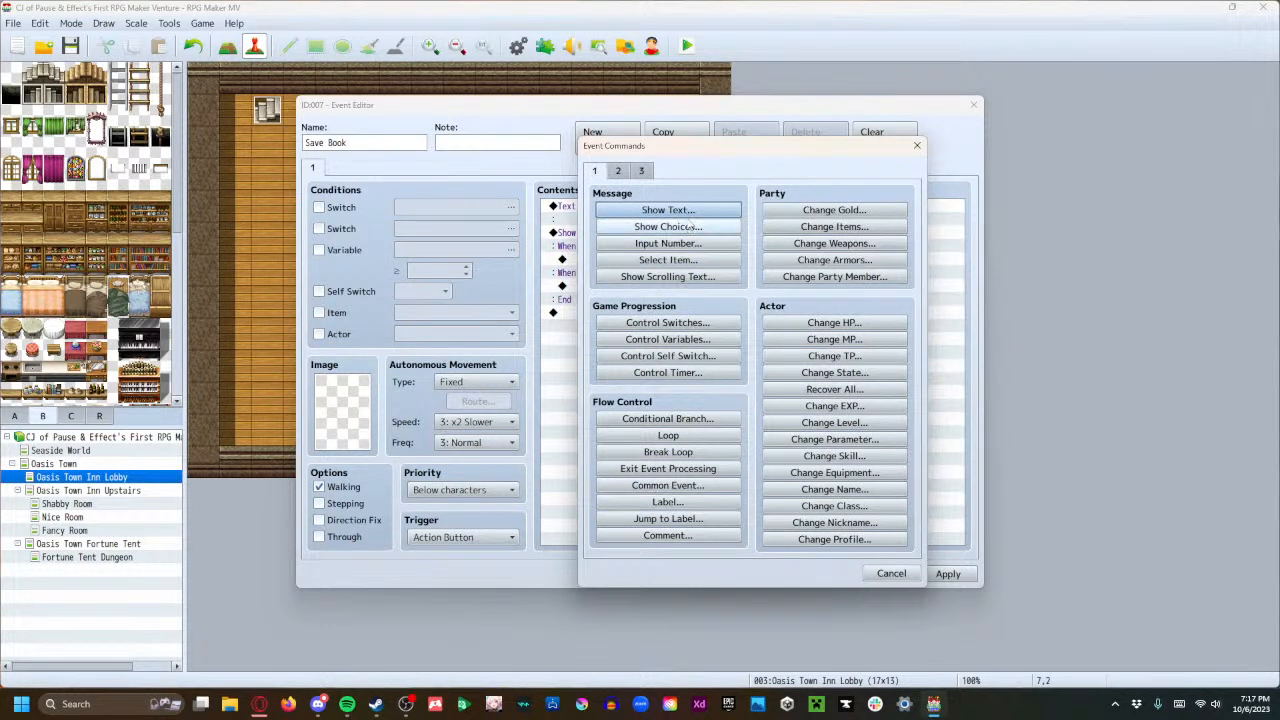
{"action": "left_click", "coordinate": [891, 573]}
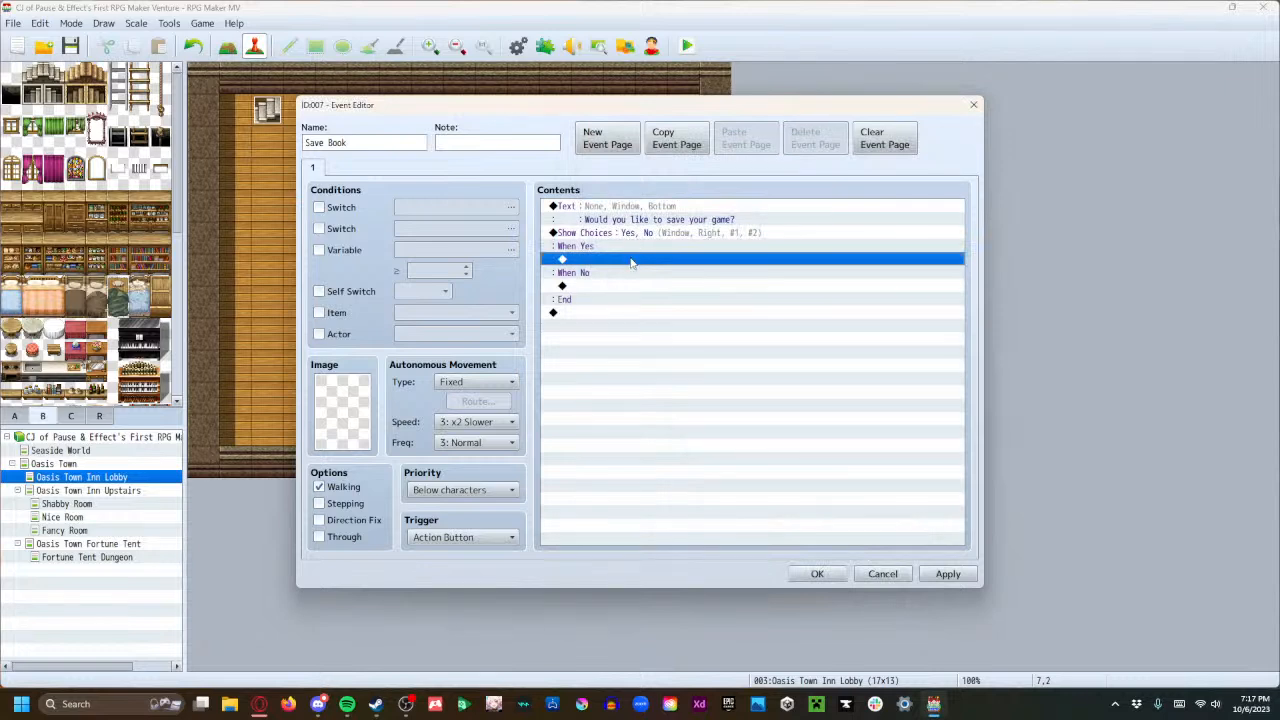
Add the text "Sorry to say we haven't quite figured that out yet." to the Save Book's Yes branch.
{"action": "double_click", "coordinate": [632, 261]}
{"action": "left_click", "coordinate": [628, 212]}
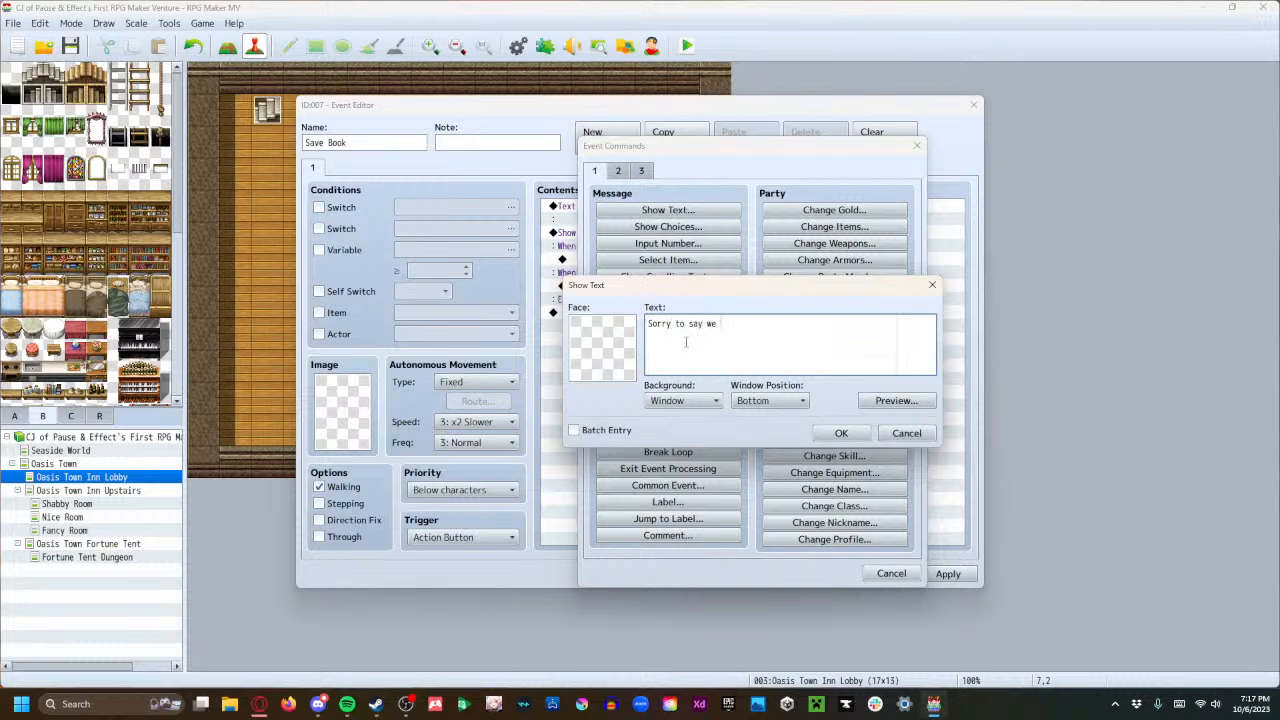
{"action": "type", "text": "figured that out yet."}
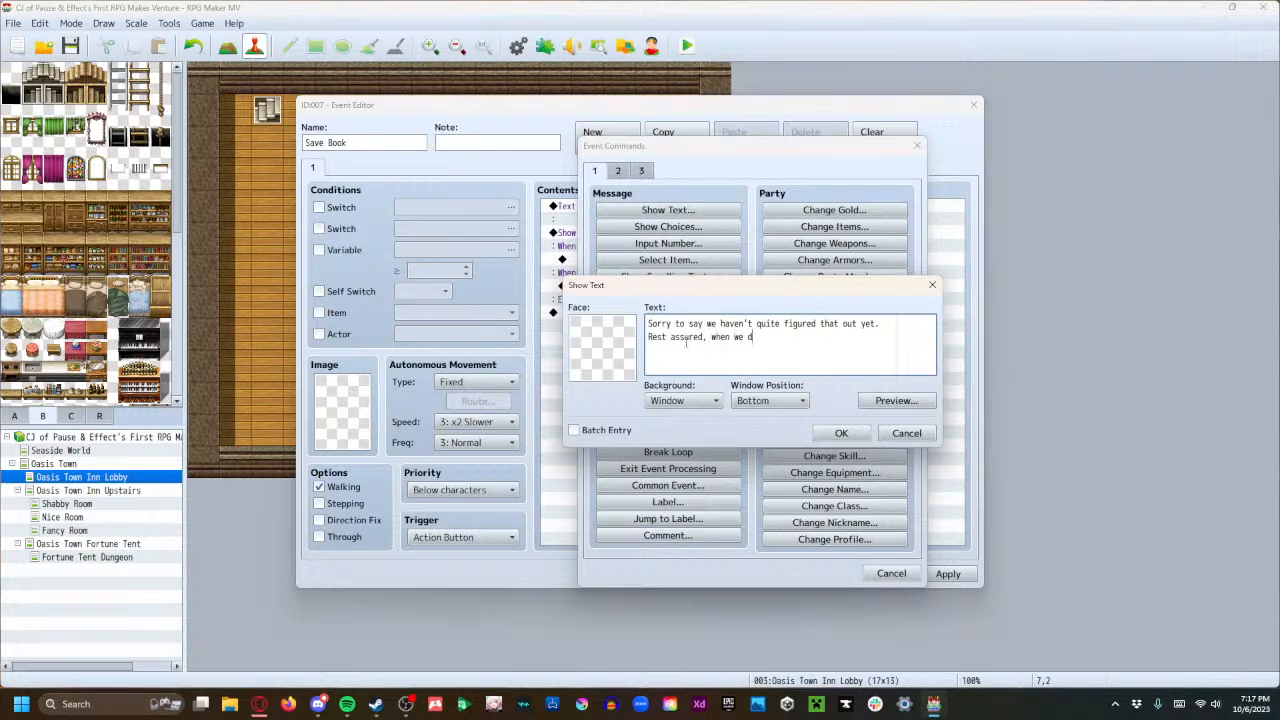
{"action": "key", "text": "BackSpace"}
{"action": "key", "text": "BackSpace"}
{"action": "key", "text": "BackSpace"}
{"action": "key", "text": "BackSpace"}
{"action": "key", "text": "BackSpace"}
{"action": "key", "text": "BackSpace"}
{"action": "key", "text": "BackSpace"}
{"action": "key", "text": "BackSpace"}
{"action": "key", "text": "BackSpace"}
{"action": "key", "text": "BackSpace"}
{"action": "key", "text": "BackSpace"}
{"action": "key", "text": "BackSpace"}
{"action": "key", "text": "BackSpace"}
{"action": "key", "text": "BackSpace"}
{"action": "key", "text": "BackSpace"}
{"action": "key", "text": "BackSpace"}
{"action": "key", "text": "BackSpace"}
{"action": "key", "text": "BackSpace"}
{"action": "key", "text": "BackSpace"}
{"action": "key", "text": "BackSpace"}
{"action": "left_click", "coordinate": [841, 432]}
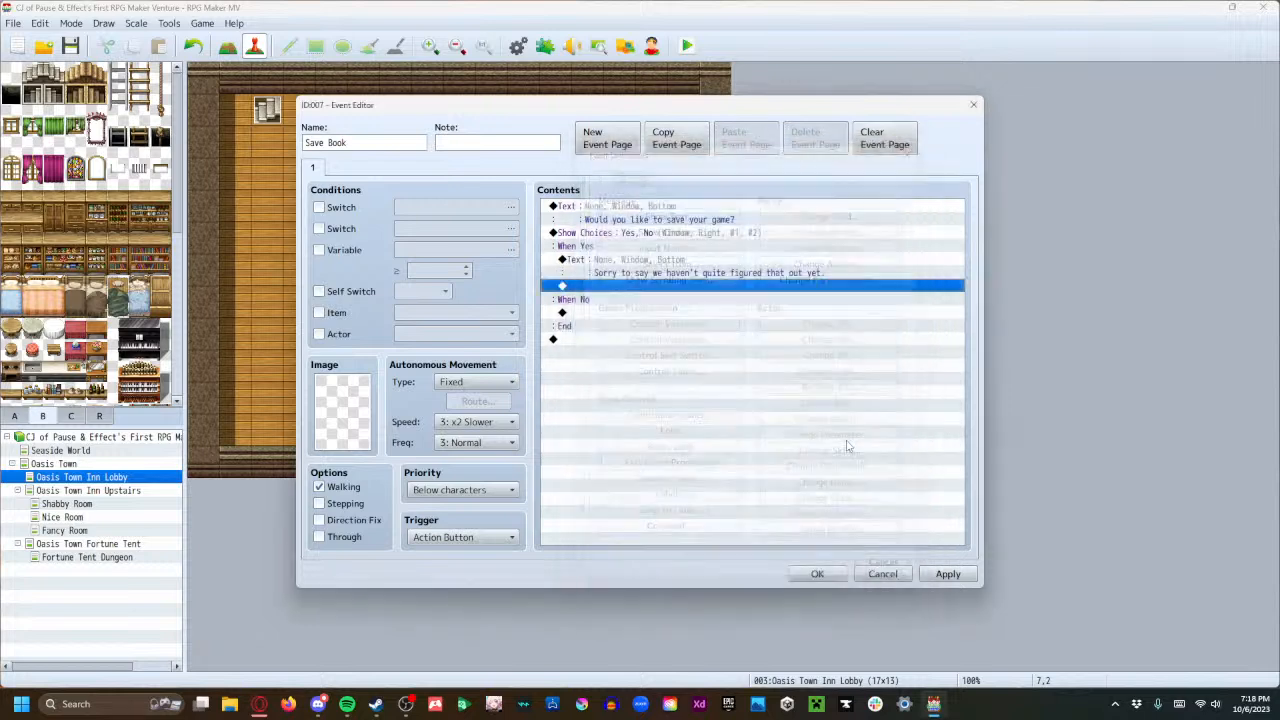
Add a second Yes-branch text, "But when we do, you can use this book to save your game.".
{"action": "double_click", "coordinate": [603, 288]}
{"action": "left_click", "coordinate": [655, 210]}
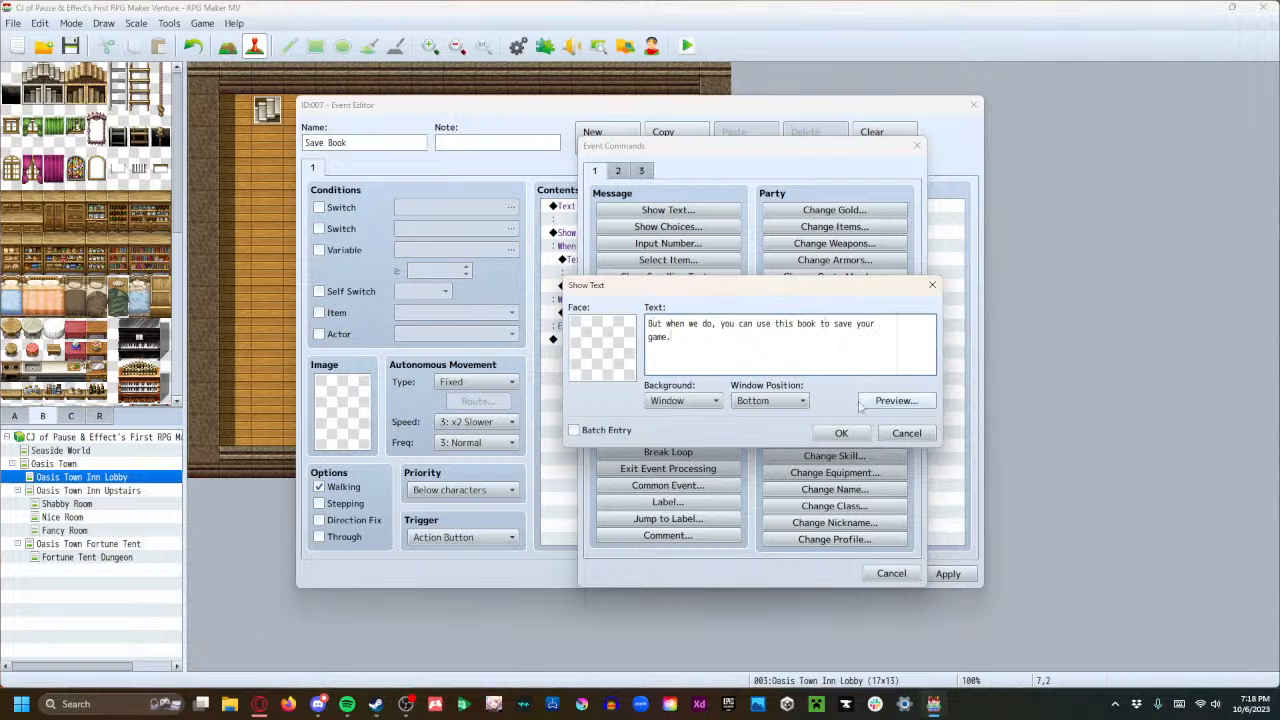
{"action": "left_click", "coordinate": [838, 432]}
Leave the No branch empty and save the Save Book event.
{"action": "left_click", "coordinate": [624, 263]}
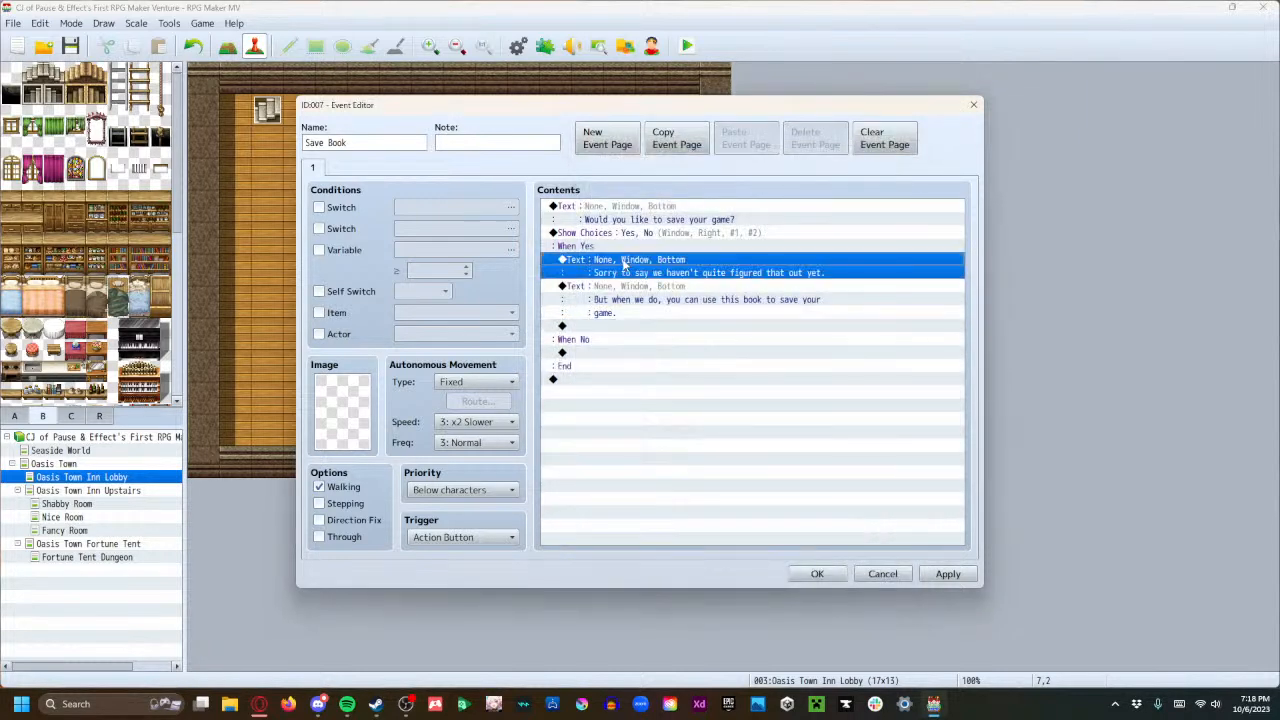
{"action": "double_click", "coordinate": [618, 354]}
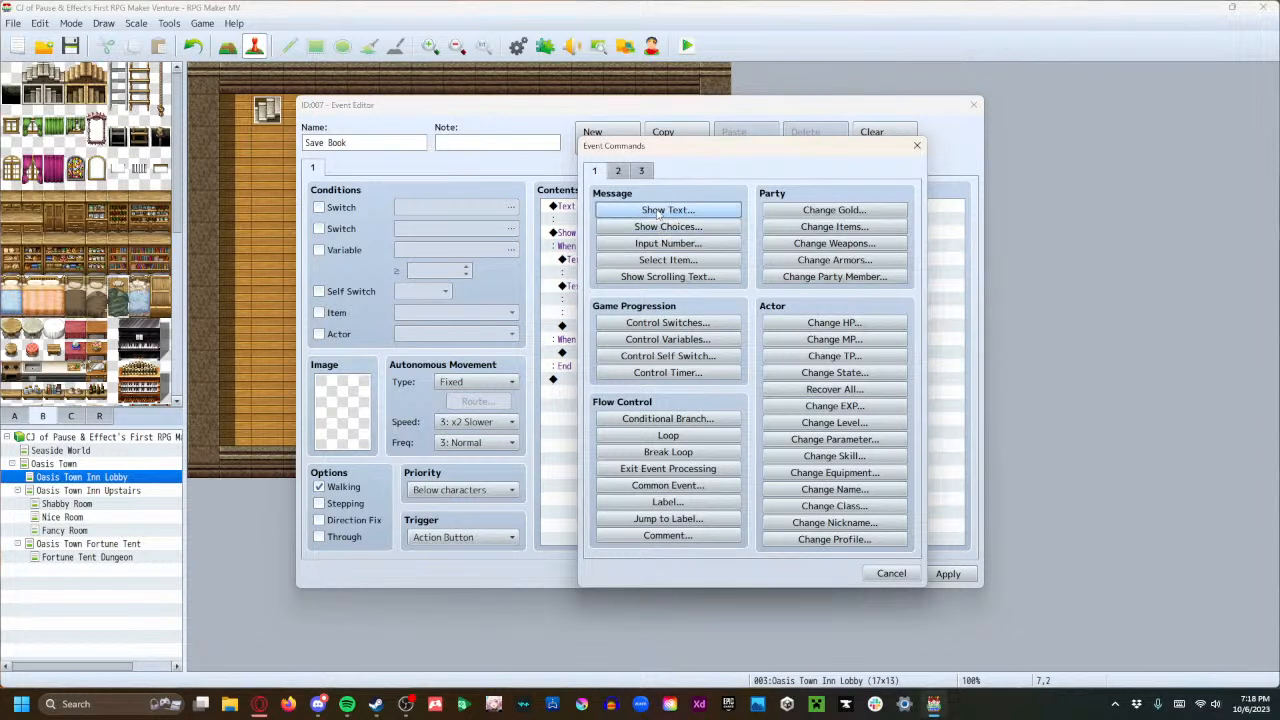
{"action": "left_click", "coordinate": [891, 575]}
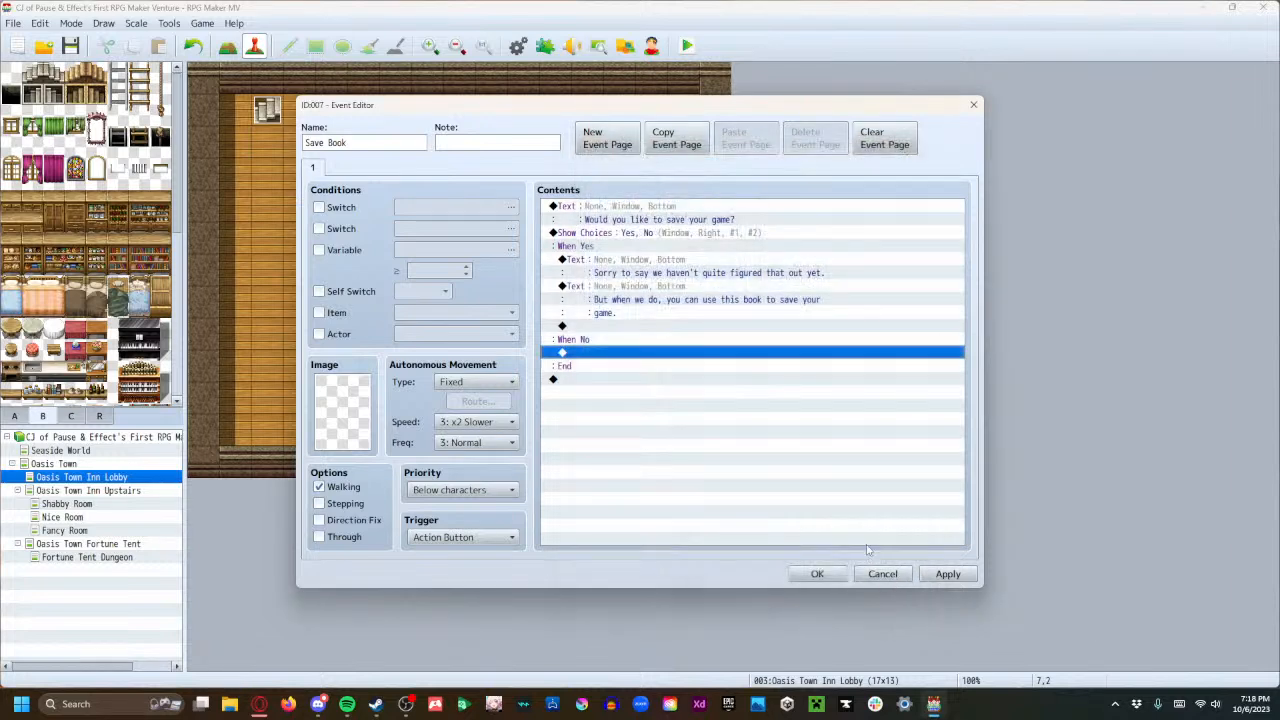
{"action": "left_click", "coordinate": [631, 410]}
{"action": "left_click", "coordinate": [607, 326]}
{"action": "left_click", "coordinate": [607, 341]}
{"action": "left_click", "coordinate": [607, 352]}
{"action": "left_click", "coordinate": [947, 574]}
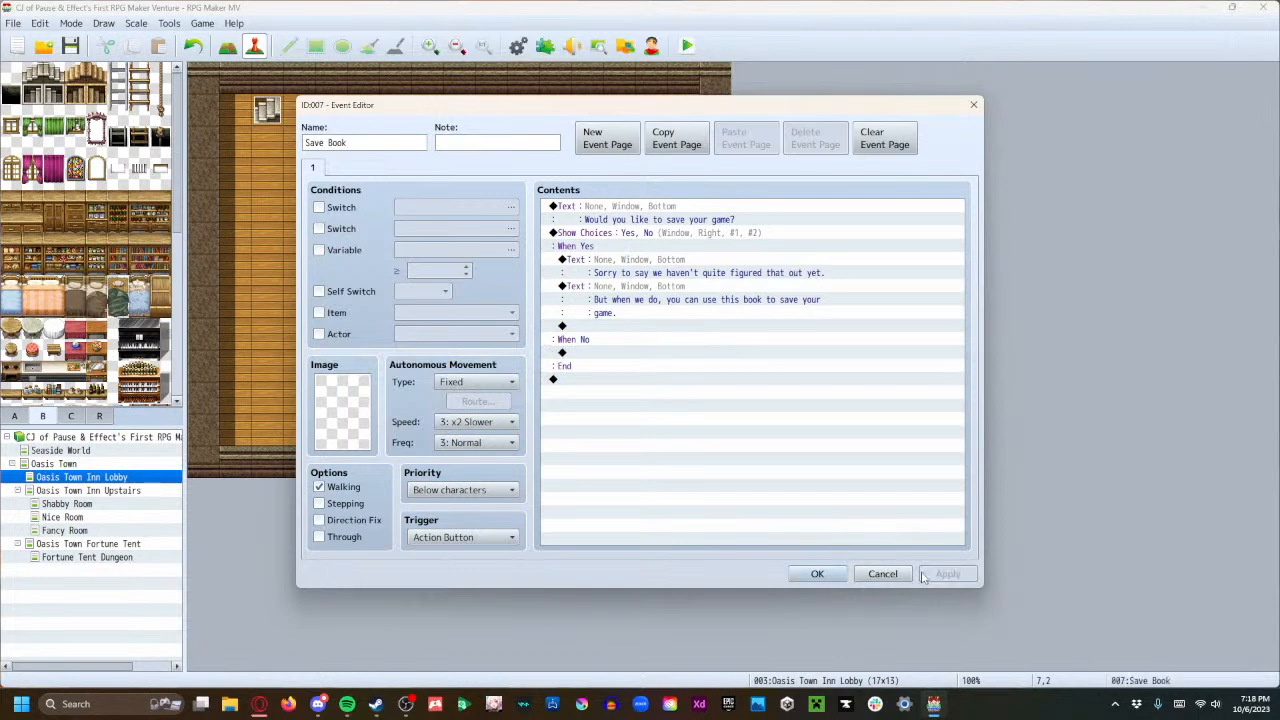
{"action": "left_click", "coordinate": [817, 574]}
Compare the commands of the Innkeeper event with those of the Innkeeper Table event.
{"action": "double_click", "coordinate": [458, 120]}
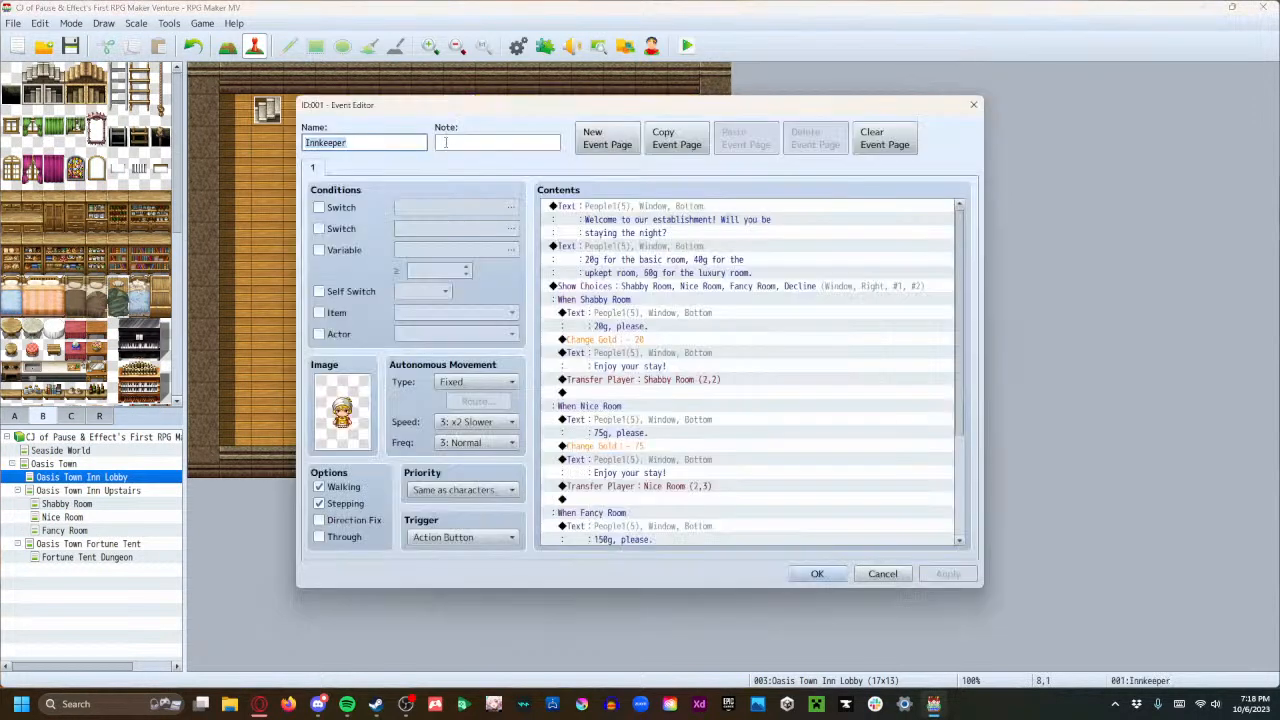
{"action": "left_click", "coordinate": [880, 573]}
{"action": "double_click", "coordinate": [458, 150]}
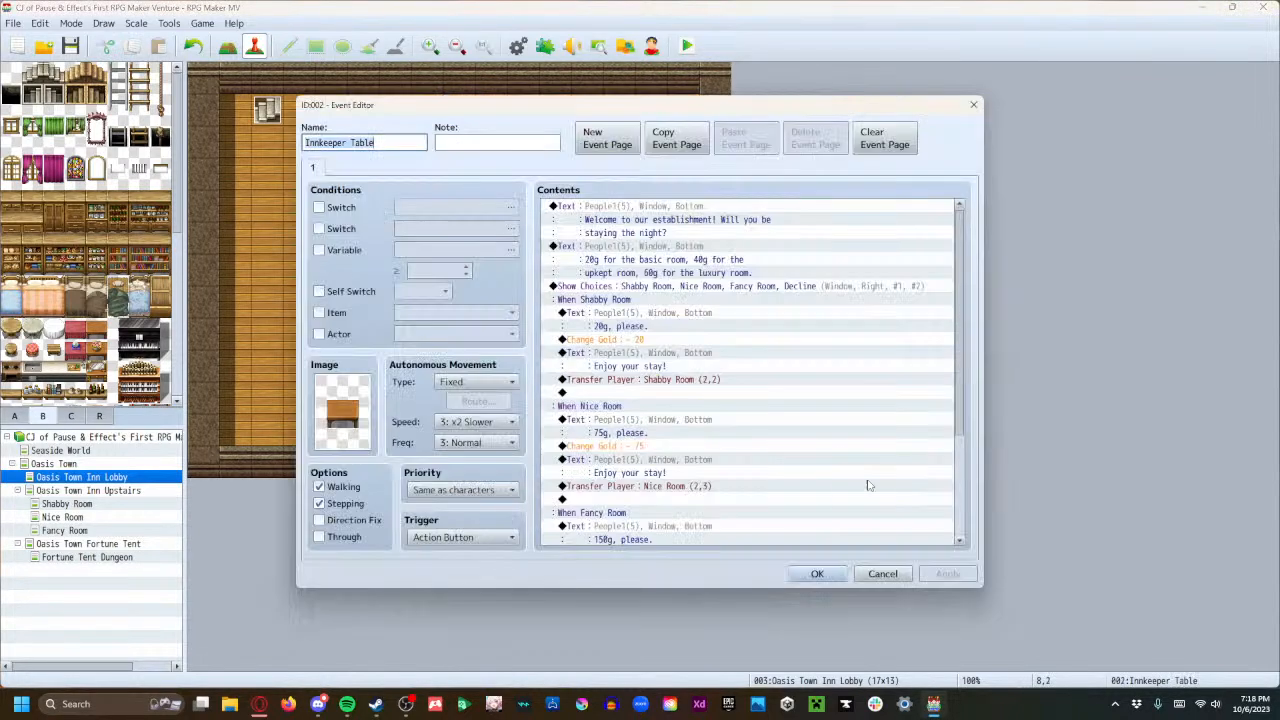
{"action": "left_click", "coordinate": [866, 573]}
Delete the room choices with all their branches and the room price text from the Innkeeper event.
{"action": "double_click", "coordinate": [458, 138]}
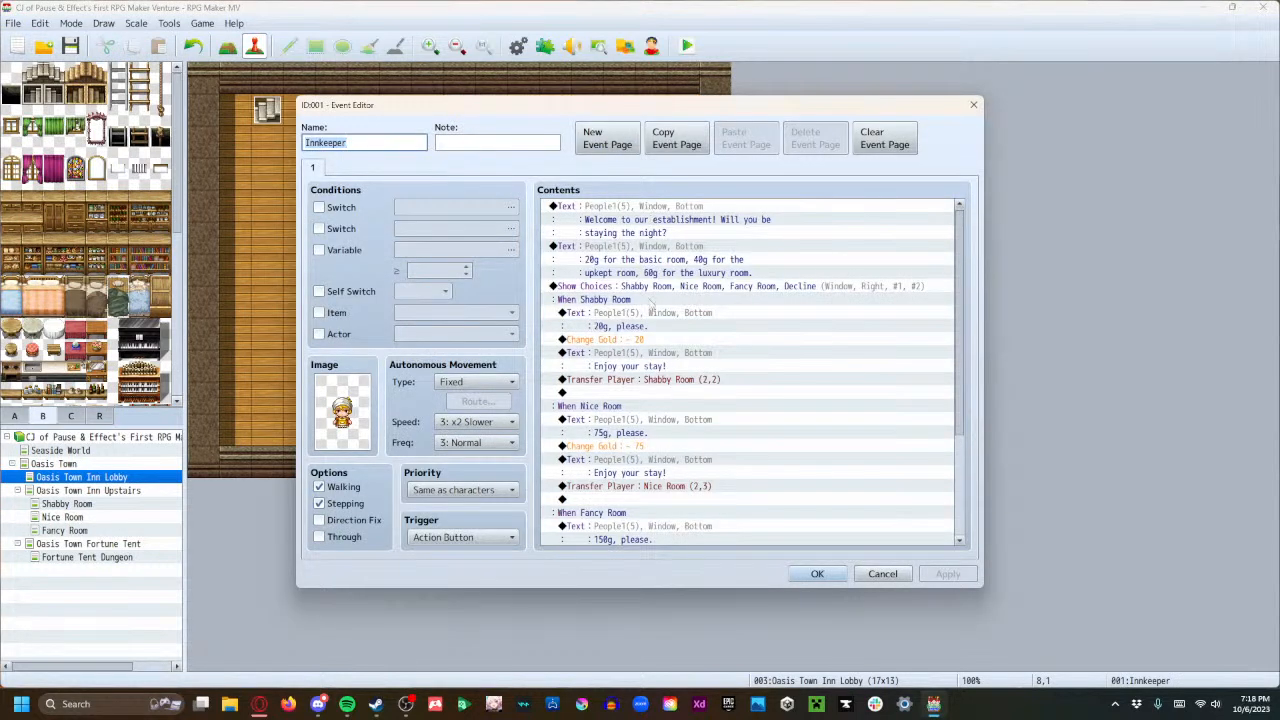
{"action": "scroll", "coordinate": [655, 270], "scroll_direction": "down", "scroll_amount": 4}
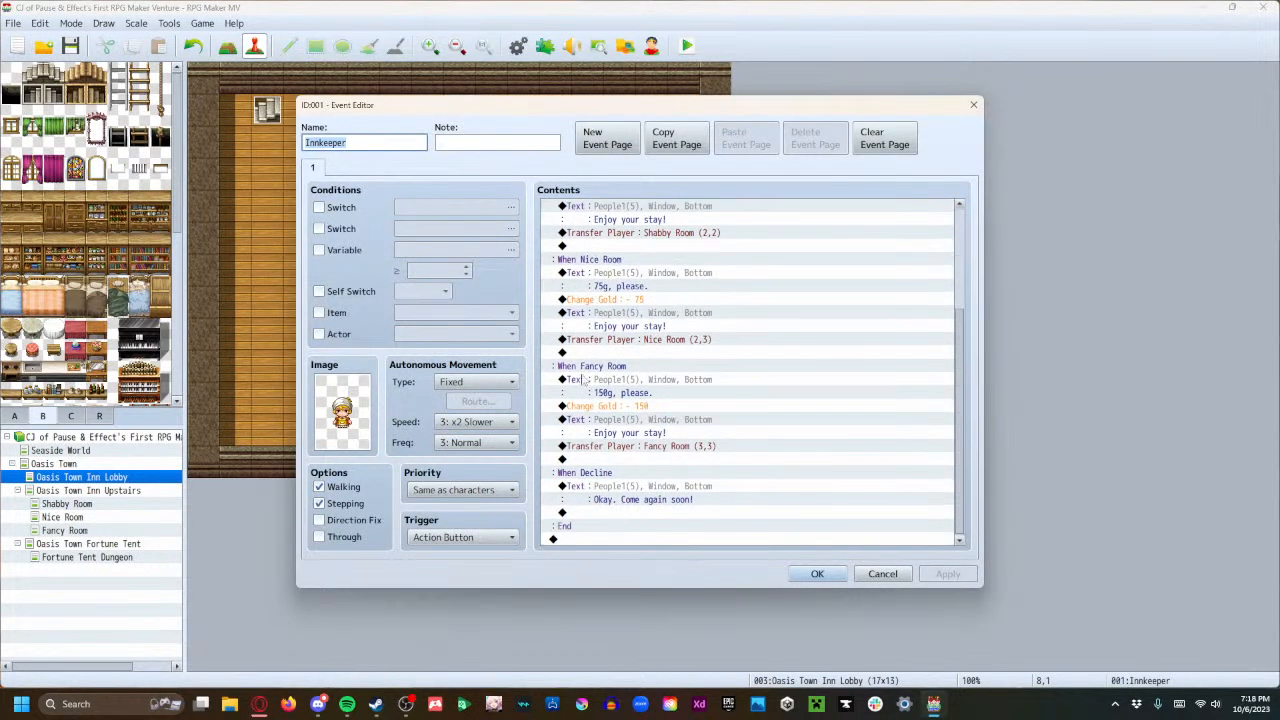
{"action": "left_click", "coordinate": [587, 366]}
{"action": "scroll", "coordinate": [641, 368], "scroll_direction": "up", "scroll_amount": 5}
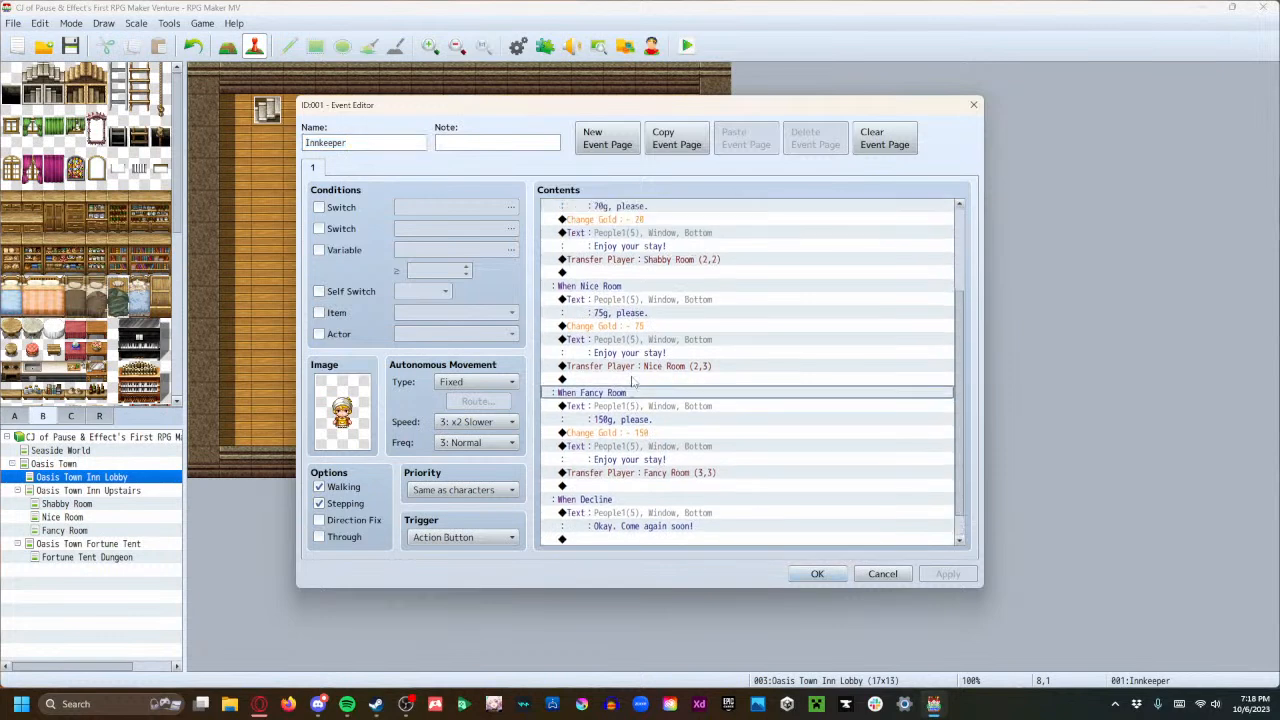
{"action": "left_click", "coordinate": [574, 287]}
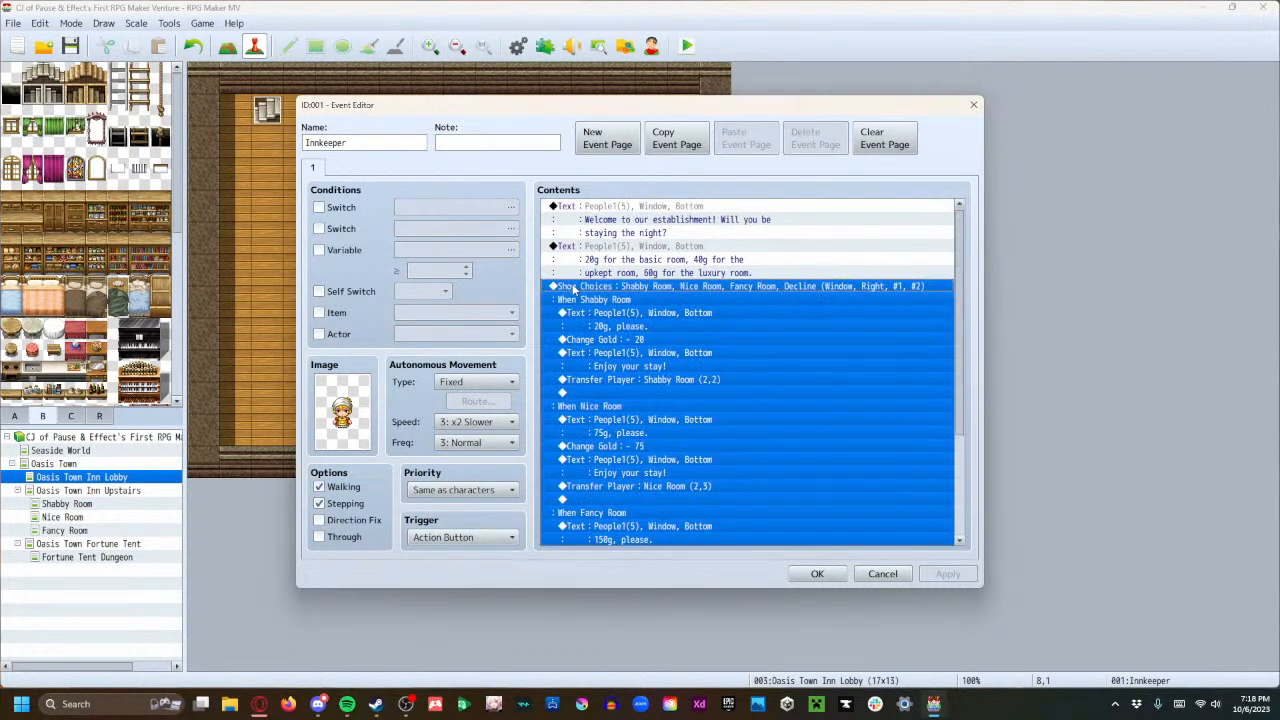
{"action": "key", "text": "Delete"}
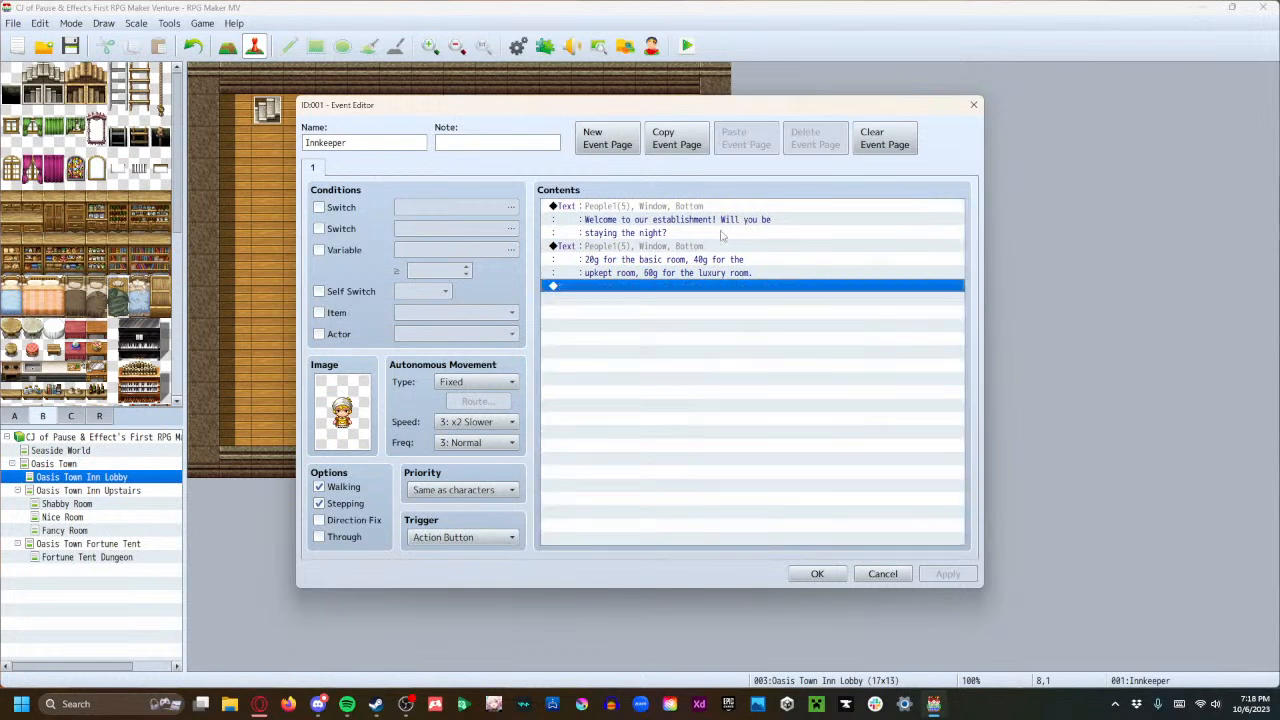
{"action": "left_click", "coordinate": [740, 246]}
{"action": "key", "text": "Delete"}
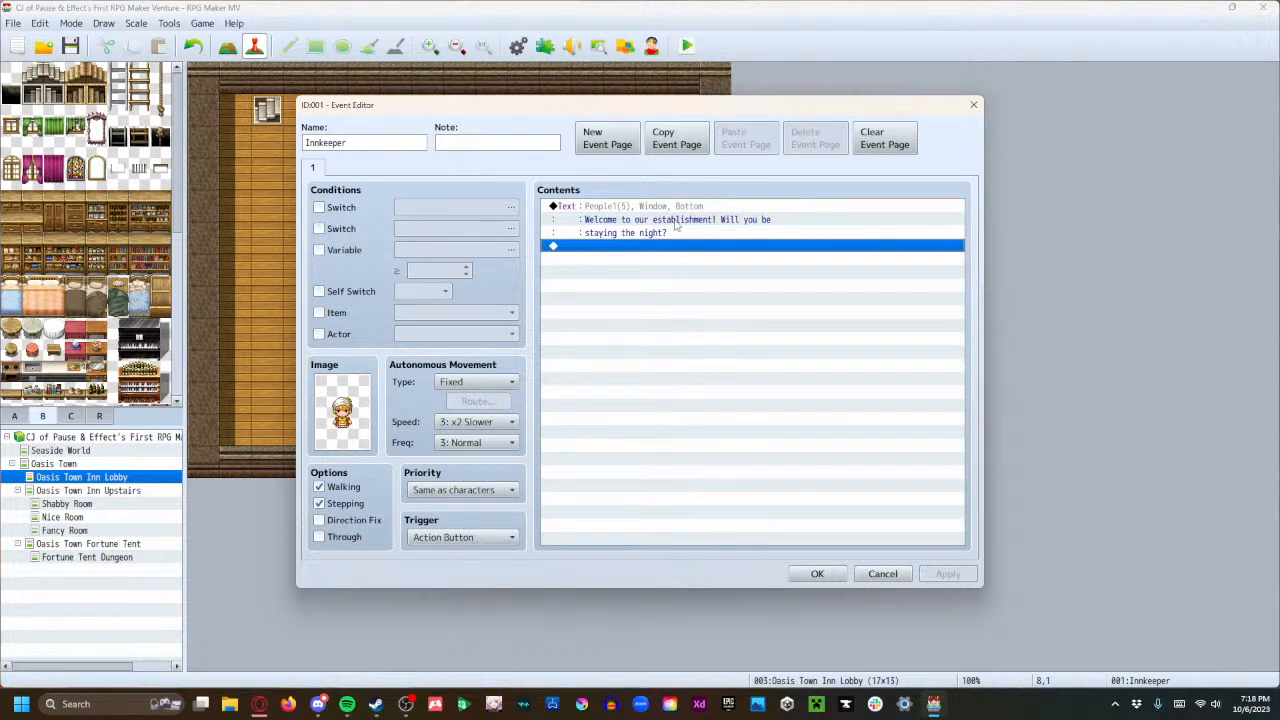
Change the Innkeeper's welcome line to "I'm not used to people coming to talk to me personally.".
{"action": "left_click", "coordinate": [675, 224]}
{"action": "double_click", "coordinate": [636, 207]}
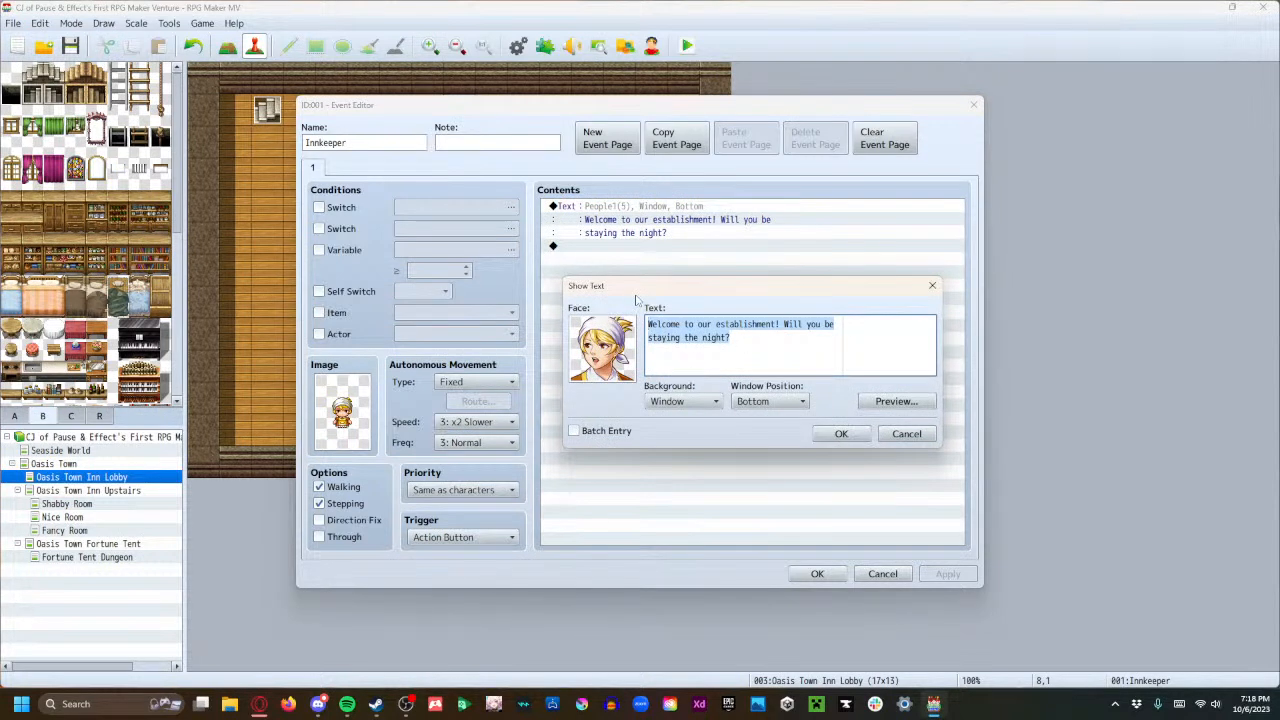
{"action": "type", "text": "I'"}
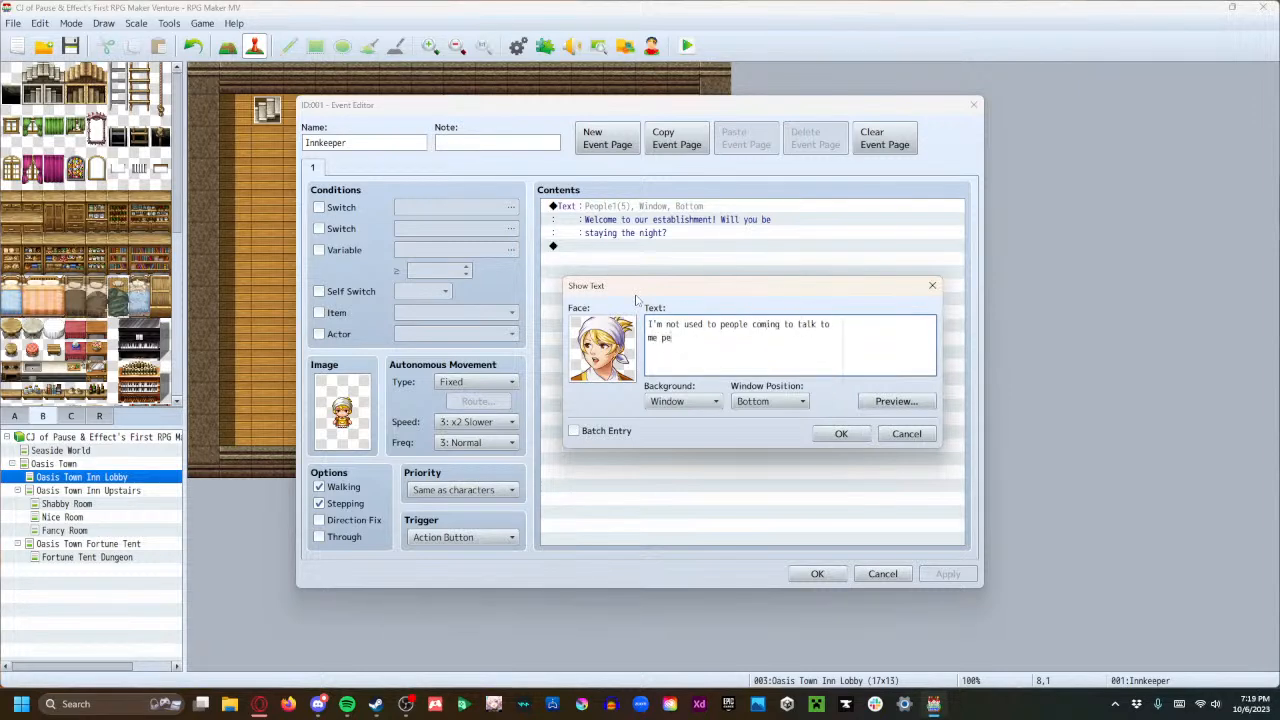
{"action": "left_click", "coordinate": [841, 433]}
Add a second Innkeeper text with face People1(5), "If you wish to stay the night, please speak to me from the other side of the counter.".
{"action": "double_click", "coordinate": [646, 257]}
{"action": "left_click", "coordinate": [646, 212]}
{"action": "double_click", "coordinate": [595, 372]}
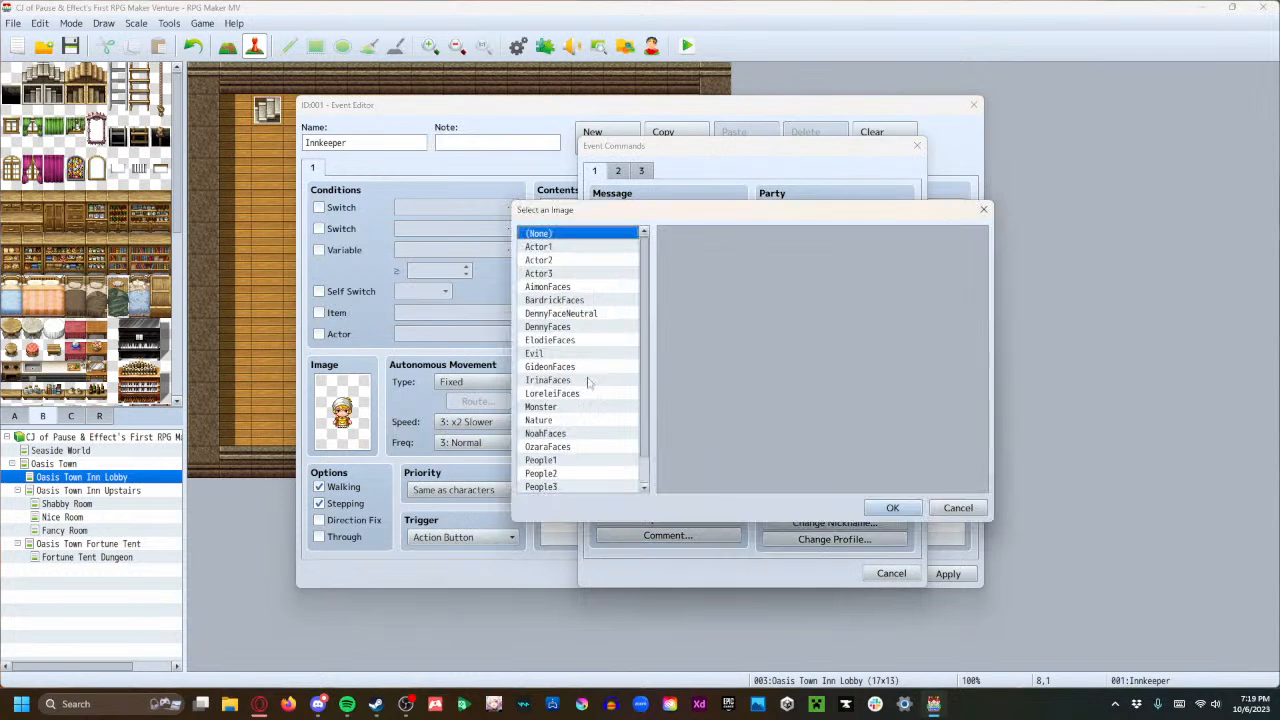
{"action": "left_click", "coordinate": [569, 474]}
{"action": "left_click", "coordinate": [567, 487]}
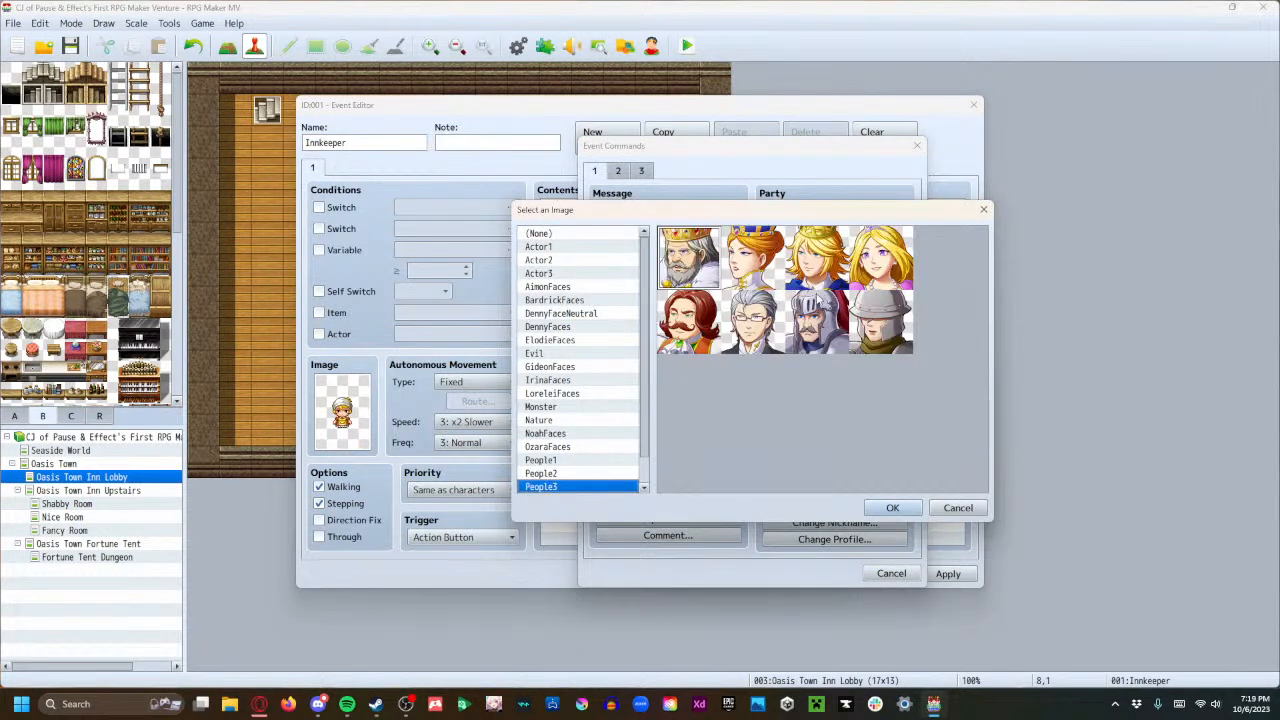
{"action": "scroll", "coordinate": [588, 458], "scroll_direction": "down", "scroll_amount": 1}
{"action": "left_click", "coordinate": [580, 487]}
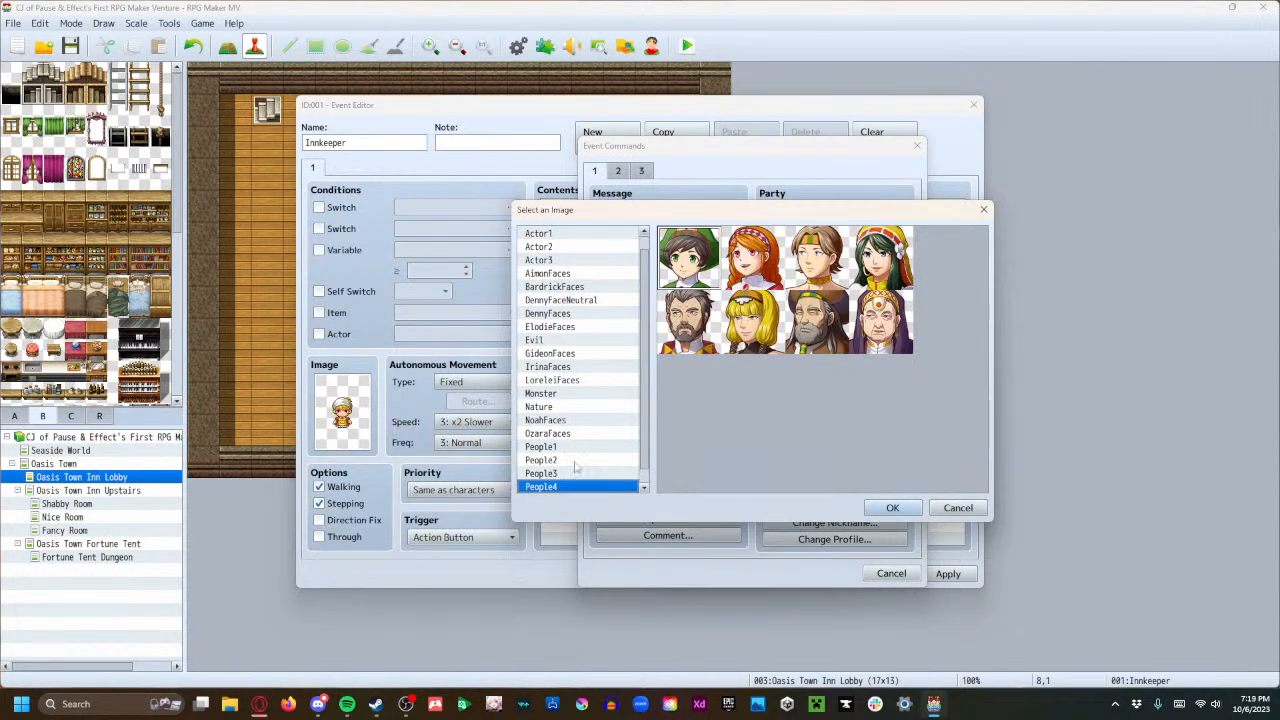
{"action": "left_click", "coordinate": [575, 448]}
{"action": "left_click", "coordinate": [748, 302]}
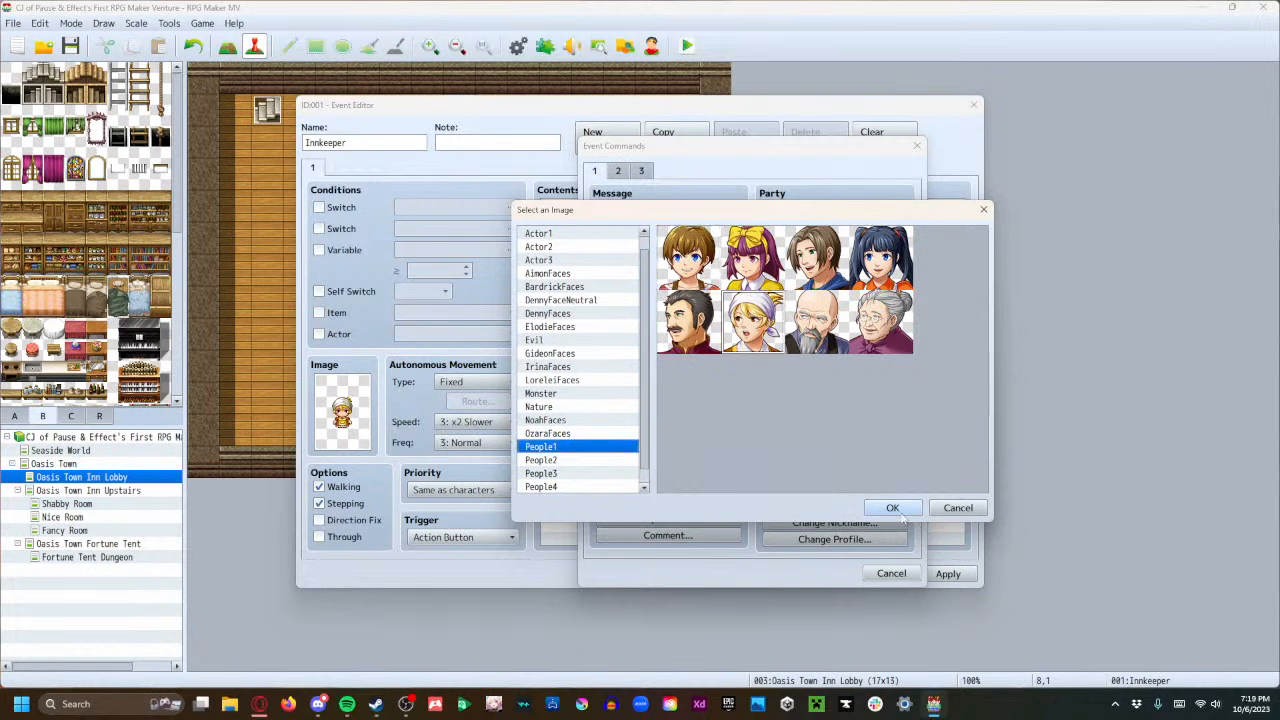
{"action": "left_click", "coordinate": [892, 508]}
{"action": "left_click", "coordinate": [720, 355]}
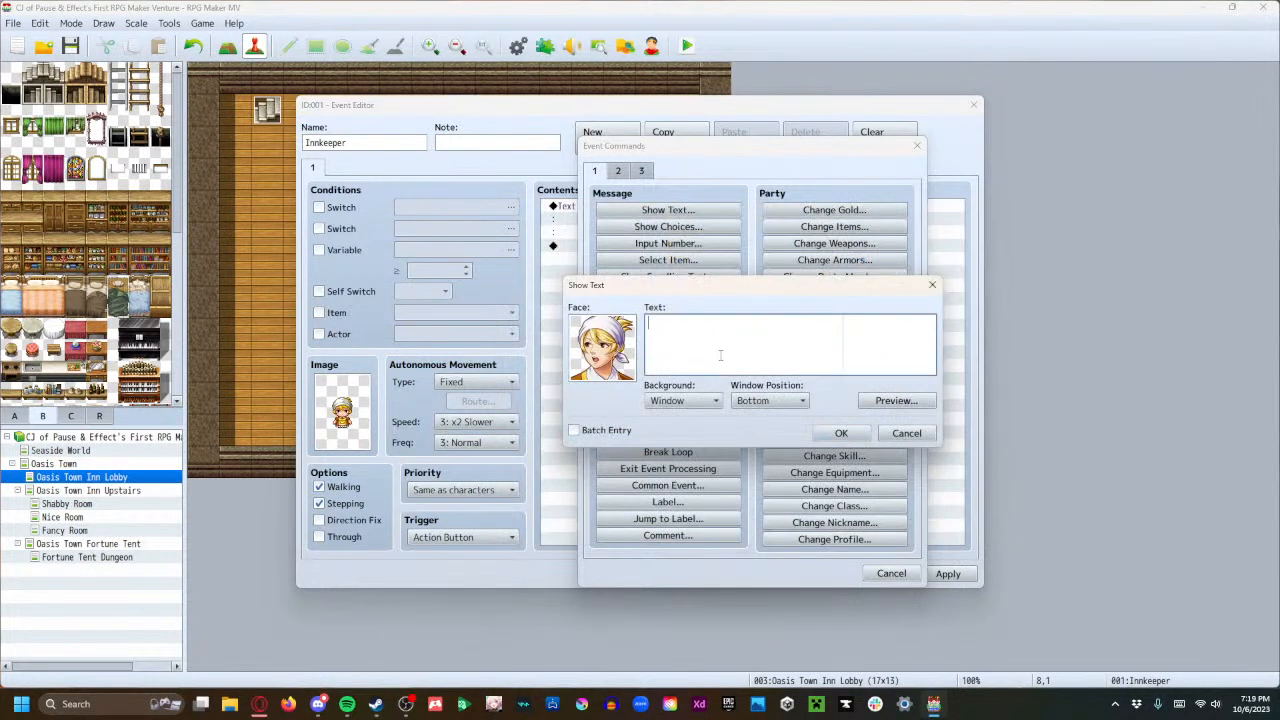
{"action": "type", "text": "If you wanish to stay the night, please"}
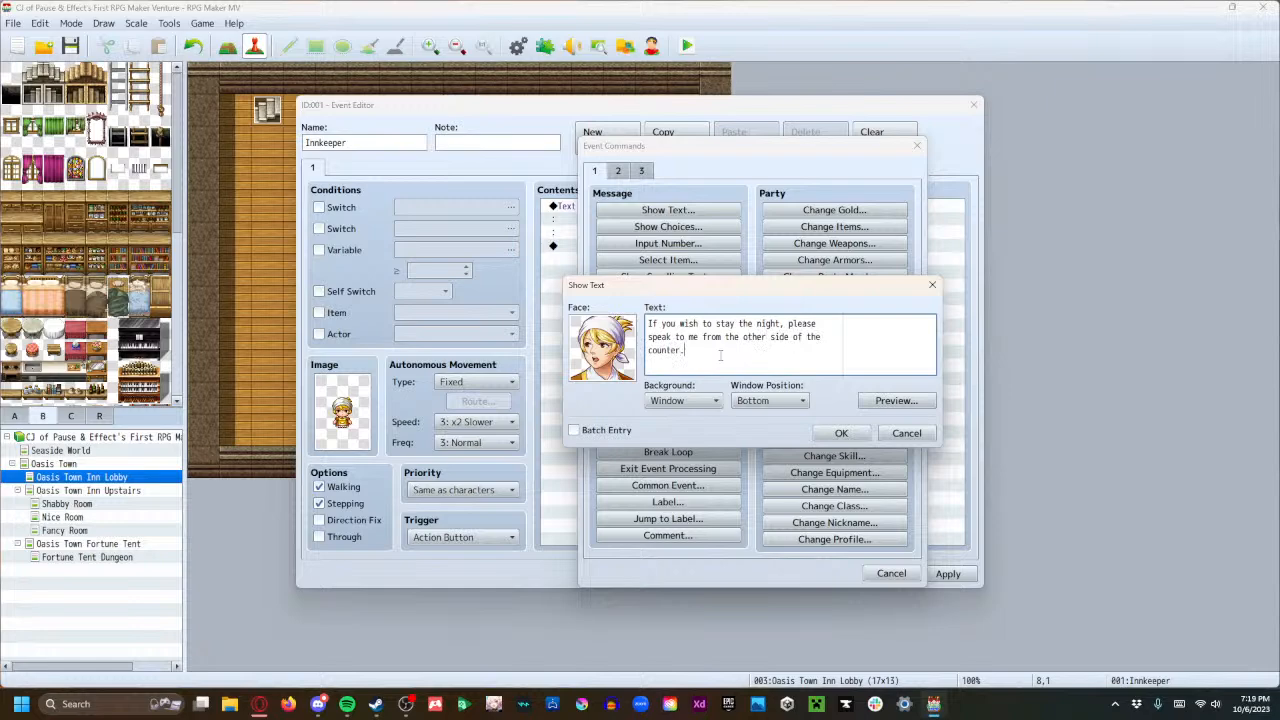
{"action": "left_click", "coordinate": [824, 429]}
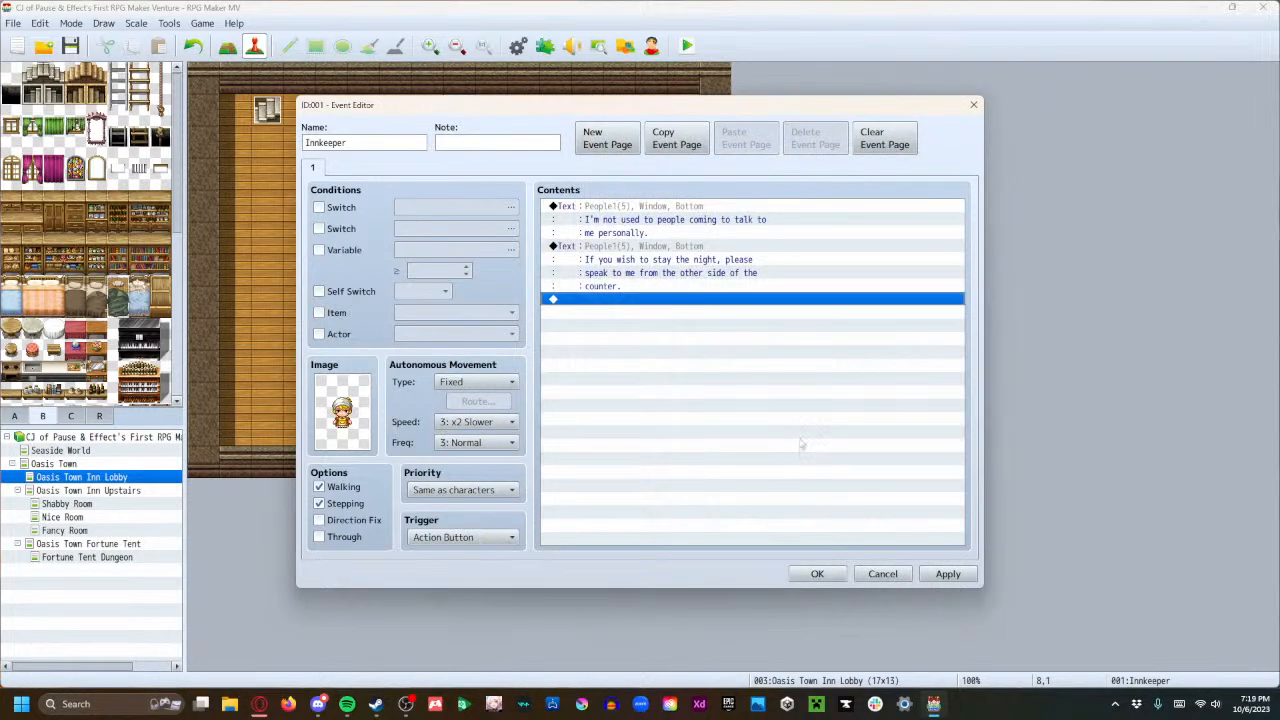
Apply the Innkeeper event's changes and check the commands of the Save Book event.
{"action": "left_click", "coordinate": [945, 573]}
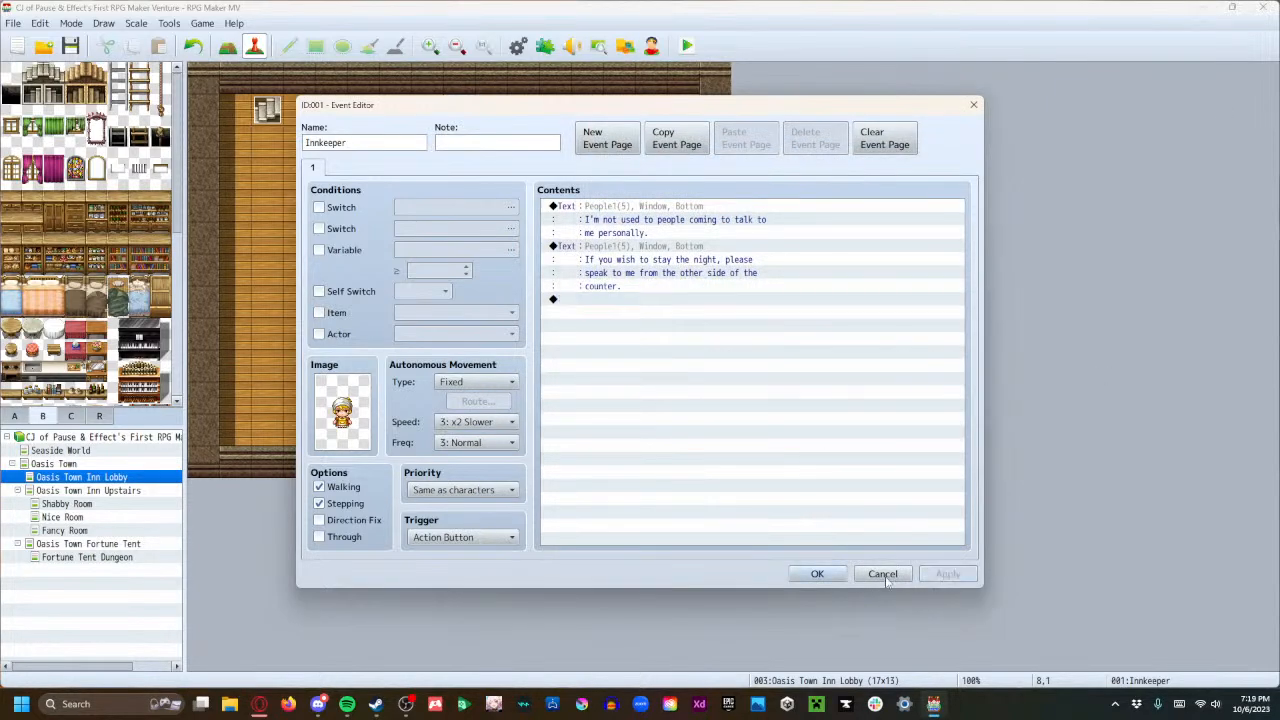
{"action": "left_click", "coordinate": [830, 579]}
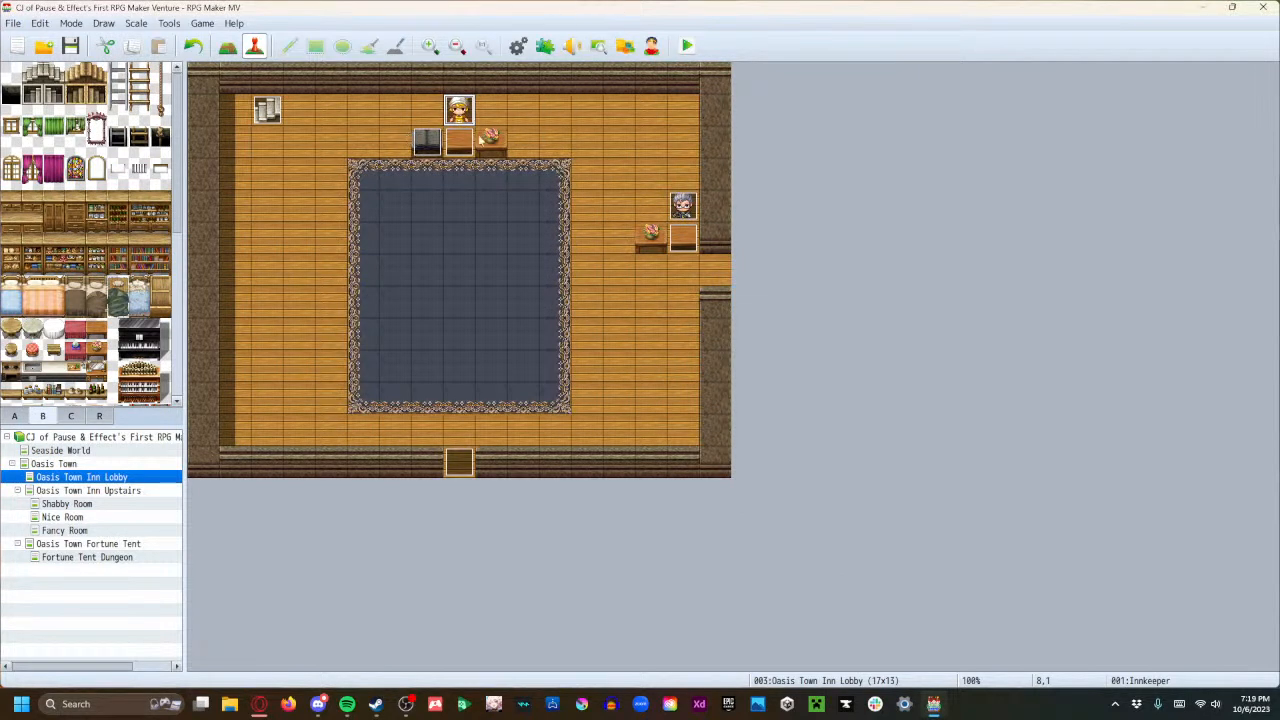
{"action": "double_click", "coordinate": [427, 145]}
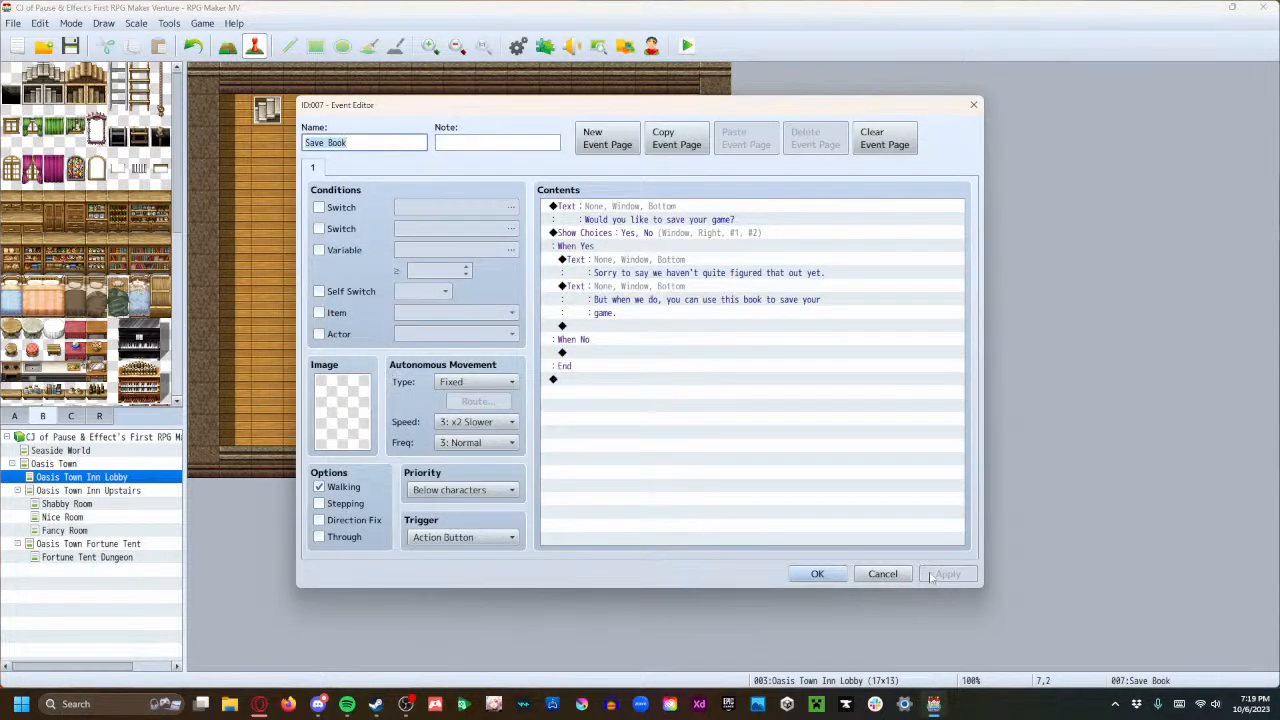
{"action": "left_click", "coordinate": [869, 576]}
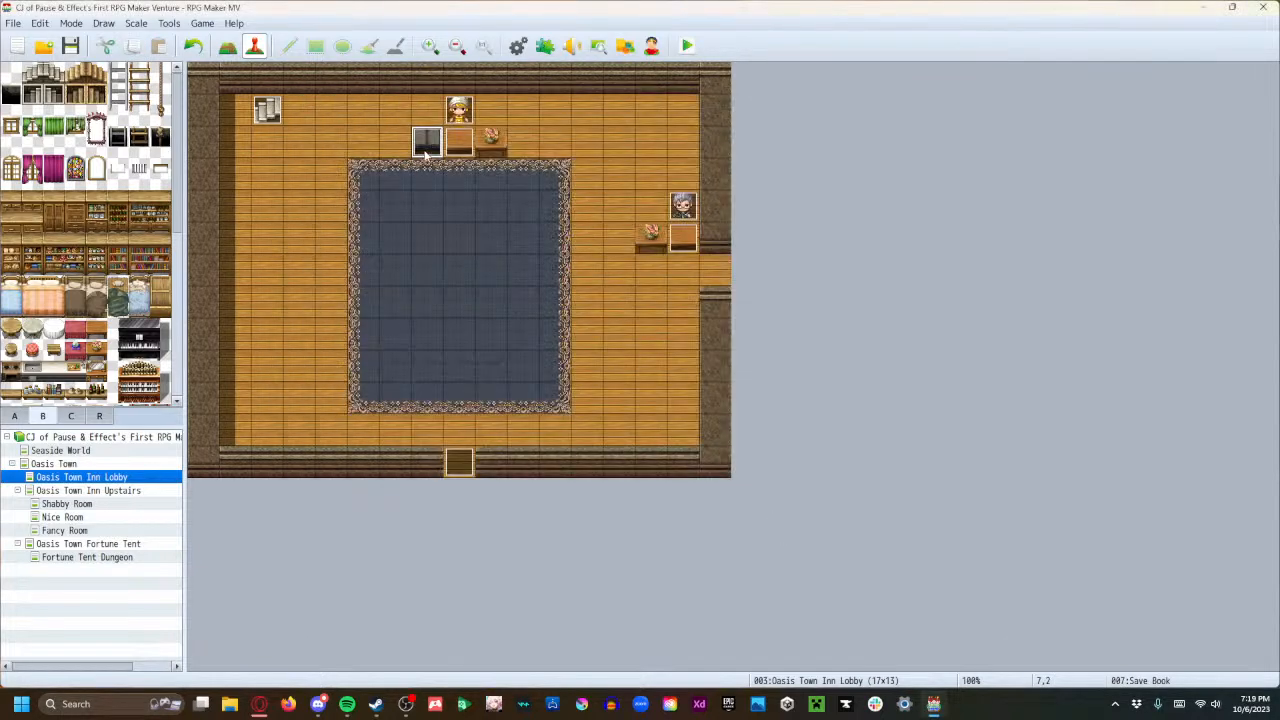
Move the Save Book event to the open floor at 2,7 and replace the book tile at 7,2 with a plain wooden table.
{"action": "left_click_drag", "start_coordinate": [309, 247], "coordinate": [267, 302]}
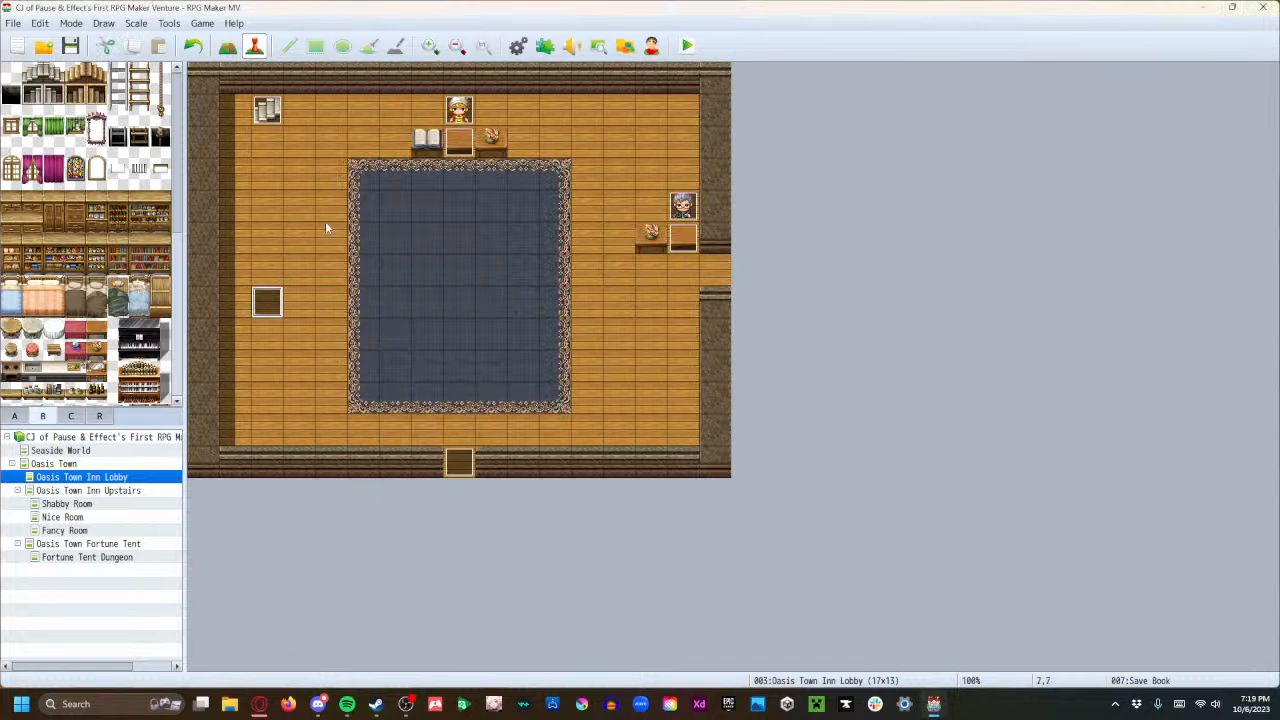
{"action": "right_click", "coordinate": [405, 141]}
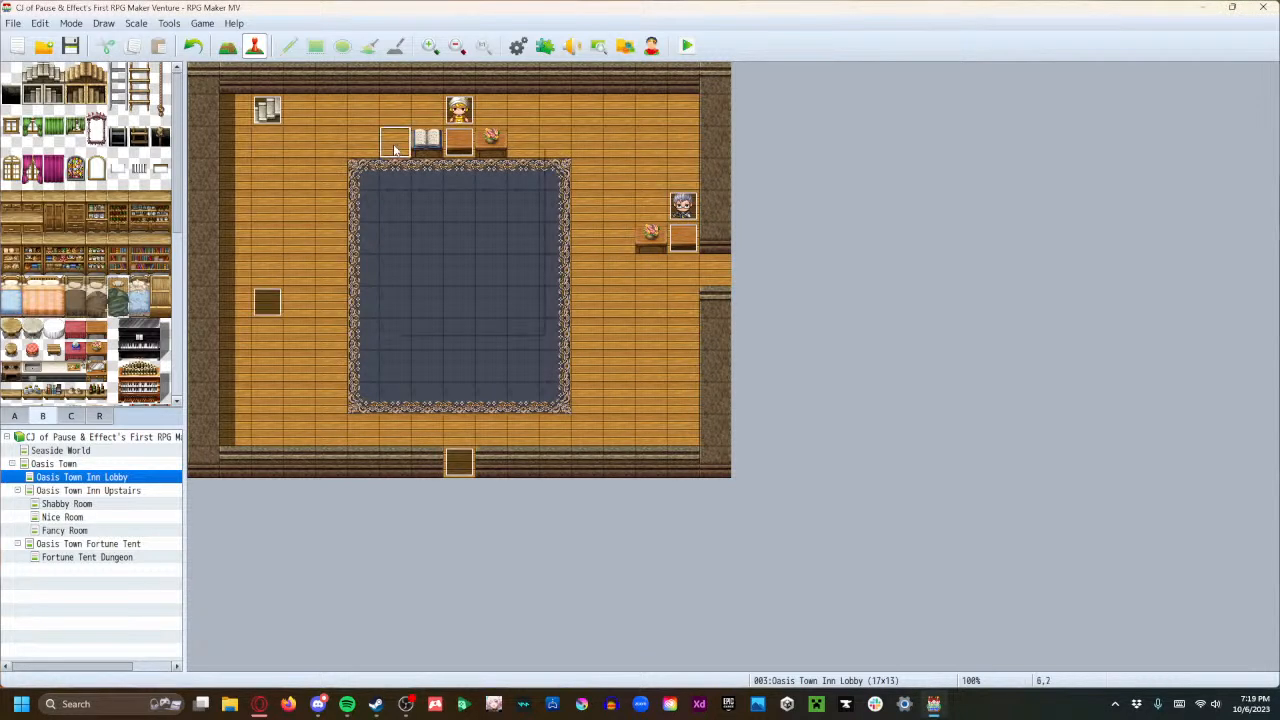
{"action": "left_click", "coordinate": [232, 45]}
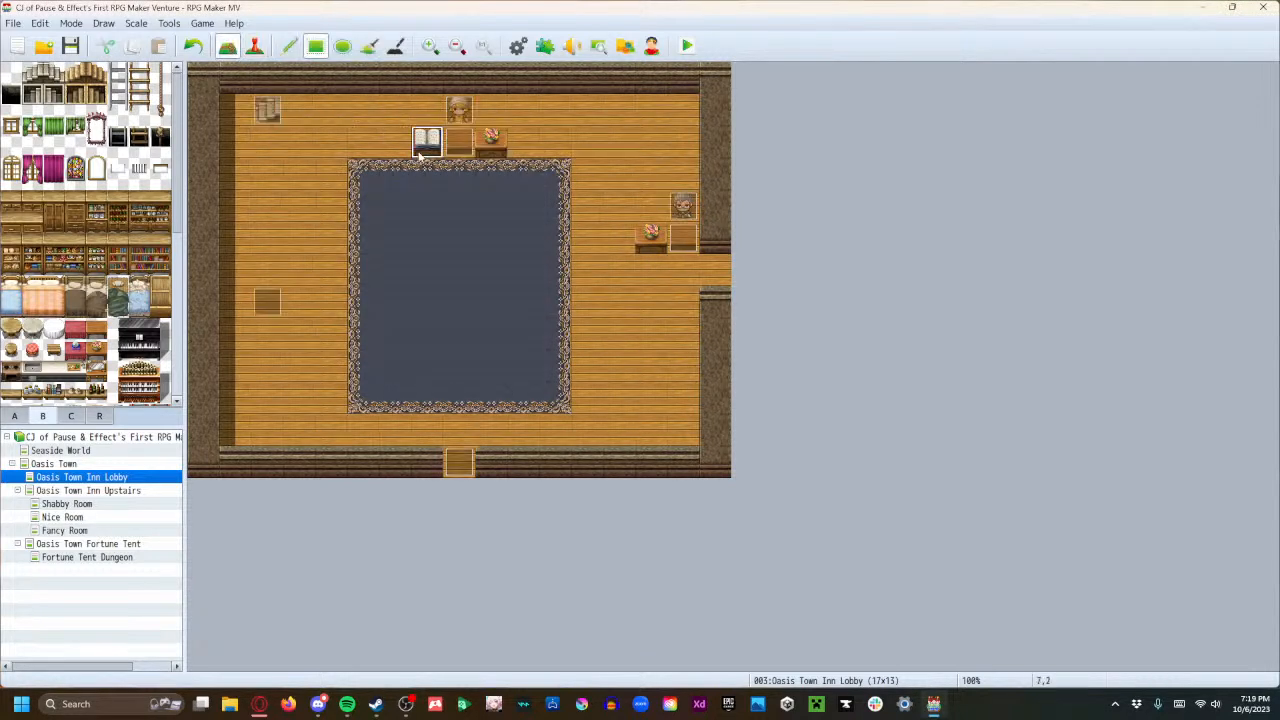
{"action": "right_click", "coordinate": [398, 149]}
{"action": "left_click", "coordinate": [428, 147]}
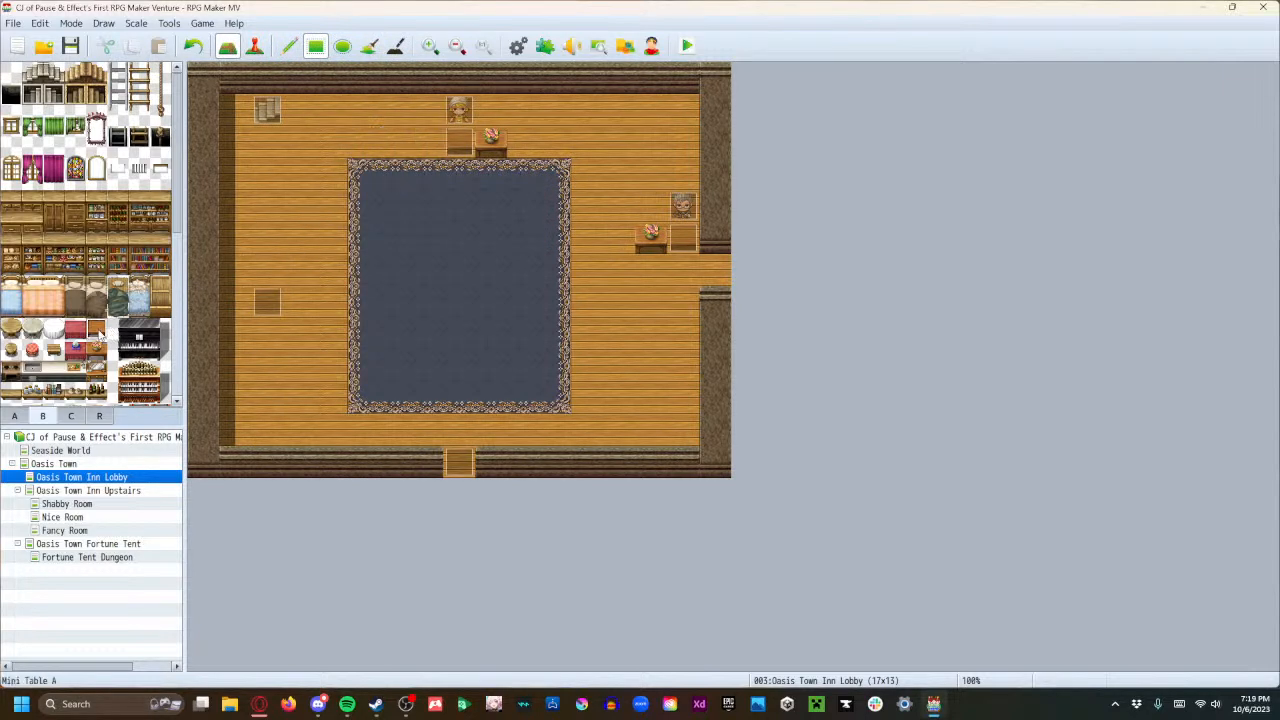
{"action": "left_click", "coordinate": [426, 150]}
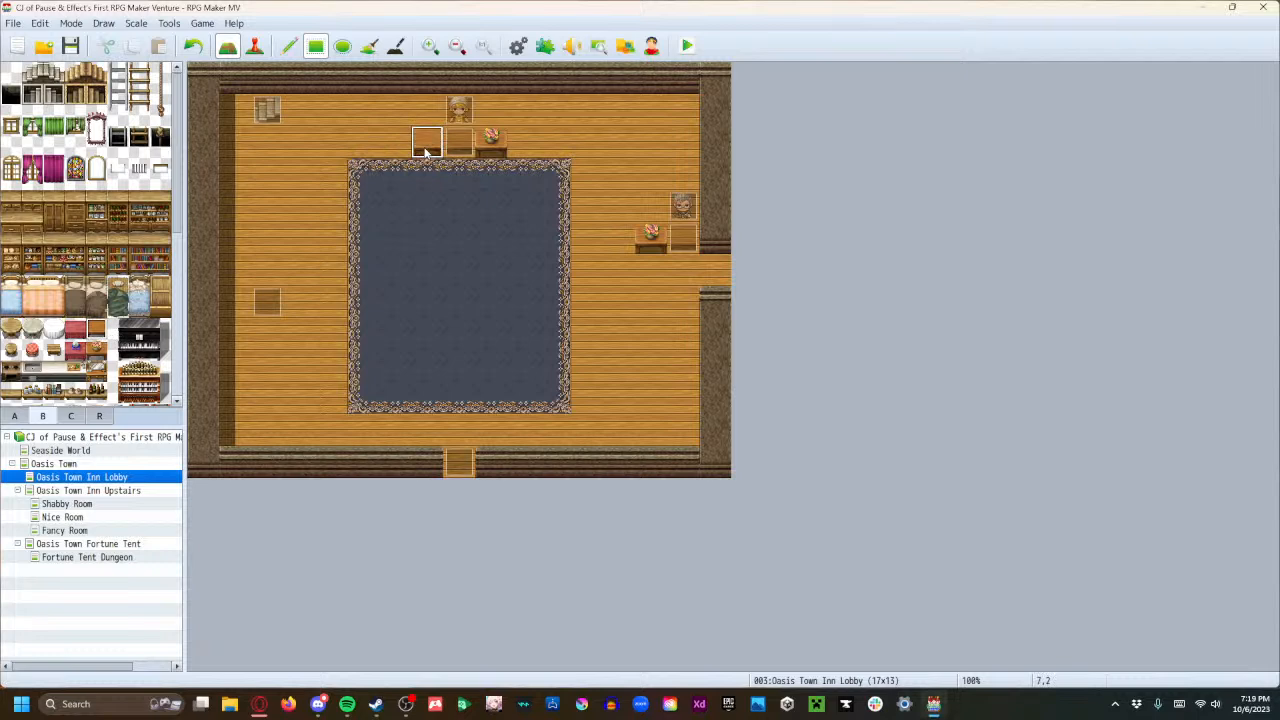
Set the Save Book event's image to the open book from Tileset C.
{"action": "left_click", "coordinate": [268, 304]}
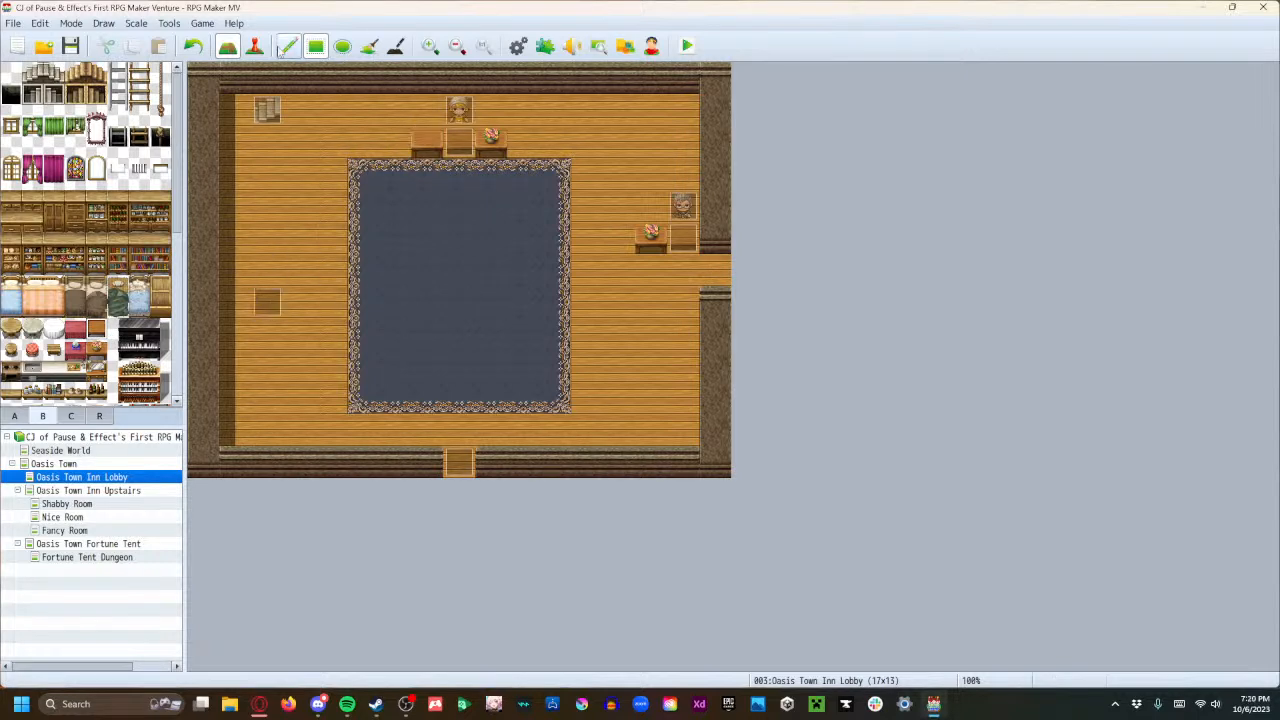
{"action": "key", "text": "F6"}
{"action": "double_click", "coordinate": [263, 308]}
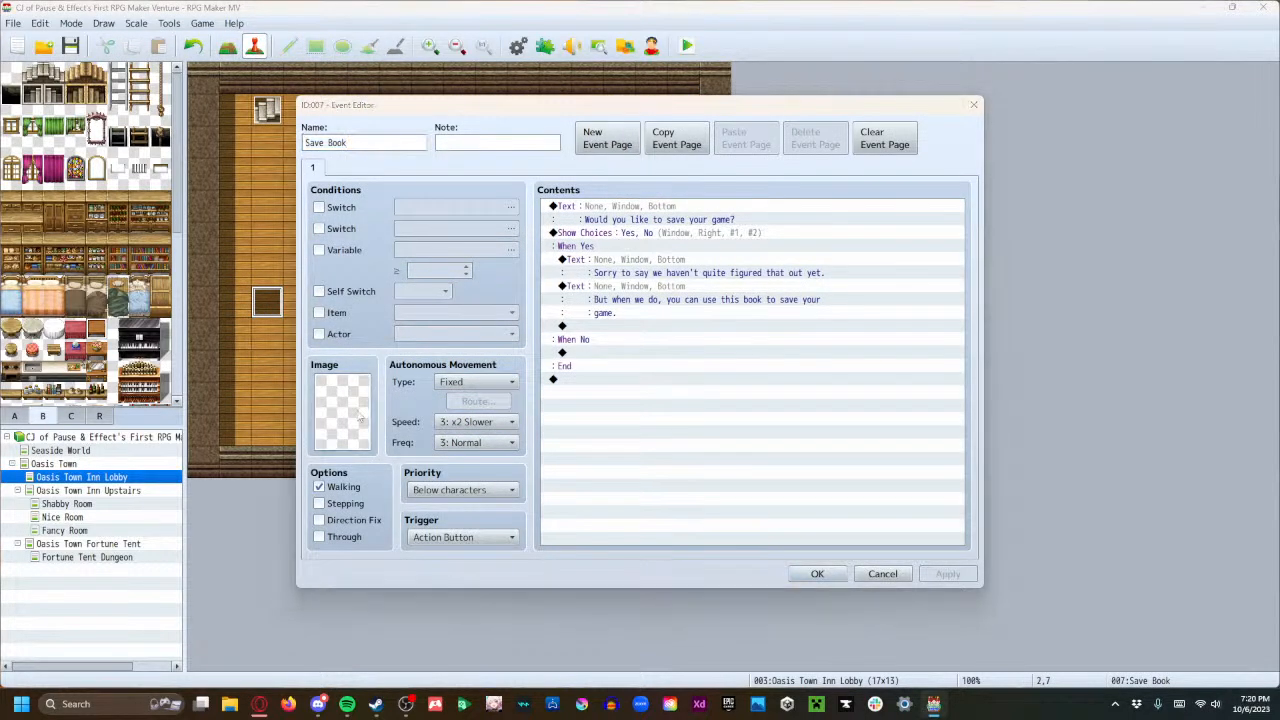
{"action": "double_click", "coordinate": [361, 416]}
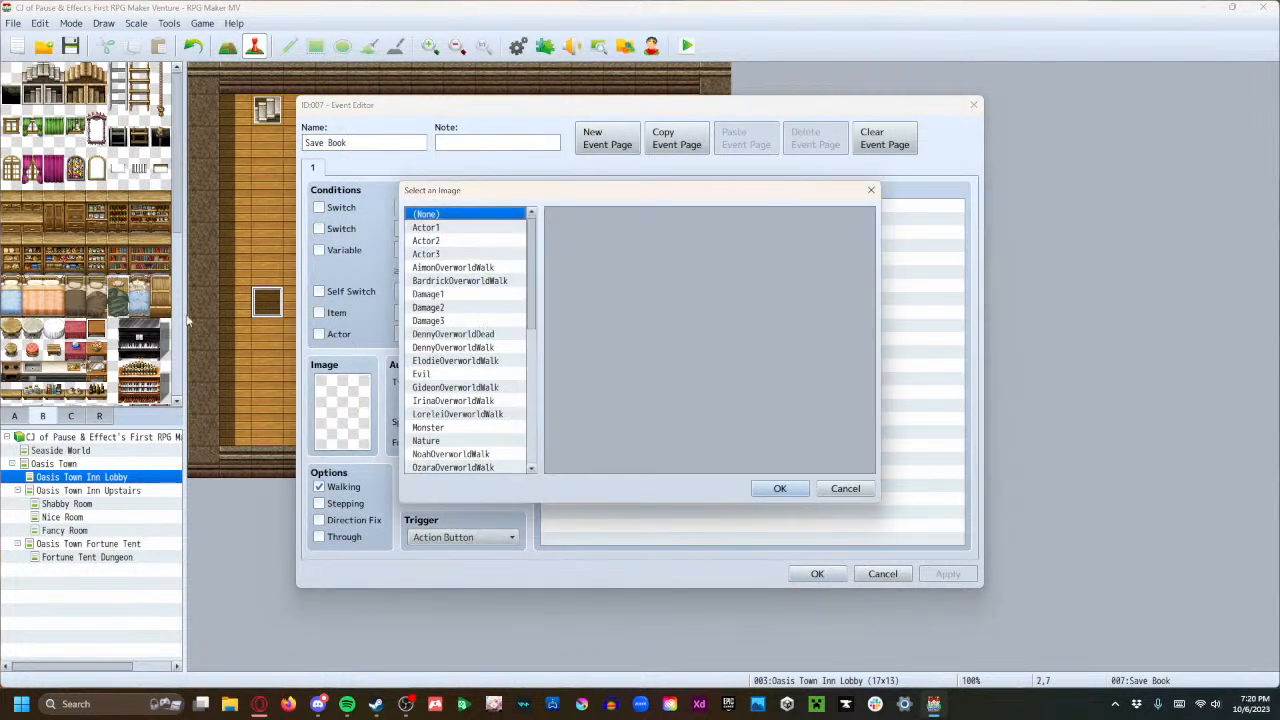
{"action": "scroll", "coordinate": [466, 399], "scroll_direction": "down", "scroll_amount": 5}
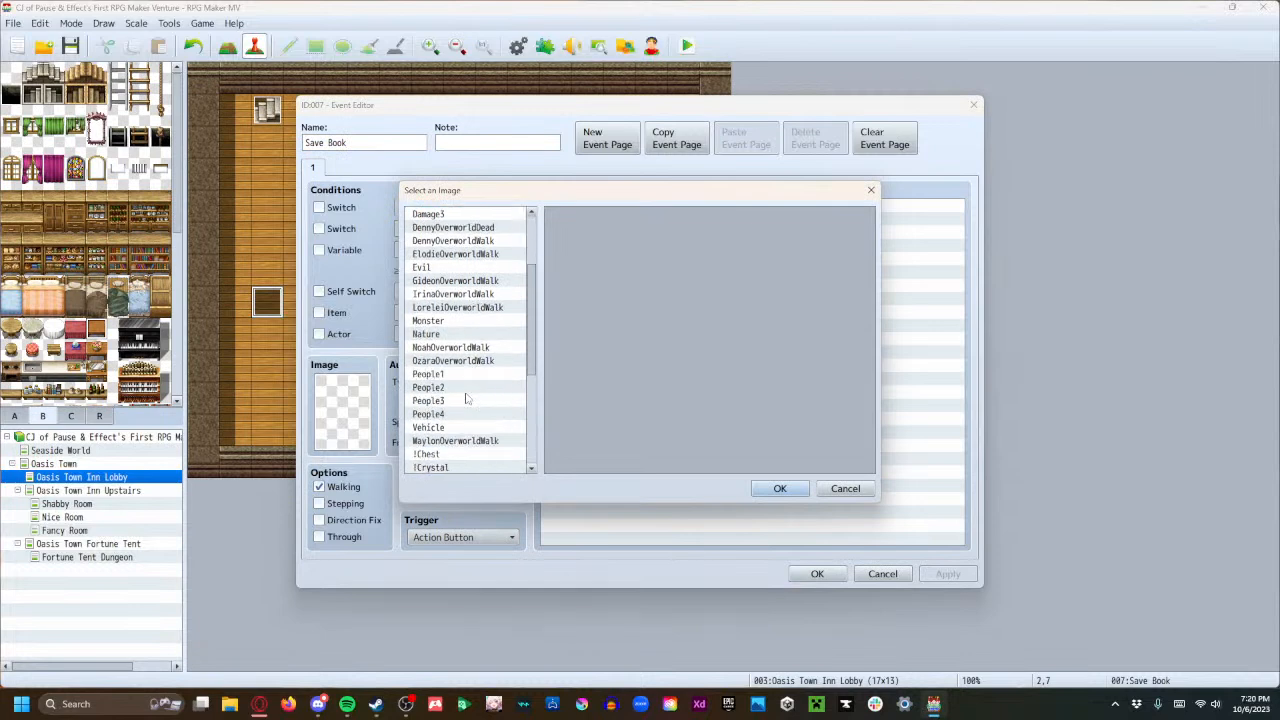
{"action": "scroll", "coordinate": [466, 399], "scroll_direction": "down", "scroll_amount": 2}
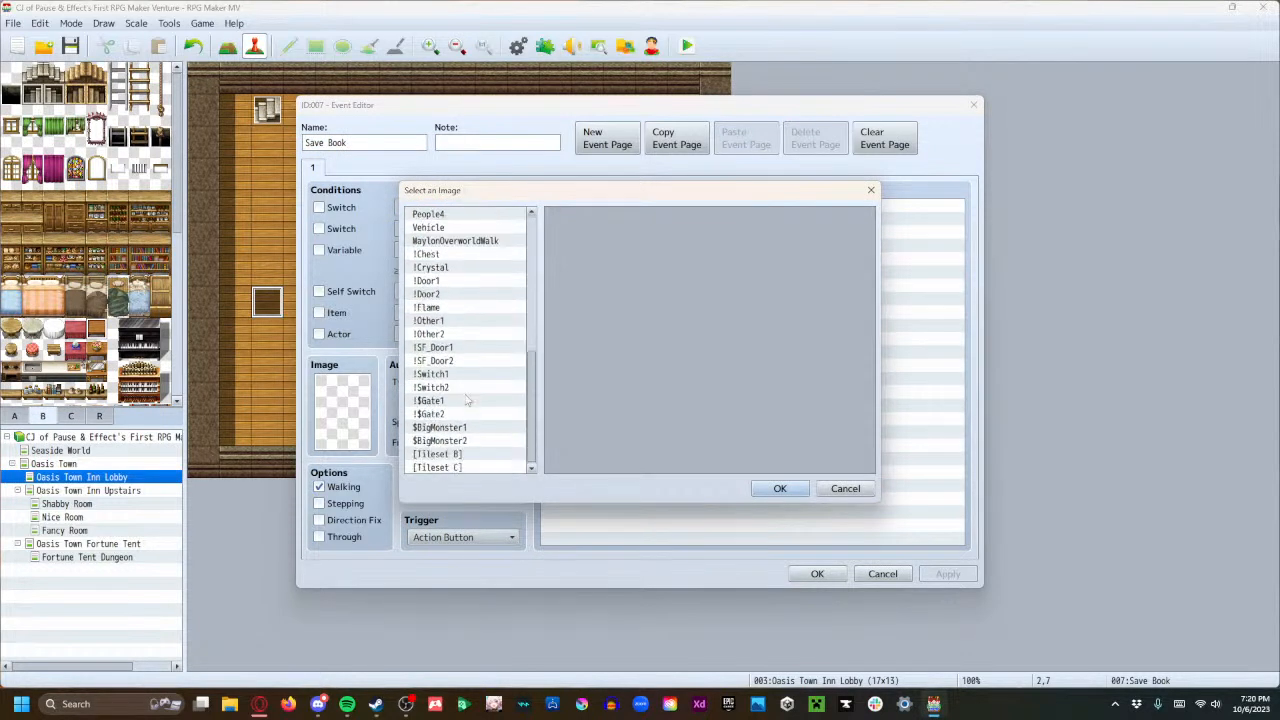
{"action": "left_click", "coordinate": [450, 467]}
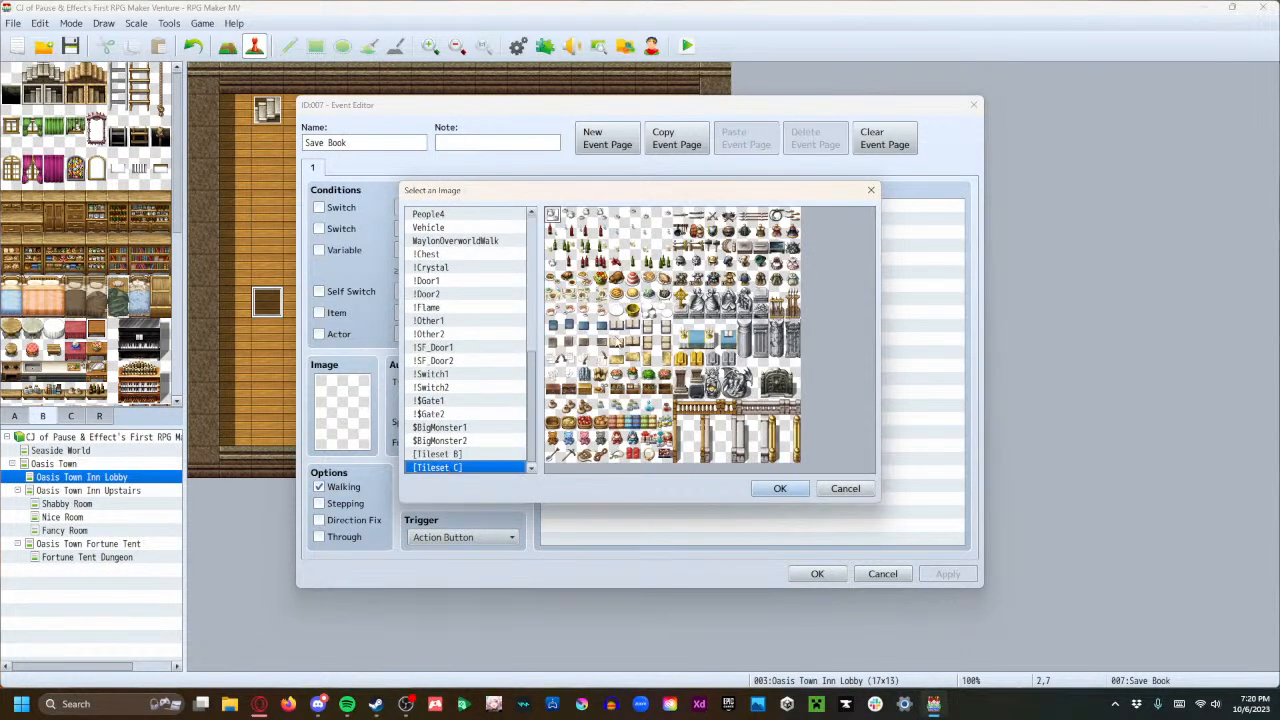
{"action": "left_click", "coordinate": [780, 488]}
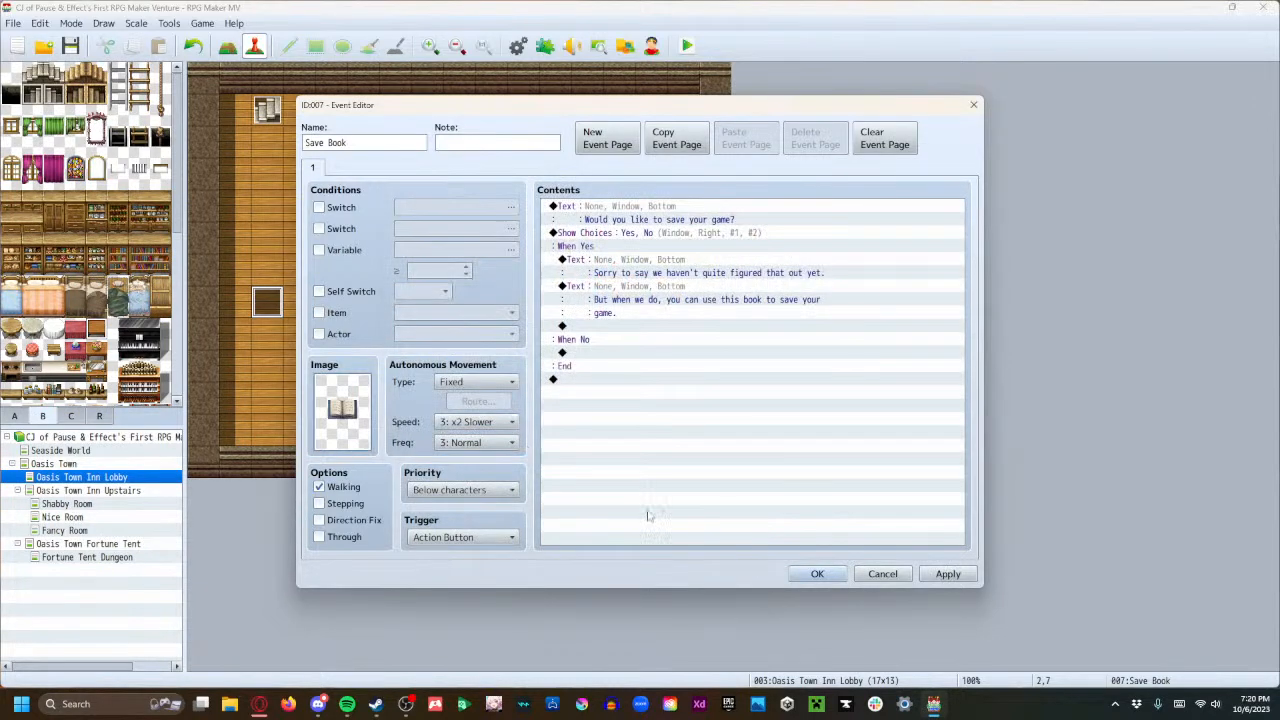
{"action": "left_click", "coordinate": [817, 573]}
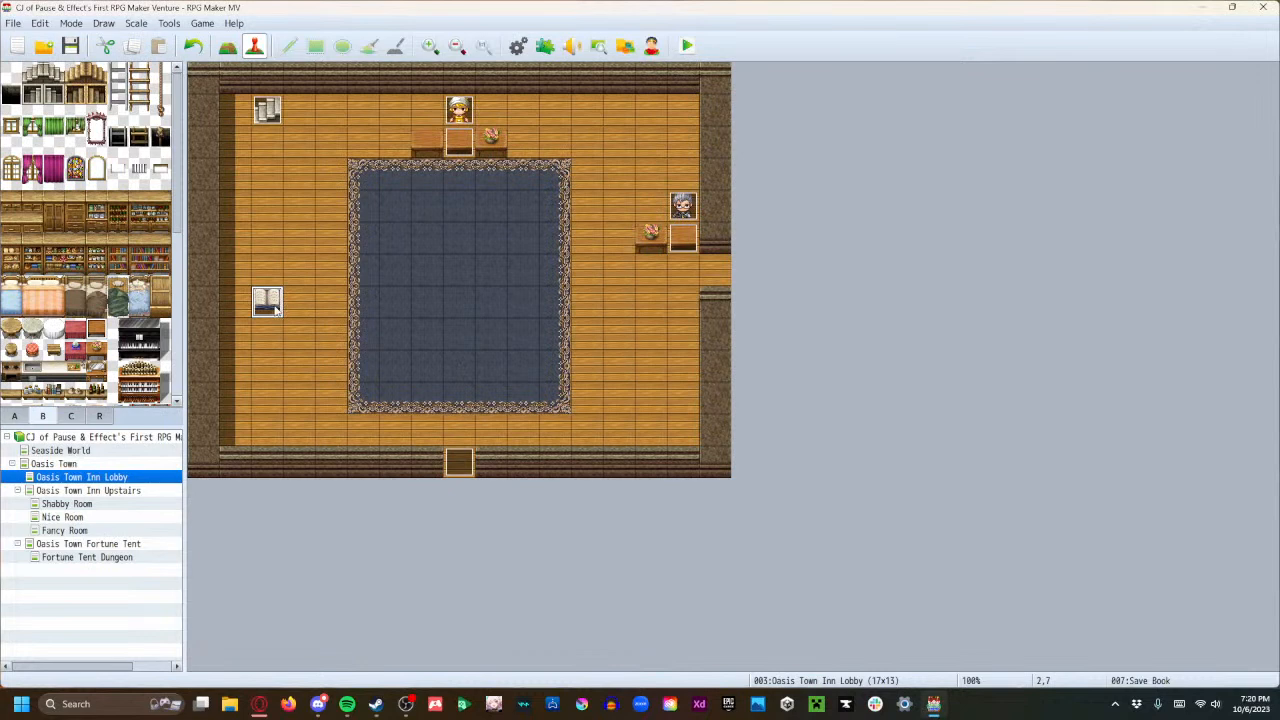
Move the Save Book event onto the innkeeper's counter at 7,2 and set its priority to Same as characters.
{"action": "left_click_drag", "start_coordinate": [267, 300], "coordinate": [428, 145]}
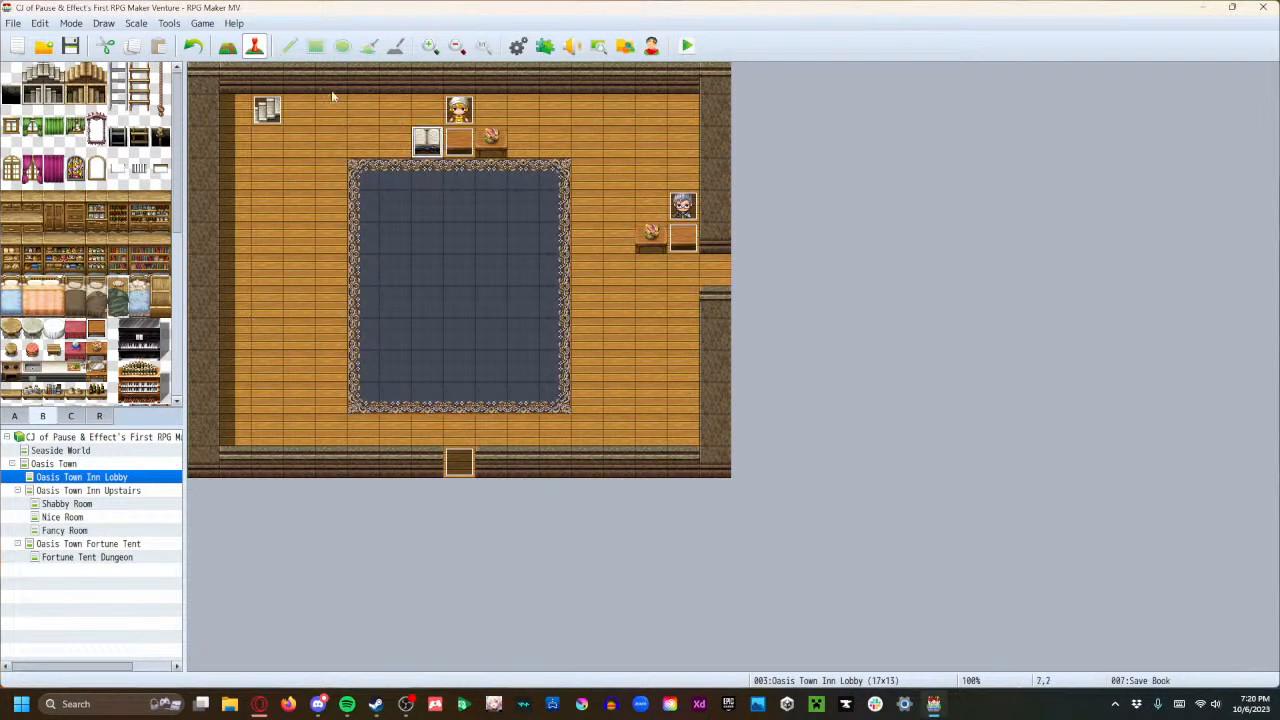
{"action": "double_click", "coordinate": [420, 147]}
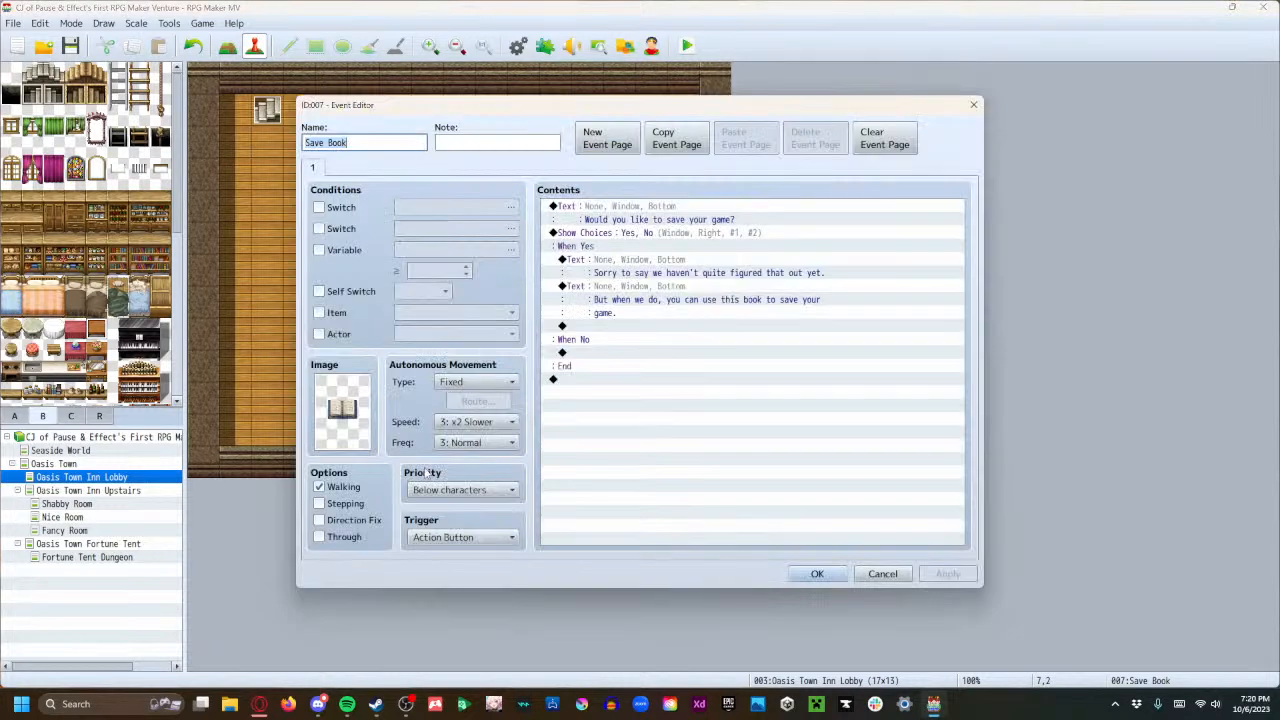
{"action": "left_click", "coordinate": [460, 489]}
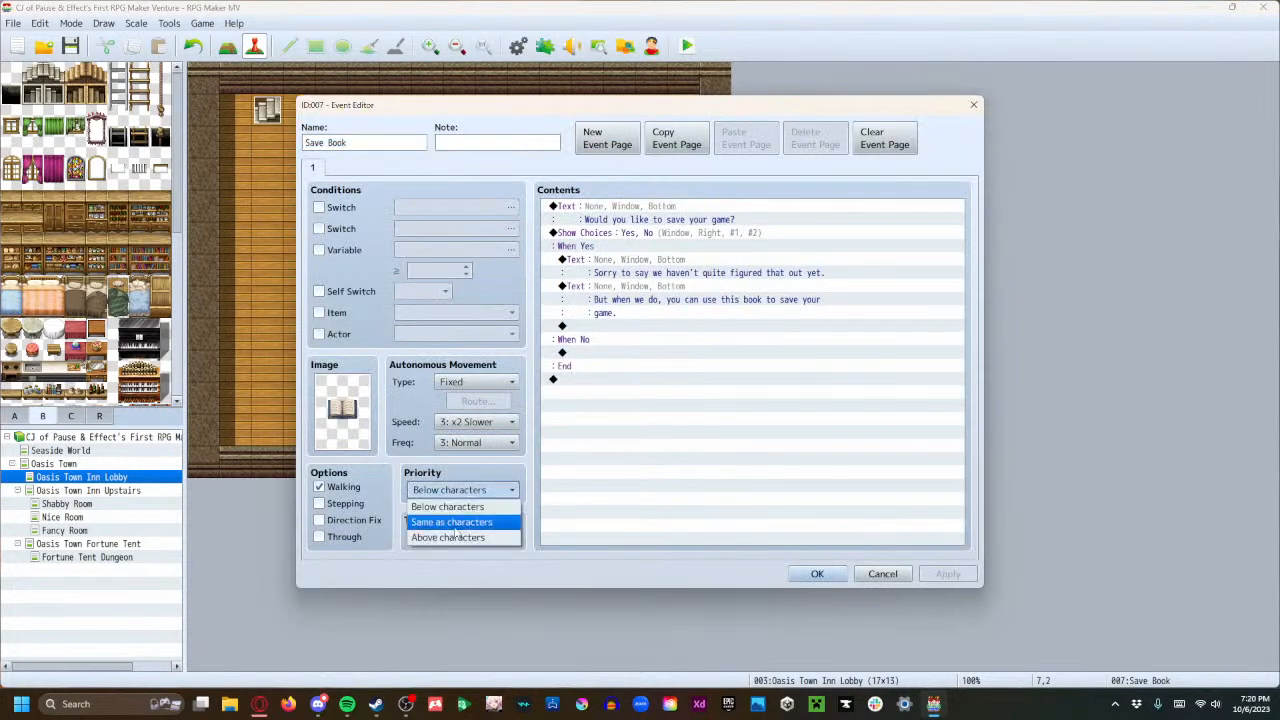
{"action": "left_click", "coordinate": [453, 525]}
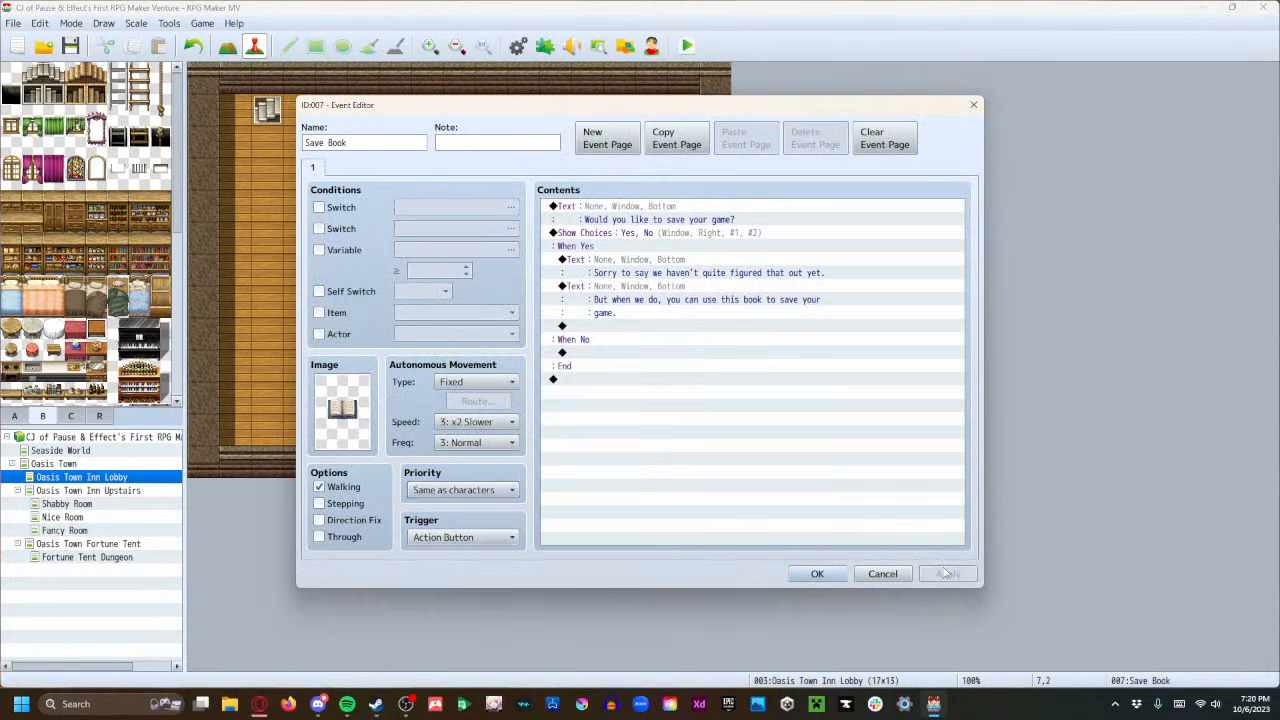
{"action": "left_click", "coordinate": [817, 574]}
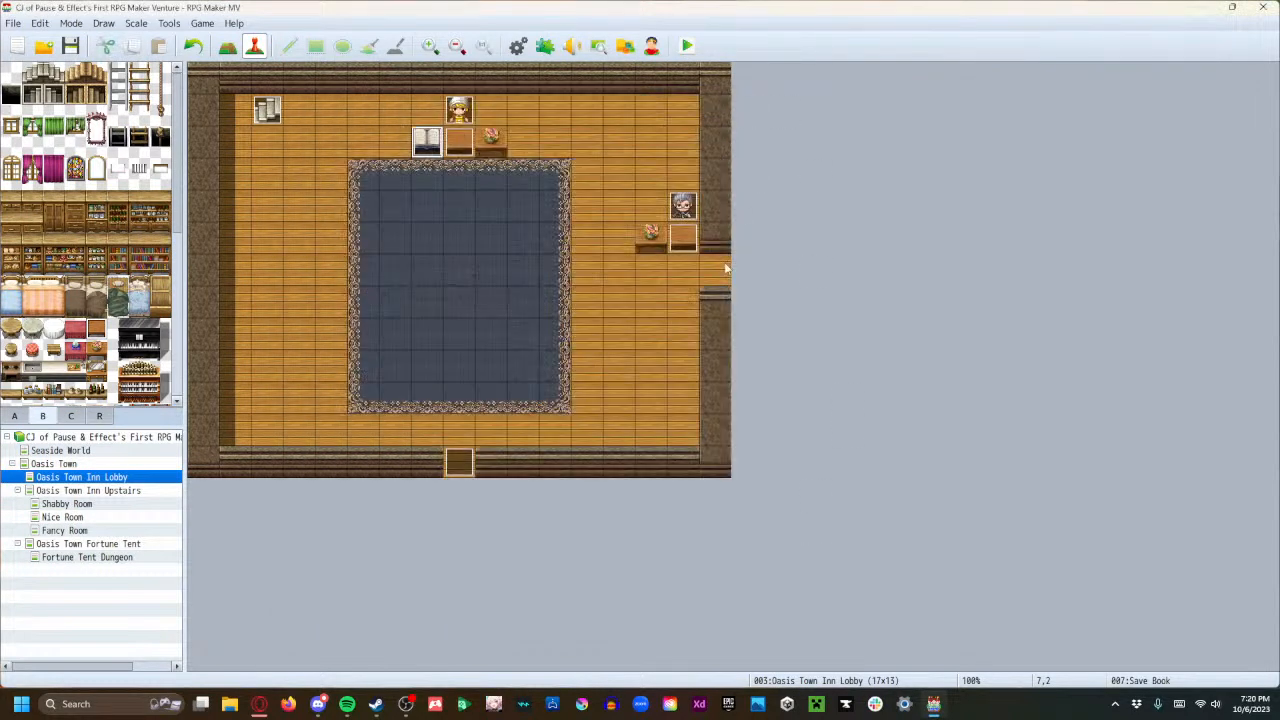
Playtest the project from a new game and walk the character through Oasis Town into the inn lobby.
{"action": "left_click", "coordinate": [687, 46]}
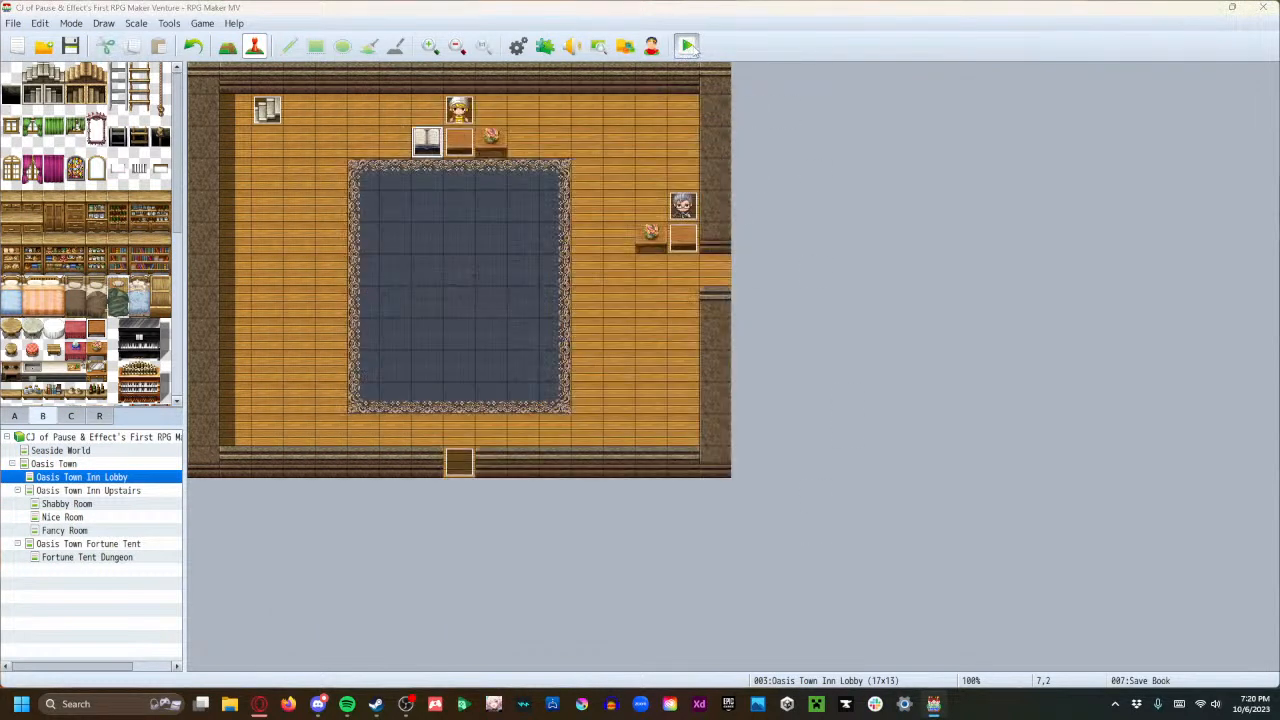
{"action": "left_click", "coordinate": [580, 372]}
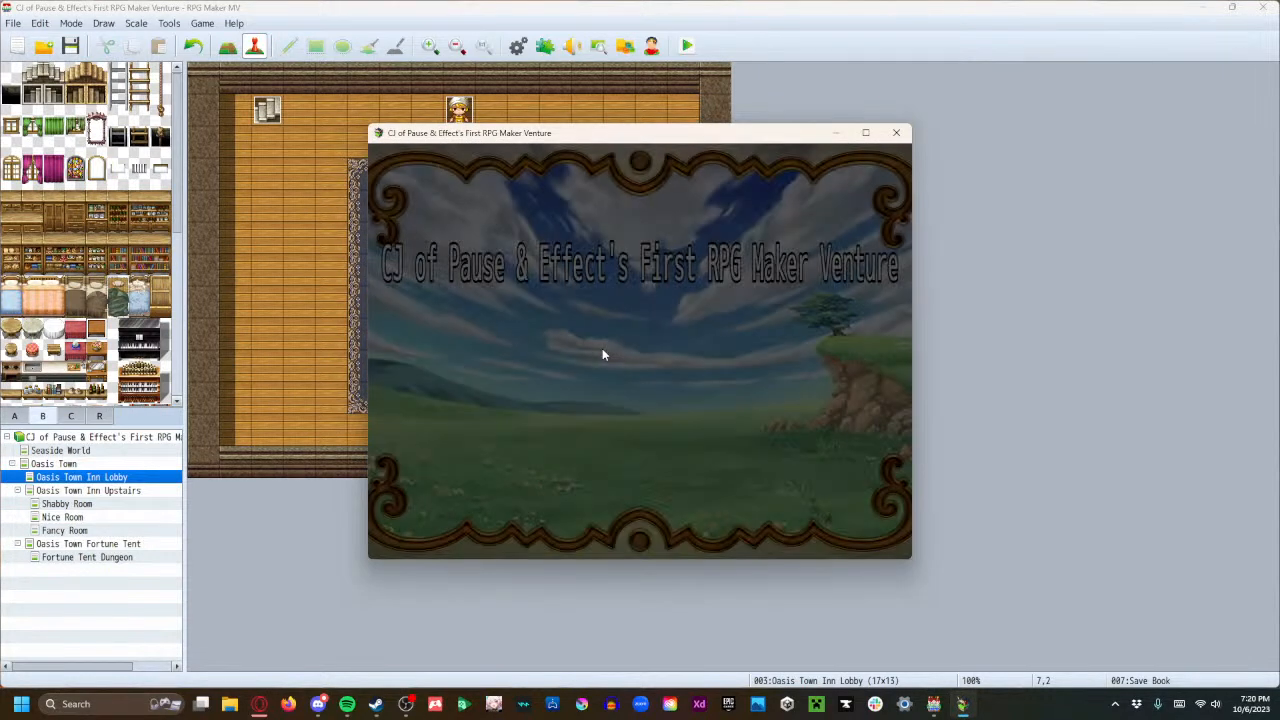
{"action": "left_click", "coordinate": [614, 422]}
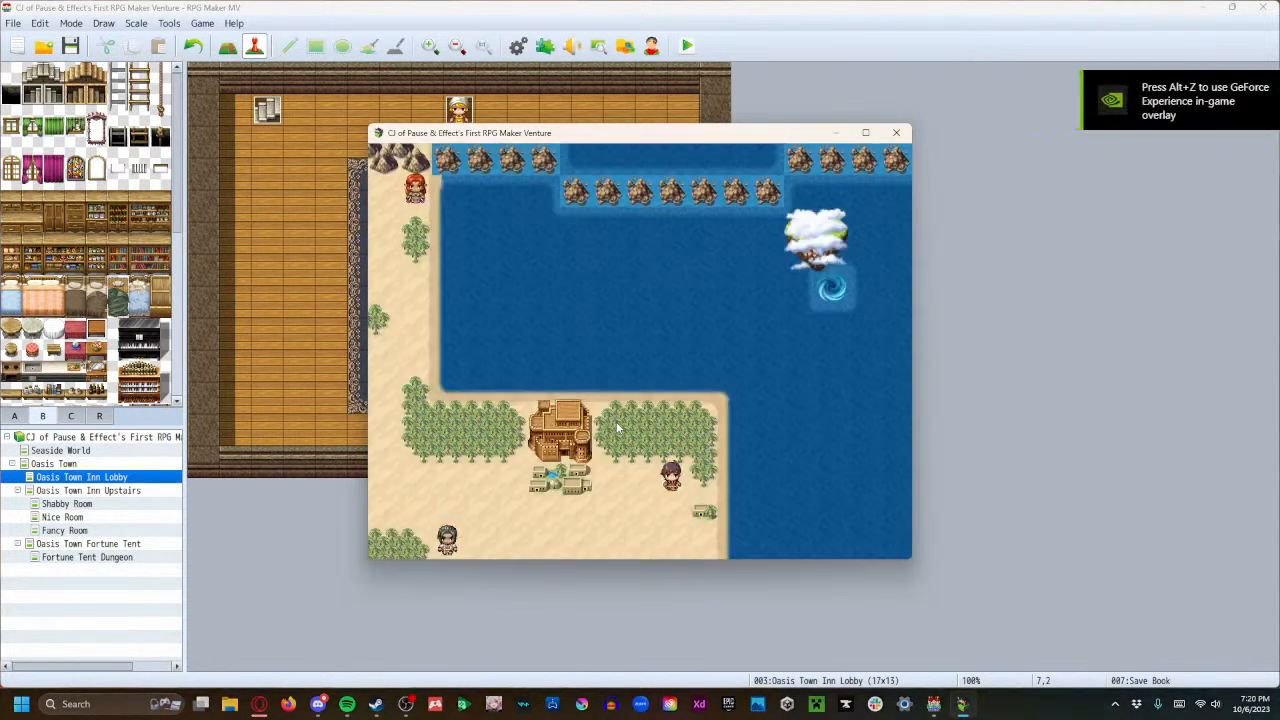
{"action": "key", "text": "Right"}
{"action": "key", "text": "Right"}
{"action": "key", "text": "Up"}
{"action": "key", "text": "Up"}
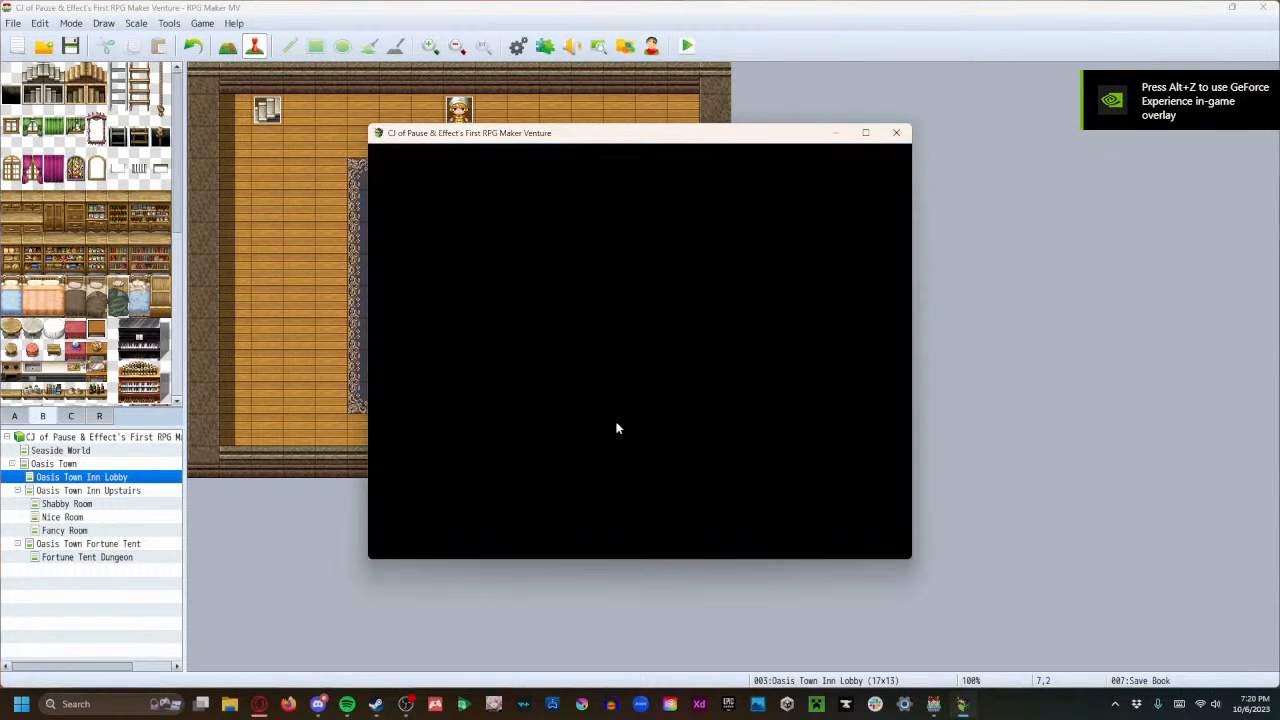
{"action": "key", "text": "Up"}
{"action": "key", "text": "Left"}
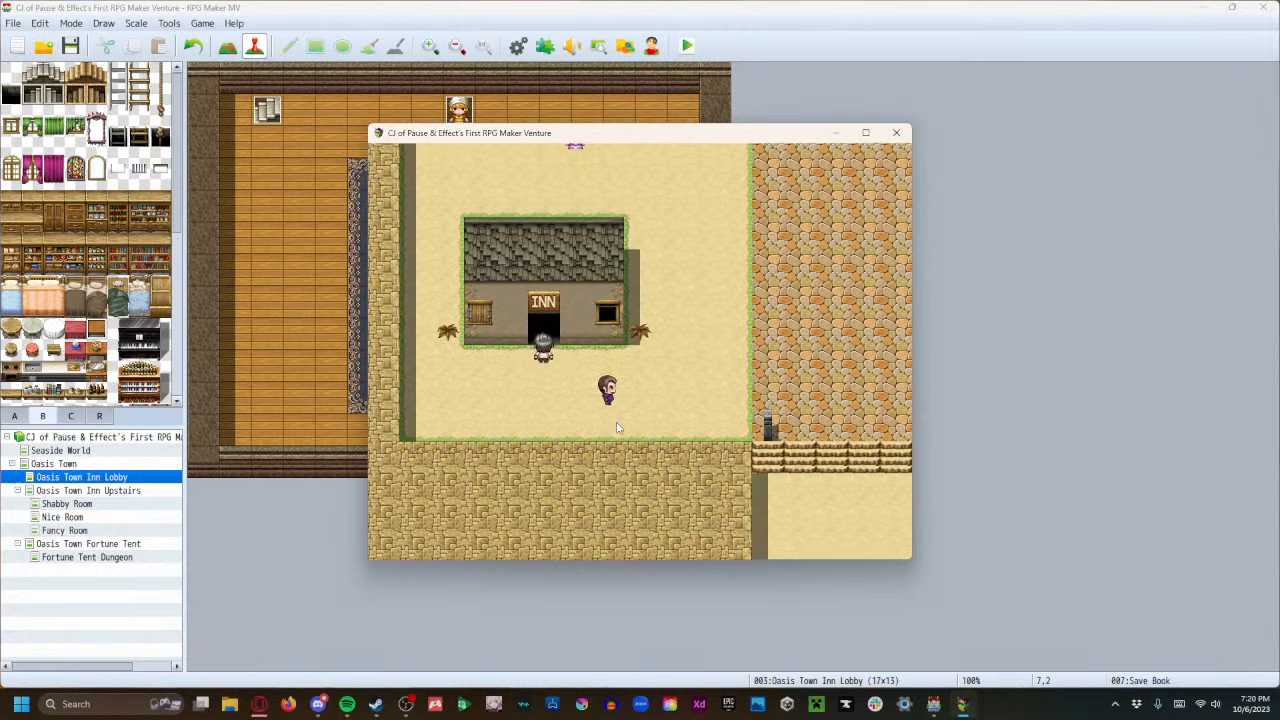
{"action": "key", "text": "Up"}
{"action": "key", "text": "Up"}
{"action": "key", "text": "Up"}
{"action": "key", "text": "Up"}
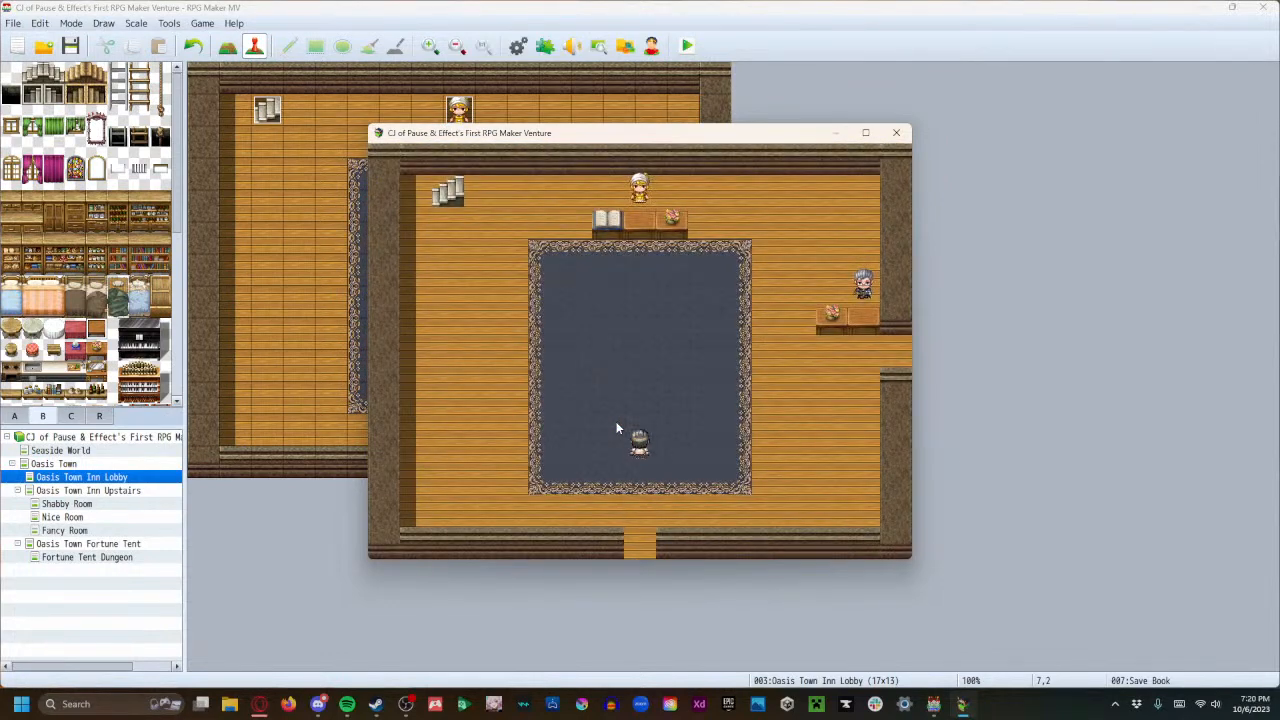
Test the dialogue of the innkeeper and the shopkeeper by talking to each from behind their counters.
{"action": "key", "text": "Up"}
{"action": "key", "text": "Up"}
{"action": "key", "text": "Right"}
{"action": "key", "text": "Right"}
{"action": "key", "text": "Up"}
{"action": "key", "text": "Up"}
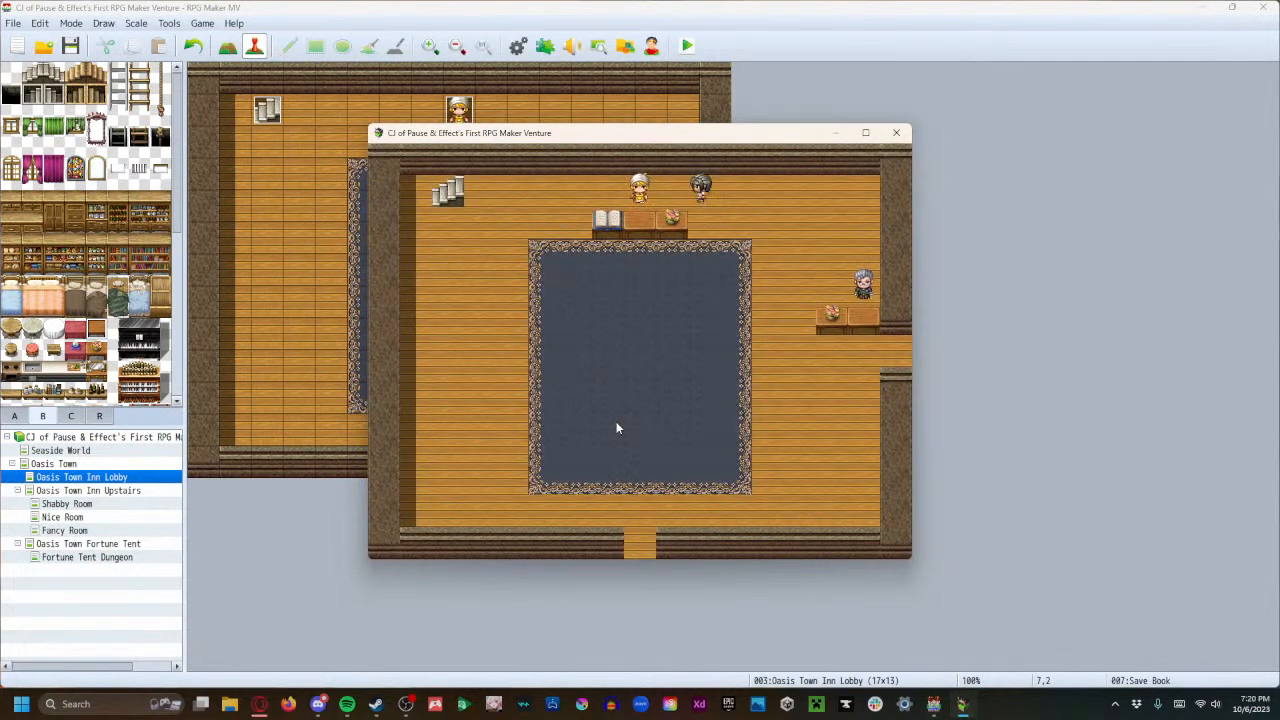
{"action": "key", "text": "Left"}
{"action": "key", "text": "Return"}
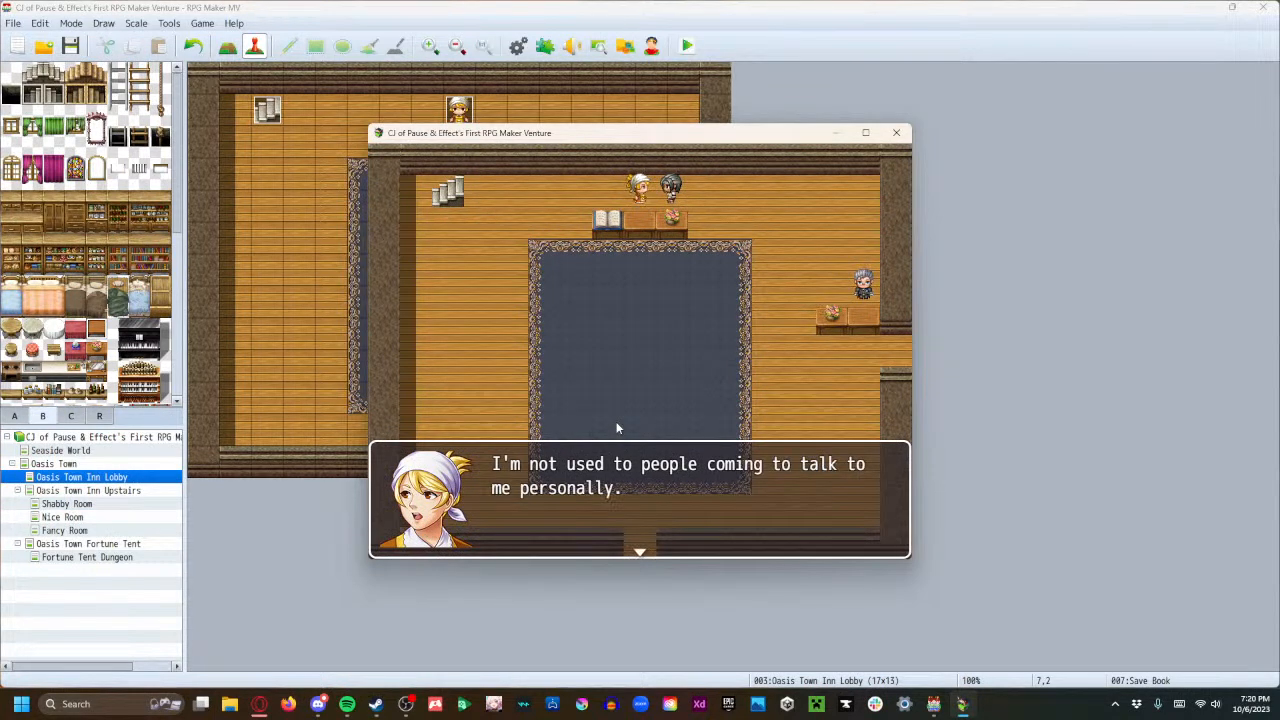
{"action": "key", "text": "Return"}
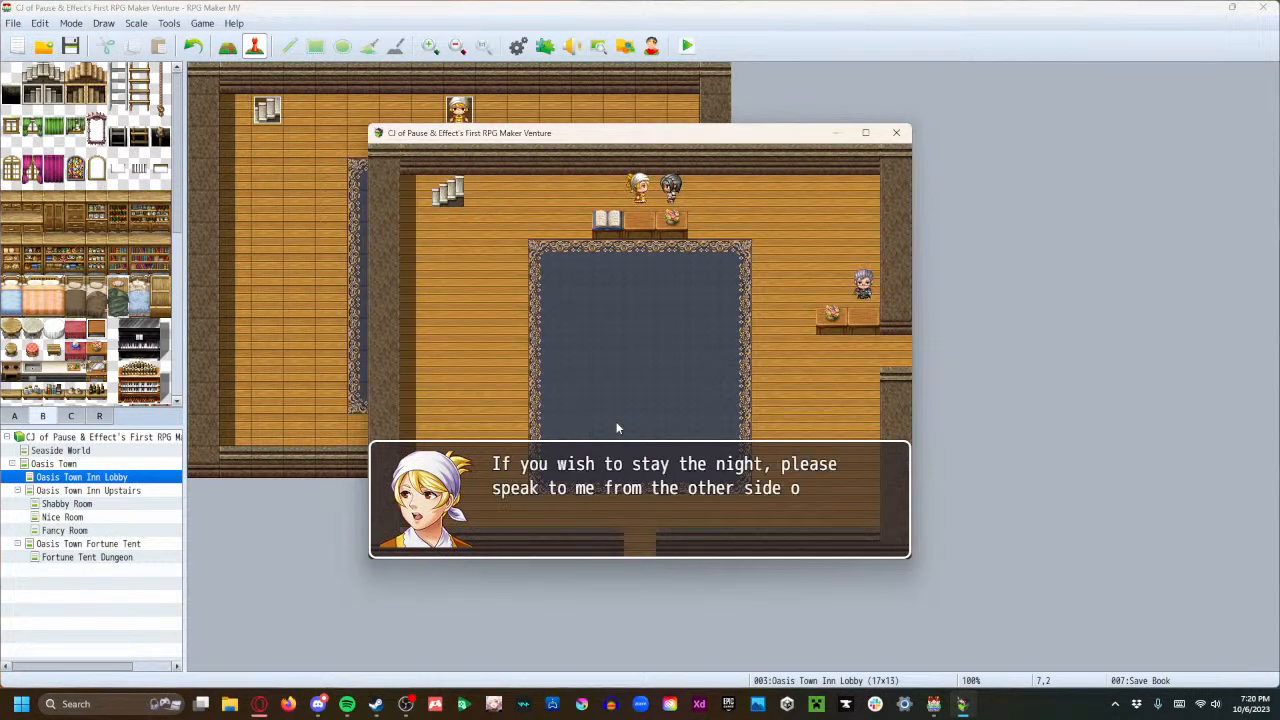
{"action": "key", "text": "Return"}
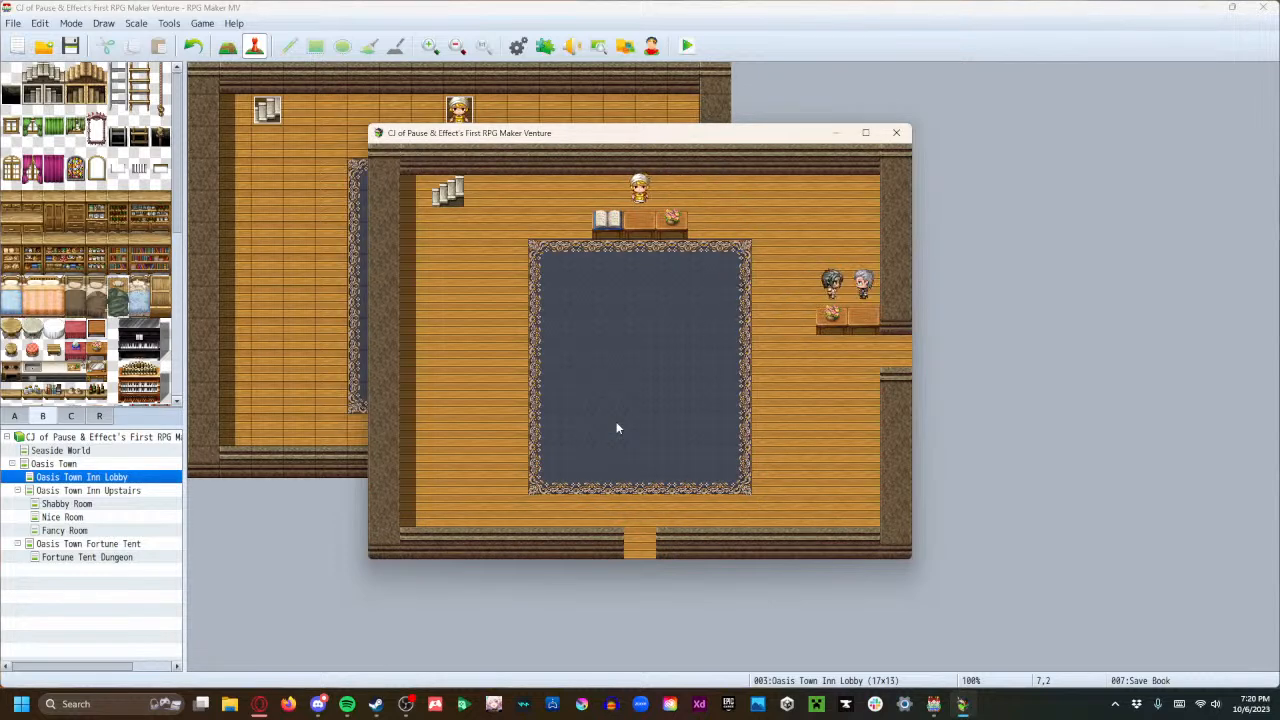
{"action": "key", "text": "Return"}
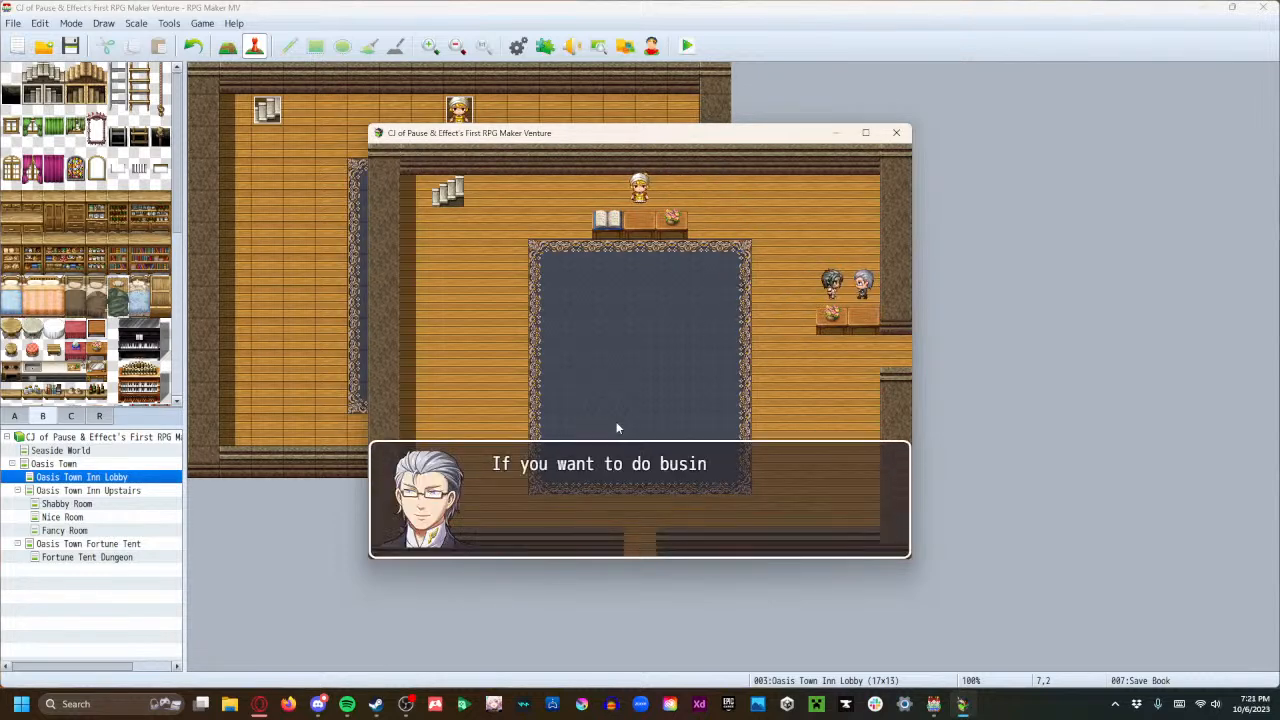
{"action": "key", "text": "Return"}
Walk to the front of the innkeeper's counter and test the save book's prompt and messages.
{"action": "key", "text": "Left"}
{"action": "key", "text": "Up"}
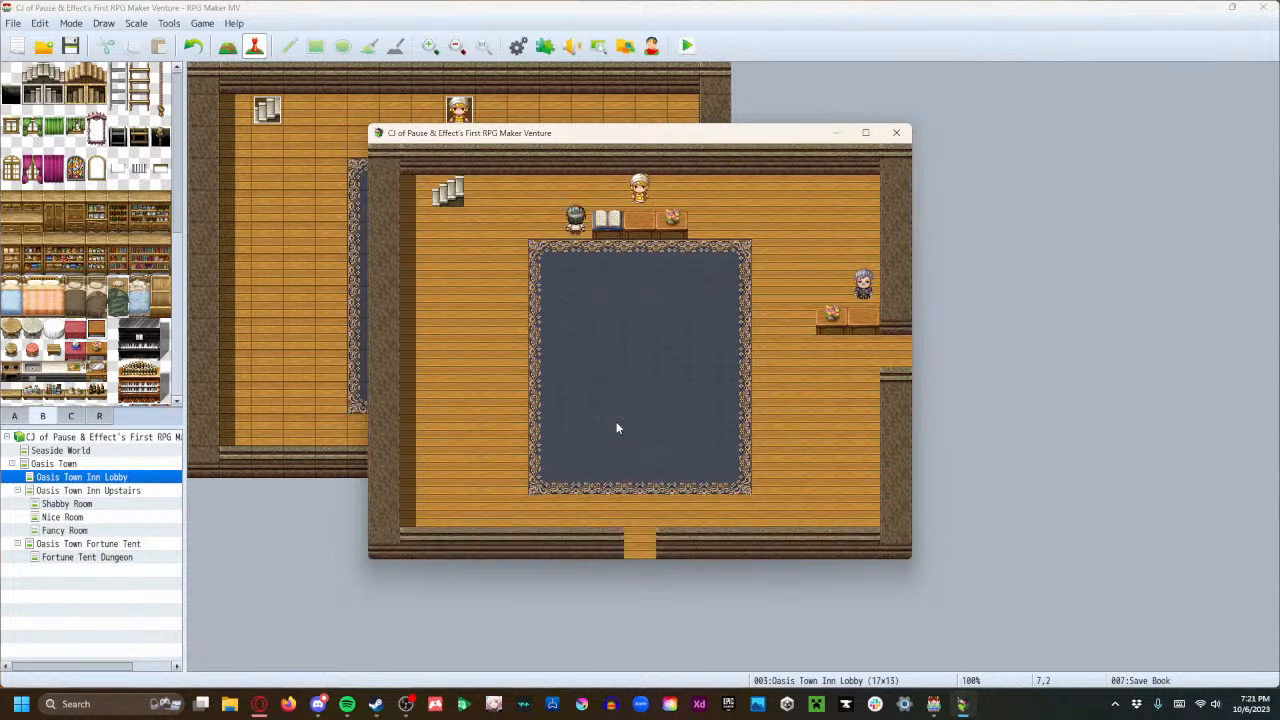
{"action": "key", "text": "Right"}
{"action": "key", "text": "Return"}
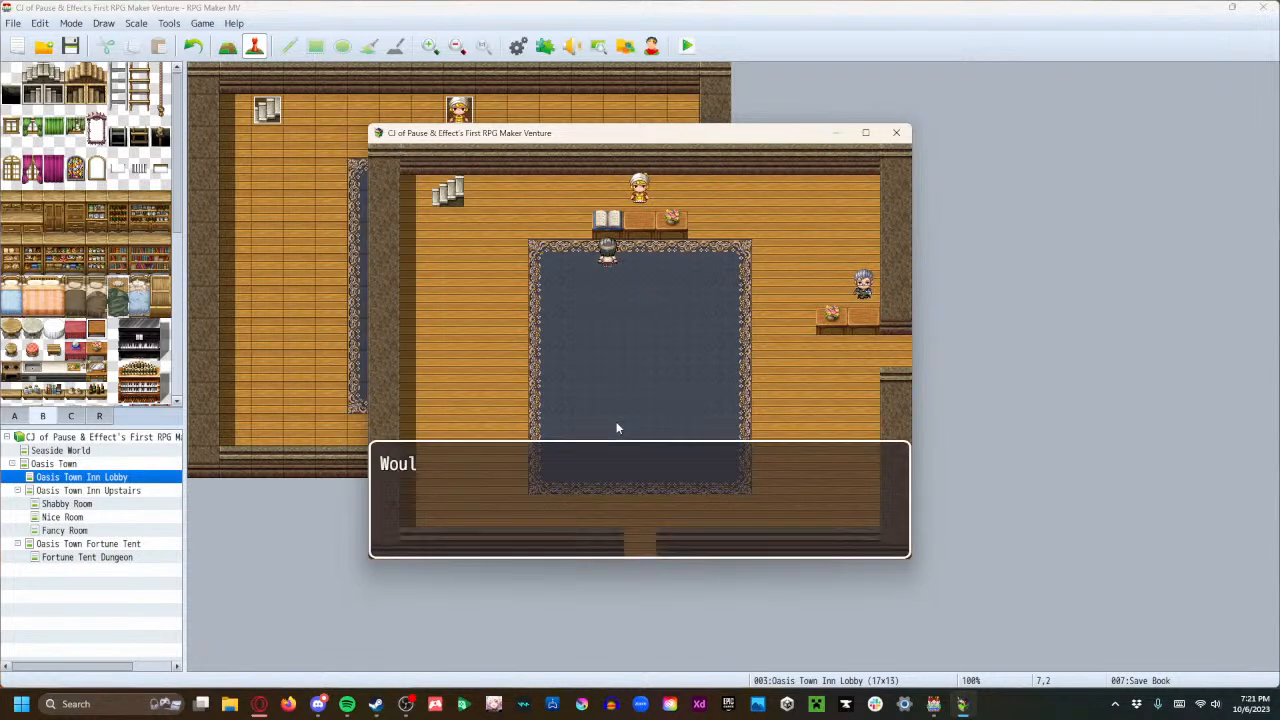
{"action": "key", "text": "Down"}
{"action": "key", "text": "Return"}
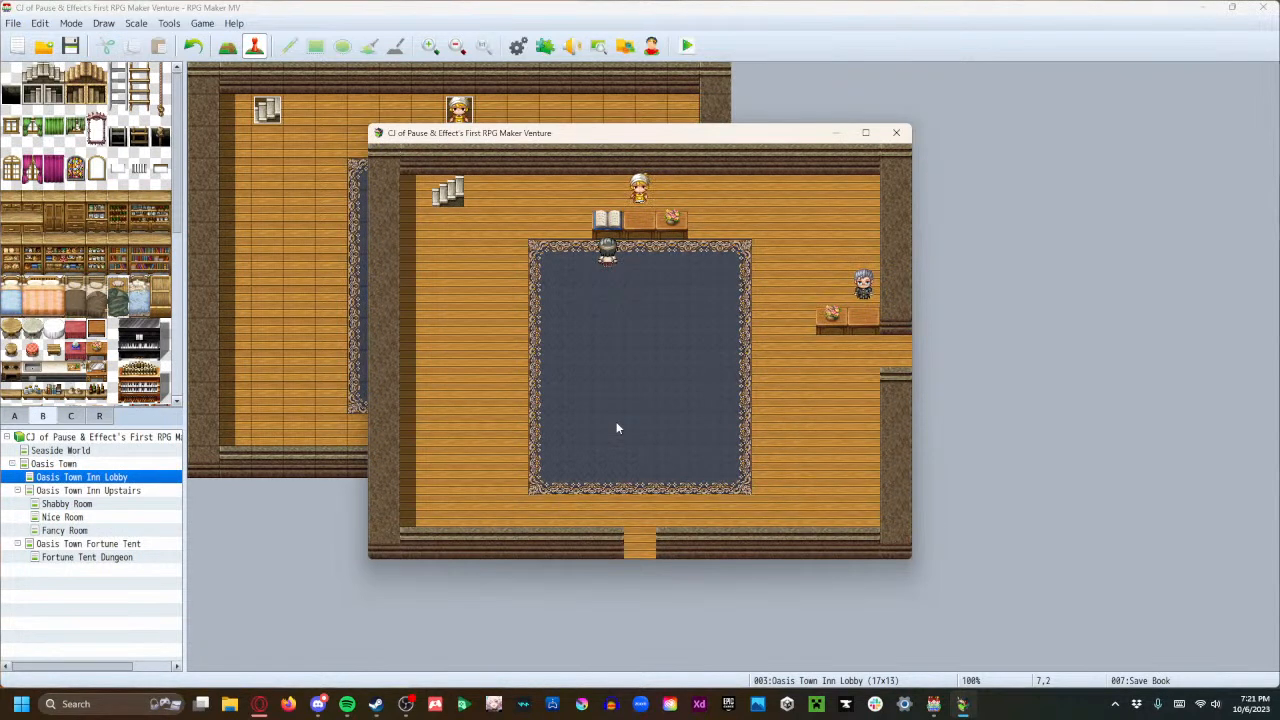
{"action": "key", "text": "Return"}
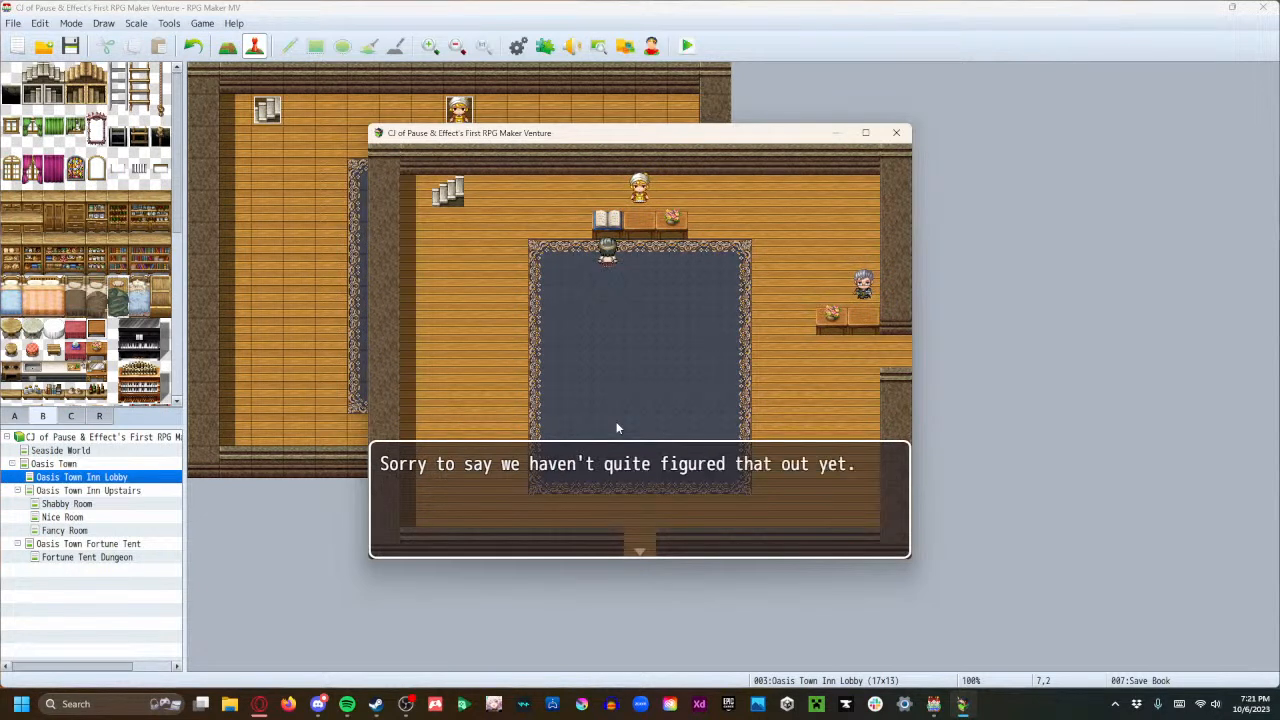
{"action": "key", "text": "Return"}
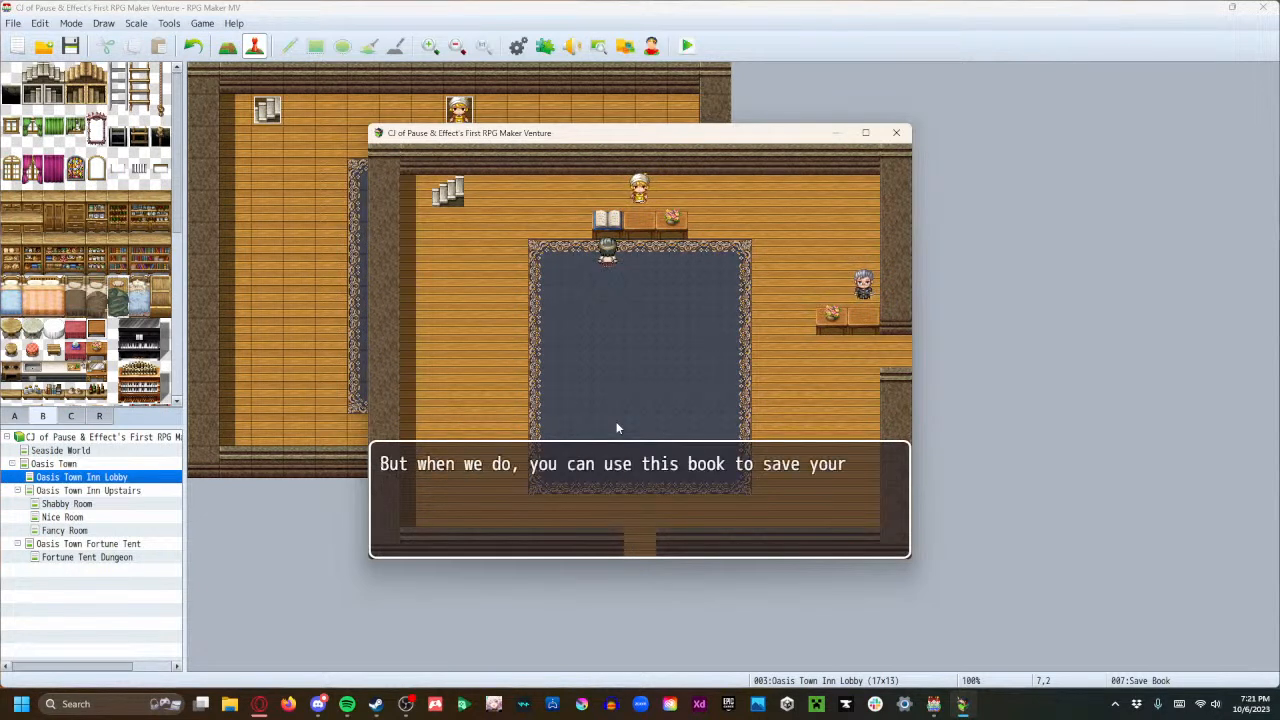
{"action": "key", "text": "Return"}
Walk the character up the lobby stairs and along the upstairs hallway of the inn.
{"action": "key", "text": "Left"}
{"action": "key", "text": "Left"}
{"action": "key", "text": "Left"}
{"action": "key", "text": "Left"}
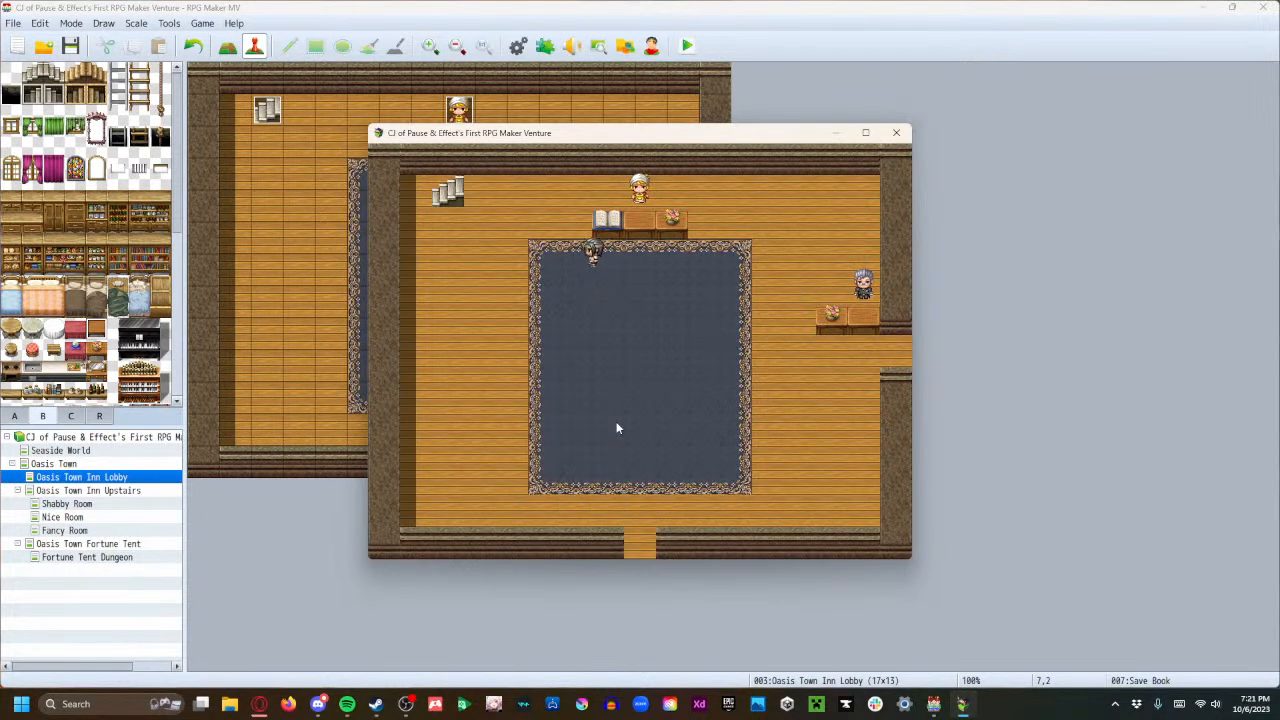
{"action": "key", "text": "Up"}
{"action": "key", "text": "Up"}
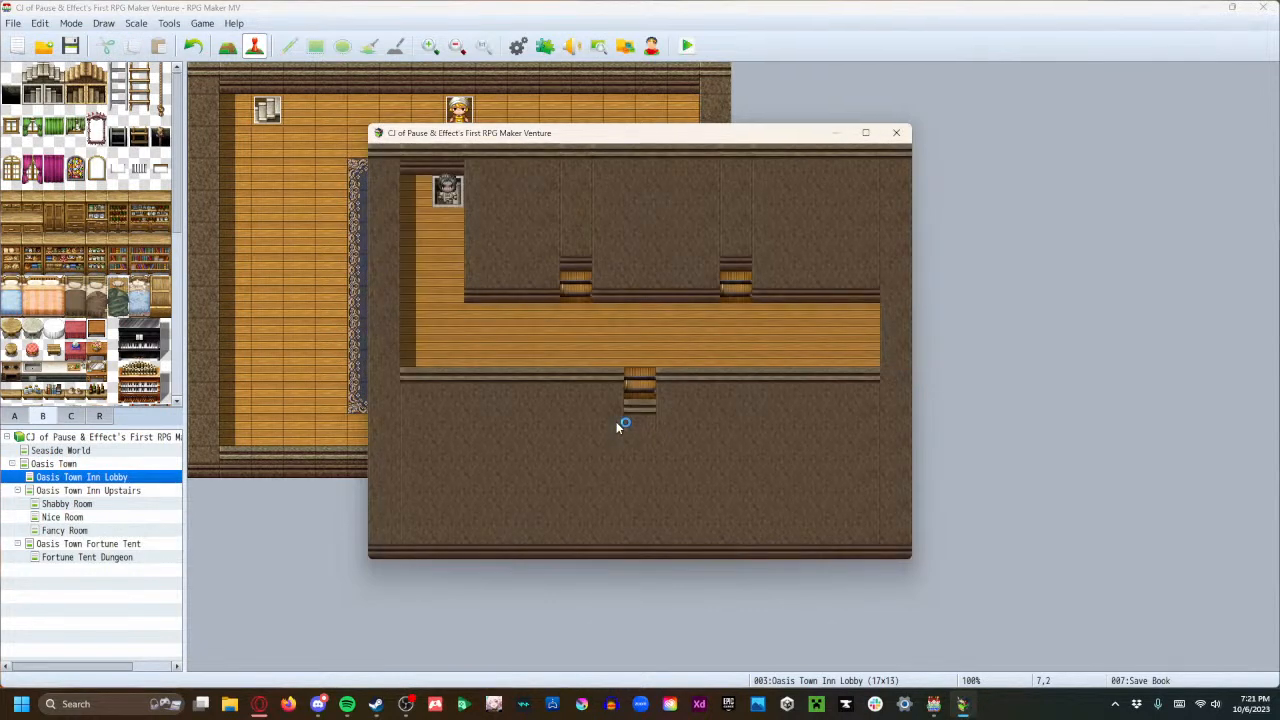
{"action": "key", "text": "Down"}
{"action": "key", "text": "Down"}
{"action": "key", "text": "Down"}
{"action": "key", "text": "Right"}
{"action": "key", "text": "Right"}
{"action": "key", "text": "Right"}
{"action": "key", "text": "Right"}
{"action": "key", "text": "Right"}
{"action": "key", "text": "Right"}
{"action": "key", "text": "Right"}
{"action": "key", "text": "Right"}
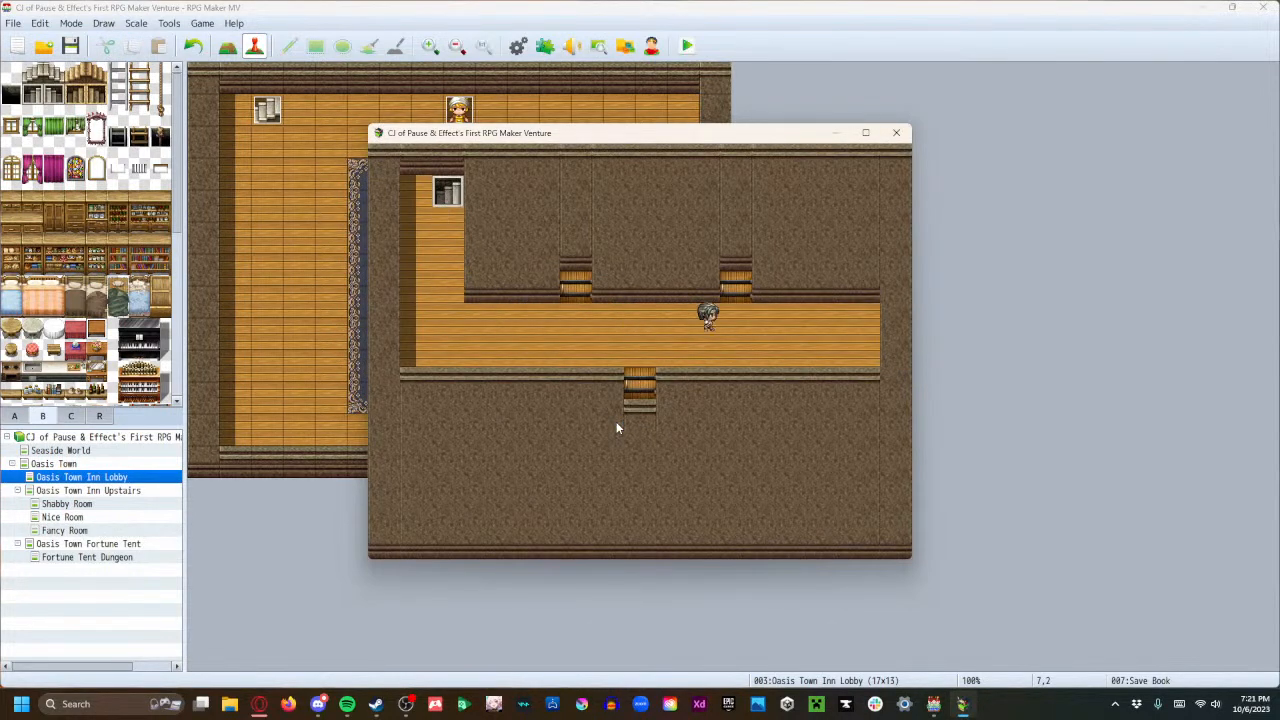
Test the three guest room doors in the upstairs hallway and end the playtest.
{"action": "key", "text": "Down"}
{"action": "key", "text": "Left"}
{"action": "key", "text": "Left"}
{"action": "key", "text": "Left"}
{"action": "key", "text": "Left"}
{"action": "key", "text": "Left"}
{"action": "key", "text": "Up"}
{"action": "key", "text": "Return"}
{"action": "key", "text": "Return"}
{"action": "key", "text": "Right"}
{"action": "key", "text": "Right"}
{"action": "key", "text": "Right"}
{"action": "key", "text": "Right"}
{"action": "key", "text": "Right"}
{"action": "key", "text": "Right"}
{"action": "key", "text": "Up"}
{"action": "key", "text": "Return"}
{"action": "key", "text": "Return"}
{"action": "key", "text": "Left"}
{"action": "key", "text": "Left"}
{"action": "key", "text": "Left"}
{"action": "key", "text": "Down"}
{"action": "key", "text": "Right"}
{"action": "key", "text": "Left"}
{"action": "key", "text": "Down"}
{"action": "key", "text": "Return"}
{"action": "key", "text": "Return"}
{"action": "key", "text": "Return"}
{"action": "key", "text": "Return"}
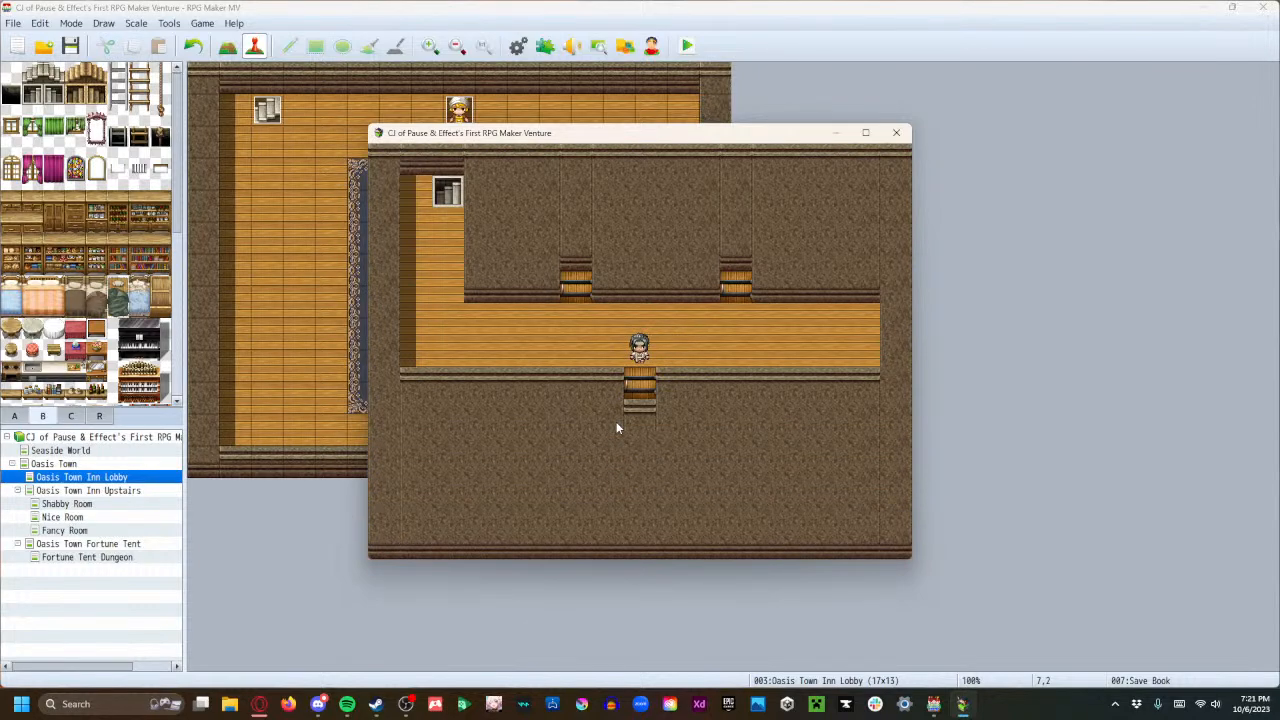
{"action": "left_click", "coordinate": [895, 133]}
Compare the settings of the Shabby, Nice and Fancy Room Door events on the Oasis Town Inn Upstairs map.
{"action": "left_click", "coordinate": [120, 493]}
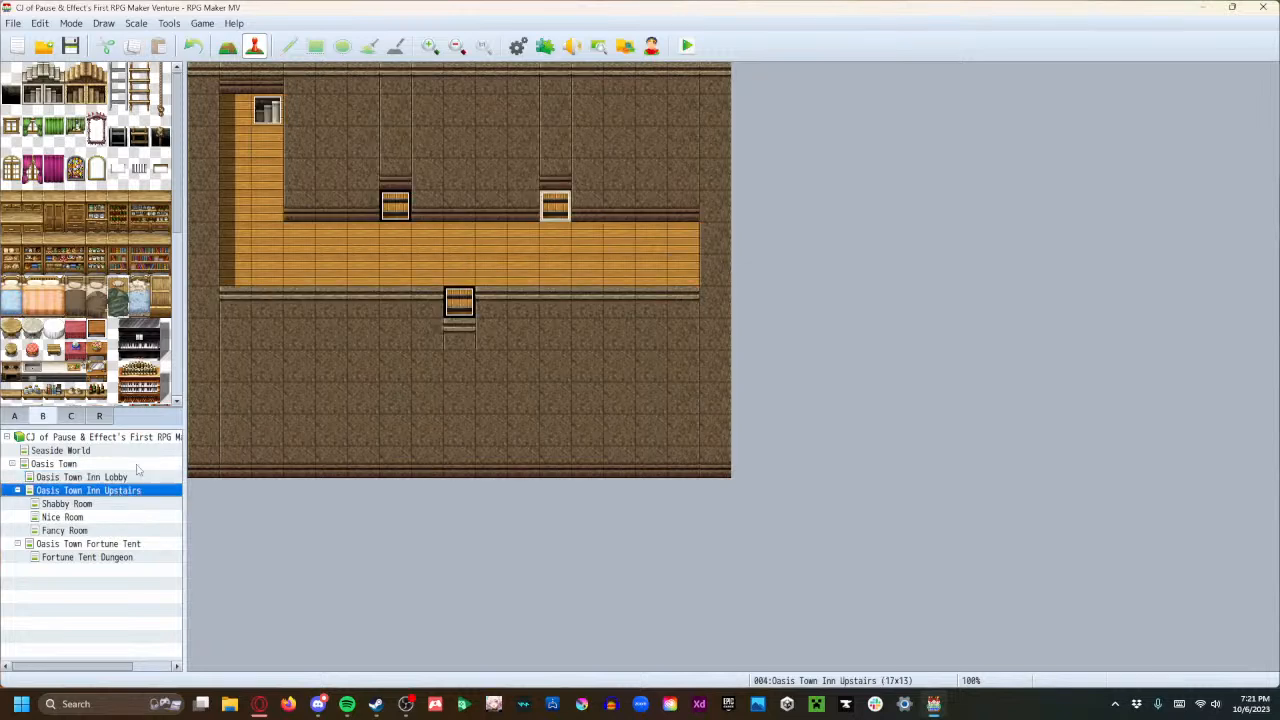
{"action": "double_click", "coordinate": [393, 206]}
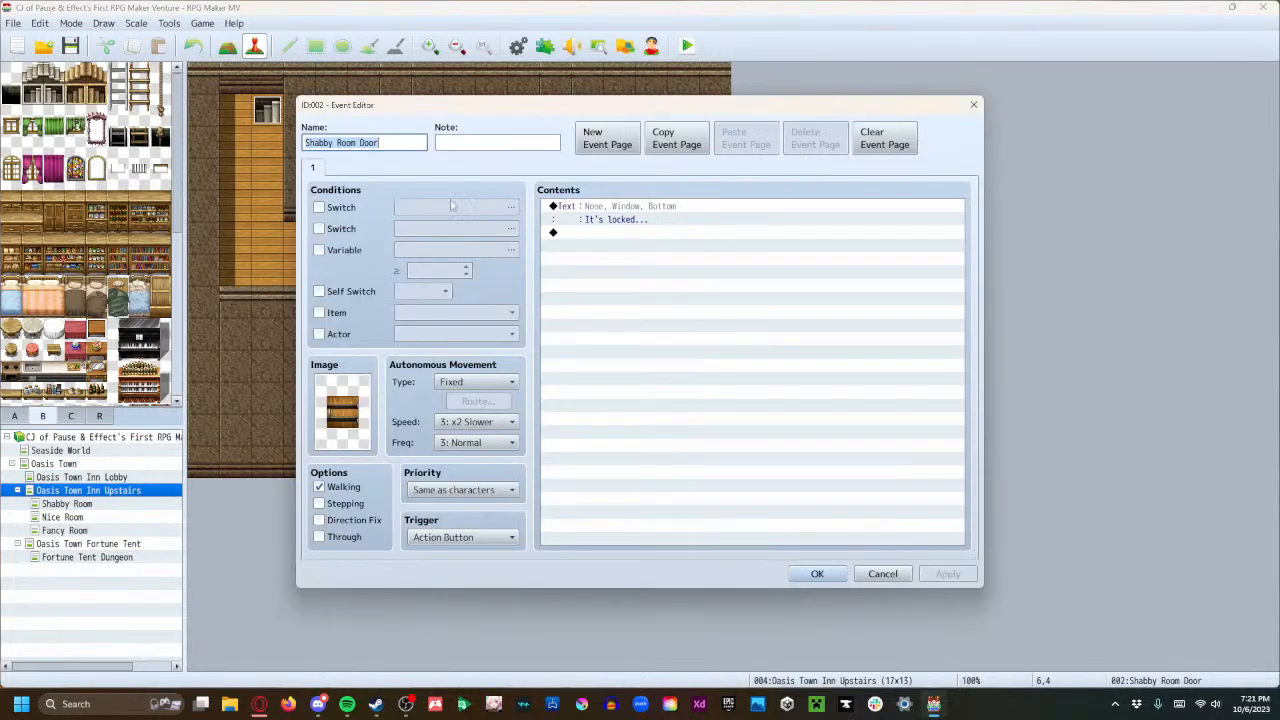
{"action": "left_click", "coordinate": [882, 573]}
{"action": "double_click", "coordinate": [460, 300]}
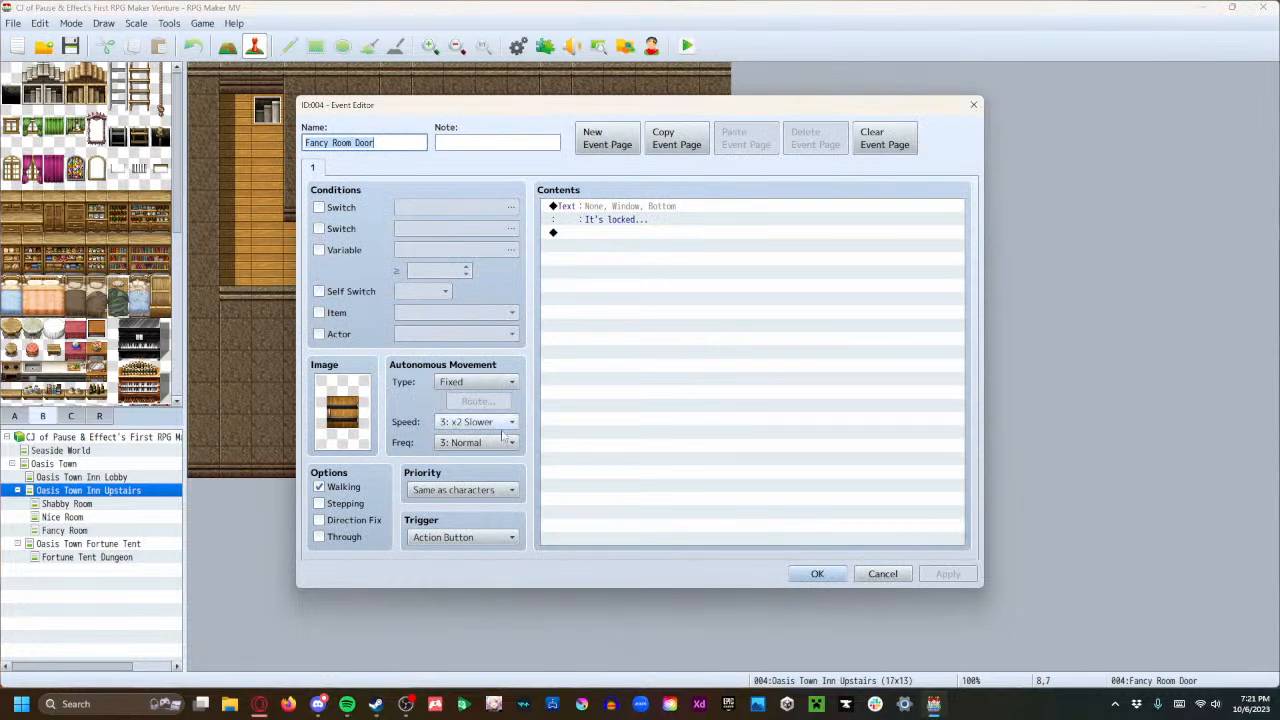
{"action": "left_click", "coordinate": [476, 382]}
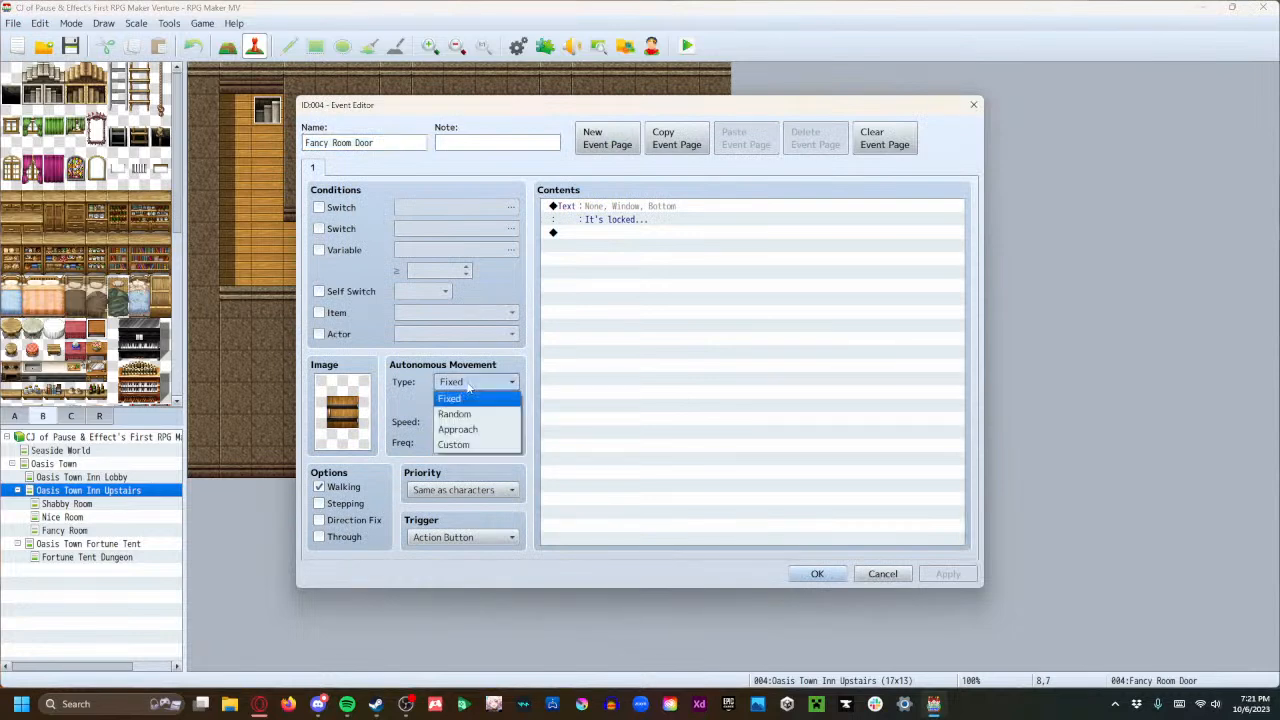
{"action": "left_click", "coordinate": [415, 401]}
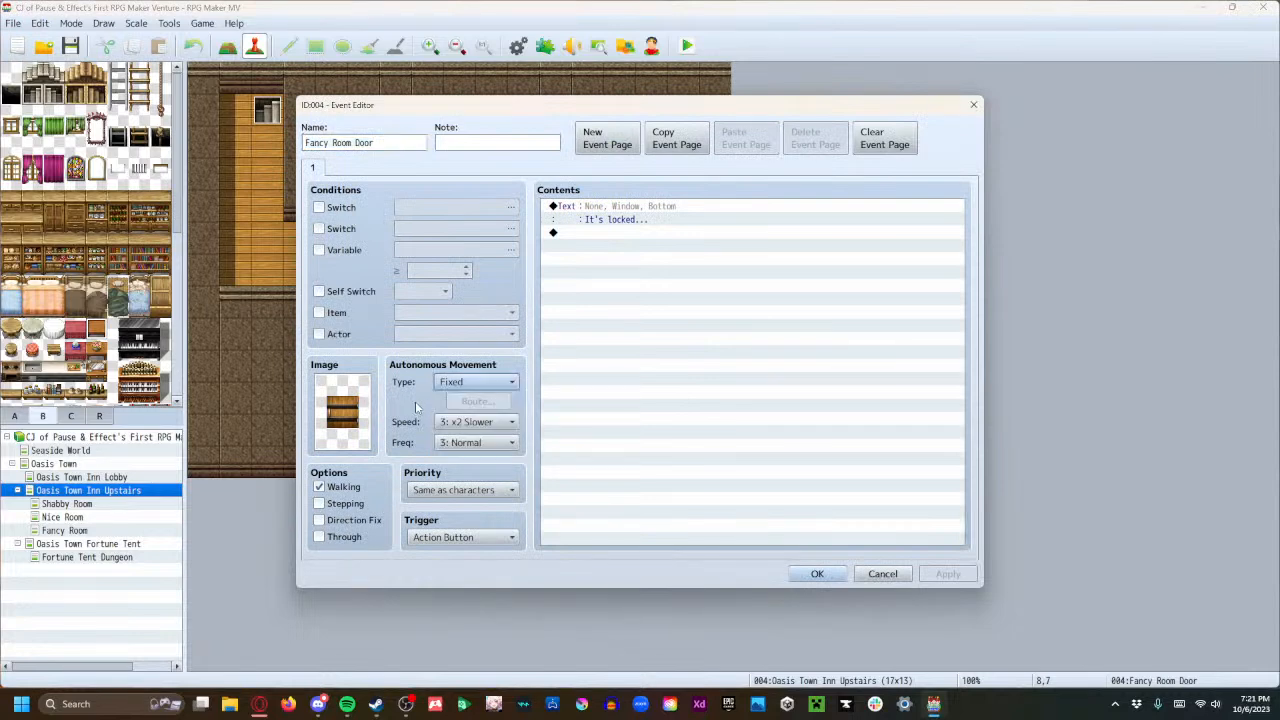
{"action": "left_click", "coordinate": [883, 574]}
{"action": "double_click", "coordinate": [386, 207]}
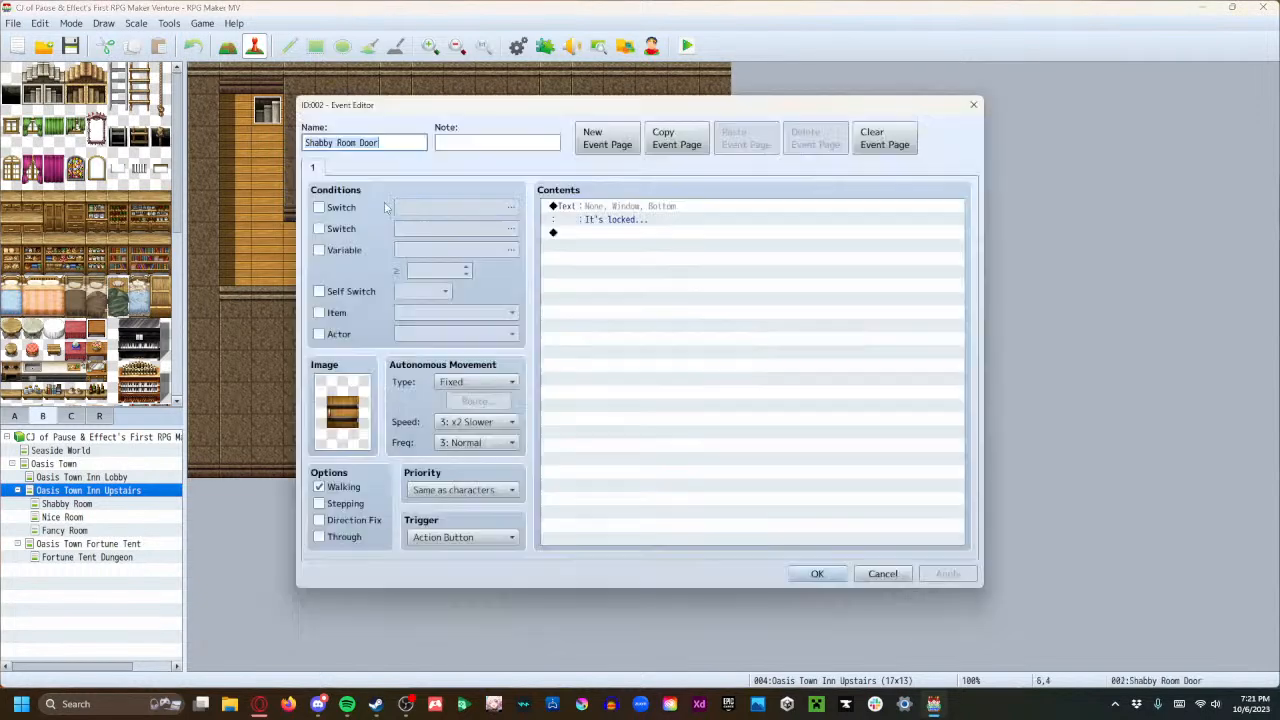
{"action": "left_click", "coordinate": [883, 574]}
{"action": "left_click", "coordinate": [549, 212]}
{"action": "double_click", "coordinate": [549, 212]}
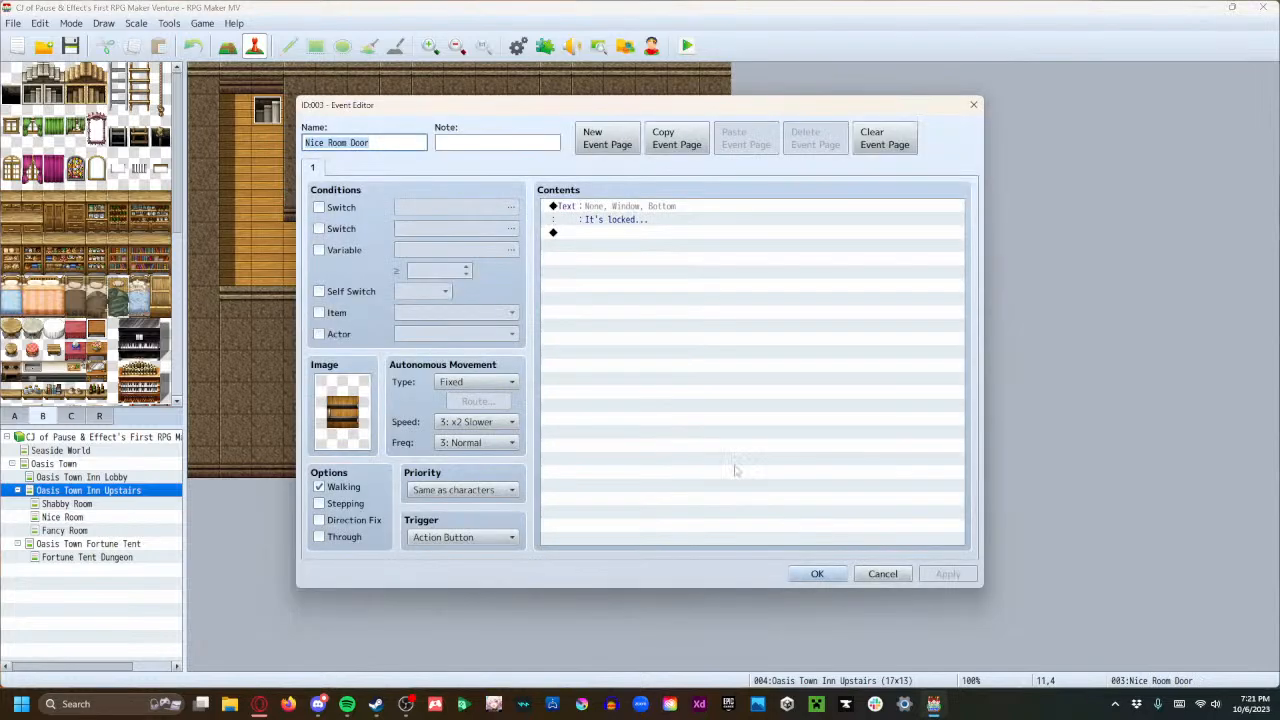
{"action": "left_click", "coordinate": [884, 574]}
{"action": "double_click", "coordinate": [467, 299]}
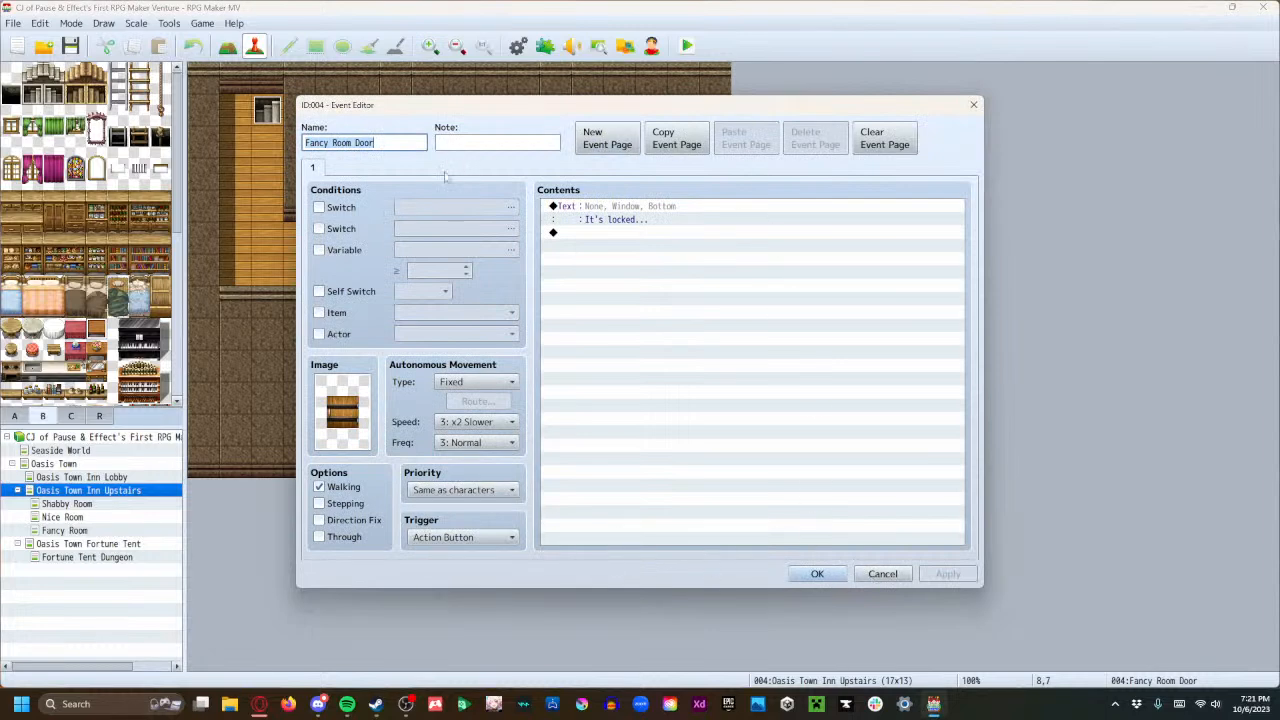
{"action": "left_click", "coordinate": [858, 576]}
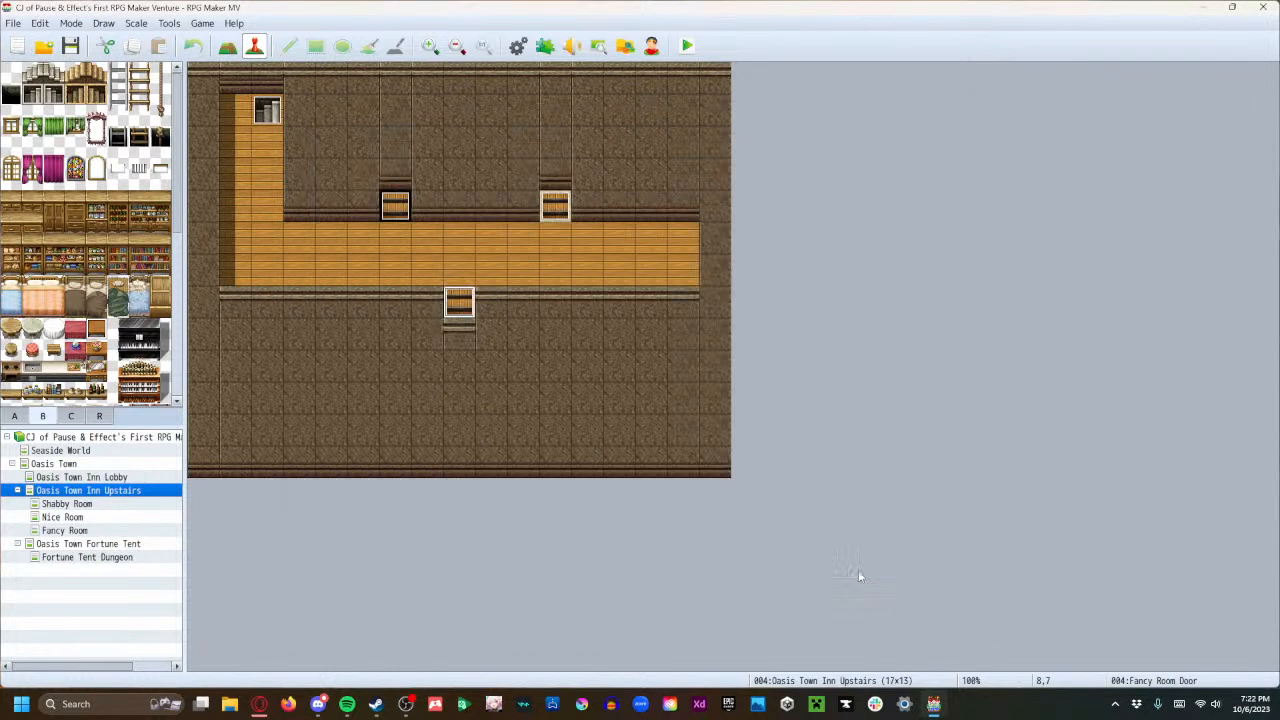
Replace the Fancy Room Door event at 8,7 with a copy of the Nice Room Door event renamed Fancy Room Door.
{"action": "right_click", "coordinate": [459, 302]}
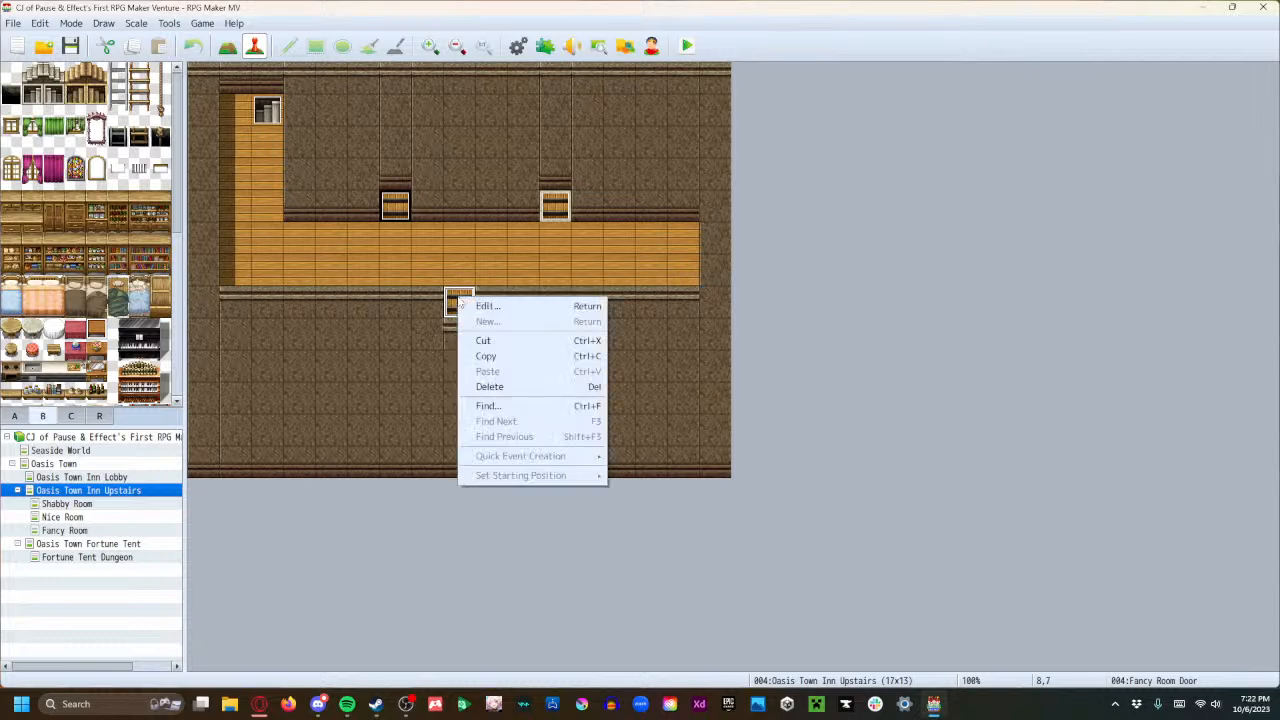
{"action": "left_click", "coordinate": [524, 385]}
{"action": "left_click", "coordinate": [553, 213]}
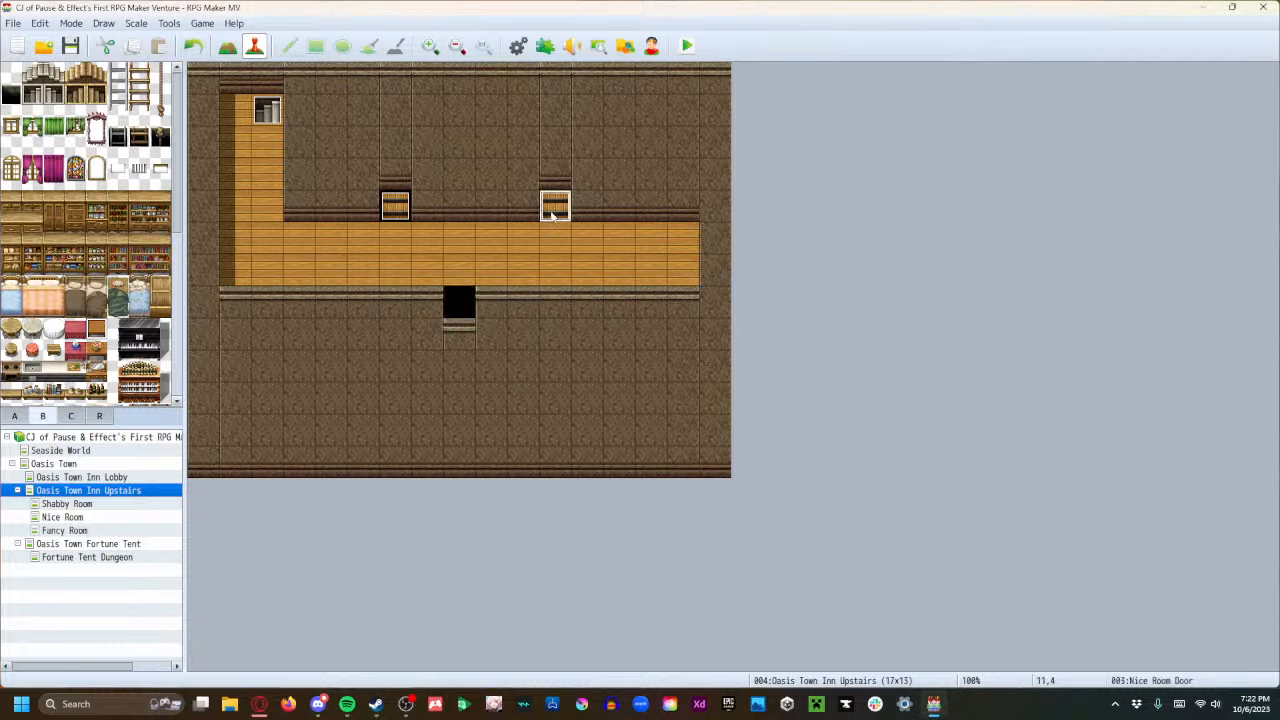
{"action": "left_click", "coordinate": [466, 304]}
{"action": "key", "text": "ctrl+v"}
{"action": "double_click", "coordinate": [466, 304]}
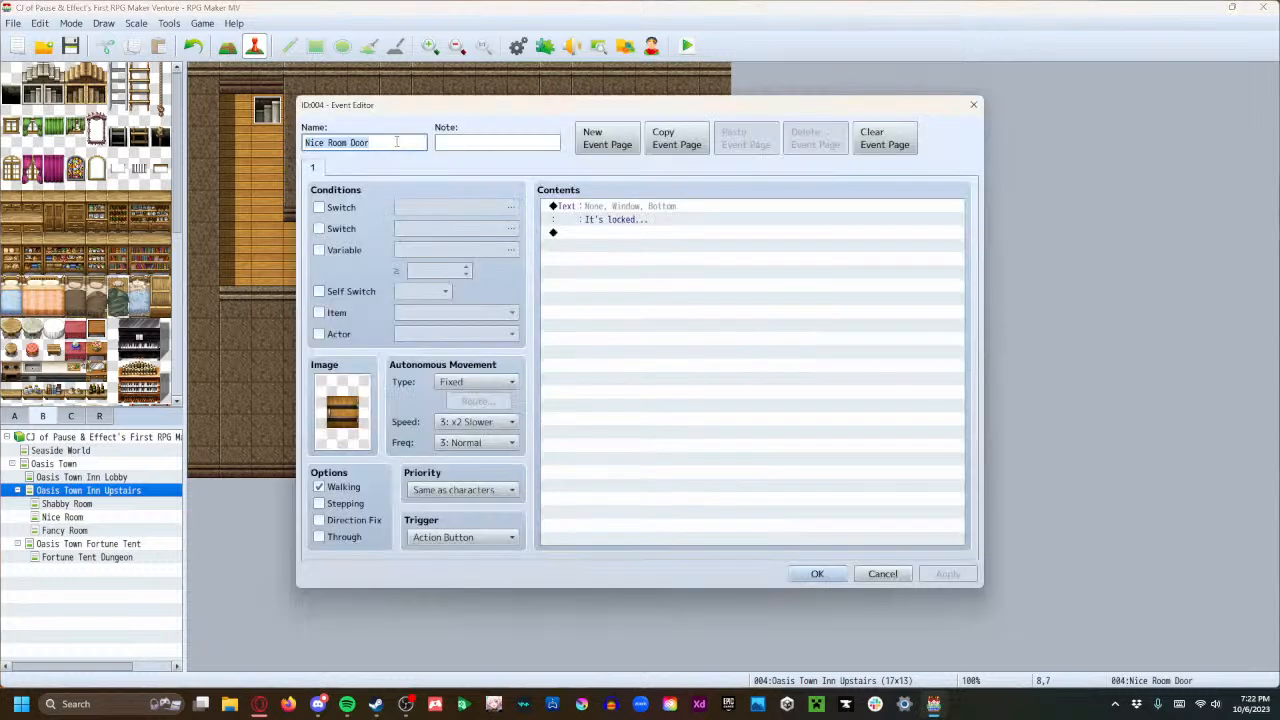
{"action": "type", "text": "Fancy"}
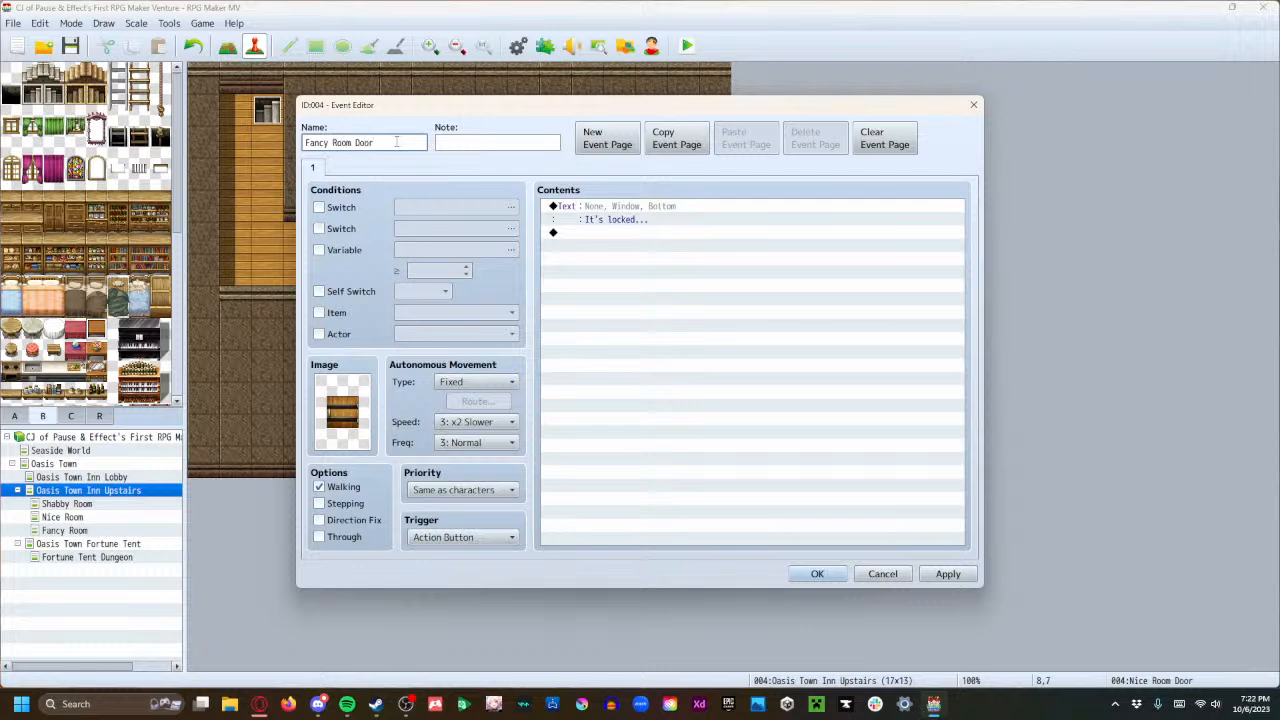
{"action": "left_click", "coordinate": [817, 574]}
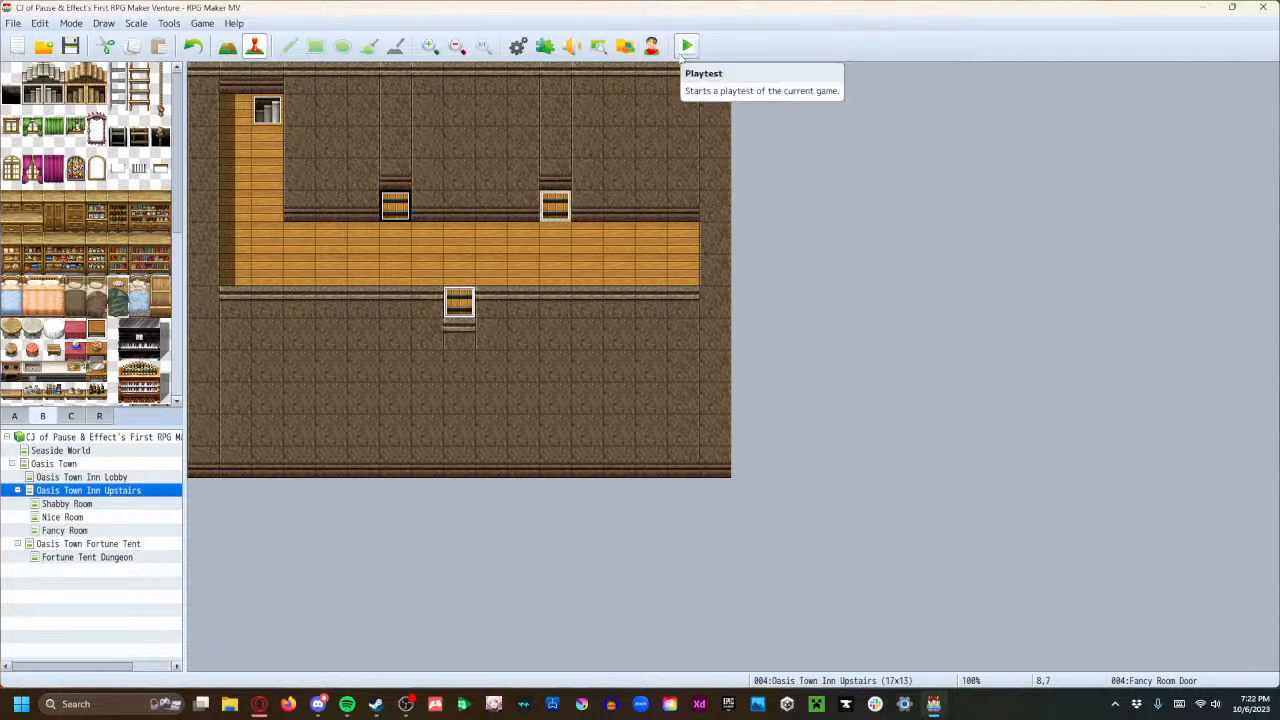
{"action": "left_click", "coordinate": [624, 398]}
{"action": "left_click", "coordinate": [541, 217]}
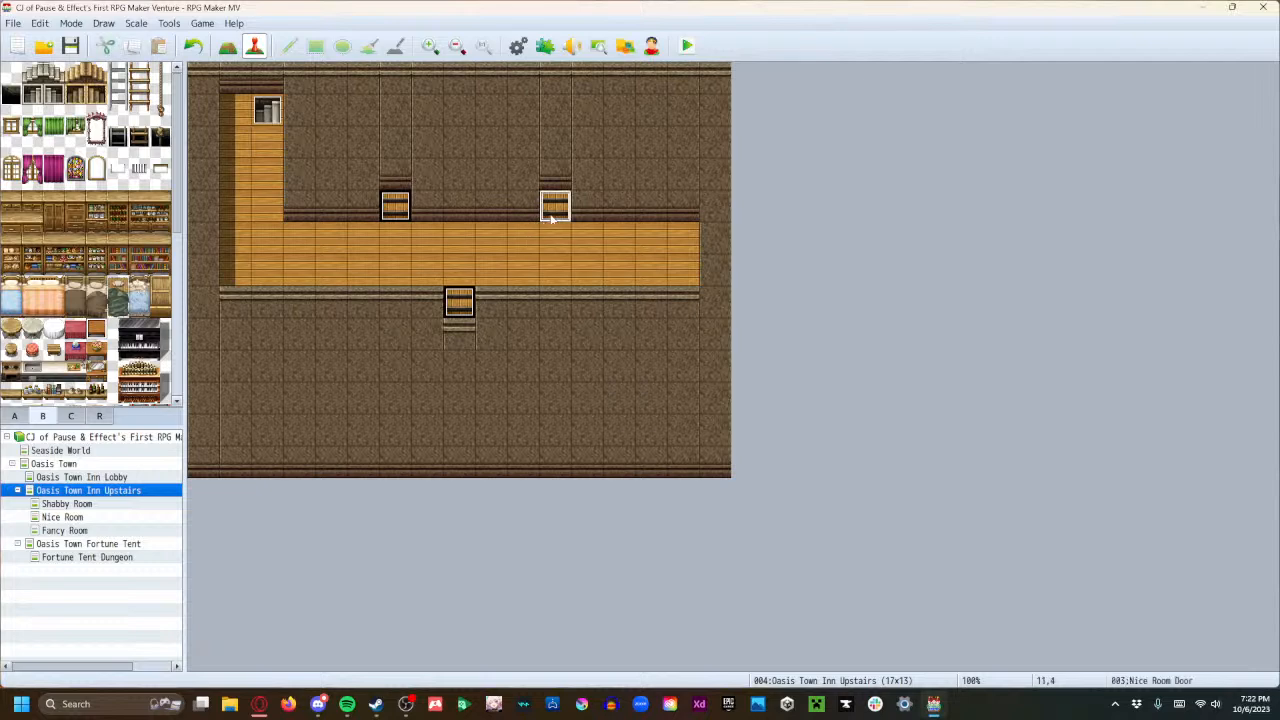
{"action": "left_click", "coordinate": [535, 236]}
{"action": "left_click", "coordinate": [552, 216]}
{"action": "left_click", "coordinate": [465, 309]}
Save the changes, start a playtest with a new game and walk through the town into the inn.
{"action": "left_click", "coordinate": [686, 50]}
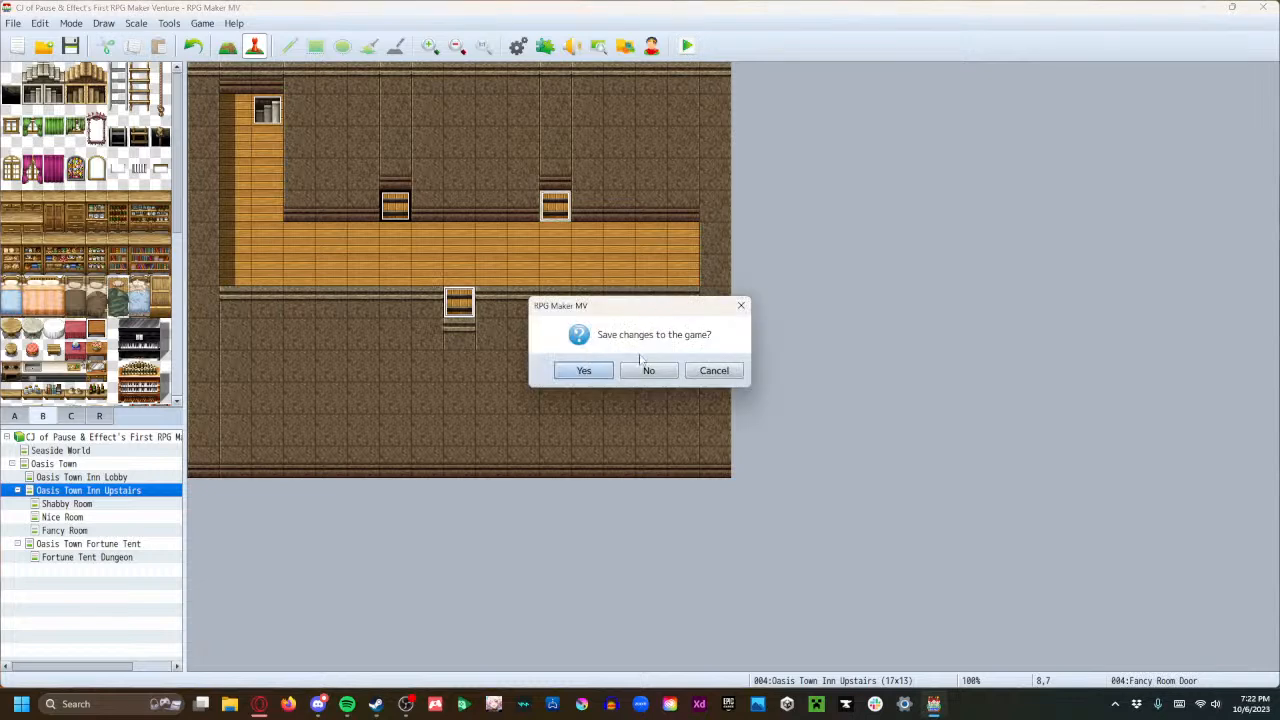
{"action": "left_click", "coordinate": [586, 372]}
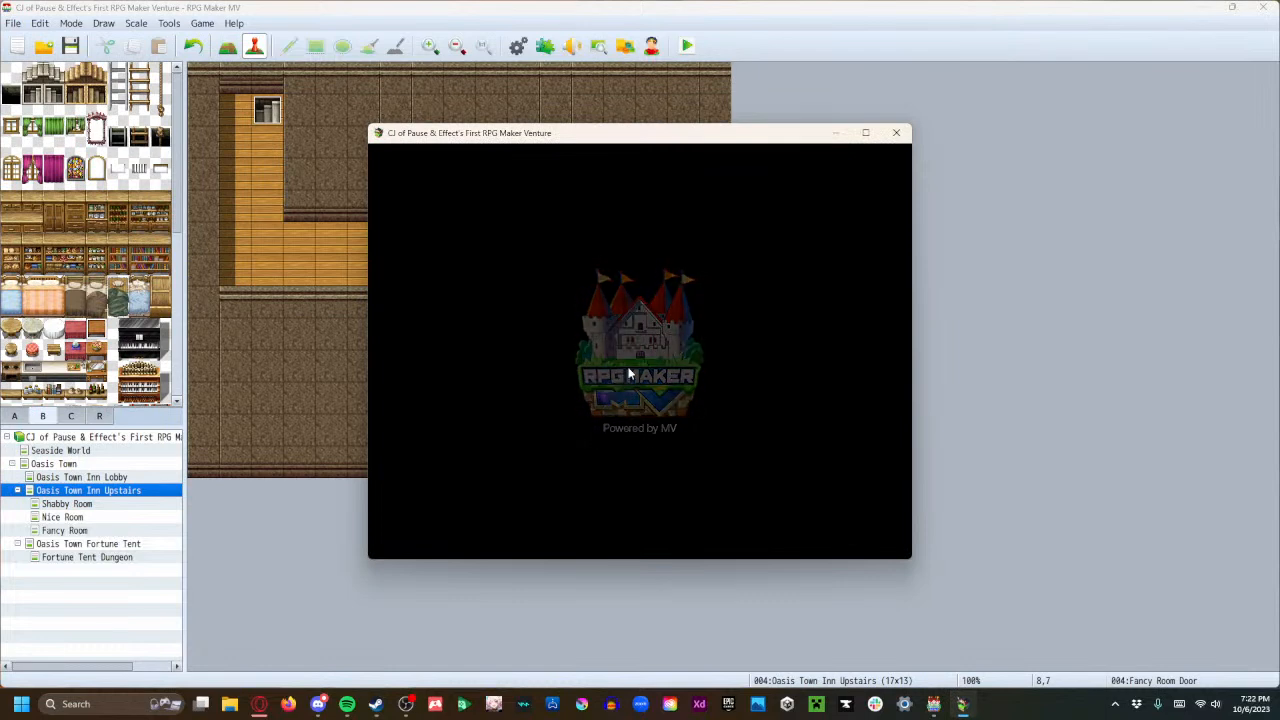
{"action": "left_click", "coordinate": [627, 424]}
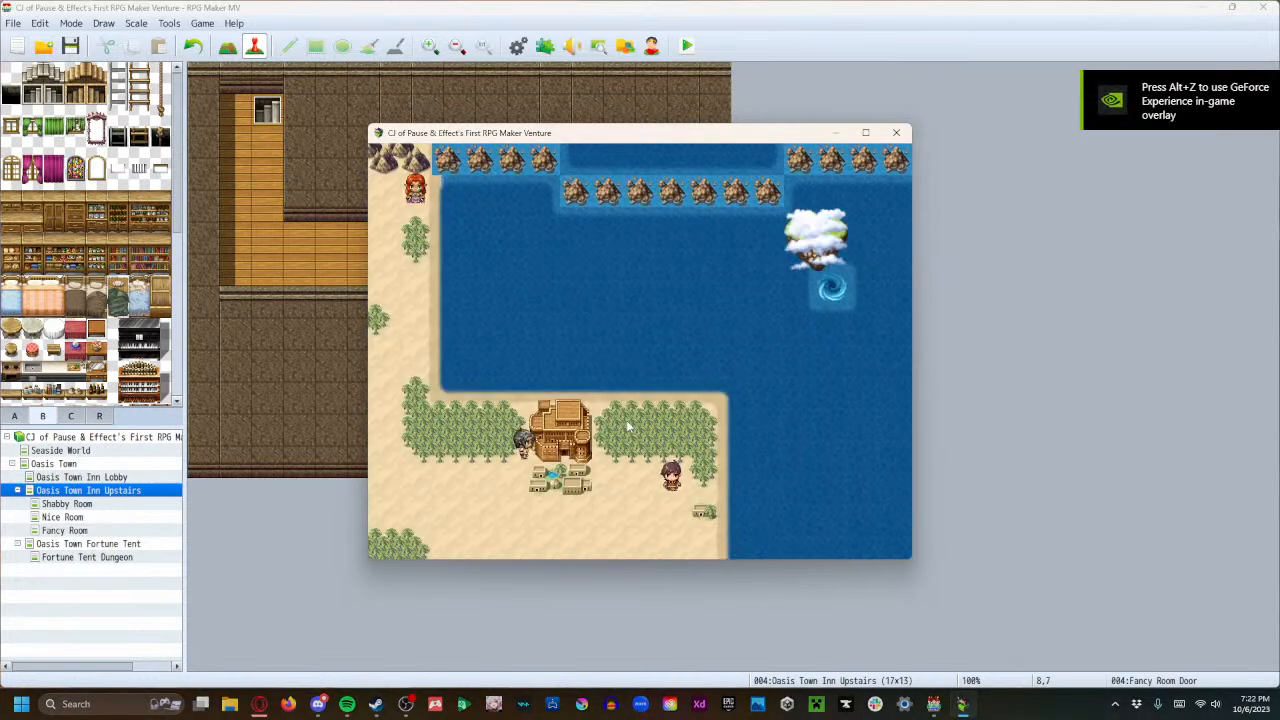
{"action": "key", "text": "Up"}
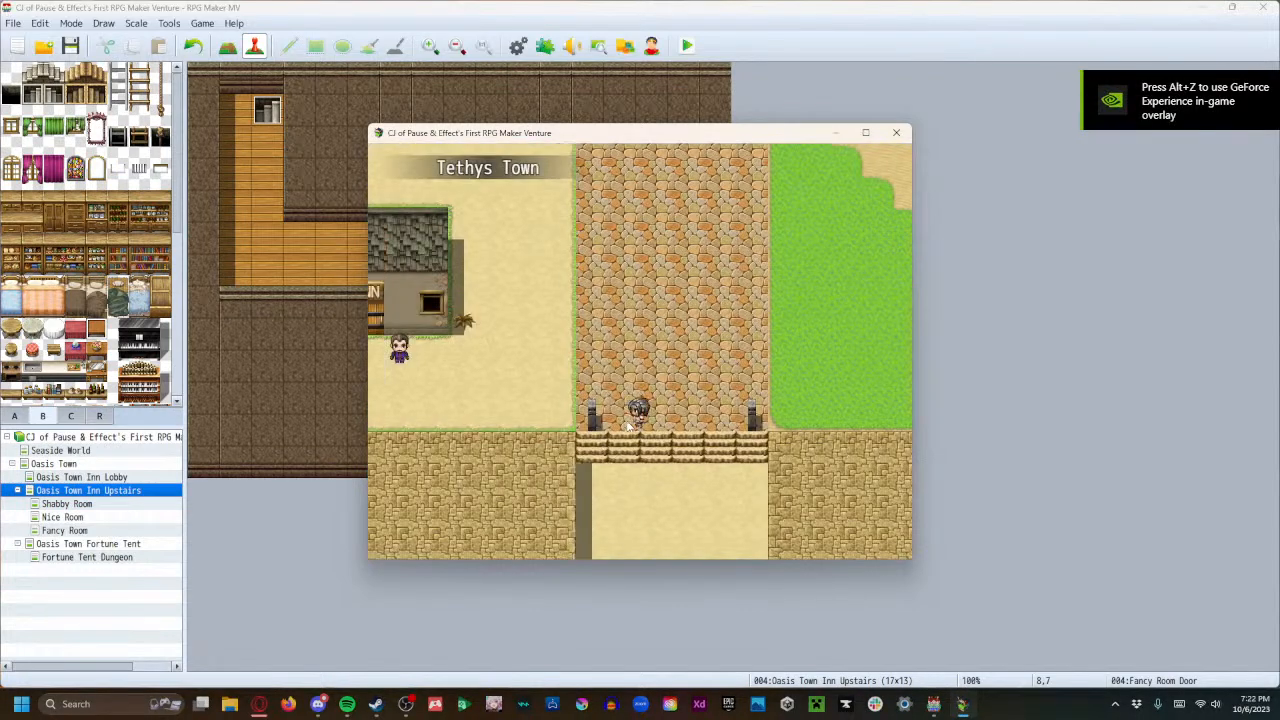
{"action": "key", "text": "Left"}
{"action": "key", "text": "Up"}
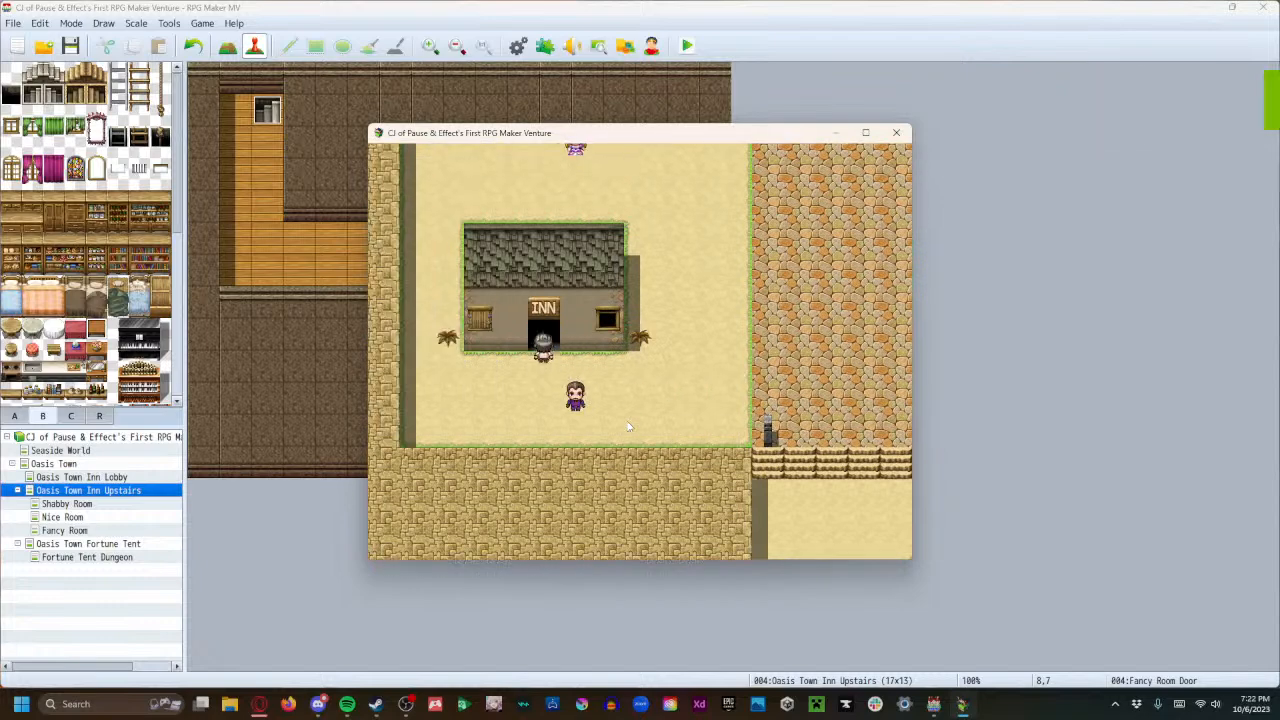
{"action": "key", "text": "Up"}
Walk the character through the inn lobby and upstairs to the Fancy Room door.
{"action": "key", "text": "Left"}
{"action": "key", "text": "Up"}
{"action": "key", "text": "Left"}
{"action": "key", "text": "Up"}
{"action": "key", "text": "Down"}
{"action": "key", "text": "Down"}
{"action": "key", "text": "Right"}
{"action": "key", "text": "Up"}
{"action": "key", "text": "Return"}
{"action": "key", "text": "Left"}
{"action": "key", "text": "Down"}
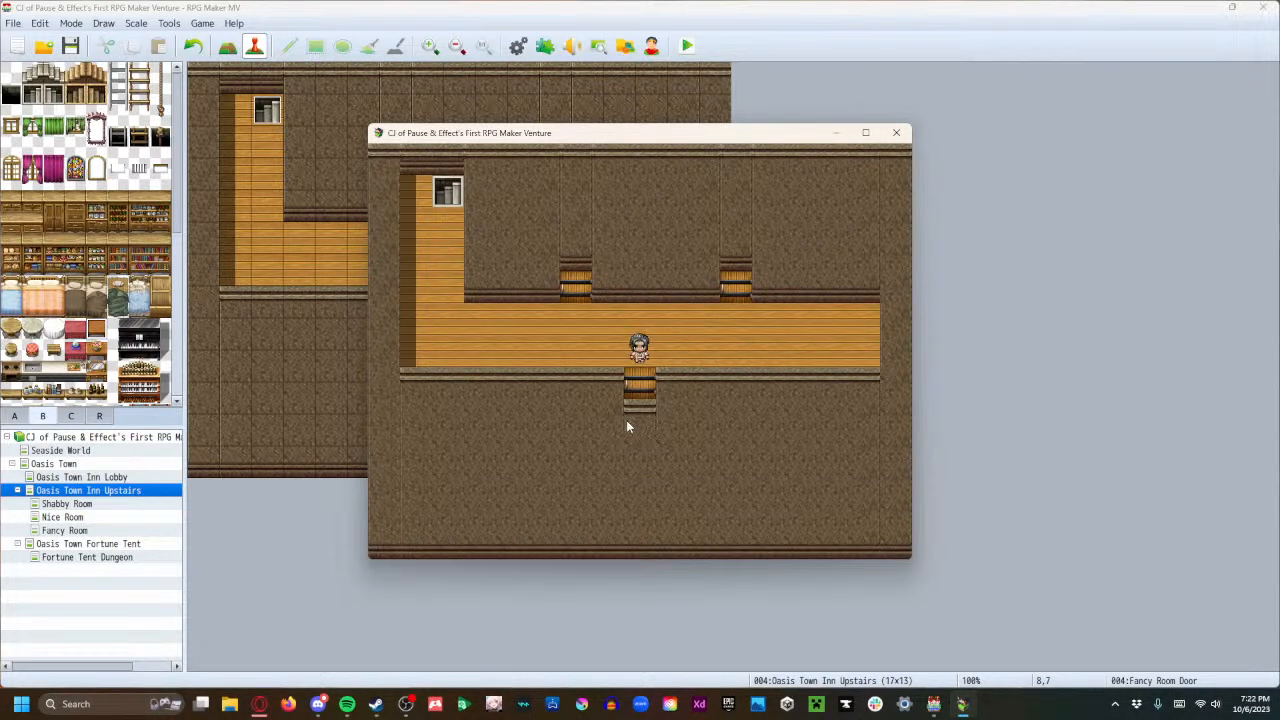
Test the Fancy Room door's opening and locked message repeatedly, and end the playtest.
{"action": "key", "text": "Return"}
{"action": "key", "text": "Return"}
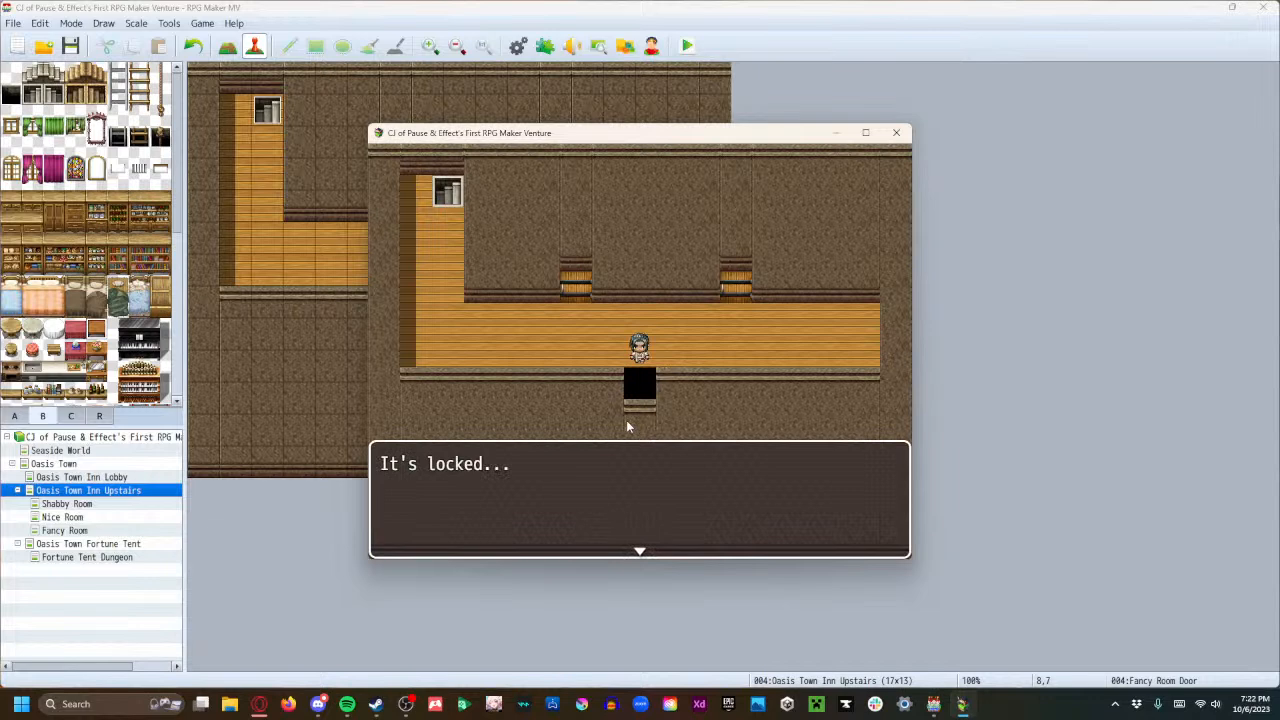
{"action": "key", "text": "Return"}
{"action": "key", "text": "Return"}
{"action": "key", "text": "Return"}
{"action": "key", "text": "Return"}
{"action": "key", "text": "Return"}
{"action": "left_click", "coordinate": [896, 132]}
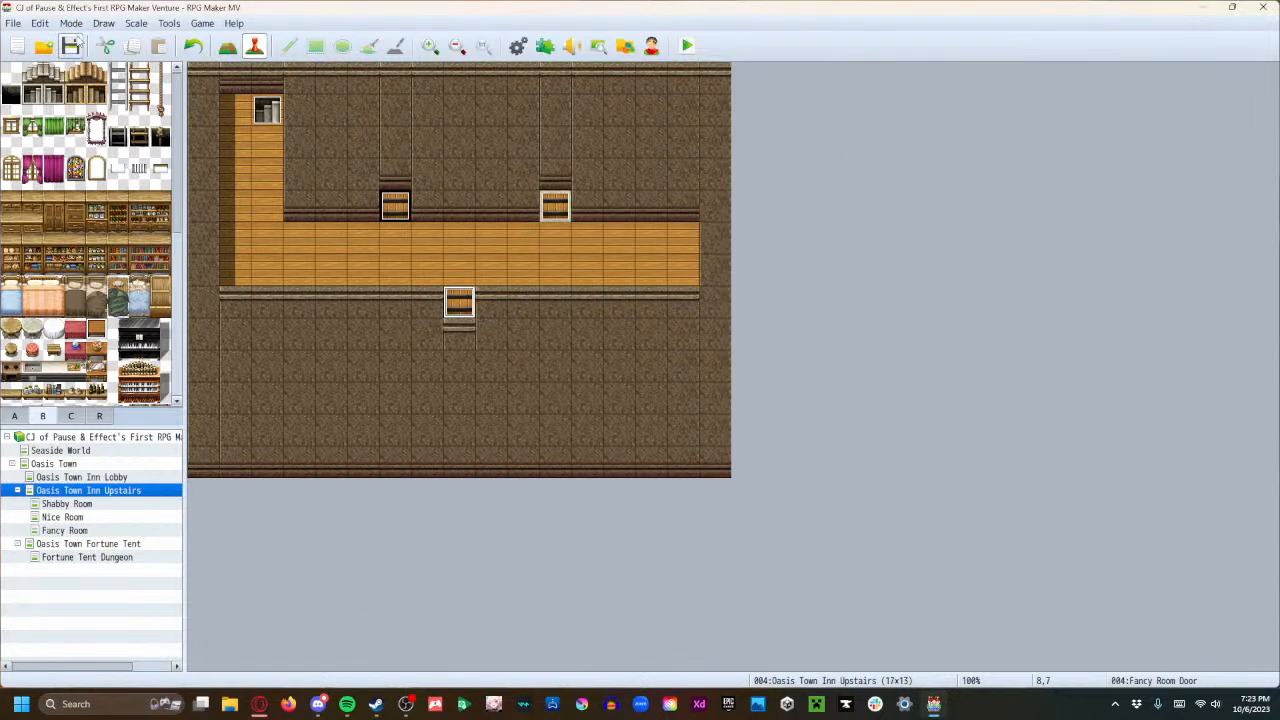
Create a new map named Oasis Town Inn Kitchen under Oasis Town Inn Lobby with the 0003 Inside tileset.
{"action": "left_click", "coordinate": [114, 479]}
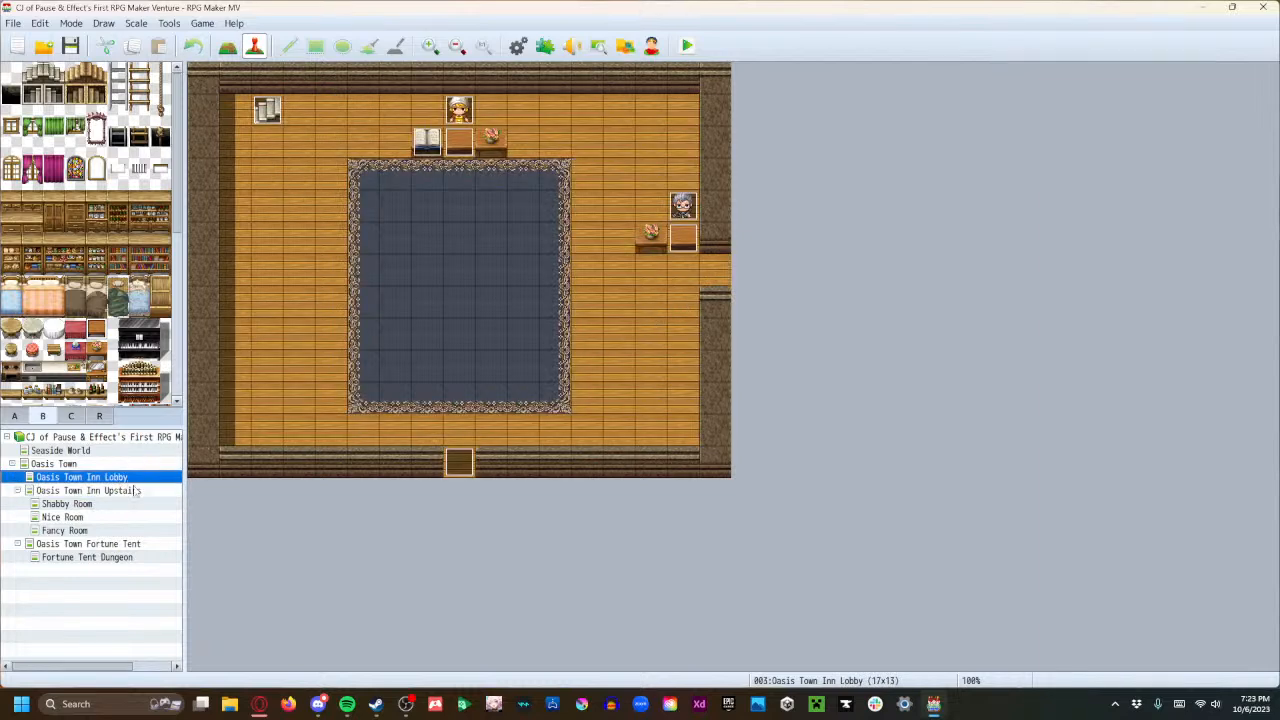
{"action": "left_click", "coordinate": [57, 491]}
{"action": "left_click", "coordinate": [49, 478]}
{"action": "right_click", "coordinate": [49, 478]}
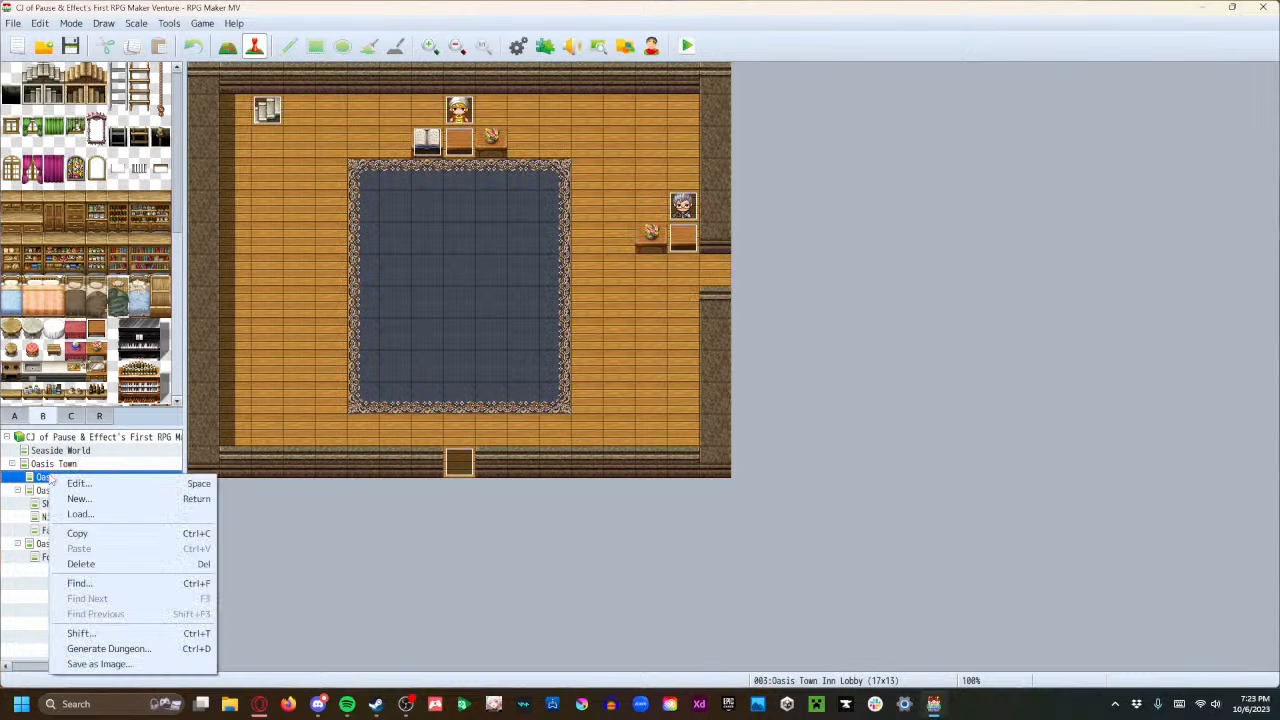
{"action": "left_click", "coordinate": [72, 499]}
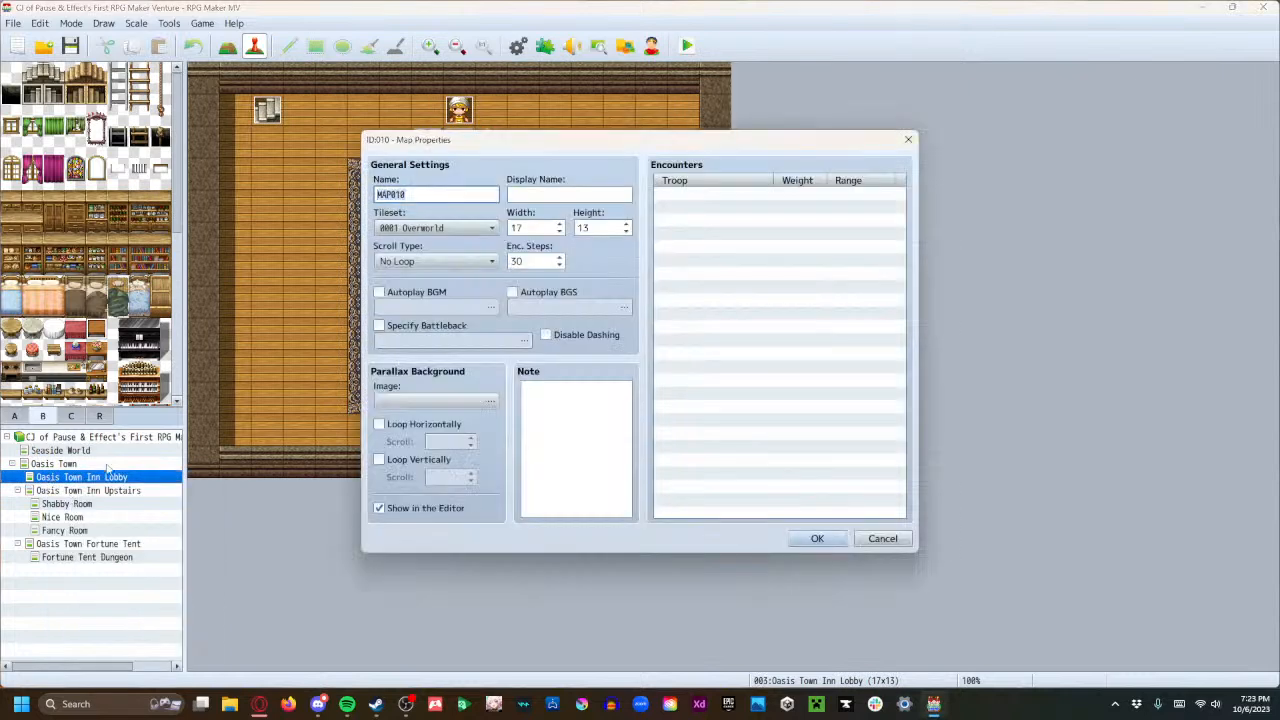
{"action": "type", "text": "Oasis Town Inn Kitchen"}
{"action": "left_click", "coordinate": [430, 228]}
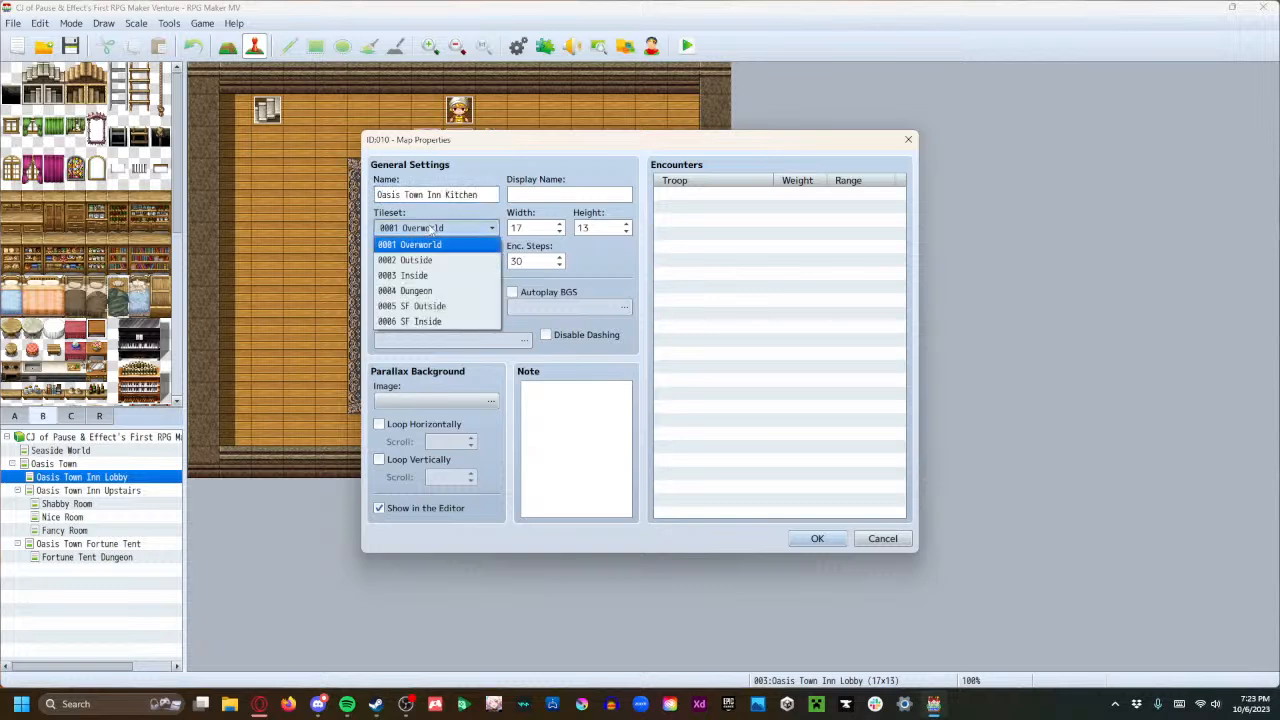
{"action": "left_click", "coordinate": [432, 274]}
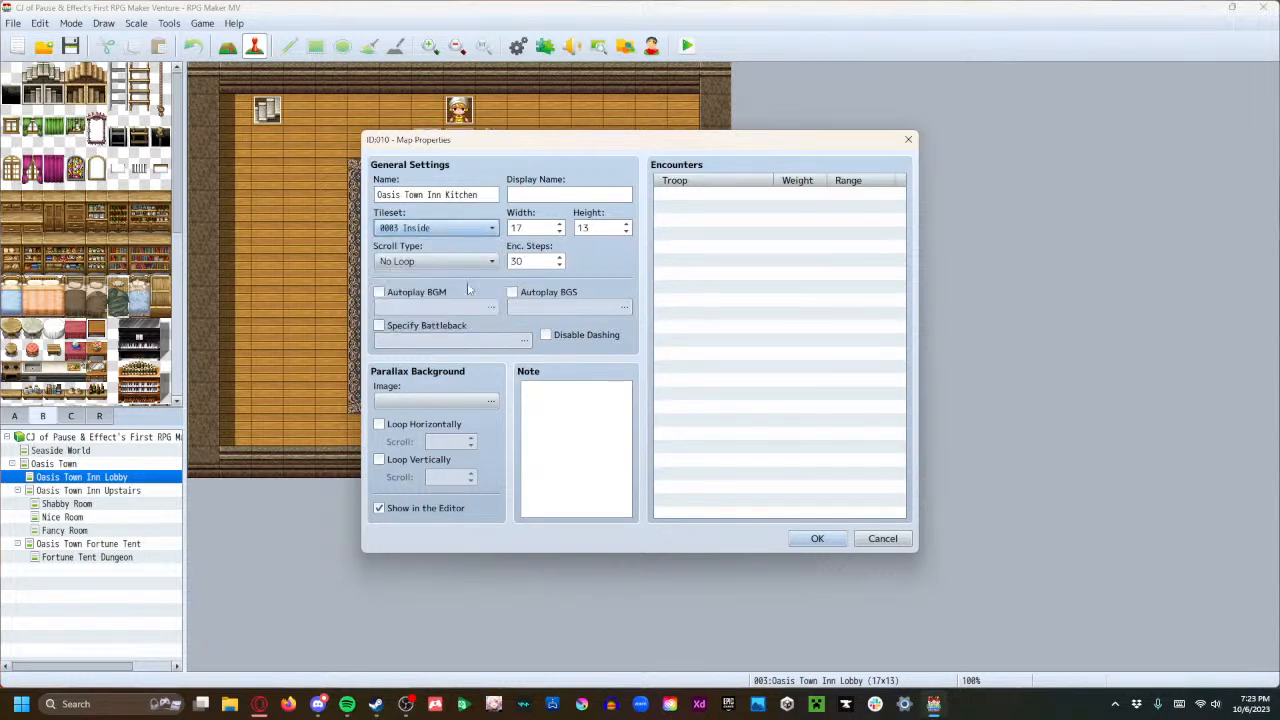
{"action": "left_click", "coordinate": [812, 539]}
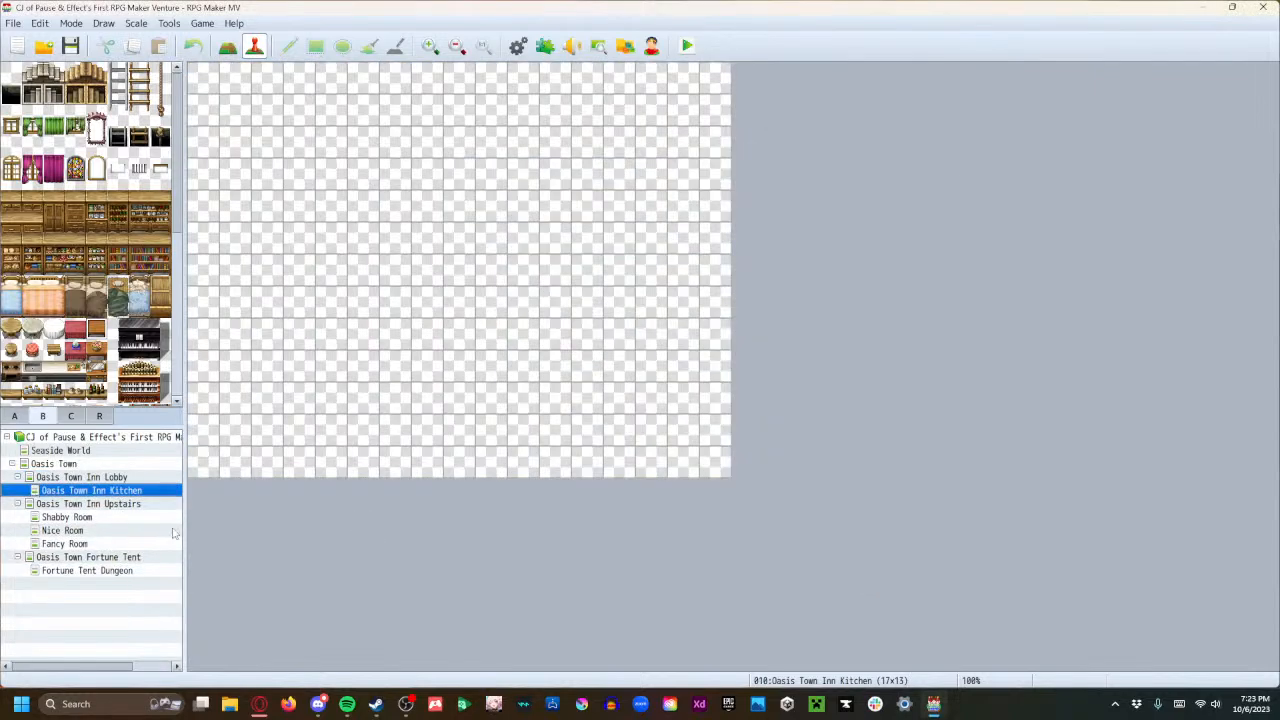
Check the tileset and size in the Oasis Town Inn Lobby's map properties.
{"action": "left_click", "coordinate": [91, 478]}
{"action": "double_click", "coordinate": [91, 478]}
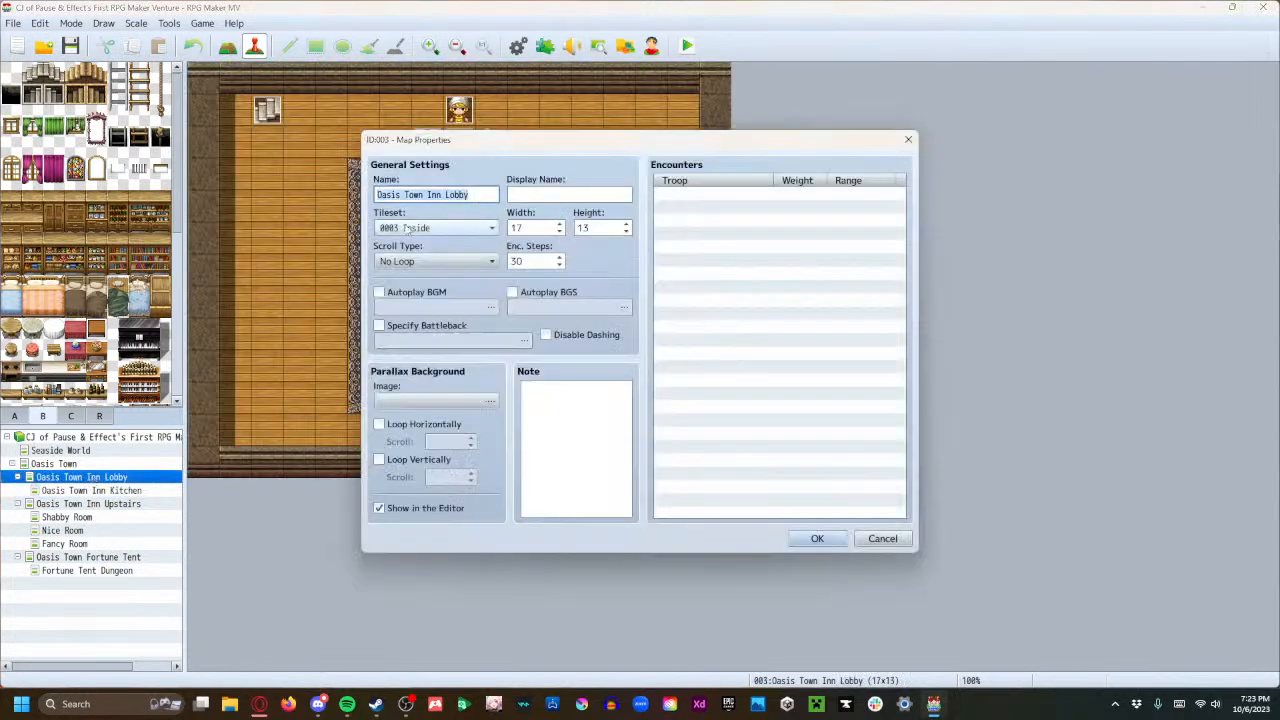
{"action": "left_click", "coordinate": [816, 539]}
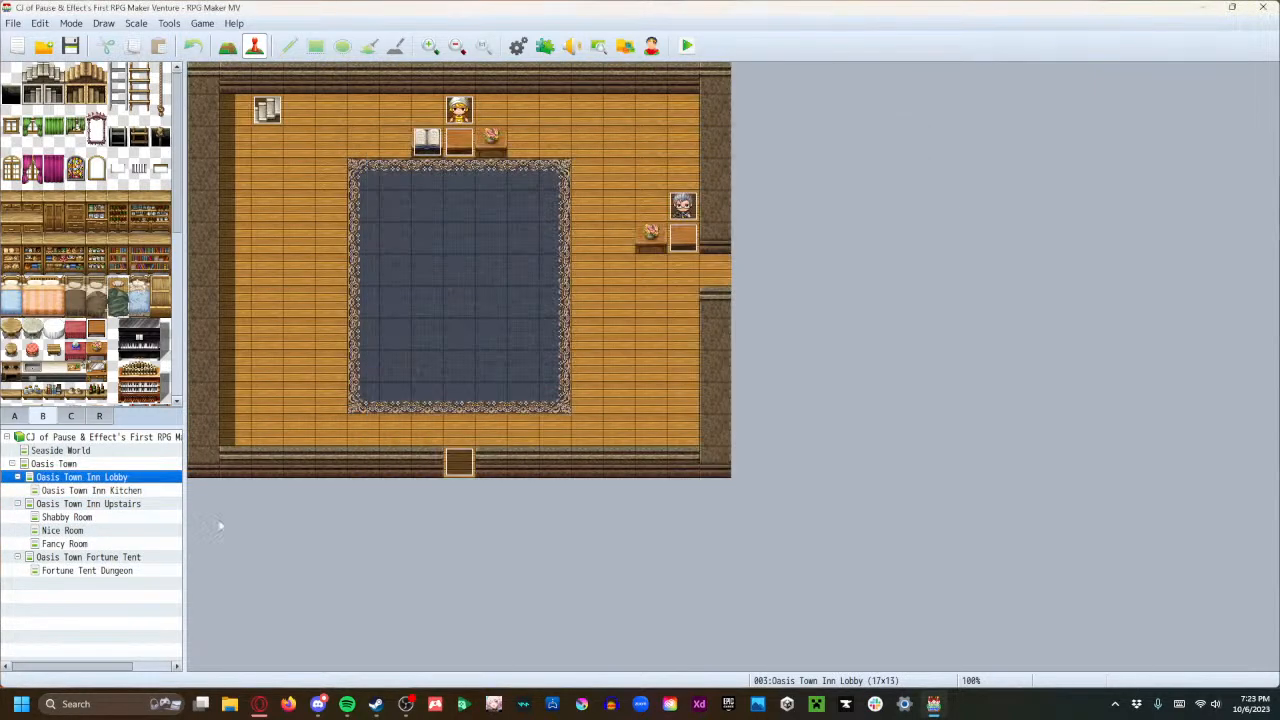
Nest the Oasis Town Inn Upstairs map under Oasis Town Inn Lobby and return to the kitchen map.
{"action": "left_click", "coordinate": [36, 505]}
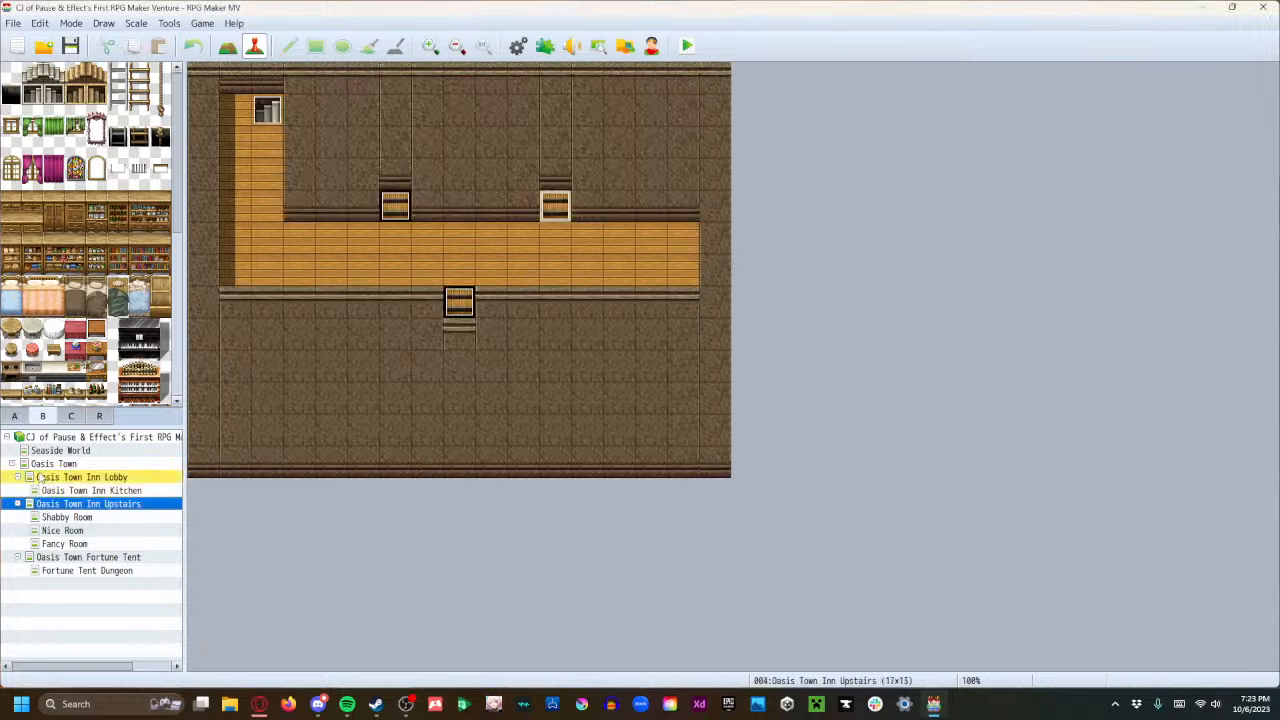
{"action": "left_click_drag", "start_coordinate": [40, 479], "coordinate": [42, 480]}
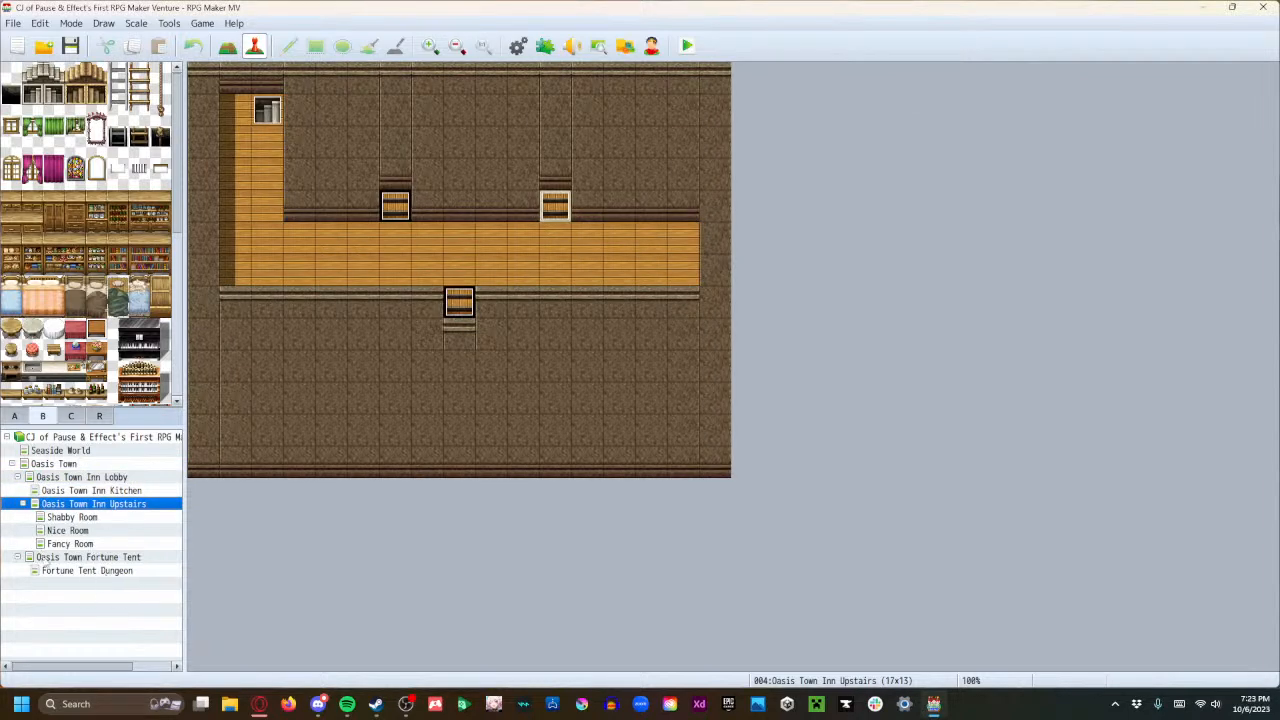
{"action": "left_click", "coordinate": [90, 490]}
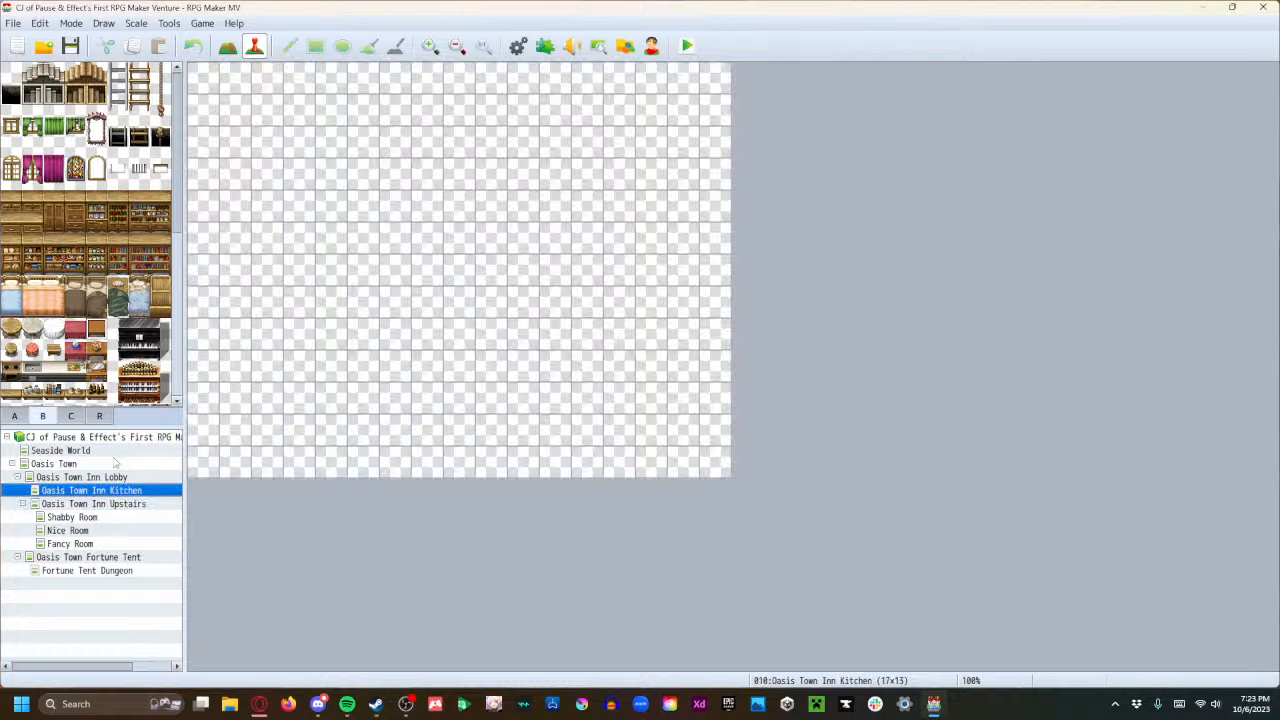
Paint the Oasis Town Inn Kitchen map with the lobby's wooden floor, enclosed by matching brown walls on all sides.
{"action": "left_click", "coordinate": [97, 478]}
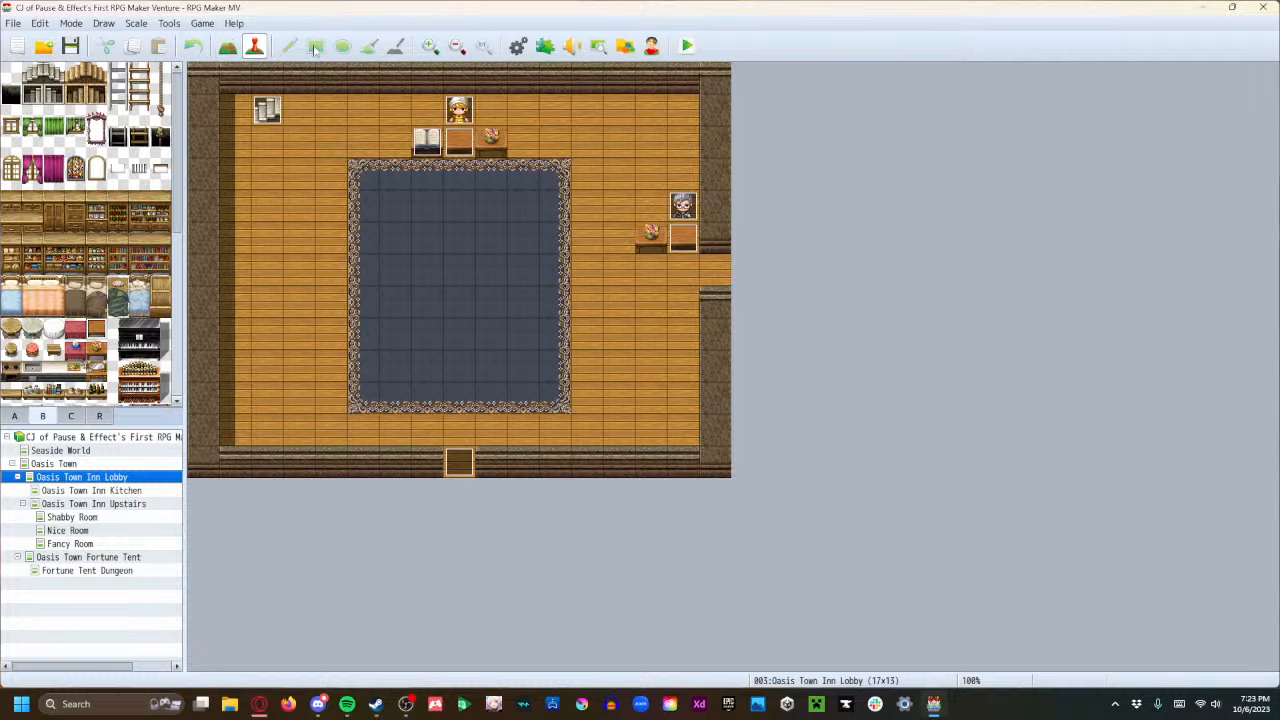
{"action": "left_click", "coordinate": [263, 210]}
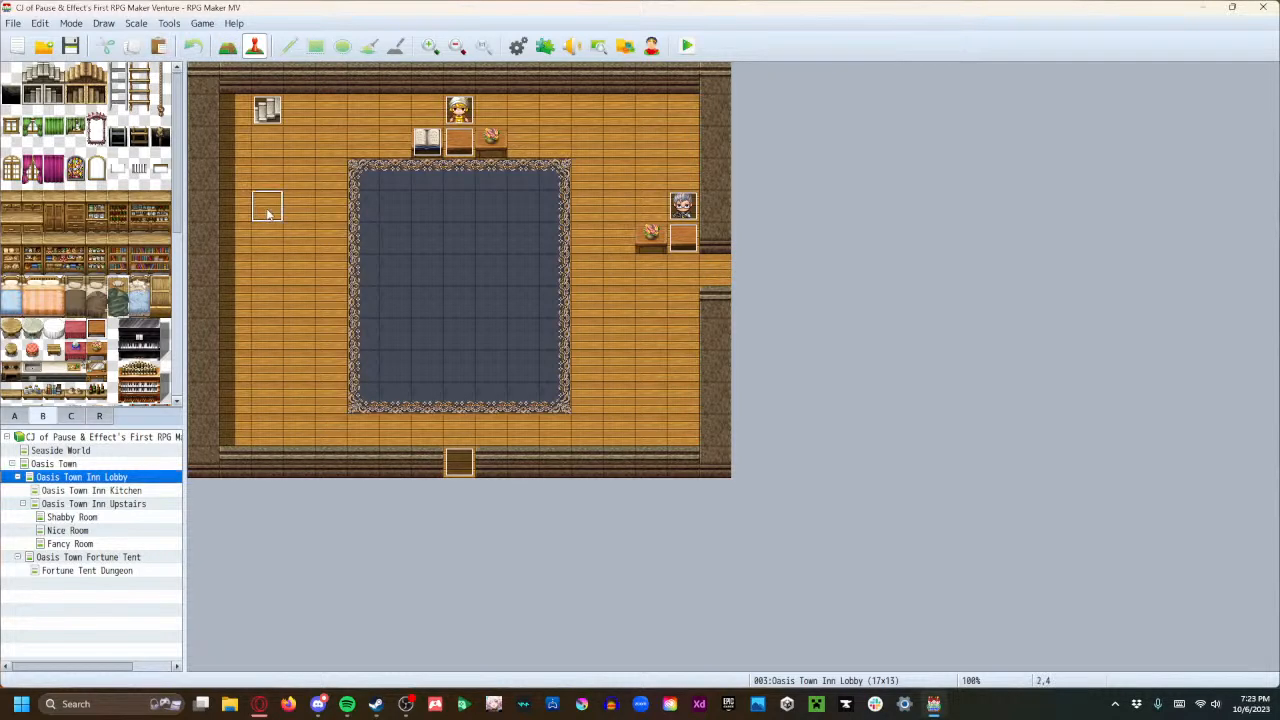
{"action": "key", "text": "F5"}
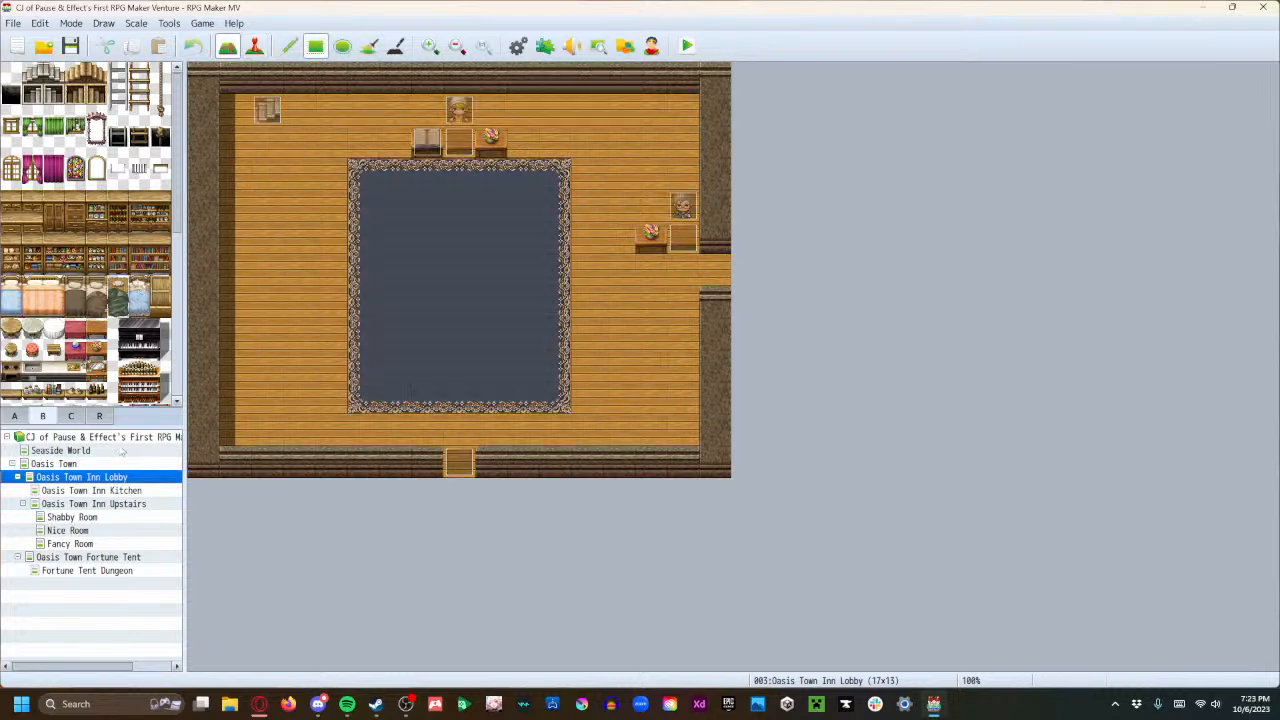
{"action": "left_click", "coordinate": [98, 491]}
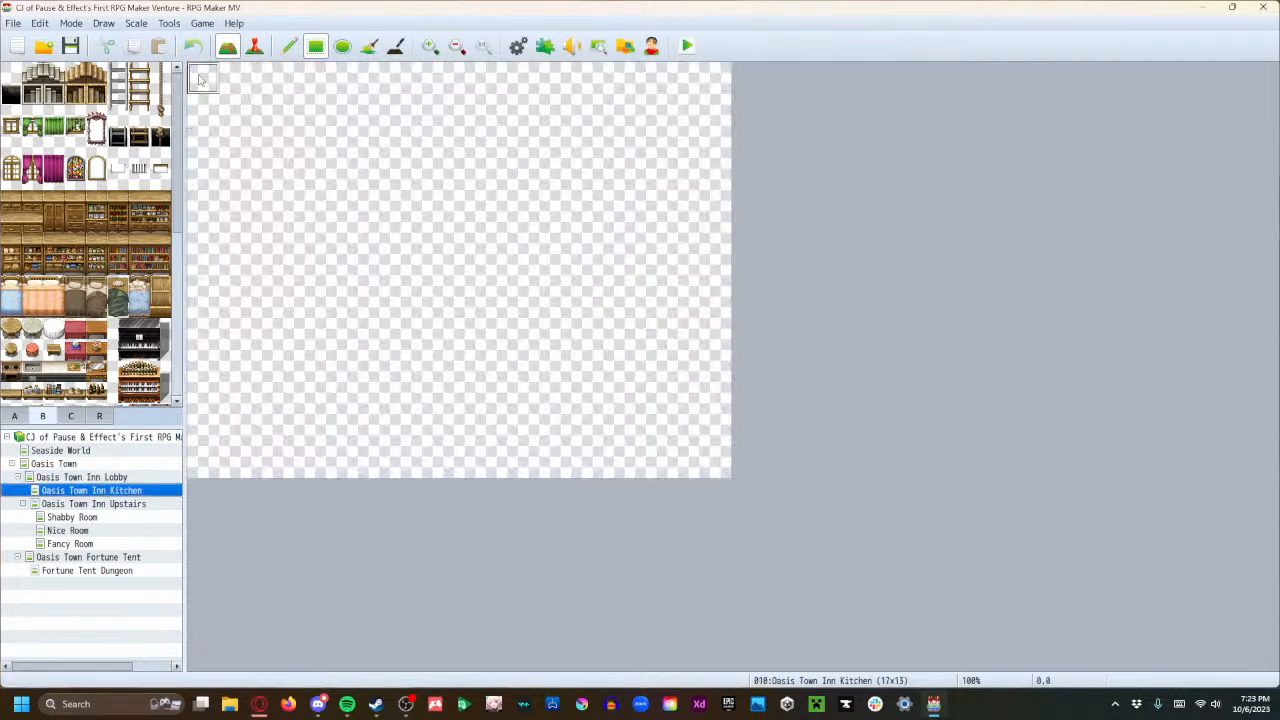
{"action": "left_click_drag", "start_coordinate": [202, 78], "coordinate": [714, 458]}
{"action": "left_click", "coordinate": [46, 482]}
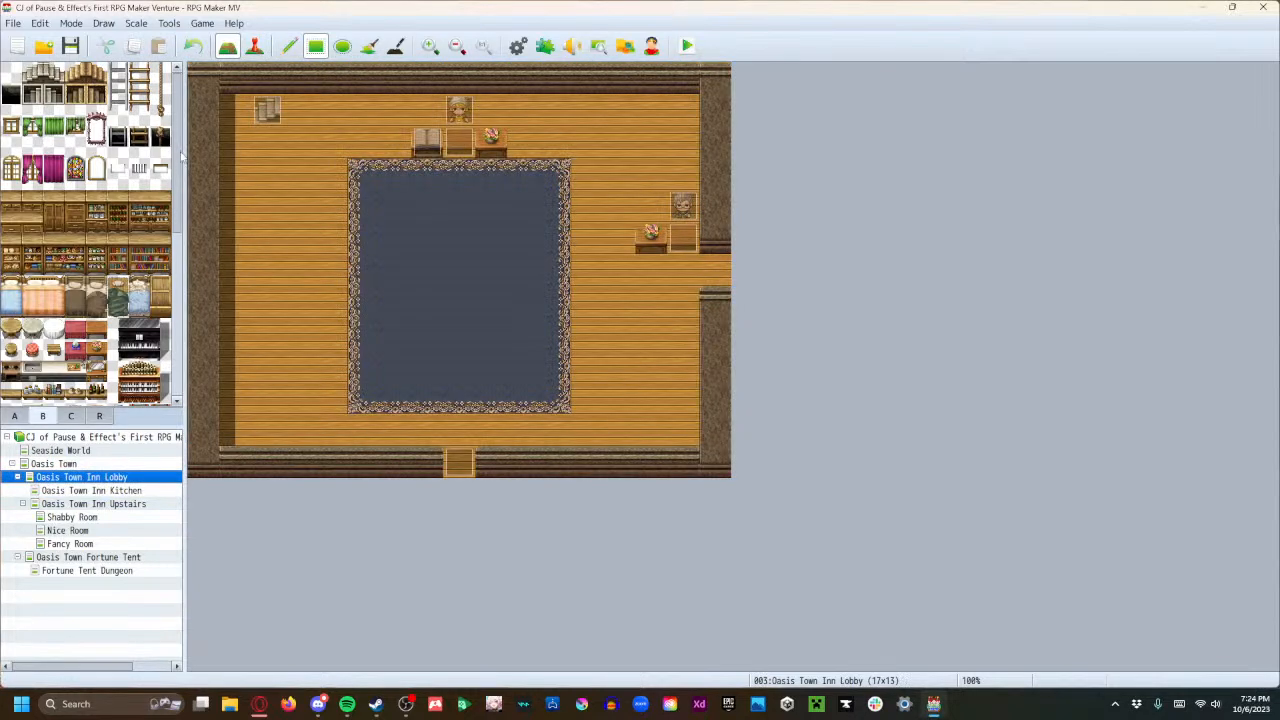
{"action": "left_click", "coordinate": [94, 491]}
{"action": "mouse_move", "coordinate": [200, 83]}
{"action": "left_mouse_down"}
{"action": "mouse_move", "coordinate": [191, 463]}
{"action": "mouse_move", "coordinate": [717, 459]}
{"action": "mouse_move", "coordinate": [714, 80]}
{"action": "mouse_move", "coordinate": [224, 78]}
{"action": "left_mouse_up"}
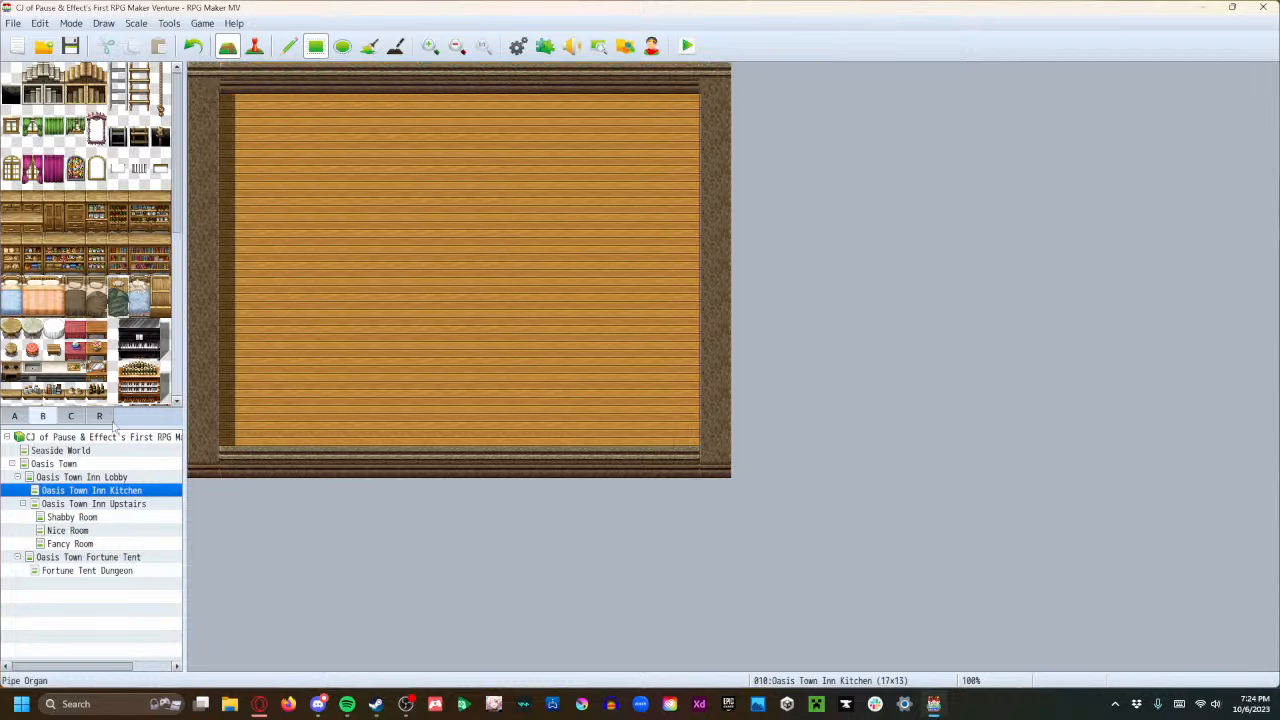
Open a one-tile floor passage in the kitchen's west wall at 0,6, matching the row of the lobby's east exit.
{"action": "left_click", "coordinate": [81, 506]}
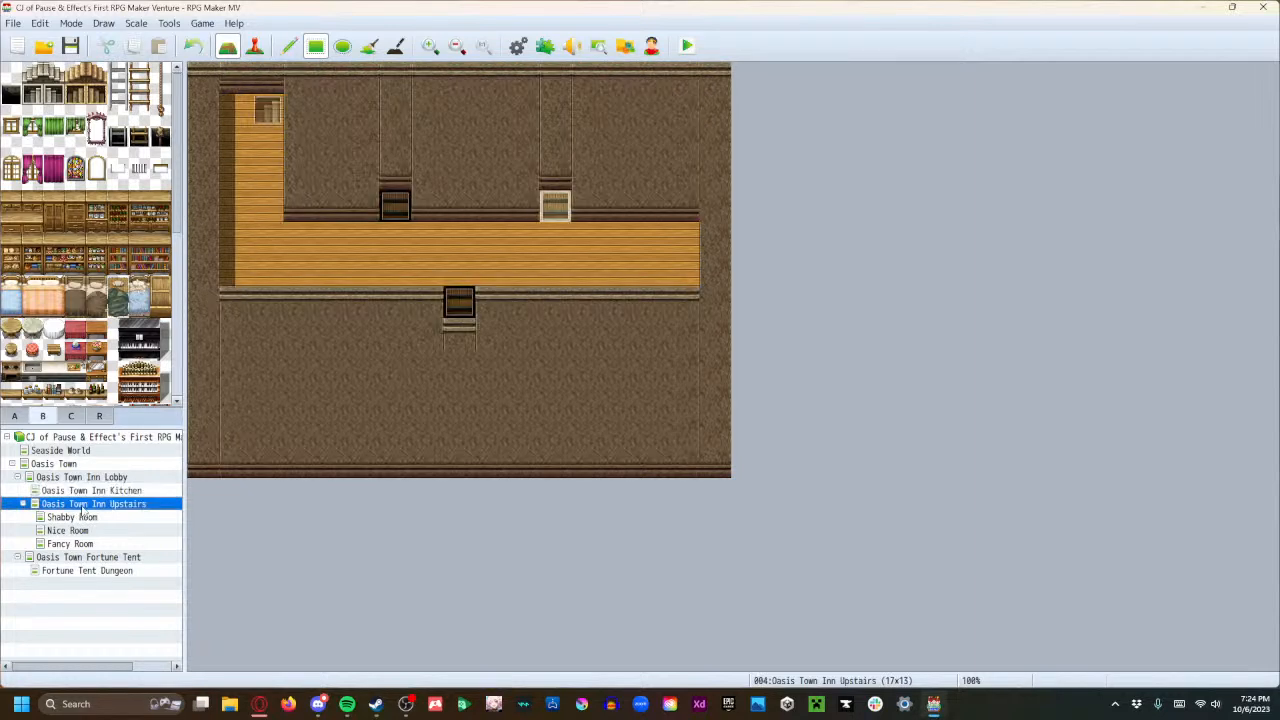
{"action": "left_click", "coordinate": [78, 480]}
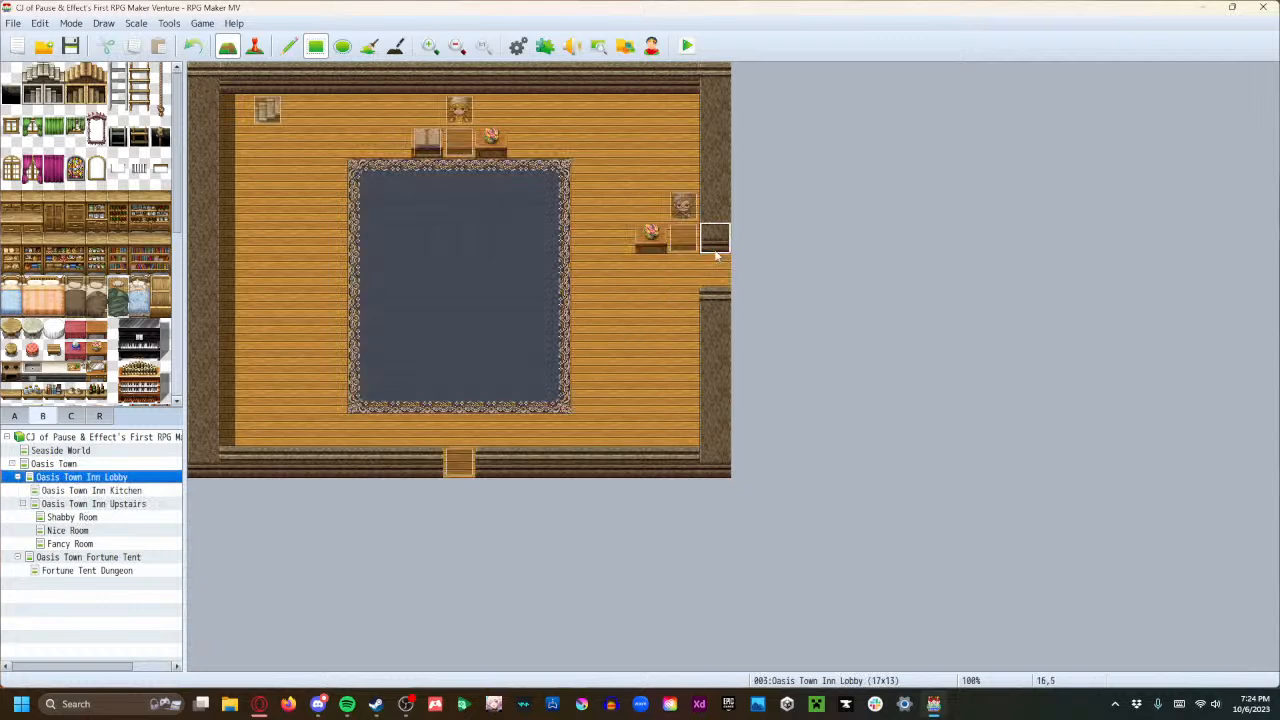
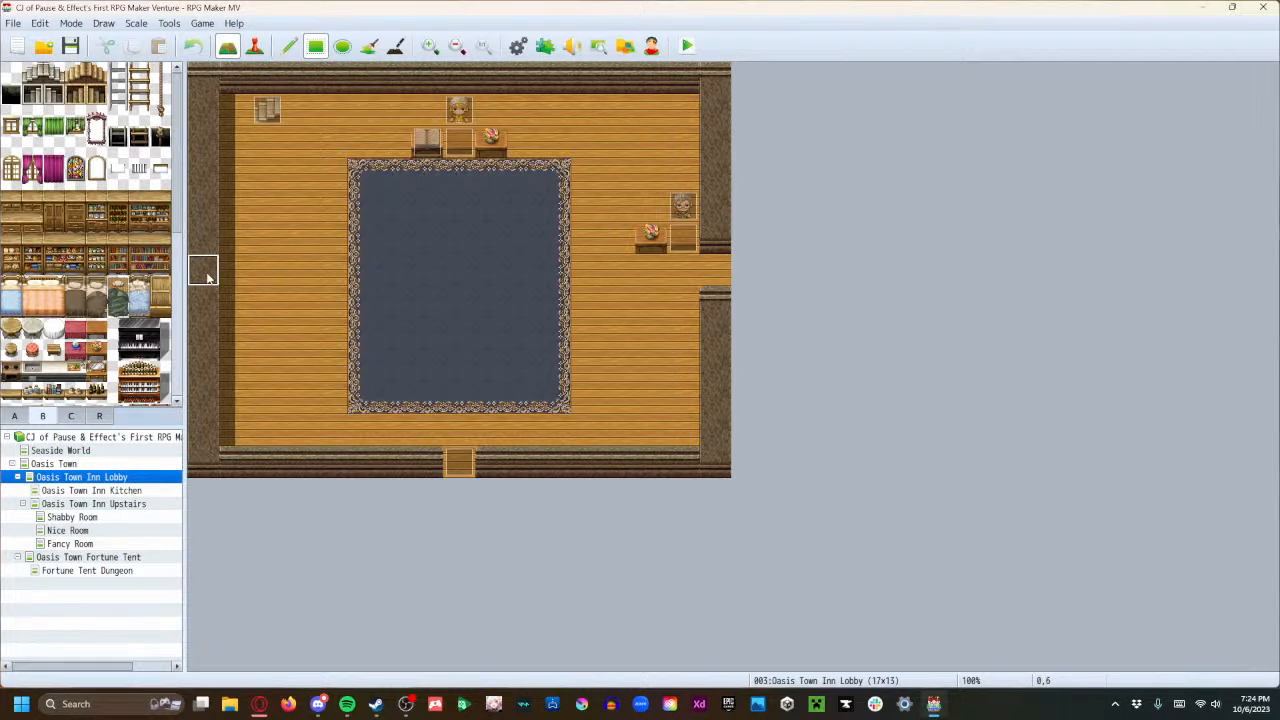
{"action": "left_click", "coordinate": [125, 492]}
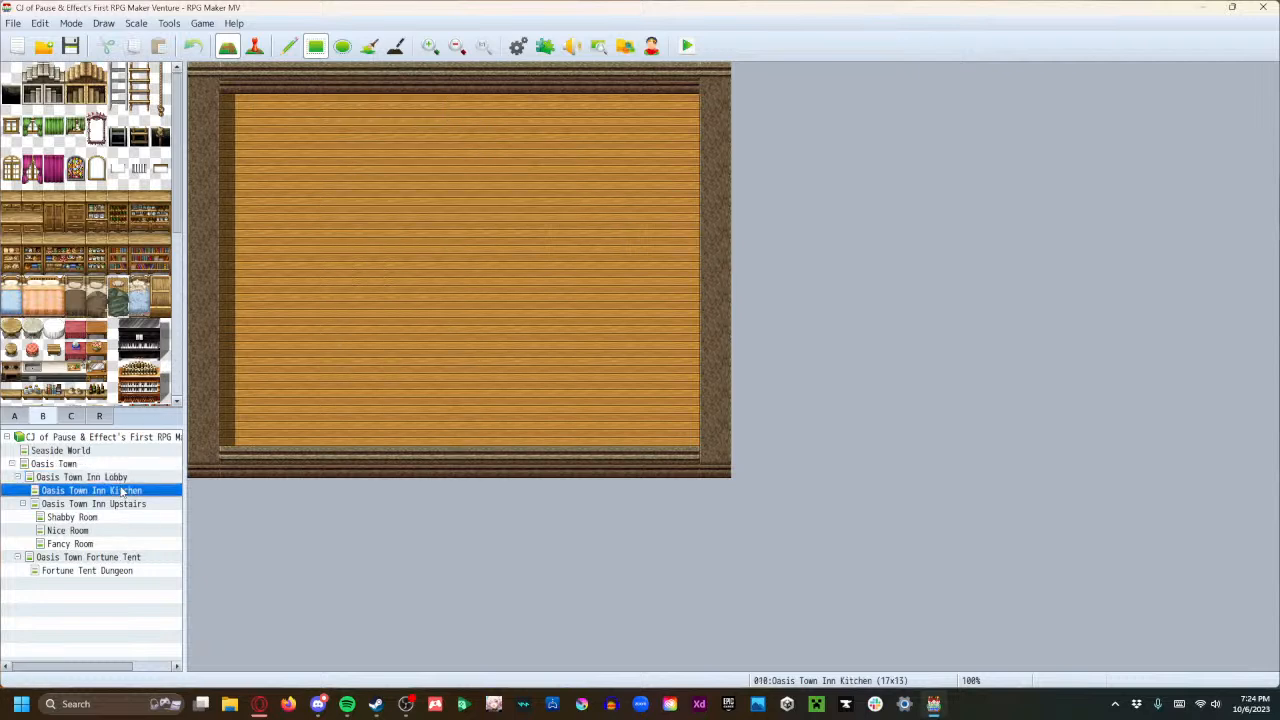
{"action": "left_click", "coordinate": [198, 264]}
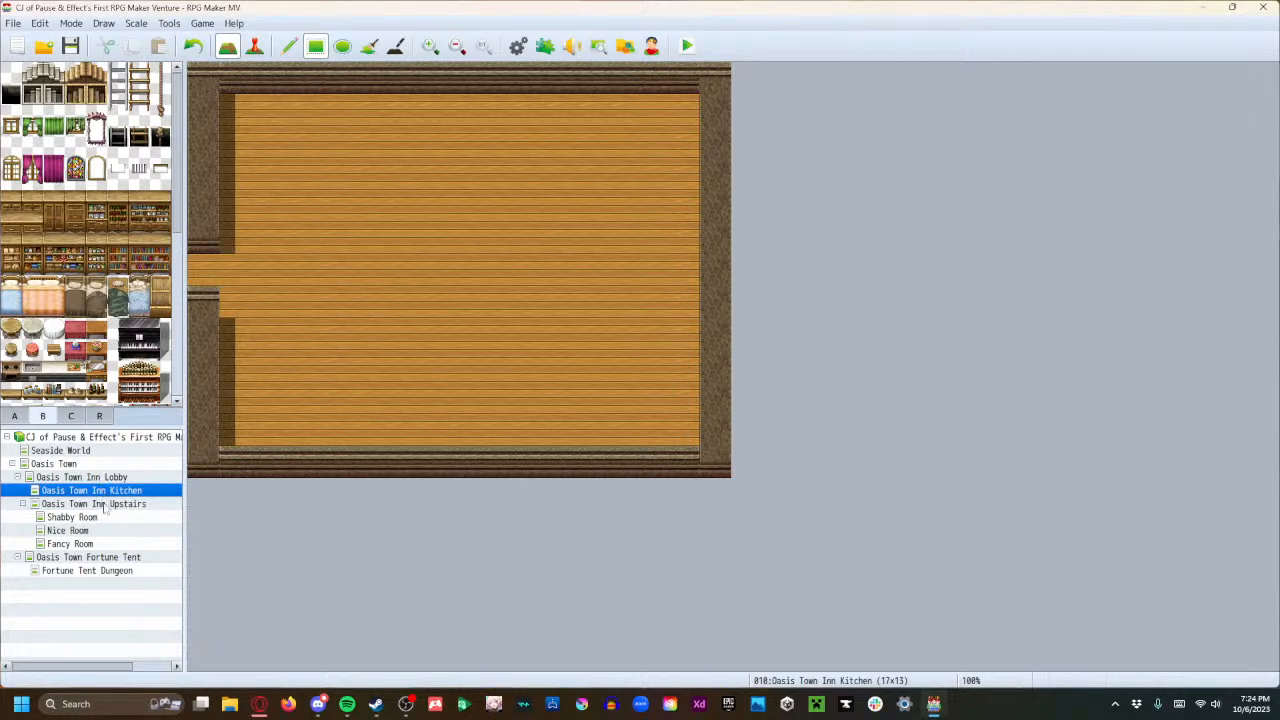
Build a wall across rows 4 and 5 of the kitchen, leaving a one-tile floor gap at column 2.
{"action": "left_click", "coordinate": [20, 416]}
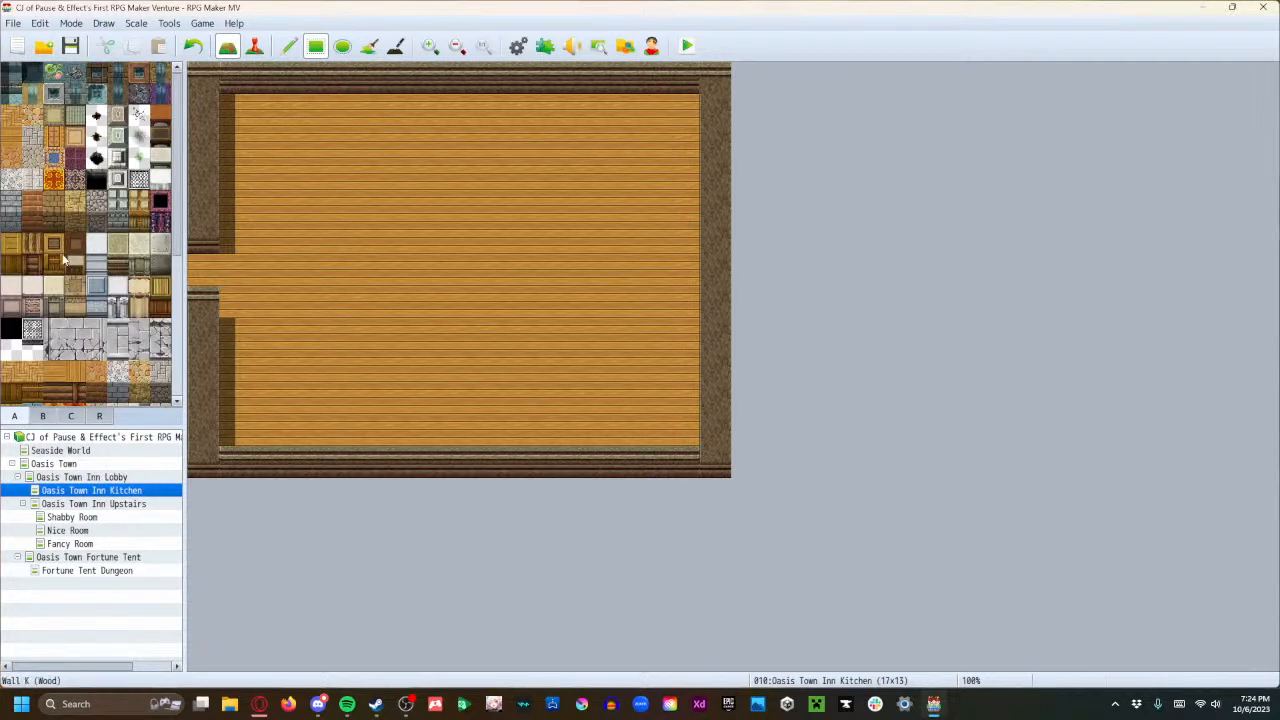
{"action": "left_click", "coordinate": [117, 265]}
{"action": "left_click", "coordinate": [67, 477]}
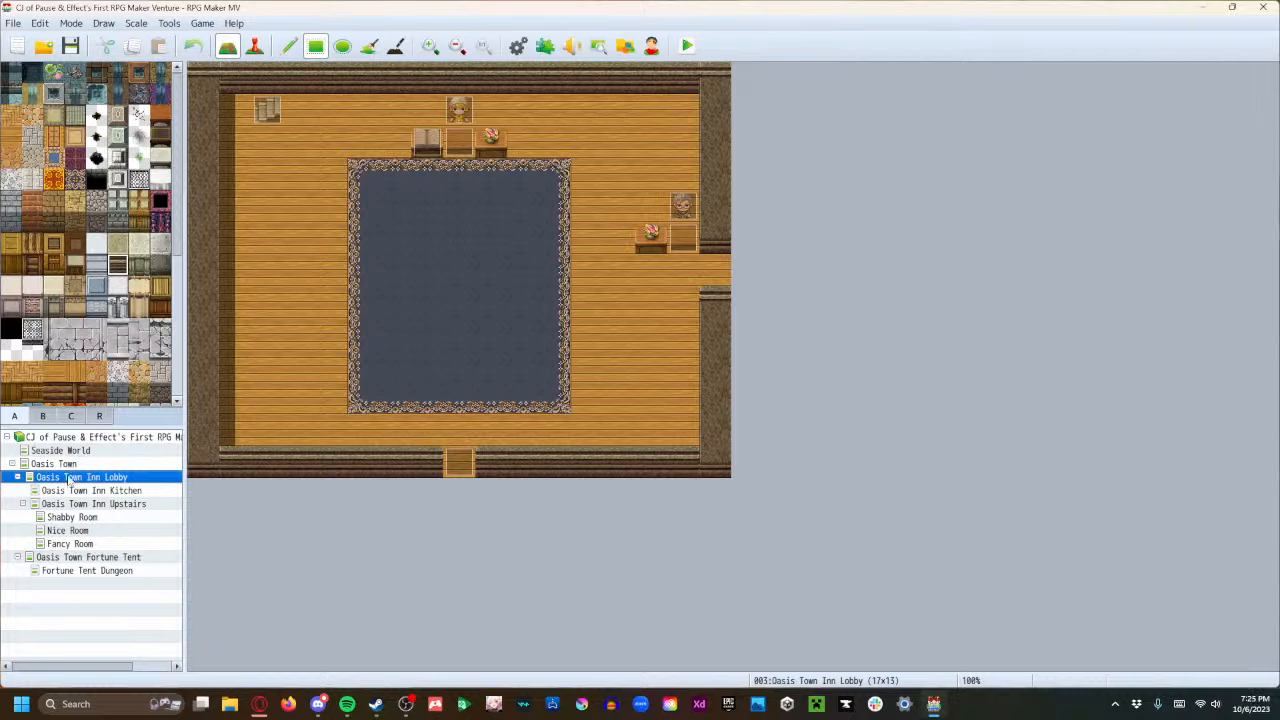
{"action": "left_click", "coordinate": [68, 494]}
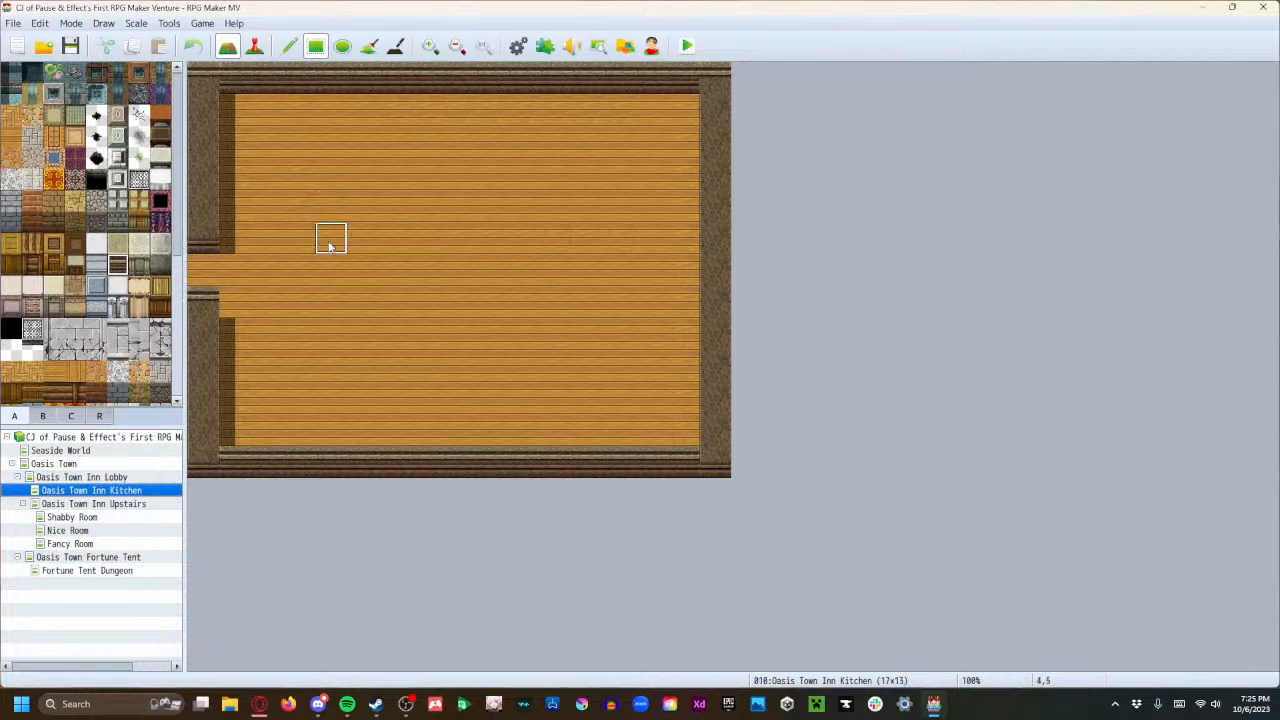
{"action": "left_click", "coordinate": [241, 241]}
{"action": "left_click", "coordinate": [244, 215]}
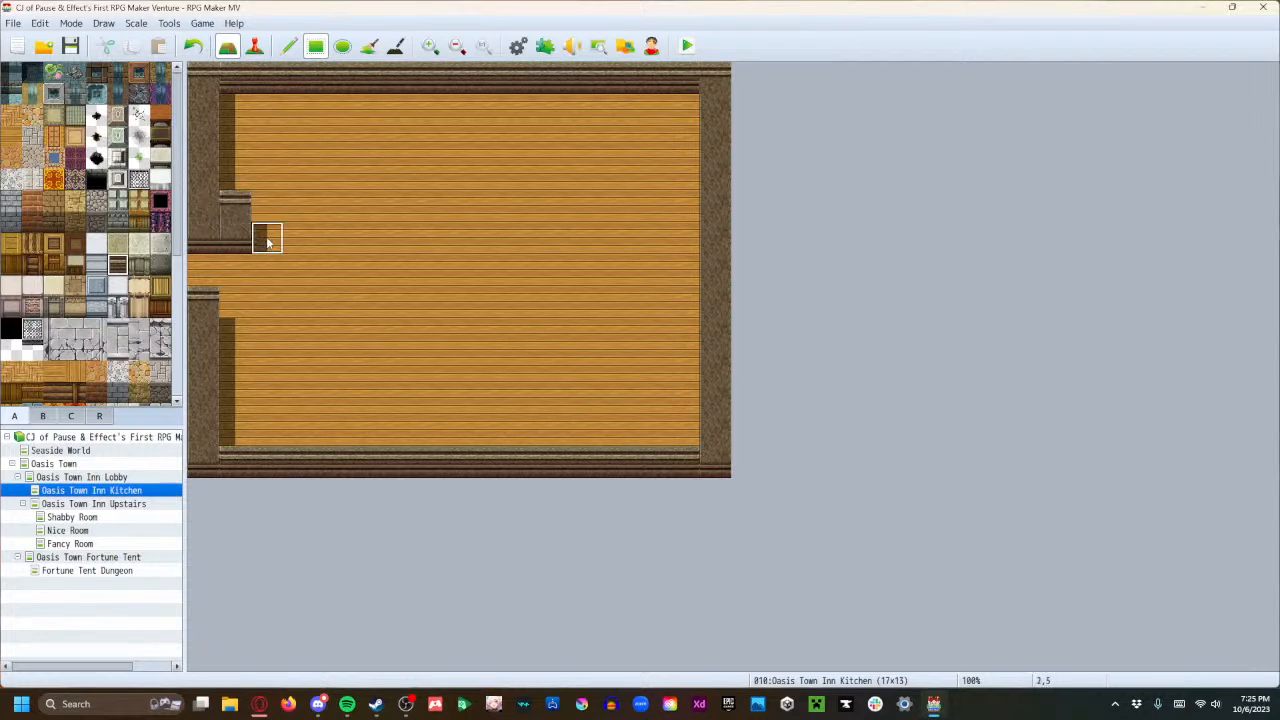
{"action": "left_click_drag", "start_coordinate": [293, 221], "coordinate": [694, 208]}
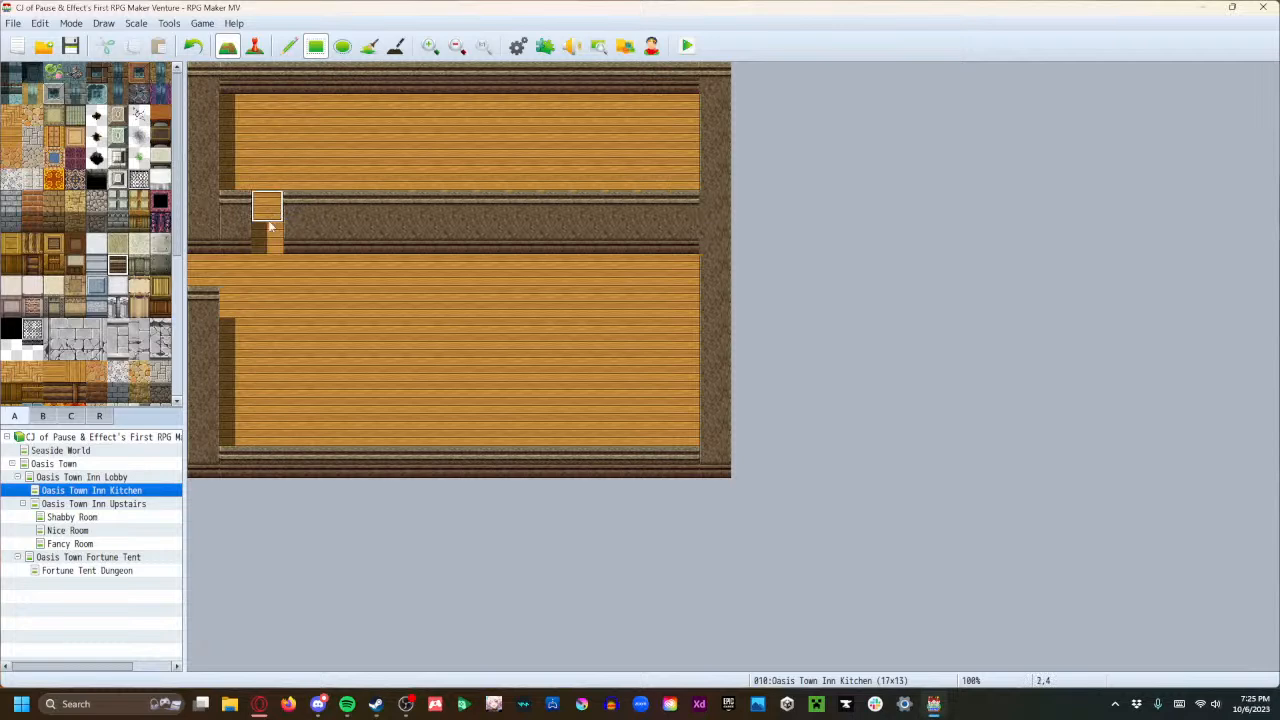
{"action": "left_click_drag", "start_coordinate": [274, 216], "coordinate": [273, 234]}
Create a quick door event in the wall gap at 2,5, keeping the default door image and Oasis Town Inn Kitchen location.
{"action": "left_click", "coordinate": [43, 418]}
{"action": "left_click", "coordinate": [15, 417]}
{"action": "key", "text": "F6"}
{"action": "right_click", "coordinate": [266, 236]}
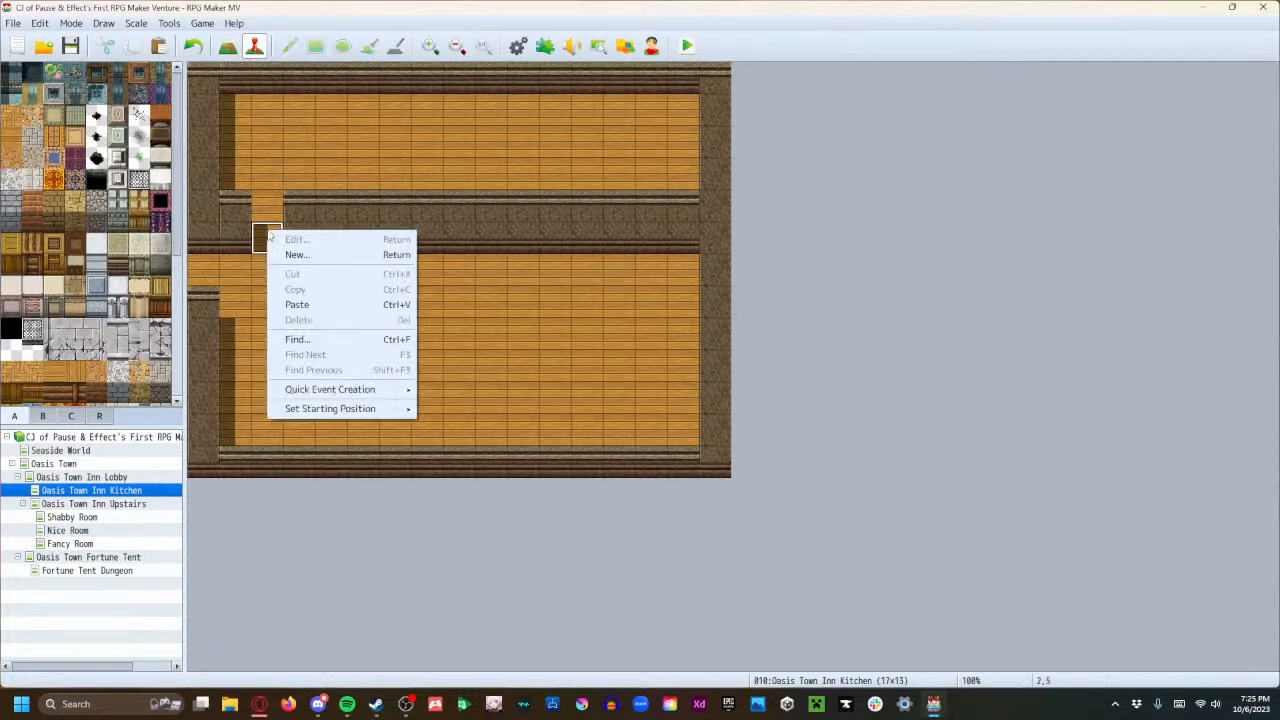
{"action": "mouse_move", "coordinate": [339, 390]}
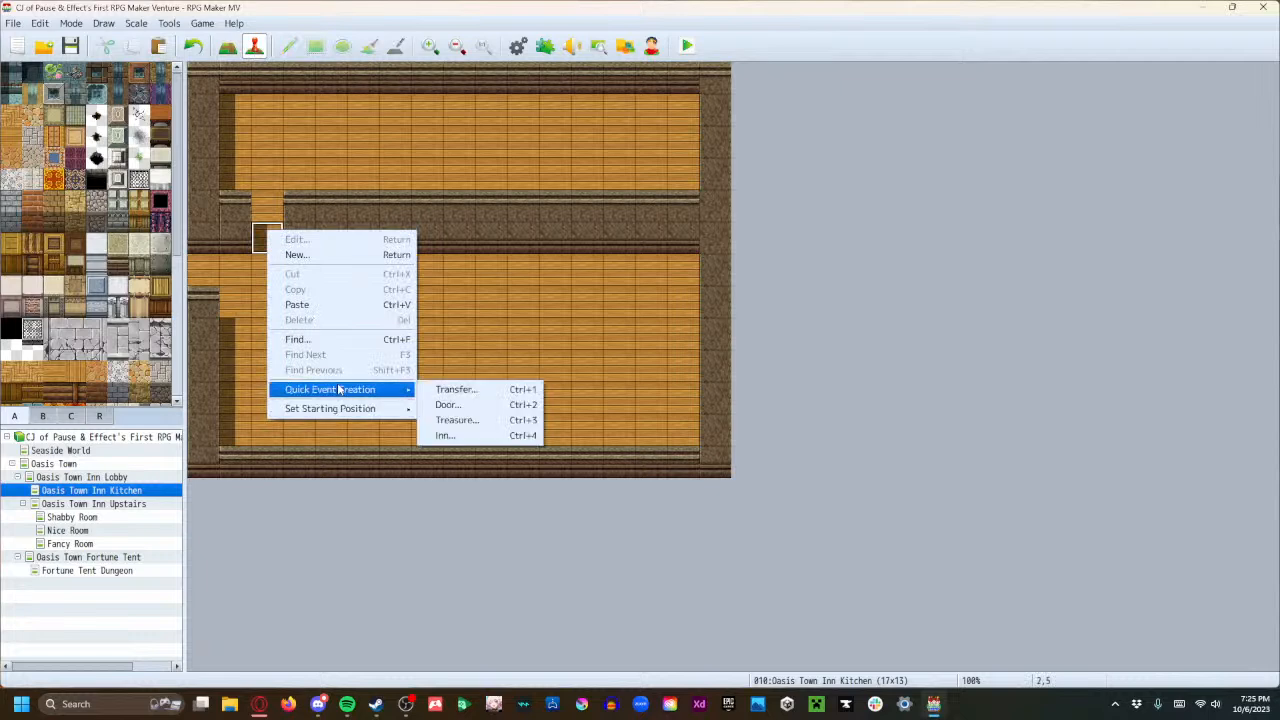
{"action": "left_click", "coordinate": [452, 405]}
{"action": "left_click", "coordinate": [667, 318]}
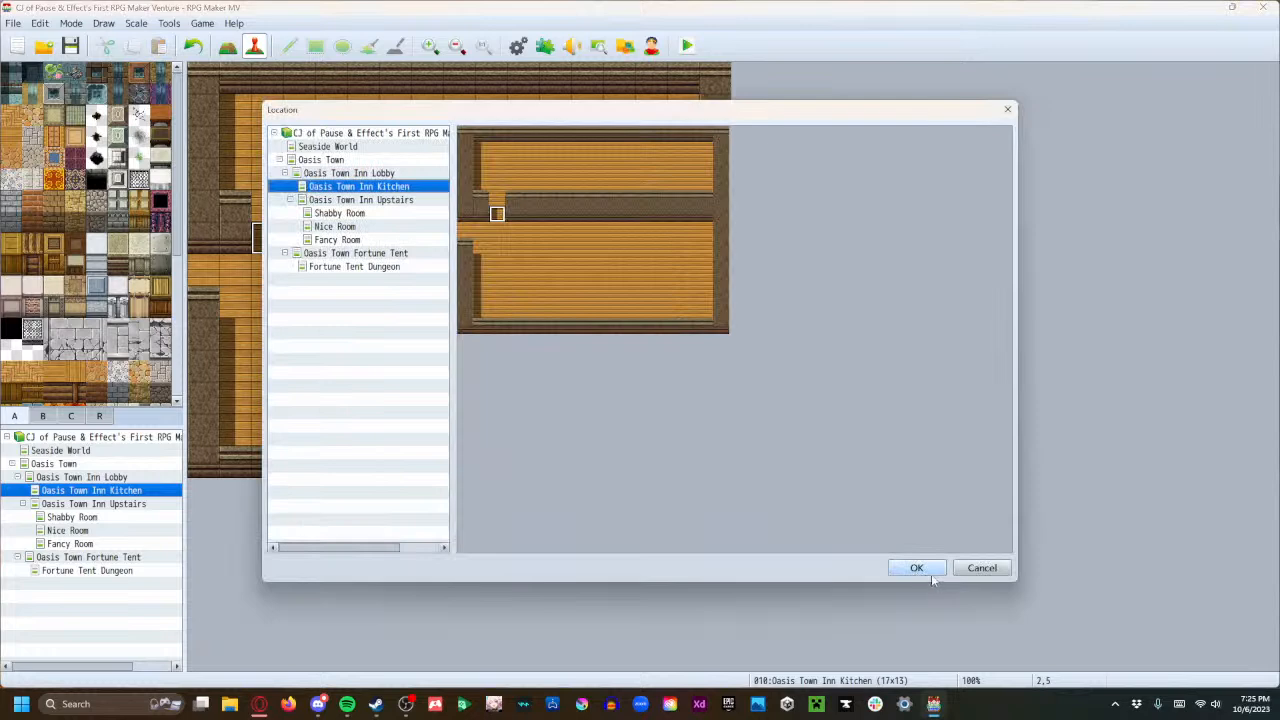
{"action": "left_click", "coordinate": [982, 568]}
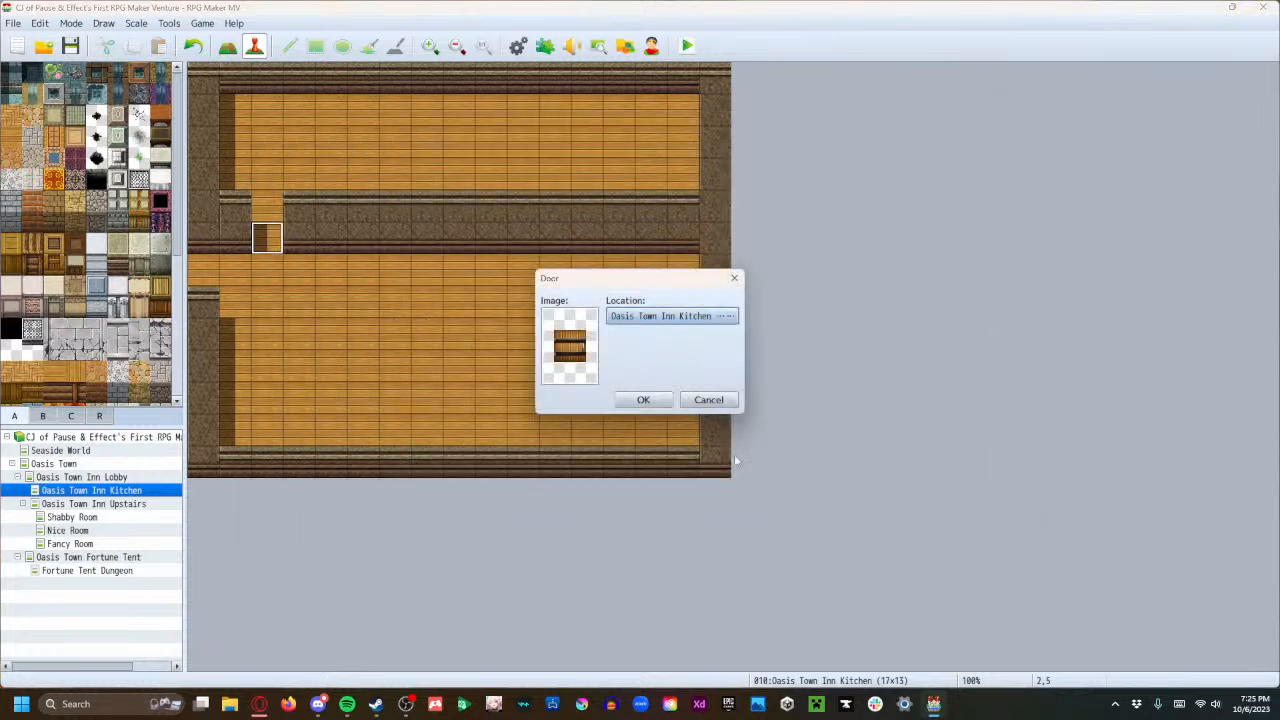
{"action": "left_click", "coordinate": [667, 401]}
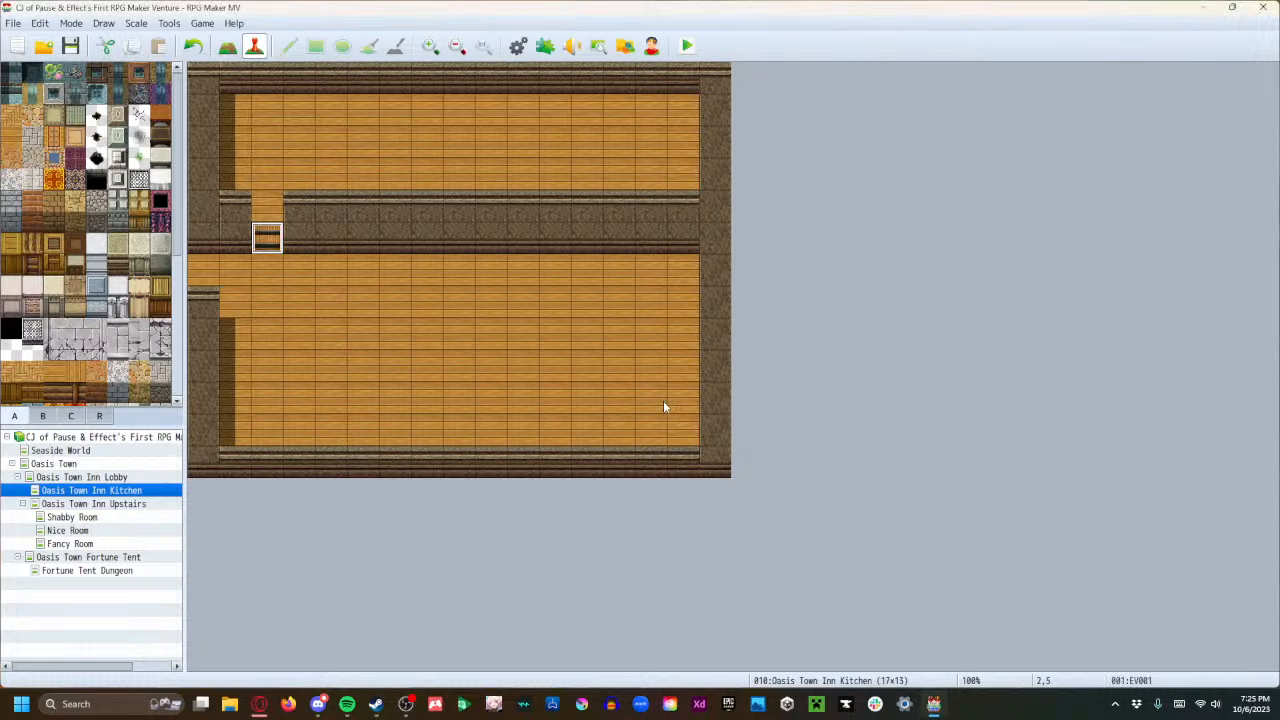
Remove the Transfer Player command from the door event at 2,5 in the kitchen, keeping its sound and movement commands.
{"action": "left_click", "coordinate": [265, 214]}
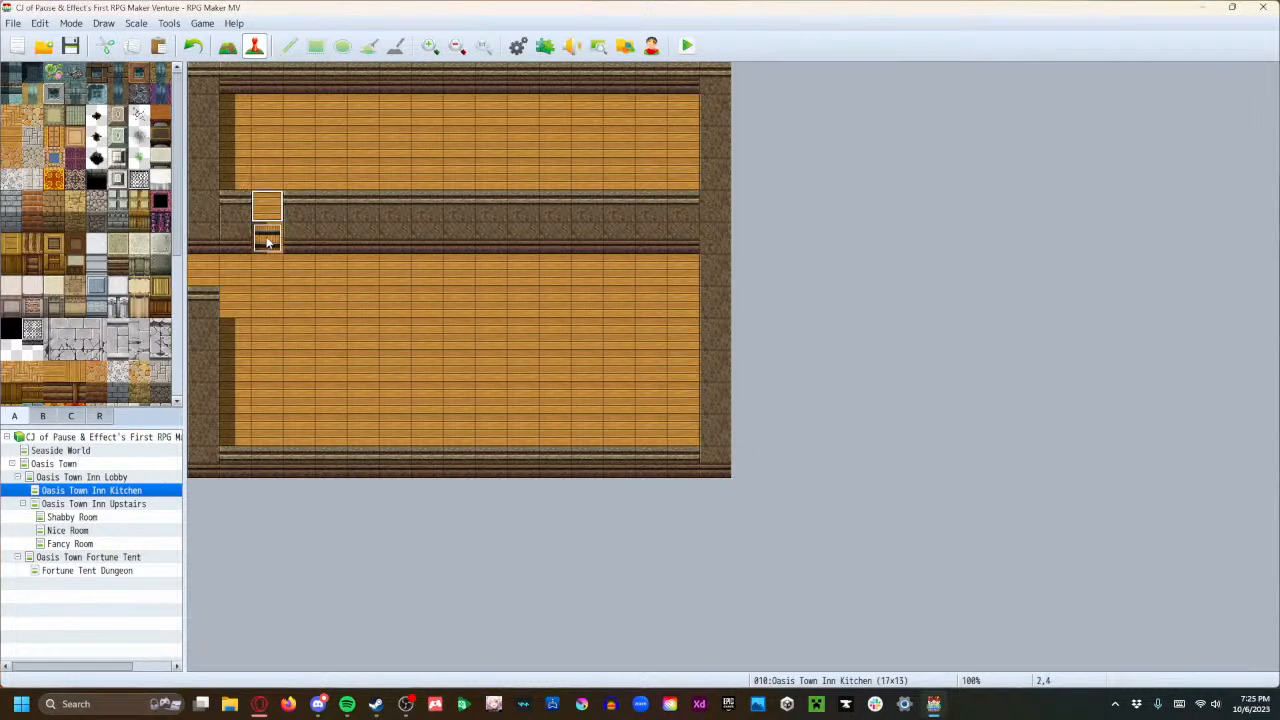
{"action": "left_click", "coordinate": [264, 240]}
{"action": "double_click", "coordinate": [265, 245]}
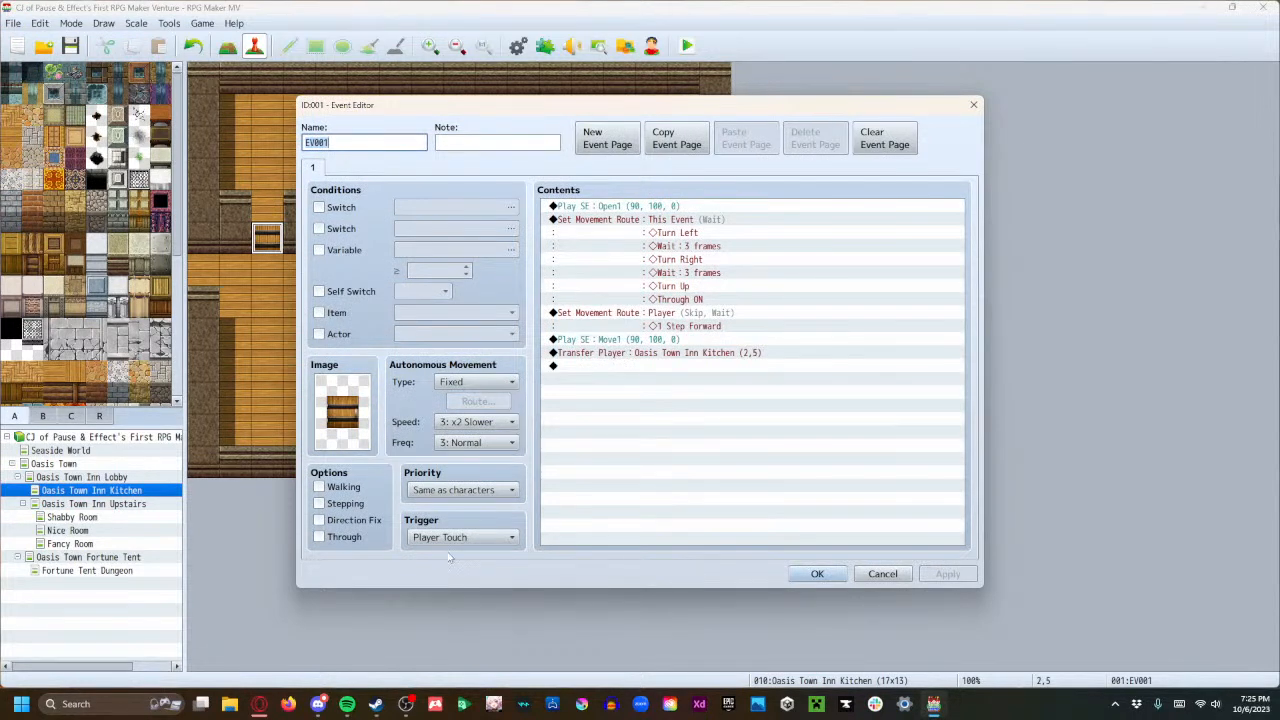
{"action": "left_click", "coordinate": [615, 354]}
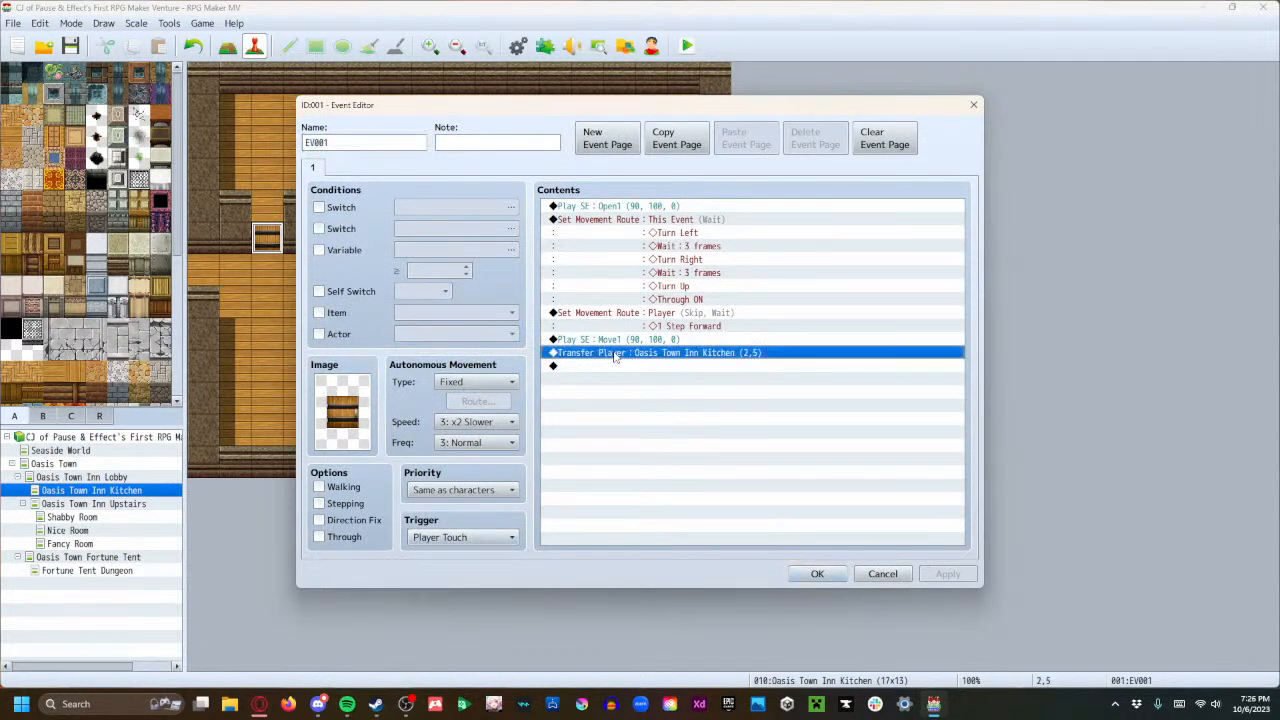
{"action": "key", "text": "Delete"}
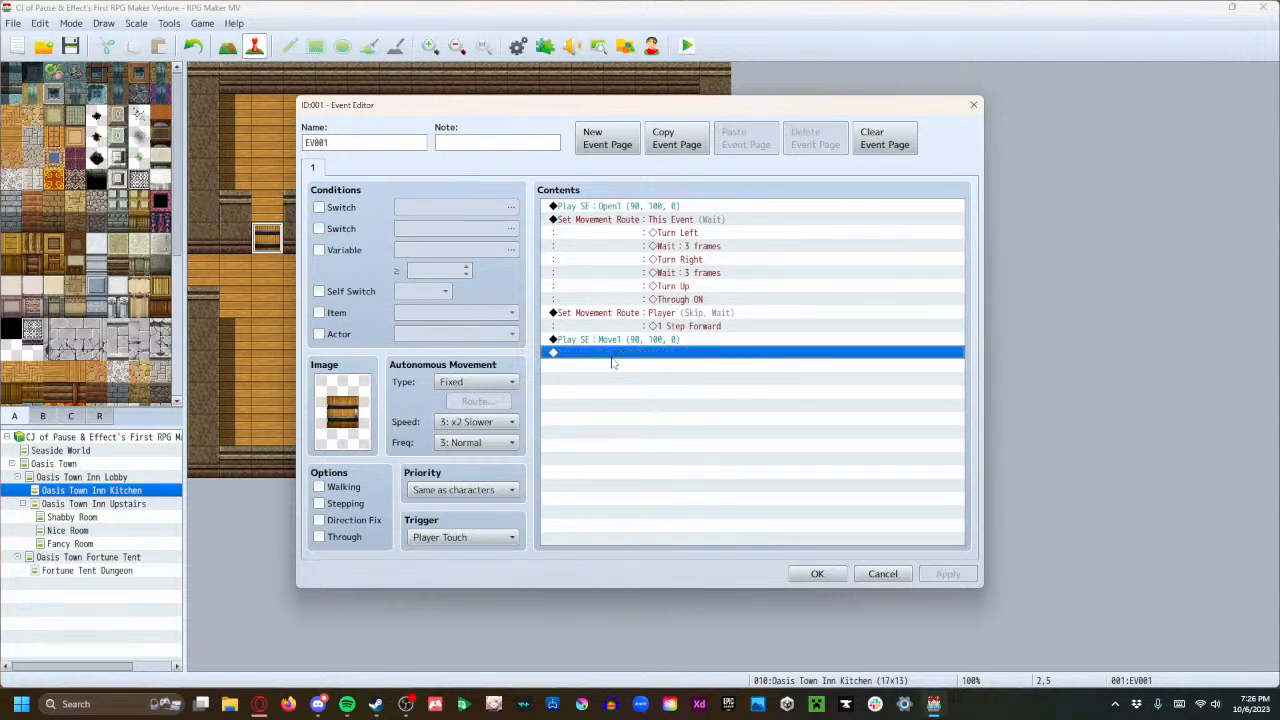
{"action": "left_click", "coordinate": [603, 341]}
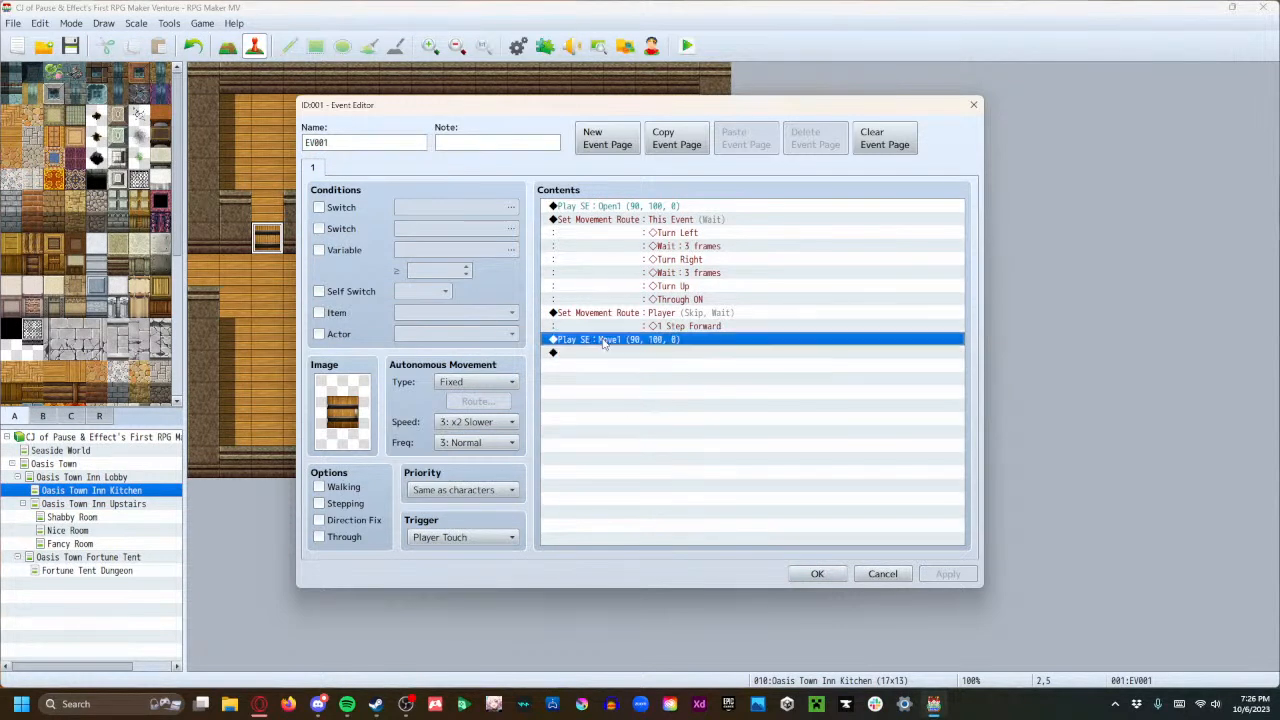
{"action": "left_click", "coordinate": [838, 578]}
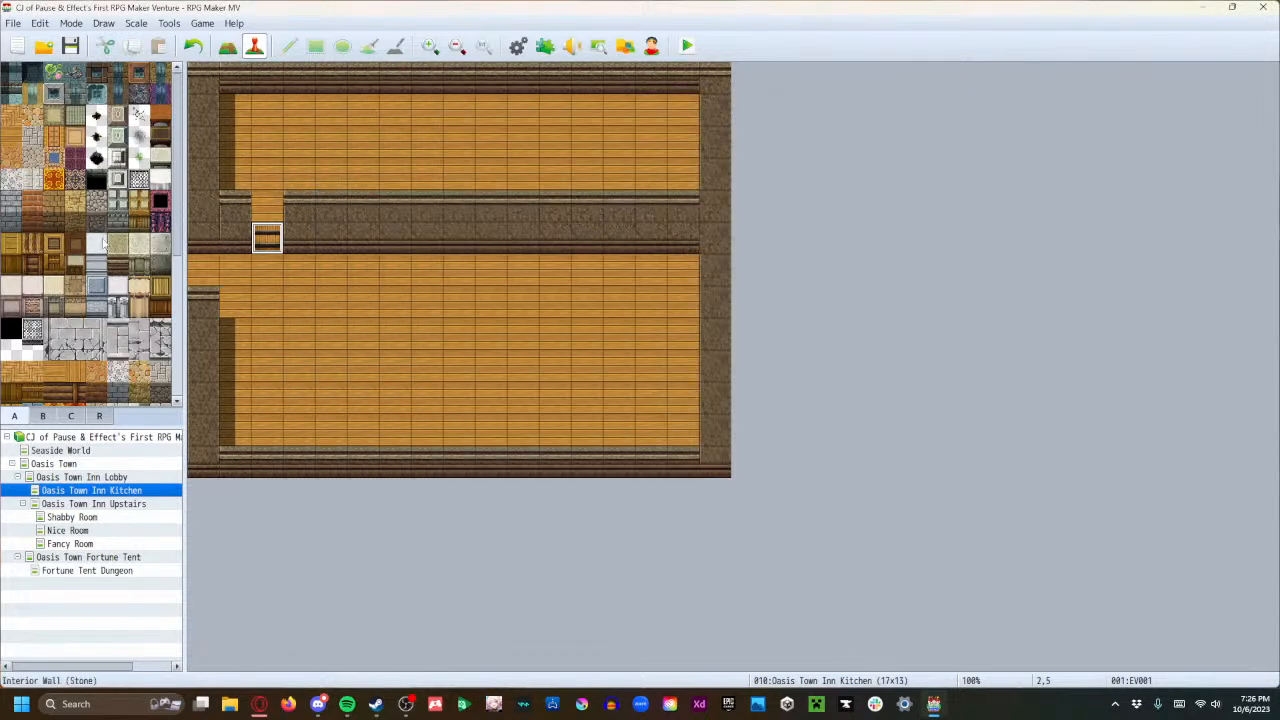
Create a quick transfer event at 0,6 in the kitchen leading to the lobby's east exit at 16,6, with direction Retain.
{"action": "left_click", "coordinate": [202, 266]}
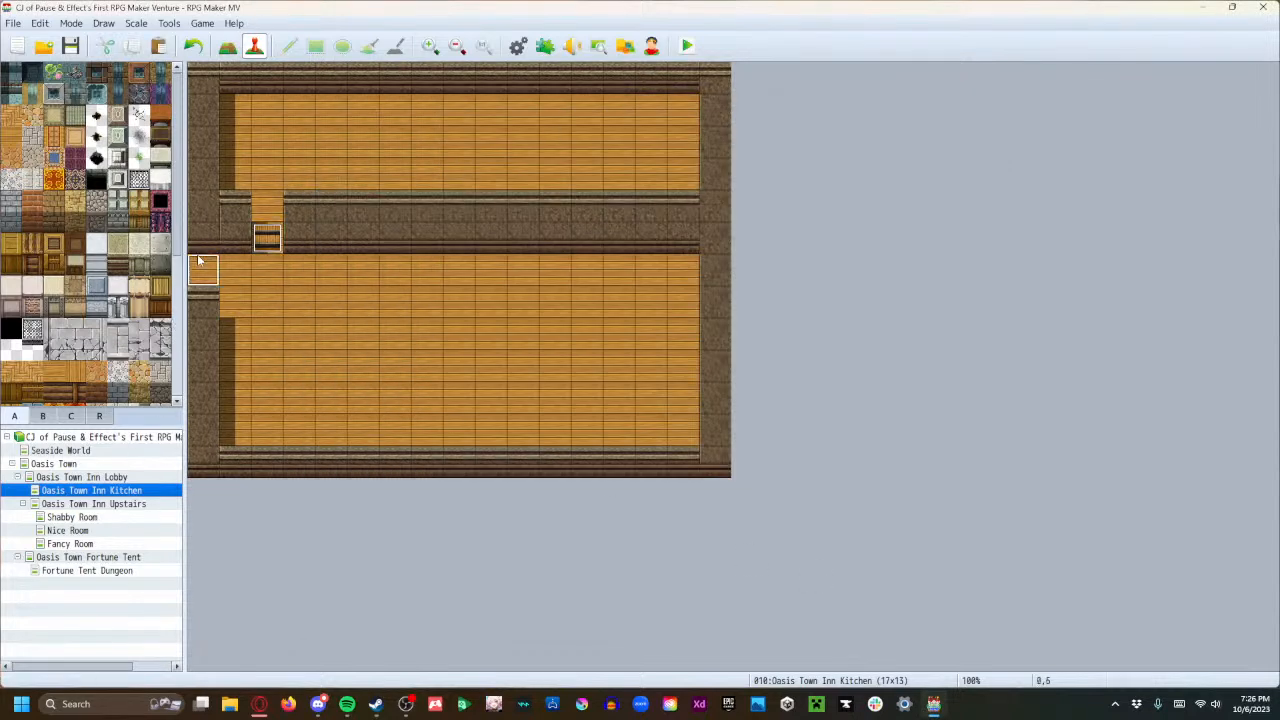
{"action": "right_click", "coordinate": [202, 266]}
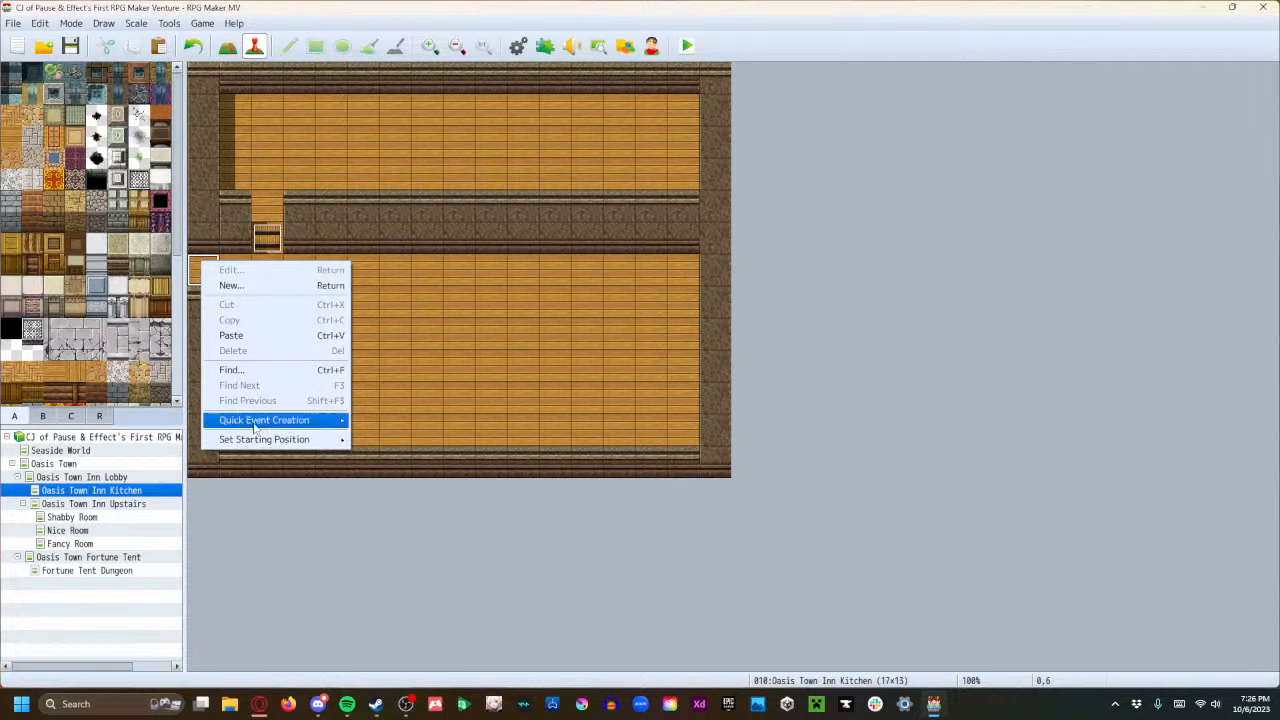
{"action": "mouse_move", "coordinate": [300, 420]}
{"action": "left_click", "coordinate": [384, 421]}
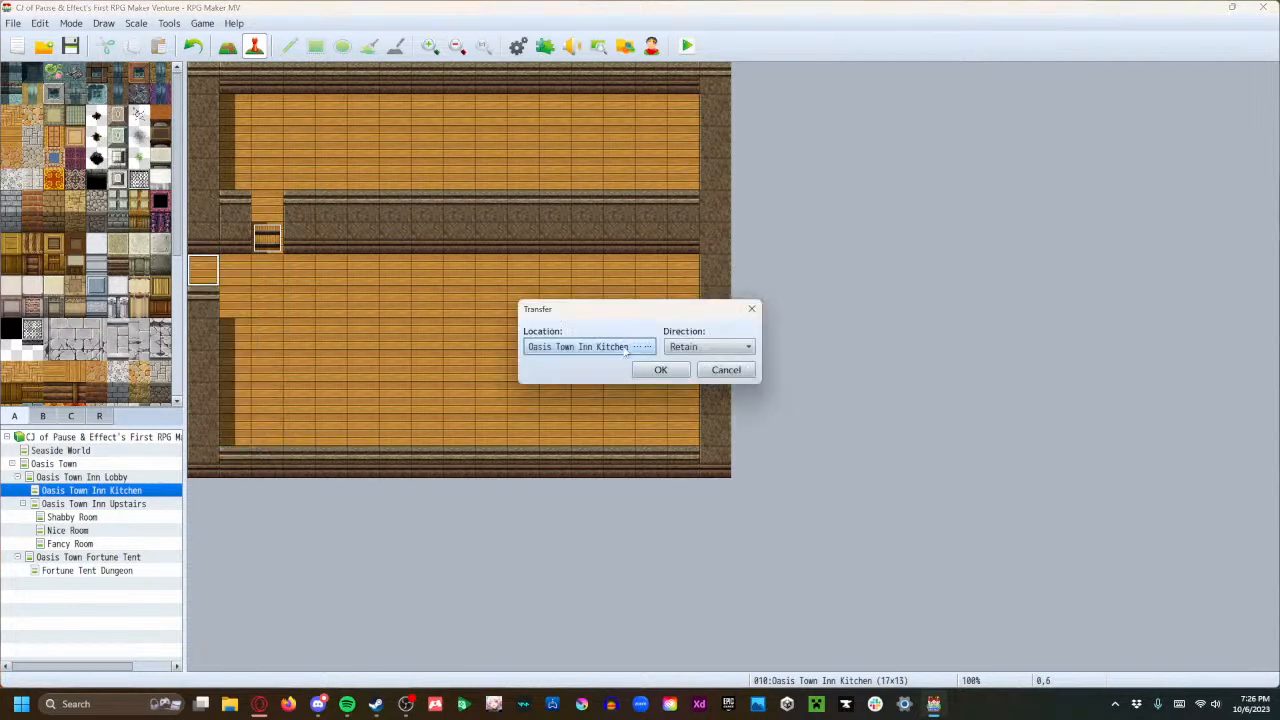
{"action": "left_click", "coordinate": [604, 350]}
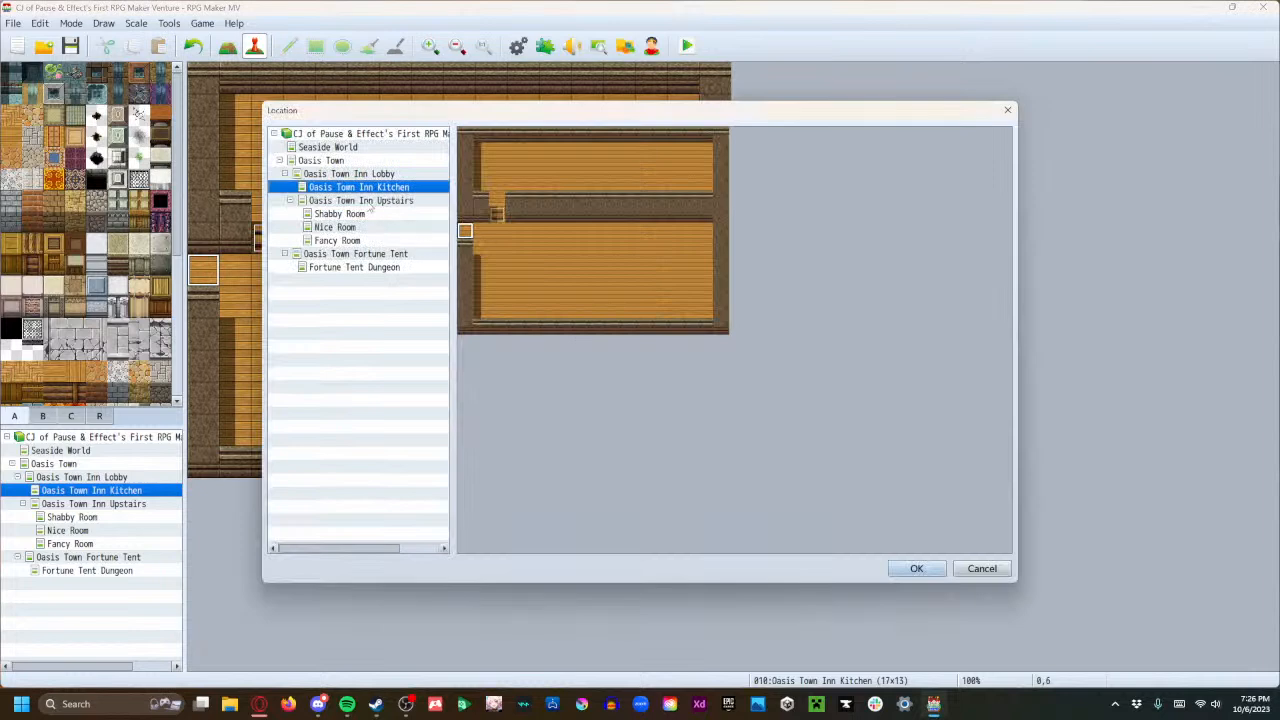
{"action": "left_click", "coordinate": [350, 176]}
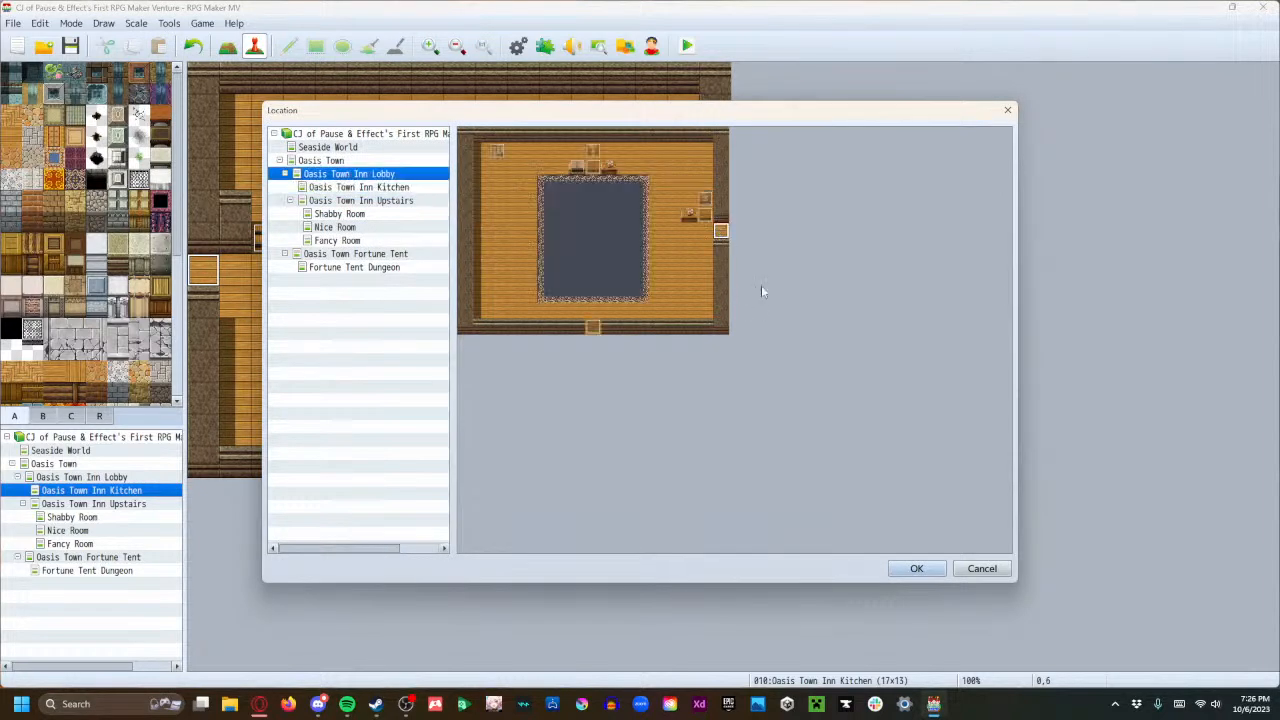
{"action": "left_click", "coordinate": [916, 568]}
{"action": "left_click", "coordinate": [660, 372]}
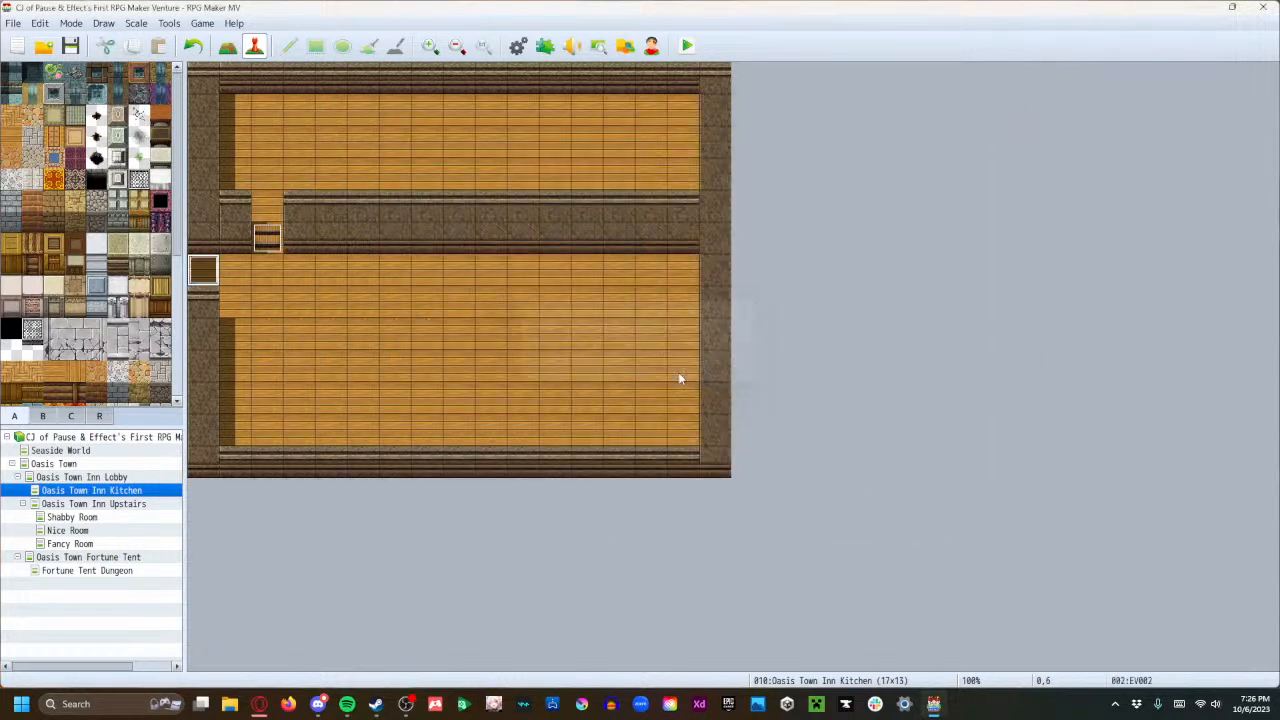
Create a quick transfer event at the Oasis Town Inn Lobby's east exit, 16,6, leading to the kitchen at 0,6, with direction Retain.
{"action": "left_click", "coordinate": [107, 481]}
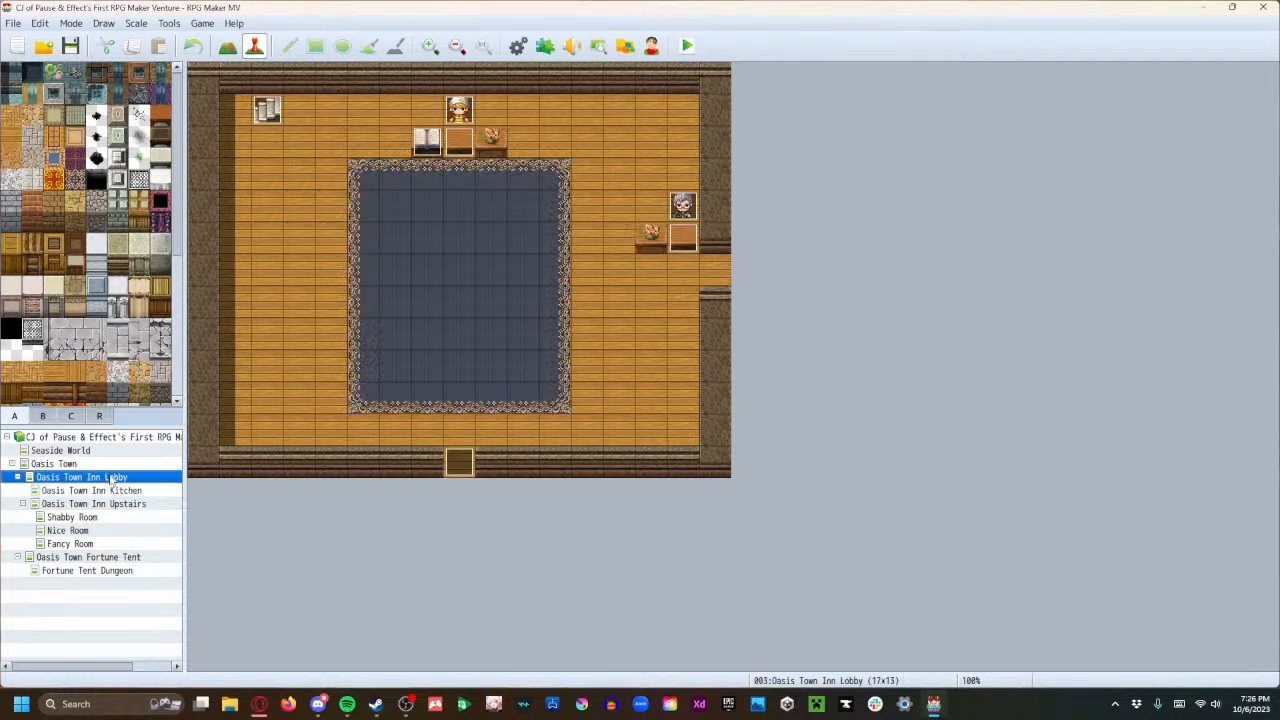
{"action": "right_click", "coordinate": [714, 271]}
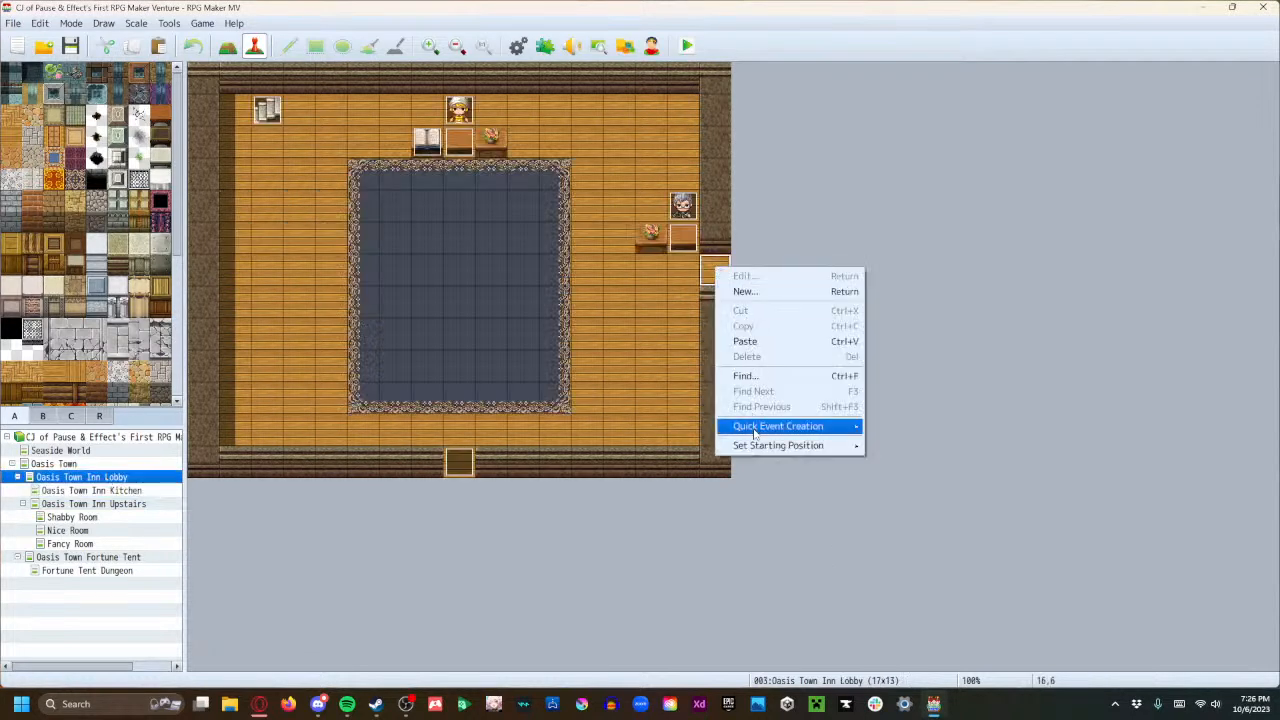
{"action": "mouse_move", "coordinate": [772, 430]}
{"action": "left_click", "coordinate": [890, 426]}
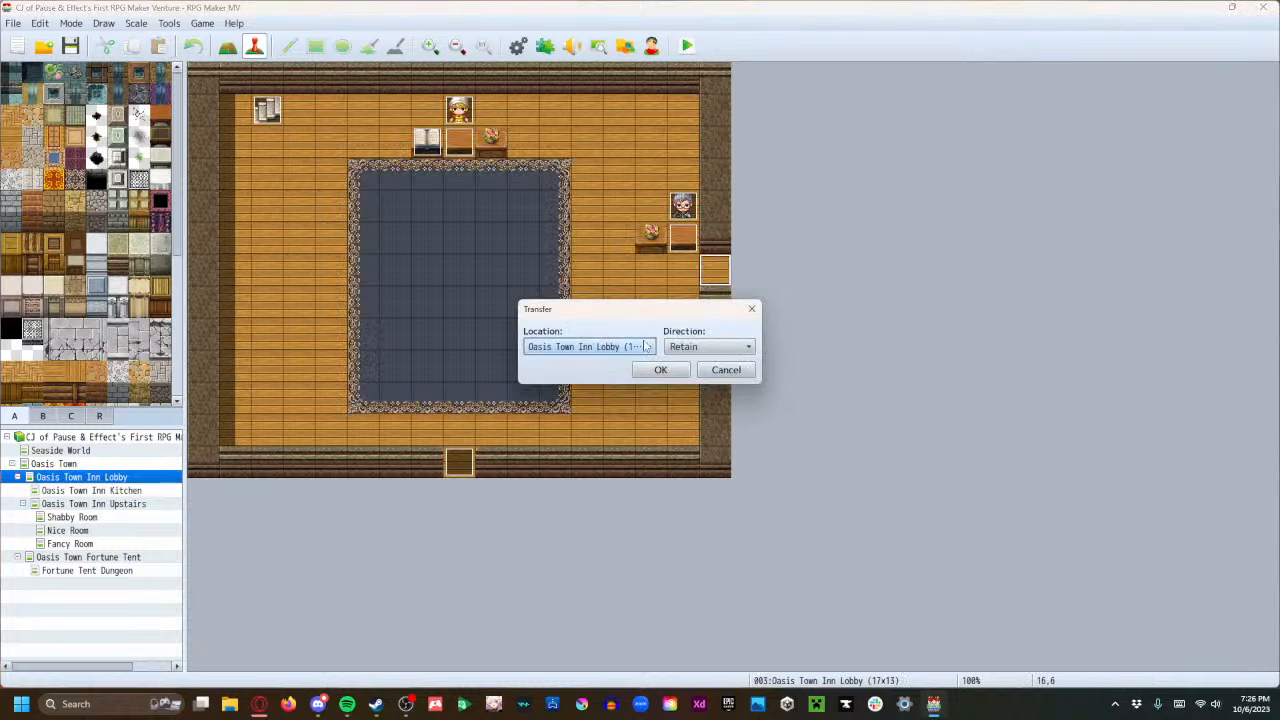
{"action": "left_click", "coordinate": [628, 347]}
{"action": "left_click", "coordinate": [357, 187]}
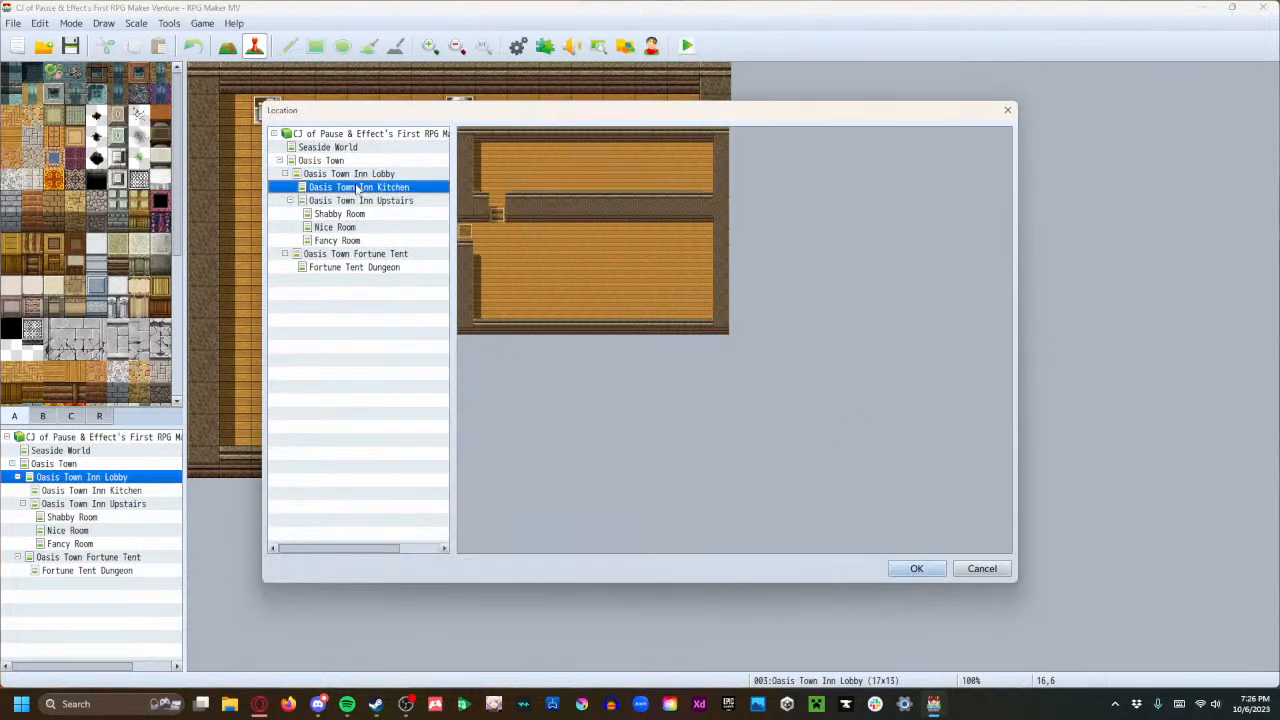
{"action": "left_click", "coordinate": [465, 231]}
{"action": "left_click", "coordinate": [916, 568]}
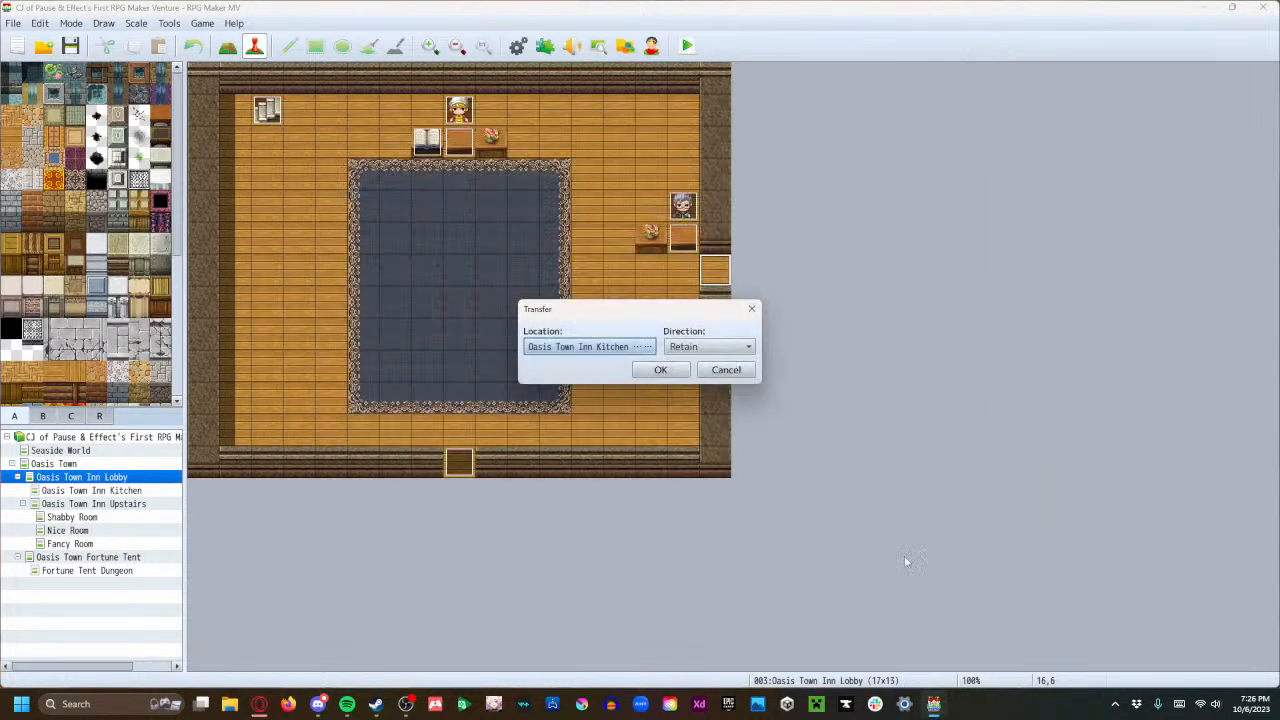
{"action": "left_click", "coordinate": [660, 370]}
Save the game and start a playtest, entering the inn and walking through the lobby's east exit into the kitchen.
{"action": "left_click", "coordinate": [702, 47]}
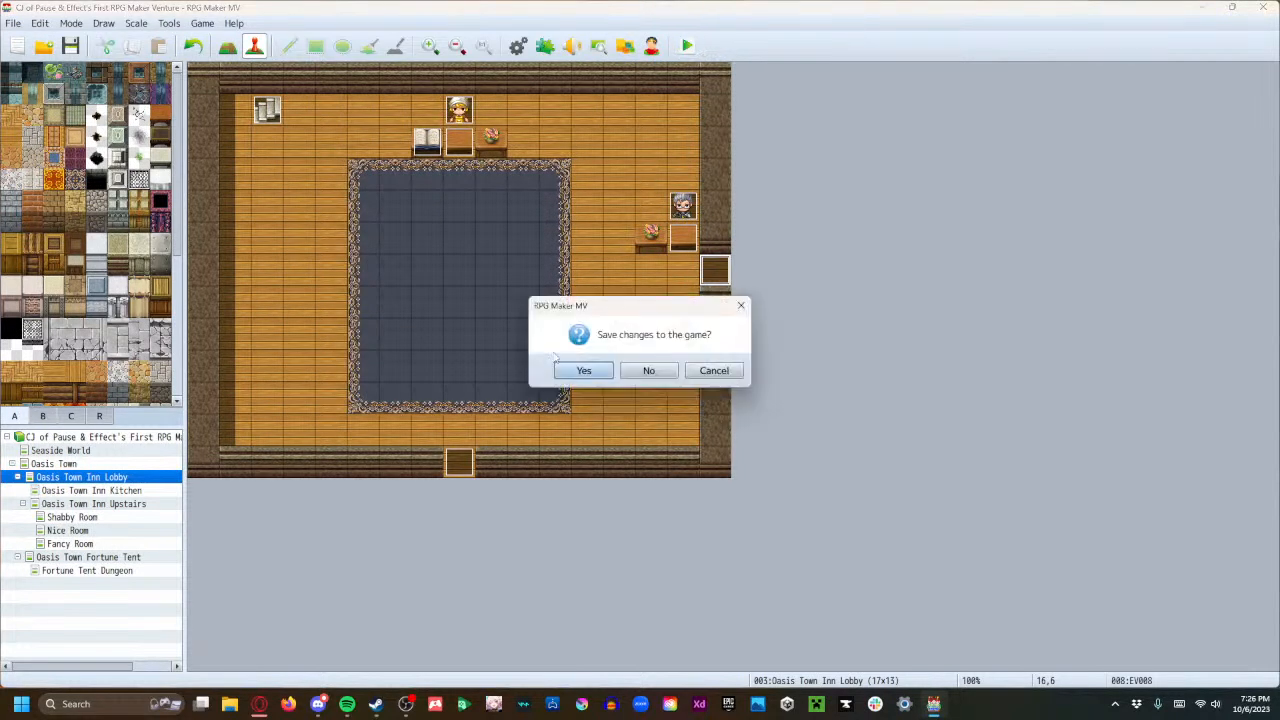
{"action": "left_click", "coordinate": [580, 372]}
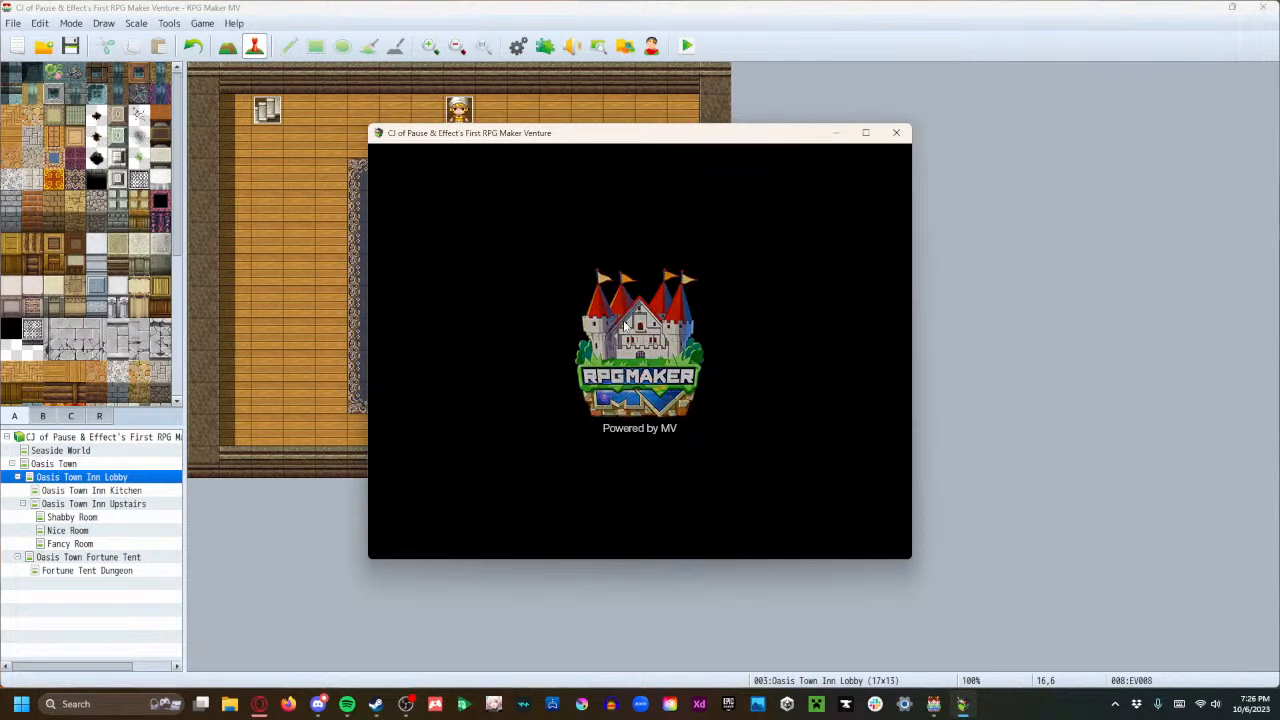
{"action": "key", "text": "Return"}
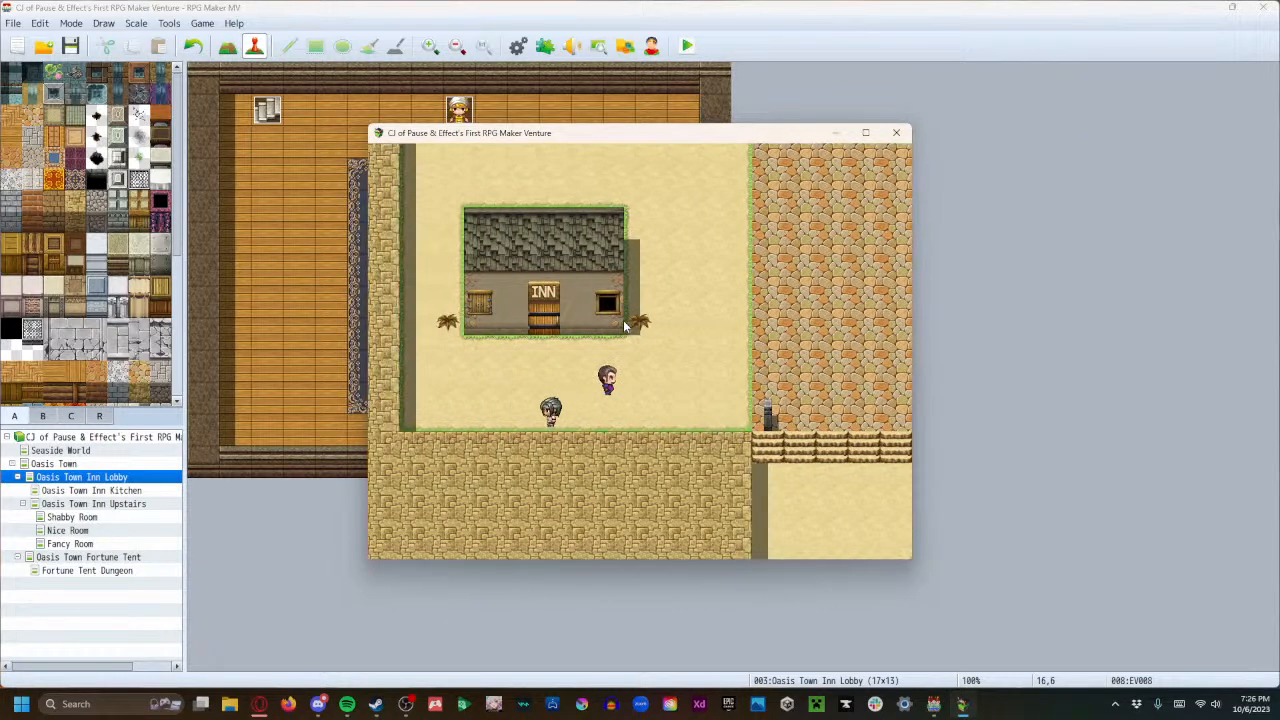
{"action": "key", "text": "Up"}
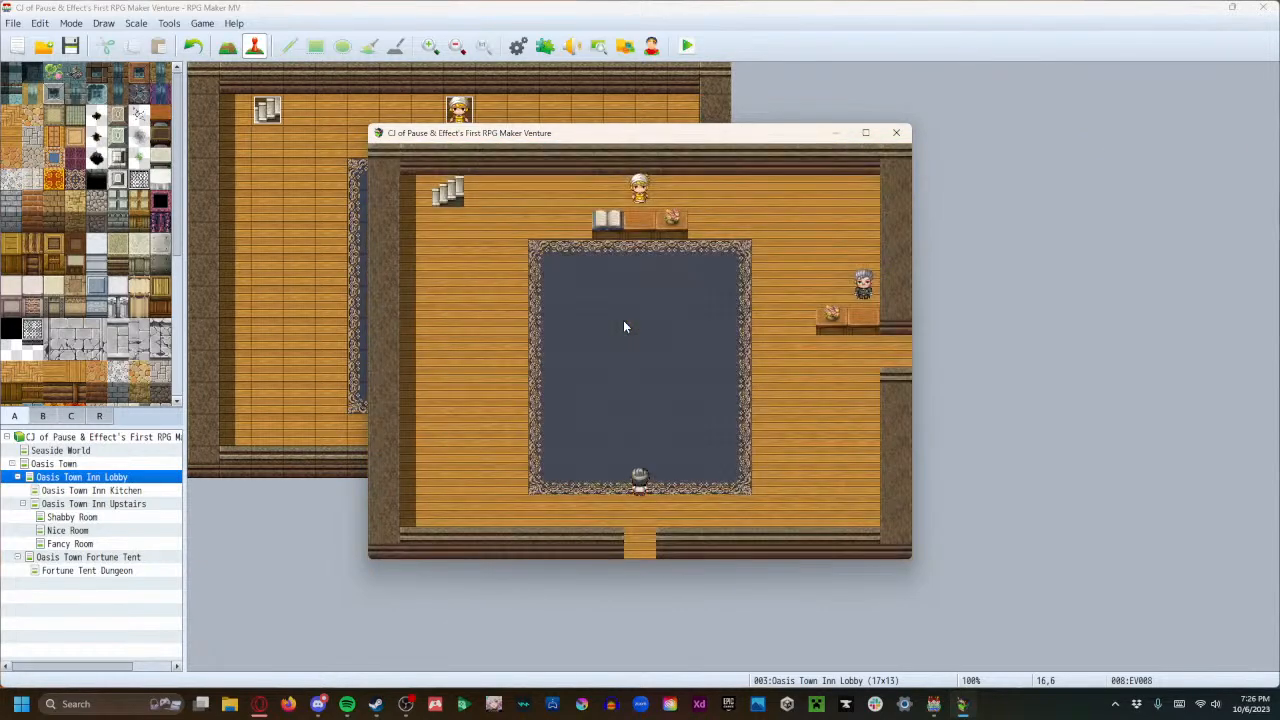
{"action": "key", "text": "Right"}
{"action": "key", "text": "Up"}
{"action": "key", "text": "Right"}
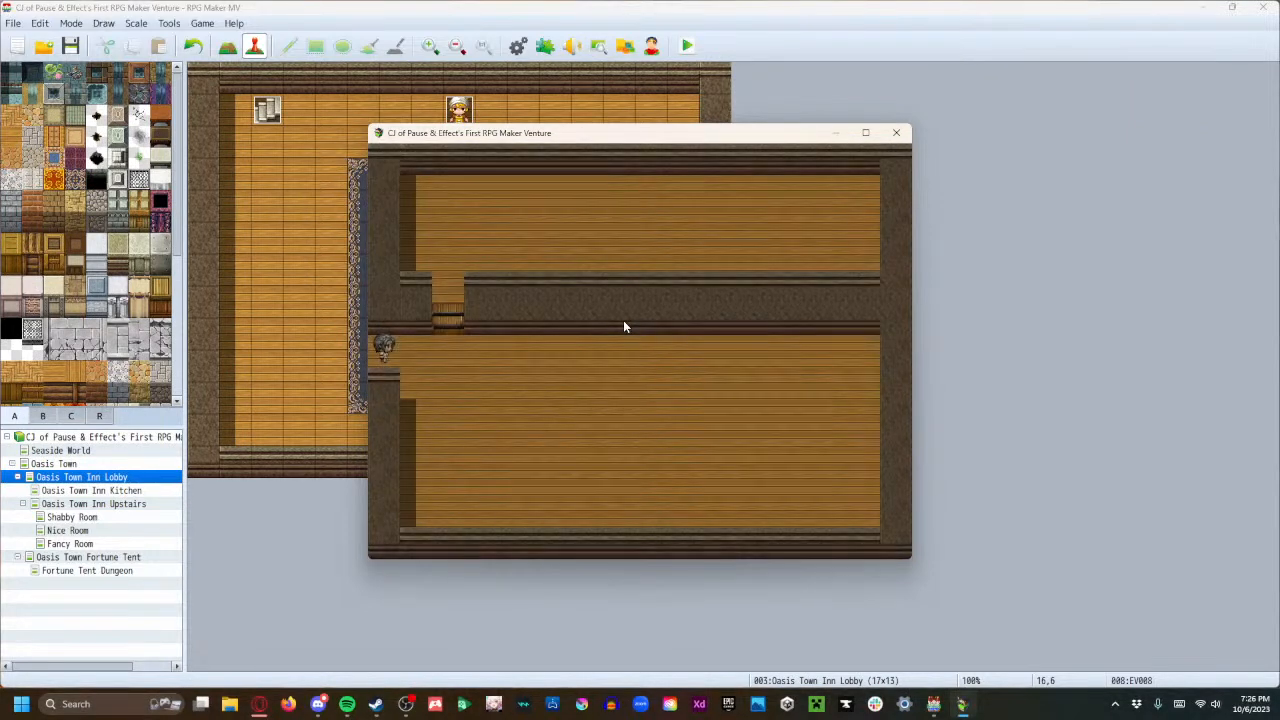
Test the kitchen door by walking through the wall gap in both directions, and close the playtest.
{"action": "key", "text": "Right"}
{"action": "key", "text": "Up"}
{"action": "key", "text": "Up"}
{"action": "key", "text": "Right"}
{"action": "key", "text": "Left"}
{"action": "key", "text": "Down"}
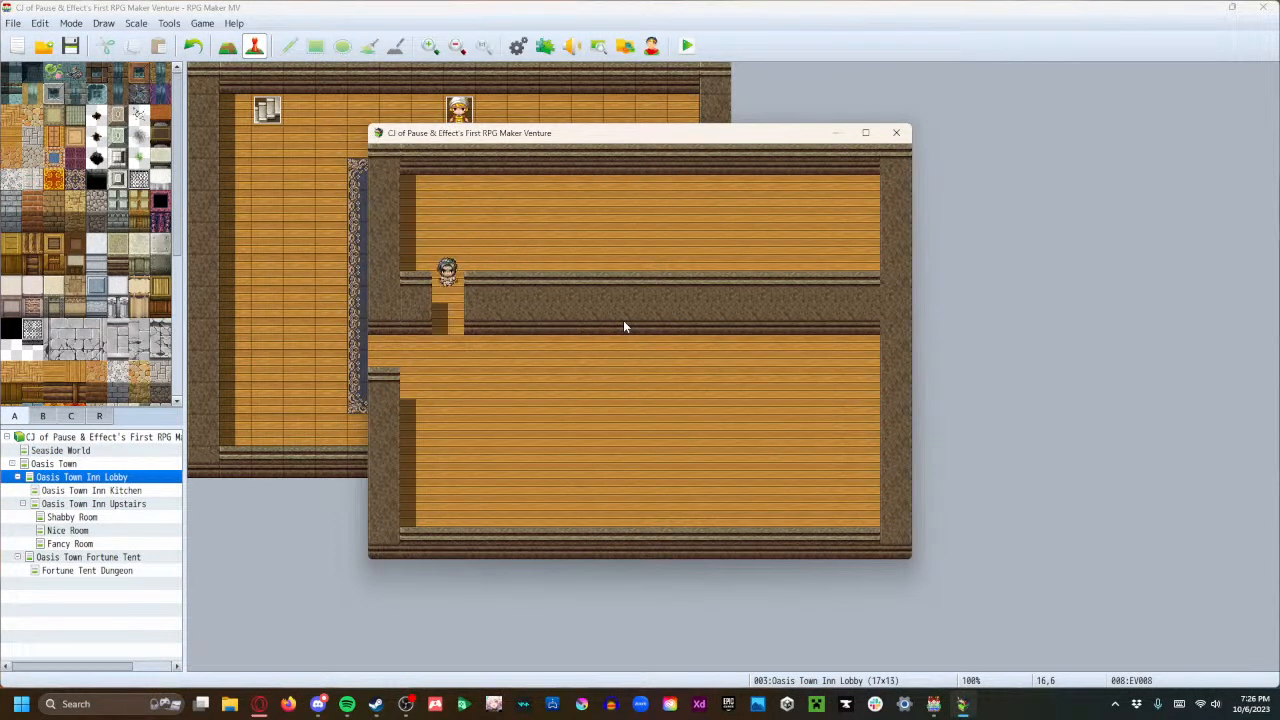
{"action": "key", "text": "Up"}
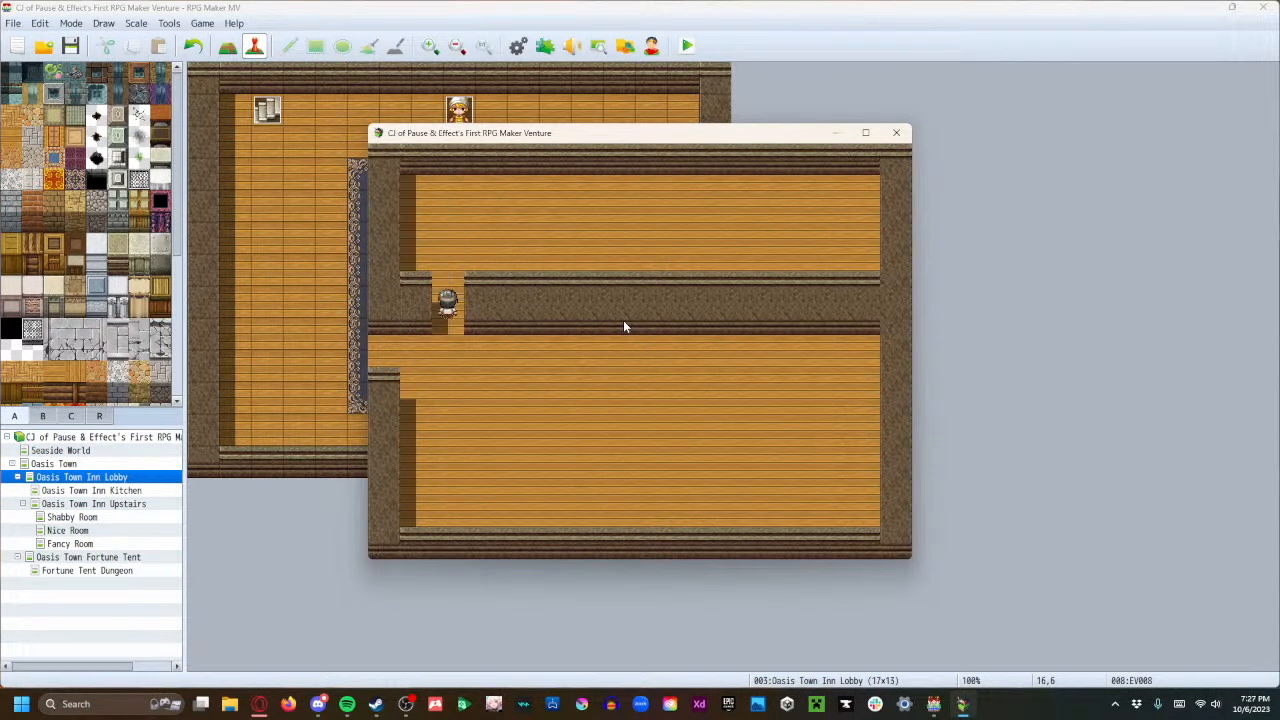
{"action": "key", "text": "Right"}
{"action": "key", "text": "Left"}
{"action": "key", "text": "Escape"}
{"action": "left_click", "coordinate": [897, 134]}
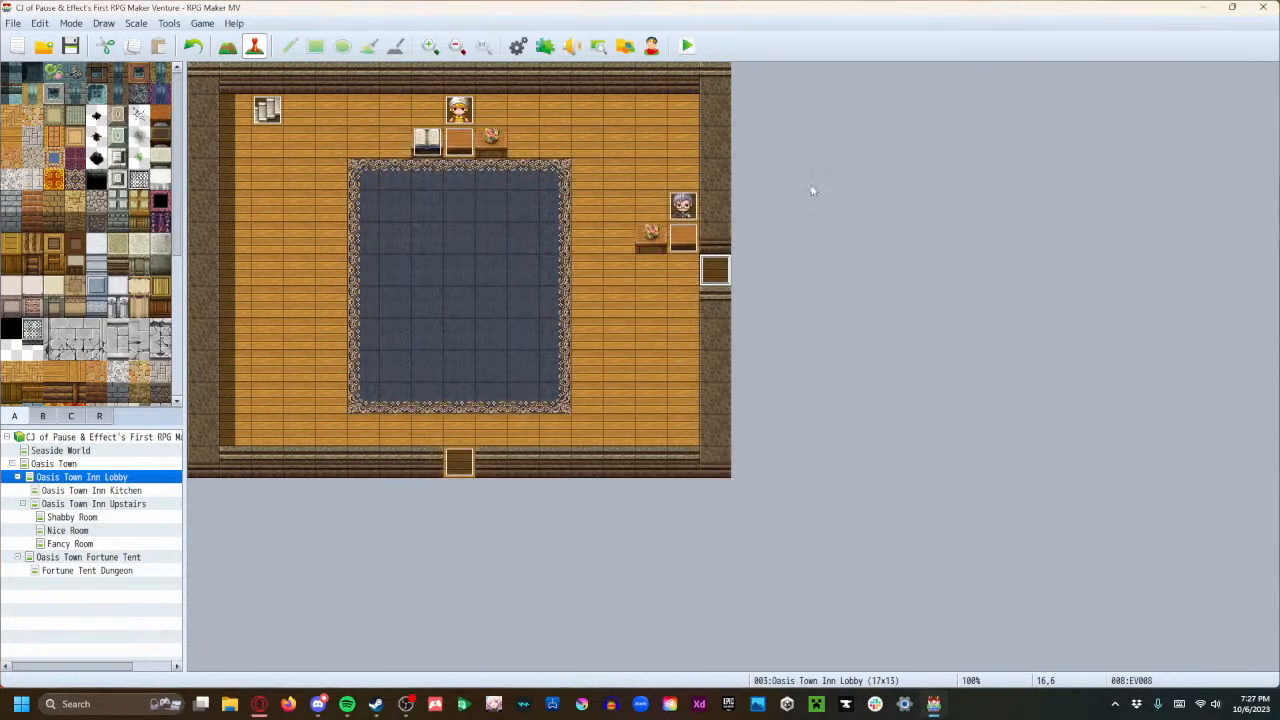
Open the Oasis Town Inn Kitchen map with its floor and wall tiles available for editing.
{"action": "left_click", "coordinate": [88, 491]}
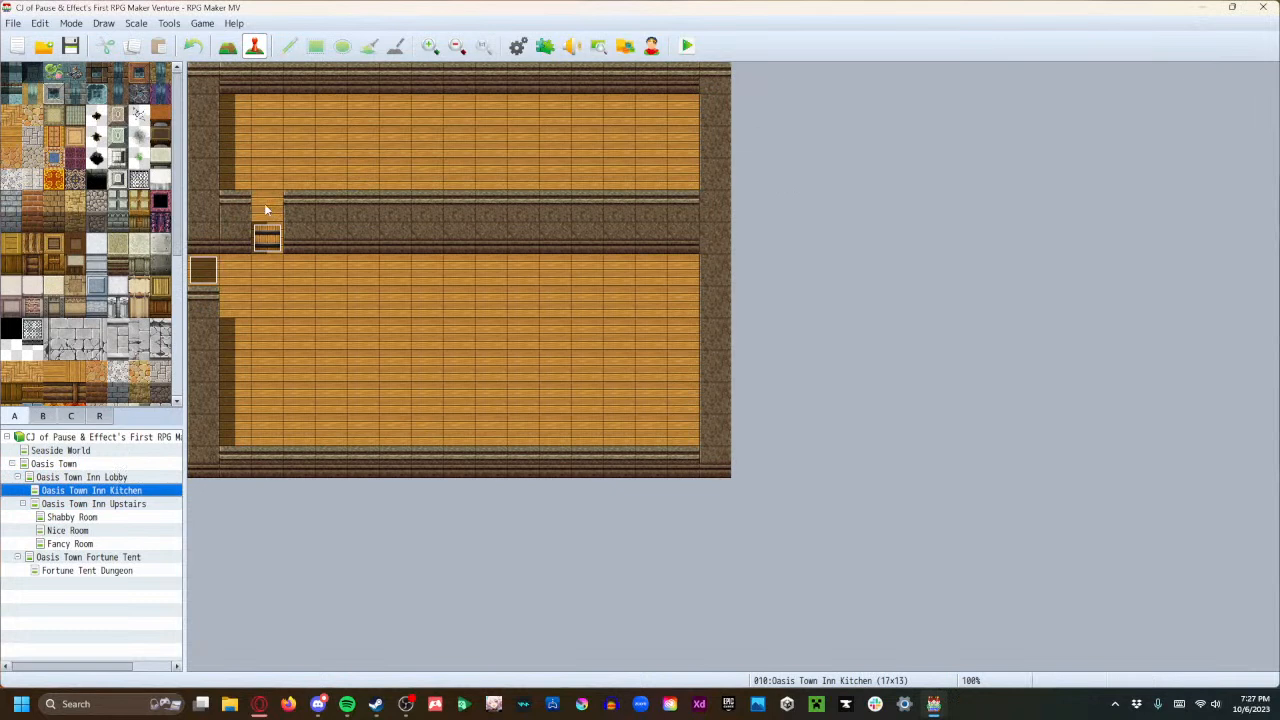
{"action": "left_click", "coordinate": [42, 415]}
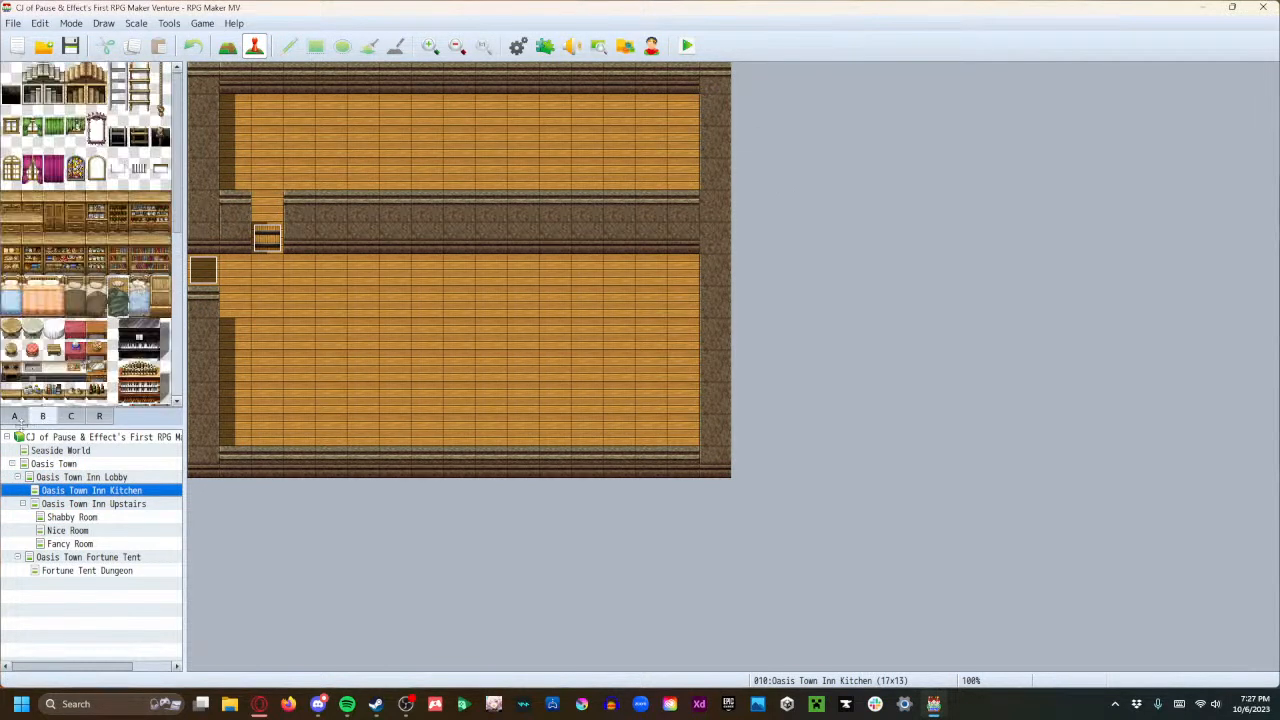
{"action": "left_click", "coordinate": [16, 416]}
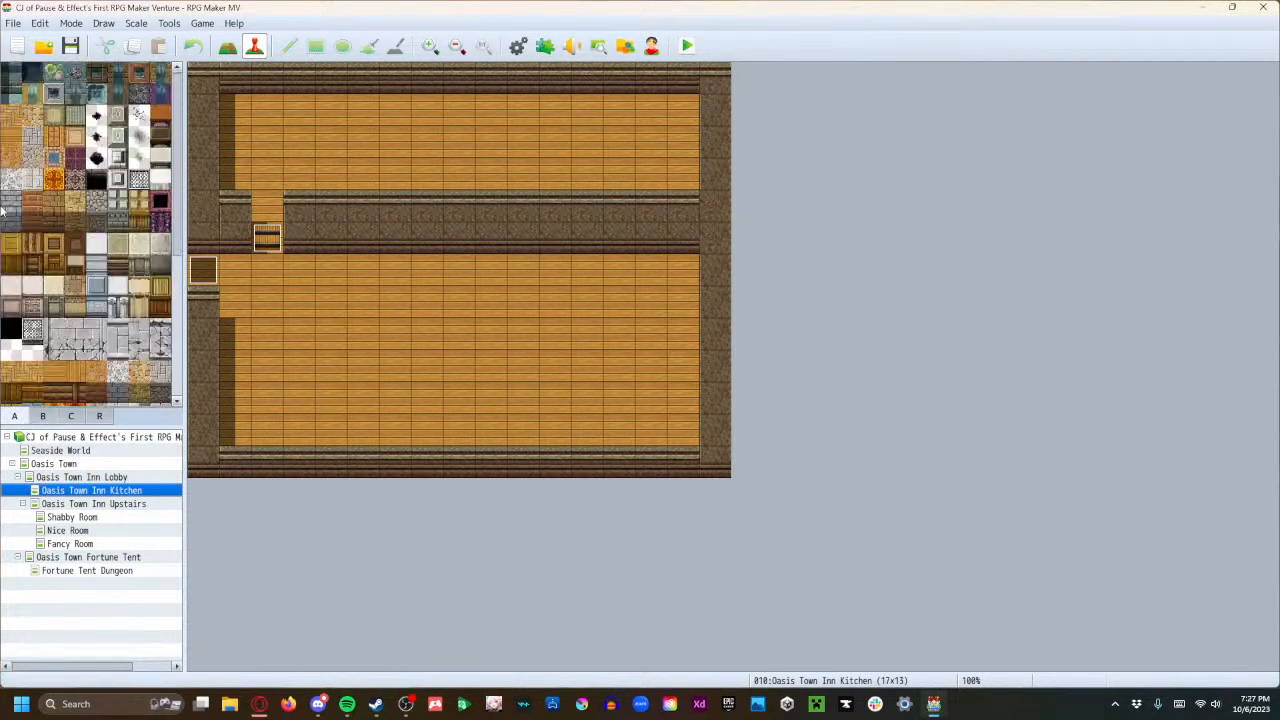
{"action": "left_click", "coordinate": [342, 712]}
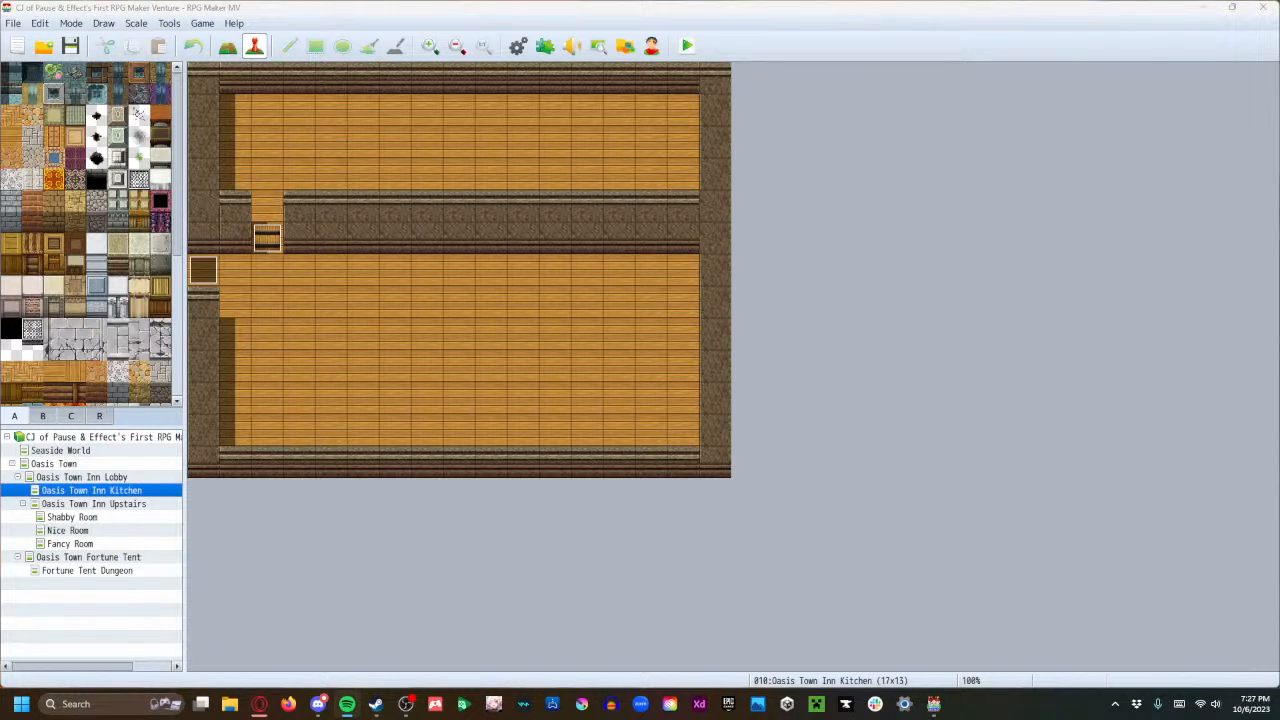
{"action": "key", "text": "alt+Tab"}
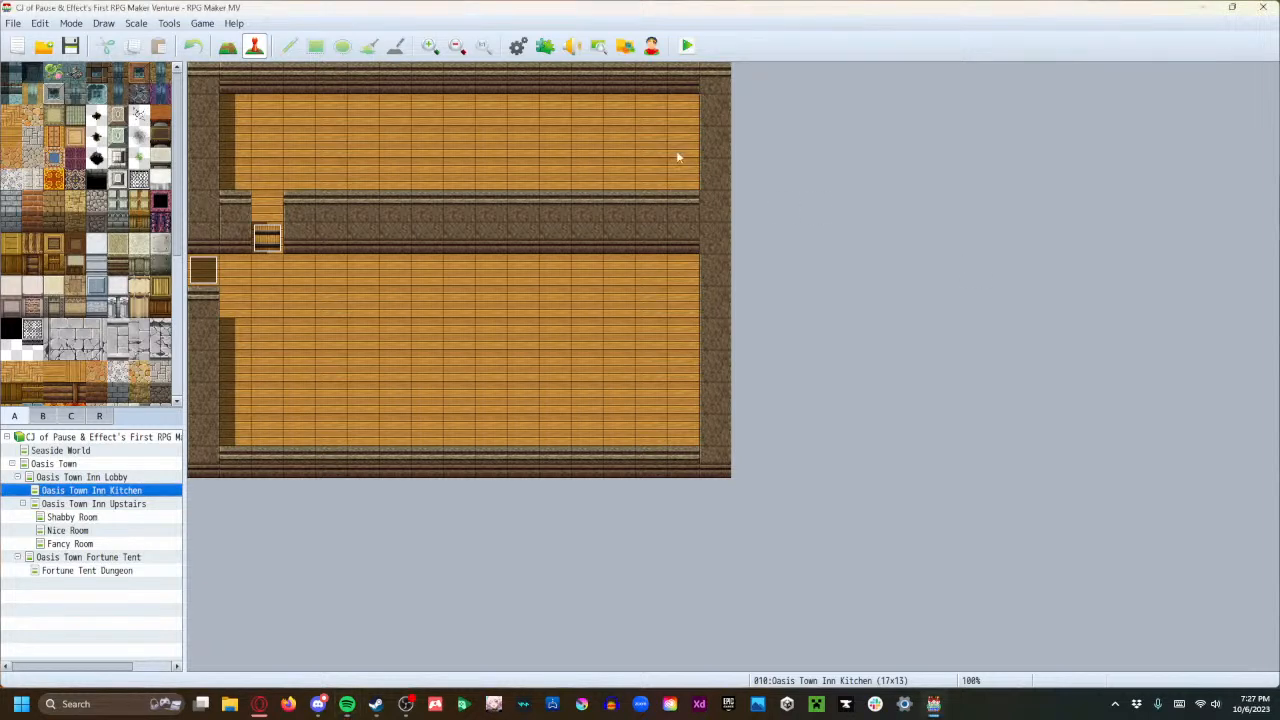
Fill the room north of the kitchen's dividing wall with a light stone floor in map mode, undoing a beige trial fill.
{"action": "left_click", "coordinate": [57, 119]}
{"action": "key", "text": "F5"}
{"action": "mouse_move", "coordinate": [233, 108]}
{"action": "left_mouse_down"}
{"action": "mouse_move", "coordinate": [287, 174]}
{"action": "mouse_move", "coordinate": [686, 186]}
{"action": "mouse_move", "coordinate": [691, 205]}
{"action": "mouse_move", "coordinate": [688, 190]}
{"action": "left_mouse_up"}
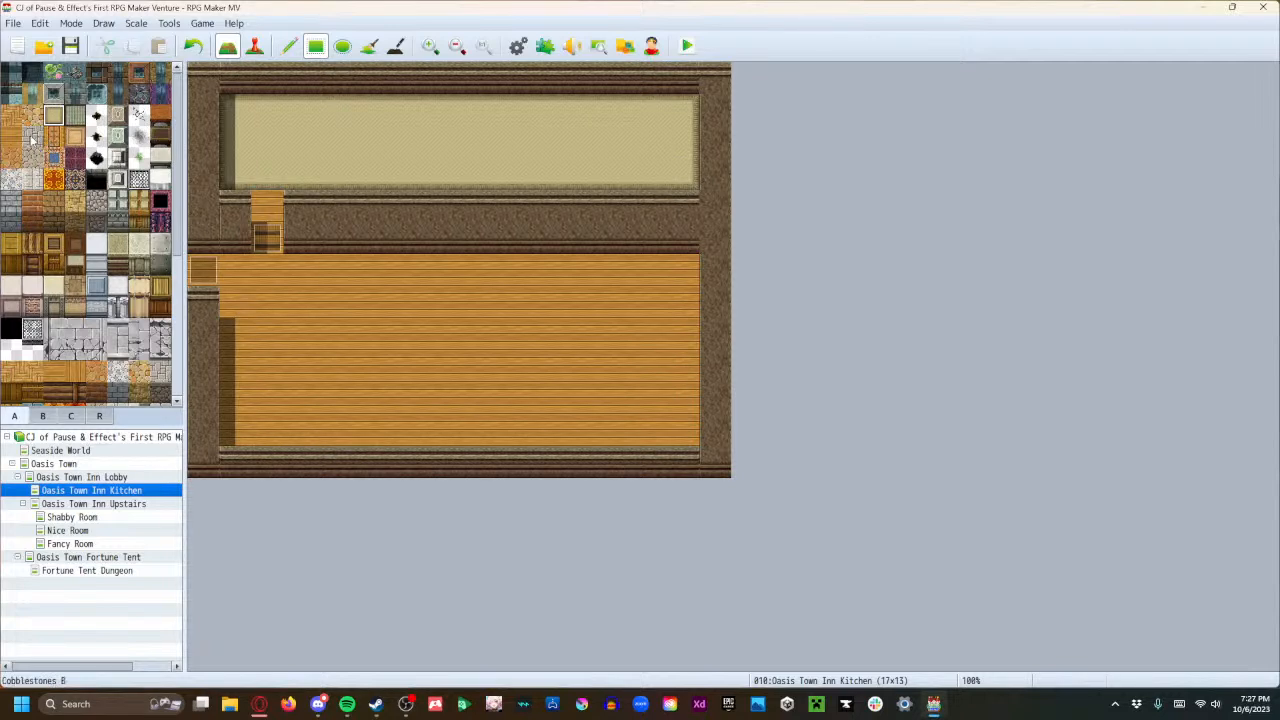
{"action": "key", "text": "ctrl+z"}
{"action": "left_click_drag", "start_coordinate": [224, 105], "coordinate": [683, 178]}
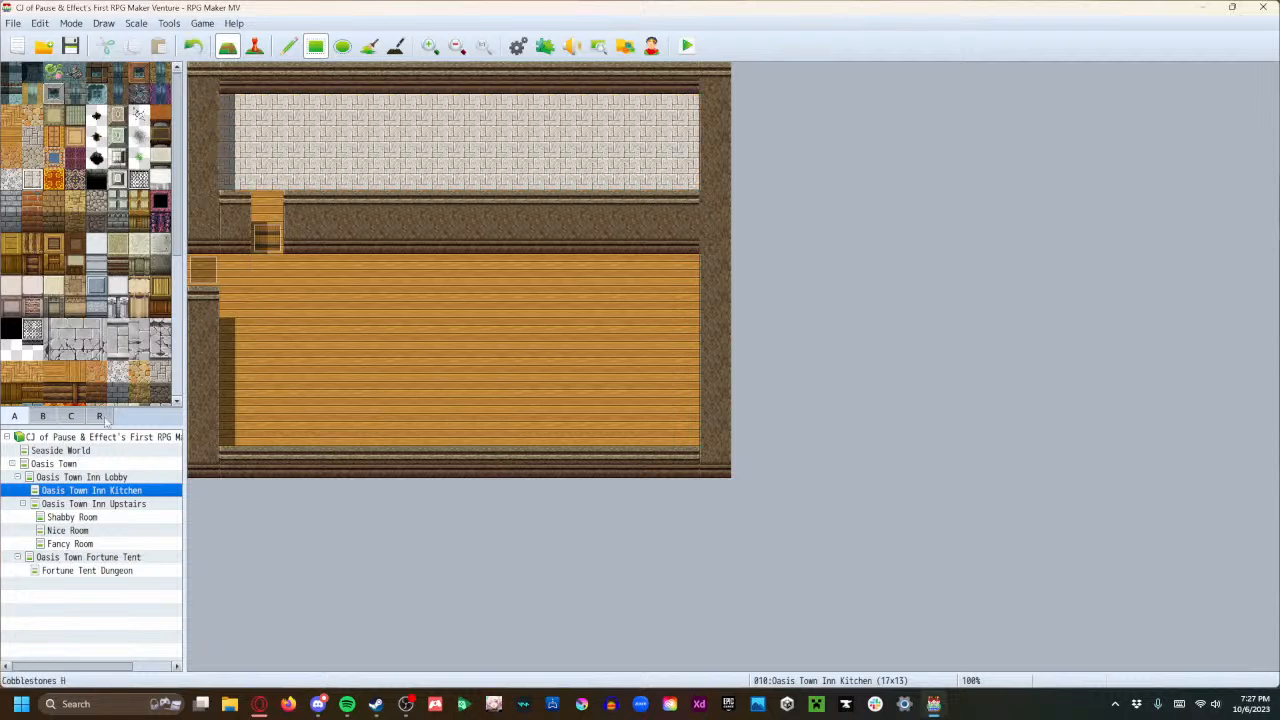
Build a stone fireplace from individual object tiles against the dividing wall, toward the east side of the wooden-floored room.
{"action": "left_click", "coordinate": [42, 416]}
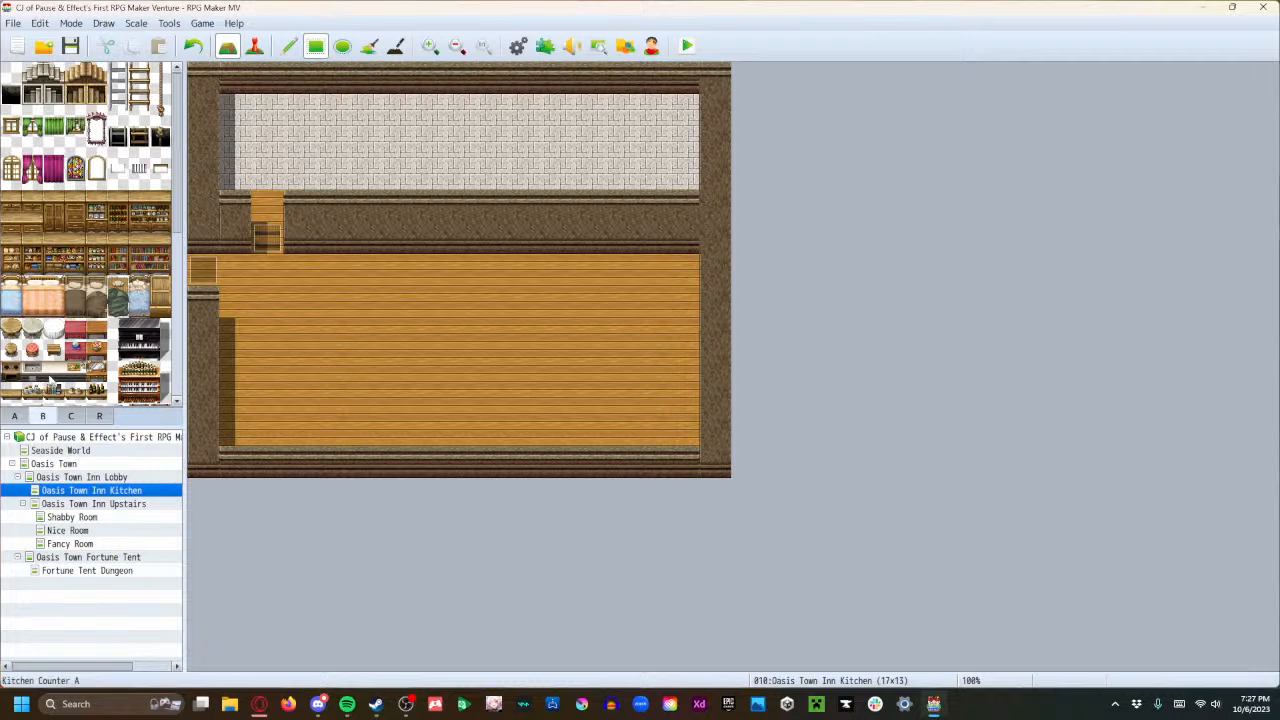
{"action": "scroll", "coordinate": [62, 378], "scroll_direction": "down", "scroll_amount": 2}
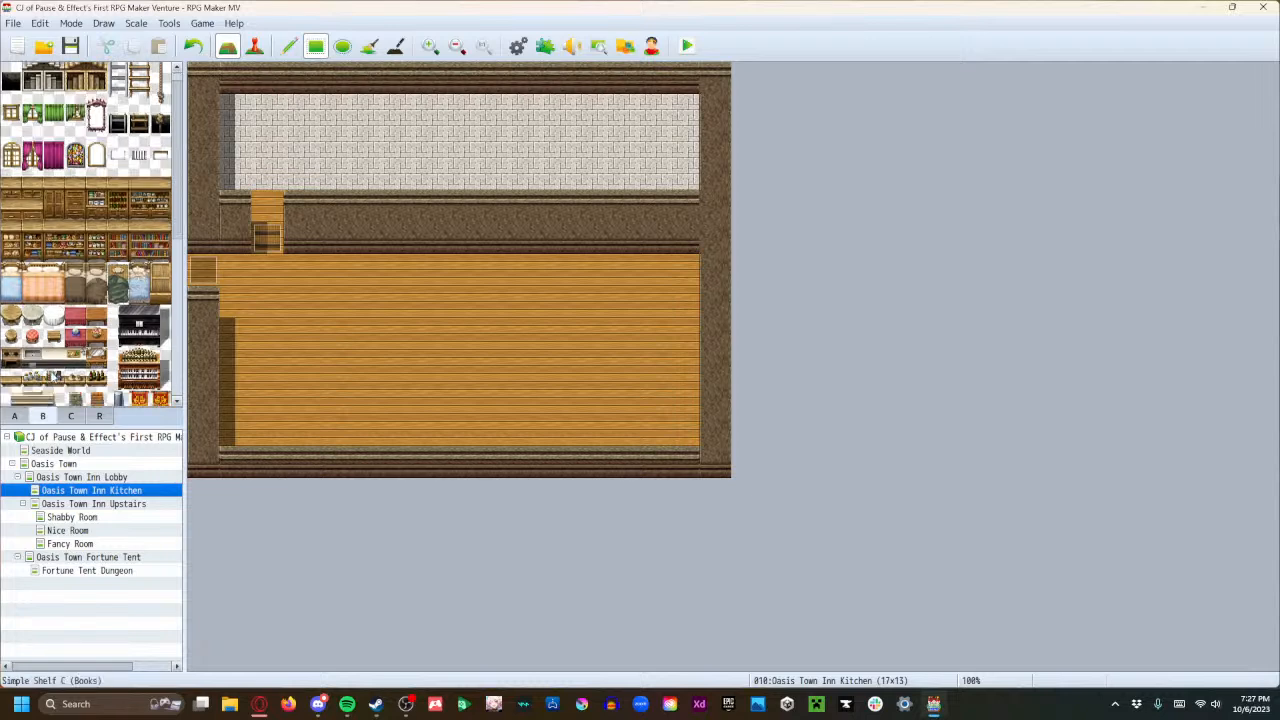
{"action": "scroll", "coordinate": [58, 378], "scroll_direction": "down", "scroll_amount": 3}
{"action": "scroll", "coordinate": [40, 375], "scroll_direction": "up", "scroll_amount": 2}
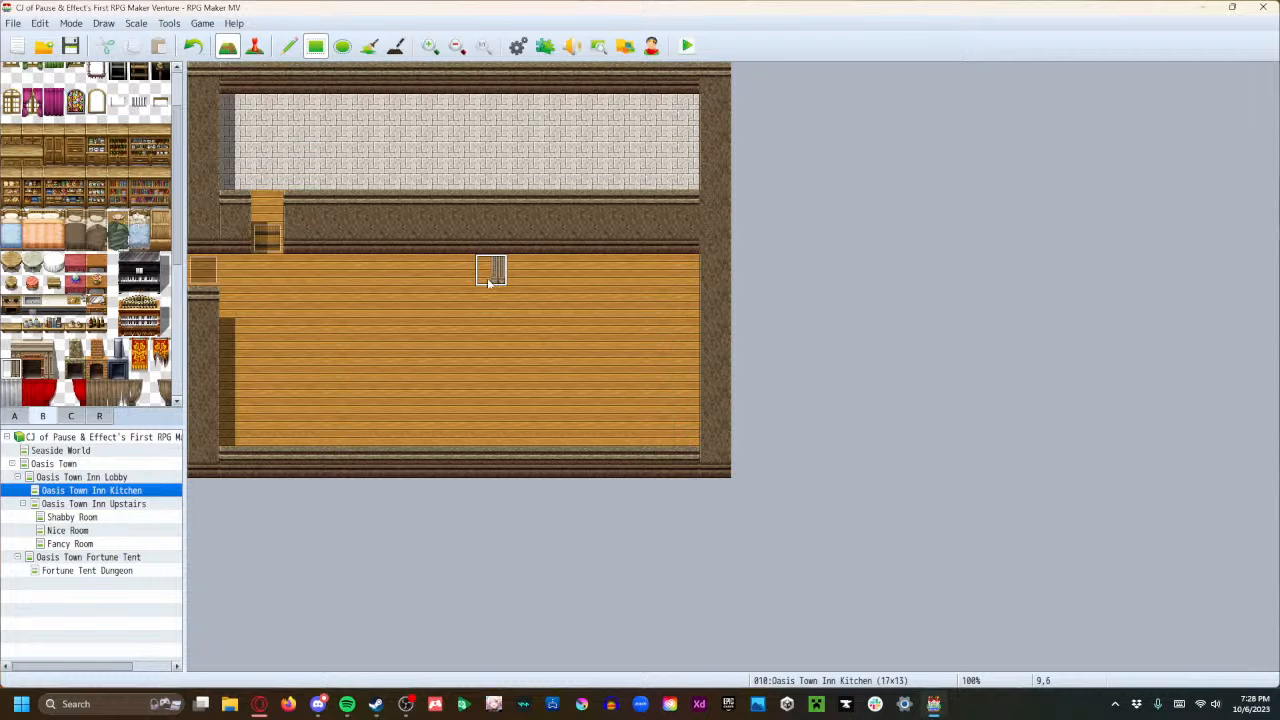
{"action": "left_click", "coordinate": [12, 346]}
{"action": "left_click", "coordinate": [494, 242]}
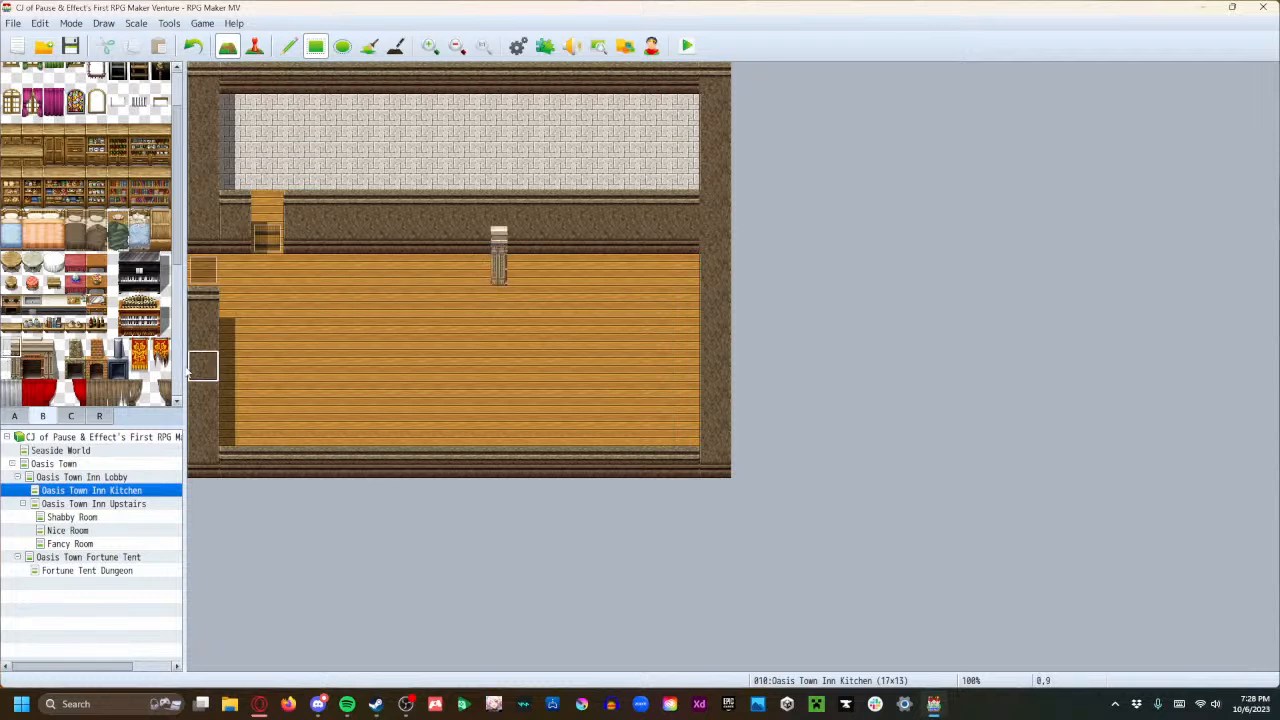
{"action": "left_click", "coordinate": [32, 348]}
{"action": "left_click", "coordinate": [524, 238]}
{"action": "left_click", "coordinate": [52, 348]}
{"action": "left_click", "coordinate": [555, 238]}
{"action": "left_click", "coordinate": [52, 368]}
{"action": "left_click", "coordinate": [548, 268]}
{"action": "left_click", "coordinate": [38, 368]}
{"action": "left_click", "coordinate": [523, 272]}
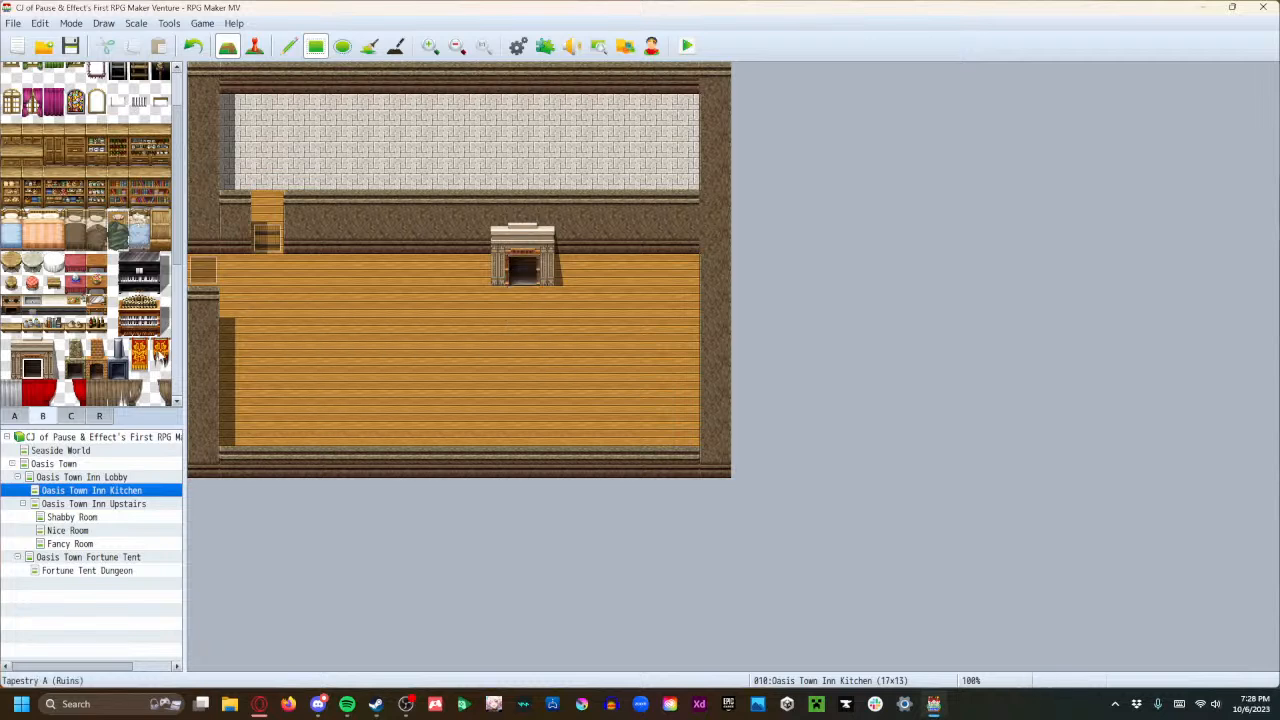
Lay a 3×3-tile red-and-gold rug in the southwest of the wooden floor and a 3×3-tile dark grey-blue rug east of it.
{"action": "scroll", "coordinate": [115, 375], "scroll_direction": "down", "scroll_amount": 1}
{"action": "scroll", "coordinate": [130, 372], "scroll_direction": "down", "scroll_amount": 5}
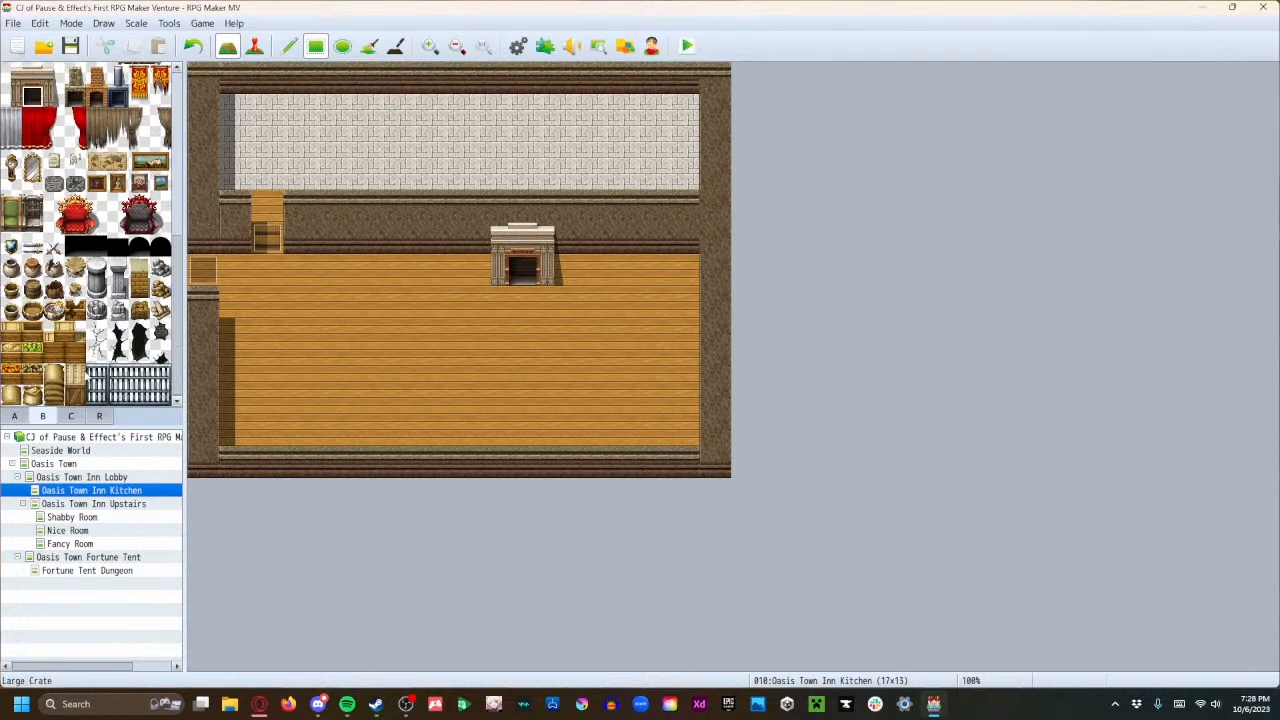
{"action": "scroll", "coordinate": [110, 325], "scroll_direction": "up", "scroll_amount": 2}
{"action": "scroll", "coordinate": [100, 325], "scroll_direction": "up", "scroll_amount": 4}
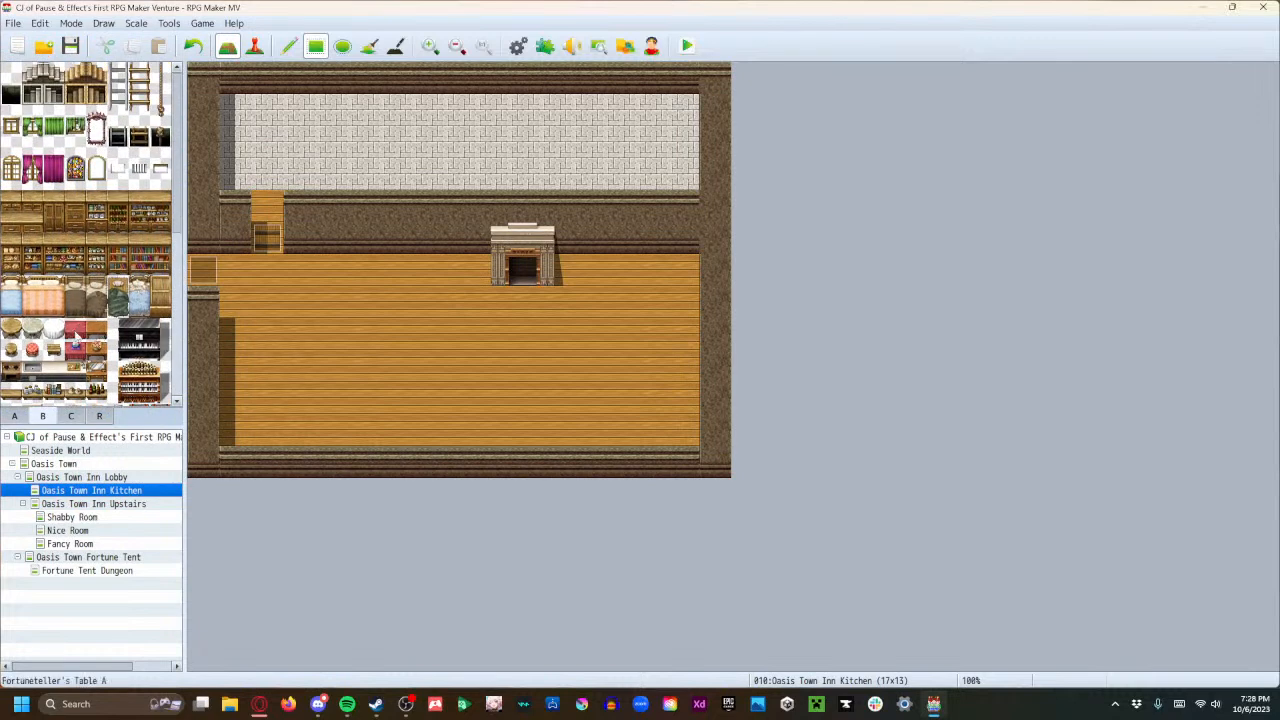
{"action": "left_click", "coordinate": [14, 415]}
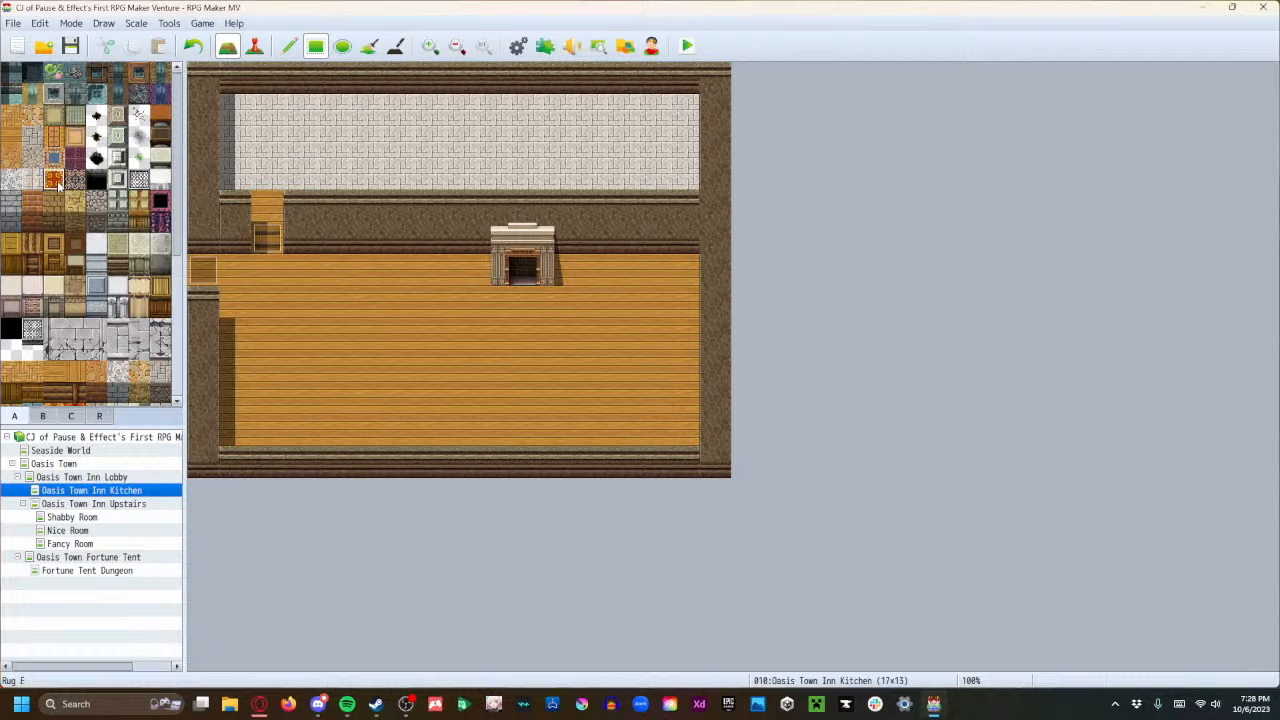
{"action": "mouse_move", "coordinate": [266, 334]}
{"action": "left_mouse_down"}
{"action": "mouse_move", "coordinate": [272, 398]}
{"action": "mouse_move", "coordinate": [323, 403]}
{"action": "left_mouse_up"}
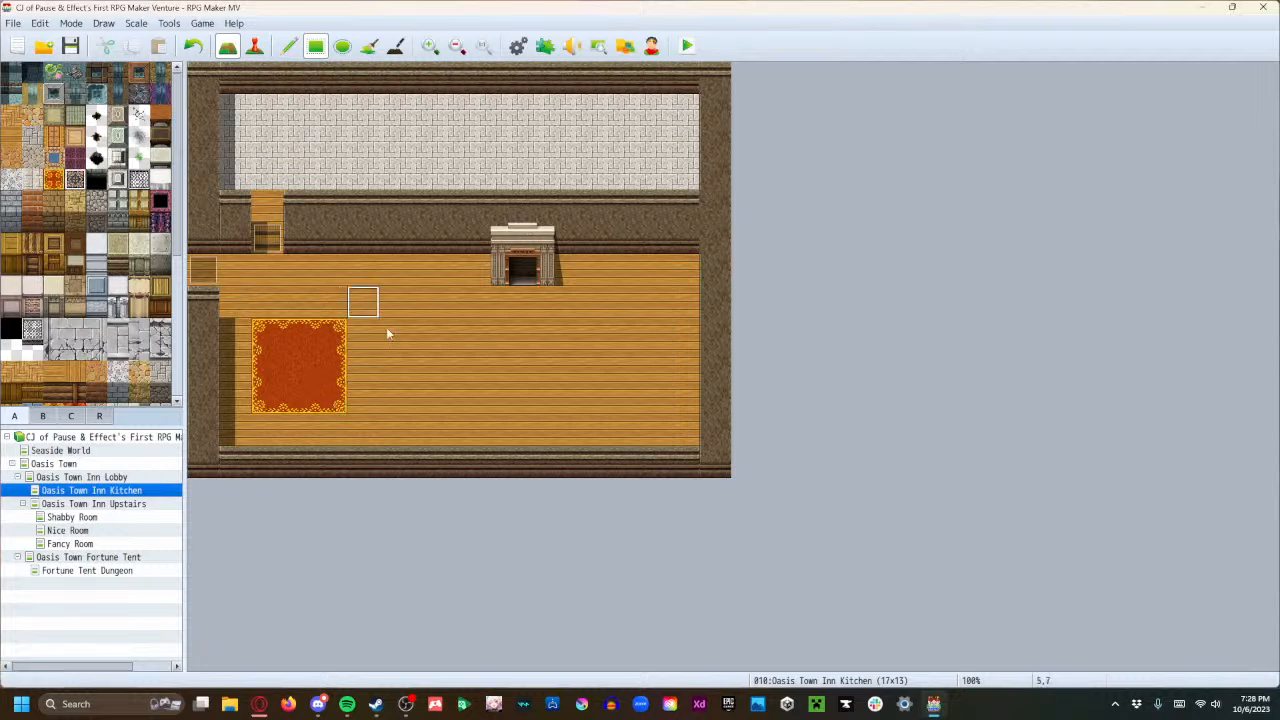
{"action": "left_click_drag", "start_coordinate": [421, 400], "coordinate": [480, 403]}
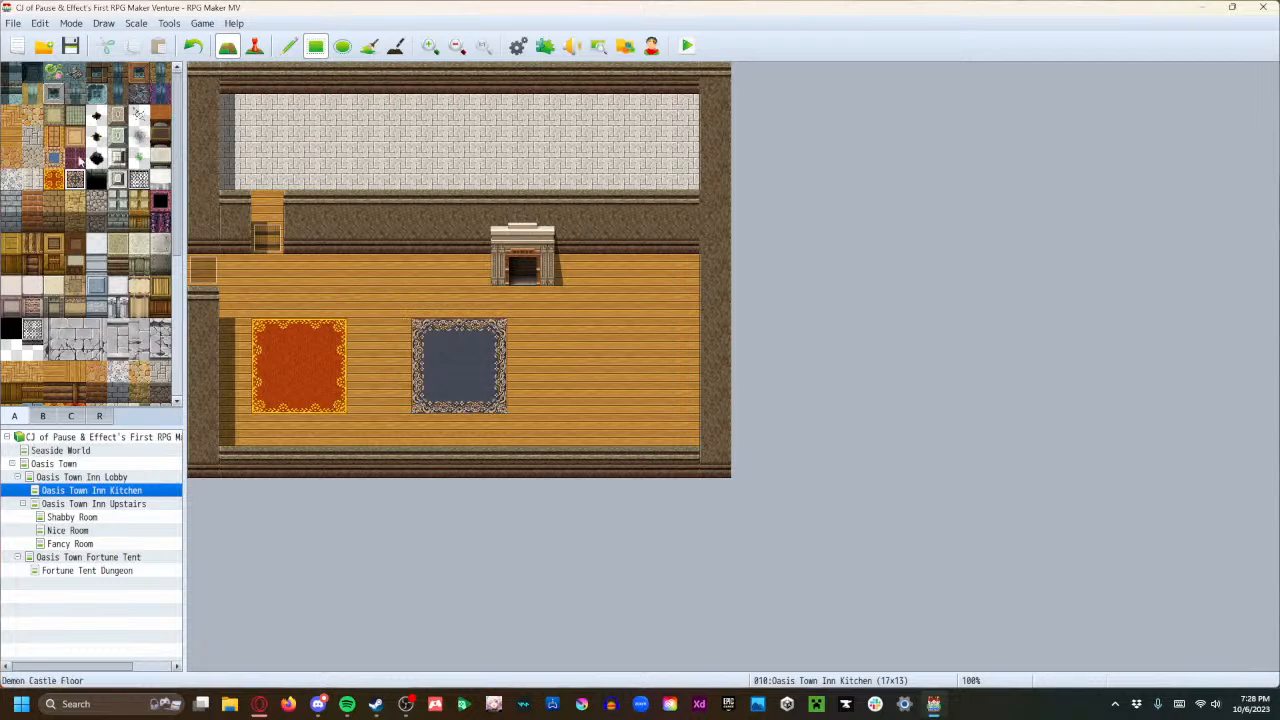
Paint a 3×3 tan patterned rug at tiles 12,8 to 14,10, and place a round wooden table in the centre of all three rugs.
{"action": "left_click", "coordinate": [54, 136]}
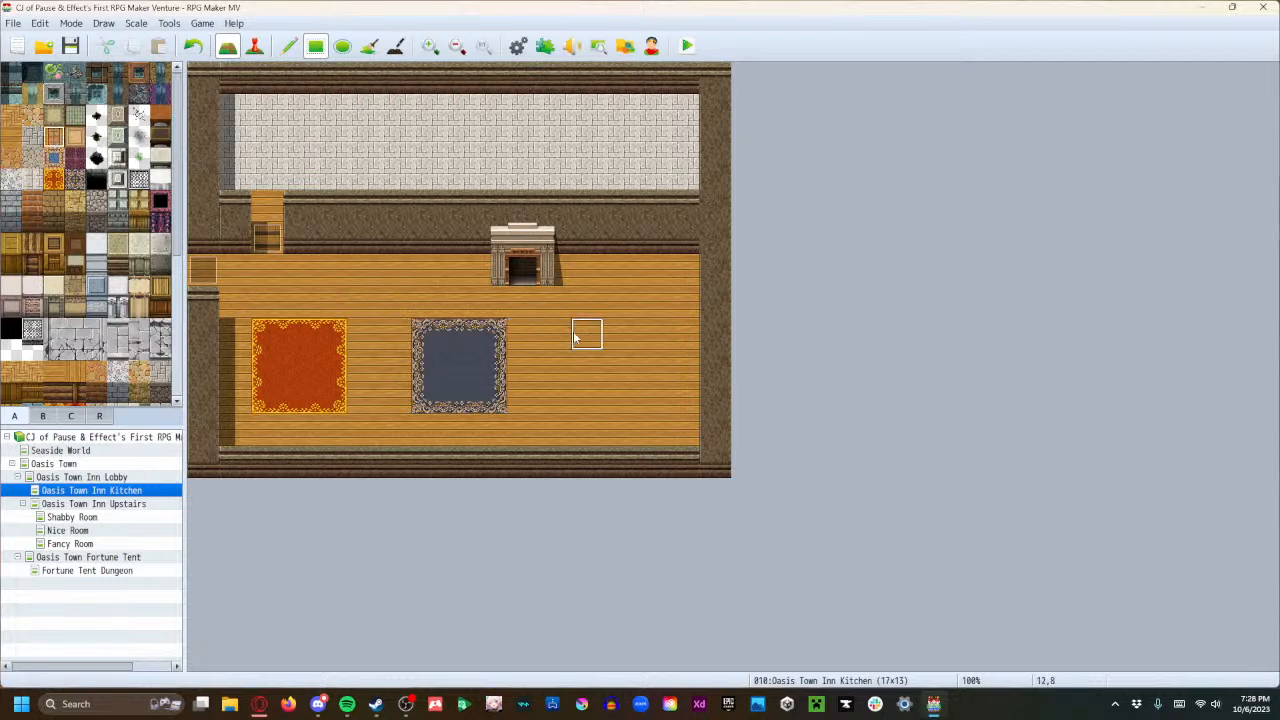
{"action": "left_click_drag", "start_coordinate": [575, 381], "coordinate": [656, 410]}
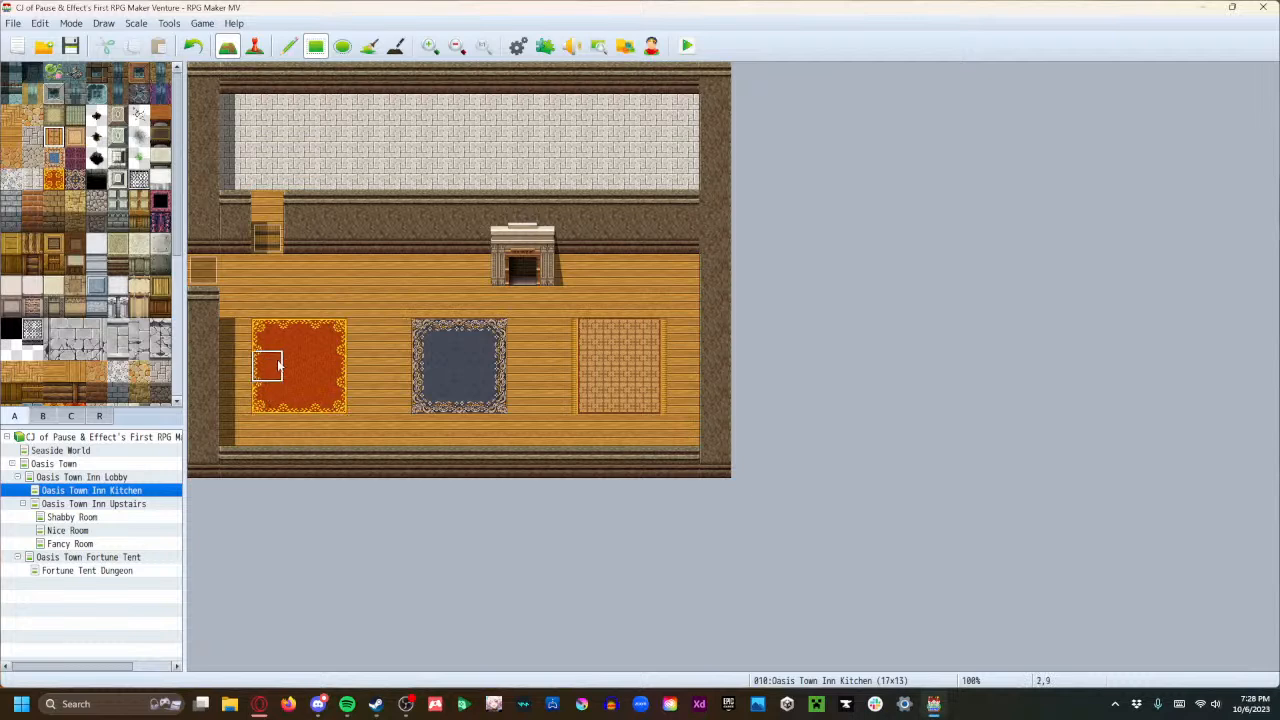
{"action": "scroll", "coordinate": [56, 262], "scroll_direction": "down", "scroll_amount": 1}
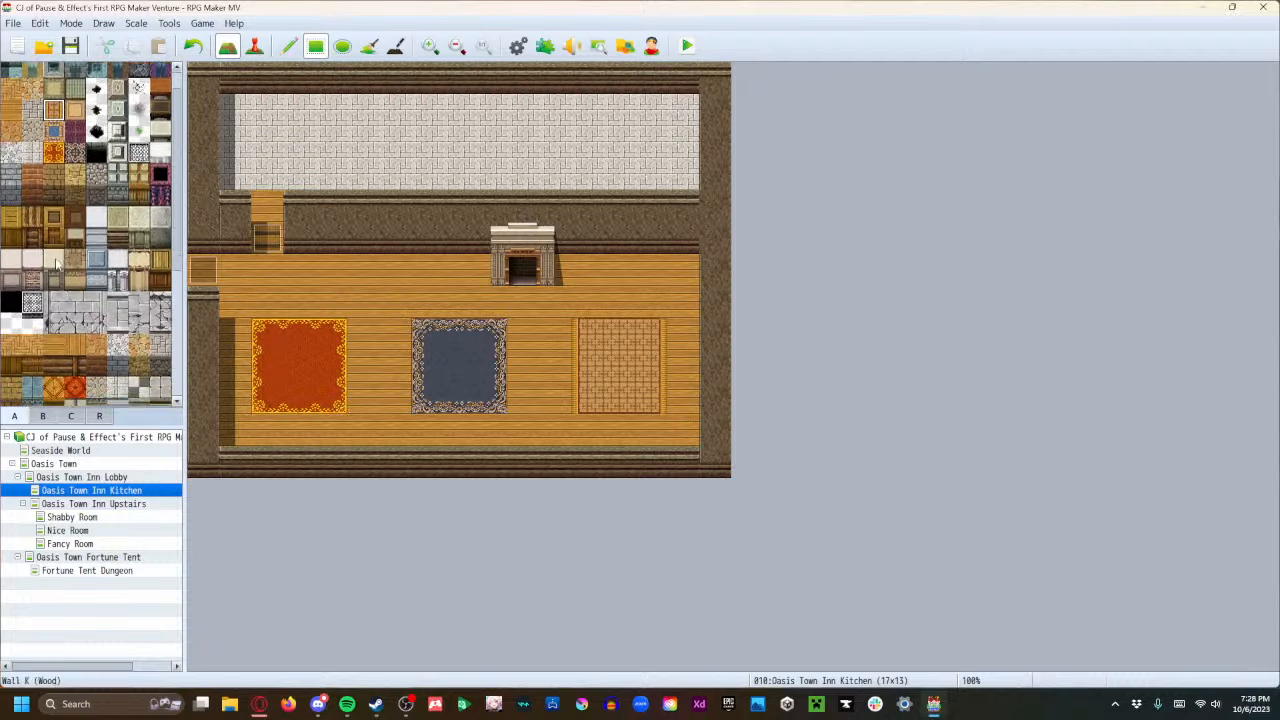
{"action": "left_click", "coordinate": [43, 416]}
{"action": "scroll", "coordinate": [74, 220], "scroll_direction": "down", "scroll_amount": 1}
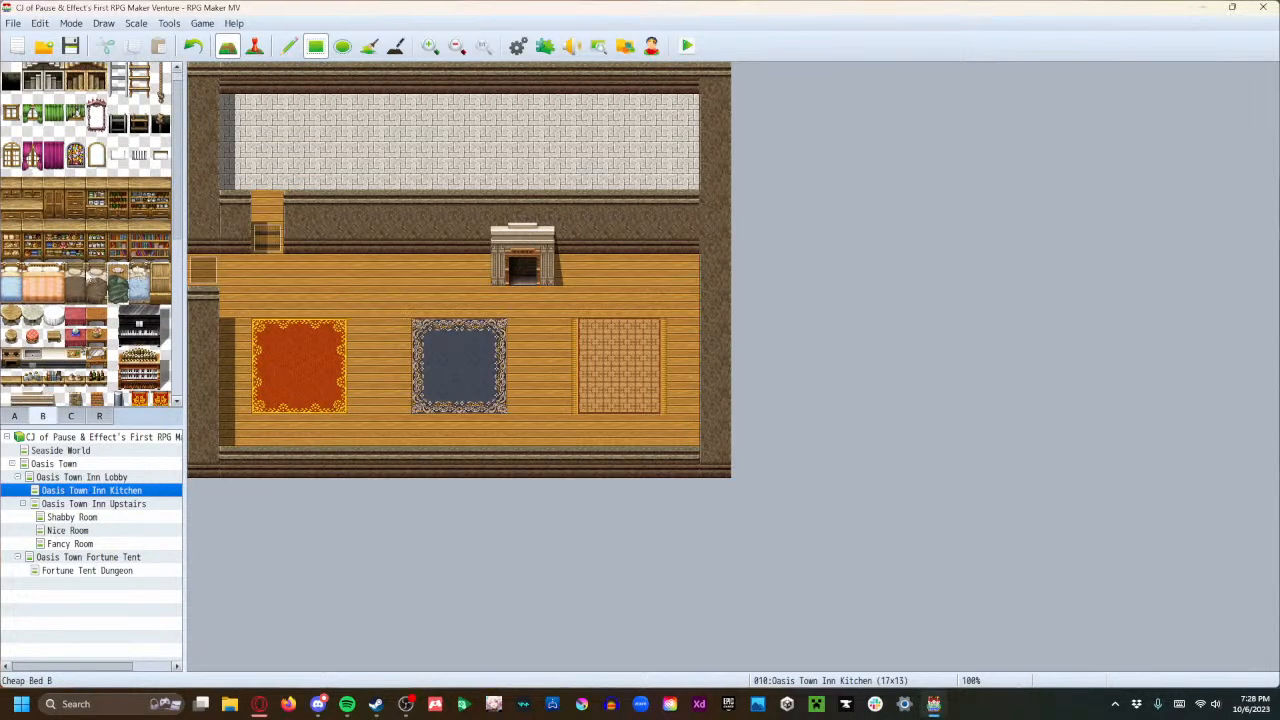
{"action": "left_click", "coordinate": [11, 318]}
{"action": "left_click", "coordinate": [299, 366]}
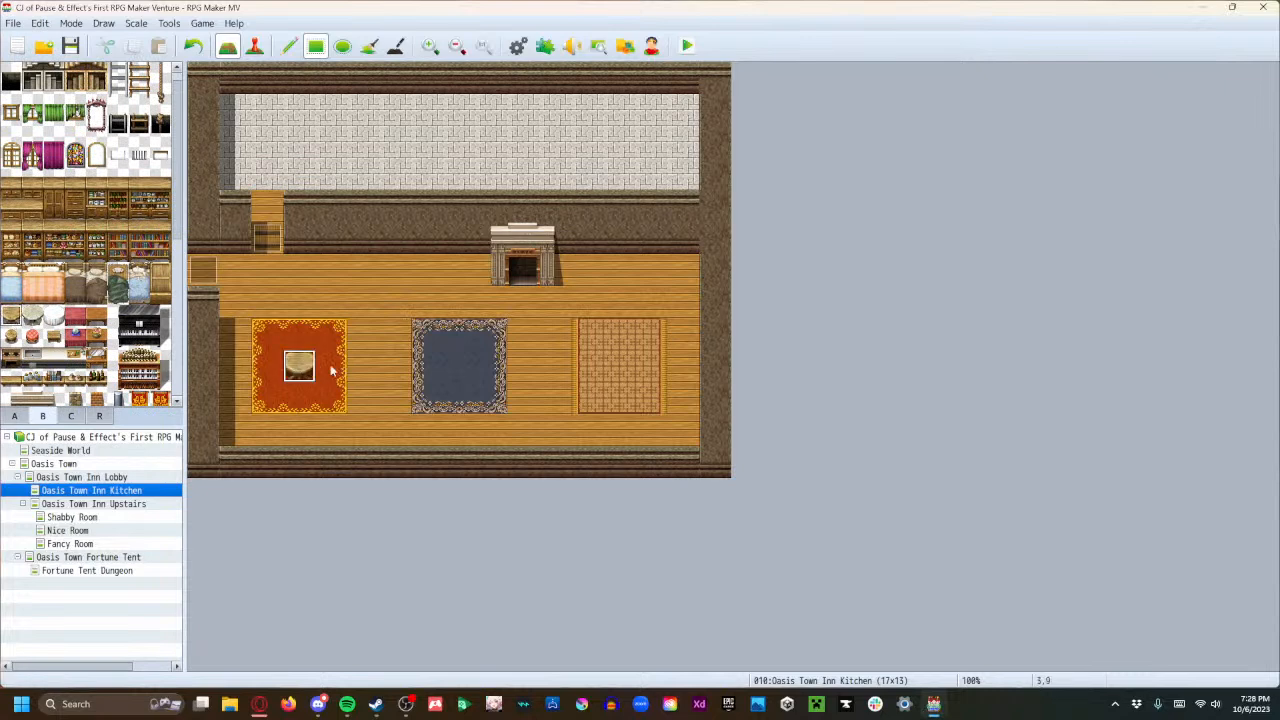
{"action": "left_click", "coordinate": [460, 368]}
{"action": "left_click", "coordinate": [620, 368]}
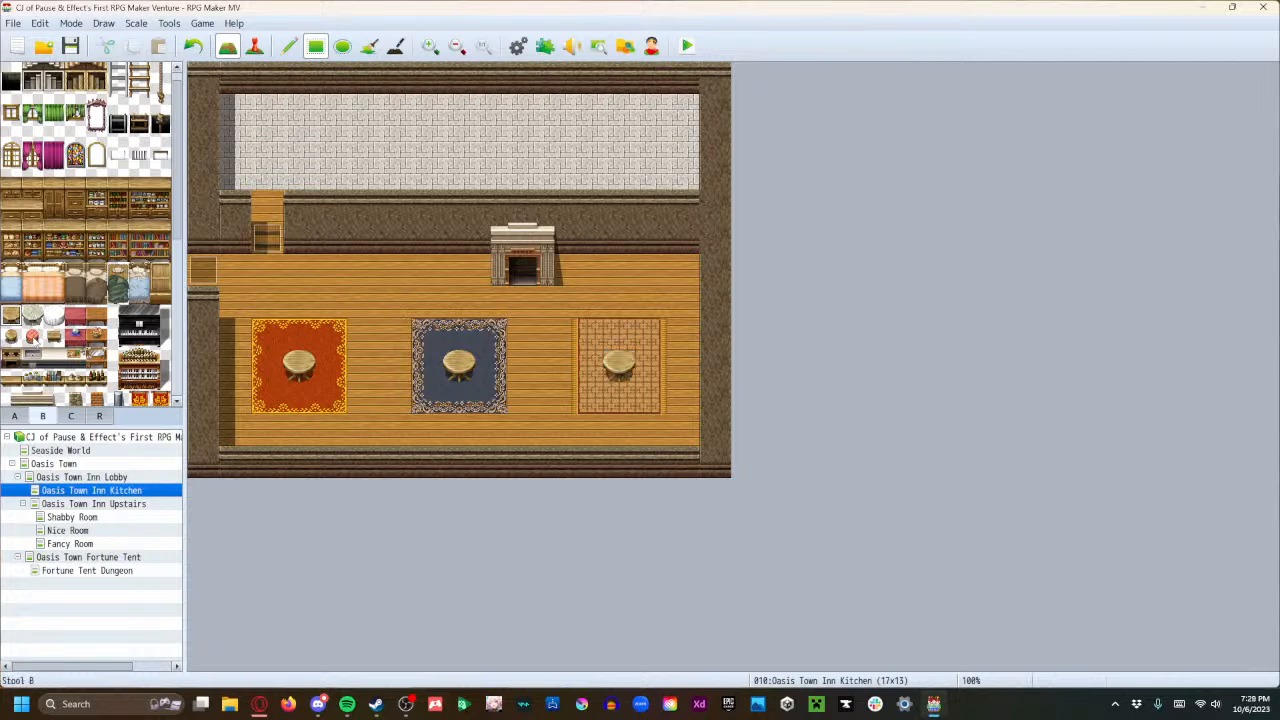
Place a round wooden stool on both sides of each of the three tables.
{"action": "left_click", "coordinate": [11, 338]}
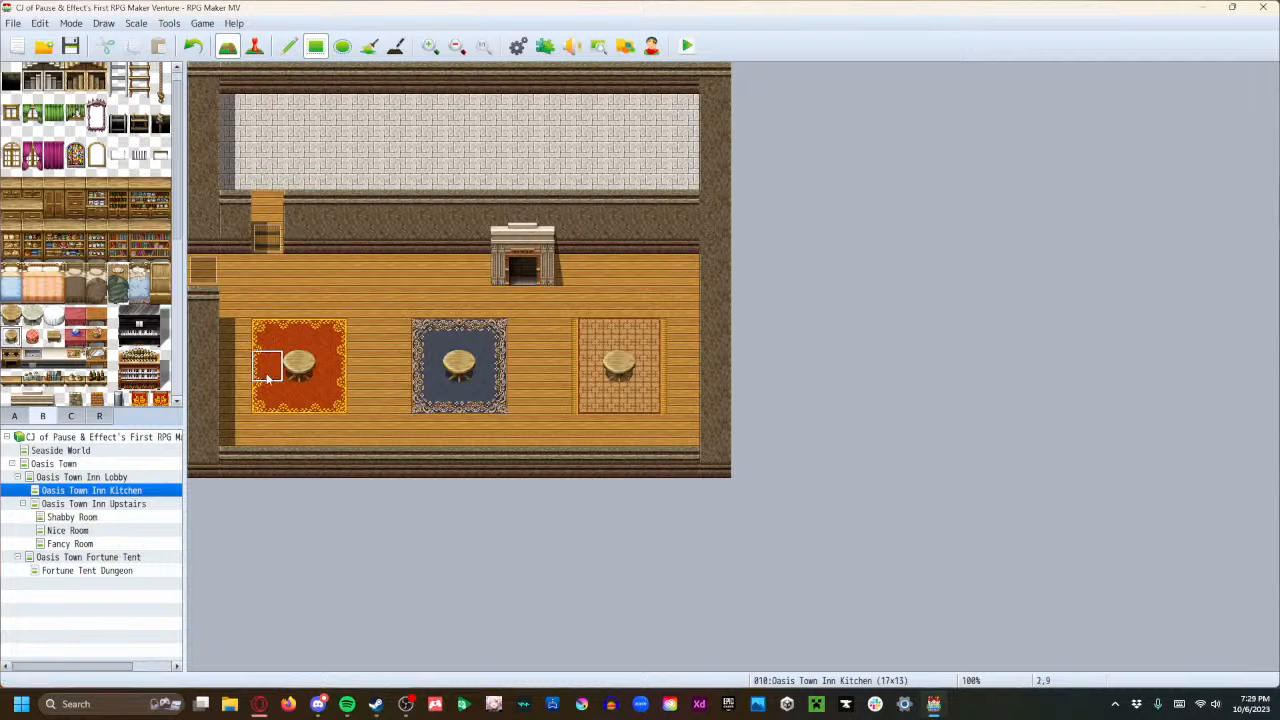
{"action": "left_click", "coordinate": [267, 370]}
{"action": "left_click", "coordinate": [331, 370]}
{"action": "left_click", "coordinate": [428, 370]}
{"action": "left_click", "coordinate": [492, 370]}
{"action": "left_click", "coordinate": [587, 370]}
{"action": "left_click", "coordinate": [651, 370]}
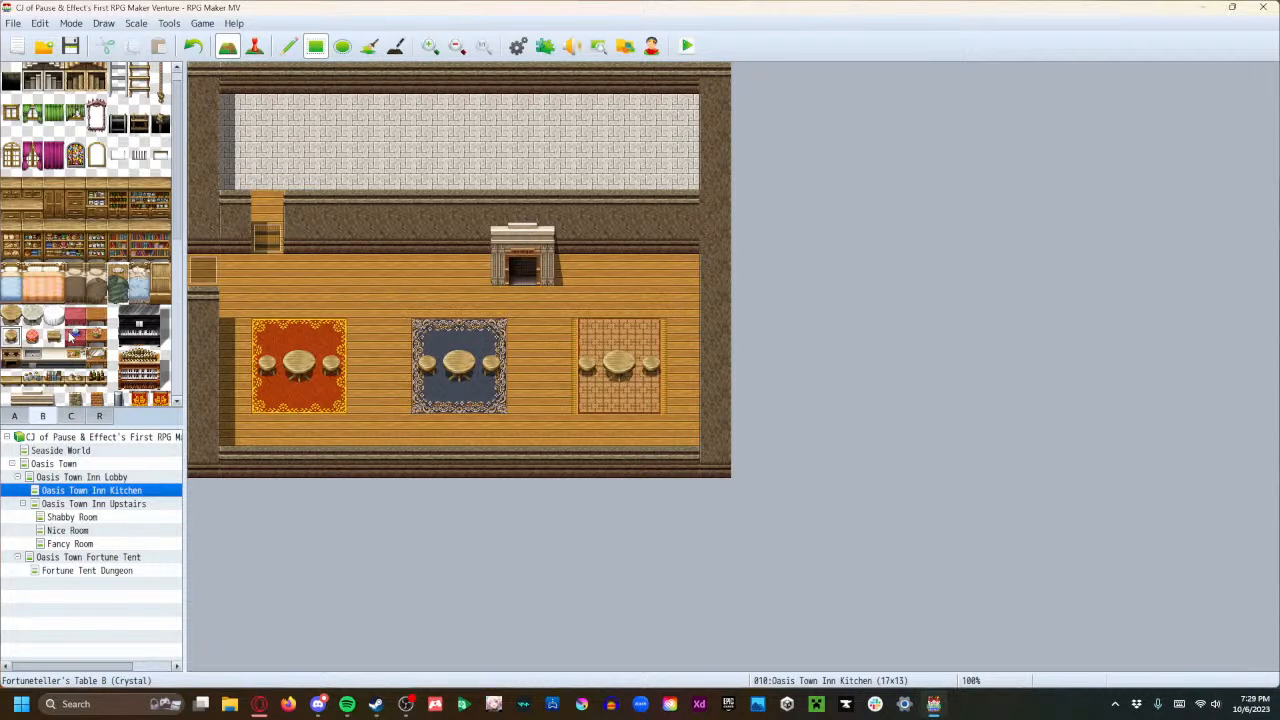
Place a sink at tile 3,1 in the kitchen and run Kitchen Counter A east from it through column 10.
{"action": "scroll", "coordinate": [95, 350], "scroll_direction": "down", "scroll_amount": 5}
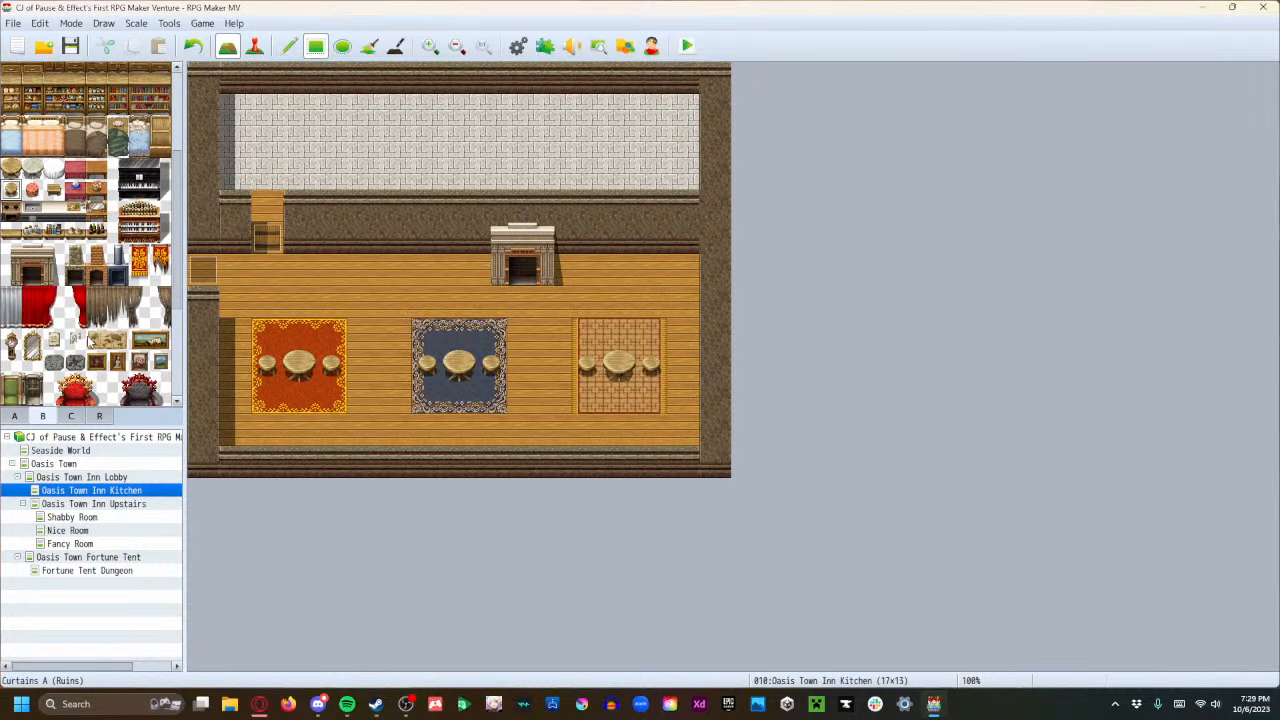
{"action": "scroll", "coordinate": [92, 346], "scroll_direction": "up", "scroll_amount": 8}
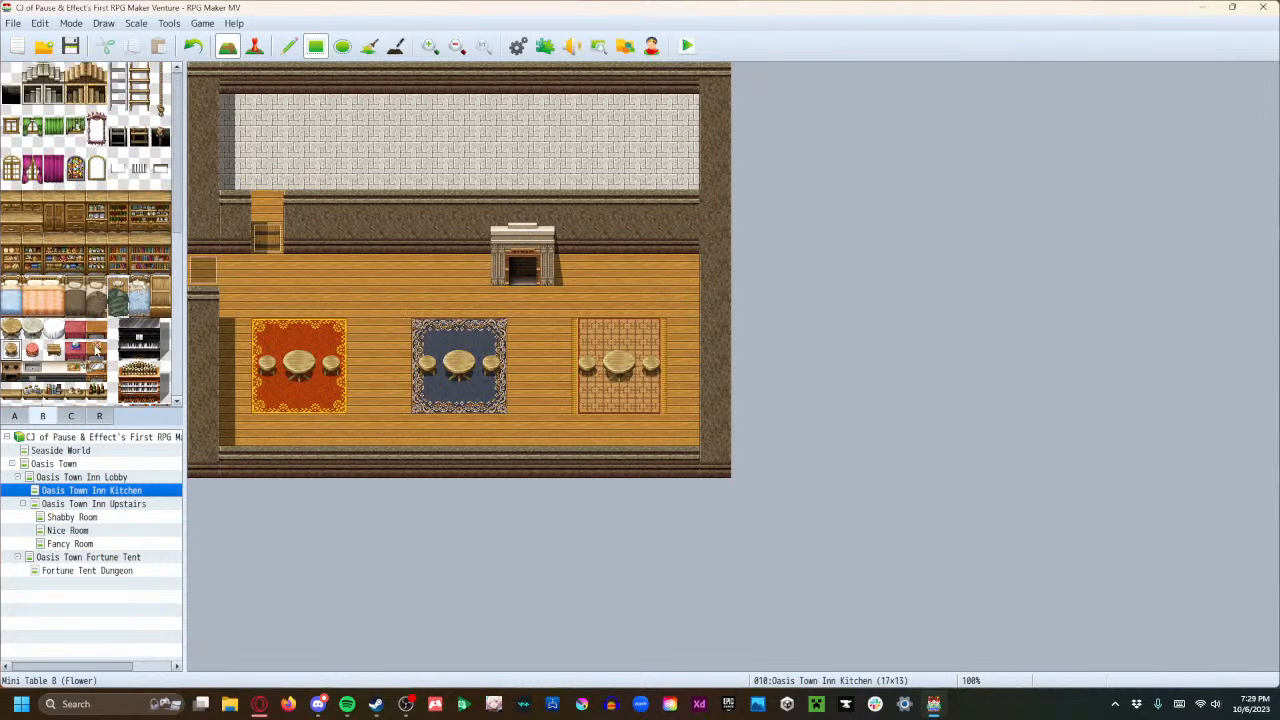
{"action": "scroll", "coordinate": [88, 284], "scroll_direction": "down", "scroll_amount": 3}
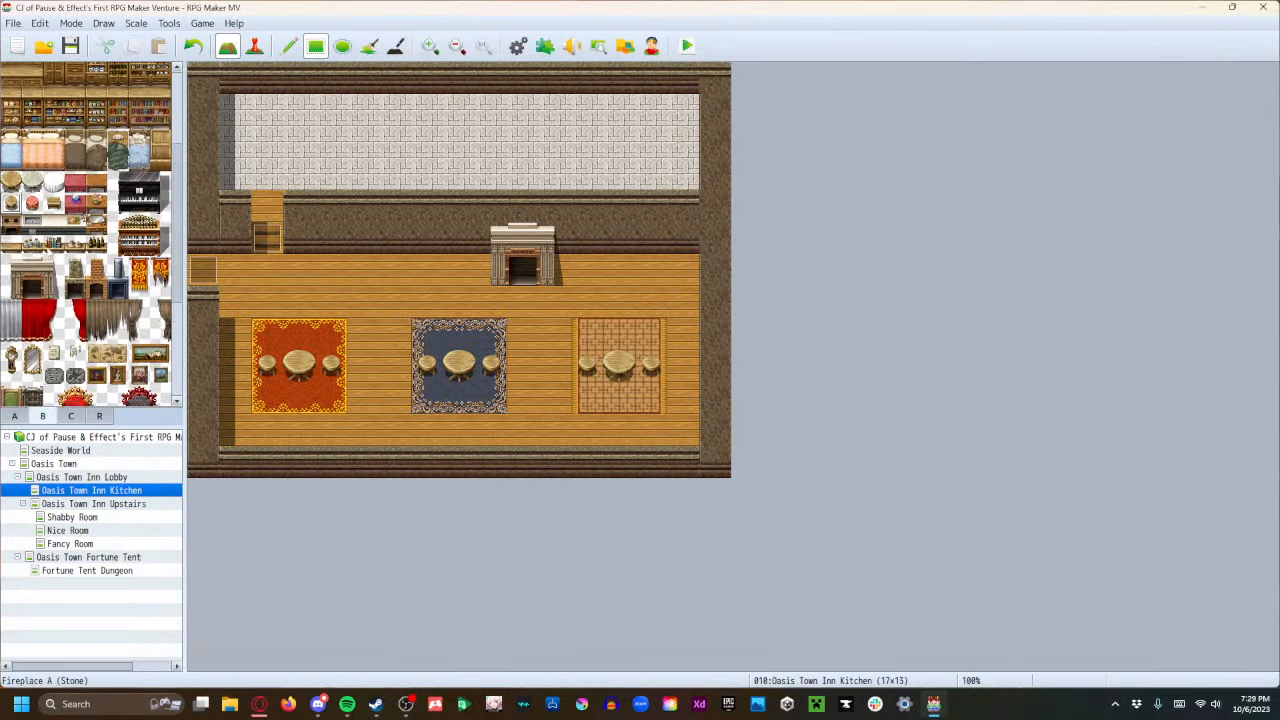
{"action": "left_click", "coordinate": [33, 226]}
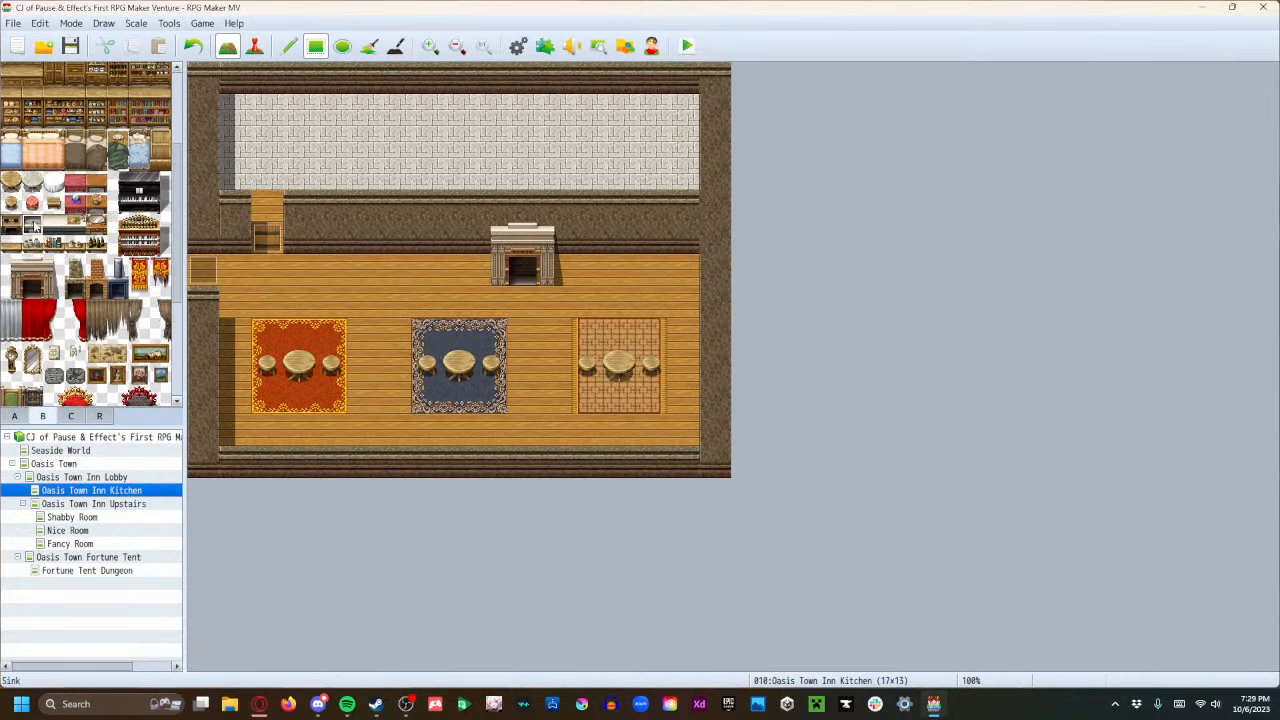
{"action": "left_click", "coordinate": [300, 112]}
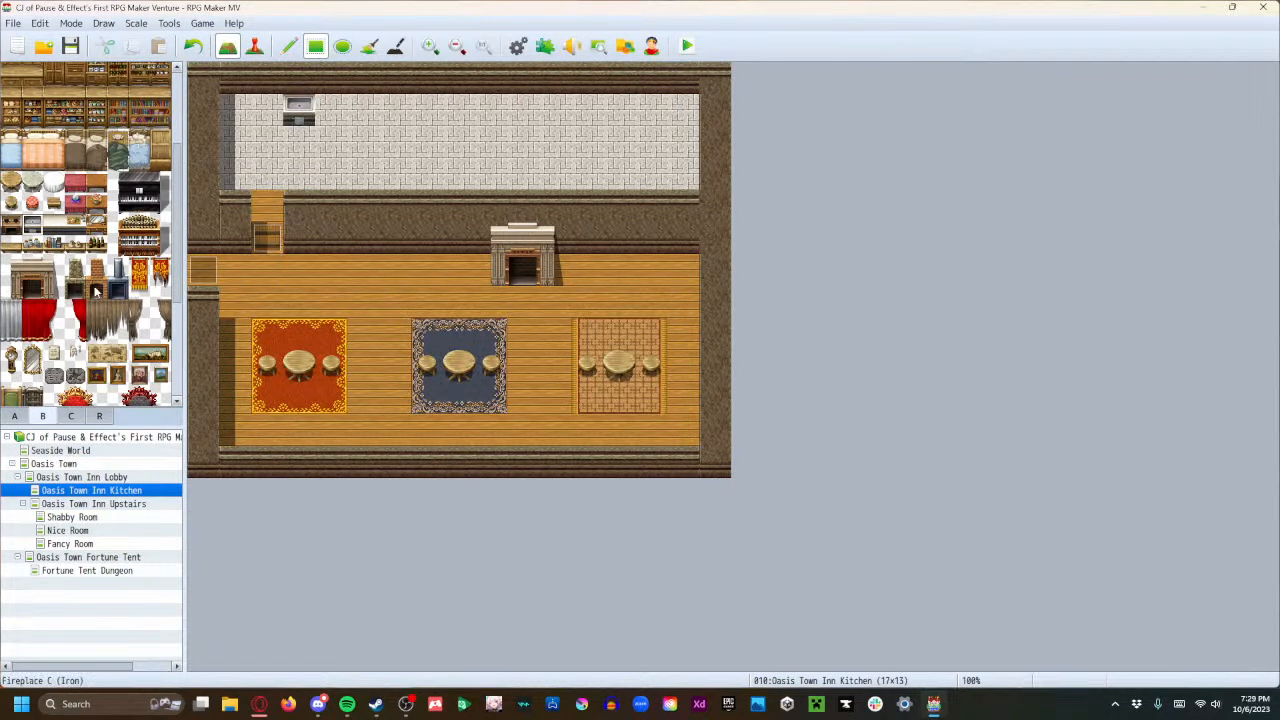
{"action": "left_click", "coordinate": [60, 227]}
{"action": "left_click_drag", "start_coordinate": [326, 112], "coordinate": [513, 113]}
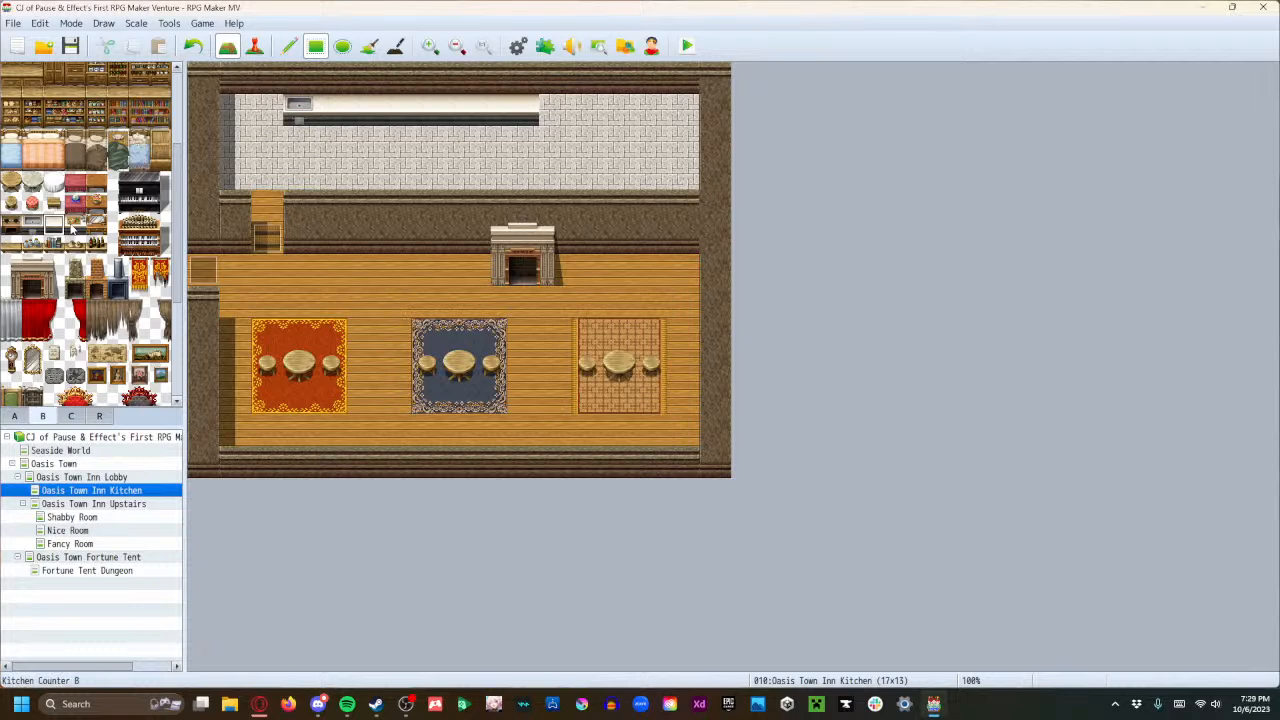
Place Kitchen Counter B with the food on it at tiles 11,1 and 8,1 of the counter row.
{"action": "left_click", "coordinate": [73, 228]}
{"action": "left_click", "coordinate": [554, 118]}
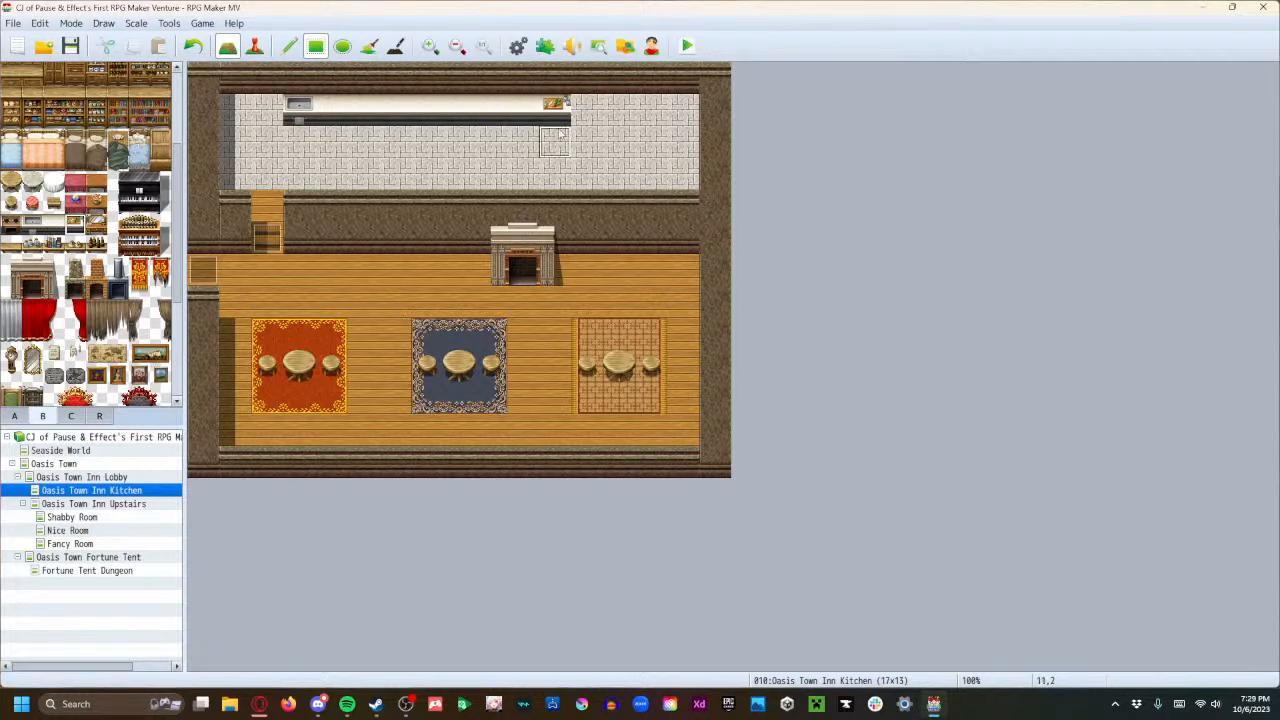
{"action": "left_click", "coordinate": [468, 118]}
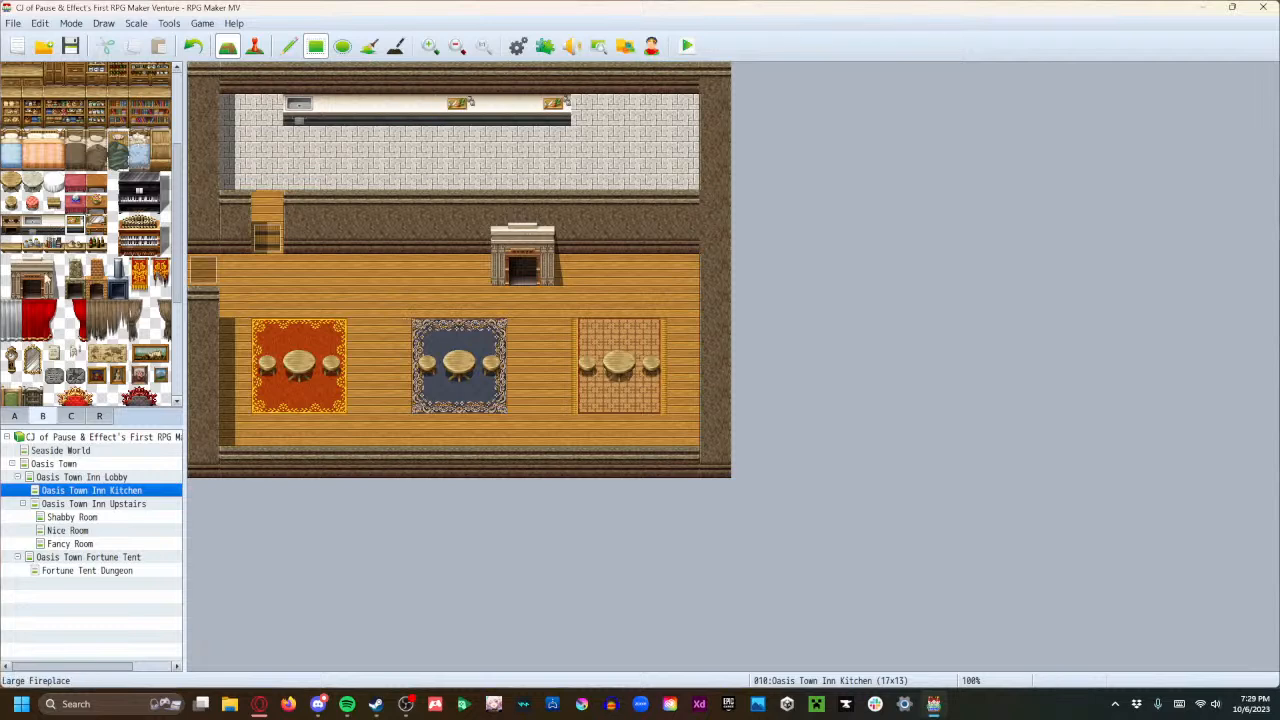
Extend Kitchen Counter A from column 11 through column 14 and finish the row with a sink at tile 15,1.
{"action": "left_click", "coordinate": [54, 227]}
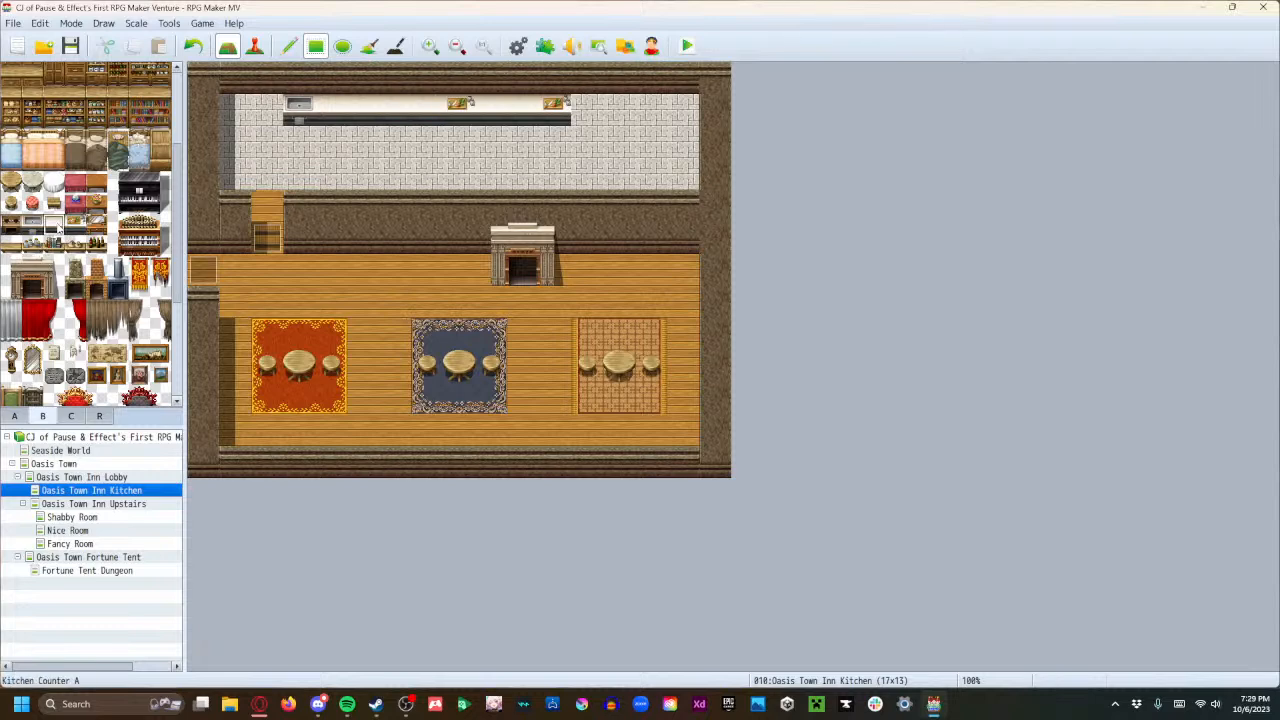
{"action": "left_click_drag", "start_coordinate": [556, 119], "coordinate": [650, 119]}
{"action": "left_click", "coordinate": [33, 227]}
{"action": "left_click", "coordinate": [683, 110]}
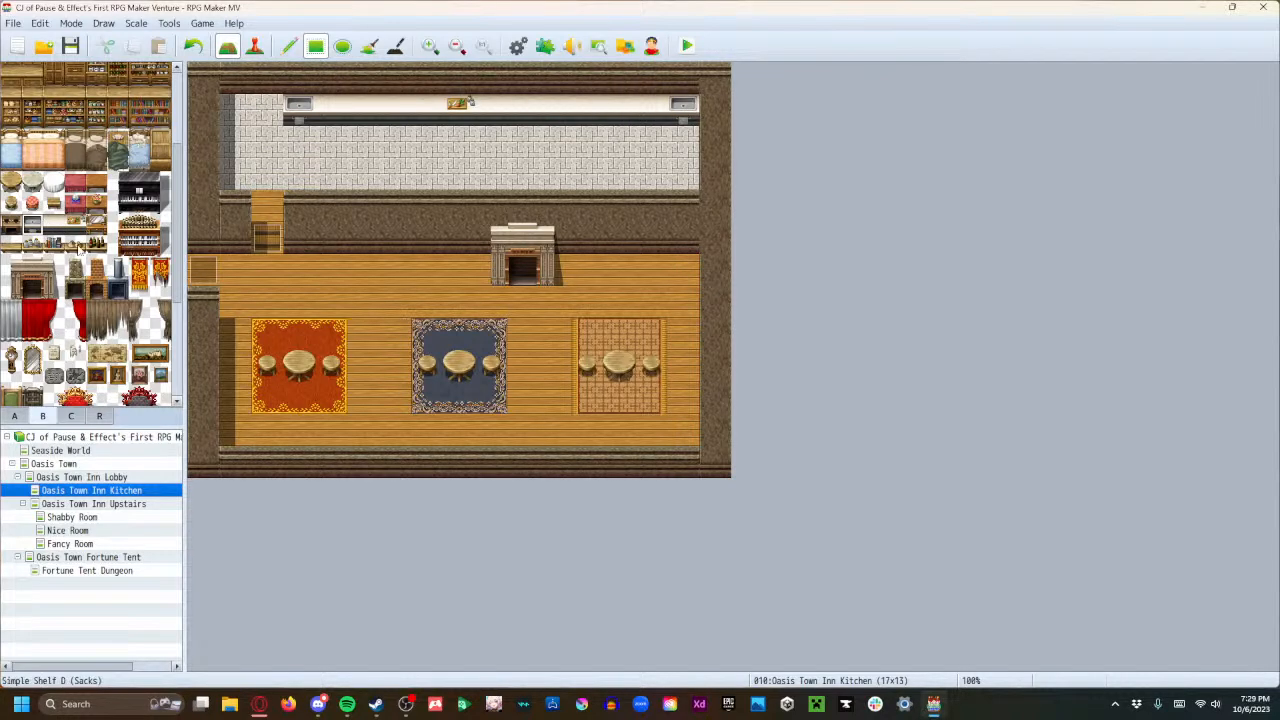
Mount simple shelves on the wall above the counter: jars at column 7, empty at column 4, sacks at column 9 and bottles at column 11.
{"action": "scroll", "coordinate": [74, 332], "scroll_direction": "down", "scroll_amount": 3}
{"action": "scroll", "coordinate": [72, 335], "scroll_direction": "up", "scroll_amount": 4}
{"action": "scroll", "coordinate": [72, 338], "scroll_direction": "up", "scroll_amount": 1}
{"action": "scroll", "coordinate": [72, 338], "scroll_direction": "down", "scroll_amount": 4}
{"action": "scroll", "coordinate": [88, 300], "scroll_direction": "down", "scroll_amount": 2}
{"action": "scroll", "coordinate": [88, 306], "scroll_direction": "up", "scroll_amount": 4}
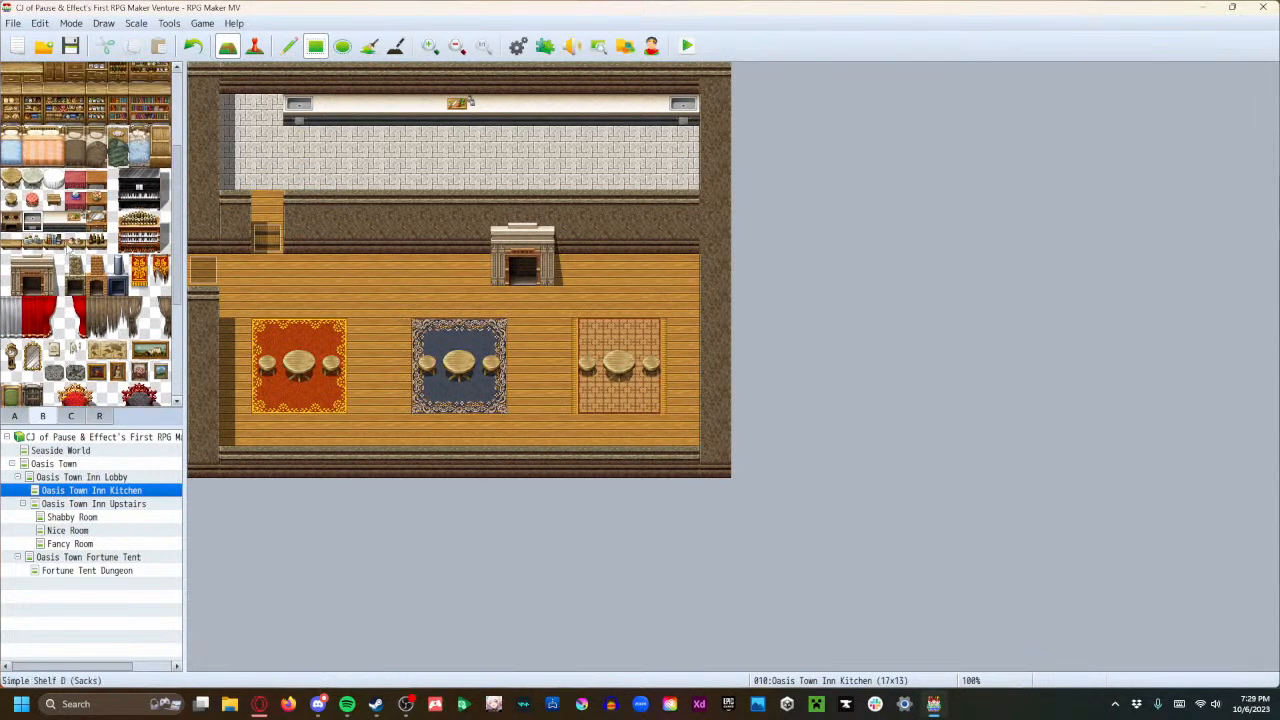
{"action": "left_click", "coordinate": [426, 77]}
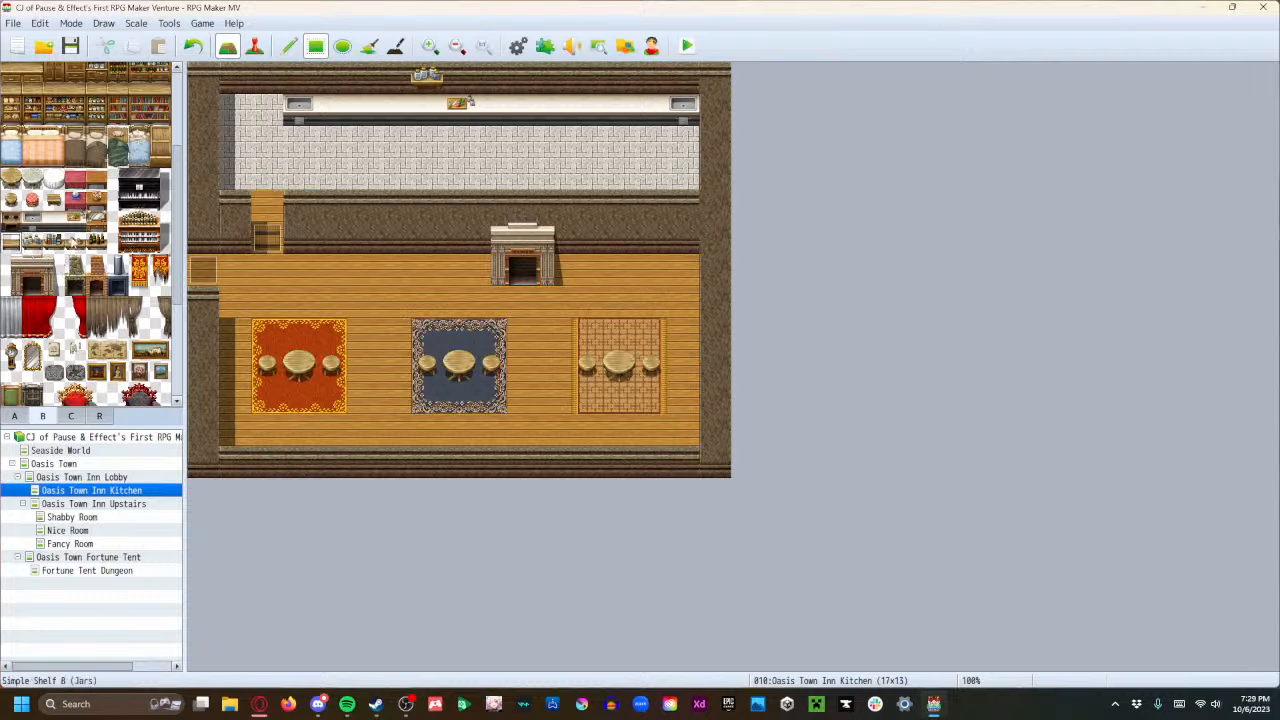
{"action": "left_click", "coordinate": [331, 80]}
{"action": "left_click", "coordinate": [491, 79]}
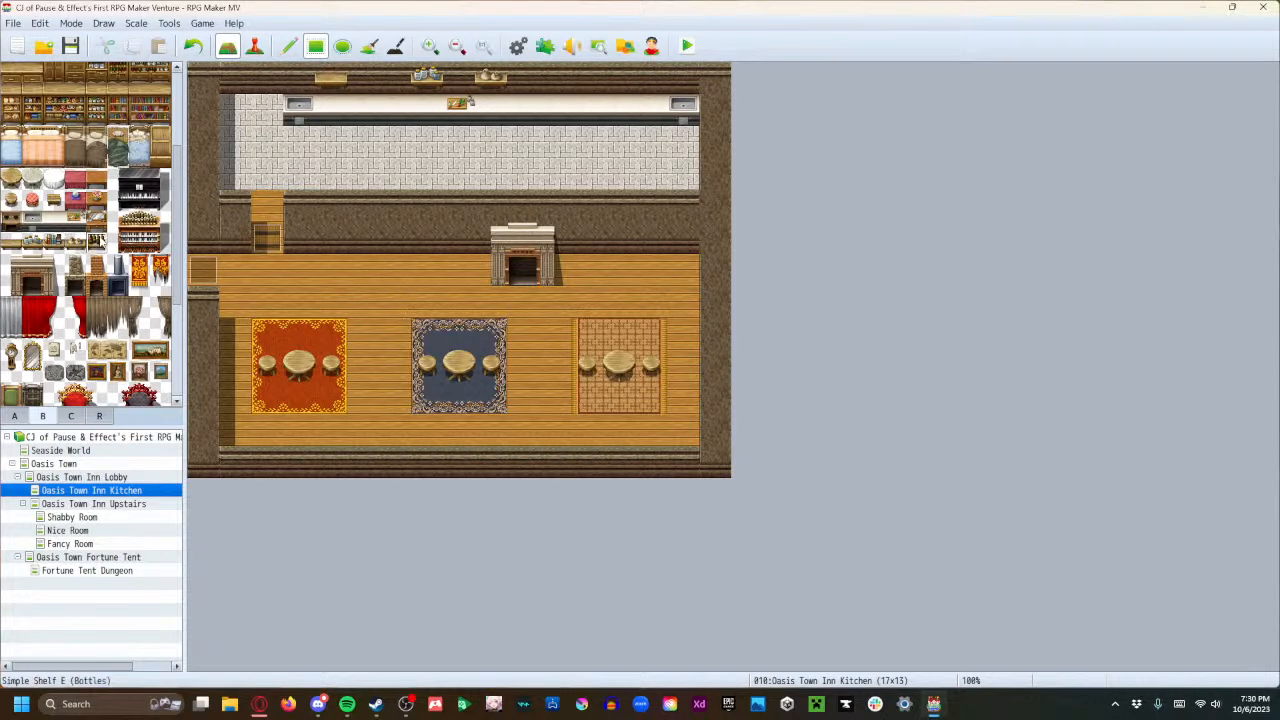
{"action": "left_click", "coordinate": [555, 87]}
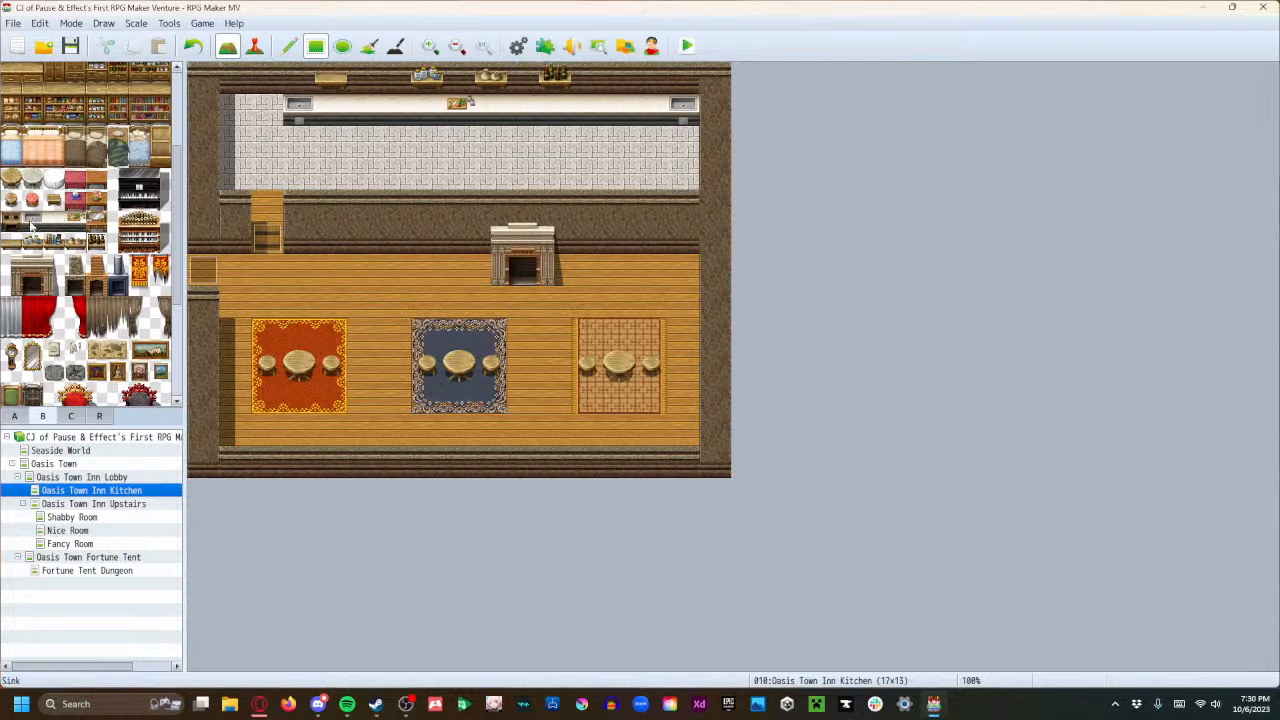
Place stoves in the counter row at tiles 12,1 and 5,1, and mount Simple Shelf C (Books) on the wall at column 14.
{"action": "left_click", "coordinate": [12, 228]}
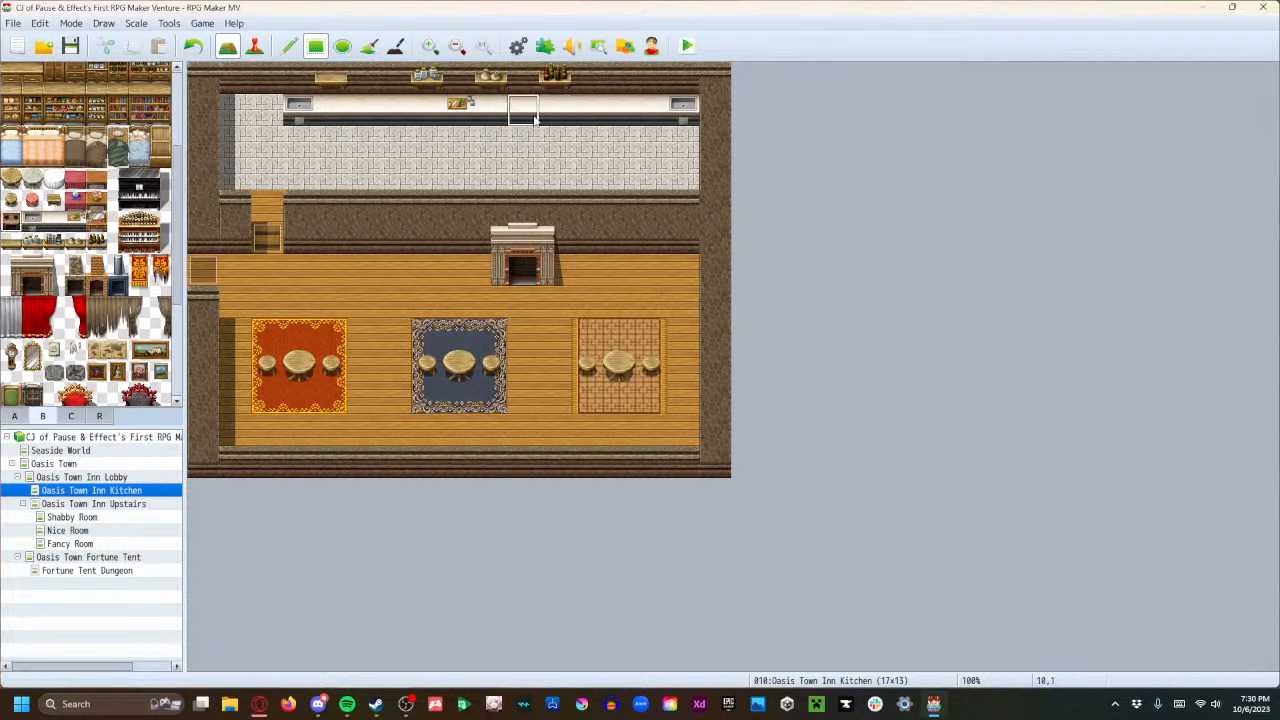
{"action": "left_click", "coordinate": [587, 117]}
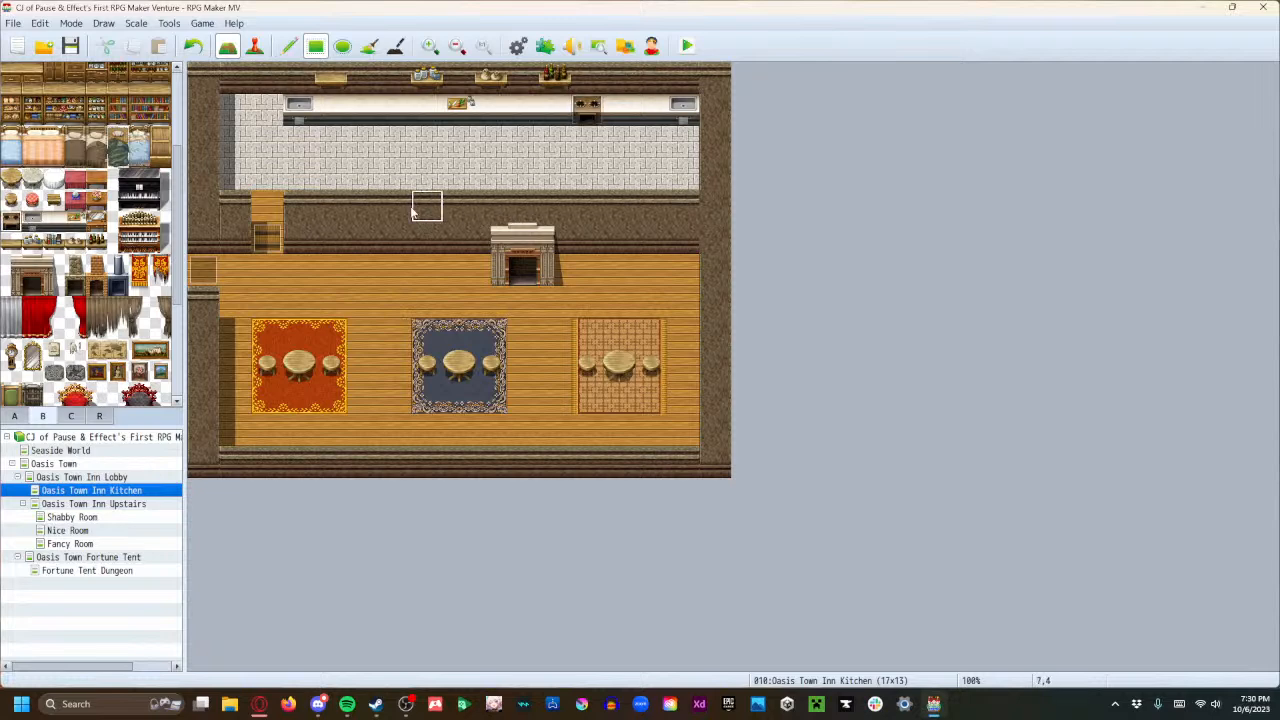
{"action": "left_click", "coordinate": [362, 110]}
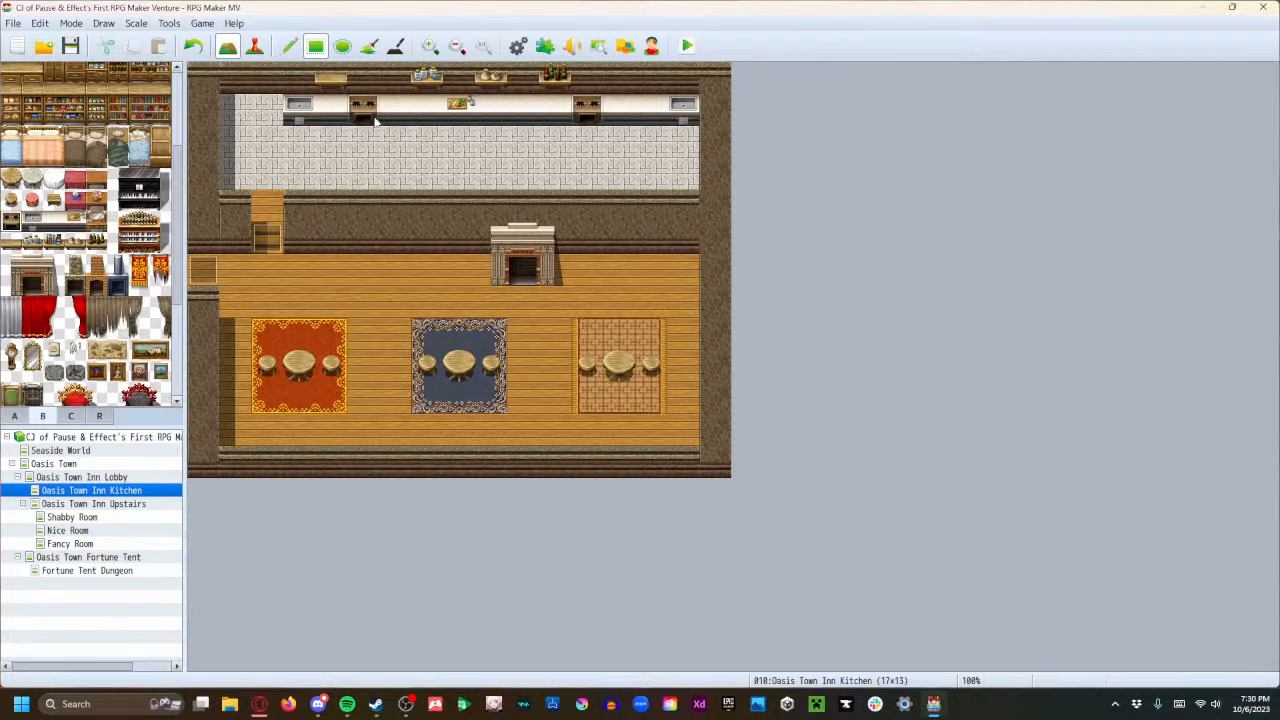
{"action": "left_click", "coordinate": [52, 241]}
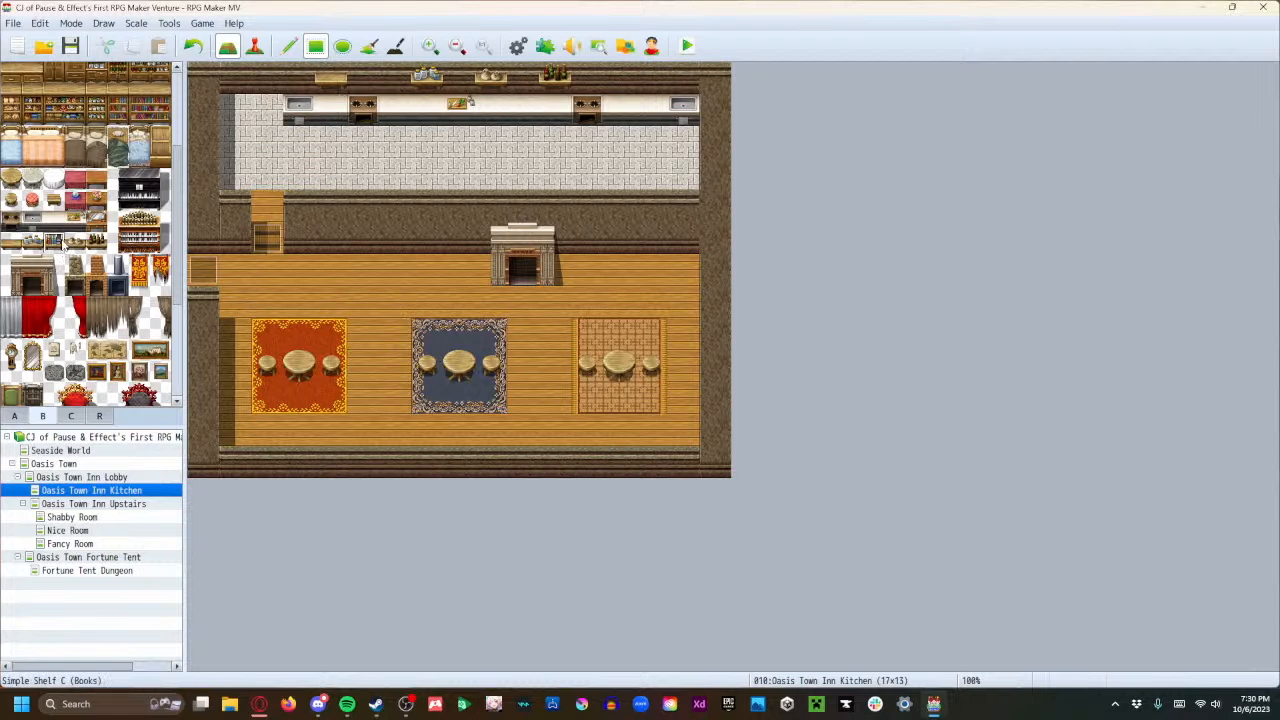
{"action": "left_click", "coordinate": [656, 88]}
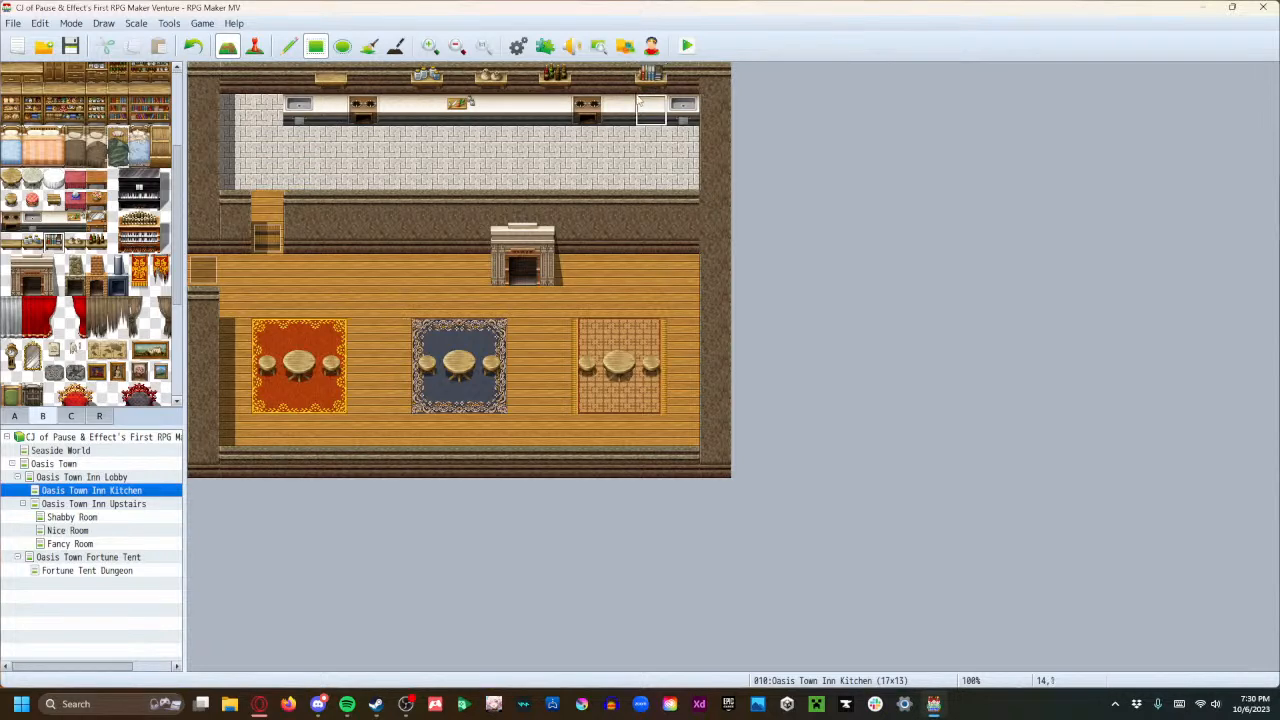
{"action": "left_click", "coordinate": [71, 416]}
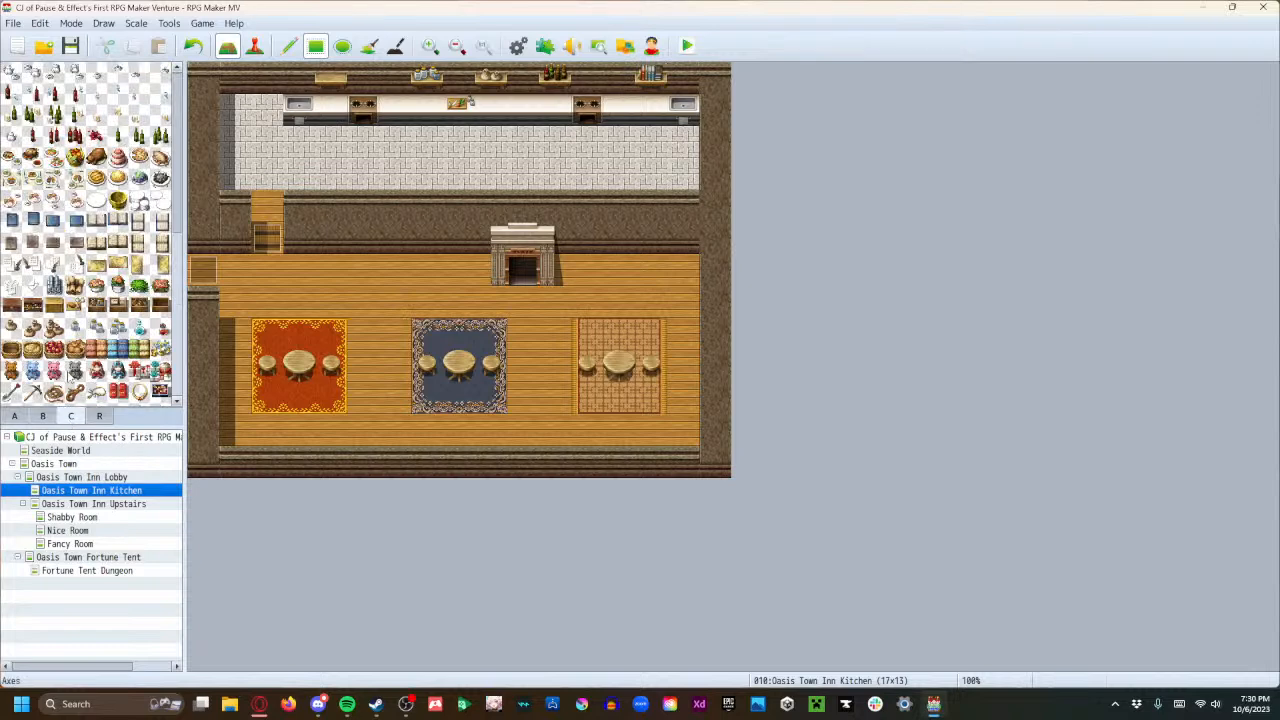
{"action": "left_click", "coordinate": [96, 157]}
{"action": "left_click", "coordinate": [523, 110]}
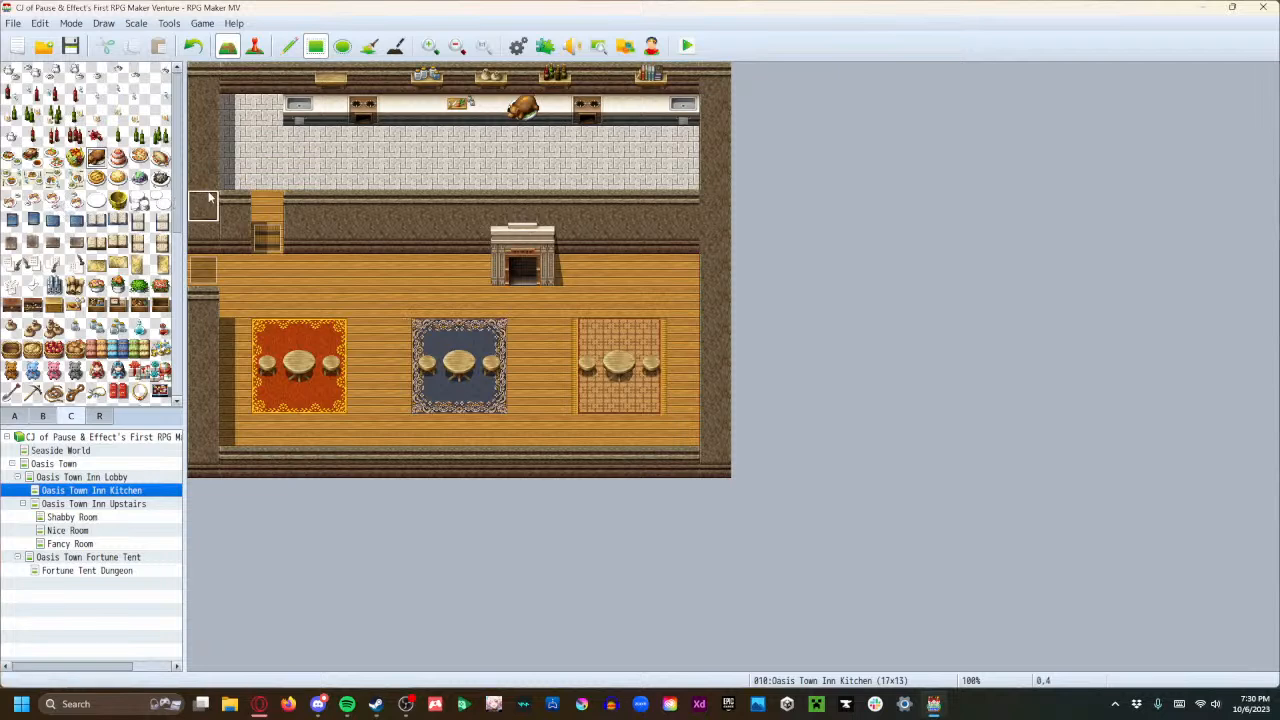
{"action": "key", "text": "ctrl+z"}
{"action": "left_click", "coordinate": [53, 200]}
{"action": "left_click", "coordinate": [300, 366]}
{"action": "key", "text": "ctrl+z"}
{"action": "left_click", "coordinate": [300, 366]}
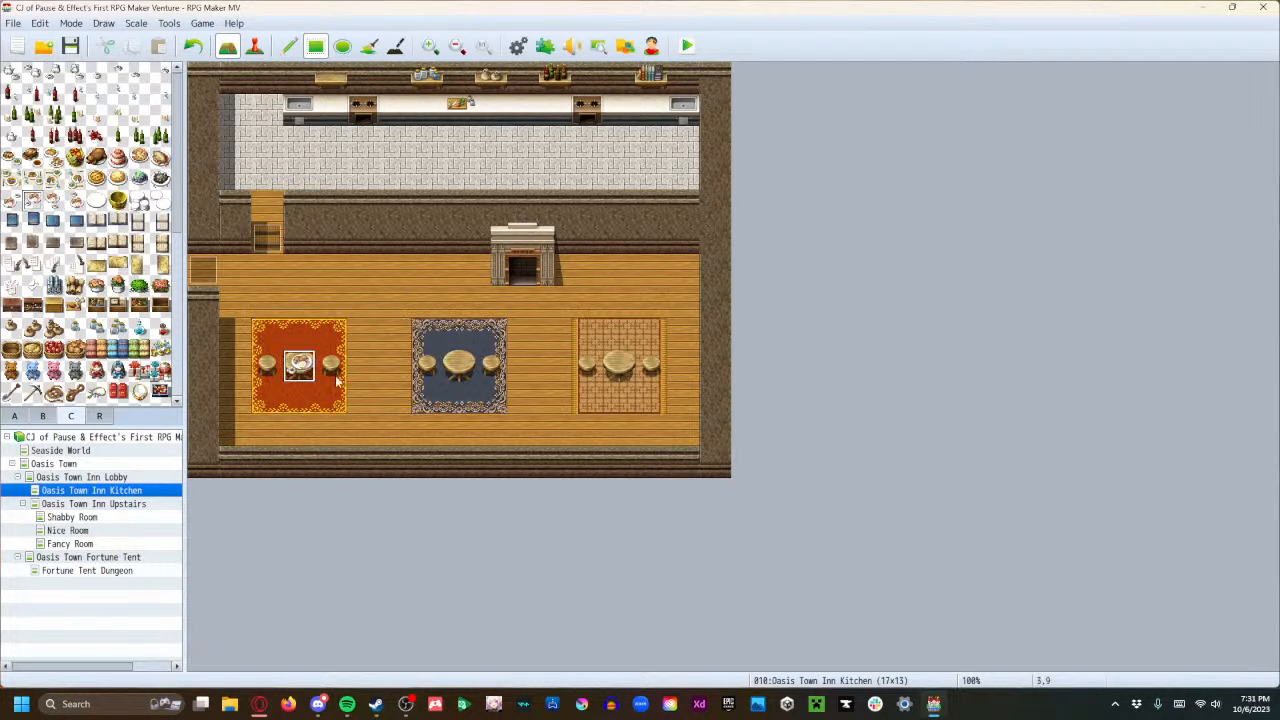
{"action": "key", "text": "ctrl+z"}
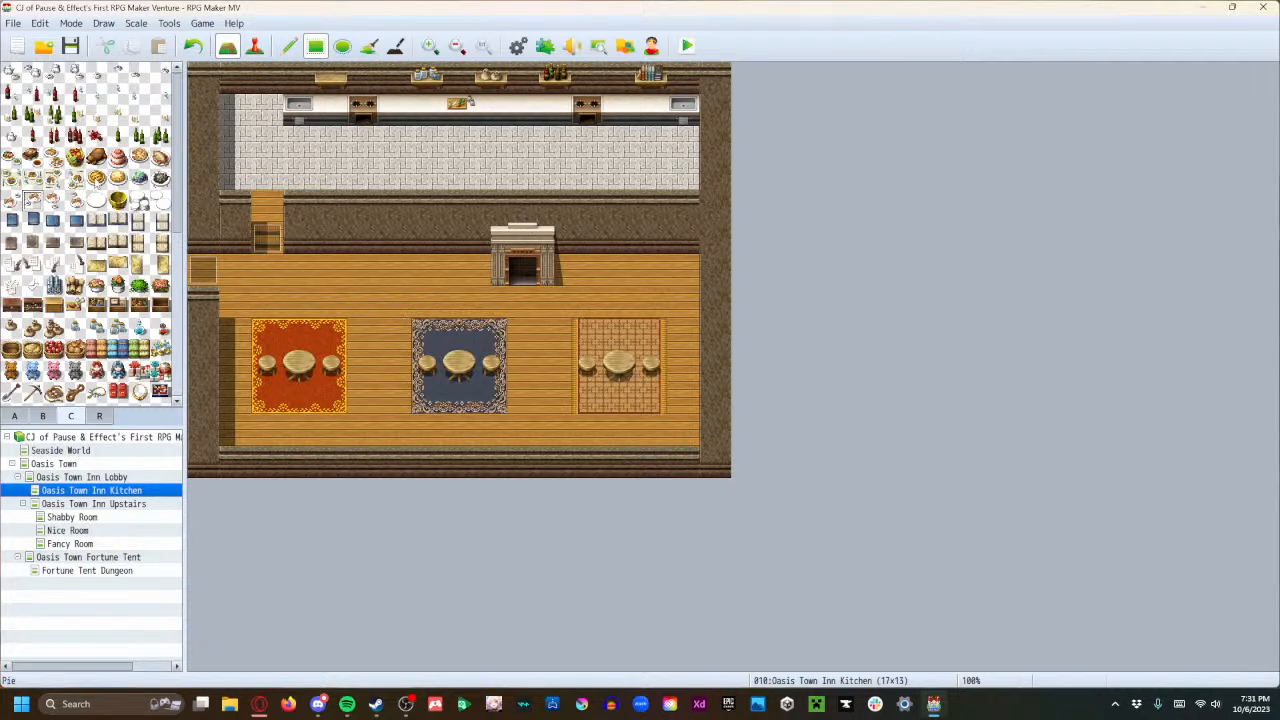
Place the plated dish, found just past the cake in the food tiles, on the counter at tile 10,1.
{"action": "left_click", "coordinate": [160, 157]}
{"action": "left_click", "coordinate": [522, 110]}
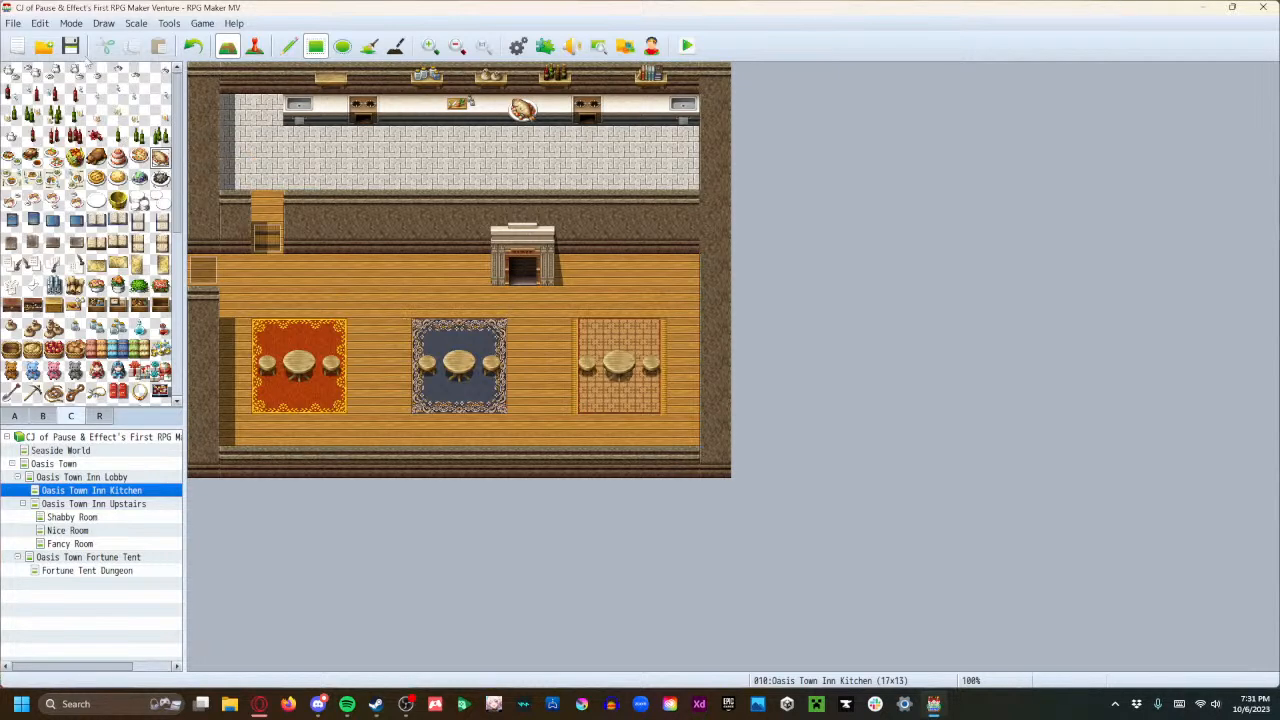
Copy the counter fixtures one row down: sinks at 3,2 and 15,2, stoves at 5,2 and 12,2, and the food counter at 8,2.
{"action": "left_click", "coordinate": [298, 142]}
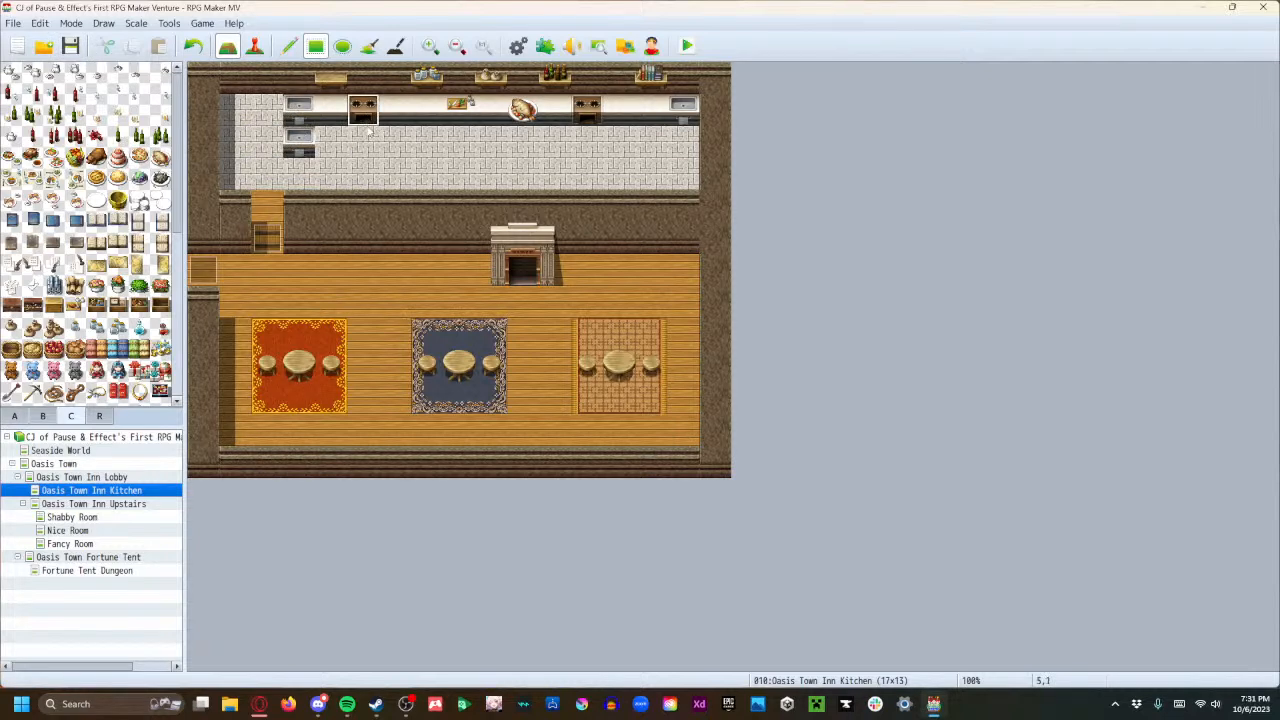
{"action": "left_click", "coordinate": [363, 142]}
{"action": "left_click", "coordinate": [459, 142]}
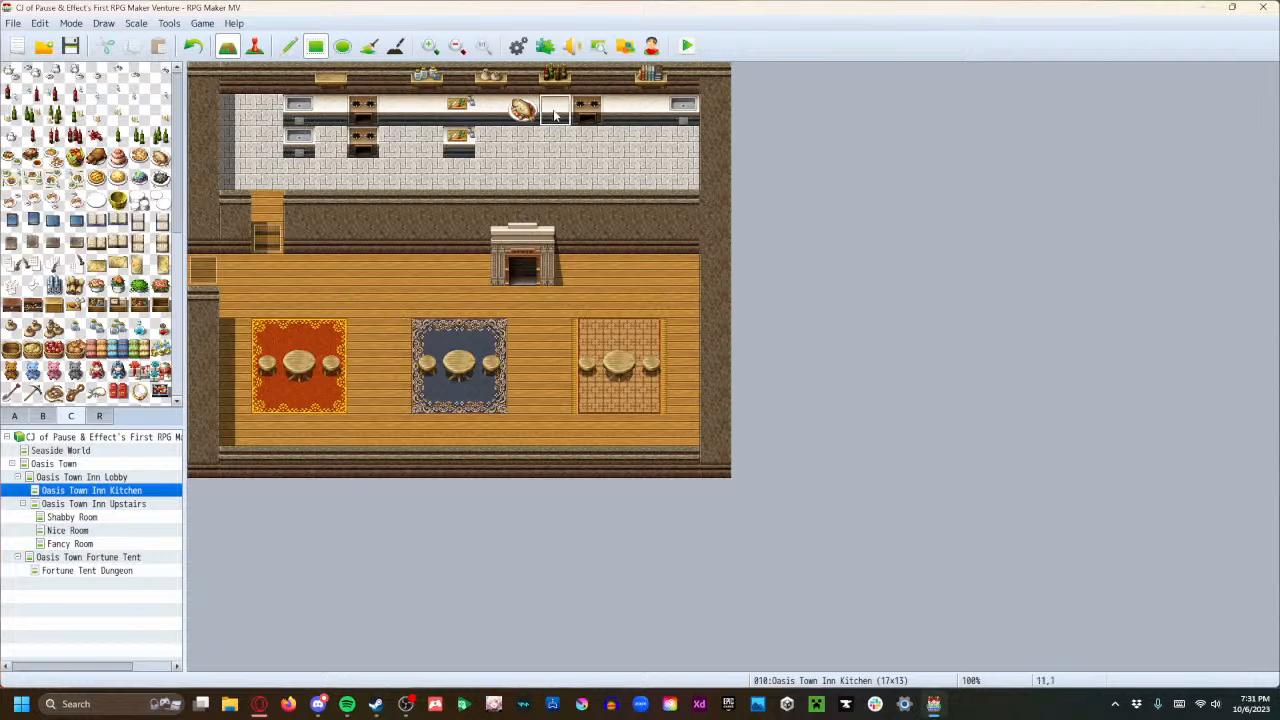
{"action": "left_click", "coordinate": [587, 142]}
{"action": "left_click", "coordinate": [685, 142]}
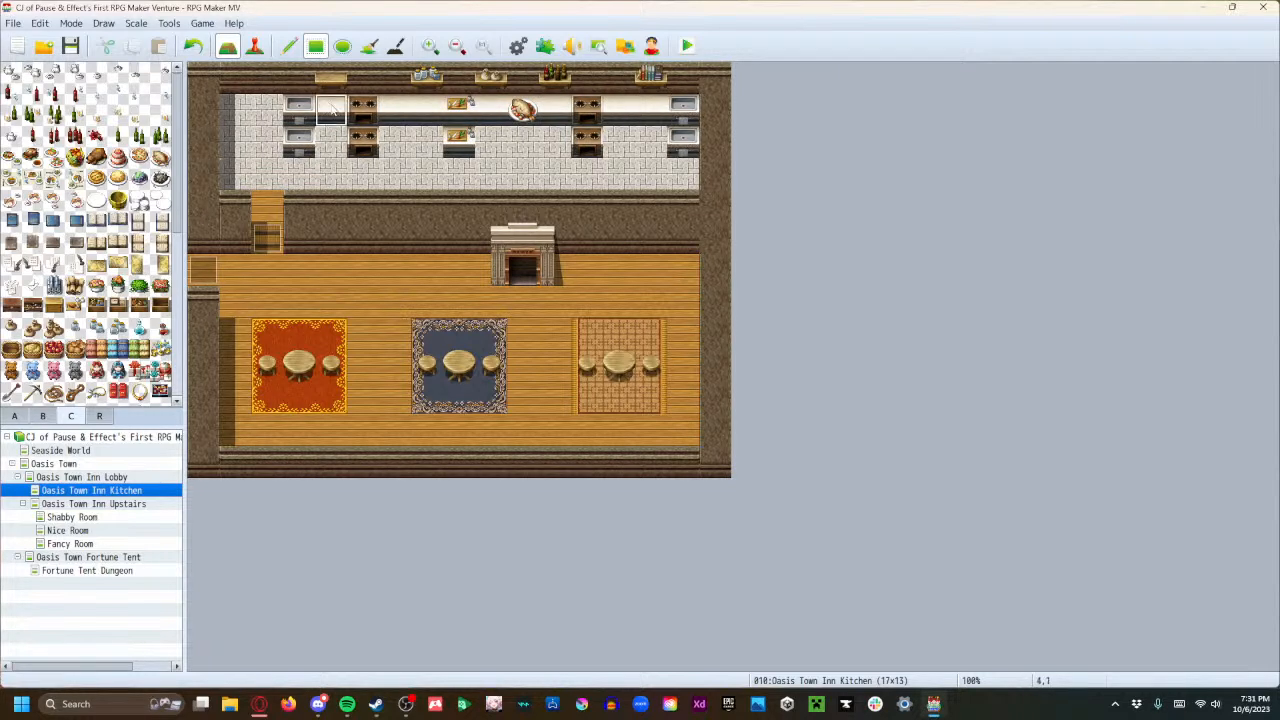
Try covering tiles 3,1 to 15,1 with plain counter and filling the gaps between the fixtures in the row below.
{"action": "left_click_drag", "start_coordinate": [300, 112], "coordinate": [676, 113]}
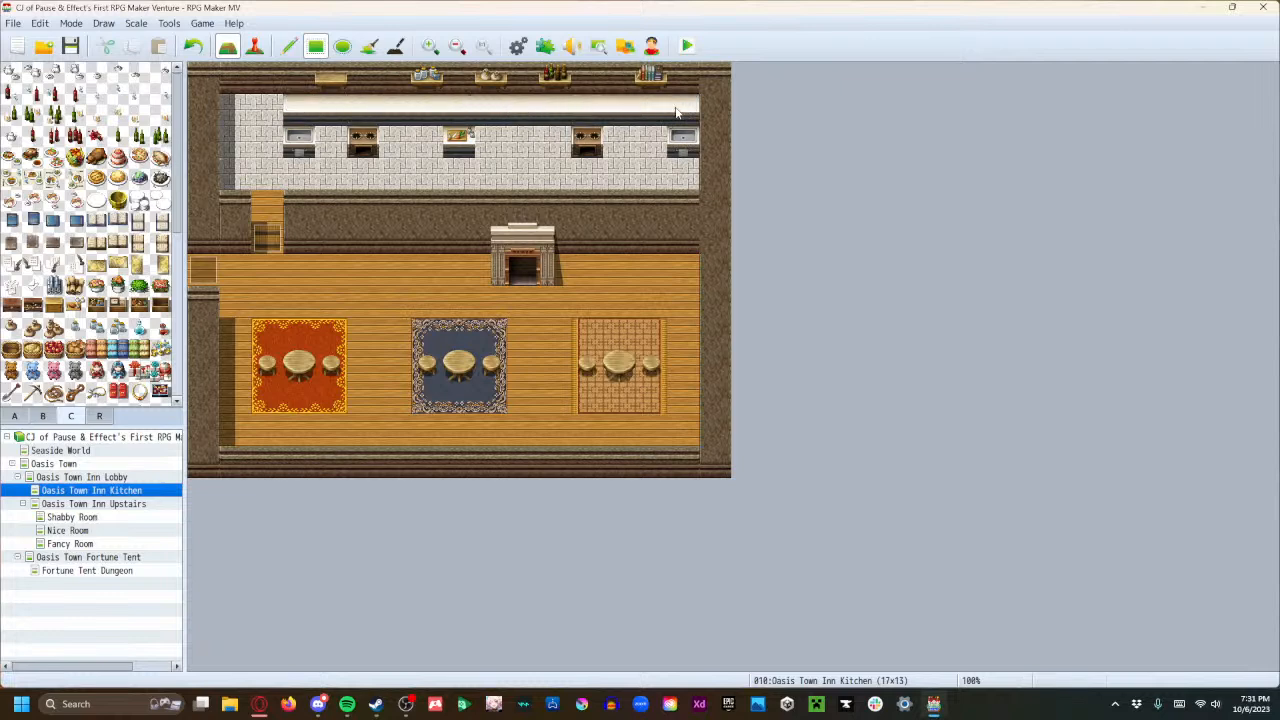
{"action": "left_click", "coordinate": [331, 146]}
{"action": "left_click", "coordinate": [398, 147]}
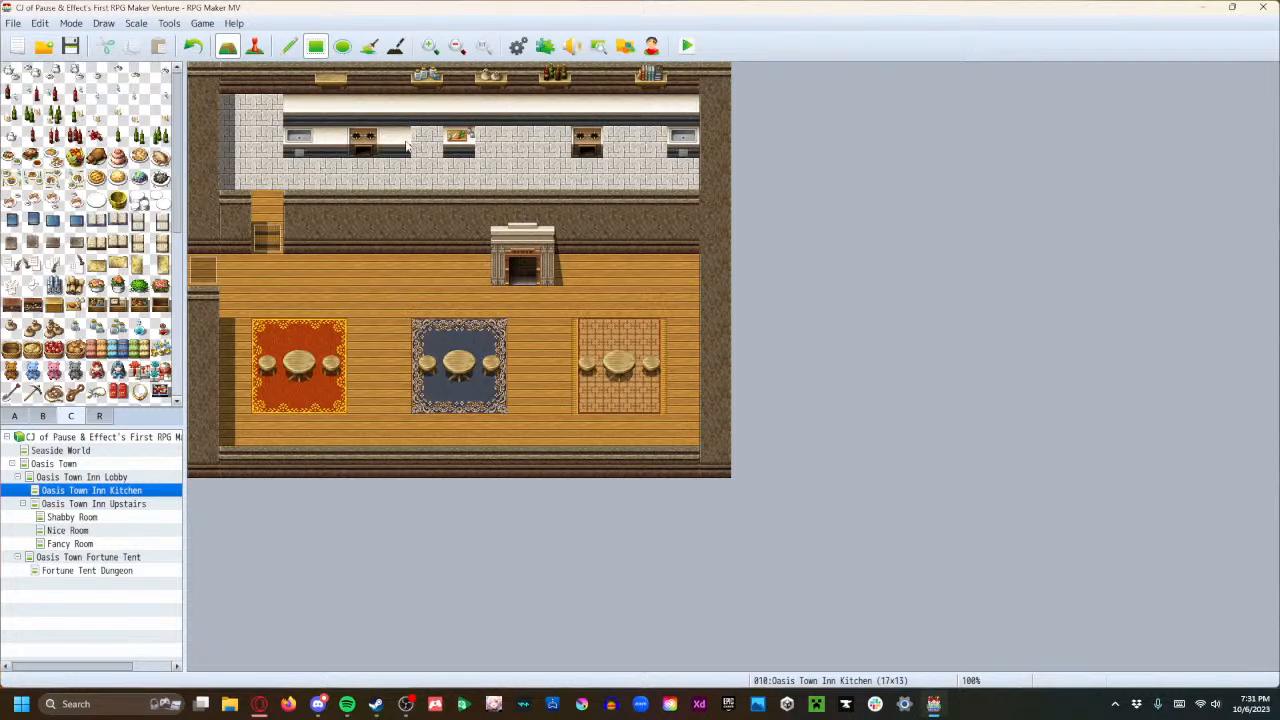
{"action": "left_click", "coordinate": [428, 142]}
{"action": "left_click", "coordinate": [492, 142]}
{"action": "left_click", "coordinate": [524, 142]}
{"action": "left_click", "coordinate": [556, 142]}
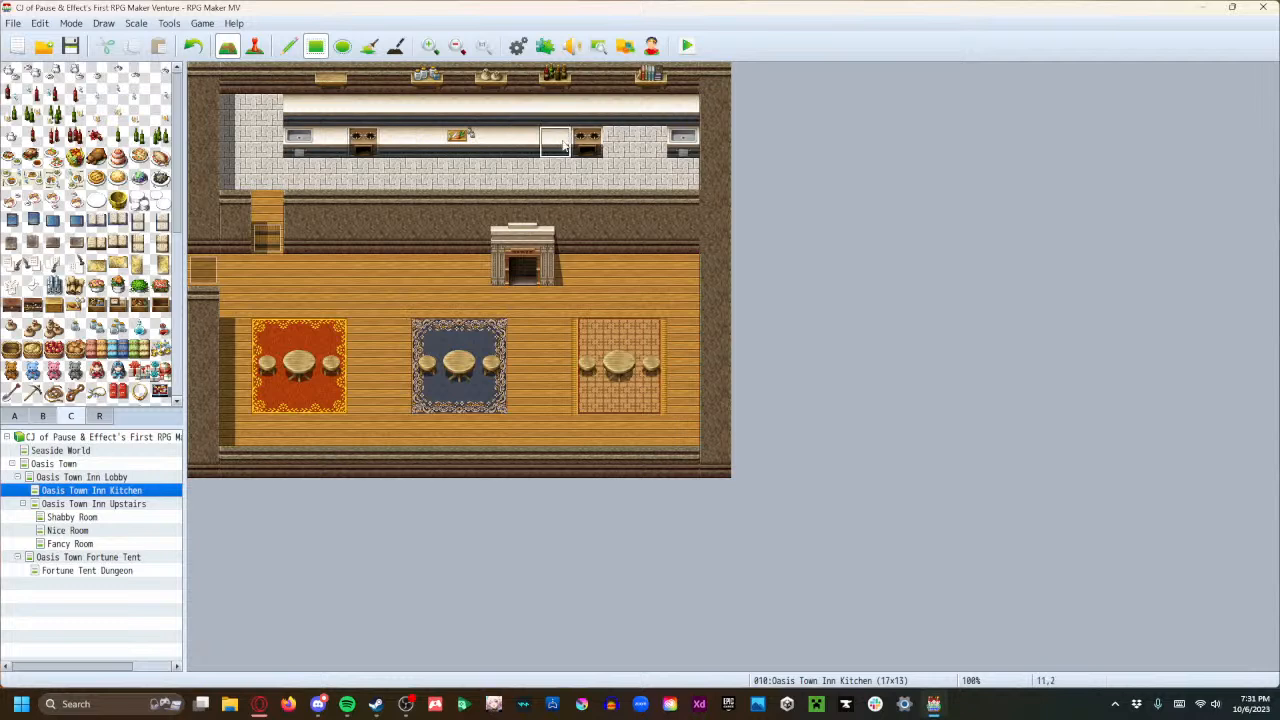
{"action": "left_click", "coordinate": [651, 142]}
{"action": "left_click", "coordinate": [619, 142]}
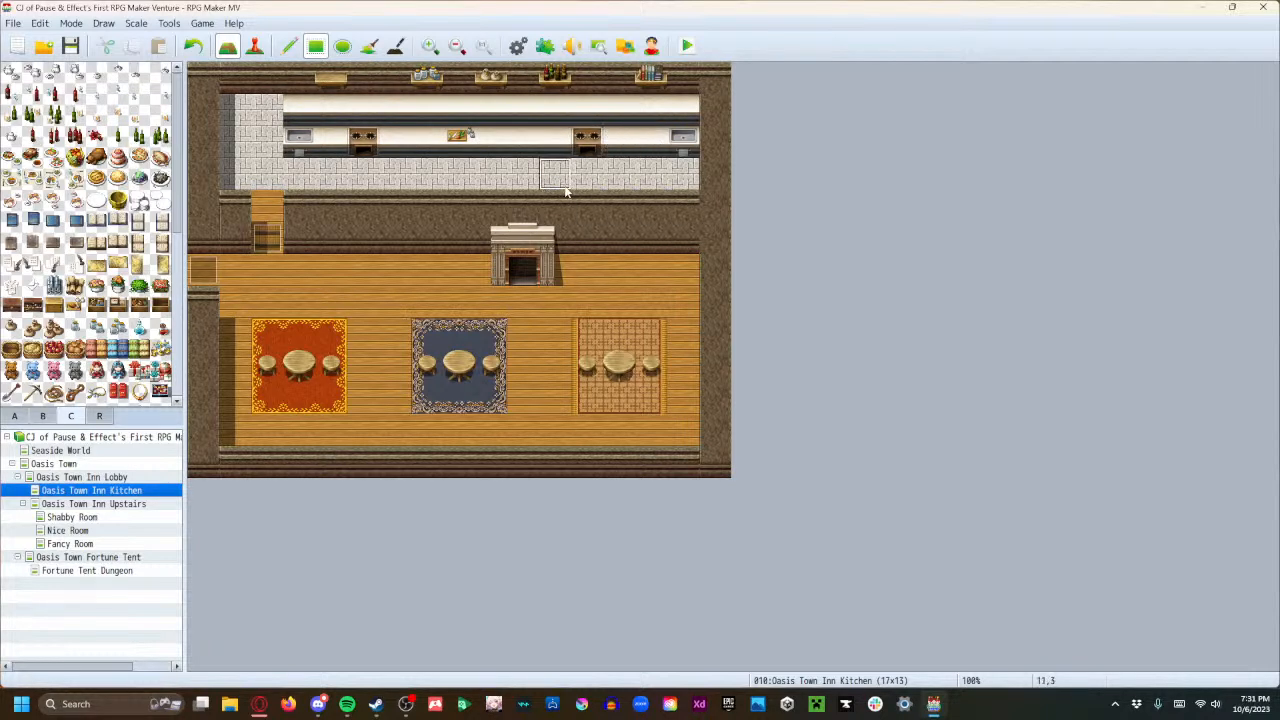
Undo the plain counter over the upper row and the whole second row of counter fixtures.
{"action": "key", "text": "ctrl+z"}
{"action": "key", "text": "ctrl+z"}
{"action": "key", "text": "ctrl+z"}
{"action": "key", "text": "ctrl+z"}
{"action": "key", "text": "ctrl+z"}
{"action": "key", "text": "ctrl+z"}
{"action": "key", "text": "ctrl+z"}
{"action": "key", "text": "ctrl+z"}
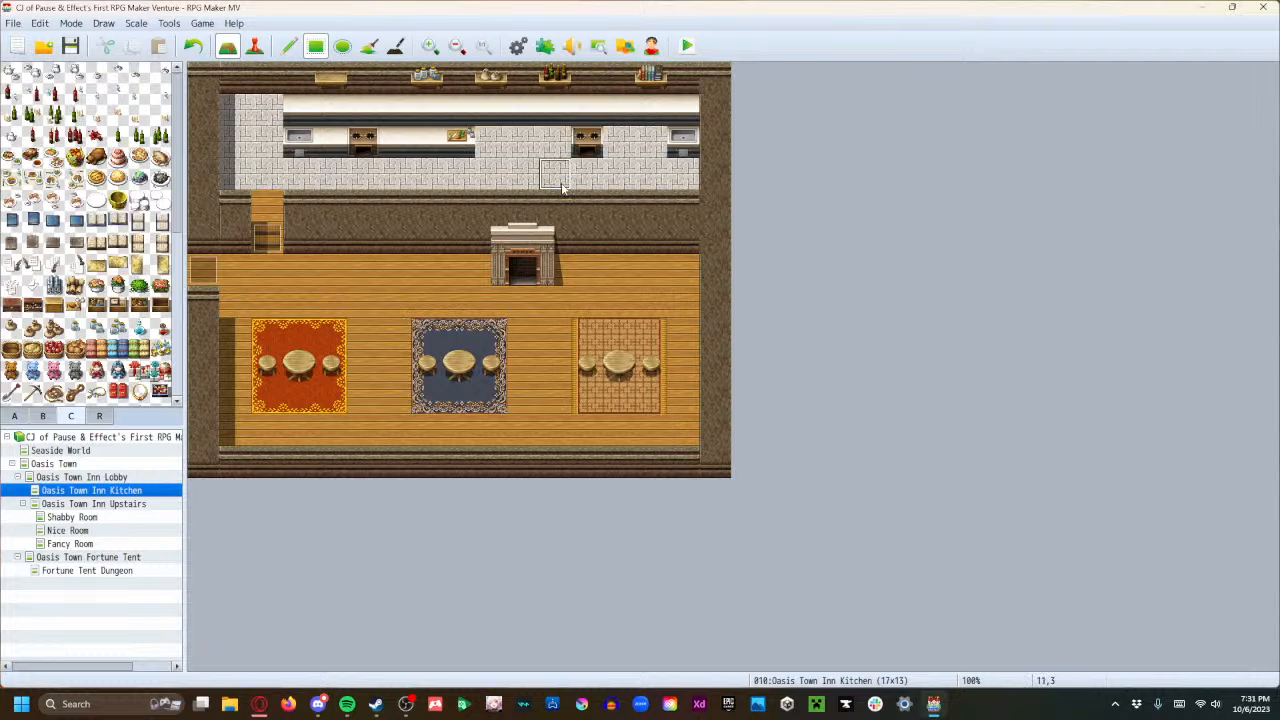
{"action": "key", "text": "ctrl+z"}
{"action": "key", "text": "ctrl+z"}
{"action": "key", "text": "ctrl+z"}
{"action": "key", "text": "ctrl+z"}
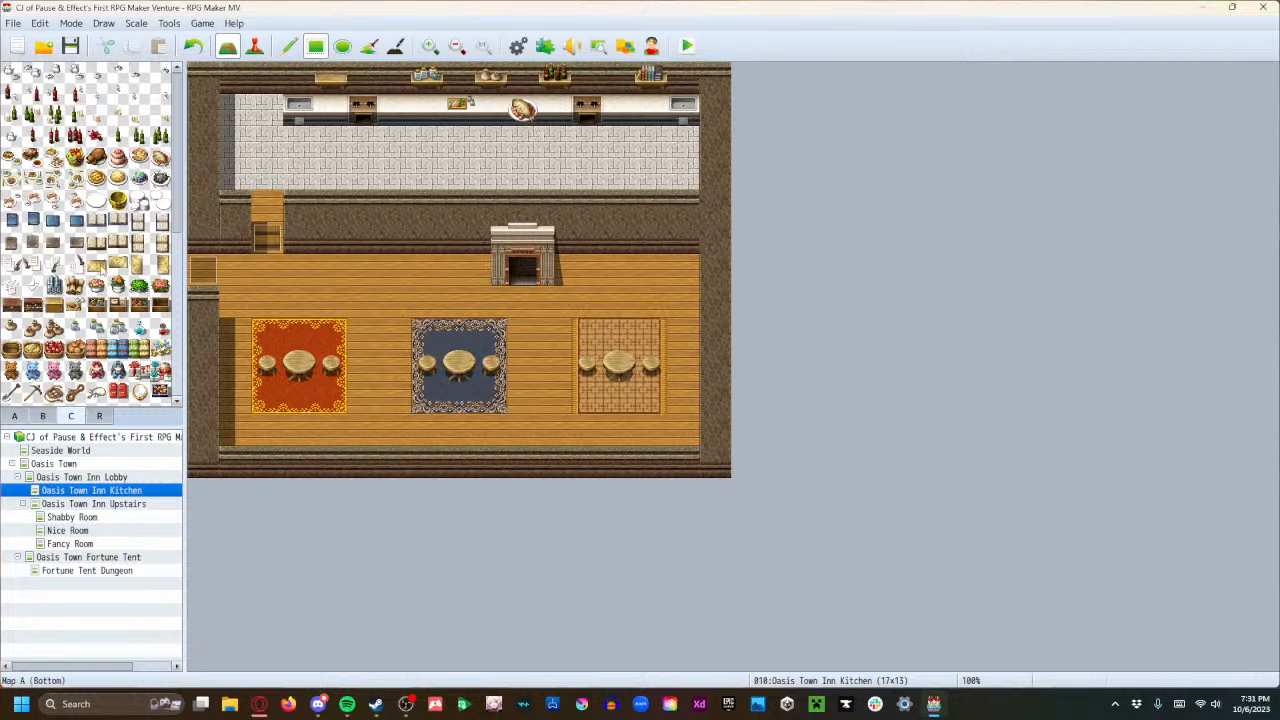
Place the roast with sauce on the counter at tile 9,1 and red bottles on the empty wall shelf at tile 4,0.
{"action": "scroll", "coordinate": [118, 340], "scroll_direction": "down", "scroll_amount": 3}
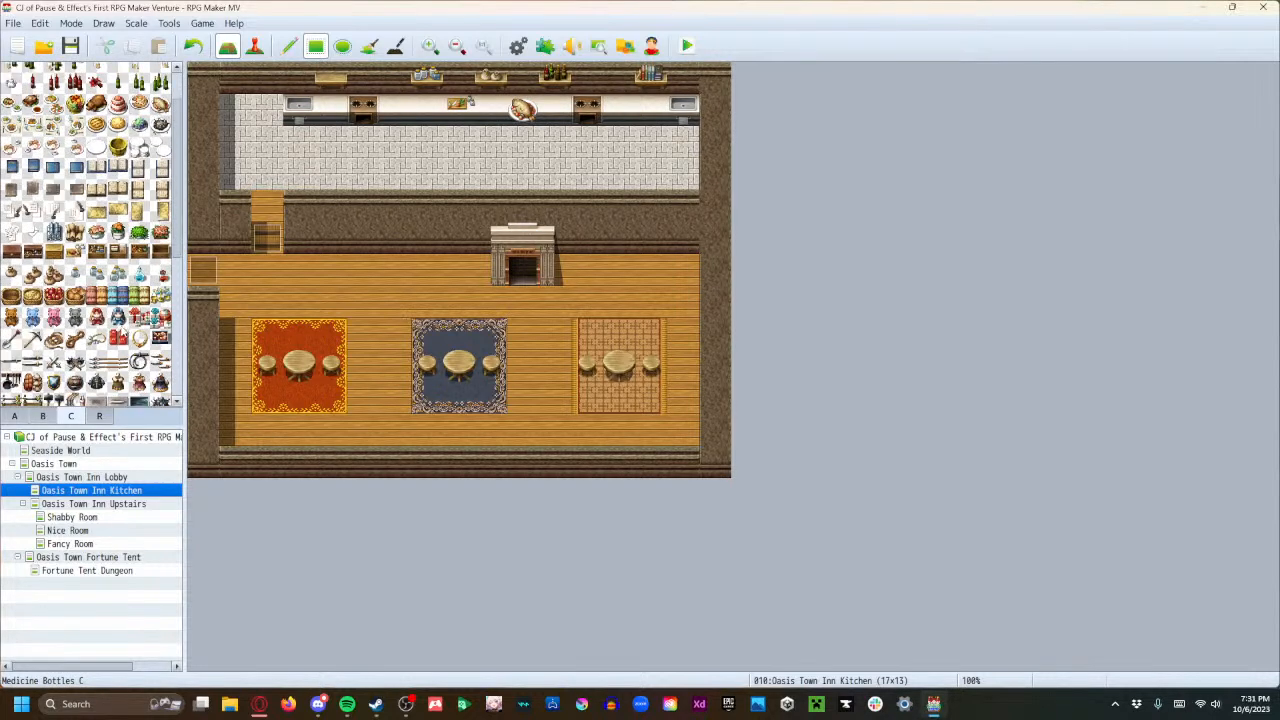
{"action": "scroll", "coordinate": [118, 340], "scroll_direction": "up", "scroll_amount": 3}
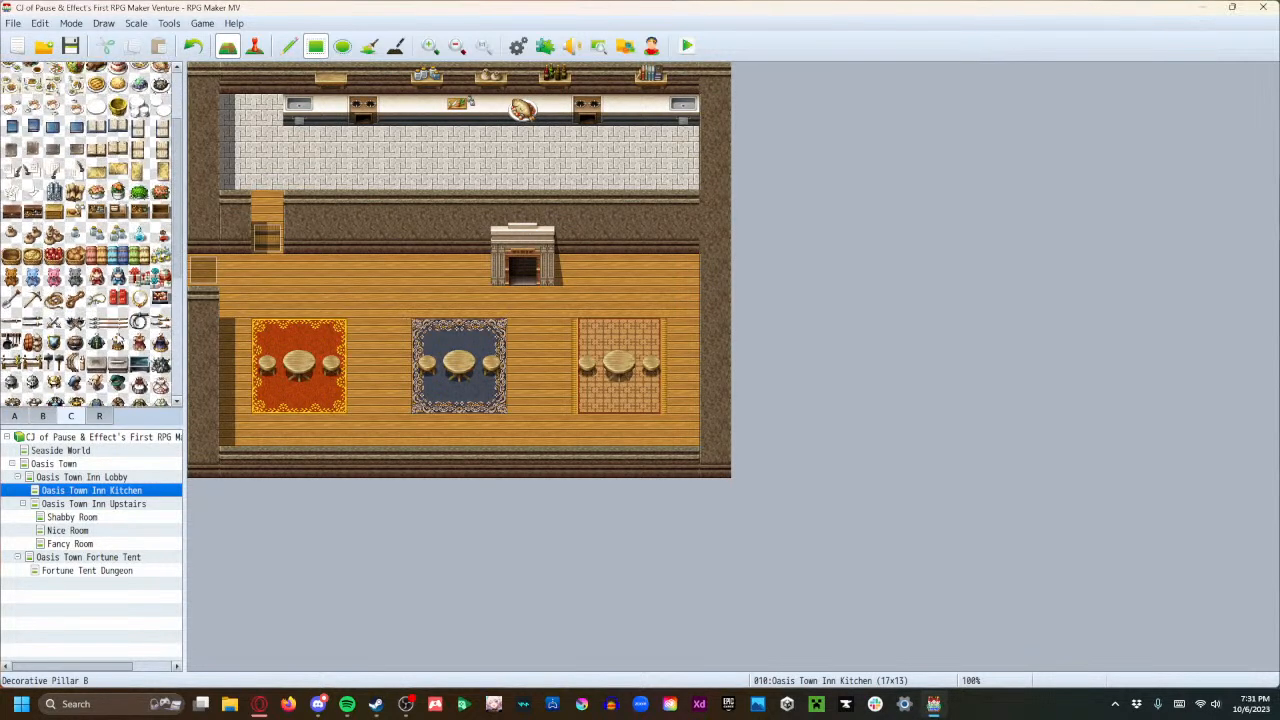
{"action": "left_click", "coordinate": [31, 157]}
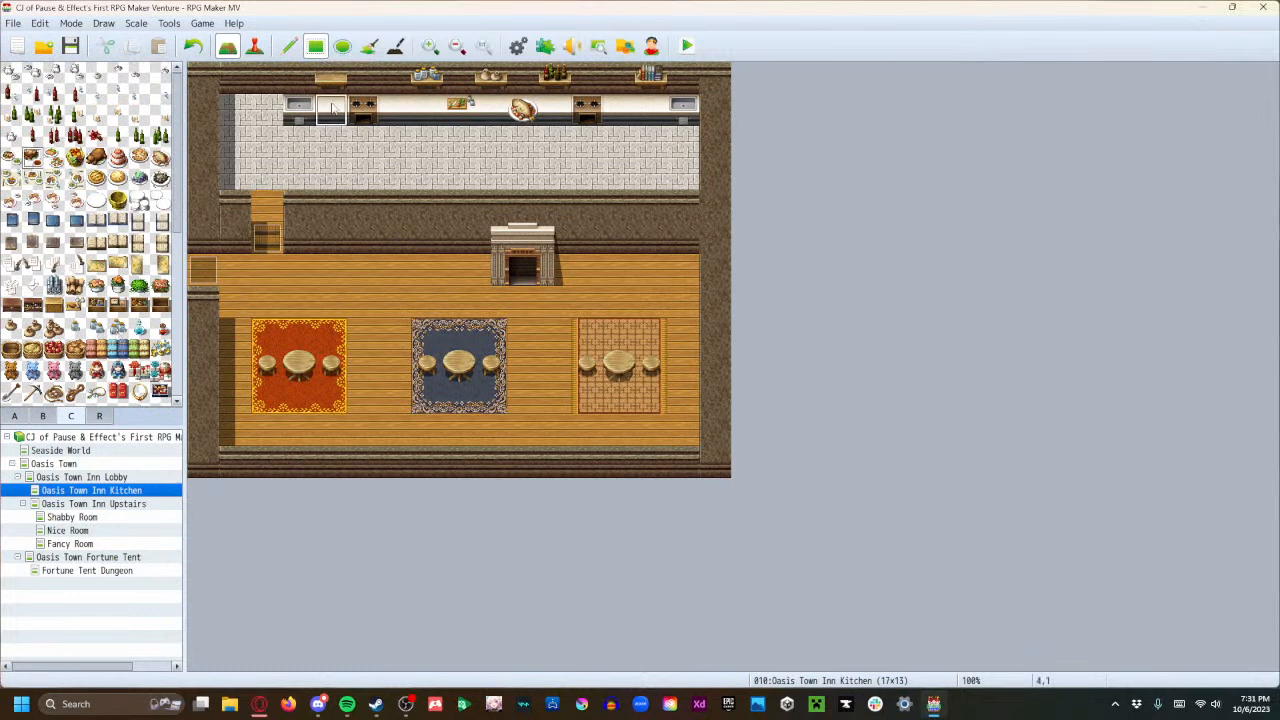
{"action": "left_click", "coordinate": [492, 110]}
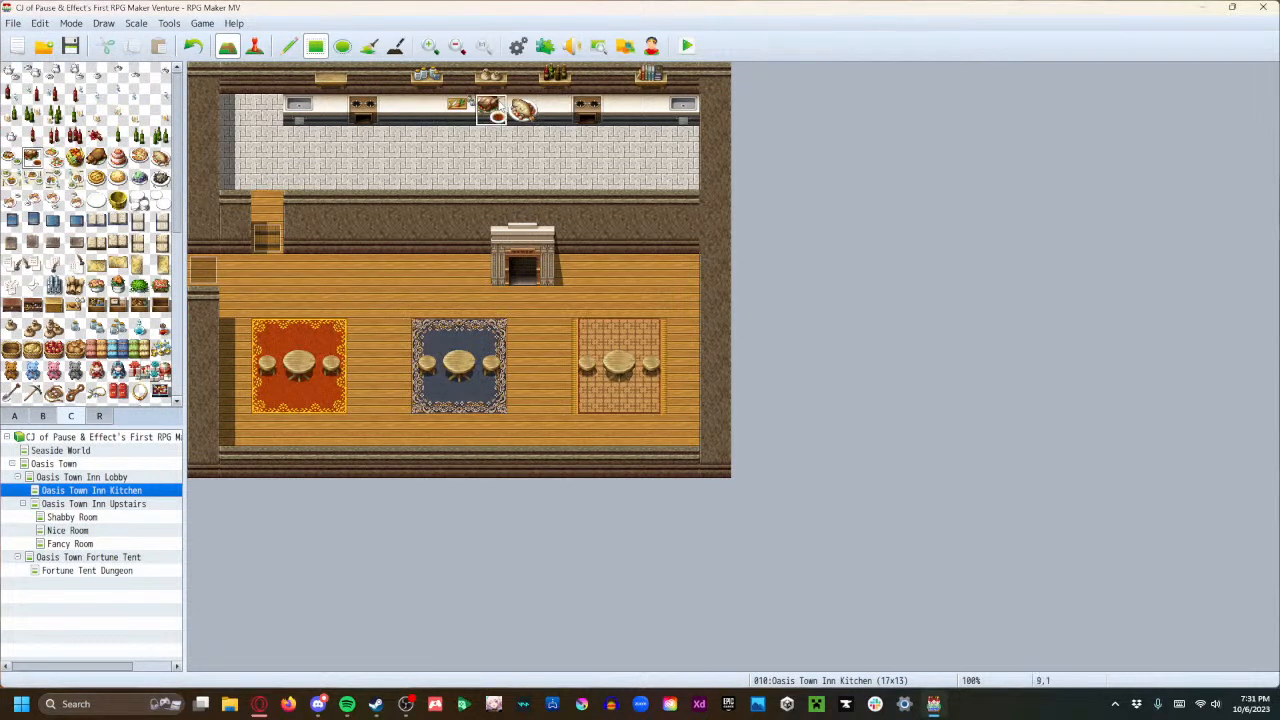
{"action": "left_click", "coordinate": [75, 136]}
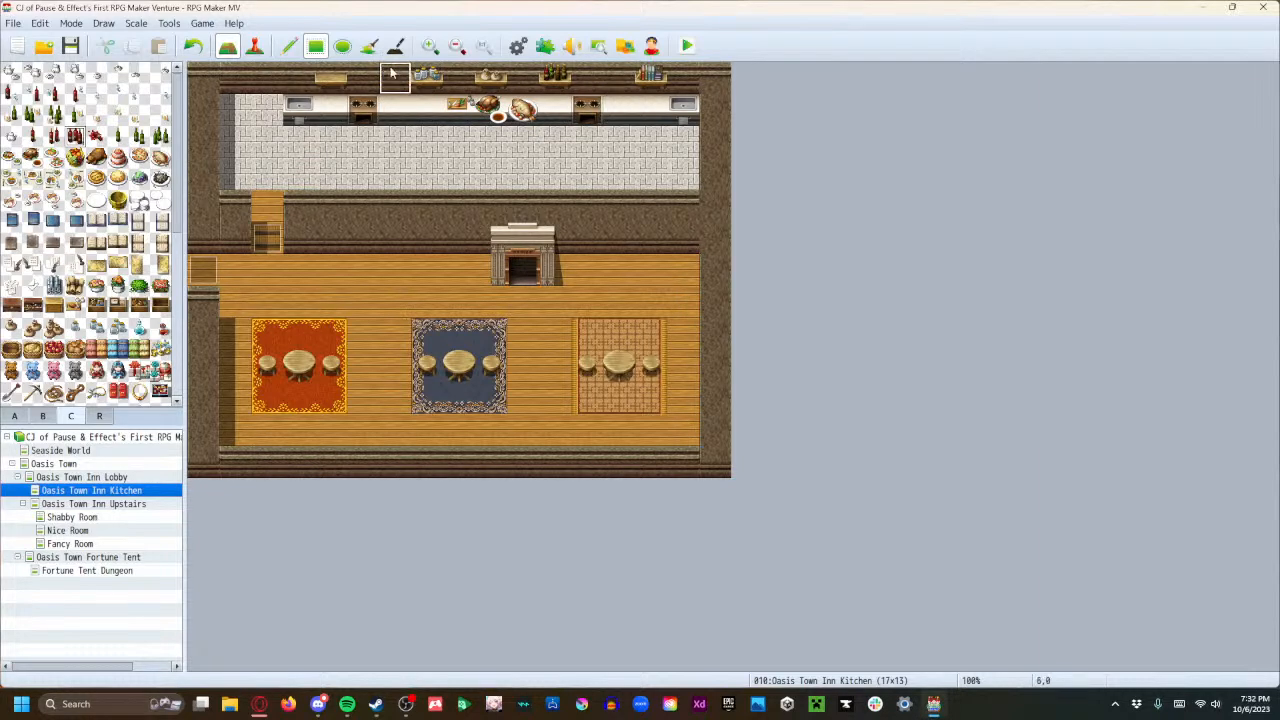
{"action": "left_click", "coordinate": [332, 76]}
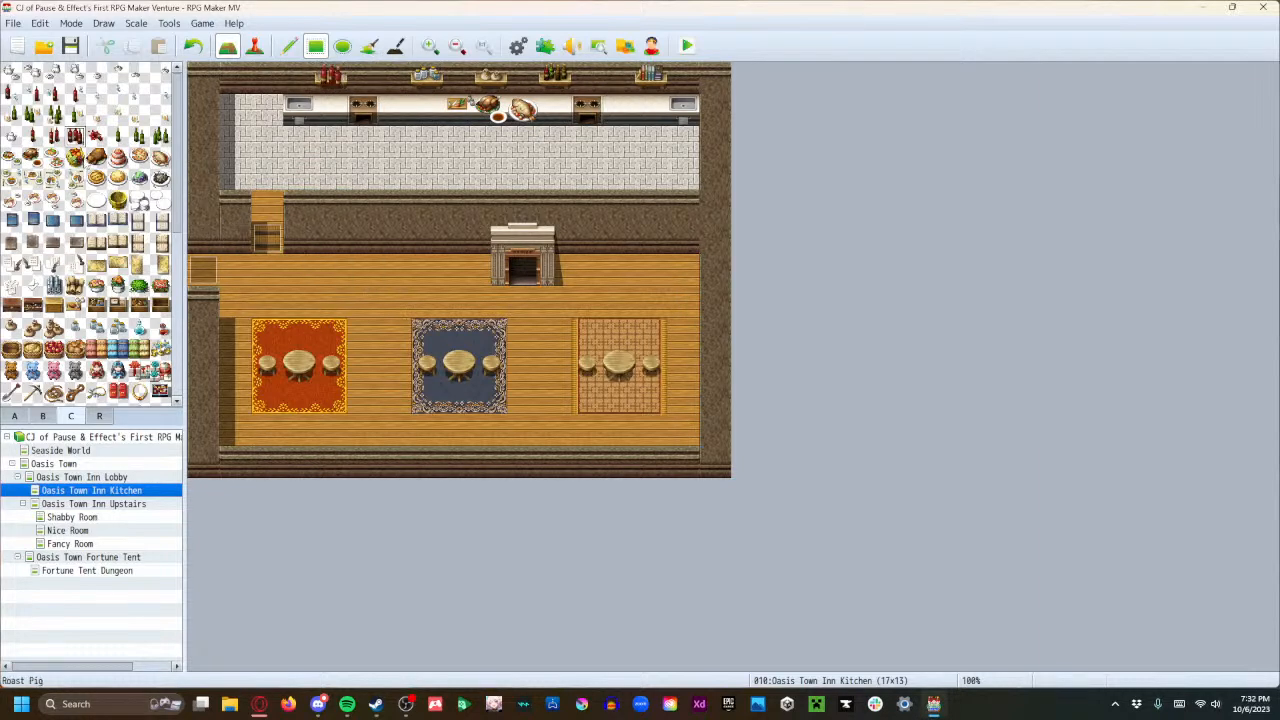
Place the same small centred tableware item on the three round tables at tiles 3,9, 8,9 and 13,9.
{"action": "left_click", "coordinate": [161, 116]}
{"action": "left_click", "coordinate": [300, 366]}
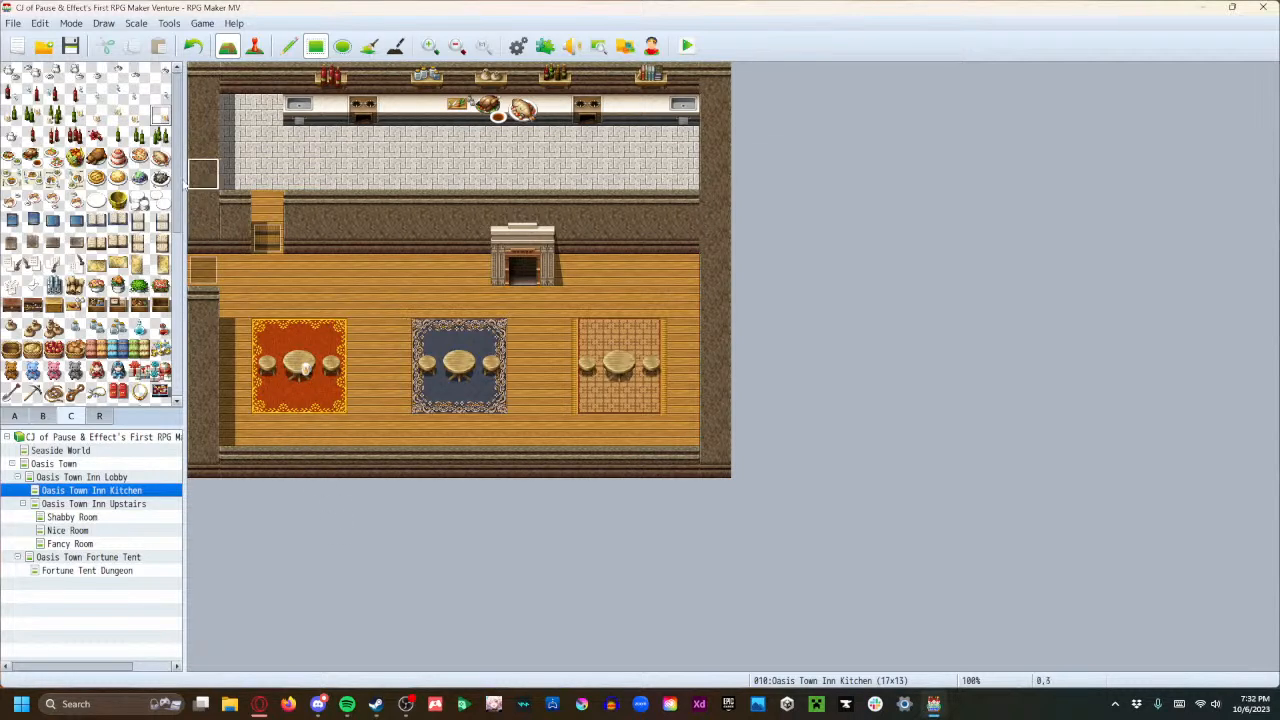
{"action": "left_click", "coordinate": [118, 116]}
{"action": "left_click", "coordinate": [300, 366]}
{"action": "left_click", "coordinate": [459, 366]}
{"action": "left_click", "coordinate": [619, 366]}
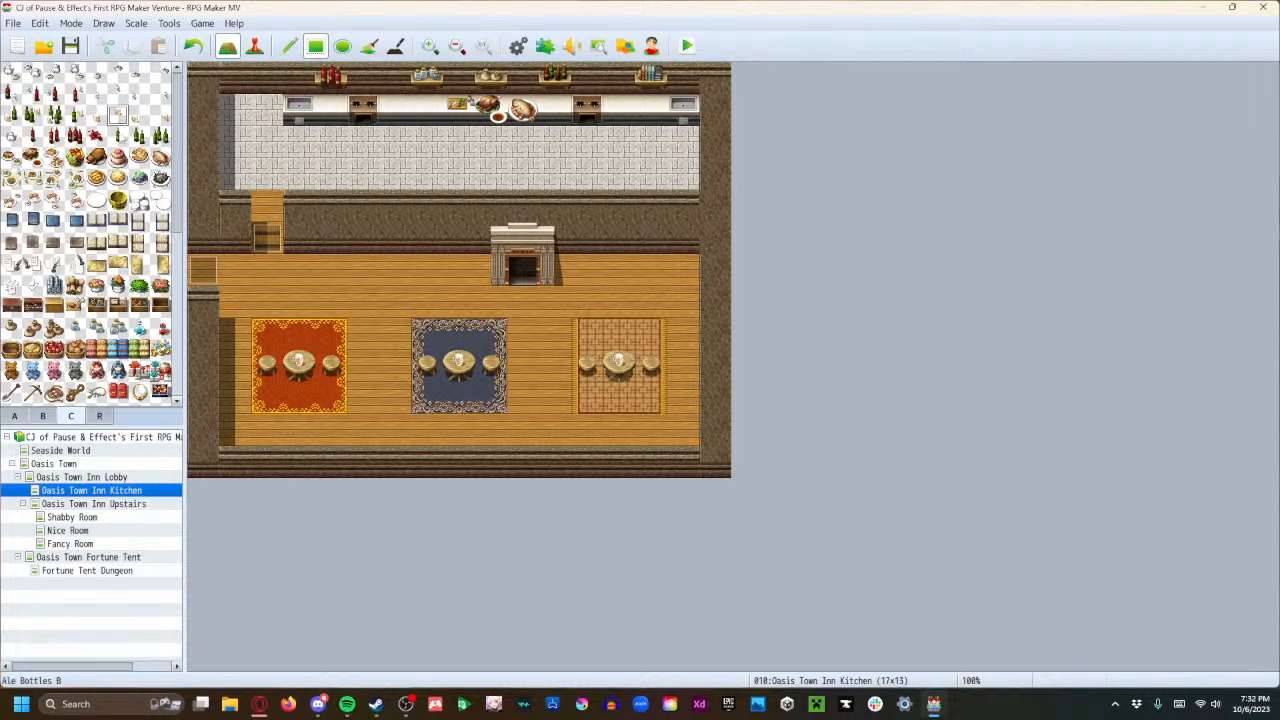
Place the tiered cake on the counter at tile 6,1 and a plated meal with a small side dish at tile 13,1.
{"action": "left_click", "coordinate": [117, 157]}
{"action": "left_click", "coordinate": [394, 110]}
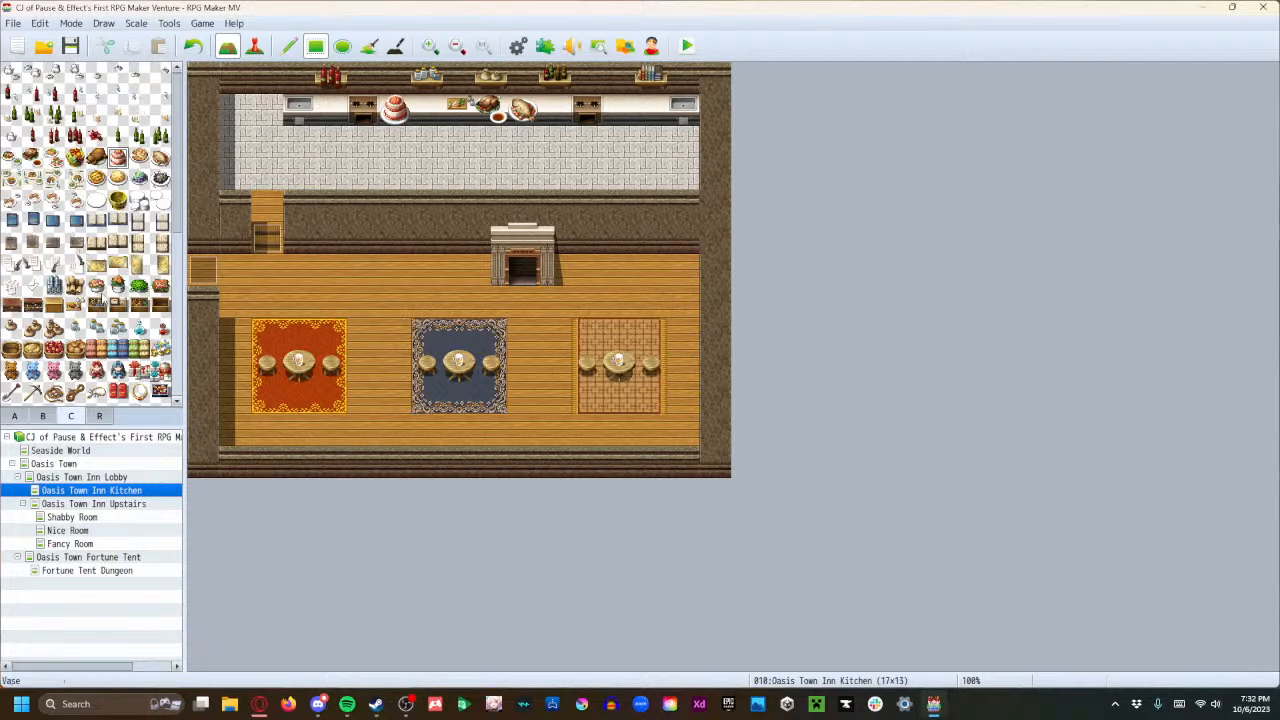
{"action": "left_click", "coordinate": [31, 158]}
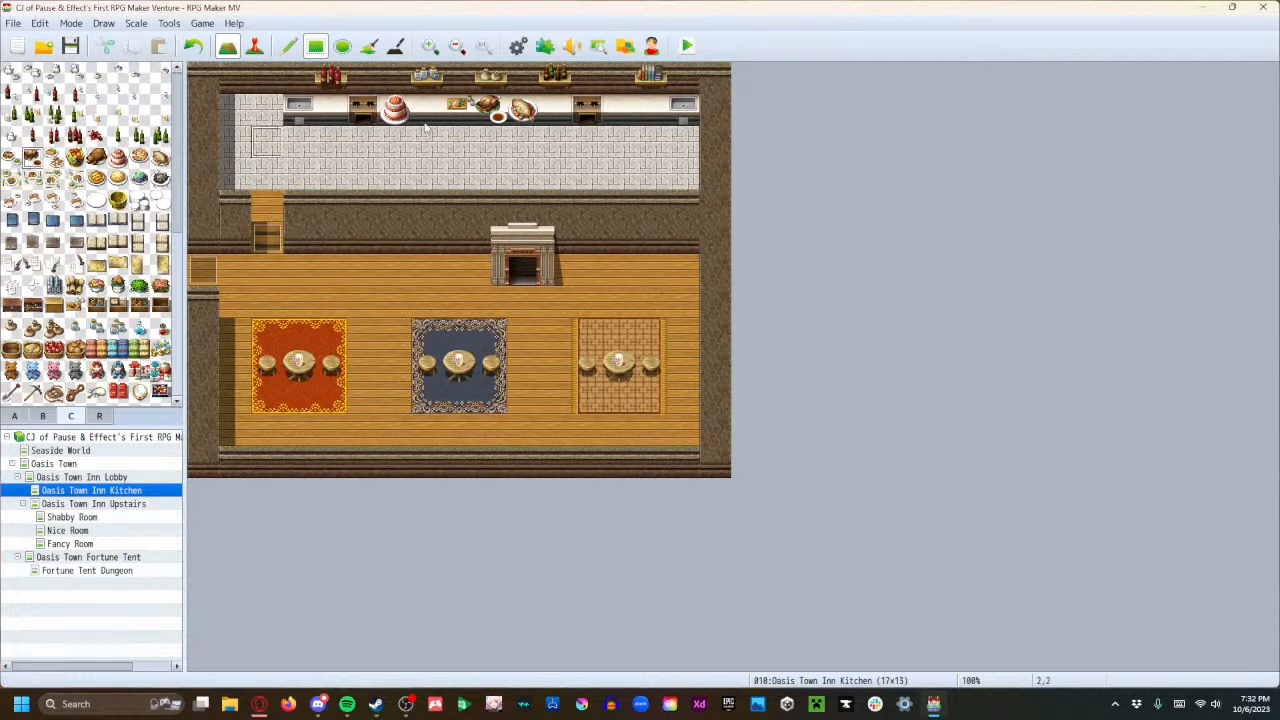
{"action": "left_click", "coordinate": [618, 110]}
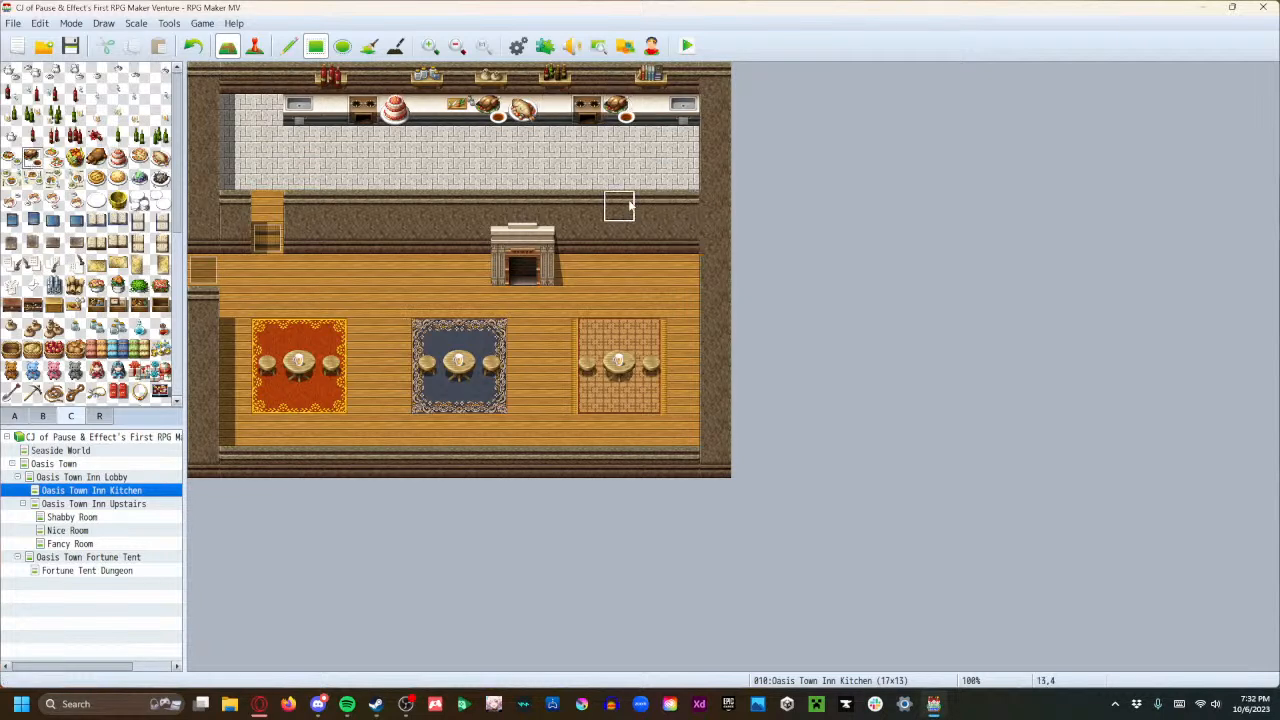
{"action": "left_click", "coordinate": [10, 158]}
{"action": "left_click", "coordinate": [618, 110]}
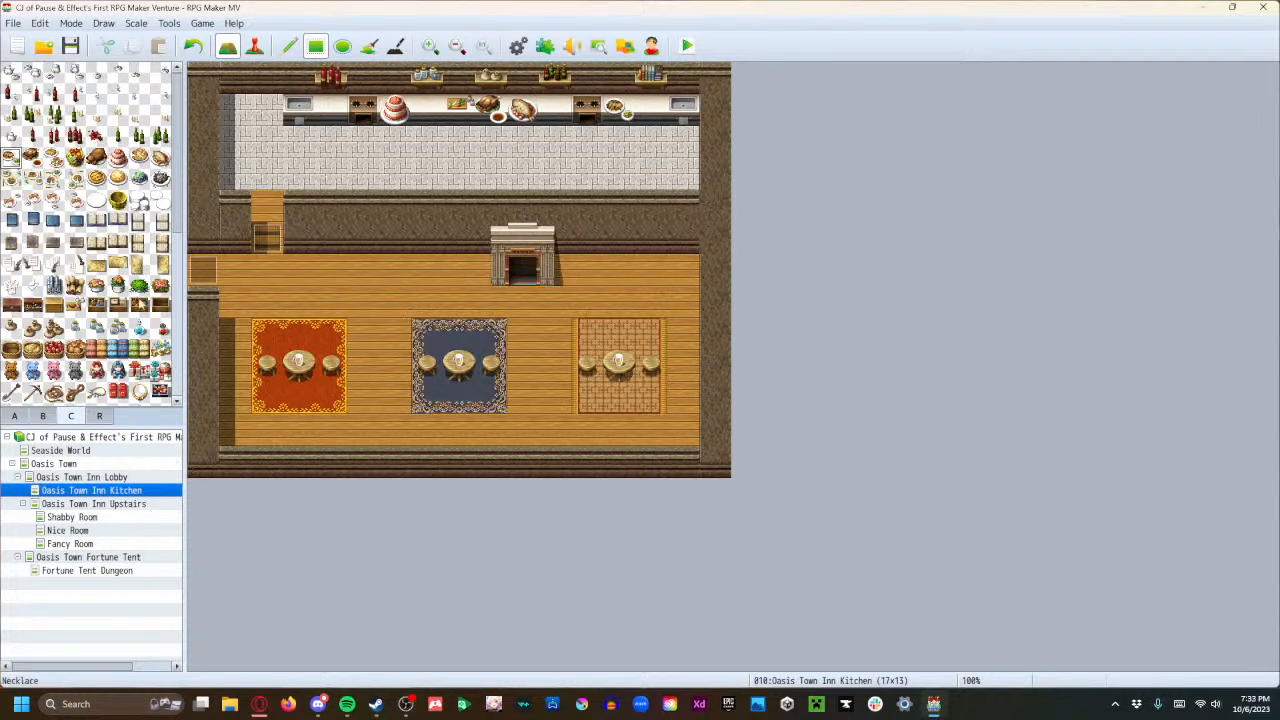
In the database, assign the SF_Inside_C image to slot D of the Inside tileset and save the change.
{"action": "left_click", "coordinate": [518, 46]}
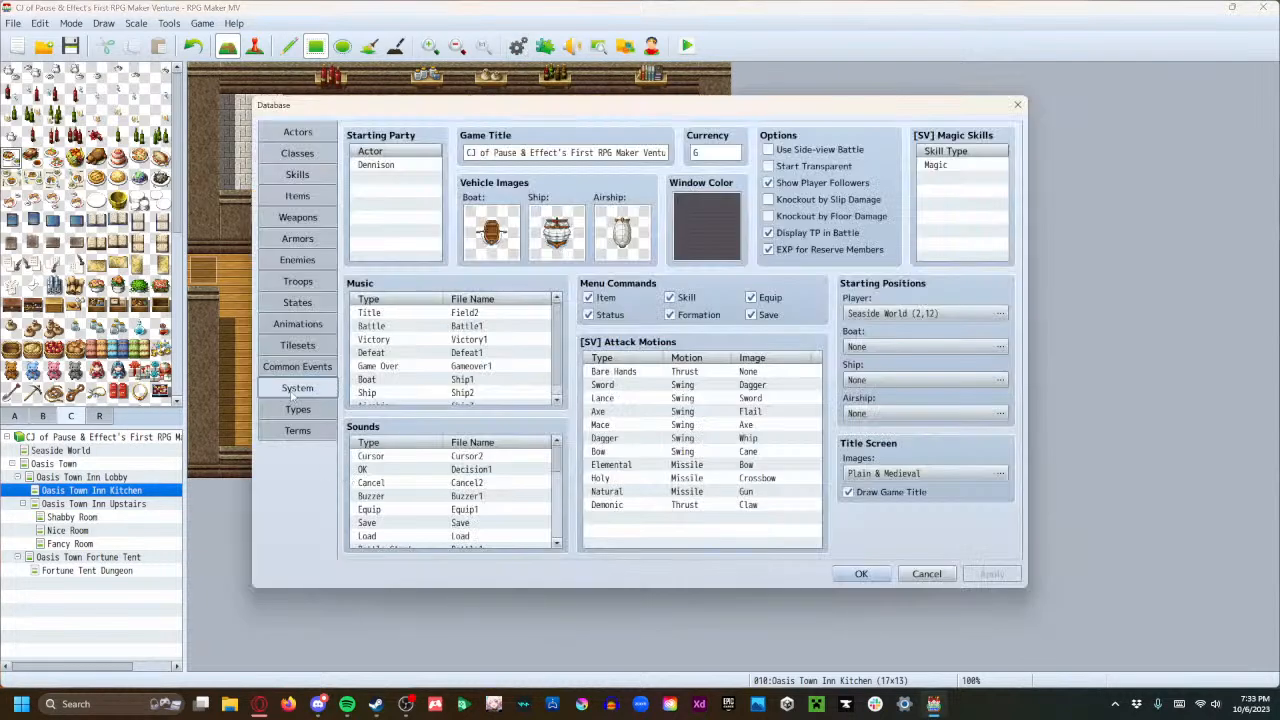
{"action": "left_click", "coordinate": [298, 345]}
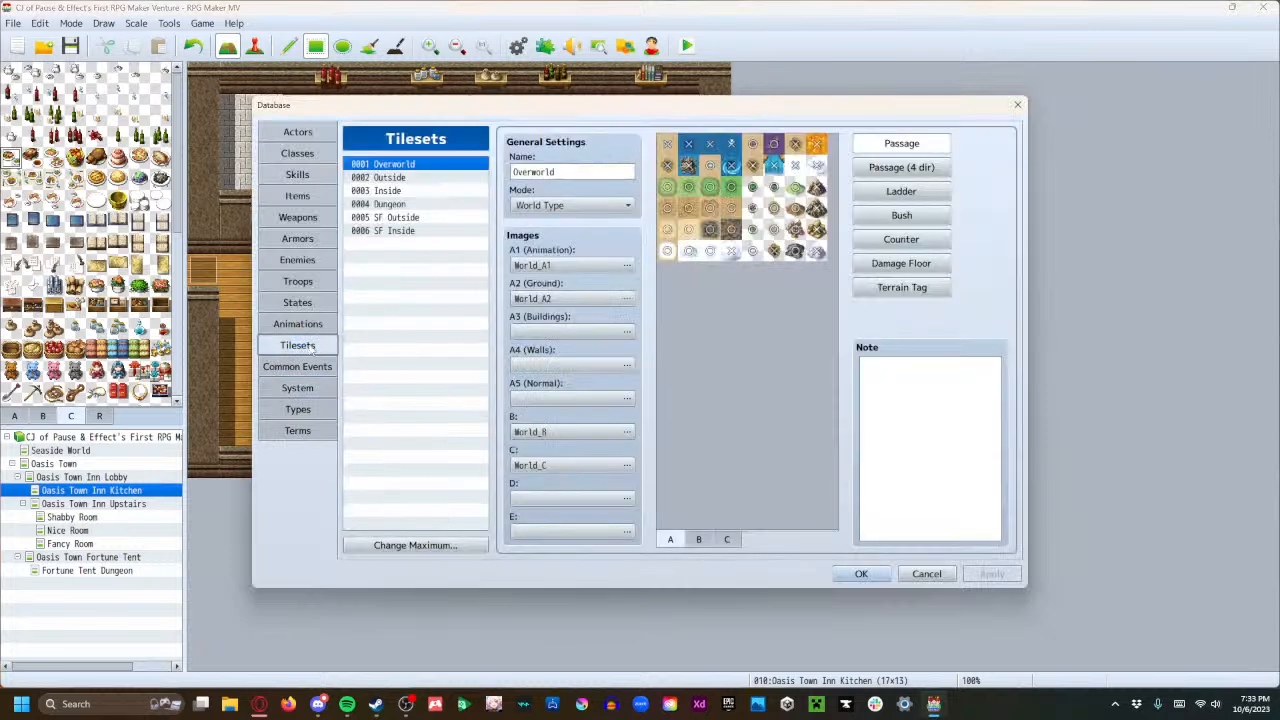
{"action": "left_click", "coordinate": [413, 191]}
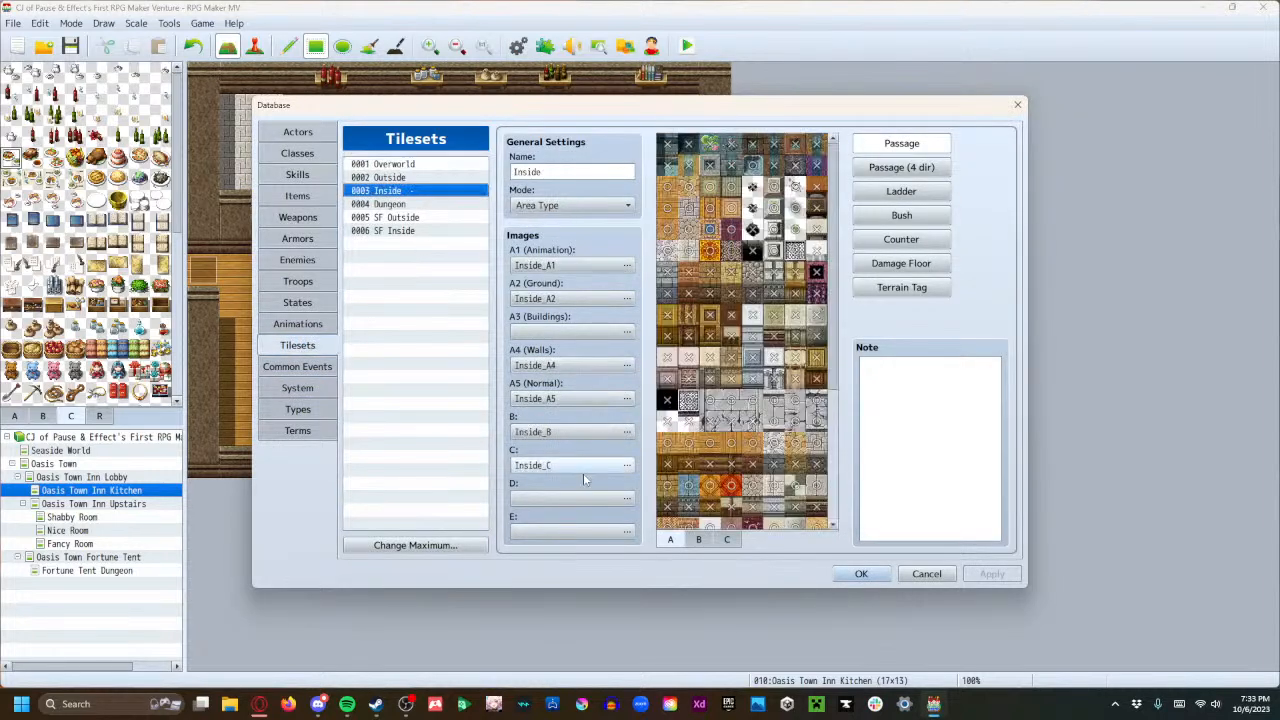
{"action": "left_click", "coordinate": [576, 500]}
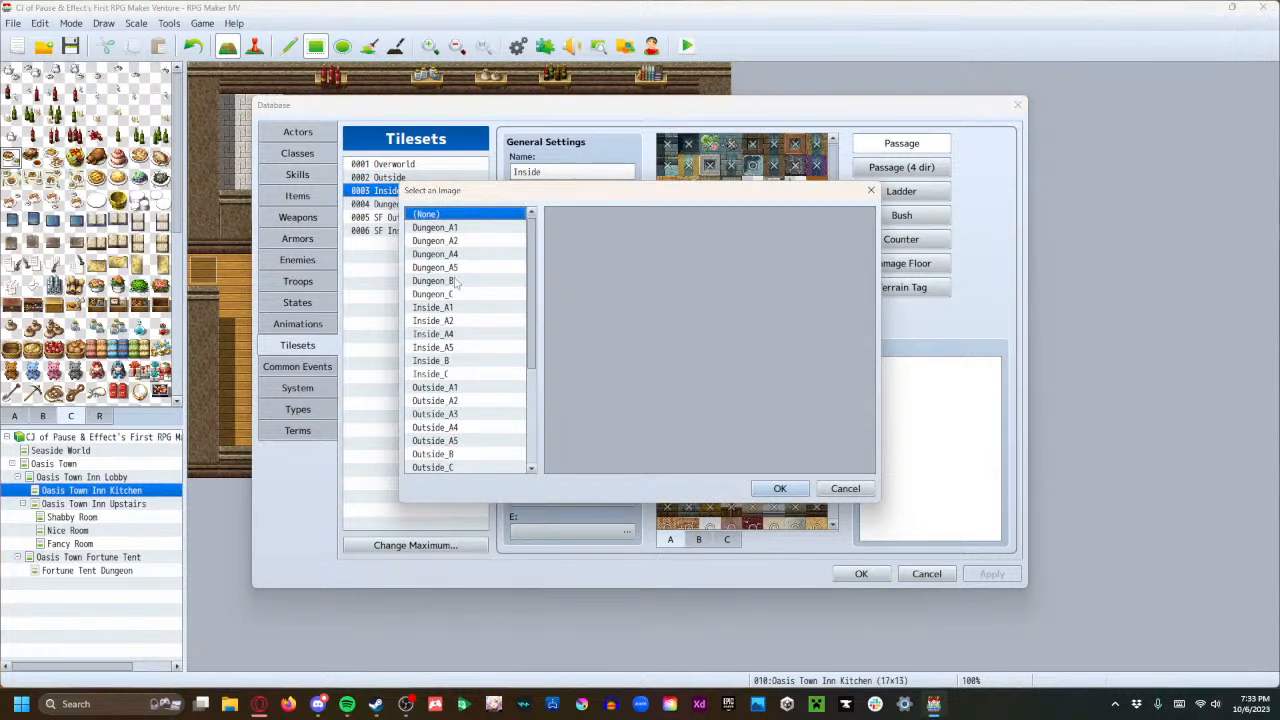
{"action": "scroll", "coordinate": [456, 285], "scroll_direction": "down", "scroll_amount": 4}
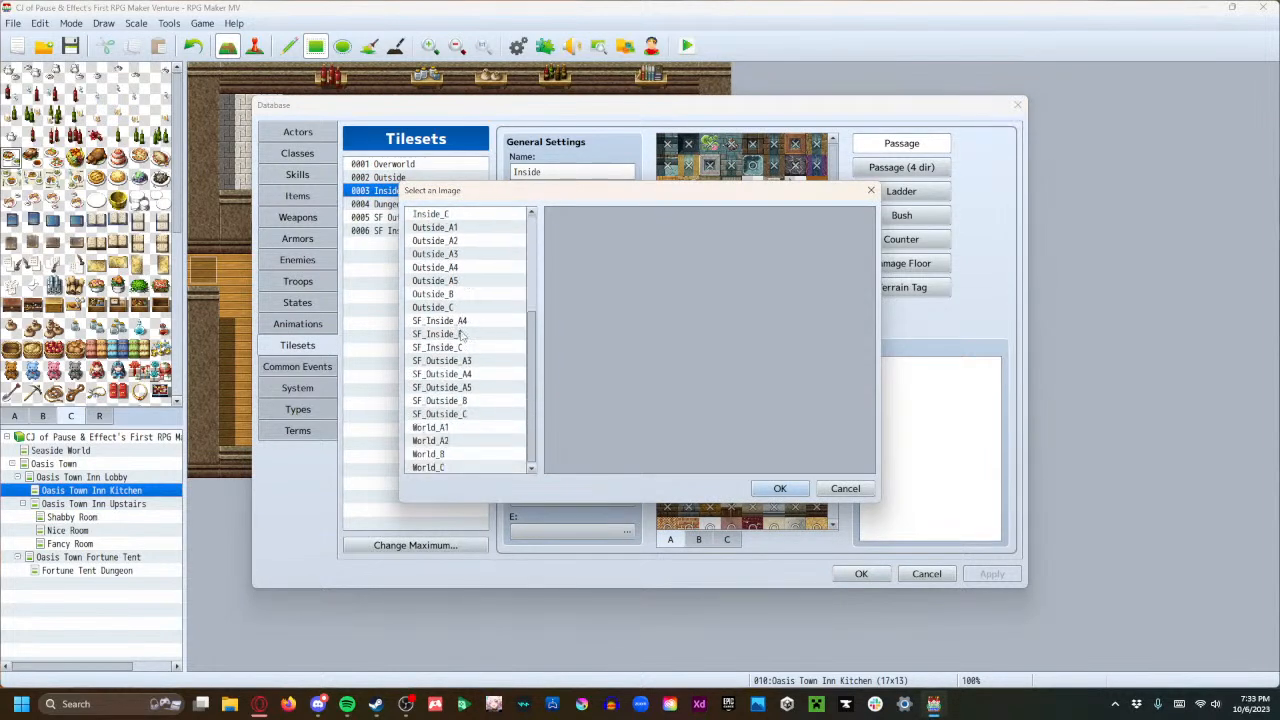
{"action": "left_click", "coordinate": [479, 348]}
{"action": "left_click", "coordinate": [478, 335]}
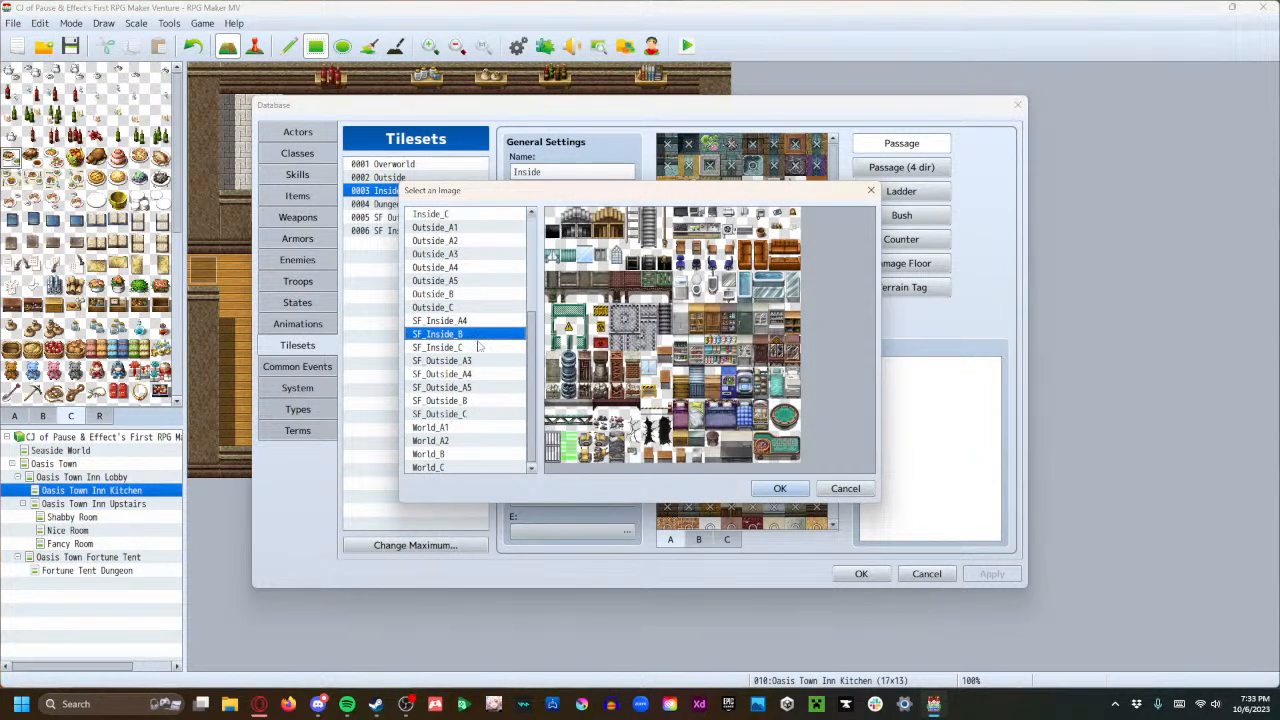
{"action": "left_click", "coordinate": [491, 350]}
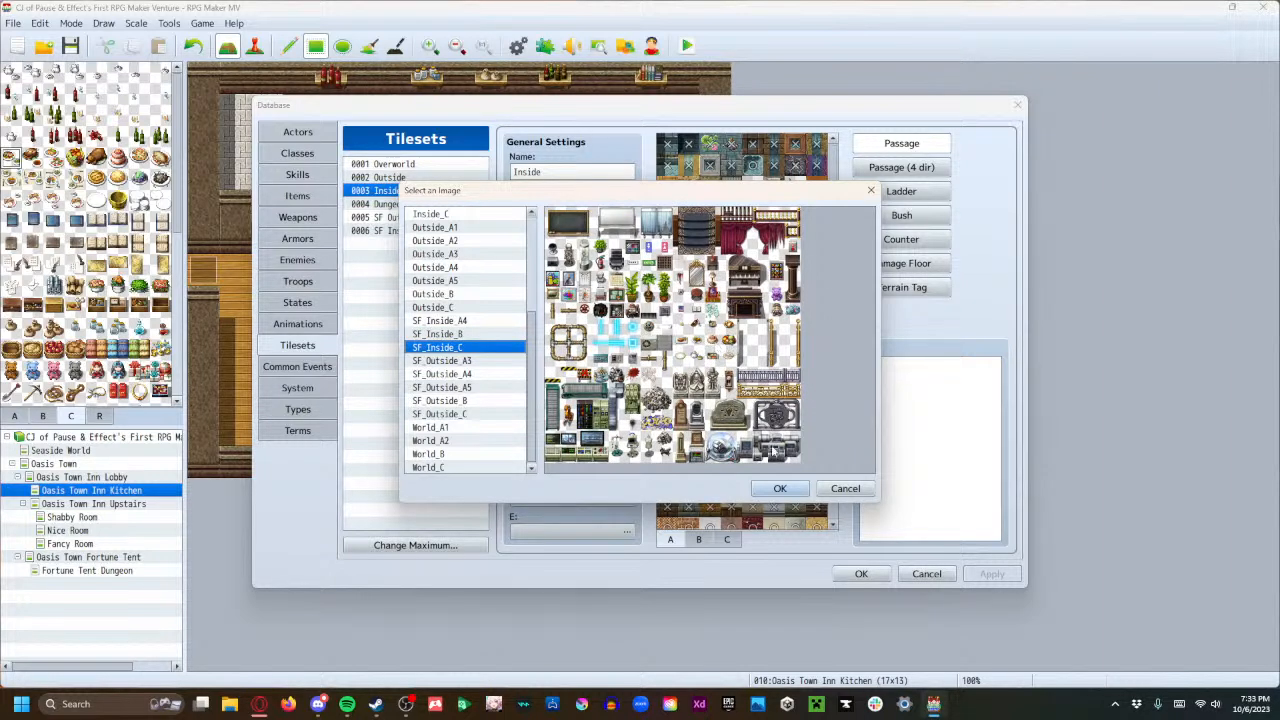
{"action": "left_click", "coordinate": [780, 488]}
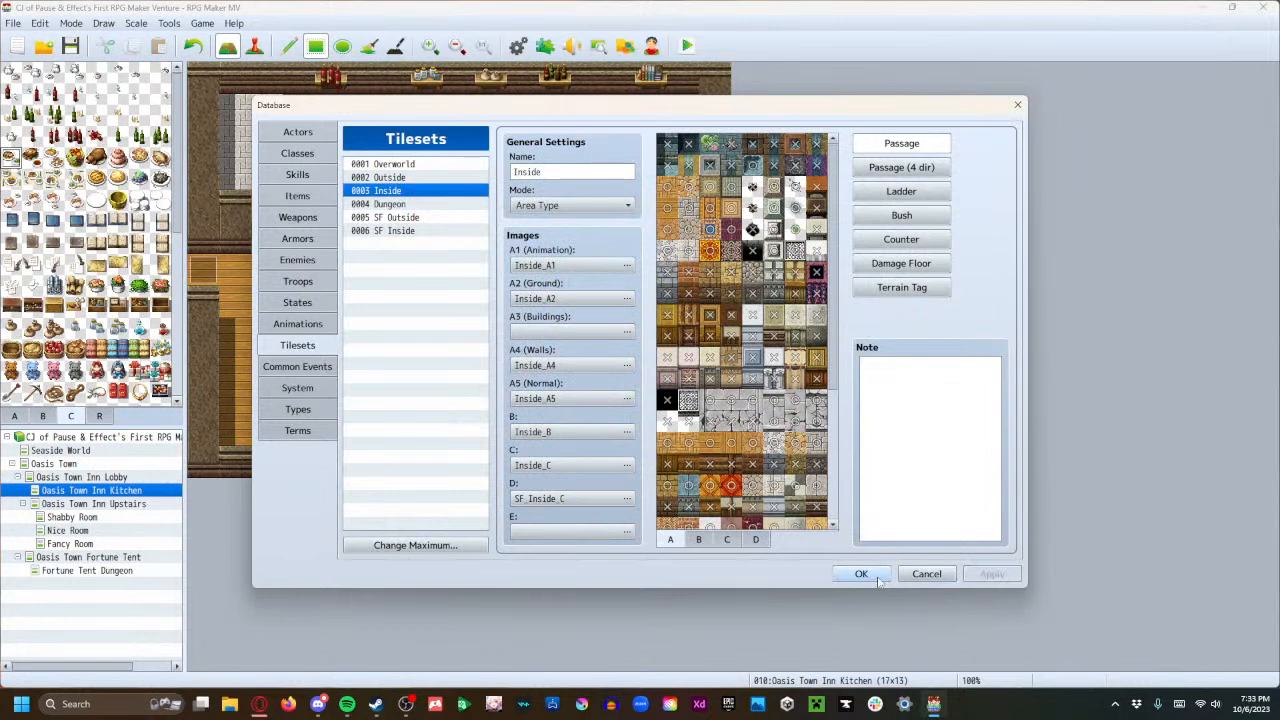
{"action": "left_click", "coordinate": [862, 574]}
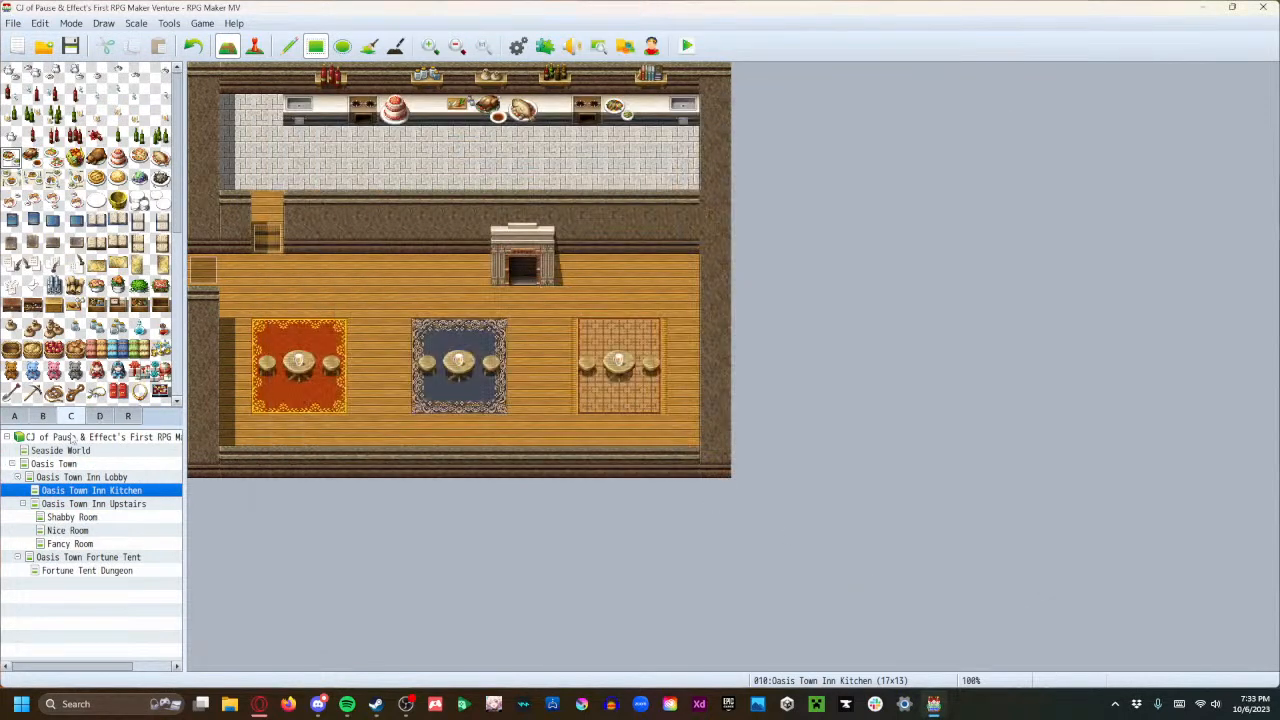
Bring up the food in the D tiles and clear the large dishes from counter tiles 6,1, 9,1, 10,1 and 13,1.
{"action": "left_click", "coordinate": [100, 416]}
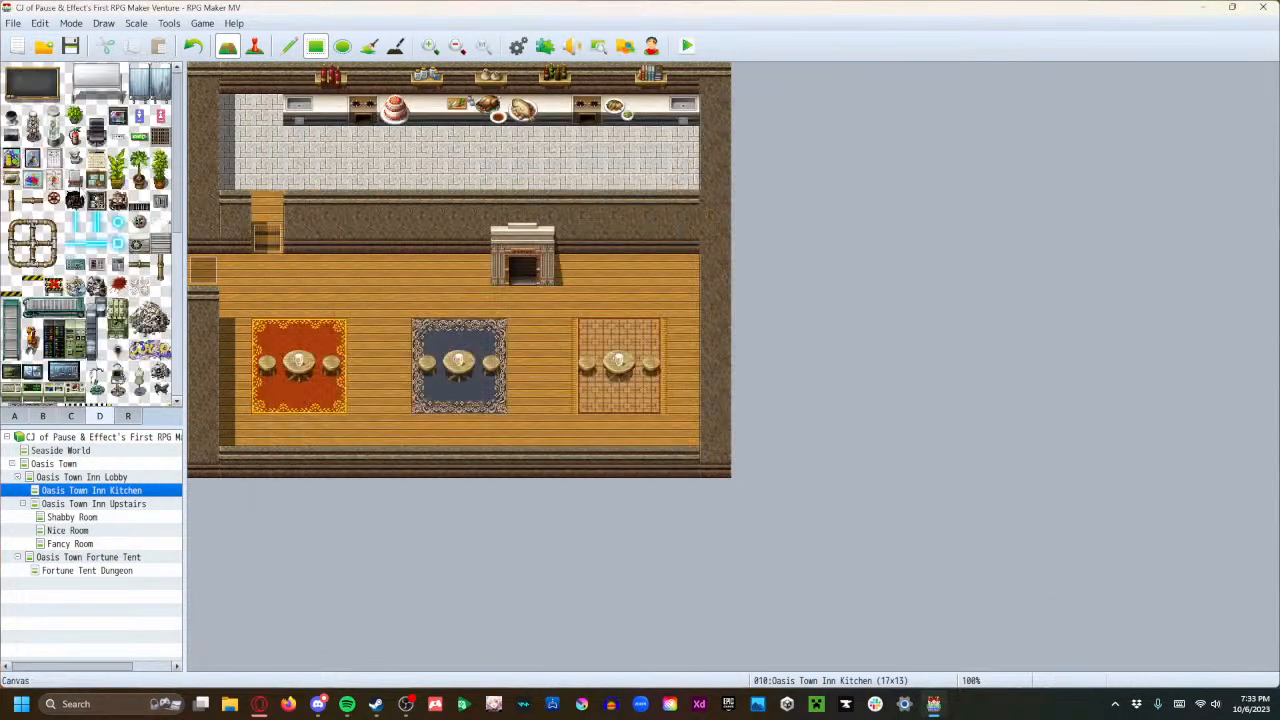
{"action": "scroll", "coordinate": [143, 275], "scroll_direction": "down", "scroll_amount": 10}
{"action": "scroll", "coordinate": [54, 245], "scroll_direction": "up", "scroll_amount": 1}
{"action": "left_click", "coordinate": [54, 256]}
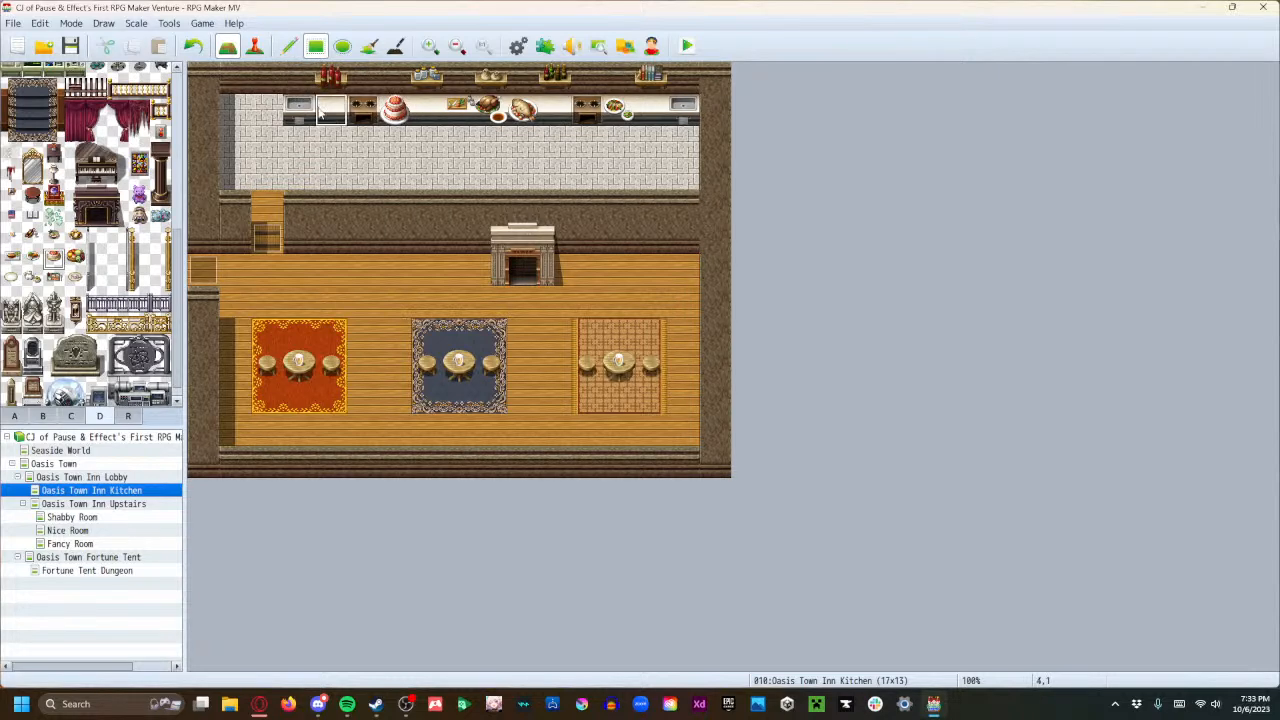
{"action": "left_click", "coordinate": [394, 118]}
{"action": "left_click", "coordinate": [499, 116]}
{"action": "left_click", "coordinate": [523, 115]}
{"action": "left_click", "coordinate": [618, 112]}
Place the fruit platter at counter tile 4,1, the small cake at 6,1 and a plated meal at 7,1 from the D tiles.
{"action": "left_click", "coordinate": [78, 256]}
{"action": "left_click", "coordinate": [332, 108]}
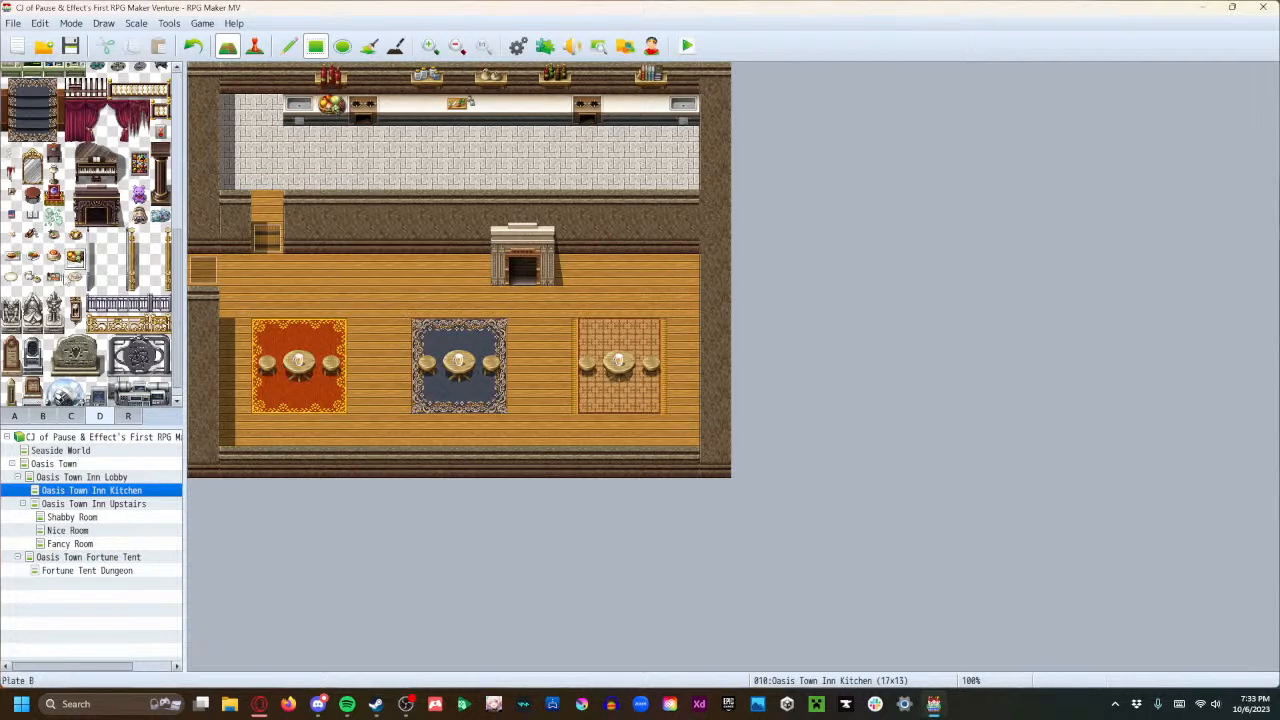
{"action": "left_click", "coordinate": [395, 110]}
{"action": "left_click", "coordinate": [428, 108]}
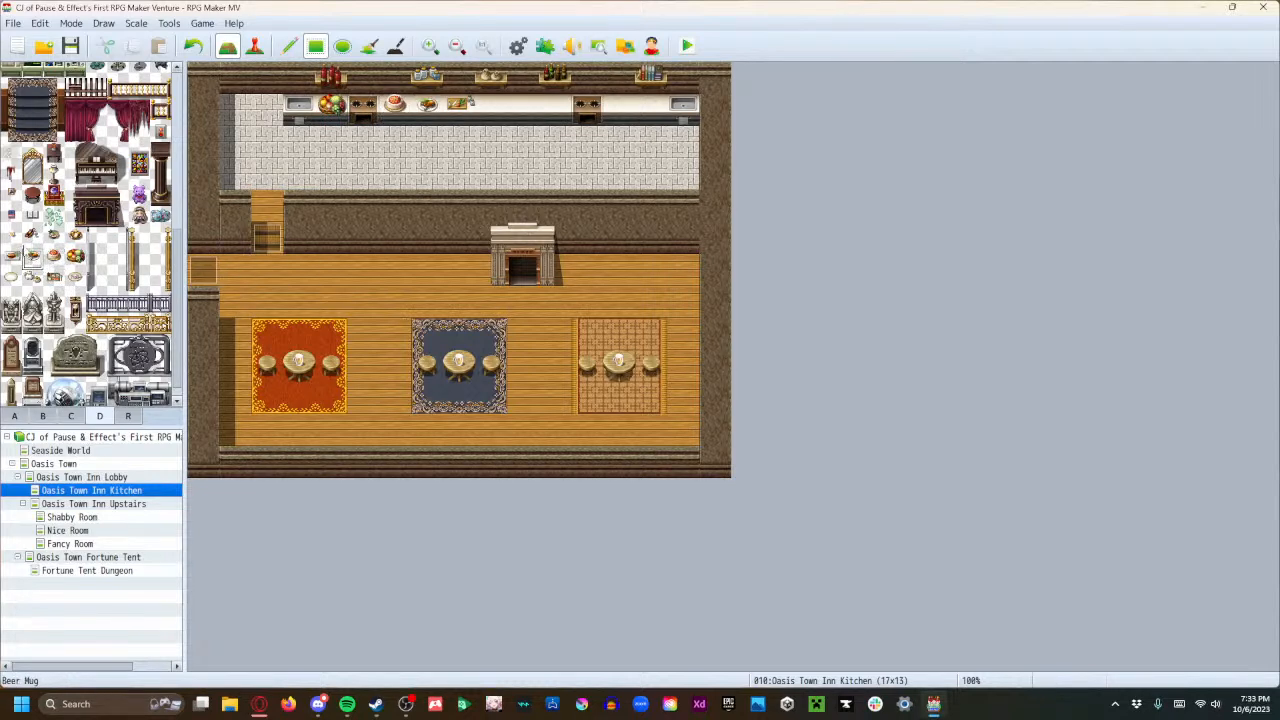
Place three different small dishes from the food row just above the small cake on counter tiles 9,1, 10,1 and 11,1.
{"action": "left_click", "coordinate": [75, 238]}
{"action": "left_click", "coordinate": [491, 108]}
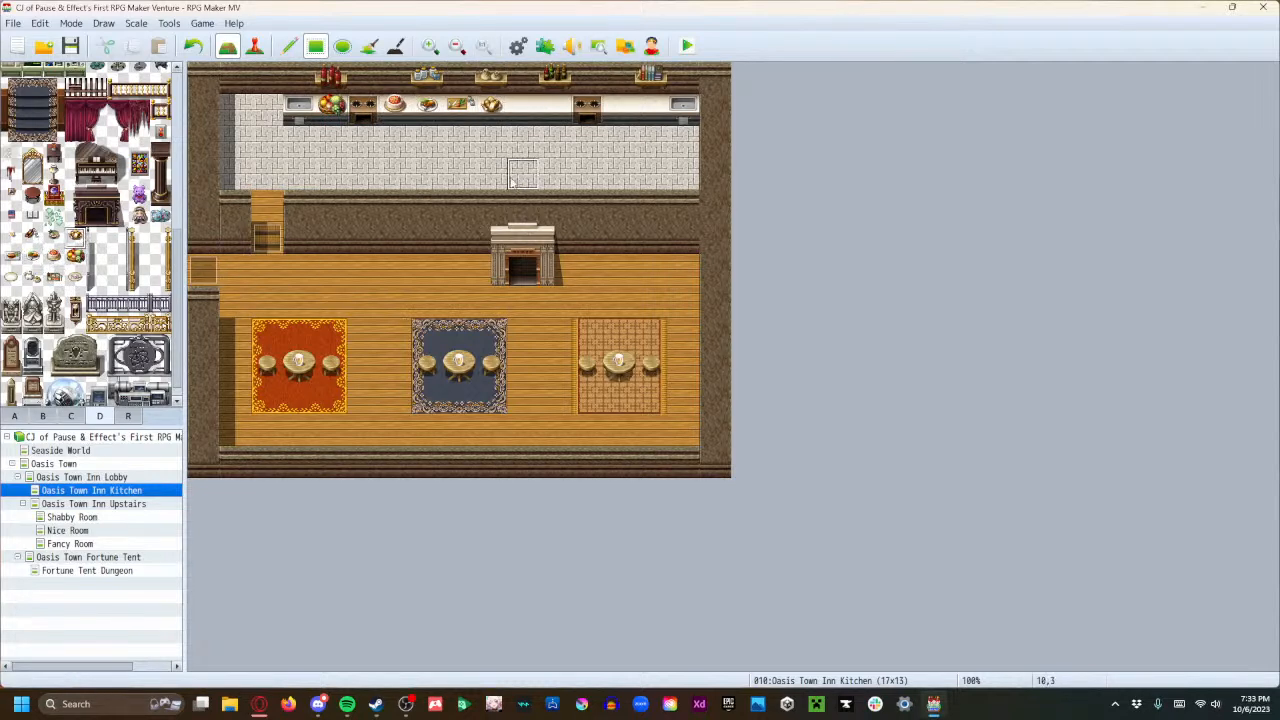
{"action": "left_click", "coordinate": [53, 237]}
{"action": "left_click", "coordinate": [522, 108]}
{"action": "left_click", "coordinate": [31, 237]}
{"action": "left_click", "coordinate": [554, 106]}
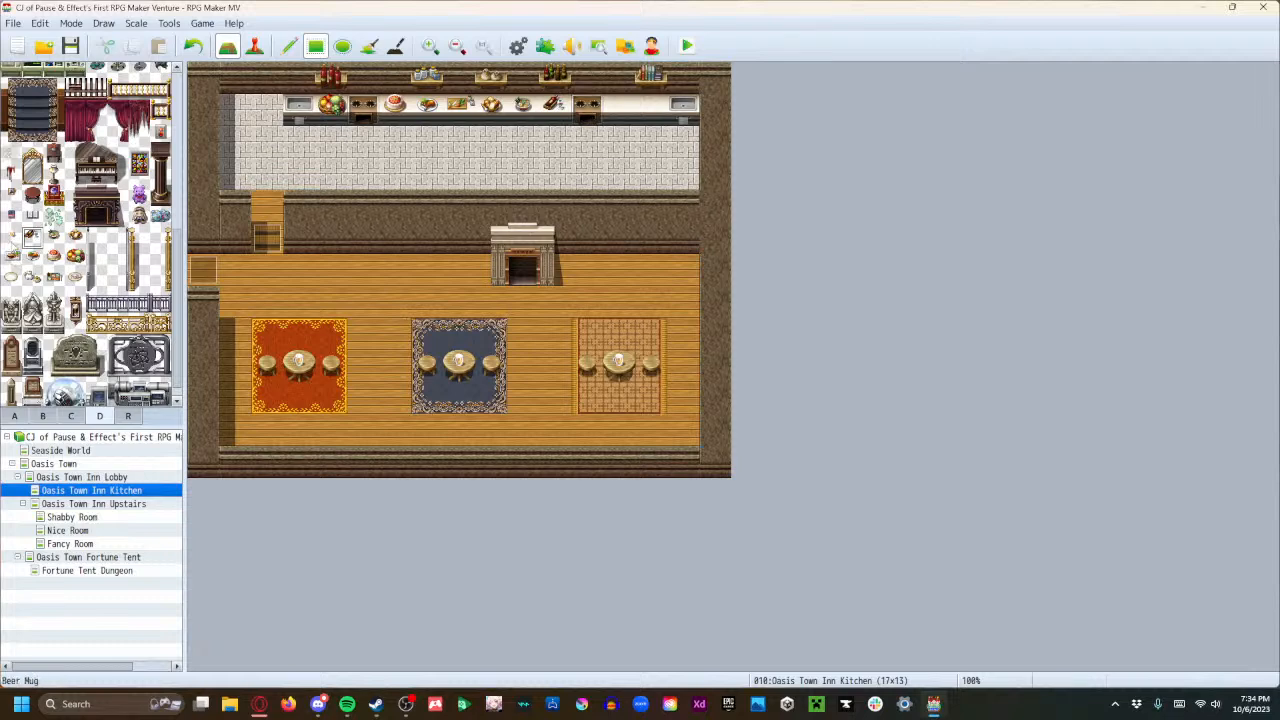
Set an empty plate from the D tiles on the counter at tile 13,1.
{"action": "left_click", "coordinate": [10, 237]}
{"action": "left_click", "coordinate": [620, 106]}
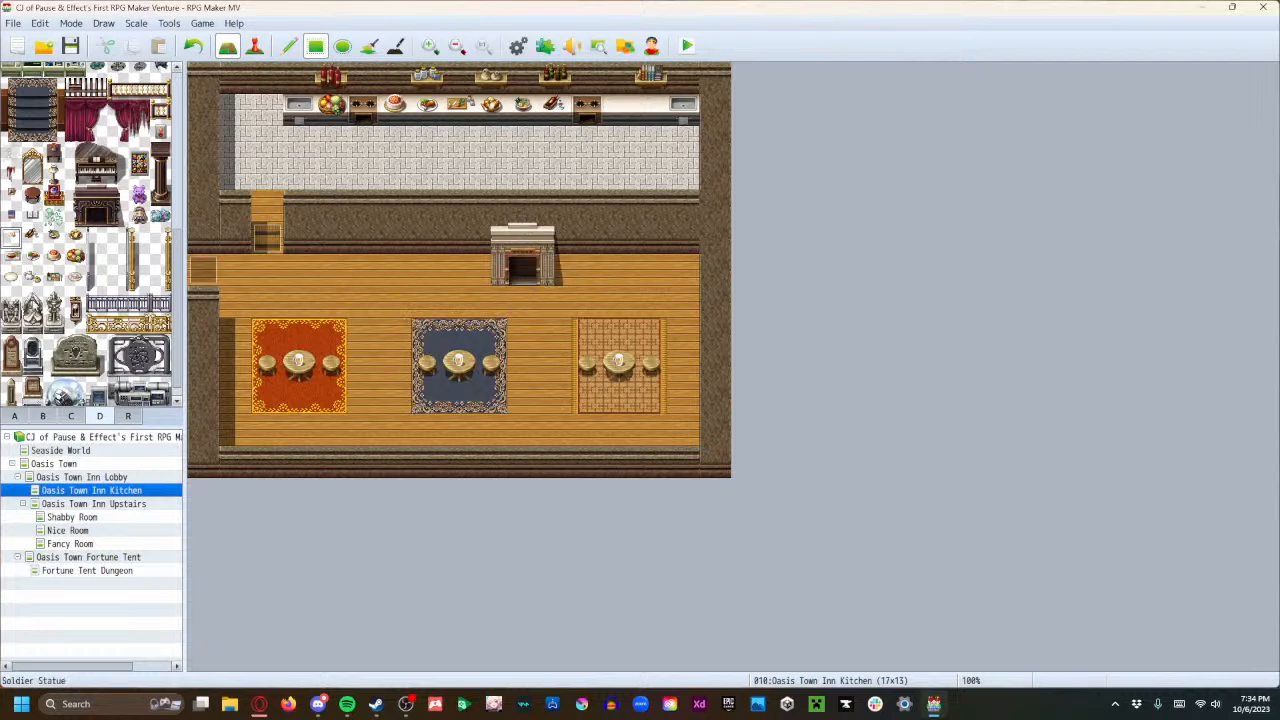
{"action": "left_click", "coordinate": [12, 280]}
{"action": "left_click", "coordinate": [621, 104]}
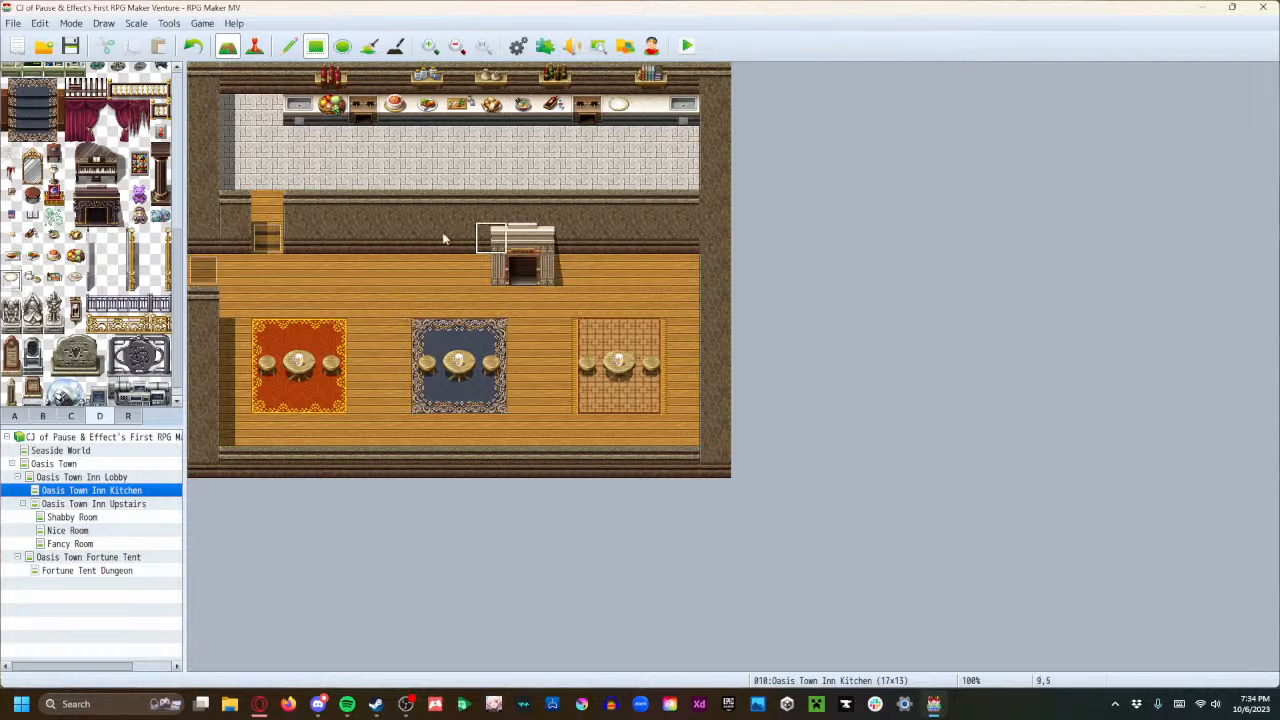
Place a plated dish from the D tiles' food rows on the counter at tile 14,1, beside the empty plate.
{"action": "left_click", "coordinate": [40, 287]}
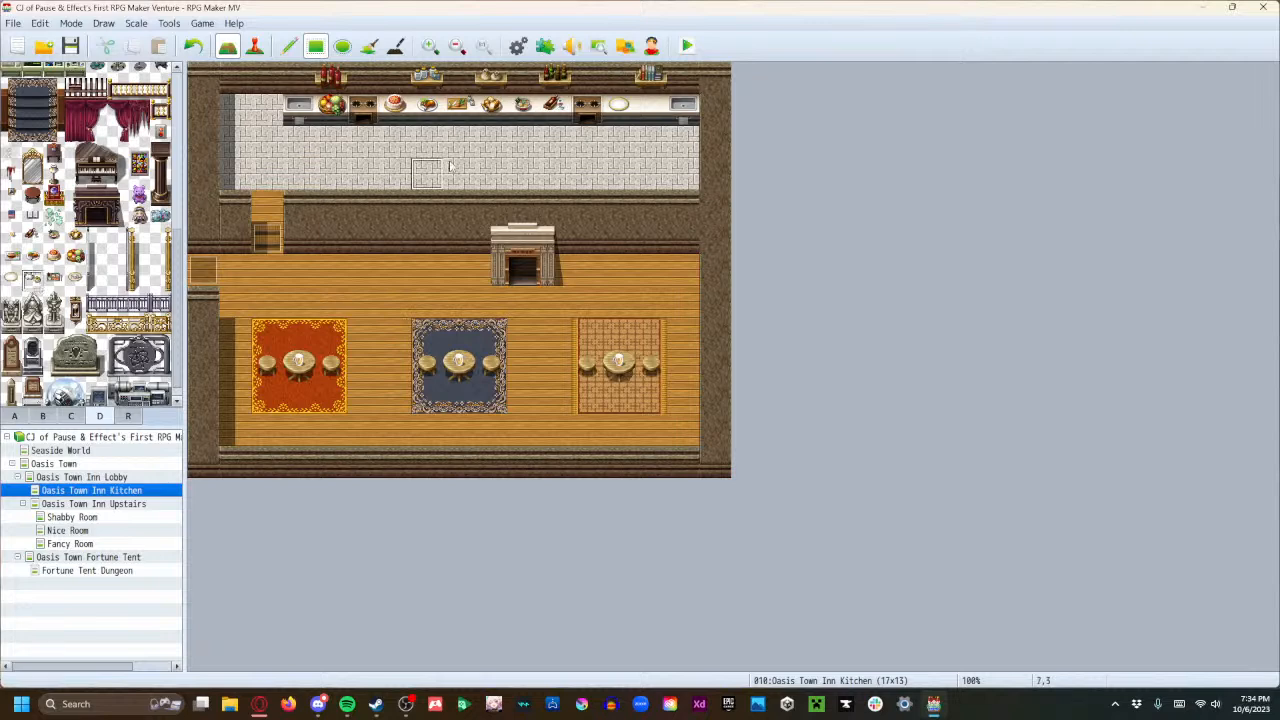
{"action": "left_click", "coordinate": [651, 106]}
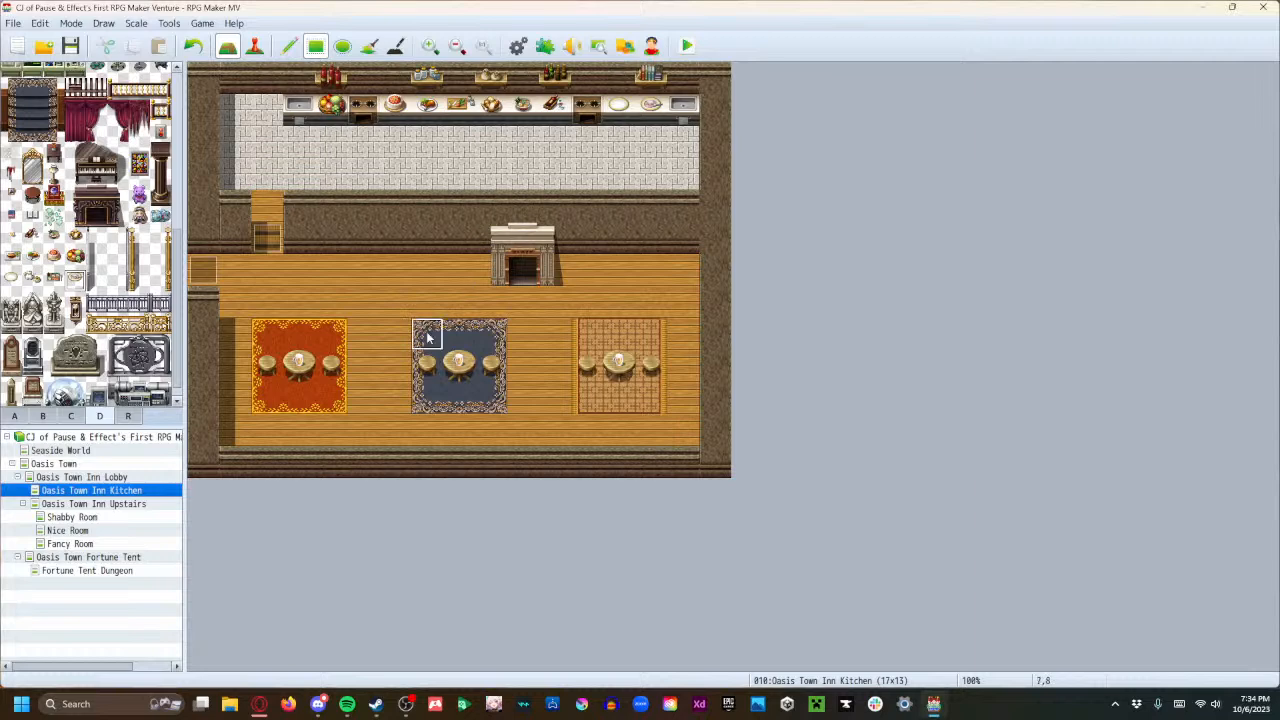
{"action": "left_click", "coordinate": [71, 416]}
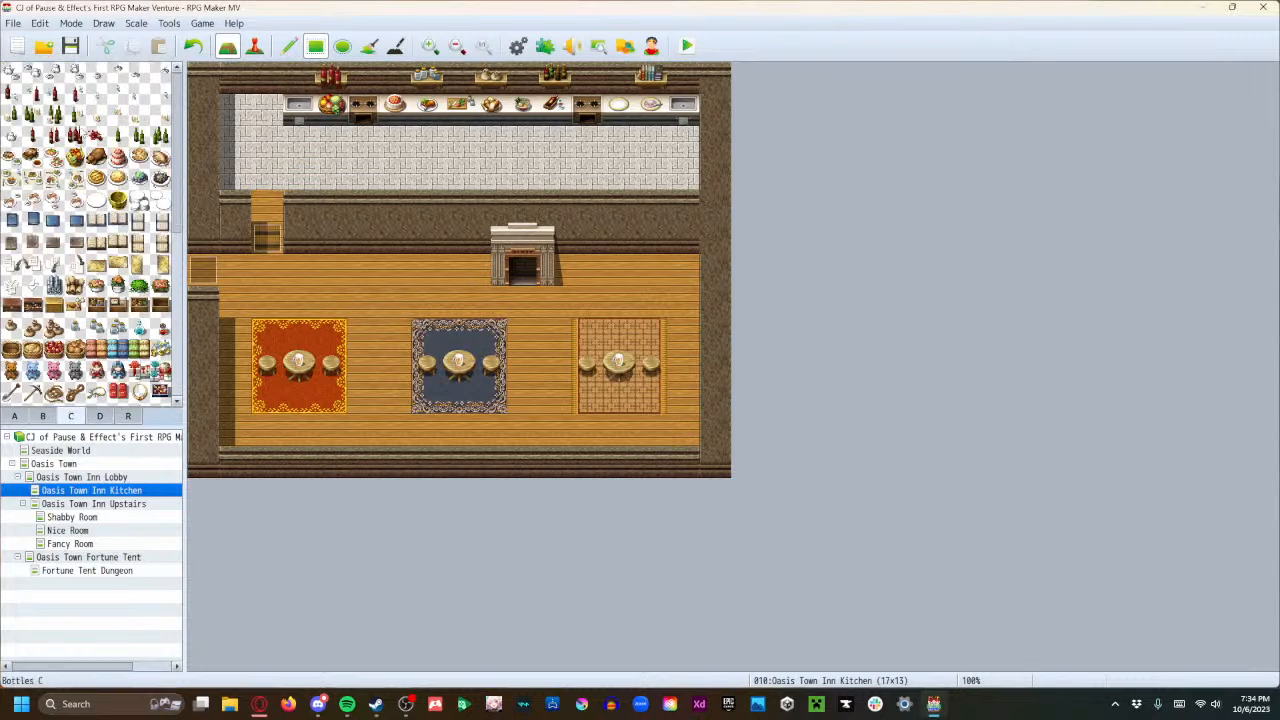
{"action": "left_click", "coordinate": [117, 178]}
{"action": "left_click", "coordinate": [330, 140]}
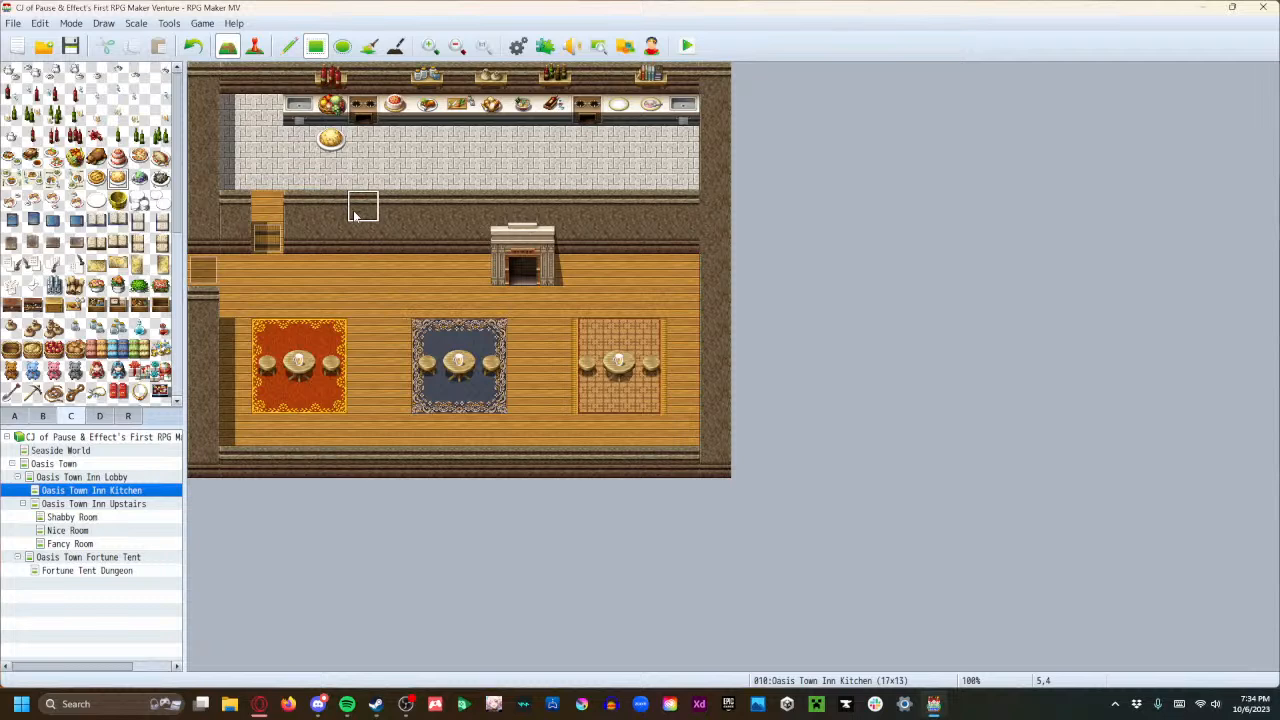
{"action": "key", "text": "ctrl+z"}
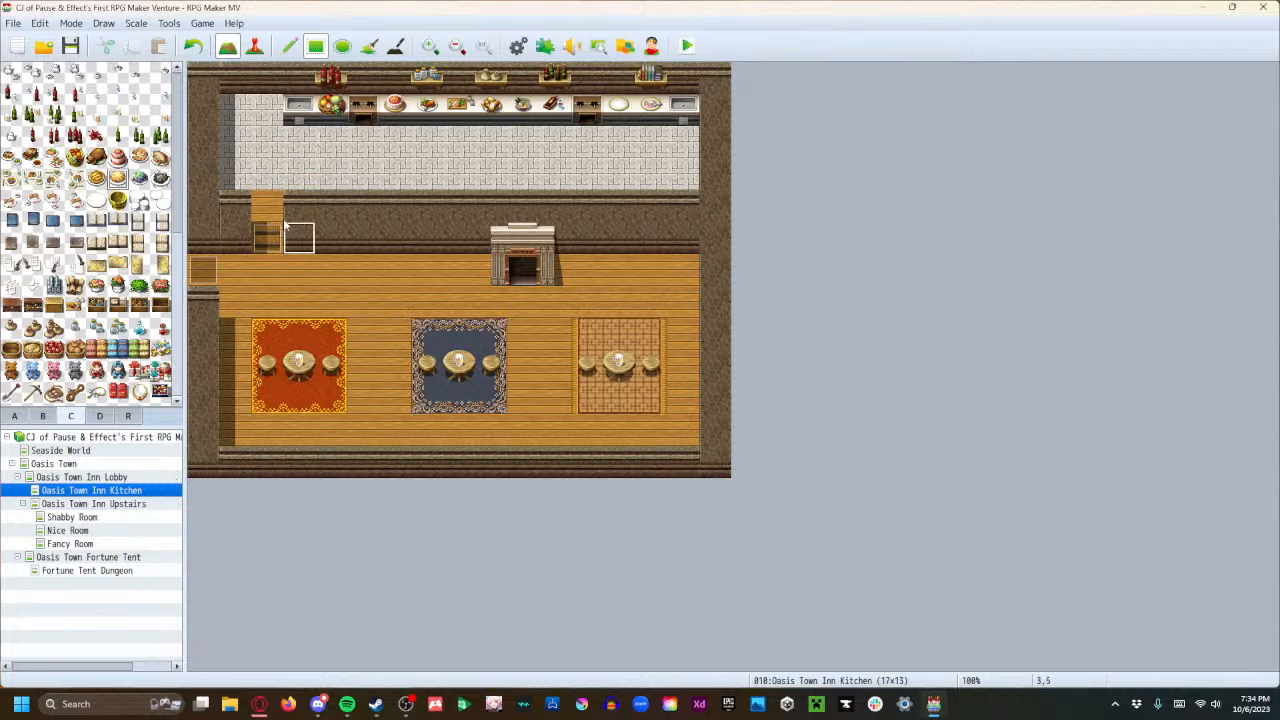
Place the lower row of the black piano from the B tiles on floor tiles 4,6 to 6,6, including its shadow piece.
{"action": "left_click", "coordinate": [44, 421]}
{"action": "scroll", "coordinate": [90, 230], "scroll_direction": "down", "scroll_amount": 3}
{"action": "scroll", "coordinate": [90, 230], "scroll_direction": "up", "scroll_amount": 5}
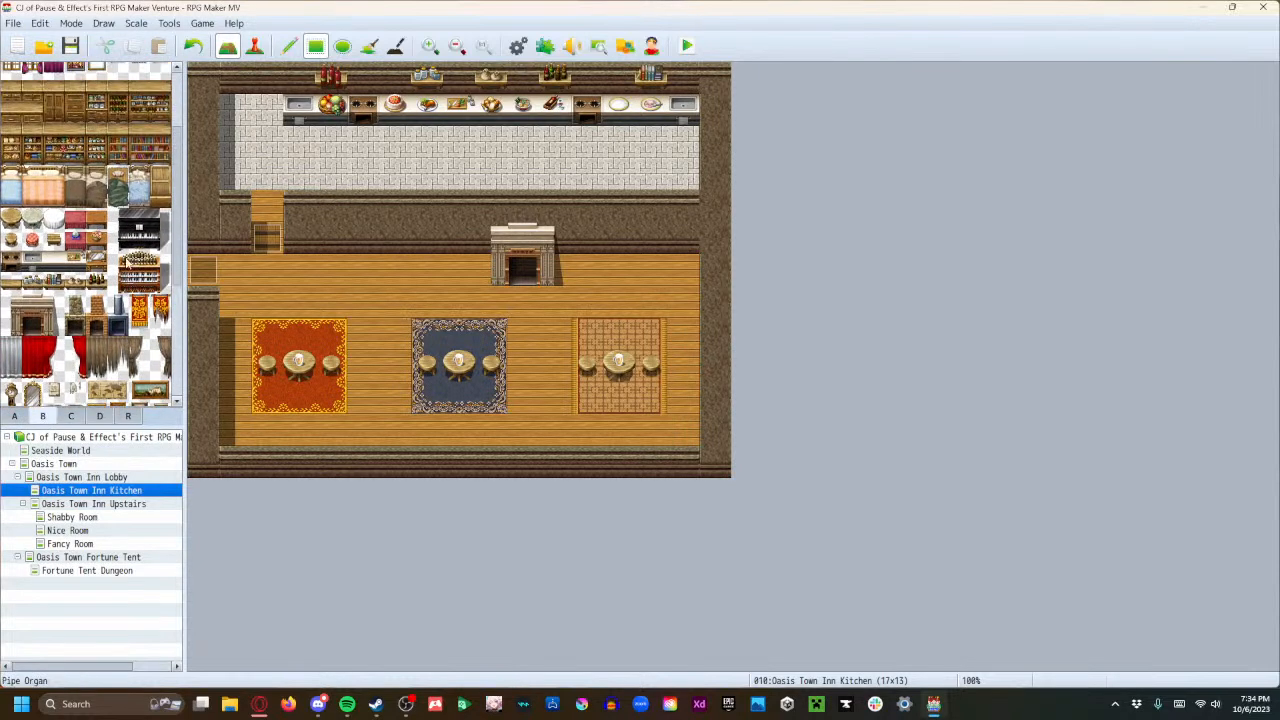
{"action": "left_click", "coordinate": [118, 238]}
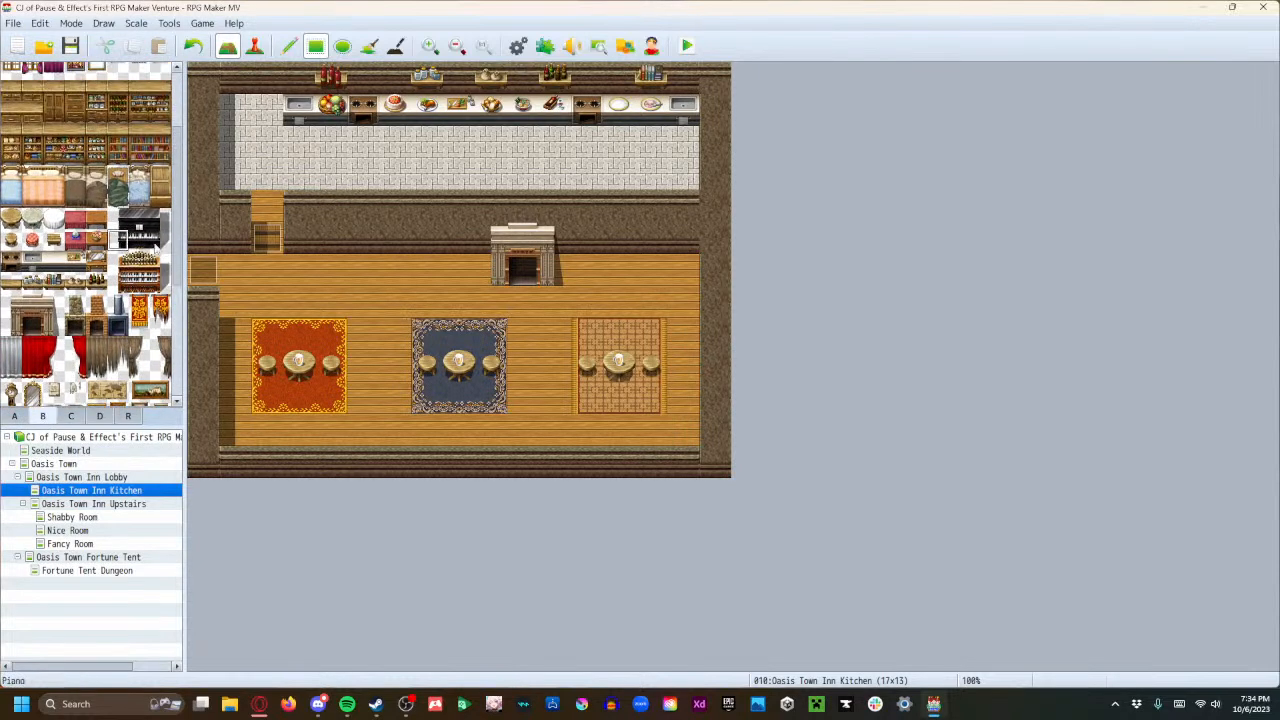
{"action": "left_click_drag", "start_coordinate": [121, 226], "coordinate": [150, 246]}
{"action": "left_click", "coordinate": [340, 262]}
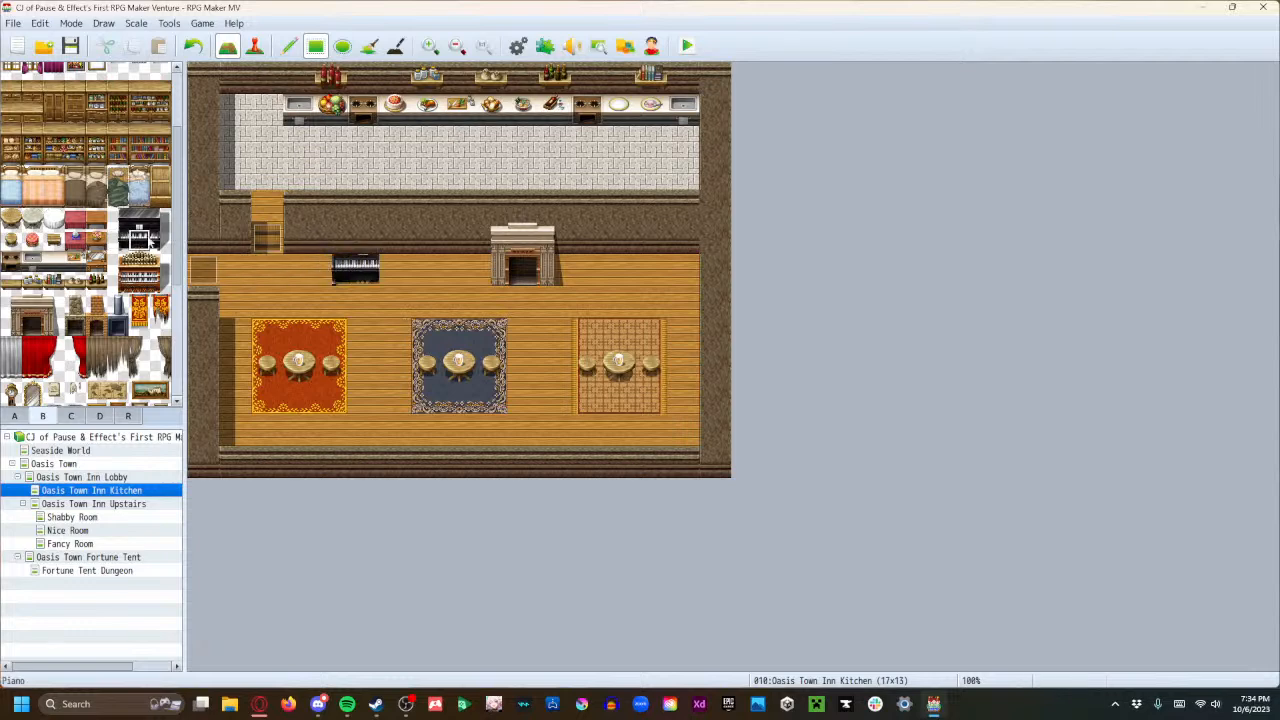
{"action": "left_click", "coordinate": [158, 238]}
{"action": "left_click", "coordinate": [394, 270]}
Complete the piano with its upper row and shadow piece on tiles 4,5 to 6,5.
{"action": "left_click", "coordinate": [138, 220]}
{"action": "left_click", "coordinate": [332, 238]}
{"action": "key", "text": "ctrl+z"}
{"action": "left_click", "coordinate": [363, 238]}
{"action": "left_click", "coordinate": [120, 220]}
{"action": "left_click", "coordinate": [341, 243]}
{"action": "left_click", "coordinate": [159, 220]}
{"action": "left_click", "coordinate": [378, 238]}
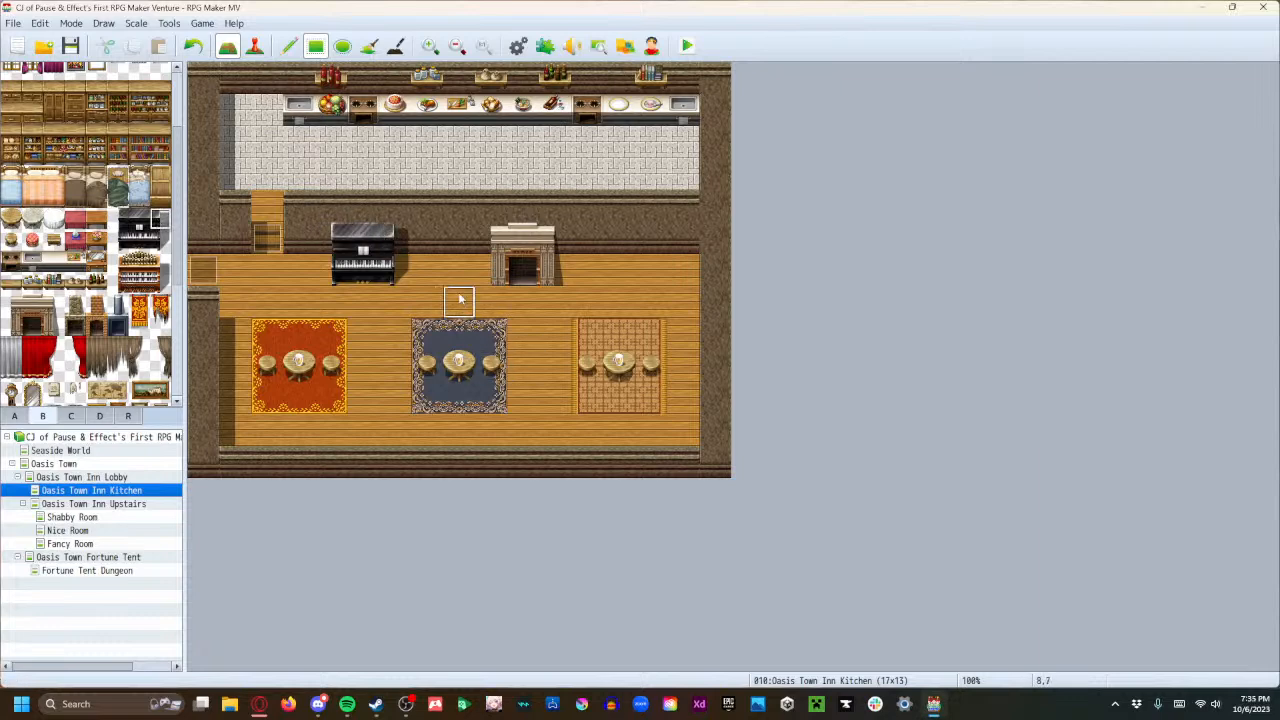
Place the red cushioned stool at tile 5,7 in front of the piano.
{"action": "left_click", "coordinate": [34, 242]}
{"action": "left_click", "coordinate": [360, 302]}
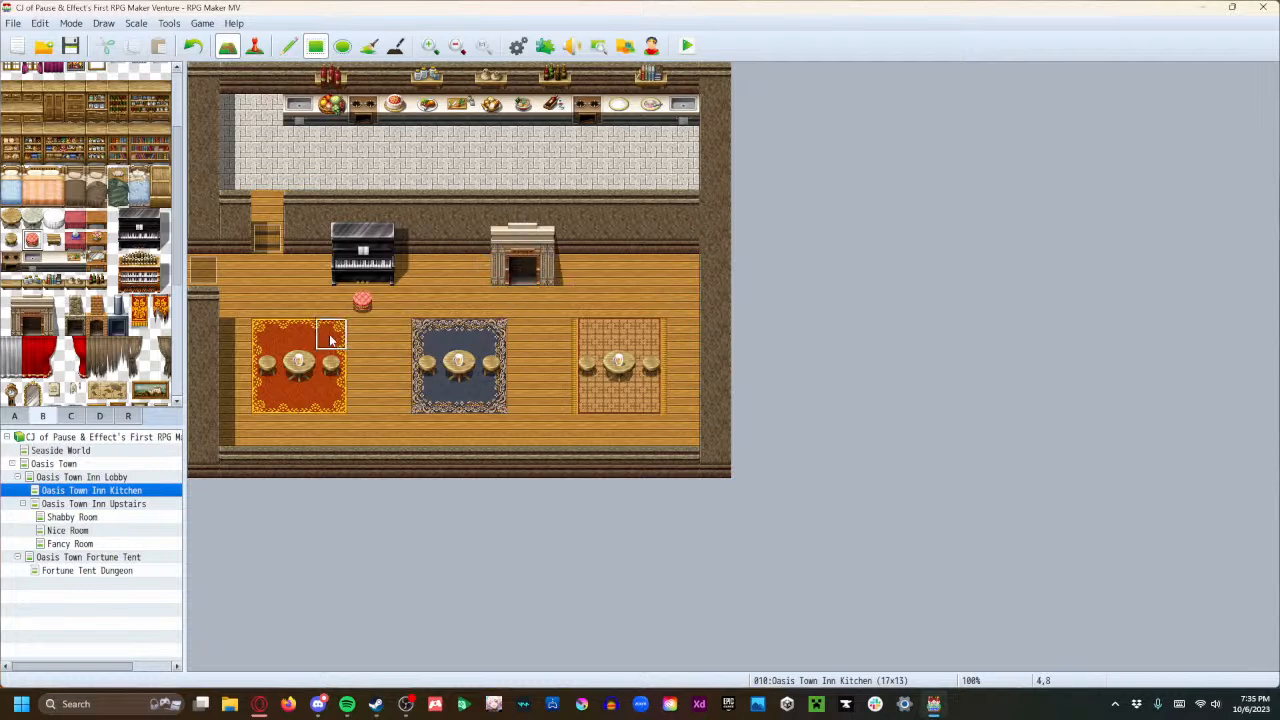
{"action": "scroll", "coordinate": [100, 300], "scroll_direction": "down", "scroll_amount": 5}
{"action": "scroll", "coordinate": [133, 340], "scroll_direction": "down", "scroll_amount": 10}
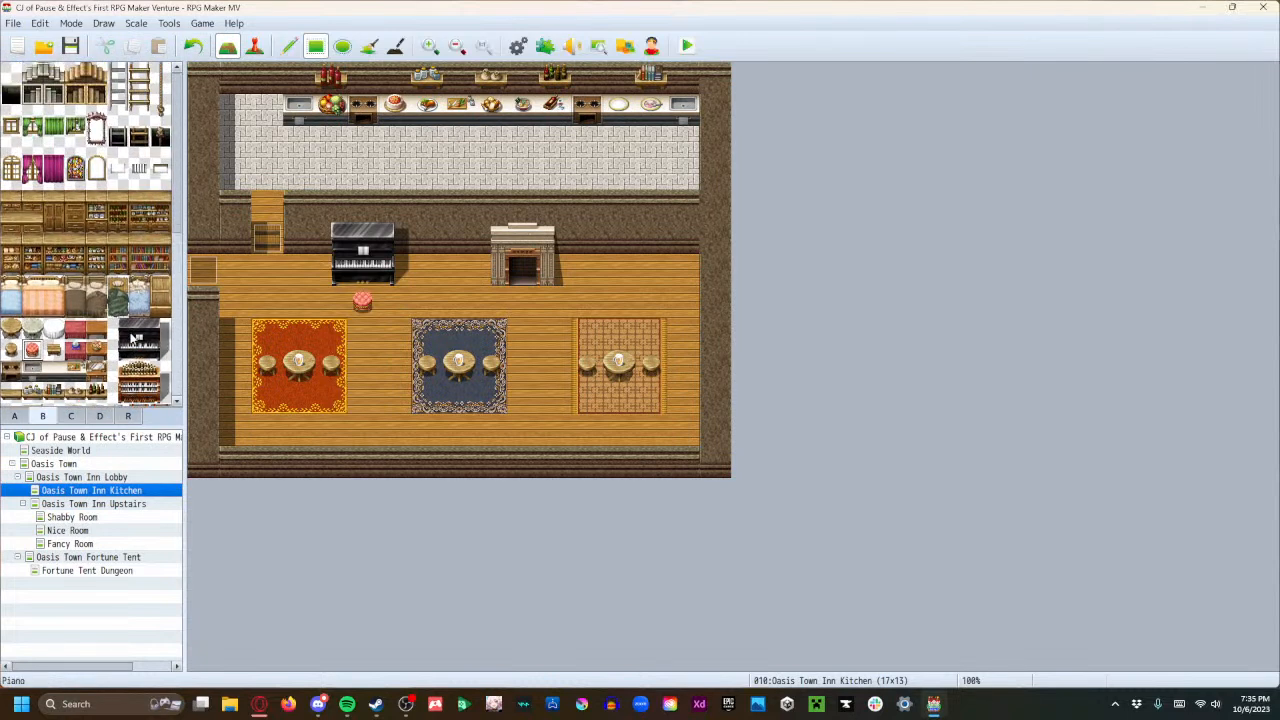
{"action": "scroll", "coordinate": [100, 330], "scroll_direction": "down", "scroll_amount": 3}
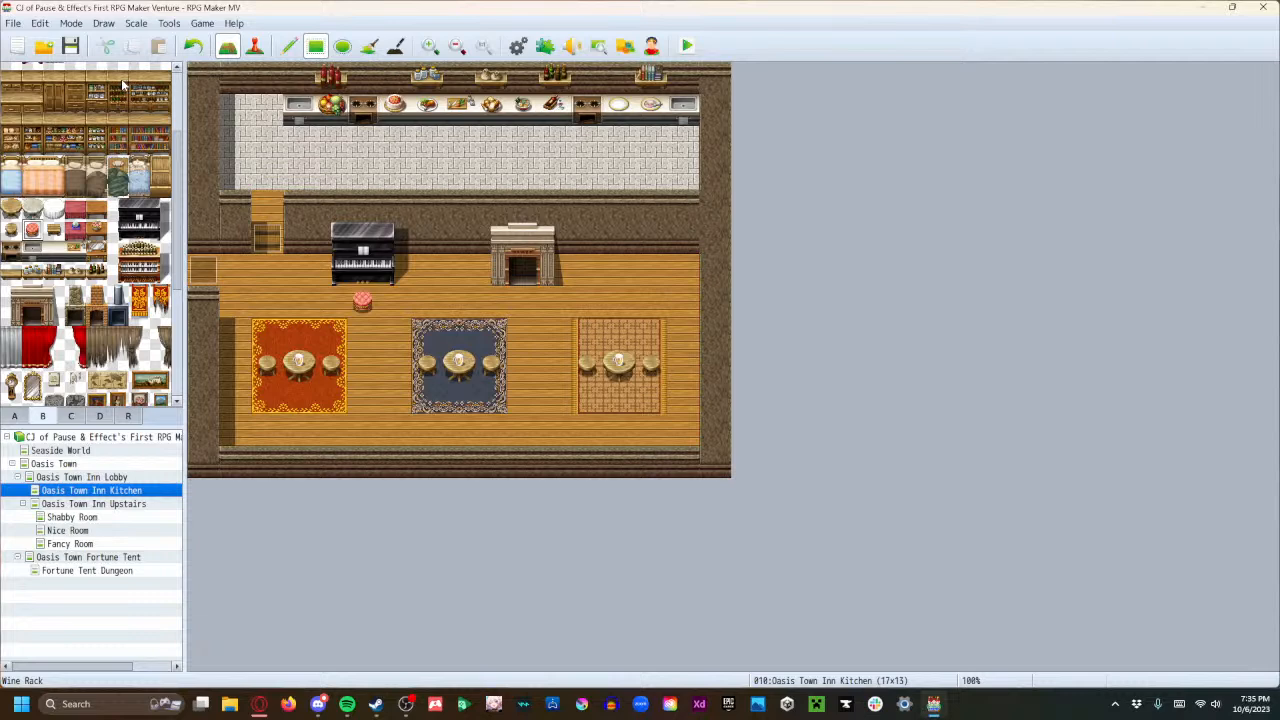
Switch to event editing and create an event named Piano Man on the piano stool at tile 5,7.
{"action": "left_click", "coordinate": [254, 46]}
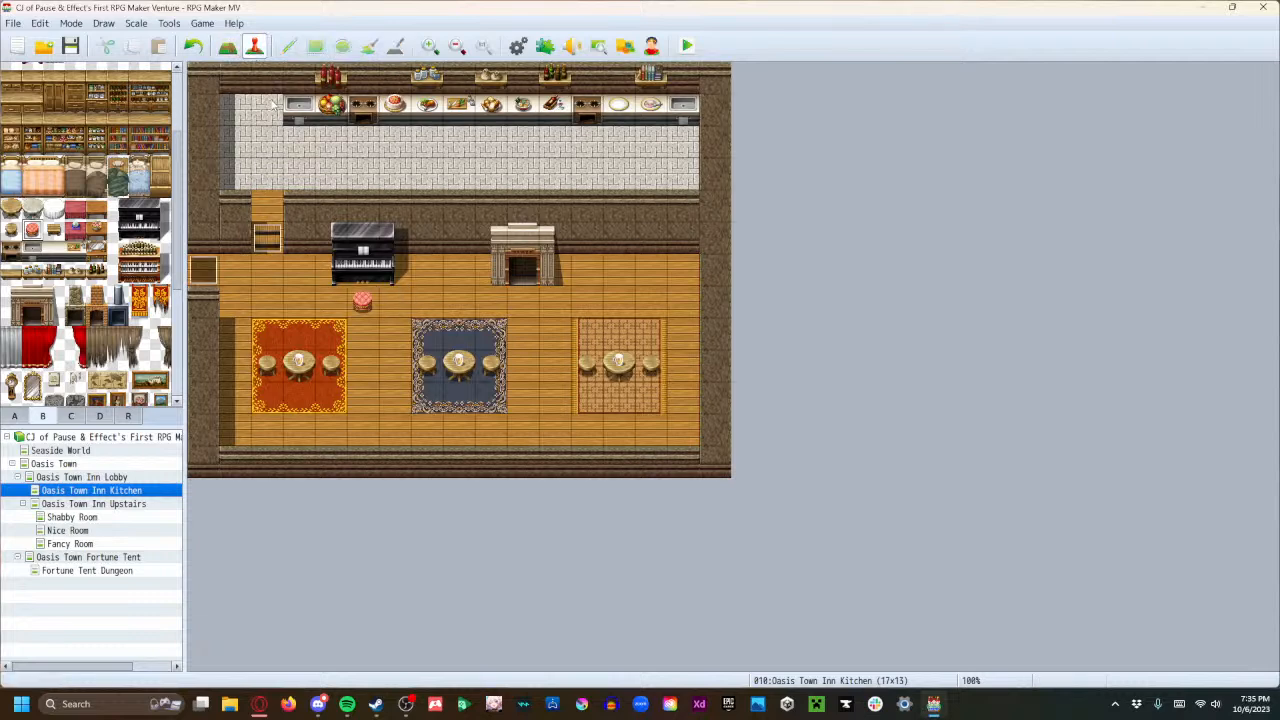
{"action": "double_click", "coordinate": [366, 302]}
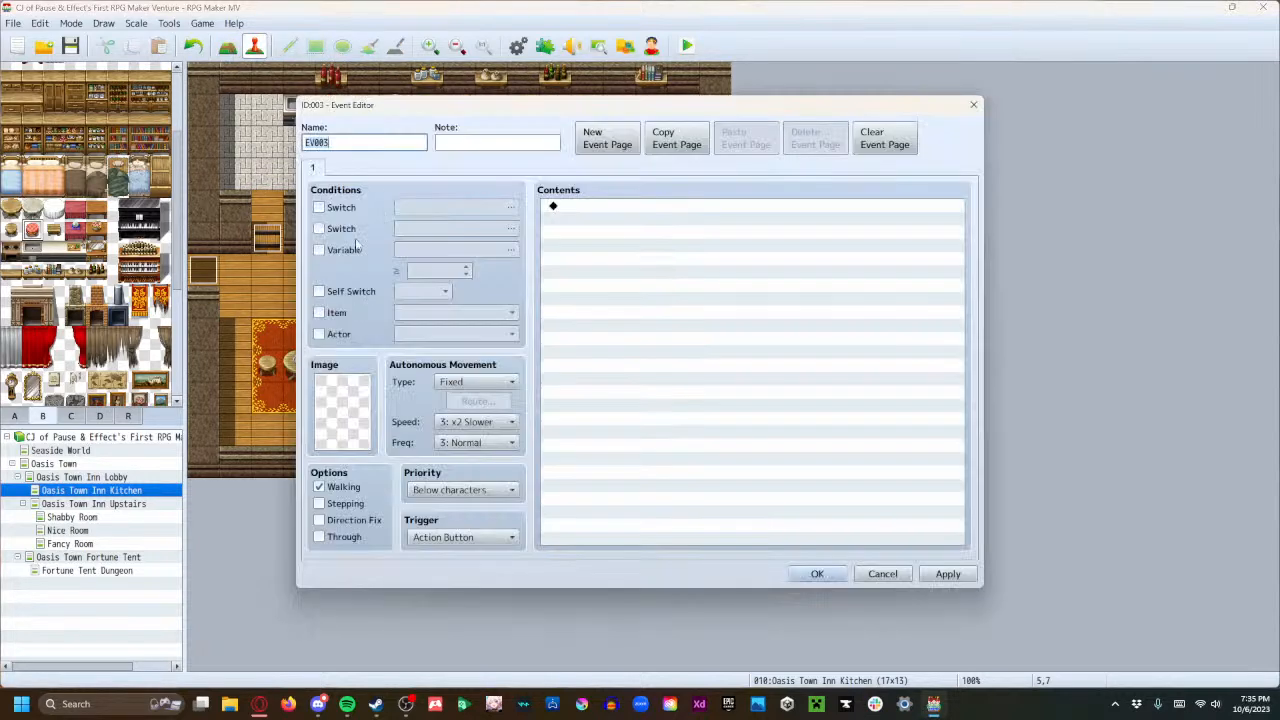
{"action": "type", "text": "Pi"}
Give the Piano Man event the back-facing capped sailor sprite from People2 and enable Stepping.
{"action": "double_click", "coordinate": [350, 412]}
{"action": "scroll", "coordinate": [454, 410], "scroll_direction": "down", "scroll_amount": 3}
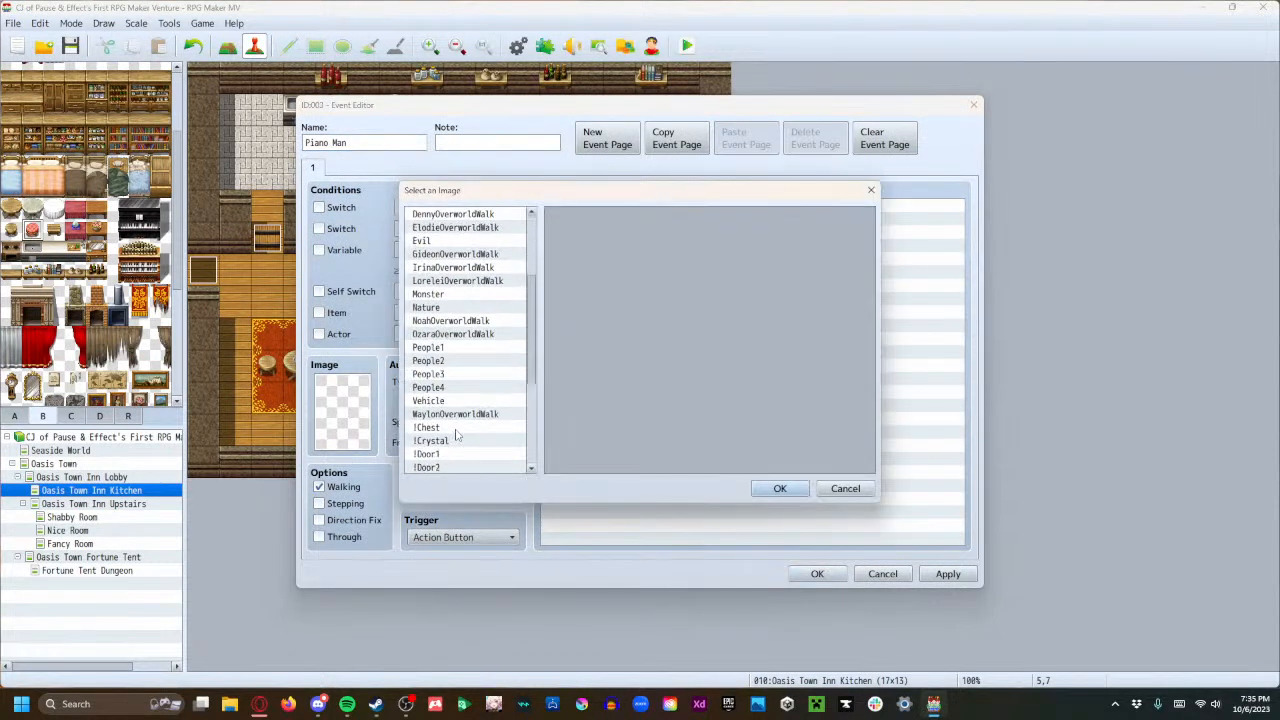
{"action": "left_click", "coordinate": [450, 375]}
{"action": "left_click", "coordinate": [450, 388]}
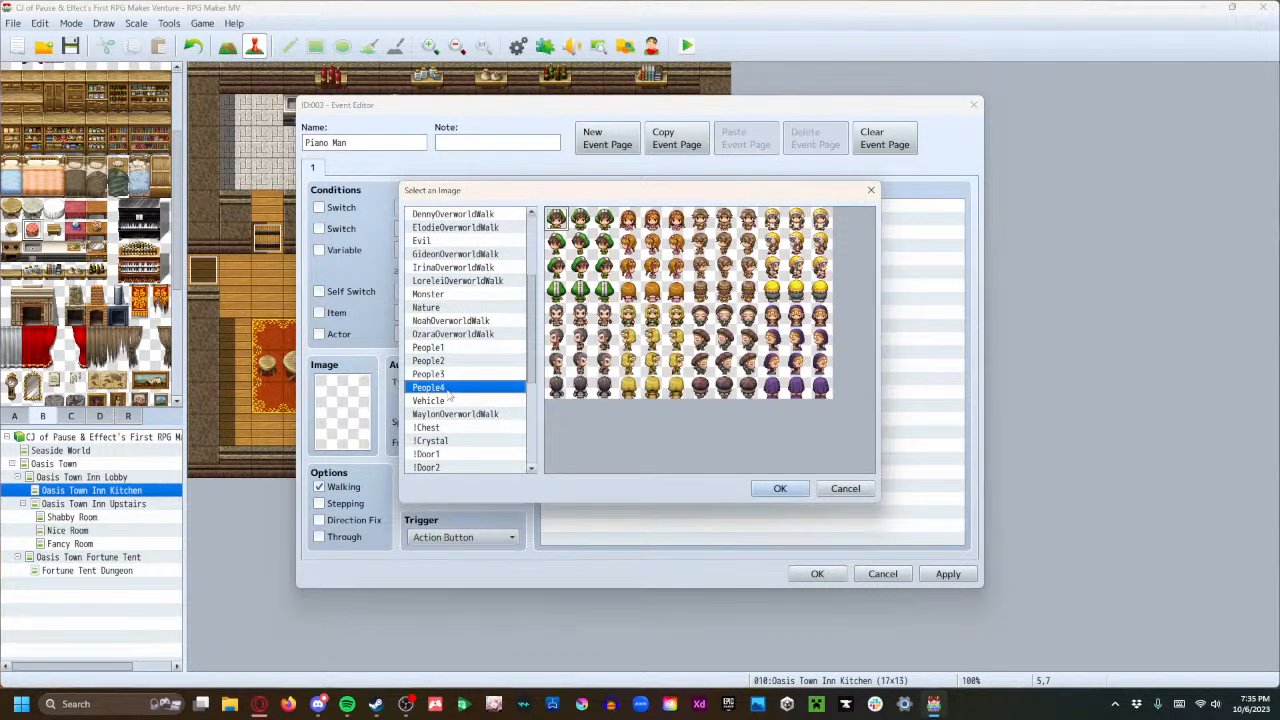
{"action": "left_click", "coordinate": [443, 349]}
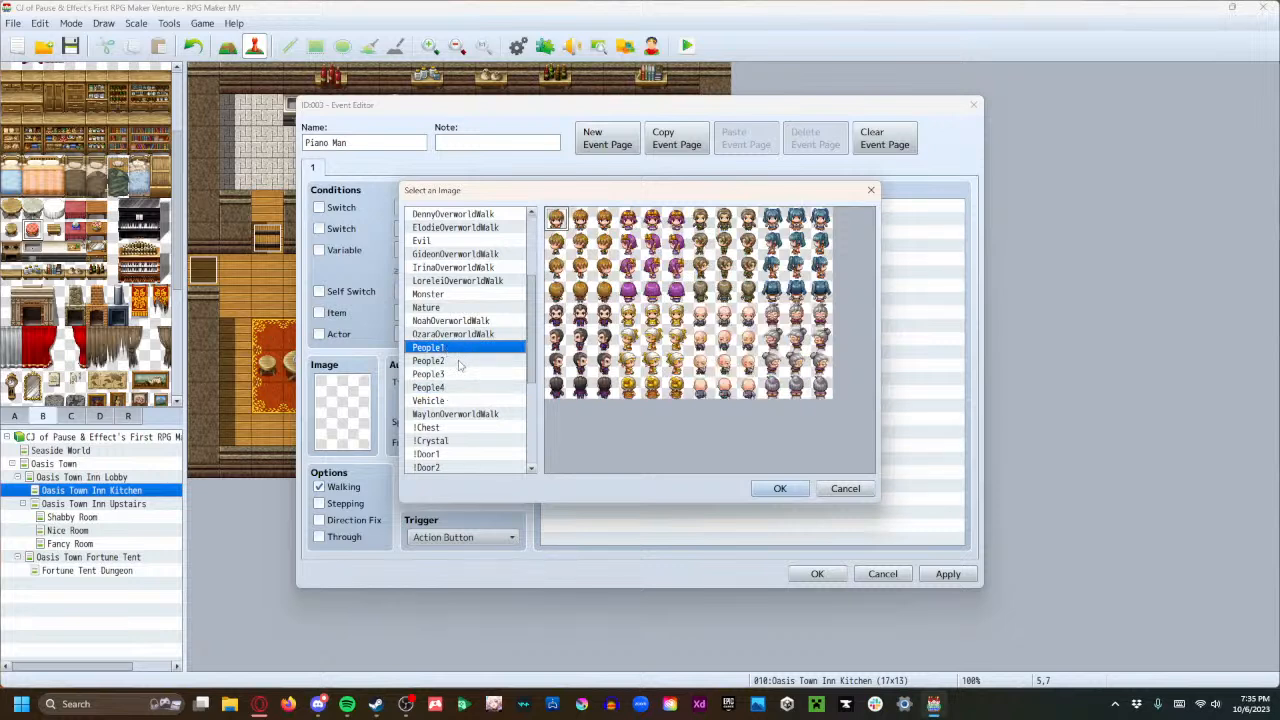
{"action": "left_click", "coordinate": [459, 364]}
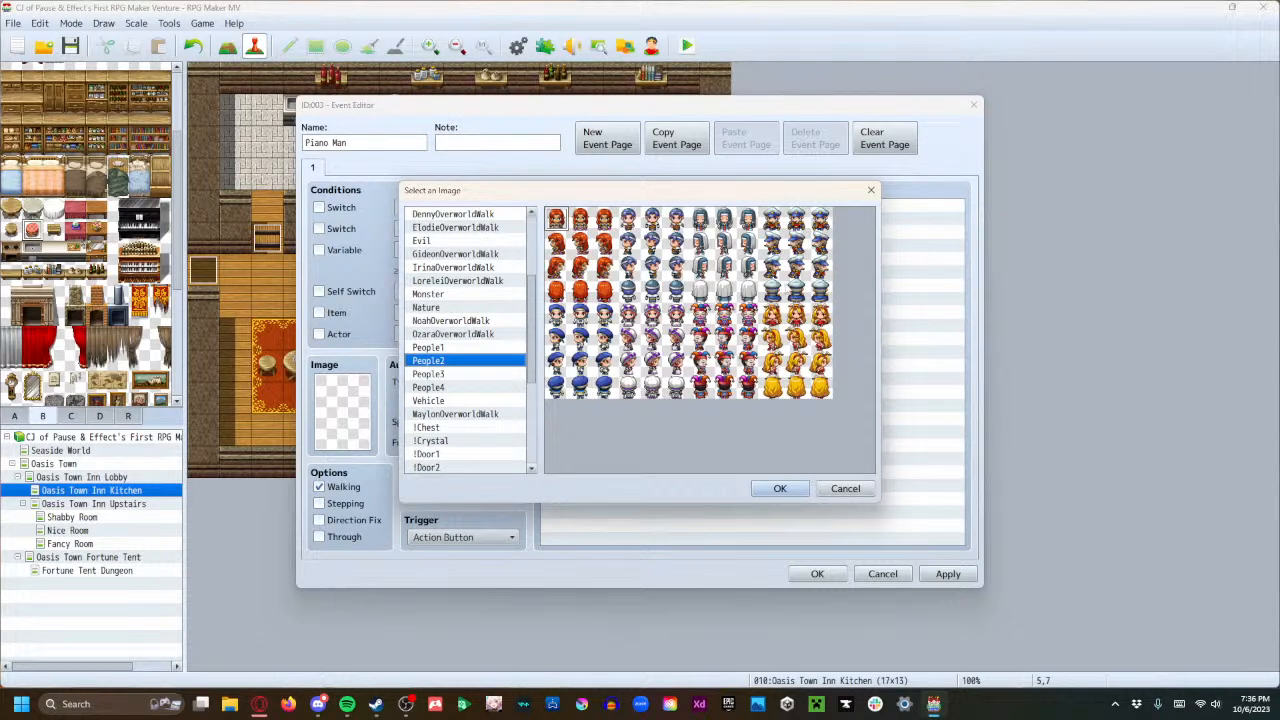
{"action": "left_click", "coordinate": [797, 291]}
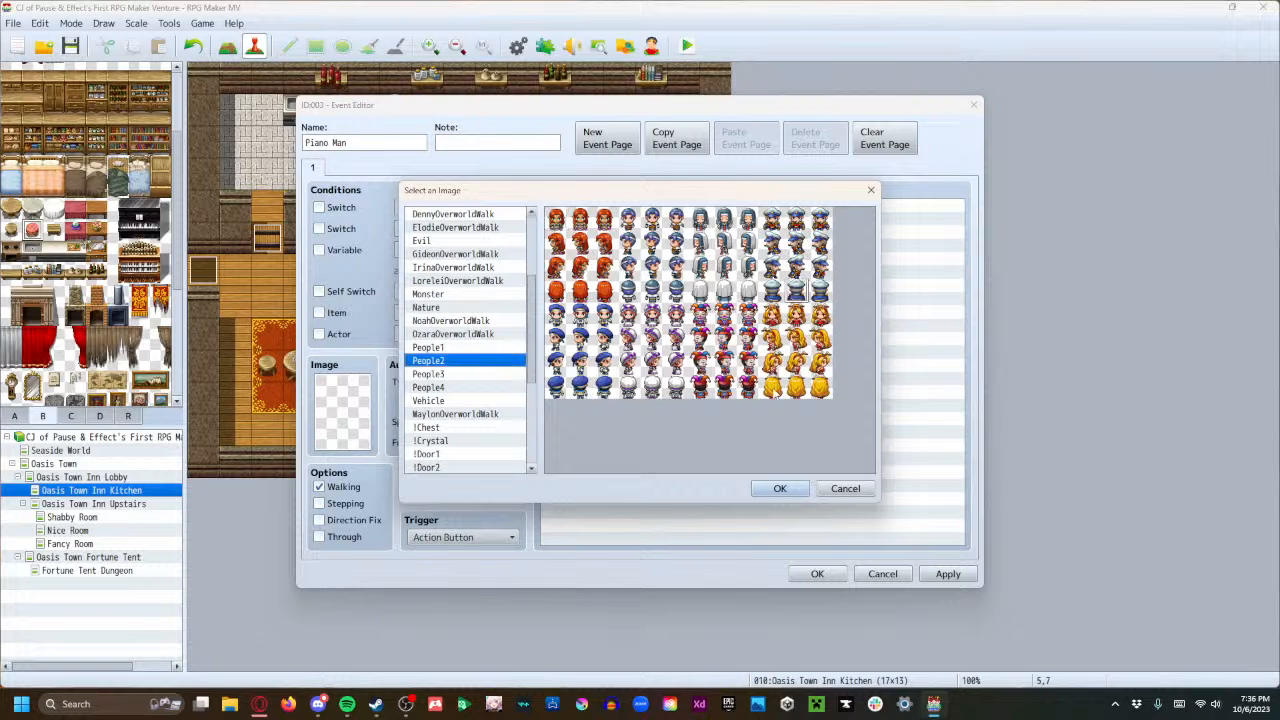
{"action": "left_click", "coordinate": [779, 487]}
{"action": "left_click", "coordinate": [356, 508]}
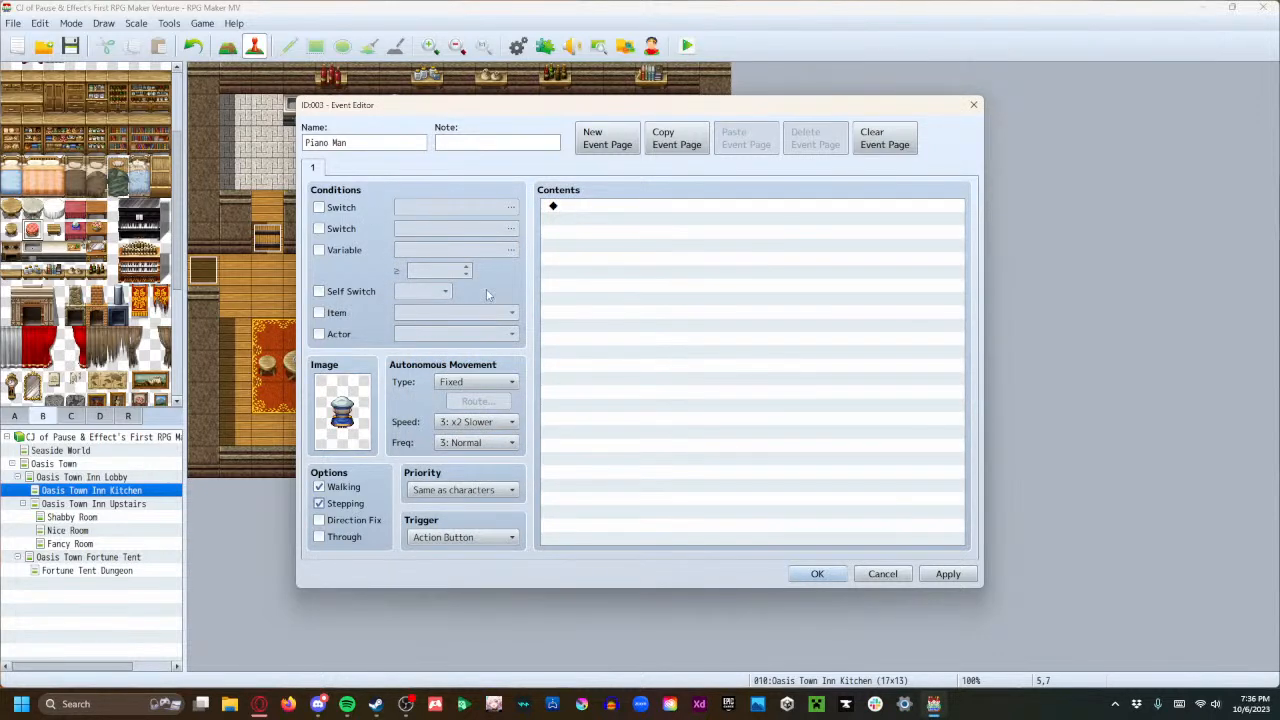
Check the People2 face portraits for a Show Text message, then discard the command.
{"action": "double_click", "coordinate": [602, 210]}
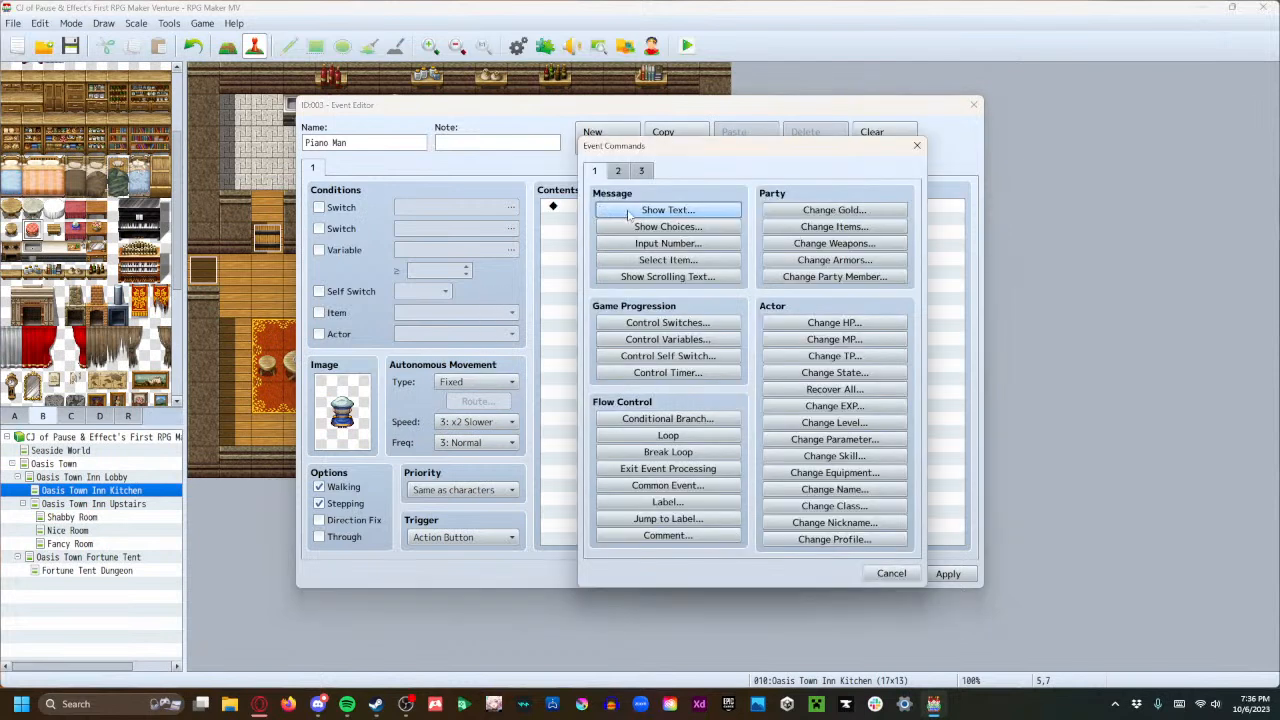
{"action": "left_click", "coordinate": [630, 212]}
{"action": "double_click", "coordinate": [599, 325]}
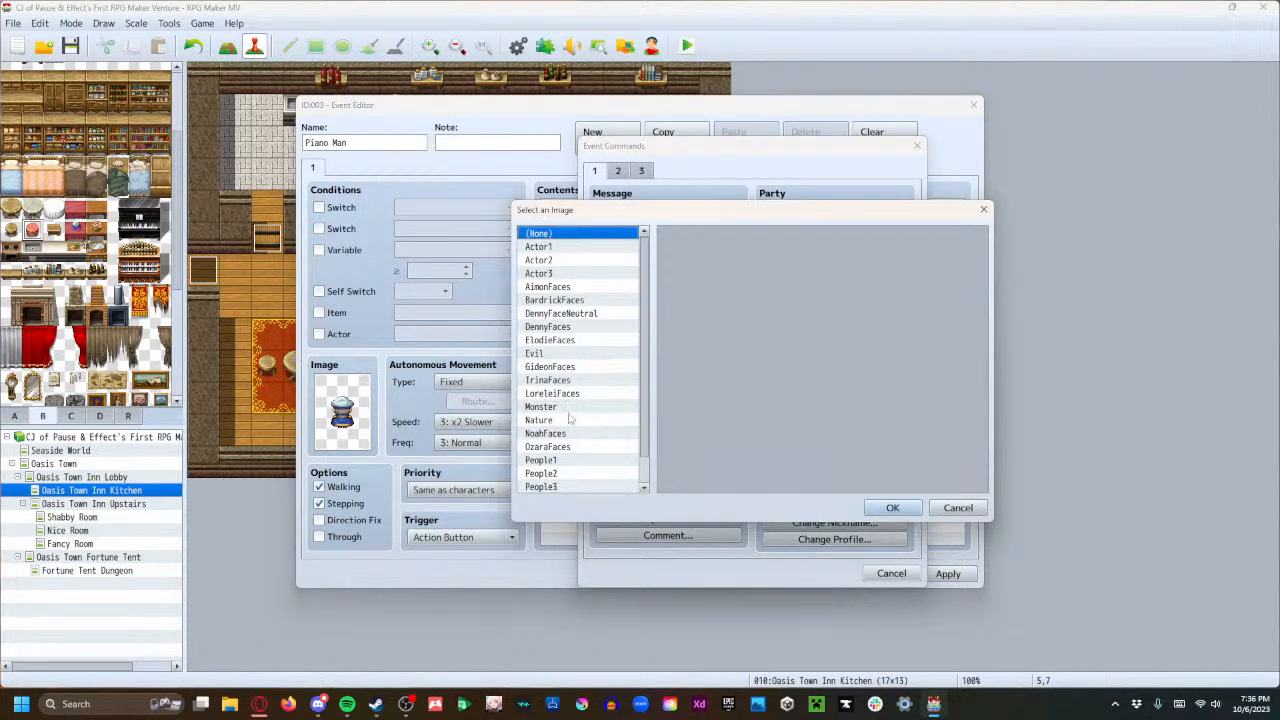
{"action": "left_click", "coordinate": [572, 474]}
{"action": "left_click", "coordinate": [884, 250]}
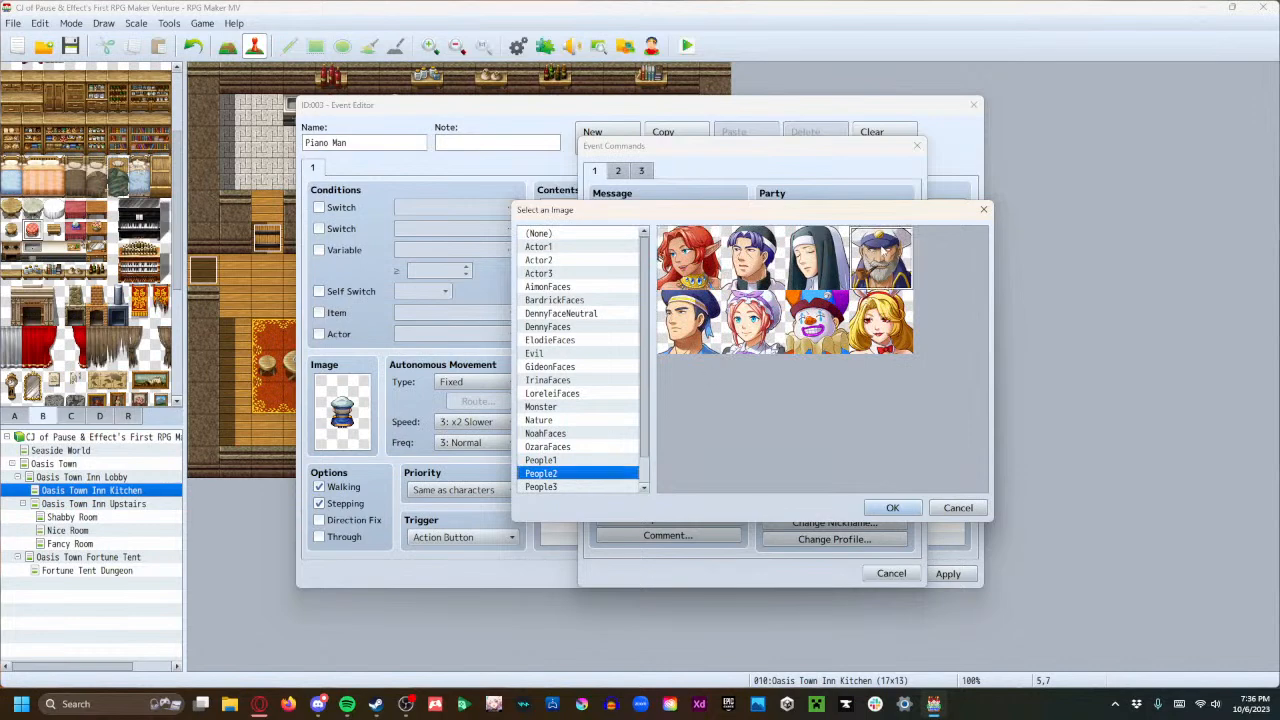
{"action": "left_click", "coordinate": [956, 510]}
{"action": "left_click", "coordinate": [903, 434]}
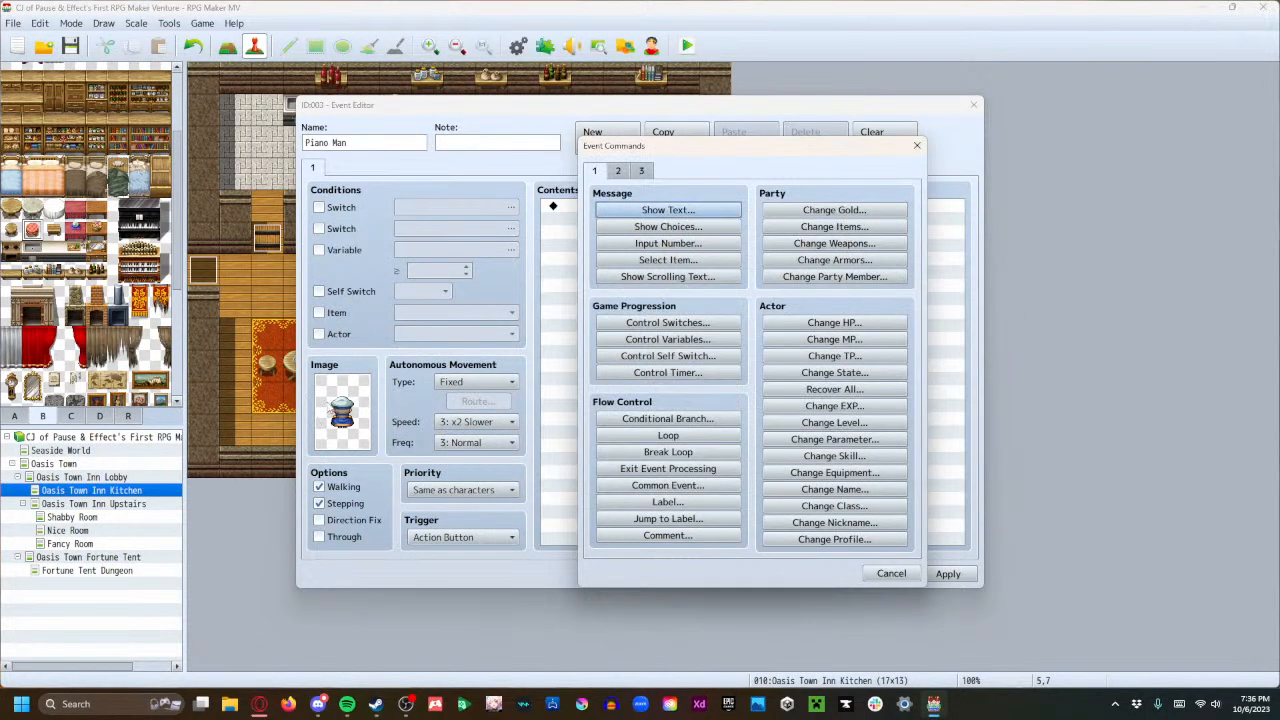
{"action": "left_click", "coordinate": [889, 573]}
Change the Piano Man event's image to the back-facing, long-haired olive-brown sprite from the first character row of Actor3.
{"action": "double_click", "coordinate": [327, 405]}
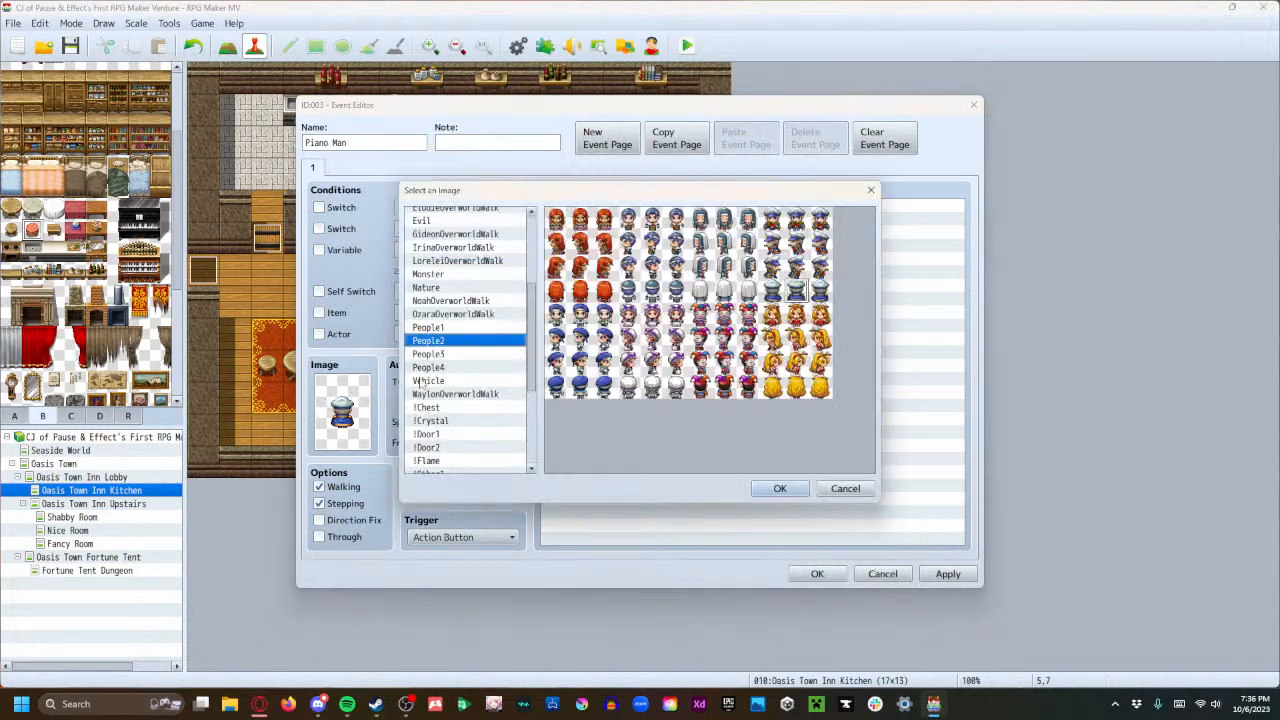
{"action": "left_click", "coordinate": [478, 354]}
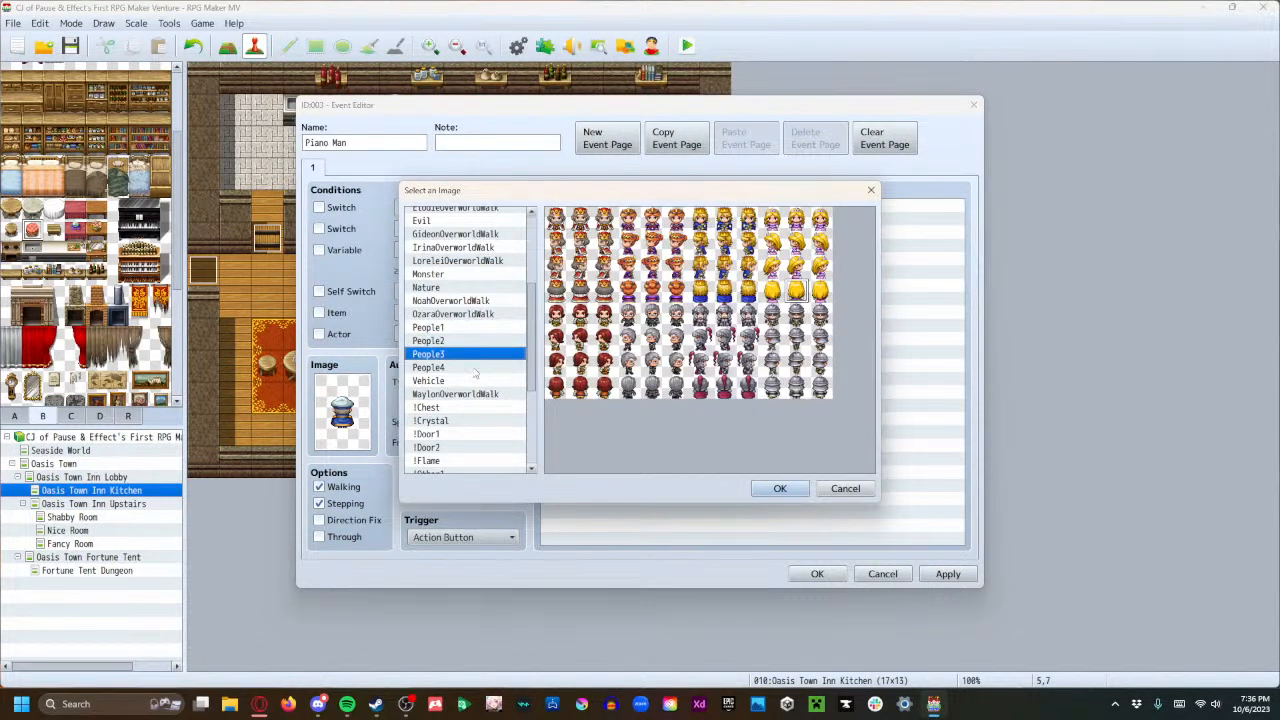
{"action": "left_click", "coordinate": [473, 367]}
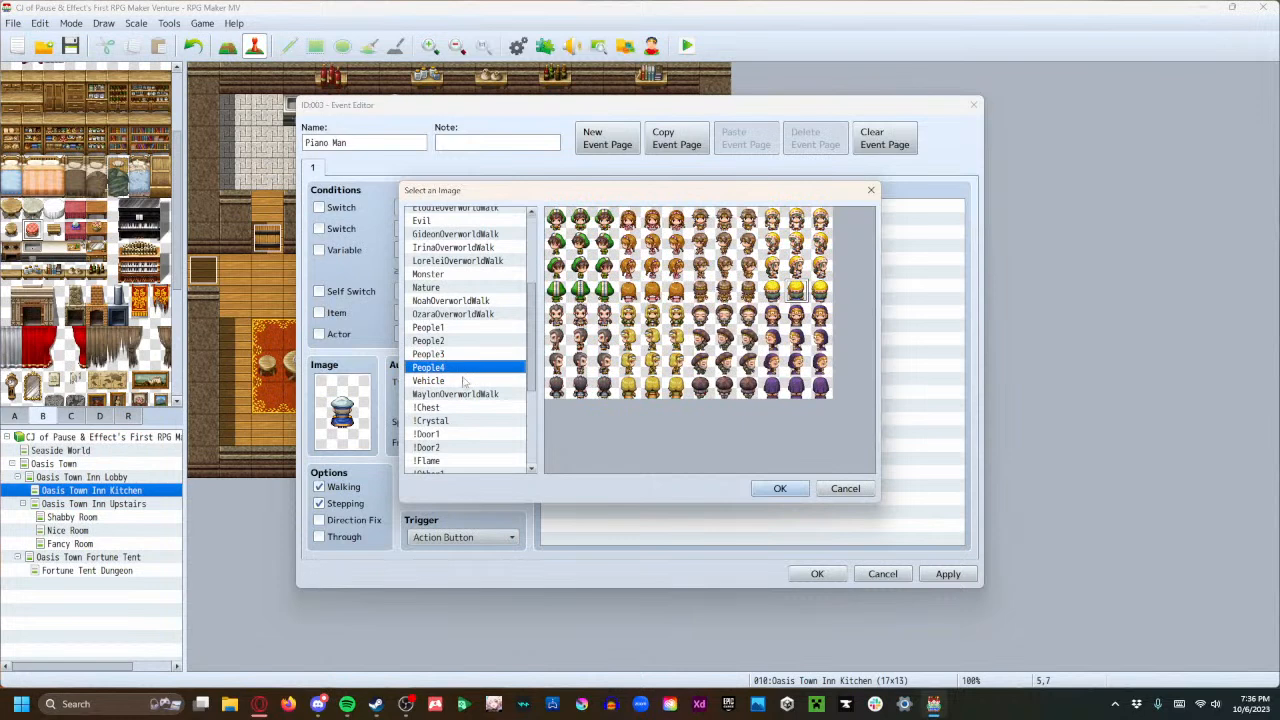
{"action": "scroll", "coordinate": [466, 380], "scroll_direction": "up", "scroll_amount": 5}
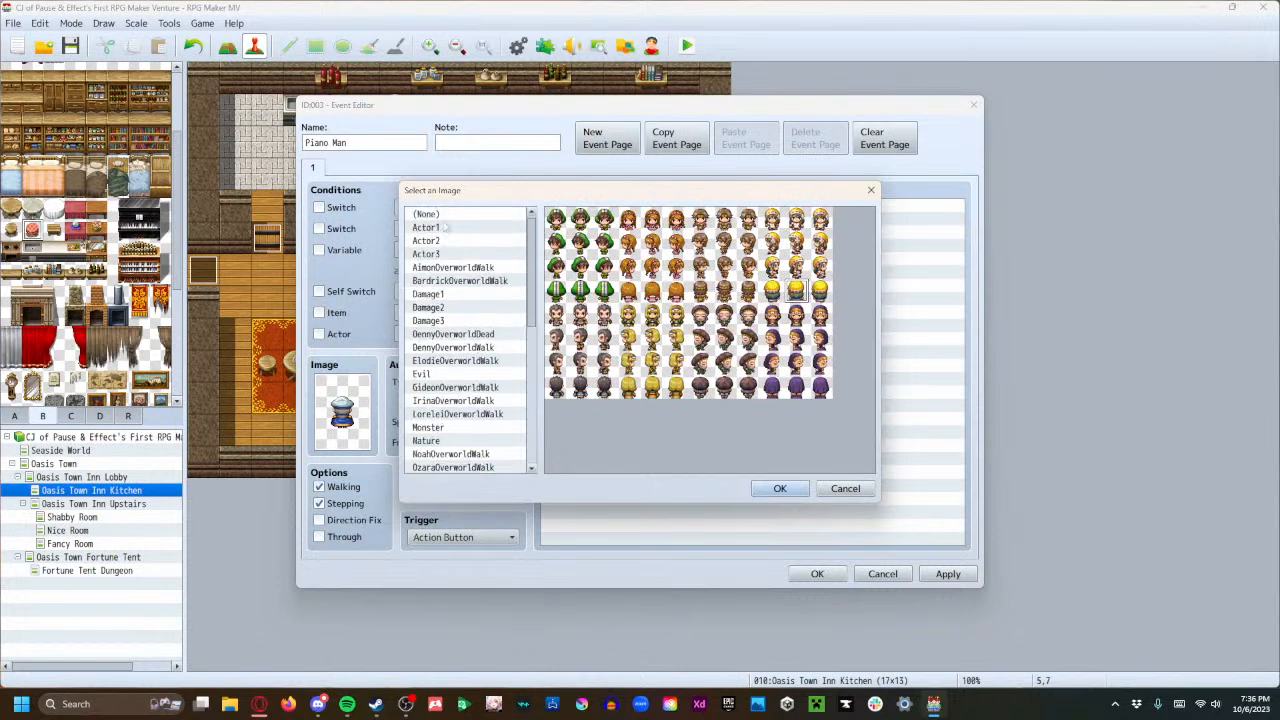
{"action": "left_click", "coordinate": [447, 228]}
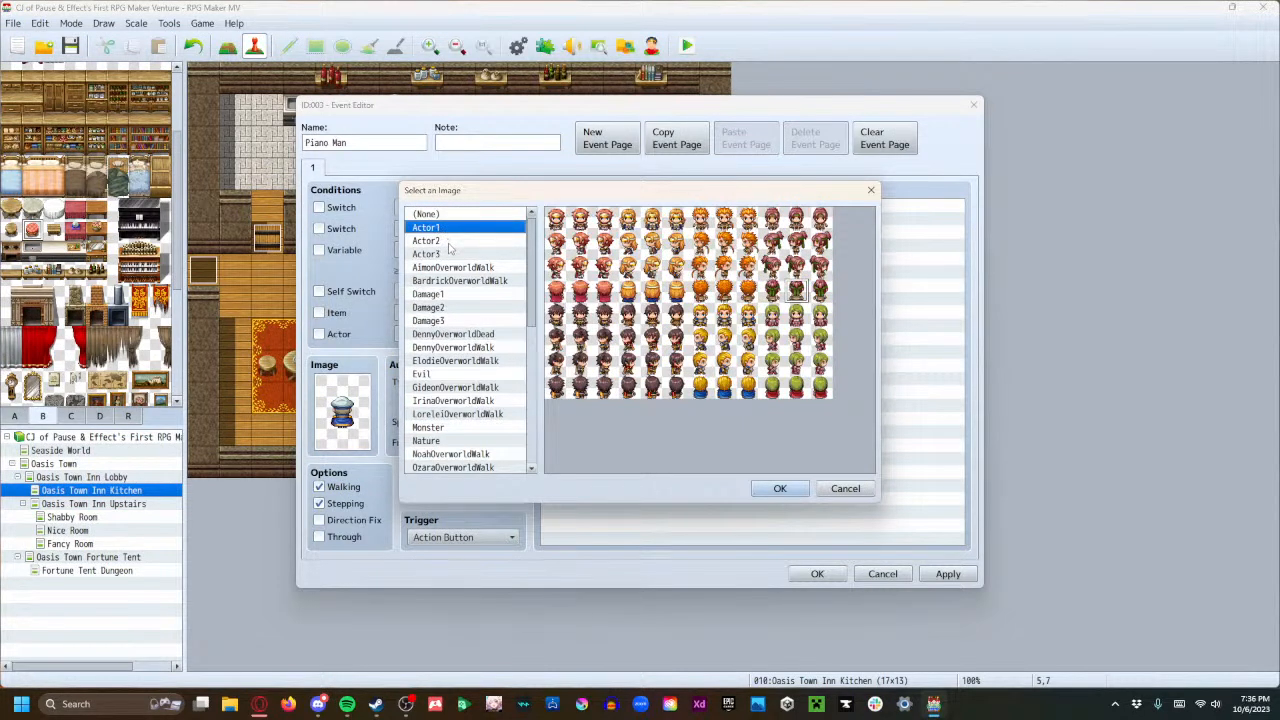
{"action": "left_click", "coordinate": [449, 244]}
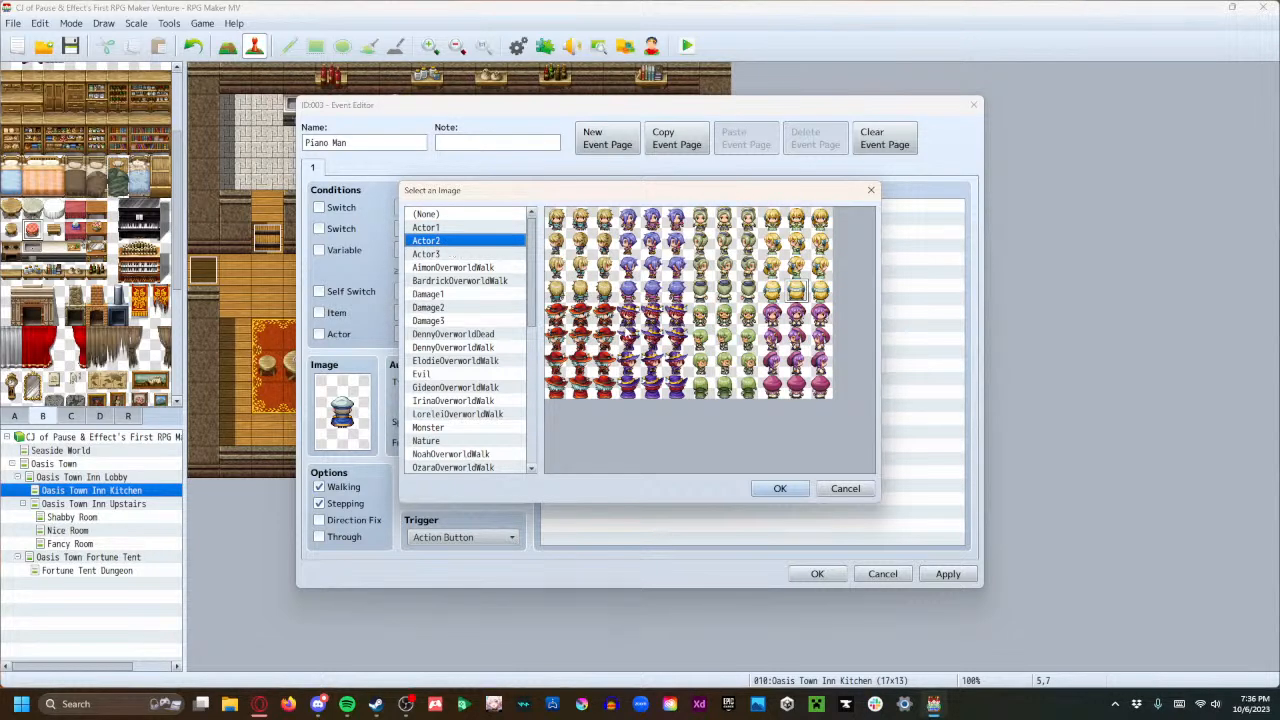
{"action": "left_click", "coordinate": [479, 256]}
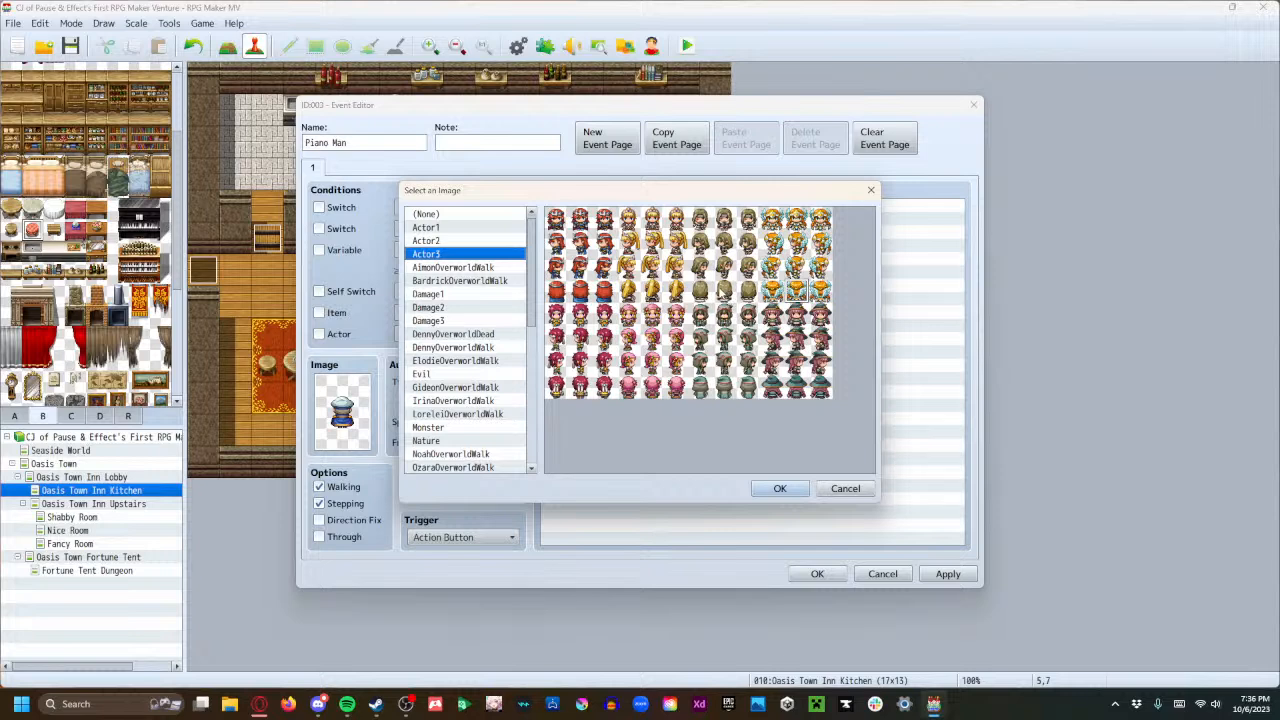
{"action": "left_click", "coordinate": [726, 290]}
{"action": "left_click", "coordinate": [780, 488]}
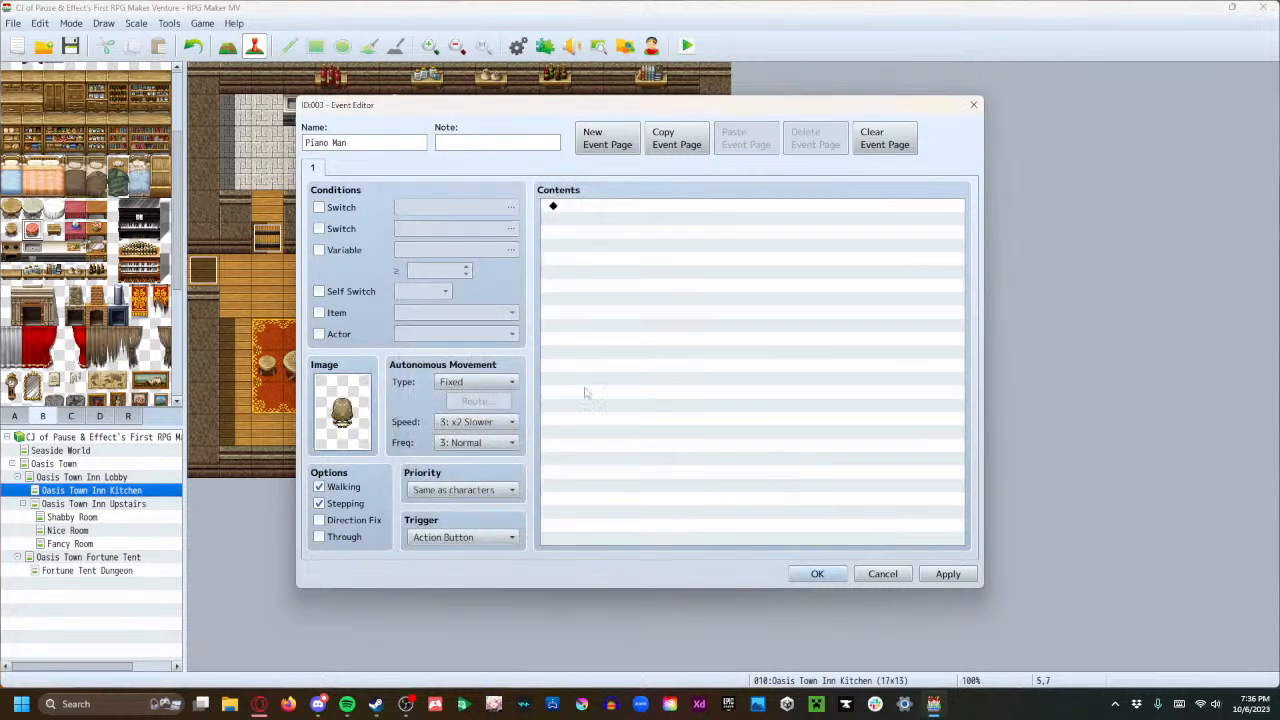
Start a Show Text message for the Piano Man event and examine the Actor3 and Actor1 face portraits.
{"action": "double_click", "coordinate": [585, 210]}
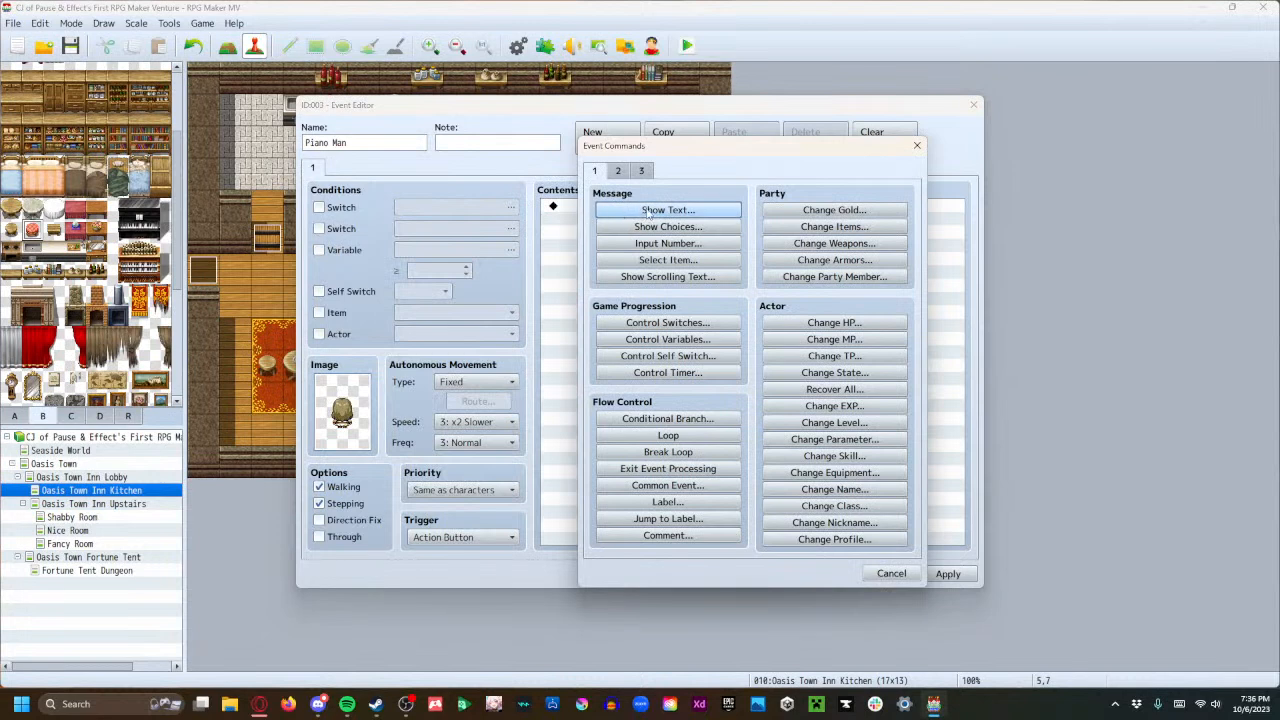
{"action": "left_click", "coordinate": [620, 211]}
{"action": "double_click", "coordinate": [590, 365]}
{"action": "left_click", "coordinate": [563, 274]}
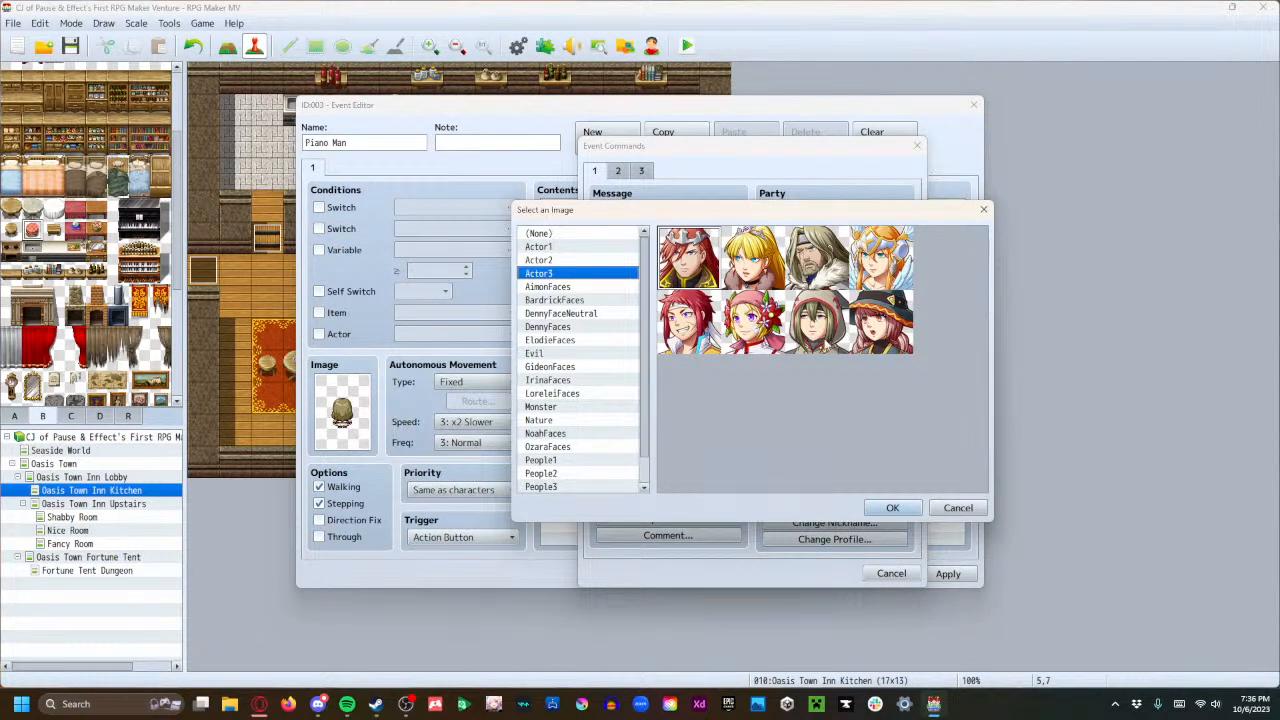
{"action": "left_click", "coordinate": [957, 507]}
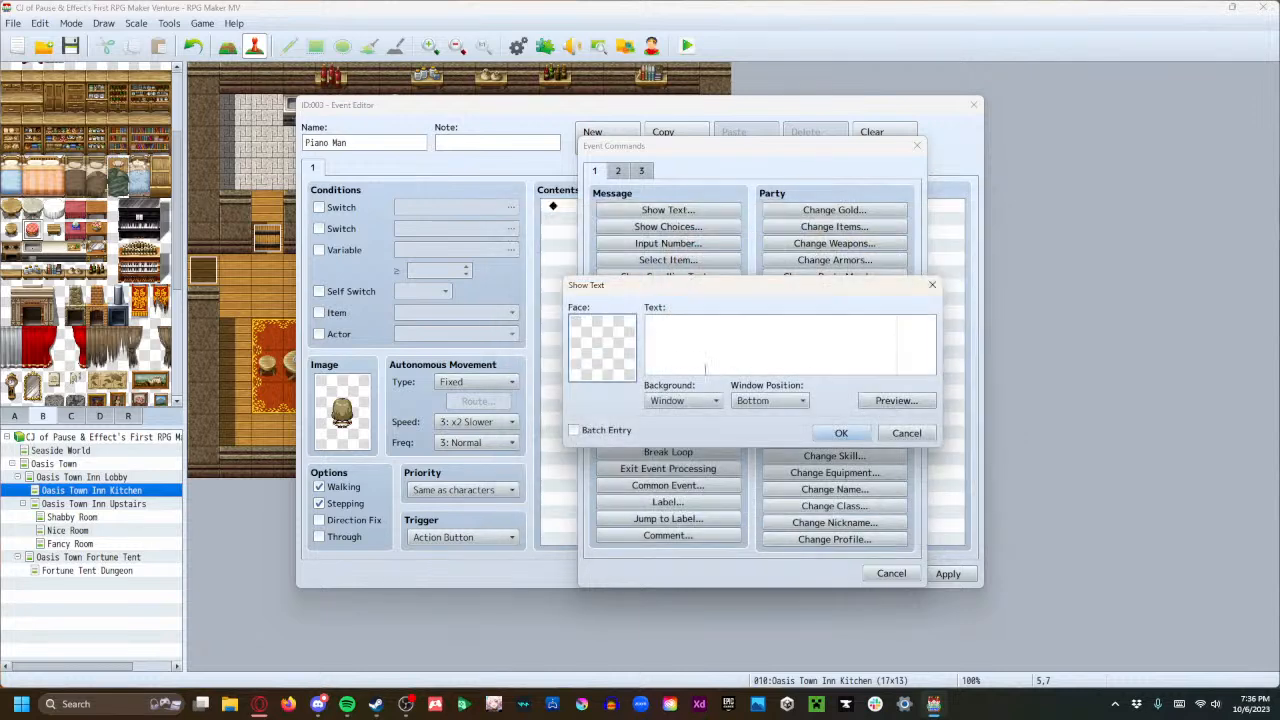
{"action": "double_click", "coordinate": [602, 345]}
{"action": "left_click", "coordinate": [557, 247]}
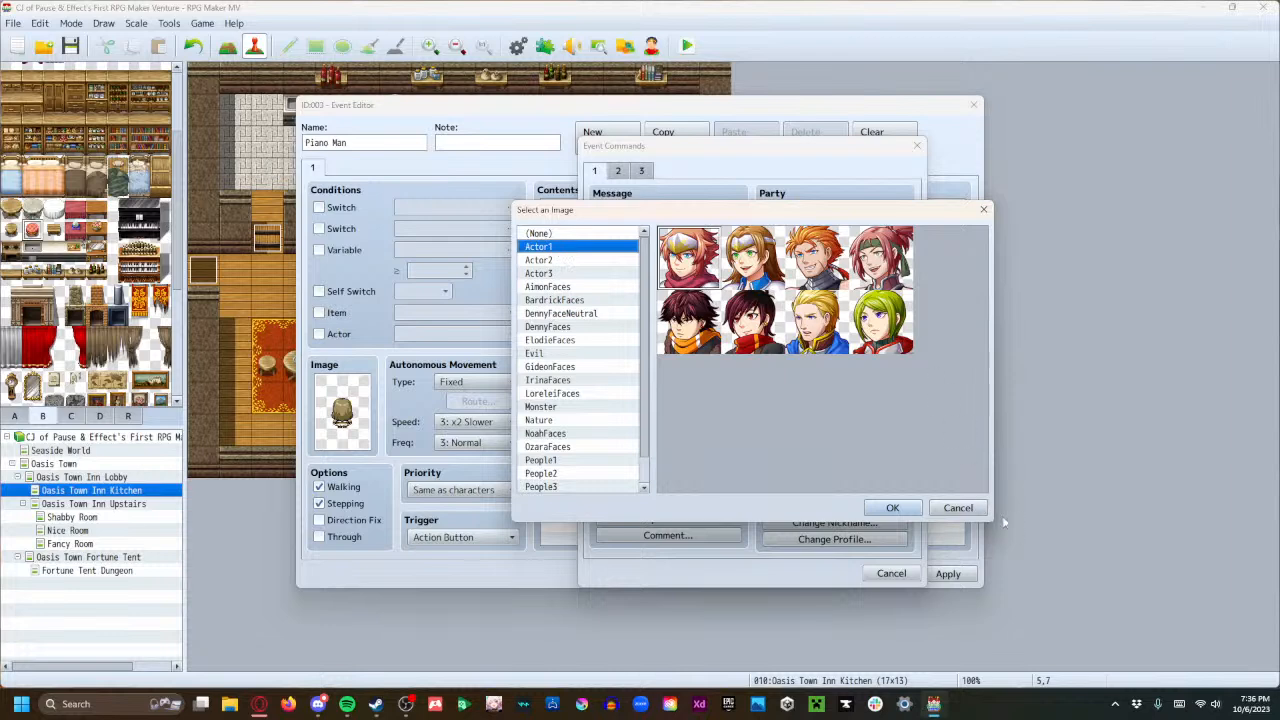
{"action": "left_click", "coordinate": [957, 507]}
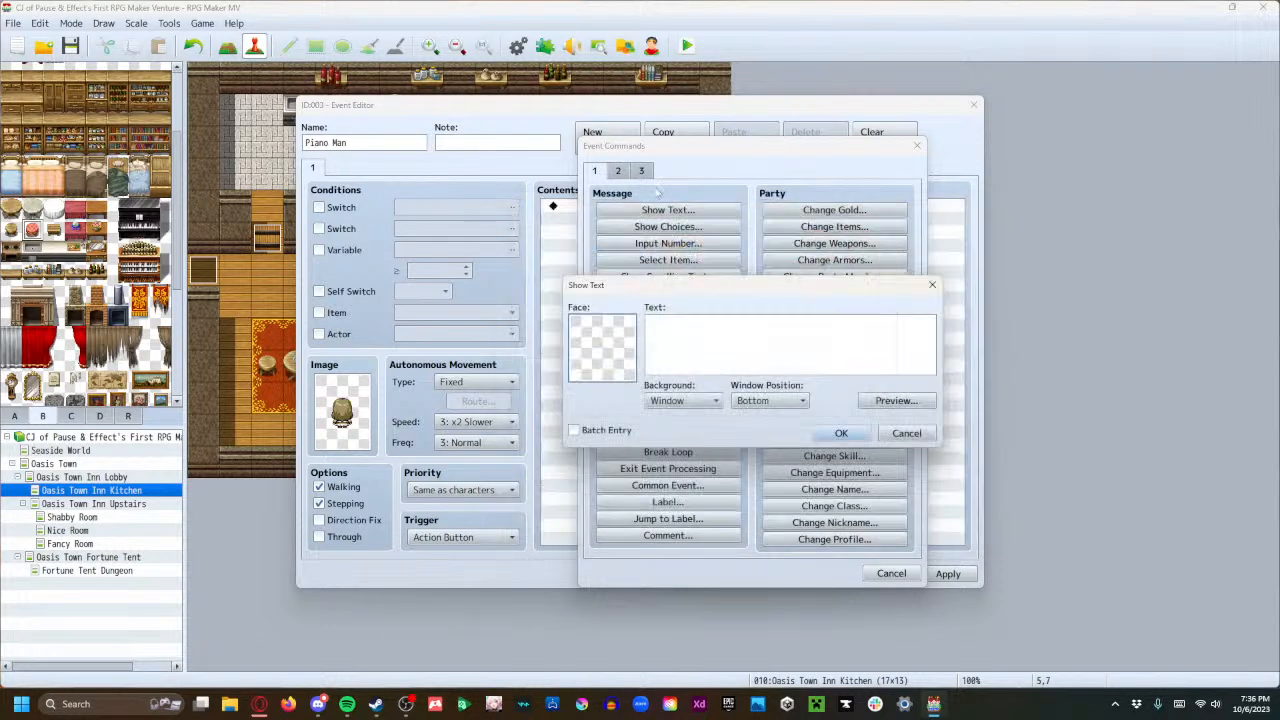
Look through the Actor2, Actor3, Denny, Elodie, Bardrick, Aimon, Lorelei and Irina face sets for a suitable message portrait.
{"action": "double_click", "coordinate": [611, 354]}
{"action": "left_click", "coordinate": [548, 273]}
{"action": "left_click", "coordinate": [550, 260]}
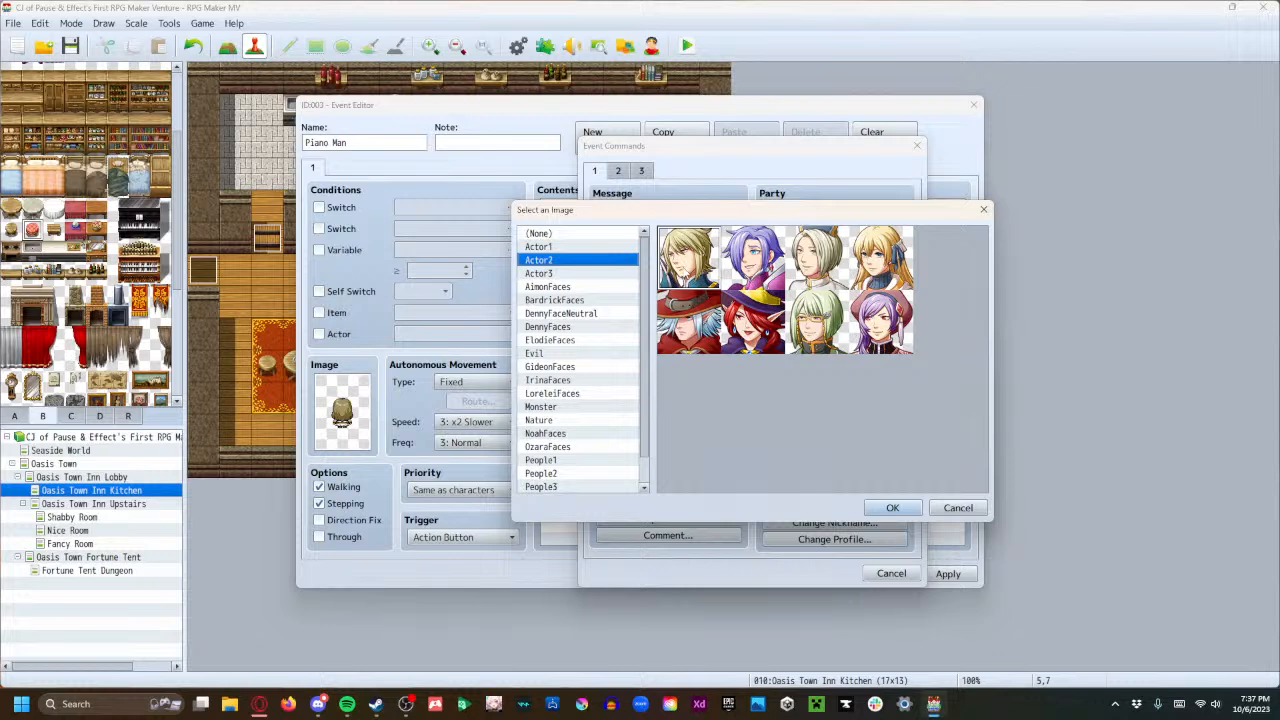
{"action": "left_click", "coordinate": [752, 268]}
{"action": "left_click", "coordinate": [815, 270]}
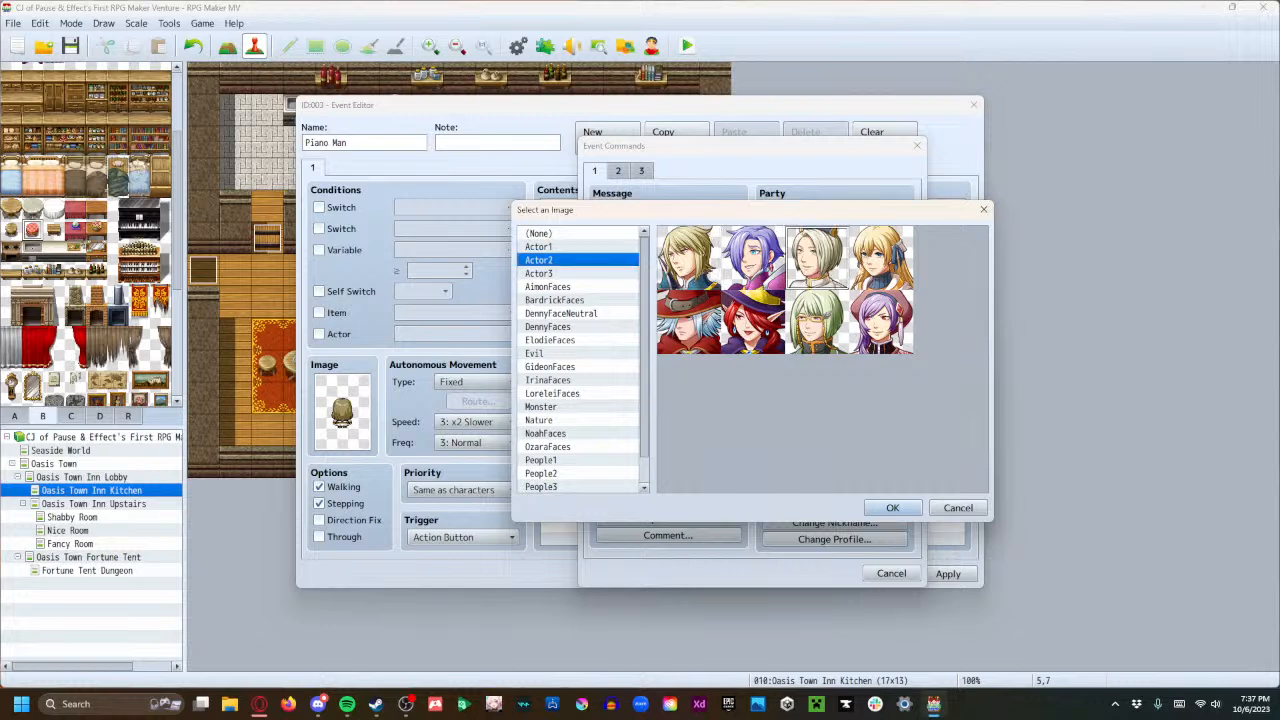
{"action": "left_click", "coordinate": [574, 327]}
{"action": "left_click", "coordinate": [576, 340]}
{"action": "left_click", "coordinate": [570, 314]}
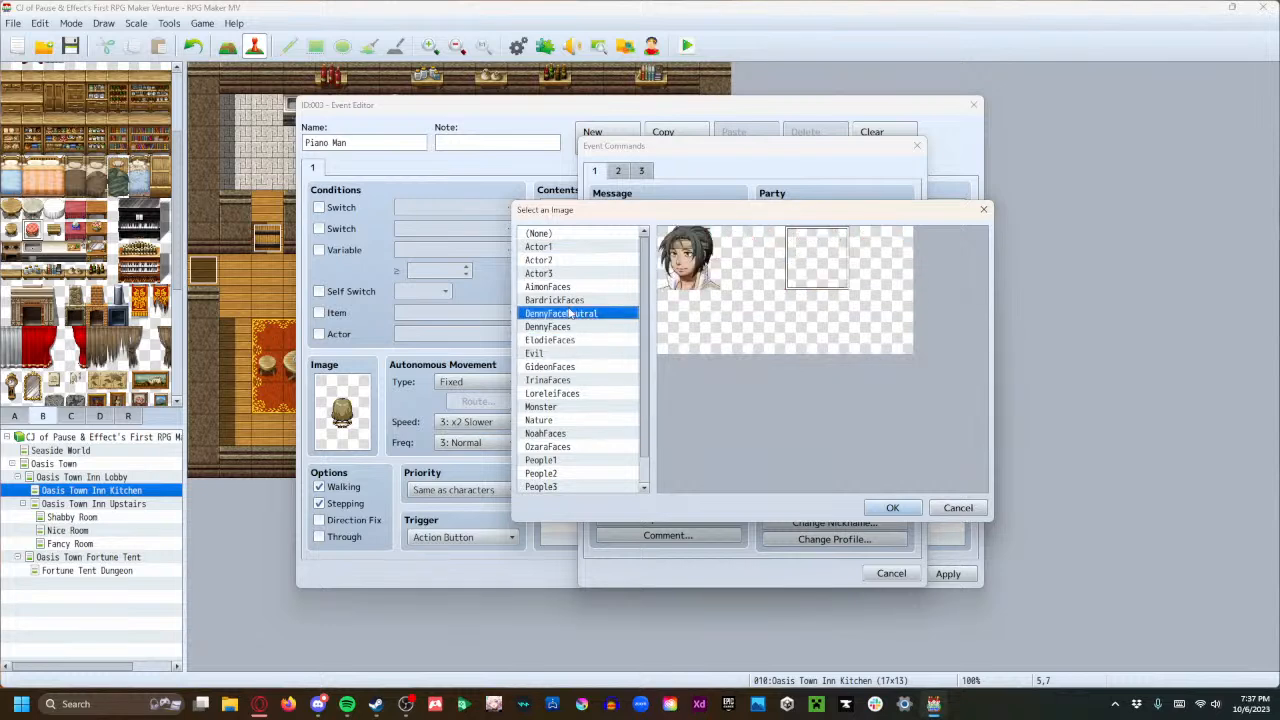
{"action": "left_click", "coordinate": [571, 300]}
{"action": "left_click", "coordinate": [576, 291]}
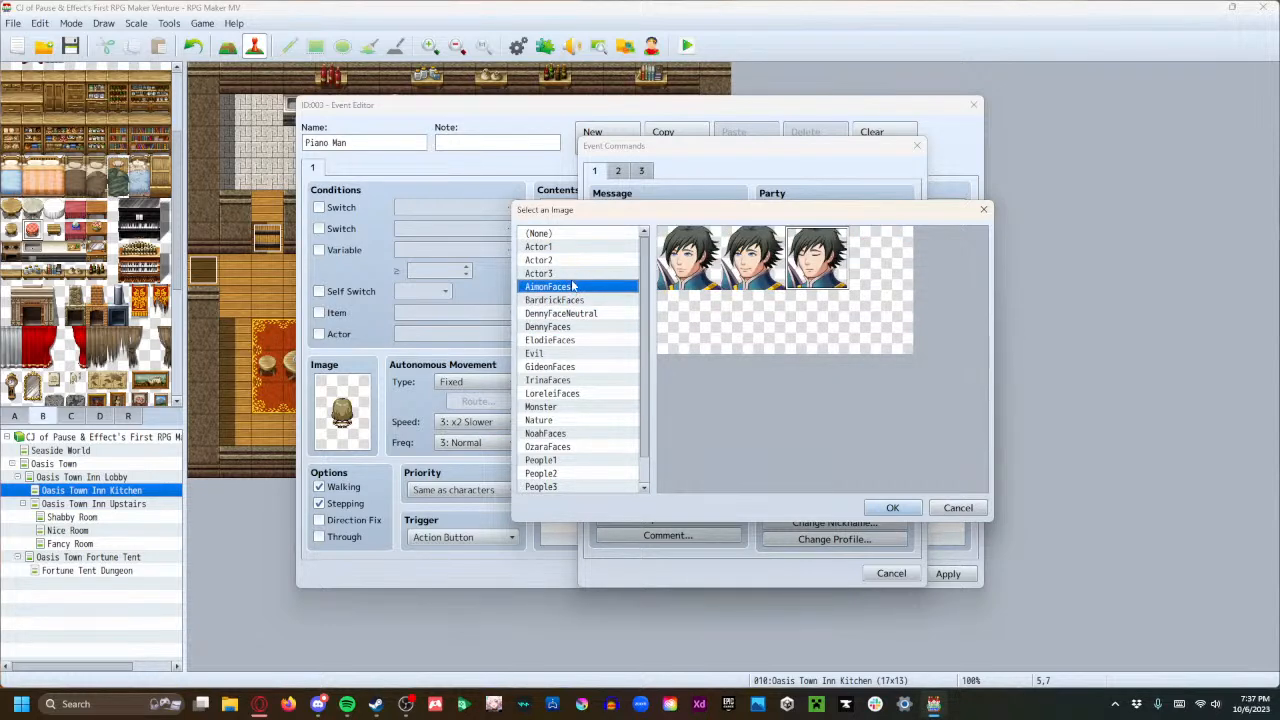
{"action": "left_click", "coordinate": [574, 275]}
{"action": "left_click", "coordinate": [579, 394]}
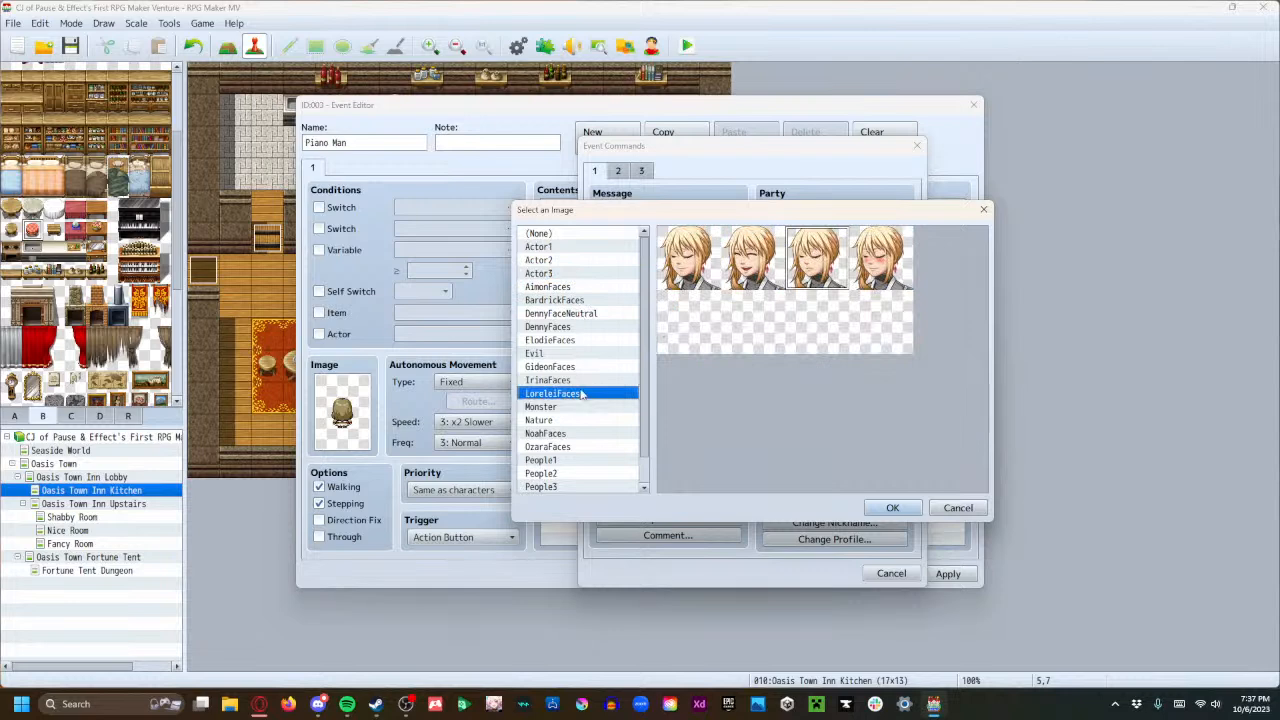
{"action": "left_click", "coordinate": [581, 383]}
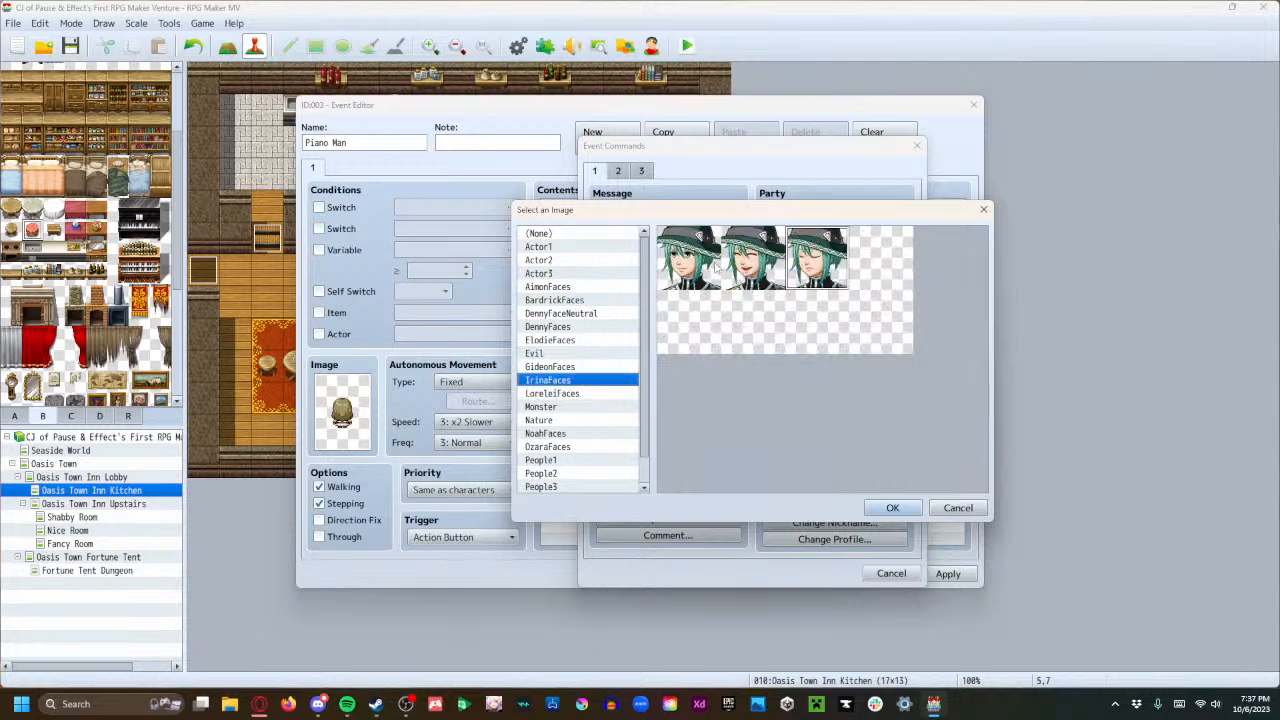
Compare the face portraits in the People1, People2, People3 and People4 sets for the Piano Man.
{"action": "scroll", "coordinate": [594, 445], "scroll_direction": "down", "scroll_amount": 1}
{"action": "left_click", "coordinate": [591, 433]}
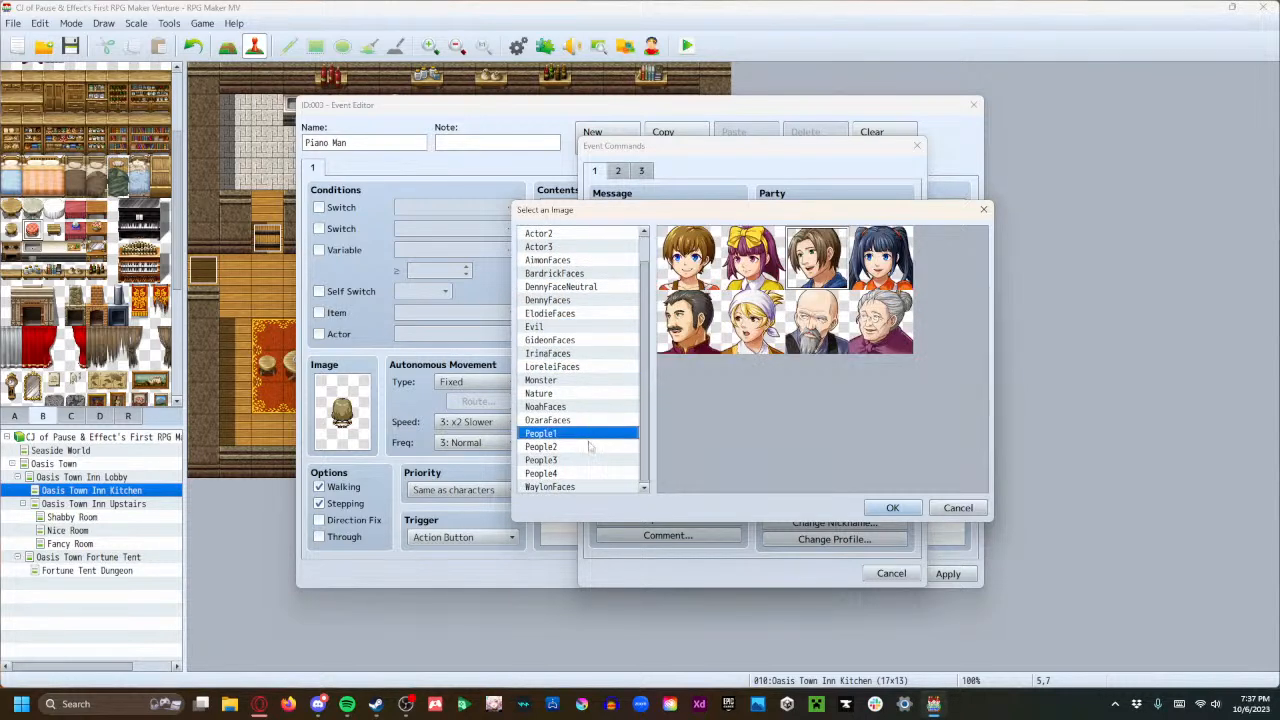
{"action": "left_click", "coordinate": [589, 447]}
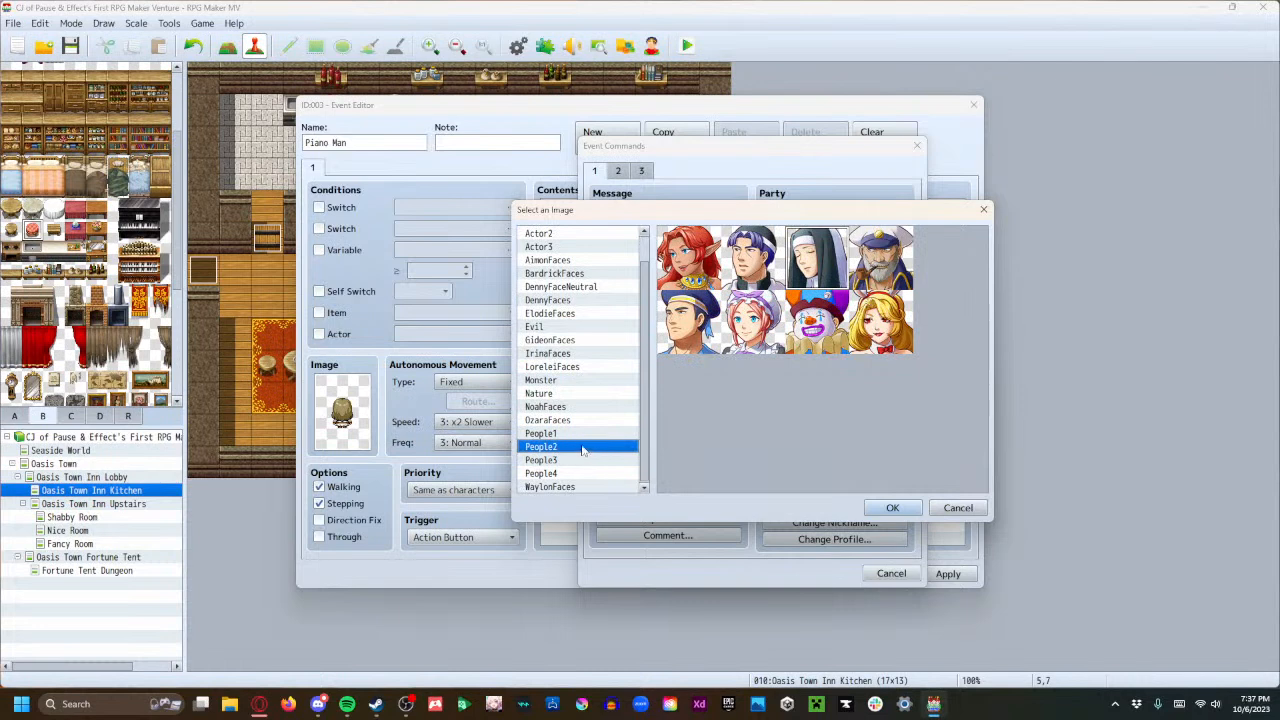
{"action": "left_click", "coordinate": [588, 460]}
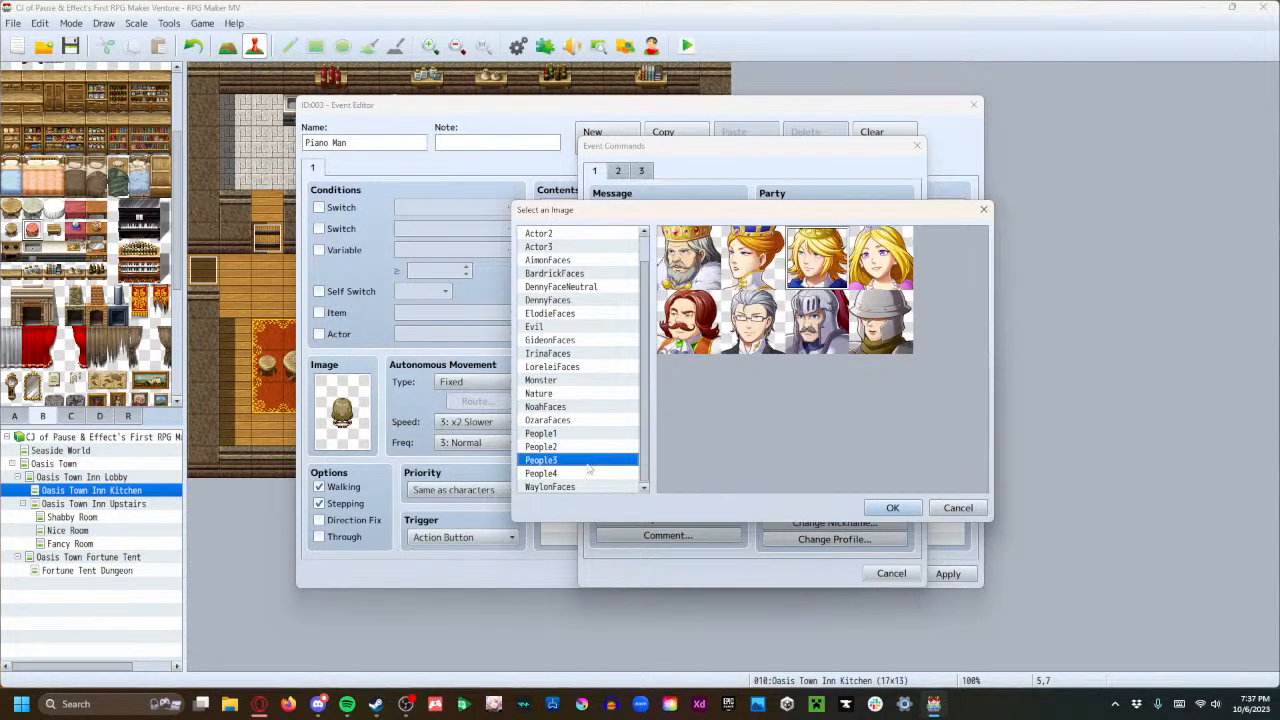
{"action": "left_click", "coordinate": [591, 474]}
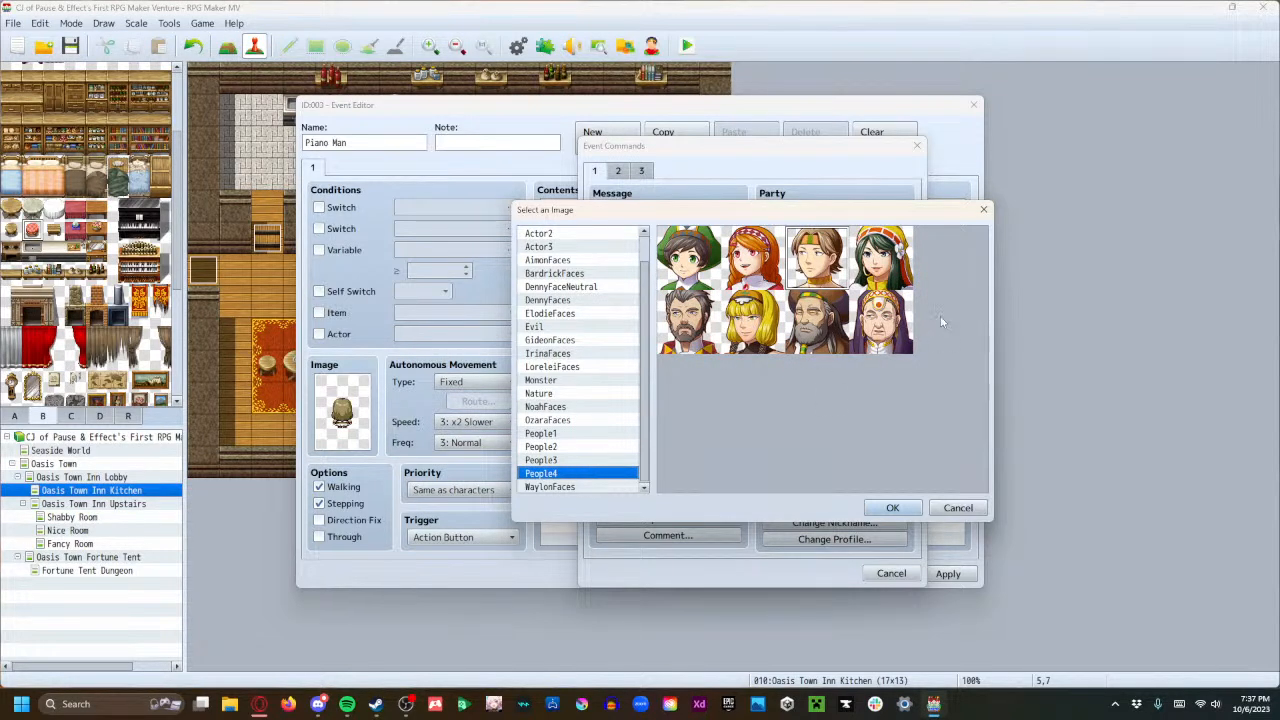
{"action": "left_click", "coordinate": [551, 436]}
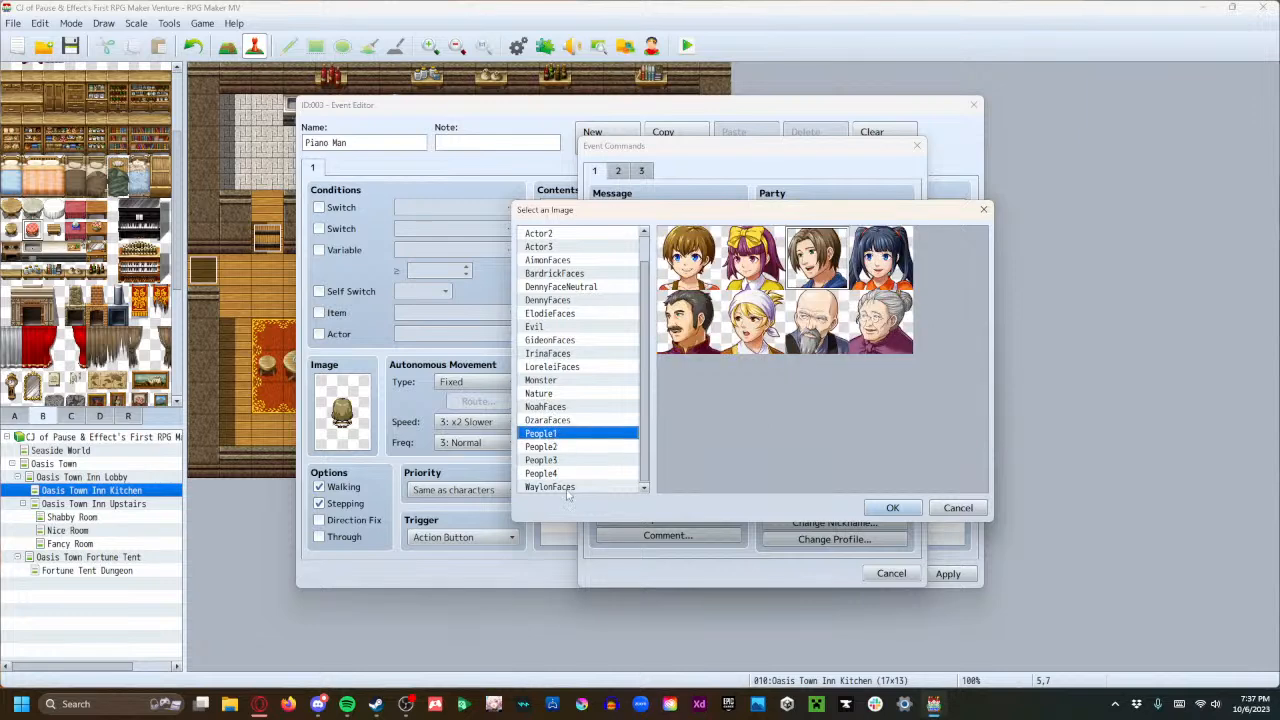
Check the Waylon, Ozara, Noah, Nature, Monster, Lorelei and Irina face sets for a Piano Man portrait.
{"action": "left_click", "coordinate": [569, 488]}
{"action": "left_click", "coordinate": [565, 422]}
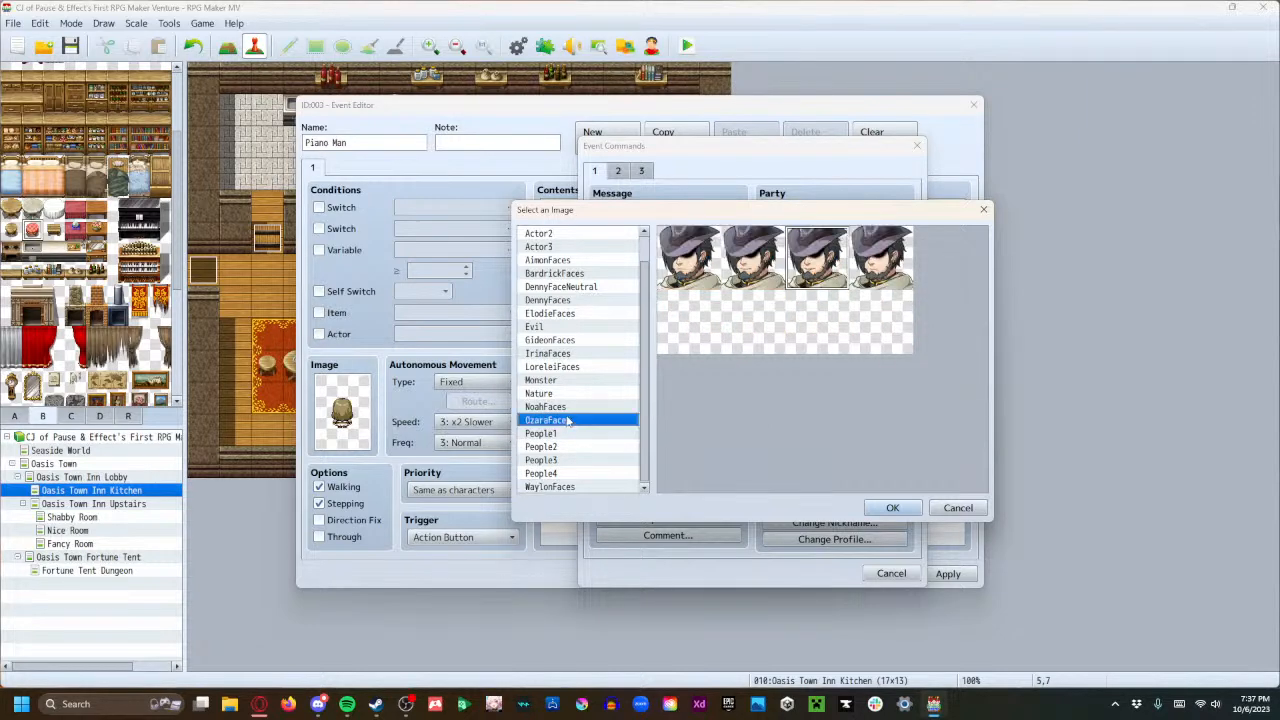
{"action": "left_click", "coordinate": [566, 408]}
{"action": "left_click", "coordinate": [567, 395]}
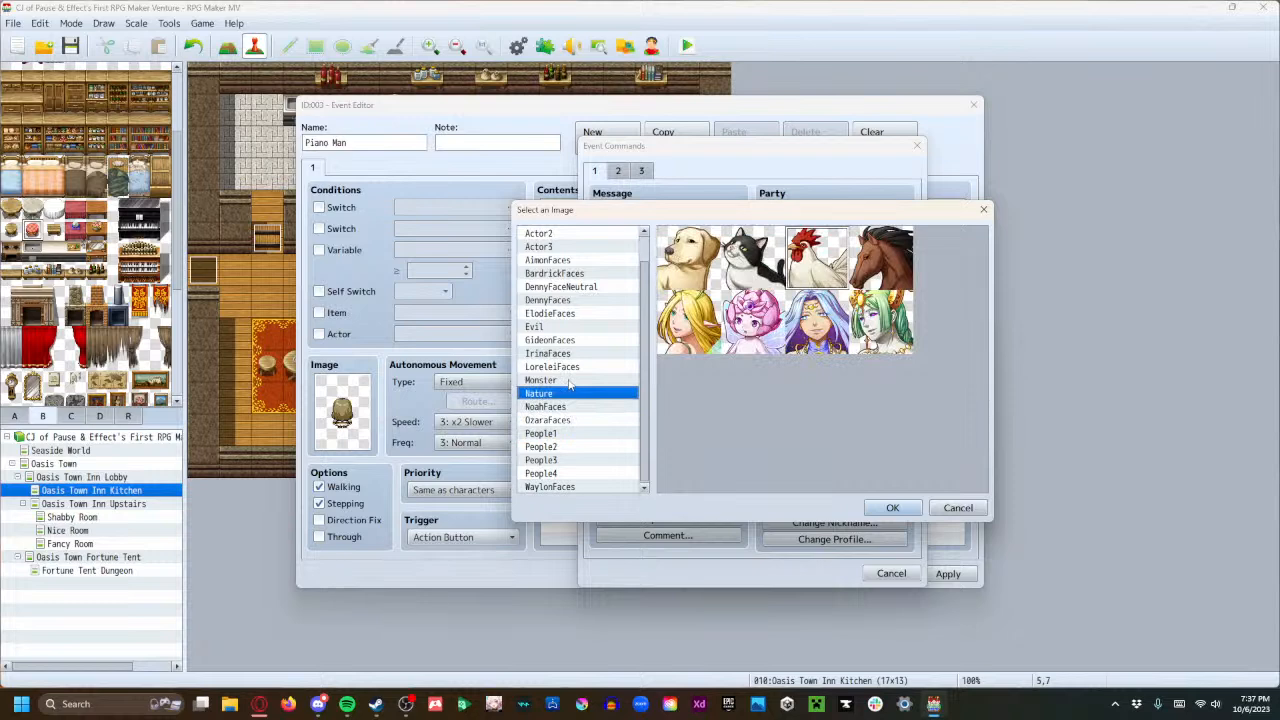
{"action": "left_click", "coordinate": [569, 381]}
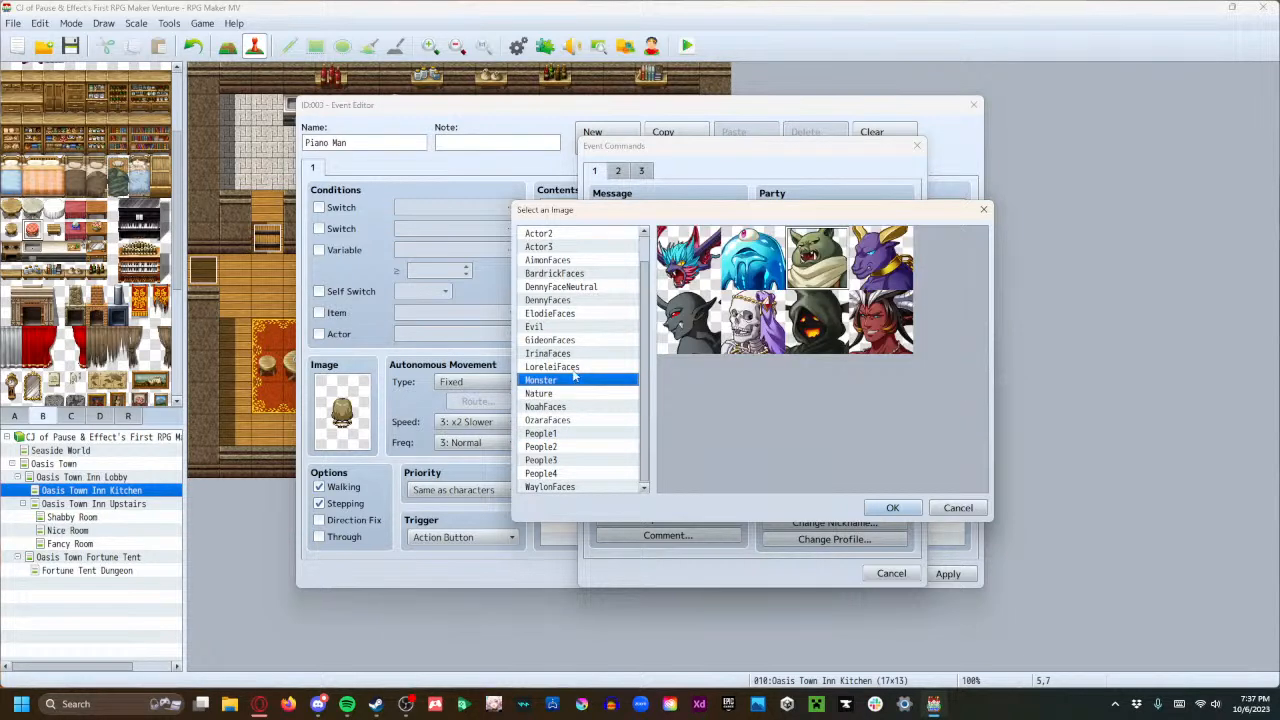
{"action": "left_click", "coordinate": [574, 367]}
{"action": "left_click", "coordinate": [575, 353]}
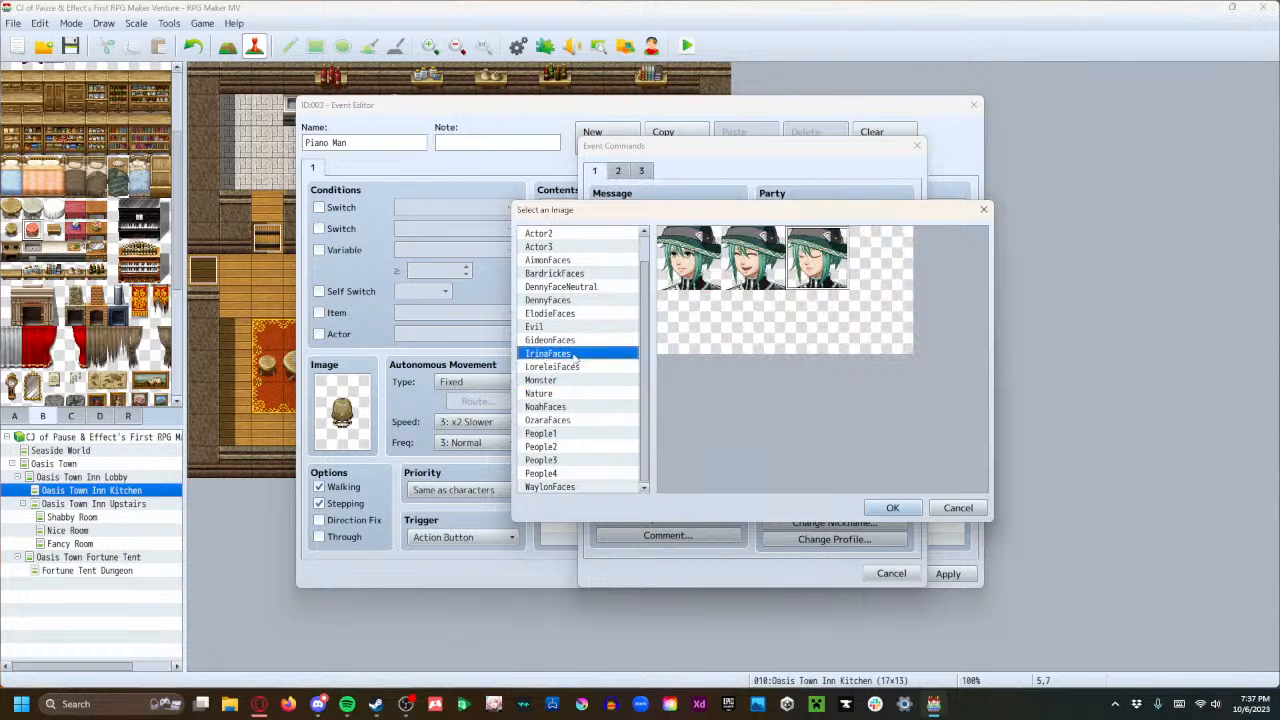
Add the message "I normally don't do requests, but I'm in a good mood today!" with the first GideonFaces portrait.
{"action": "left_click", "coordinate": [576, 341]}
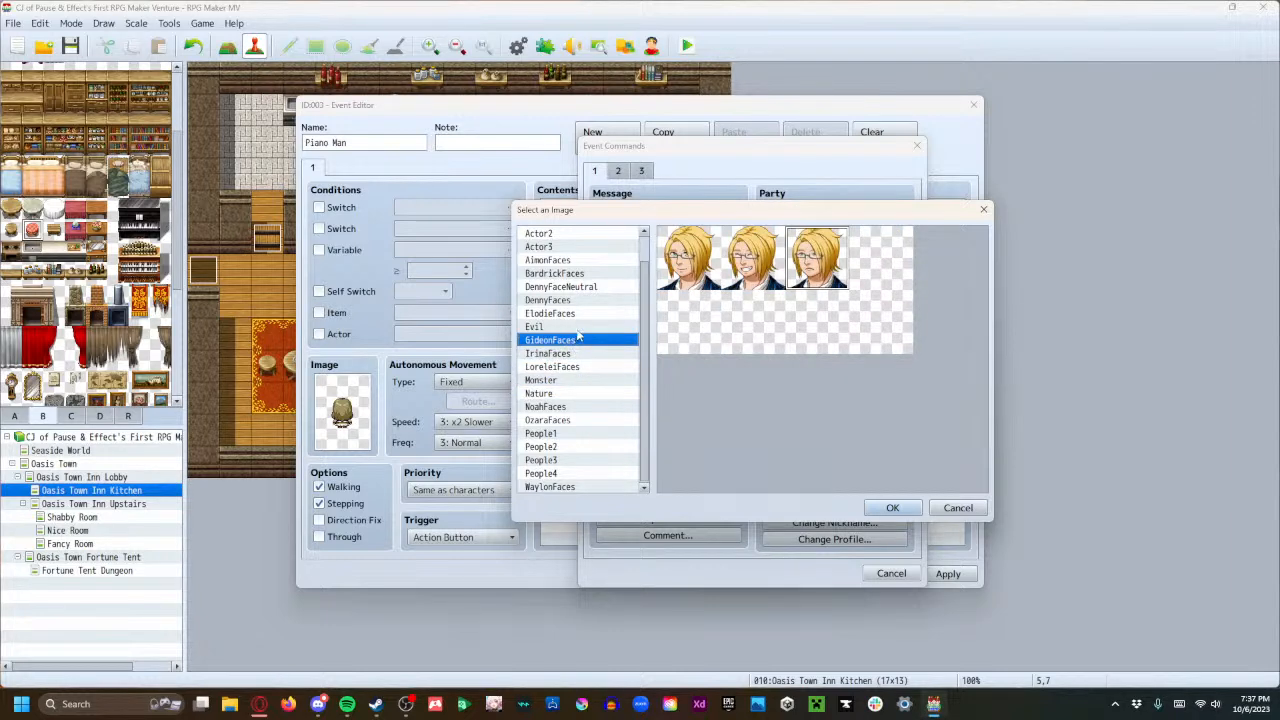
{"action": "left_click", "coordinate": [689, 262]}
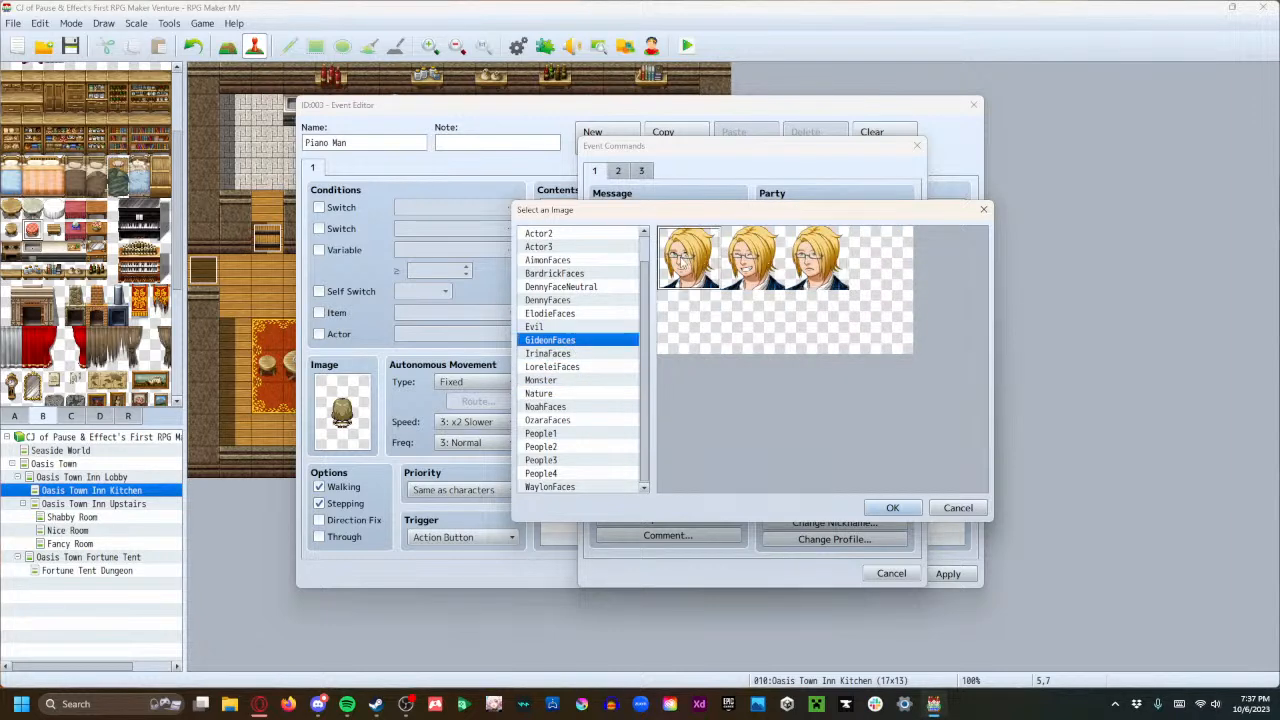
{"action": "left_click", "coordinate": [893, 510]}
{"action": "left_click", "coordinate": [770, 357]}
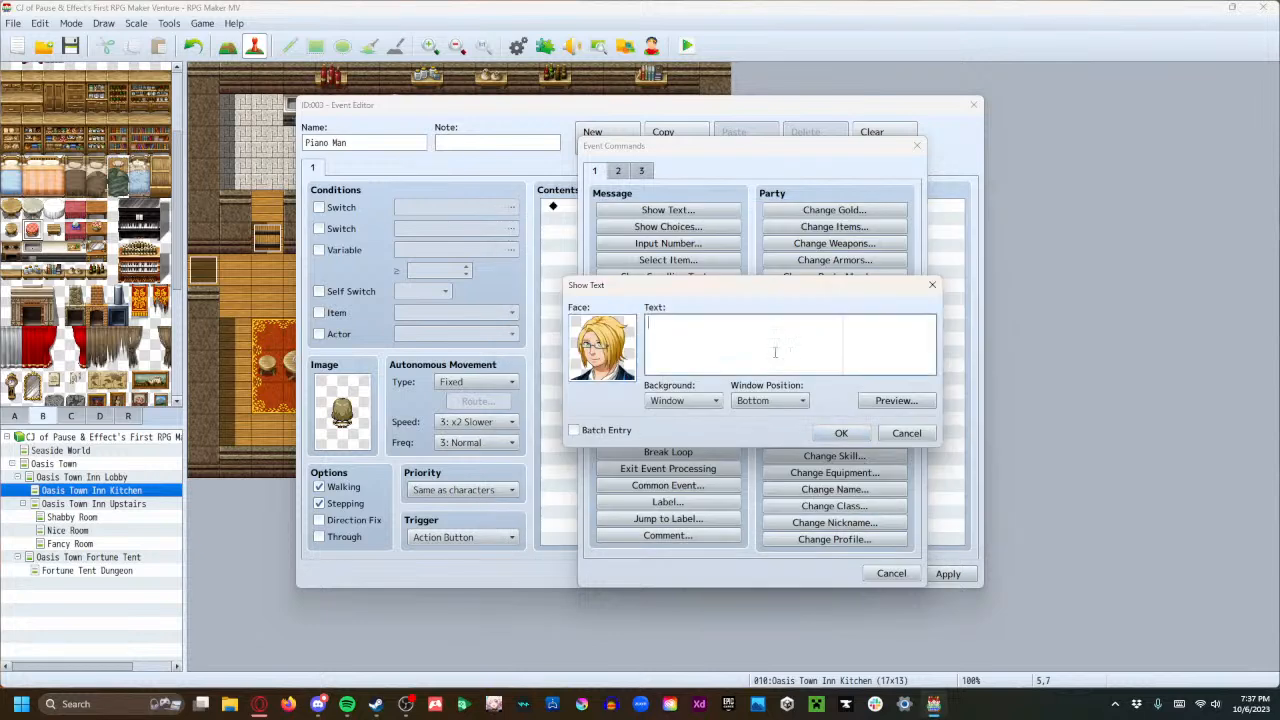
{"action": "type", "text": "I normall"}
{"action": "type", "text": "good mood today!"}
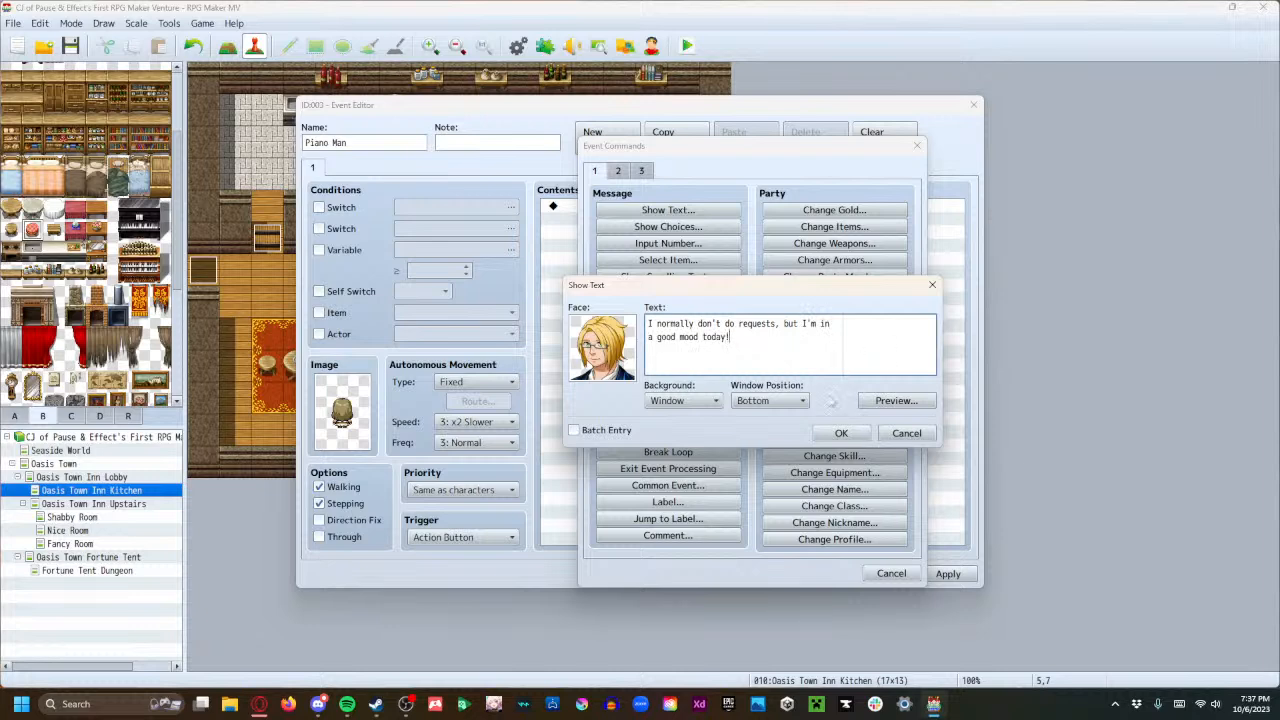
{"action": "left_click", "coordinate": [841, 433]}
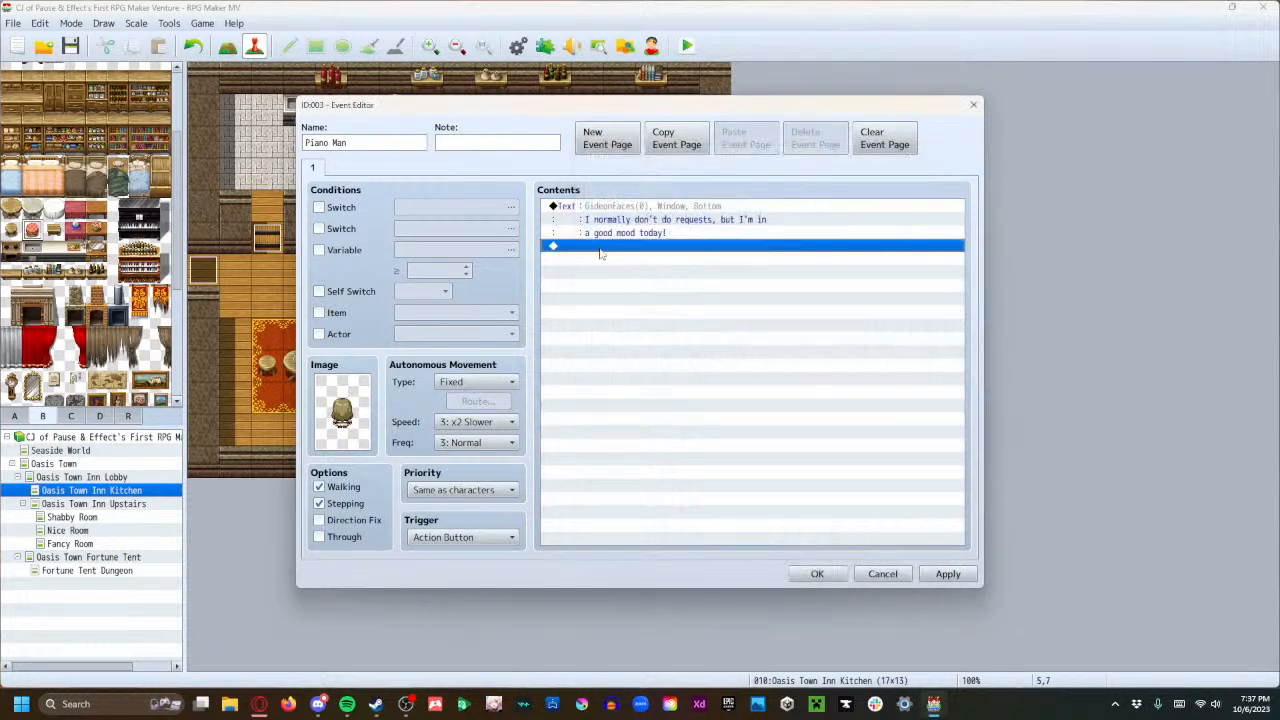
Add a second message, "Just let me warm up first and I'll get you in a bit.", with the first GideonFaces portrait.
{"action": "double_click", "coordinate": [600, 247]}
{"action": "left_click", "coordinate": [668, 209]}
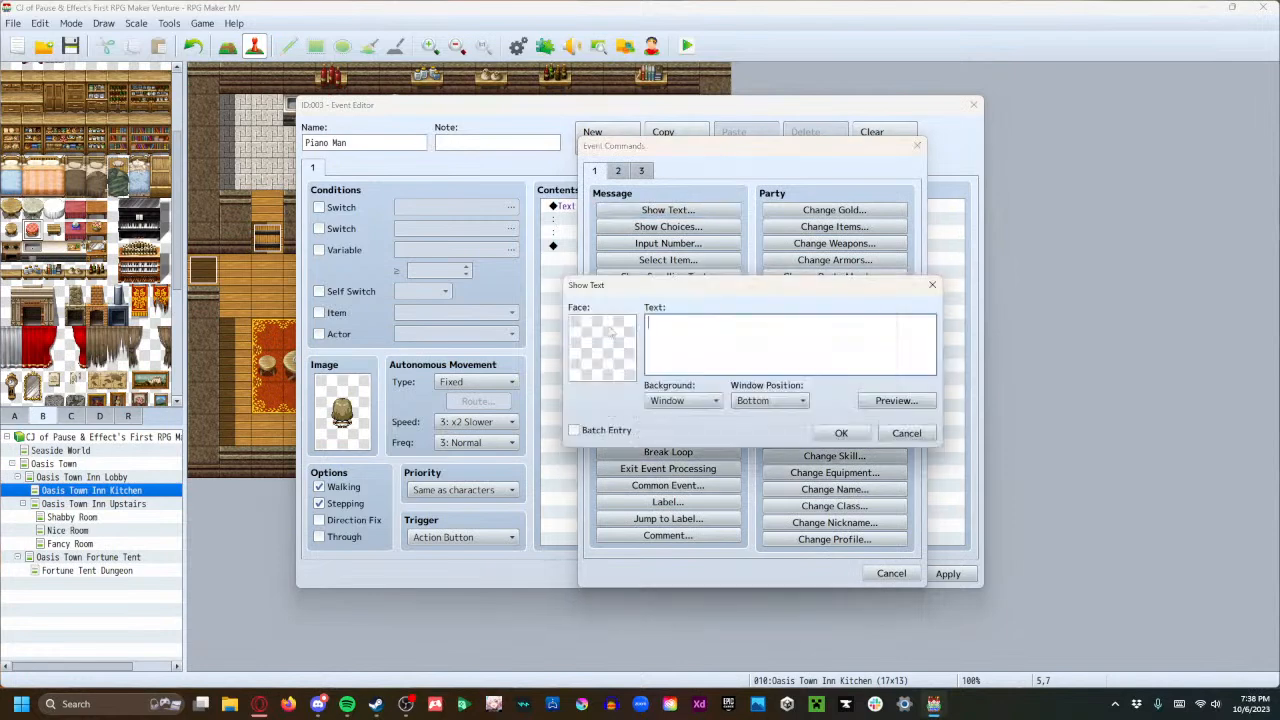
{"action": "double_click", "coordinate": [602, 340]}
{"action": "left_click", "coordinate": [572, 367]}
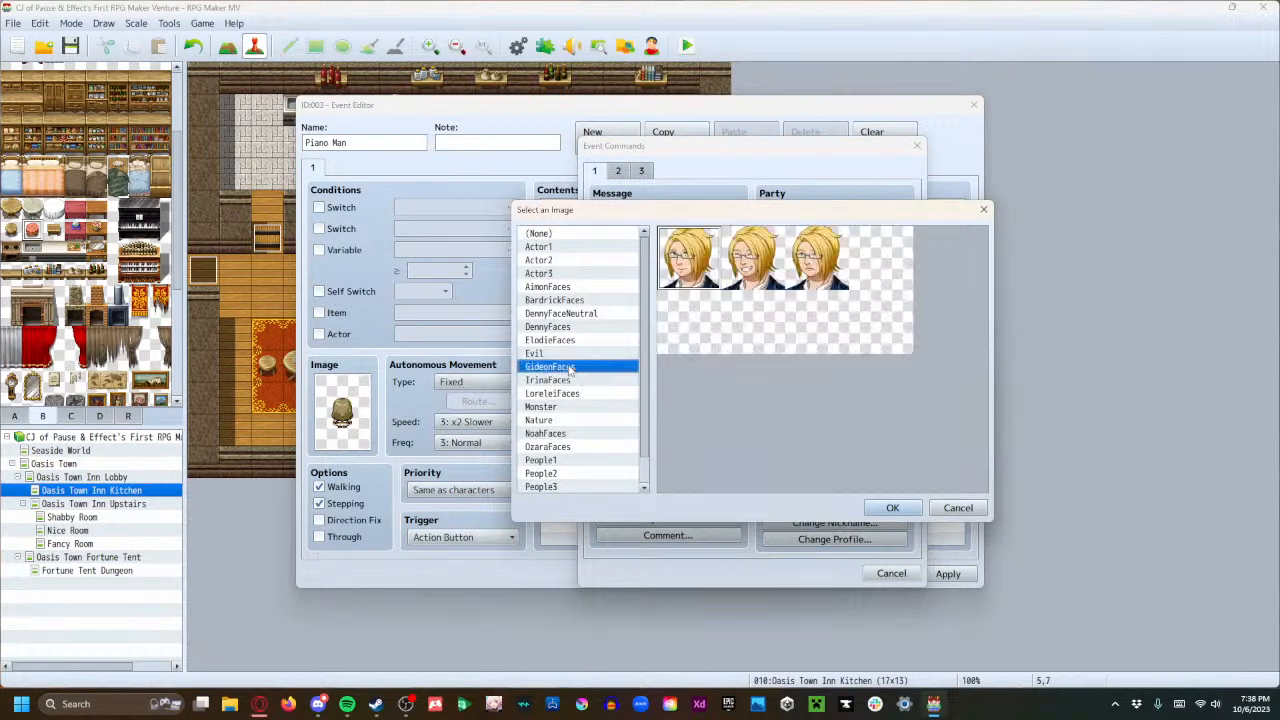
{"action": "left_click", "coordinate": [892, 507]}
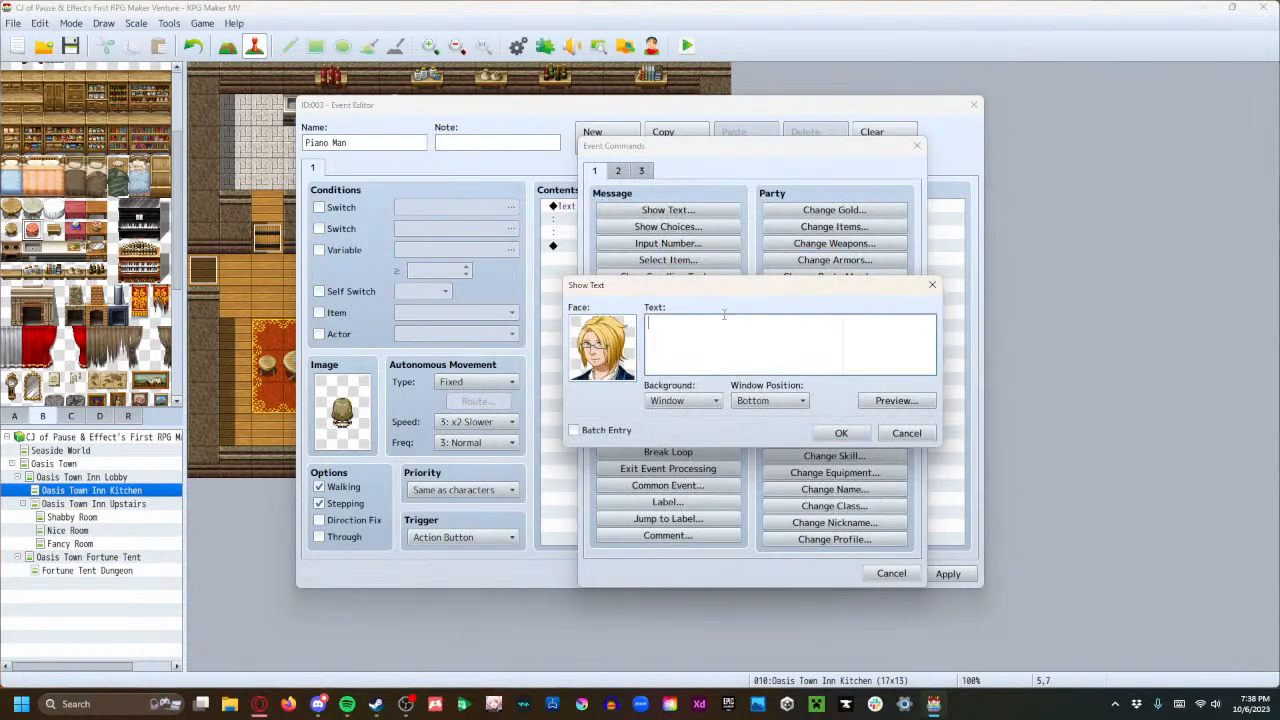
{"action": "type", "text": "Just let me warm up first and I'll get"}
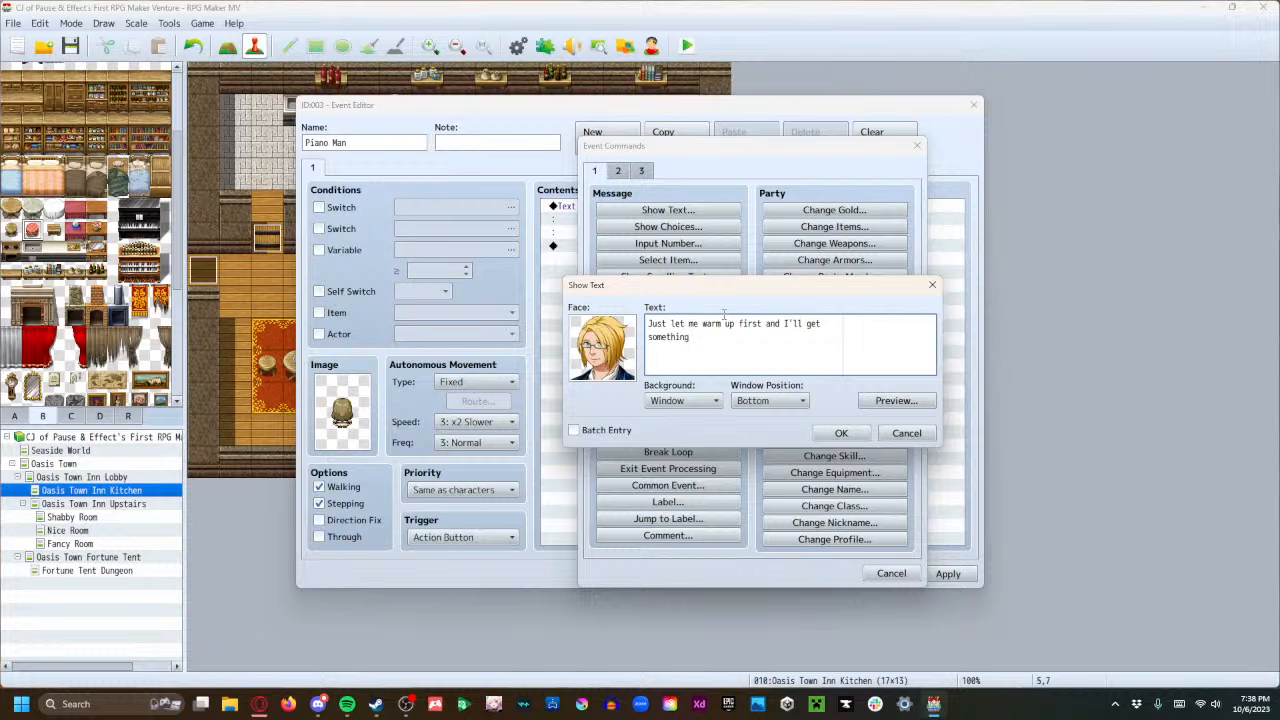
{"action": "key", "text": "BackSpace"}
{"action": "key", "text": "BackSpace"}
{"action": "key", "text": "BackSpace"}
{"action": "key", "text": "BackSpace"}
{"action": "key", "text": "BackSpace"}
{"action": "key", "text": "BackSpace"}
{"action": "key", "text": "BackSpace"}
{"action": "key", "text": "BackSpace"}
{"action": "key", "text": "BackSpace"}
{"action": "key", "text": "BackSpace"}
{"action": "type", "text": "ou in a bit."}
{"action": "left_click", "coordinate": [822, 432]}
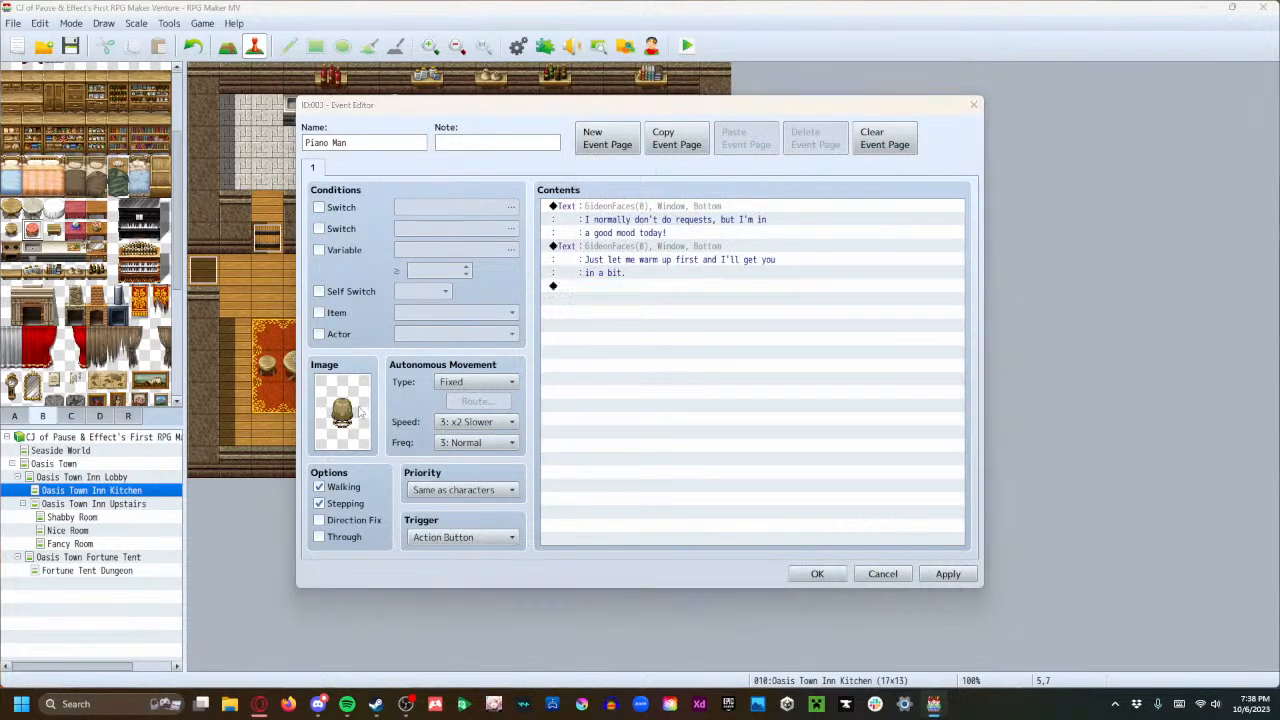
Change the Piano Man event's image to the back-facing GideonOverworldWalk sprite and save the event.
{"action": "double_click", "coordinate": [360, 411]}
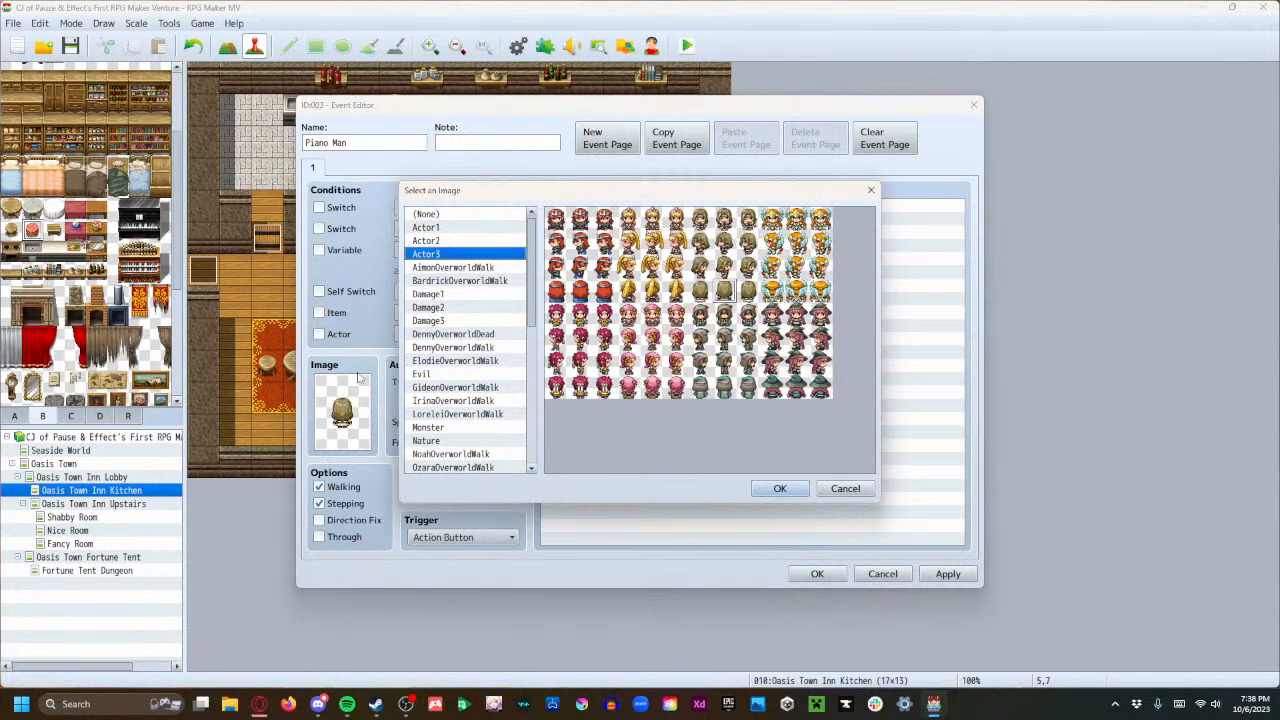
{"action": "left_click", "coordinate": [468, 388]}
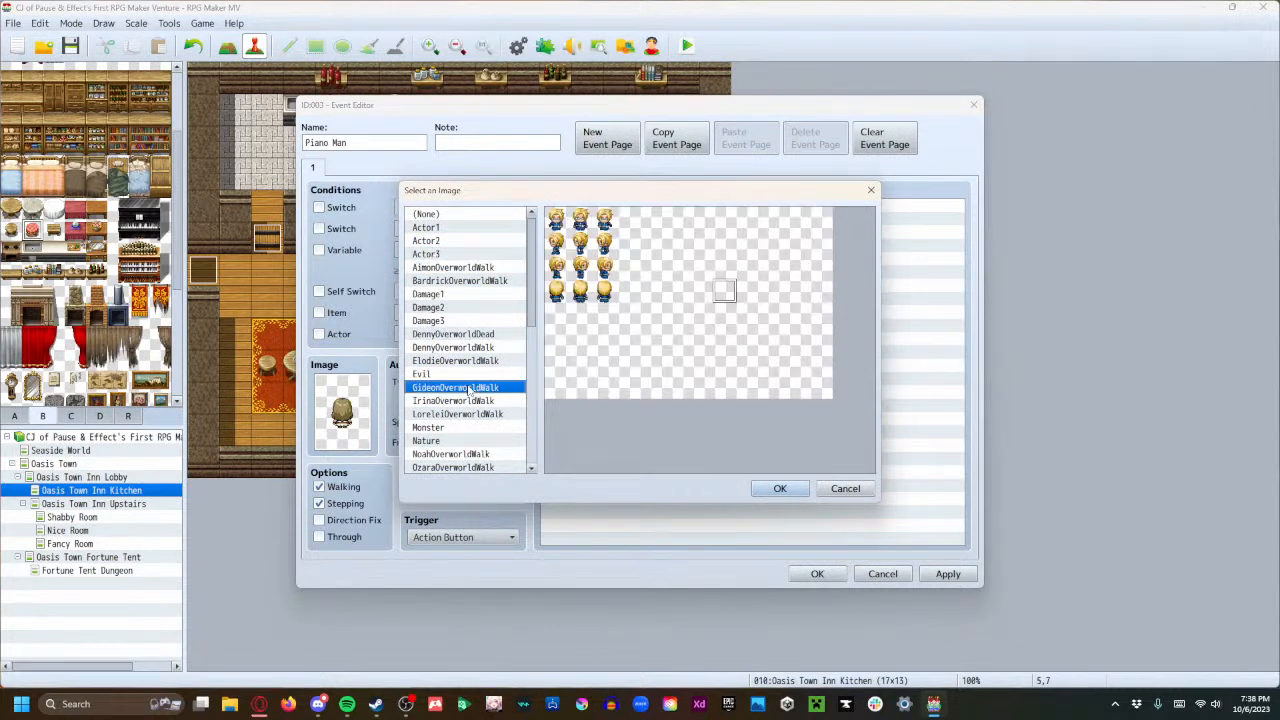
{"action": "left_click", "coordinate": [780, 488]}
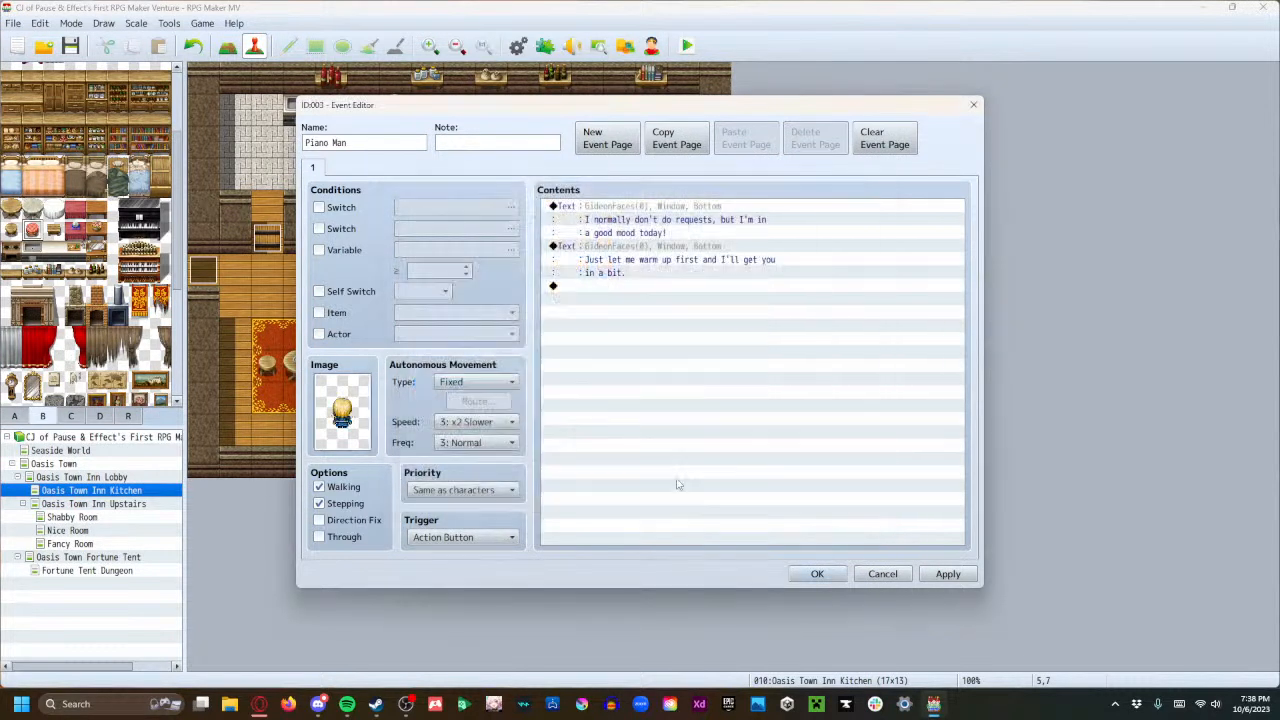
{"action": "left_click", "coordinate": [932, 578]}
{"action": "left_click", "coordinate": [816, 574]}
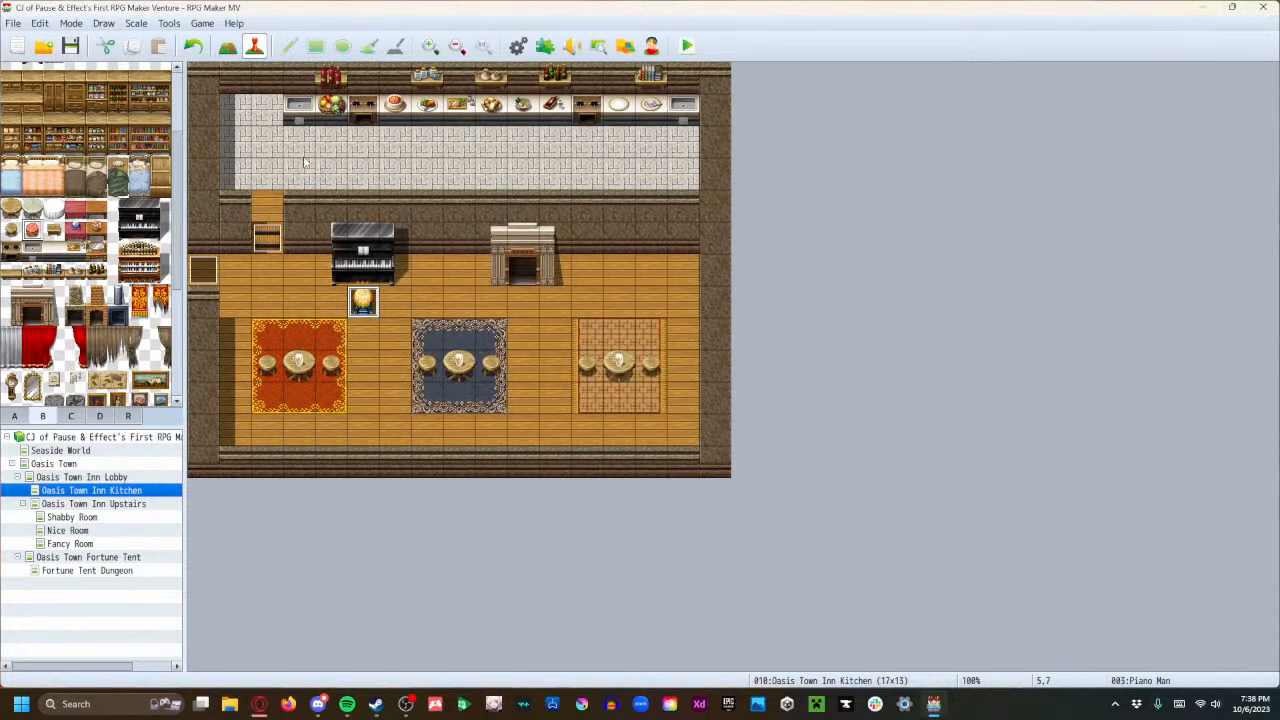
Create a new event at the left end of the kitchen counter and name it "Kitchen Cook 1".
{"action": "double_click", "coordinate": [268, 111]}
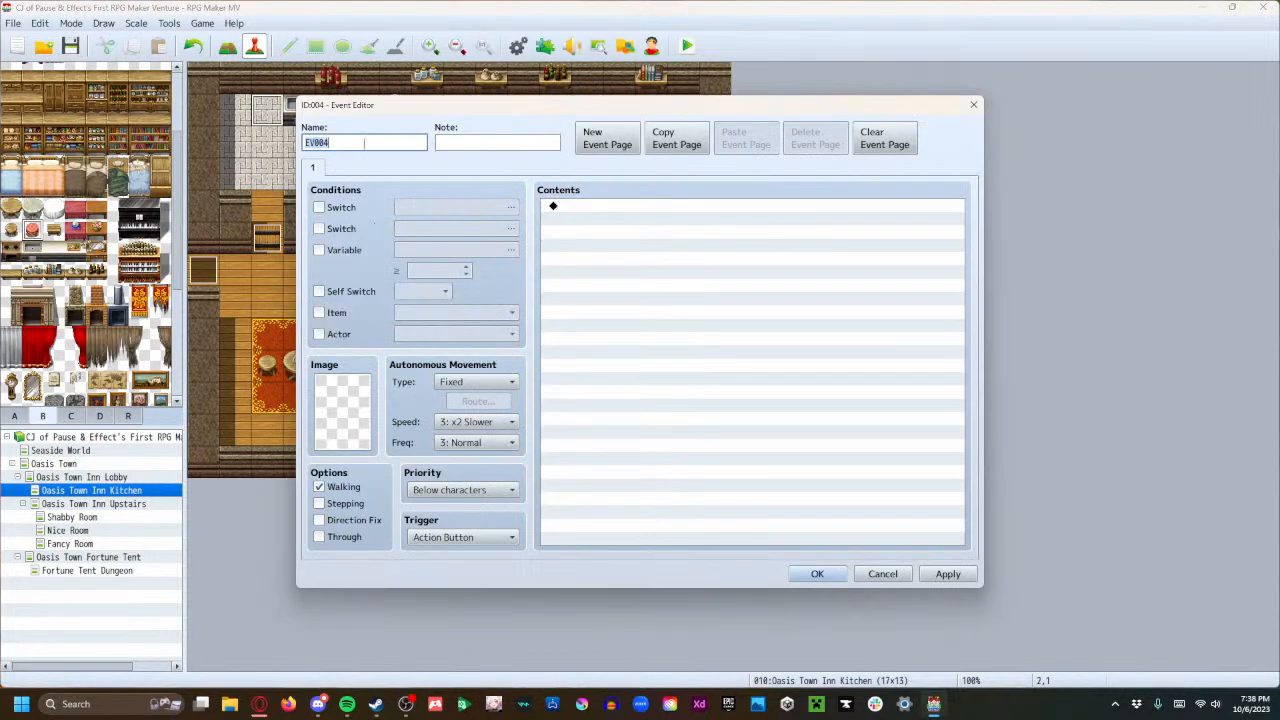
{"action": "type", "text": "Kitchen Cook"}
{"action": "double_click", "coordinate": [347, 410]}
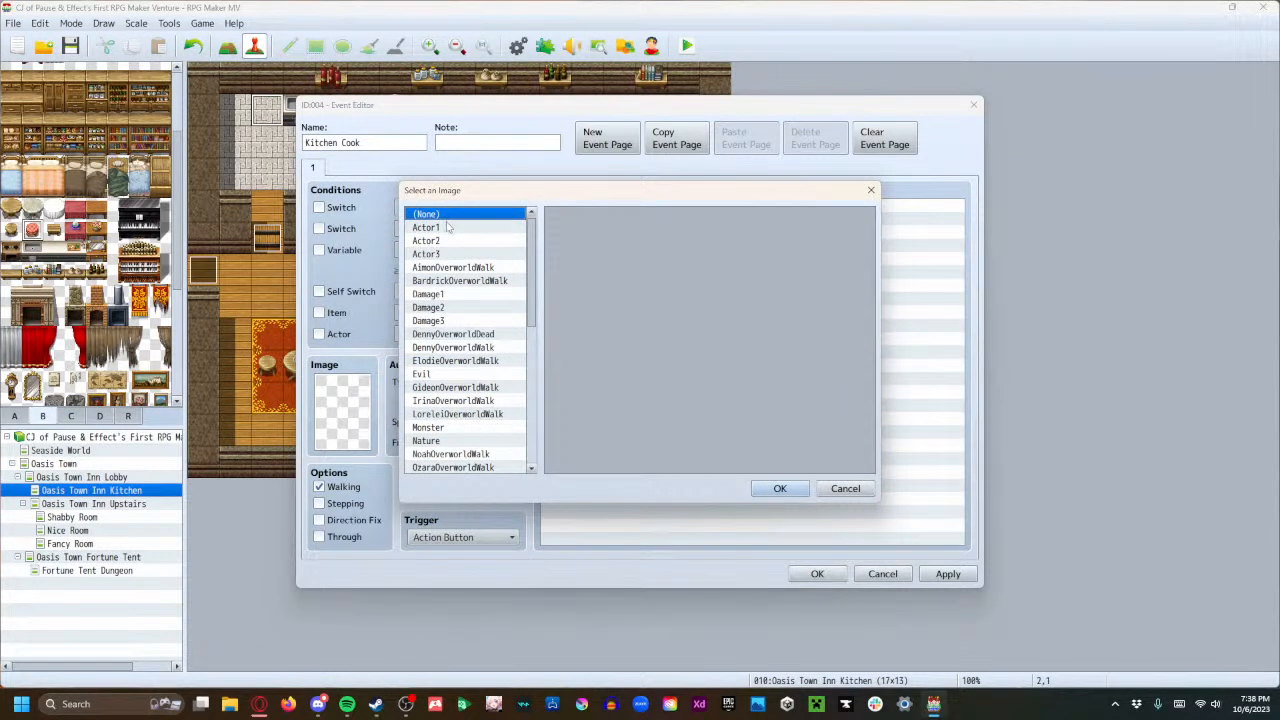
{"action": "left_click", "coordinate": [845, 488]}
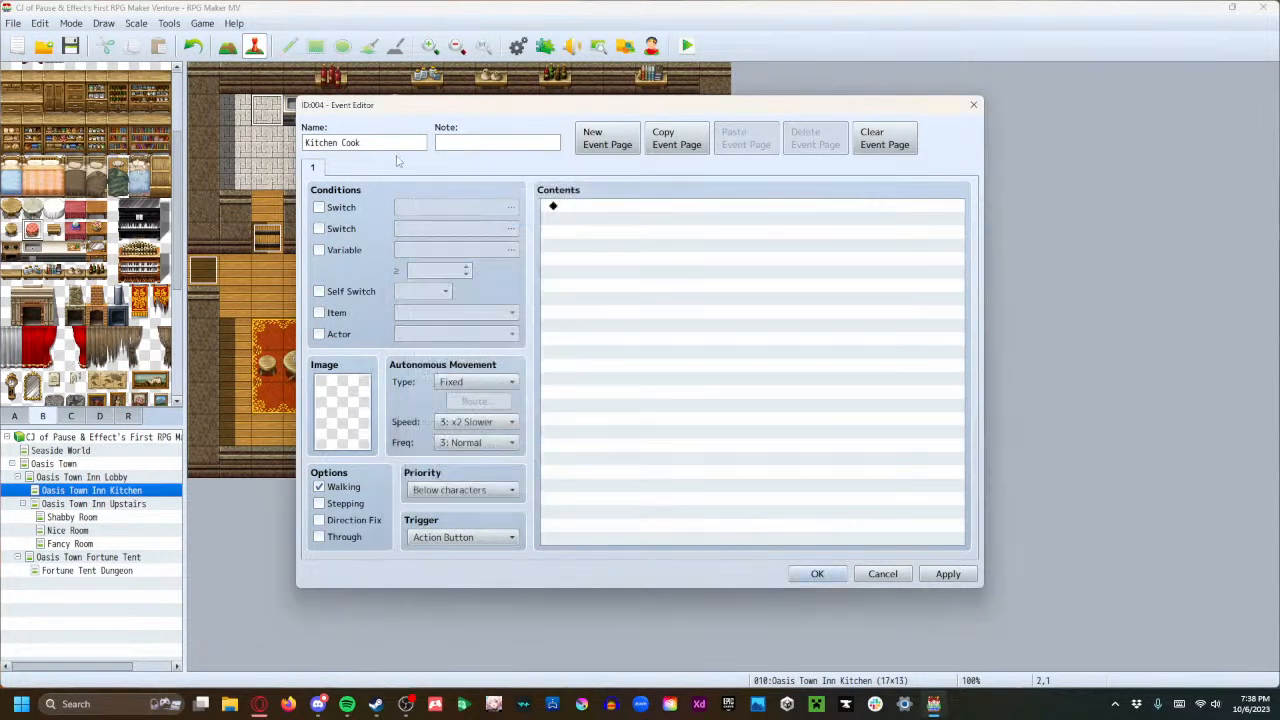
{"action": "left_click", "coordinate": [392, 143]}
{"action": "type", "text": "1"}
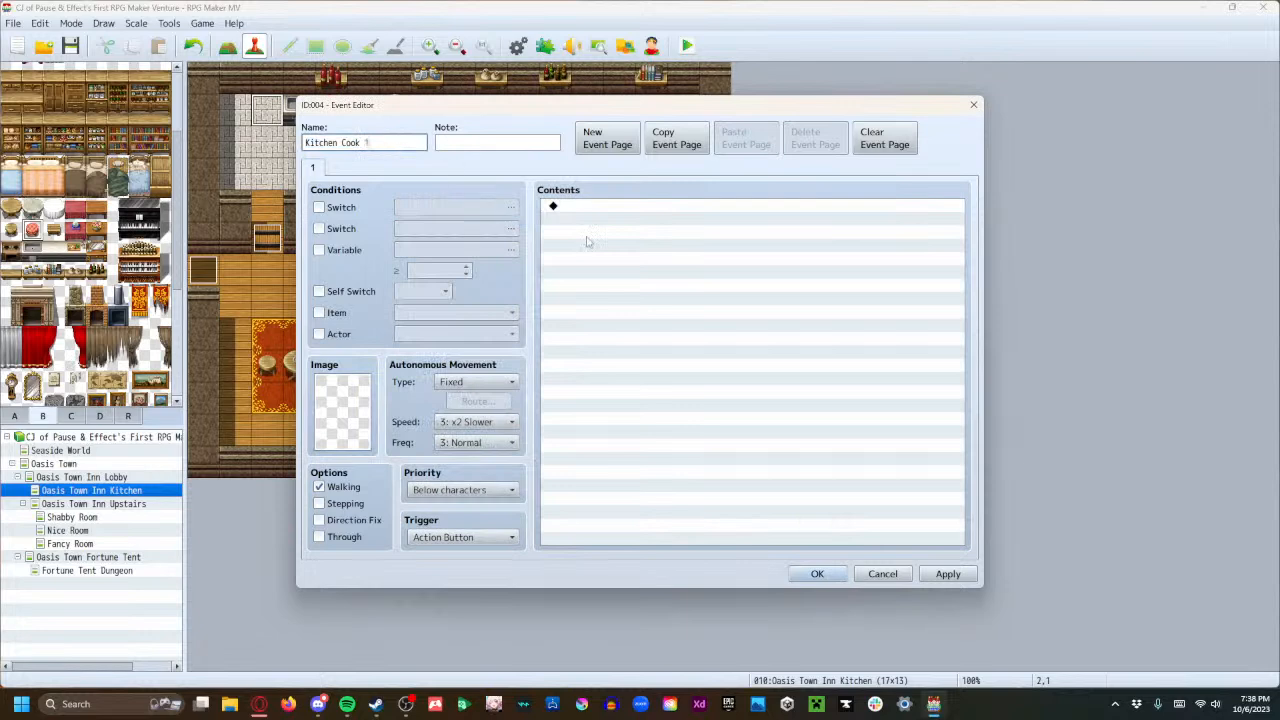
Start a Show Text message for the cook, compare the People1 to People4 face sets, and choose the grey-bearded man with headwear from People4.
{"action": "double_click", "coordinate": [604, 208]}
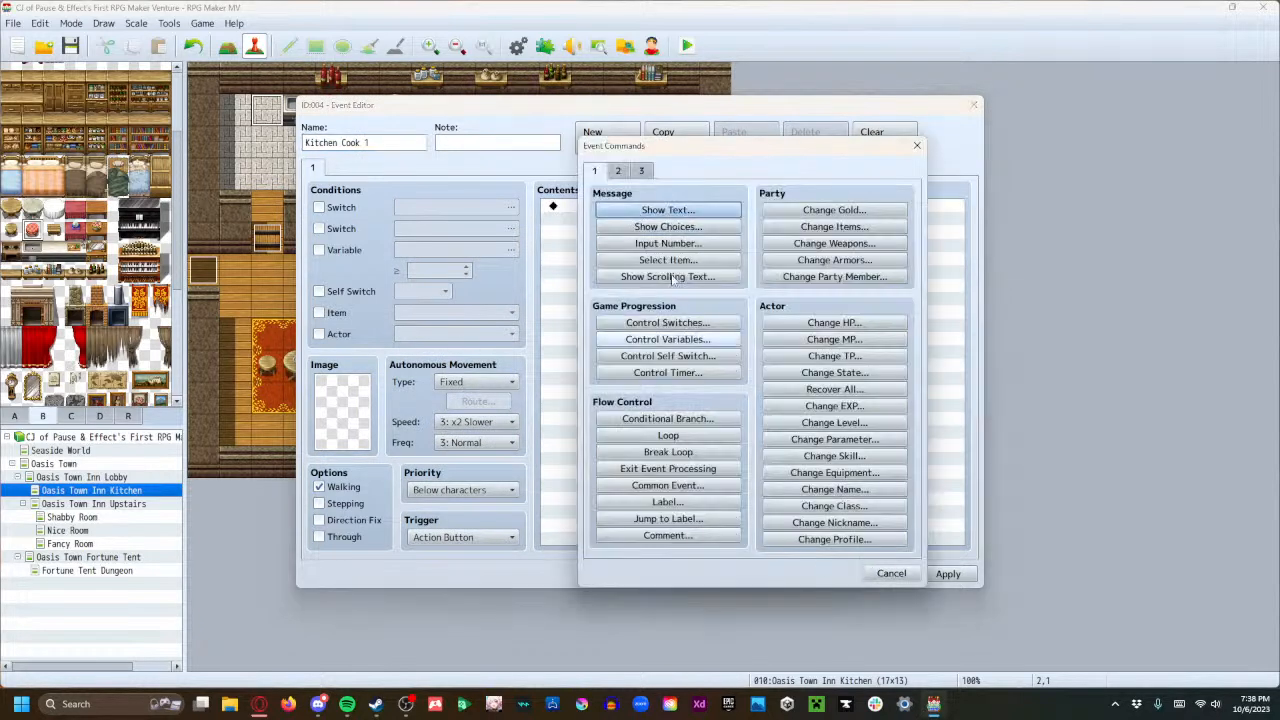
{"action": "left_click", "coordinate": [643, 214]}
{"action": "double_click", "coordinate": [580, 358]}
{"action": "scroll", "coordinate": [548, 436], "scroll_direction": "down", "scroll_amount": 1}
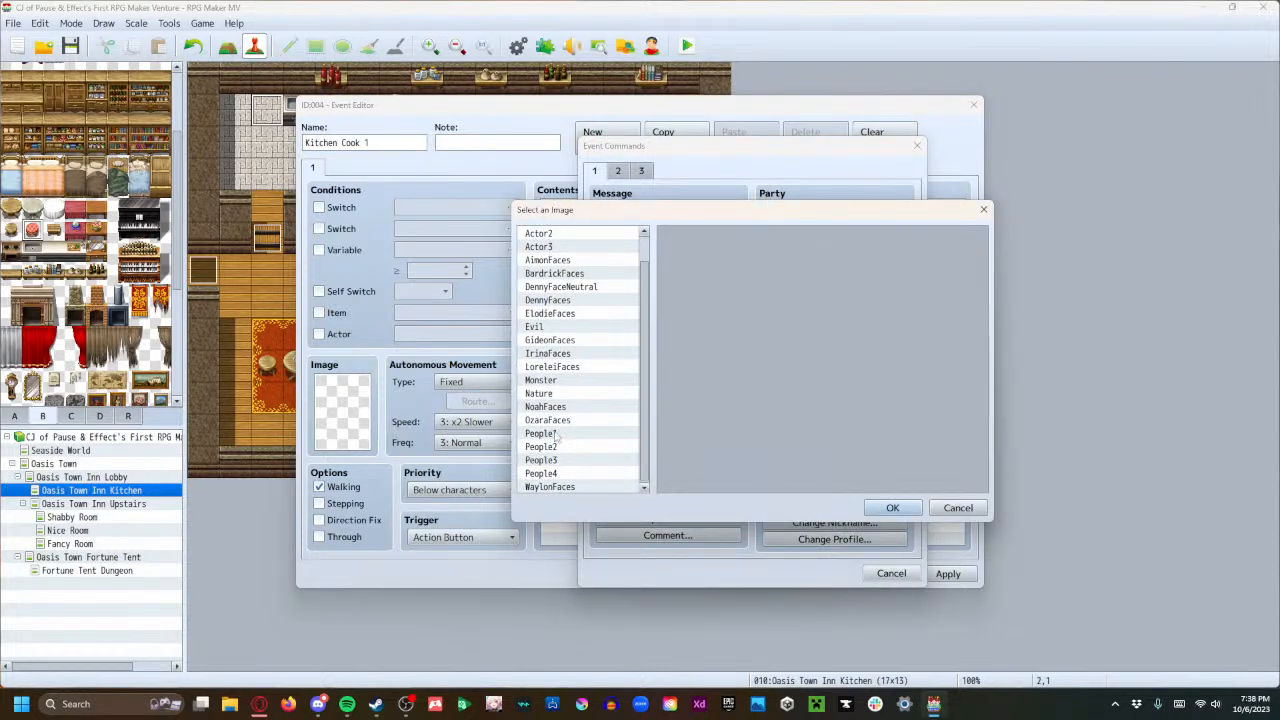
{"action": "left_click", "coordinate": [567, 448]}
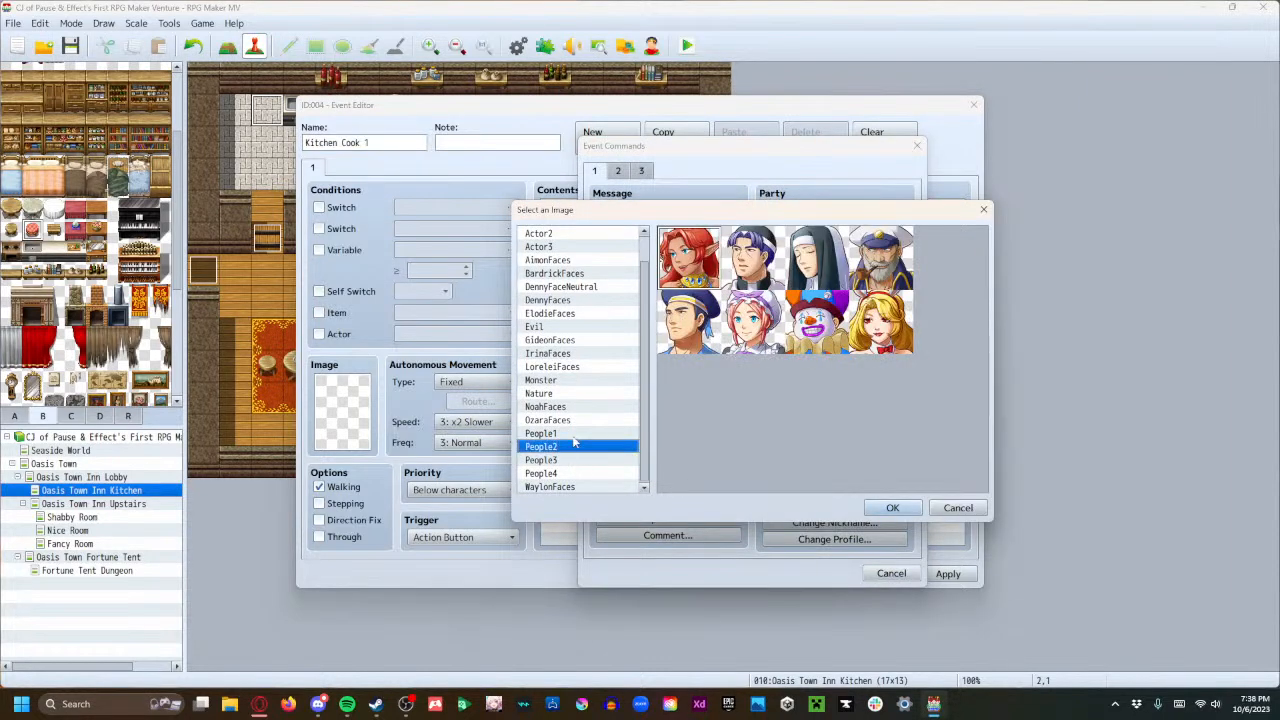
{"action": "left_click", "coordinate": [574, 436]}
{"action": "left_click", "coordinate": [578, 449]}
{"action": "left_click", "coordinate": [577, 461]}
{"action": "left_click", "coordinate": [574, 474]}
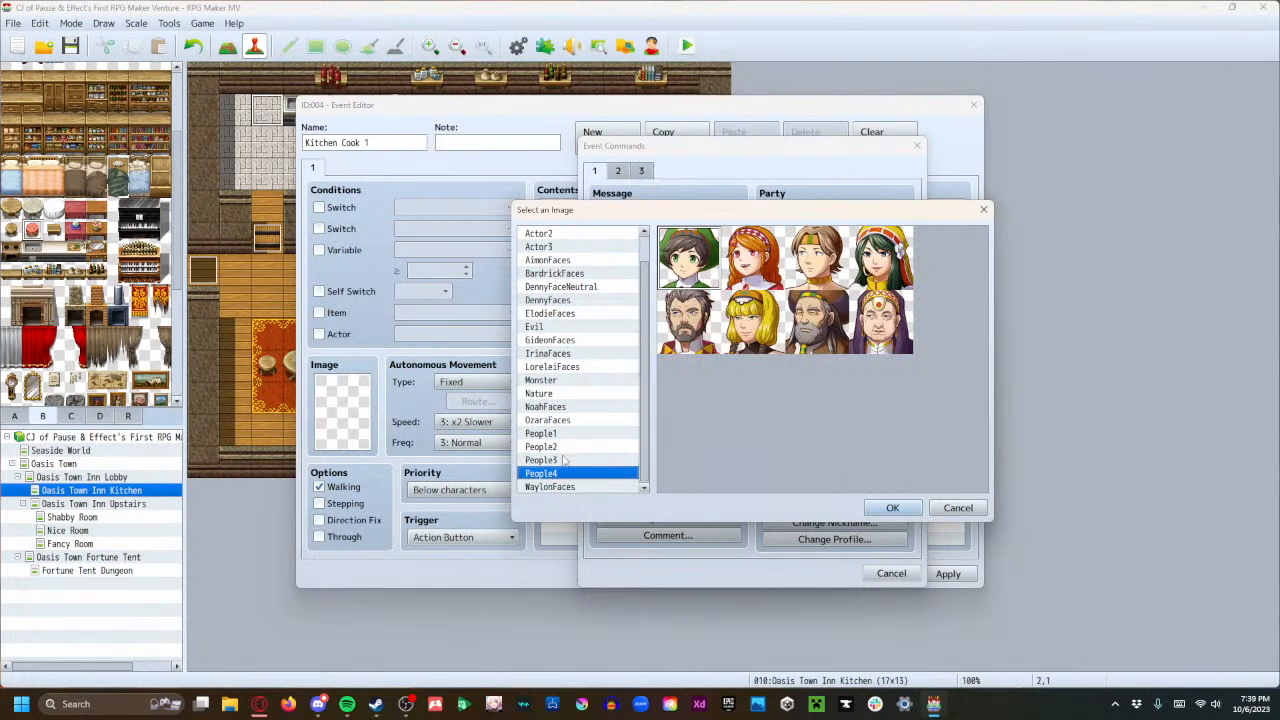
{"action": "left_click", "coordinate": [564, 460]}
{"action": "left_click", "coordinate": [563, 447]}
{"action": "left_click", "coordinate": [564, 435]}
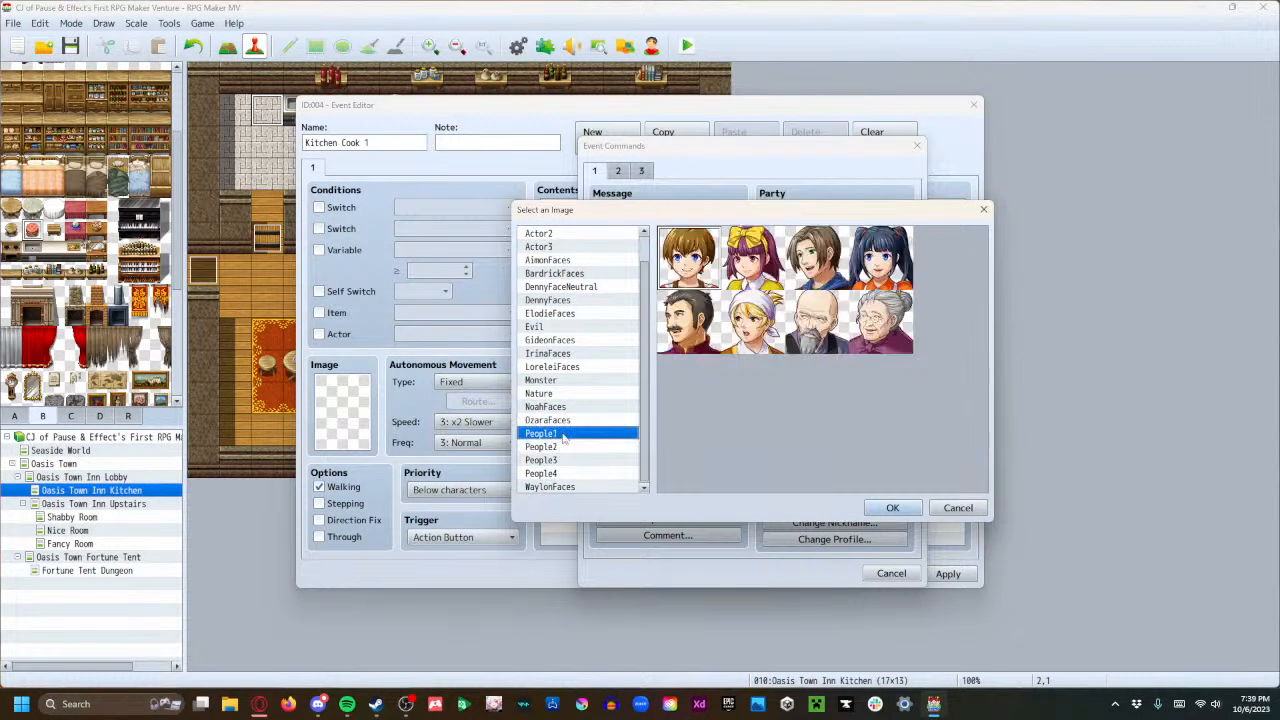
{"action": "left_click", "coordinate": [578, 474]}
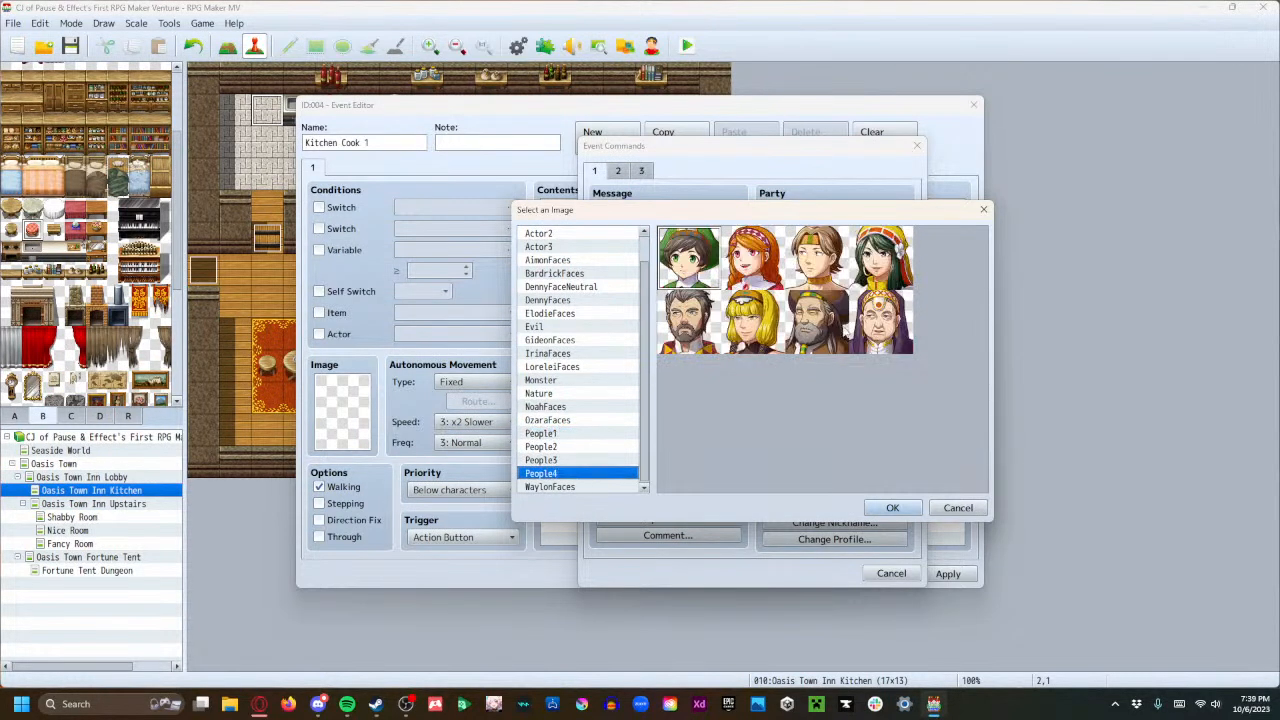
{"action": "left_click", "coordinate": [818, 322]}
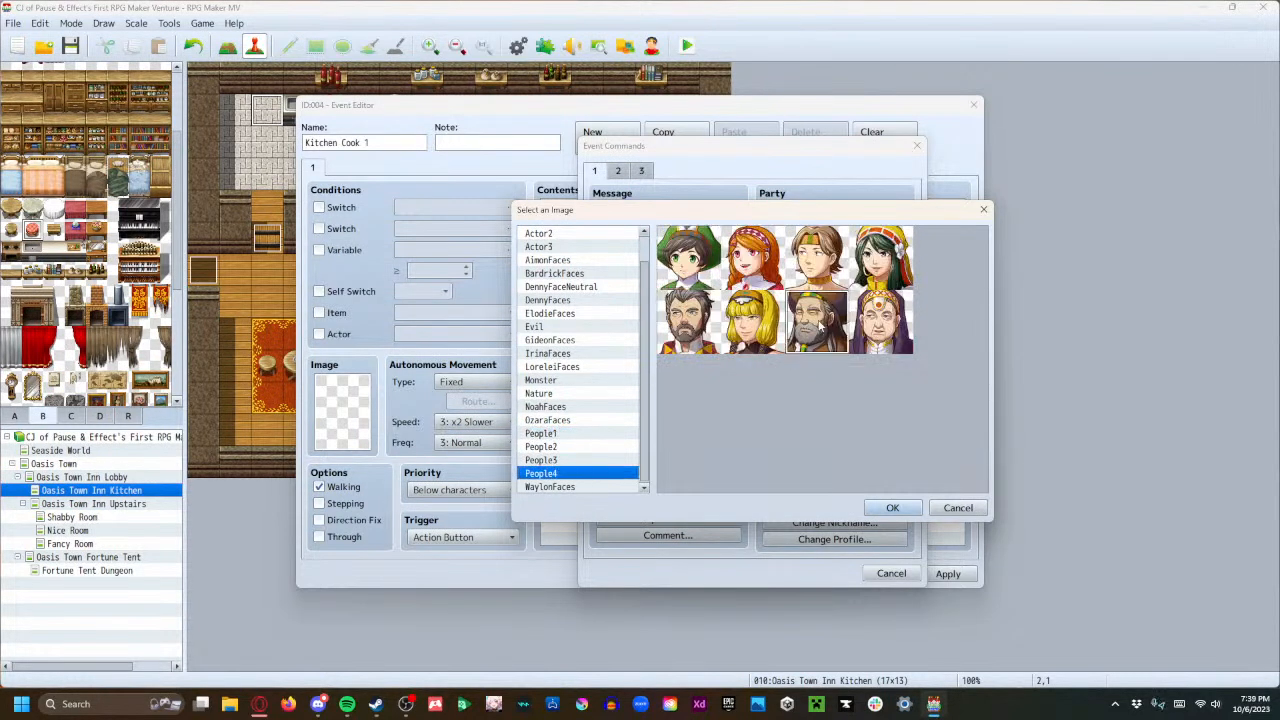
{"action": "left_click", "coordinate": [893, 509]}
{"action": "left_click", "coordinate": [696, 351]}
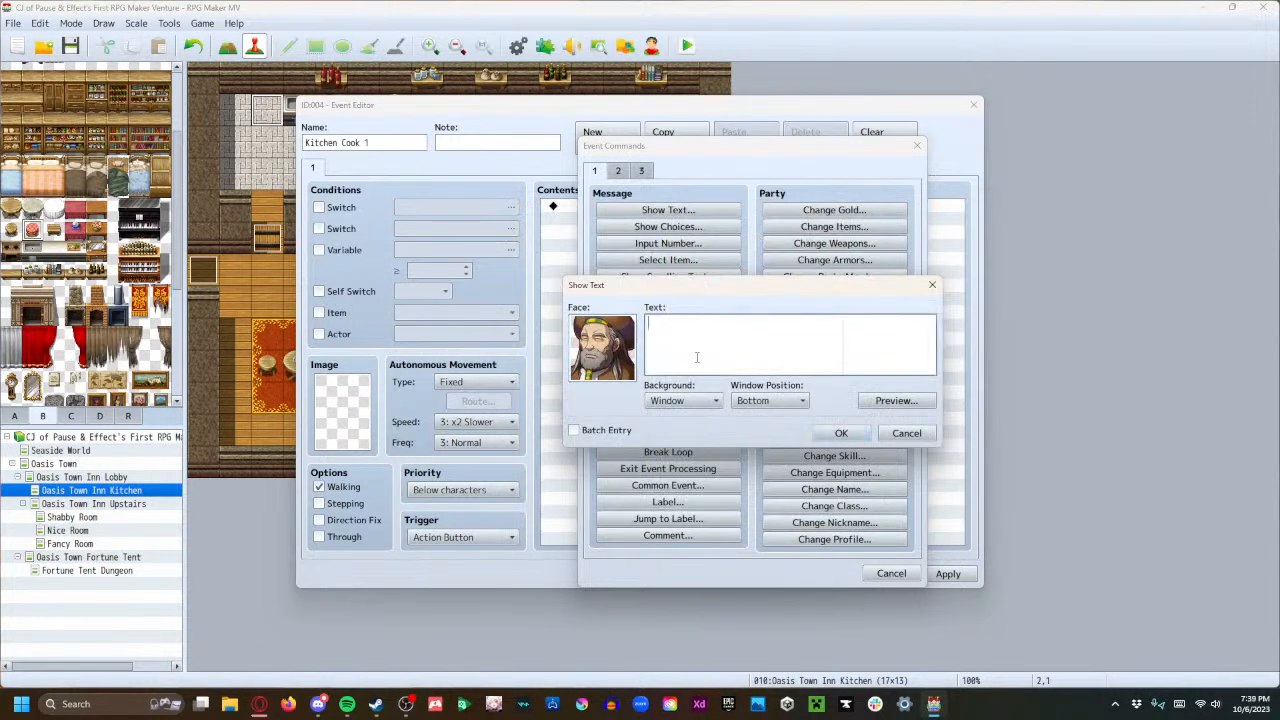
{"action": "type", "text": "Don't tell me you've never seen a prof"}
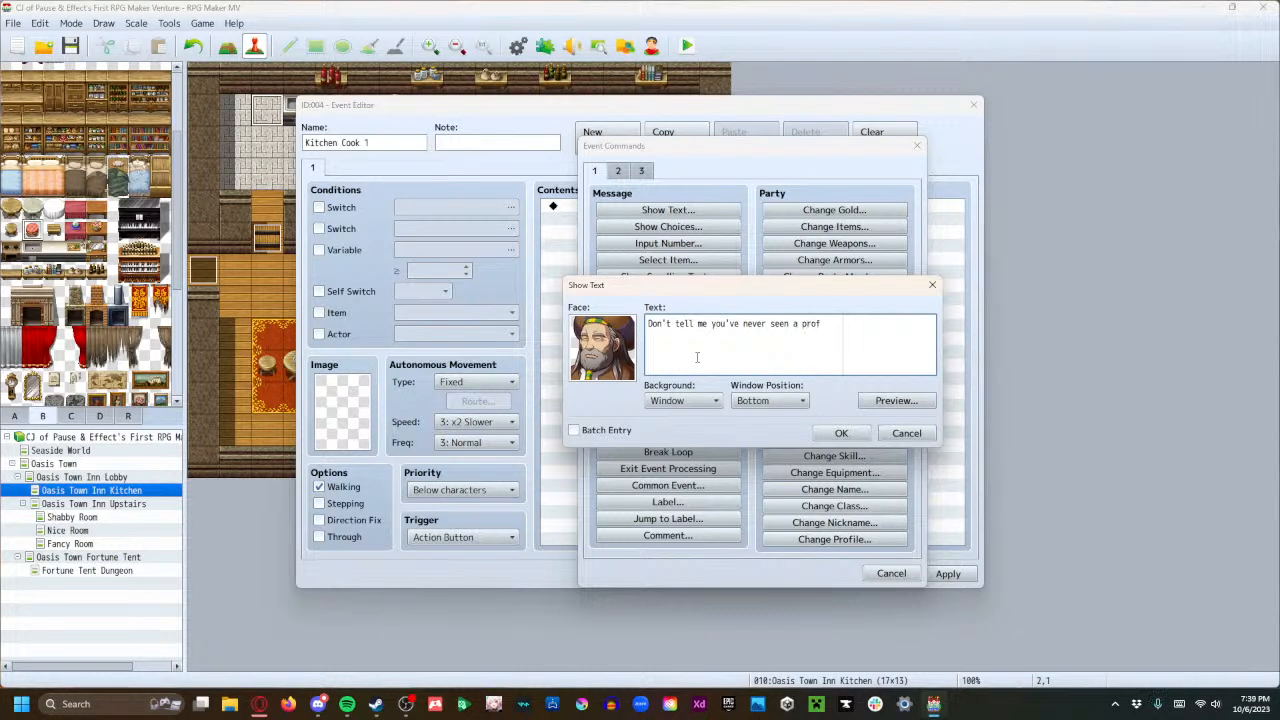
{"action": "key", "text": "BackSpace"}
{"action": "key", "text": "BackSpace"}
{"action": "key", "text": "BackSpace"}
{"action": "key", "text": "BackSpace"}
{"action": "key", "text": "BackSpace"}
{"action": "key", "text": "BackSpace"}
{"action": "key", "text": "BackSpace"}
{"action": "key", "text": "BackSpace"}
{"action": "key", "text": "BackSpace"}
{"action": "key", "text": "BackSpace"}
{"action": "key", "text": "BackSpace"}
{"action": "key", "text": "BackSpace"}
{"action": "key", "text": "BackSpace"}
{"action": "key", "text": "BackSpace"}
{"action": "key", "text": "BackSpace"}
{"action": "key", "text": "BackSpace"}
{"action": "key", "text": "BackSpace"}
{"action": "key", "text": "BackSpace"}
{"action": "key", "text": "BackSpace"}
{"action": "key", "text": "BackSpace"}
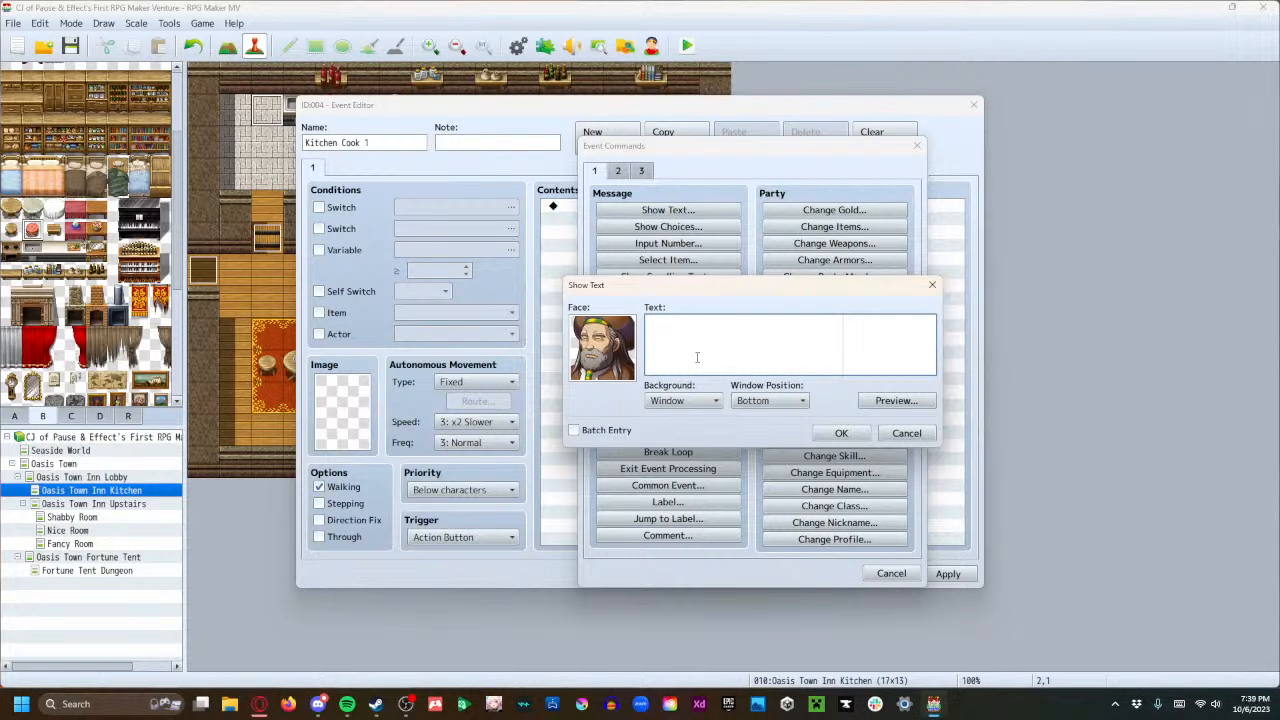
Write the cook's message "Our kitchen is calm because we don't need to be dramatic about our work." and add it to the event.
{"action": "type", "text": "Our kitchen is calm because we don't n"}
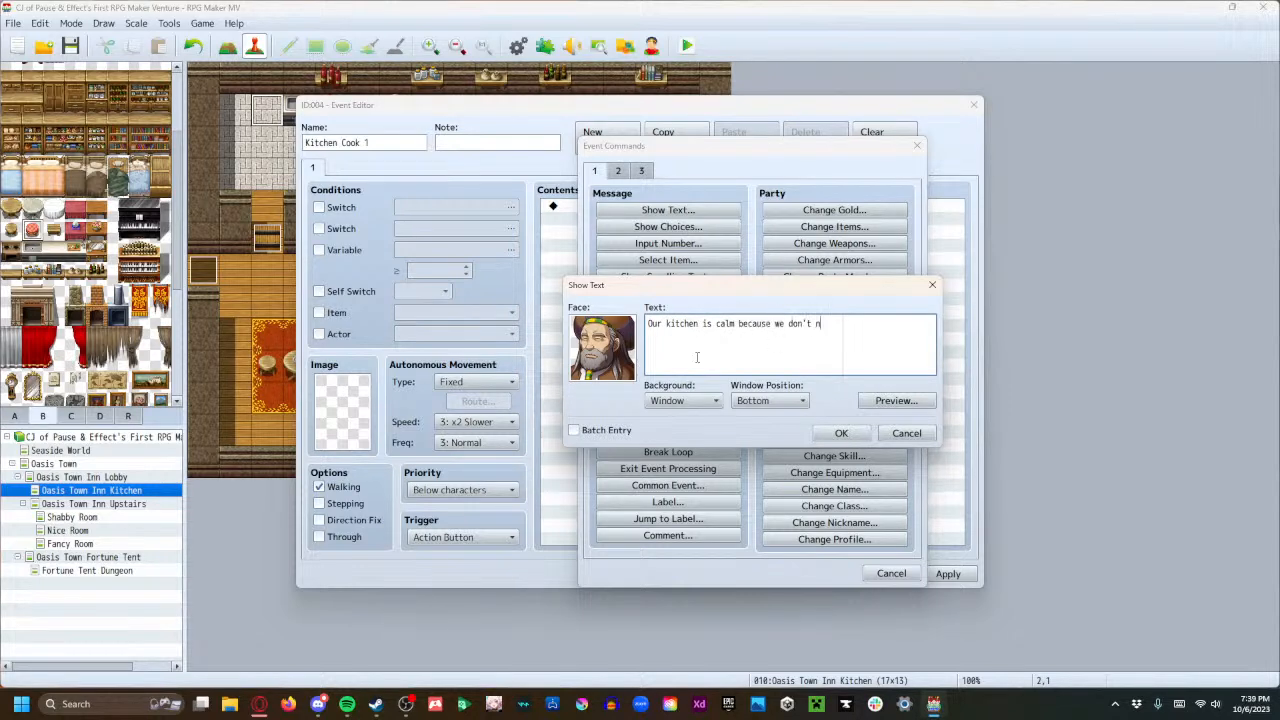
{"action": "type", "text": "eed to be dramatic about"}
{"action": "left_click", "coordinate": [841, 434]}
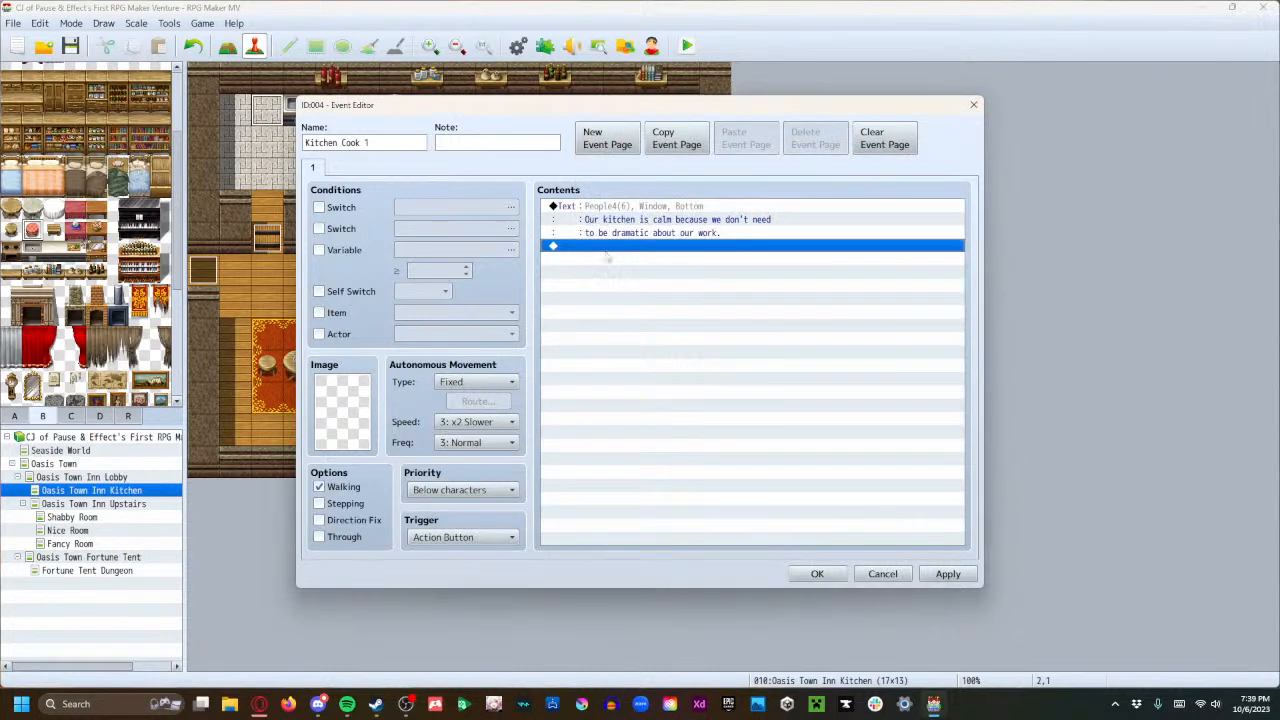
Add a Control Self Switch command setting A to ON after the cook's message and apply the changes.
{"action": "double_click", "coordinate": [607, 258]}
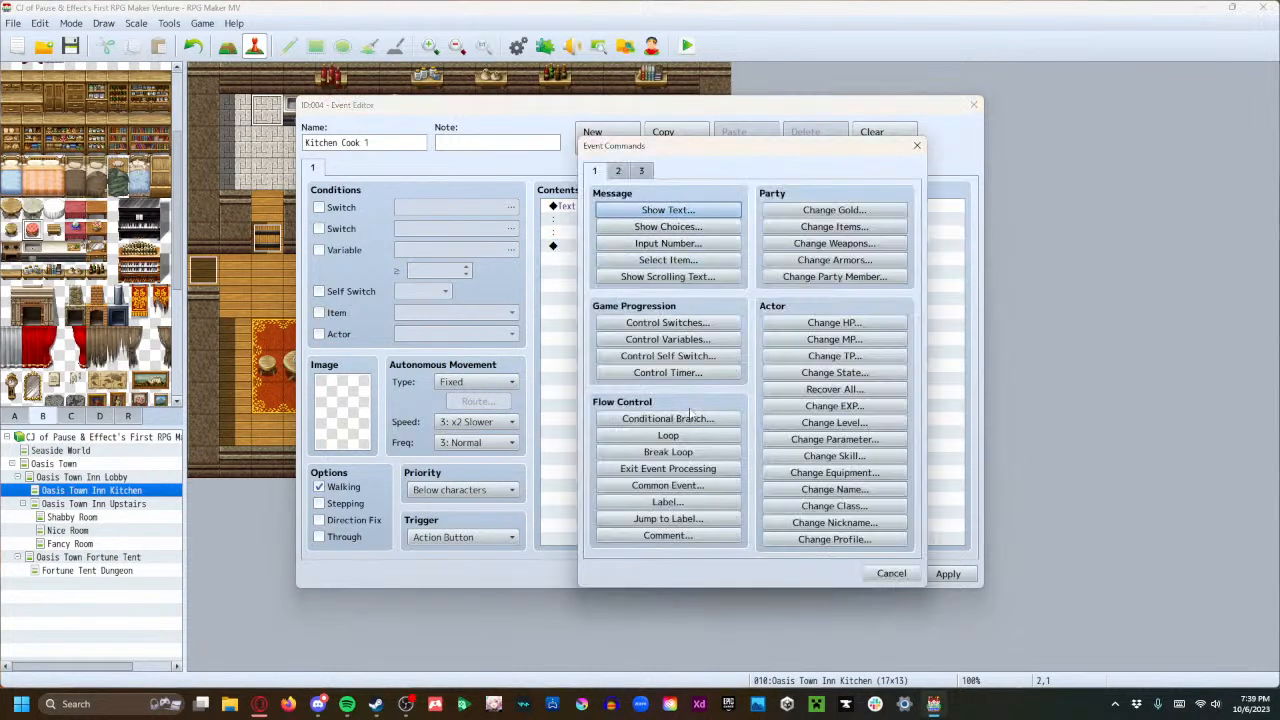
{"action": "left_click", "coordinate": [680, 356]}
{"action": "left_click", "coordinate": [733, 415]}
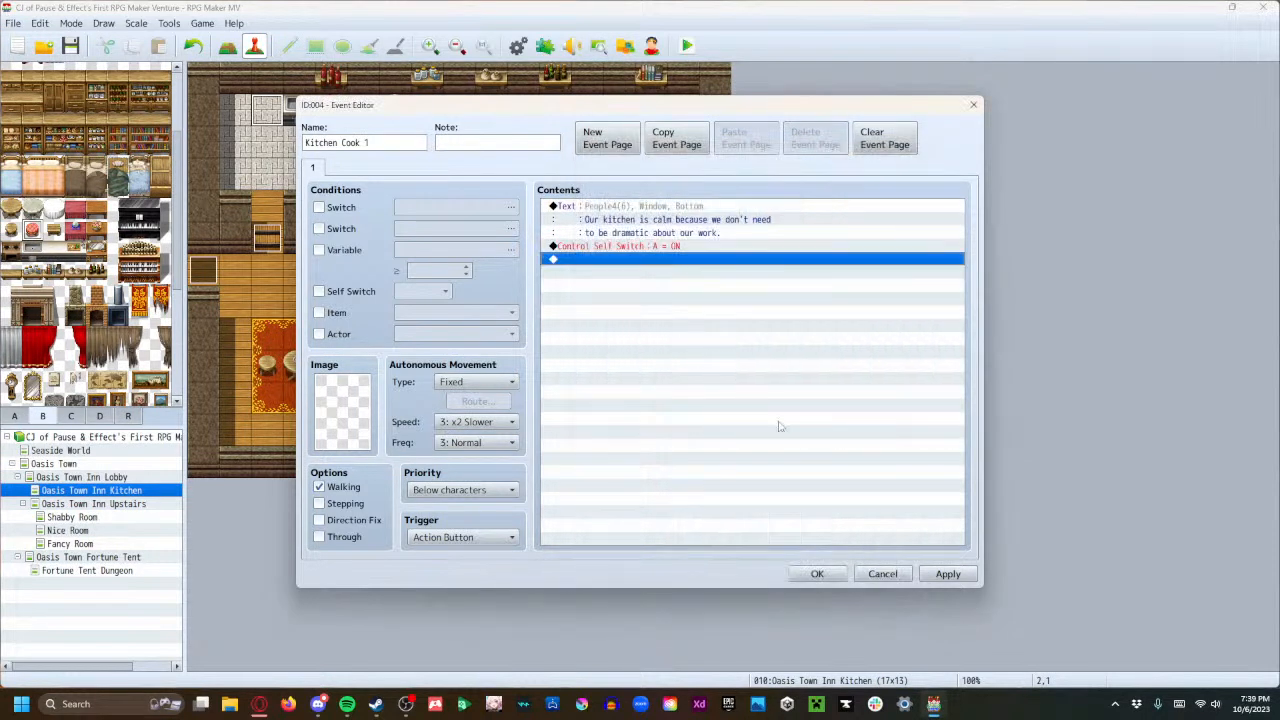
{"action": "left_click", "coordinate": [945, 574]}
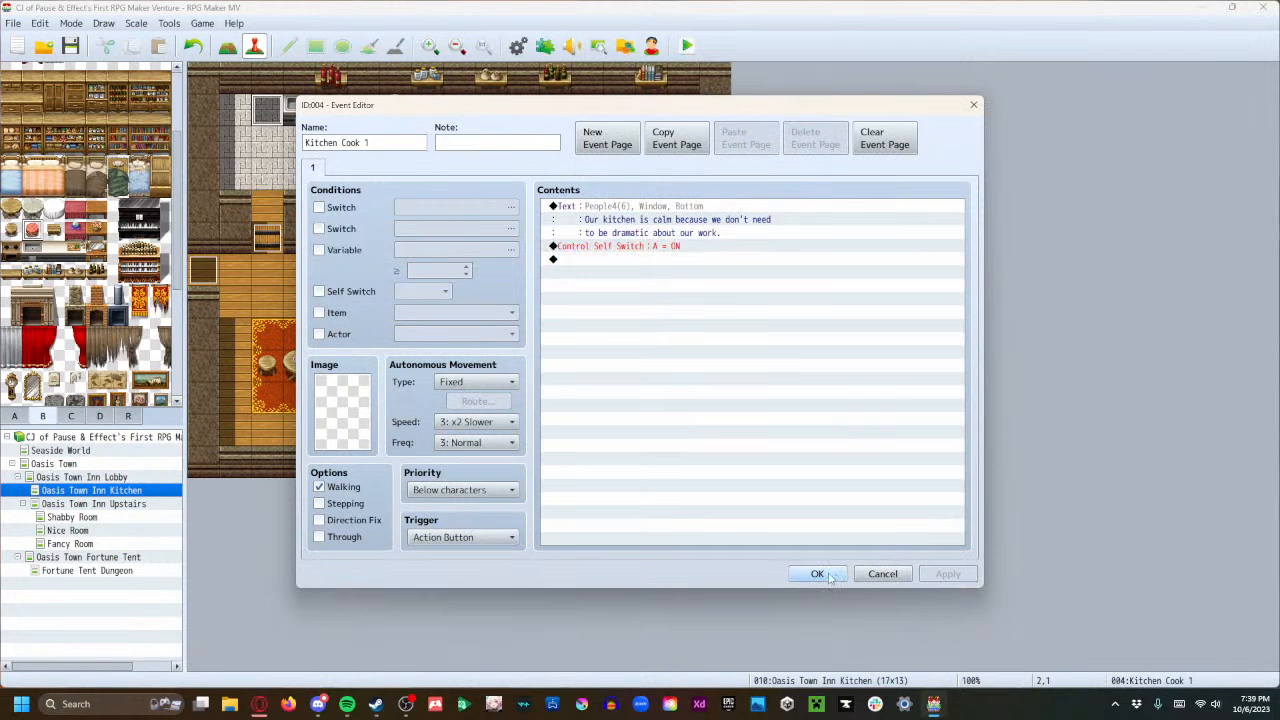
Set the cook event's image to the front-facing bearded man in brown headwear from People4 and enable the Stepping option.
{"action": "double_click", "coordinate": [356, 405]}
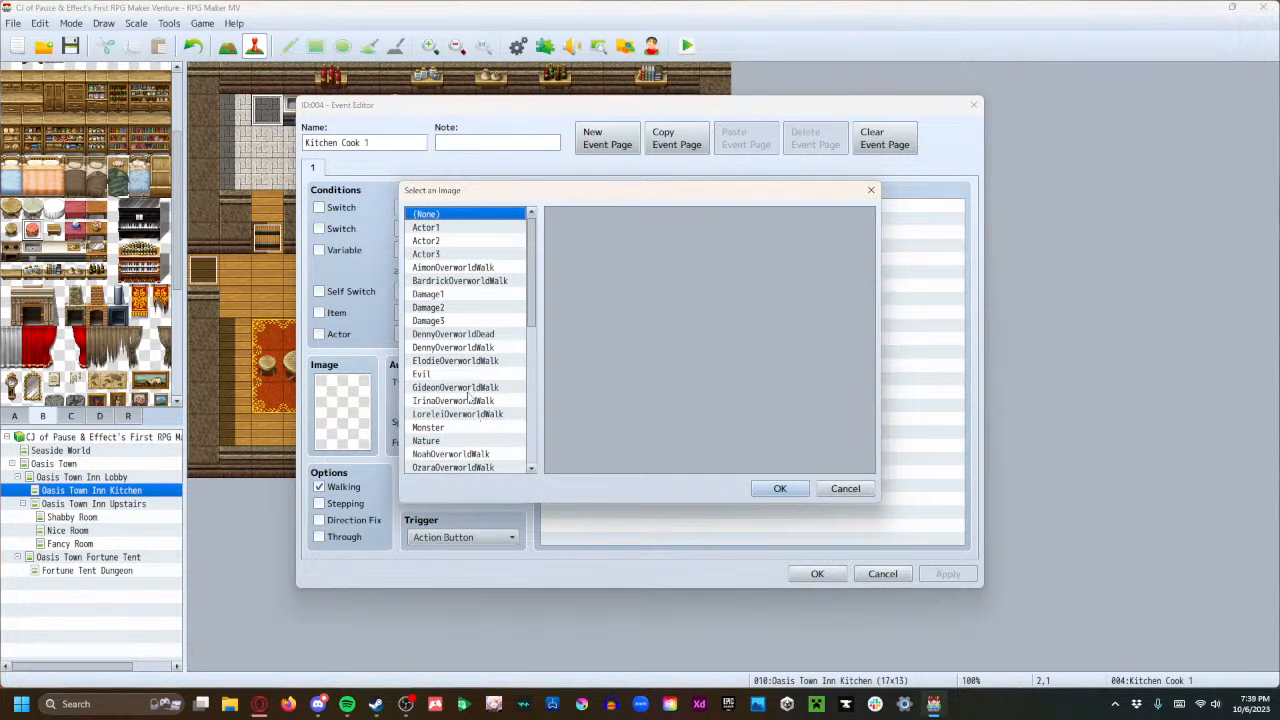
{"action": "scroll", "coordinate": [464, 391], "scroll_direction": "down", "scroll_amount": 3}
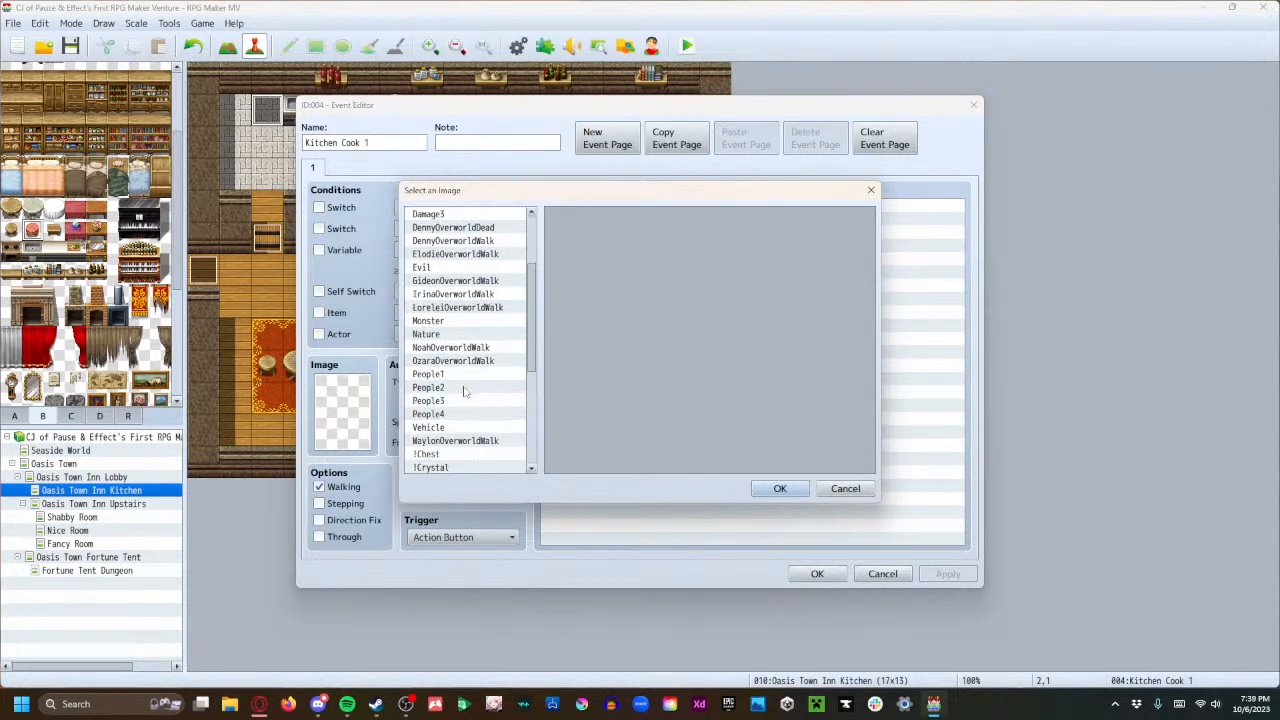
{"action": "left_click", "coordinate": [455, 416]}
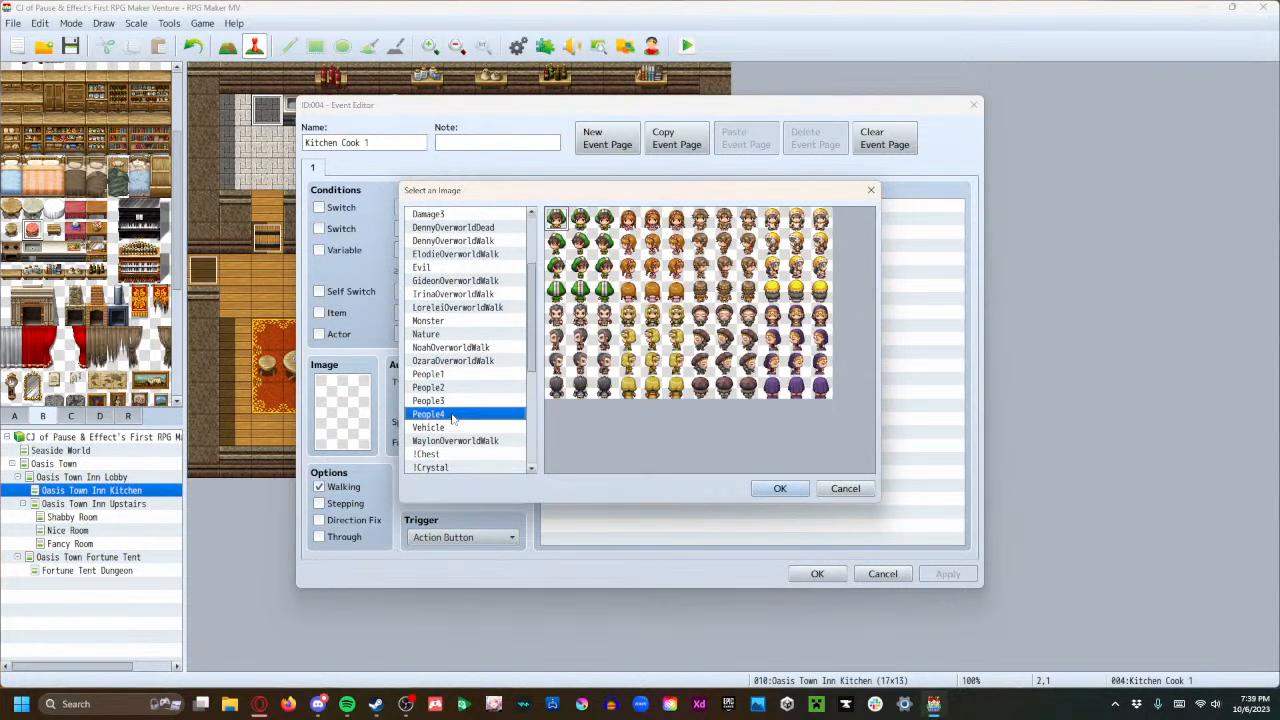
{"action": "left_click", "coordinate": [724, 314]}
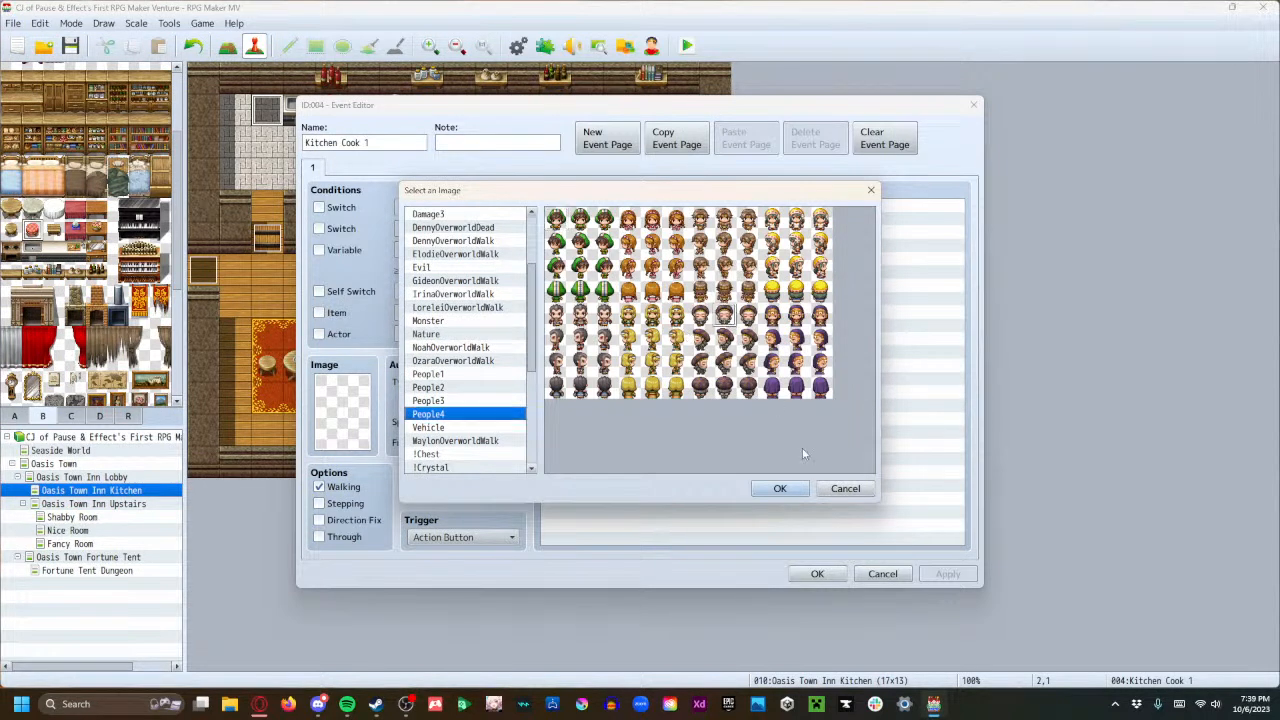
{"action": "left_click", "coordinate": [781, 489]}
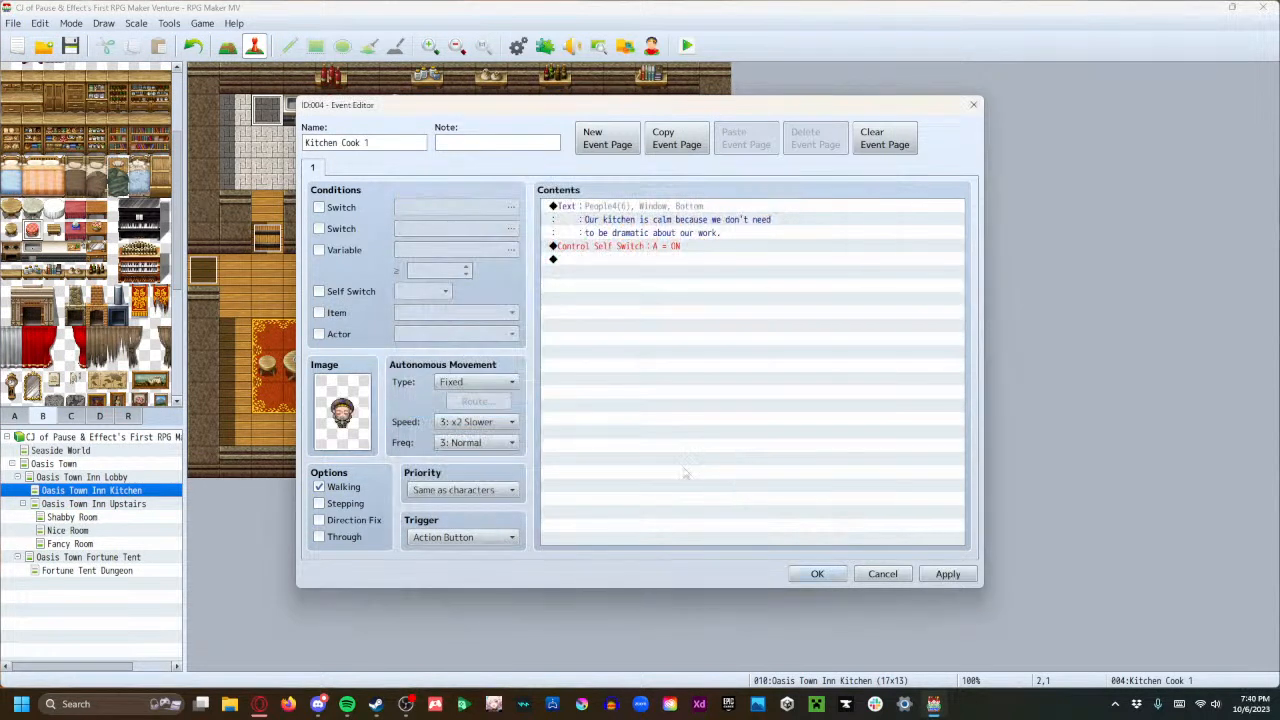
{"action": "left_click", "coordinate": [342, 505]}
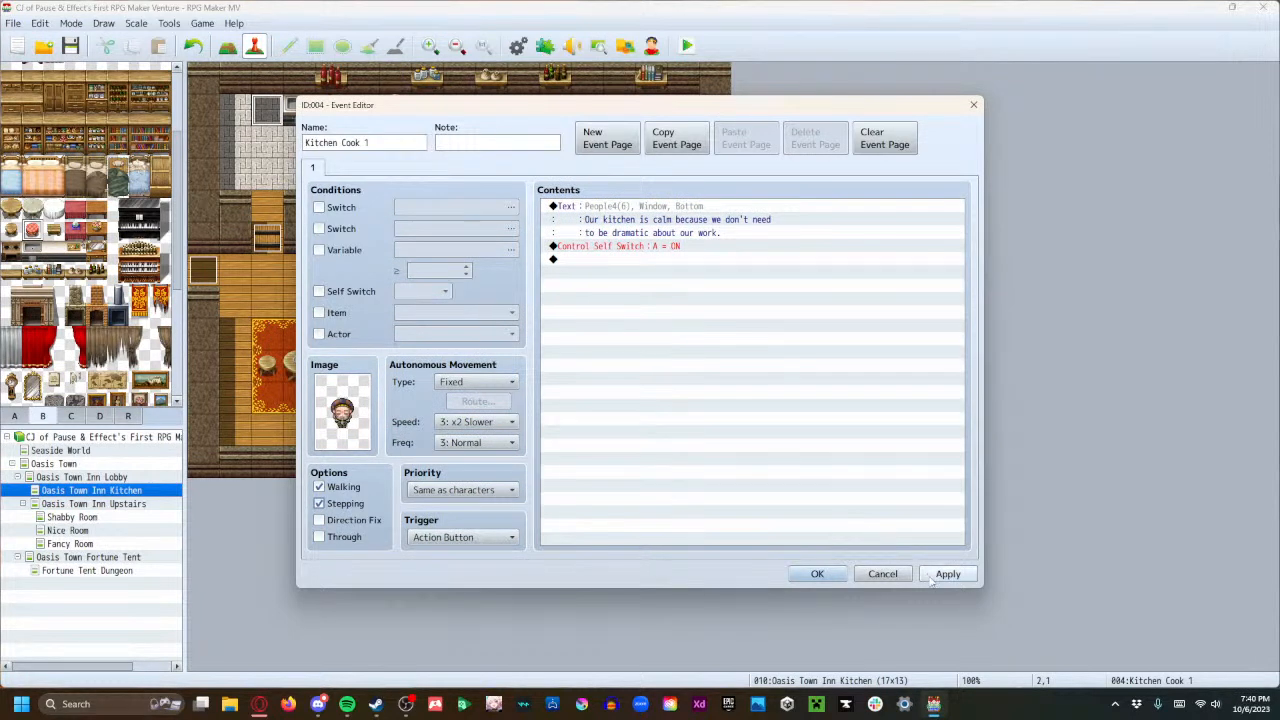
Add a second event page to Kitchen Cook 1 with the same front-facing People4 sprite and save the event.
{"action": "left_click", "coordinate": [607, 139]}
{"action": "double_click", "coordinate": [366, 404]}
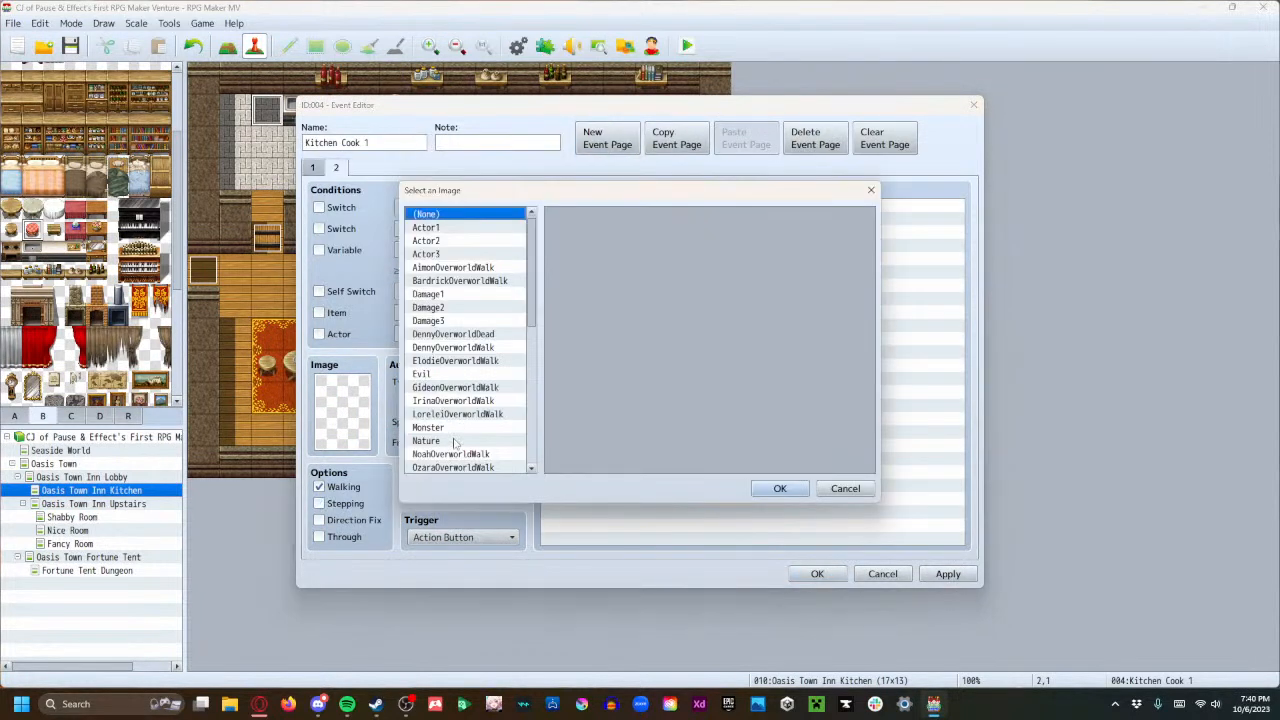
{"action": "scroll", "coordinate": [457, 440], "scroll_direction": "down", "scroll_amount": 3}
{"action": "left_click", "coordinate": [449, 401]}
{"action": "left_click", "coordinate": [724, 314]}
{"action": "left_click", "coordinate": [780, 488]}
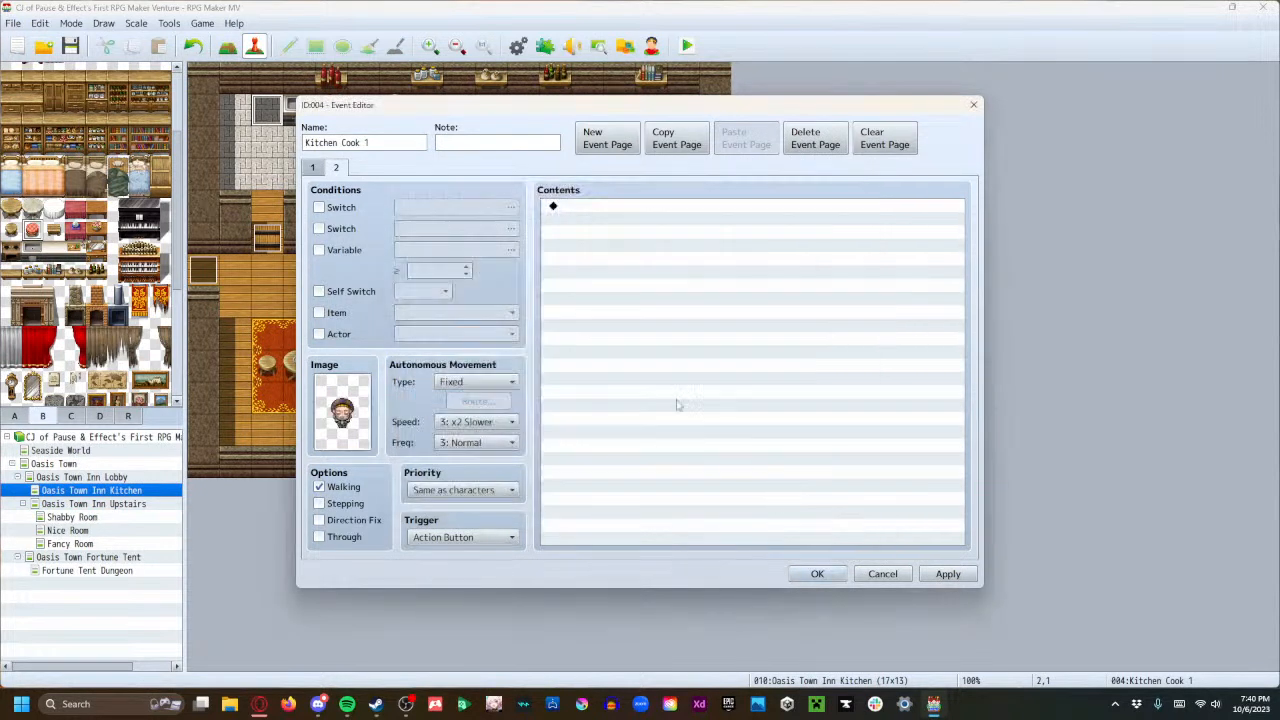
{"action": "double_click", "coordinate": [596, 210]}
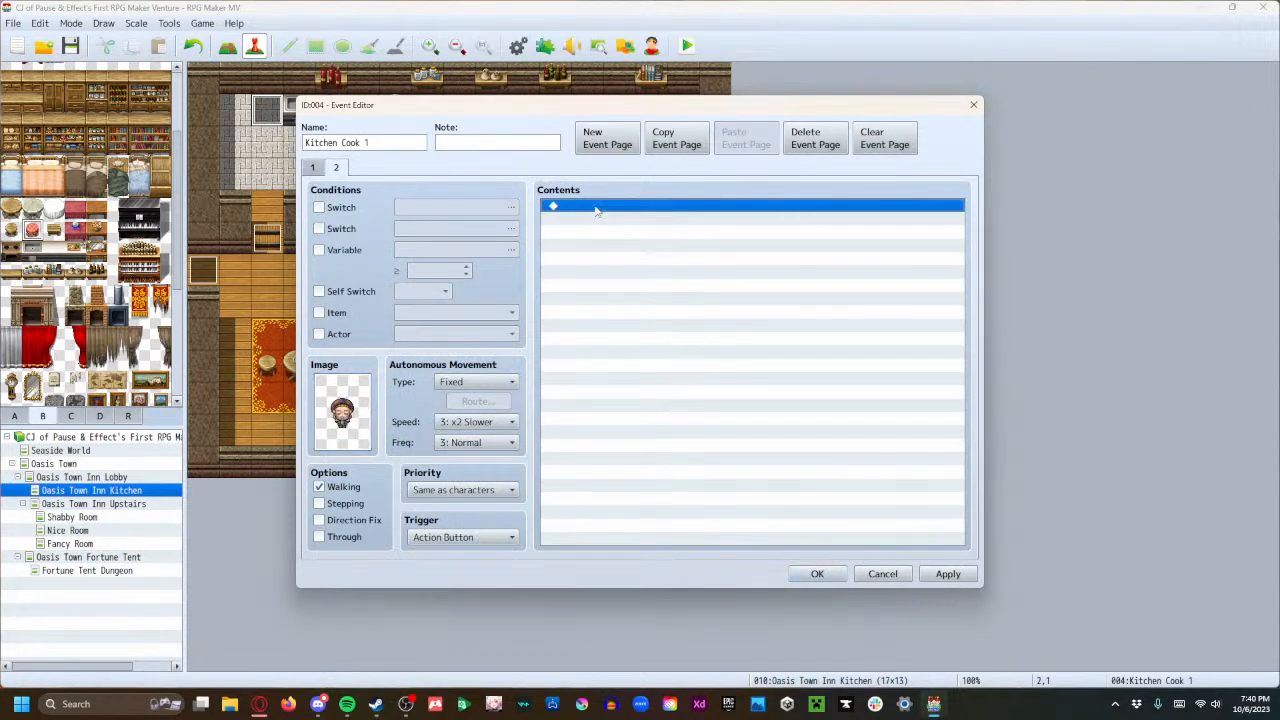
{"action": "left_click", "coordinate": [890, 573]}
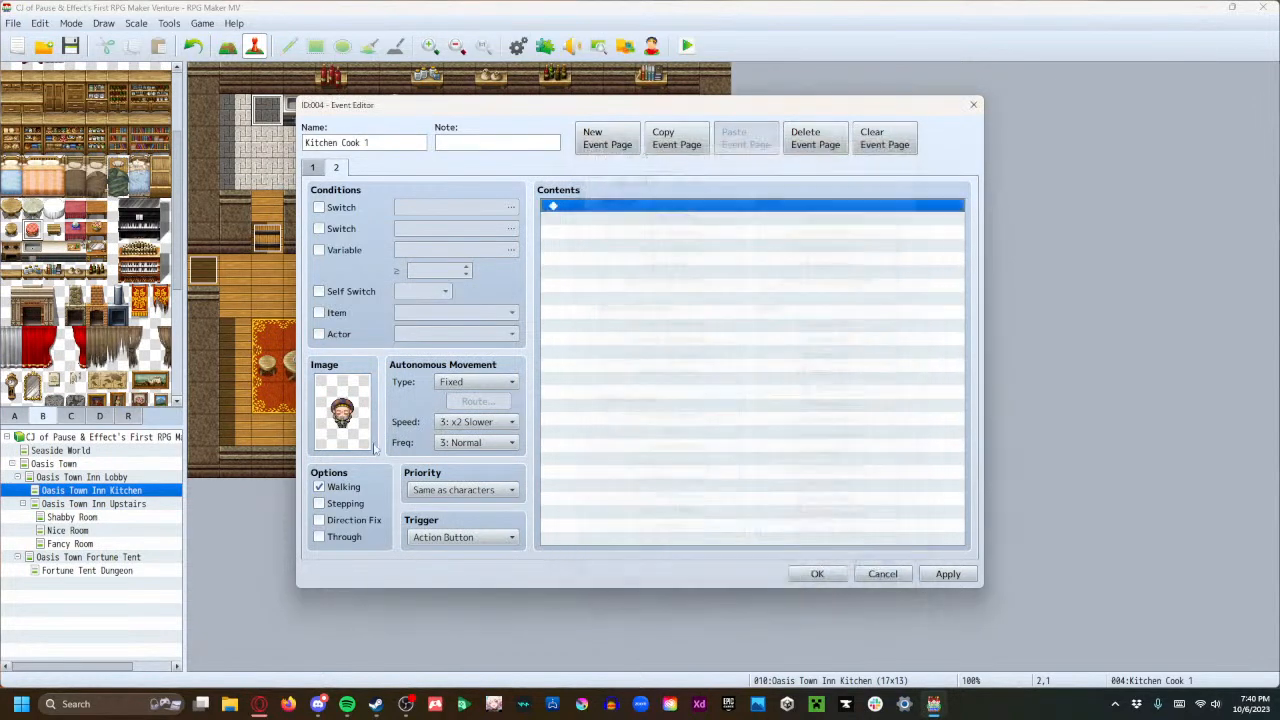
{"action": "left_click", "coordinate": [817, 574]}
Examine the first two pages of the Inn Owner event on the Oasis Town map to see how its self switches are set up.
{"action": "left_click", "coordinate": [103, 478]}
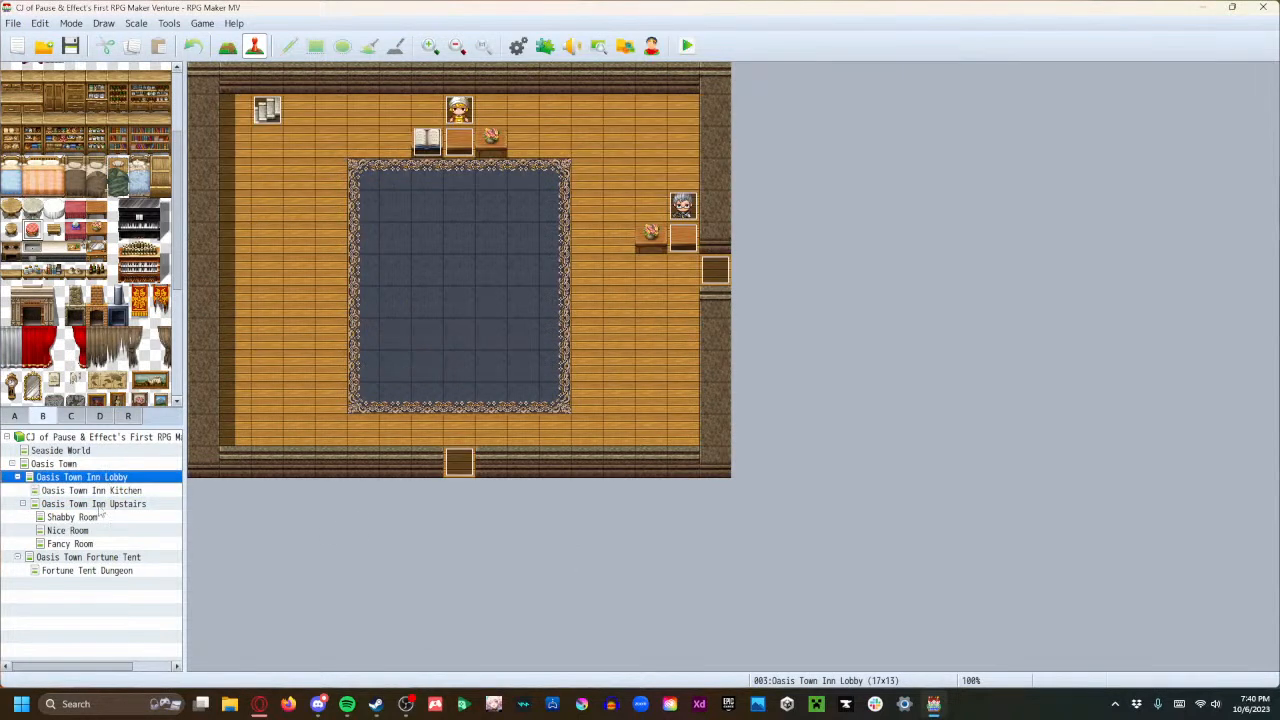
{"action": "left_click", "coordinate": [94, 518]}
{"action": "left_click", "coordinate": [78, 451]}
{"action": "left_click", "coordinate": [60, 464]}
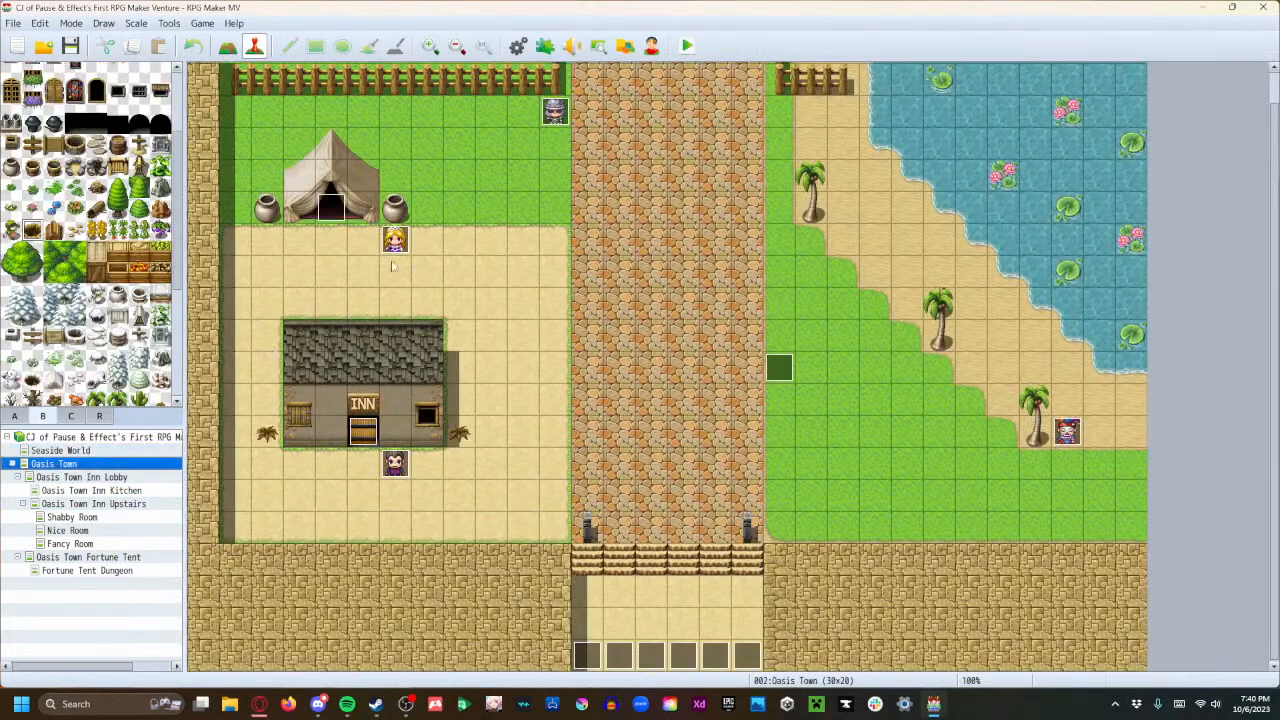
{"action": "double_click", "coordinate": [395, 463]}
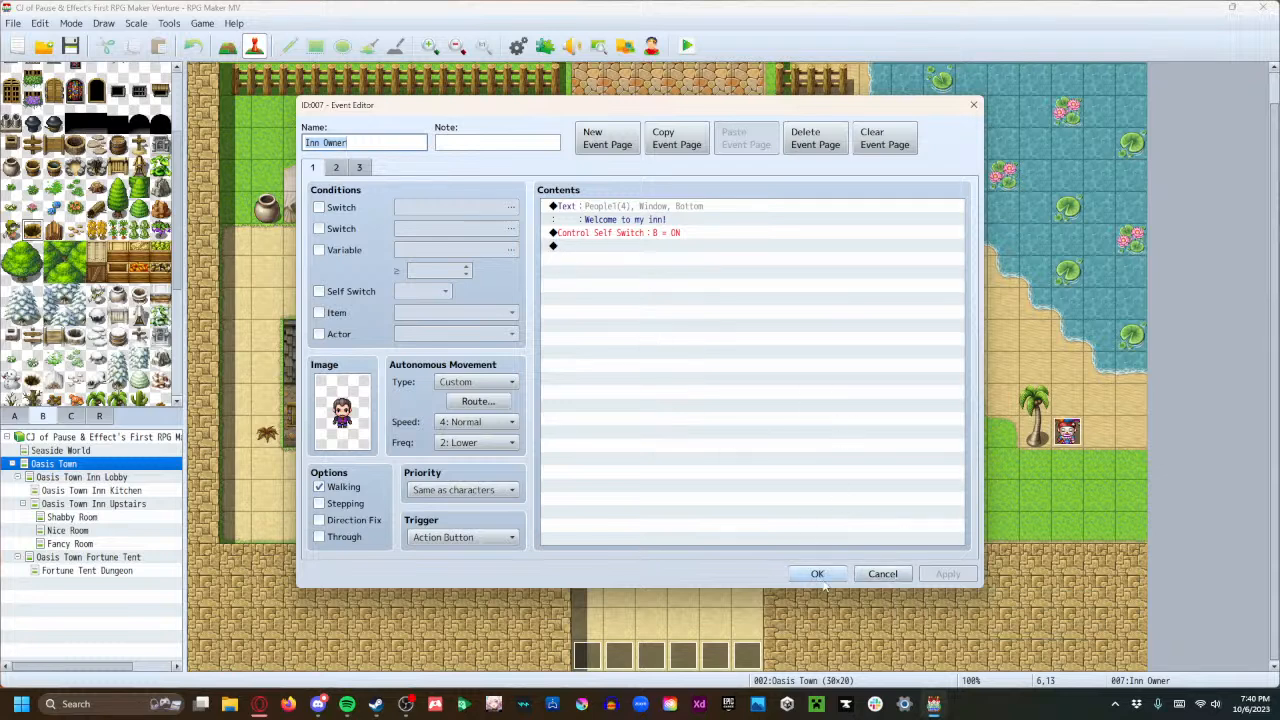
{"action": "left_click", "coordinate": [338, 168]}
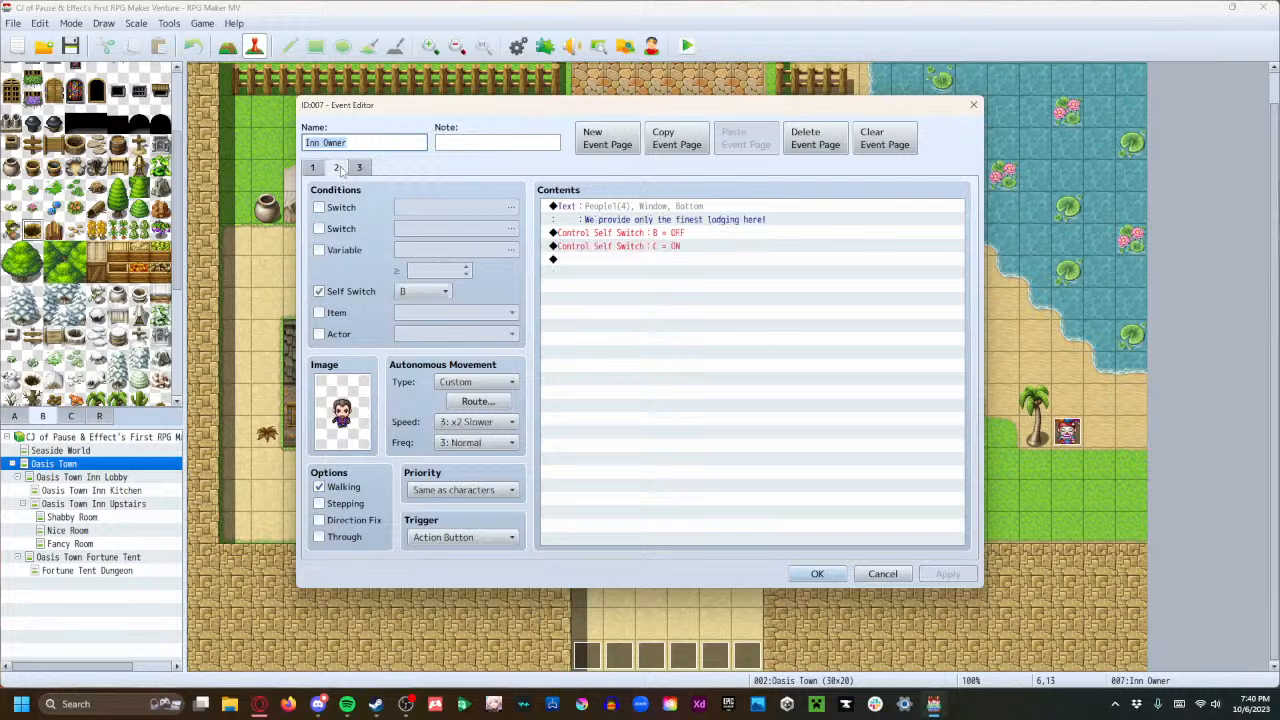
{"action": "left_click", "coordinate": [318, 168]}
{"action": "left_click", "coordinate": [883, 574]}
Return to the Oasis Town Inn Kitchen map and make Kitchen Cook 1's second page conditional on Self Switch A.
{"action": "left_click", "coordinate": [92, 489]}
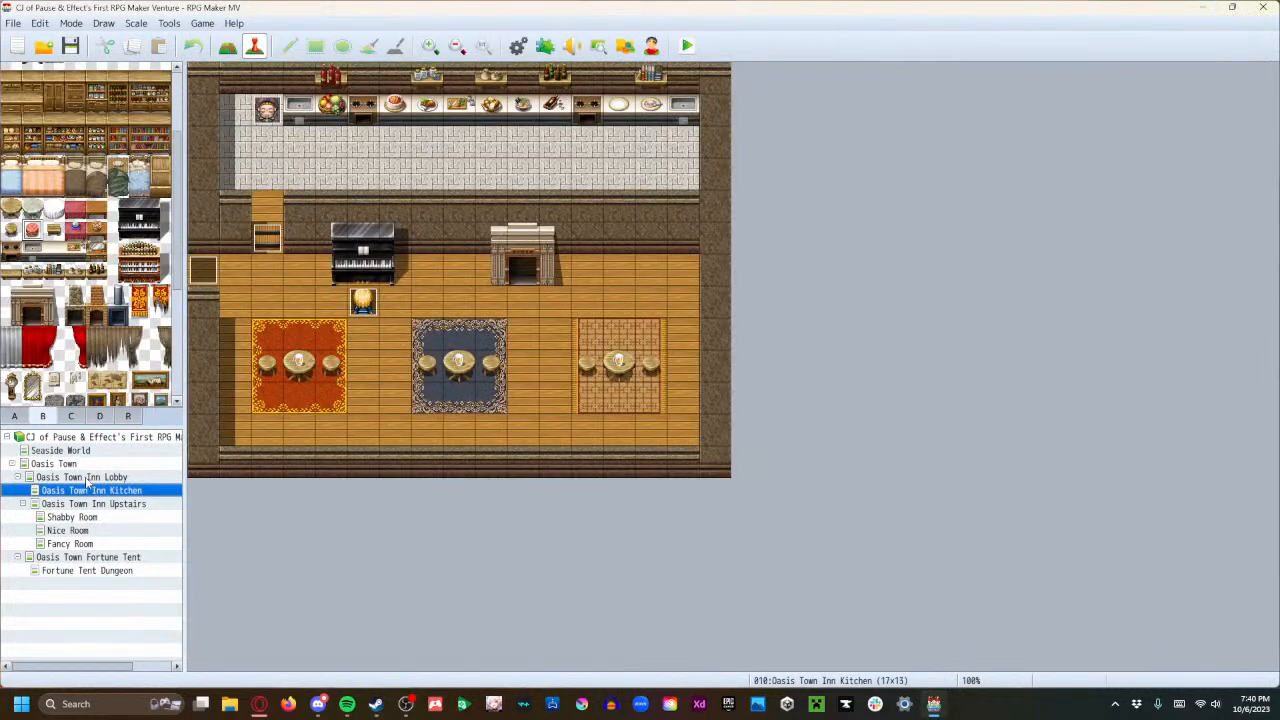
{"action": "left_click", "coordinate": [88, 479]}
{"action": "left_click", "coordinate": [106, 490]}
{"action": "double_click", "coordinate": [267, 110]}
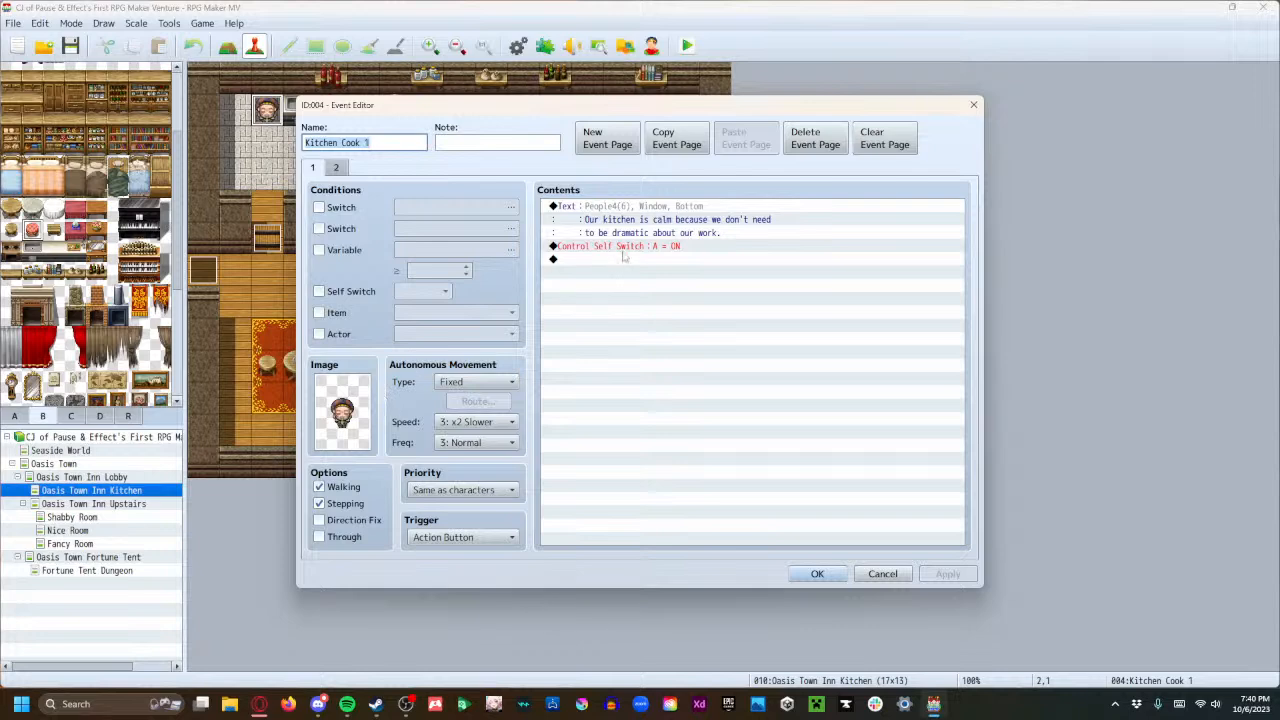
{"action": "left_click", "coordinate": [342, 168]}
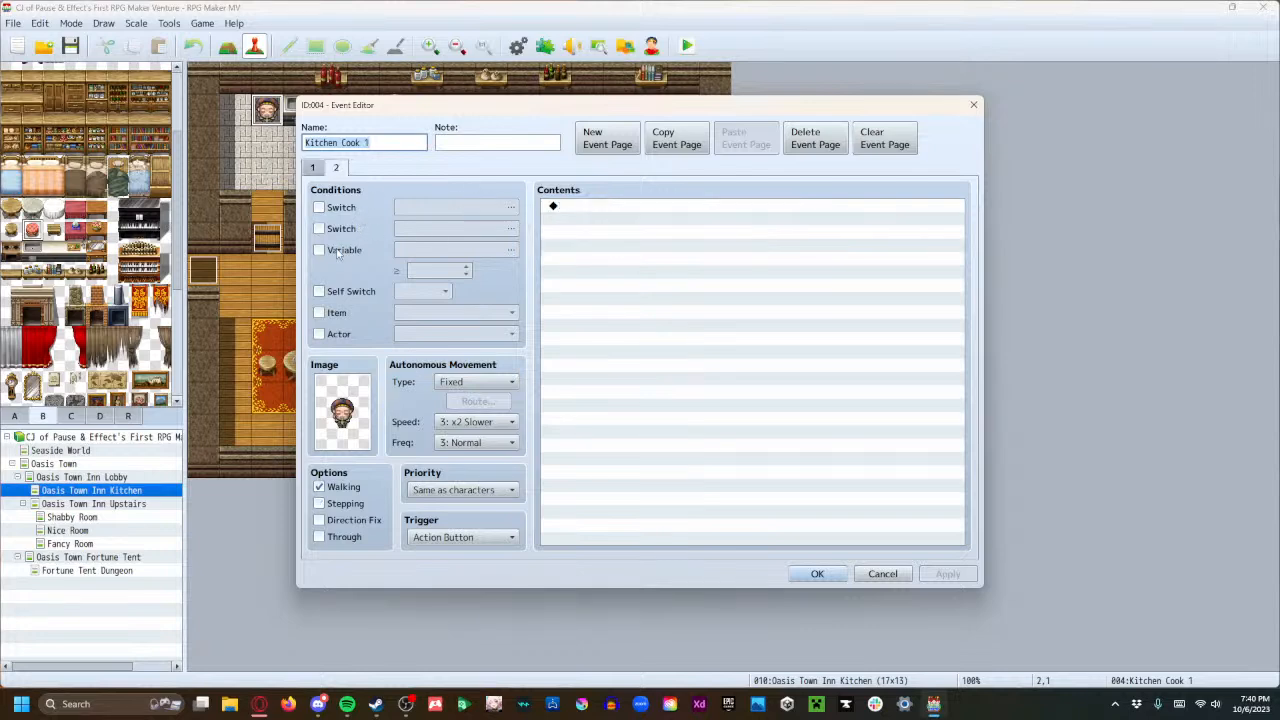
{"action": "left_click", "coordinate": [335, 292]}
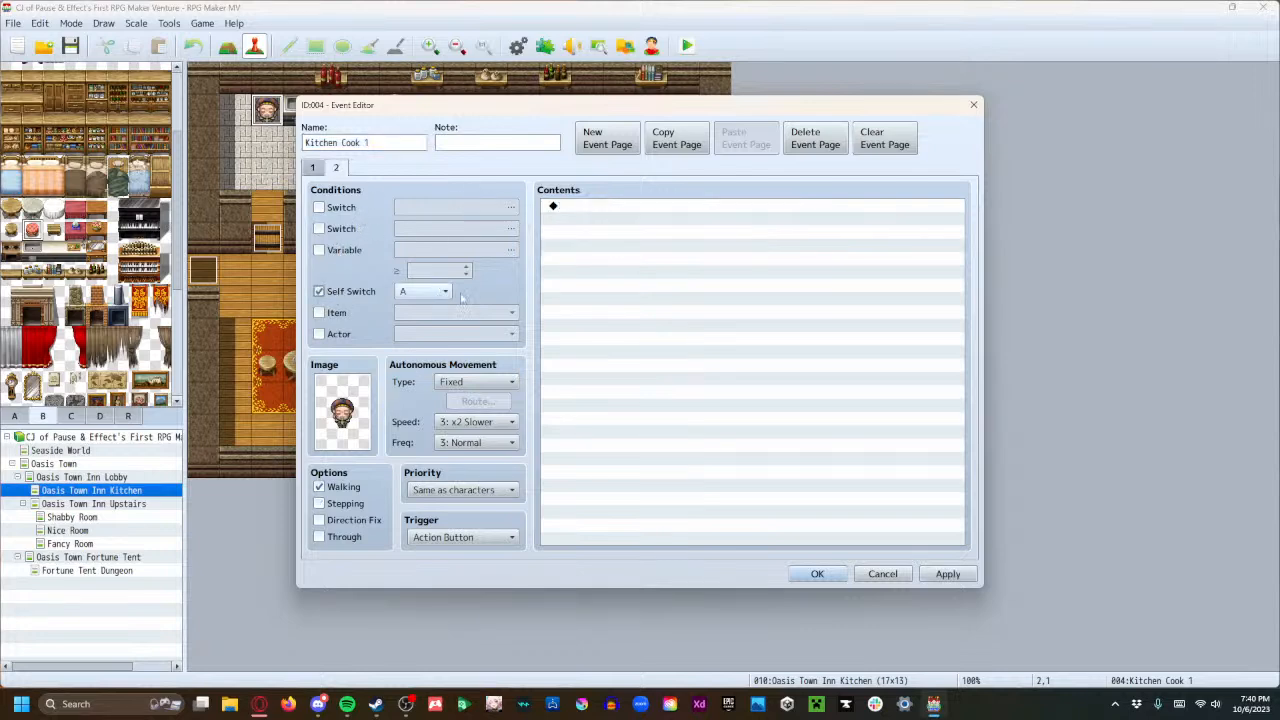
Add a Show Text message to page 2 reading "This isn't like Hell's Kitchen, The Bear, or Master Chef. We take our time here.".
{"action": "double_click", "coordinate": [589, 207]}
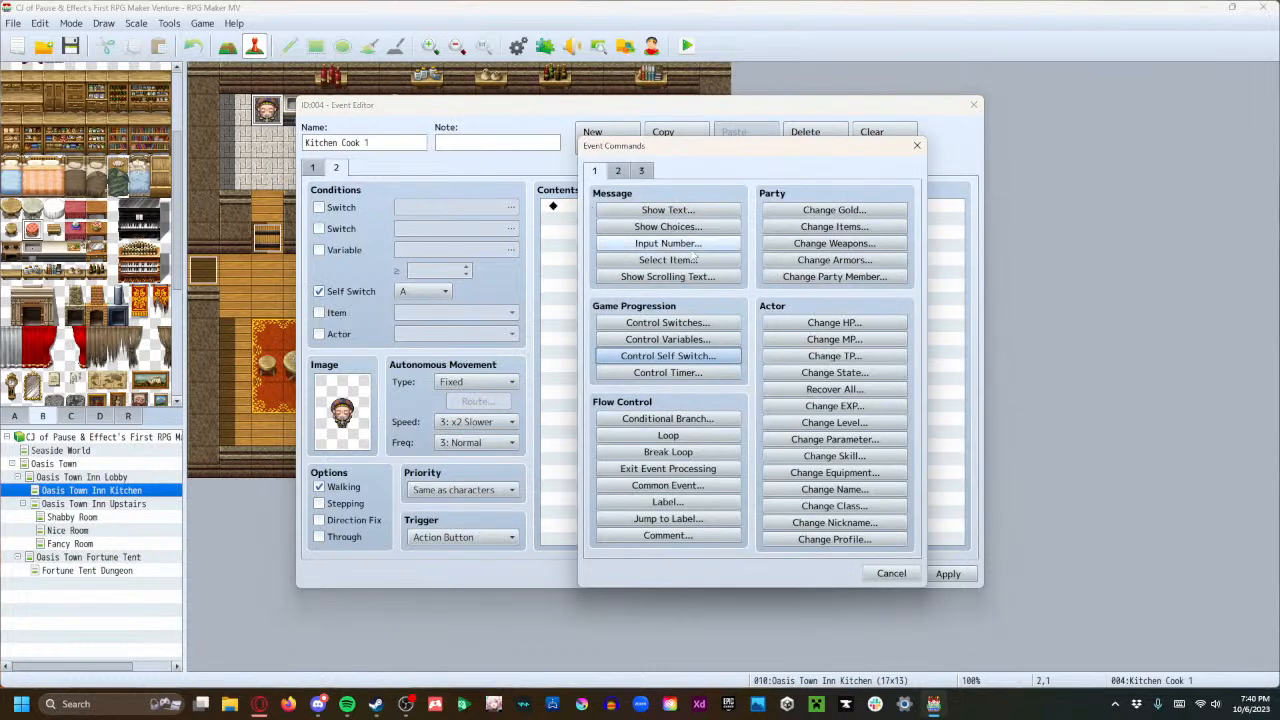
{"action": "left_click", "coordinate": [668, 212]}
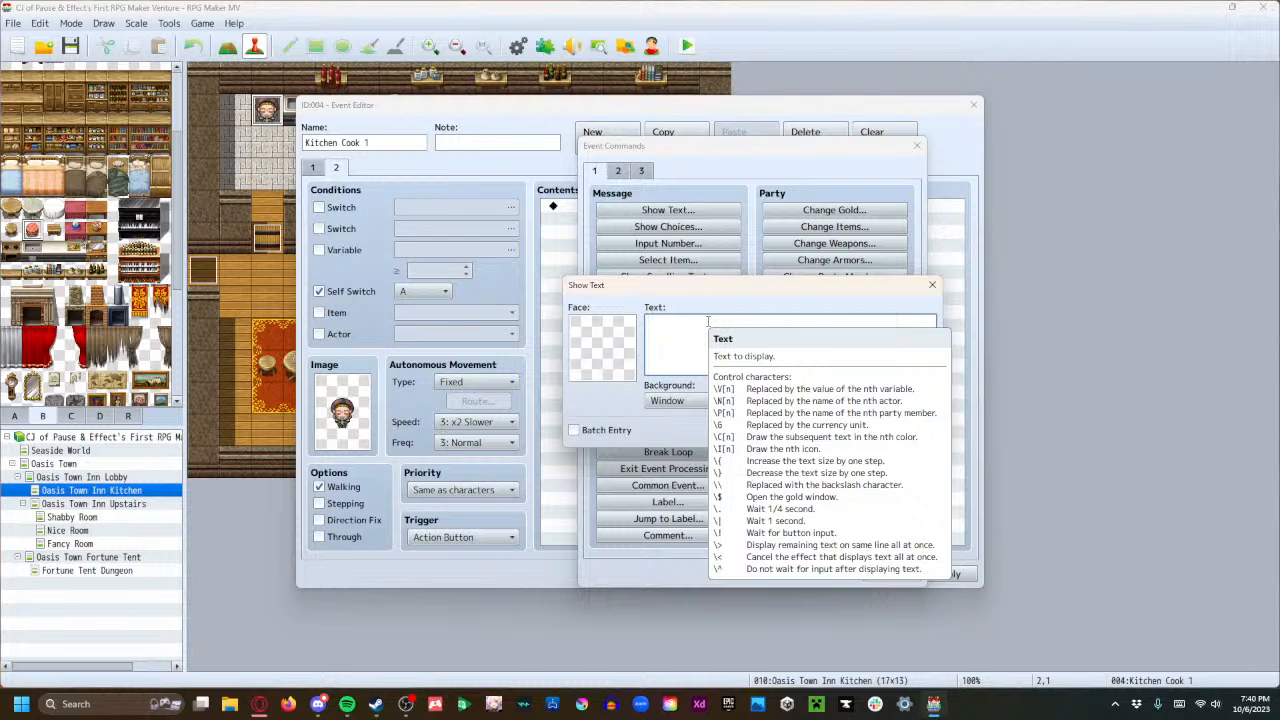
{"action": "type", "text": "This isn't "}
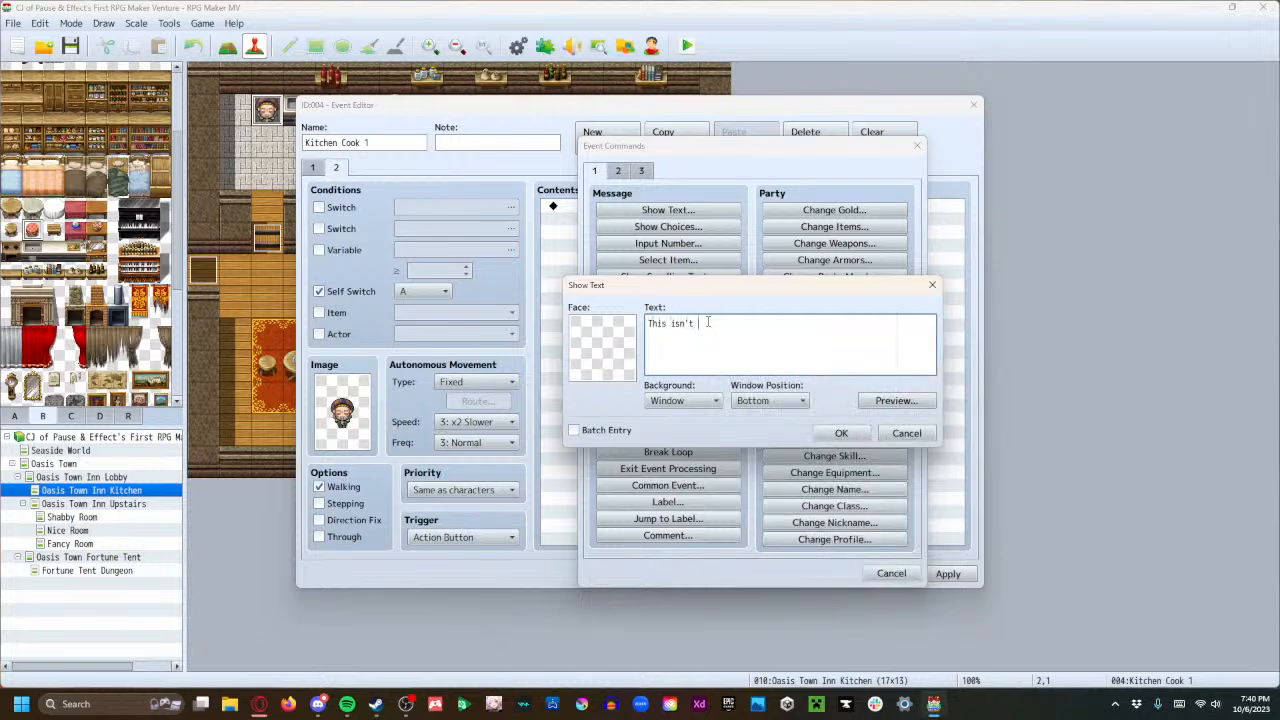
{"action": "type", "text": "like Hell's Kitchen, The Bear, or"}
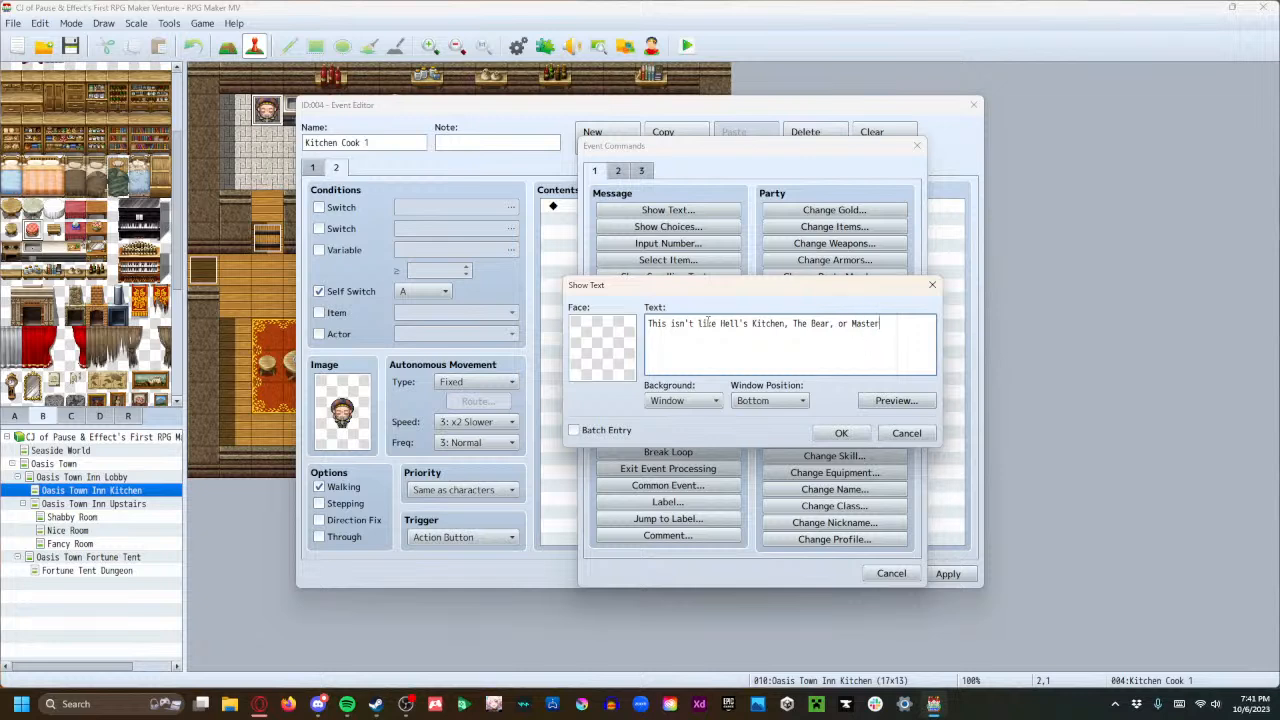
{"action": "type", "text": "MasterChef"}
{"action": "left_click", "coordinate": [841, 434]}
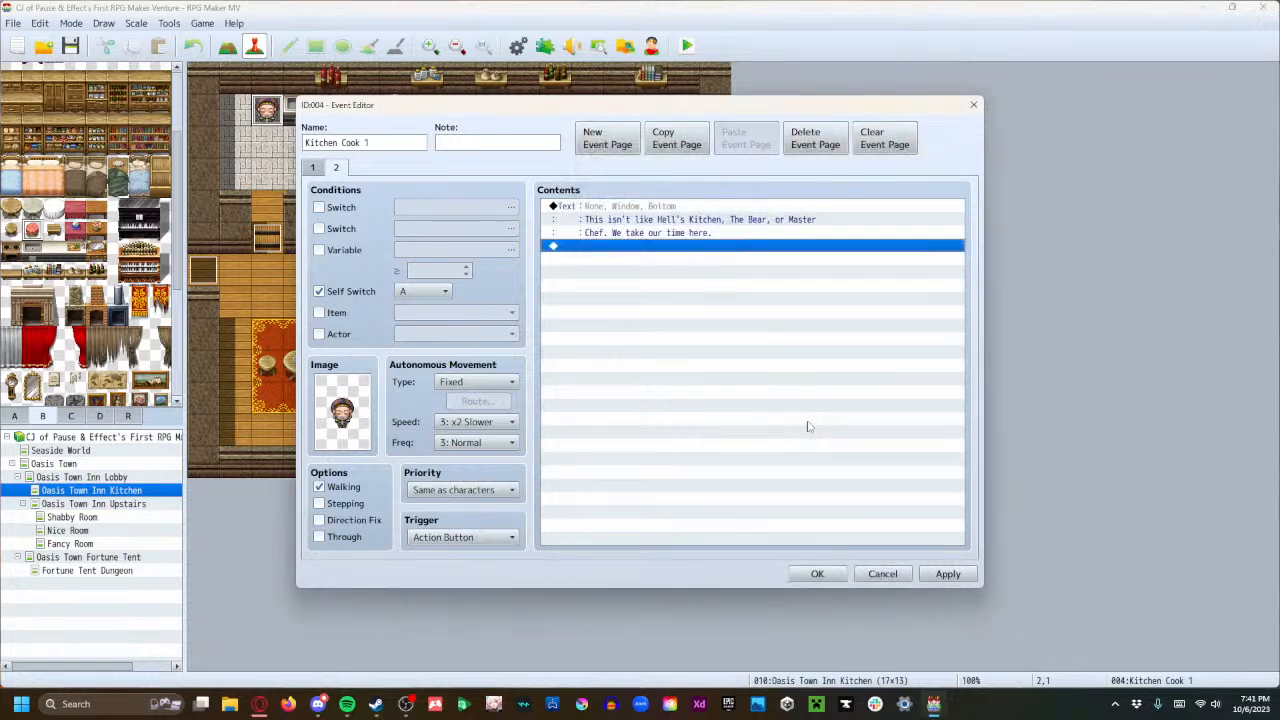
Add Control Self Switch commands after the page 2 message setting A to OFF and B to ON, and apply the changes.
{"action": "double_click", "coordinate": [600, 247]}
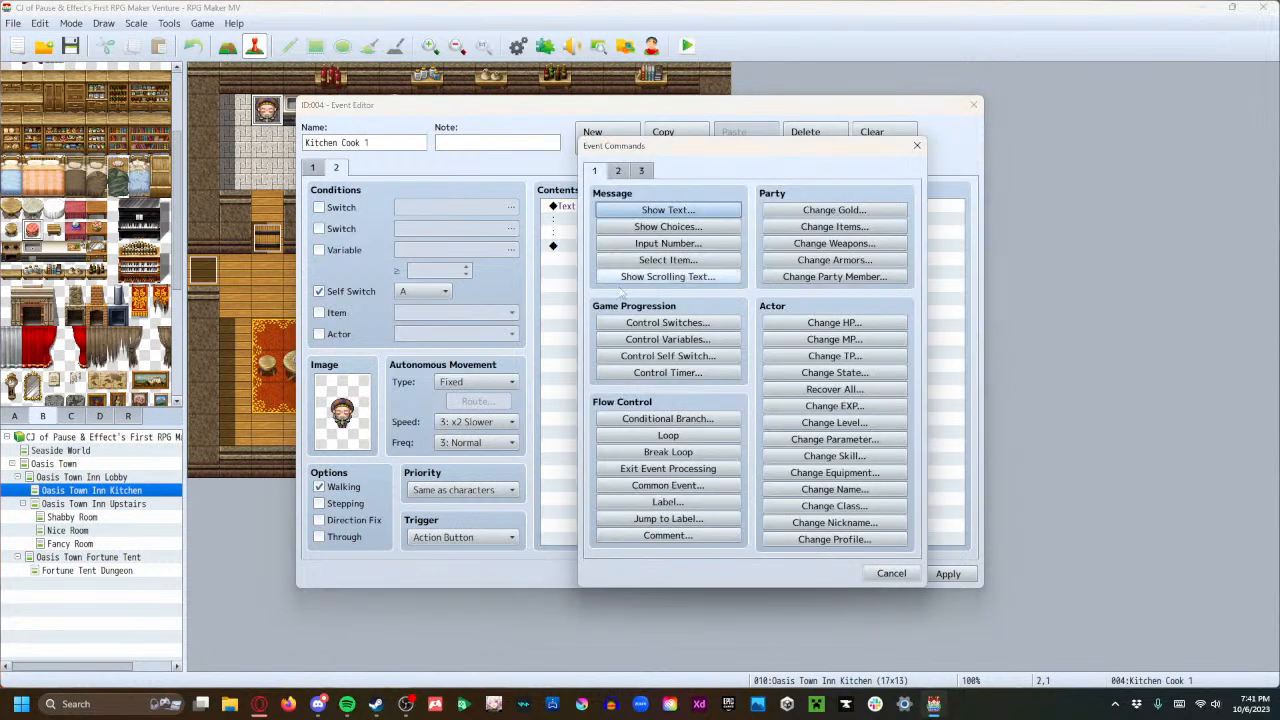
{"action": "left_click", "coordinate": [655, 357]}
{"action": "left_click", "coordinate": [762, 389]}
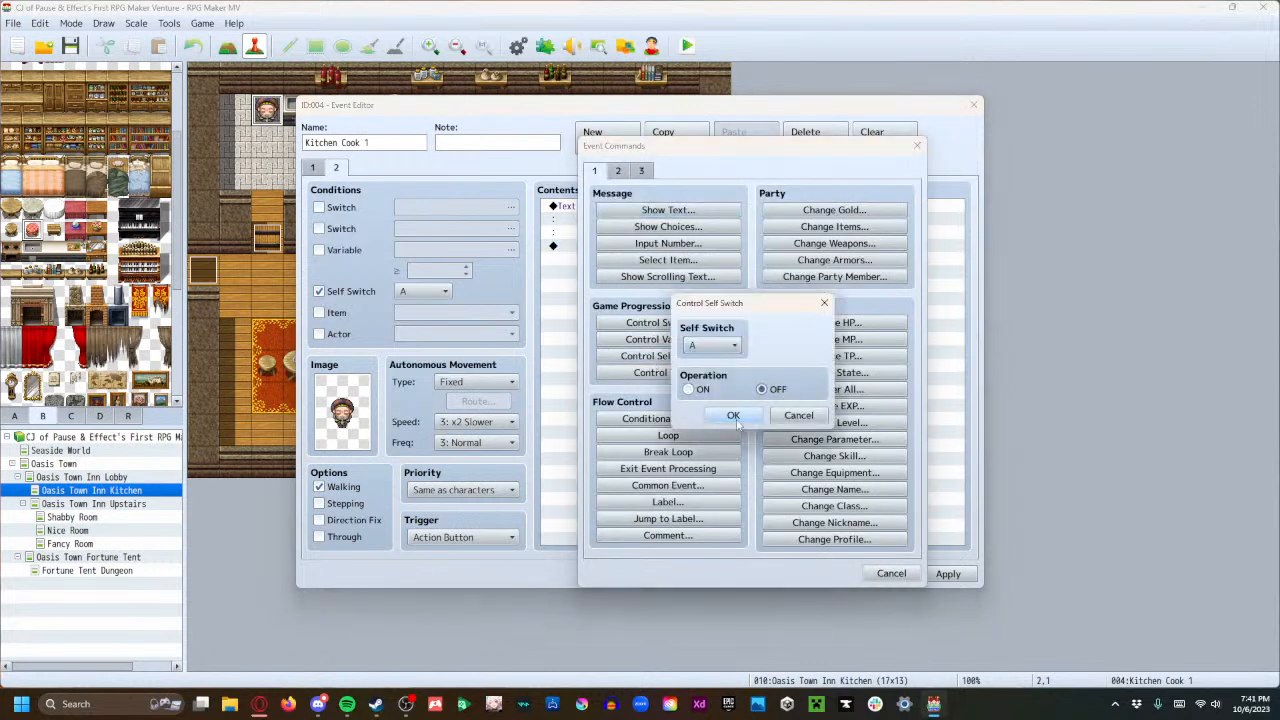
{"action": "left_click", "coordinate": [733, 415]}
{"action": "double_click", "coordinate": [620, 265]}
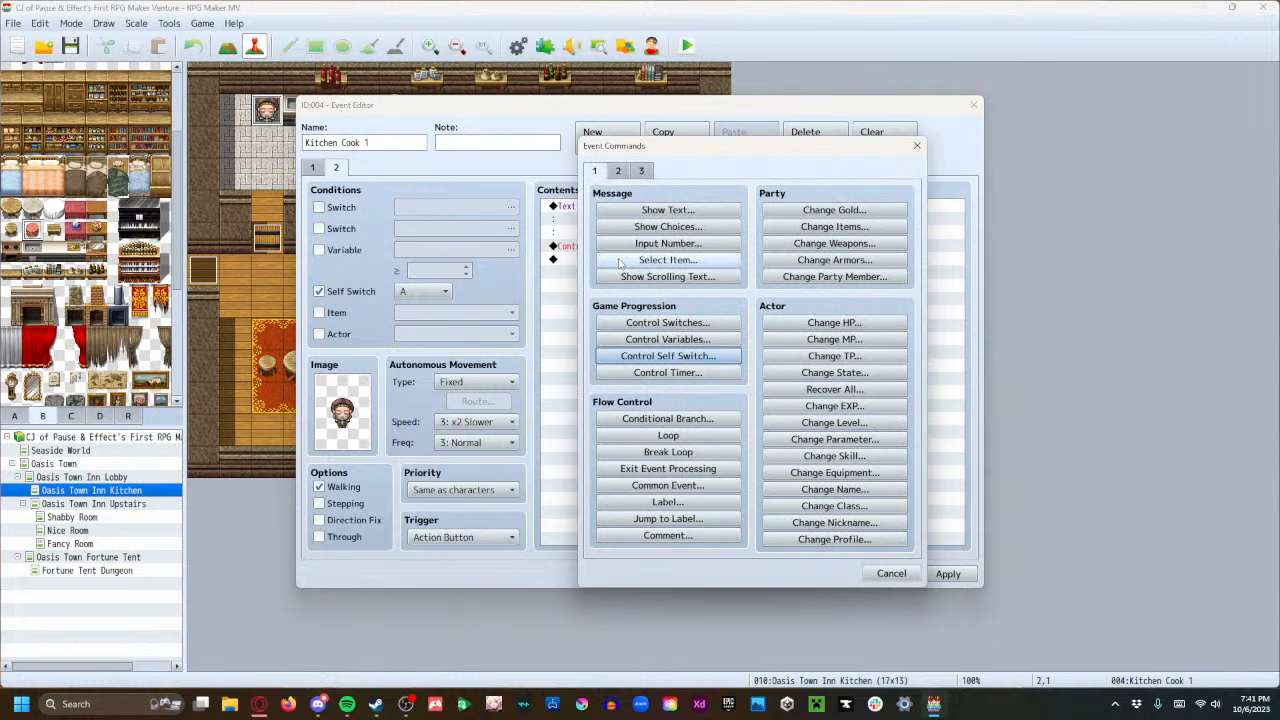
{"action": "left_click", "coordinate": [655, 357]}
{"action": "left_click", "coordinate": [710, 346]}
{"action": "left_click", "coordinate": [710, 377]}
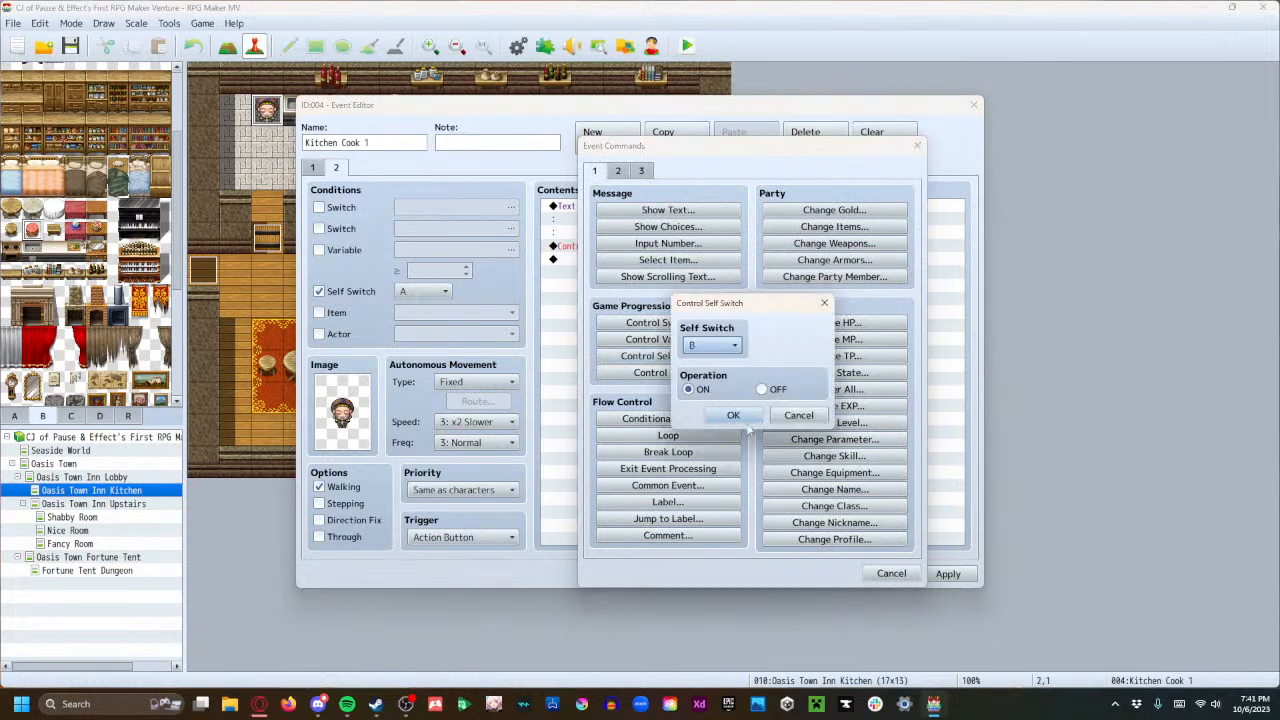
{"action": "left_click", "coordinate": [738, 417]}
{"action": "left_click", "coordinate": [938, 574]}
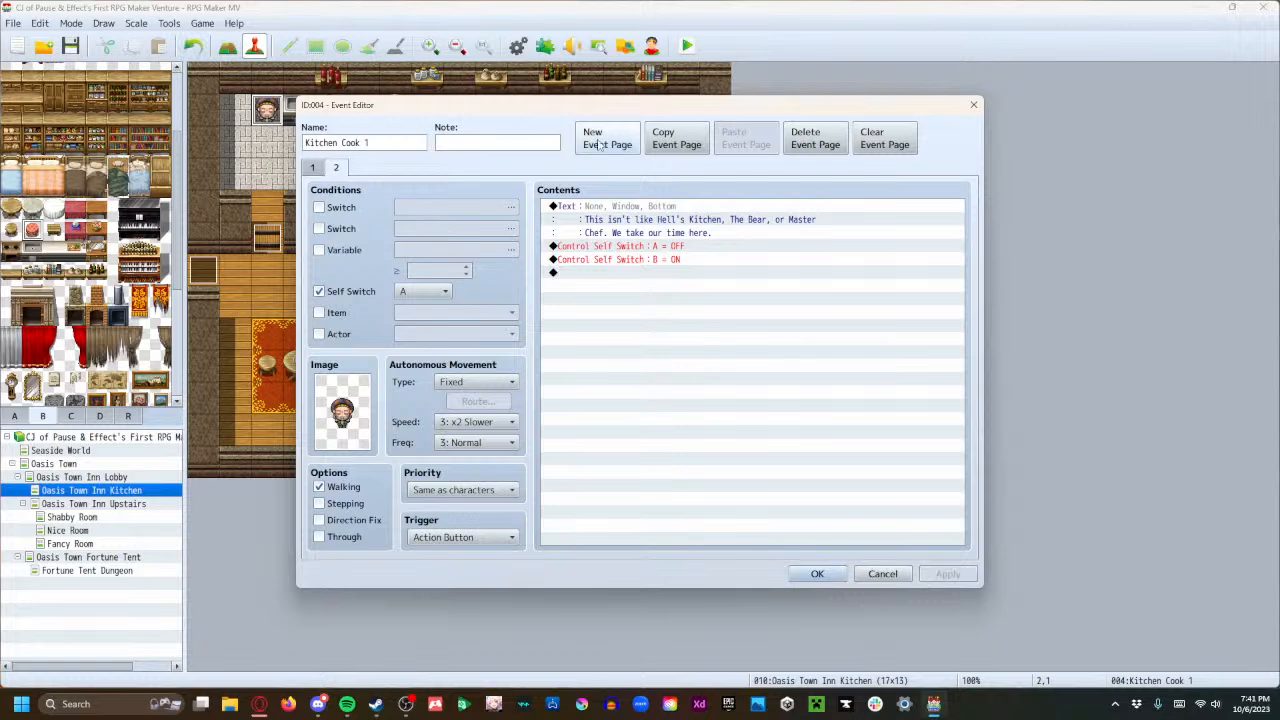
Create a third event page for Kitchen Cook 1 with Self Switch B as its condition.
{"action": "left_click", "coordinate": [598, 144]}
{"action": "left_click", "coordinate": [345, 292]}
{"action": "left_click", "coordinate": [423, 291]}
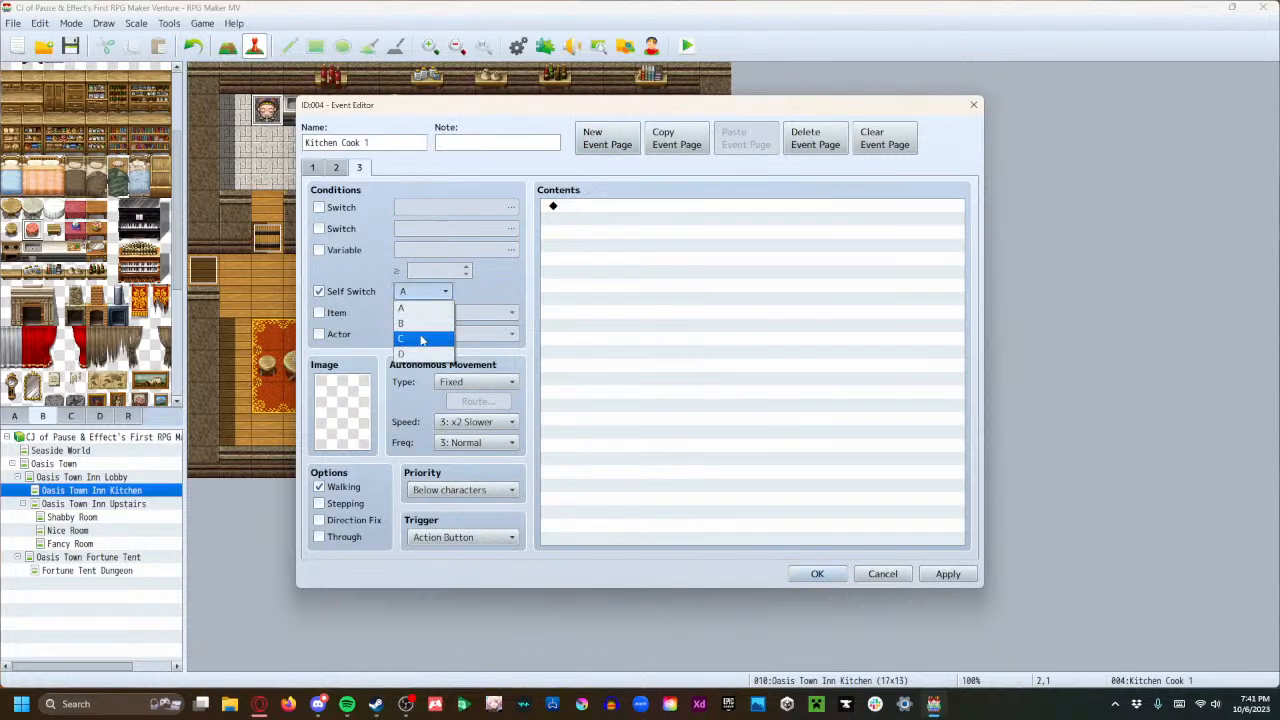
{"action": "left_click", "coordinate": [423, 323]}
{"action": "double_click", "coordinate": [600, 209]}
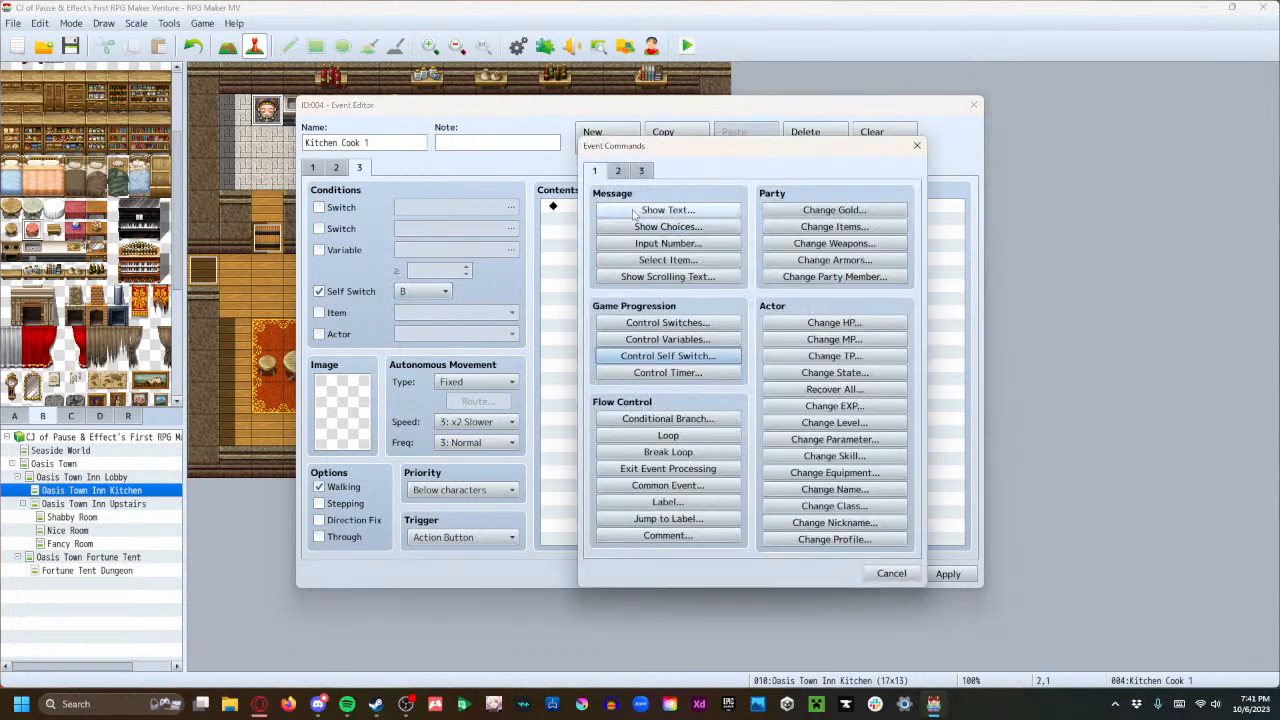
{"action": "left_click", "coordinate": [640, 211]}
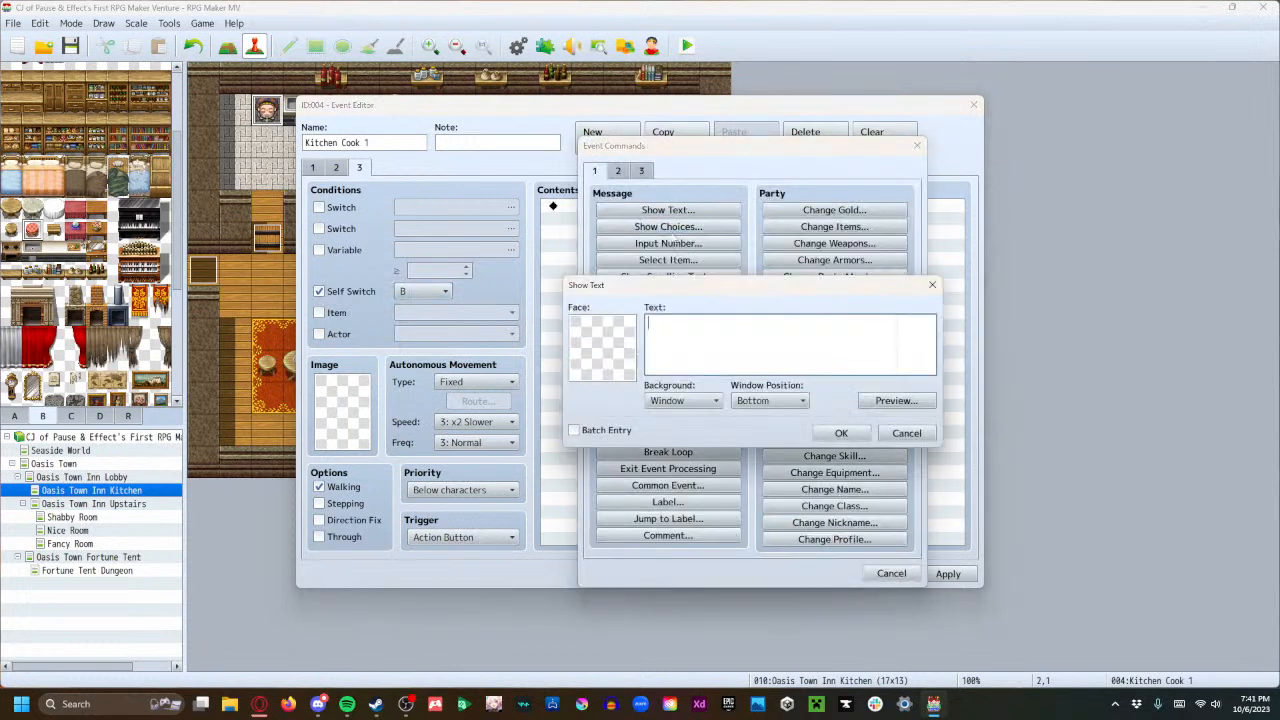
{"action": "double_click", "coordinate": [600, 370]}
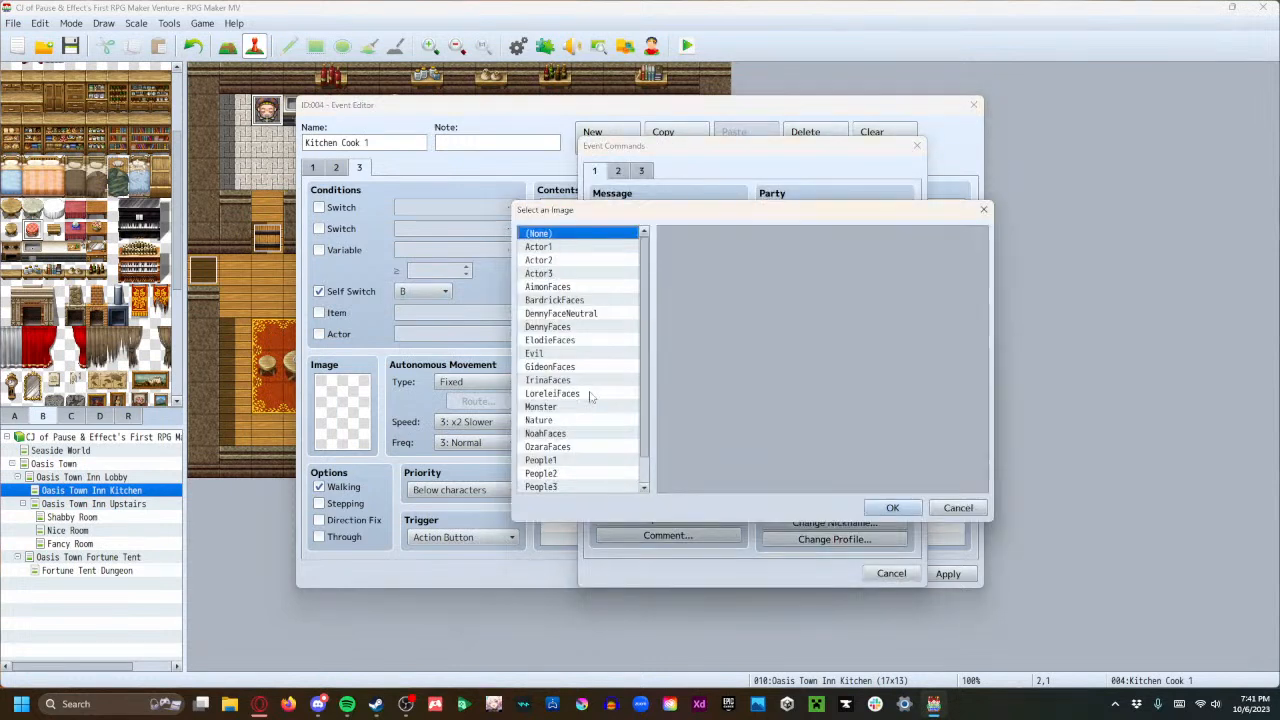
{"action": "left_click", "coordinate": [957, 510]}
{"action": "key", "text": "Escape"}
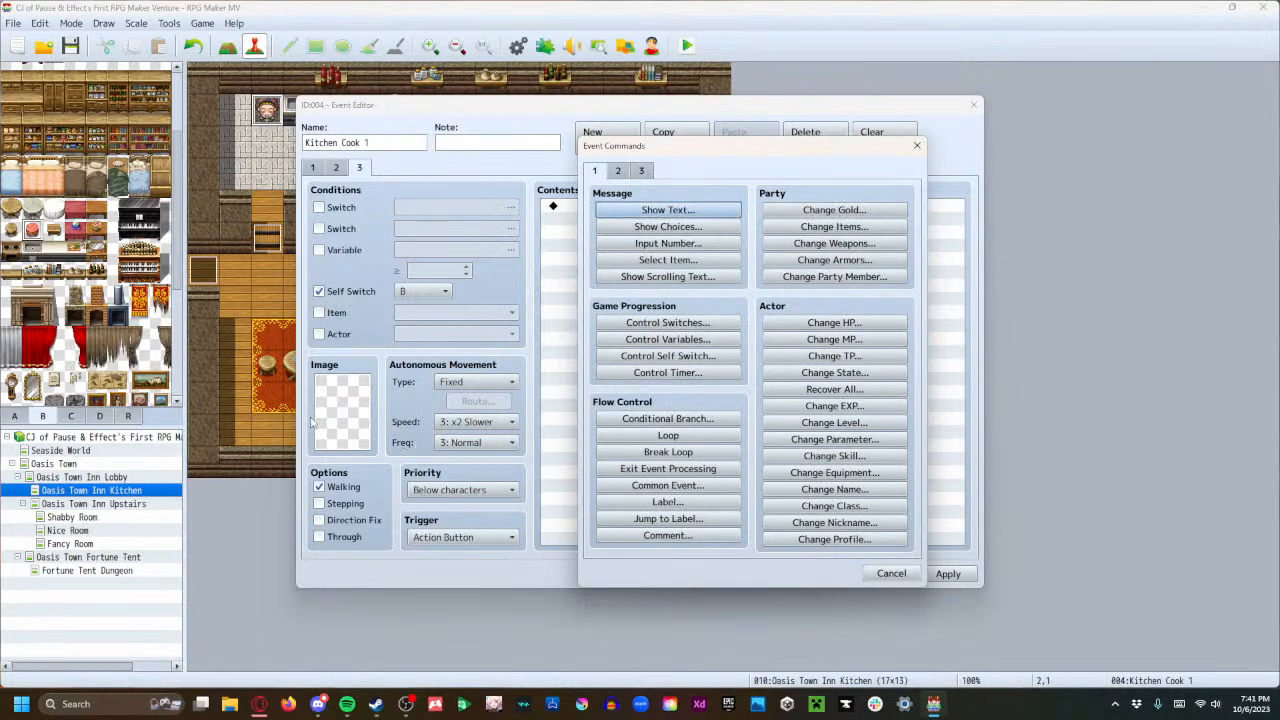
{"action": "left_click", "coordinate": [891, 573]}
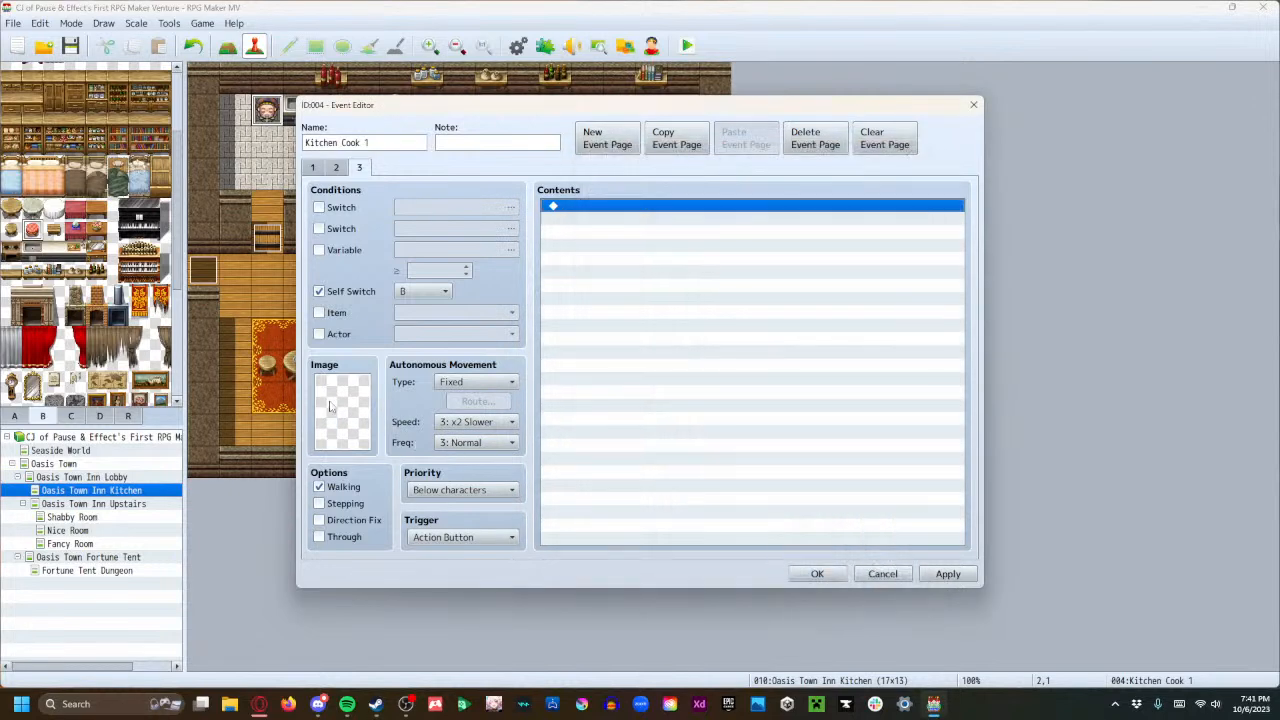
Set the third page's image to the front-facing bearded man in brown headwear from People4.
{"action": "double_click", "coordinate": [342, 408]}
{"action": "scroll", "coordinate": [460, 425], "scroll_direction": "down", "scroll_amount": 3}
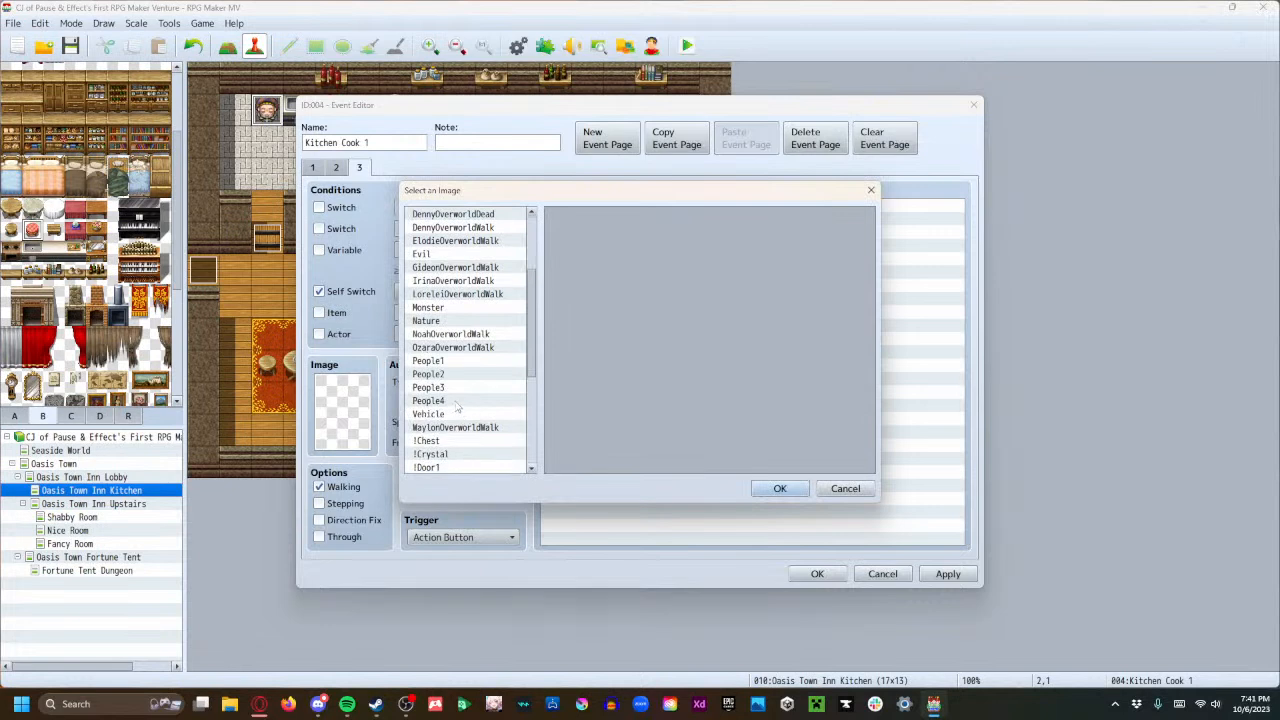
{"action": "left_click", "coordinate": [458, 402]}
{"action": "left_click", "coordinate": [725, 316]}
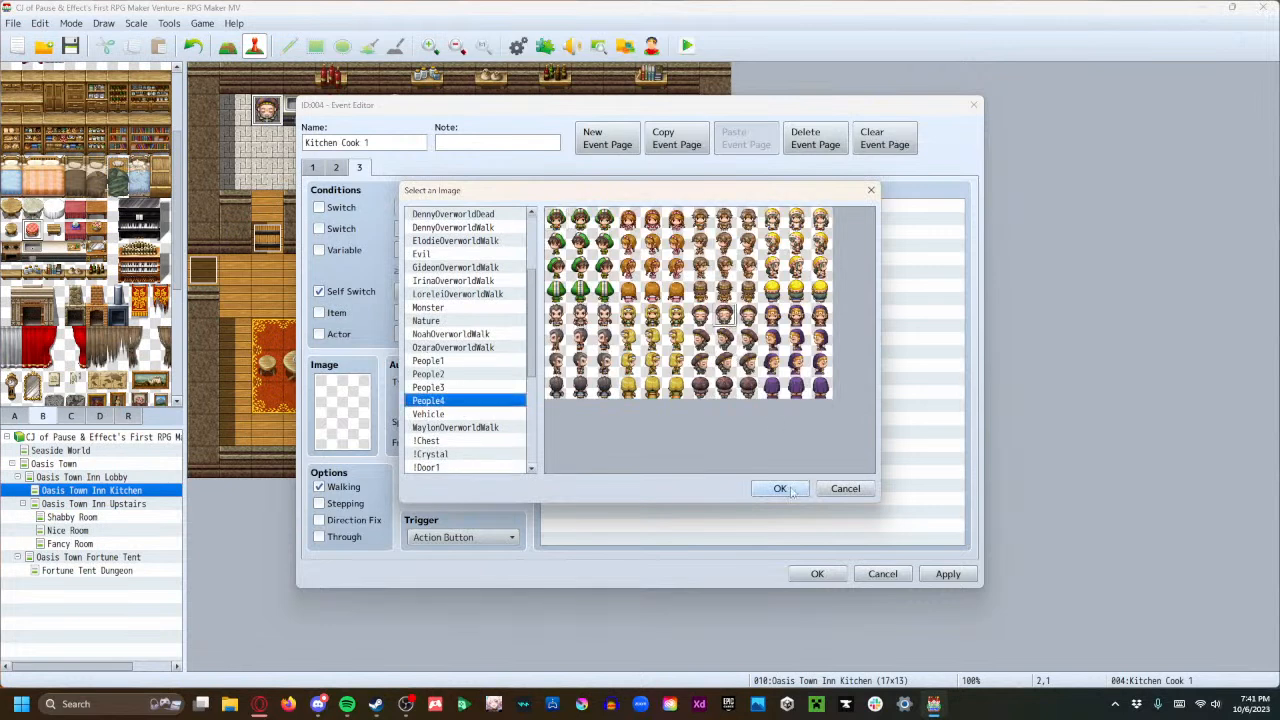
{"action": "left_click", "coordinate": [780, 489]}
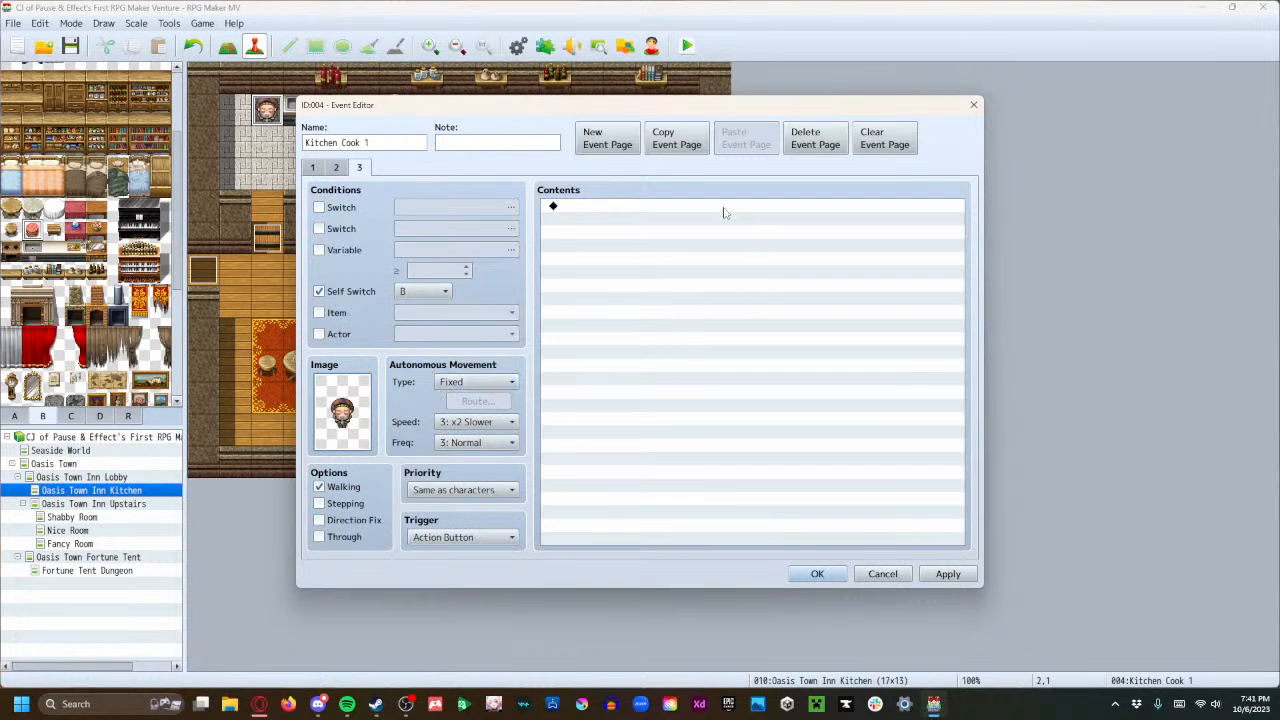
Give the page 2 message the grey-bearded man's face from People4 and apply the changes.
{"action": "double_click", "coordinate": [637, 207]}
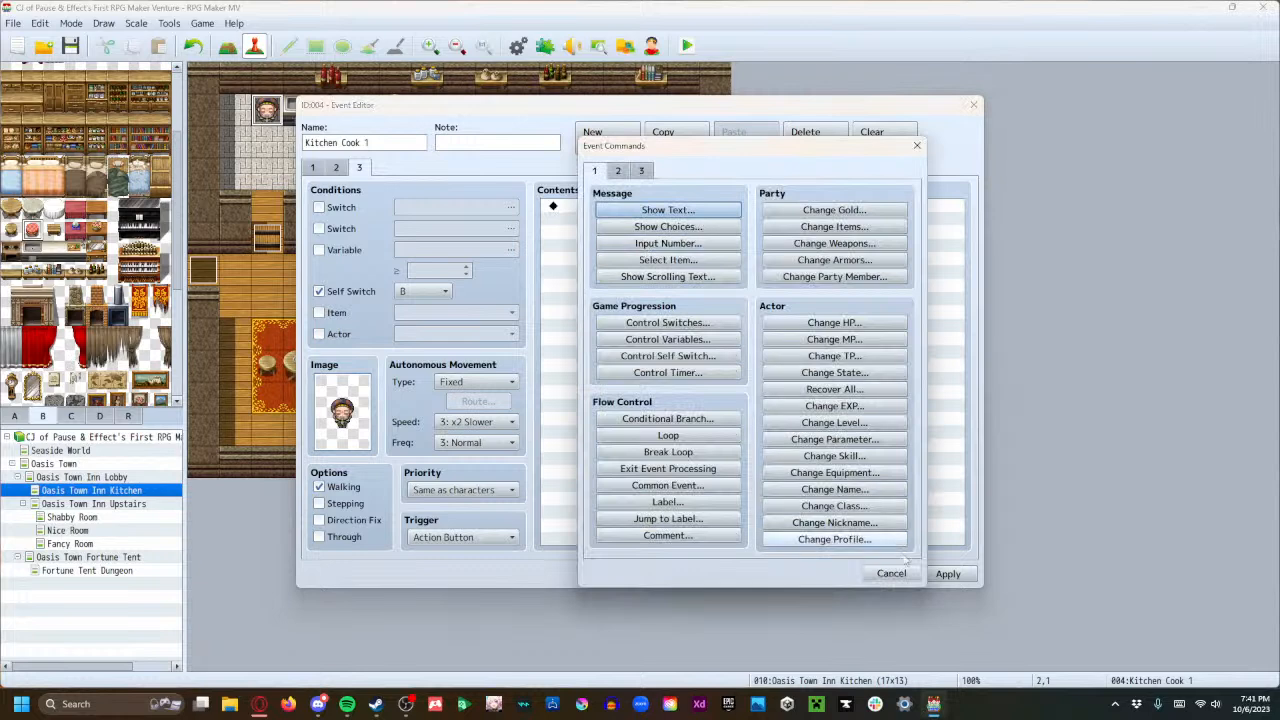
{"action": "left_click", "coordinate": [912, 577]}
{"action": "left_click", "coordinate": [336, 167]}
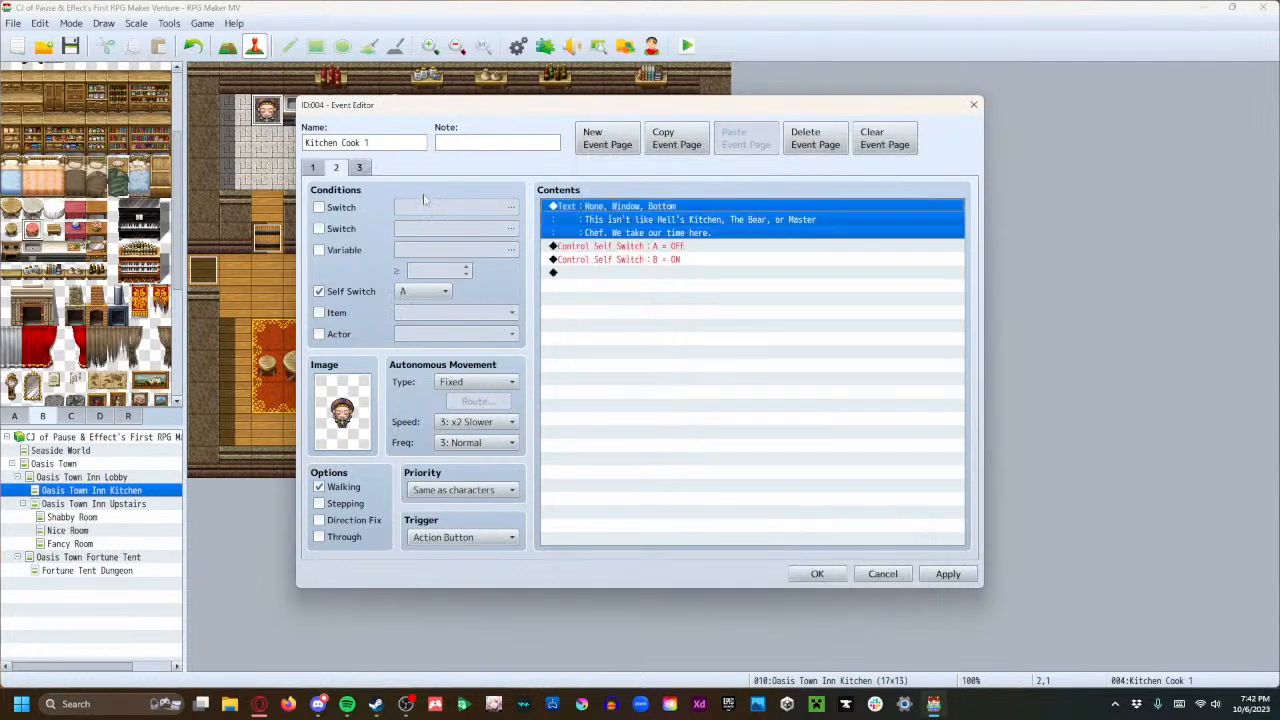
{"action": "double_click", "coordinate": [580, 210]}
{"action": "double_click", "coordinate": [608, 325]}
{"action": "scroll", "coordinate": [574, 432], "scroll_direction": "down", "scroll_amount": 2}
{"action": "left_click", "coordinate": [558, 474]}
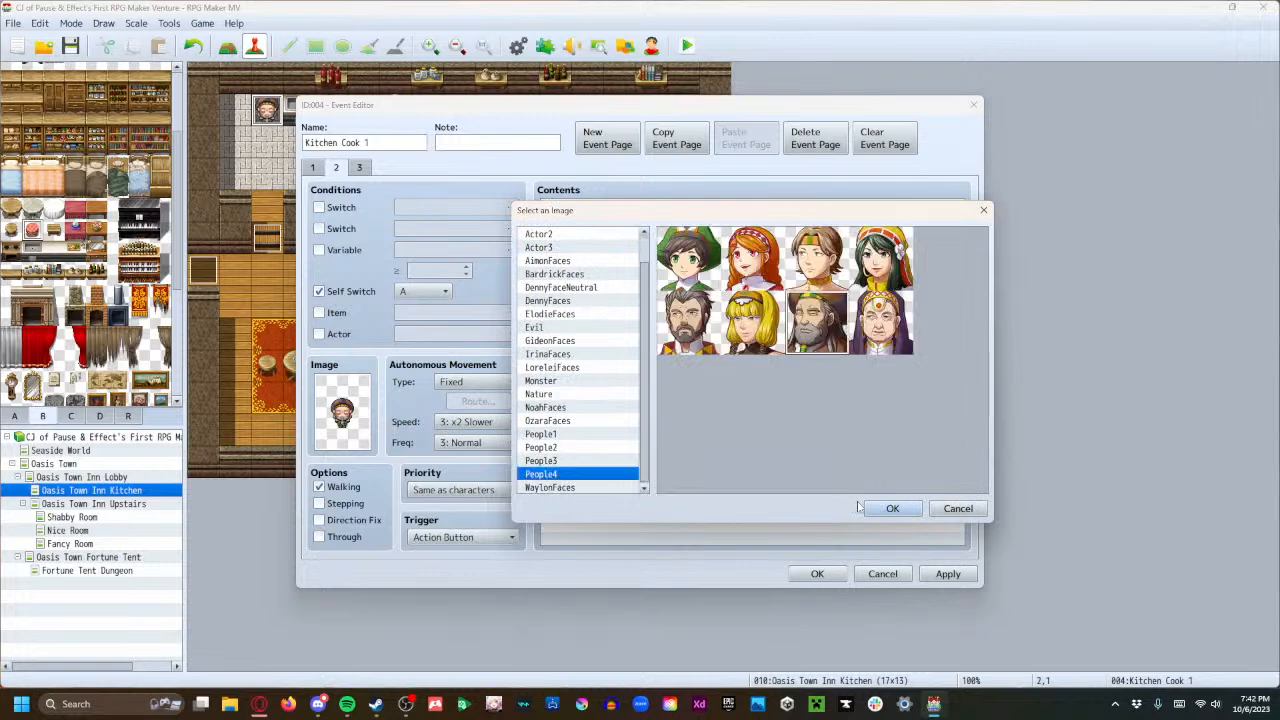
{"action": "left_click", "coordinate": [878, 512]}
{"action": "left_click", "coordinate": [841, 434]}
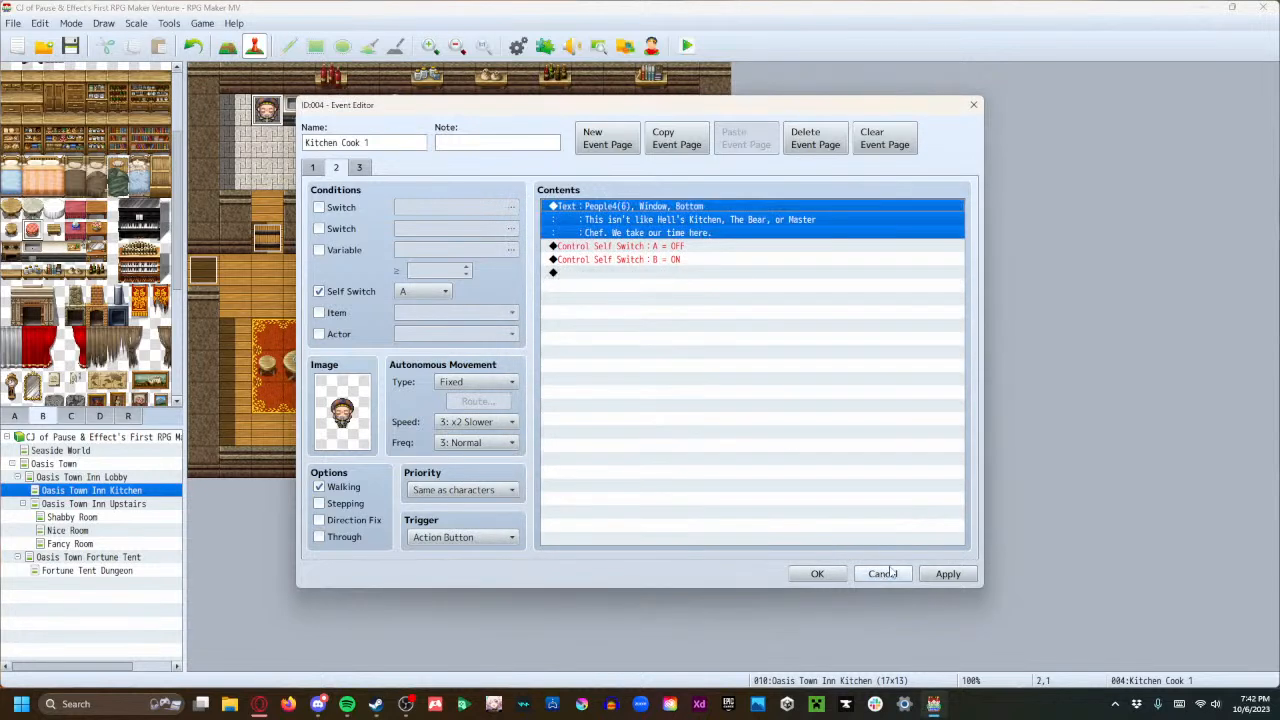
{"action": "left_click", "coordinate": [948, 574]}
Add a page 3 message with the same People4 face reading "That being said, our new hire is really running all over the place, isn't he?".
{"action": "left_click", "coordinate": [360, 168]}
{"action": "left_click", "coordinate": [618, 207]}
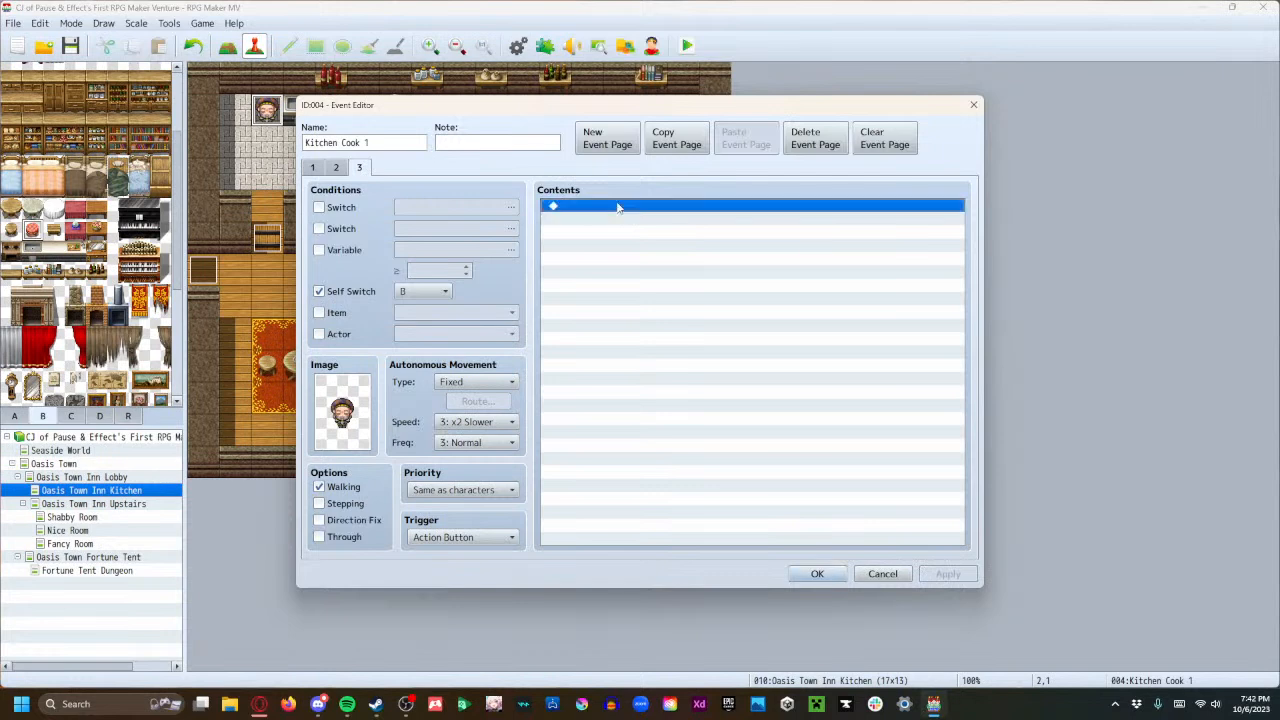
{"action": "double_click", "coordinate": [603, 209]}
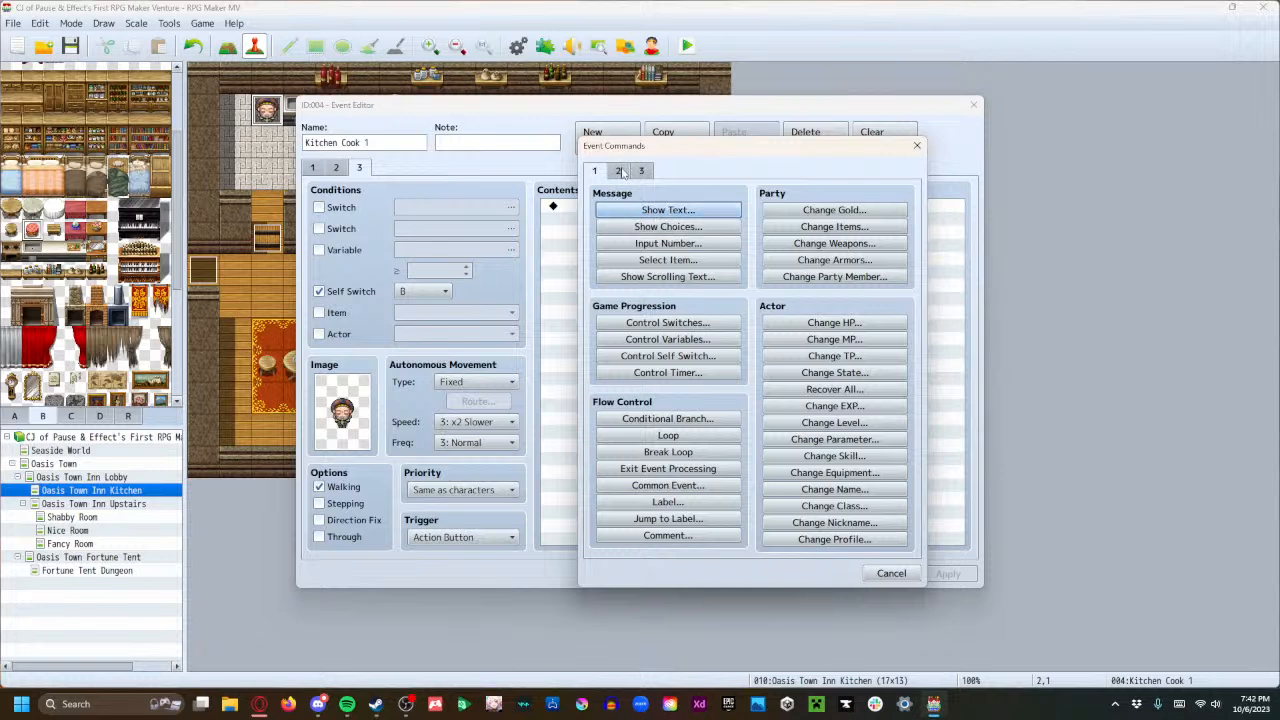
{"action": "left_click", "coordinate": [650, 215]}
{"action": "double_click", "coordinate": [626, 347]}
{"action": "left_click", "coordinate": [560, 475]}
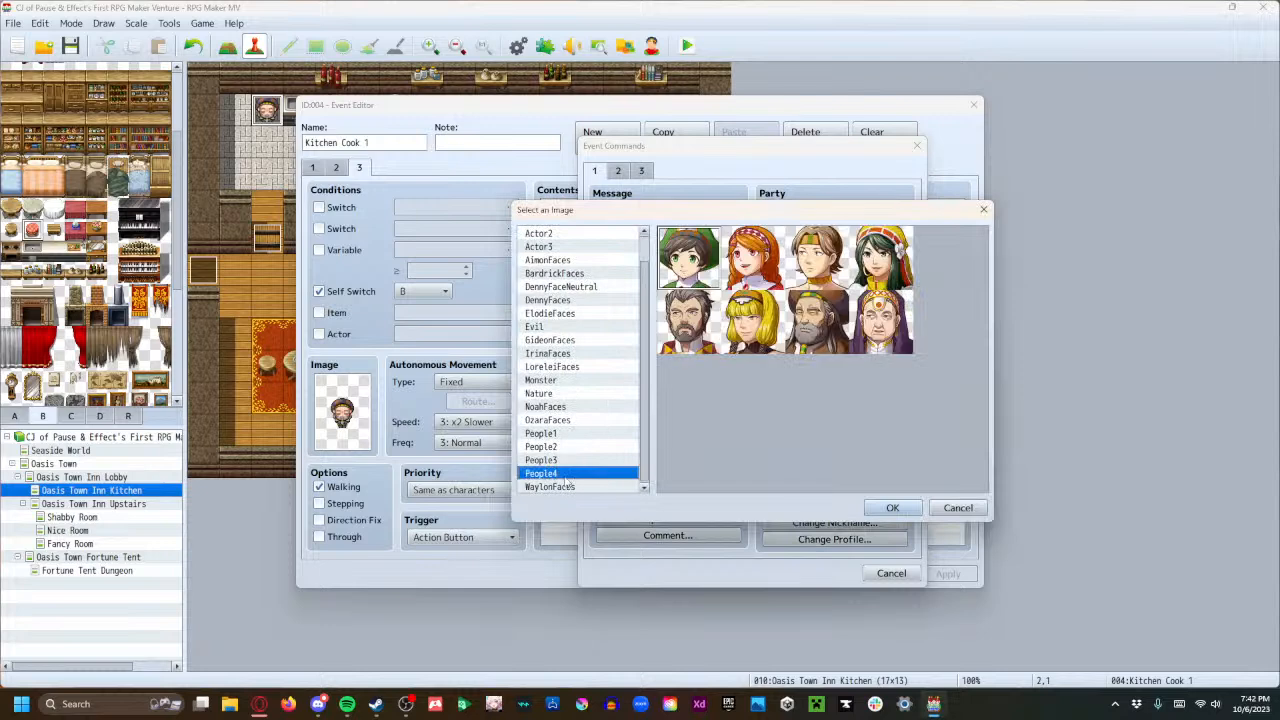
{"action": "left_click", "coordinate": [788, 306]}
{"action": "left_click", "coordinate": [892, 507]}
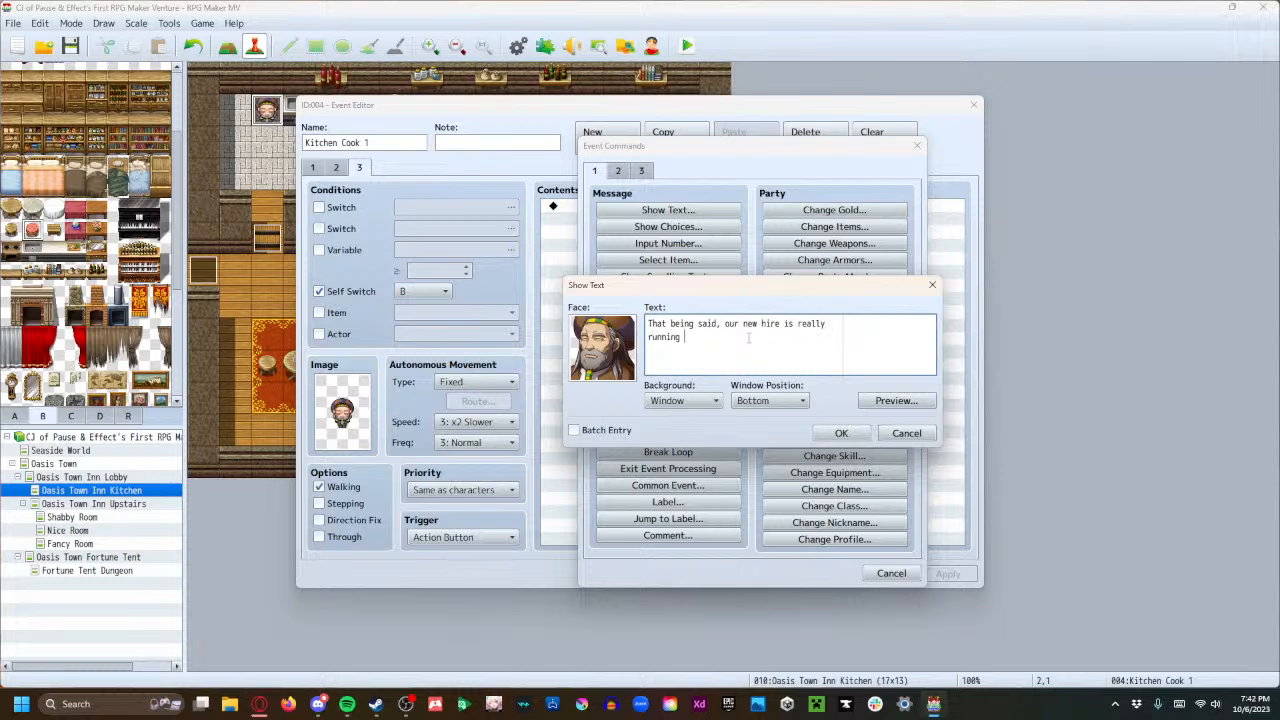
{"action": "type", "text": "he place, isn't he?"}
{"action": "left_click", "coordinate": [841, 433]}
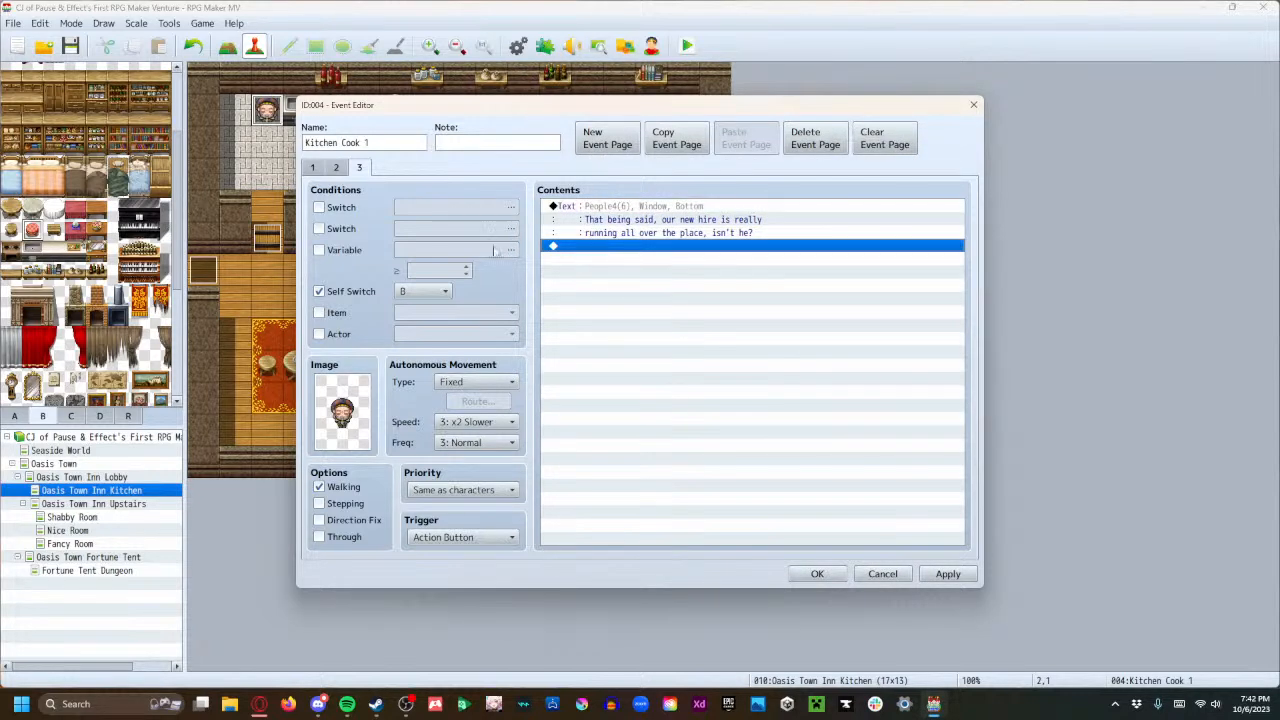
Add a Control Self Switch command after the page 3 message setting B to OFF.
{"action": "double_click", "coordinate": [588, 246]}
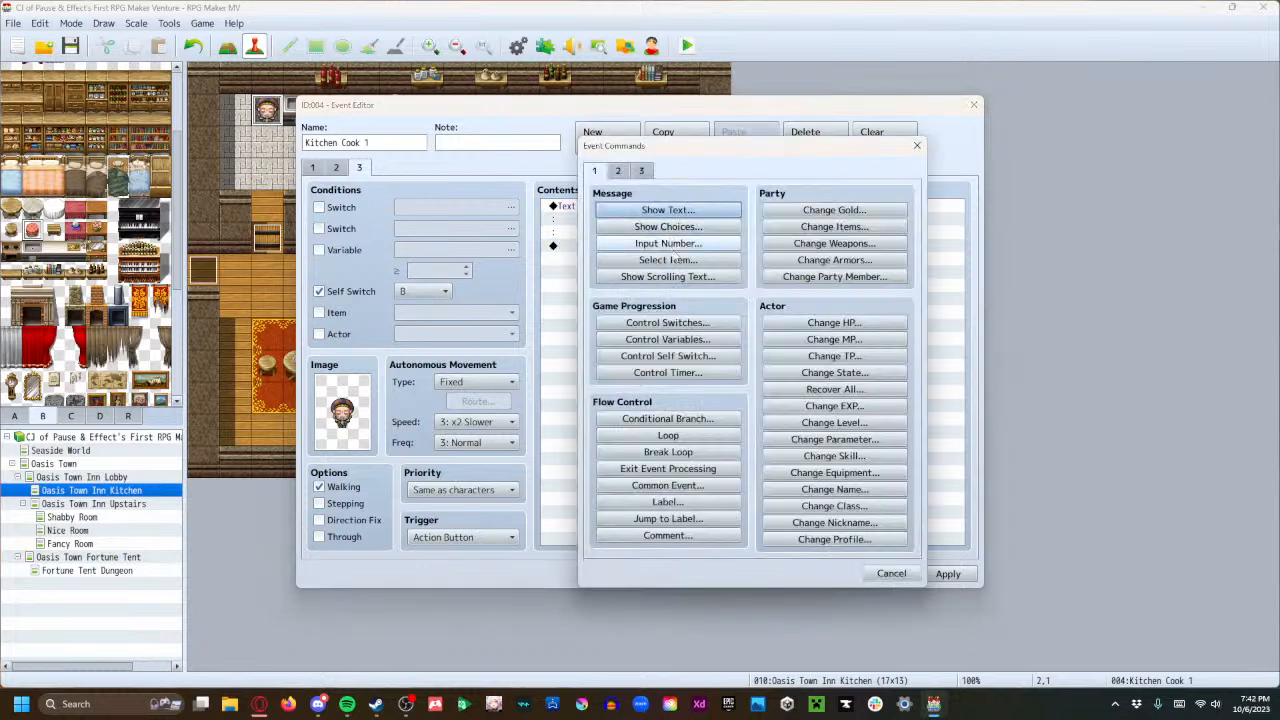
{"action": "left_click", "coordinate": [686, 357]}
{"action": "left_click", "coordinate": [712, 345]}
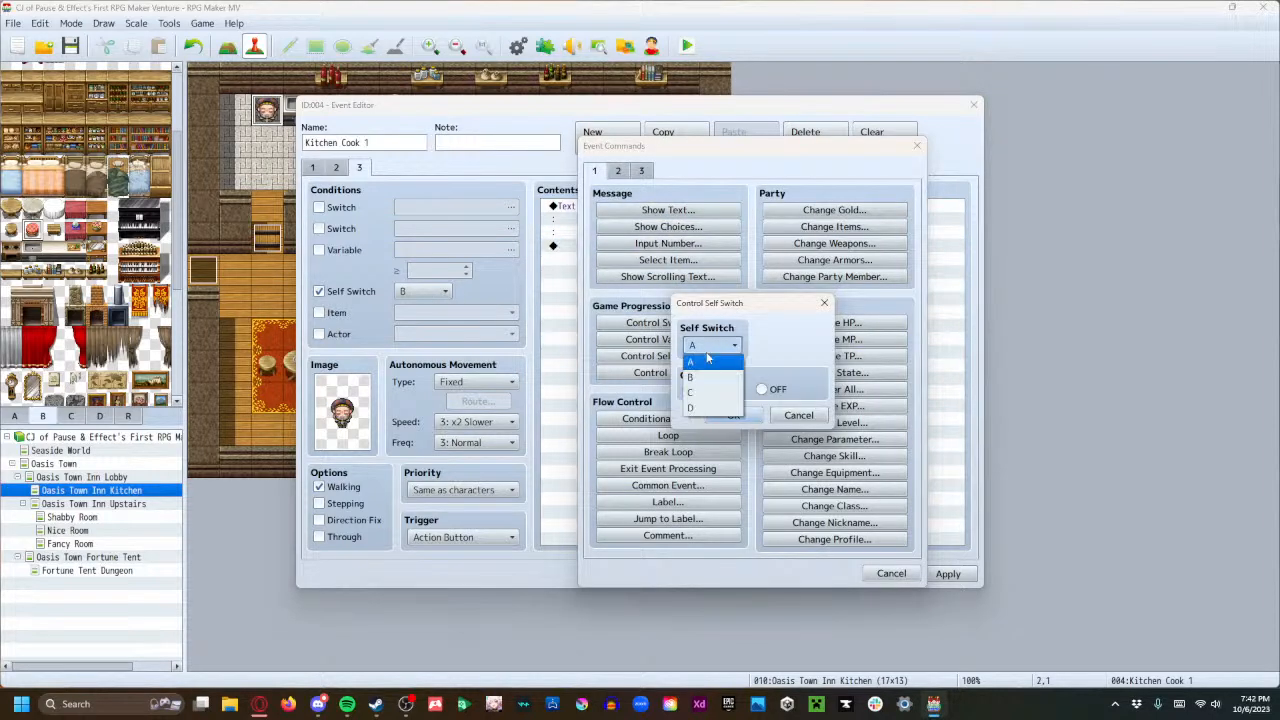
{"action": "left_click", "coordinate": [706, 369]}
{"action": "left_click", "coordinate": [762, 390]}
{"action": "left_click", "coordinate": [734, 416]}
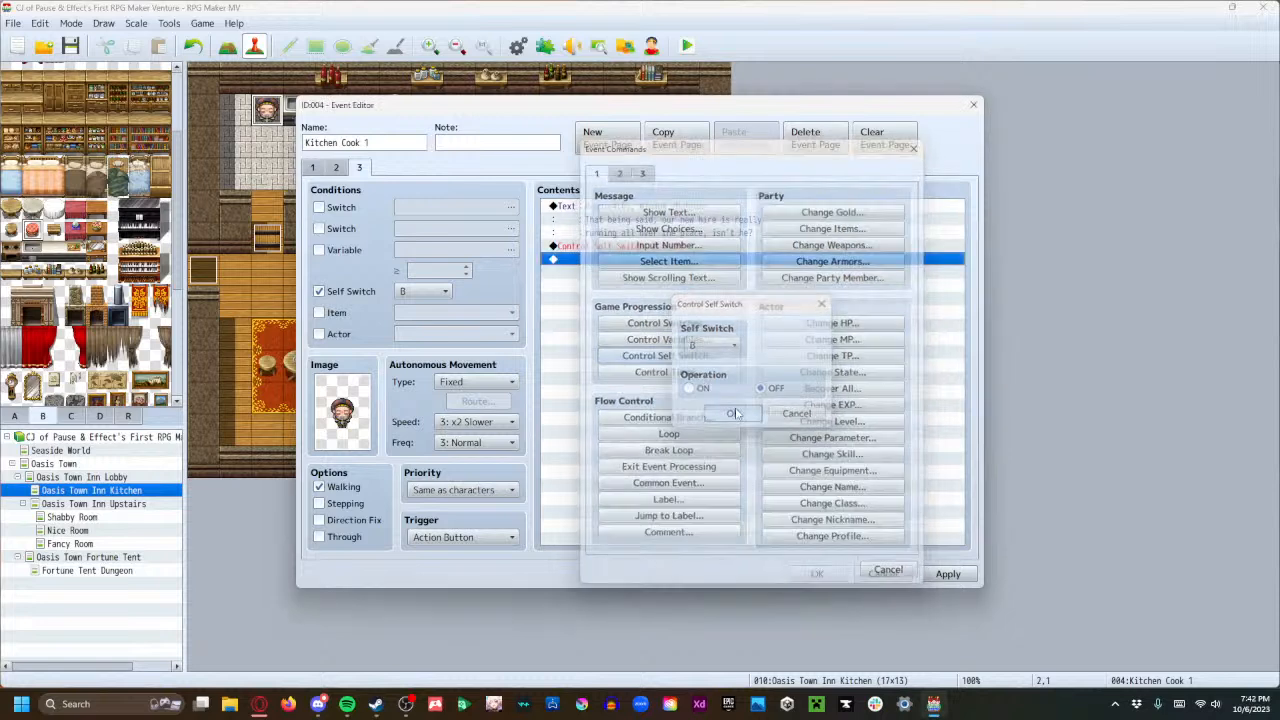
Add a Control Self Switch command at the end of page 3 setting C to ON, and apply the changes.
{"action": "double_click", "coordinate": [607, 262]}
{"action": "left_click", "coordinate": [668, 356]}
{"action": "left_click", "coordinate": [712, 345]}
{"action": "left_click", "coordinate": [712, 393]}
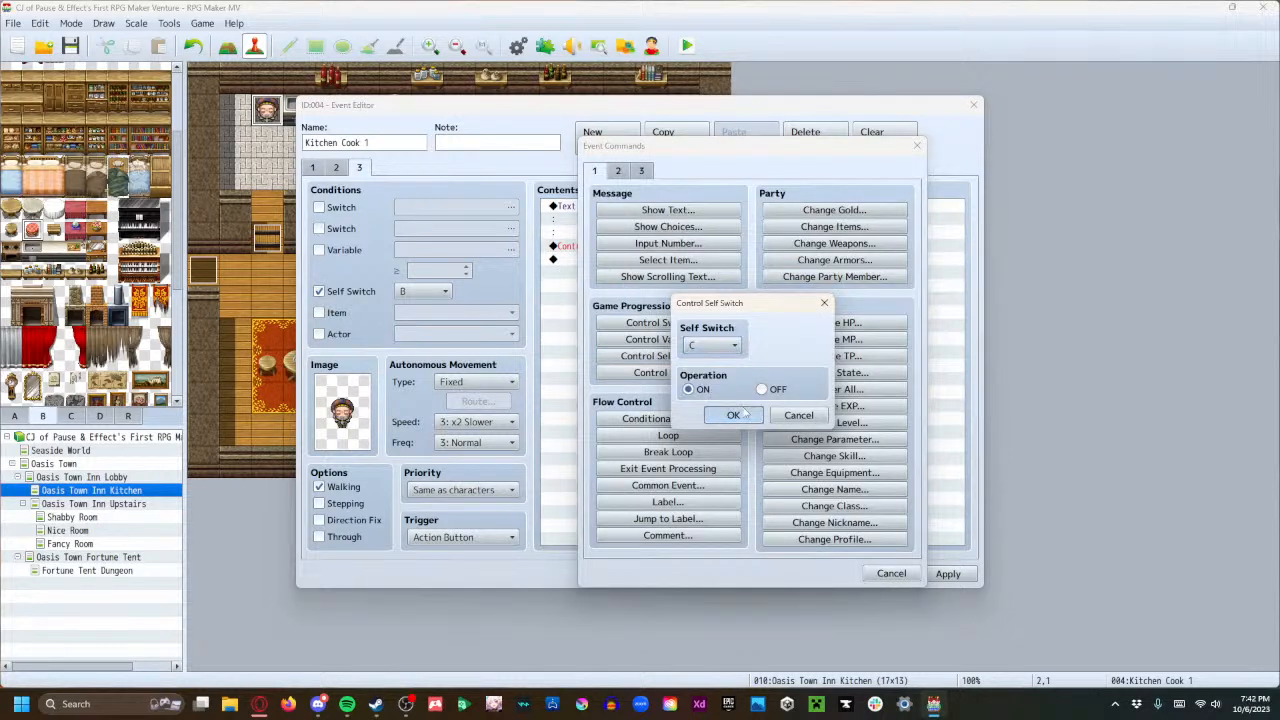
{"action": "left_click", "coordinate": [734, 416]}
{"action": "left_click", "coordinate": [921, 579]}
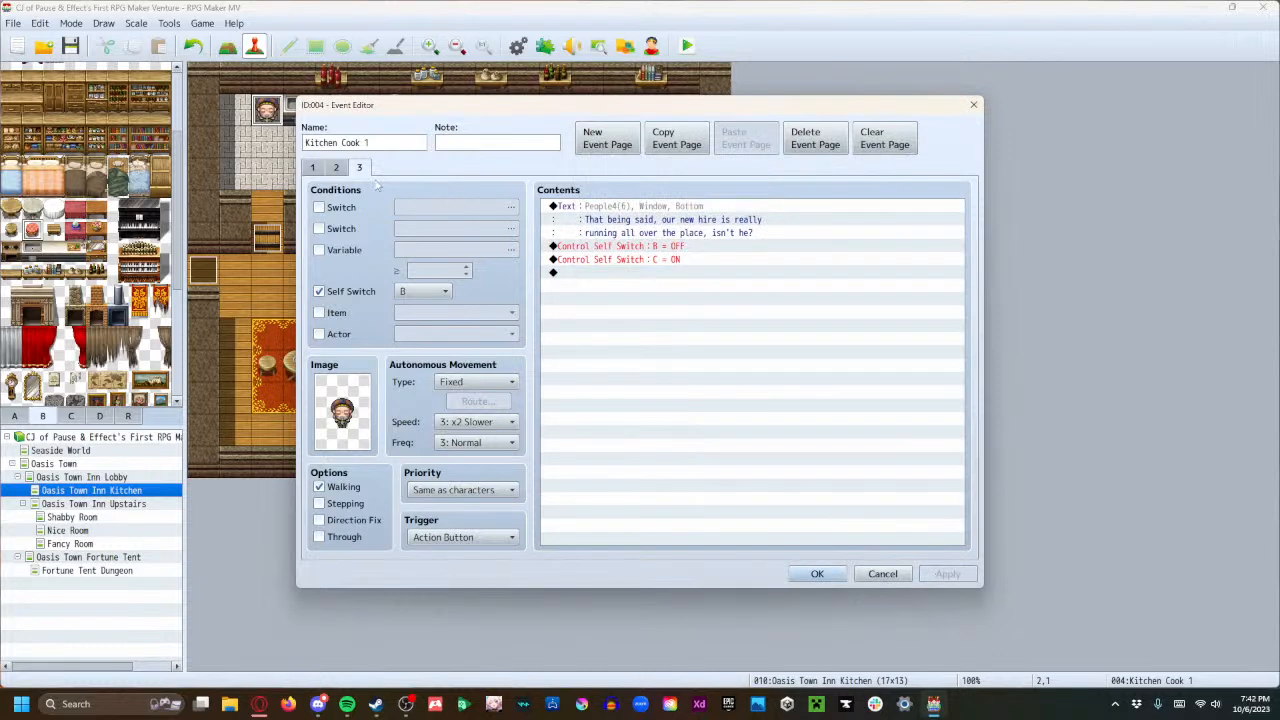
{"action": "left_click", "coordinate": [336, 167]}
{"action": "left_click", "coordinate": [359, 167]}
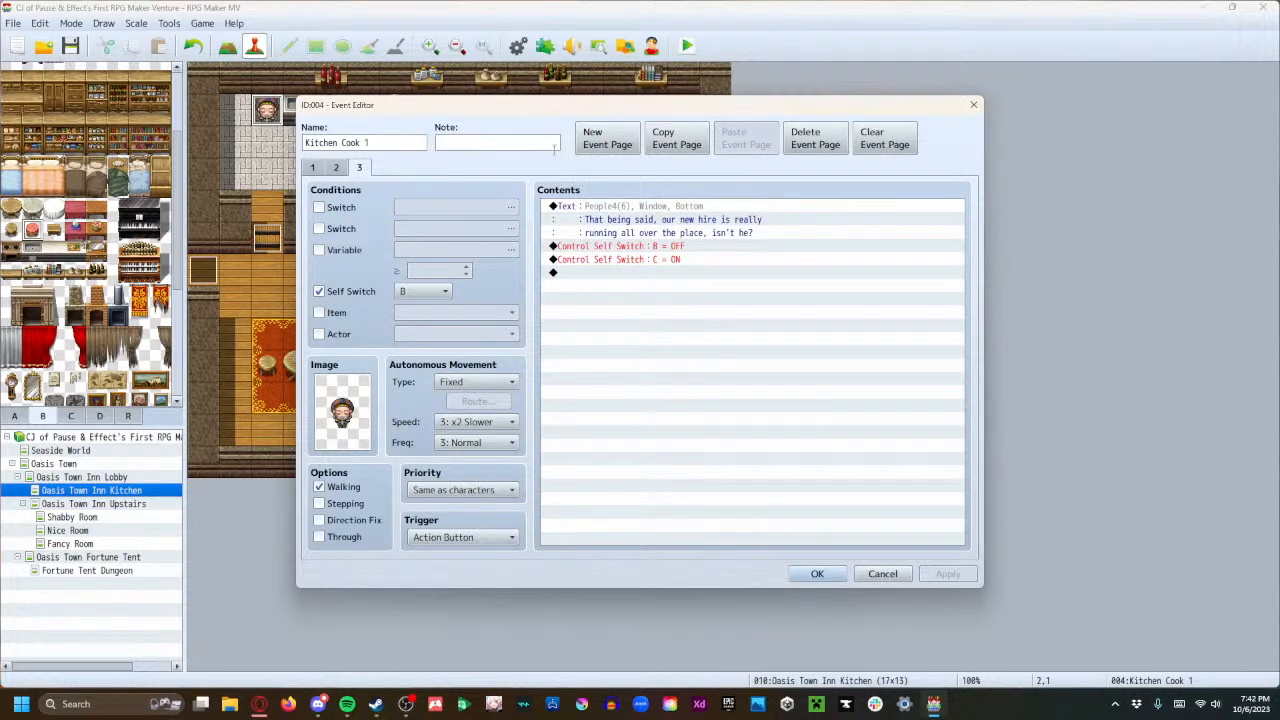
Create a fourth event page using the front-facing bearded man in brown headwear from People4 as its image.
{"action": "left_click", "coordinate": [607, 138]}
{"action": "double_click", "coordinate": [358, 422]}
{"action": "scroll", "coordinate": [452, 420], "scroll_direction": "down", "scroll_amount": 1}
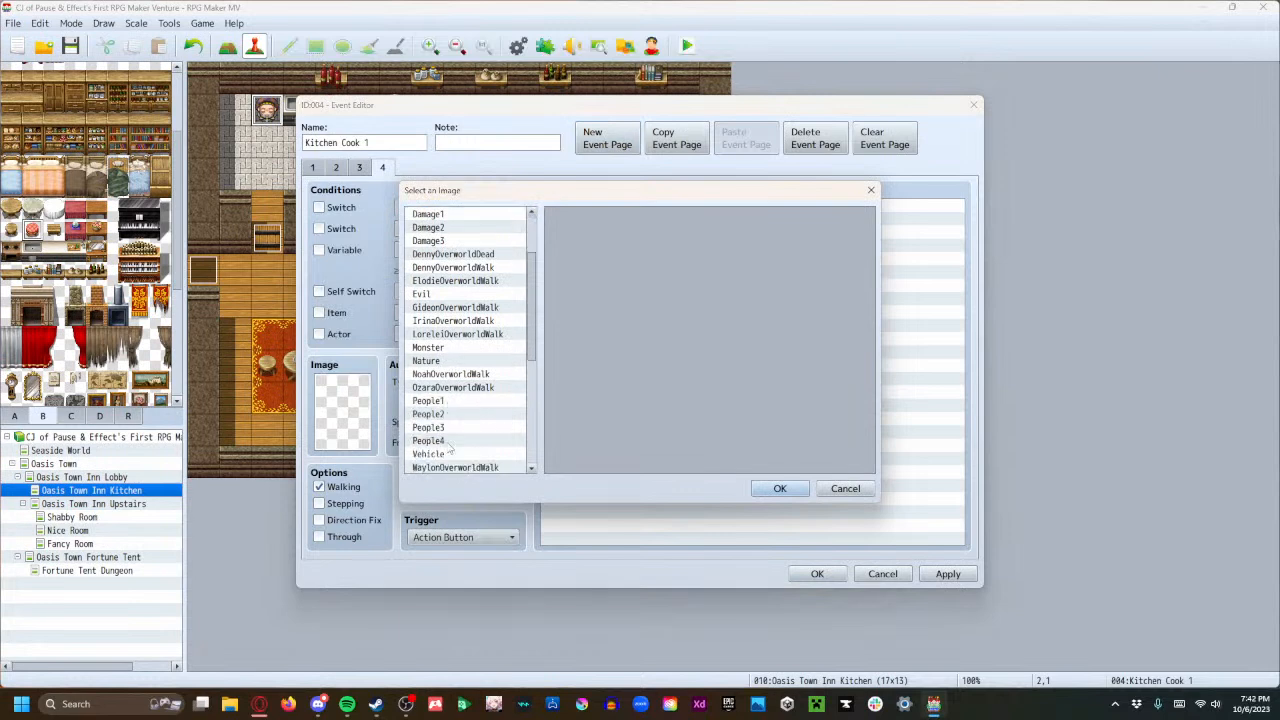
{"action": "scroll", "coordinate": [448, 450], "scroll_direction": "down", "scroll_amount": 1}
{"action": "left_click", "coordinate": [452, 441]}
{"action": "left_click", "coordinate": [452, 428]}
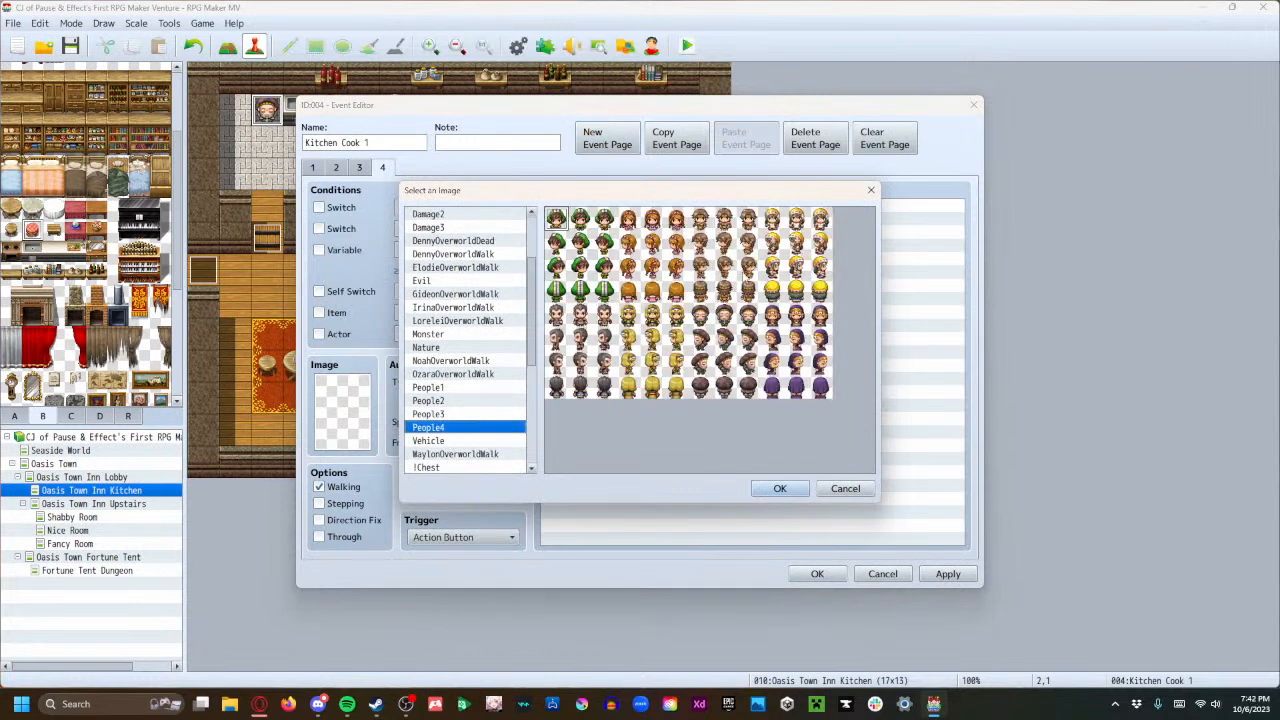
{"action": "left_click", "coordinate": [728, 316]}
{"action": "left_click", "coordinate": [780, 488]}
Enable the Stepping option on all four Kitchen Cook 1 pages and apply the changes.
{"action": "left_click", "coordinate": [355, 504]}
{"action": "left_click", "coordinate": [359, 167]}
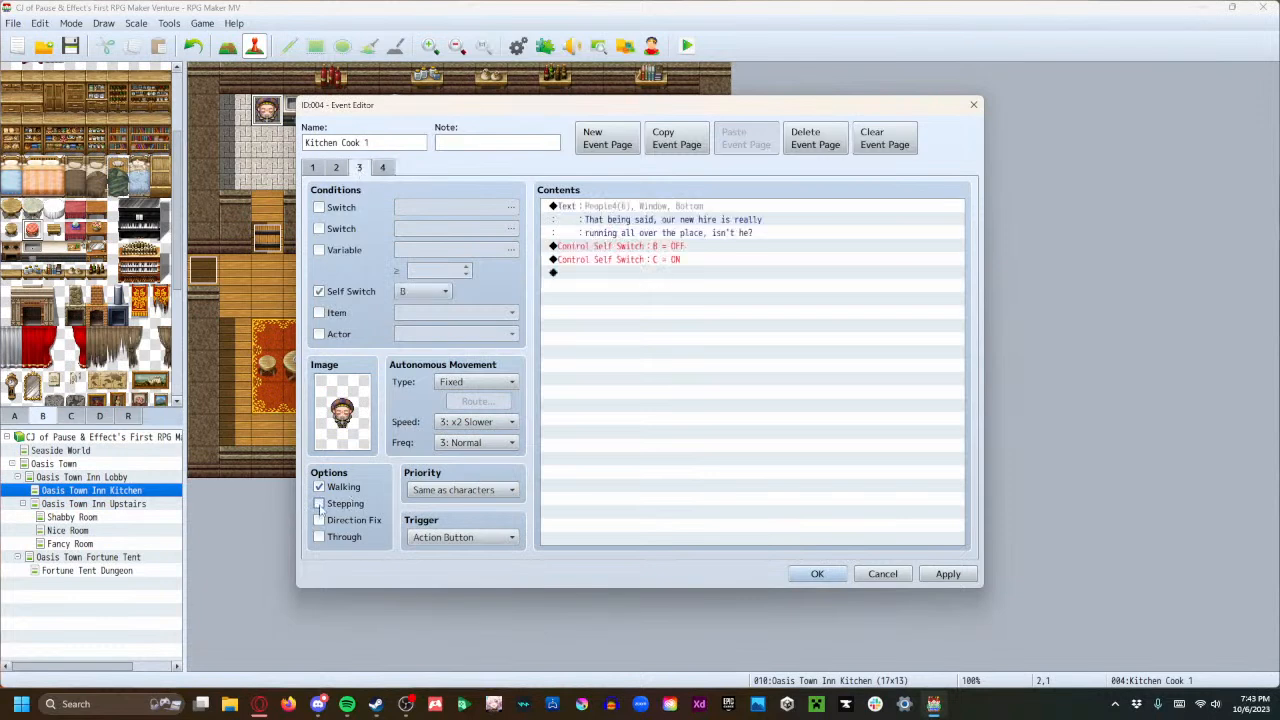
{"action": "left_click", "coordinate": [336, 167]}
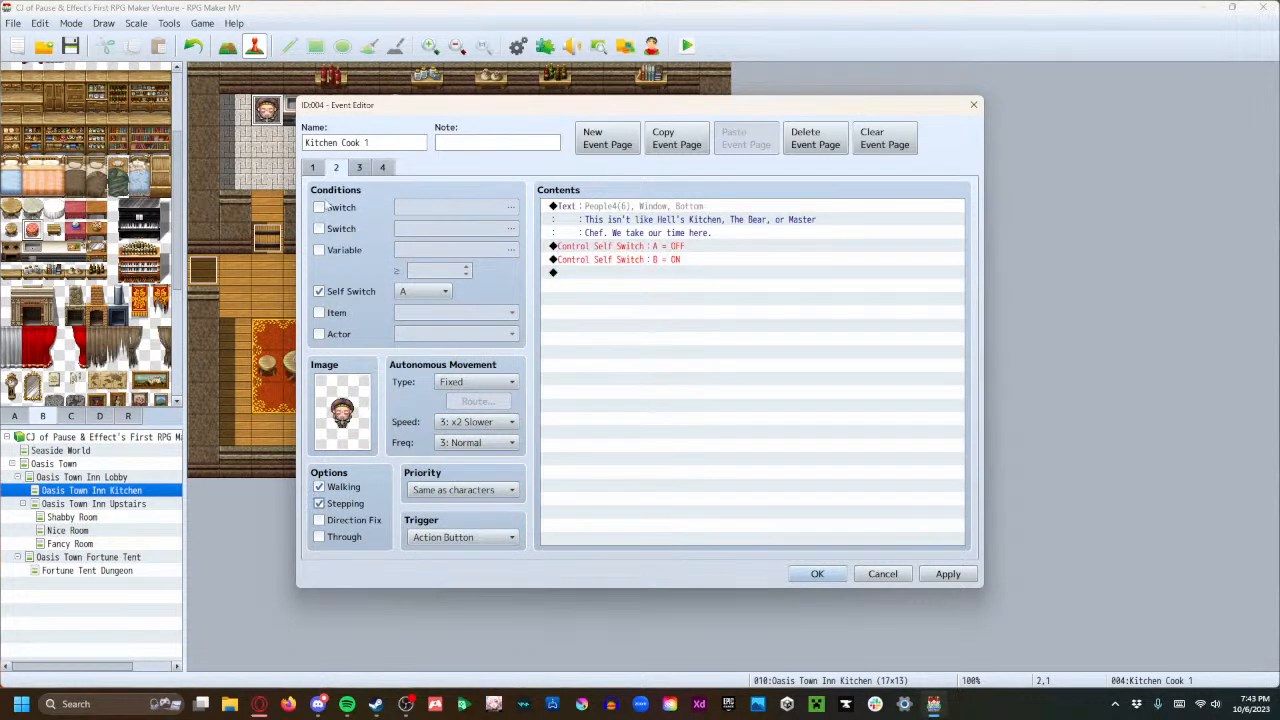
{"action": "left_click", "coordinate": [312, 167]}
{"action": "left_click", "coordinate": [947, 574]}
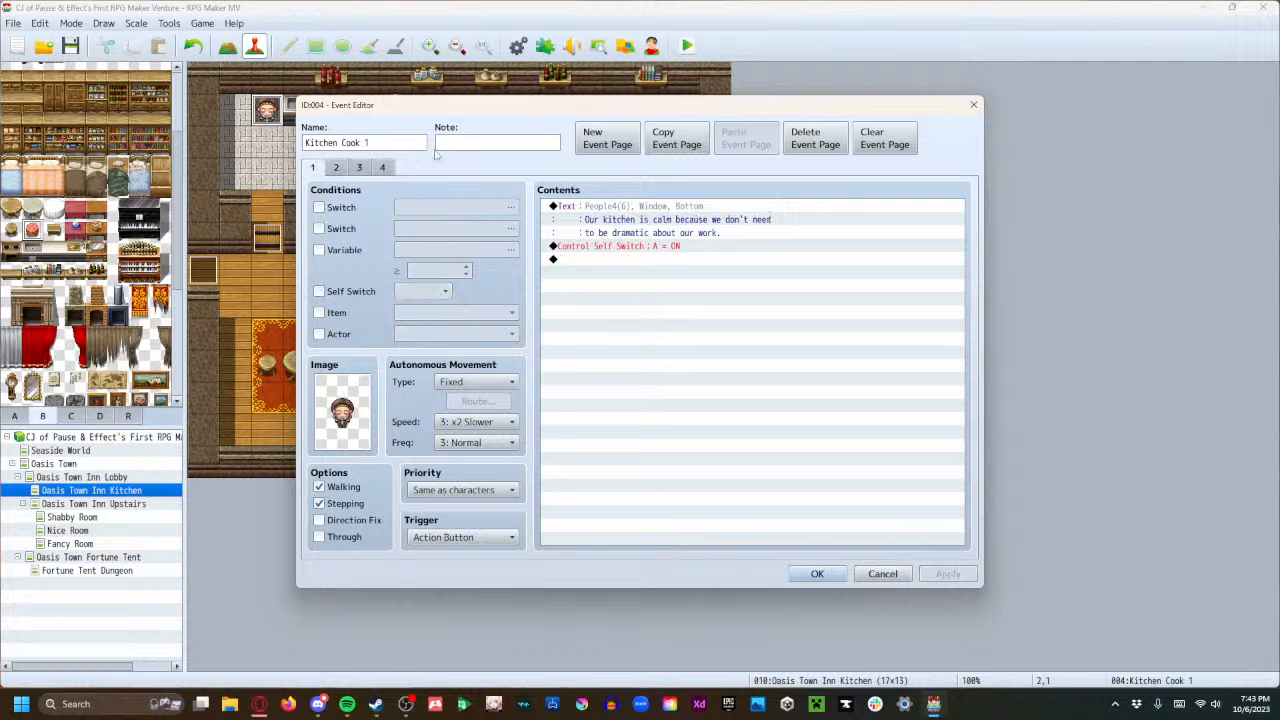
Add a page 4 message with the grey-bearded People4 face reading "HEY NEWBIE, RELAX A LITTLE BIT, WILL YA?! JUST MAKE THE FOOD ALREADY!".
{"action": "left_click", "coordinate": [383, 168]}
{"action": "double_click", "coordinate": [593, 208]}
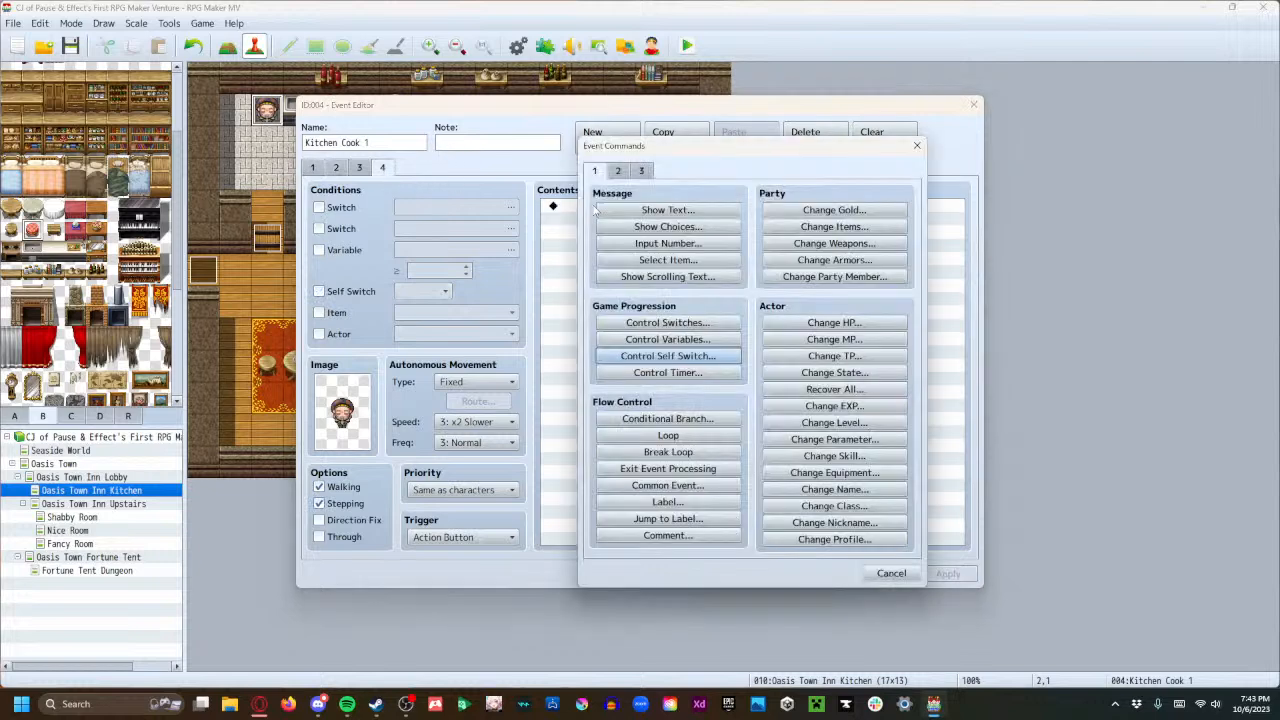
{"action": "left_click", "coordinate": [660, 210]}
{"action": "double_click", "coordinate": [604, 336]}
{"action": "scroll", "coordinate": [604, 336], "scroll_direction": "down", "scroll_amount": 1}
{"action": "left_click", "coordinate": [541, 473]}
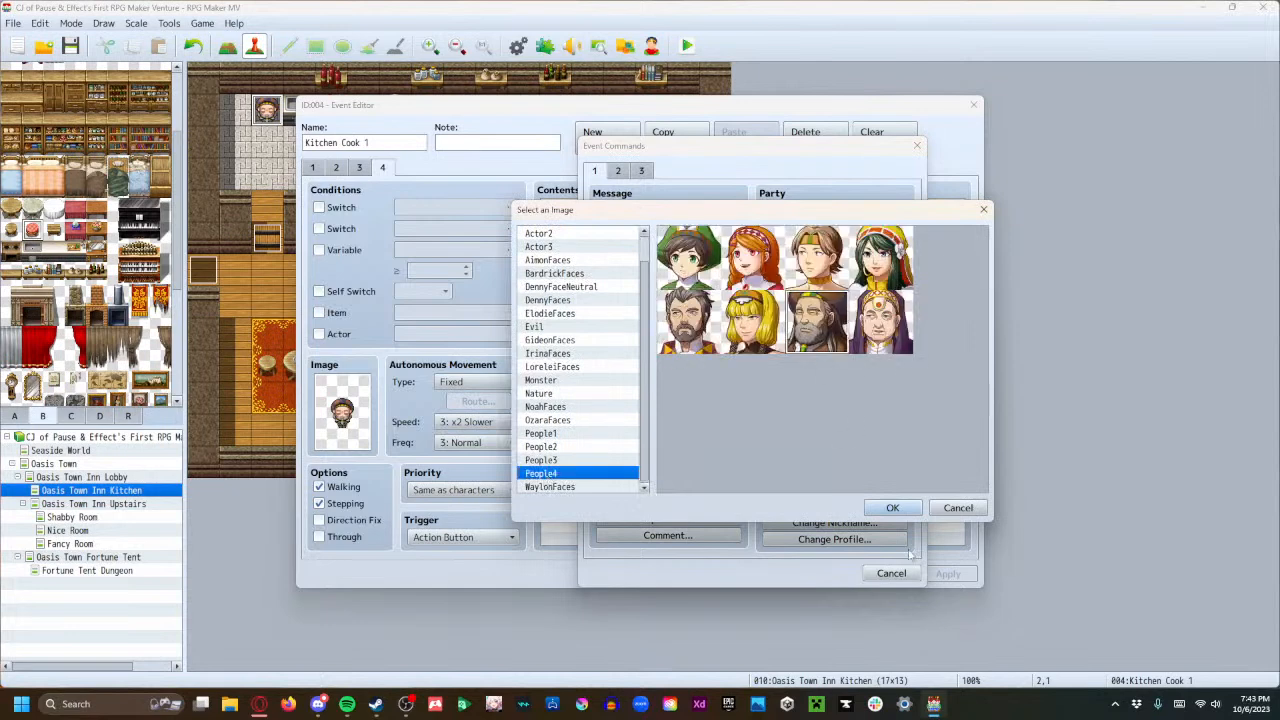
{"action": "left_click", "coordinate": [892, 507]}
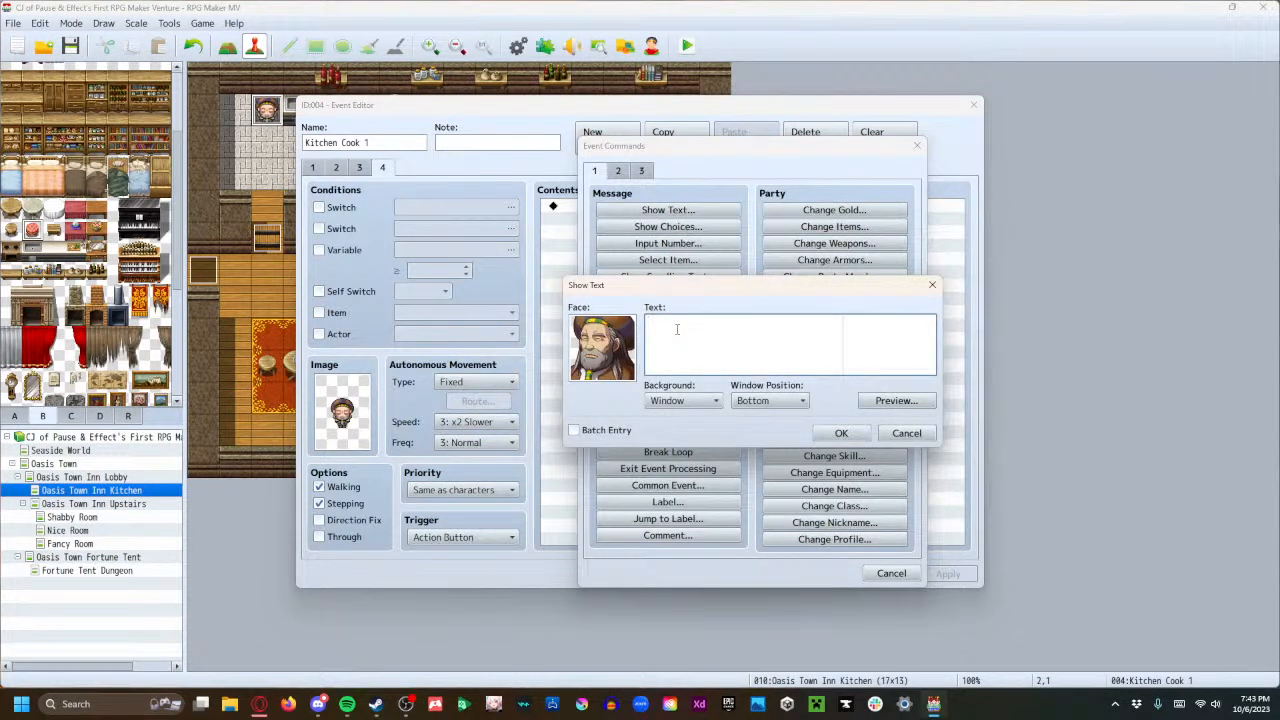
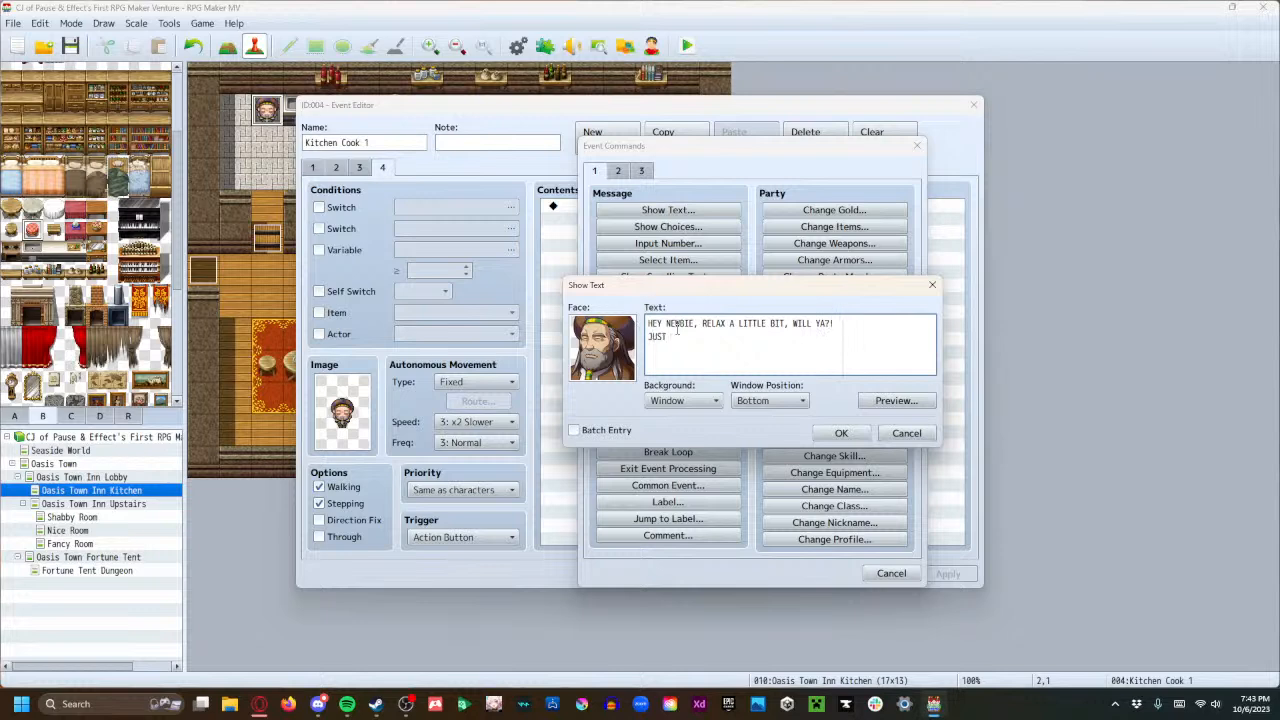
{"action": "type", "text": "LREADY!"}
{"action": "left_click", "coordinate": [841, 433]}
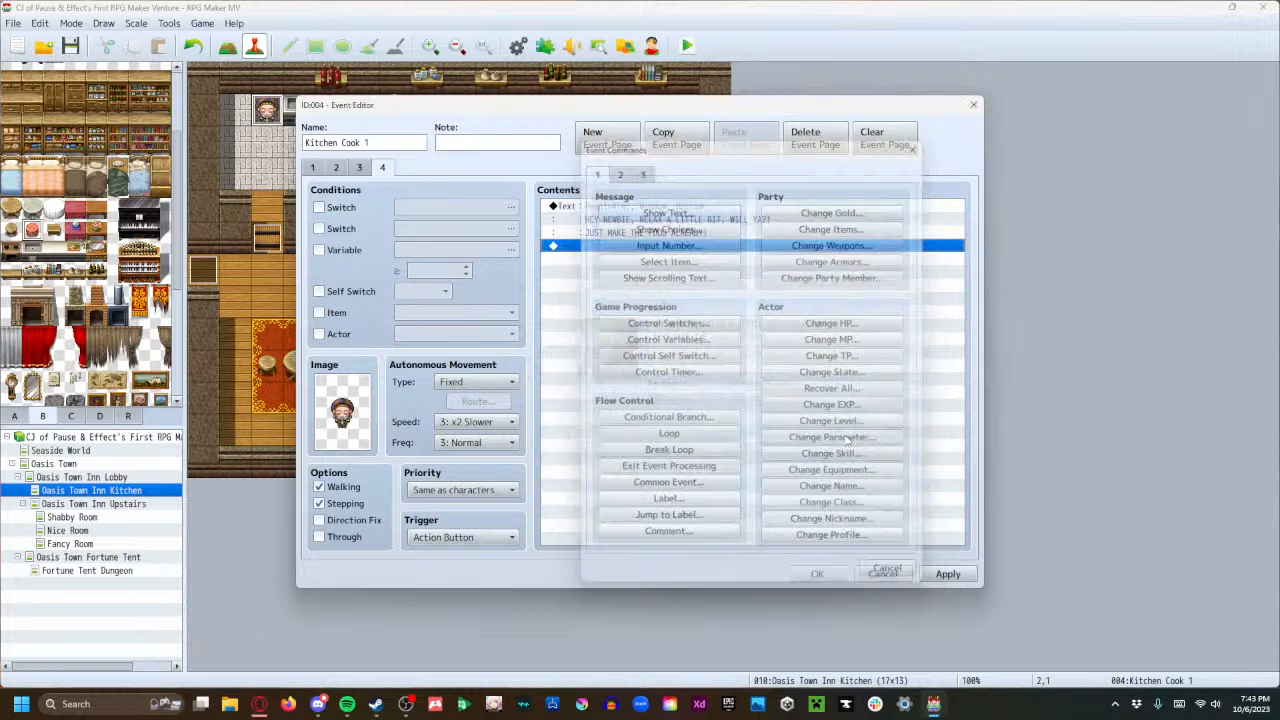
Add a Control Self Switch command after the page 4 message setting C to OFF.
{"action": "double_click", "coordinate": [634, 250]}
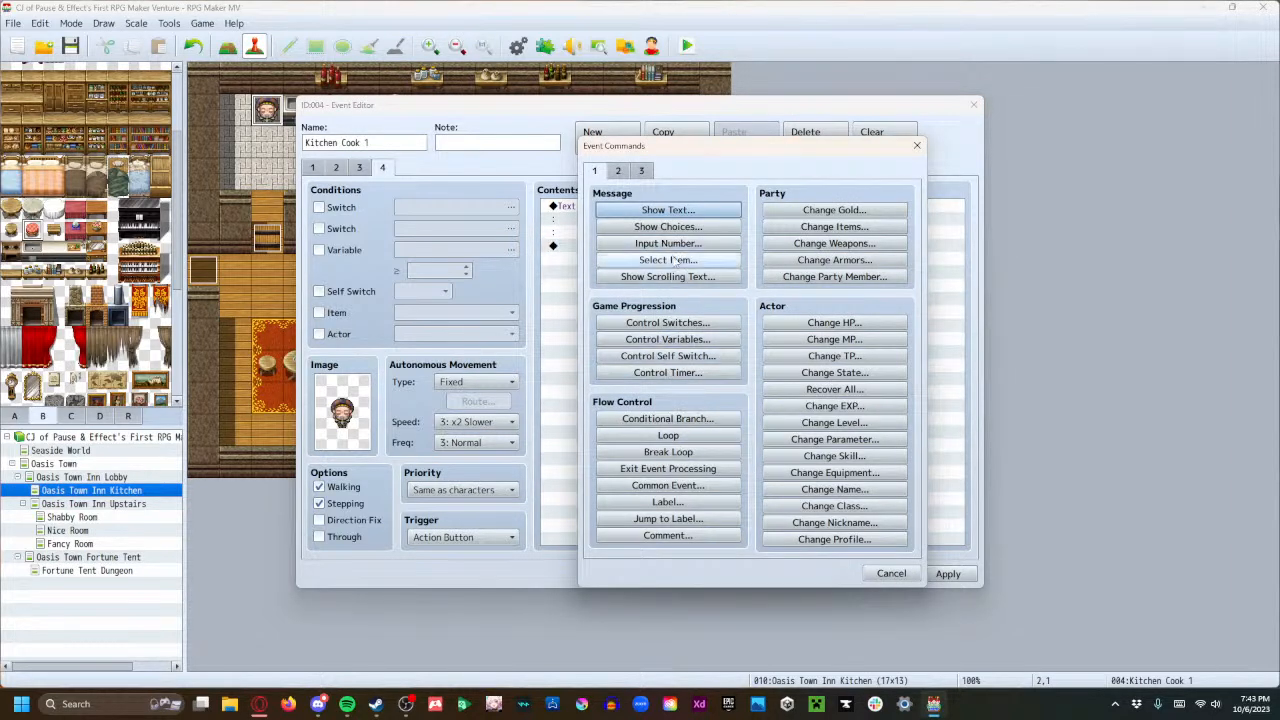
{"action": "left_click", "coordinate": [668, 356]}
{"action": "left_click", "coordinate": [712, 345]}
{"action": "left_click", "coordinate": [712, 387]}
{"action": "left_click", "coordinate": [762, 390]}
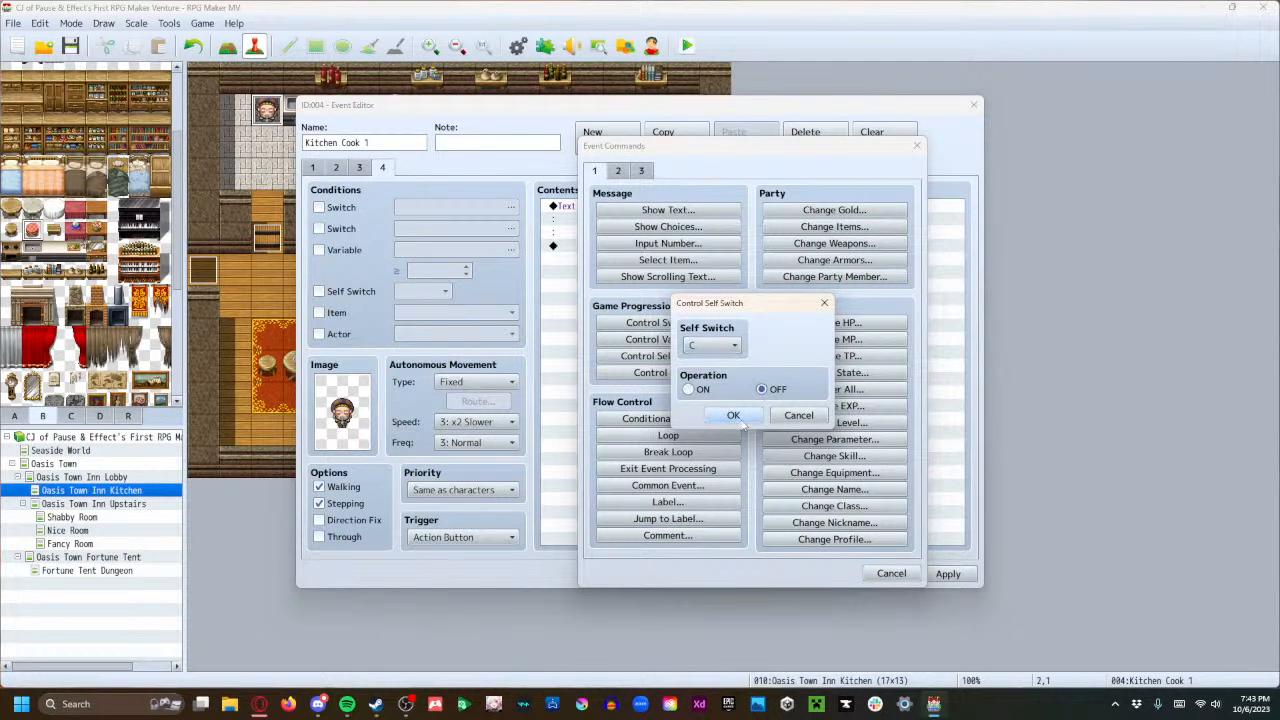
{"action": "left_click", "coordinate": [733, 415]}
Give page 4 a self switch condition and save the Kitchen Cook 1 event.
{"action": "left_click", "coordinate": [356, 292]}
{"action": "left_click", "coordinate": [424, 291]}
{"action": "left_click", "coordinate": [415, 304]}
{"action": "left_click", "coordinate": [337, 168]}
{"action": "left_click", "coordinate": [383, 168]}
{"action": "left_click", "coordinate": [817, 574]}
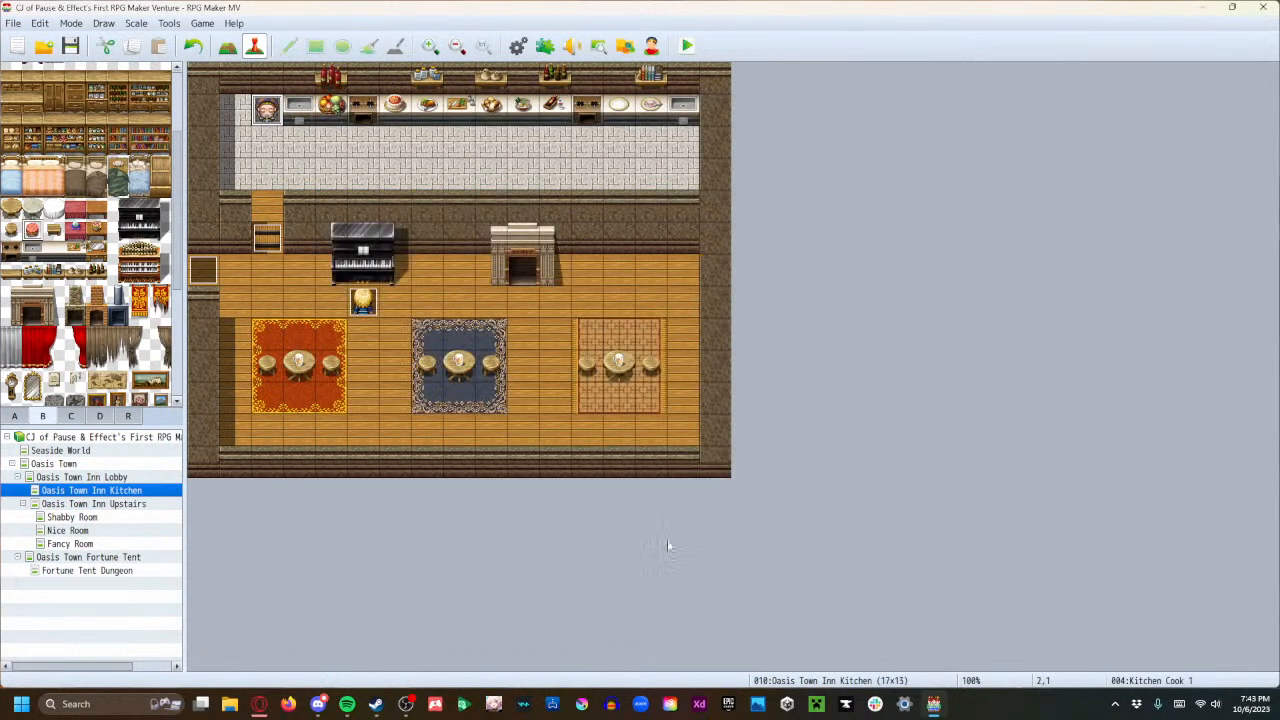
Create an event named Kitchen Cook 2 on the kitchen floor at tile 3,2.
{"action": "double_click", "coordinate": [296, 147]}
{"action": "type", "text": "Kit"}
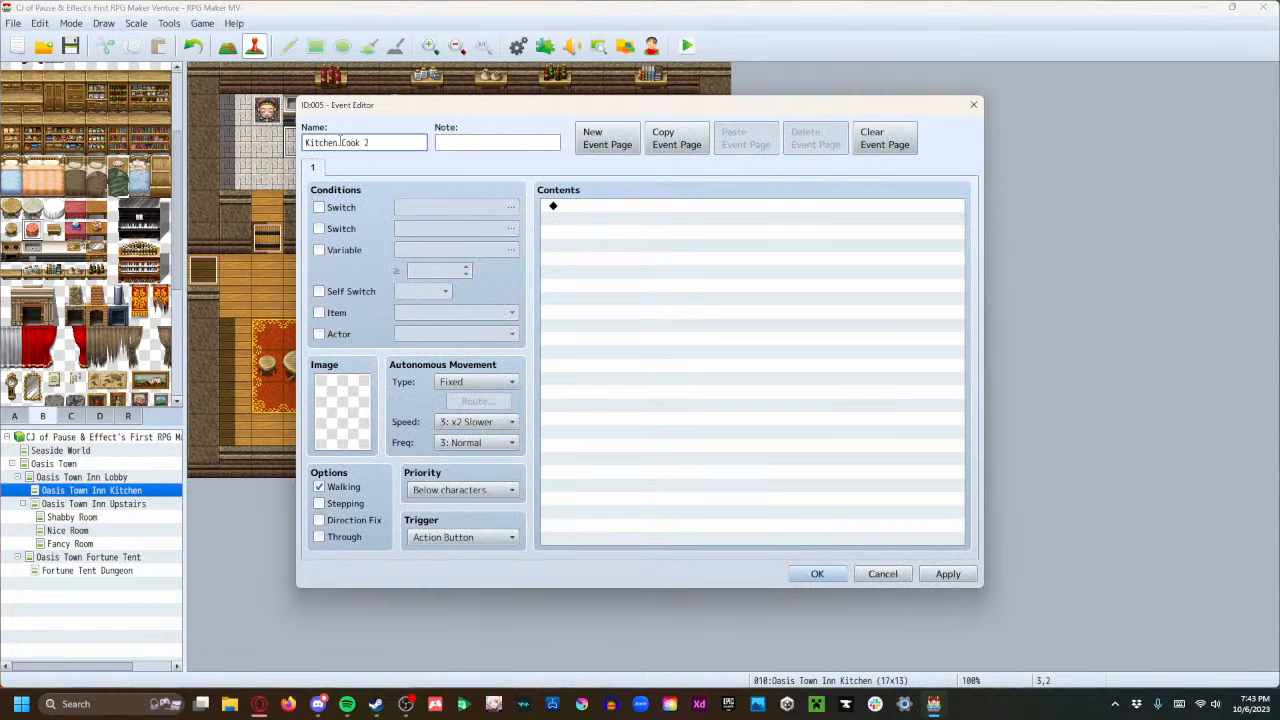
{"action": "type", "text": "chen Cook 2"}
{"action": "key", "text": "Return"}
Set Kitchen Cook 2's image to the back-facing blue-haired character from WaylonOverworldWalk.
{"action": "double_click", "coordinate": [300, 147]}
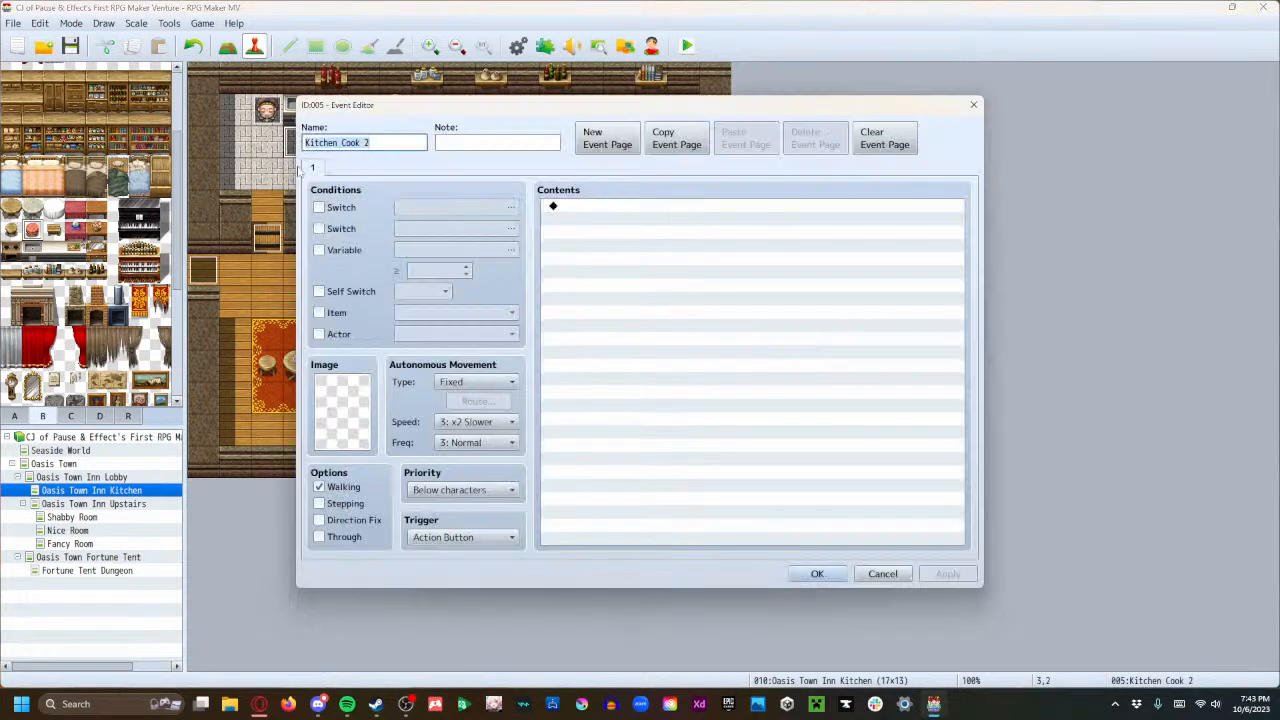
{"action": "double_click", "coordinate": [345, 436]}
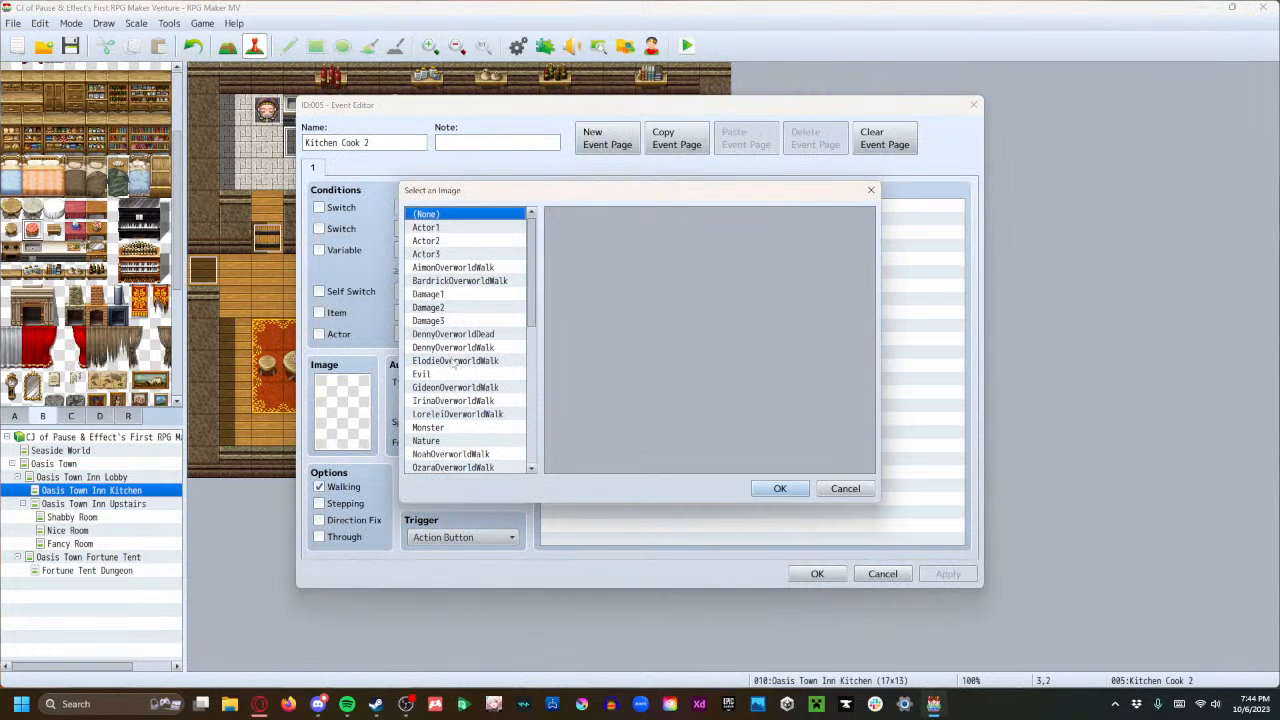
{"action": "scroll", "coordinate": [453, 378], "scroll_direction": "down", "scroll_amount": 1}
{"action": "scroll", "coordinate": [451, 388], "scroll_direction": "down", "scroll_amount": 3}
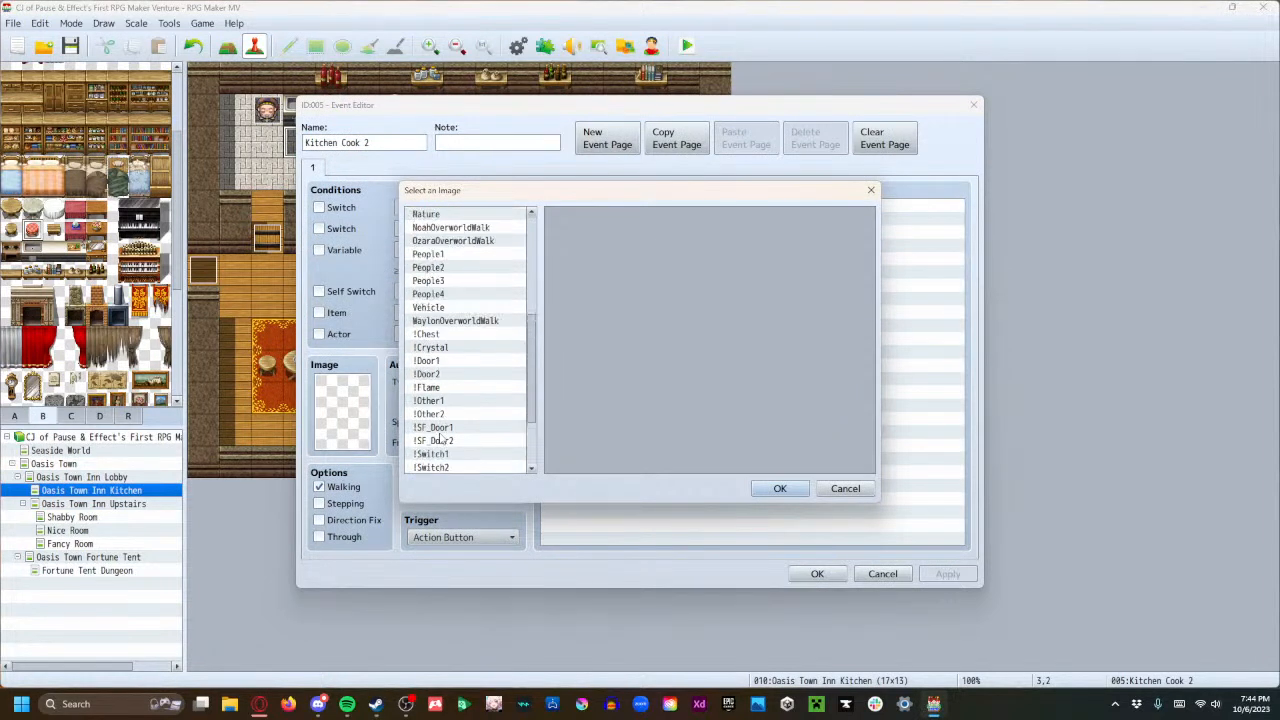
{"action": "left_click", "coordinate": [447, 374]}
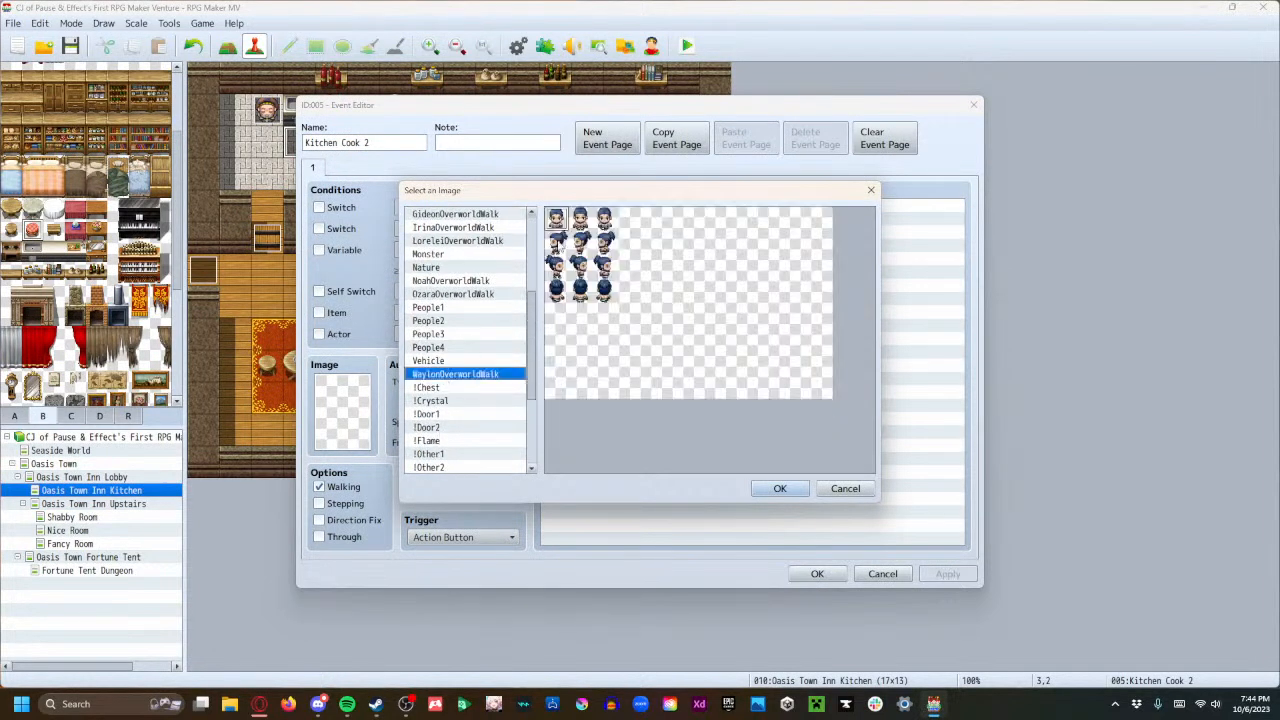
{"action": "left_click", "coordinate": [579, 292]}
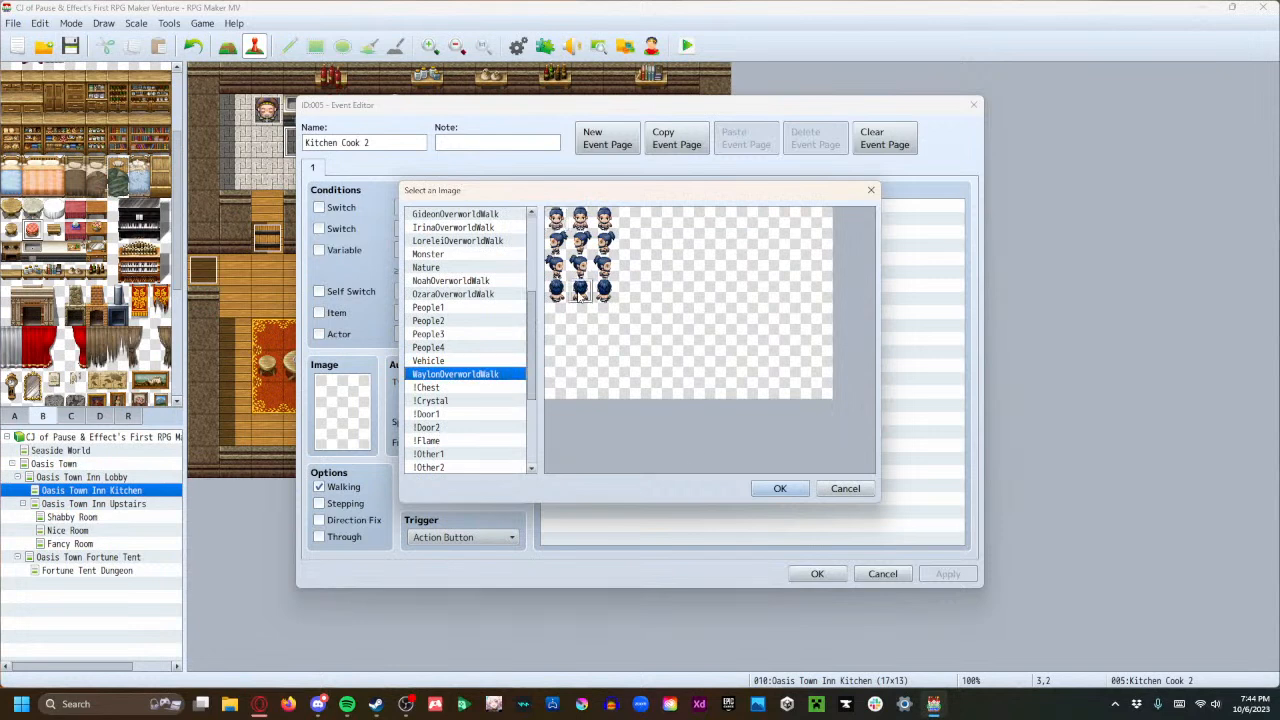
{"action": "left_click", "coordinate": [780, 488]}
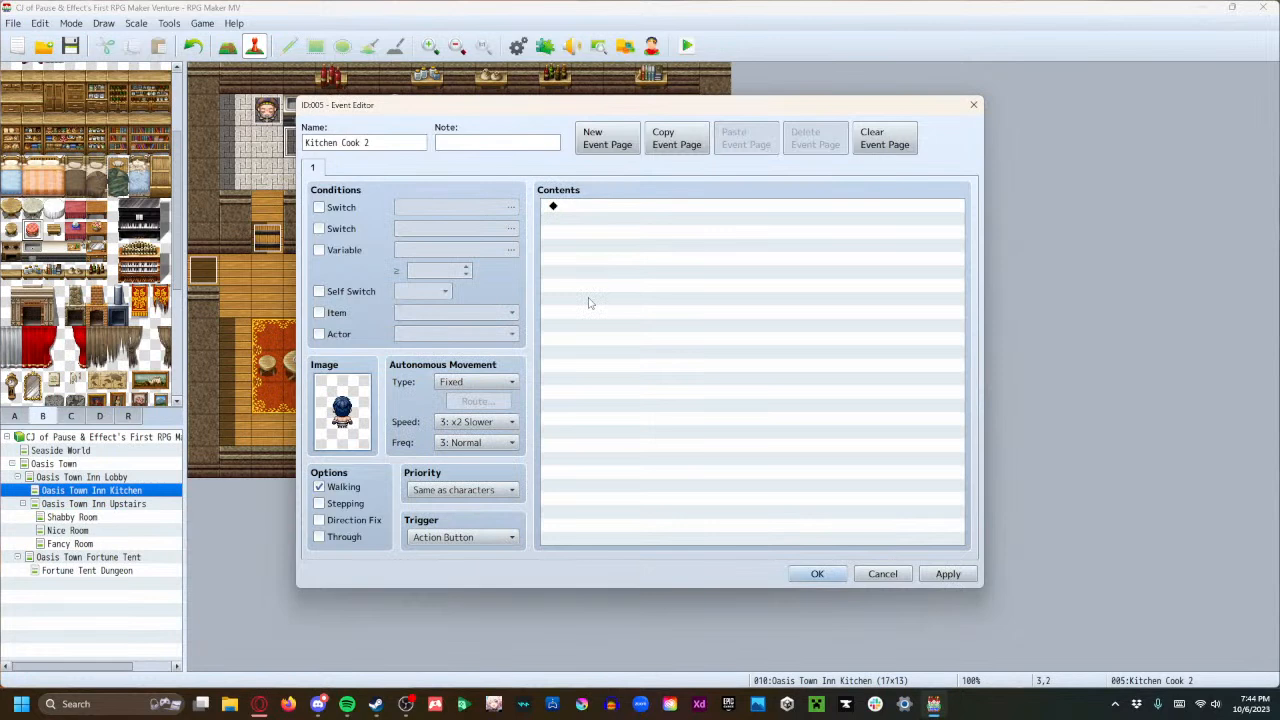
{"action": "double_click", "coordinate": [583, 207]}
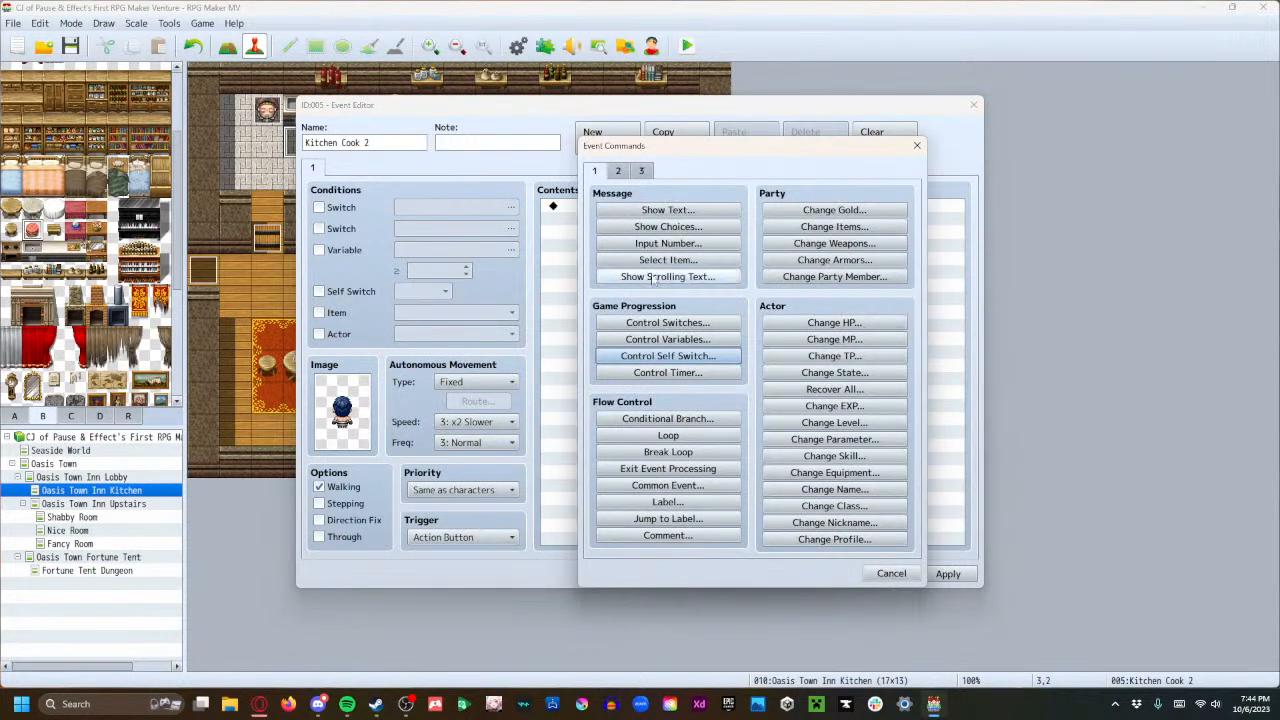
{"action": "left_click", "coordinate": [905, 575]}
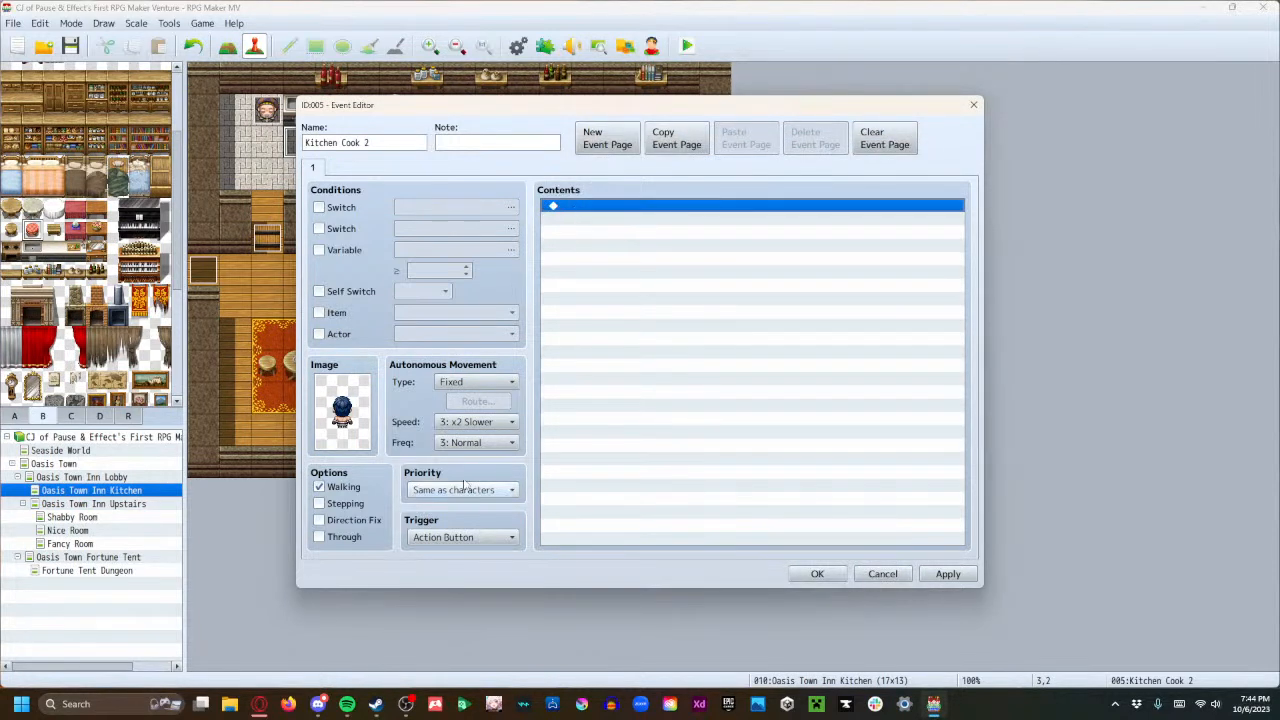
Set Kitchen Cook 2's autonomous movement to Custom with a repeating route containing a 60-frame wait.
{"action": "left_click", "coordinate": [467, 383]}
{"action": "left_click", "coordinate": [475, 444]}
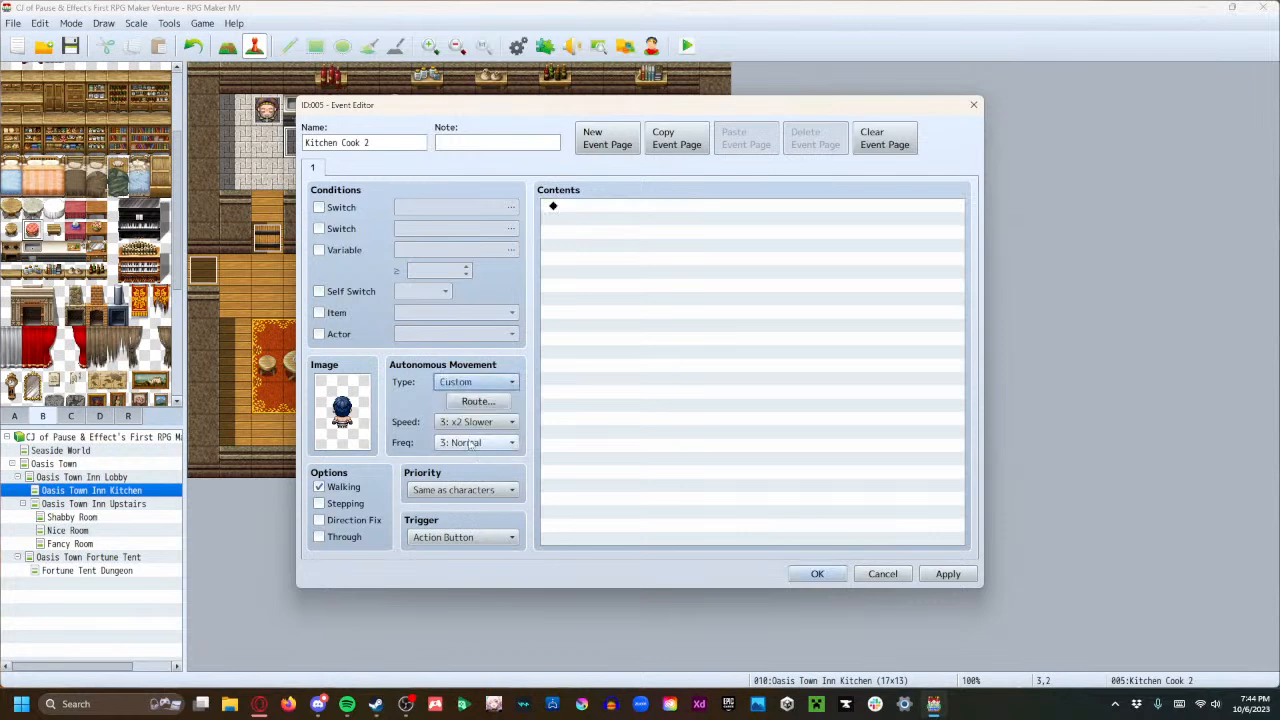
{"action": "left_click", "coordinate": [474, 405]}
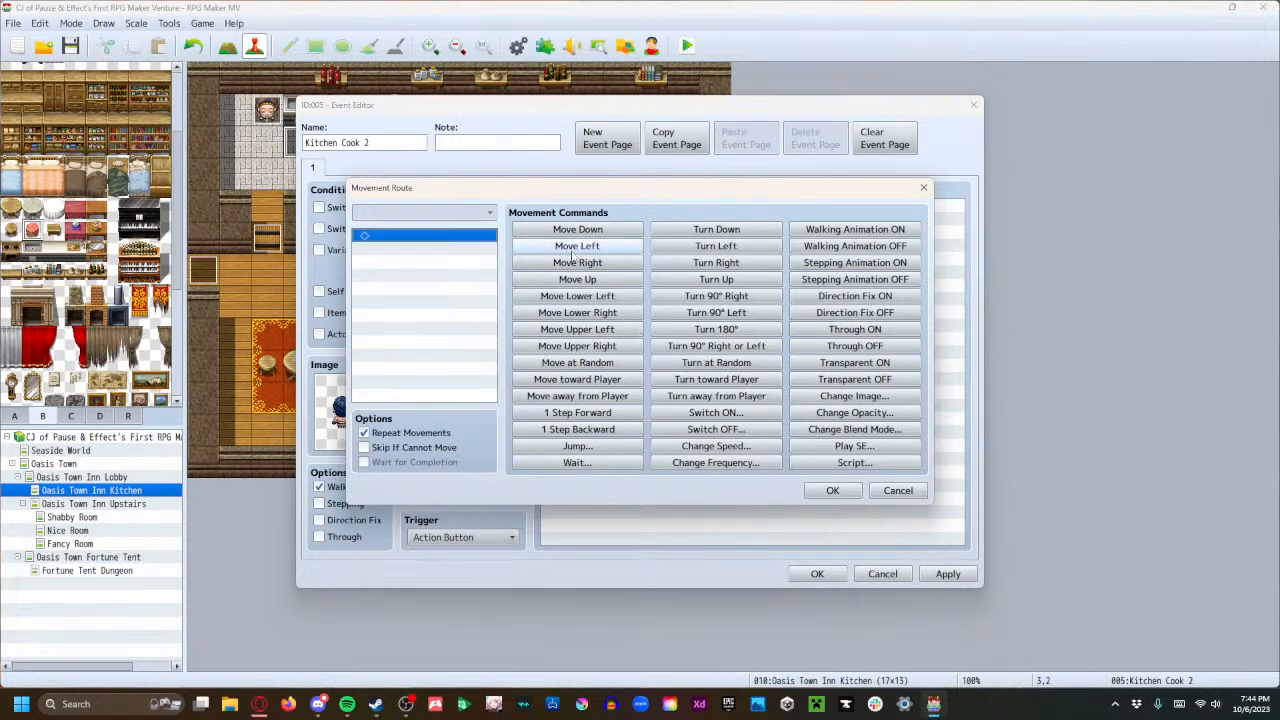
{"action": "left_click", "coordinate": [577, 462]}
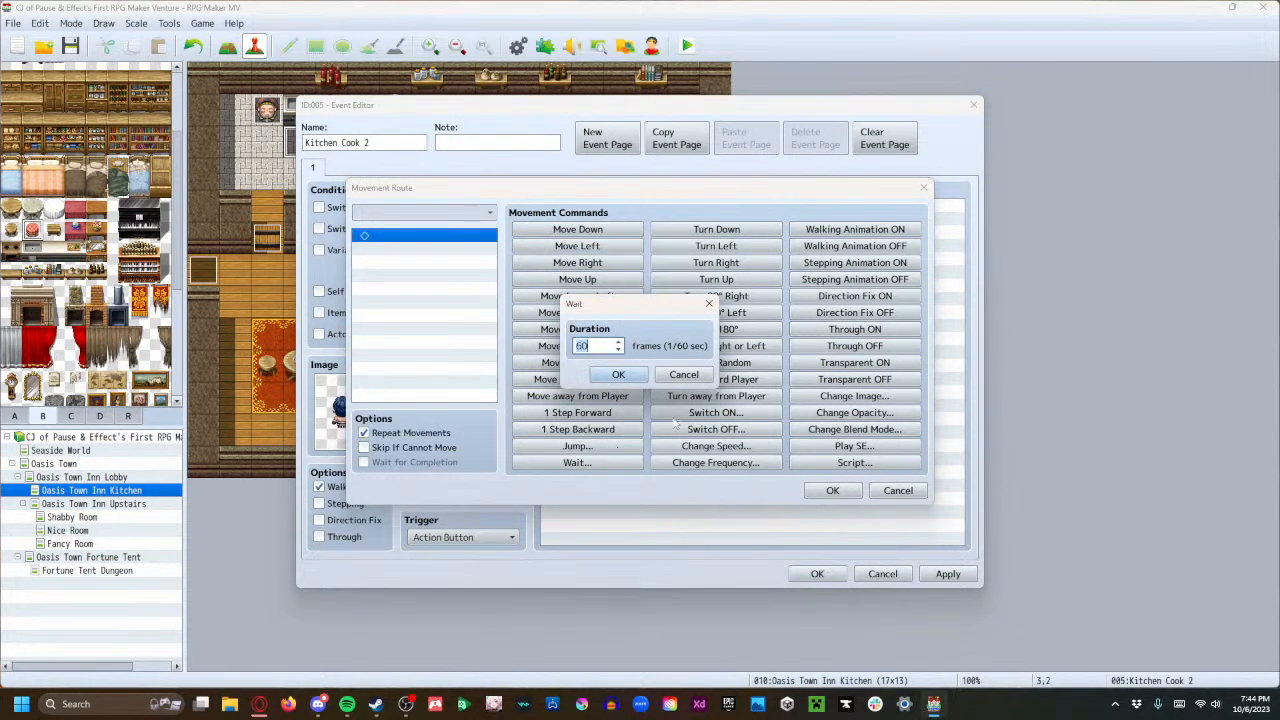
{"action": "left_click", "coordinate": [632, 377]}
{"action": "left_click_drag", "start_coordinate": [533, 189], "coordinate": [770, 231]}
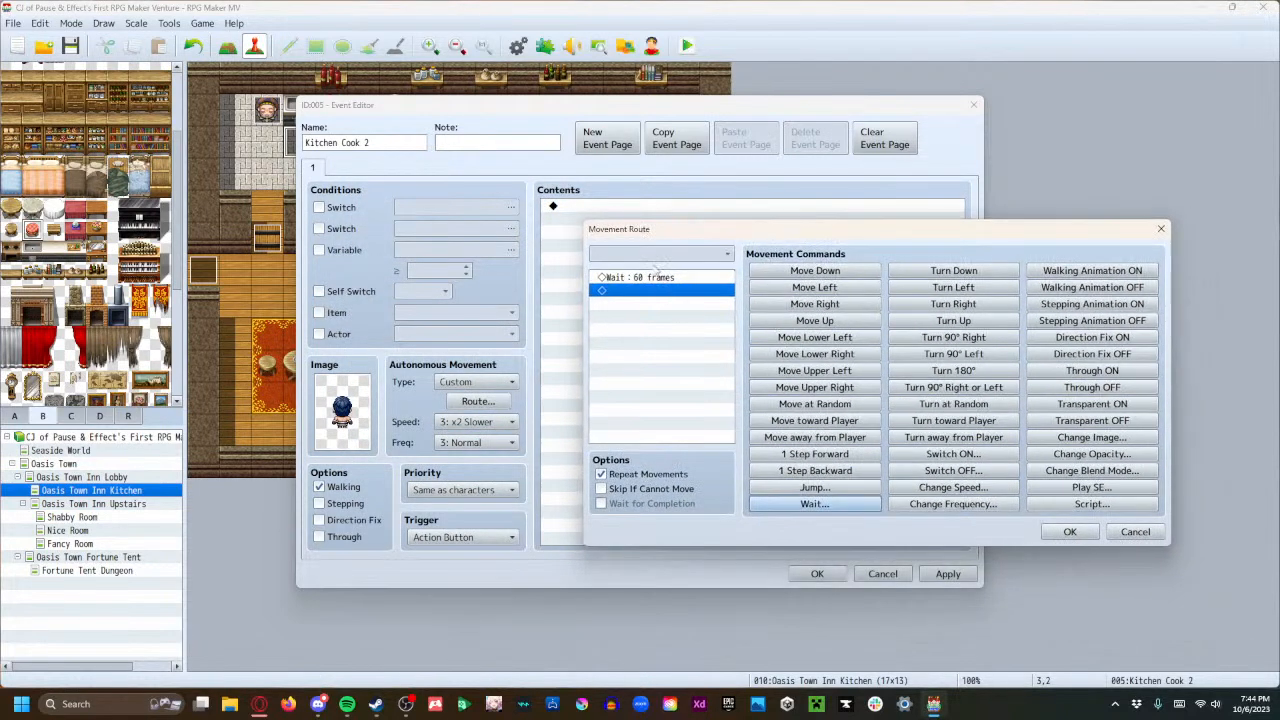
{"action": "left_click", "coordinate": [654, 280]}
{"action": "double_click", "coordinate": [656, 280]}
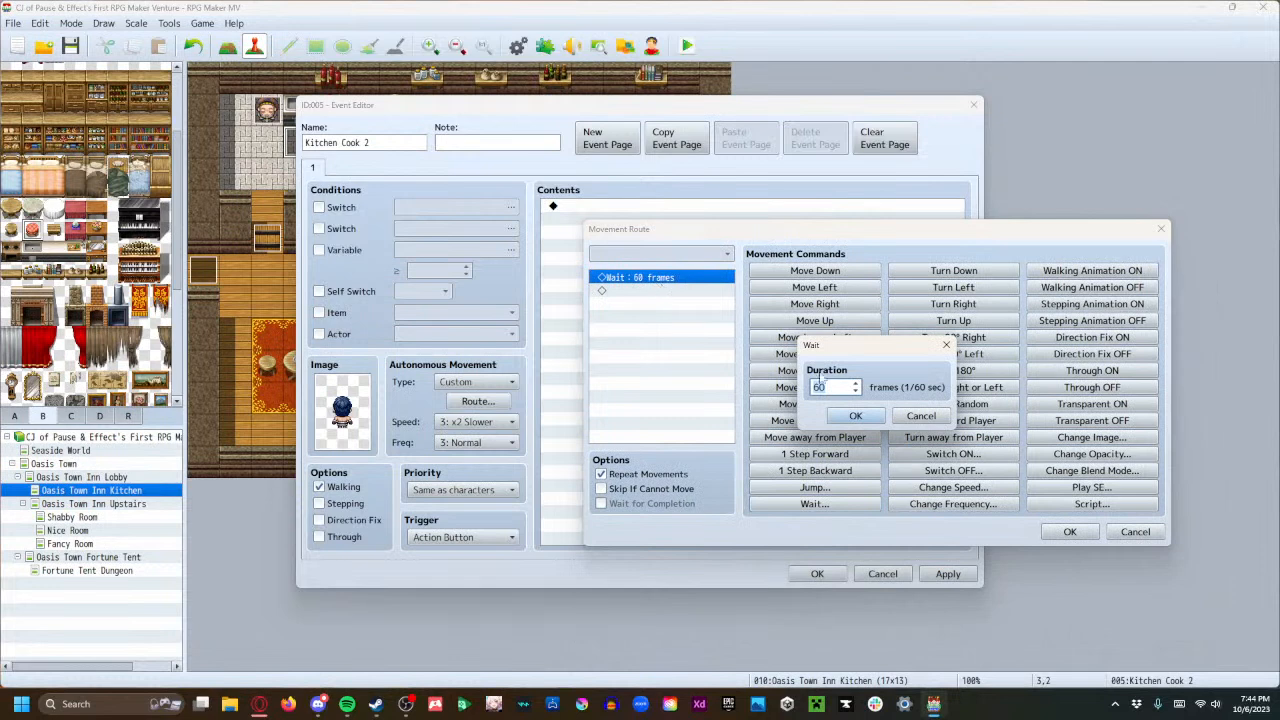
{"action": "left_click", "coordinate": [903, 420]}
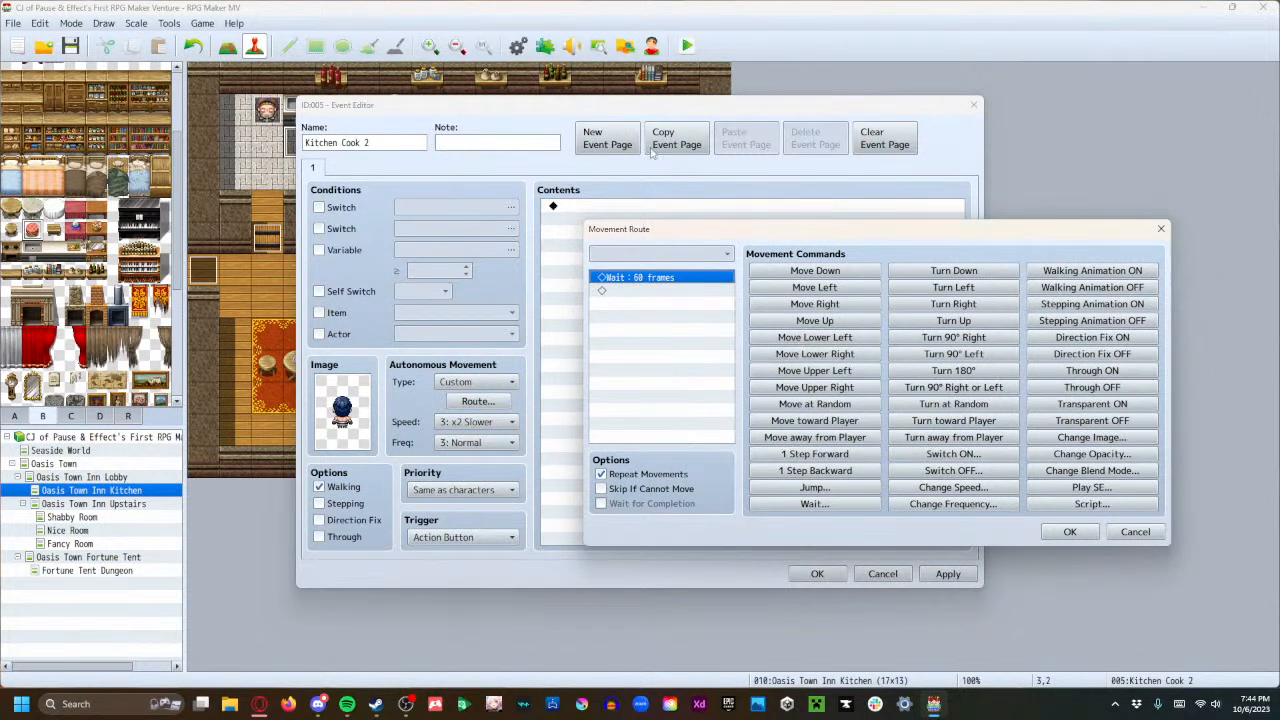
{"action": "left_click", "coordinate": [1068, 532]}
Replace the 60-frame wait in Kitchen Cook 2's movement route with a Turn Up command.
{"action": "left_click_drag", "start_coordinate": [680, 117], "coordinate": [971, 184]}
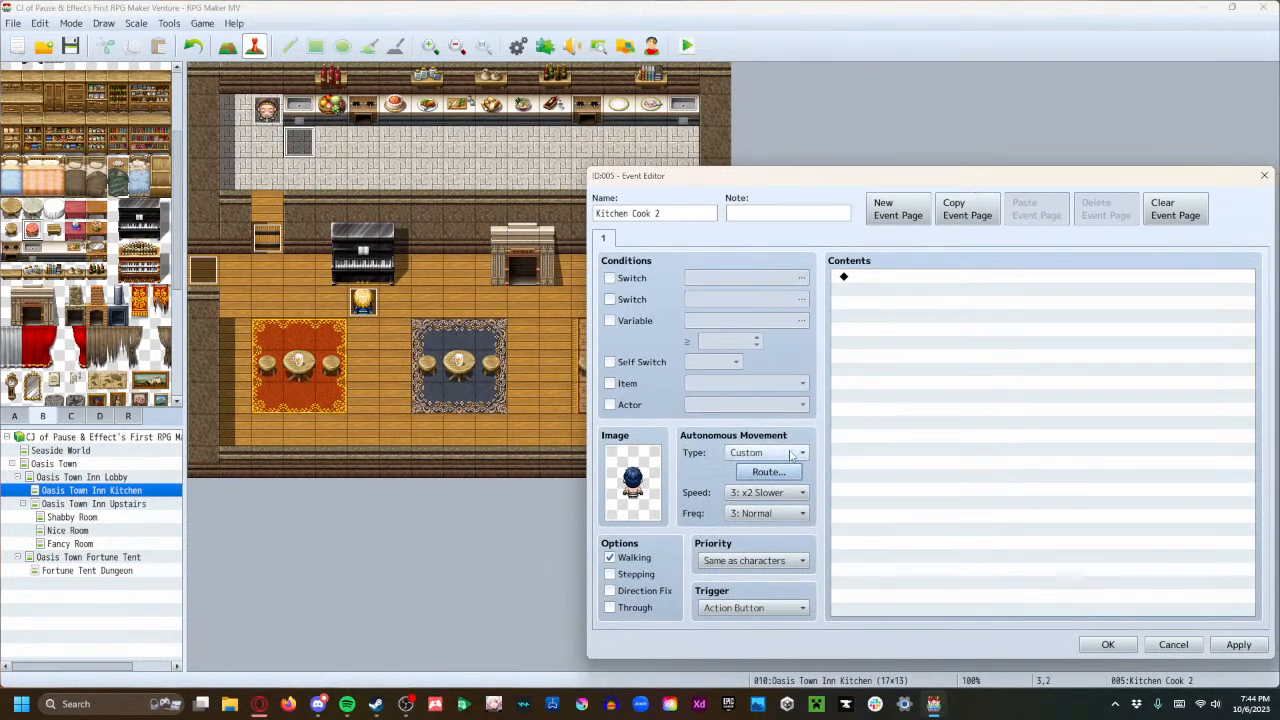
{"action": "left_click", "coordinate": [768, 472]}
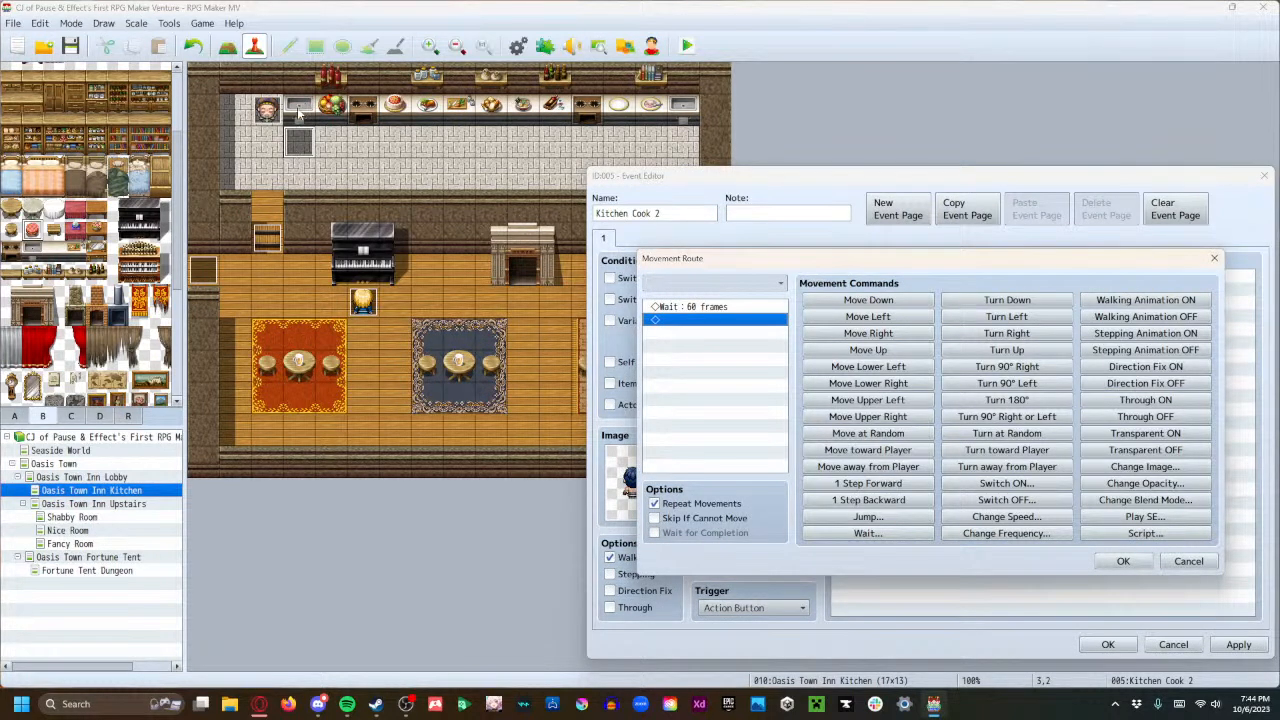
{"action": "left_click", "coordinate": [717, 308]}
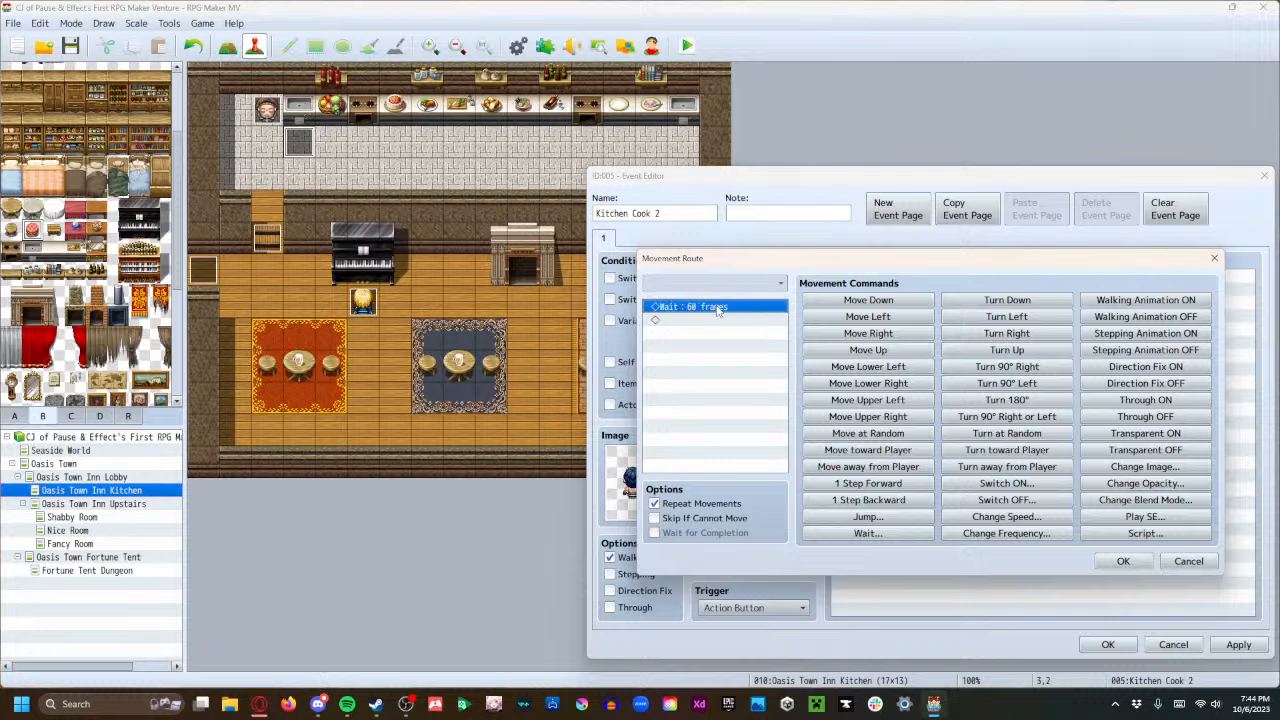
{"action": "key", "text": "Delete"}
{"action": "left_click", "coordinate": [1007, 350]}
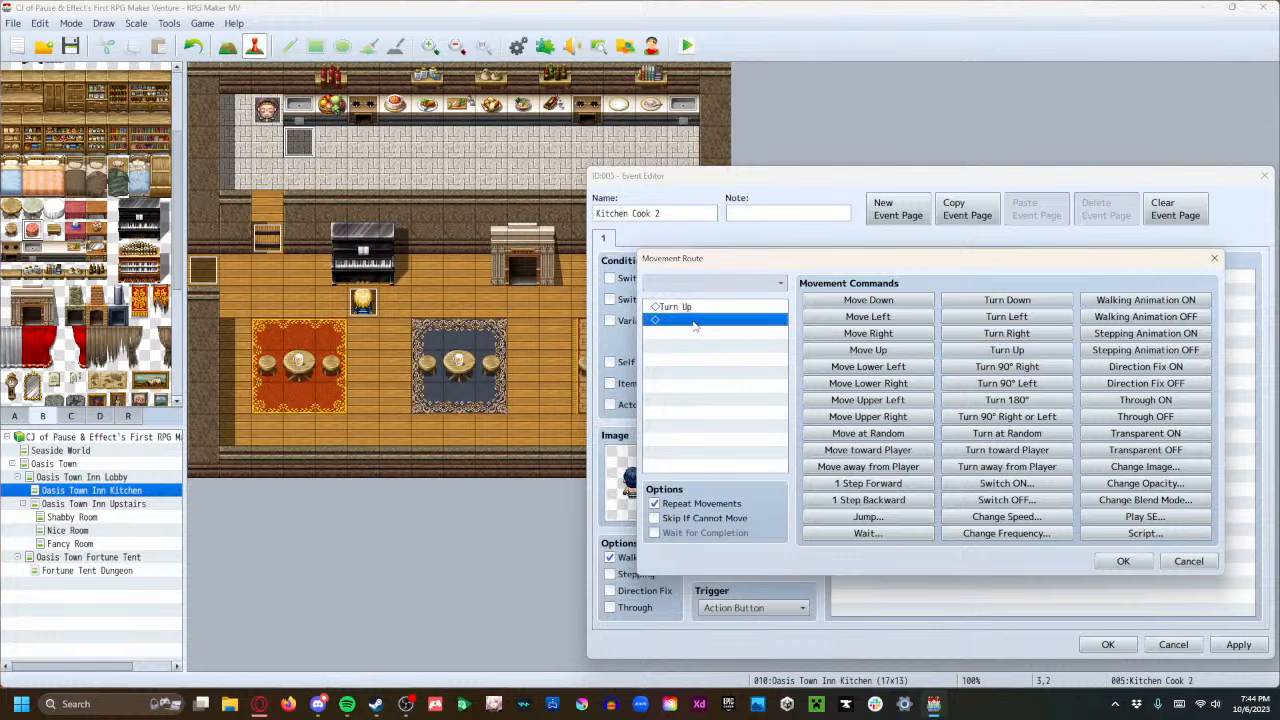
{"action": "left_click", "coordinate": [838, 537]}
{"action": "left_click", "coordinate": [910, 447]}
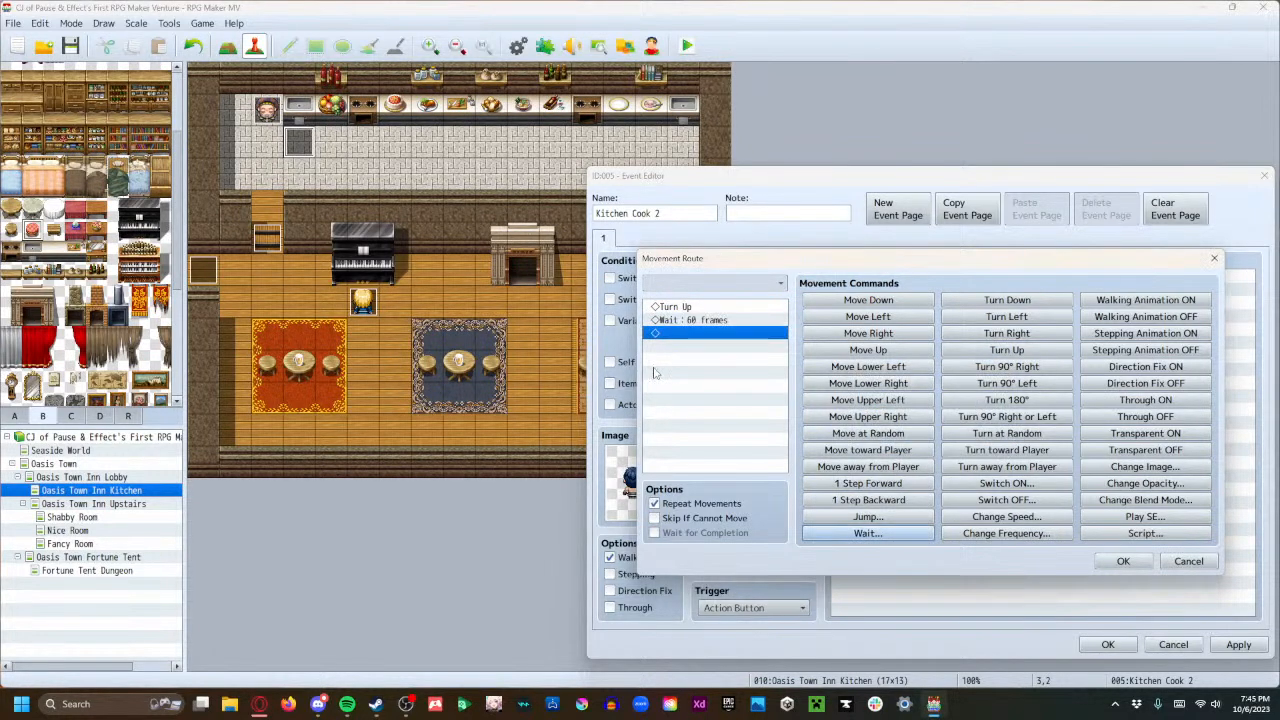
{"action": "left_click", "coordinate": [893, 338]}
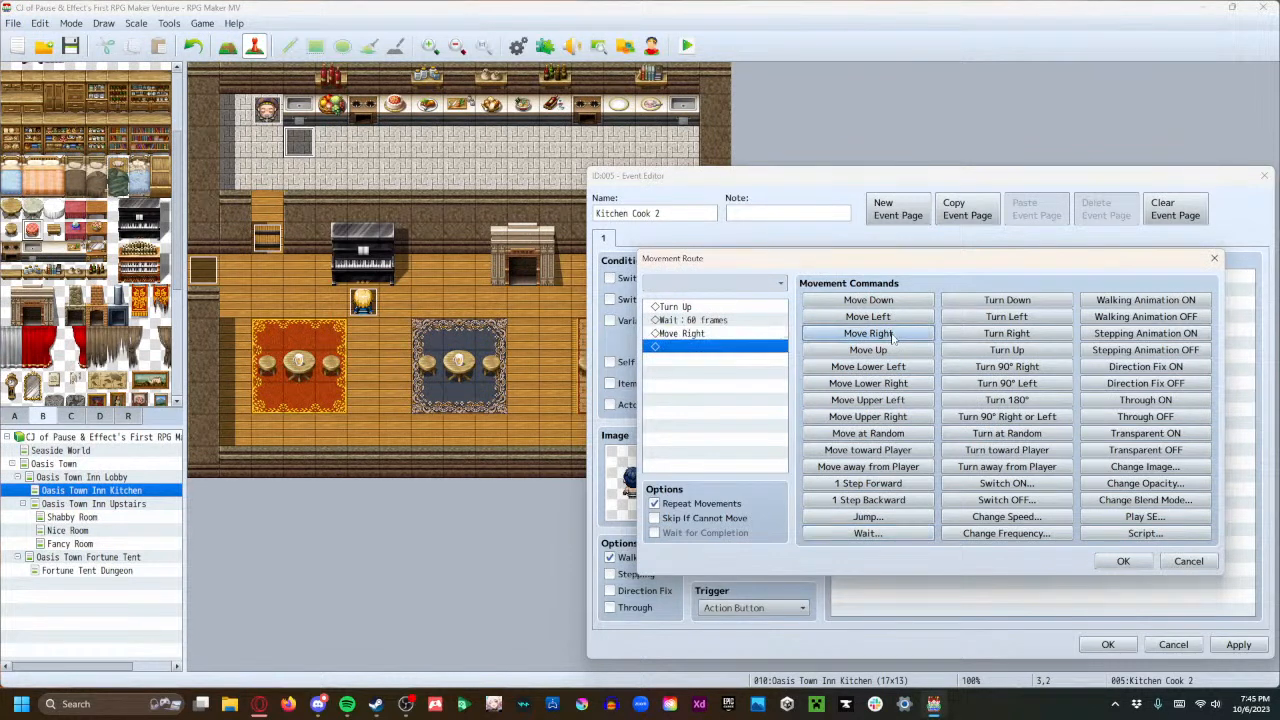
Clear all commands from Kitchen Cook 2's movement route.
{"action": "left_click", "coordinate": [707, 308]}
{"action": "key", "text": "Delete"}
{"action": "key", "text": "Delete"}
{"action": "key", "text": "Delete"}
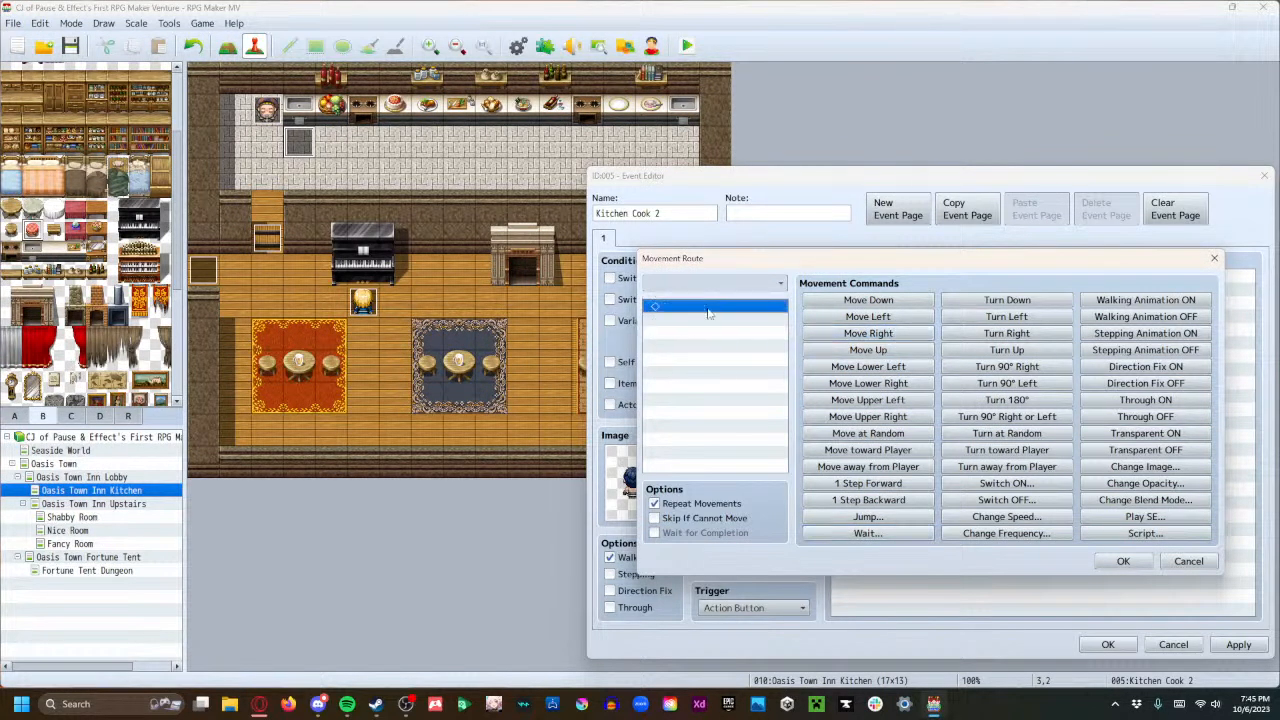
Begin Kitchen Cook 2's movement route with a Change Speed command set to 5: x2 Faster.
{"action": "left_click", "coordinate": [1005, 517]}
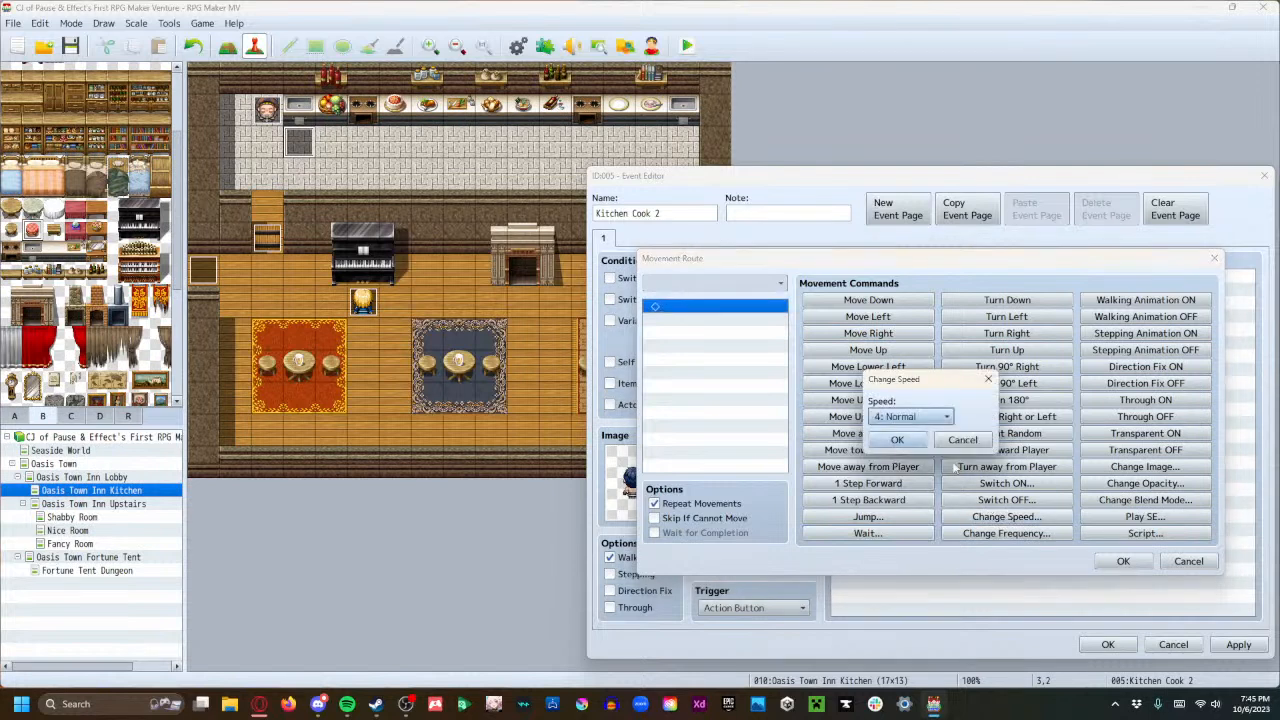
{"action": "left_click", "coordinate": [910, 416]}
{"action": "left_click", "coordinate": [930, 494]}
{"action": "key", "text": "Down"}
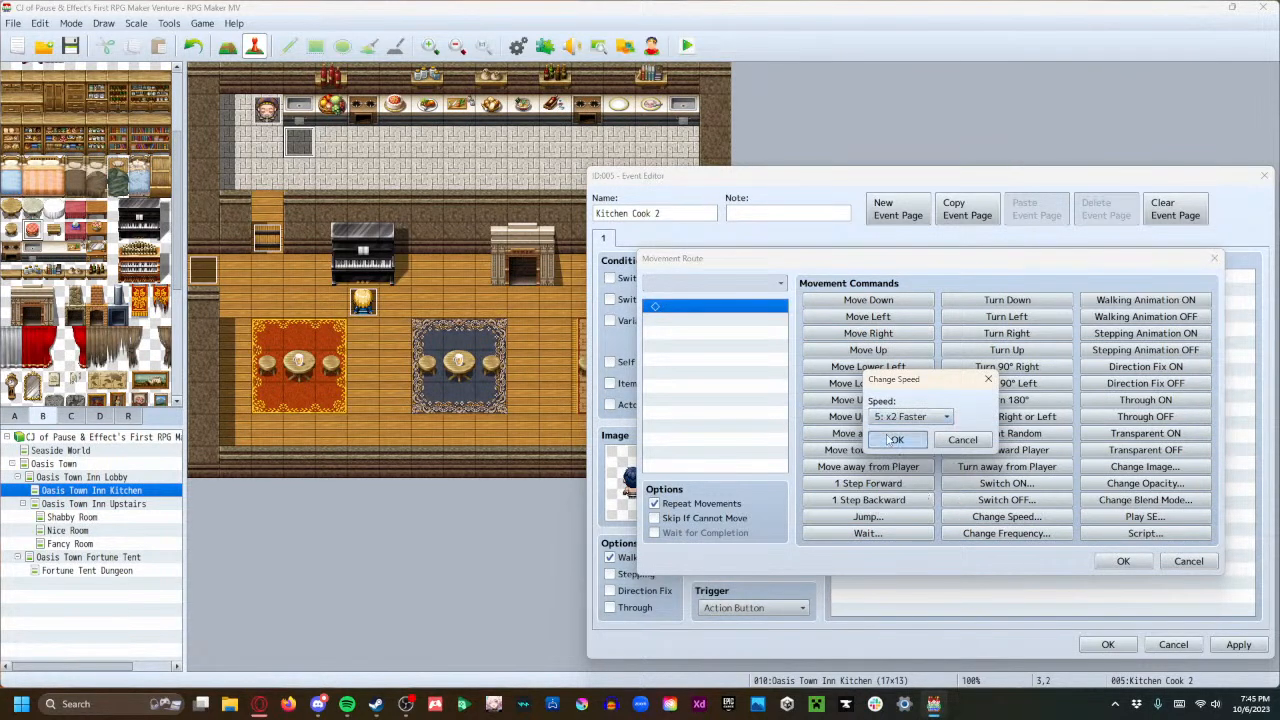
{"action": "left_click", "coordinate": [897, 440]}
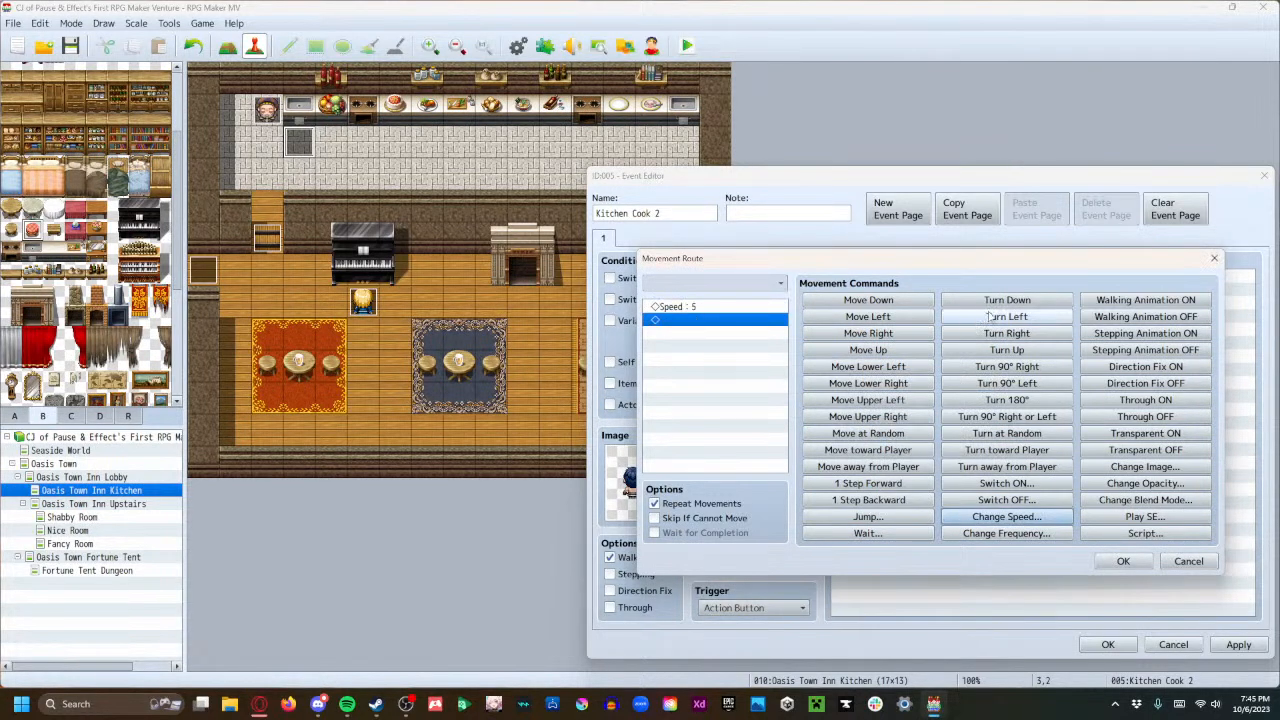
Append Turn Up, a 60-frame wait, two Move Right commands, Turn Up and another 60-frame wait to the route.
{"action": "left_click", "coordinate": [1003, 350]}
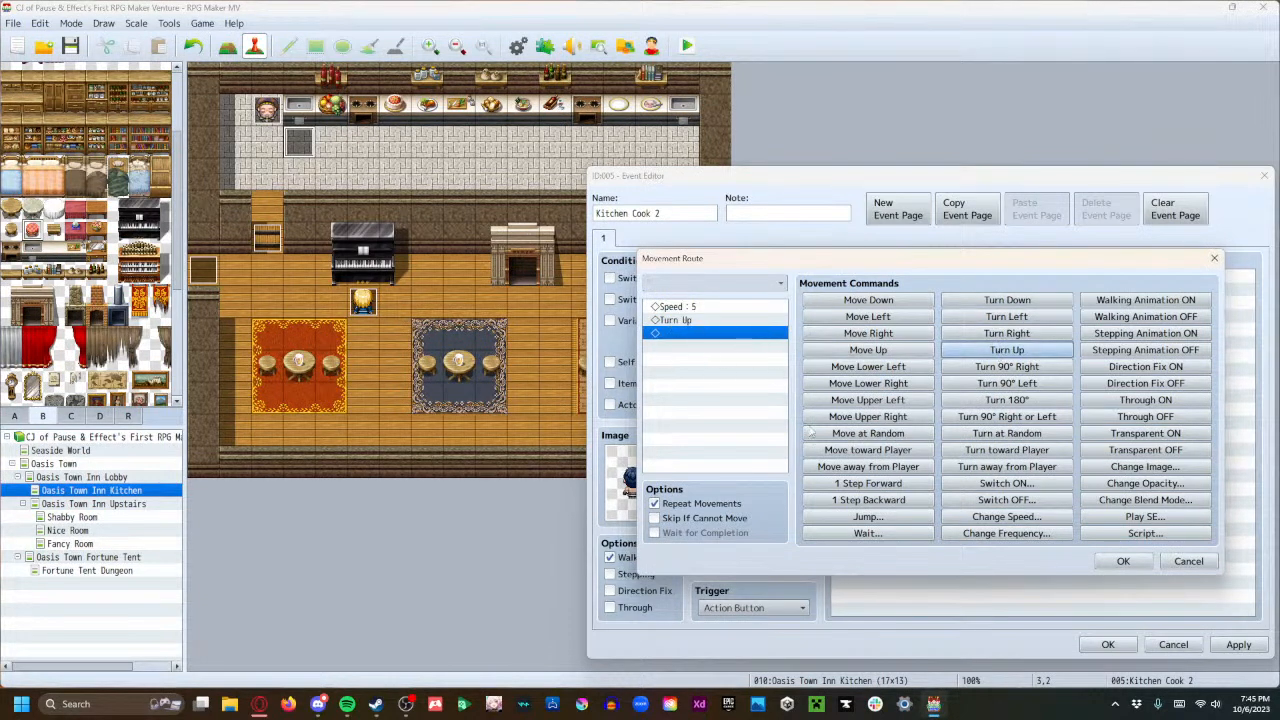
{"action": "left_click", "coordinate": [858, 535]}
{"action": "left_click", "coordinate": [904, 445]}
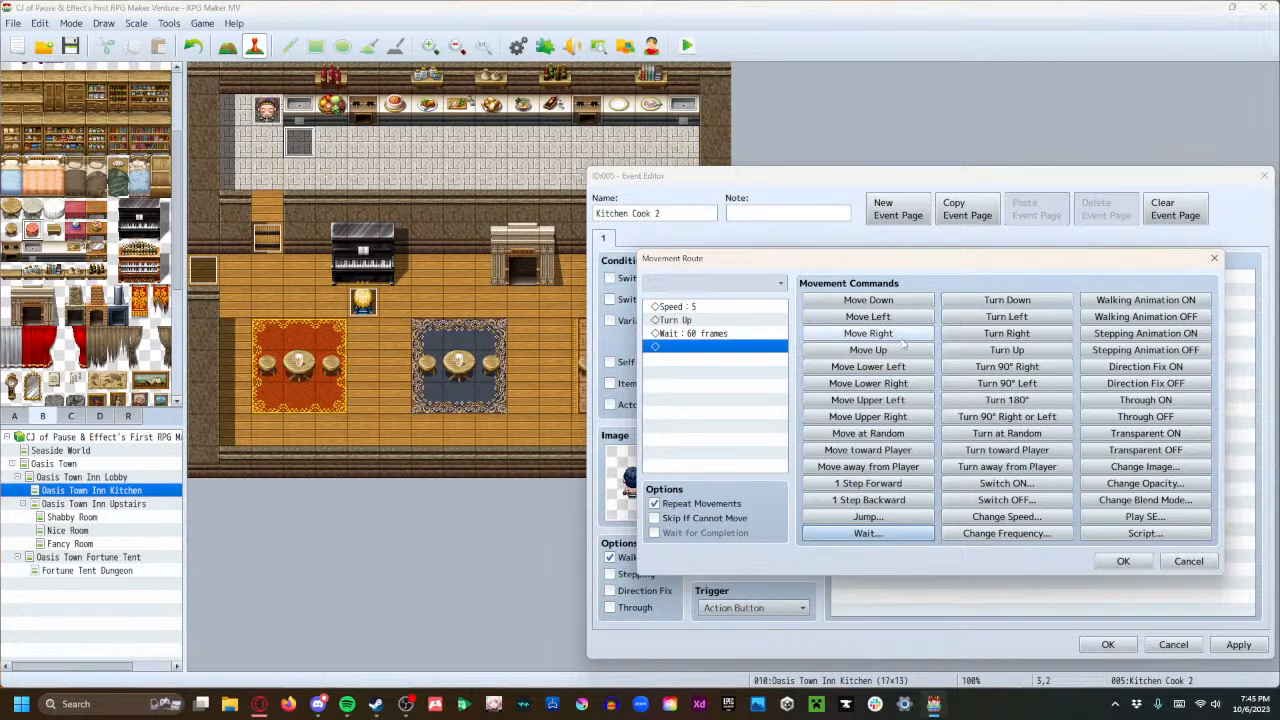
{"action": "left_click", "coordinate": [895, 336]}
{"action": "left_click", "coordinate": [902, 338]}
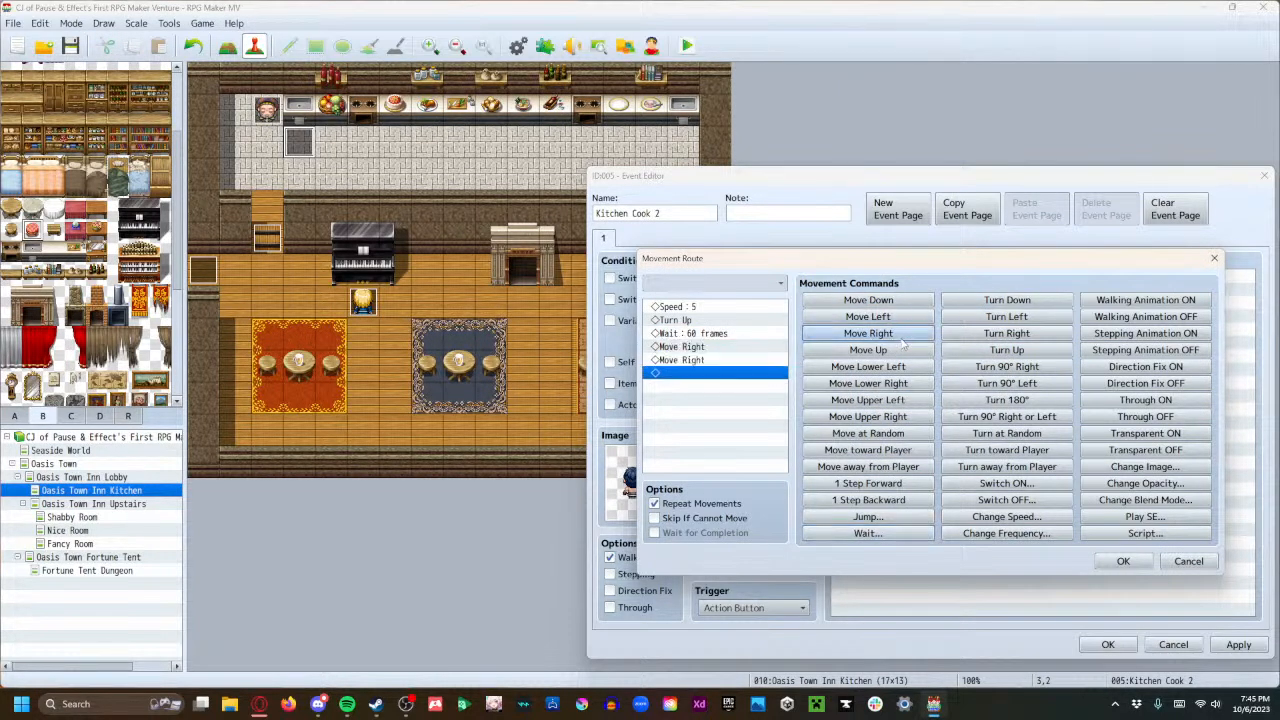
{"action": "left_click", "coordinate": [1006, 350]}
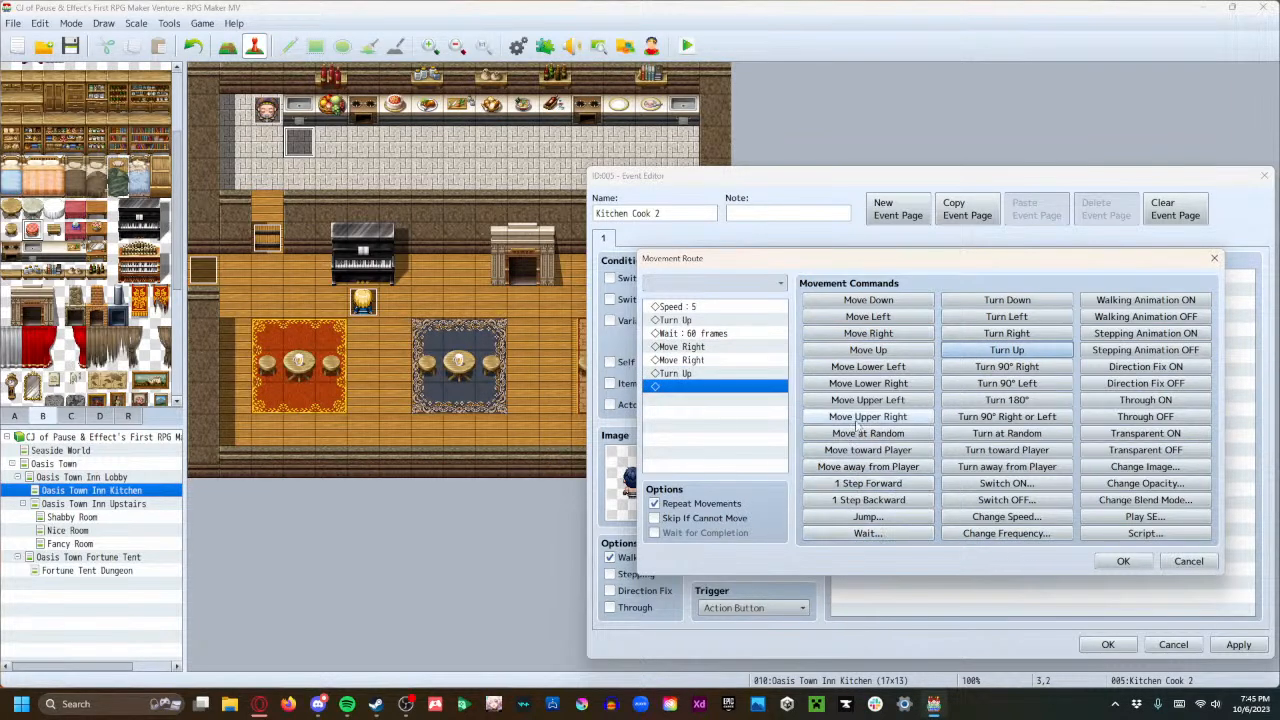
{"action": "left_click", "coordinate": [868, 533]}
{"action": "left_click", "coordinate": [906, 445]}
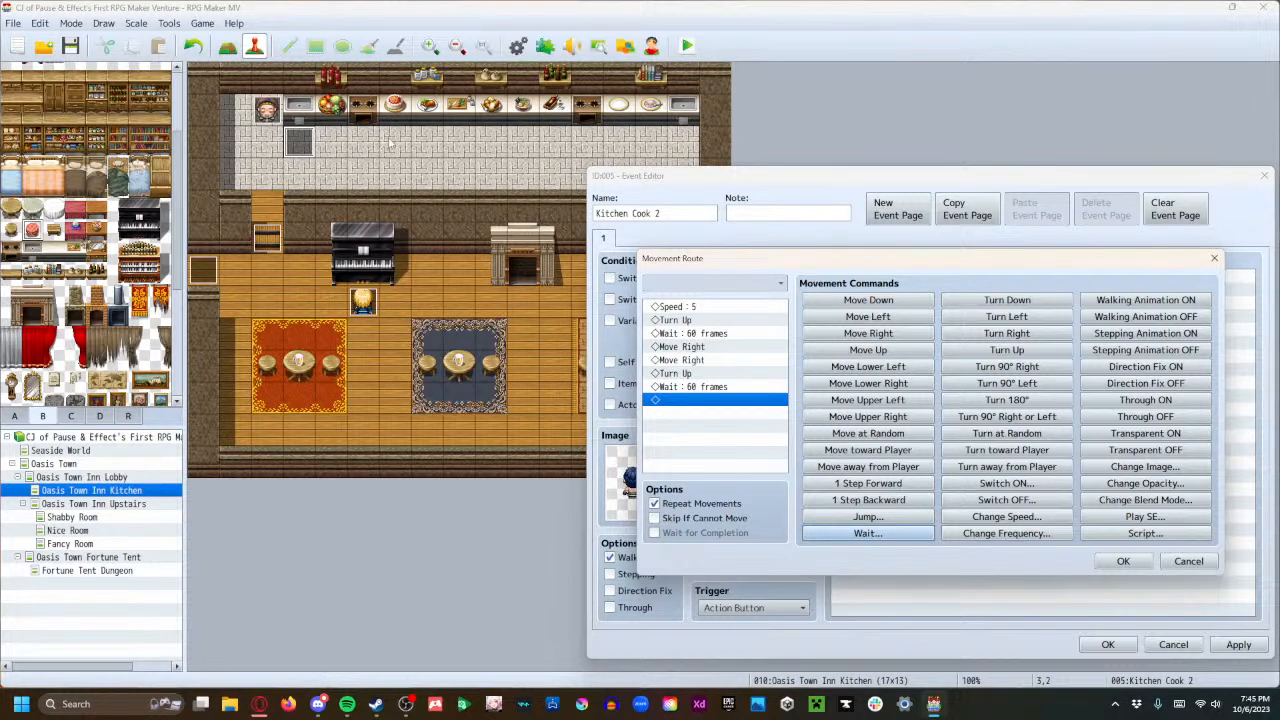
Extend the route with three Move Right commands, a Turn Up and a 60-frame wait.
{"action": "left_click", "coordinate": [900, 333]}
{"action": "left_click", "coordinate": [900, 333]}
{"action": "left_click", "coordinate": [900, 333]}
{"action": "left_click", "coordinate": [1022, 356]}
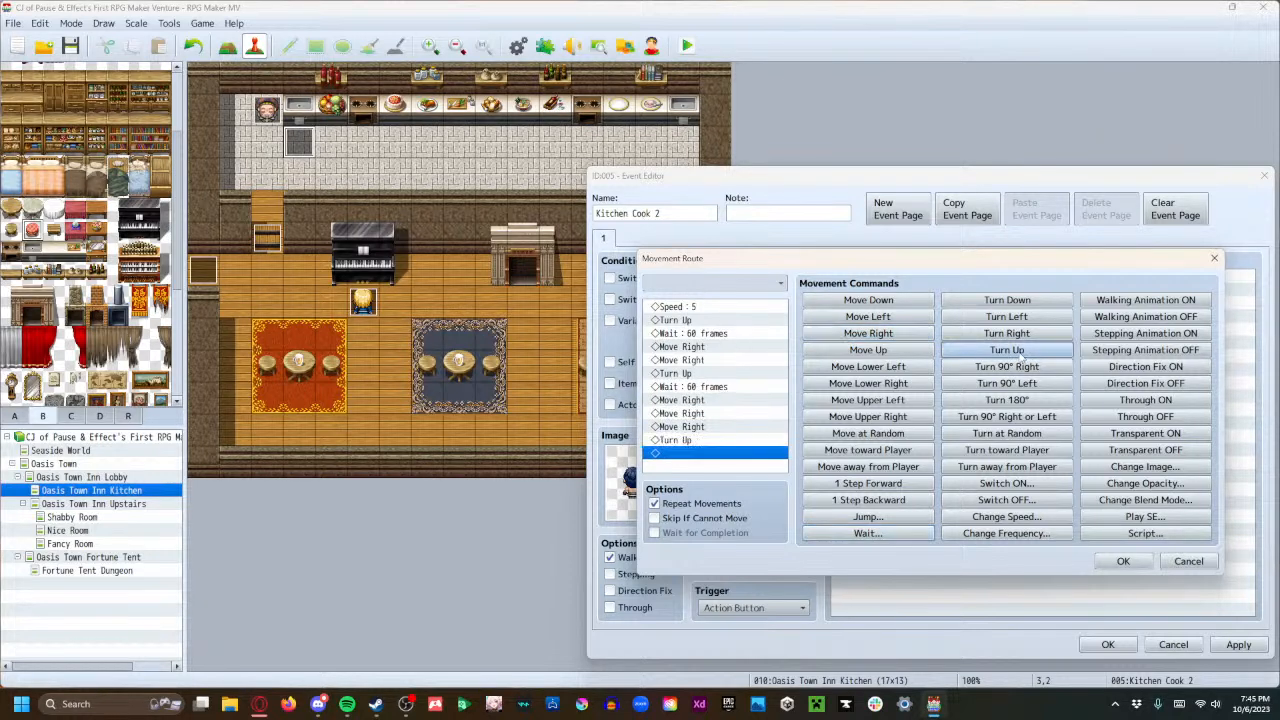
{"action": "left_click", "coordinate": [898, 540]}
{"action": "left_click", "coordinate": [908, 445]}
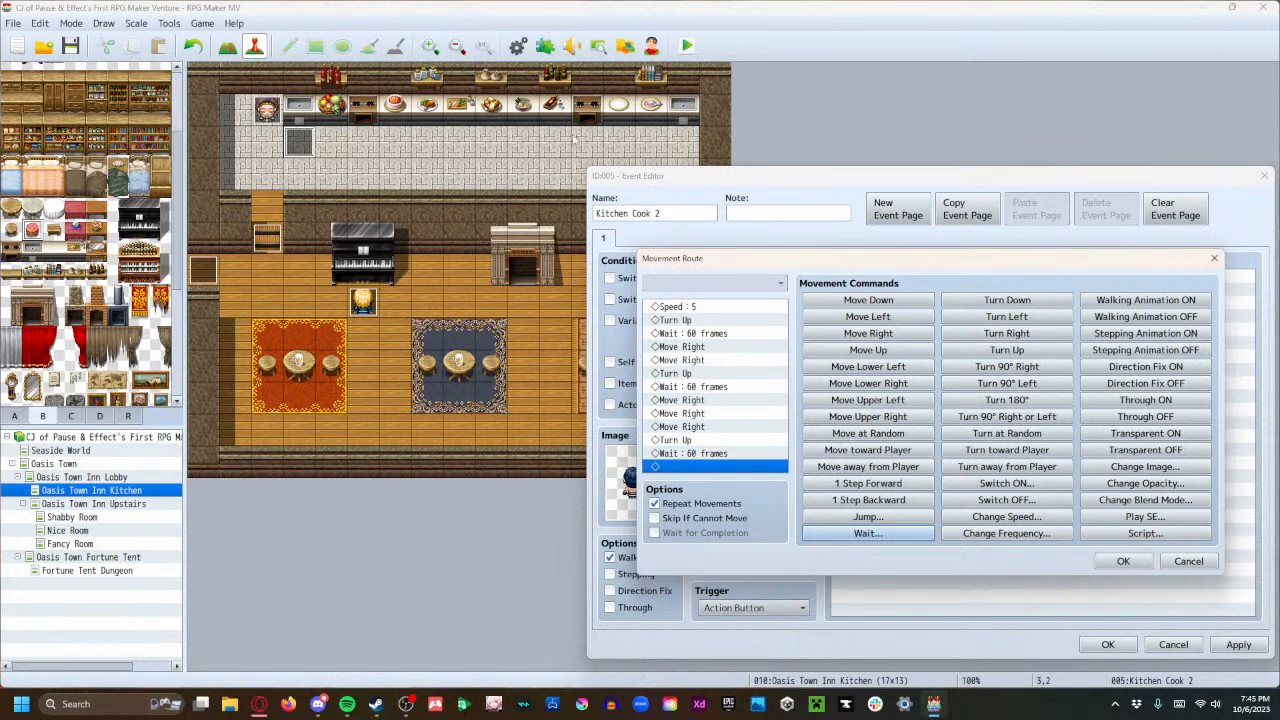
Extend the route with four Move Right commands, a Turn Up and a 60-frame wait.
{"action": "left_click", "coordinate": [868, 333]}
{"action": "left_click", "coordinate": [868, 333]}
{"action": "left_click", "coordinate": [868, 334]}
{"action": "left_click", "coordinate": [868, 334]}
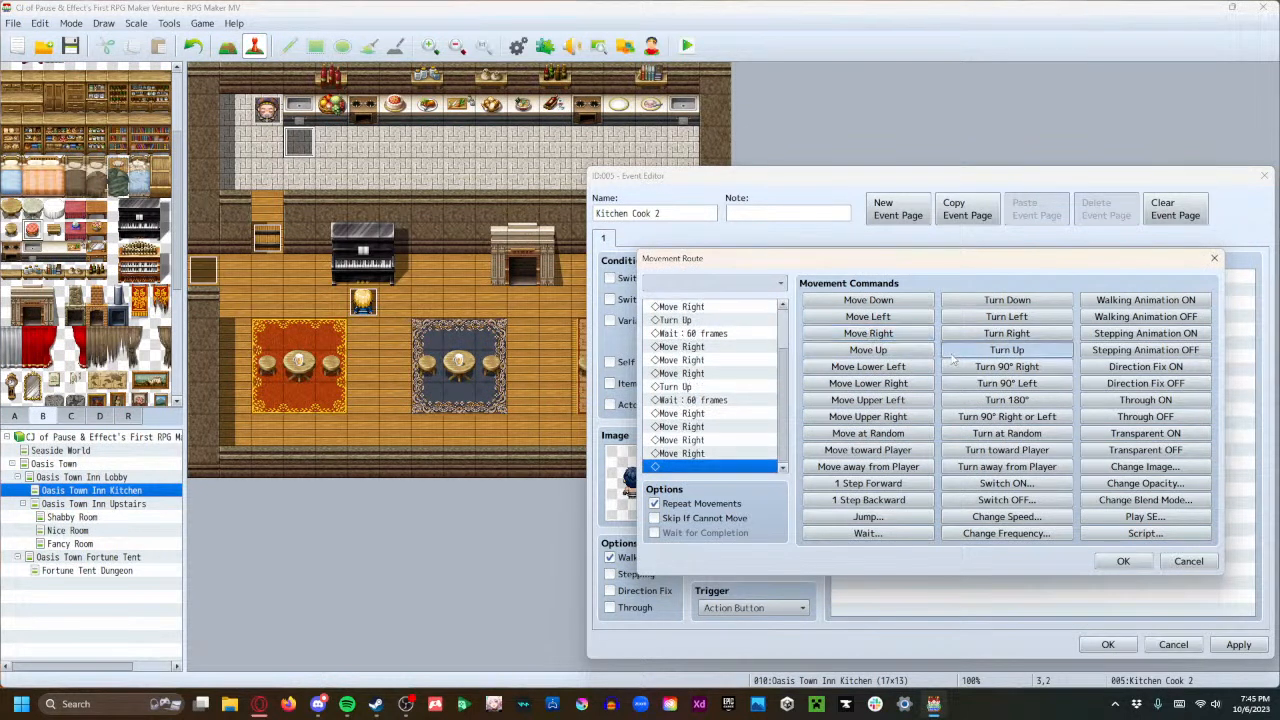
{"action": "left_click", "coordinate": [955, 351]}
{"action": "left_click", "coordinate": [868, 533]}
{"action": "key", "text": "Return"}
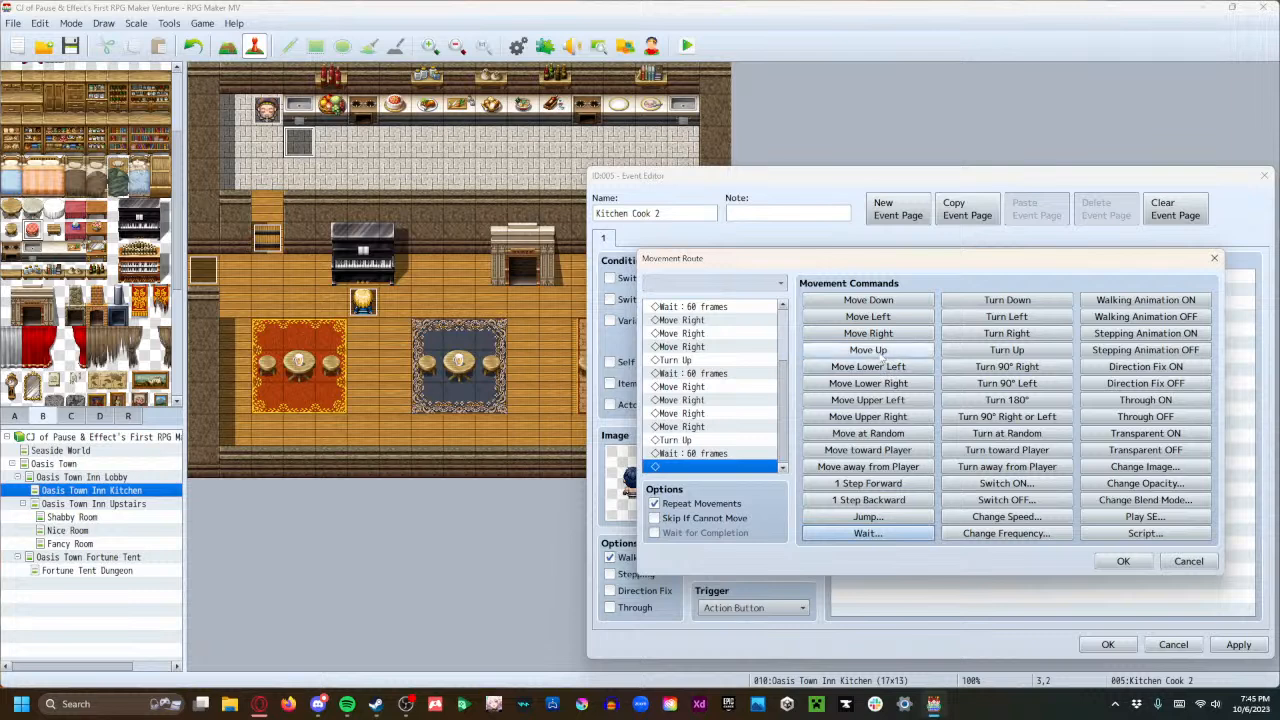
Add the last rightward leg to the route: three Move Right commands, a Turn Up and a 60-frame wait.
{"action": "left_click", "coordinate": [868, 333]}
{"action": "left_click", "coordinate": [868, 333]}
{"action": "left_click", "coordinate": [868, 333]}
{"action": "left_click", "coordinate": [1006, 350]}
{"action": "left_click", "coordinate": [868, 533]}
{"action": "left_click", "coordinate": [903, 443]}
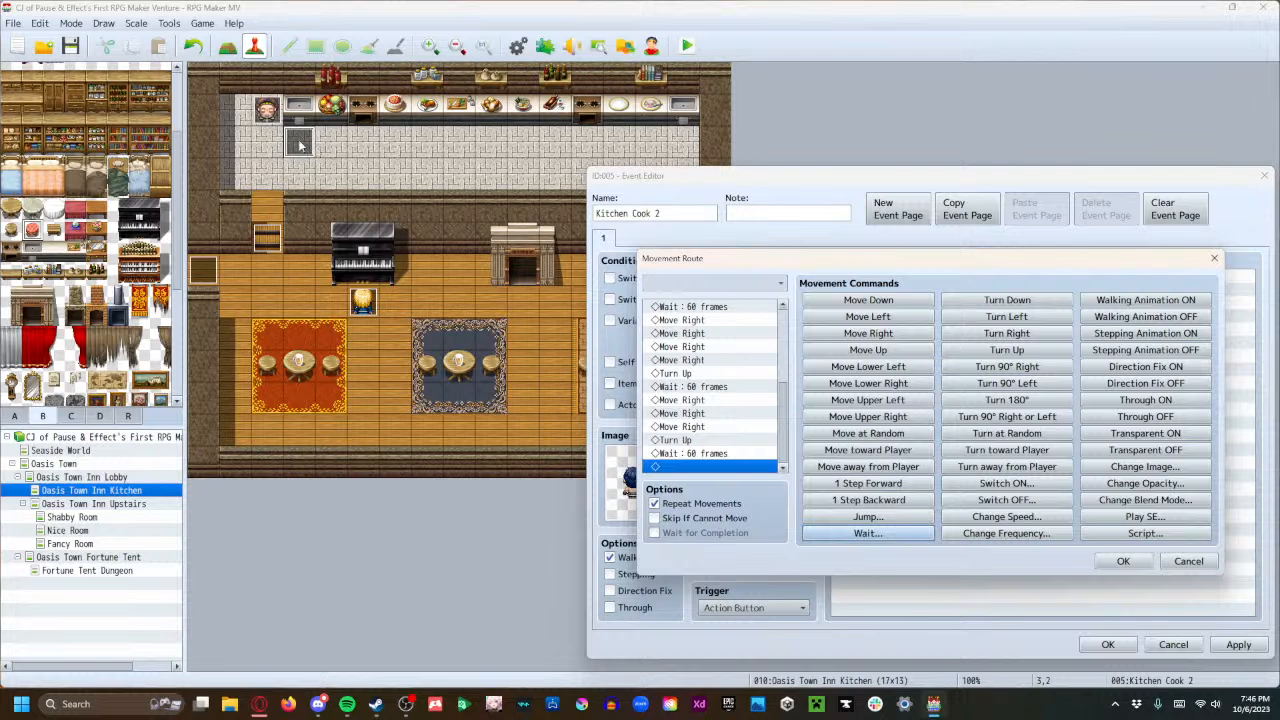
Finish the movement route with twelve Move Left commands and enable the Stepping option for Kitchen Cook 2.
{"action": "left_click", "coordinate": [895, 318]}
{"action": "left_click", "coordinate": [895, 318]}
{"action": "left_click", "coordinate": [895, 318]}
{"action": "left_click", "coordinate": [895, 318]}
{"action": "left_click", "coordinate": [895, 318]}
{"action": "left_click", "coordinate": [895, 318]}
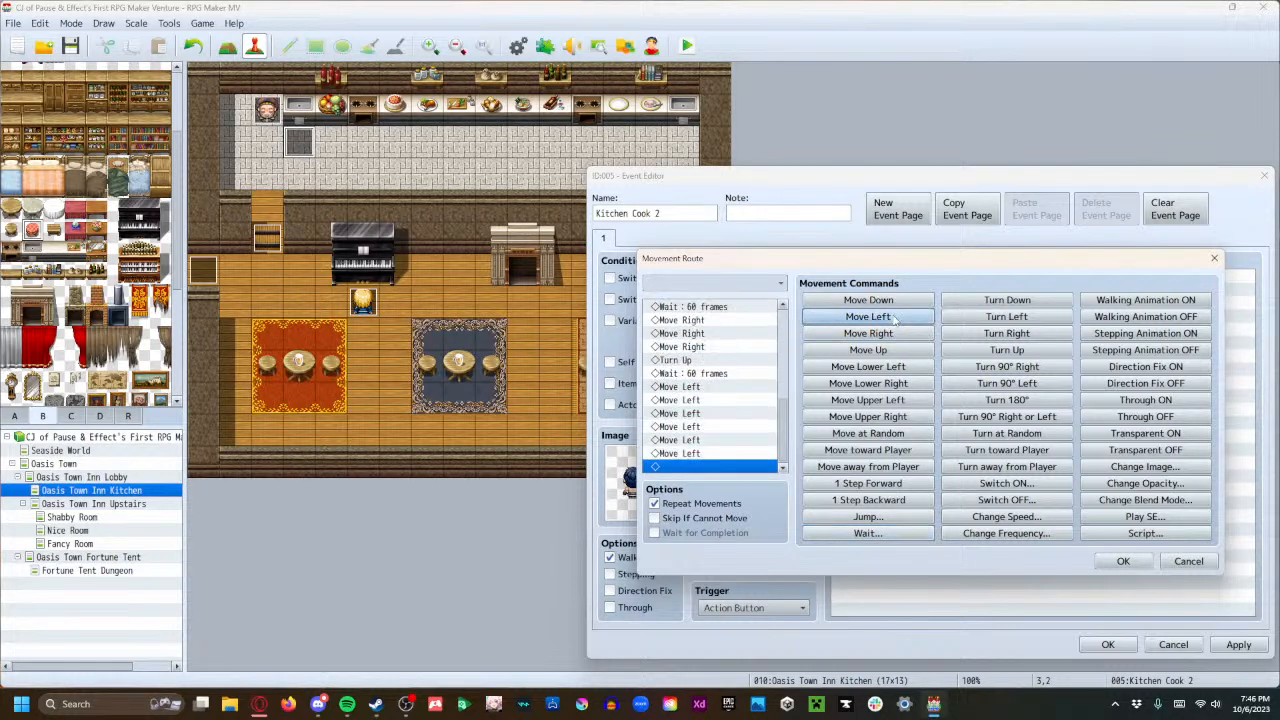
{"action": "left_click", "coordinate": [895, 318]}
{"action": "left_click", "coordinate": [895, 318]}
{"action": "left_click", "coordinate": [895, 318]}
{"action": "left_click", "coordinate": [895, 318]}
{"action": "left_click", "coordinate": [895, 318]}
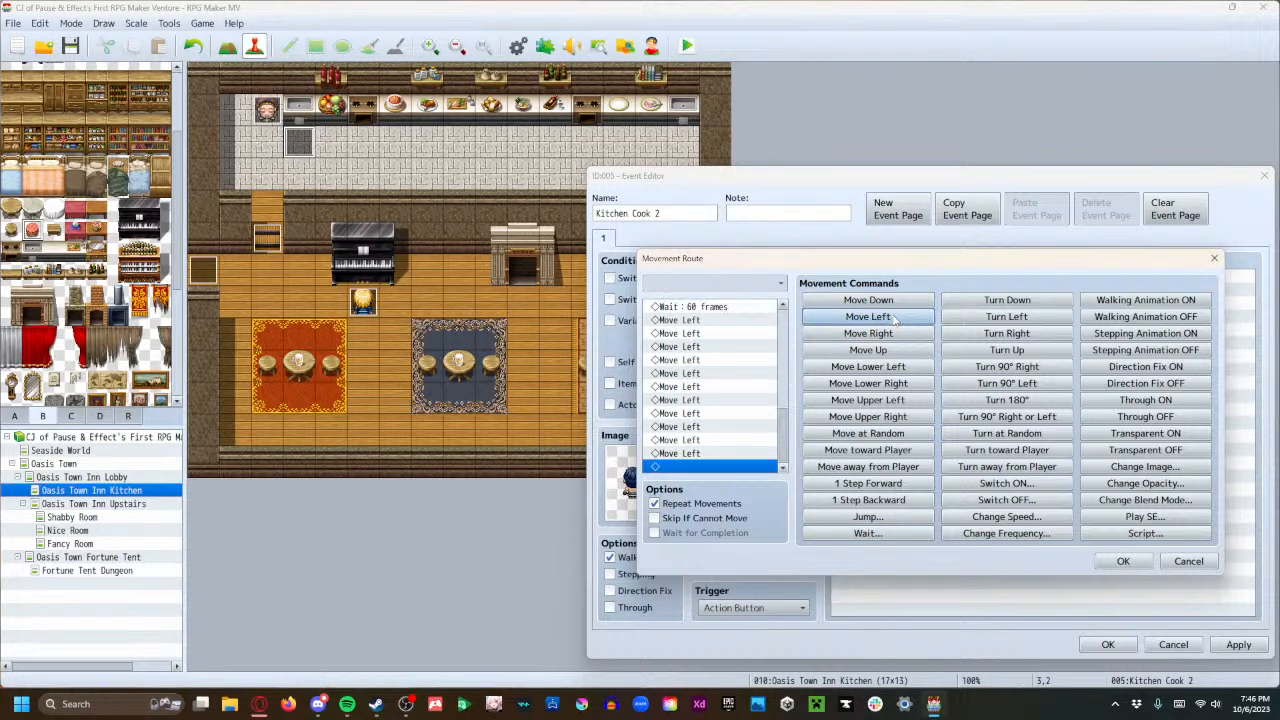
{"action": "left_click", "coordinate": [895, 318]}
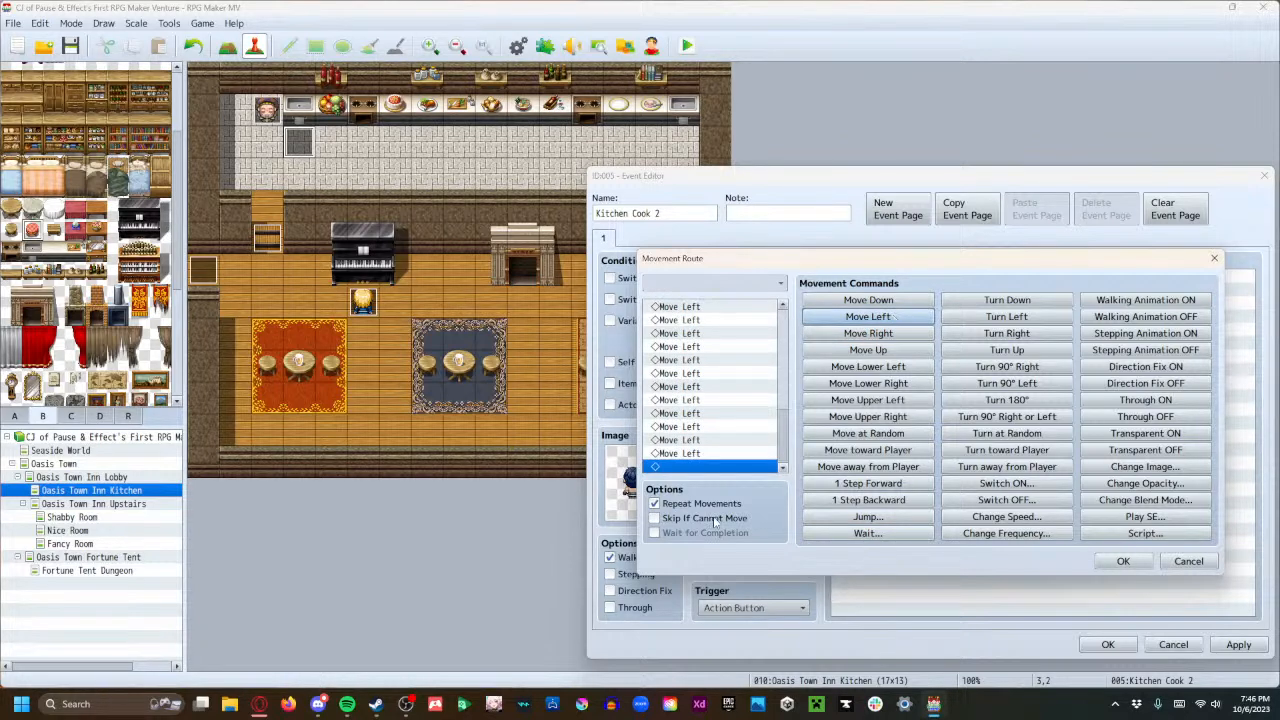
{"action": "left_click_drag", "start_coordinate": [787, 425], "coordinate": [792, 290]}
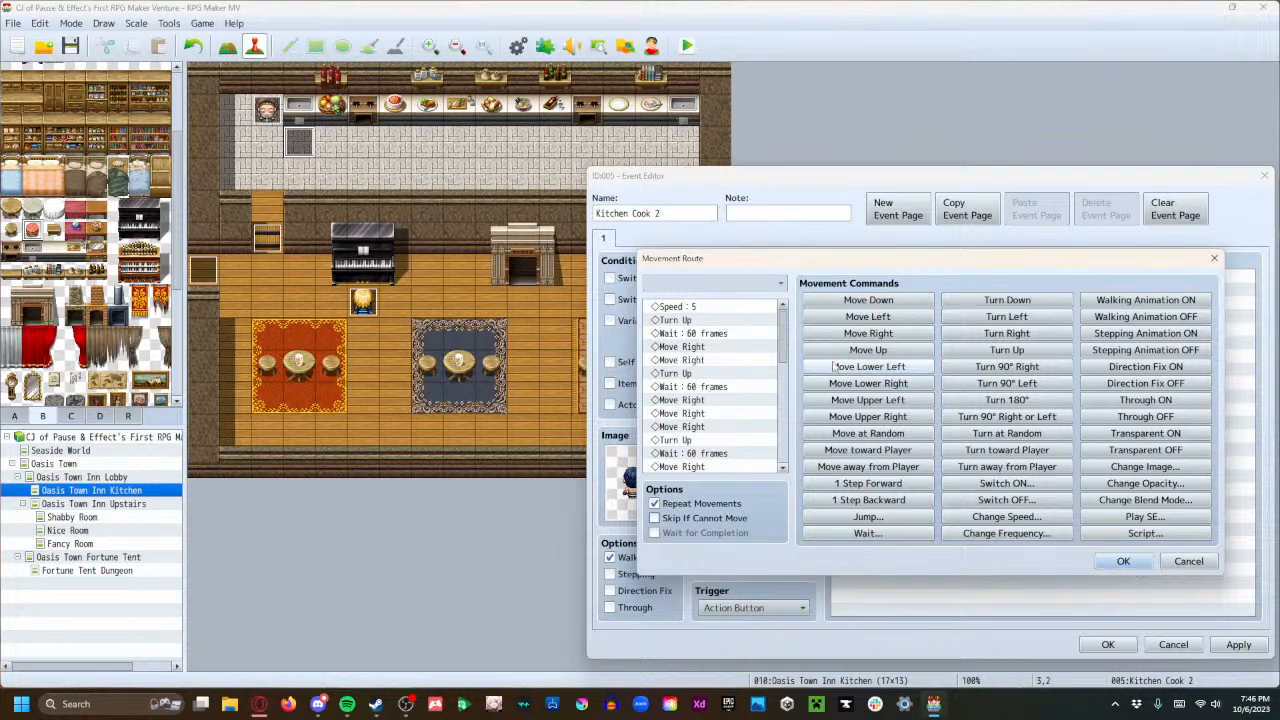
{"action": "left_click", "coordinate": [1134, 565]}
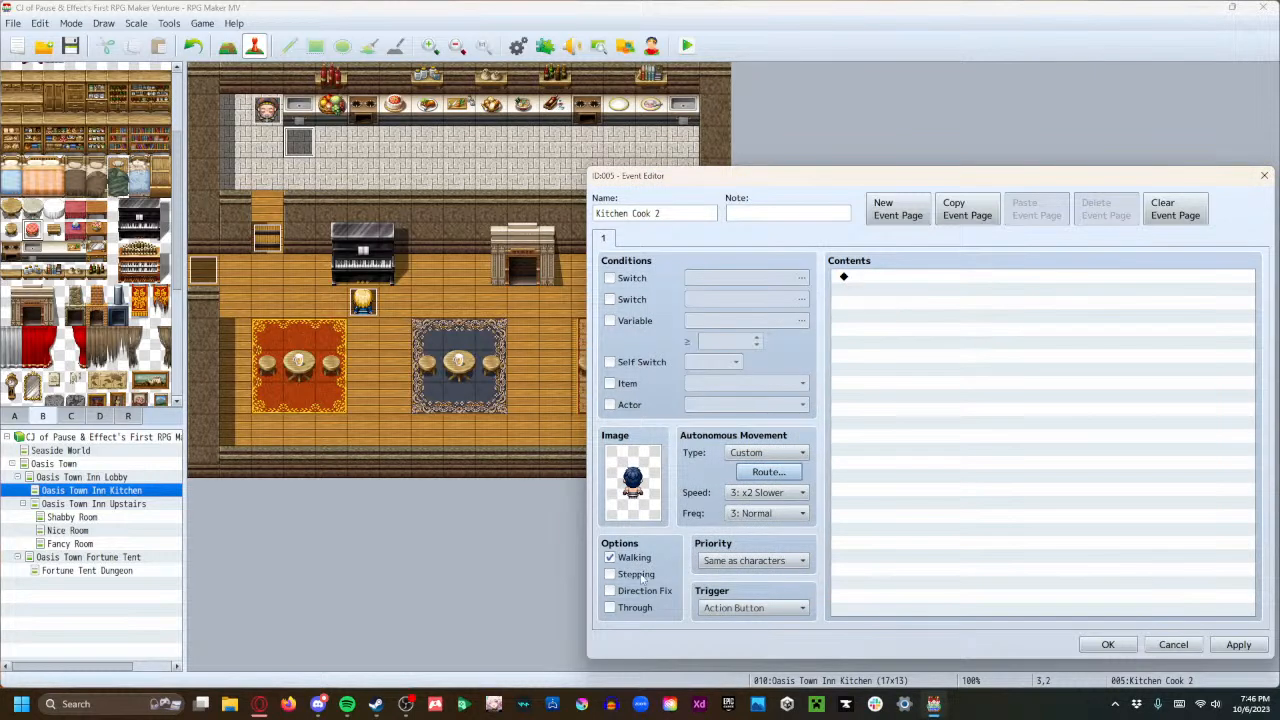
{"action": "left_click", "coordinate": [642, 577]}
Add a Show Text message with the third WaylonFaces portrait reading "DON'T BLOCK ME FROM MY WORK!".
{"action": "left_click", "coordinate": [883, 278]}
{"action": "double_click", "coordinate": [883, 278]}
{"action": "left_click", "coordinate": [916, 283]}
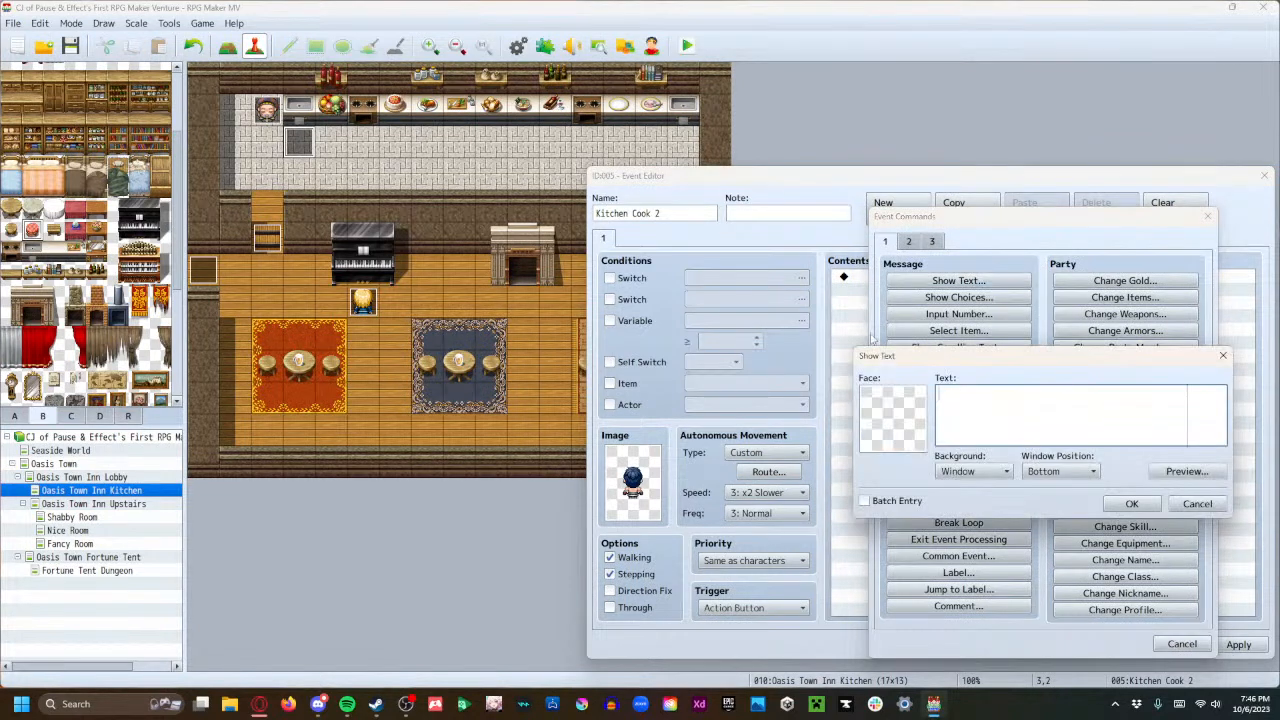
{"action": "double_click", "coordinate": [885, 416]}
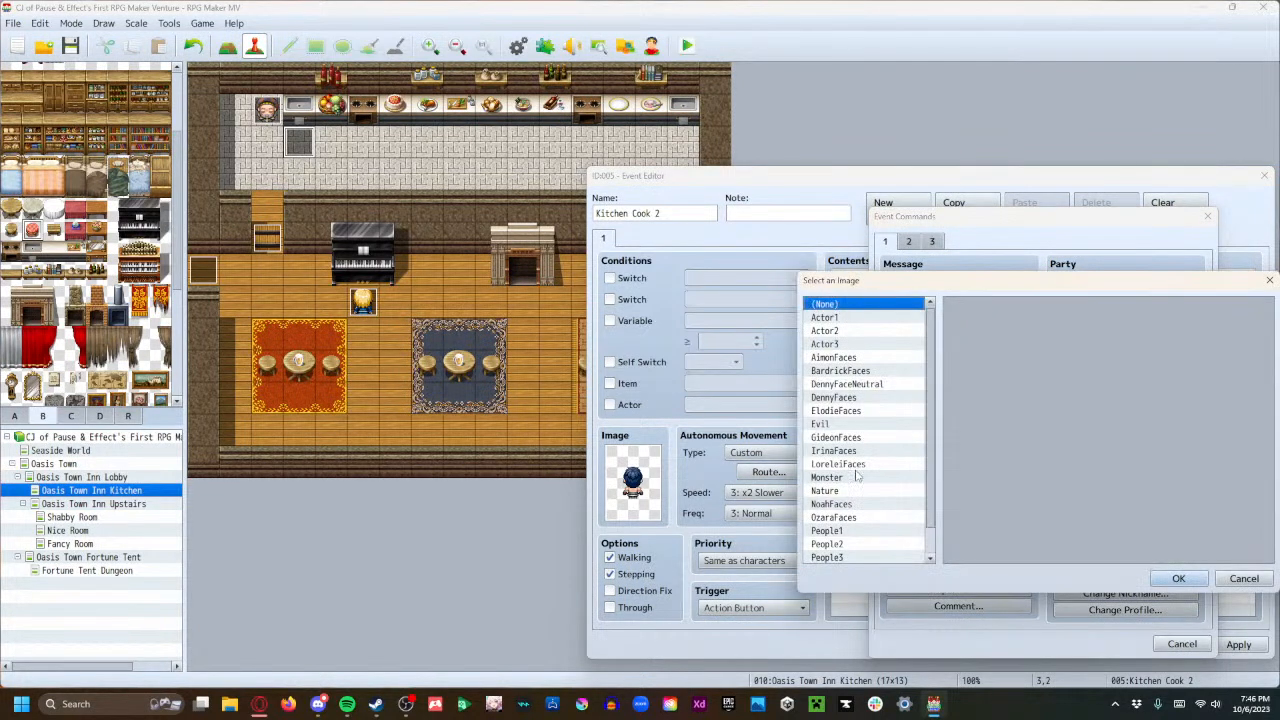
{"action": "scroll", "coordinate": [856, 477], "scroll_direction": "down", "scroll_amount": 1}
{"action": "left_click", "coordinate": [845, 557]}
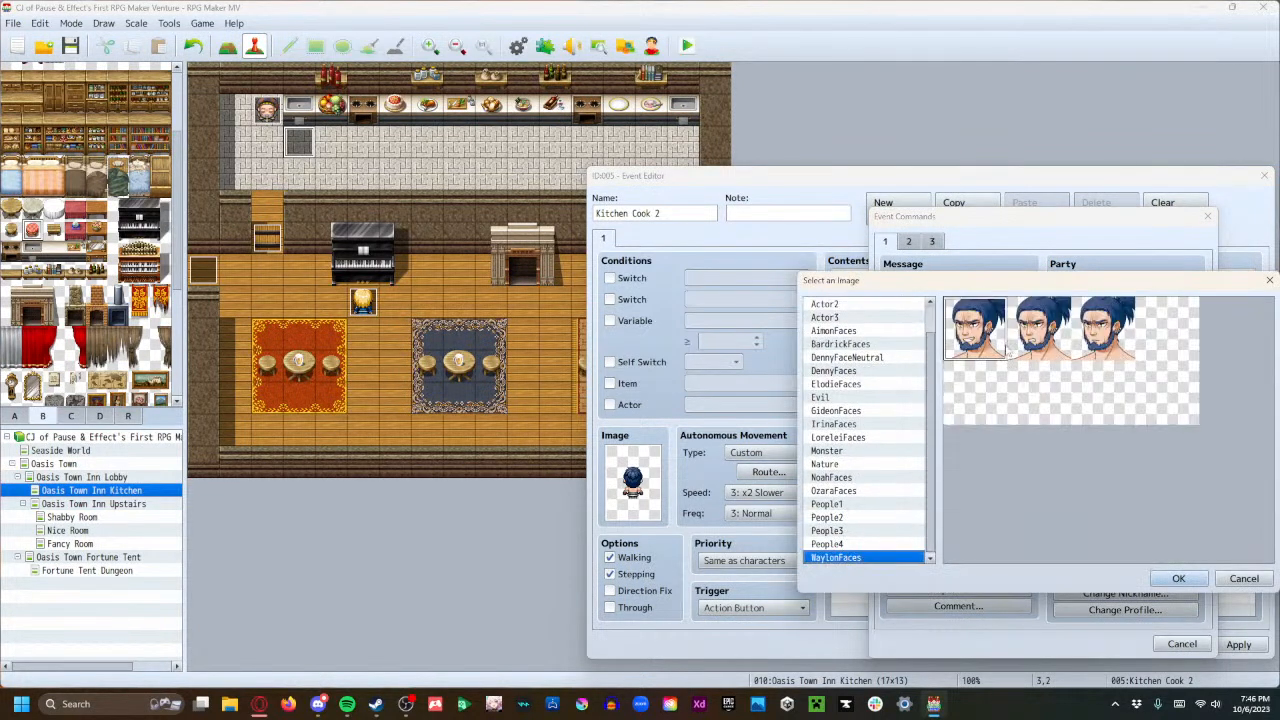
{"action": "left_click", "coordinate": [1095, 340]}
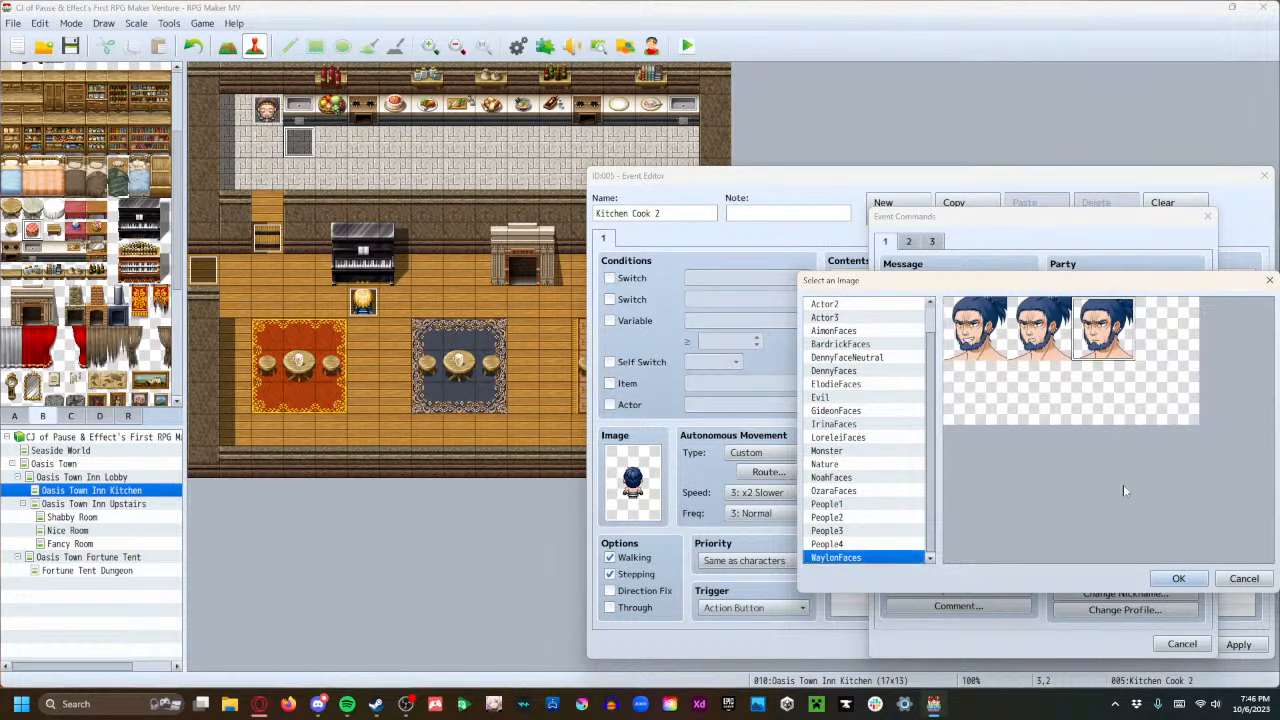
{"action": "left_click", "coordinate": [1178, 578]}
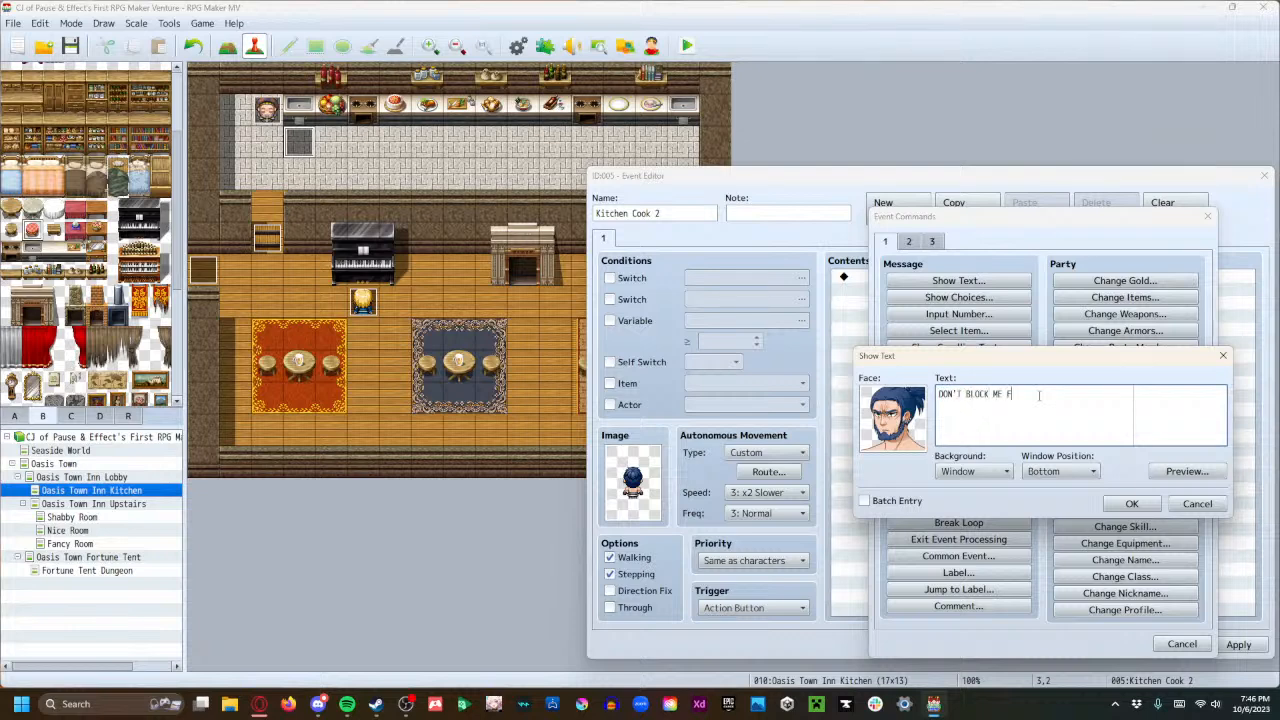
{"action": "type", "text": "ORK!"}
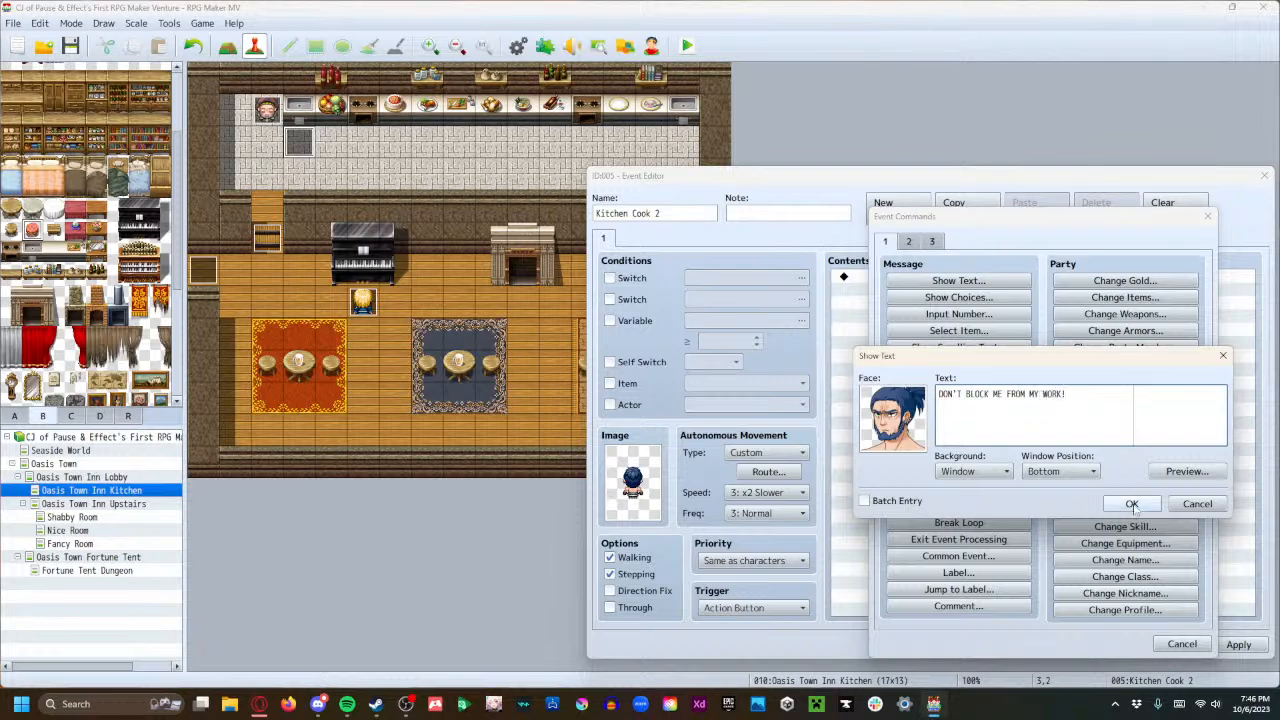
{"action": "left_click", "coordinate": [1130, 504]}
Add a second Show Text message with the second WaylonFaces portrait reading "I'll never work for Gordon Ramsay at this rate!".
{"action": "double_click", "coordinate": [932, 318]}
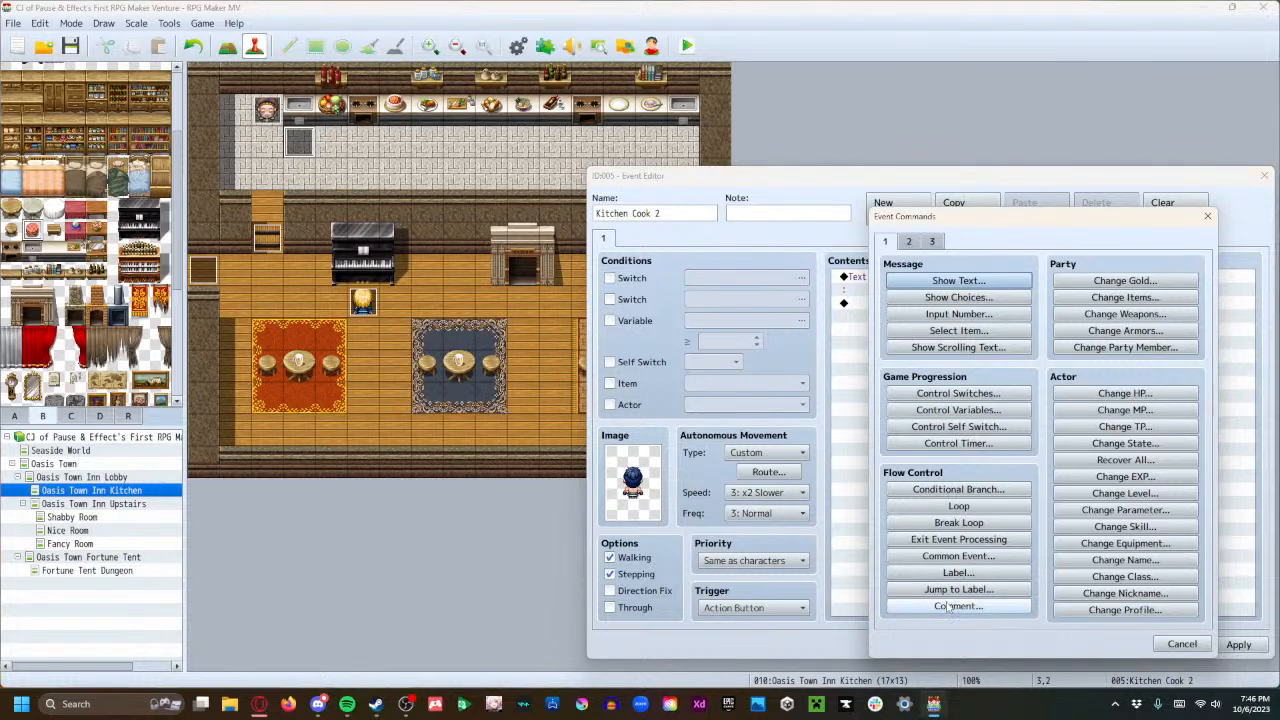
{"action": "left_click", "coordinate": [925, 281]}
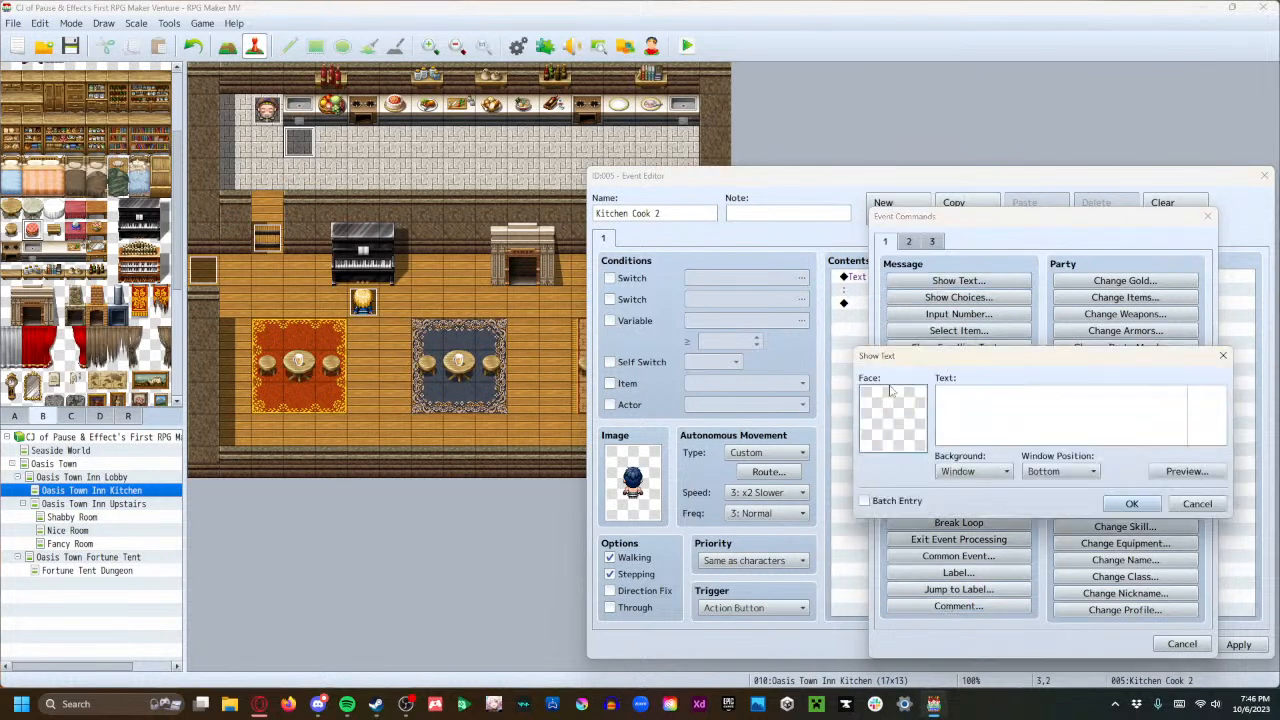
{"action": "double_click", "coordinate": [890, 390]}
{"action": "scroll", "coordinate": [845, 540], "scroll_direction": "down", "scroll_amount": 1}
{"action": "left_click", "coordinate": [840, 557]}
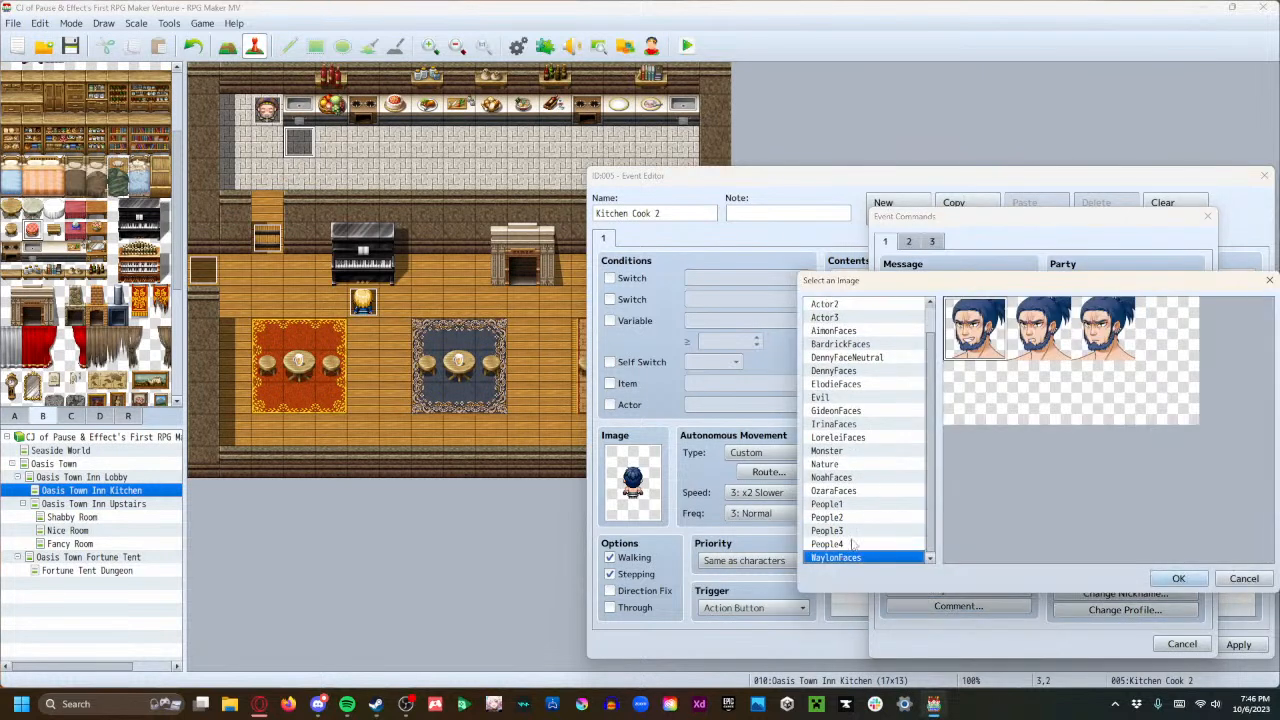
{"action": "left_click", "coordinate": [1034, 322]}
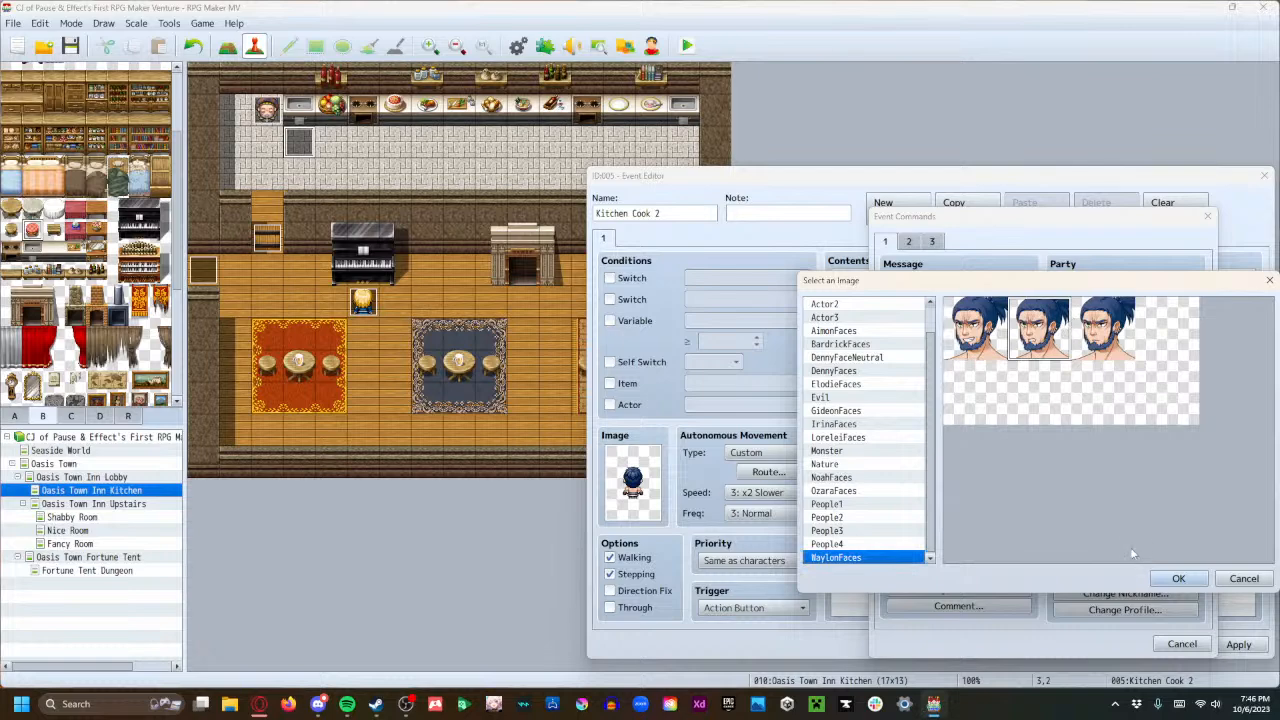
{"action": "left_click", "coordinate": [1176, 579]}
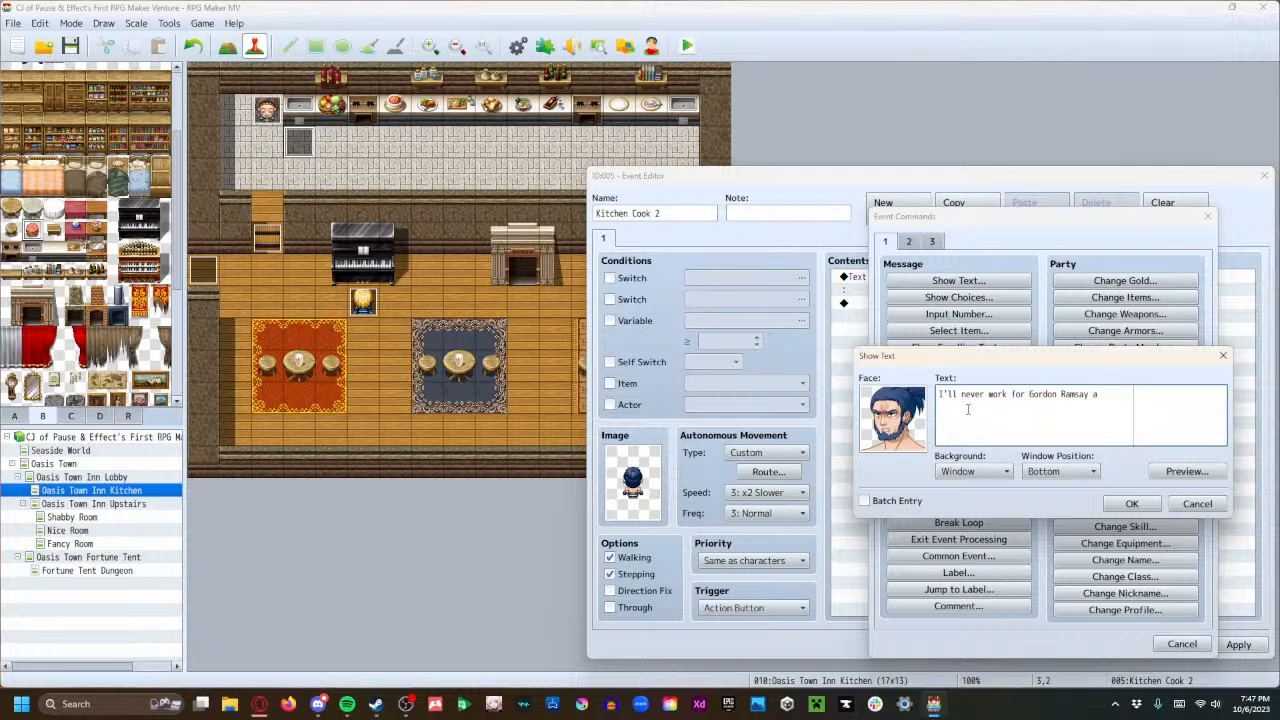
{"action": "type", "text": "this "}
{"action": "type", "text": "rate!"}
{"action": "left_click", "coordinate": [1131, 503]}
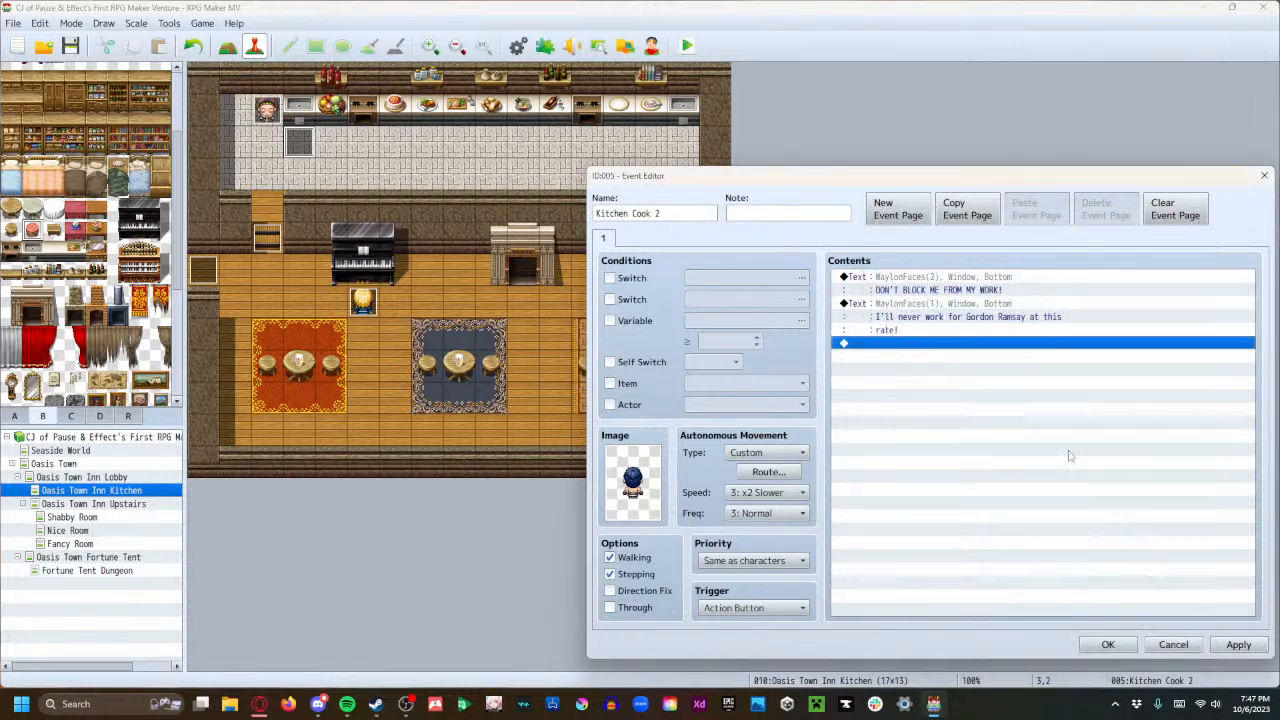
Change the face of the "DON'T BLOCK ME FROM MY WORK!" message to the second WaylonFaces portrait.
{"action": "double_click", "coordinate": [905, 276]}
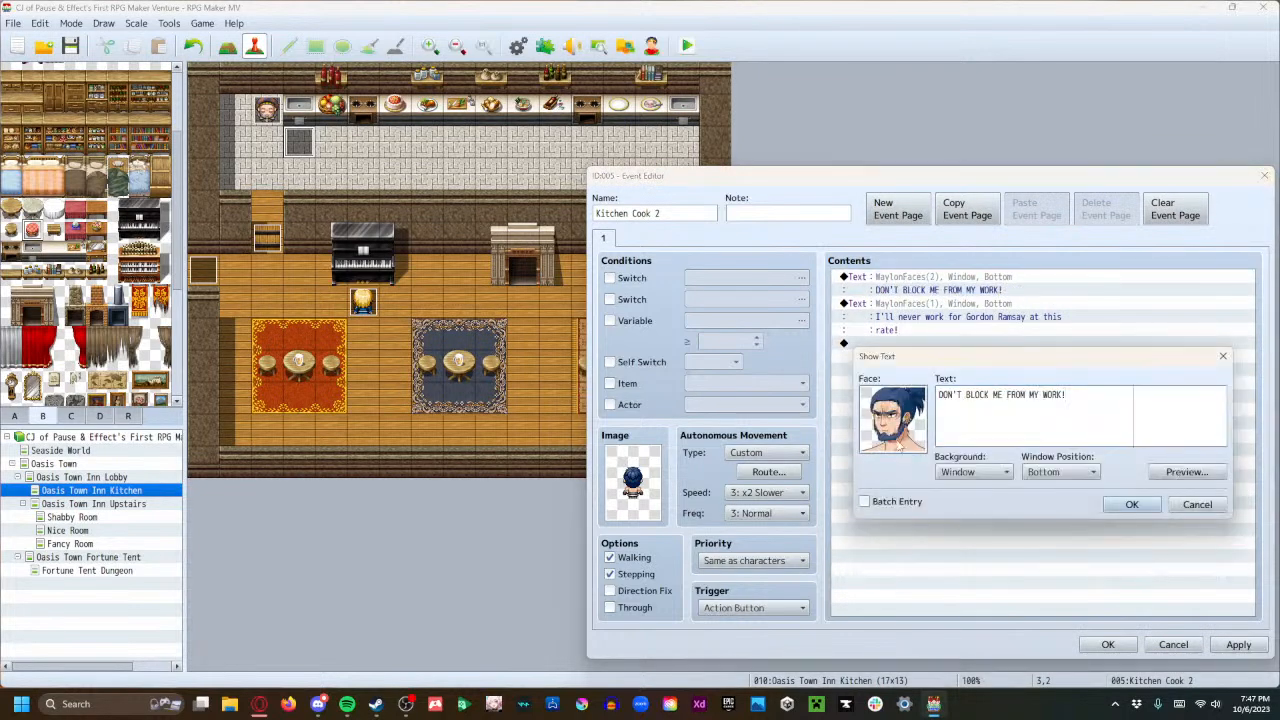
{"action": "double_click", "coordinate": [901, 440]}
{"action": "left_click", "coordinate": [1040, 335]}
{"action": "left_click", "coordinate": [1168, 581]}
{"action": "left_click", "coordinate": [1131, 504]}
{"action": "left_click", "coordinate": [912, 345]}
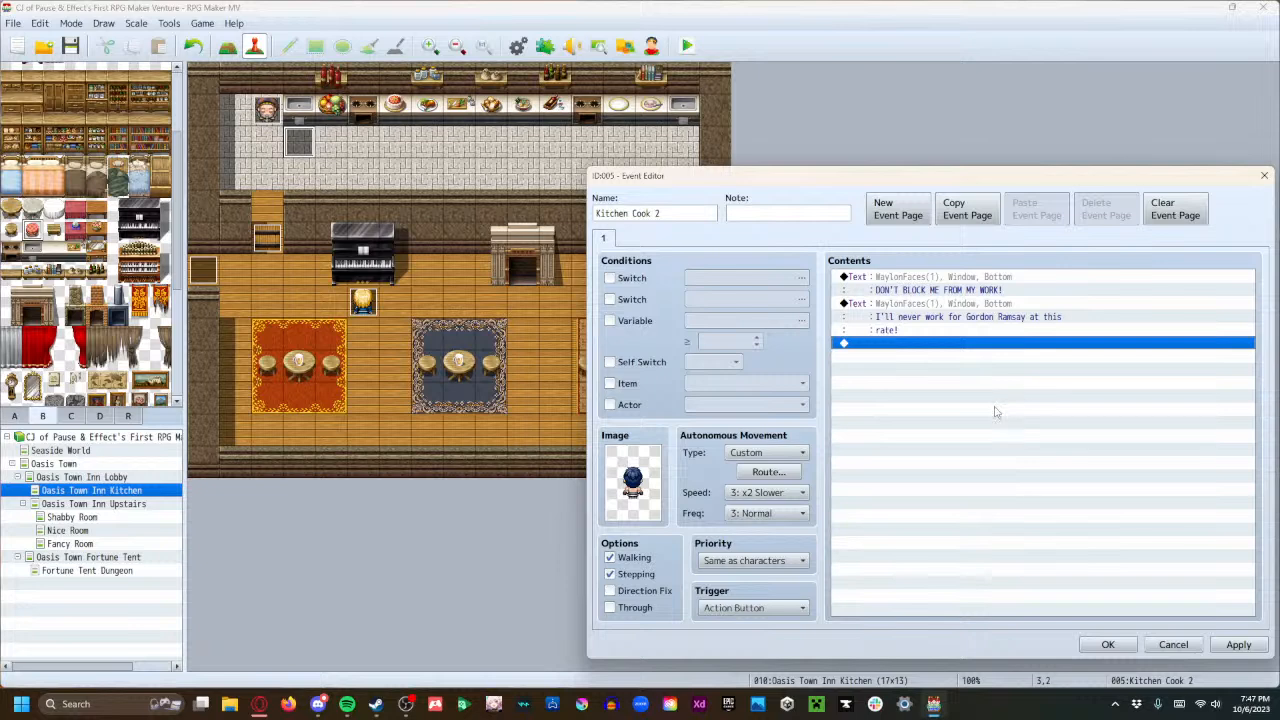
Apply the Kitchen Cook 2 event changes and start a new game in a playtest.
{"action": "left_click", "coordinate": [1232, 647]}
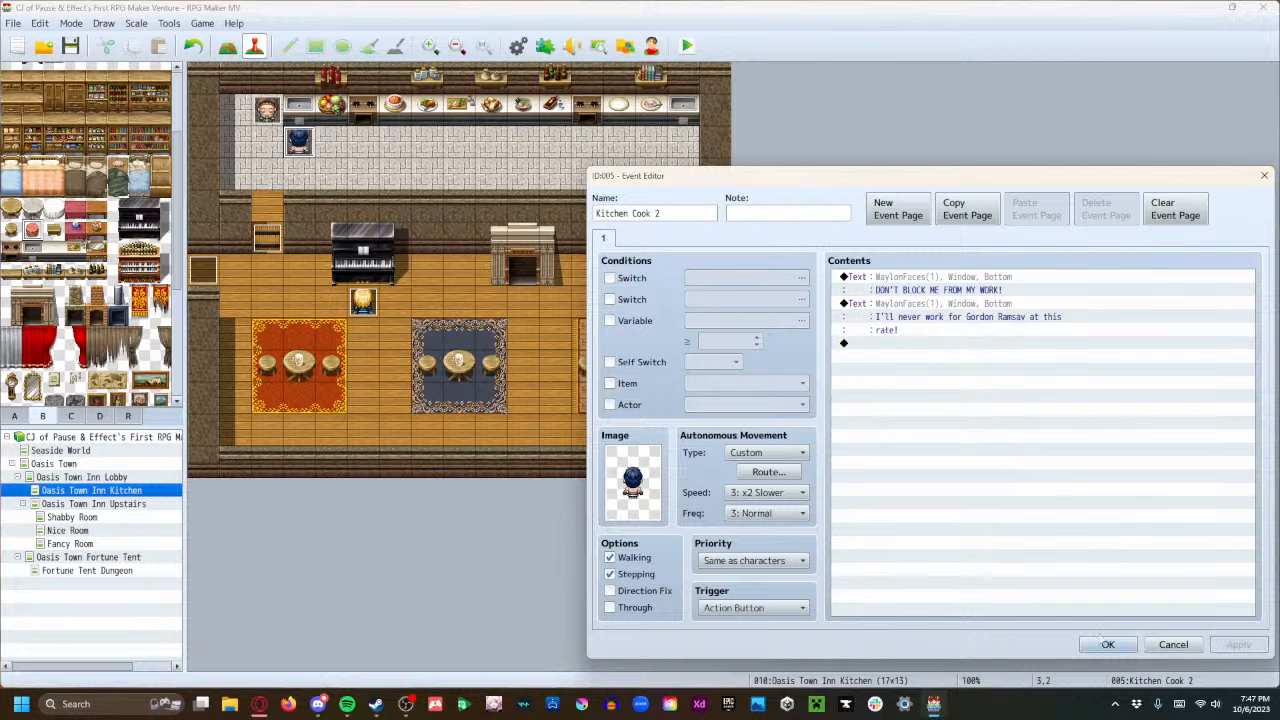
{"action": "left_click", "coordinate": [1106, 645]}
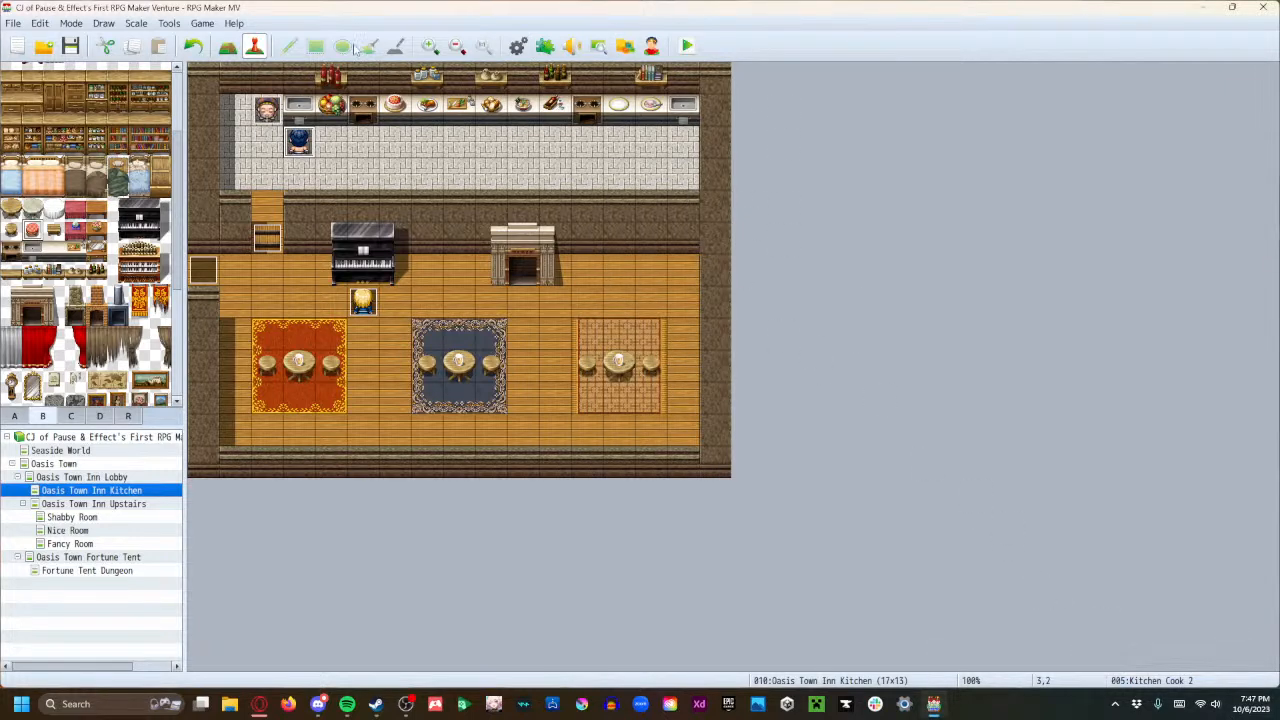
{"action": "left_click", "coordinate": [686, 46]}
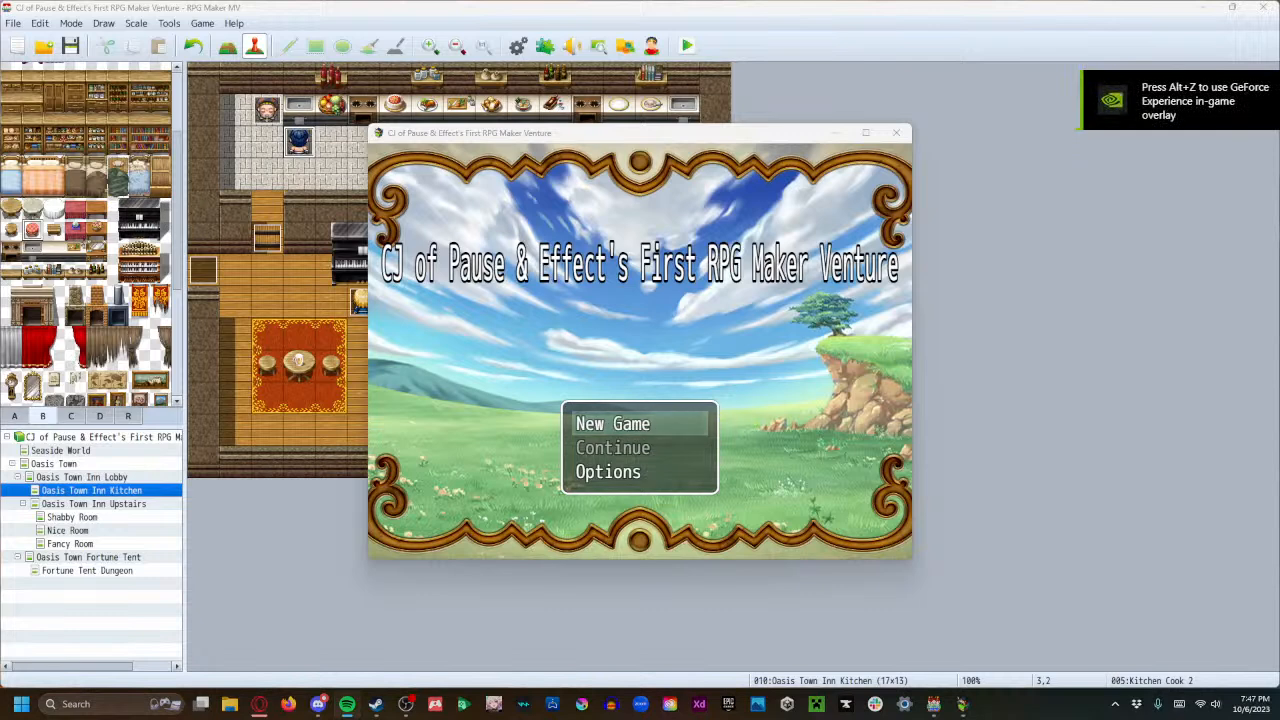
{"action": "left_click", "coordinate": [723, 367]}
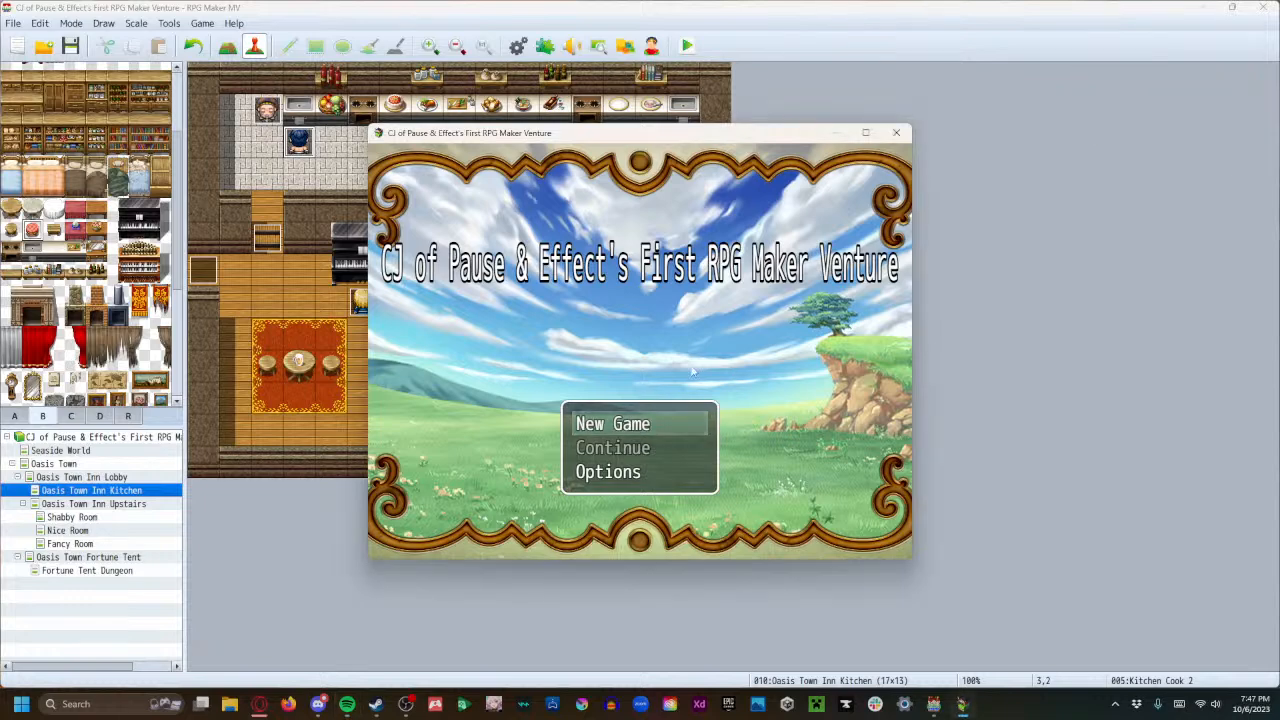
{"action": "key", "text": "Return"}
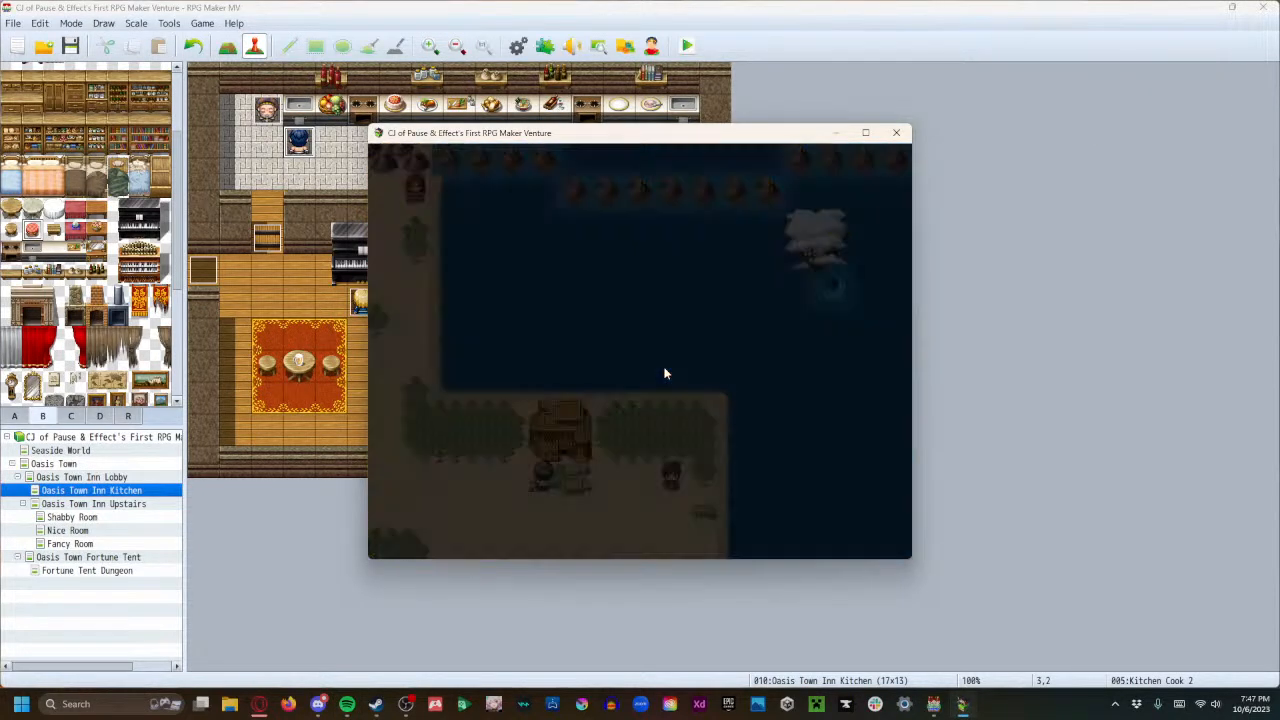
Walk to the inn in Tethys Town and read through the dialogue of the man outside.
{"action": "key", "text": "Up"}
{"action": "key", "text": "Left"}
{"action": "key", "text": "Left"}
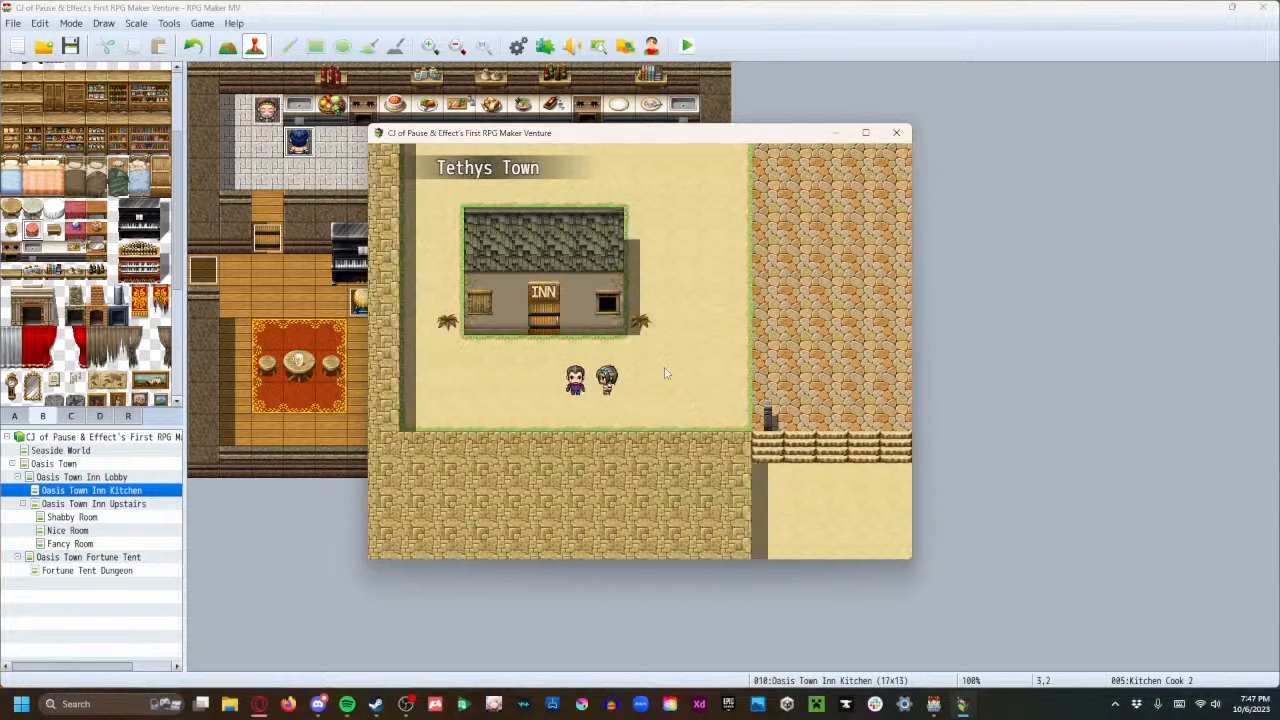
{"action": "key", "text": "Return"}
{"action": "key", "text": "Return"}
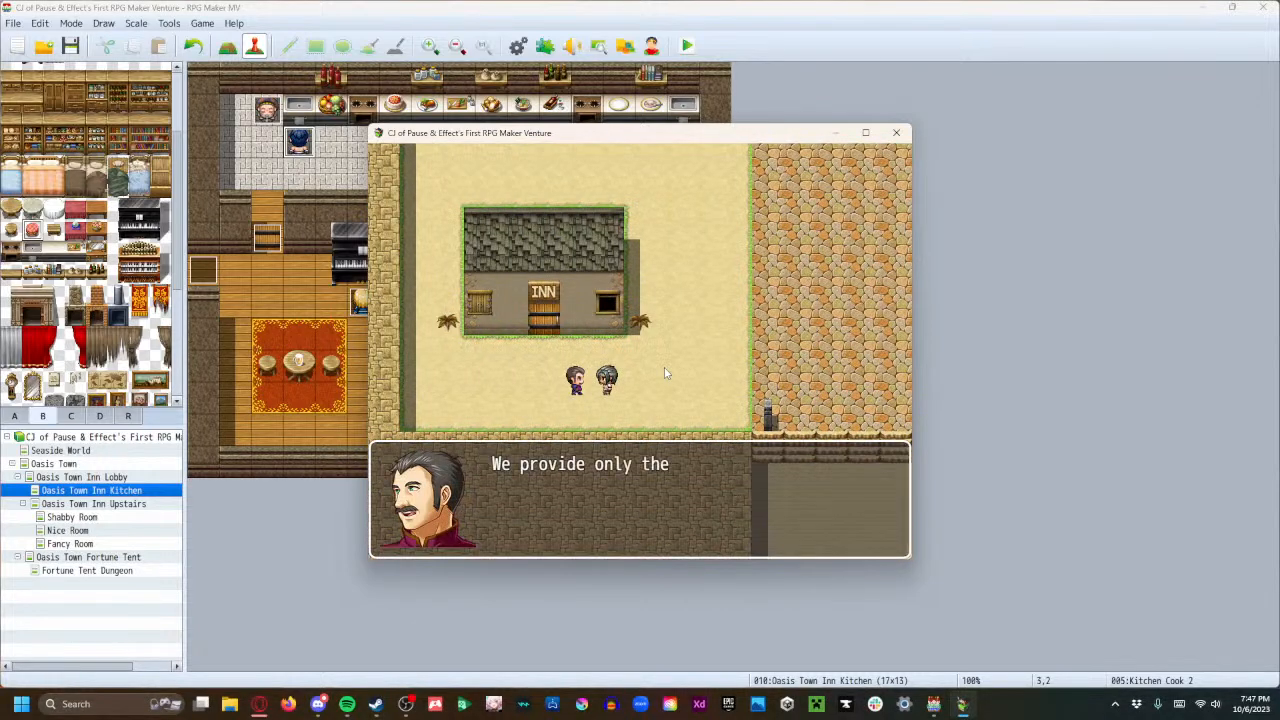
{"action": "key", "text": "Return"}
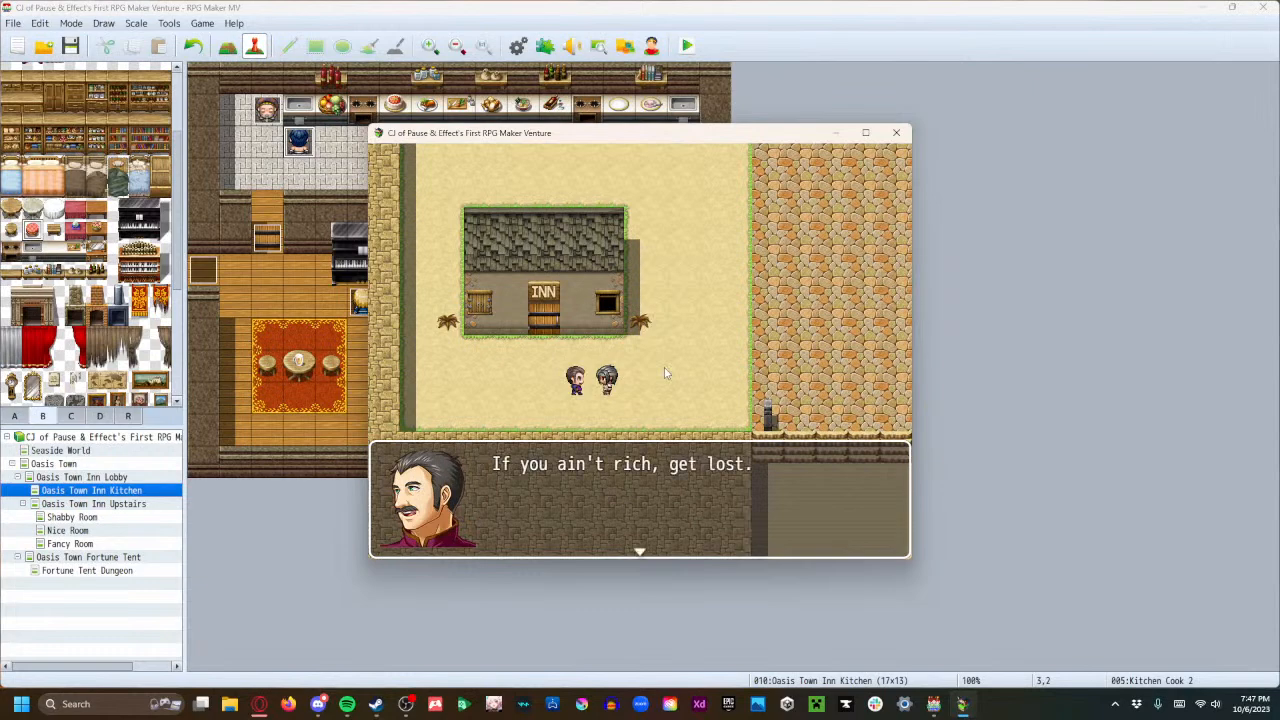
{"action": "key", "text": "Return"}
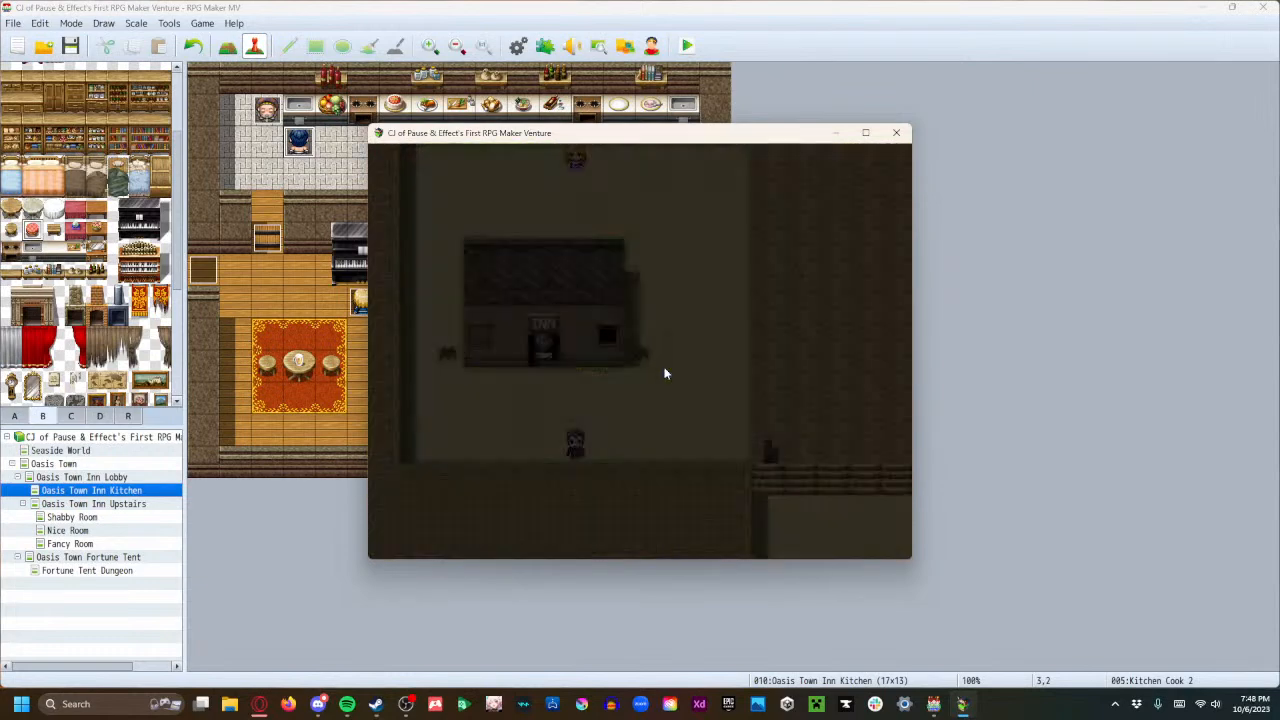
Go through the inn lobby into the dining room and read the blond pianist's dialogue.
{"action": "key", "text": "Up"}
{"action": "key", "text": "Right"}
{"action": "key", "text": "Right"}
{"action": "key", "text": "Right"}
{"action": "key", "text": "Right"}
{"action": "key", "text": "Up"}
{"action": "key", "text": "Right"}
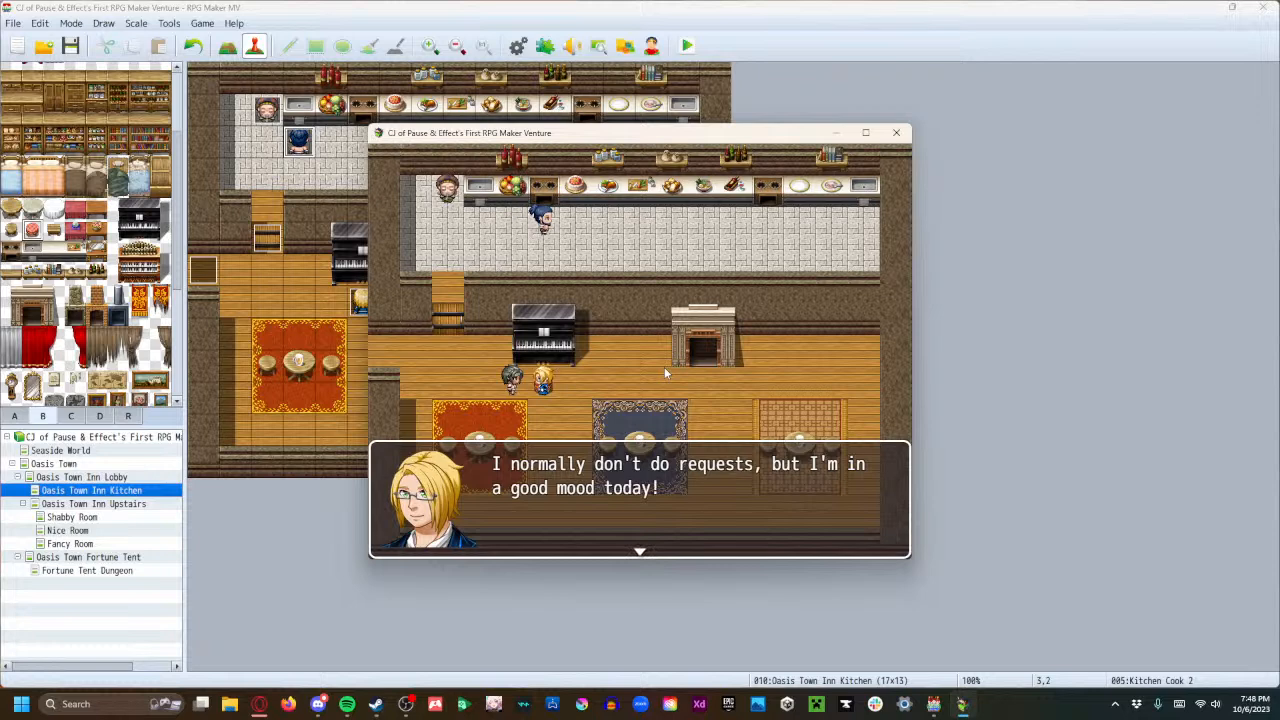
{"action": "key", "text": "Return"}
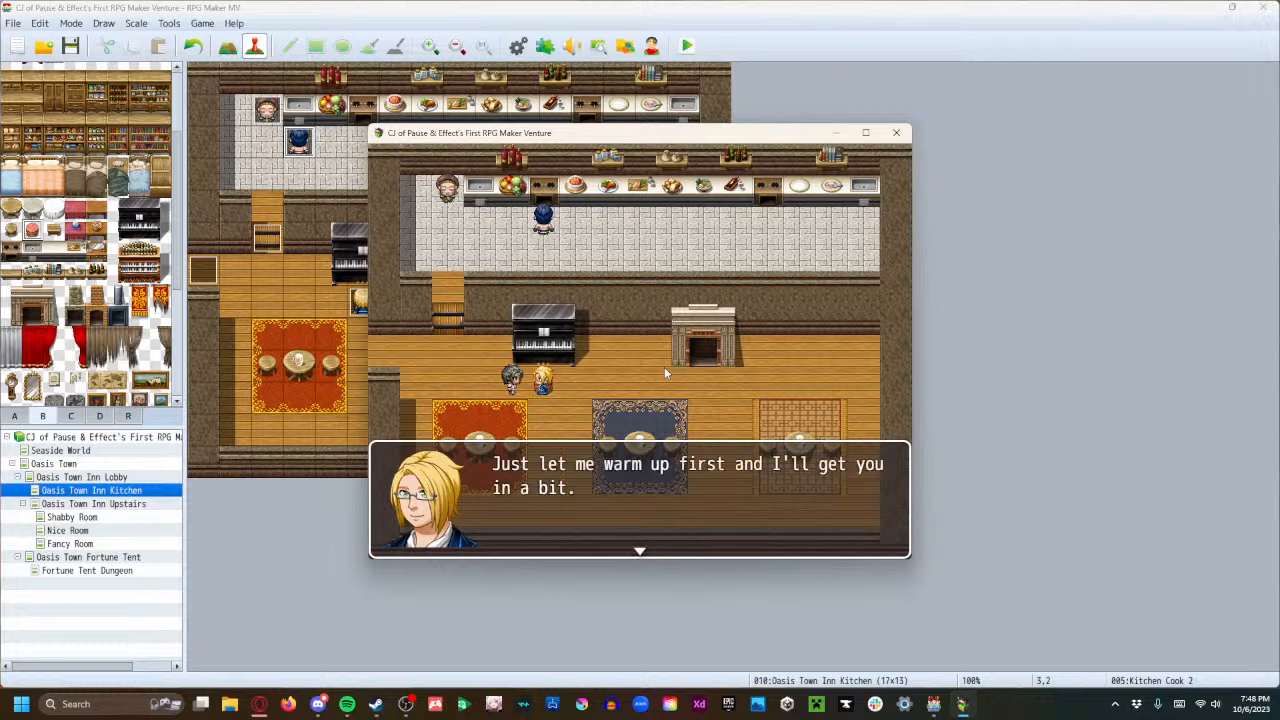
{"action": "key", "text": "Return"}
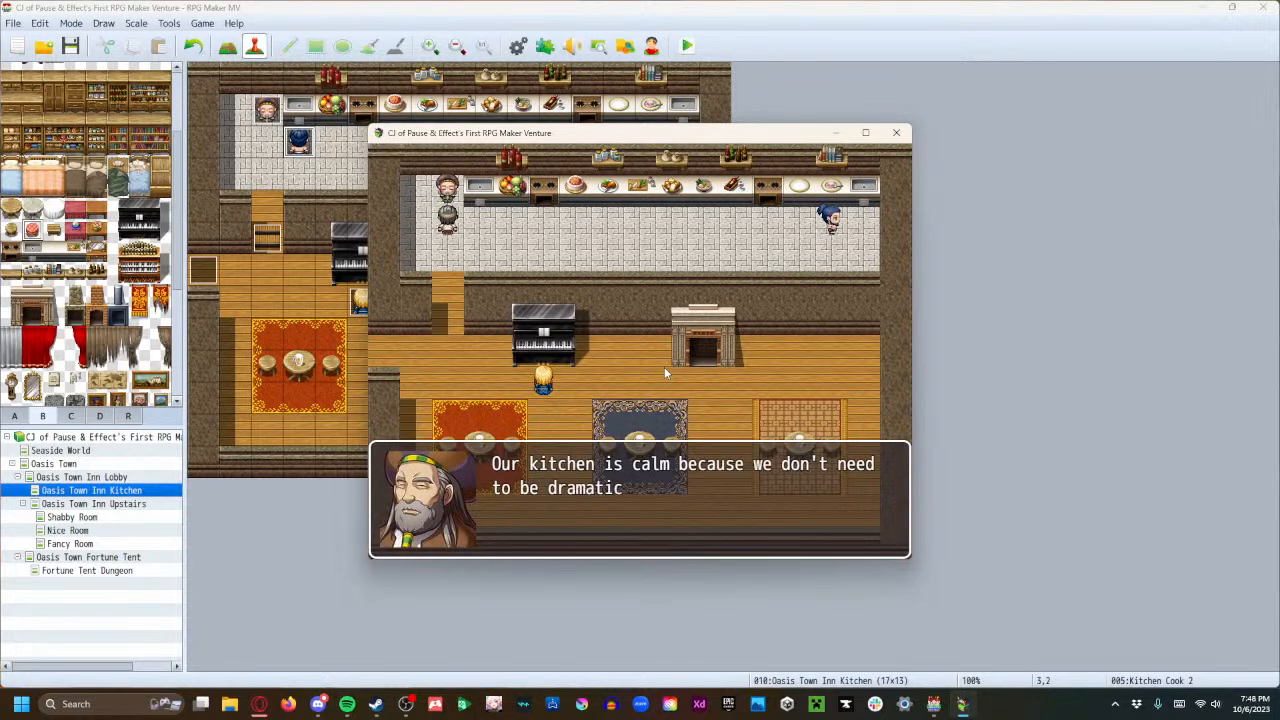
Test the dialogue of Kitchen Cook 1 and Kitchen Cook 2 in the kitchen and close the playtest.
{"action": "key", "text": "Return"}
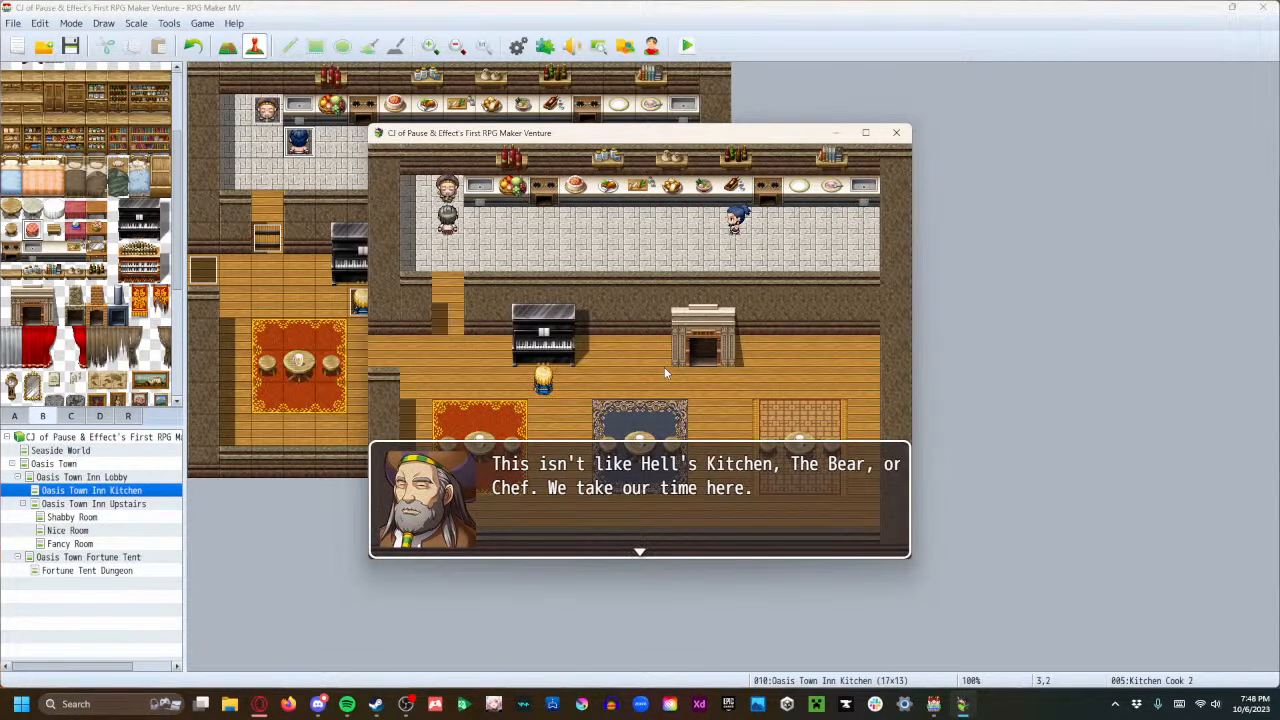
{"action": "key", "text": "Return"}
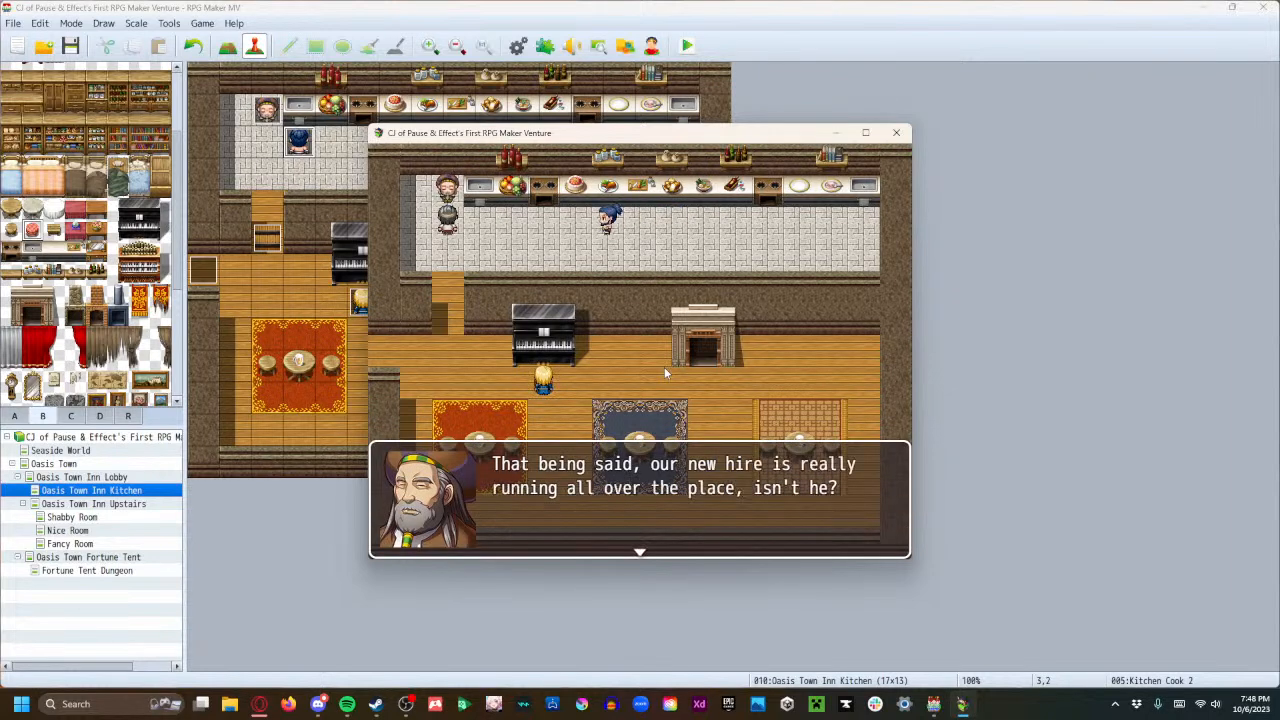
{"action": "key", "text": "Return"}
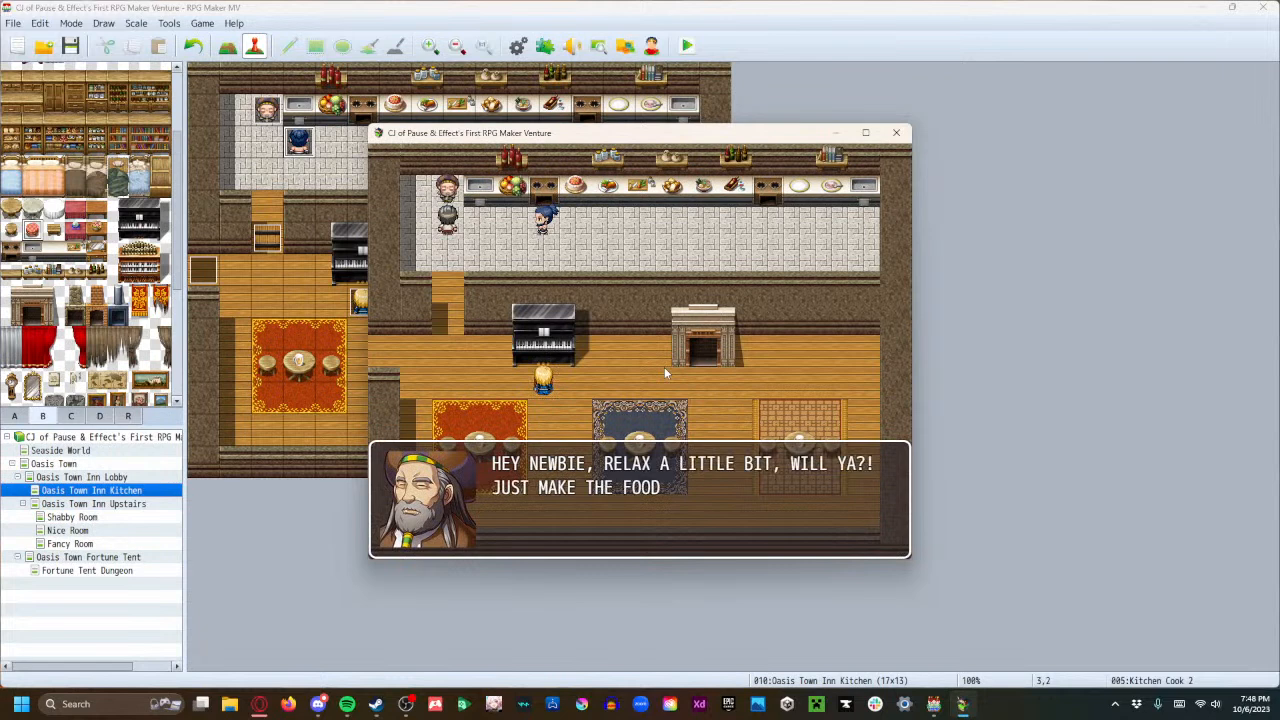
{"action": "key", "text": "Return"}
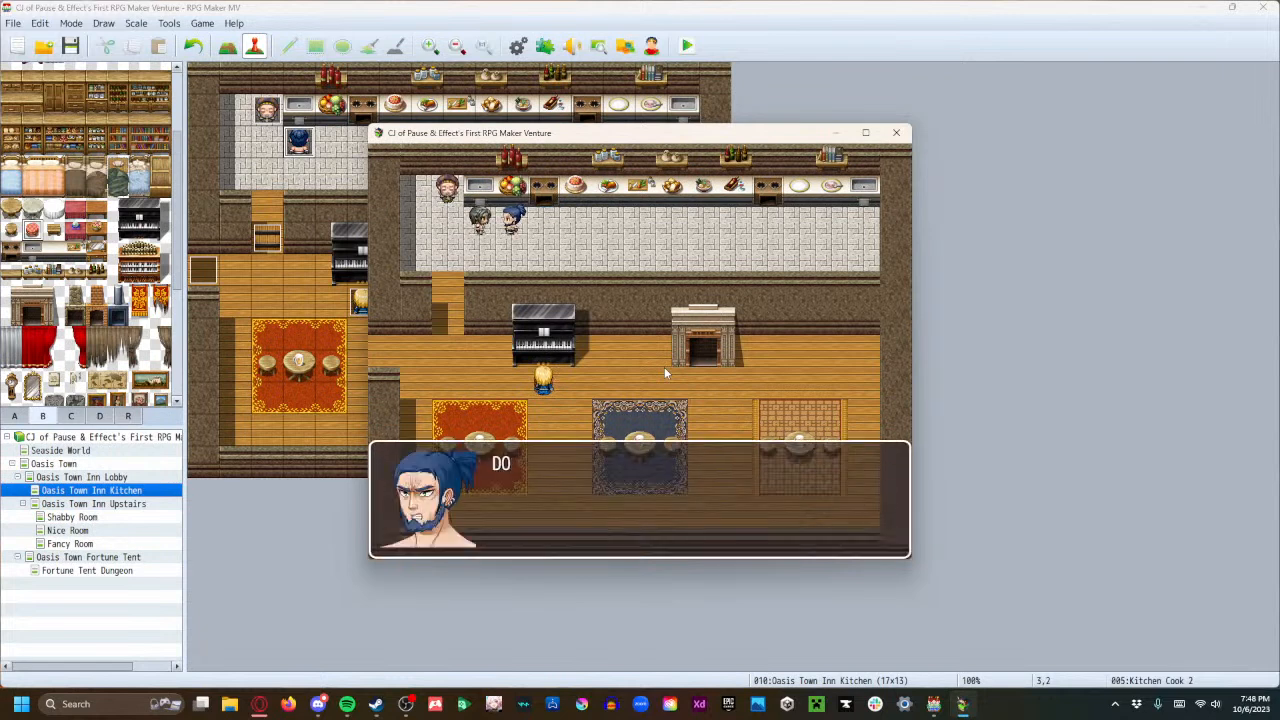
{"action": "key", "text": "Return"}
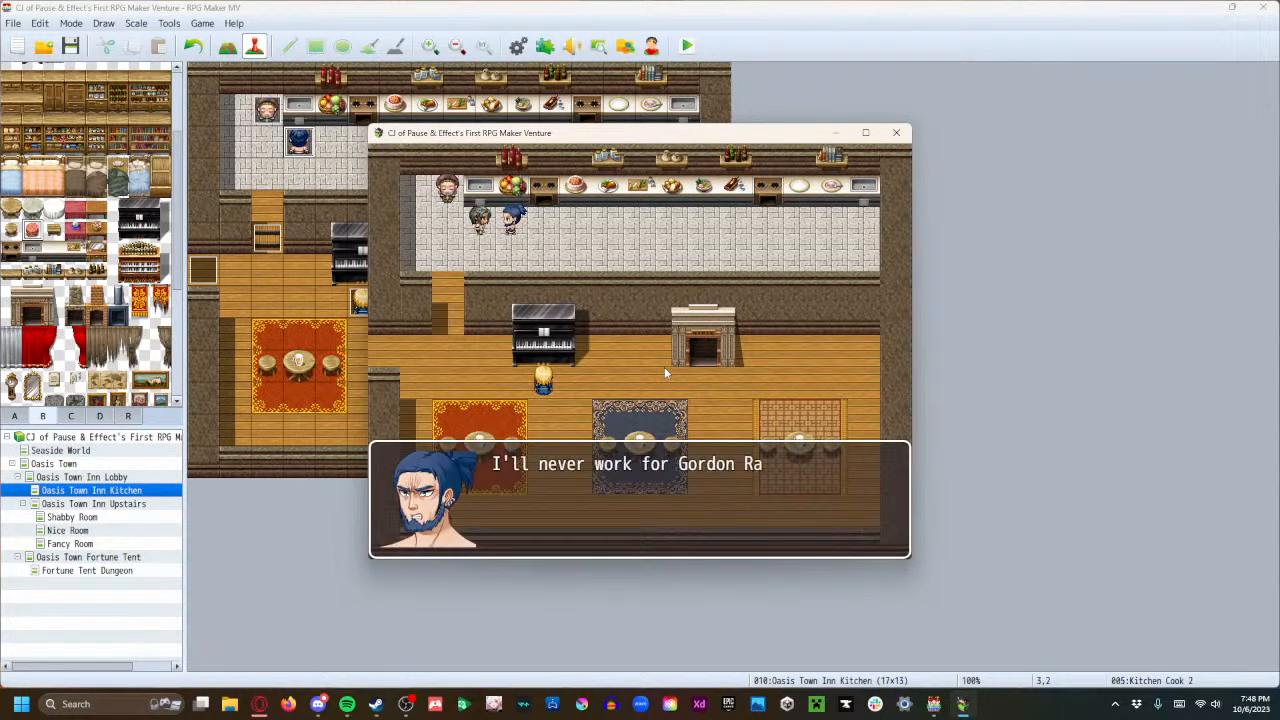
{"action": "key", "text": "Return"}
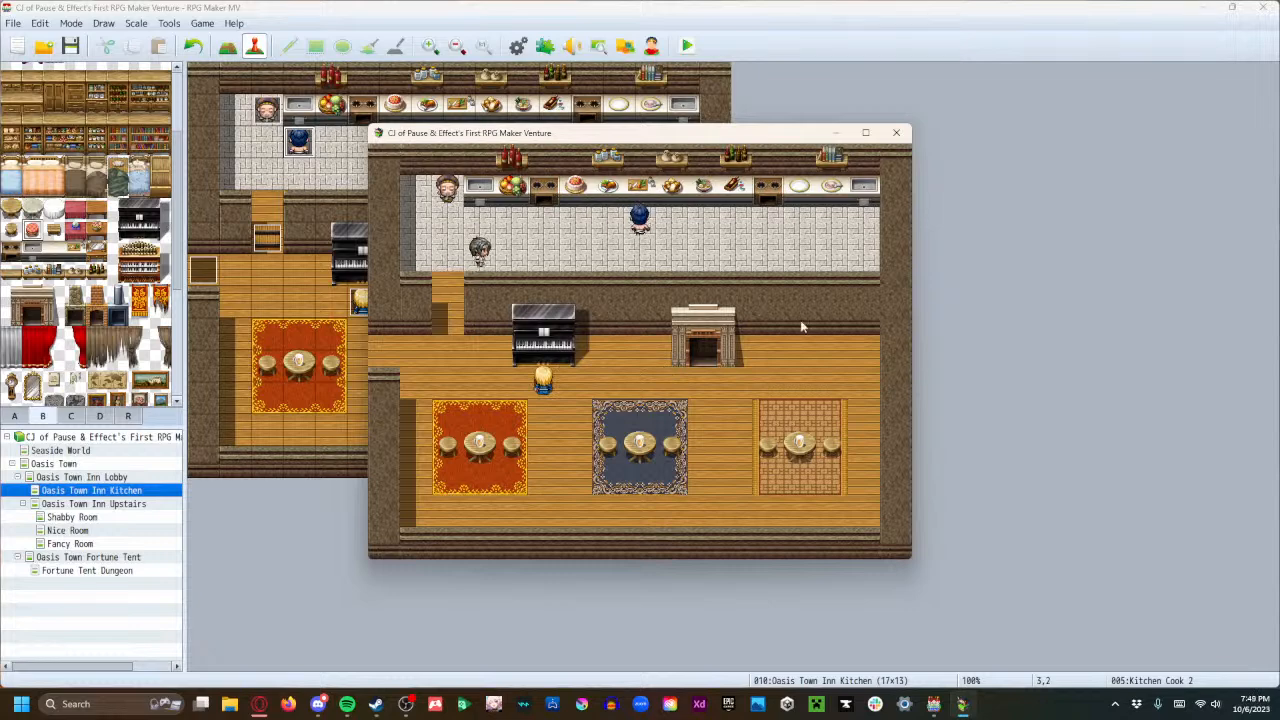
{"action": "left_click", "coordinate": [896, 132]}
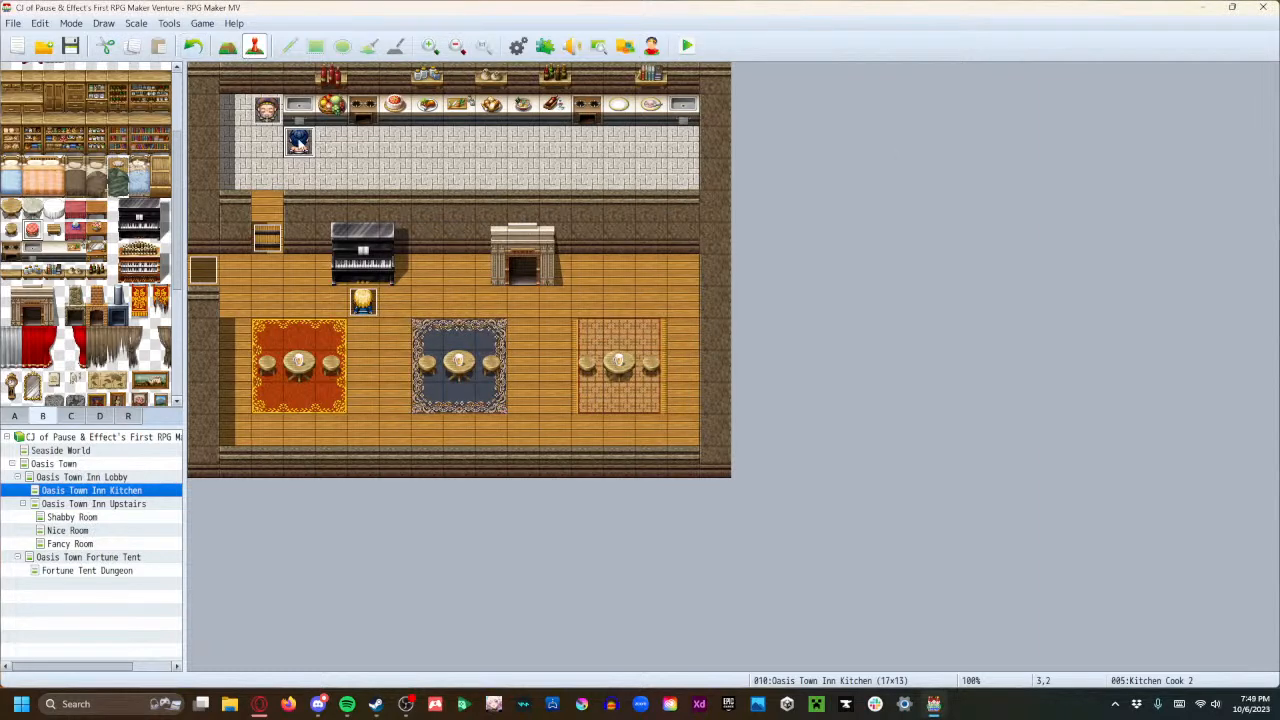
Set Kitchen Cook 2's autonomous movement speed to 5: x2 Faster.
{"action": "double_click", "coordinate": [299, 143]}
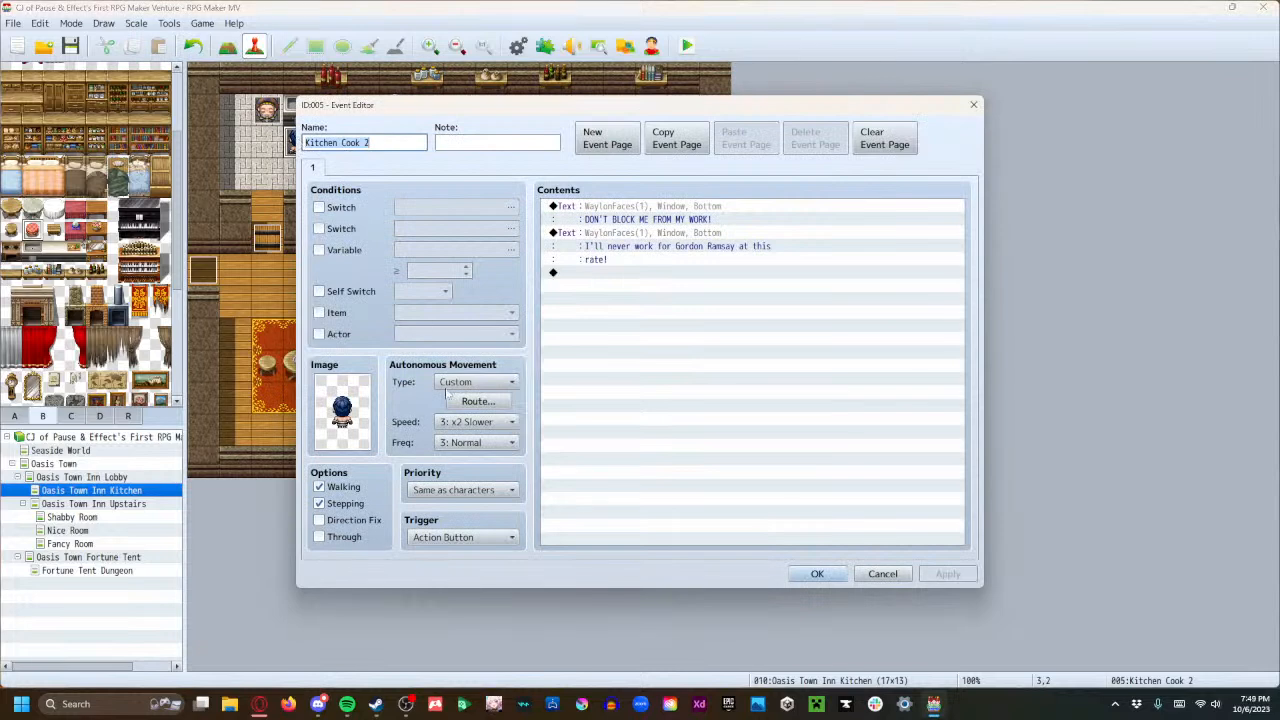
{"action": "left_click", "coordinate": [484, 422]}
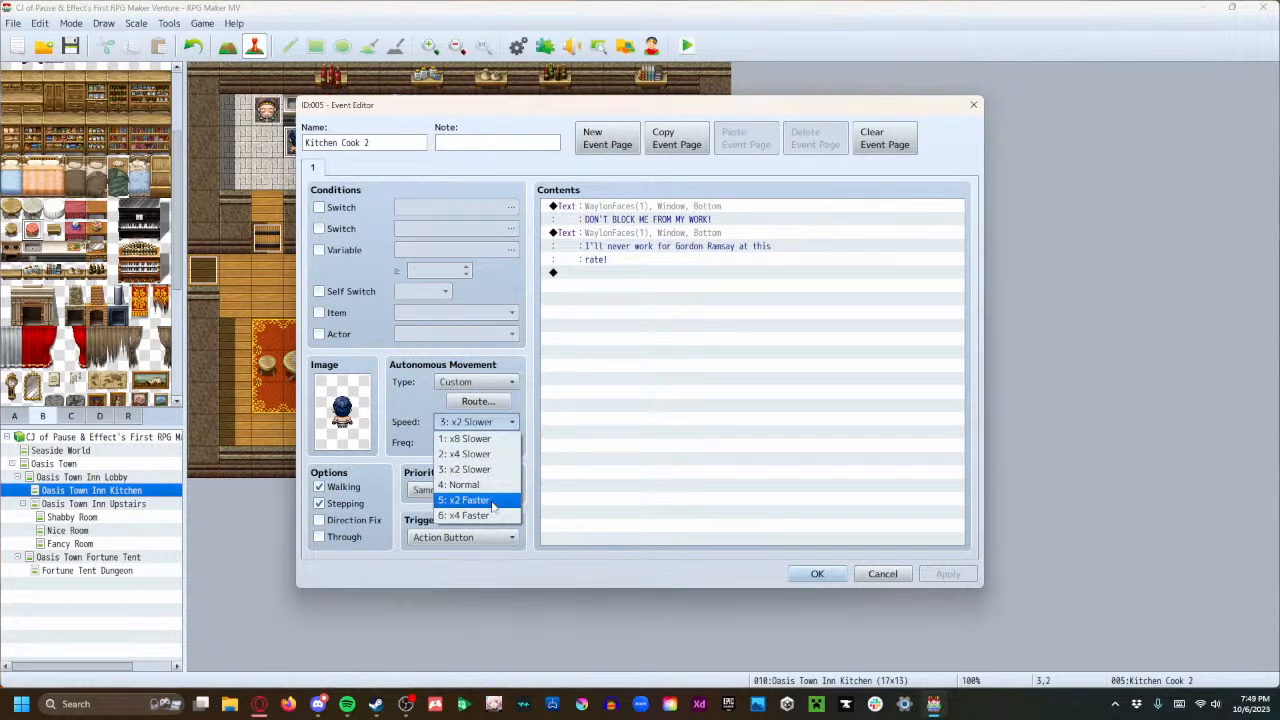
{"action": "left_click", "coordinate": [493, 500]}
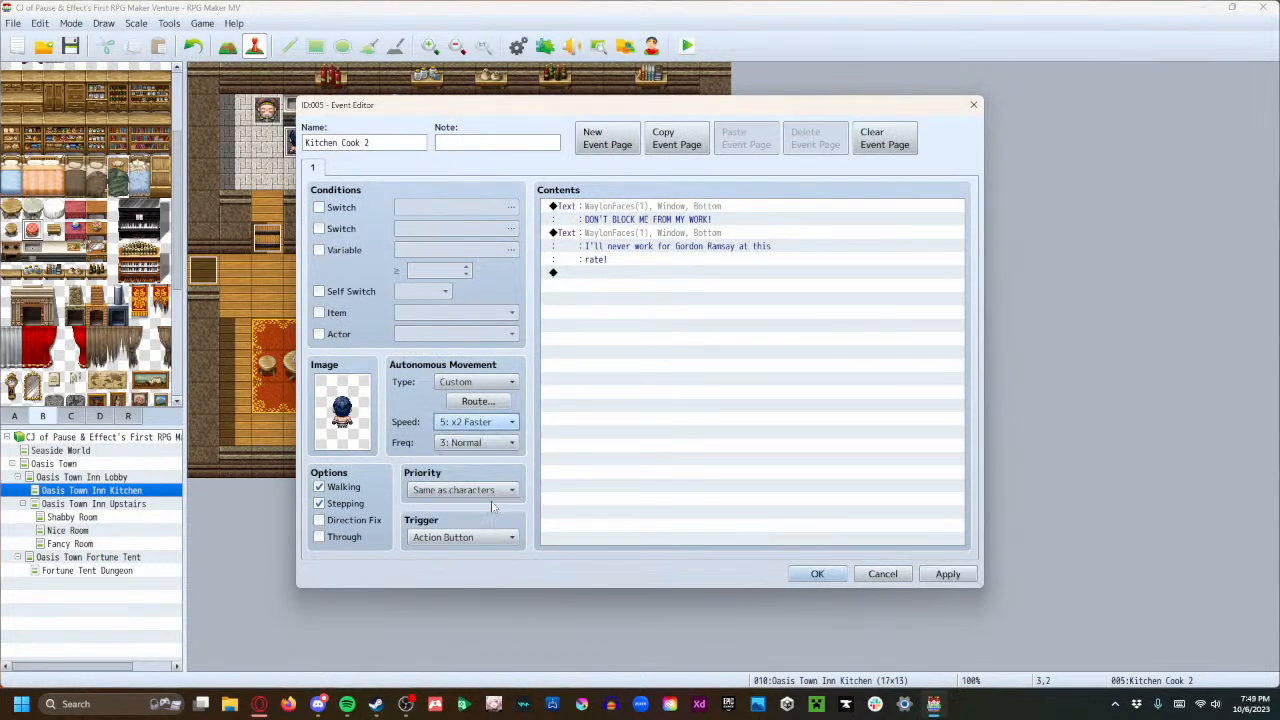
{"action": "left_click", "coordinate": [966, 577]}
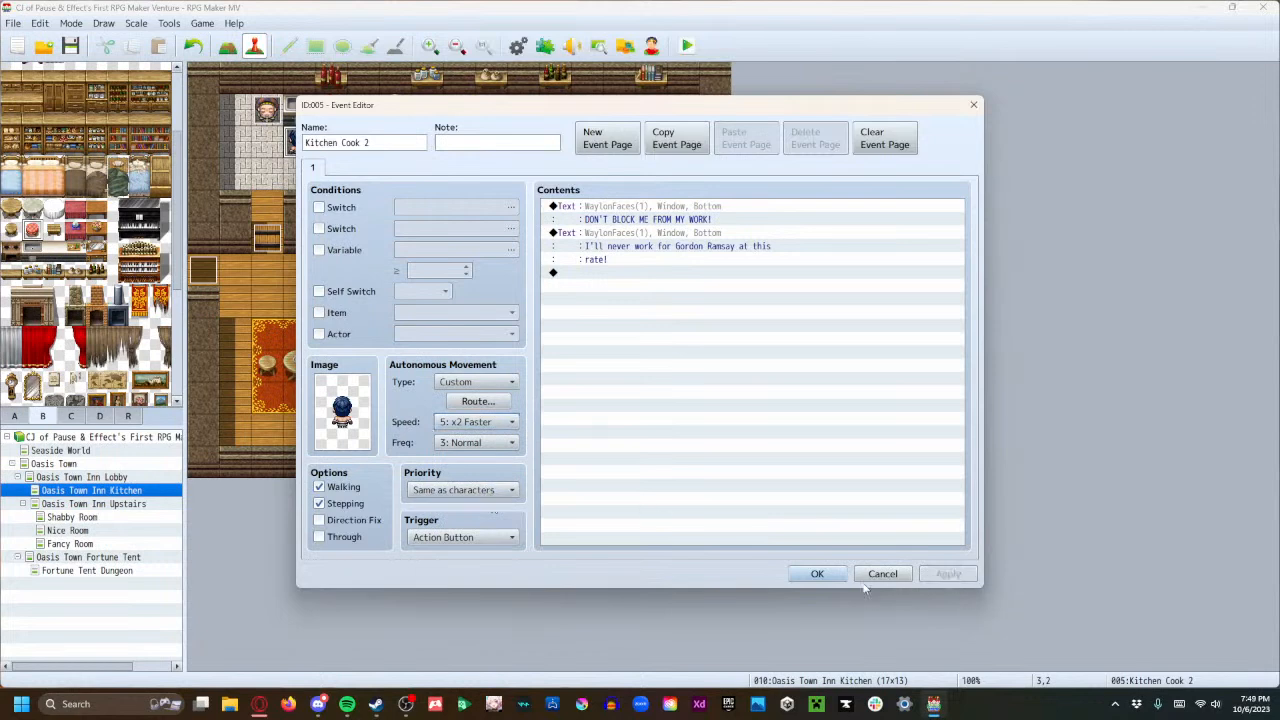
{"action": "left_click", "coordinate": [817, 574]}
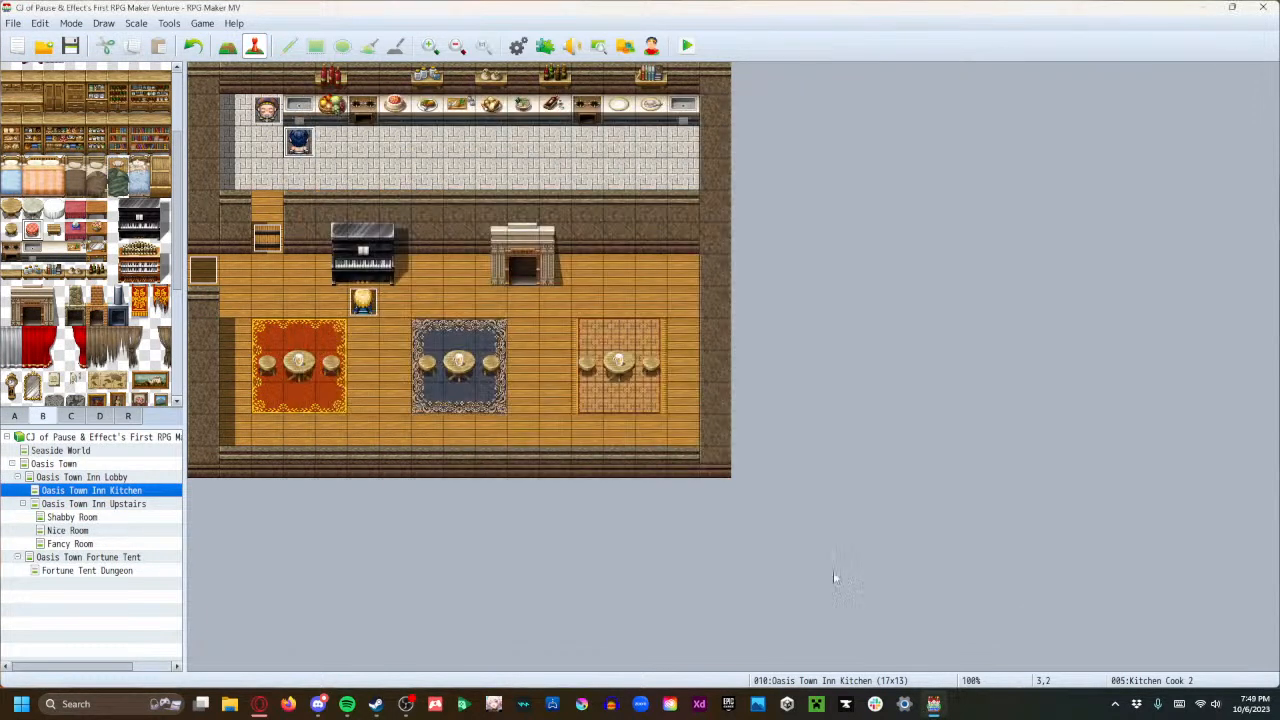
Start a new playtest game and enter the inn in Tethys Town.
{"action": "left_click", "coordinate": [690, 44]}
{"action": "left_click", "coordinate": [606, 375]}
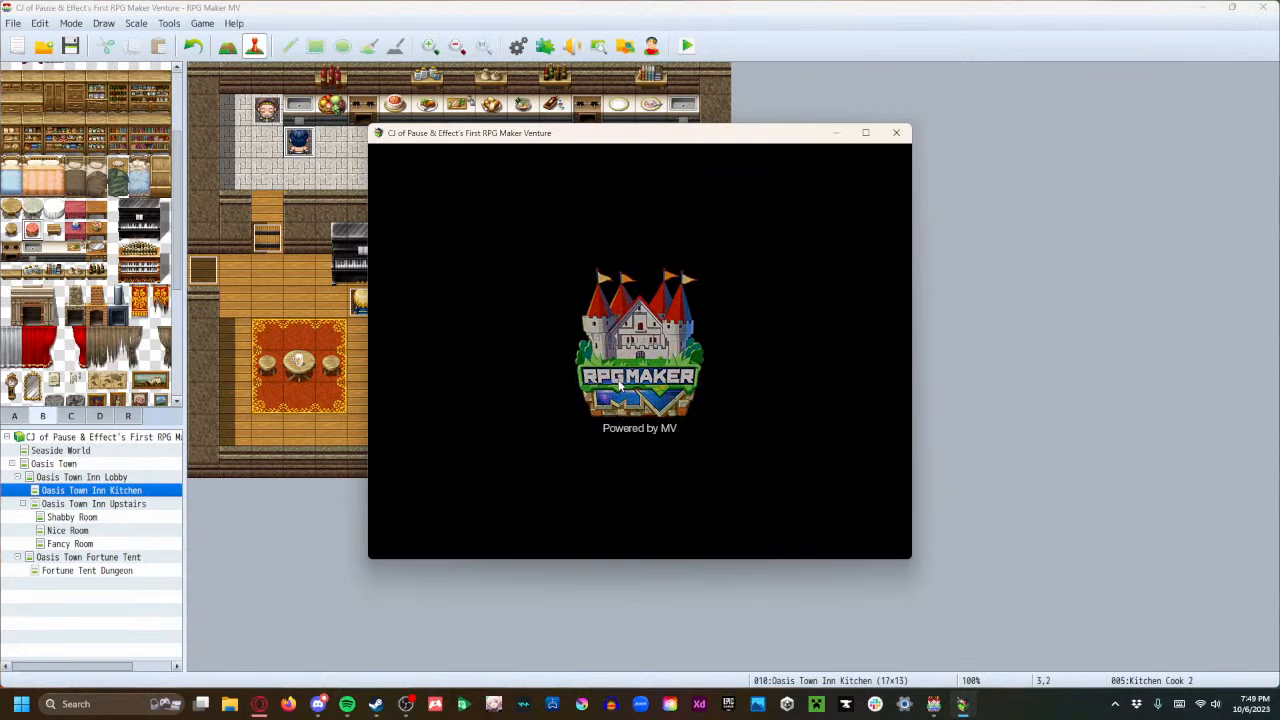
{"action": "left_click", "coordinate": [608, 421]}
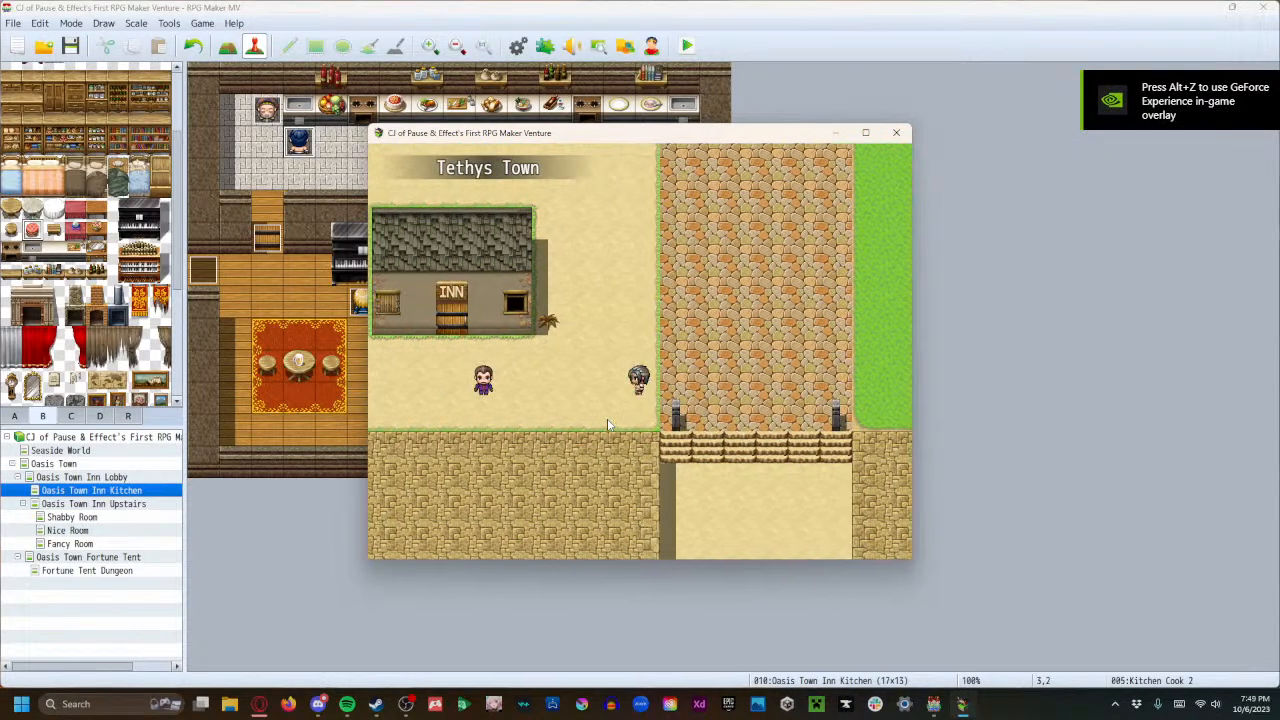
{"action": "key", "text": "Up"}
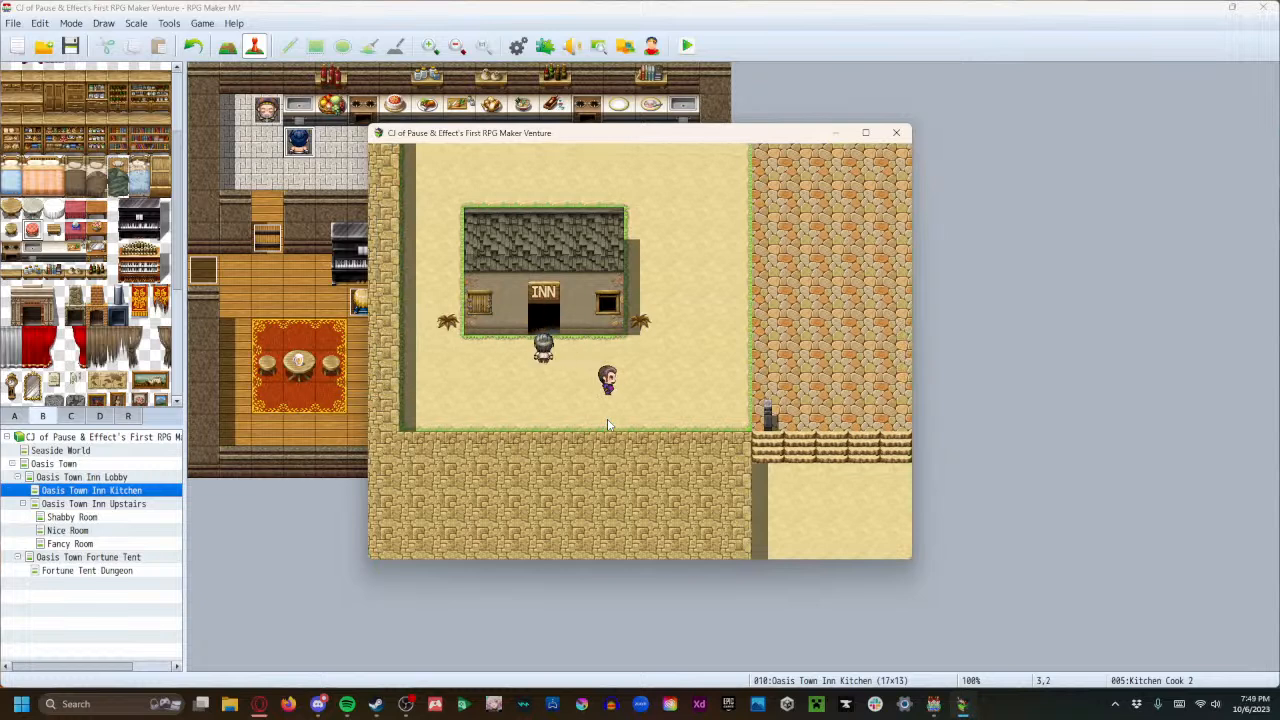
Walk through the lobby into the kitchen, check how fast Kitchen Cook 2 moves, and close the playtest.
{"action": "key", "text": "Right"}
{"action": "key", "text": "Right"}
{"action": "key", "text": "Right"}
{"action": "key", "text": "Right"}
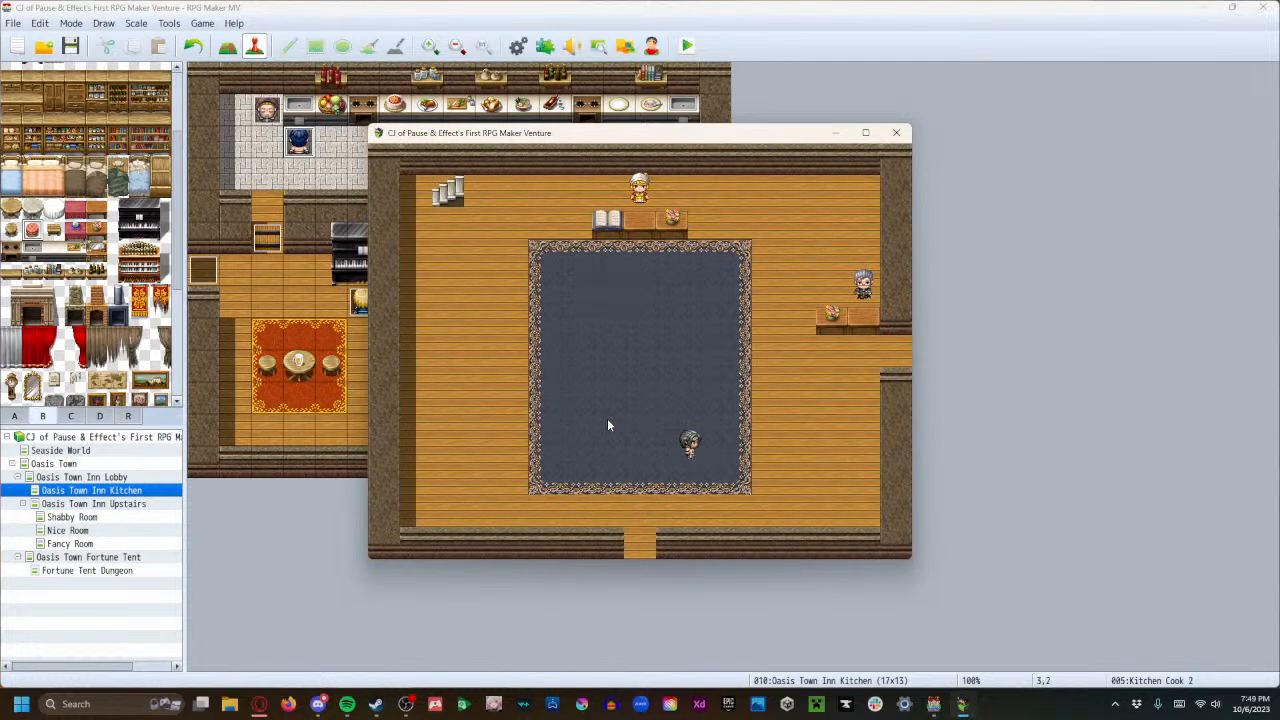
{"action": "key", "text": "Up"}
{"action": "key", "text": "Up"}
{"action": "key", "text": "Right"}
{"action": "key", "text": "Up"}
{"action": "key", "text": "Up"}
{"action": "key", "text": "Up"}
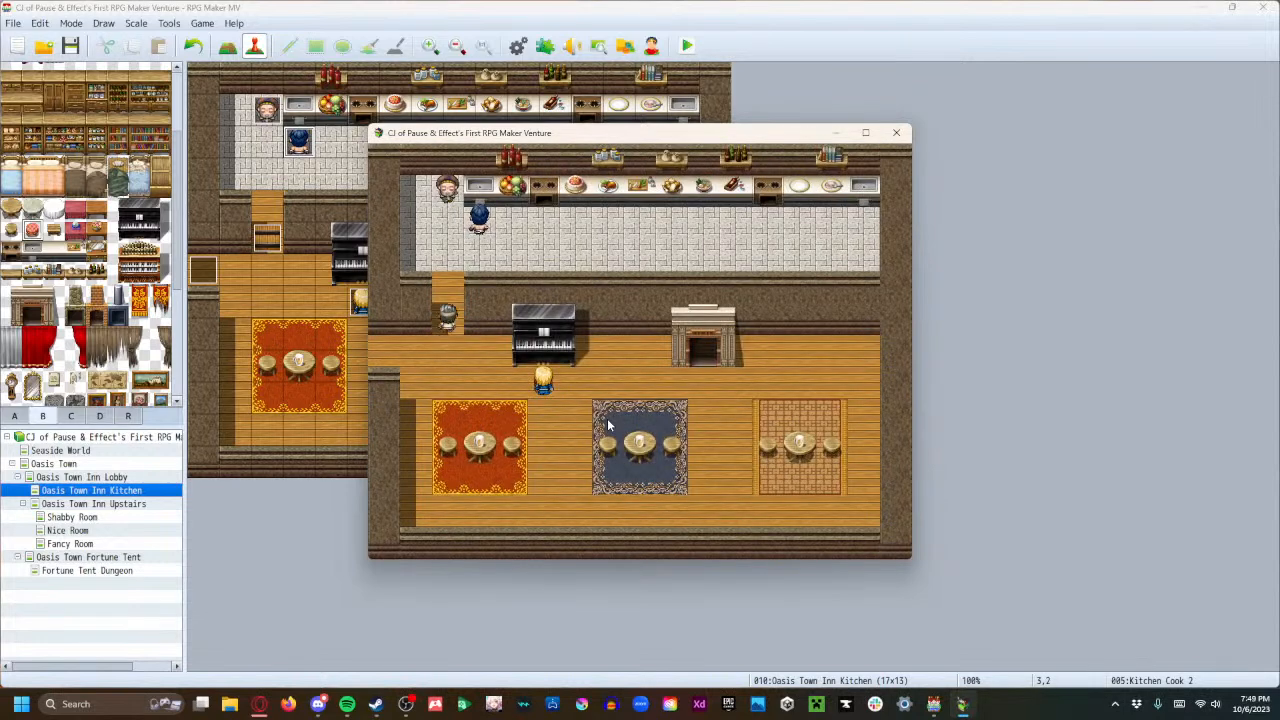
{"action": "key", "text": "Left"}
{"action": "key", "text": "Right"}
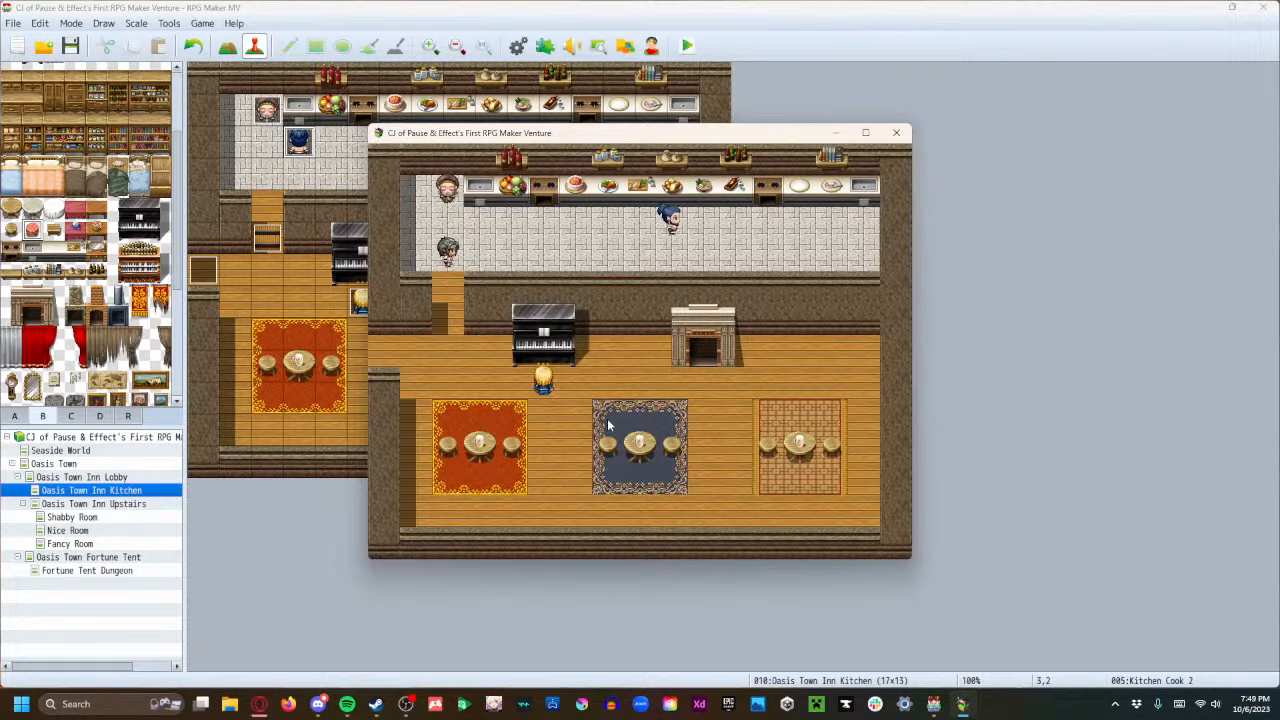
{"action": "left_click", "coordinate": [896, 132]}
Change the Speed command at the start of Kitchen Cook 2's movement route to 6.
{"action": "double_click", "coordinate": [302, 141]}
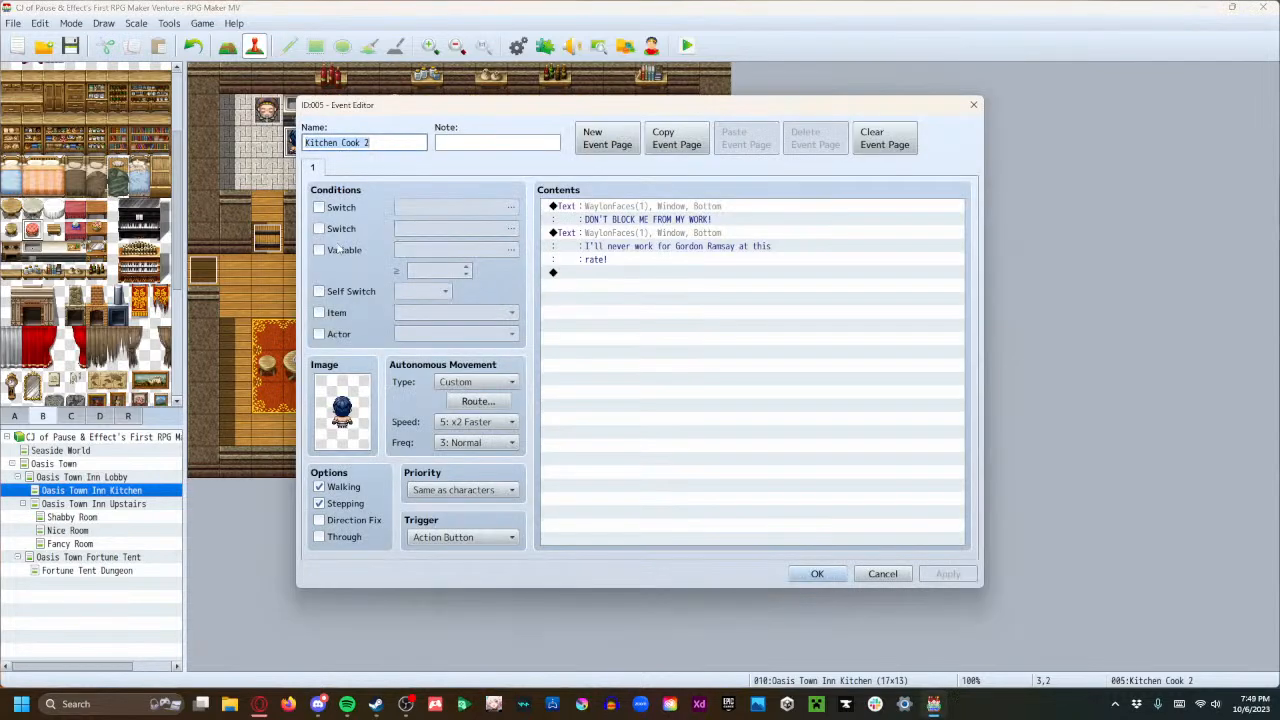
{"action": "left_click", "coordinate": [480, 402]}
{"action": "scroll", "coordinate": [406, 327], "scroll_direction": "up", "scroll_amount": 9}
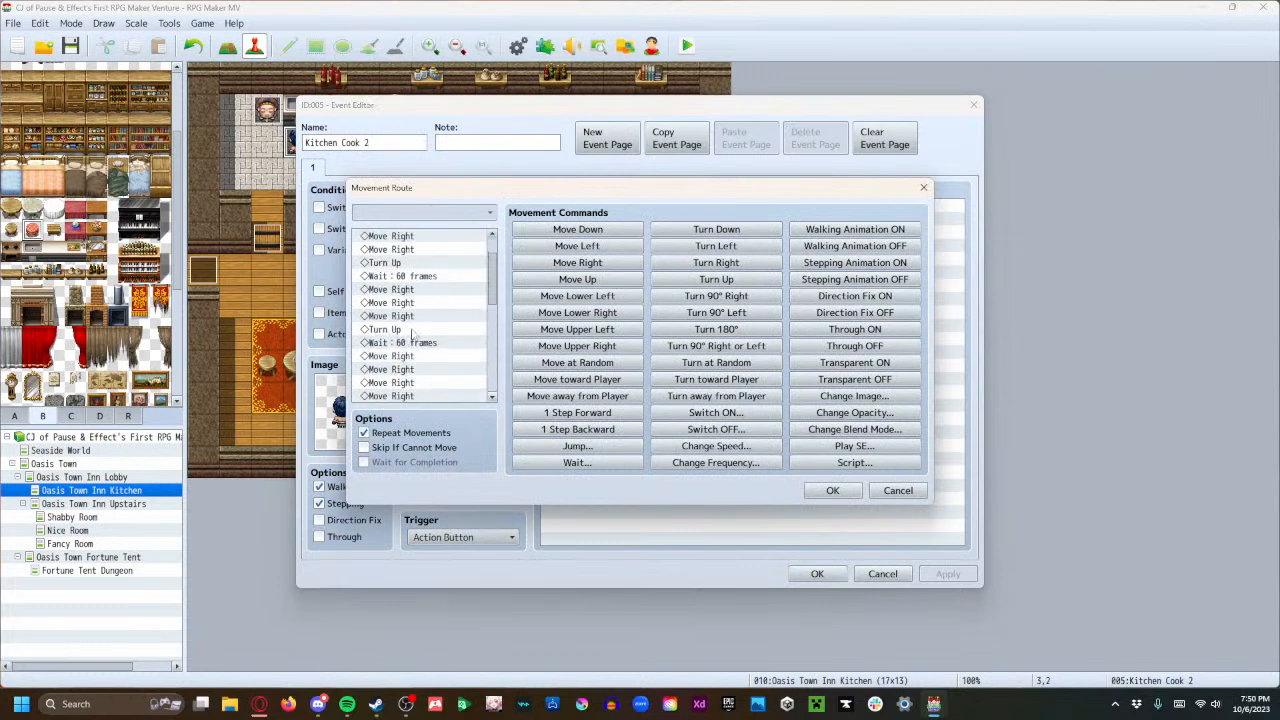
{"action": "double_click", "coordinate": [396, 240]}
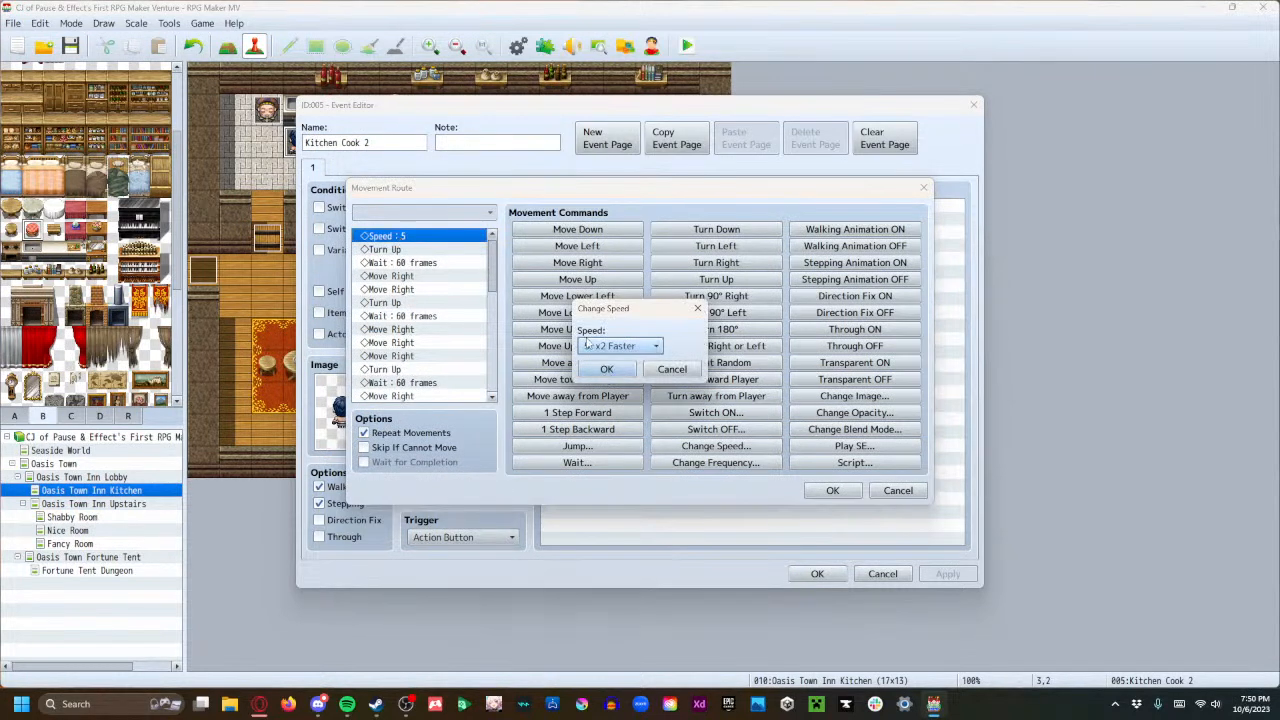
{"action": "left_click", "coordinate": [617, 345]}
{"action": "left_click", "coordinate": [609, 440]}
{"action": "left_click", "coordinate": [607, 369]}
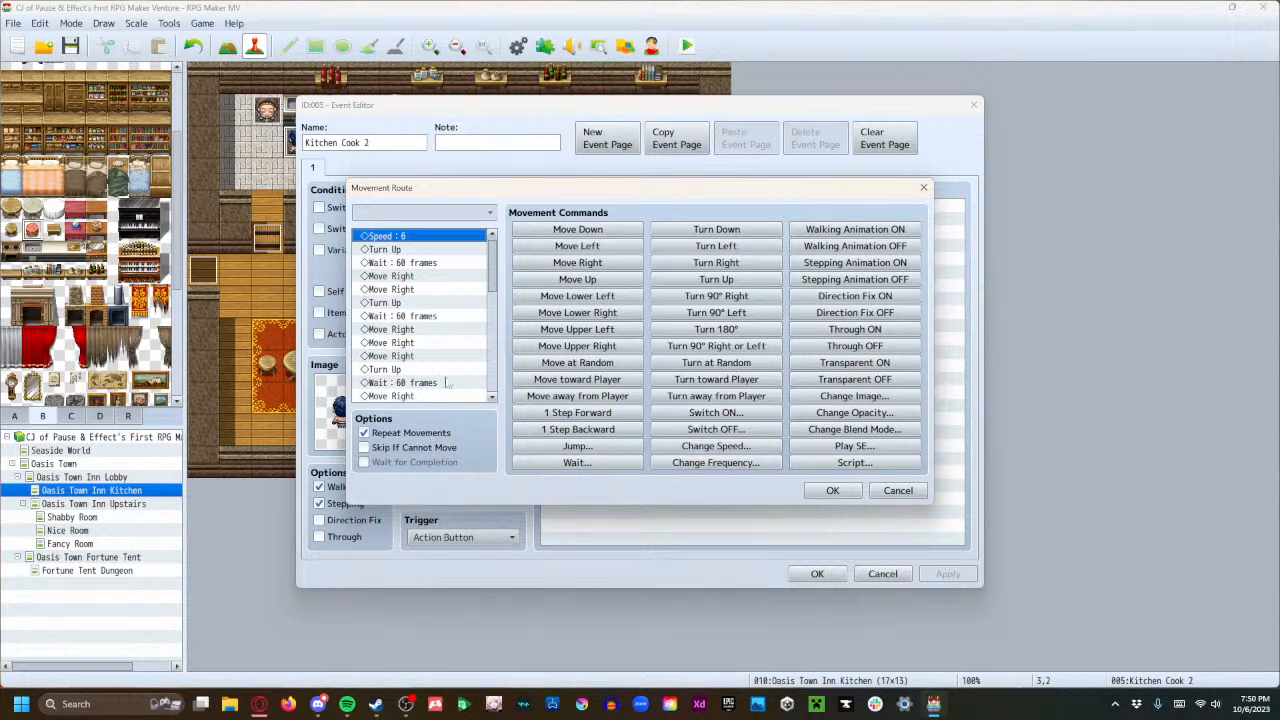
{"action": "scroll", "coordinate": [424, 390], "scroll_direction": "down", "scroll_amount": 10}
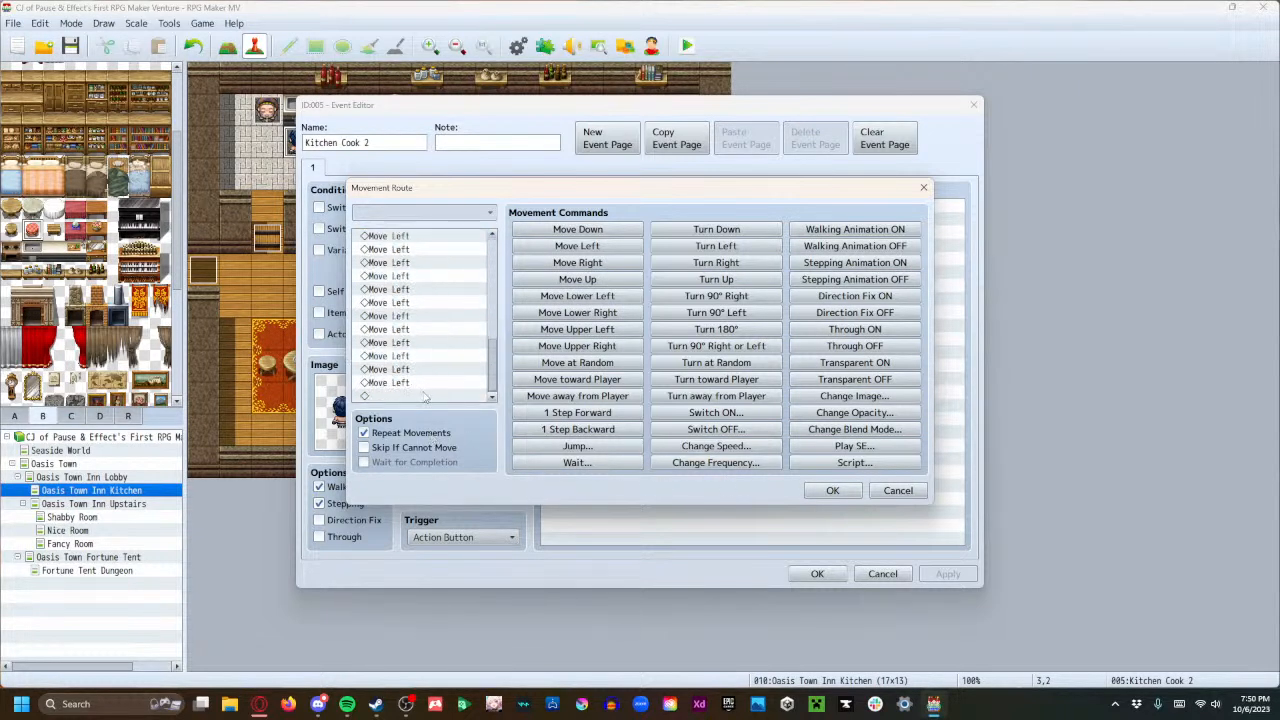
Check Kitchen Cook 2's character image and the beginning of its movement route.
{"action": "left_click", "coordinate": [828, 492]}
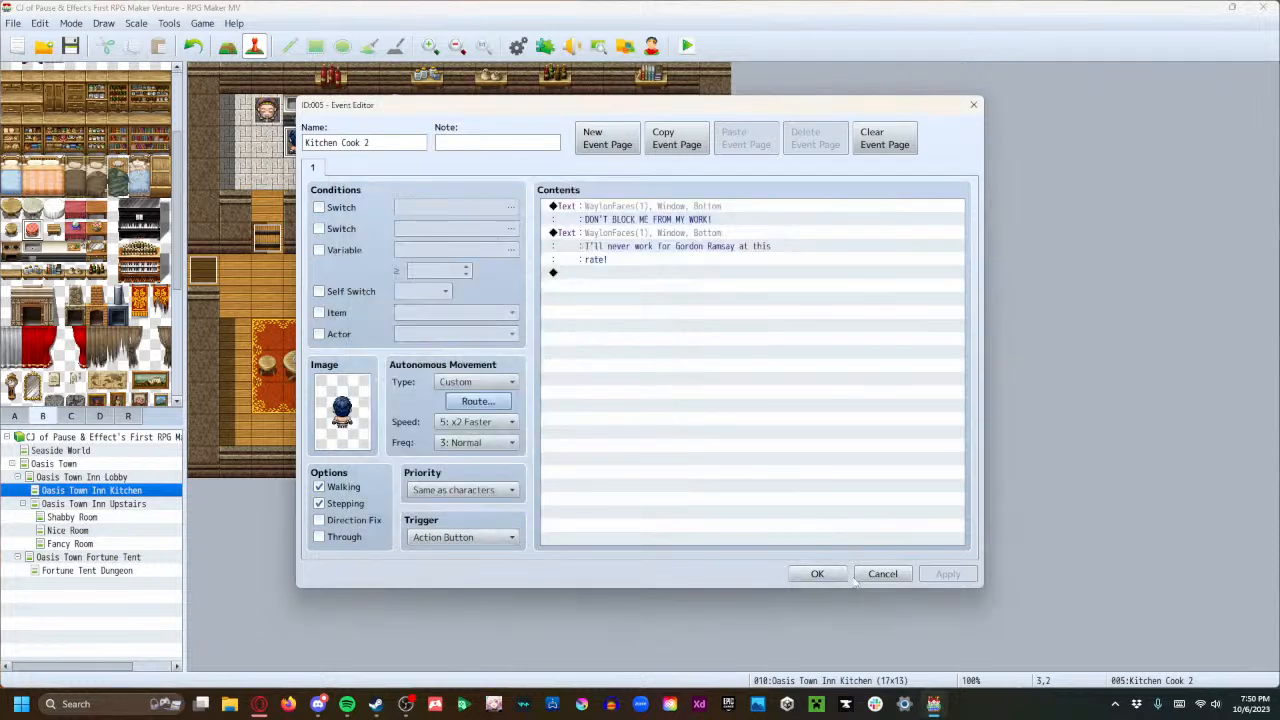
{"action": "double_click", "coordinate": [348, 425]}
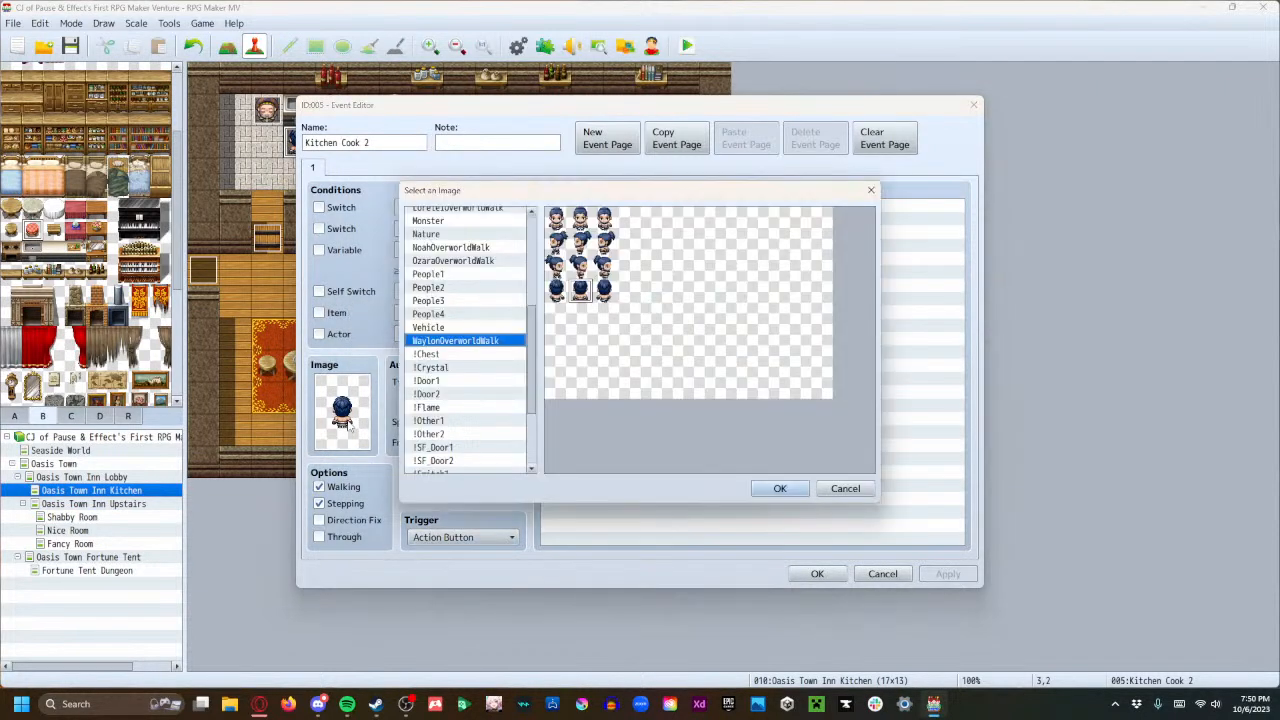
{"action": "left_click", "coordinate": [845, 489]}
{"action": "left_click", "coordinate": [468, 403]}
{"action": "scroll", "coordinate": [460, 376], "scroll_direction": "up", "scroll_amount": 10}
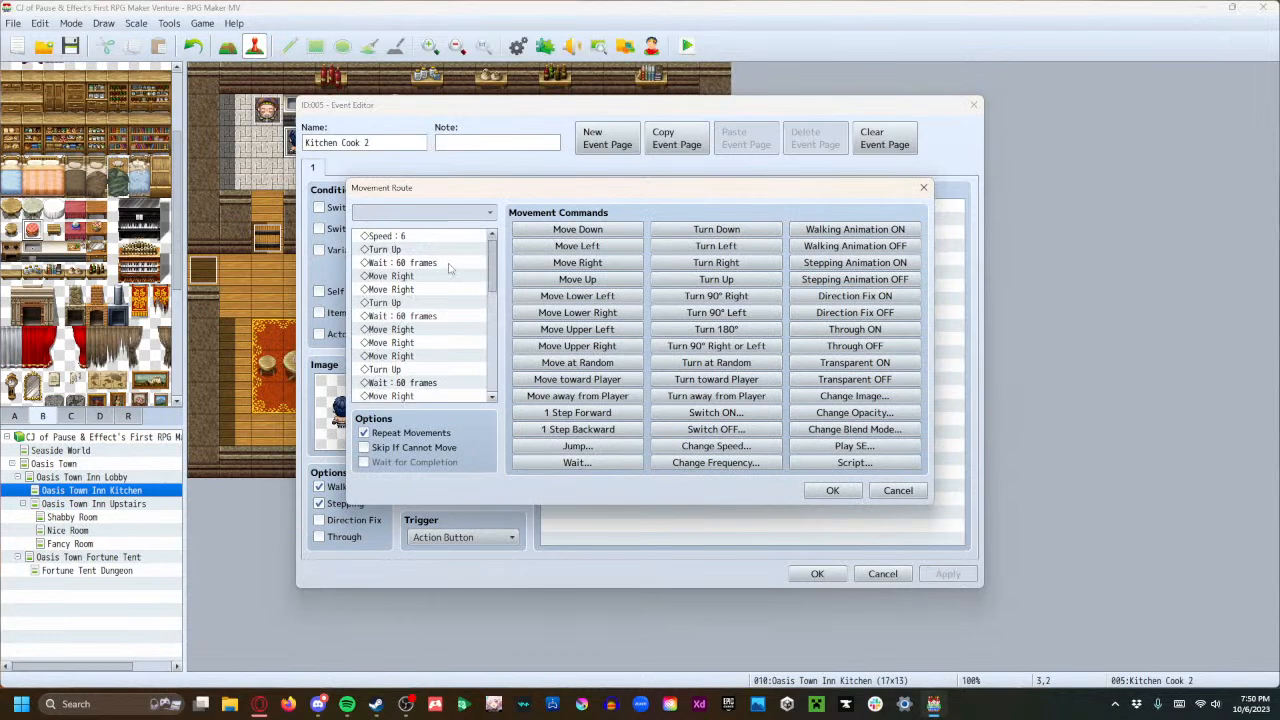
{"action": "left_click", "coordinate": [830, 490]}
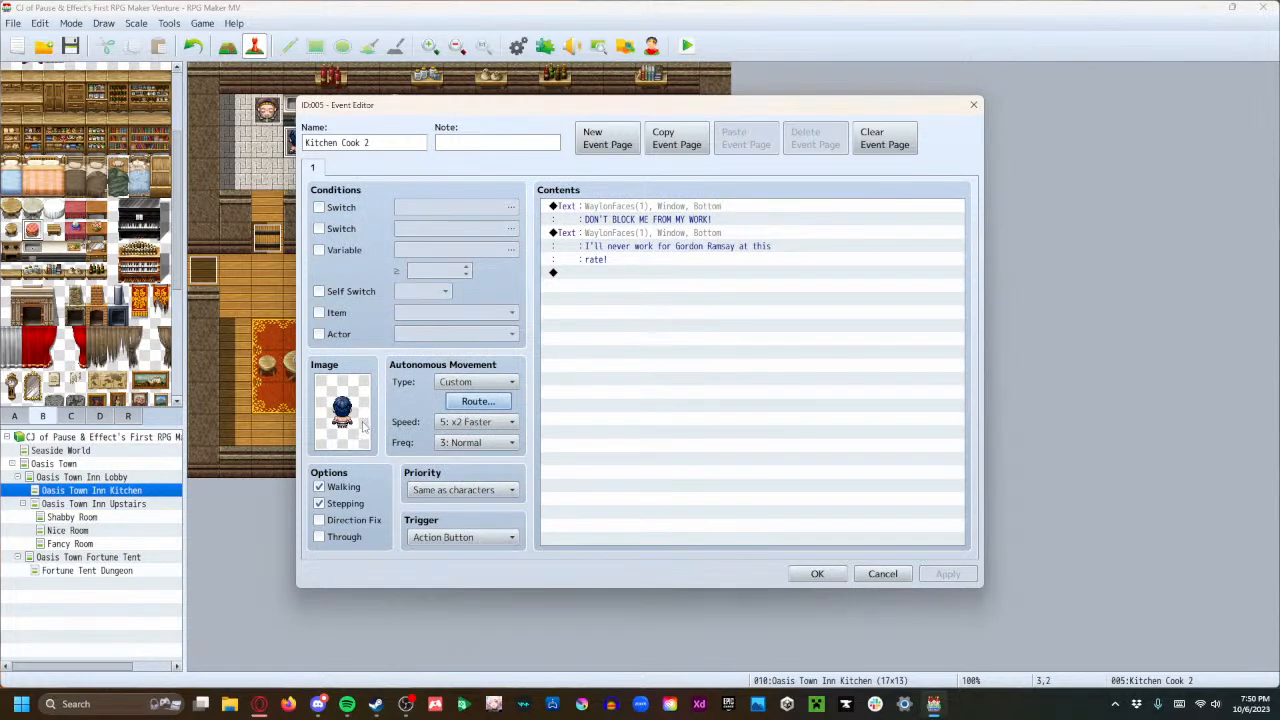
{"action": "left_click", "coordinate": [479, 403]}
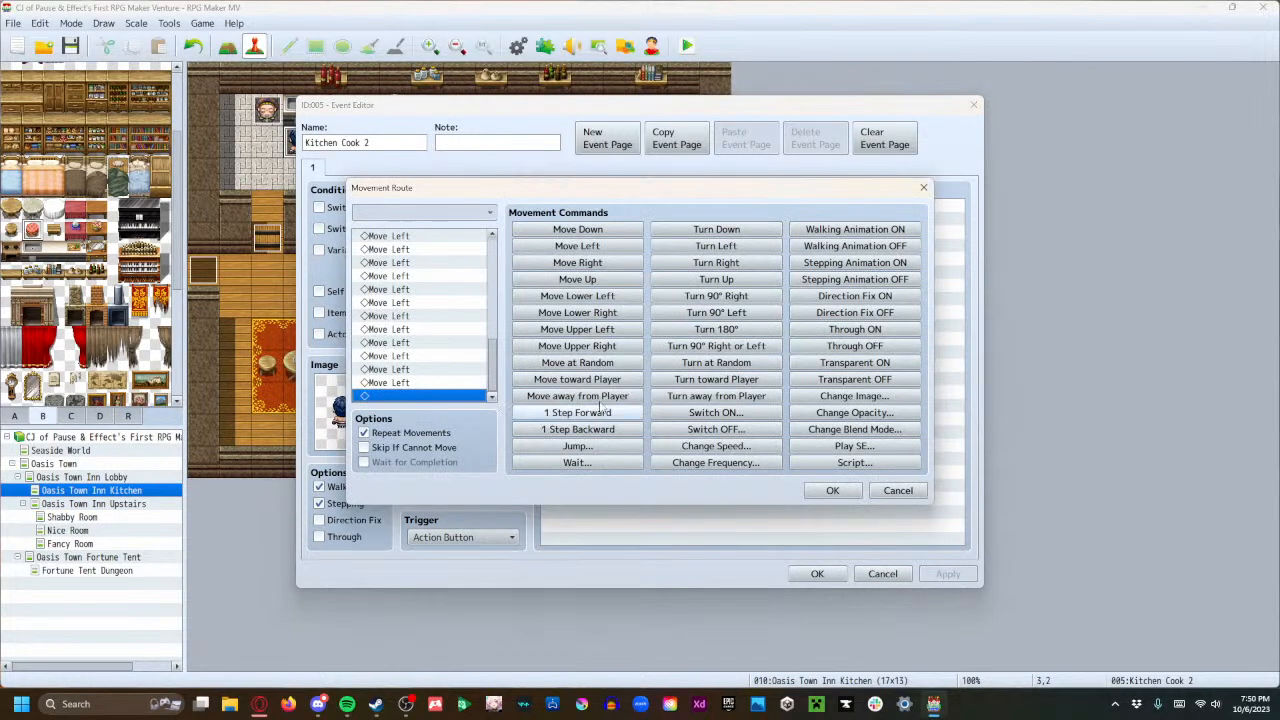
{"action": "left_click", "coordinate": [756, 466]}
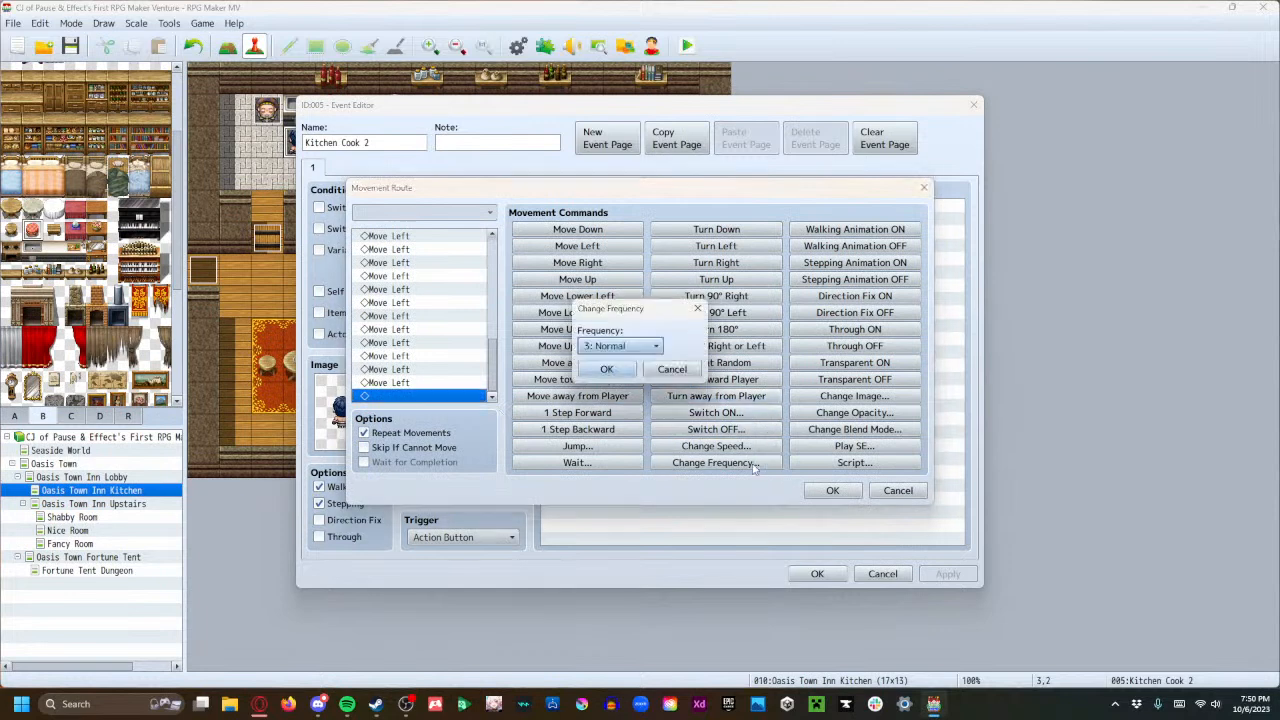
{"action": "left_click", "coordinate": [662, 370]}
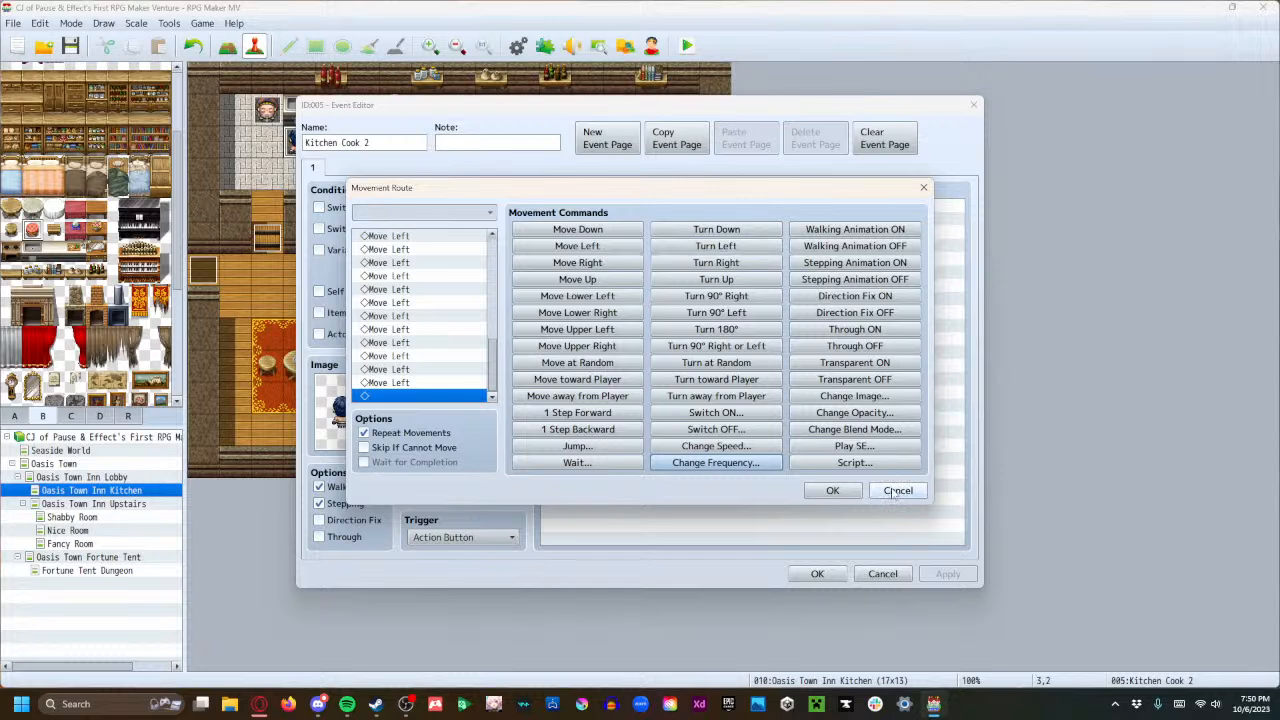
Delete all the Move Left commands at the end of Kitchen Cook 2's route and try a Jump command in their place.
{"action": "left_click", "coordinate": [445, 384]}
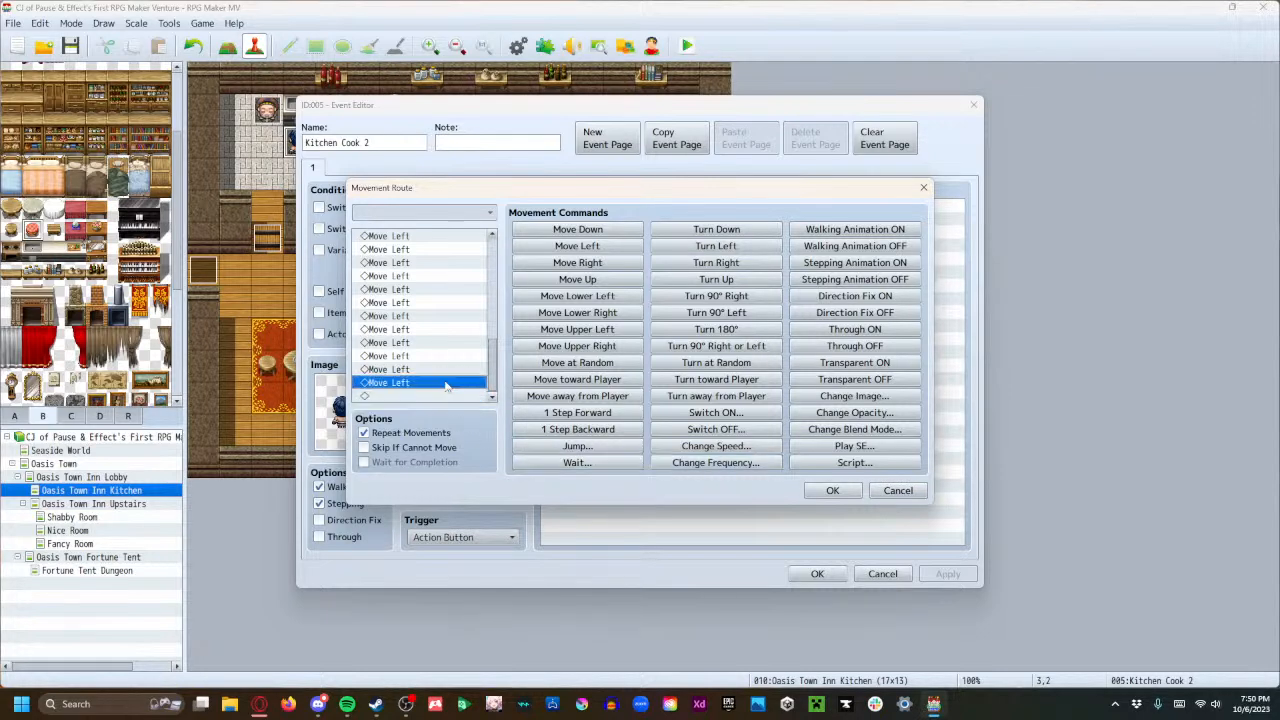
{"action": "key", "text": "Delete"}
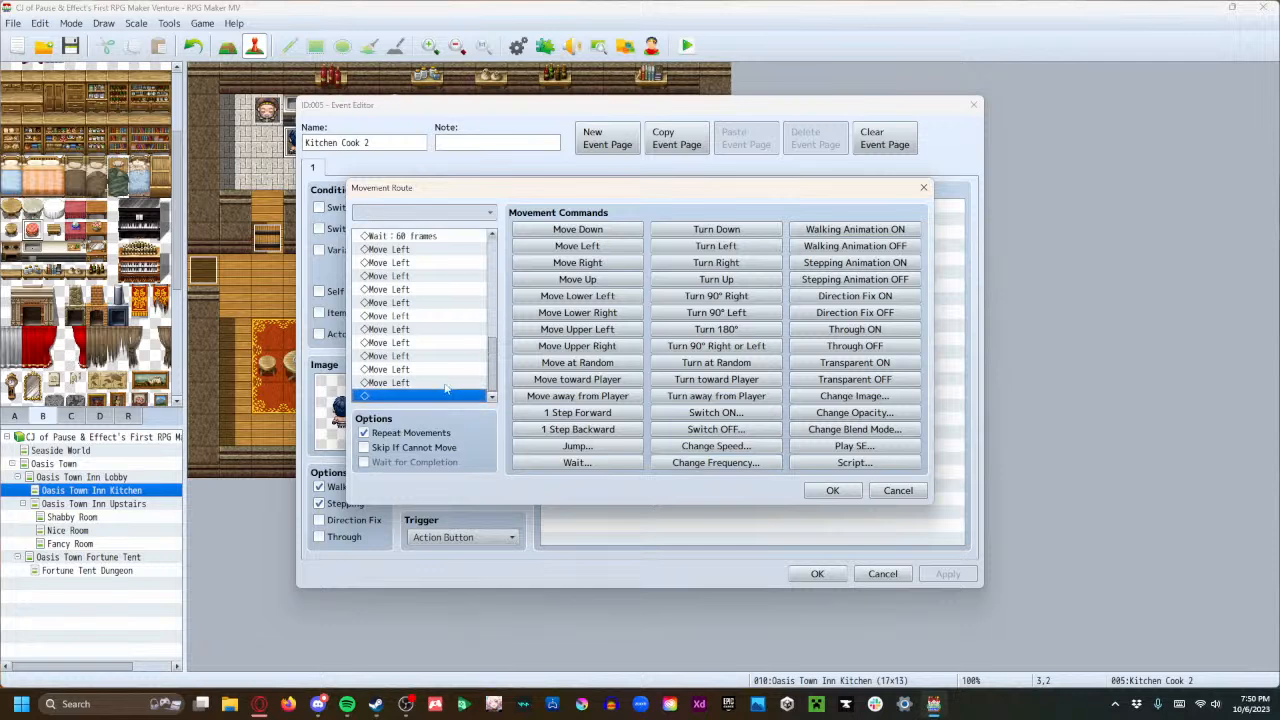
{"action": "left_click", "coordinate": [446, 385]}
{"action": "key", "text": "Delete"}
{"action": "left_click", "coordinate": [446, 385]}
{"action": "key", "text": "Delete"}
{"action": "left_click", "coordinate": [446, 385]}
{"action": "key", "text": "Delete"}
{"action": "left_click", "coordinate": [446, 385]}
{"action": "key", "text": "Delete"}
{"action": "left_click", "coordinate": [446, 385]}
{"action": "key", "text": "Delete"}
{"action": "left_click", "coordinate": [446, 385]}
{"action": "key", "text": "Delete"}
{"action": "left_click", "coordinate": [446, 385]}
{"action": "key", "text": "Delete"}
{"action": "left_click", "coordinate": [446, 385]}
{"action": "key", "text": "Delete"}
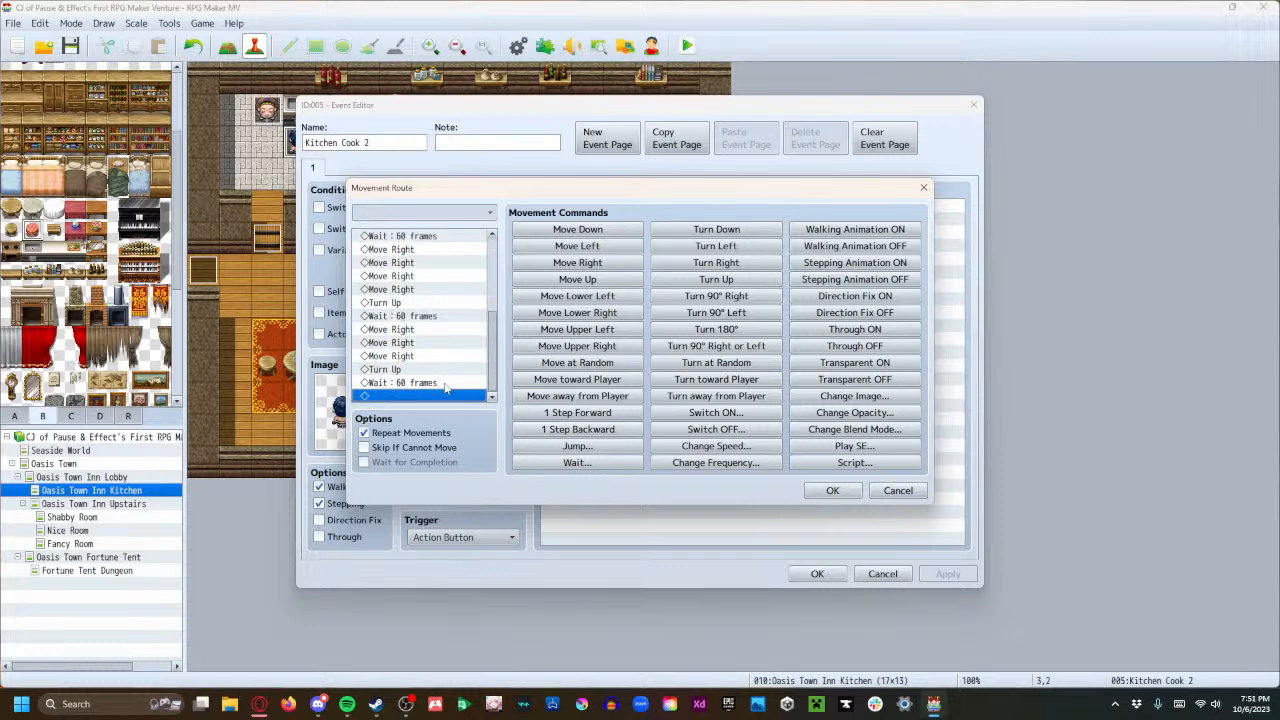
{"action": "left_click", "coordinate": [577, 446]}
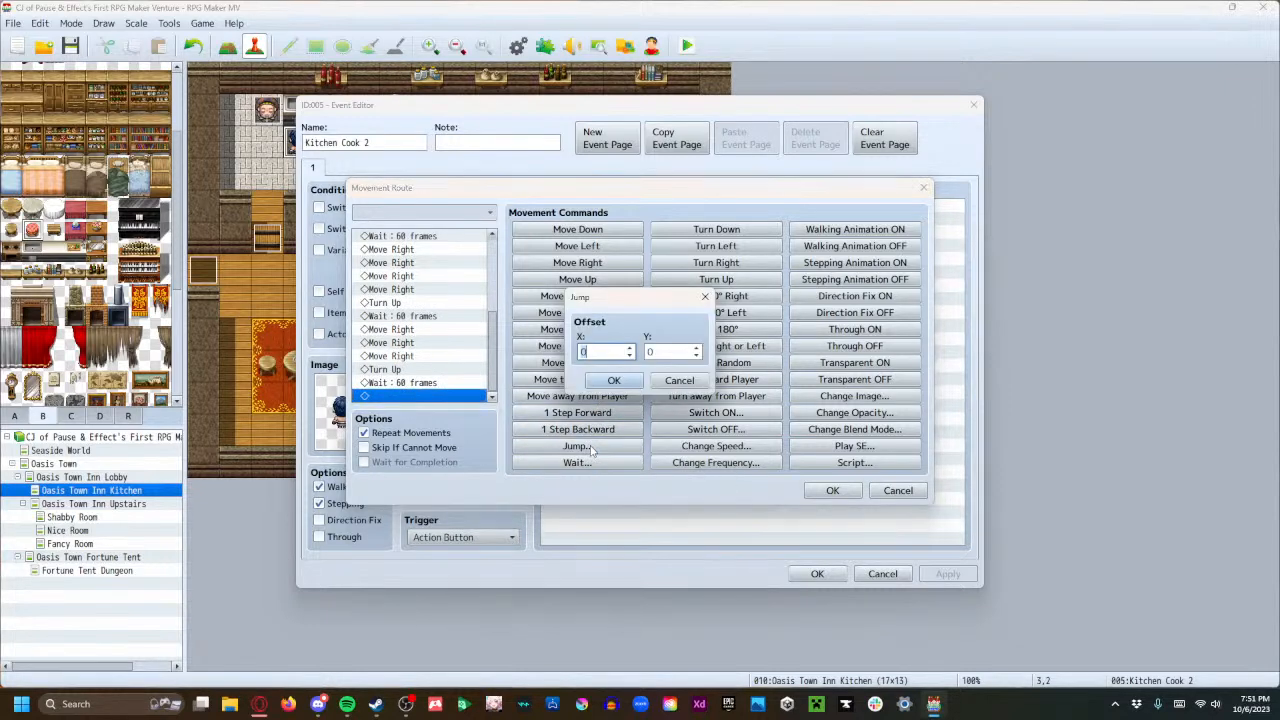
{"action": "left_click", "coordinate": [656, 383]}
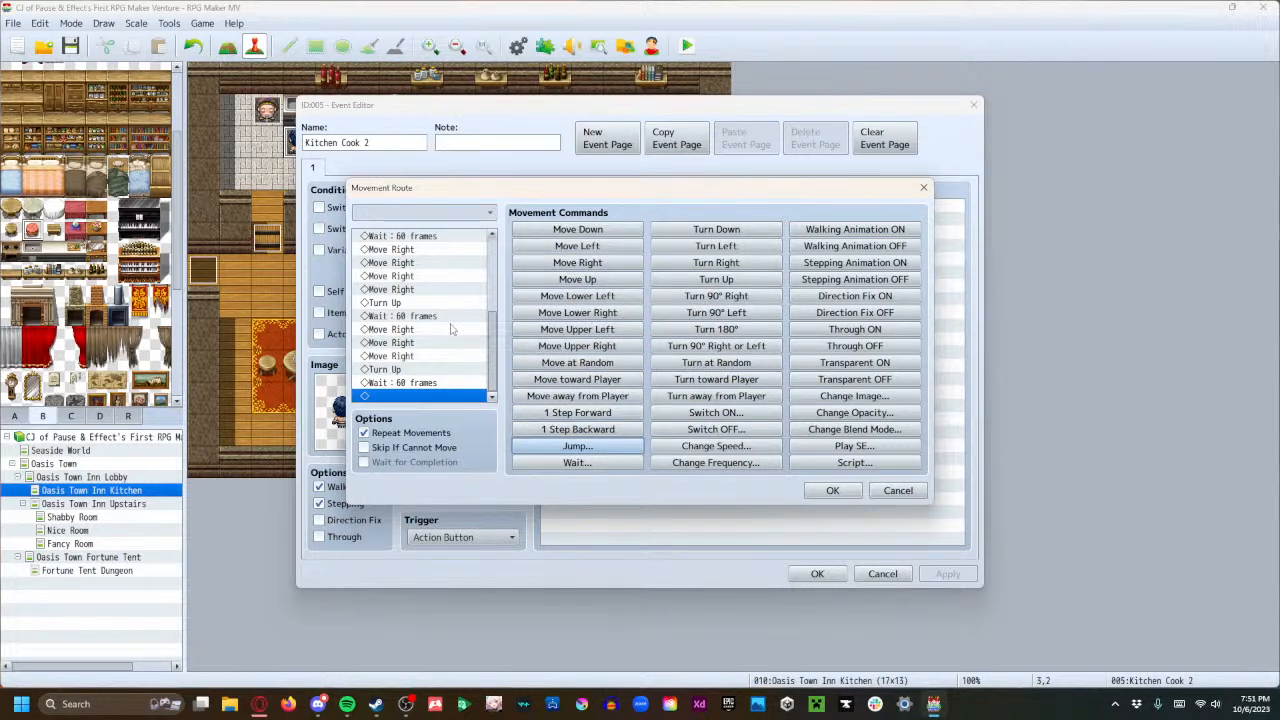
Add twelve Move Left commands back to the end of Kitchen Cook 2's movement route.
{"action": "left_click", "coordinate": [592, 250]}
{"action": "left_click", "coordinate": [592, 250]}
{"action": "left_click", "coordinate": [592, 250]}
{"action": "left_click", "coordinate": [592, 250]}
{"action": "left_click", "coordinate": [592, 250]}
{"action": "left_click", "coordinate": [592, 250]}
{"action": "left_click", "coordinate": [592, 250]}
{"action": "left_click", "coordinate": [592, 251]}
{"action": "left_click", "coordinate": [592, 250]}
{"action": "left_click", "coordinate": [592, 250]}
{"action": "left_click", "coordinate": [592, 250]}
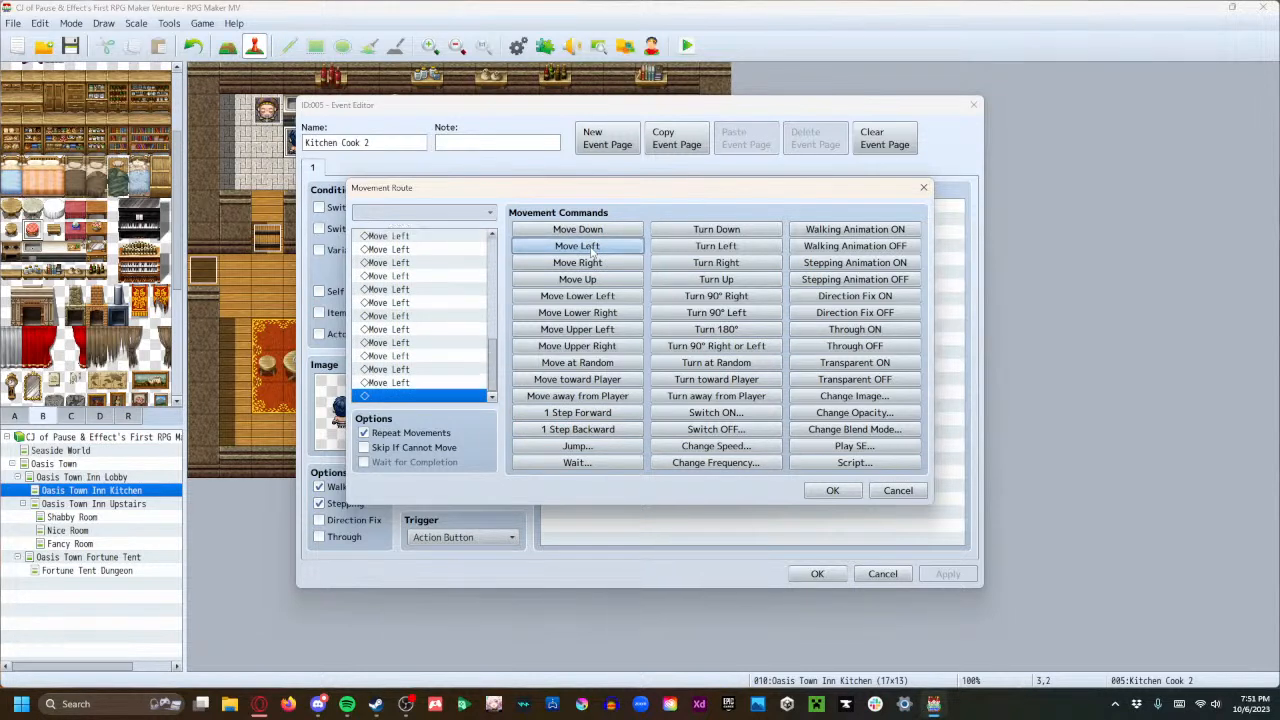
Confirm the movement route and save Kitchen Cook 2's event.
{"action": "left_click", "coordinate": [847, 491]}
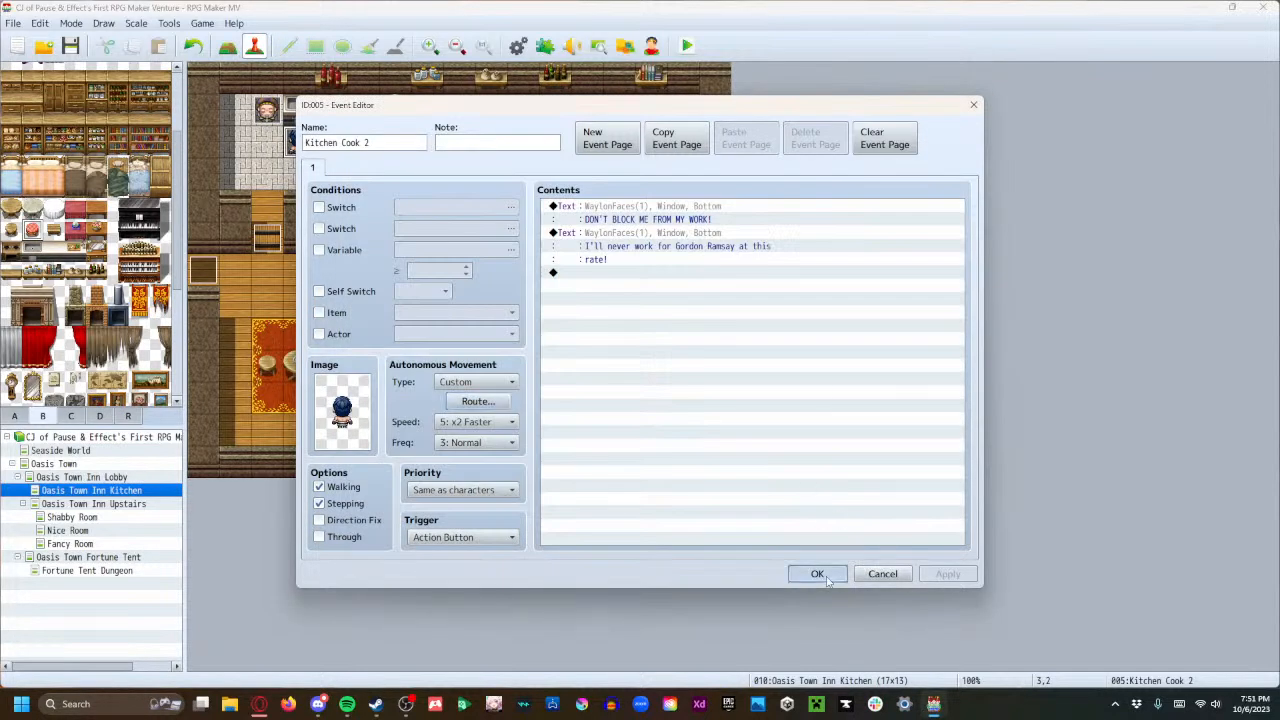
{"action": "left_click", "coordinate": [826, 577]}
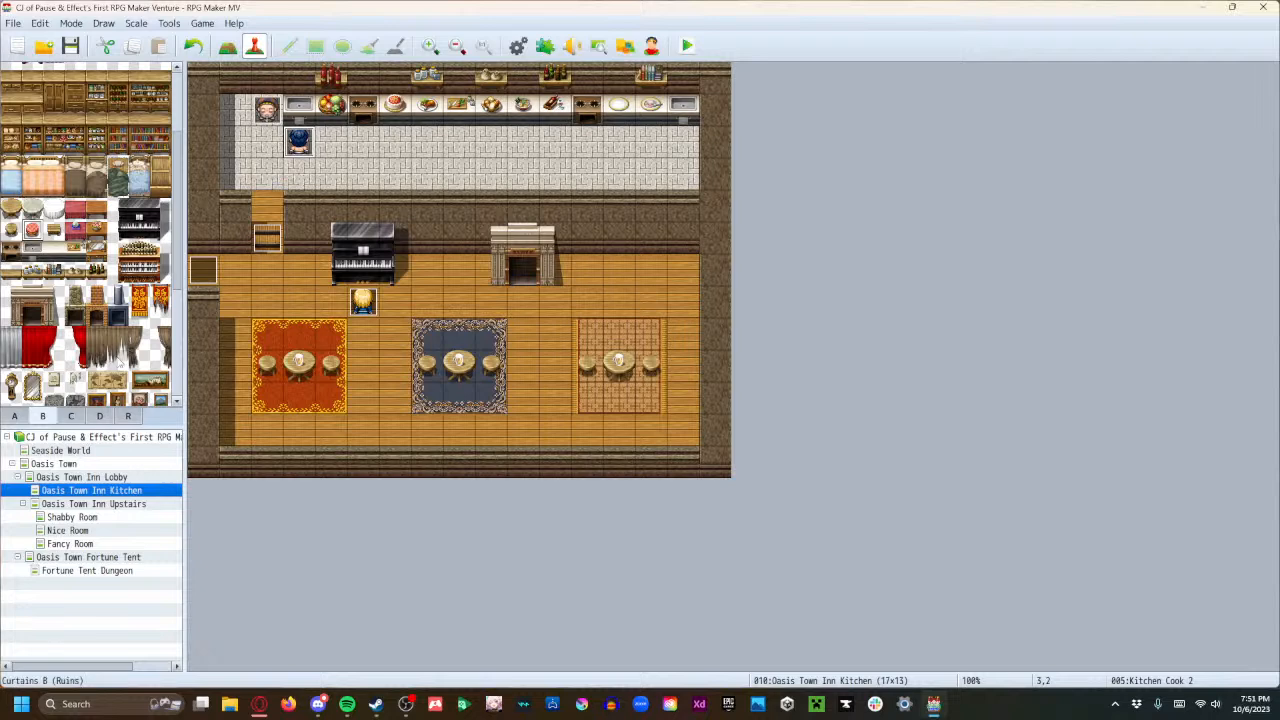
Try a framed portrait tile on the dining room wall to the right of the fireplace.
{"action": "scroll", "coordinate": [102, 358], "scroll_direction": "down", "scroll_amount": 2}
{"action": "scroll", "coordinate": [102, 358], "scroll_direction": "down", "scroll_amount": 3}
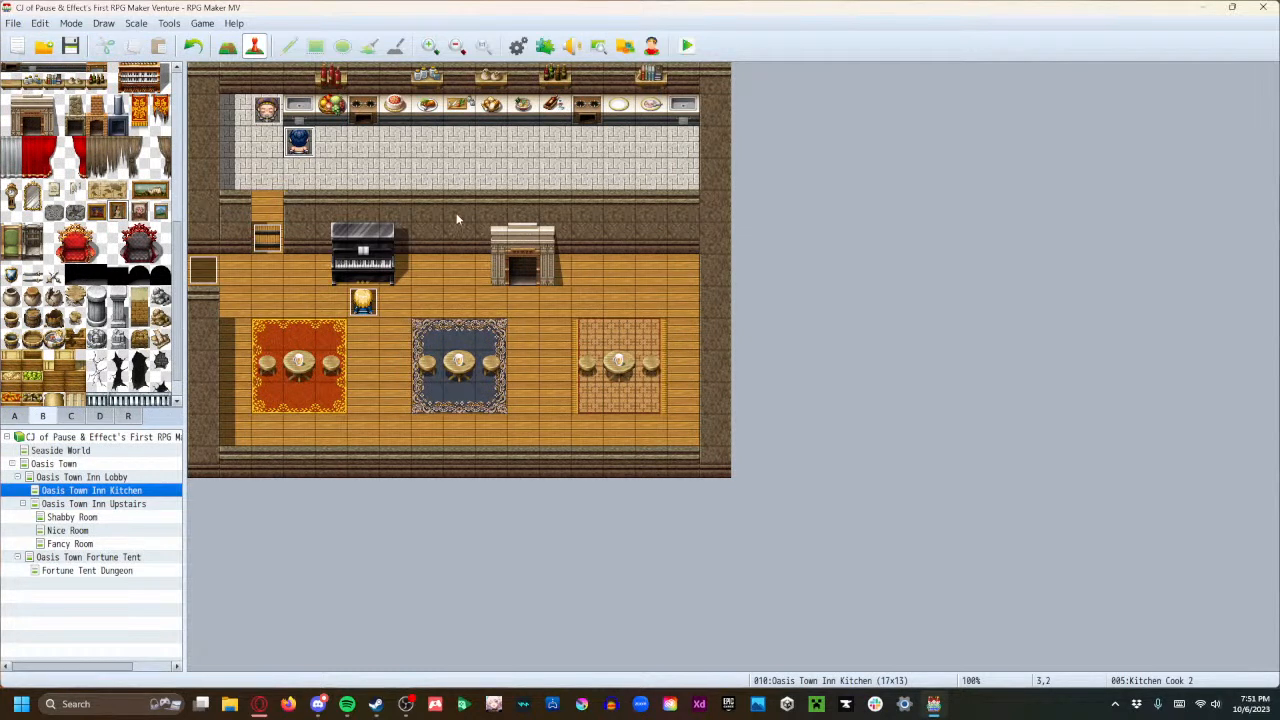
{"action": "left_click", "coordinate": [227, 45]}
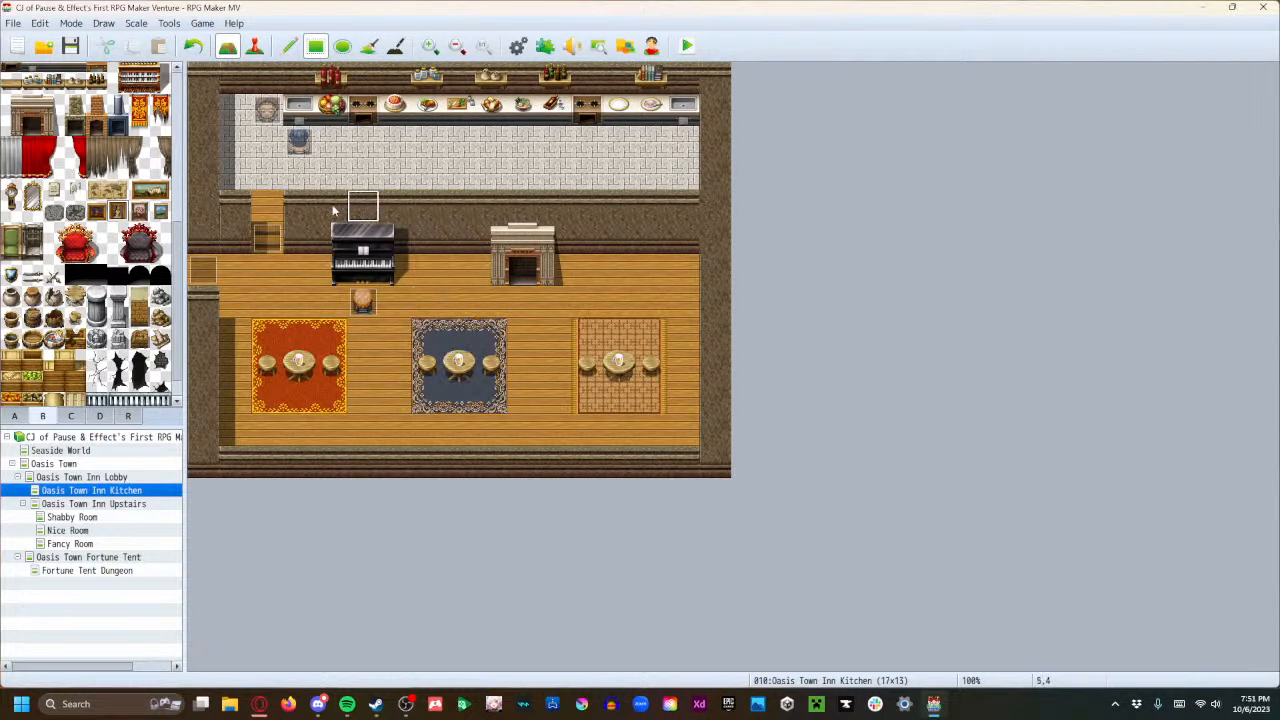
{"action": "left_click", "coordinate": [624, 240]}
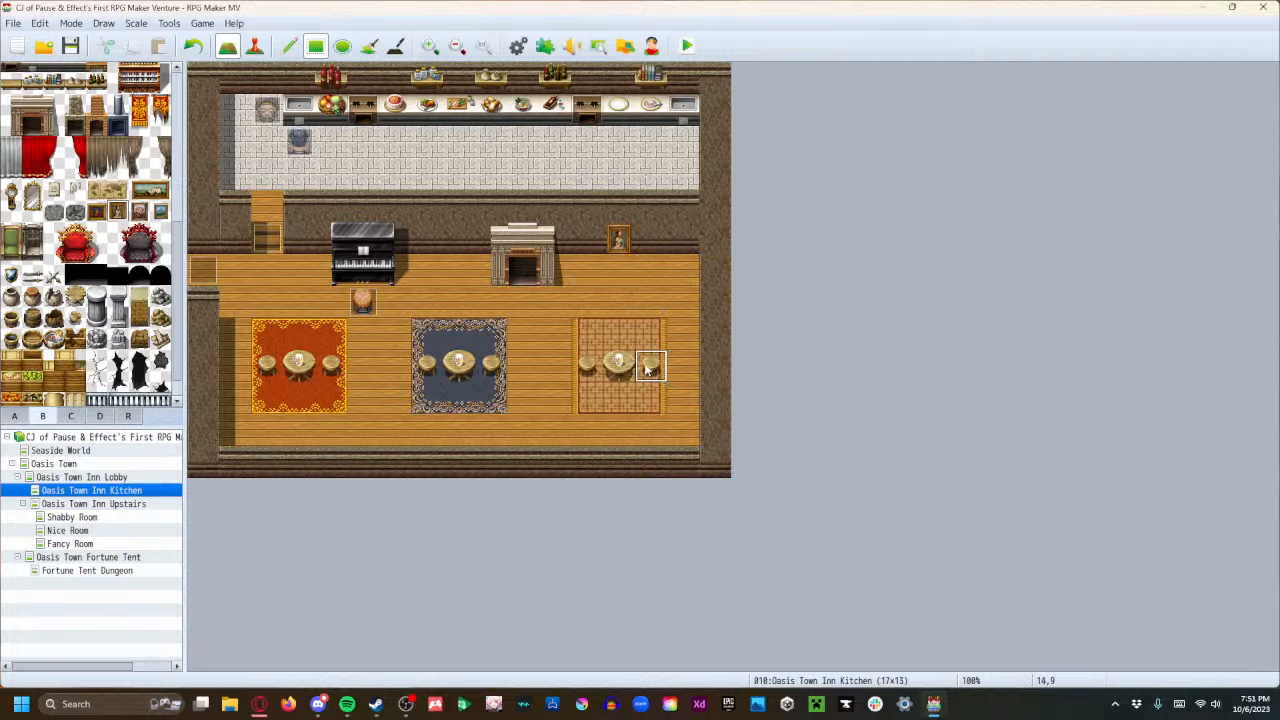
Try a Stone Tablet tile on the wall just left of the kitchen doorway.
{"action": "scroll", "coordinate": [116, 270], "scroll_direction": "up", "scroll_amount": 2}
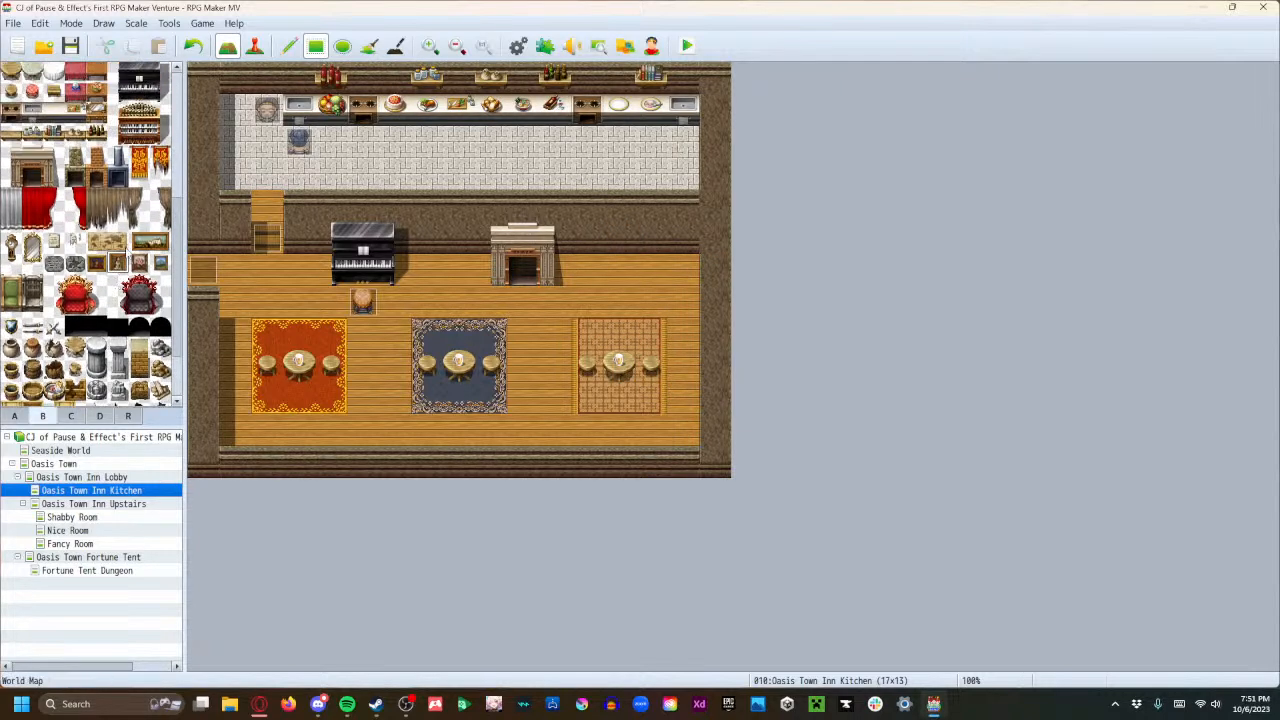
{"action": "left_click", "coordinate": [98, 242]}
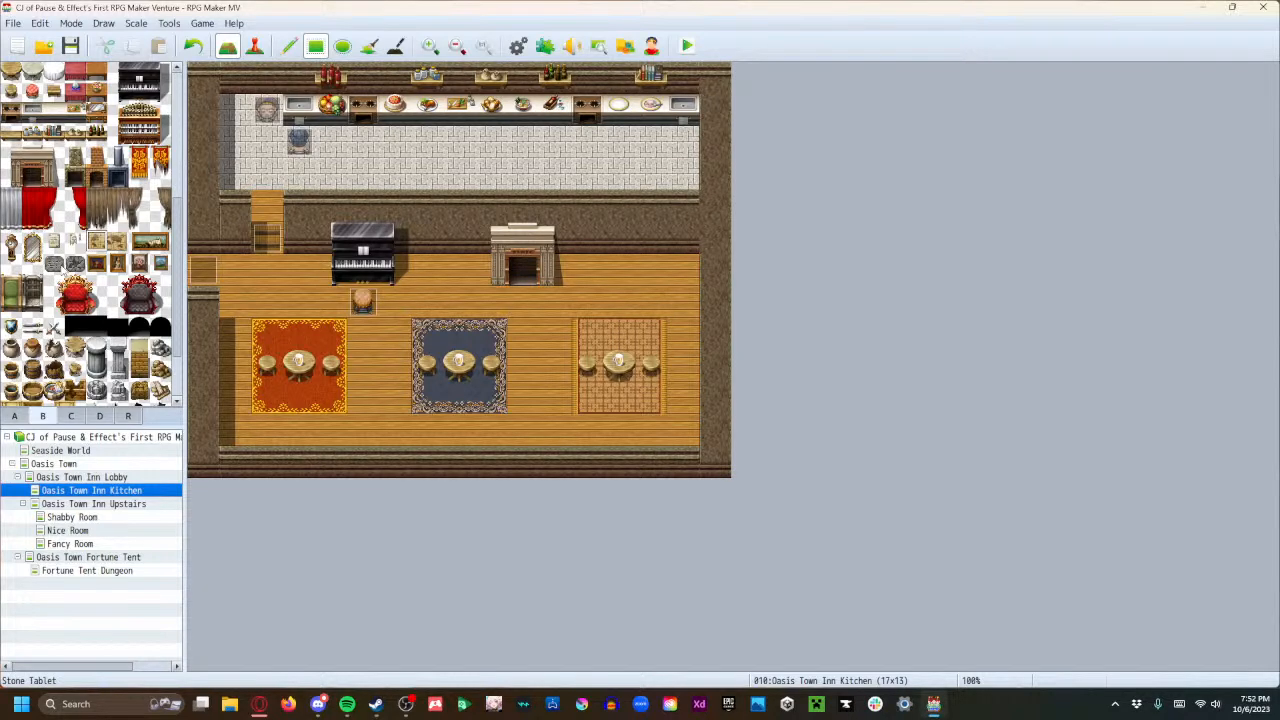
{"action": "left_click", "coordinate": [54, 263]}
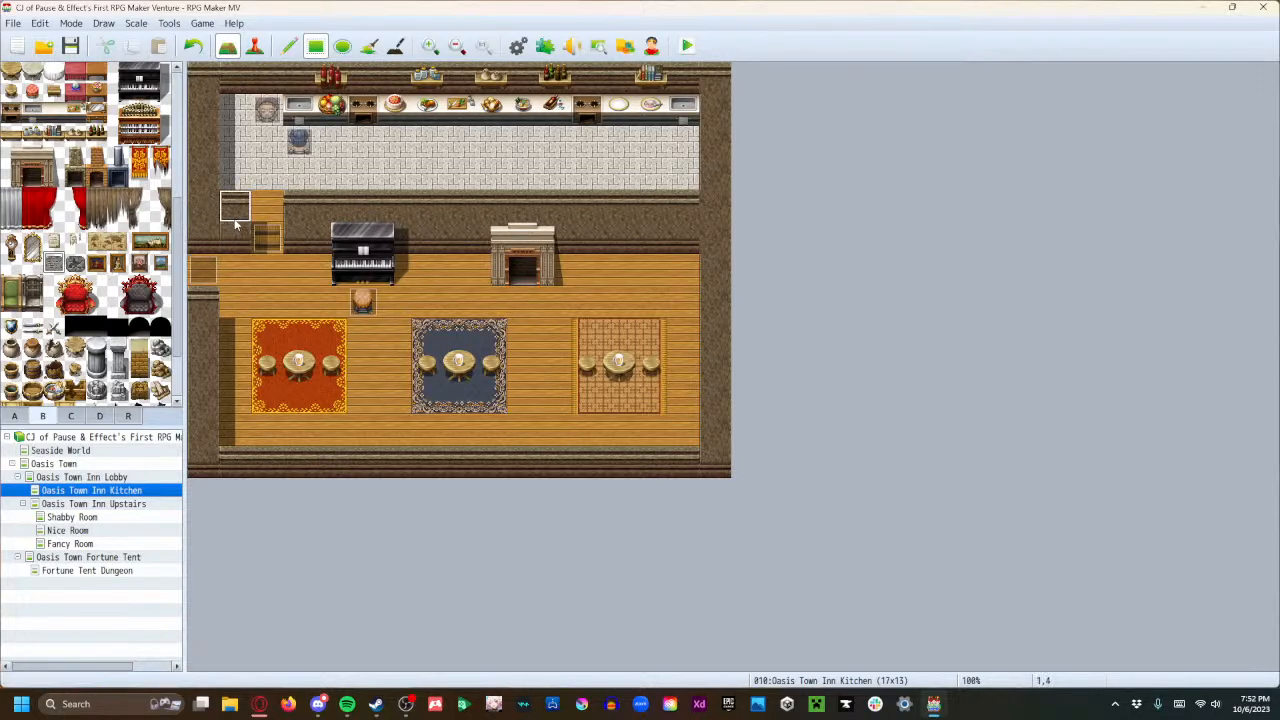
{"action": "left_click", "coordinate": [235, 237]}
Create an event on the wall left of the kitchen doorway with the stone tablet from Tileset B as its image.
{"action": "left_click", "coordinate": [254, 45]}
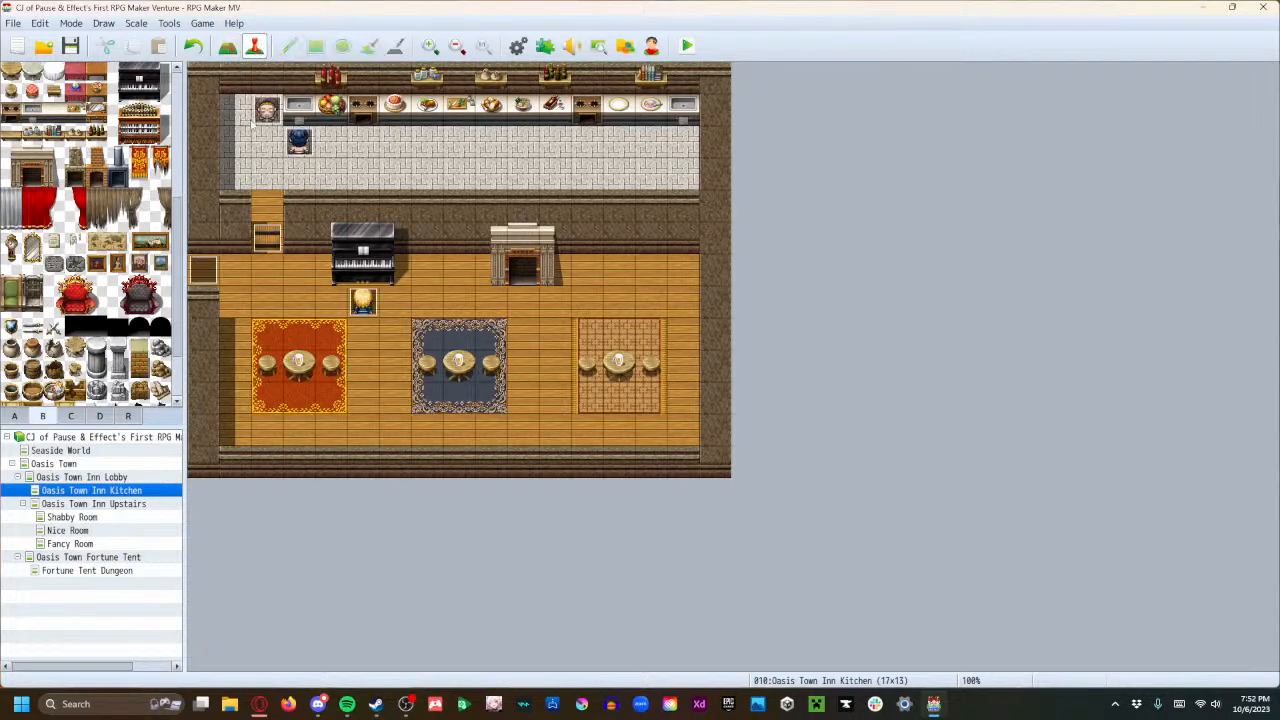
{"action": "double_click", "coordinate": [235, 232]}
{"action": "double_click", "coordinate": [346, 412]}
{"action": "scroll", "coordinate": [425, 395], "scroll_direction": "down", "scroll_amount": 3}
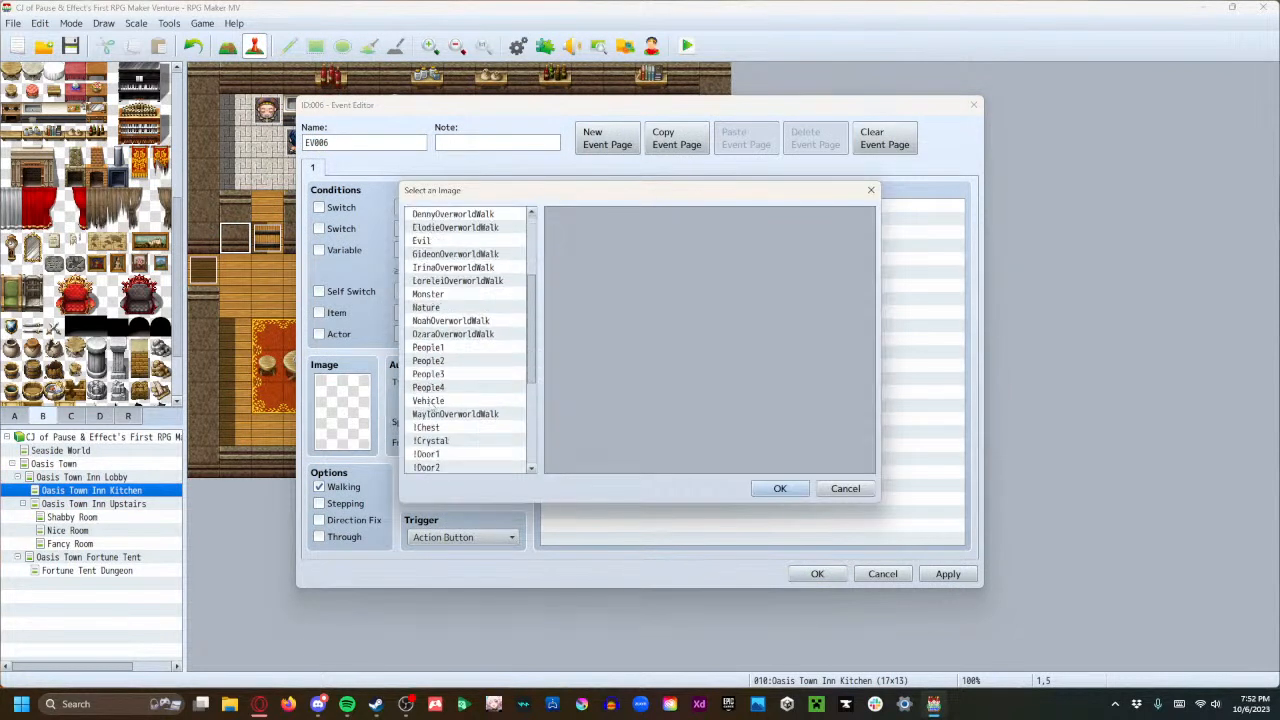
{"action": "scroll", "coordinate": [425, 395], "scroll_direction": "down", "scroll_amount": 5}
{"action": "left_click", "coordinate": [428, 455]}
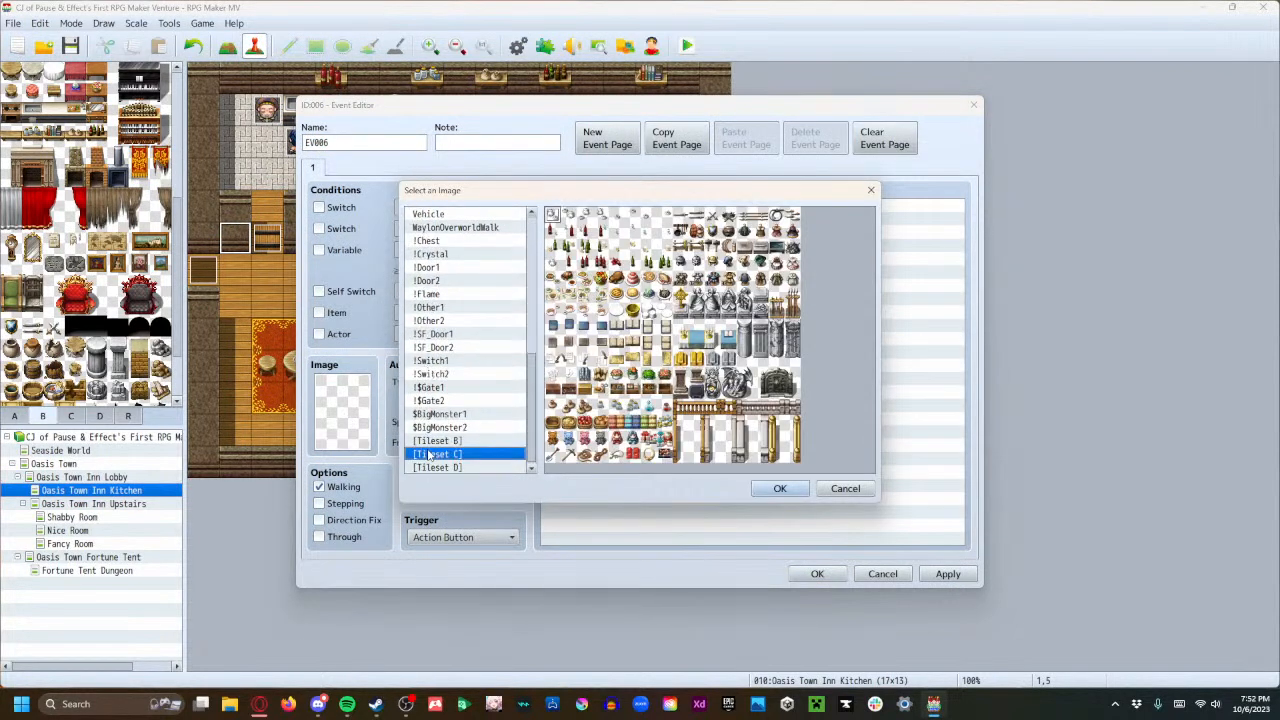
{"action": "left_click", "coordinate": [430, 443]}
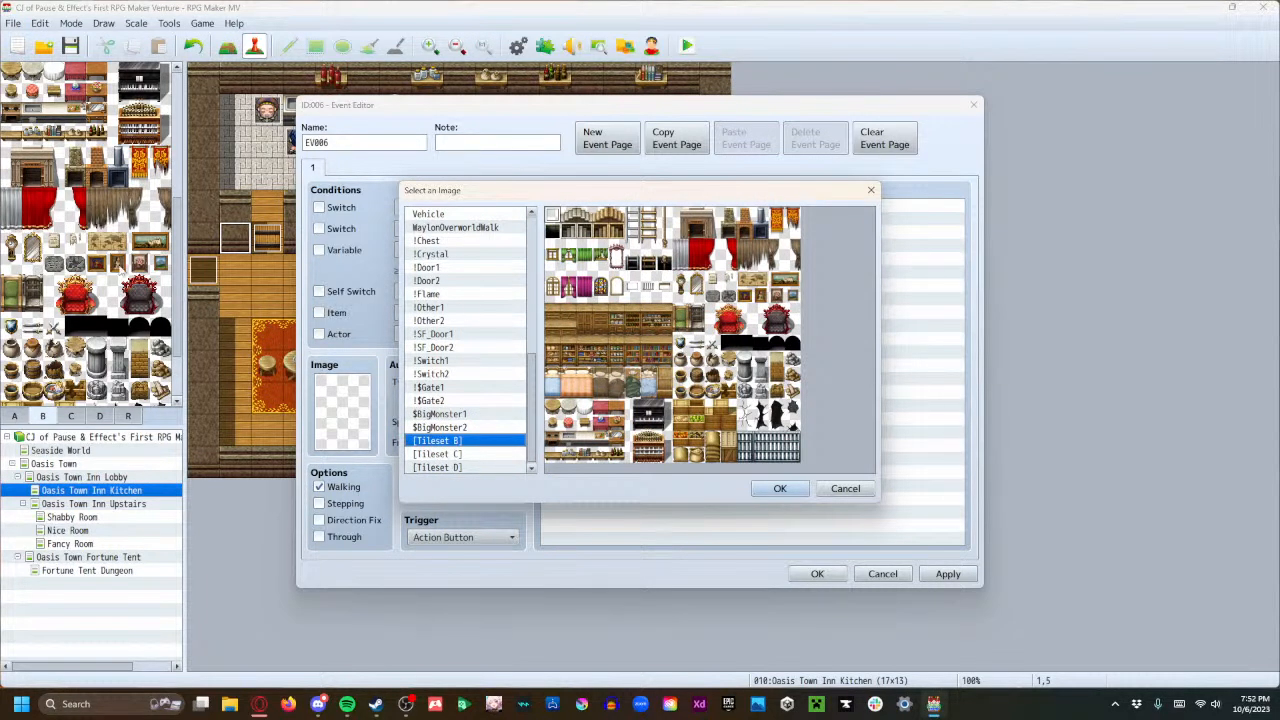
{"action": "left_click", "coordinate": [716, 298]}
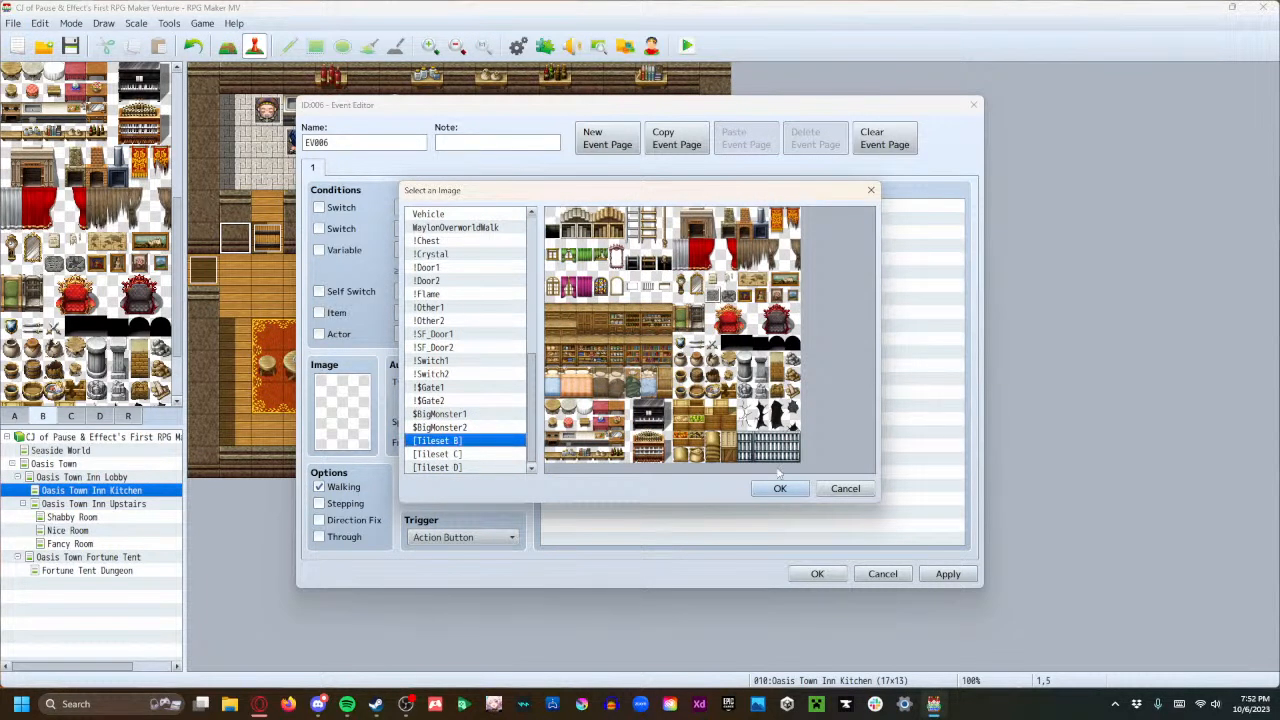
{"action": "left_click", "coordinate": [780, 488]}
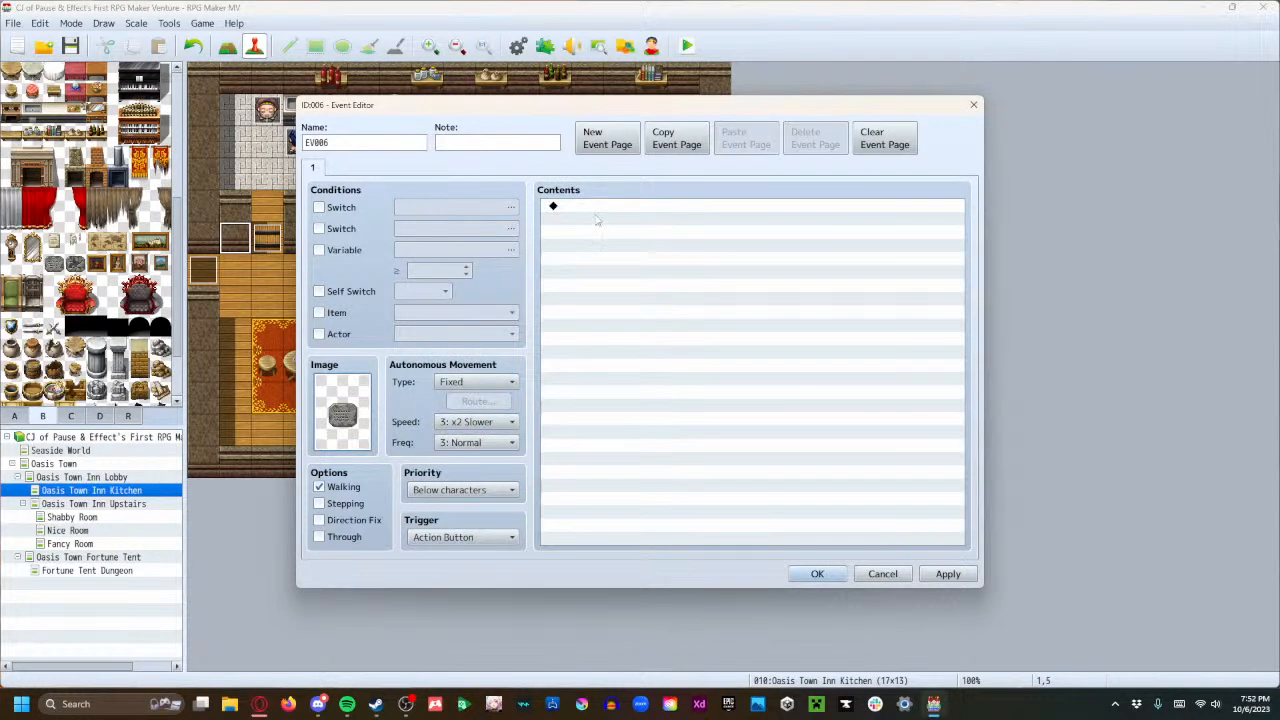
Give the sign event the text "Kitchen's a bit backed up right now. Please be patient when it comes to ordering food." and save it.
{"action": "double_click", "coordinate": [595, 220]}
{"action": "left_click", "coordinate": [627, 214]}
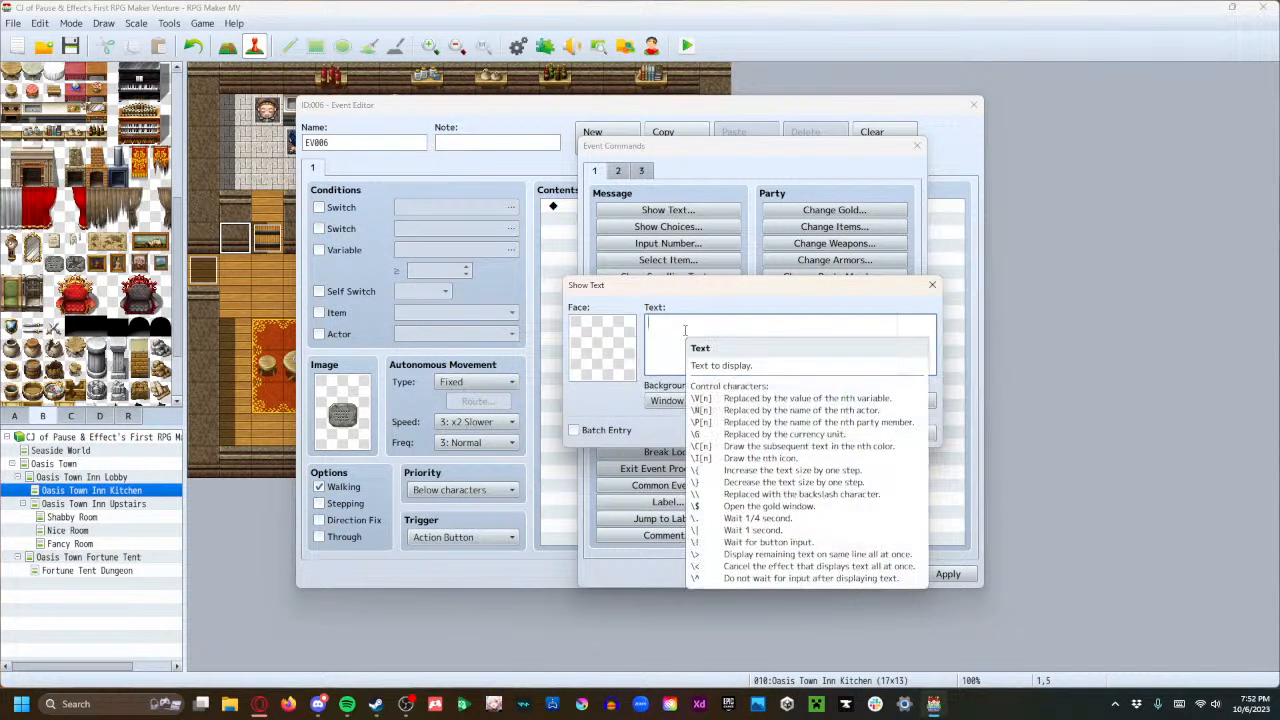
{"action": "type", "text": "Kit"}
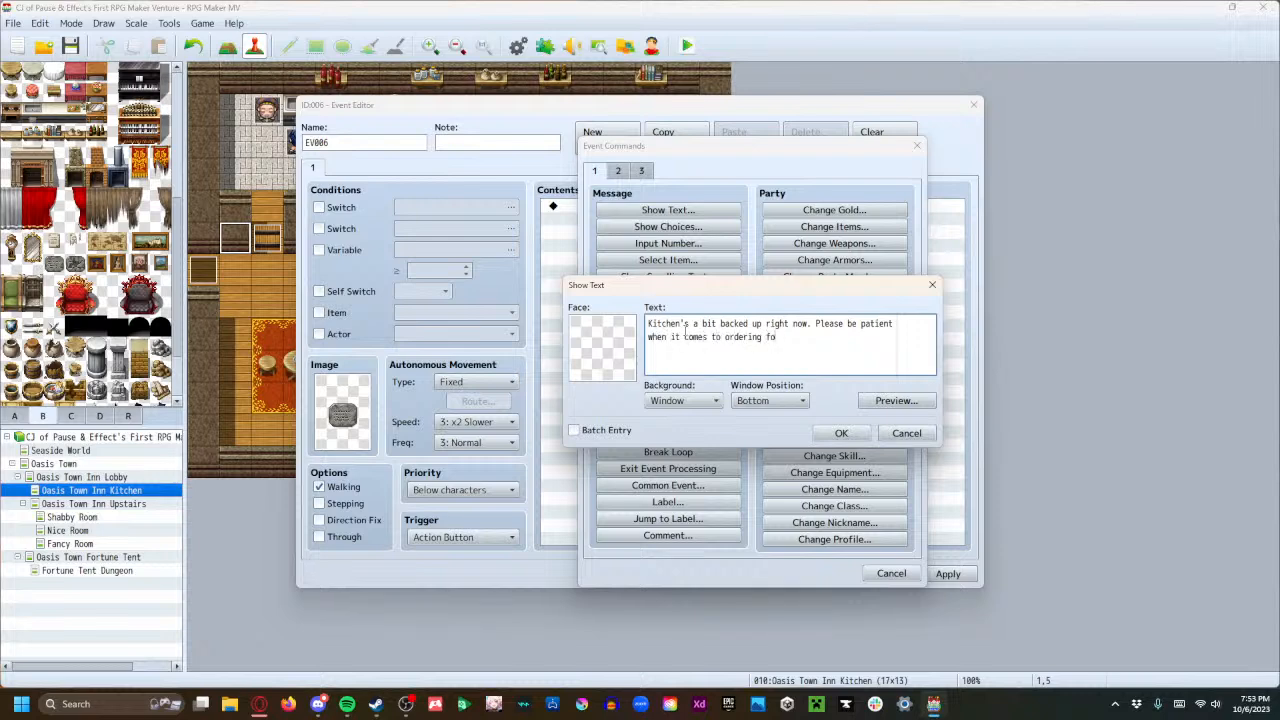
{"action": "left_click", "coordinate": [841, 433]}
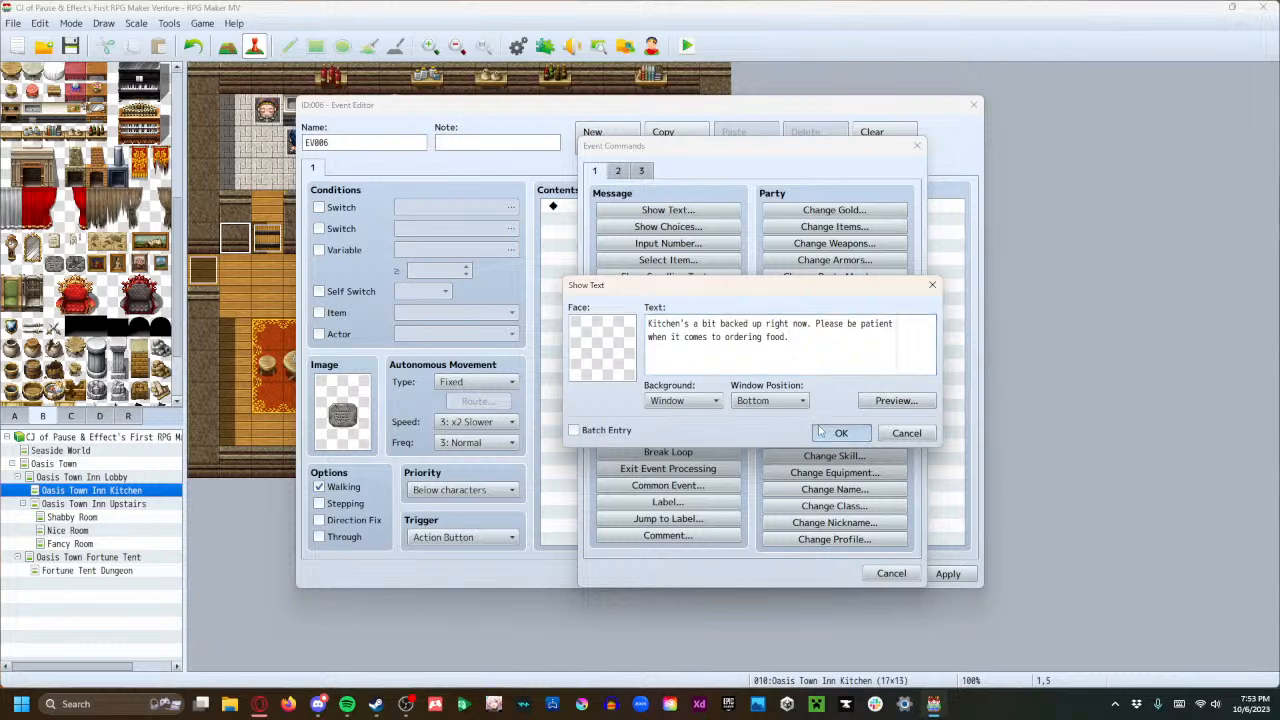
{"action": "left_click", "coordinate": [948, 574]}
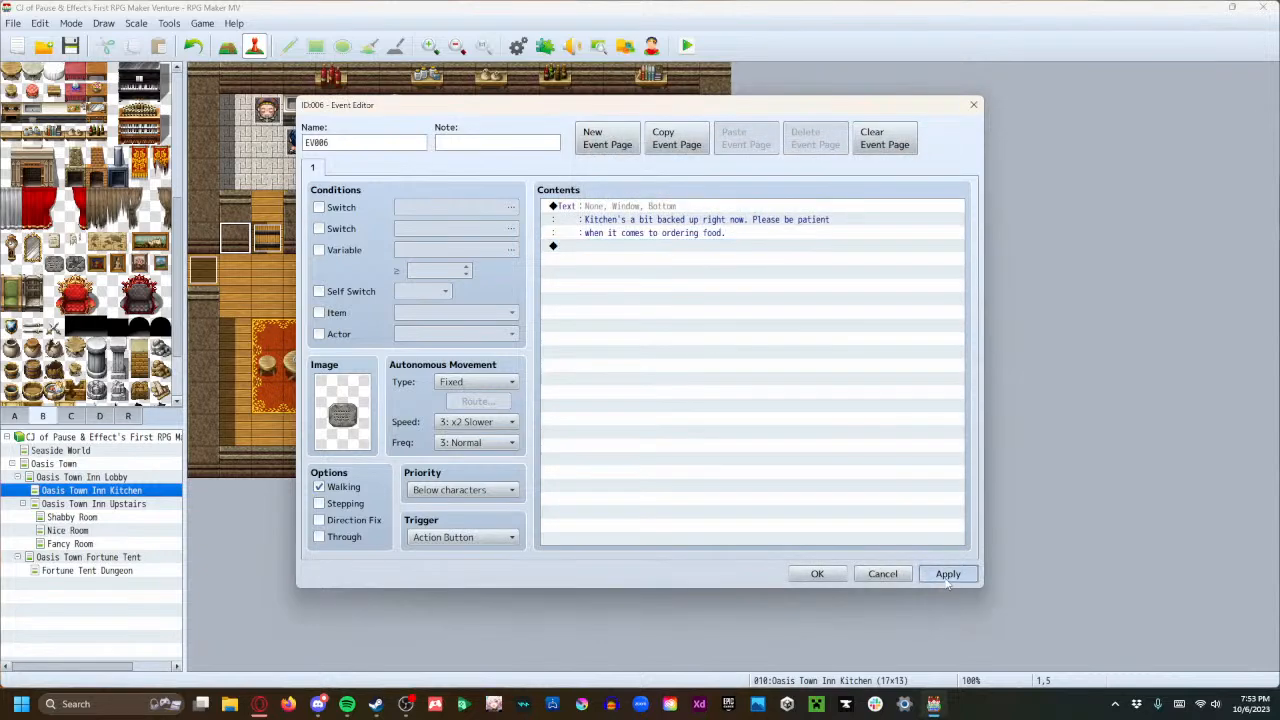
{"action": "left_click", "coordinate": [815, 575]}
Rebreak the second-page text of the Kitchen Cook 1 event so "or Master Chef." starts the second line, and save the event.
{"action": "double_click", "coordinate": [267, 110]}
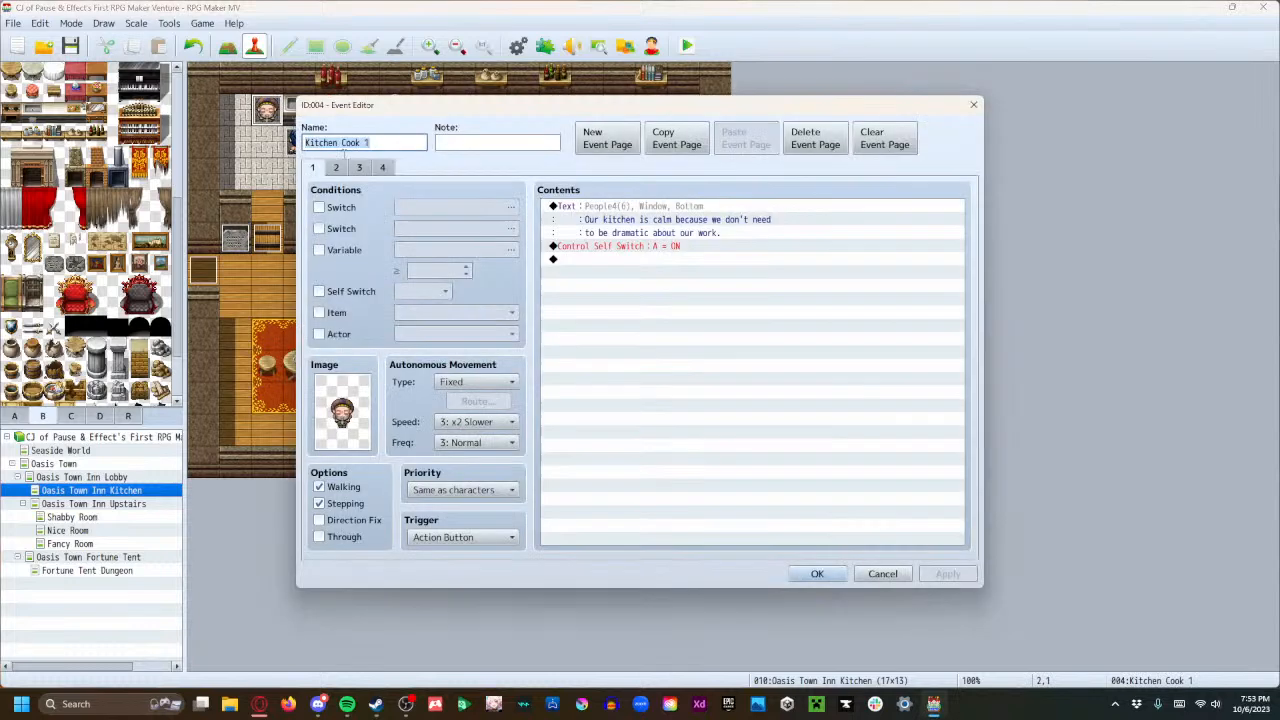
{"action": "left_click", "coordinate": [338, 168]}
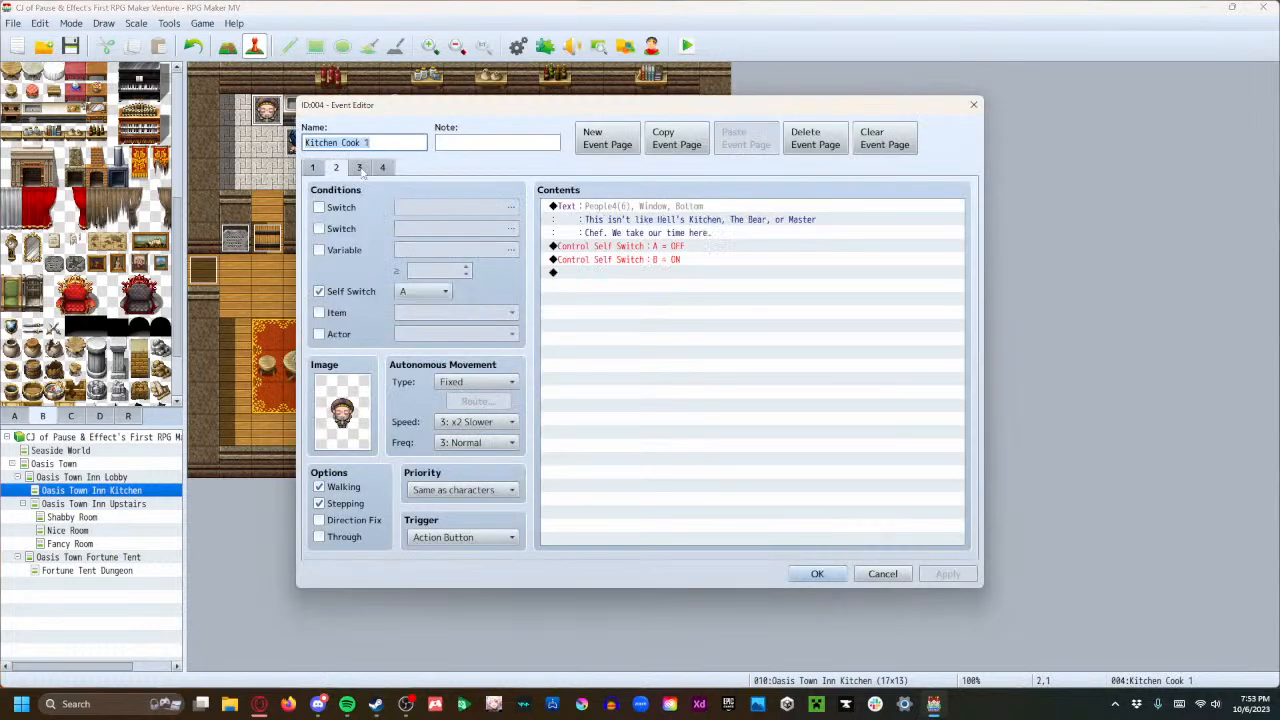
{"action": "left_click", "coordinate": [787, 220]}
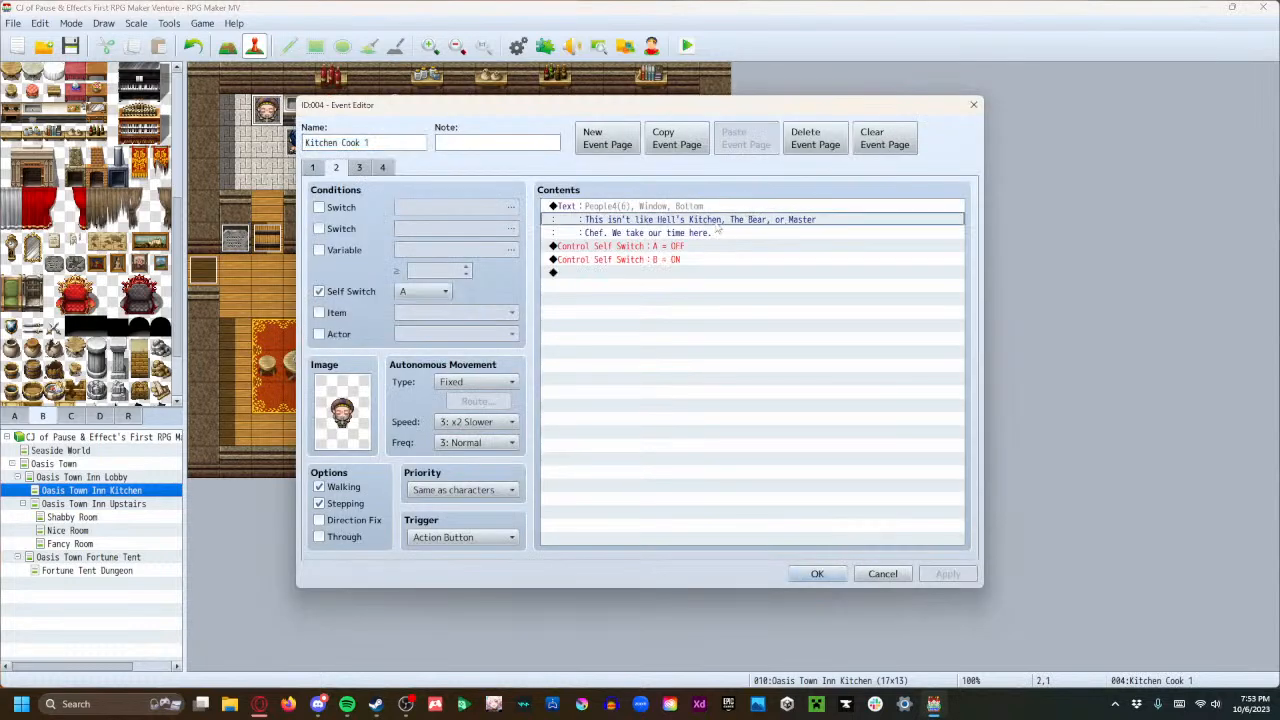
{"action": "left_click", "coordinate": [693, 207]}
{"action": "double_click", "coordinate": [692, 206]}
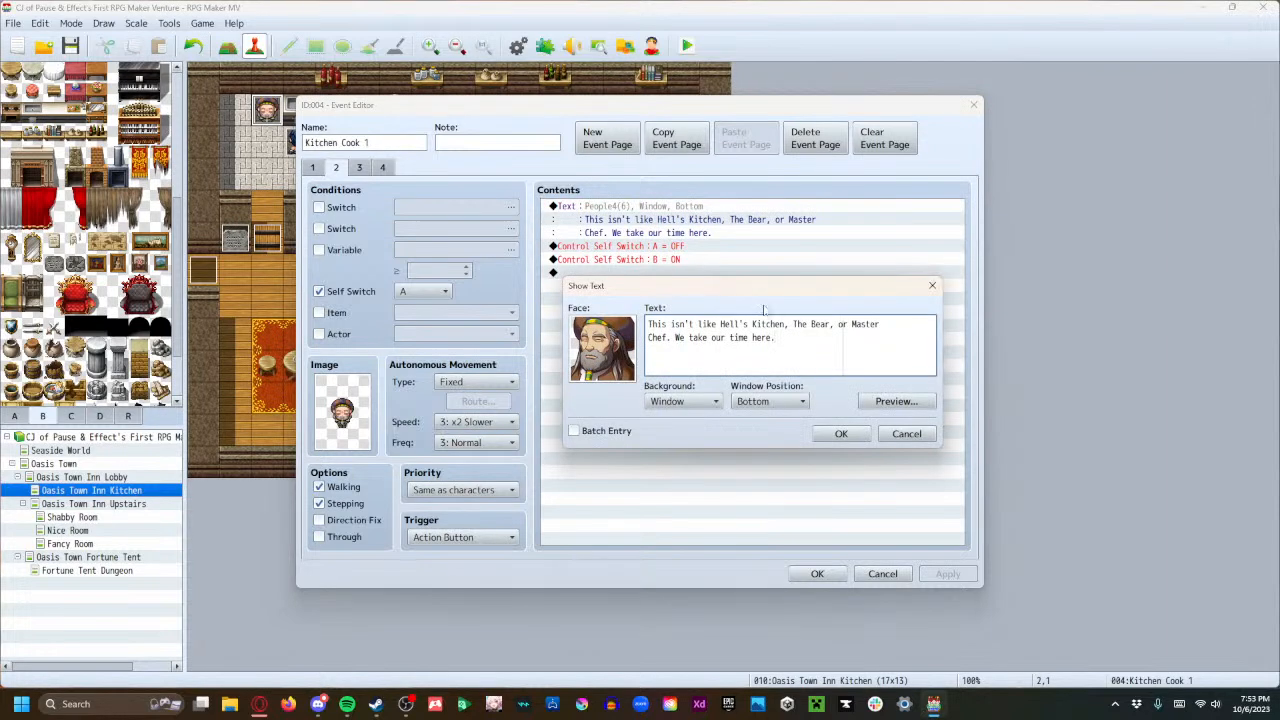
{"action": "left_click", "coordinate": [838, 324]}
{"action": "key", "text": "Return"}
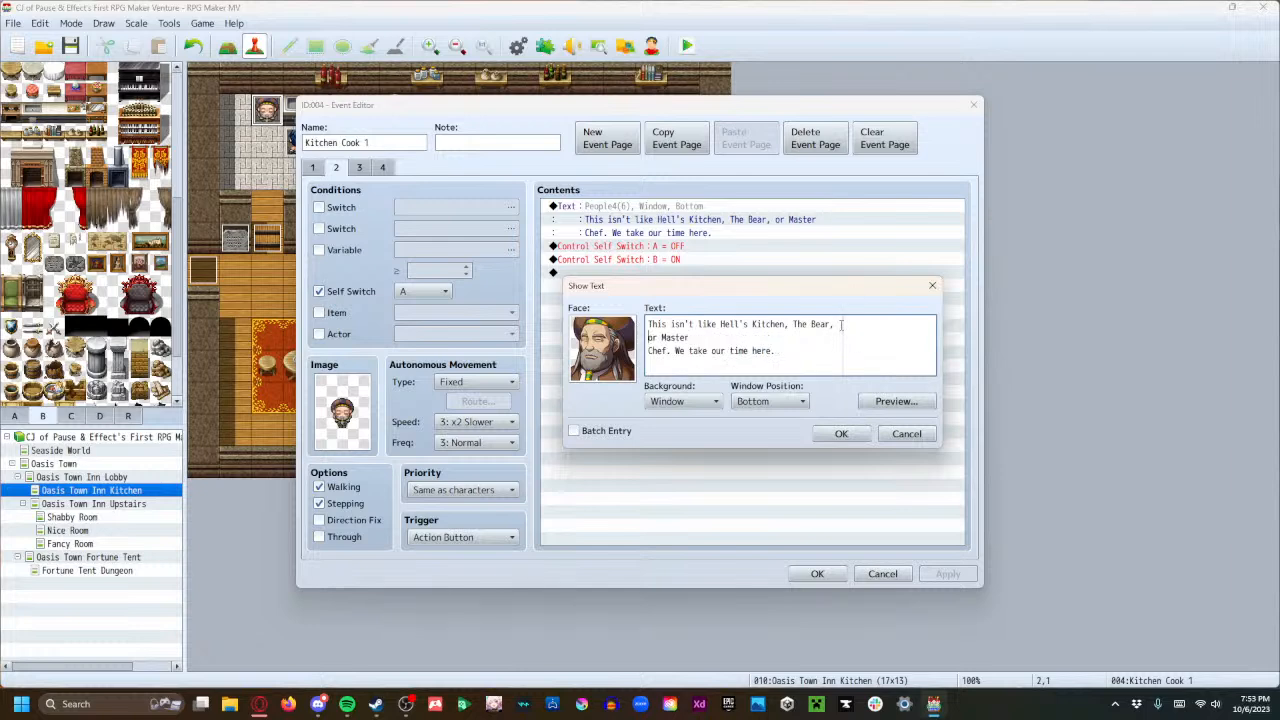
{"action": "key", "text": "BackSpace"}
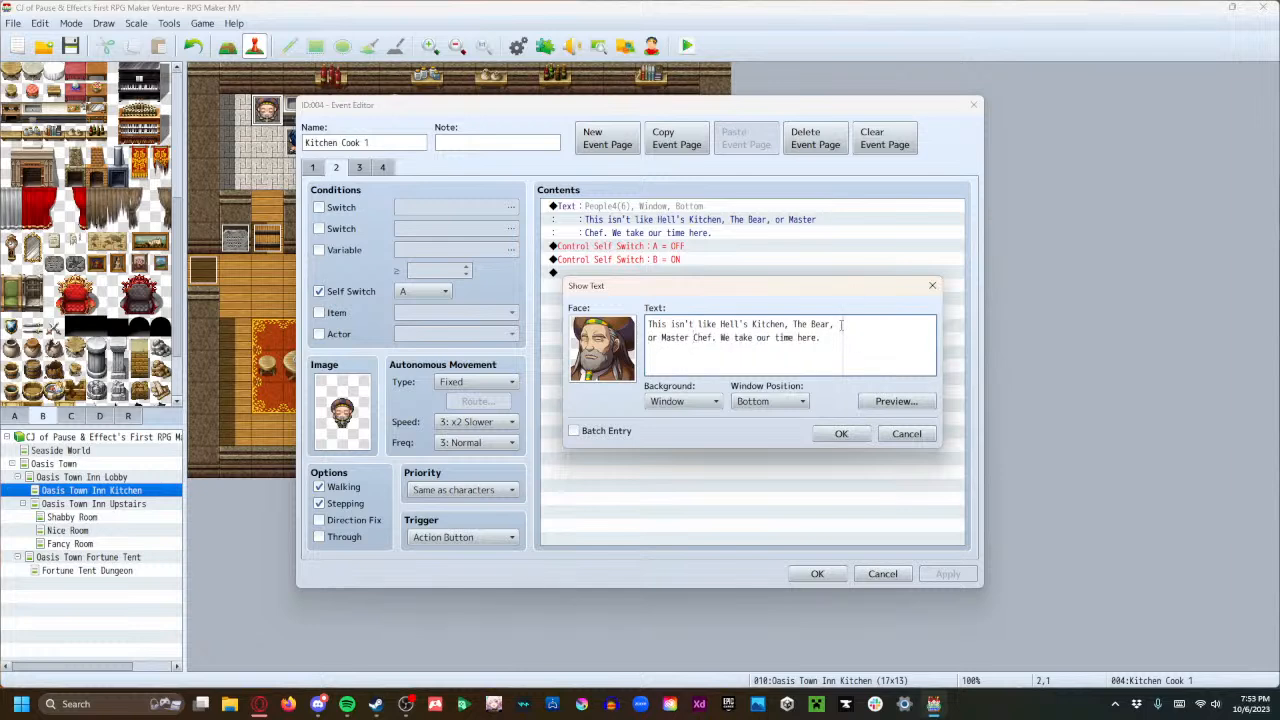
{"action": "left_click", "coordinate": [842, 437]}
{"action": "left_click", "coordinate": [947, 573]}
{"action": "left_click", "coordinate": [817, 573]}
Save the changes to the project and start the game in a playtest.
{"action": "left_click", "coordinate": [688, 47]}
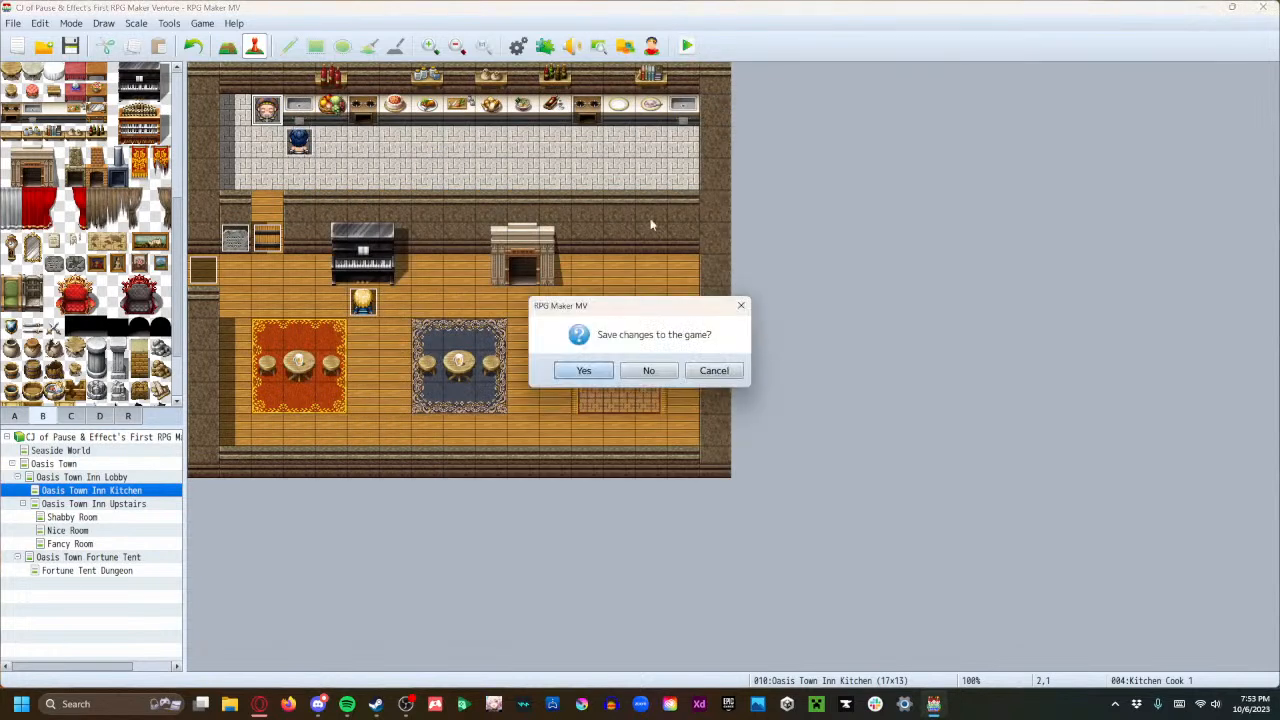
{"action": "left_click", "coordinate": [605, 370]}
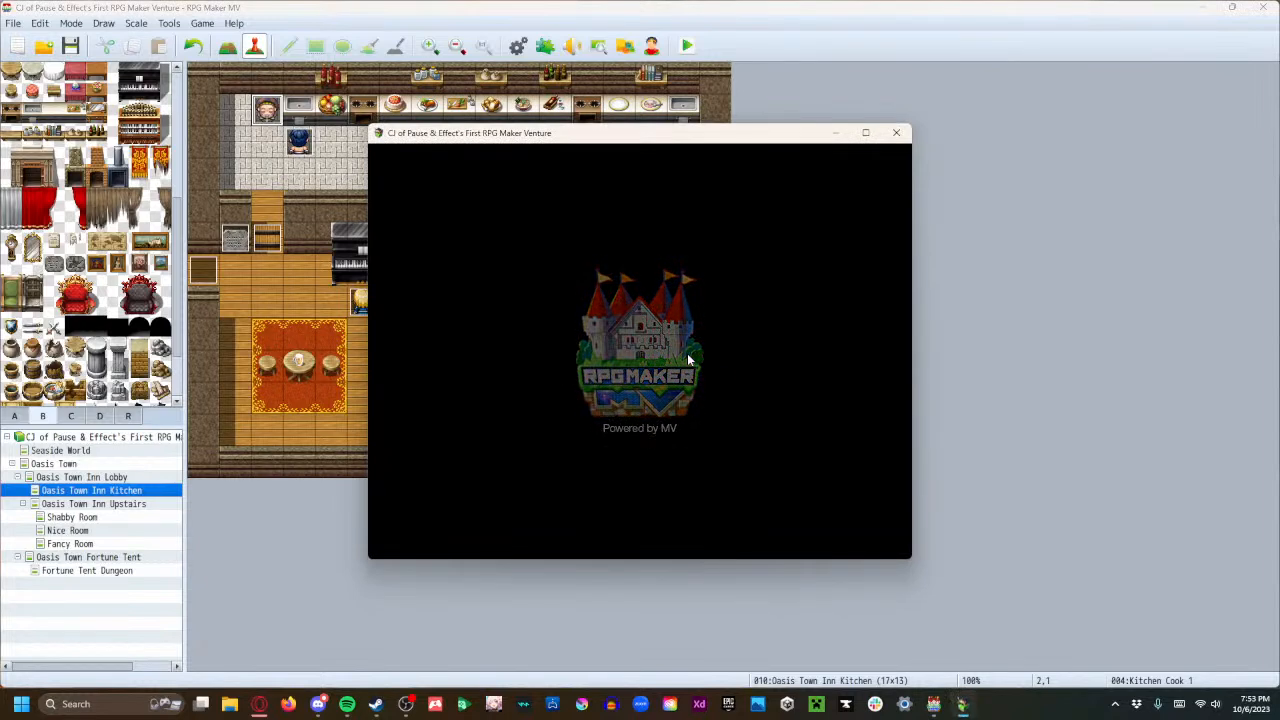
{"action": "left_click", "coordinate": [657, 428]}
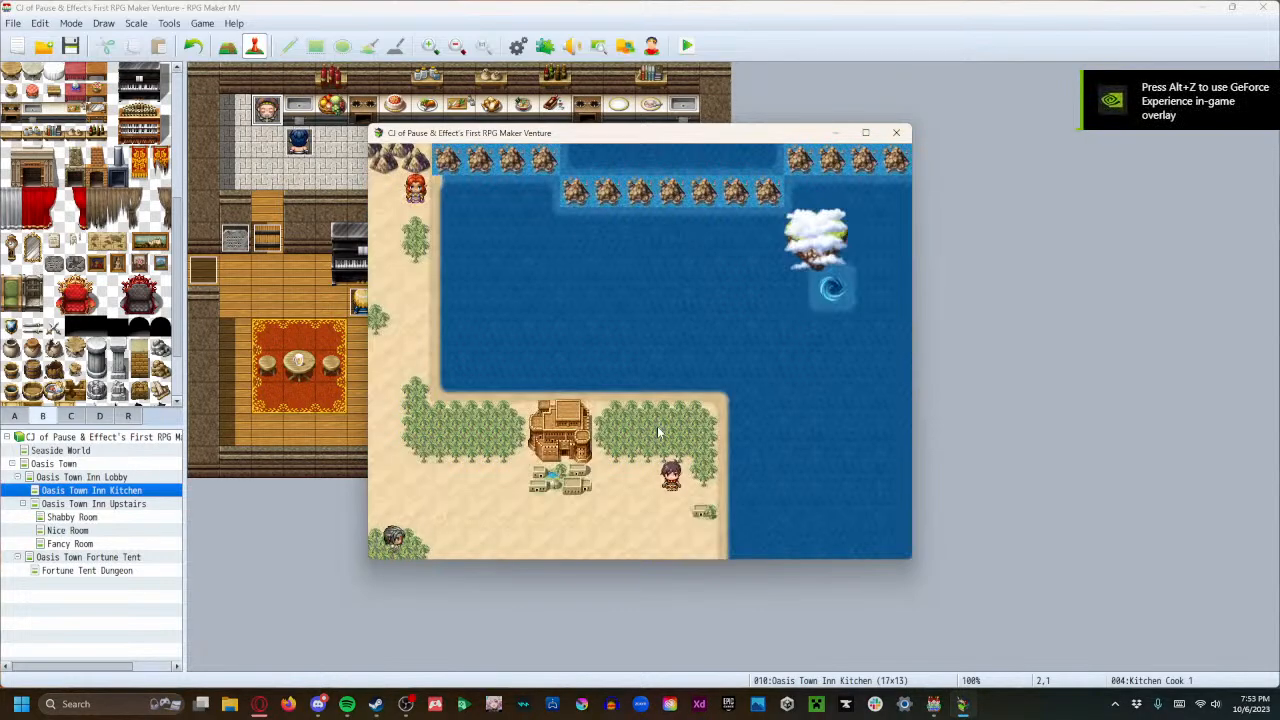
Walk the character into the desert town, enter the inn and go through its lobby to the kitchen map.
{"action": "key", "text": "Right"}
{"action": "key", "text": "Right"}
{"action": "key", "text": "Right"}
{"action": "key", "text": "Up"}
{"action": "key", "text": "Up"}
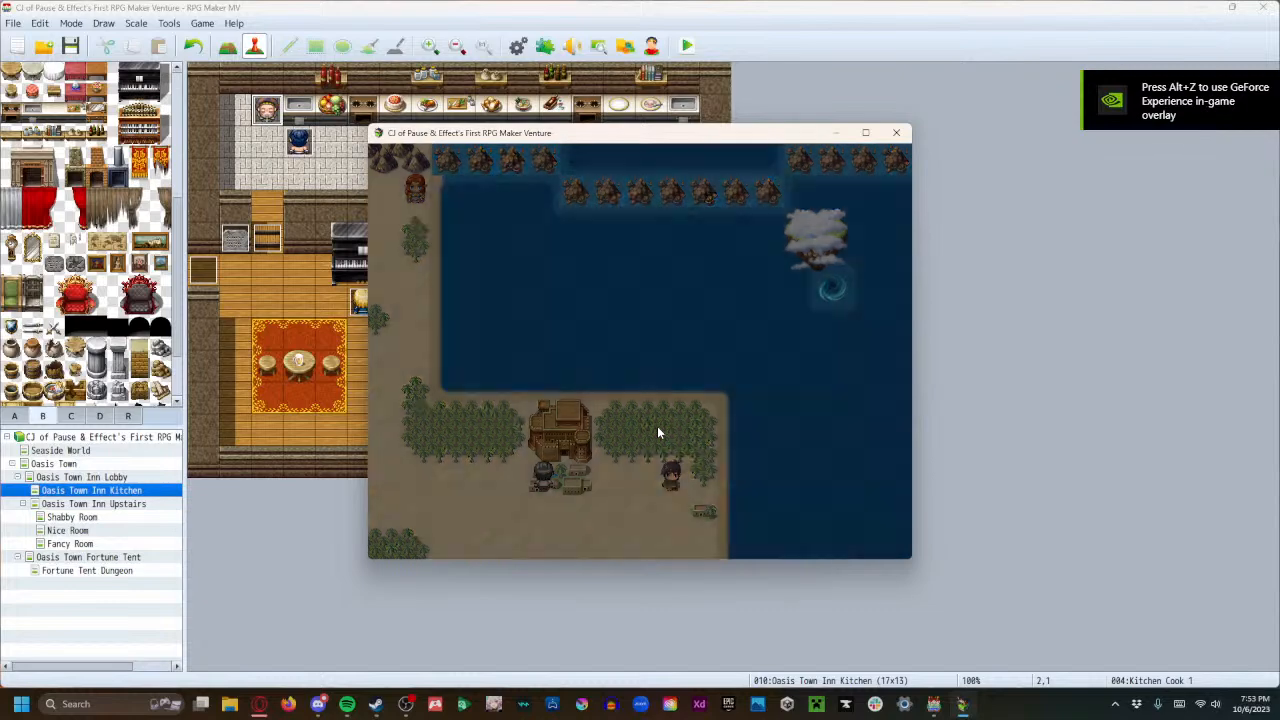
{"action": "key", "text": "Up"}
{"action": "key", "text": "Up"}
{"action": "key", "text": "Up"}
{"action": "key", "text": "Left"}
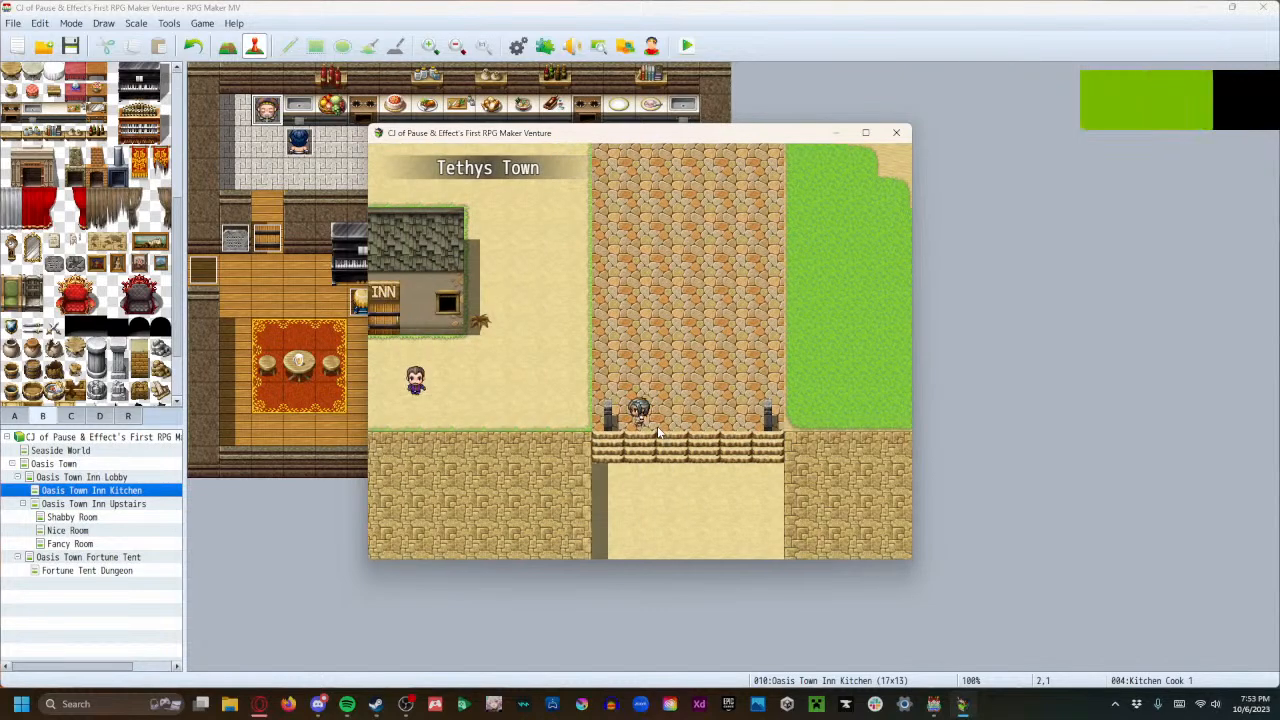
{"action": "key", "text": "Left"}
{"action": "key", "text": "Left"}
{"action": "key", "text": "Left"}
{"action": "key", "text": "Left"}
{"action": "key", "text": "Left"}
{"action": "key", "text": "Left"}
{"action": "key", "text": "Up"}
{"action": "key", "text": "Up"}
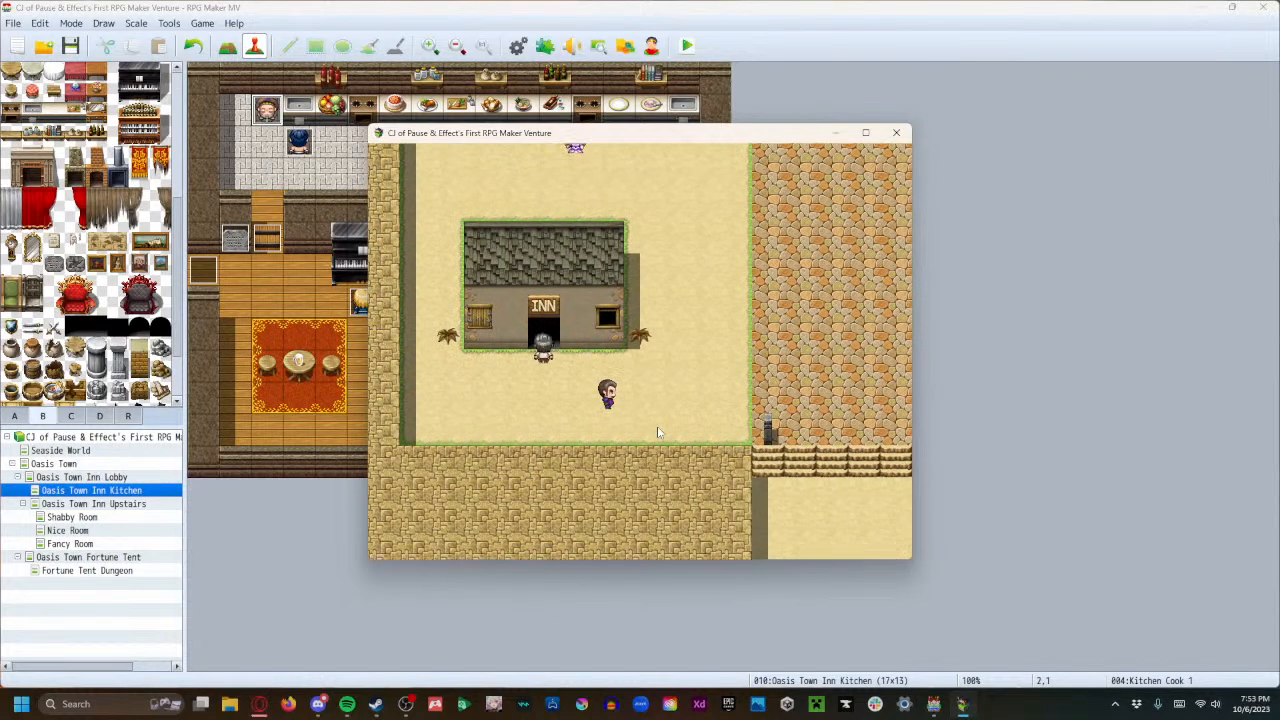
{"action": "key", "text": "Up"}
{"action": "key", "text": "Right"}
{"action": "key", "text": "Right"}
{"action": "key", "text": "Right"}
{"action": "key", "text": "Right"}
{"action": "key", "text": "Up"}
{"action": "key", "text": "Up"}
{"action": "key", "text": "Right"}
{"action": "key", "text": "Up"}
{"action": "key", "text": "Right"}
{"action": "key", "text": "Right"}
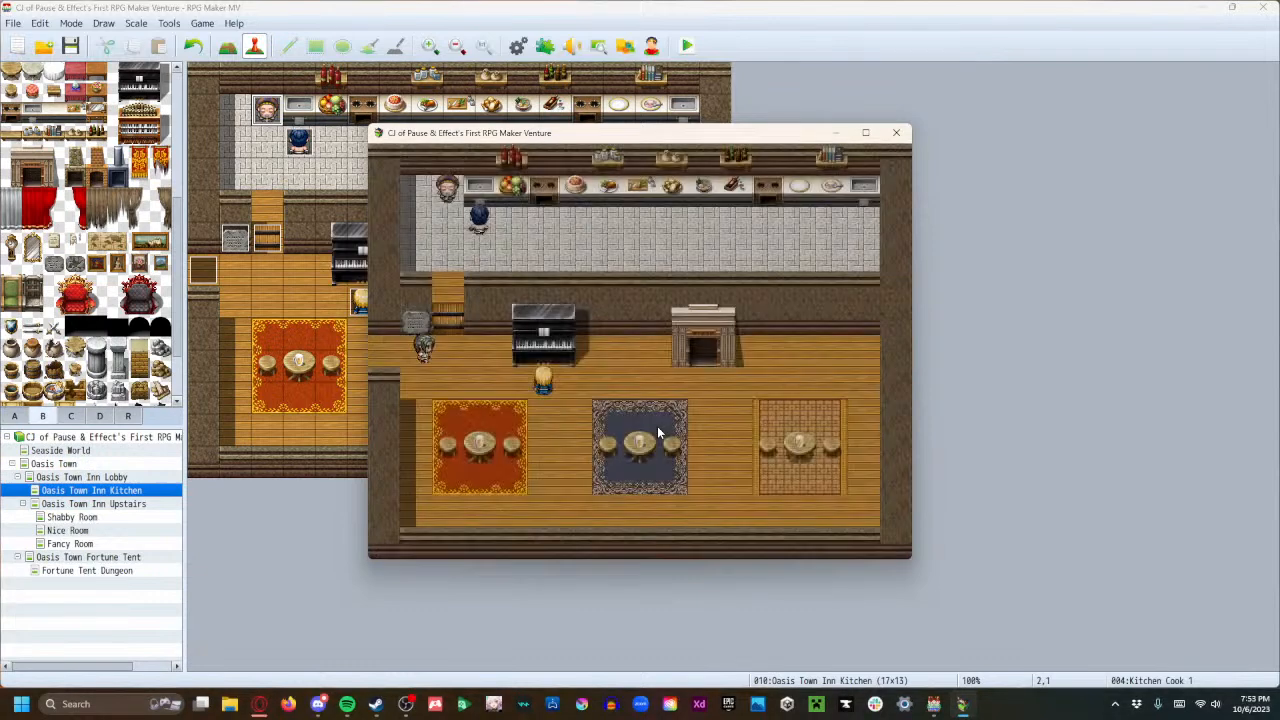
Enter the kitchen and play through the dialogue of the cook by the counter and the pacing blue-haired cook.
{"action": "key", "text": "Down"}
{"action": "key", "text": "Left"}
{"action": "key", "text": "Up"}
{"action": "key", "text": "Up"}
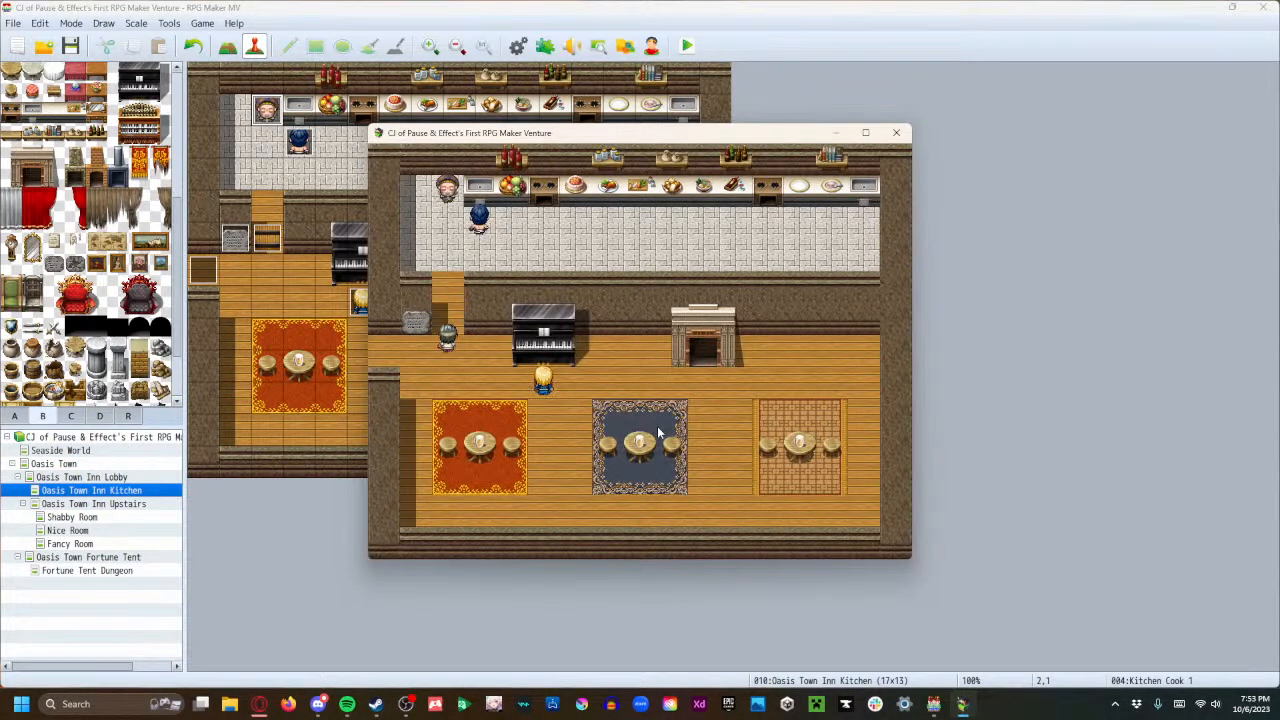
{"action": "key", "text": "Up"}
{"action": "key", "text": "Up"}
{"action": "key", "text": "Up"}
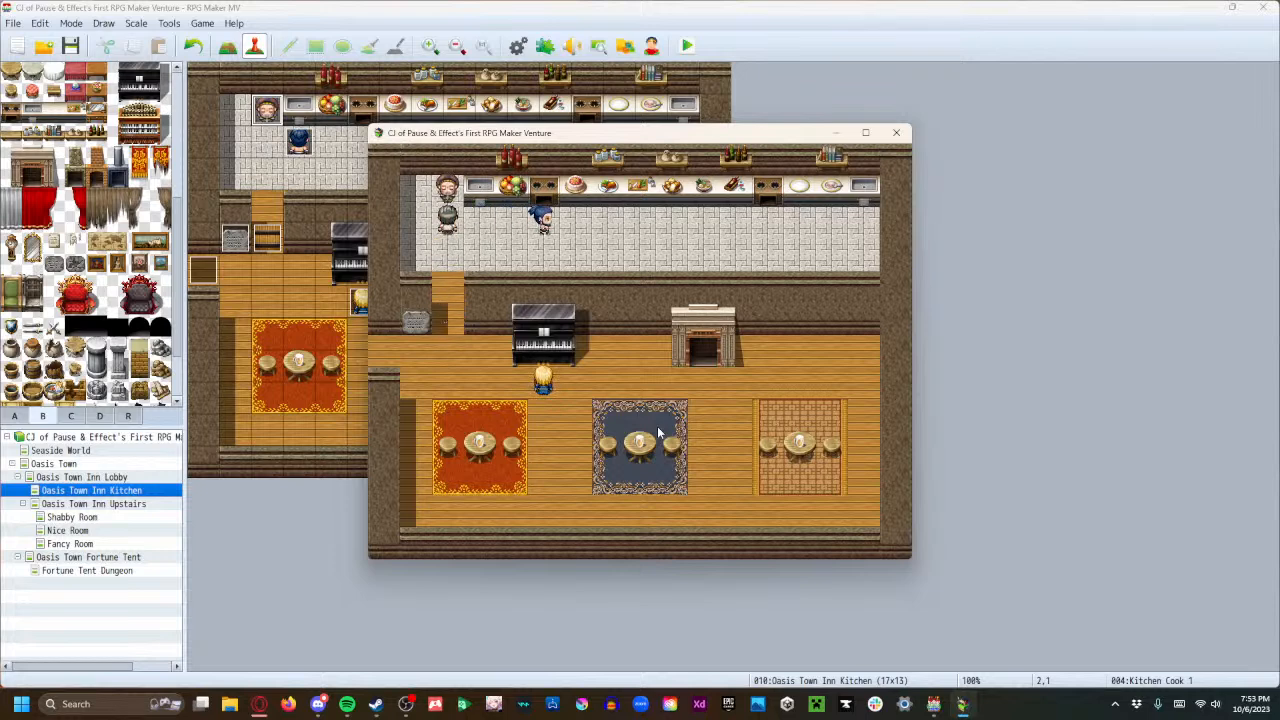
{"action": "key", "text": "Return"}
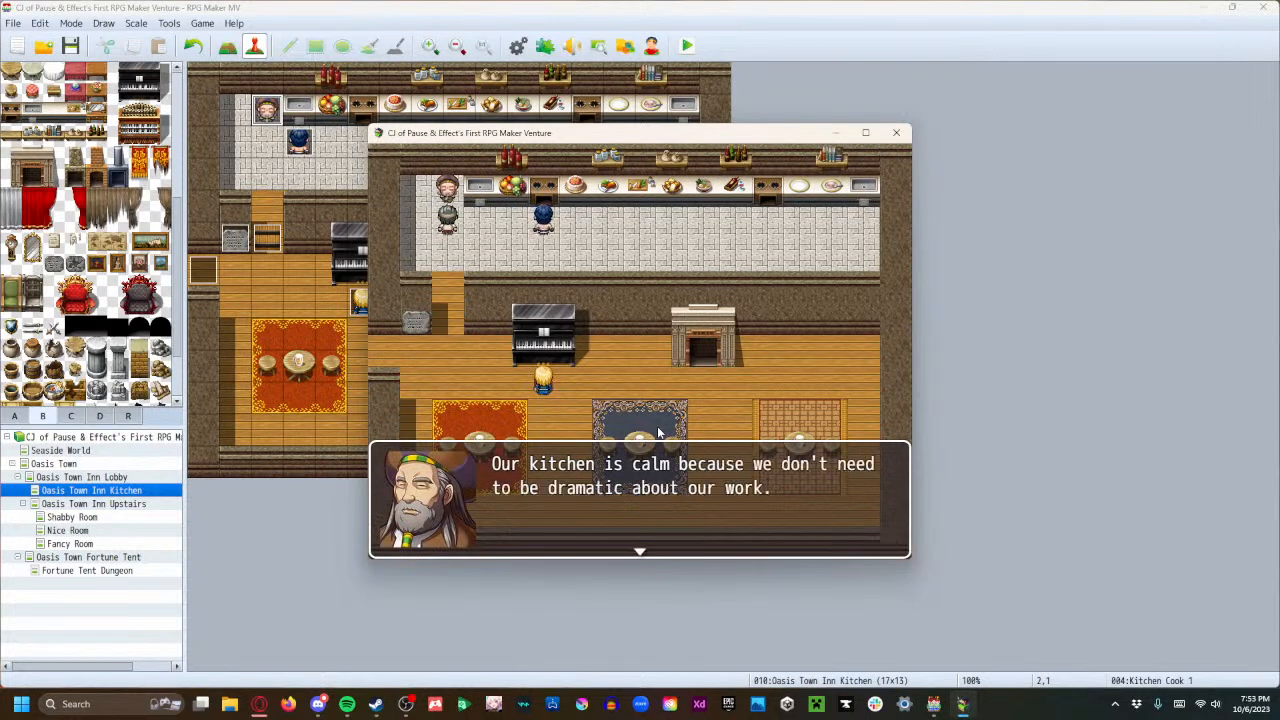
{"action": "key", "text": "Return"}
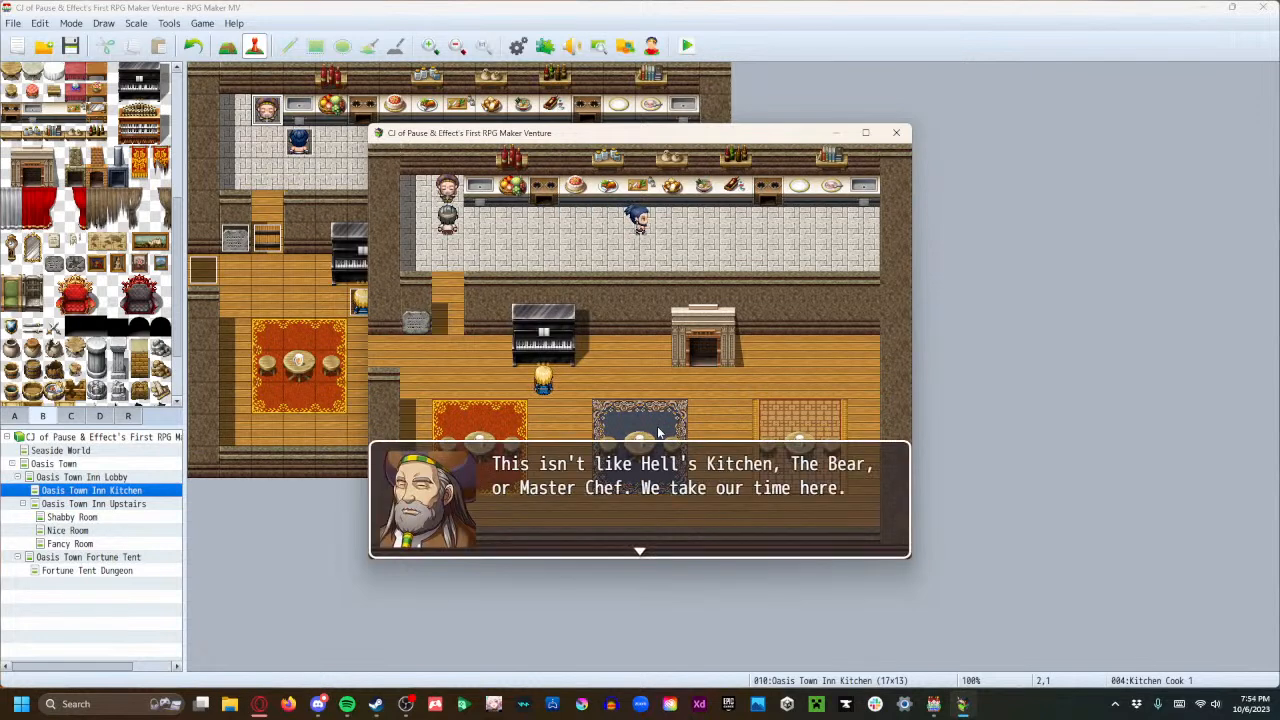
{"action": "key", "text": "Return"}
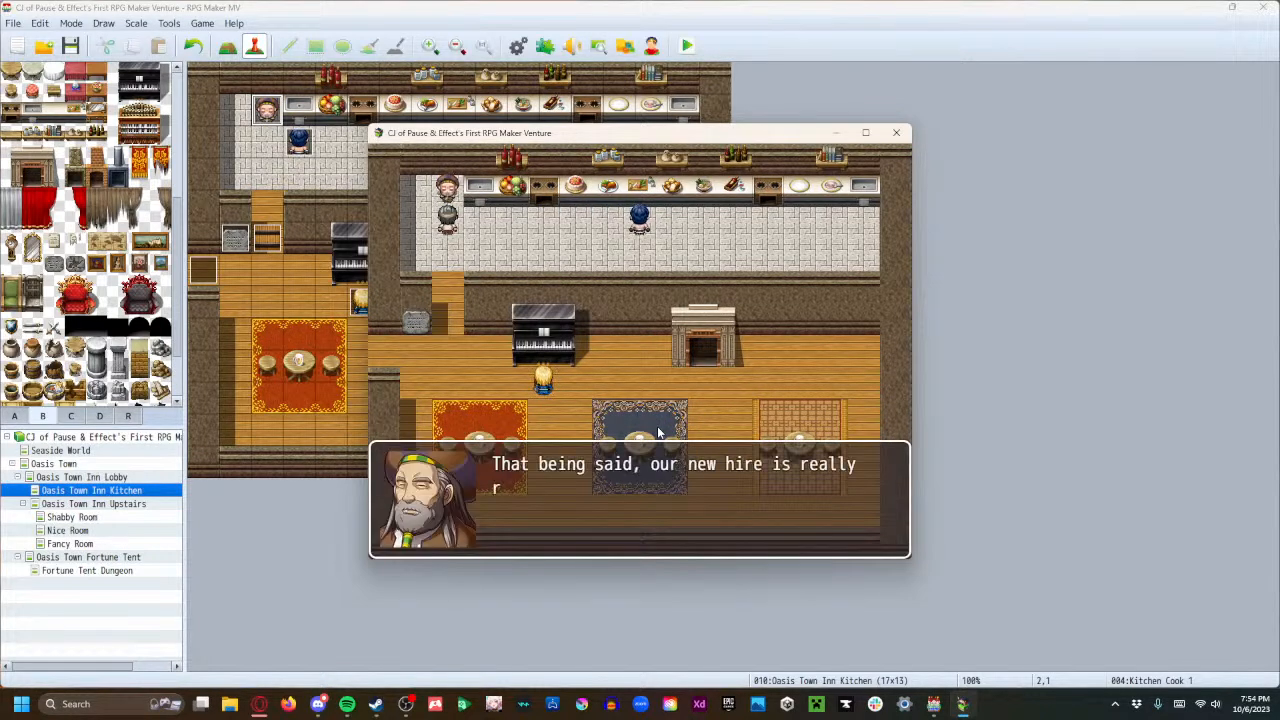
{"action": "key", "text": "Return"}
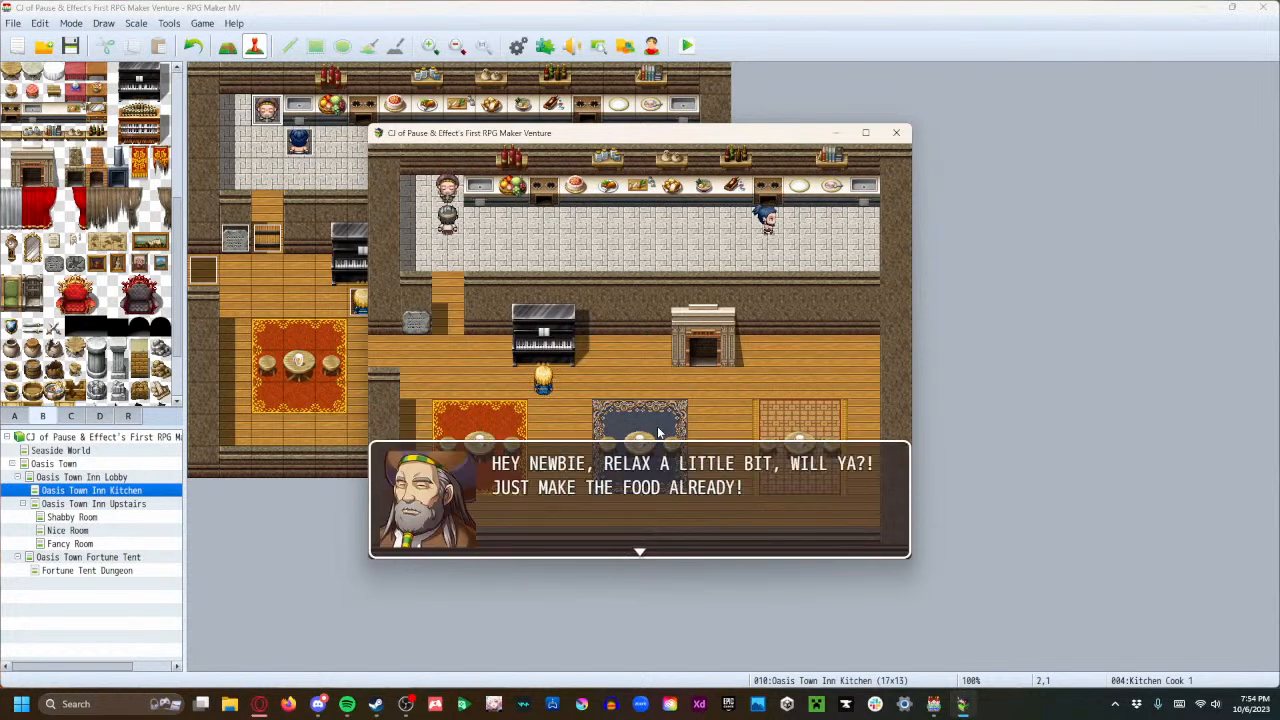
{"action": "key", "text": "Return"}
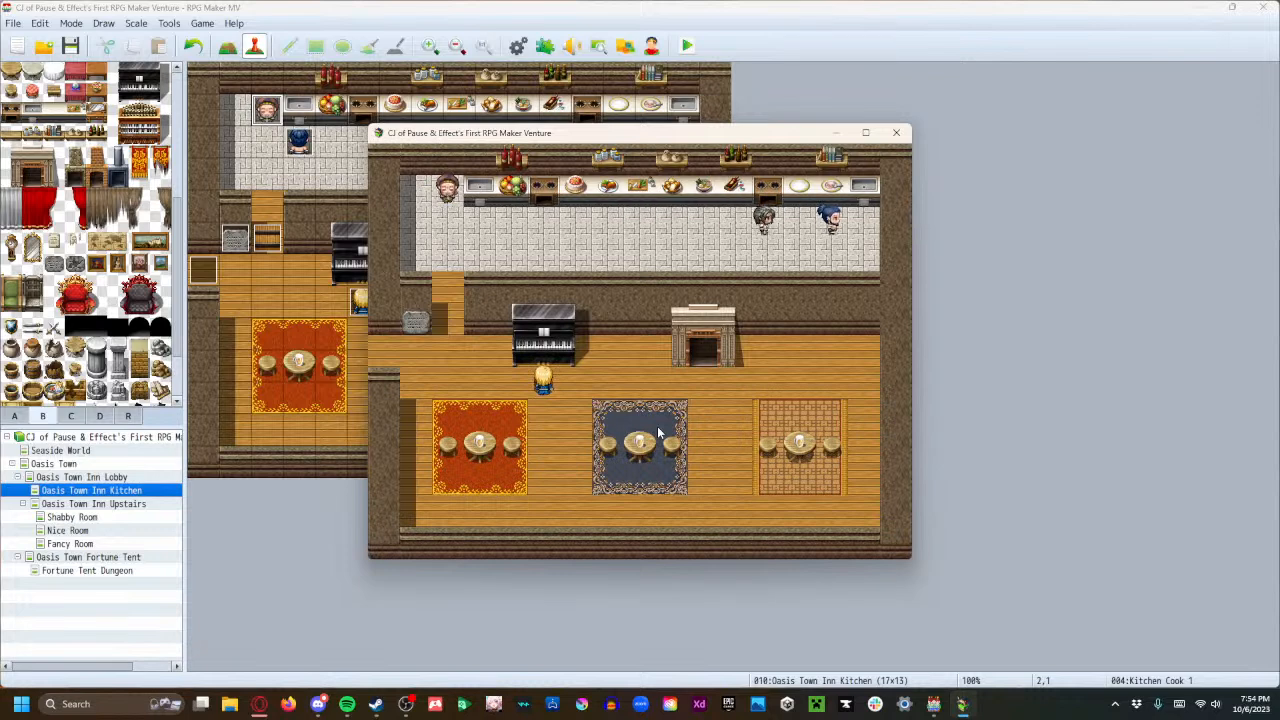
{"action": "key", "text": "Return"}
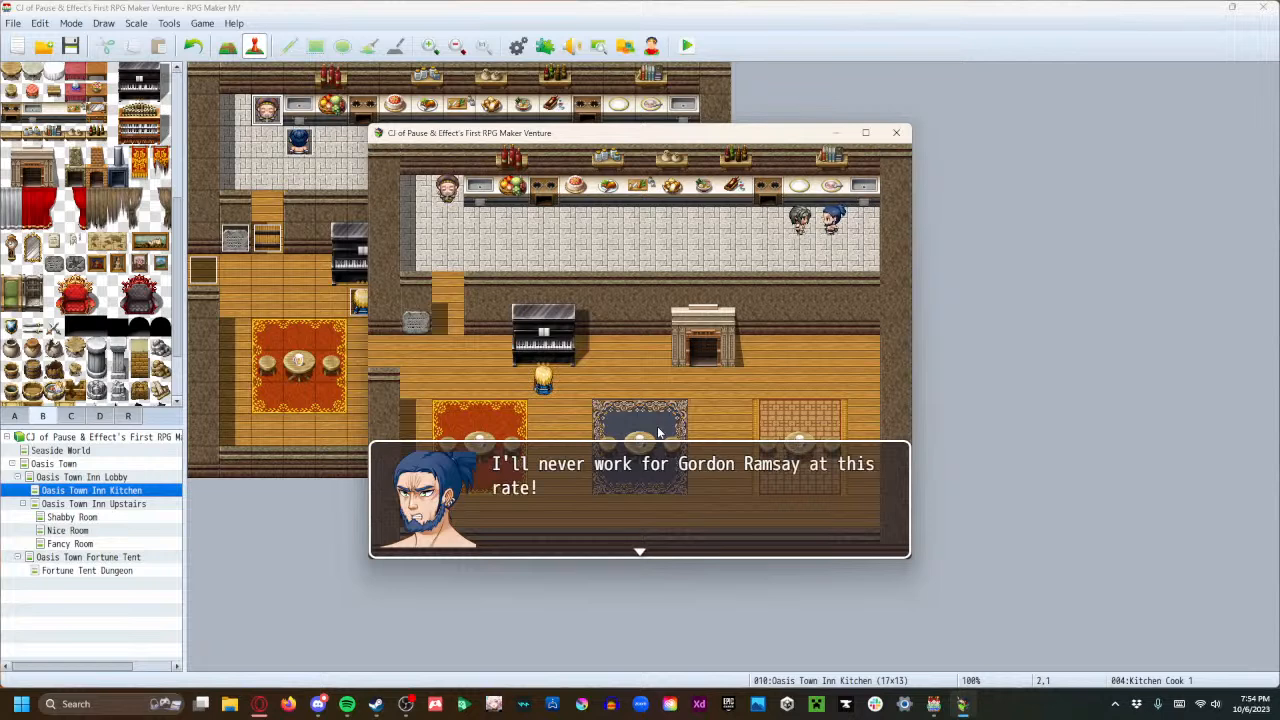
{"action": "key", "text": "Return"}
Return to the dining room and play through the dialogue of the blonde pianist.
{"action": "key", "text": "Left"}
{"action": "key", "text": "Down"}
{"action": "key", "text": "Left"}
{"action": "key", "text": "Left"}
{"action": "key", "text": "Down"}
{"action": "key", "text": "Right"}
{"action": "key", "text": "Right"}
{"action": "key", "text": "Return"}
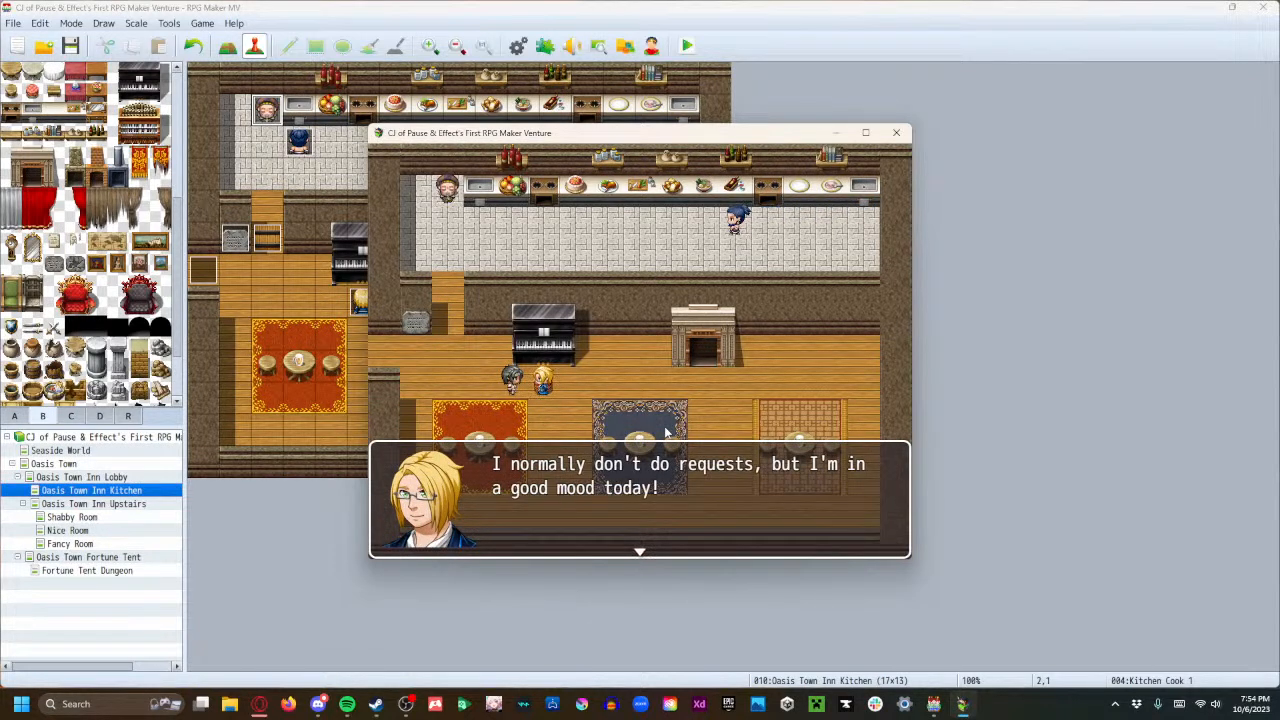
{"action": "key", "text": "Return"}
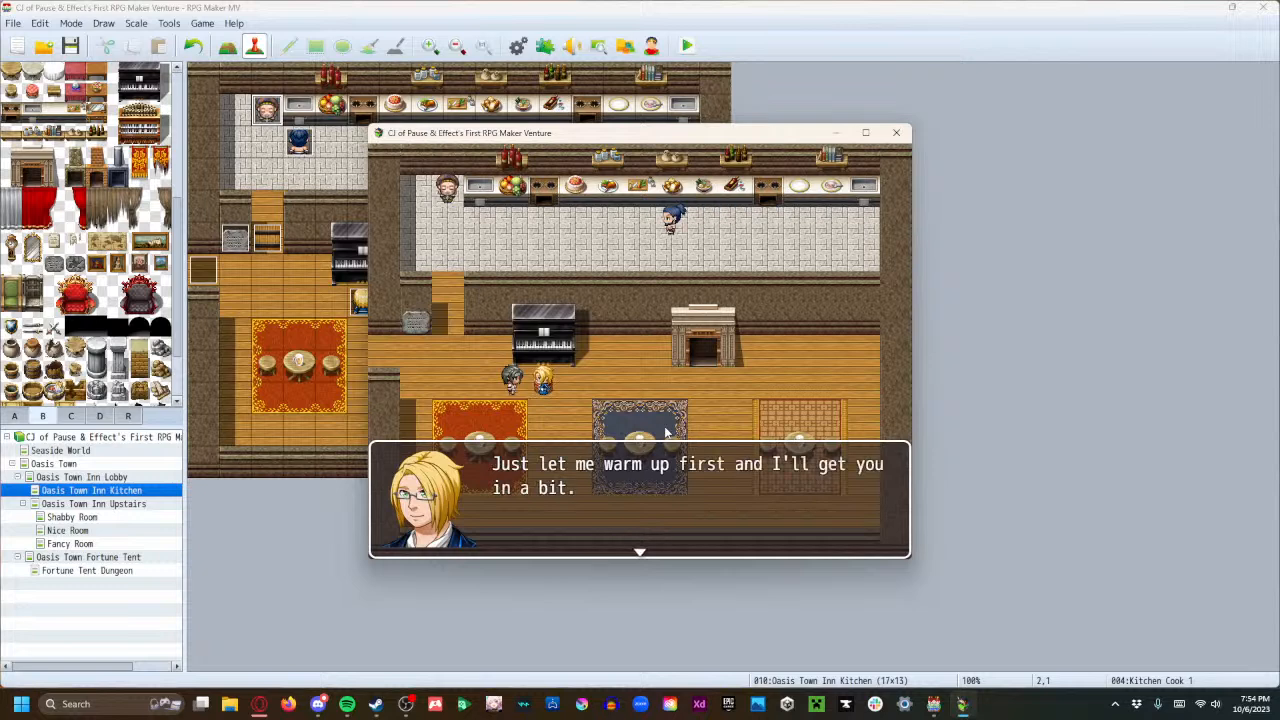
{"action": "key", "text": "Return"}
Walk the character around the dining room, past the fireplace and over to the stone sign, and end the playtest.
{"action": "key", "text": "Down"}
{"action": "key", "text": "Right"}
{"action": "key", "text": "Right"}
{"action": "key", "text": "Right"}
{"action": "key", "text": "Right"}
{"action": "key", "text": "Right"}
{"action": "key", "text": "Right"}
{"action": "key", "text": "Up"}
{"action": "key", "text": "Left"}
{"action": "key", "text": "Left"}
{"action": "key", "text": "Up"}
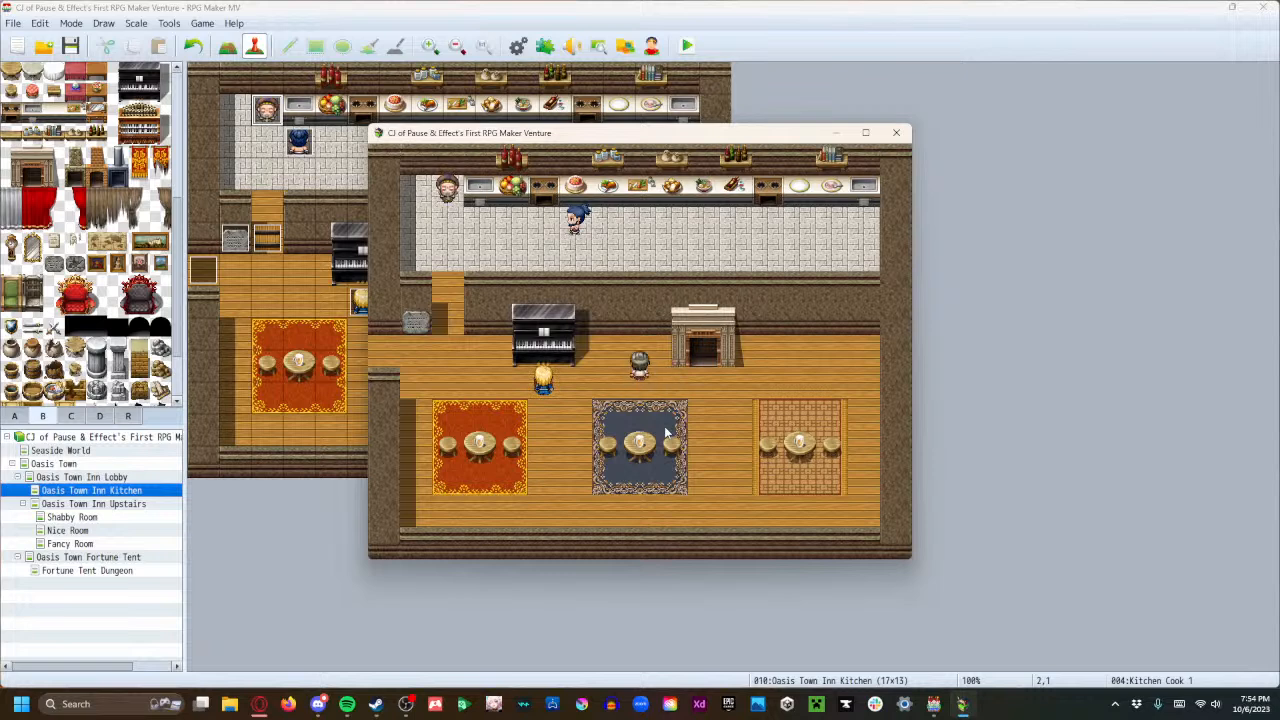
{"action": "key", "text": "Left"}
{"action": "key", "text": "Right"}
{"action": "key", "text": "Down"}
{"action": "key", "text": "Right"}
{"action": "key", "text": "Right"}
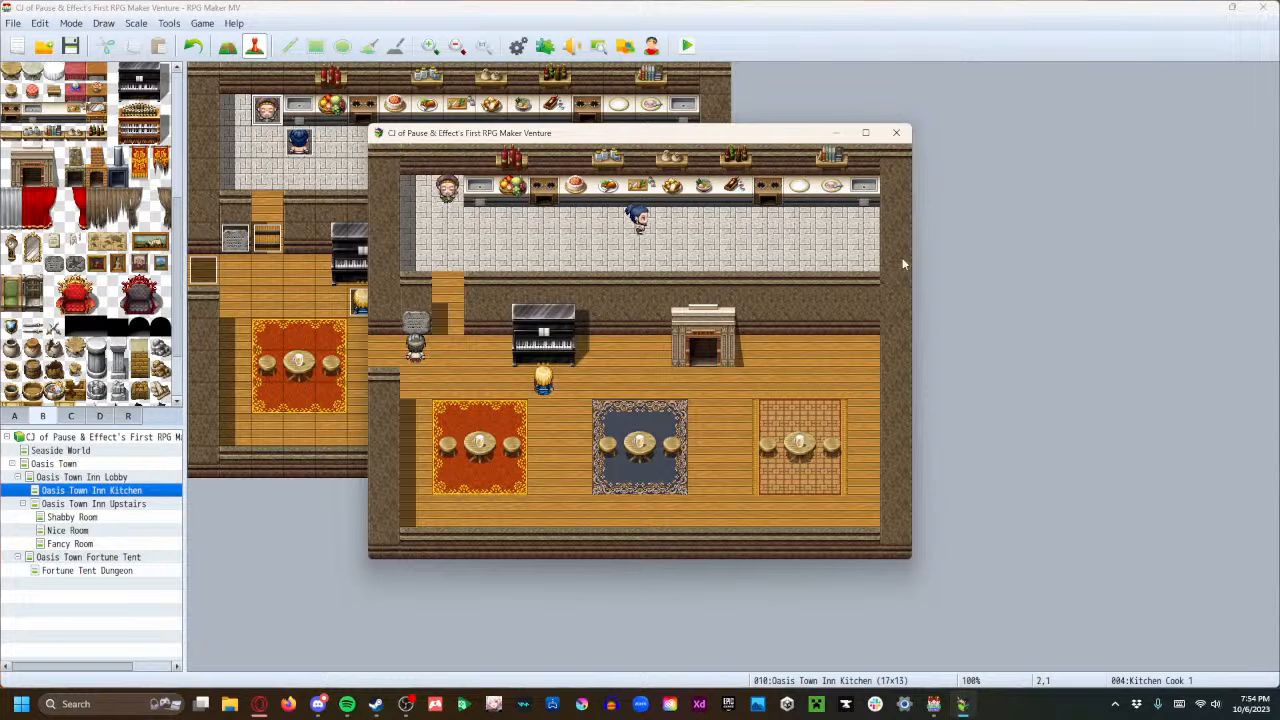
{"action": "left_click", "coordinate": [895, 134]}
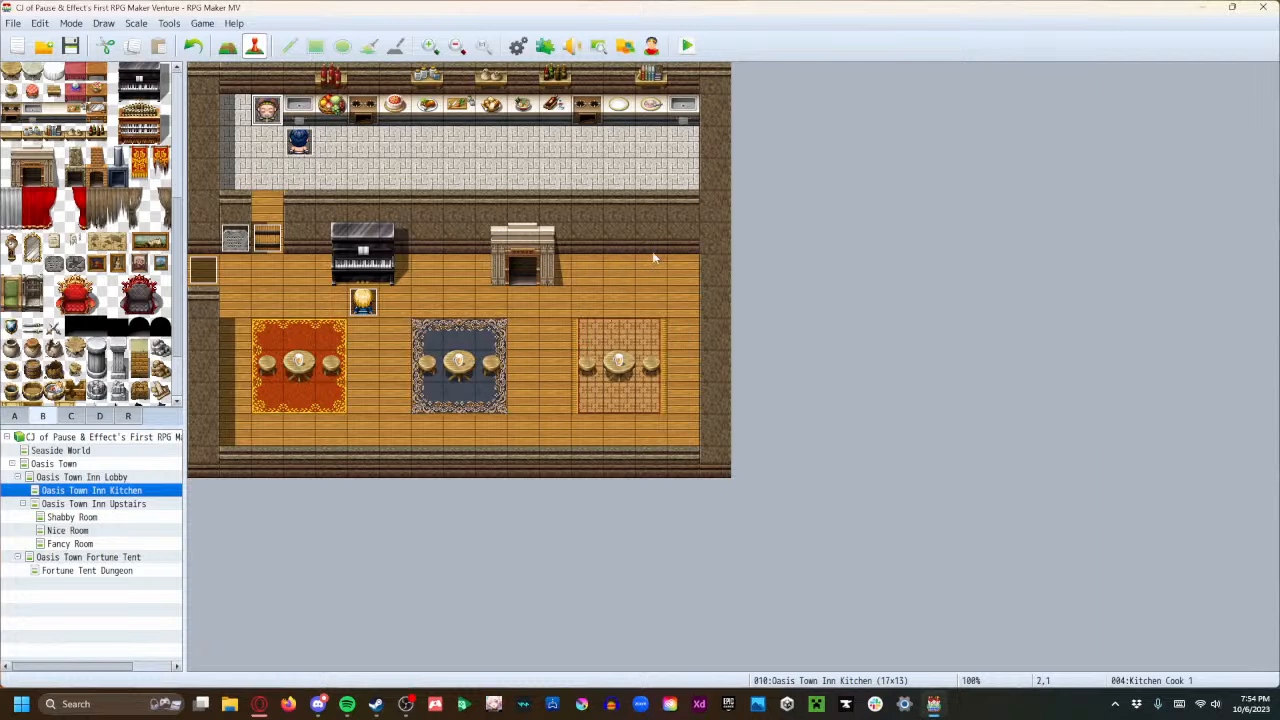
Try a white counter along the floor to the right of the fireplace, and undo it.
{"action": "left_click", "coordinate": [100, 416]}
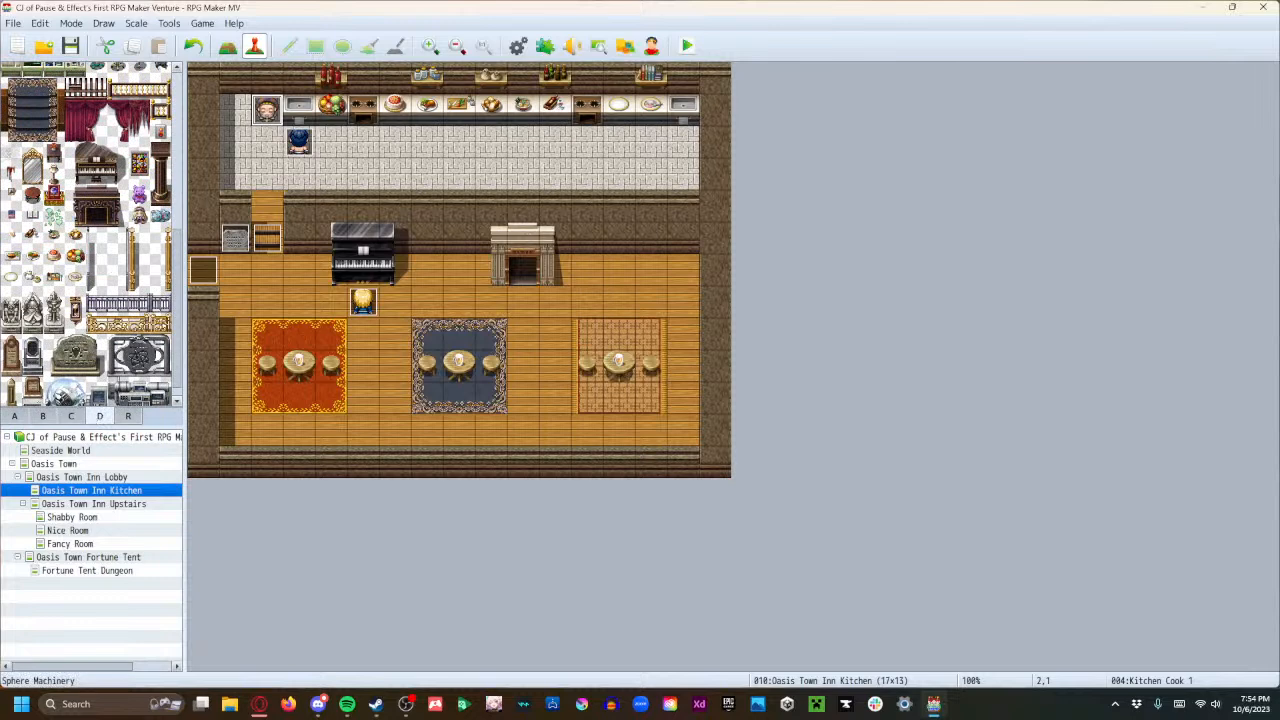
{"action": "left_click", "coordinate": [44, 417]}
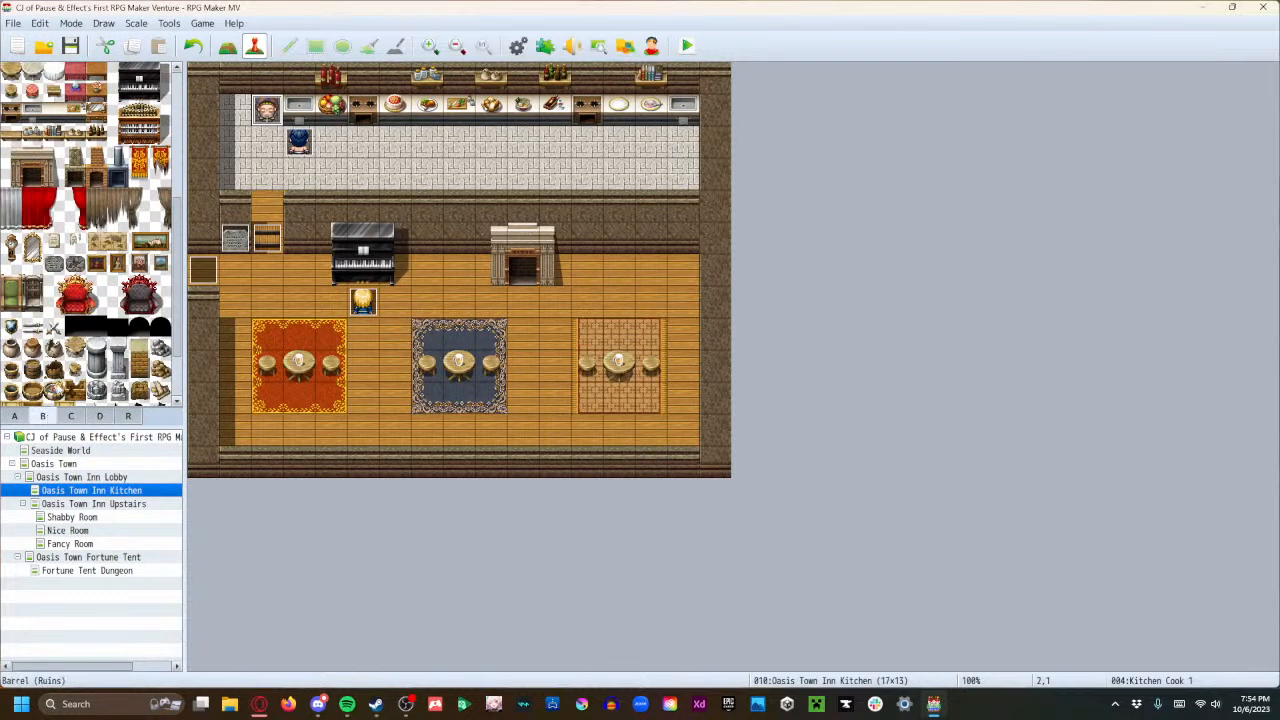
{"action": "scroll", "coordinate": [55, 157], "scroll_direction": "up", "scroll_amount": 2}
{"action": "scroll", "coordinate": [55, 160], "scroll_direction": "up", "scroll_amount": 5}
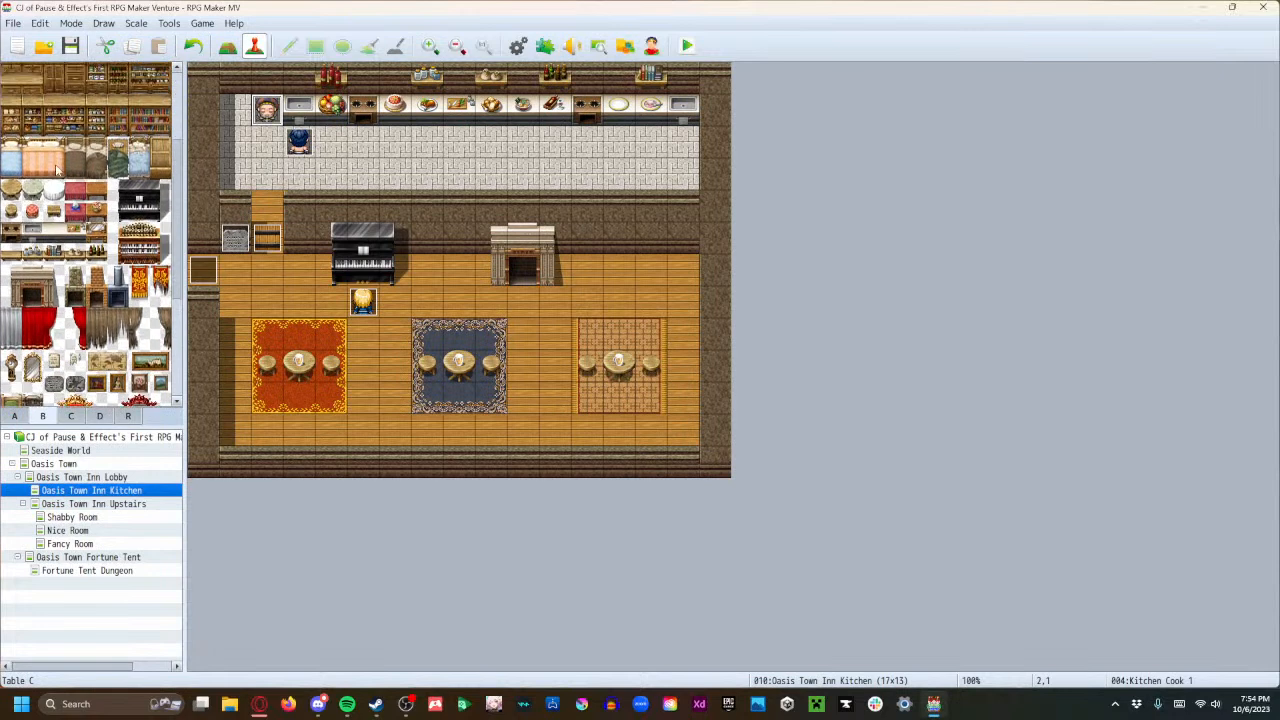
{"action": "scroll", "coordinate": [55, 168], "scroll_direction": "up", "scroll_amount": 1}
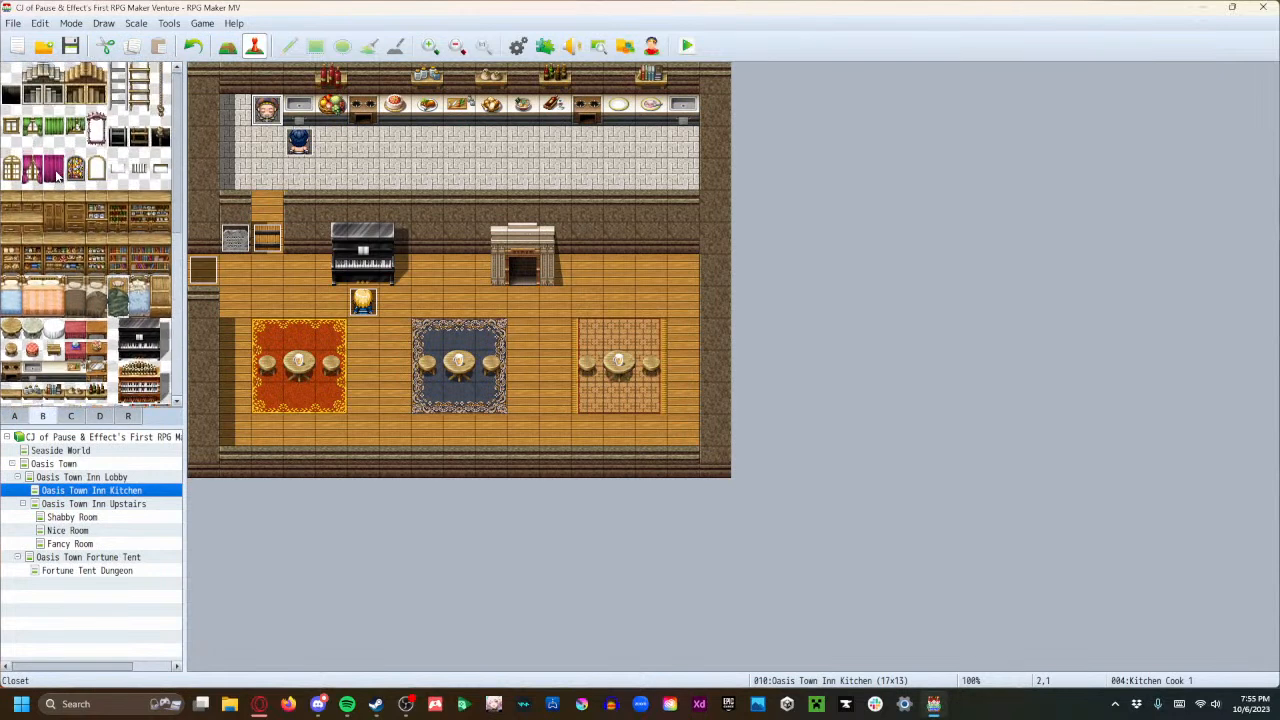
{"action": "scroll", "coordinate": [104, 297], "scroll_direction": "down", "scroll_amount": 1}
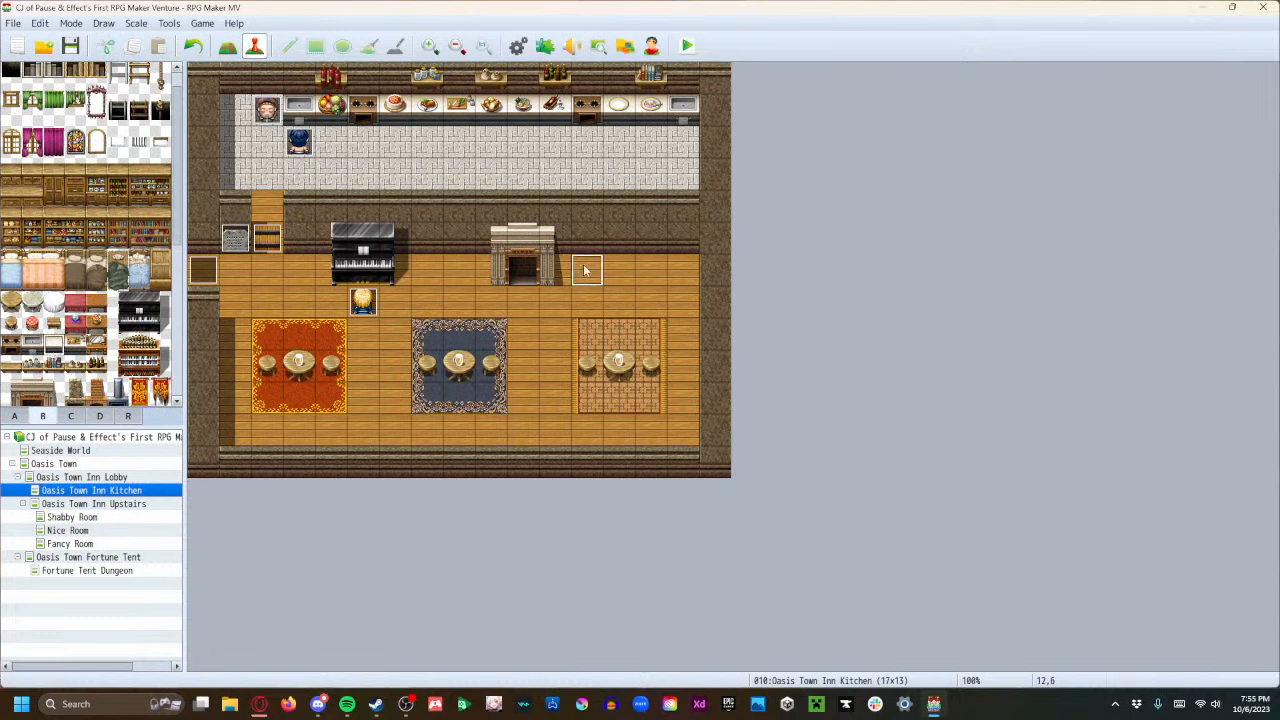
{"action": "left_click", "coordinate": [228, 46]}
{"action": "mouse_move", "coordinate": [584, 276]}
{"action": "left_mouse_down"}
{"action": "mouse_move", "coordinate": [715, 280]}
{"action": "mouse_move", "coordinate": [687, 281]}
{"action": "left_mouse_up"}
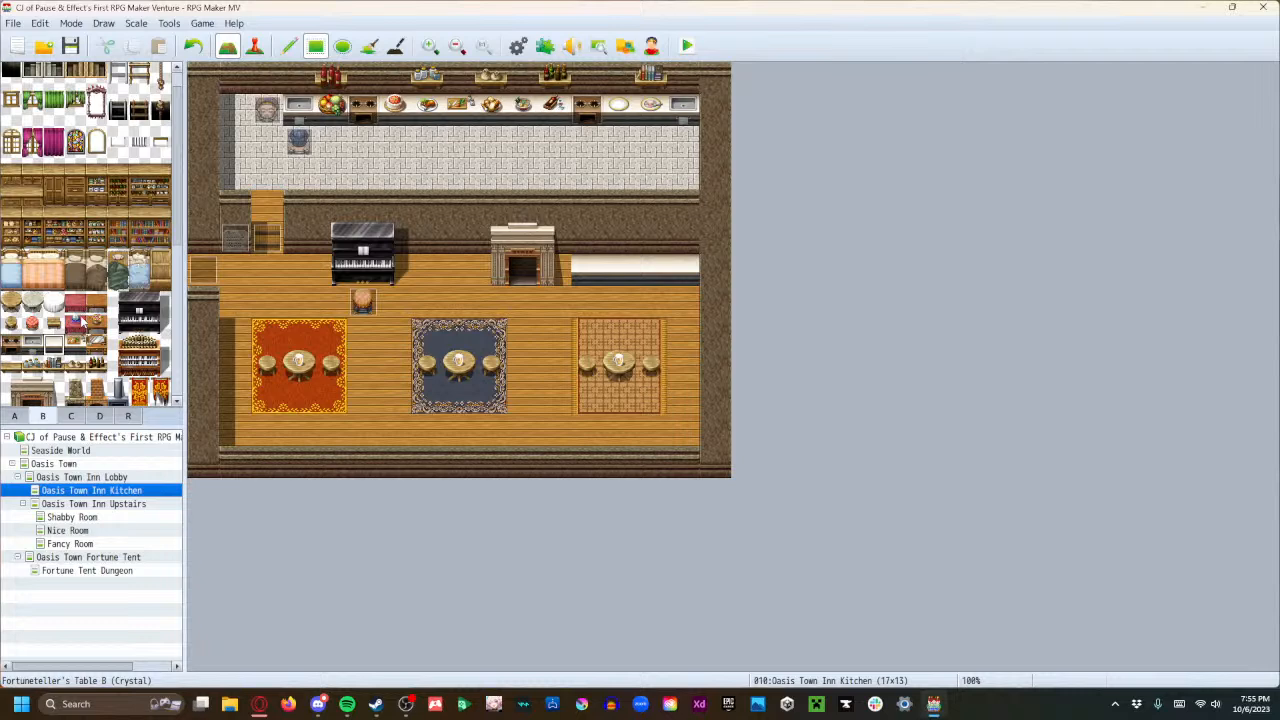
{"action": "key", "text": "ctrl+z"}
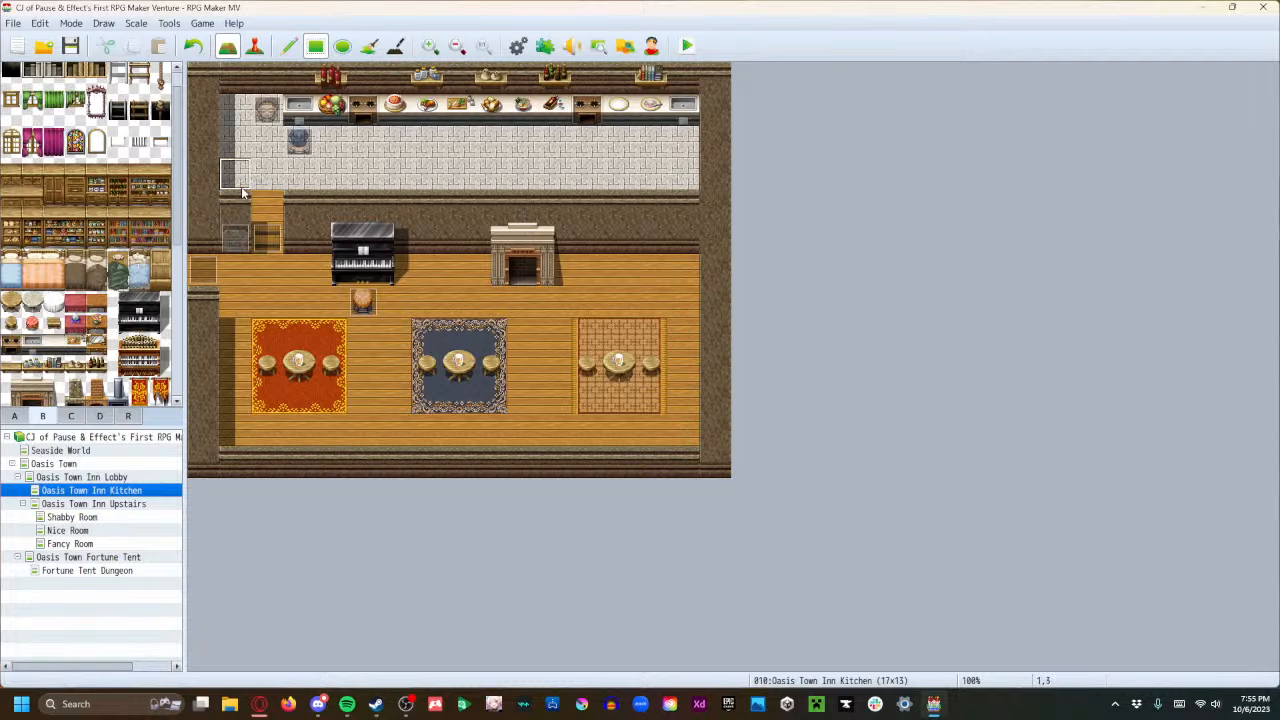
Place a dark wall tile from Tileset A in the kitchen's lower-left floor corner, beside the doorway.
{"action": "left_click", "coordinate": [14, 416]}
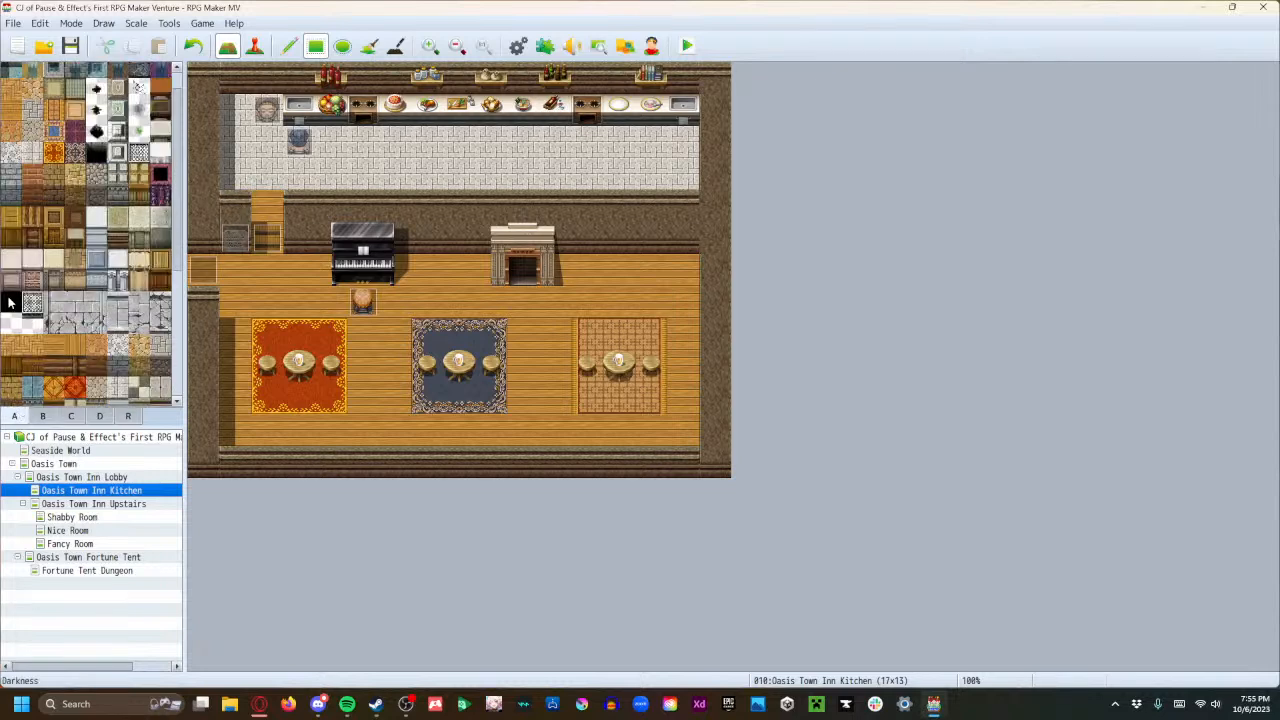
{"action": "scroll", "coordinate": [10, 302], "scroll_direction": "down", "scroll_amount": 1}
{"action": "scroll", "coordinate": [45, 250], "scroll_direction": "down", "scroll_amount": 2}
{"action": "scroll", "coordinate": [46, 250], "scroll_direction": "down", "scroll_amount": 3}
{"action": "scroll", "coordinate": [48, 260], "scroll_direction": "down", "scroll_amount": 1}
{"action": "scroll", "coordinate": [48, 257], "scroll_direction": "up", "scroll_amount": 3}
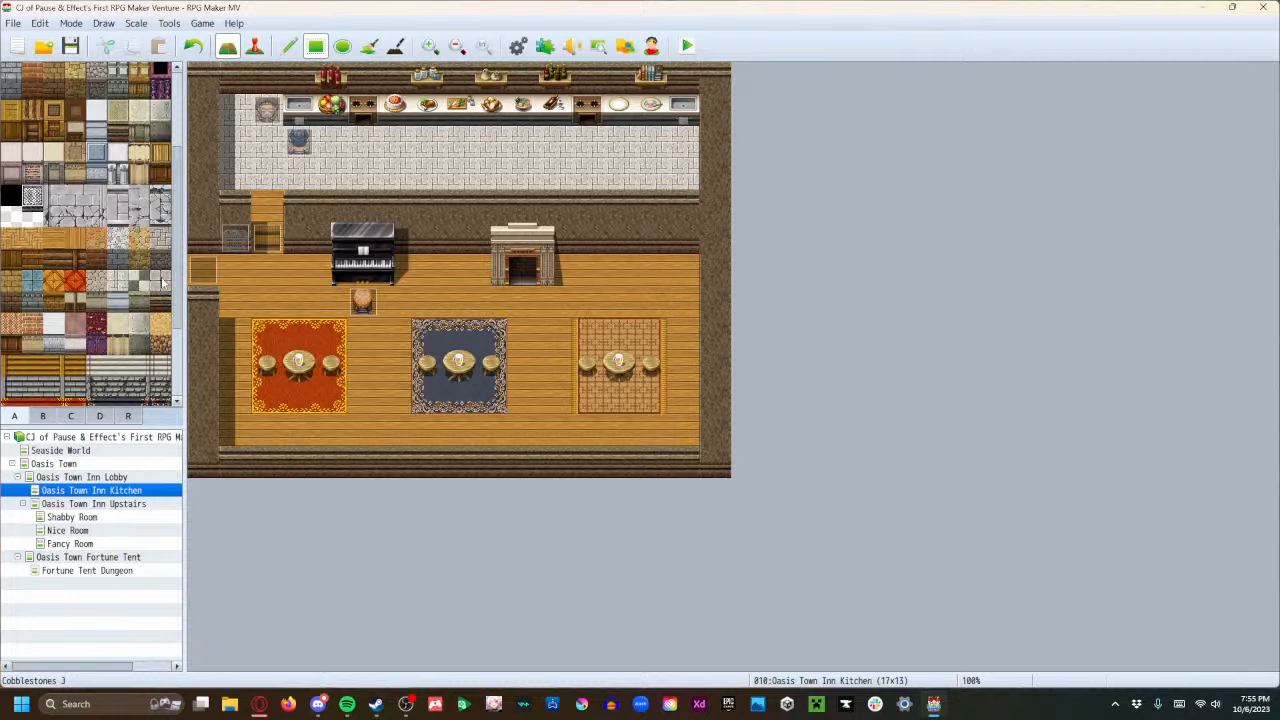
{"action": "left_click", "coordinate": [163, 301]}
{"action": "left_click", "coordinate": [240, 195]}
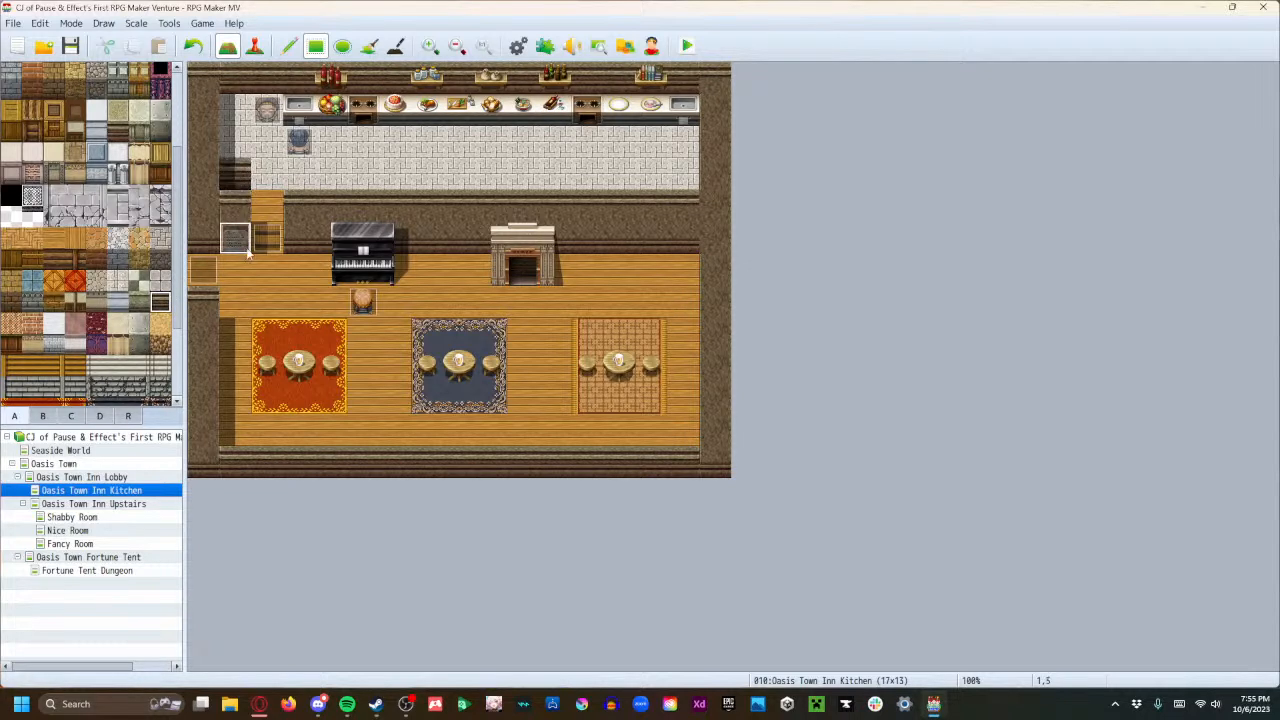
Undo the last tile change at the lower-left corner of the kitchen floor.
{"action": "key", "text": "ctrl+z"}
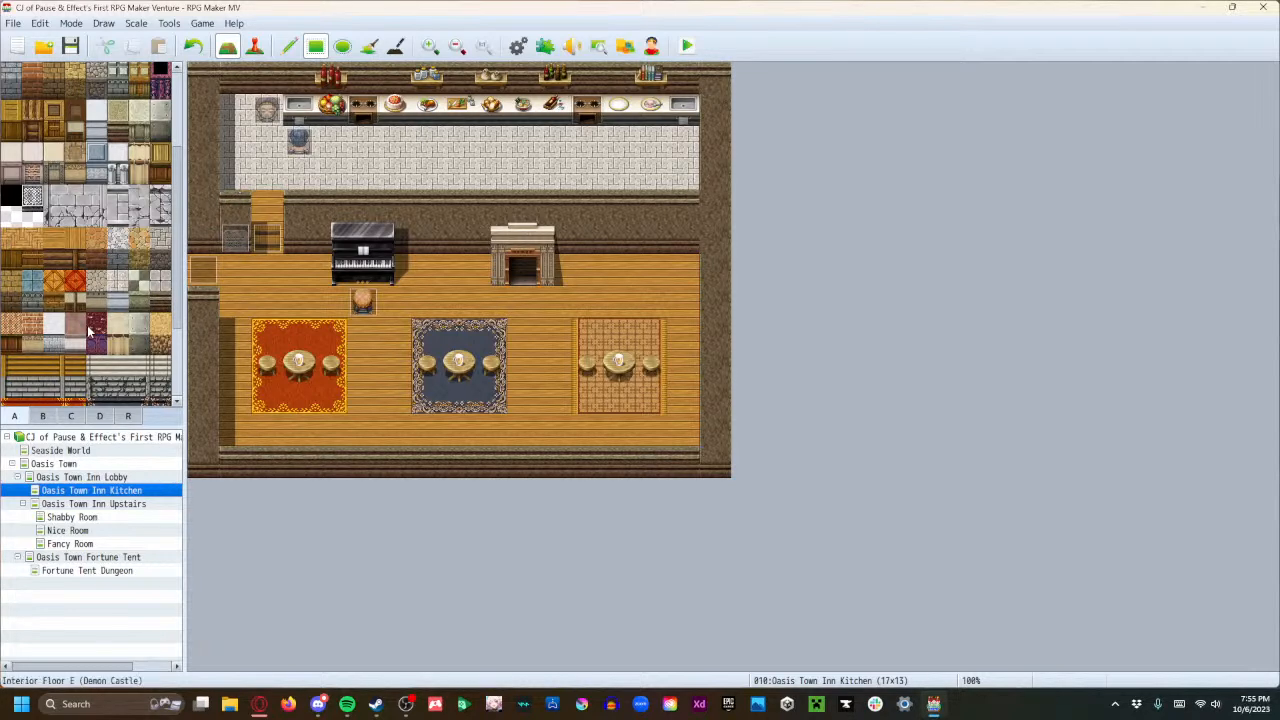
Try to replace the bottom row of the kitchen floor with wall tiles on both sides of the doorway, and undo it.
{"action": "scroll", "coordinate": [88, 330], "scroll_direction": "up", "scroll_amount": 3}
{"action": "scroll", "coordinate": [88, 335], "scroll_direction": "down", "scroll_amount": 6}
{"action": "scroll", "coordinate": [87, 343], "scroll_direction": "up", "scroll_amount": 6}
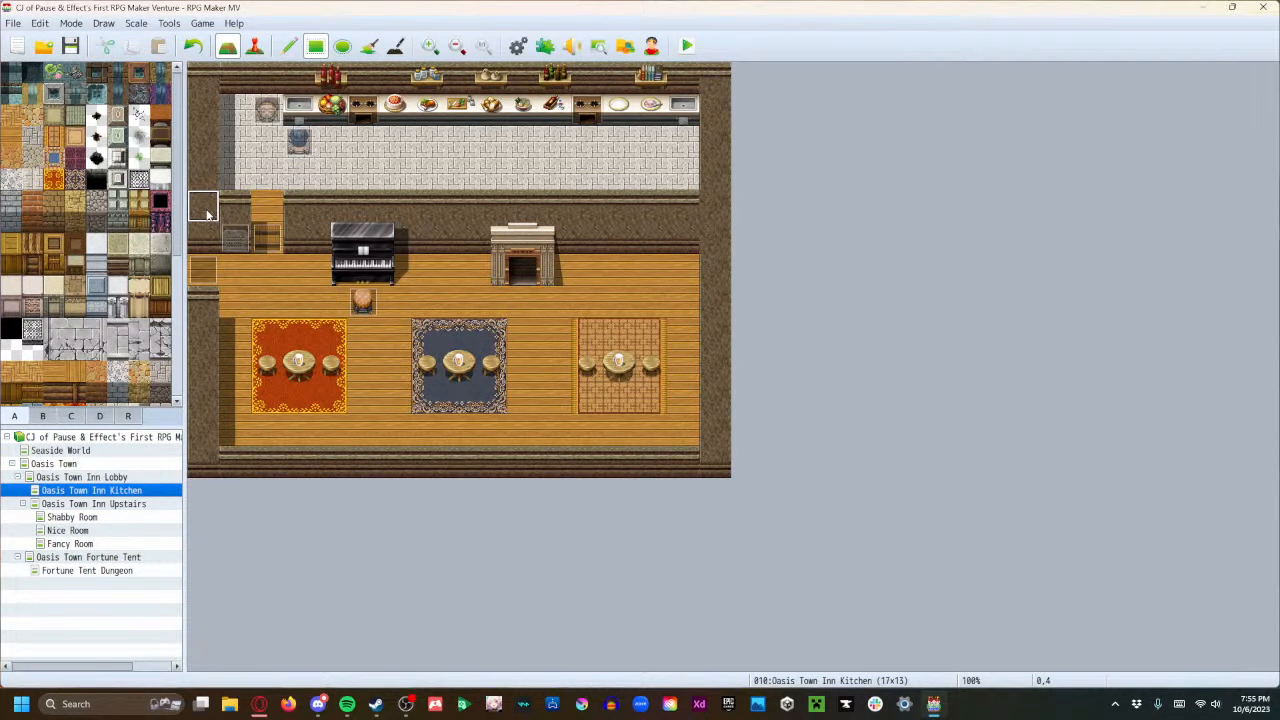
{"action": "left_click", "coordinate": [239, 181]}
{"action": "left_click", "coordinate": [311, 187]}
{"action": "left_click_drag", "start_coordinate": [311, 187], "coordinate": [692, 183]}
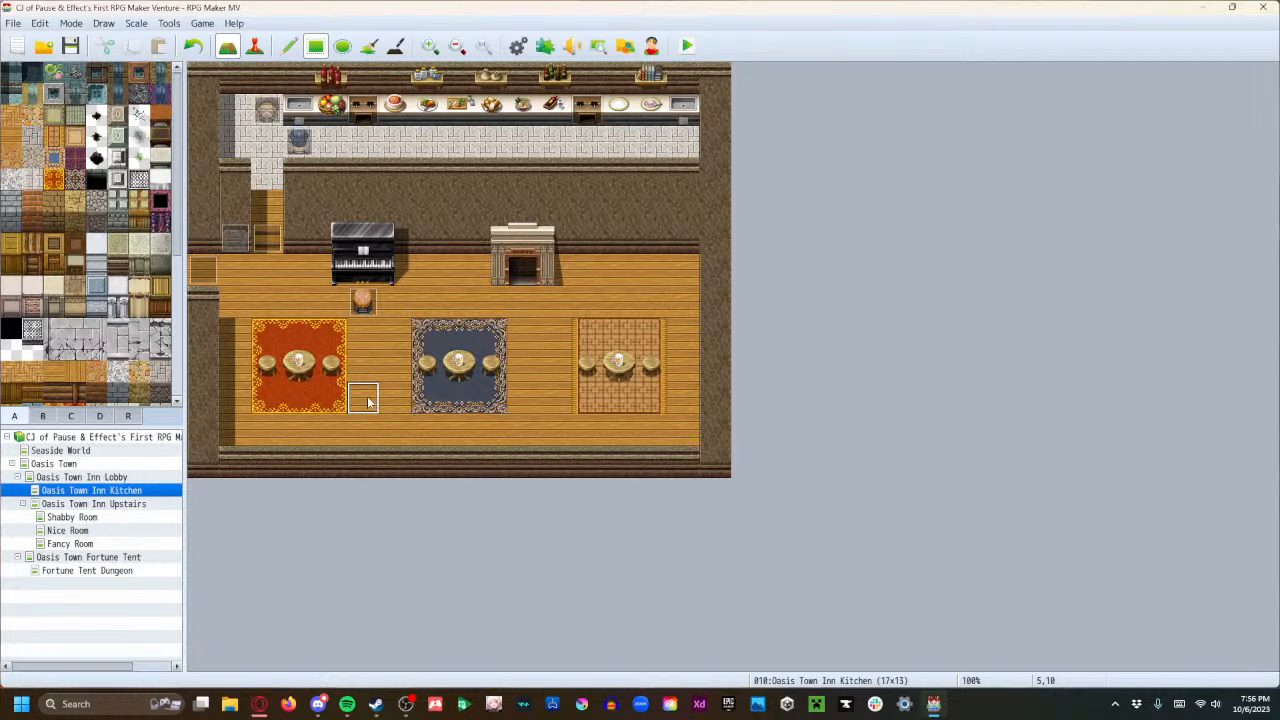
{"action": "key", "text": "ctrl+z"}
{"action": "key", "text": "ctrl+z"}
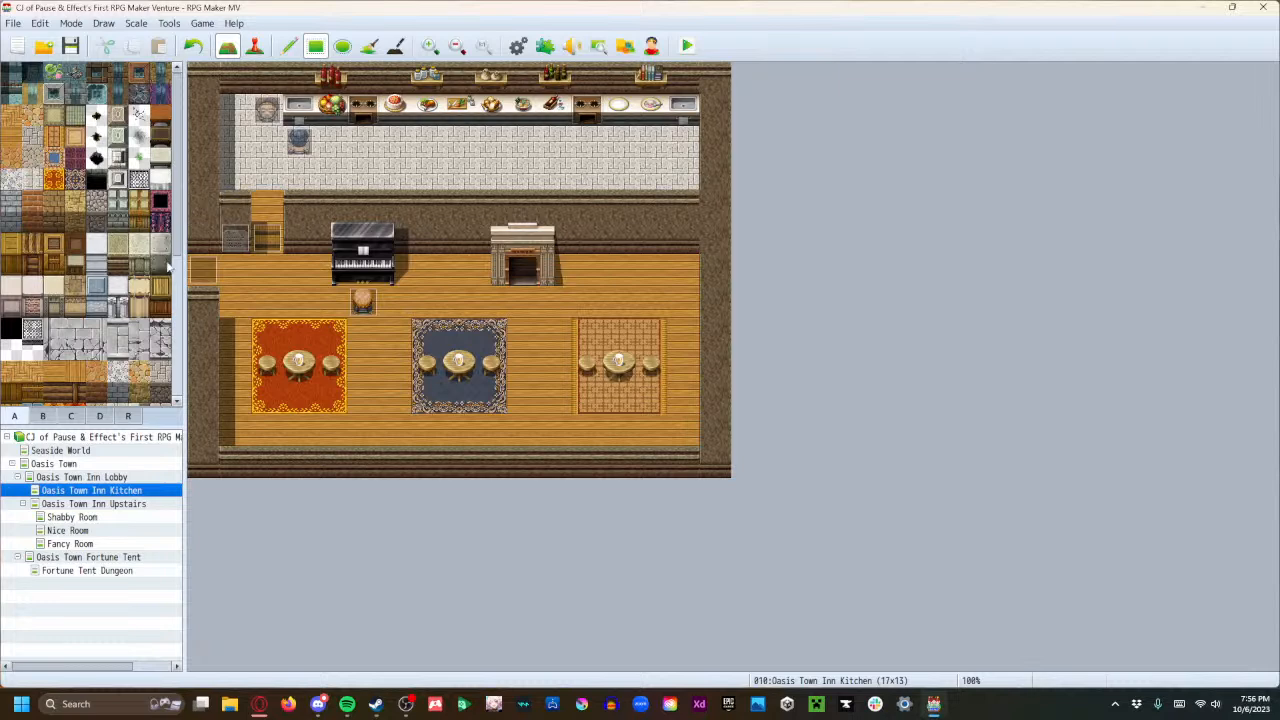
{"action": "scroll", "coordinate": [55, 360], "scroll_direction": "down", "scroll_amount": 3}
{"action": "scroll", "coordinate": [70, 370], "scroll_direction": "up", "scroll_amount": 3}
{"action": "scroll", "coordinate": [177, 178], "scroll_direction": "down", "scroll_amount": 1}
{"action": "scroll", "coordinate": [177, 180], "scroll_direction": "up", "scroll_amount": 1}
Create a new event named "Waitress" on the dining room floor beside the fireplace, at tile 12,6.
{"action": "left_click", "coordinate": [254, 45]}
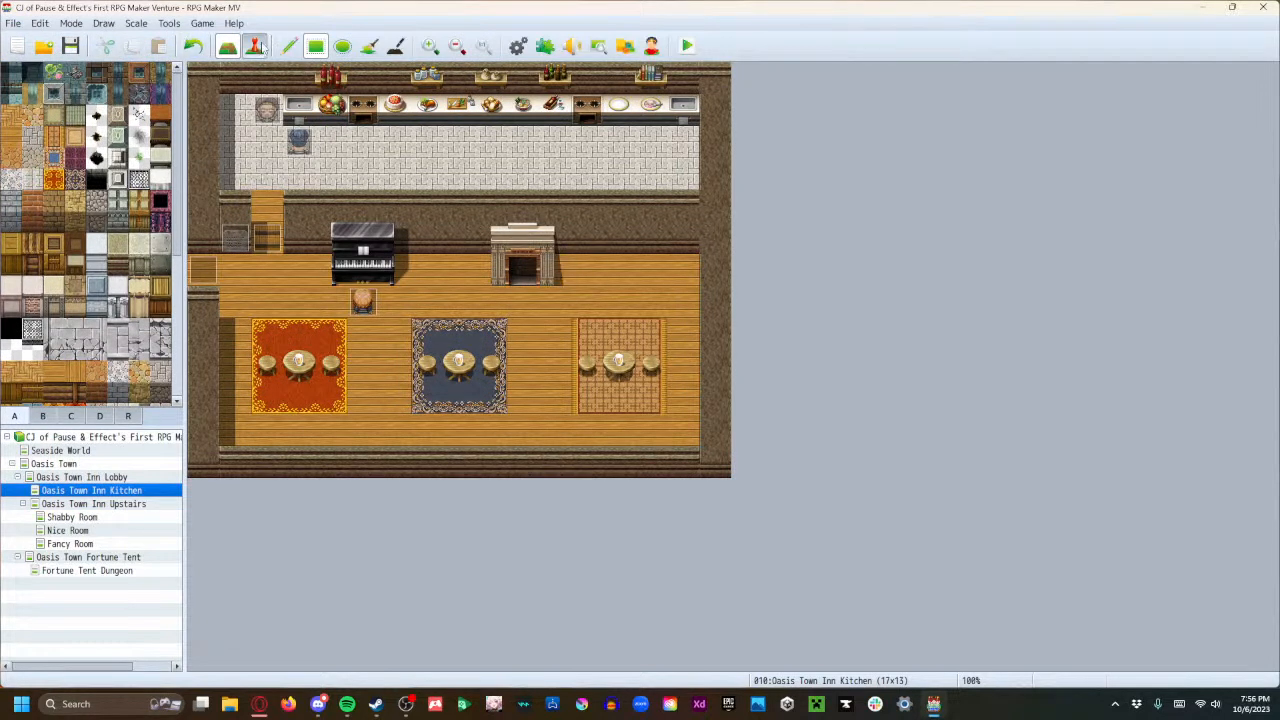
{"action": "double_click", "coordinate": [583, 262]}
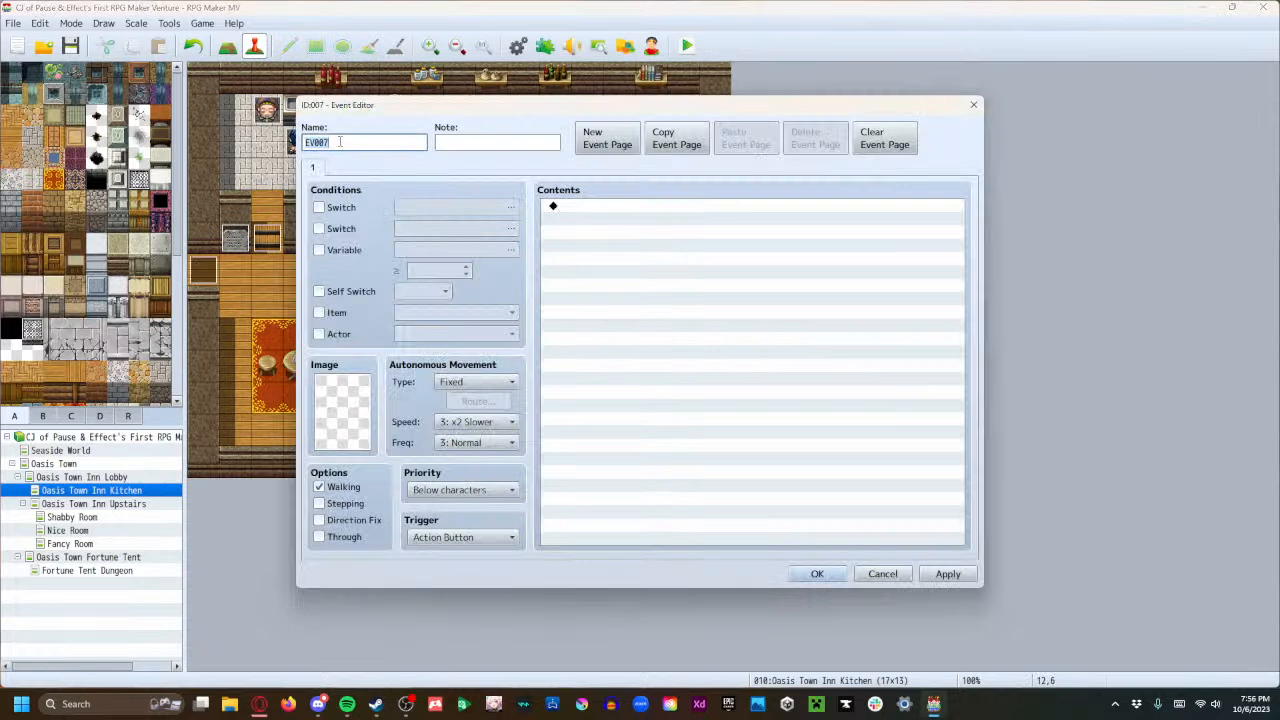
{"action": "type", "text": "Waitress"}
Give the Waitress event the blonde woman with a white headscarf from People1 as its image and enable Stepping.
{"action": "double_click", "coordinate": [352, 432]}
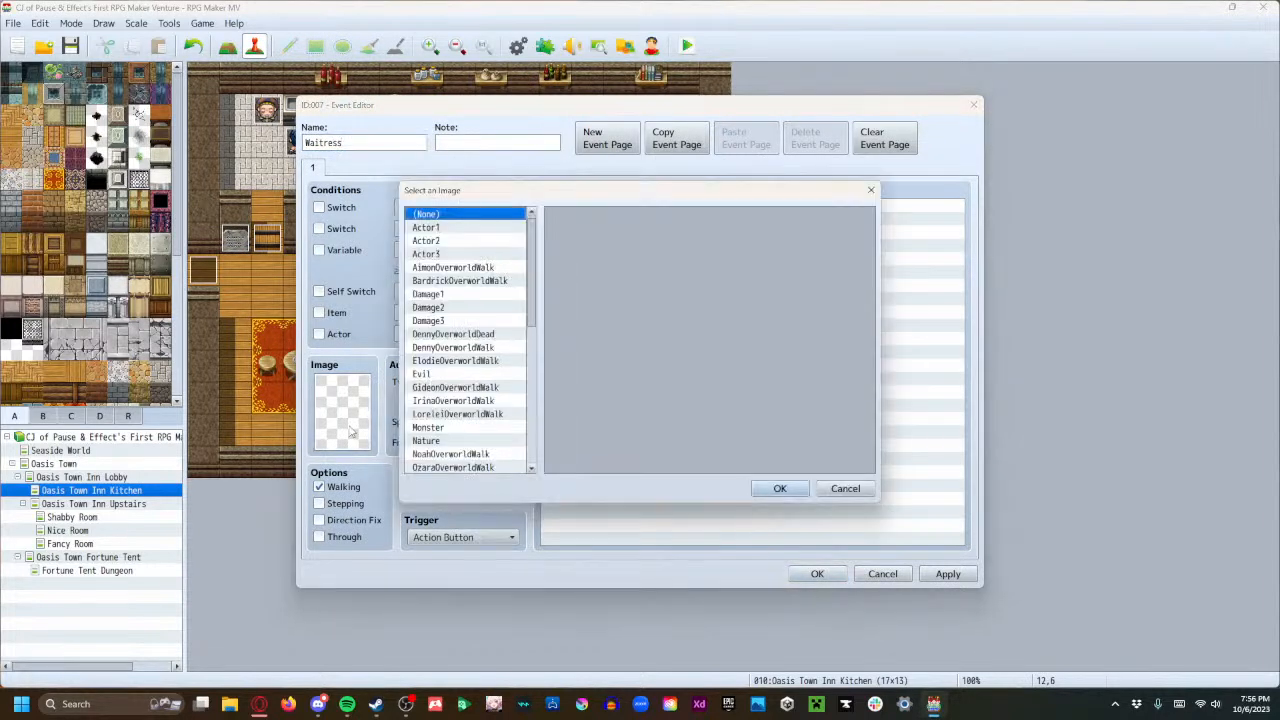
{"action": "scroll", "coordinate": [479, 430], "scroll_direction": "down", "scroll_amount": 10}
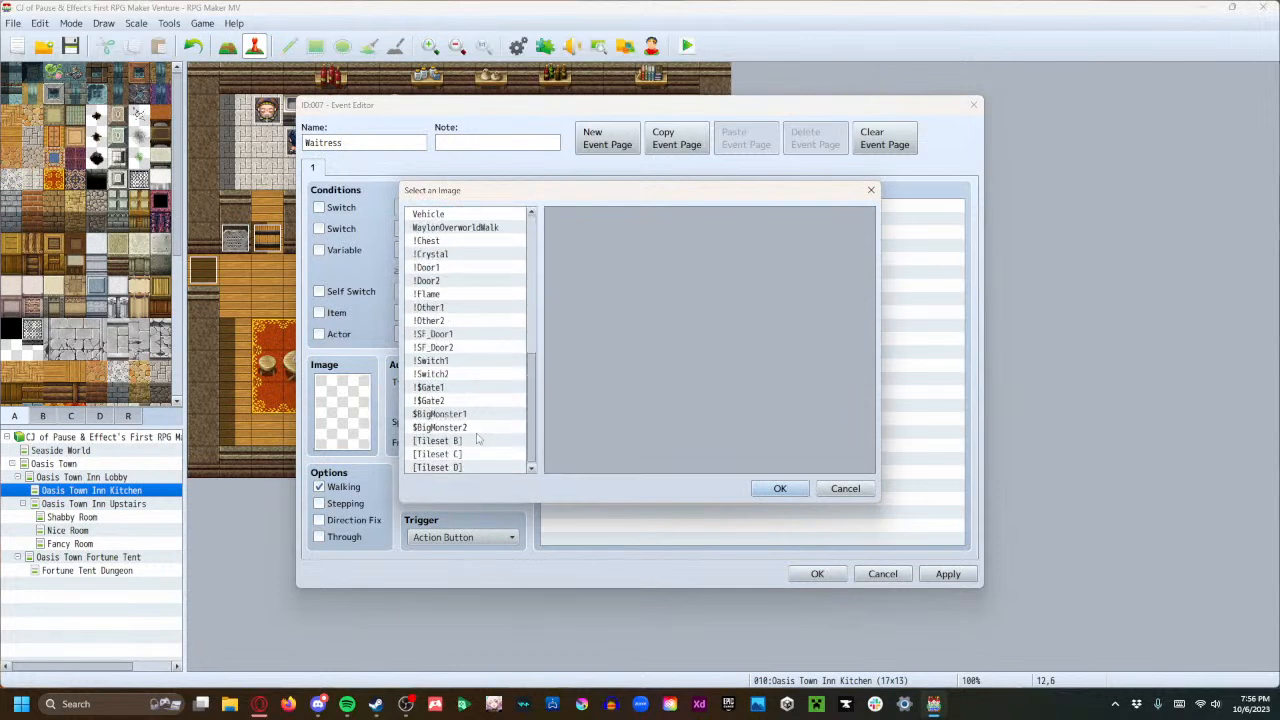
{"action": "scroll", "coordinate": [476, 438], "scroll_direction": "up", "scroll_amount": 6}
{"action": "left_click", "coordinate": [456, 416]}
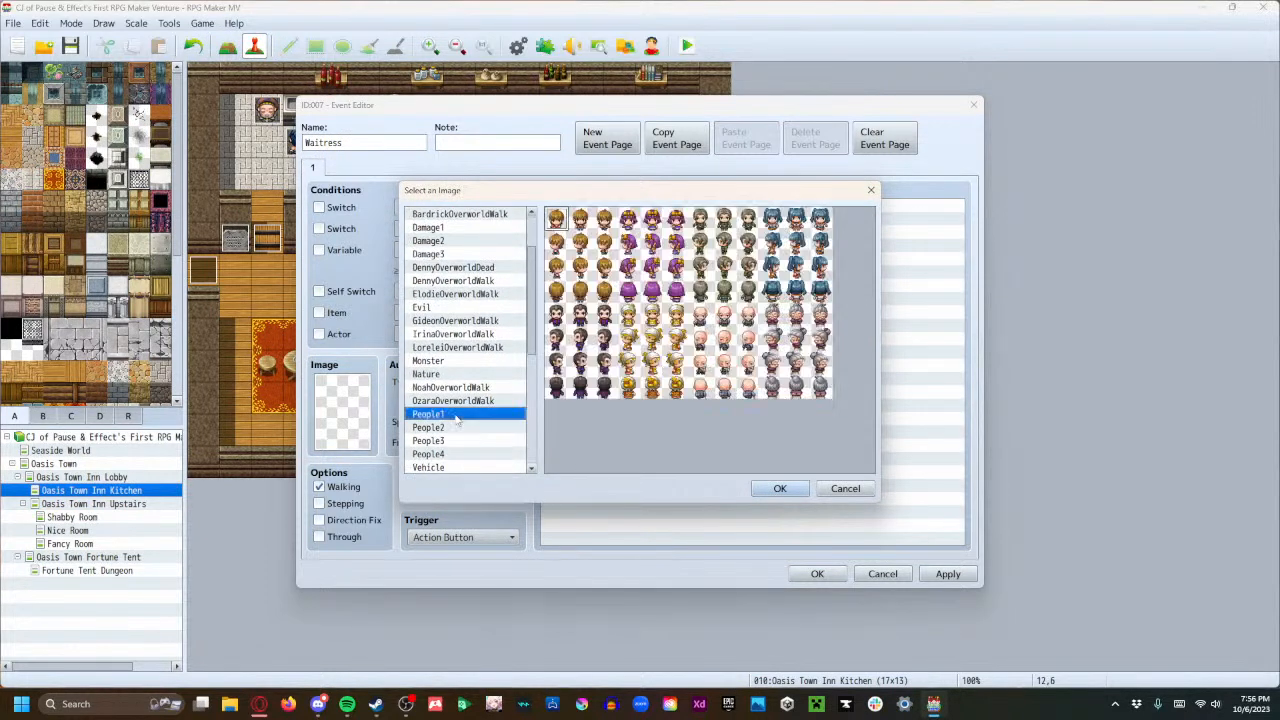
{"action": "left_click", "coordinate": [652, 318]}
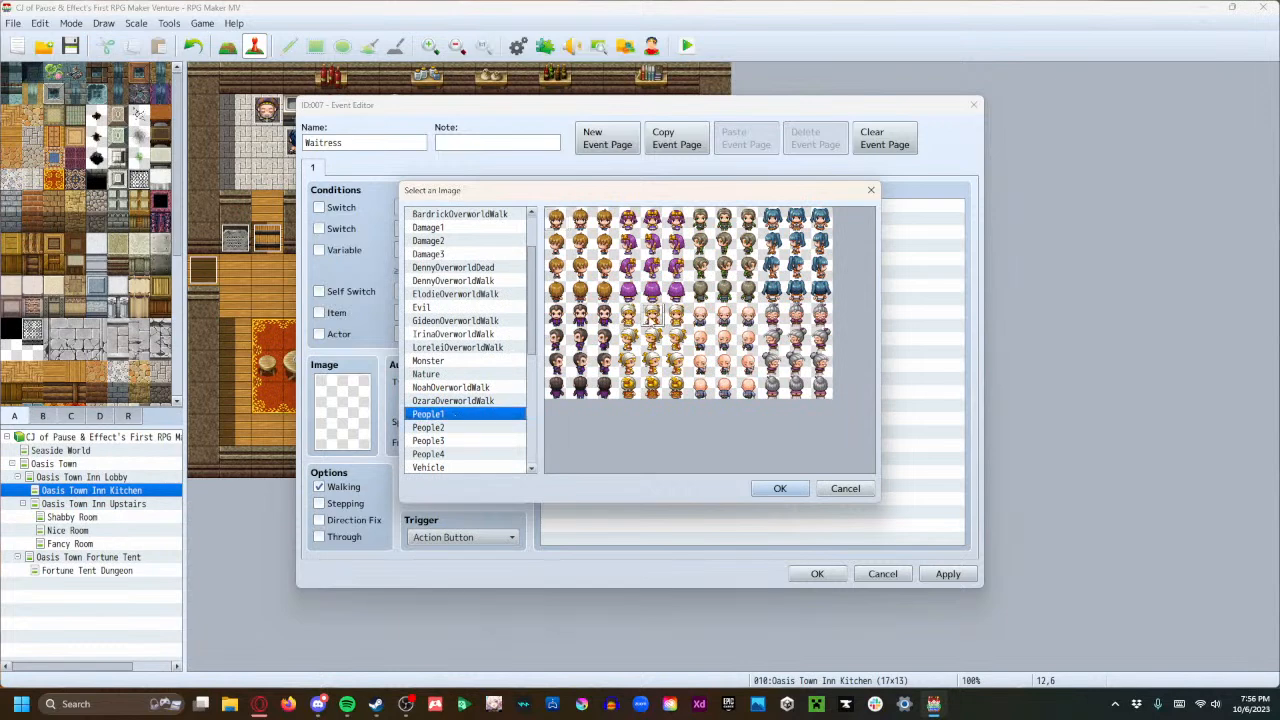
{"action": "left_click", "coordinate": [780, 489]}
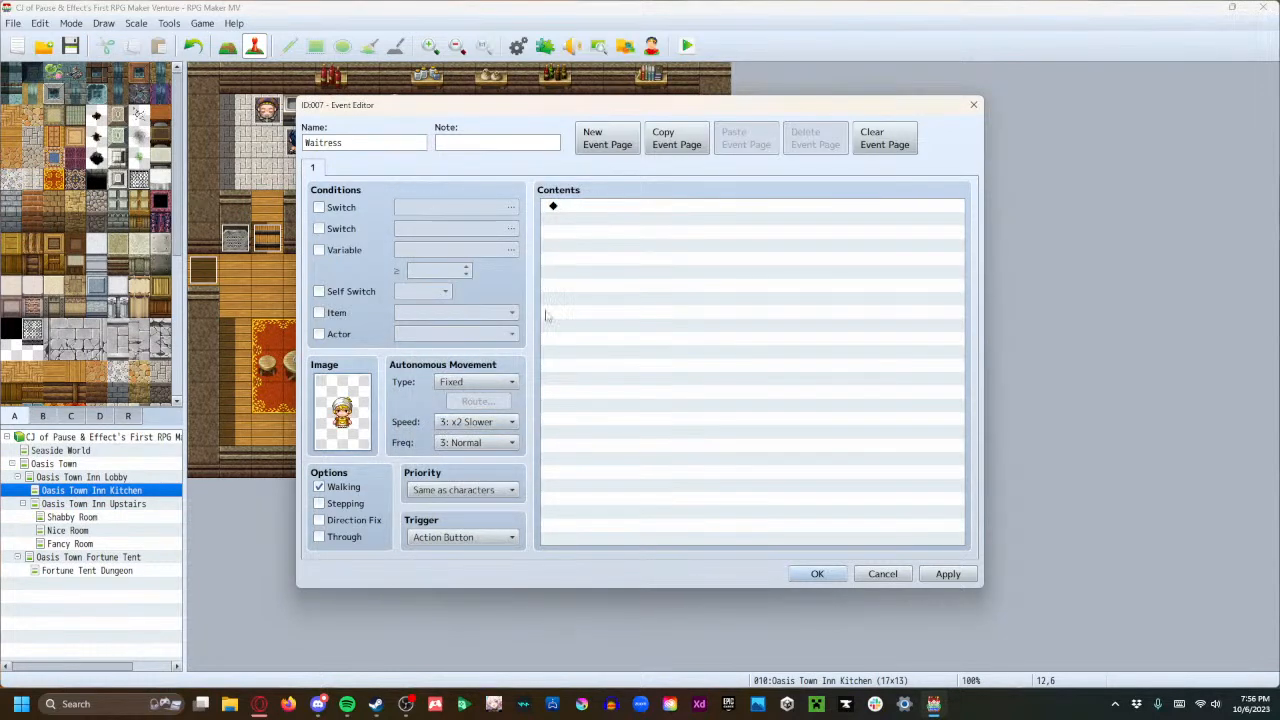
{"action": "left_click", "coordinate": [345, 505]}
Add a Show Text message with the People1 headscarf woman's face reading "Can I get you started with any appetizers?" on two lines.
{"action": "double_click", "coordinate": [603, 209]}
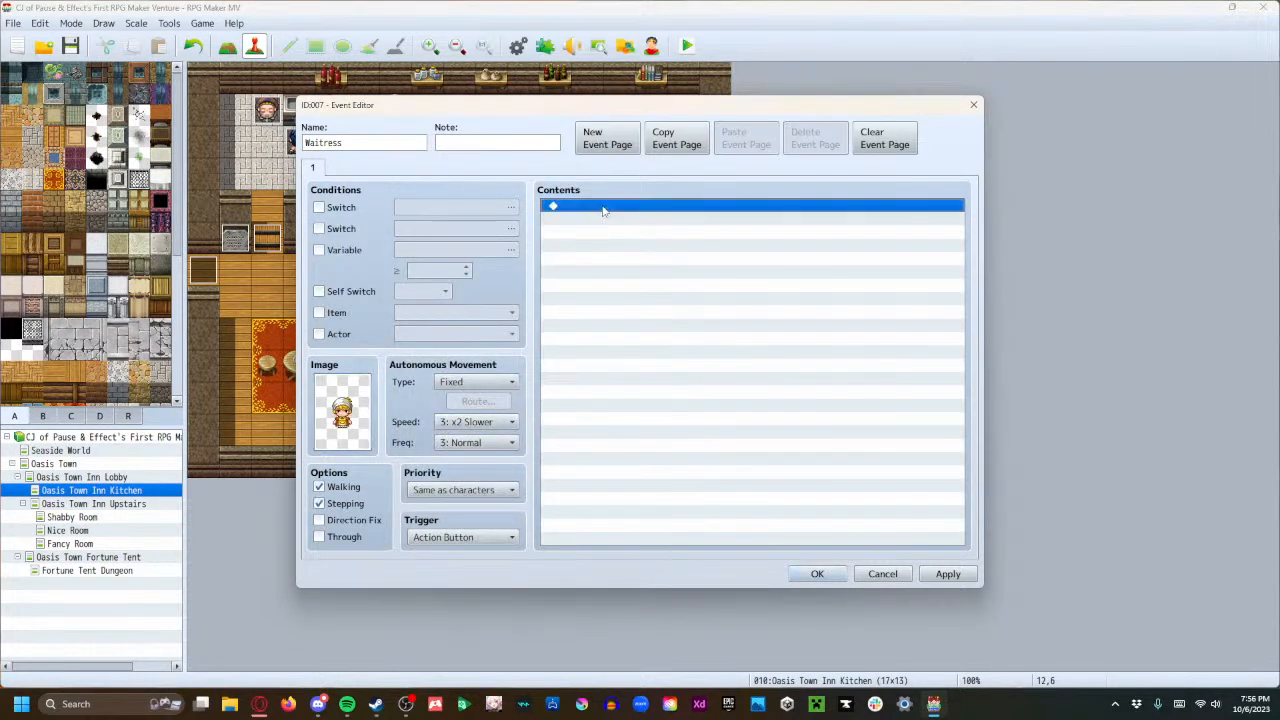
{"action": "left_click", "coordinate": [640, 210]}
{"action": "double_click", "coordinate": [603, 355]}
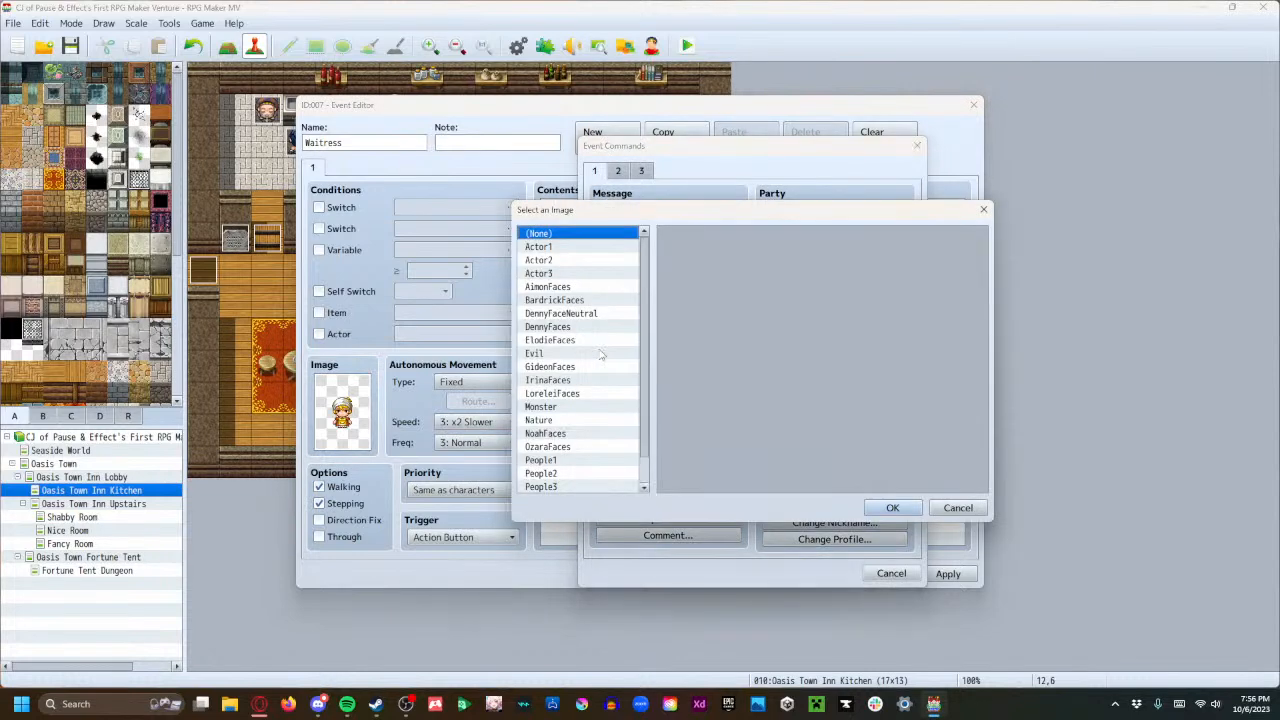
{"action": "left_click", "coordinate": [560, 460]}
{"action": "left_click", "coordinate": [752, 325]}
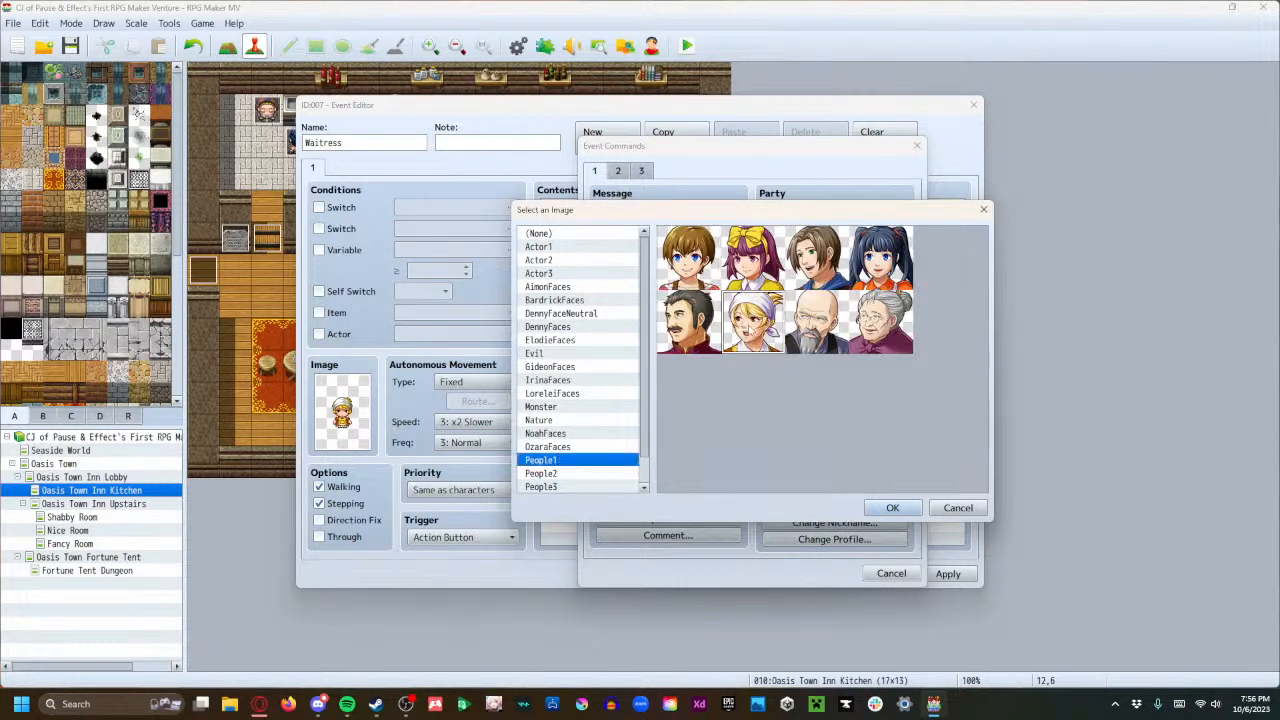
{"action": "left_click", "coordinate": [893, 508]}
{"action": "left_click", "coordinate": [710, 324]}
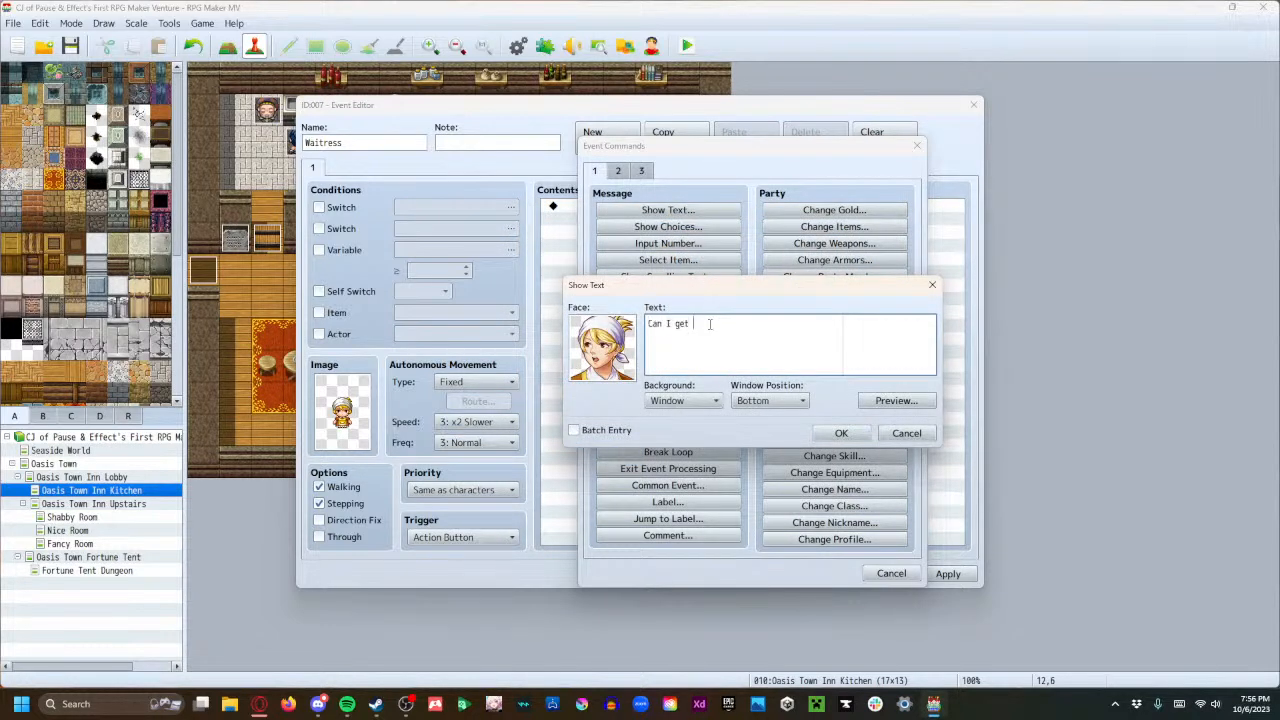
{"action": "type", "text": "Can I get you started with any"}
{"action": "key", "text": "Return"}
{"action": "type", "text": "appetizers?"}
{"action": "left_click", "coordinate": [841, 433]}
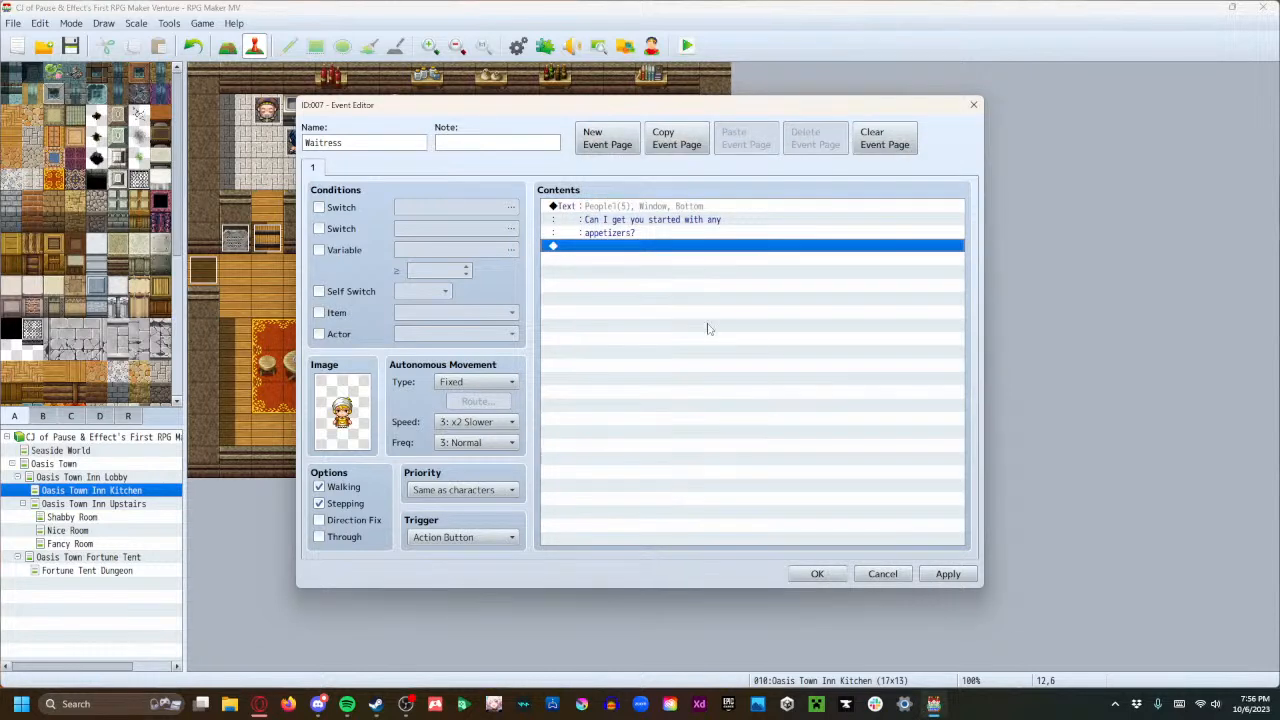
Add a Show Text message with the first DennyFaces expression reading "Aren't you the innkeeper?".
{"action": "double_click", "coordinate": [625, 254]}
{"action": "left_click", "coordinate": [628, 212]}
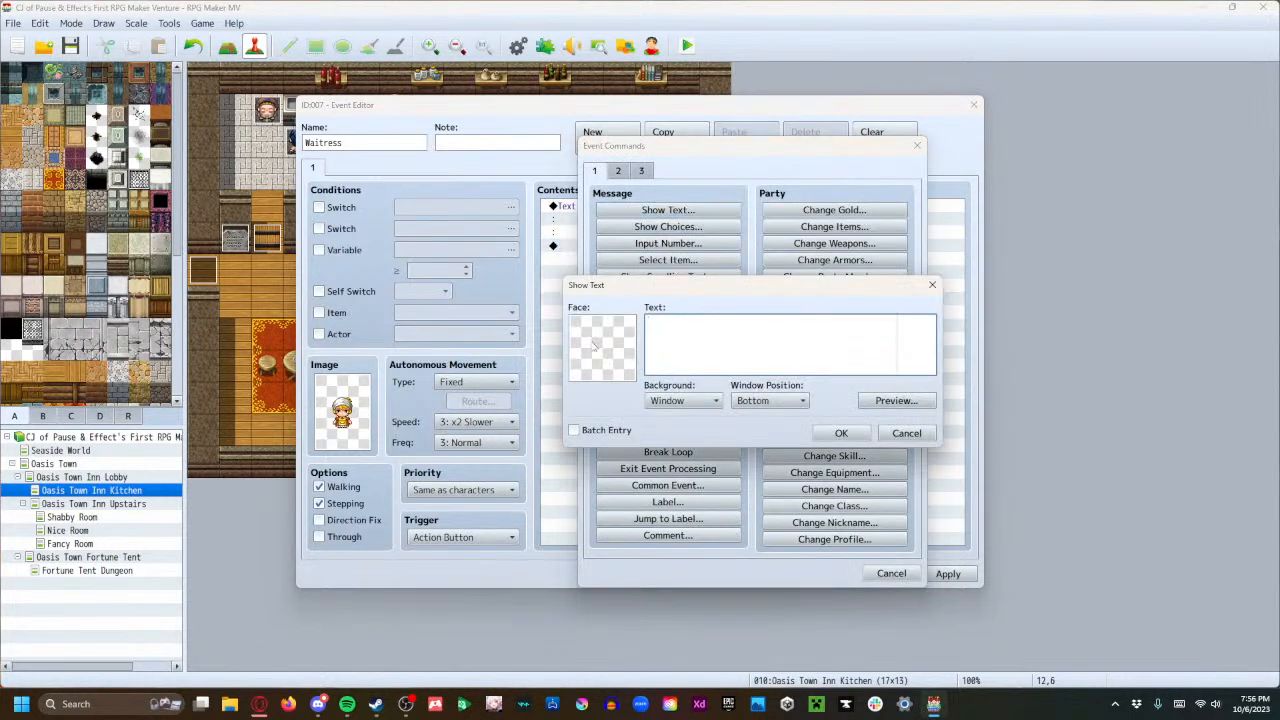
{"action": "double_click", "coordinate": [590, 326]}
{"action": "left_click", "coordinate": [564, 260]}
{"action": "left_click", "coordinate": [562, 246]}
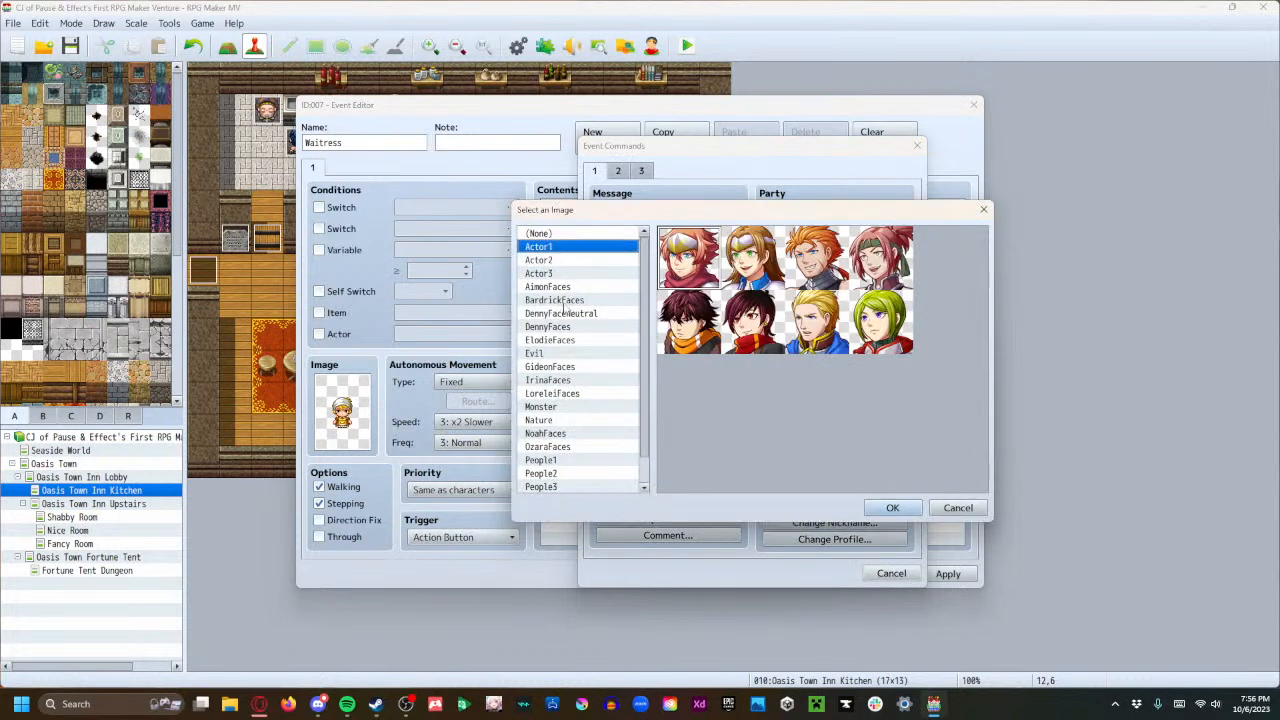
{"action": "left_click", "coordinate": [562, 313]}
{"action": "left_click", "coordinate": [548, 326]}
{"action": "left_click", "coordinate": [683, 275]}
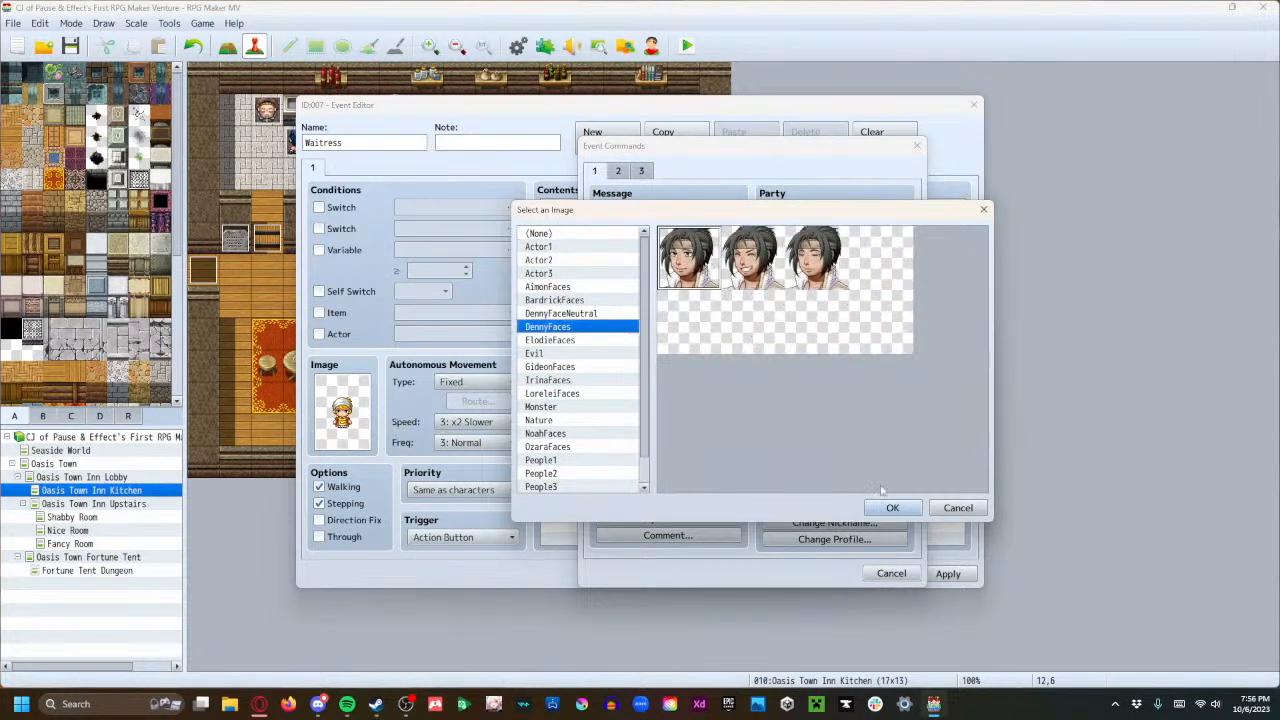
{"action": "left_click", "coordinate": [892, 507]}
{"action": "left_click", "coordinate": [682, 318]}
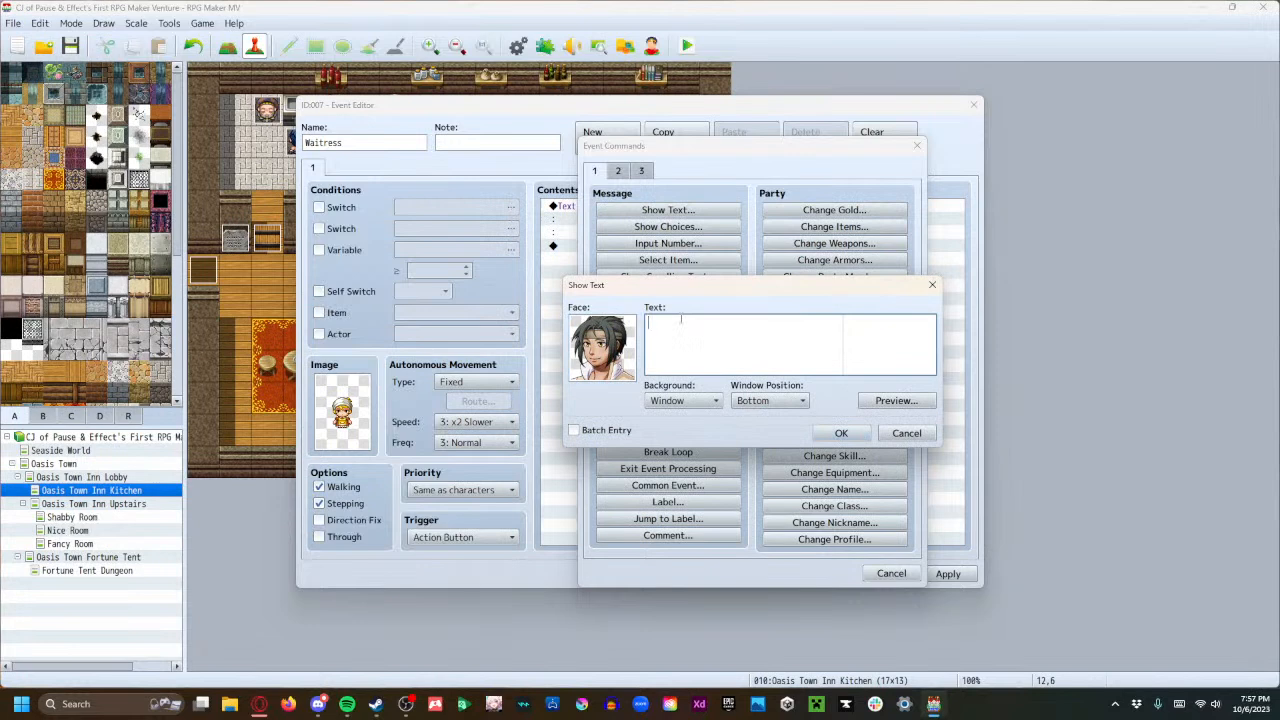
{"action": "type", "text": "Aren't you the innkeeper?"}
{"action": "left_click", "coordinate": [841, 433]}
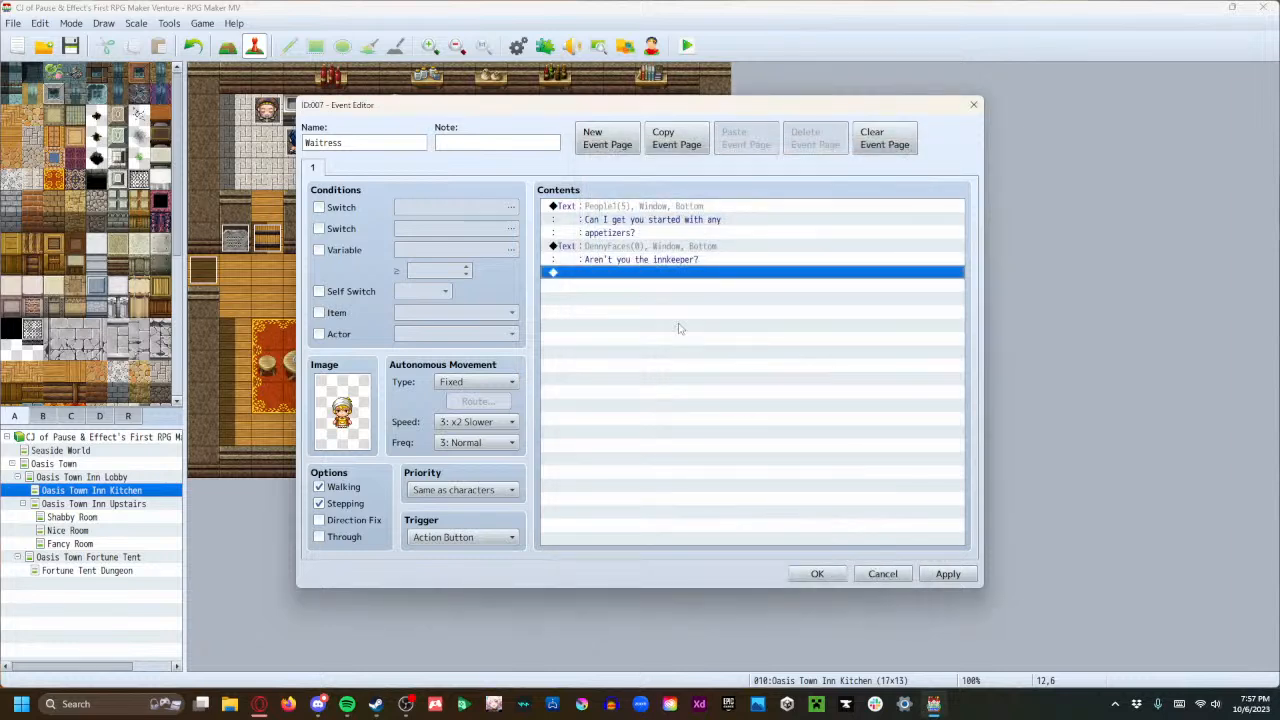
Start a third Show Text message using the headscarf woman's face from People1.
{"action": "double_click", "coordinate": [624, 276]}
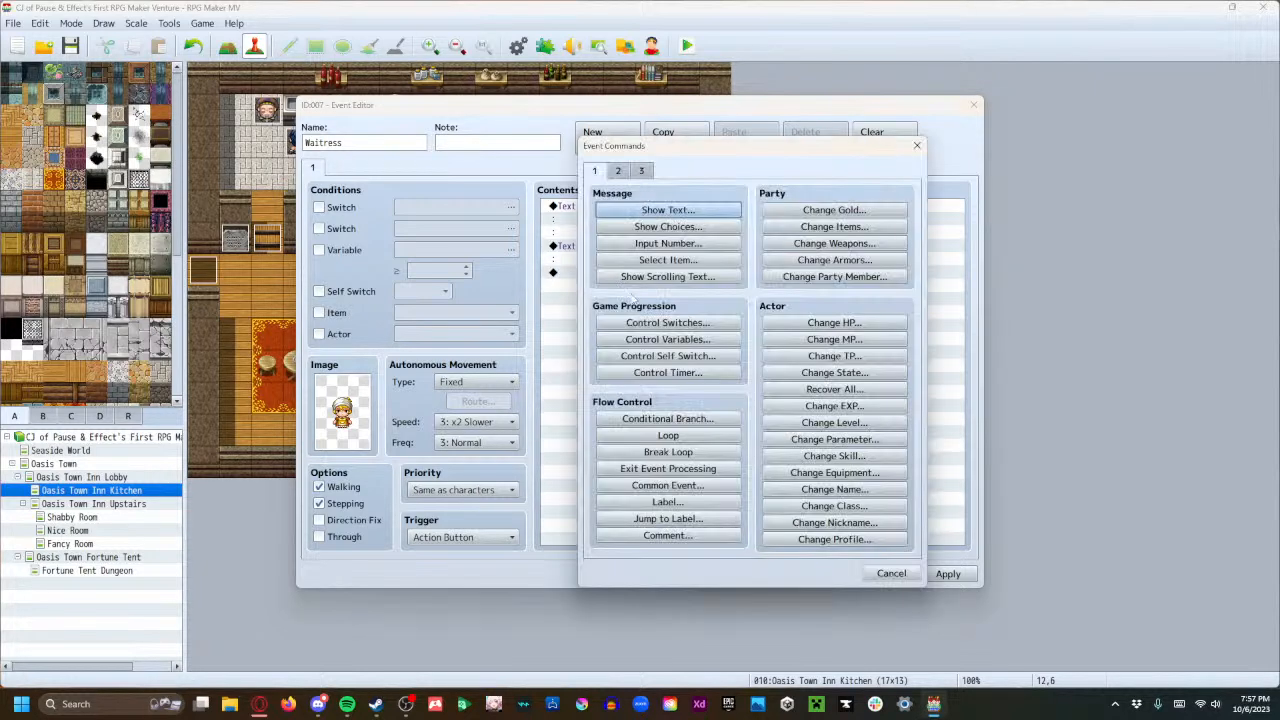
{"action": "left_click", "coordinate": [632, 211]}
{"action": "double_click", "coordinate": [597, 336]}
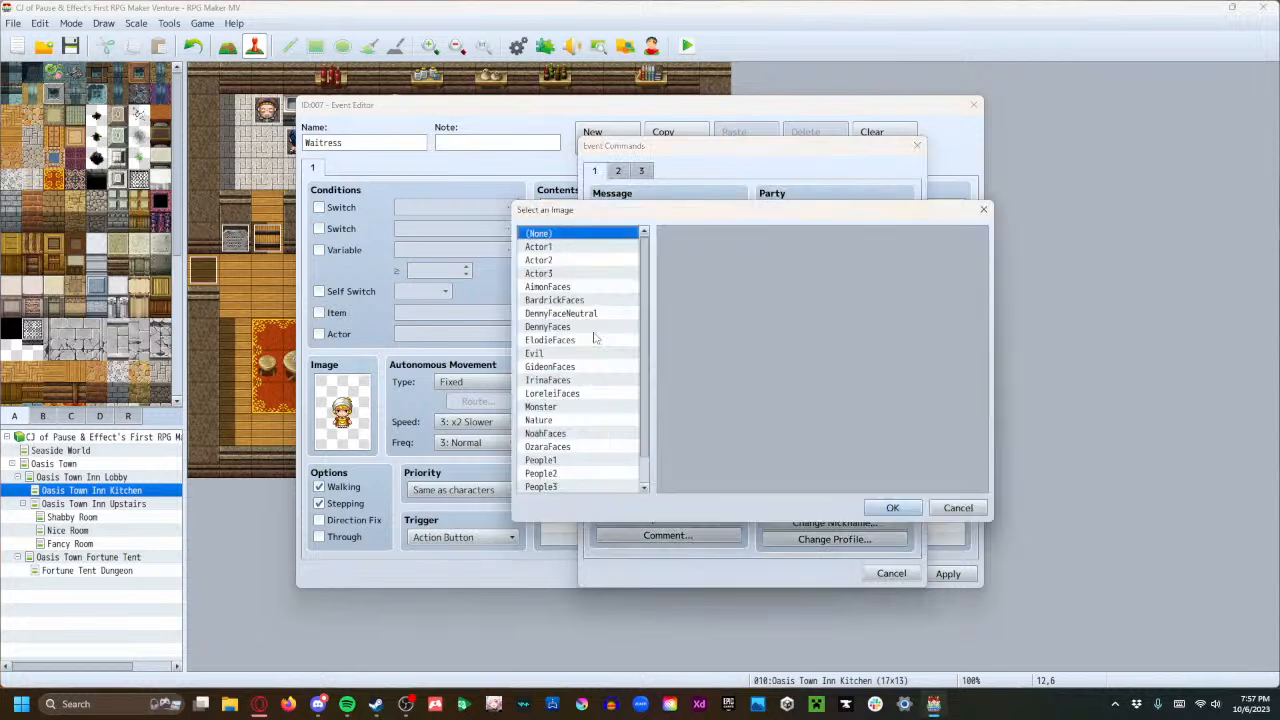
{"action": "left_click", "coordinate": [552, 462]}
{"action": "left_click", "coordinate": [752, 322]}
{"action": "left_click", "coordinate": [892, 507]}
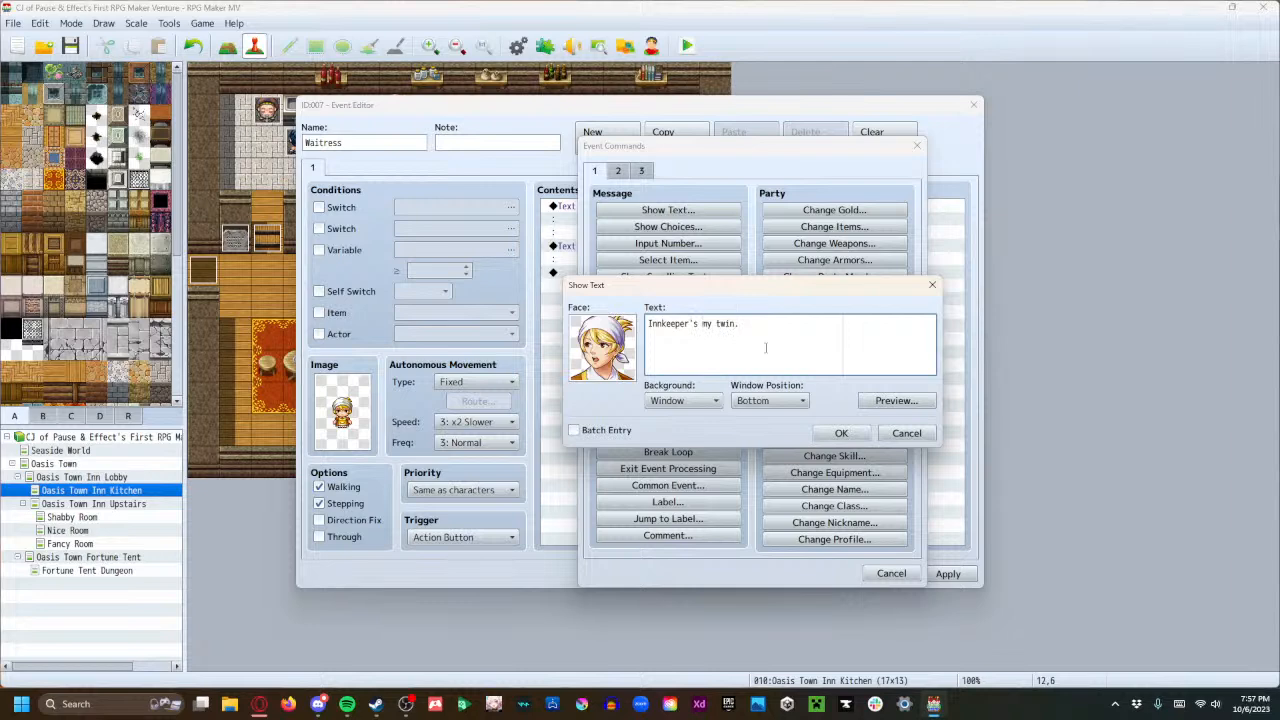
Replace the drafted reply "Innkeeper's my twin." with "You must have spoken to my twin, then.".
{"action": "key", "text": "BackSpace"}
{"action": "key", "text": "BackSpace"}
{"action": "key", "text": "BackSpace"}
{"action": "key", "text": "BackSpace"}
{"action": "key", "text": "BackSpace"}
{"action": "key", "text": "BackSpace"}
{"action": "key", "text": "BackSpace"}
{"action": "key", "text": "BackSpace"}
{"action": "key", "text": "BackSpace"}
{"action": "key", "text": "BackSpace"}
{"action": "key", "text": "BackSpace"}
{"action": "key", "text": "BackSpace"}
{"action": "key", "text": "BackSpace"}
{"action": "key", "text": "BackSpace"}
{"action": "key", "text": "BackSpace"}
{"action": "key", "text": "BackSpace"}
{"action": "key", "text": "BackSpace"}
{"action": "key", "text": "BackSpace"}
{"action": "key", "text": "BackSpace"}
{"action": "key", "text": "BackSpace"}
{"action": "key", "text": "BackSpace"}
Rewrite the waitress's reply as "I'm her twin sister. I'm a waitress in this area." on two lines and accept the message.
{"action": "key", "text": "ctrl+a"}
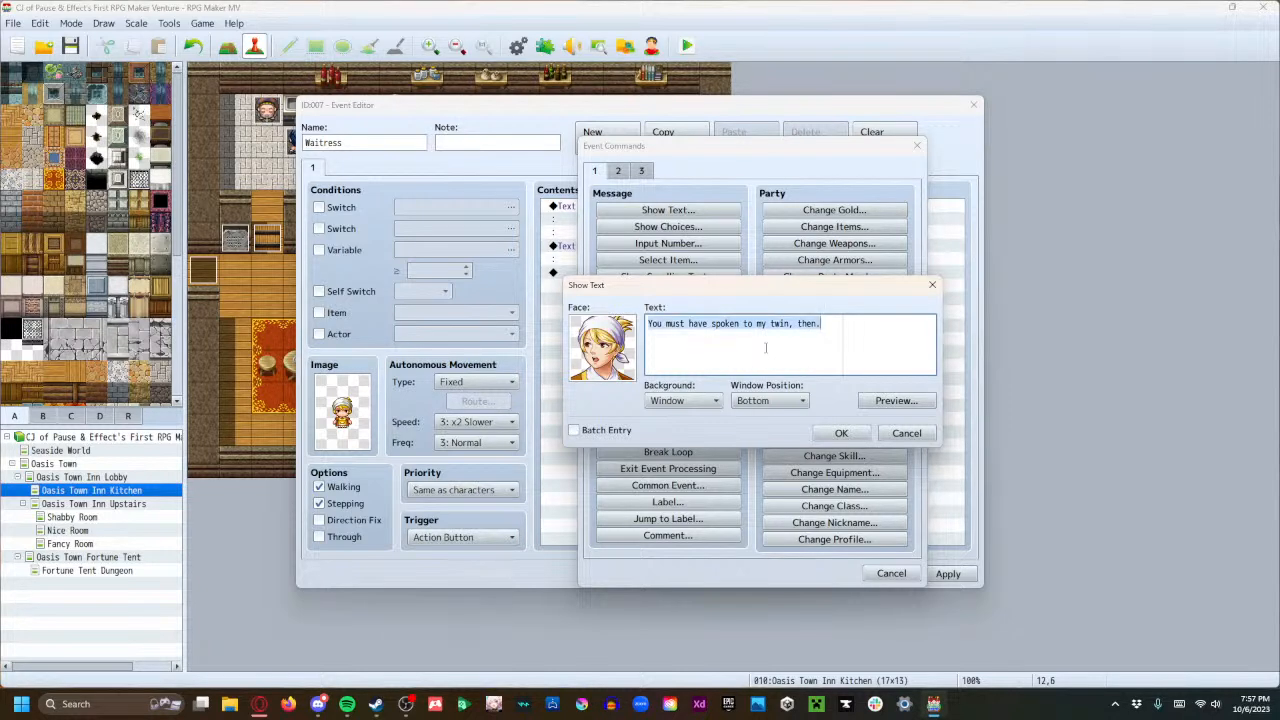
{"action": "type", "text": "I'm her twin sister. I"}
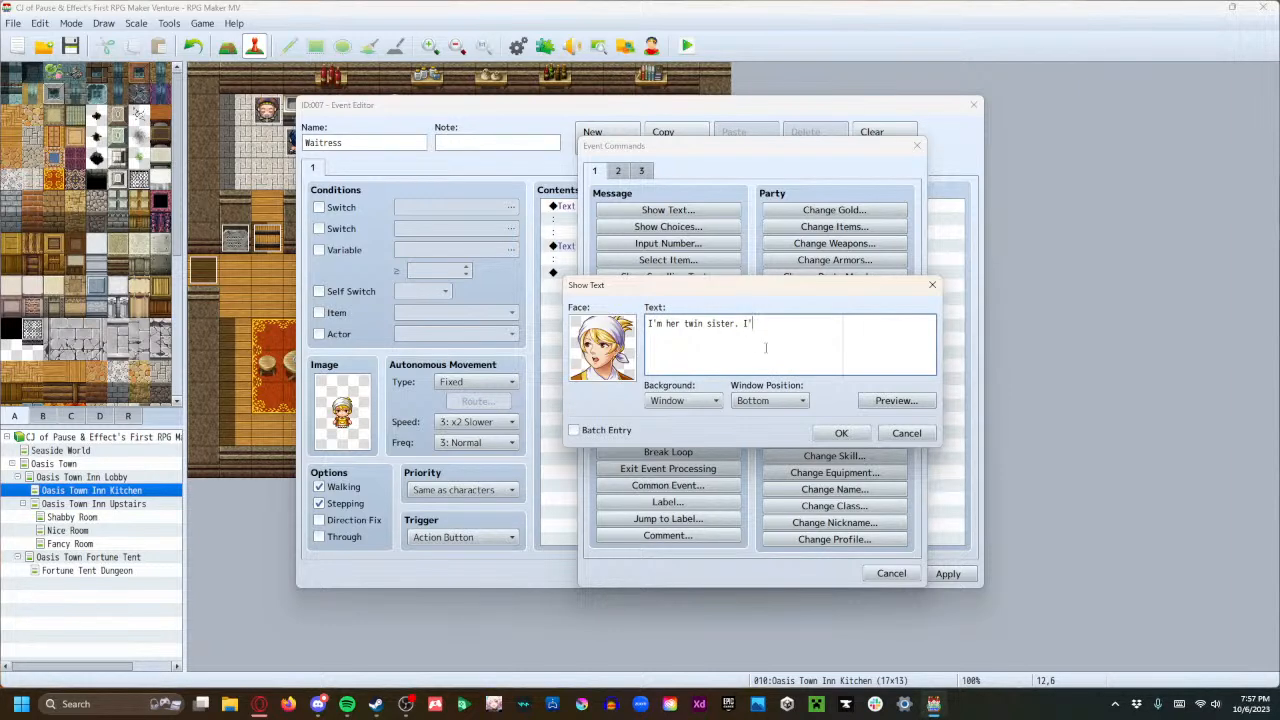
{"action": "type", "text": "s in thi"}
{"action": "key", "text": "Return"}
{"action": "type", "text": "this area"}
{"action": "left_click", "coordinate": [841, 433]}
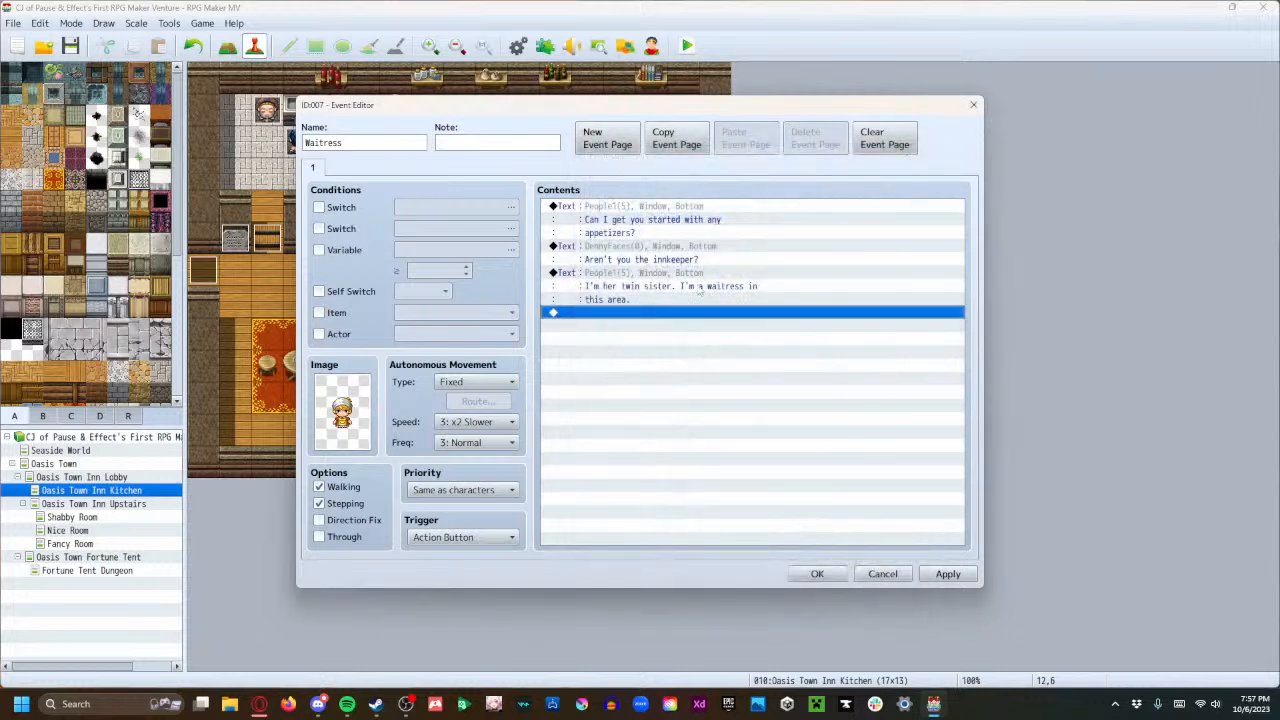
Start a fourth Show Text message using the first DennyFaces expression.
{"action": "double_click", "coordinate": [604, 320]}
{"action": "left_click", "coordinate": [648, 211]}
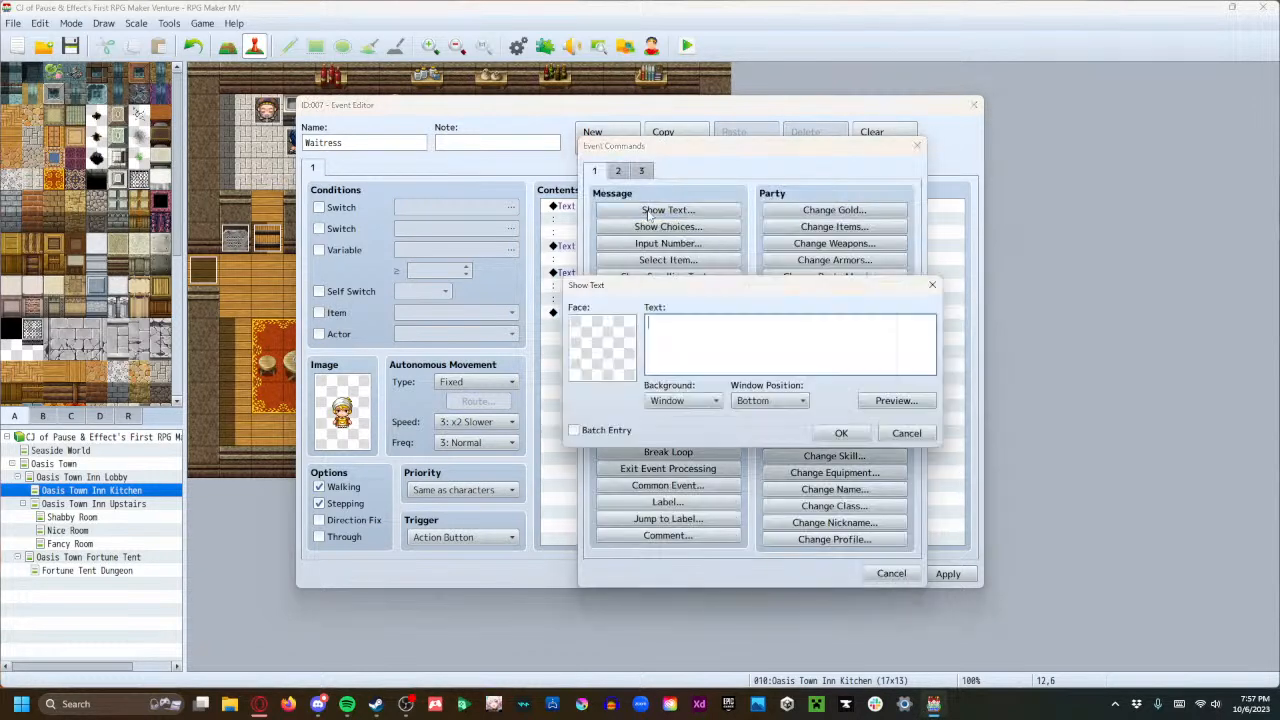
{"action": "double_click", "coordinate": [577, 360]}
{"action": "scroll", "coordinate": [572, 428], "scroll_direction": "down", "scroll_amount": 1}
{"action": "scroll", "coordinate": [572, 428], "scroll_direction": "up", "scroll_amount": 1}
{"action": "left_click", "coordinate": [556, 327]}
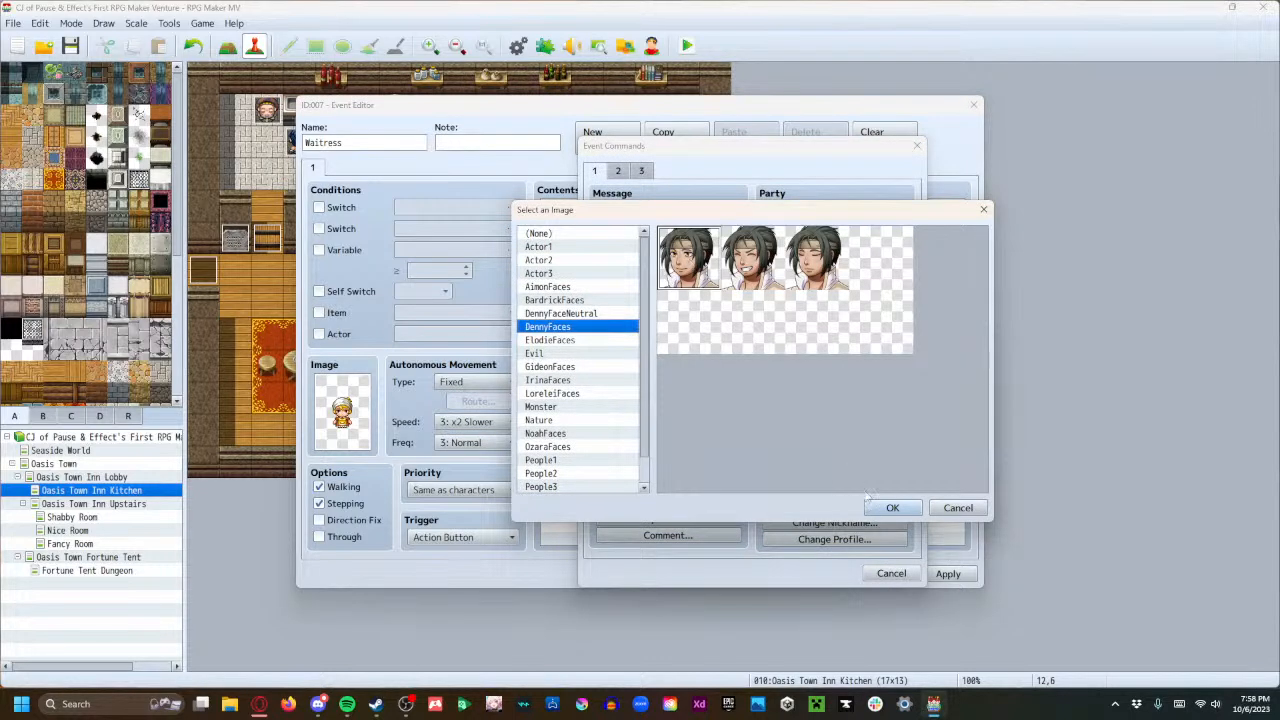
{"action": "left_click", "coordinate": [893, 508]}
{"action": "left_click", "coordinate": [733, 343]}
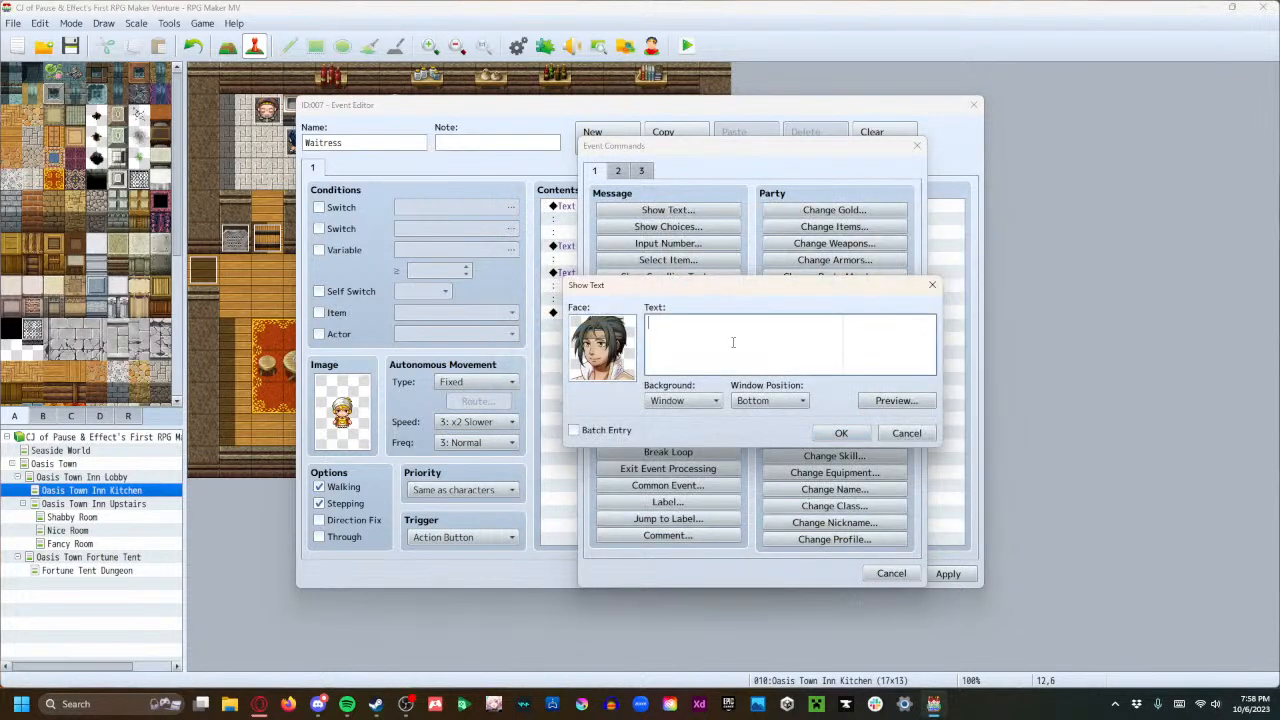
Enter the message text "How do people not get the two of you confused for the other?" on two lines and accept it.
{"action": "left_click", "coordinate": [346, 706]}
{"action": "type", "text": "How do y"}
{"action": "type", "text": "ou"}
{"action": "key", "text": "BackSpace"}
{"action": "key", "text": "BackSpace"}
{"action": "key", "text": "BackSpace"}
{"action": "type", "text": "people not get each other c"}
{"action": "key", "text": "BackSpace"}
{"action": "key", "text": "BackSpace"}
{"action": "key", "text": "BackSpace"}
{"action": "key", "text": "BackSpace"}
{"action": "key", "text": "BackSpace"}
{"action": "key", "text": "BackSpace"}
{"action": "key", "text": "BackSpace"}
{"action": "key", "text": "BackSpace"}
{"action": "key", "text": "BackSpace"}
{"action": "type", "text": "the two of you confused for the other?"}
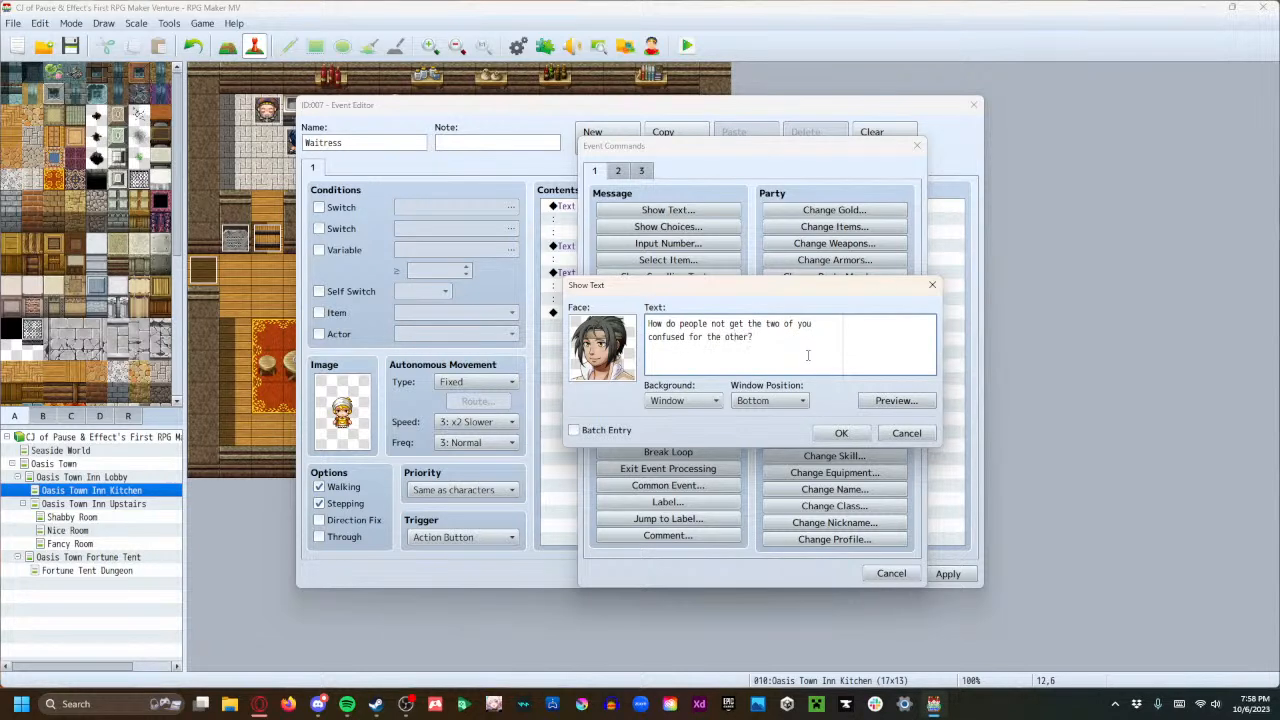
{"action": "left_click", "coordinate": [822, 437]}
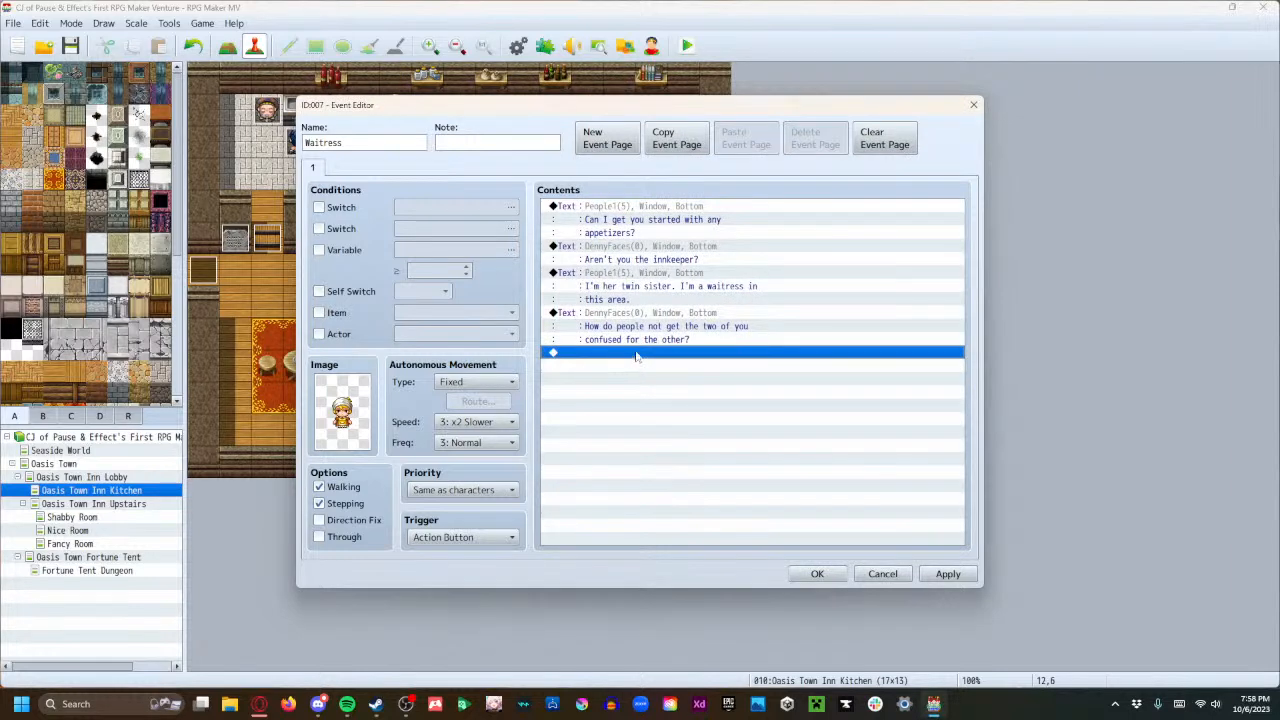
Start a fifth Show Text message using the People1 headscarf woman's face.
{"action": "double_click", "coordinate": [638, 356]}
{"action": "left_click", "coordinate": [604, 214]}
{"action": "double_click", "coordinate": [608, 338]}
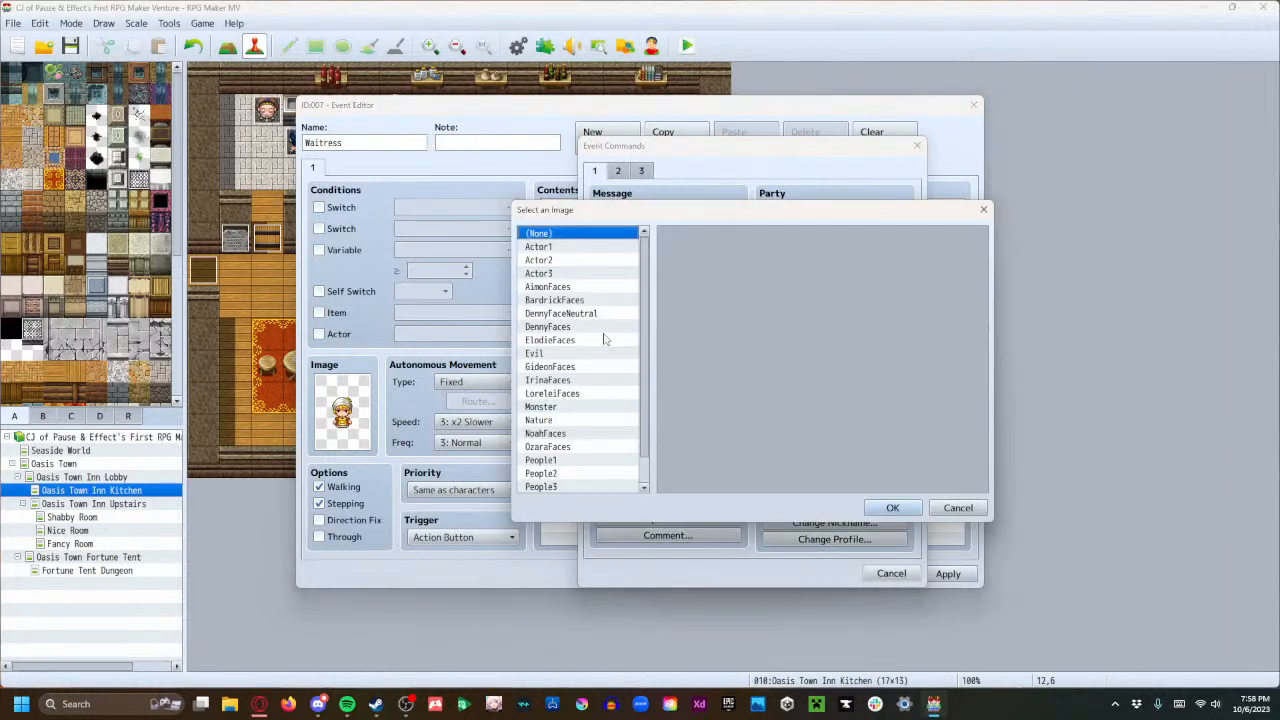
{"action": "scroll", "coordinate": [587, 385], "scroll_direction": "down", "scroll_amount": 1}
{"action": "left_click", "coordinate": [576, 435]}
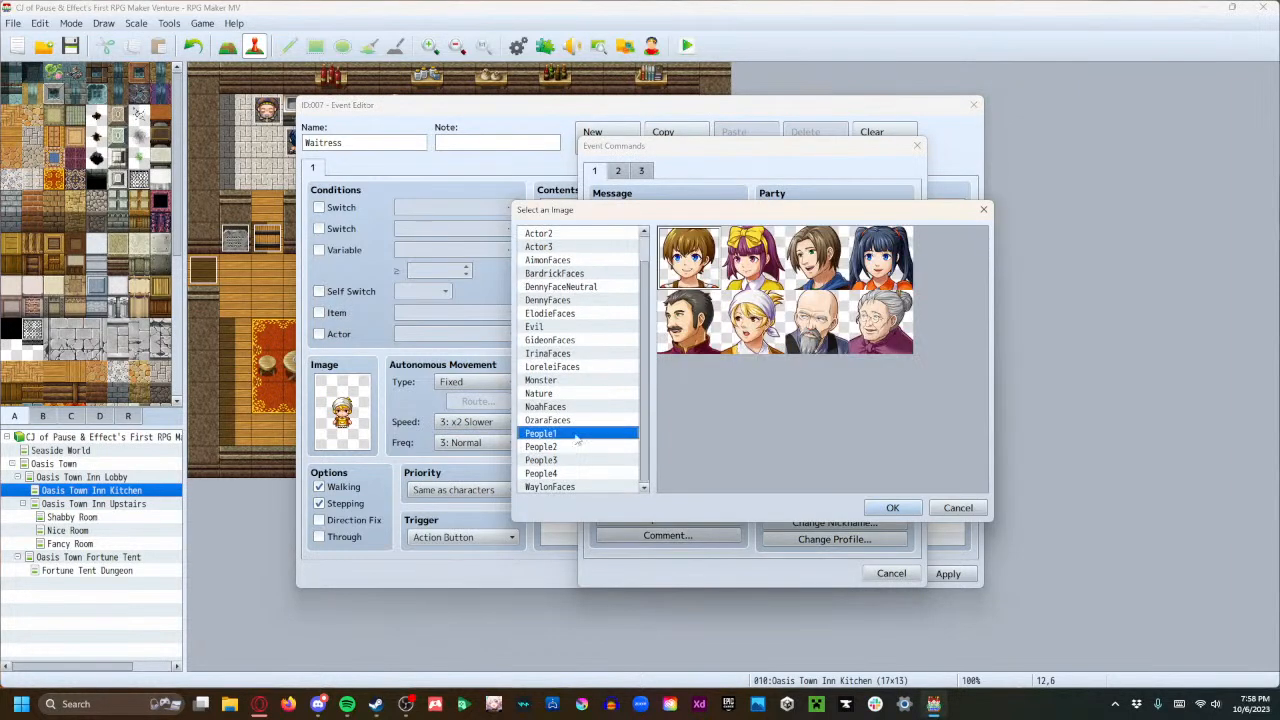
{"action": "left_click", "coordinate": [886, 508]}
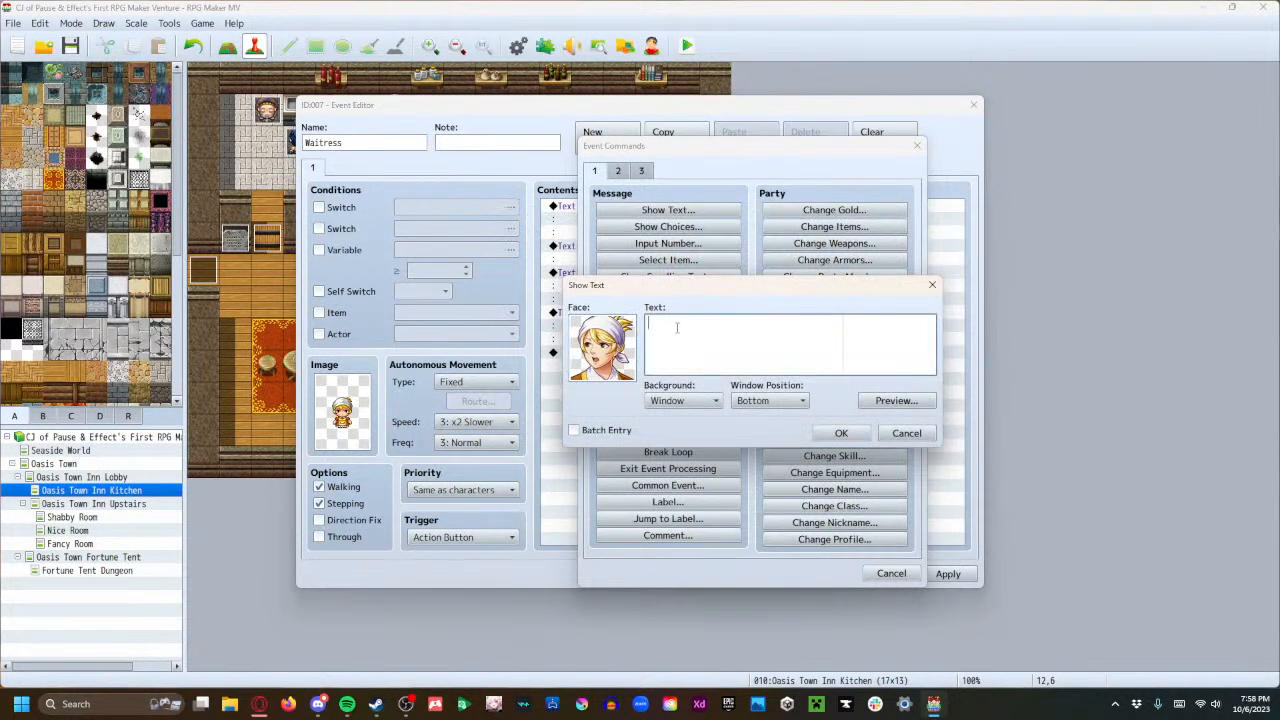
Enter the waitress's message "Can you not hear my Scottish accent?" and accept it.
{"action": "type", "text": "Can you not hear my Scottish accent?"}
{"action": "left_click", "coordinate": [841, 433]}
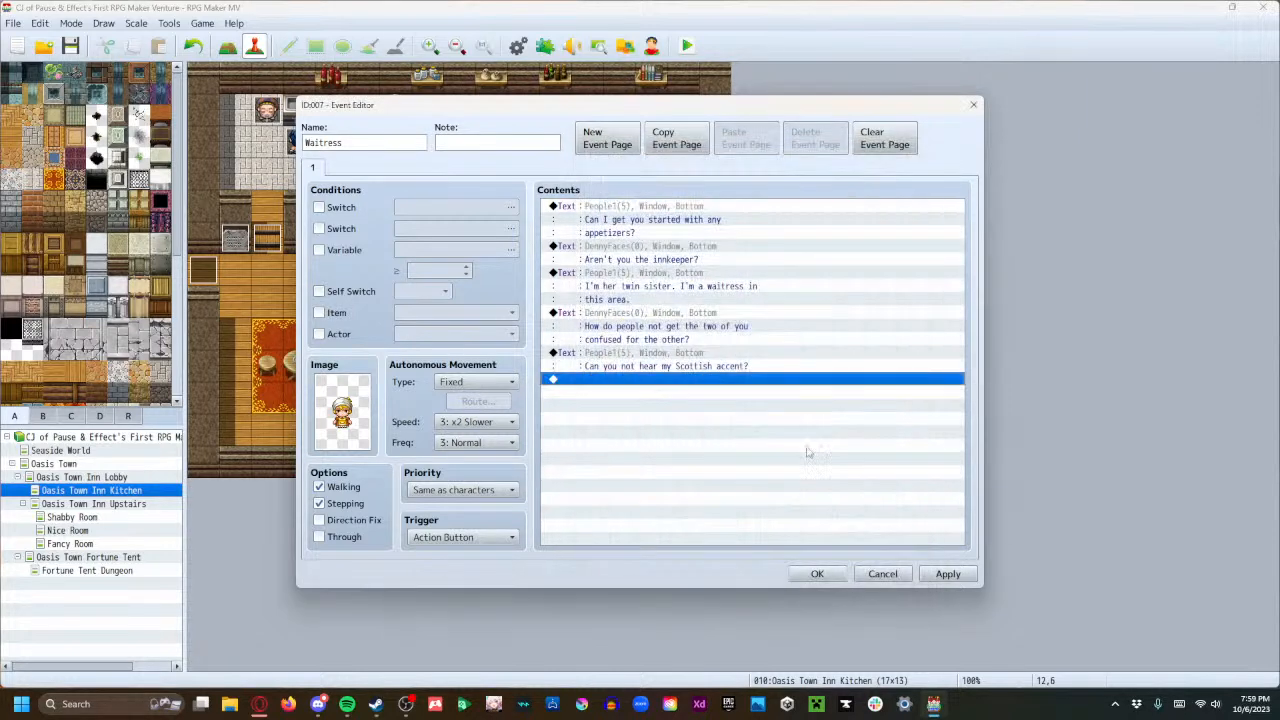
Add a Show Text message reading "Uhh..." with the first DennyFaces expression at the end of the waitress's conversation.
{"action": "double_click", "coordinate": [652, 380]}
{"action": "left_click", "coordinate": [640, 210]}
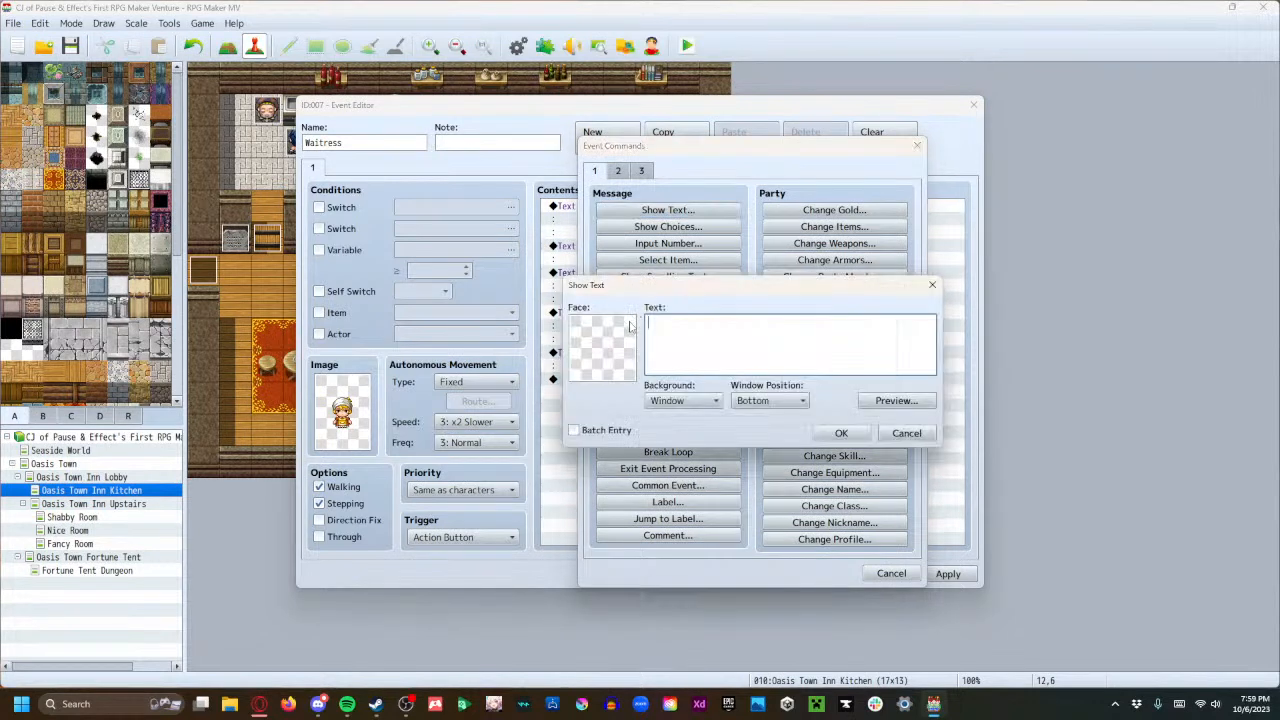
{"action": "double_click", "coordinate": [631, 325]}
{"action": "scroll", "coordinate": [572, 360], "scroll_direction": "down", "scroll_amount": 1}
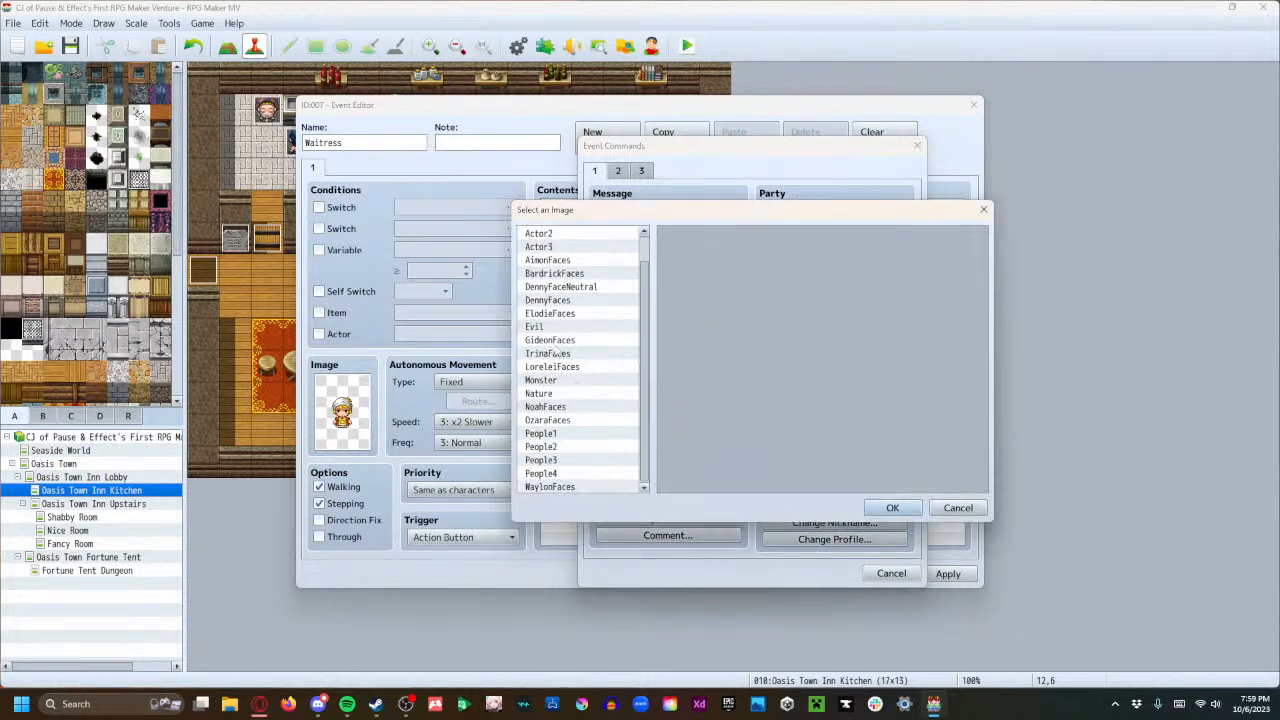
{"action": "left_click", "coordinate": [556, 340]}
{"action": "left_click", "coordinate": [558, 287]}
{"action": "left_click", "coordinate": [600, 313]}
{"action": "left_click", "coordinate": [604, 326]}
{"action": "left_click", "coordinate": [606, 300]}
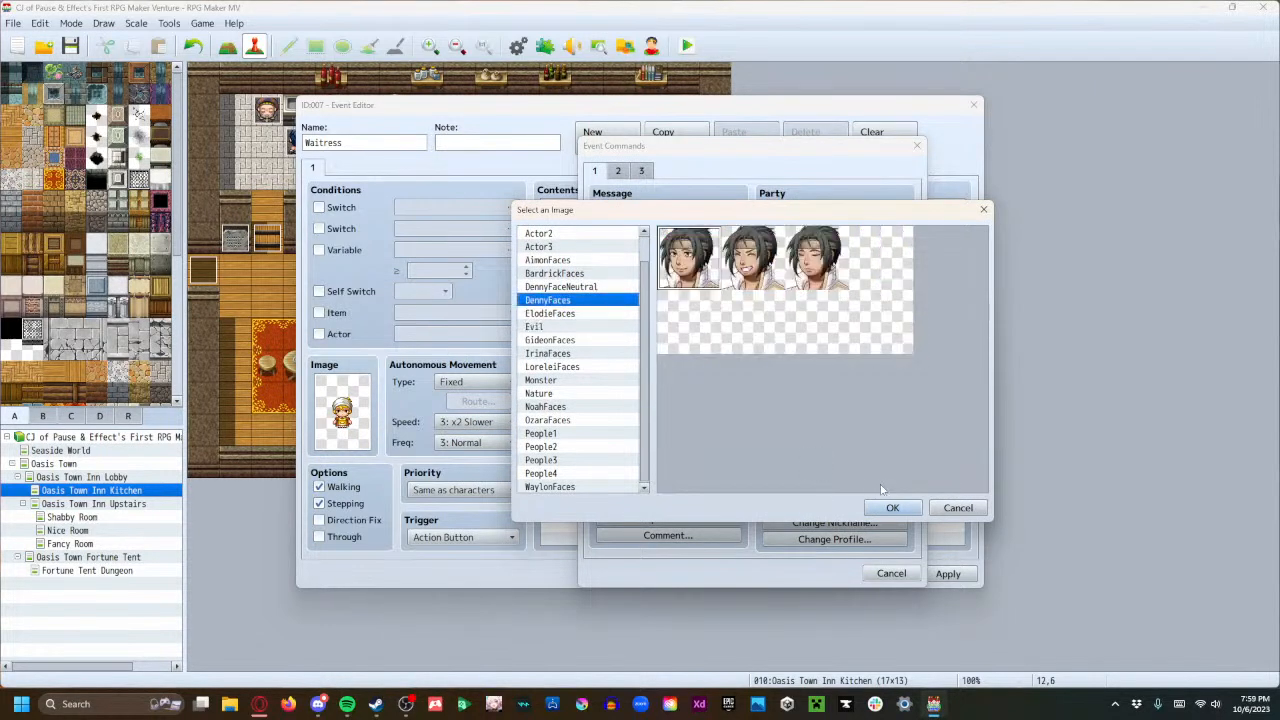
{"action": "left_click", "coordinate": [892, 507]}
{"action": "type", "text": "Uhh..."}
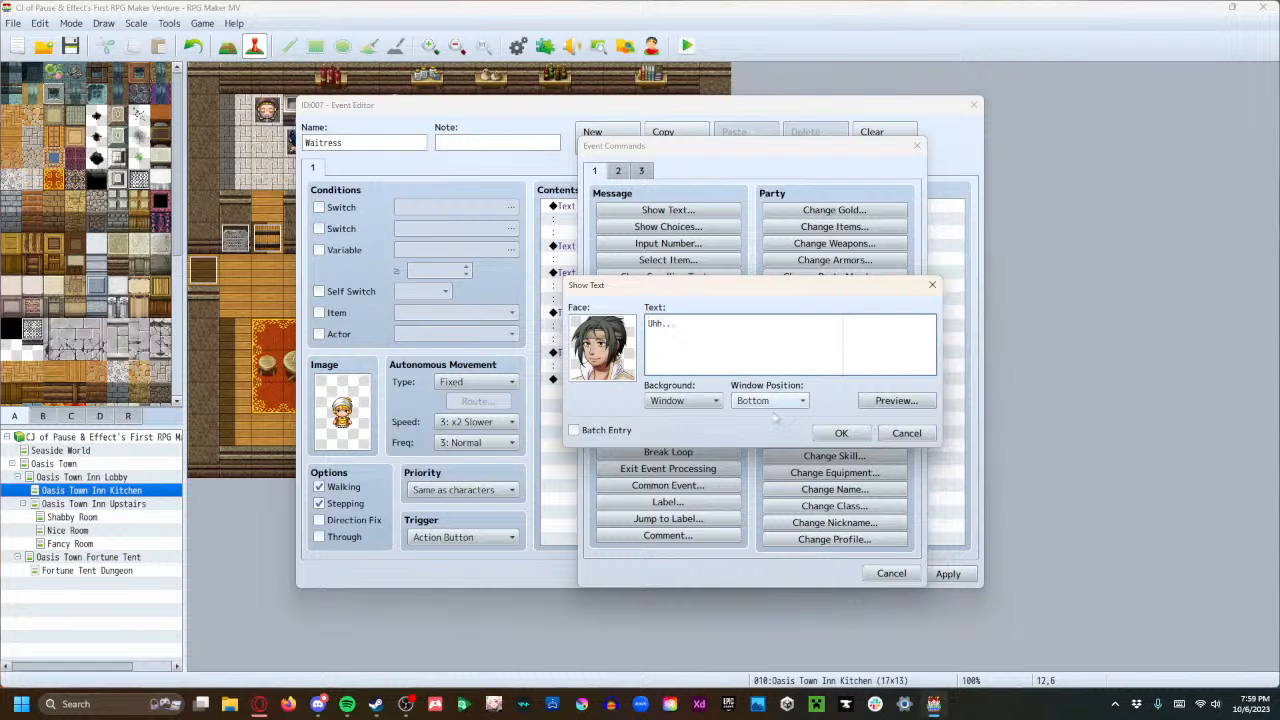
{"action": "left_click", "coordinate": [841, 433]}
Duplicate Denny's "Uhh..." message below itself and change the copy's text to "...no?".
{"action": "left_click", "coordinate": [591, 382]}
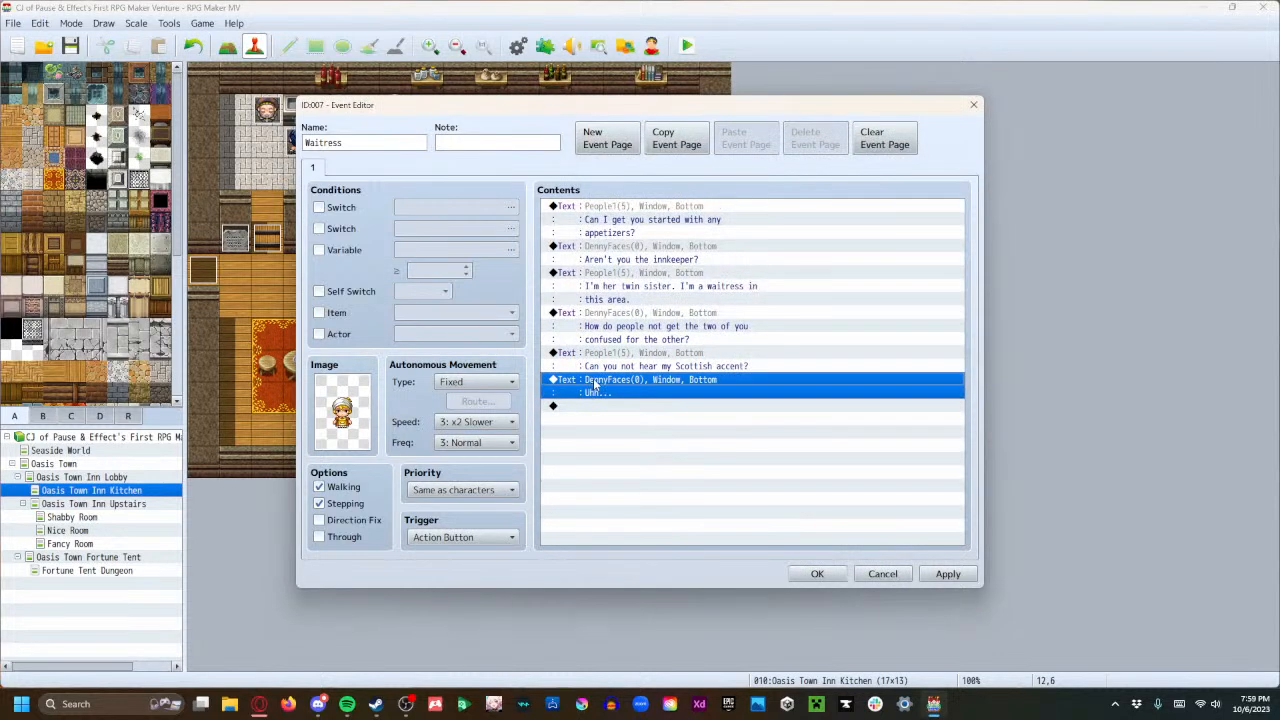
{"action": "left_click", "coordinate": [602, 406]}
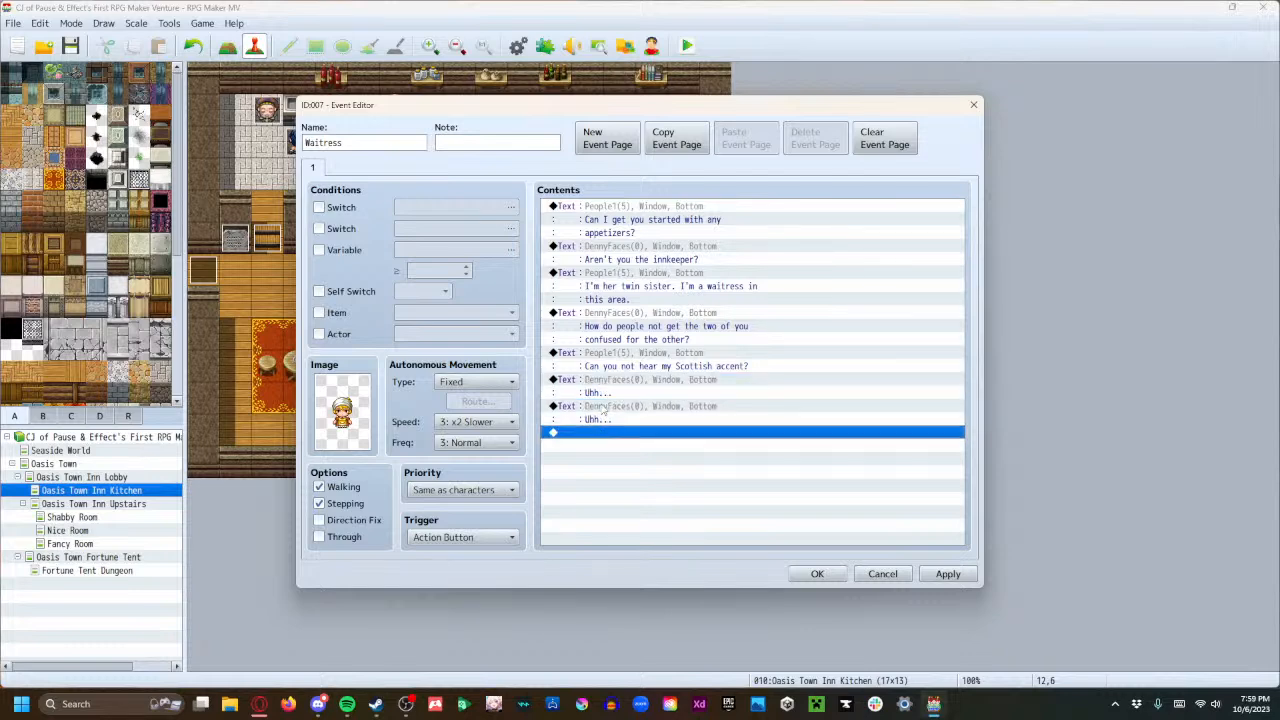
{"action": "key", "text": "ctrl+v"}
{"action": "double_click", "coordinate": [602, 408]}
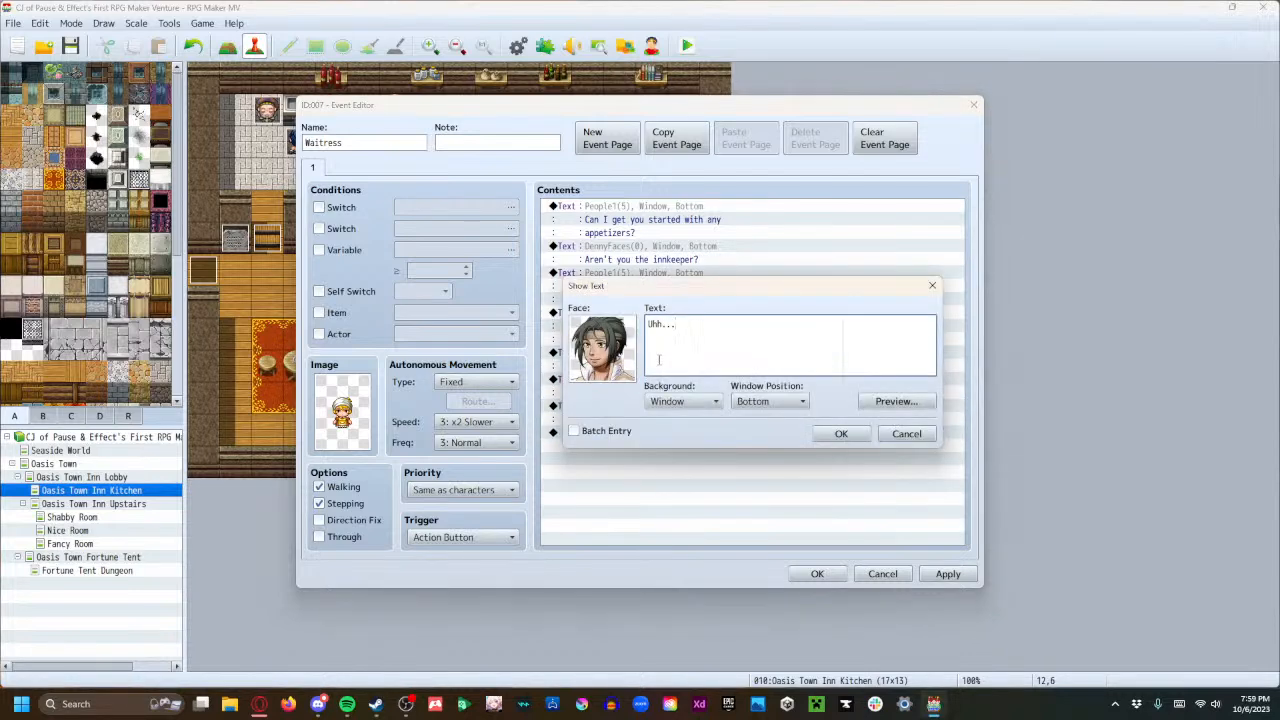
{"action": "double_click", "coordinate": [671, 326]}
{"action": "left_click", "coordinate": [671, 326]}
{"action": "key", "text": "BackSpace"}
{"action": "key", "text": "BackSpace"}
{"action": "key", "text": "BackSpace"}
{"action": "type", "text": "nd"}
{"action": "left_click", "coordinate": [841, 433]}
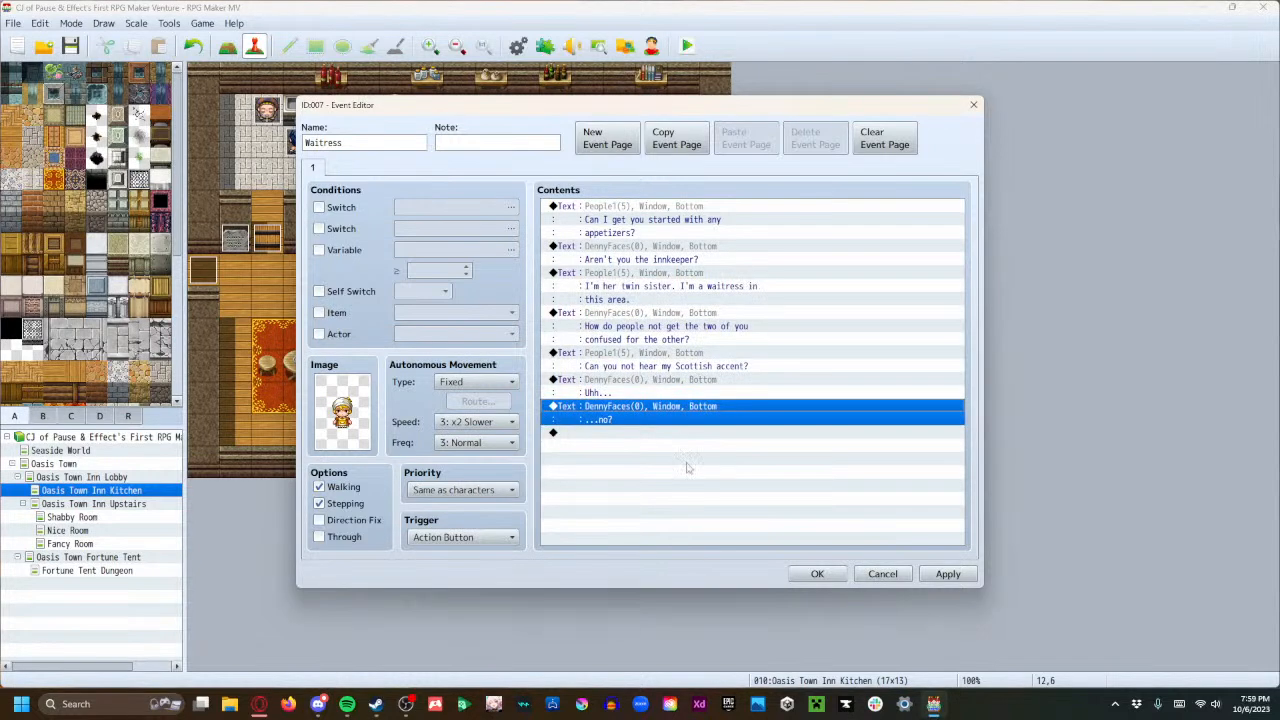
Start another Show Text message after "...no?" using the People1 headscarf woman's face.
{"action": "left_click", "coordinate": [640, 434]}
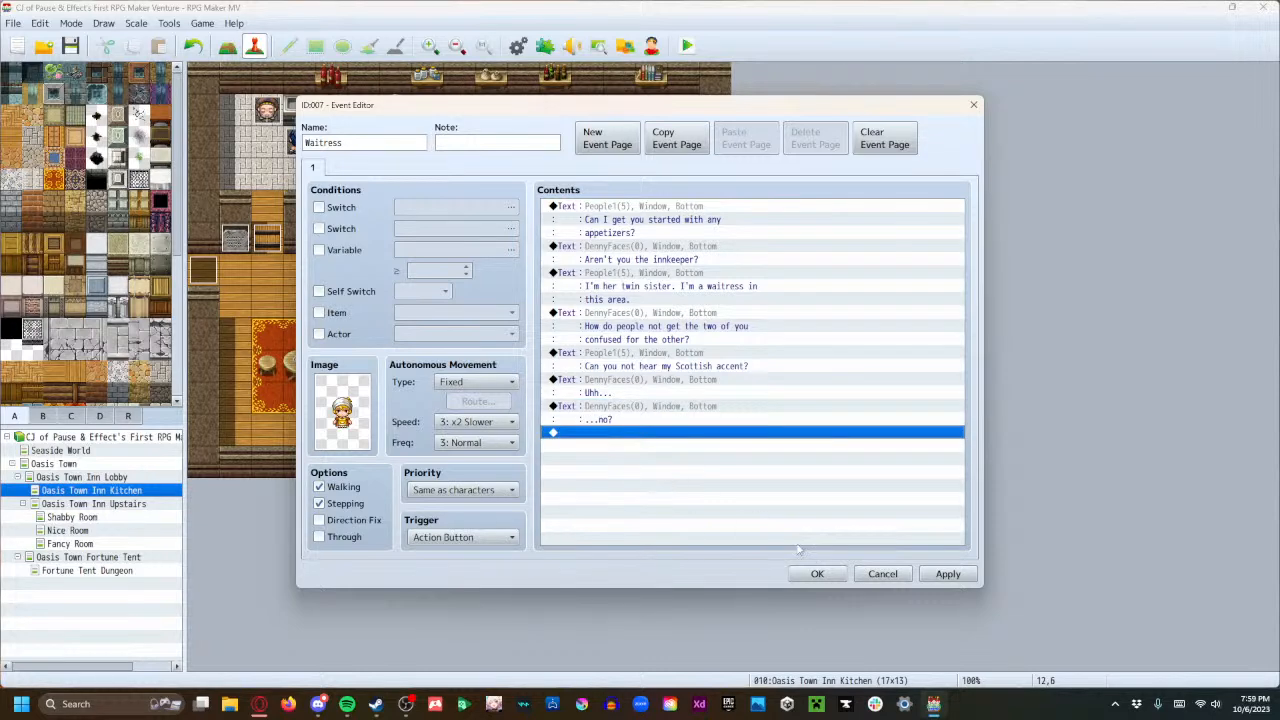
{"action": "double_click", "coordinate": [638, 436]}
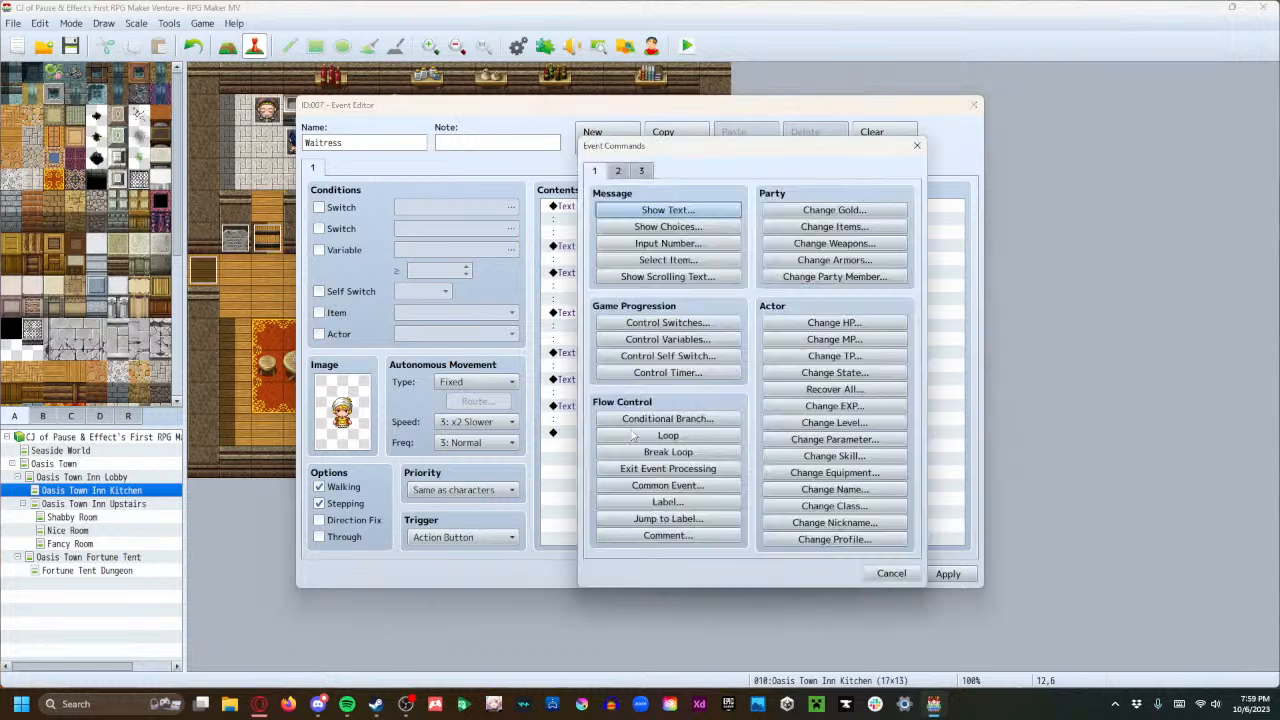
{"action": "left_click", "coordinate": [615, 212]}
{"action": "double_click", "coordinate": [613, 340]}
{"action": "scroll", "coordinate": [578, 442], "scroll_direction": "down", "scroll_amount": 1}
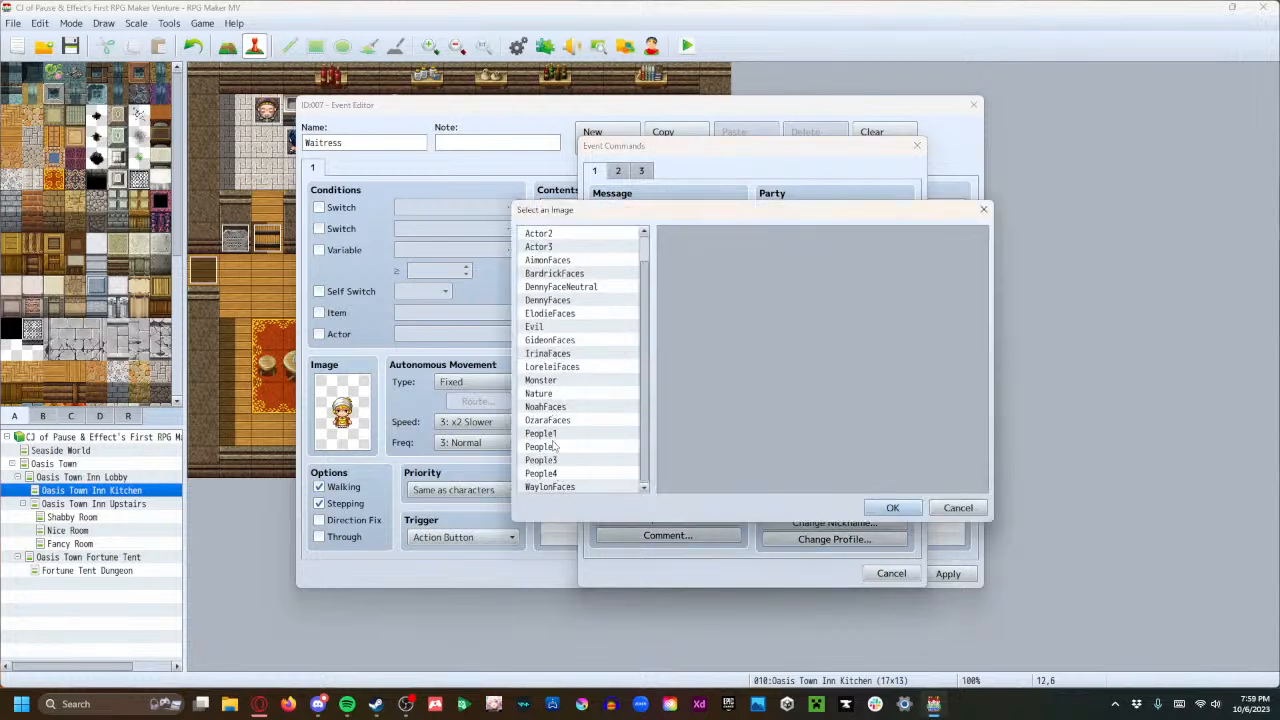
{"action": "left_click", "coordinate": [556, 435]}
{"action": "left_click", "coordinate": [748, 325]}
{"action": "left_click", "coordinate": [893, 507]}
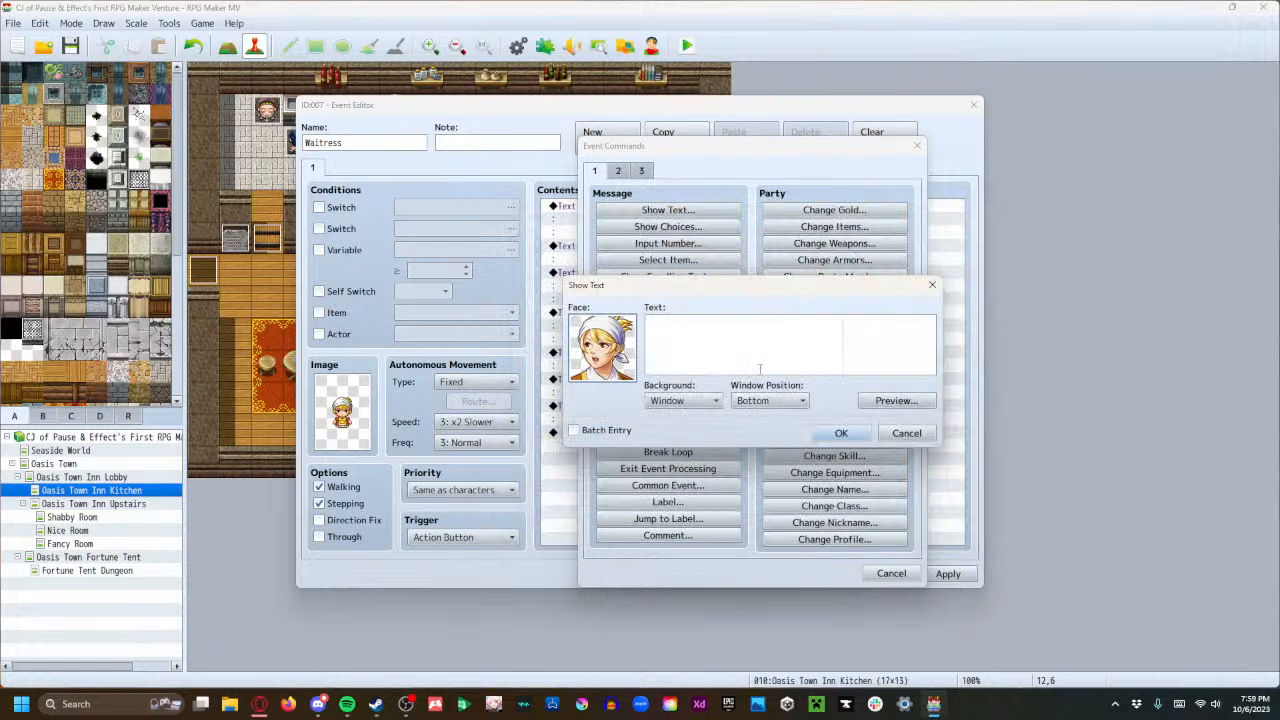
Enter "Guess that means I gotta summon the detention demon, don't I?" on two lines, accept the message and save the waitress event.
{"action": "type", "text": "Guess that "}
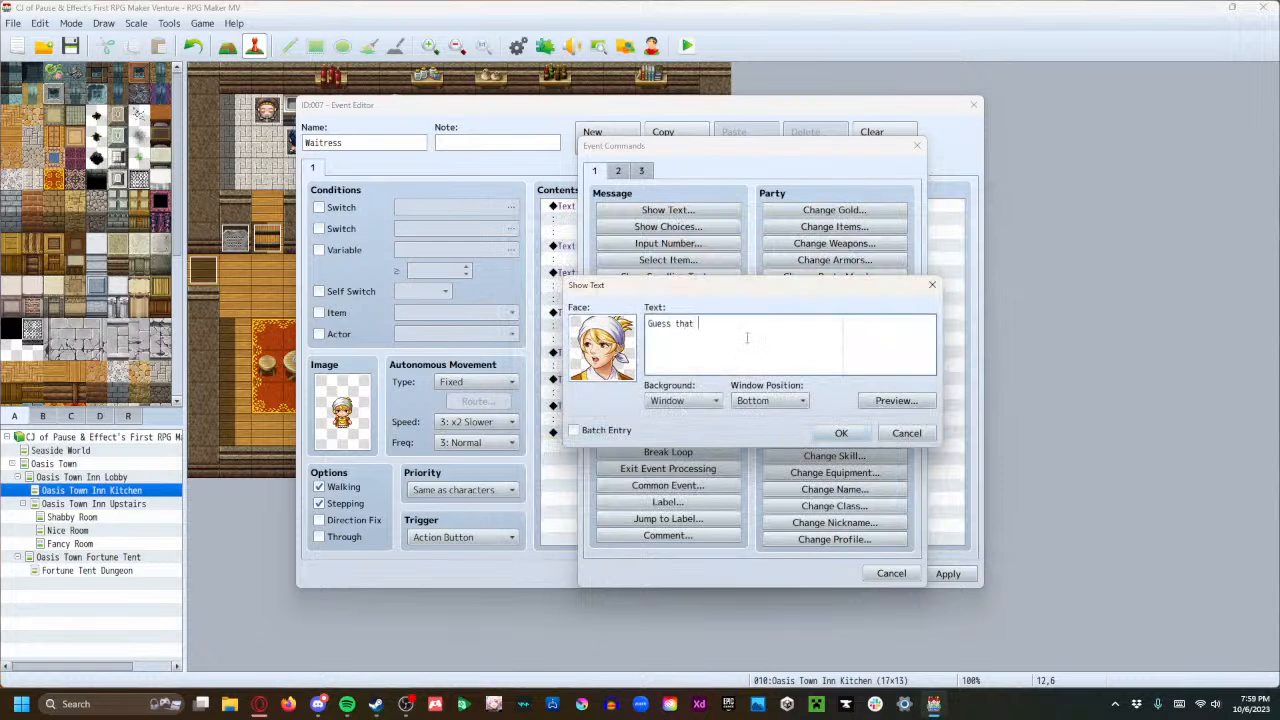
{"action": "type", "text": "means I gotta summon the"}
{"action": "type", "text": " detention demon agai"}
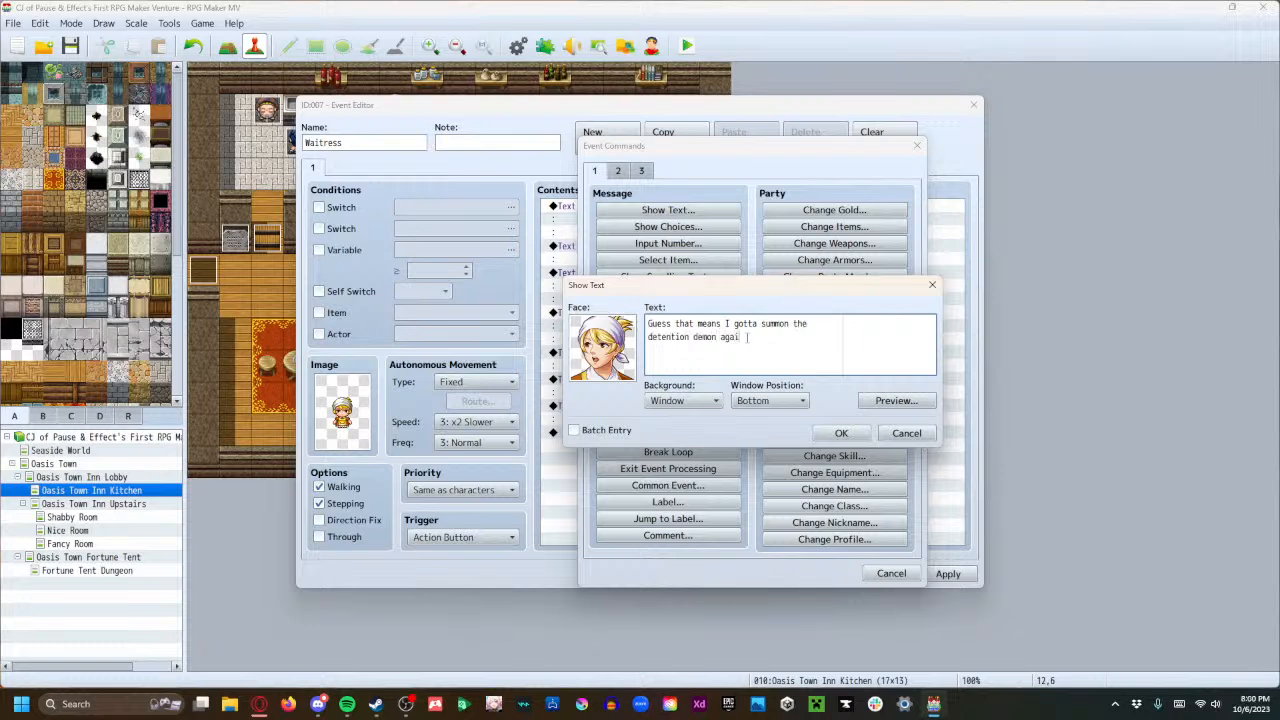
{"action": "type", "text": "n"}
{"action": "key", "text": "BackSpace"}
{"action": "key", "text": "BackSpace"}
{"action": "key", "text": "BackSpace"}
{"action": "key", "text": "BackSpace"}
{"action": "key", "text": "BackSpace"}
{"action": "key", "text": "BackSpace"}
{"action": "type", "text": ", don't I"}
{"action": "left_click", "coordinate": [840, 433]}
{"action": "left_click", "coordinate": [946, 576]}
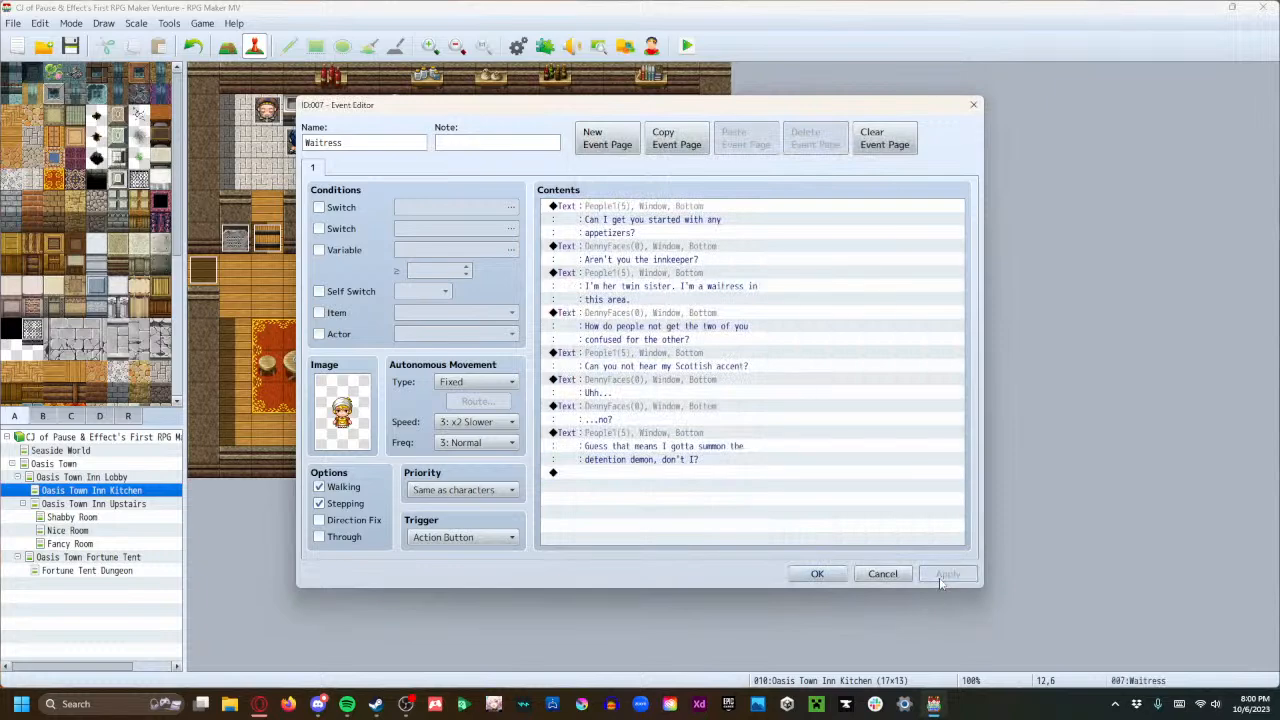
{"action": "left_click", "coordinate": [838, 577]}
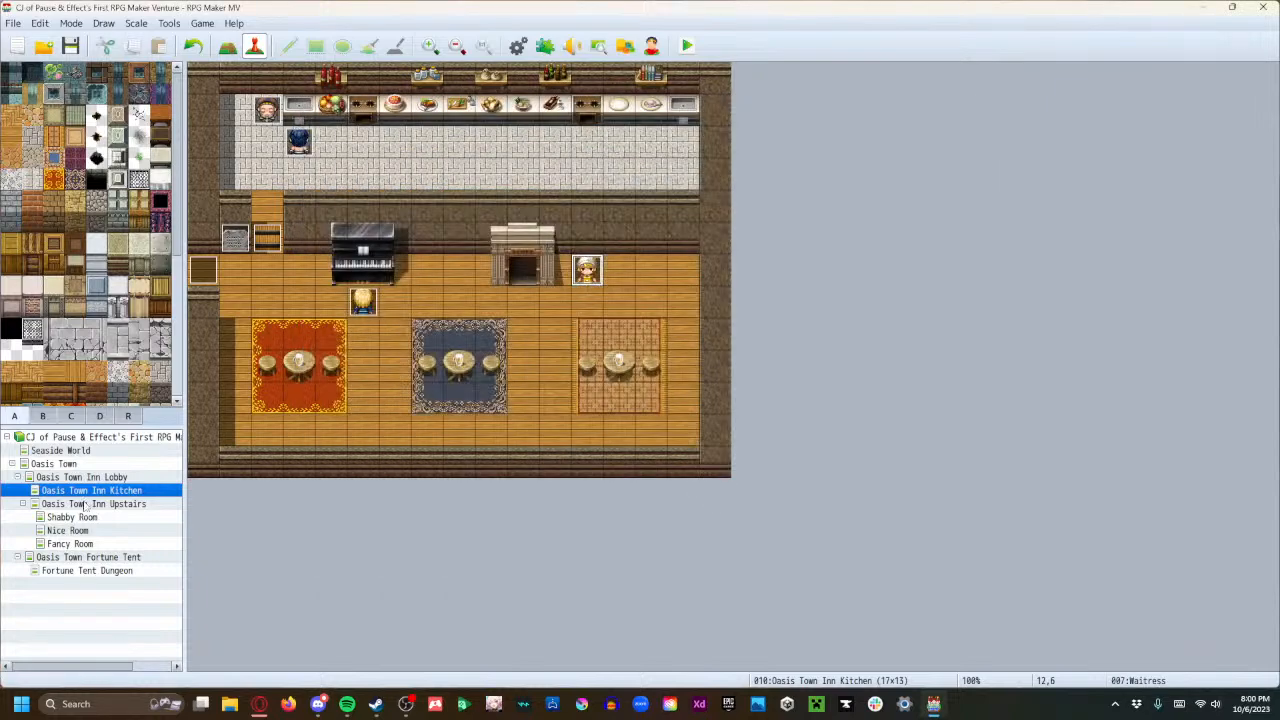
Copy the event page of the Fortune Demon event on the Oasis Town Fortune Tent map and close the event.
{"action": "left_click", "coordinate": [88, 557]}
{"action": "double_click", "coordinate": [423, 137]}
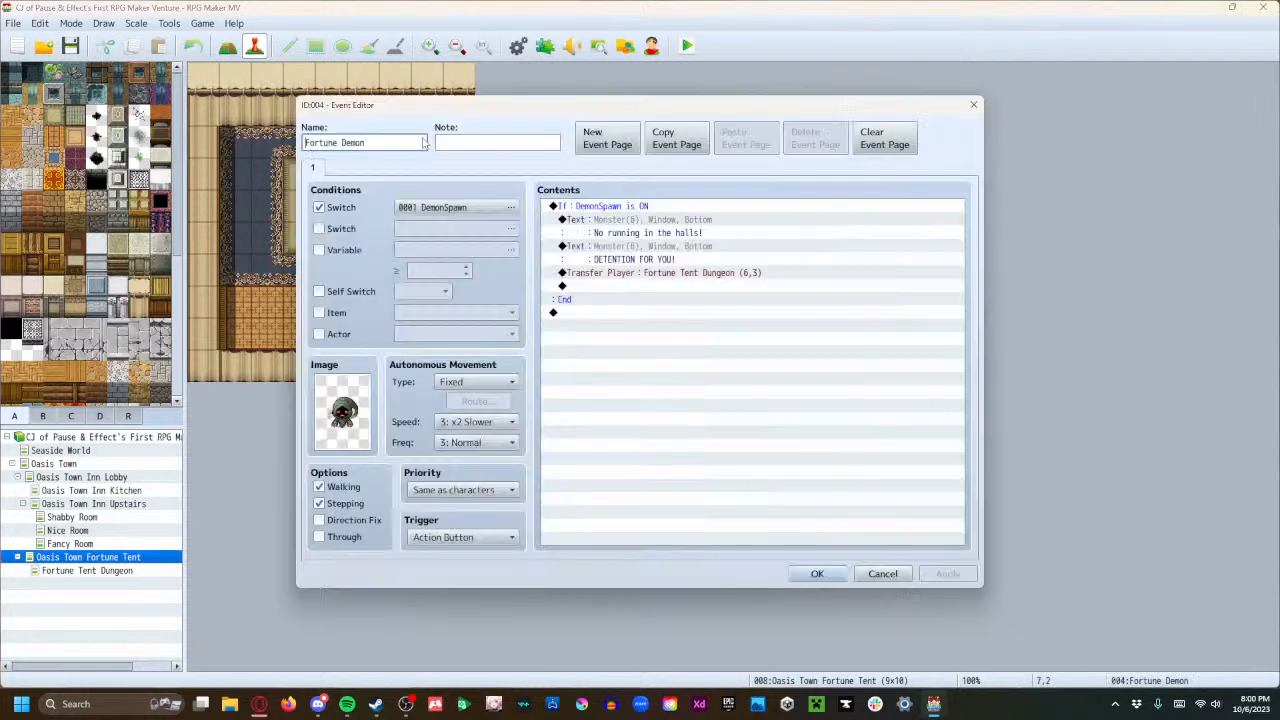
{"action": "left_click", "coordinate": [391, 143]}
{"action": "left_click", "coordinate": [592, 207]}
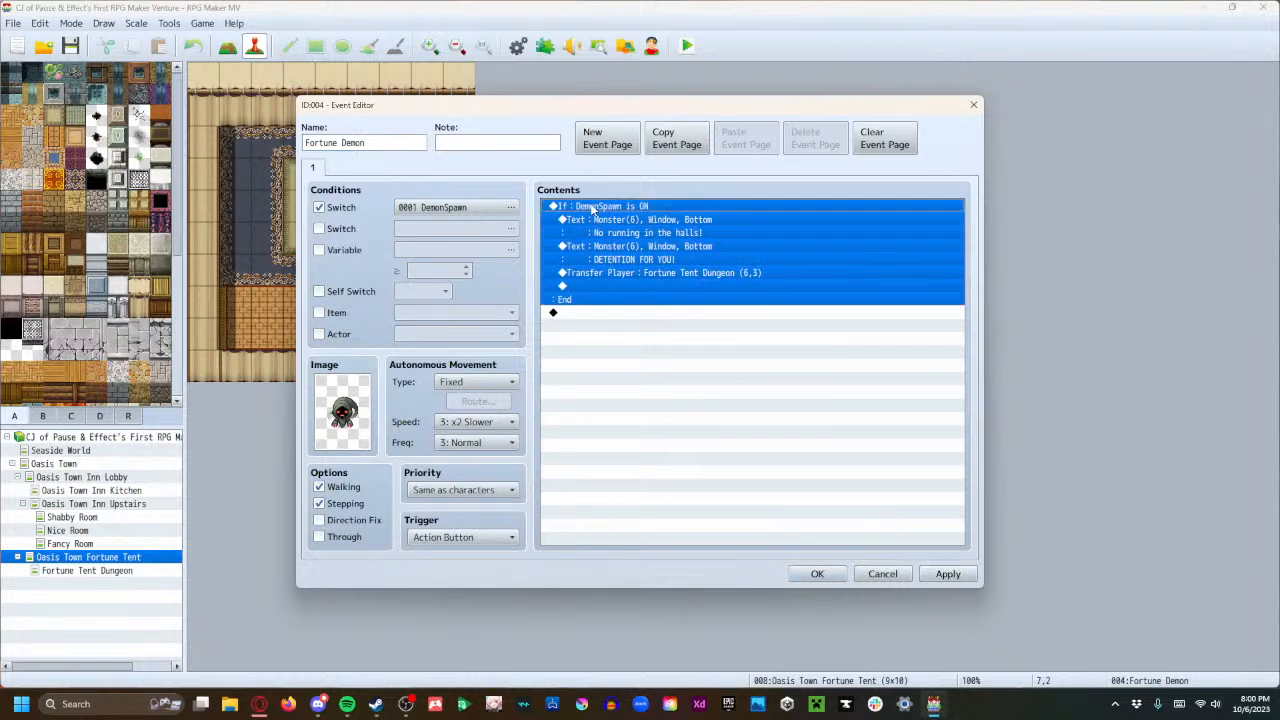
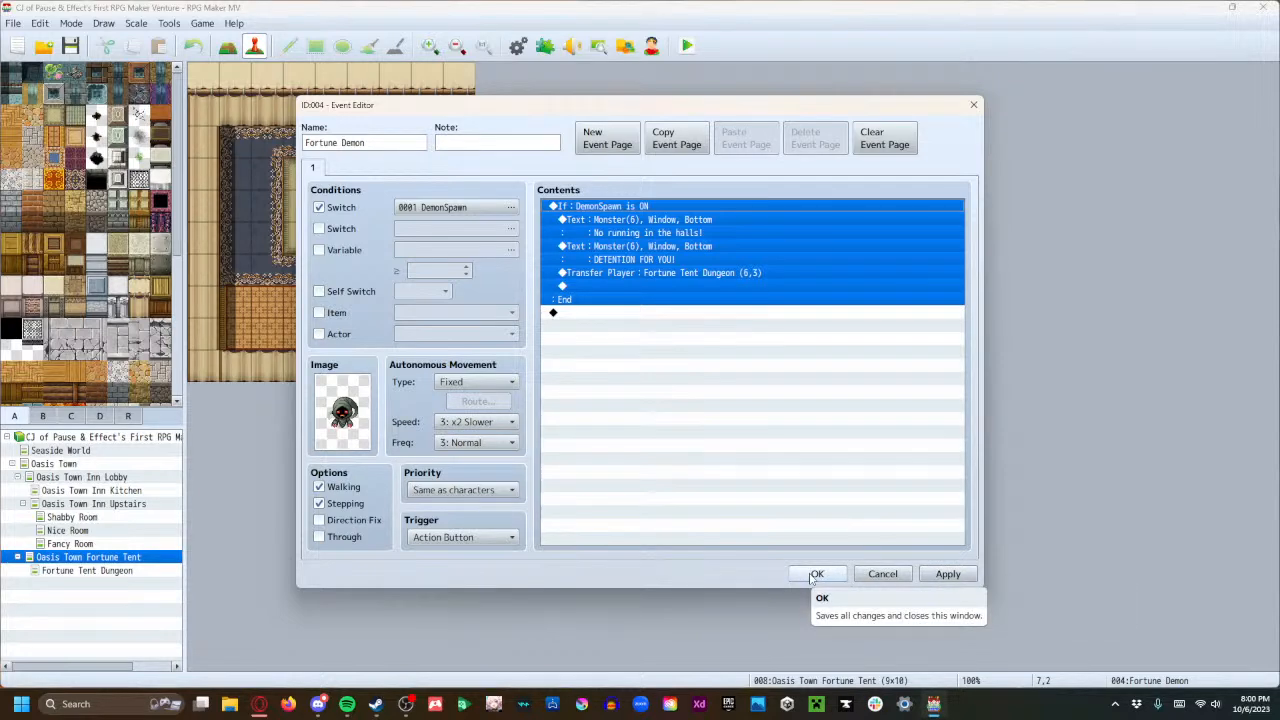
{"action": "left_click", "coordinate": [675, 143]}
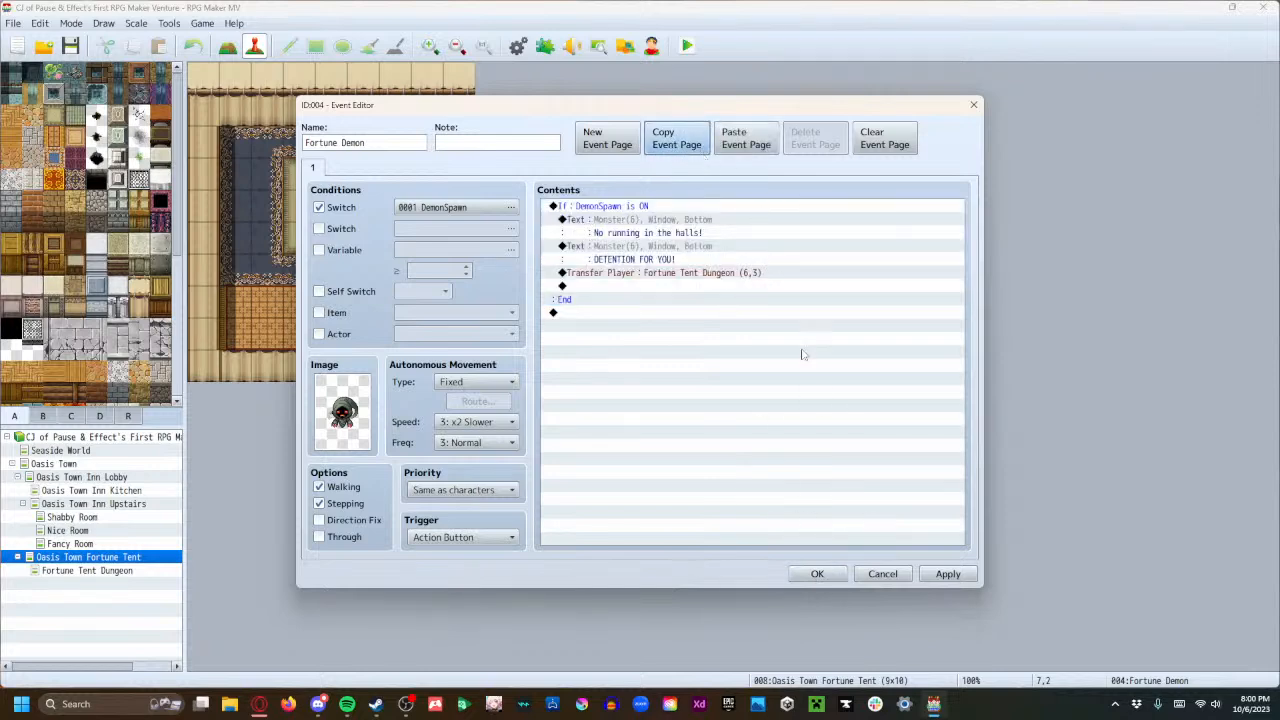
{"action": "left_click", "coordinate": [817, 574]}
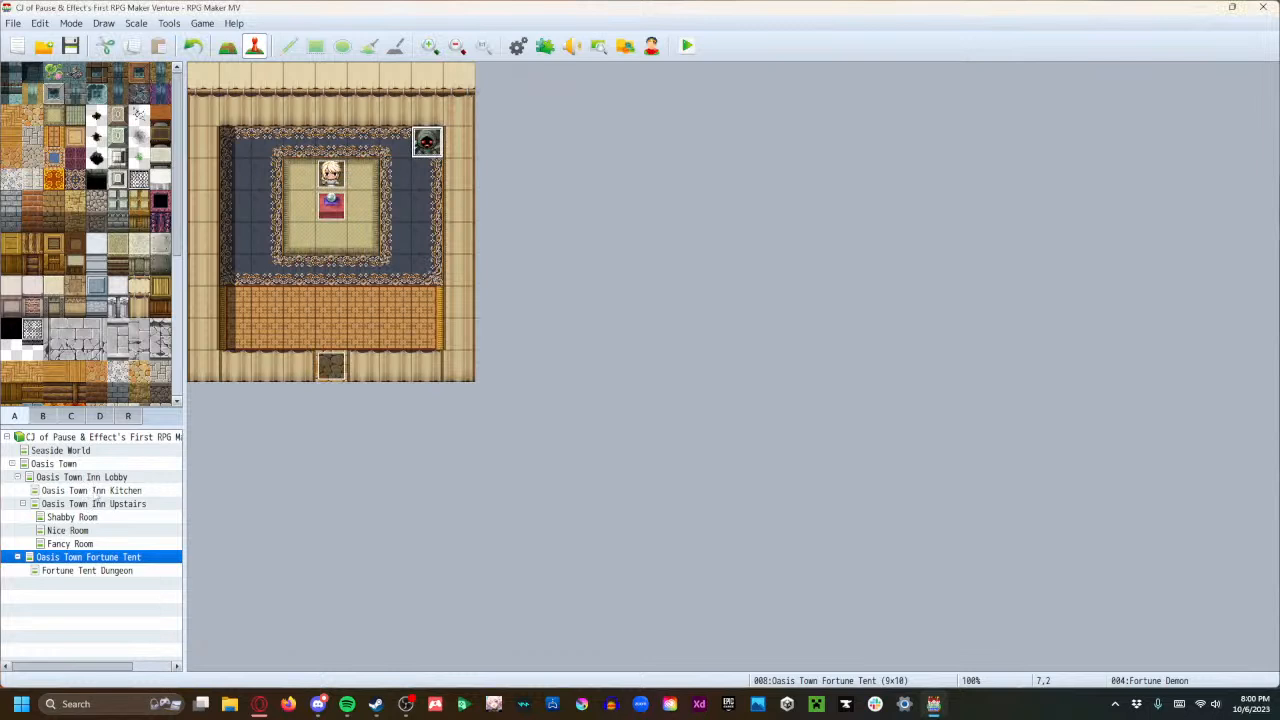
Create an event at tile 15,6 of the Oasis Town Inn Kitchen, paste the copied event page and delete the blank first page.
{"action": "left_click", "coordinate": [97, 490]}
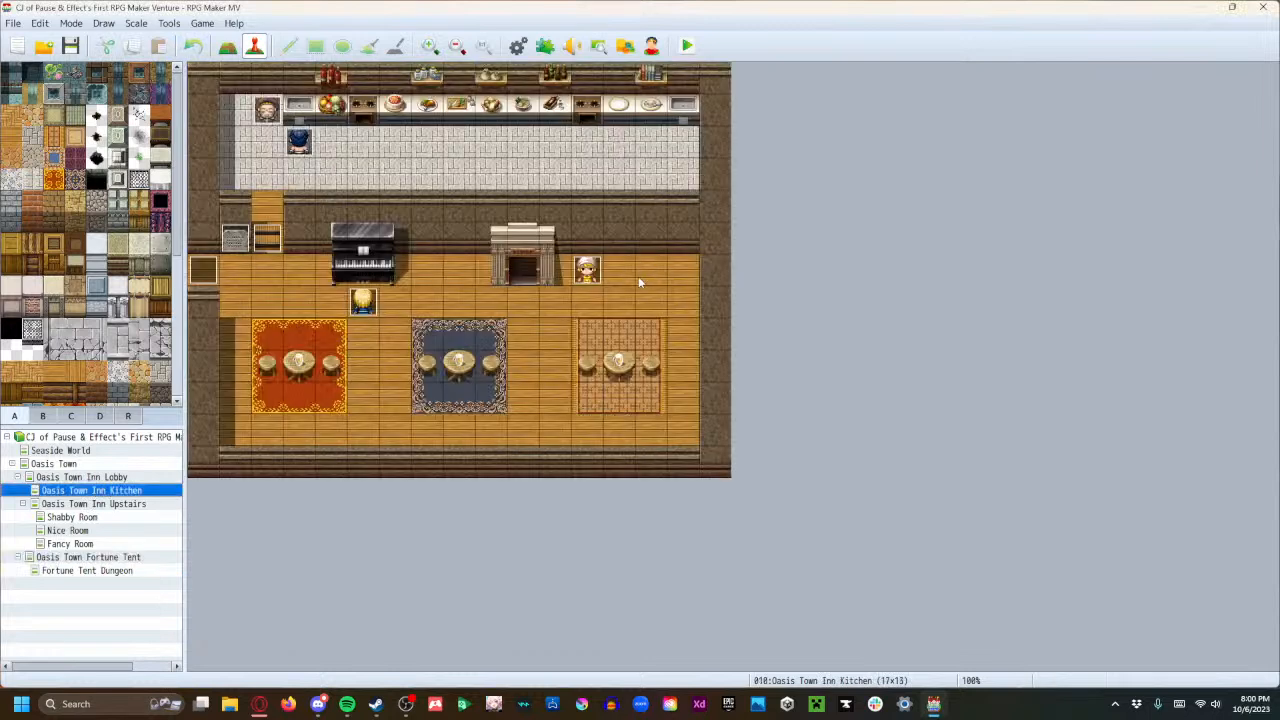
{"action": "right_click", "coordinate": [676, 270]}
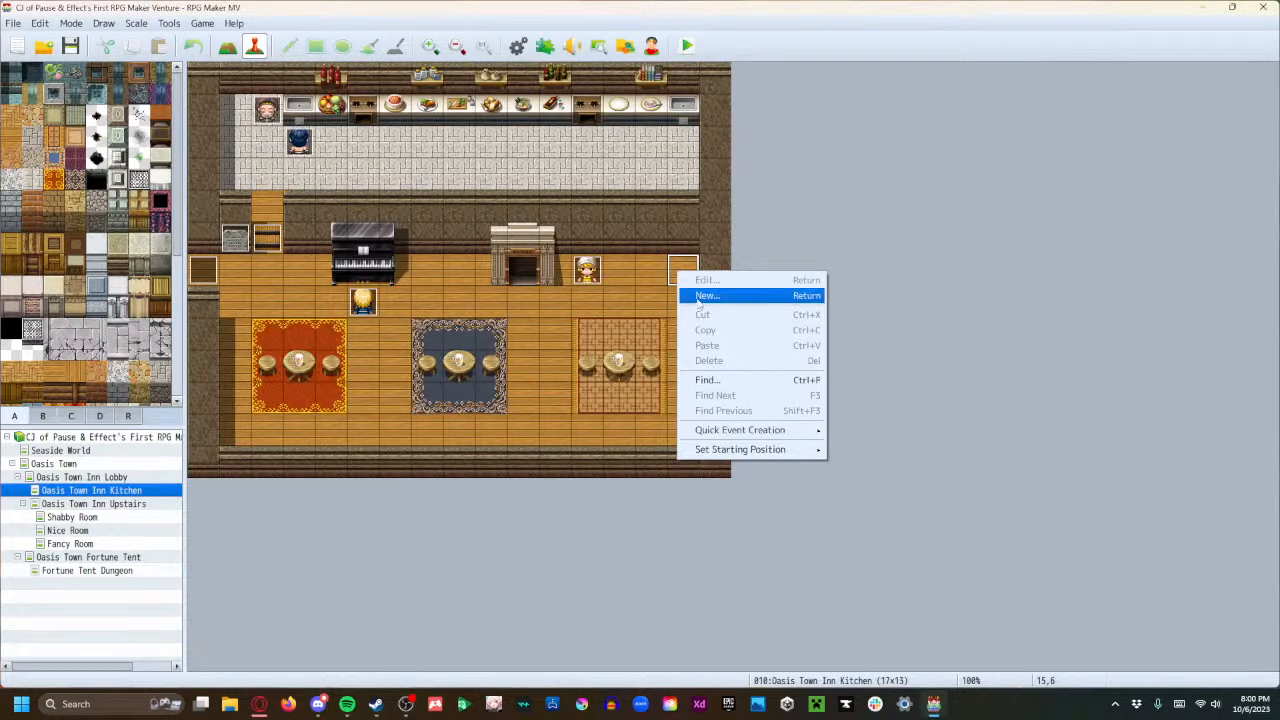
{"action": "left_click", "coordinate": [675, 264]}
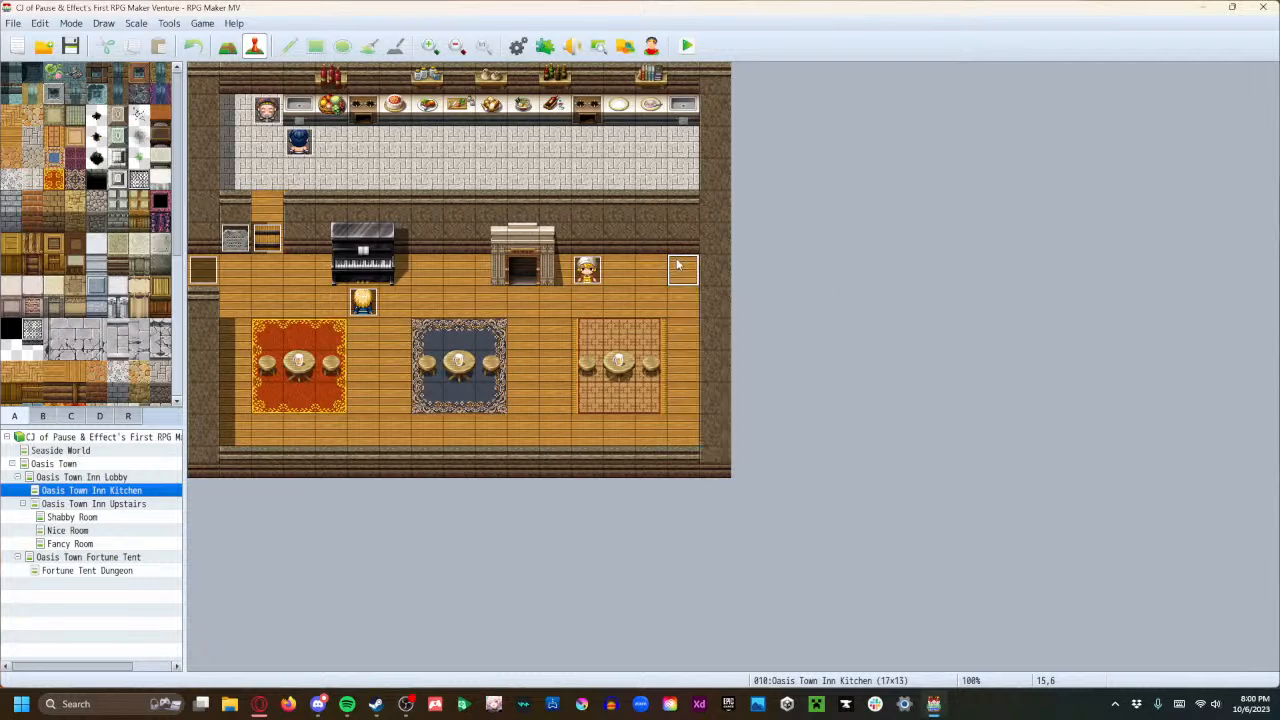
{"action": "double_click", "coordinate": [680, 272]}
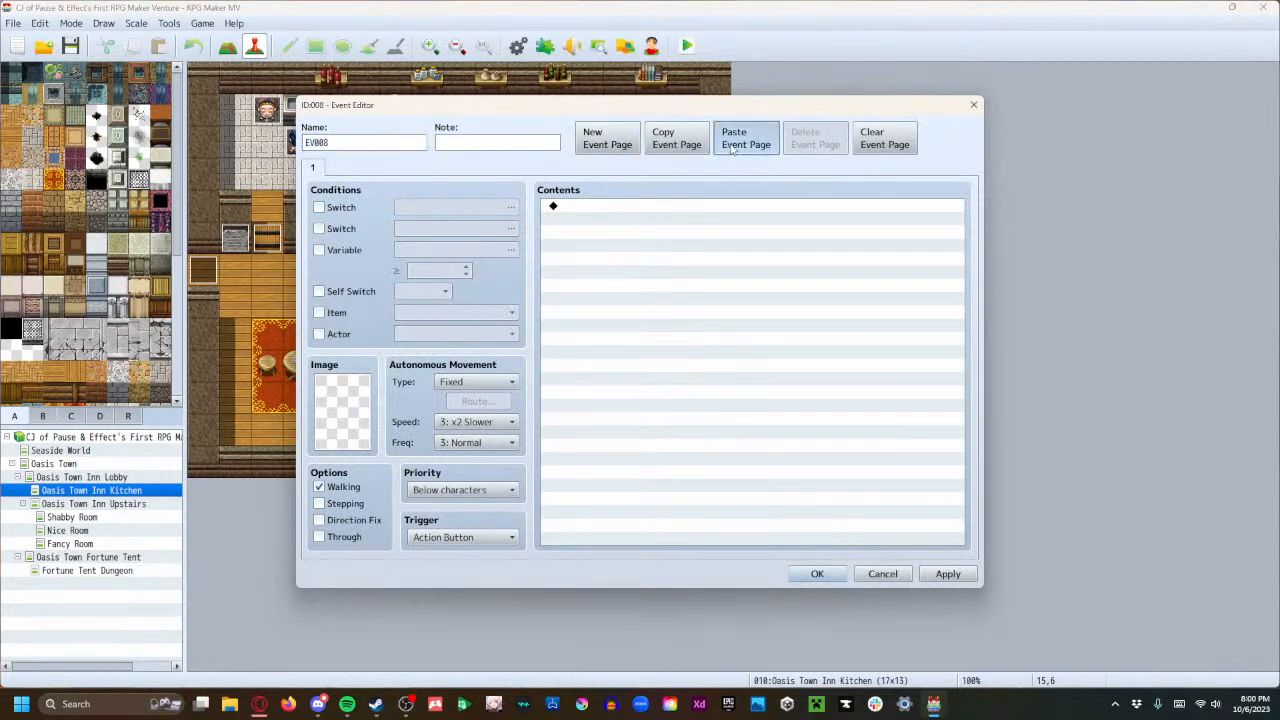
{"action": "left_click", "coordinate": [745, 138]}
{"action": "left_click", "coordinate": [312, 167]}
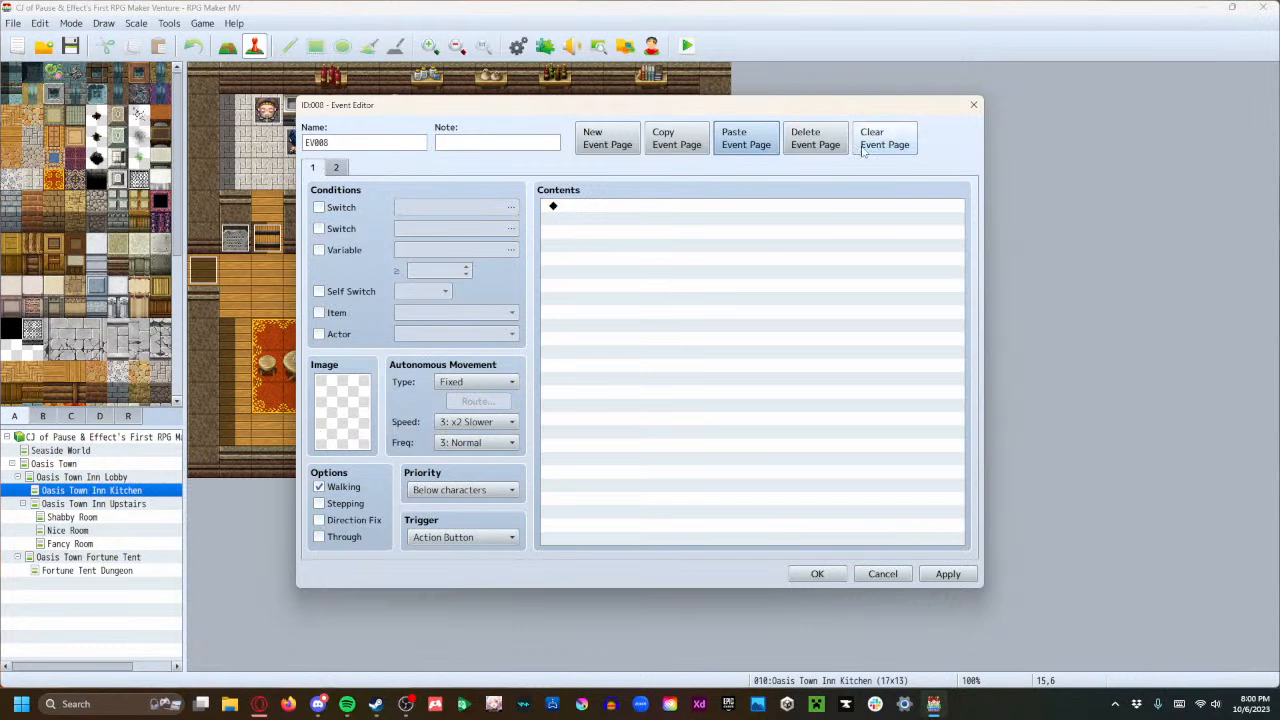
{"action": "left_click", "coordinate": [815, 140]}
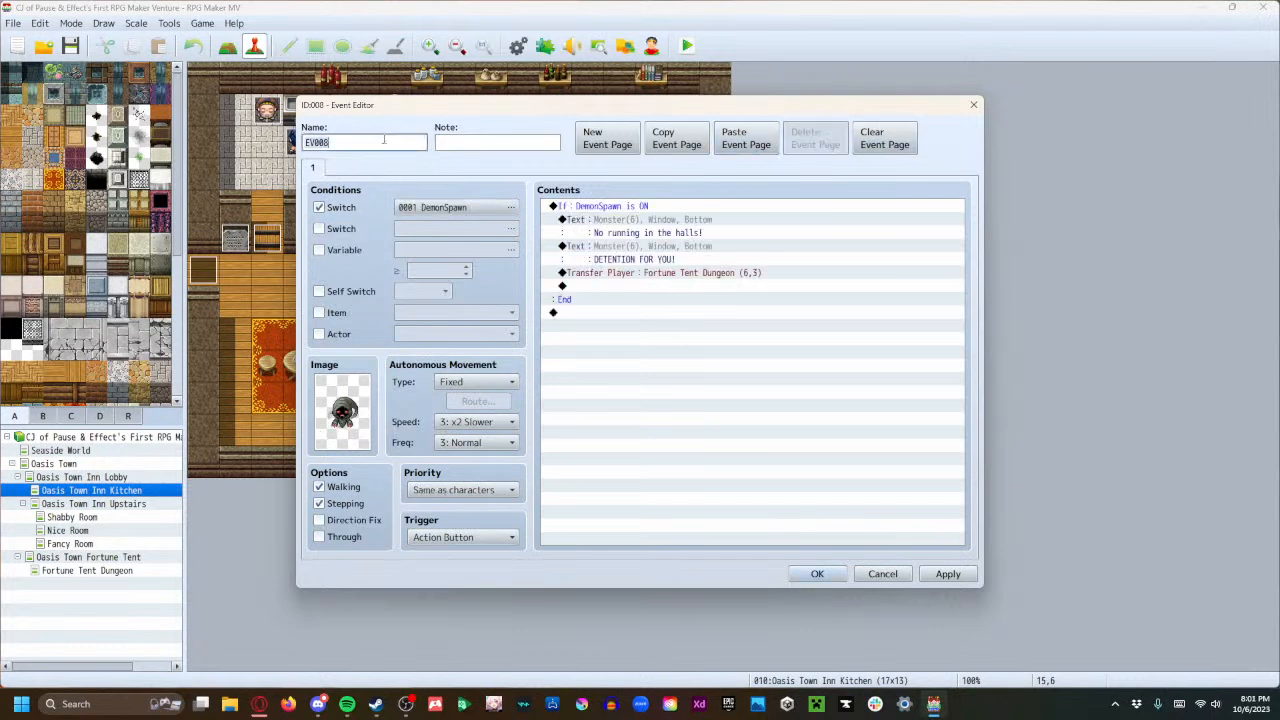
Name the new event "Detention Demon", save it and check it once more.
{"action": "type", "text": "Detention Demon"}
{"action": "left_click", "coordinate": [940, 574]}
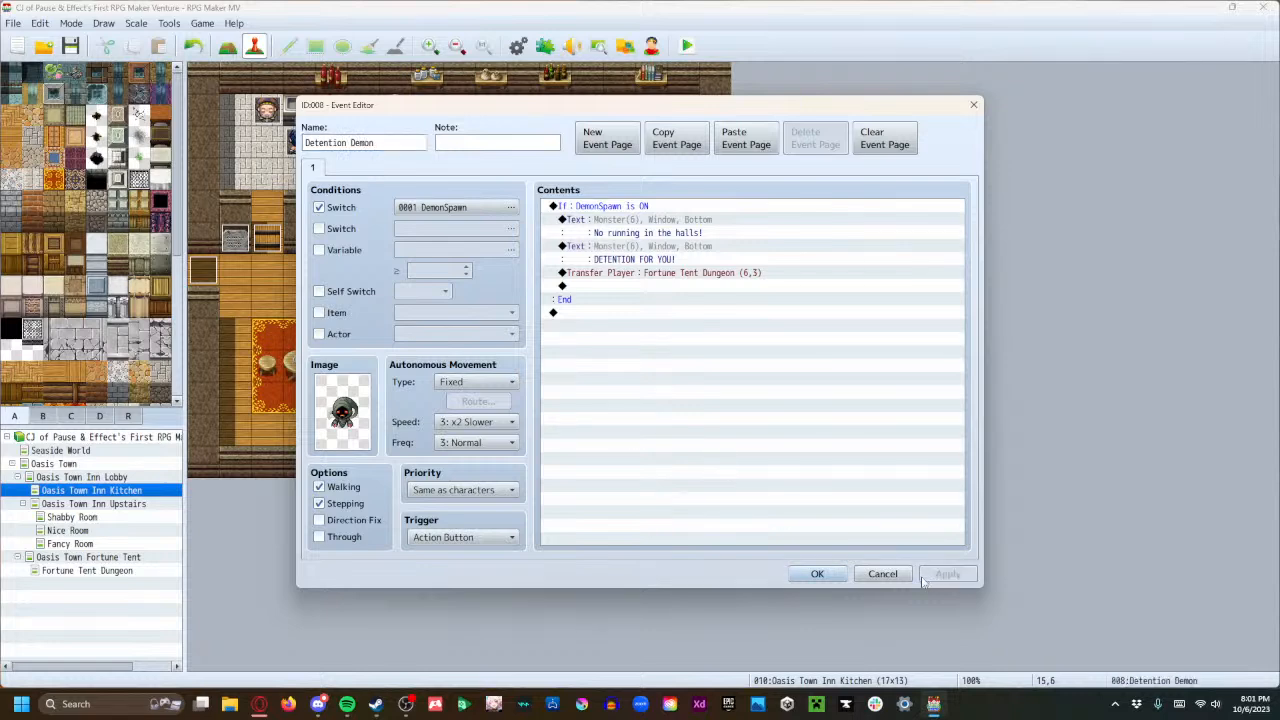
{"action": "left_click", "coordinate": [817, 575]}
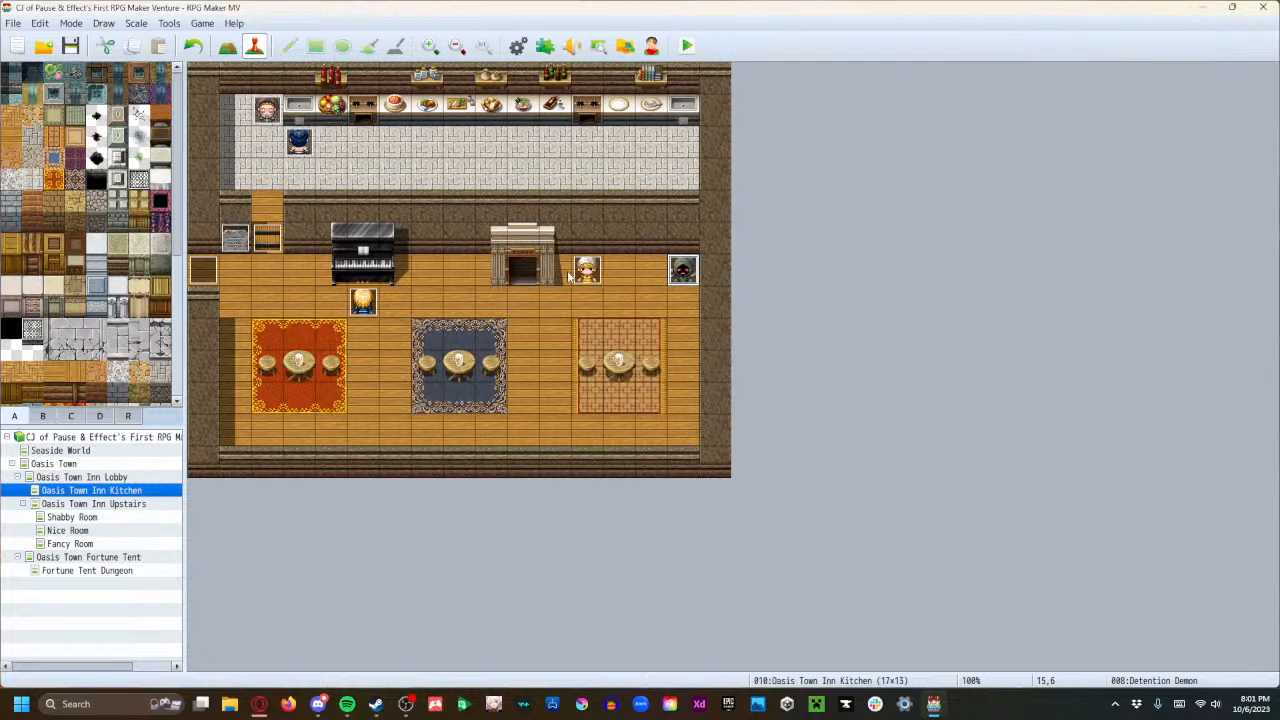
{"action": "double_click", "coordinate": [674, 274]}
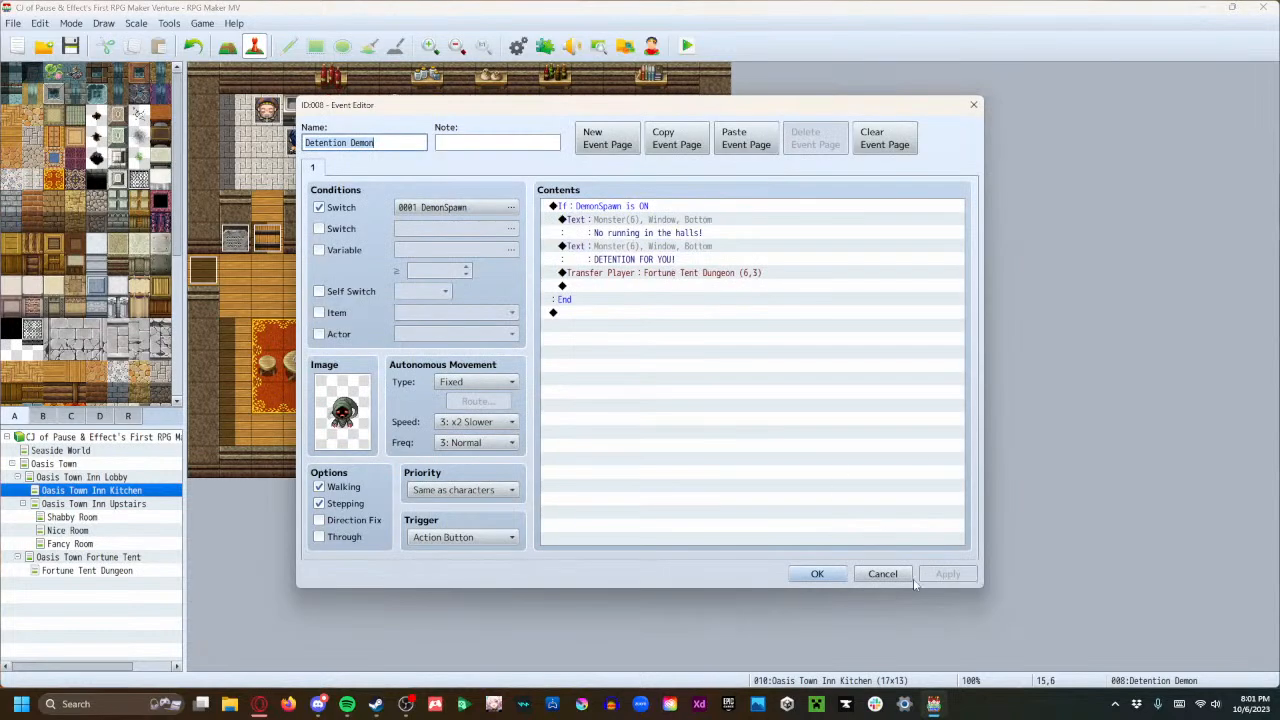
{"action": "left_click", "coordinate": [882, 574]}
Add a Control Switches command turning switch 0001 DemonSpawn ON at the end of the waitress event.
{"action": "double_click", "coordinate": [585, 271]}
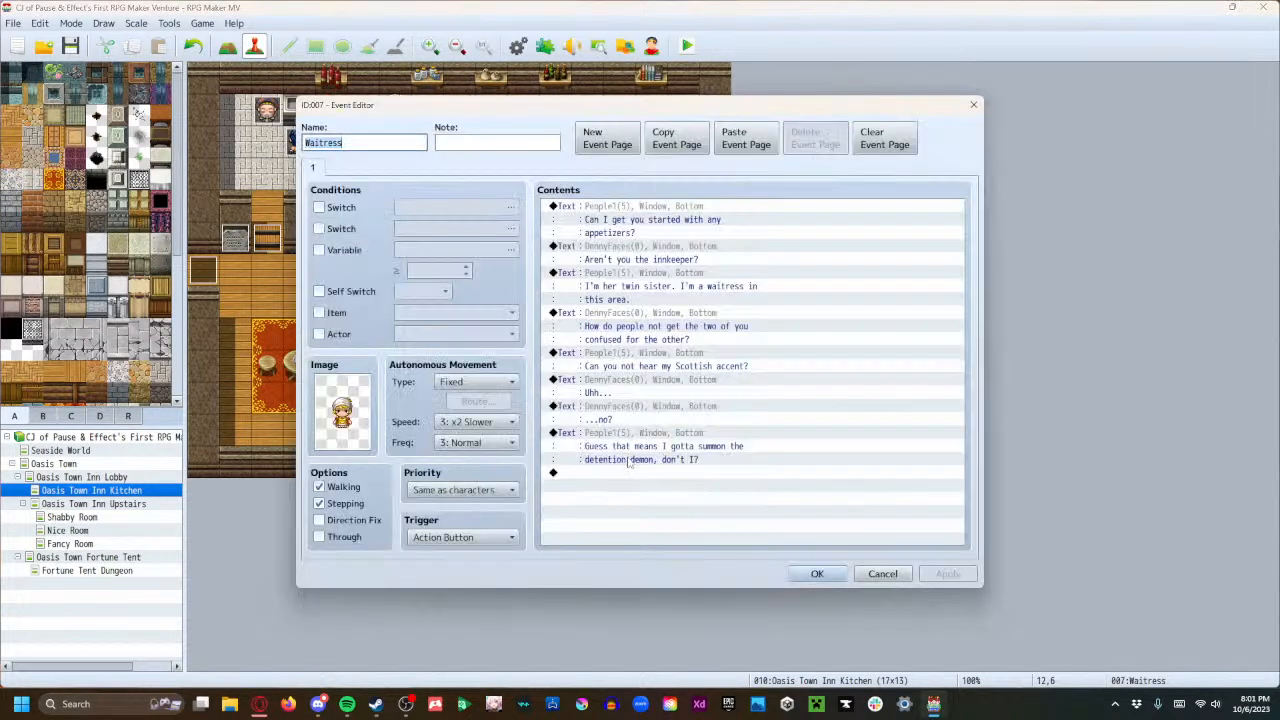
{"action": "left_click", "coordinate": [618, 474]}
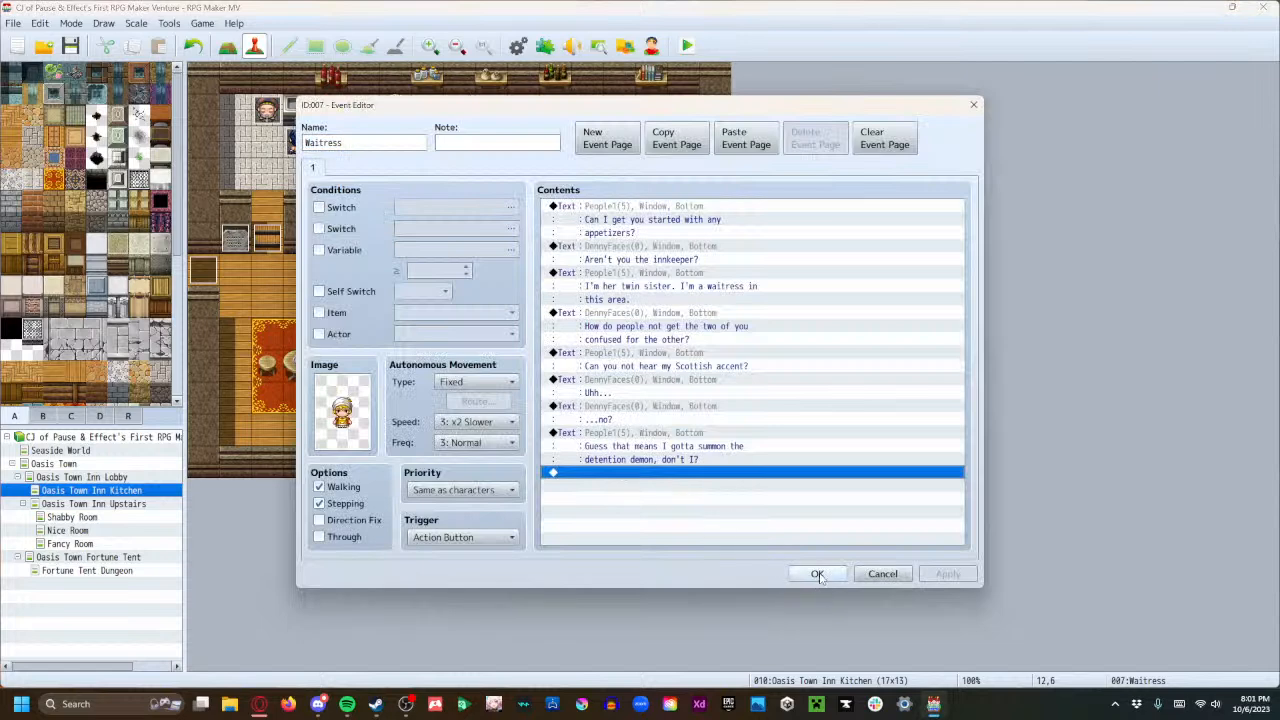
{"action": "double_click", "coordinate": [580, 476]}
{"action": "left_click", "coordinate": [678, 322]}
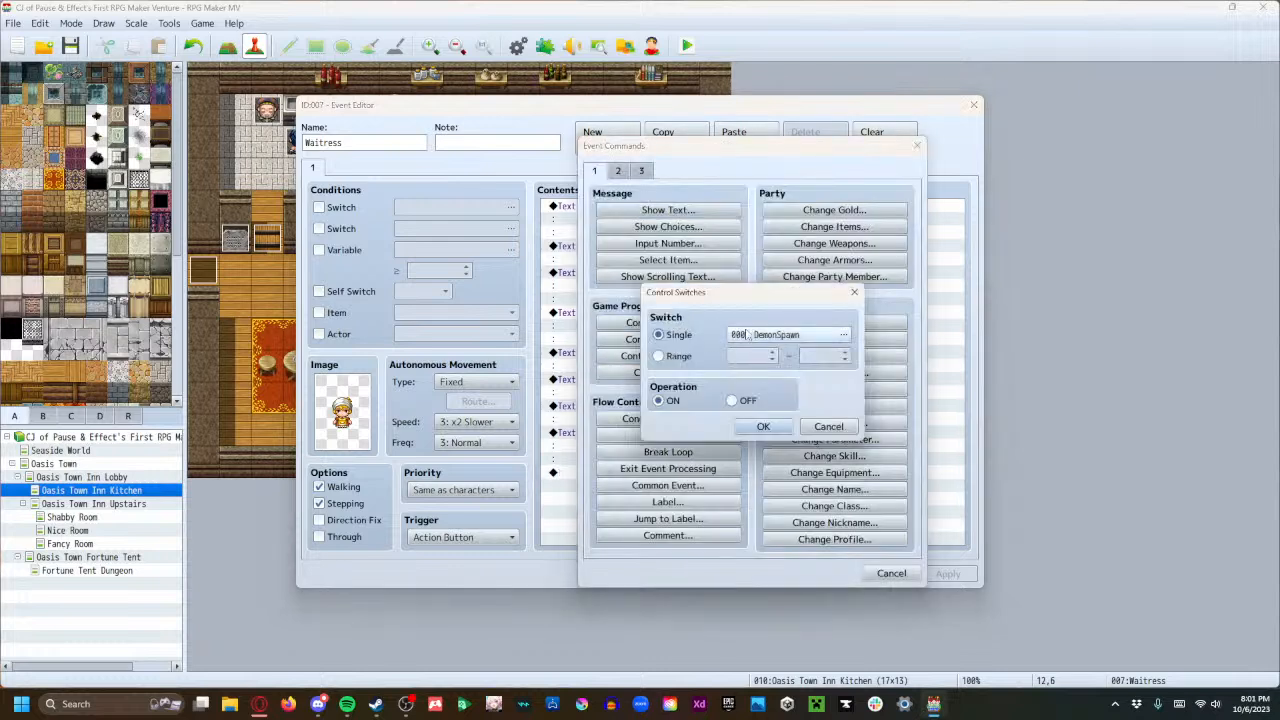
{"action": "left_click", "coordinate": [763, 427]}
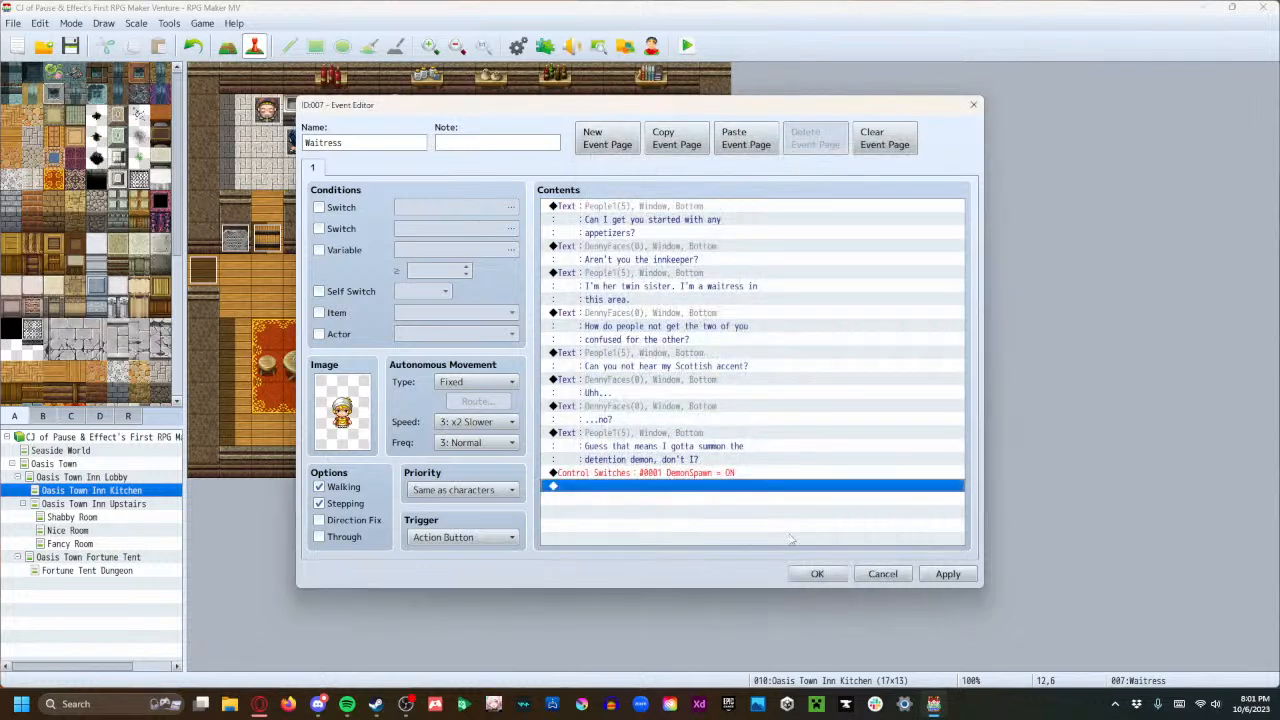
Add a Control Switches command to the waitress event that turns ON switch 0007, newly named "DetentionEvent".
{"action": "left_click", "coordinate": [934, 577]}
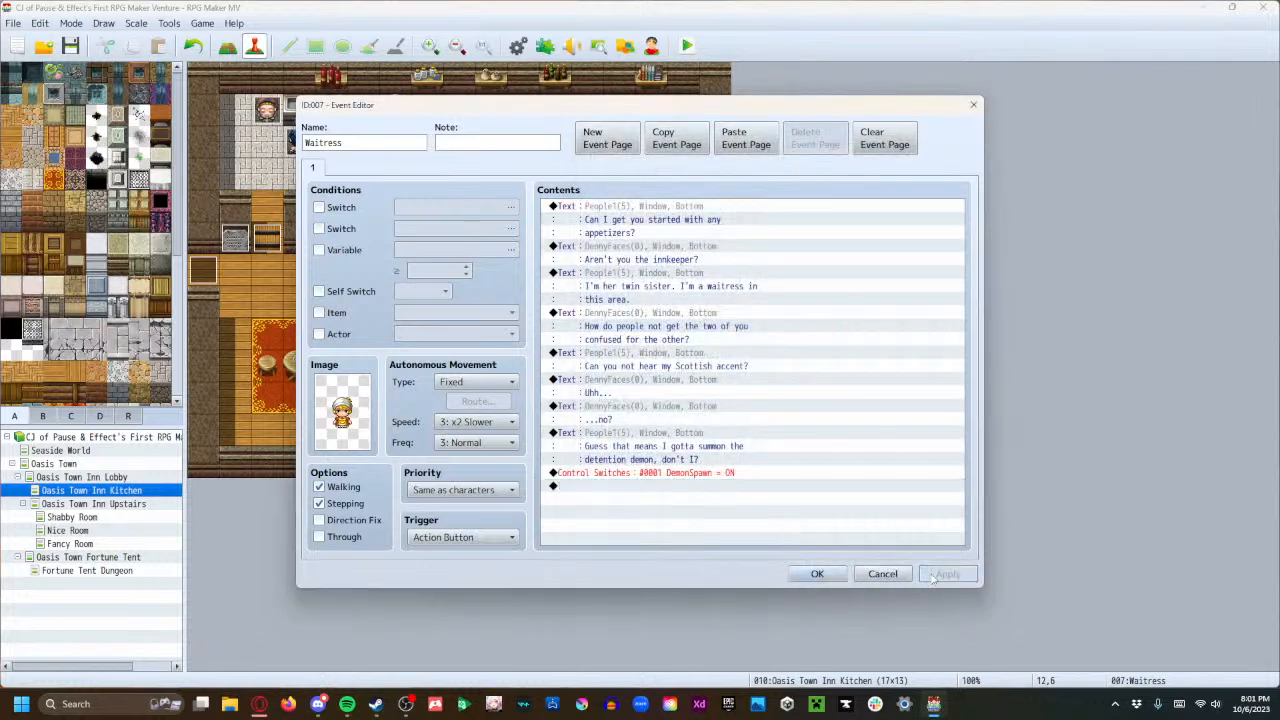
{"action": "left_click", "coordinate": [712, 475]}
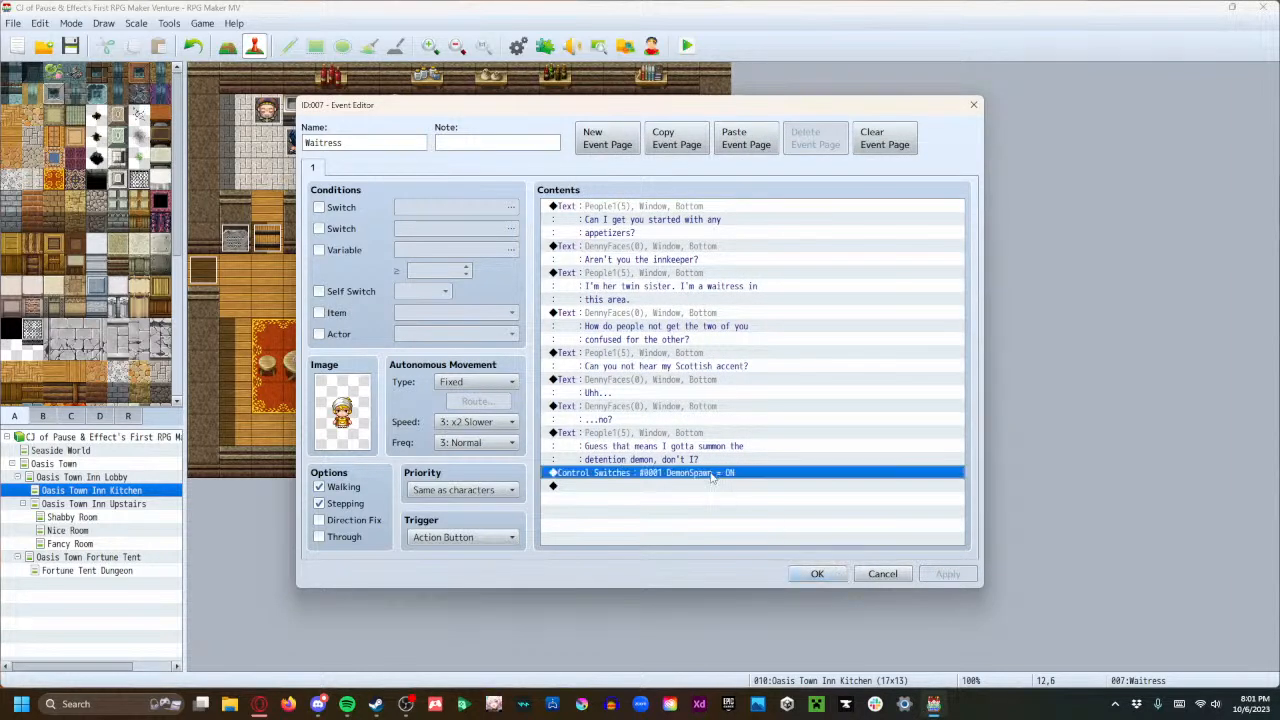
{"action": "key", "text": "Insert"}
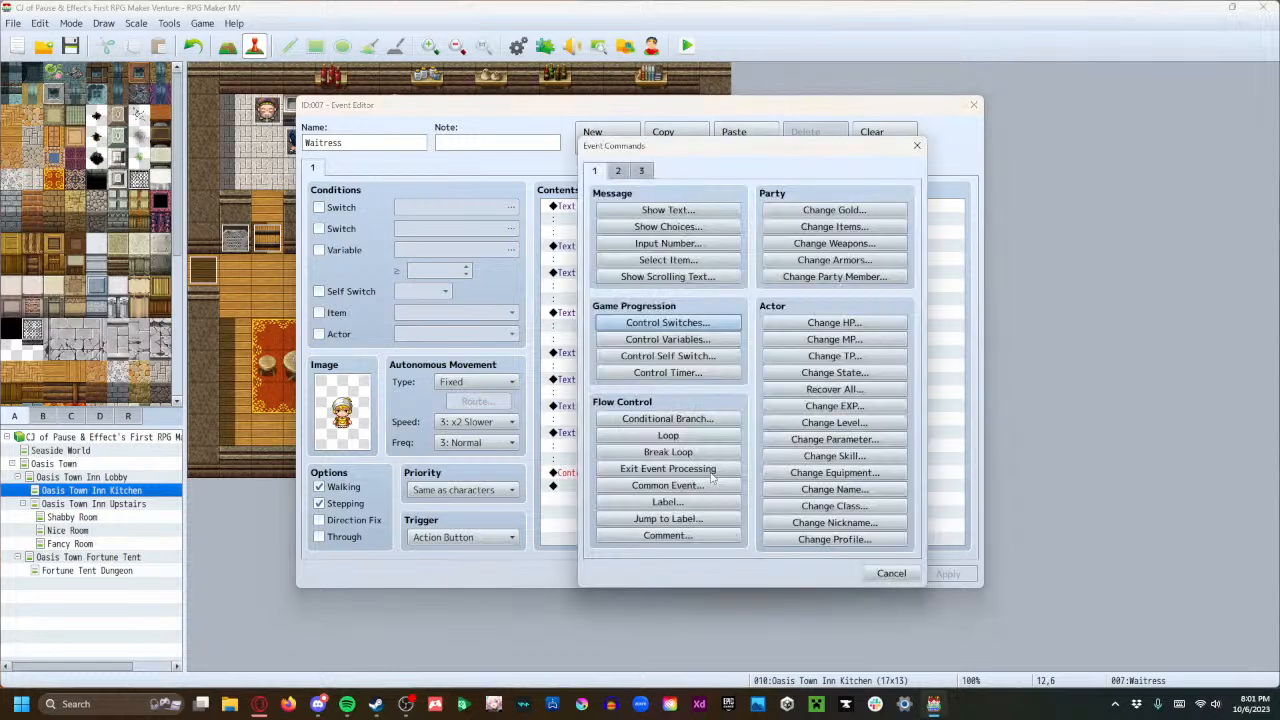
{"action": "left_click", "coordinate": [667, 322]}
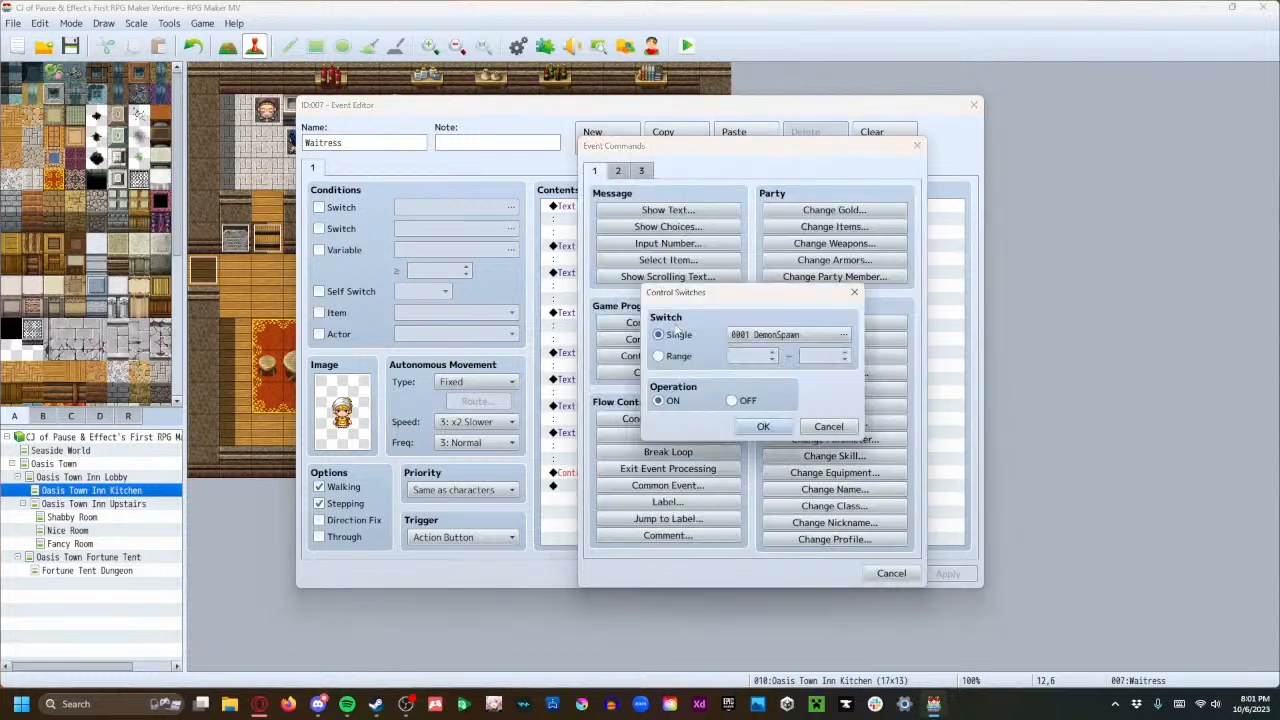
{"action": "double_click", "coordinate": [781, 339]}
{"action": "left_click", "coordinate": [806, 222]}
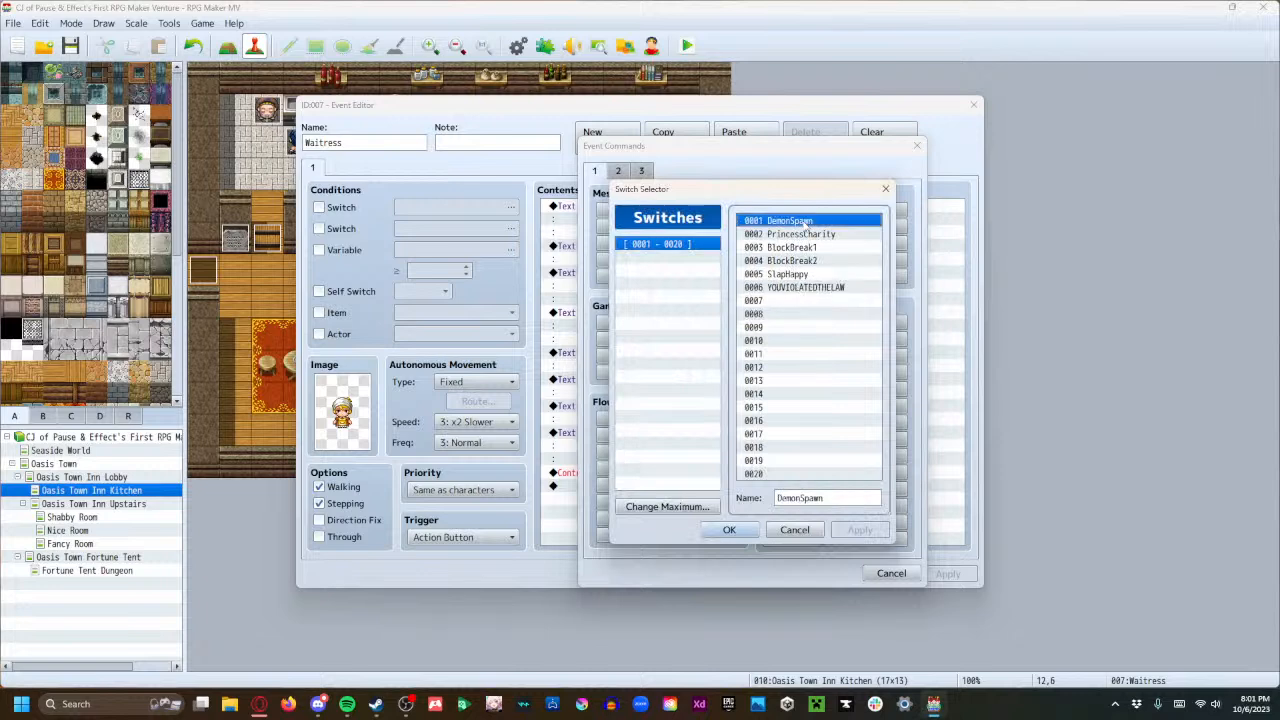
{"action": "left_click", "coordinate": [812, 287]}
{"action": "left_click", "coordinate": [804, 224]}
{"action": "left_click", "coordinate": [806, 302]}
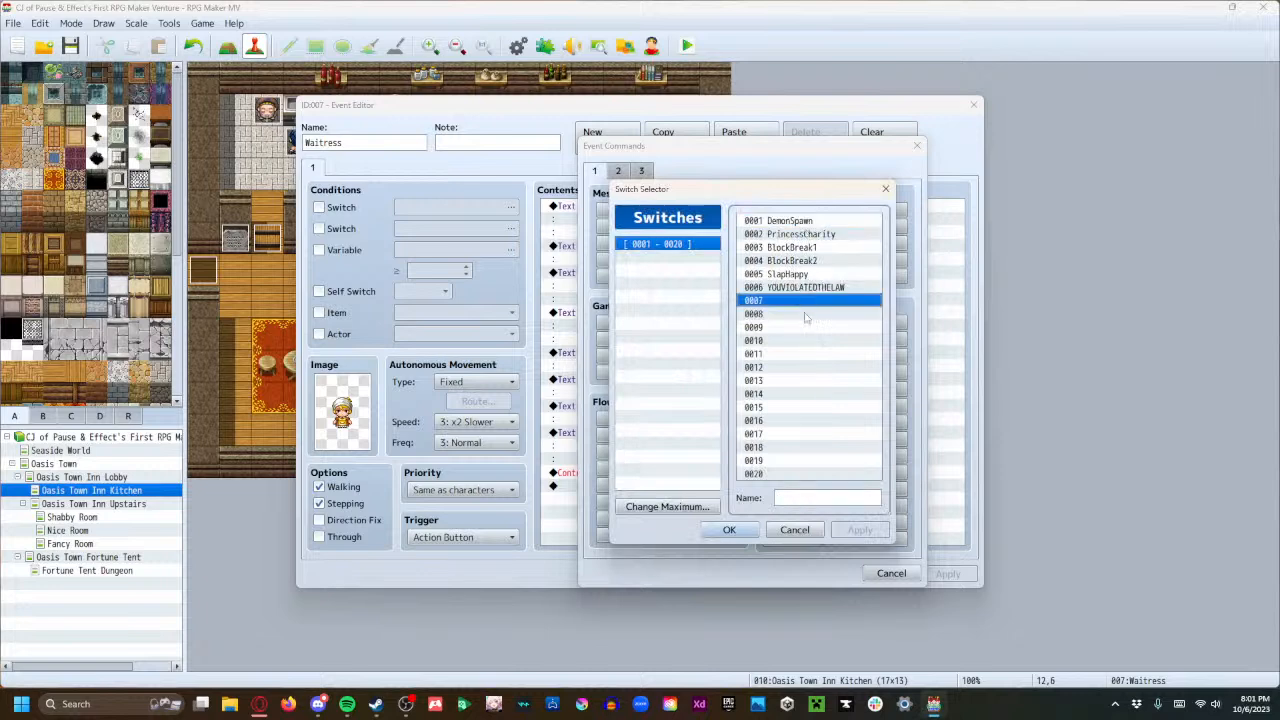
{"action": "left_click", "coordinate": [778, 500]}
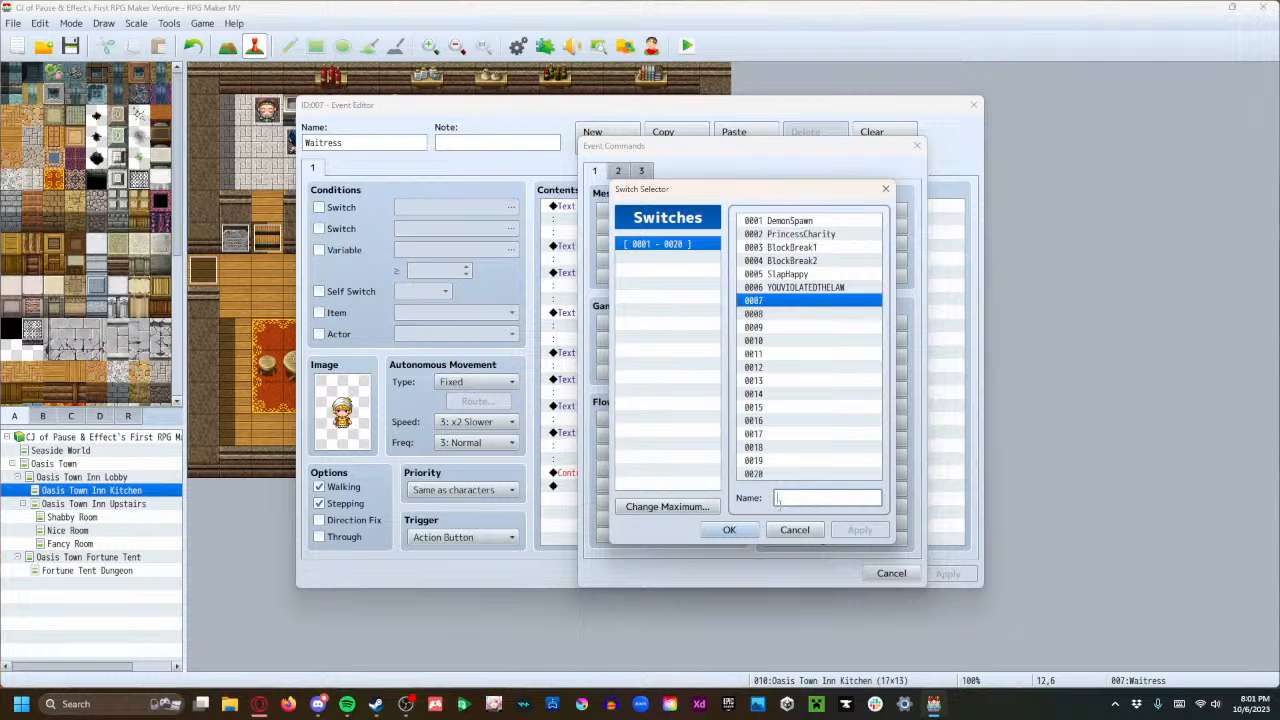
{"action": "type", "text": "DetentionEvent"}
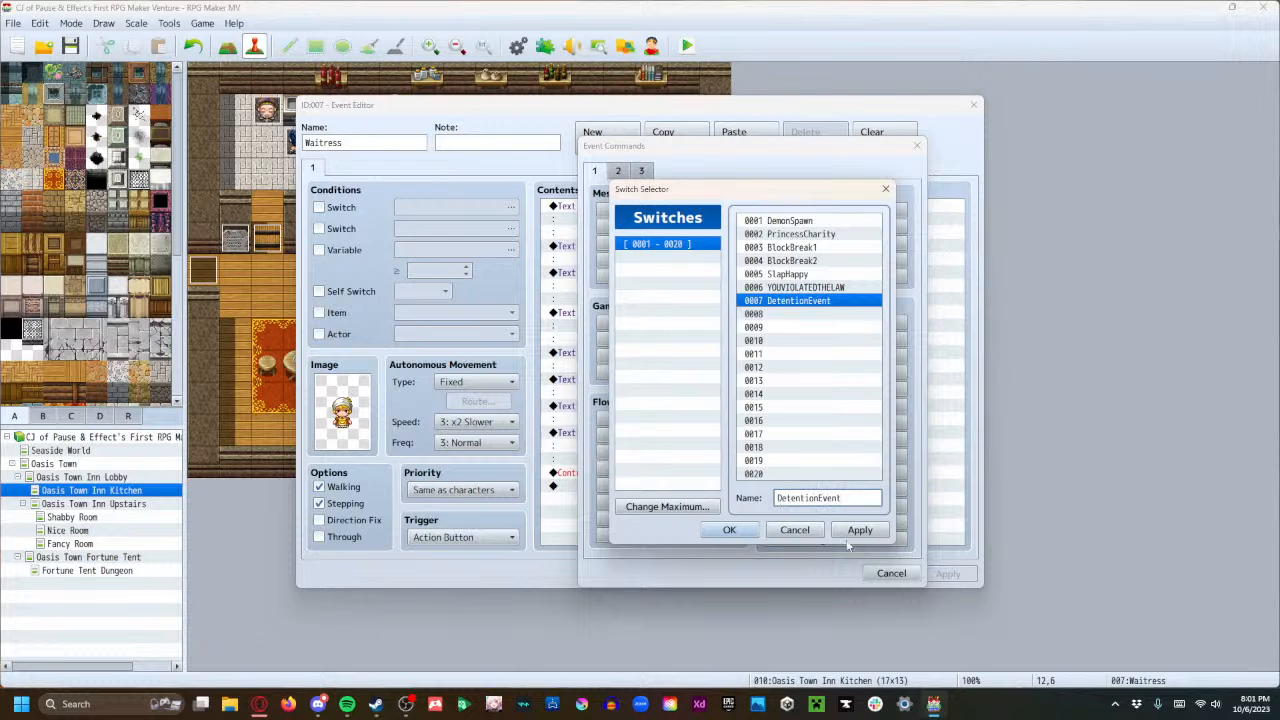
{"action": "left_click", "coordinate": [729, 530]}
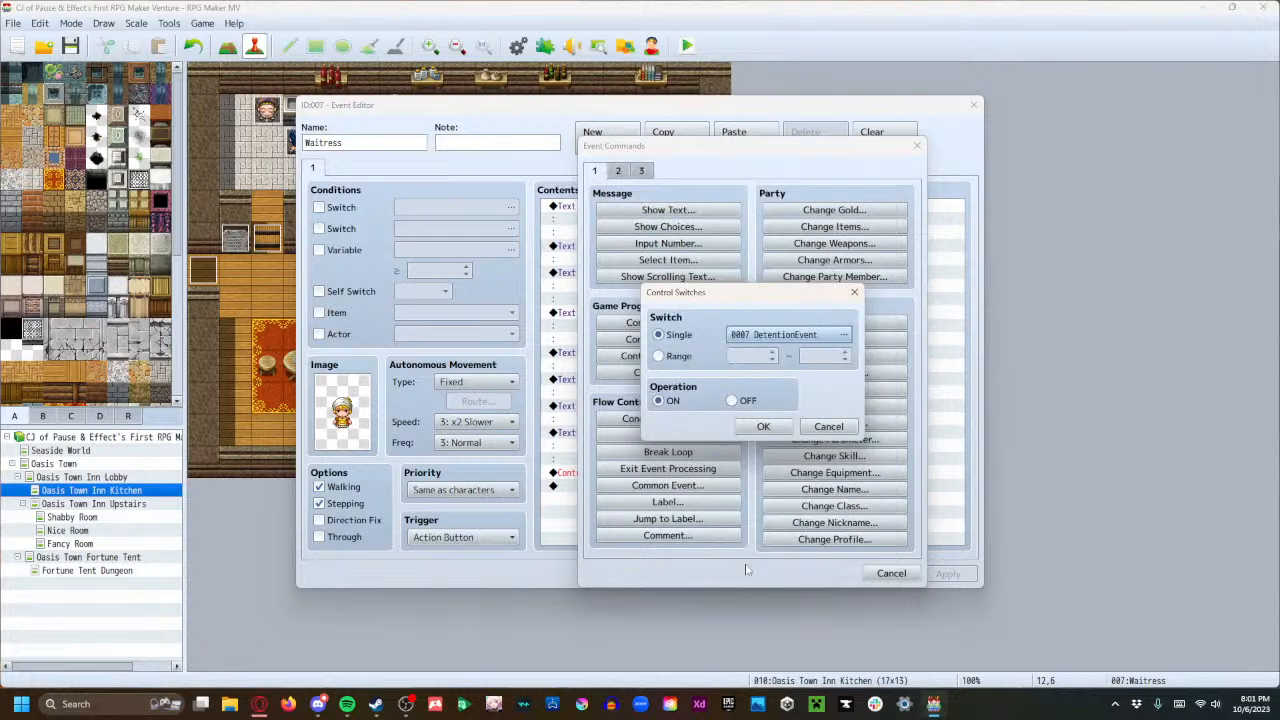
{"action": "left_click", "coordinate": [763, 426]}
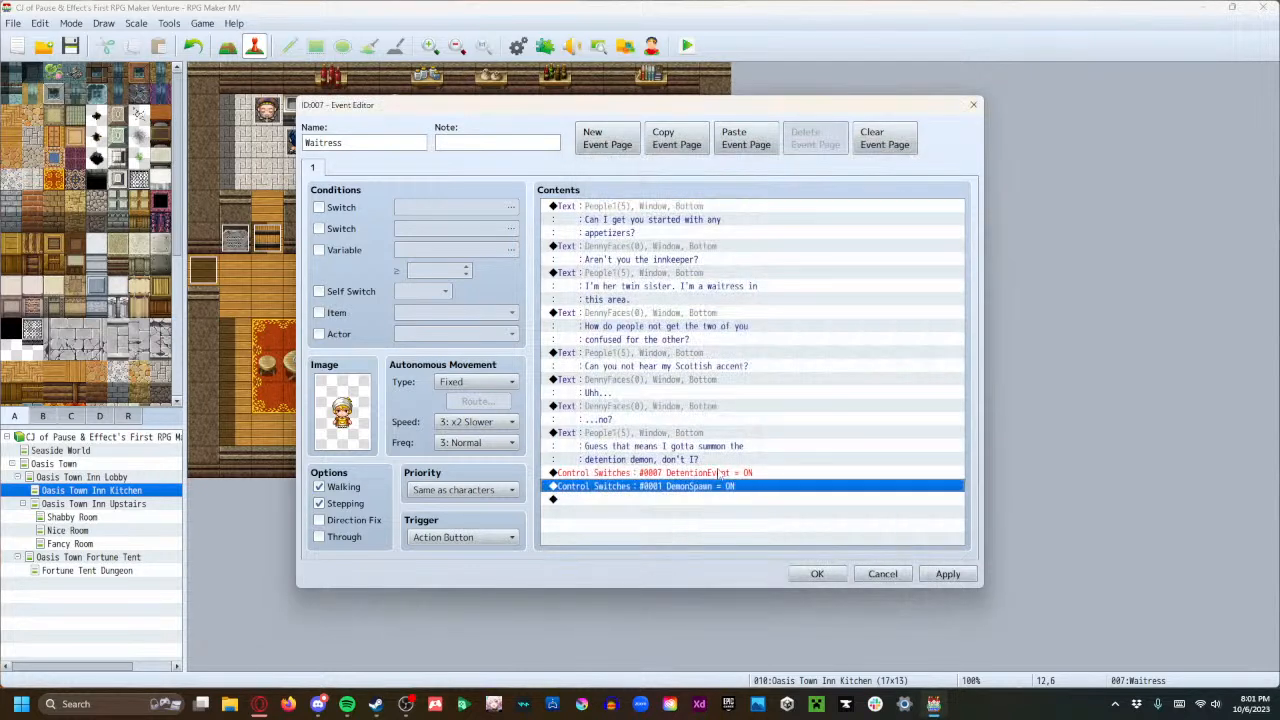
Delete the DemonSpawn switch command from the waitress event and save the event.
{"action": "key", "text": "Delete"}
{"action": "left_click", "coordinate": [946, 574]}
{"action": "left_click", "coordinate": [816, 574]}
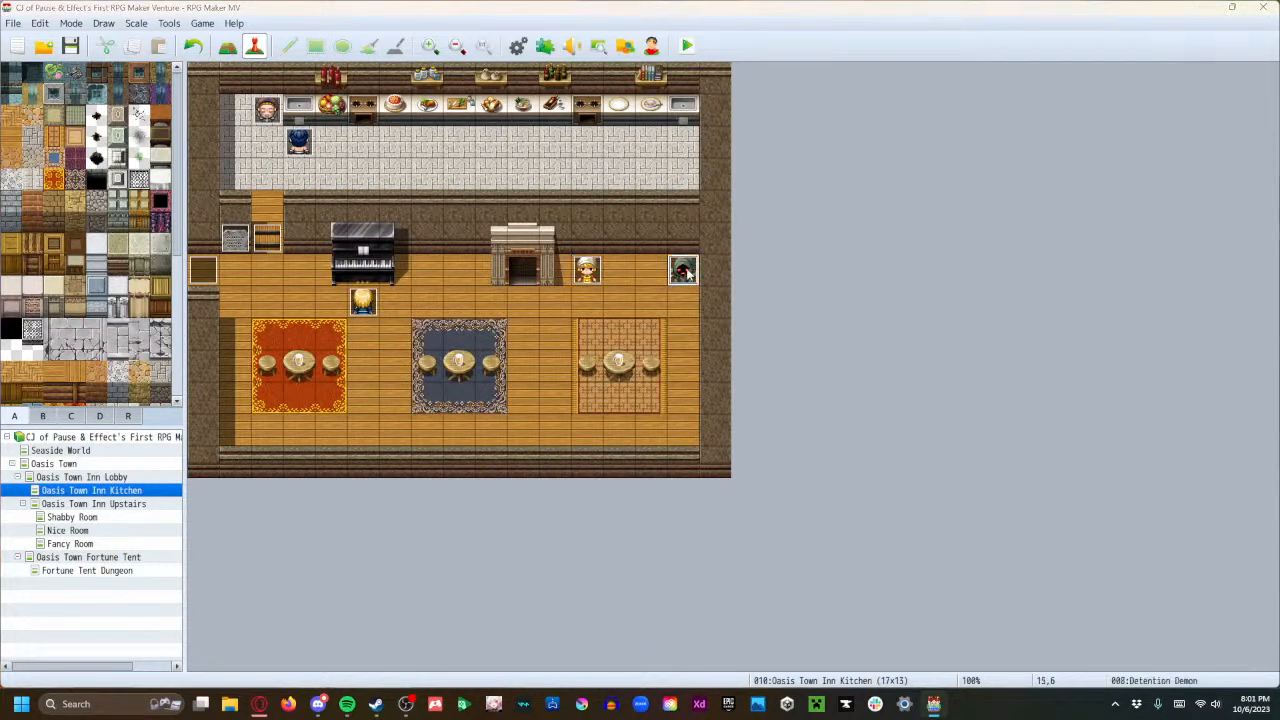
Set the Detention Demon event's switch condition to 0007 DetentionEvent and apply the change.
{"action": "double_click", "coordinate": [683, 270]}
{"action": "left_click", "coordinate": [443, 212]}
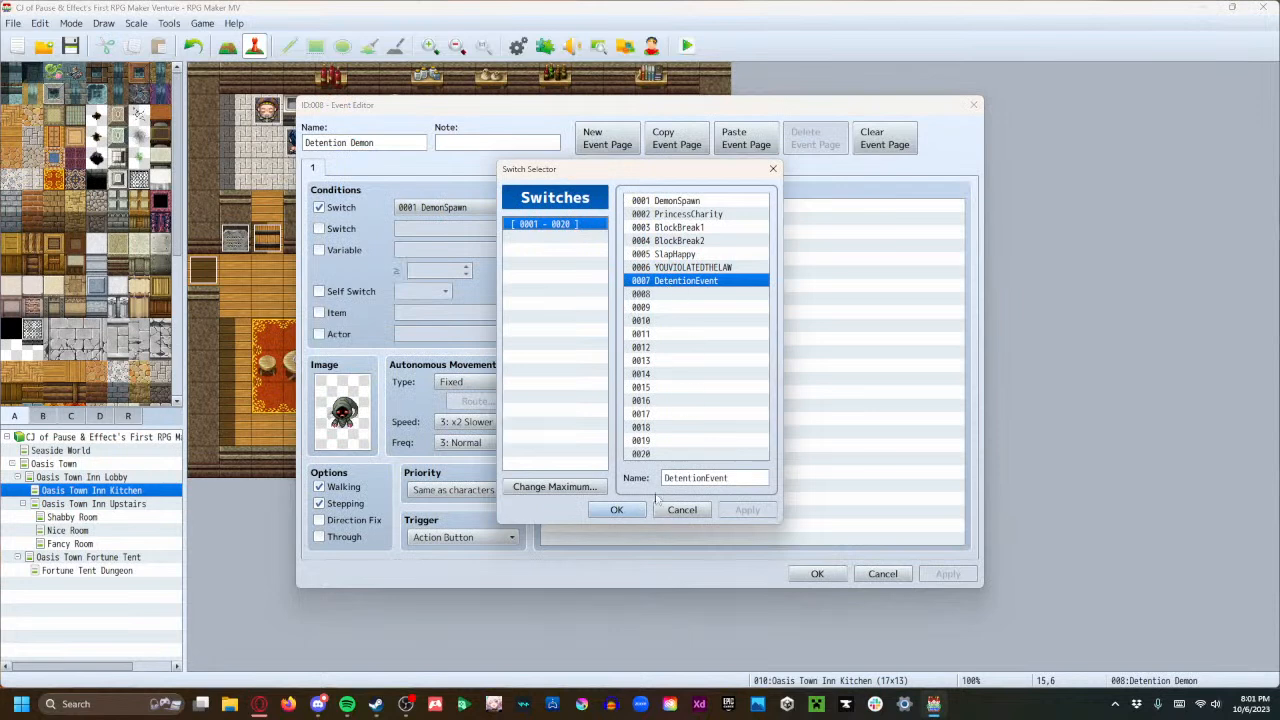
{"action": "left_click", "coordinate": [616, 510]}
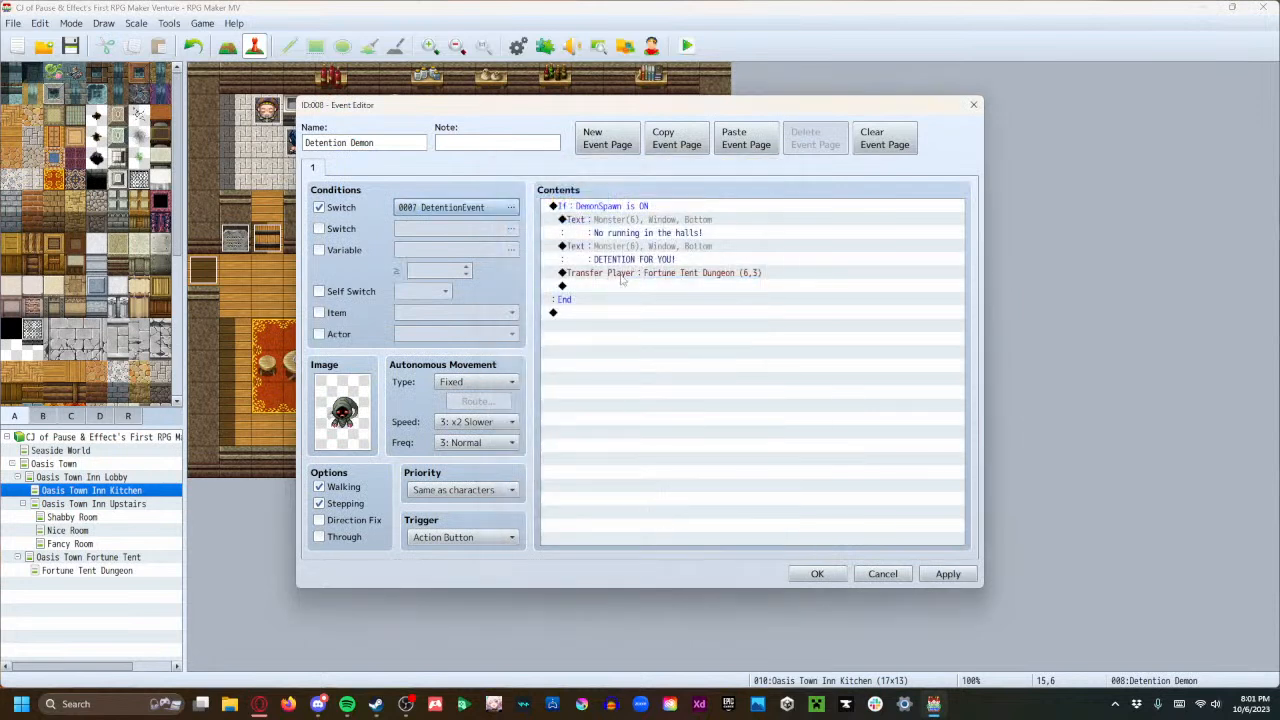
{"action": "left_click", "coordinate": [607, 222]}
{"action": "left_click", "coordinate": [614, 249]}
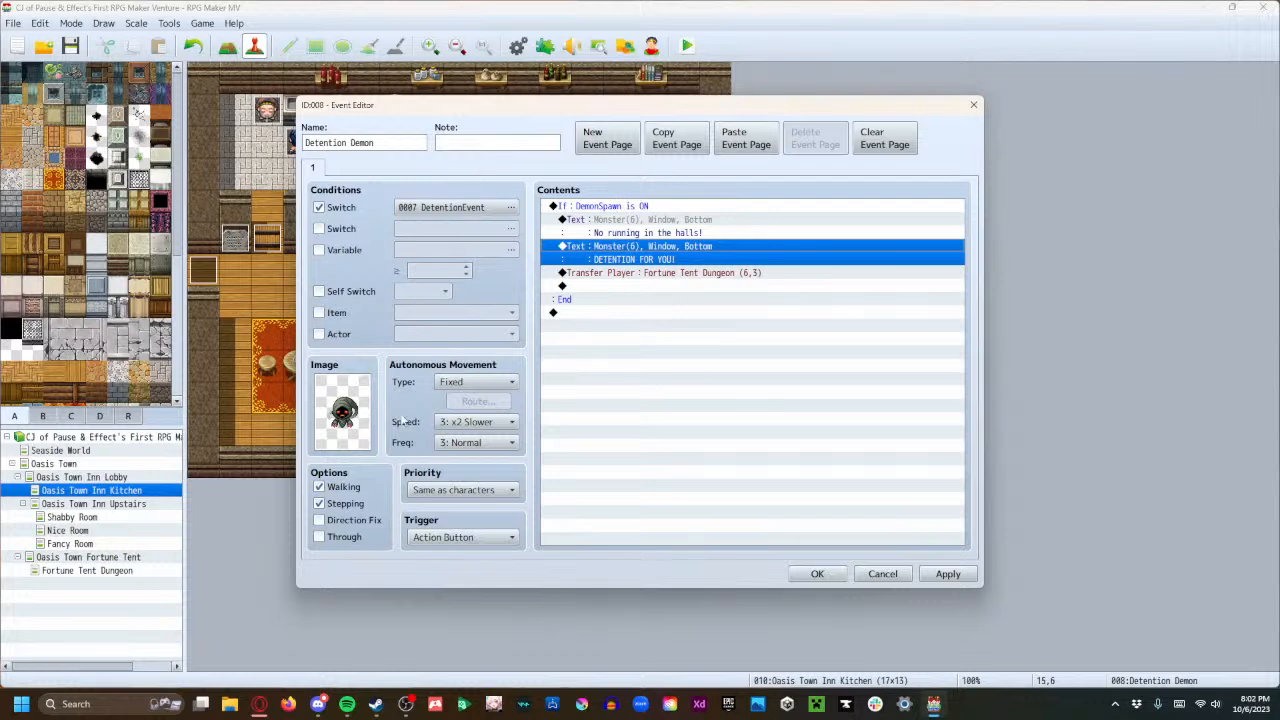
{"action": "left_click", "coordinate": [948, 574]}
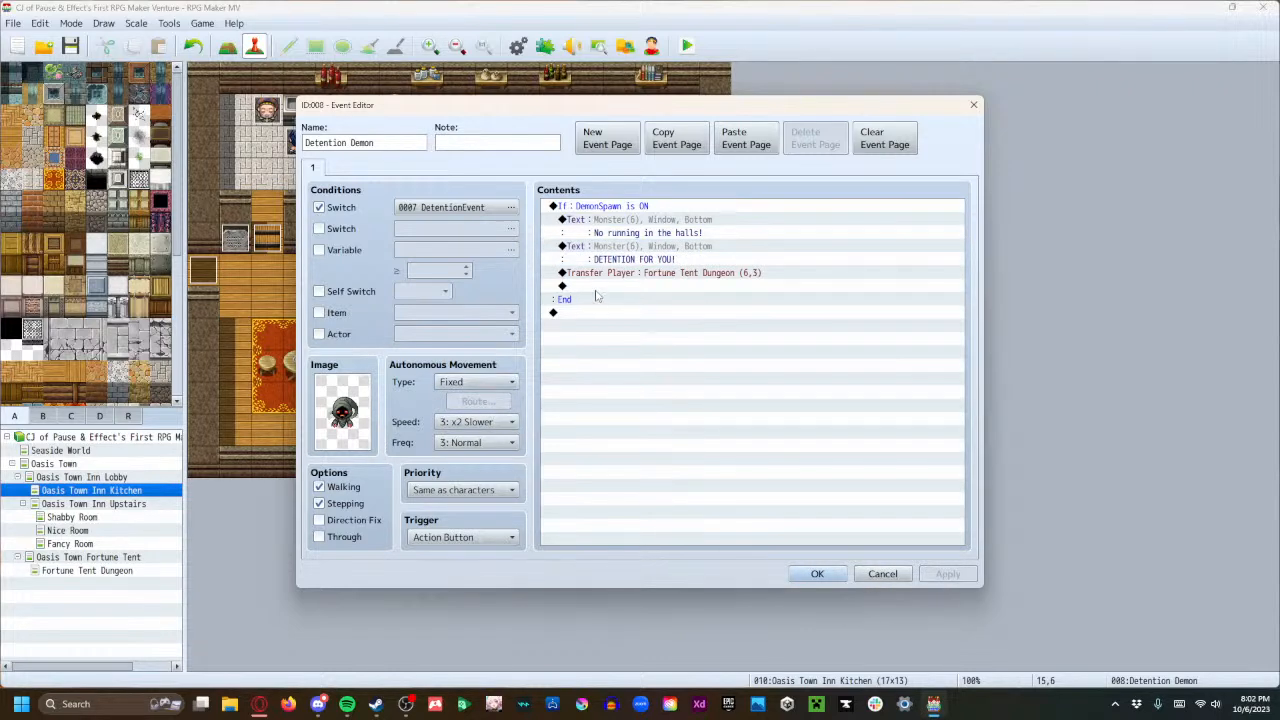
Change the conditional branch in the Detention Demon event to check that switch 0007 DetentionEvent is ON, and save the event.
{"action": "double_click", "coordinate": [587, 209]}
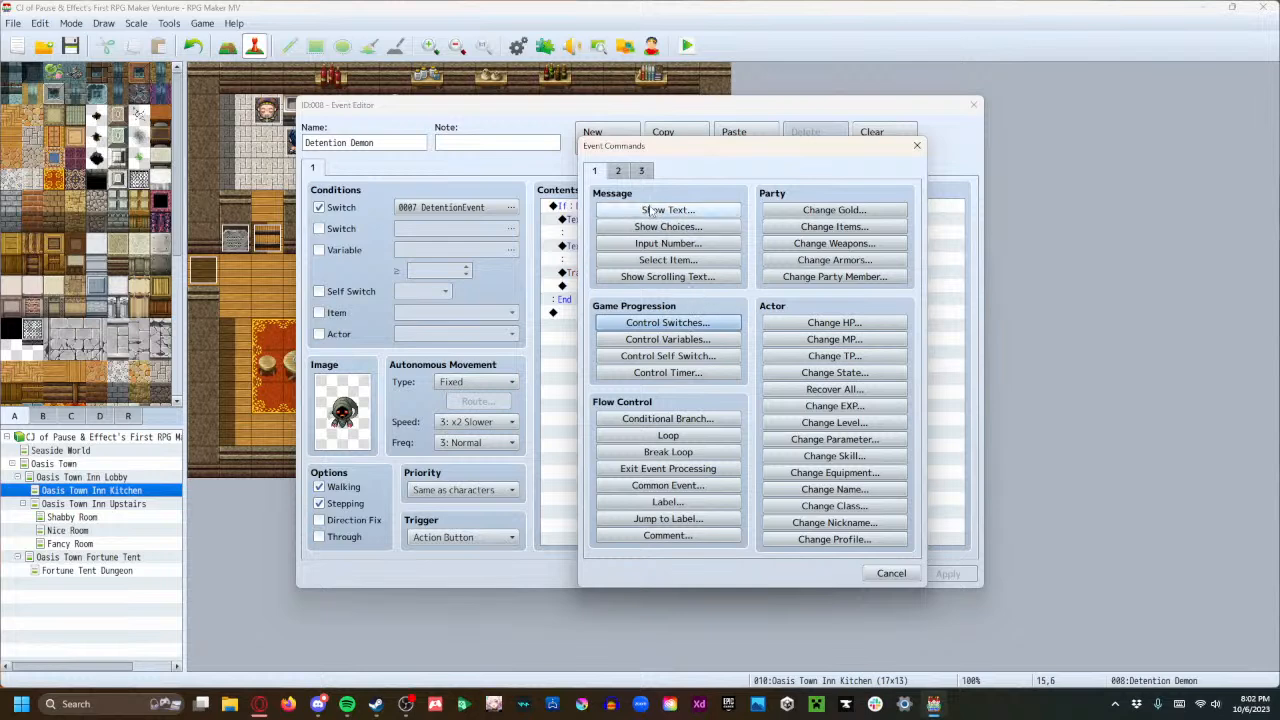
{"action": "left_click", "coordinate": [891, 573]}
{"action": "key", "text": "Return"}
{"action": "left_click", "coordinate": [733, 283]}
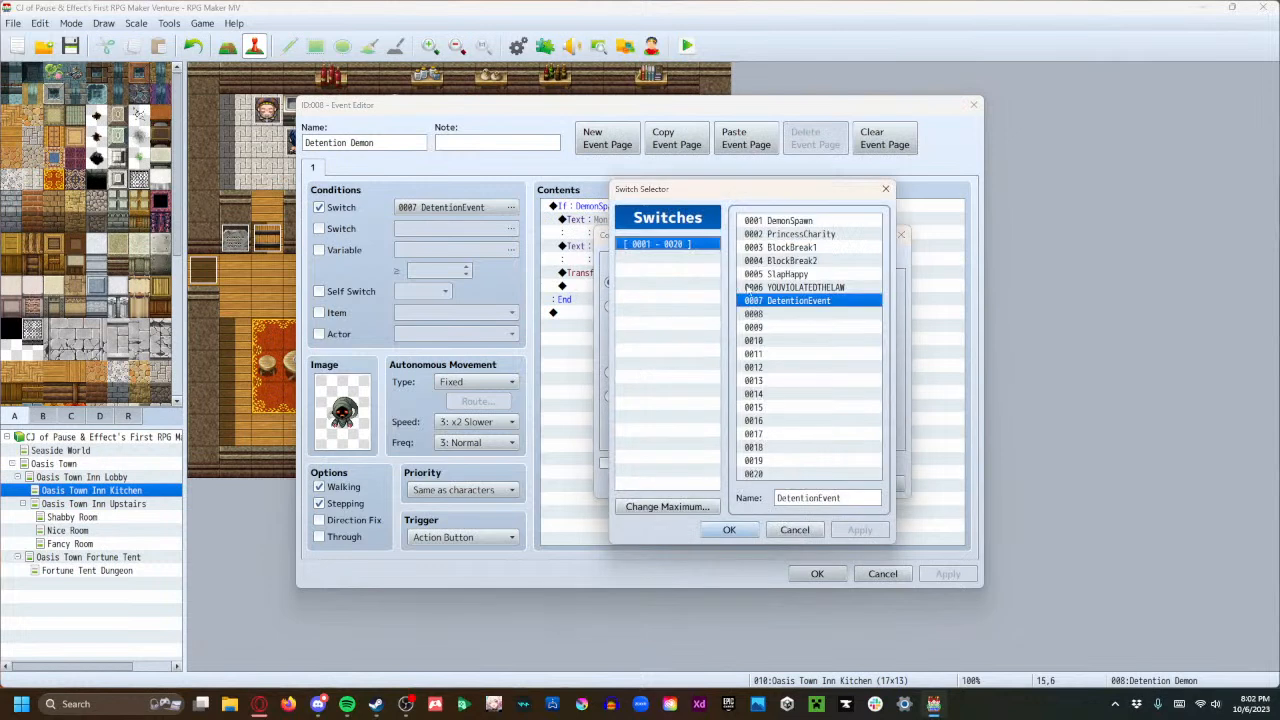
{"action": "left_click", "coordinate": [729, 530]}
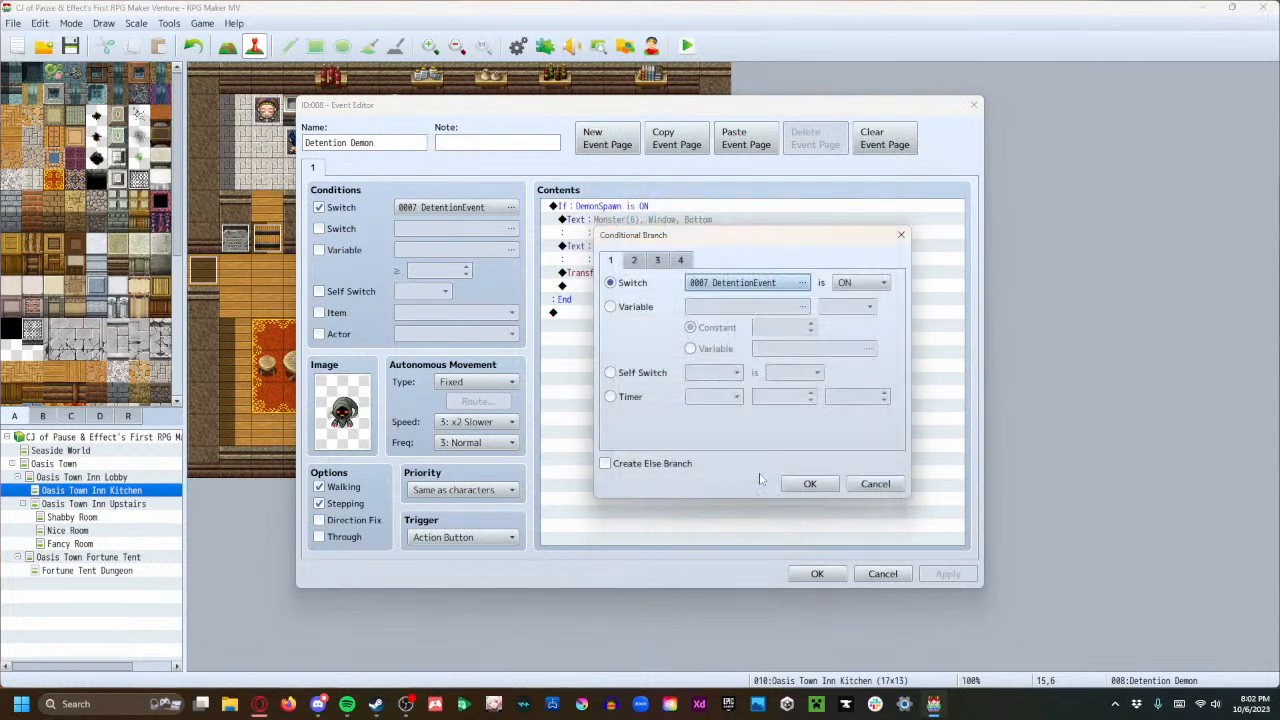
{"action": "left_click", "coordinate": [810, 485]}
{"action": "left_click", "coordinate": [621, 328]}
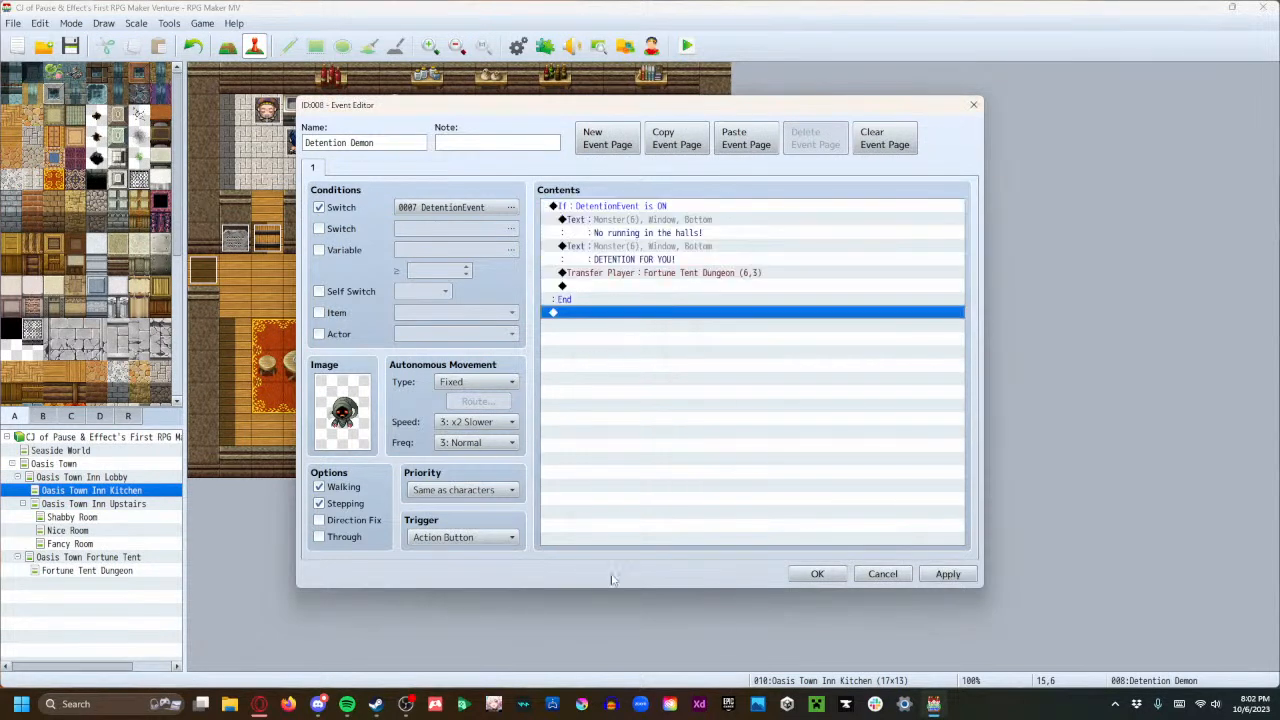
{"action": "left_click", "coordinate": [947, 574]}
{"action": "left_click", "coordinate": [817, 574]}
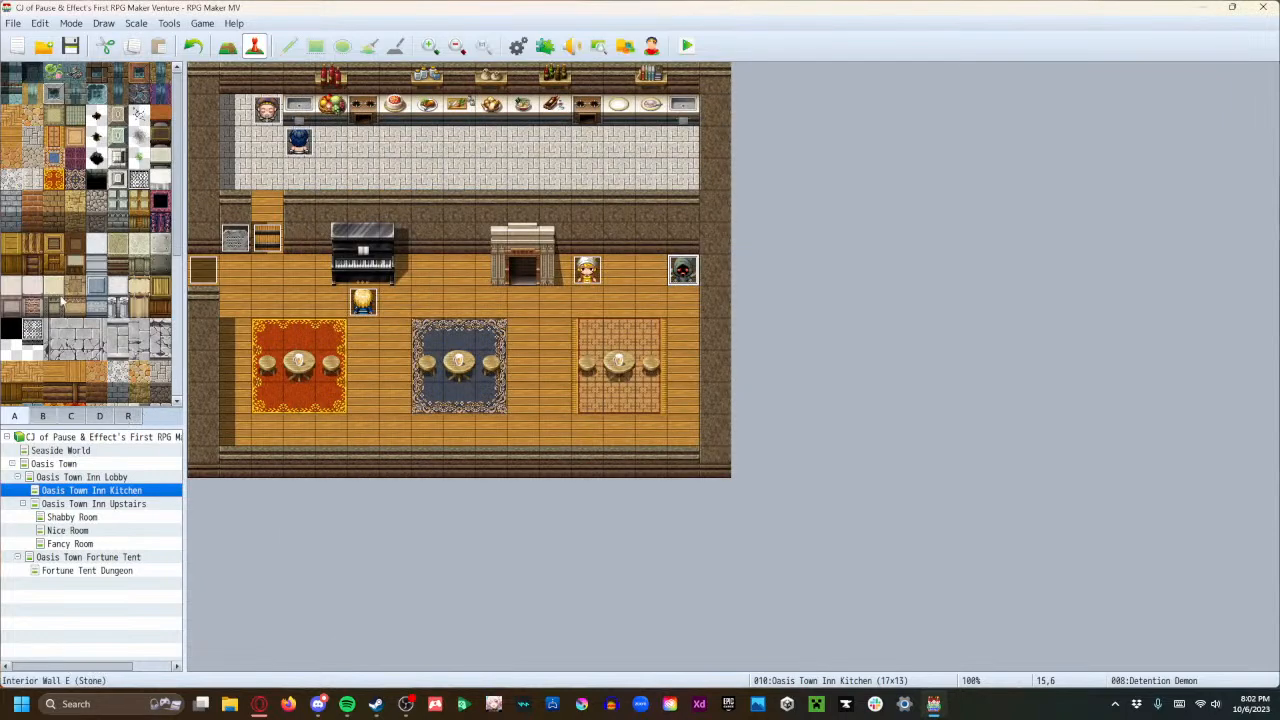
Review the second page of the BeachNPC event on the Oasis Town map and look at the Fortune Tent map.
{"action": "left_click", "coordinate": [92, 478]}
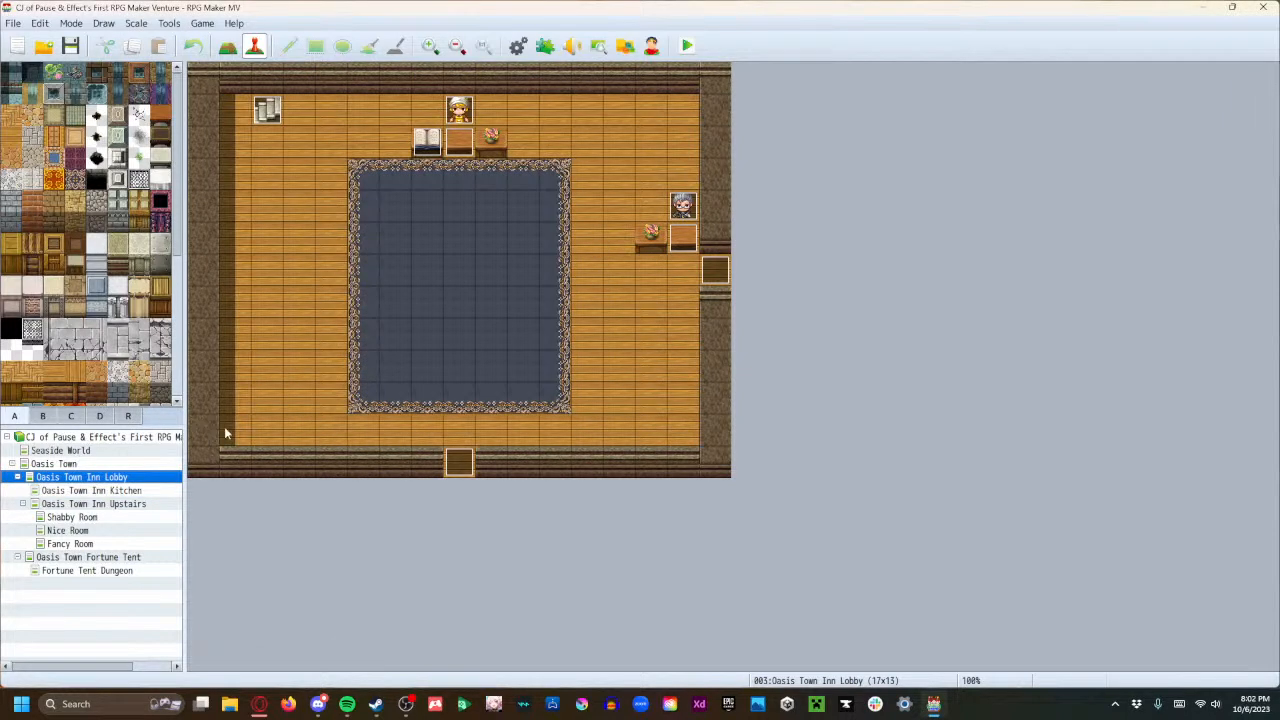
{"action": "left_click", "coordinate": [75, 466]}
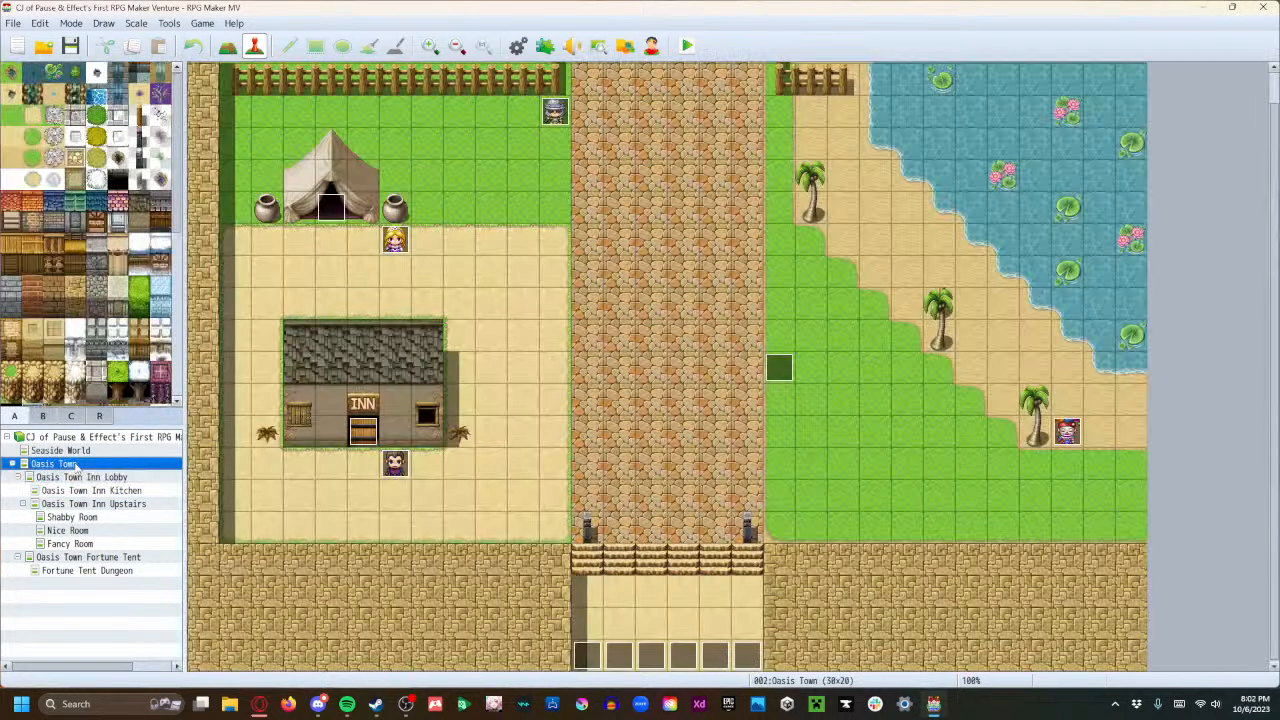
{"action": "double_click", "coordinate": [779, 366]}
{"action": "left_click", "coordinate": [336, 168]}
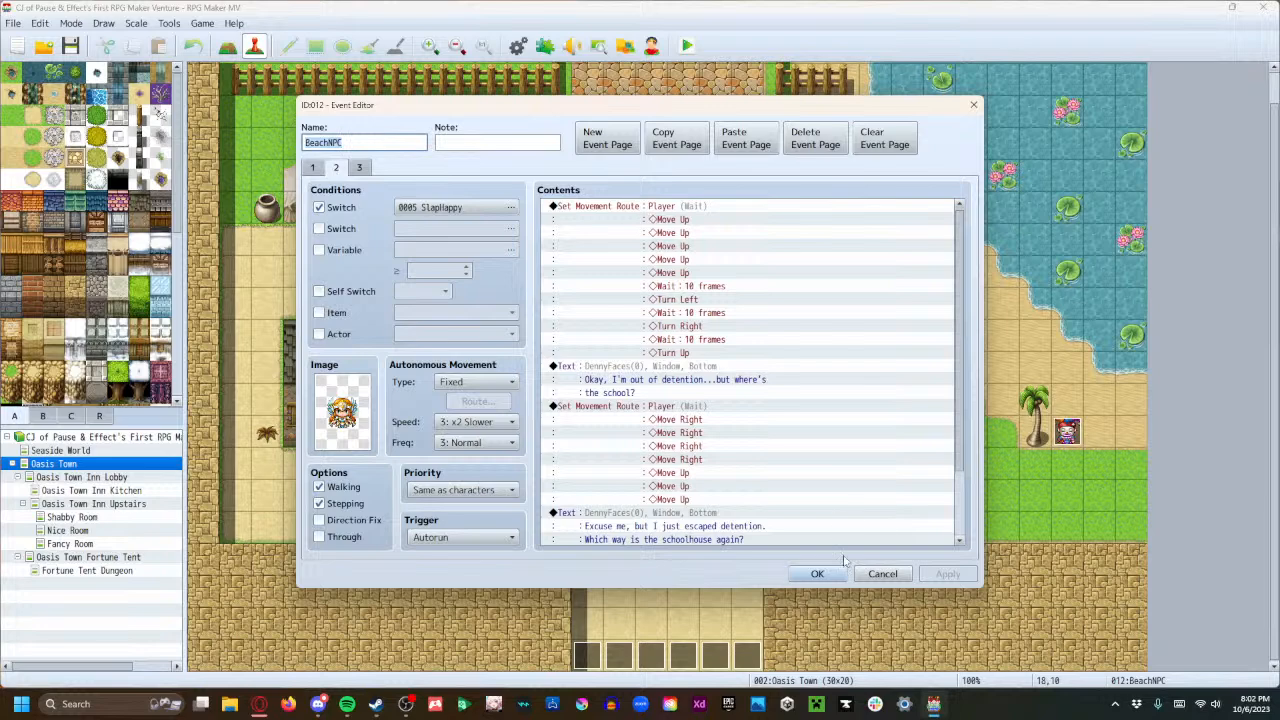
{"action": "left_click", "coordinate": [797, 577]}
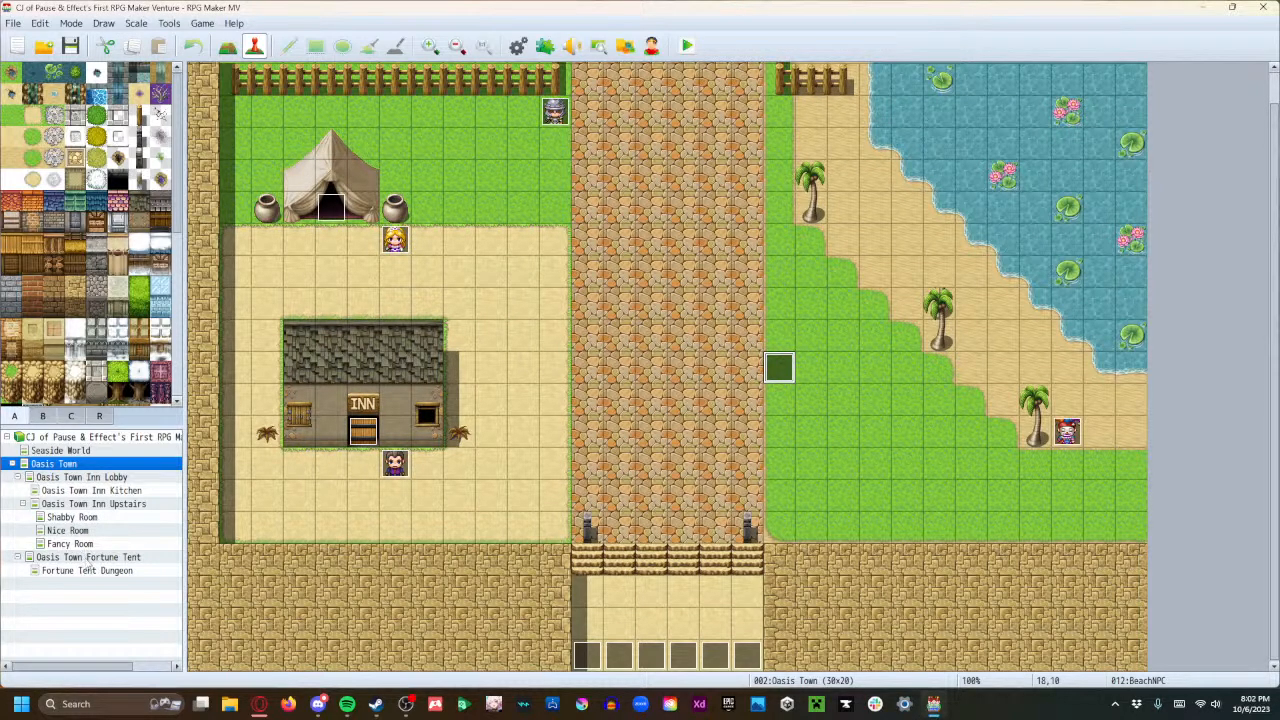
{"action": "left_click", "coordinate": [90, 557]}
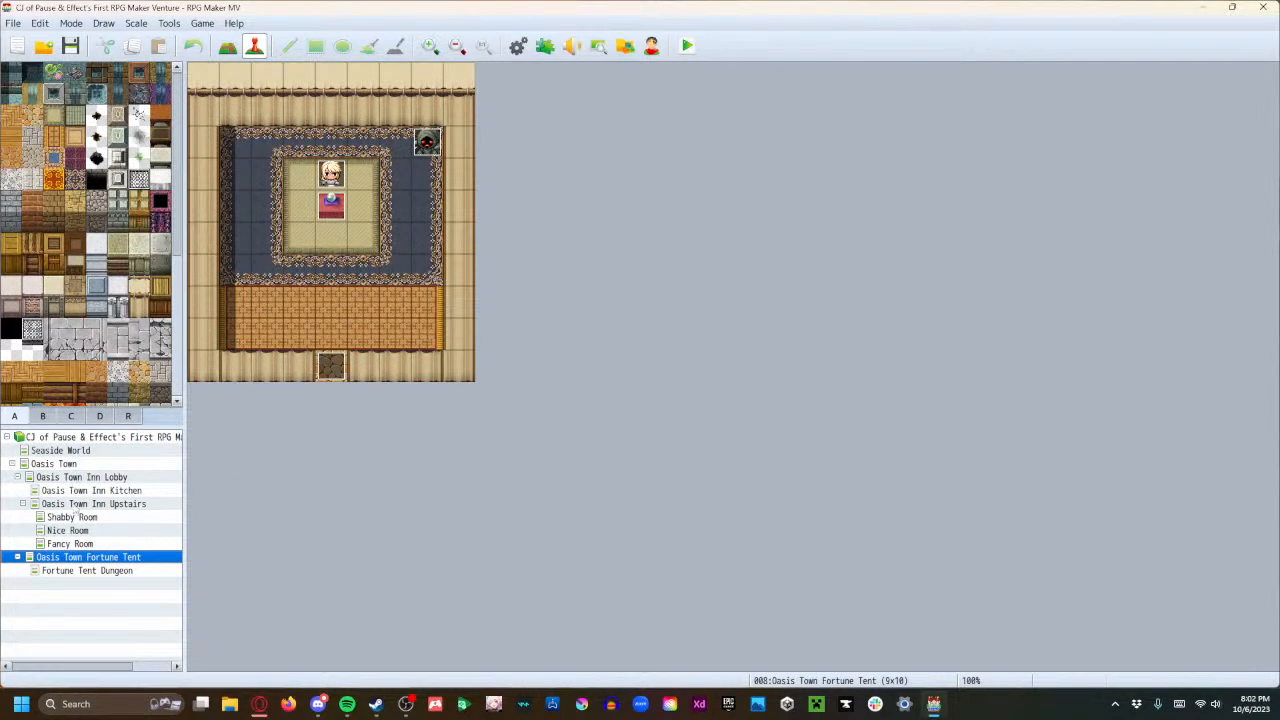
Add an empty Set Movement Route command for This Event at the end of the kitchen's Detention Demon event.
{"action": "left_click", "coordinate": [90, 492]}
{"action": "left_click", "coordinate": [90, 503]}
{"action": "left_click", "coordinate": [91, 491]}
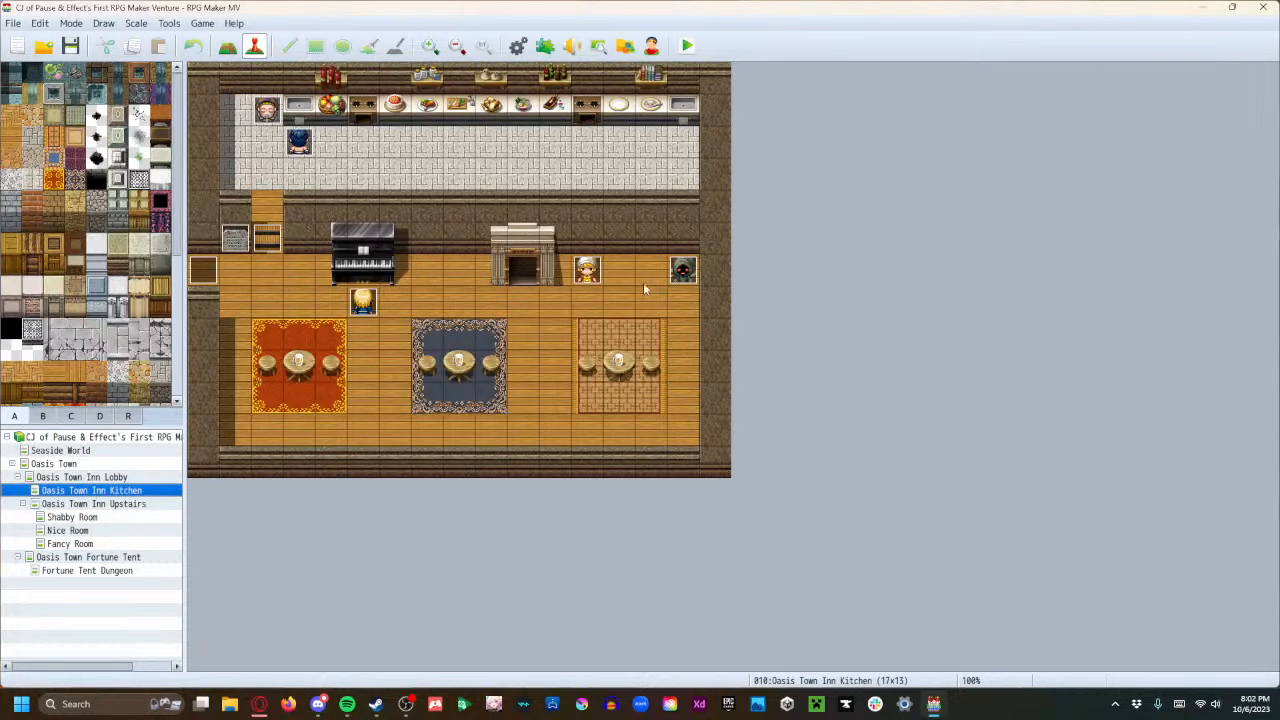
{"action": "double_click", "coordinate": [682, 272]}
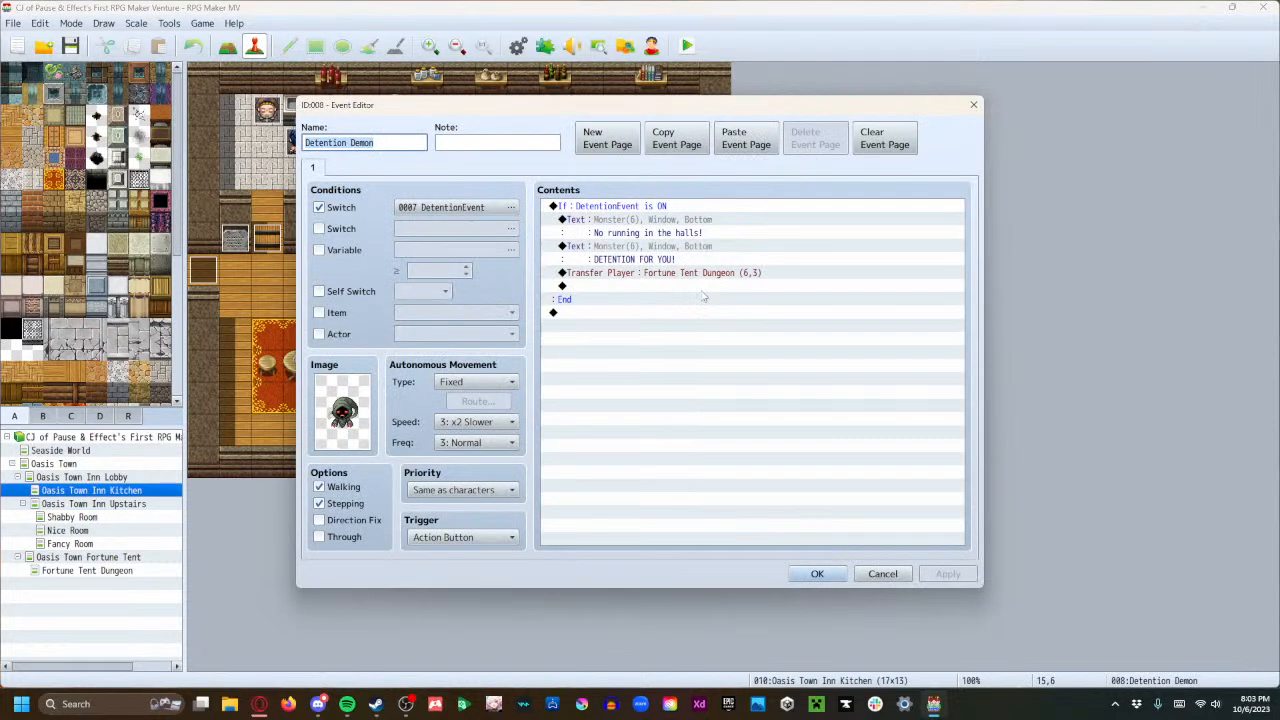
{"action": "double_click", "coordinate": [581, 318]}
{"action": "left_click", "coordinate": [627, 175]}
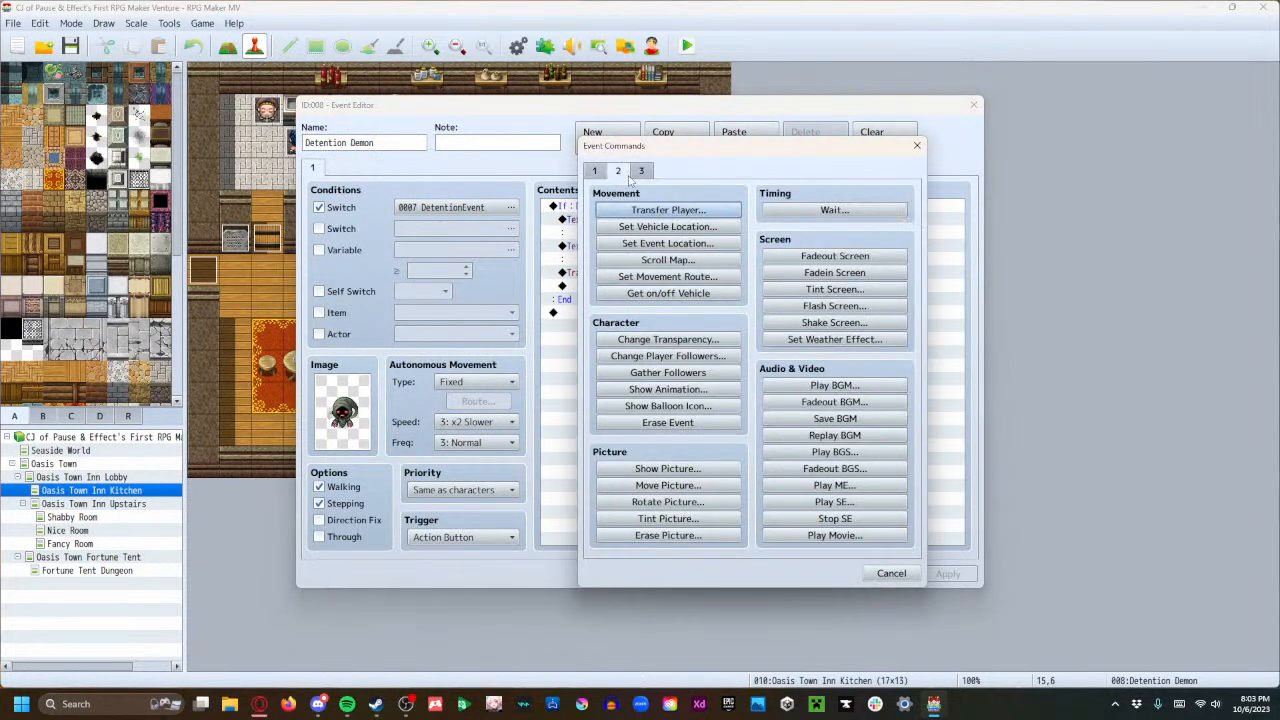
{"action": "left_click", "coordinate": [680, 278]}
{"action": "left_click", "coordinate": [578, 232]}
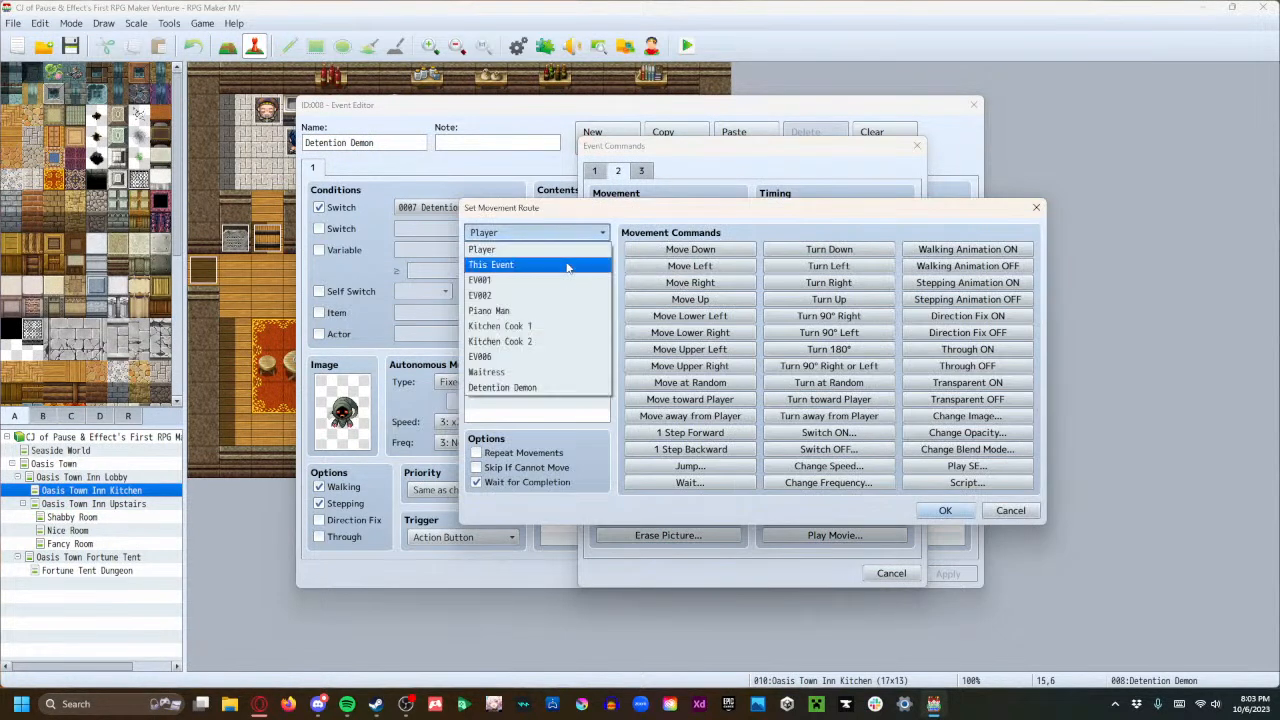
{"action": "left_click", "coordinate": [574, 262]}
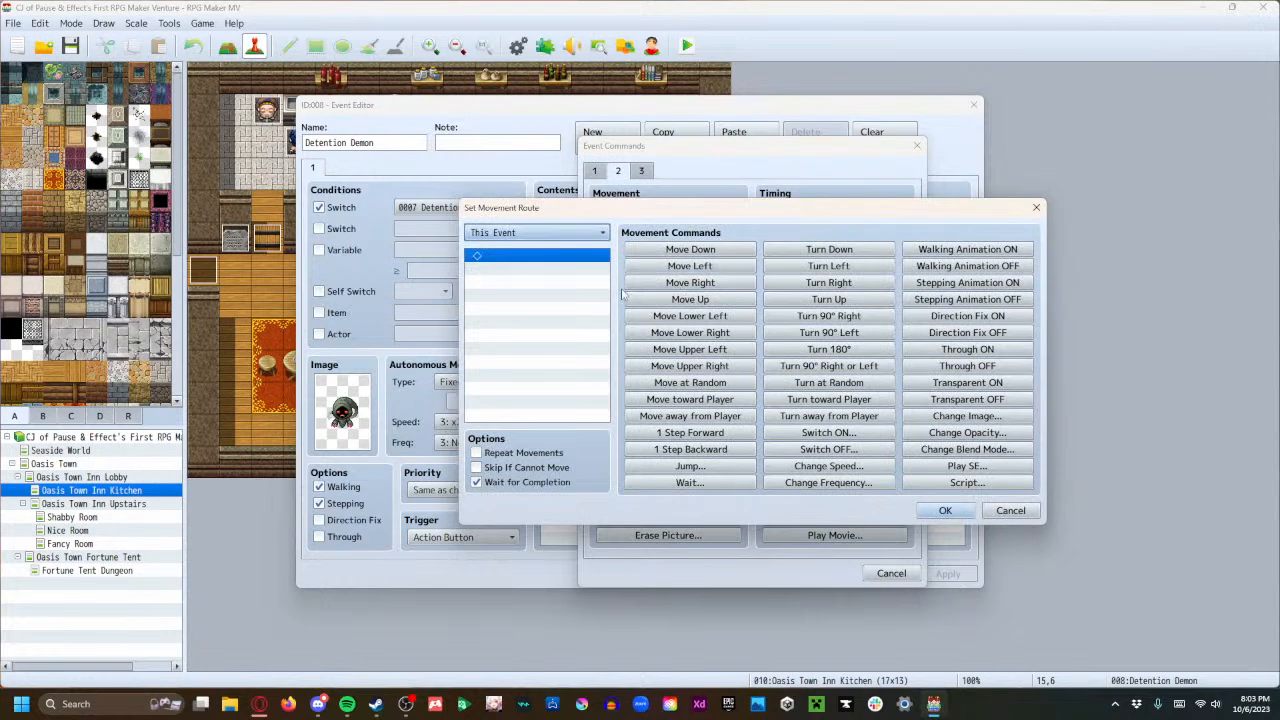
{"action": "left_click", "coordinate": [935, 512]}
Try a demon movement route of one Move Down and two Move Left commands, and clear the route again.
{"action": "left_click_drag", "start_coordinate": [613, 112], "coordinate": [1050, 141]}
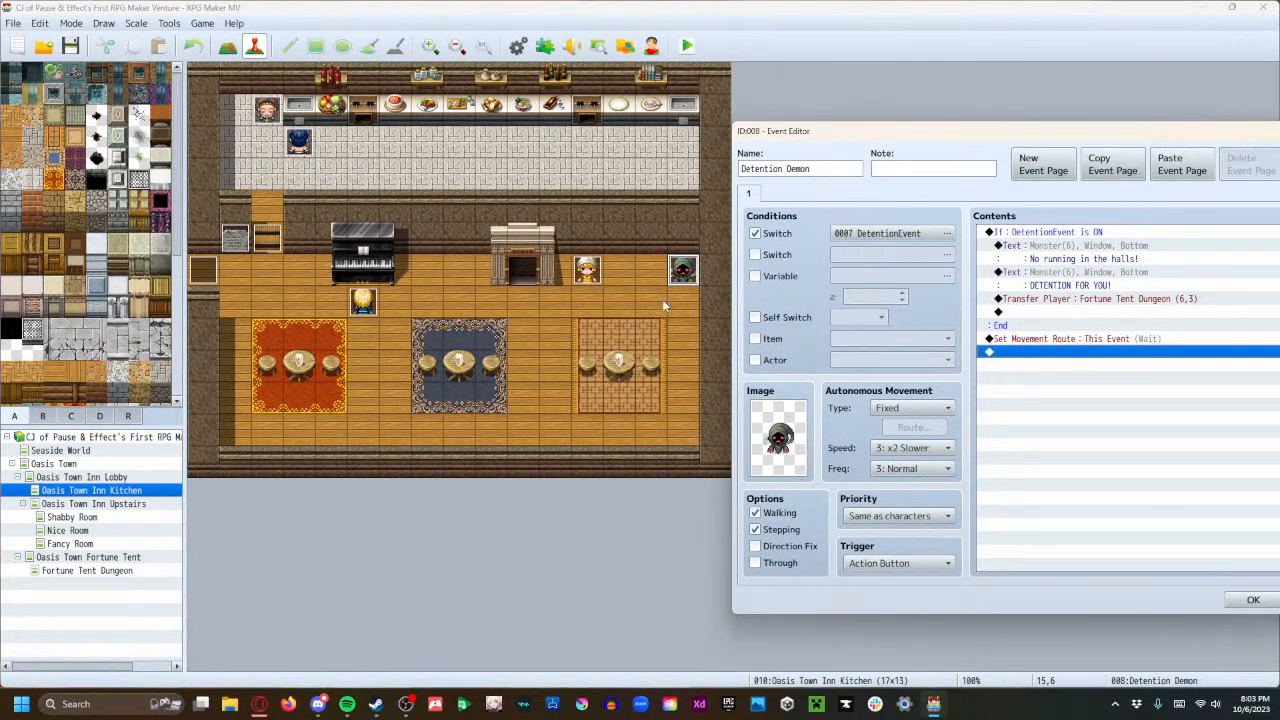
{"action": "left_click_drag", "start_coordinate": [903, 136], "coordinate": [648, 92]}
{"action": "double_click", "coordinate": [812, 296]}
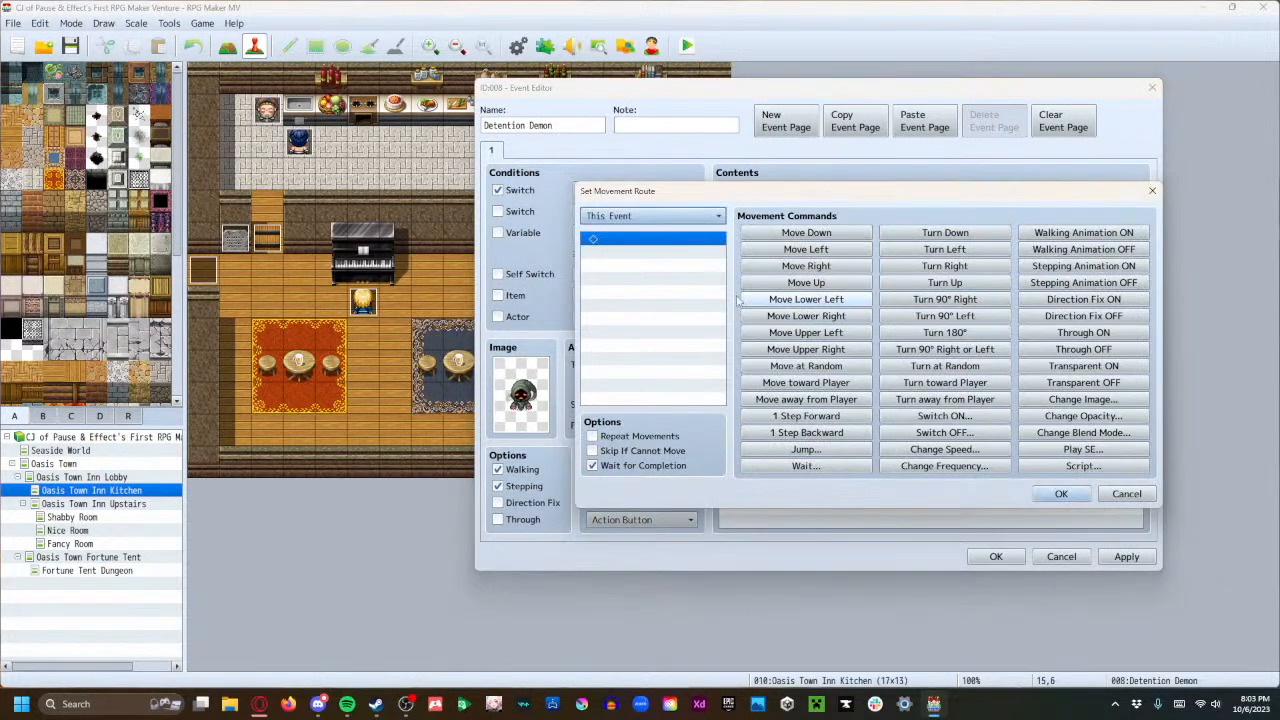
{"action": "left_click", "coordinate": [828, 233]}
{"action": "left_click", "coordinate": [826, 249]}
{"action": "left_click", "coordinate": [826, 249]}
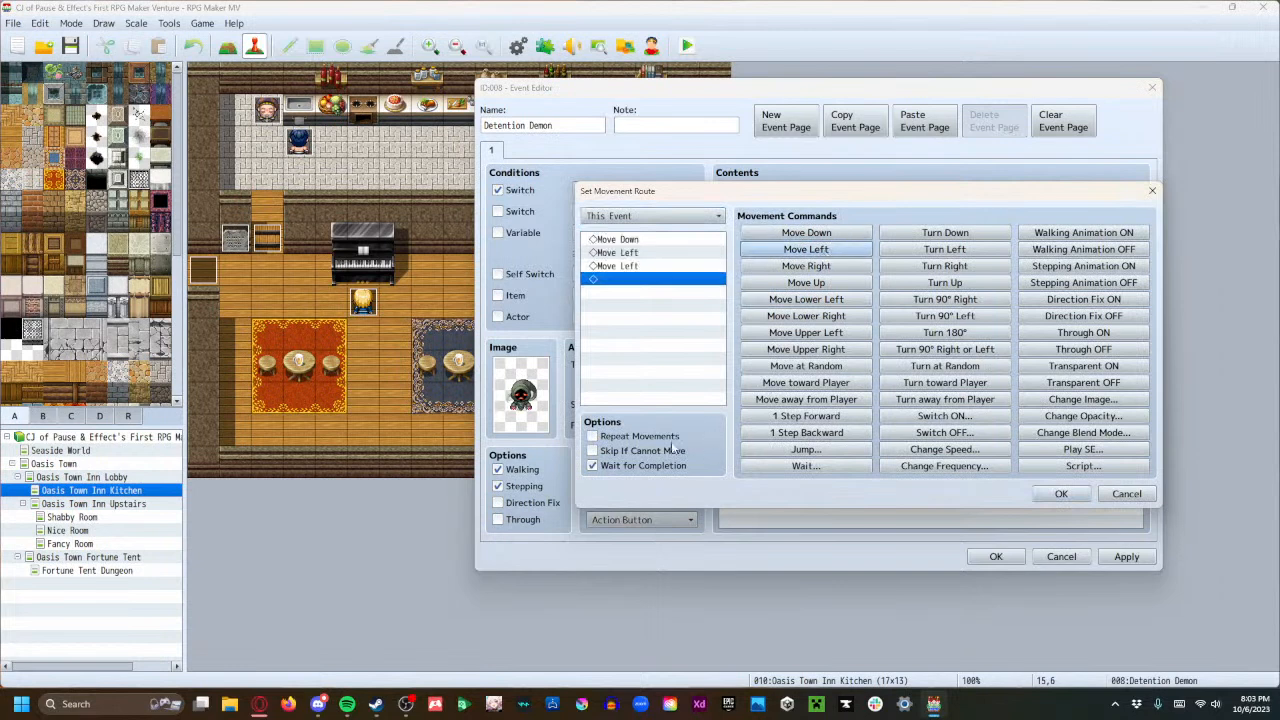
{"action": "left_click", "coordinate": [643, 246]}
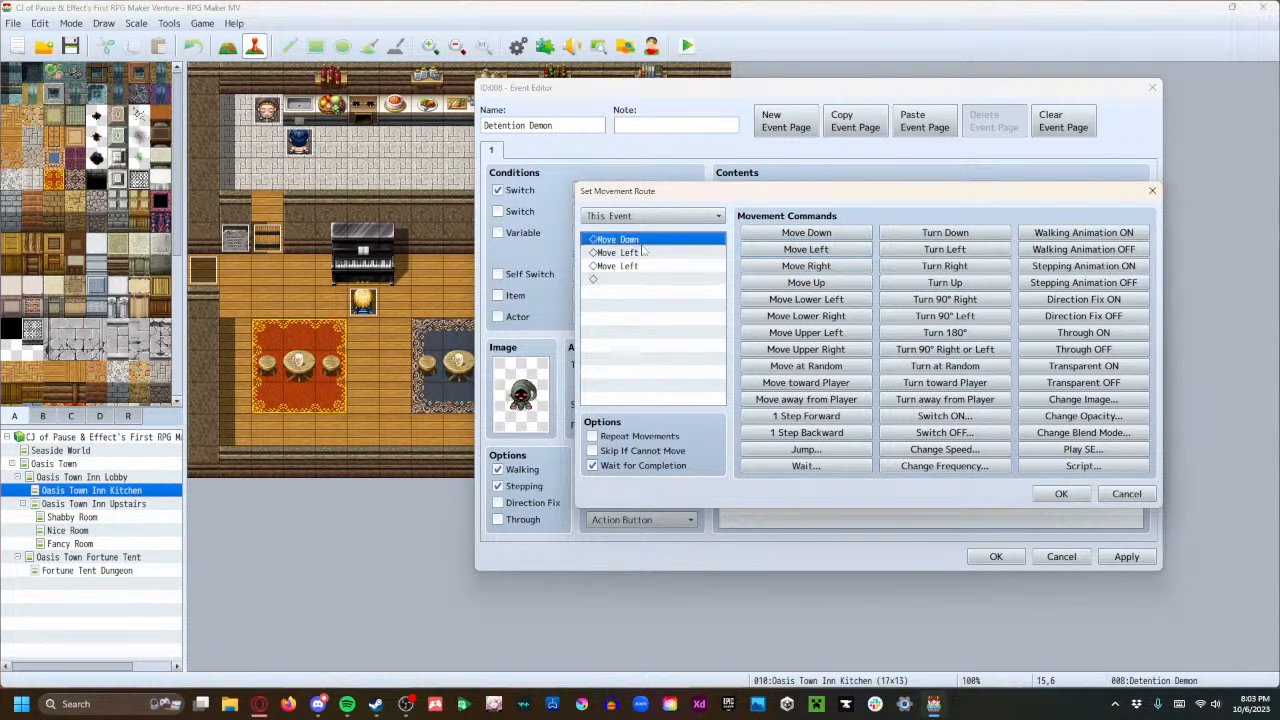
{"action": "key", "text": "Delete"}
{"action": "key", "text": "Delete"}
{"action": "key", "text": "Delete"}
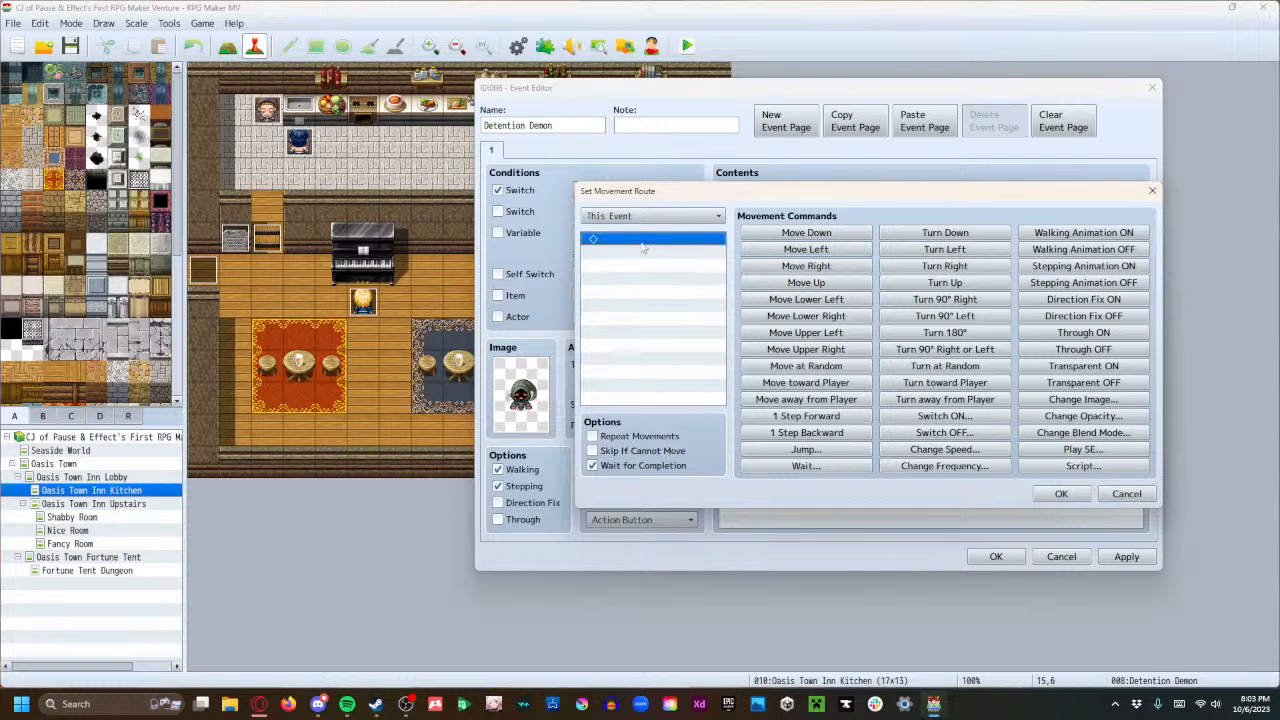
Fill the Detention Demon's movement route with speed 6: x4 Faster, one Move Down and two Move Left commands.
{"action": "left_click", "coordinate": [938, 452]}
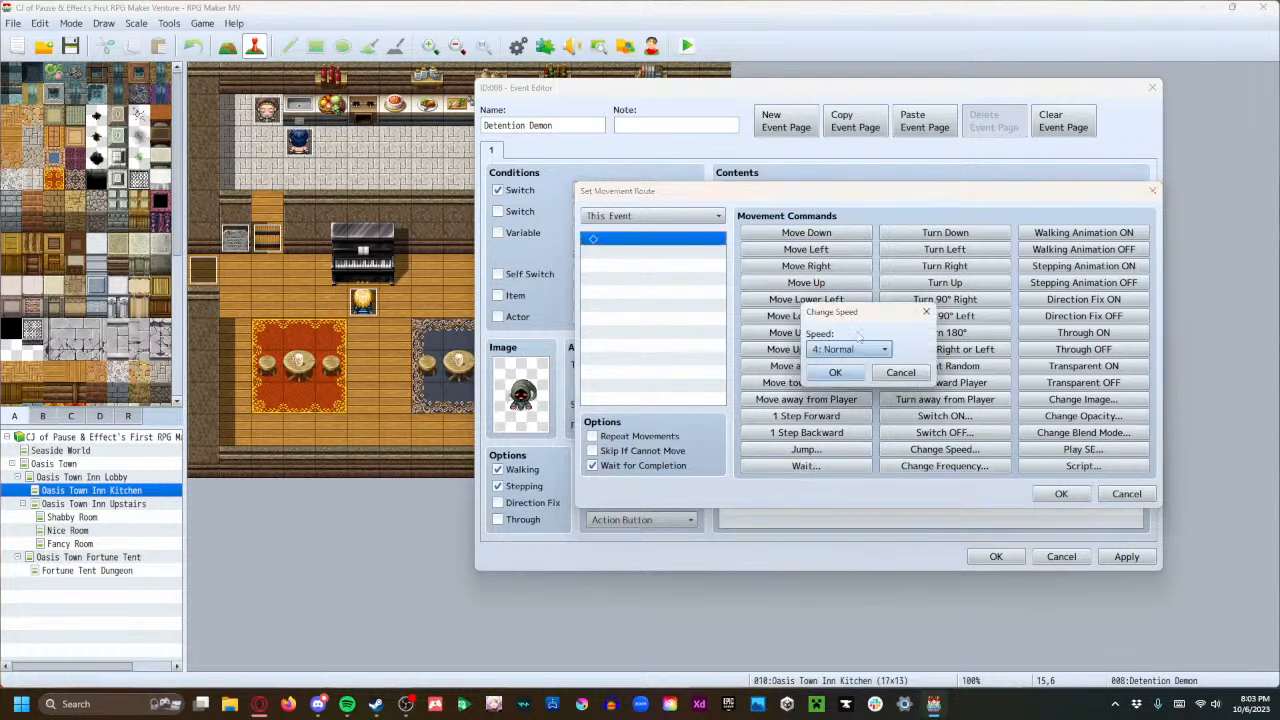
{"action": "left_click", "coordinate": [862, 349]}
{"action": "left_click", "coordinate": [864, 448]}
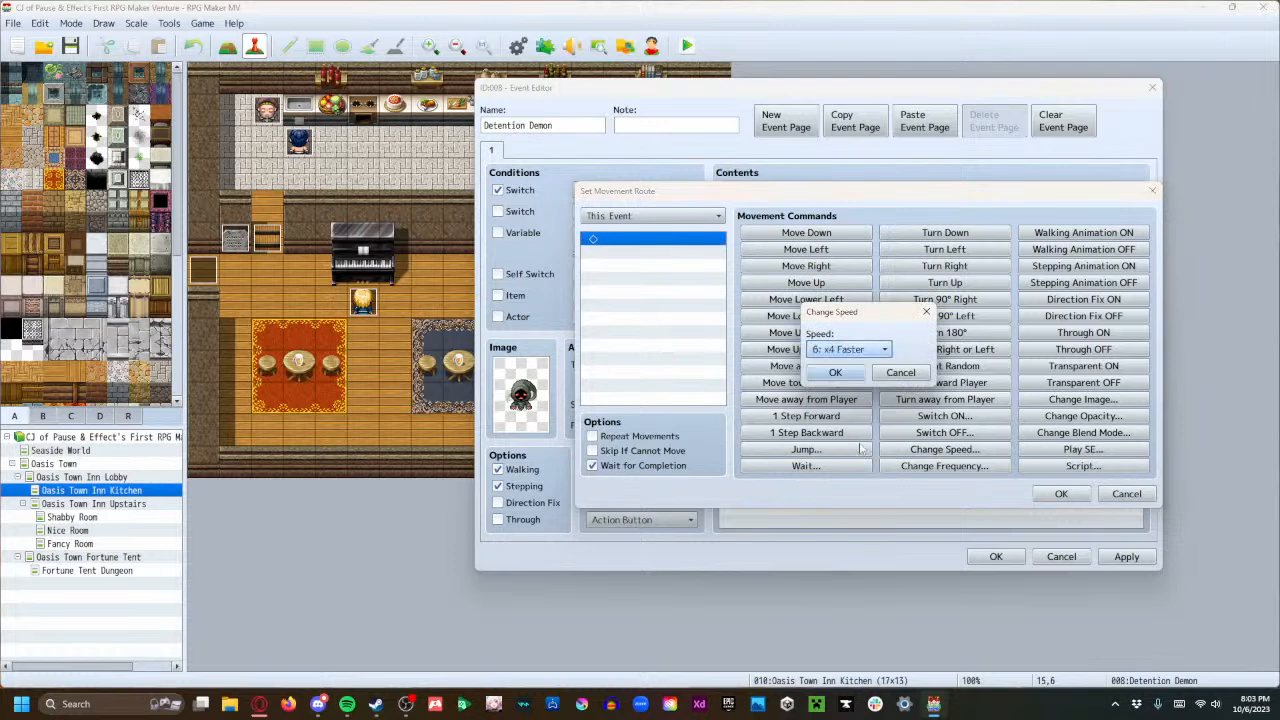
{"action": "left_click", "coordinate": [852, 377]}
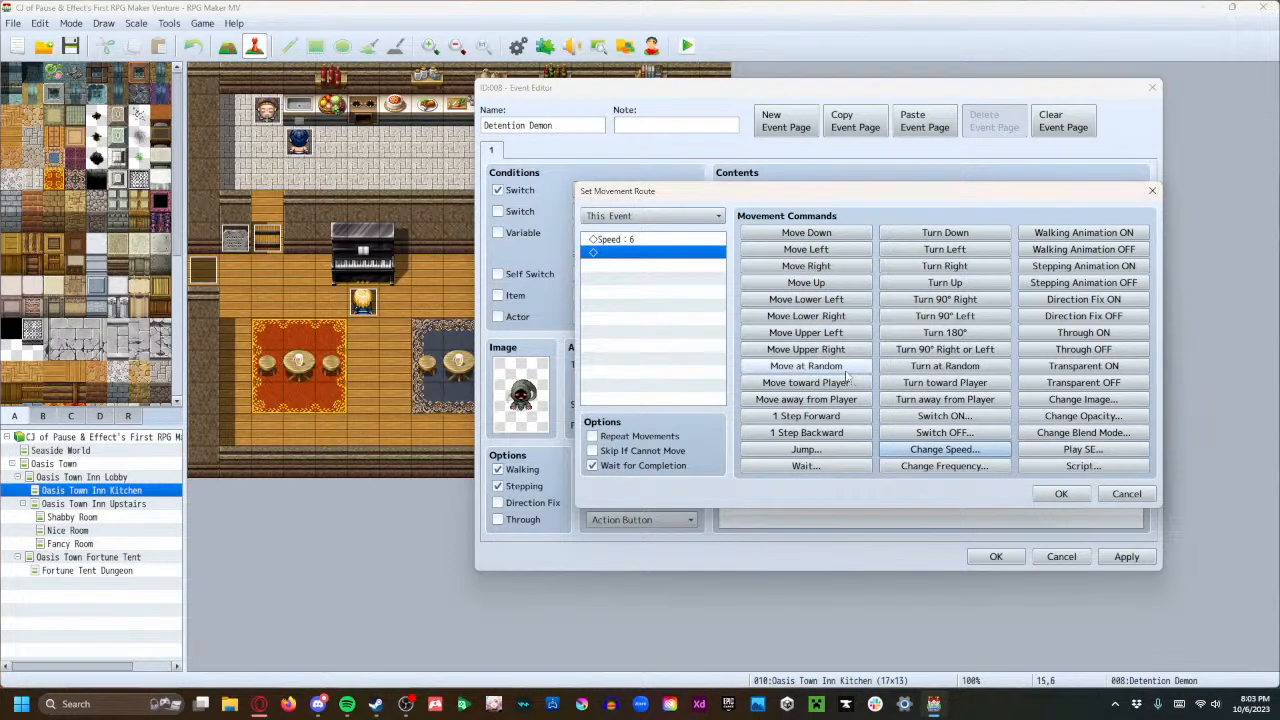
{"action": "left_click", "coordinate": [806, 233]}
{"action": "left_click", "coordinate": [806, 249]}
{"action": "left_click", "coordinate": [806, 249]}
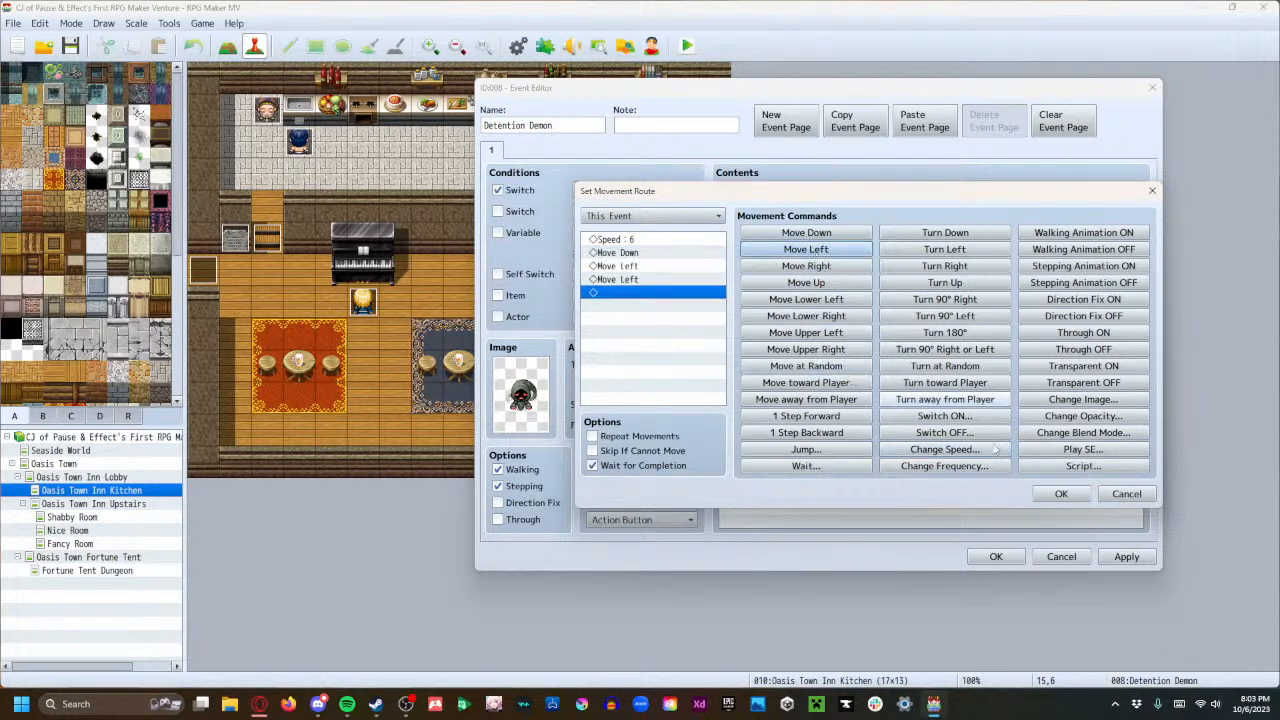
{"action": "left_click", "coordinate": [1063, 495]}
{"action": "left_click", "coordinate": [792, 361]}
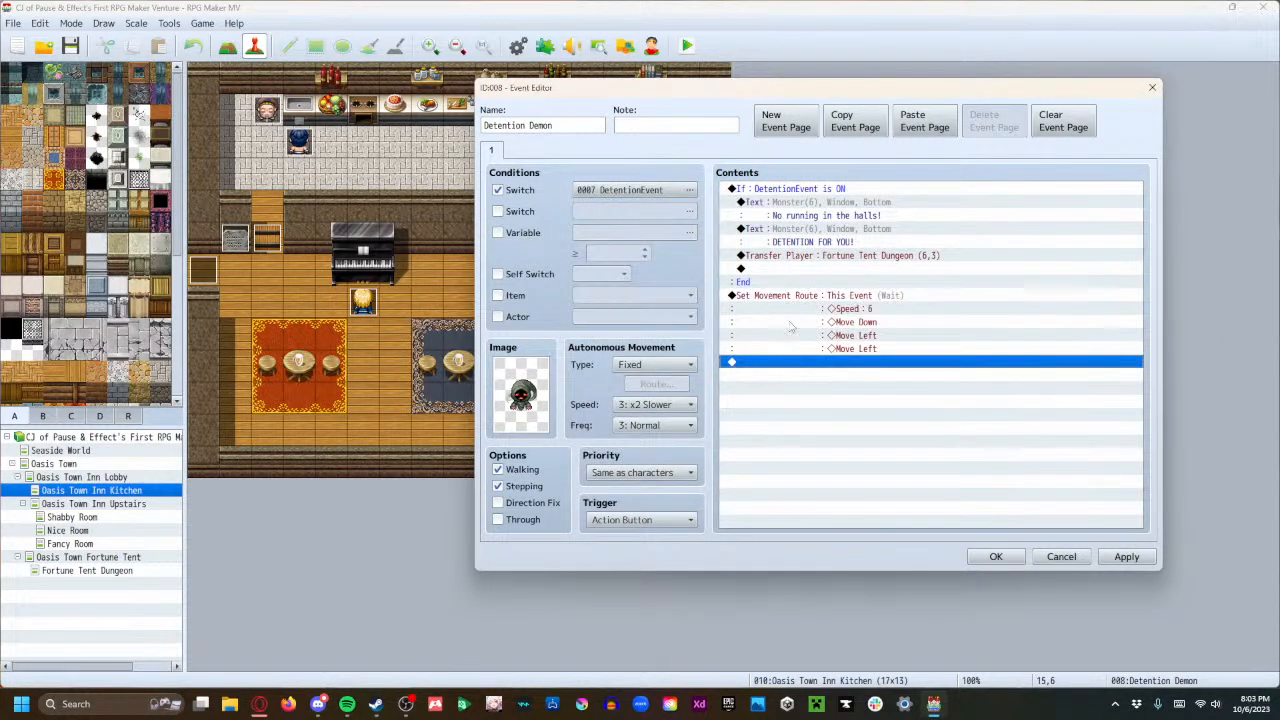
{"action": "left_click", "coordinate": [780, 207]}
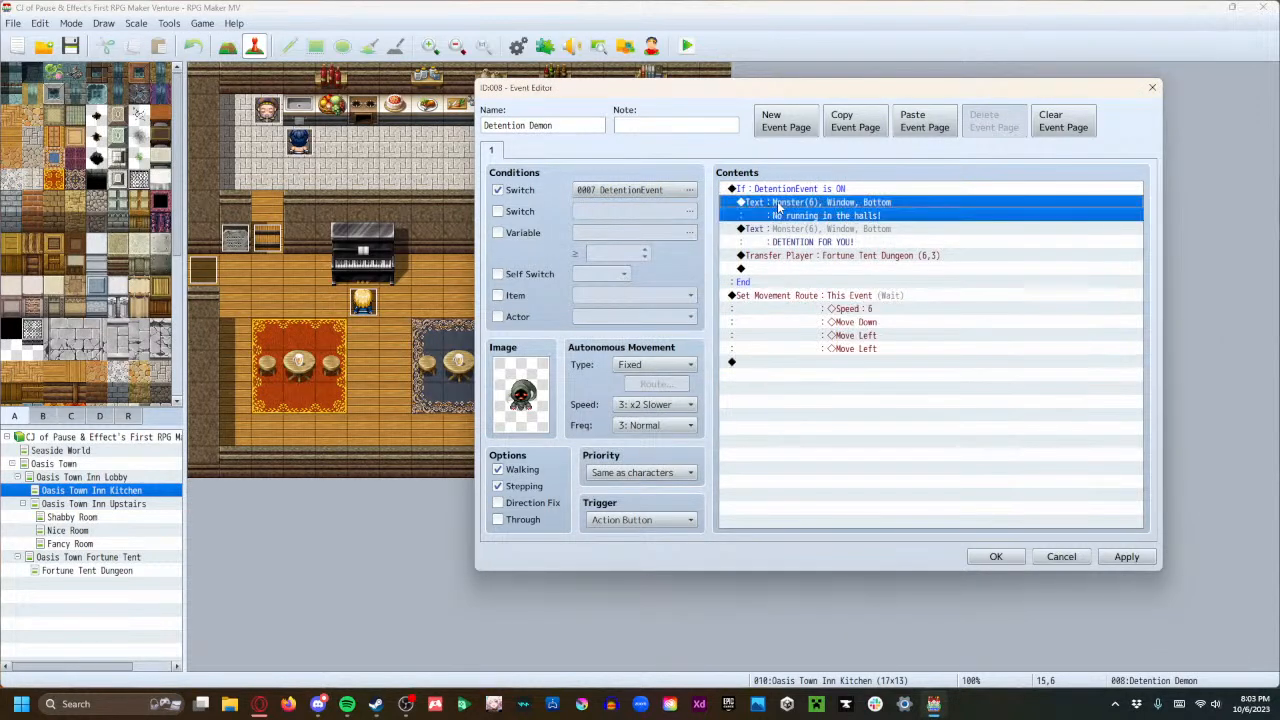
{"action": "left_click", "coordinate": [778, 296]}
{"action": "left_click", "coordinate": [779, 233]}
{"action": "left_click", "coordinate": [778, 205]}
{"action": "left_click", "coordinate": [779, 192]}
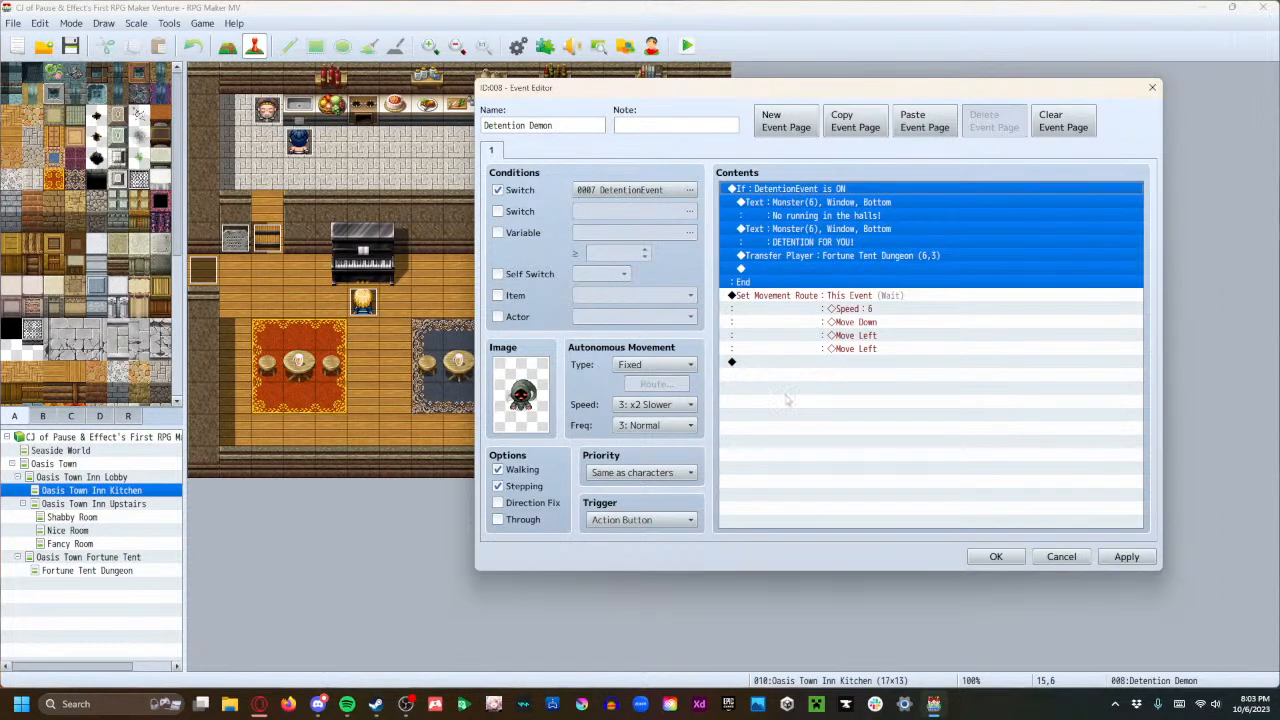
{"action": "left_click", "coordinate": [790, 416]}
Move both demon messages and the Transfer Player command out of the DetentionEvent branch, placing them in order below the movement route.
{"action": "left_click", "coordinate": [776, 207]}
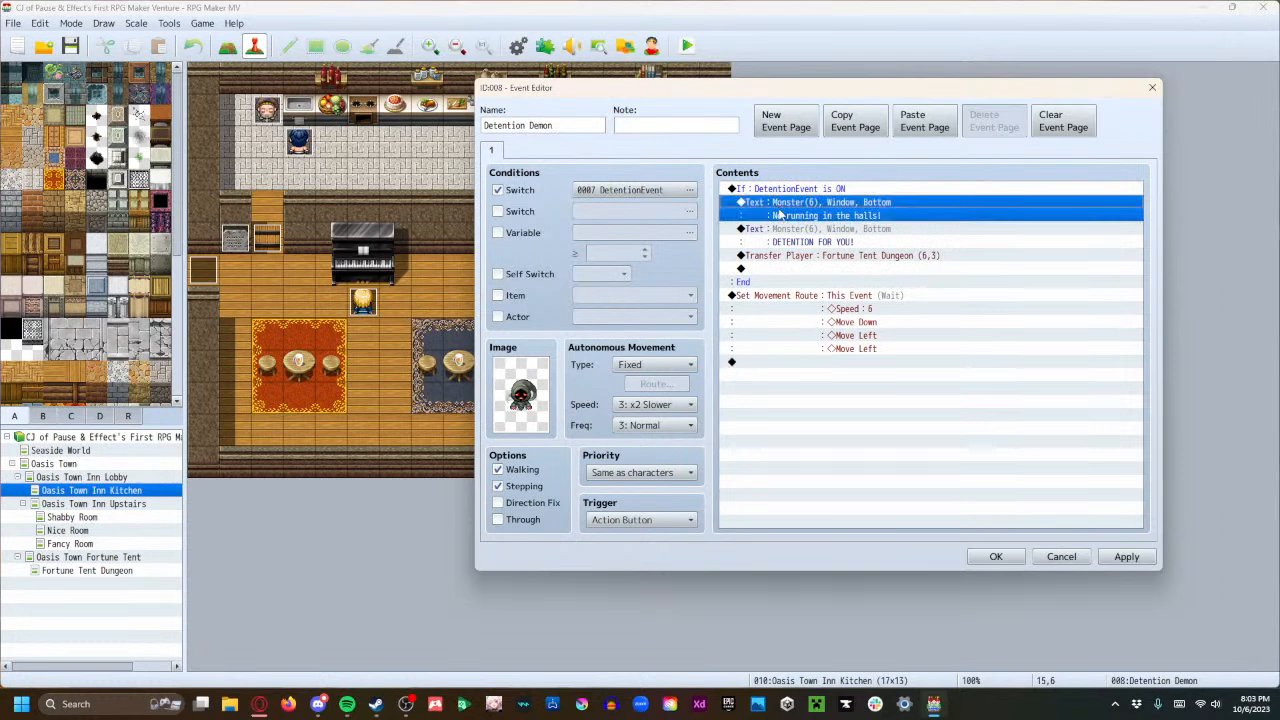
{"action": "key", "text": "ctrl+x"}
{"action": "left_click", "coordinate": [800, 336]}
{"action": "key", "text": "ctrl+v"}
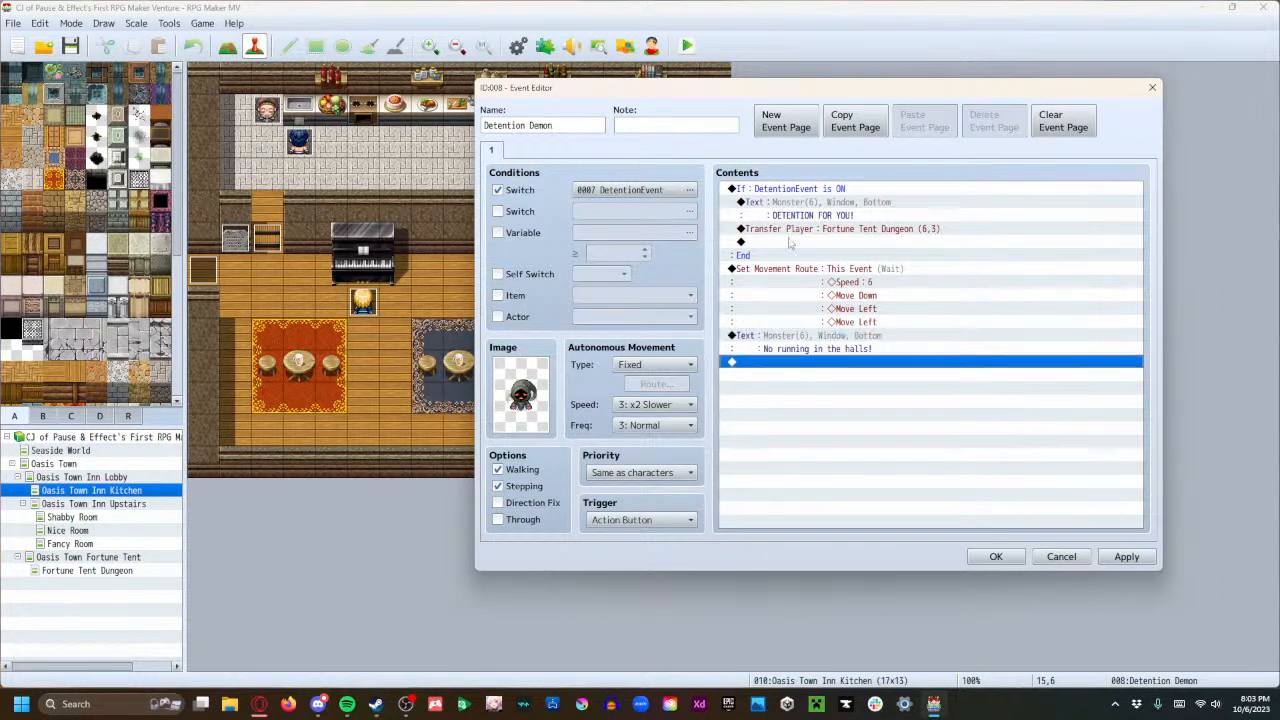
{"action": "left_click", "coordinate": [785, 207]}
{"action": "key", "text": "ctrl+x"}
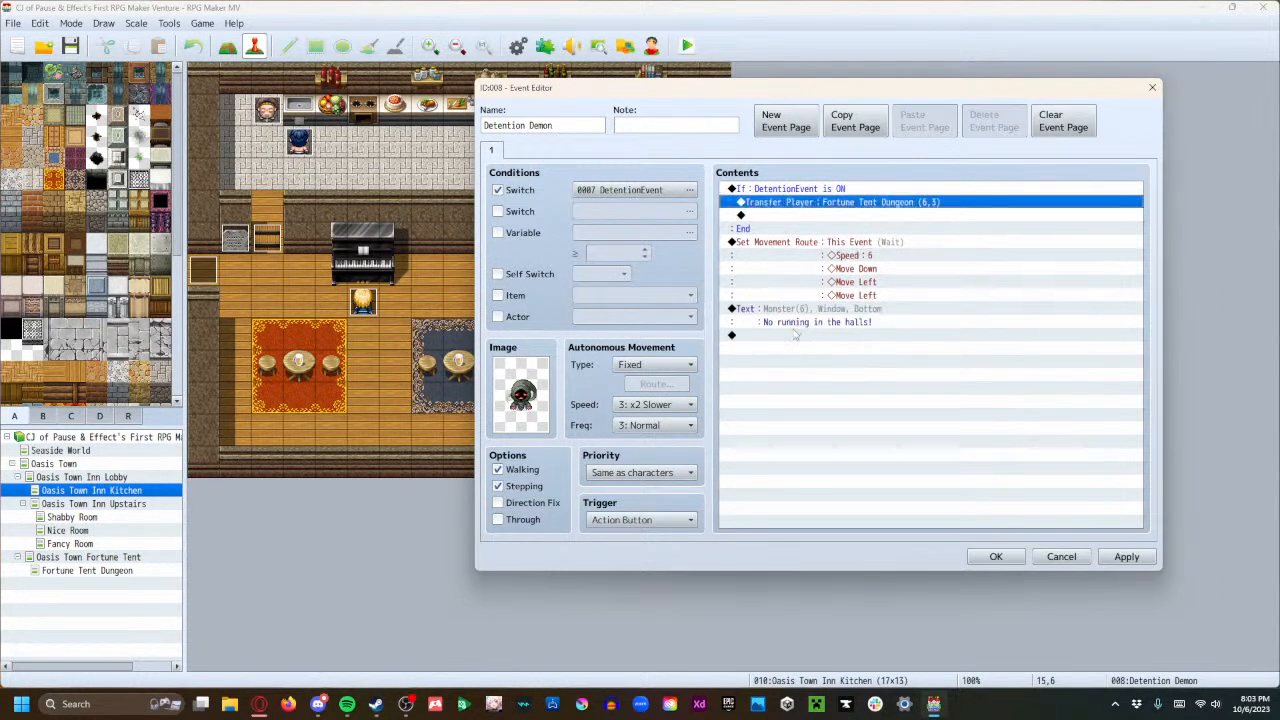
{"action": "left_click", "coordinate": [793, 338]}
{"action": "key", "text": "ctrl+v"}
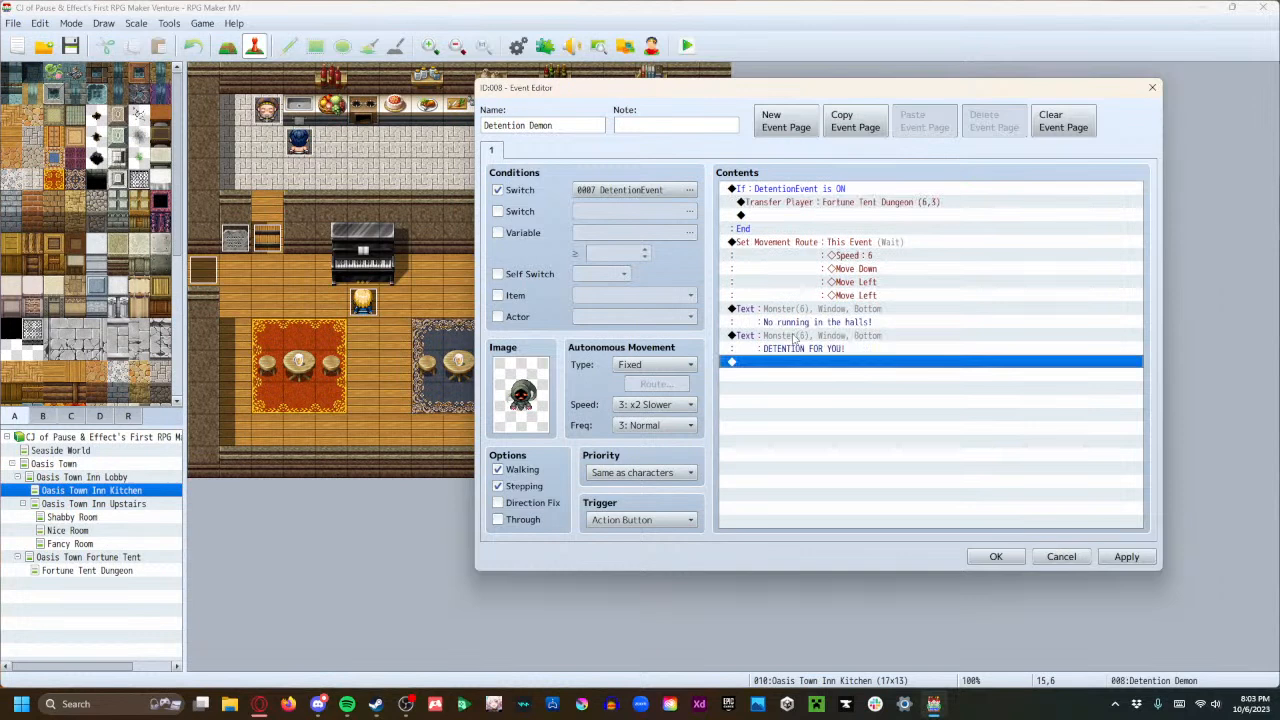
{"action": "left_click", "coordinate": [775, 204]}
{"action": "key", "text": "ctrl+x"}
{"action": "left_click", "coordinate": [790, 349]}
{"action": "key", "text": "ctrl+v"}
Move the Set Movement Route command into the empty DetentionEvent conditional branch.
{"action": "left_click", "coordinate": [798, 229]}
{"action": "key", "text": "Delete"}
{"action": "left_click", "coordinate": [790, 203]}
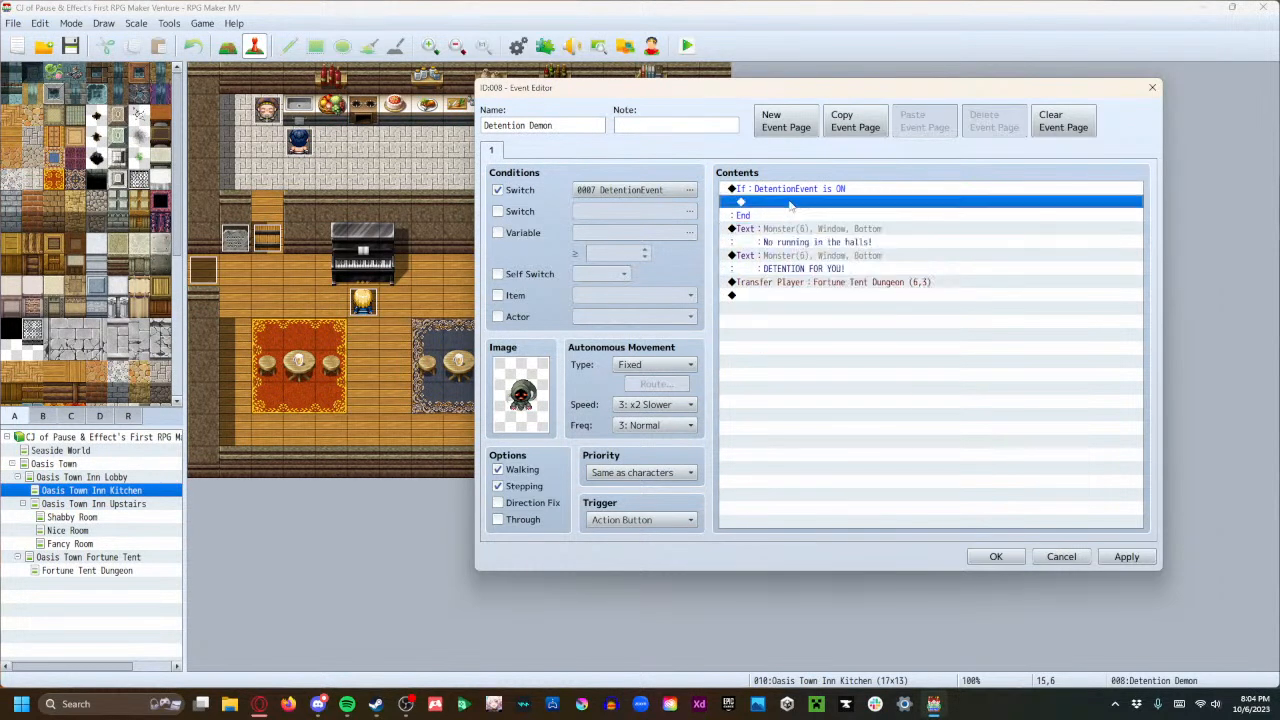
{"action": "key", "text": "ctrl+v"}
Move the "No running in the halls!" and "DETENTION FOR YOU!" messages back into the DetentionEvent branch, directly below the movement route.
{"action": "left_click", "coordinate": [787, 295]}
{"action": "key", "text": "Delete"}
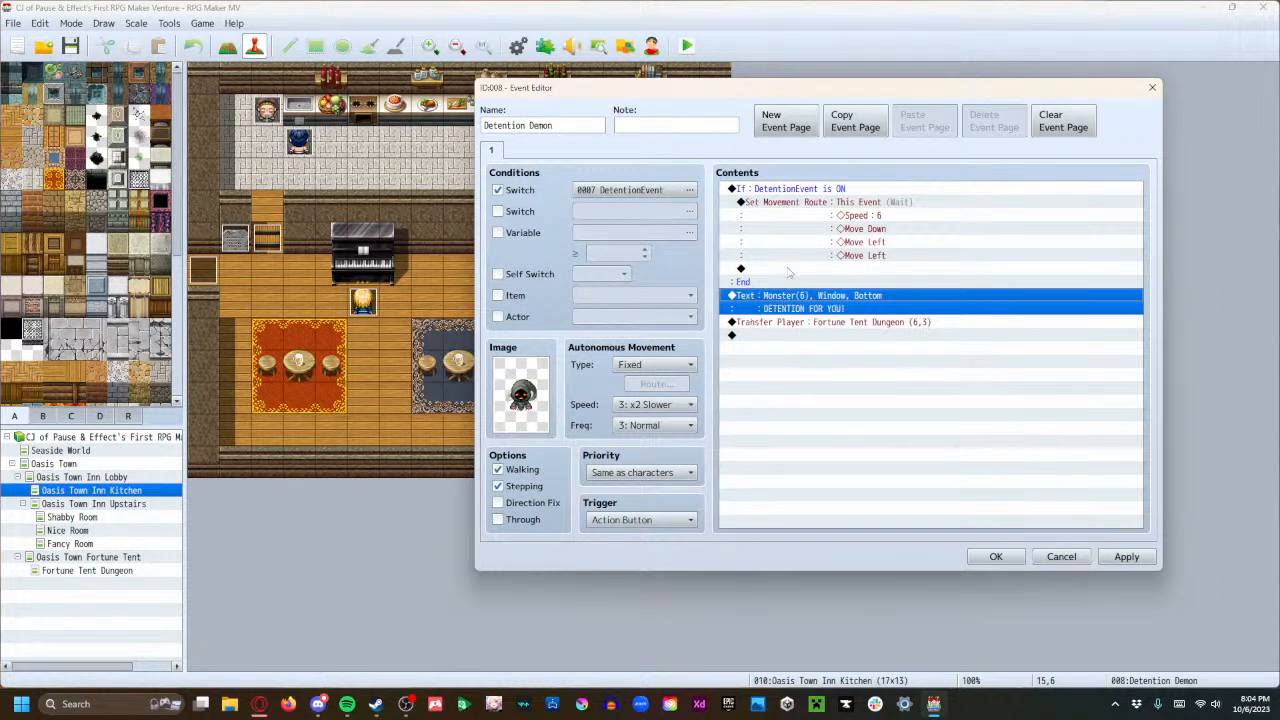
{"action": "left_click", "coordinate": [787, 272]}
{"action": "key", "text": "ctrl+v"}
{"action": "left_click", "coordinate": [801, 327]}
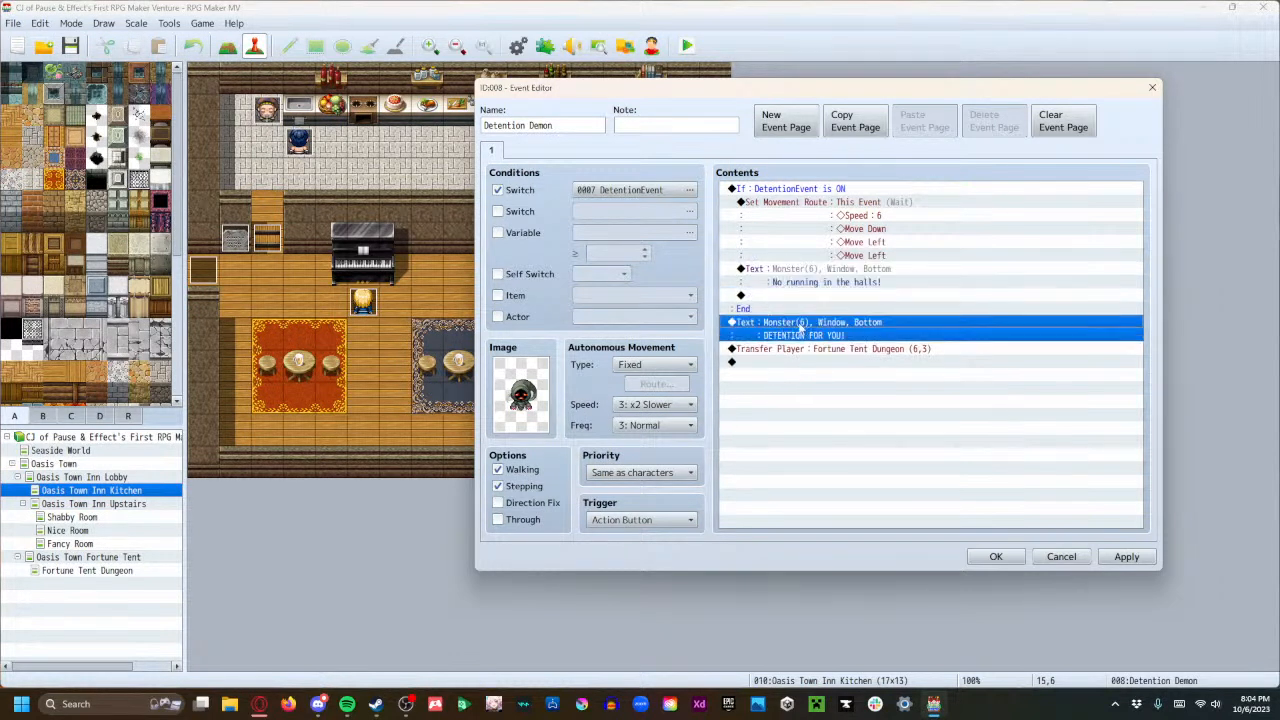
{"action": "key", "text": "ctrl+x"}
{"action": "left_click", "coordinate": [801, 296]}
{"action": "key", "text": "ctrl+v"}
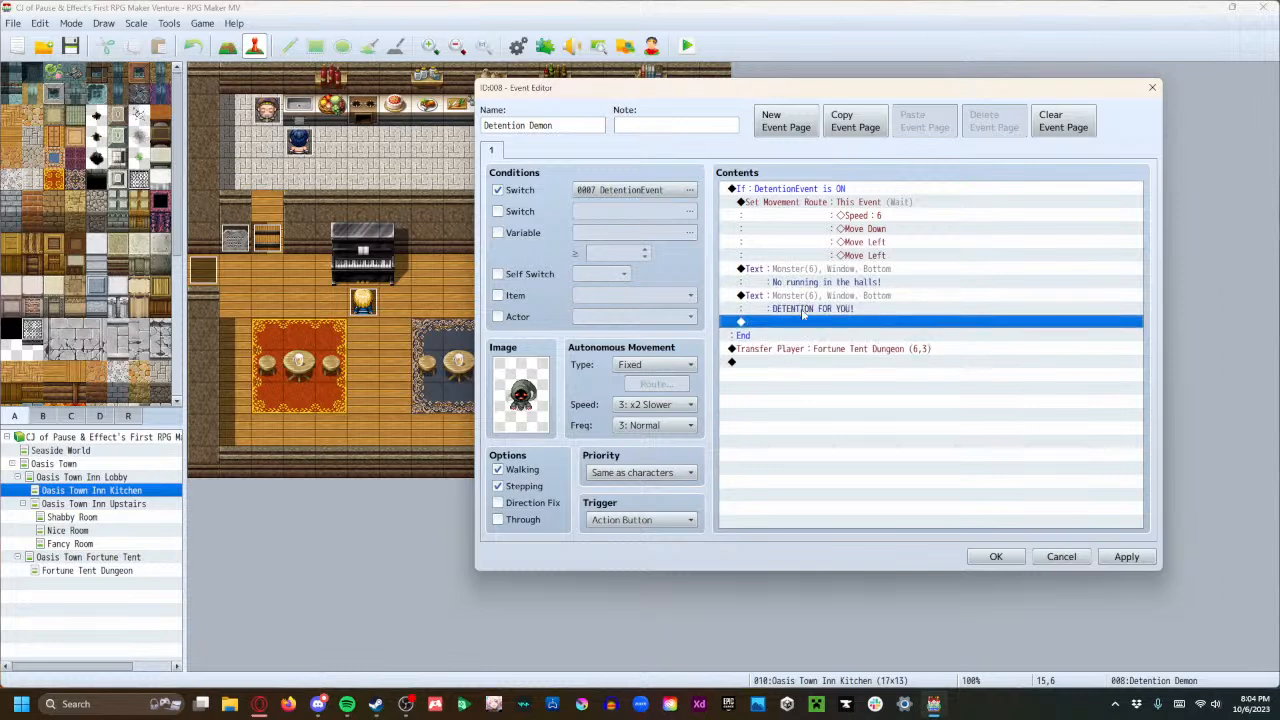
Move the Transfer Player command to the end of the DetentionEvent branch and save the Detention Demon event.
{"action": "left_click", "coordinate": [800, 346]}
{"action": "key", "text": "ctrl+x"}
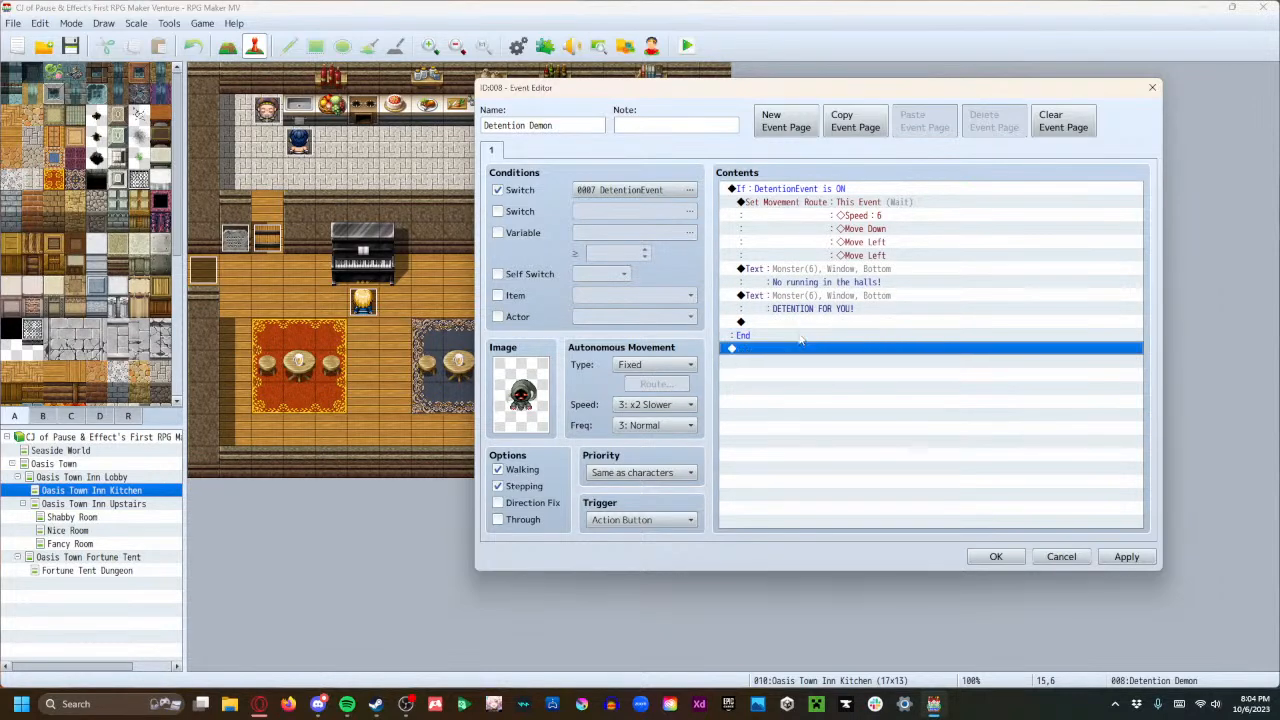
{"action": "left_click", "coordinate": [797, 322]}
{"action": "key", "text": "ctrl+v"}
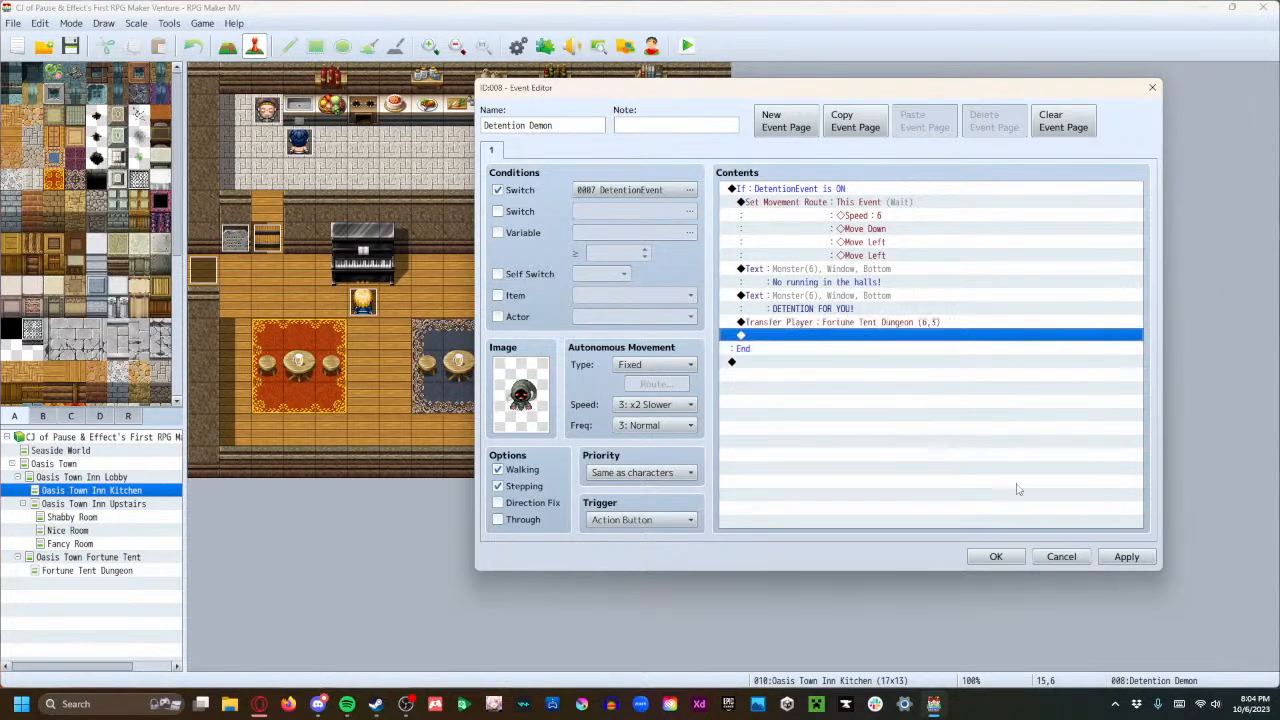
{"action": "left_click", "coordinate": [1121, 558]}
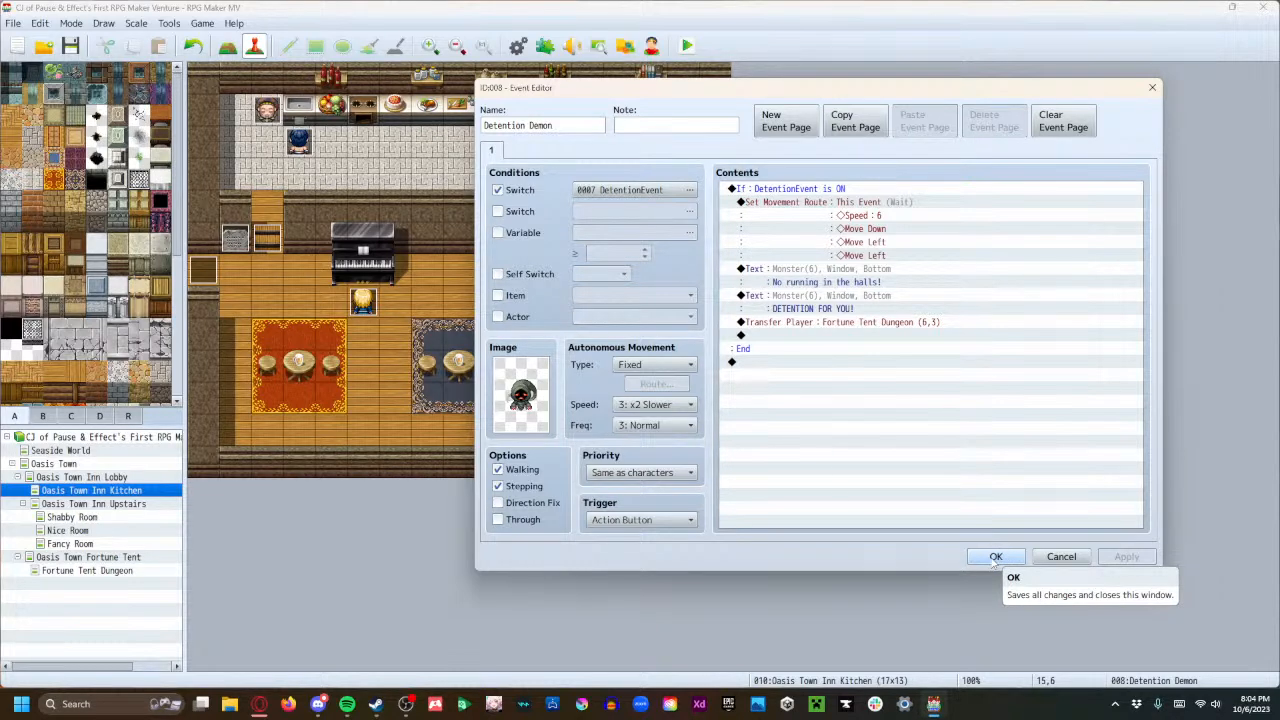
{"action": "left_click", "coordinate": [996, 557]}
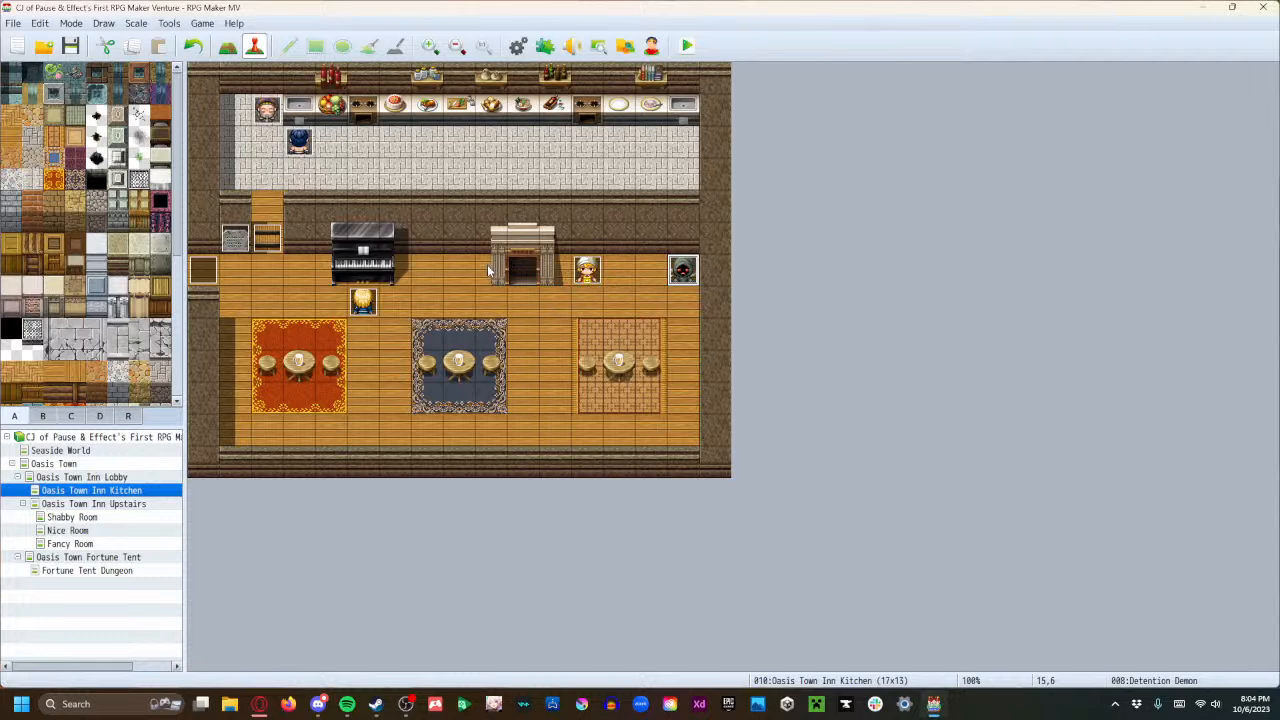
Start a Set Movement Route command for This Event at the end of the Fortune Demon event on the Oasis Town Fortune Tent map.
{"action": "left_click", "coordinate": [109, 558]}
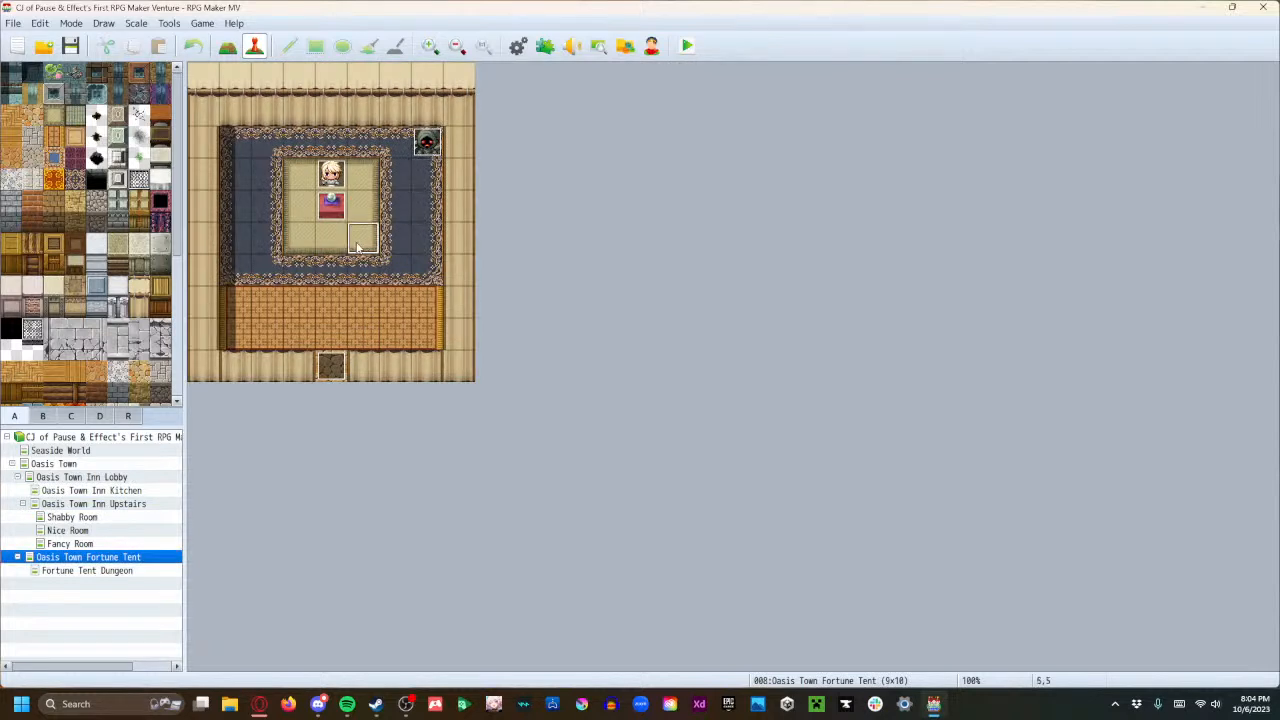
{"action": "double_click", "coordinate": [420, 144]}
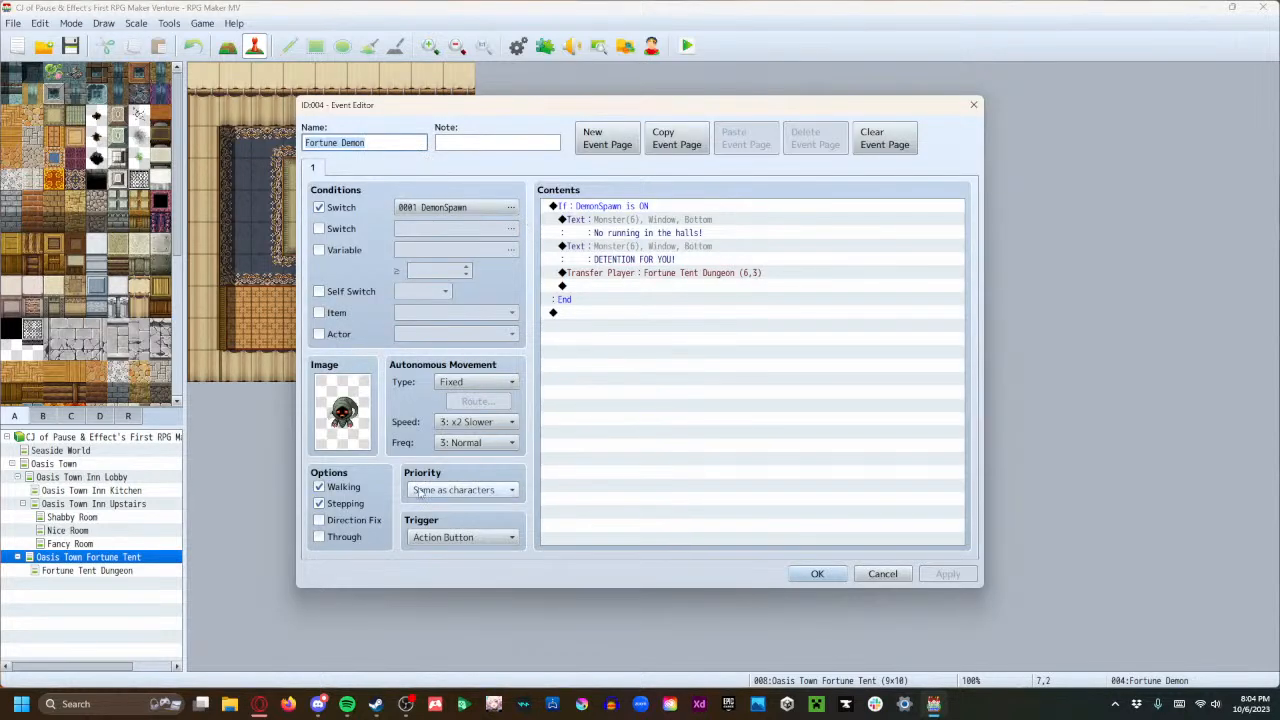
{"action": "double_click", "coordinate": [605, 314]}
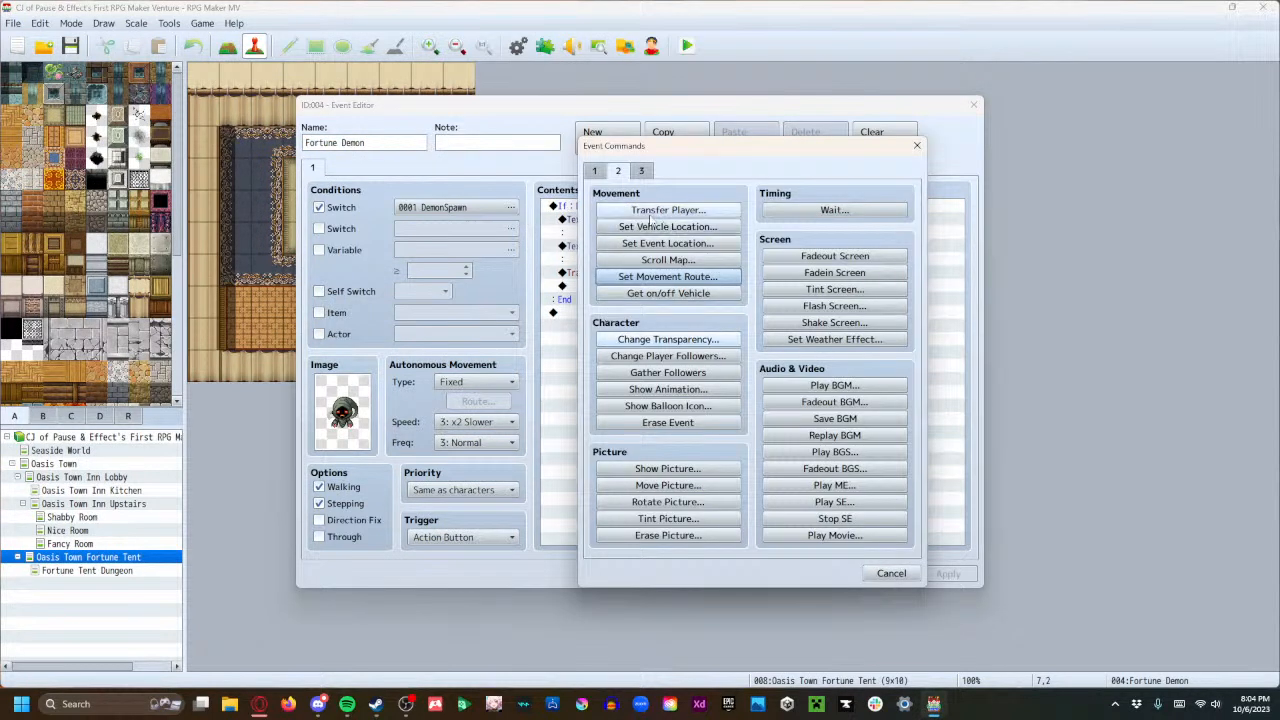
{"action": "left_click", "coordinate": [645, 279]}
{"action": "left_click", "coordinate": [537, 232]}
{"action": "left_click", "coordinate": [537, 256]}
{"action": "left_click", "coordinate": [712, 252]}
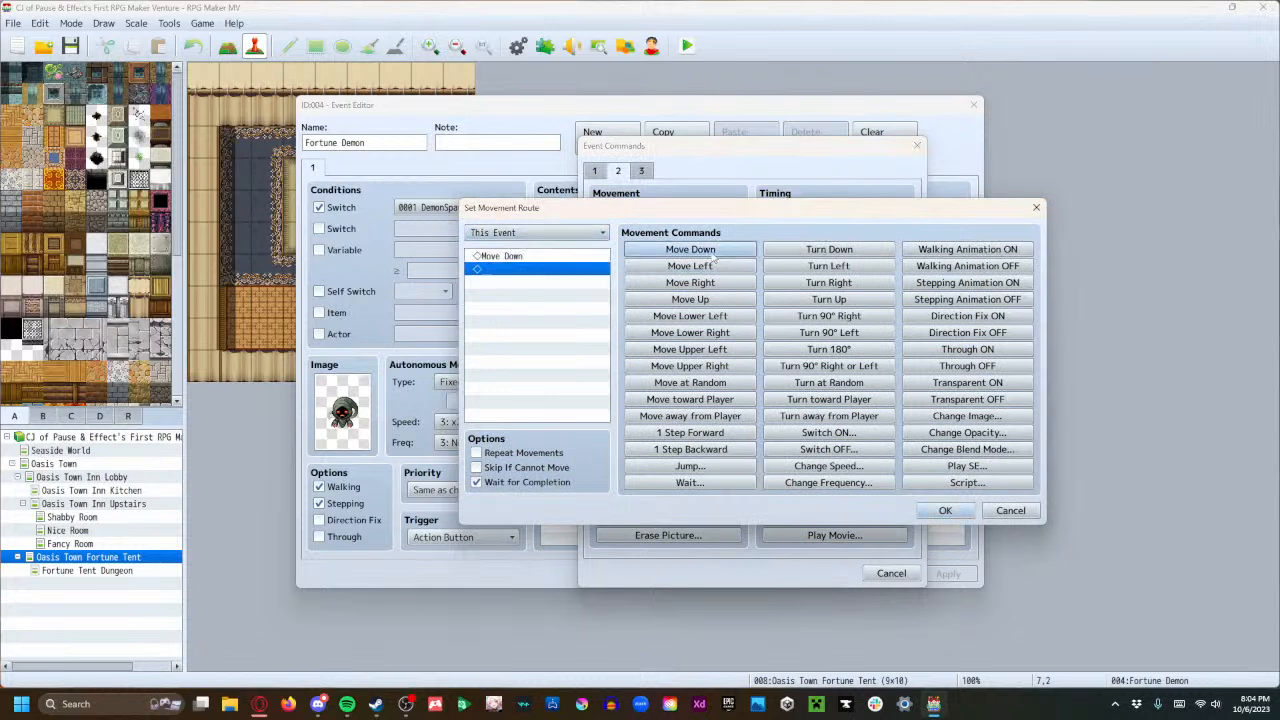
{"action": "left_click", "coordinate": [712, 252]}
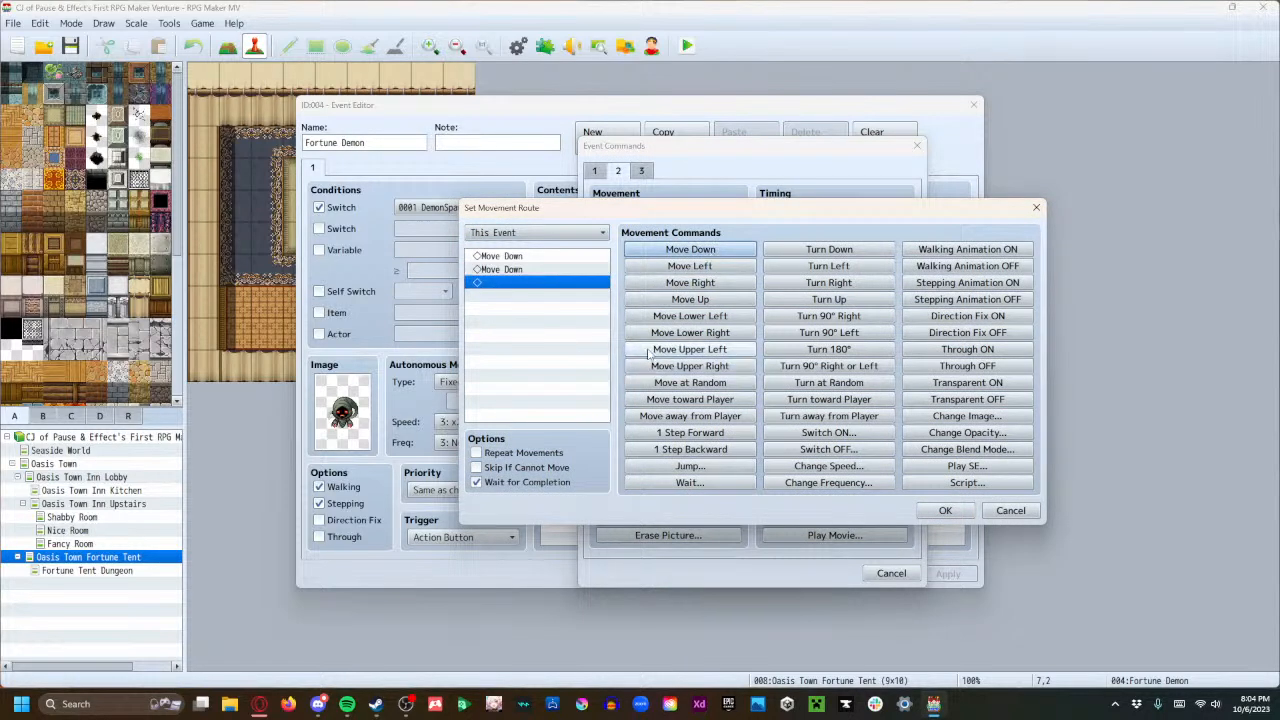
{"action": "left_click", "coordinate": [532, 270]}
{"action": "key", "text": "Delete"}
{"action": "left_click", "coordinate": [533, 258]}
{"action": "key", "text": "Delete"}
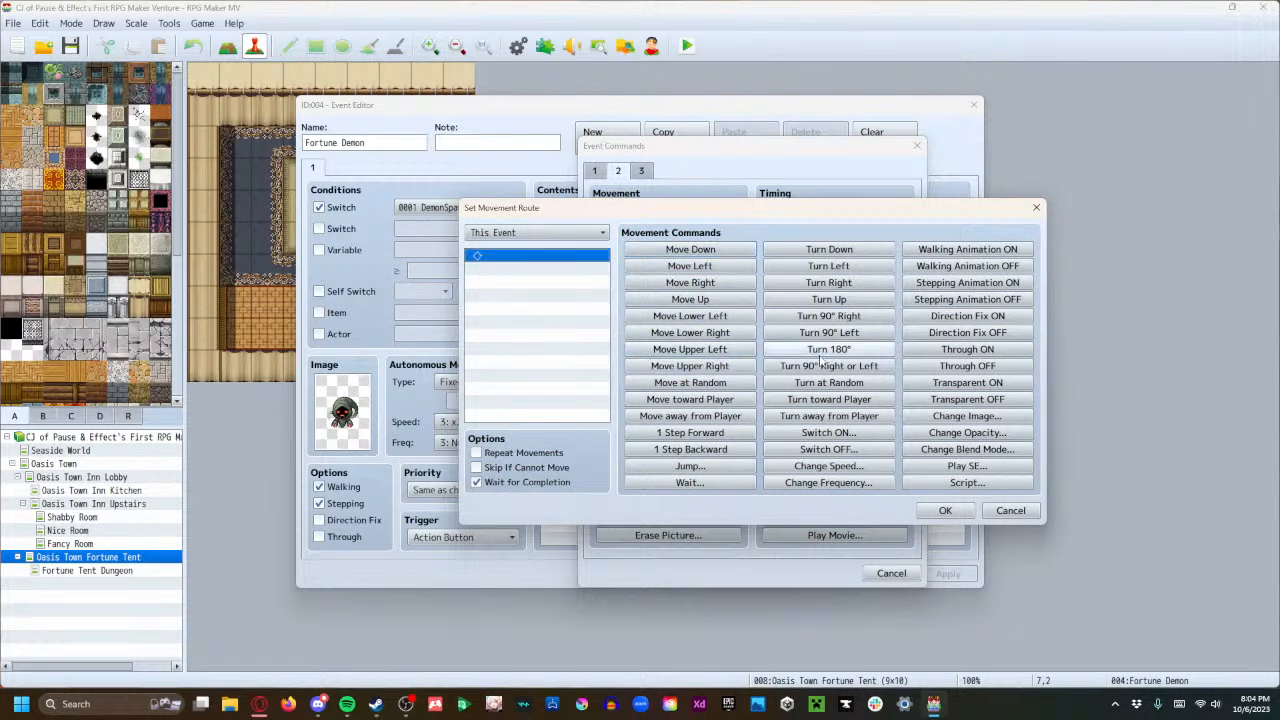
Fill the Fortune Demon's movement route with speed 6: x4 Faster, three Move Down and two Move Left commands.
{"action": "left_click", "coordinate": [808, 467]}
{"action": "left_click", "coordinate": [733, 366]}
{"action": "left_click", "coordinate": [720, 459]}
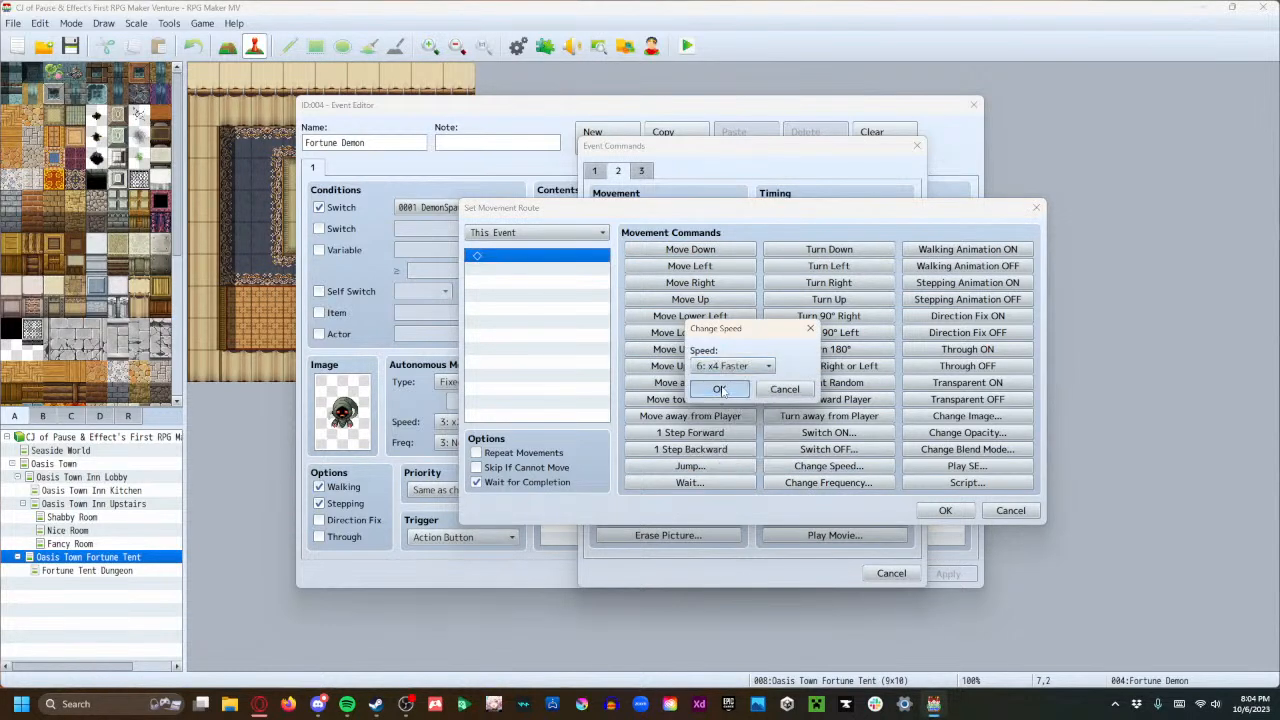
{"action": "left_click", "coordinate": [720, 389]}
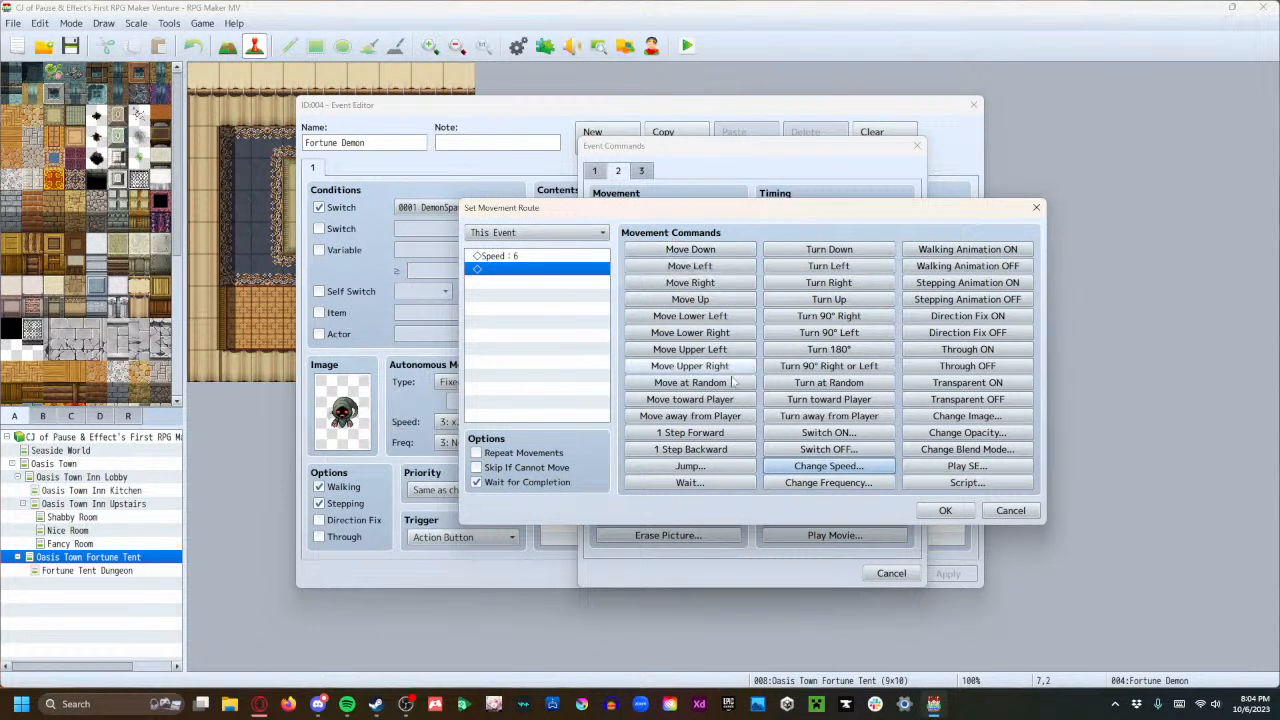
{"action": "left_click", "coordinate": [720, 252]}
{"action": "left_click", "coordinate": [705, 250]}
{"action": "left_click", "coordinate": [705, 250]}
{"action": "left_click", "coordinate": [700, 266]}
{"action": "left_click", "coordinate": [700, 266]}
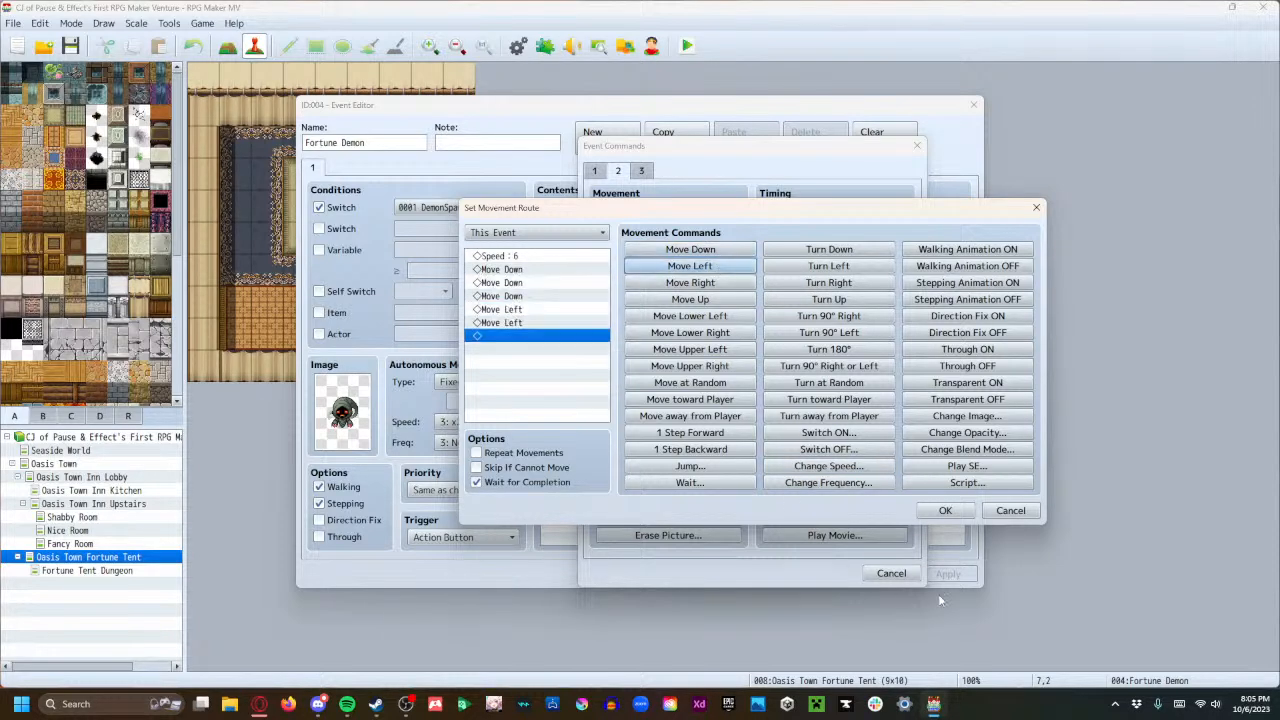
{"action": "left_click", "coordinate": [940, 511]}
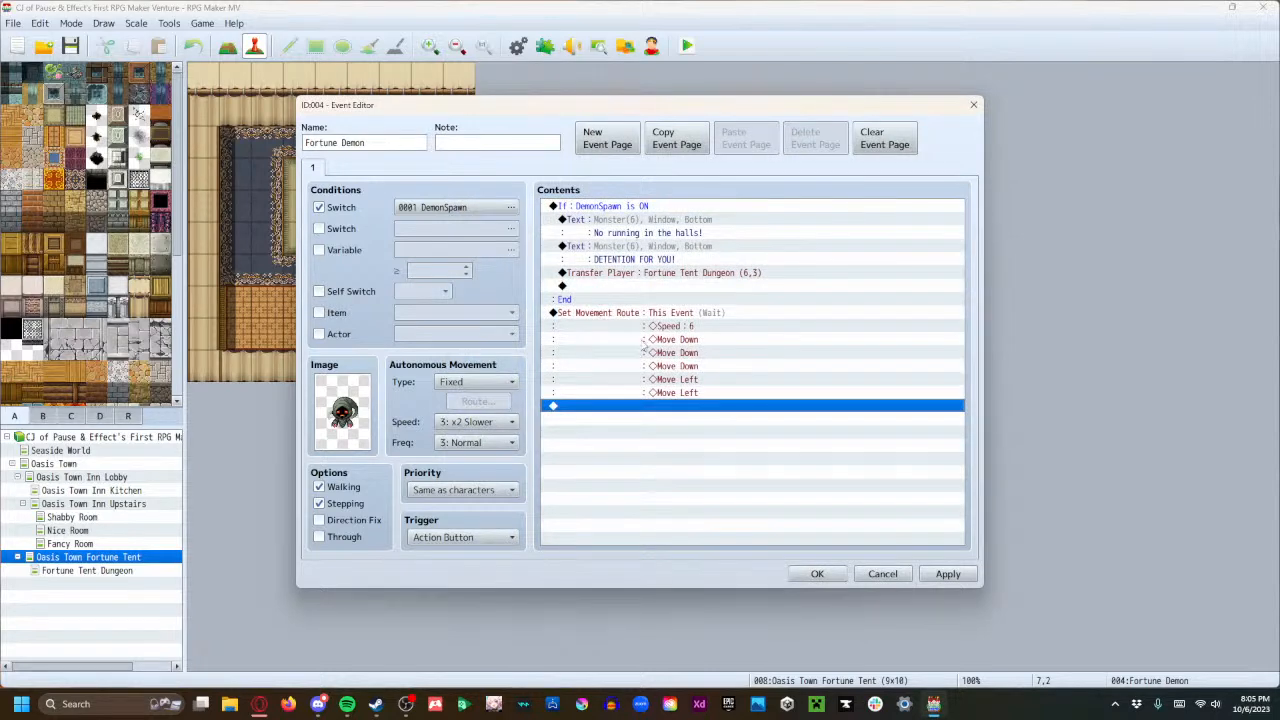
Move the Fortune Demon's two messages and the Transfer Player command out of the DemonSpawn branch, placing them in order below the movement route.
{"action": "left_click", "coordinate": [597, 226]}
{"action": "key", "text": "Delete"}
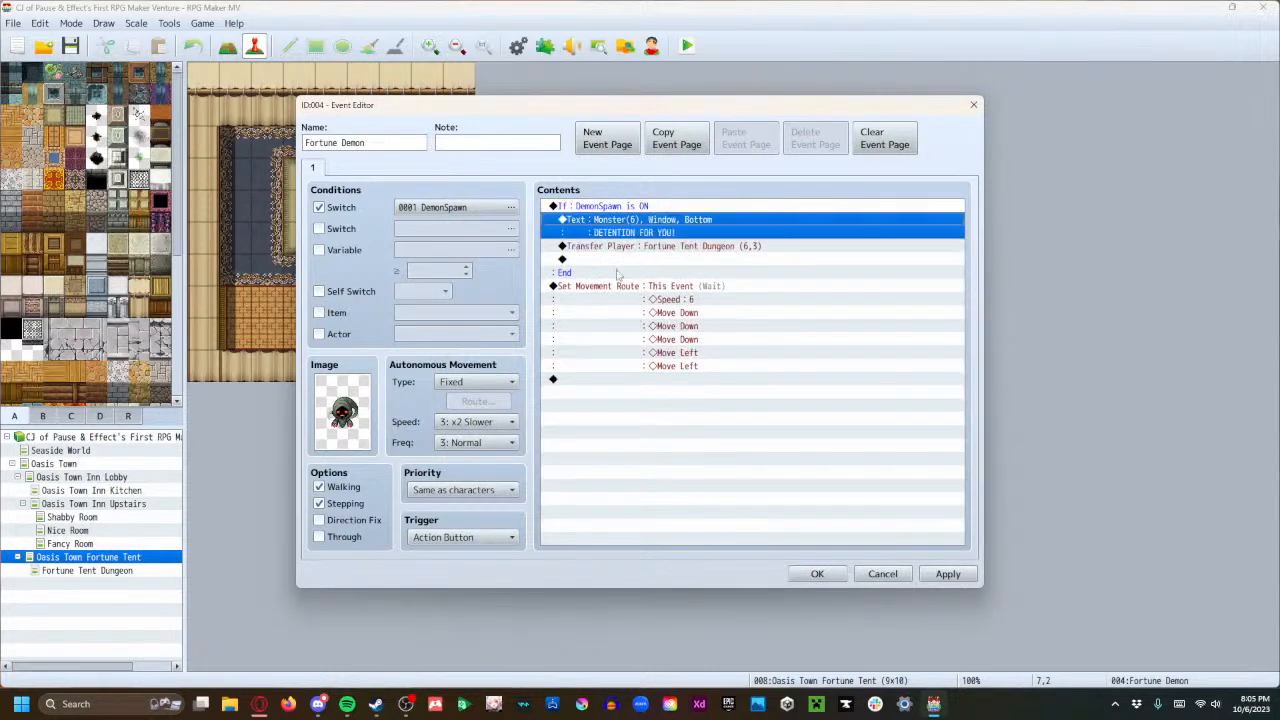
{"action": "left_click", "coordinate": [624, 381]}
{"action": "key", "text": "ctrl+v"}
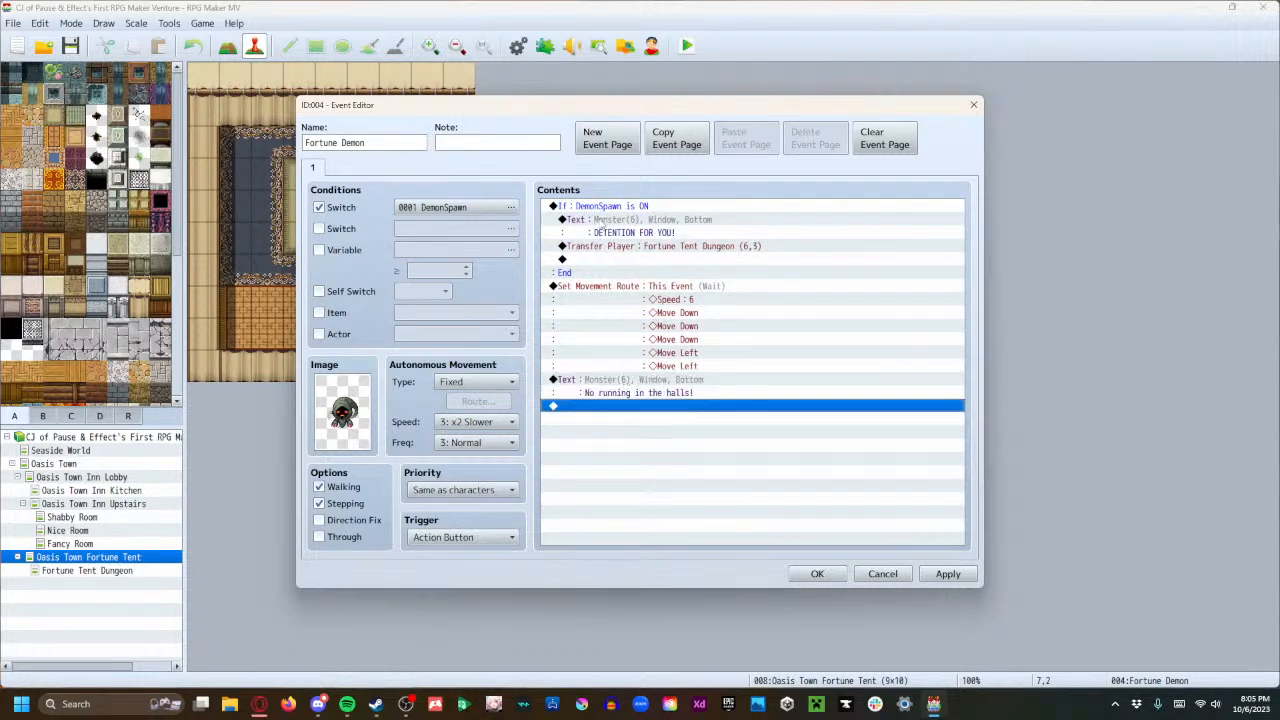
{"action": "left_click", "coordinate": [600, 223]}
{"action": "key", "text": "ctrl+x"}
{"action": "left_click", "coordinate": [640, 380]}
{"action": "key", "text": "ctrl+v"}
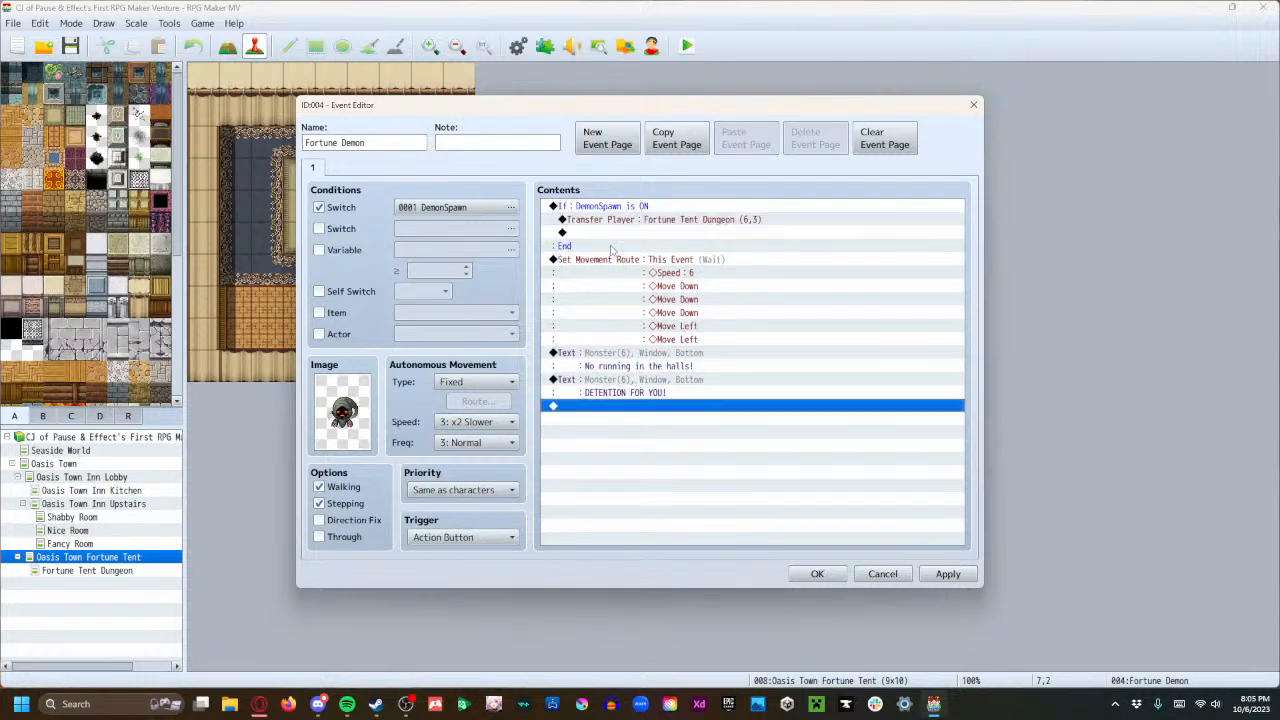
{"action": "left_click", "coordinate": [605, 221]}
{"action": "key", "text": "ctrl+x"}
{"action": "left_click", "coordinate": [624, 393]}
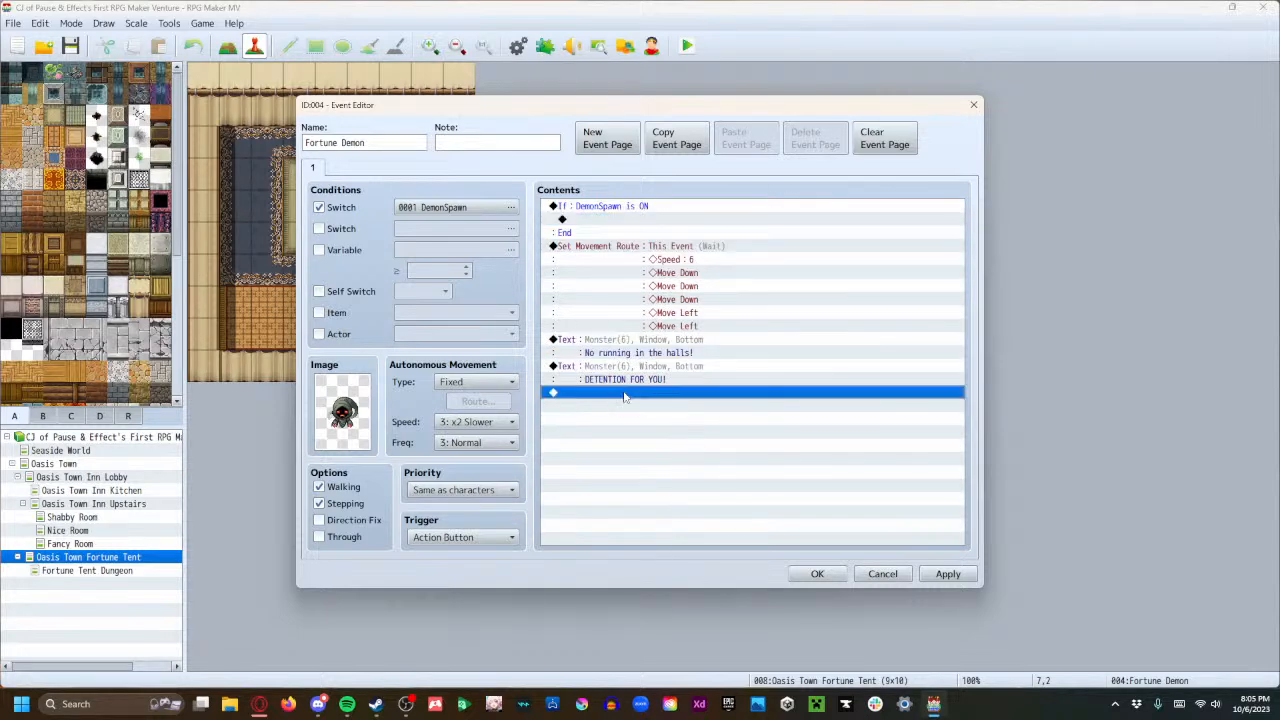
{"action": "key", "text": "ctrl+v"}
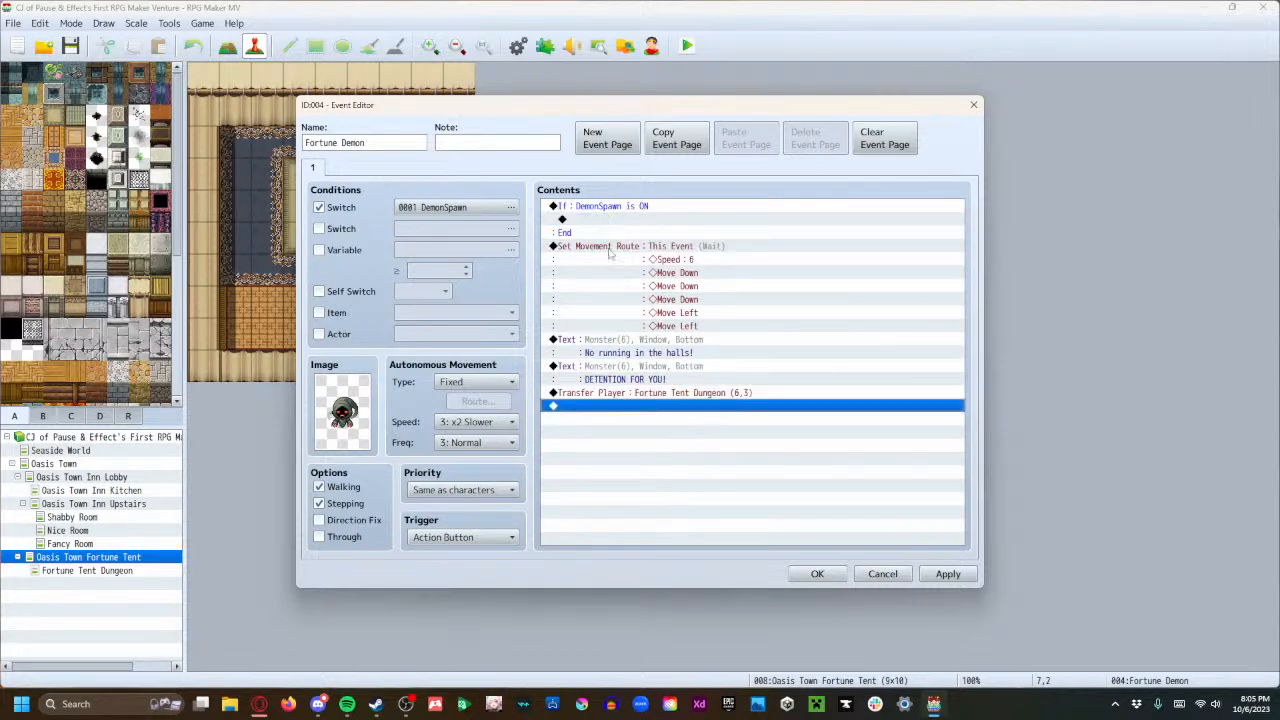
Move the Fortune Demon's Set Movement Route command into the If DemonSpawn is ON branch.
{"action": "left_click", "coordinate": [608, 246]}
{"action": "key", "text": "ctrl+x"}
{"action": "left_click", "coordinate": [605, 219]}
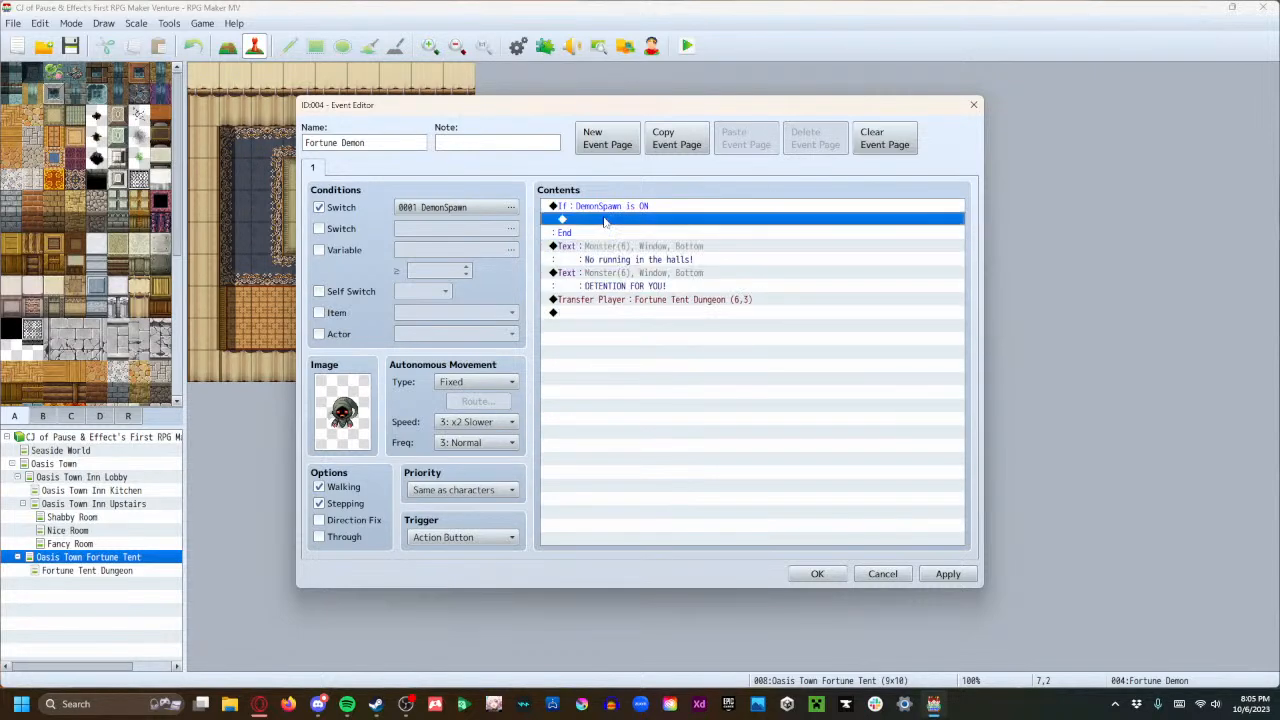
{"action": "key", "text": "ctrl+v"}
Move the messages "No running in the halls!" and "DETENTION FOR YOU!" into the DemonSpawn branch, in that order below the movement route.
{"action": "left_click", "coordinate": [613, 350]}
{"action": "key", "text": "Delete"}
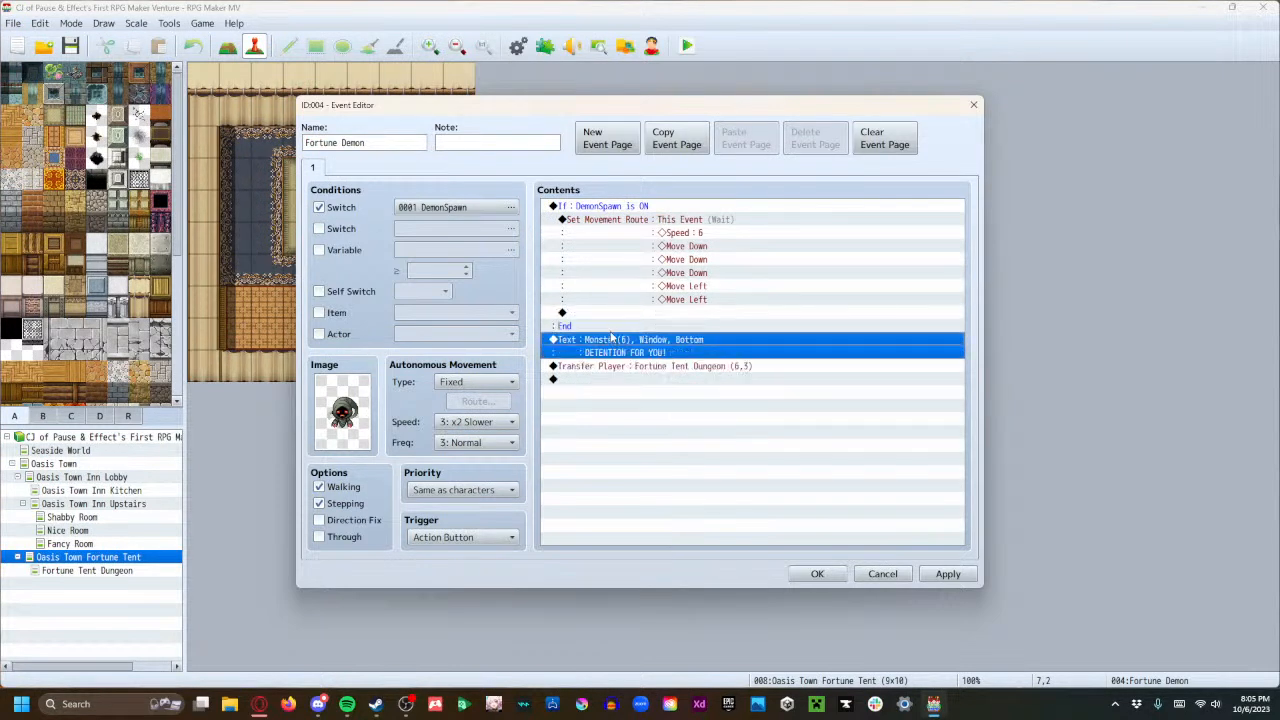
{"action": "left_click", "coordinate": [610, 313]}
{"action": "key", "text": "ctrl+v"}
{"action": "left_click", "coordinate": [628, 362]}
{"action": "key", "text": "Delete"}
{"action": "left_click", "coordinate": [617, 343]}
{"action": "key", "text": "ctrl+v"}
Move the Transfer Player command to the end of the DemonSpawn branch and save the Fortune Demon event.
{"action": "left_click", "coordinate": [617, 393]}
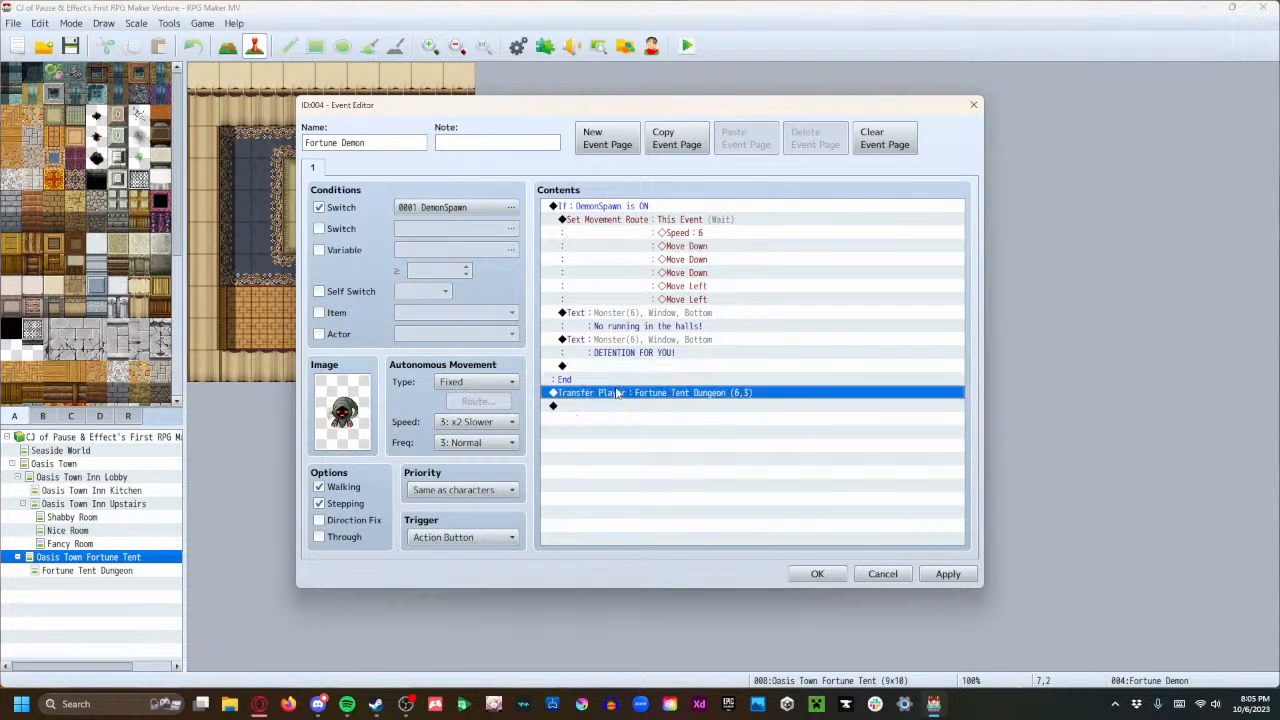
{"action": "key", "text": "ctrl+x"}
{"action": "left_click", "coordinate": [615, 366]}
{"action": "key", "text": "ctrl+v"}
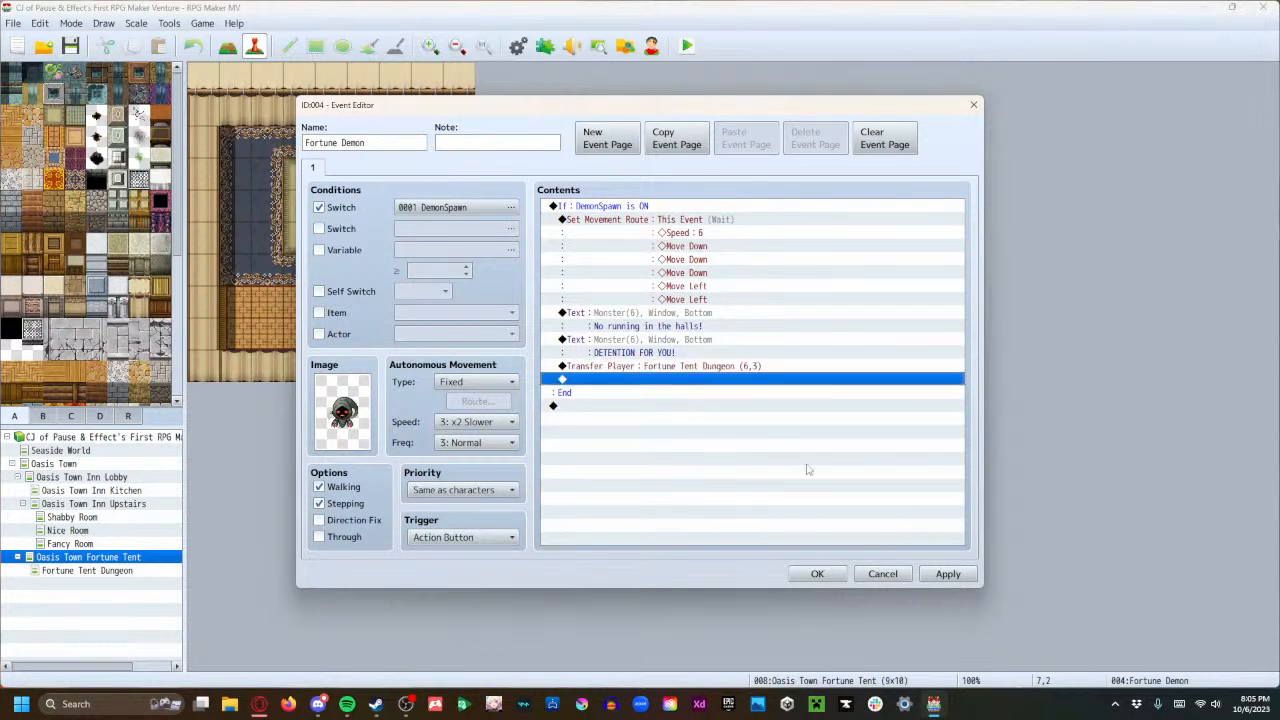
{"action": "left_click", "coordinate": [935, 574]}
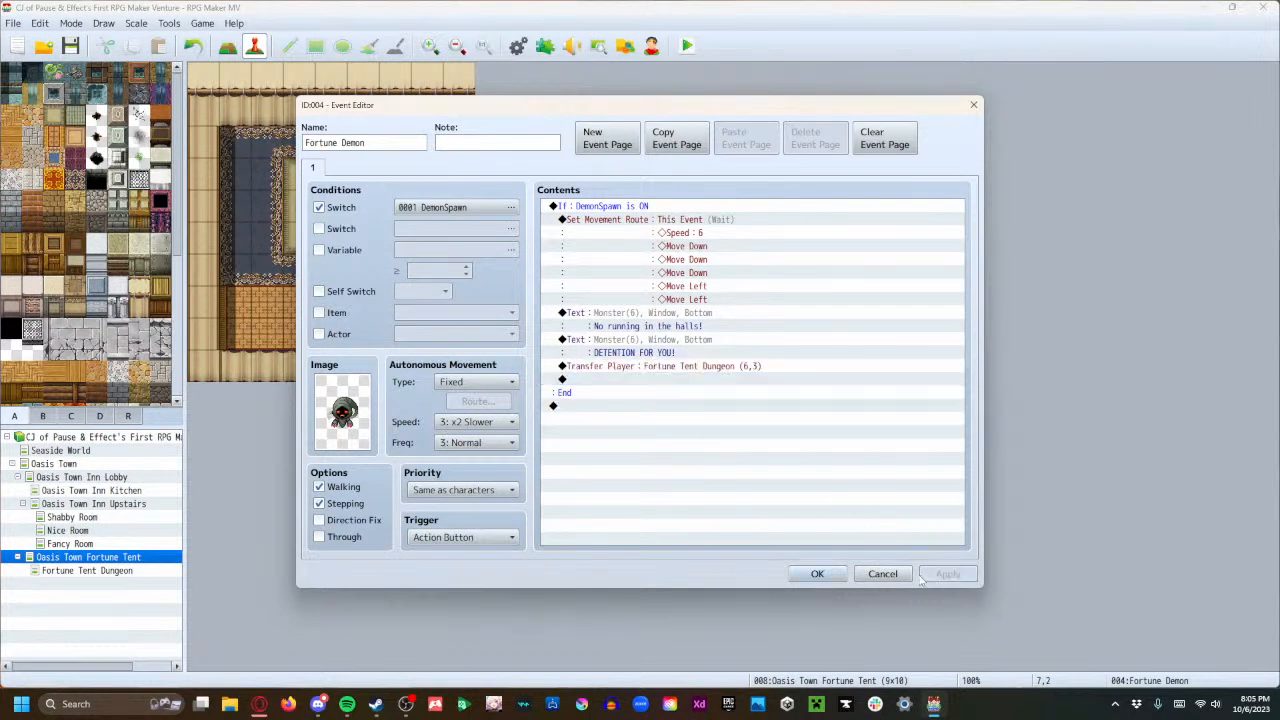
{"action": "left_click", "coordinate": [814, 576]}
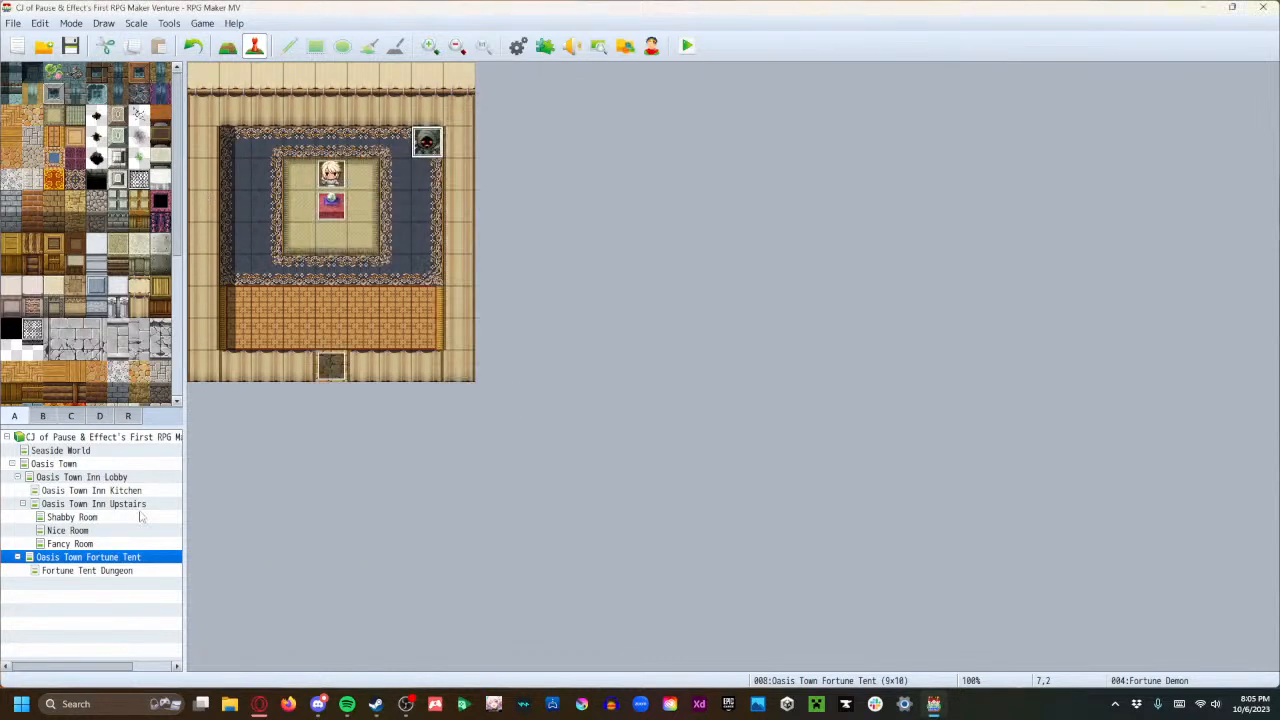
Review the Detention Demon event's command list on the Oasis Town Inn Kitchen map and close it.
{"action": "left_click", "coordinate": [113, 491]}
{"action": "double_click", "coordinate": [679, 272]}
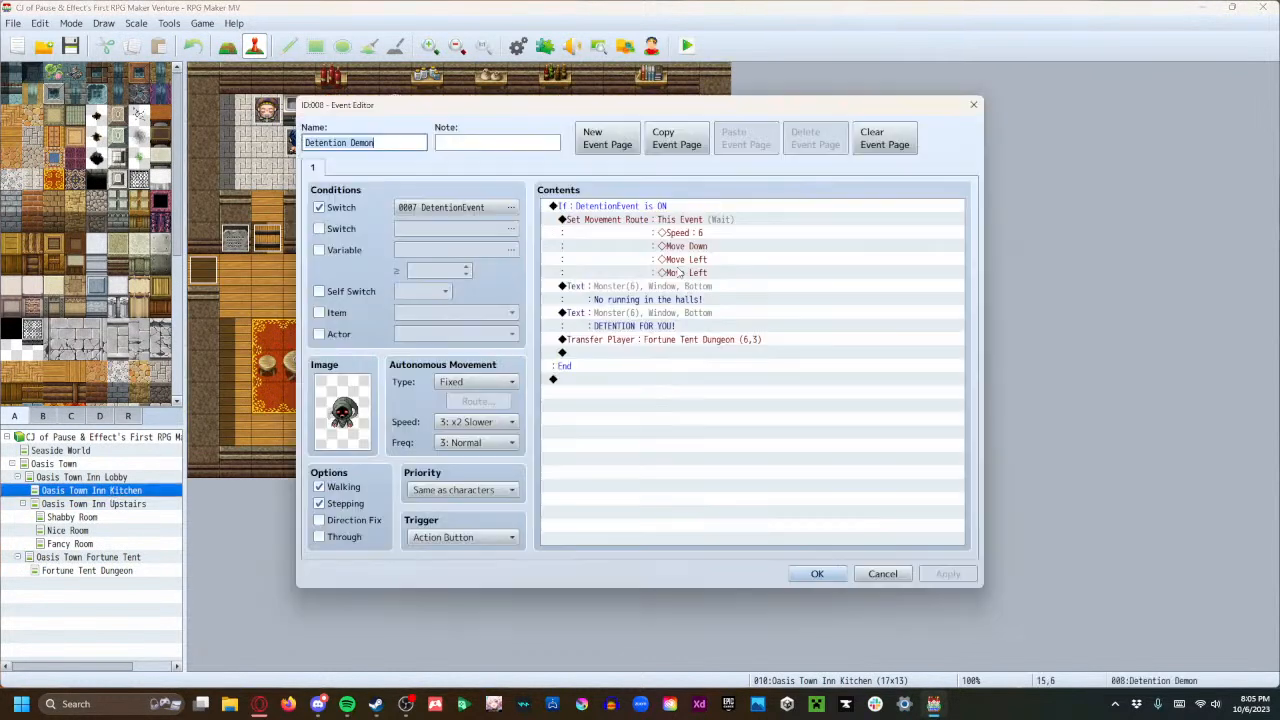
{"action": "left_click", "coordinate": [840, 574]}
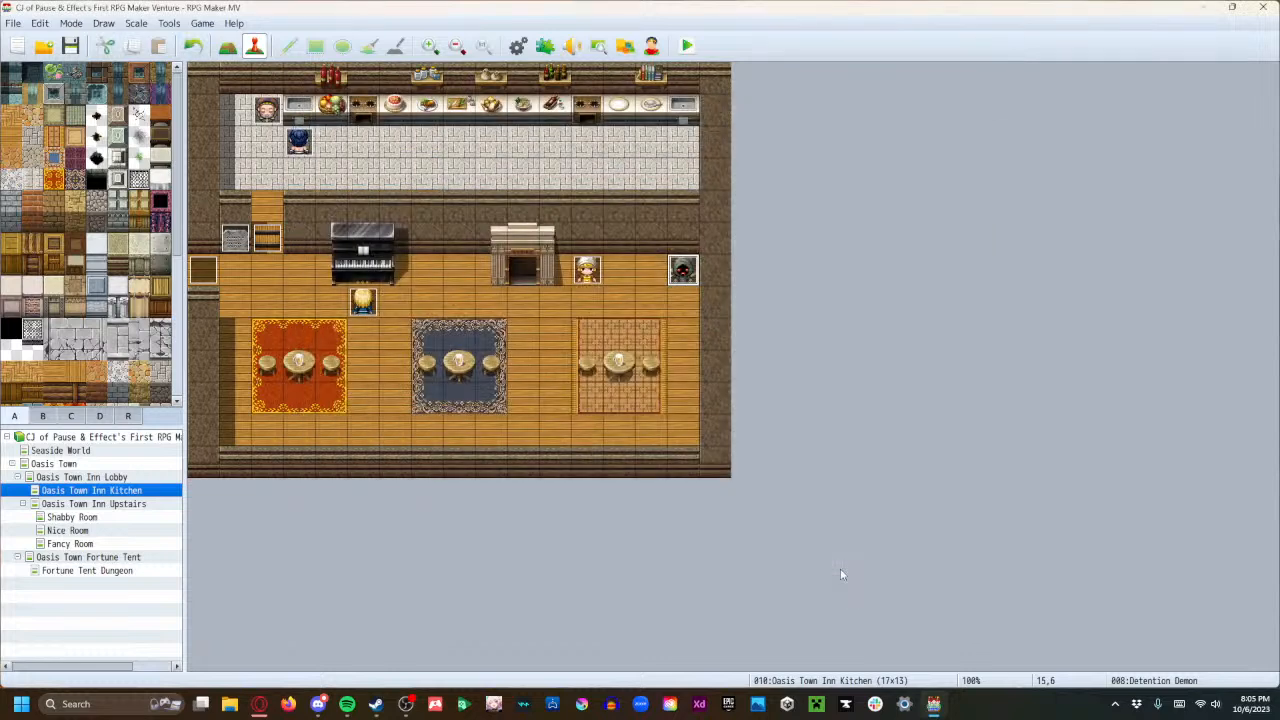
Start a playtest, saving the changes to the game, and begin a new game.
{"action": "left_click", "coordinate": [687, 47]}
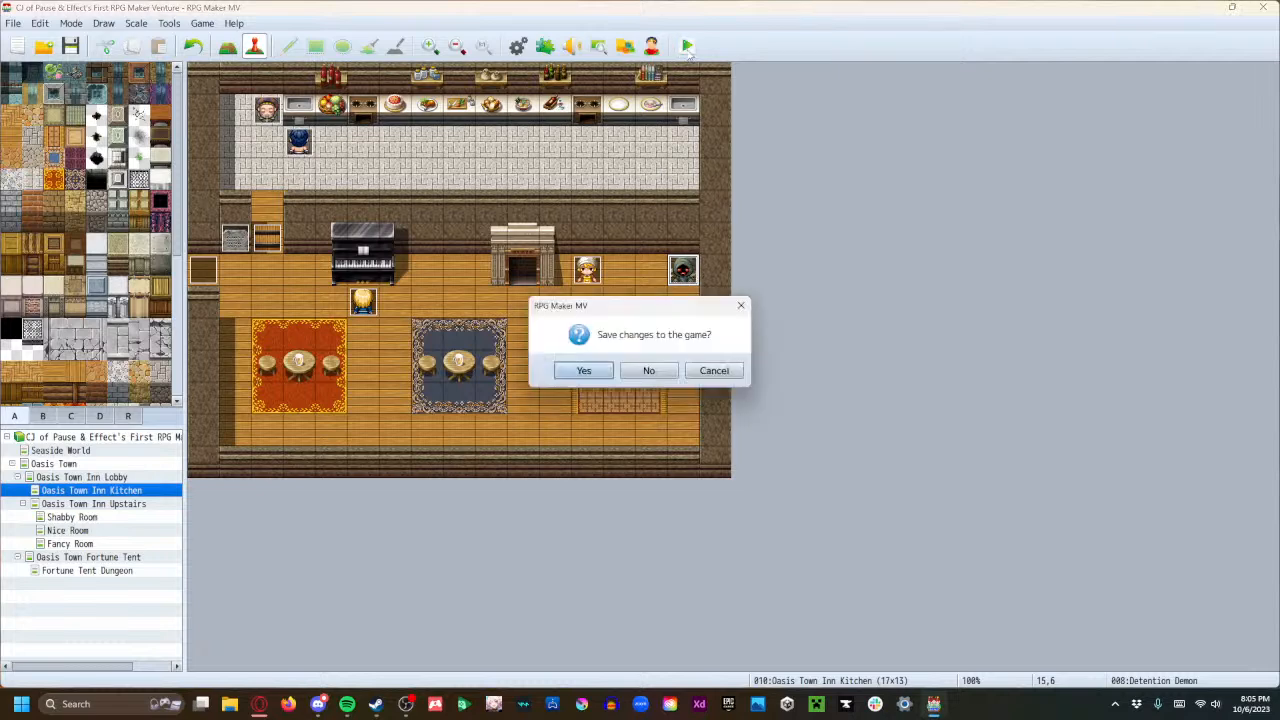
{"action": "left_click", "coordinate": [601, 371]}
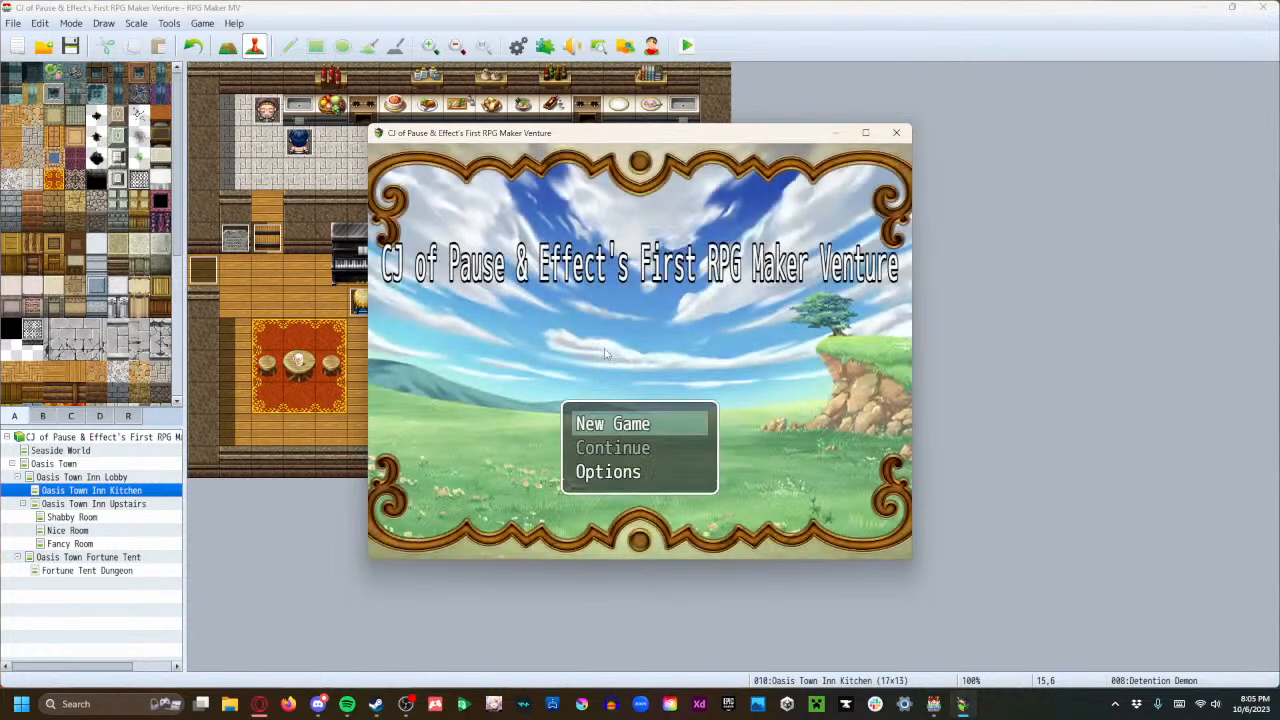
{"action": "key", "text": "Return"}
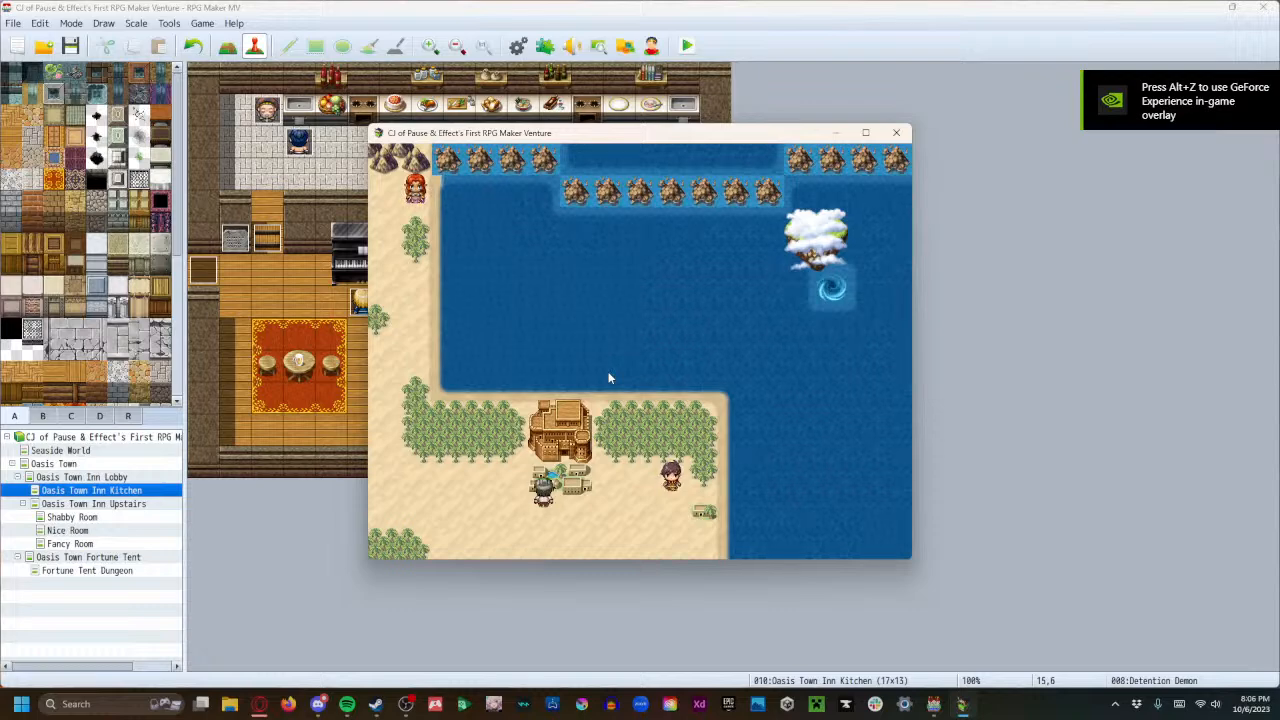
Walk the player character into the town, through the inn lobby and up to the waitress in the inn kitchen.
{"action": "key", "text": "Up"}
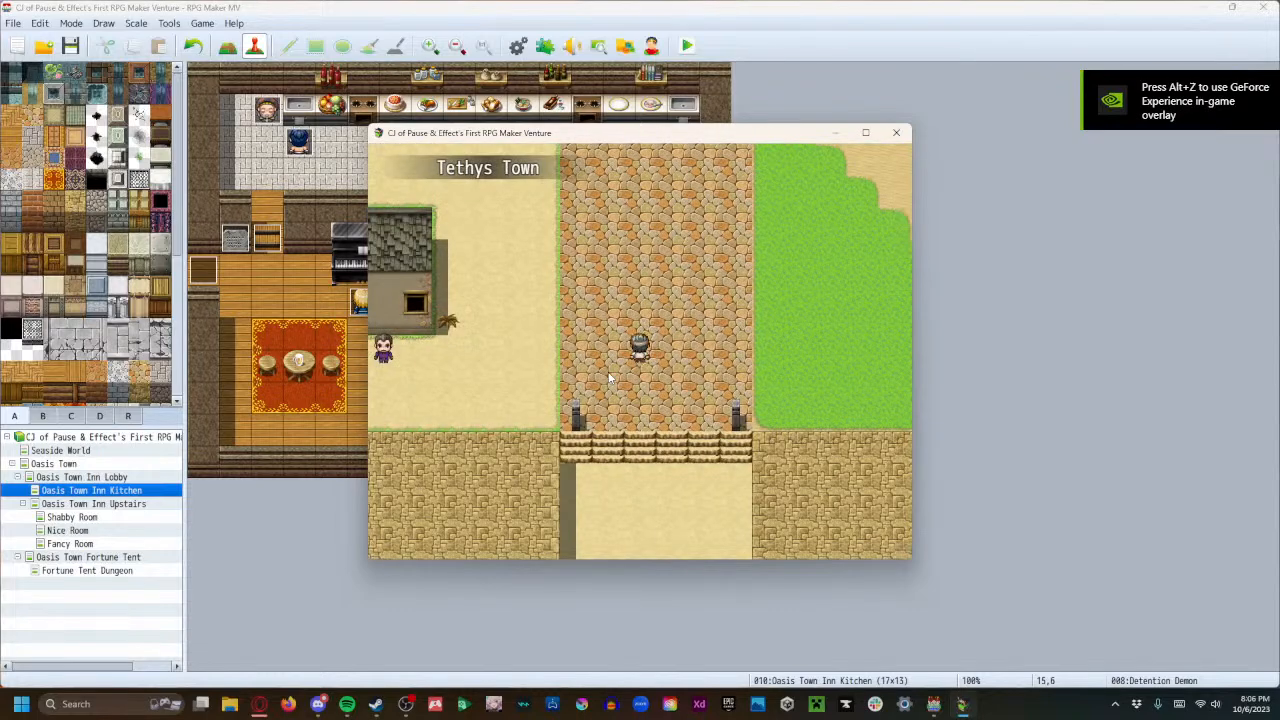
{"action": "key", "text": "Left"}
{"action": "key", "text": "Up"}
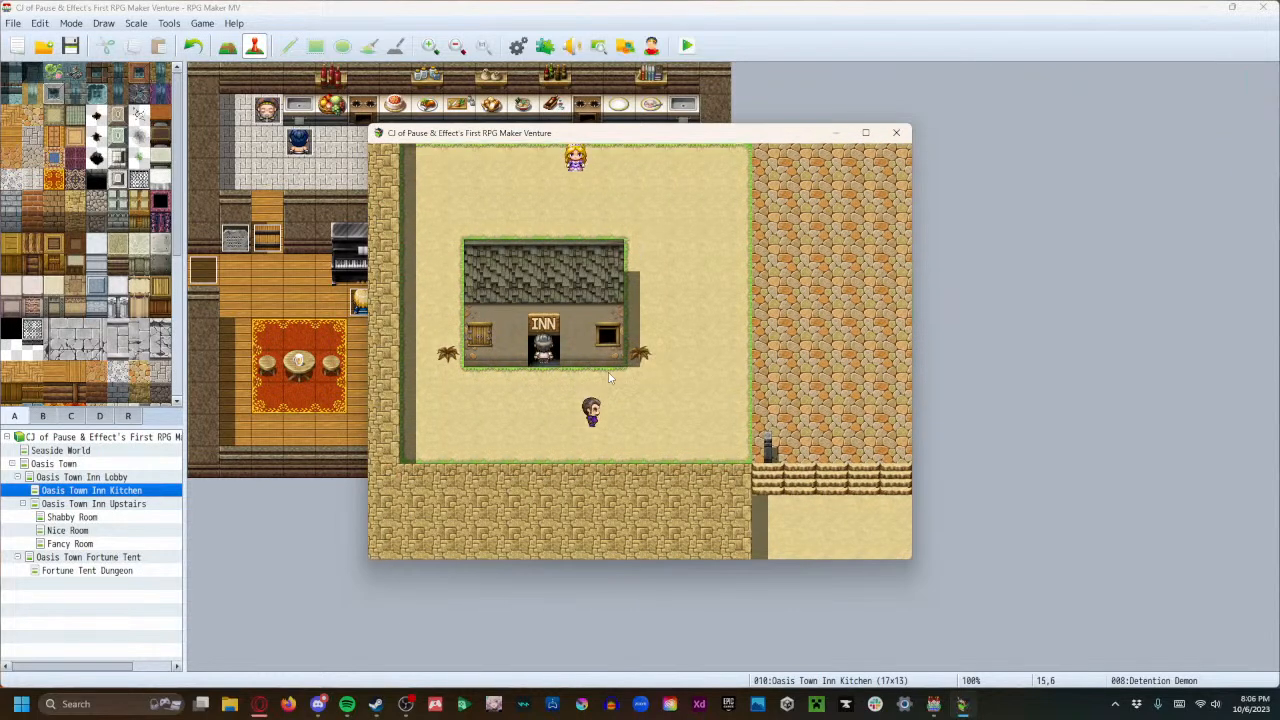
{"action": "key", "text": "Up"}
{"action": "key", "text": "Right"}
{"action": "key", "text": "Right"}
{"action": "key", "text": "Down"}
{"action": "key", "text": "Right"}
{"action": "key", "text": "Down"}
{"action": "key", "text": "Right"}
{"action": "key", "text": "Up"}
{"action": "key", "text": "Right"}
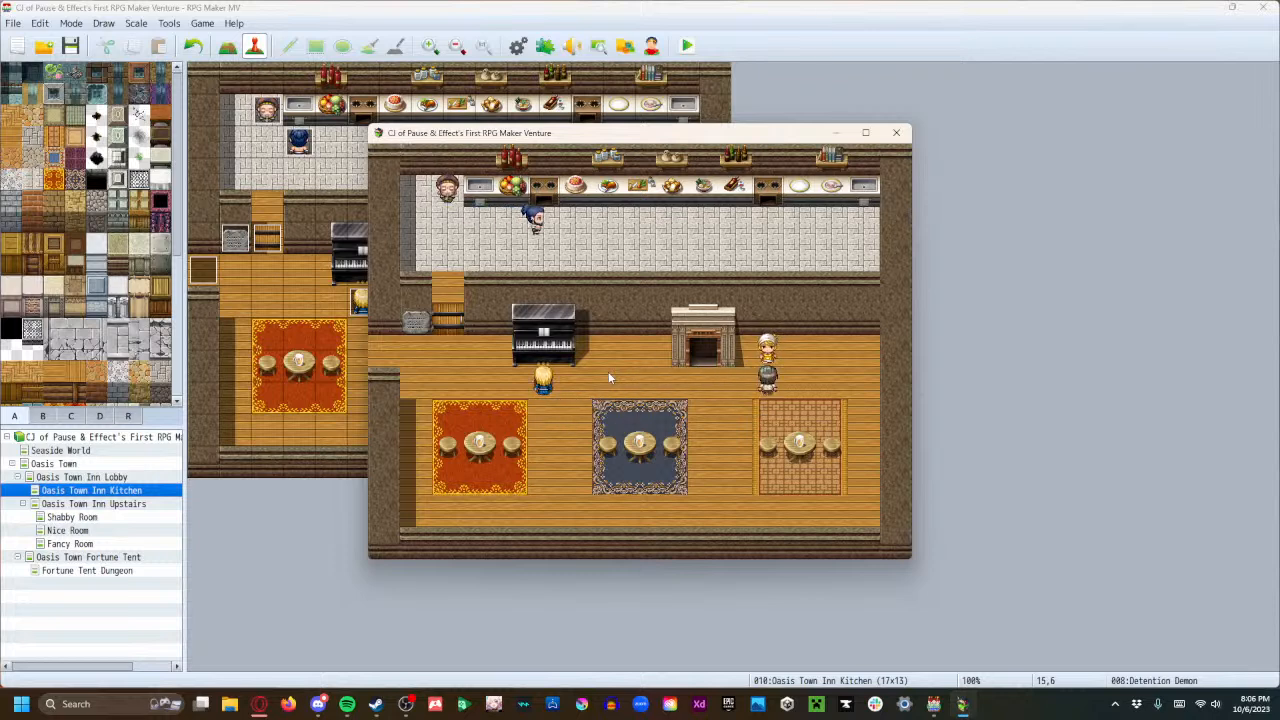
Play through the waitress's conversation to summon the detention demon, check the demon's behaviour and end the playtest.
{"action": "key", "text": "Return"}
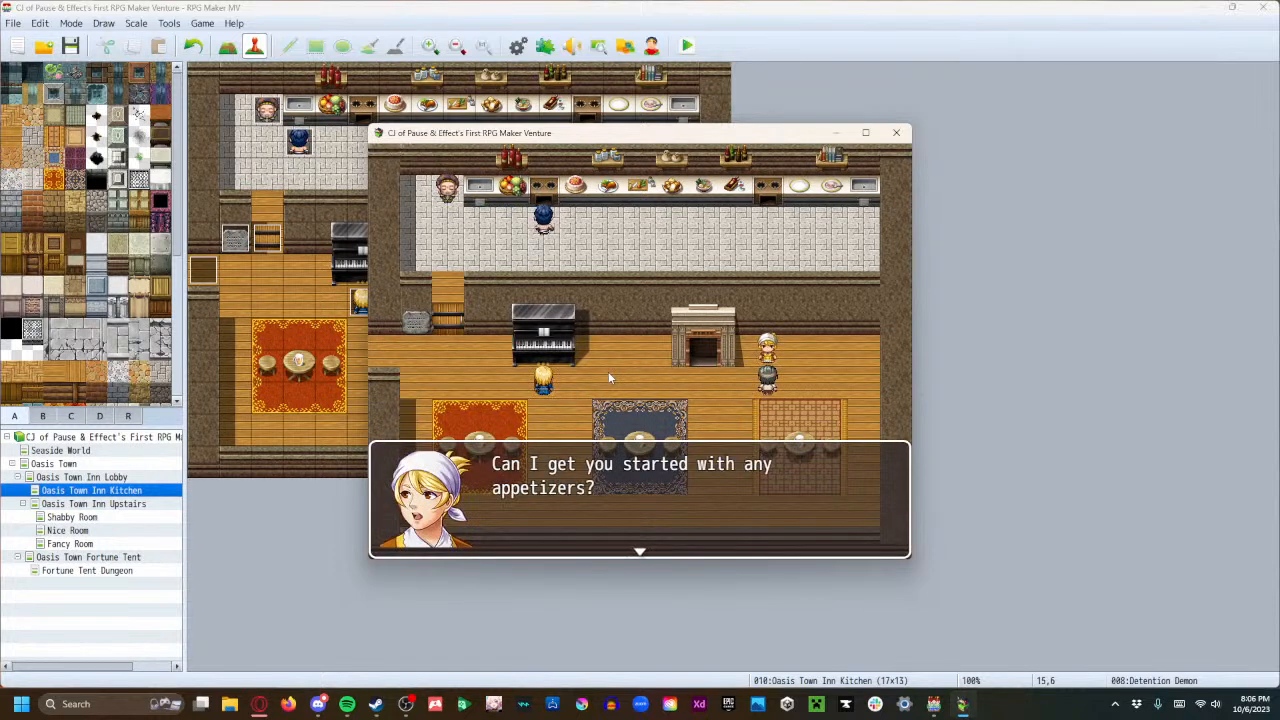
{"action": "key", "text": "Return"}
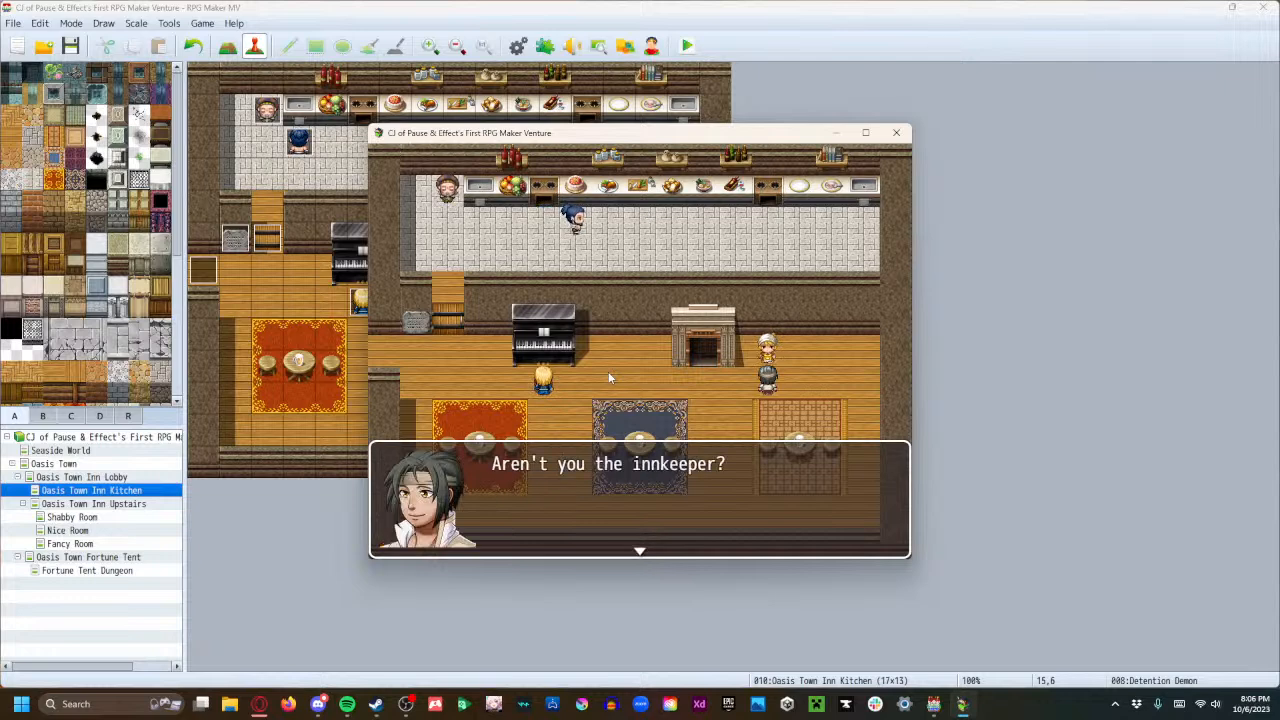
{"action": "key", "text": "Return"}
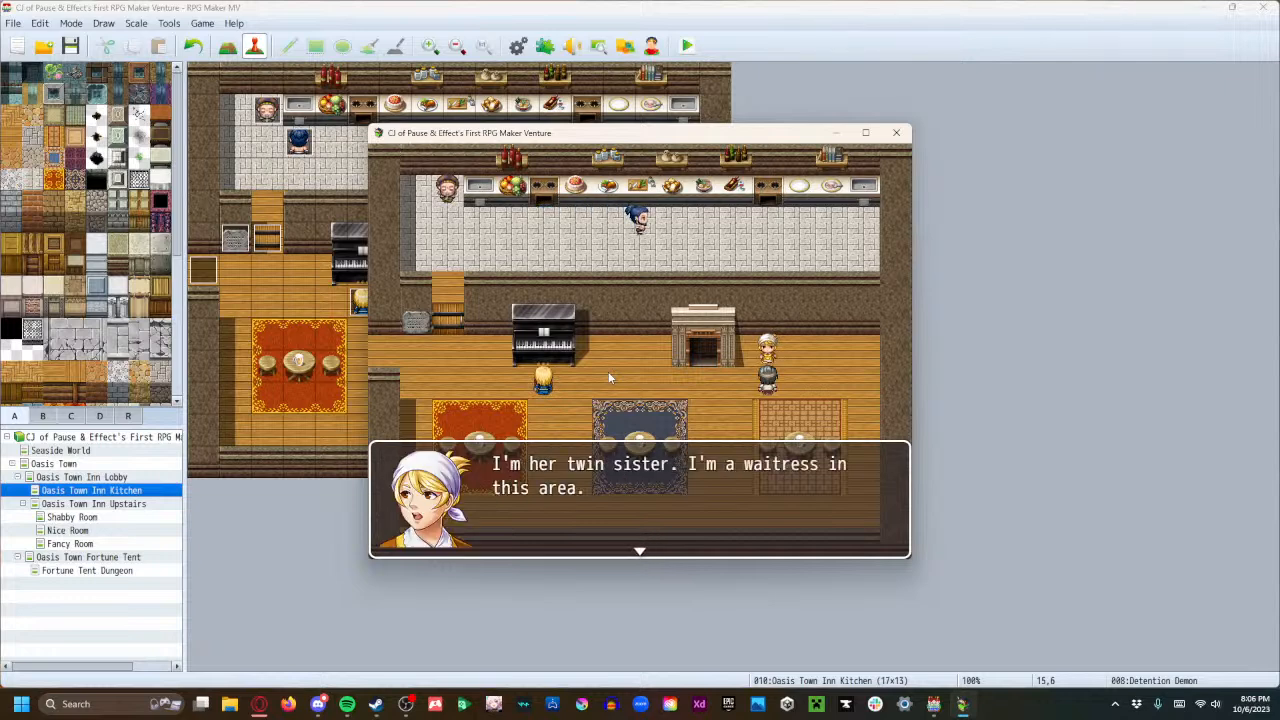
{"action": "key", "text": "Return"}
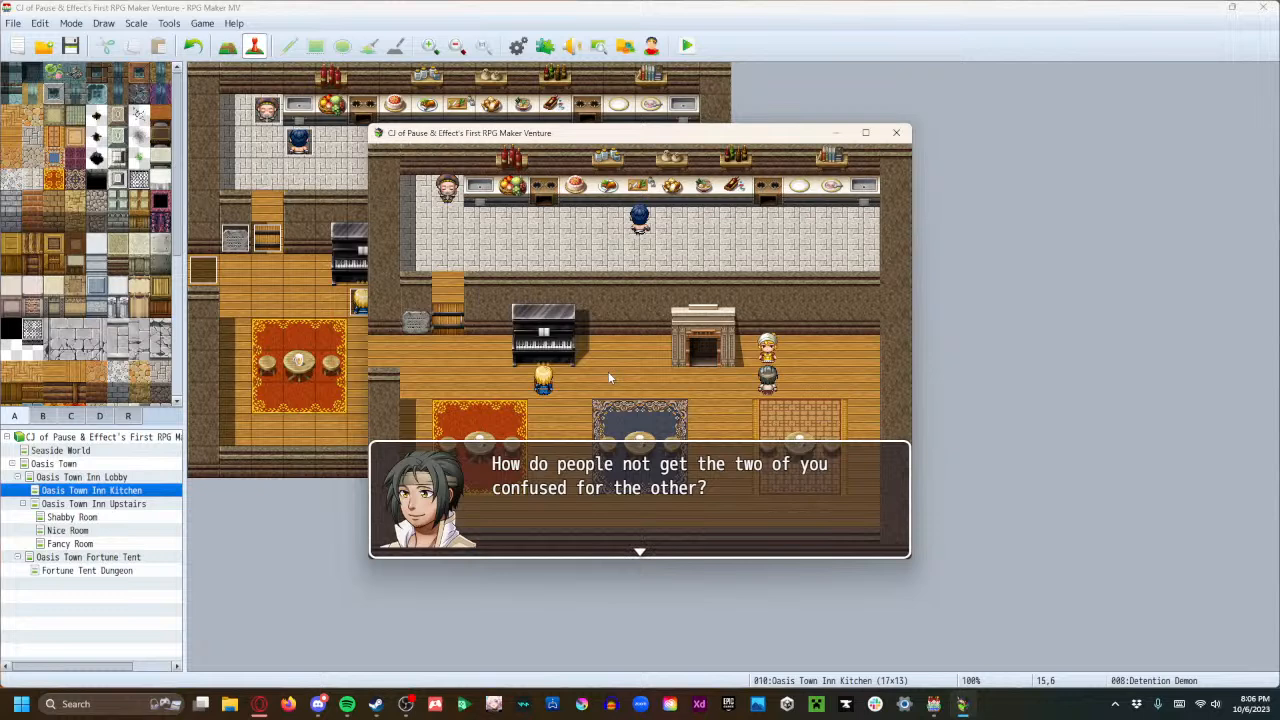
{"action": "key", "text": "Return"}
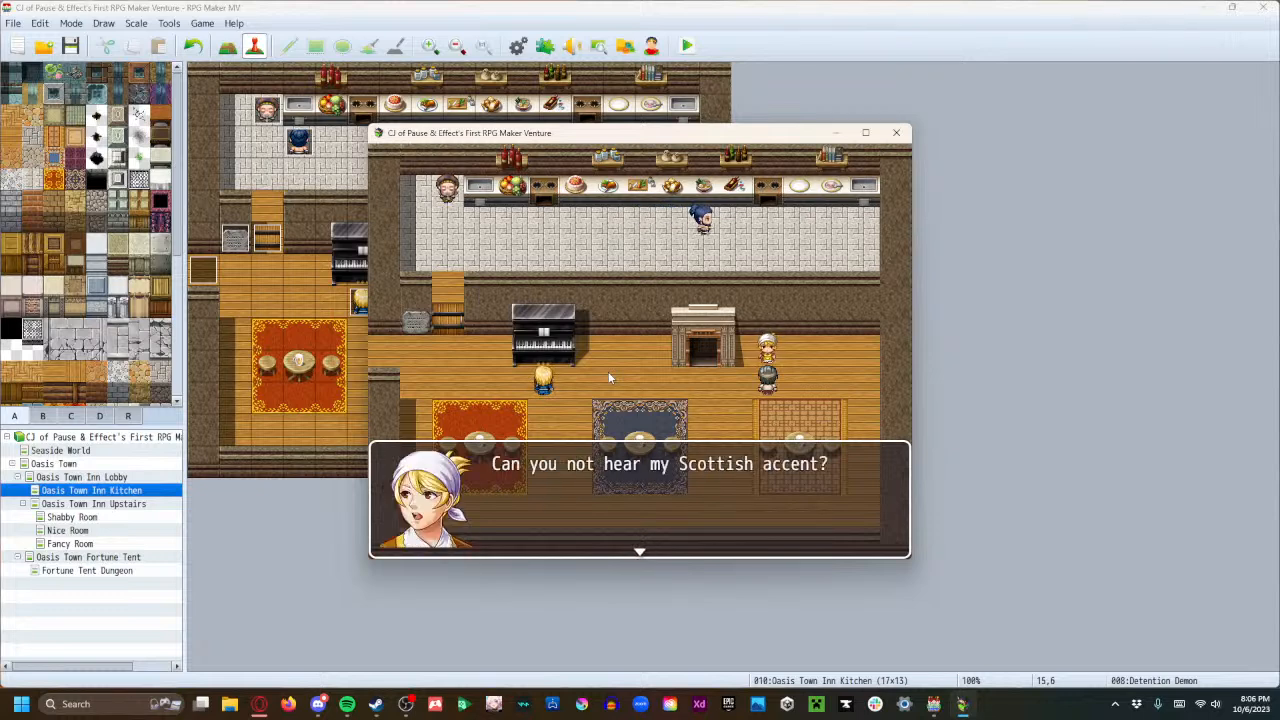
{"action": "key", "text": "Return"}
{"action": "key", "text": "Return"}
{"action": "key", "text": "Return"}
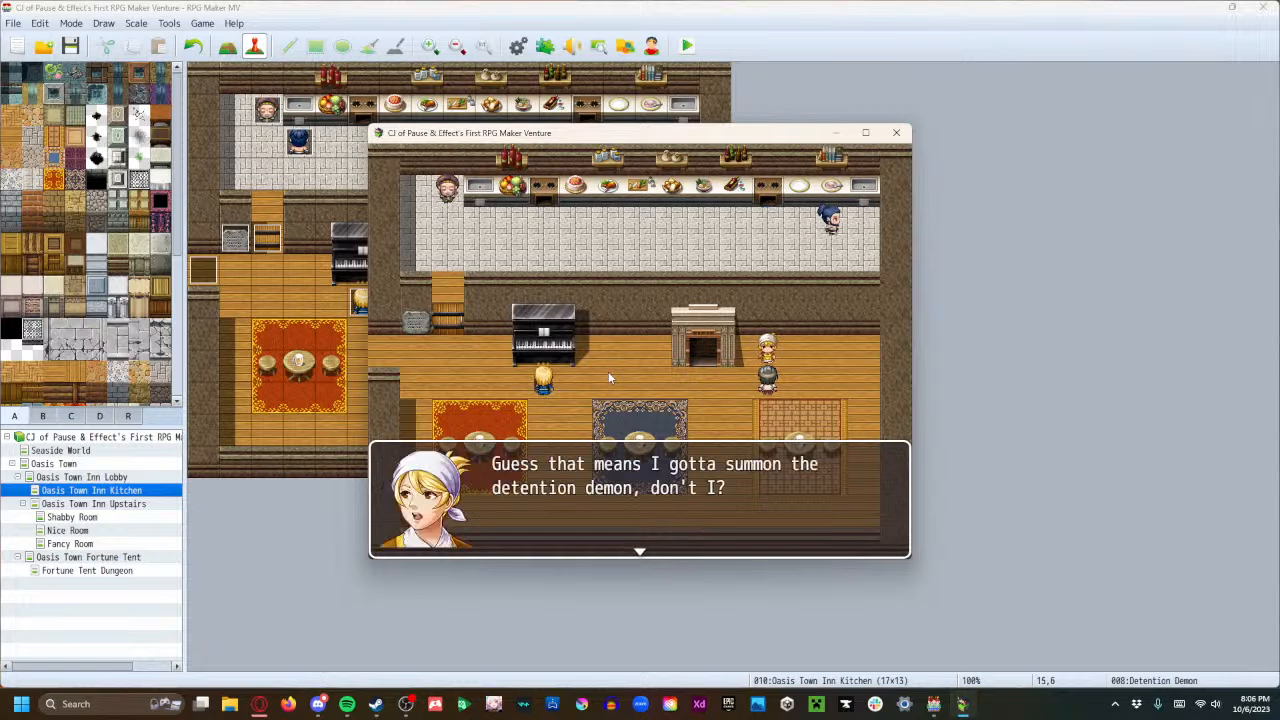
{"action": "key", "text": "Return"}
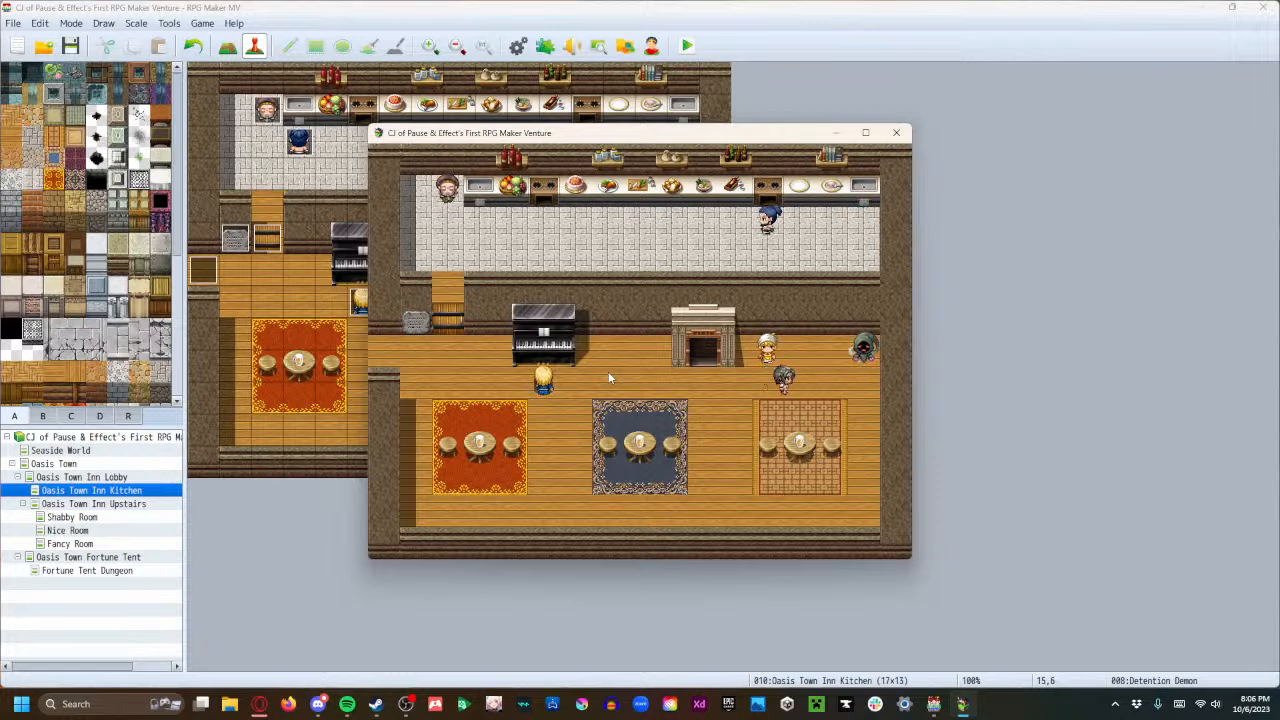
{"action": "key", "text": "Escape"}
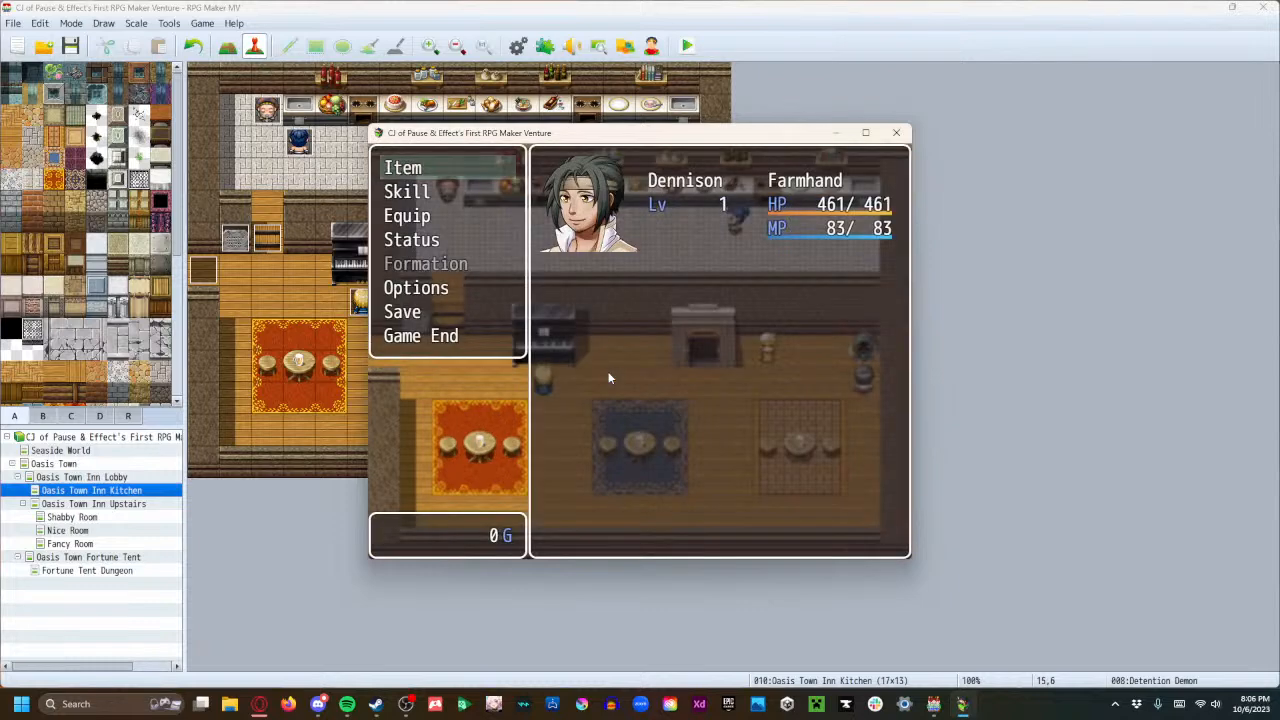
{"action": "left_click", "coordinate": [900, 133]}
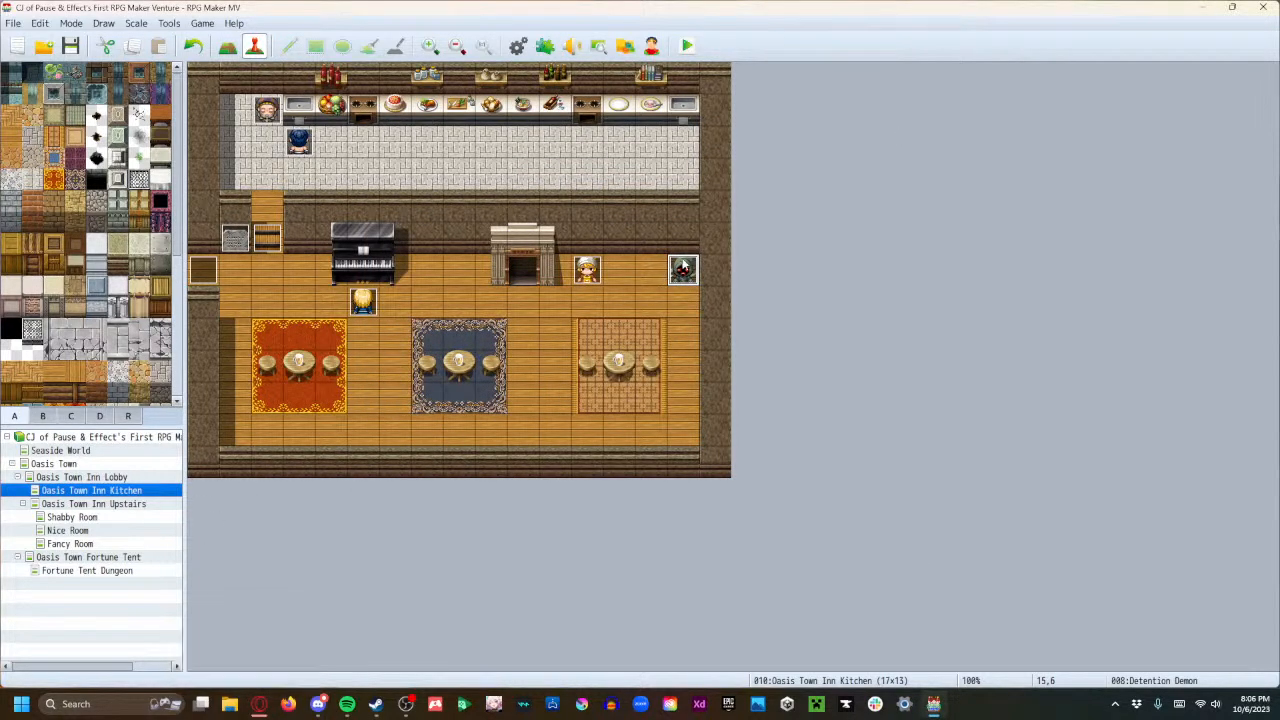
Check the trigger options of the Detention Demon event in the inn kitchen and close it without changes.
{"action": "double_click", "coordinate": [683, 269]}
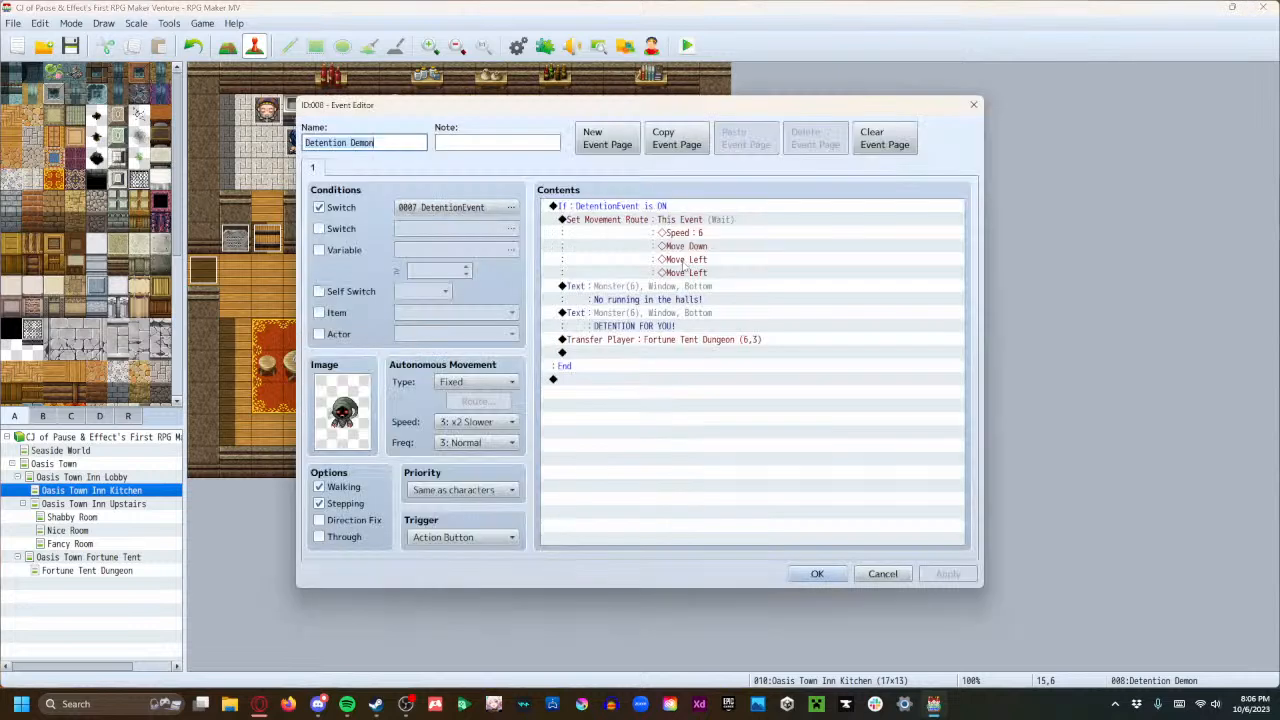
{"action": "left_click", "coordinate": [440, 539]}
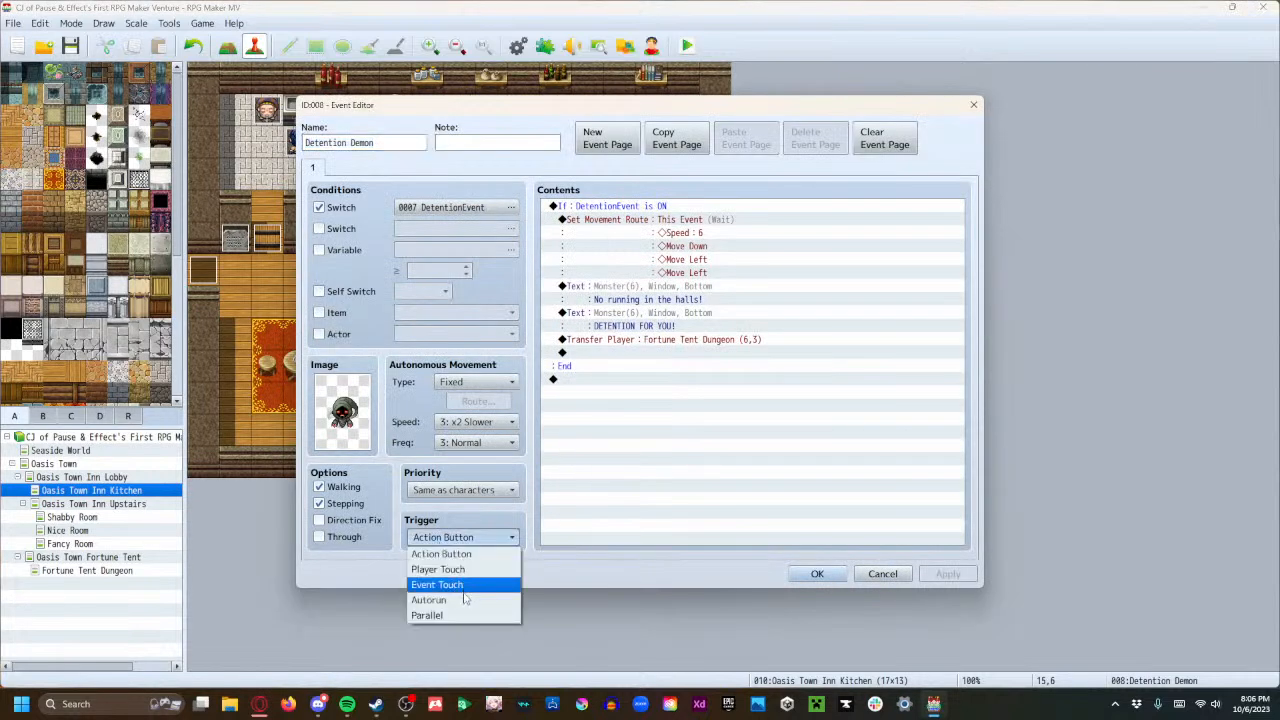
{"action": "left_click", "coordinate": [665, 581]}
{"action": "left_click", "coordinate": [896, 574]}
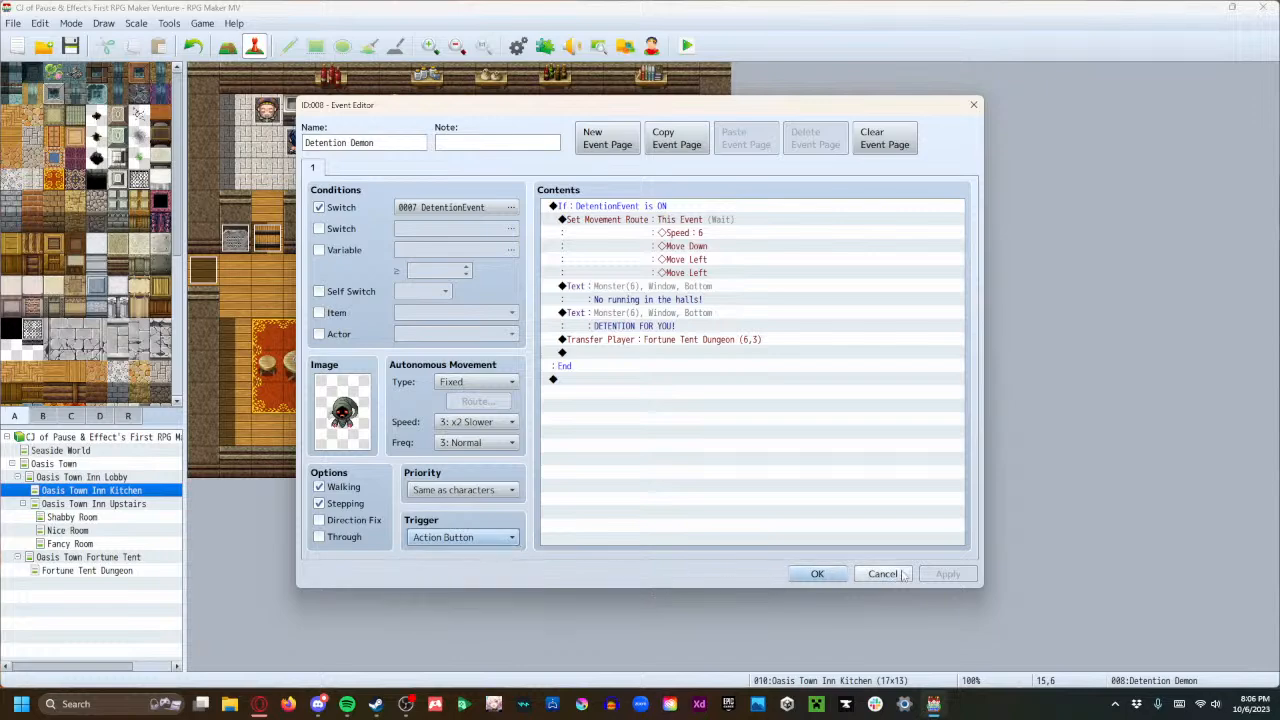
Examine the pages of the BeachNPC event and the fortune tent's entrance event on the Oasis Town map.
{"action": "left_click", "coordinate": [104, 465]}
{"action": "double_click", "coordinate": [770, 368]}
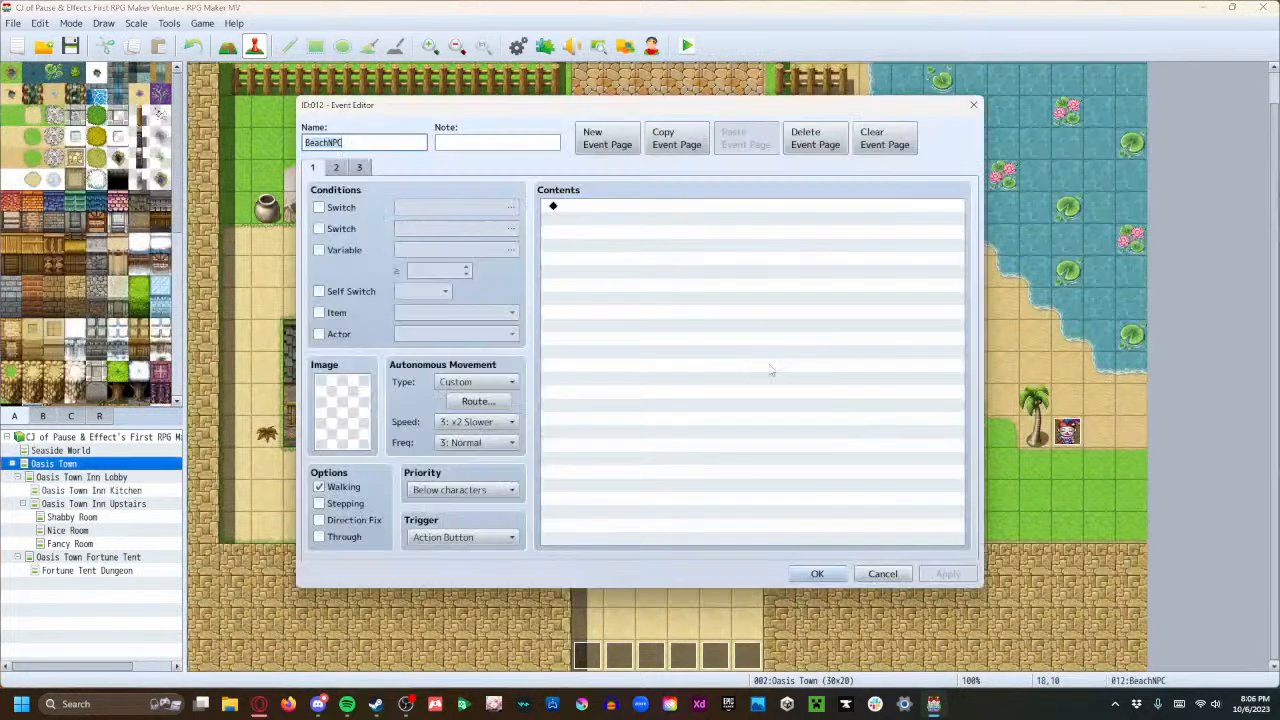
{"action": "left_click", "coordinate": [336, 168]}
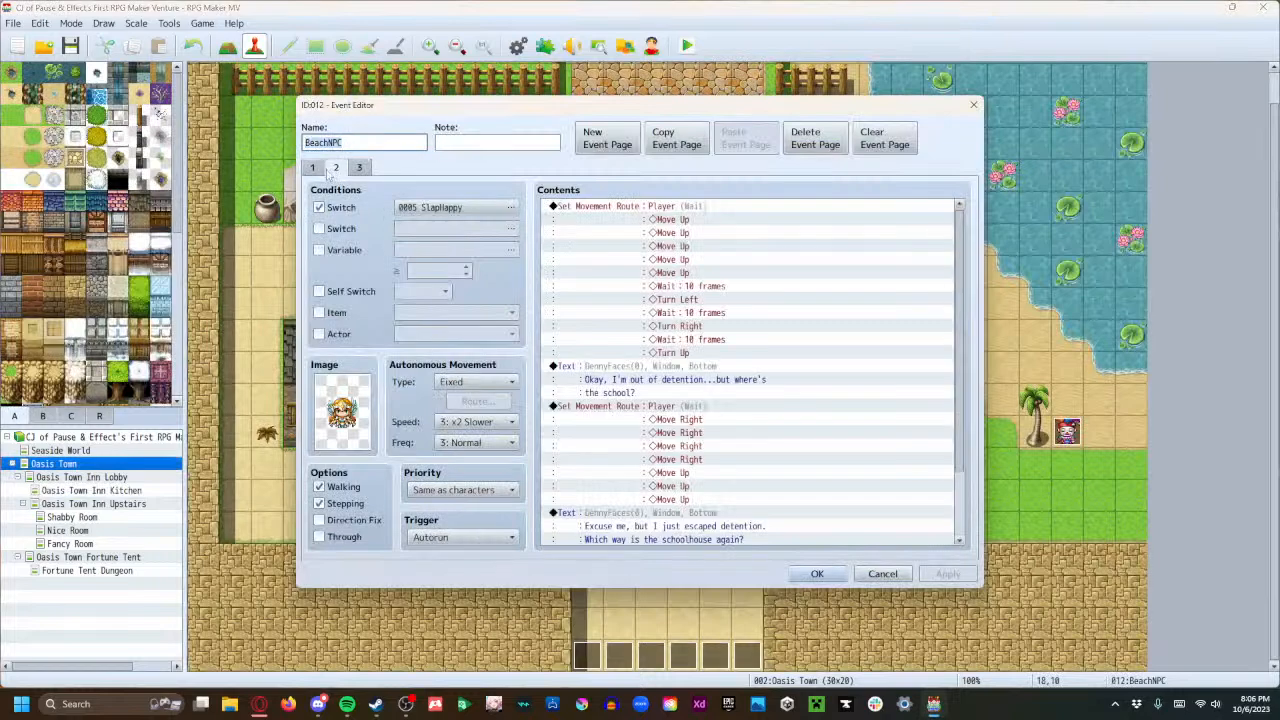
{"action": "left_click", "coordinate": [360, 168]}
{"action": "left_click", "coordinate": [336, 168]}
{"action": "left_click", "coordinate": [314, 168]}
{"action": "left_click", "coordinate": [817, 573]}
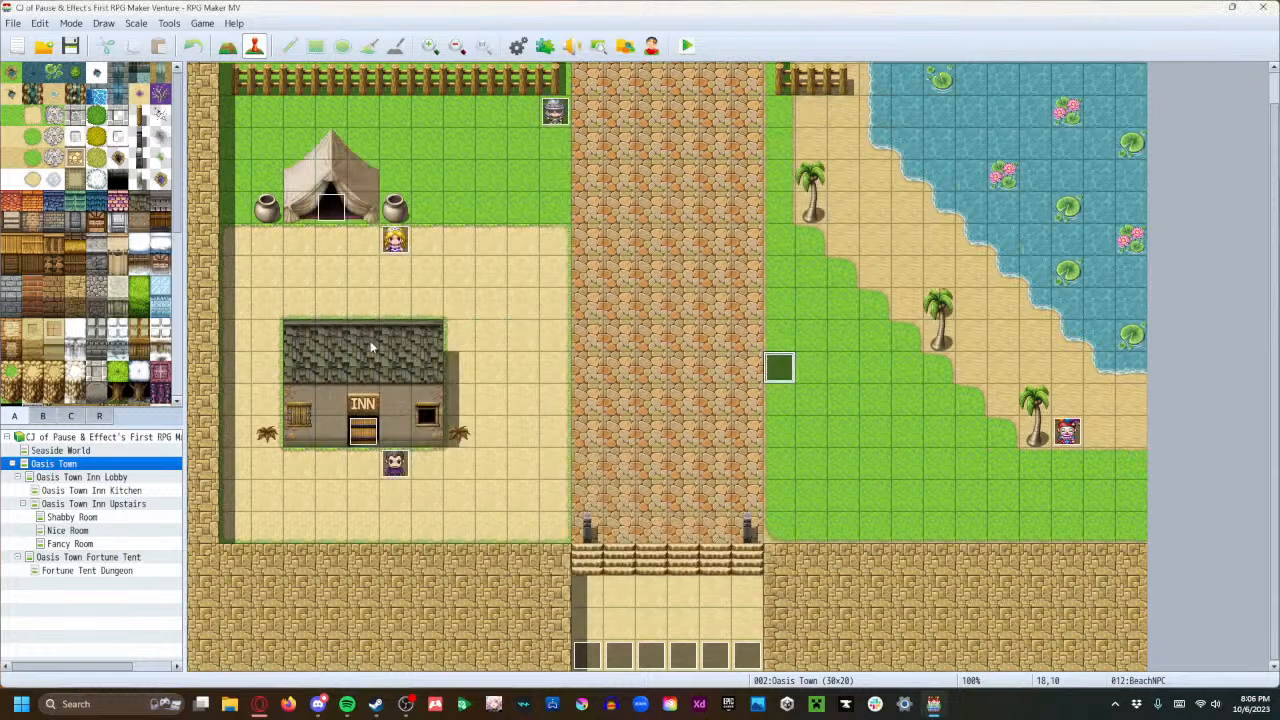
{"action": "double_click", "coordinate": [333, 200]}
{"action": "left_click", "coordinate": [817, 573]}
Set the Fortune Demon event's trigger to Autorun on the Oasis Town Fortune Tent map and save the event.
{"action": "left_click", "coordinate": [97, 504]}
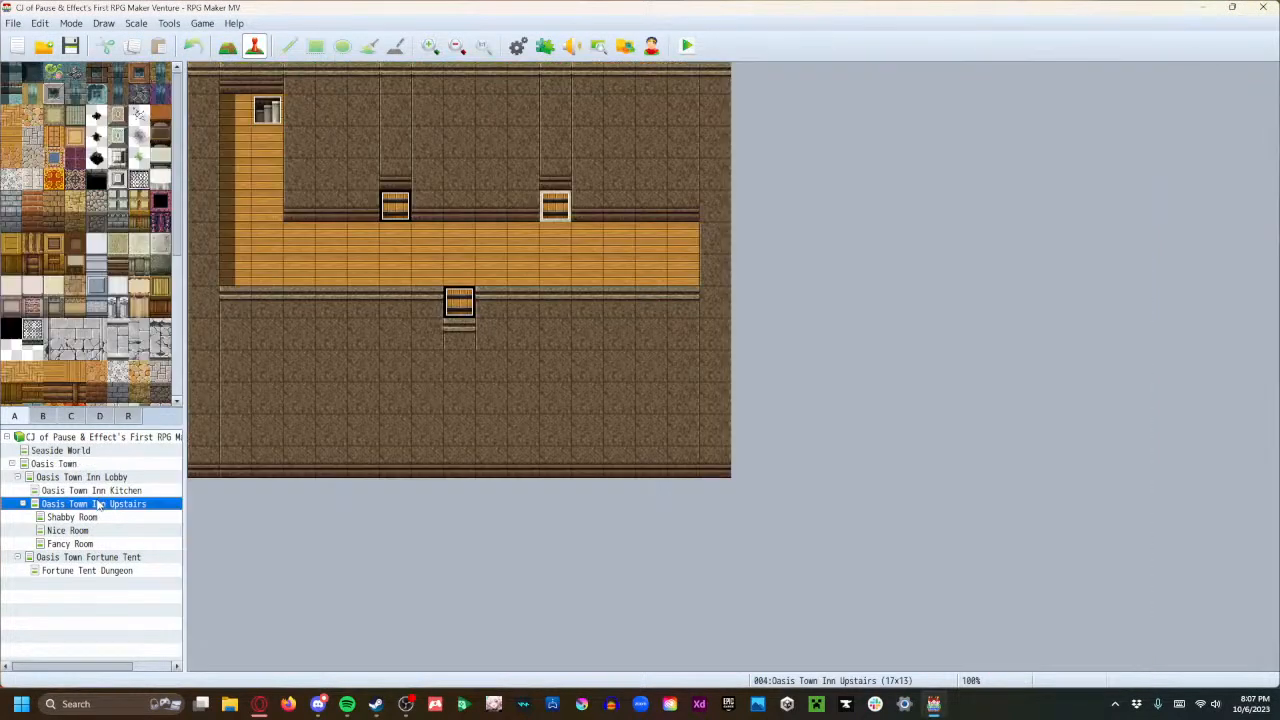
{"action": "left_click", "coordinate": [80, 517]}
{"action": "left_click", "coordinate": [97, 557]}
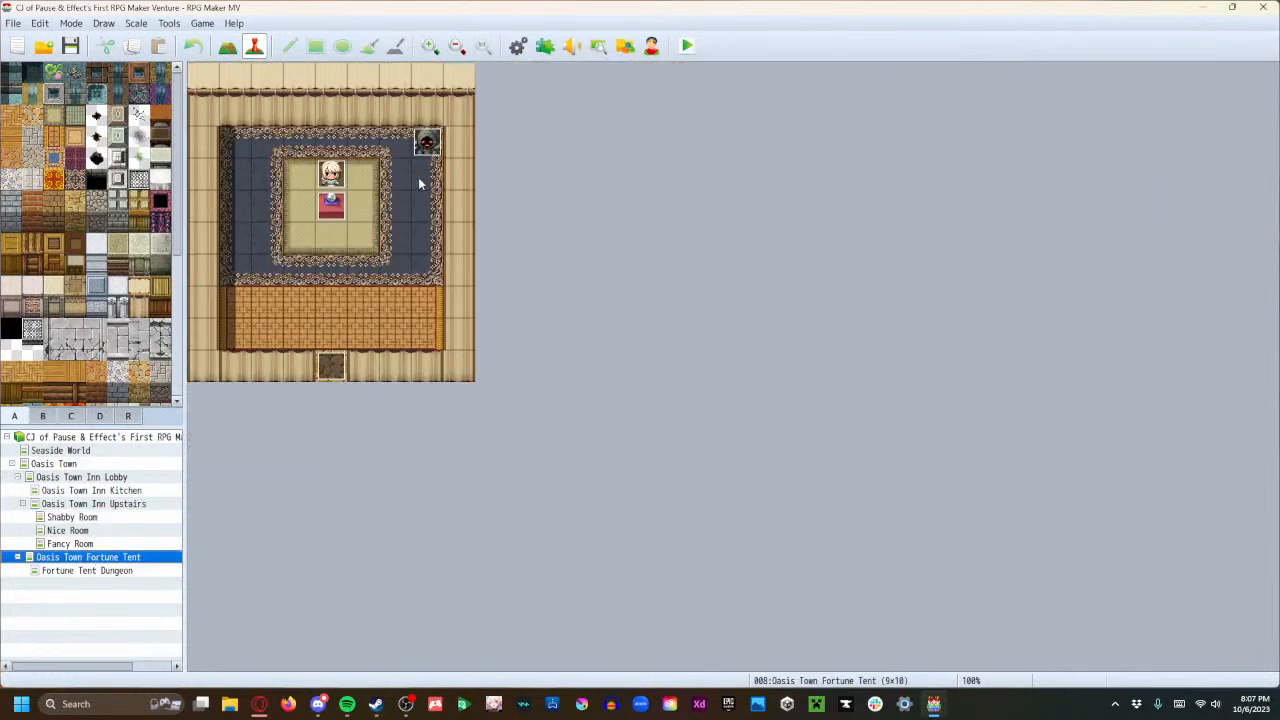
{"action": "double_click", "coordinate": [426, 139]}
{"action": "left_click", "coordinate": [420, 542]}
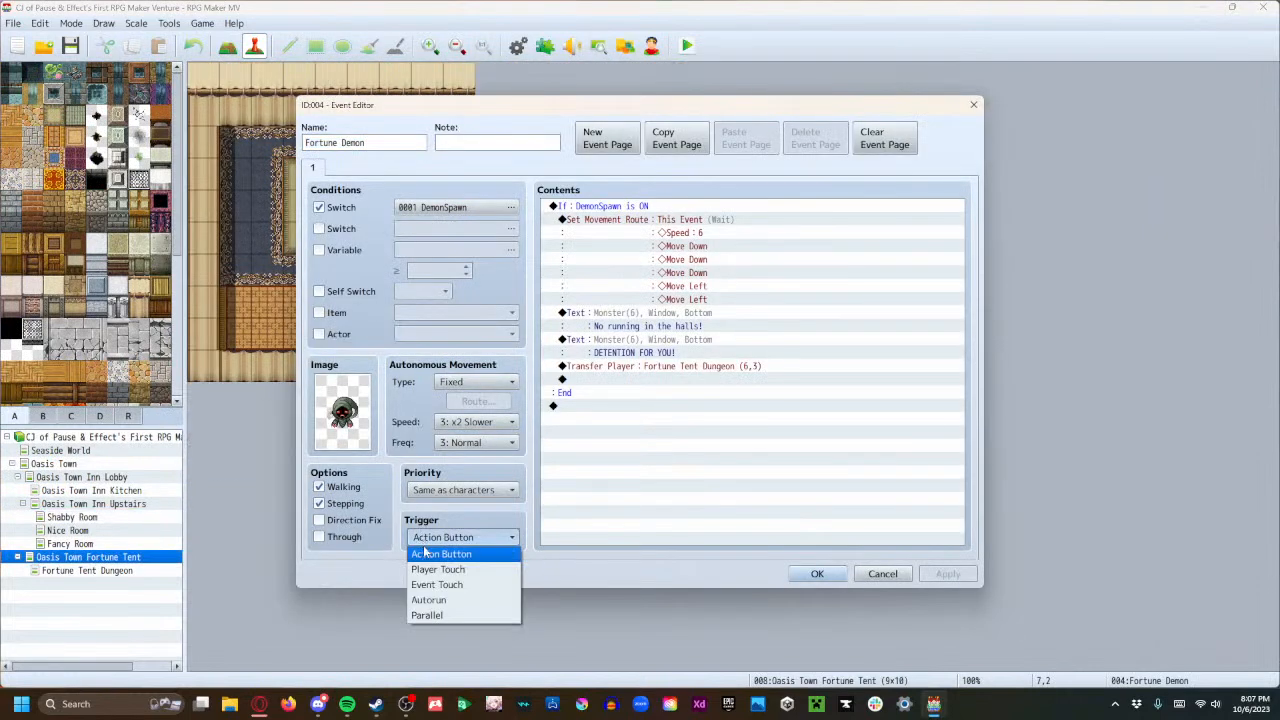
{"action": "left_click", "coordinate": [430, 600]}
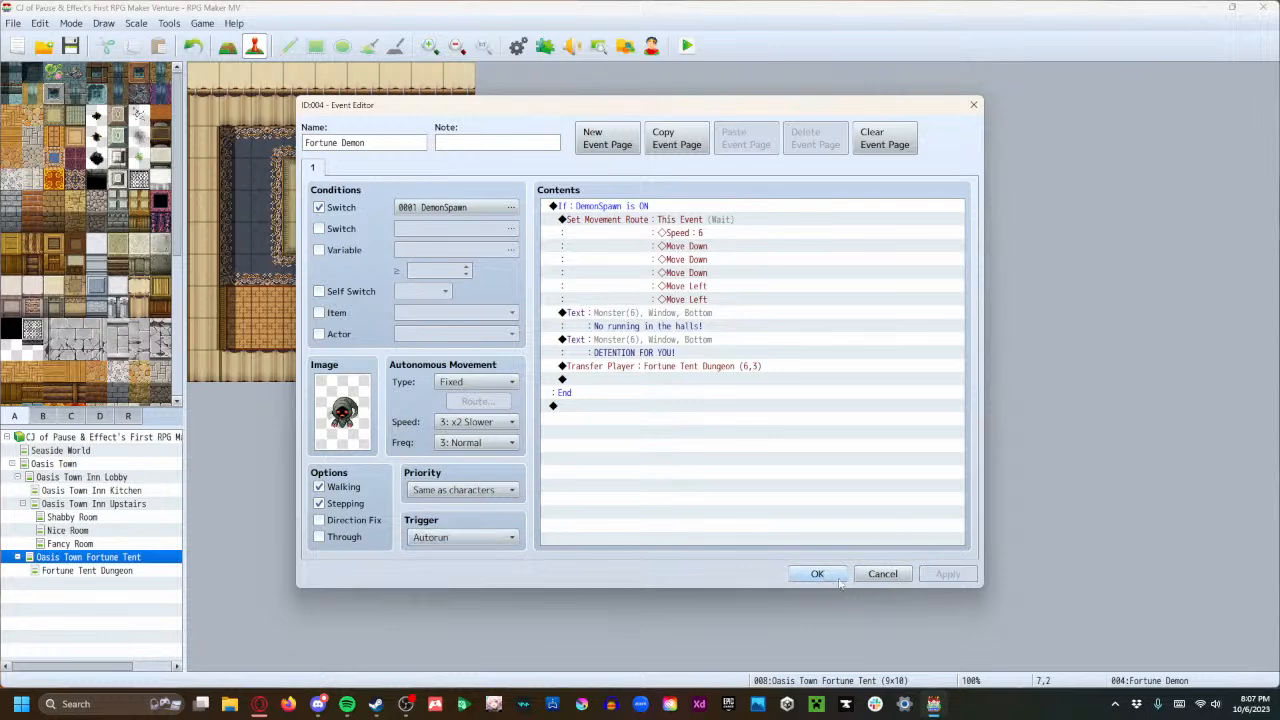
{"action": "left_click", "coordinate": [818, 574]}
Set the Detention Demon event's trigger to Autorun on the Oasis Town Inn Kitchen map and save the event.
{"action": "left_click", "coordinate": [75, 479]}
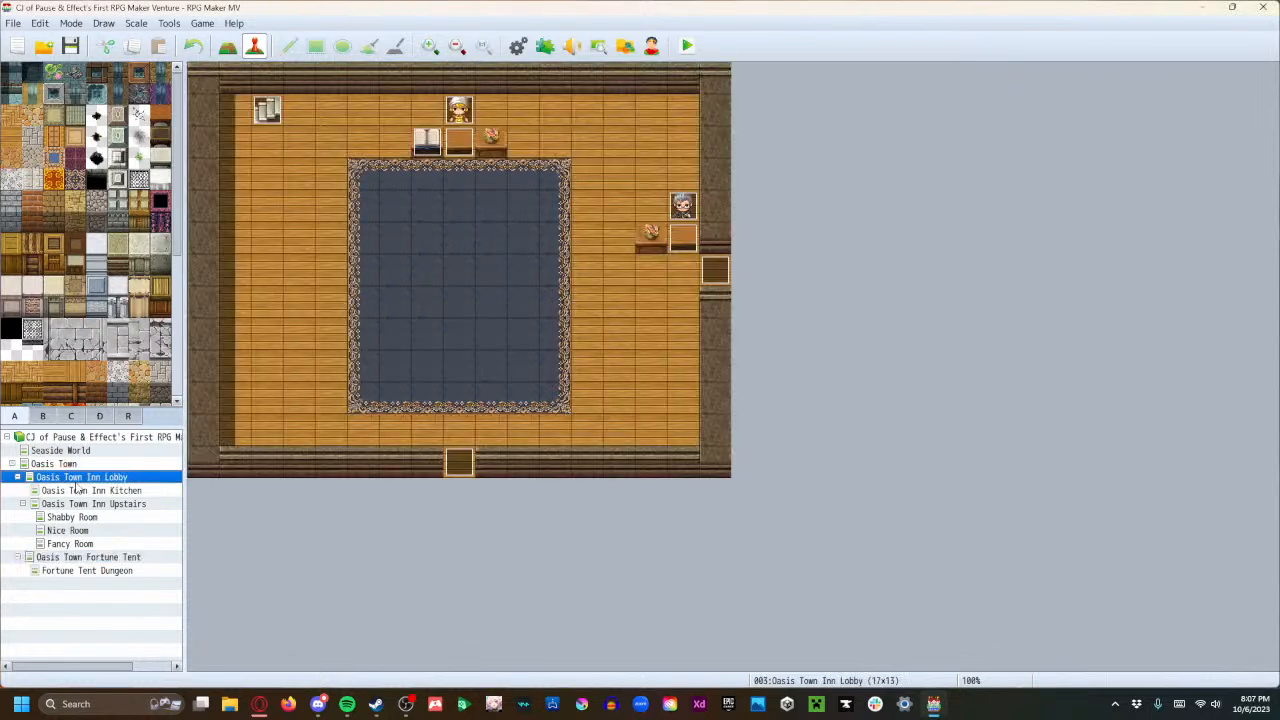
{"action": "left_click", "coordinate": [77, 491]}
{"action": "double_click", "coordinate": [683, 270]}
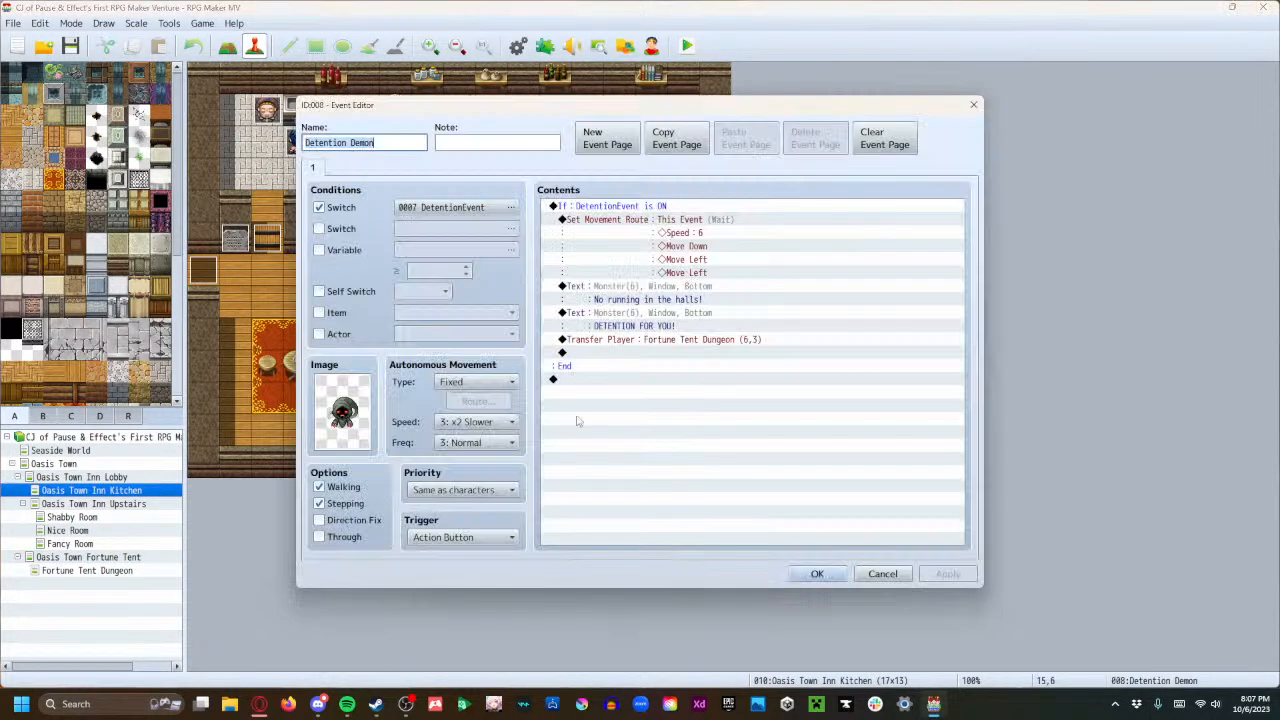
{"action": "left_click", "coordinate": [460, 537]}
{"action": "left_click", "coordinate": [432, 599]}
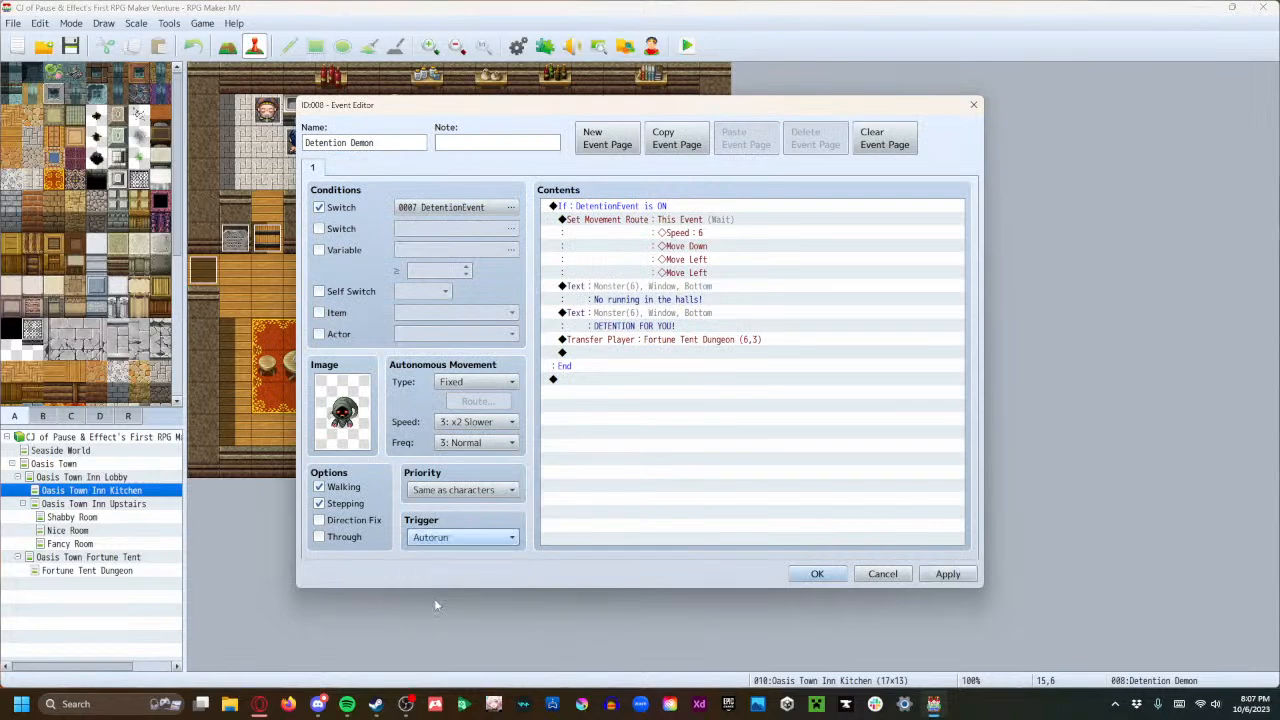
{"action": "left_click", "coordinate": [816, 575]}
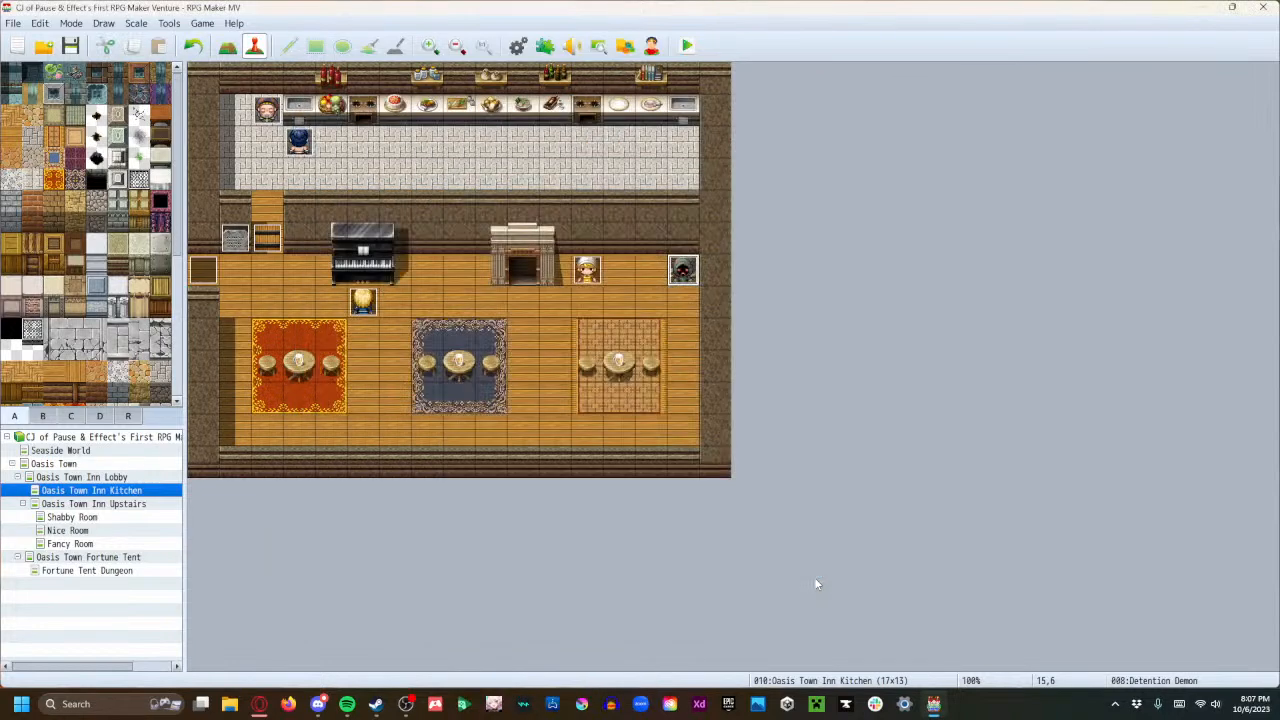
Save the project changes, start a playtest with a new game and walk to Oasis Town on the world map.
{"action": "left_click", "coordinate": [687, 45]}
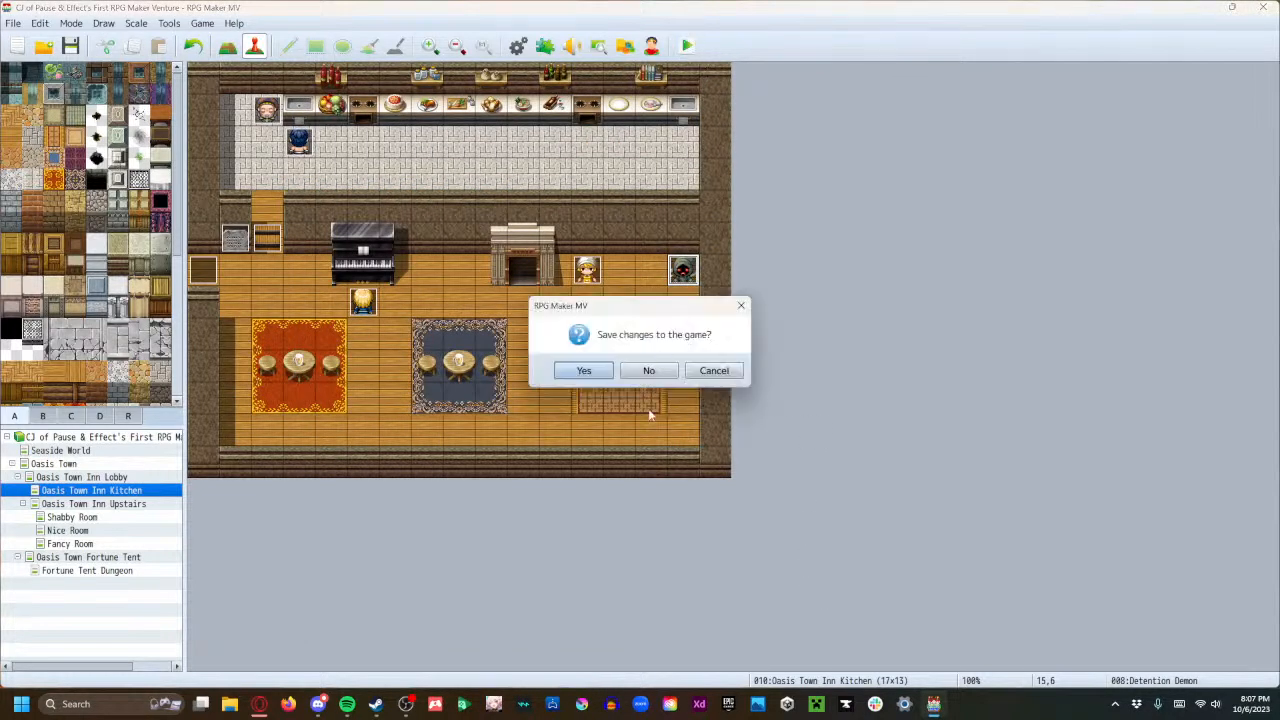
{"action": "left_click", "coordinate": [588, 372]}
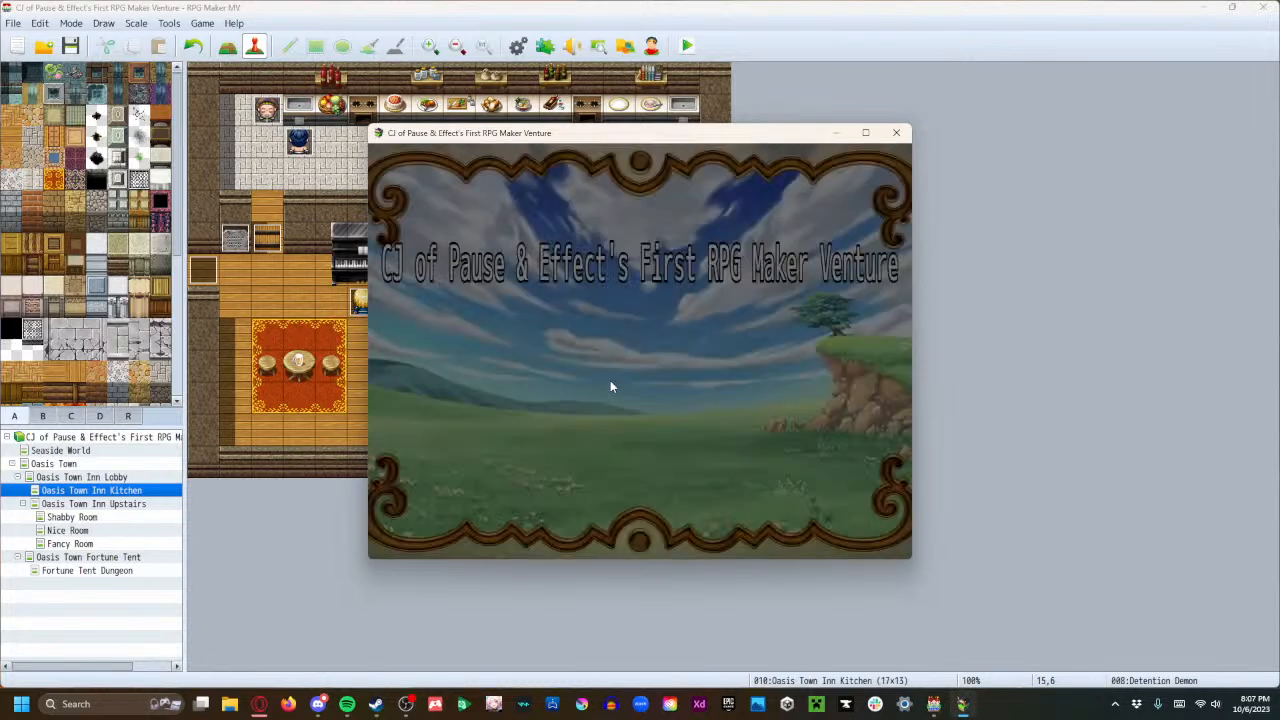
{"action": "key", "text": "Return"}
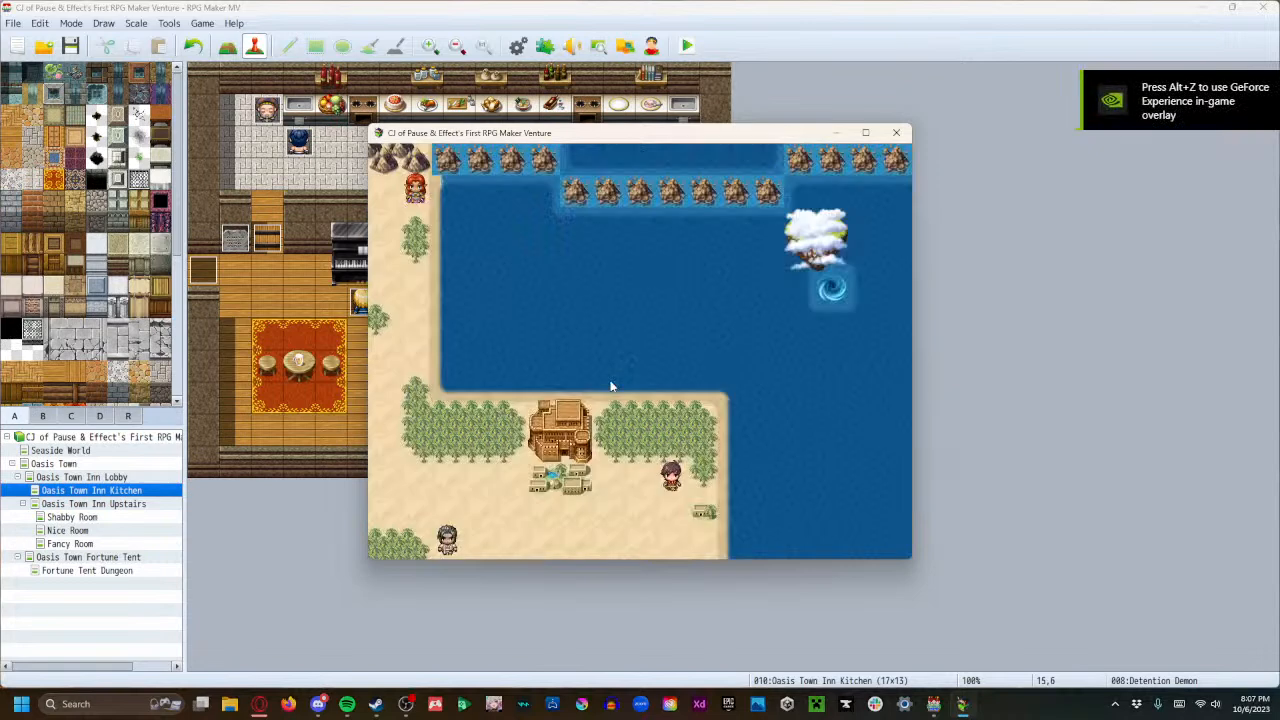
{"action": "key", "text": "Right"}
{"action": "key", "text": "Right"}
{"action": "key", "text": "Right"}
{"action": "key", "text": "Up"}
{"action": "key", "text": "Up"}
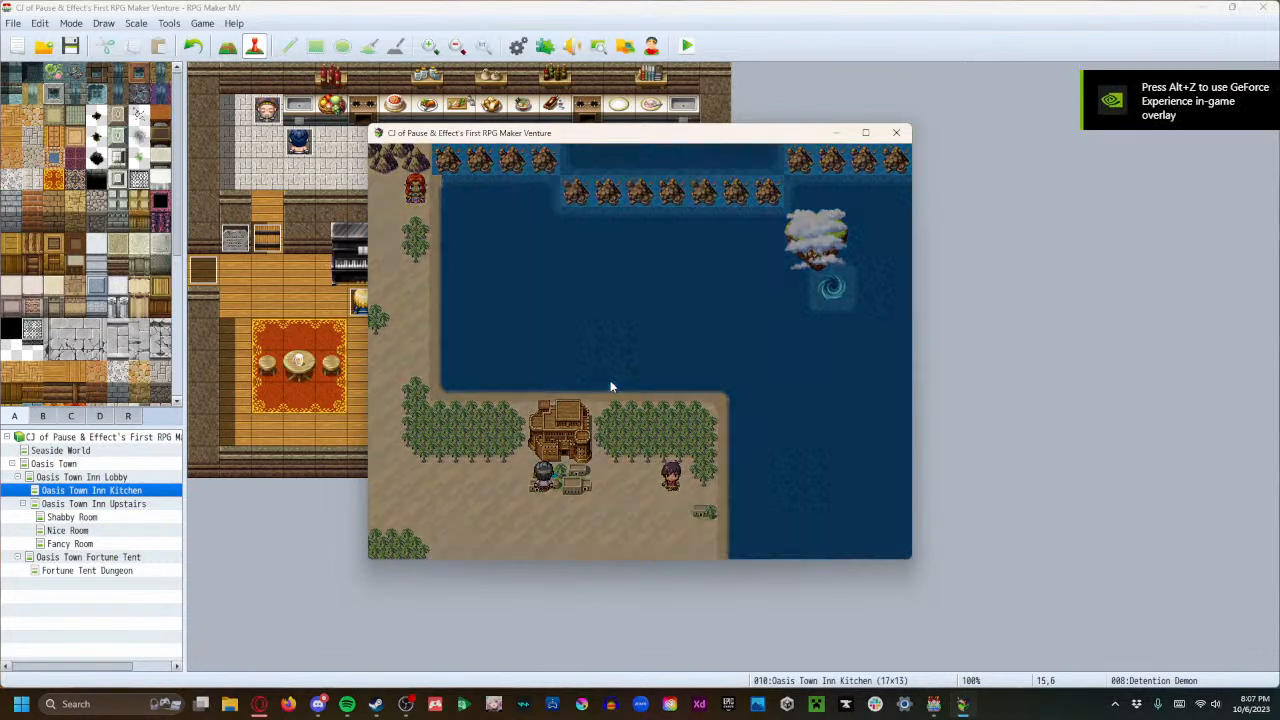
Walk through Oasis Town into the inn and cross the lobby to the kitchen doorway.
{"action": "key", "text": "Up"}
{"action": "key", "text": "Up"}
{"action": "key", "text": "Left"}
{"action": "key", "text": "Left"}
{"action": "key", "text": "Left"}
{"action": "key", "text": "Left"}
{"action": "key", "text": "Left"}
{"action": "key", "text": "Left"}
{"action": "key", "text": "Up"}
{"action": "key", "text": "Up"}
{"action": "key", "text": "Up"}
{"action": "key", "text": "Up"}
{"action": "key", "text": "Right"}
{"action": "key", "text": "Right"}
{"action": "key", "text": "Right"}
{"action": "key", "text": "Right"}
{"action": "key", "text": "Right"}
{"action": "key", "text": "Right"}
{"action": "key", "text": "Up"}
{"action": "key", "text": "Up"}
{"action": "key", "text": "Up"}
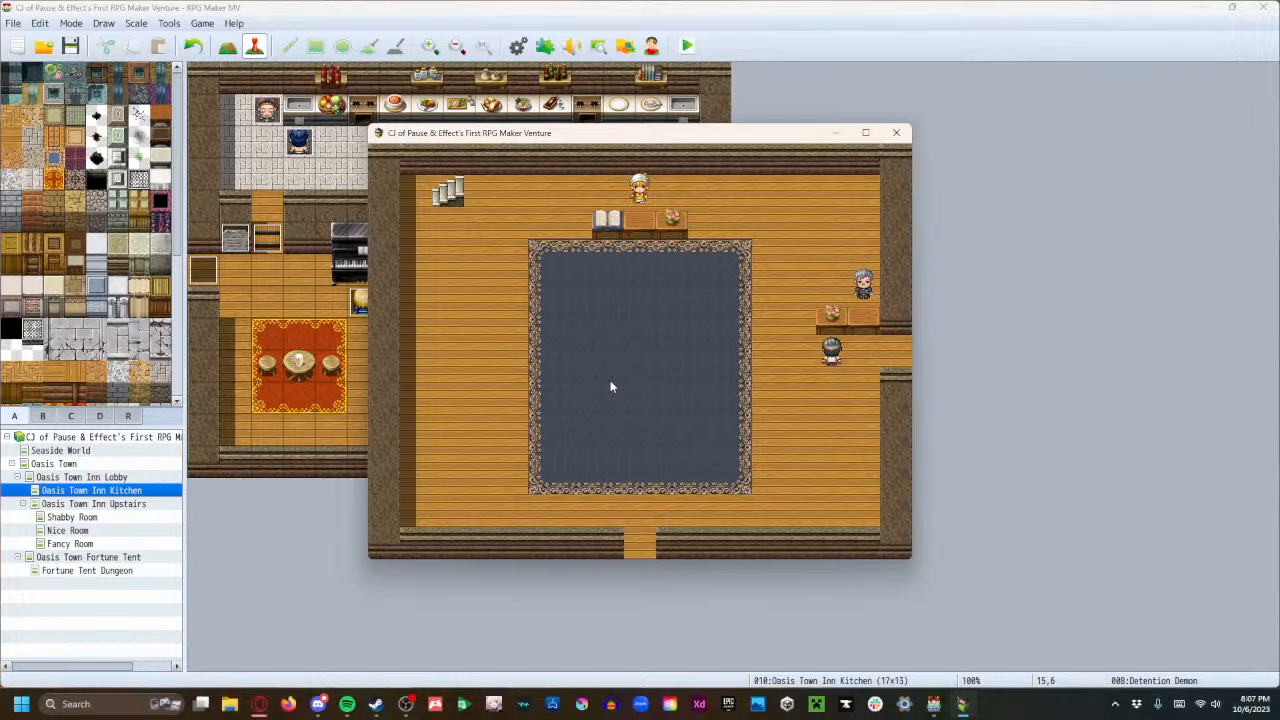
Enter the inn kitchen and start a conversation with the waitress beside the fireplace.
{"action": "key", "text": "Right"}
{"action": "key", "text": "Right"}
{"action": "key", "text": "Right"}
{"action": "key", "text": "Right"}
{"action": "key", "text": "Right"}
{"action": "key", "text": "Down"}
{"action": "key", "text": "Right"}
{"action": "key", "text": "Down"}
{"action": "key", "text": "Right"}
{"action": "key", "text": "Right"}
{"action": "key", "text": "Up"}
{"action": "key", "text": "Right"}
{"action": "key", "text": "Right"}
{"action": "key", "text": "Right"}
{"action": "key", "text": "Right"}
{"action": "key", "text": "Right"}
{"action": "key", "text": "Right"}
{"action": "key", "text": "Up"}
{"action": "key", "text": "Return"}
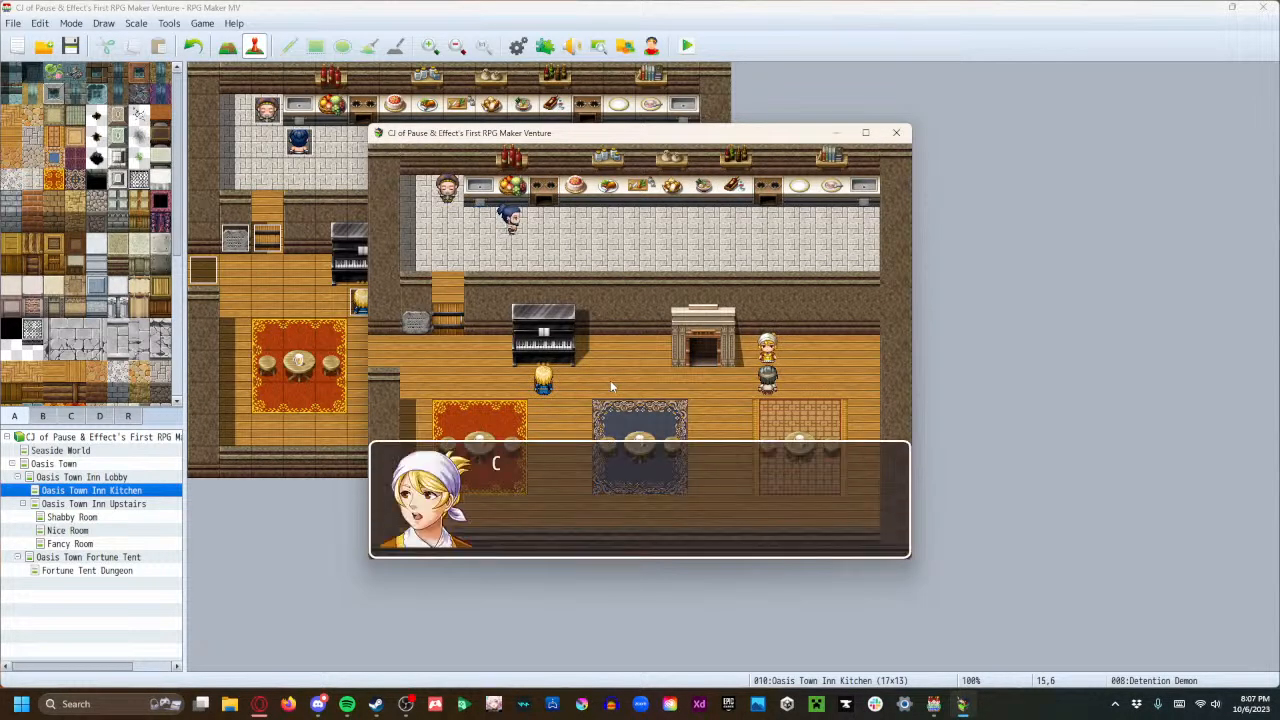
Play through the waitress's conversation and the detention demon's lines to test its automatic rush and the player transfer.
{"action": "key", "text": "Return"}
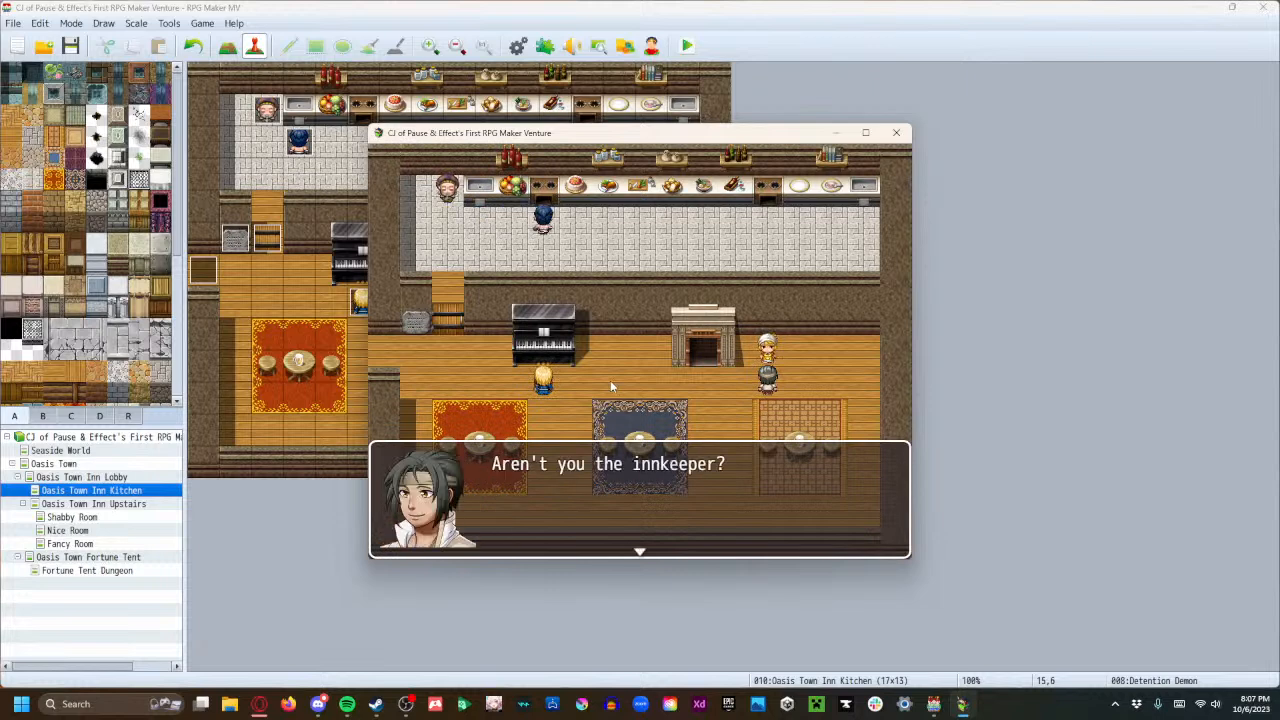
{"action": "key", "text": "Return"}
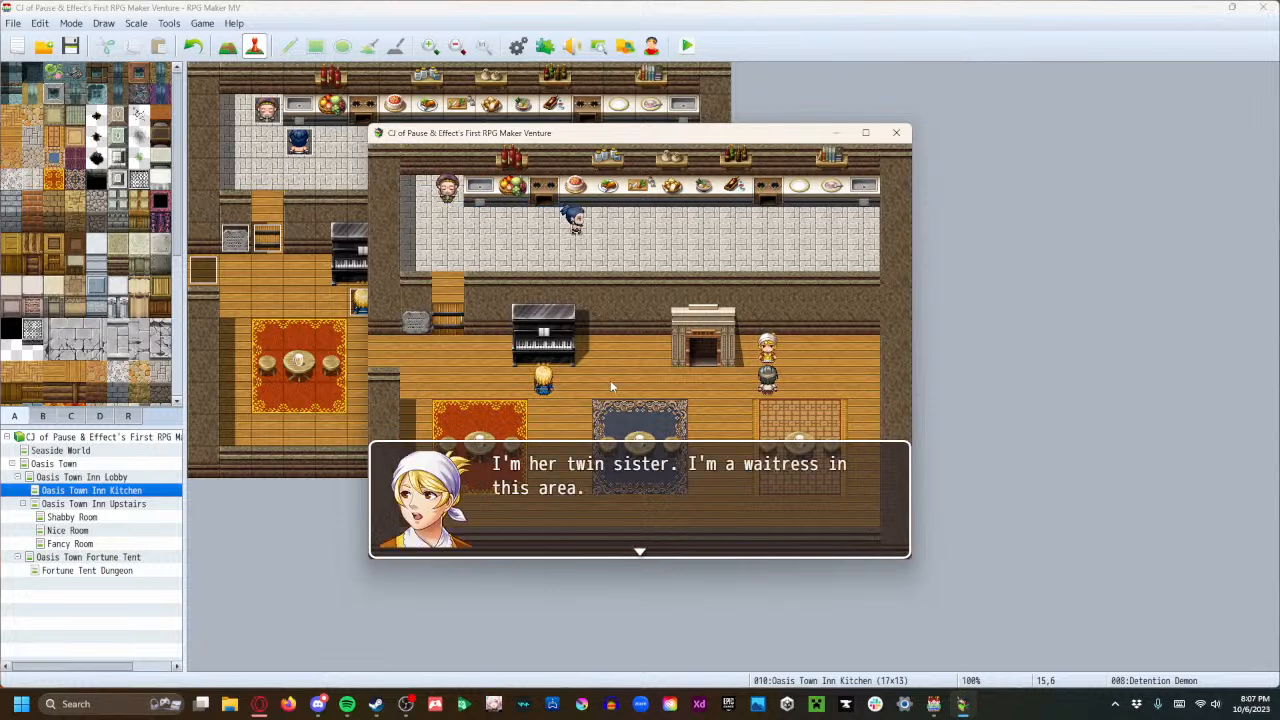
{"action": "key", "text": "Return"}
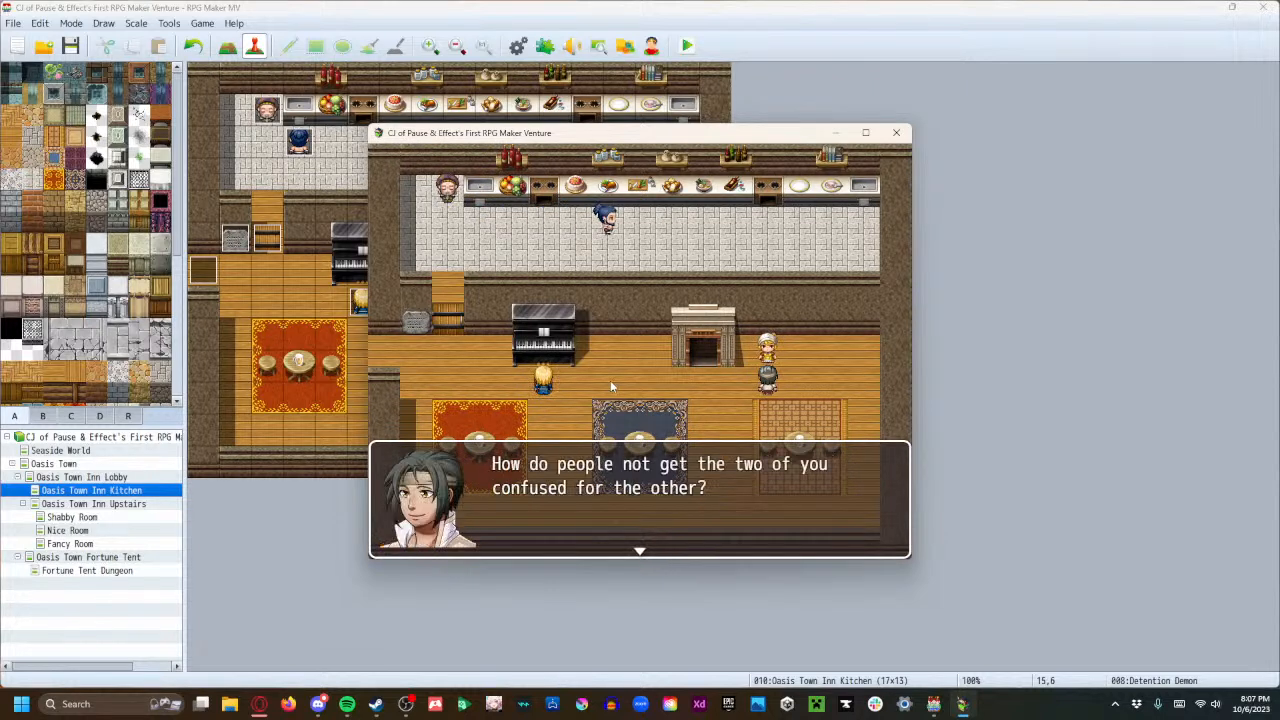
{"action": "key", "text": "Return"}
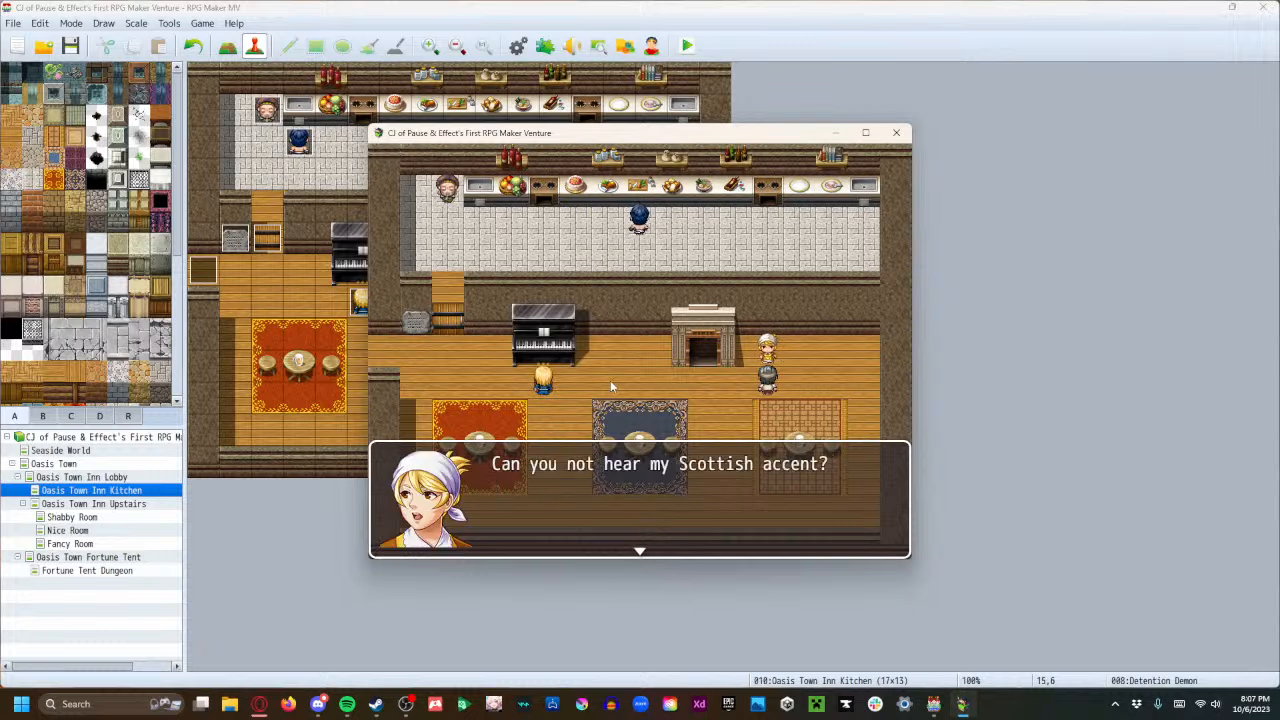
{"action": "key", "text": "Return"}
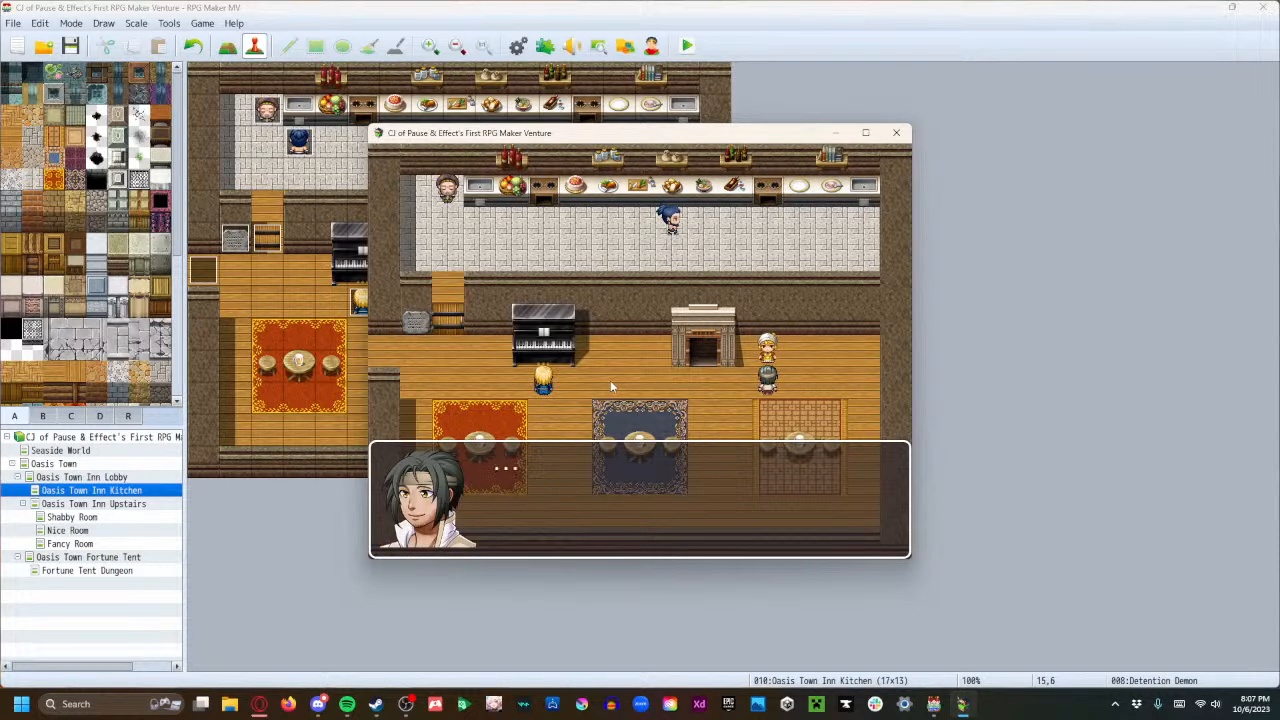
{"action": "key", "text": "Return"}
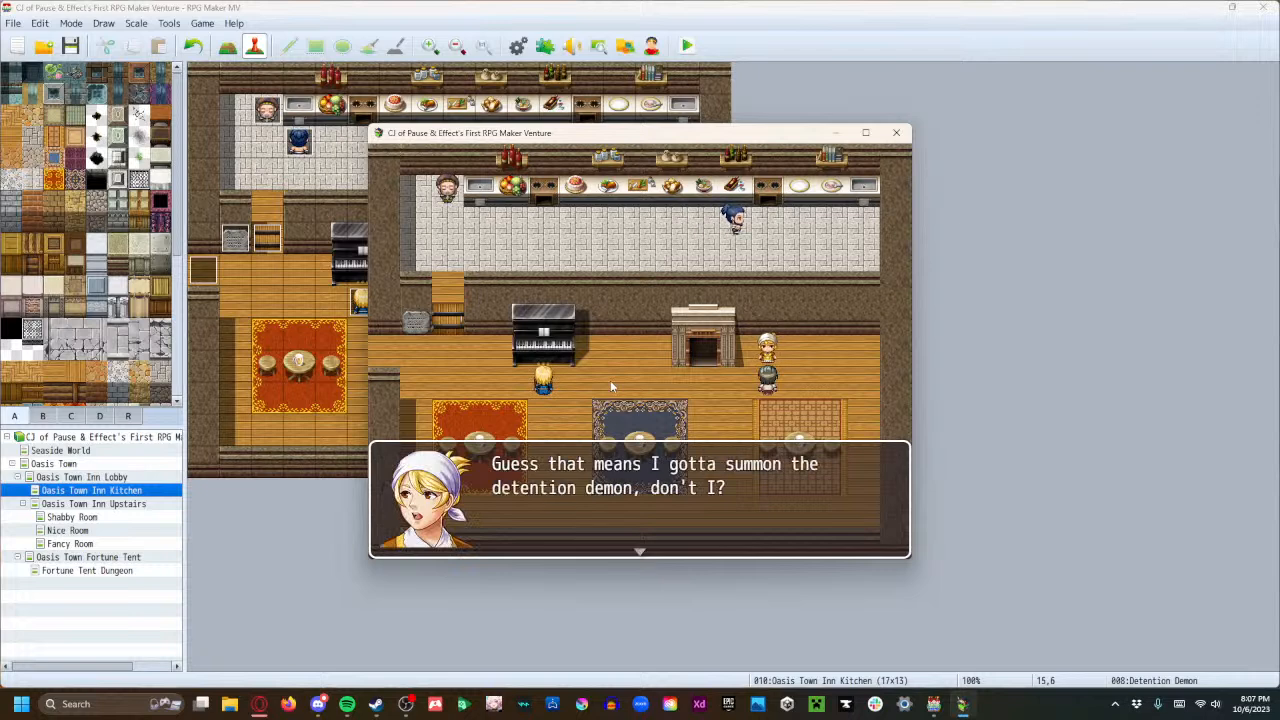
{"action": "key", "text": "Return"}
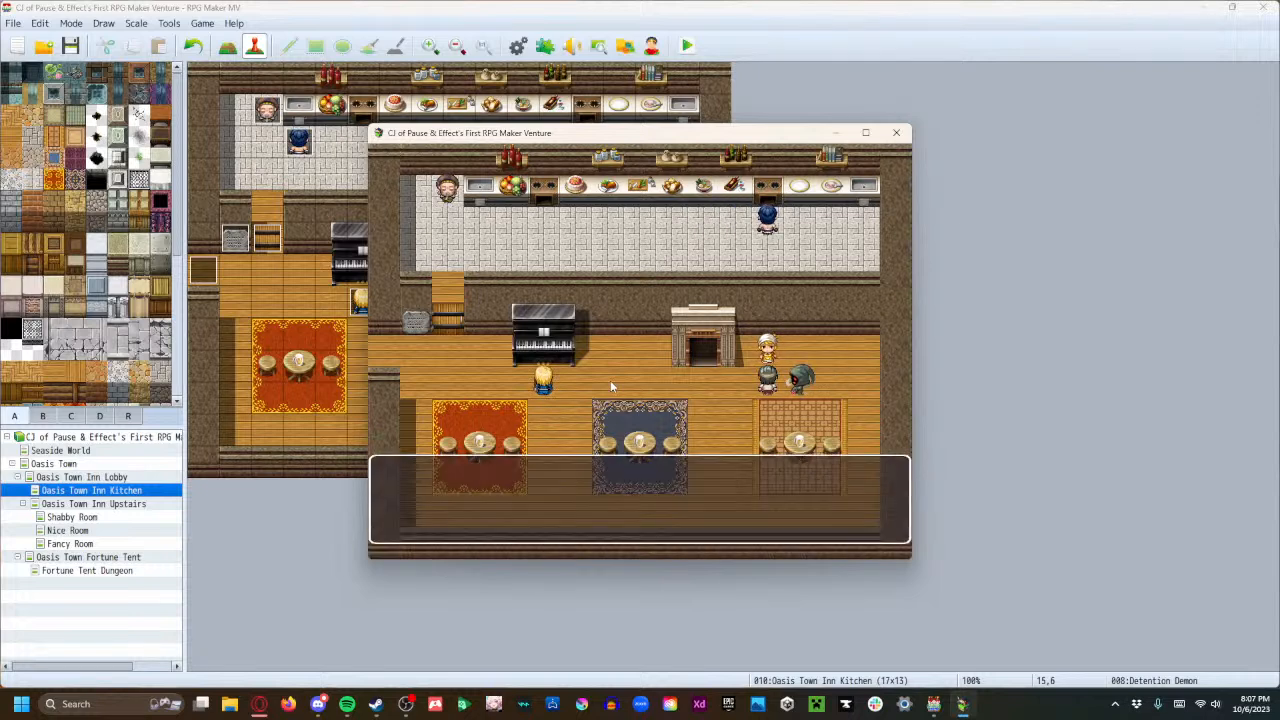
{"action": "key", "text": "Return"}
{"action": "key", "text": "Return"}
Examine the crate in the dungeon's first cell to trigger its hidden switch and walk to the cell's opening.
{"action": "key", "text": "Left"}
{"action": "key", "text": "Return"}
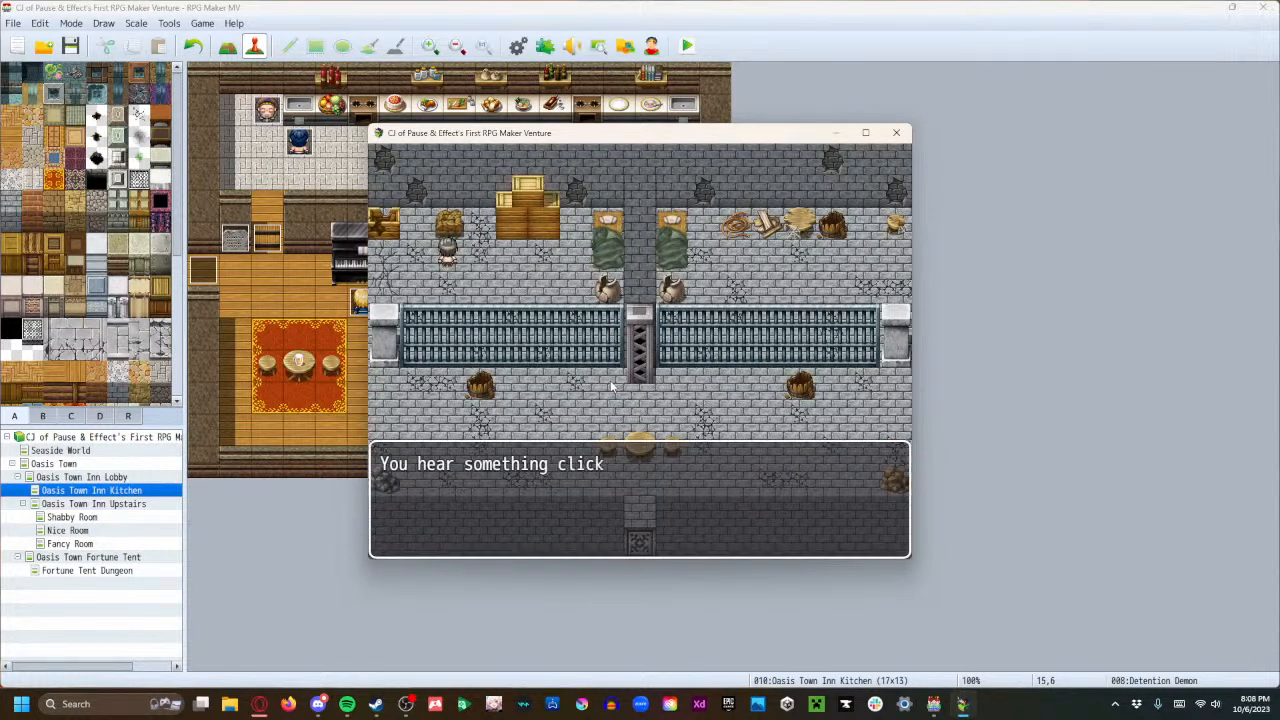
{"action": "key", "text": "Return"}
{"action": "key", "text": "Left"}
{"action": "key", "text": "Left"}
{"action": "key", "text": "Down"}
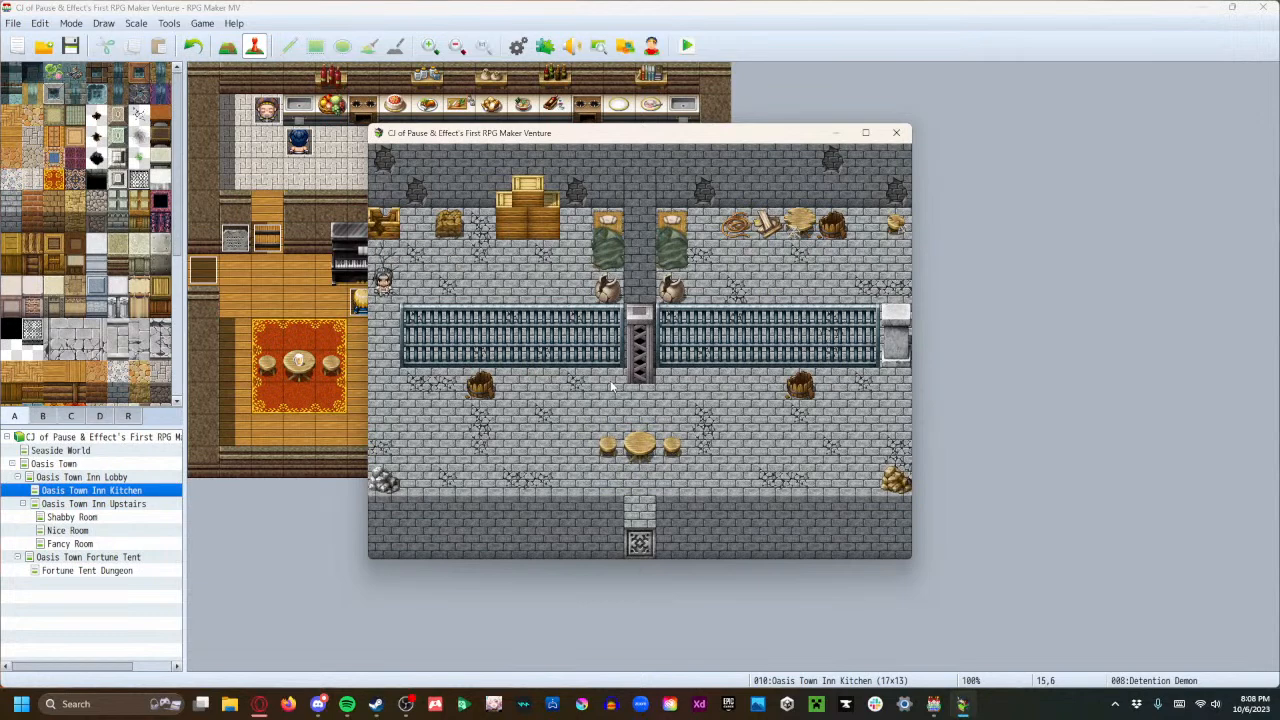
Cross the dungeon corridor to the gold-coloured rubble and trigger the second hidden switch.
{"action": "key", "text": "Right"}
{"action": "key", "text": "Right"}
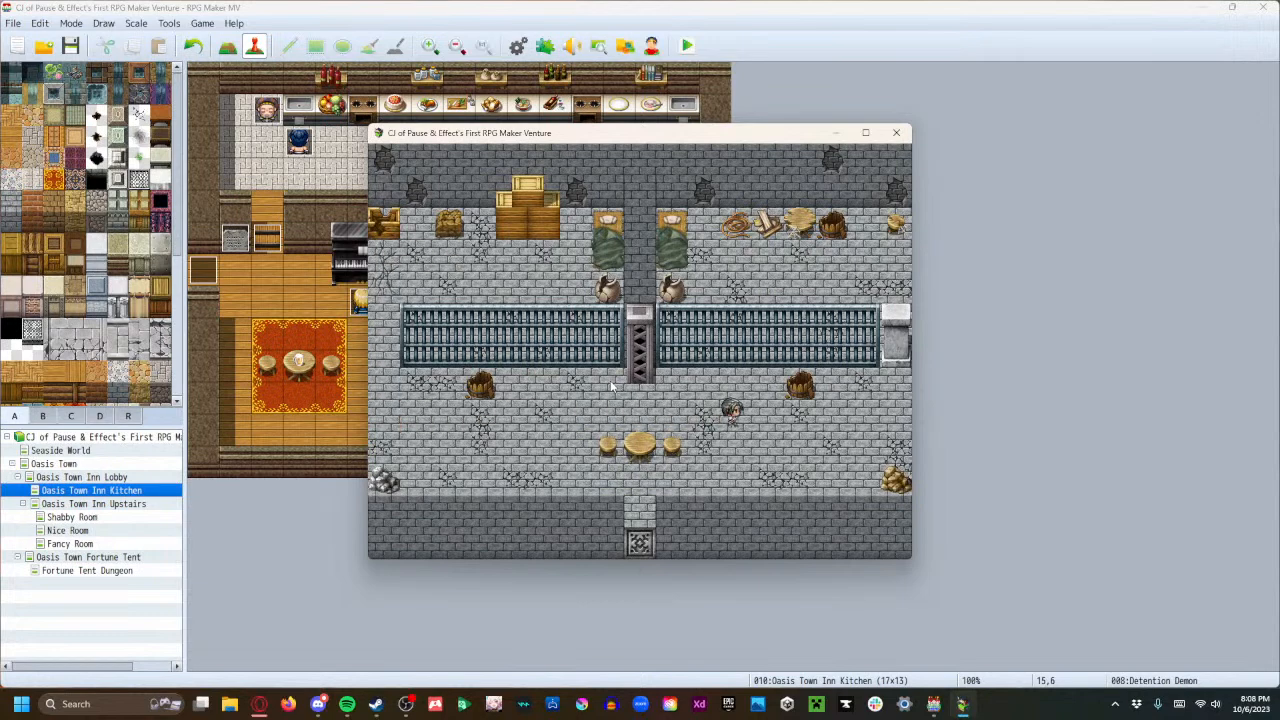
{"action": "key", "text": "Down"}
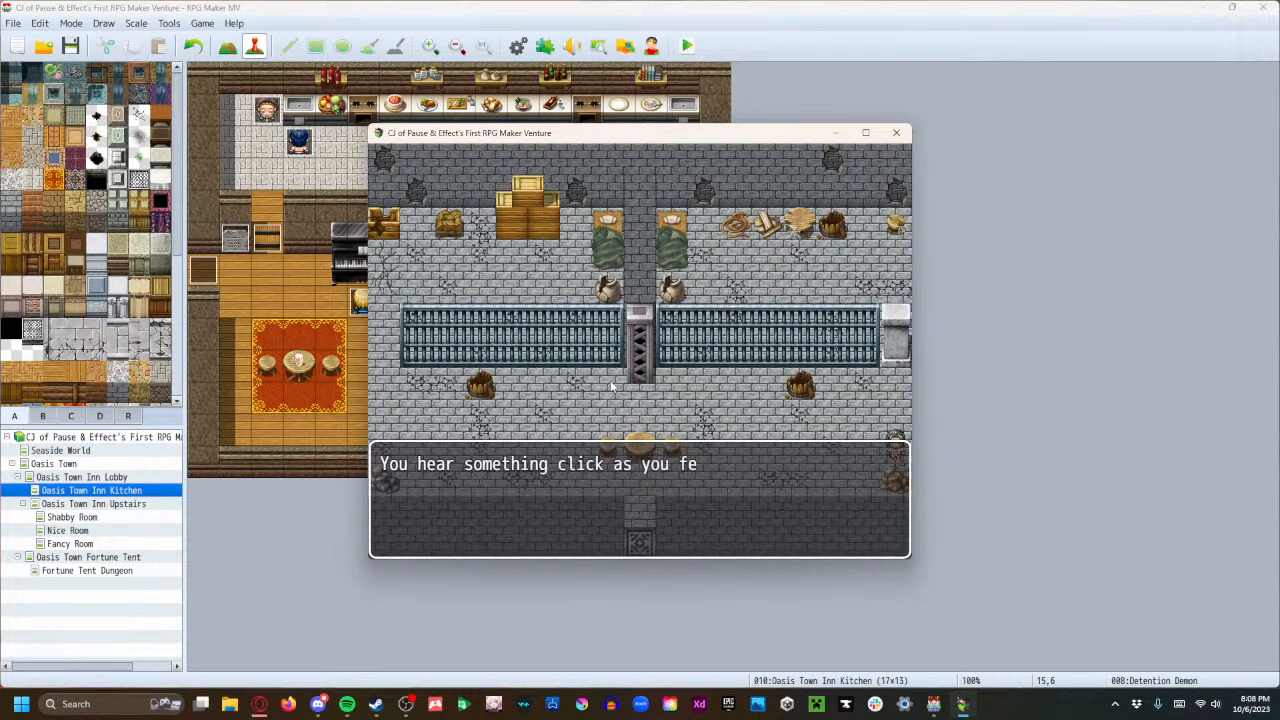
{"action": "key", "text": "Return"}
Enter the second cell and search the debris along its back wall for the key.
{"action": "key", "text": "Up"}
{"action": "key", "text": "Left"}
{"action": "key", "text": "Up"}
{"action": "key", "text": "Return"}
{"action": "key", "text": "Return"}
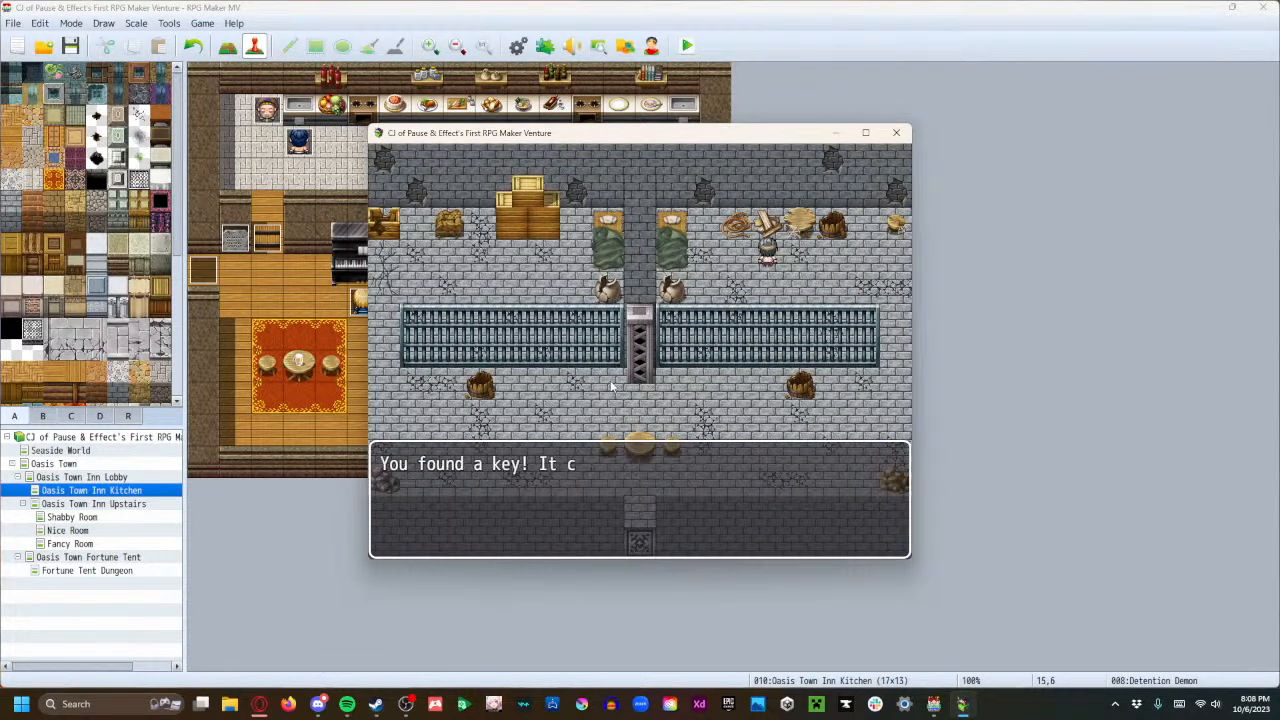
{"action": "key", "text": "Return"}
Walk to the dungeon's exit door, unlock it and dismiss the message.
{"action": "key", "text": "Right"}
{"action": "key", "text": "Down"}
{"action": "key", "text": "Left"}
{"action": "key", "text": "Down"}
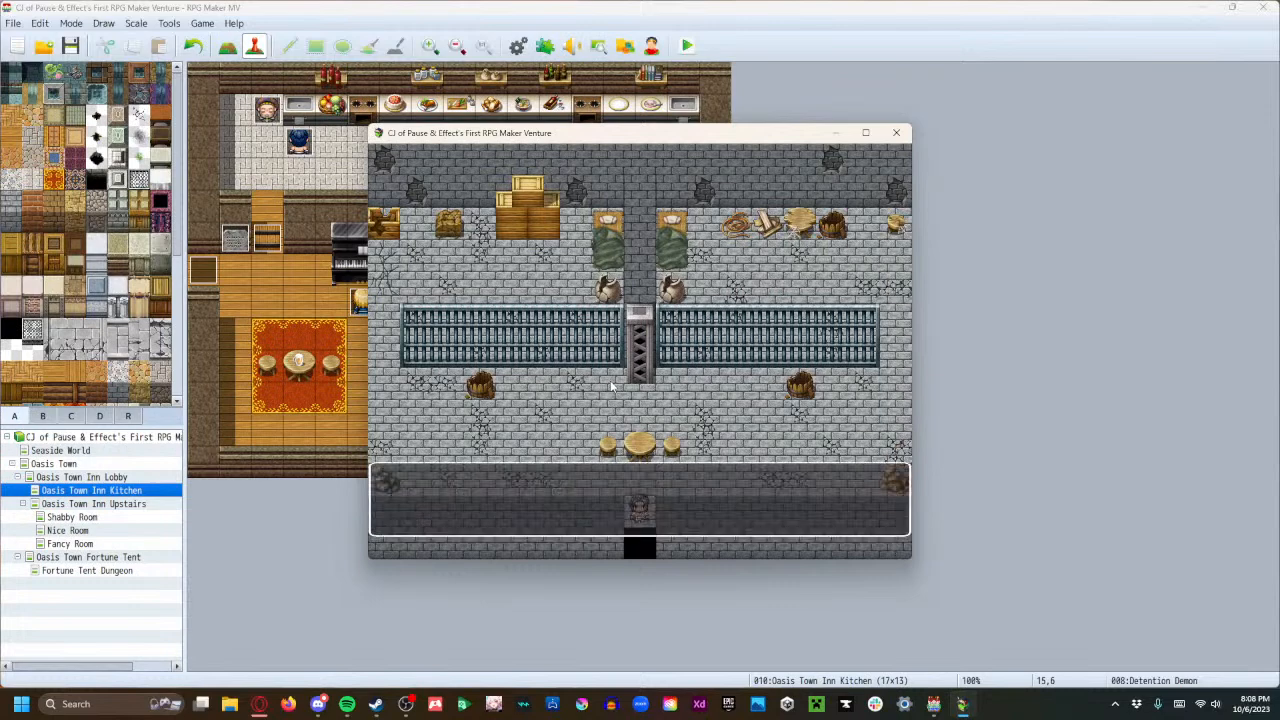
{"action": "key", "text": "Return"}
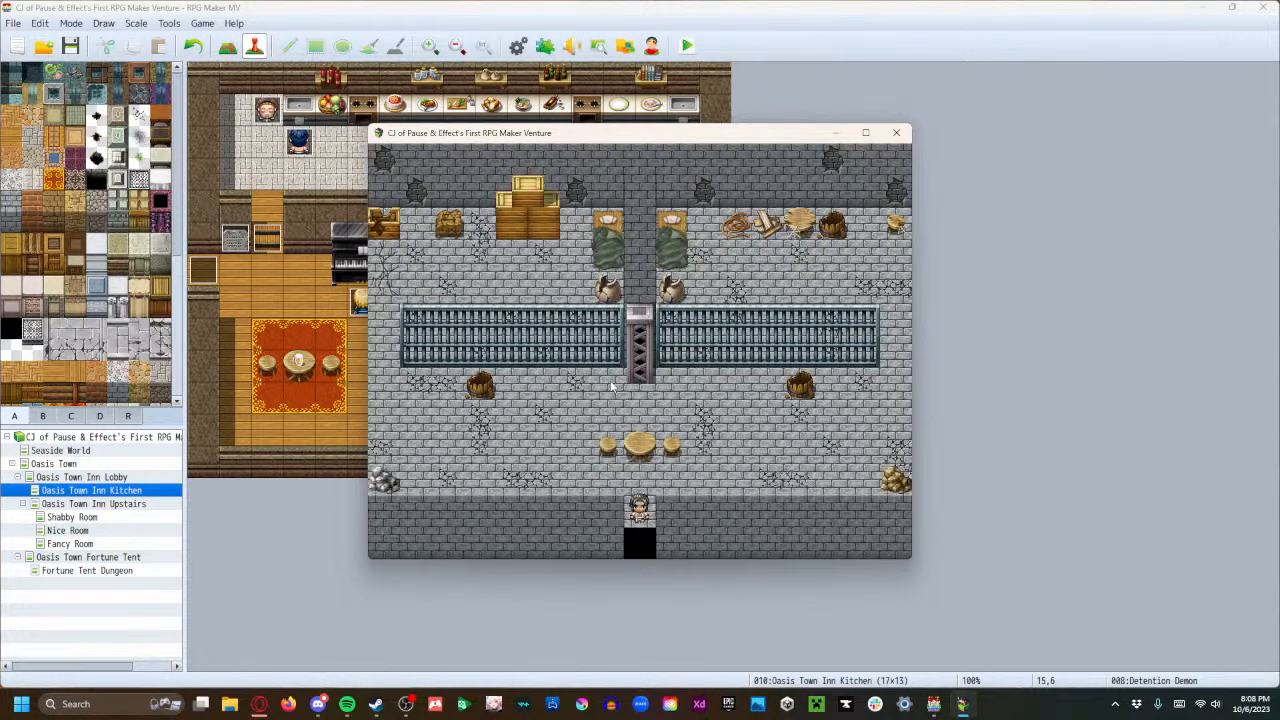
Return to Oasis Town from the world map and read through the player's line about escaping detention.
{"action": "key", "text": "Left"}
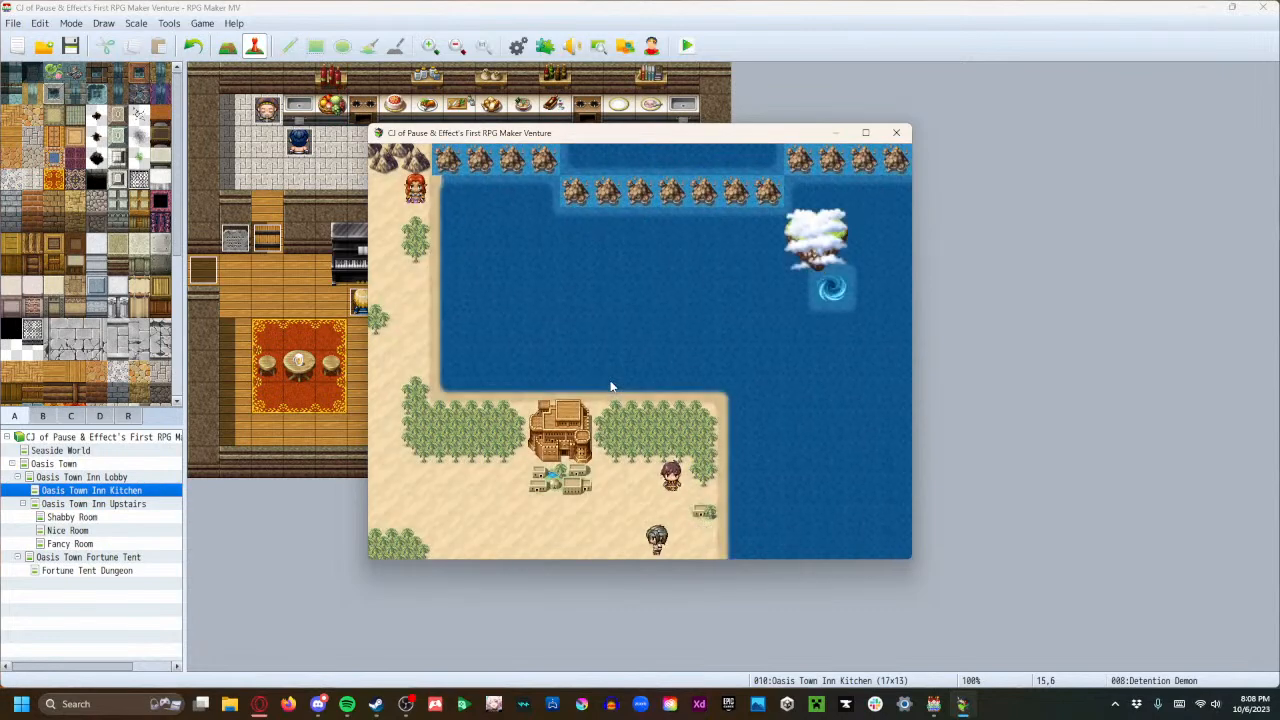
{"action": "key", "text": "Up"}
{"action": "key", "text": "Up"}
{"action": "key", "text": "Up"}
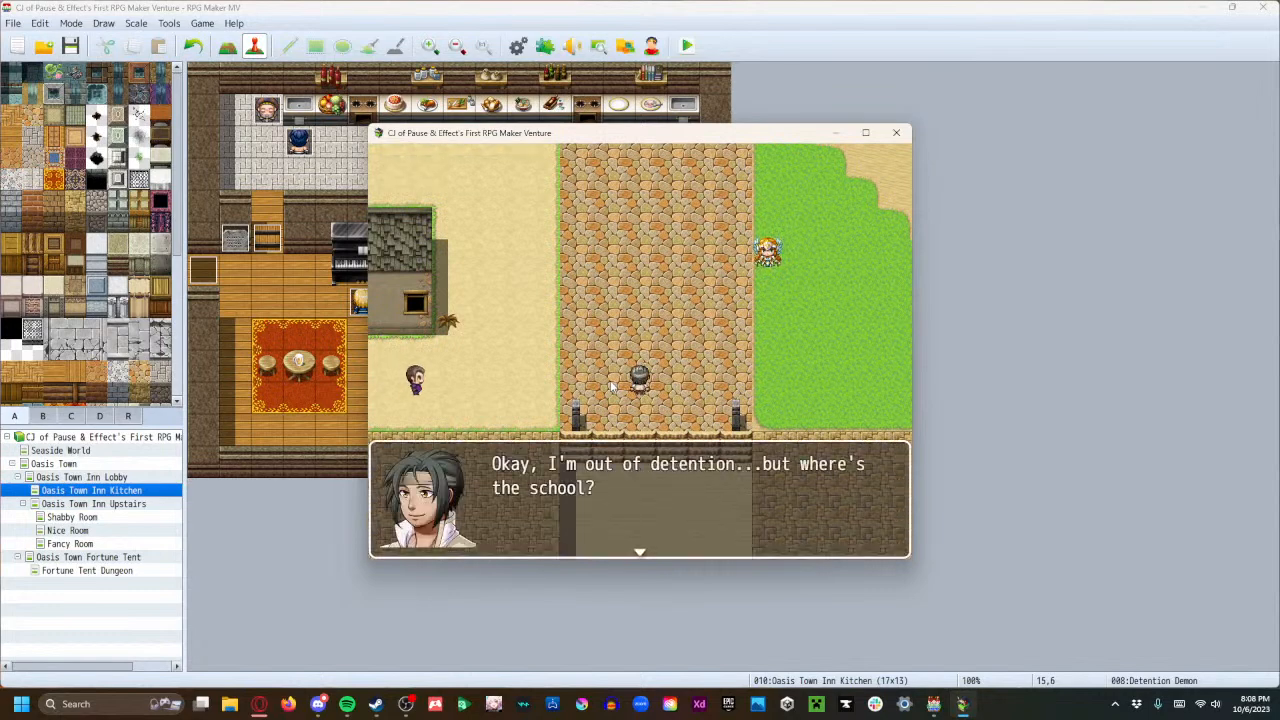
{"action": "key", "text": "Return"}
Talk to the winged-helmet NPC on the grass beside the road and play through her dialogue.
{"action": "key", "text": "Right"}
{"action": "key", "text": "Up"}
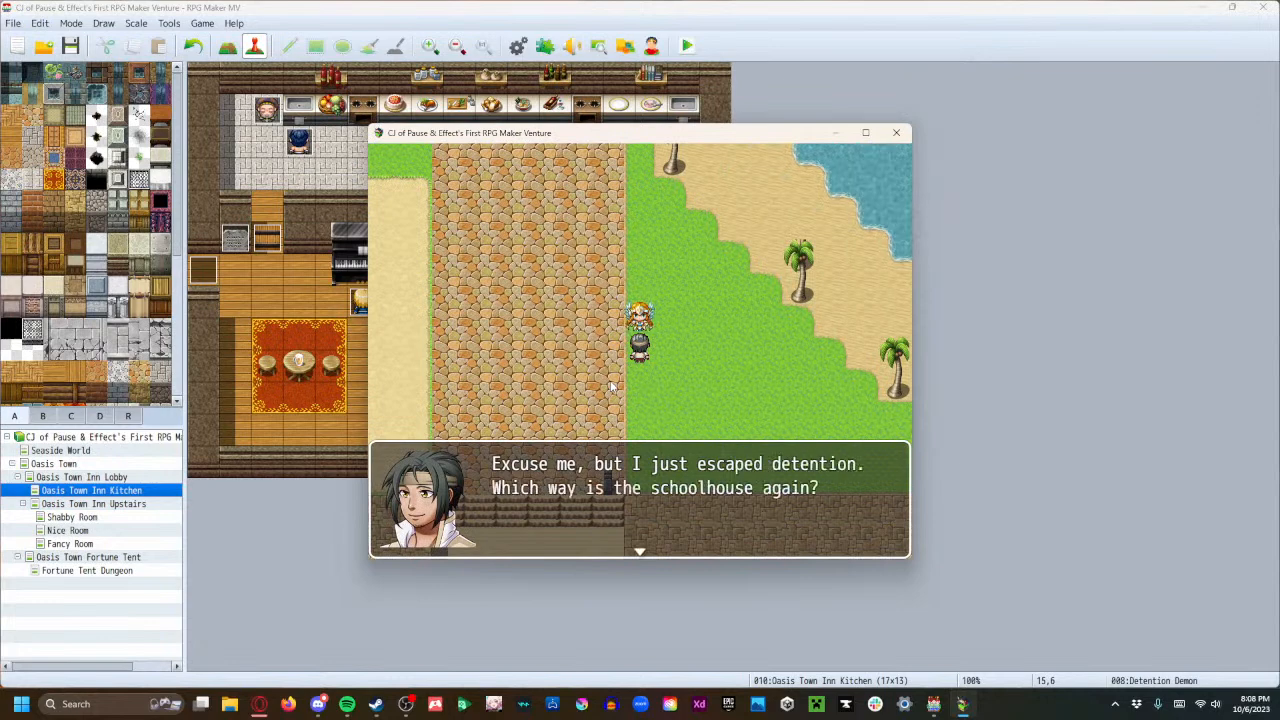
{"action": "key", "text": "Return"}
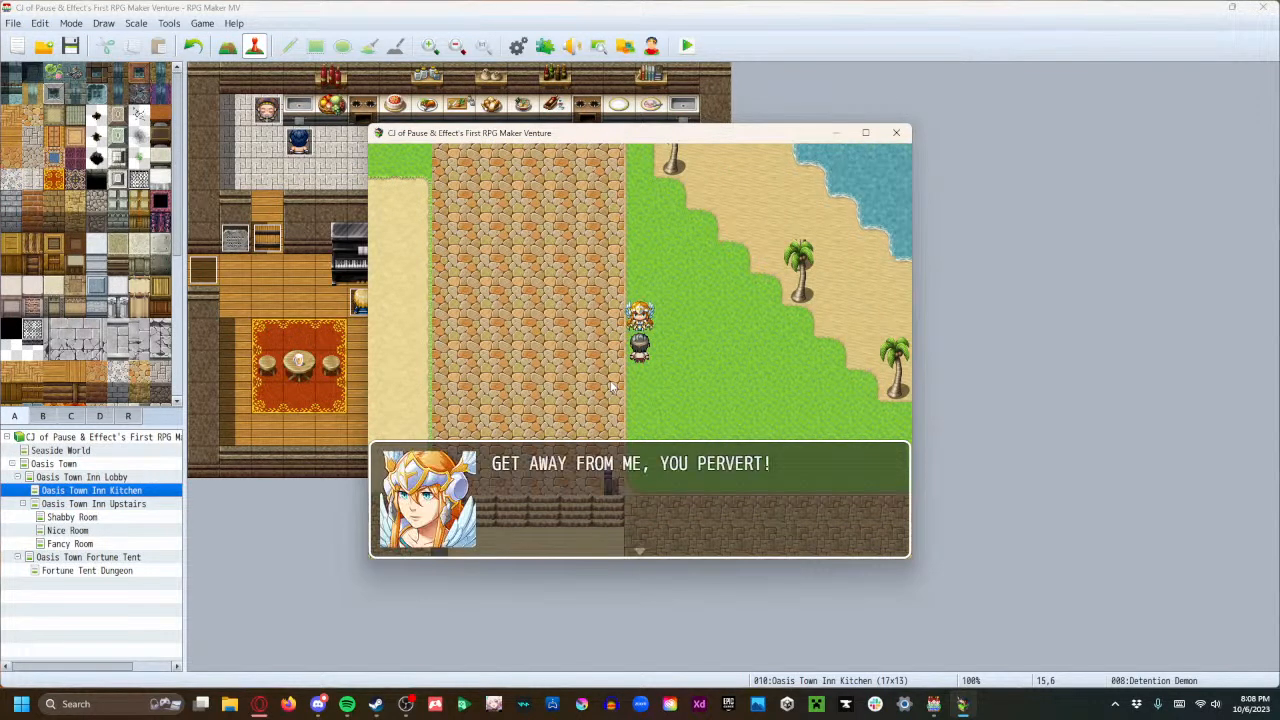
{"action": "key", "text": "Return"}
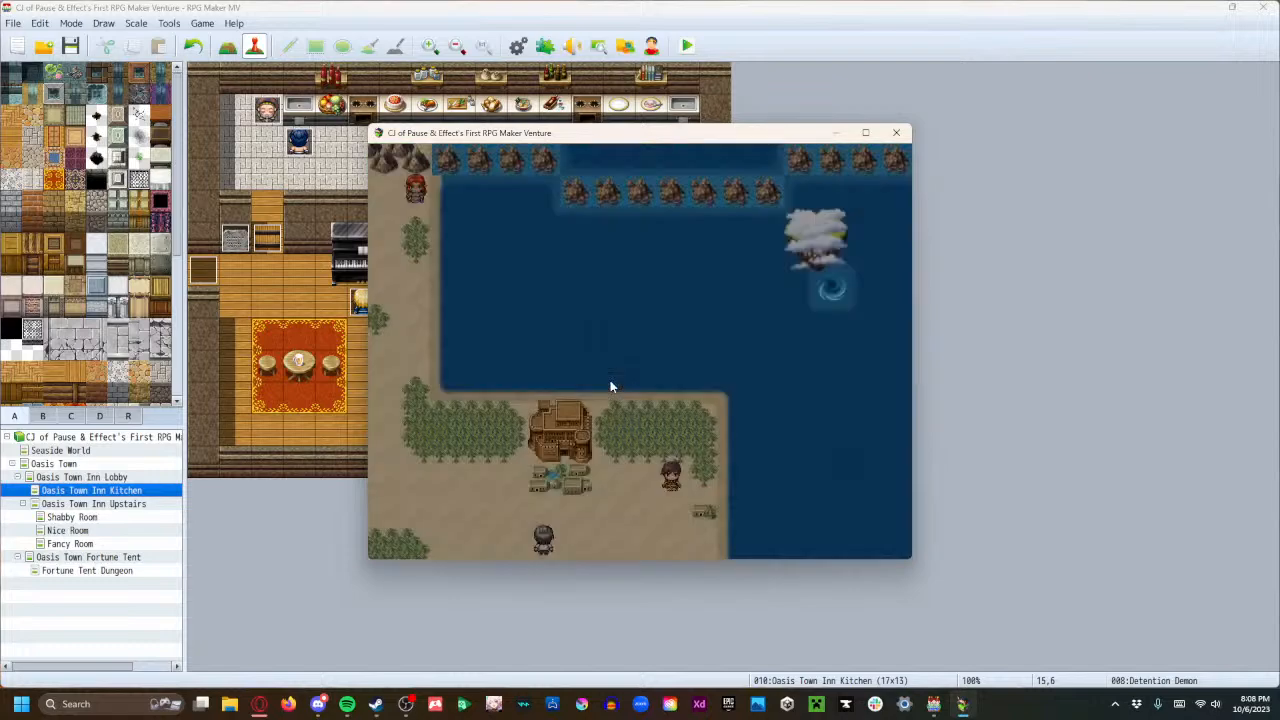
Re-enter the town from the world map and play through the winged-helmet NPC's follow-up conversation.
{"action": "key", "text": "Up"}
{"action": "key", "text": "Right"}
{"action": "key", "text": "Up"}
{"action": "key", "text": "Up"}
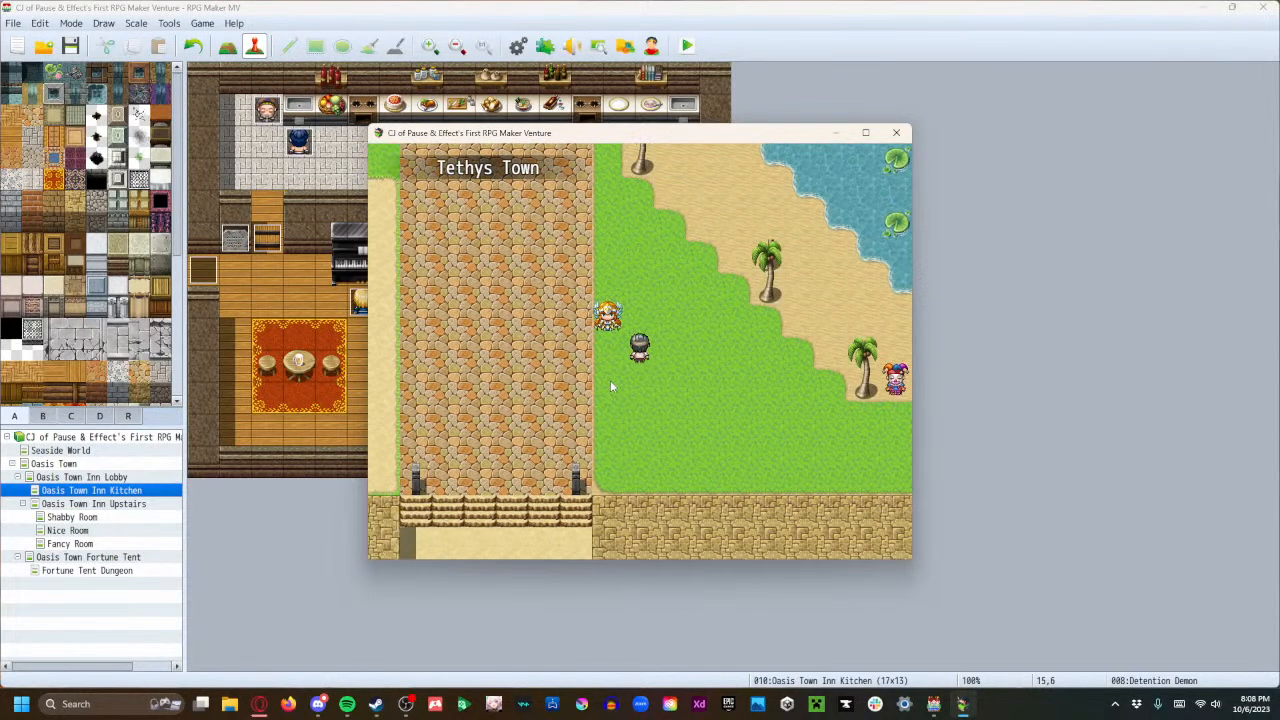
{"action": "key", "text": "Left"}
{"action": "key", "text": "Up"}
{"action": "key", "text": "Return"}
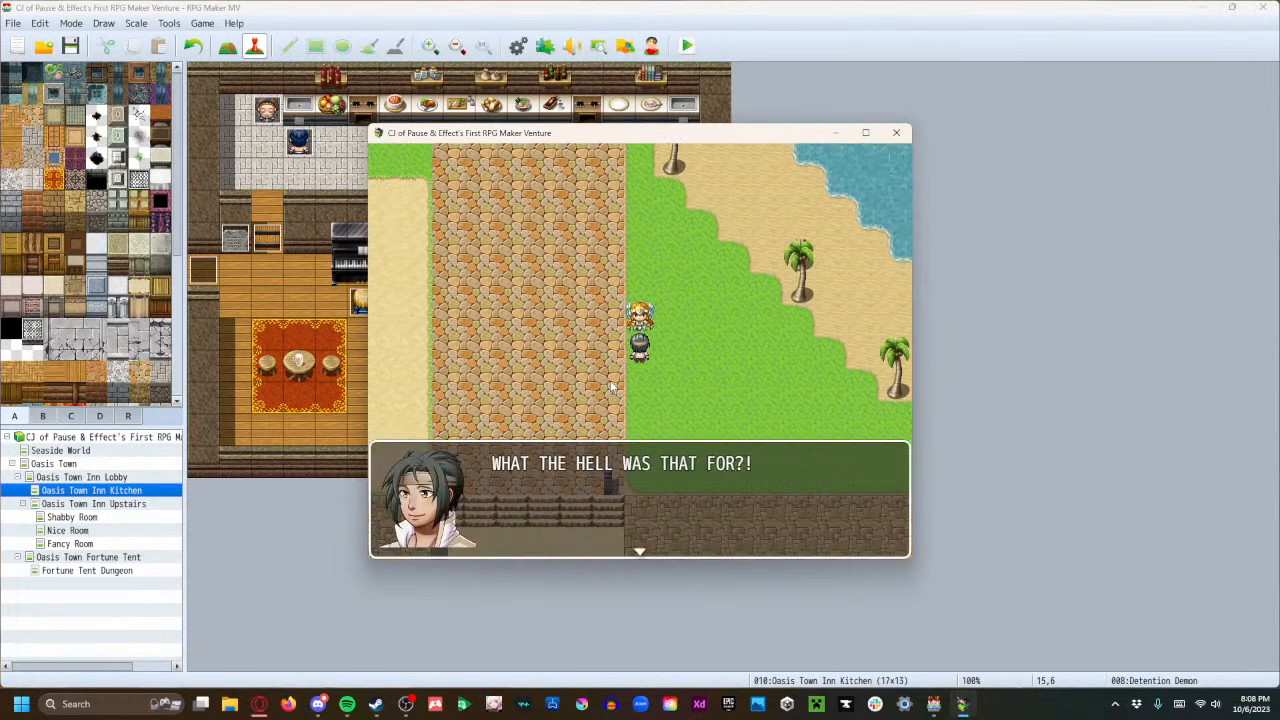
{"action": "key", "text": "Return"}
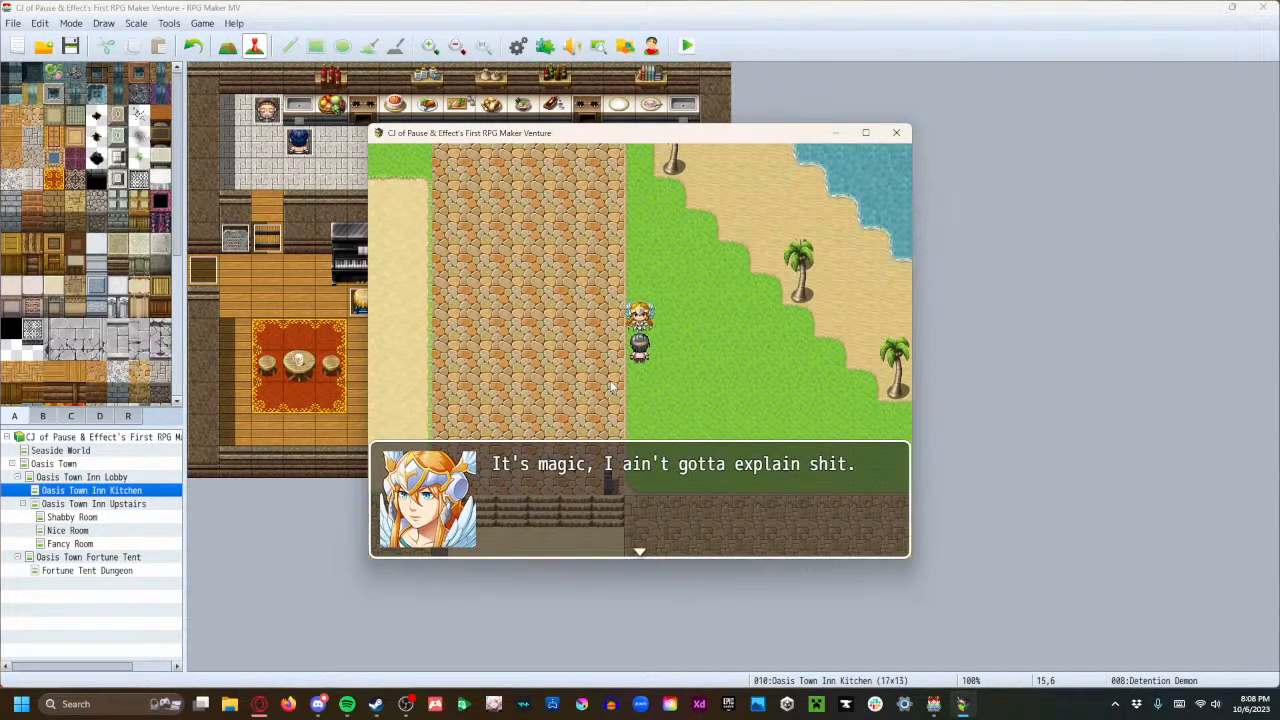
{"action": "key", "text": "Return"}
{"action": "key", "text": "Return"}
Walk across town to the fortune tent, enter it and go up beside the fortune teller.
{"action": "key", "text": "Left"}
{"action": "key", "text": "Left"}
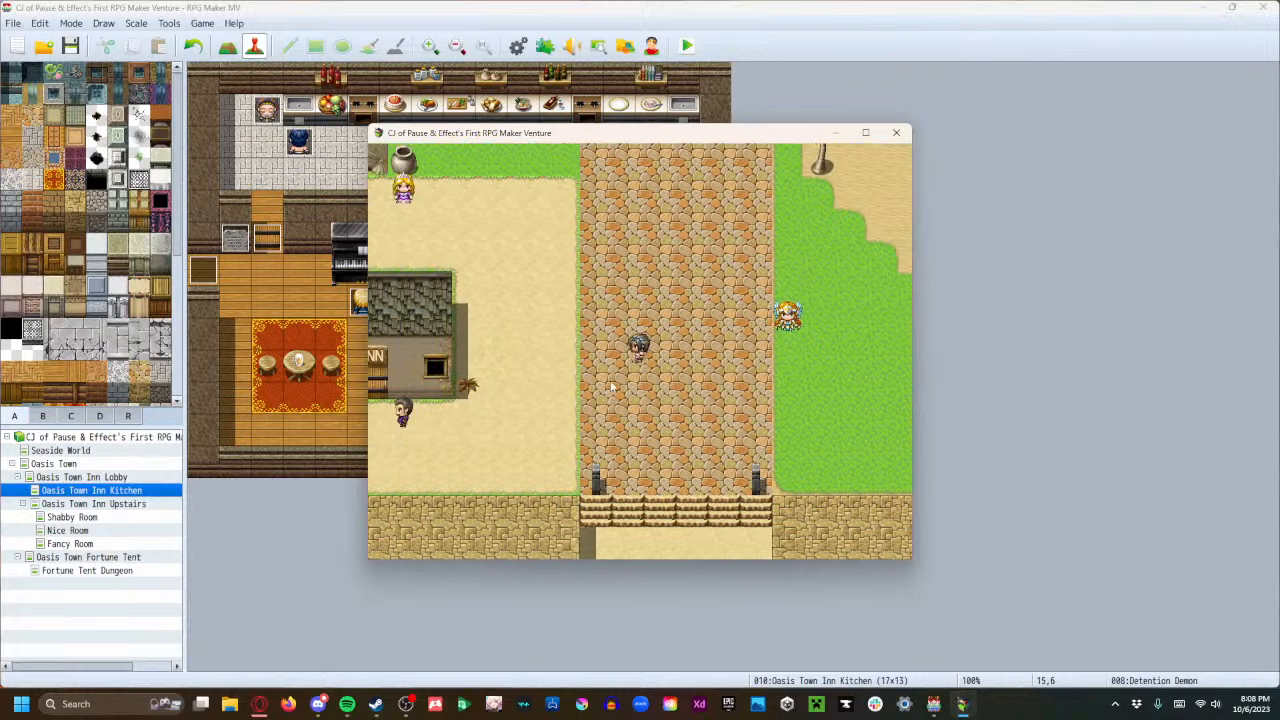
{"action": "key", "text": "Up"}
{"action": "key", "text": "Left"}
{"action": "key", "text": "Up"}
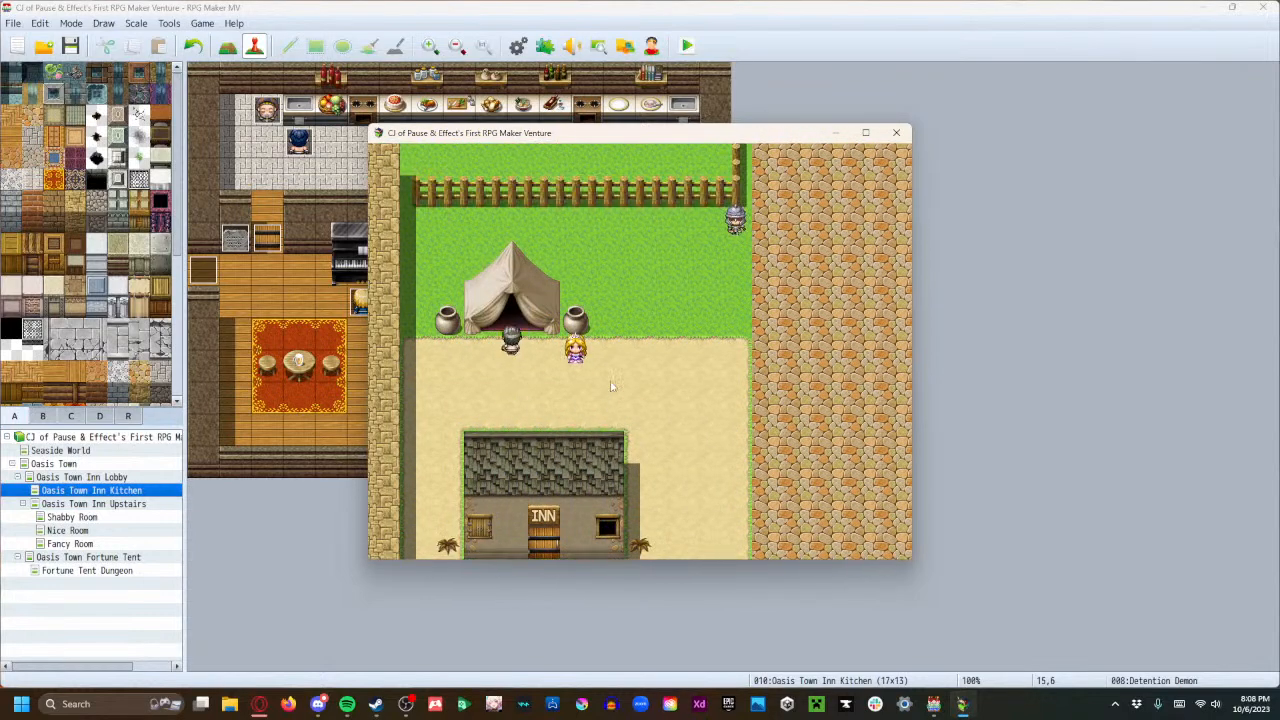
{"action": "key", "text": "Up"}
{"action": "key", "text": "Up"}
{"action": "key", "text": "Up"}
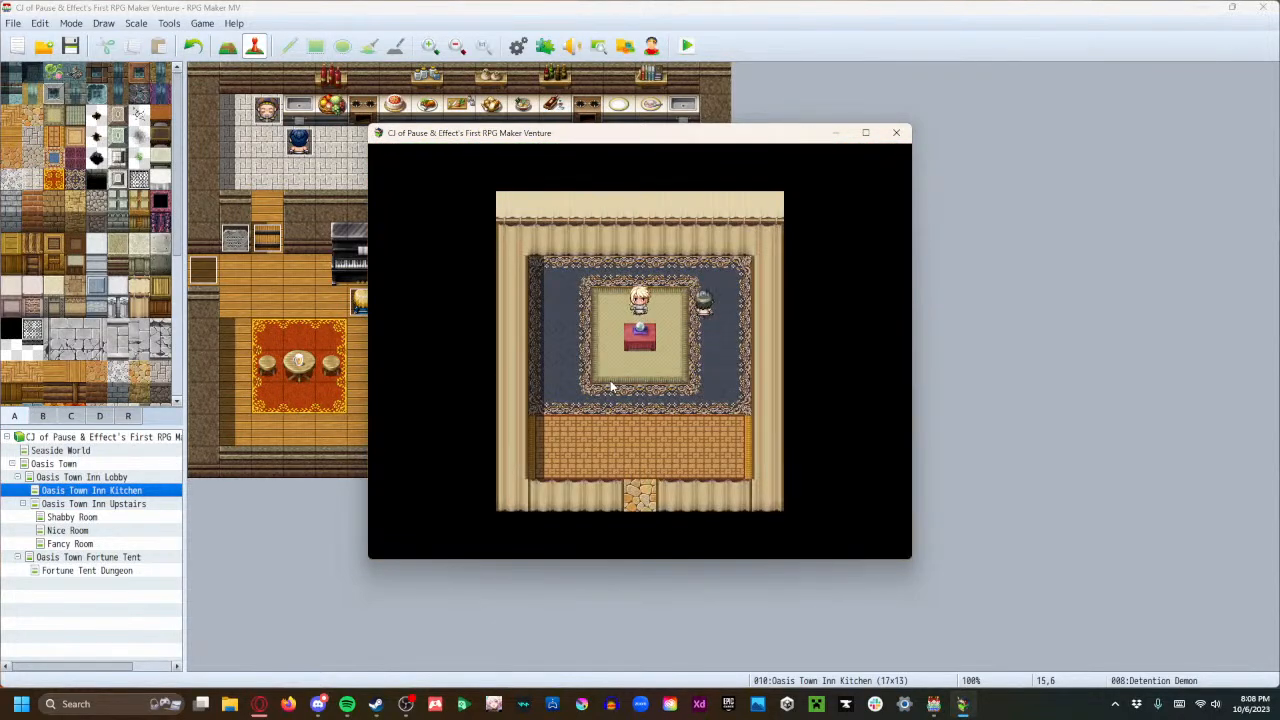
Talk to the fortune teller from beside her, read through her refusal and walk around to the front of her table.
{"action": "key", "text": "Return"}
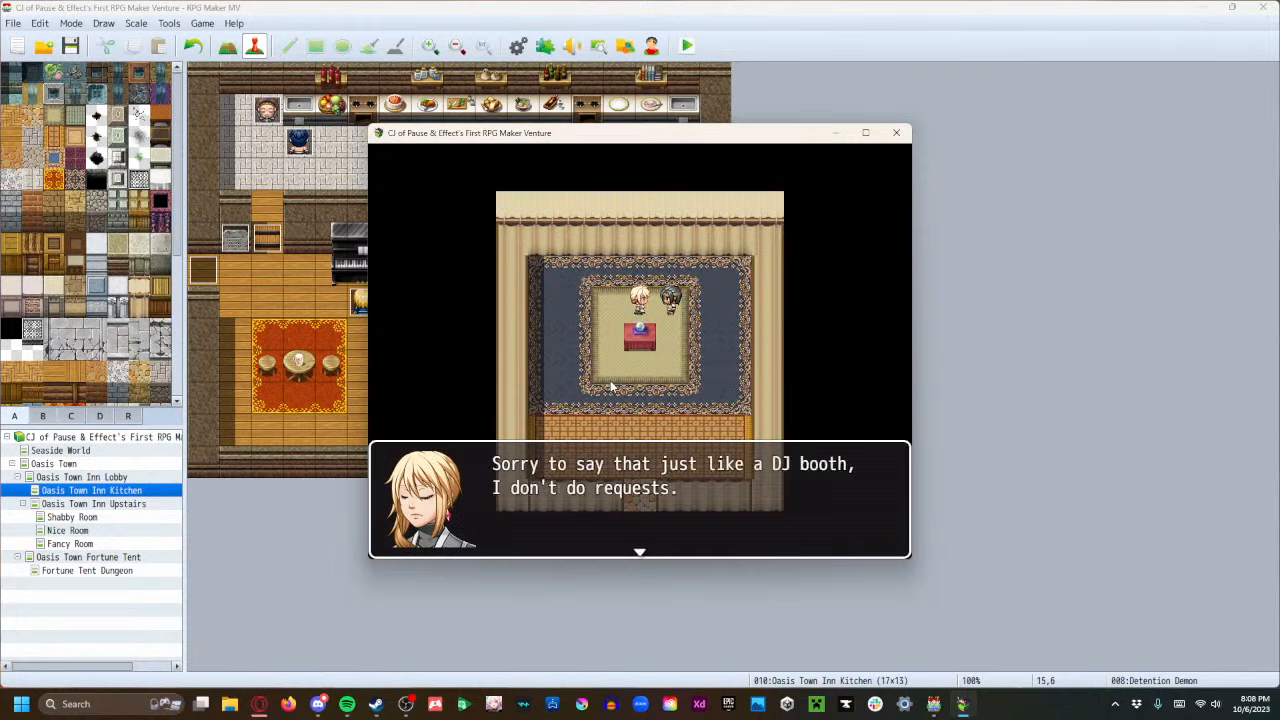
{"action": "key", "text": "Return"}
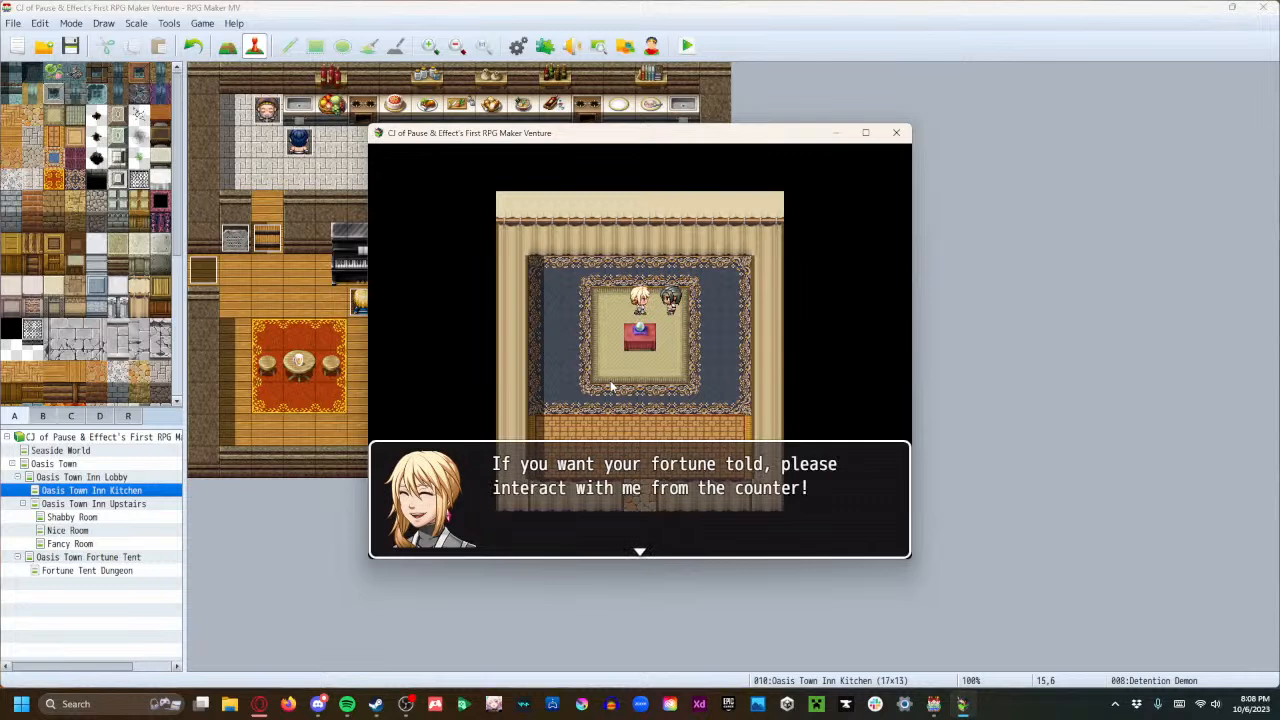
{"action": "key", "text": "Return"}
{"action": "key", "text": "Down"}
{"action": "key", "text": "Down"}
{"action": "key", "text": "Left"}
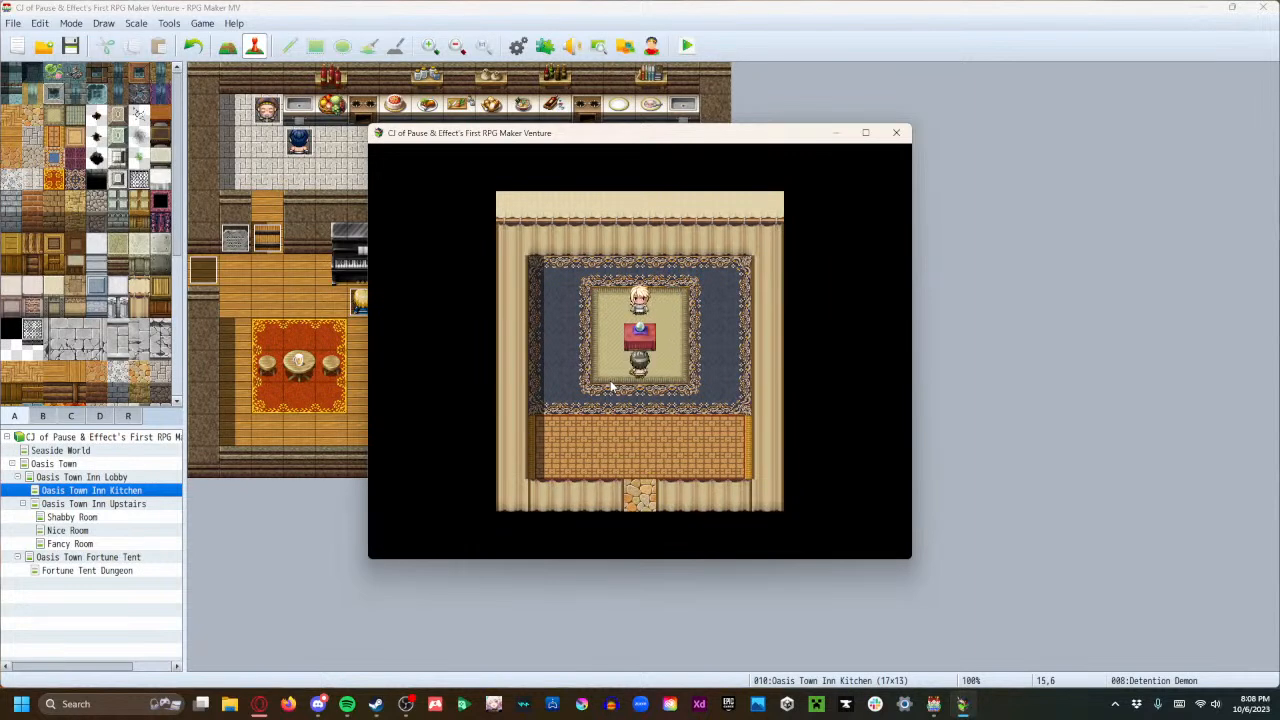
Ask the fortune teller for a reading across her table and play through her dialogue and the hooded demon's interruption.
{"action": "key", "text": "Up"}
{"action": "key", "text": "Return"}
{"action": "key", "text": "Return"}
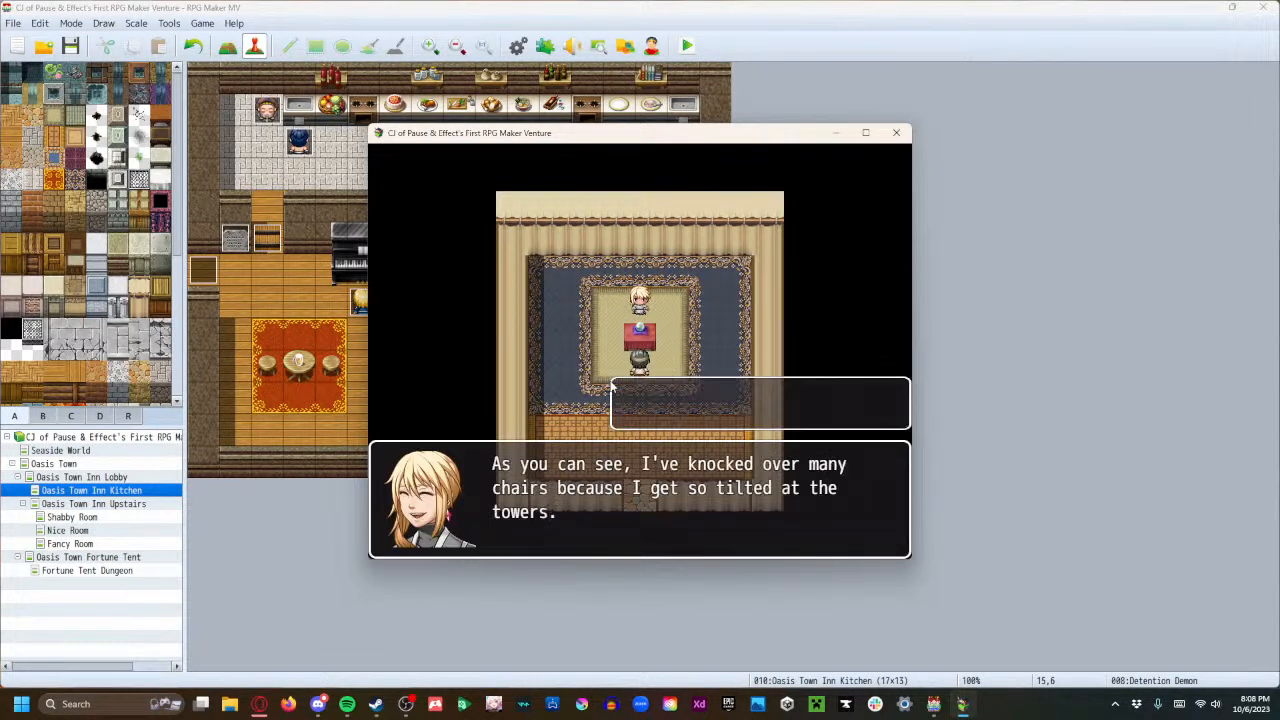
{"action": "key", "text": "Return"}
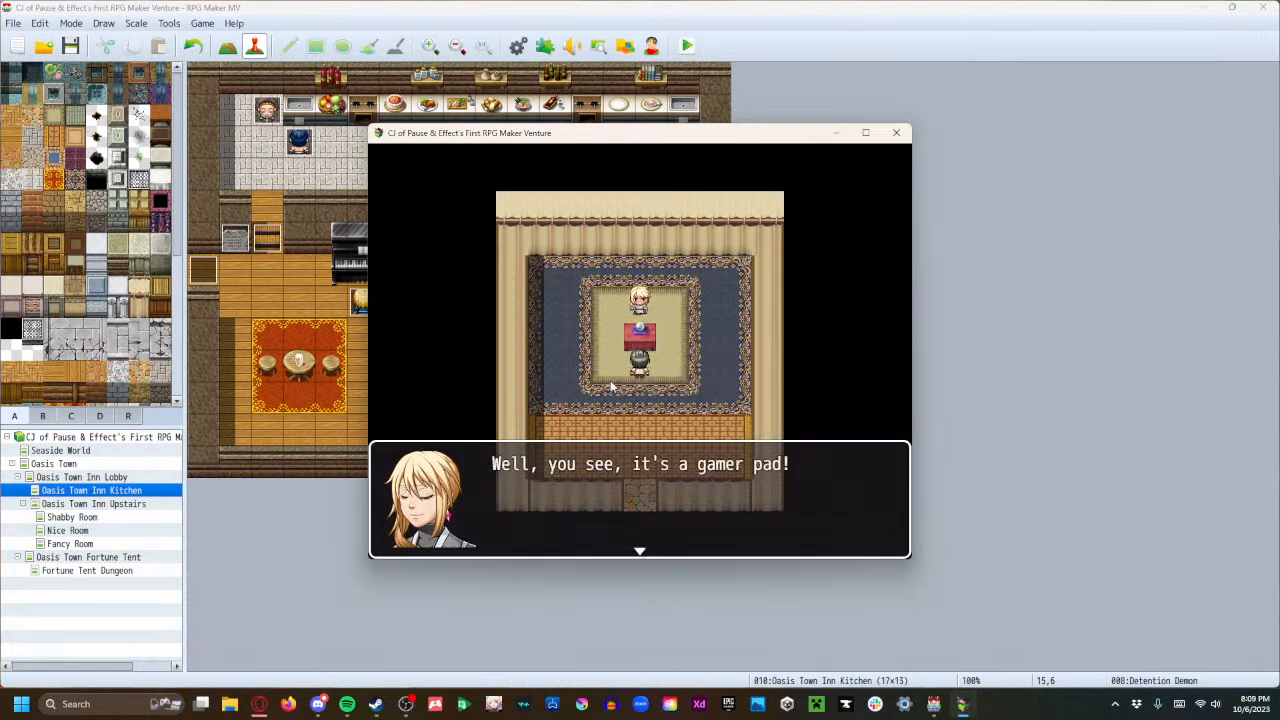
{"action": "key", "text": "Return"}
{"action": "key", "text": "Return"}
{"action": "key", "text": "Return"}
{"action": "key", "text": "Return"}
{"action": "key", "text": "Return"}
{"action": "key", "text": "Return"}
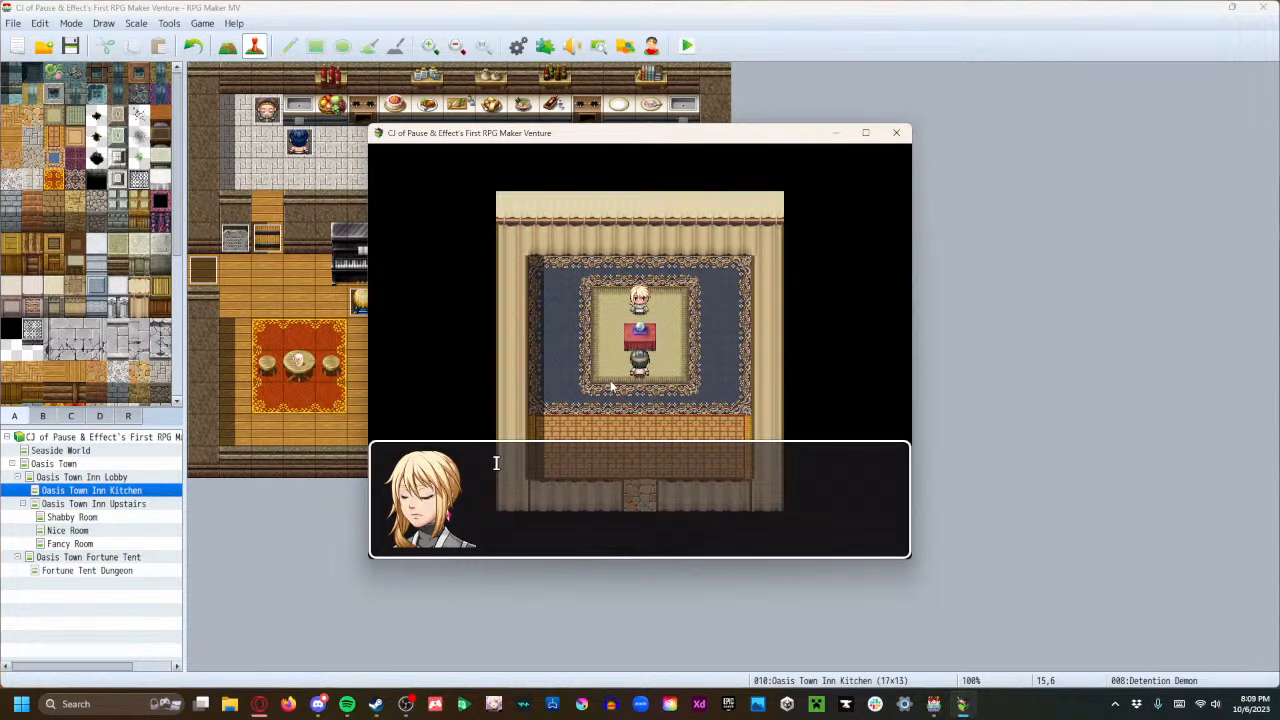
{"action": "key", "text": "Return"}
{"action": "key", "text": "Return"}
{"action": "key", "text": "Return"}
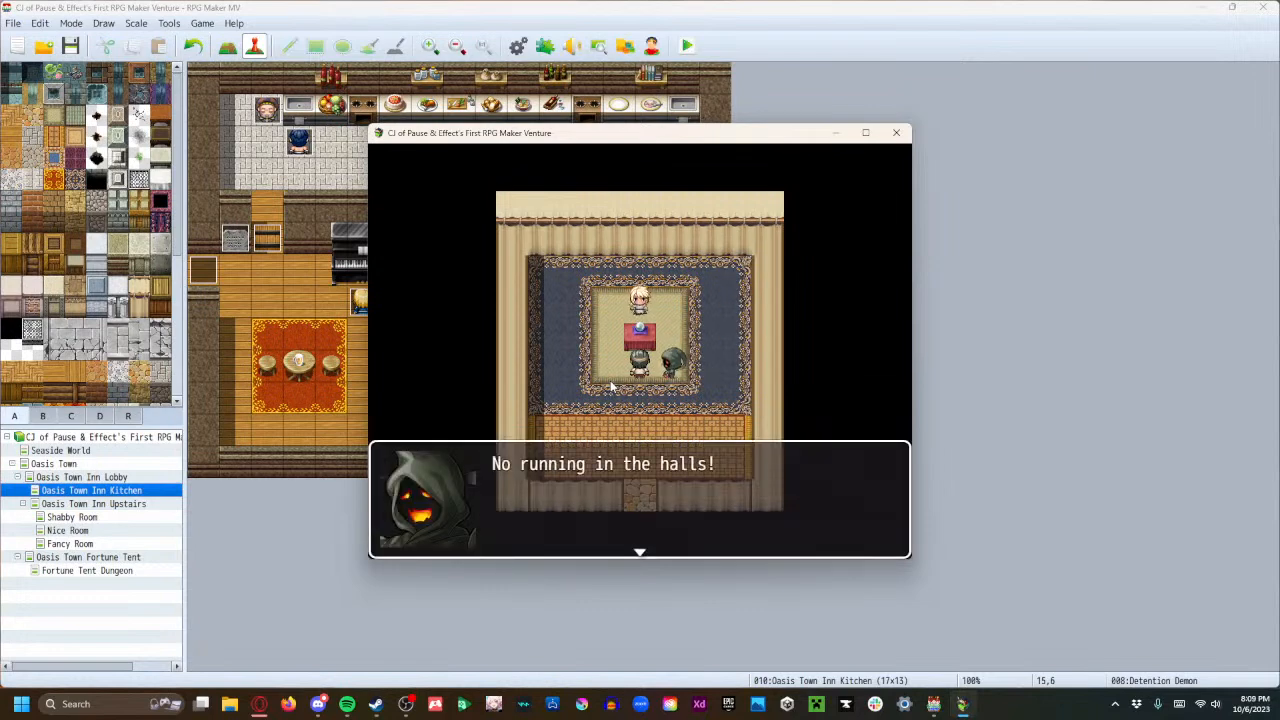
{"action": "key", "text": "Return"}
{"action": "key", "text": "Return"}
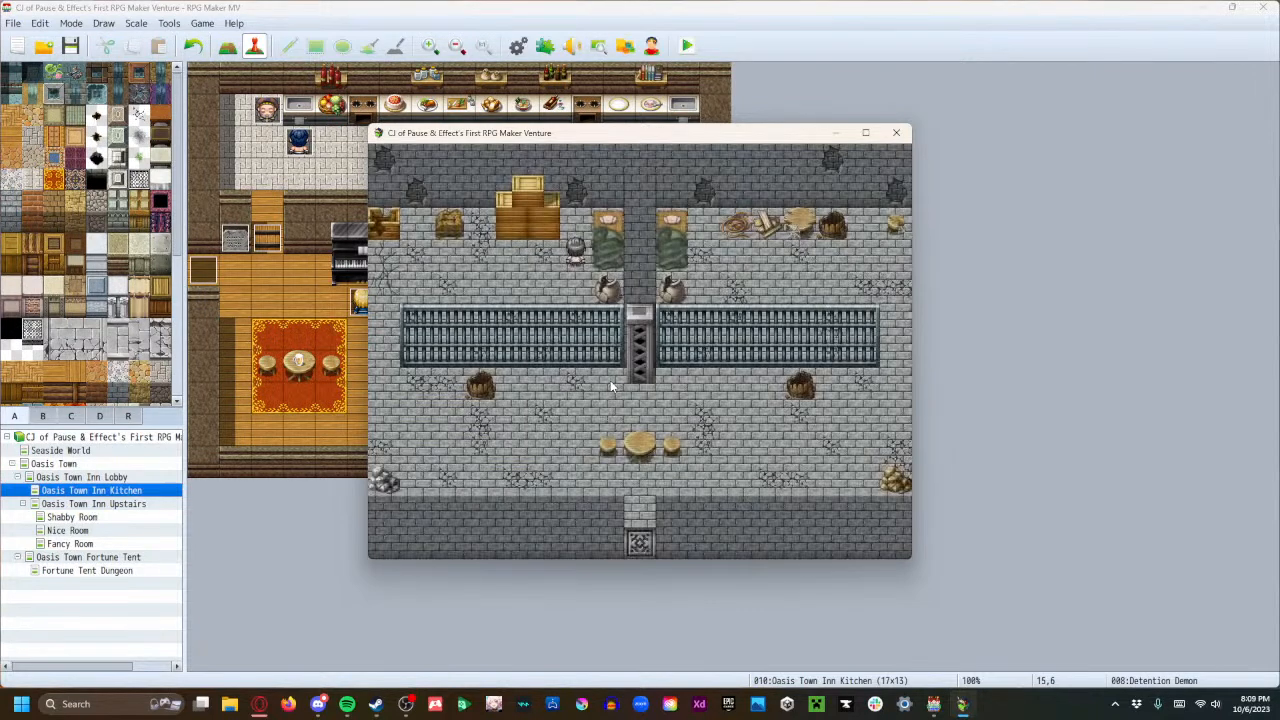
Walk from the dungeon bed down to the exit door and read through its message.
{"action": "key", "text": "Down"}
{"action": "key", "text": "Right"}
{"action": "key", "text": "Down"}
{"action": "key", "text": "Right"}
{"action": "key", "text": "Down"}
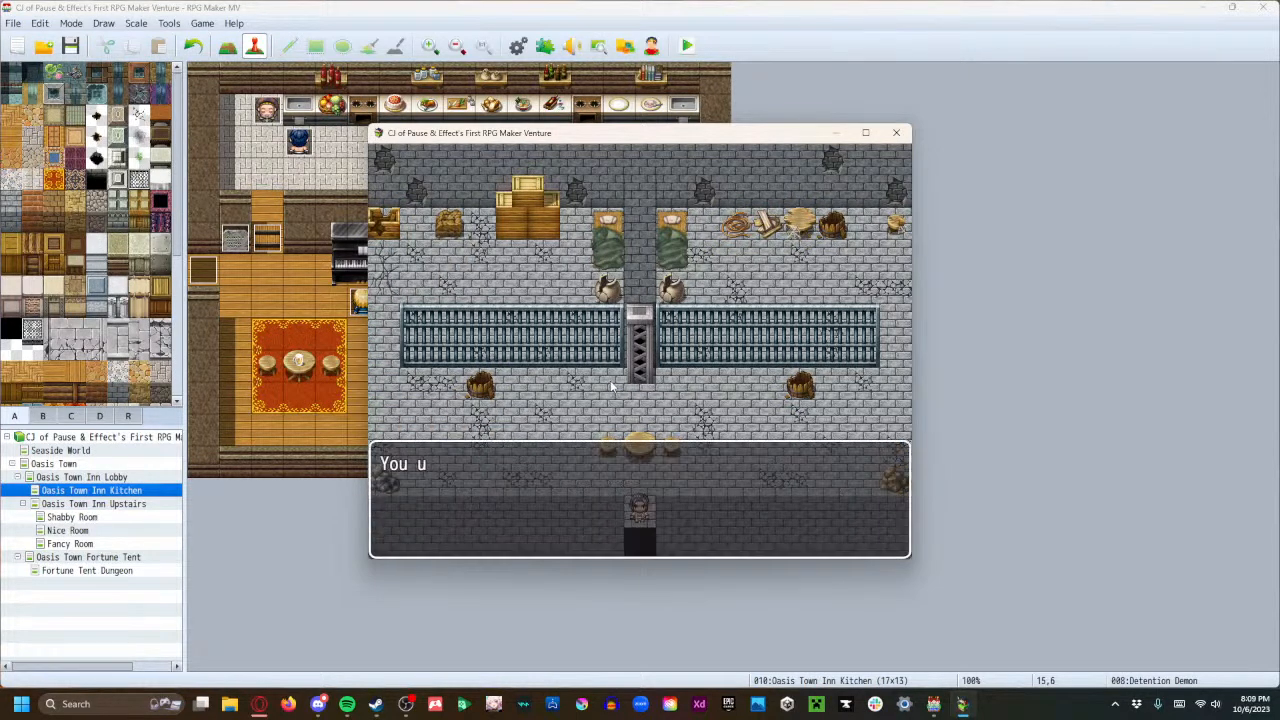
{"action": "key", "text": "Return"}
Leave the dungeon, return to Oasis Town and walk up the road to the helmeted guard beside the fence.
{"action": "key", "text": "Left"}
{"action": "key", "text": "Up"}
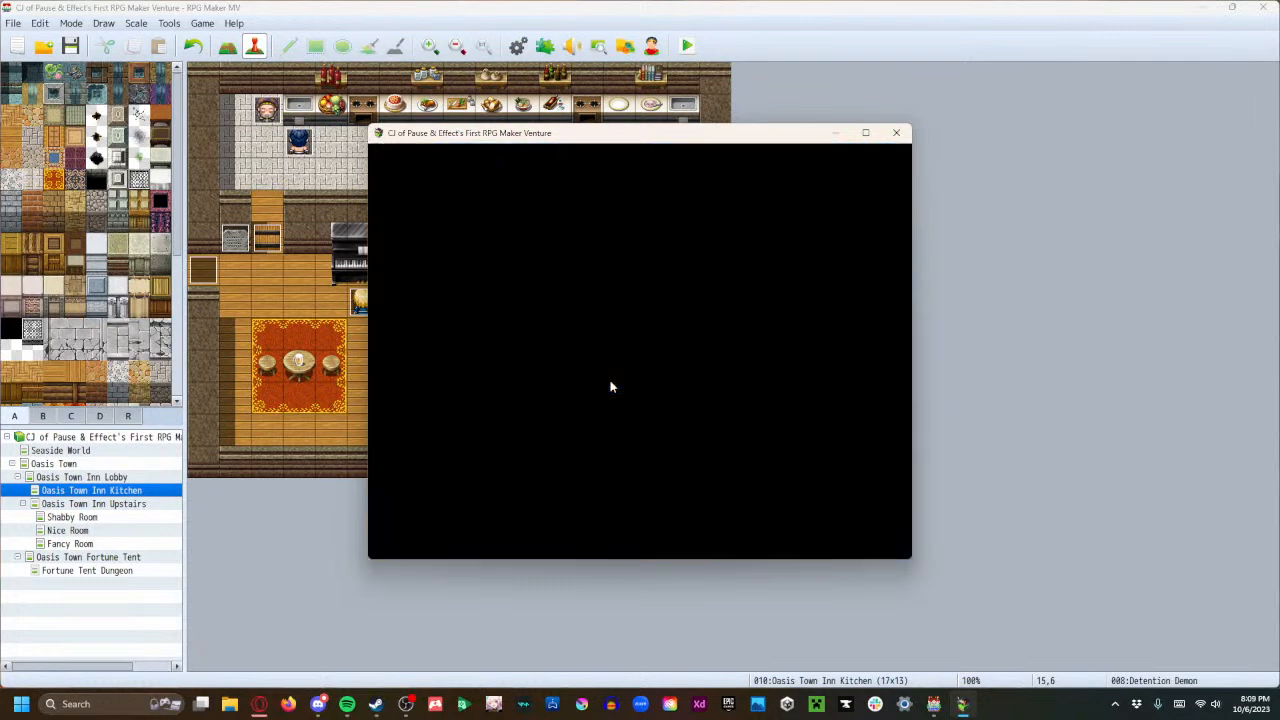
{"action": "key", "text": "Up"}
{"action": "key", "text": "Up"}
{"action": "key", "text": "Right"}
{"action": "key", "text": "Up"}
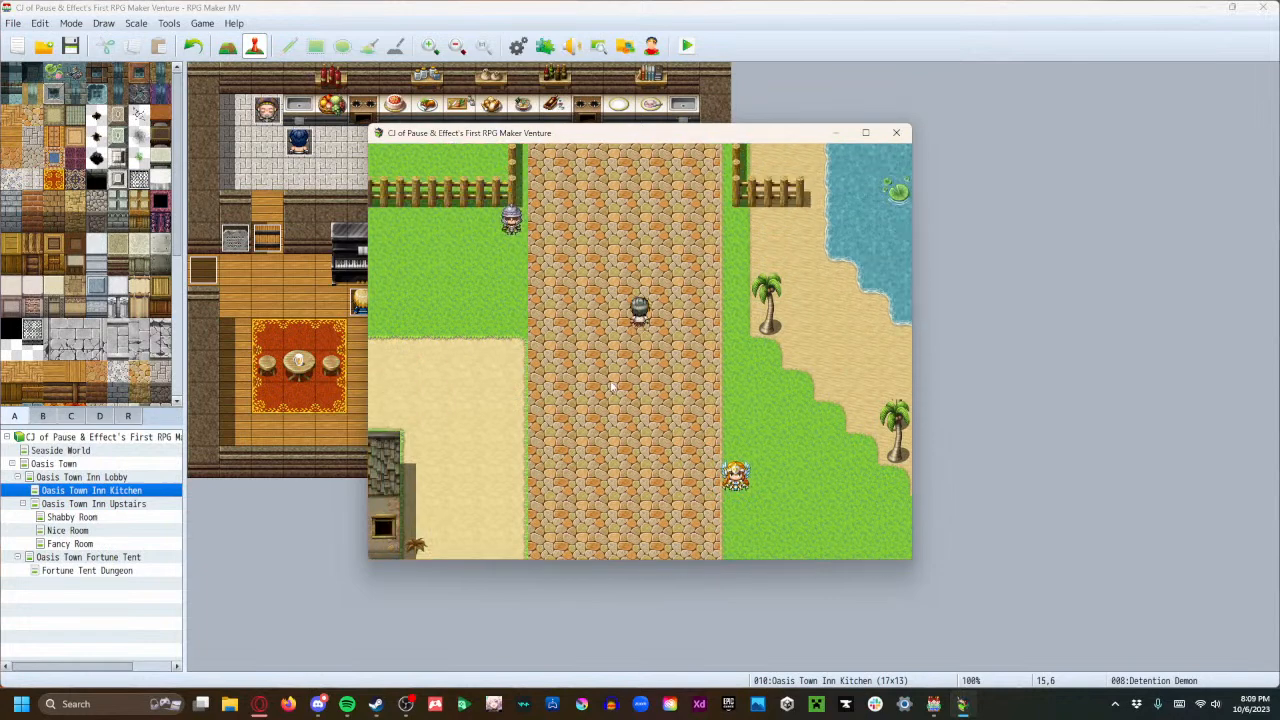
{"action": "key", "text": "Left"}
{"action": "key", "text": "Left"}
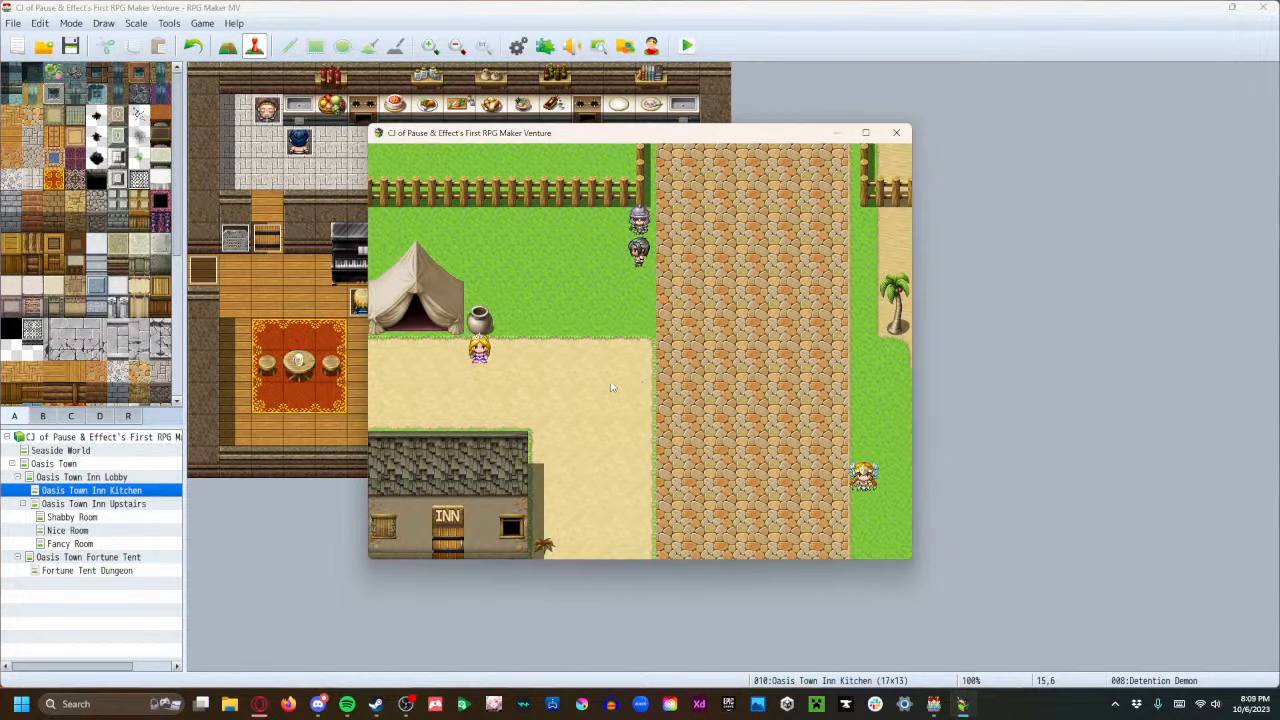
Walk around the area between the inn and the fortune tent, and end the playtest.
{"action": "key", "text": "Right"}
{"action": "key", "text": "Down"}
{"action": "key", "text": "Down"}
{"action": "key", "text": "Left"}
{"action": "key", "text": "Left"}
{"action": "key", "text": "Up"}
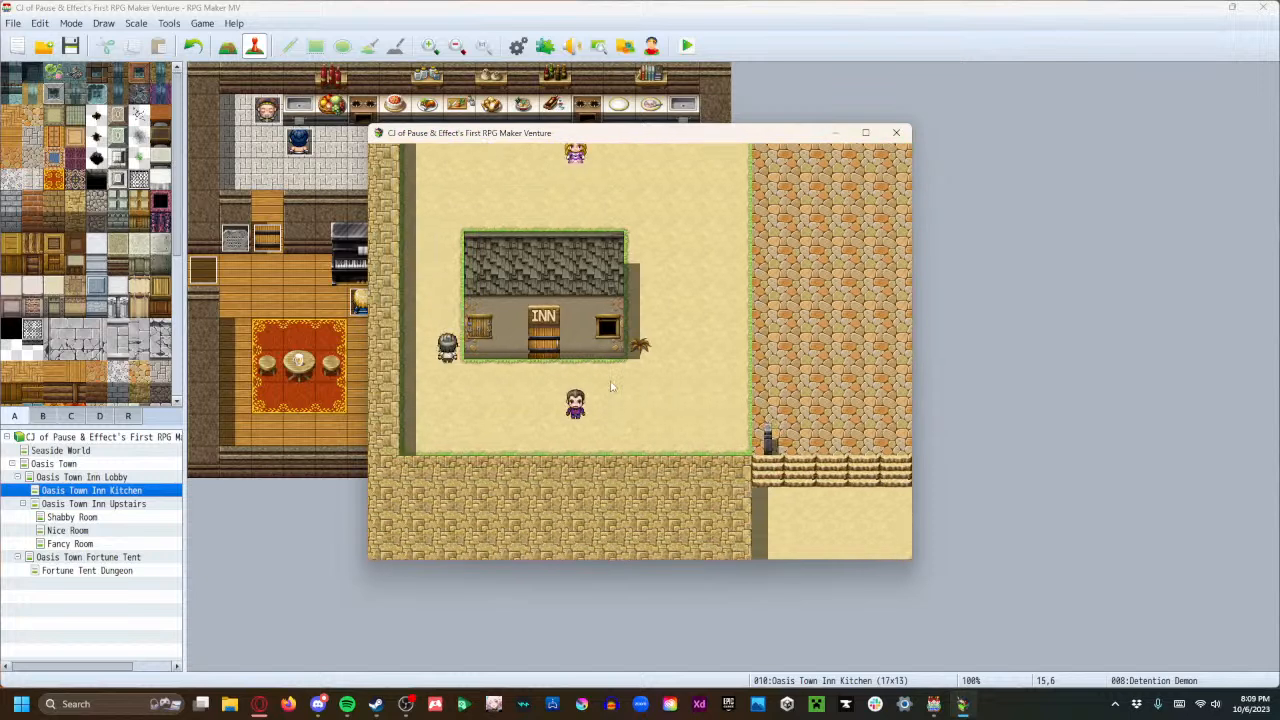
{"action": "key", "text": "Right"}
{"action": "key", "text": "Down"}
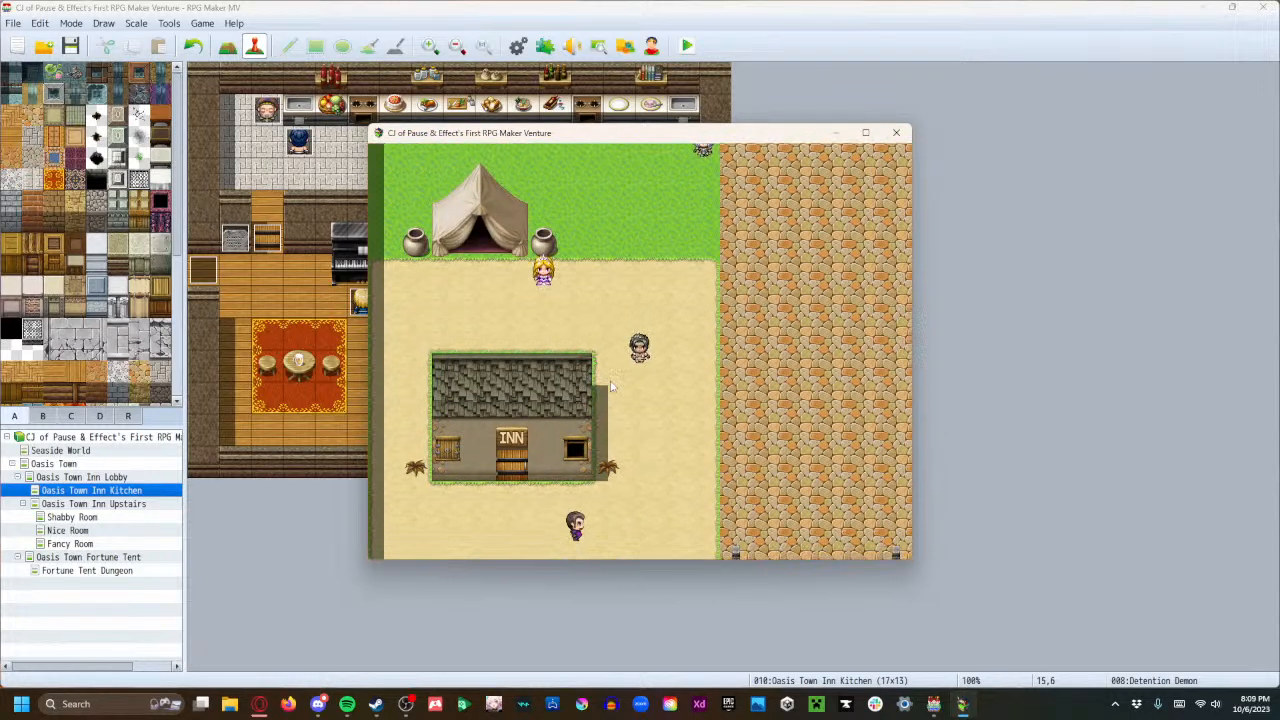
{"action": "key", "text": "Left"}
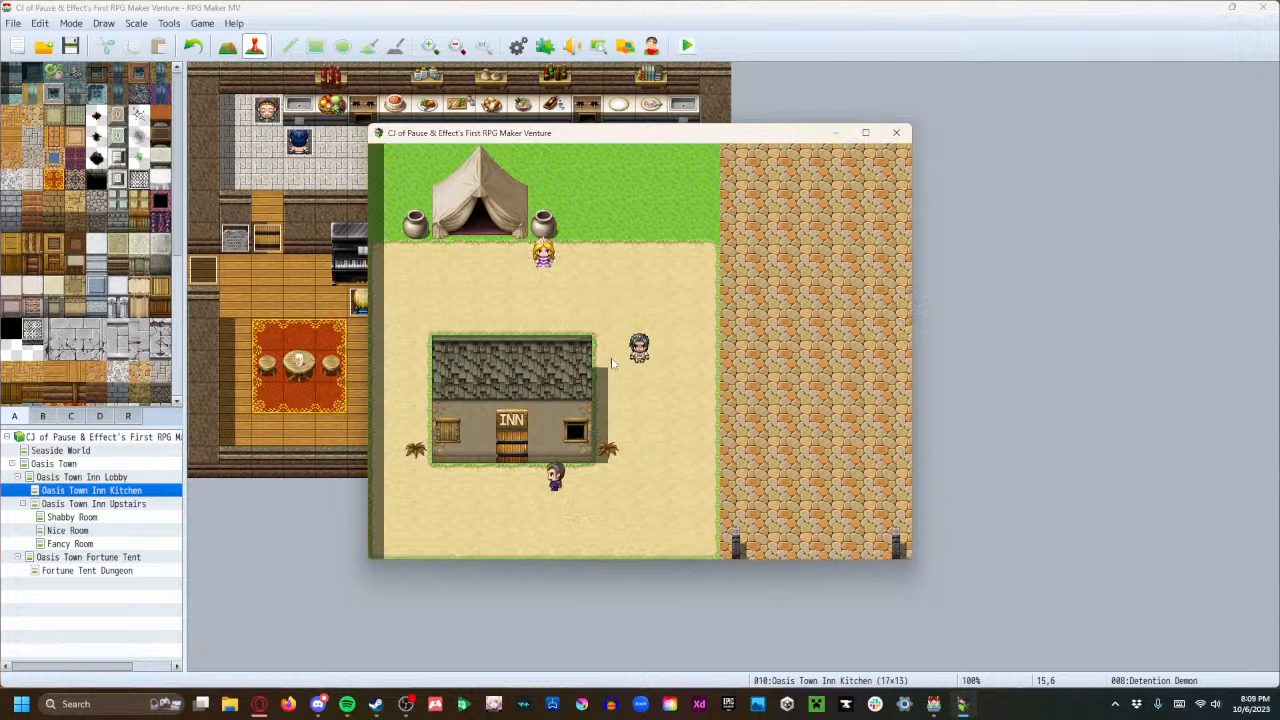
{"action": "left_click", "coordinate": [896, 132]}
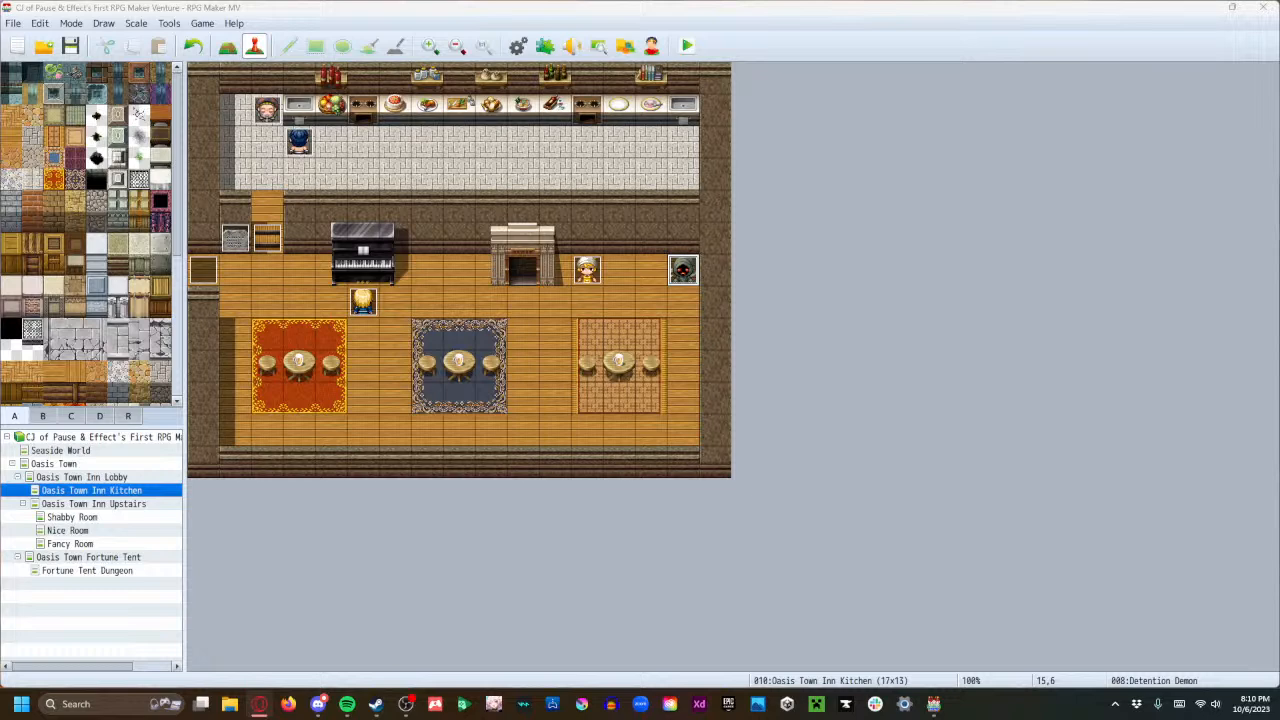
{"action": "key", "text": "alt+Tab"}
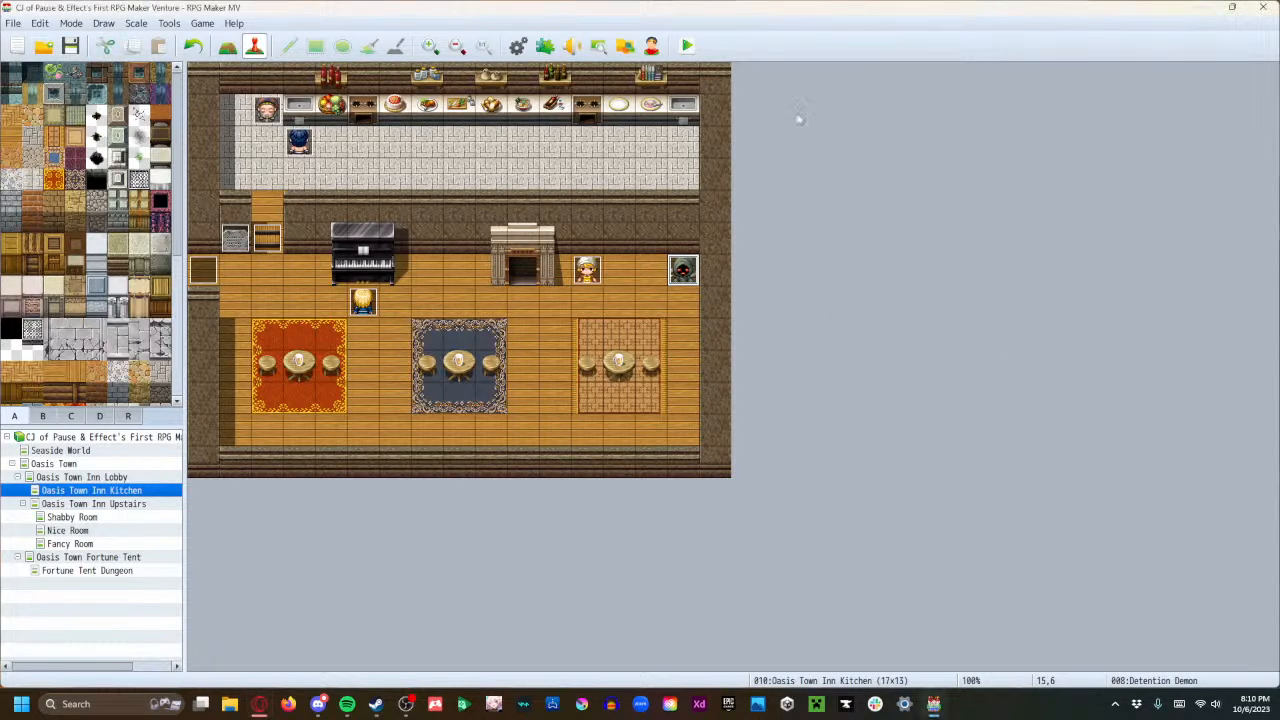
{"action": "left_click", "coordinate": [259, 705]}
Create a new map named Intro directly under the project root, with the Overworld tileset and a size of 17 by 13.
{"action": "left_click", "coordinate": [124, 441]}
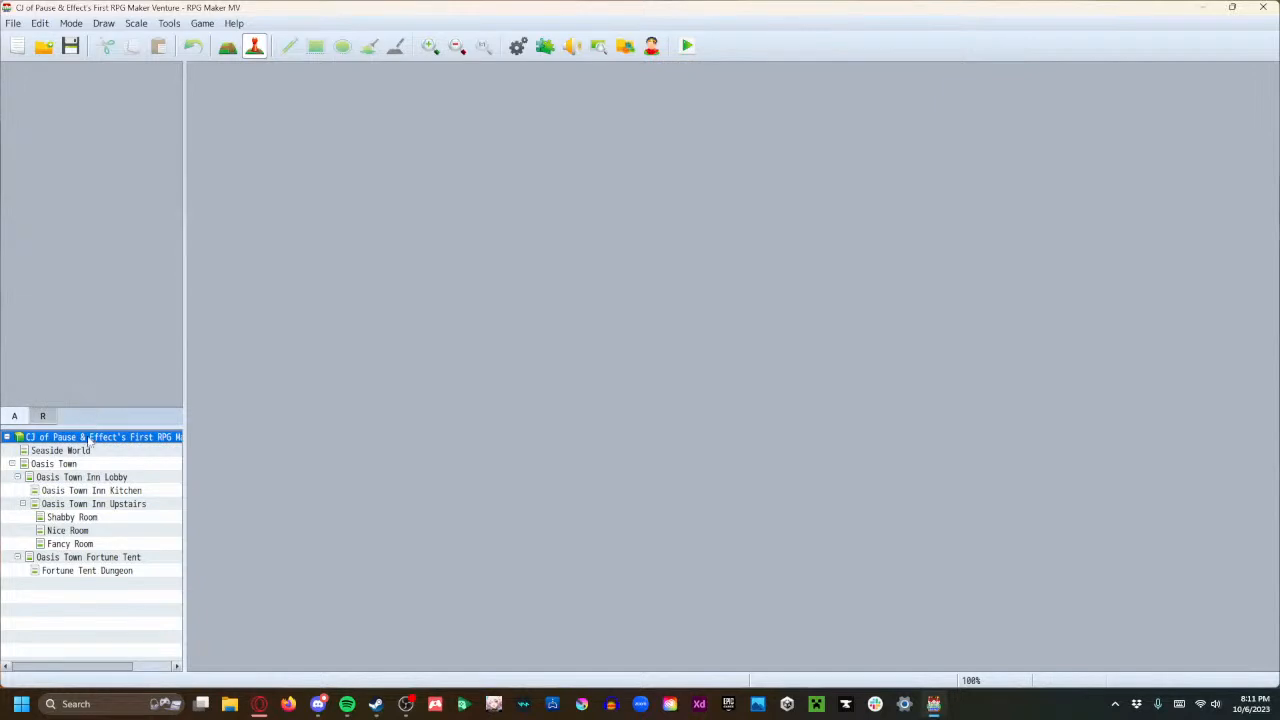
{"action": "right_click", "coordinate": [89, 438]}
{"action": "left_click", "coordinate": [110, 461]}
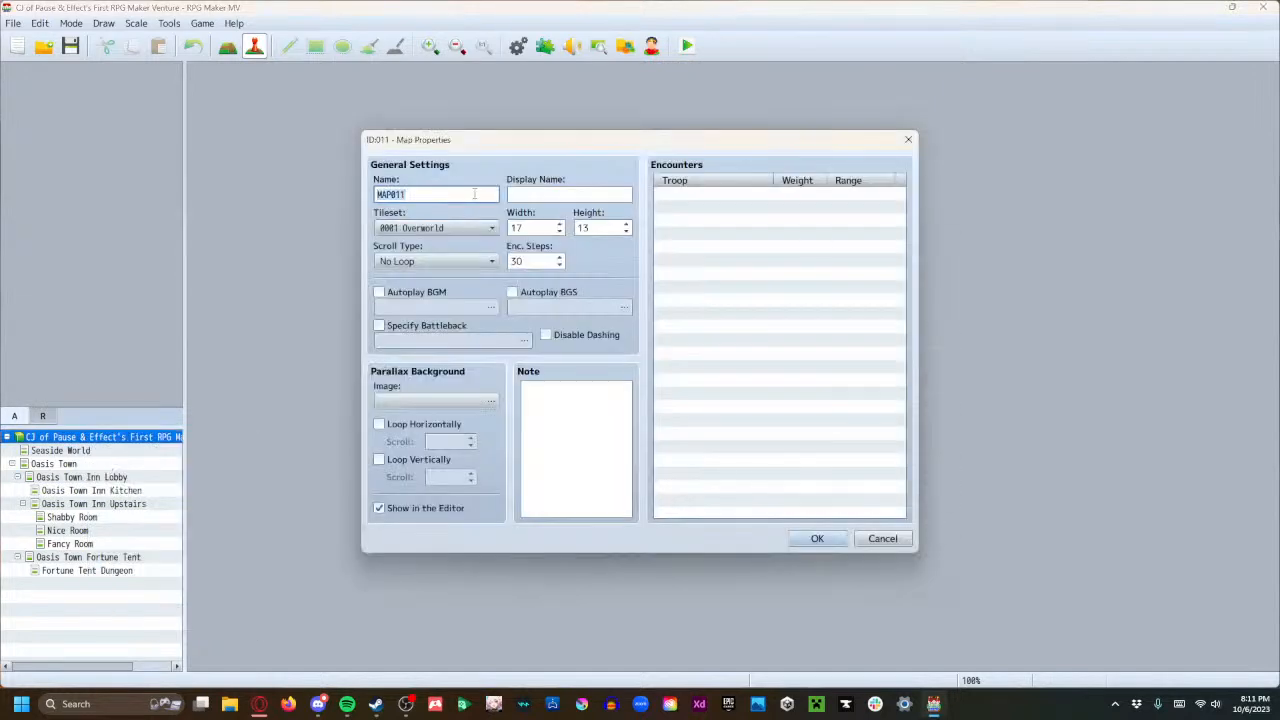
{"action": "type", "text": "Intro"}
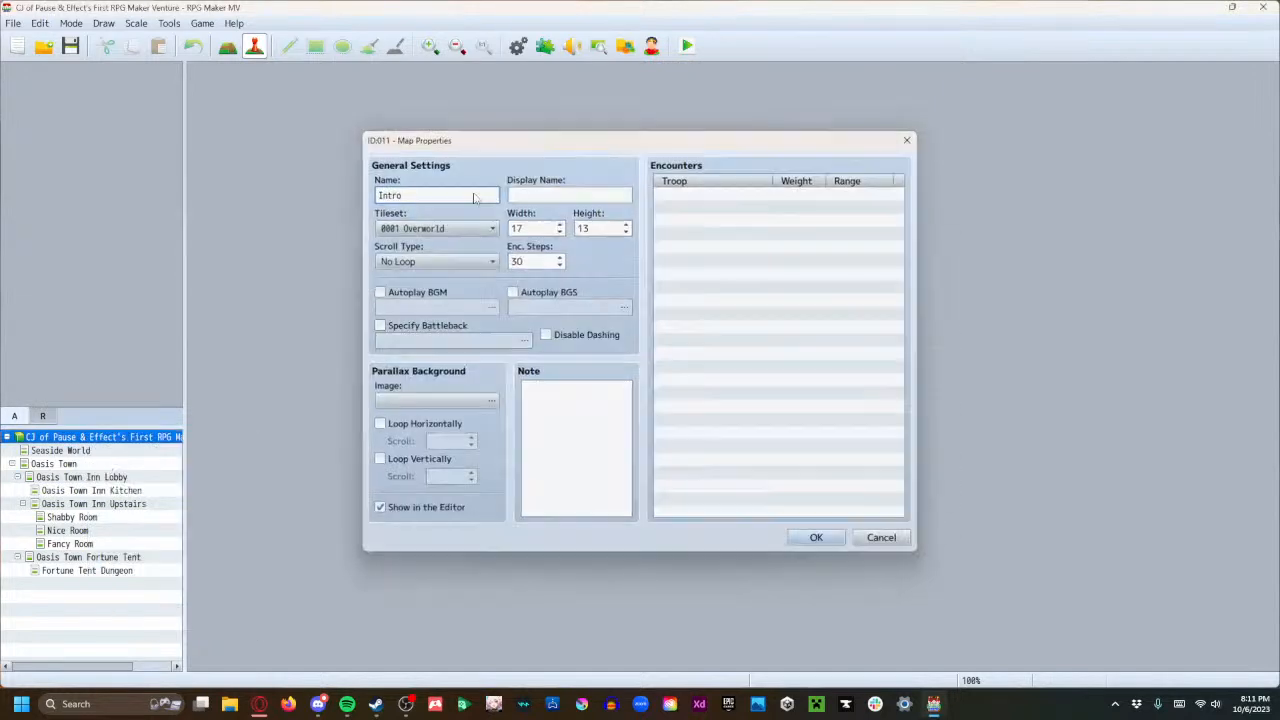
{"action": "key", "text": "Return"}
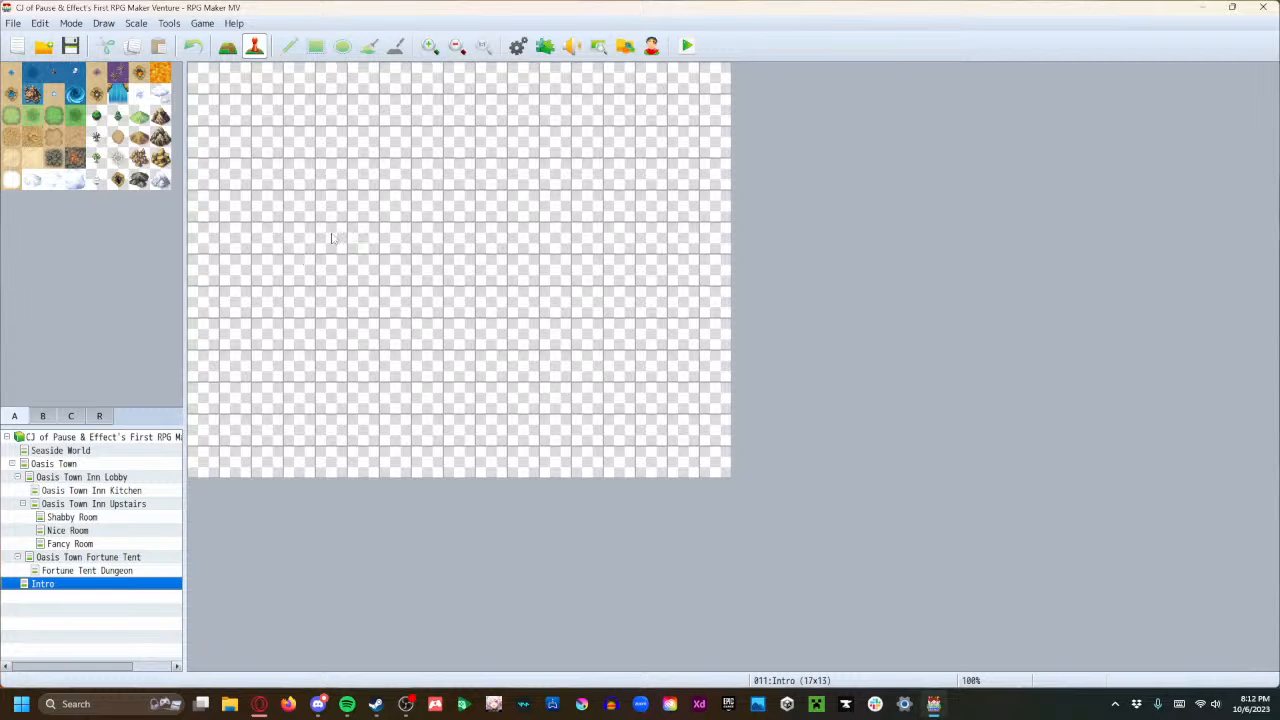
Set the player's starting position on the Intro map's bottom-right tile at 16,12.
{"action": "right_click", "coordinate": [709, 463]}
{"action": "mouse_move", "coordinate": [784, 637]}
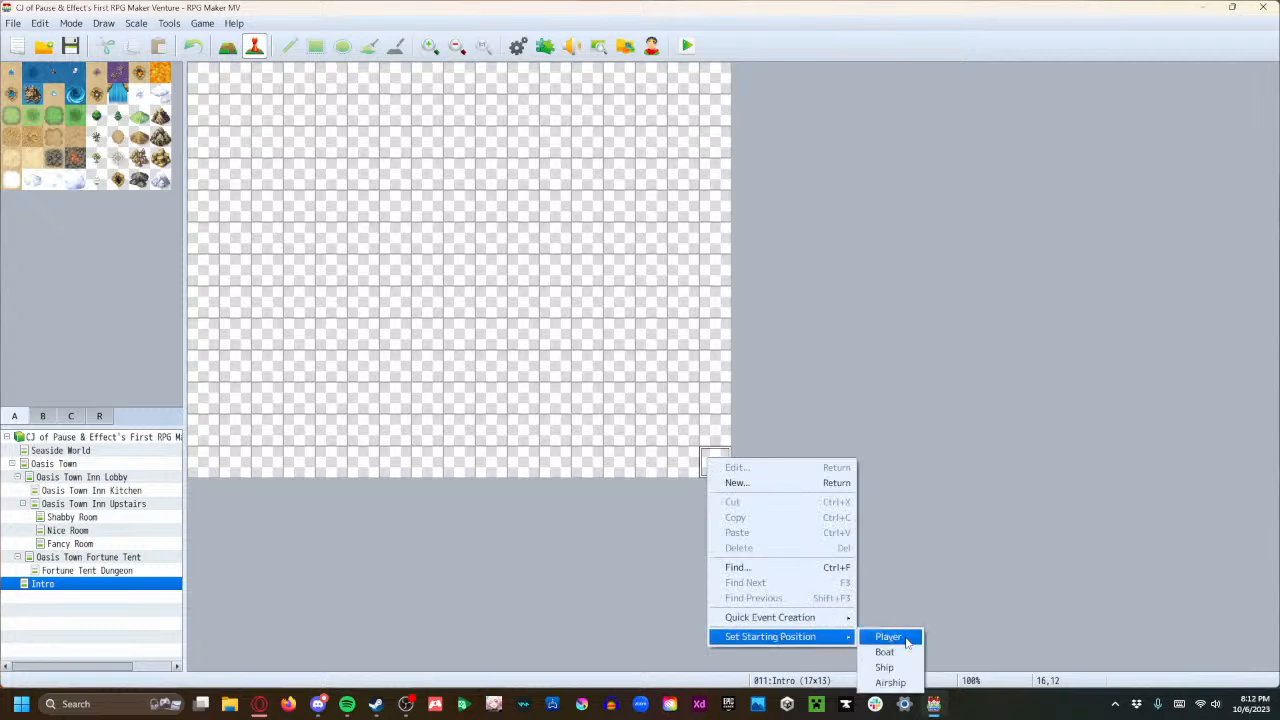
{"action": "left_click", "coordinate": [907, 639]}
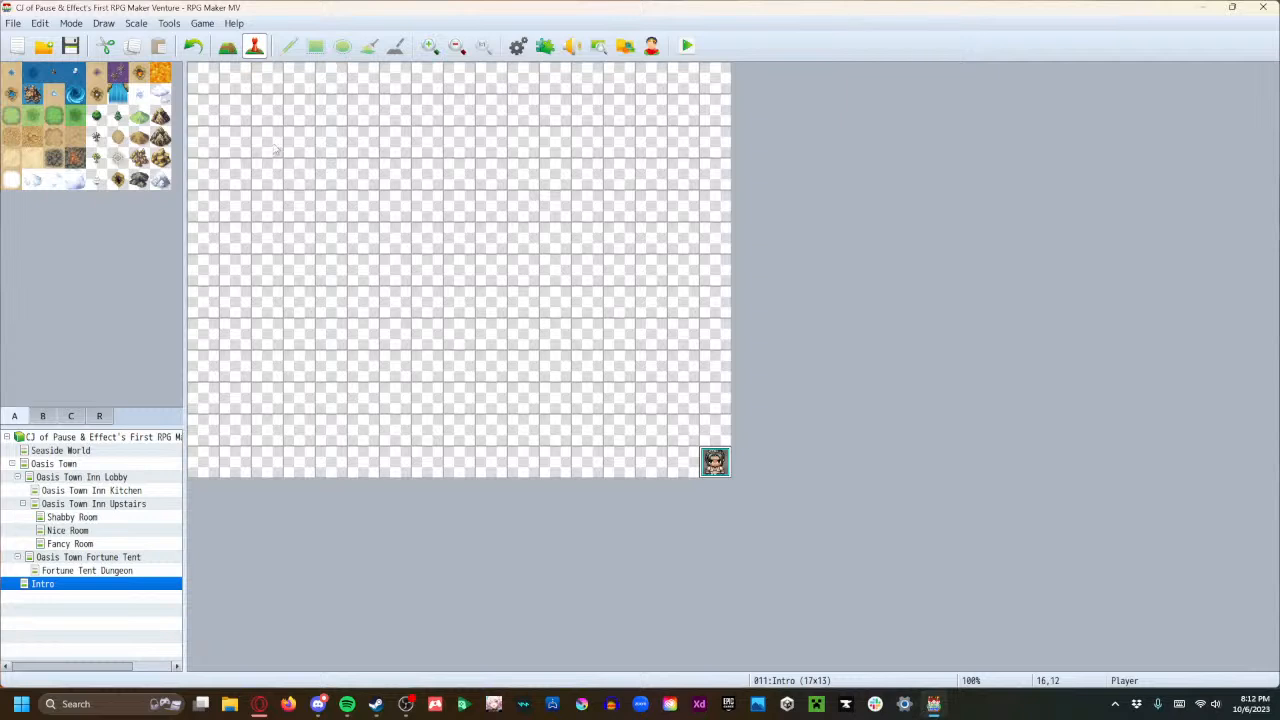
Create a new event on the Intro map's top-left tile at 0,0 with the Autorun trigger.
{"action": "right_click", "coordinate": [203, 82]}
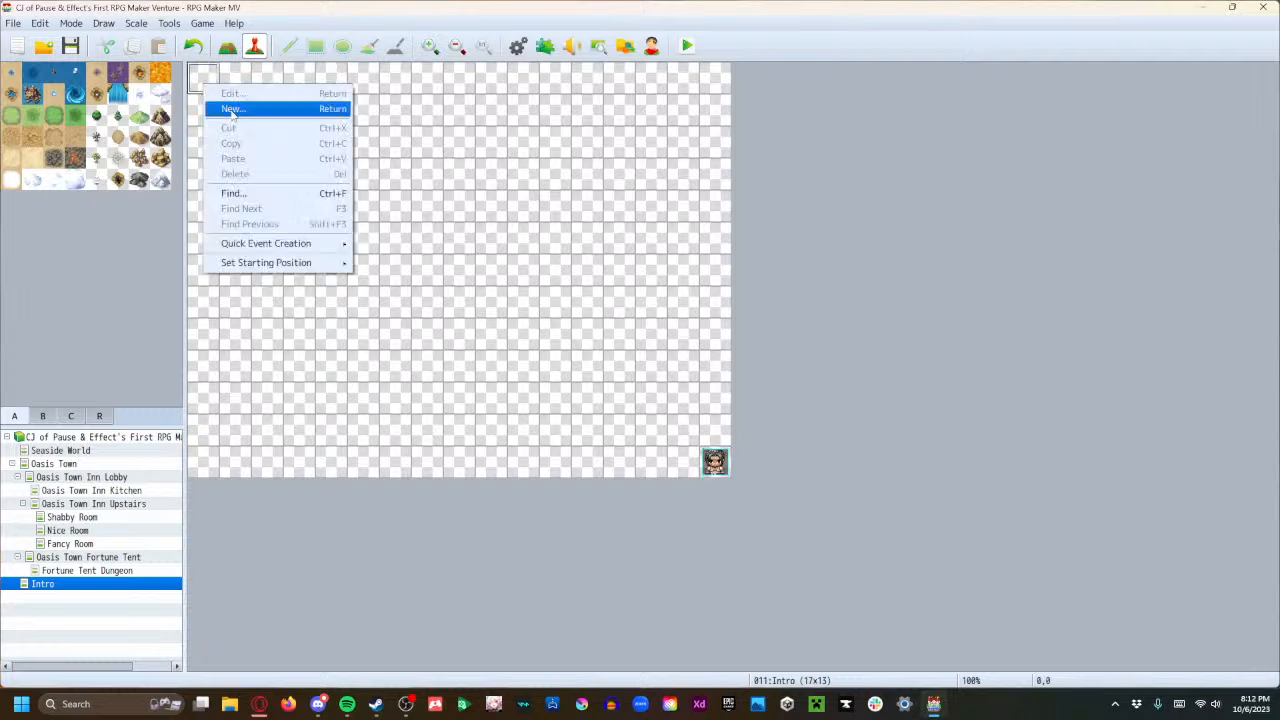
{"action": "left_click", "coordinate": [231, 109]}
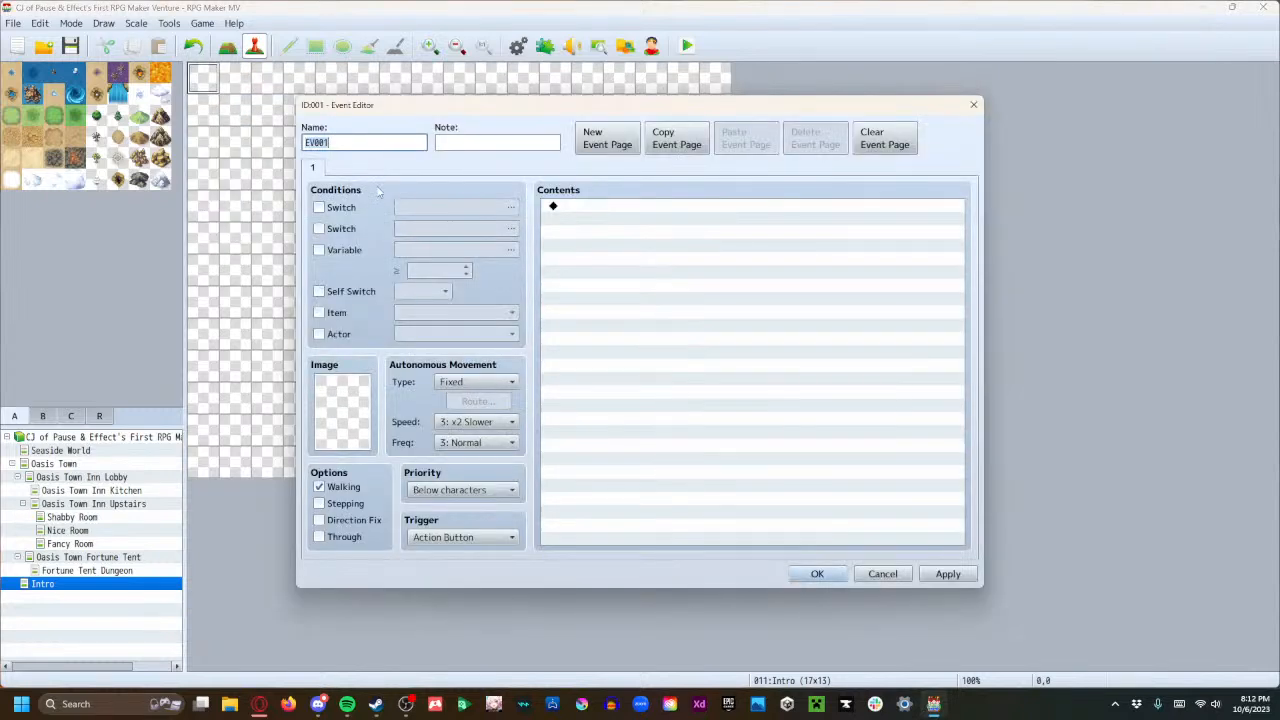
{"action": "left_click", "coordinate": [462, 537]}
{"action": "left_click", "coordinate": [456, 598]}
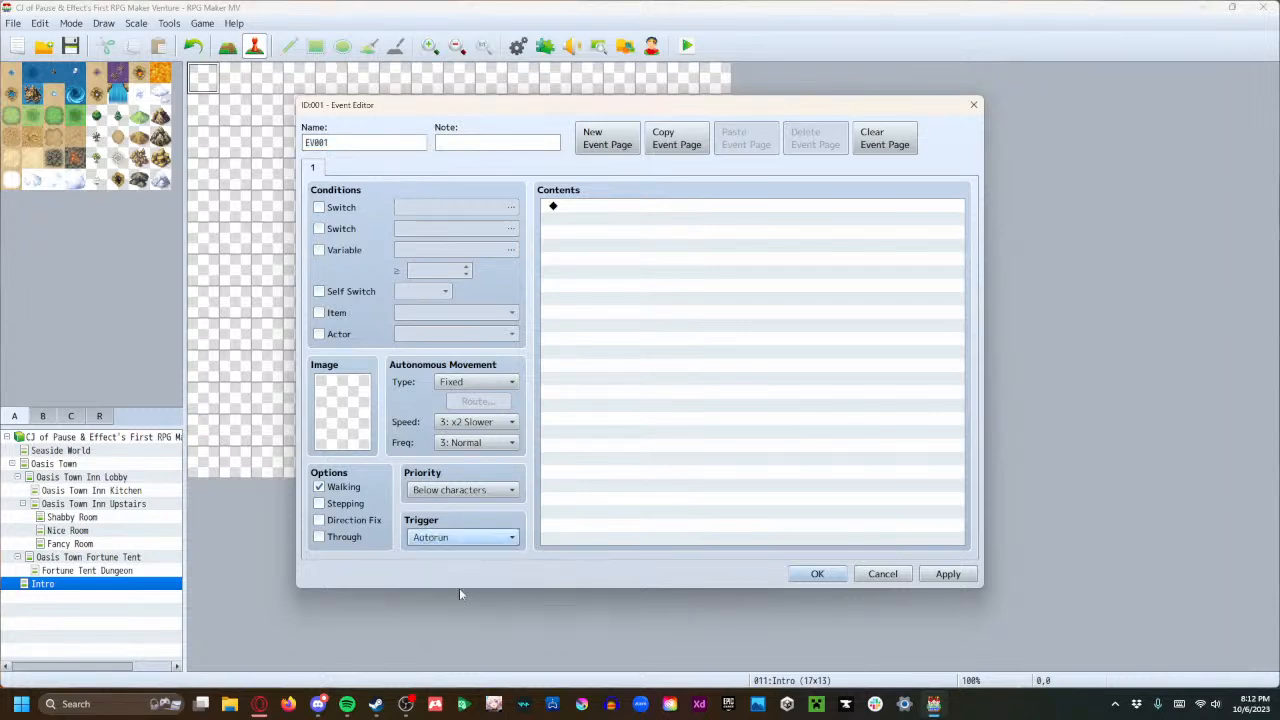
Name the new event Intro Cutscene and apply the change.
{"action": "left_click", "coordinate": [396, 143]}
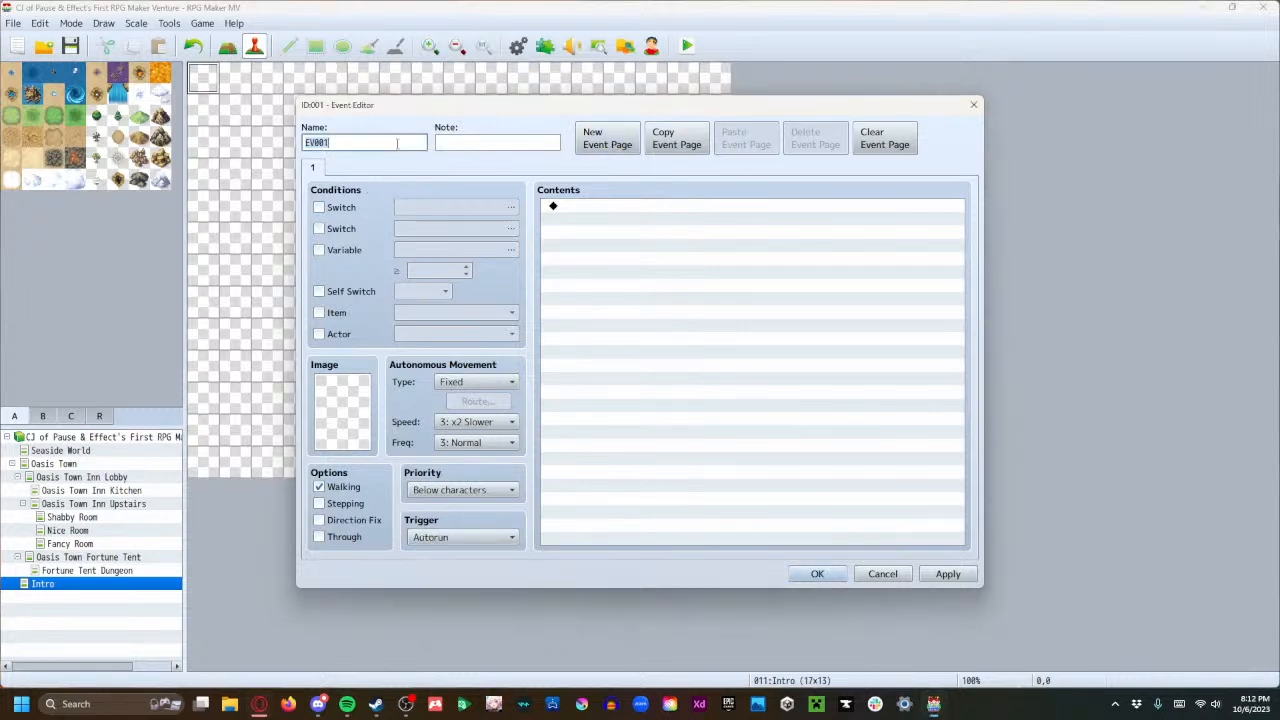
{"action": "type", "text": "Title Scree"}
{"action": "key", "text": "BackSpace"}
{"action": "key", "text": "BackSpace"}
{"action": "key", "text": "BackSpace"}
{"action": "key", "text": "BackSpace"}
{"action": "key", "text": "BackSpace"}
{"action": "key", "text": "BackSpace"}
{"action": "key", "text": "BackSpace"}
{"action": "key", "text": "BackSpace"}
{"action": "key", "text": "BackSpace"}
{"action": "key", "text": "BackSpace"}
{"action": "type", "text": "Itn"}
{"action": "key", "text": "BackSpace"}
{"action": "key", "text": "BackSpace"}
{"action": "key", "text": "BackSpace"}
{"action": "type", "text": "Intro Cutscene"}
{"action": "left_click", "coordinate": [947, 574]}
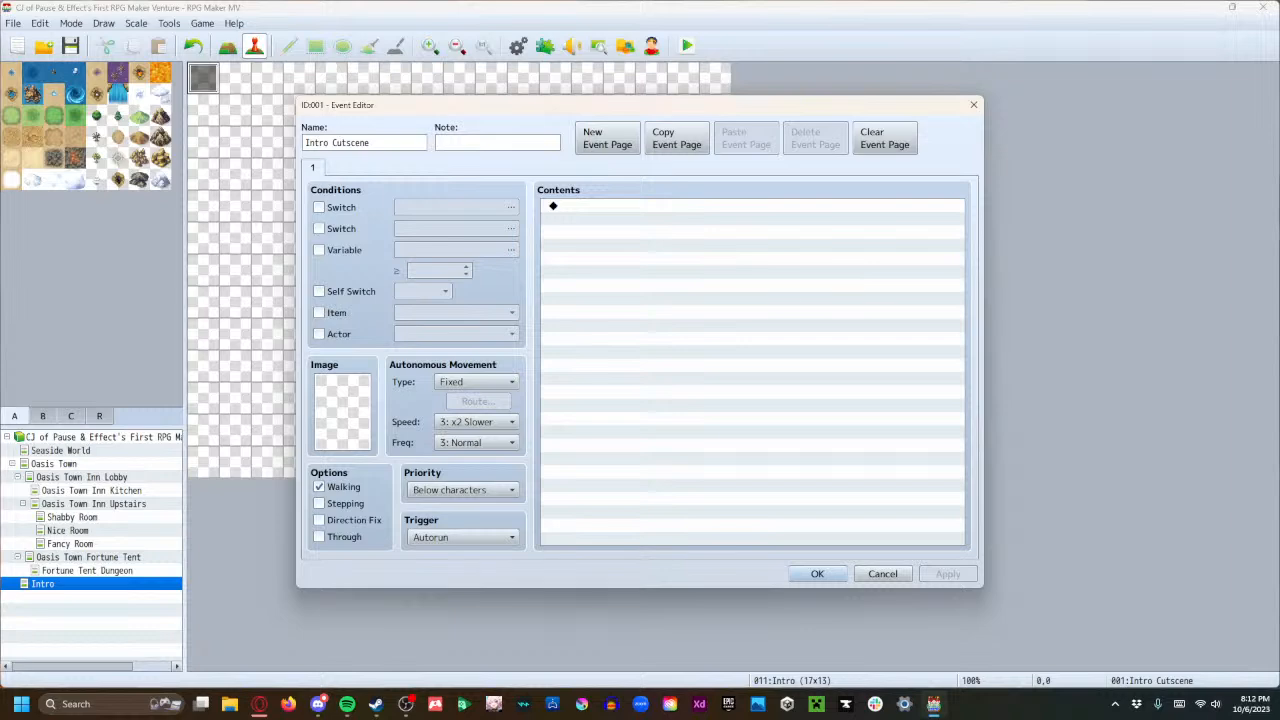
Add a Show Text command to the cutscene reading "Hi, welcome to the world.".
{"action": "double_click", "coordinate": [608, 207]}
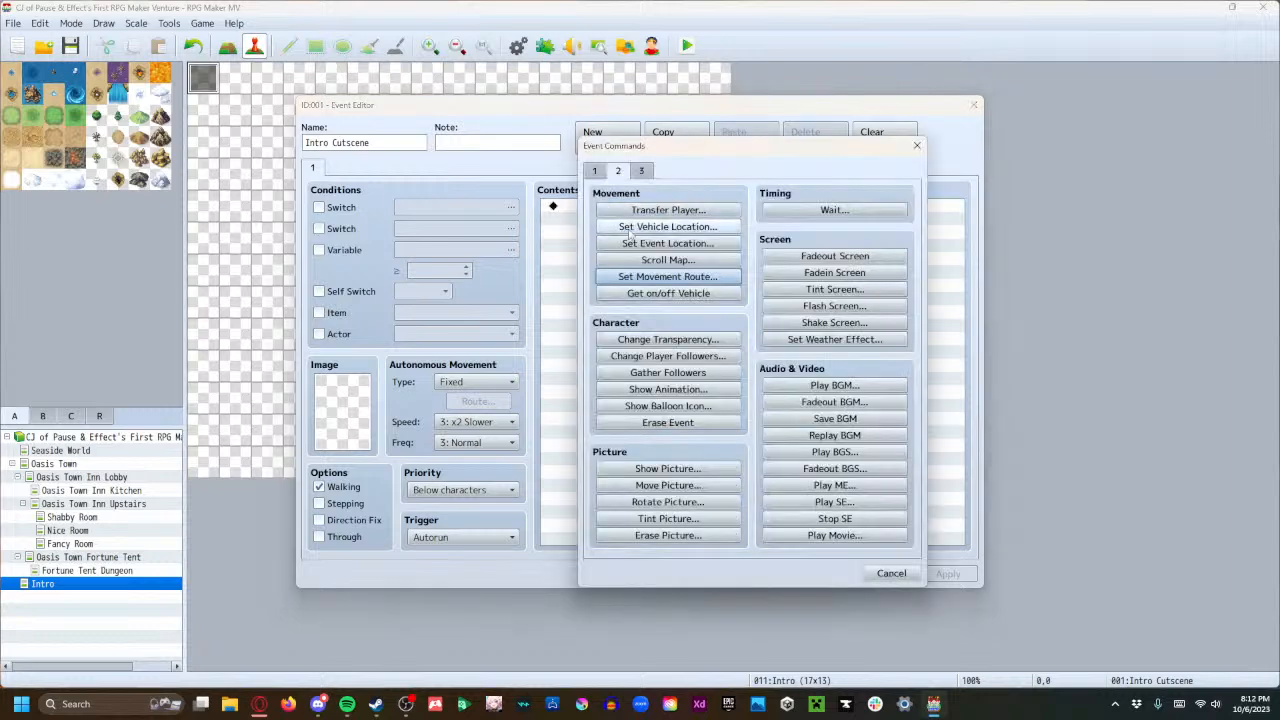
{"action": "left_click", "coordinate": [594, 171]}
{"action": "left_click", "coordinate": [640, 211]}
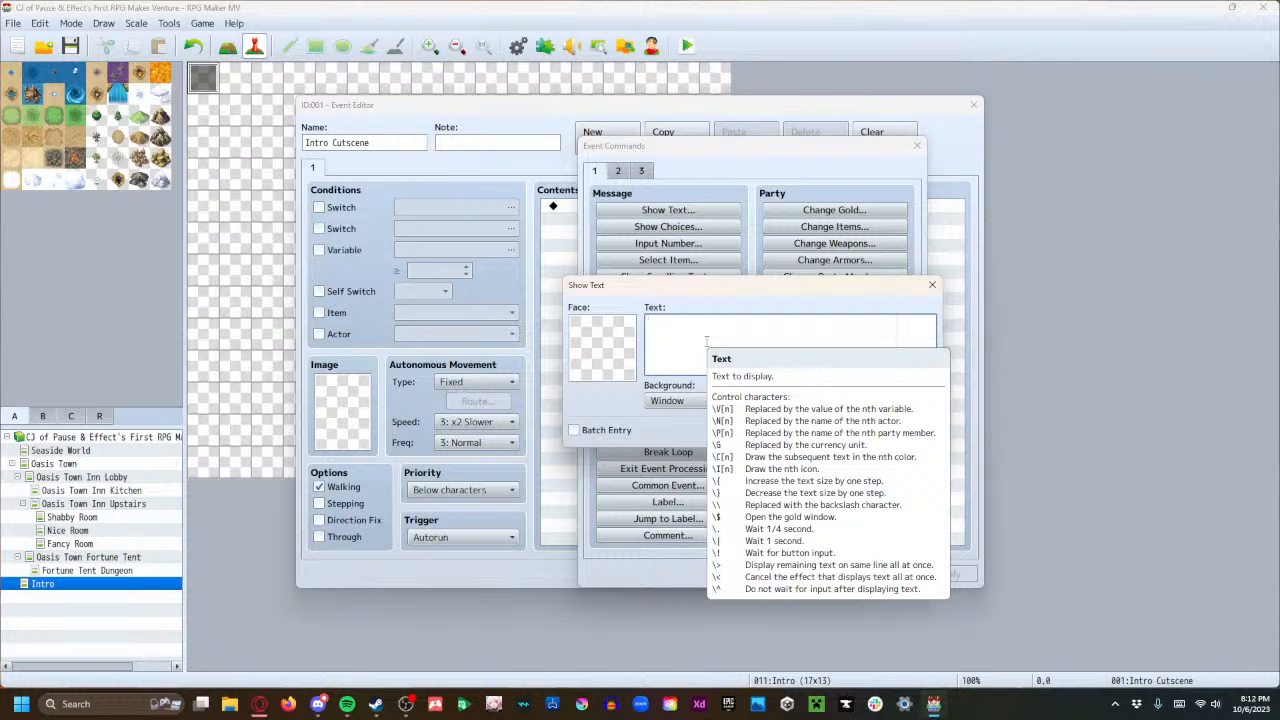
{"action": "type", "text": "Hi, welcome to the world."}
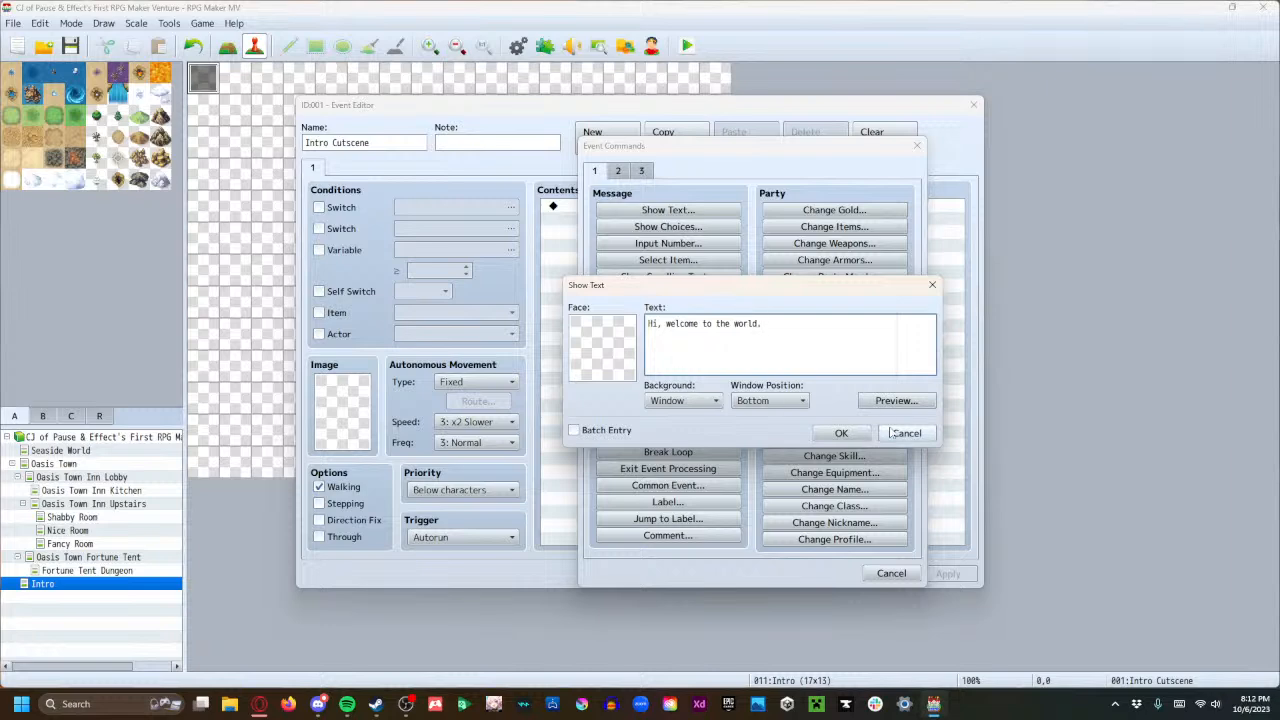
{"action": "left_click", "coordinate": [841, 433]}
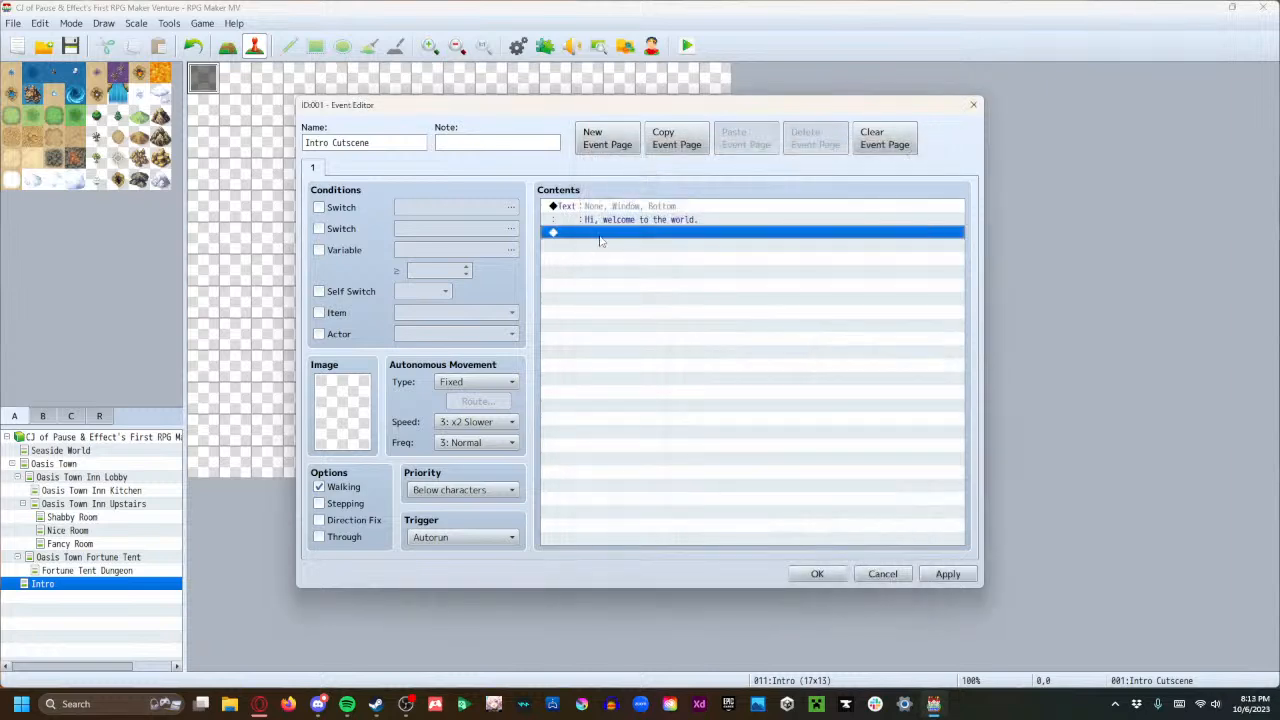
Add a second Show Text command reading "No, you are not fresh out the womb, you got killed by Truck-kun." over two lines.
{"action": "double_click", "coordinate": [600, 240]}
{"action": "left_click", "coordinate": [660, 211]}
{"action": "type", "text": "No, you have not been j"}
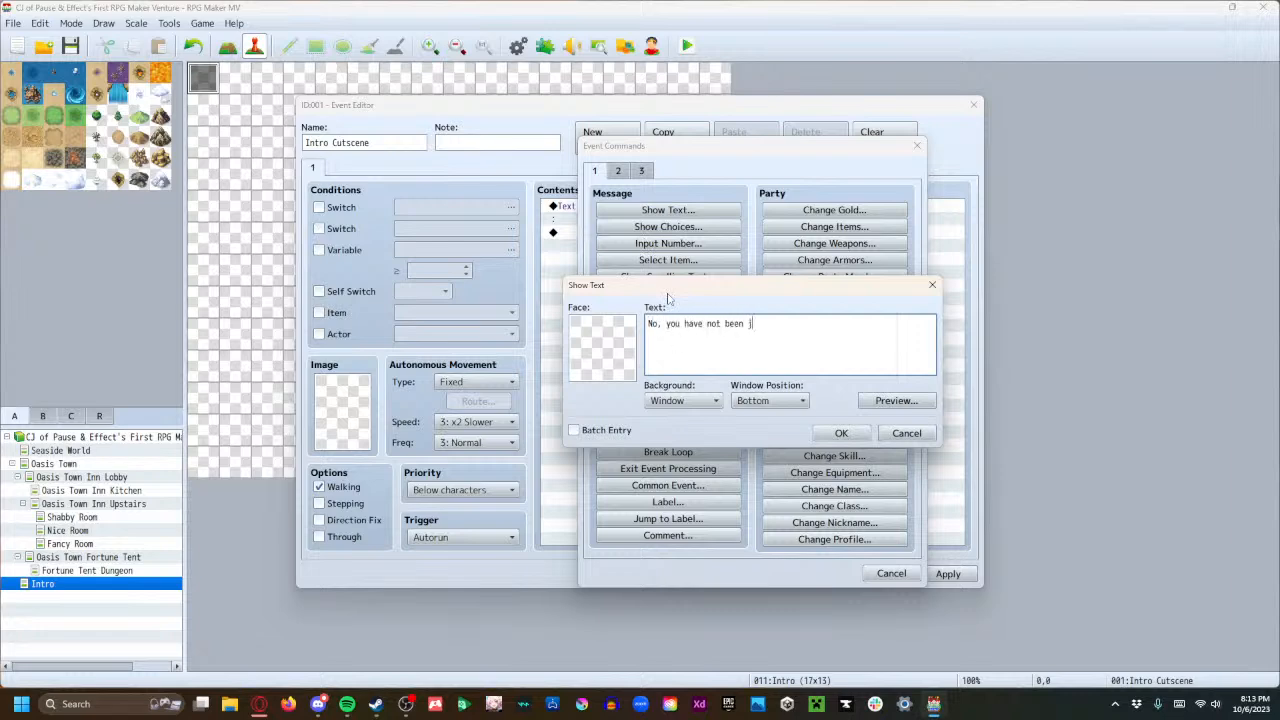
{"action": "key", "text": "BackSpace"}
{"action": "key", "text": "BackSpace"}
{"action": "key", "text": "BackSpace"}
{"action": "key", "text": "BackSpace"}
{"action": "key", "text": "BackSpace"}
{"action": "key", "text": "BackSpace"}
{"action": "key", "text": "BackSpace"}
{"action": "key", "text": "BackSpace"}
{"action": "key", "text": "BackSpace"}
{"action": "key", "text": "BackSpace"}
{"action": "key", "text": "BackSpace"}
{"action": "key", "text": "BackSpace"}
{"action": "key", "text": "BackSpace"}
{"action": "key", "text": "BackSpace"}
{"action": "type", "text": "are not fresh out the womb, you got killed"}
{"action": "key", "text": "Return"}
{"action": "type", "text": "by Truck-kun."}
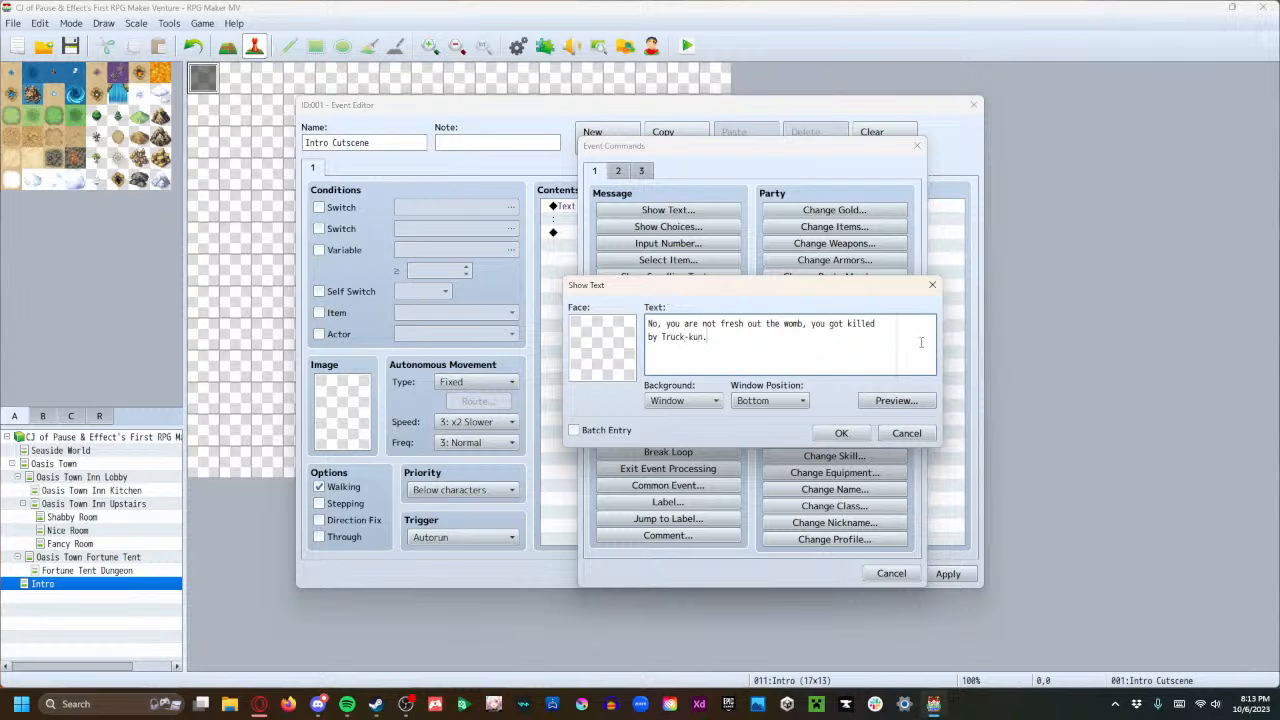
{"action": "left_click", "coordinate": [841, 433]}
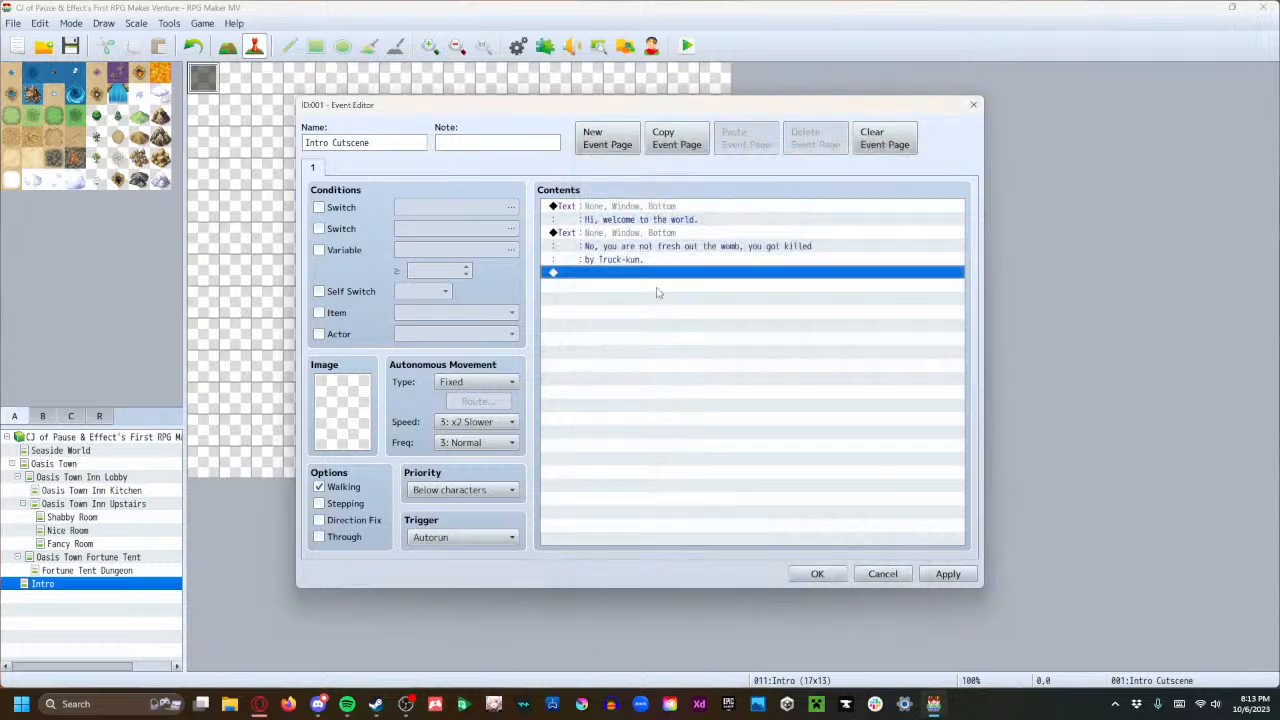
Add a Show Text command to the cutscene reading "You're goddamn right this is an isekai. Get over it.".
{"action": "double_click", "coordinate": [629, 278]}
{"action": "left_click", "coordinate": [668, 210]}
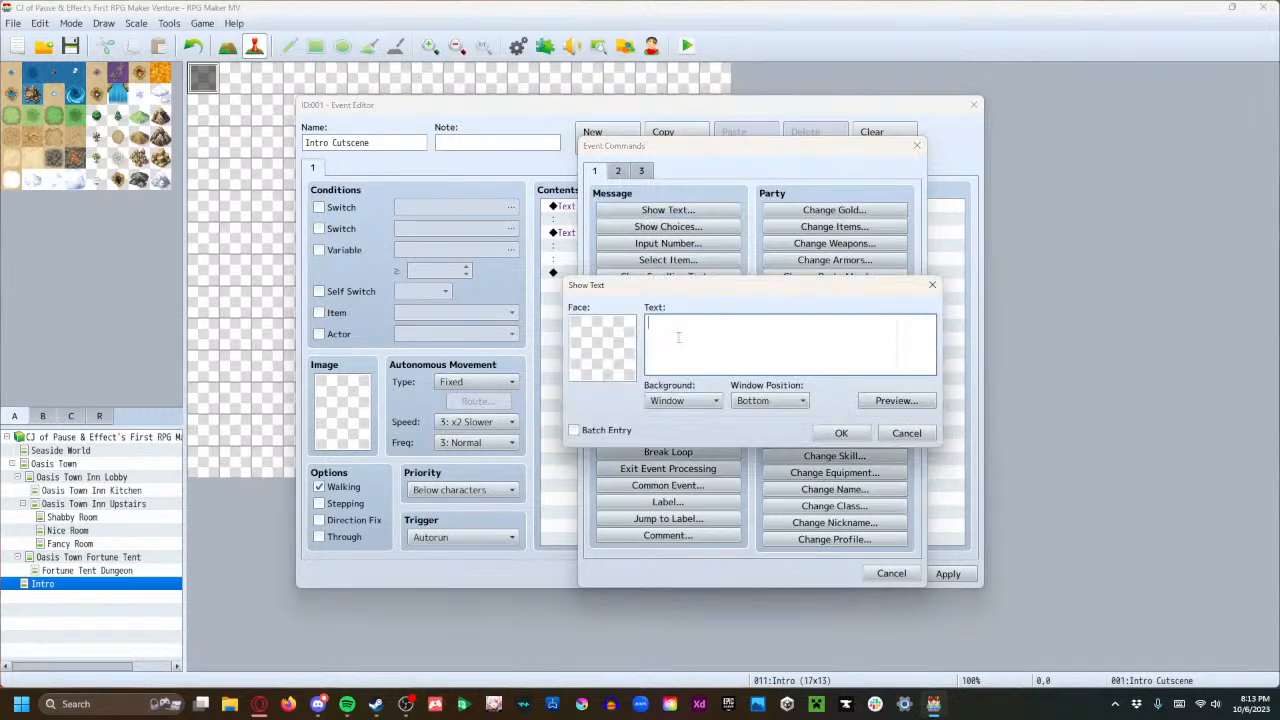
{"action": "type", "text": "You're goddamn right this is an isekai. Get over it."}
{"action": "left_click", "coordinate": [845, 432]}
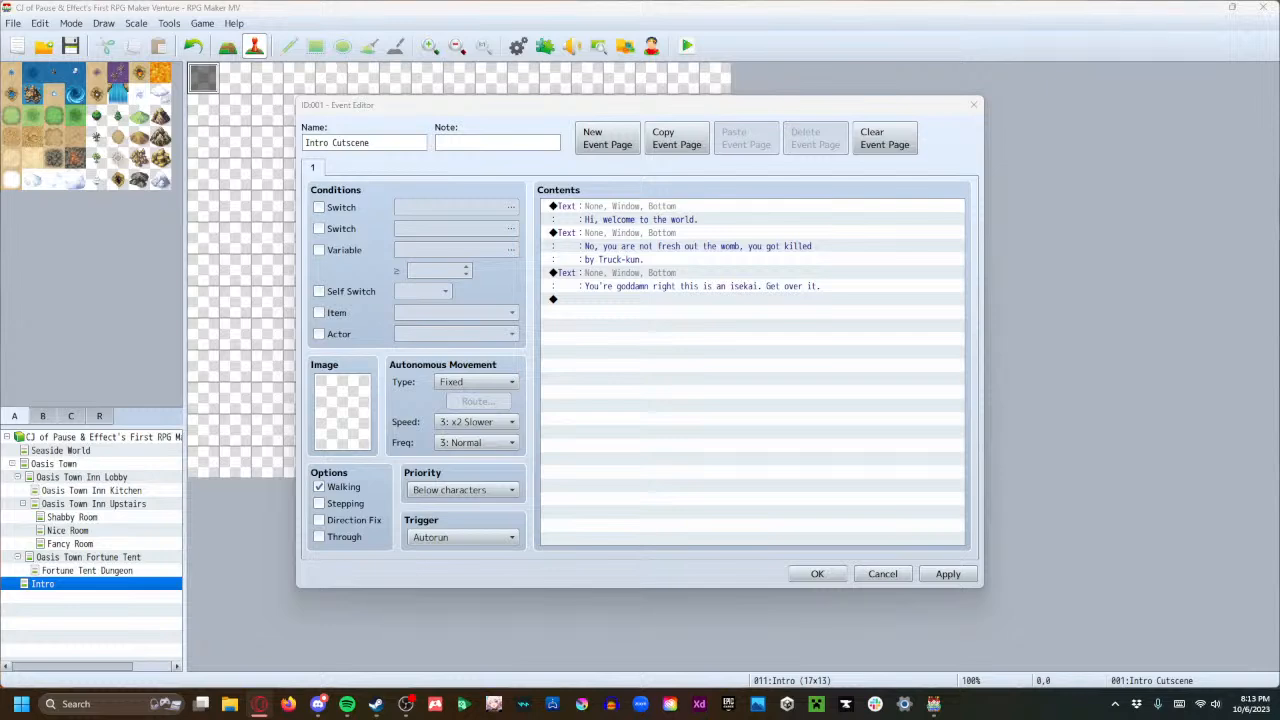
Add another Show Text command reading "Life's unfair, isn't it?".
{"action": "double_click", "coordinate": [624, 300]}
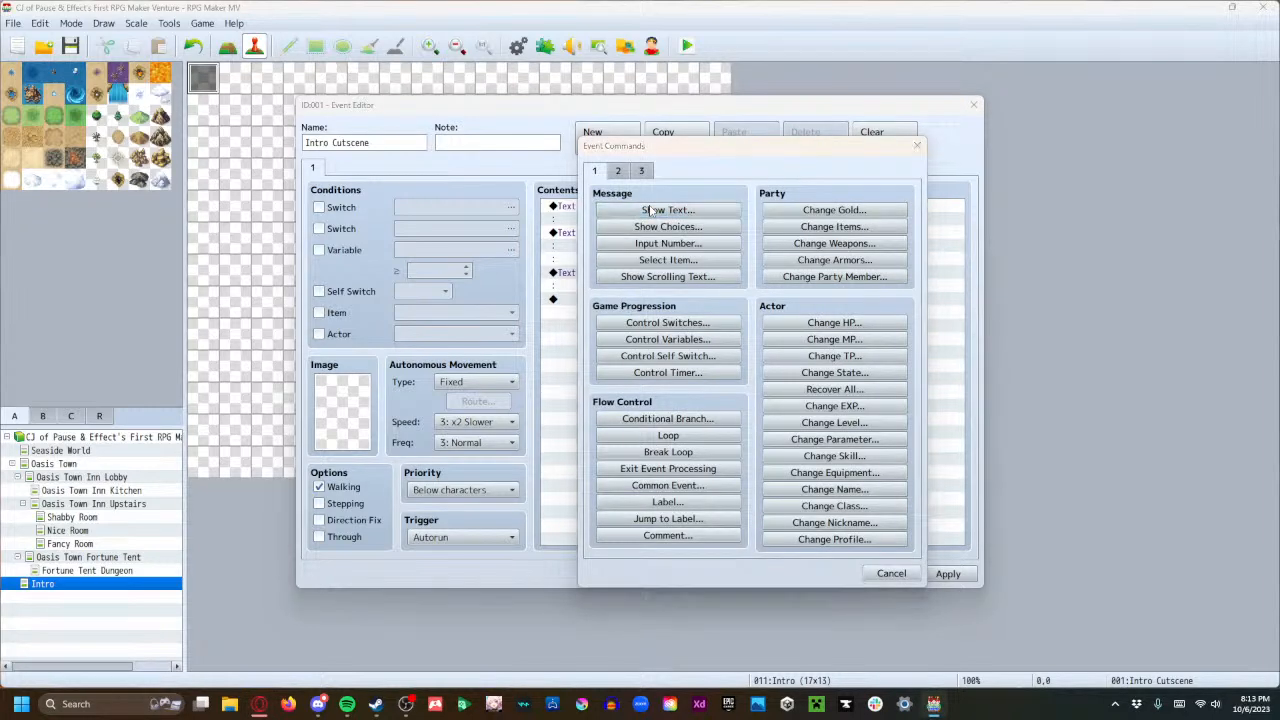
{"action": "left_click", "coordinate": [651, 210]}
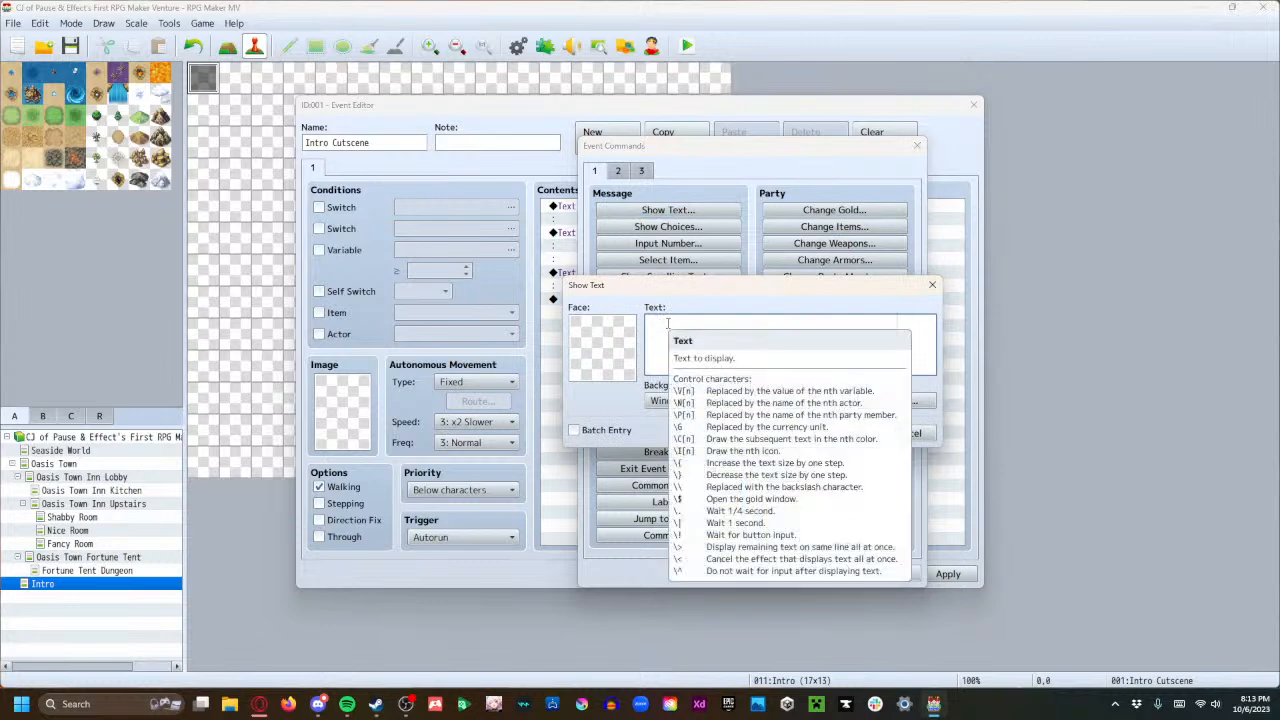
{"action": "type", "text": "Lif"}
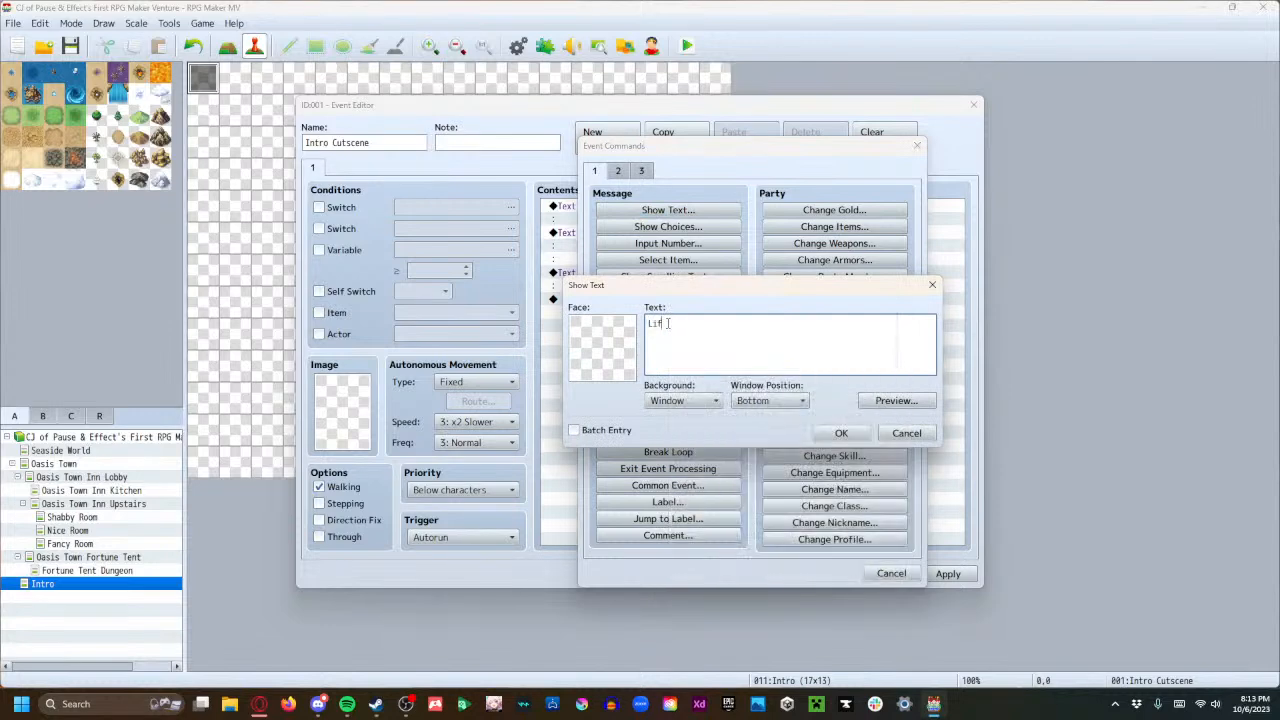
{"action": "type", "text": "e's unfair, isn't it"}
{"action": "left_click", "coordinate": [841, 433]}
Add a Show Text command reading "Hopefully you can make life your bitch in this second world." over two lines.
{"action": "double_click", "coordinate": [608, 327]}
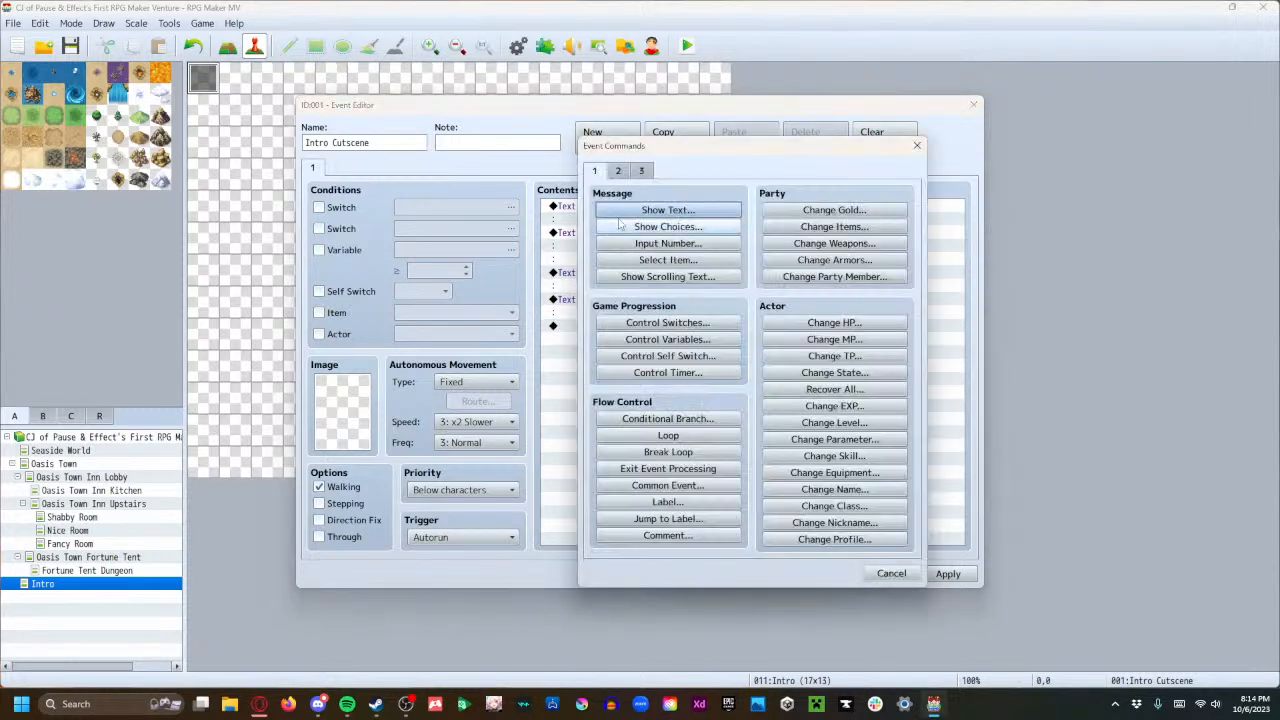
{"action": "left_click", "coordinate": [619, 211]}
{"action": "type", "text": "Hopefully you "}
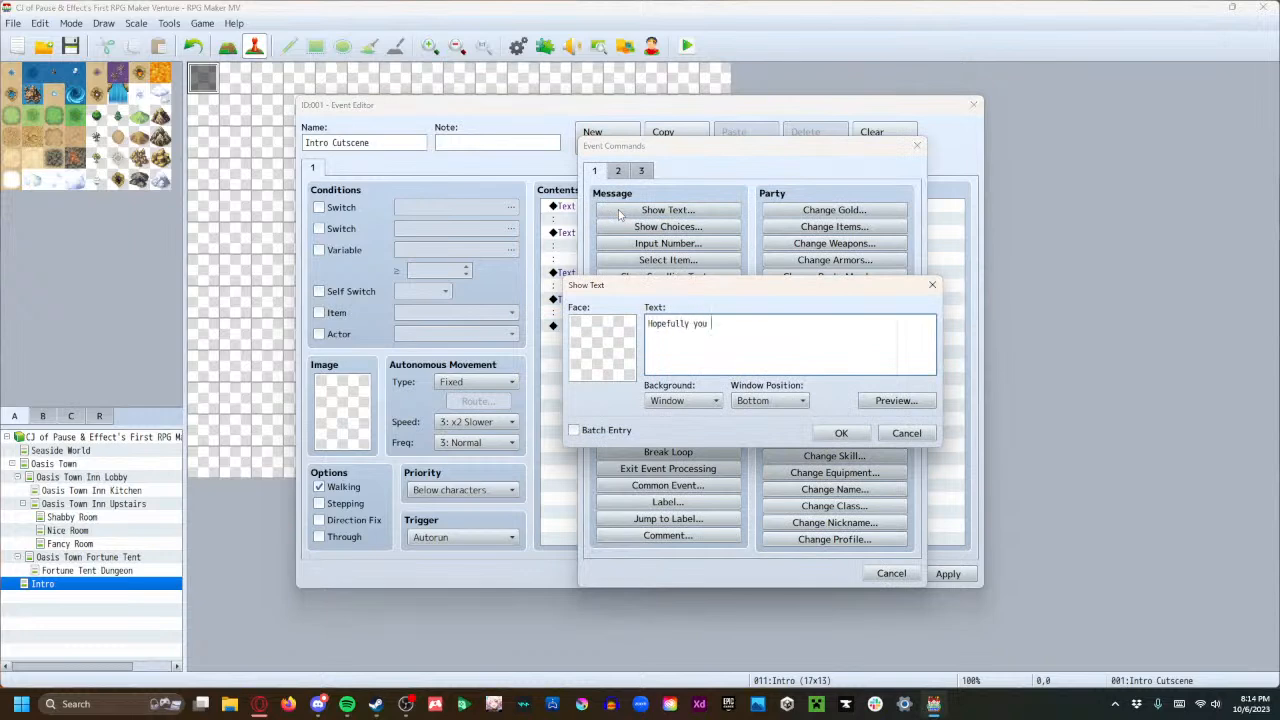
{"action": "type", "text": "can make life your b"}
{"action": "type", "text": "itch in this se"}
{"action": "type", "text": "cond world."}
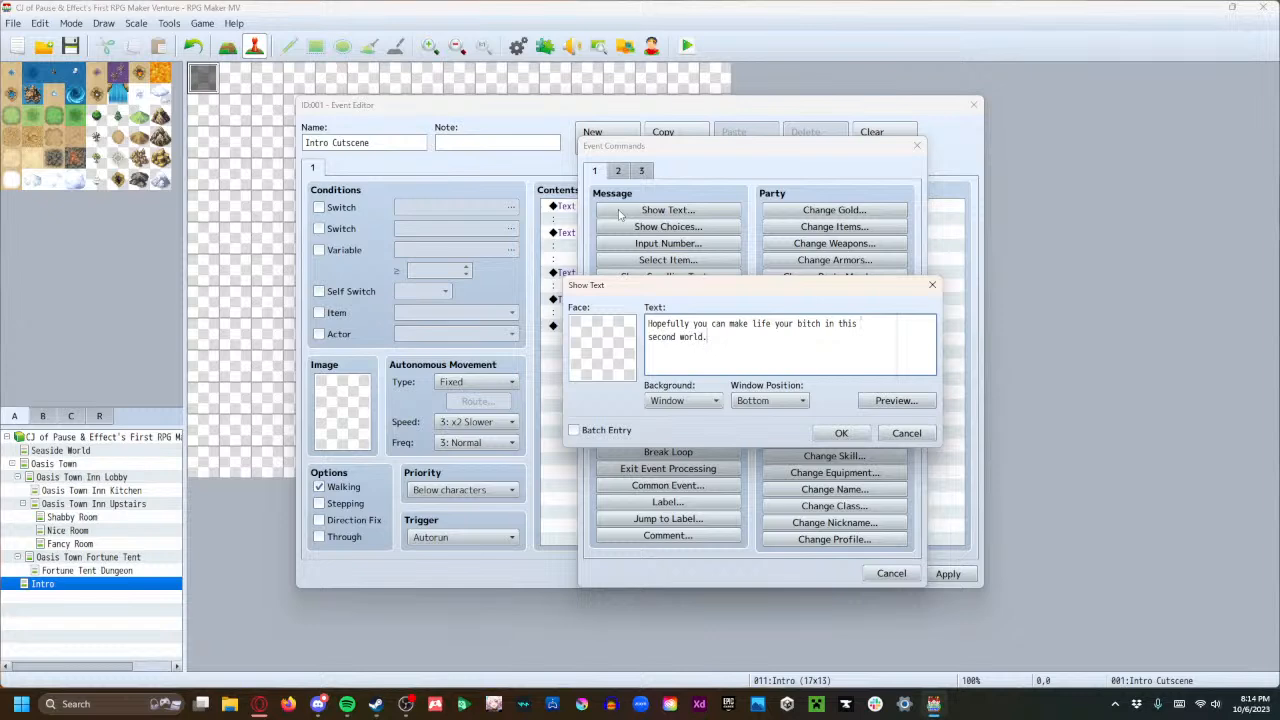
{"action": "left_click", "coordinate": [824, 432]}
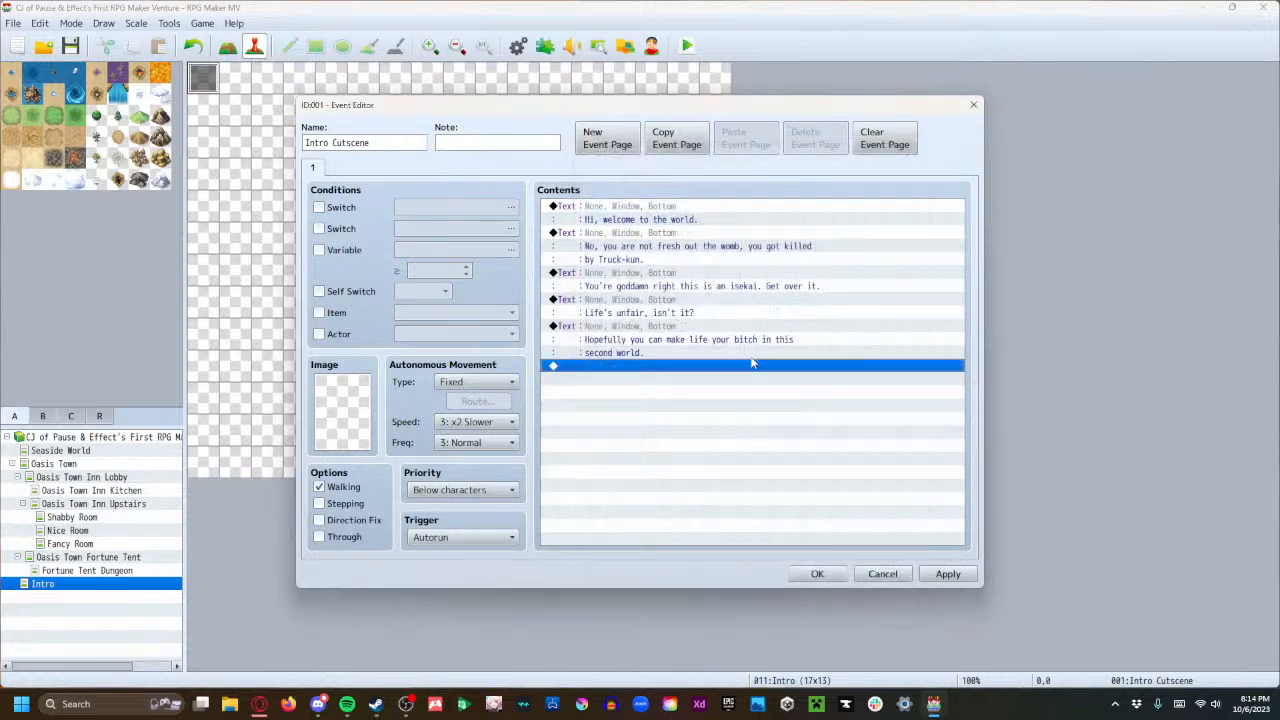
Add a Show Text command at the end of the cutscene reading "Now take this gun. Use it to do evil!".
{"action": "double_click", "coordinate": [594, 368]}
{"action": "left_click", "coordinate": [618, 216]}
{"action": "type", "text": "Now take"}
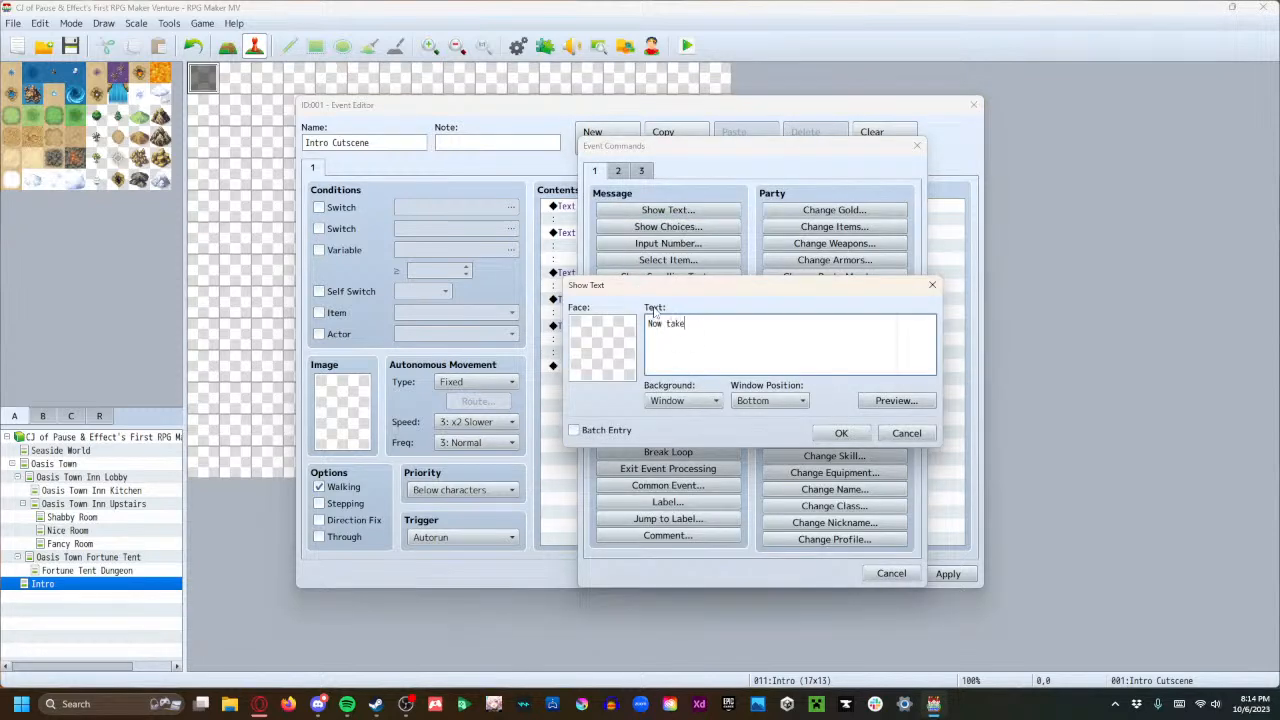
{"action": "type", "text": " this gun. Use it to do evil!"}
{"action": "left_click", "coordinate": [841, 432]}
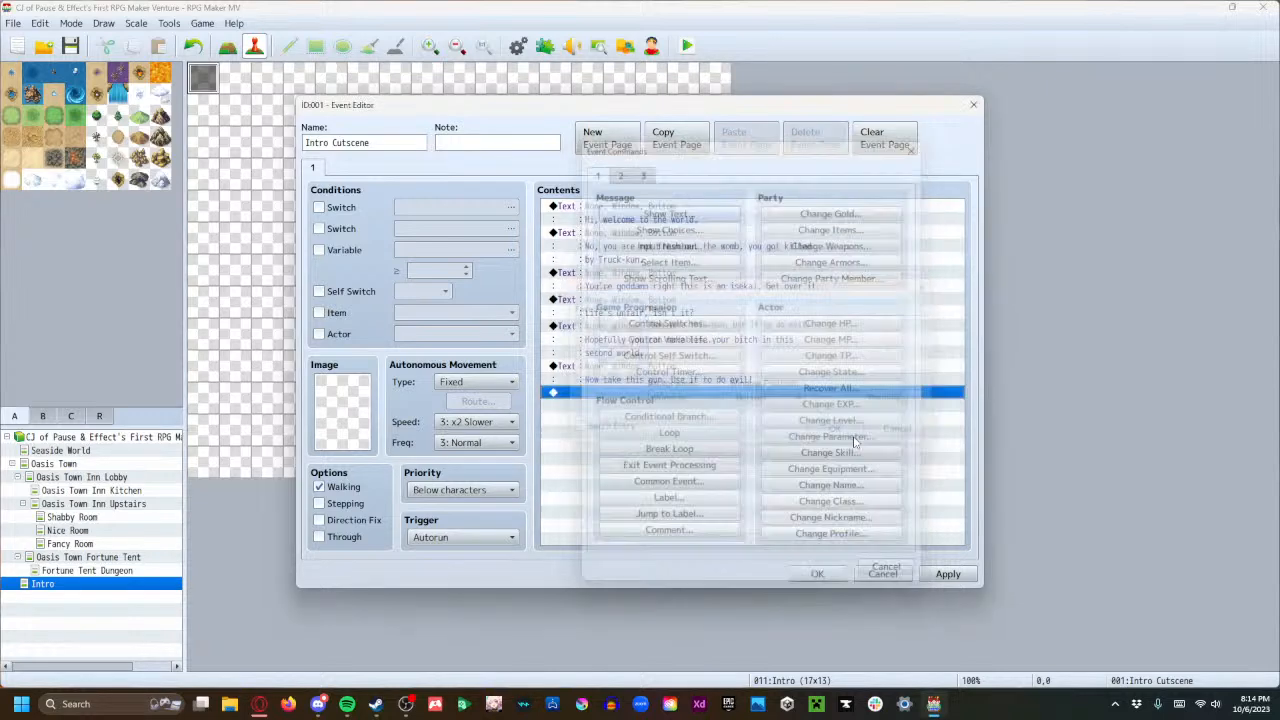
Add a Change Weapons command that increases the Dagger by a constant of 1.
{"action": "double_click", "coordinate": [628, 397]}
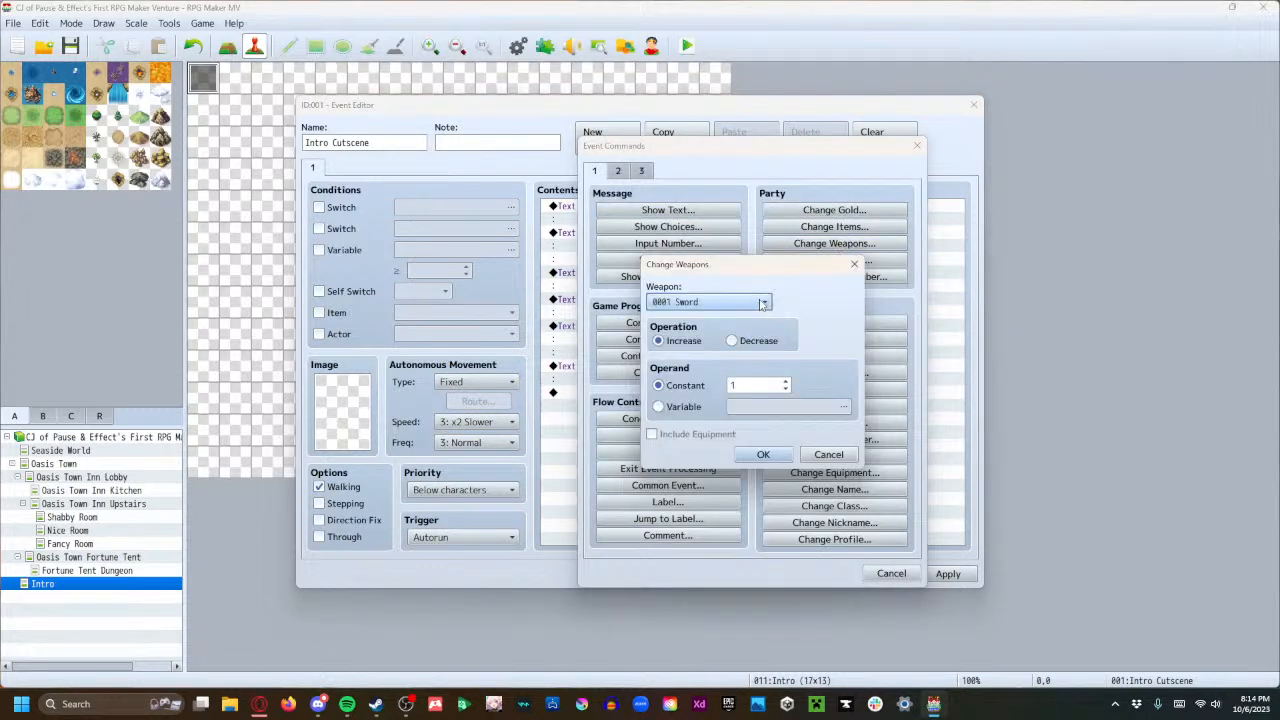
{"action": "left_click", "coordinate": [712, 302]}
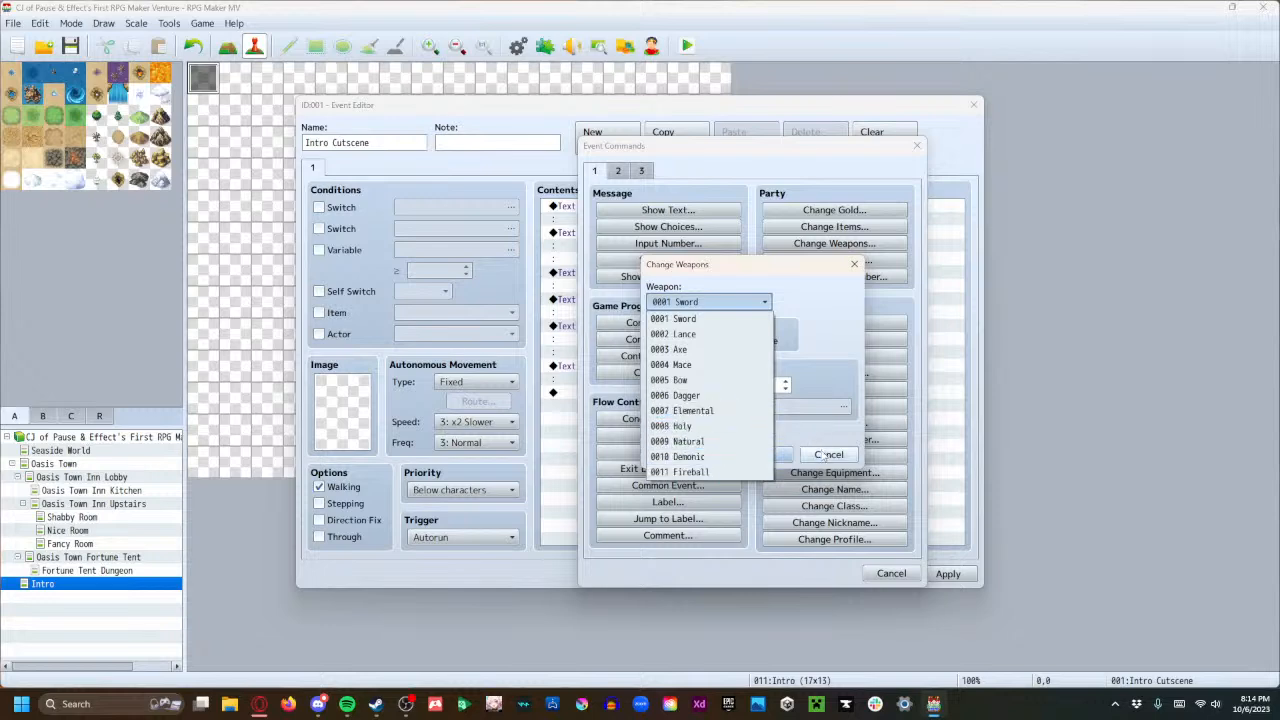
{"action": "left_click", "coordinate": [727, 398]}
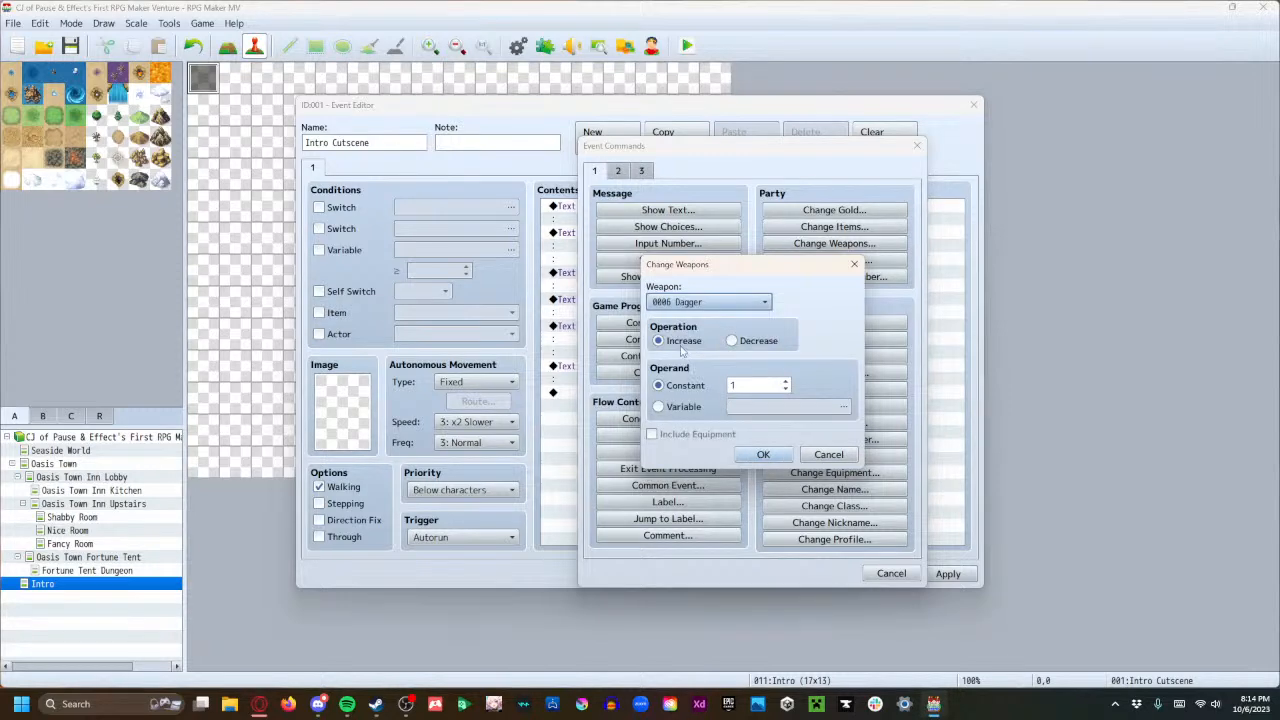
{"action": "left_click", "coordinate": [763, 454]}
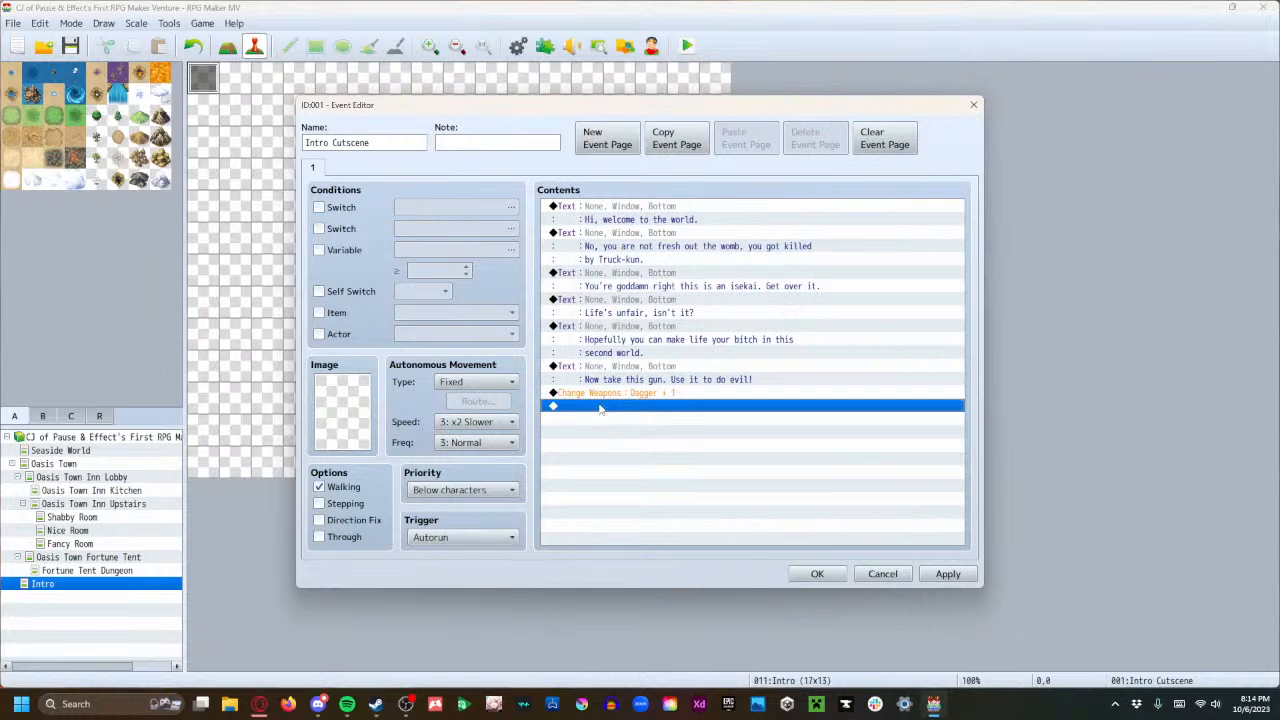
Delete the gun message and the Dagger weapon change from the cutscene's commands.
{"action": "left_click", "coordinate": [608, 368]}
{"action": "key", "text": "Delete"}
{"action": "key", "text": "Delete"}
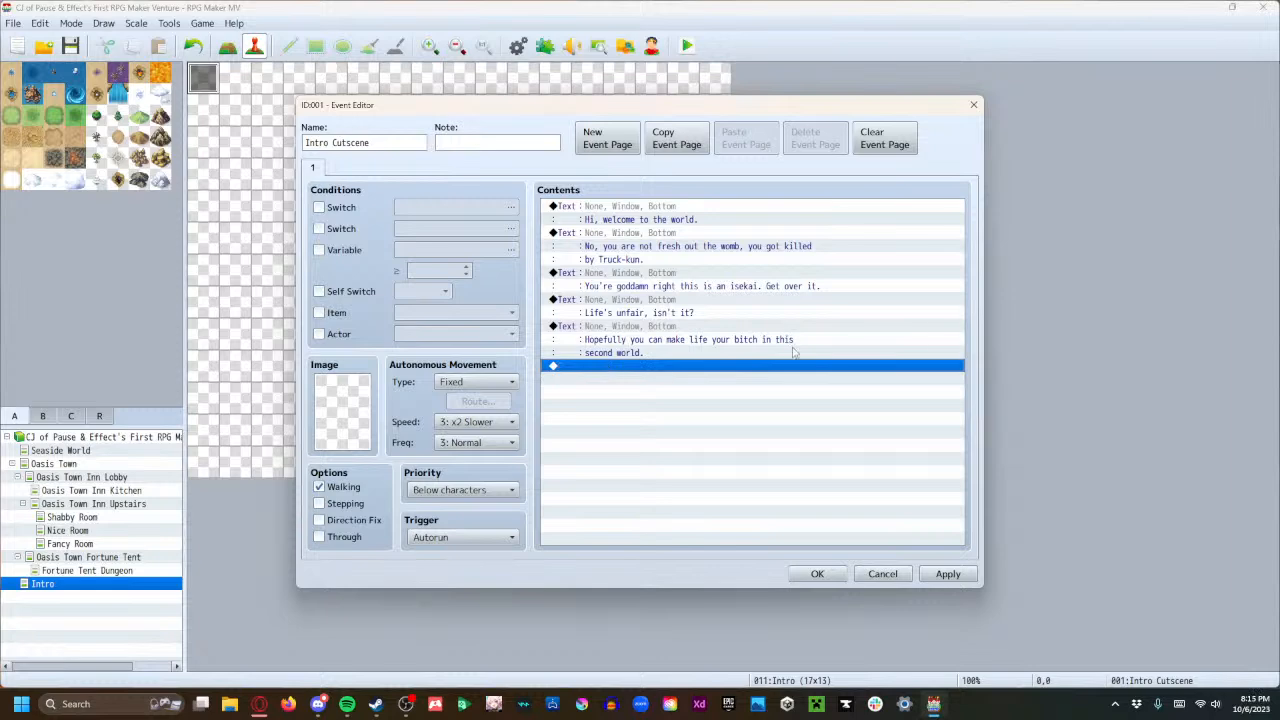
End the cutscene with a Transfer Player command to Seaside World at 3,12, and save the event.
{"action": "double_click", "coordinate": [617, 368]}
{"action": "left_click", "coordinate": [618, 171]}
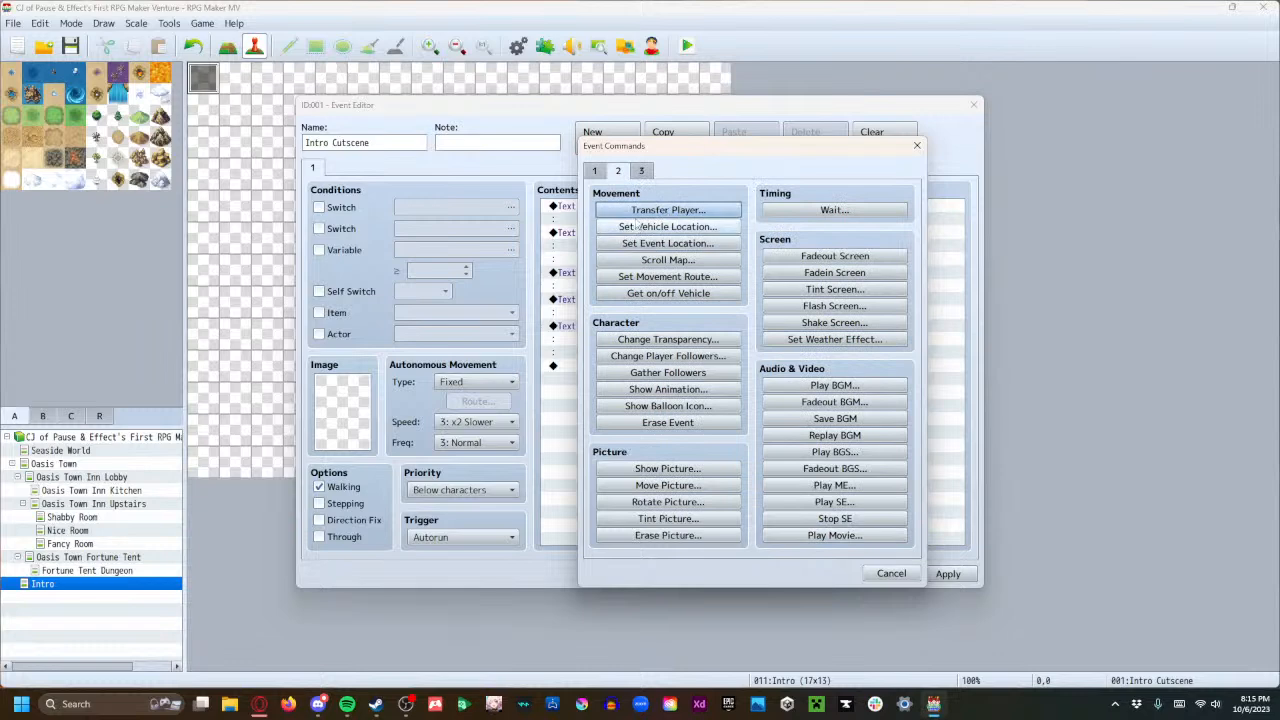
{"action": "left_click", "coordinate": [668, 210]}
{"action": "left_click", "coordinate": [706, 318]}
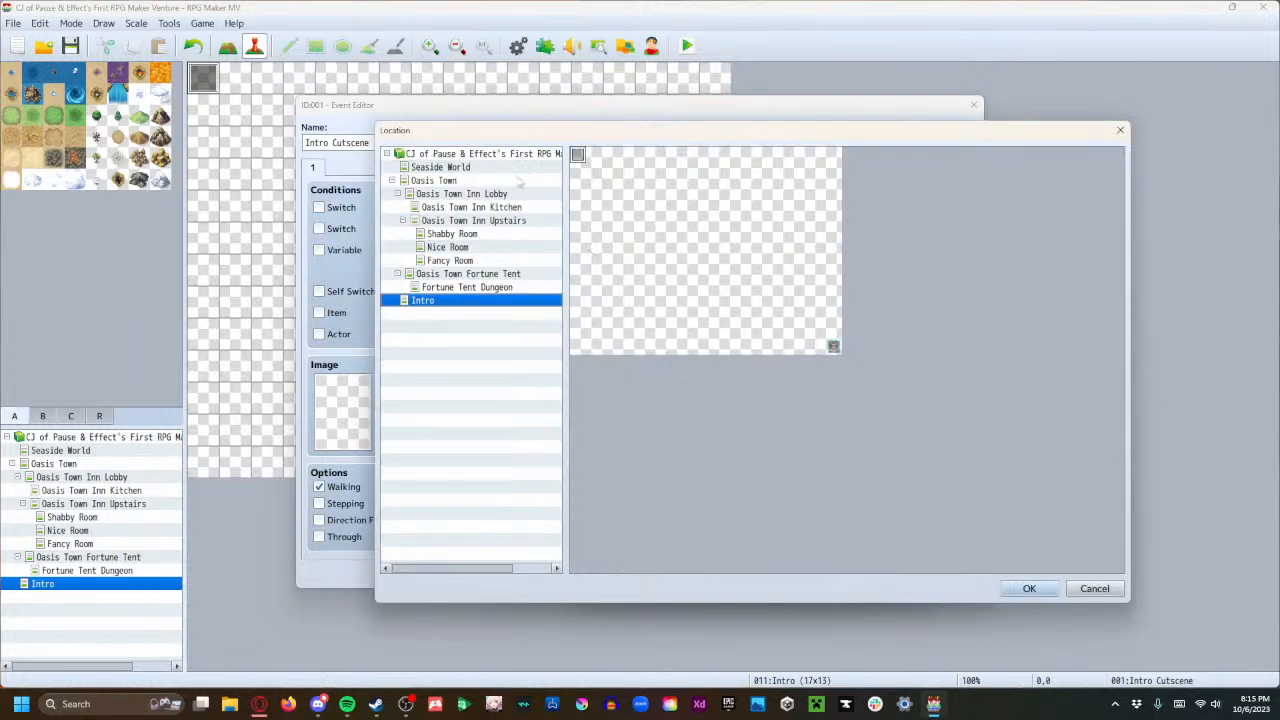
{"action": "left_click", "coordinate": [488, 168]}
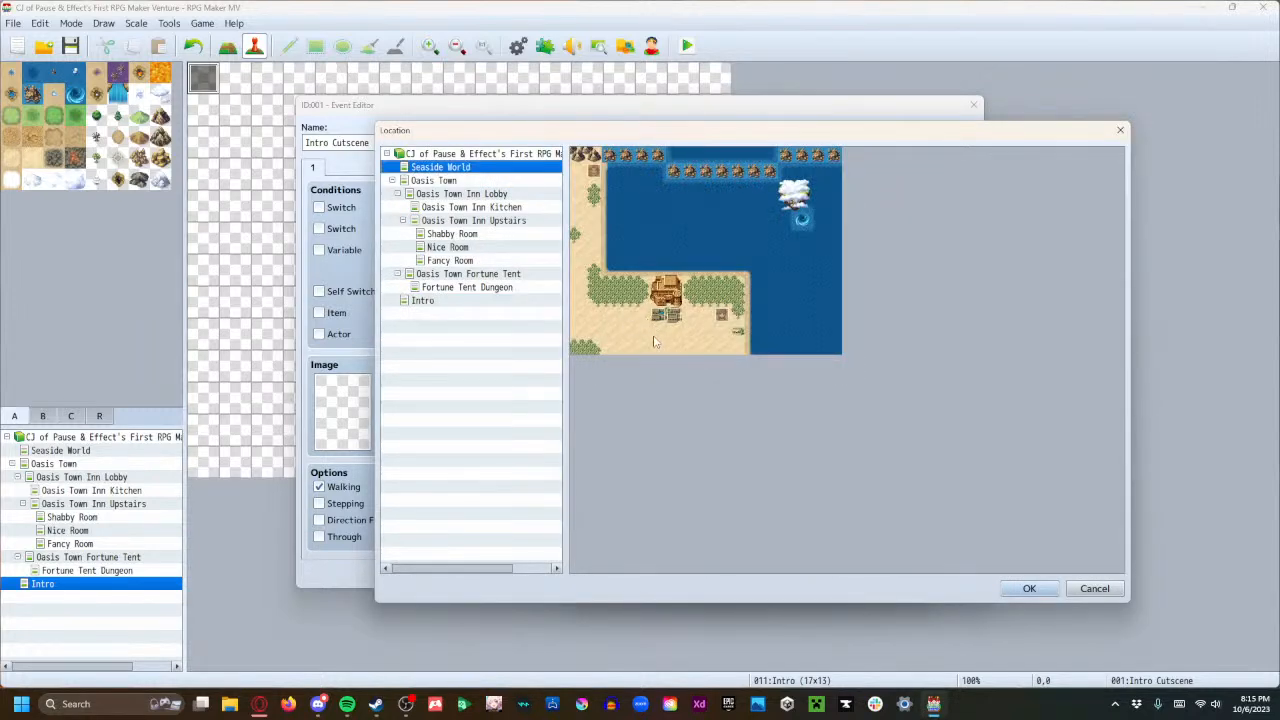
{"action": "left_click", "coordinate": [625, 347]}
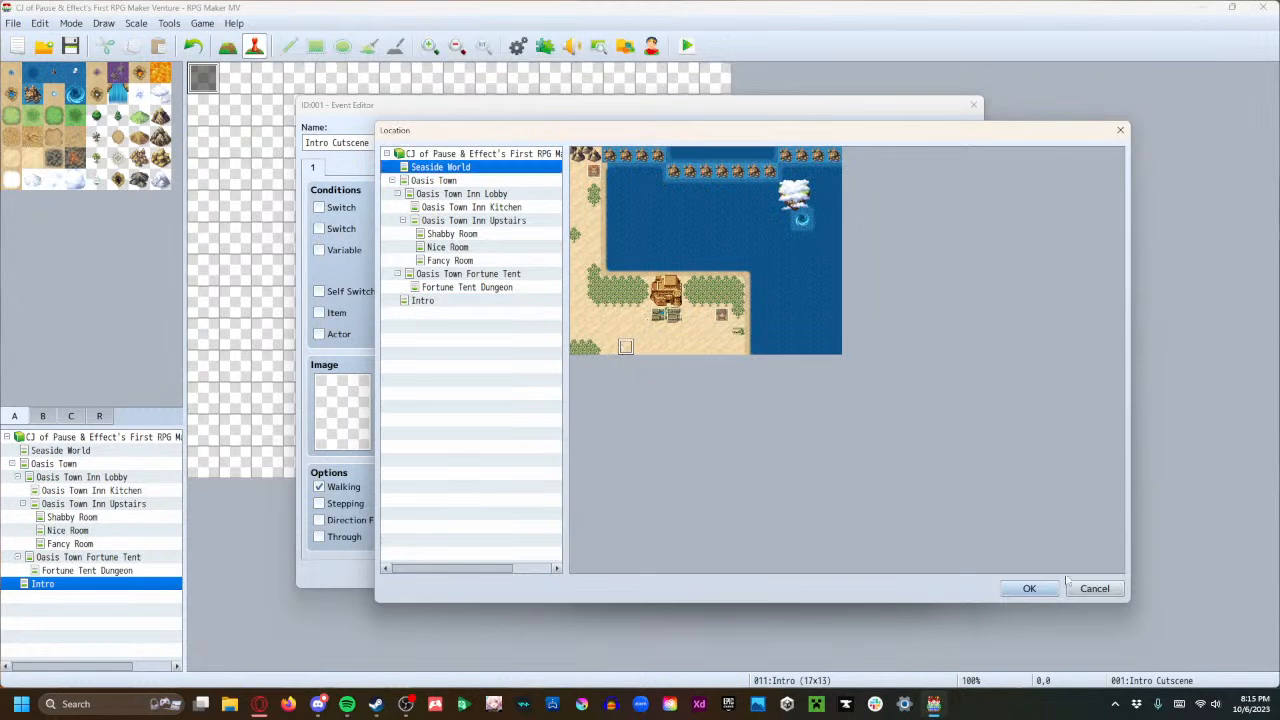
{"action": "left_click", "coordinate": [1029, 588]}
{"action": "left_click", "coordinate": [756, 462]}
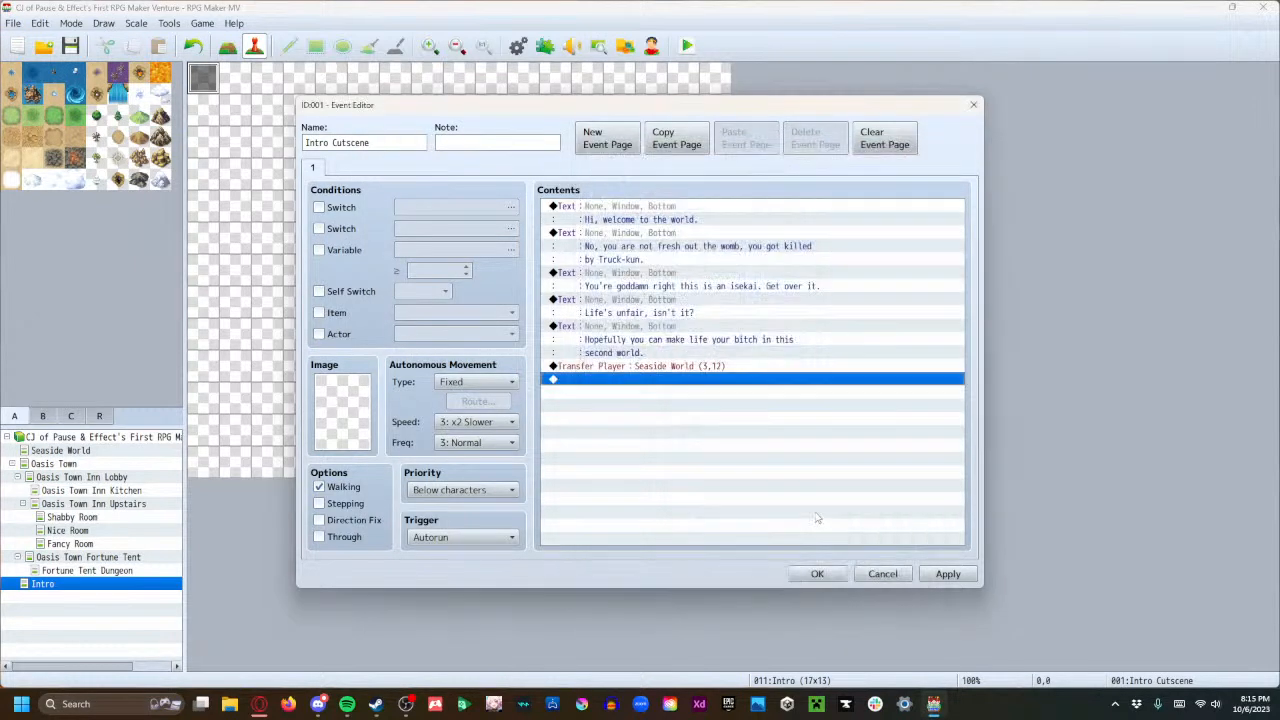
{"action": "left_click", "coordinate": [940, 578]}
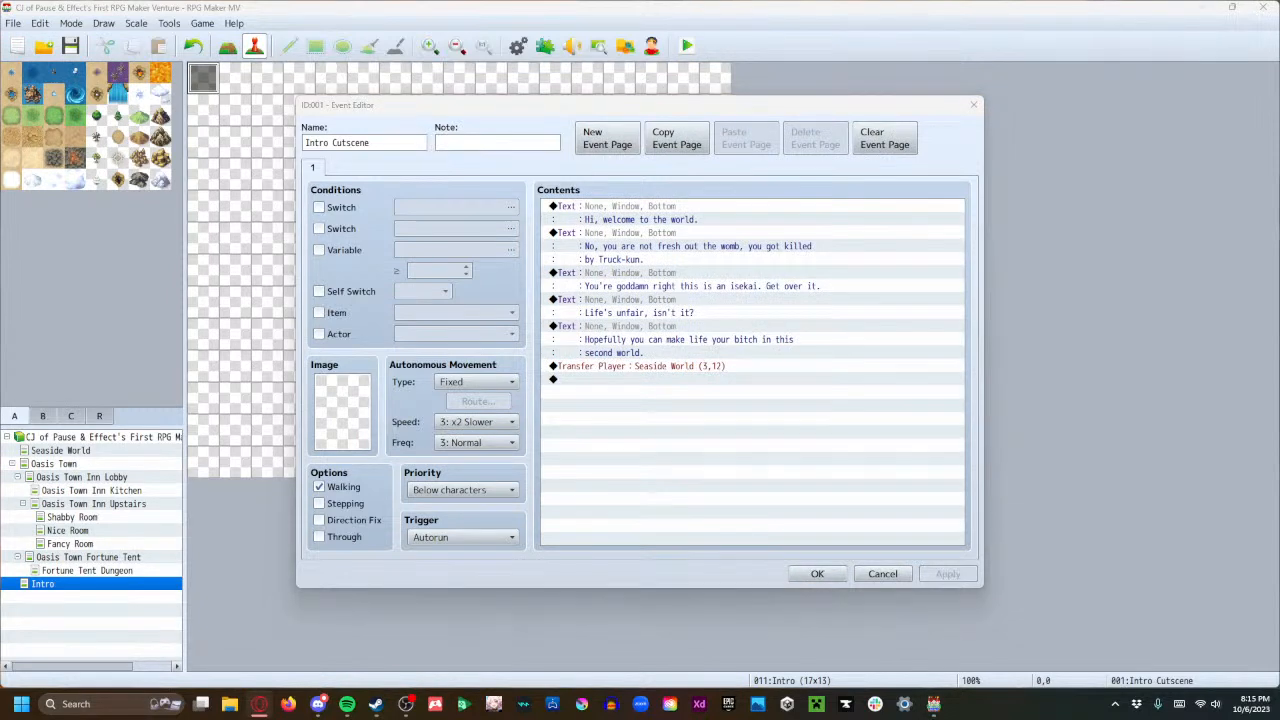
{"action": "left_click", "coordinate": [817, 573]}
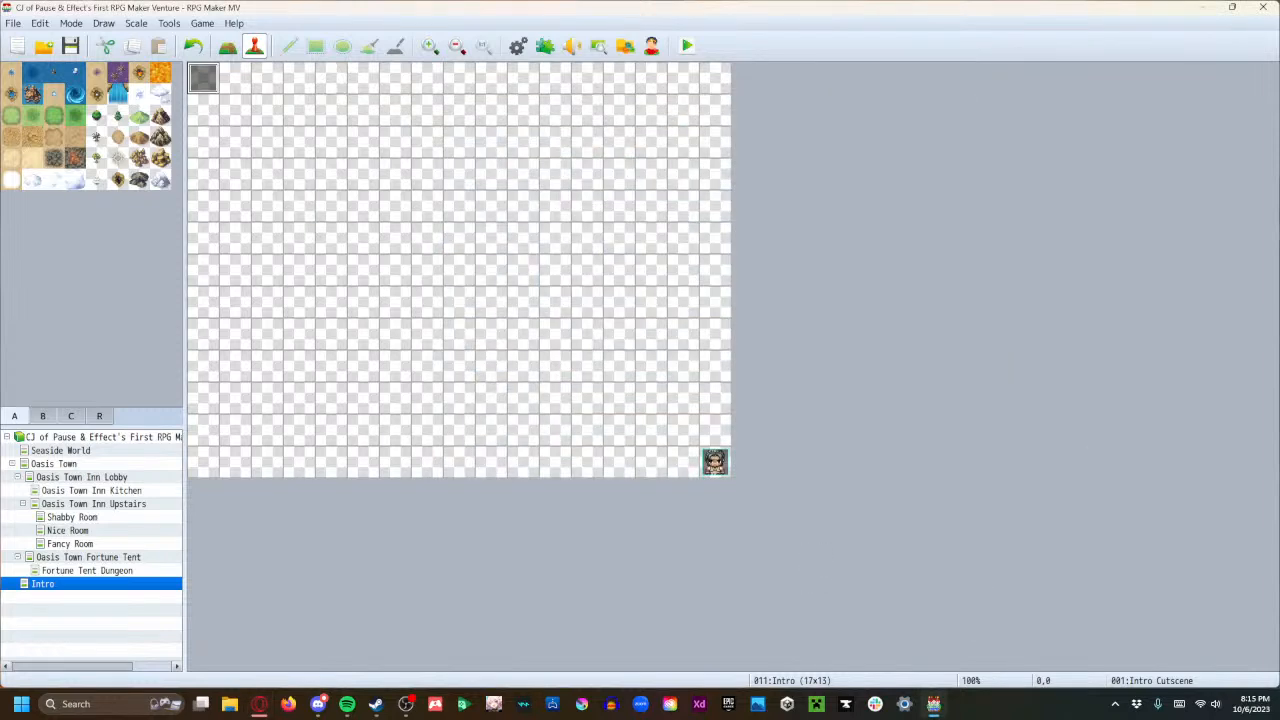
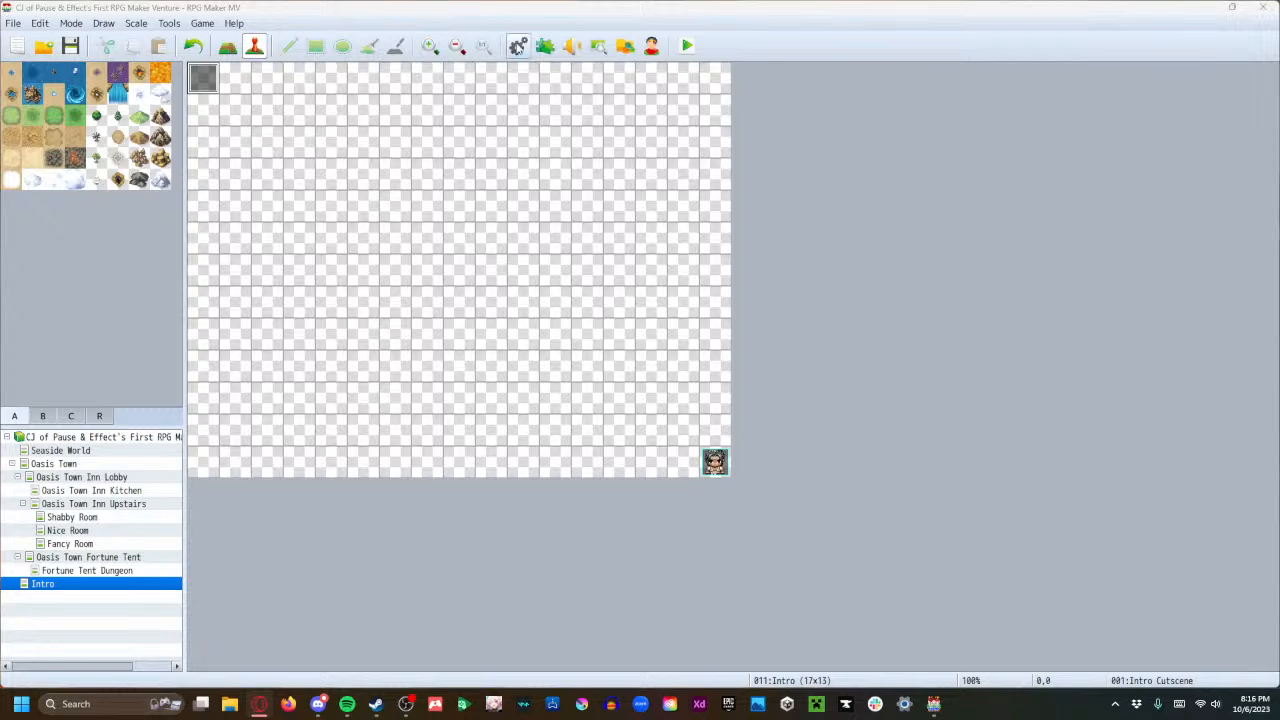
Enable the Start Transparent option in the database's System settings and save the database.
{"action": "left_click", "coordinate": [518, 46]}
{"action": "left_click", "coordinate": [297, 388]}
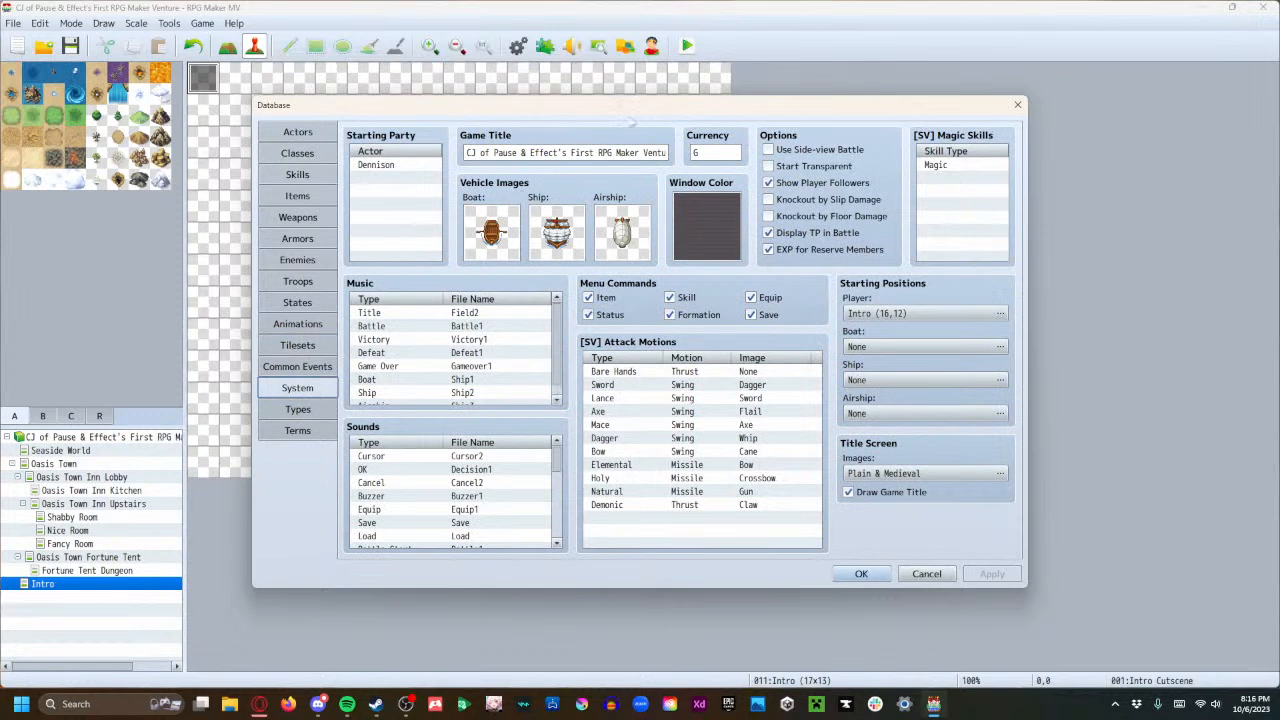
{"action": "left_click", "coordinate": [768, 166]}
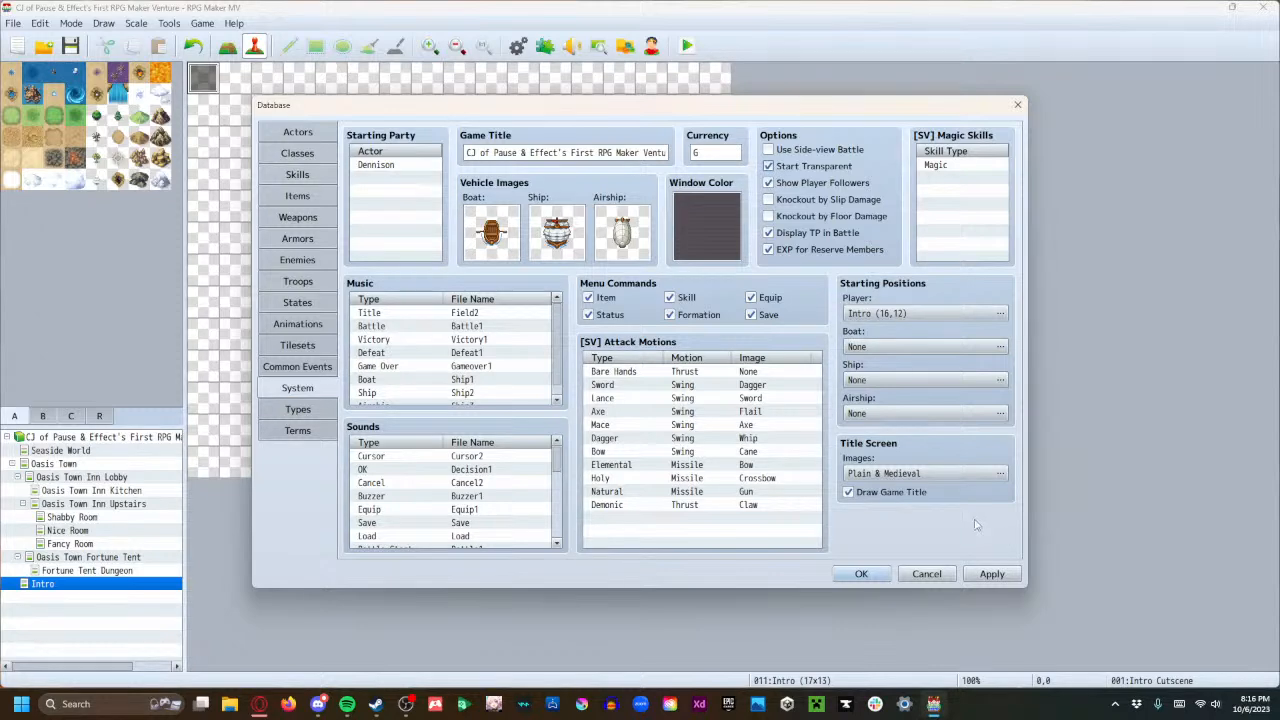
{"action": "left_click", "coordinate": [990, 578]}
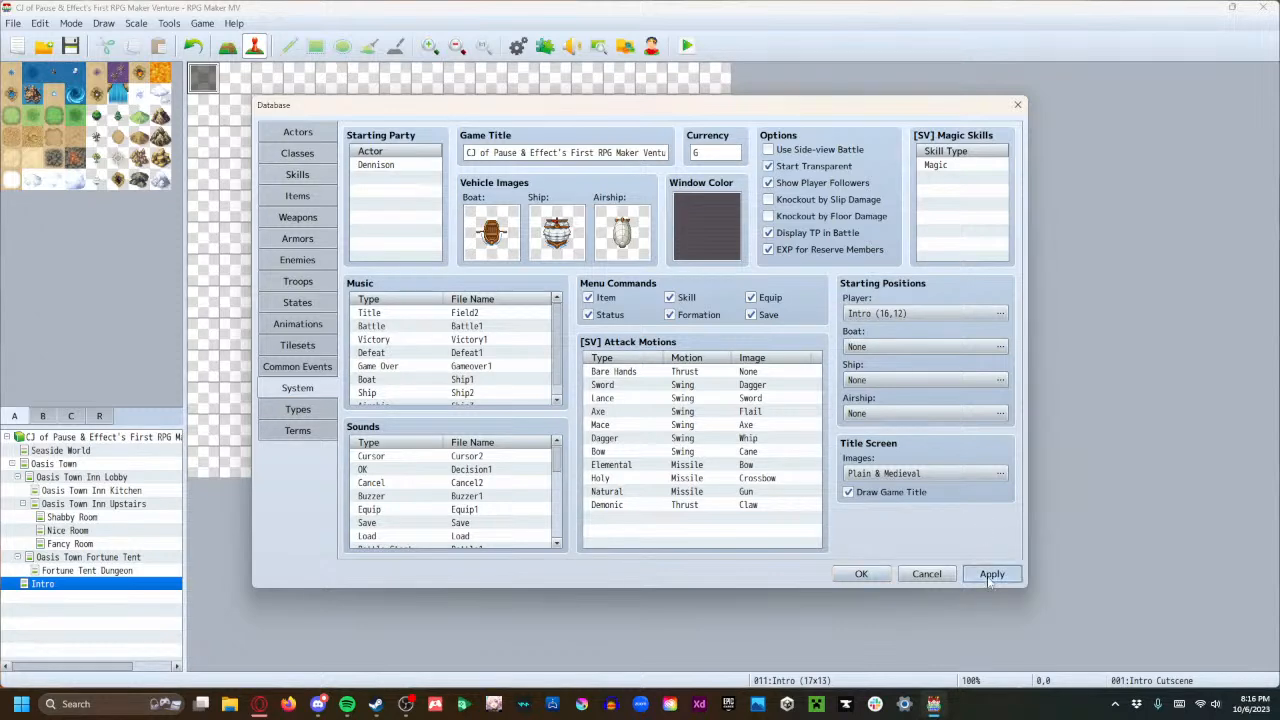
{"action": "left_click", "coordinate": [862, 574]}
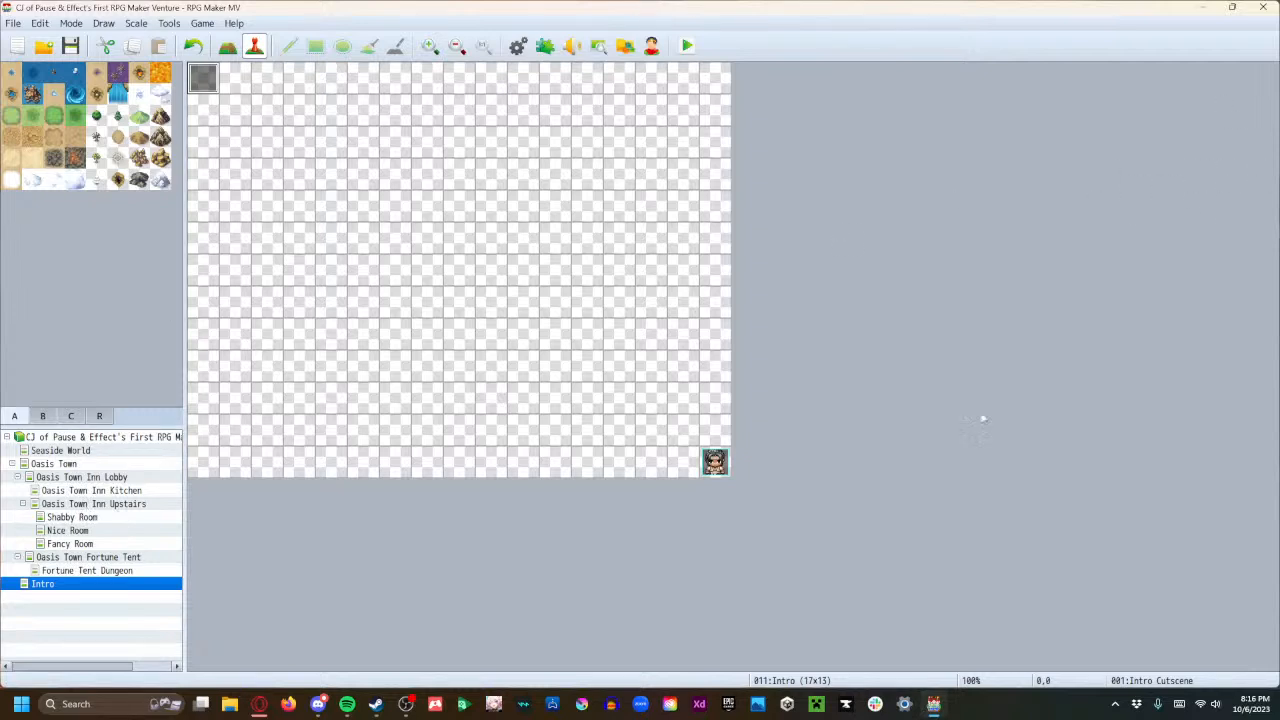
Add a Change Transparency command set to OFF after the Intro Cutscene's player transfer, and save the event.
{"action": "double_click", "coordinate": [207, 85]}
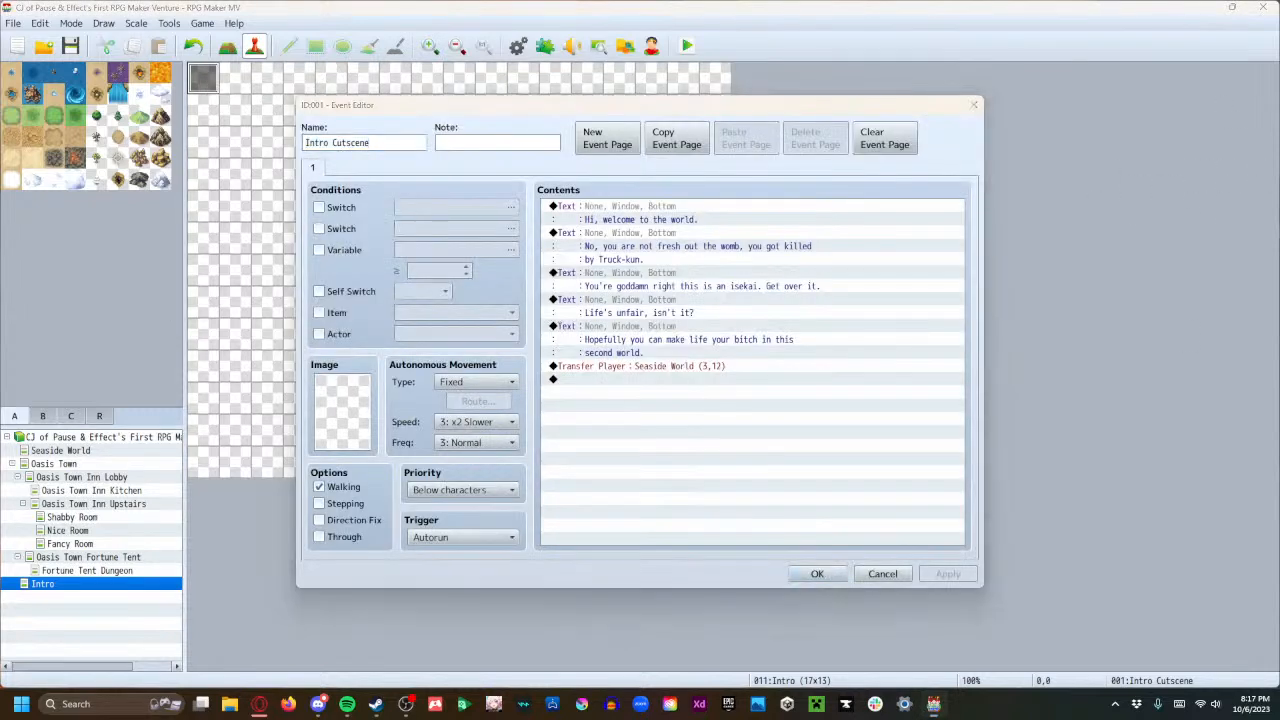
{"action": "double_click", "coordinate": [590, 380]}
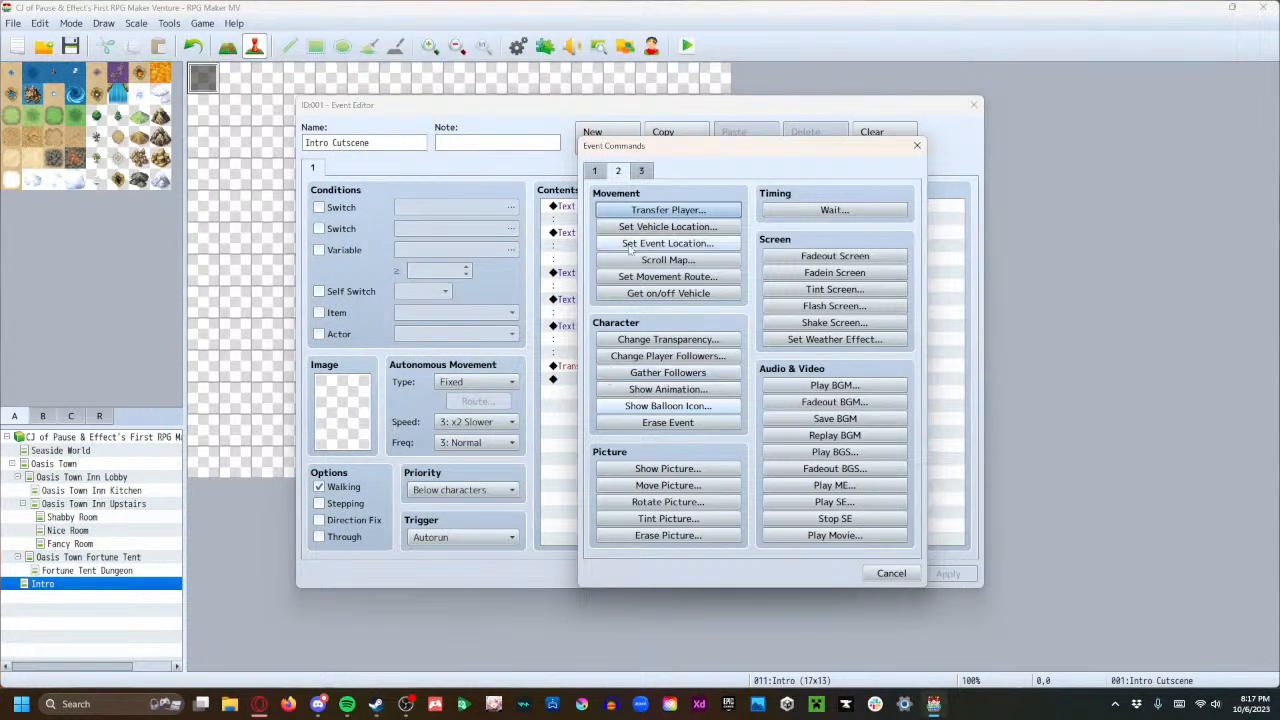
{"action": "left_click", "coordinate": [596, 172]}
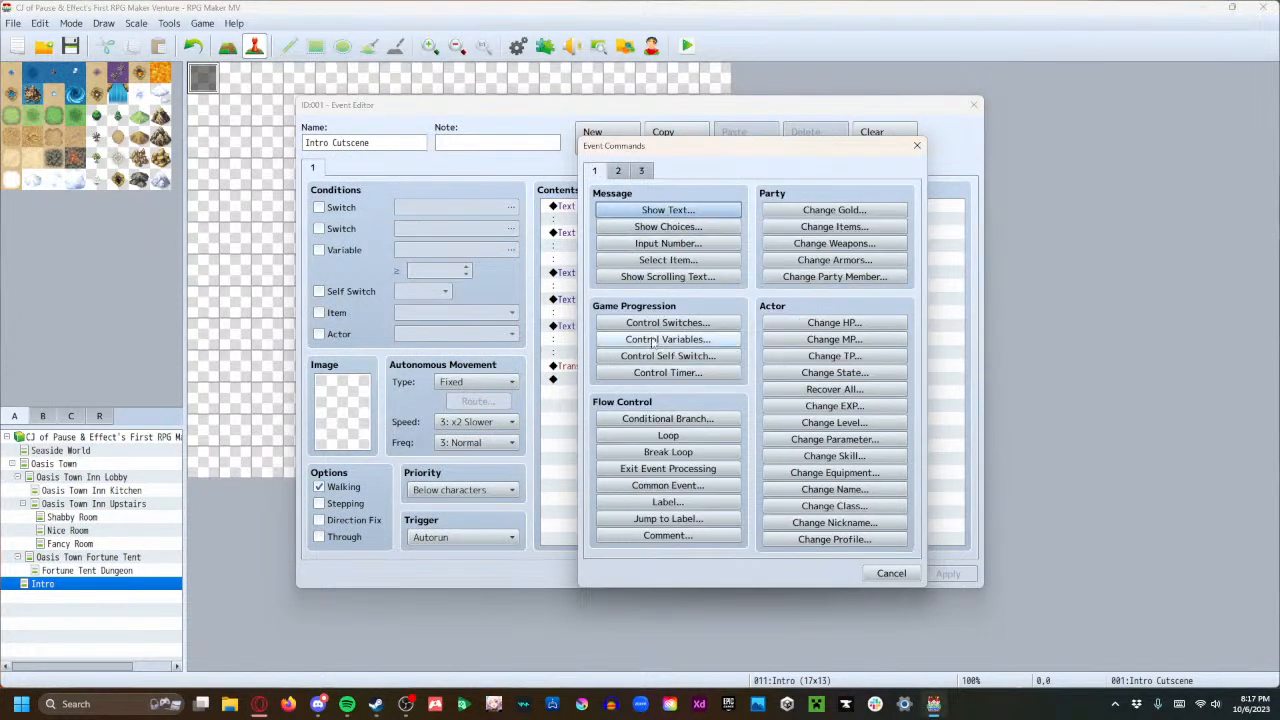
{"action": "left_click", "coordinate": [618, 172]}
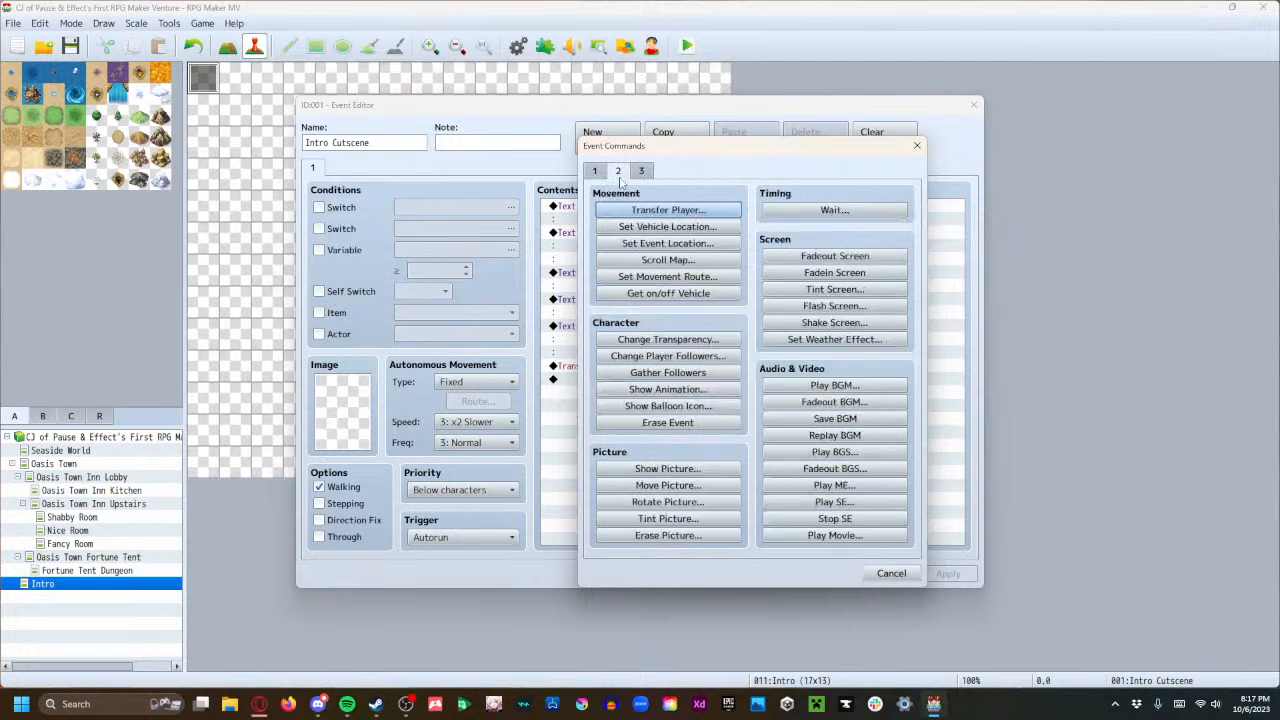
{"action": "left_click", "coordinate": [660, 340]}
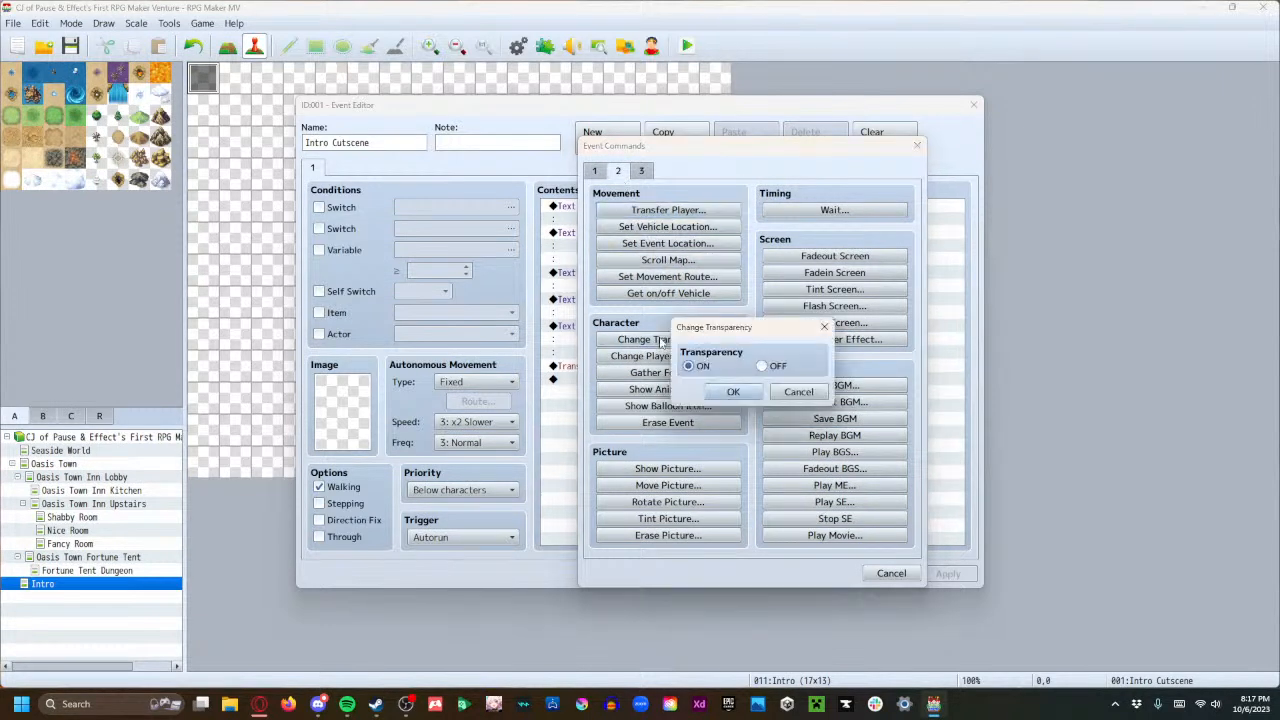
{"action": "left_click", "coordinate": [764, 368]}
{"action": "left_click", "coordinate": [735, 392]}
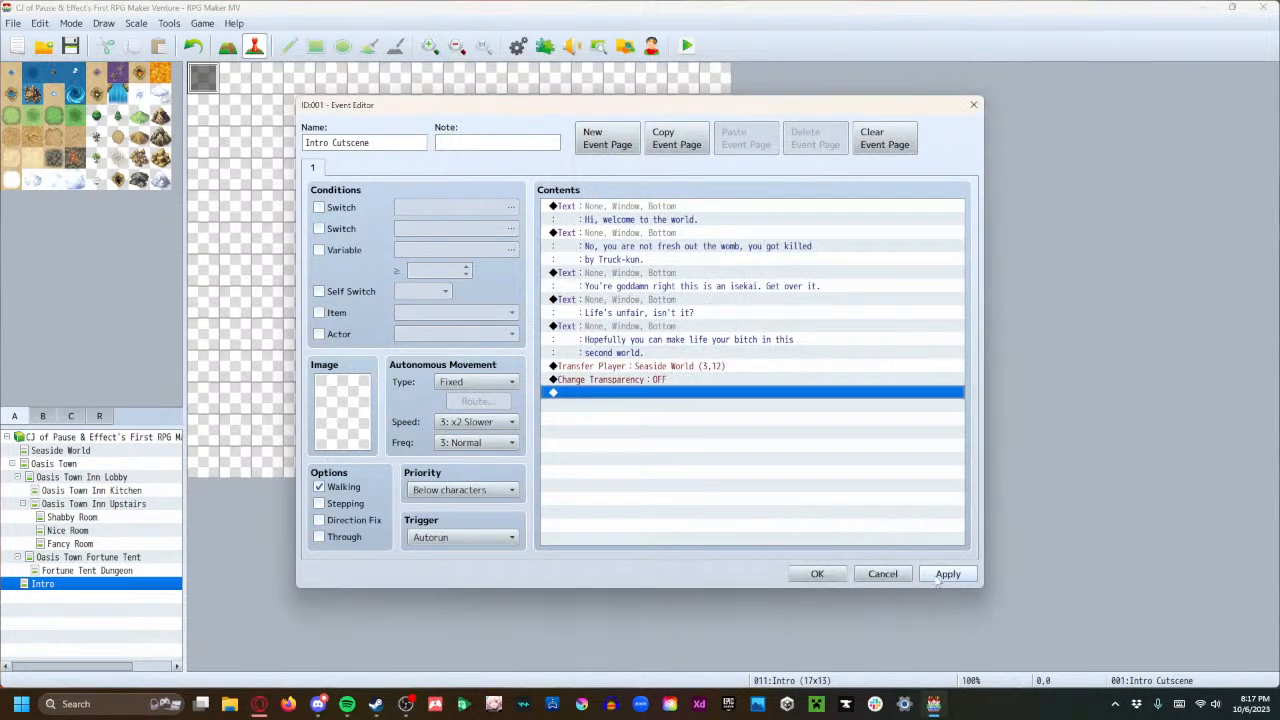
{"action": "left_click", "coordinate": [945, 574]}
{"action": "left_click", "coordinate": [827, 578]}
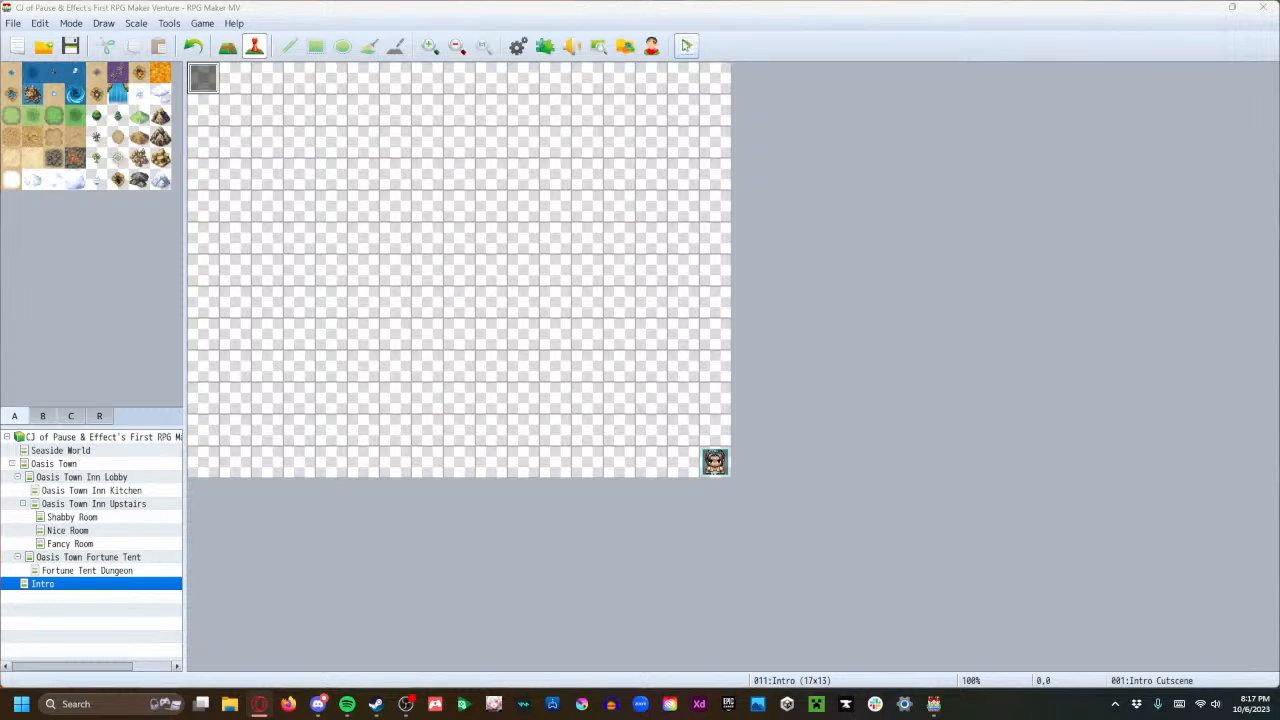
Playtest the game from a new game and advance through all the intro cutscene messages to reach Seaside World.
{"action": "left_click", "coordinate": [686, 46]}
{"action": "left_click", "coordinate": [601, 364]}
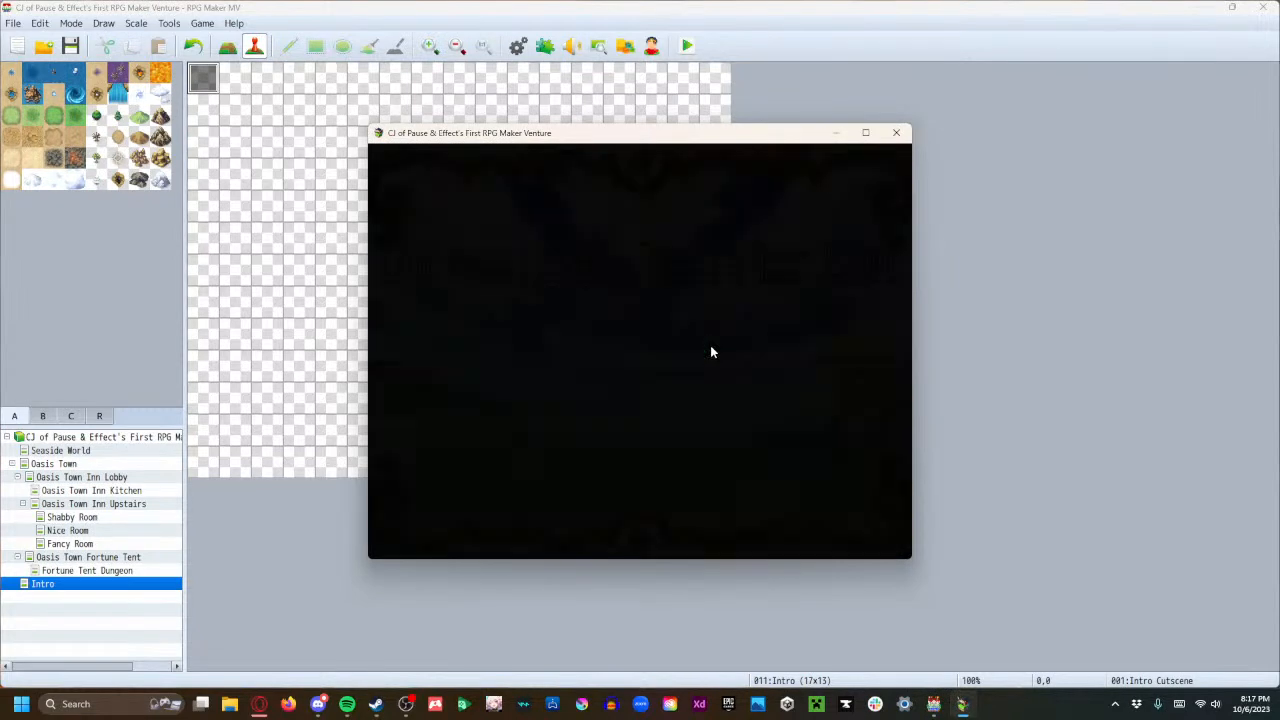
{"action": "left_click", "coordinate": [618, 420]}
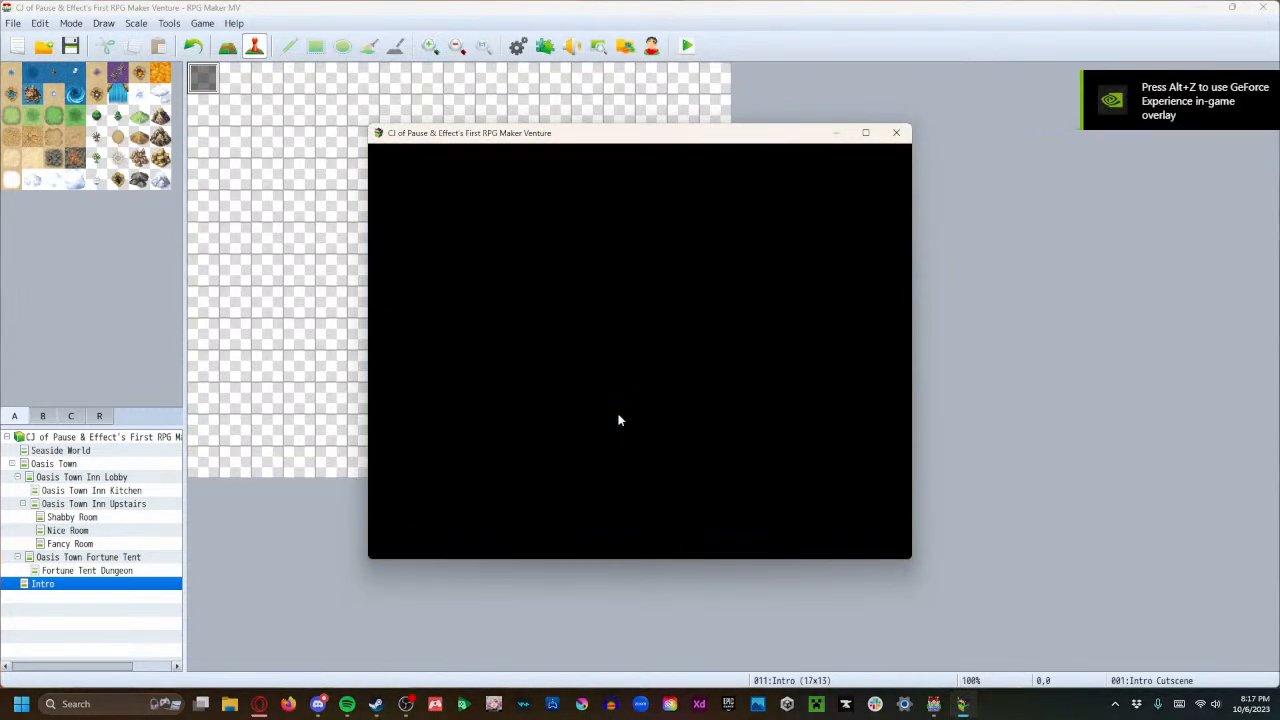
{"action": "left_click", "coordinate": [694, 491]}
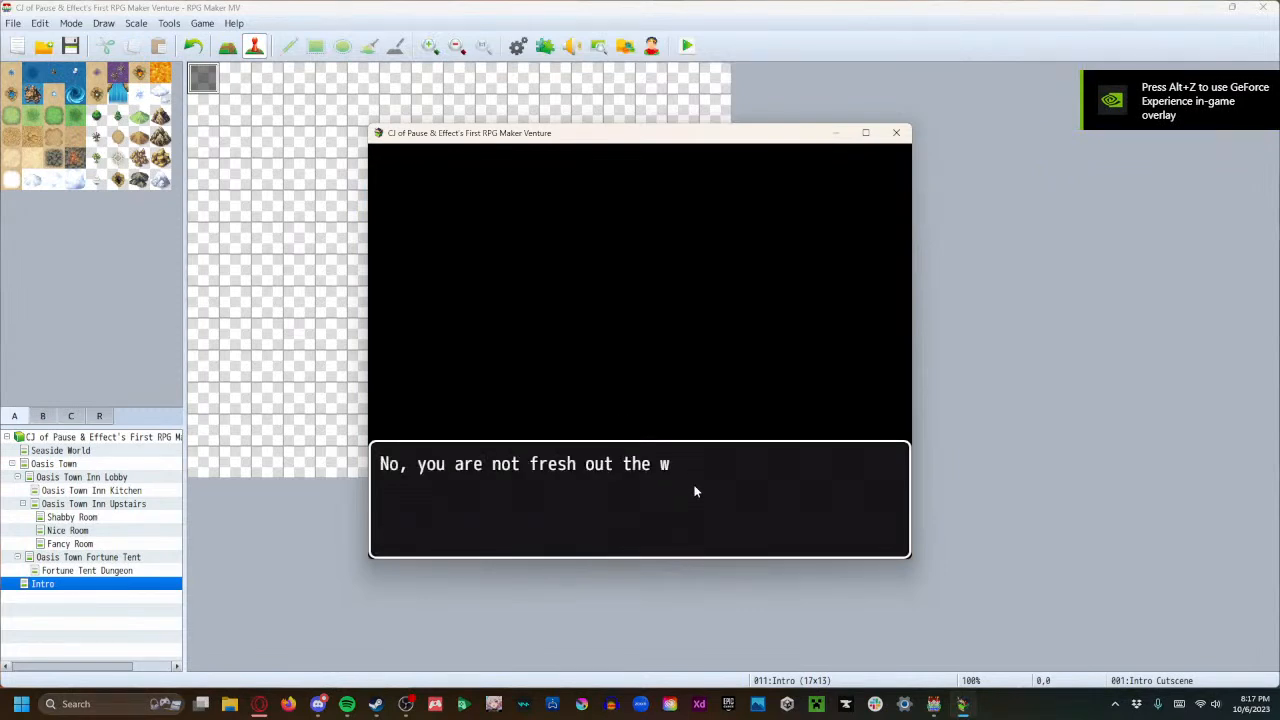
{"action": "left_click", "coordinate": [616, 508]}
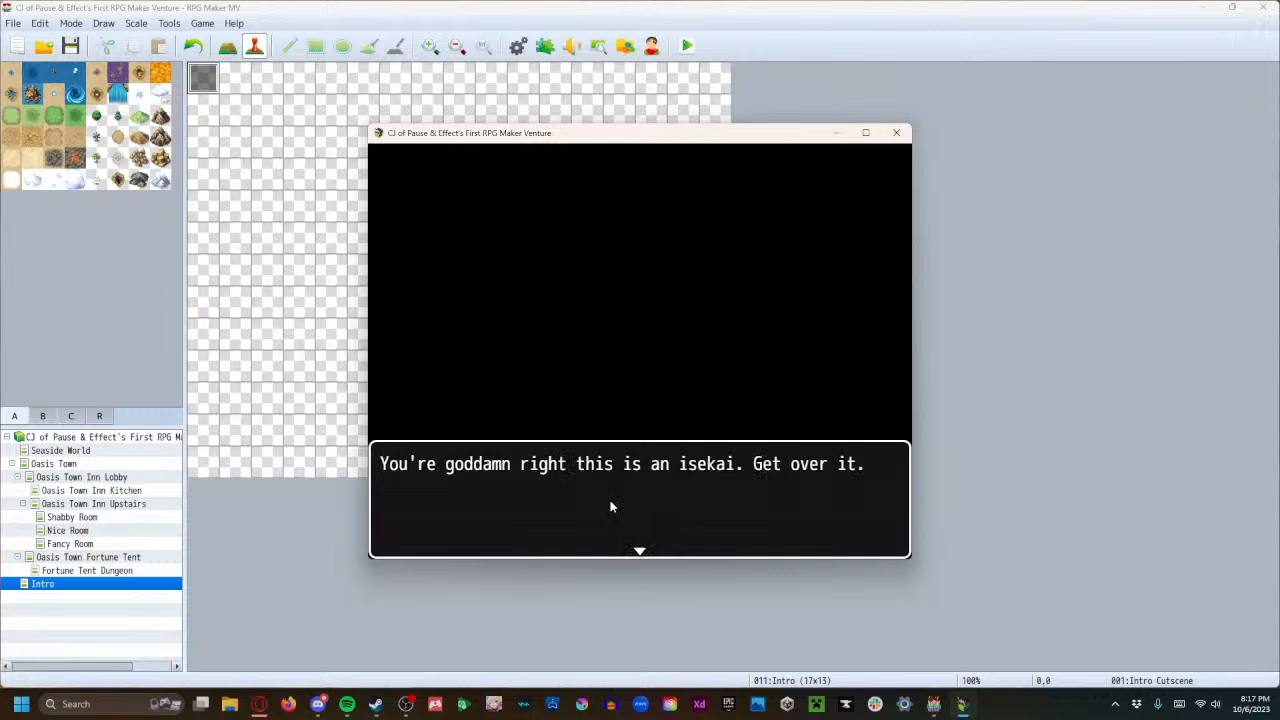
{"action": "left_click", "coordinate": [612, 507]}
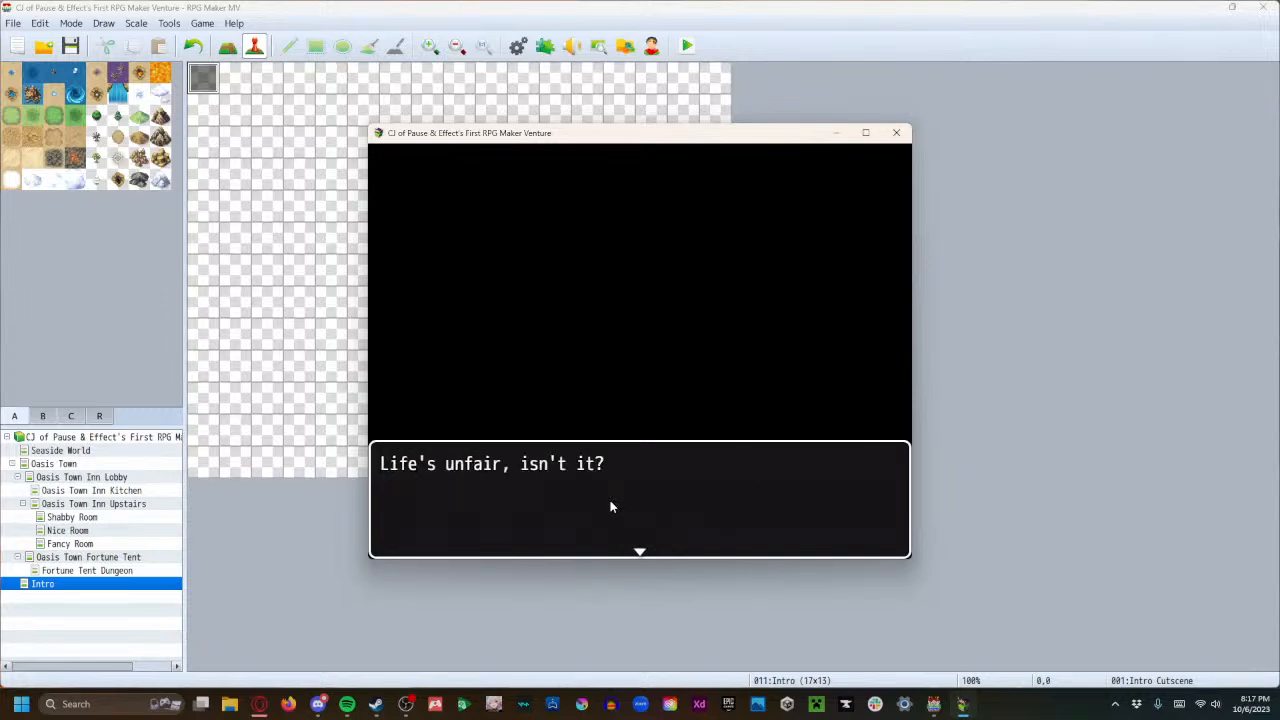
{"action": "left_click", "coordinate": [612, 507]}
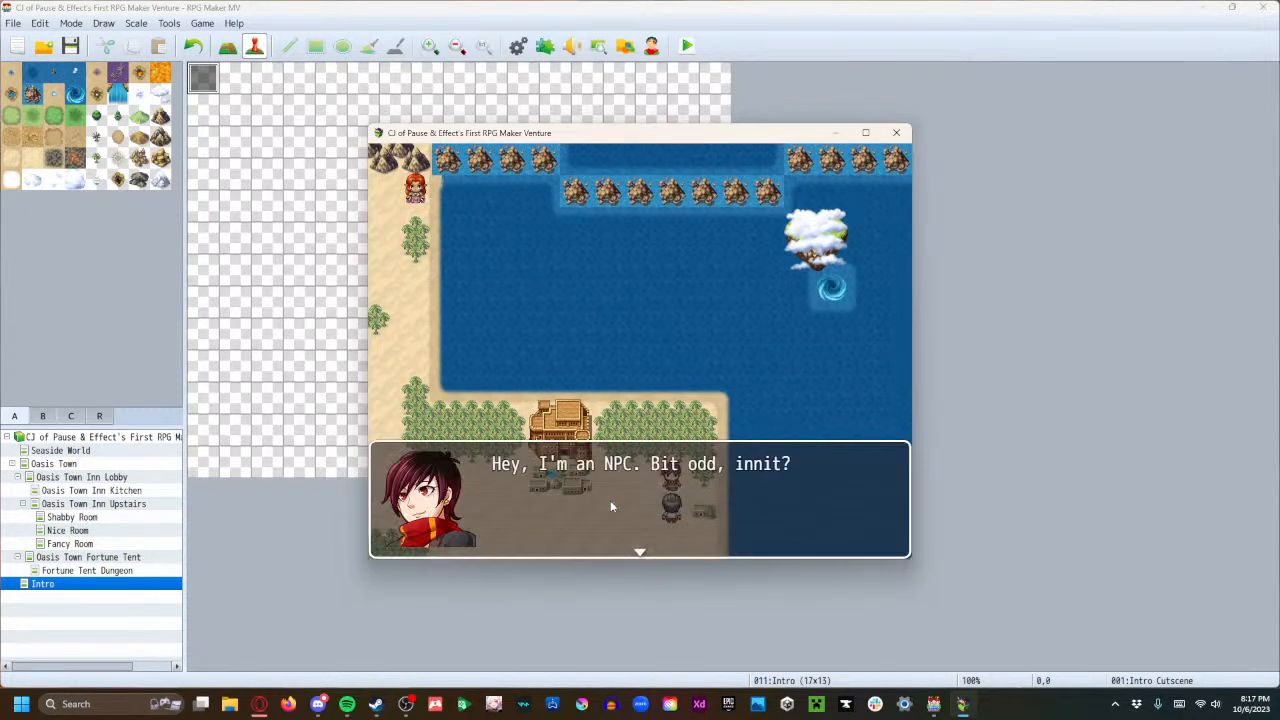
Test the scarf-wearing NPC's dialogue in Seaside World, answering the question about learning.
{"action": "key", "text": "Return"}
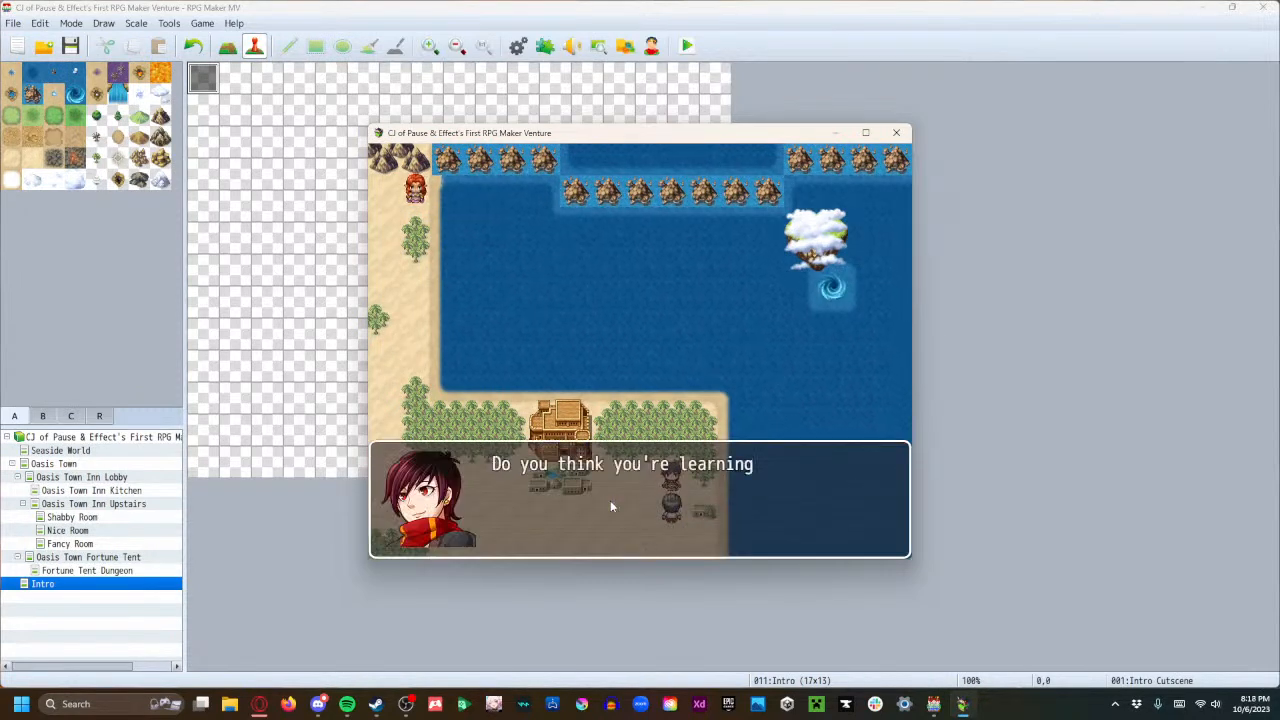
{"action": "key", "text": "Down"}
{"action": "key", "text": "Down"}
{"action": "key", "text": "Return"}
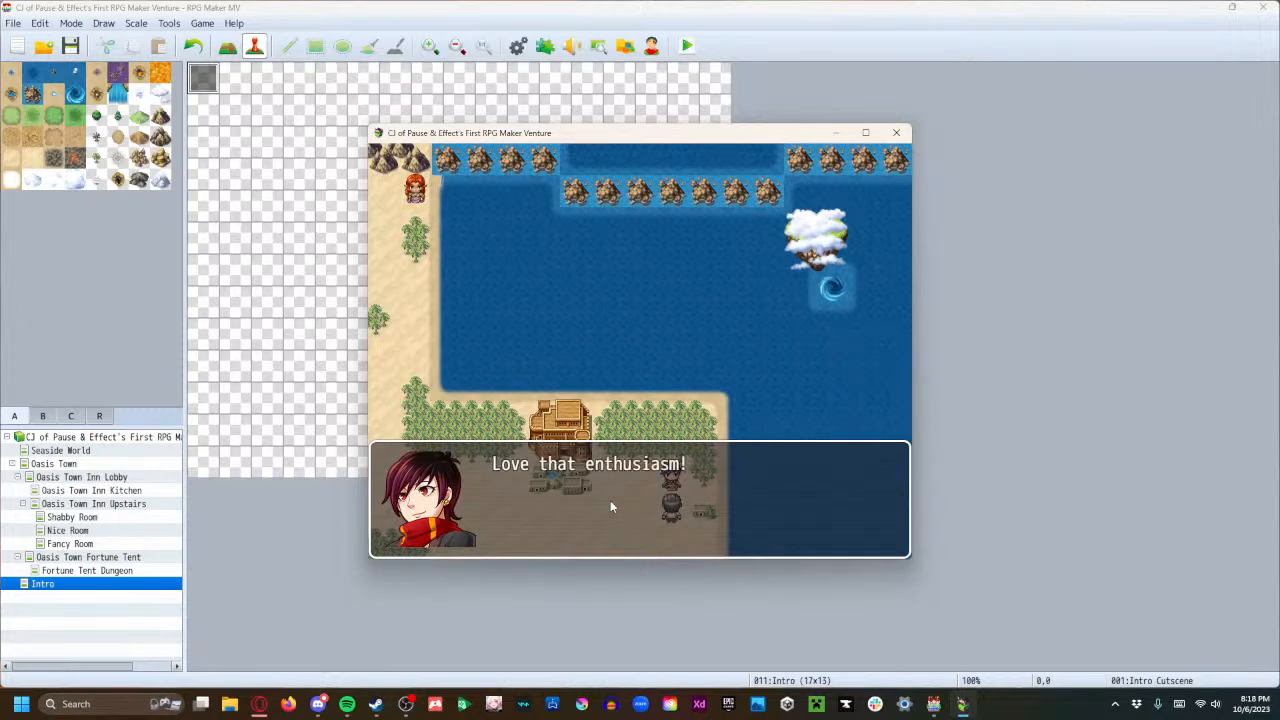
{"action": "key", "text": "Return"}
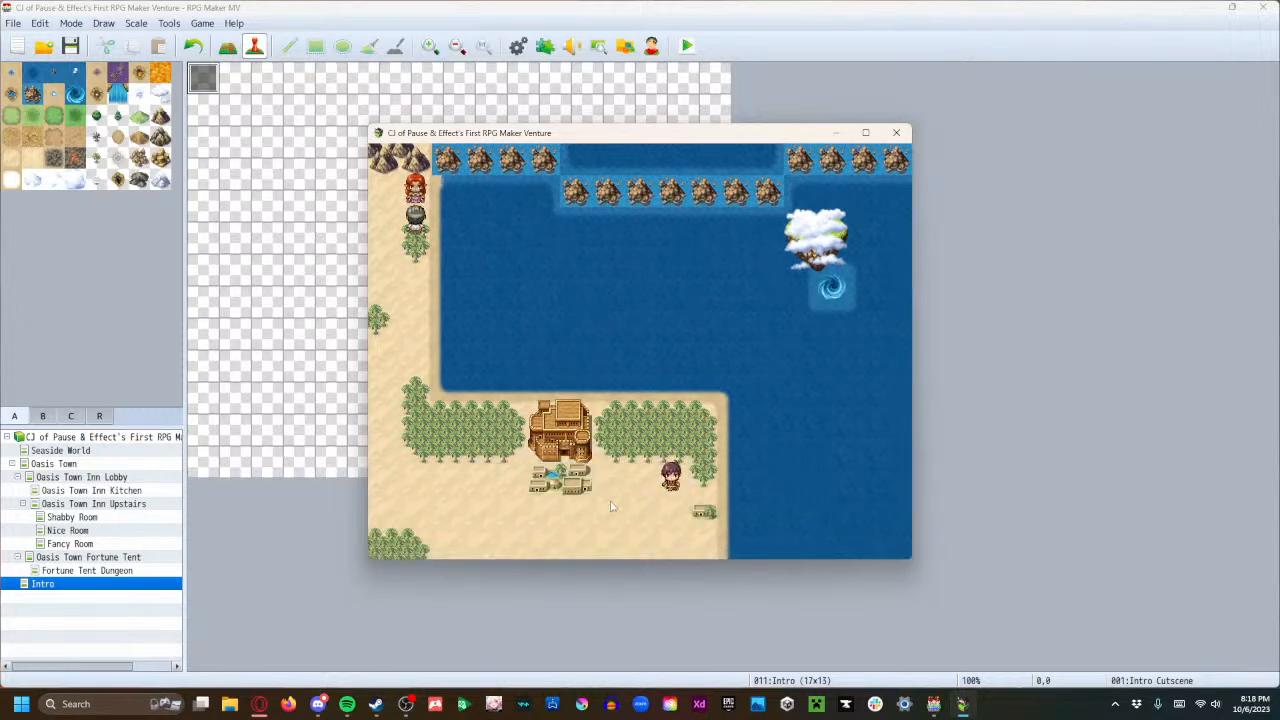
Talk to the red-haired elf in Seaside World to test the high potion gift and the closing dialogue.
{"action": "key", "text": "Return"}
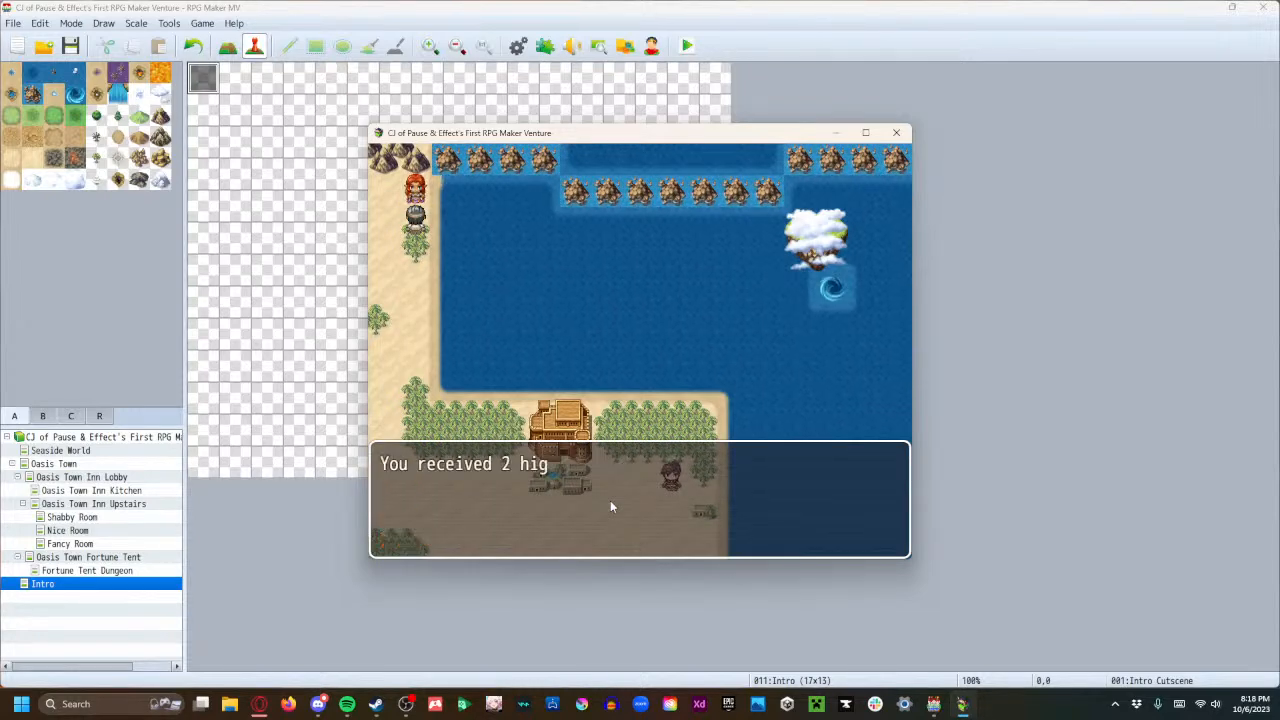
{"action": "key", "text": "Return"}
{"action": "key", "text": "Return"}
{"action": "key", "text": "Return"}
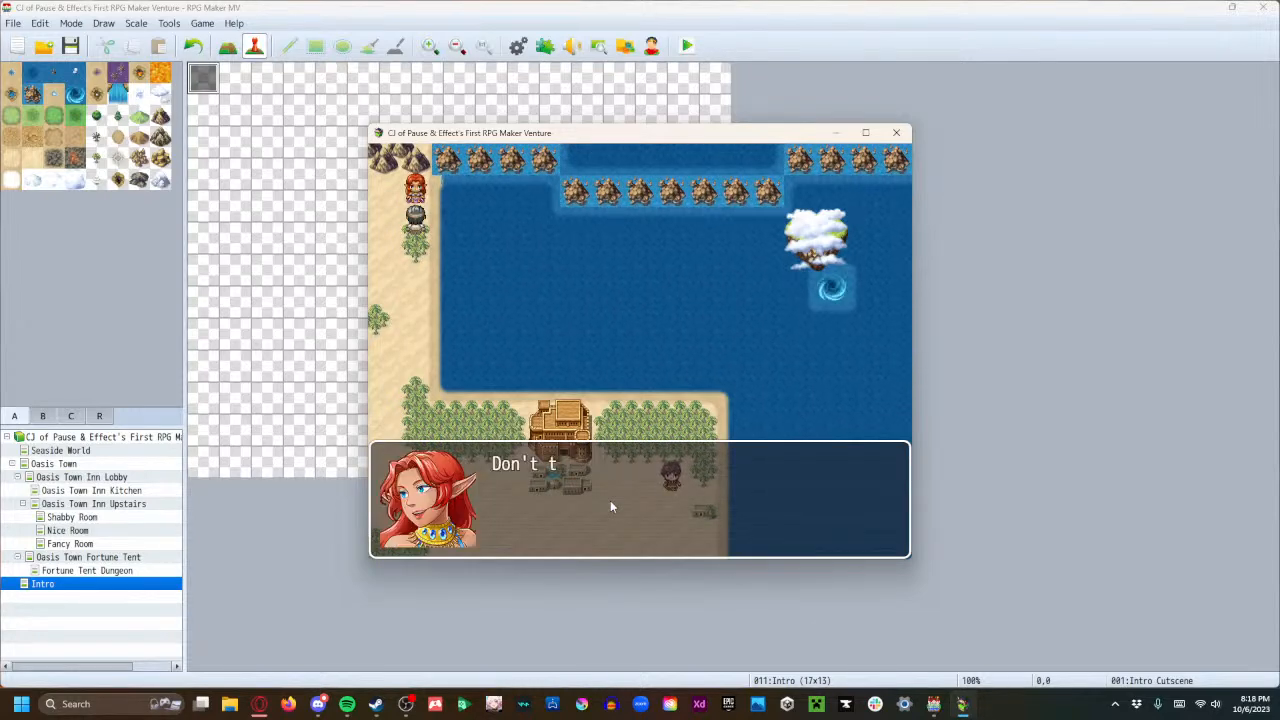
{"action": "key", "text": "Return"}
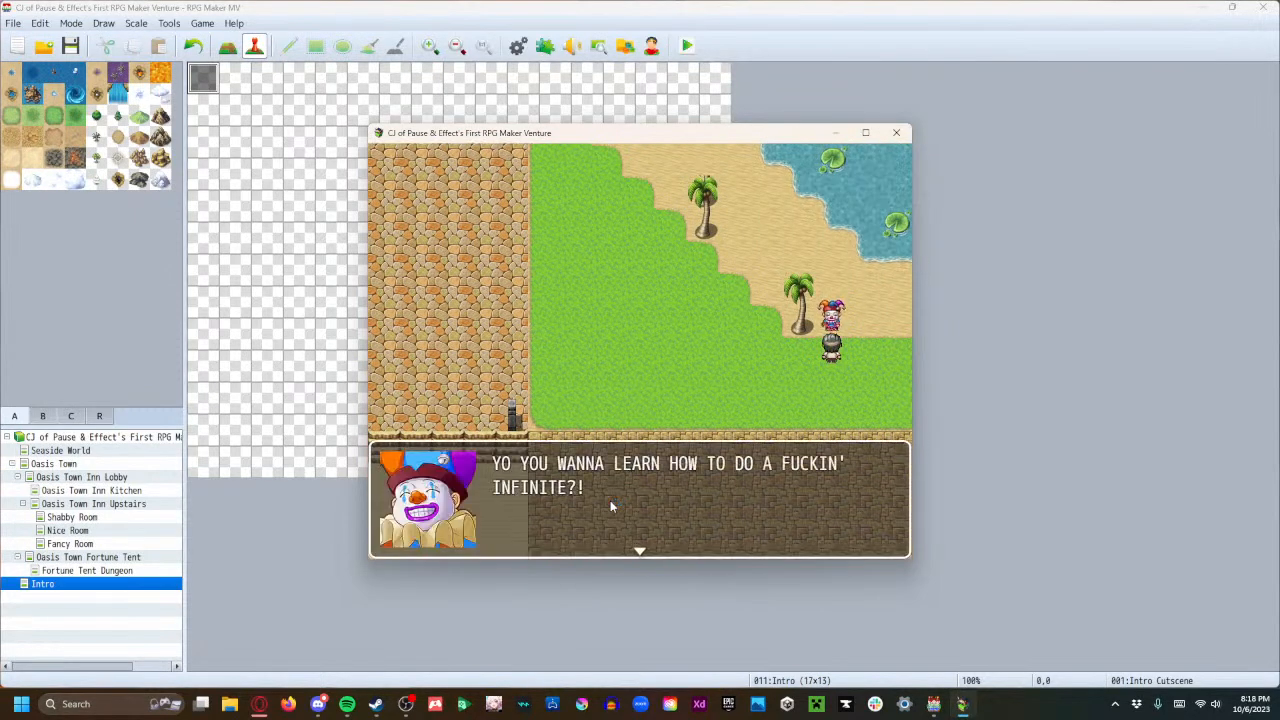
Play through the clown's dialogue in Oasis Town to test learning the Triple Attack skill.
{"action": "key", "text": "Return"}
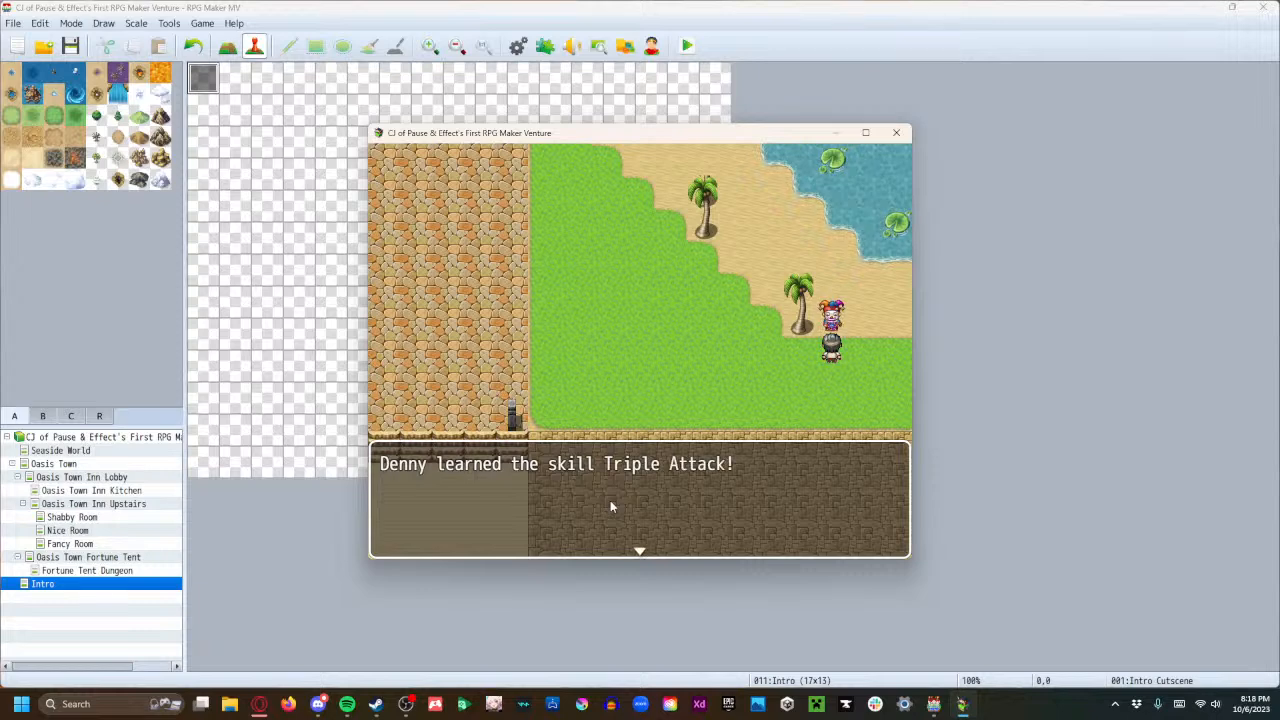
{"action": "key", "text": "Return"}
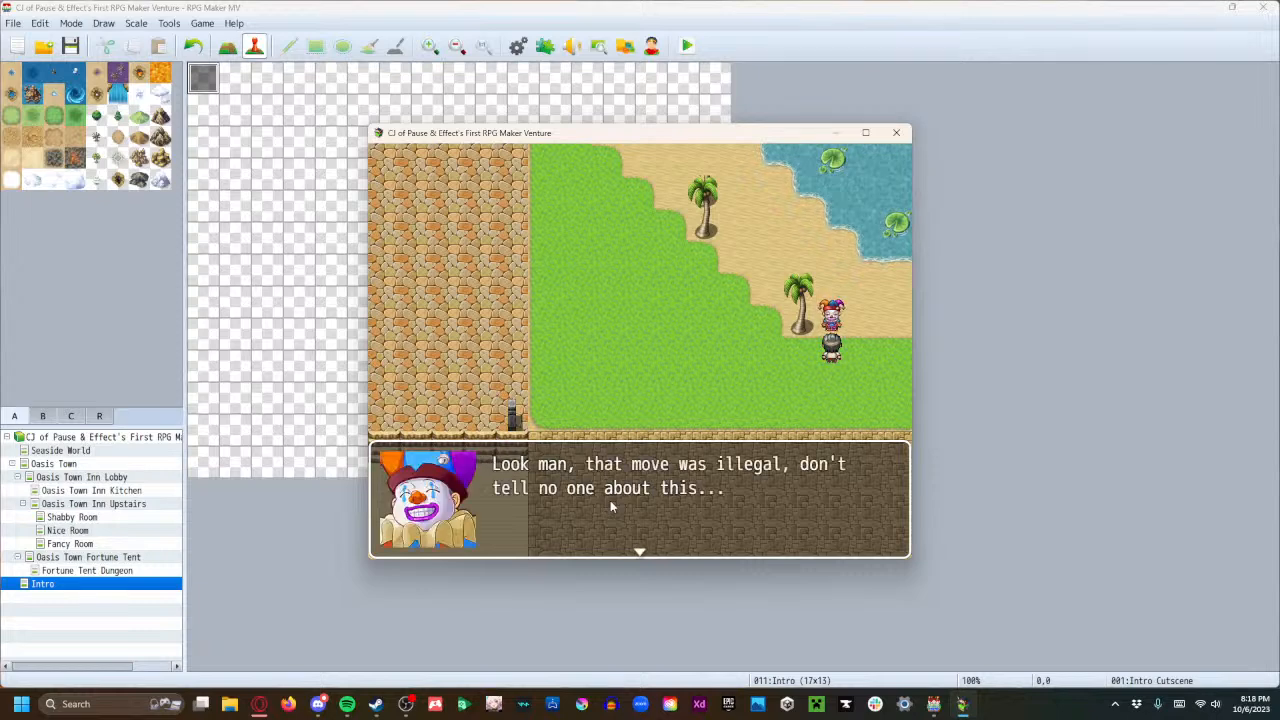
{"action": "key", "text": "Return"}
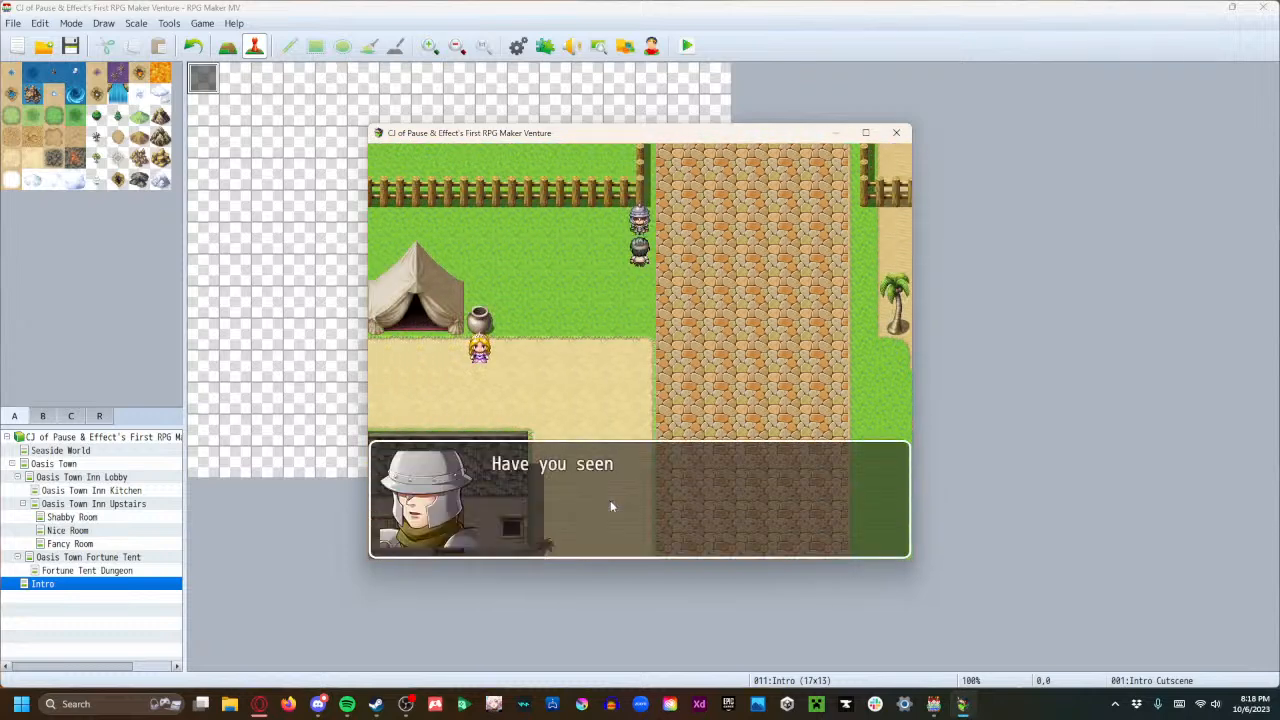
Answer No to the guard's question about the clown and play through that dialogue branch.
{"action": "key", "text": "Down"}
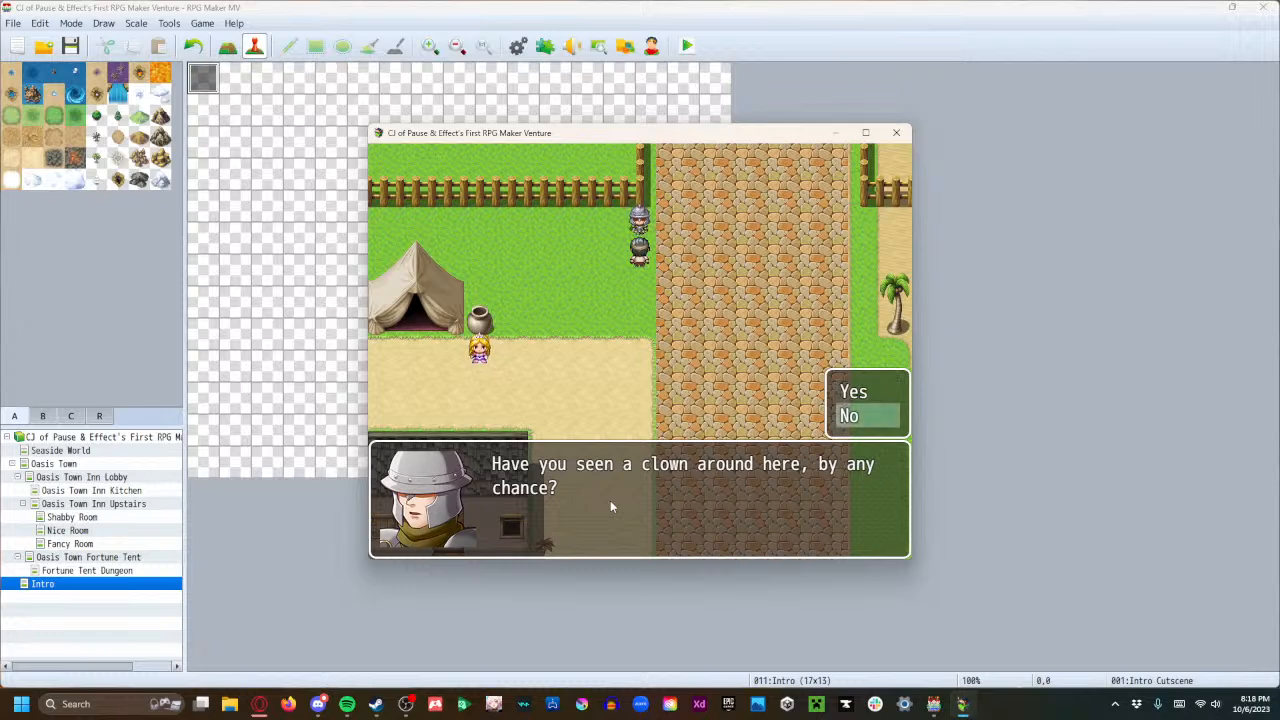
{"action": "key", "text": "Return"}
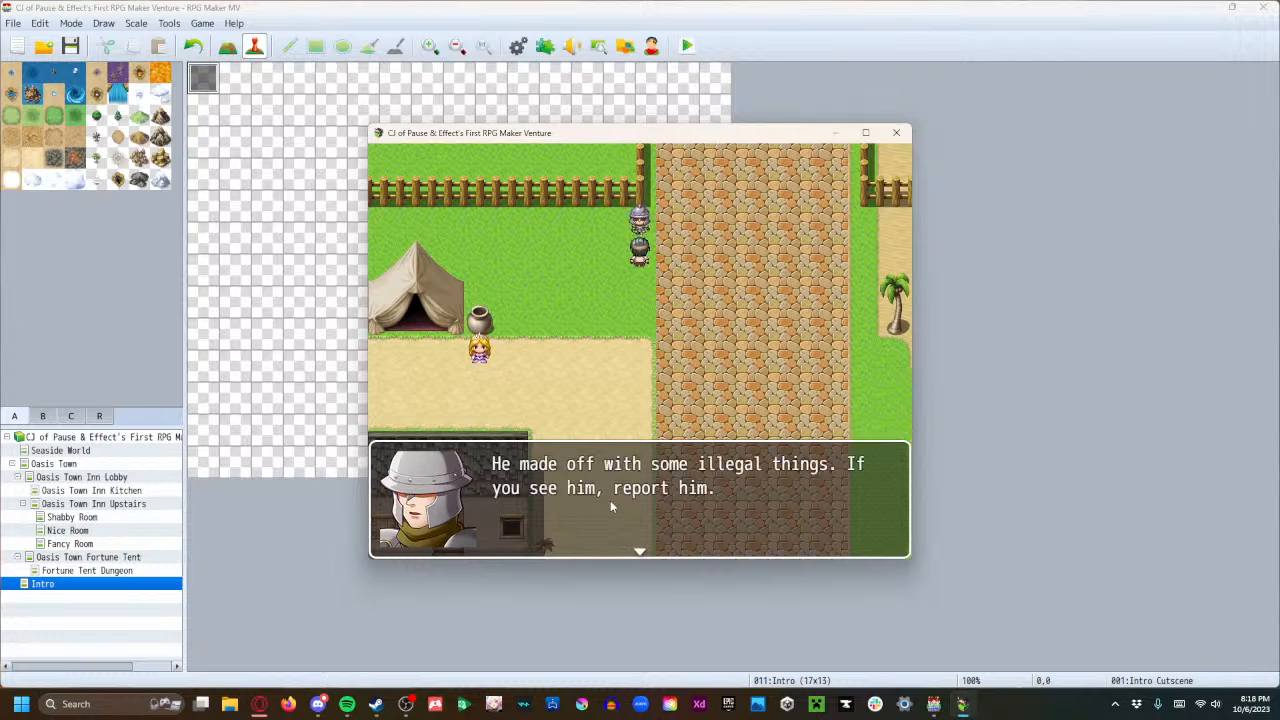
{"action": "key", "text": "Return"}
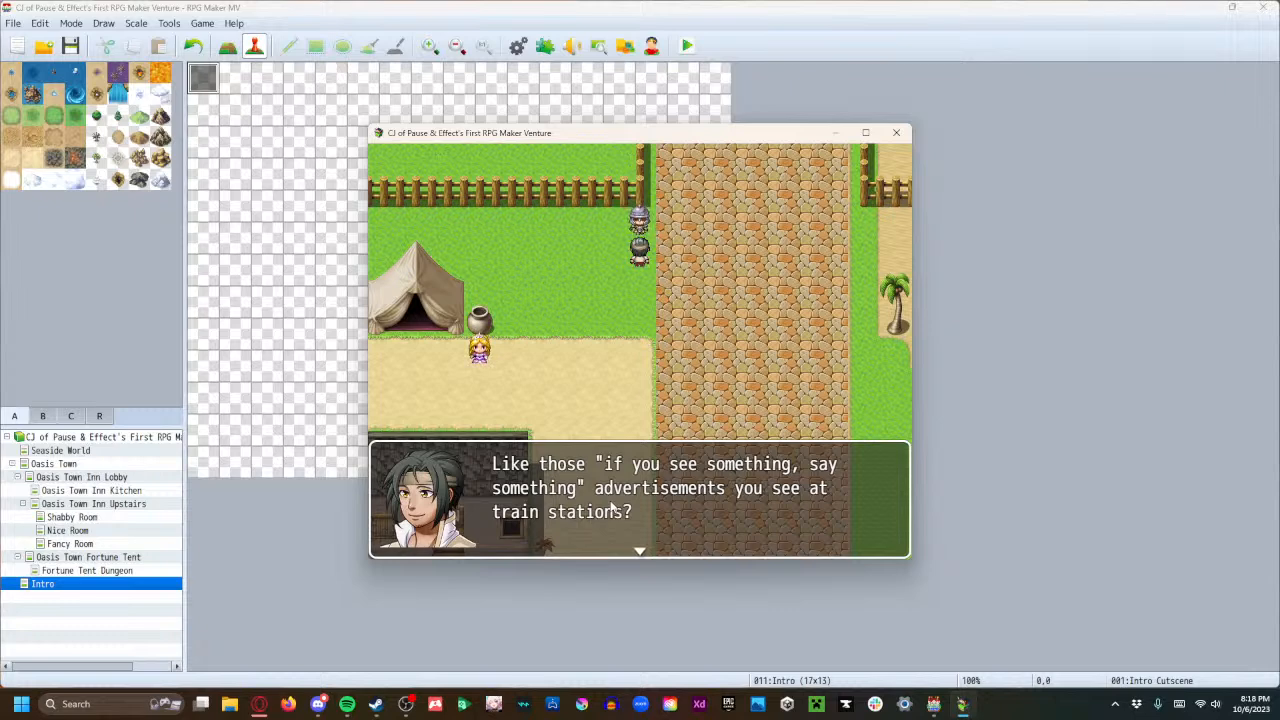
{"action": "key", "text": "Return"}
{"action": "key", "text": "Return"}
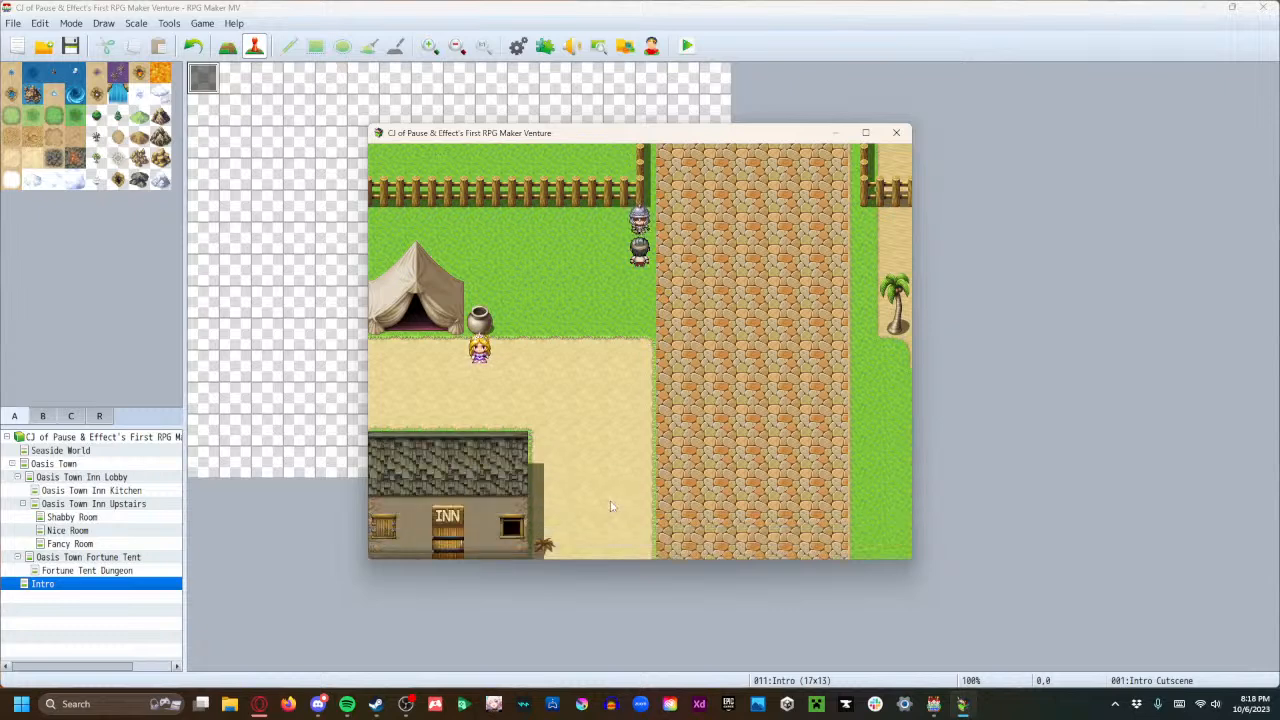
Talk to the guard again and test the dialogue branch that reports where the clown is.
{"action": "key", "text": "Return"}
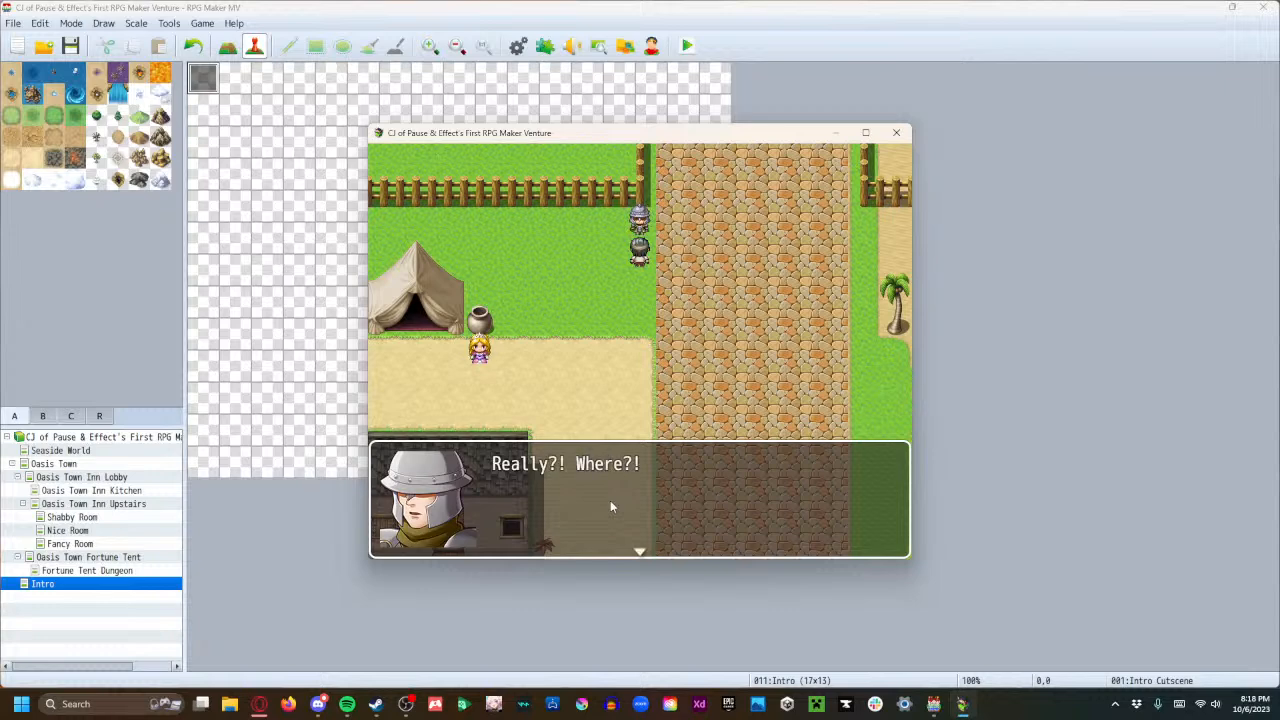
{"action": "key", "text": "Return"}
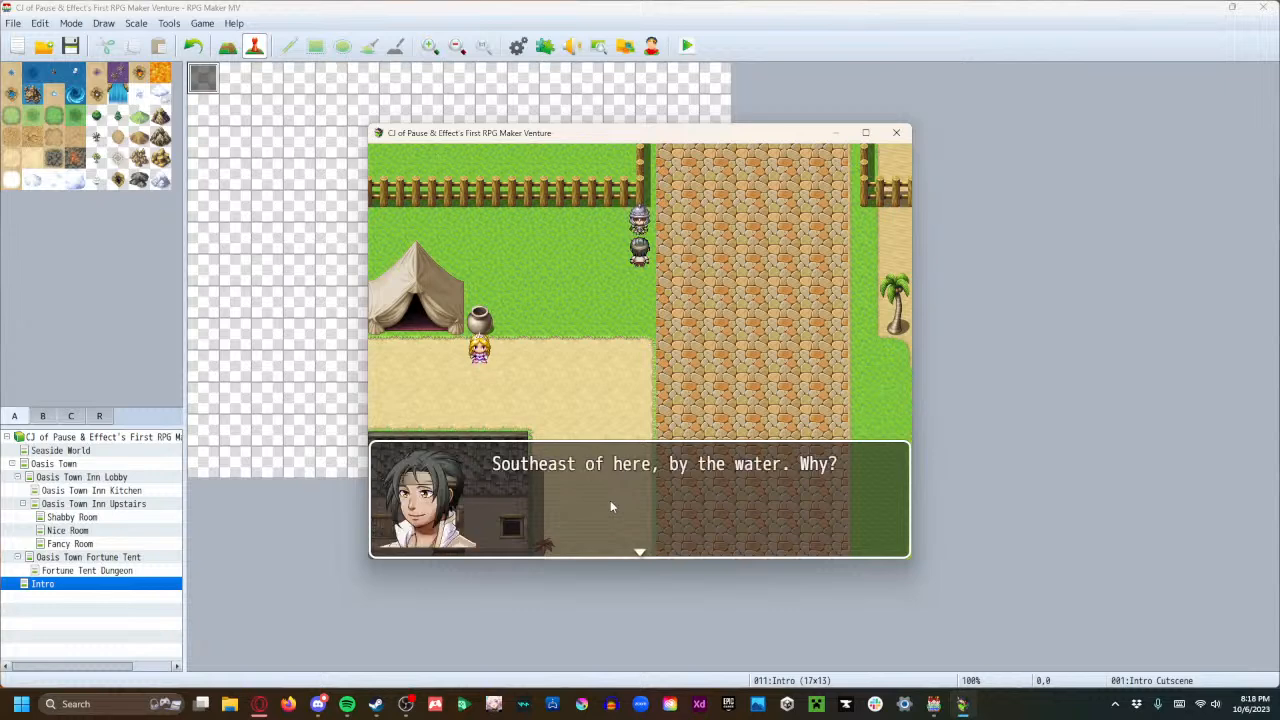
{"action": "key", "text": "Return"}
{"action": "key", "text": "Return"}
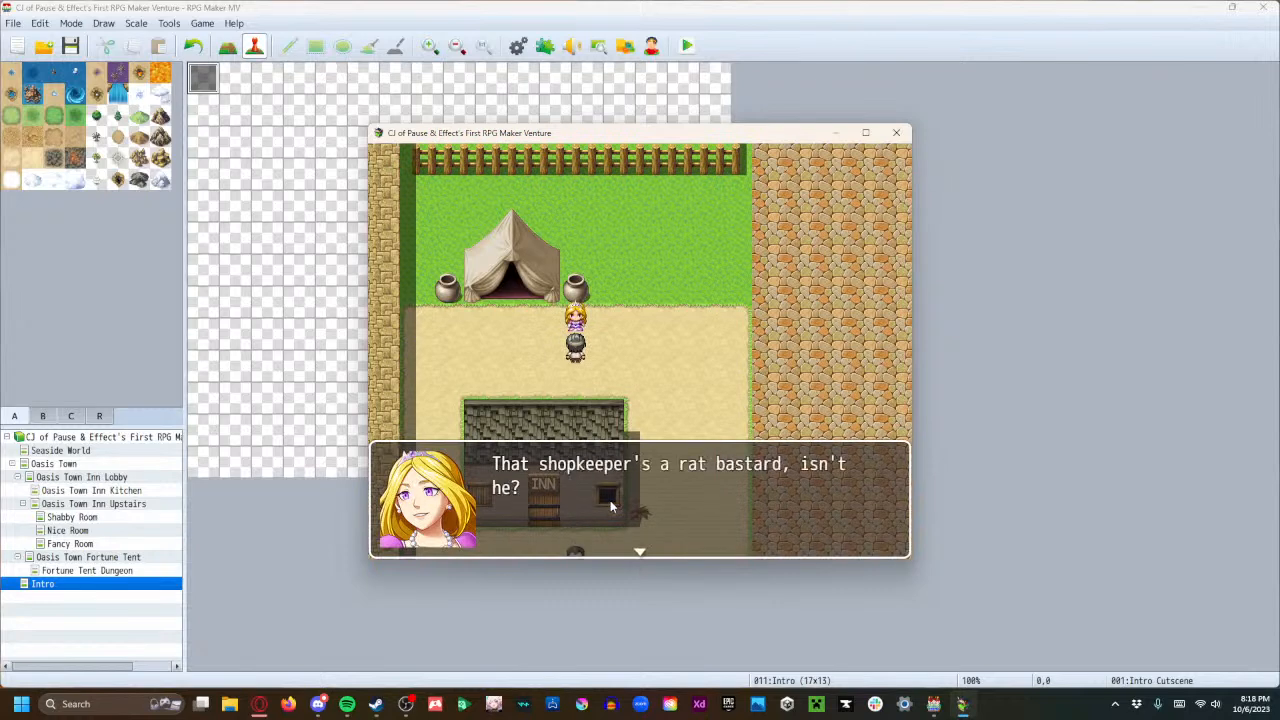
Play through the blonde princess's dialogue beside the tent to test the 5000 gold gift.
{"action": "key", "text": "Return"}
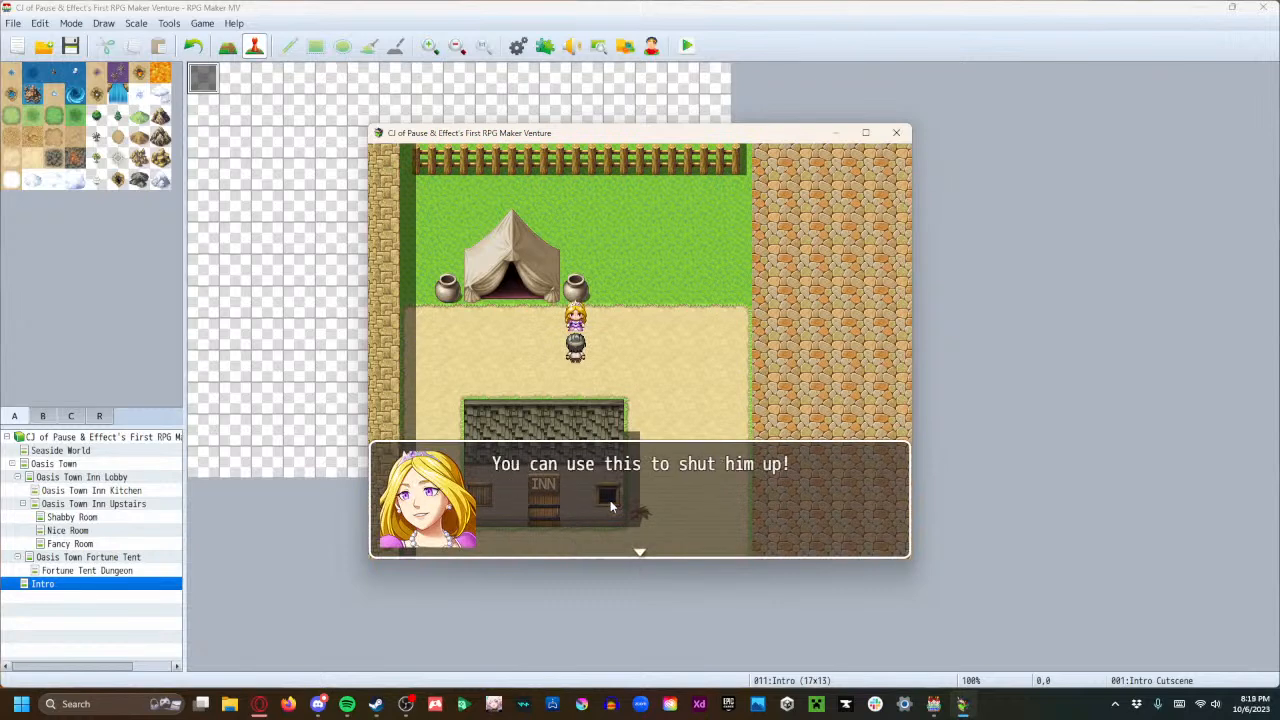
{"action": "key", "text": "Return"}
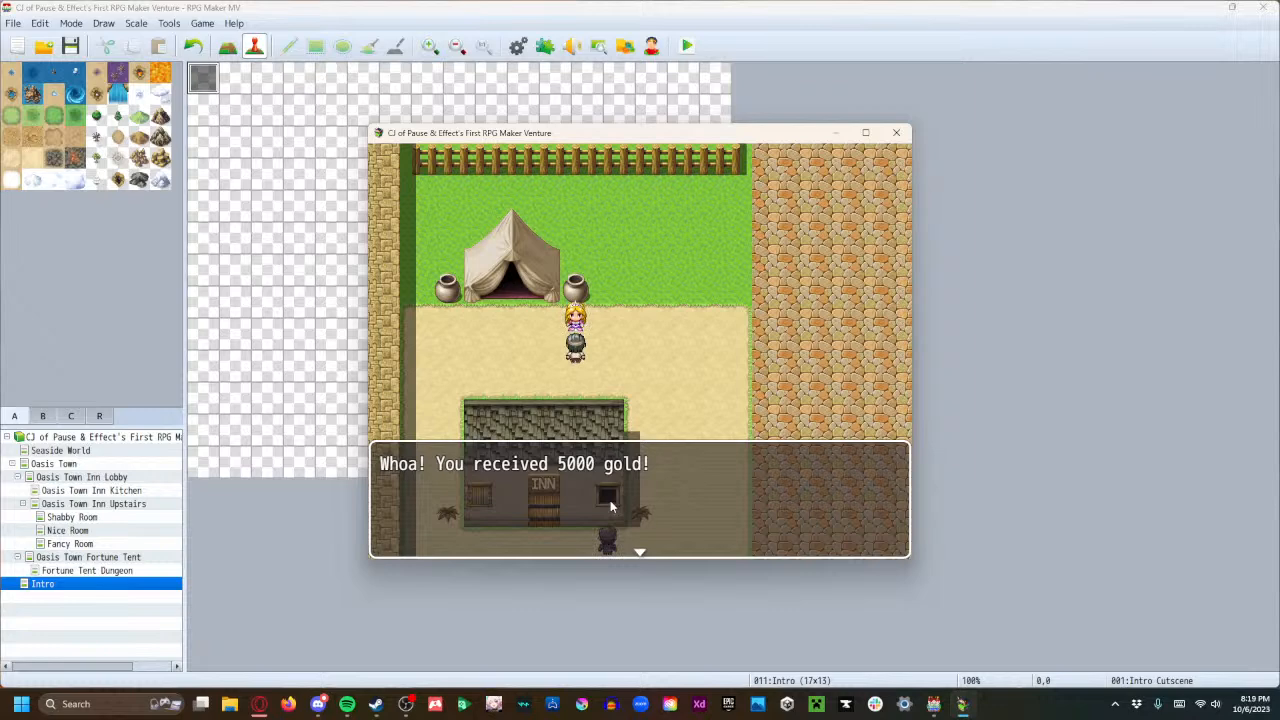
{"action": "key", "text": "Return"}
{"action": "key", "text": "Return"}
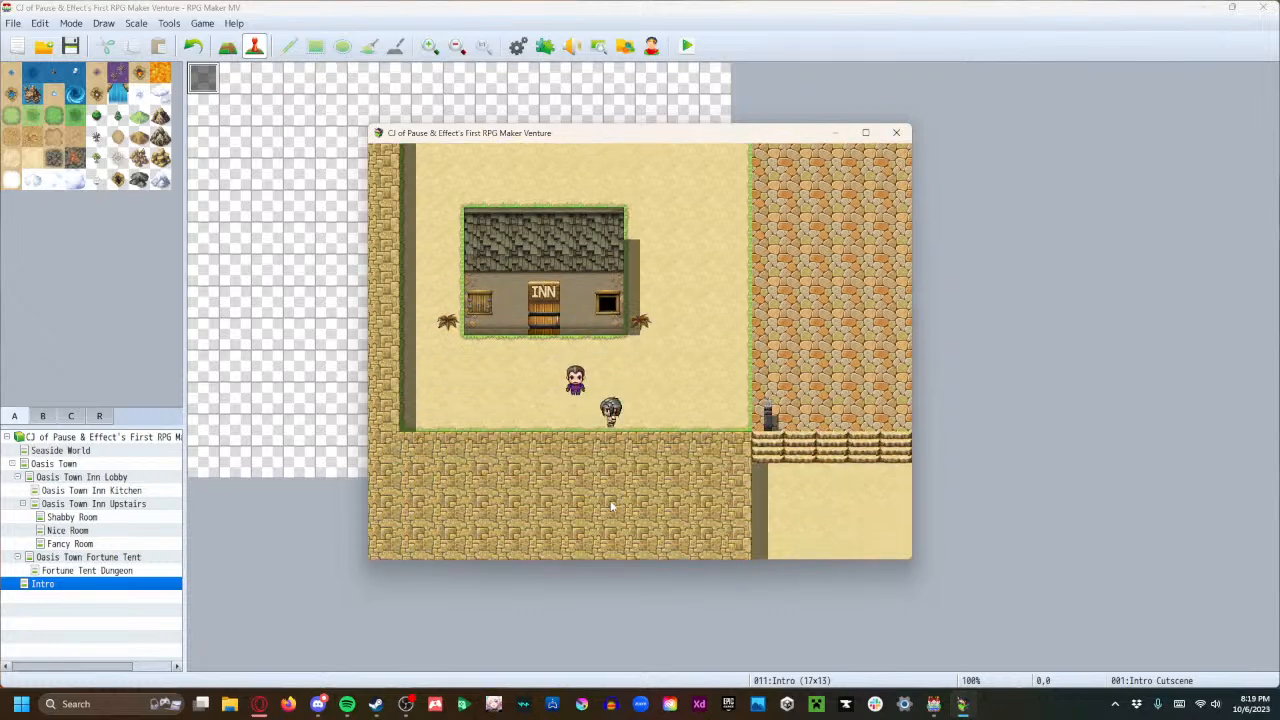
Talk to the man in purple in front of the inn to test his dialogue.
{"action": "key", "text": "Return"}
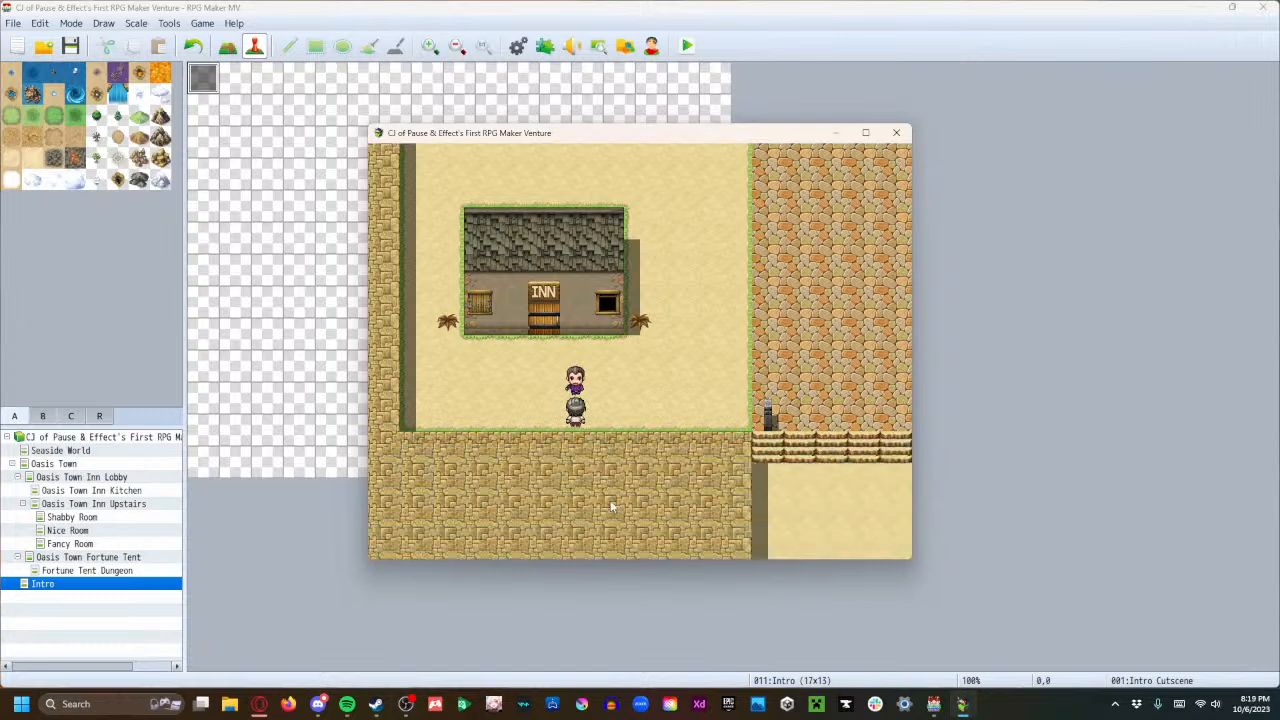
{"action": "key", "text": "Return"}
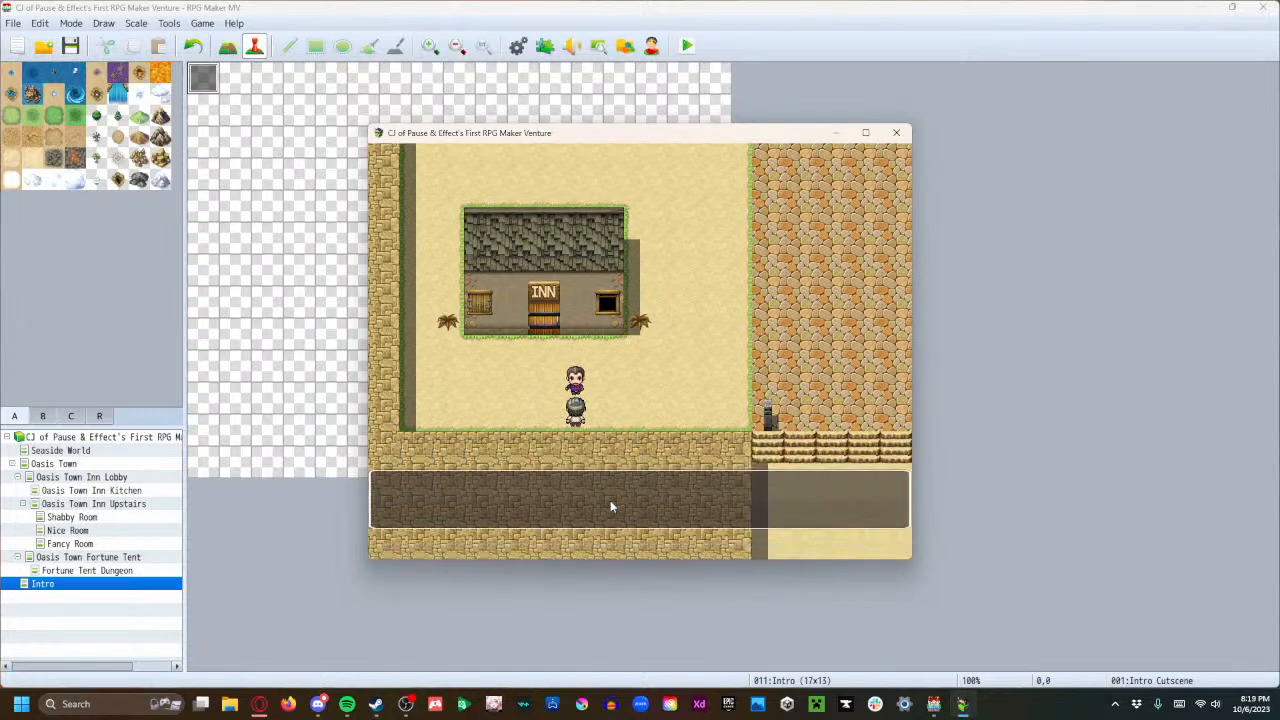
{"action": "key", "text": "Return"}
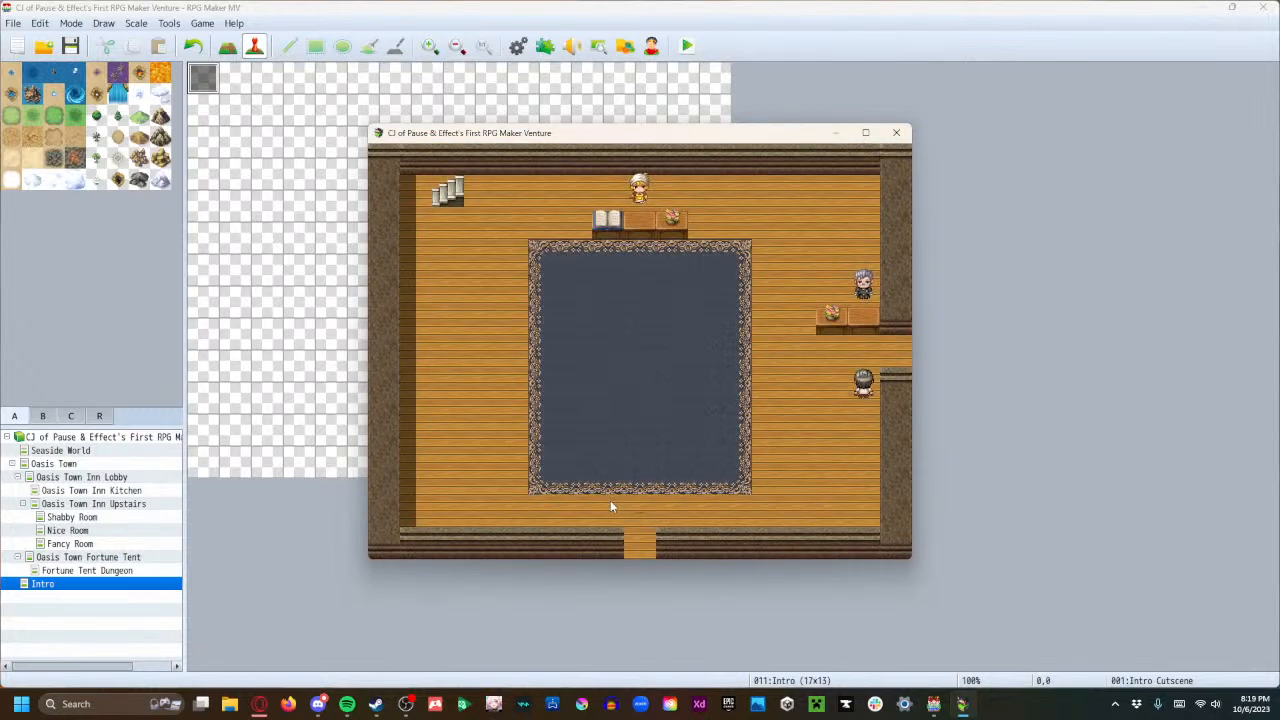
Open the shop at the inn lobby's side counter and buy one High Potion.
{"action": "key", "text": "Return"}
{"action": "key", "text": "Return"}
{"action": "key", "text": "Down"}
{"action": "key", "text": "Down"}
{"action": "key", "text": "Down"}
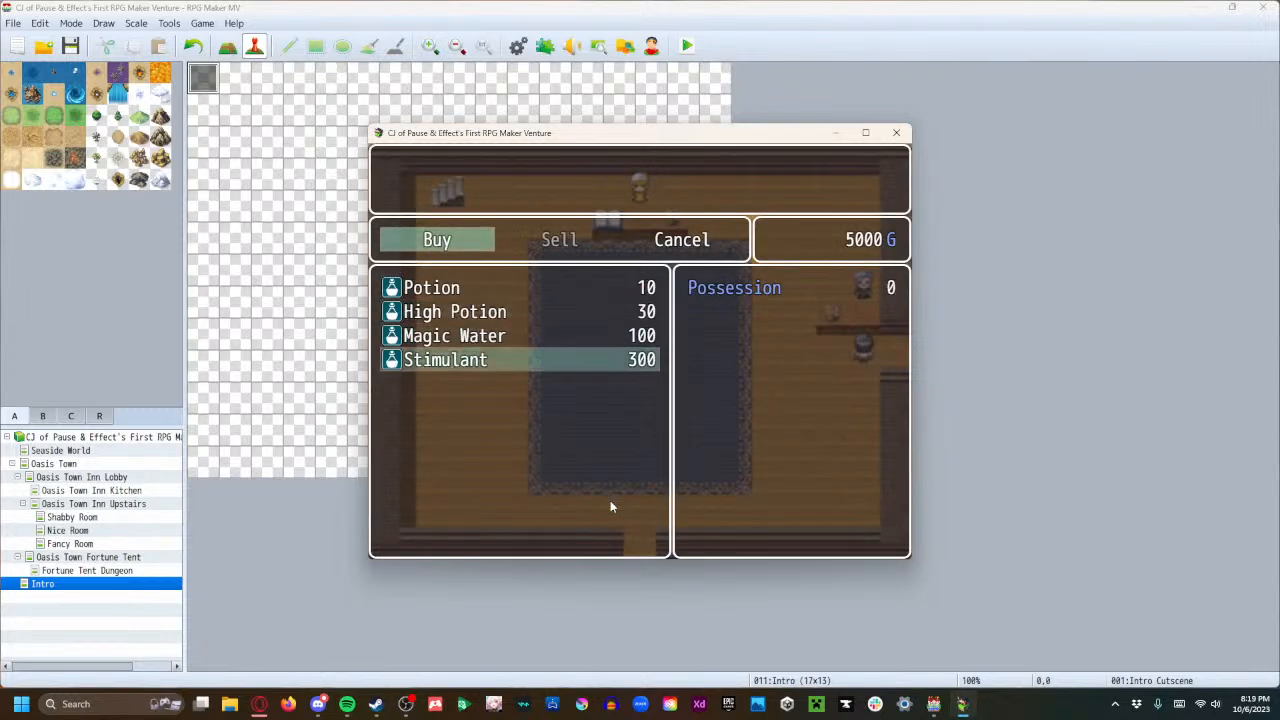
{"action": "key", "text": "Up"}
{"action": "key", "text": "Up"}
{"action": "key", "text": "Return"}
{"action": "key", "text": "Return"}
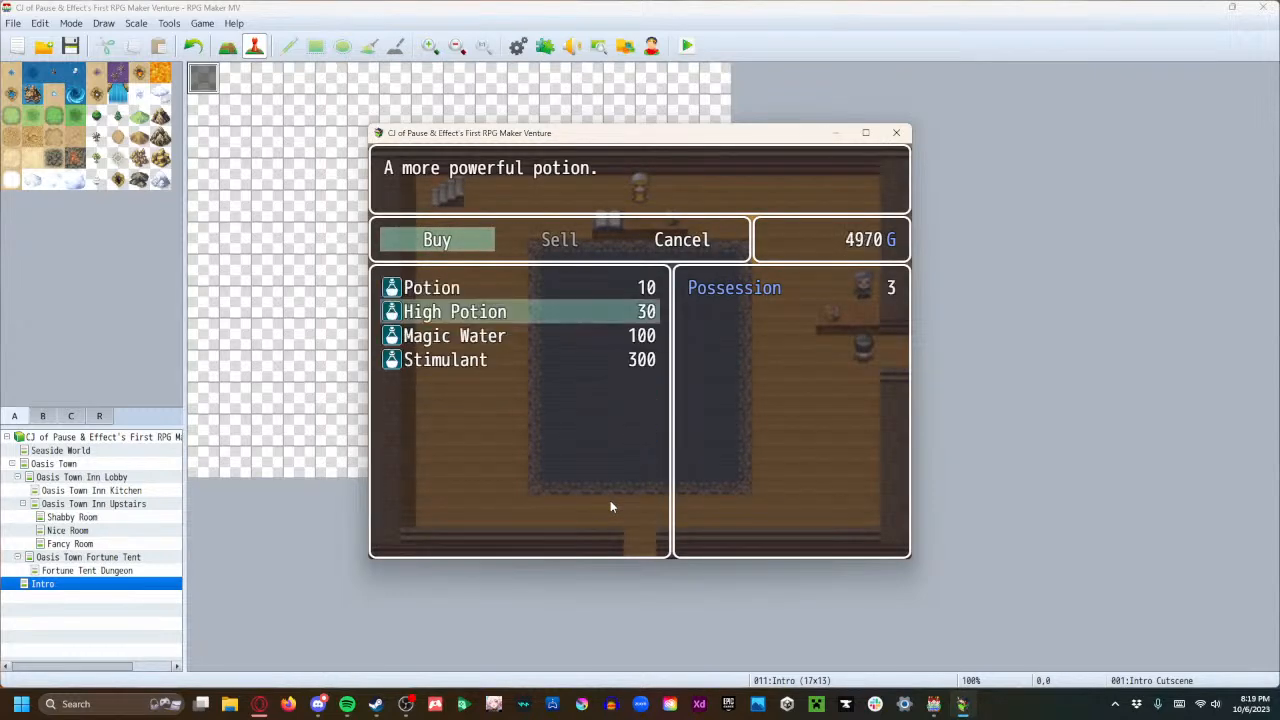
Buy one Potion, leave the shop and dismiss the shopkeeper's farewell message.
{"action": "key", "text": "Up"}
{"action": "key", "text": "Return"}
{"action": "key", "text": "Return"}
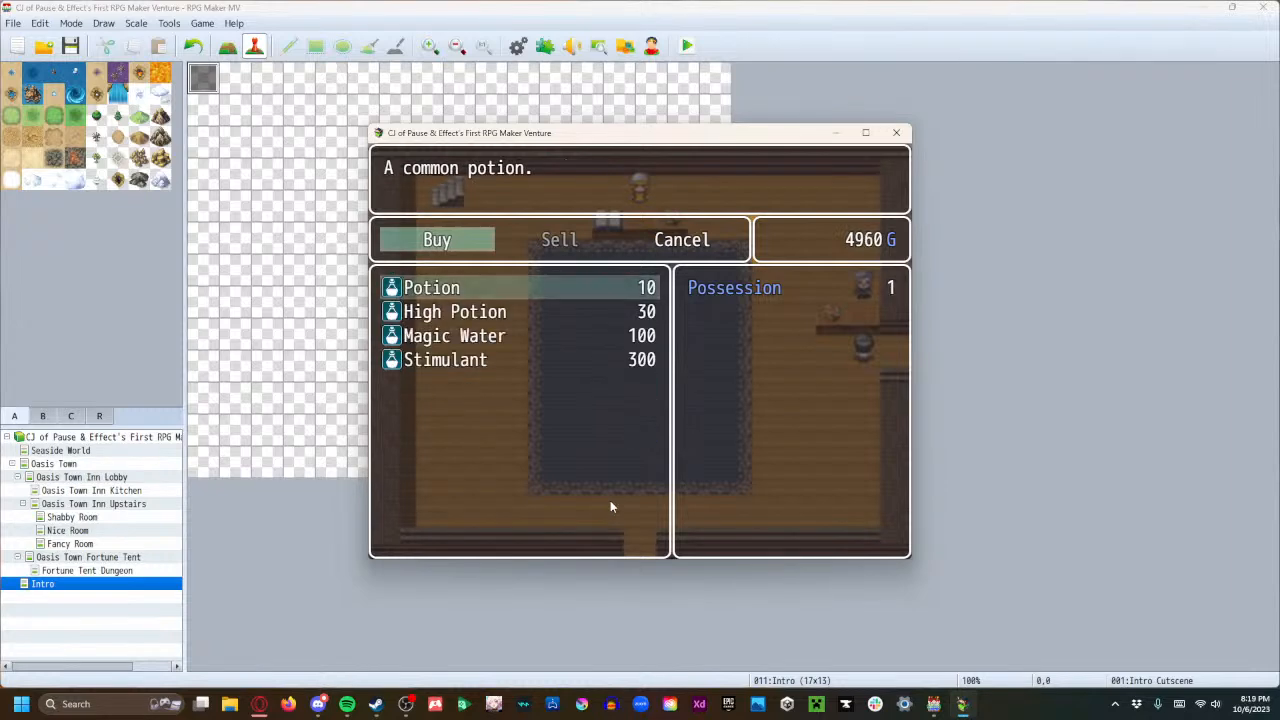
{"action": "key", "text": "Escape"}
{"action": "key", "text": "Escape"}
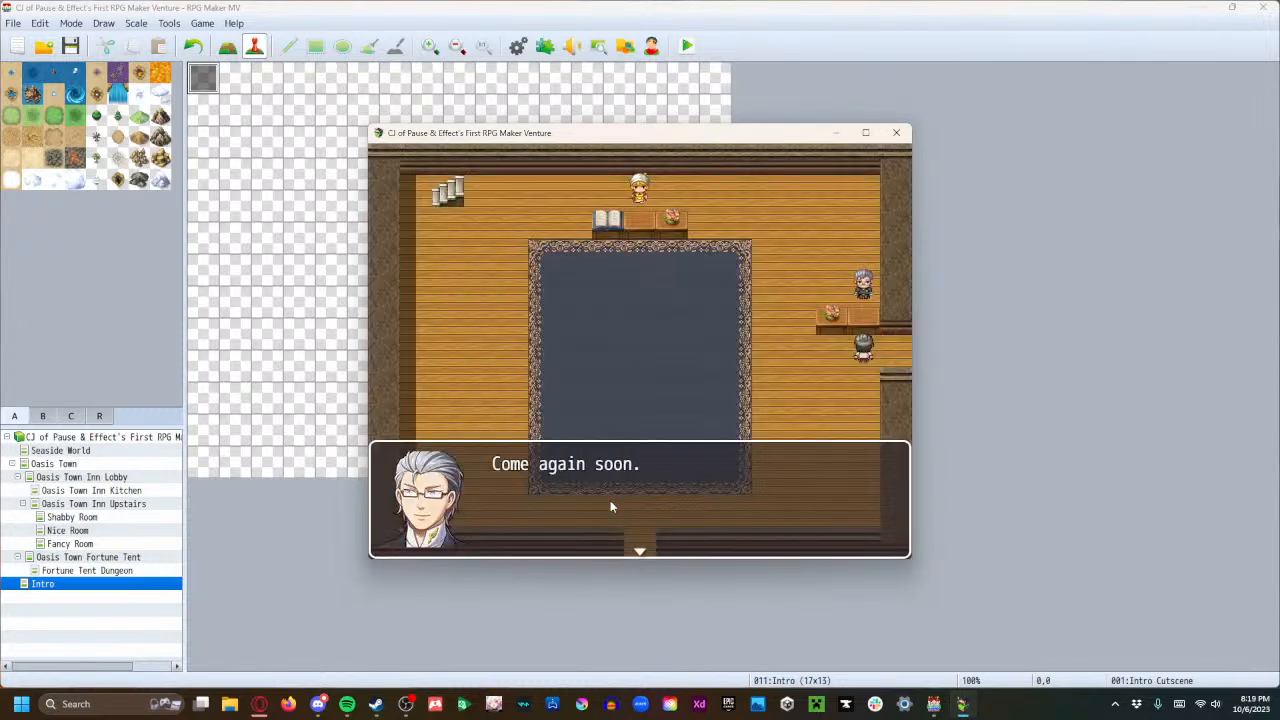
{"action": "key", "text": "Return"}
Talk to the shopkeeper from behind the counter to test his alternate dialogue.
{"action": "key", "text": "Right"}
{"action": "key", "text": "Return"}
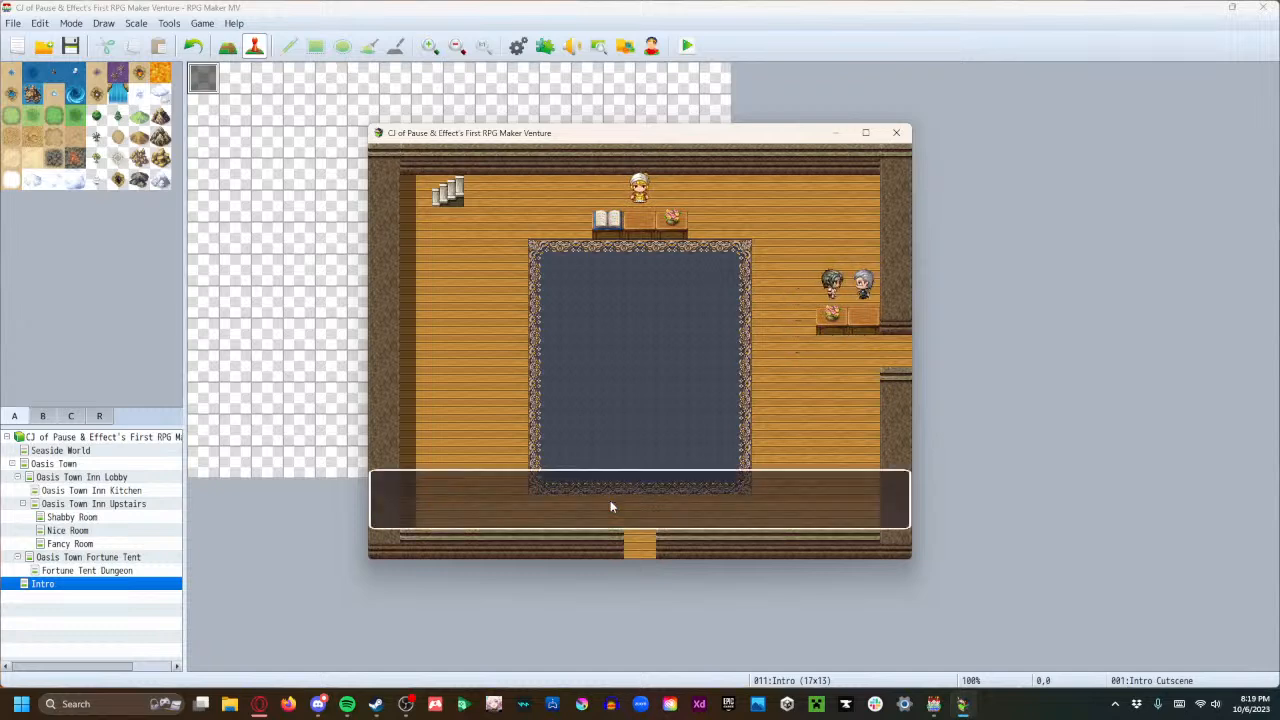
{"action": "key", "text": "Return"}
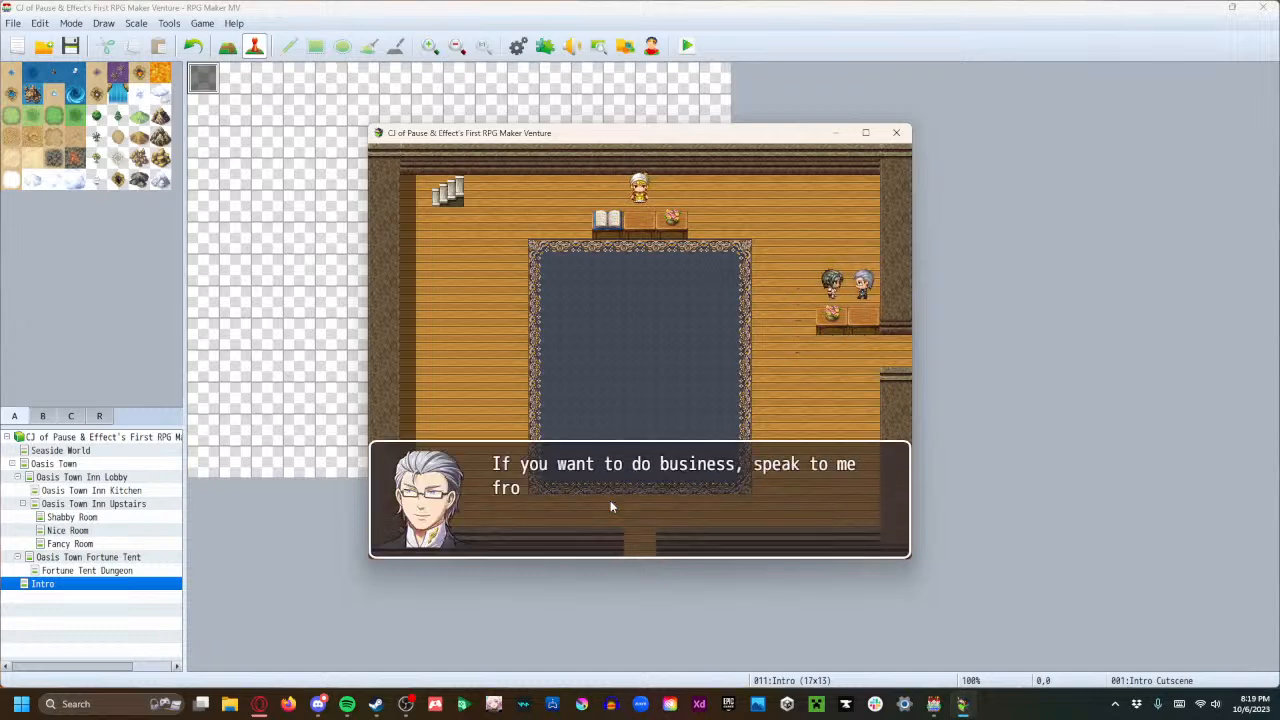
{"action": "key", "text": "Return"}
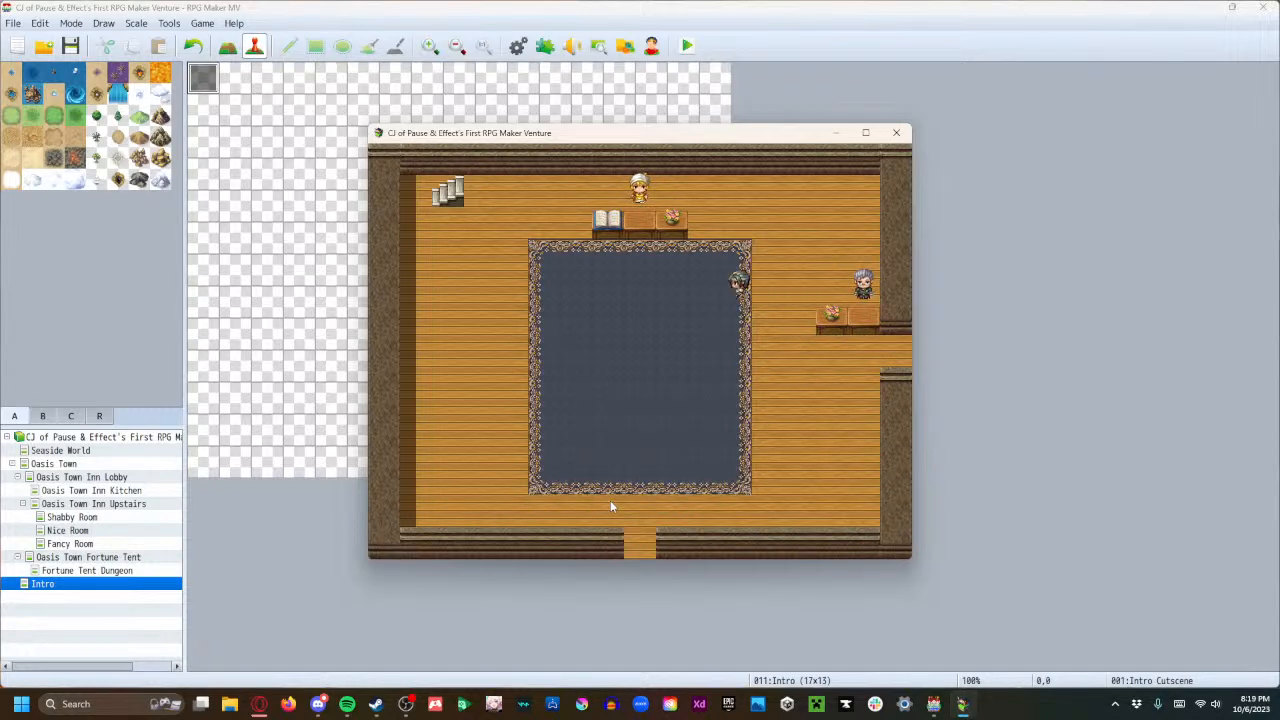
Walk behind the lobby's main counter and talk to the innkeeper to test her alternate dialogue.
{"action": "key", "text": "Up"}
{"action": "key", "text": "Return"}
{"action": "key", "text": "Return"}
{"action": "key", "text": "Down"}
{"action": "key", "text": "Down"}
{"action": "key", "text": "Down"}
{"action": "key", "text": "Return"}
{"action": "key", "text": "Return"}
{"action": "key", "text": "Right"}
{"action": "key", "text": "Left"}
{"action": "key", "text": "Return"}
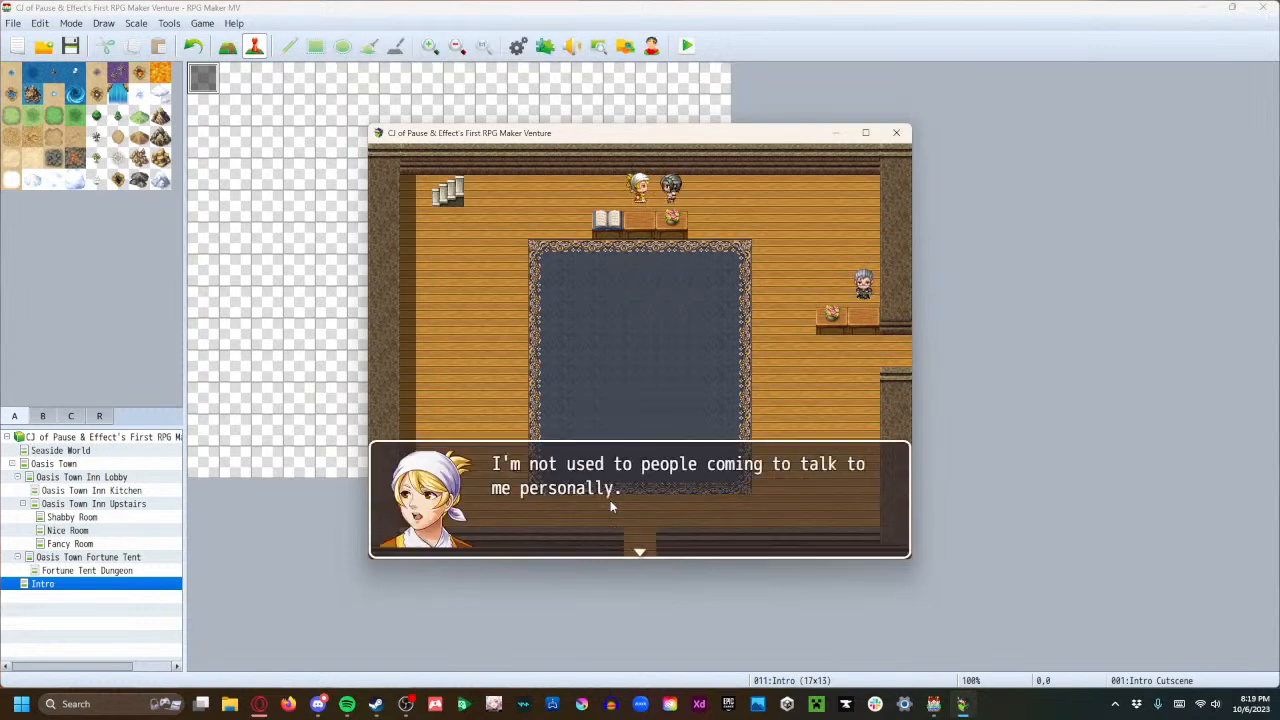
{"action": "key", "text": "Return"}
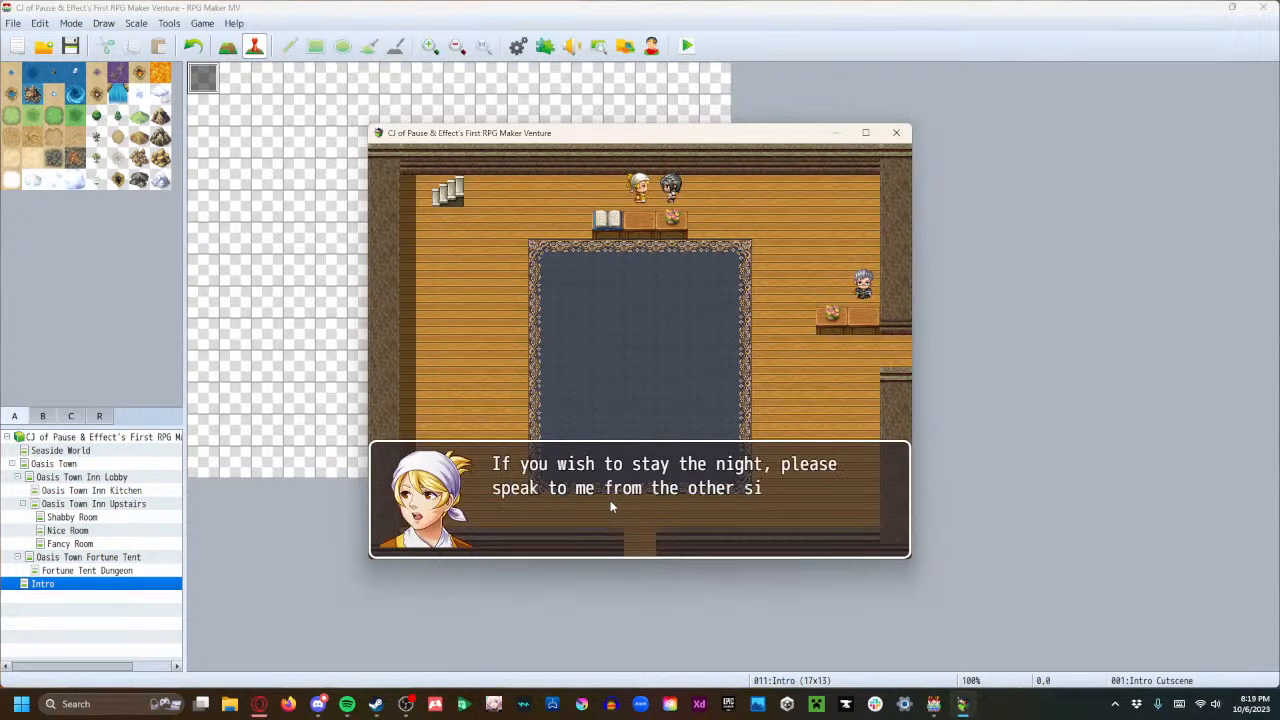
{"action": "key", "text": "Return"}
Examine the open book on the main counter, answer Yes to saving the game and dismiss the reply.
{"action": "key", "text": "Right"}
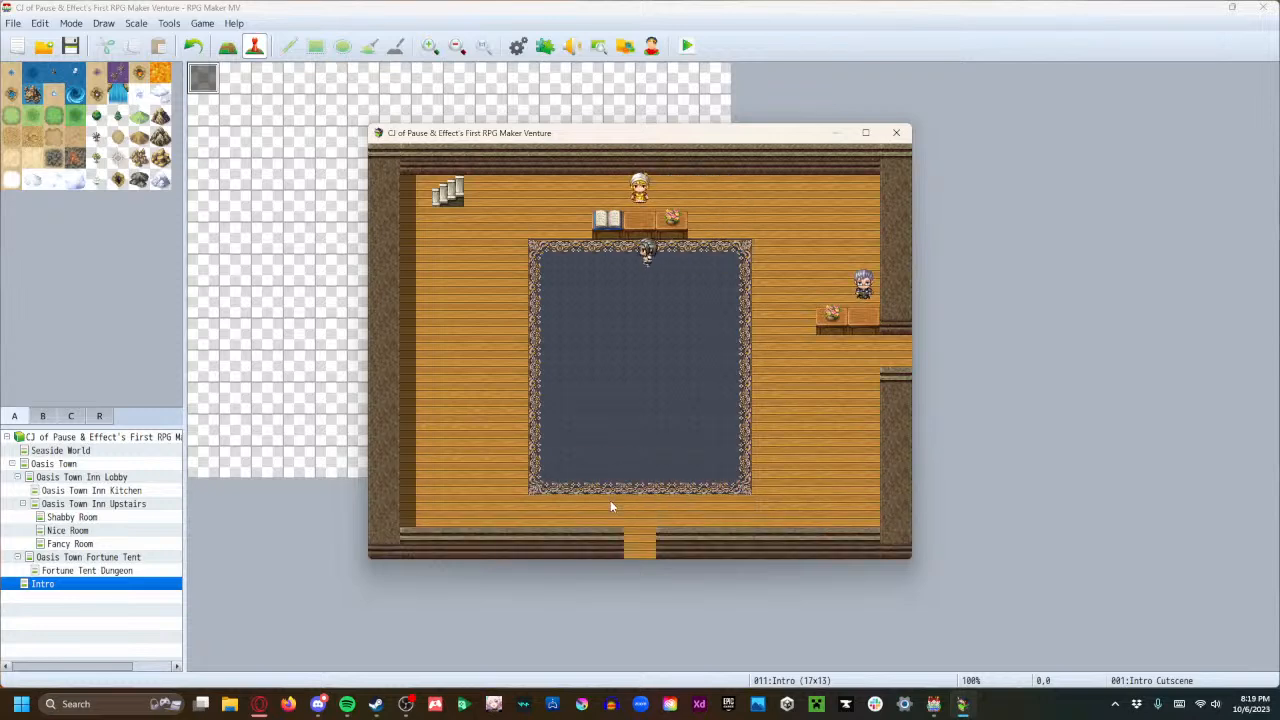
{"action": "key", "text": "Return"}
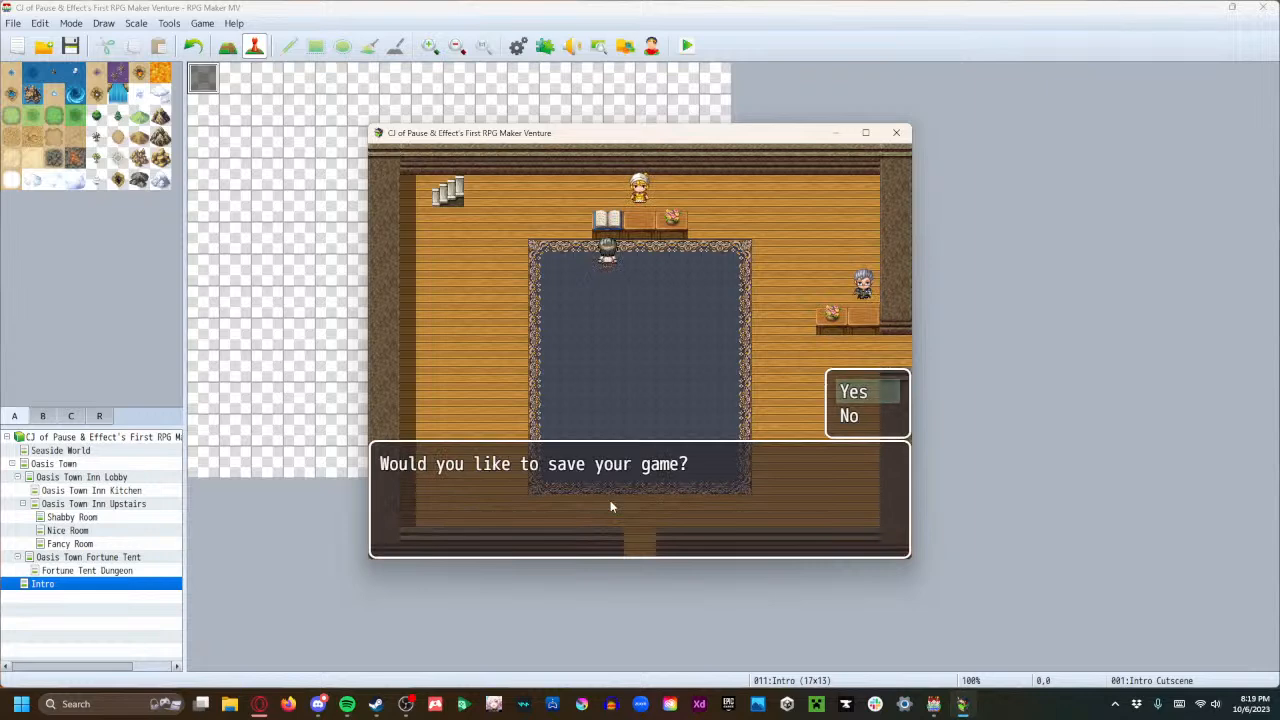
{"action": "key", "text": "Return"}
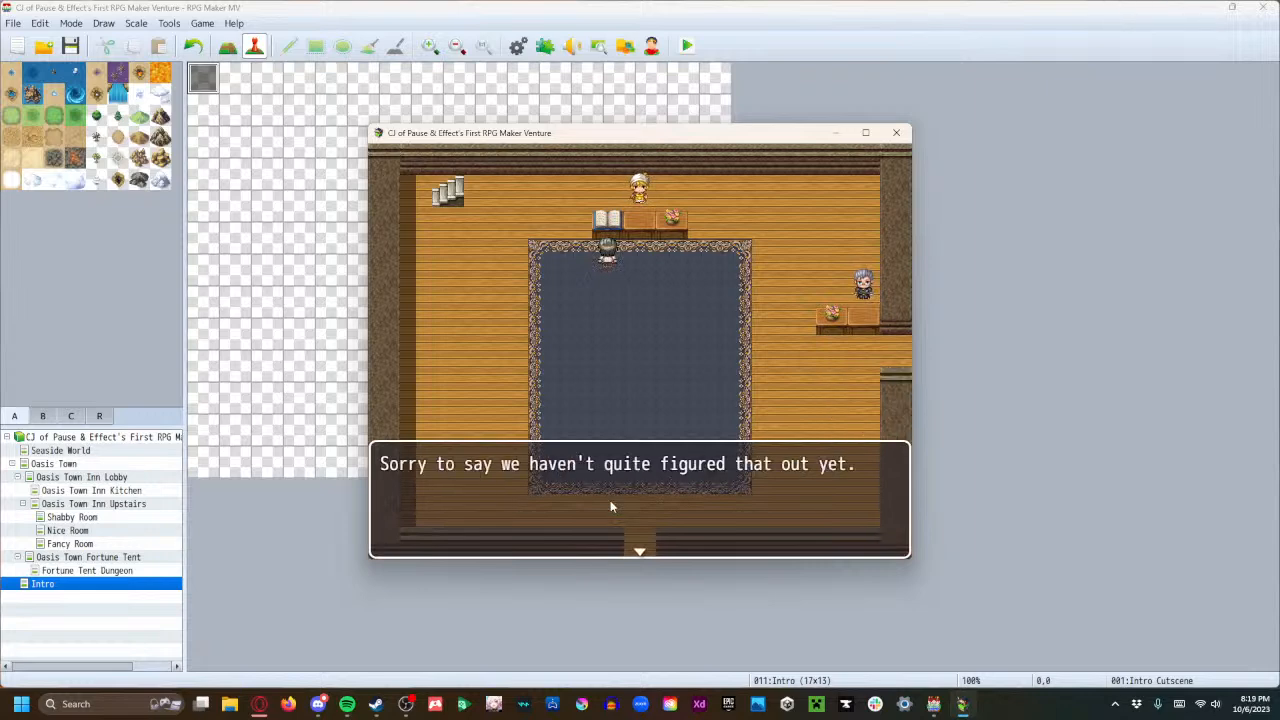
{"action": "key", "text": "Return"}
Talk to the innkeeper from the front of the counter and rent a room for the night.
{"action": "key", "text": "Return"}
{"action": "key", "text": "Return"}
{"action": "key", "text": "Return"}
{"action": "key", "text": "Return"}
{"action": "key", "text": "Return"}
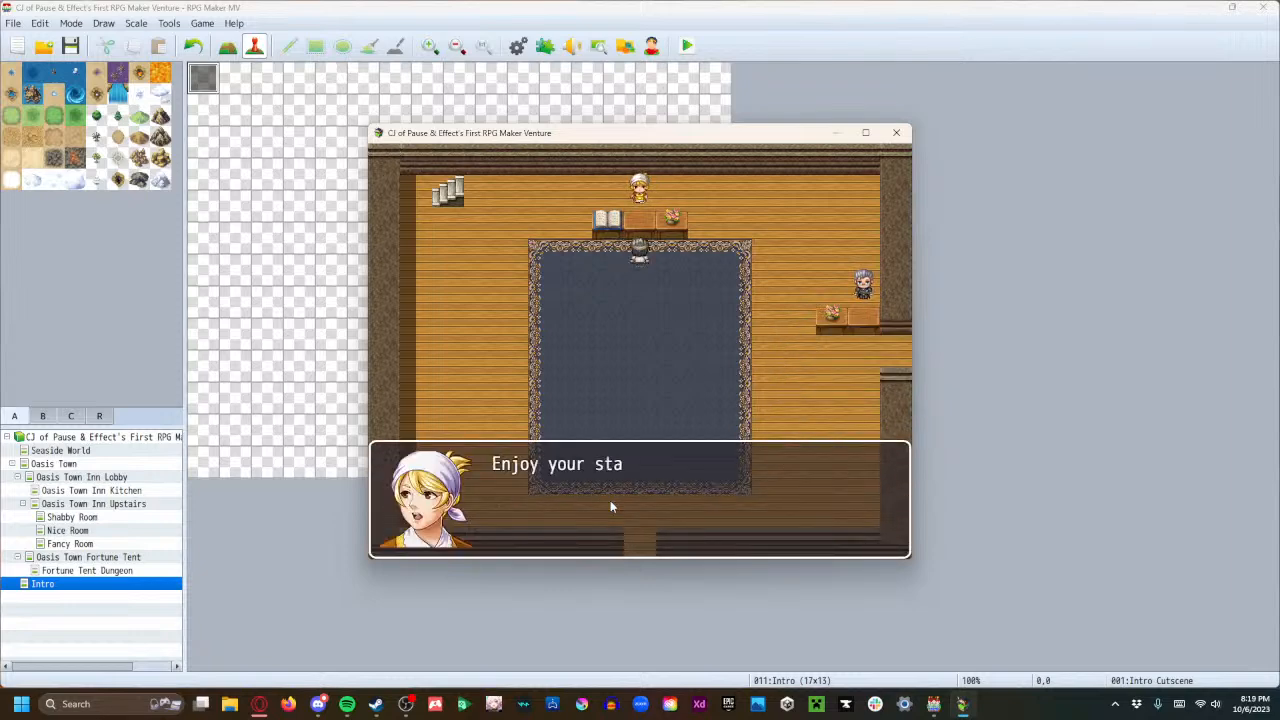
{"action": "key", "text": "Return"}
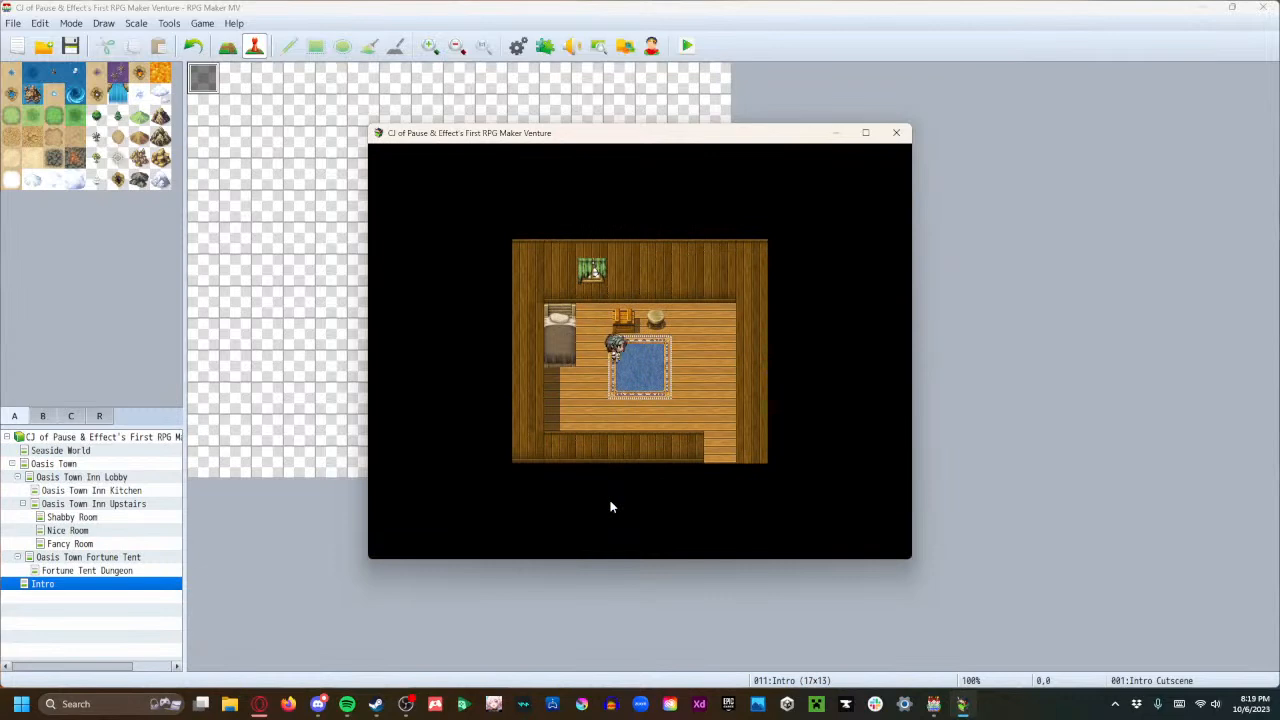
Check the rented room's furniture for interactions and leave through its exit.
{"action": "key", "text": "Right"}
{"action": "key", "text": "Up"}
{"action": "key", "text": "Return"}
{"action": "key", "text": "Return"}
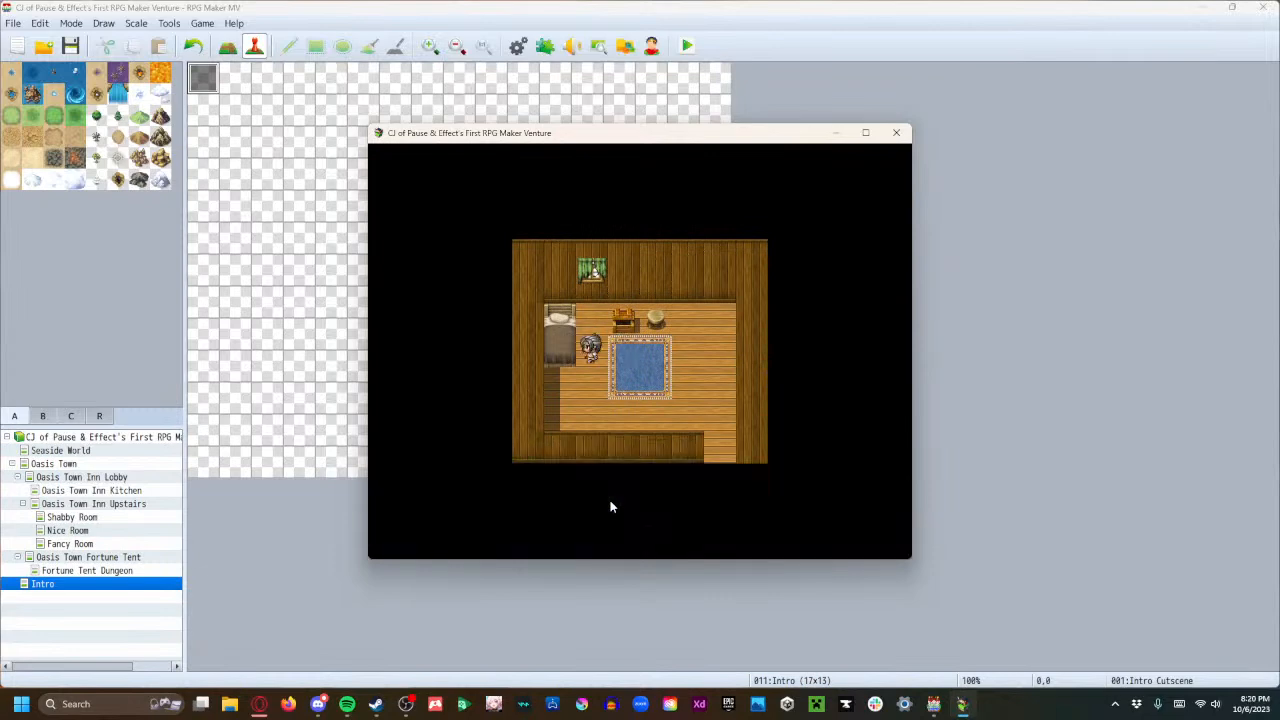
{"action": "key", "text": "Down"}
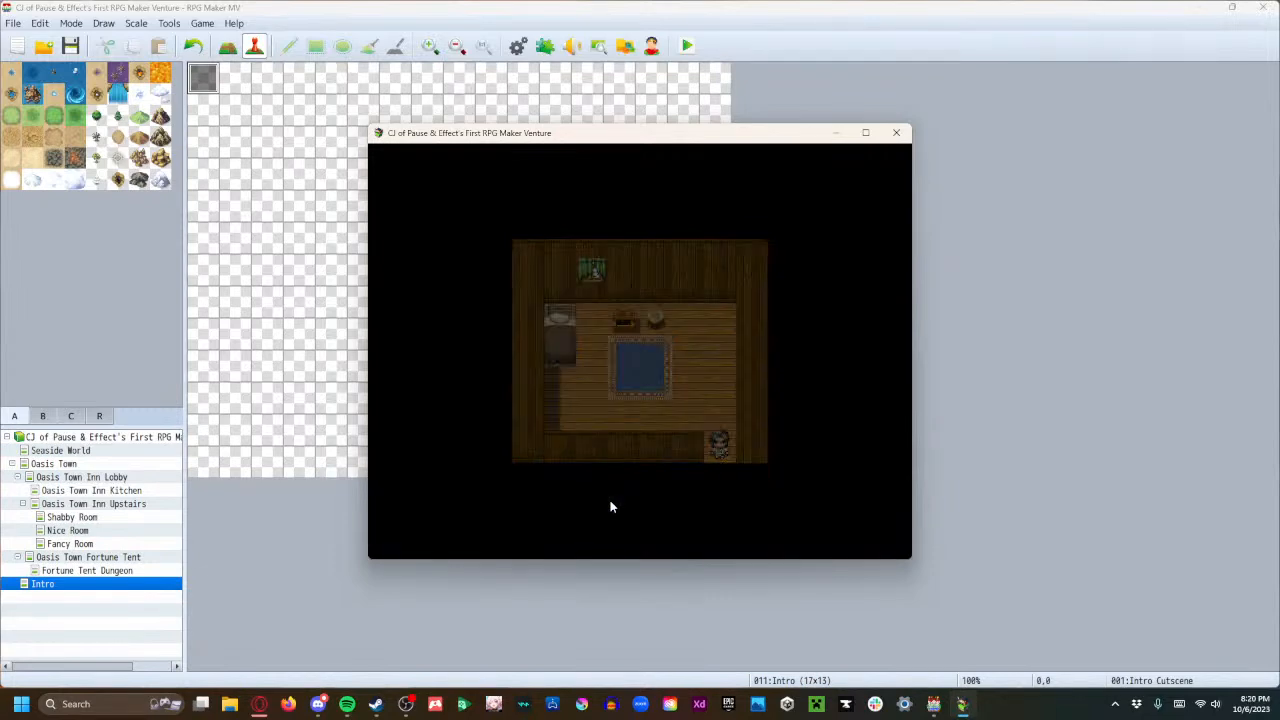
{"action": "key", "text": "Up"}
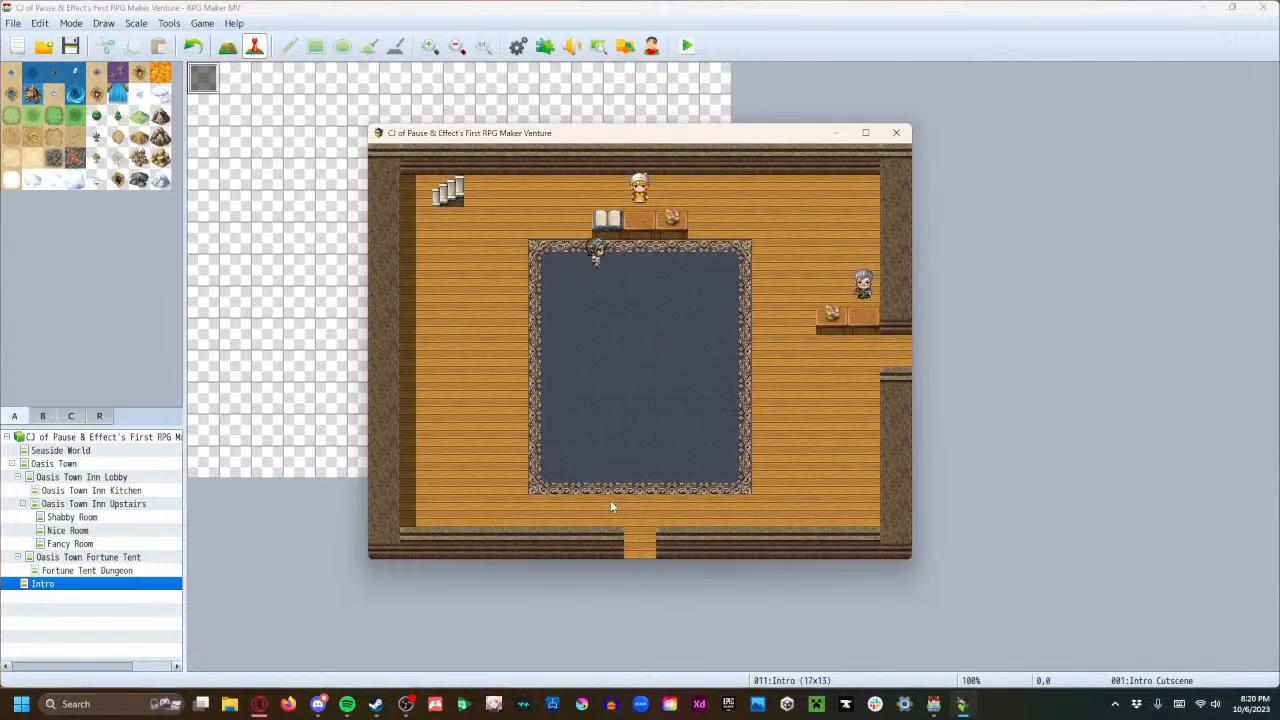
Take the stairs to check the inn's upstairs hallway and return to the innkeeper's counter.
{"action": "key", "text": "Up"}
{"action": "key", "text": "Left"}
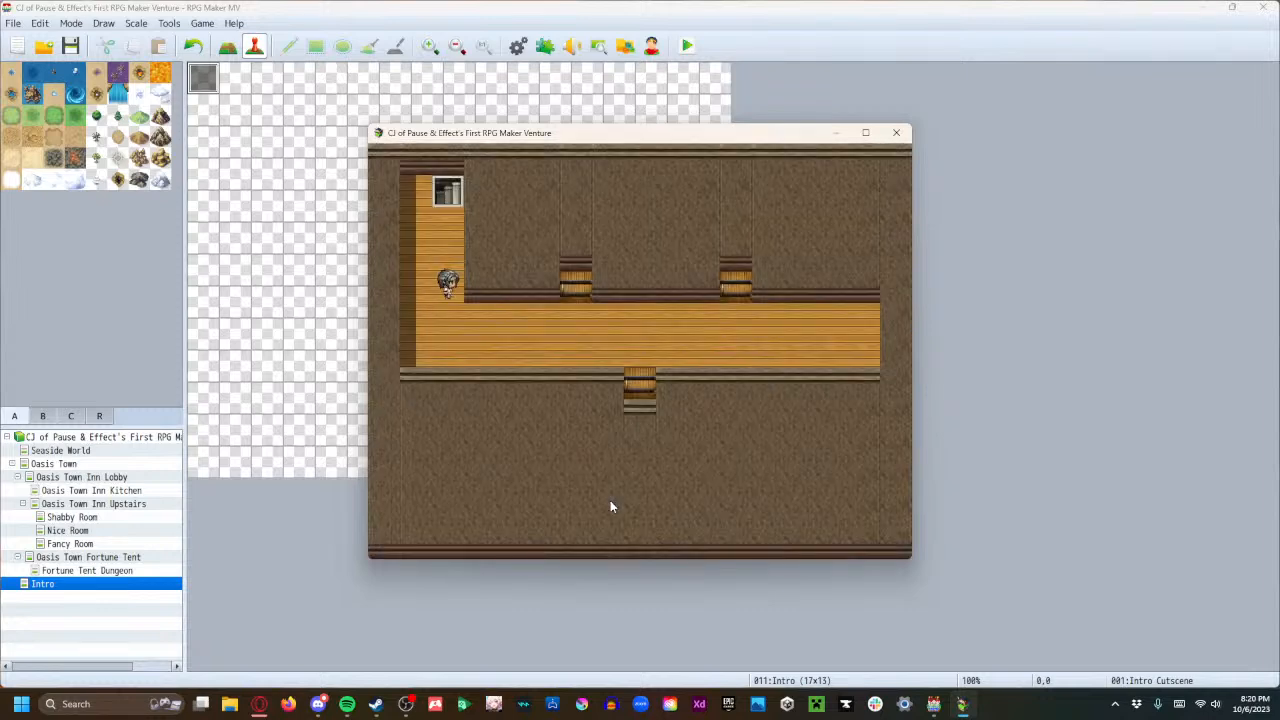
{"action": "key", "text": "Up"}
{"action": "key", "text": "Return"}
{"action": "key", "text": "Left"}
{"action": "key", "text": "Up"}
{"action": "key", "text": "Down"}
{"action": "key", "text": "Right"}
{"action": "key", "text": "Left"}
{"action": "key", "text": "Up"}
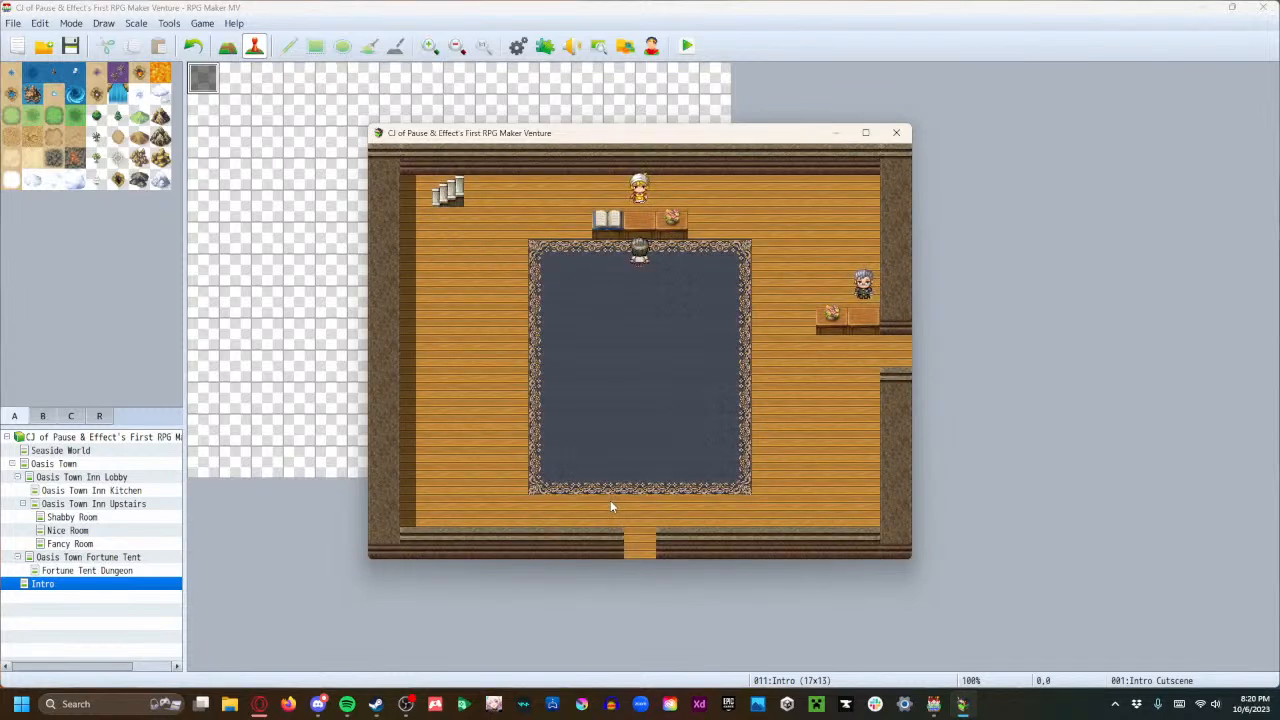
Talk to the pianist and the cook in the inn kitchen area to test their dialogue, and end the playtest.
{"action": "key", "text": "Down"}
{"action": "key", "text": "Right"}
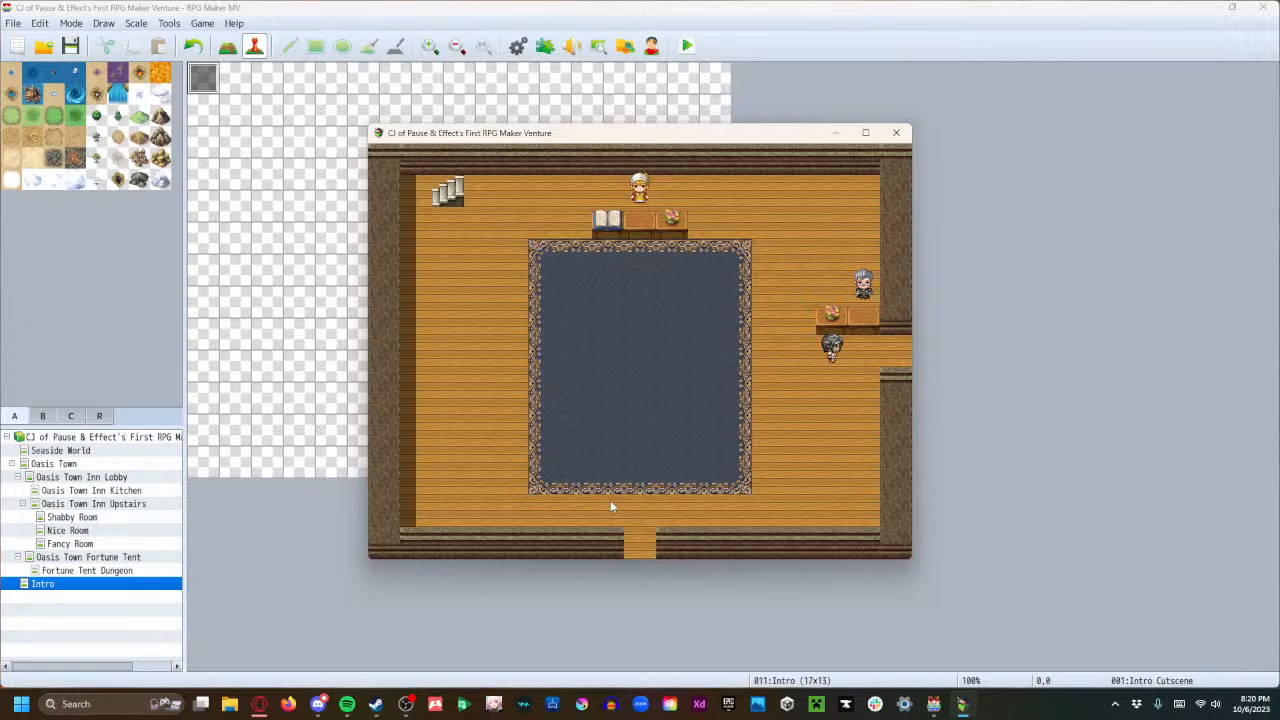
{"action": "key", "text": "Right"}
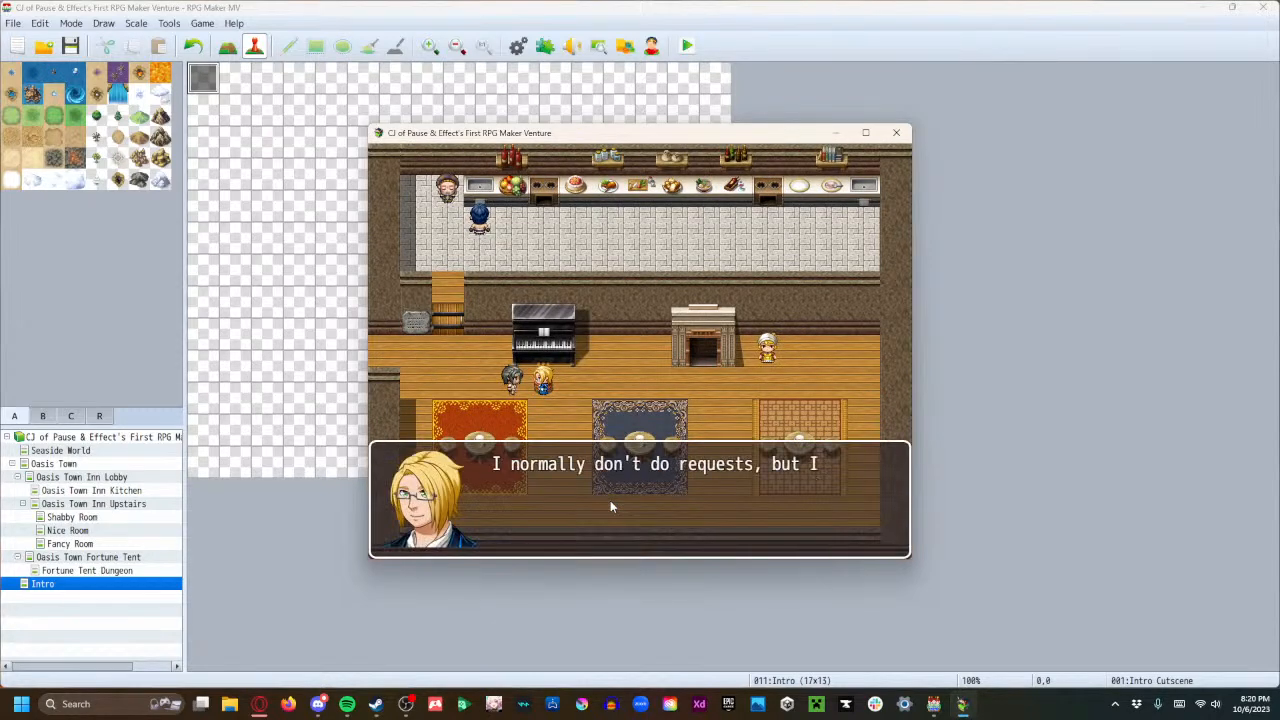
{"action": "key", "text": "Return"}
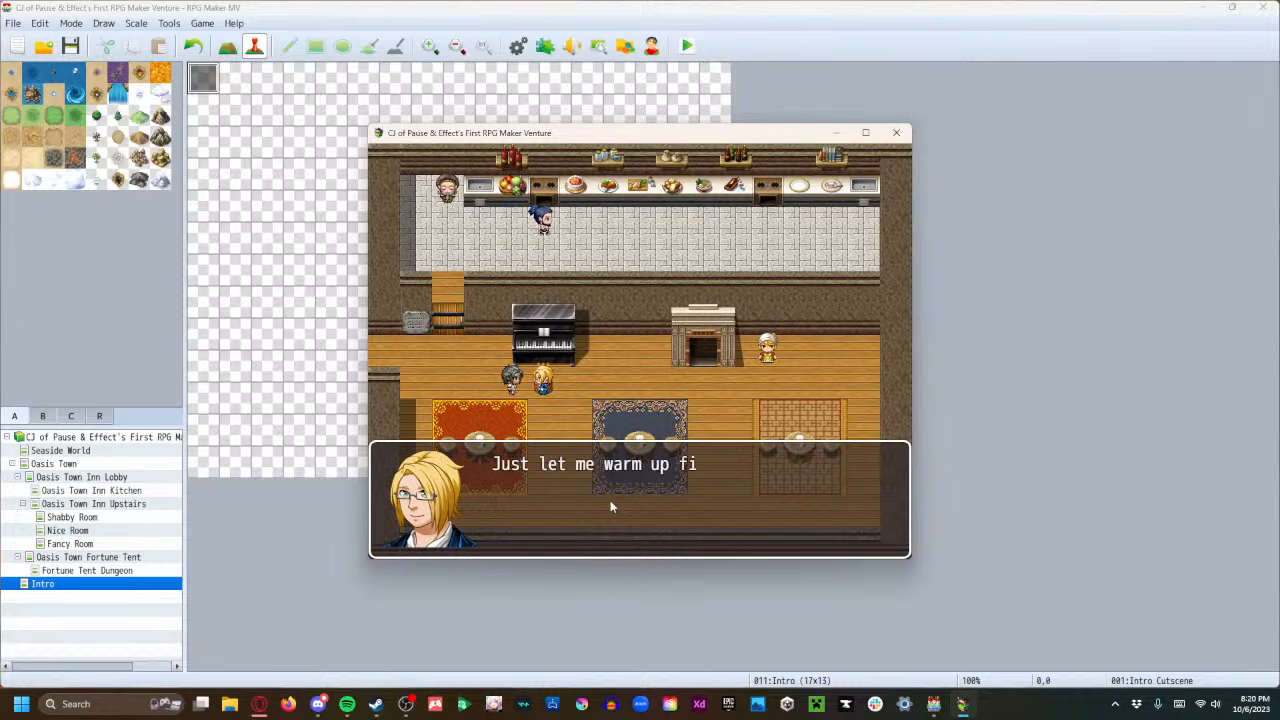
{"action": "key", "text": "Return"}
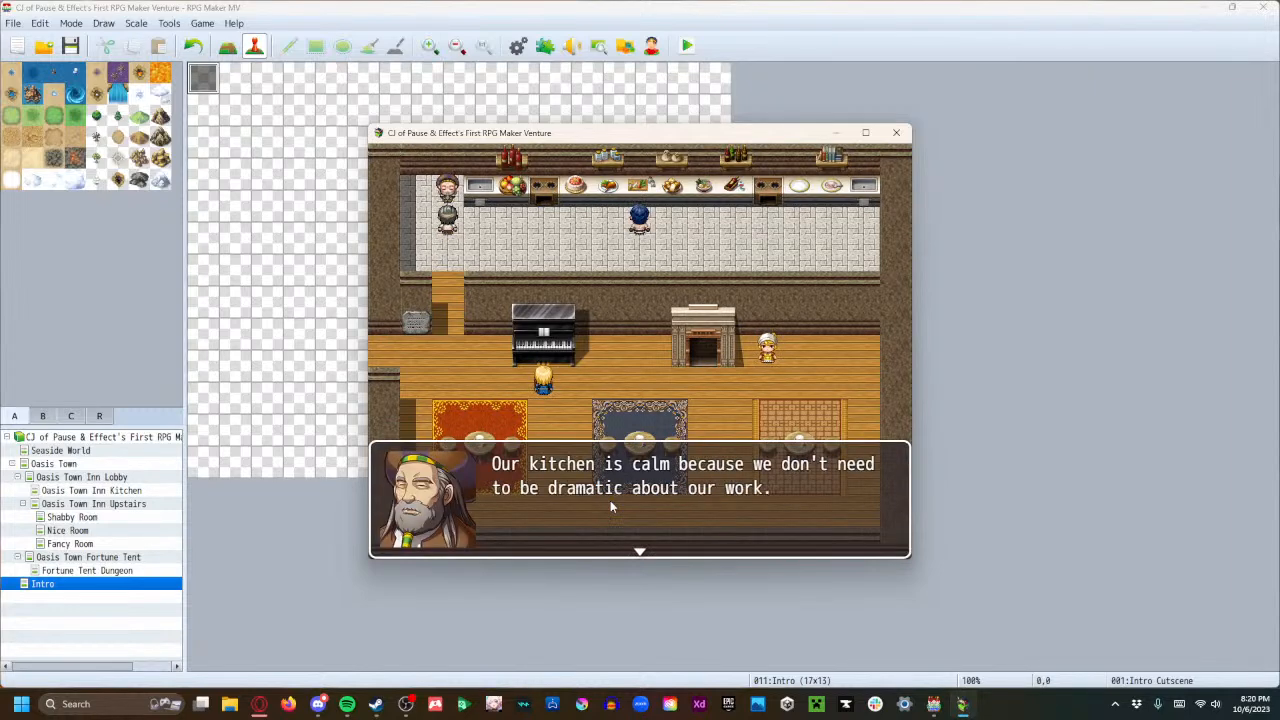
{"action": "key", "text": "Return"}
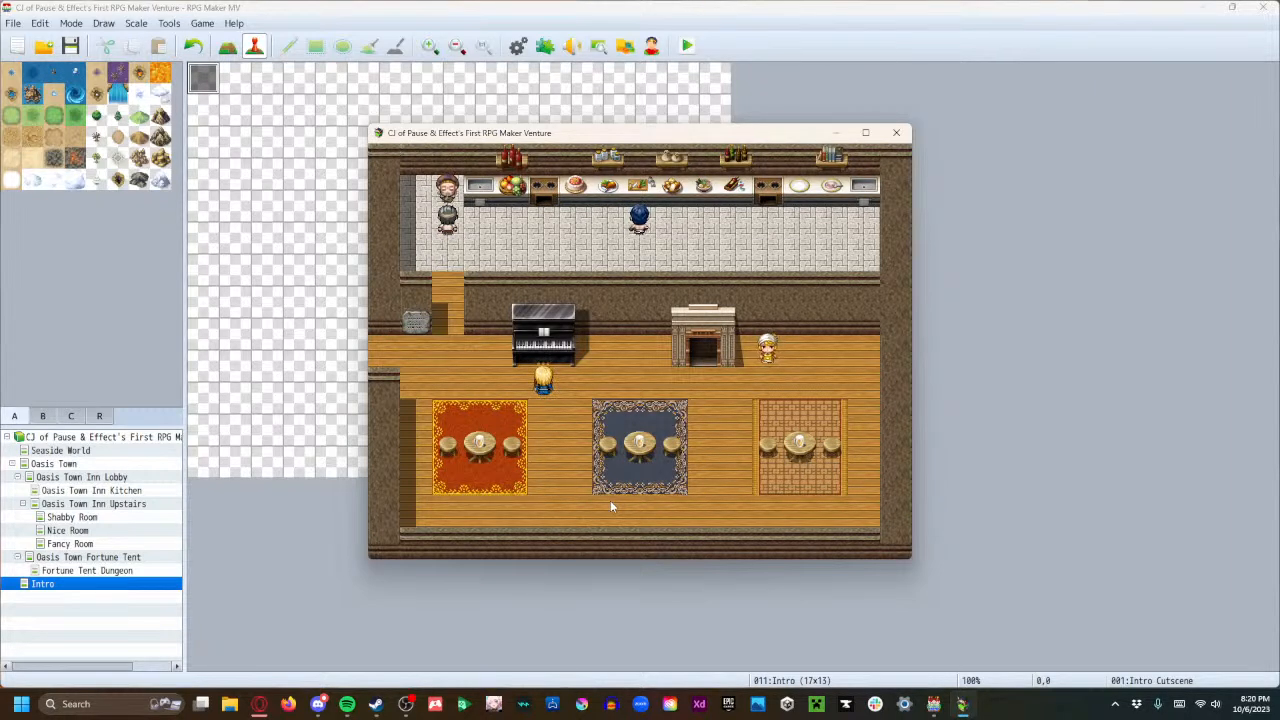
{"action": "left_click", "coordinate": [893, 134]}
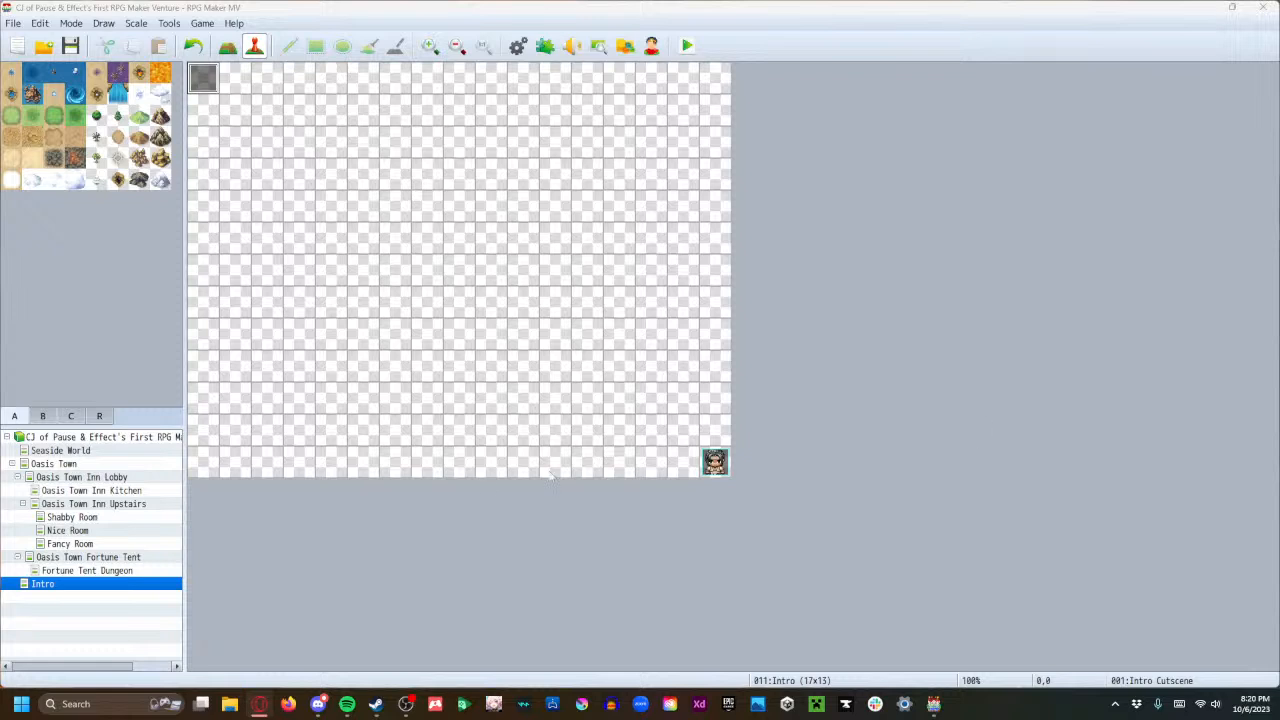
Preview the parallax background images for the Intro map and choose StarlitSky.
{"action": "right_click", "coordinate": [93, 588]}
{"action": "left_click", "coordinate": [114, 526]}
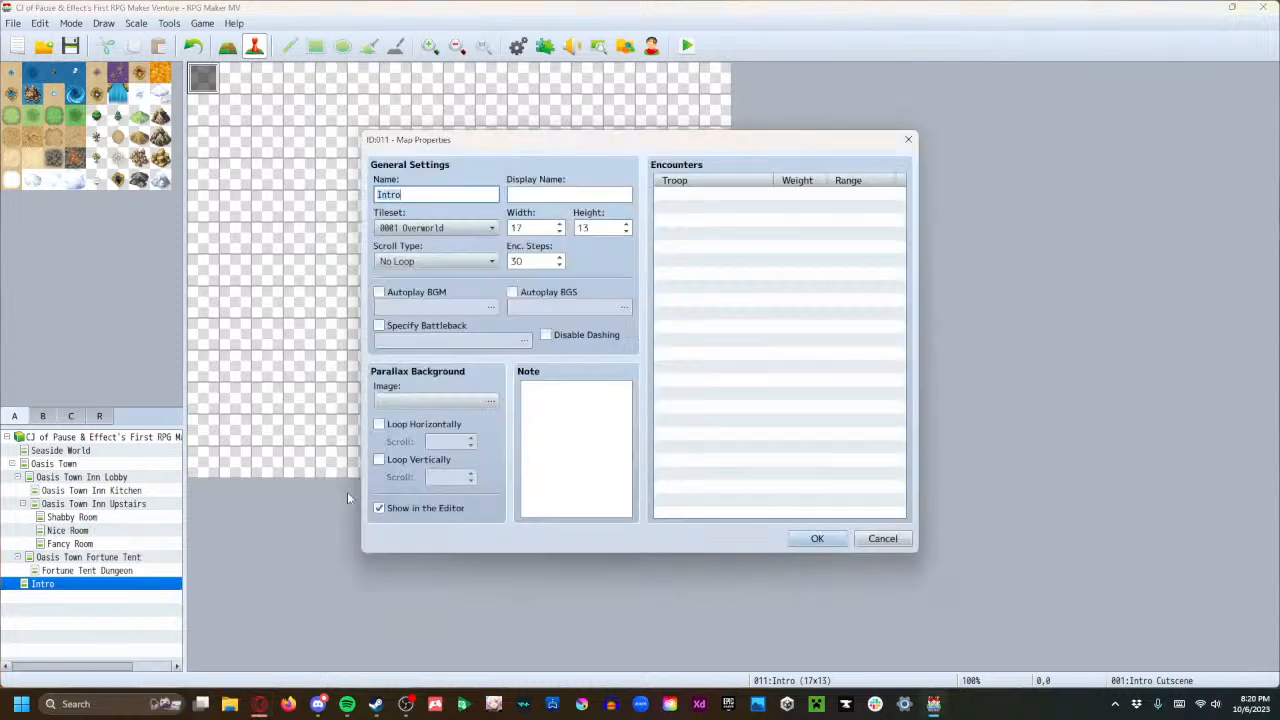
{"action": "left_click", "coordinate": [421, 402]}
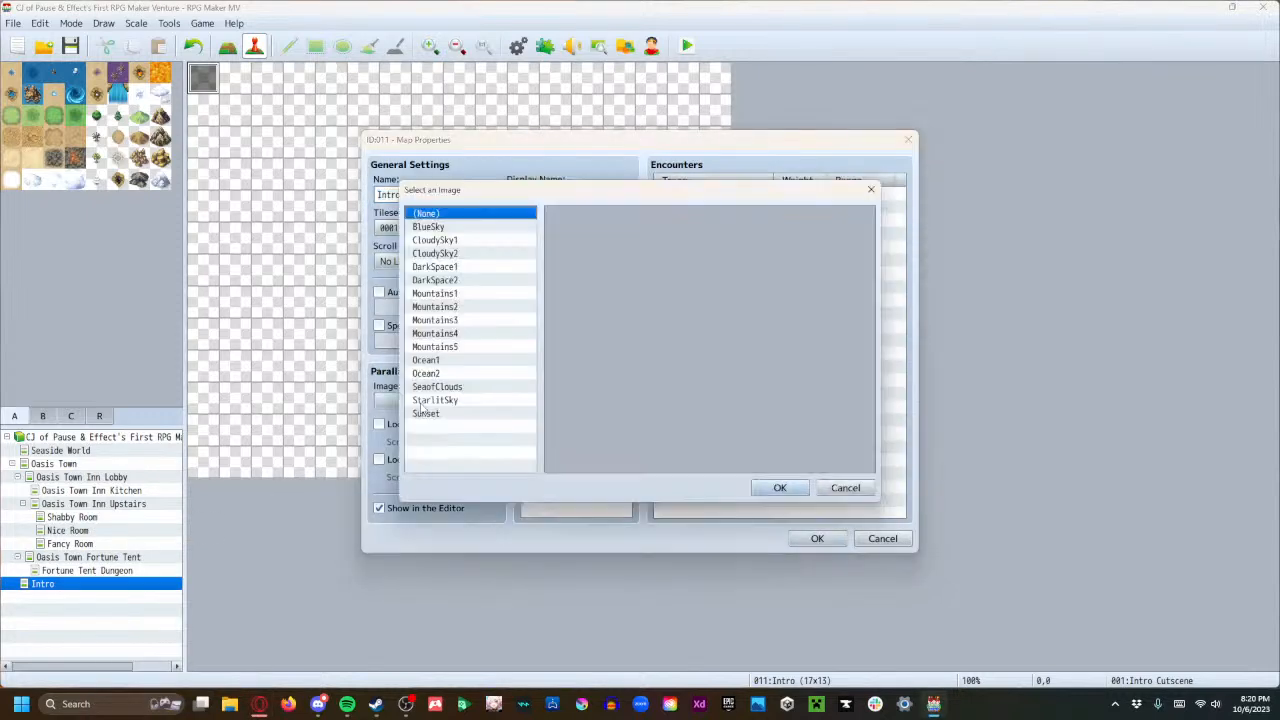
{"action": "left_click", "coordinate": [438, 240]}
{"action": "left_click", "coordinate": [440, 254]}
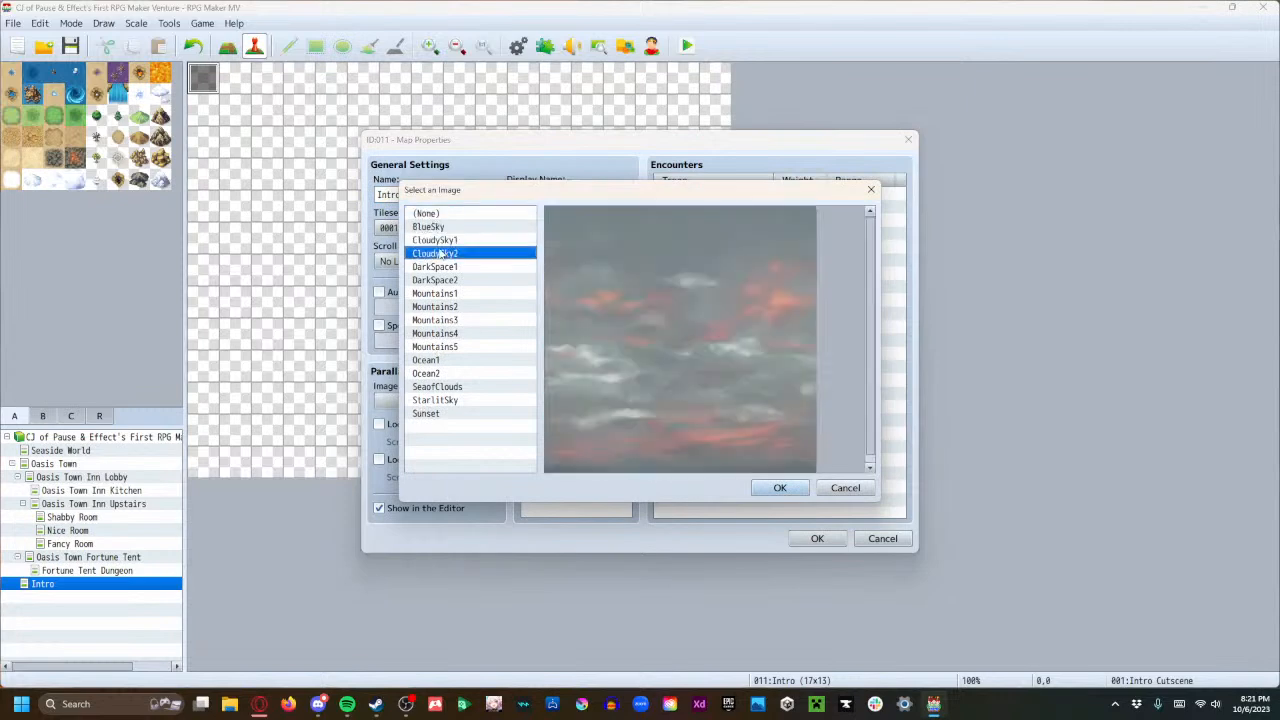
{"action": "left_click", "coordinate": [437, 267]}
{"action": "left_click", "coordinate": [440, 280]}
{"action": "left_click", "coordinate": [440, 293]}
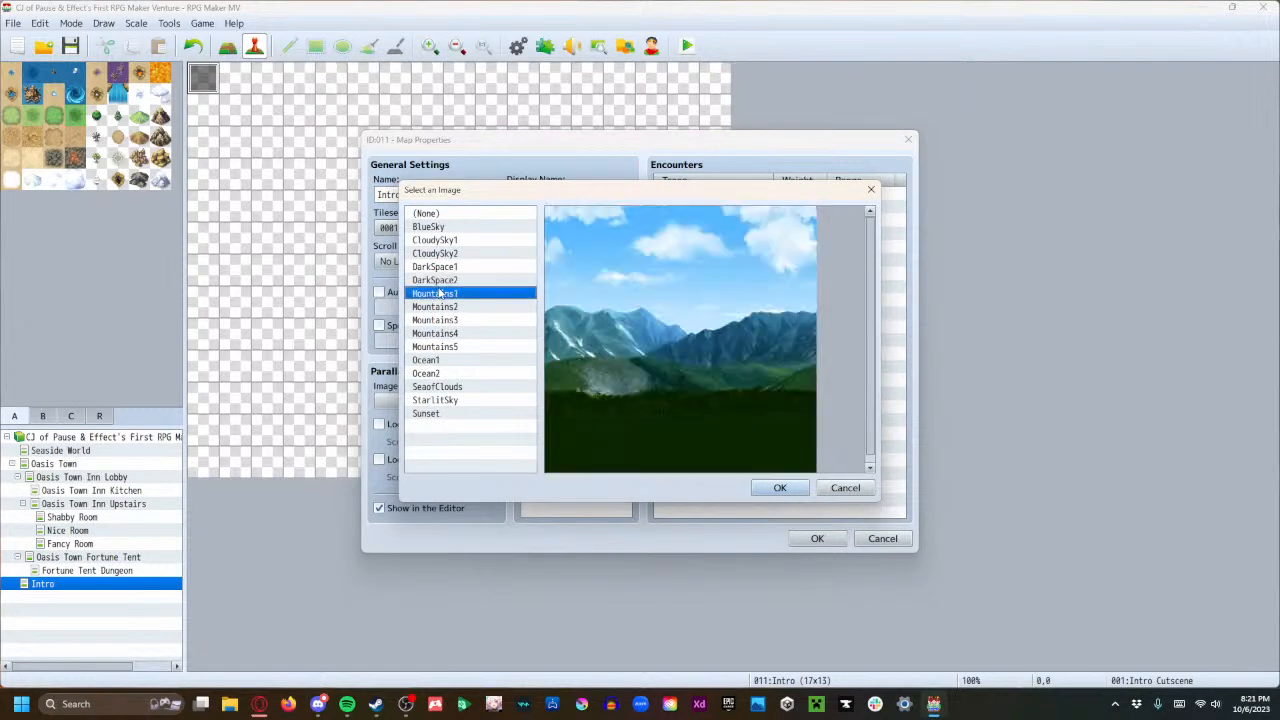
{"action": "left_click", "coordinate": [440, 280]}
{"action": "left_click", "coordinate": [440, 307]}
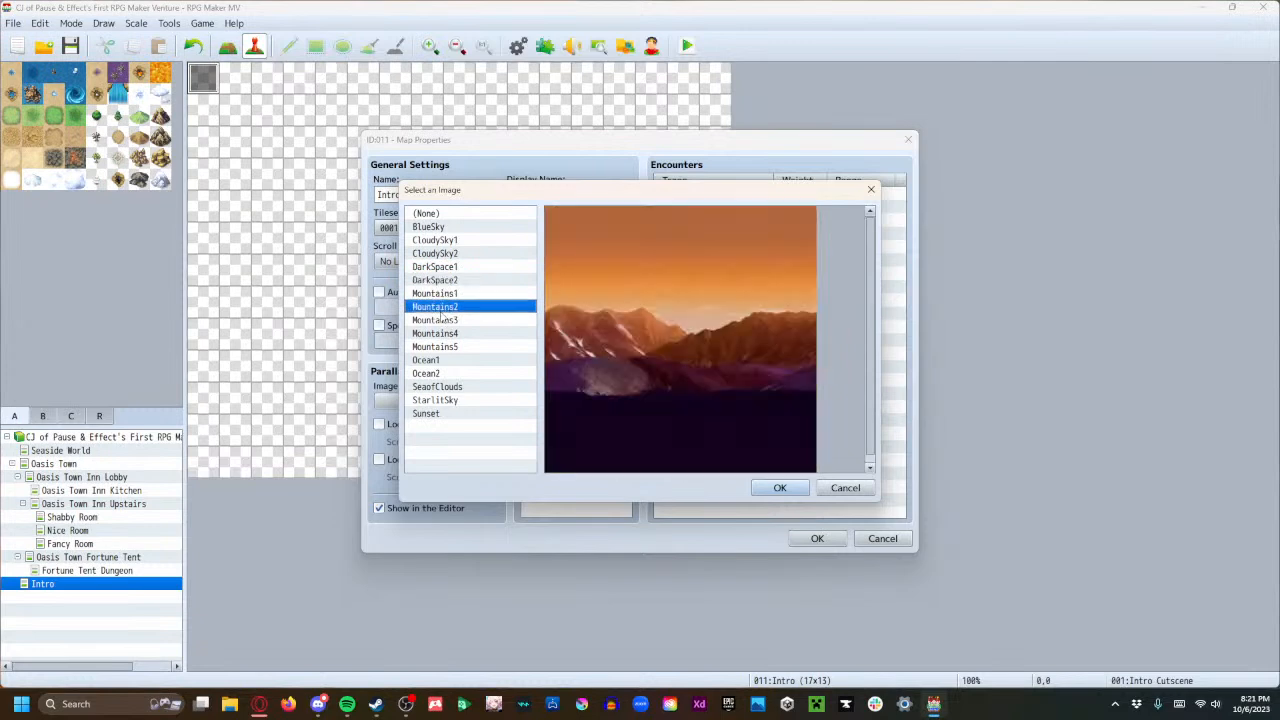
{"action": "left_click", "coordinate": [441, 333]}
{"action": "left_click", "coordinate": [440, 346]}
{"action": "left_click", "coordinate": [431, 400]}
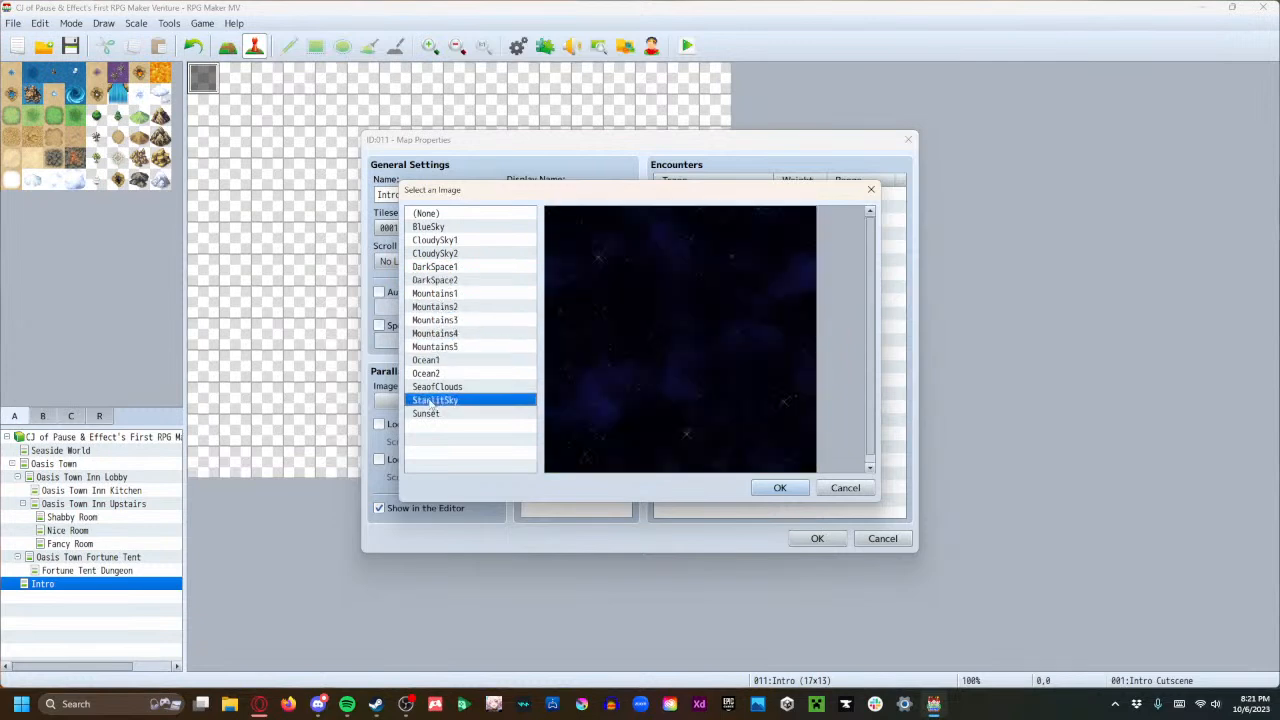
{"action": "left_click", "coordinate": [428, 413]}
{"action": "left_click", "coordinate": [431, 400]}
{"action": "left_click", "coordinate": [780, 488]}
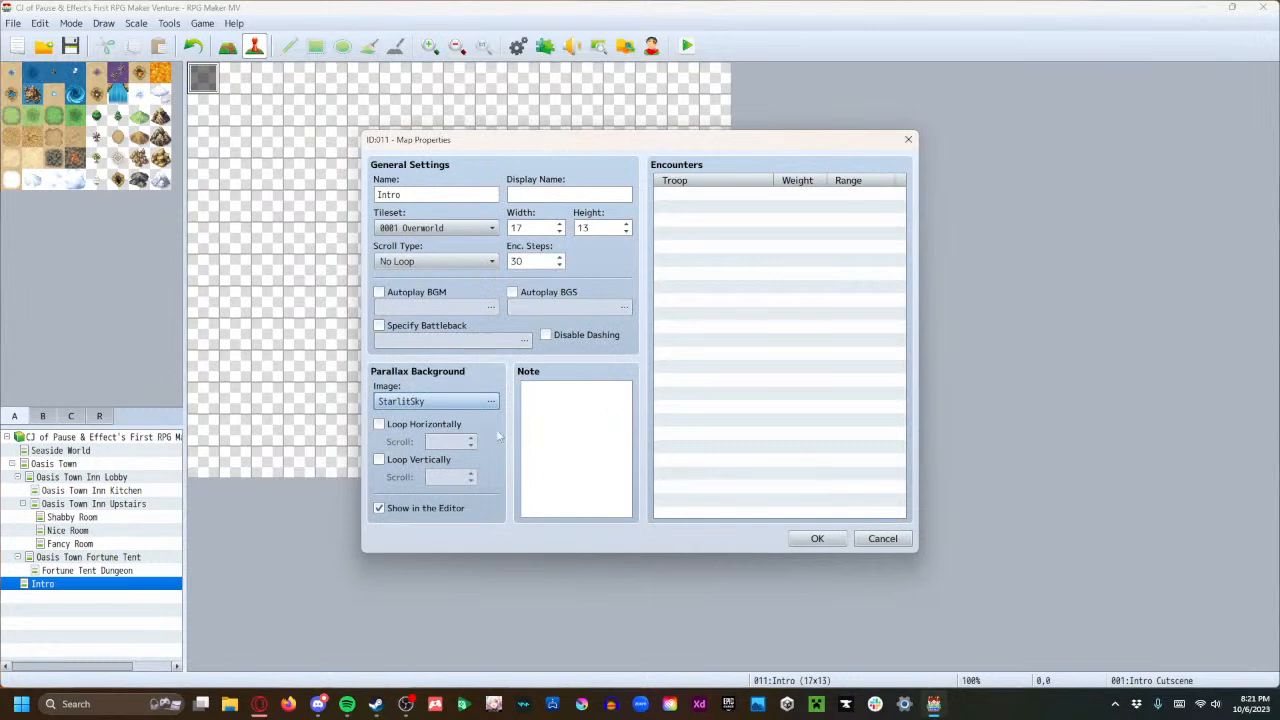
Make the Intro map's parallax background loop horizontally with a scroll value of 3.
{"action": "left_click", "coordinate": [425, 428]}
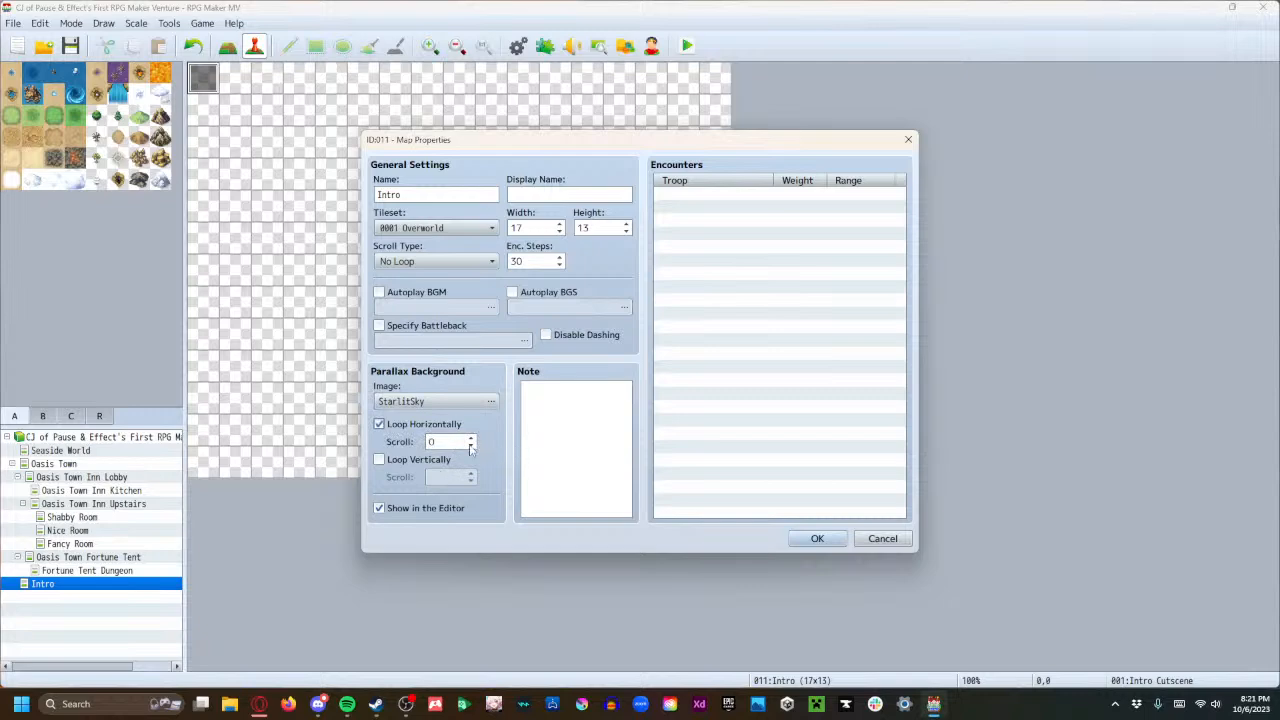
{"action": "left_click", "coordinate": [816, 538]}
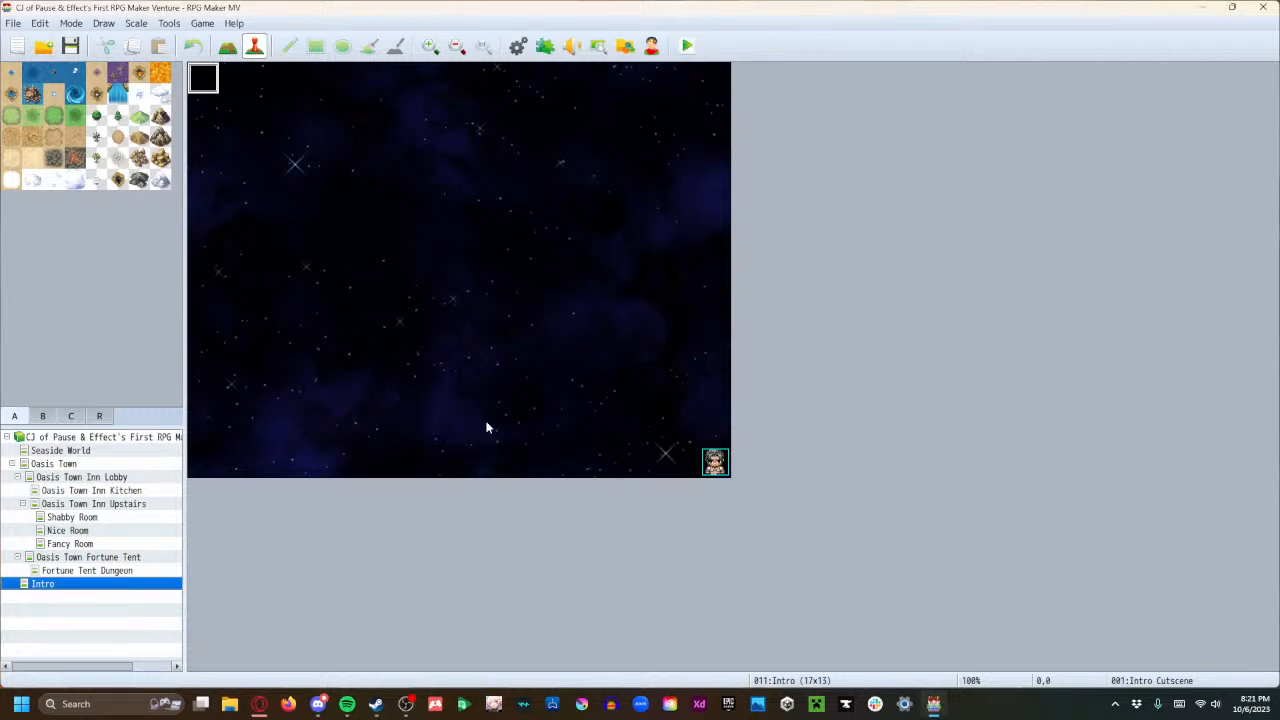
{"action": "key", "text": "space"}
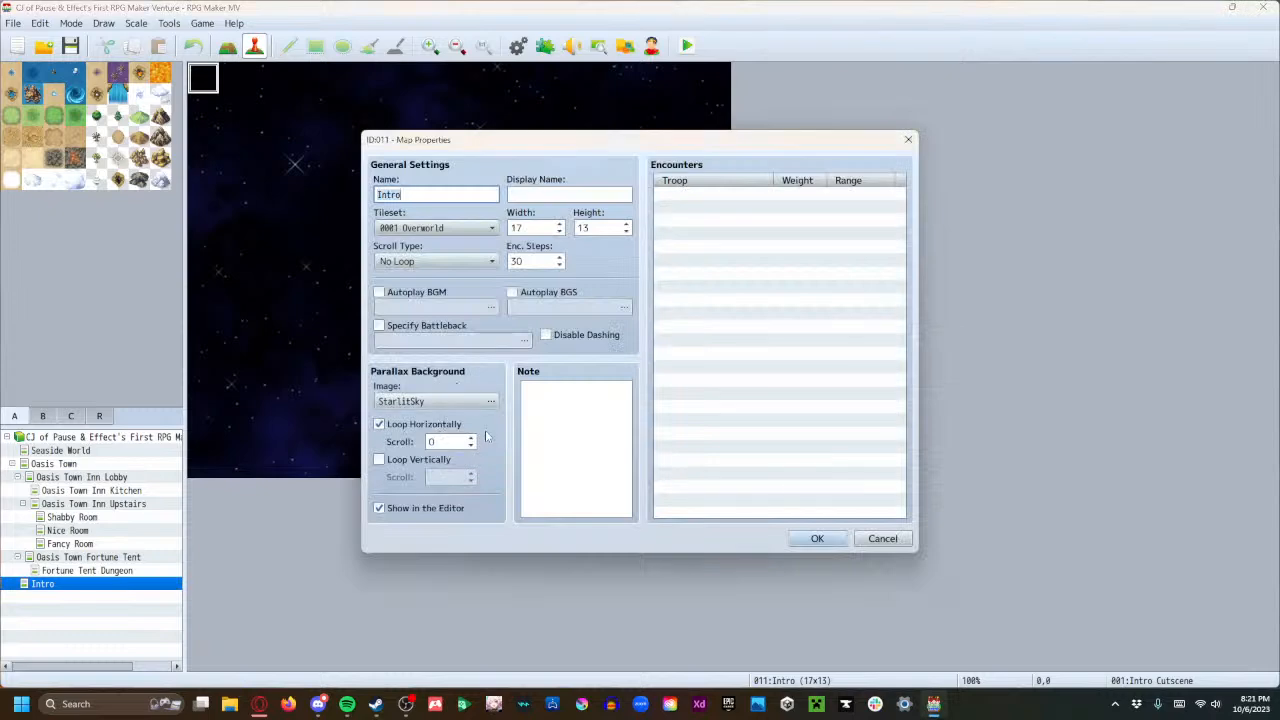
{"action": "left_click", "coordinate": [471, 439]}
{"action": "left_click", "coordinate": [471, 439]}
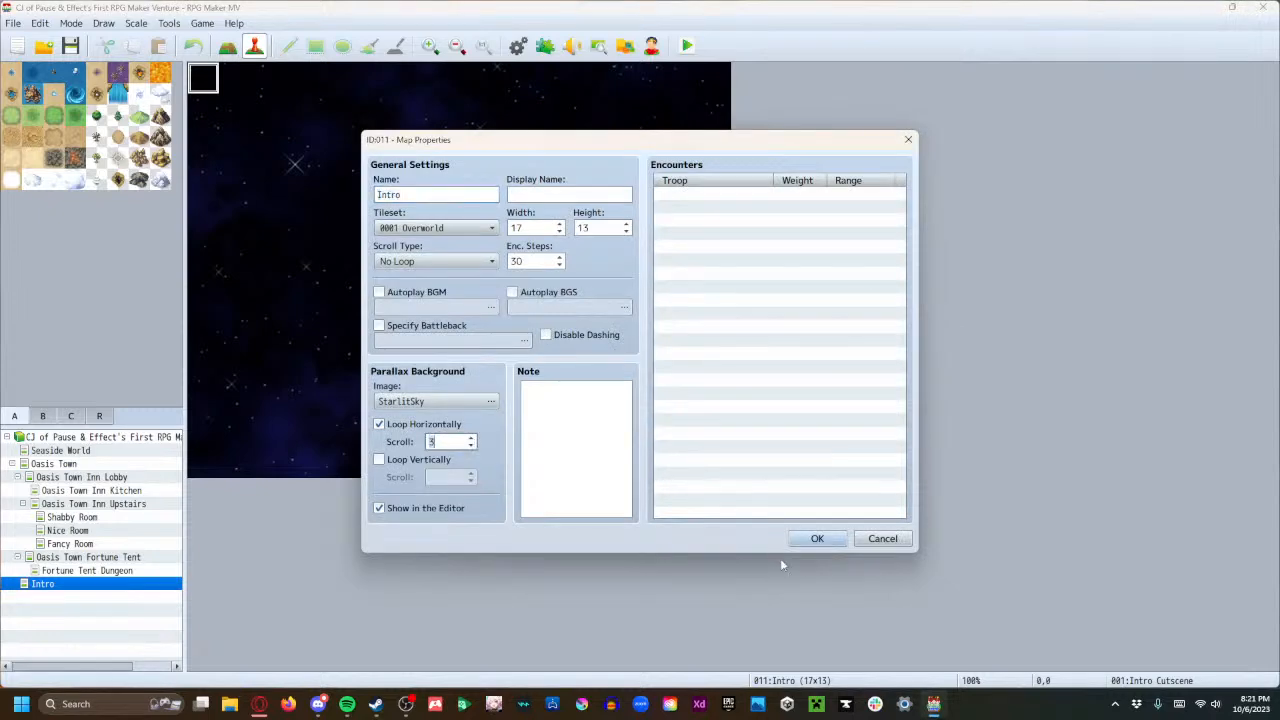
{"action": "left_click", "coordinate": [815, 538]}
Save the game changes and start a new game in a playtest.
{"action": "left_click", "coordinate": [688, 46]}
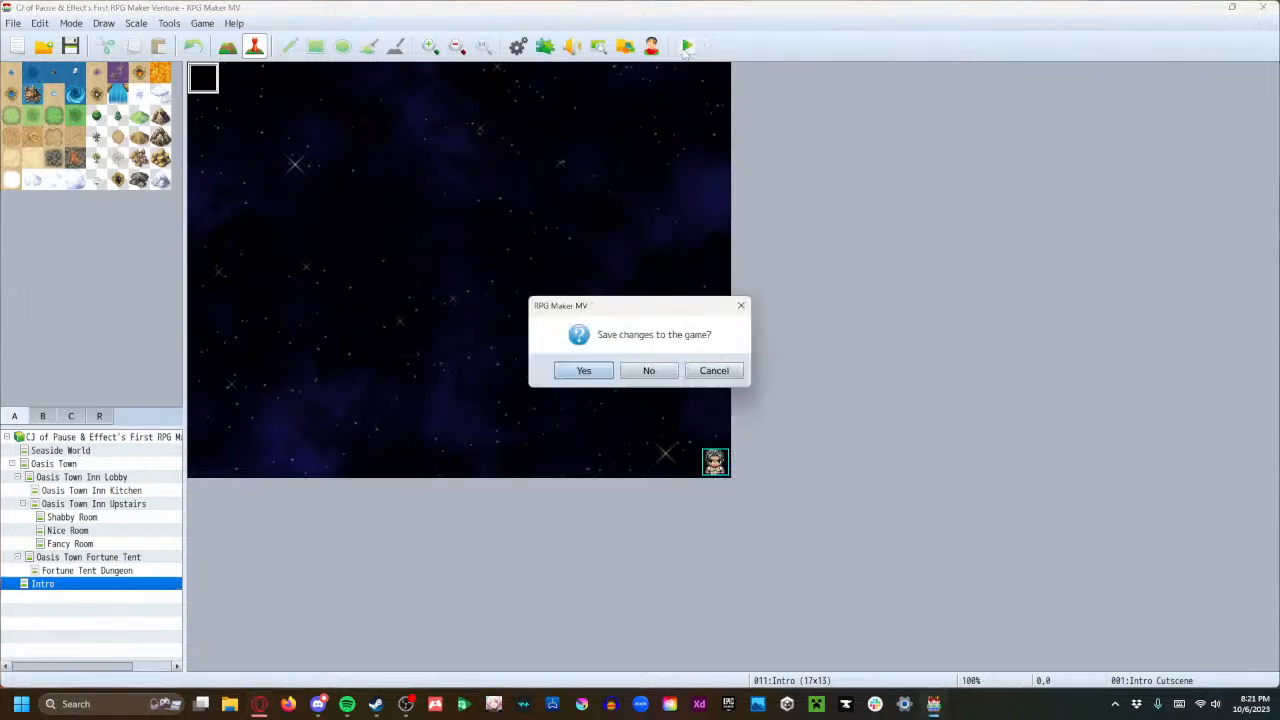
{"action": "left_click", "coordinate": [585, 370]}
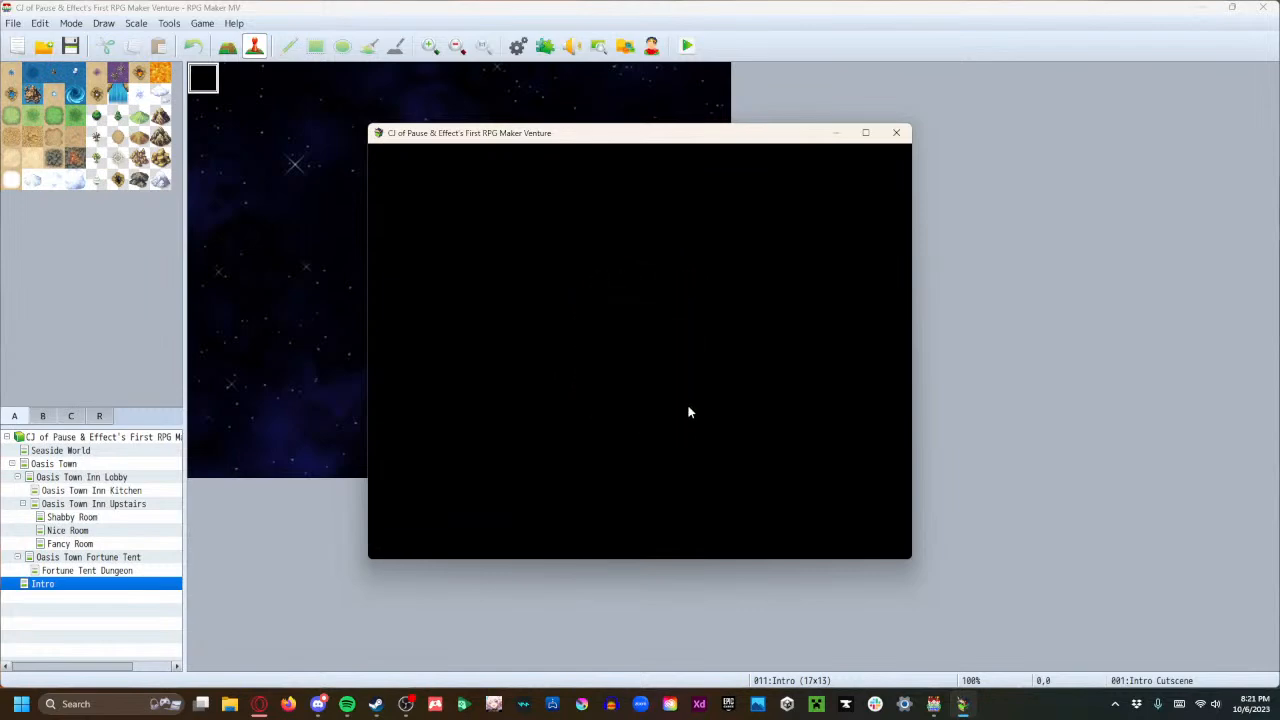
{"action": "left_click", "coordinate": [636, 422]}
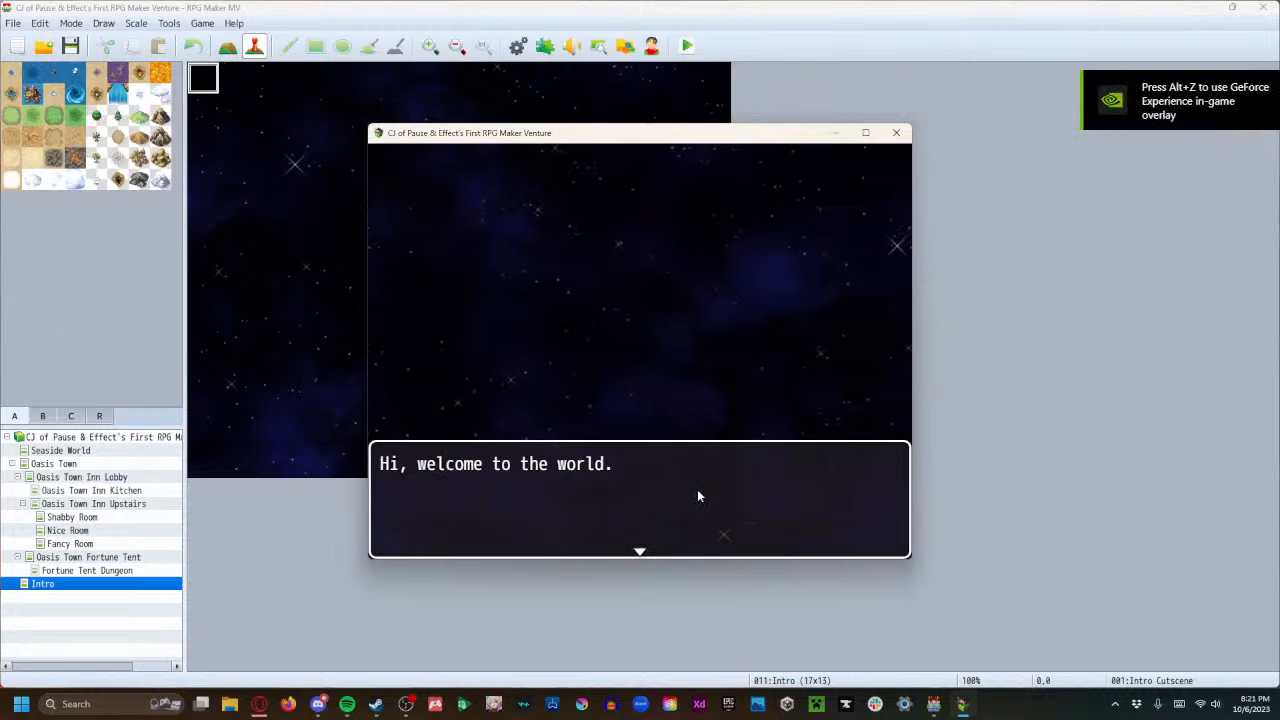
Advance through the Intro cutscene's dialogue until the transfer to Seaside World, and end the playtest.
{"action": "left_click", "coordinate": [698, 495]}
{"action": "left_click", "coordinate": [698, 491]}
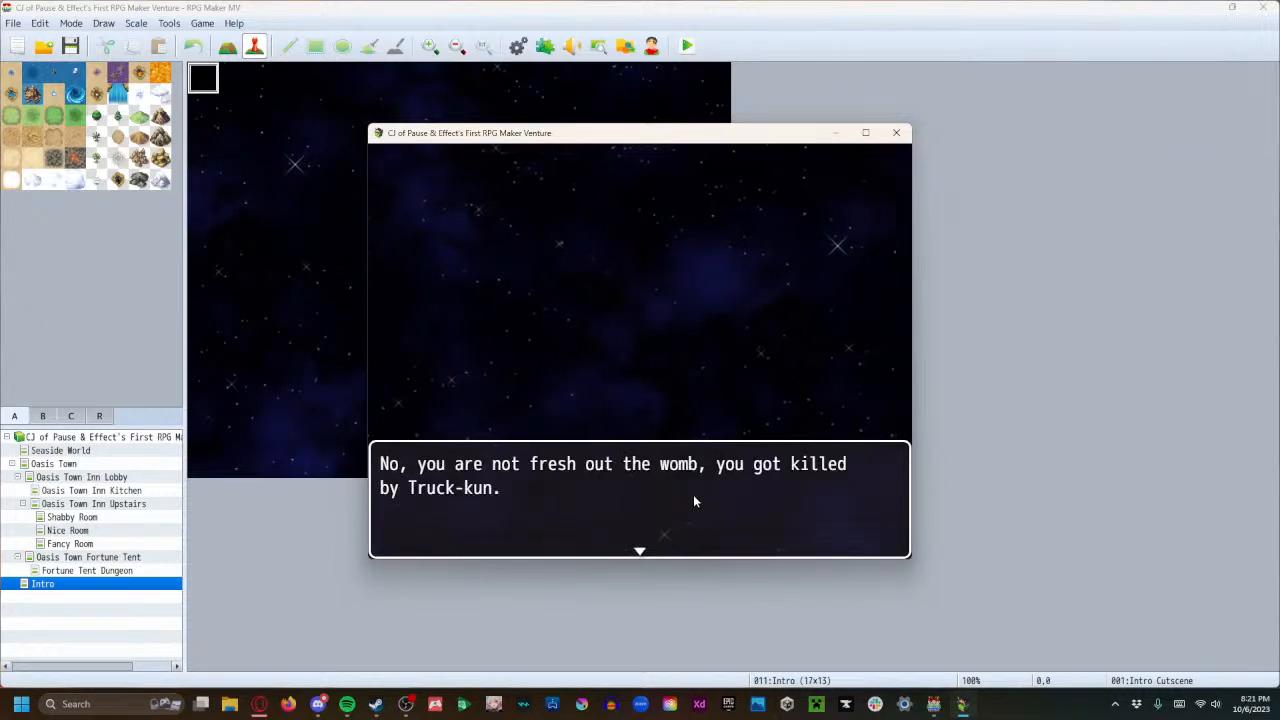
{"action": "left_click", "coordinate": [690, 500]}
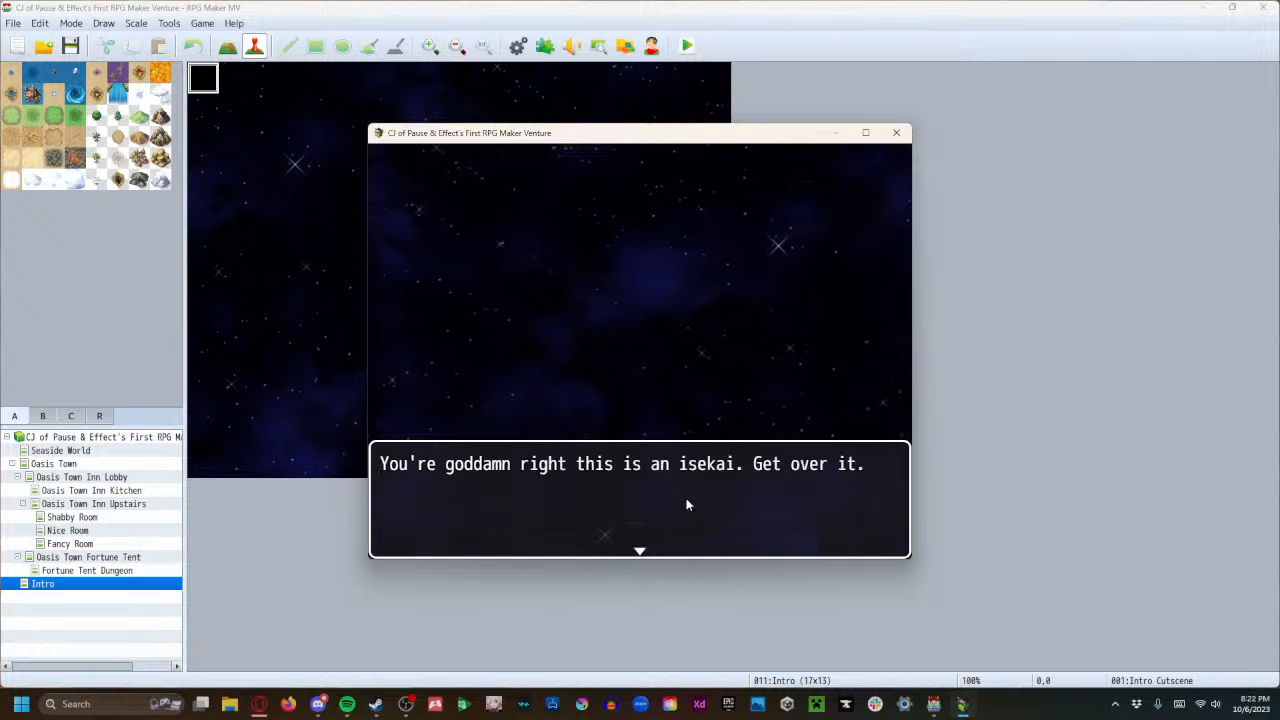
{"action": "left_click", "coordinate": [686, 505]}
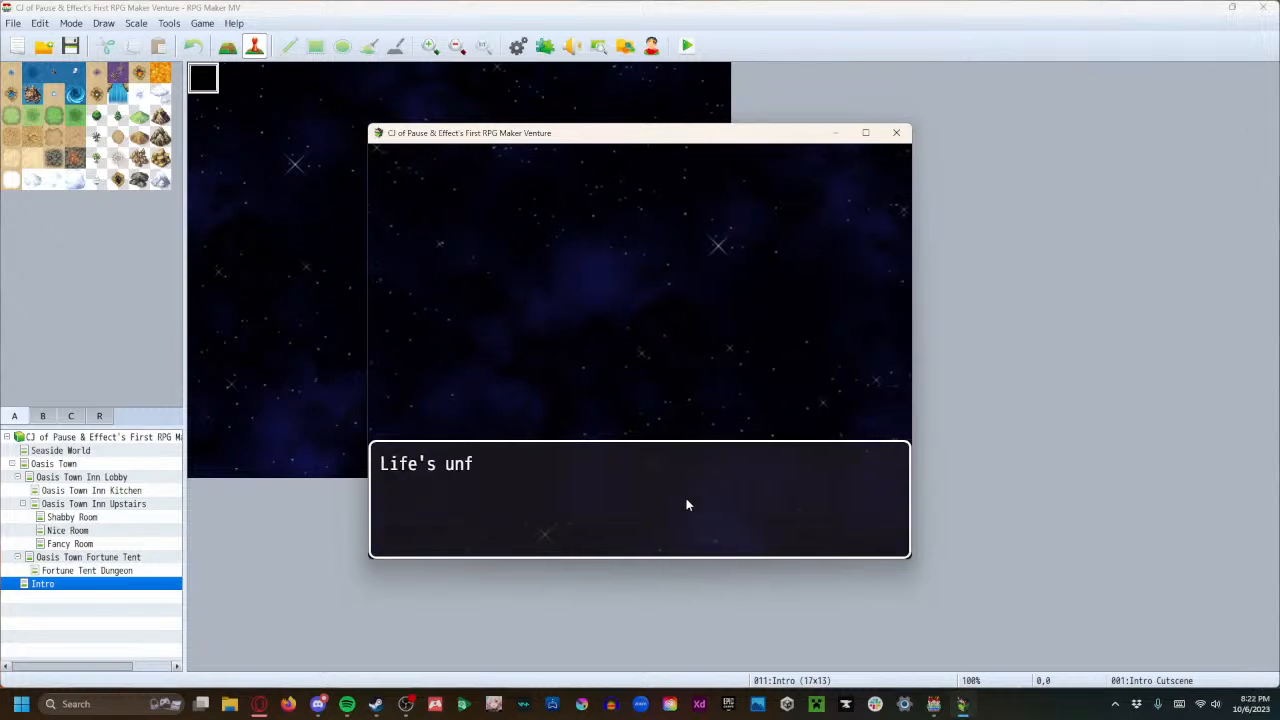
{"action": "left_click", "coordinate": [686, 505]}
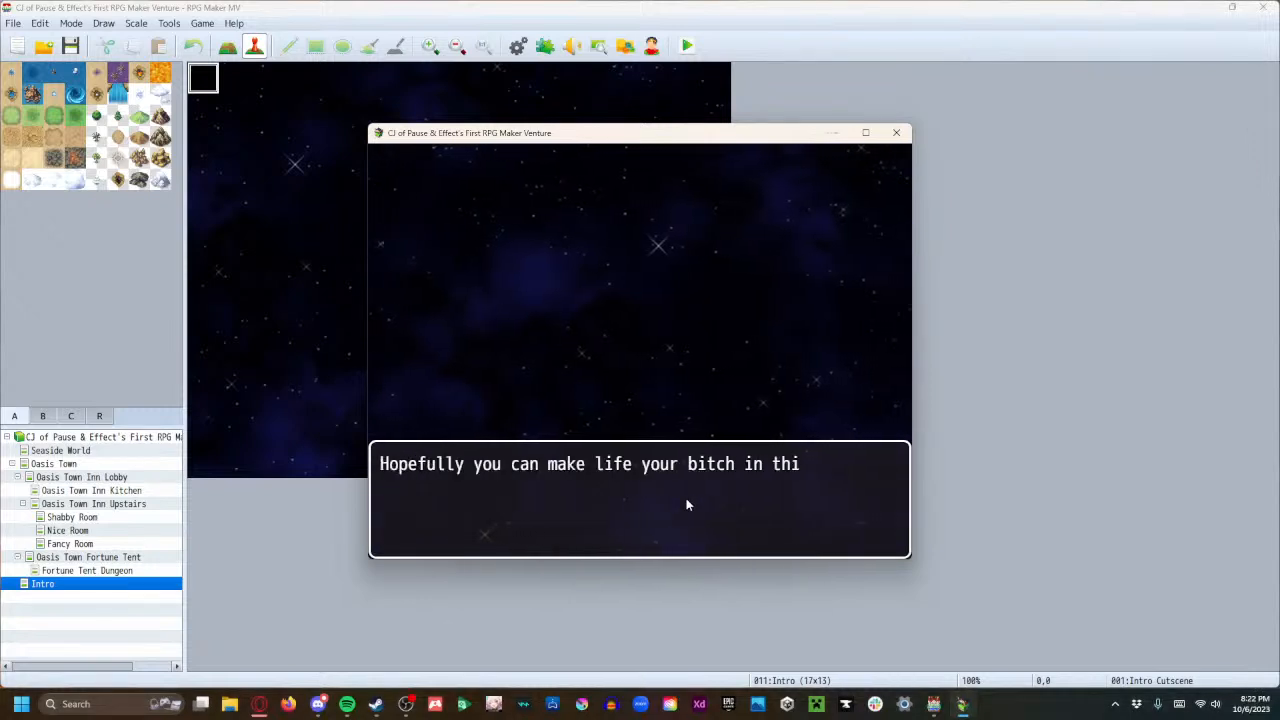
{"action": "left_click", "coordinate": [686, 505]}
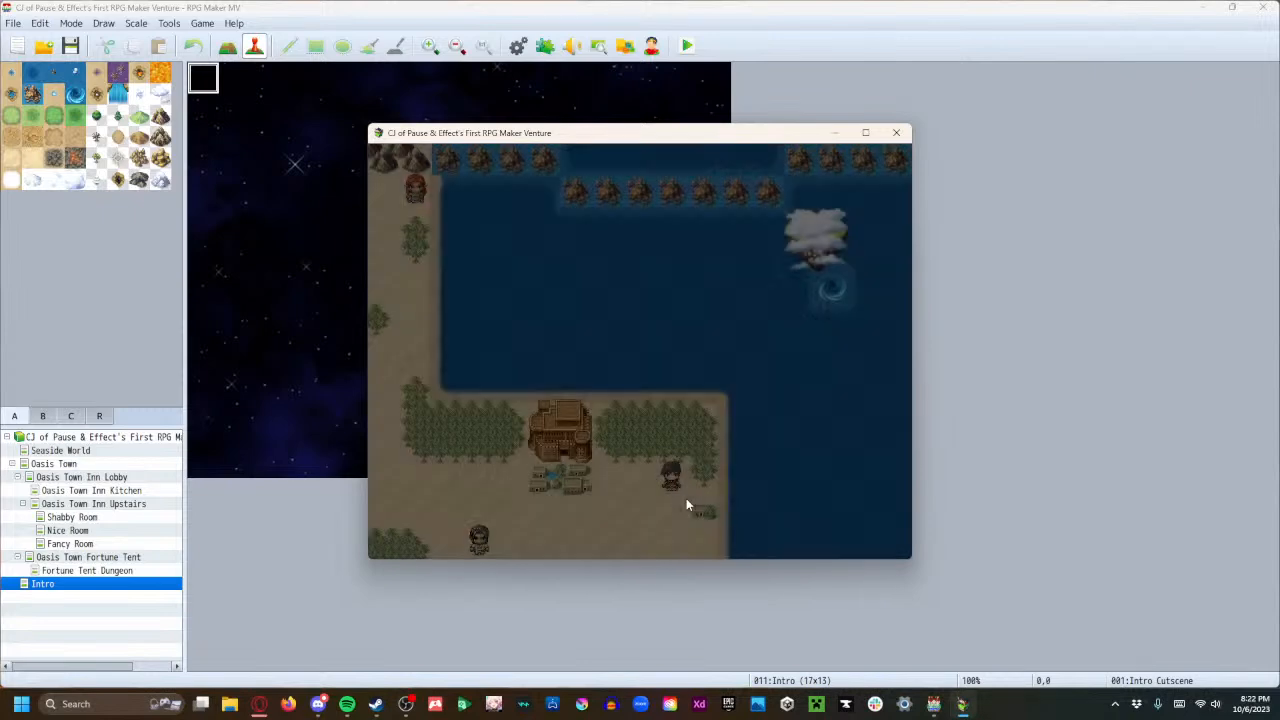
{"action": "left_click", "coordinate": [896, 133]}
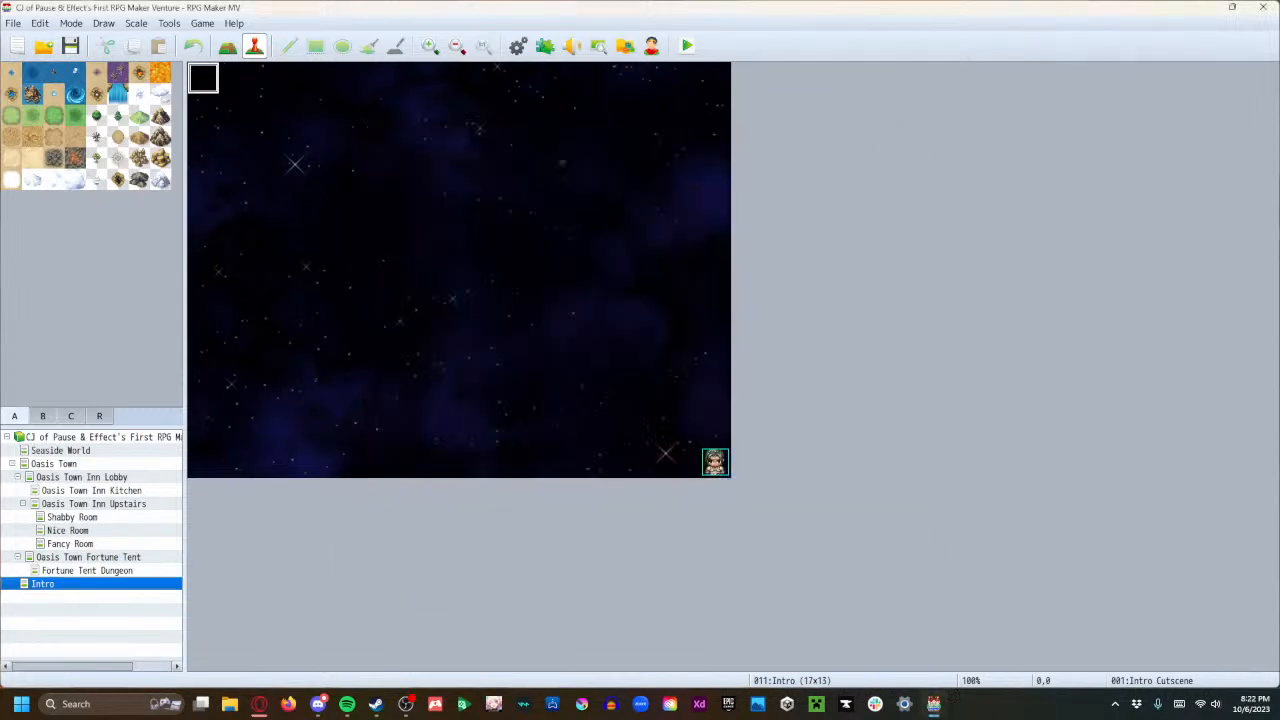
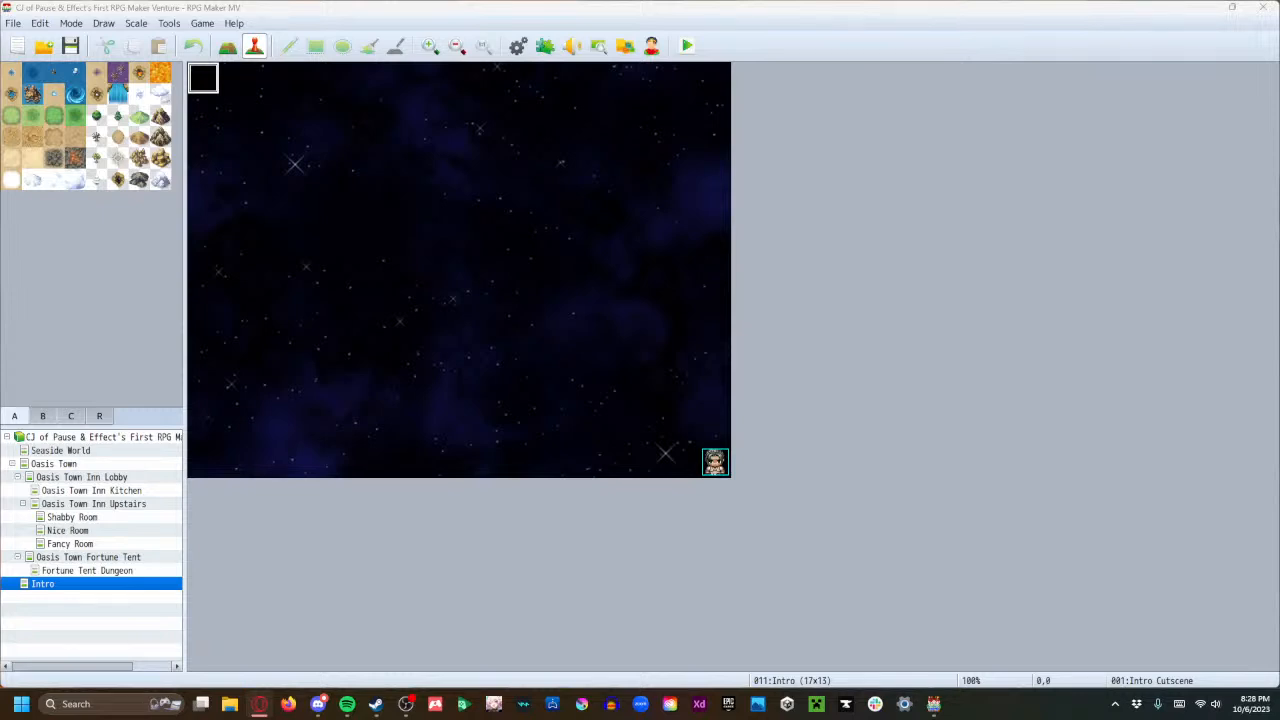
Review the existing maps from Oasis Town Fortune Tent through the inn rooms, kitchen, lobby and Oasis Town up to Seaside World.
{"action": "left_click", "coordinate": [93, 568]}
{"action": "left_click", "coordinate": [90, 557]}
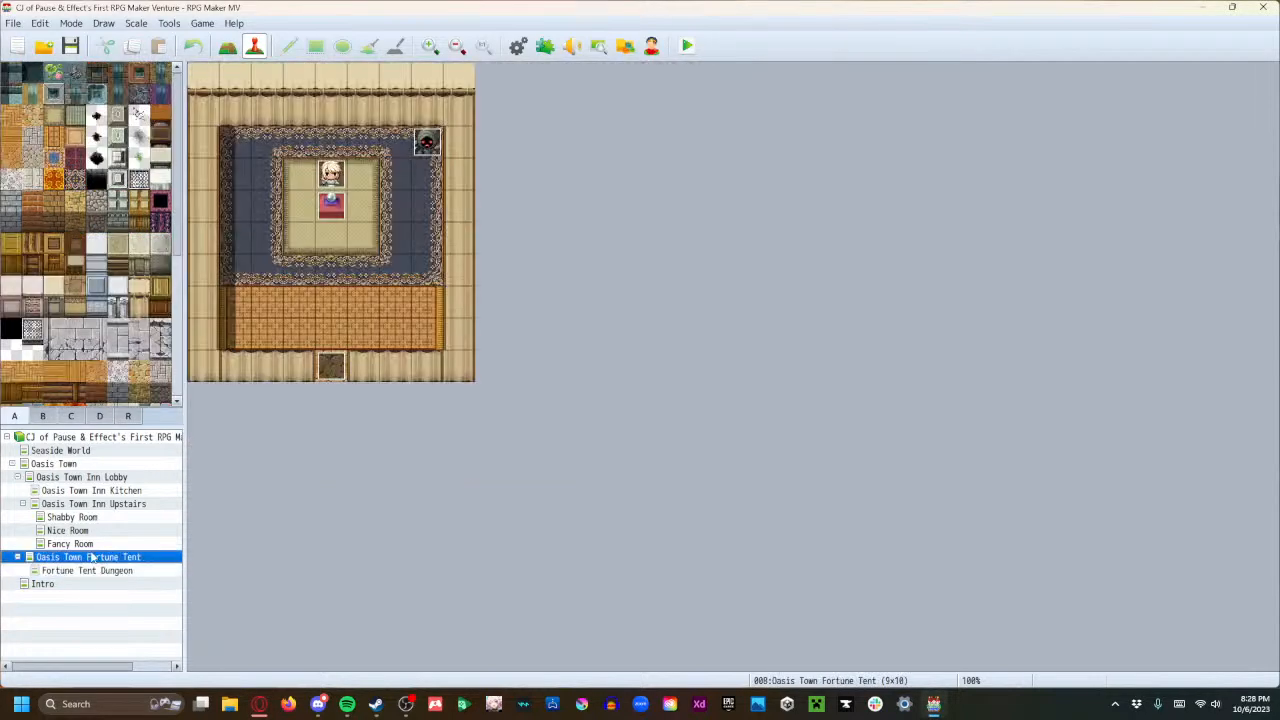
{"action": "left_click", "coordinate": [86, 533]}
{"action": "left_click", "coordinate": [88, 543]}
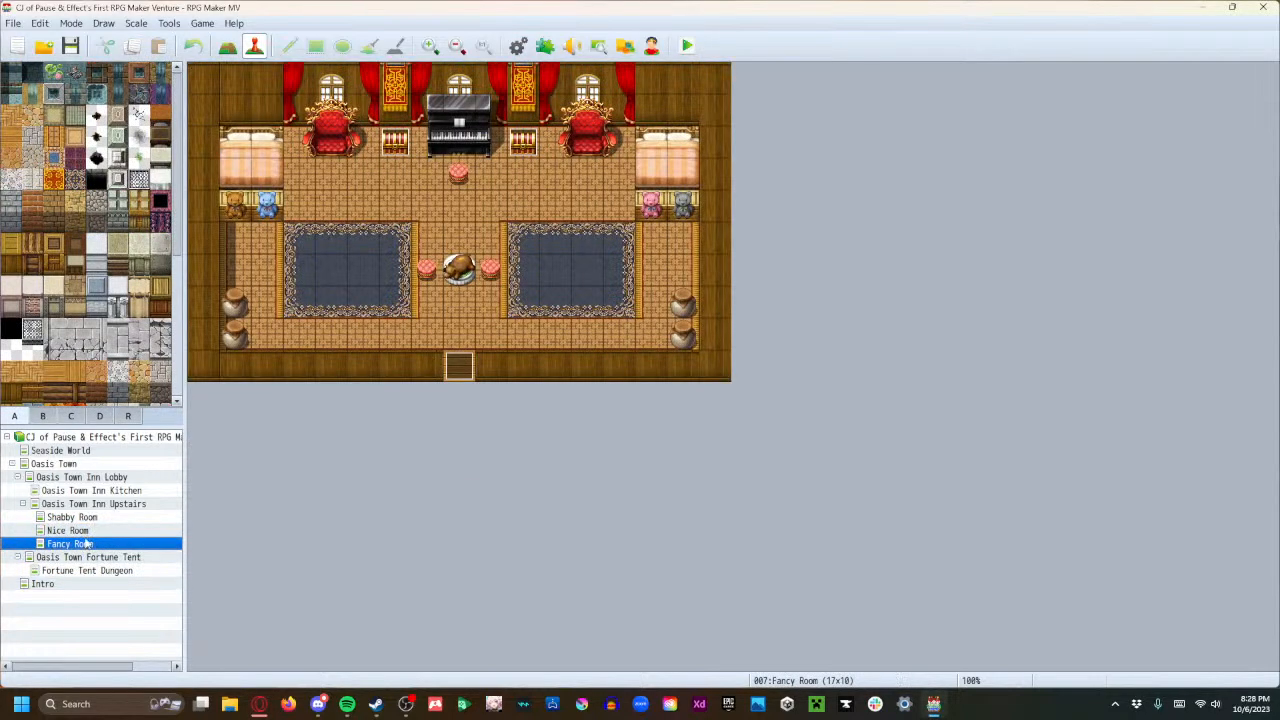
{"action": "left_click", "coordinate": [87, 531]}
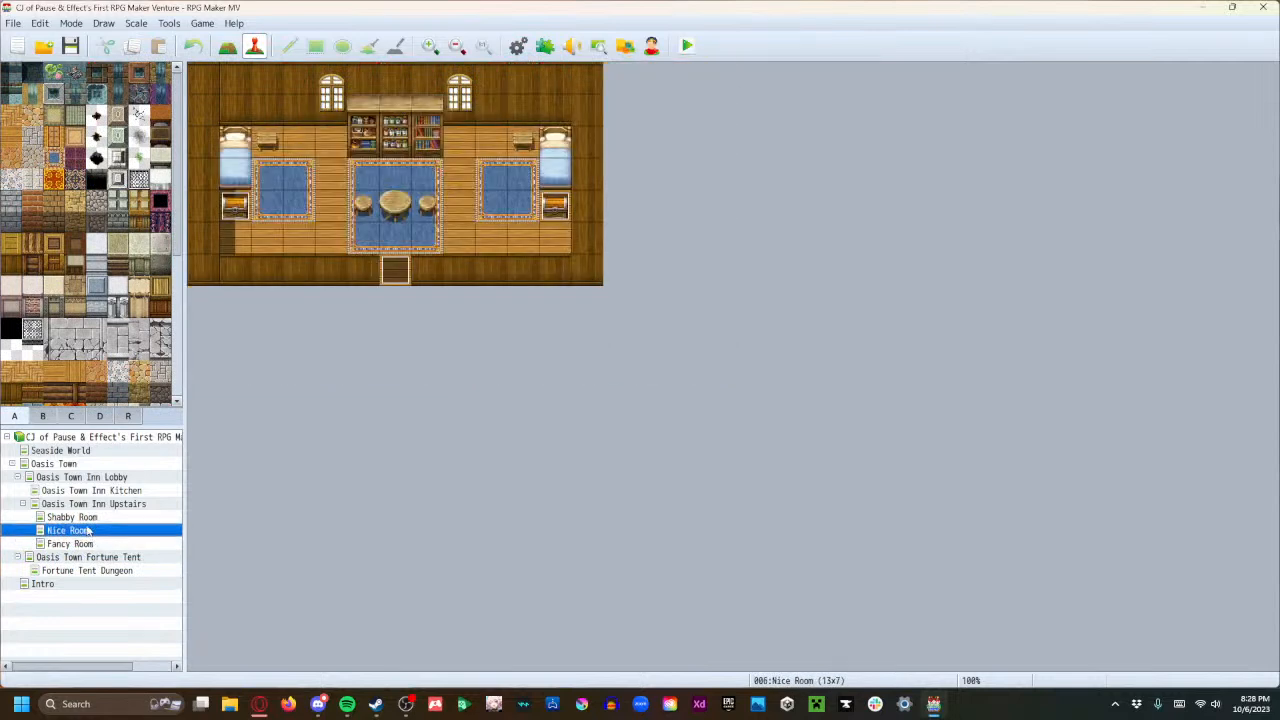
{"action": "left_click", "coordinate": [90, 518]}
{"action": "left_click", "coordinate": [92, 505]}
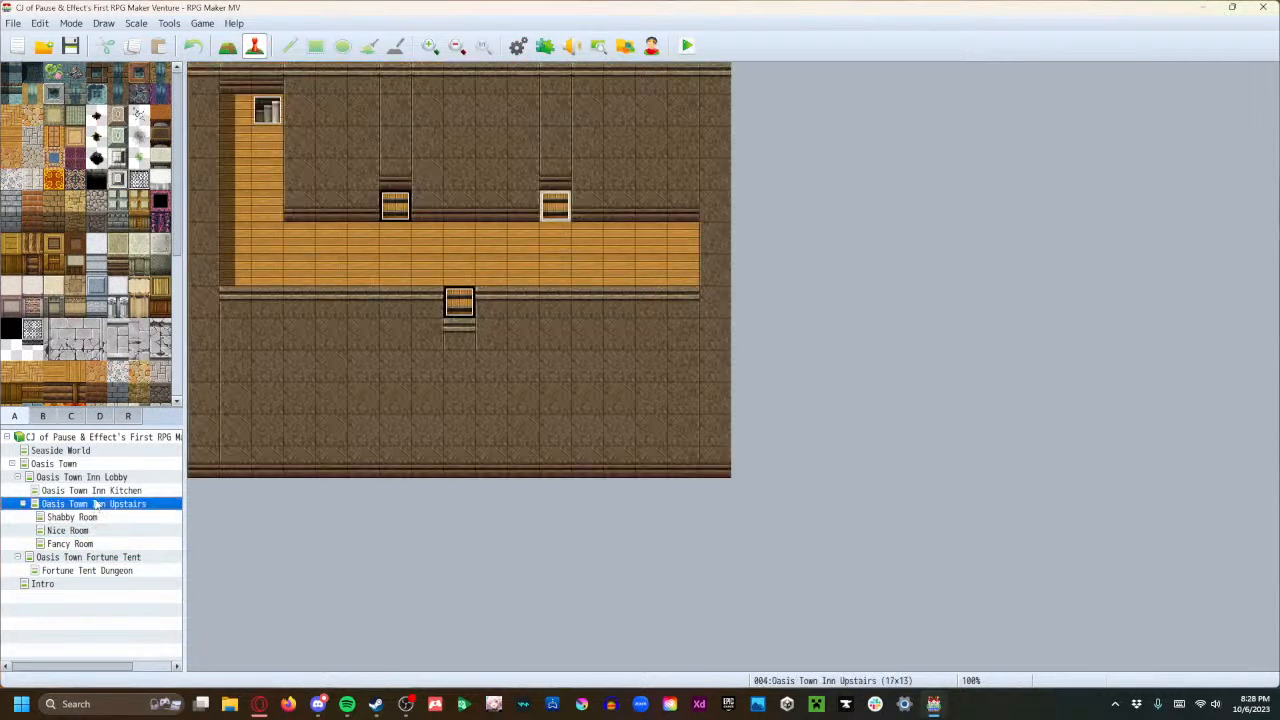
{"action": "left_click", "coordinate": [97, 492]}
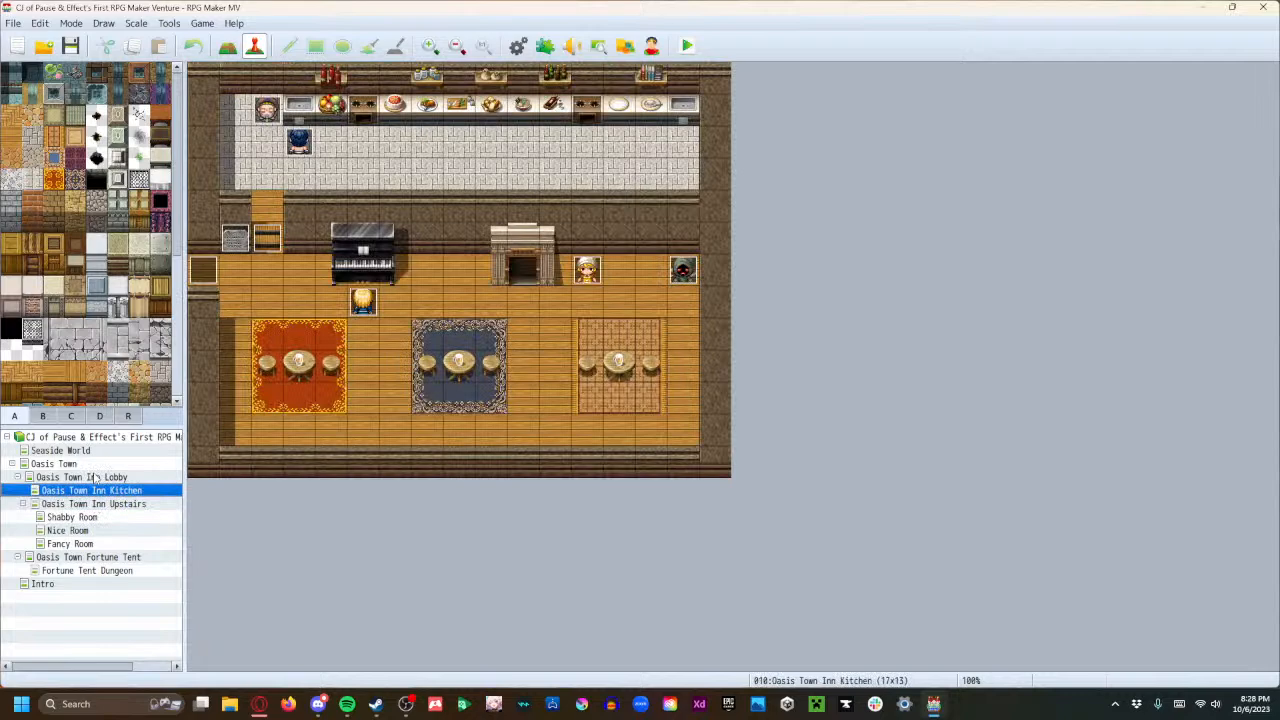
{"action": "left_click", "coordinate": [96, 478]}
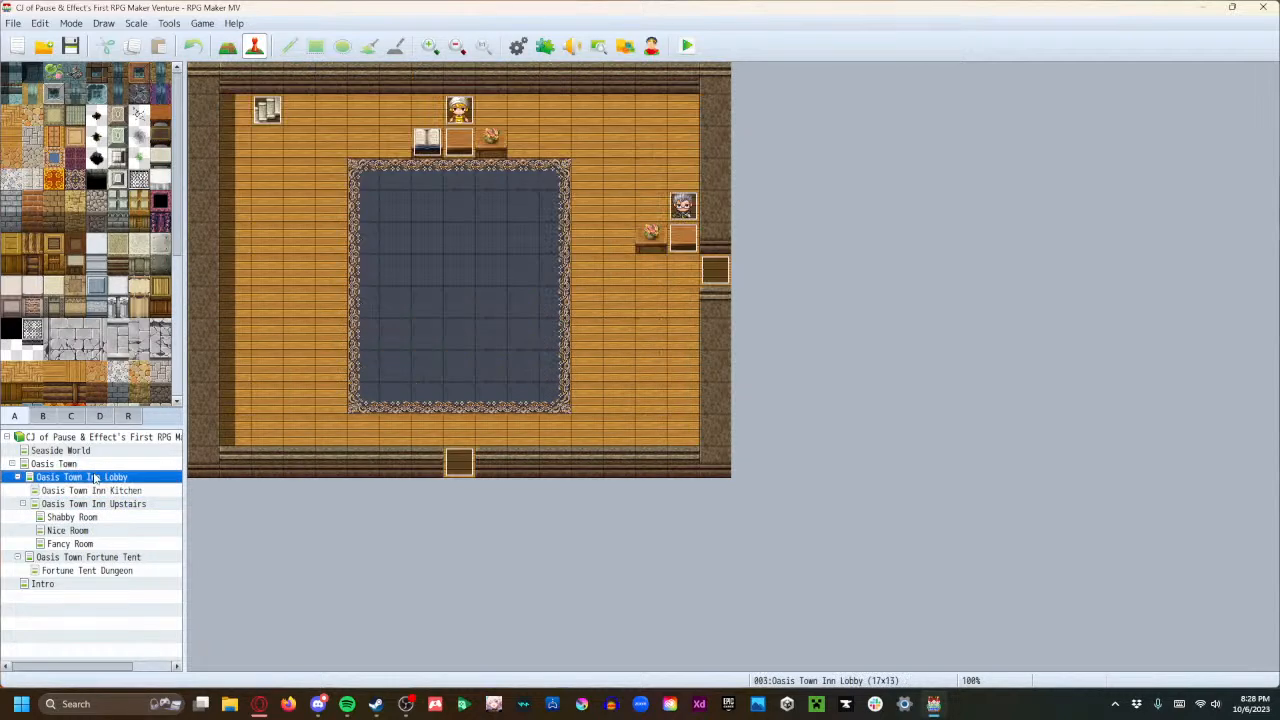
{"action": "left_click", "coordinate": [91, 465]}
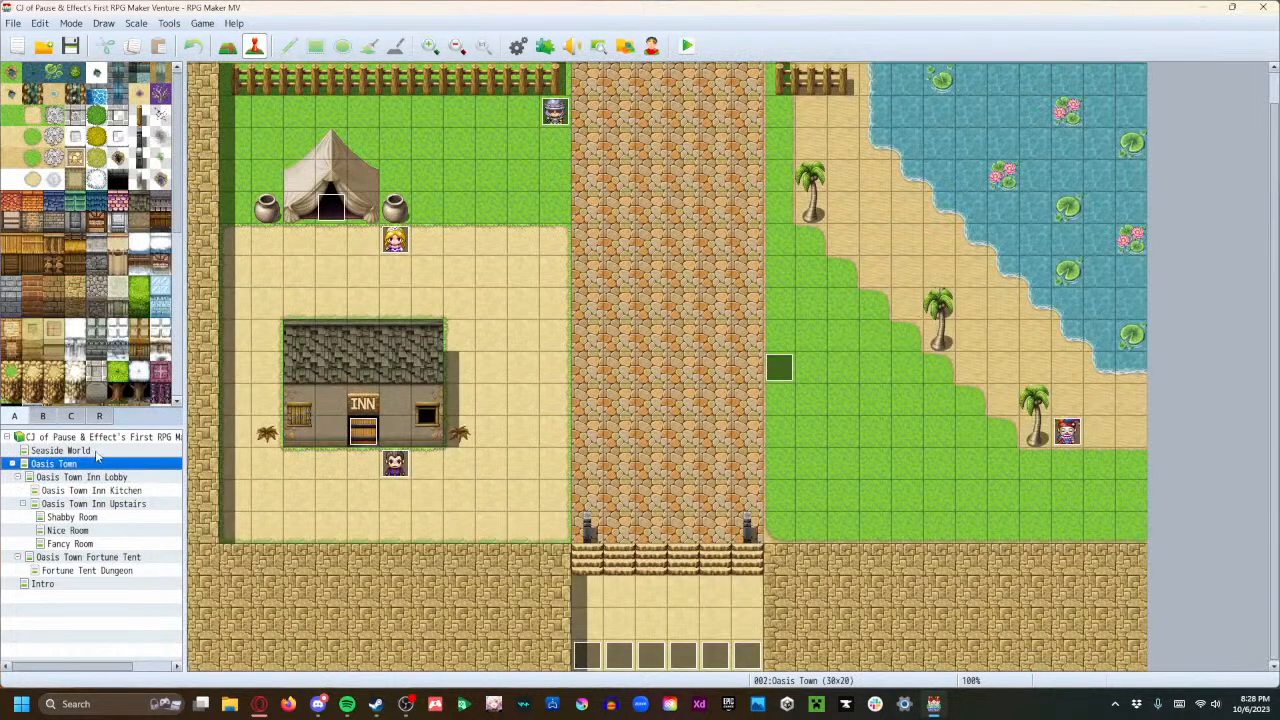
{"action": "left_click", "coordinate": [97, 451]}
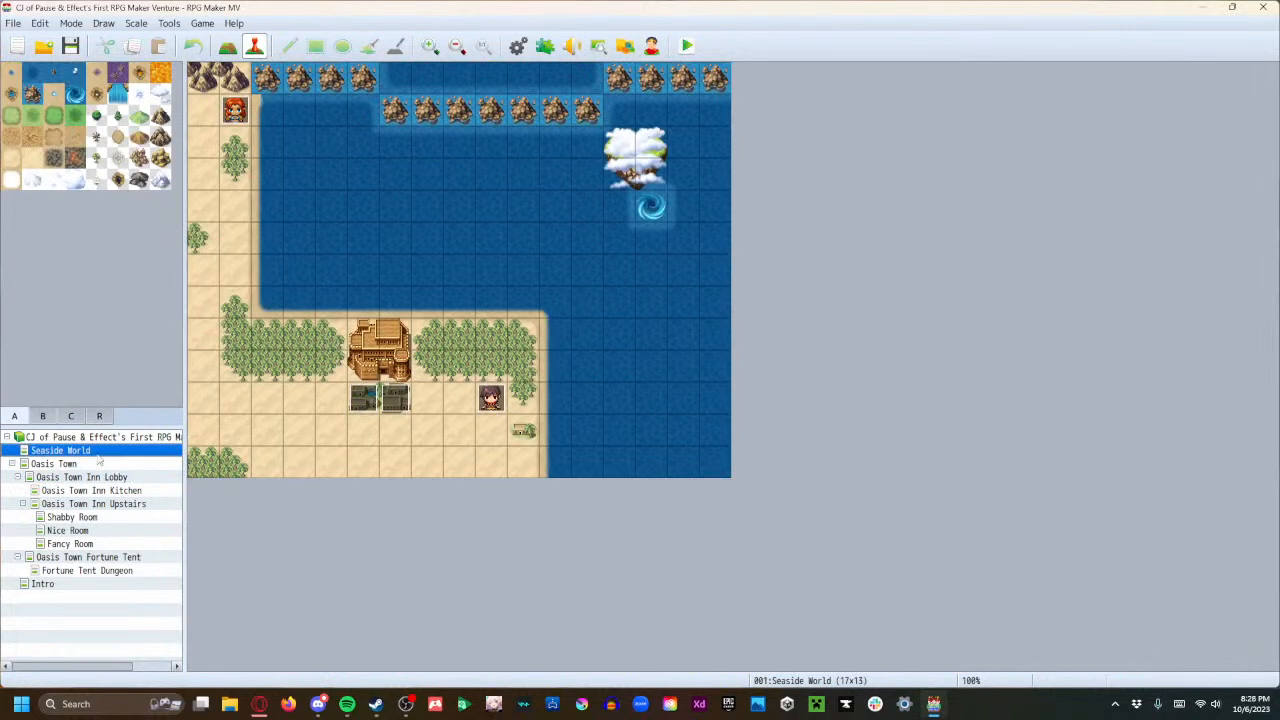
Go through the Oasis Town and inn maps, examining the layouts of the Shabby, Nice and Fancy Rooms.
{"action": "left_click", "coordinate": [94, 466]}
{"action": "left_click", "coordinate": [96, 478]}
{"action": "left_click", "coordinate": [93, 504]}
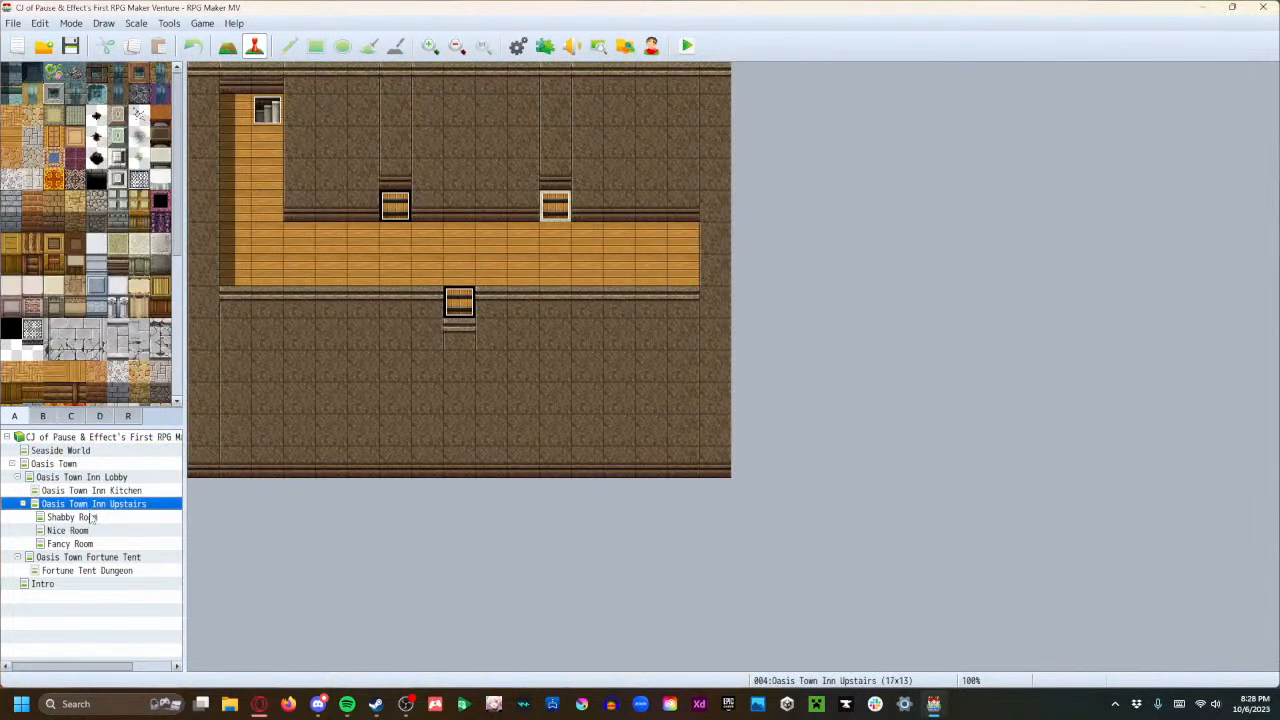
{"action": "left_click", "coordinate": [90, 517]}
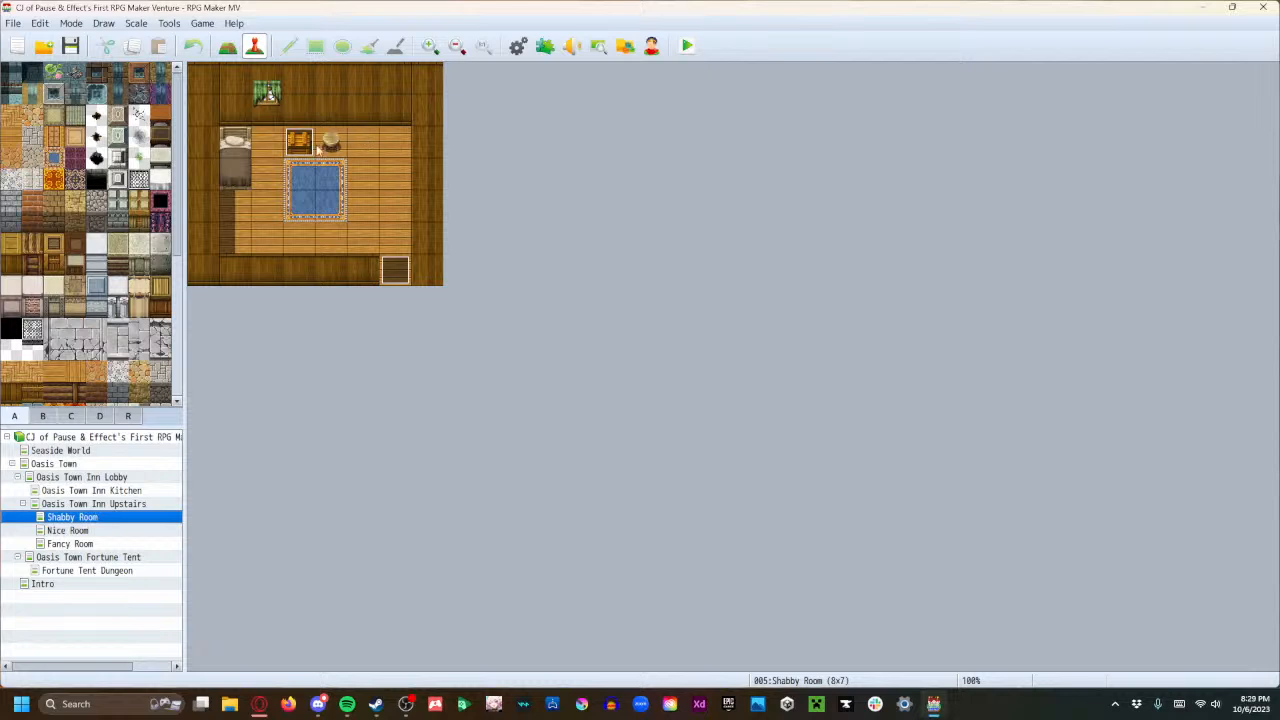
{"action": "left_click", "coordinate": [105, 530]}
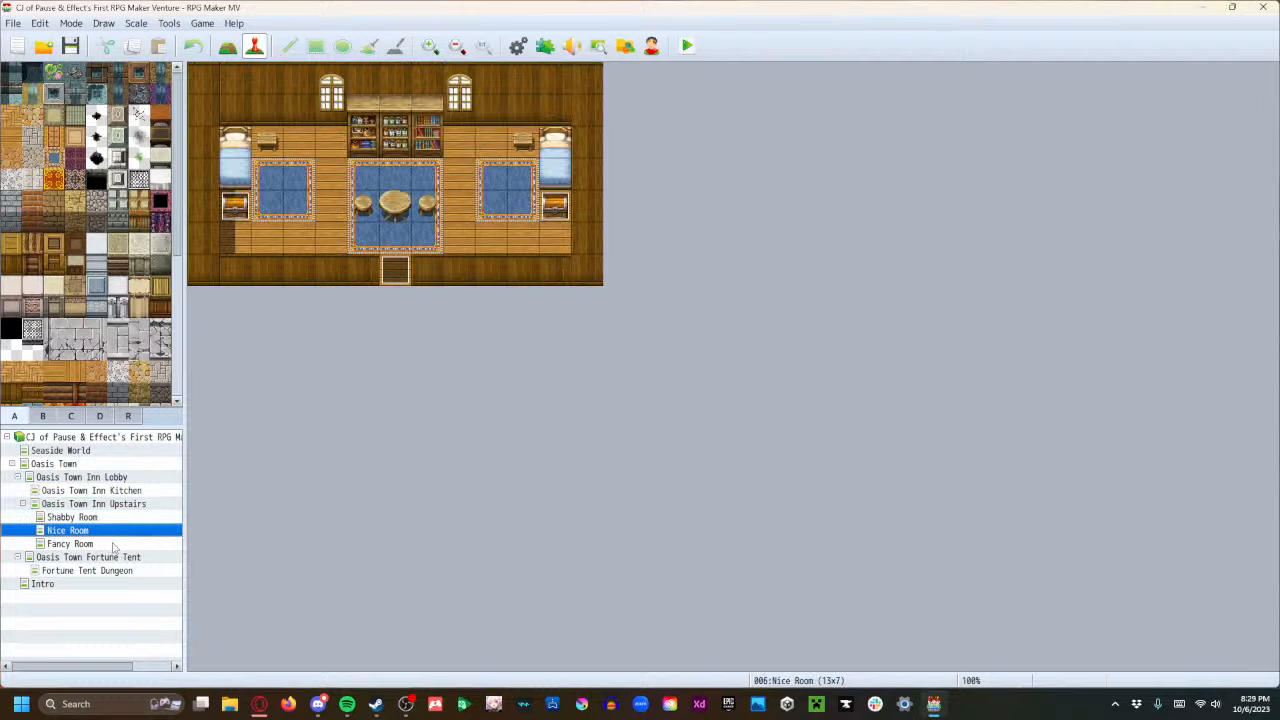
{"action": "left_click", "coordinate": [114, 545]}
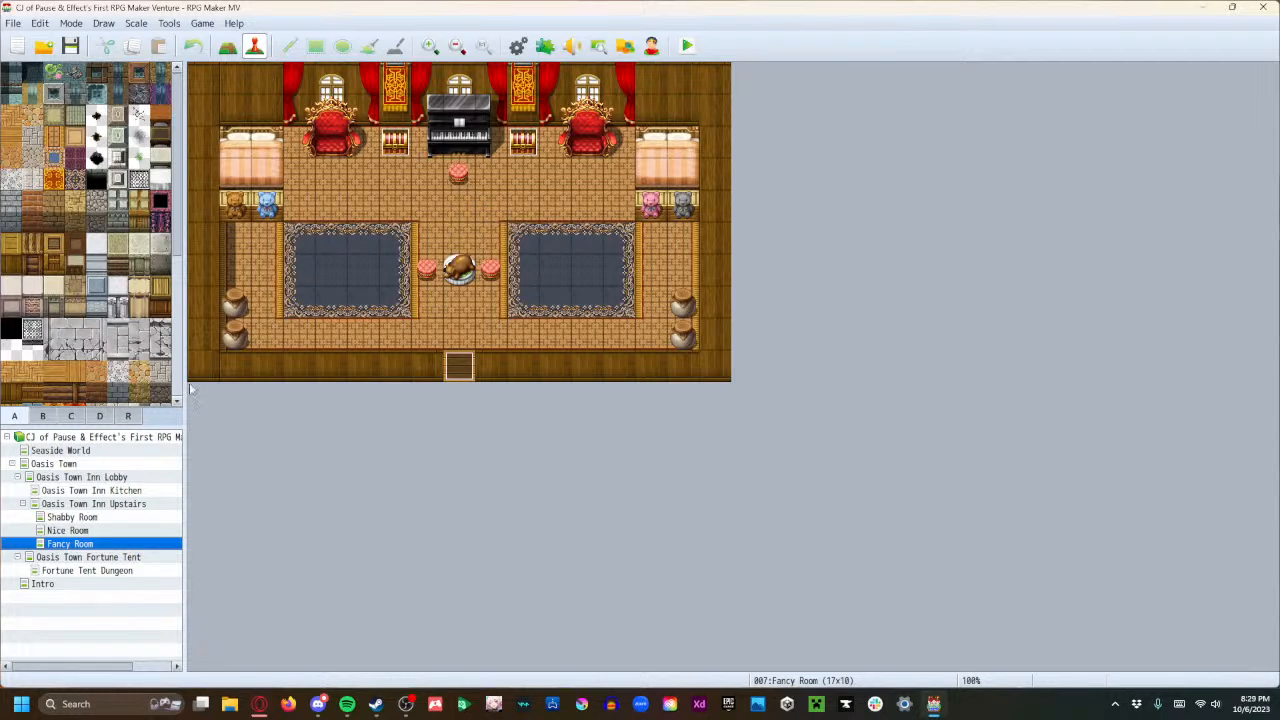
Look back over the inn's rooms, upstairs hallway, kitchen and lobby, then Oasis Town and Seaside World.
{"action": "left_click", "coordinate": [90, 531]}
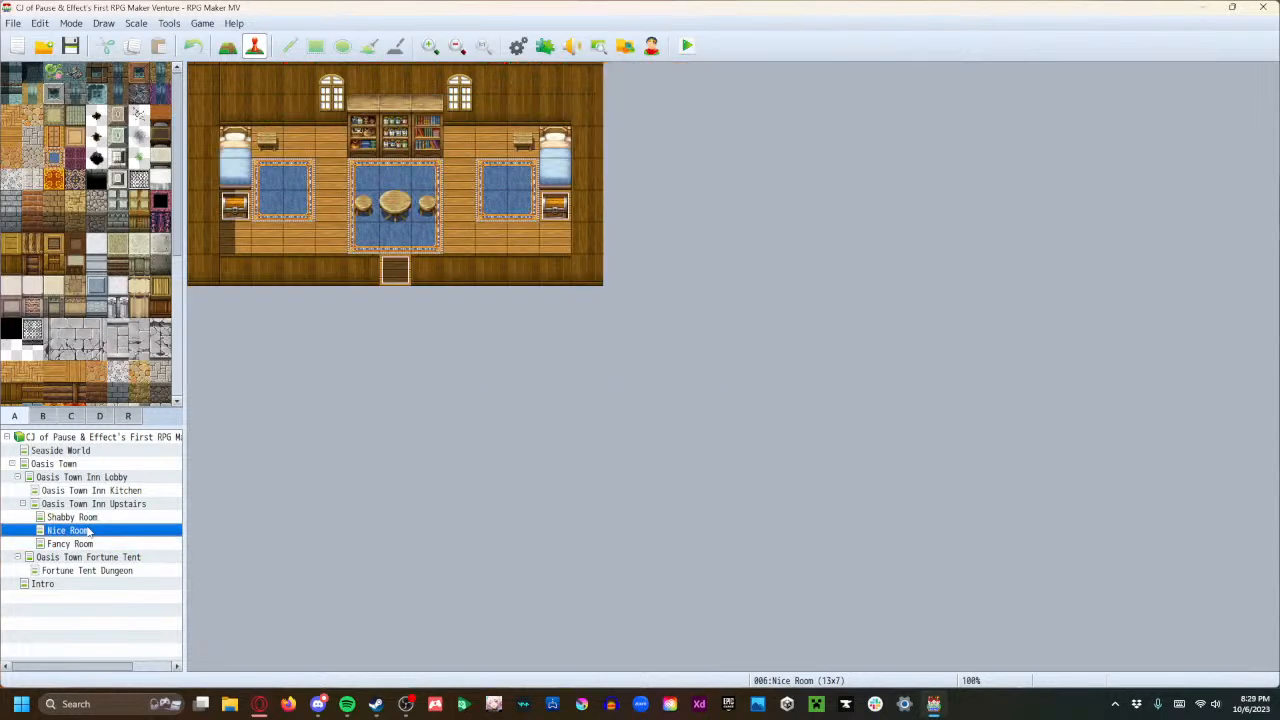
{"action": "left_click", "coordinate": [92, 517]}
{"action": "left_click", "coordinate": [92, 504]}
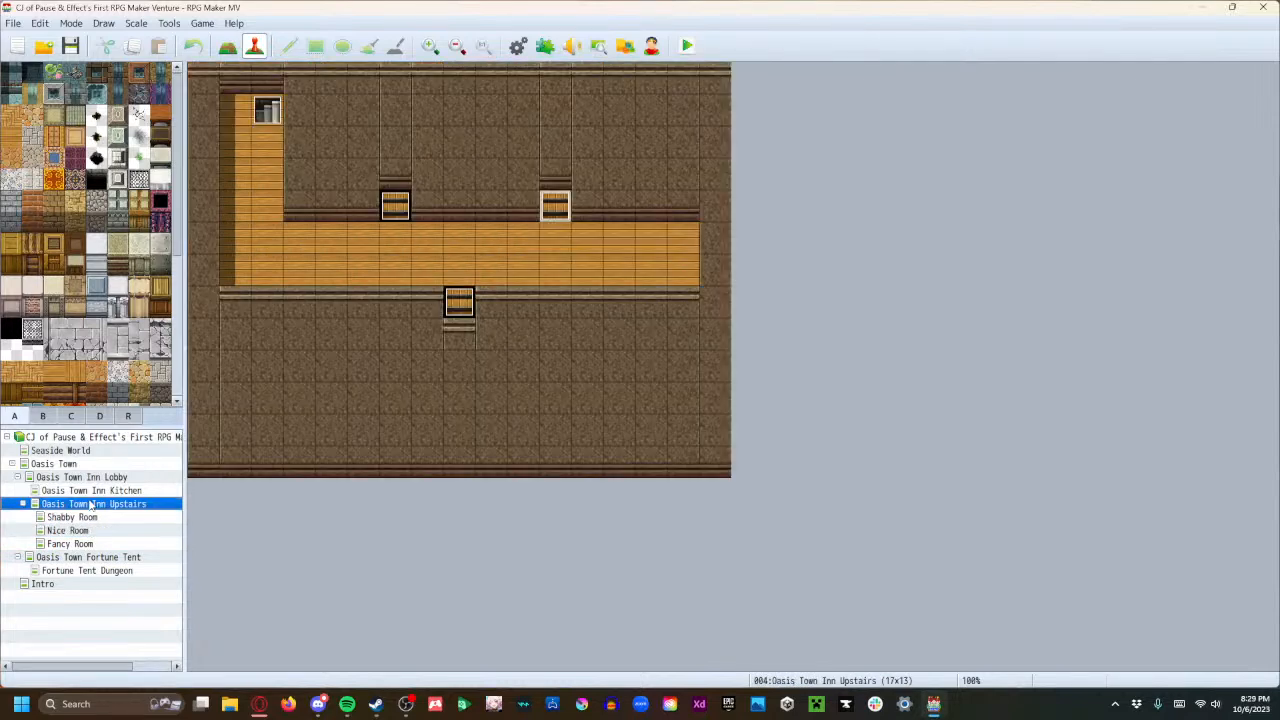
{"action": "left_click", "coordinate": [90, 491]}
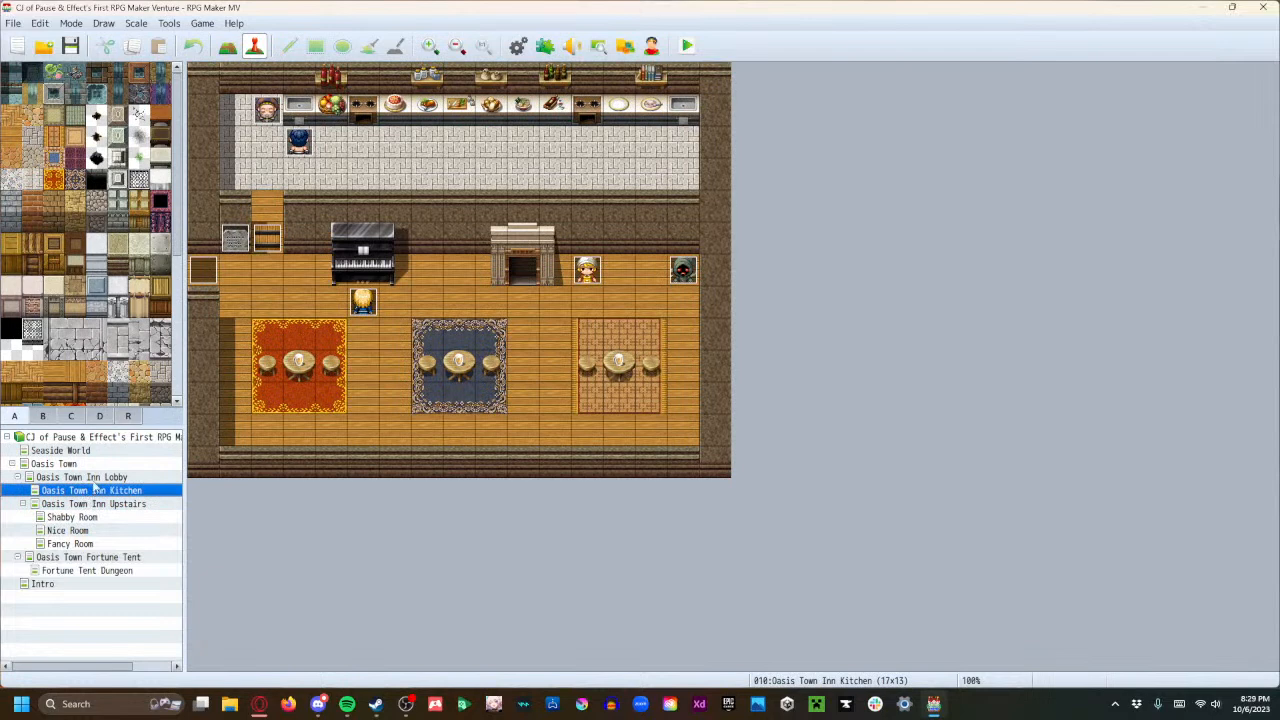
{"action": "left_click", "coordinate": [92, 479]}
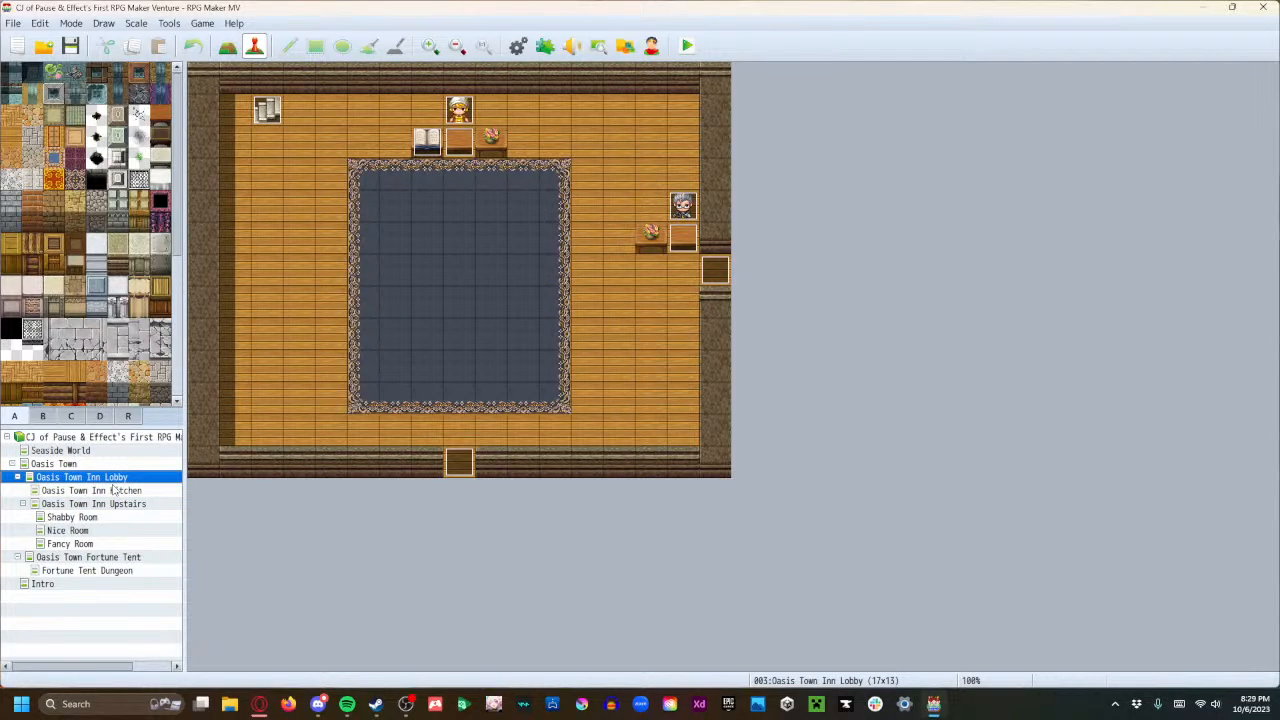
{"action": "left_click", "coordinate": [98, 464]}
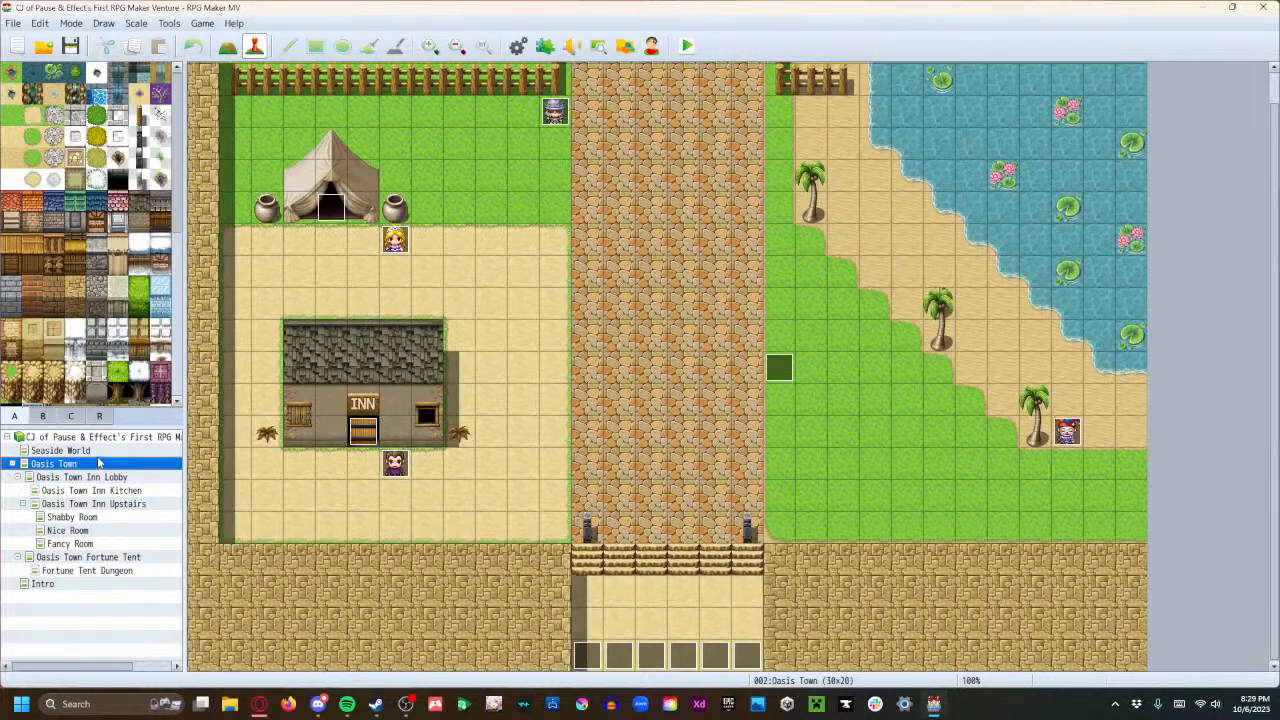
{"action": "left_click", "coordinate": [97, 451]}
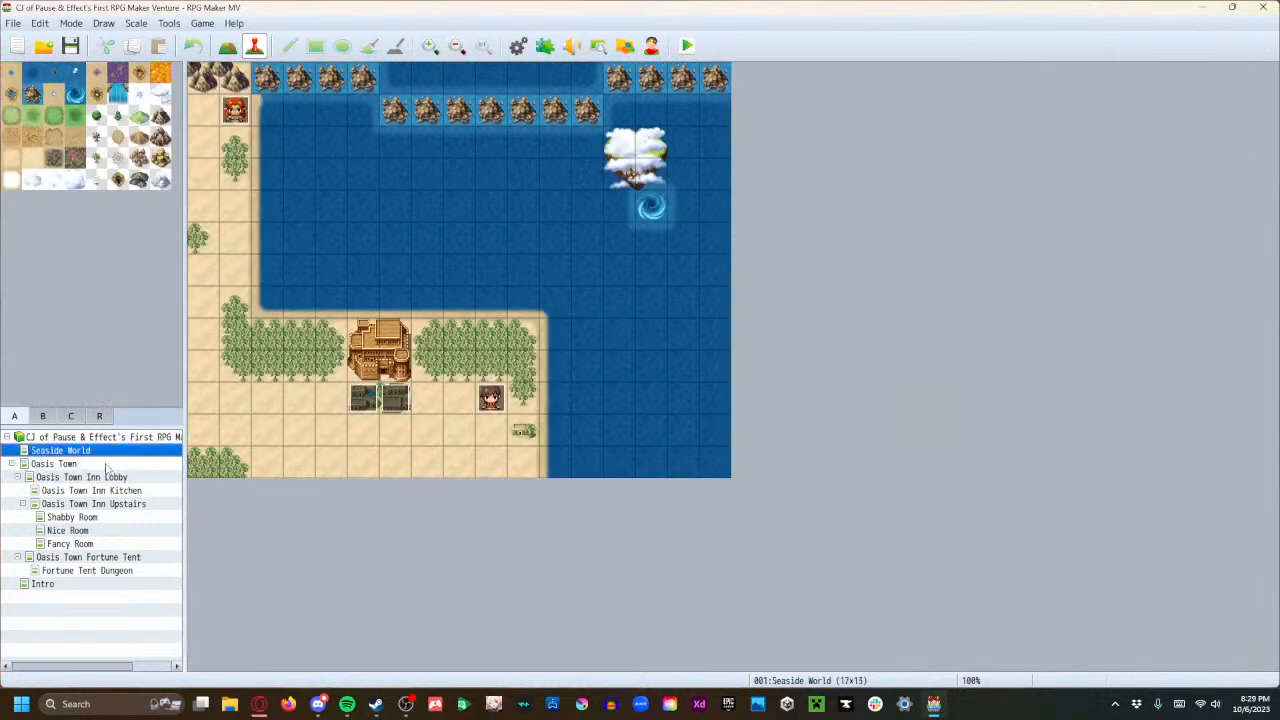
View each map again from Oasis Town through the inn and its guest rooms to the Fortune Tent.
{"action": "left_click", "coordinate": [112, 465]}
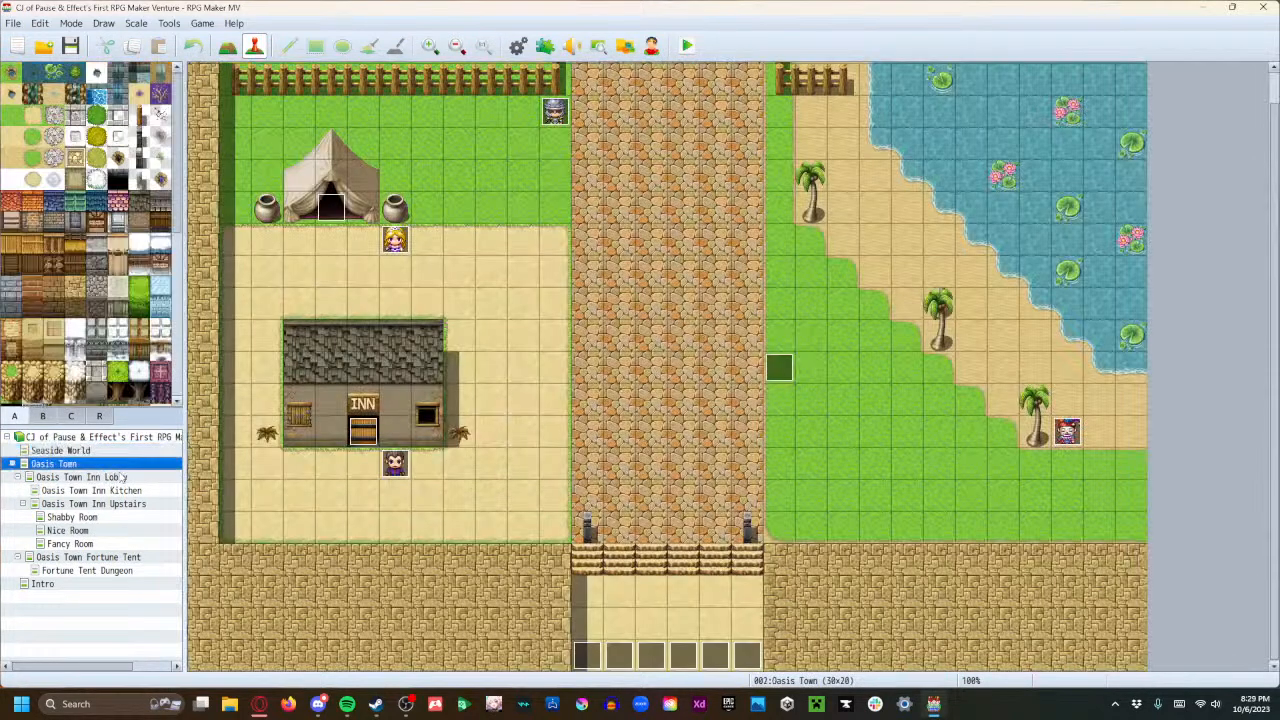
{"action": "left_click", "coordinate": [121, 478]}
{"action": "left_click", "coordinate": [128, 491]}
{"action": "left_click", "coordinate": [131, 504]}
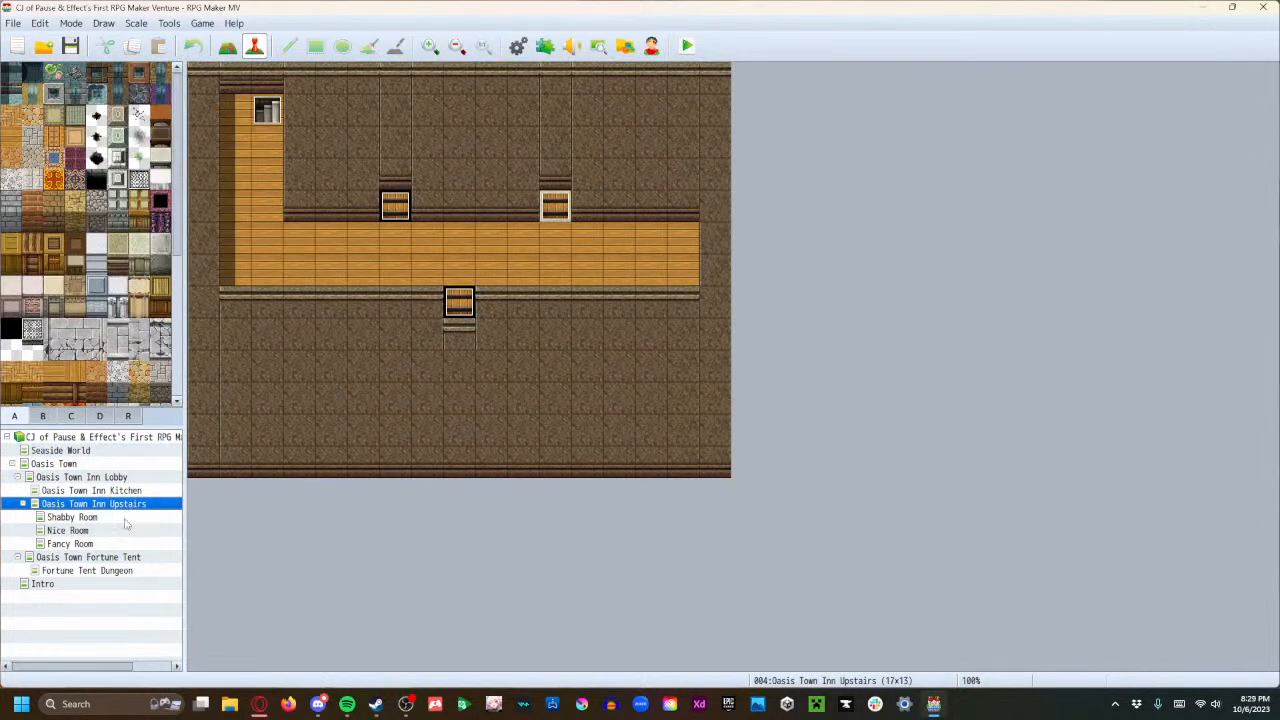
{"action": "left_click", "coordinate": [126, 517]}
{"action": "left_click", "coordinate": [118, 531]}
{"action": "left_click", "coordinate": [115, 544]}
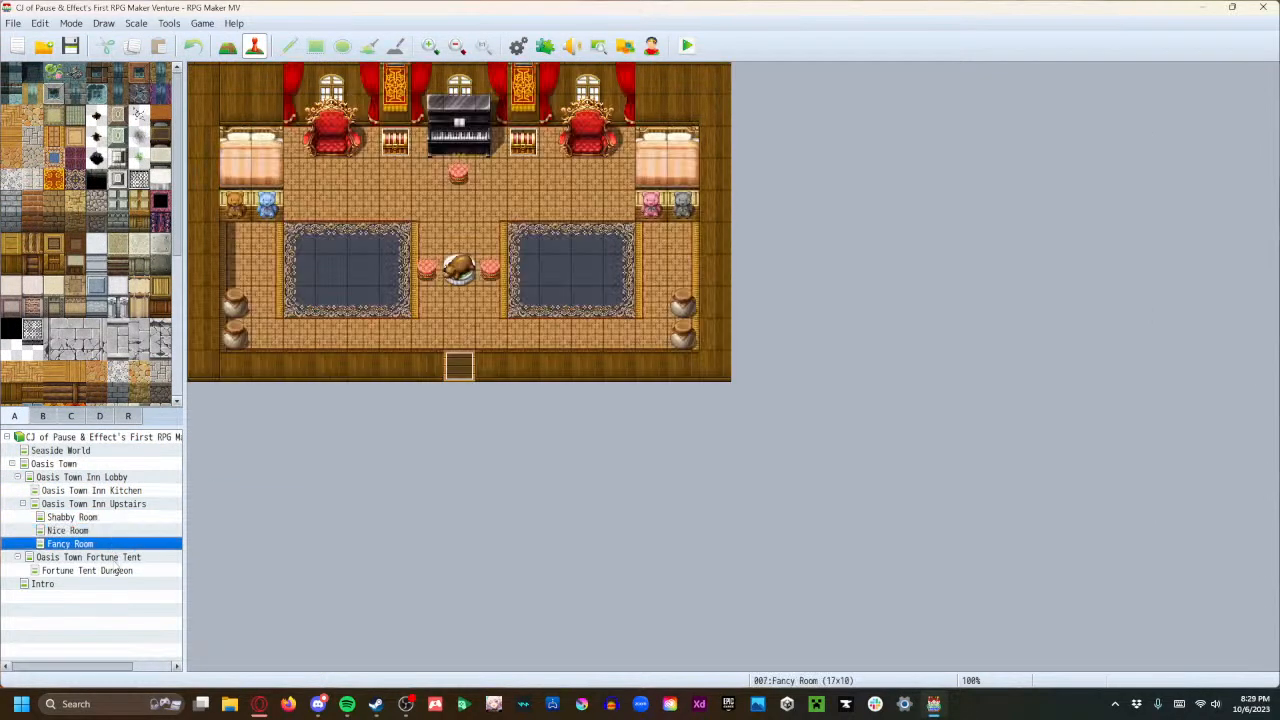
{"action": "left_click", "coordinate": [110, 557]}
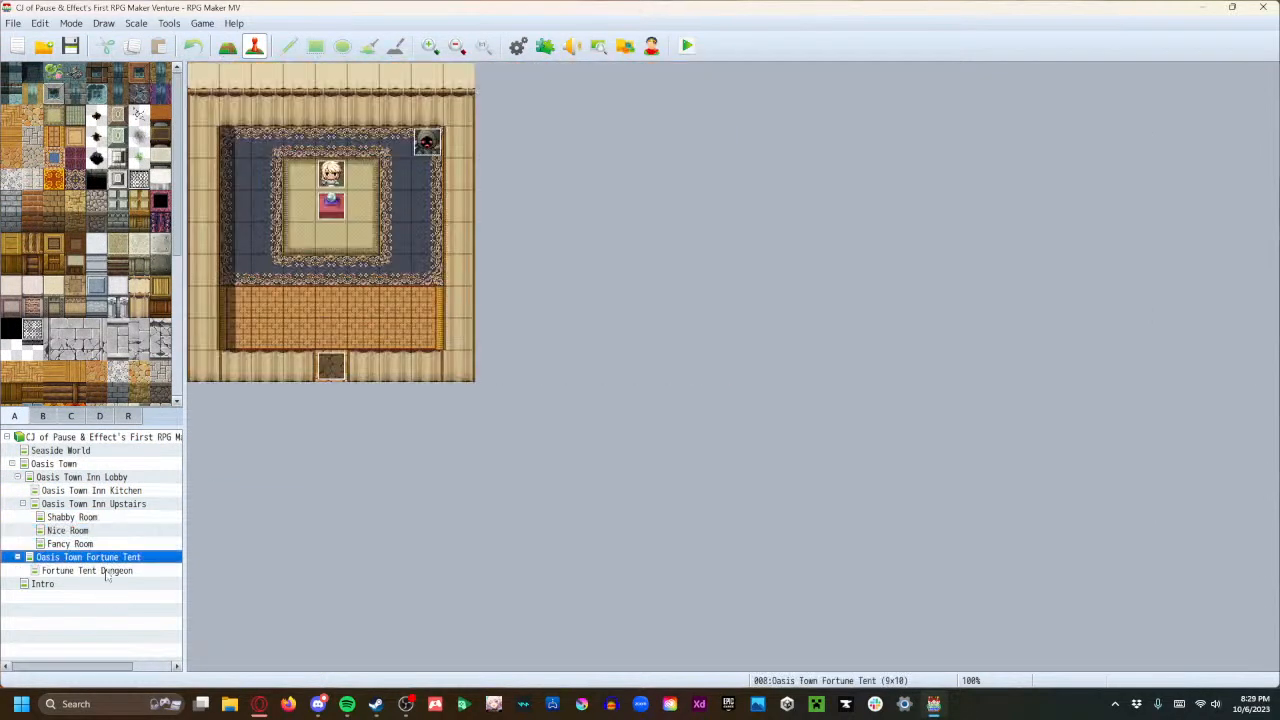
Rename the Fortune Tent Dungeon map as Detention Dungeon 1.
{"action": "left_click", "coordinate": [105, 570]}
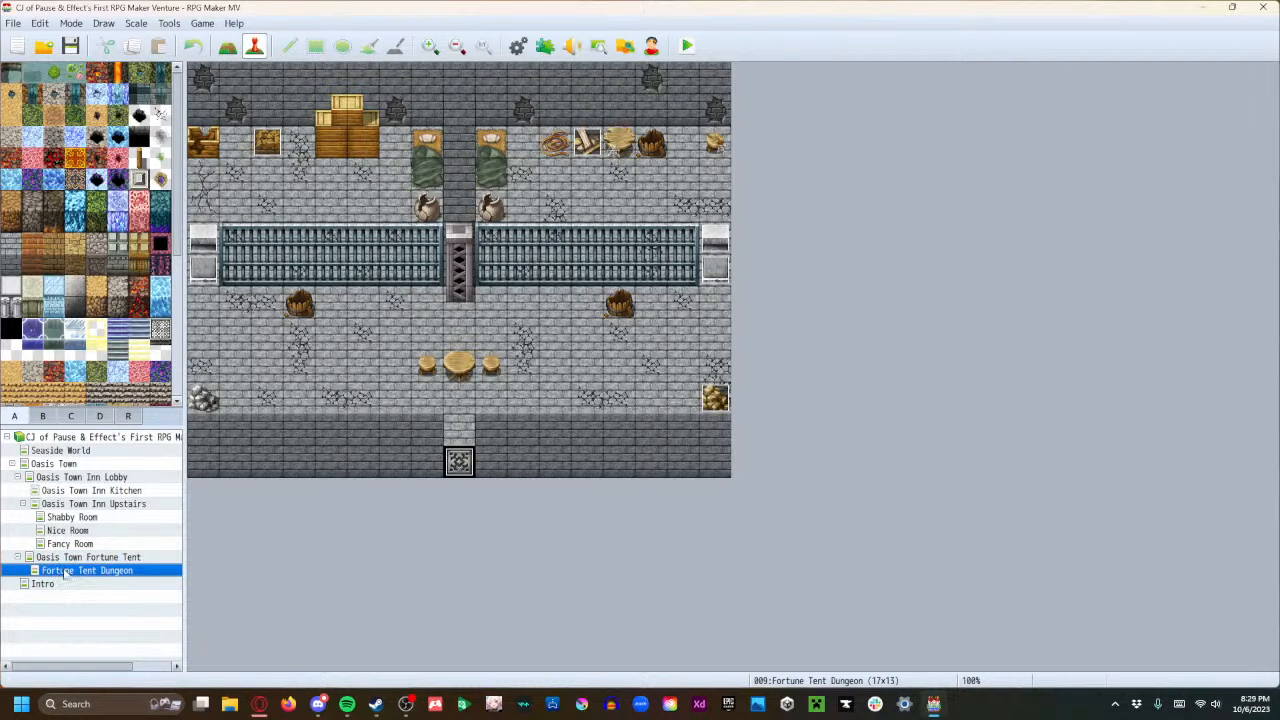
{"action": "double_click", "coordinate": [64, 572]}
{"action": "left_click", "coordinate": [433, 195]}
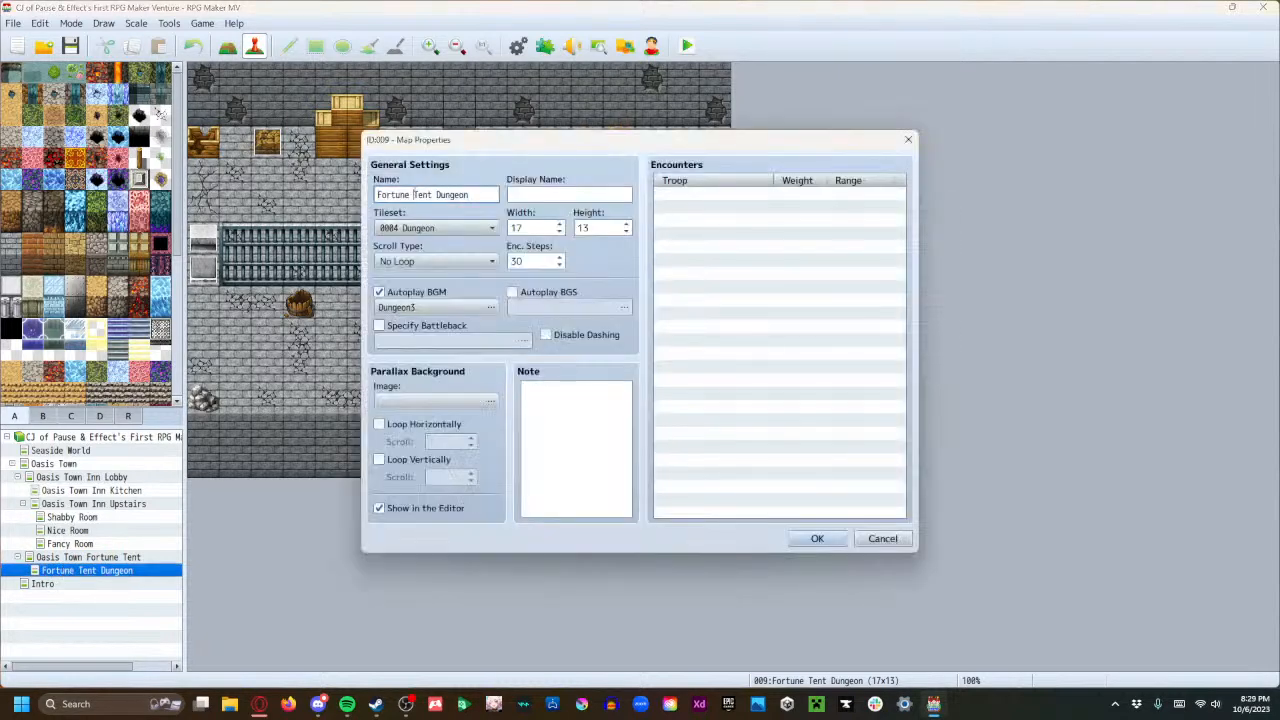
{"action": "left_click_drag", "start_coordinate": [433, 195], "coordinate": [321, 198]}
{"action": "key", "text": "Left"}
{"action": "key", "text": "BackSpace"}
{"action": "key", "text": "BackSpace"}
{"action": "key", "text": "BackSpace"}
{"action": "key", "text": "BackSpace"}
{"action": "key", "text": "BackSpace"}
{"action": "key", "text": "BackSpace"}
{"action": "key", "text": "BackSpace"}
{"action": "key", "text": "BackSpace"}
{"action": "key", "text": "BackSpace"}
{"action": "key", "text": "BackSpace"}
{"action": "key", "text": "BackSpace"}
{"action": "key", "text": "BackSpace"}
{"action": "key", "text": "BackSpace"}
{"action": "type", "text": "Detention"}
{"action": "key", "text": "End"}
{"action": "type", "text": "1"}
{"action": "left_click", "coordinate": [808, 537]}
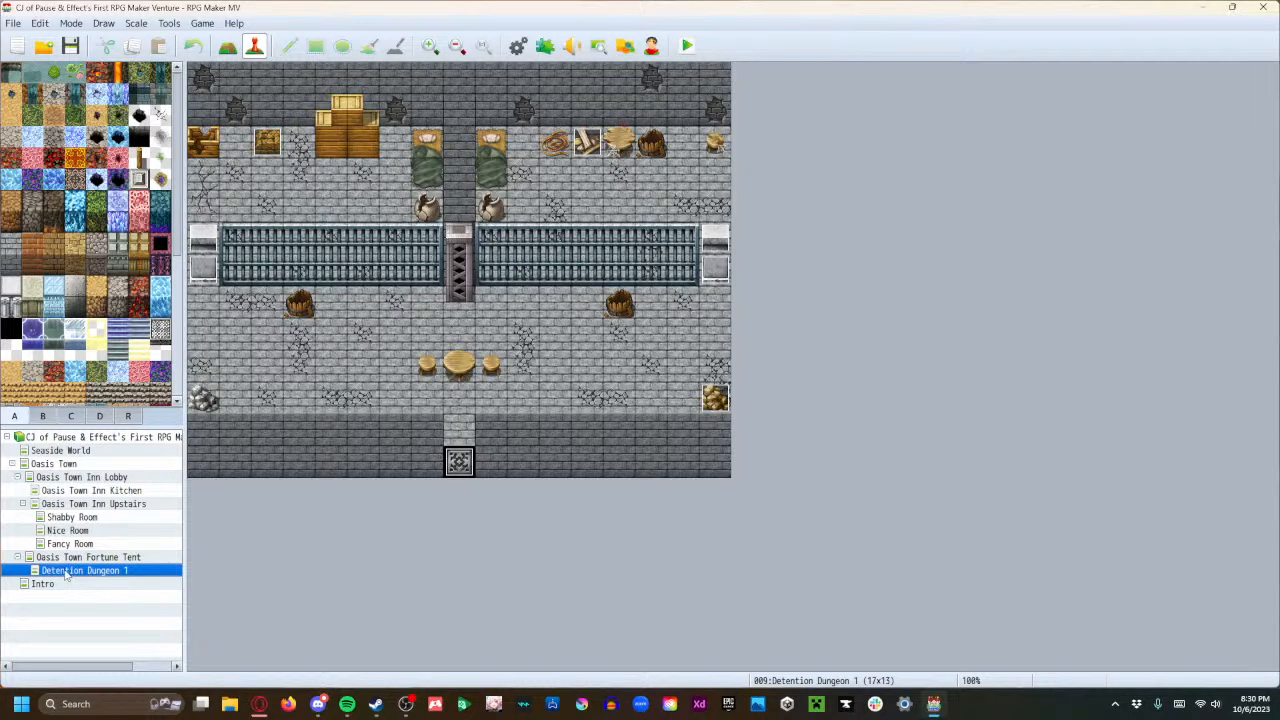
Move the Detention Dungeon 1 map out of Oasis Town Fortune Tent and nest it under Seaside World.
{"action": "left_click_drag", "start_coordinate": [45, 570], "coordinate": [45, 464]}
{"action": "left_click_drag", "start_coordinate": [58, 573], "coordinate": [38, 455]}
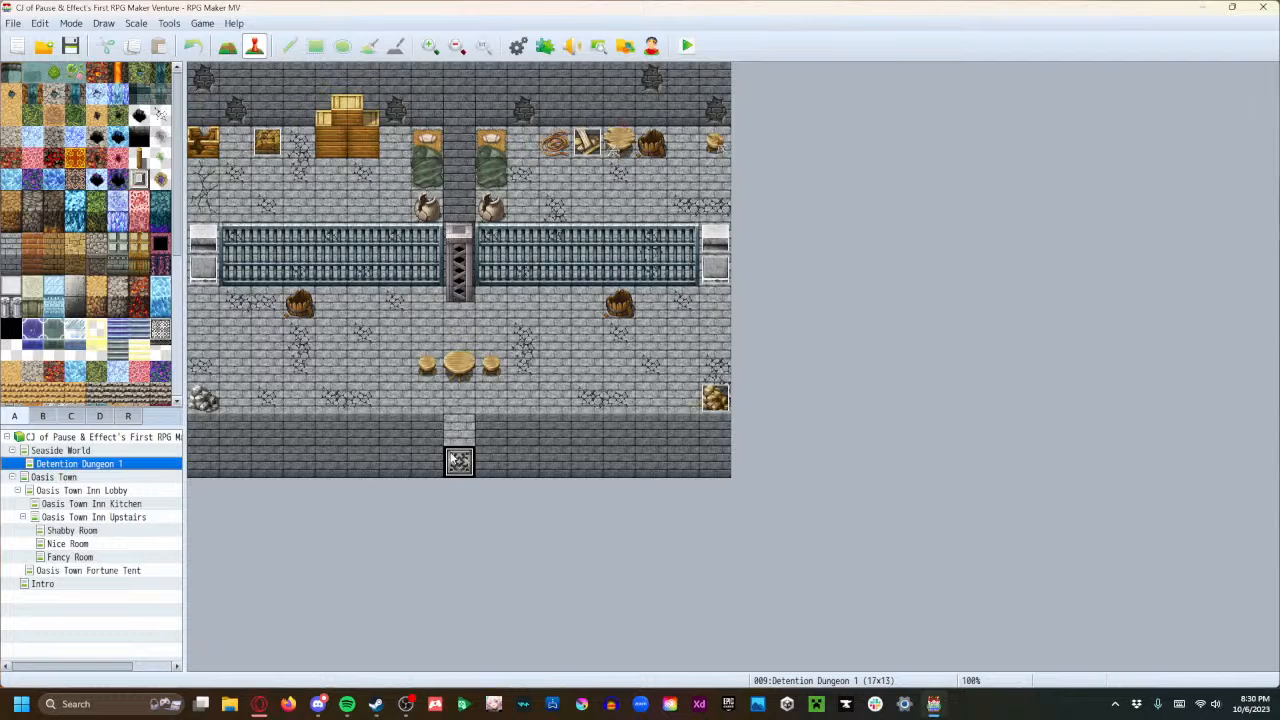
Create a new map named Detention Dungeon 2 with the 0004 Dungeon tileset, placed under Seaside World beside Detention Dungeon 1.
{"action": "right_click", "coordinate": [82, 470]}
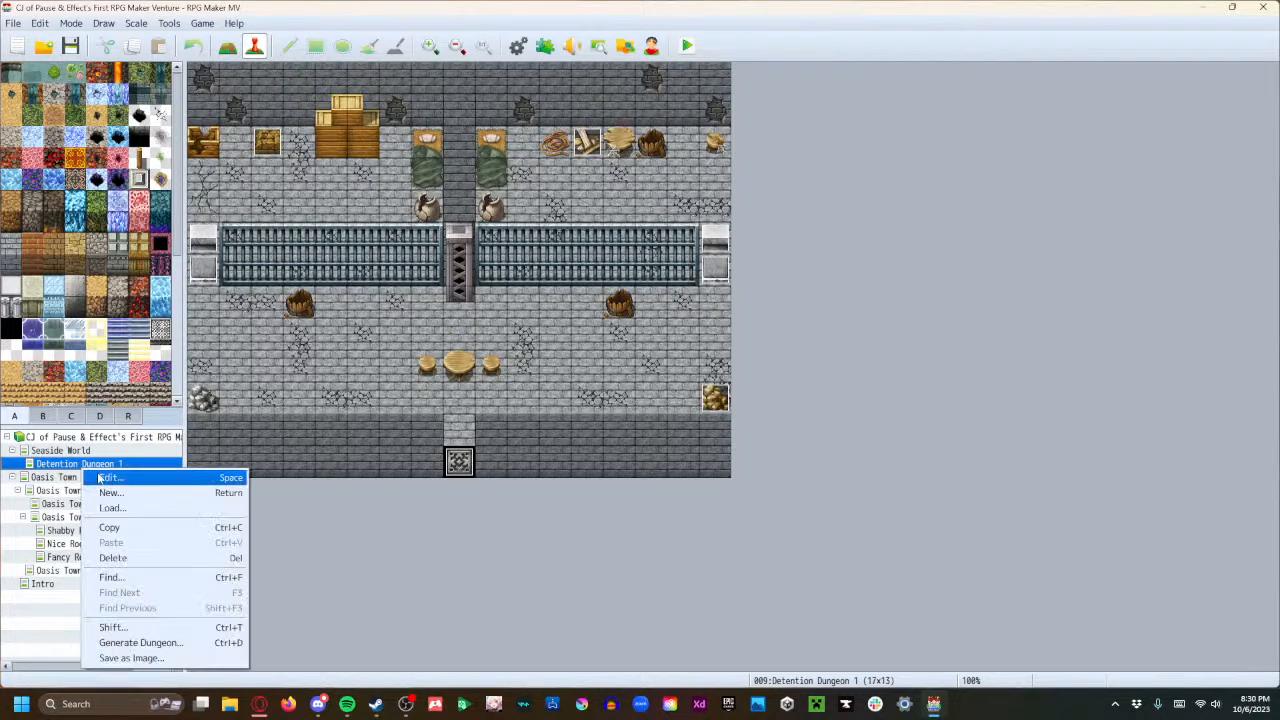
{"action": "left_click", "coordinate": [106, 492]}
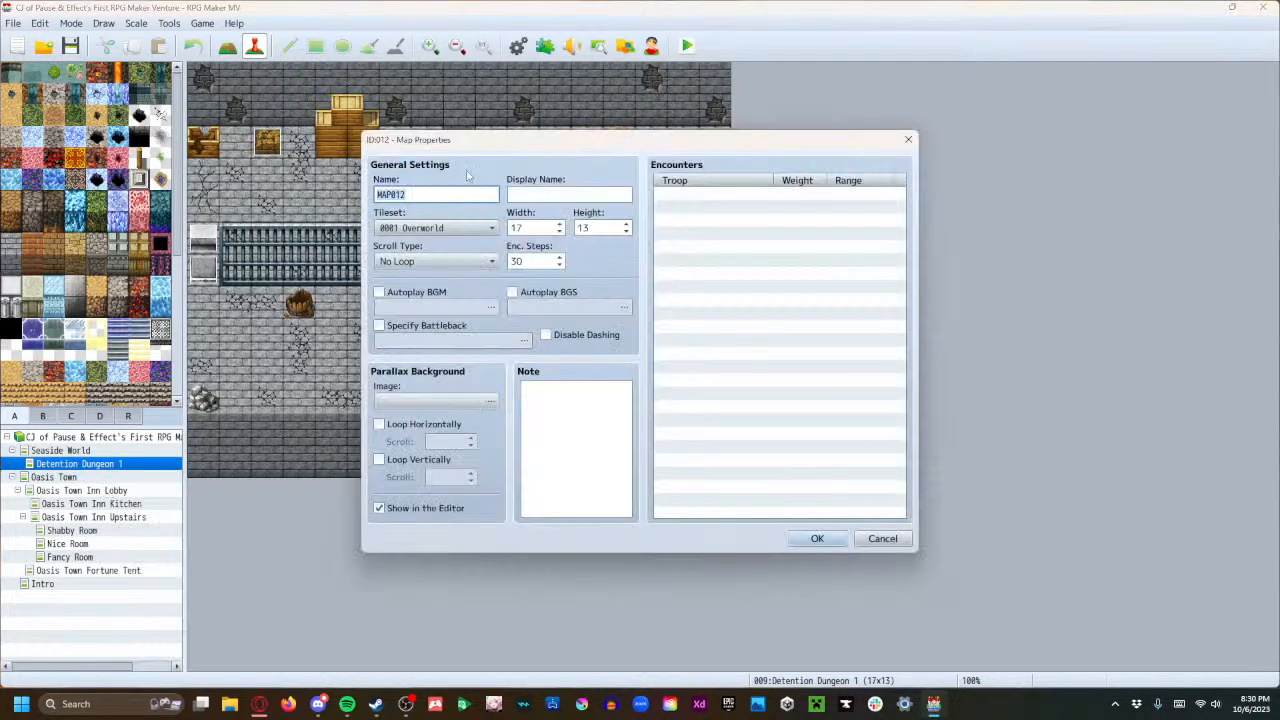
{"action": "type", "text": "Detention Dungeon 2"}
{"action": "left_click", "coordinate": [450, 228]}
{"action": "left_click", "coordinate": [433, 289]}
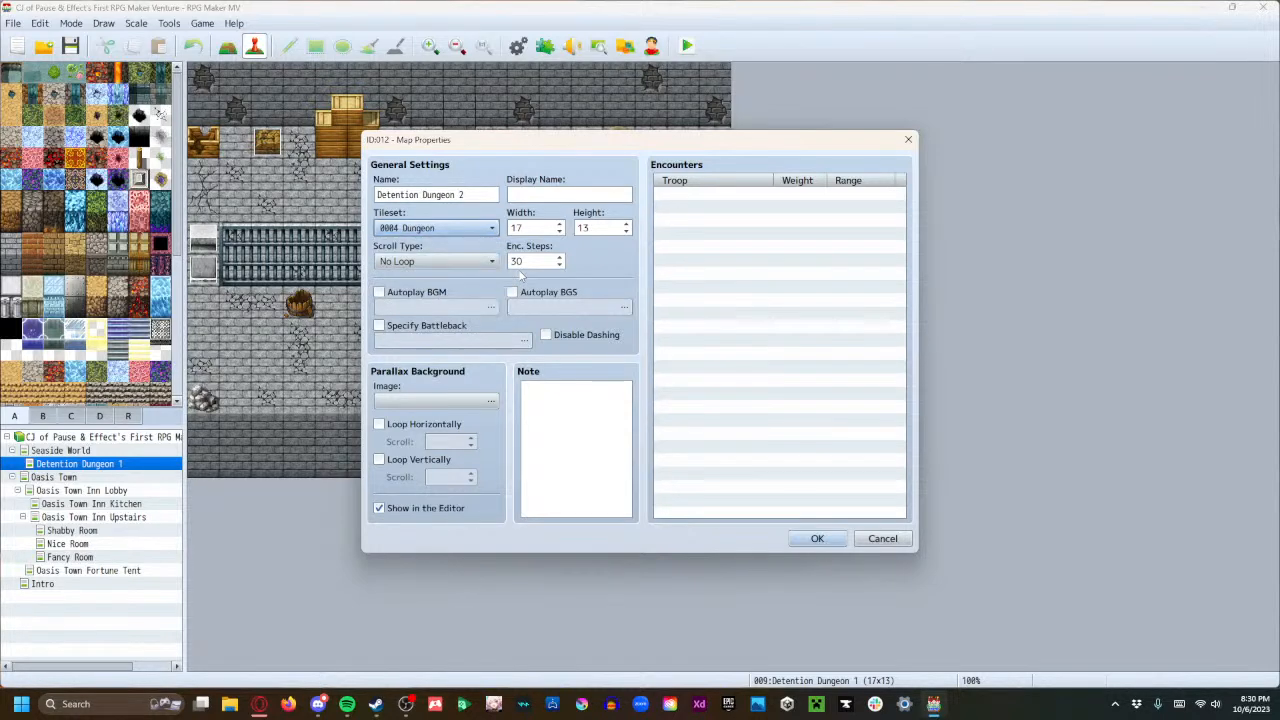
{"action": "left_click", "coordinate": [817, 538]}
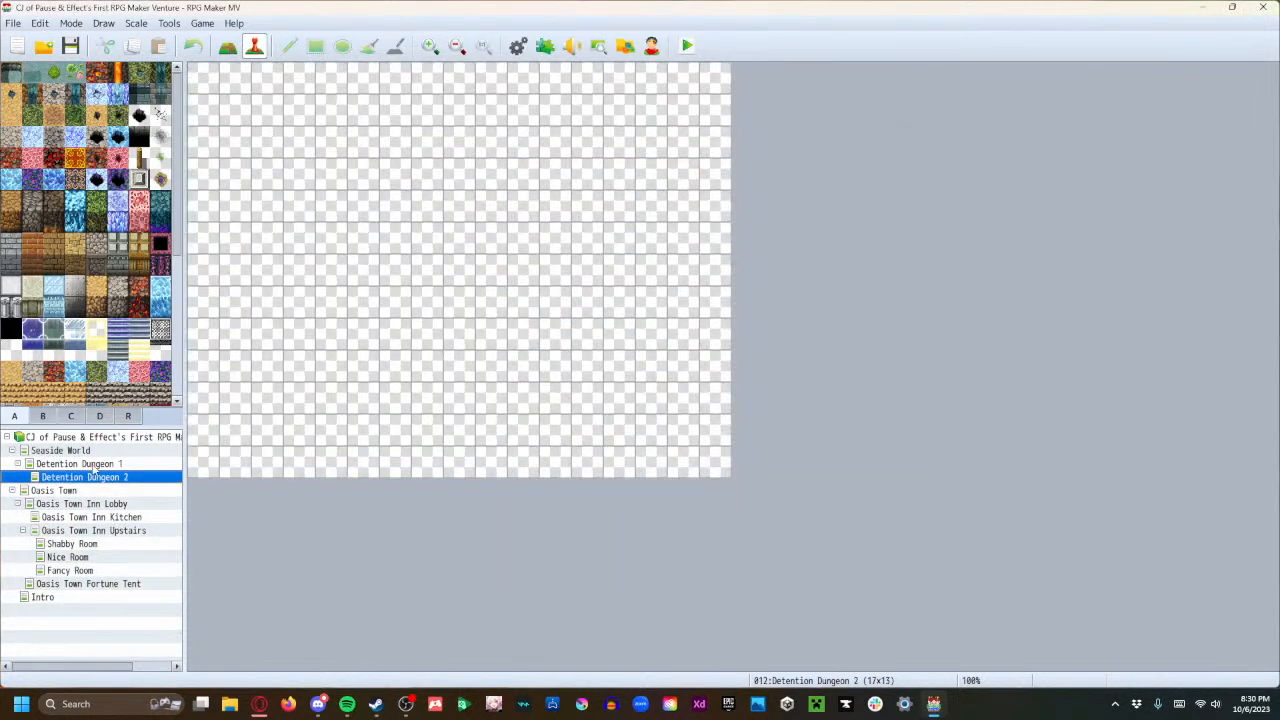
{"action": "mouse_move", "coordinate": [53, 477]}
{"action": "left_mouse_down"}
{"action": "mouse_move", "coordinate": [46, 466]}
{"action": "mouse_move", "coordinate": [52, 476]}
{"action": "left_mouse_up"}
Compare the map properties of Detention Dungeon 1 and Detention Dungeon 2 without changing them.
{"action": "left_click", "coordinate": [85, 466]}
{"action": "double_click", "coordinate": [85, 466]}
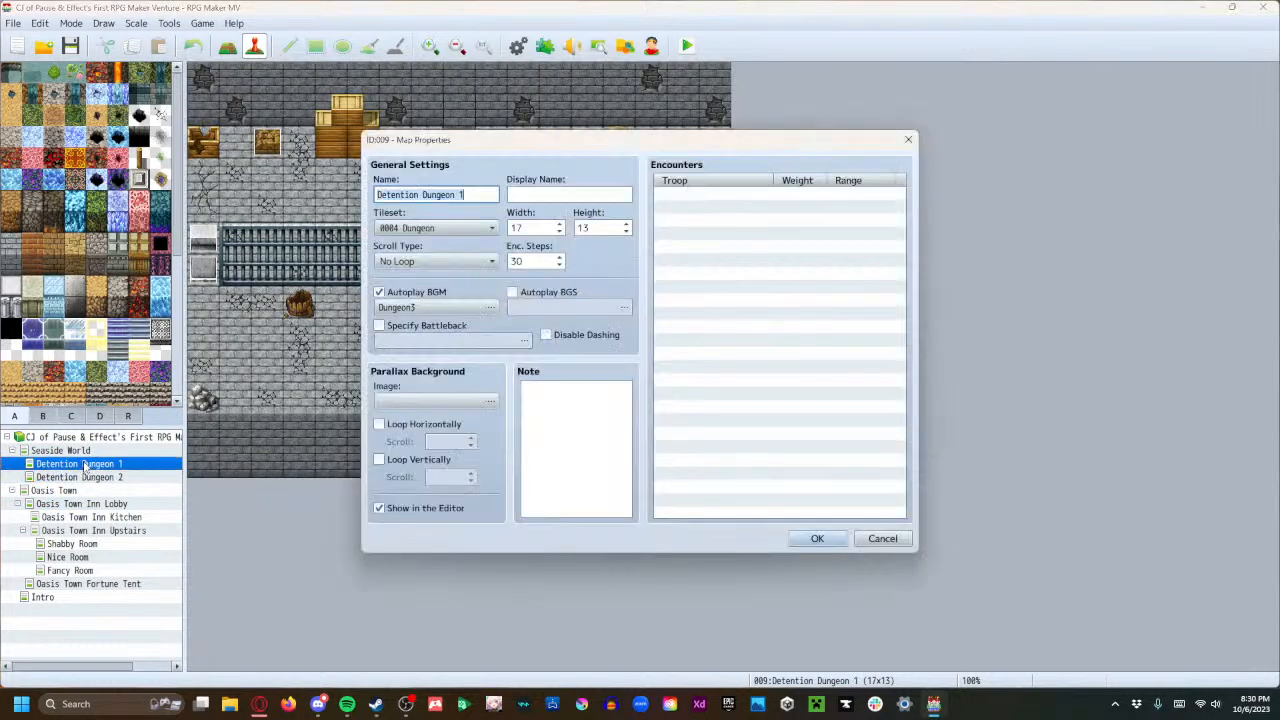
{"action": "left_click", "coordinate": [882, 538]}
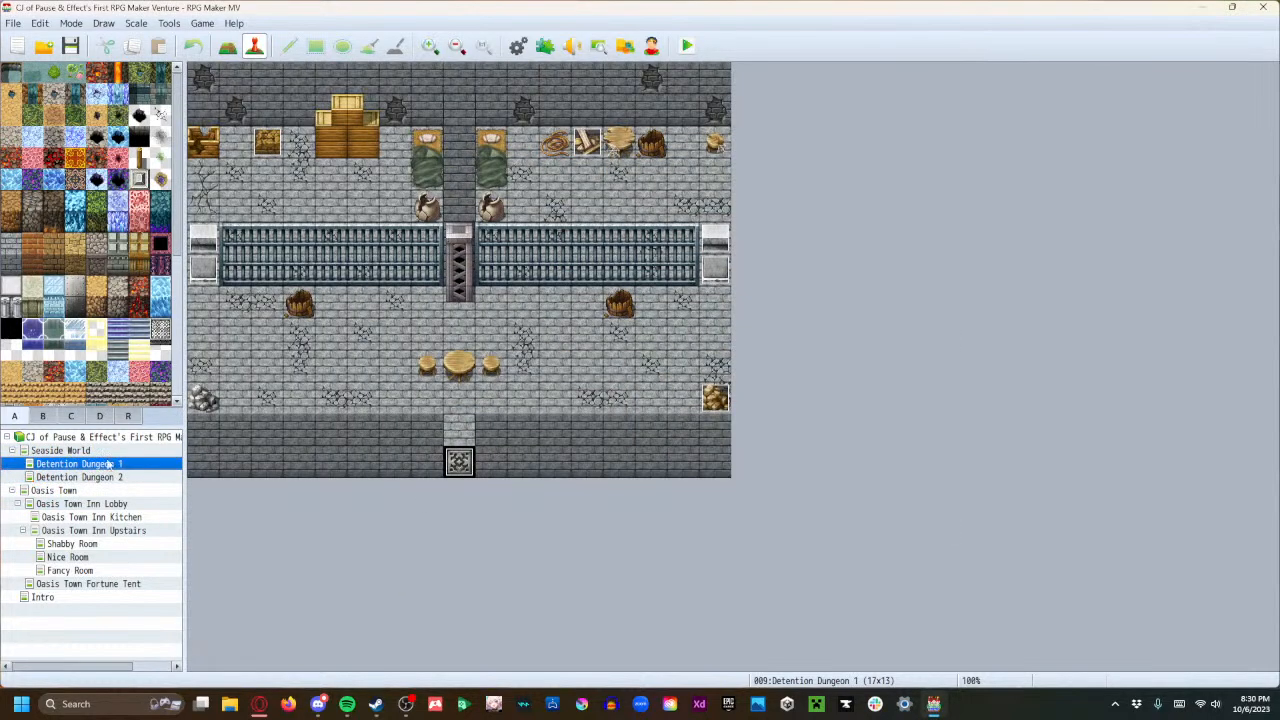
{"action": "left_click", "coordinate": [60, 478]}
{"action": "double_click", "coordinate": [60, 478]}
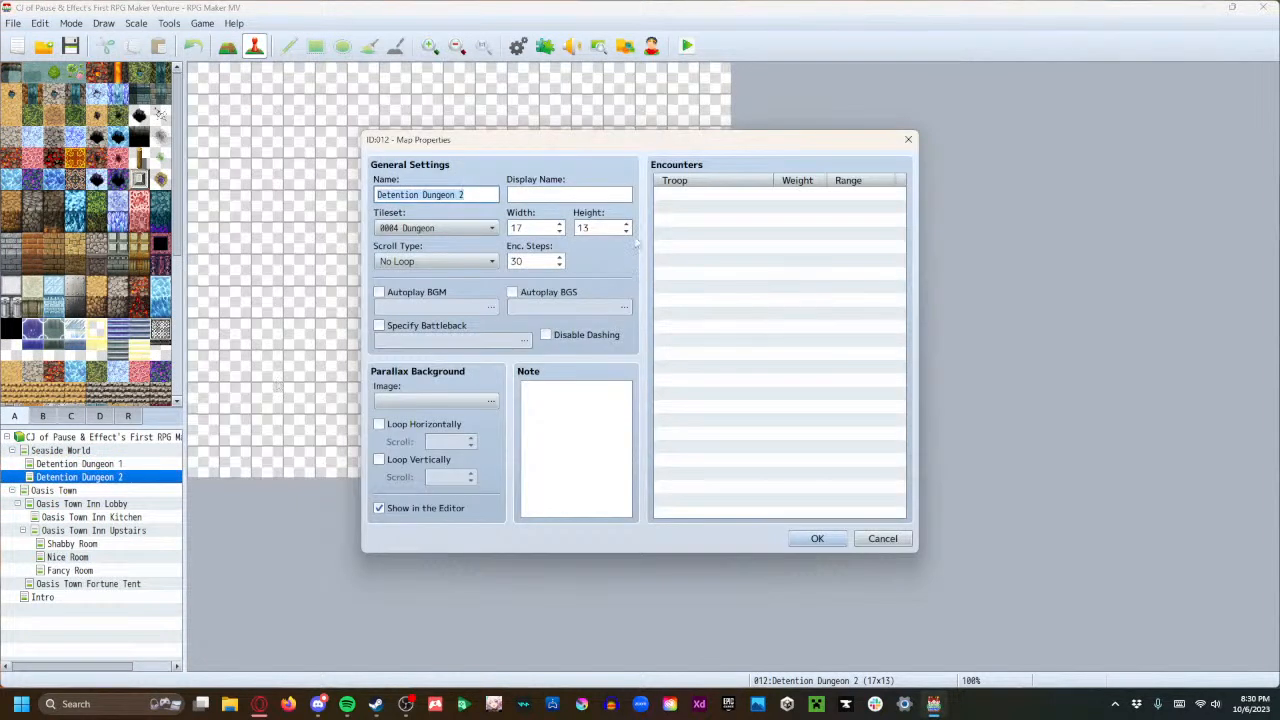
{"action": "left_click", "coordinate": [905, 538]}
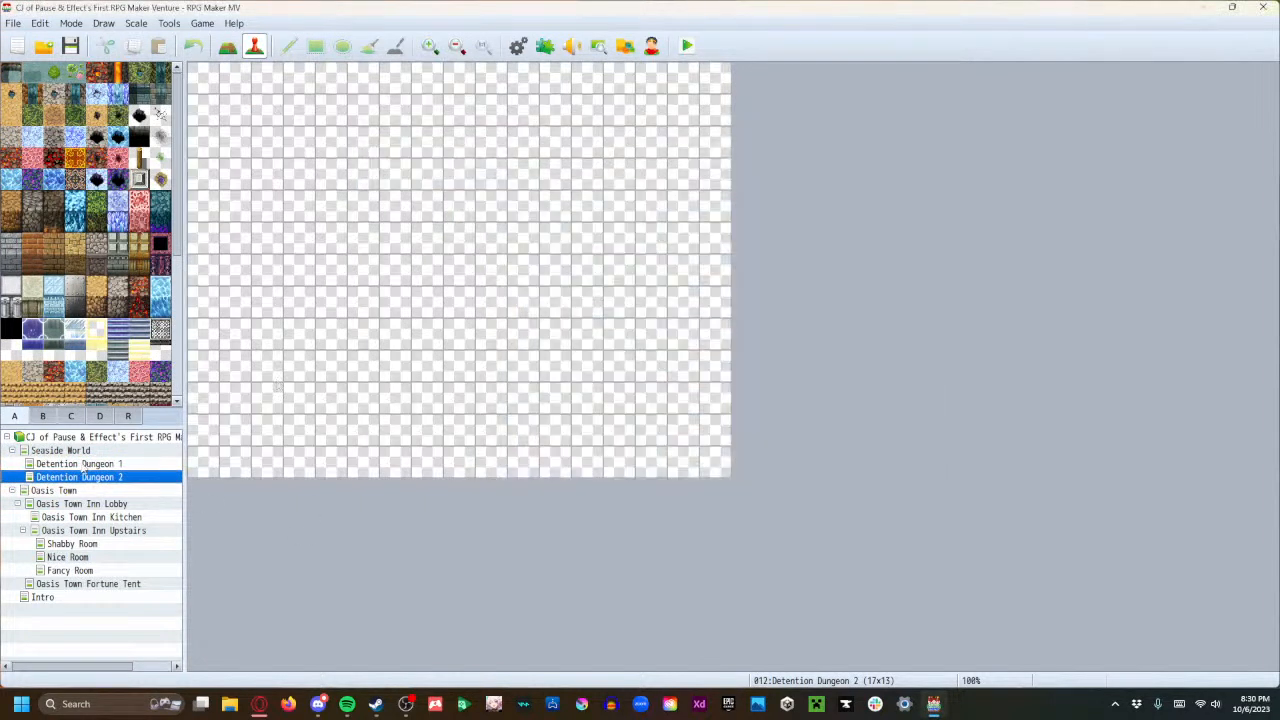
Switch to map editing and fill all of Detention Dungeon 2 with the light grey stone floor used in Detention Dungeon 1.
{"action": "left_click", "coordinate": [82, 466]}
{"action": "left_click", "coordinate": [227, 45]}
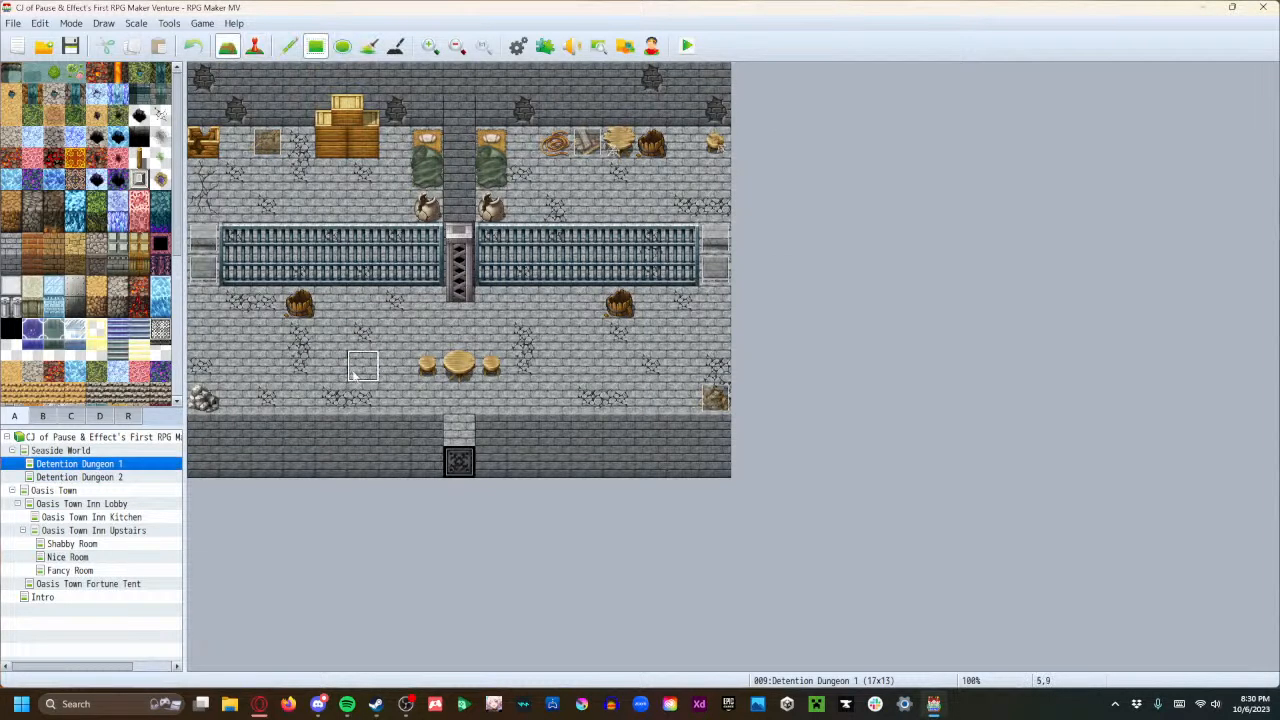
{"action": "left_click", "coordinate": [108, 478]}
{"action": "left_click_drag", "start_coordinate": [203, 75], "coordinate": [703, 452]}
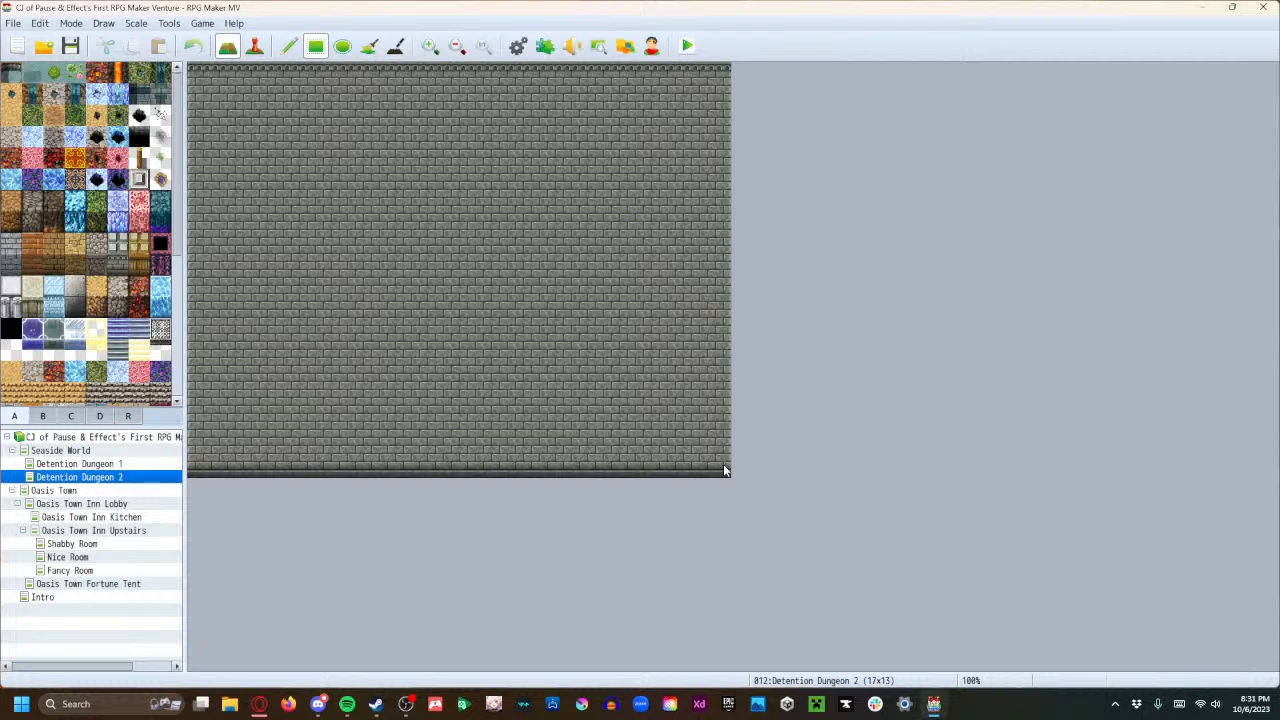
{"action": "left_click", "coordinate": [79, 464]}
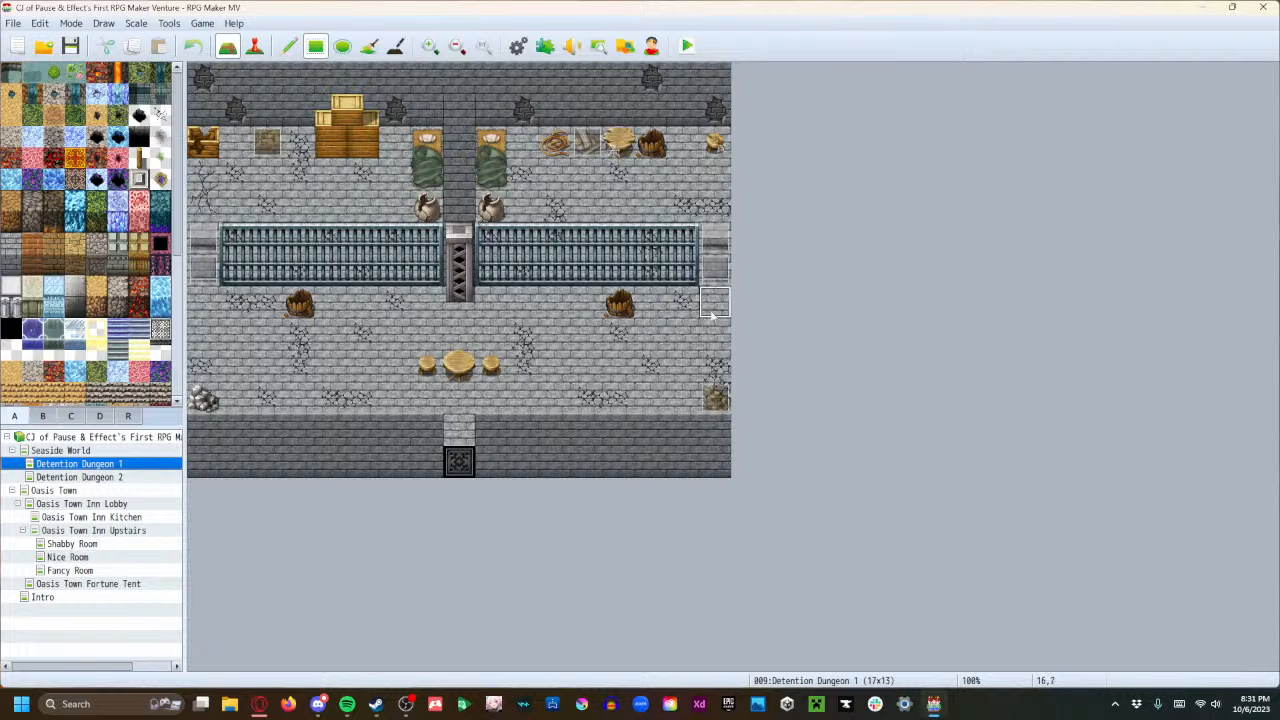
{"action": "left_click", "coordinate": [128, 477]}
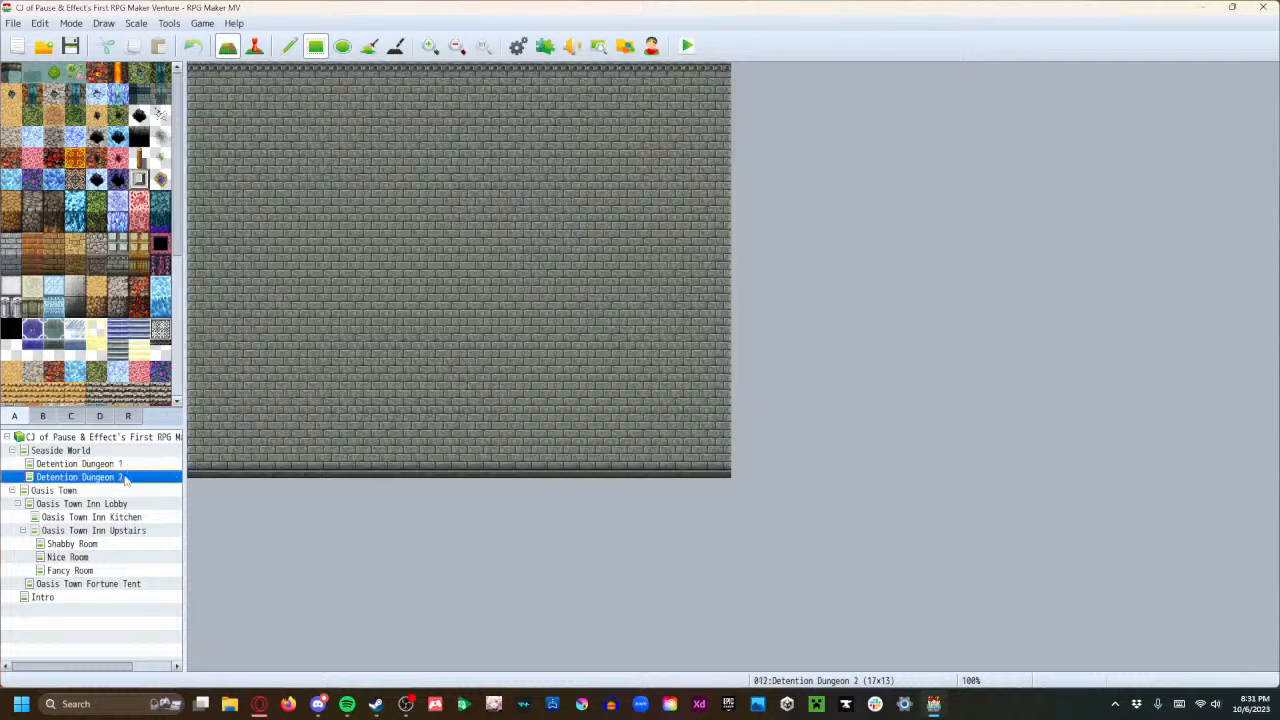
{"action": "left_click_drag", "start_coordinate": [197, 92], "coordinate": [726, 478]}
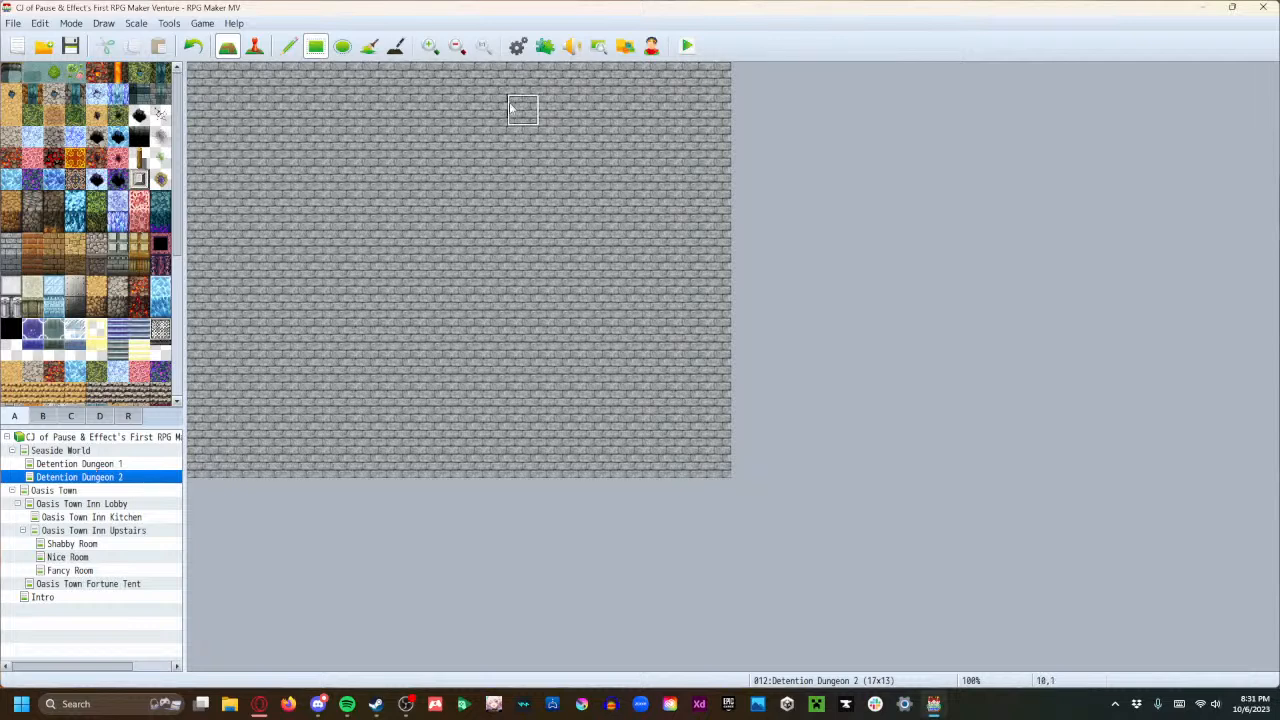
Paint Detention Dungeon 1's dark brick wall across Detention Dungeon 2's top three rows, with a Darkness tile at the centre of the third row.
{"action": "left_click", "coordinate": [80, 466]}
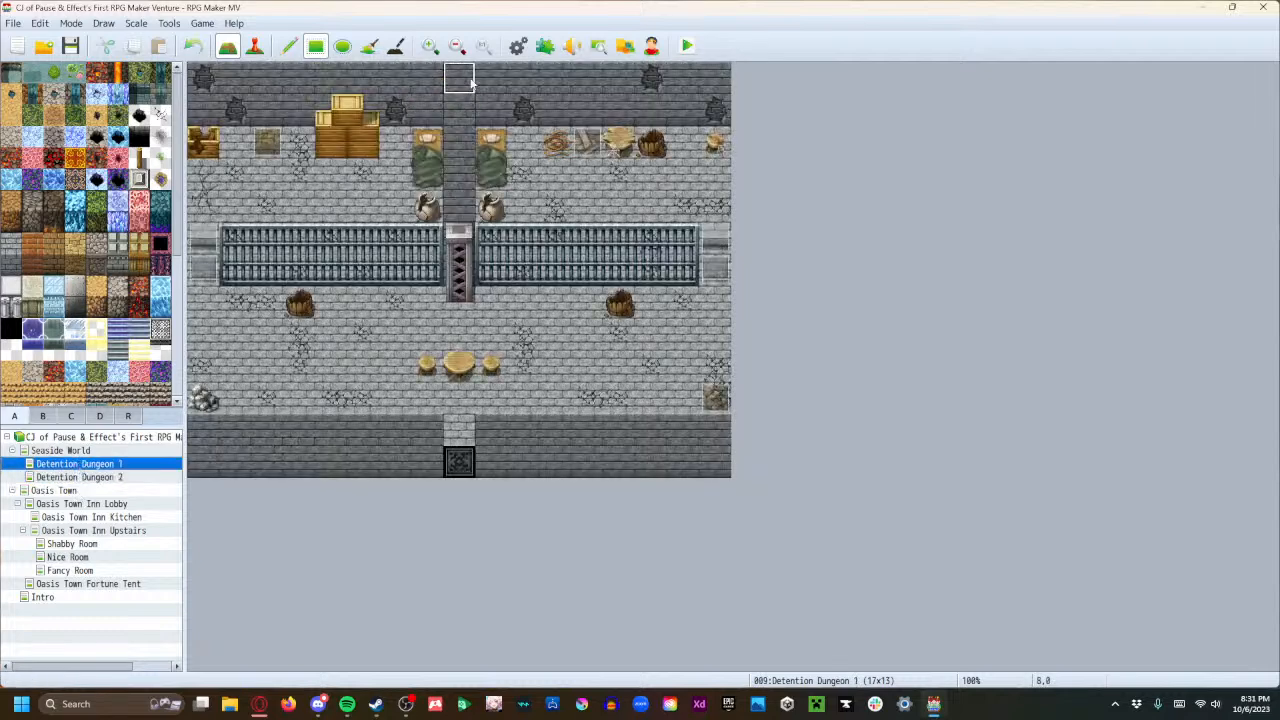
{"action": "left_click", "coordinate": [122, 477]}
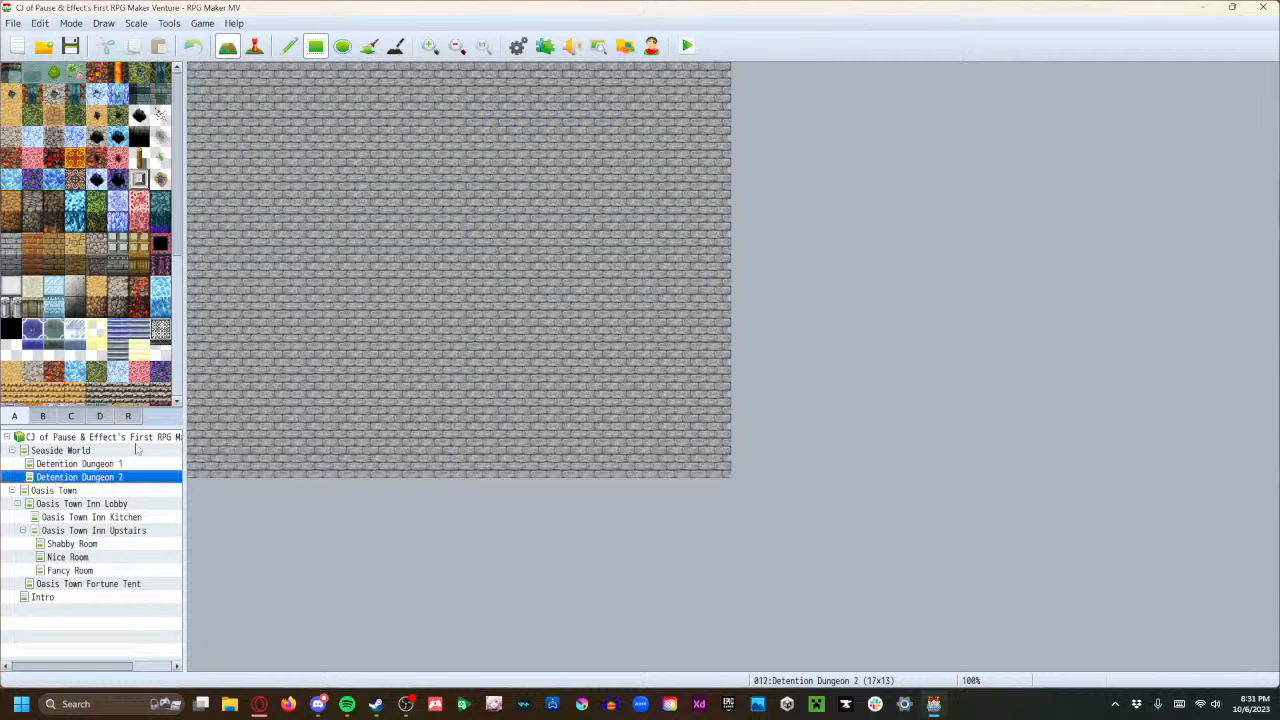
{"action": "left_click_drag", "start_coordinate": [201, 88], "coordinate": [305, 140]}
{"action": "left_click_drag", "start_coordinate": [319, 89], "coordinate": [742, 82]}
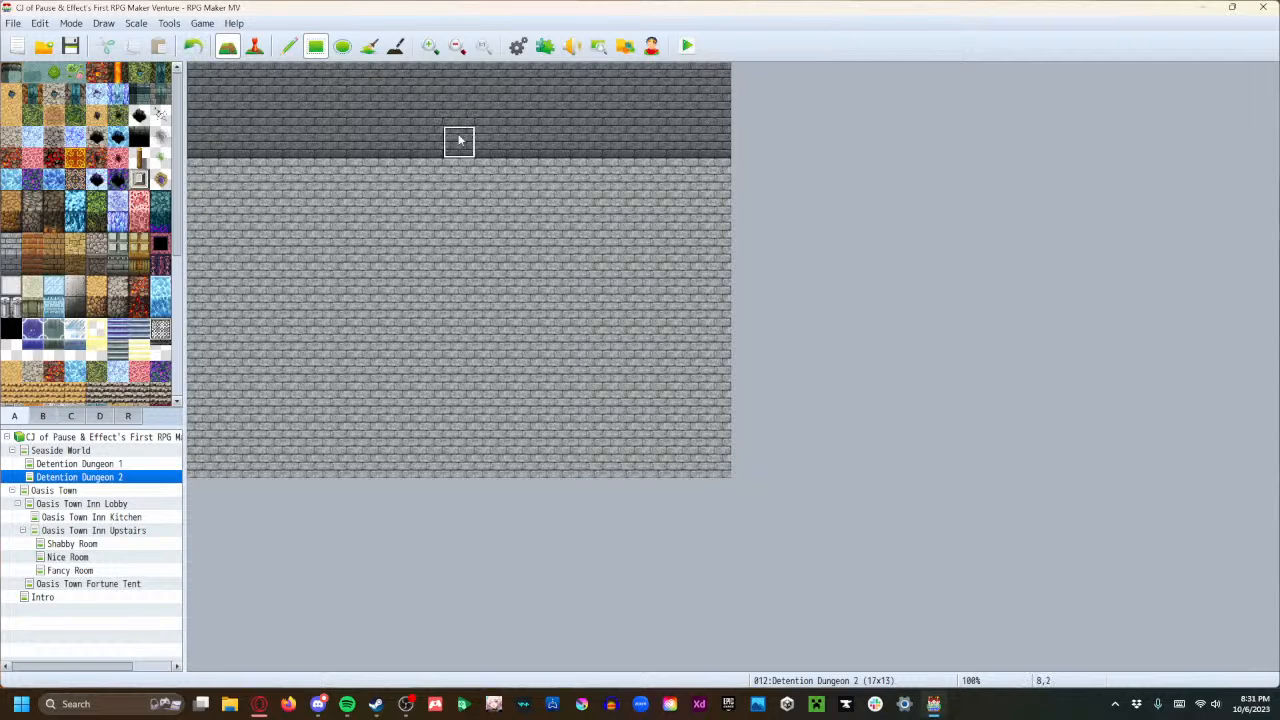
{"action": "left_click", "coordinate": [10, 327]}
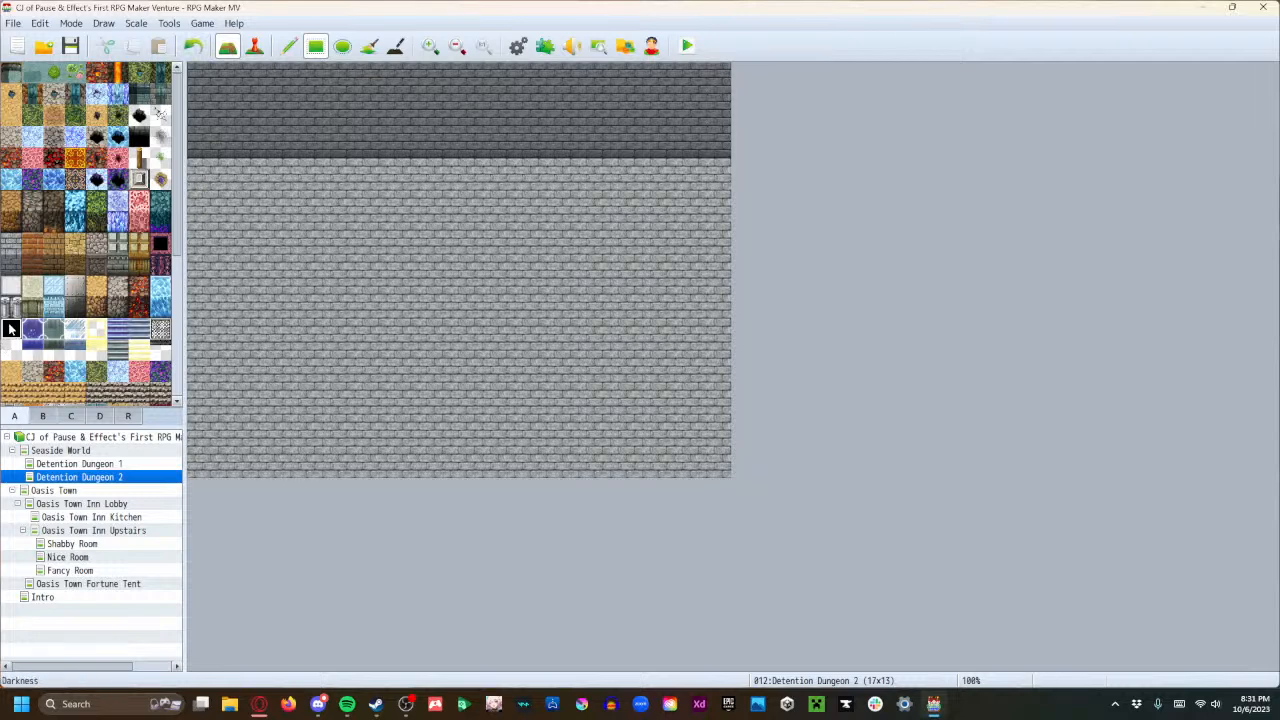
{"action": "left_click", "coordinate": [461, 148]}
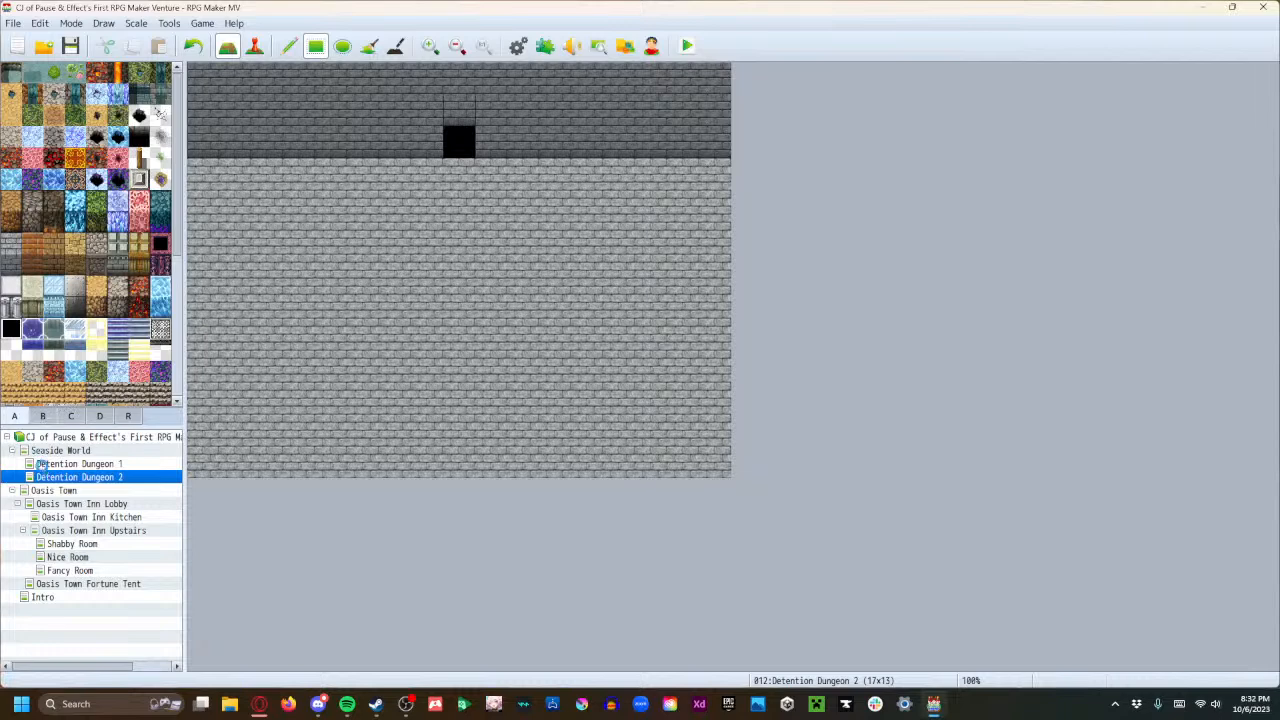
Scatter the cracked-floor tile from Detention Dungeon 1 irregularly across the stone floor of Detention Dungeon 2, with some cracks in adjacent pairs.
{"action": "left_click", "coordinate": [48, 465]}
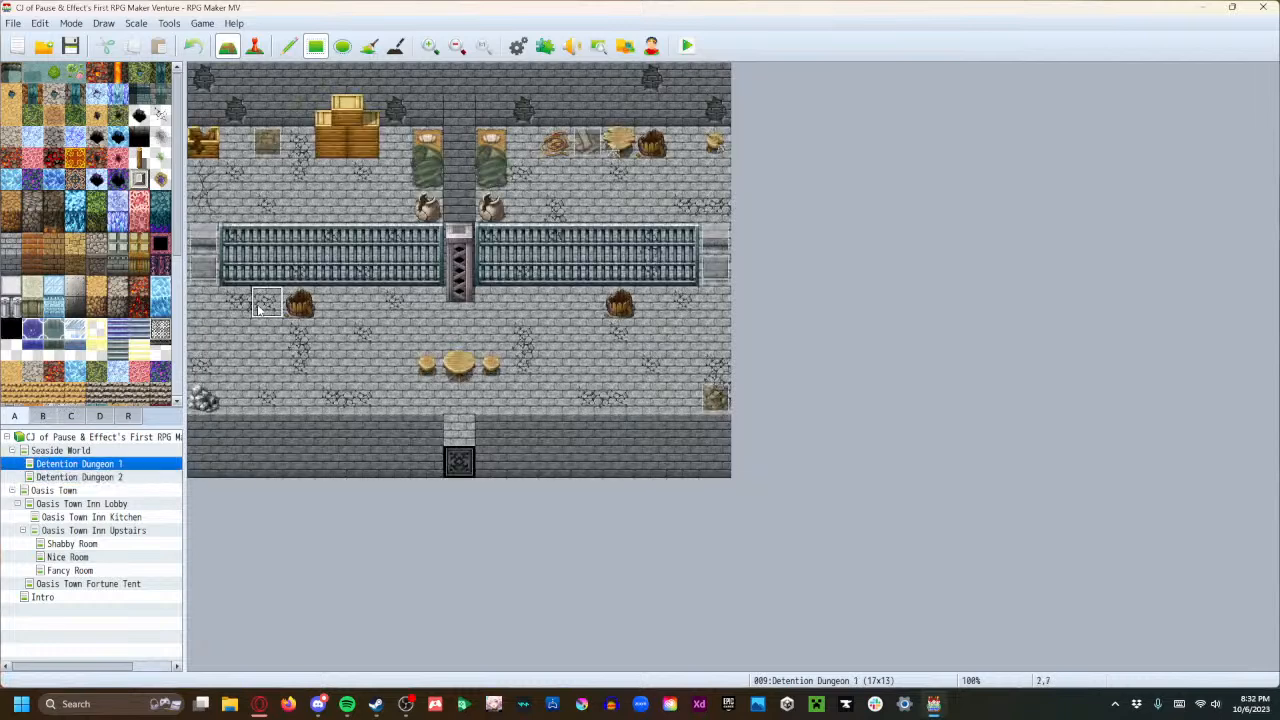
{"action": "left_click", "coordinate": [70, 478]}
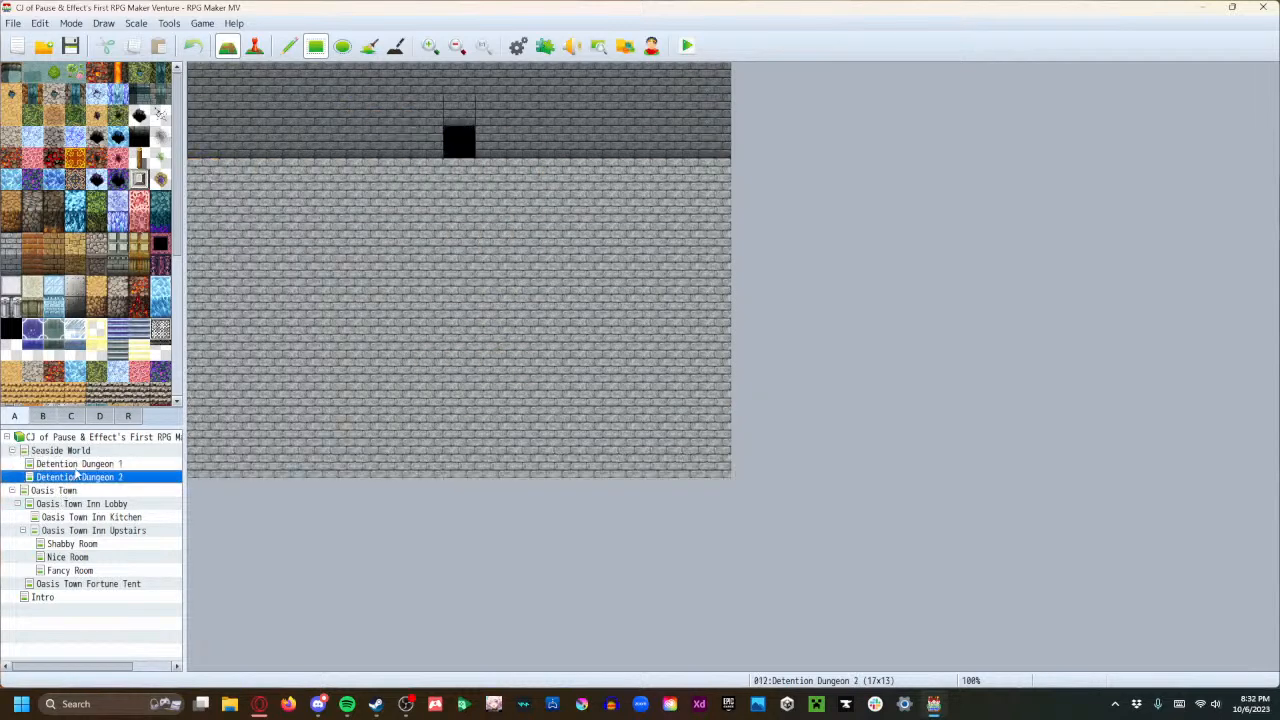
{"action": "left_click", "coordinate": [266, 215]}
{"action": "left_click", "coordinate": [530, 268]}
{"action": "left_click", "coordinate": [430, 368]}
{"action": "left_click", "coordinate": [587, 465]}
{"action": "left_click", "coordinate": [717, 268]}
{"action": "left_click", "coordinate": [618, 332]}
{"action": "left_click", "coordinate": [266, 298]}
{"action": "left_click", "coordinate": [256, 397]}
{"action": "left_click", "coordinate": [331, 428]}
{"action": "left_click", "coordinate": [331, 333]}
{"action": "left_click", "coordinate": [201, 333]}
{"action": "left_click", "coordinate": [234, 428]}
{"action": "left_click", "coordinate": [202, 463]}
{"action": "left_click", "coordinate": [427, 334]}
{"action": "left_click", "coordinate": [427, 237]}
{"action": "left_click", "coordinate": [618, 205]}
{"action": "left_click", "coordinate": [650, 270]}
{"action": "left_click", "coordinate": [523, 365]}
{"action": "left_click", "coordinate": [683, 411]}
{"action": "left_click", "coordinate": [717, 333]}
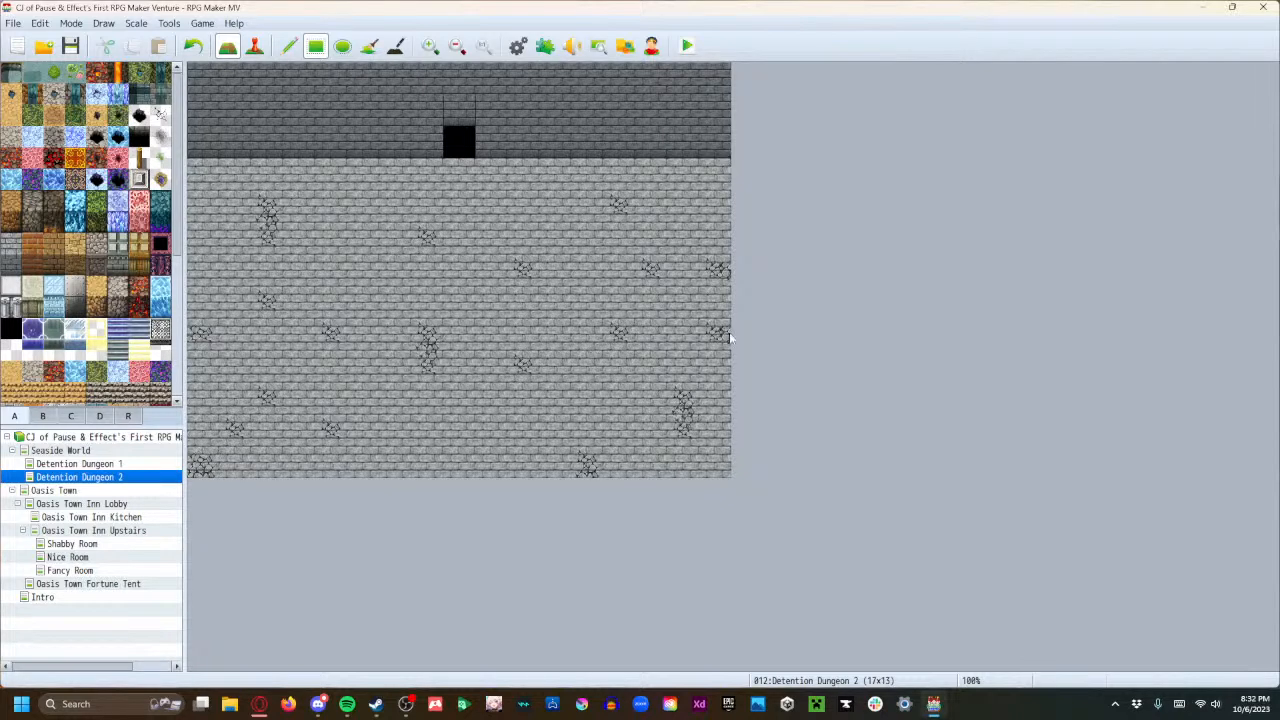
{"action": "left_click", "coordinate": [459, 429]}
{"action": "left_click", "coordinate": [363, 463]}
{"action": "left_click", "coordinate": [558, 206]}
{"action": "left_click", "coordinate": [361, 178]}
{"action": "left_click", "coordinate": [331, 176]}
{"action": "left_click", "coordinate": [590, 331]}
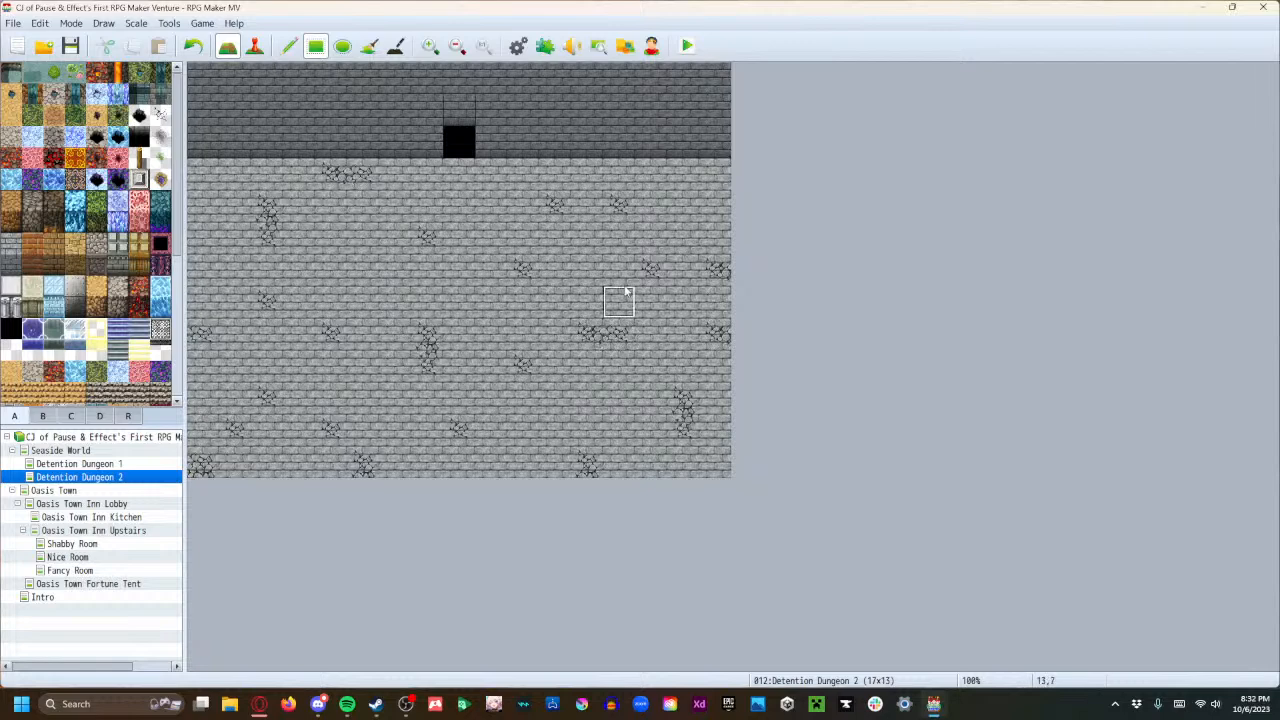
{"action": "left_click", "coordinate": [716, 238]}
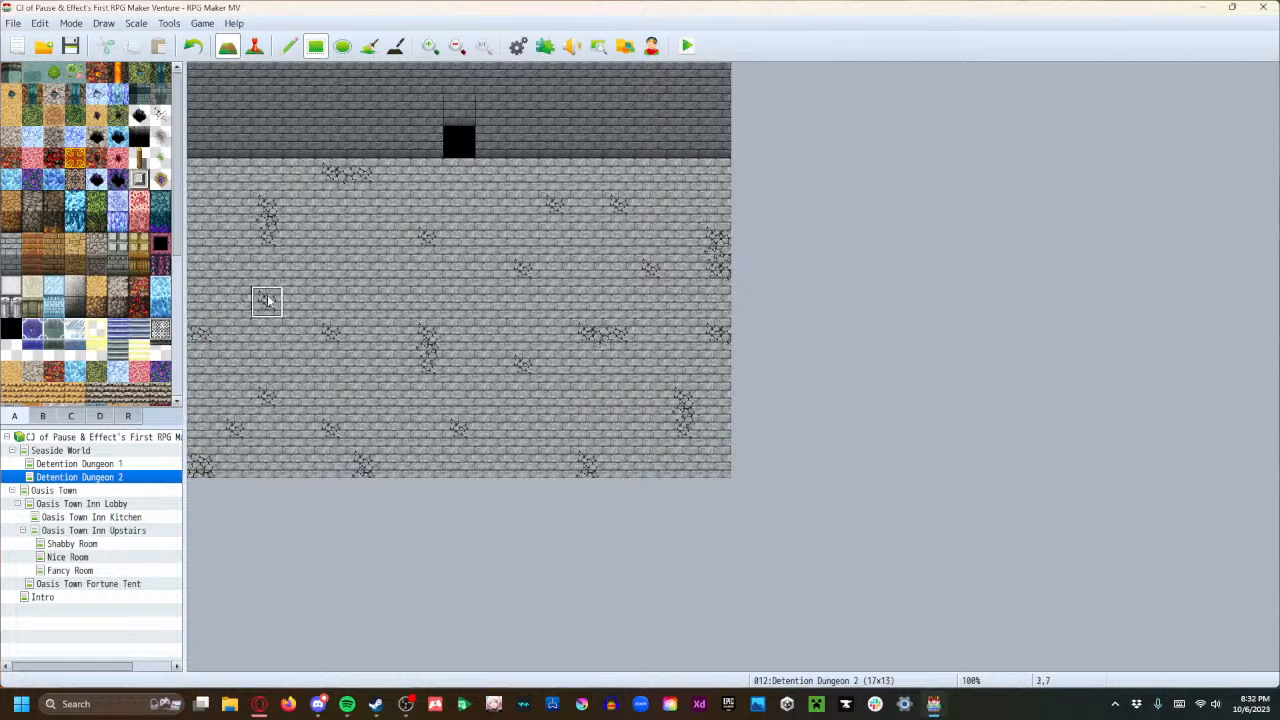
{"action": "left_click", "coordinate": [338, 300]}
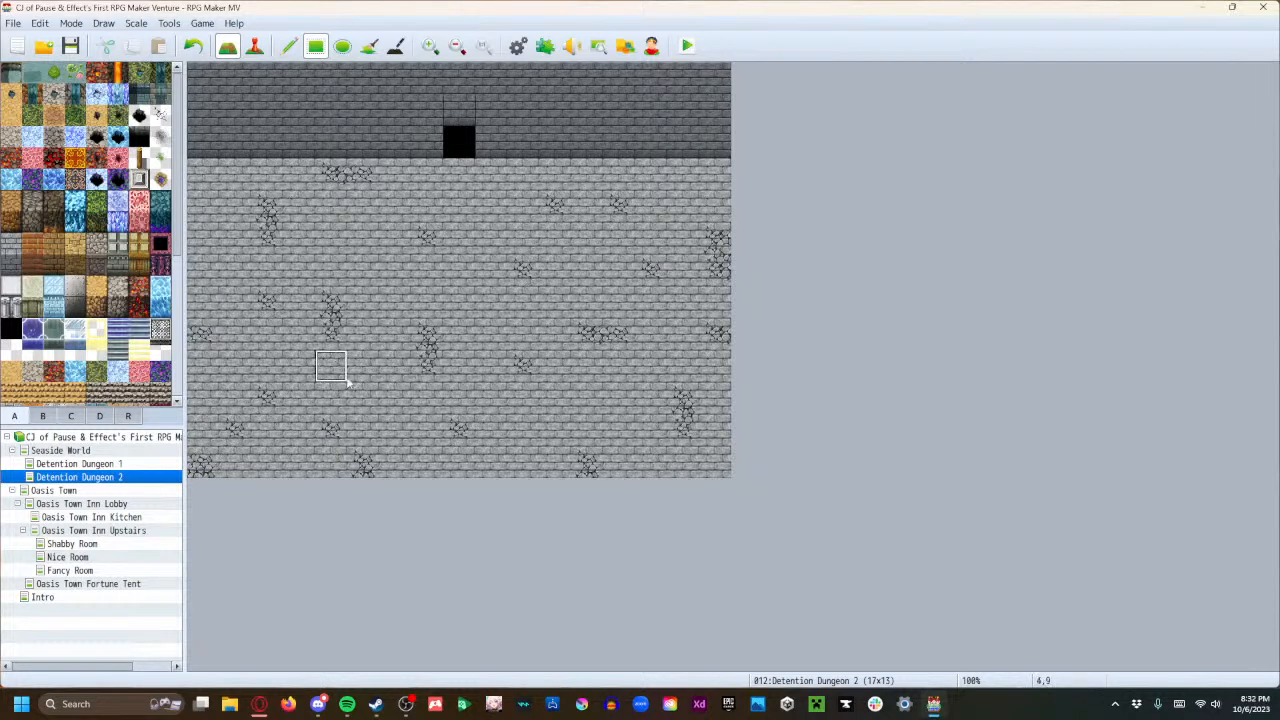
{"action": "left_click", "coordinate": [599, 340]}
Paint a dark brick wall one tile high along the full bottom row of Detention Dungeon 2.
{"action": "left_click", "coordinate": [100, 464]}
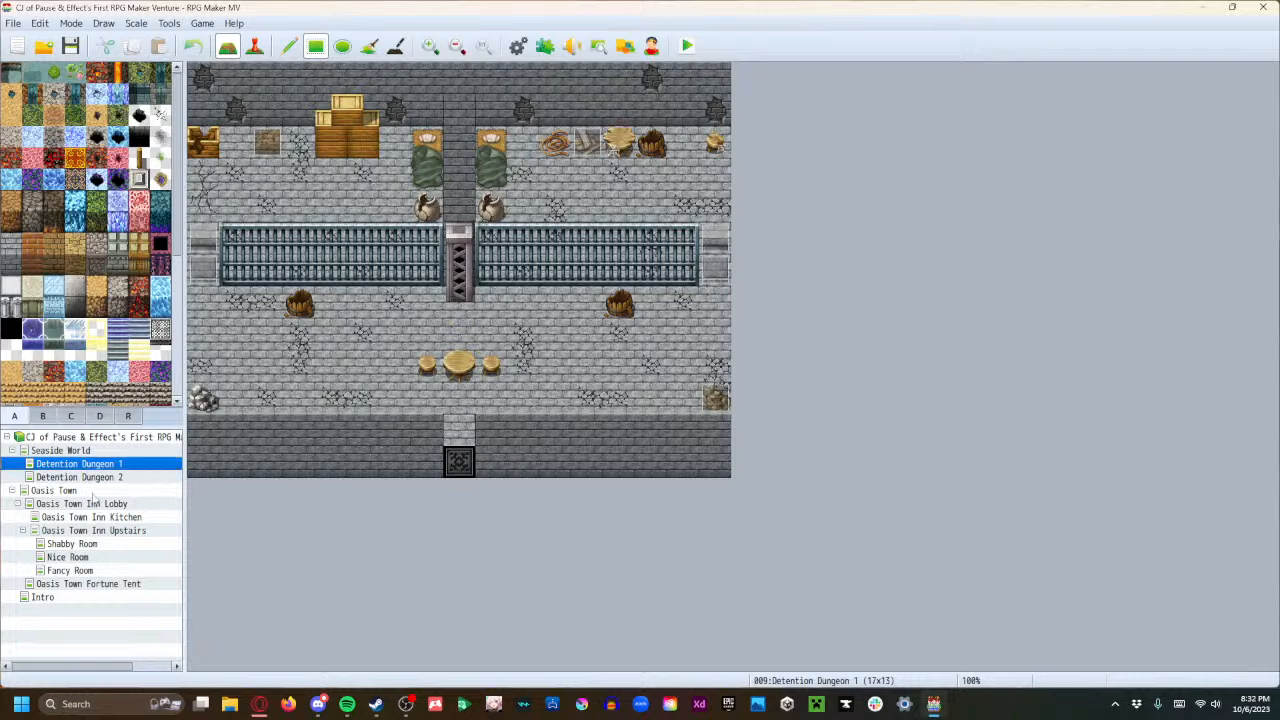
{"action": "left_click", "coordinate": [95, 478]}
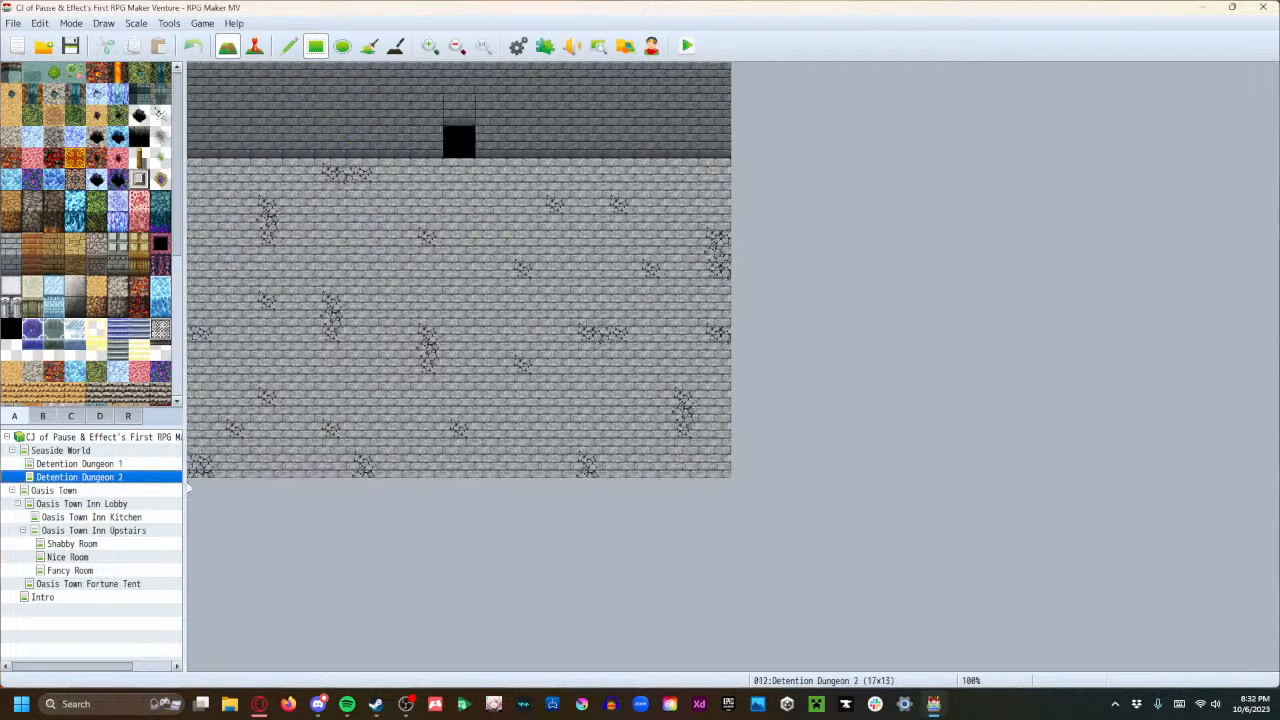
{"action": "left_click_drag", "start_coordinate": [203, 467], "coordinate": [725, 430]}
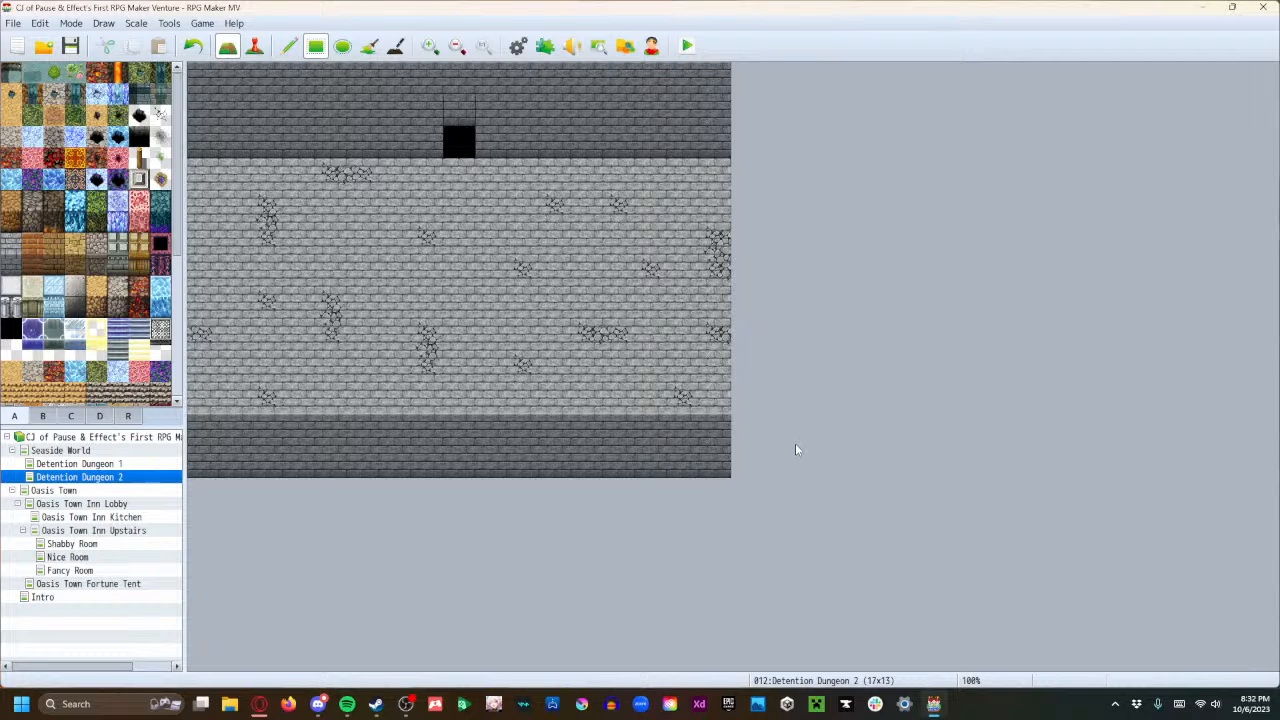
{"action": "key", "text": "ctrl+z"}
{"action": "left_click_drag", "start_coordinate": [203, 462], "coordinate": [755, 462]}
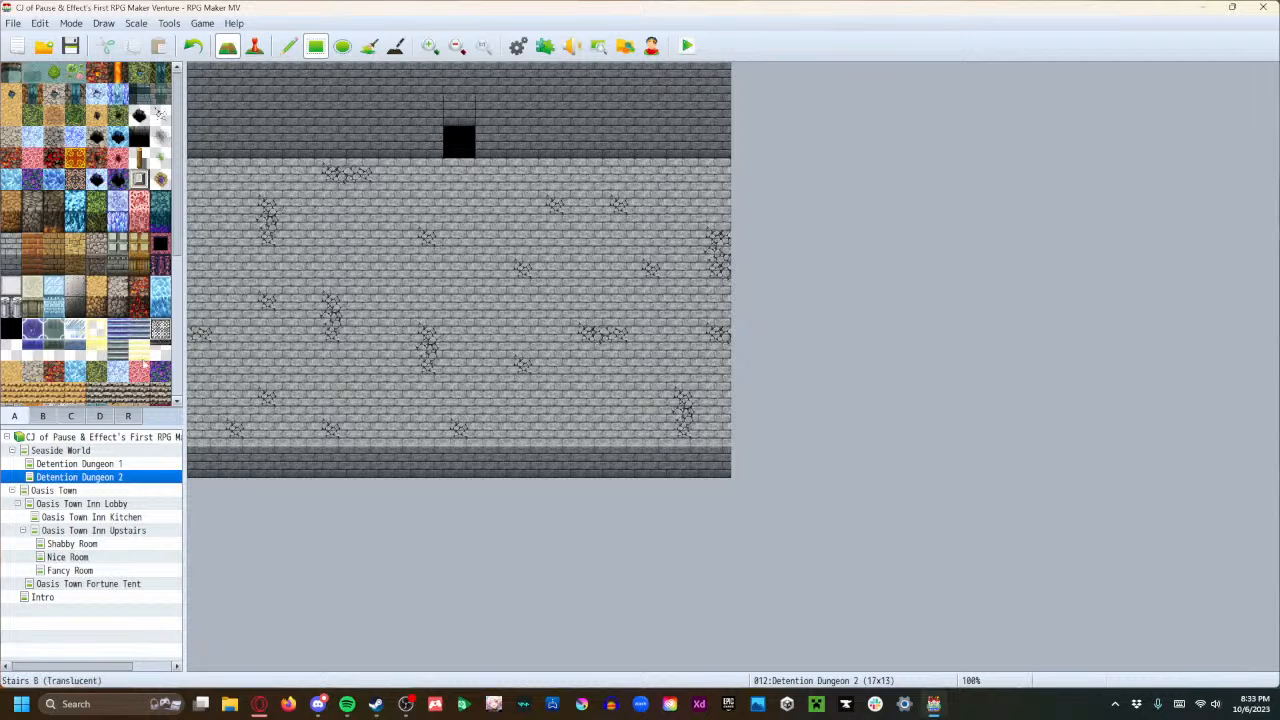
Place a two-tile-high column of iron bars in Detention Dungeon 2 at column 7, rows 5 and 6.
{"action": "left_click", "coordinate": [43, 416]}
{"action": "left_click", "coordinate": [17, 420]}
{"action": "left_click", "coordinate": [81, 468]}
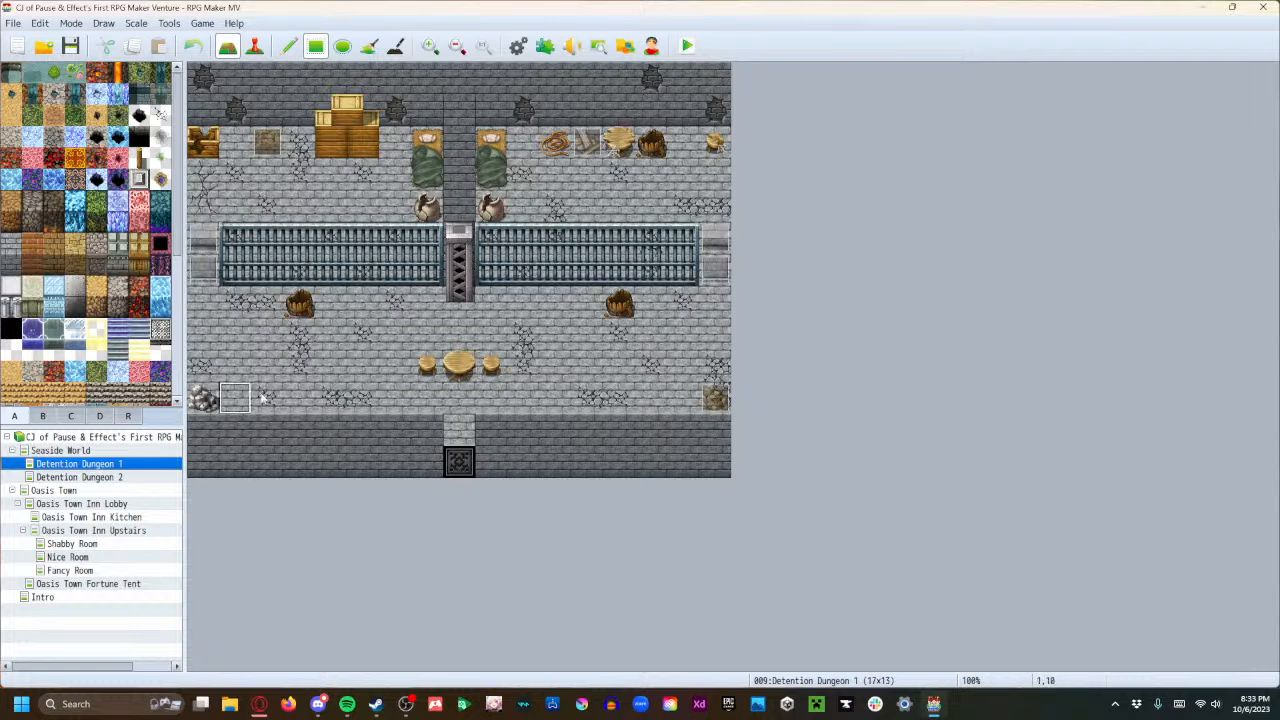
{"action": "left_click", "coordinate": [52, 415]}
{"action": "scroll", "coordinate": [92, 345], "scroll_direction": "down", "scroll_amount": 6}
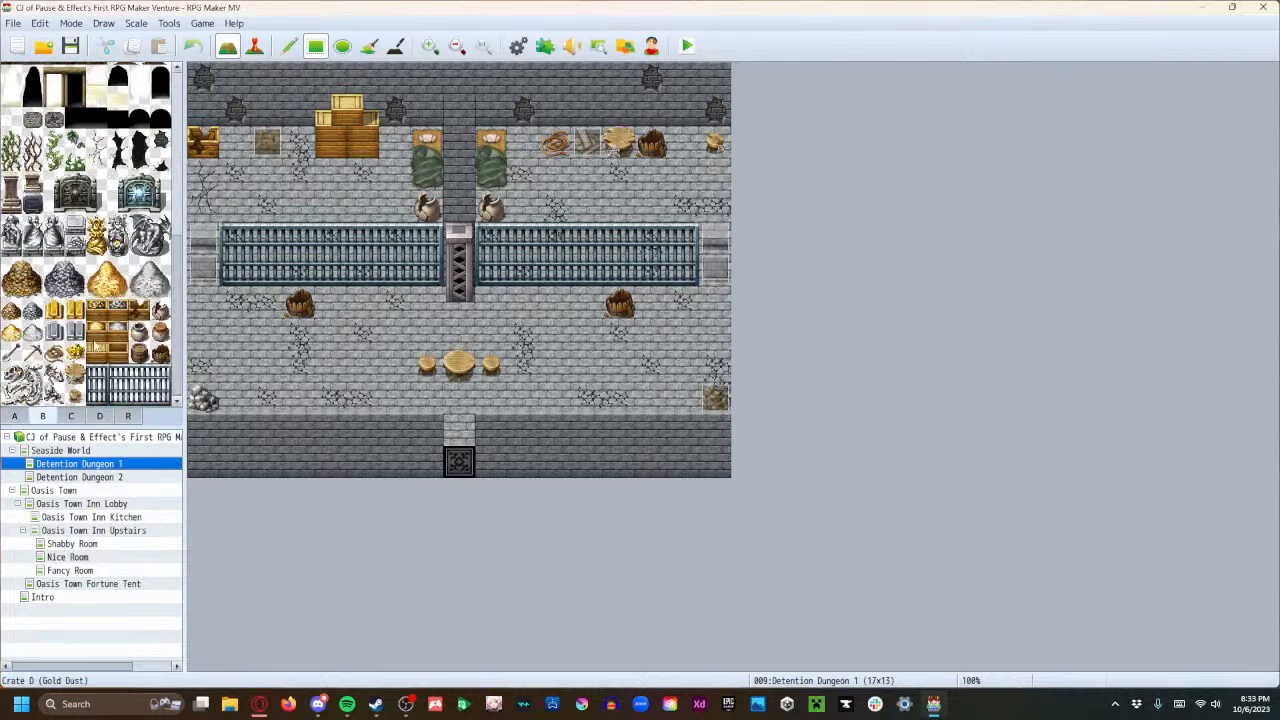
{"action": "left_click", "coordinate": [76, 477]}
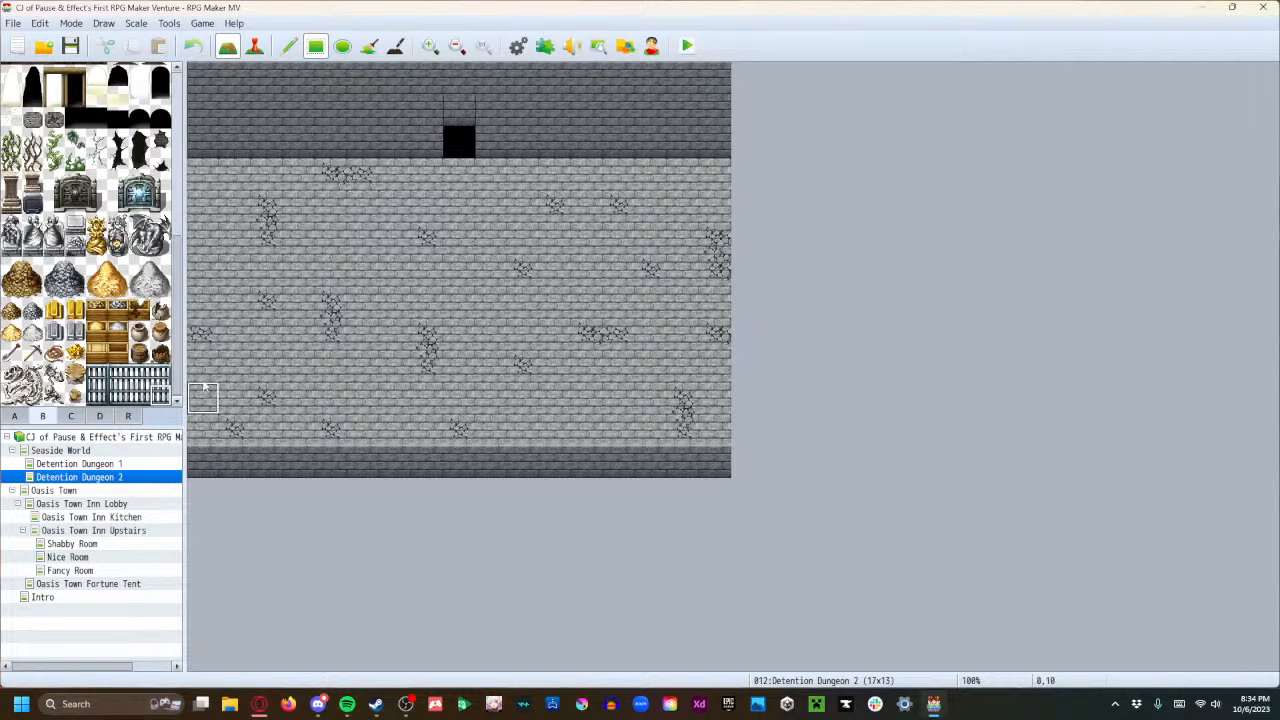
{"action": "left_click", "coordinate": [425, 268]}
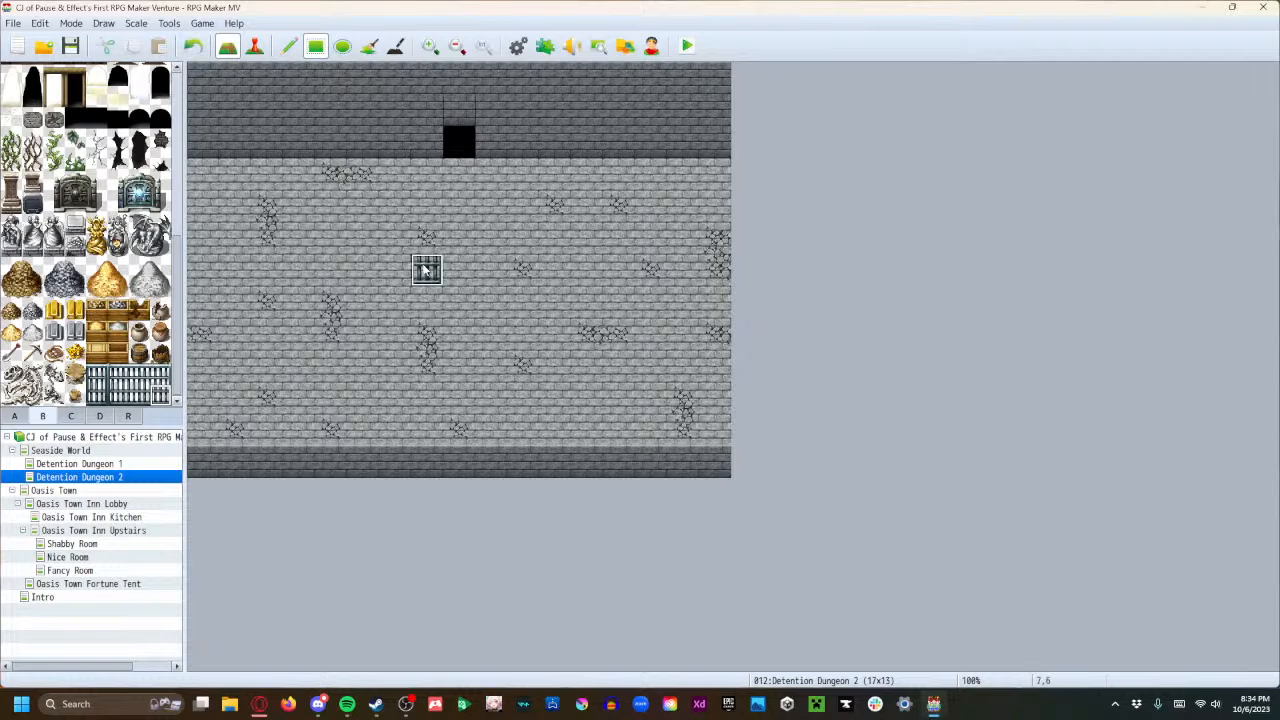
{"action": "left_click", "coordinate": [436, 247]}
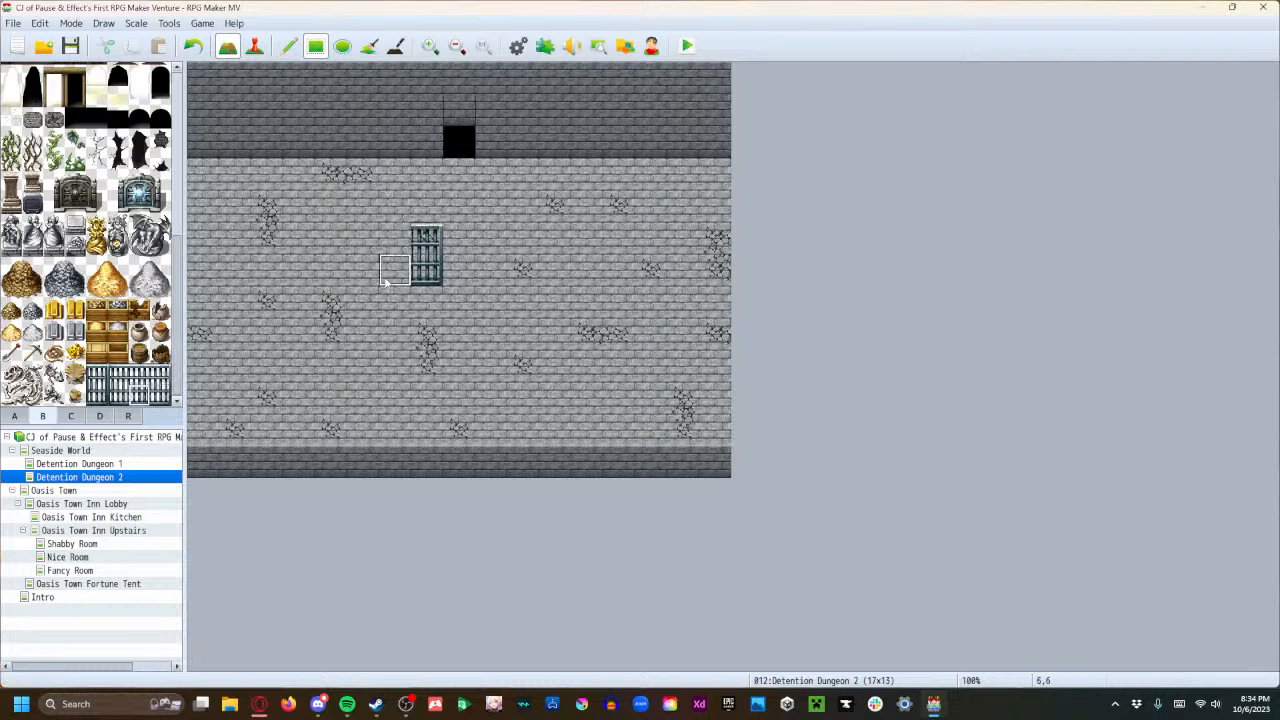
Extend the iron bars to columns 5 and 6, rows 5 and 6, and start another set at column 0 on the same rows.
{"action": "left_click", "coordinate": [390, 282]}
{"action": "left_click", "coordinate": [144, 374]}
{"action": "left_click", "coordinate": [393, 242]}
{"action": "left_click", "coordinate": [118, 393]}
{"action": "left_click", "coordinate": [363, 270]}
{"action": "left_click", "coordinate": [118, 375]}
{"action": "left_click", "coordinate": [365, 242]}
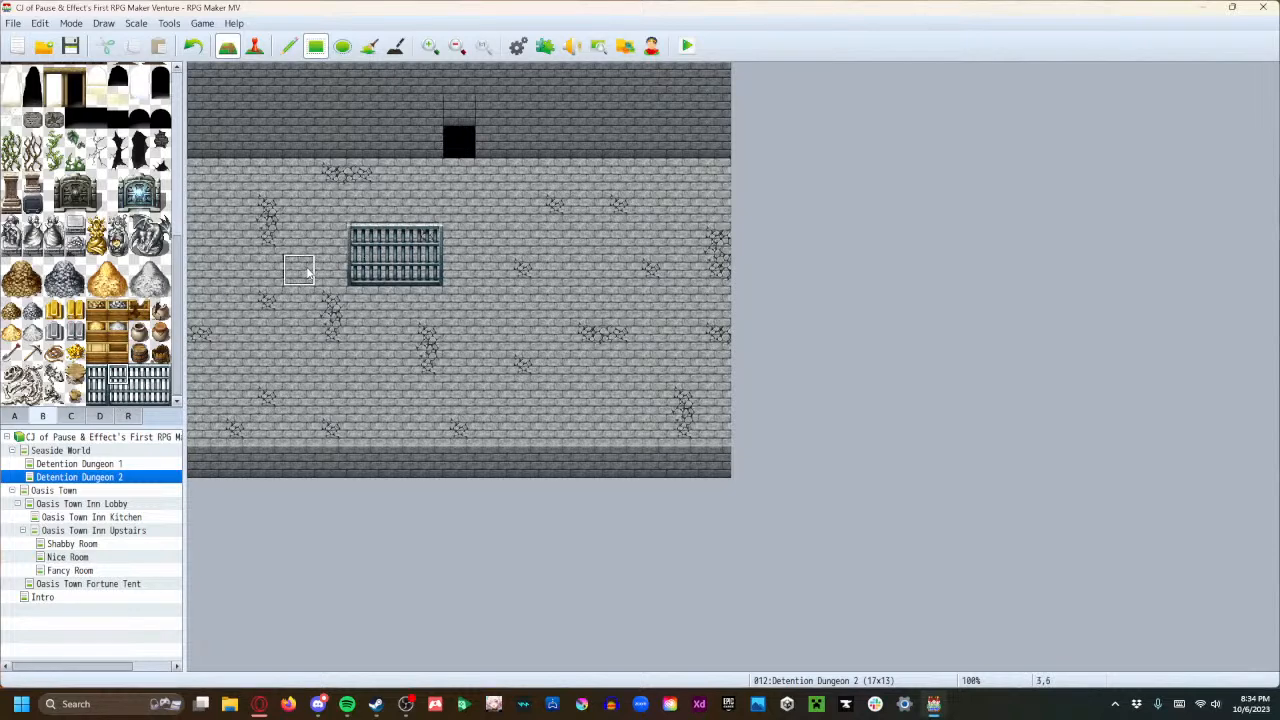
{"action": "left_click", "coordinate": [201, 283]}
{"action": "left_click", "coordinate": [203, 238]}
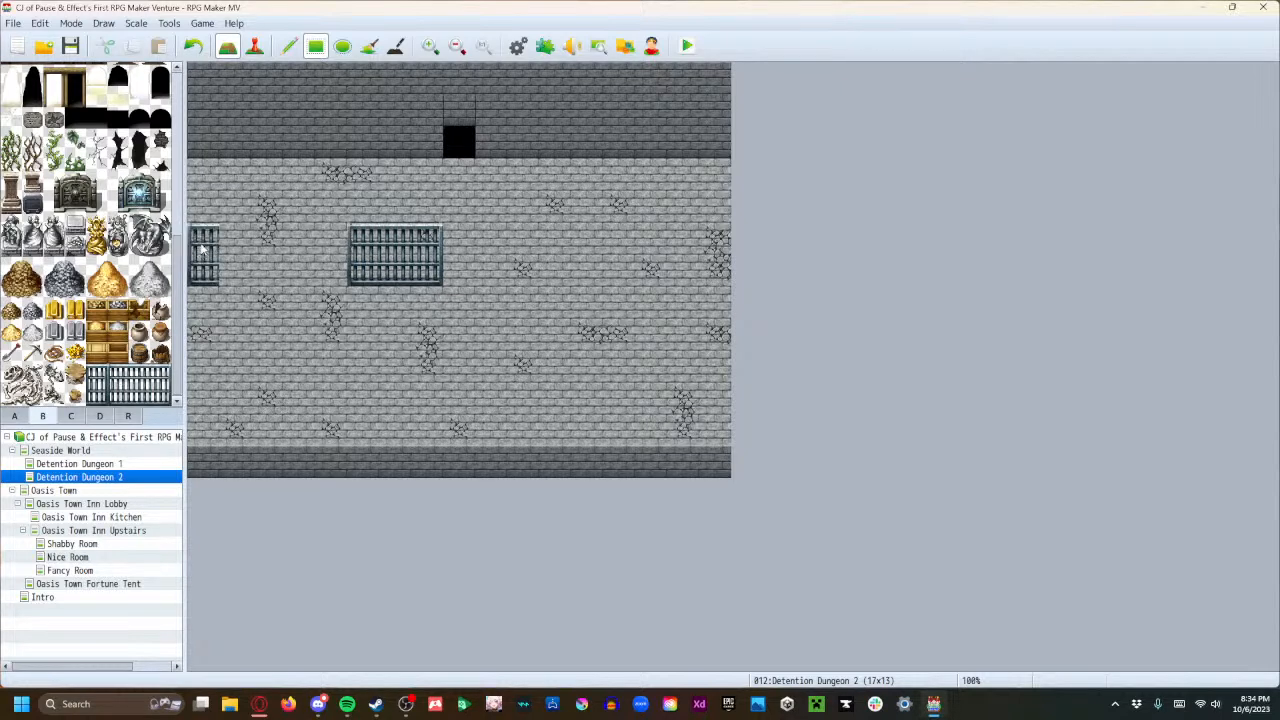
{"action": "left_click", "coordinate": [331, 270]}
{"action": "left_click", "coordinate": [338, 244]}
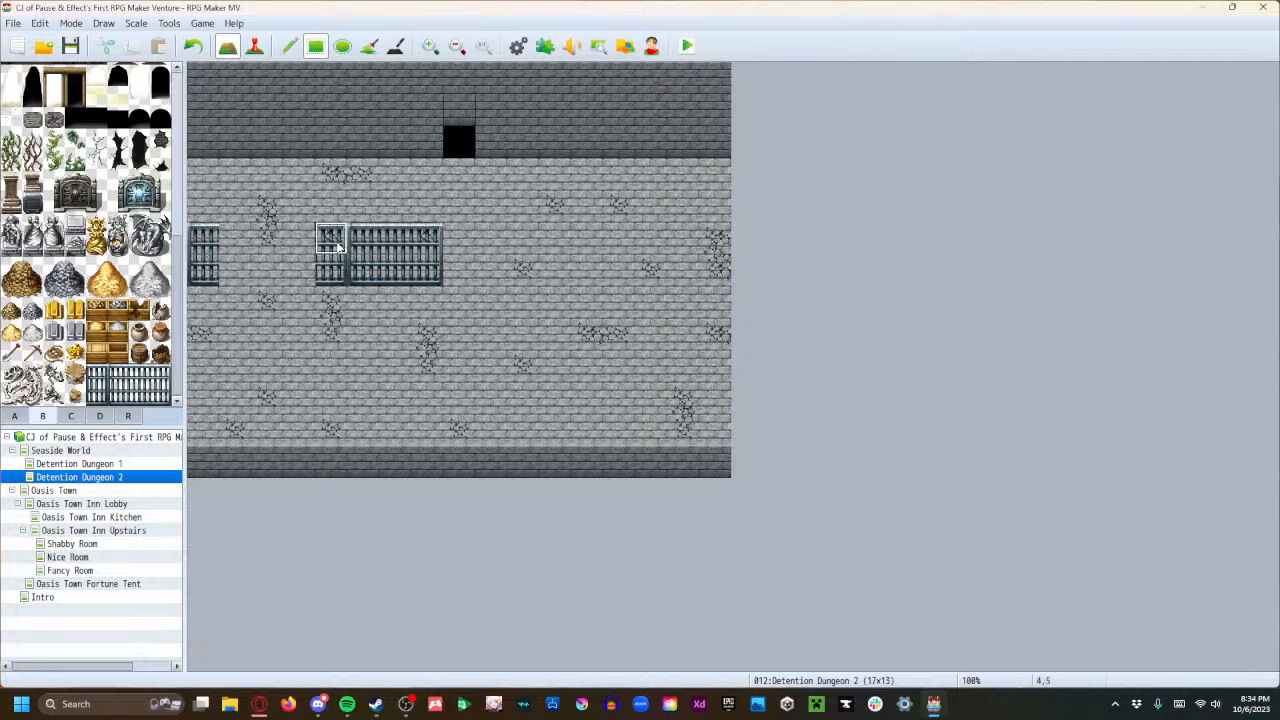
{"action": "left_click", "coordinate": [341, 246]}
{"action": "left_click", "coordinate": [330, 262]}
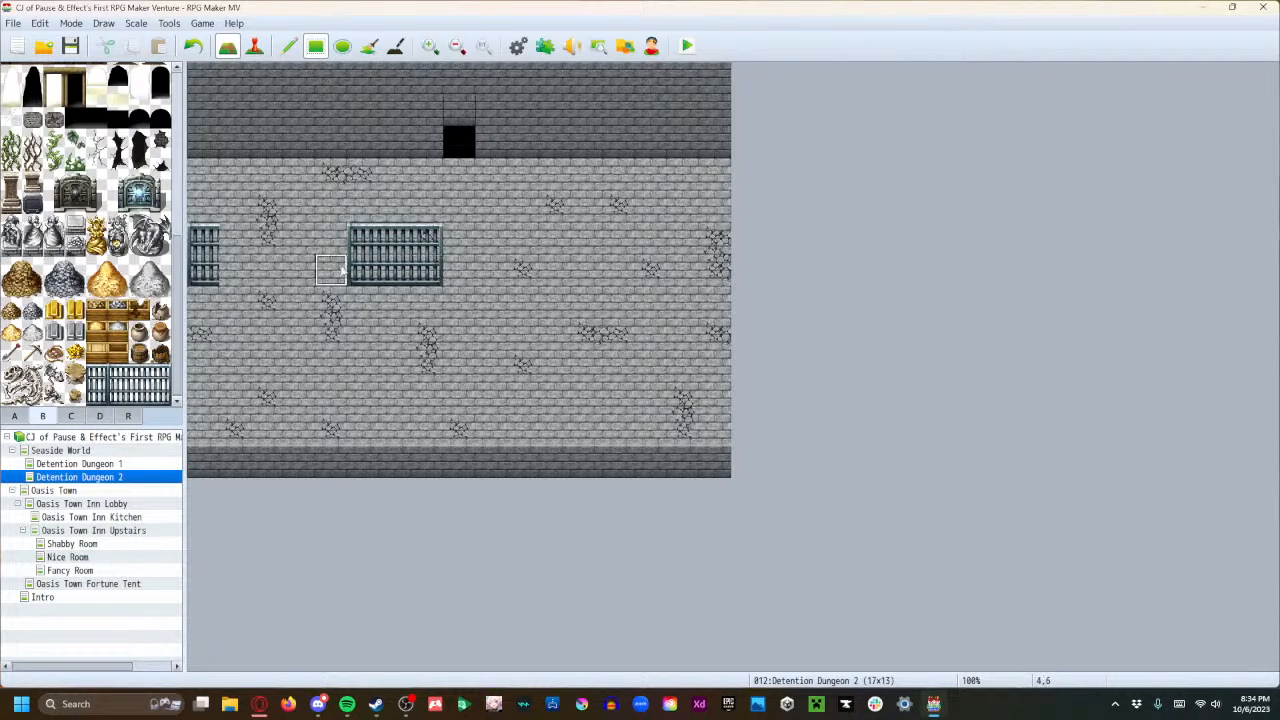
Fill columns 1 to 3, rows 5 and 6, with iron bars, and keep column 7's dark brick wall to rows 3 and 4, above its bars.
{"action": "left_click", "coordinate": [304, 272]}
{"action": "left_click", "coordinate": [298, 240]}
{"action": "right_click", "coordinate": [390, 237]}
{"action": "mouse_move", "coordinate": [241, 238]}
{"action": "left_mouse_down"}
{"action": "mouse_move", "coordinate": [265, 248]}
{"action": "mouse_move", "coordinate": [264, 264]}
{"action": "mouse_move", "coordinate": [263, 246]}
{"action": "mouse_move", "coordinate": [286, 248]}
{"action": "mouse_move", "coordinate": [236, 273]}
{"action": "left_mouse_up"}
{"action": "key", "text": "ctrl+z"}
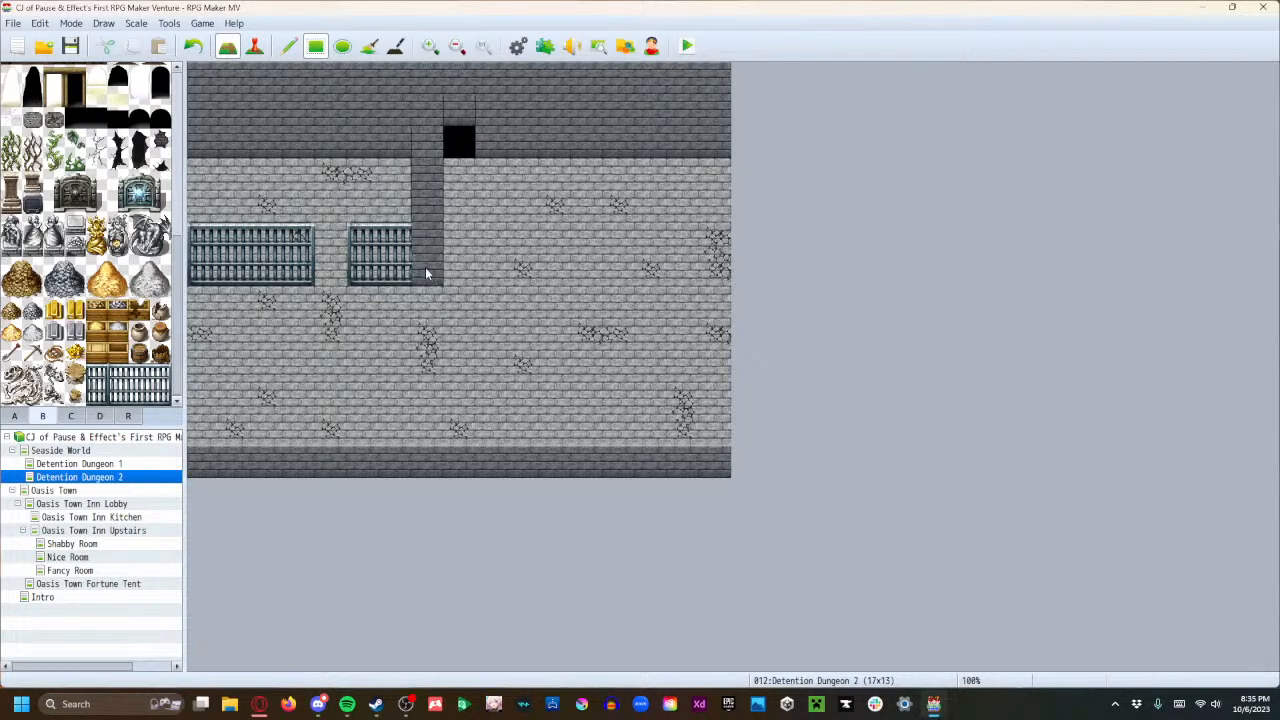
{"action": "left_click", "coordinate": [421, 238]}
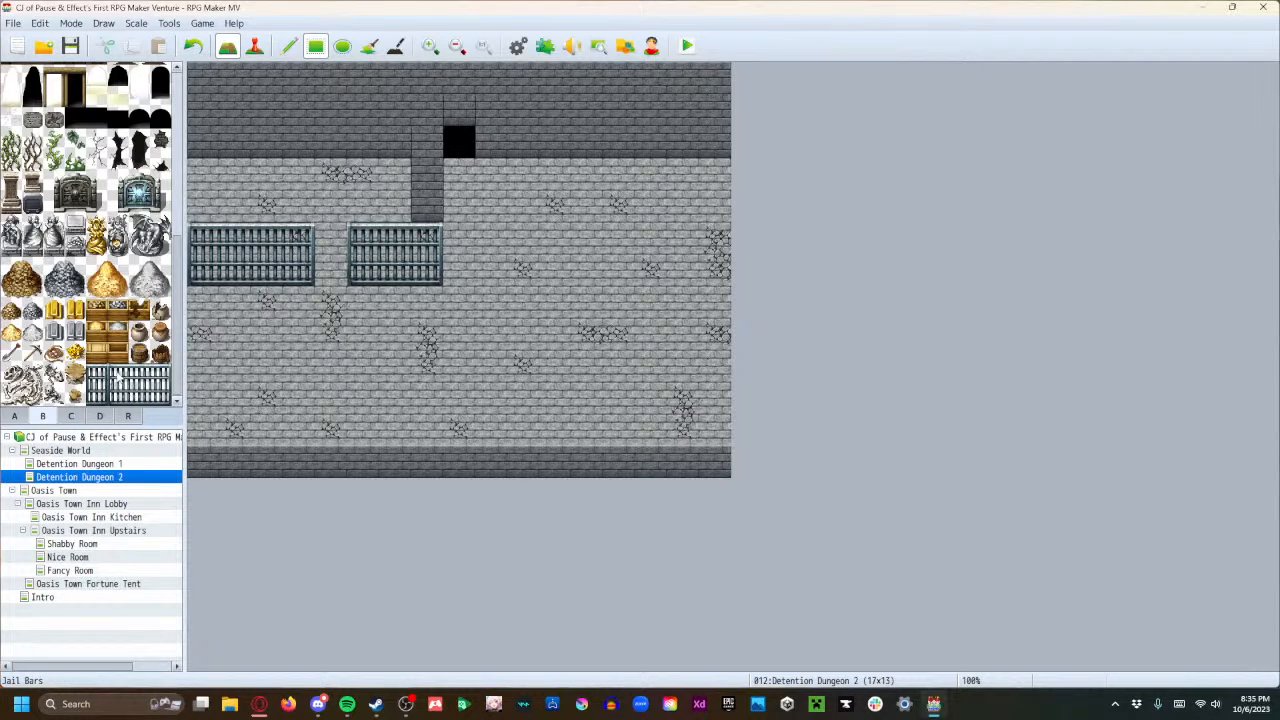
Place a three-tile-wide, two-tile-high set of iron bars across columns 9 to 11, rows 5 and 6.
{"action": "left_click", "coordinate": [502, 239]}
{"action": "left_click", "coordinate": [119, 395]}
{"action": "left_click", "coordinate": [496, 274]}
{"action": "left_click", "coordinate": [138, 374]}
{"action": "left_click", "coordinate": [526, 240]}
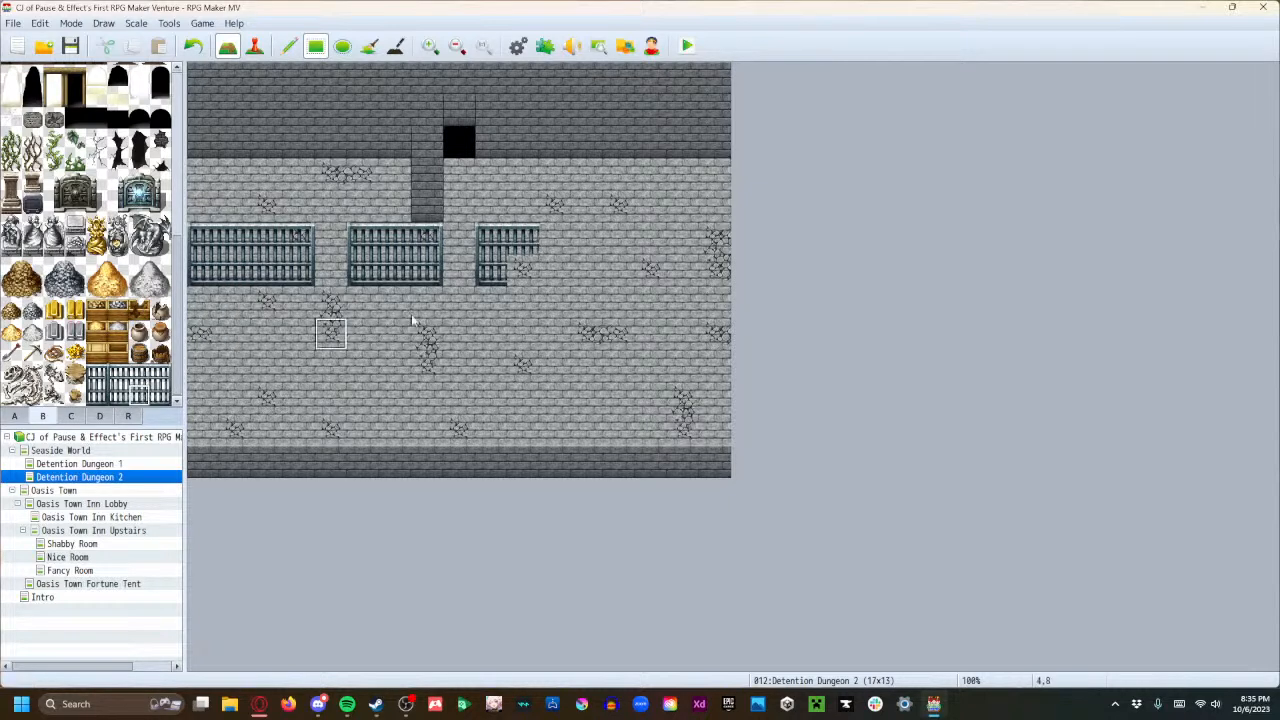
{"action": "left_click", "coordinate": [529, 271]}
{"action": "left_click", "coordinate": [160, 375]}
{"action": "left_click", "coordinate": [563, 242]}
{"action": "left_click", "coordinate": [160, 395]}
{"action": "left_click", "coordinate": [556, 270]}
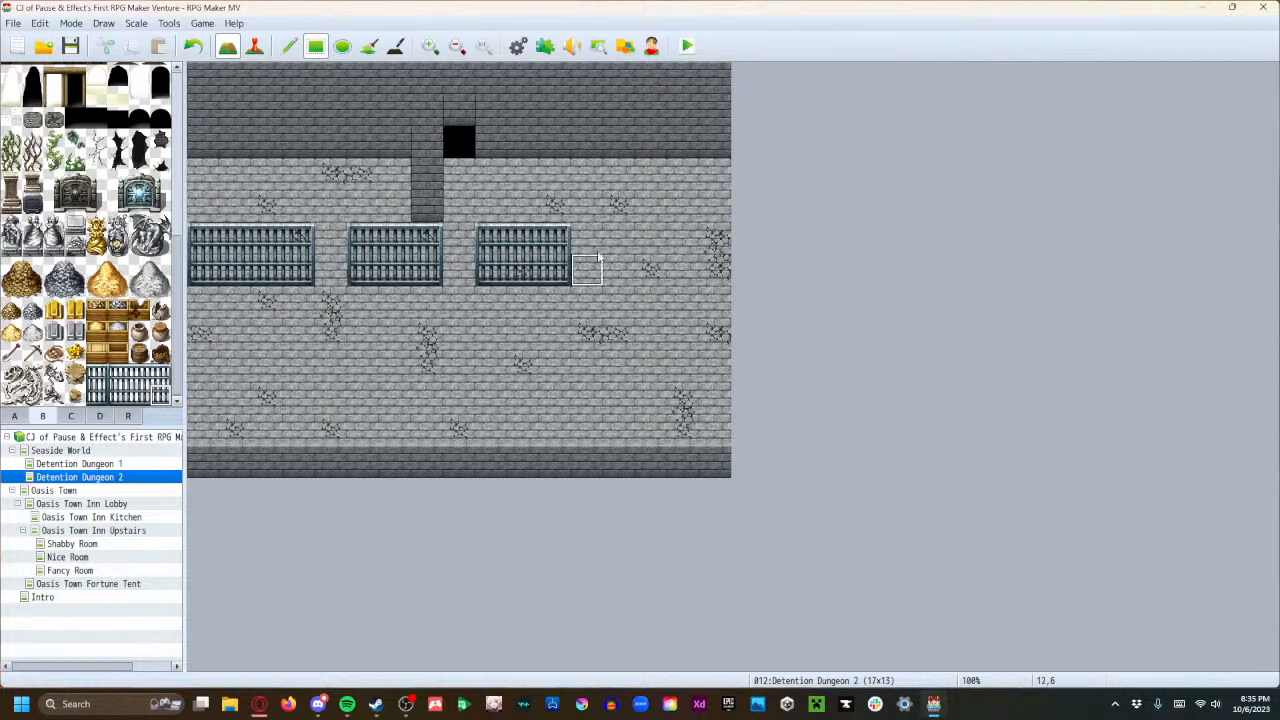
Place iron bars across columns 13 to 16, rows 5 and 6, and a dark brick wall at column 9, rows 3 and 4.
{"action": "left_click", "coordinate": [118, 374]}
{"action": "left_click", "coordinate": [611, 247]}
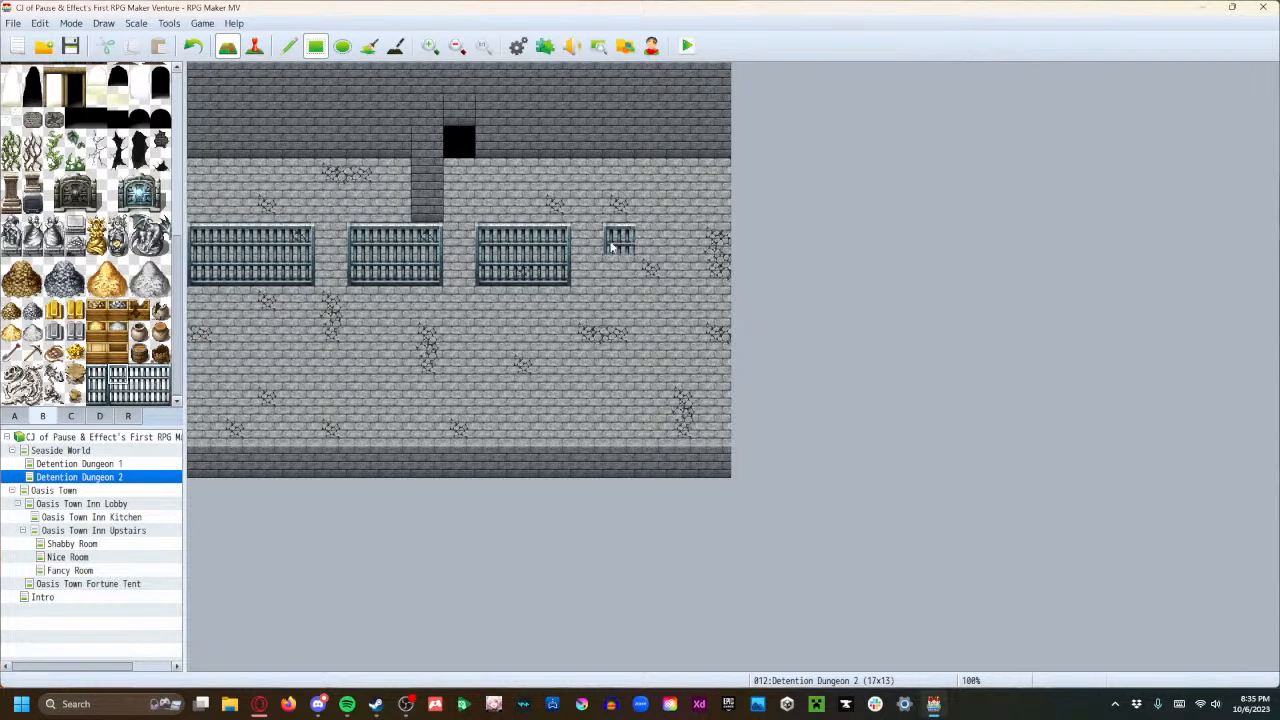
{"action": "left_click", "coordinate": [118, 393]}
{"action": "left_click", "coordinate": [618, 270]}
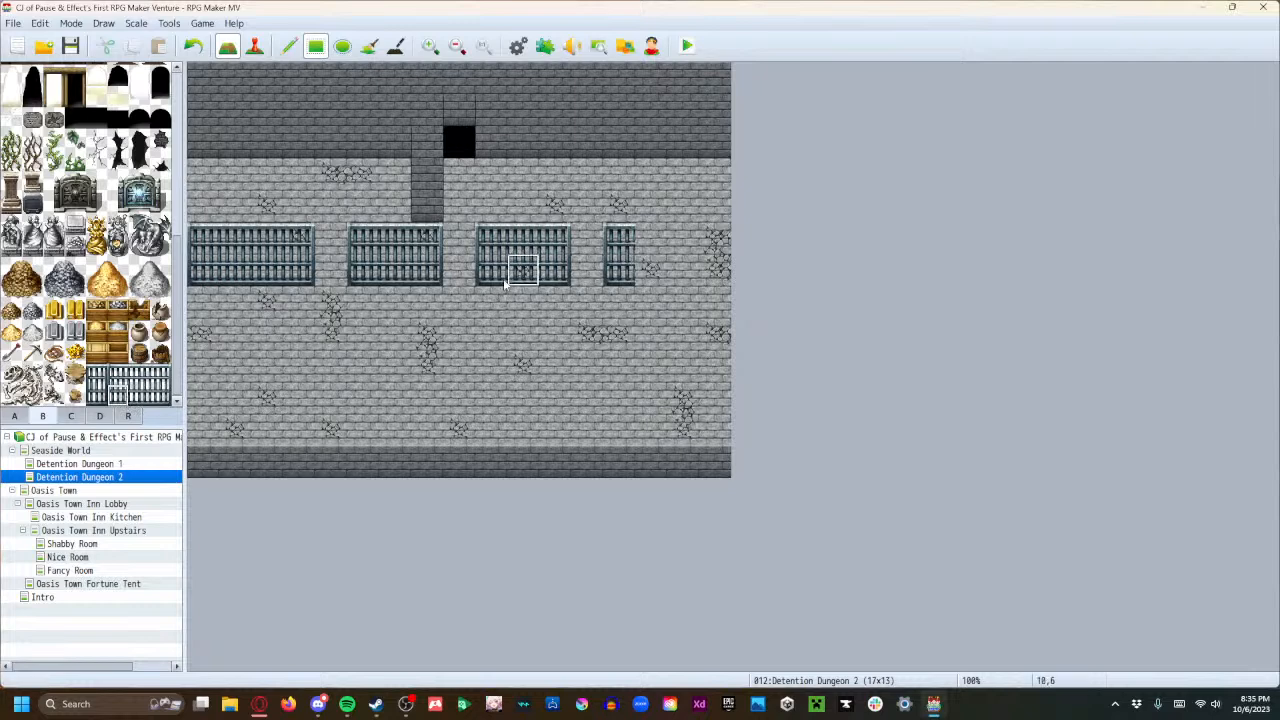
{"action": "left_click", "coordinate": [128, 376]}
{"action": "left_click", "coordinate": [655, 238]}
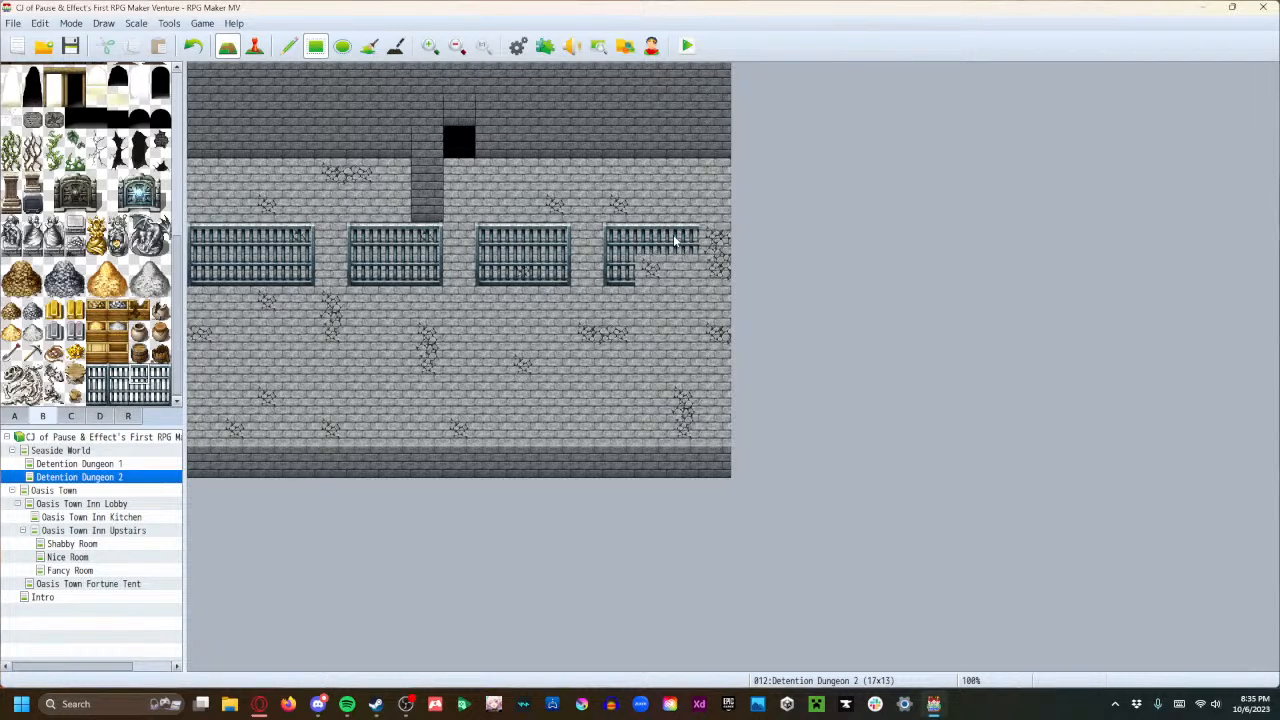
{"action": "left_click", "coordinate": [128, 393]}
{"action": "left_click_drag", "start_coordinate": [650, 270], "coordinate": [678, 276]}
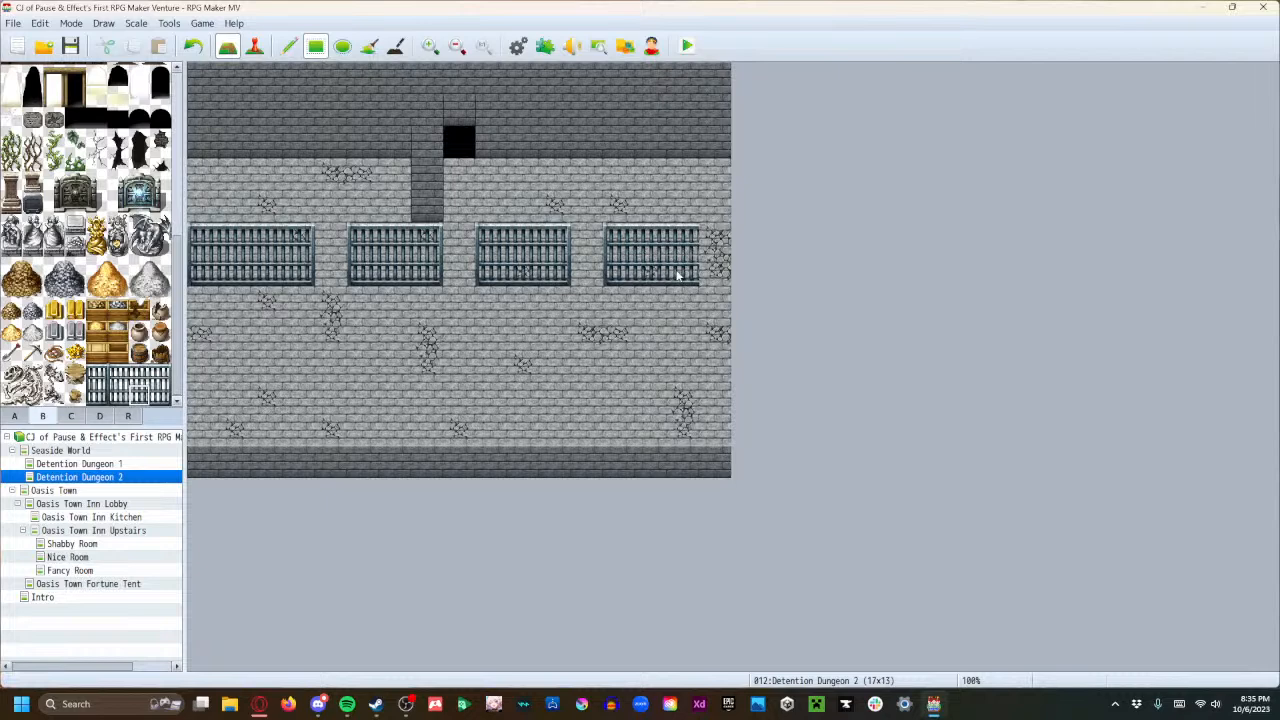
{"action": "left_click", "coordinate": [130, 377]}
{"action": "left_click", "coordinate": [714, 238]}
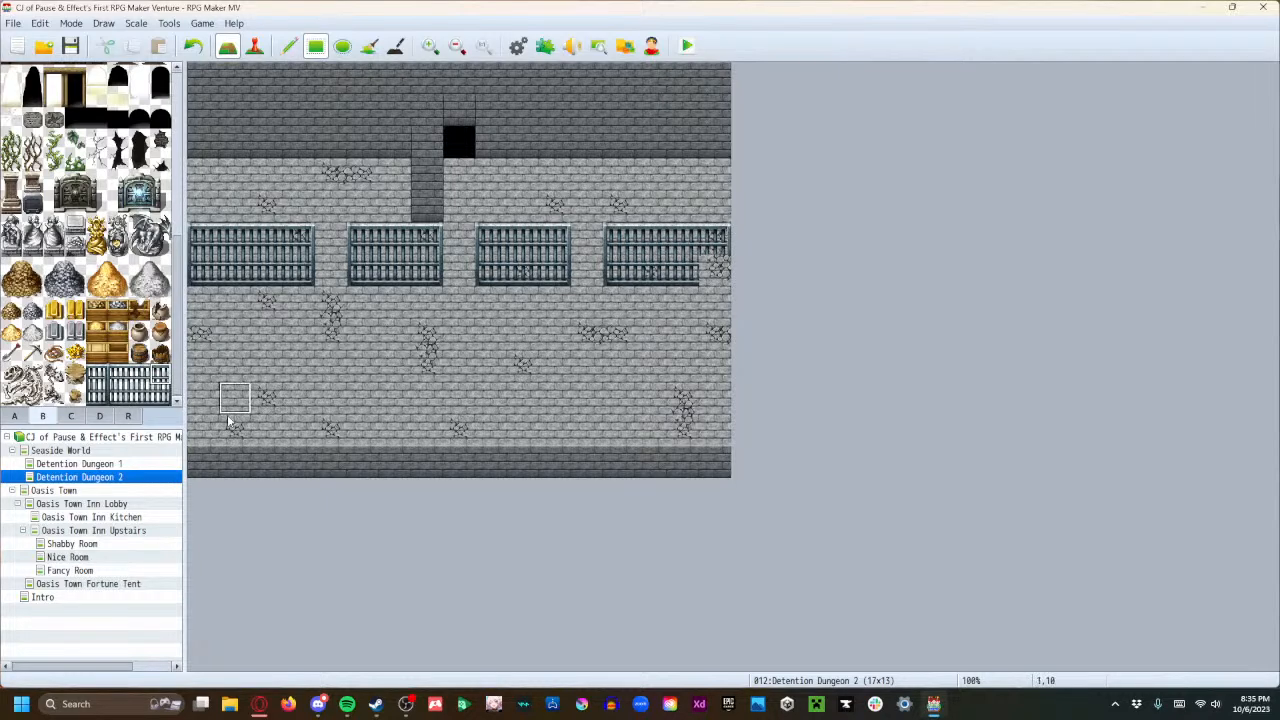
{"action": "left_click", "coordinate": [130, 393]}
{"action": "left_click", "coordinate": [716, 278]}
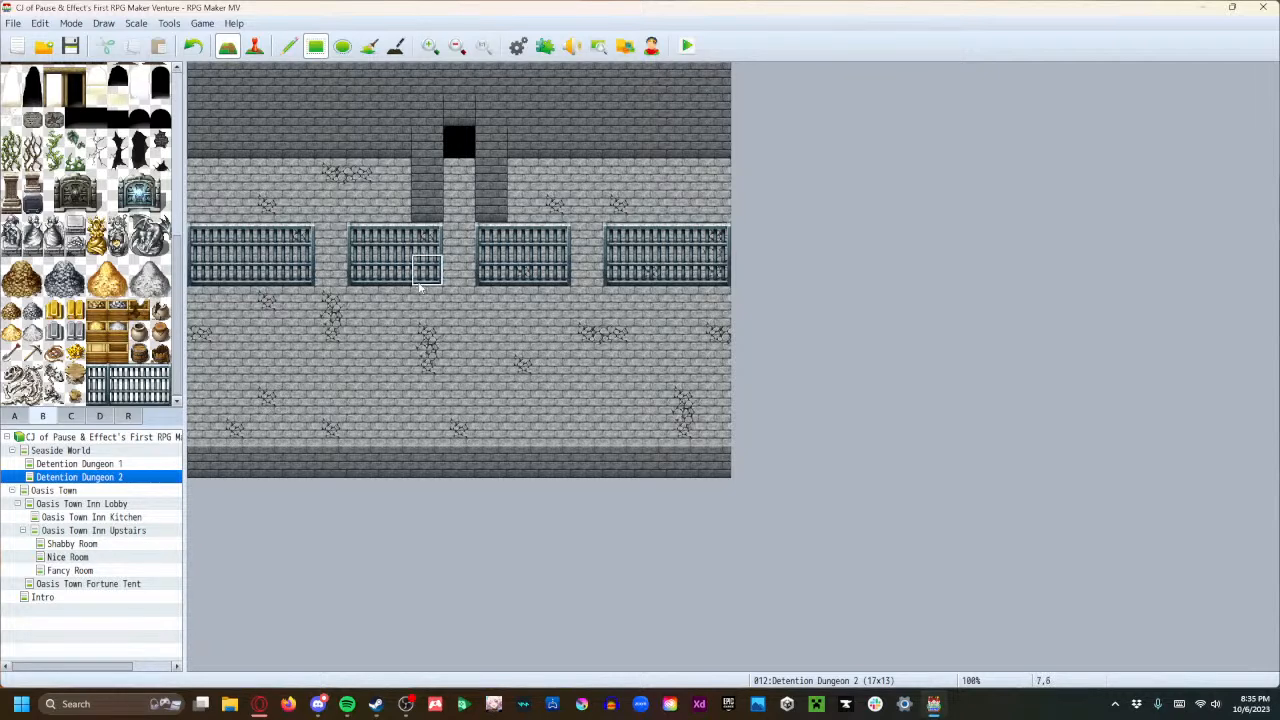
{"action": "left_click", "coordinate": [427, 430]}
{"action": "left_click", "coordinate": [426, 399]}
{"action": "left_click", "coordinate": [385, 430]}
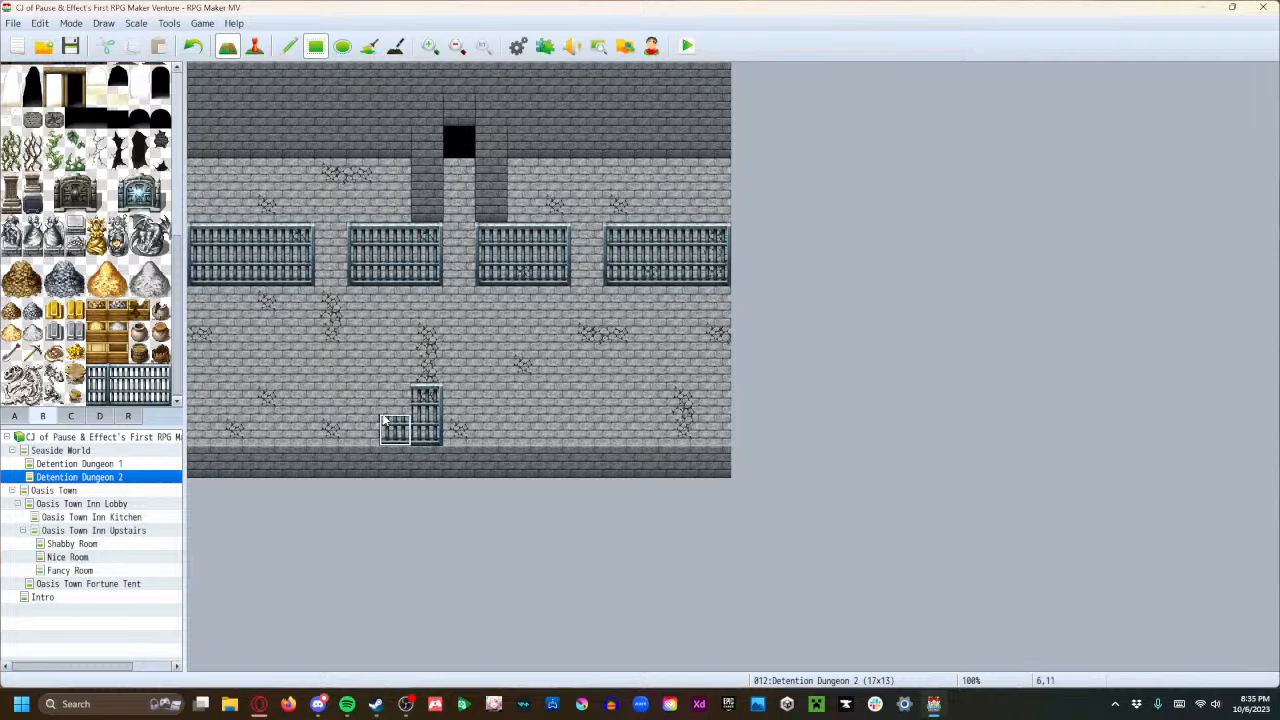
{"action": "left_click", "coordinate": [390, 400]}
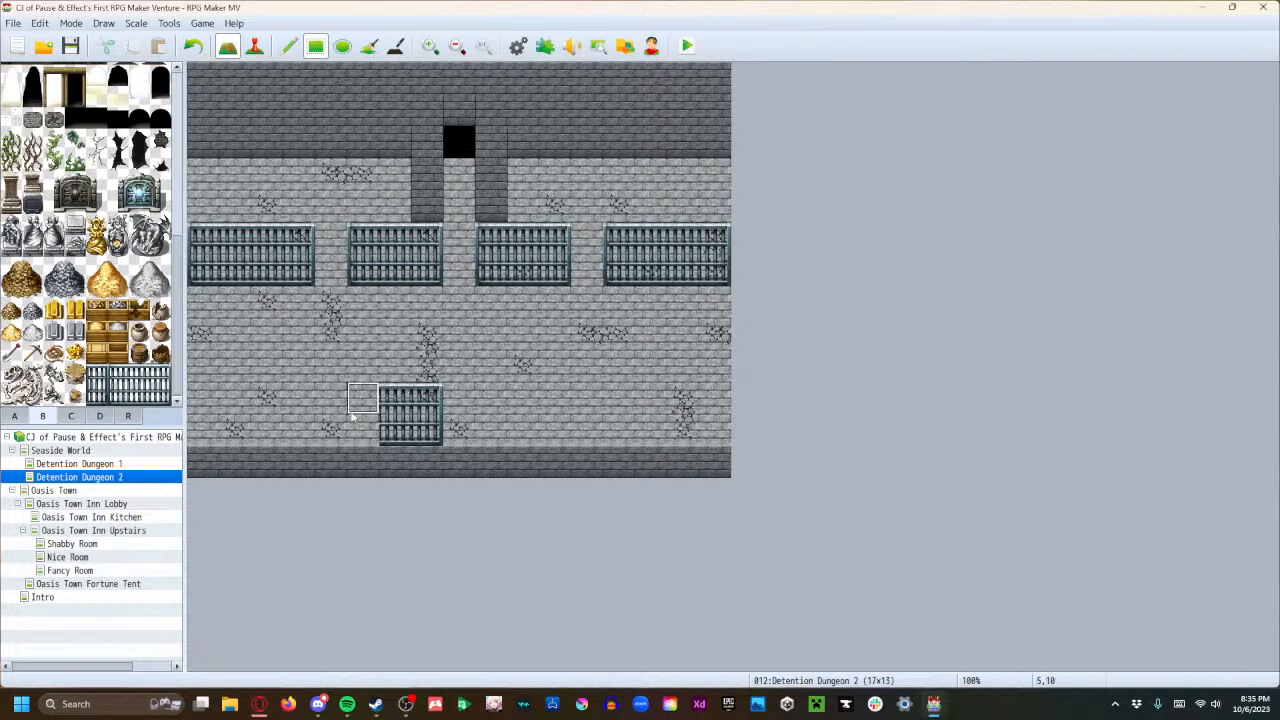
{"action": "left_click", "coordinate": [354, 432]}
{"action": "left_click", "coordinate": [353, 400]}
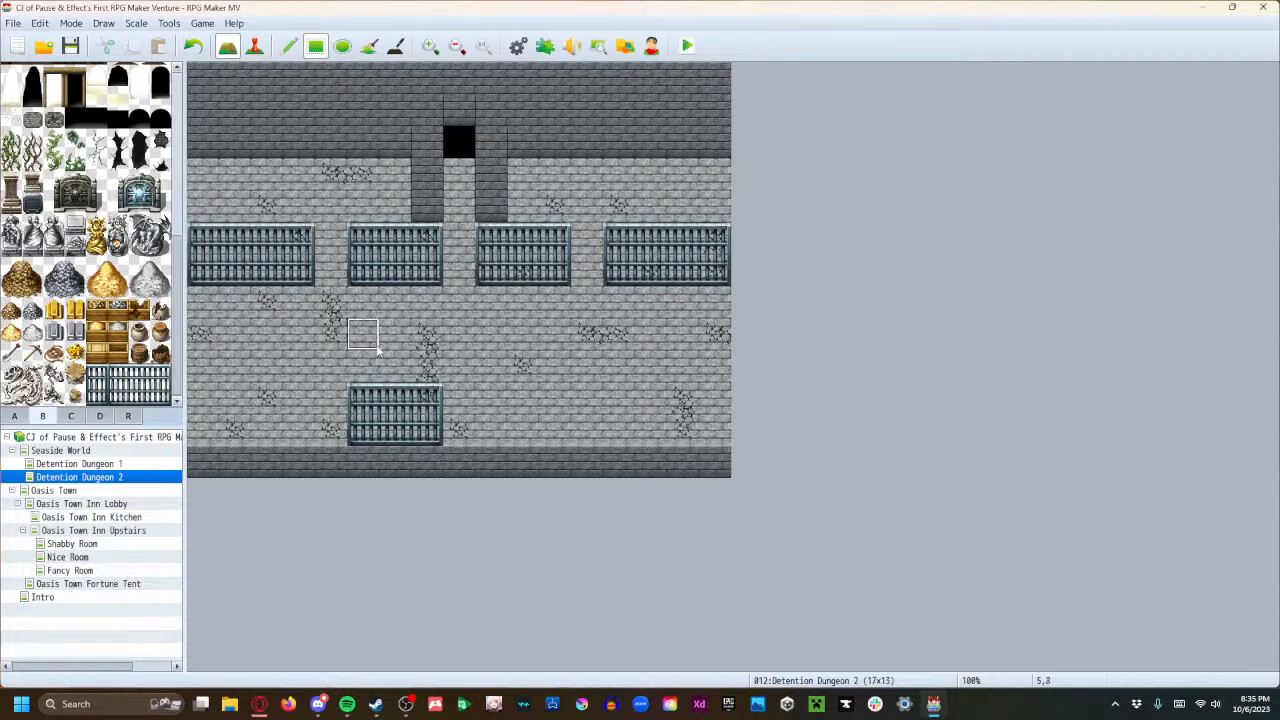
{"action": "key", "text": "ctrl+z"}
{"action": "key", "text": "ctrl+z"}
{"action": "key", "text": "ctrl+z"}
{"action": "key", "text": "ctrl+z"}
{"action": "key", "text": "ctrl+z"}
{"action": "key", "text": "ctrl+z"}
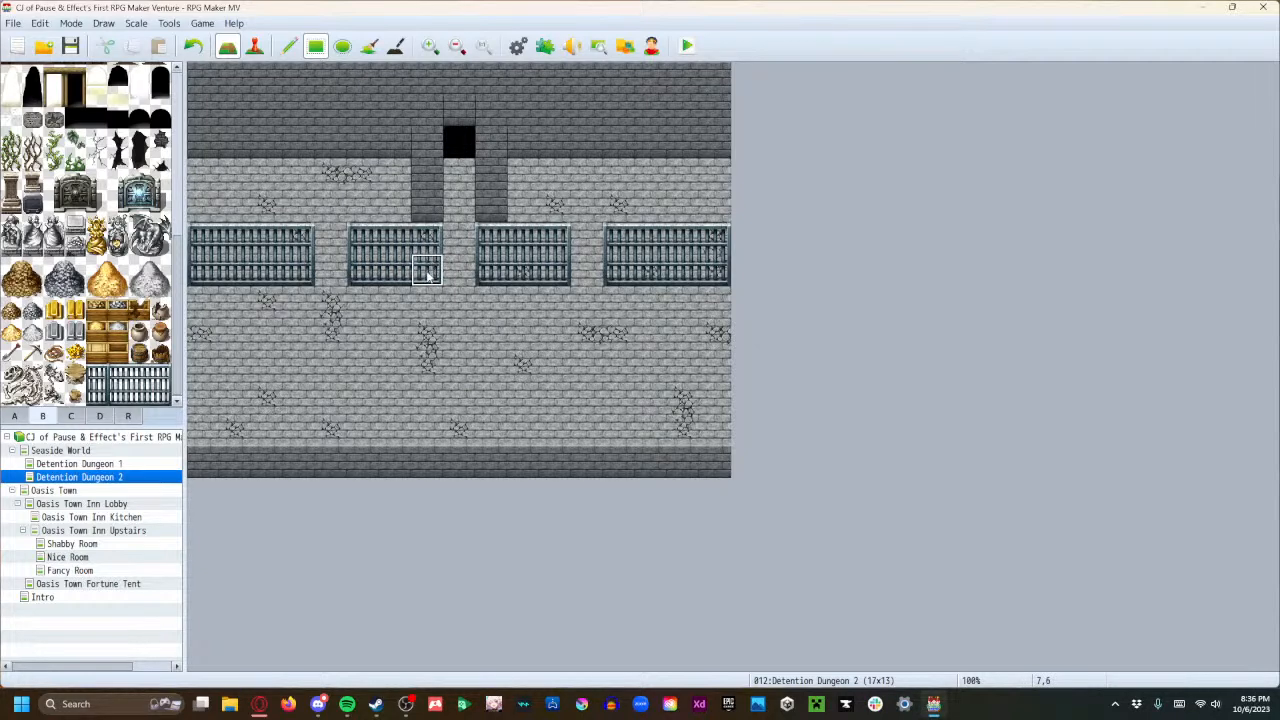
Place iron bars at column 7, rows 8 and 9, and paint a dark brick wall block below over columns 7 to 9, rows 10 and 11.
{"action": "left_click", "coordinate": [428, 336]}
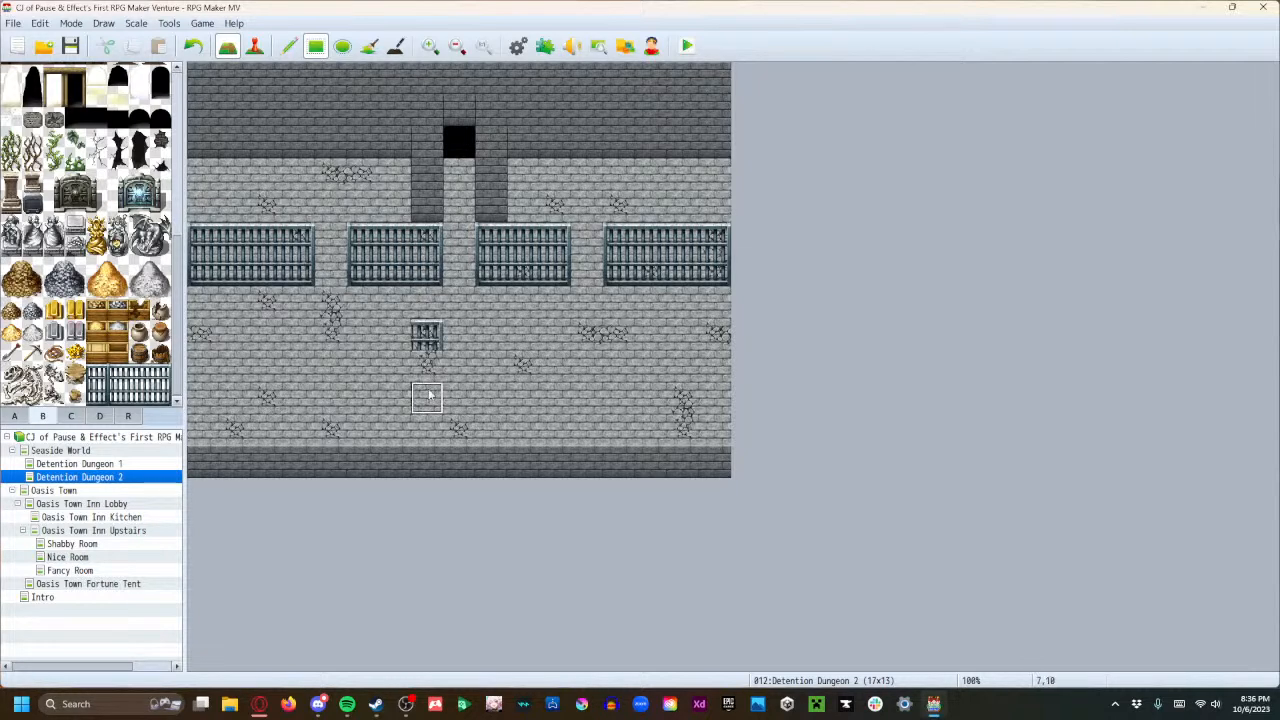
{"action": "left_click", "coordinate": [428, 362]}
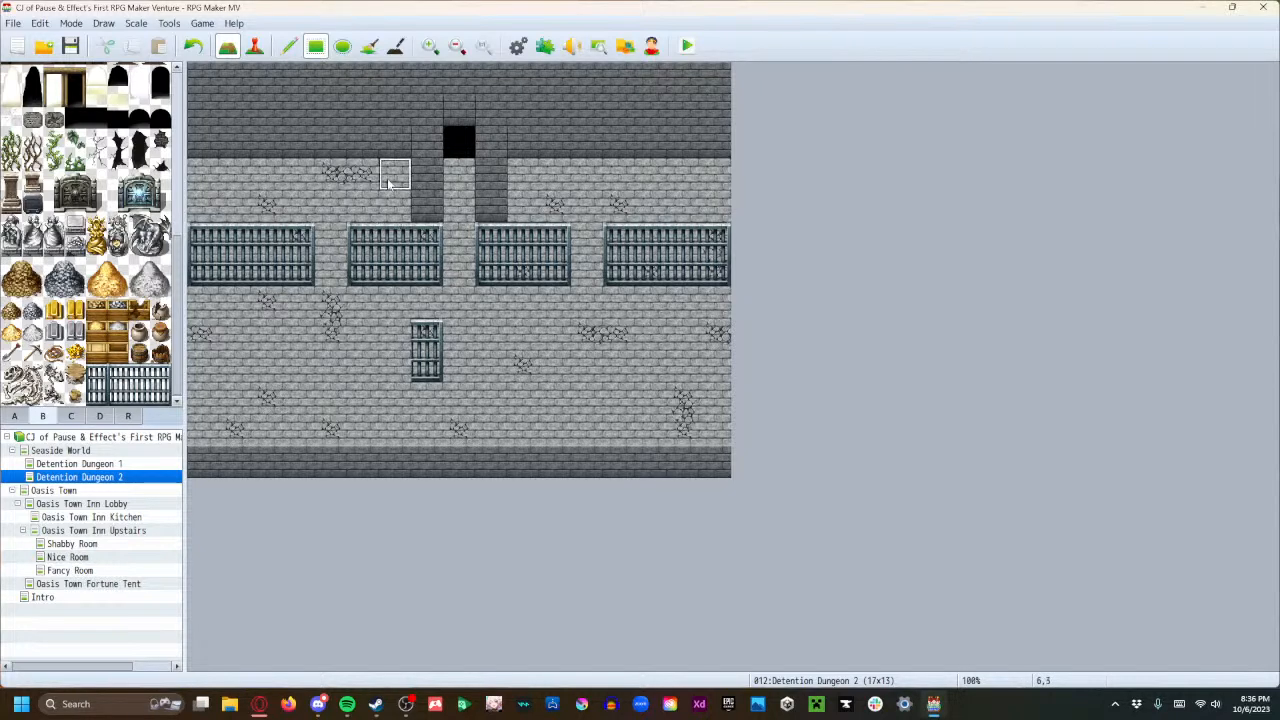
{"action": "right_click", "coordinate": [427, 213]}
{"action": "left_click_drag", "start_coordinate": [425, 393], "coordinate": [424, 437]}
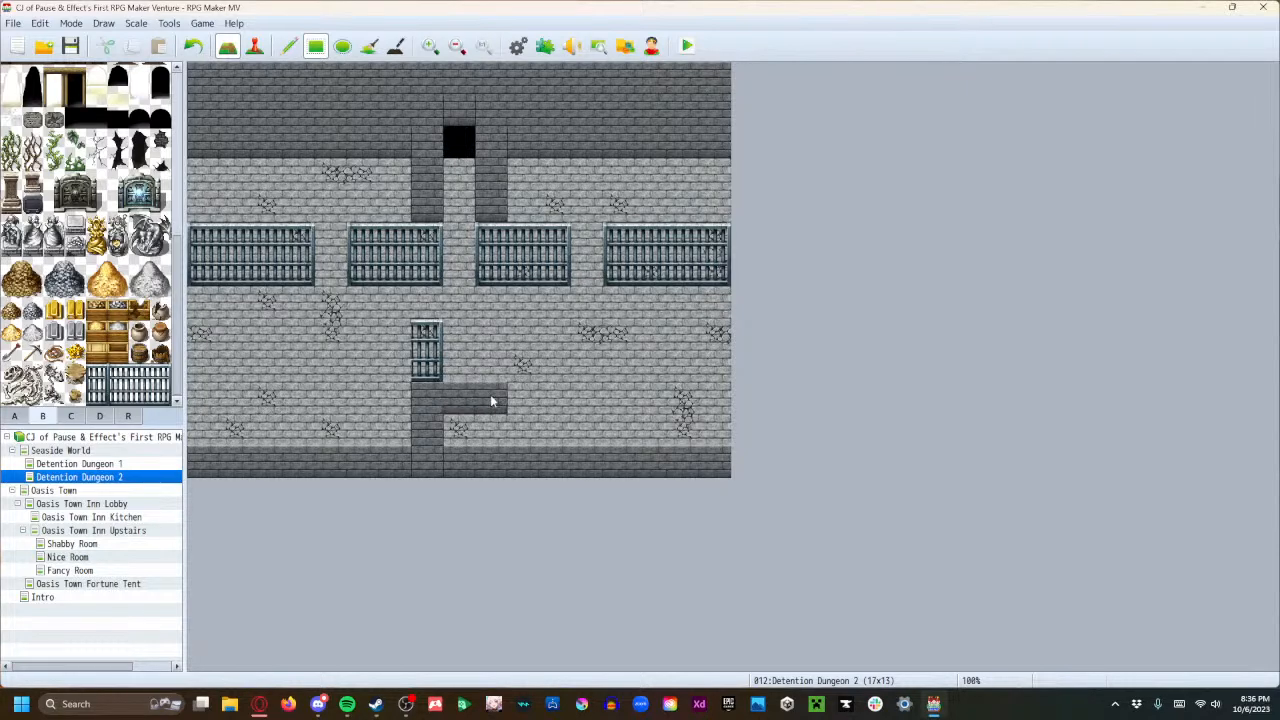
{"action": "left_click_drag", "start_coordinate": [491, 401], "coordinate": [493, 438]}
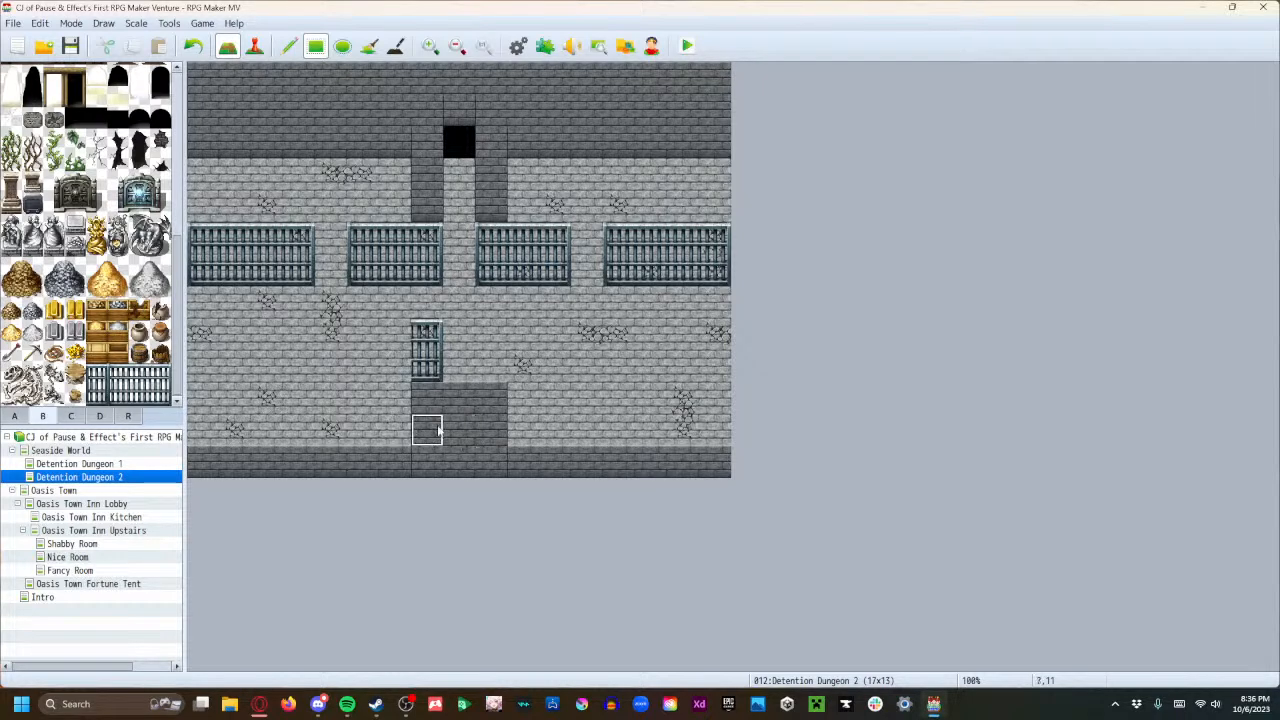
Extend the lower iron bars from column 7 to columns 5 and 6, rows 8 and 9.
{"action": "left_click", "coordinate": [395, 341]}
{"action": "right_click", "coordinate": [396, 269]}
{"action": "left_click", "coordinate": [393, 366]}
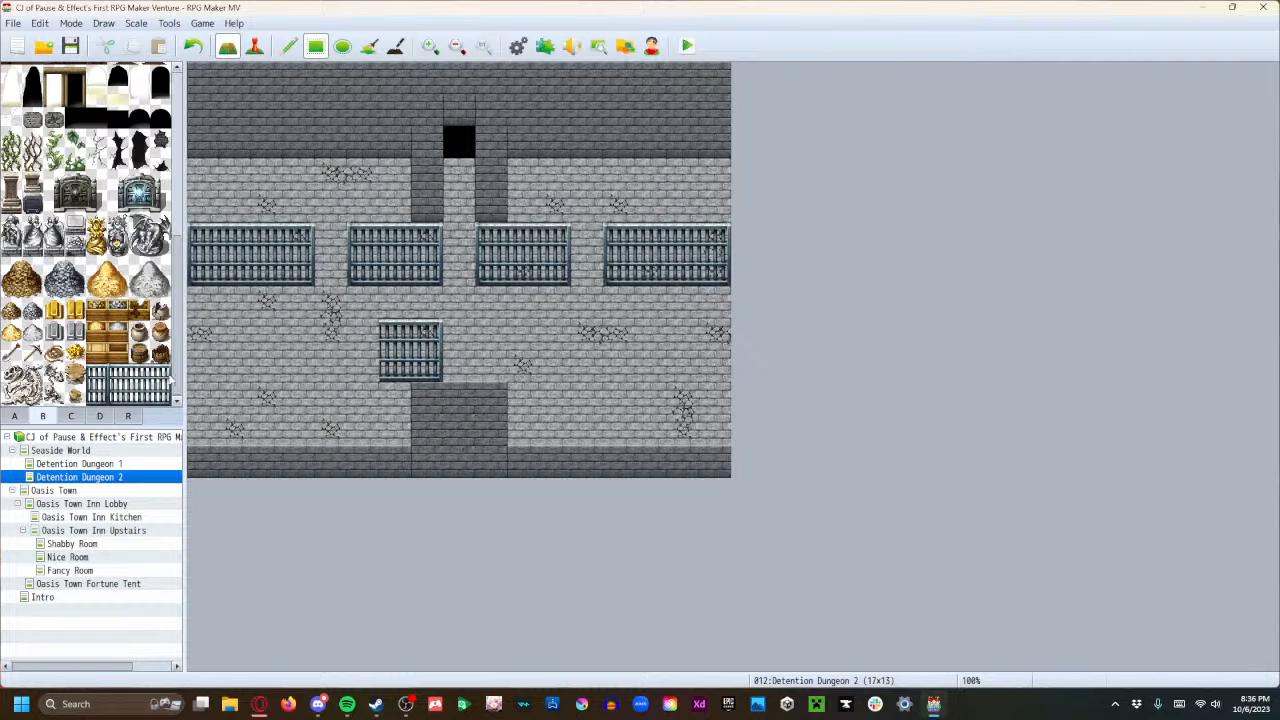
{"action": "left_click", "coordinate": [362, 366]}
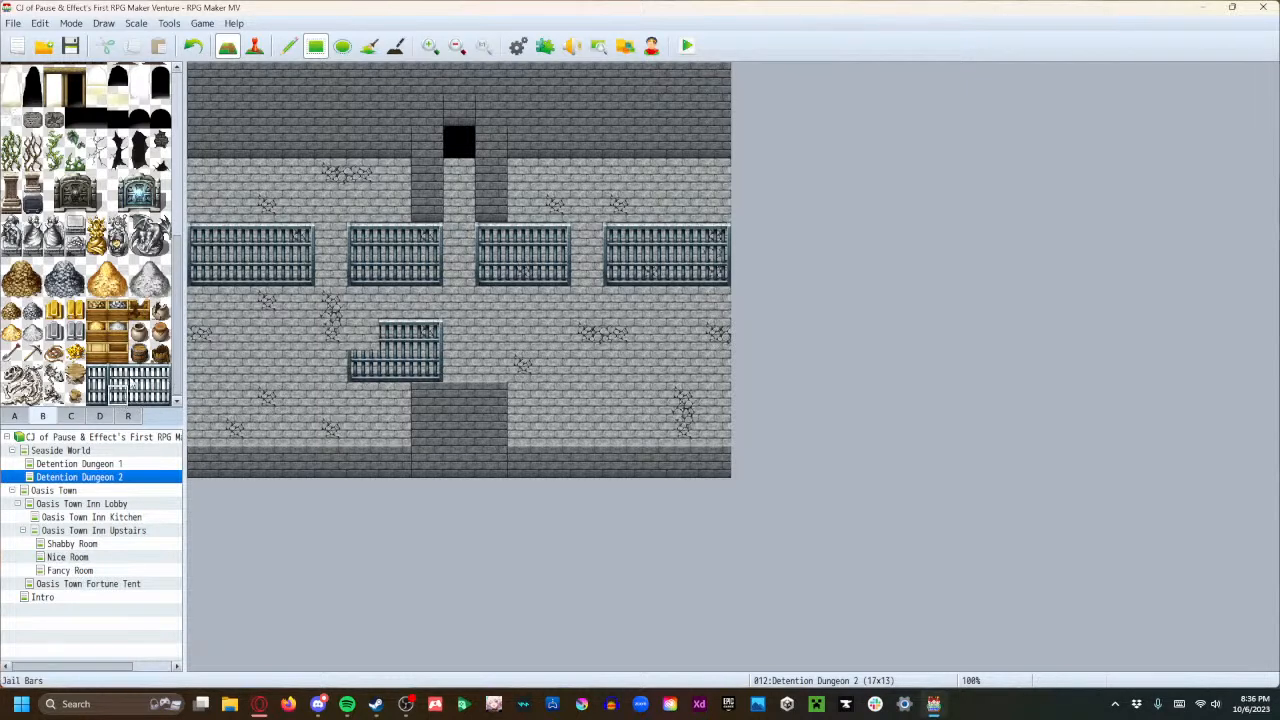
{"action": "left_click", "coordinate": [362, 336]}
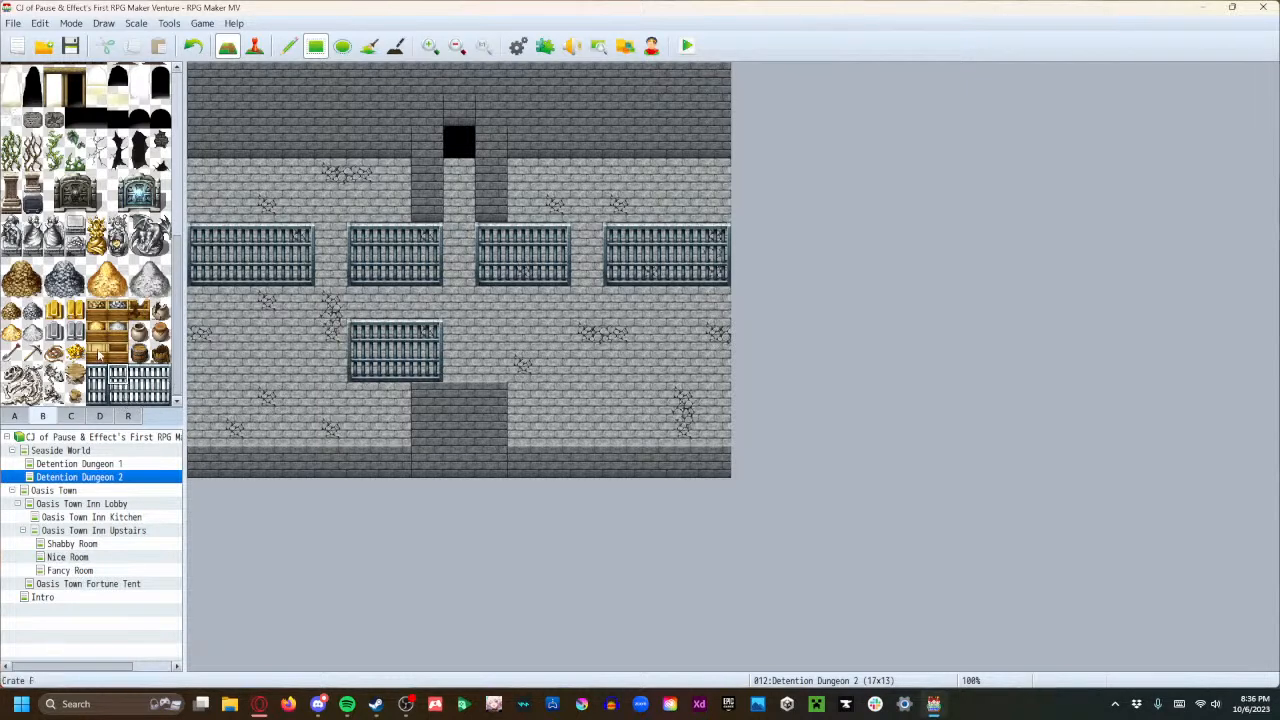
Place a four-tile-wide set of iron bars across columns 0 to 3, rows 8 and 9.
{"action": "left_click", "coordinate": [296, 335]}
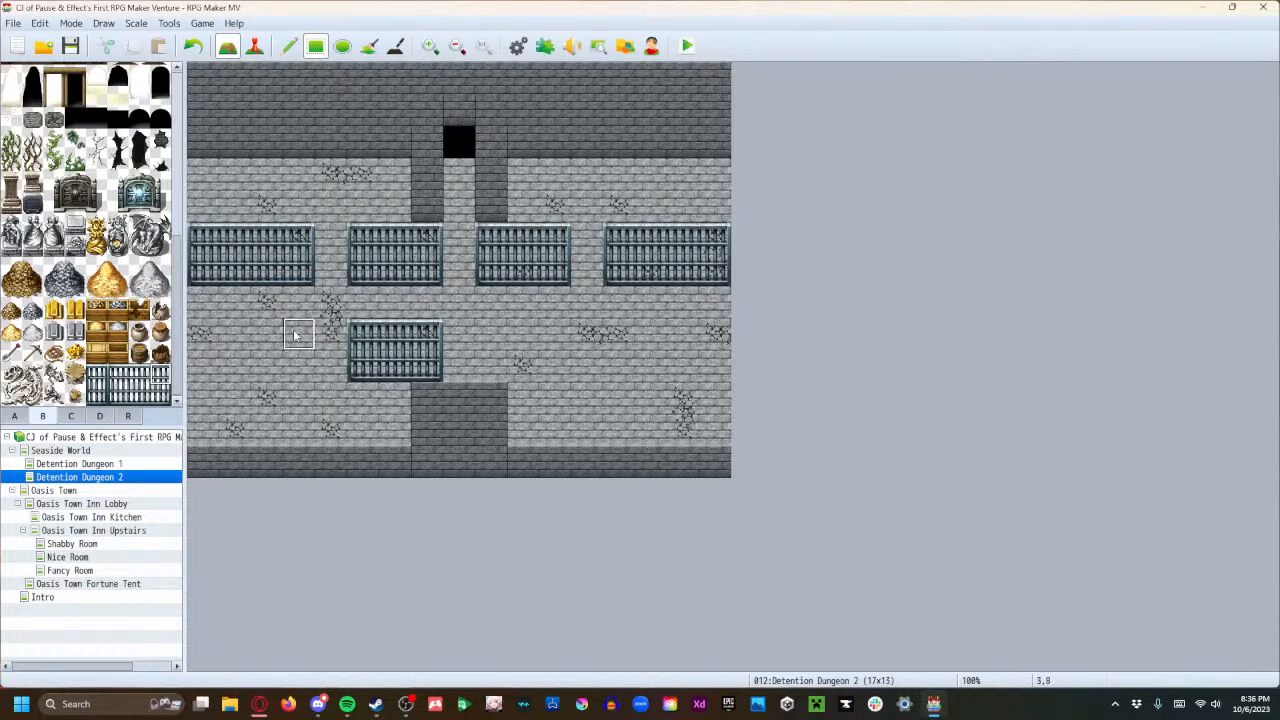
{"action": "left_click", "coordinate": [297, 366]}
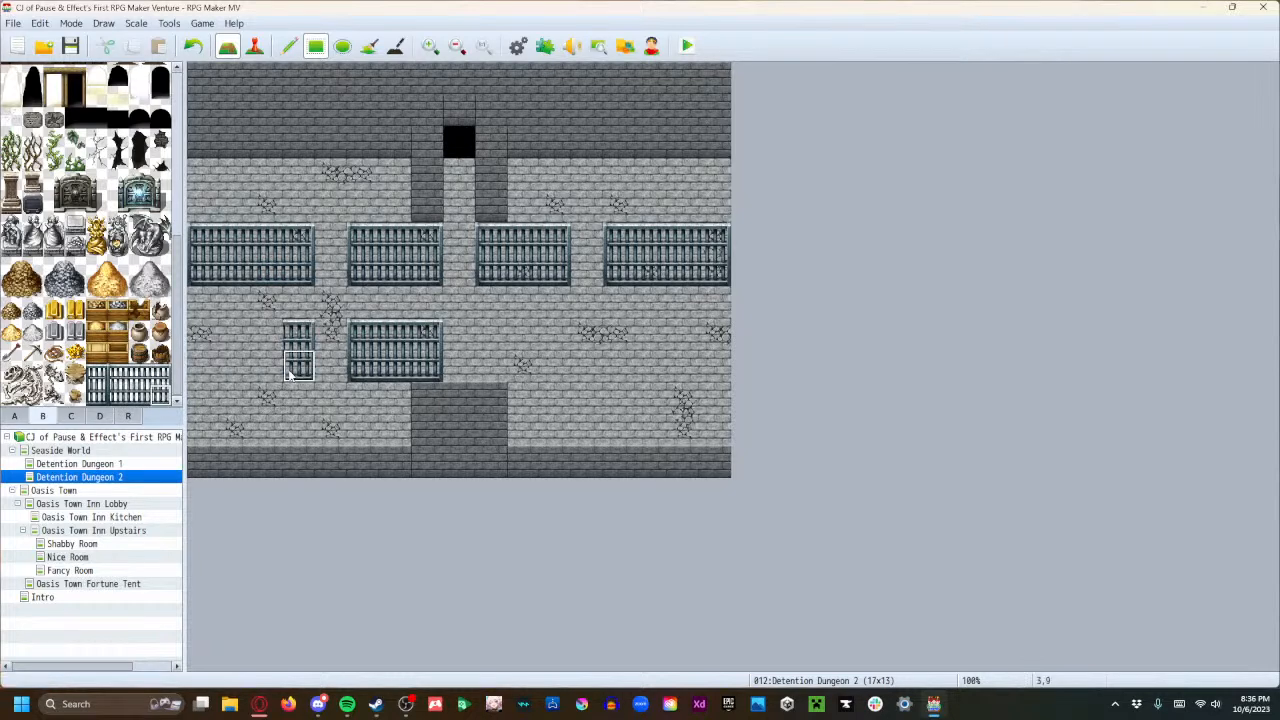
{"action": "left_click", "coordinate": [140, 376]}
{"action": "mouse_move", "coordinate": [266, 339]}
{"action": "left_mouse_down"}
{"action": "mouse_move", "coordinate": [245, 366]}
{"action": "mouse_move", "coordinate": [270, 340]}
{"action": "mouse_move", "coordinate": [238, 340]}
{"action": "mouse_move", "coordinate": [234, 375]}
{"action": "left_mouse_up"}
{"action": "left_click", "coordinate": [142, 395]}
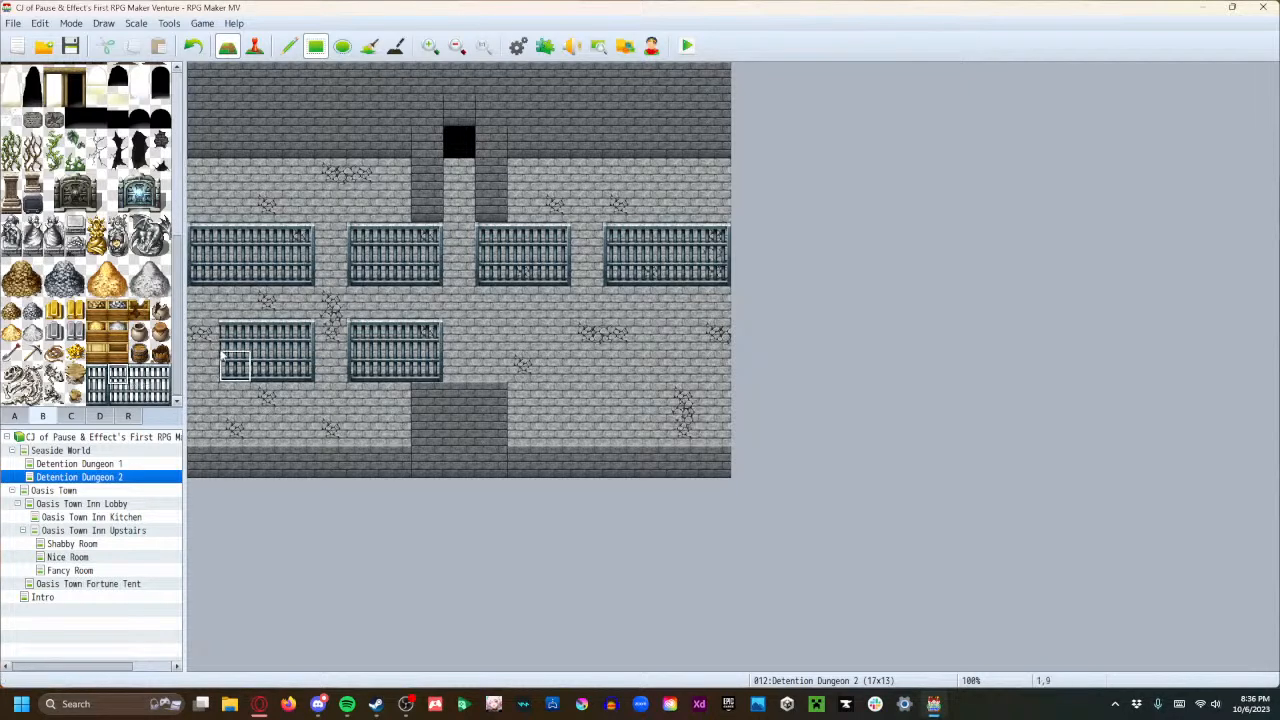
{"action": "left_click", "coordinate": [202, 344]}
{"action": "left_click", "coordinate": [119, 395]}
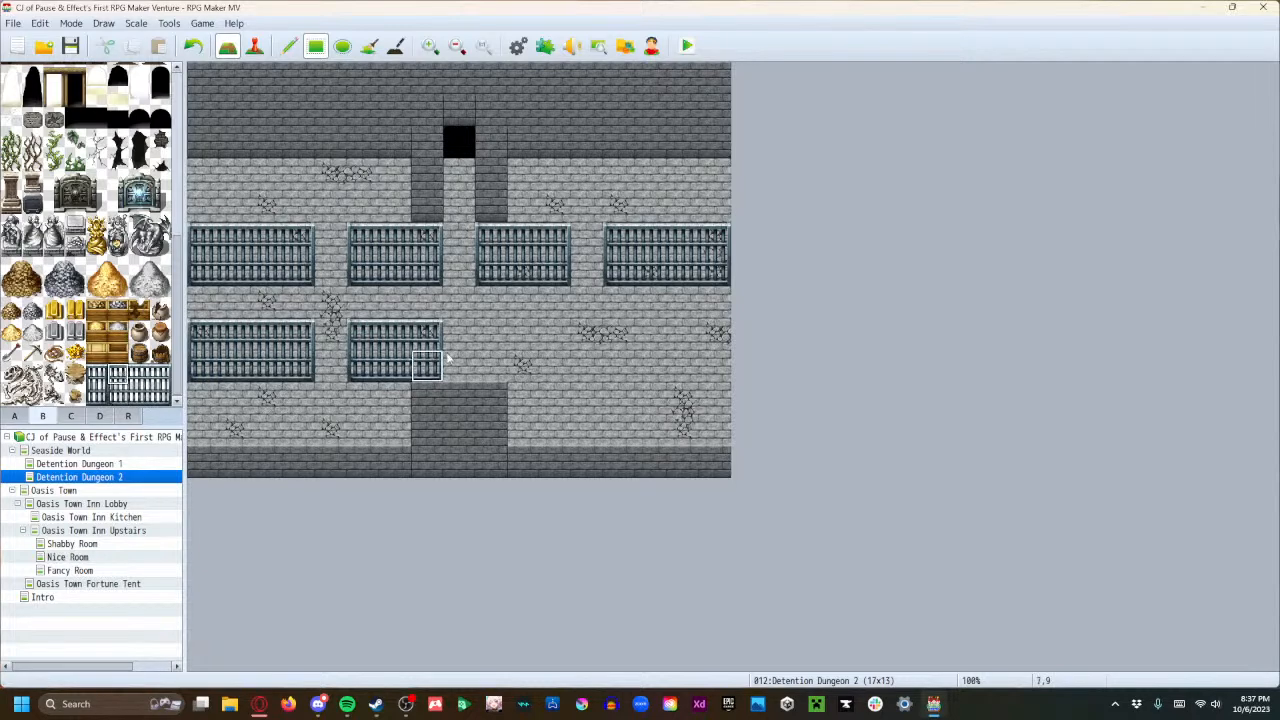
Place a three-tile-wide set of iron bars across columns 9 to 11, rows 8 and 9.
{"action": "left_click", "coordinate": [490, 334]}
{"action": "left_click", "coordinate": [491, 366]}
{"action": "left_click", "coordinate": [521, 336]}
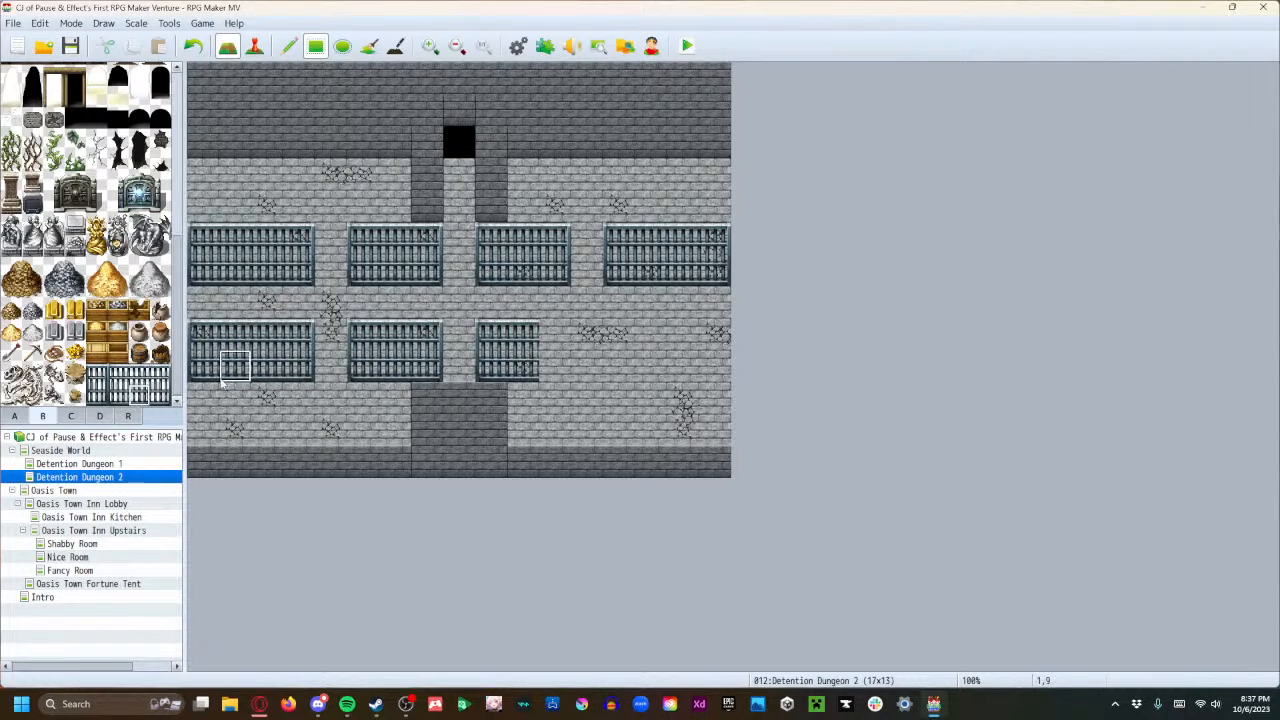
{"action": "left_click", "coordinate": [556, 336]}
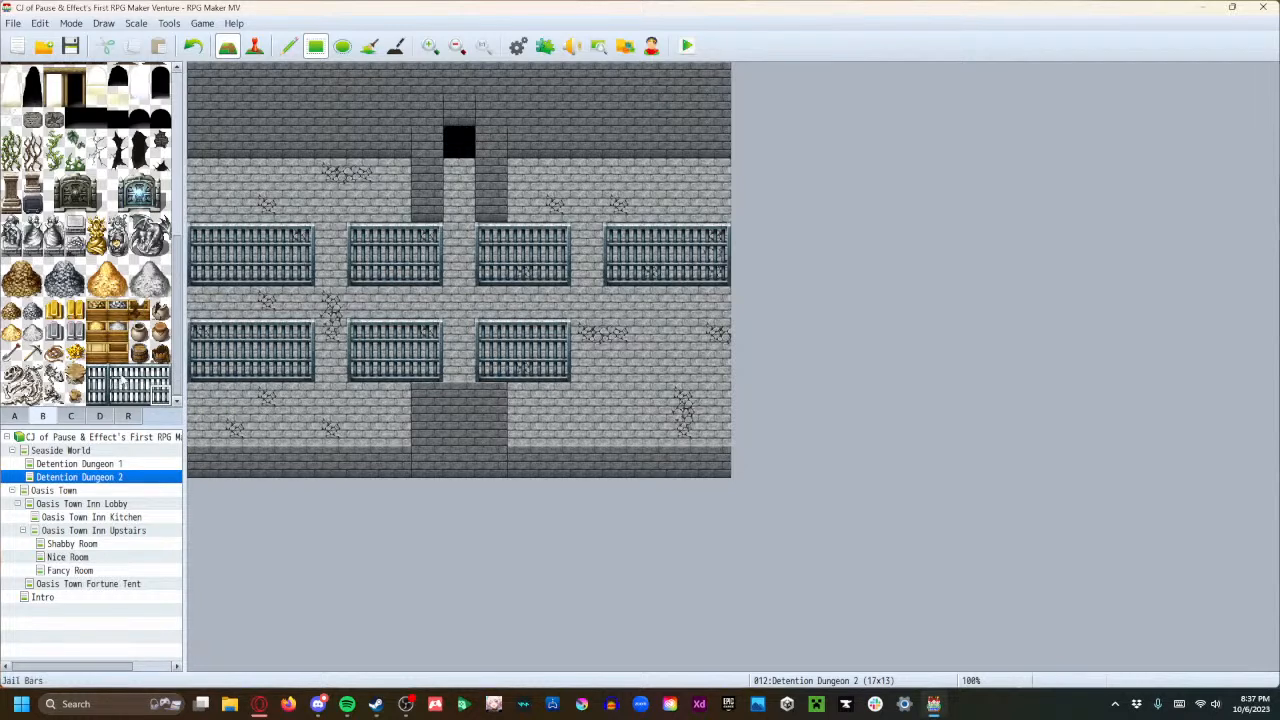
Place a four-tile-wide set of iron bars across columns 13 to 16, rows 8 and 9.
{"action": "left_click", "coordinate": [615, 334]}
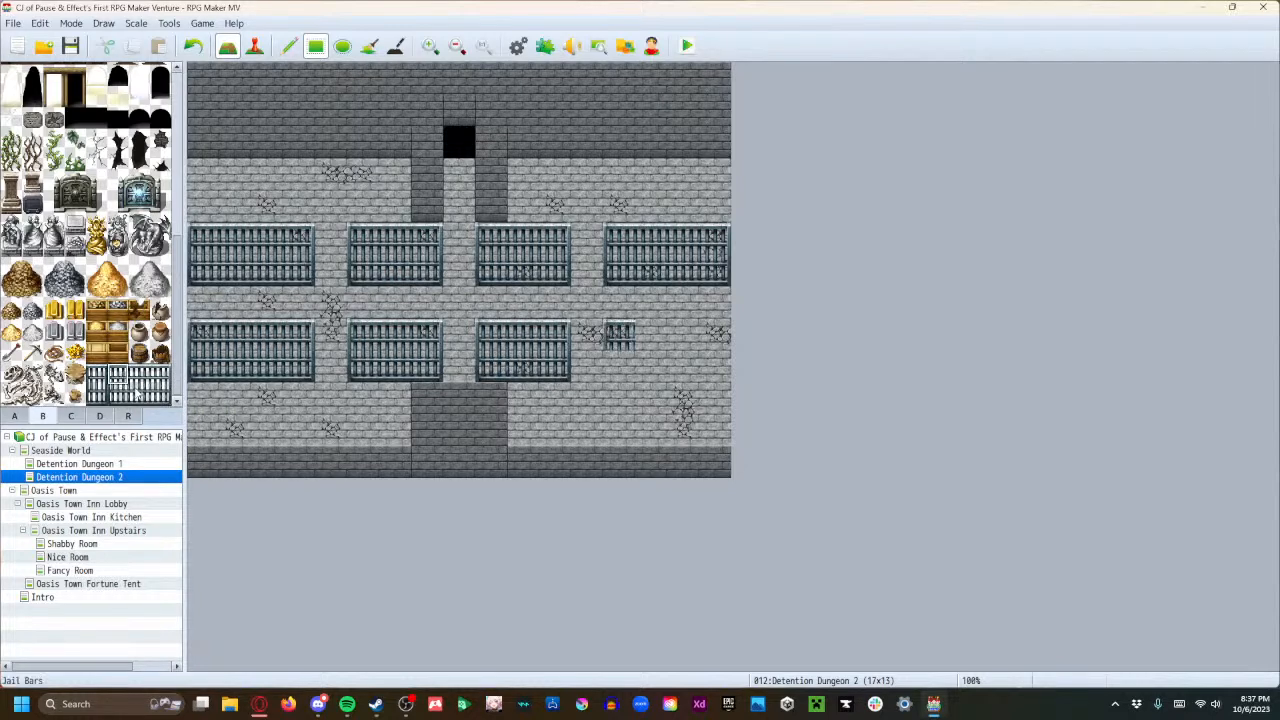
{"action": "left_click_drag", "start_coordinate": [648, 336], "coordinate": [682, 336]}
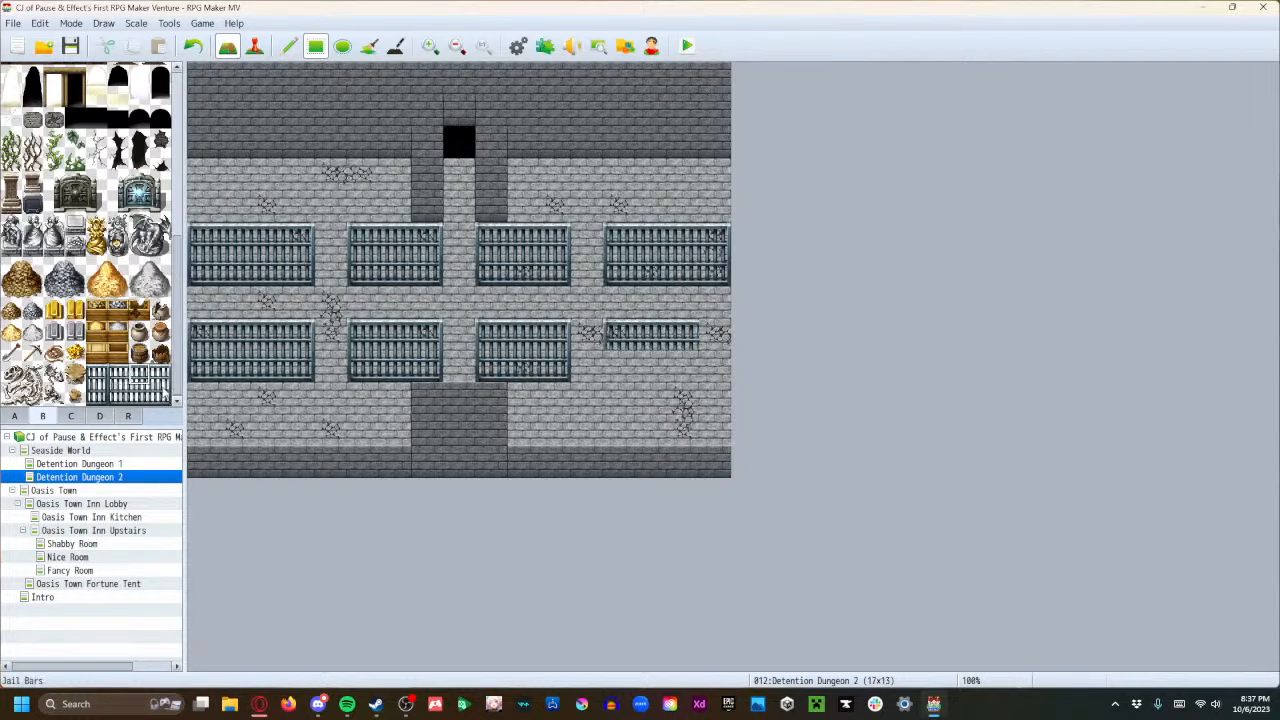
{"action": "left_click", "coordinate": [717, 347]}
{"action": "left_click", "coordinate": [120, 392]}
{"action": "left_click", "coordinate": [618, 366]}
{"action": "left_click_drag", "start_coordinate": [640, 366], "coordinate": [686, 366]}
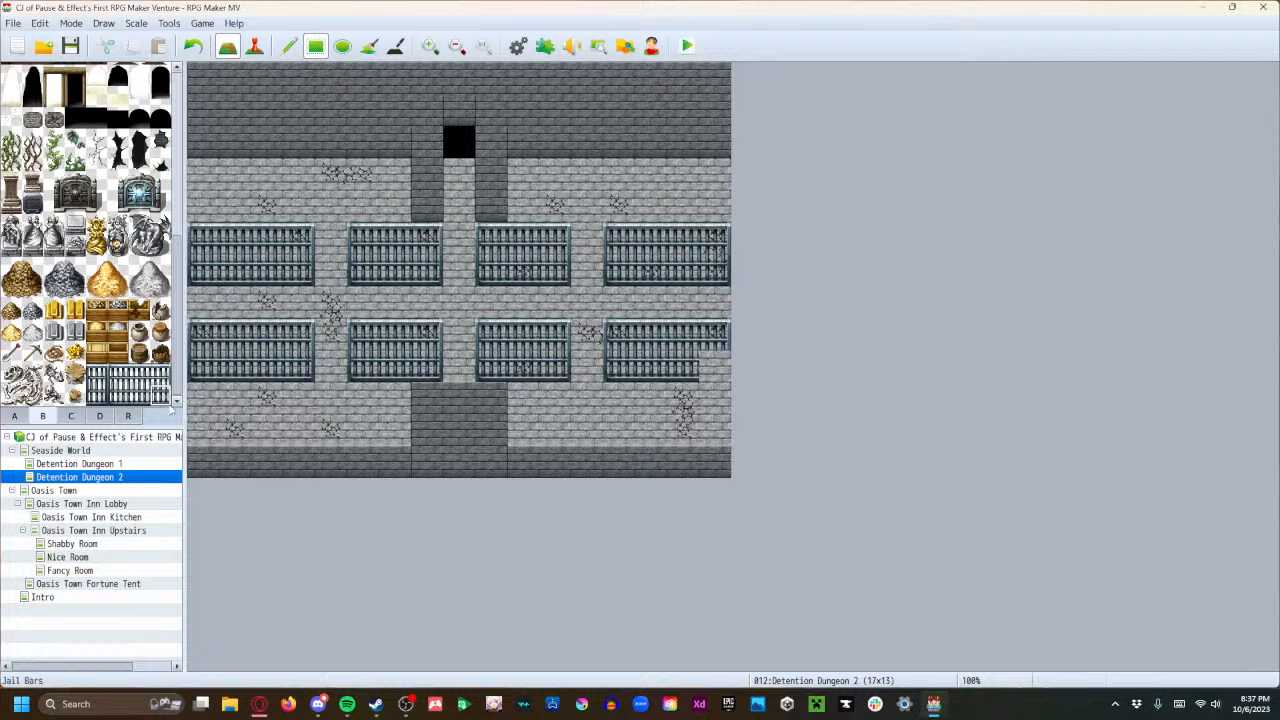
{"action": "left_click", "coordinate": [716, 366]}
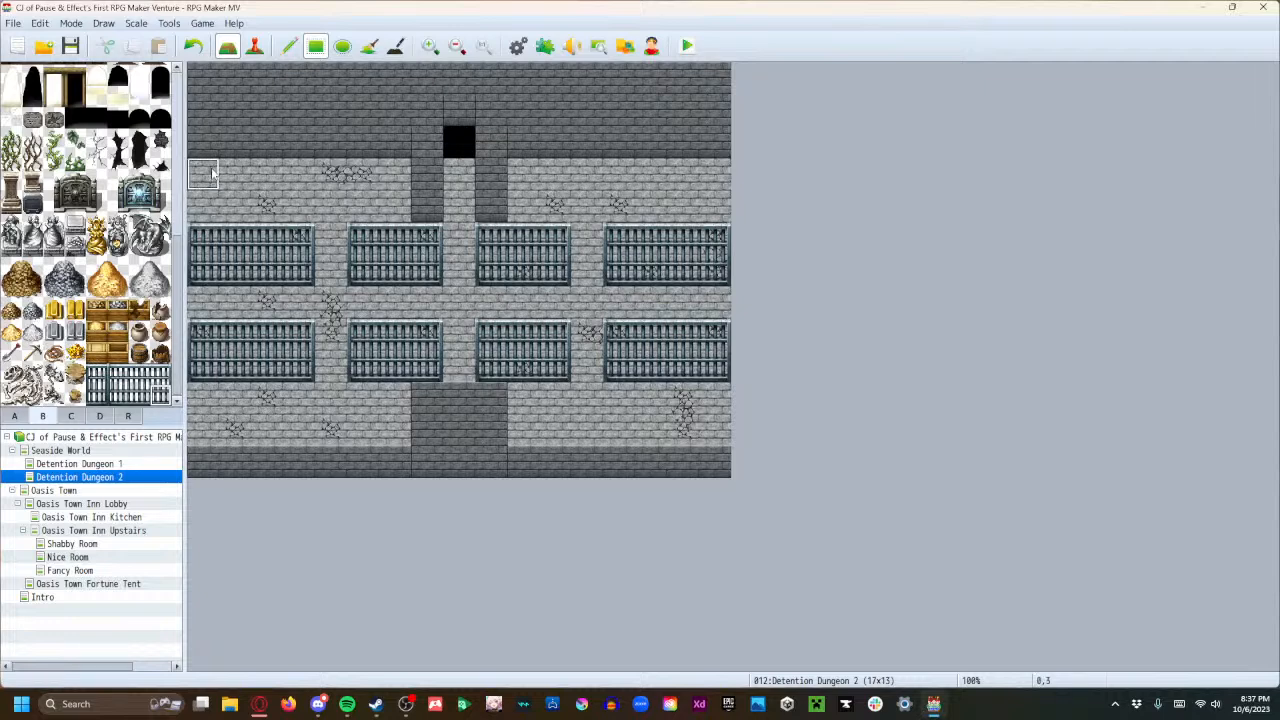
Place rope coils in the cells at tiles 6,3, 15,11, 0,10 and 10,4.
{"action": "left_click", "coordinate": [254, 45]}
{"action": "left_click", "coordinate": [227, 45]}
{"action": "scroll", "coordinate": [103, 326], "scroll_direction": "up", "scroll_amount": 4}
{"action": "scroll", "coordinate": [103, 326], "scroll_direction": "up", "scroll_amount": 4}
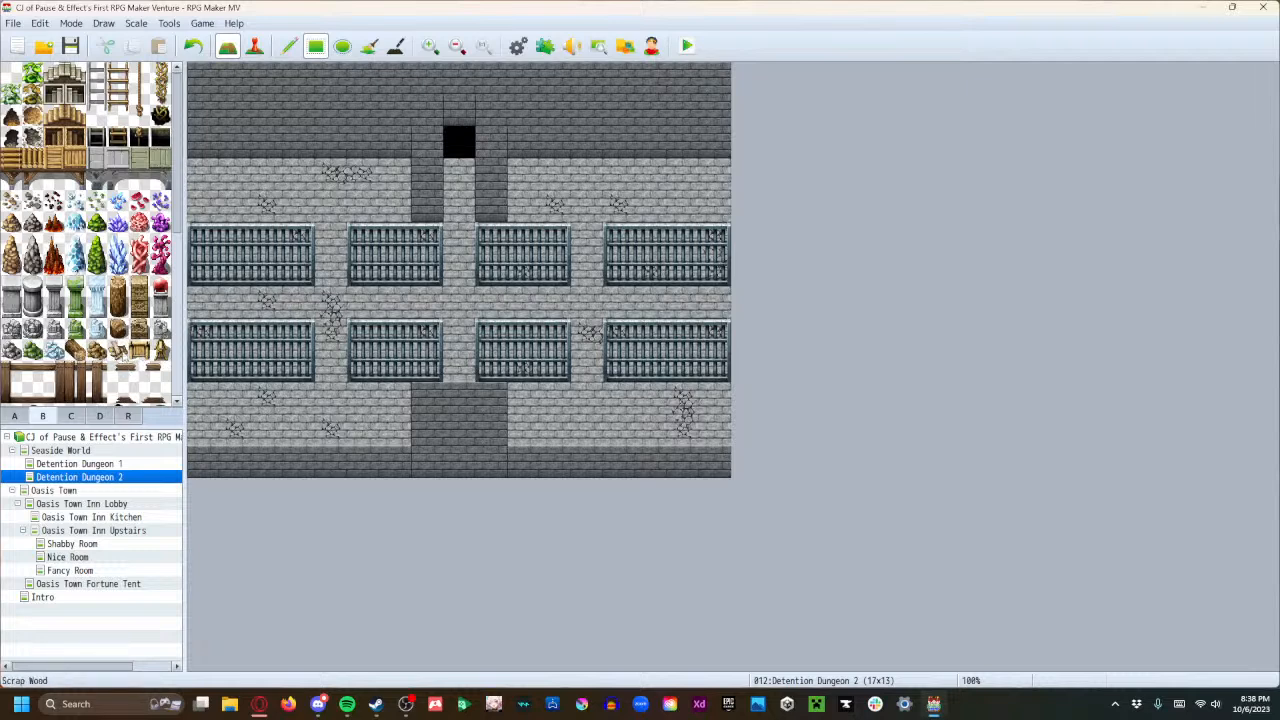
{"action": "scroll", "coordinate": [132, 376], "scroll_direction": "down", "scroll_amount": 10}
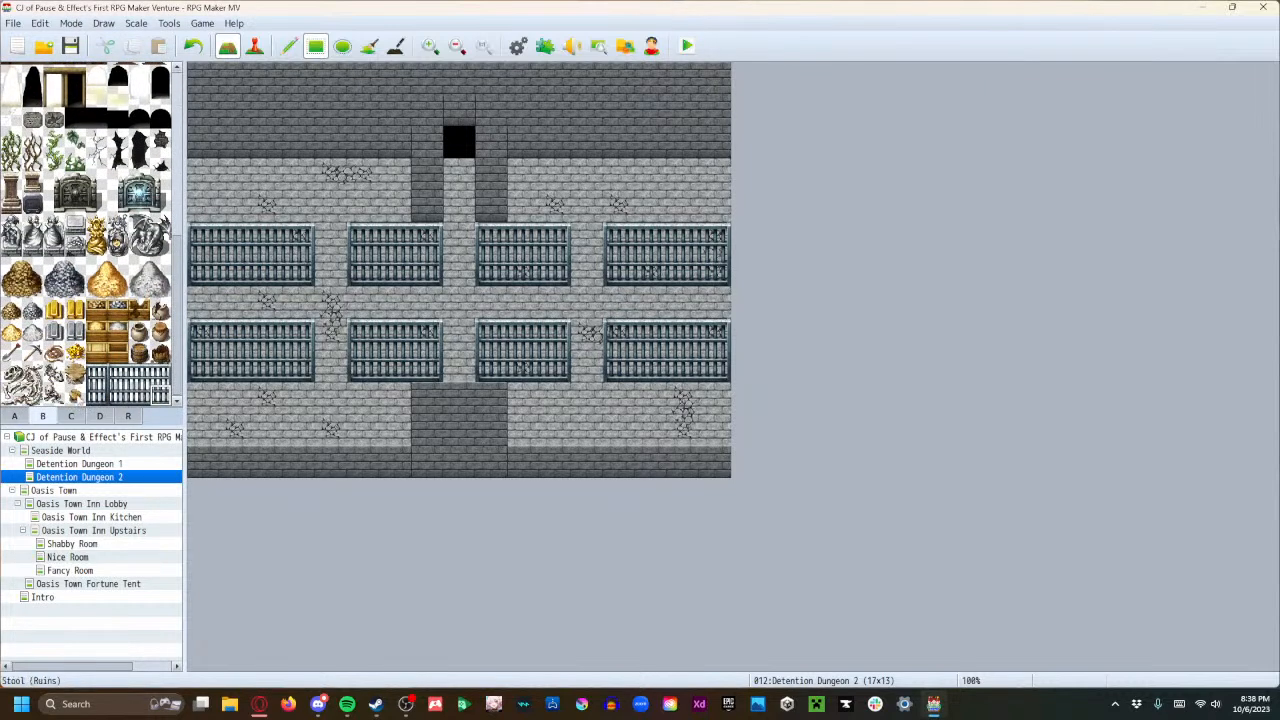
{"action": "left_click", "coordinate": [54, 352]}
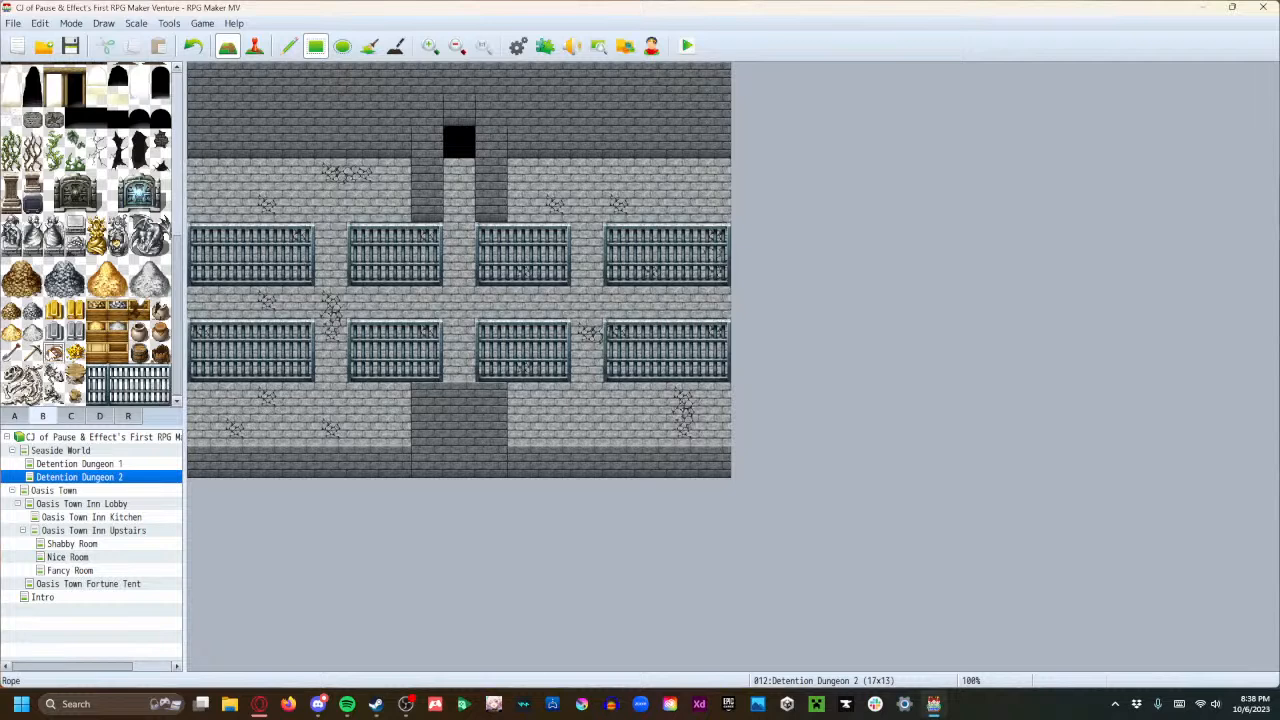
{"action": "left_click", "coordinate": [393, 174]}
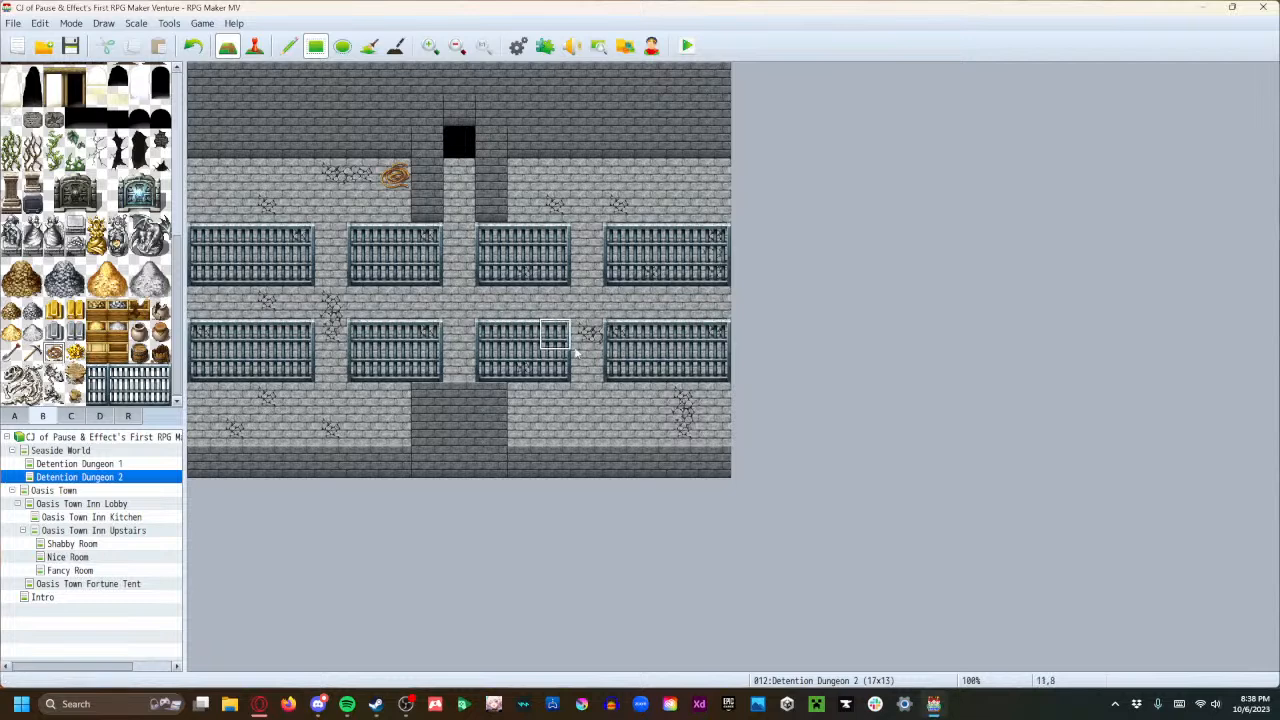
{"action": "left_click", "coordinate": [678, 430]}
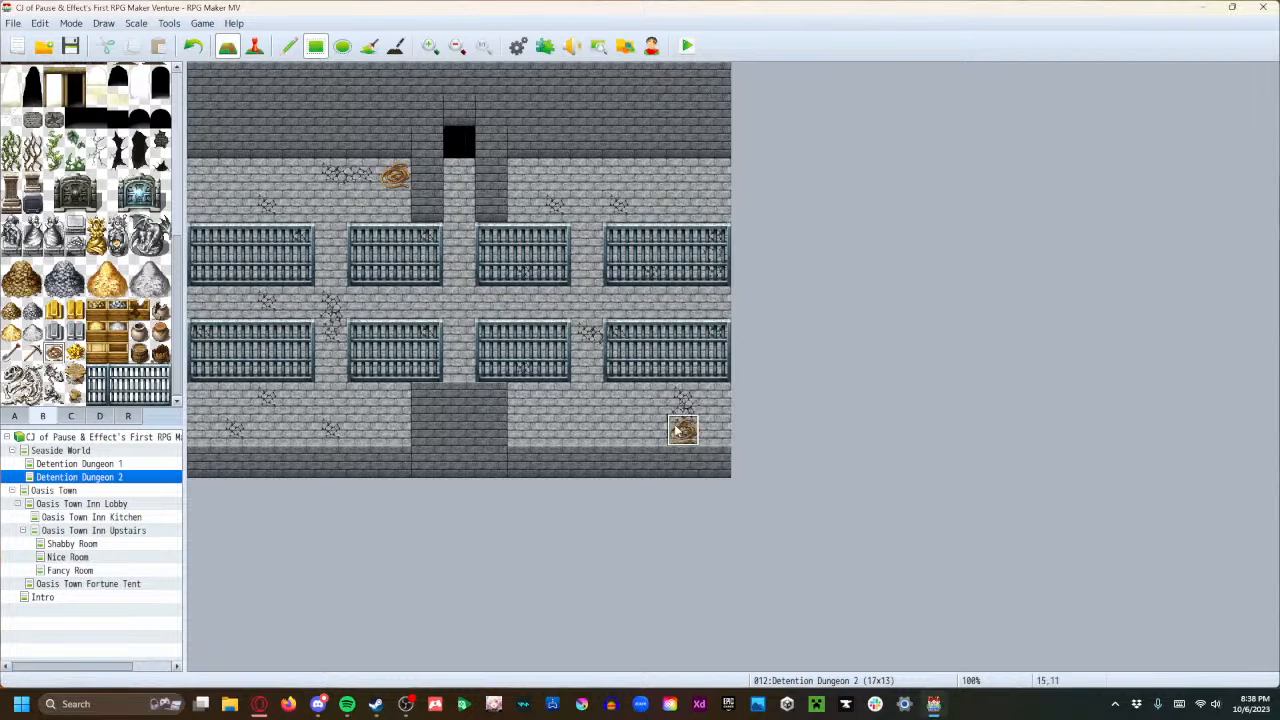
{"action": "left_click", "coordinate": [203, 398]}
{"action": "left_click", "coordinate": [684, 175]}
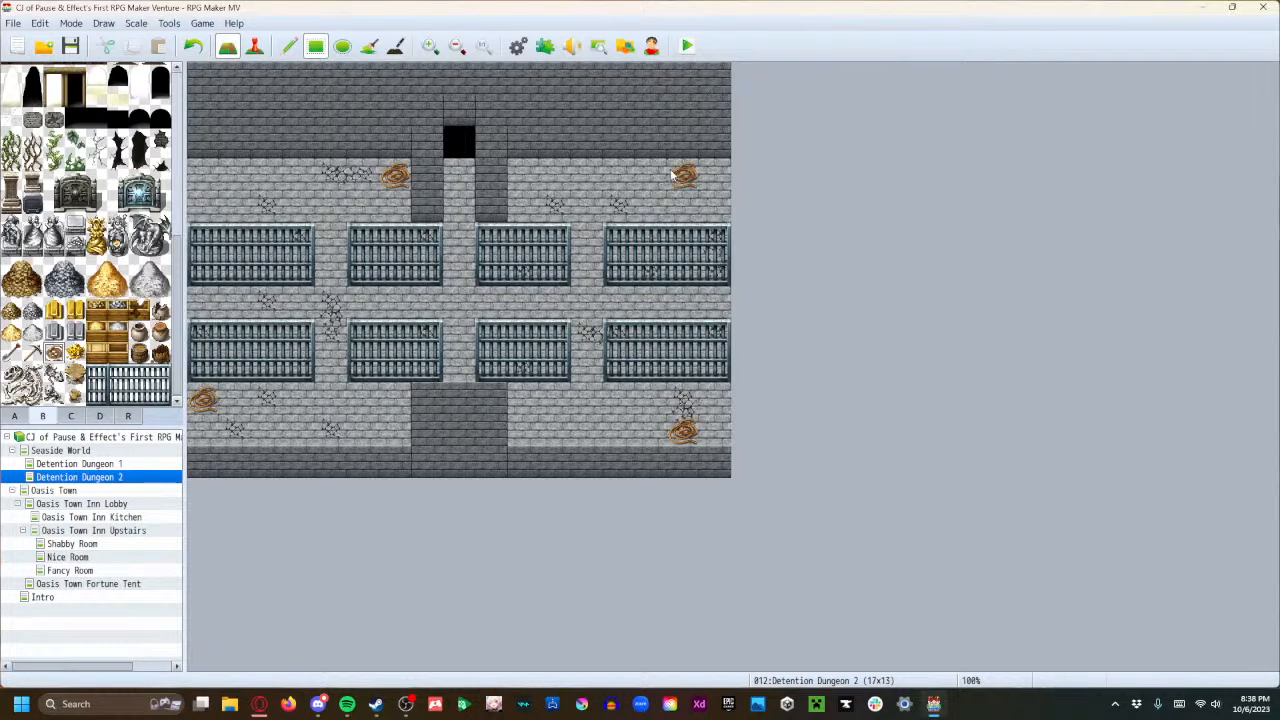
{"action": "key", "text": "ctrl+z"}
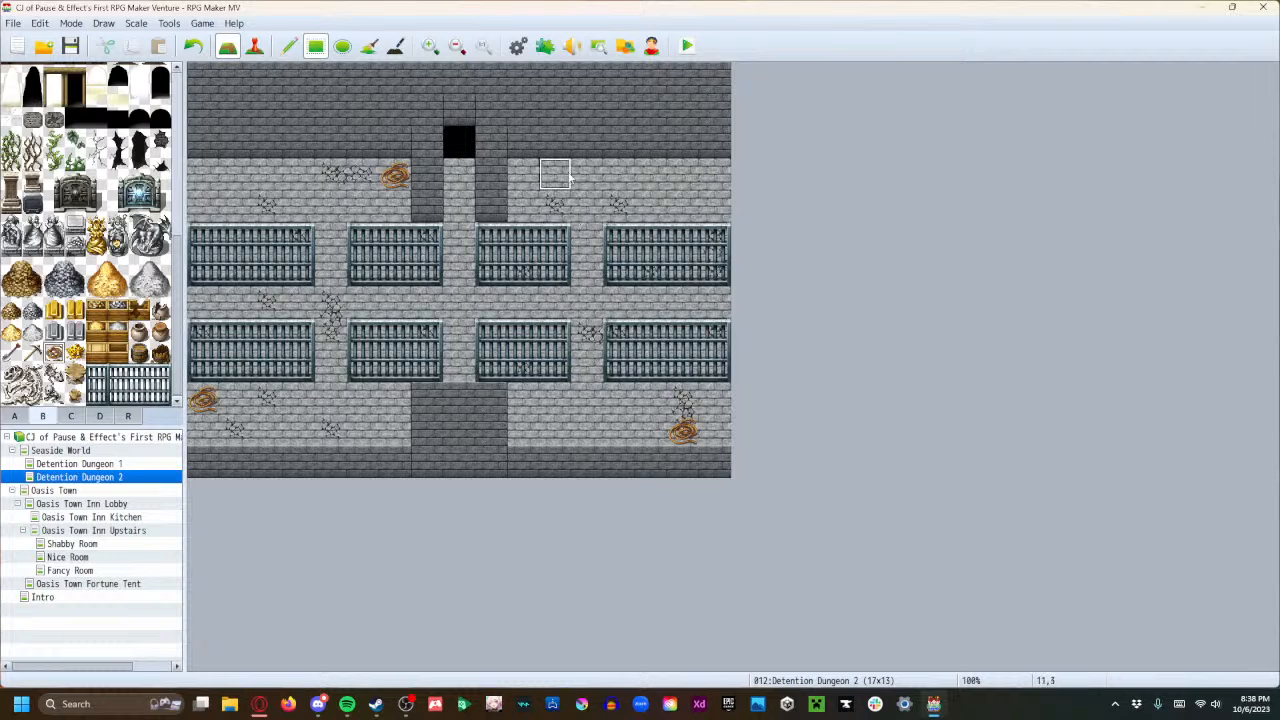
{"action": "left_click", "coordinate": [530, 208]}
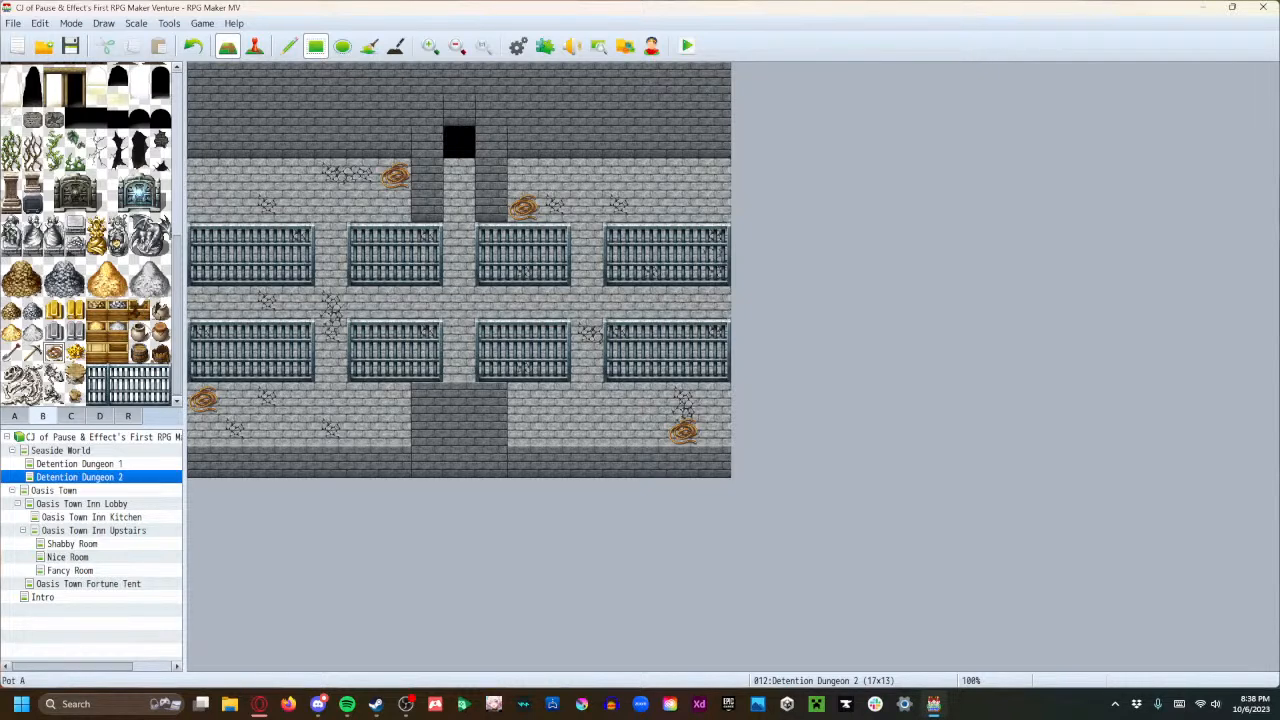
Place broken wooden crates in the cells at tiles 15,3, 10,10, 1,4 and 6,11.
{"action": "left_click", "coordinate": [683, 174]}
{"action": "left_click", "coordinate": [524, 398]}
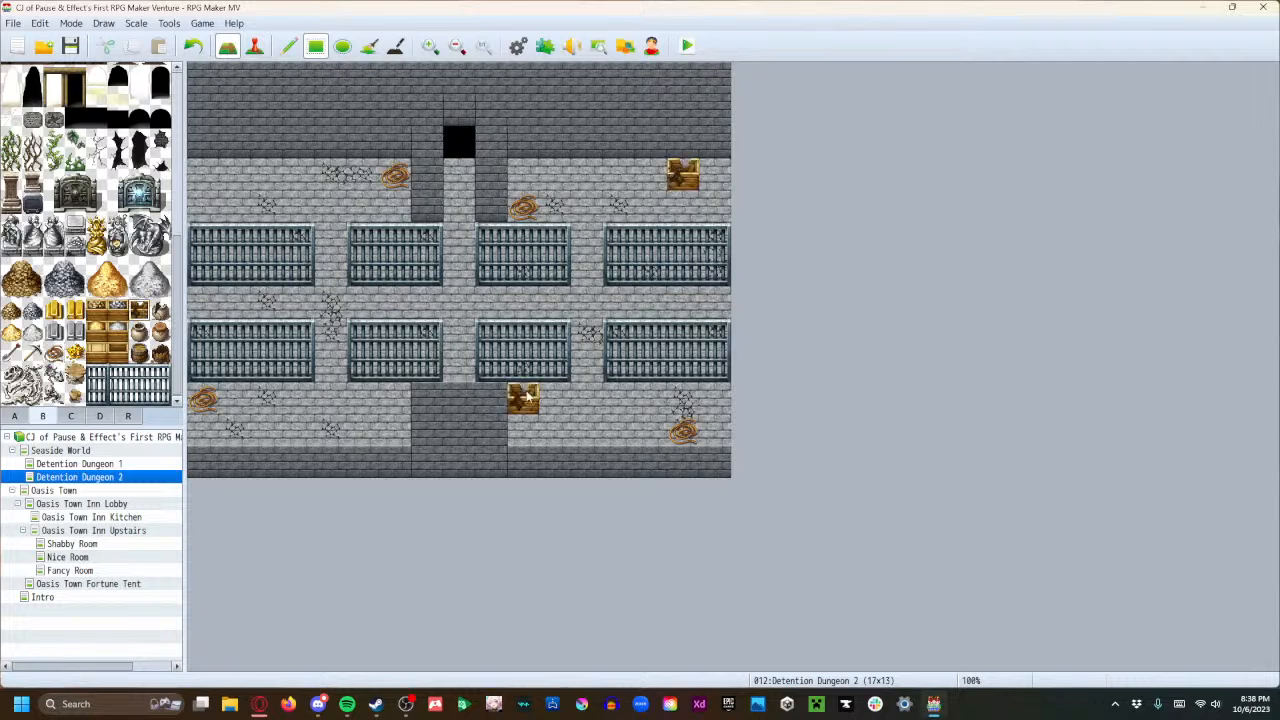
{"action": "left_click", "coordinate": [235, 206]}
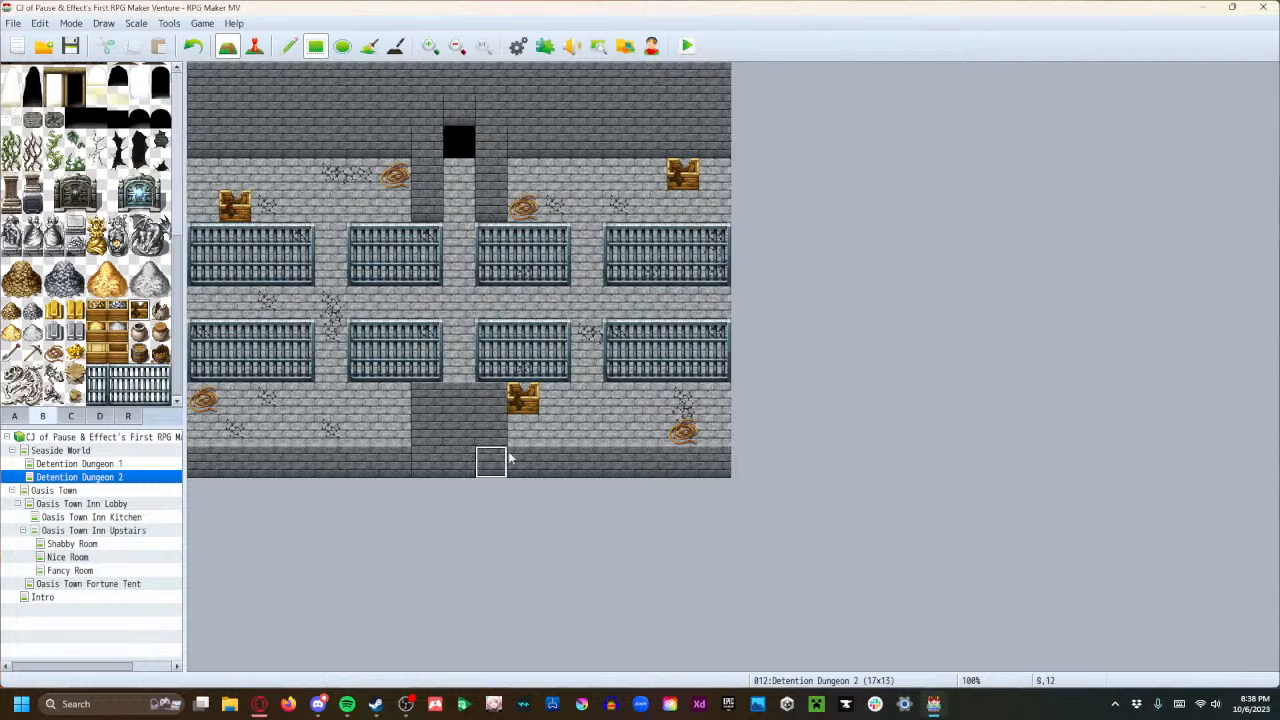
{"action": "left_click", "coordinate": [395, 432]}
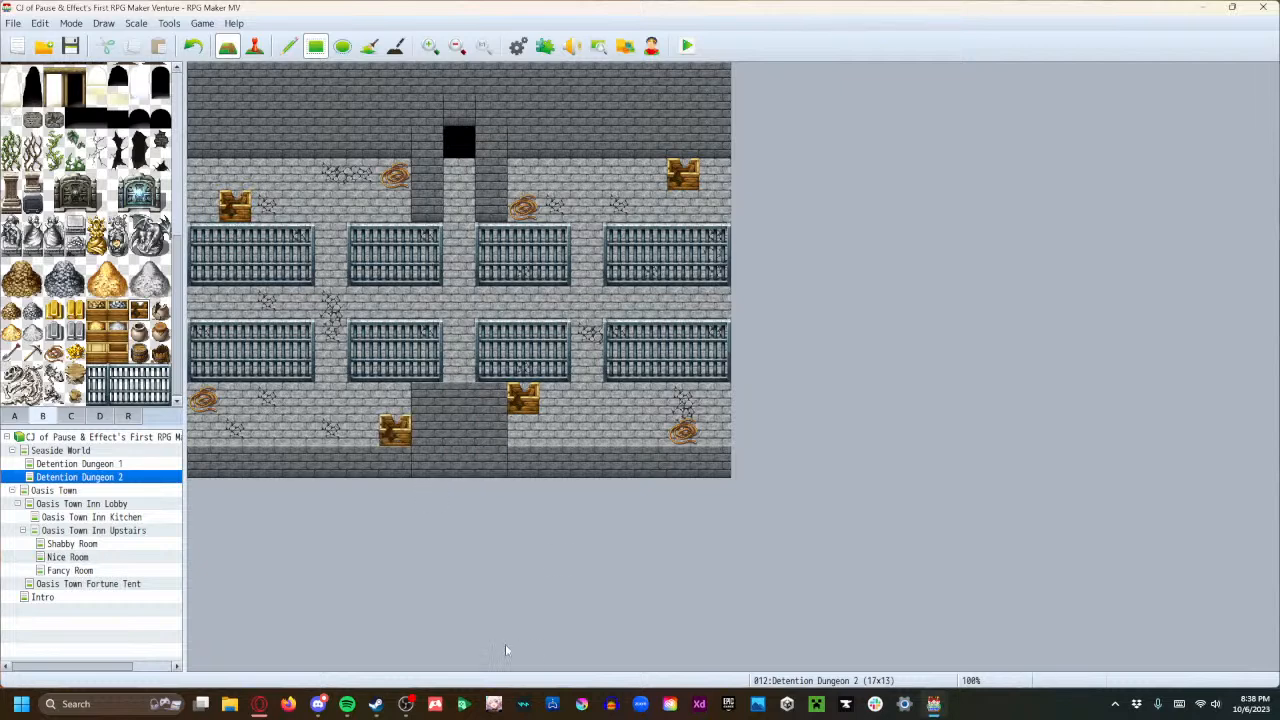
Extend the dark wall upward between the two lower middle cells at column 8, rows 8 and 9.
{"action": "scroll", "coordinate": [100, 300], "scroll_direction": "up", "scroll_amount": 5}
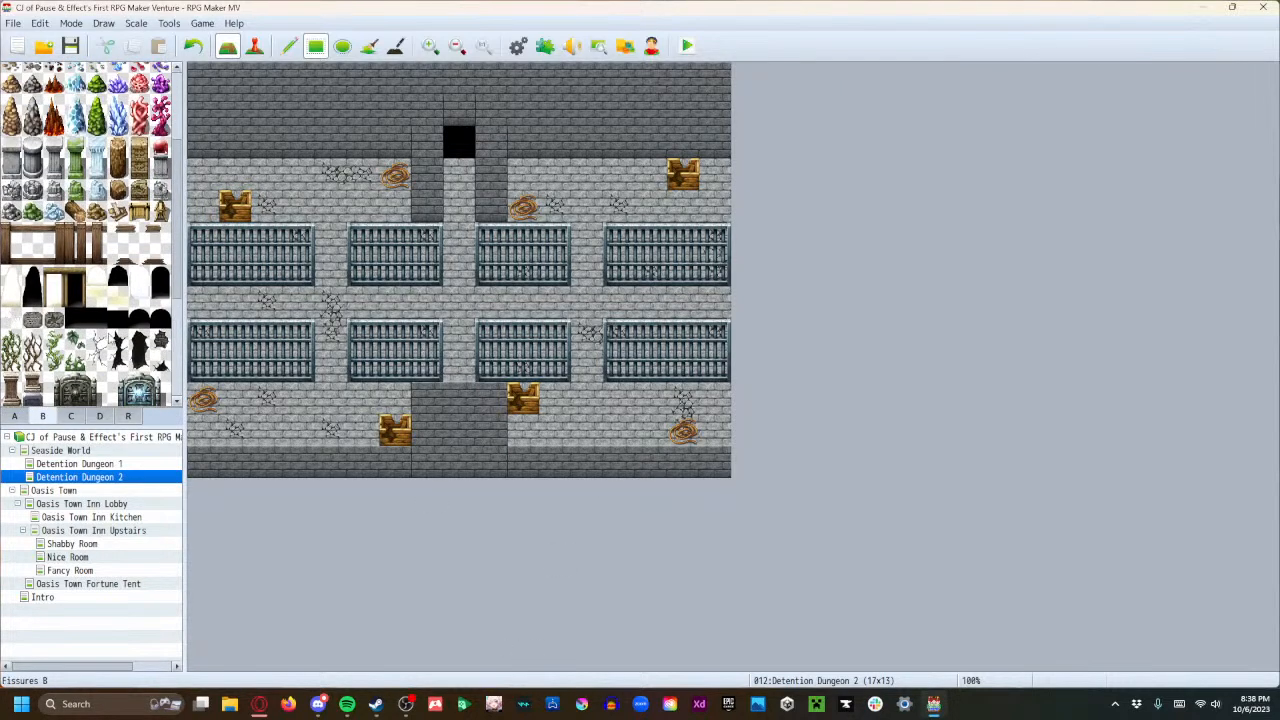
{"action": "scroll", "coordinate": [110, 338], "scroll_direction": "up", "scroll_amount": 3}
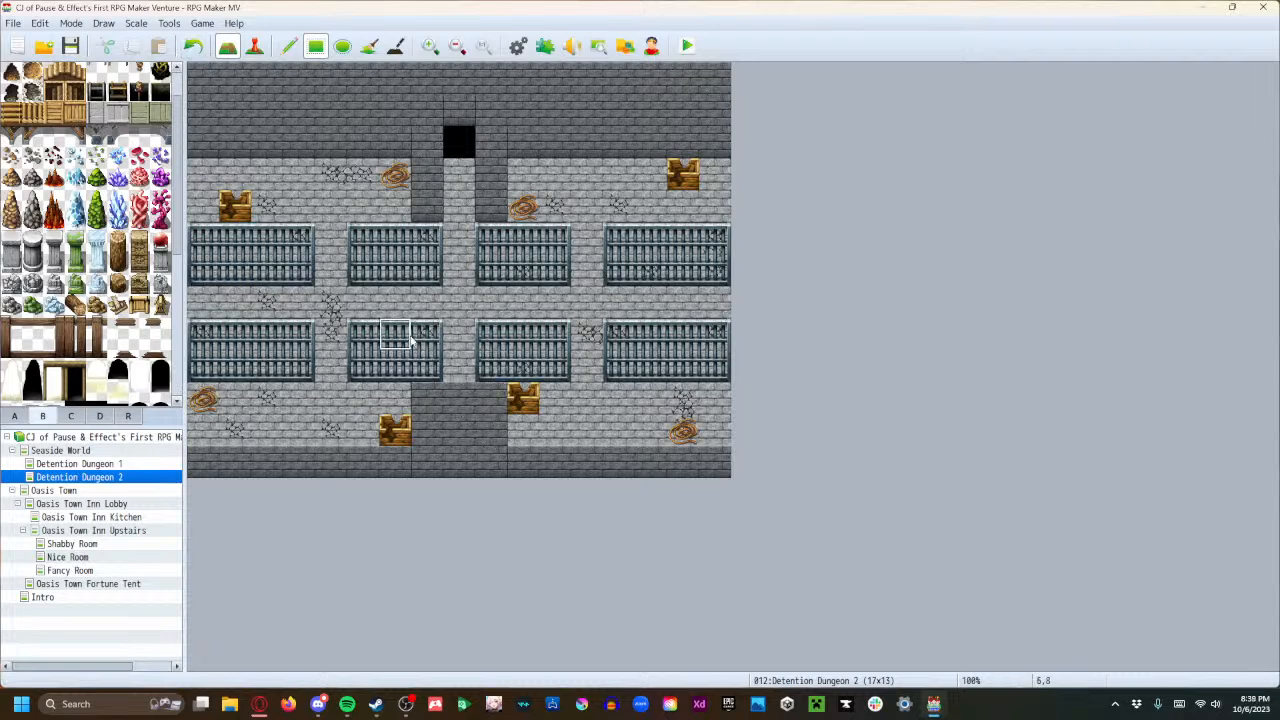
{"action": "left_click_drag", "start_coordinate": [460, 375], "coordinate": [457, 336]}
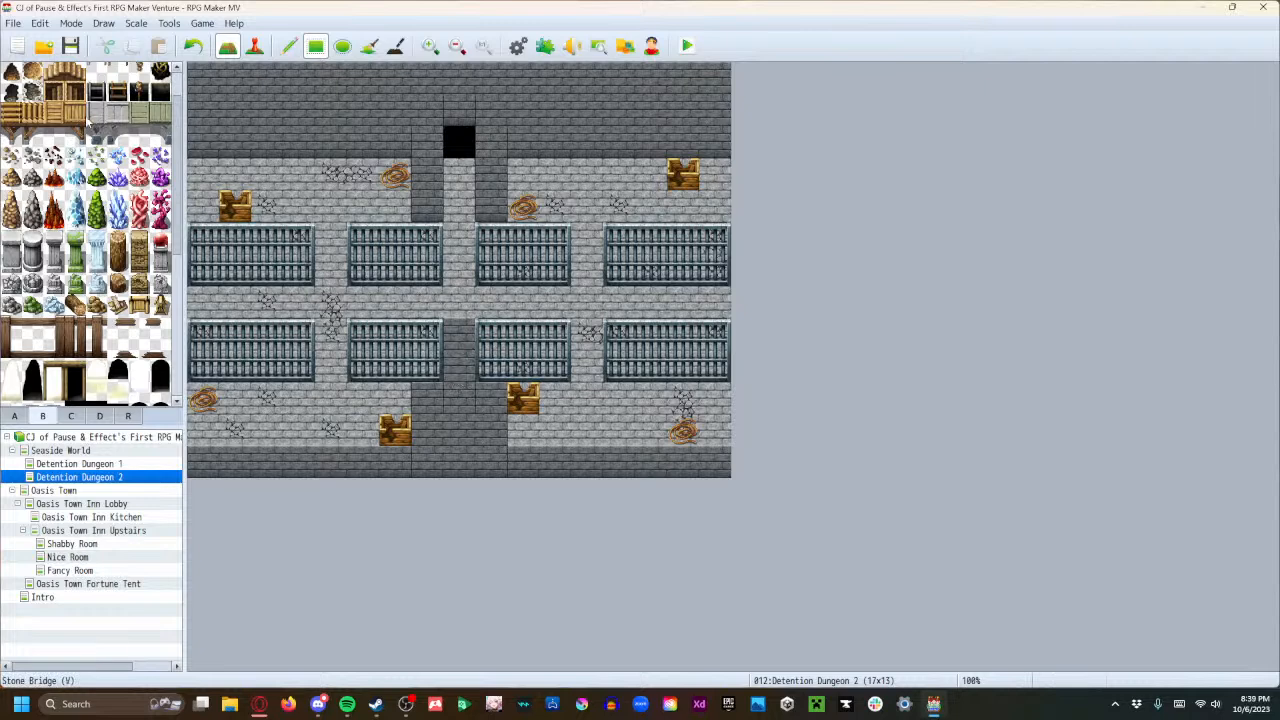
Scatter brown rubble beside the ropes and crates at tiles 6,4, 16,11, 5,11 and 16,3.
{"action": "scroll", "coordinate": [90, 120], "scroll_direction": "up", "scroll_amount": 2}
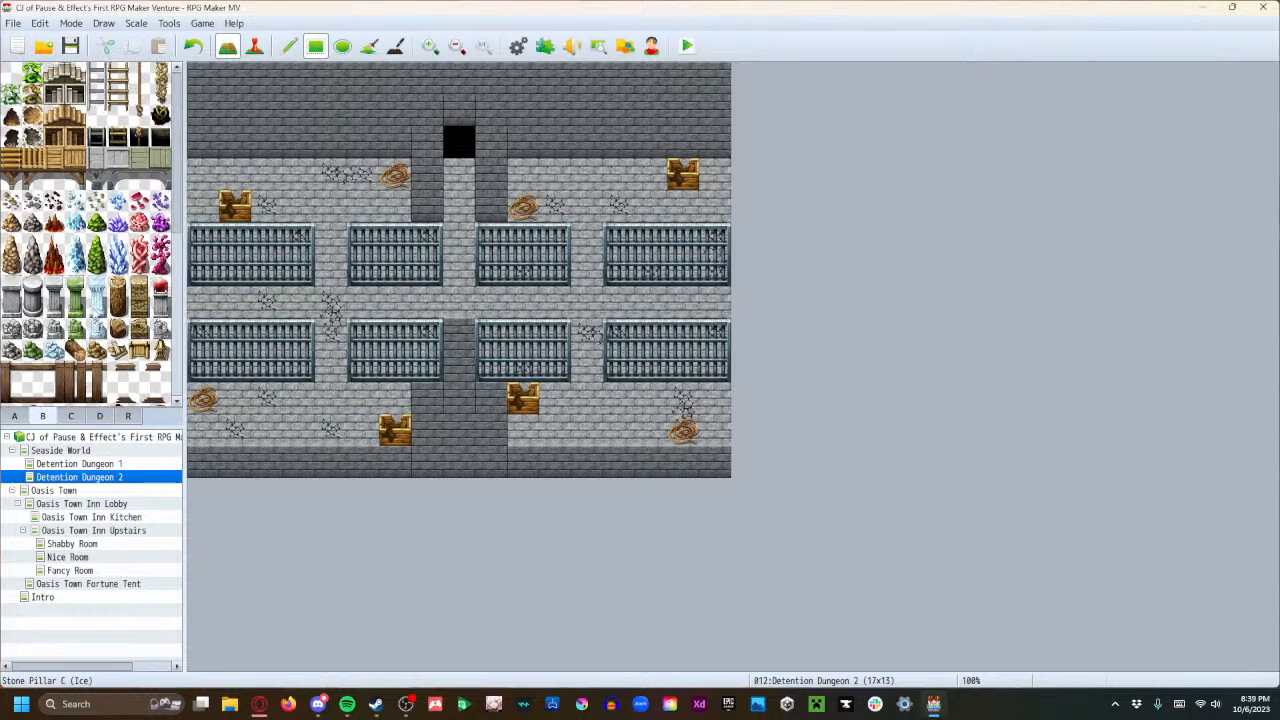
{"action": "left_click", "coordinate": [391, 217]}
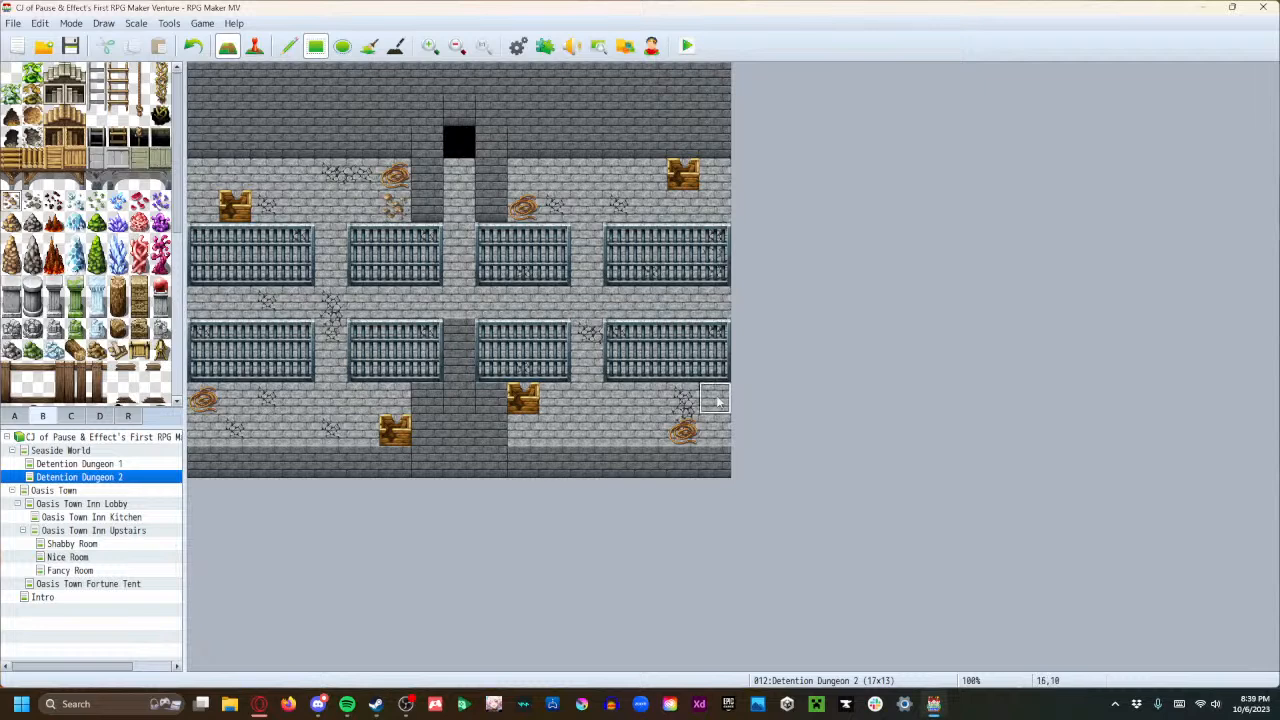
{"action": "left_click", "coordinate": [713, 428]}
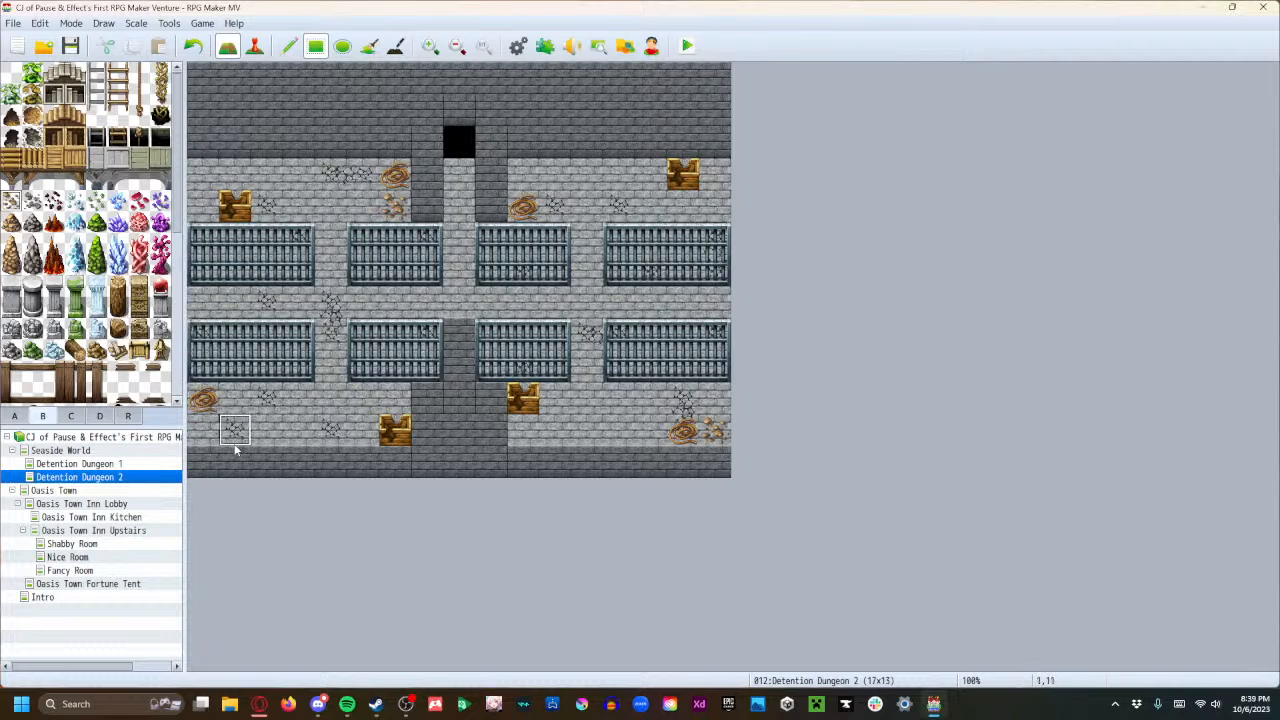
{"action": "left_click", "coordinate": [362, 432]}
{"action": "left_click", "coordinate": [722, 176]}
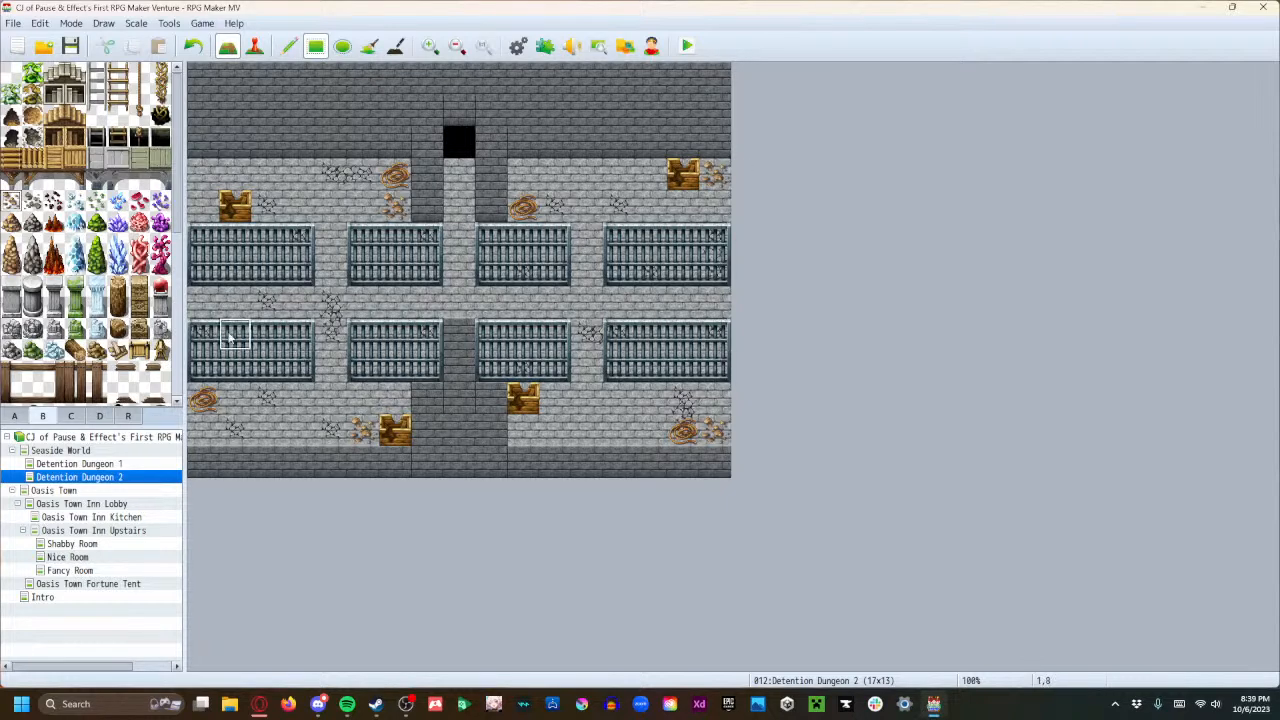
{"action": "scroll", "coordinate": [90, 235], "scroll_direction": "down", "scroll_amount": 4}
{"action": "scroll", "coordinate": [90, 235], "scroll_direction": "down", "scroll_amount": 3}
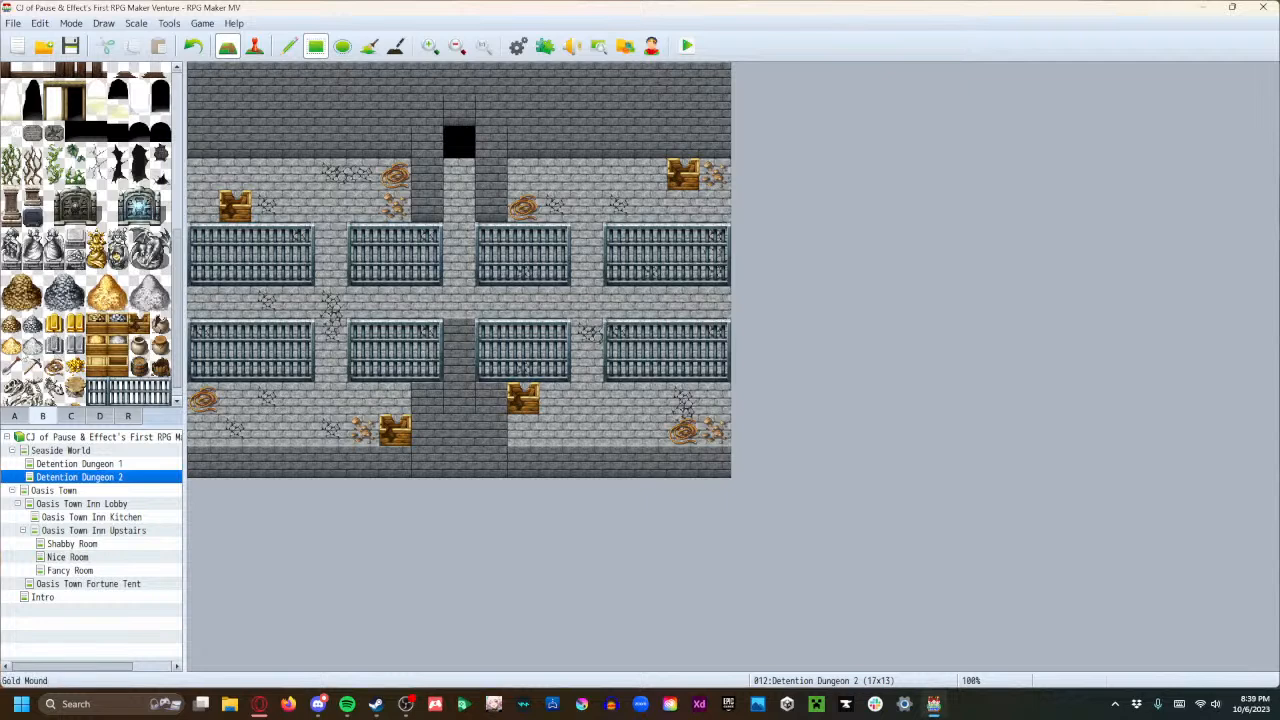
{"action": "scroll", "coordinate": [30, 360], "scroll_direction": "down", "scroll_amount": 1}
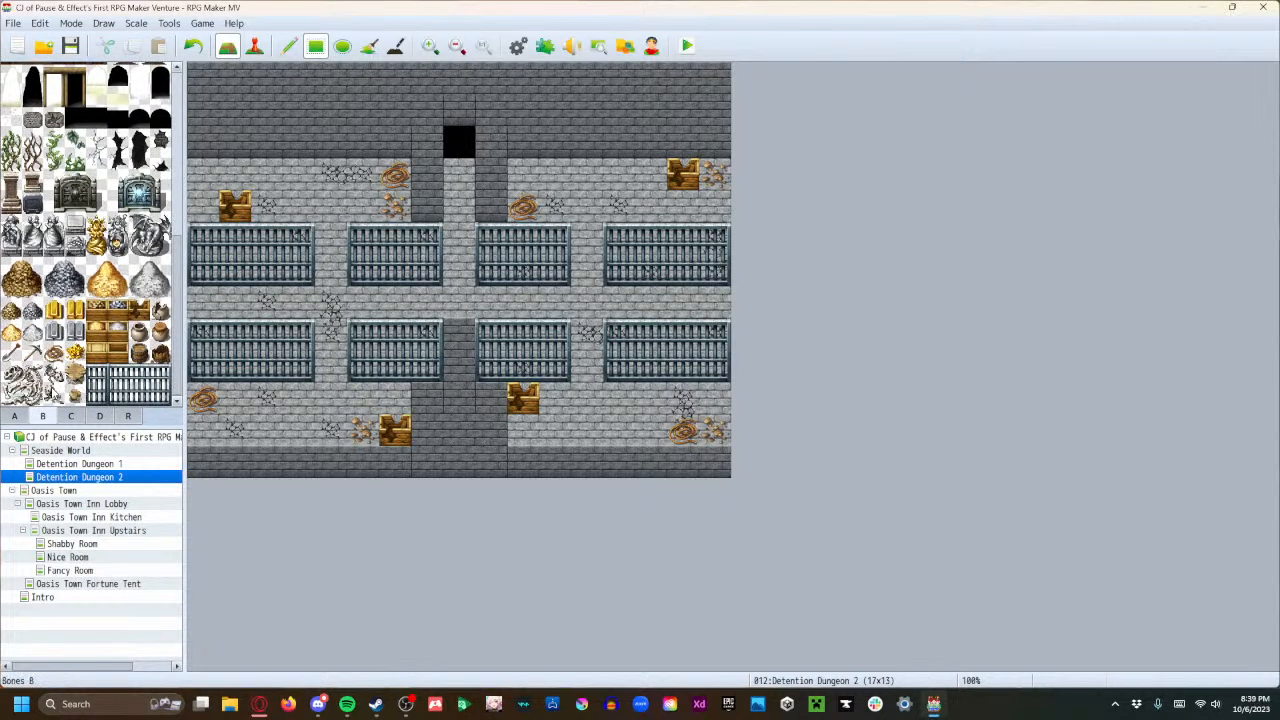
{"action": "left_click", "coordinate": [204, 206]}
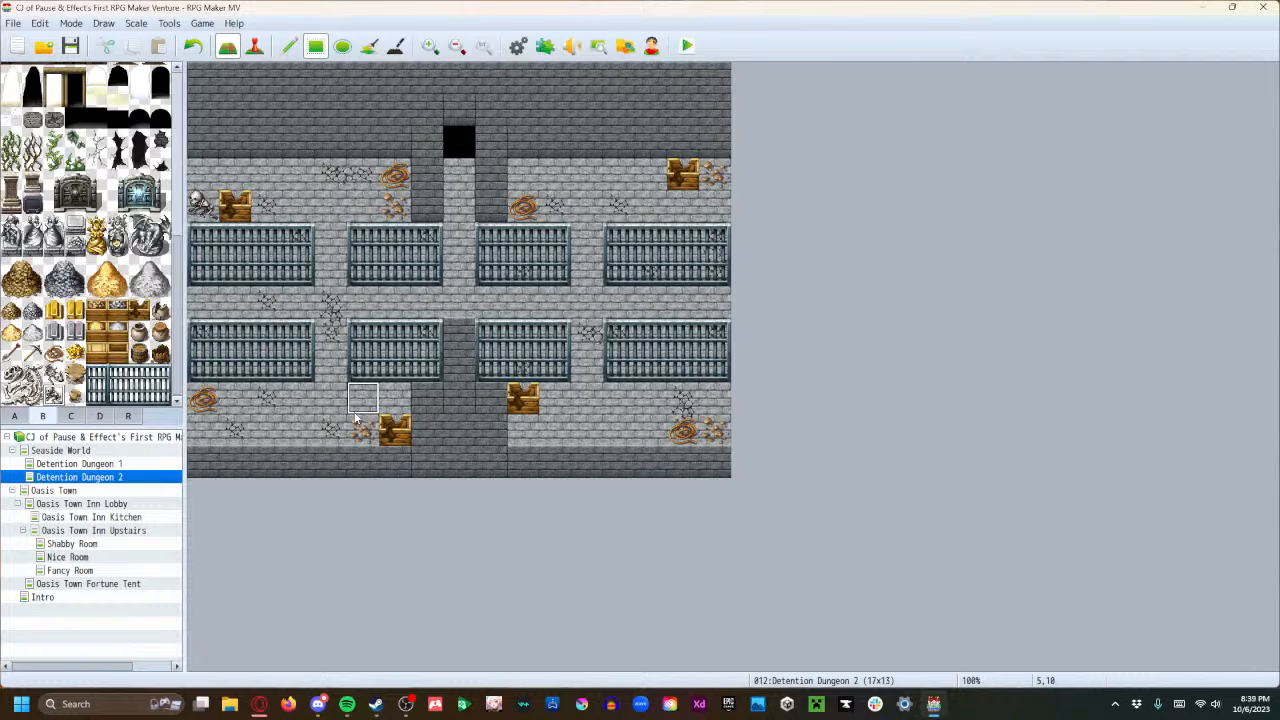
{"action": "key", "text": "ctrl+z"}
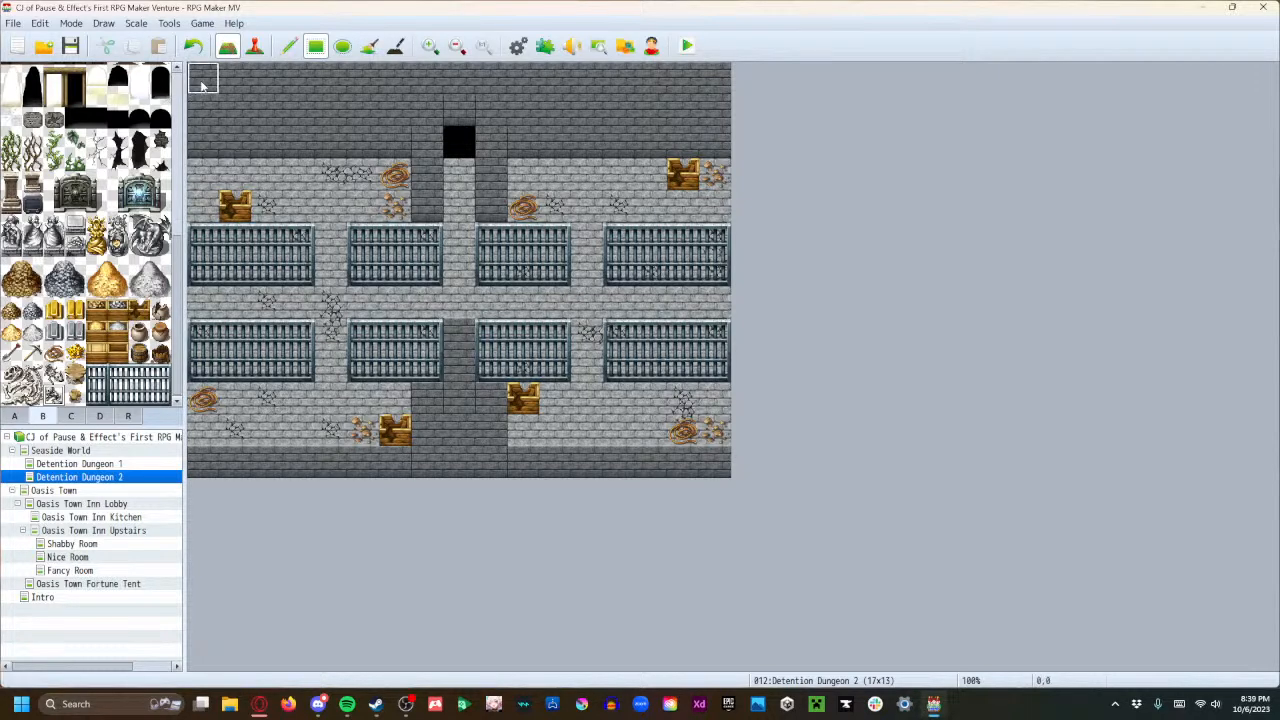
Create an event named Hidden Stairwell at tile 16,7 and set its trigger to Player Touch.
{"action": "key", "text": "F6"}
{"action": "double_click", "coordinate": [723, 304]}
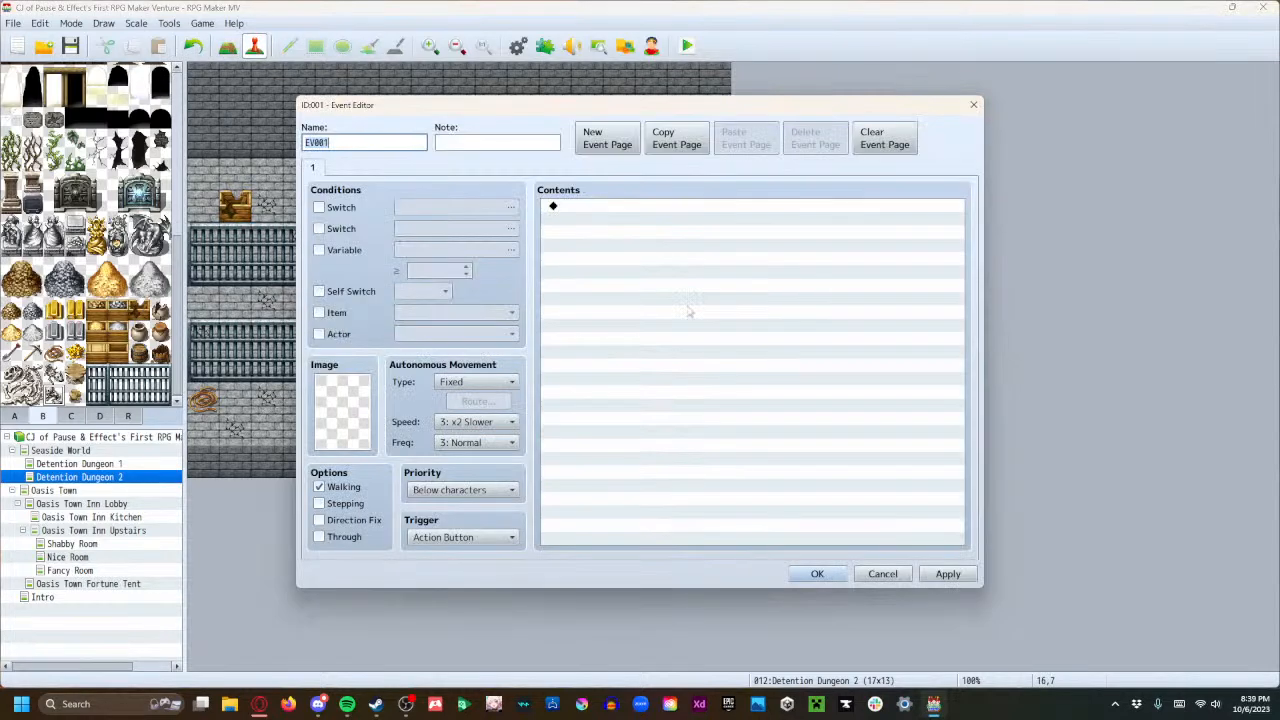
{"action": "type", "text": "Hidden Stairwell"}
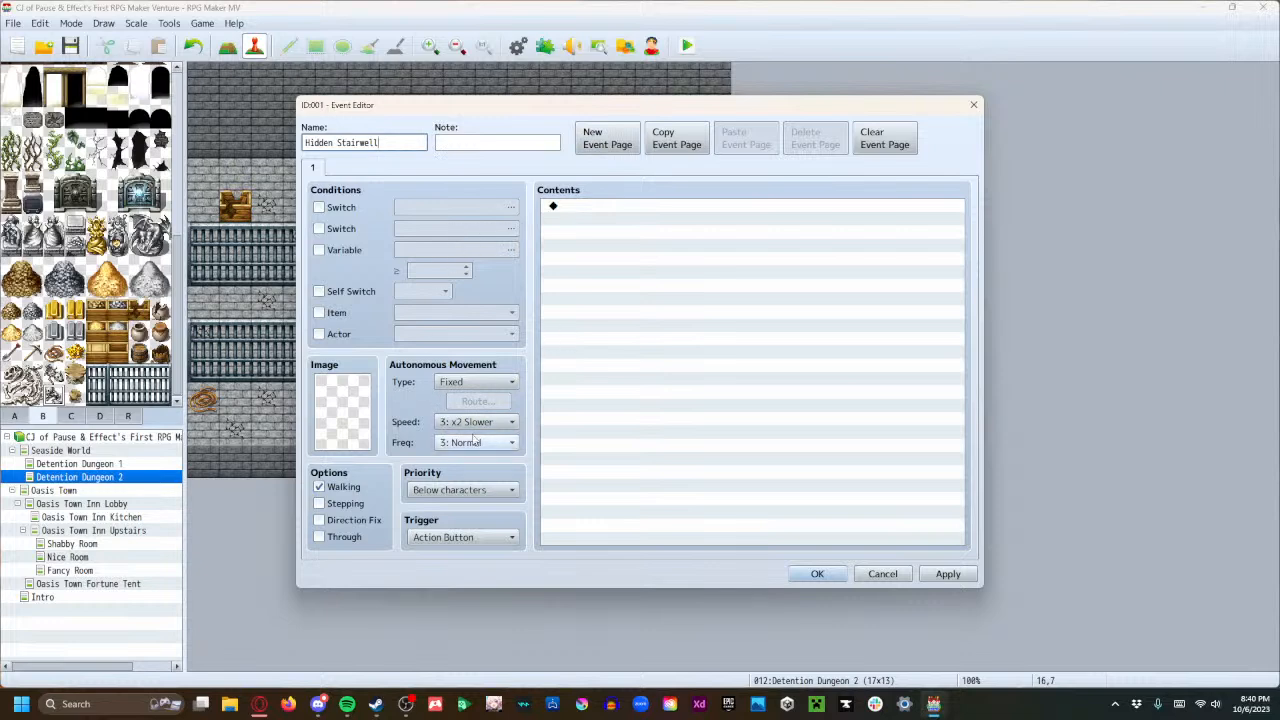
{"action": "left_click", "coordinate": [463, 537]}
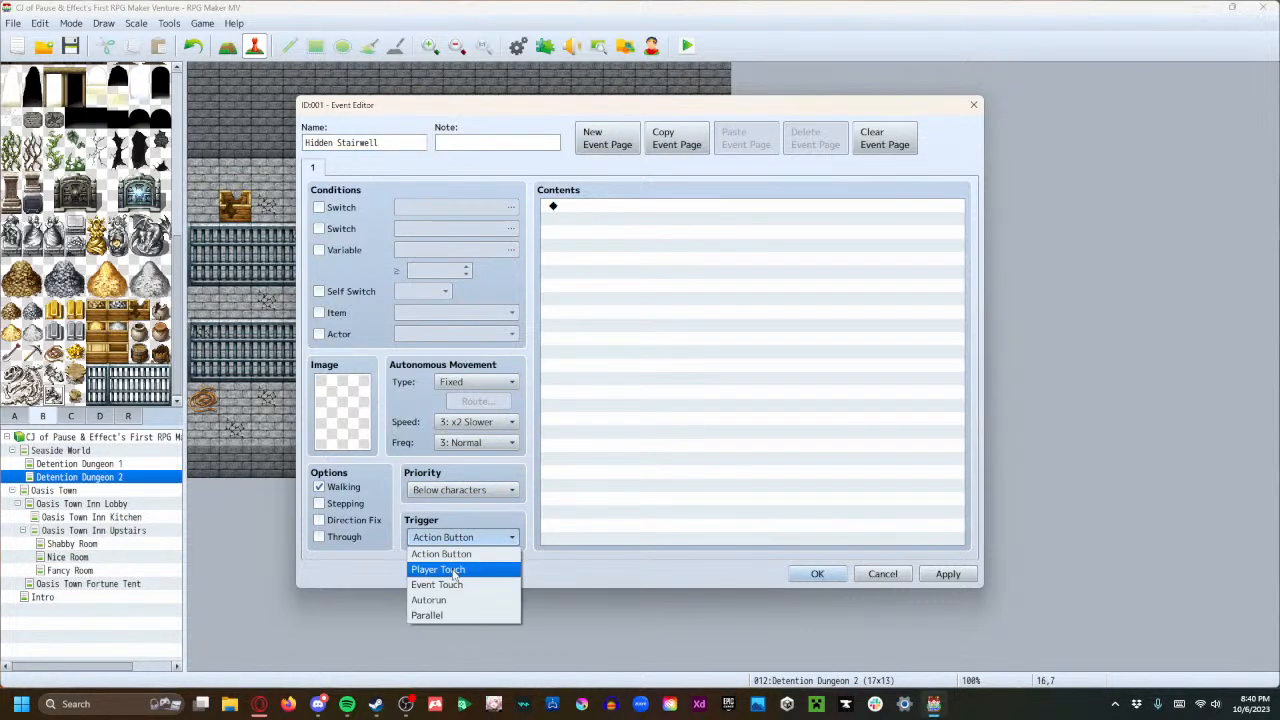
{"action": "left_click", "coordinate": [455, 570]}
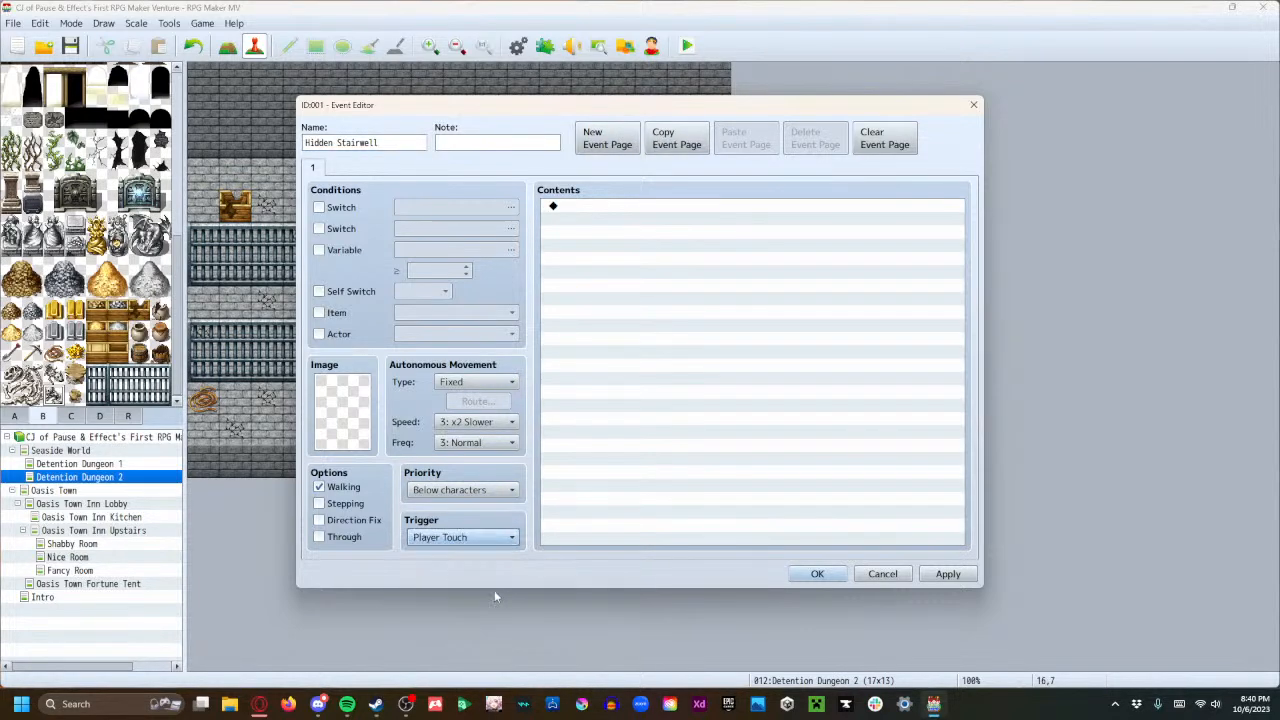
Add a second event page conditioned on switch 0008, name that switch RevealStairway, and save the event.
{"action": "left_click", "coordinate": [628, 143]}
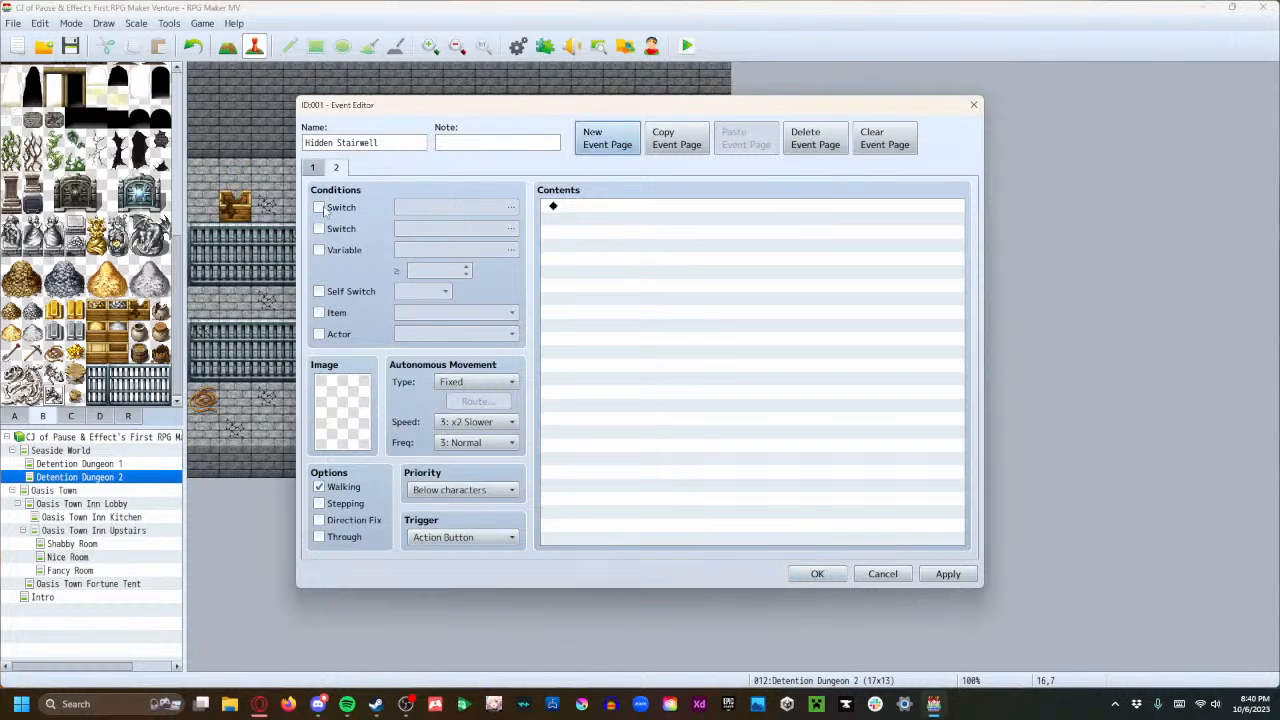
{"action": "left_click", "coordinate": [319, 207]}
{"action": "left_click", "coordinate": [470, 208]}
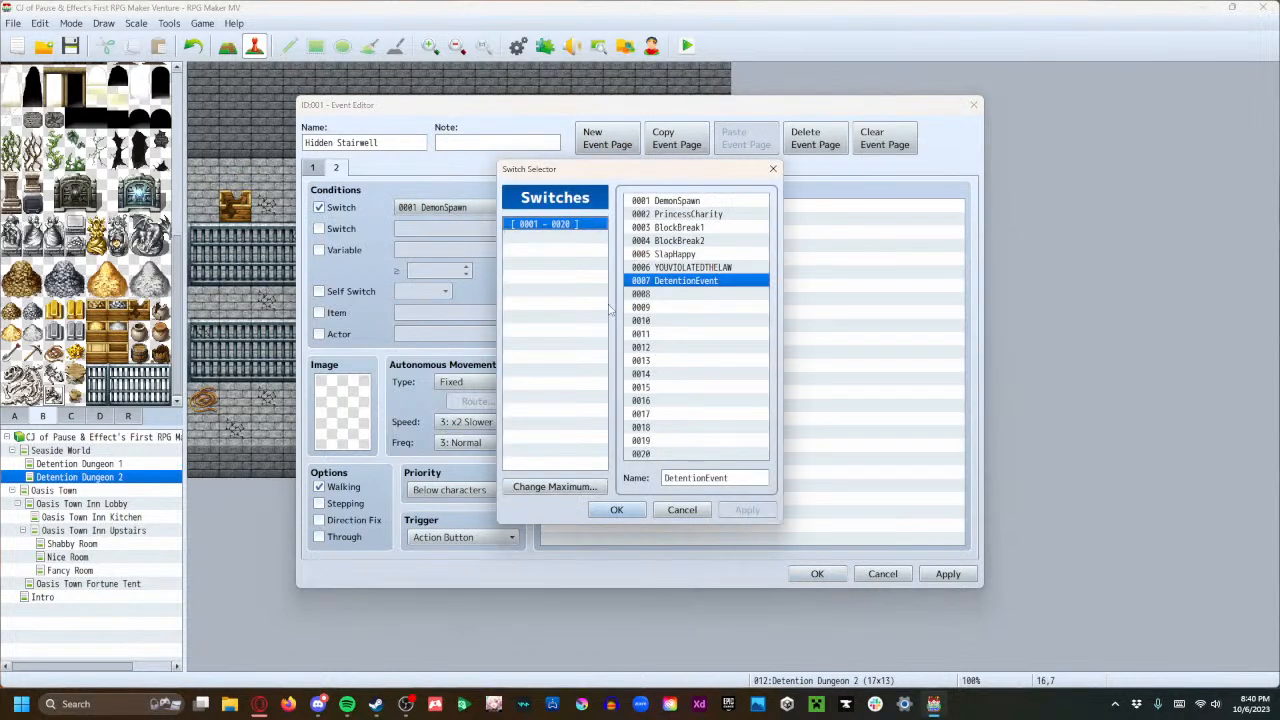
{"action": "left_click", "coordinate": [666, 294]}
{"action": "left_click", "coordinate": [713, 478]}
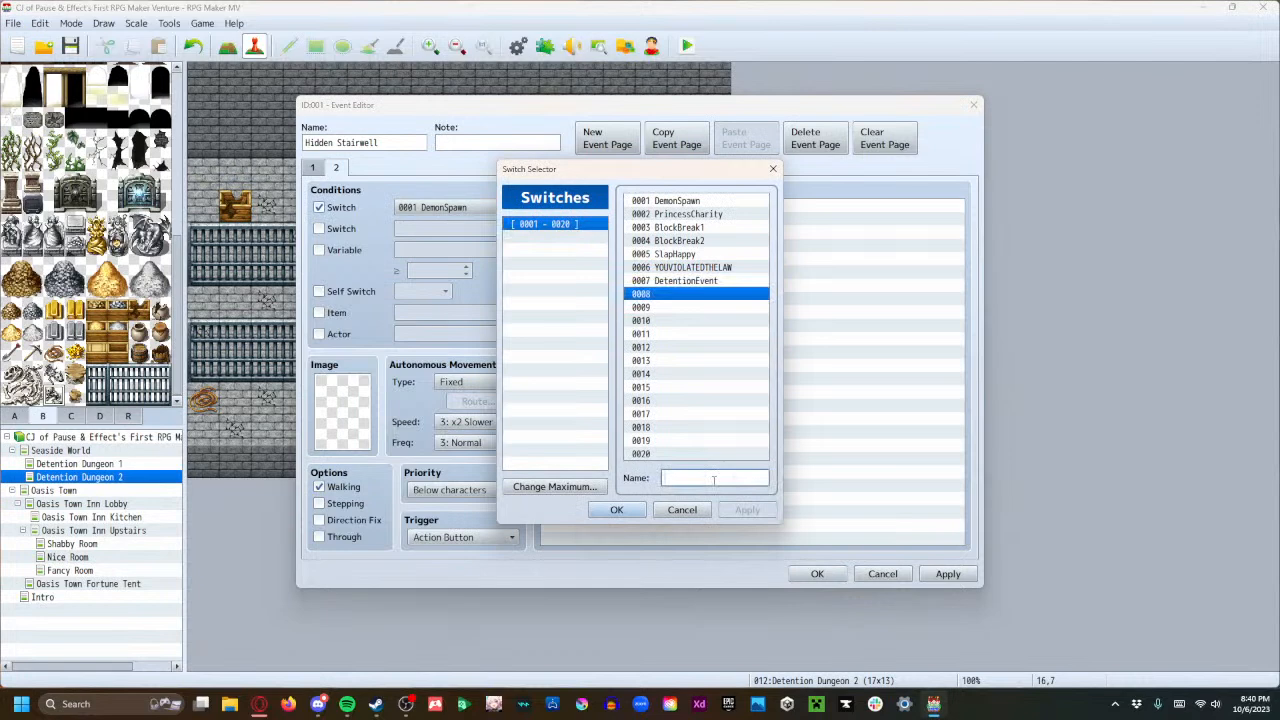
{"action": "type", "text": "RevealW"}
{"action": "key", "text": "BackSpace"}
{"action": "type", "text": "Stairway"}
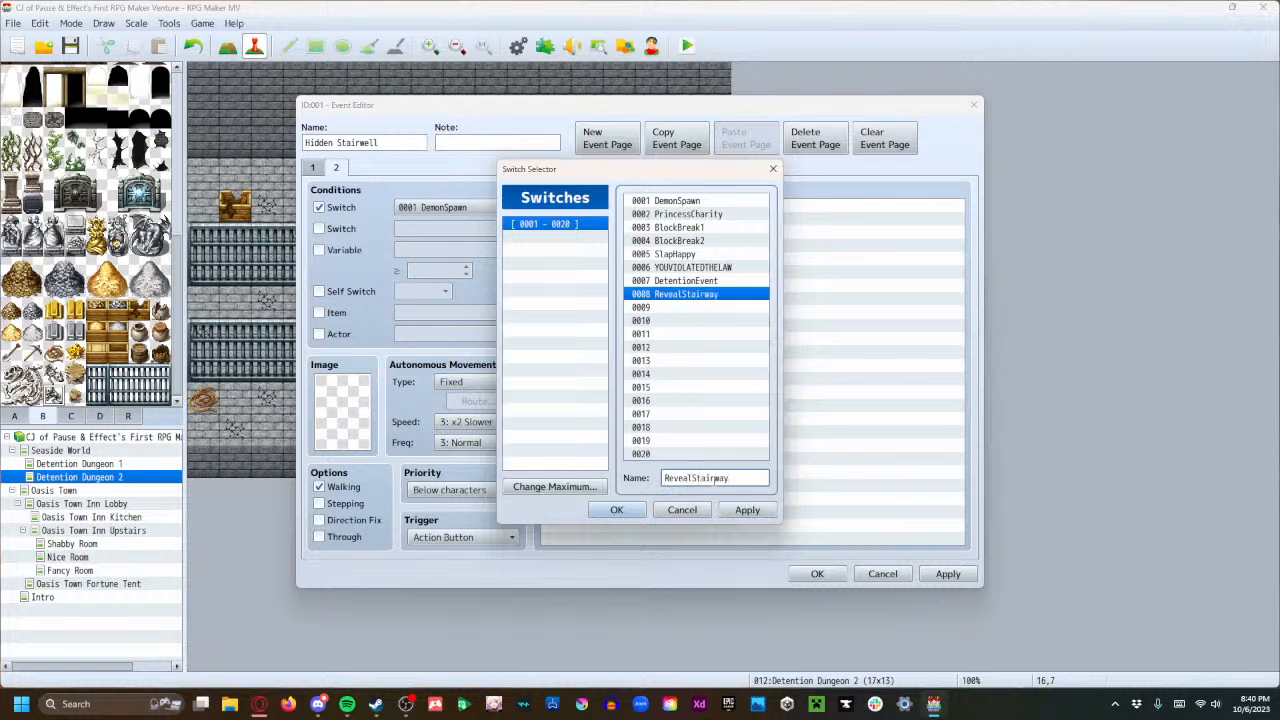
{"action": "left_click", "coordinate": [747, 510]}
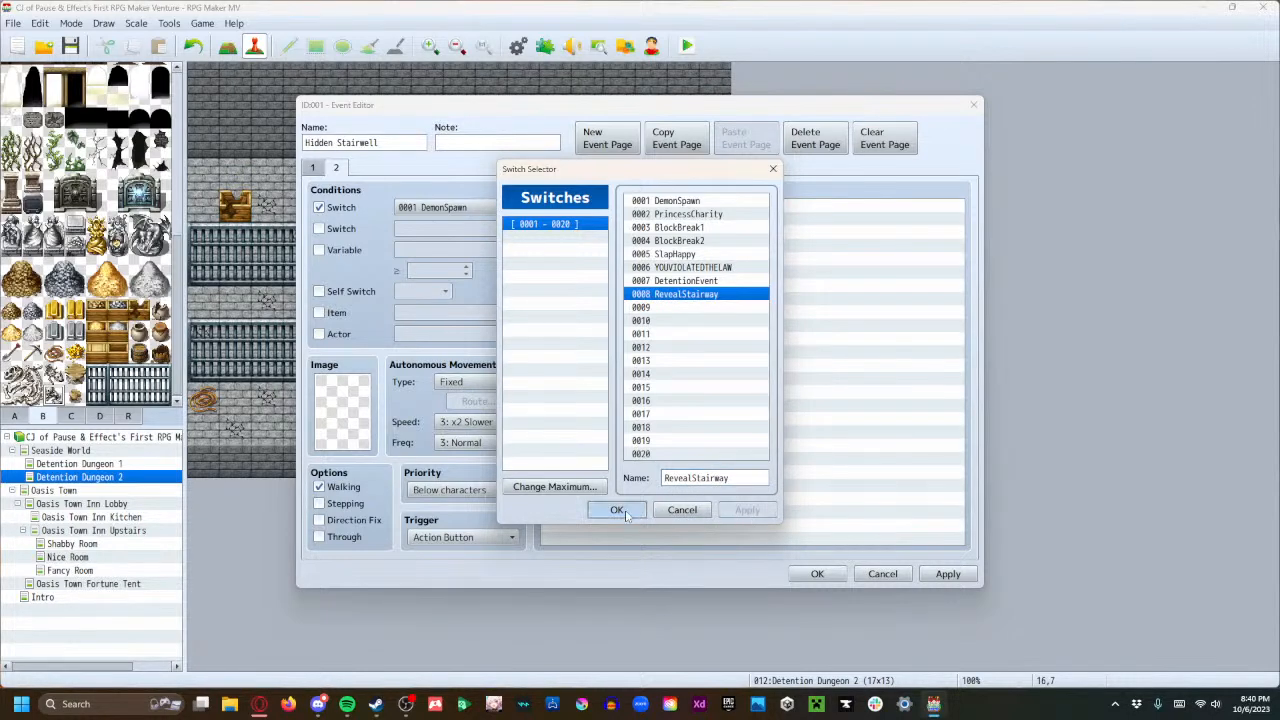
{"action": "left_click", "coordinate": [619, 510]}
{"action": "left_click", "coordinate": [947, 574]}
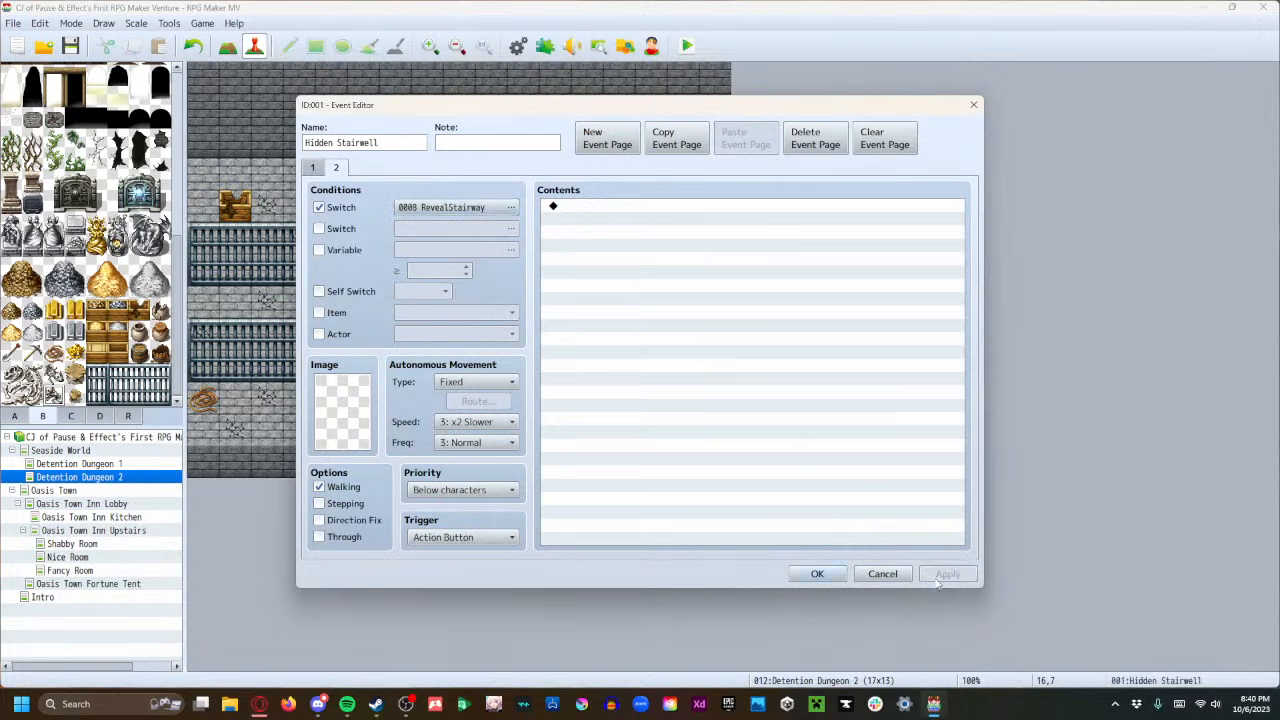
{"action": "left_click", "coordinate": [818, 574]}
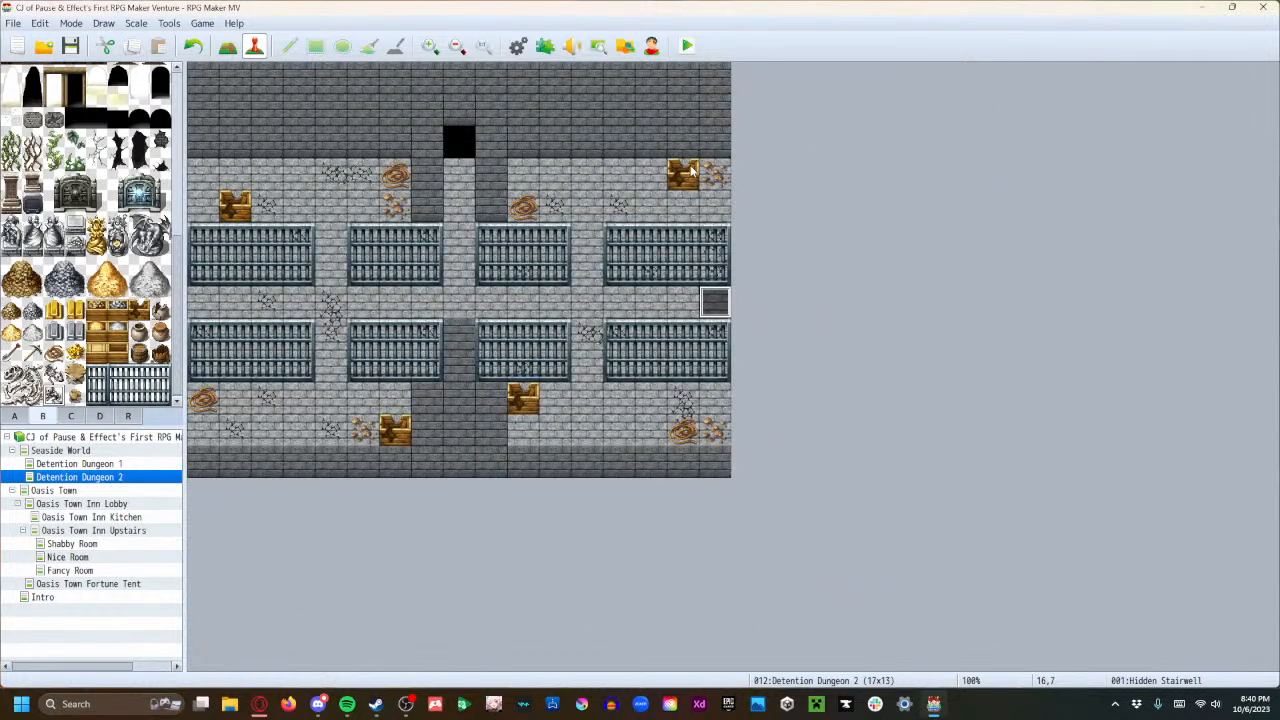
Start a conditional branch on page 1 of the Hidden Stairwell event, based on variable 0006 named RubbleEvidence.
{"action": "double_click", "coordinate": [712, 309]}
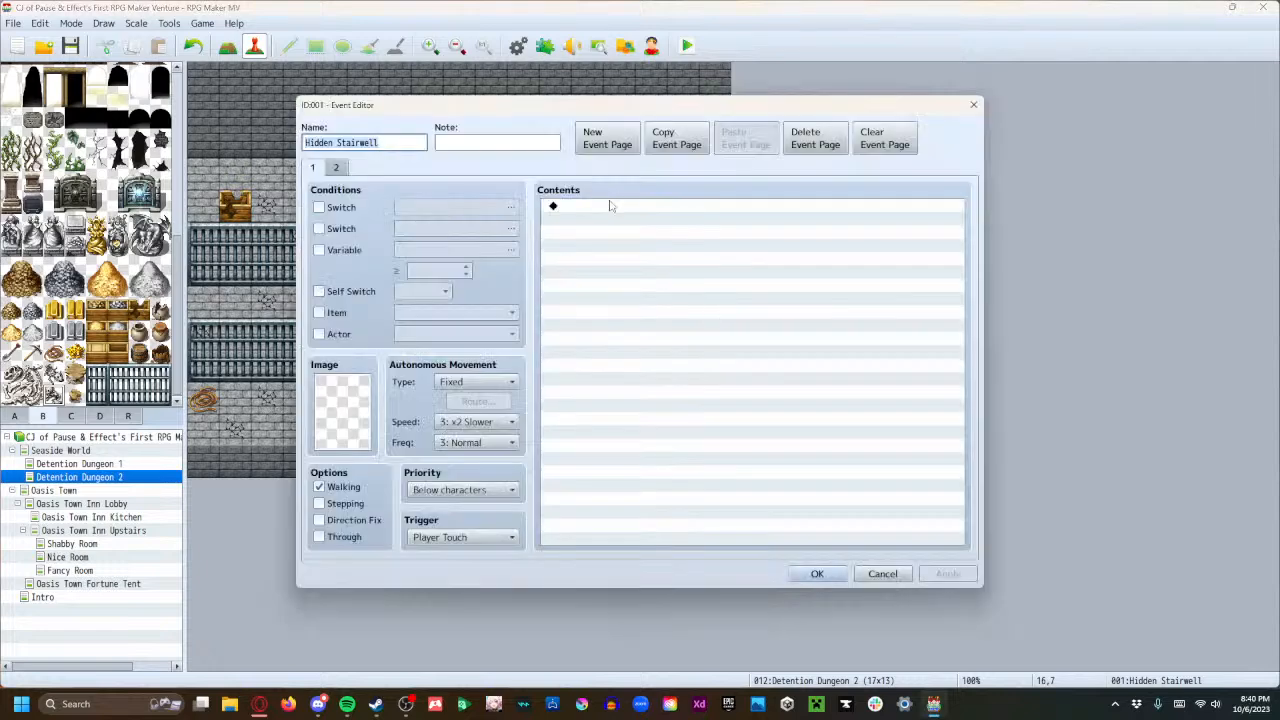
{"action": "left_click", "coordinate": [312, 168]}
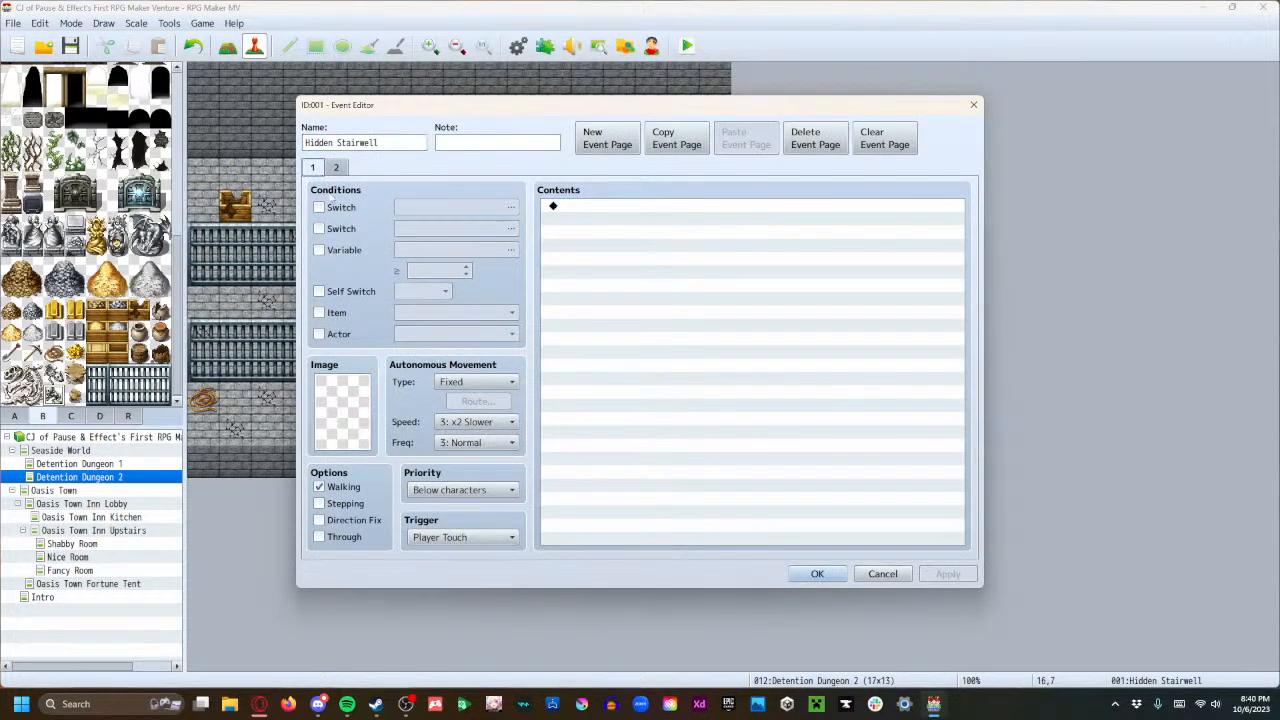
{"action": "double_click", "coordinate": [590, 207]}
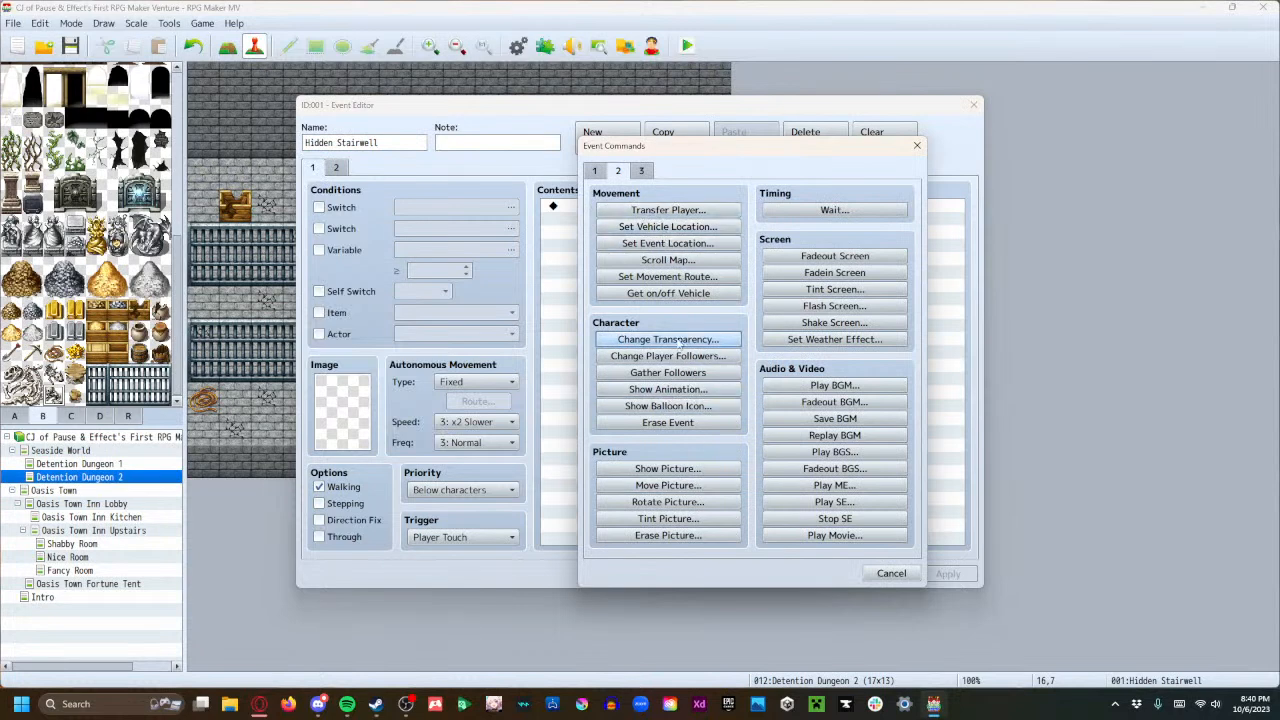
{"action": "left_click", "coordinate": [594, 171]}
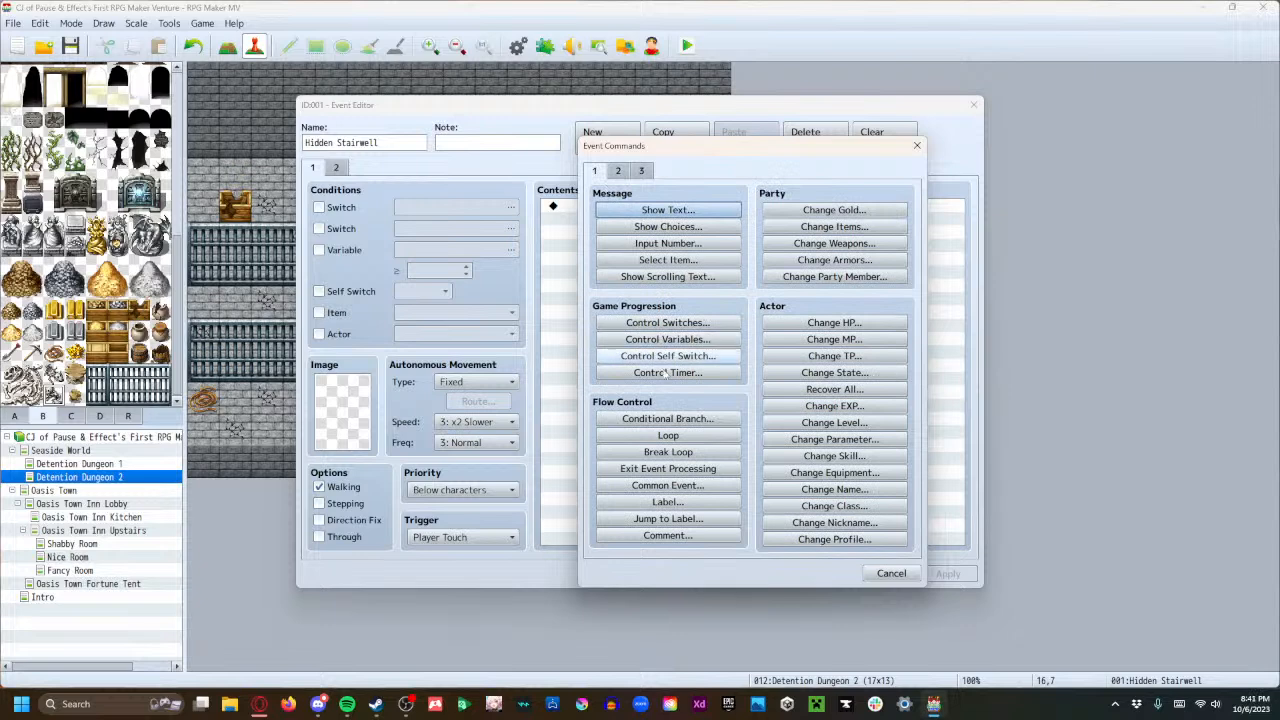
{"action": "left_click", "coordinate": [668, 418]}
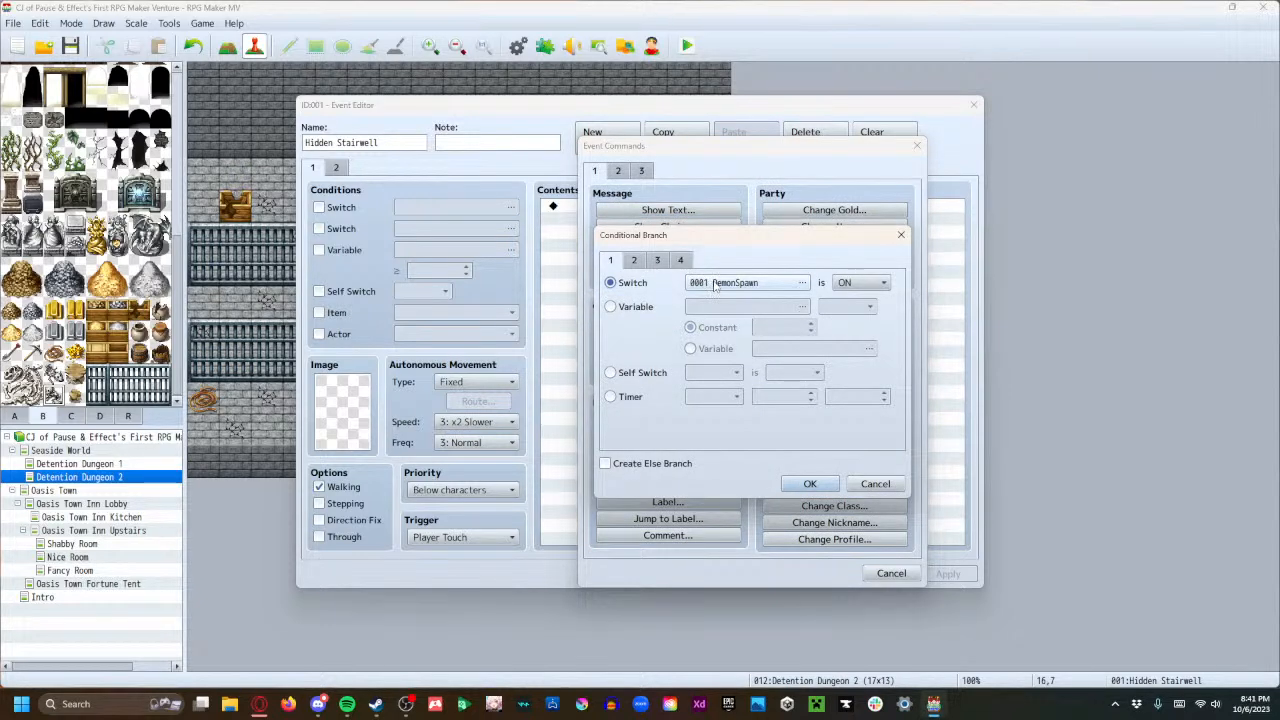
{"action": "left_click", "coordinate": [610, 306]}
{"action": "left_click", "coordinate": [740, 307]}
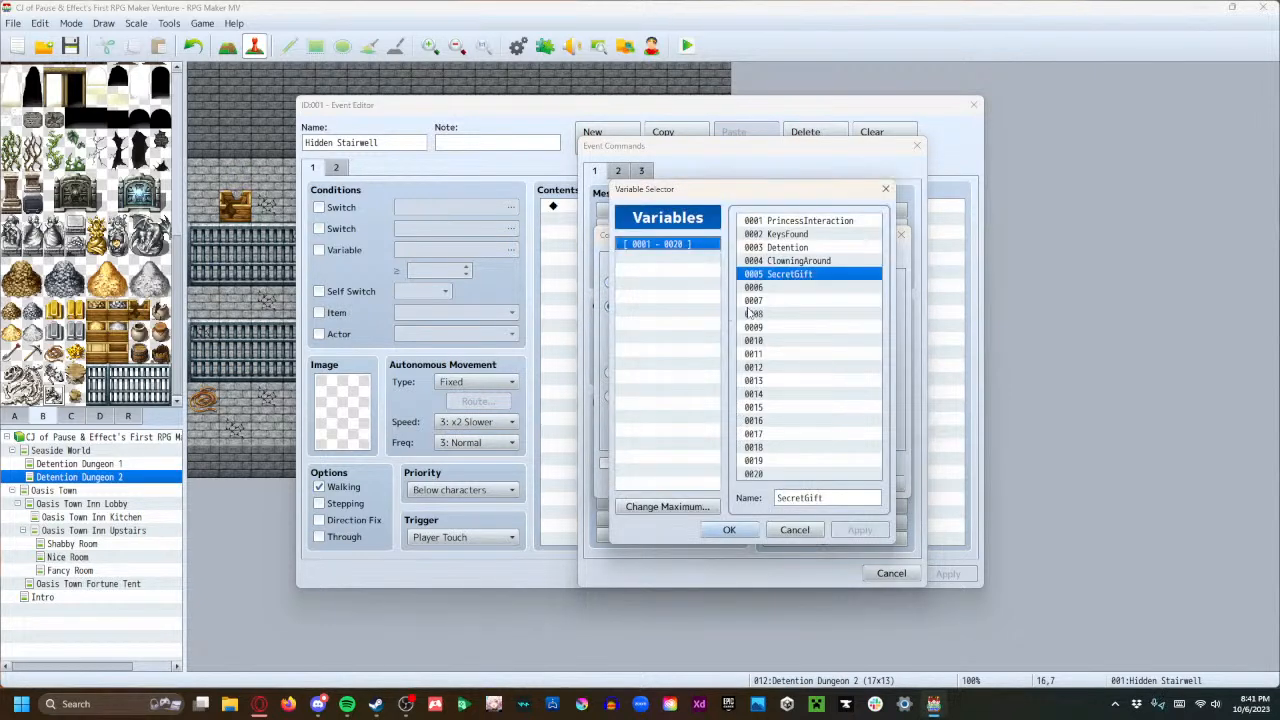
{"action": "left_click", "coordinate": [772, 289]}
{"action": "left_click", "coordinate": [797, 497]}
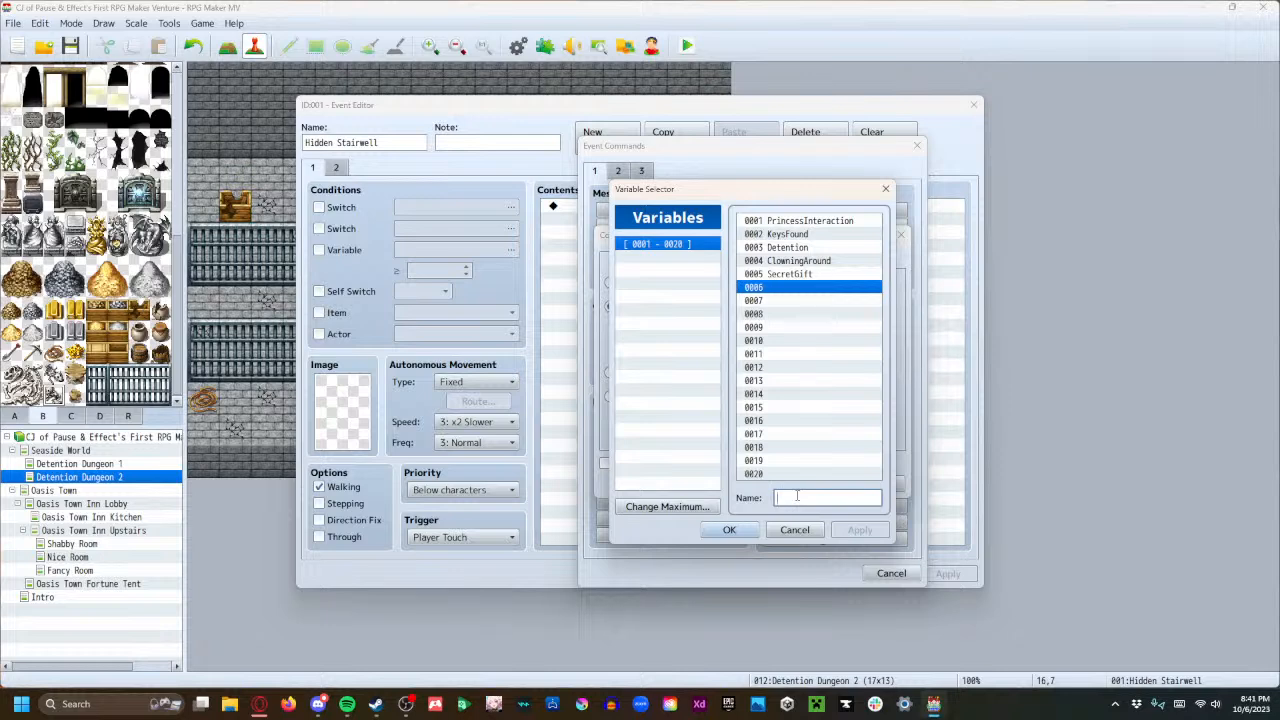
{"action": "type", "text": "bbleEvidence"}
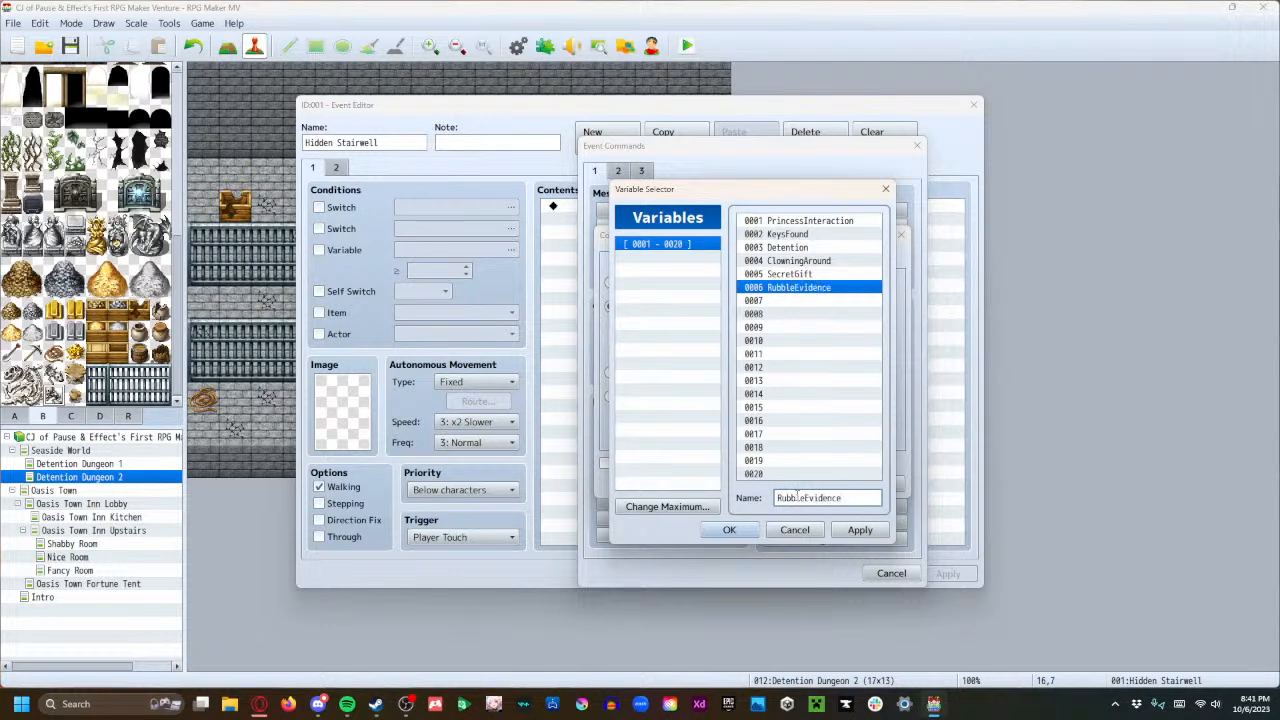
{"action": "left_click", "coordinate": [729, 530]}
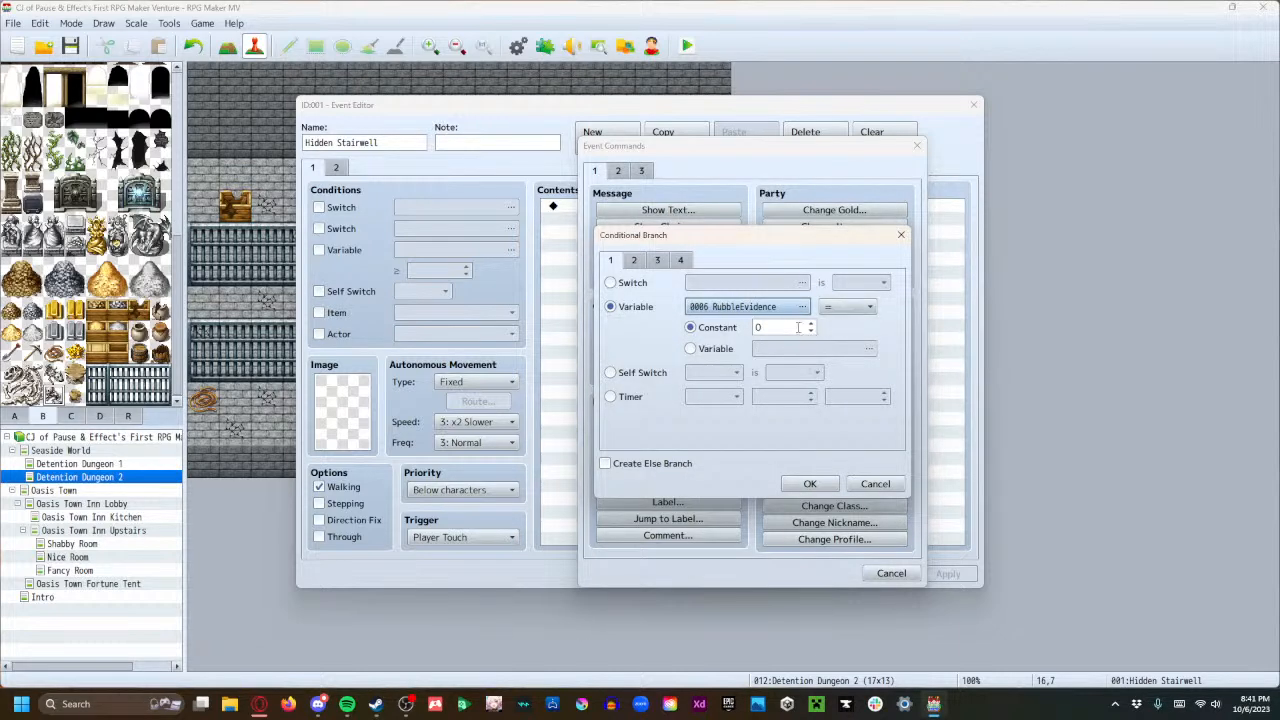
Set the branch condition to RubbleEvidence ≥ 4 and add the branch to the event.
{"action": "left_click", "coordinate": [843, 307]}
{"action": "left_click", "coordinate": [849, 340]}
{"action": "left_click", "coordinate": [780, 327]}
{"action": "type", "text": "4"}
{"action": "left_click", "coordinate": [810, 483]}
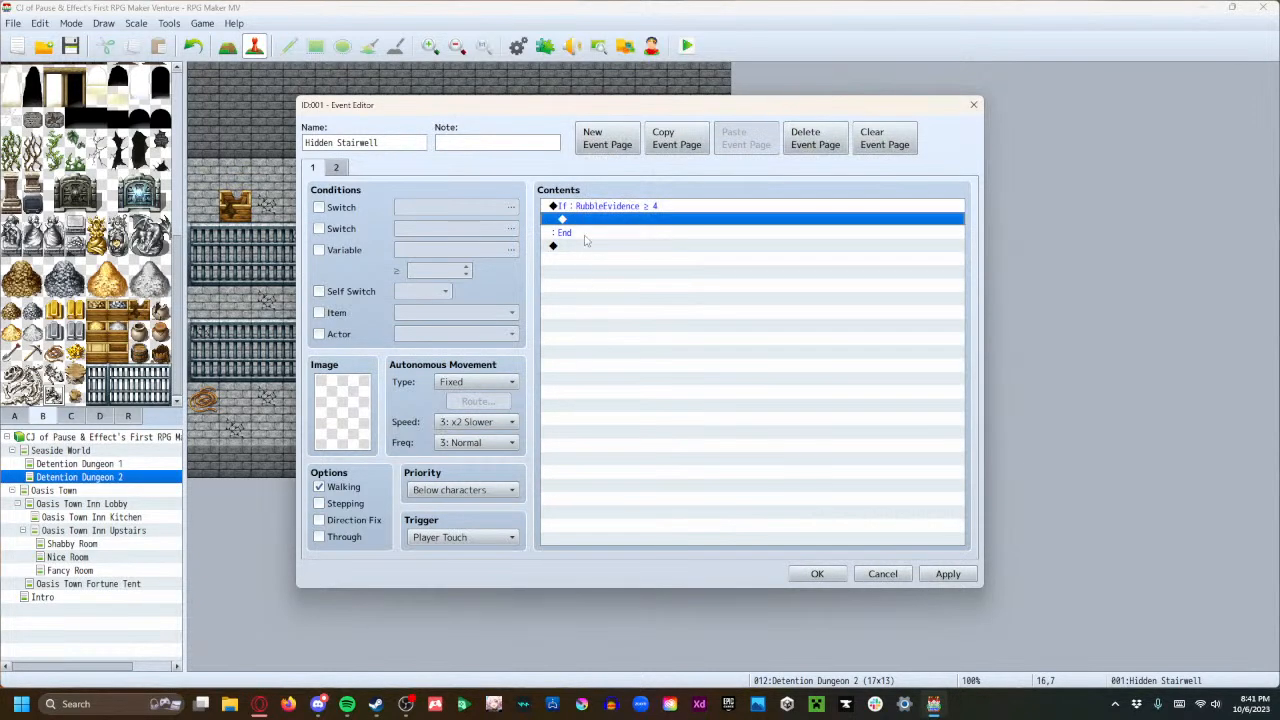
Inside the RubbleEvidence branch, add a Control Switches command that turns switch 0008 RevealStairway ON.
{"action": "double_click", "coordinate": [590, 222]}
{"action": "left_click", "coordinate": [663, 323]}
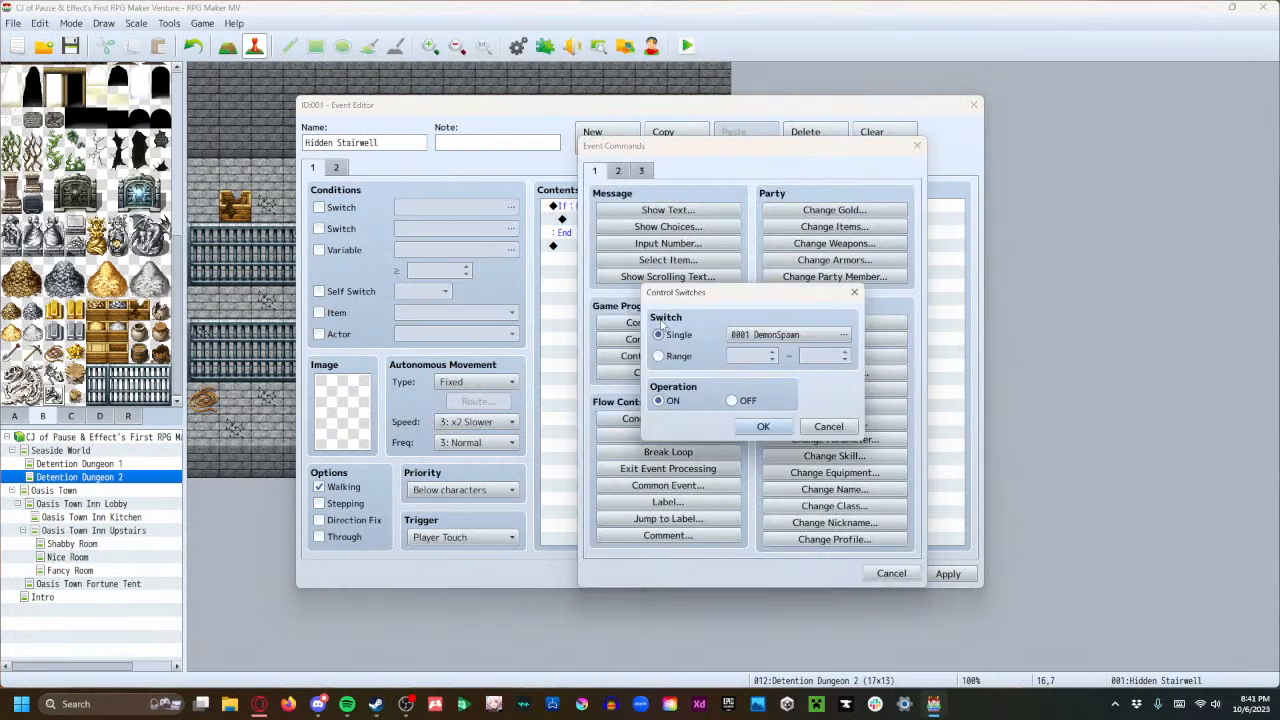
{"action": "left_click", "coordinate": [756, 338]}
{"action": "left_click", "coordinate": [787, 314]}
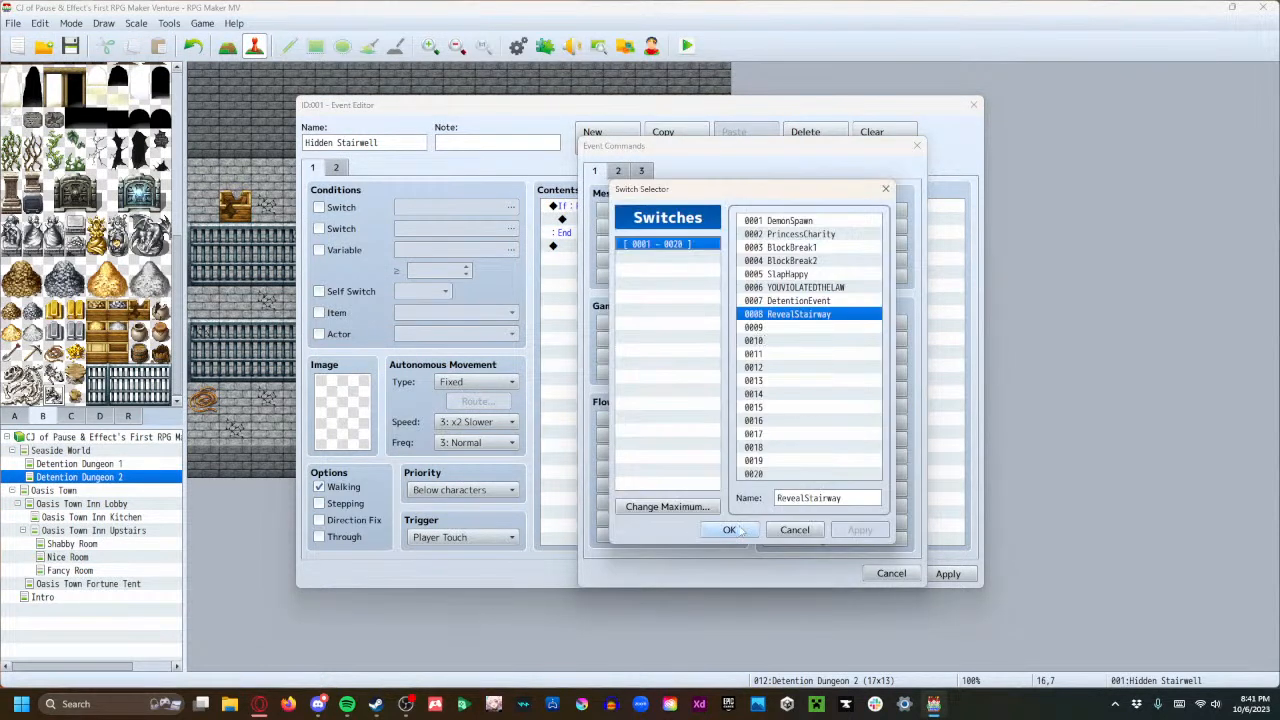
{"action": "left_click", "coordinate": [731, 530]}
{"action": "left_click", "coordinate": [764, 428]}
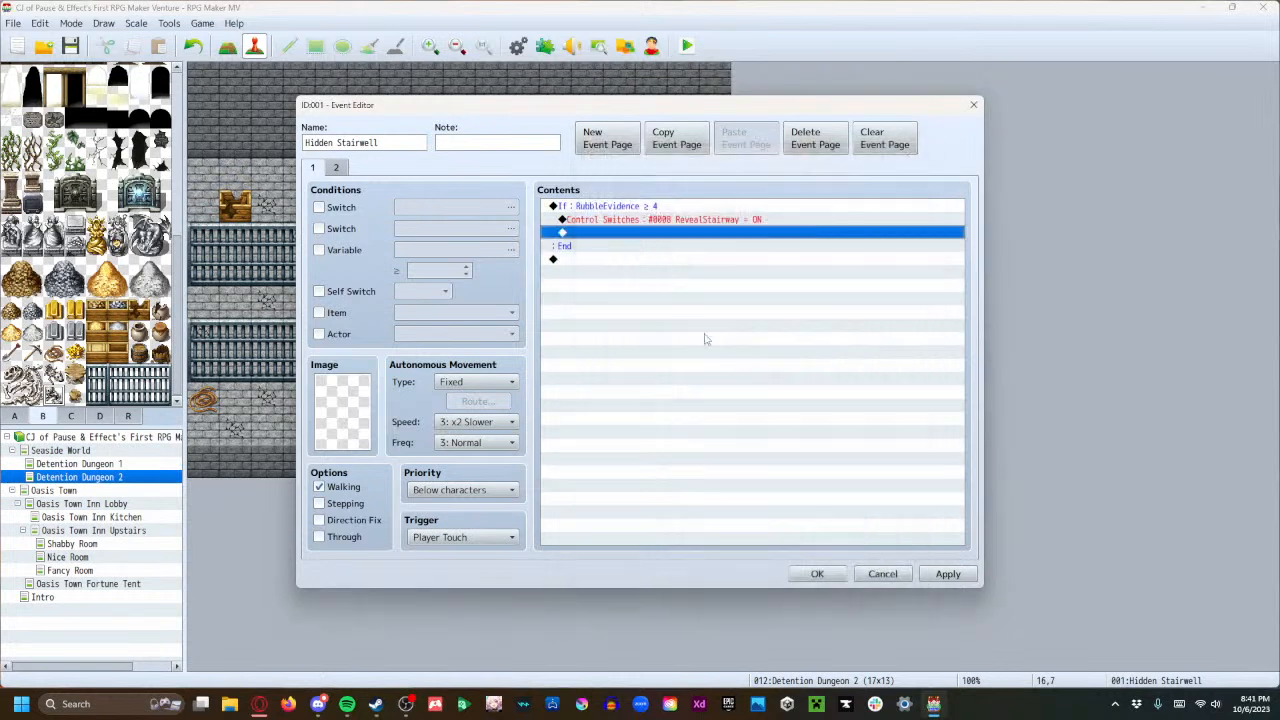
Give page 2 of the Hidden Stairwell event the stone stairs image from Tileset B and save the event.
{"action": "left_click", "coordinate": [337, 168]}
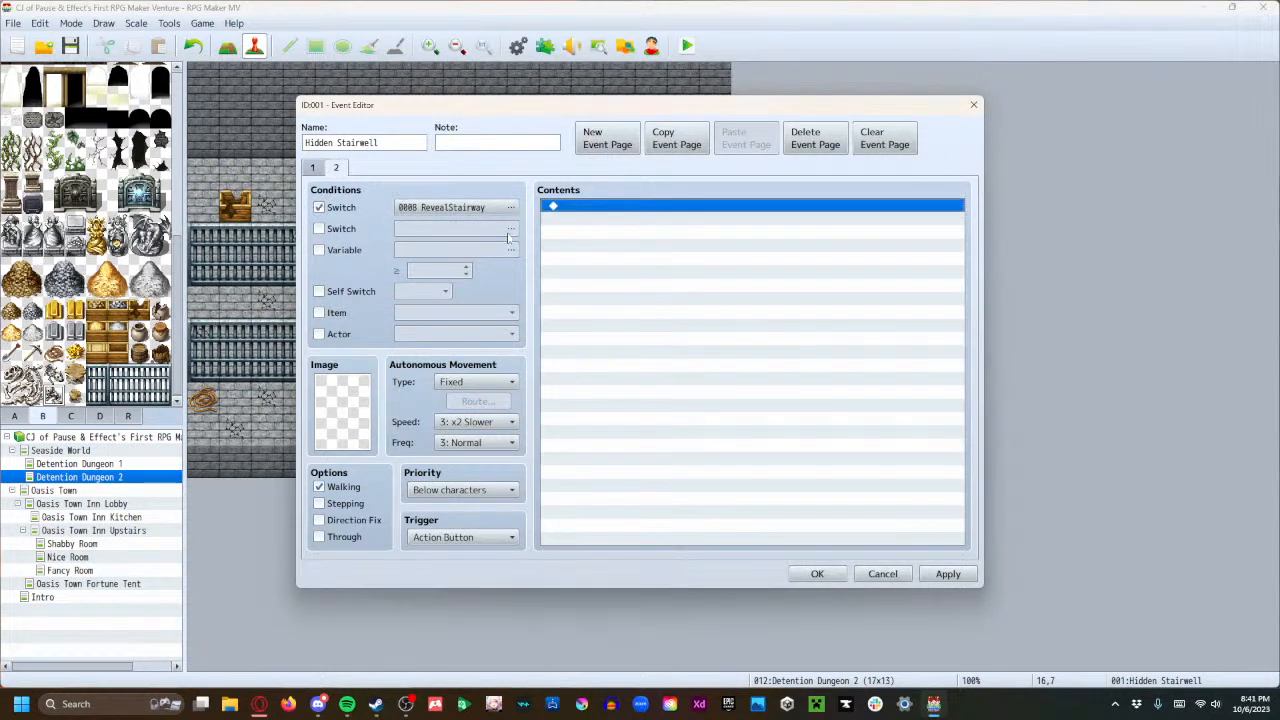
{"action": "double_click", "coordinate": [342, 410]}
{"action": "scroll", "coordinate": [466, 395], "scroll_direction": "down", "scroll_amount": 8}
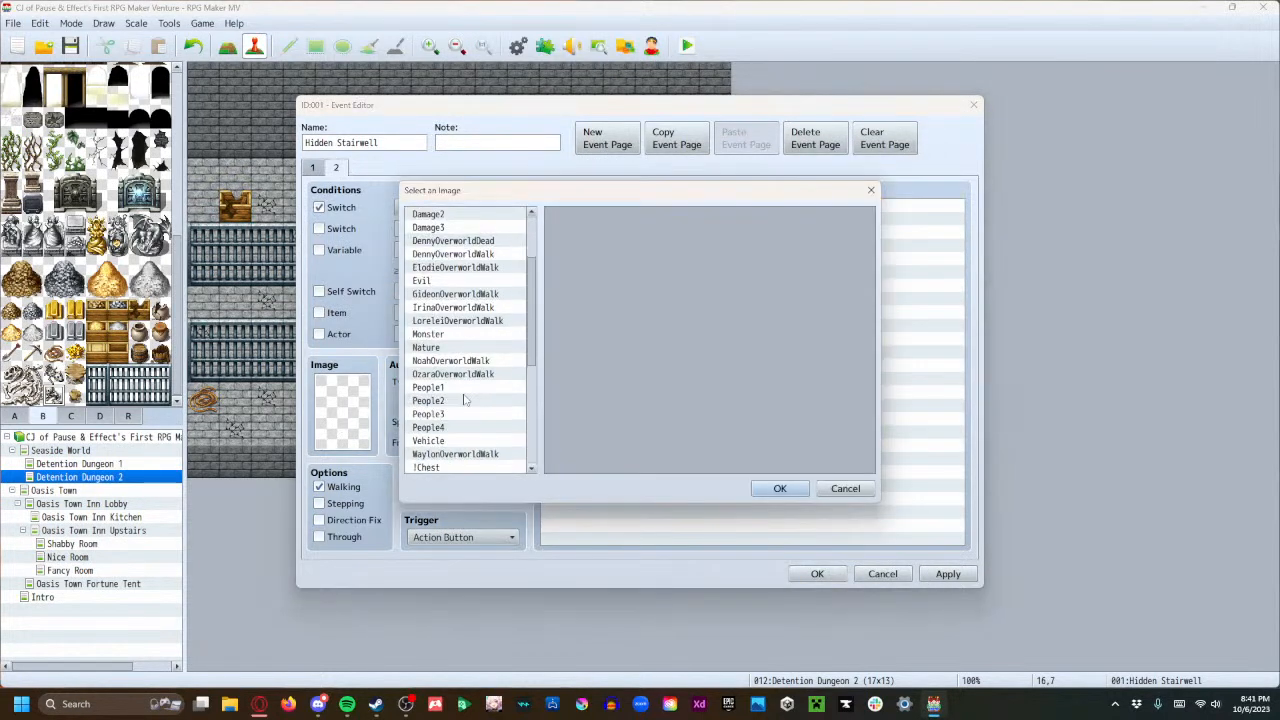
{"action": "left_click", "coordinate": [461, 429]}
{"action": "left_click", "coordinate": [460, 442]}
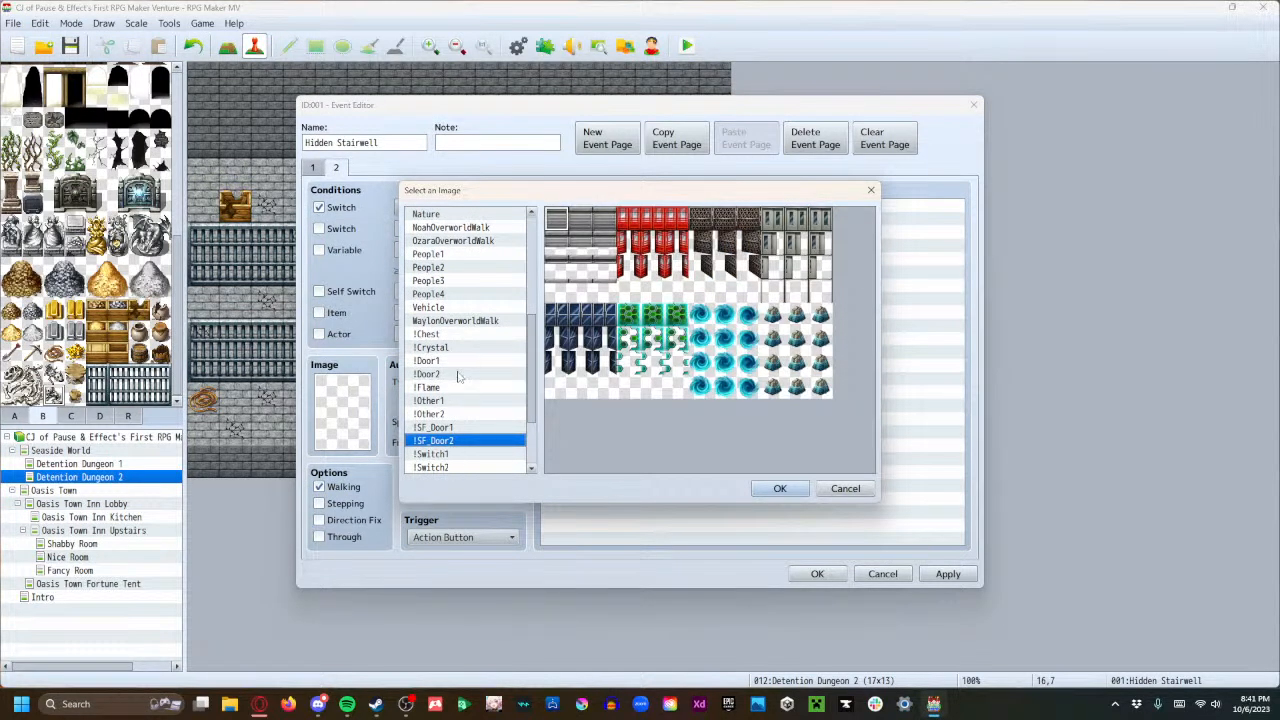
{"action": "scroll", "coordinate": [455, 418], "scroll_direction": "down", "scroll_amount": 2}
{"action": "left_click", "coordinate": [457, 441]}
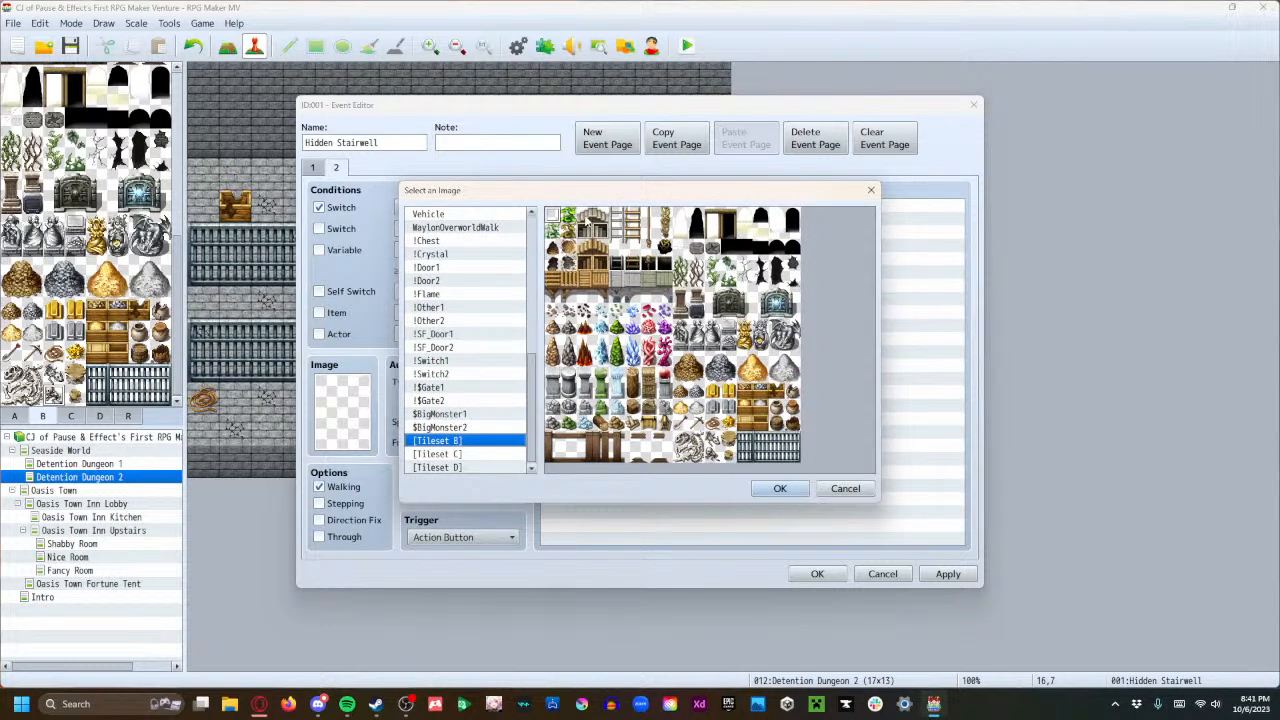
{"action": "left_click", "coordinate": [589, 216]}
{"action": "left_click", "coordinate": [780, 488]}
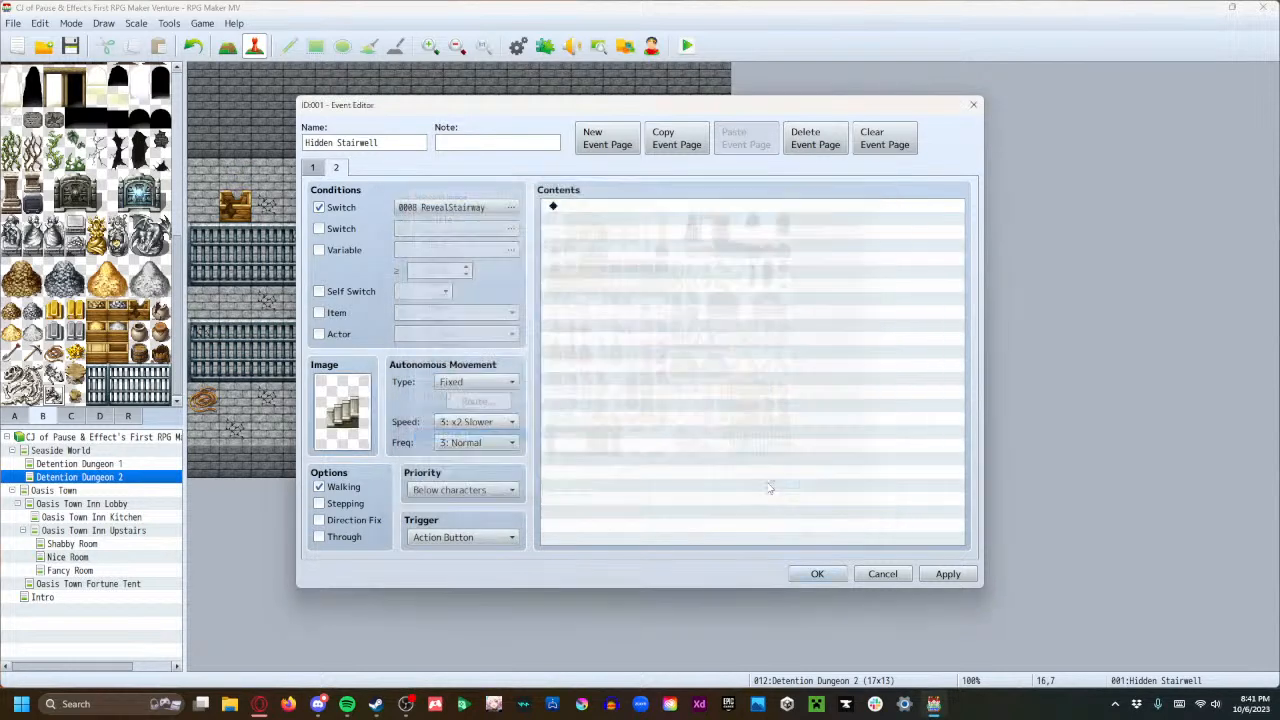
{"action": "double_click", "coordinate": [594, 207]}
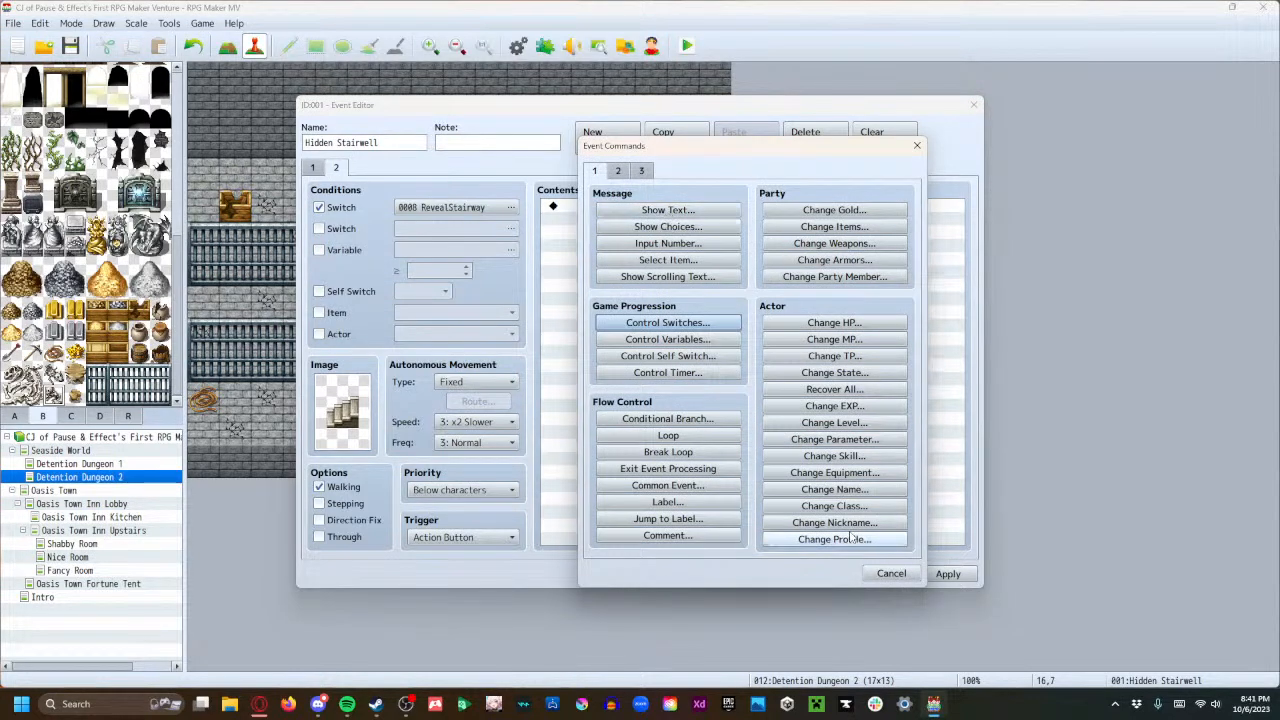
{"action": "left_click", "coordinate": [898, 574]}
{"action": "left_click", "coordinate": [810, 574]}
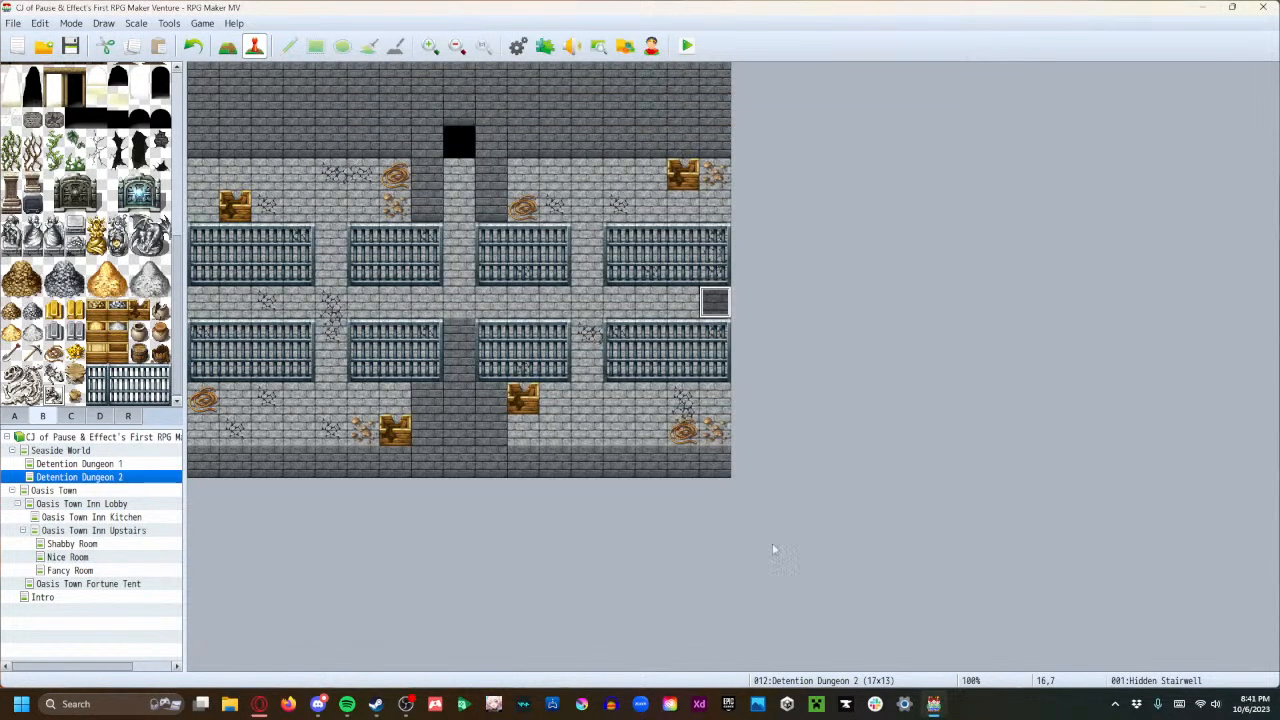
Start a quick door event on the black doorway at tile 8,2, using the dark metal door from !Door1 as its image.
{"action": "double_click", "coordinate": [458, 146]}
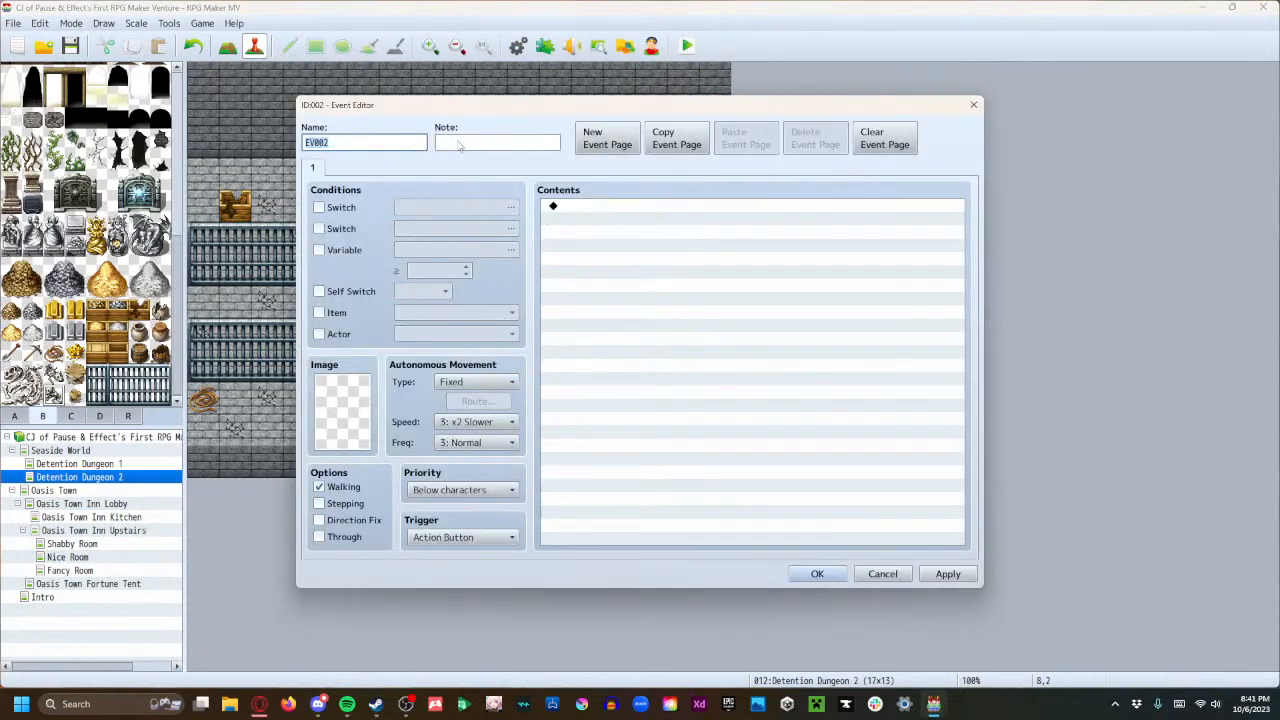
{"action": "left_click", "coordinate": [889, 577]}
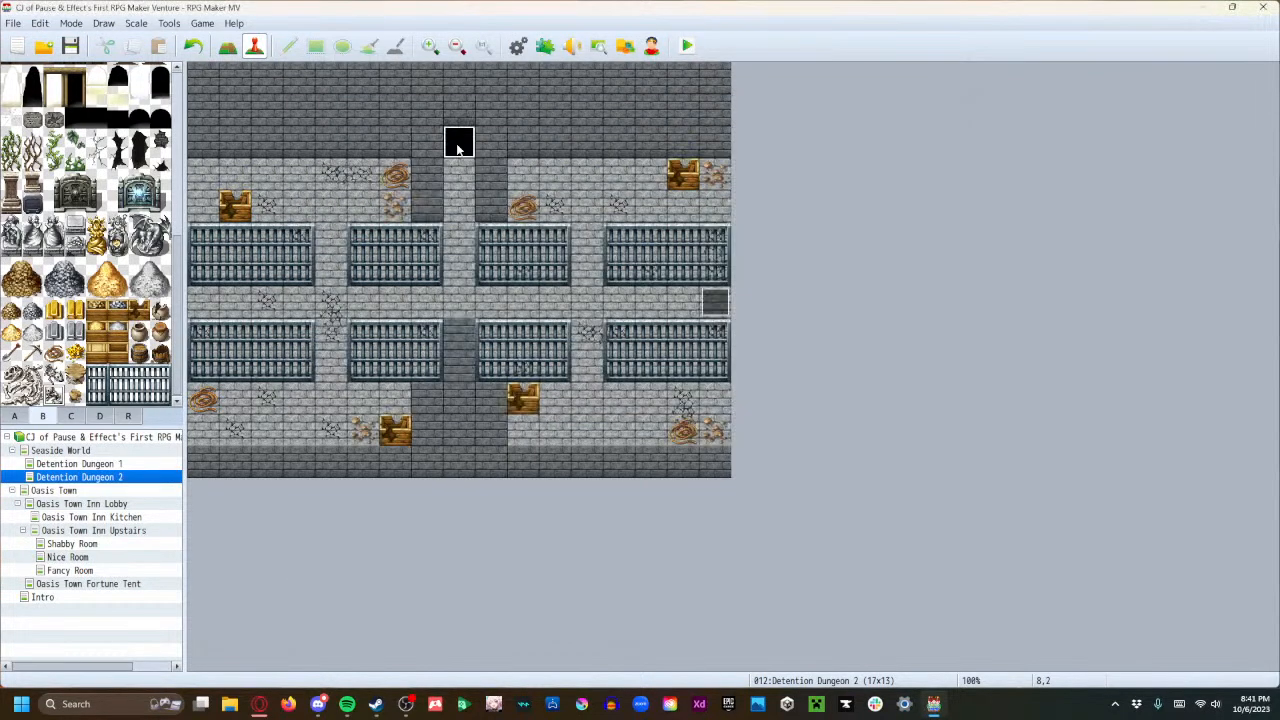
{"action": "right_click", "coordinate": [458, 147]}
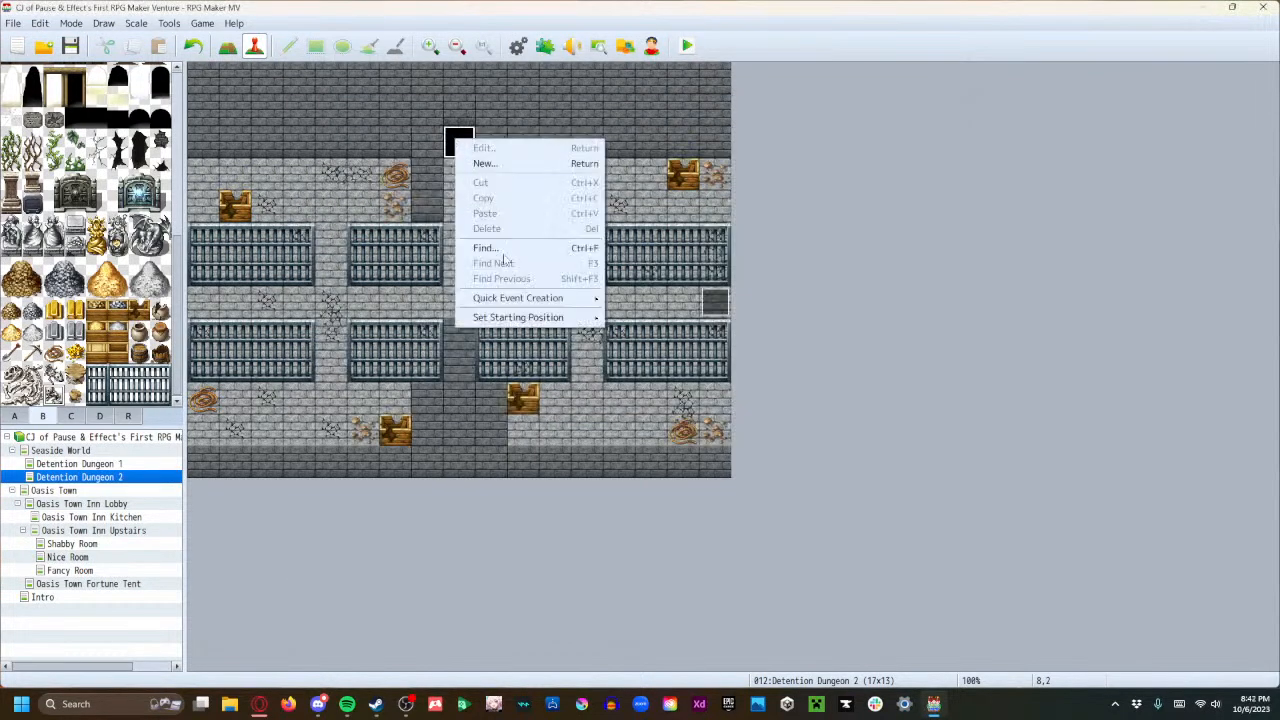
{"action": "mouse_move", "coordinate": [520, 300]}
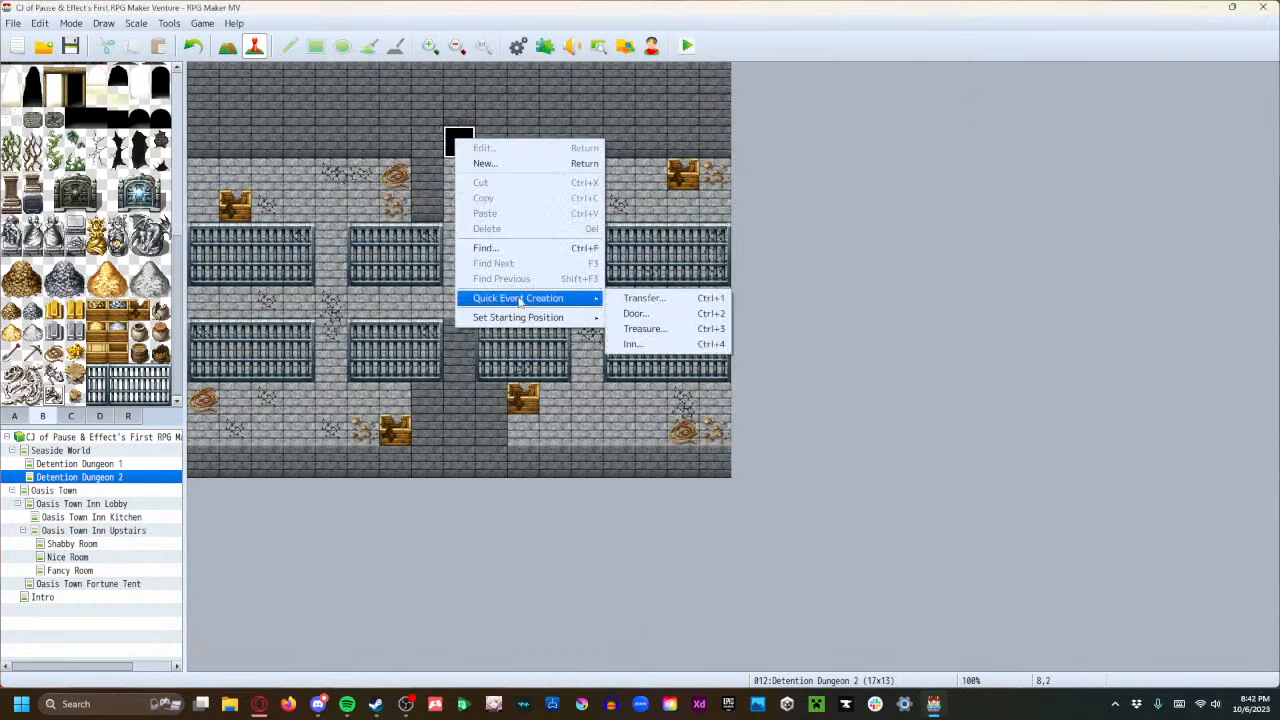
{"action": "left_click", "coordinate": [630, 314]}
{"action": "double_click", "coordinate": [572, 350]}
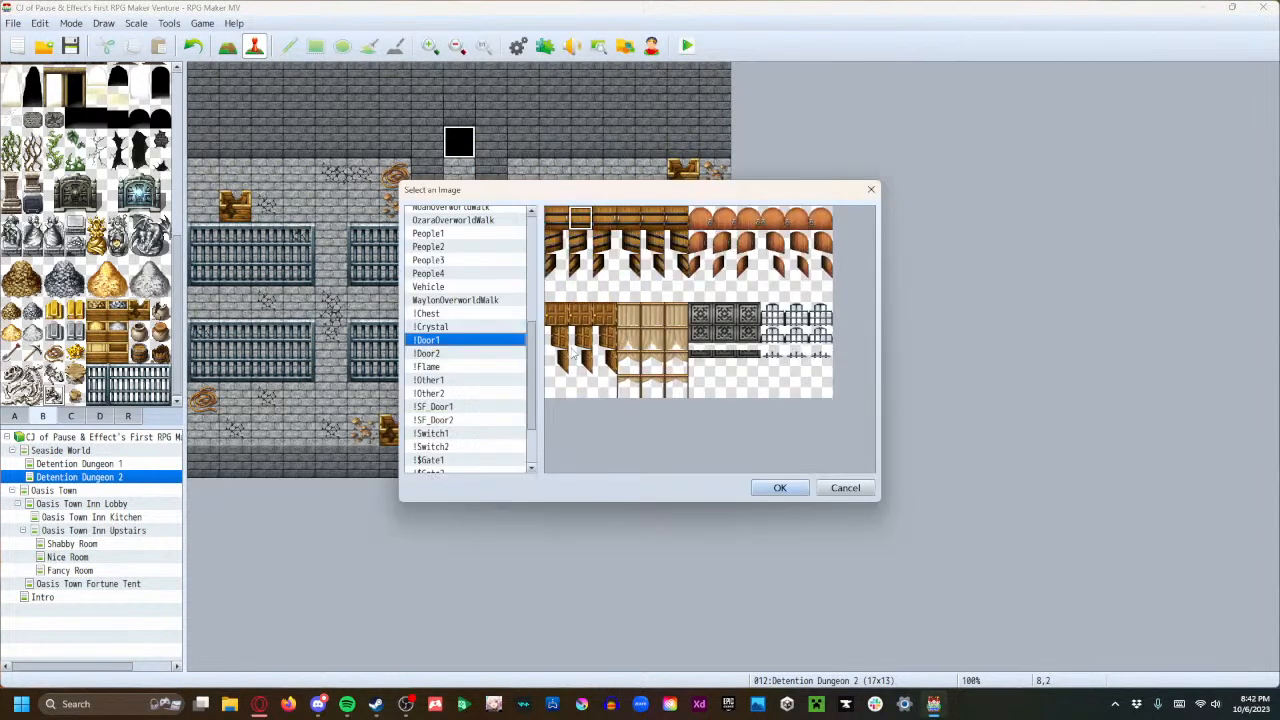
{"action": "left_click", "coordinate": [700, 318]}
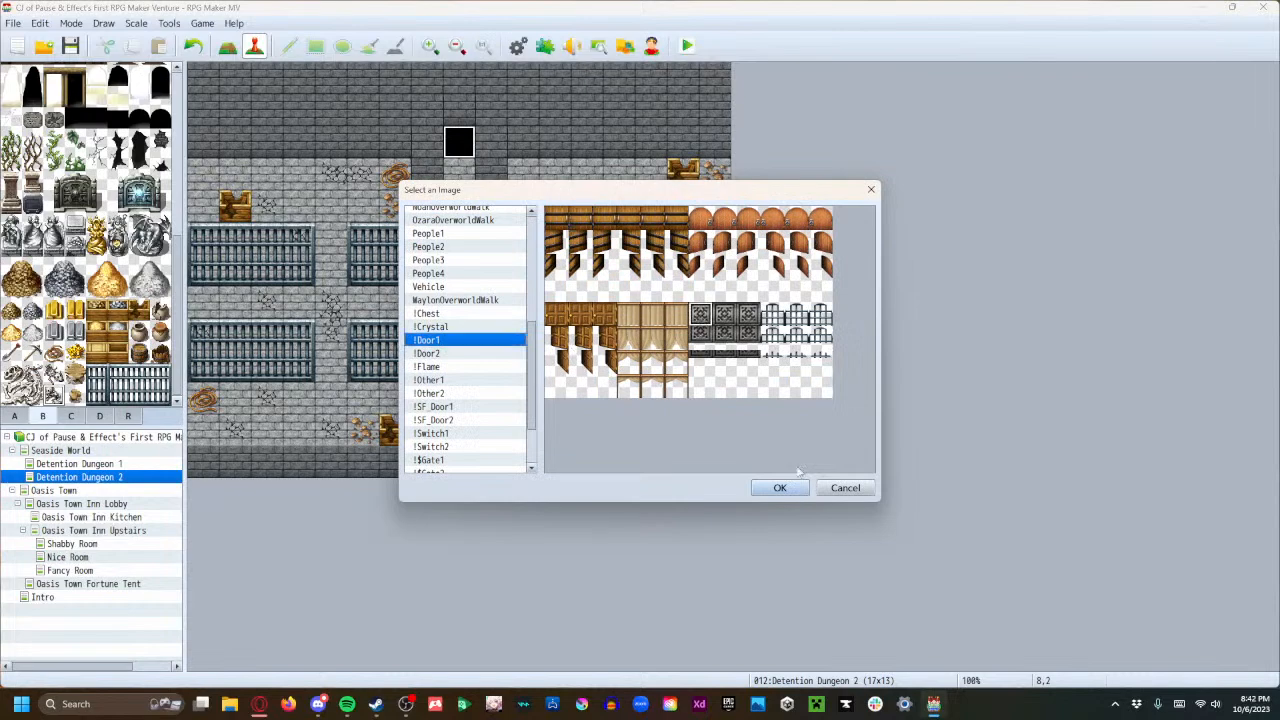
{"action": "left_click", "coordinate": [779, 487]}
Set the new door's destination to the floor tile just above the lower door in Detention Dungeon 1 and create the event.
{"action": "double_click", "coordinate": [628, 316]}
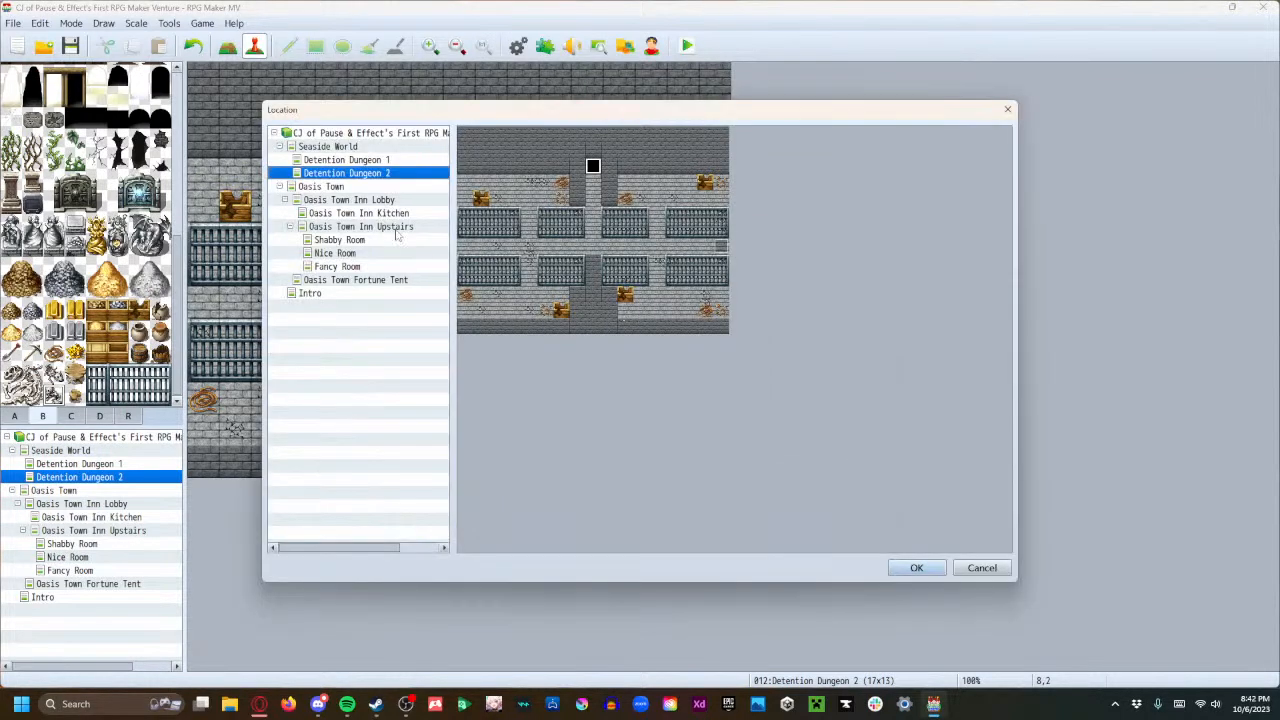
{"action": "left_click", "coordinate": [373, 162]}
{"action": "left_click", "coordinate": [592, 312]}
{"action": "left_click", "coordinate": [916, 567]}
{"action": "left_click", "coordinate": [644, 402]}
Rename the door event at tile 8,12 in Detention Dungeon 1 as Detention Dungeon 1 Door.
{"action": "left_click", "coordinate": [110, 464]}
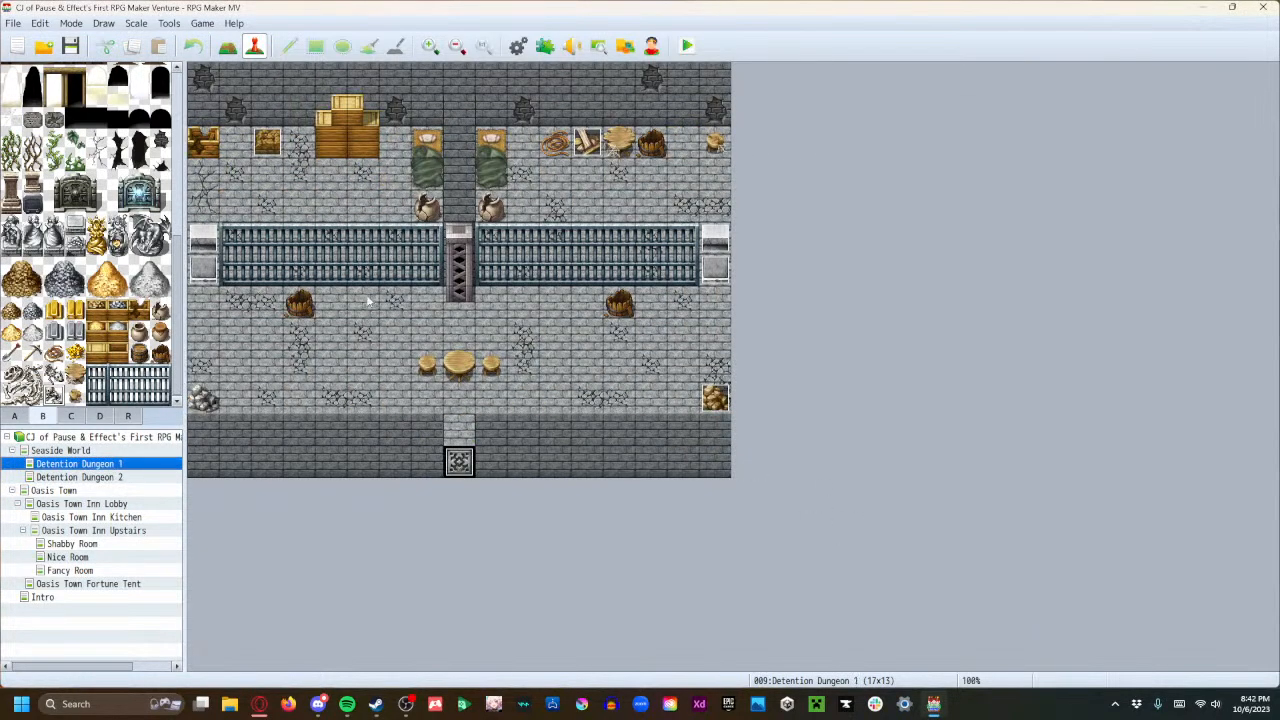
{"action": "double_click", "coordinate": [457, 459]}
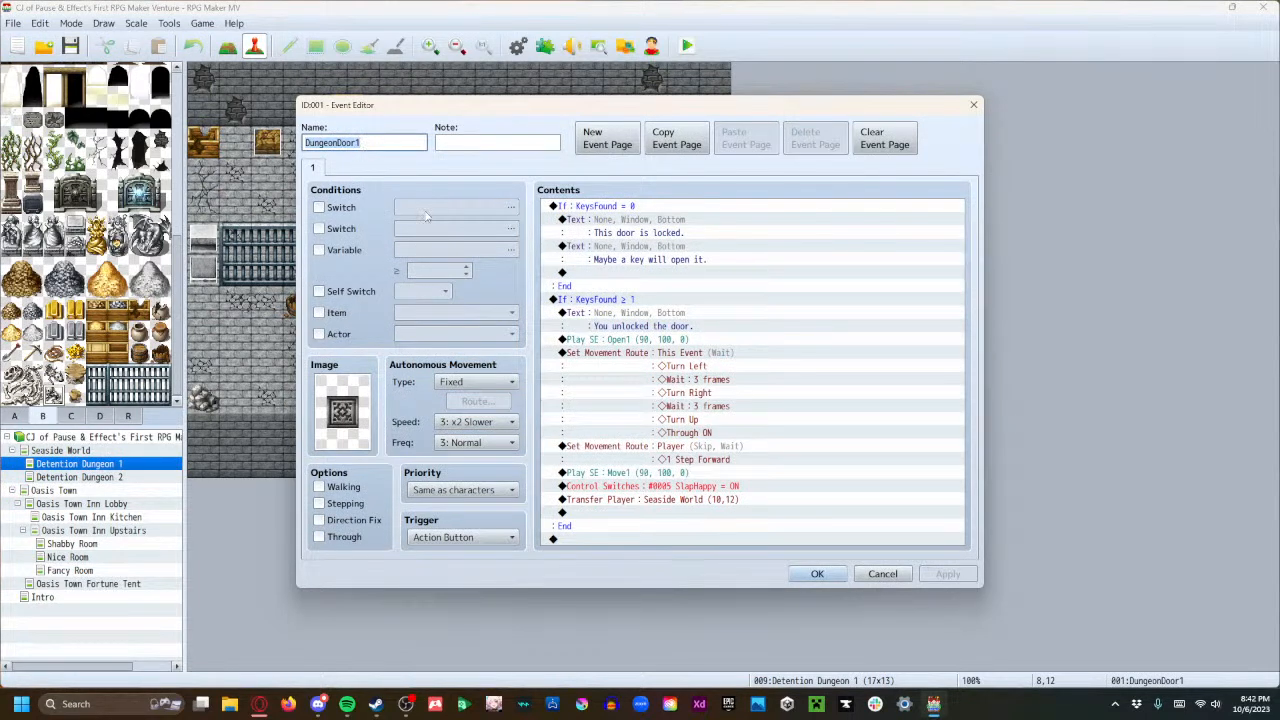
{"action": "type", "text": "Detention"}
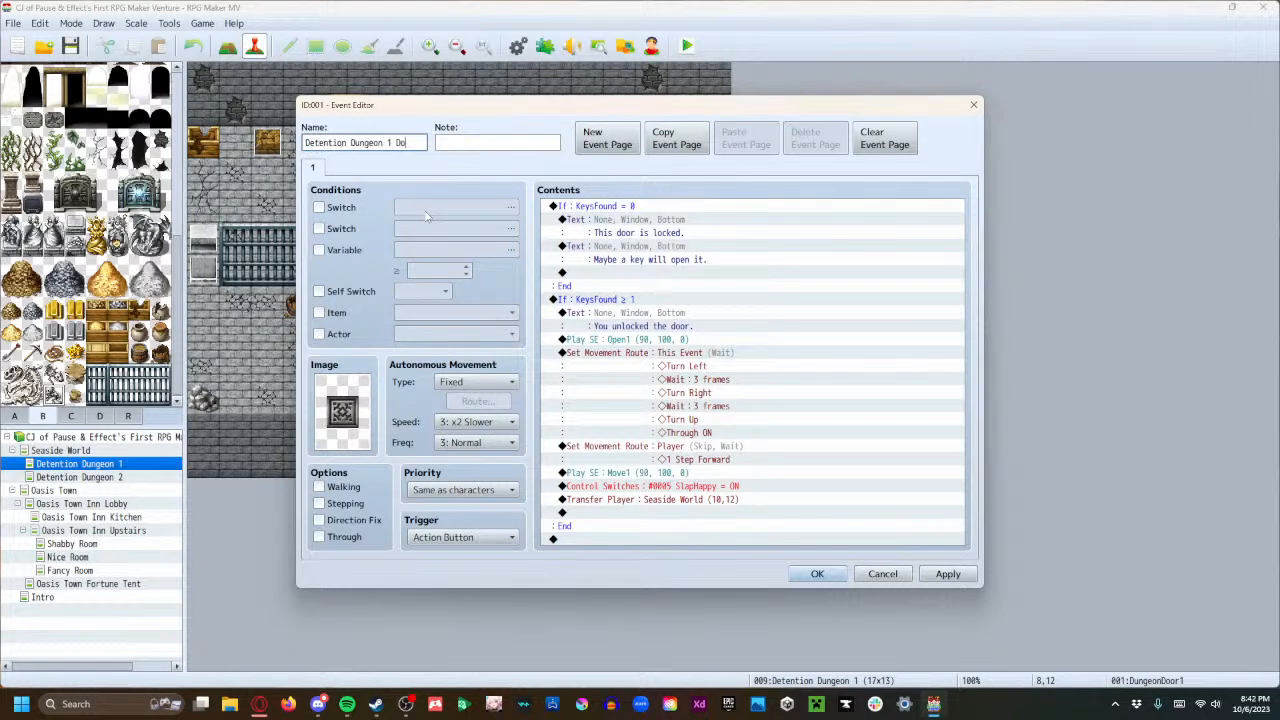
Change the door's Transfer Player destination to Detention Dungeon 2 (8,3) and save the event.
{"action": "double_click", "coordinate": [670, 499]}
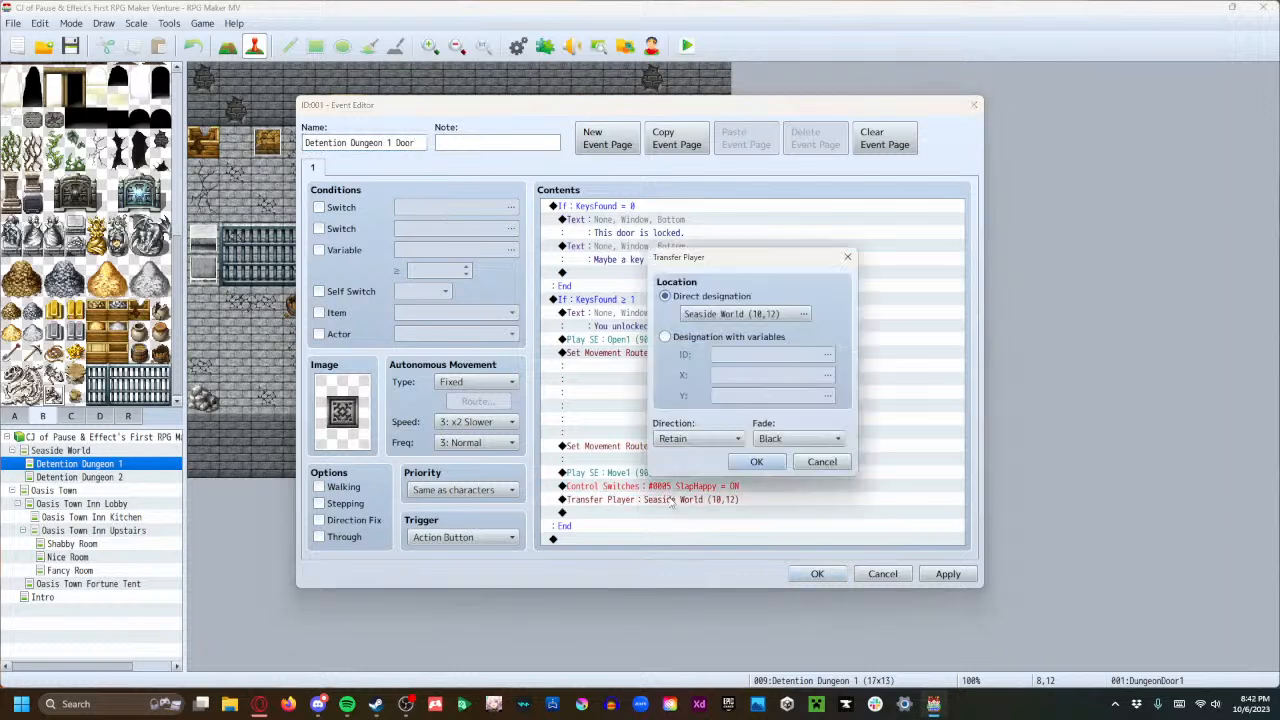
{"action": "left_click", "coordinate": [803, 314]}
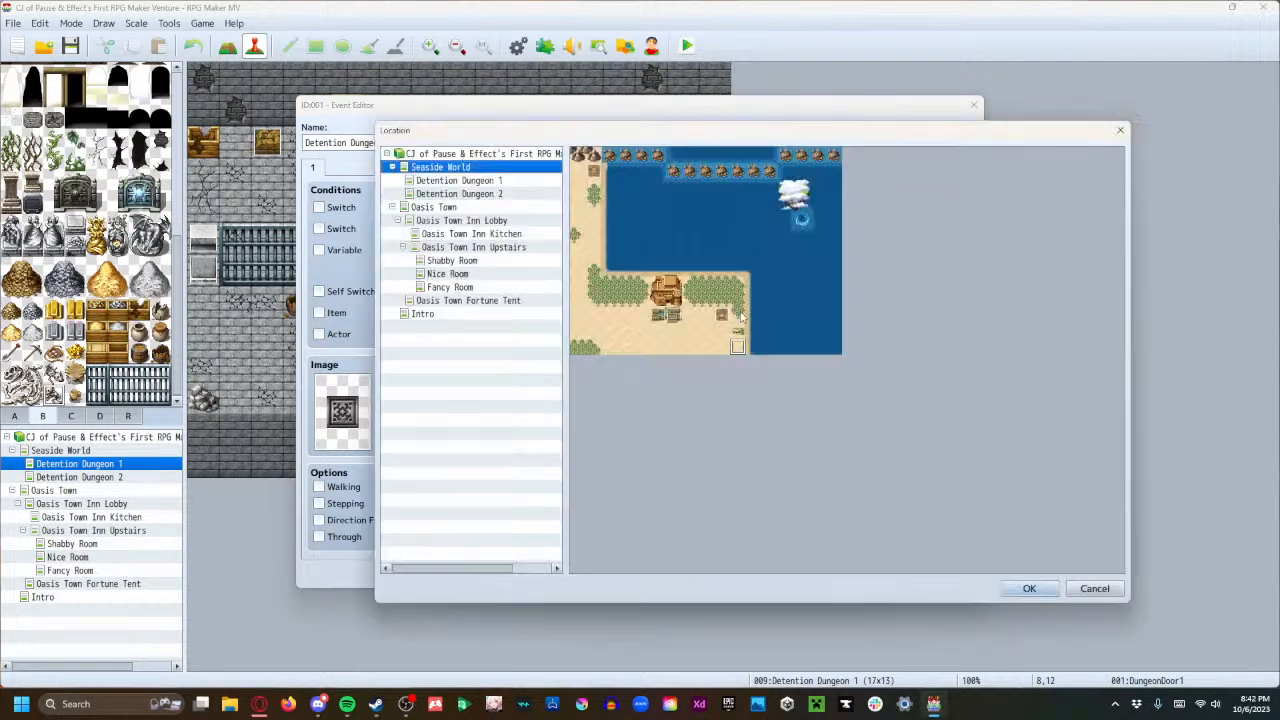
{"action": "left_click", "coordinate": [486, 194]}
{"action": "left_click", "coordinate": [706, 205]}
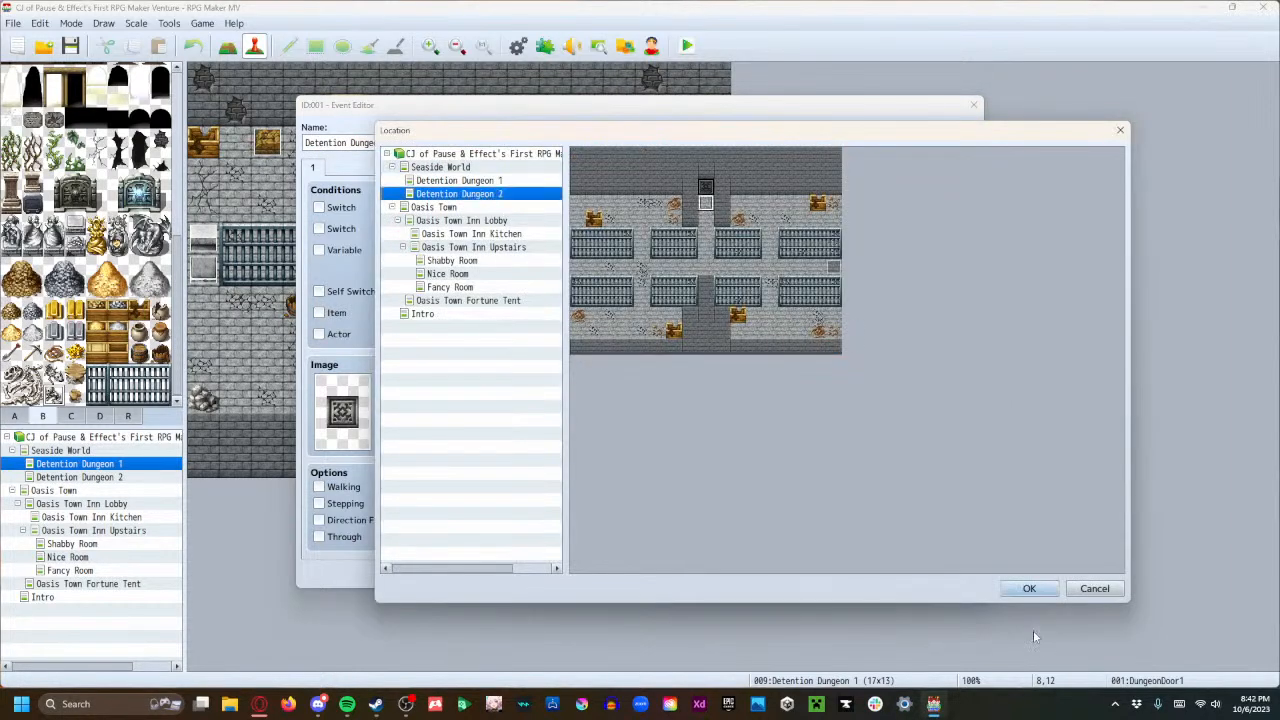
{"action": "left_click", "coordinate": [1030, 589]}
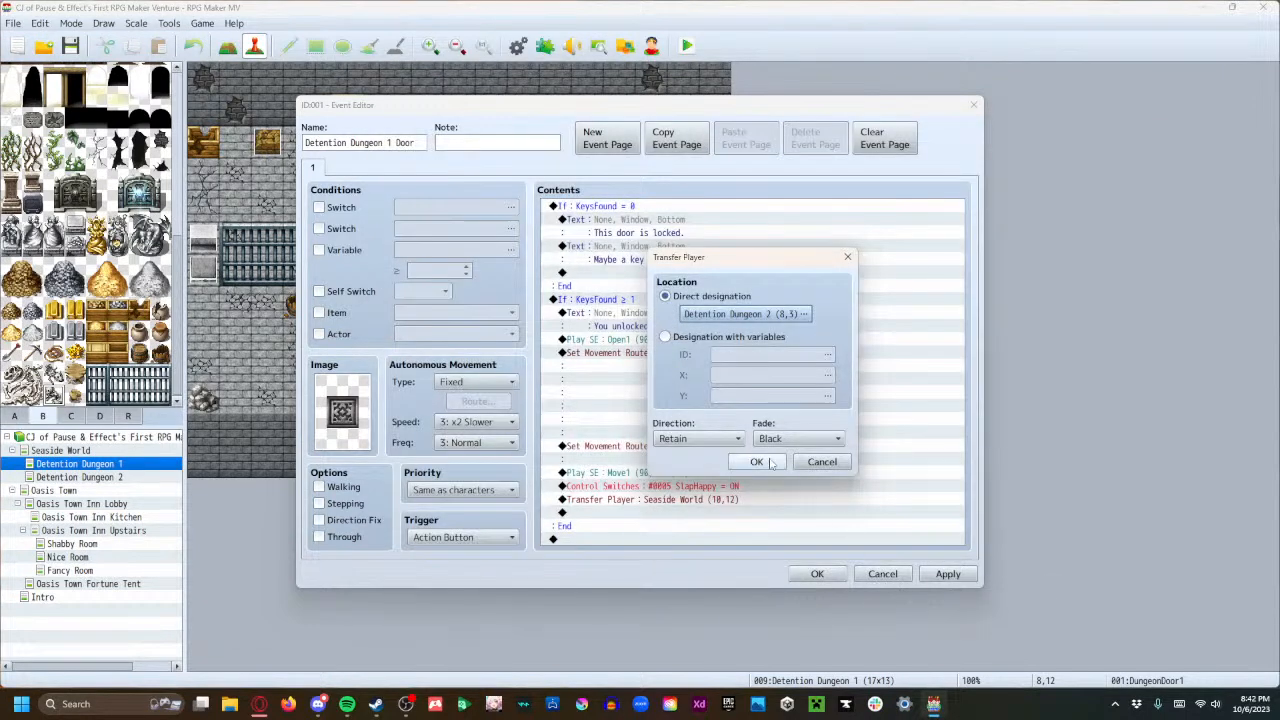
{"action": "left_click", "coordinate": [770, 465]}
{"action": "left_click", "coordinate": [817, 574]}
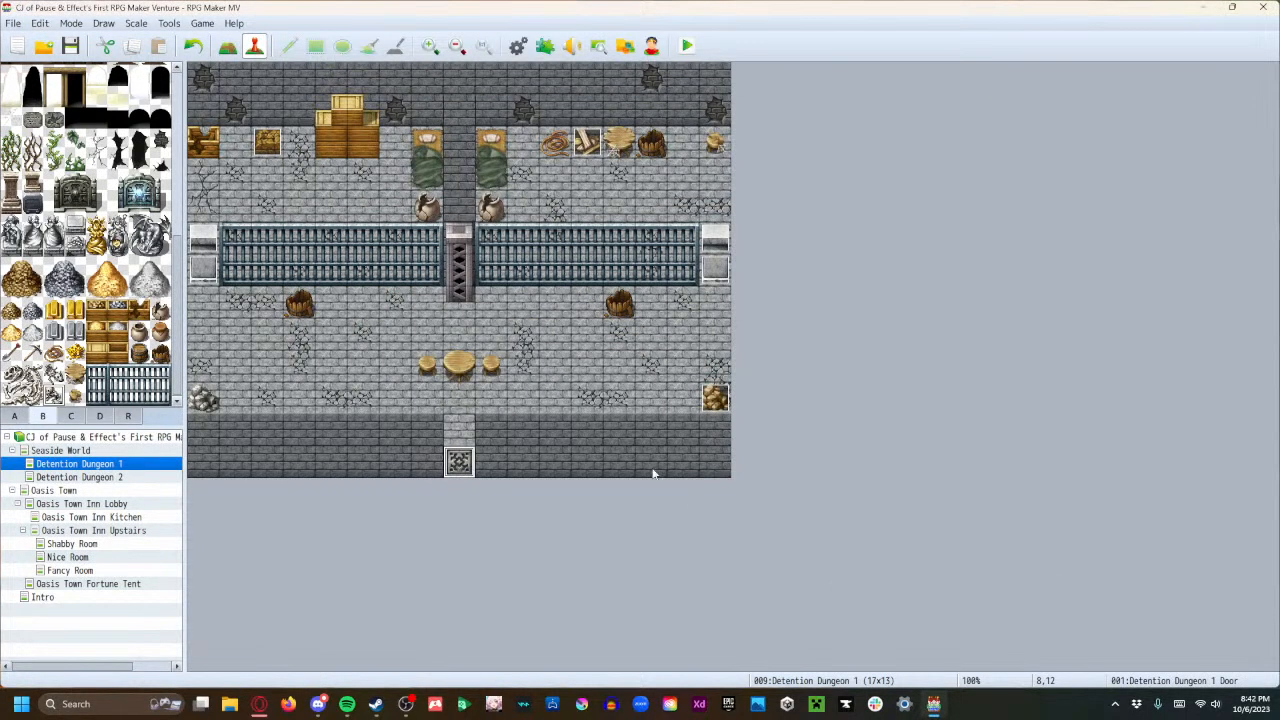
Rename the door event at tile 8,2 in Detention Dungeon 2 as Detention Dungeon 2 Door.
{"action": "left_click", "coordinate": [128, 477]}
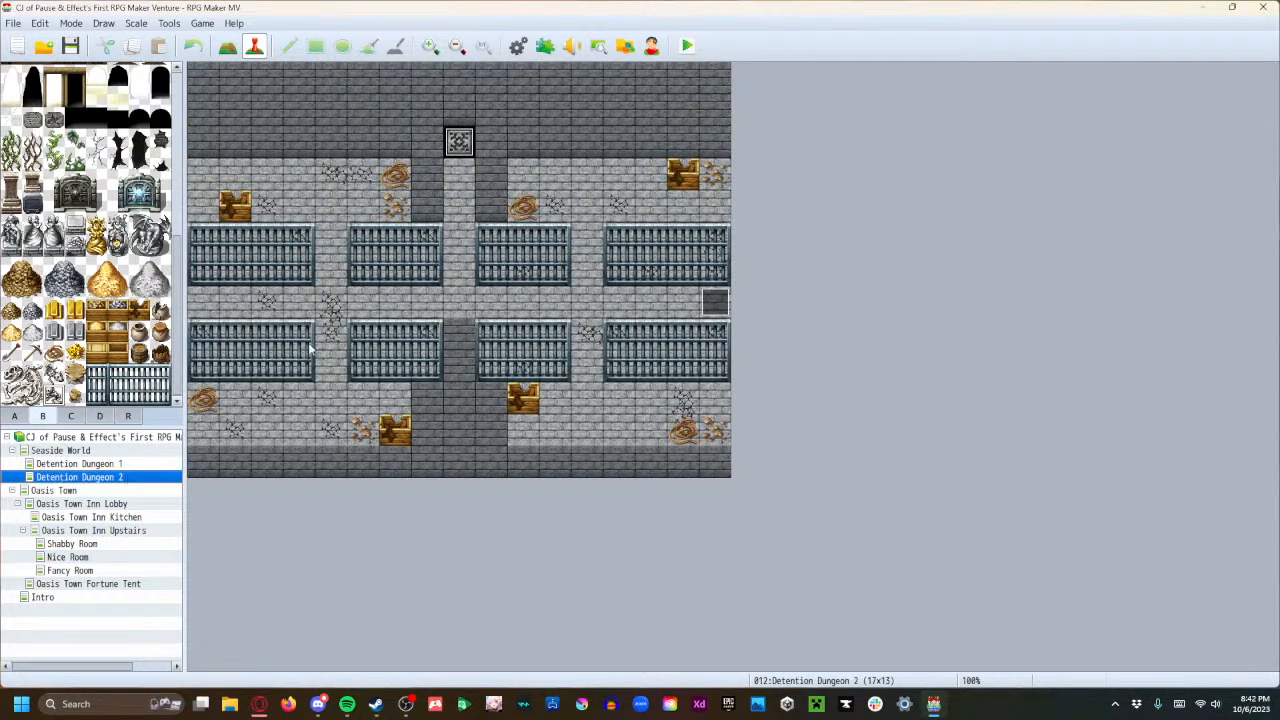
{"action": "double_click", "coordinate": [459, 143]}
{"action": "type", "text": "D"}
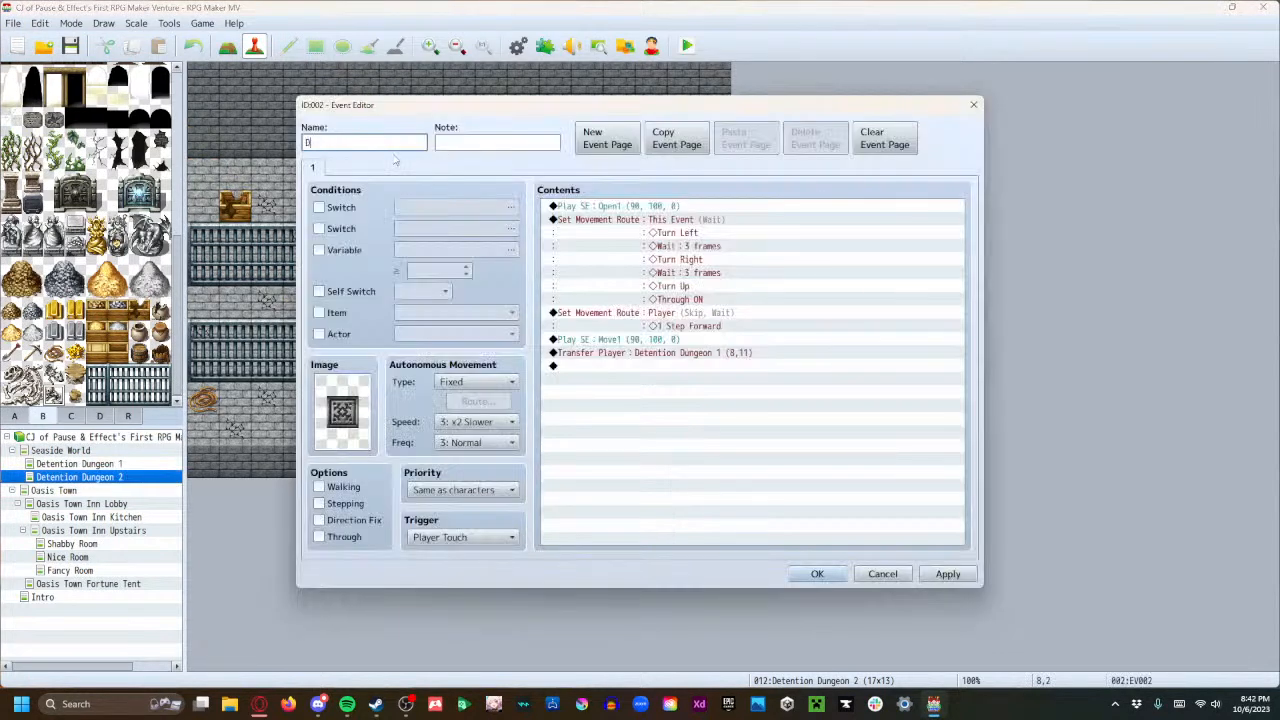
{"action": "type", "text": "etention Dungeon 2 Door"}
{"action": "key", "text": "Return"}
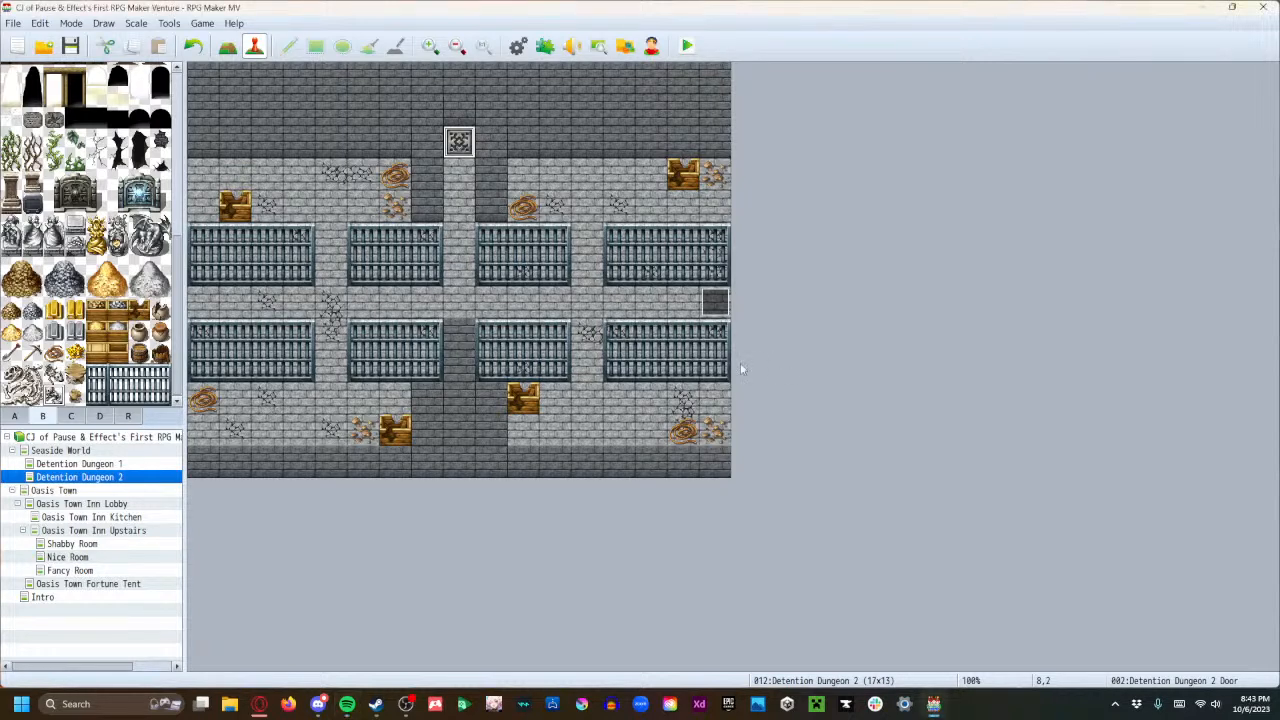
Place skeleton tiles in the Detention Dungeon 2 cells at 0,4, 0,11, 16,4 and 10,11.
{"action": "left_click", "coordinate": [461, 174]}
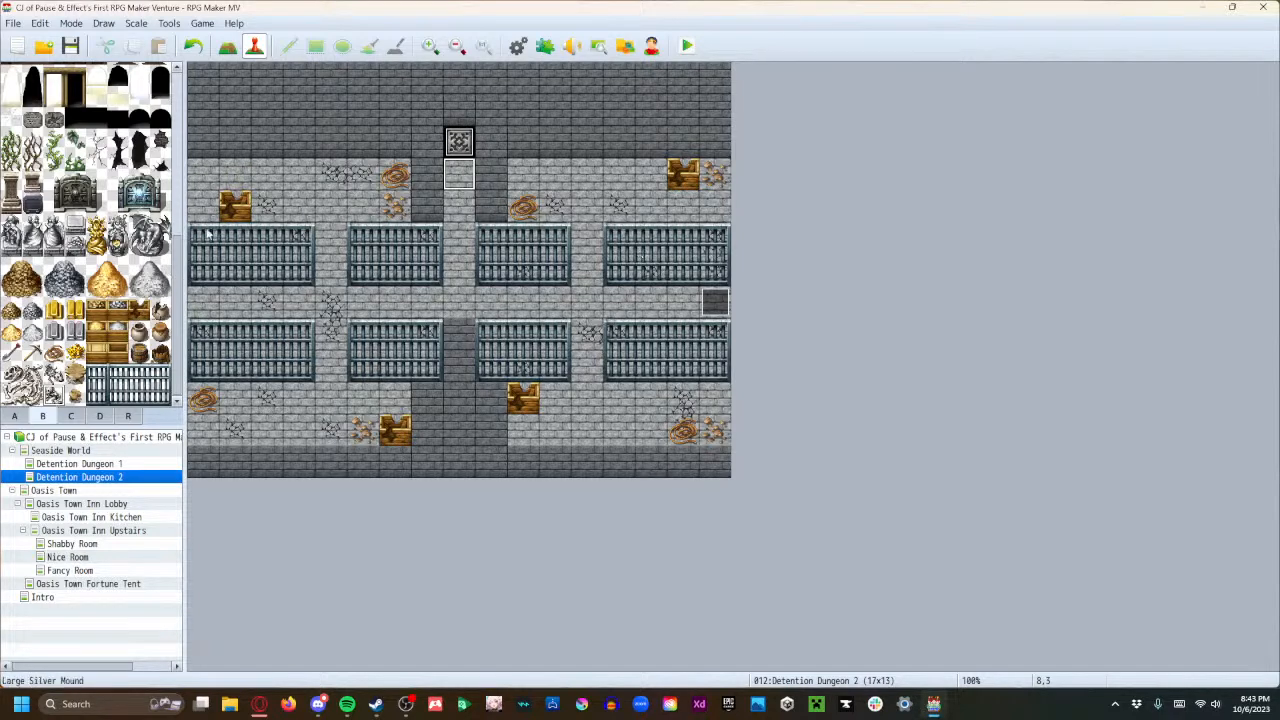
{"action": "left_click", "coordinate": [228, 46]}
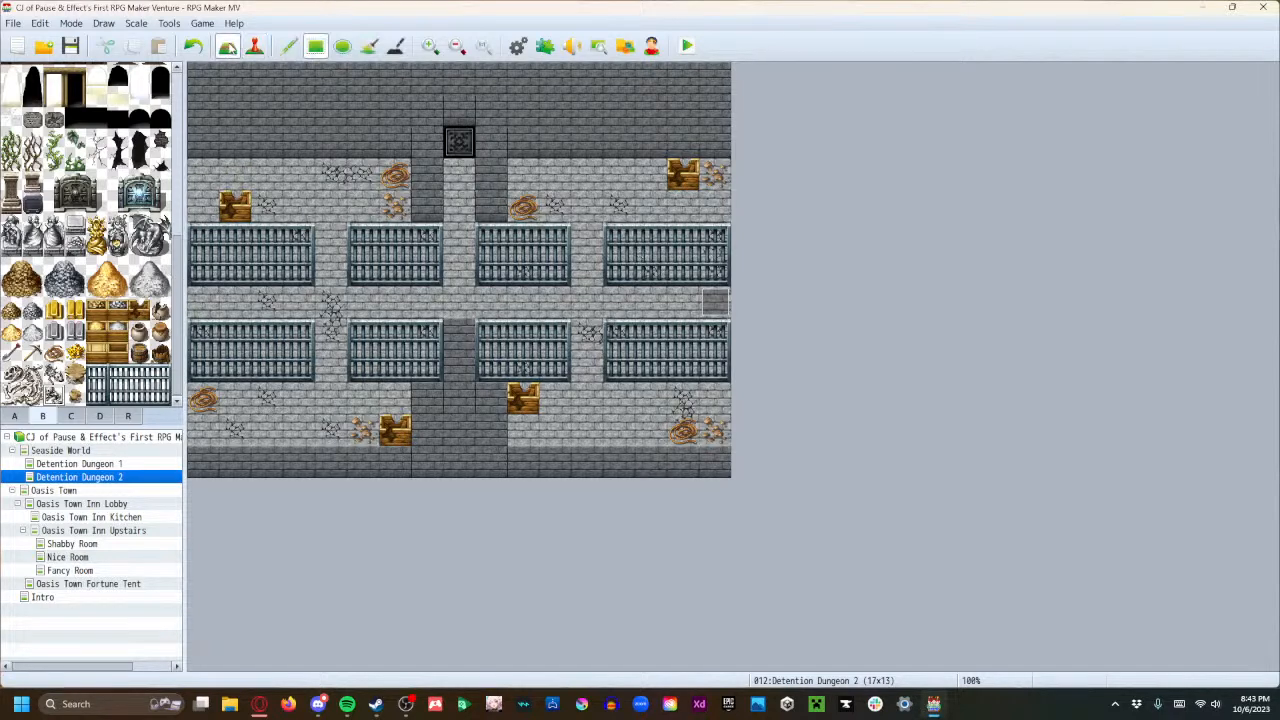
{"action": "left_click", "coordinate": [203, 208]}
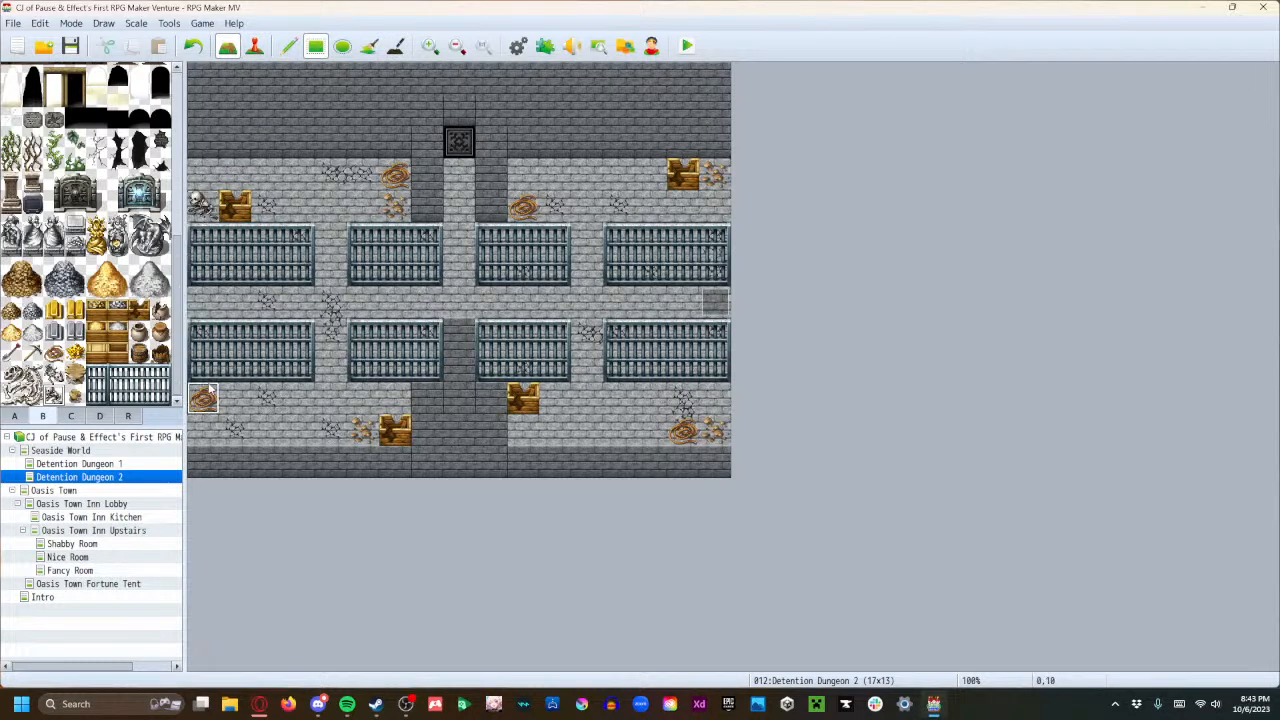
{"action": "left_click", "coordinate": [206, 443]}
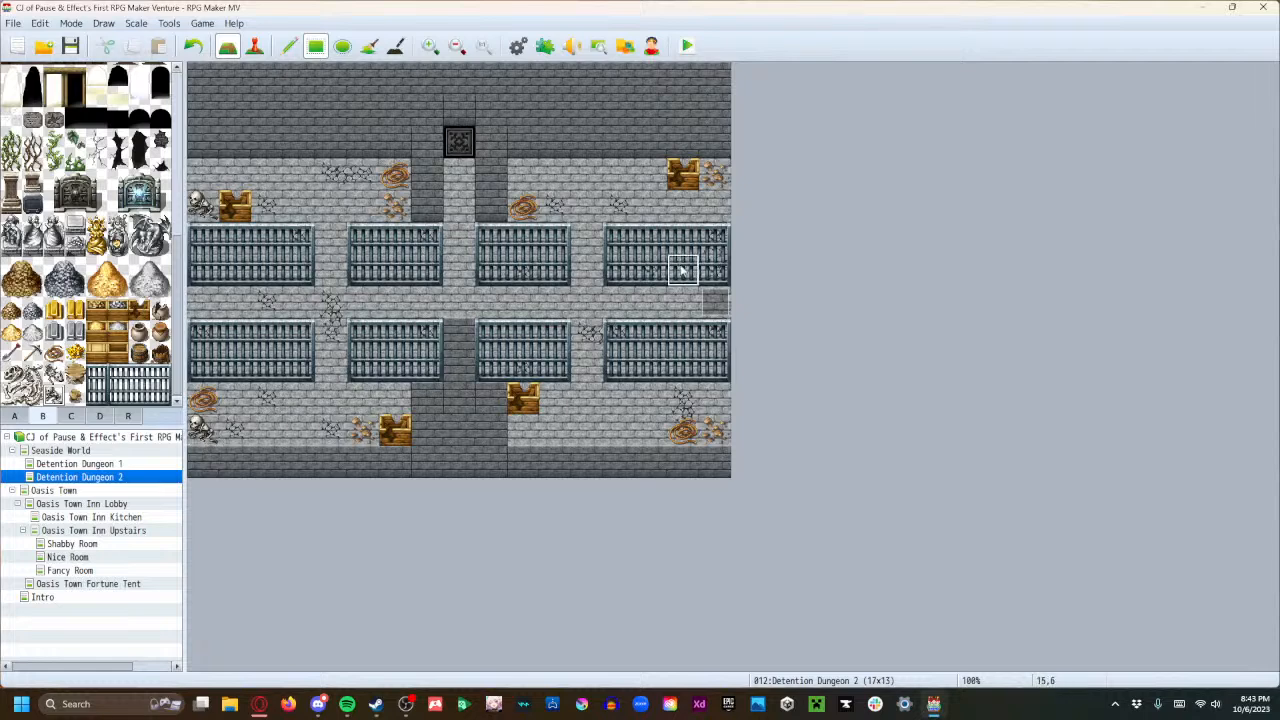
{"action": "left_click", "coordinate": [723, 210]}
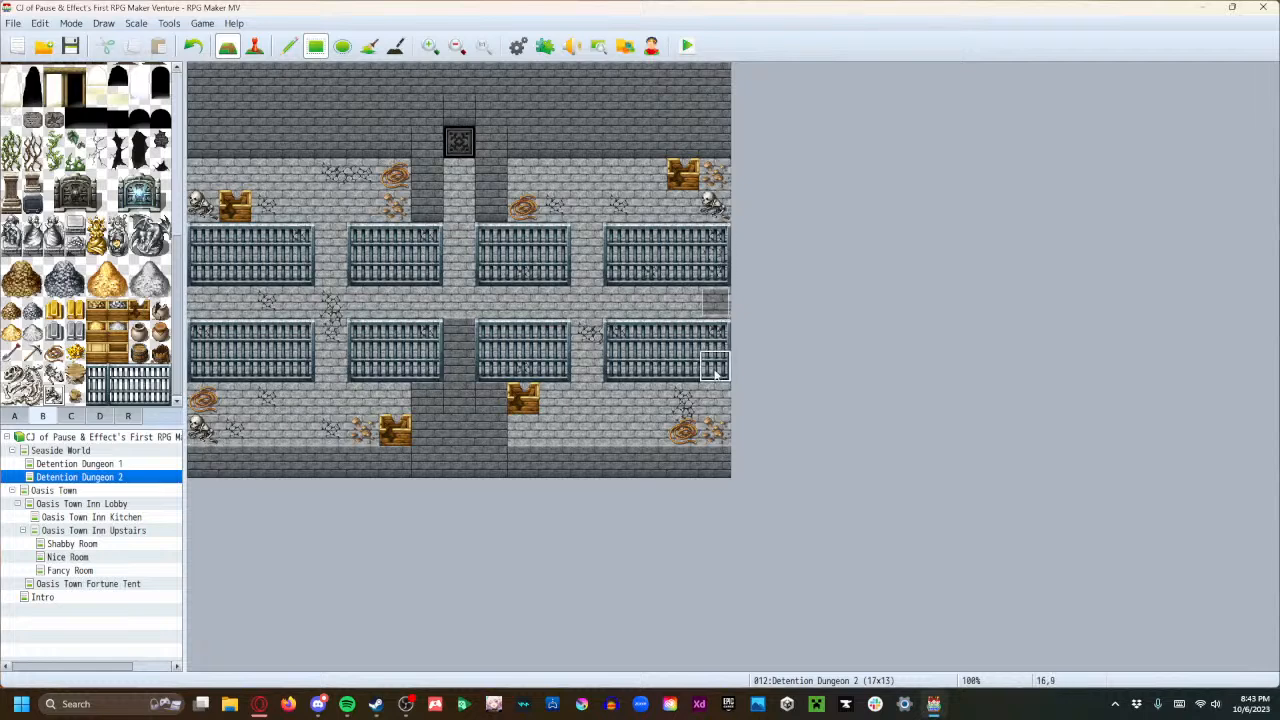
{"action": "left_click", "coordinate": [519, 428]}
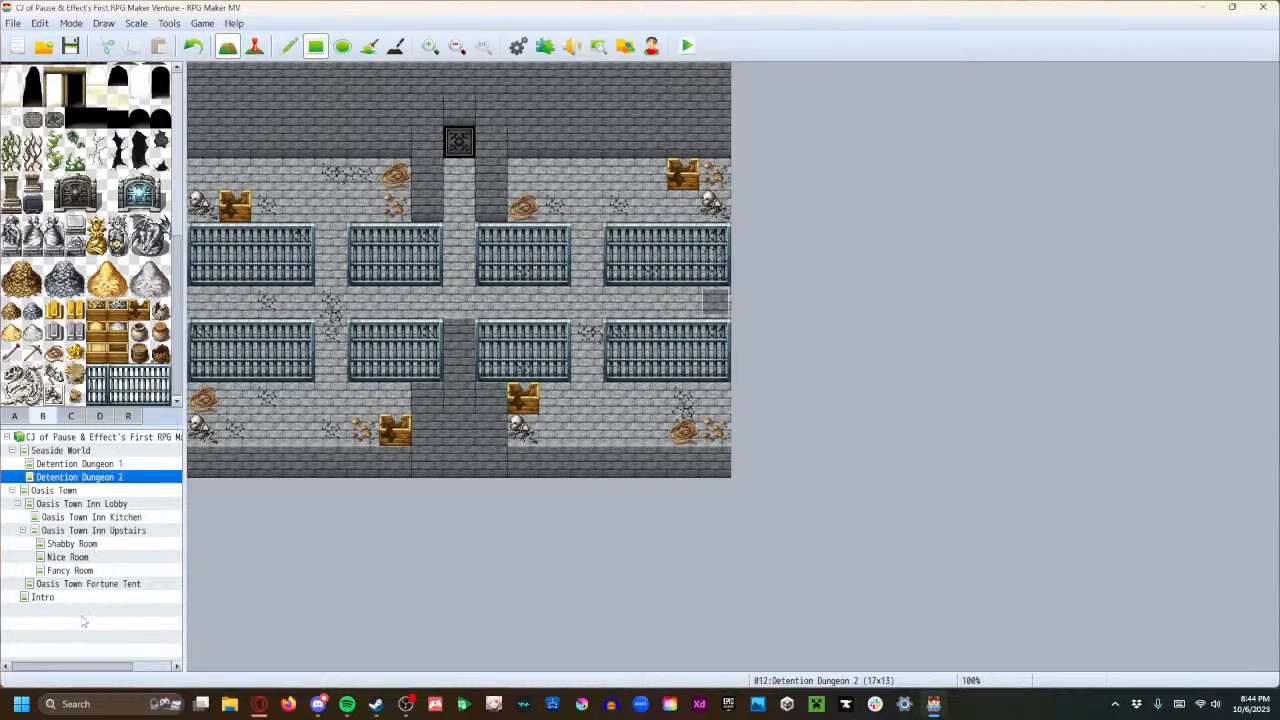
{"action": "left_click", "coordinate": [90, 465]}
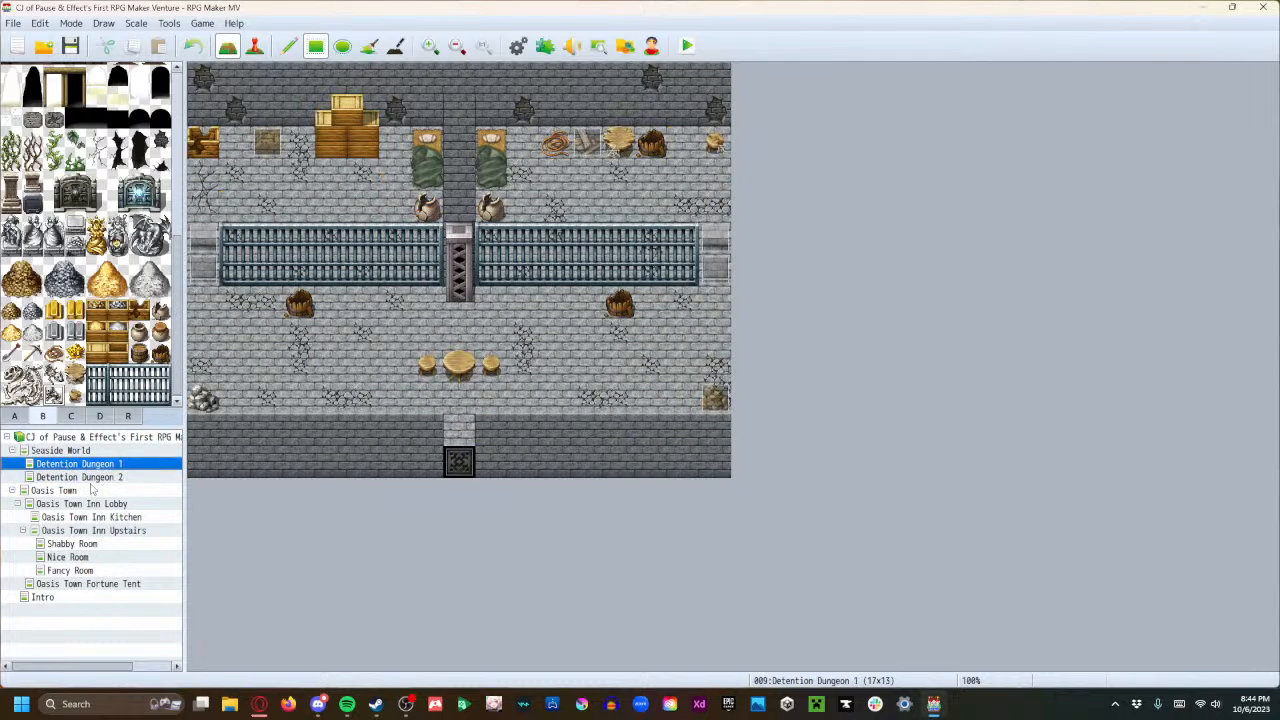
{"action": "left_click", "coordinate": [90, 490]}
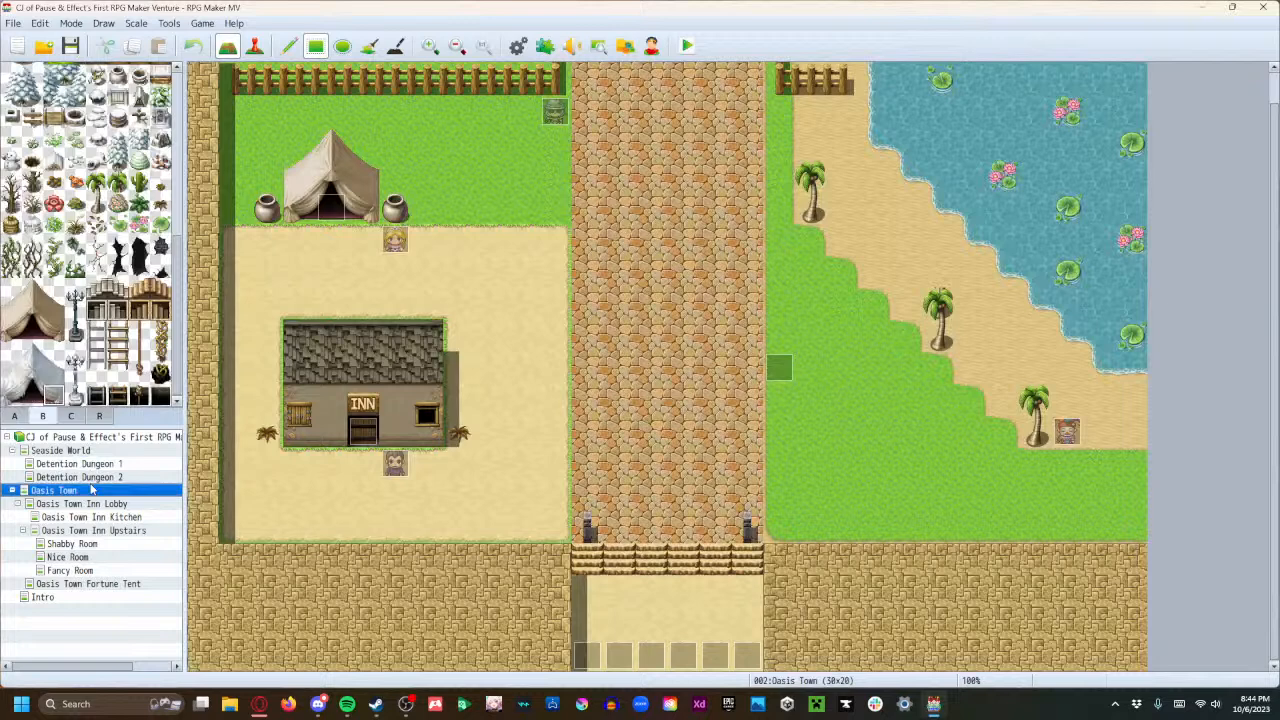
{"action": "left_click", "coordinate": [90, 478]}
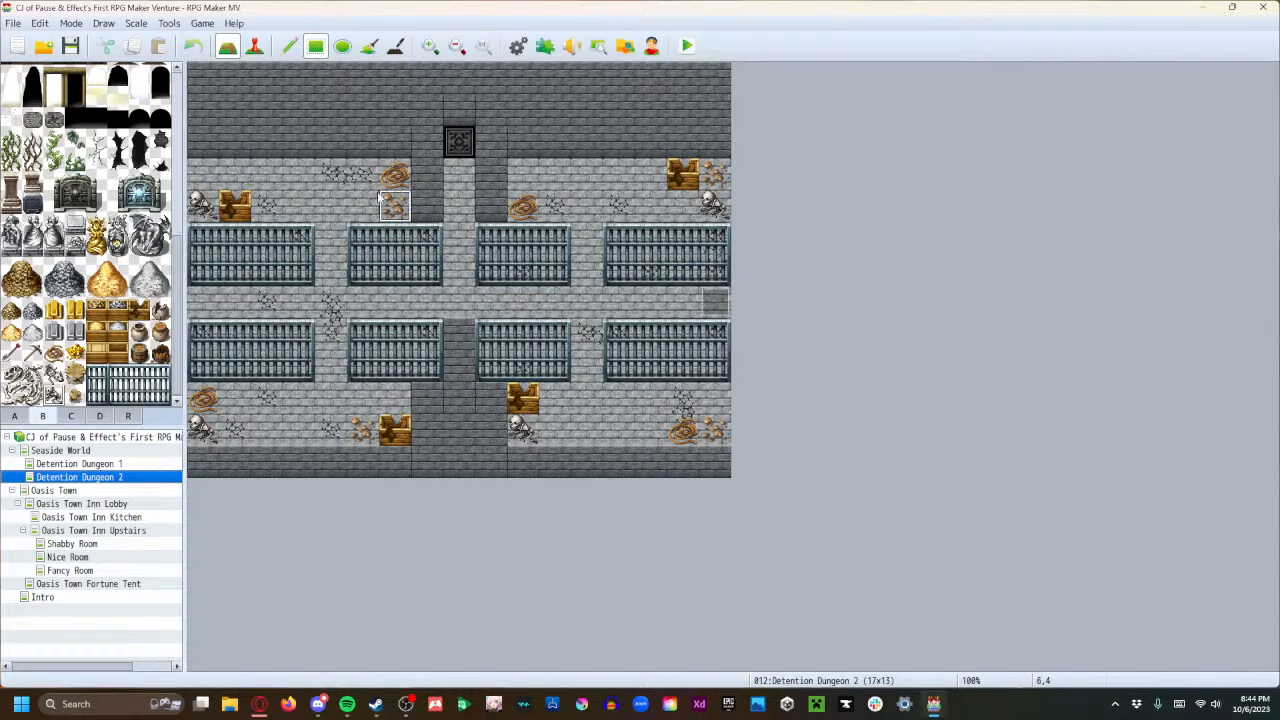
Create an event at tile 0,3 in Detention Dungeon 2 and name it Rubble Switch 1.
{"action": "left_click", "coordinate": [254, 45]}
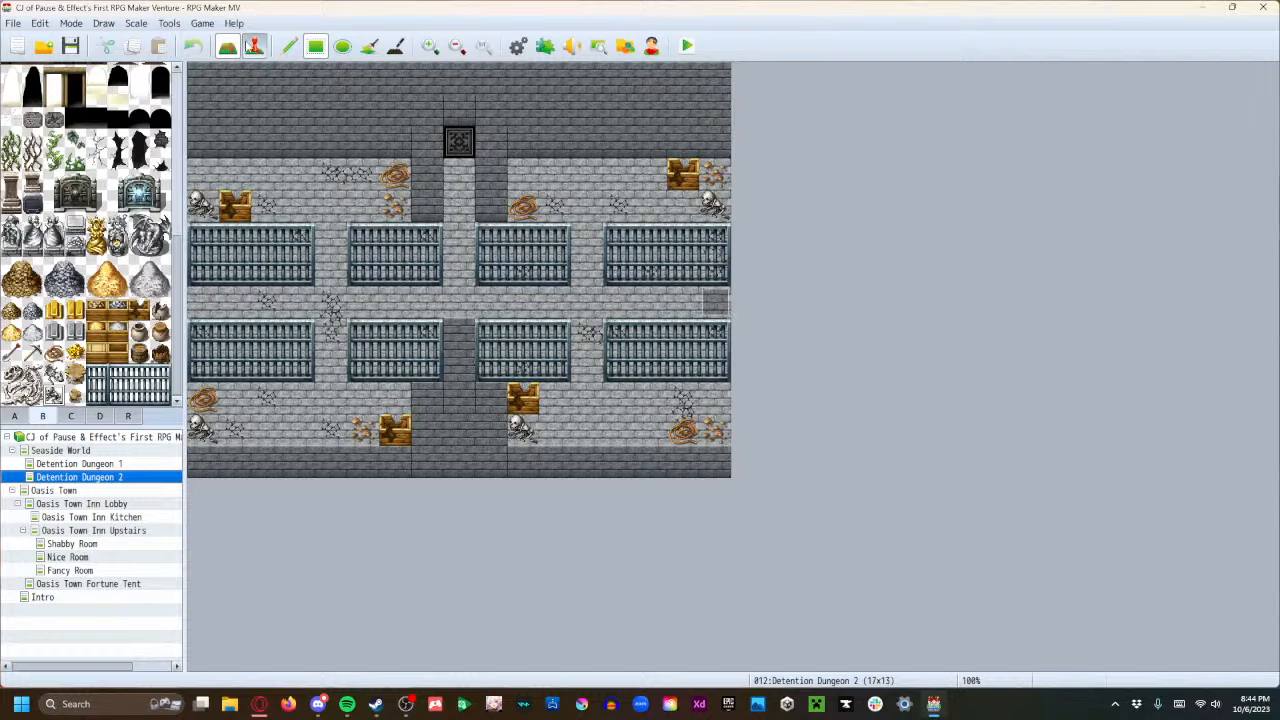
{"action": "double_click", "coordinate": [212, 177]}
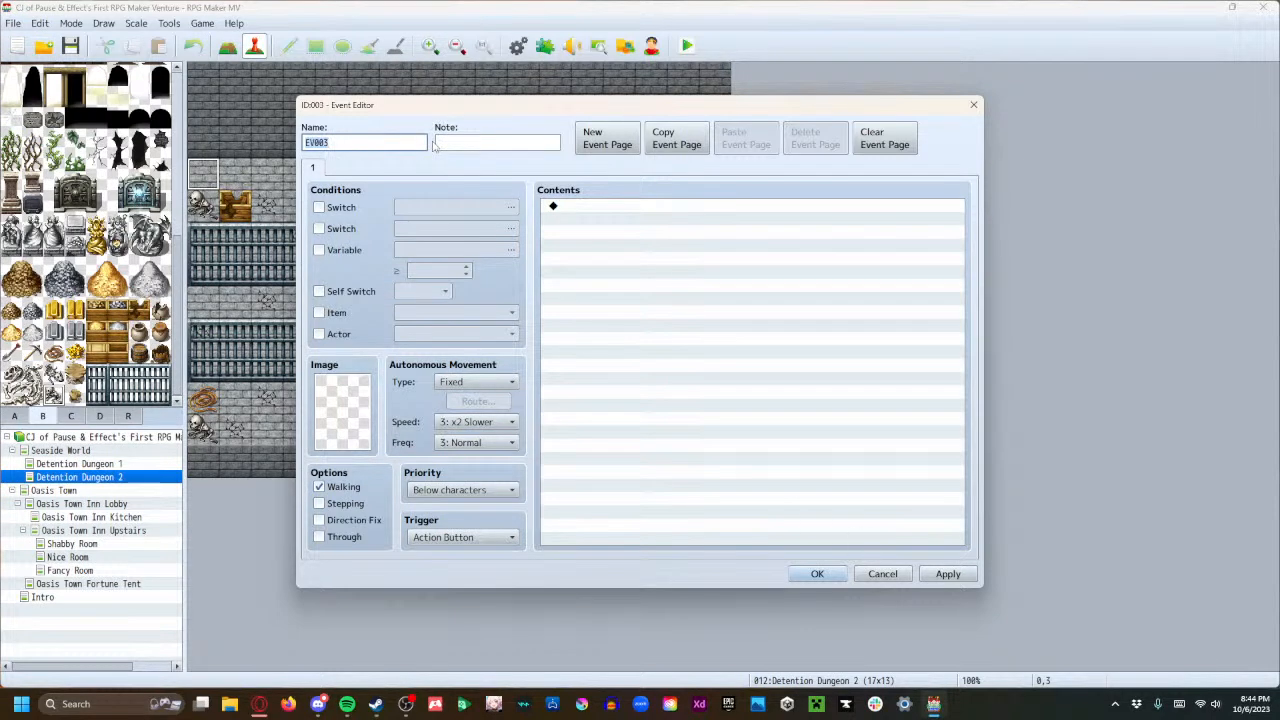
{"action": "type", "text": "Rubble Switch 1"}
{"action": "double_click", "coordinate": [614, 210]}
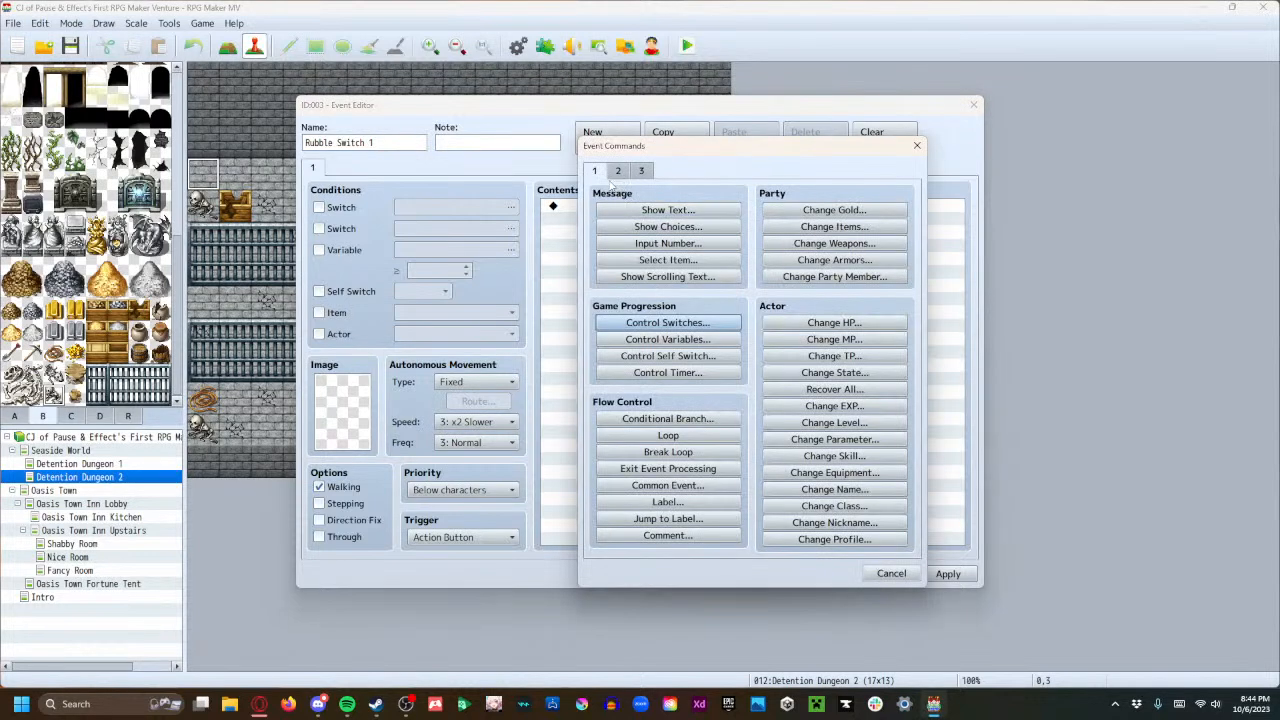
{"action": "left_click", "coordinate": [891, 574]}
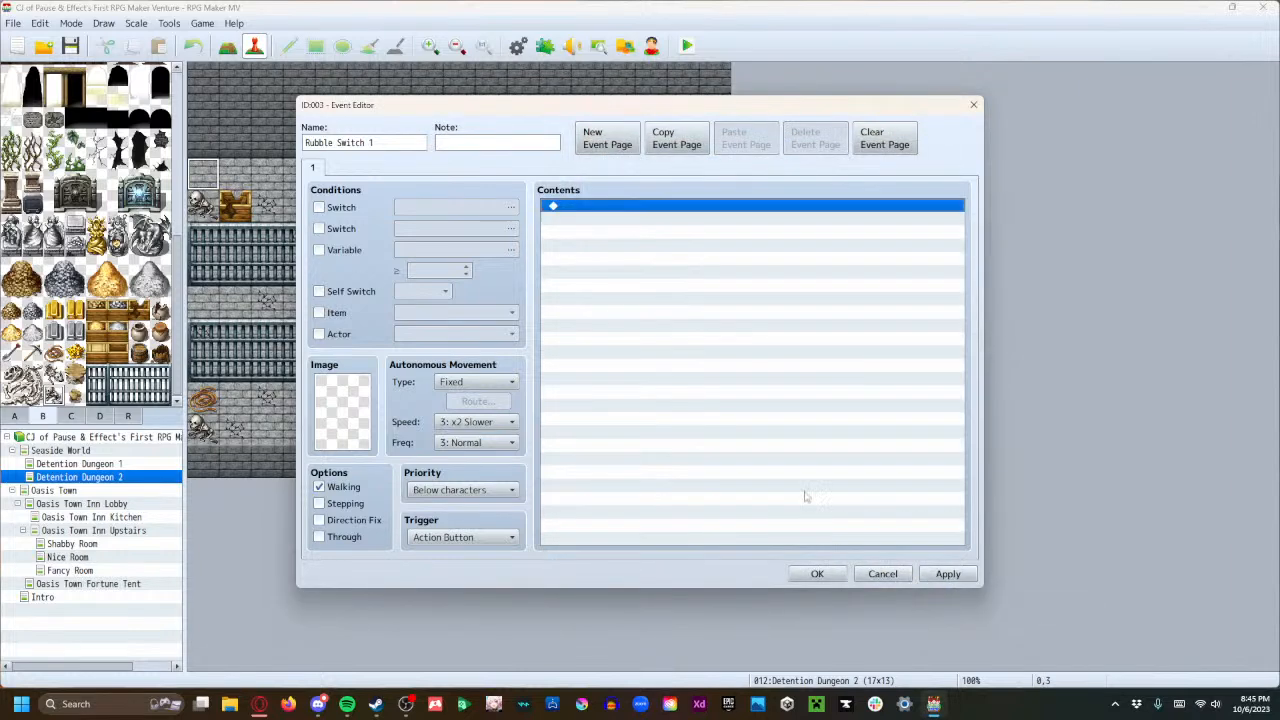
{"action": "double_click", "coordinate": [576, 208]}
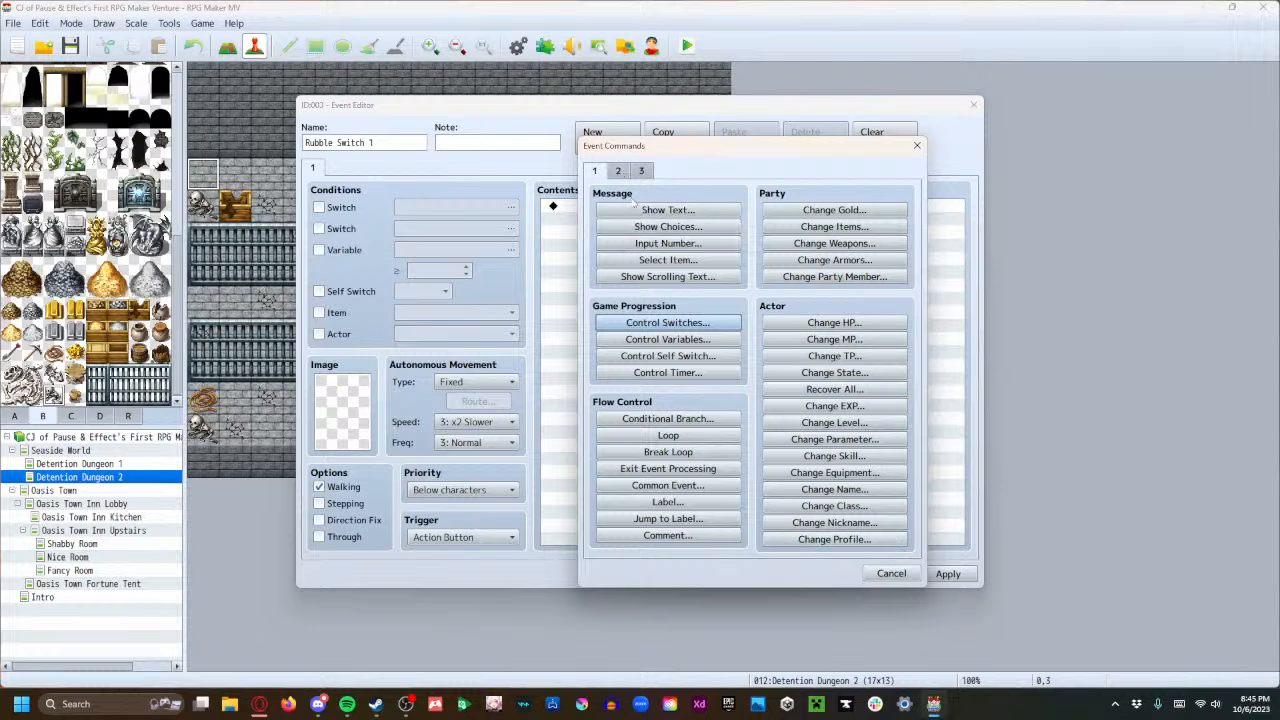
{"action": "left_click", "coordinate": [883, 575]}
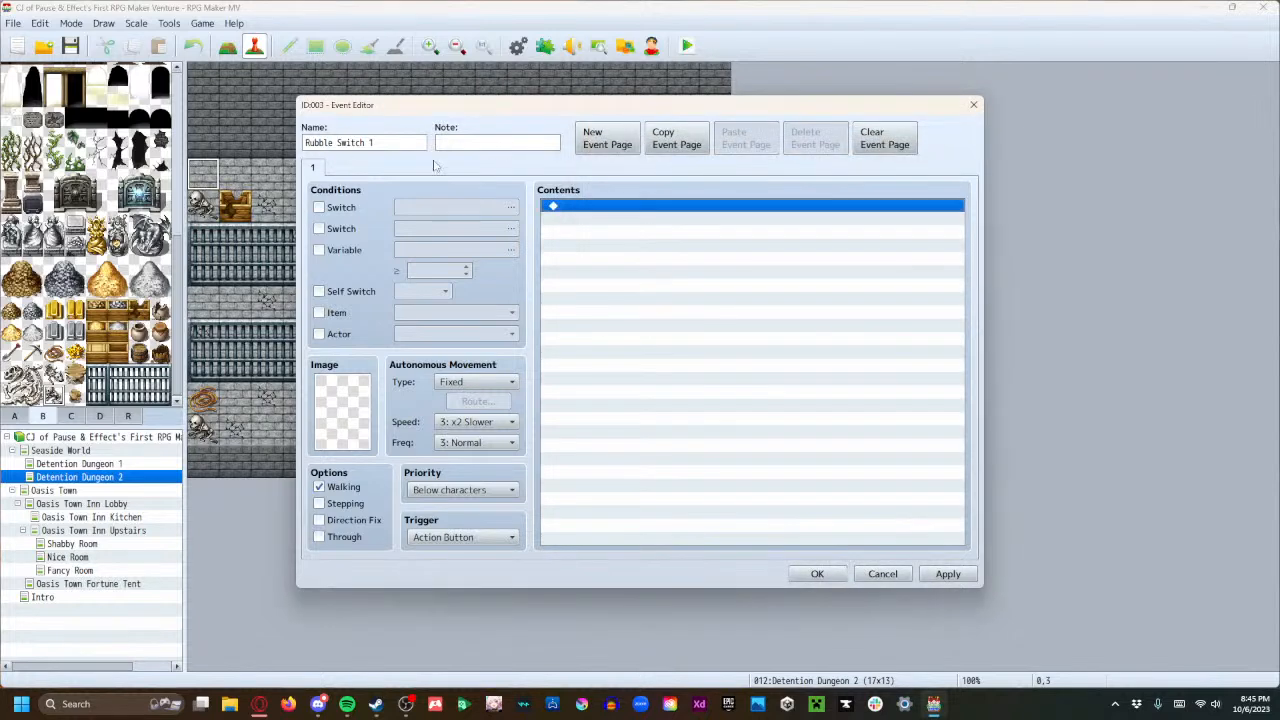
{"action": "double_click", "coordinate": [592, 208]}
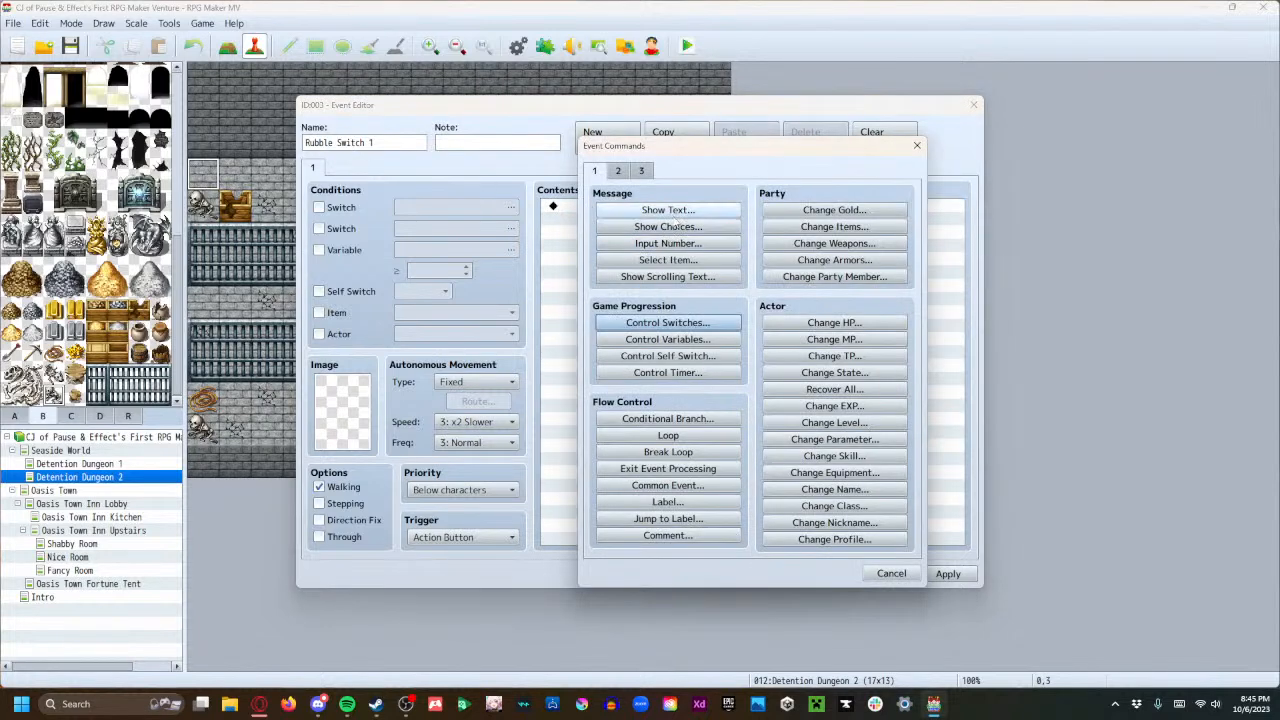
{"action": "left_click", "coordinate": [891, 573]}
Set the event's image to the brown rubble mound from Tileset B.
{"action": "double_click", "coordinate": [375, 410]}
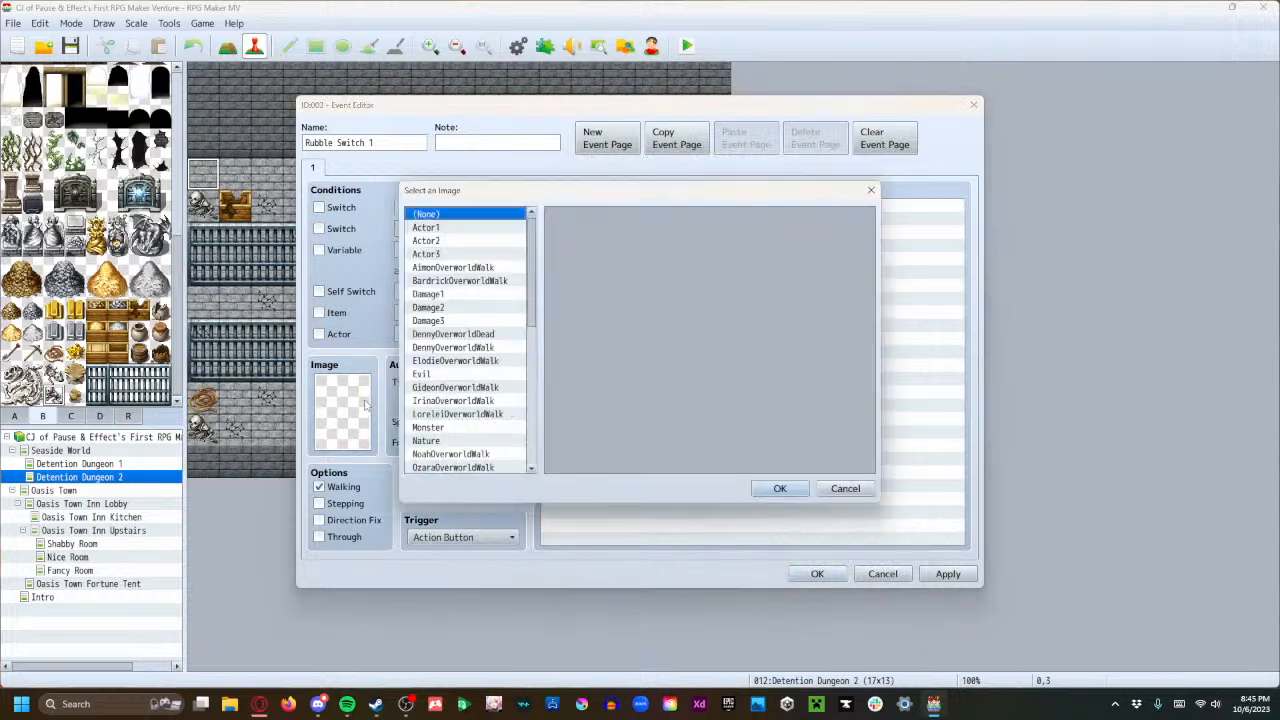
{"action": "scroll", "coordinate": [433, 422], "scroll_direction": "down", "scroll_amount": 10}
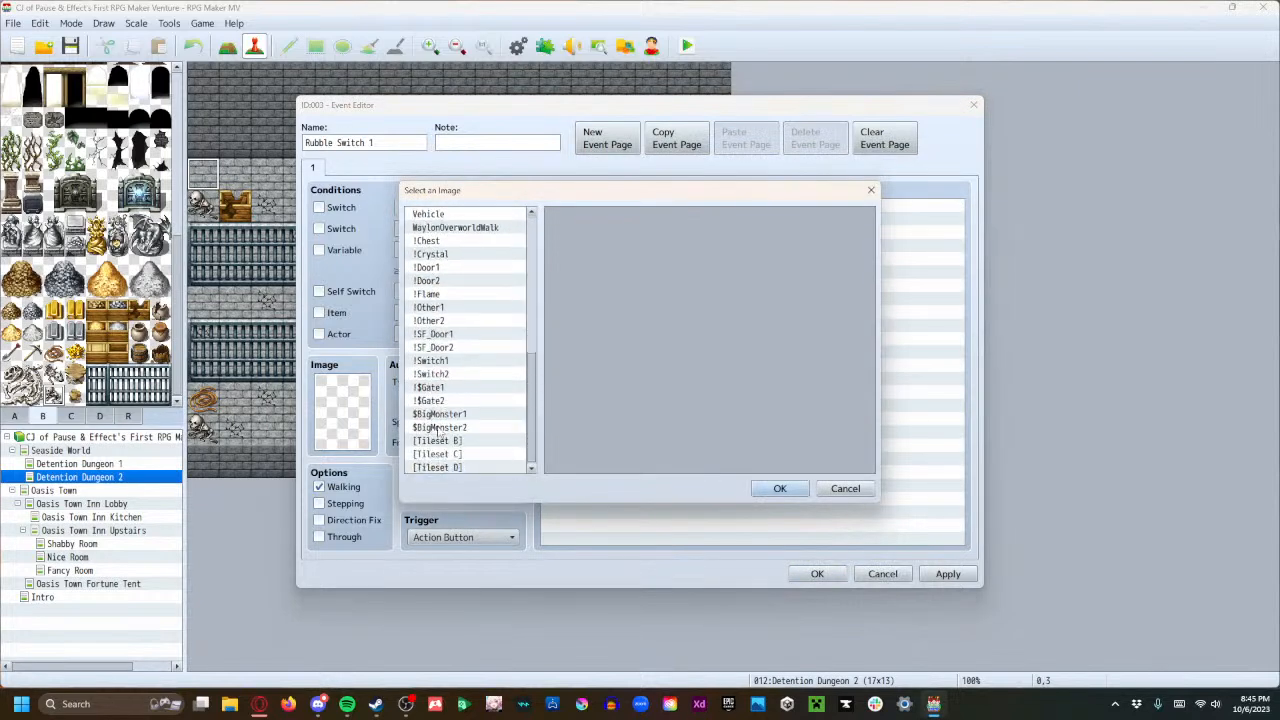
{"action": "left_click", "coordinate": [463, 442]}
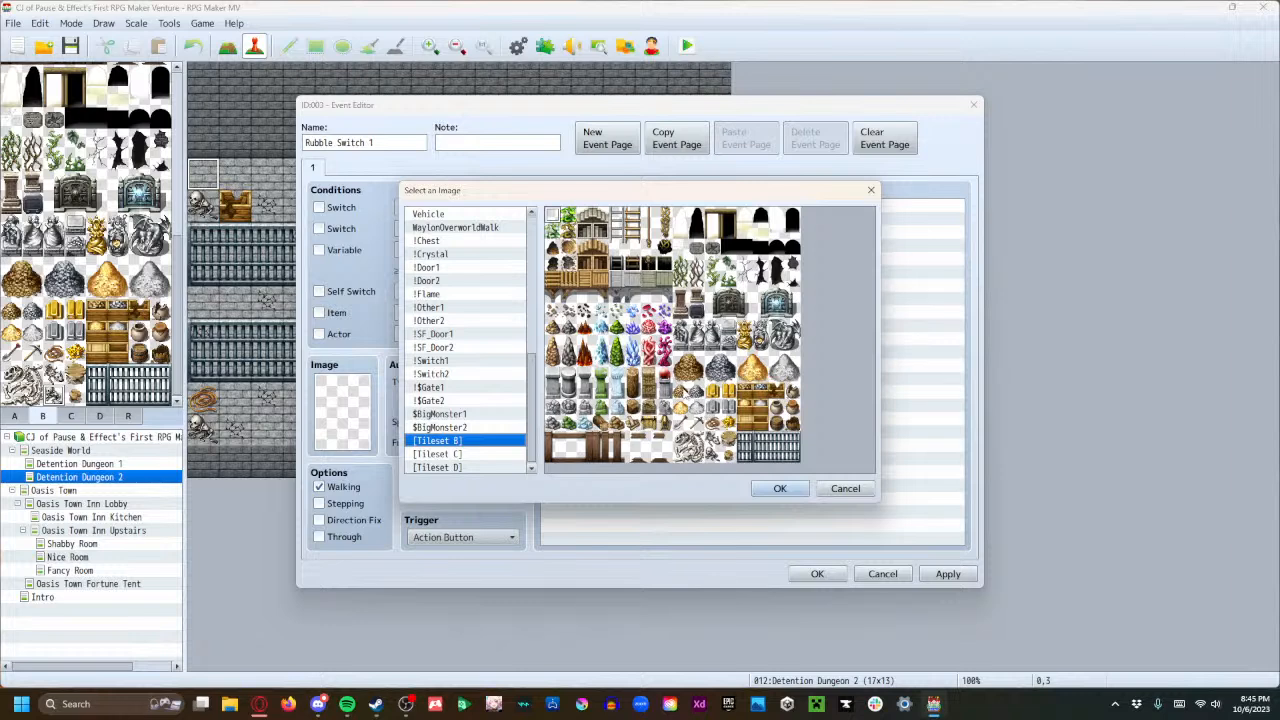
{"action": "left_click", "coordinate": [688, 370]}
{"action": "left_click", "coordinate": [780, 488]}
Add a Show Text command reading "Feels like there's something underneath all this rubble.".
{"action": "double_click", "coordinate": [623, 209]}
{"action": "left_click", "coordinate": [625, 210]}
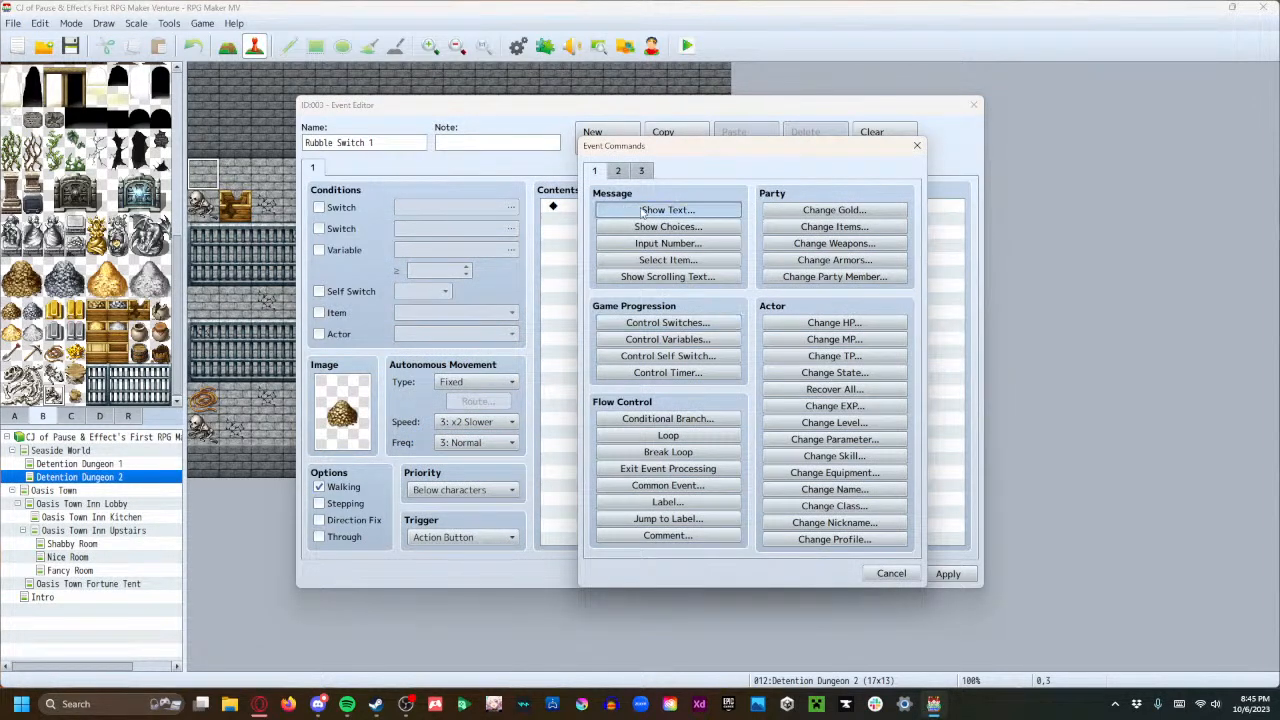
{"action": "type", "text": "Feels like somethi"}
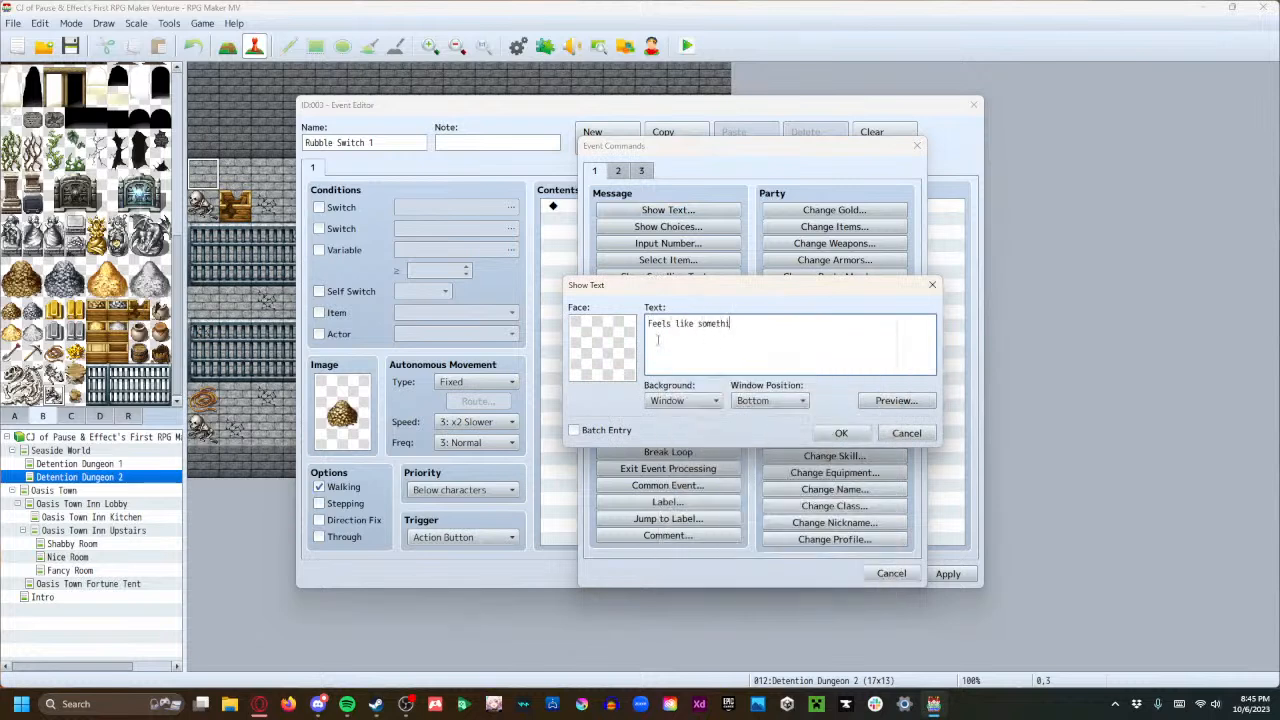
{"action": "key", "text": "BackSpace"}
{"action": "key", "text": "BackSpace"}
{"action": "key", "text": "BackSpace"}
{"action": "key", "text": "BackSpace"}
{"action": "key", "text": "BackSpace"}
{"action": "key", "text": "BackSpace"}
{"action": "key", "text": "BackSpace"}
{"action": "type", "text": "there's something underneath all this"}
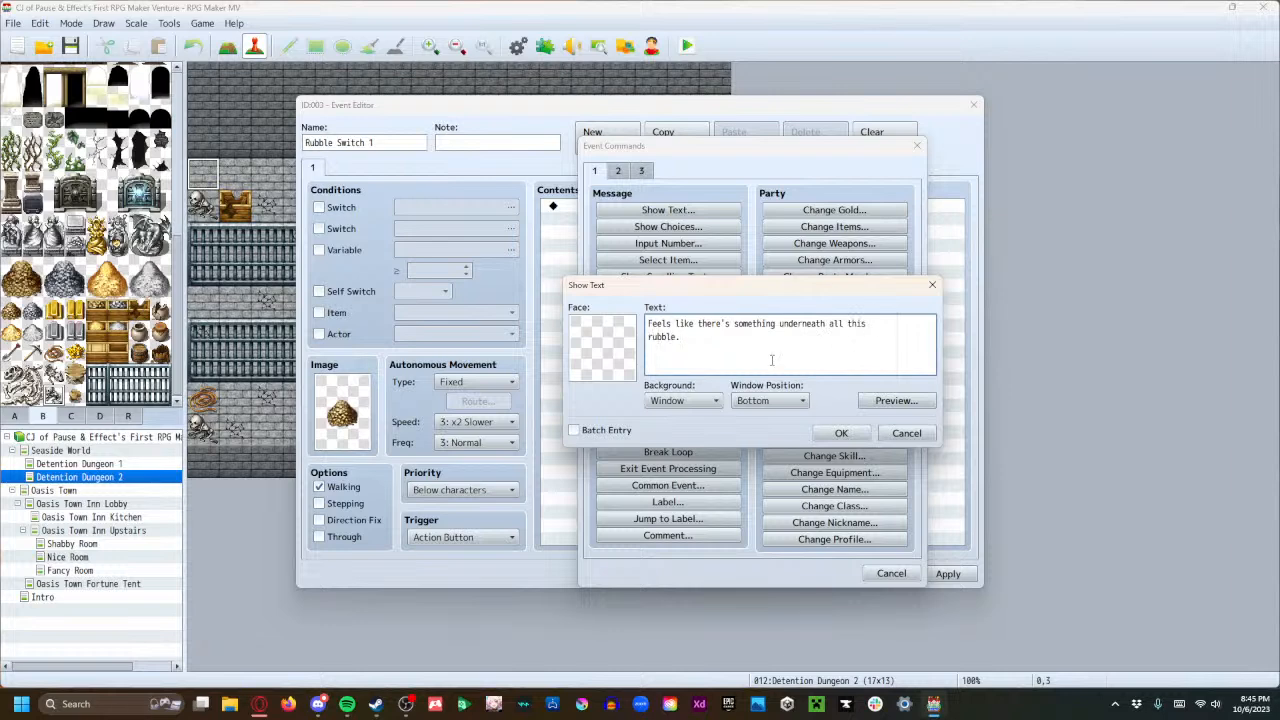
{"action": "left_click", "coordinate": [841, 433]}
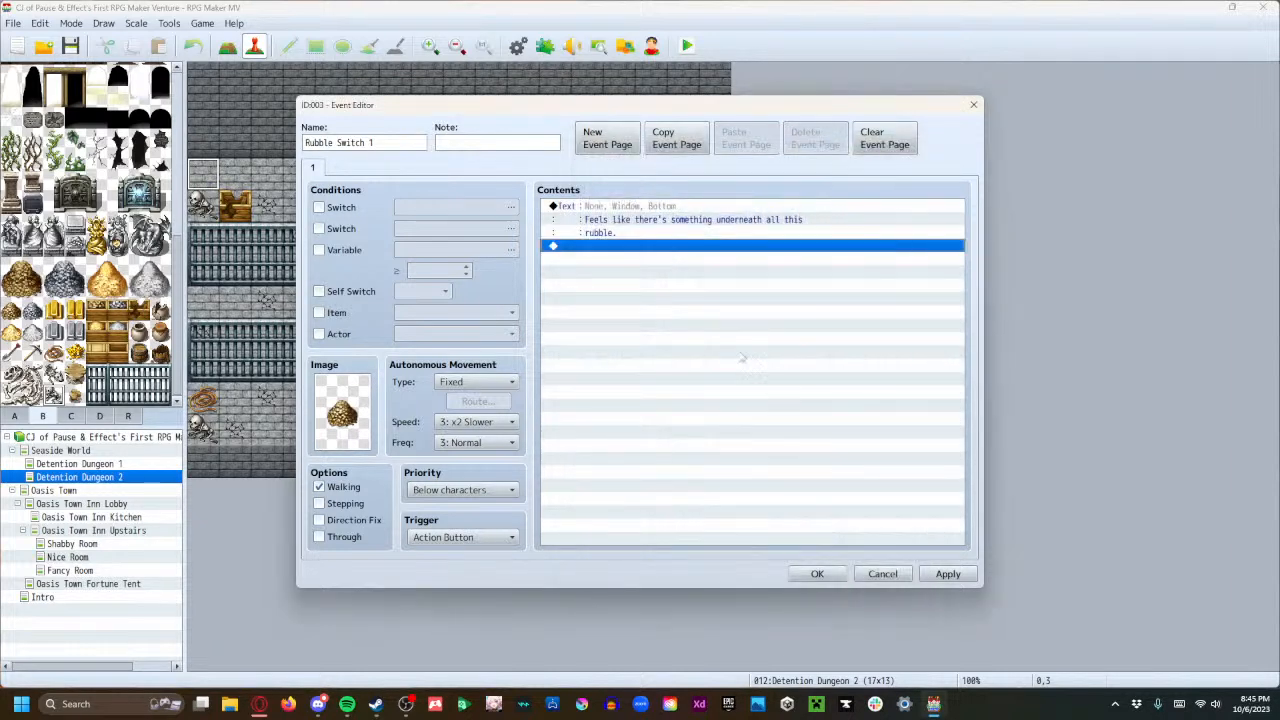
Add a Control Variables command below the text that adds the constant 1 to 0006 RubbleEvidence.
{"action": "double_click", "coordinate": [614, 248]}
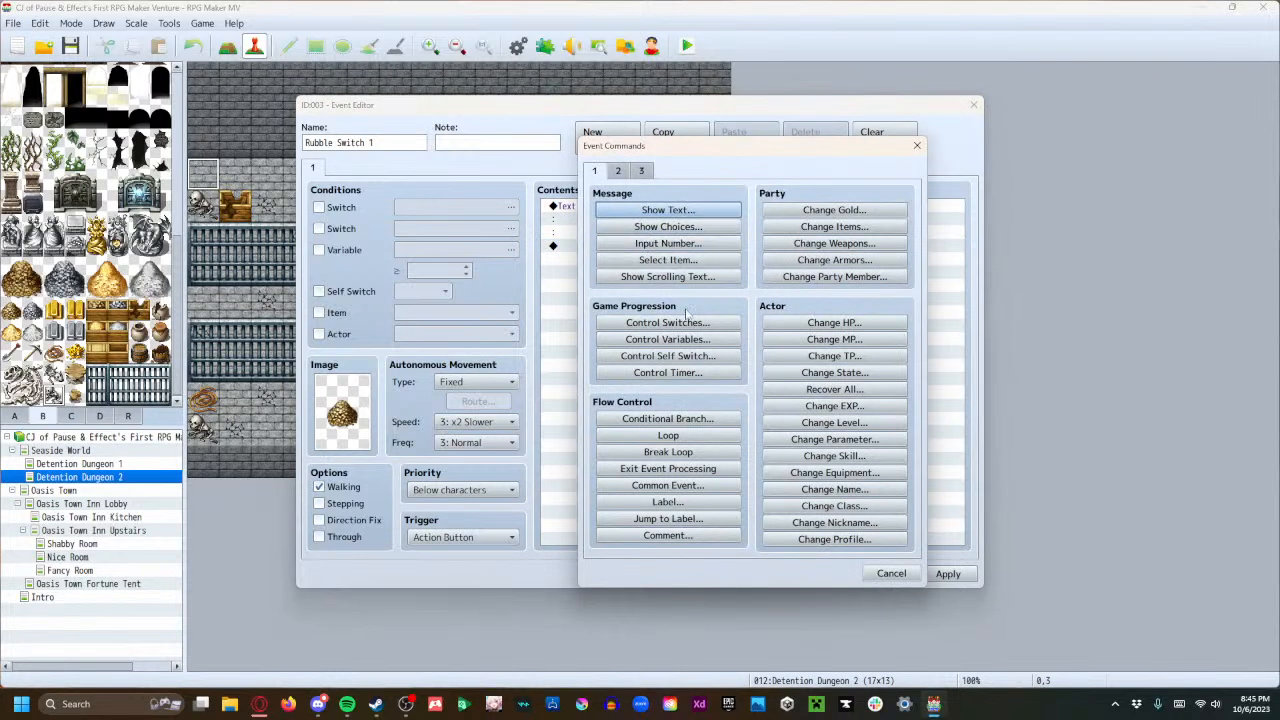
{"action": "left_click", "coordinate": [692, 340]}
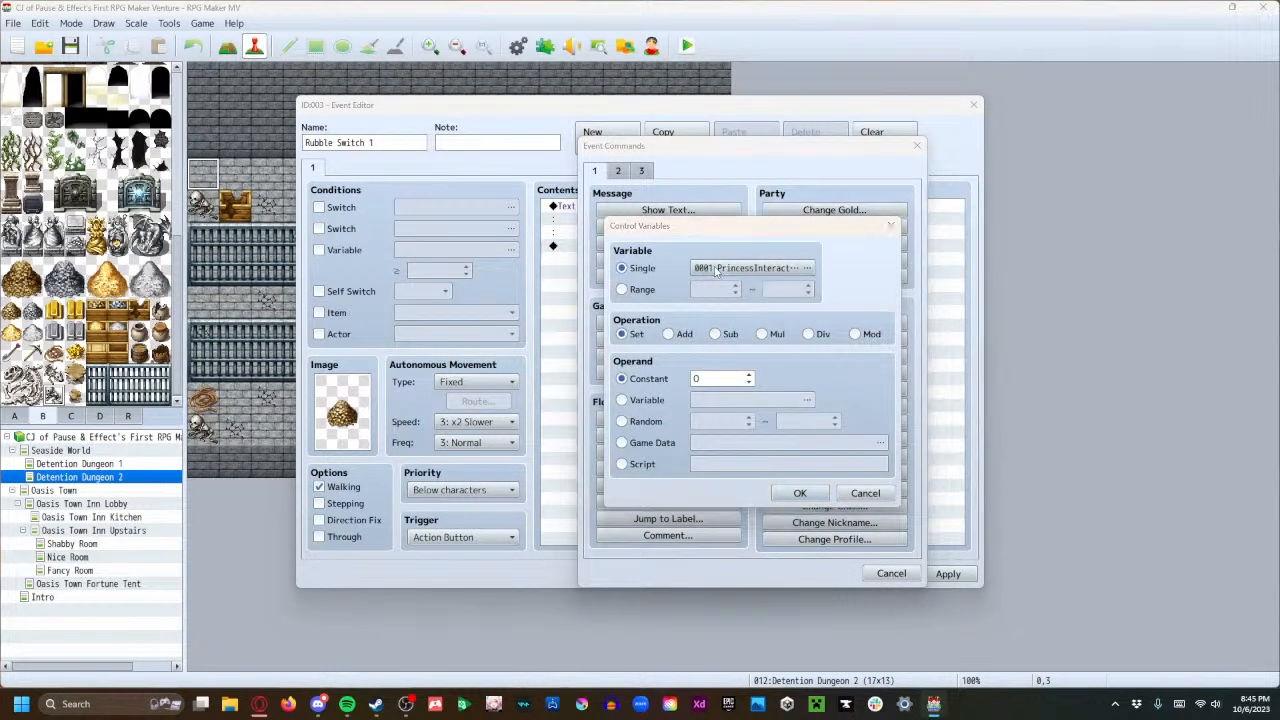
{"action": "left_click", "coordinate": [717, 270]}
{"action": "left_click", "coordinate": [769, 287]}
{"action": "left_click", "coordinate": [748, 533]}
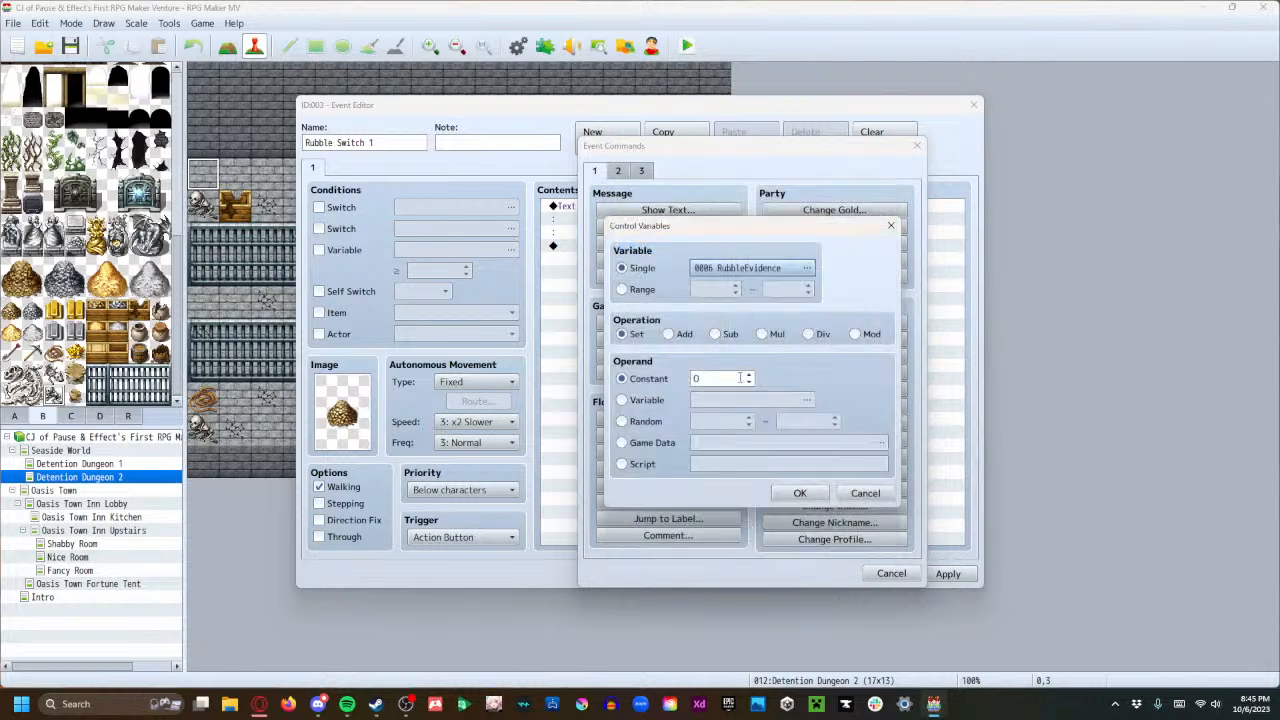
{"action": "left_click", "coordinate": [668, 334]}
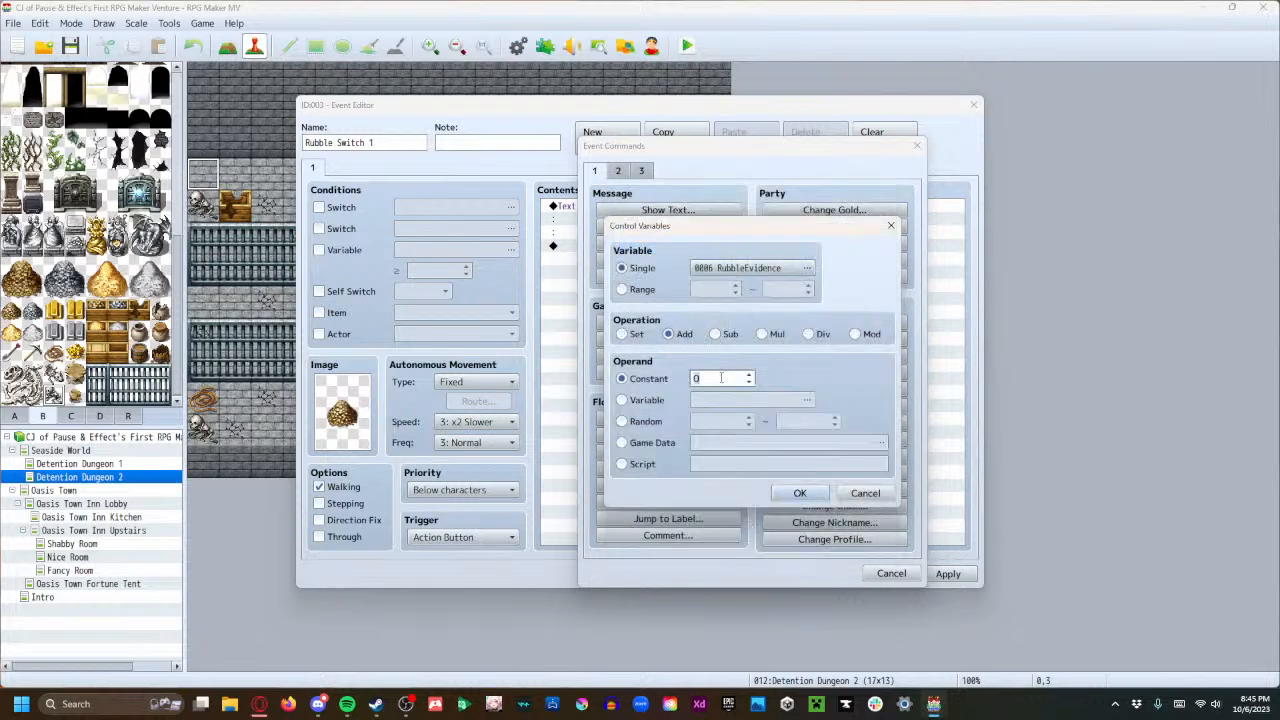
{"action": "double_click", "coordinate": [721, 378]}
{"action": "type", "text": "1"}
{"action": "left_click", "coordinate": [800, 492]}
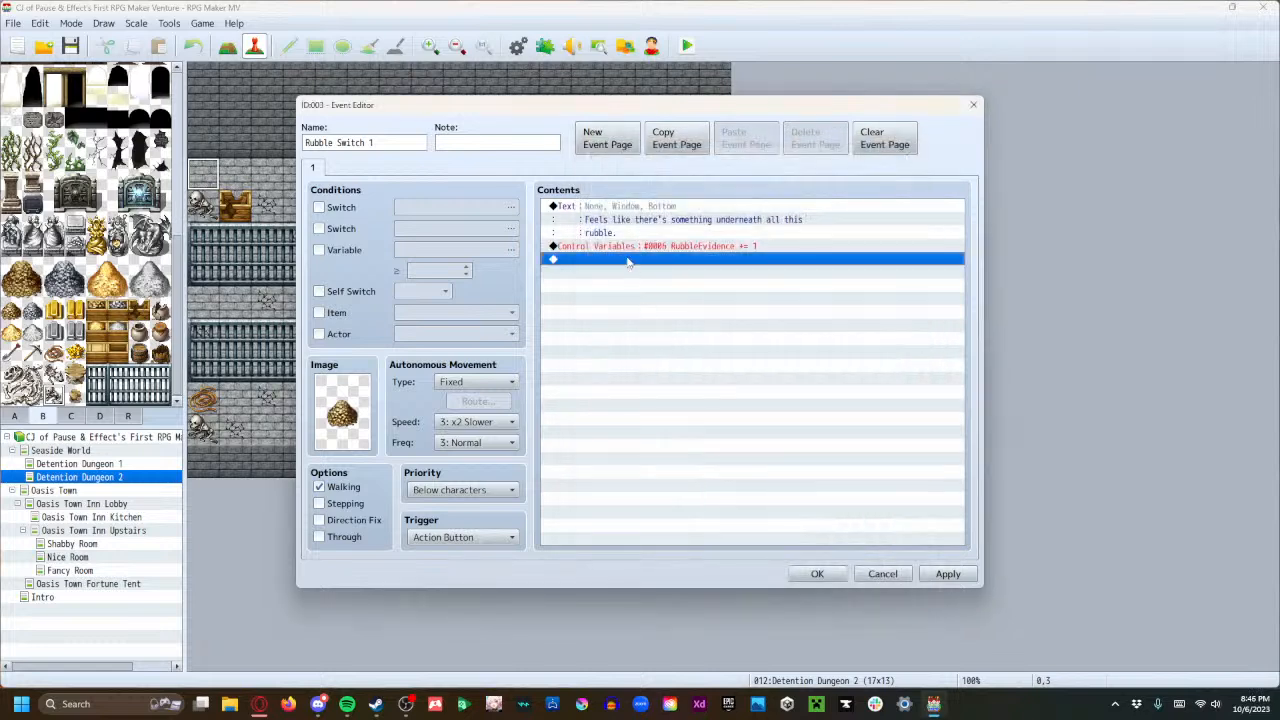
Enable the event page's variable condition and assign it the variable 0006 RubbleEvidence.
{"action": "double_click", "coordinate": [628, 261]}
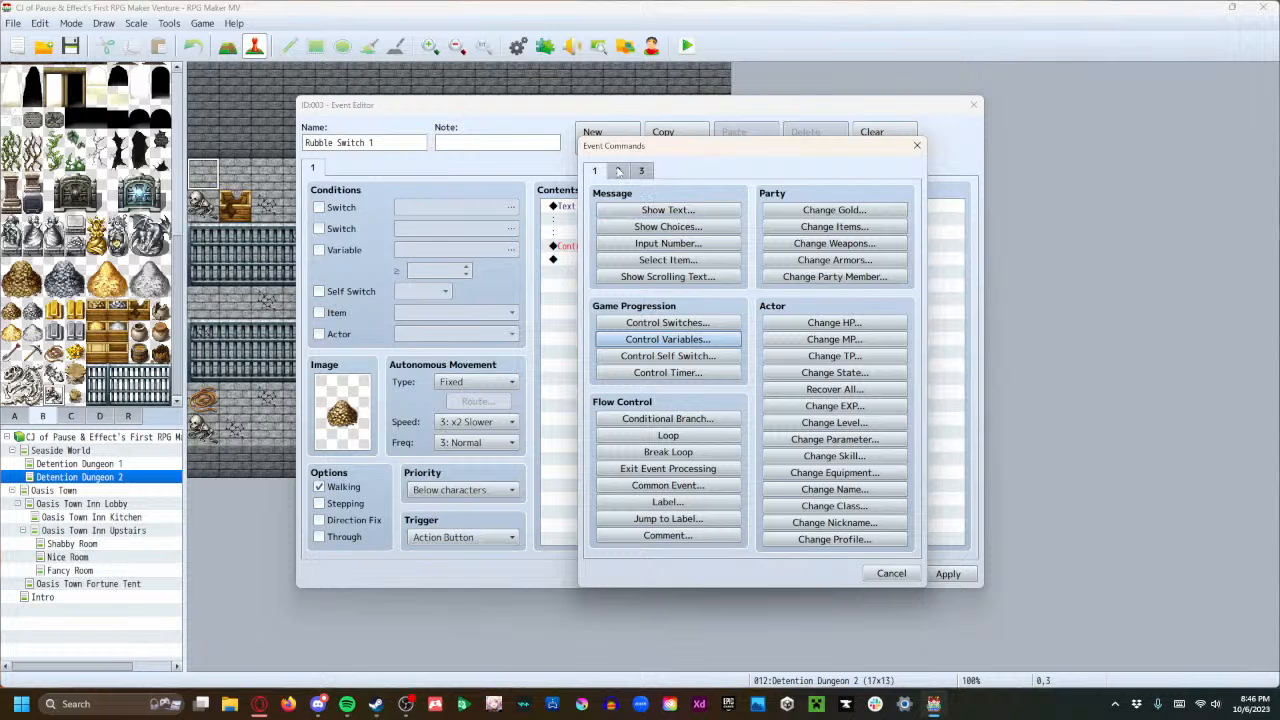
{"action": "left_click", "coordinate": [899, 578]}
{"action": "left_click", "coordinate": [329, 250]}
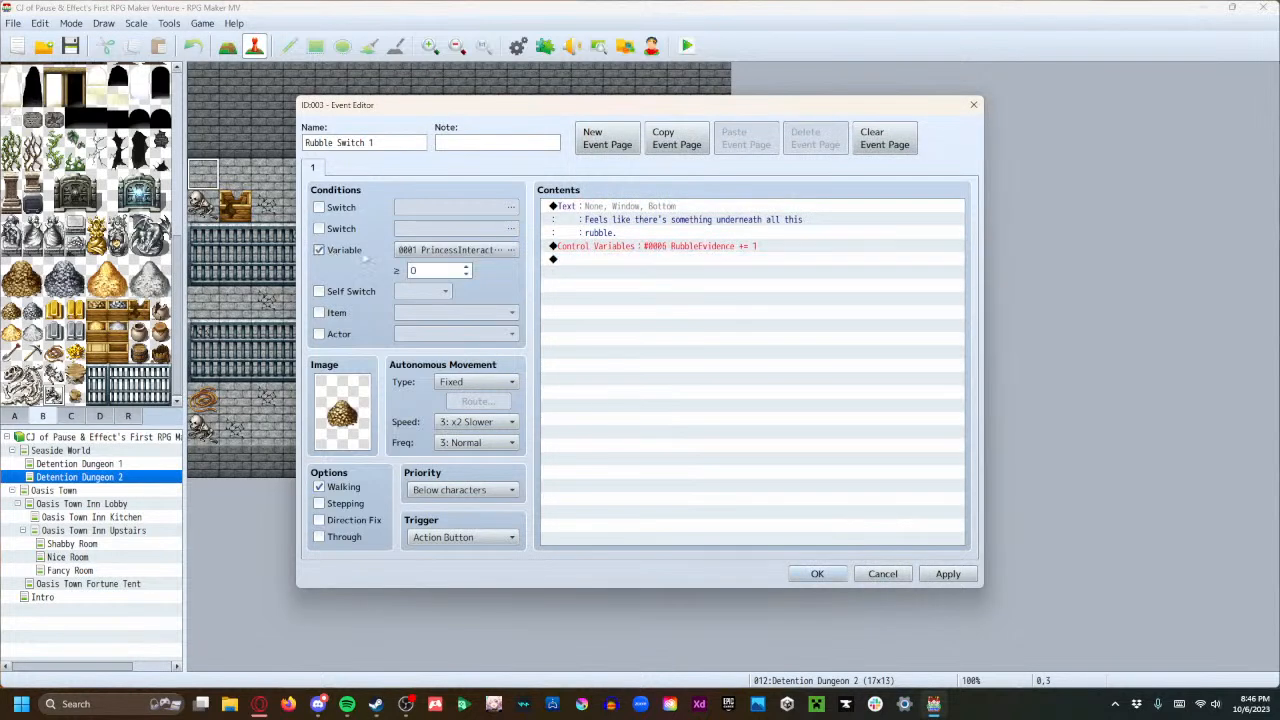
{"action": "left_click", "coordinate": [455, 252]}
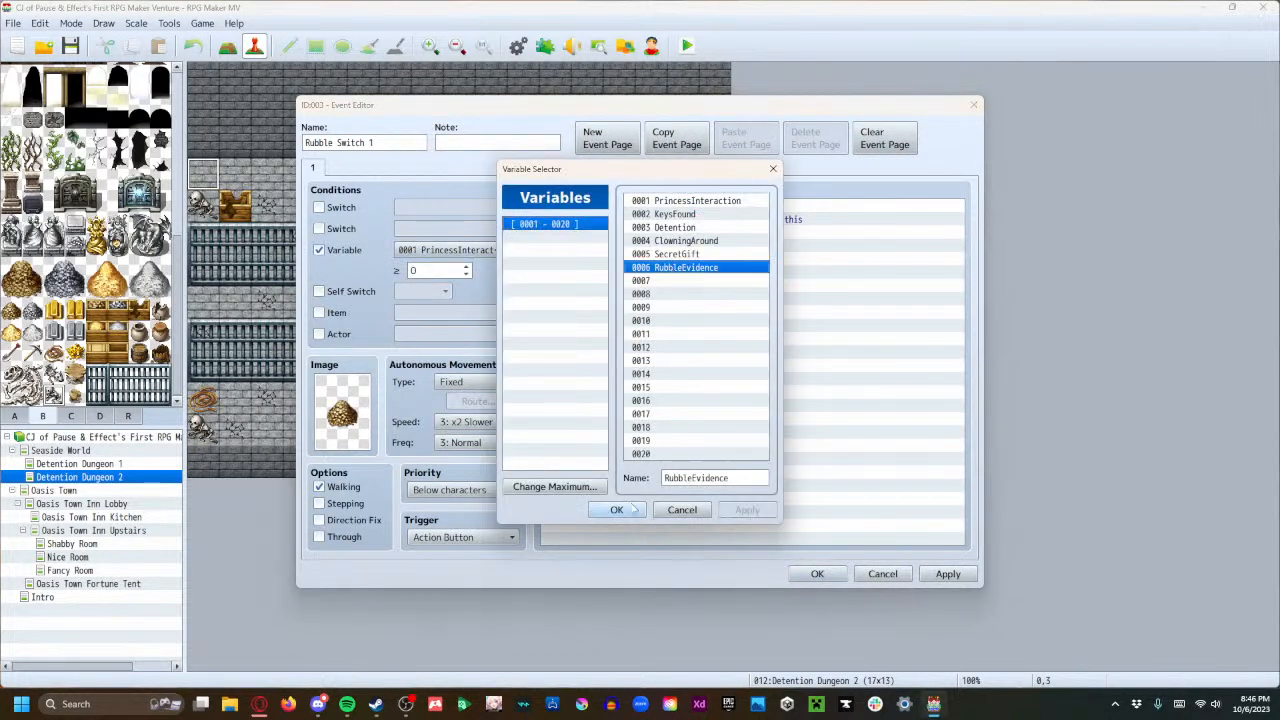
{"action": "left_click", "coordinate": [616, 509]}
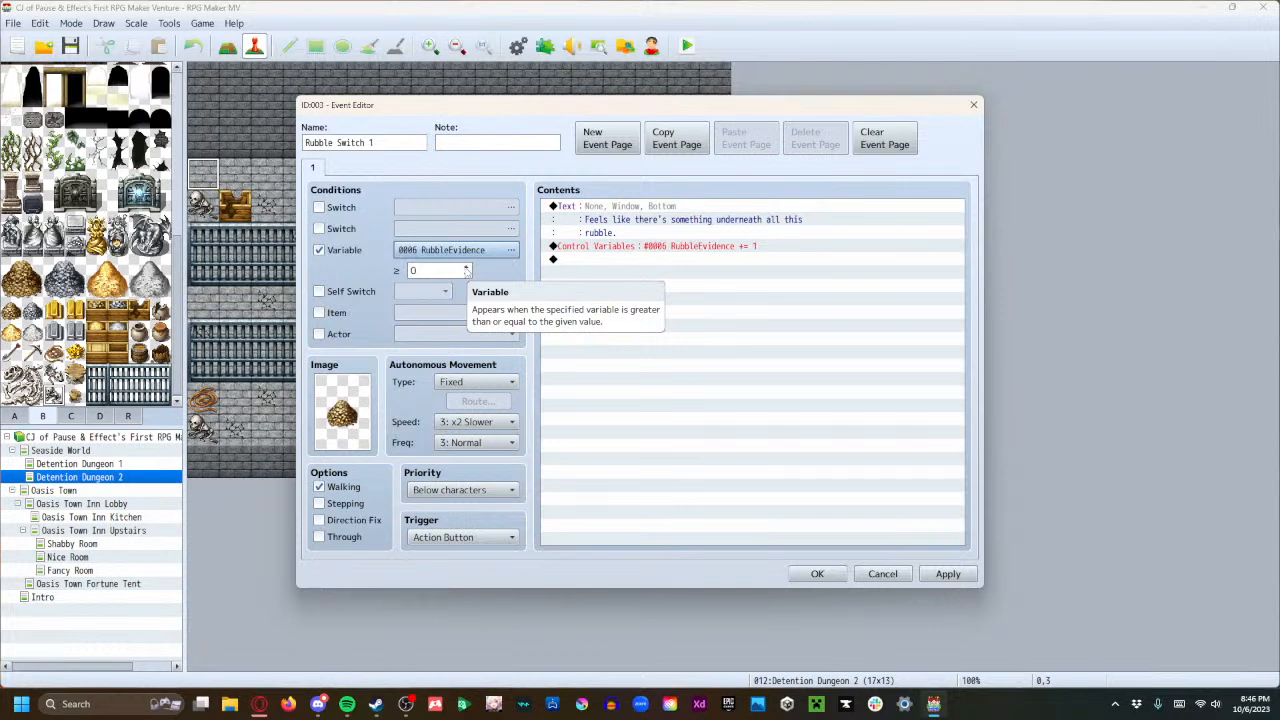
Replace the page's variable condition with self switch A and add a Show Text command reading "You pressed a switch! Something happened...".
{"action": "left_click", "coordinate": [318, 250]}
{"action": "left_click", "coordinate": [322, 294]}
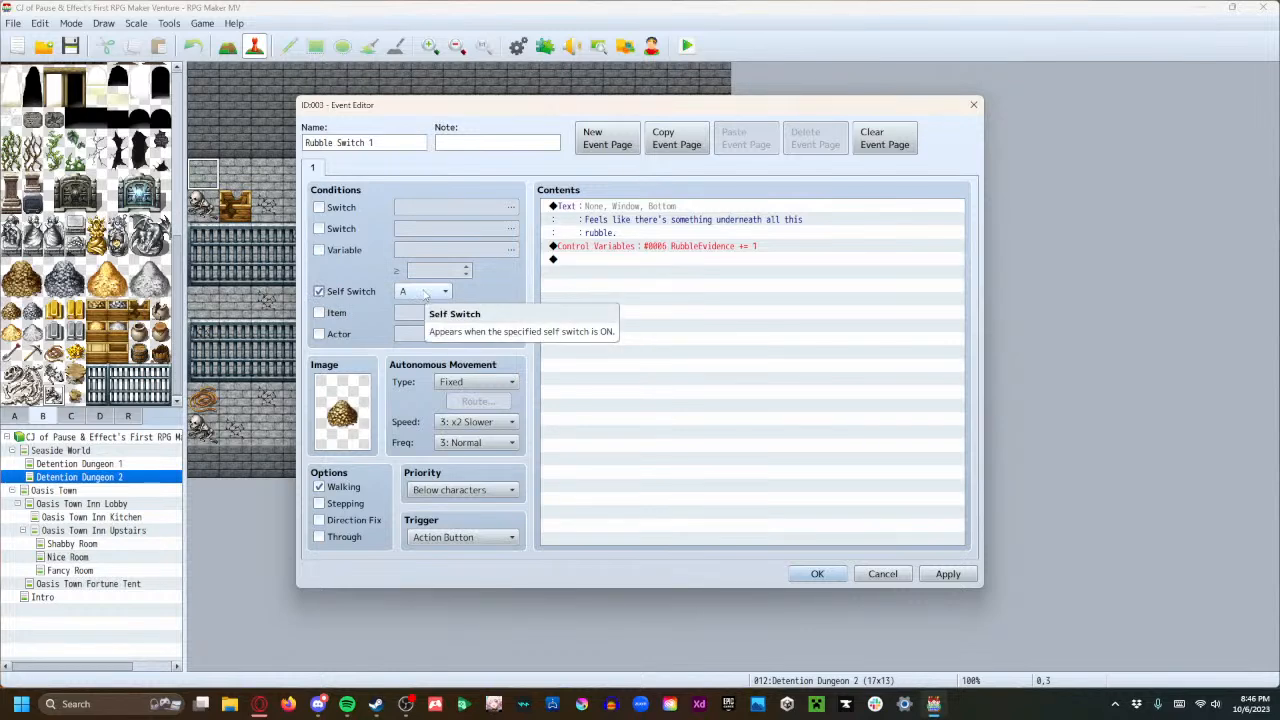
{"action": "double_click", "coordinate": [642, 262]}
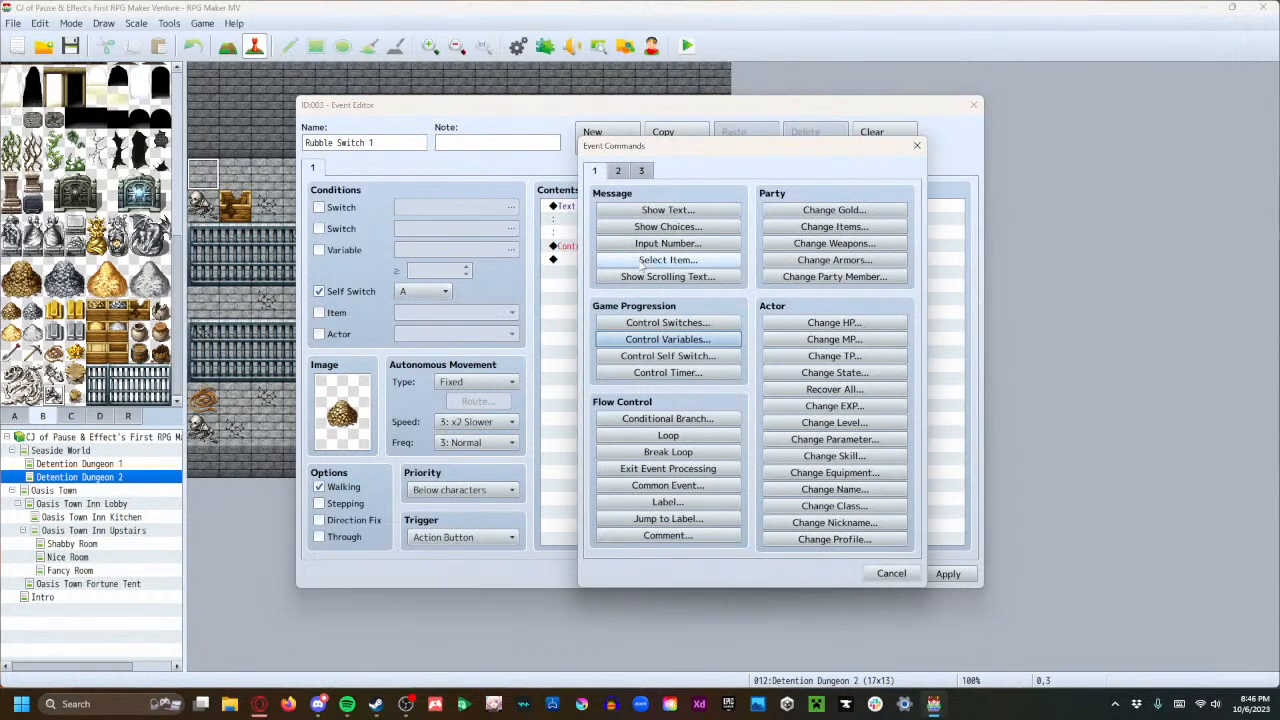
{"action": "left_click", "coordinate": [650, 211]}
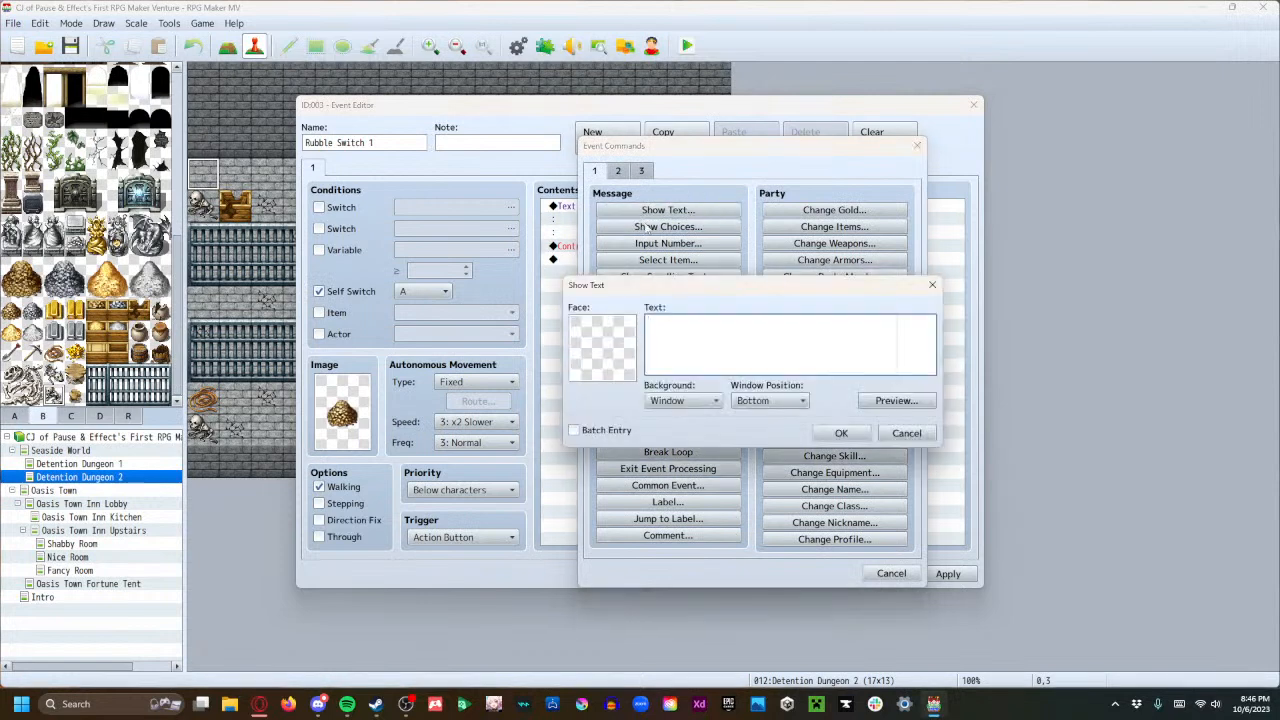
{"action": "type", "text": "You pressed a switch! Something happened..."}
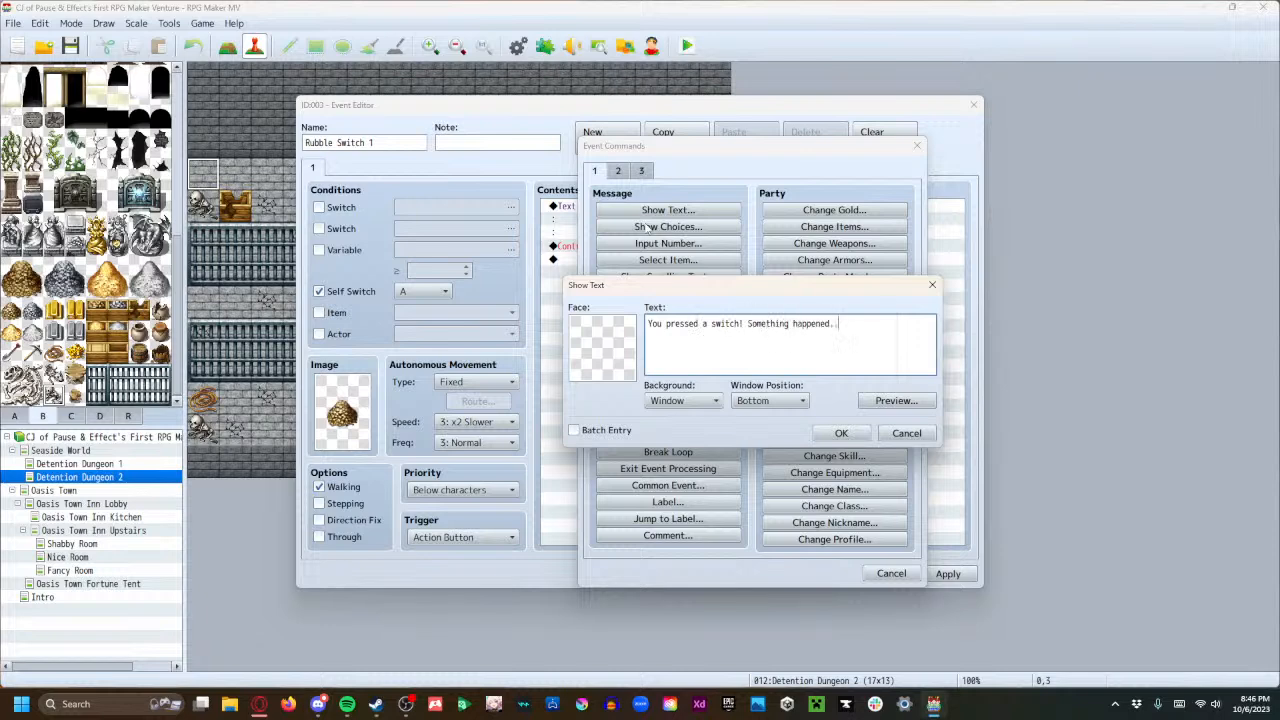
{"action": "left_click", "coordinate": [852, 435]}
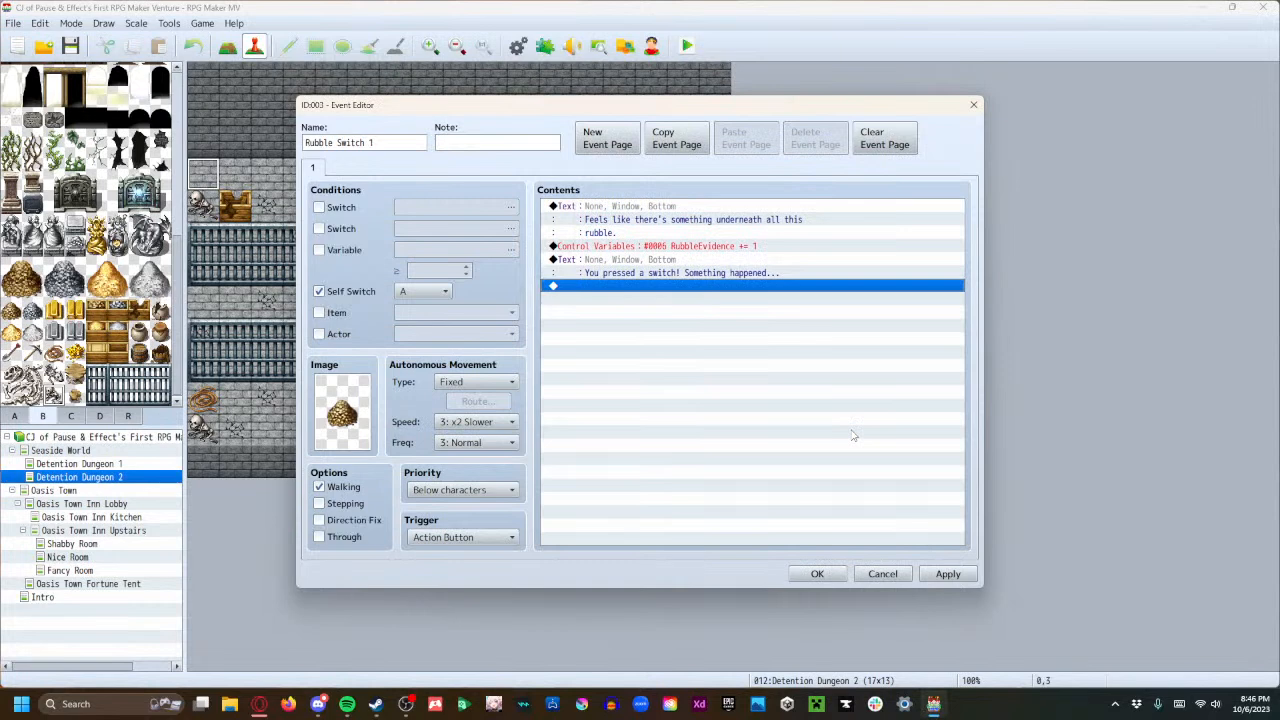
Add a command that turns self switch A ON below the text, and disable the page's self switch condition.
{"action": "double_click", "coordinate": [594, 287]}
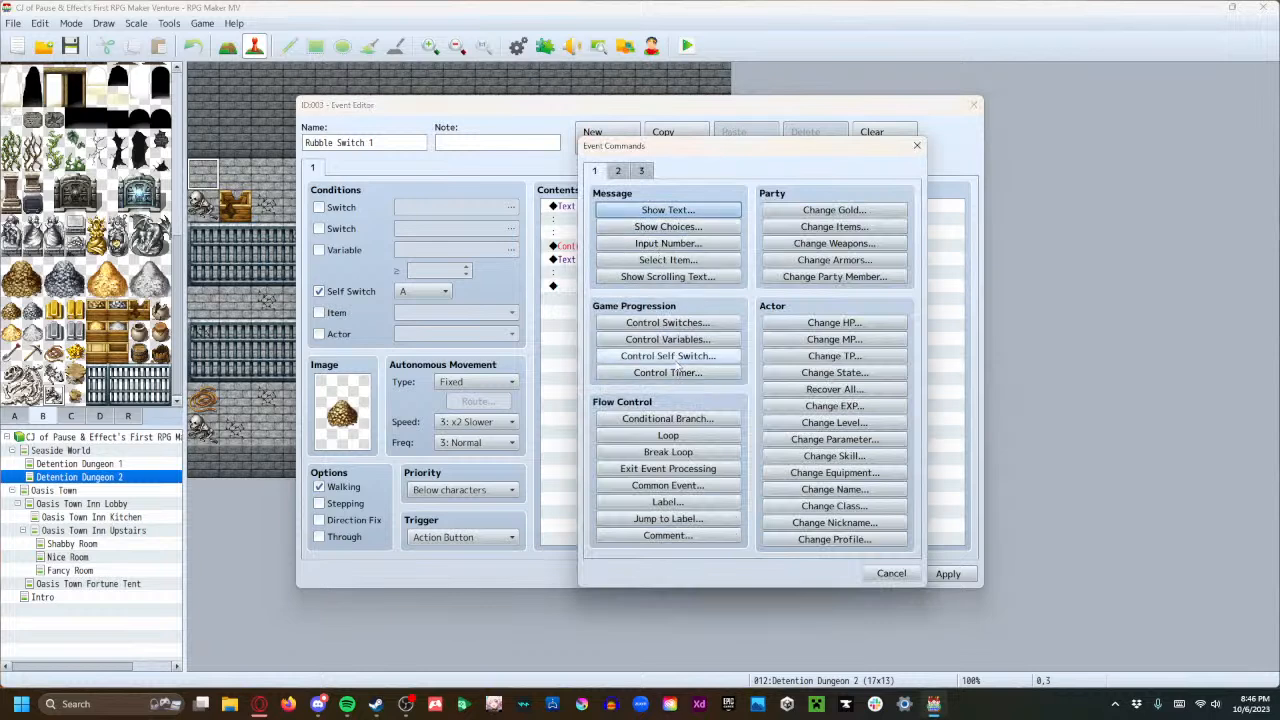
{"action": "left_click", "coordinate": [677, 360]}
{"action": "left_click", "coordinate": [703, 348]}
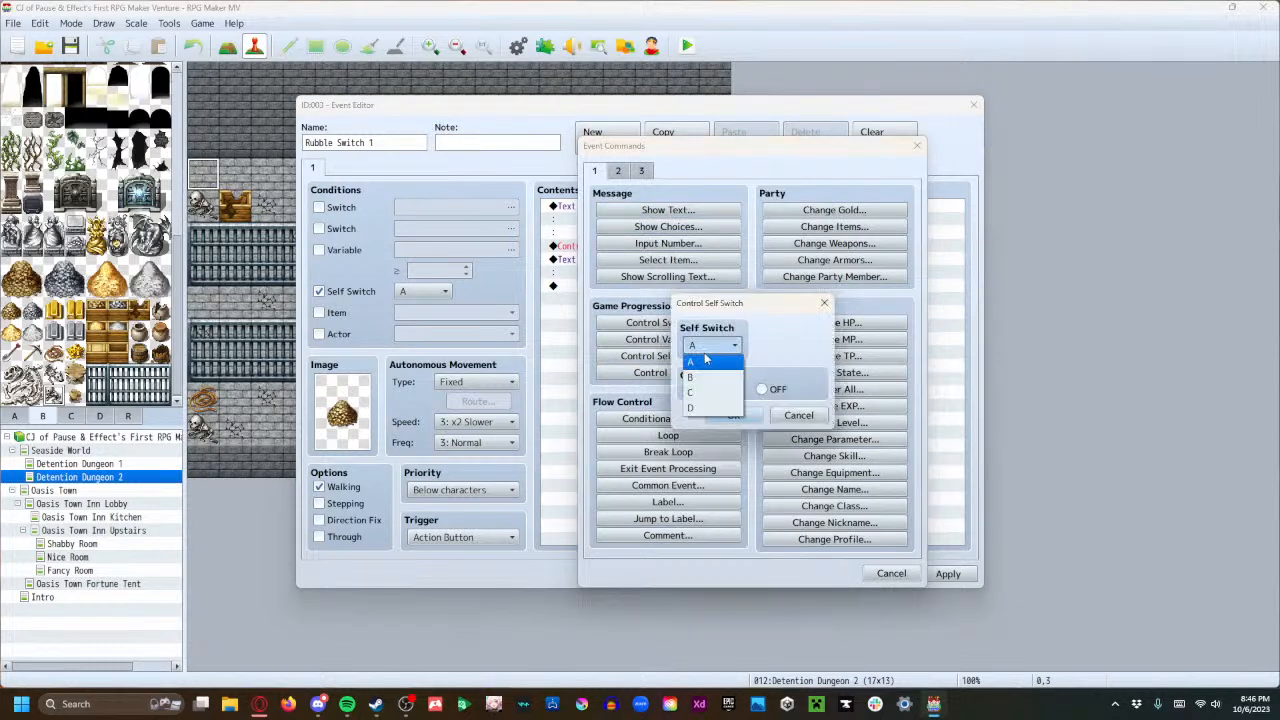
{"action": "left_click", "coordinate": [703, 370]}
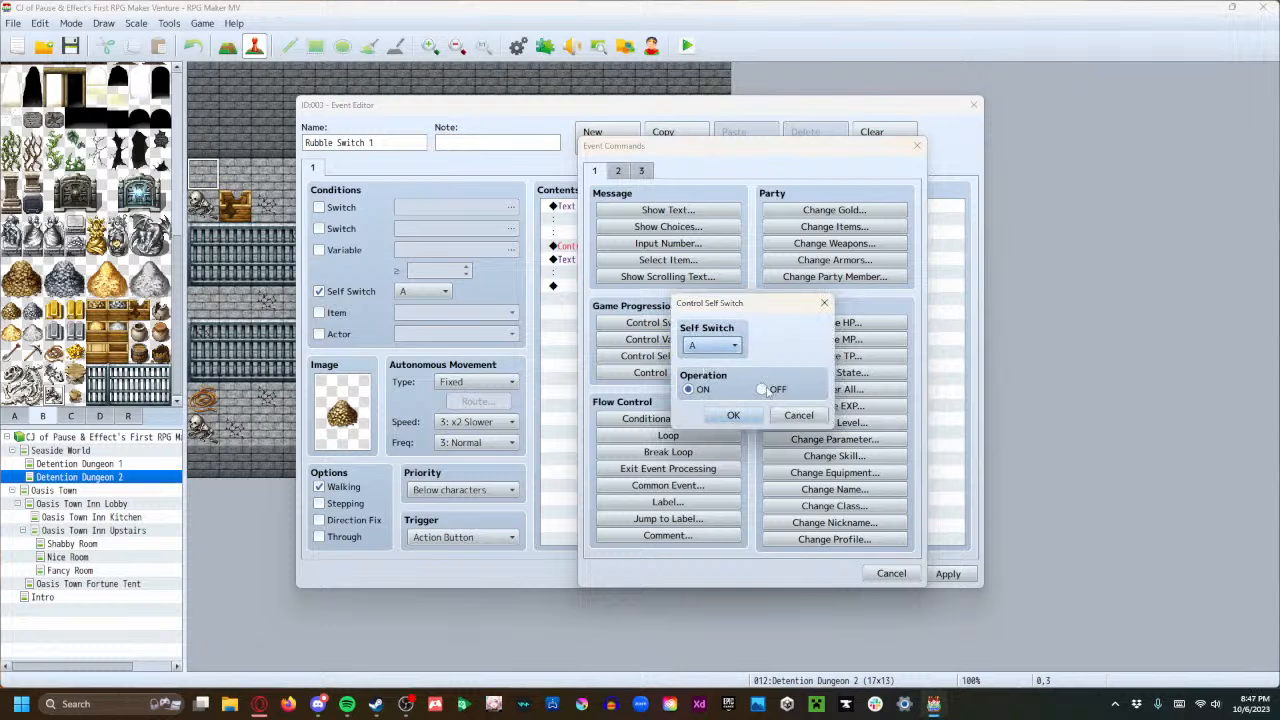
{"action": "left_click", "coordinate": [733, 415]}
{"action": "left_click", "coordinate": [350, 292]}
{"action": "left_click", "coordinate": [611, 302]}
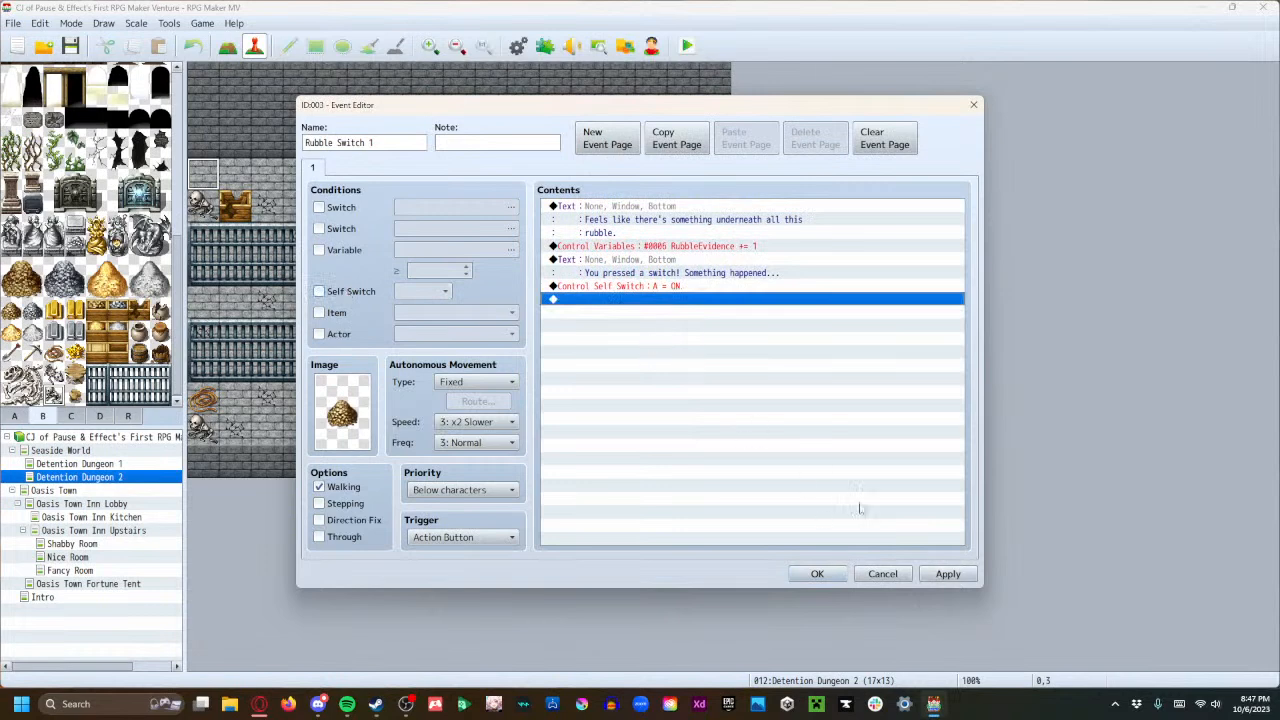
Create a second event page and set its image to the grey rubble mound from Tileset B.
{"action": "left_click", "coordinate": [621, 133]}
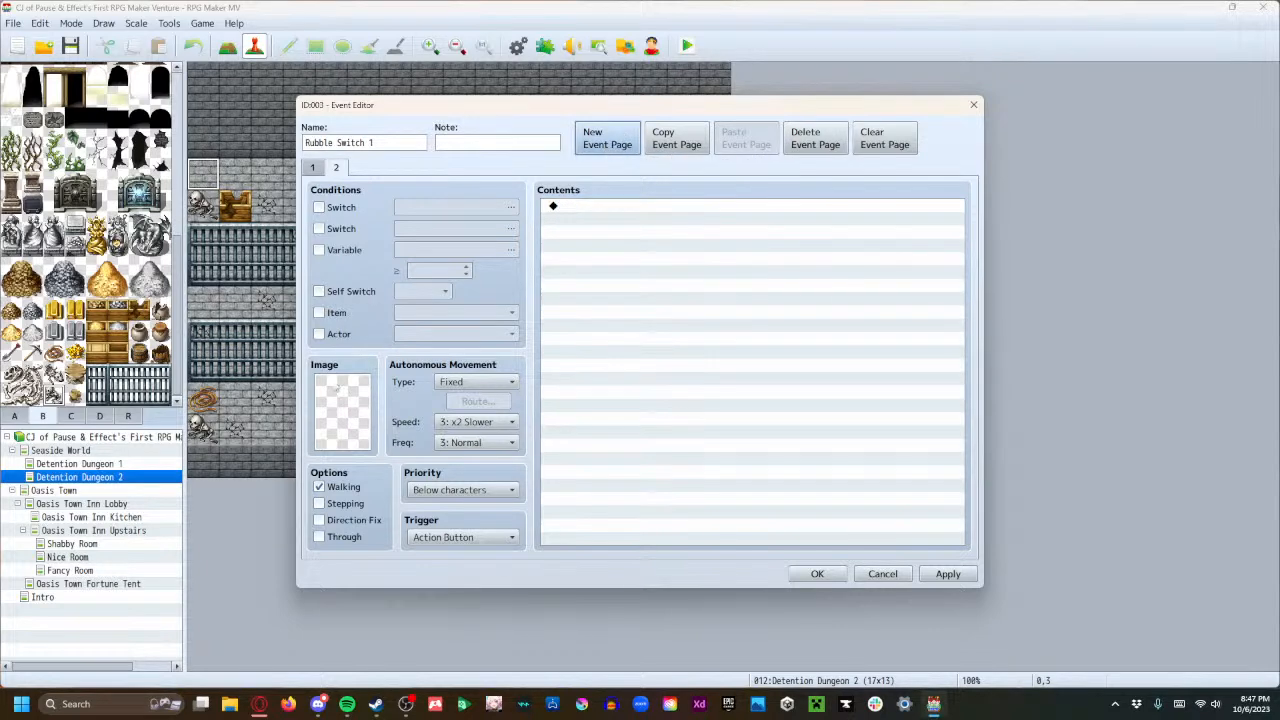
{"action": "double_click", "coordinate": [354, 392]}
{"action": "scroll", "coordinate": [476, 365], "scroll_direction": "down", "scroll_amount": 6}
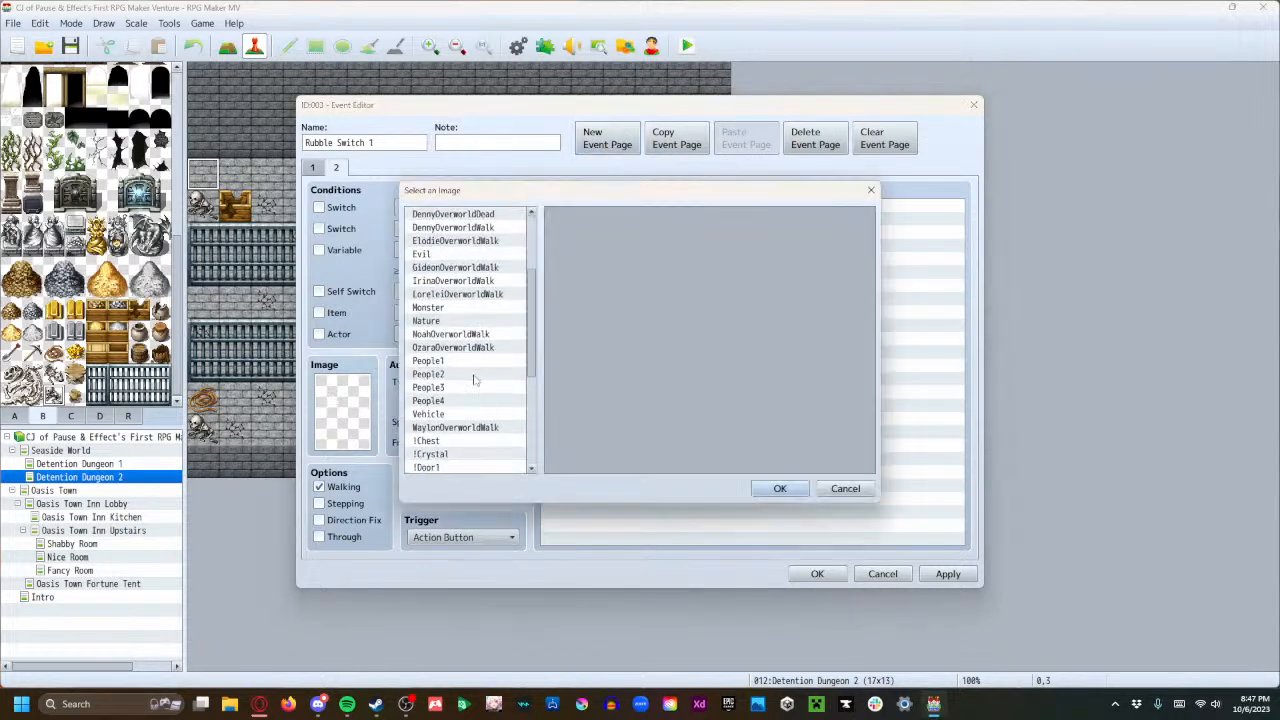
{"action": "scroll", "coordinate": [474, 405], "scroll_direction": "down", "scroll_amount": 3}
{"action": "left_click", "coordinate": [462, 442]}
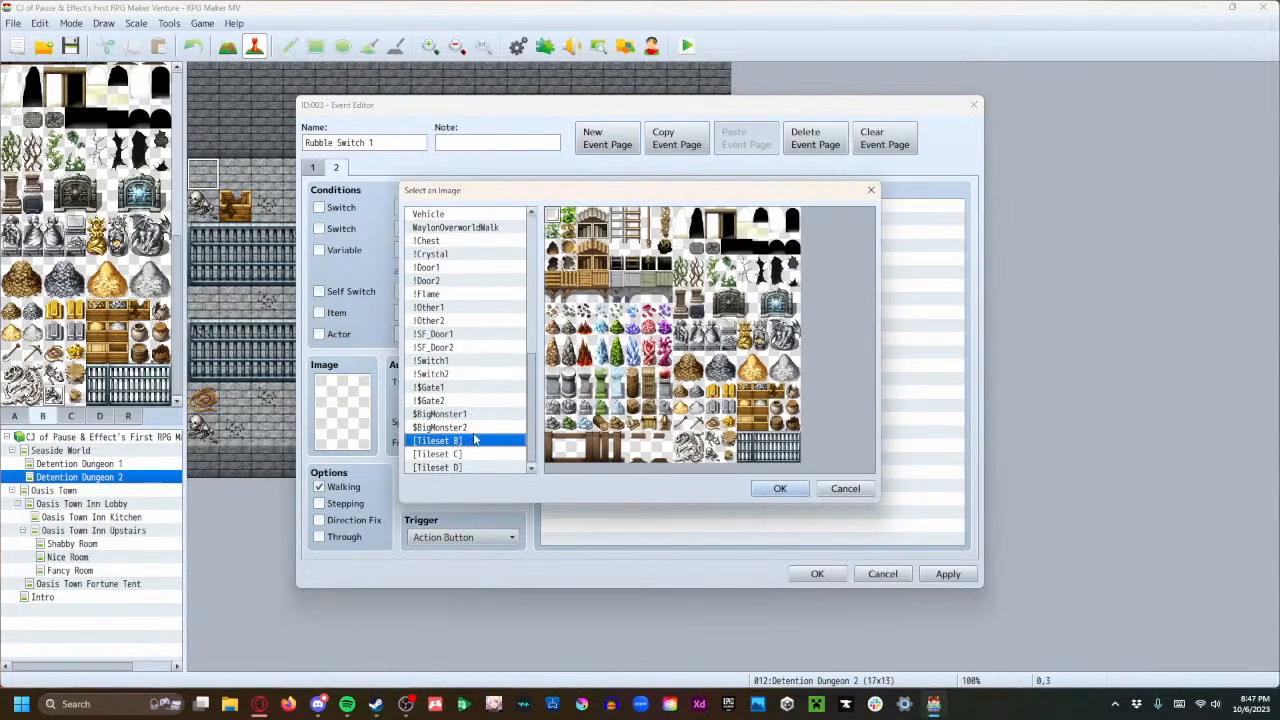
{"action": "left_click", "coordinate": [705, 385]}
{"action": "left_click", "coordinate": [780, 488]}
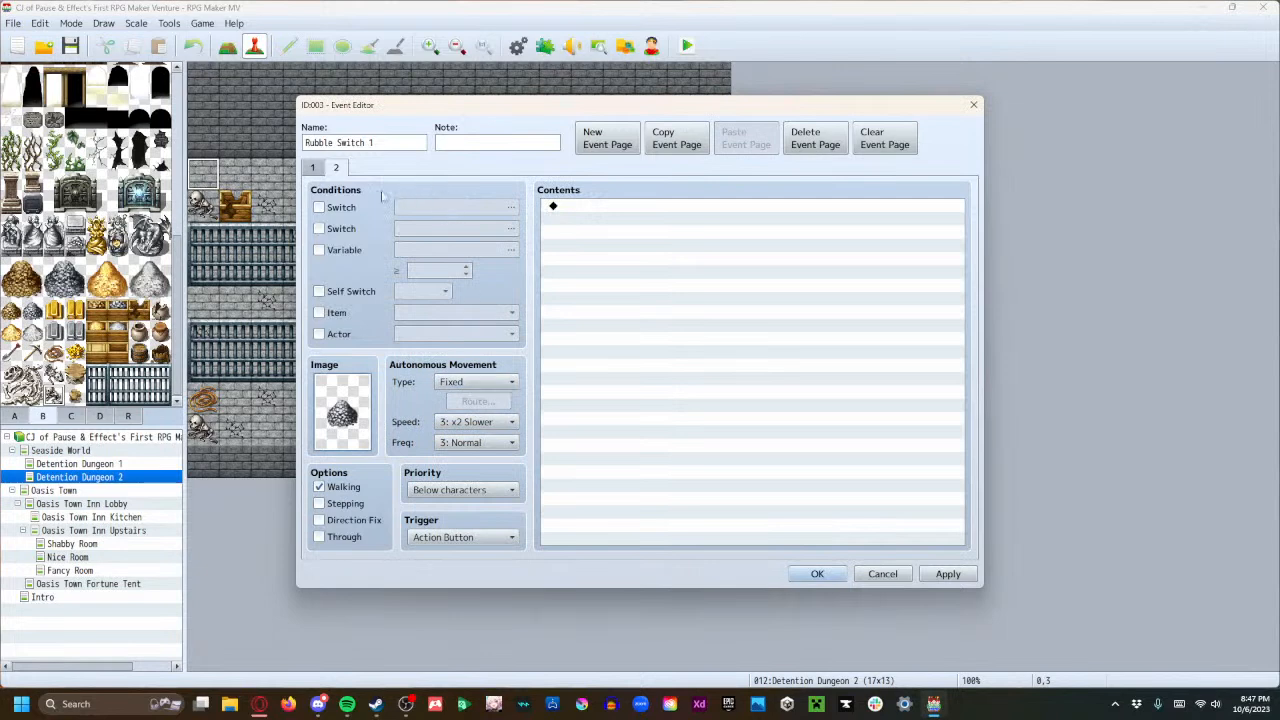
Make page 2 require self switch A, add a Show Text command reading "This switch has been pressed.", and apply the event.
{"action": "left_click", "coordinate": [343, 292]}
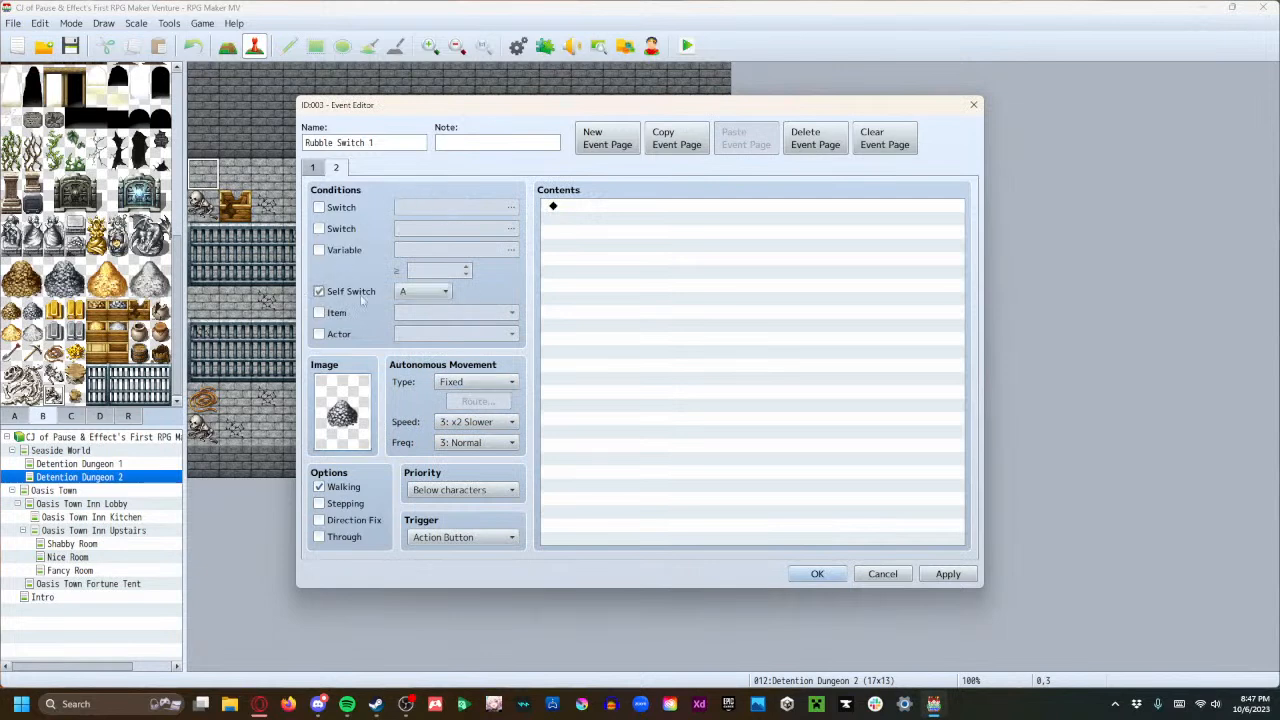
{"action": "double_click", "coordinate": [643, 207]}
{"action": "left_click", "coordinate": [660, 210]}
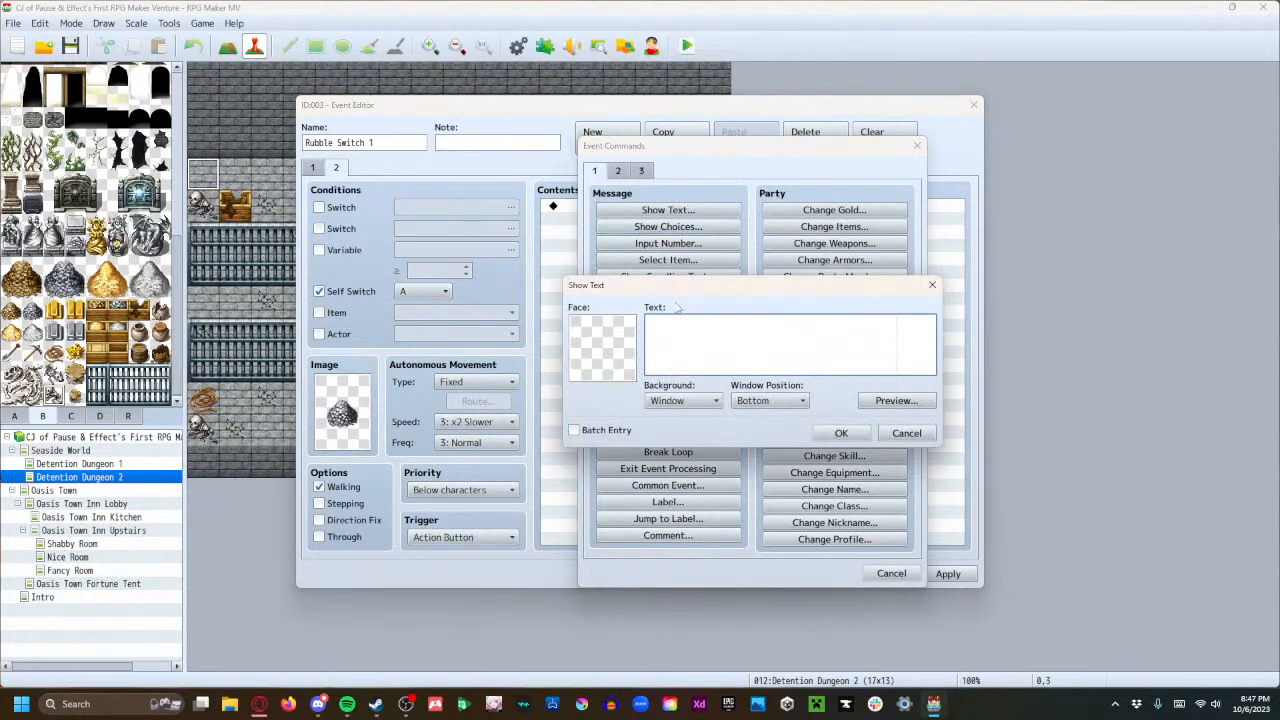
{"action": "type", "text": "This switch has been pressed."}
{"action": "left_click", "coordinate": [838, 433]}
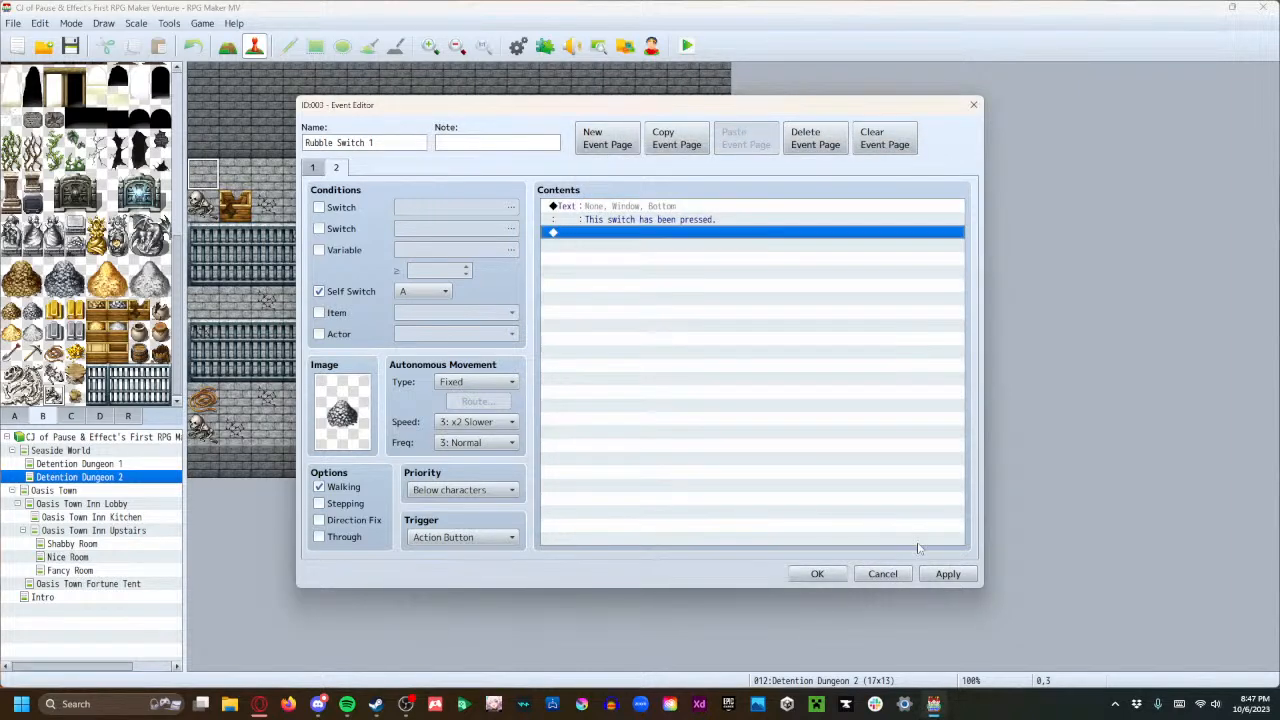
{"action": "left_click", "coordinate": [932, 574]}
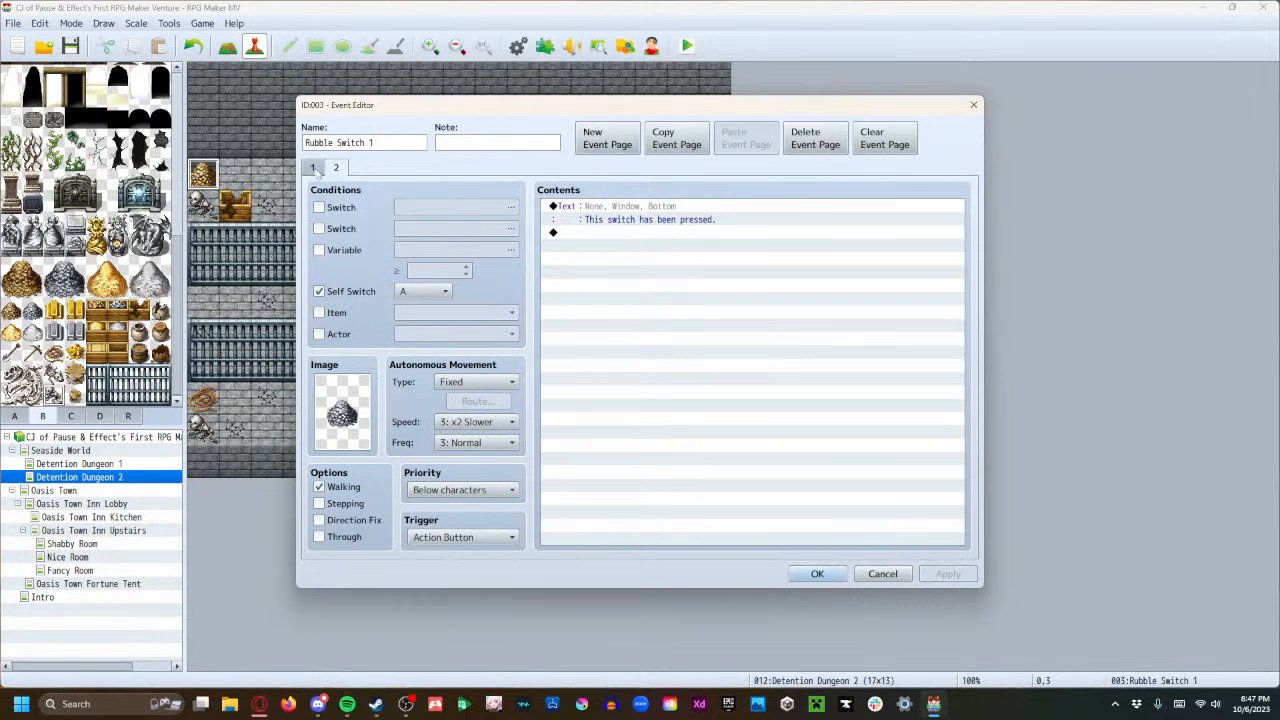
Review the conditions and commands on both pages of Rubble Switch 1 and close the event.
{"action": "left_click", "coordinate": [316, 169]}
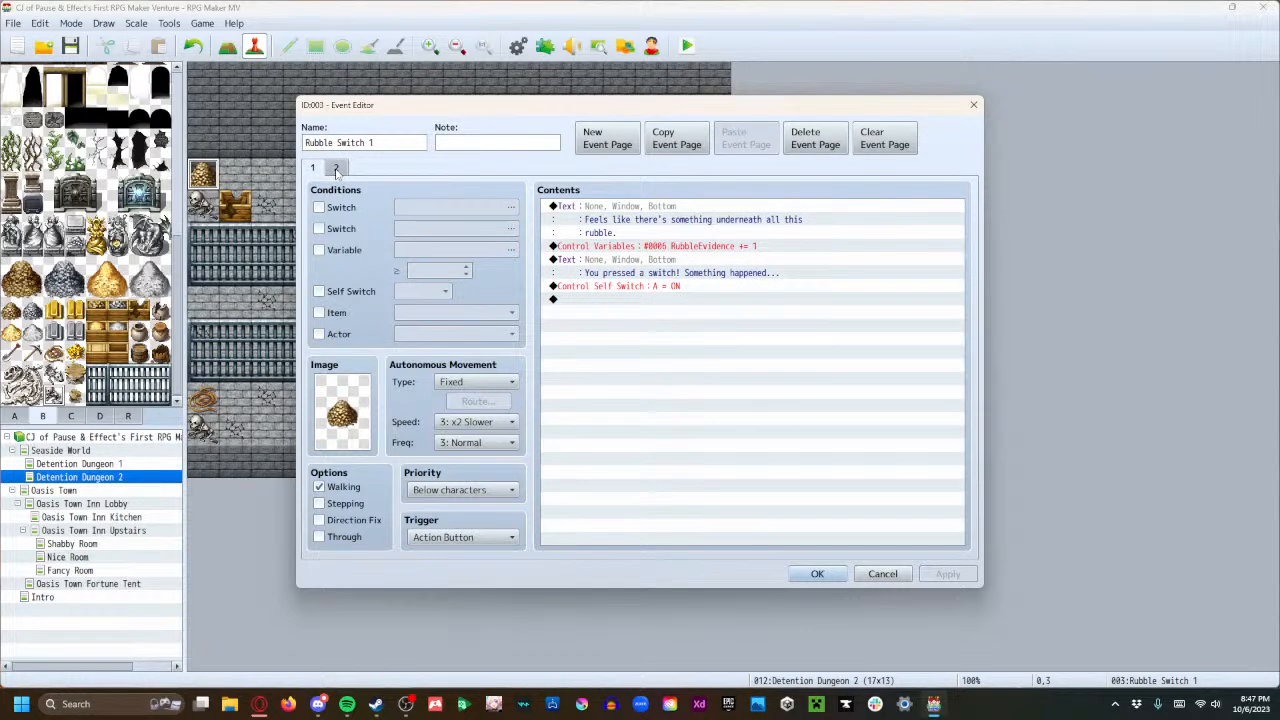
{"action": "left_click", "coordinate": [336, 169]}
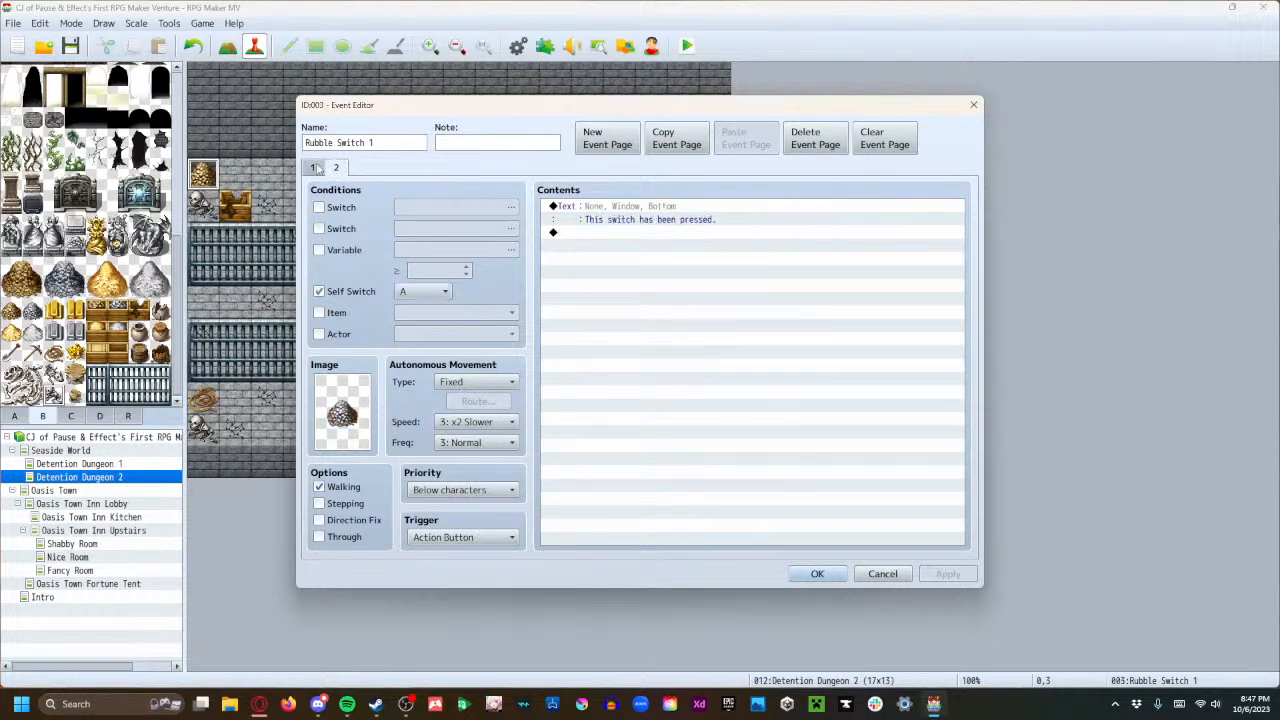
{"action": "left_click", "coordinate": [316, 169]}
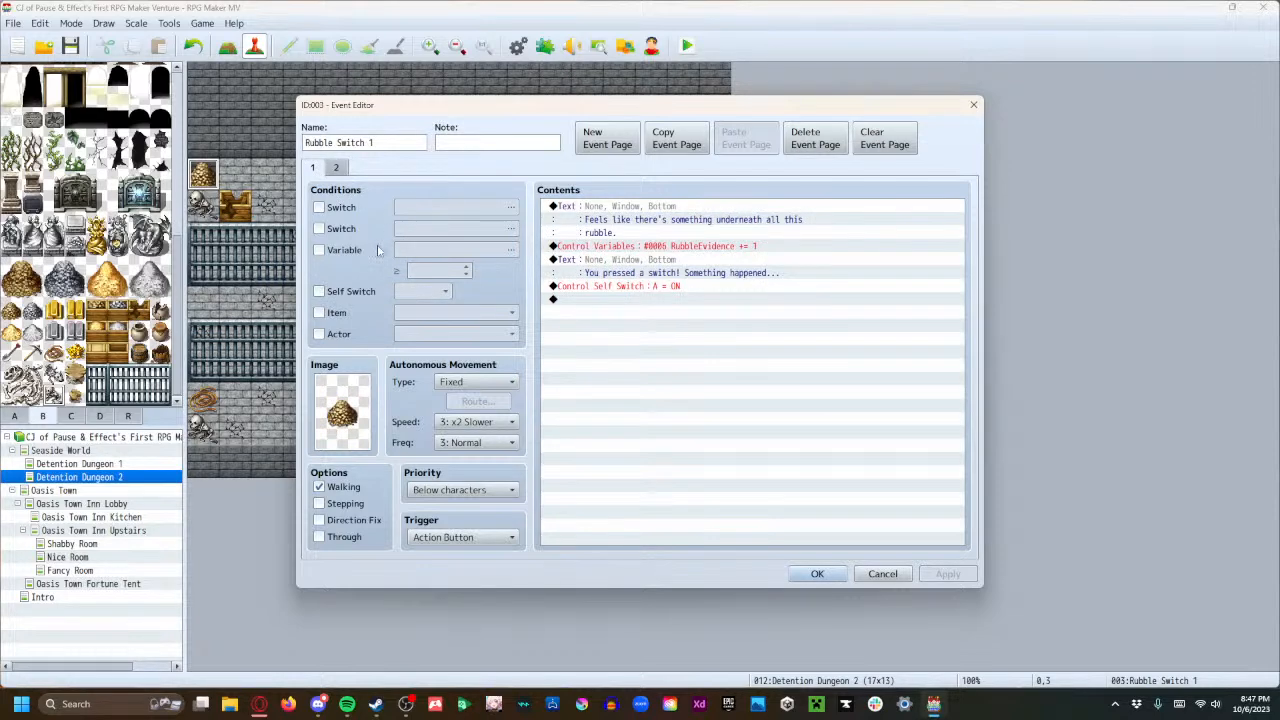
{"action": "left_click", "coordinate": [820, 574]}
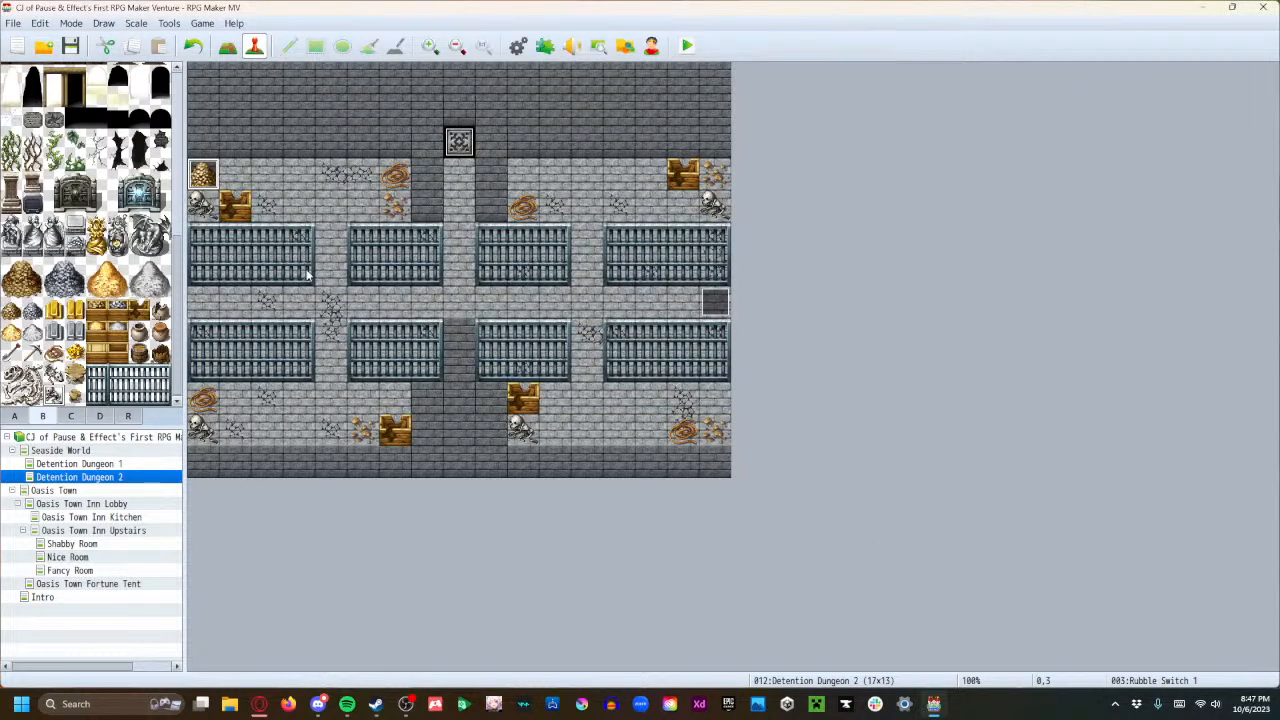
Copy the first event page of Rubble Switch 1.
{"action": "double_click", "coordinate": [714, 403]}
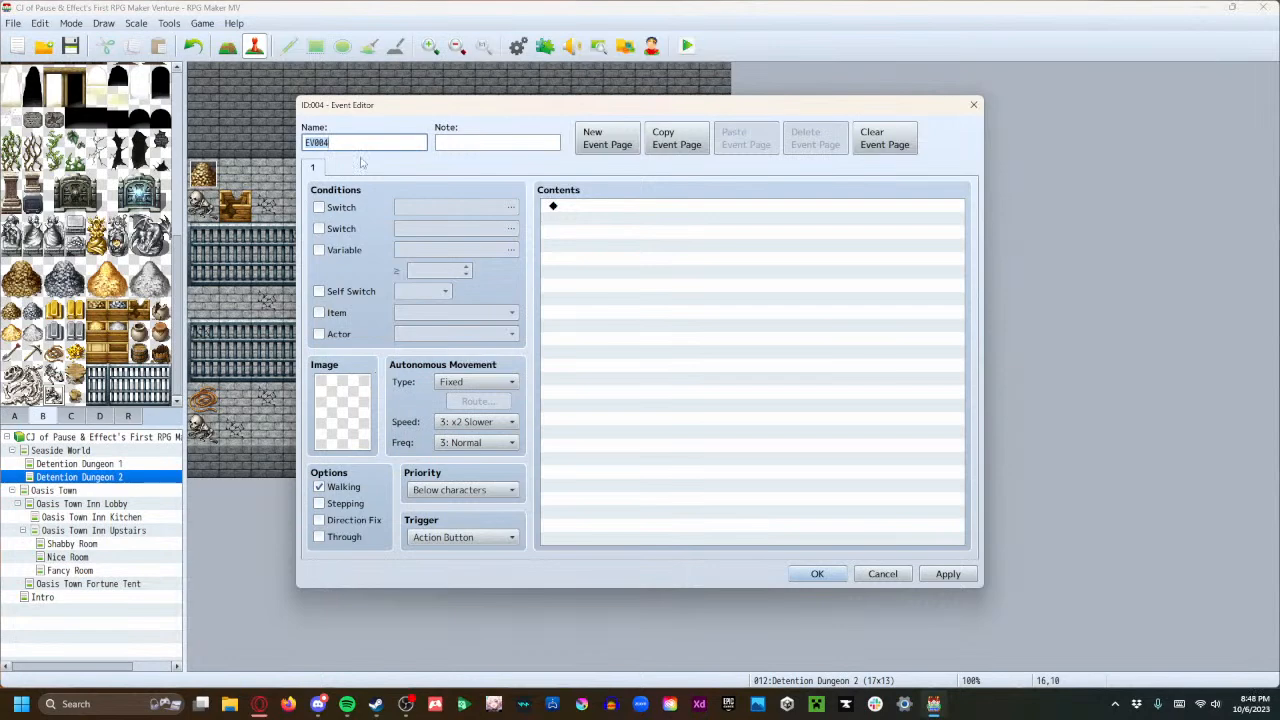
{"action": "left_click", "coordinate": [882, 574]}
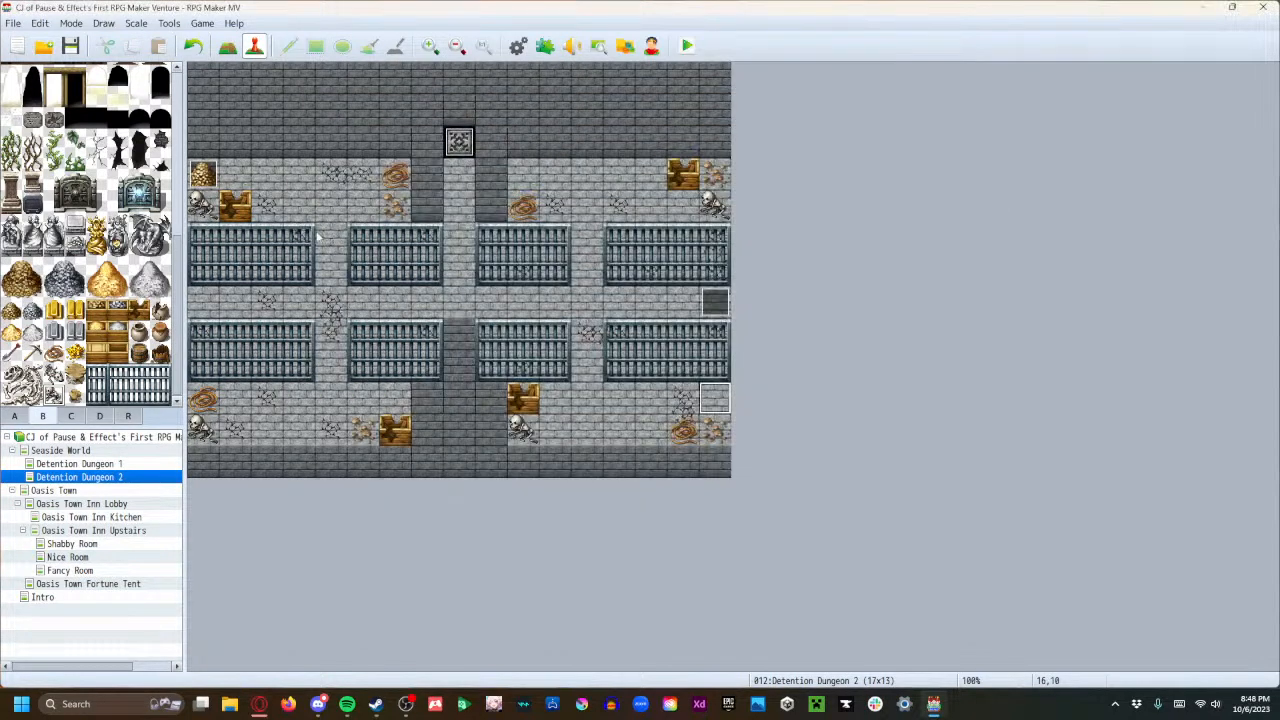
{"action": "double_click", "coordinate": [203, 174]}
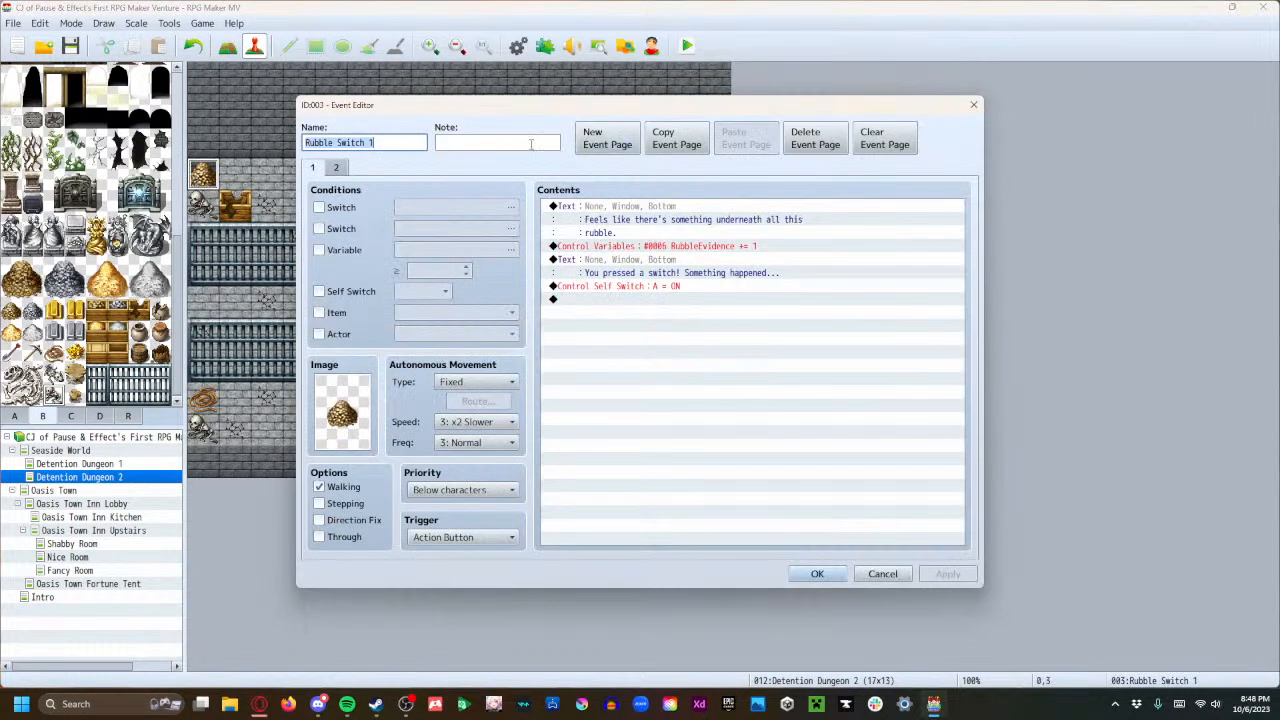
{"action": "left_click", "coordinate": [676, 150]}
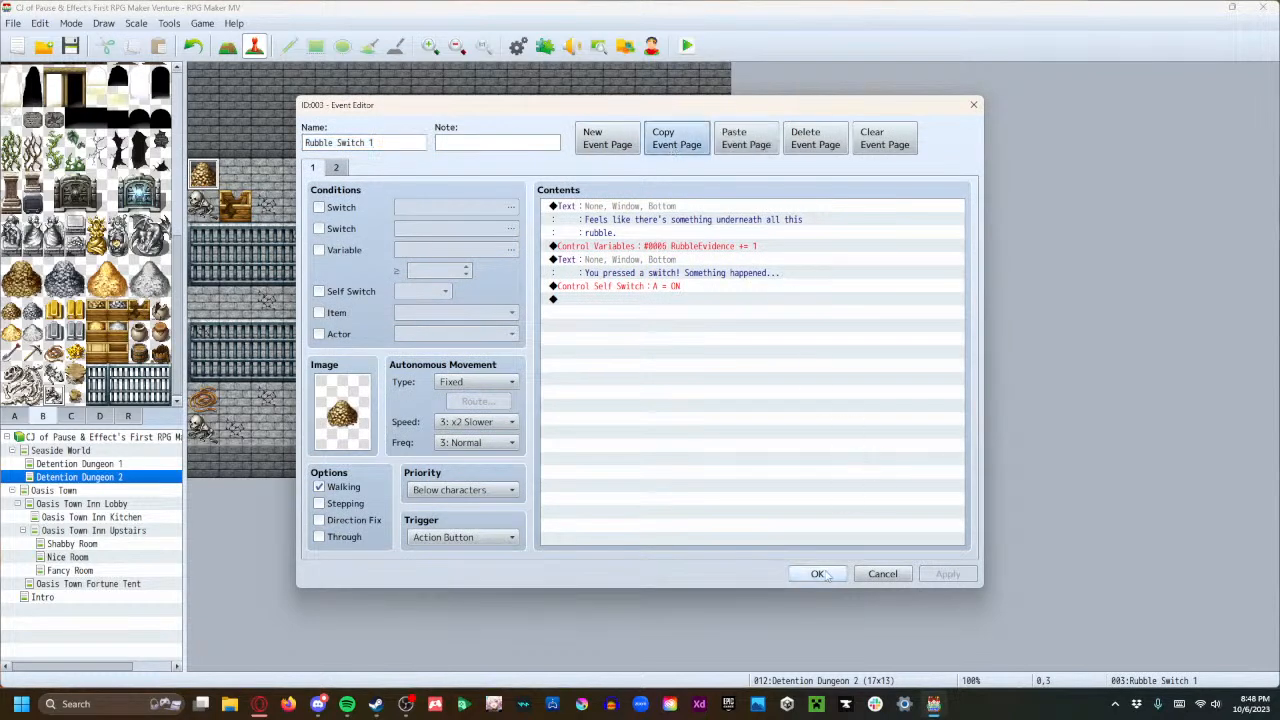
{"action": "left_click", "coordinate": [818, 574]}
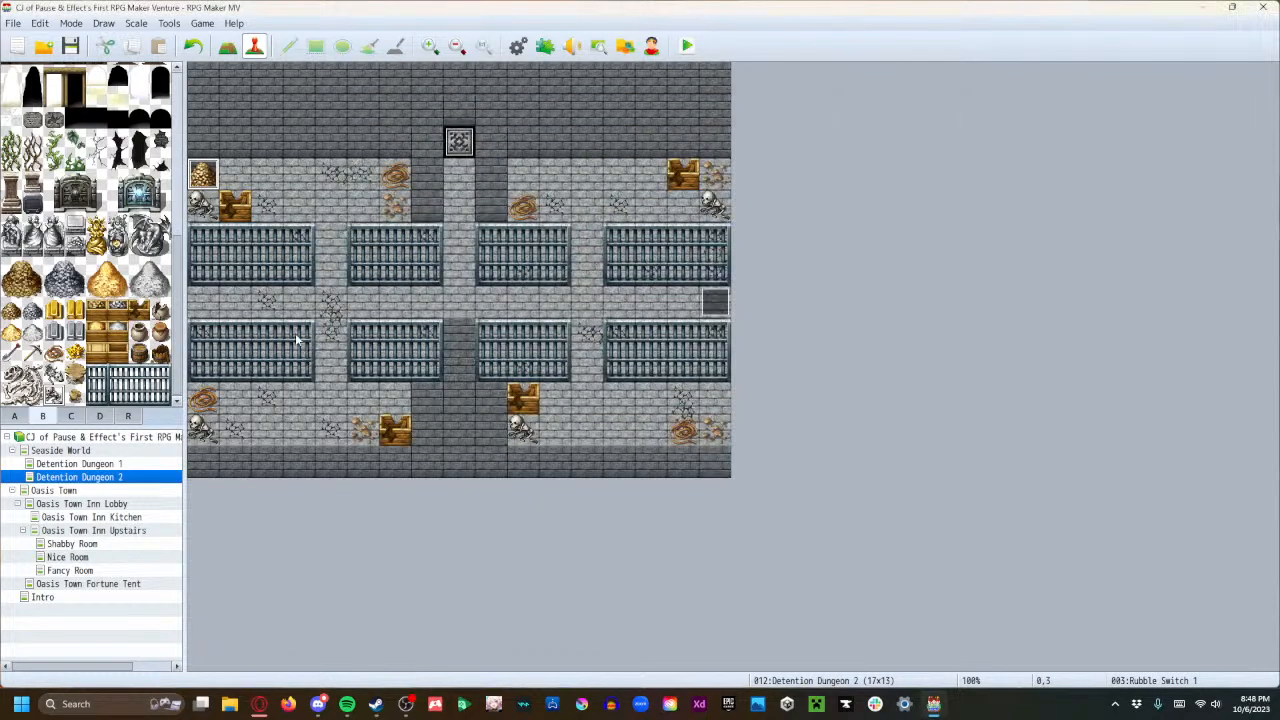
Create an event at 16,10 in the lower-right cell with the copied rubble page pasted as page 2.
{"action": "double_click", "coordinate": [716, 400]}
{"action": "left_click", "coordinate": [746, 140]}
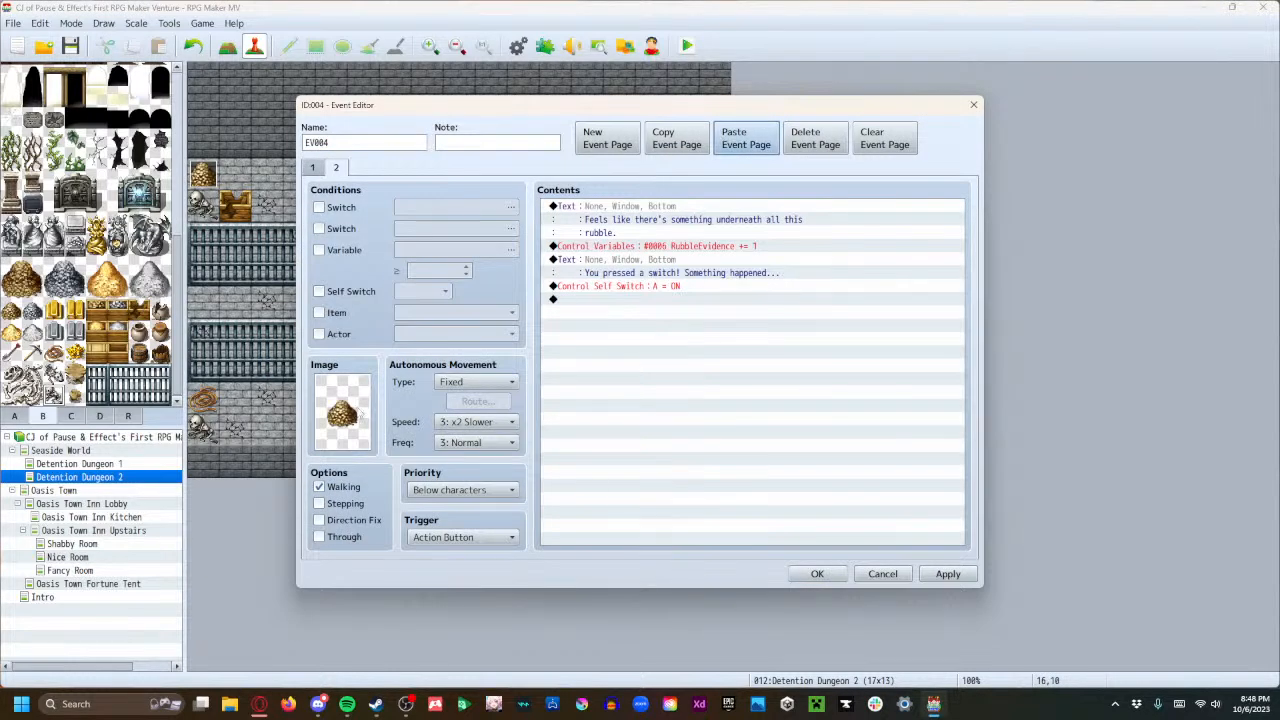
{"action": "left_click", "coordinate": [312, 169]}
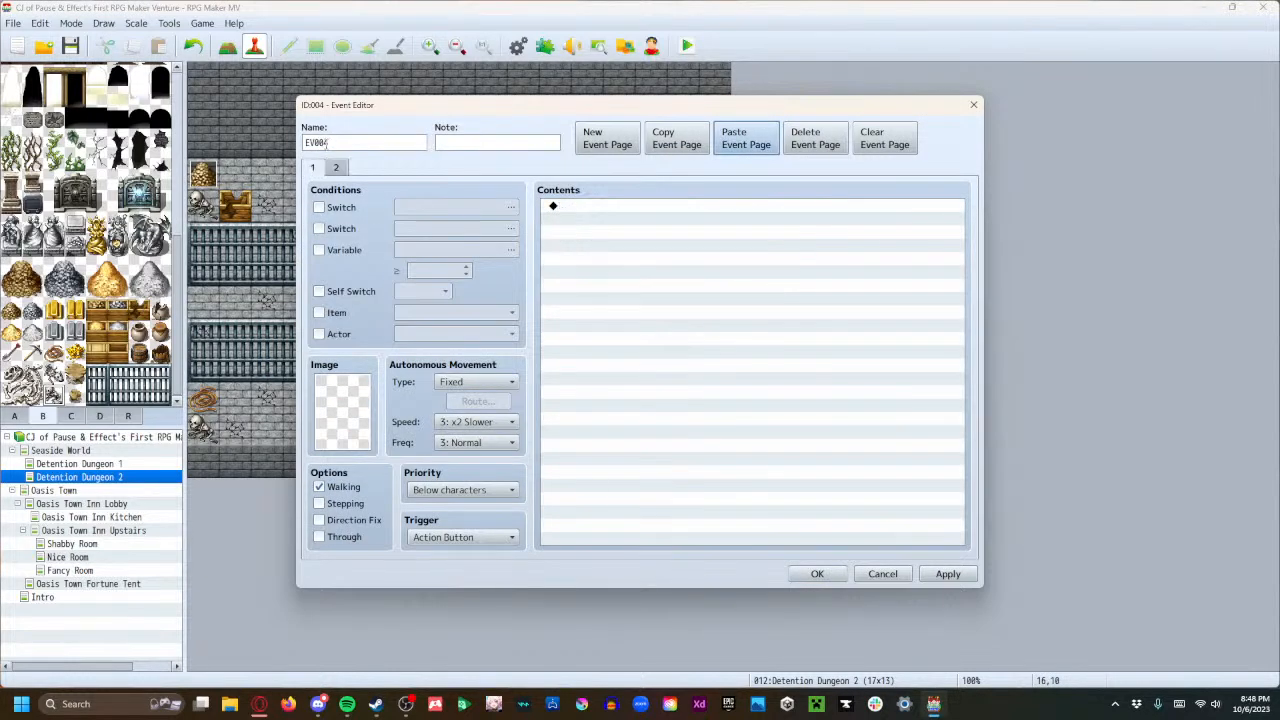
{"action": "left_click", "coordinate": [349, 142]}
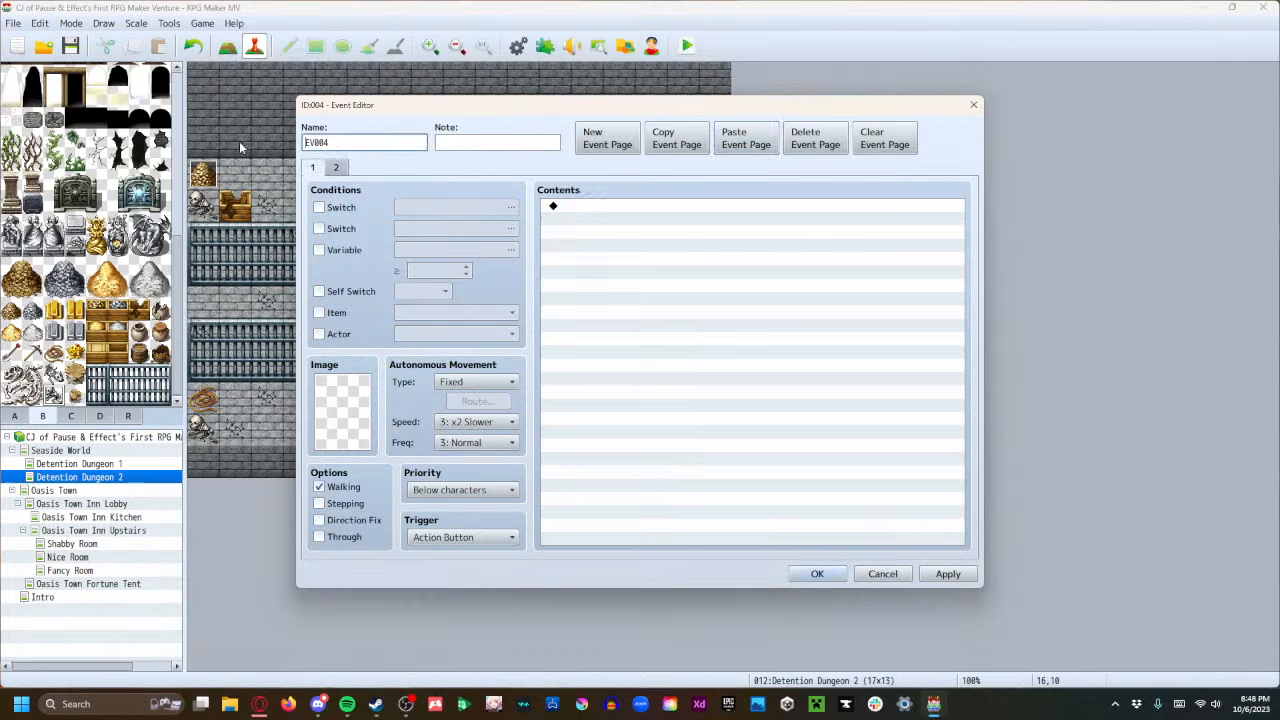
{"action": "left_click", "coordinate": [337, 168]}
{"action": "left_click", "coordinate": [313, 168]}
{"action": "left_click", "coordinate": [817, 574]}
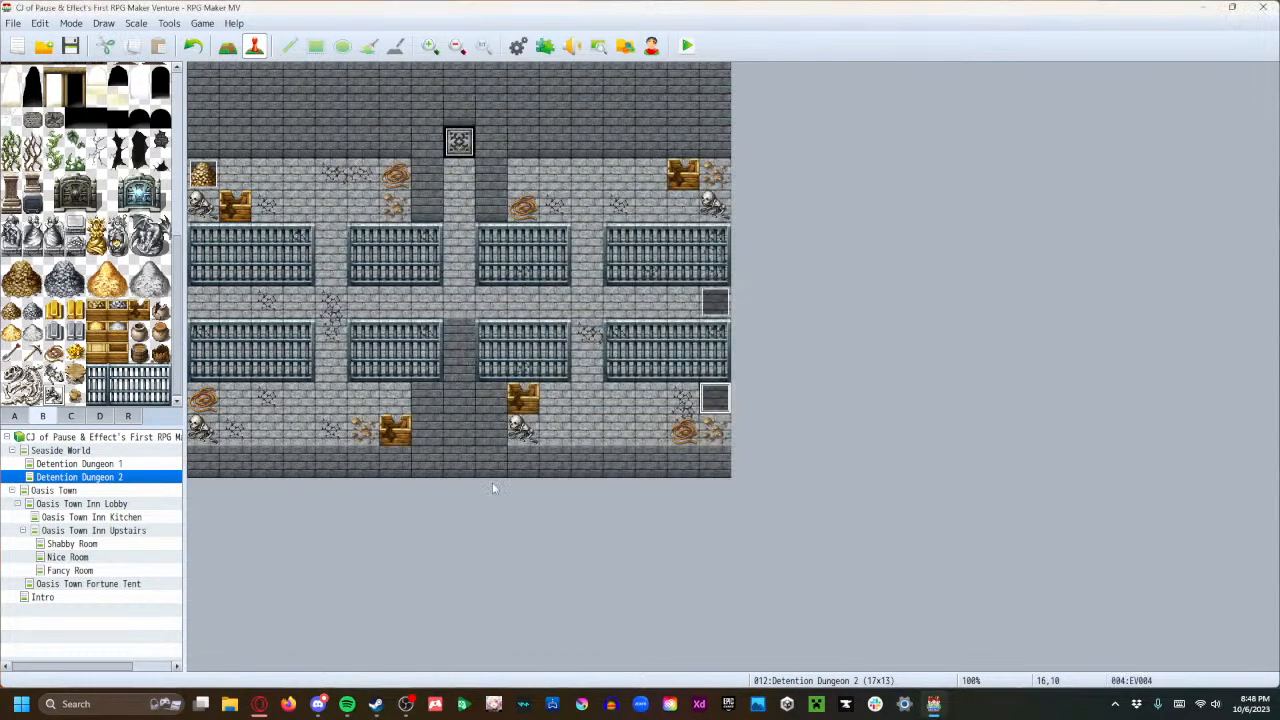
Check the name of the first rubble event and rename the new event at 16,10 as Rubble Switch 2.
{"action": "double_click", "coordinate": [203, 174]}
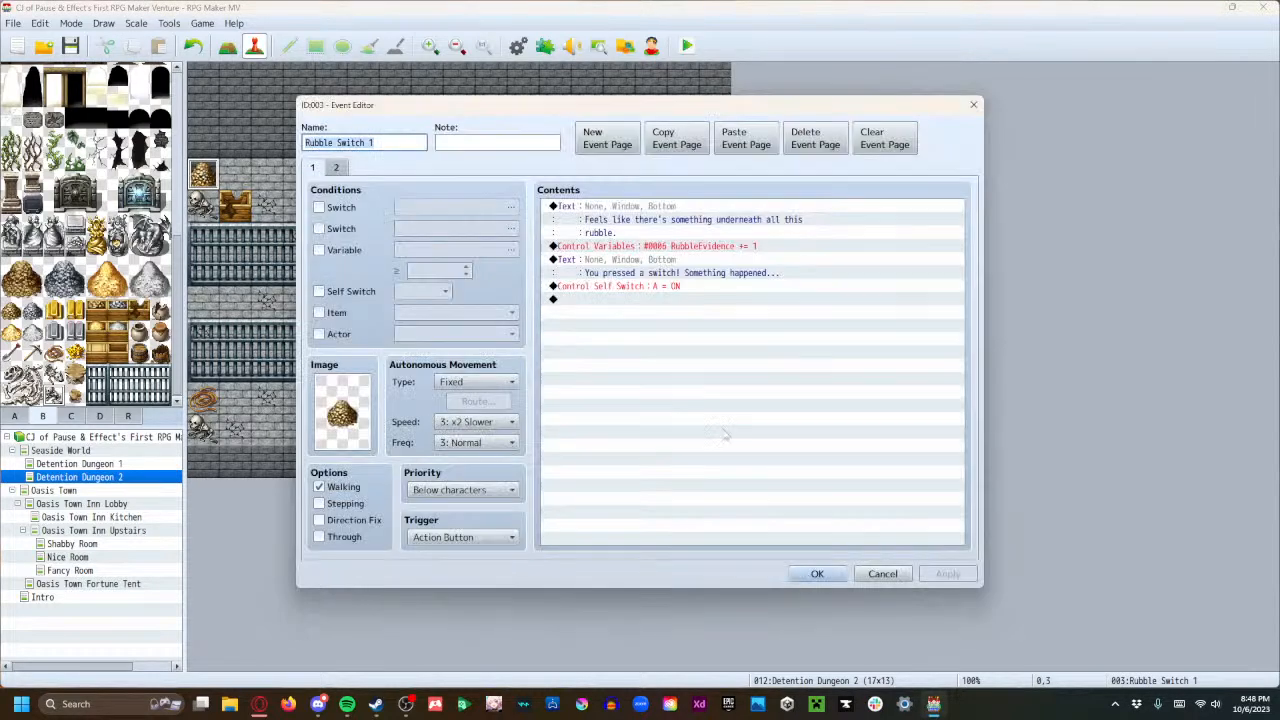
{"action": "left_click", "coordinate": [892, 579]}
{"action": "double_click", "coordinate": [714, 398]}
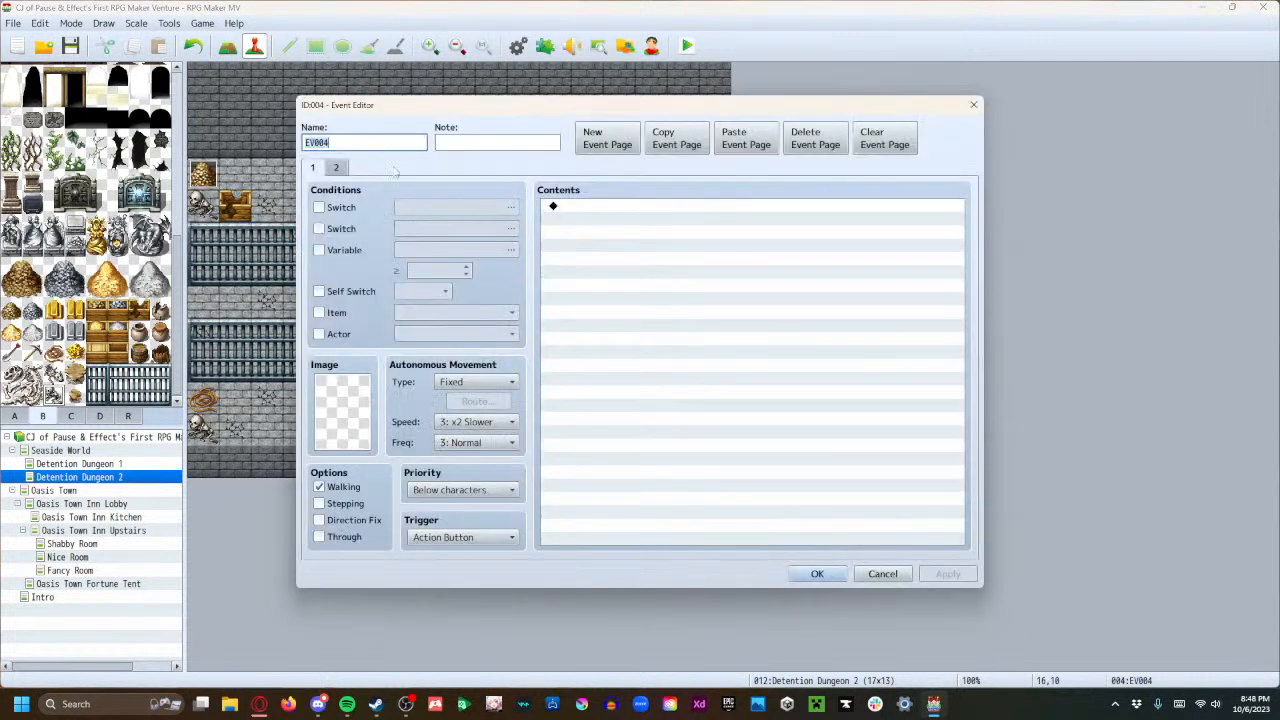
{"action": "type", "text": "Rubble Switch 2"}
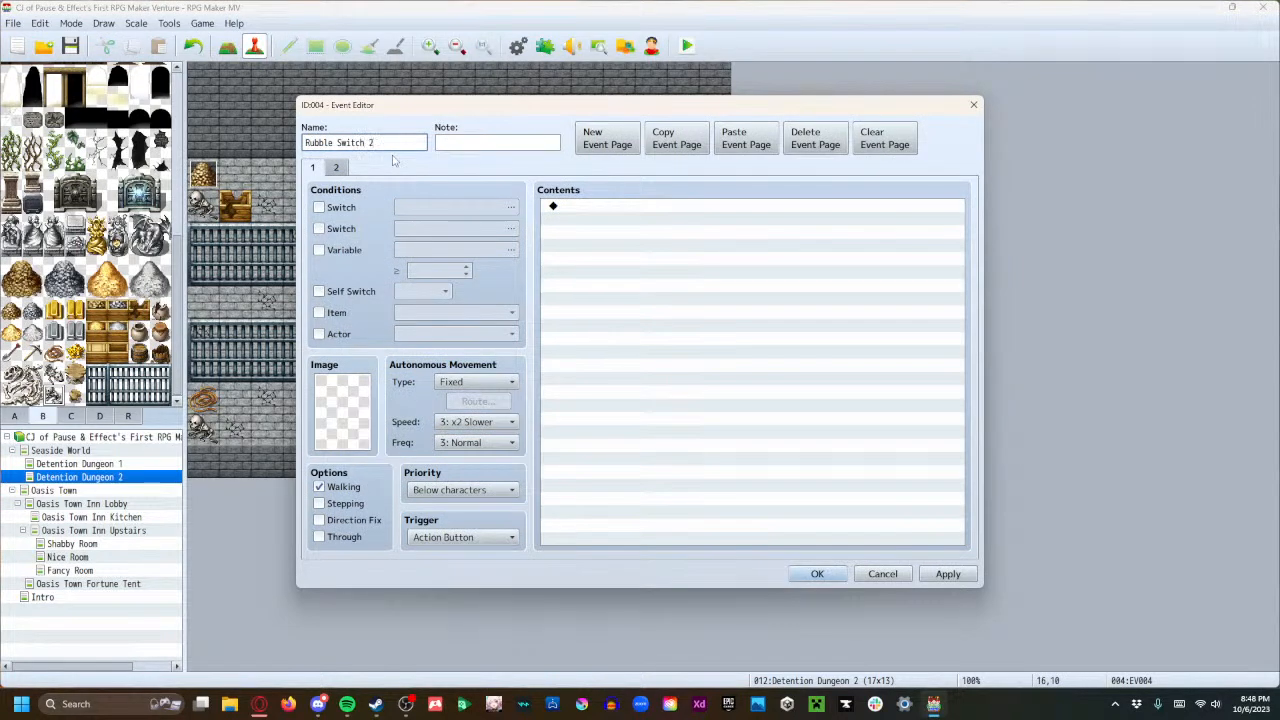
{"action": "key", "text": "Return"}
Set the image of page 1 of Rubble Switch 2 to the grey rubble pile from Tileset B.
{"action": "double_click", "coordinate": [721, 398]}
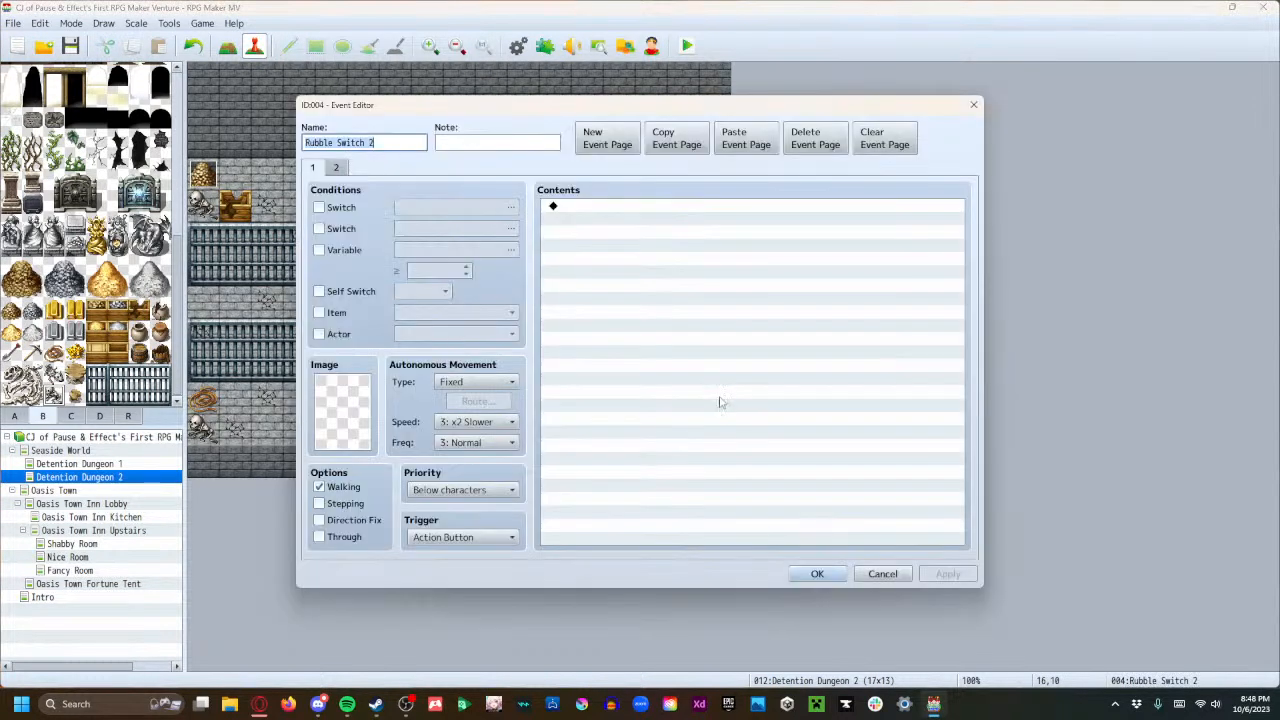
{"action": "double_click", "coordinate": [356, 380]}
{"action": "scroll", "coordinate": [455, 330], "scroll_direction": "down", "scroll_amount": 6}
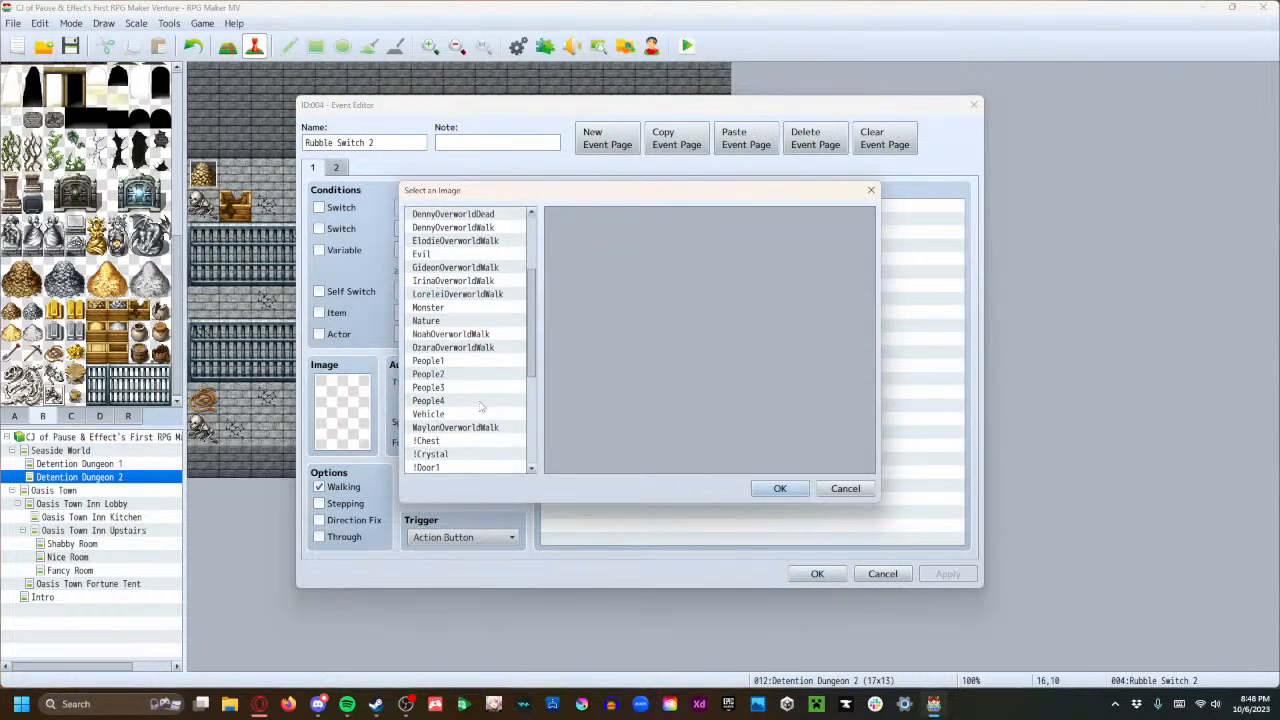
{"action": "scroll", "coordinate": [456, 441], "scroll_direction": "down", "scroll_amount": 4}
{"action": "left_click", "coordinate": [456, 441]}
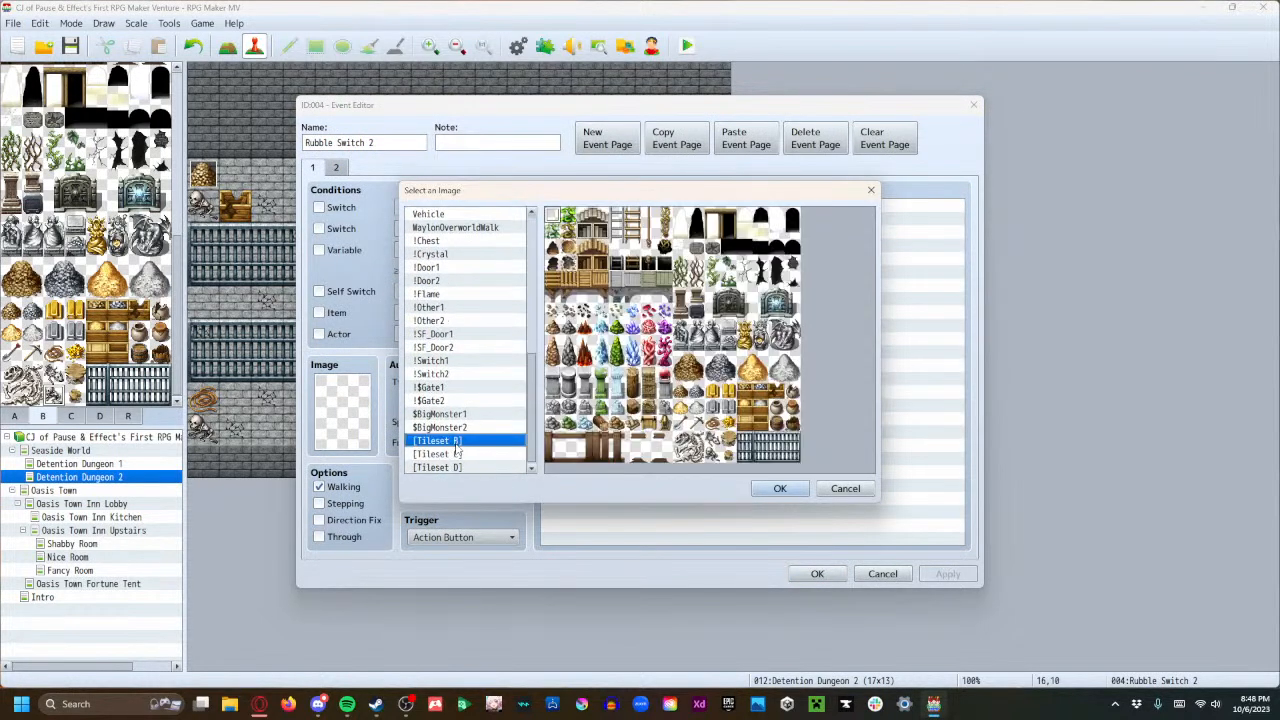
{"action": "left_click", "coordinate": [779, 488]}
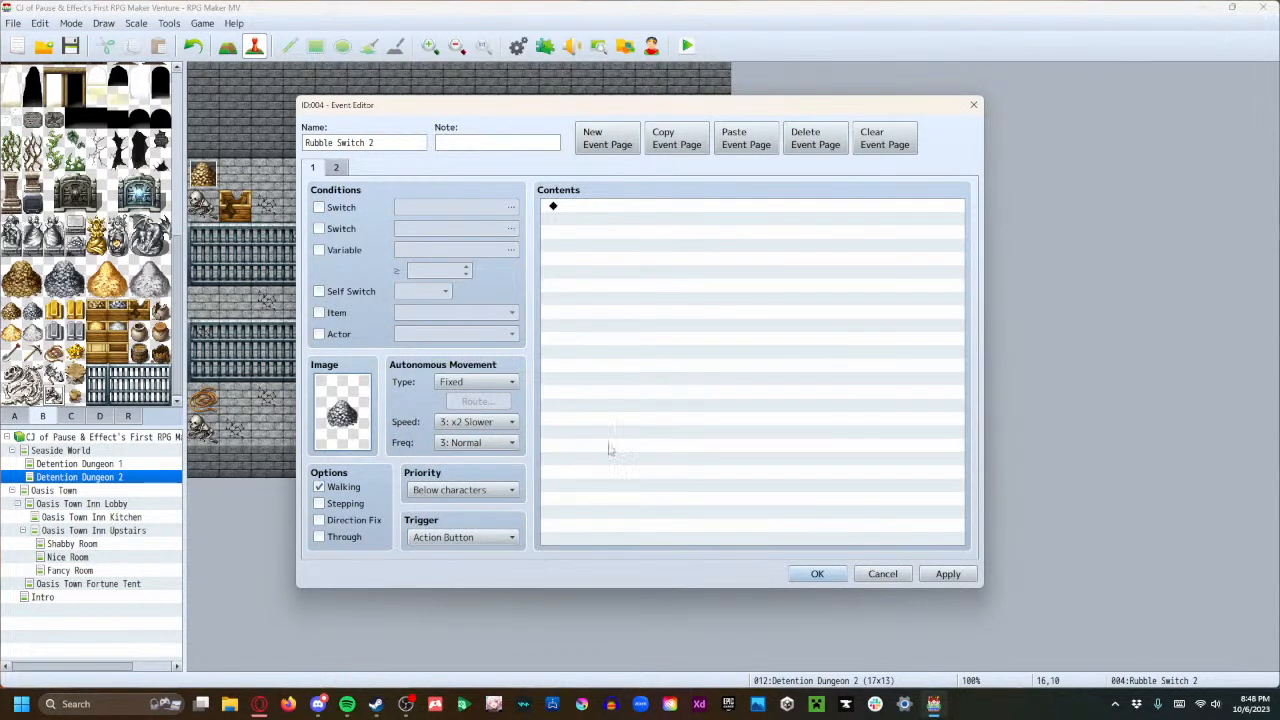
Try a conditional branch on page 1 checking variable 0006 RubbleEvidence = 1, and cut it out again.
{"action": "double_click", "coordinate": [590, 208]}
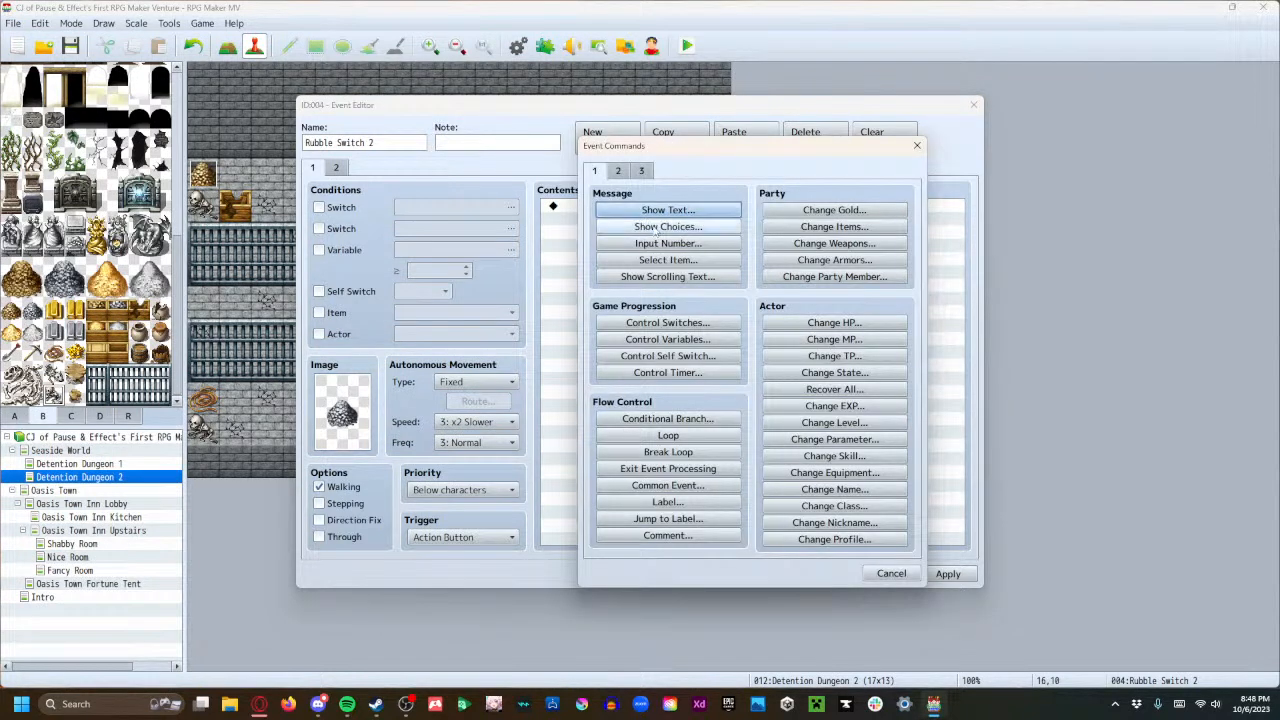
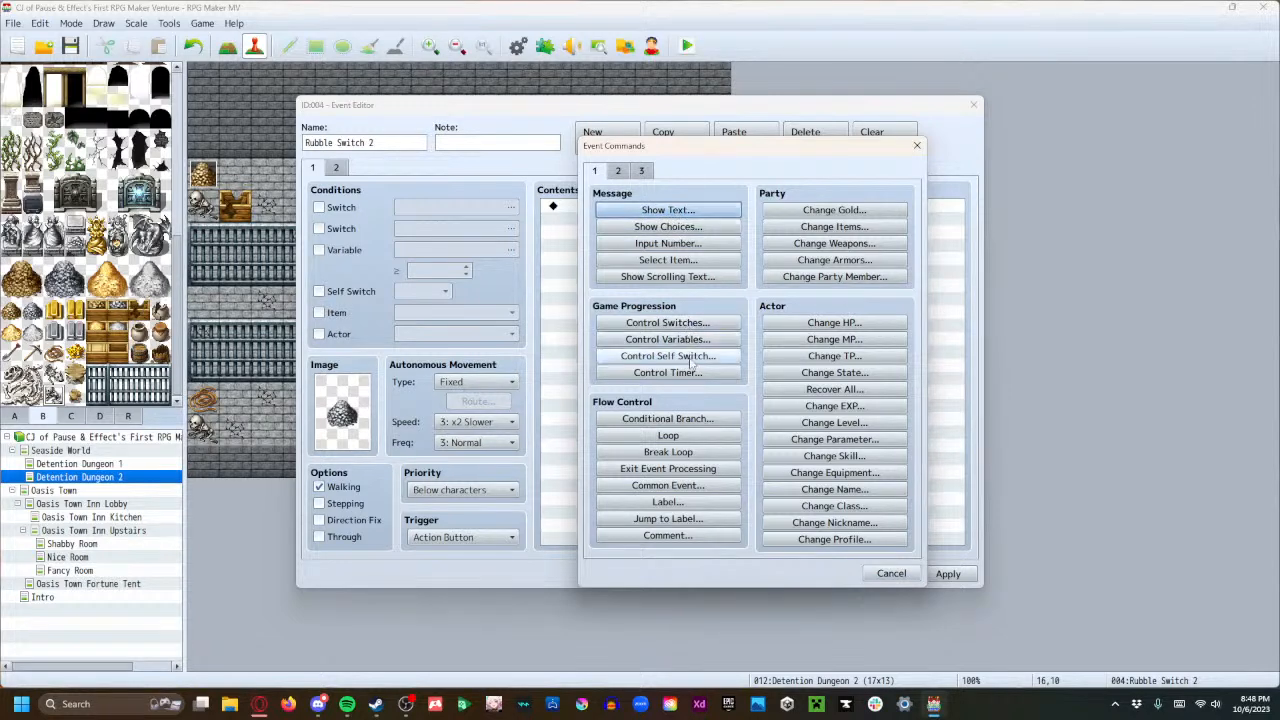
{"action": "left_click", "coordinate": [685, 419]}
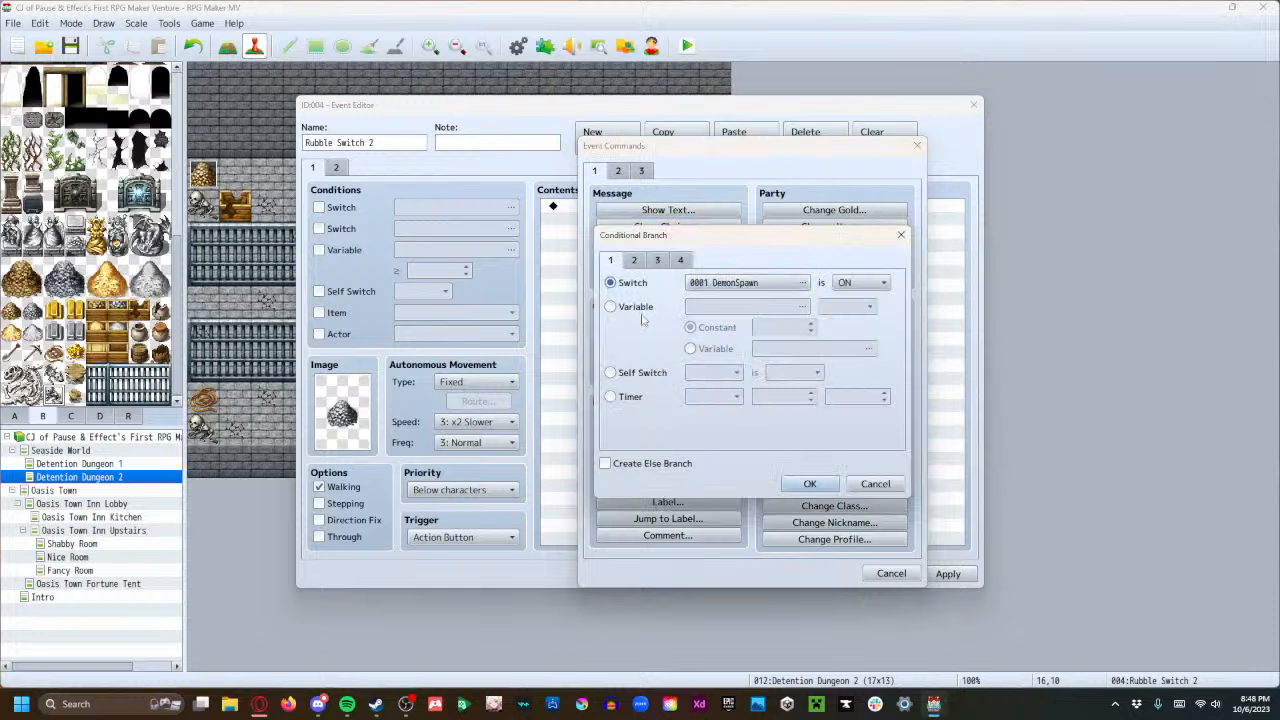
{"action": "left_click", "coordinate": [638, 307]}
{"action": "left_click", "coordinate": [752, 307]}
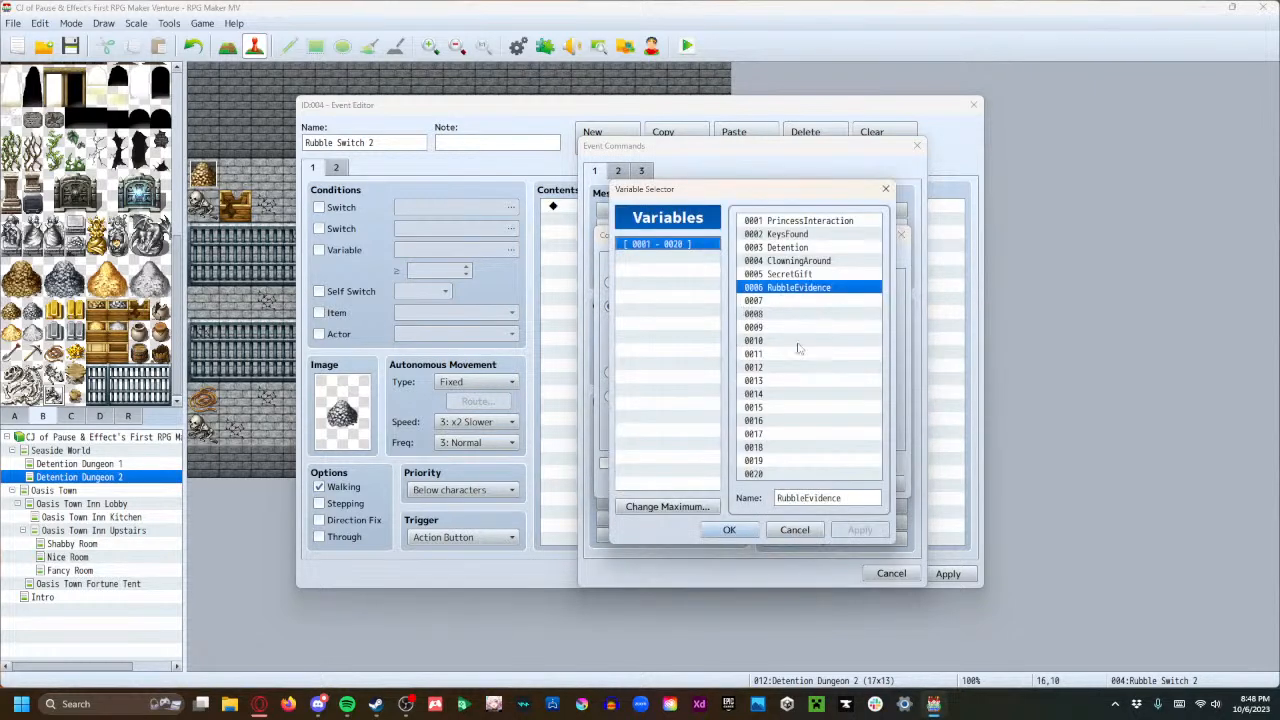
{"action": "left_click", "coordinate": [795, 530]}
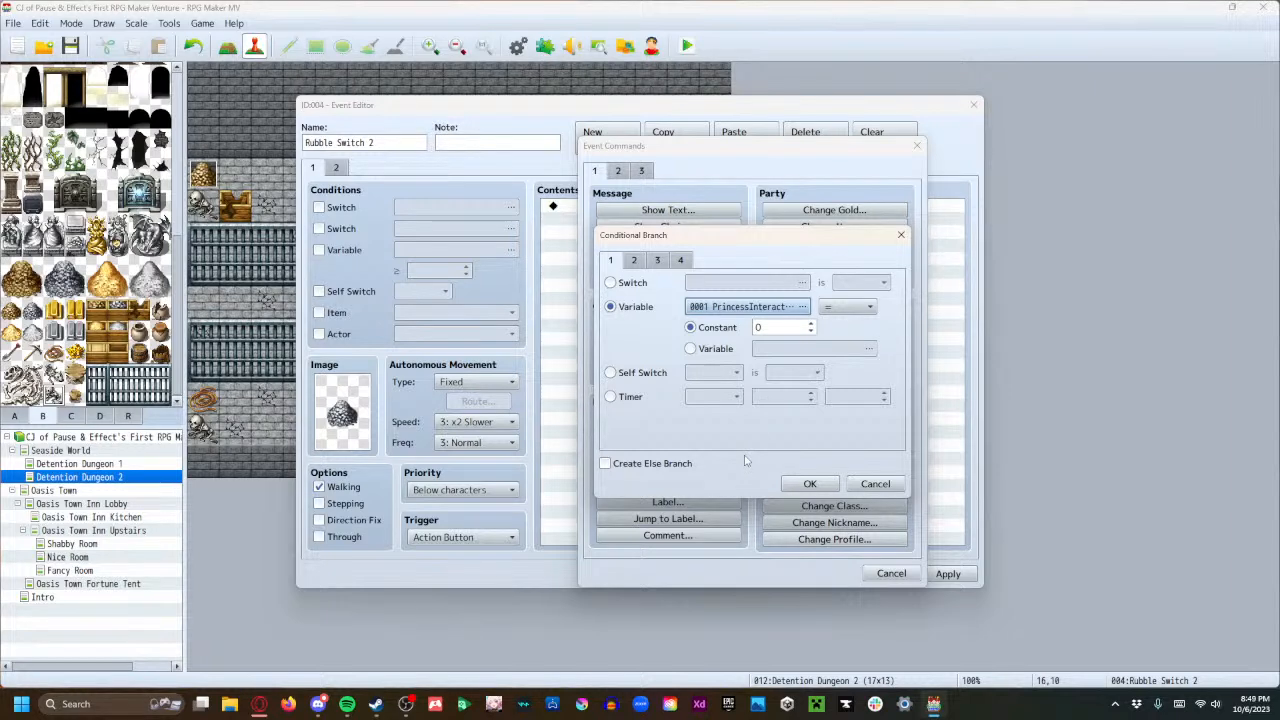
{"action": "left_click", "coordinate": [760, 306]}
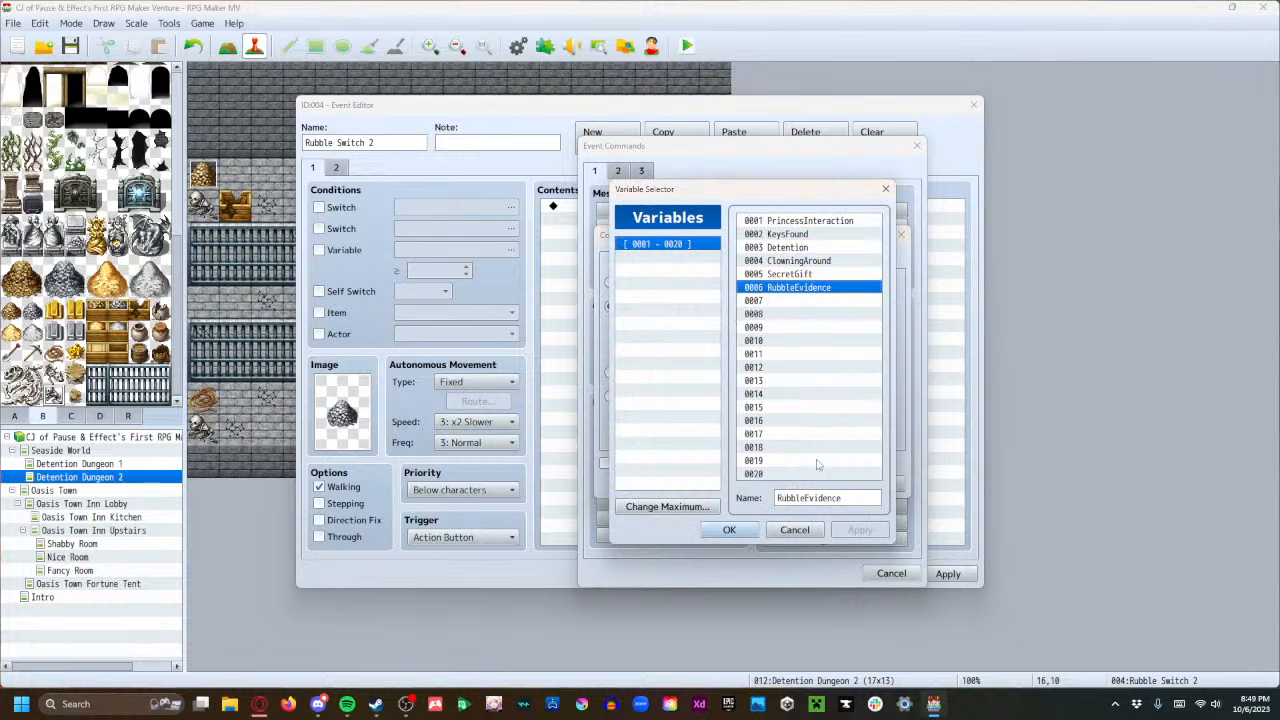
{"action": "left_click", "coordinate": [729, 530]}
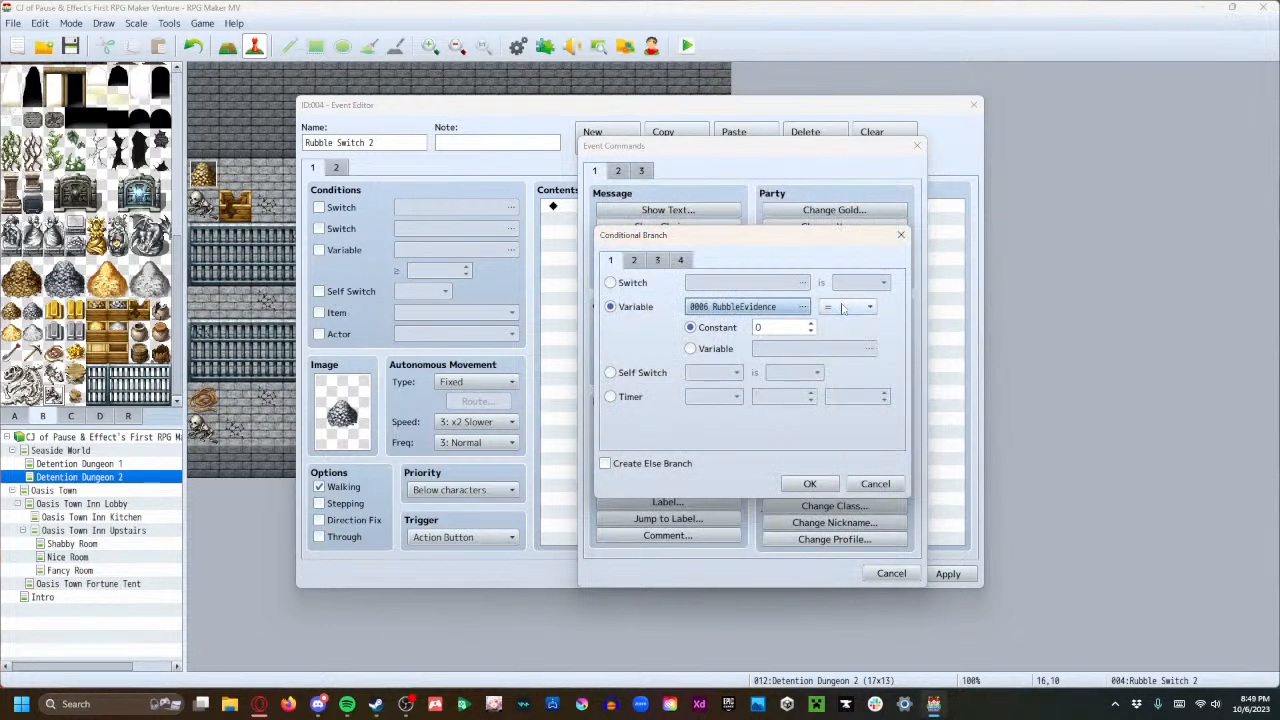
{"action": "left_click", "coordinate": [798, 327]}
{"action": "type", "text": "1"}
{"action": "left_click", "coordinate": [822, 485]}
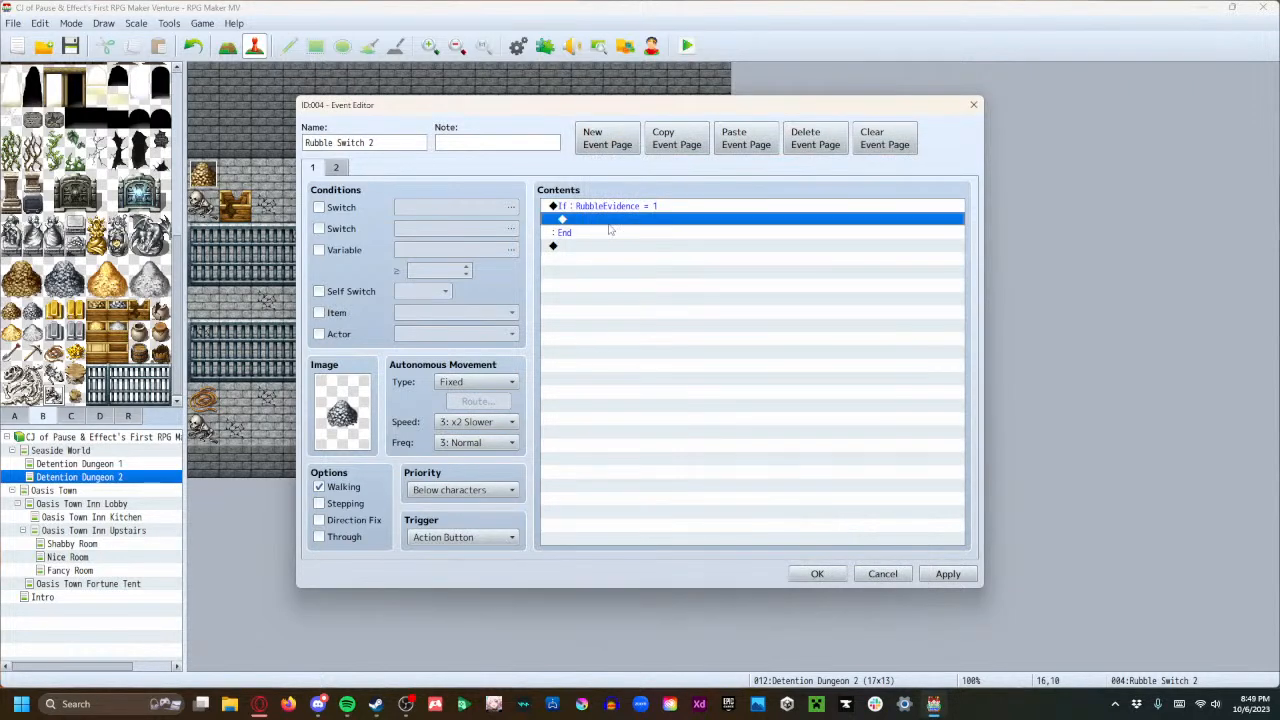
{"action": "left_click", "coordinate": [605, 207]}
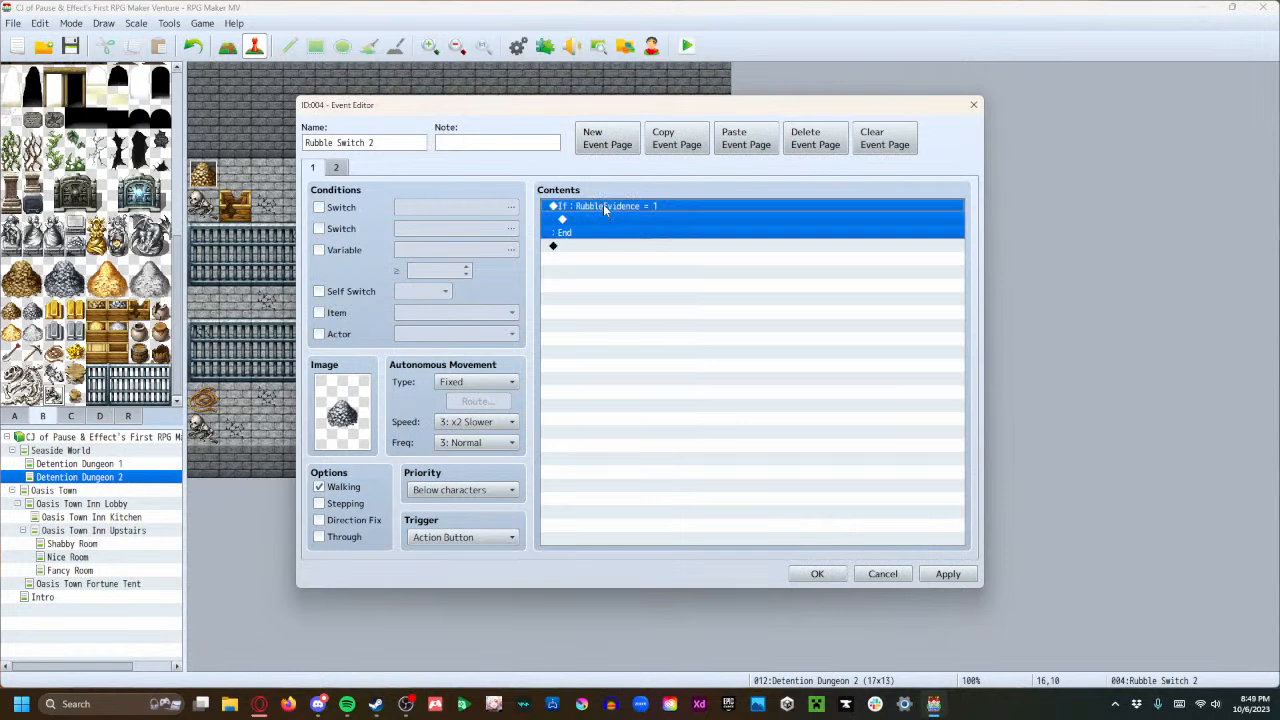
{"action": "key", "text": "ctrl+x"}
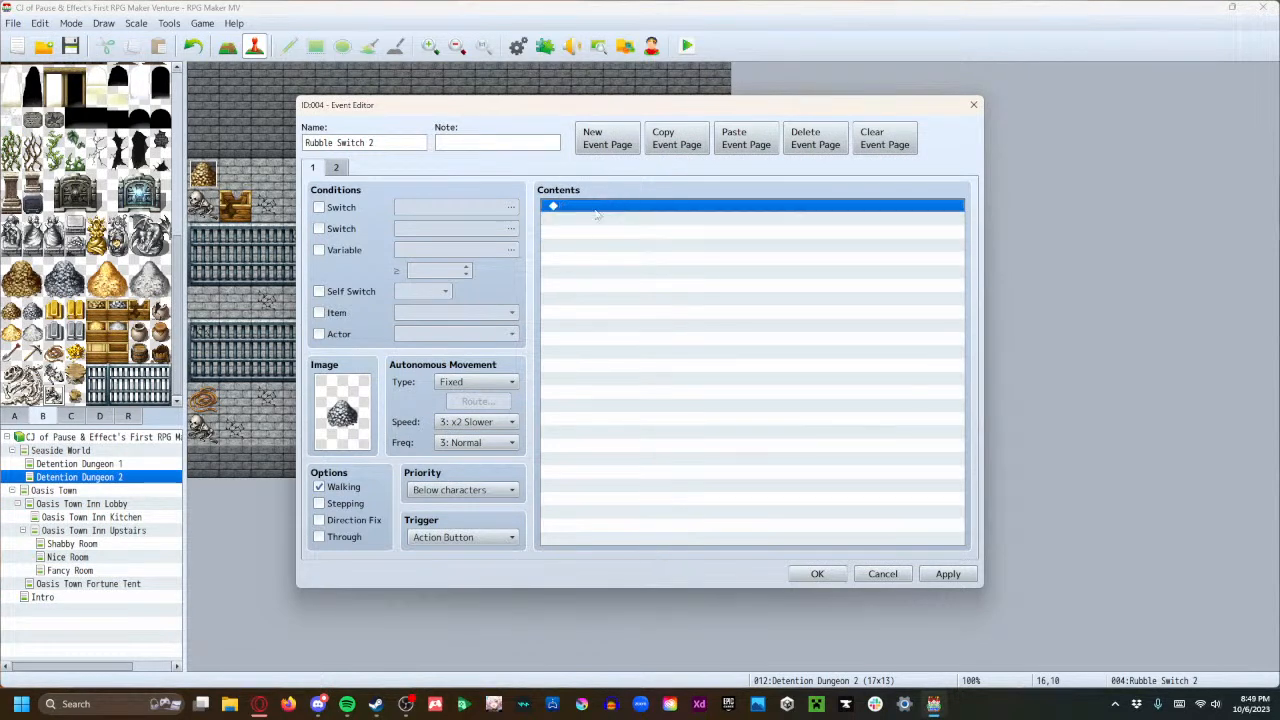
Make page 2 of Rubble Switch 2 conditional on variable 0006 RubbleEvidence being at least 1.
{"action": "left_click", "coordinate": [335, 168]}
{"action": "left_click", "coordinate": [320, 250]}
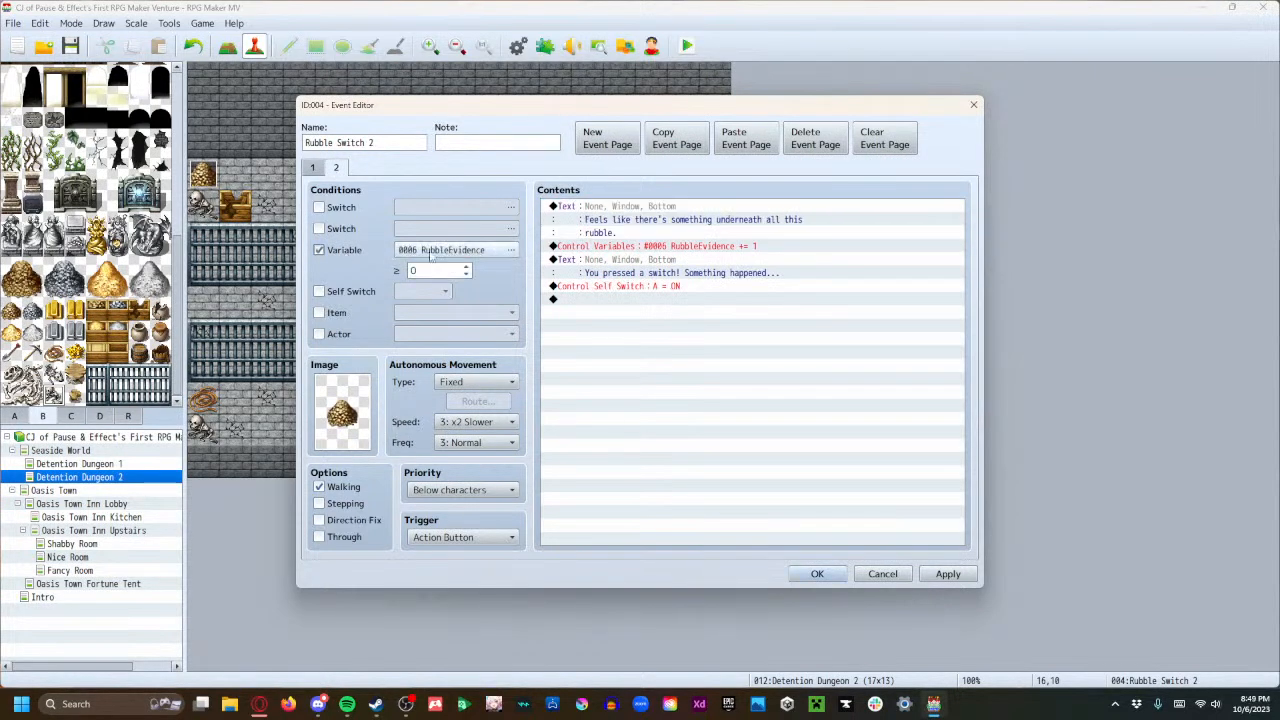
{"action": "double_click", "coordinate": [410, 270]}
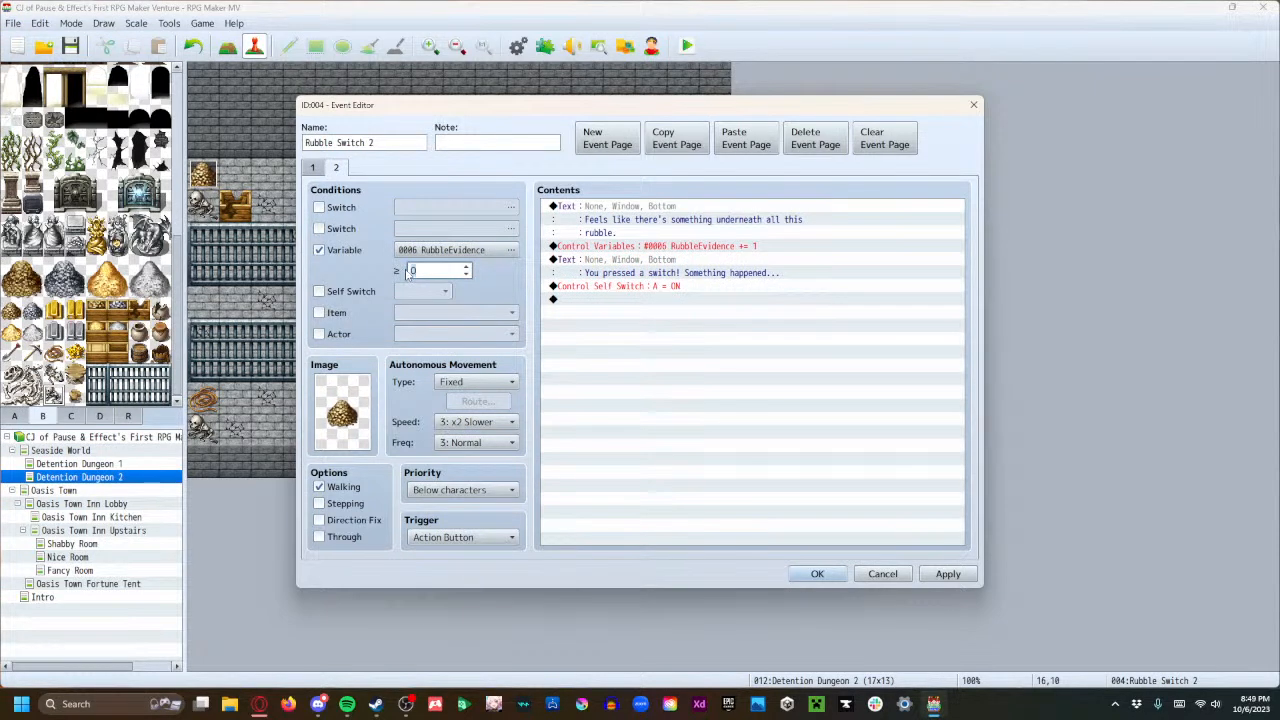
{"action": "left_click", "coordinate": [586, 360]}
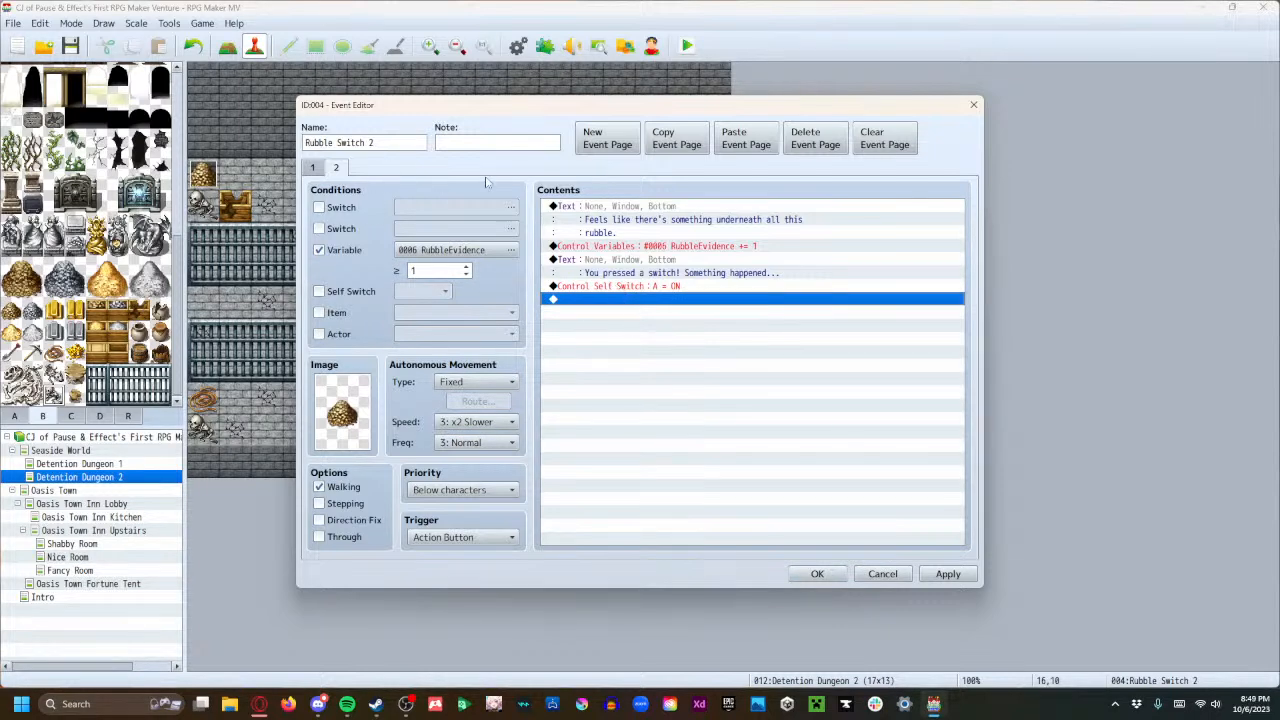
Delete the command-less first page of Rubble Switch 2, apply the change and close the event.
{"action": "left_click", "coordinate": [308, 168]}
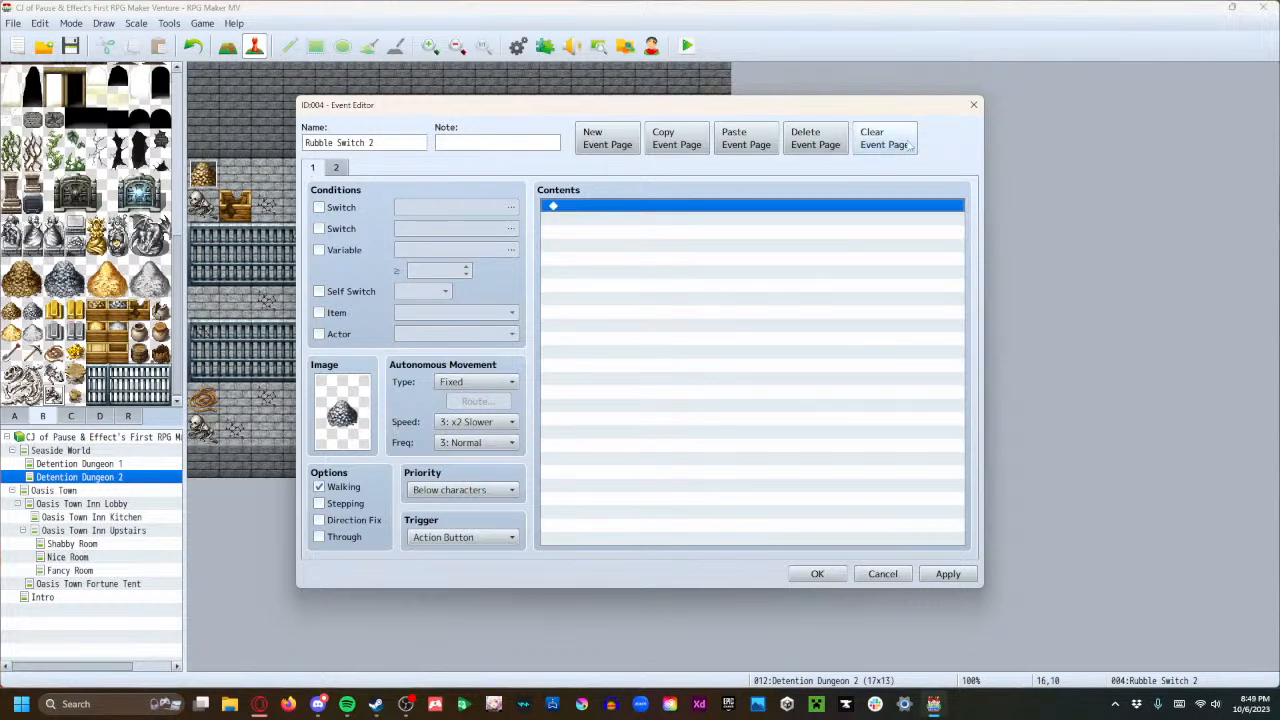
{"action": "left_click", "coordinate": [822, 138]}
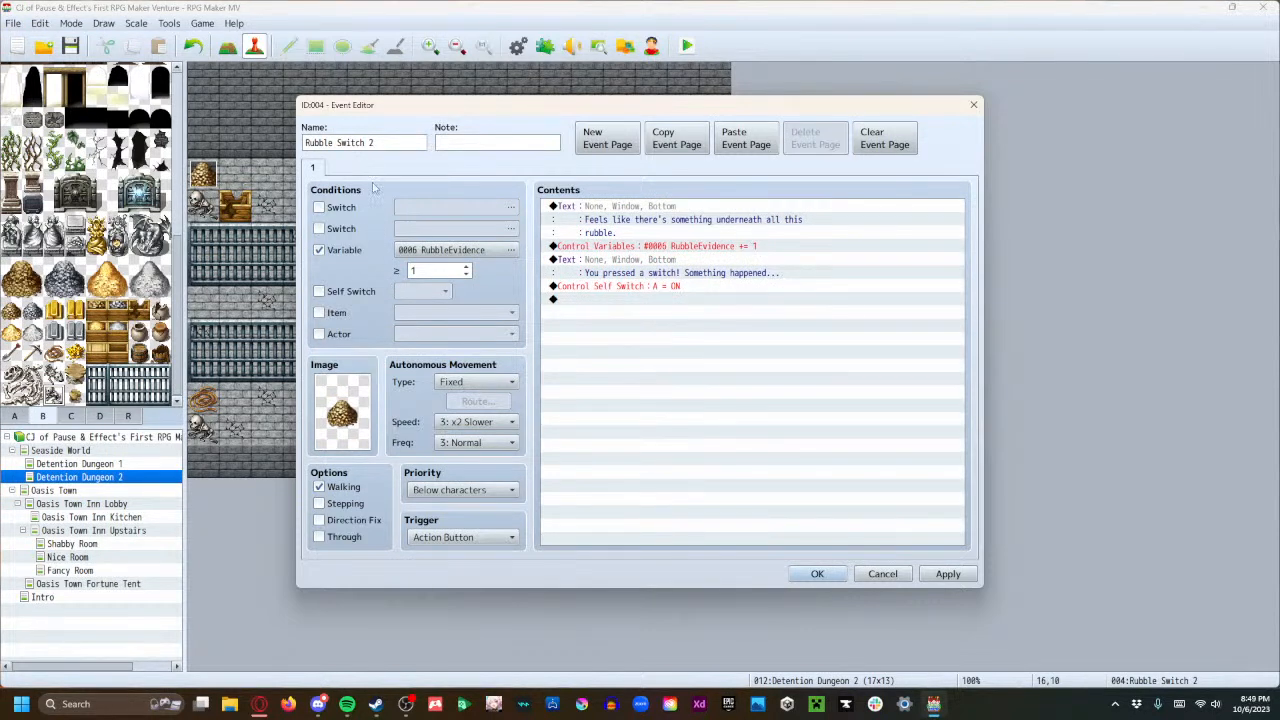
{"action": "left_click", "coordinate": [947, 573]}
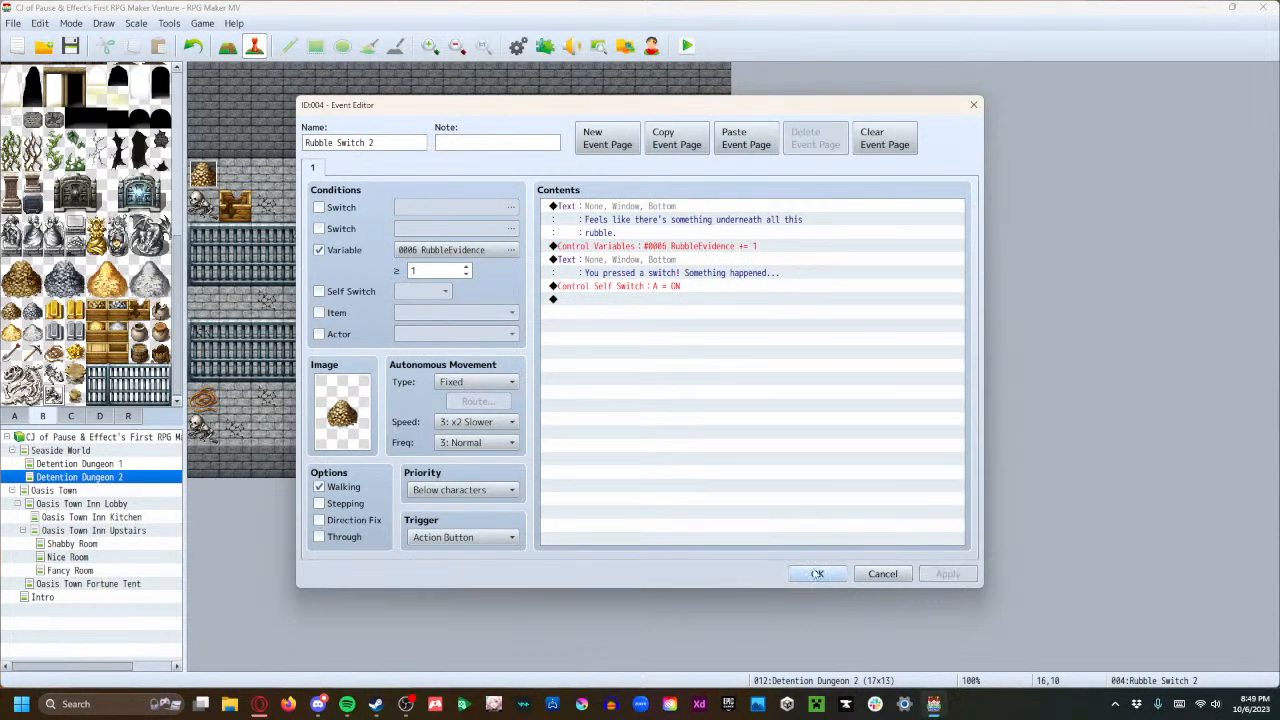
{"action": "left_click", "coordinate": [817, 574]}
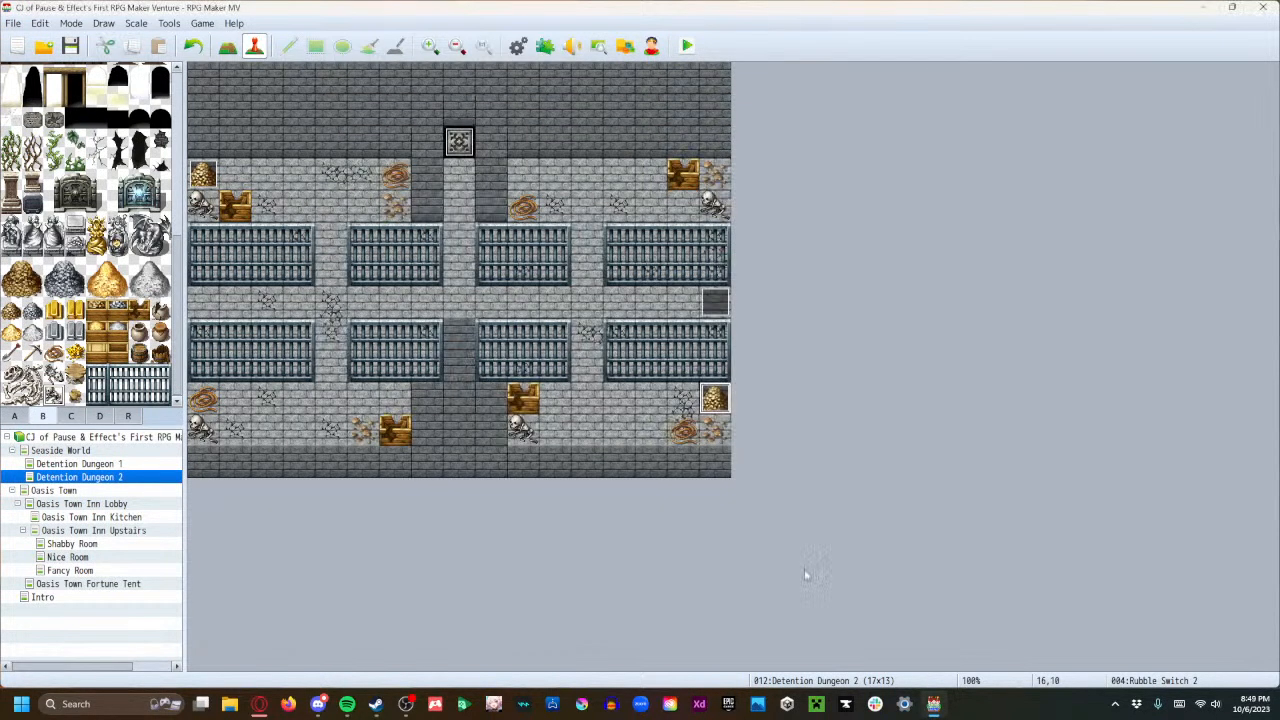
Copy the self-switch A page of Rubble Switch 1 and paste it into Rubble Switch 2 after a new blank page.
{"action": "double_click", "coordinate": [204, 175]}
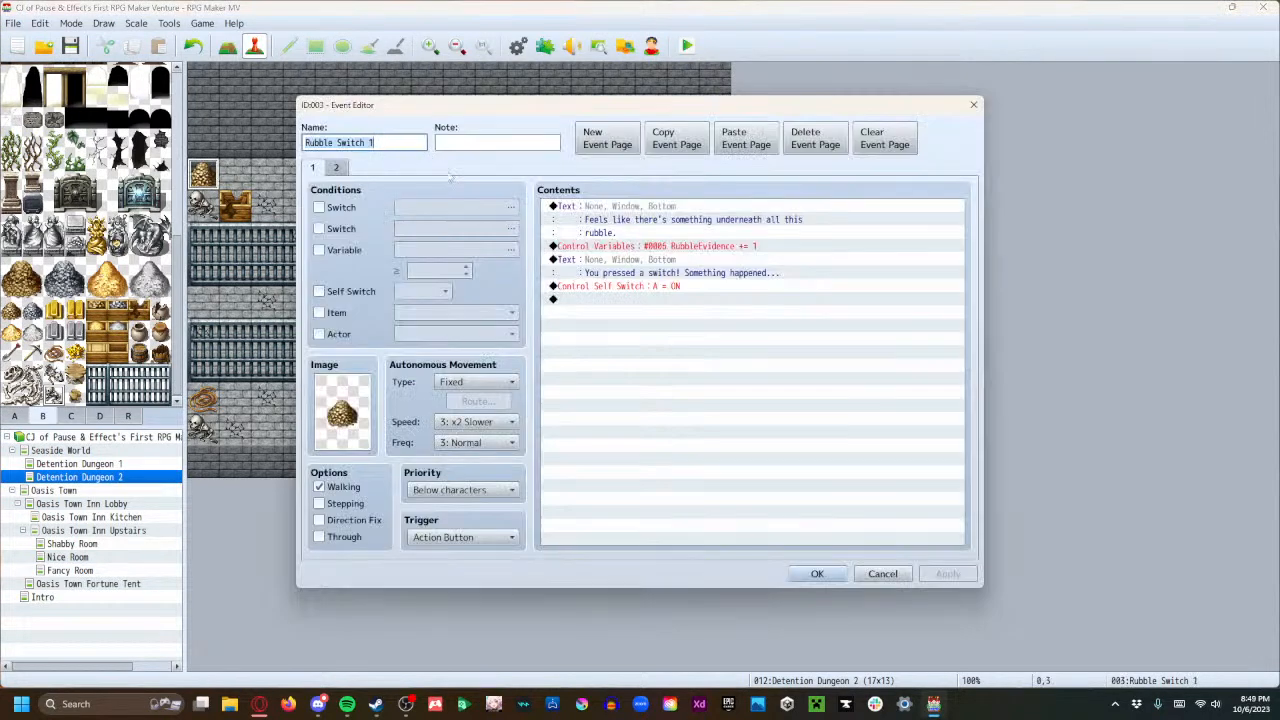
{"action": "left_click", "coordinate": [339, 170]}
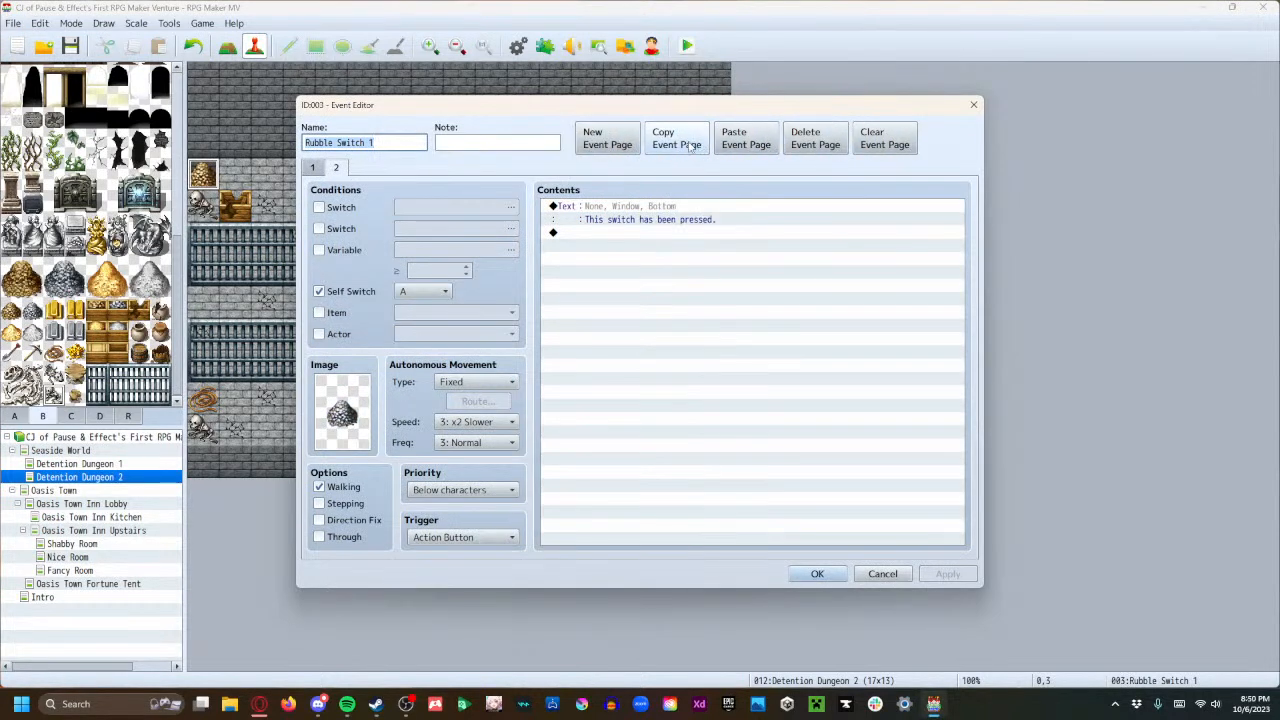
{"action": "left_click", "coordinate": [800, 575]}
{"action": "double_click", "coordinate": [714, 398]}
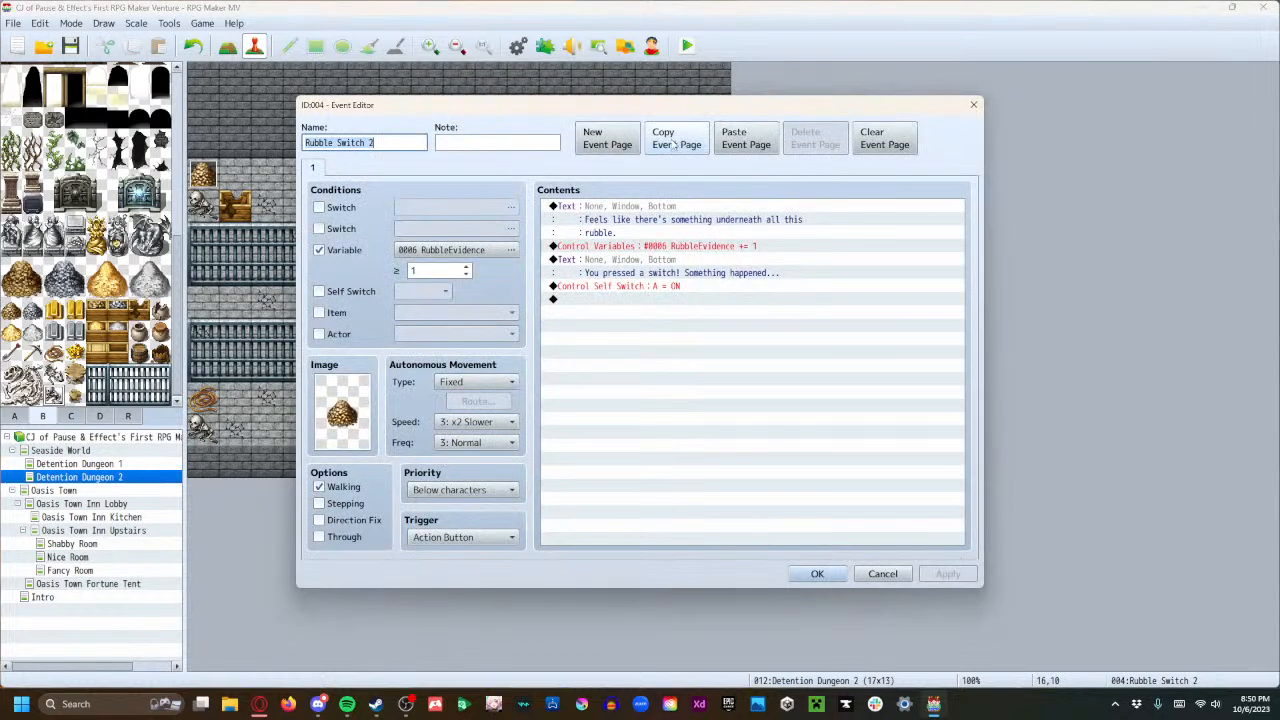
{"action": "left_click", "coordinate": [607, 140]}
{"action": "left_click", "coordinate": [724, 146]}
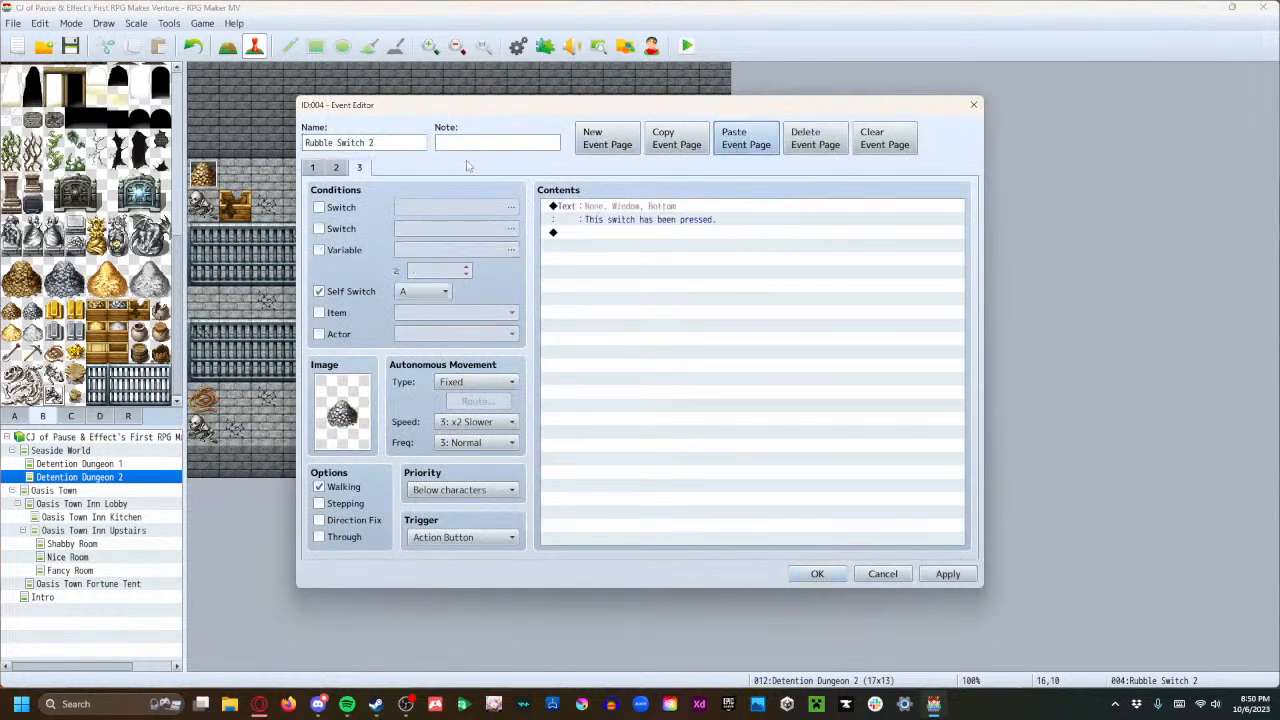
Delete the blank page 2 of Rubble Switch 2, compare the two remaining pages and apply the changes.
{"action": "left_click", "coordinate": [337, 167]}
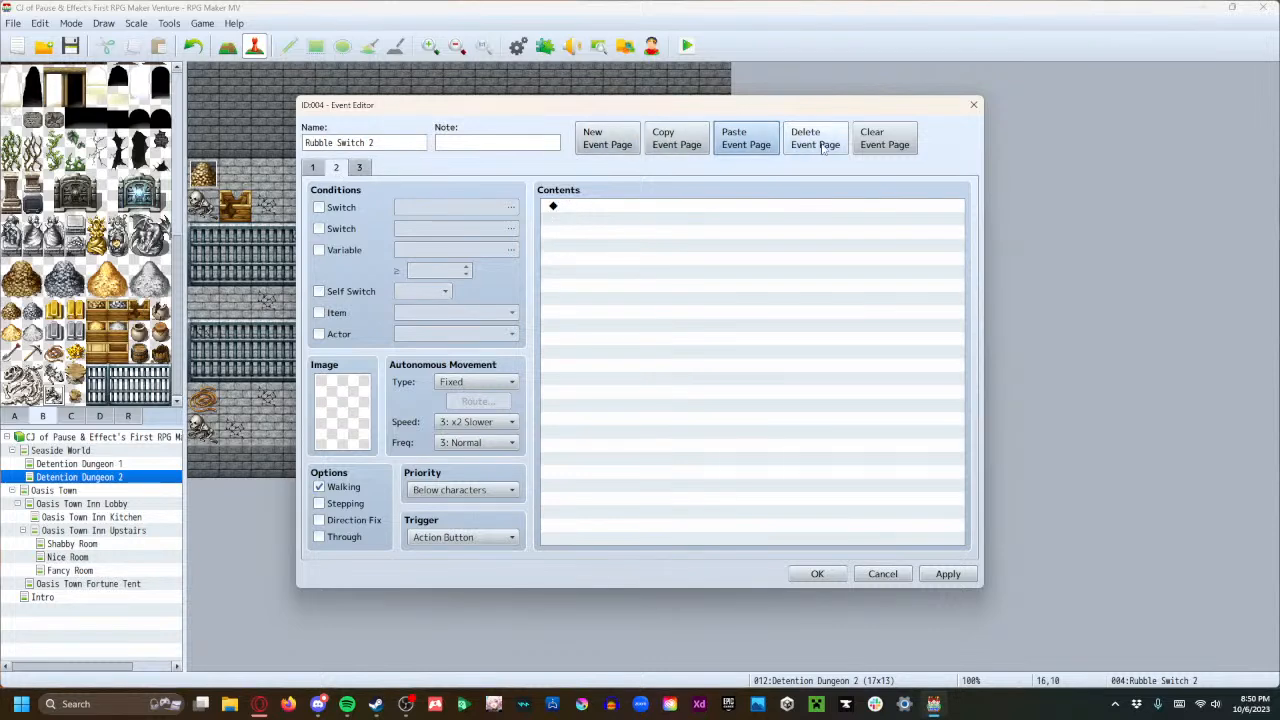
{"action": "left_click", "coordinate": [822, 146]}
{"action": "left_click", "coordinate": [313, 170]}
{"action": "left_click", "coordinate": [336, 169]}
{"action": "left_click", "coordinate": [314, 170]}
{"action": "left_click", "coordinate": [336, 169]}
{"action": "left_click", "coordinate": [313, 170]}
{"action": "left_click", "coordinate": [334, 170]}
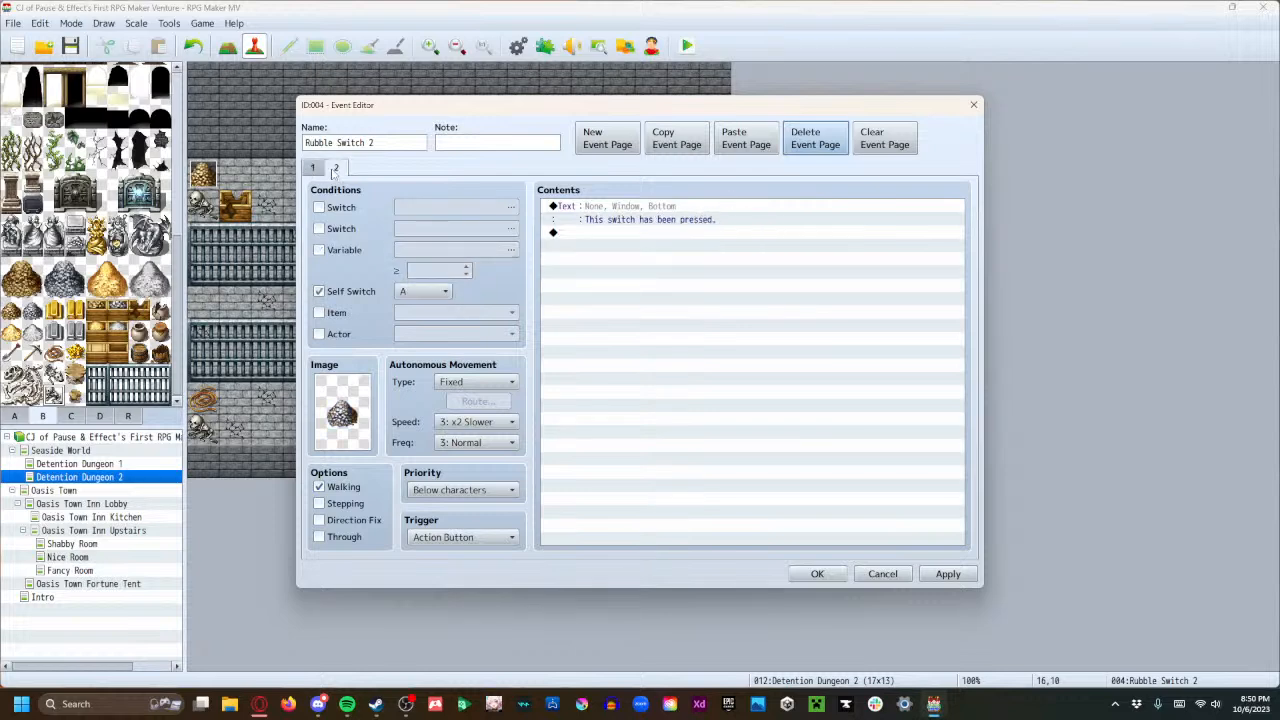
{"action": "left_click", "coordinate": [947, 574]}
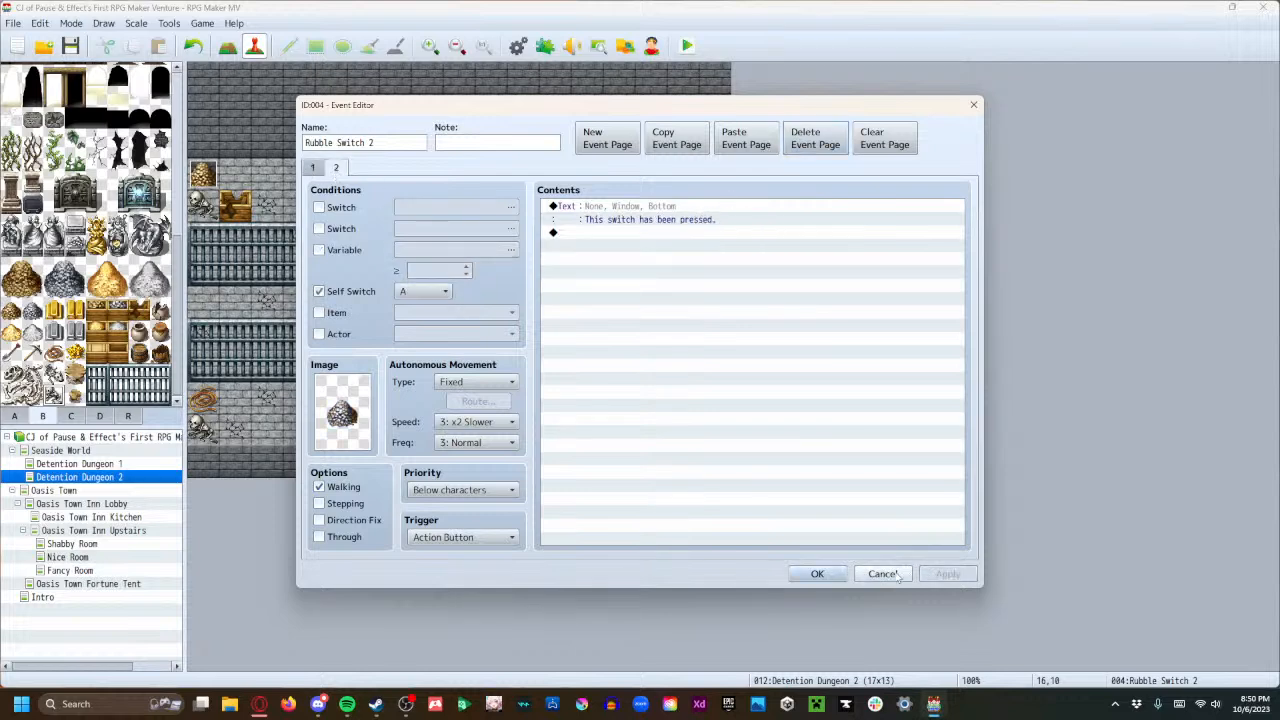
Duplicate page 1 of Rubble Switch 2 as page 2, ahead of the self-switch page, and delete the extra blank page.
{"action": "left_click", "coordinate": [313, 170]}
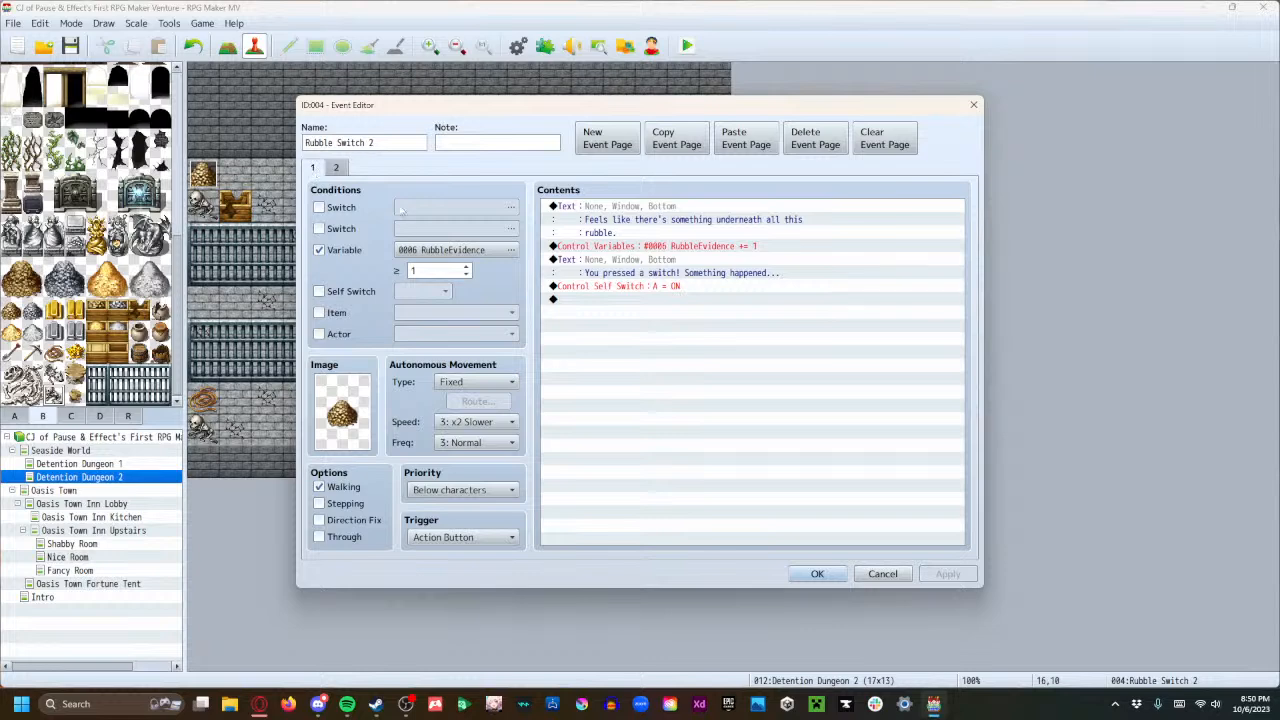
{"action": "left_click", "coordinate": [336, 168]}
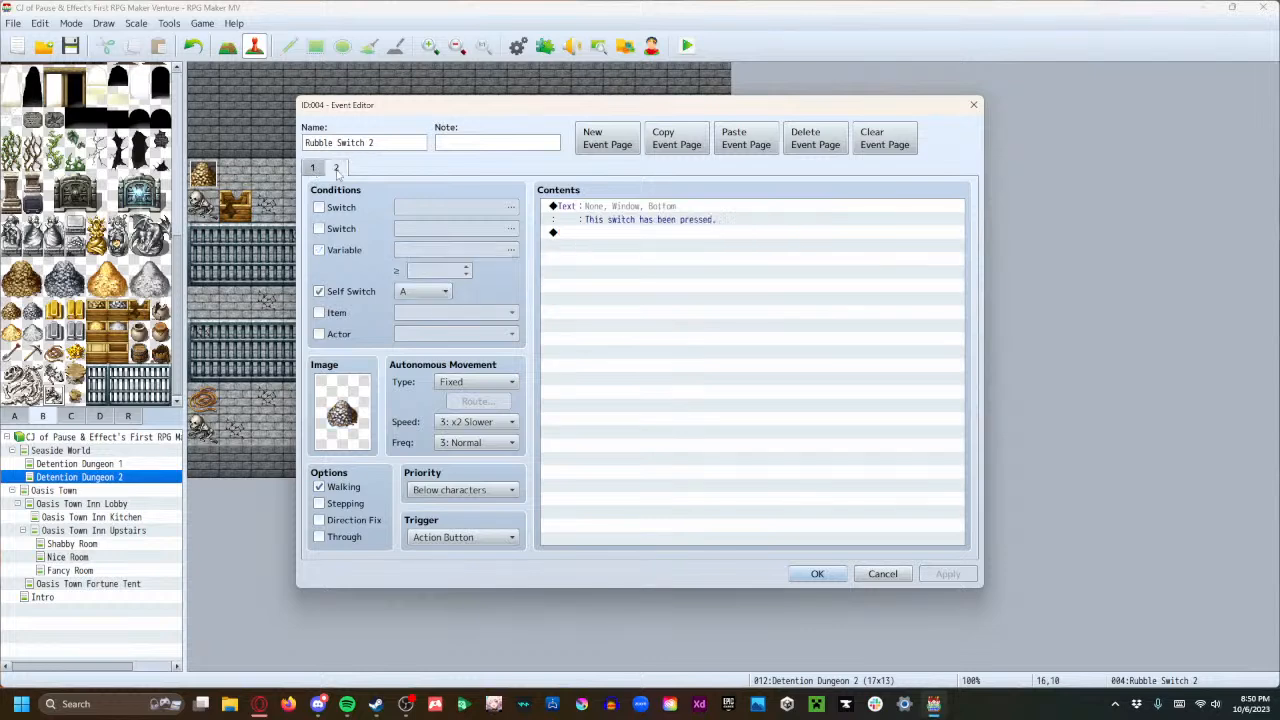
{"action": "left_click", "coordinate": [312, 168]}
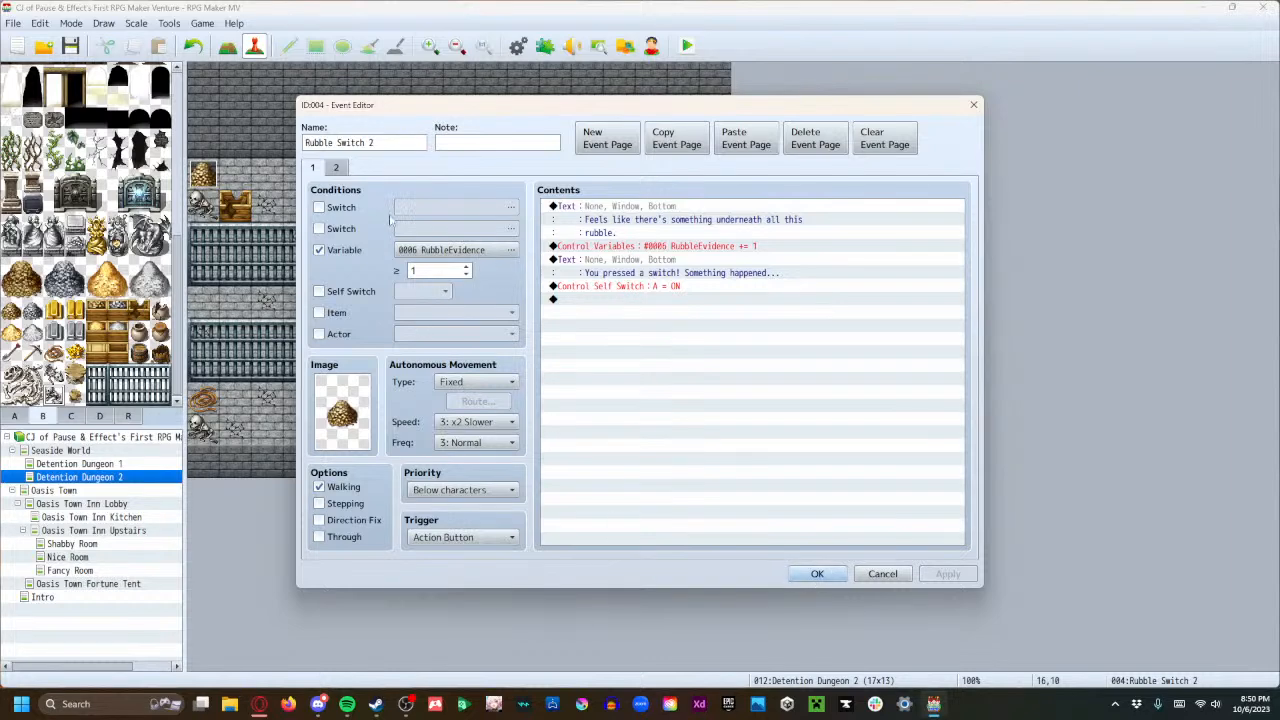
{"action": "left_click", "coordinate": [597, 145]}
{"action": "left_click", "coordinate": [312, 168]}
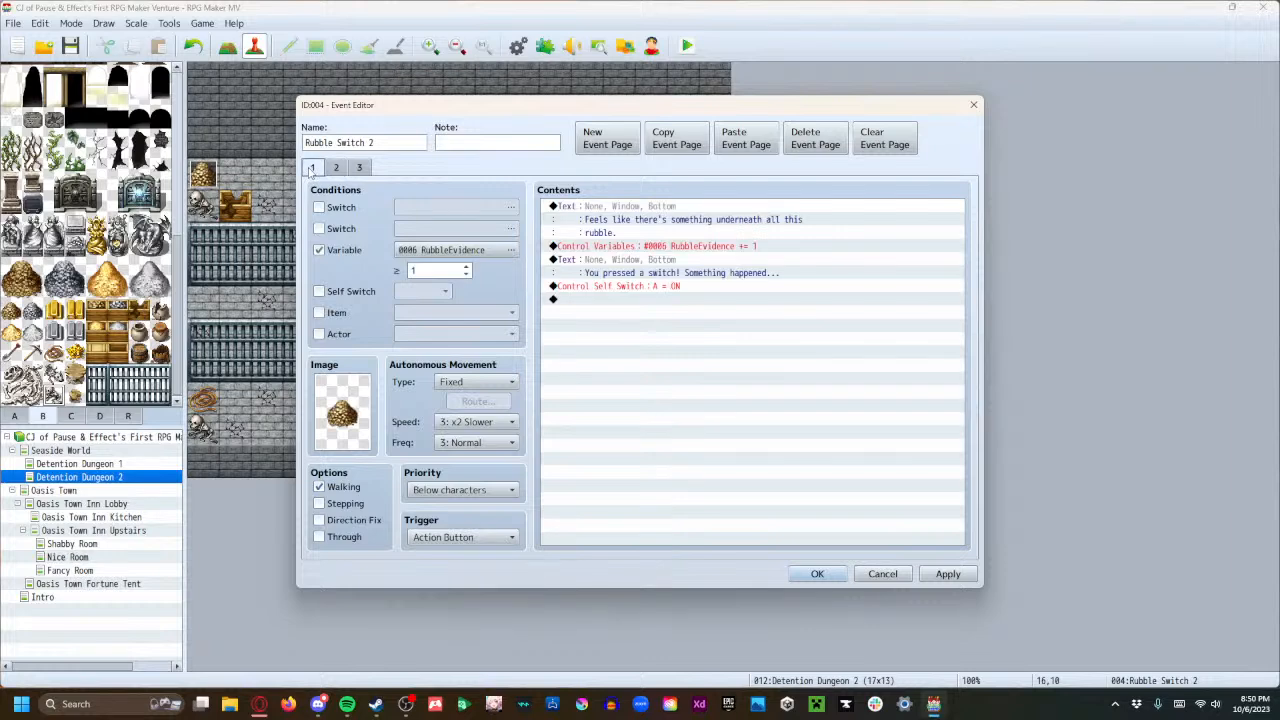
{"action": "left_click", "coordinate": [676, 140]}
{"action": "left_click", "coordinate": [337, 168]}
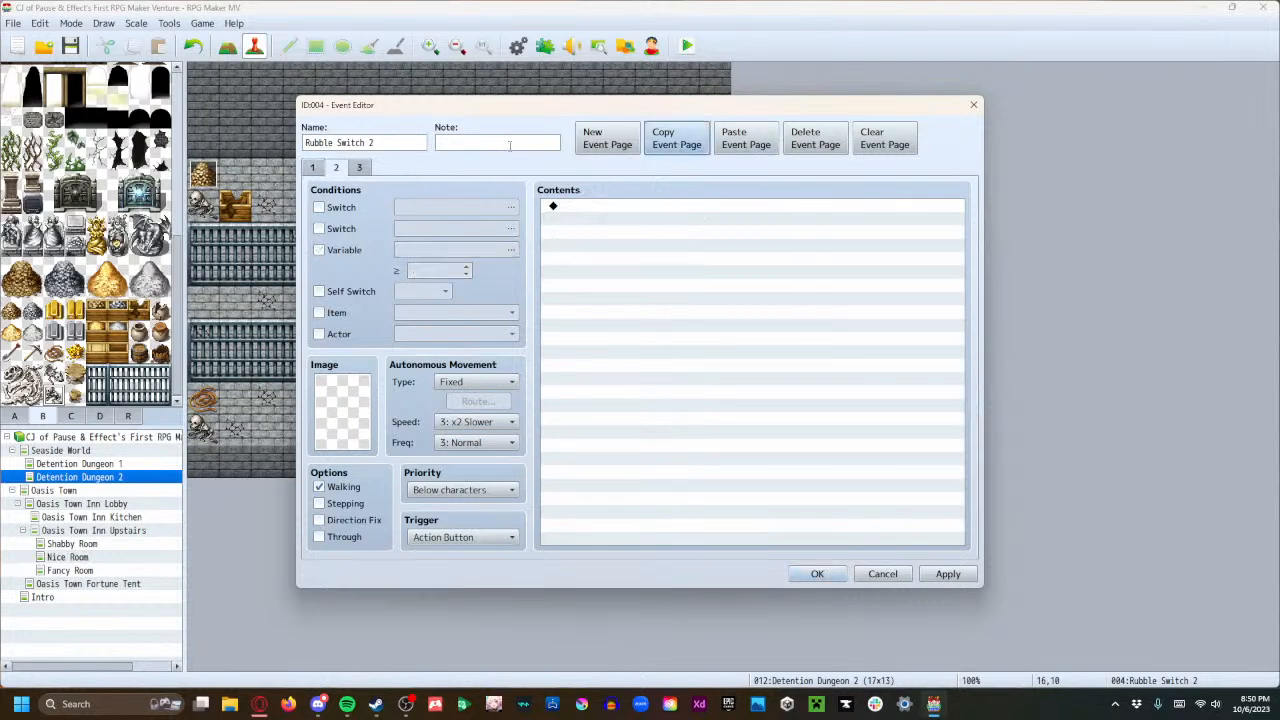
{"action": "left_click", "coordinate": [746, 145]}
{"action": "left_click", "coordinate": [337, 168]}
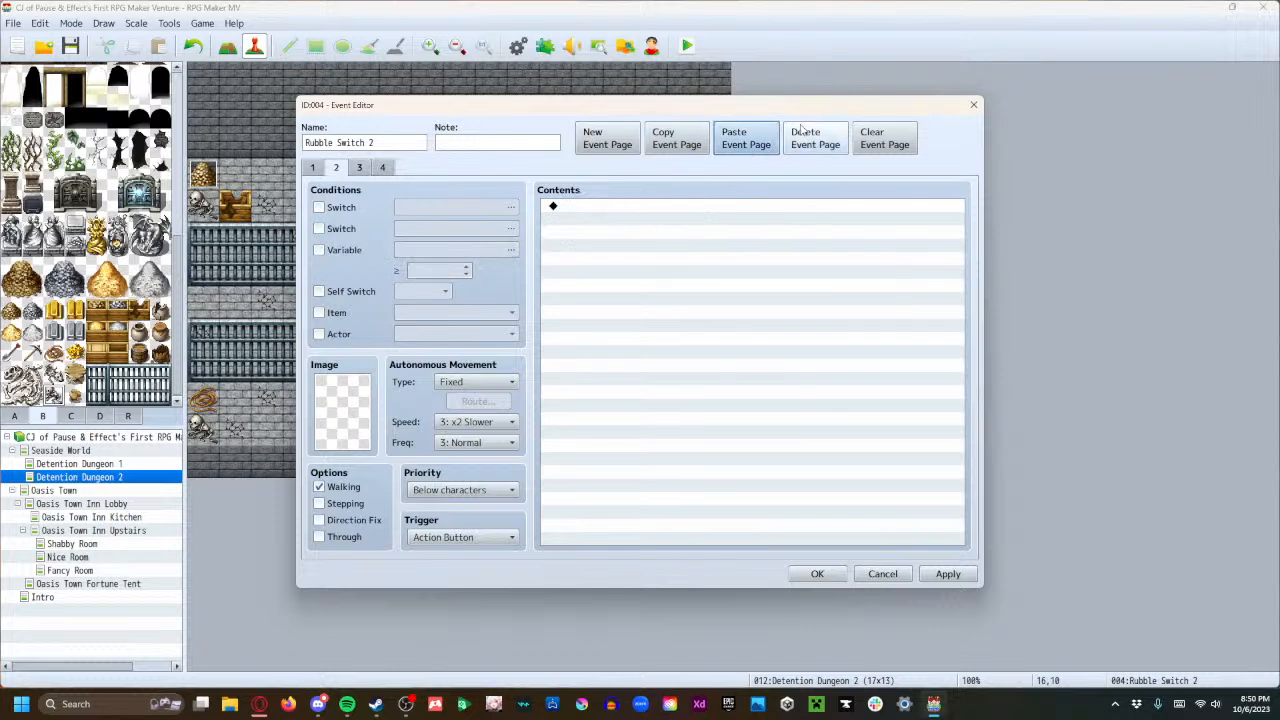
{"action": "left_click", "coordinate": [815, 140]}
{"action": "left_click", "coordinate": [314, 168]}
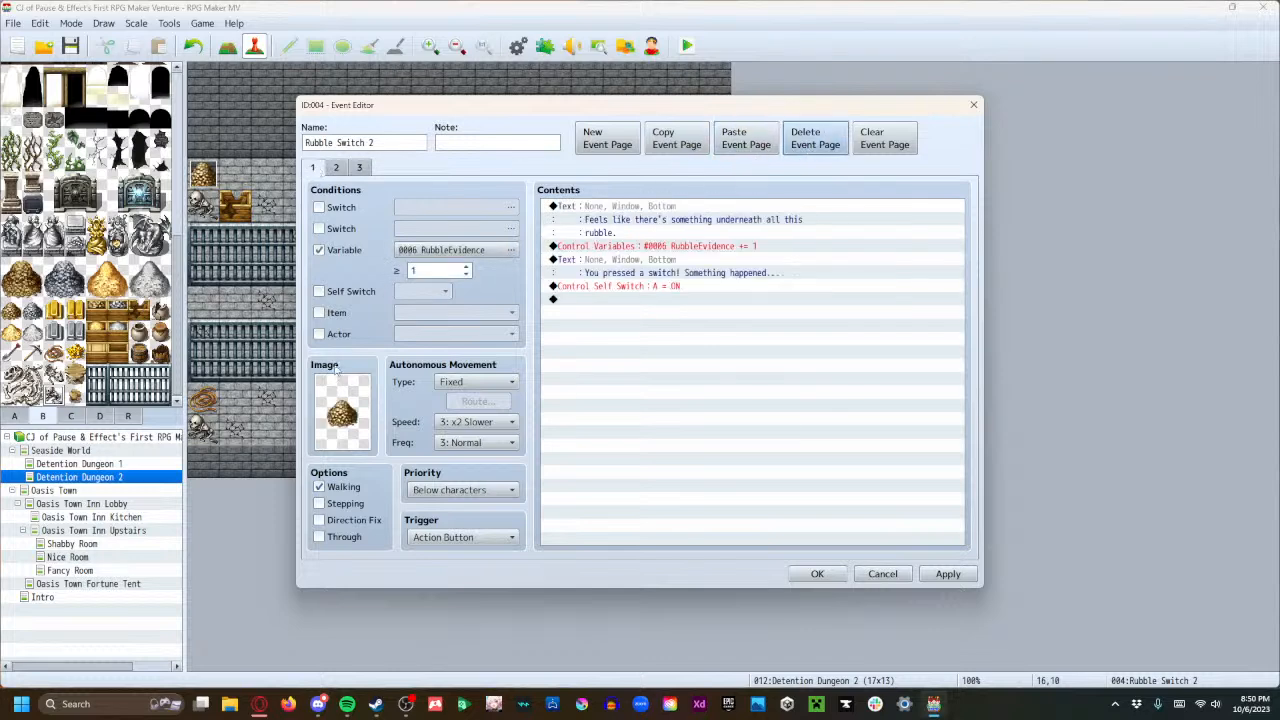
Change the image of page 1 of Rubble Switch 2 to the grey rubble pile from Tileset B.
{"action": "left_click", "coordinate": [337, 168]}
{"action": "left_click", "coordinate": [359, 168]}
{"action": "left_click", "coordinate": [337, 168]}
{"action": "left_click", "coordinate": [313, 168]}
{"action": "double_click", "coordinate": [362, 418]}
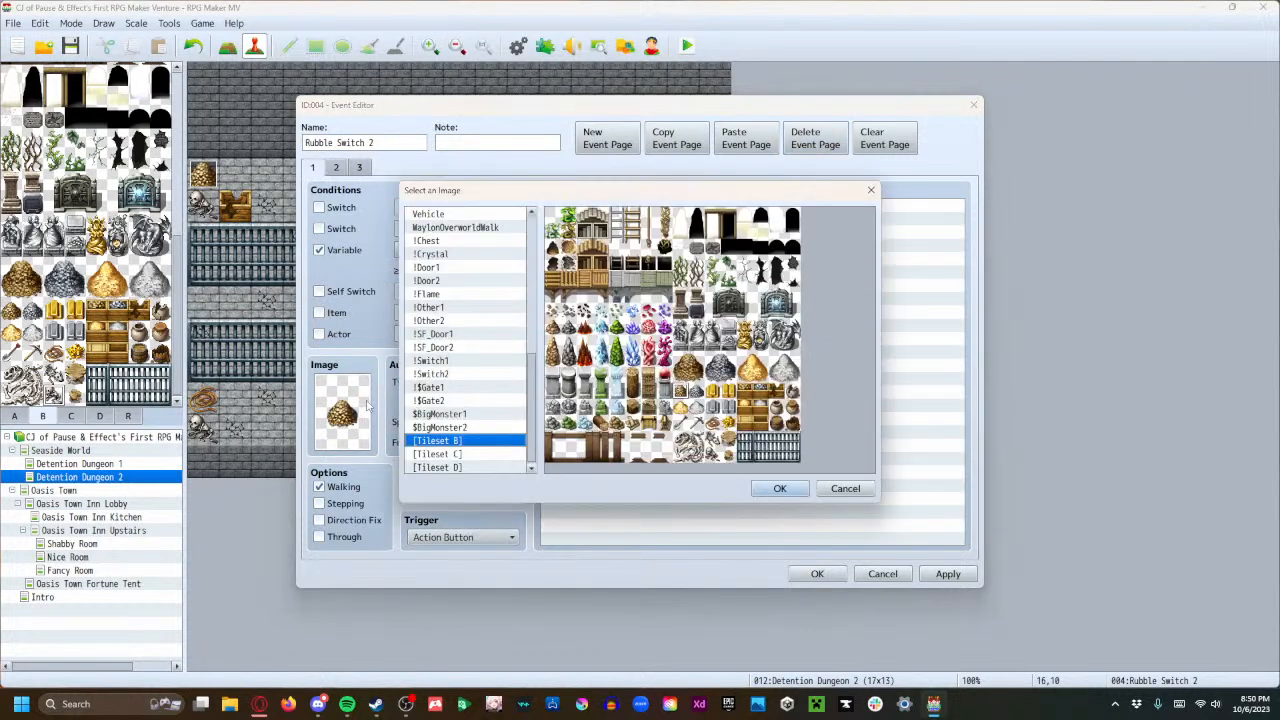
{"action": "left_click", "coordinate": [780, 490]}
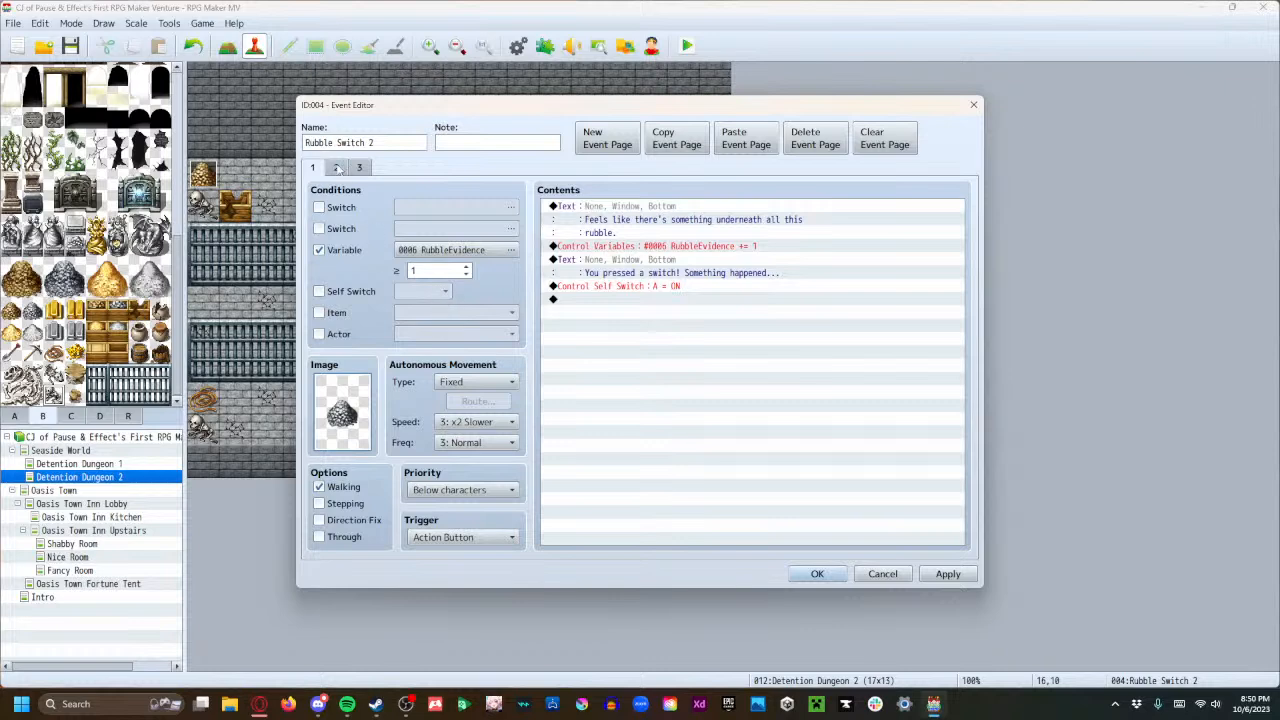
Remove the variable condition from page 1 of Rubble Switch 2 and delete all of the page's commands.
{"action": "left_click", "coordinate": [318, 250]}
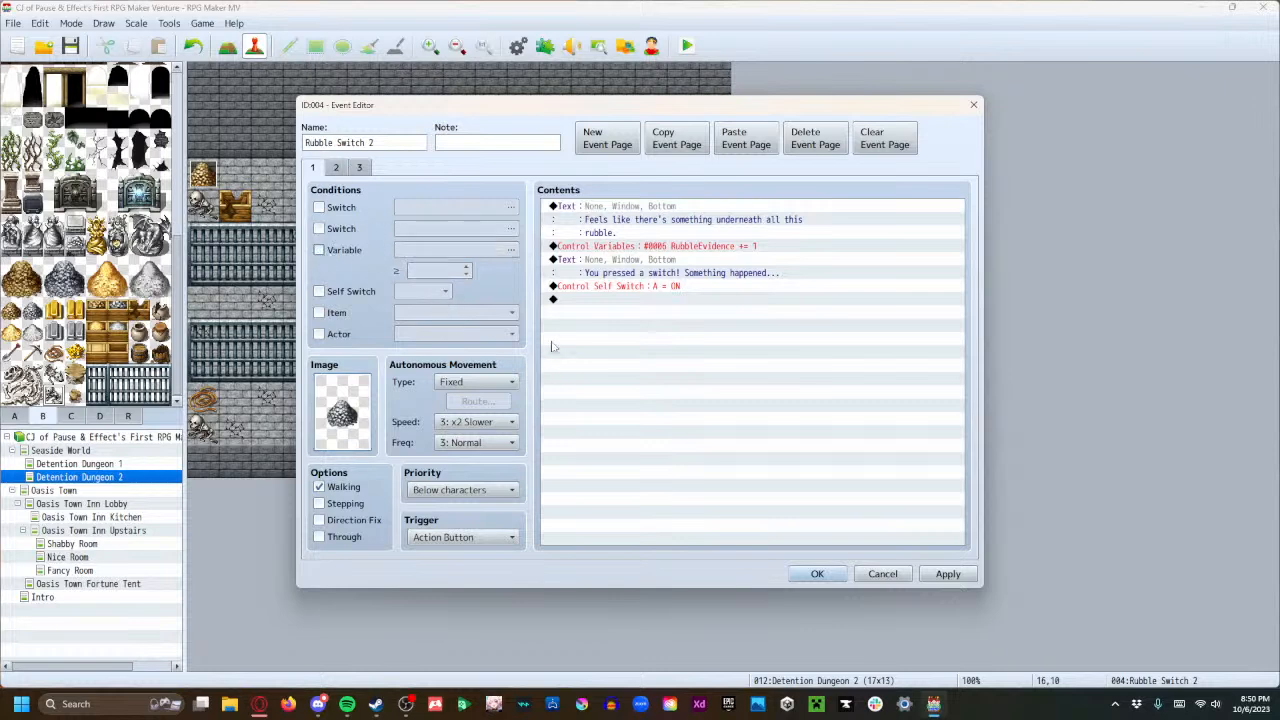
{"action": "left_click", "coordinate": [617, 213]}
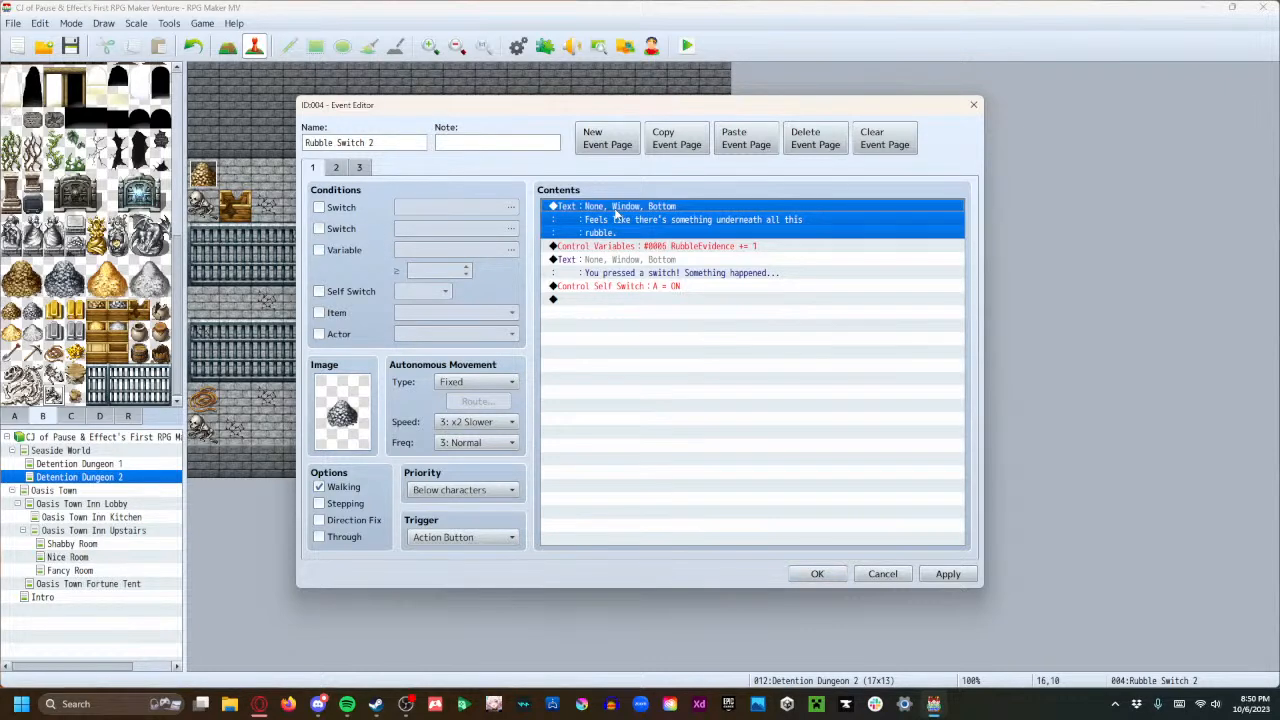
{"action": "key", "text": "Delete"}
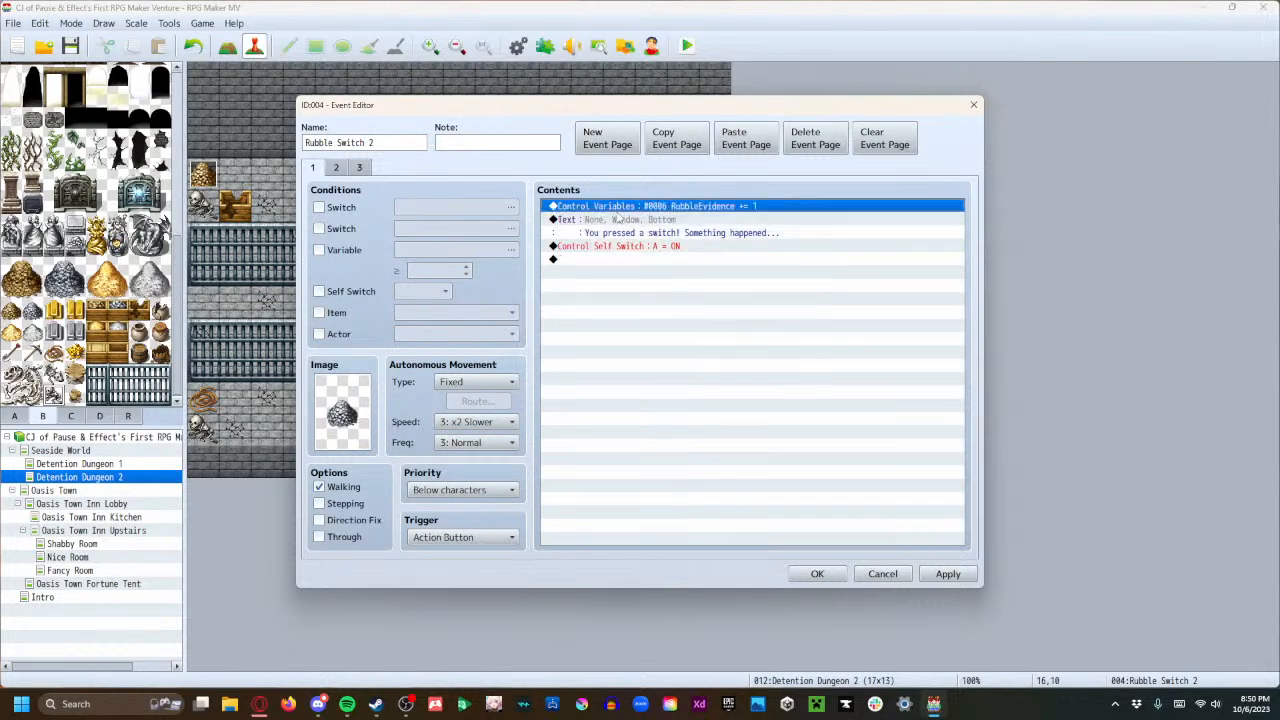
{"action": "key", "text": "Delete"}
{"action": "key", "text": "Delete"}
{"action": "key", "text": "Delete"}
Insert a Conditional Branch command in the emptied contents of page 1.
{"action": "key", "text": "Return"}
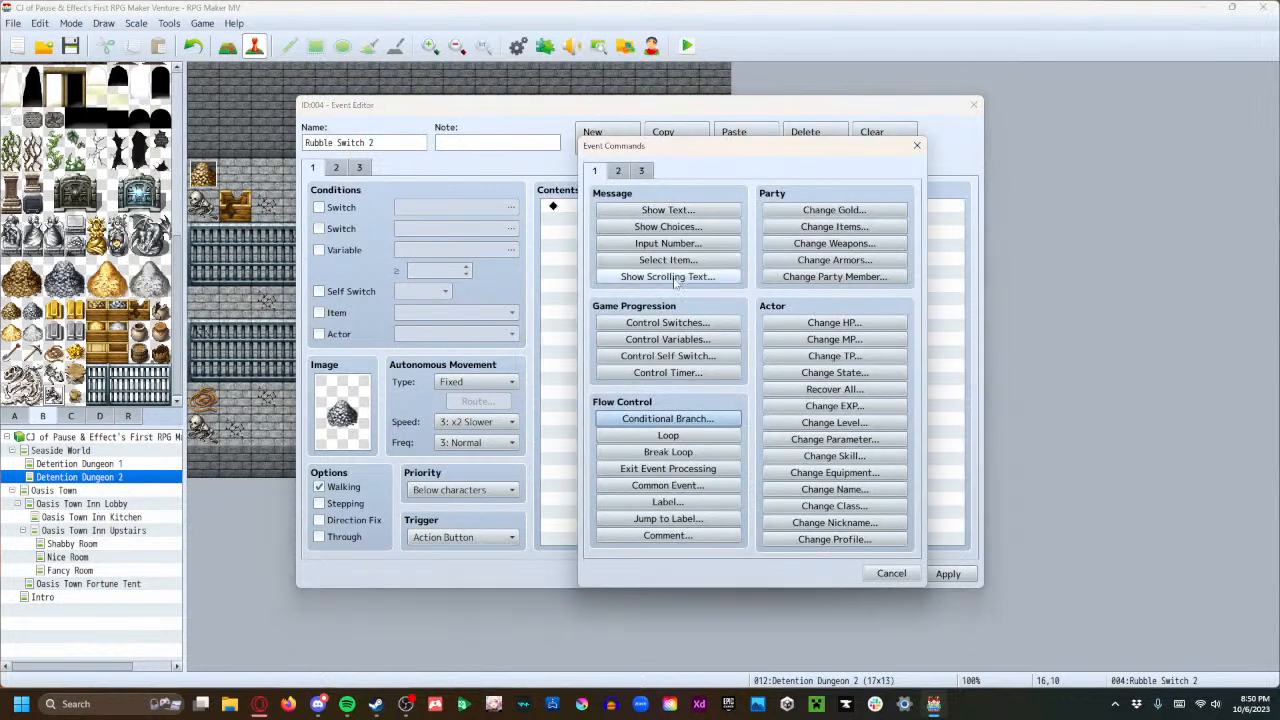
{"action": "left_click", "coordinate": [674, 419]}
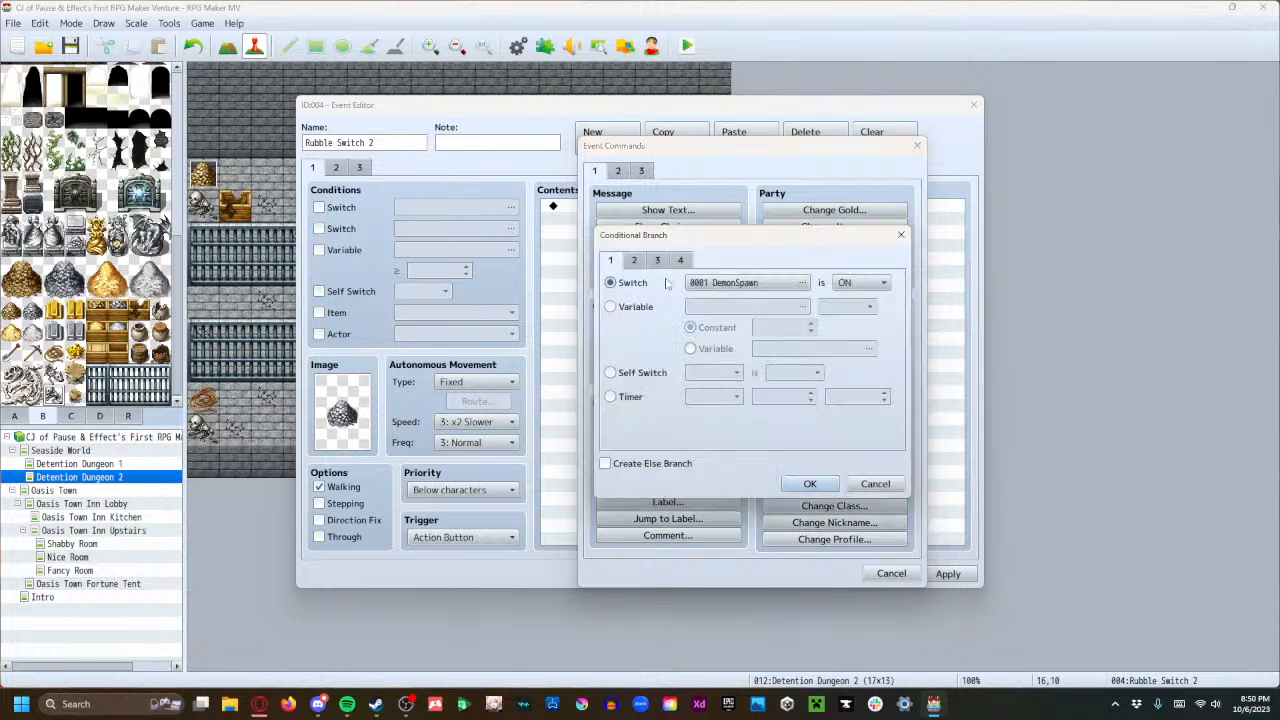
{"action": "left_click", "coordinate": [810, 484]}
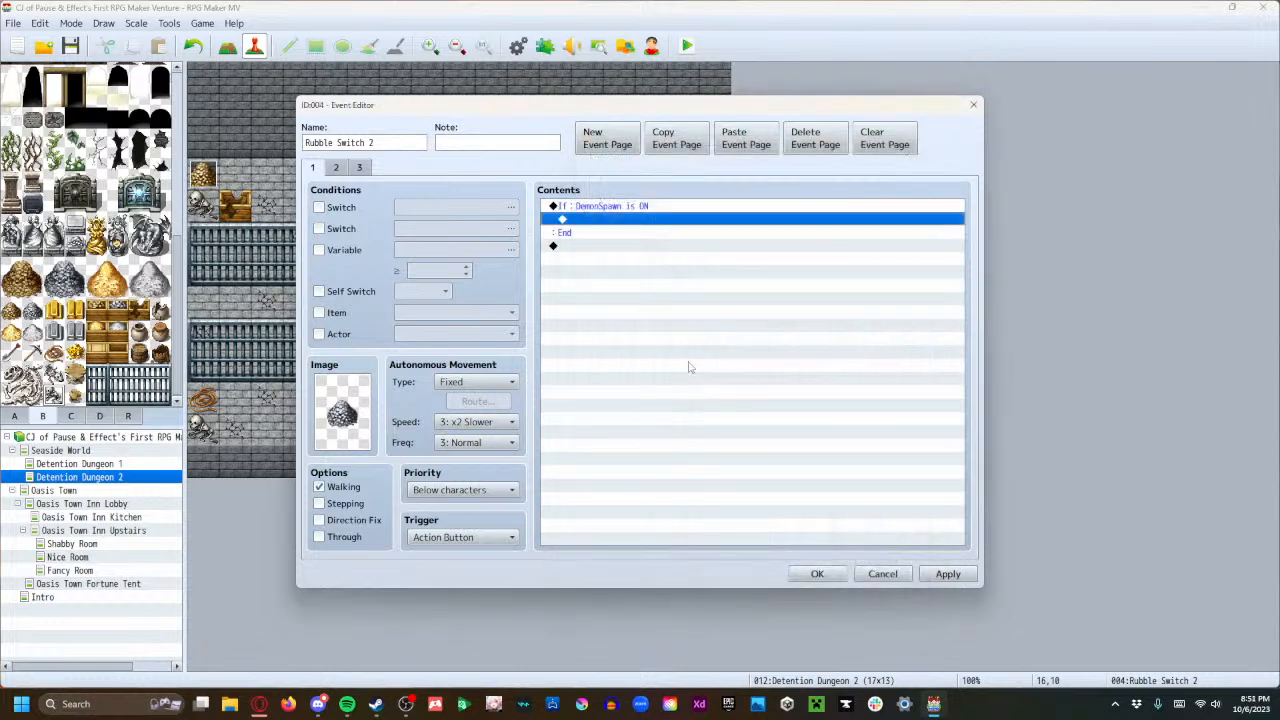
{"action": "double_click", "coordinate": [601, 217]}
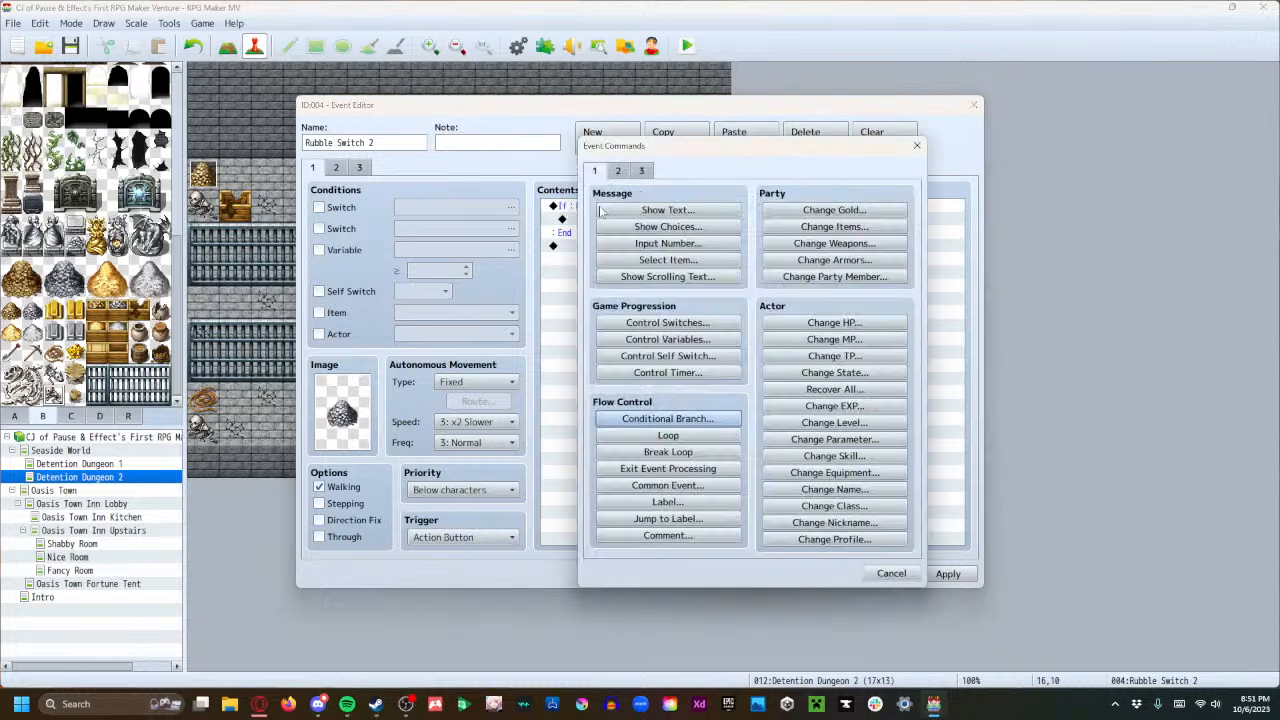
{"action": "left_click", "coordinate": [891, 573]}
Set the branch condition on page 1 to the variable 0006 RubbleEvidence equal to constant 1.
{"action": "double_click", "coordinate": [697, 242]}
{"action": "left_click", "coordinate": [714, 284]}
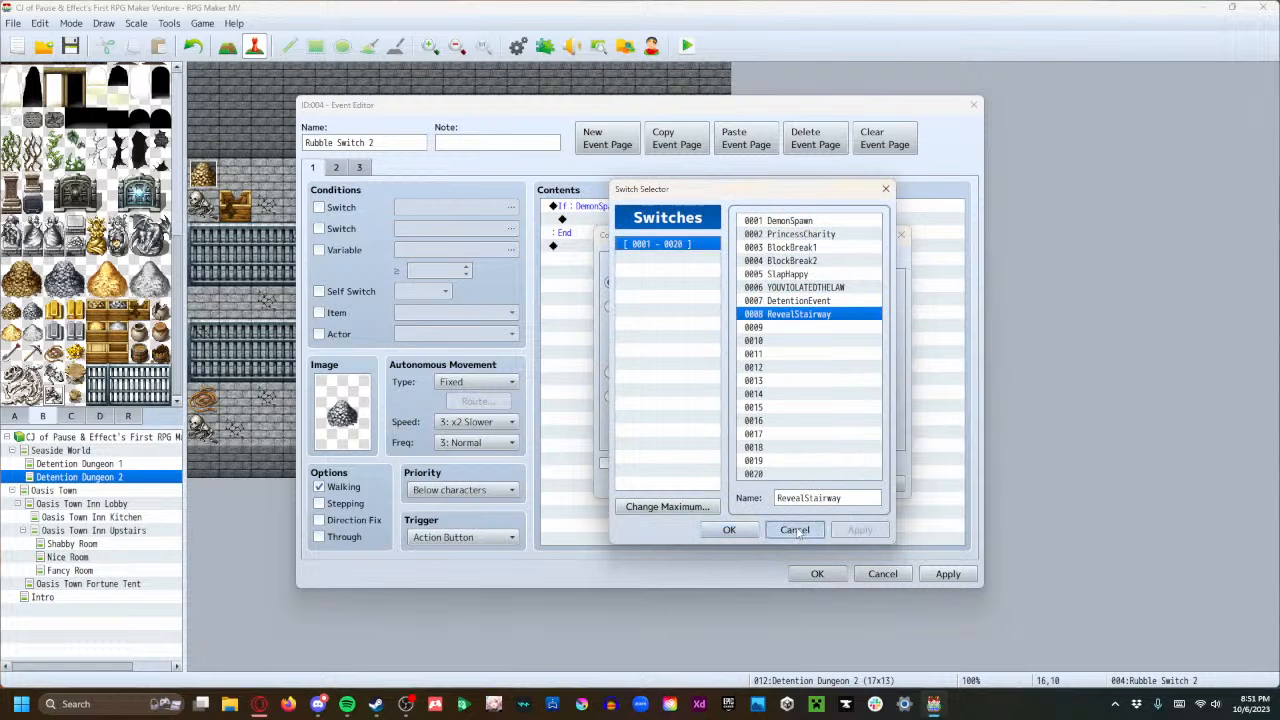
{"action": "left_click", "coordinate": [794, 530]}
{"action": "left_click", "coordinate": [609, 306]}
{"action": "left_click", "coordinate": [740, 311]}
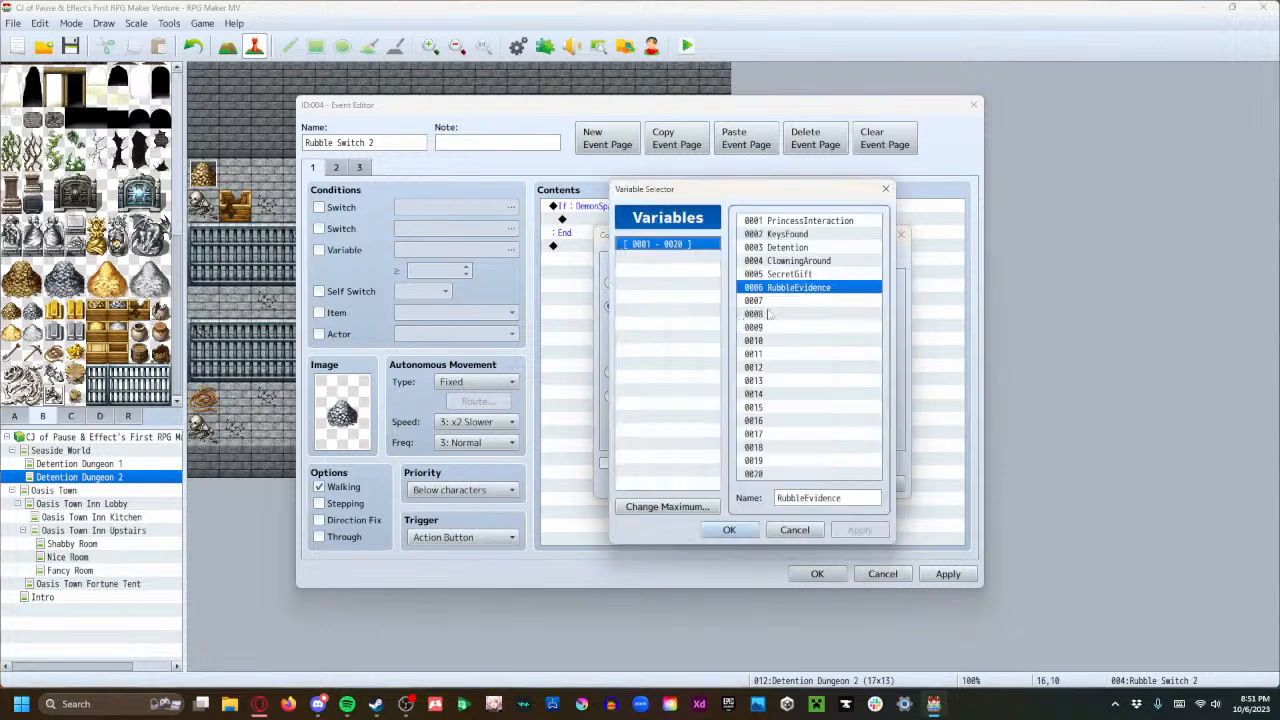
{"action": "left_click", "coordinate": [771, 326]}
{"action": "type", "text": "1"}
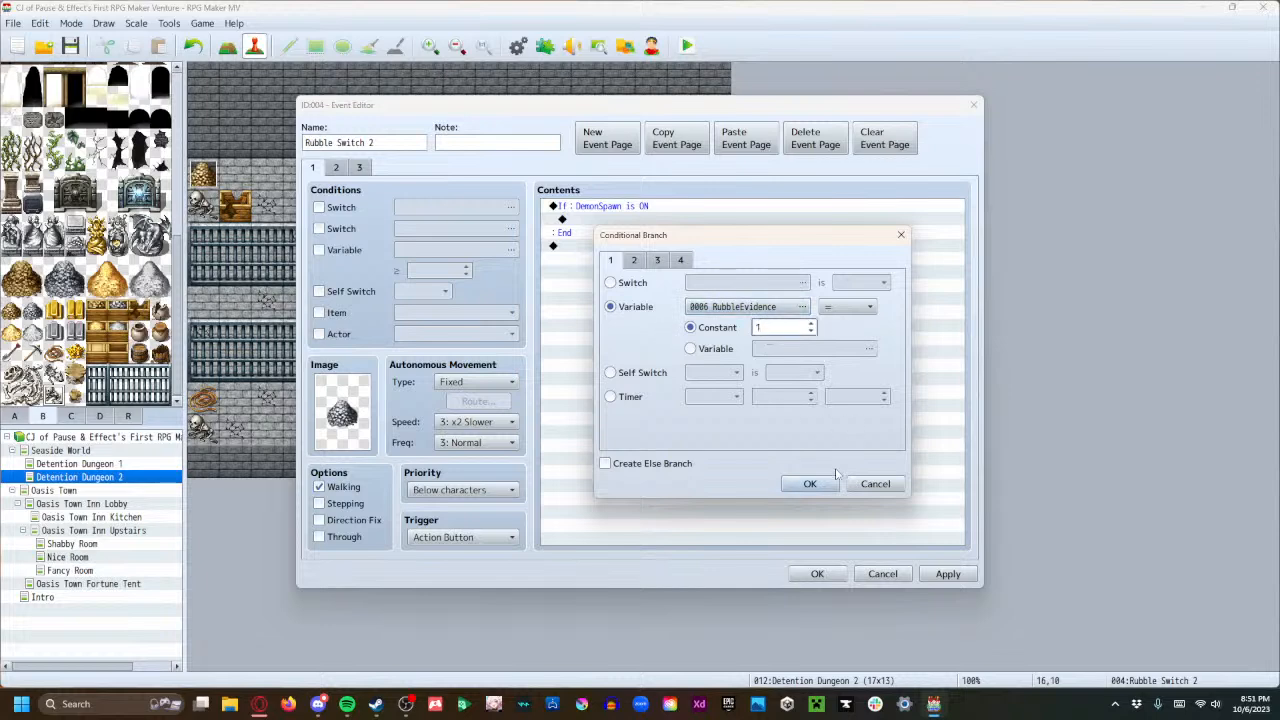
{"action": "left_click", "coordinate": [810, 483]}
Inside the RubbleEvidence branch, add a Control Self Switch command that turns A ON.
{"action": "left_click", "coordinate": [618, 224]}
{"action": "double_click", "coordinate": [618, 224]}
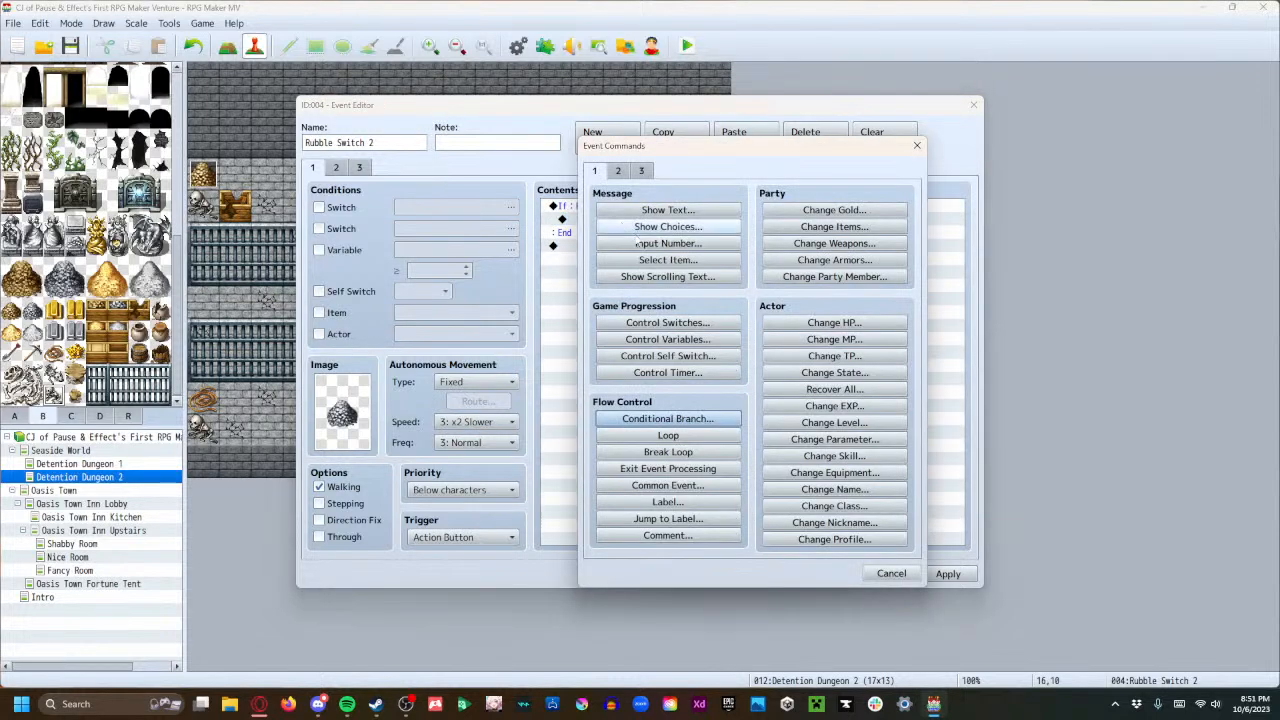
{"action": "left_click", "coordinate": [686, 358]}
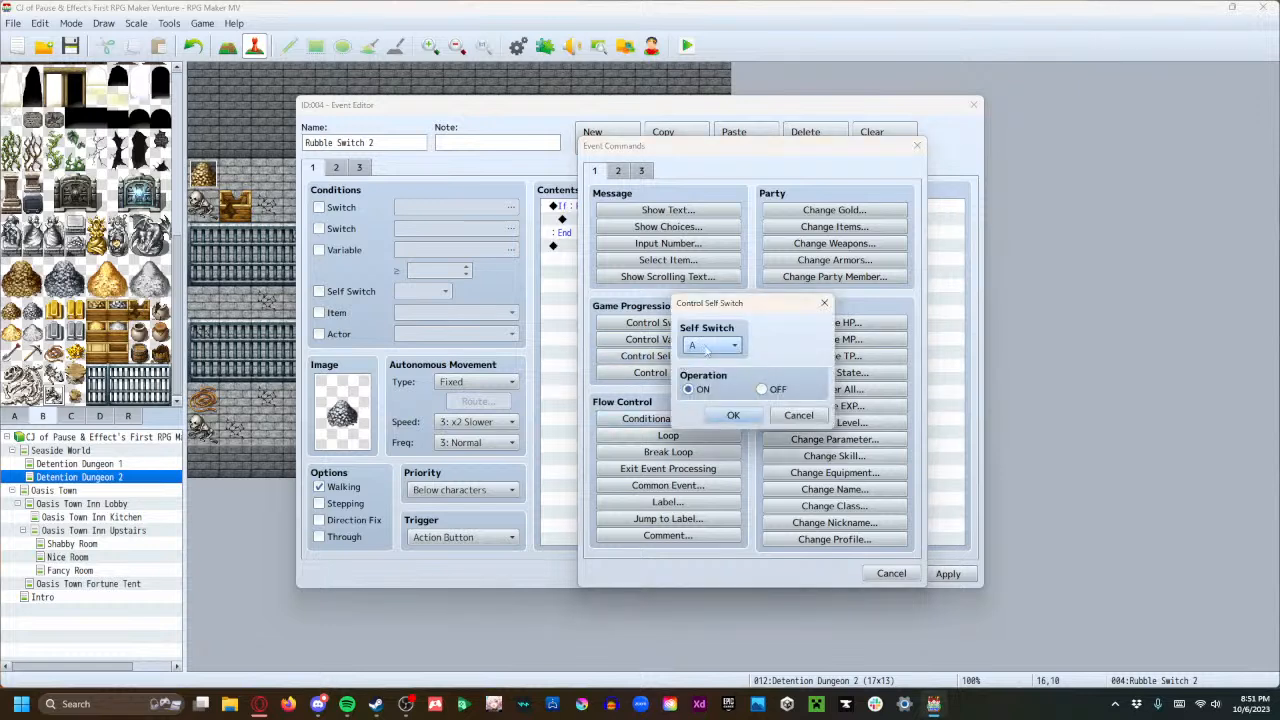
{"action": "left_click", "coordinate": [735, 415]}
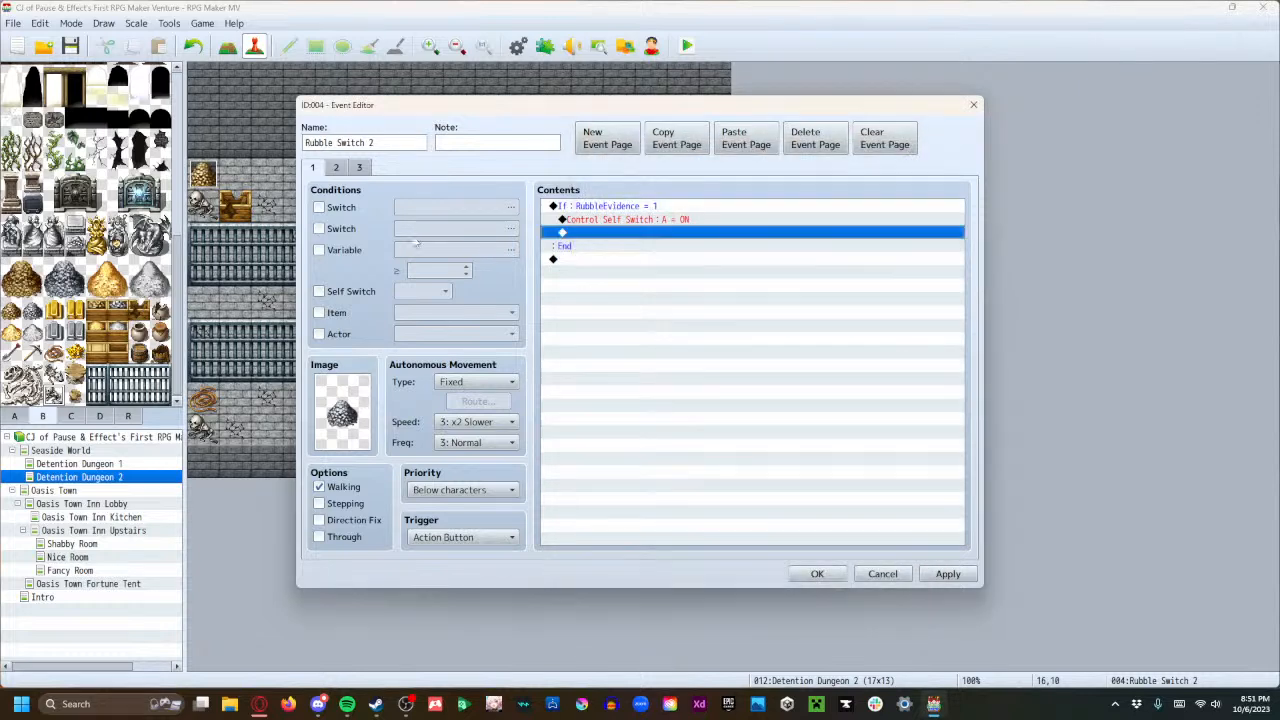
Replace the RubbleEvidence condition of page 2 with the condition Self Switch A.
{"action": "left_click", "coordinate": [335, 168]}
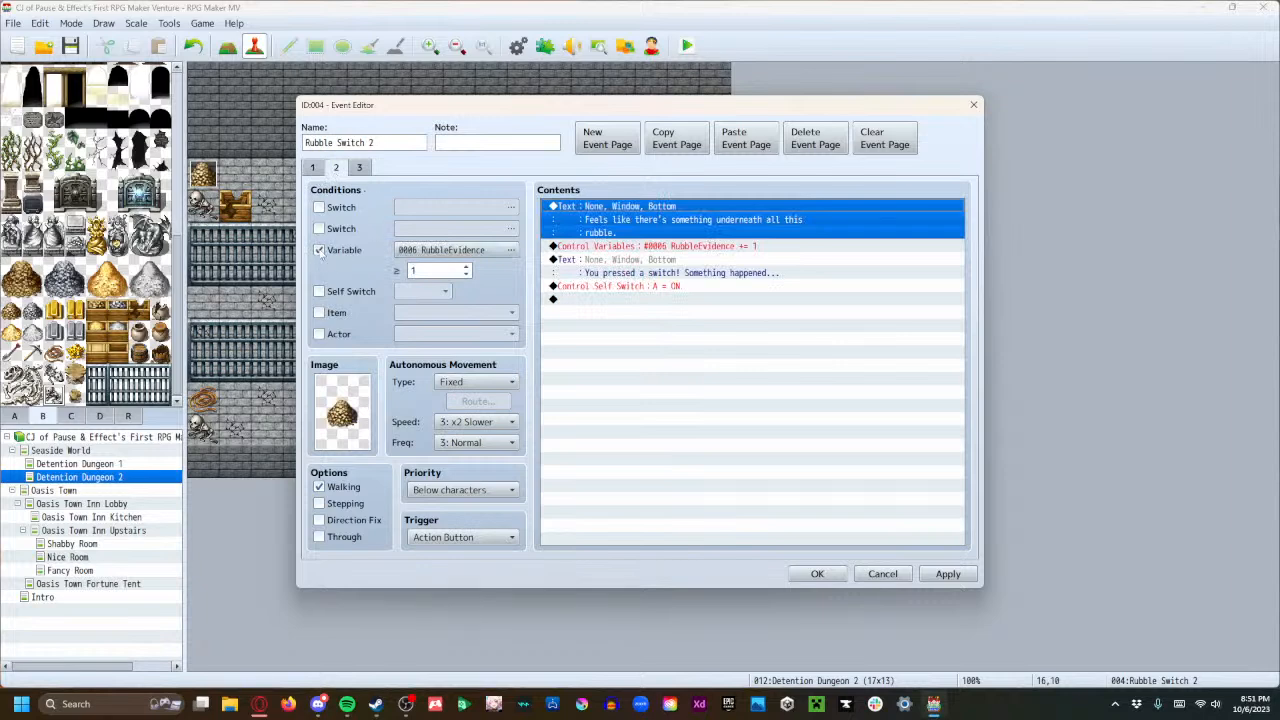
{"action": "left_click", "coordinate": [319, 250]}
{"action": "left_click", "coordinate": [351, 296]}
Set page 2's Control Self Switch command to A = OFF and add another one below it for B = ON.
{"action": "left_click", "coordinate": [658, 290]}
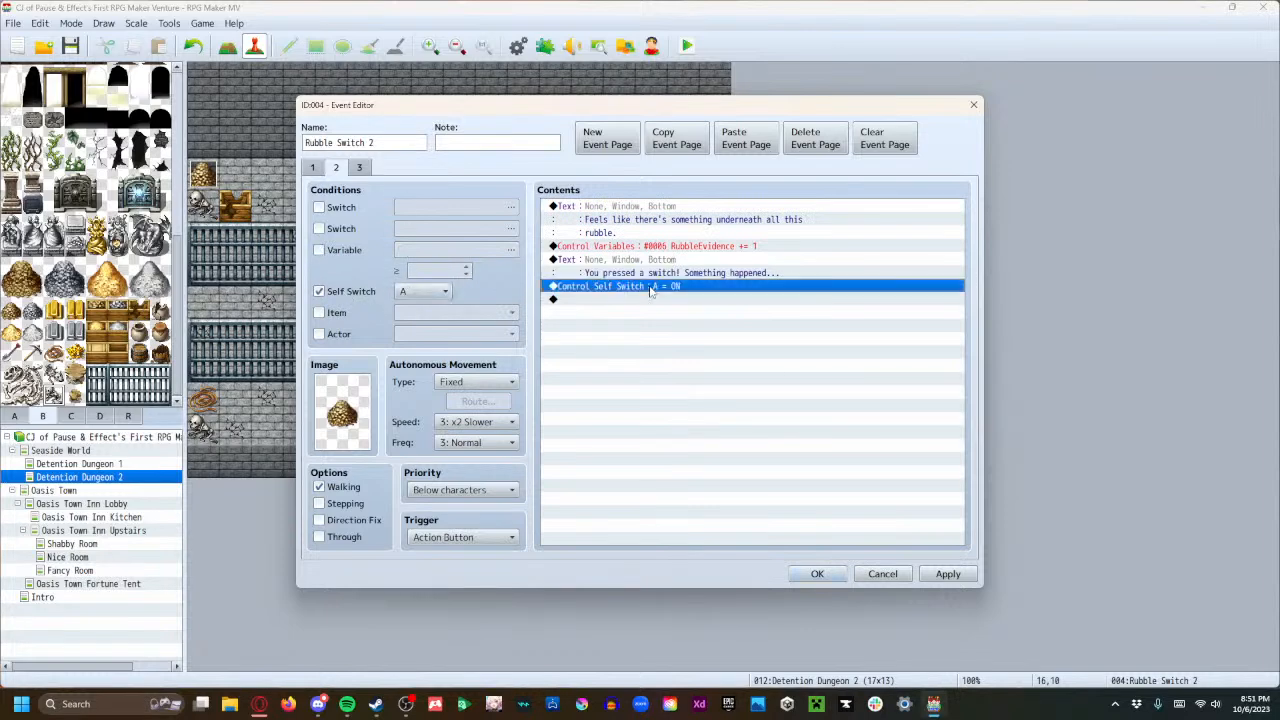
{"action": "double_click", "coordinate": [668, 288]}
{"action": "left_click", "coordinate": [764, 390]}
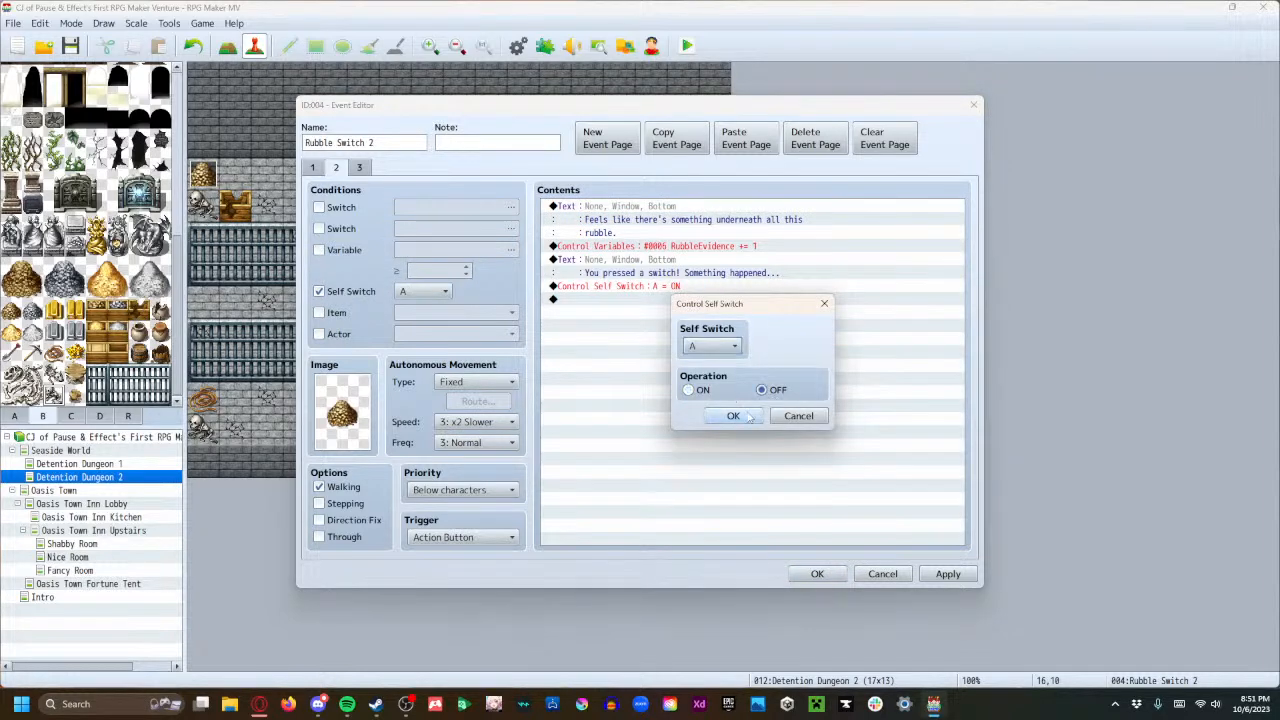
{"action": "left_click", "coordinate": [733, 416]}
{"action": "left_click", "coordinate": [658, 300]}
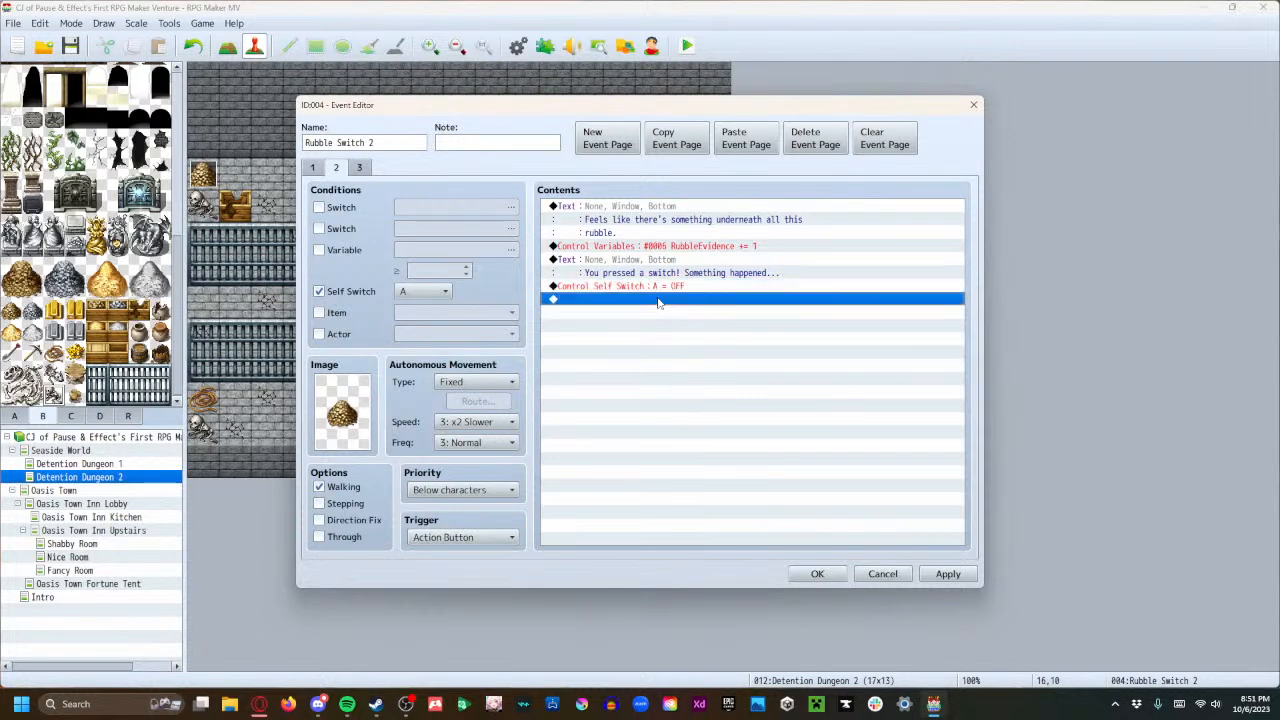
{"action": "double_click", "coordinate": [658, 302]}
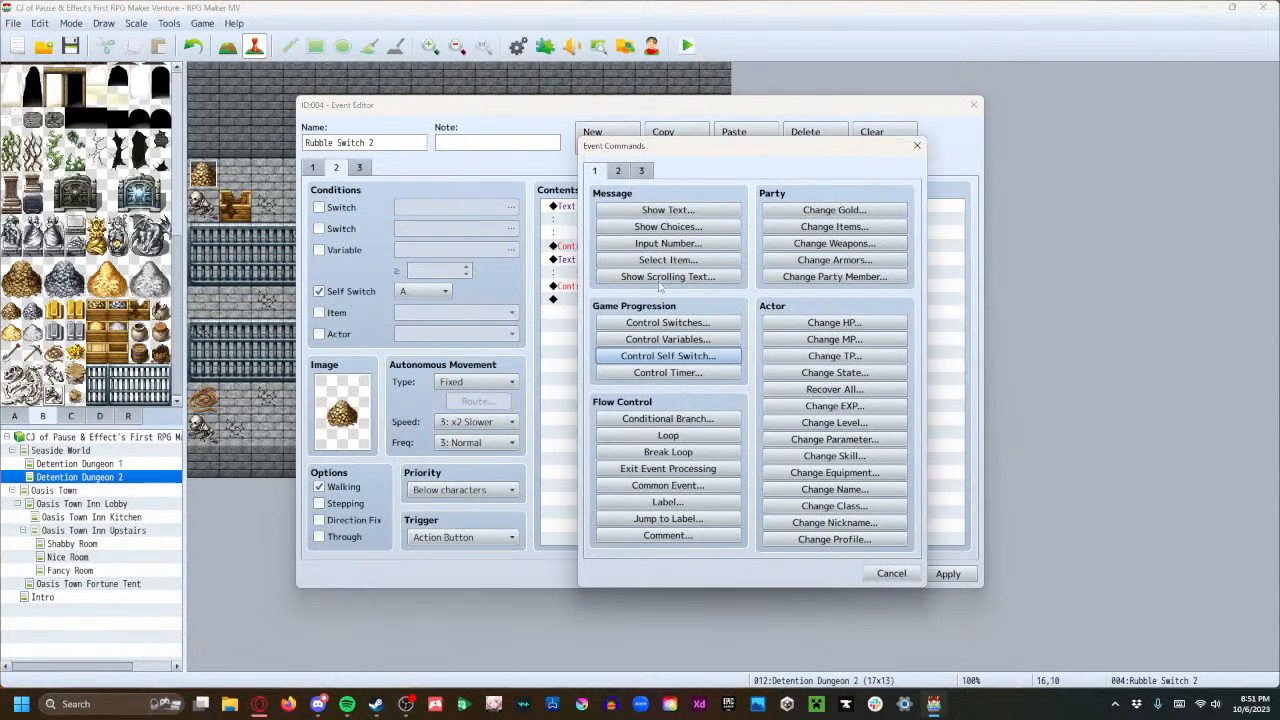
{"action": "left_click", "coordinate": [689, 357]}
{"action": "left_click", "coordinate": [712, 345]}
{"action": "left_click", "coordinate": [712, 375]}
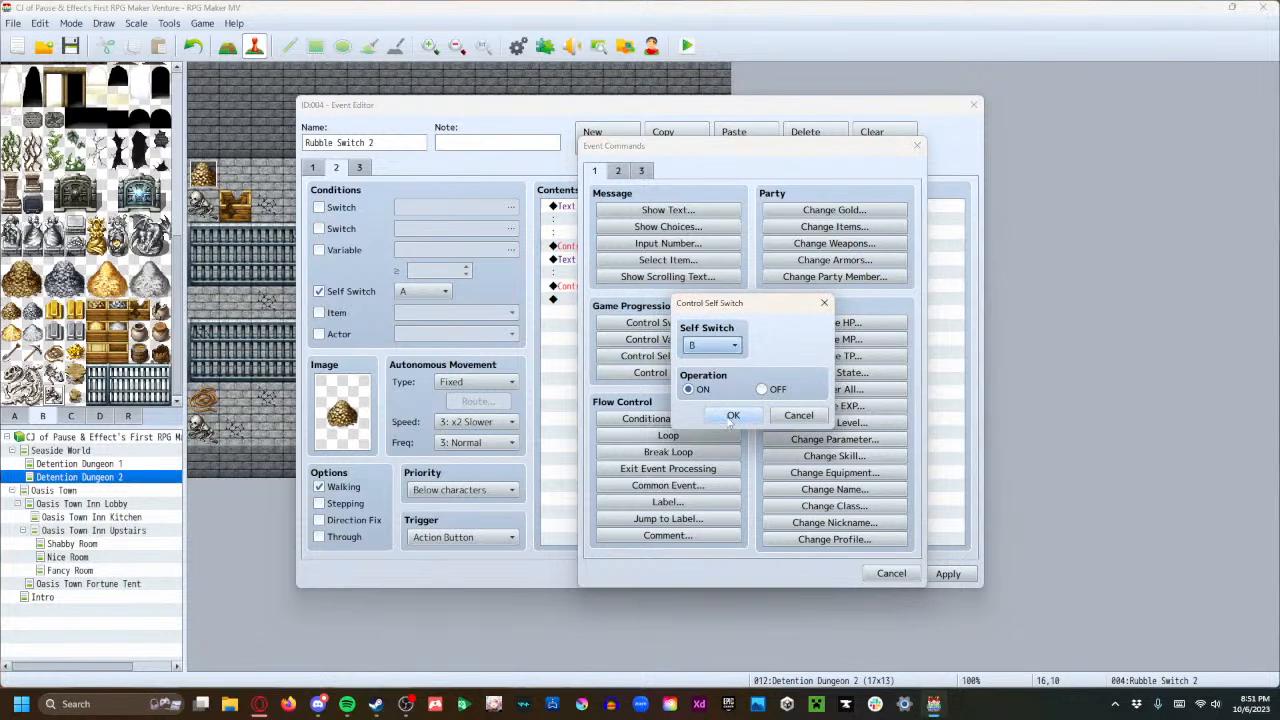
{"action": "left_click", "coordinate": [732, 416]}
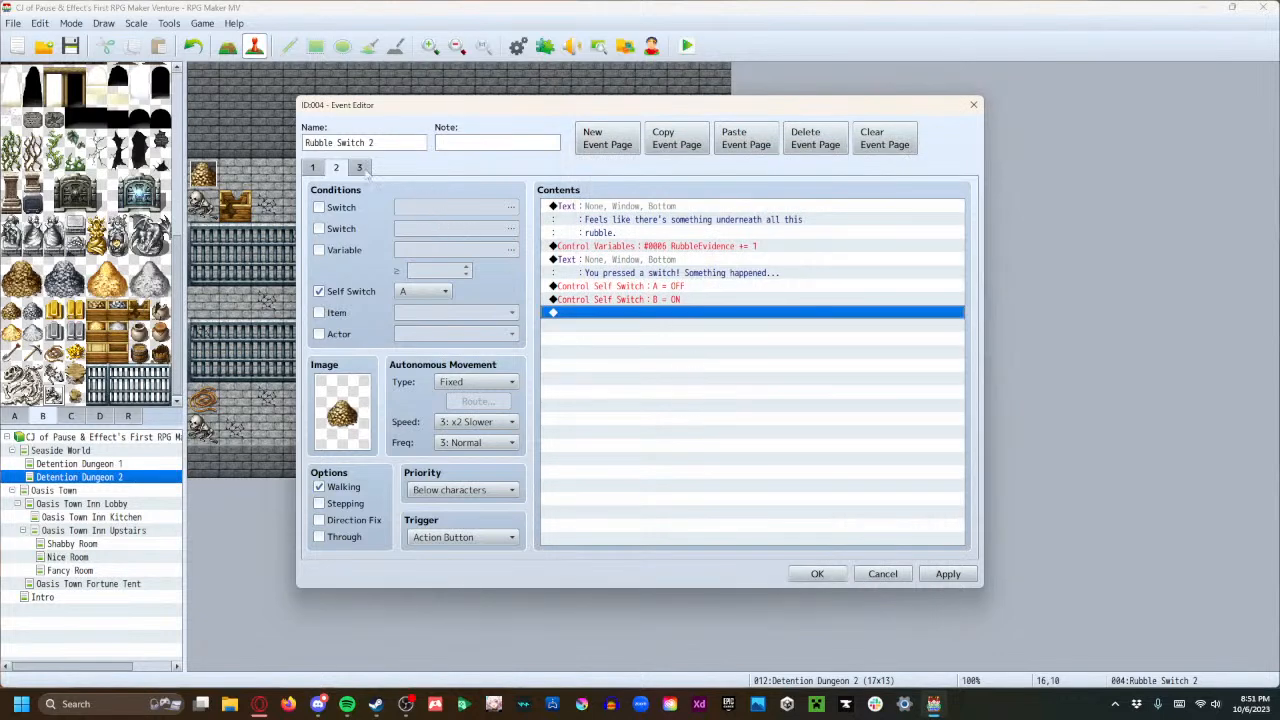
Set the self switch condition of page 3 of Rubble Switch 2 to B.
{"action": "left_click", "coordinate": [362, 169]}
{"action": "left_click", "coordinate": [423, 291]}
{"action": "left_click", "coordinate": [423, 324]}
Review the three pages of Rubble Switch 2, apply the changes and close the event.
{"action": "left_click", "coordinate": [313, 168]}
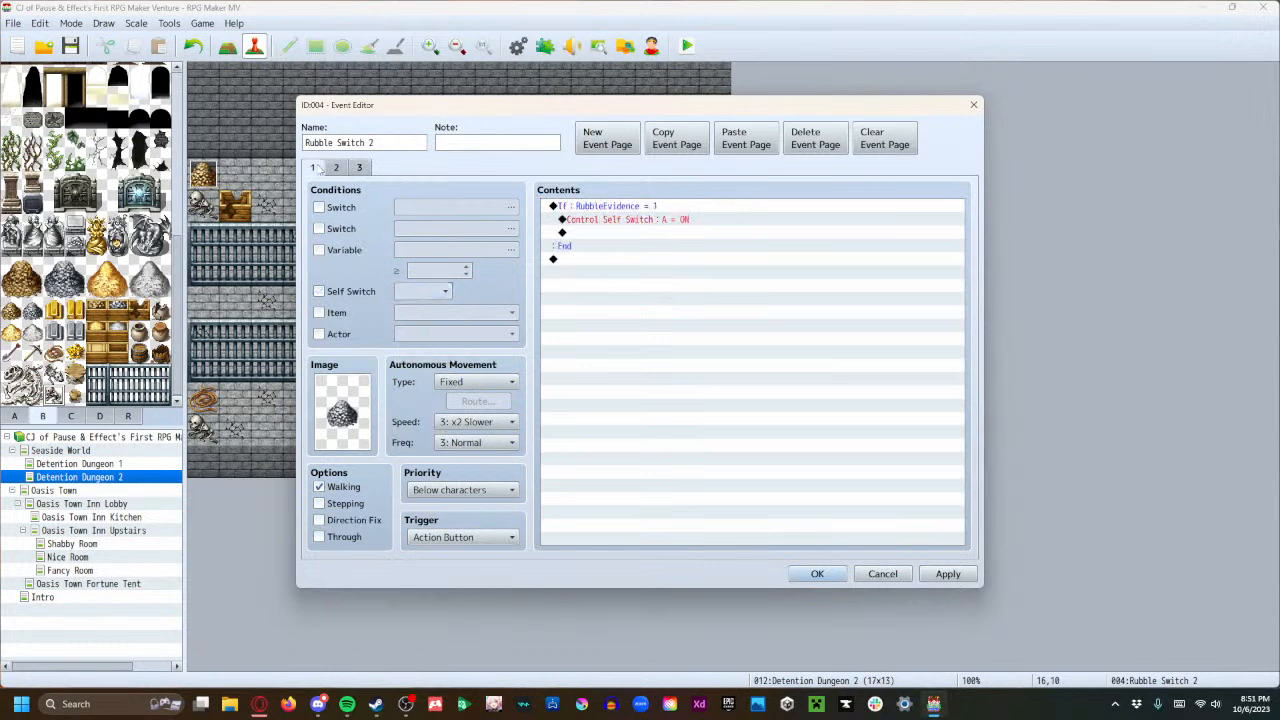
{"action": "left_click", "coordinate": [336, 168]}
{"action": "left_click", "coordinate": [362, 170]}
{"action": "left_click", "coordinate": [316, 170]}
{"action": "left_click", "coordinate": [338, 169]}
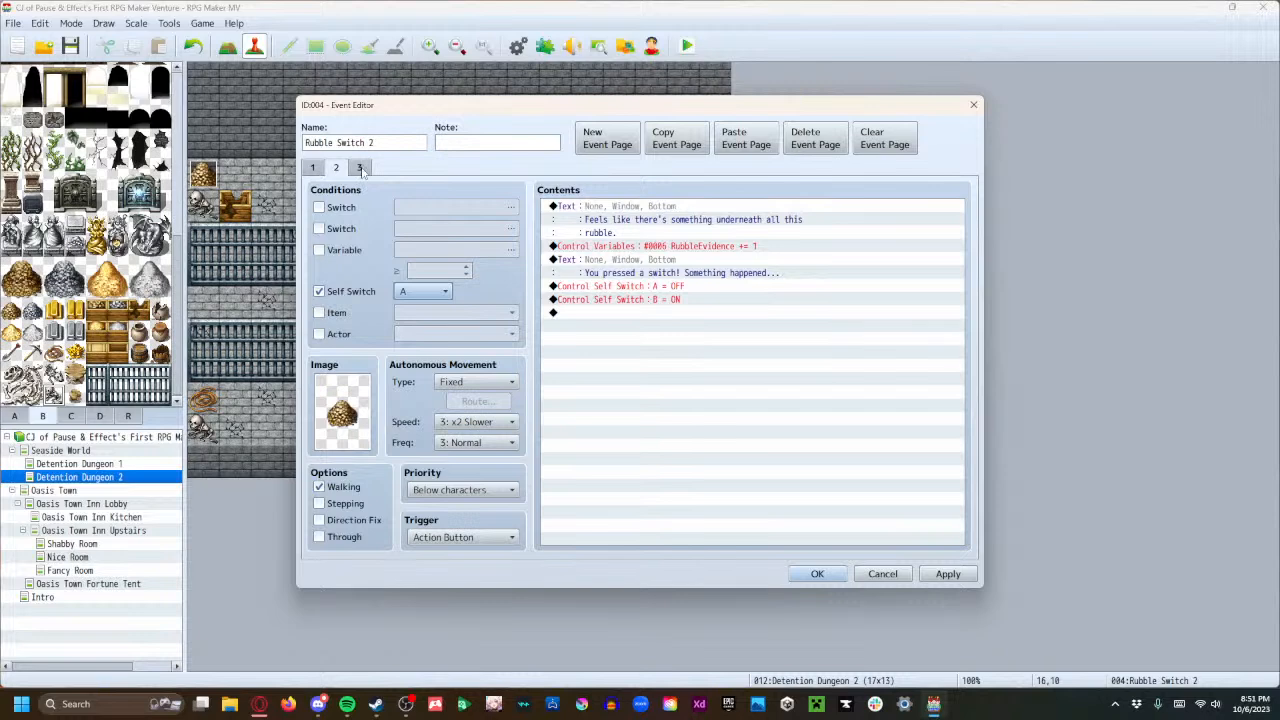
{"action": "left_click", "coordinate": [360, 169]}
{"action": "left_click", "coordinate": [336, 168]}
{"action": "left_click", "coordinate": [313, 168]}
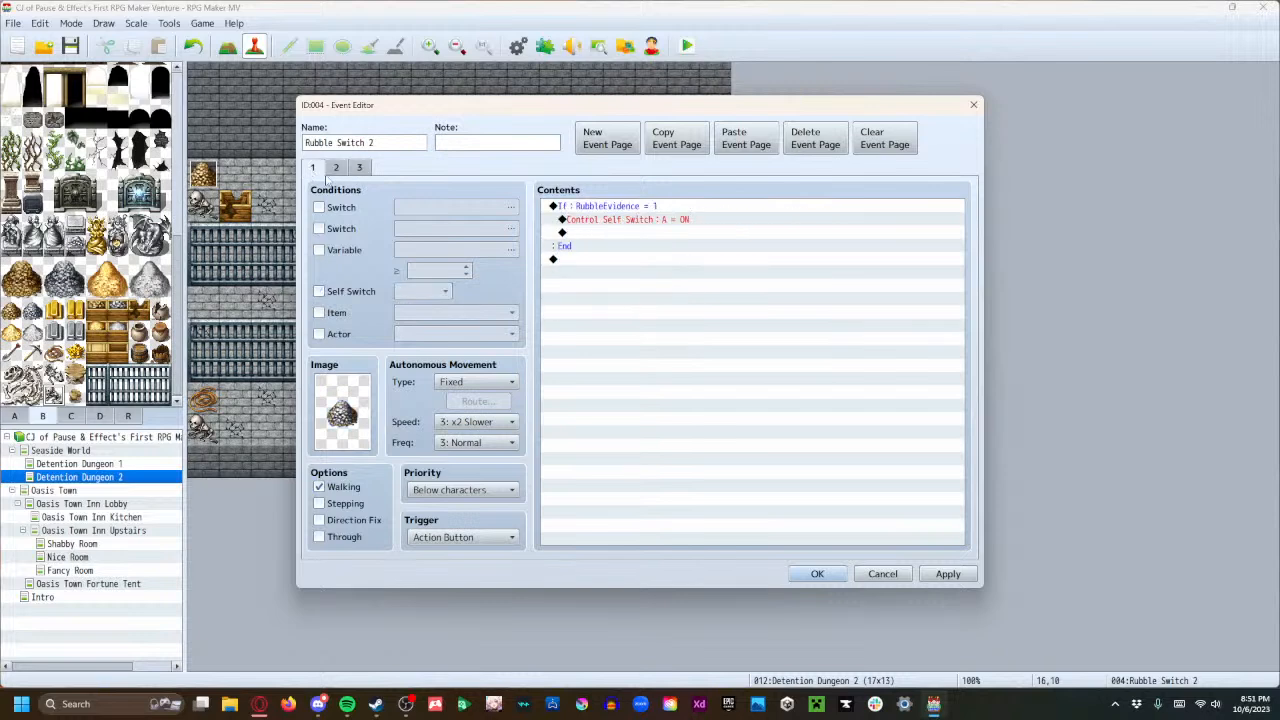
{"action": "left_click", "coordinate": [947, 574]}
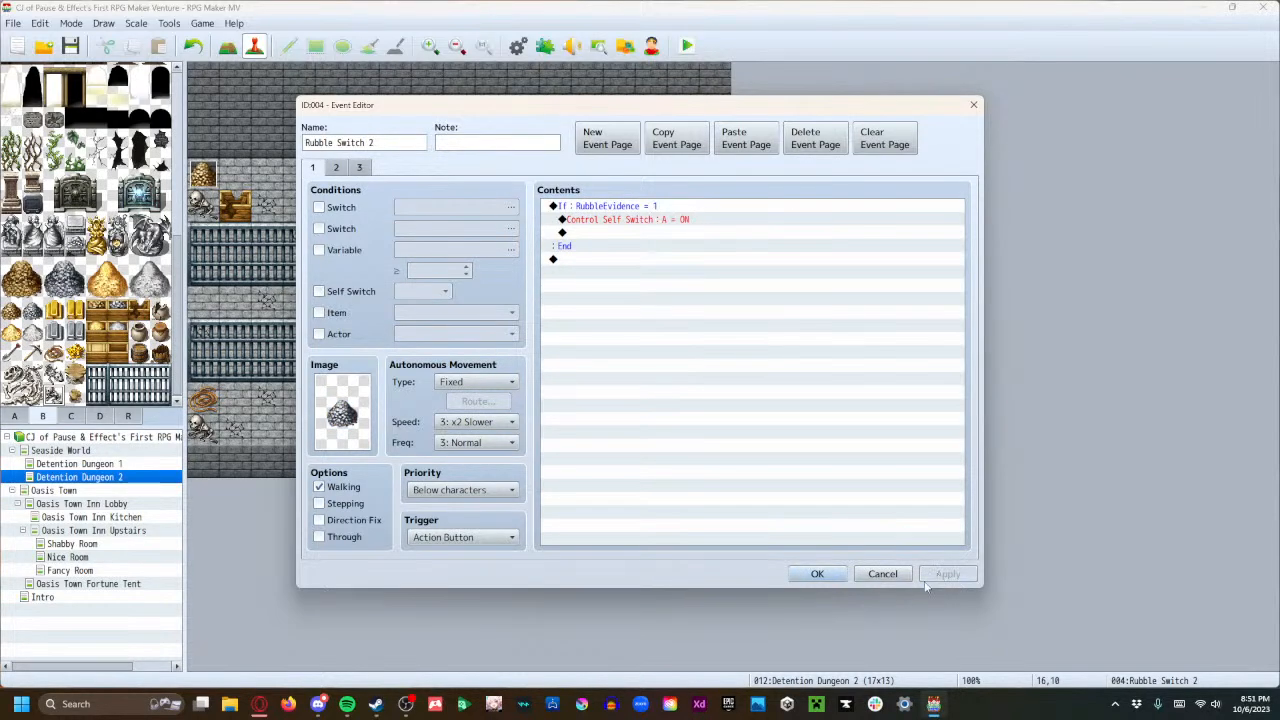
{"action": "left_click", "coordinate": [826, 575]}
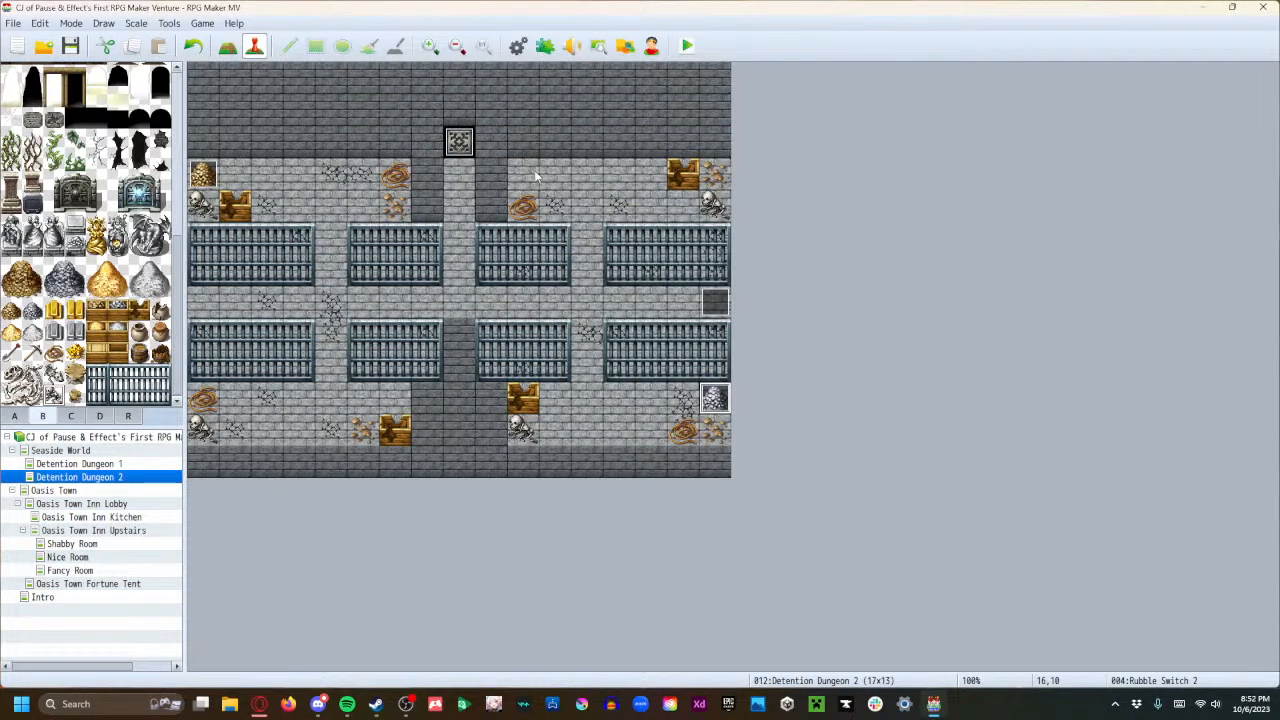
Create a new event named Rubble Switch 3 on the floor tile above the broken chest in the lower-left cell.
{"action": "double_click", "coordinate": [394, 405]}
{"action": "type", "text": "Rubble Switch 3"}
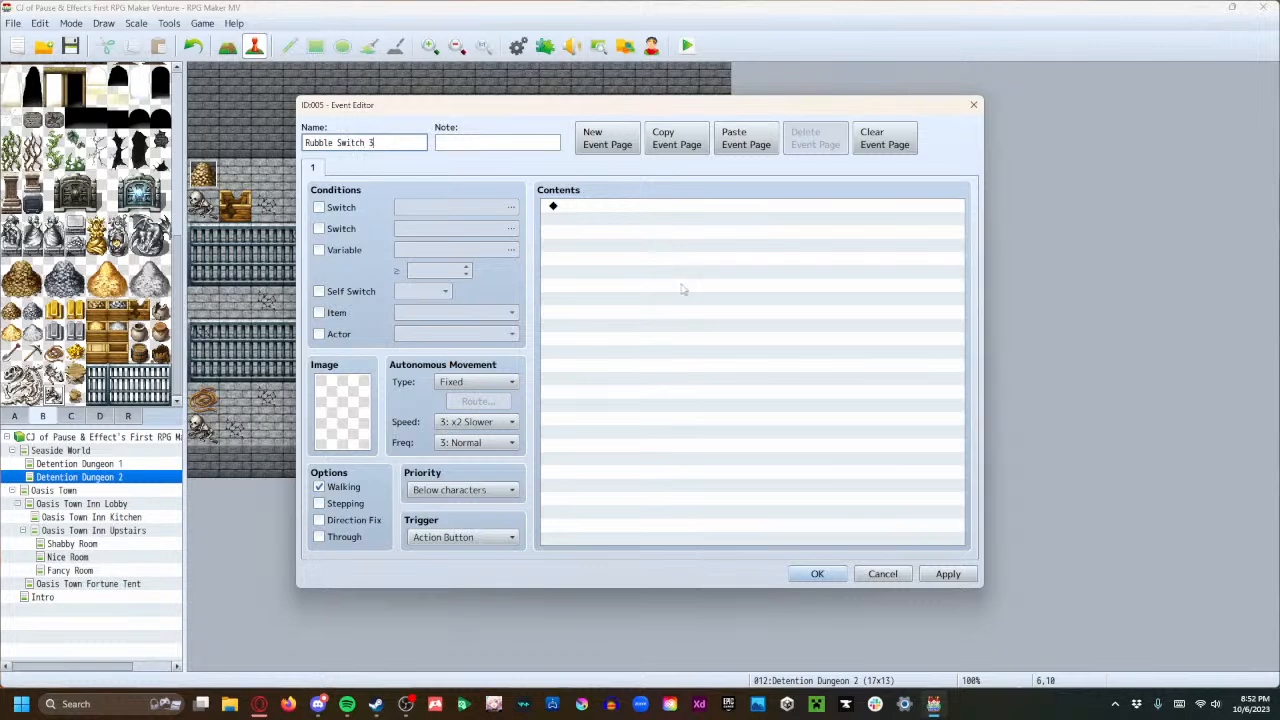
{"action": "left_click", "coordinate": [682, 289]}
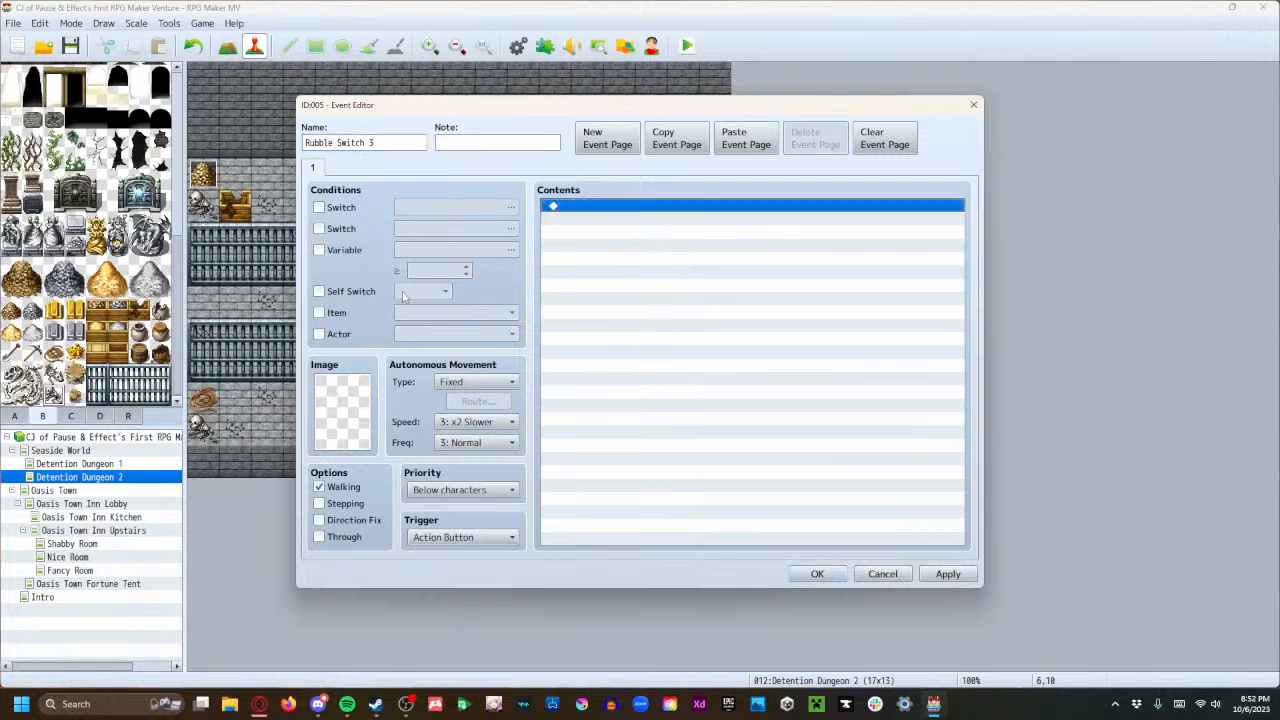
Add a Conditional Branch to Rubble Switch 3 that checks whether variable 0006 RubbleEvidence equals 2.
{"action": "double_click", "coordinate": [578, 213]}
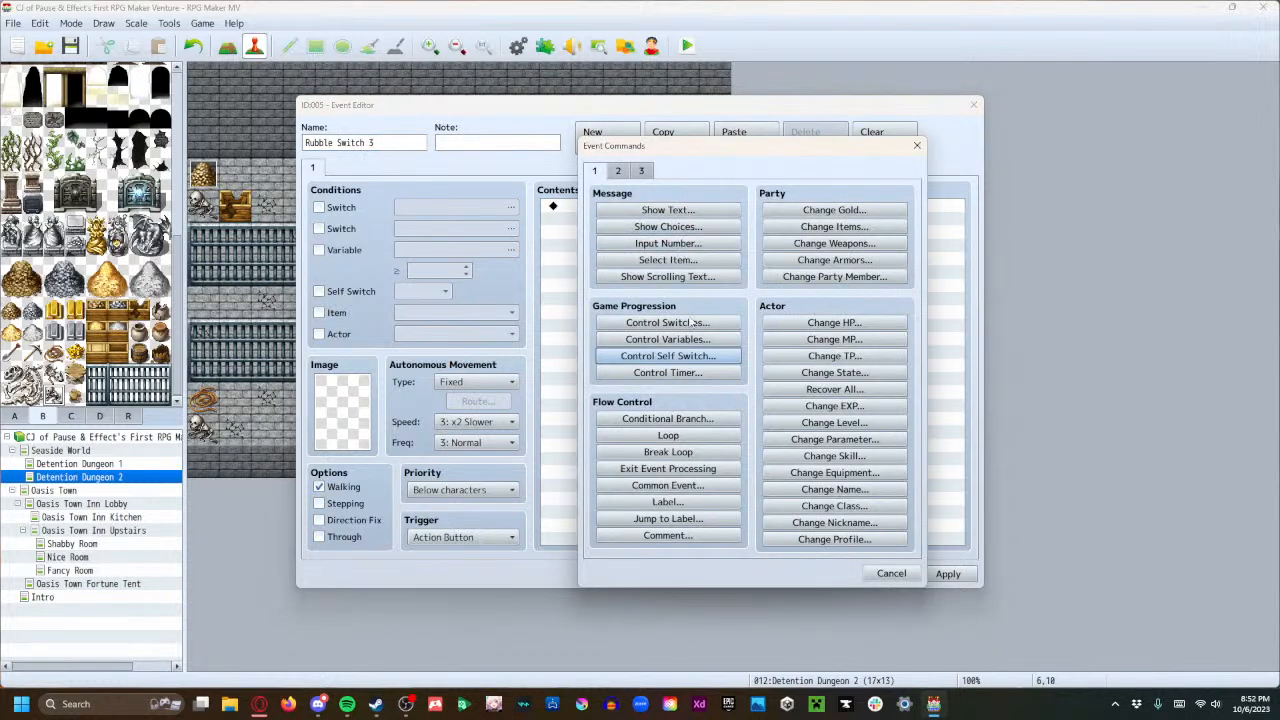
{"action": "left_click", "coordinate": [690, 420]}
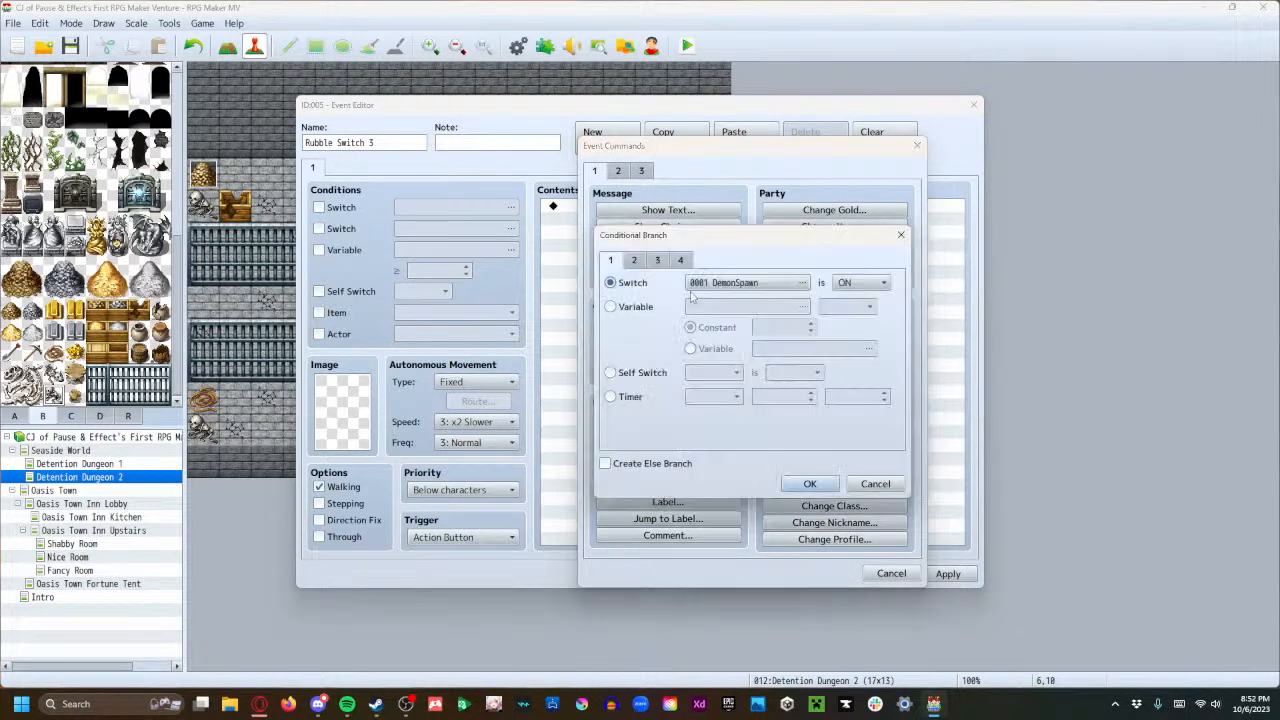
{"action": "left_click", "coordinate": [610, 306]}
{"action": "left_click", "coordinate": [750, 307]}
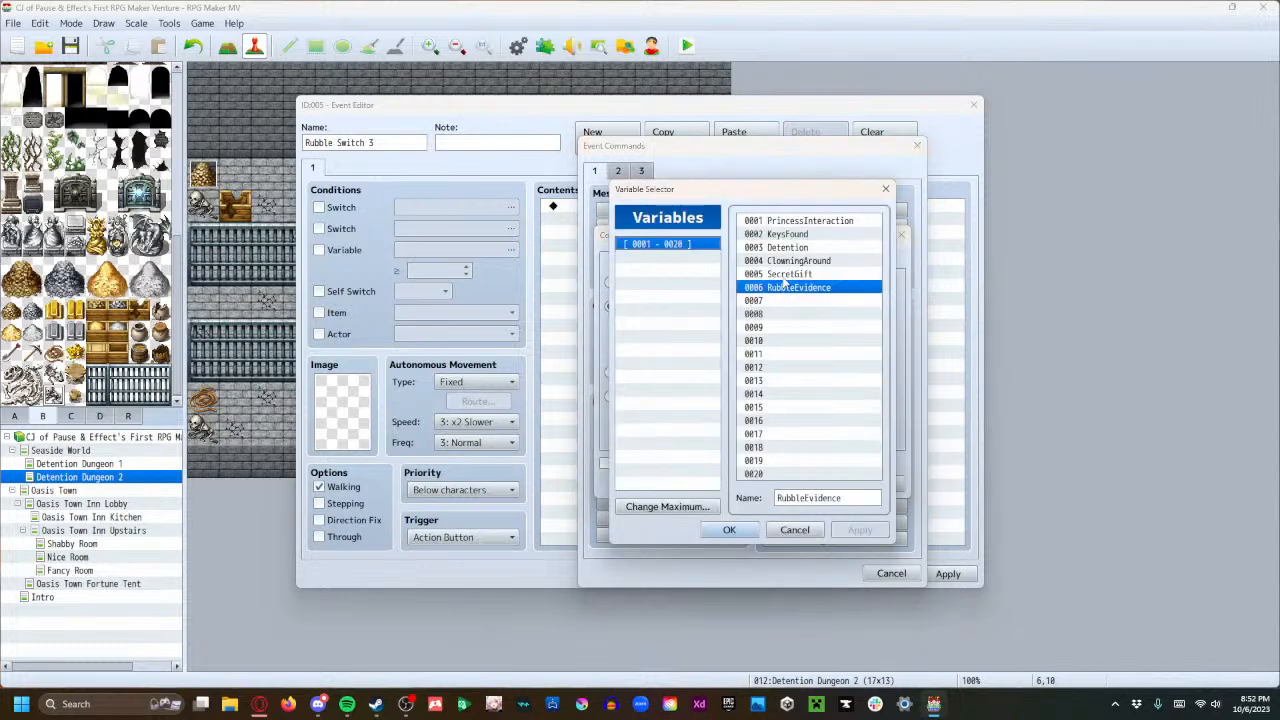
{"action": "left_click", "coordinate": [731, 530]}
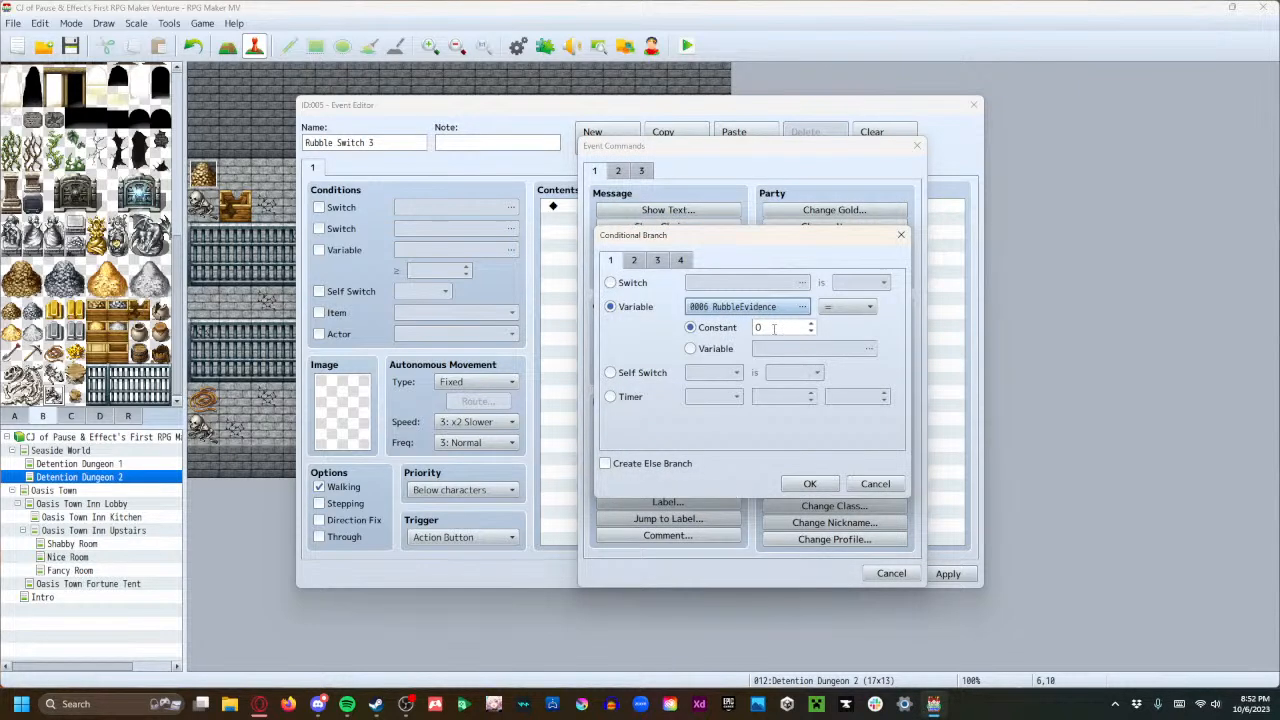
{"action": "type", "text": "2"}
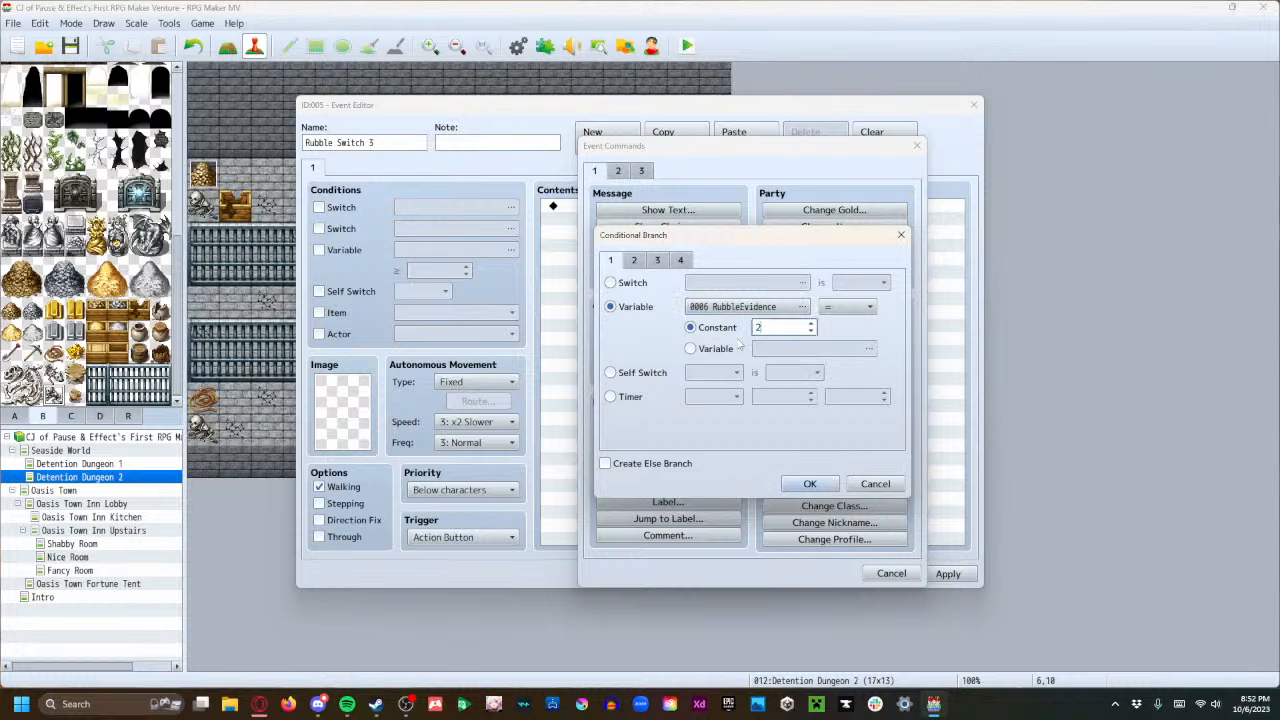
{"action": "left_click", "coordinate": [810, 483]}
Set the image of Rubble Switch 3 to the grey rubble pile from Tileset B.
{"action": "double_click", "coordinate": [325, 441]}
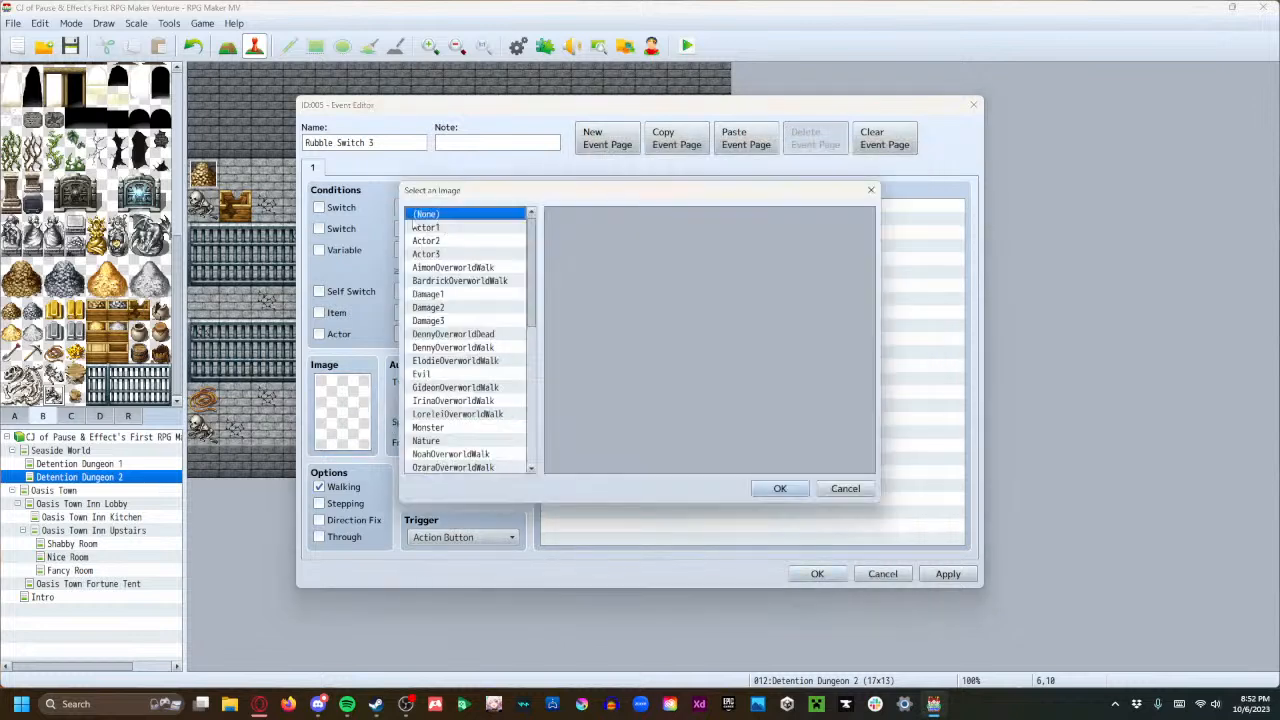
{"action": "scroll", "coordinate": [490, 408], "scroll_direction": "down", "scroll_amount": 3}
{"action": "scroll", "coordinate": [490, 408], "scroll_direction": "down", "scroll_amount": 5}
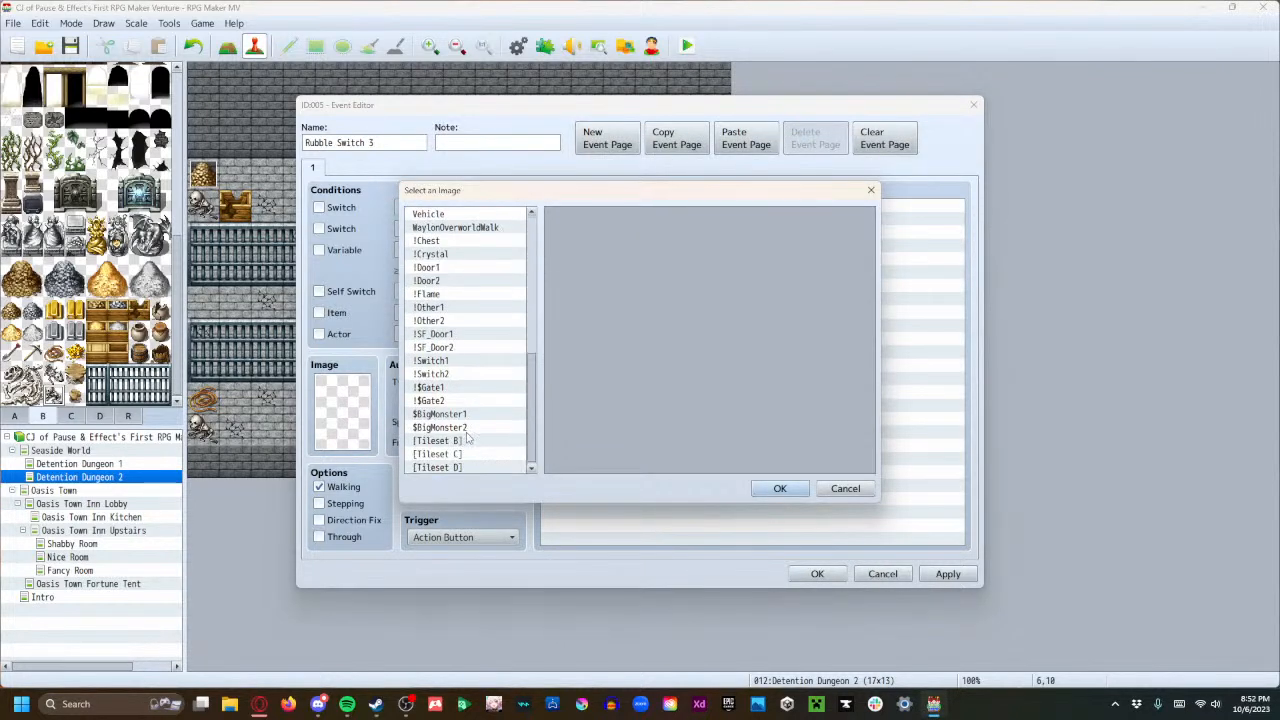
{"action": "left_click", "coordinate": [467, 440]}
{"action": "left_click", "coordinate": [718, 424]}
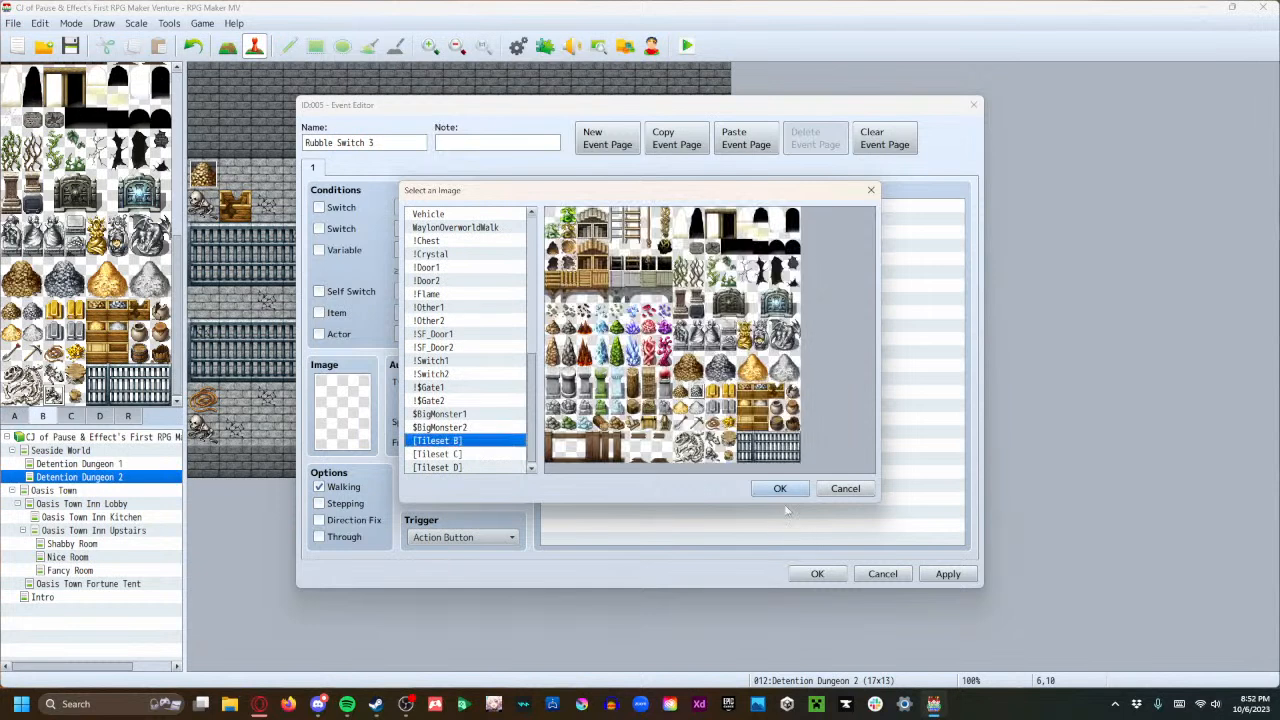
{"action": "left_click", "coordinate": [780, 489]}
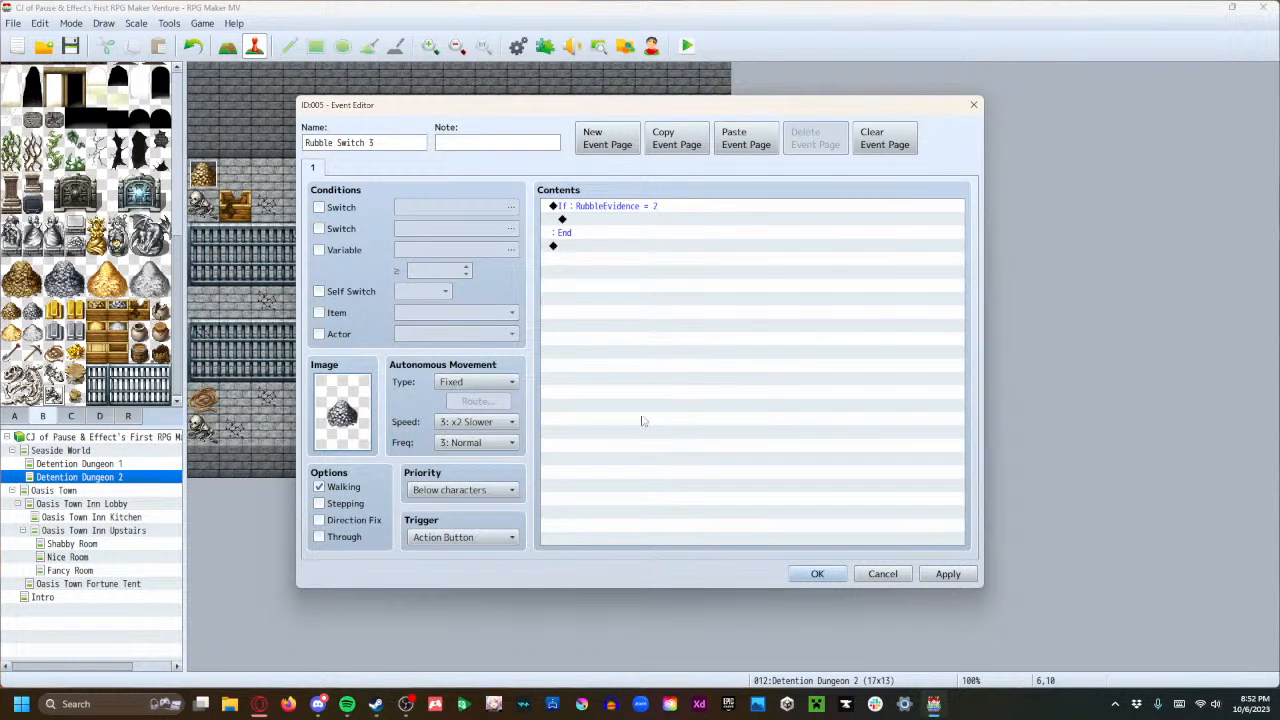
Add Control Self Switch A = ON inside the RubbleEvidence branch of Rubble Switch 3, then apply and close the event.
{"action": "double_click", "coordinate": [597, 220]}
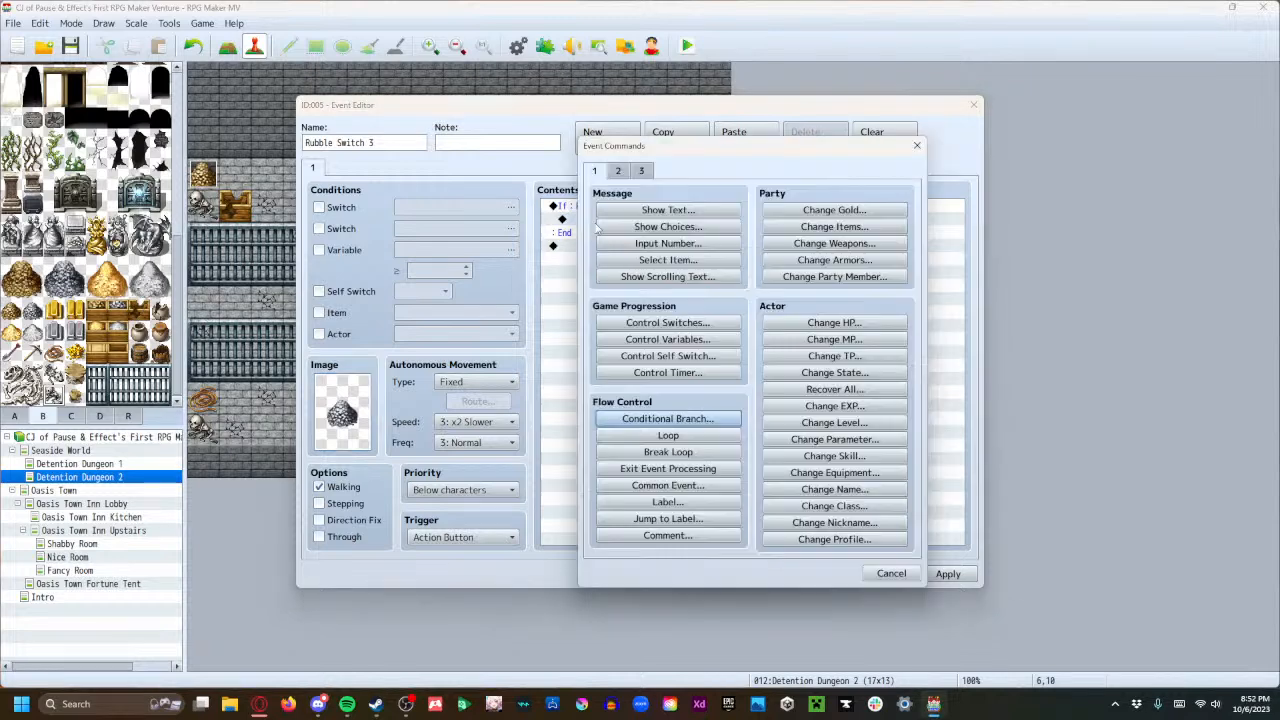
{"action": "left_click", "coordinate": [679, 357]}
{"action": "left_click", "coordinate": [715, 345]}
{"action": "left_click", "coordinate": [716, 374]}
{"action": "left_click", "coordinate": [732, 412]}
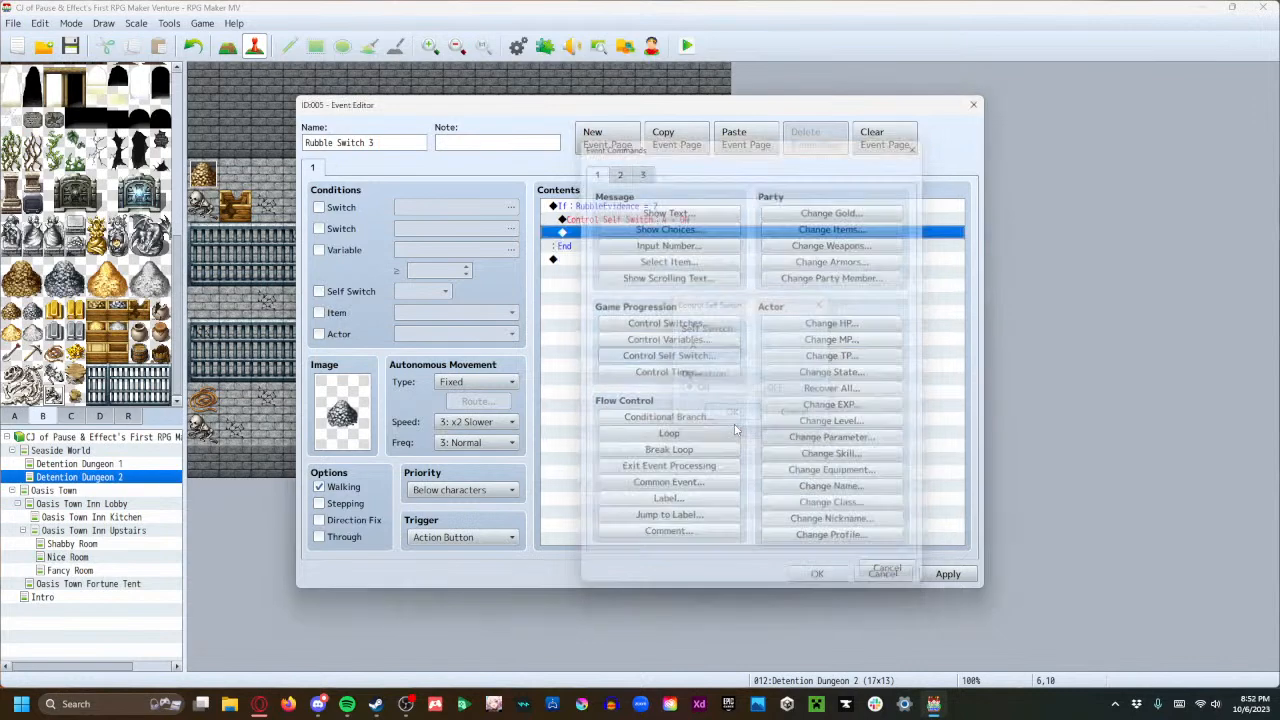
{"action": "left_click", "coordinate": [947, 574]}
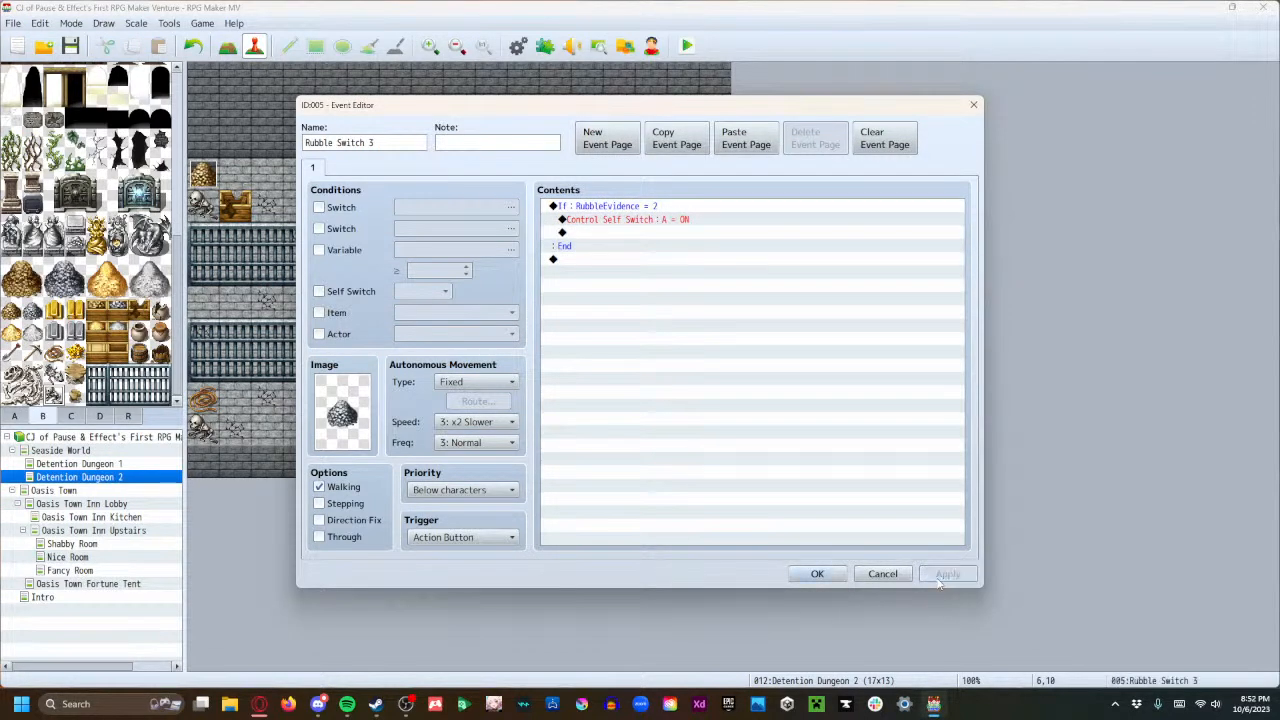
{"action": "left_click", "coordinate": [817, 574]}
Copy page 2 of Rubble Switch 2, the one with the self switch A condition, and close the event.
{"action": "left_click", "coordinate": [715, 398]}
{"action": "double_click", "coordinate": [715, 400]}
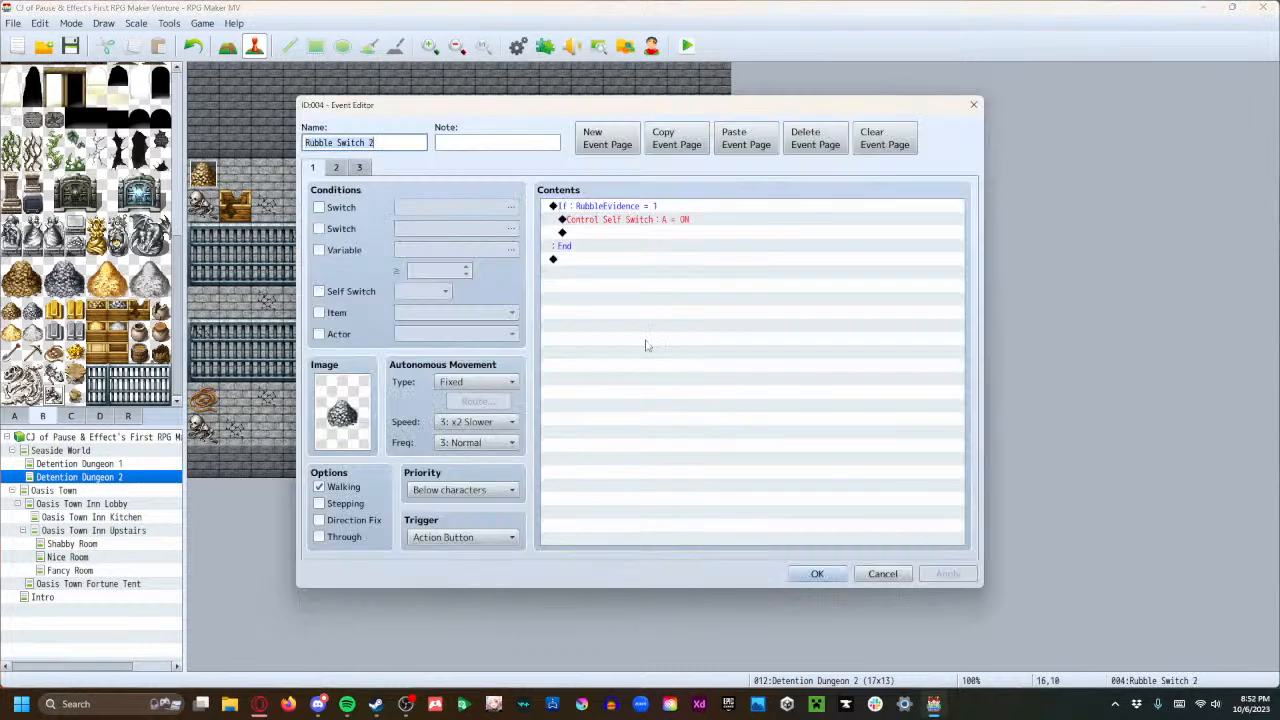
{"action": "left_click", "coordinate": [337, 168]}
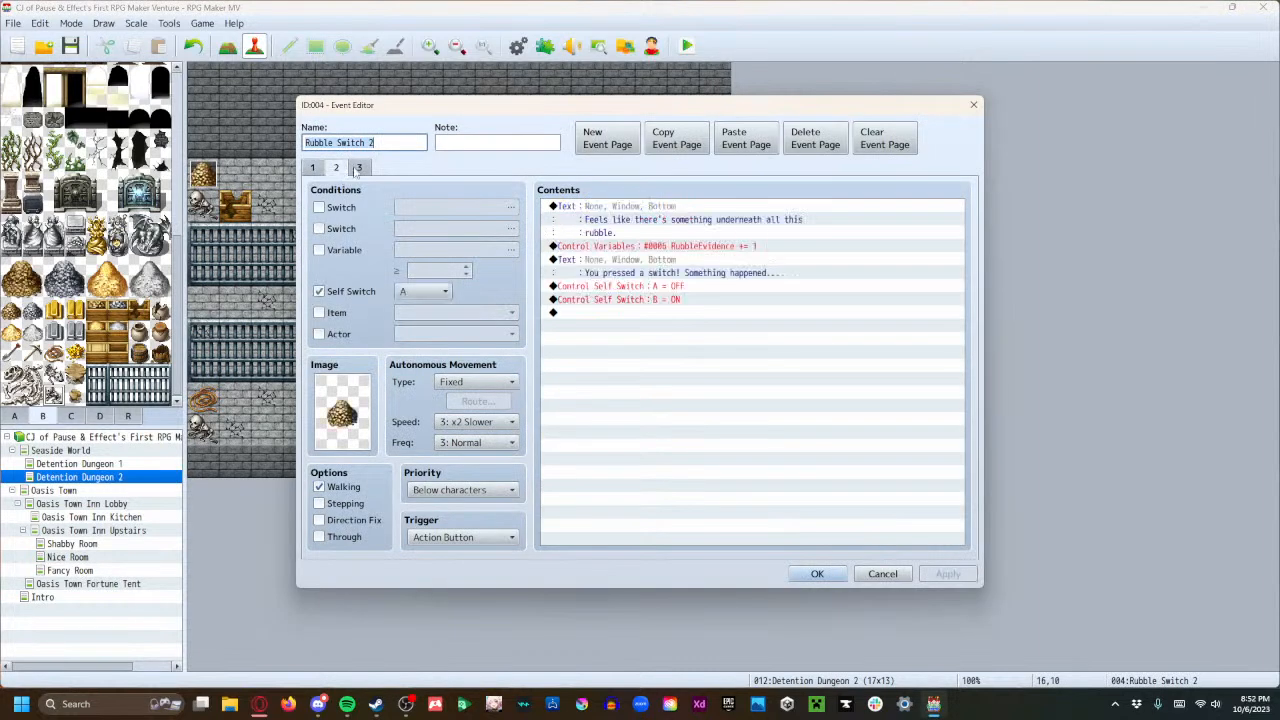
{"action": "left_click", "coordinate": [358, 168]}
{"action": "left_click", "coordinate": [313, 168]}
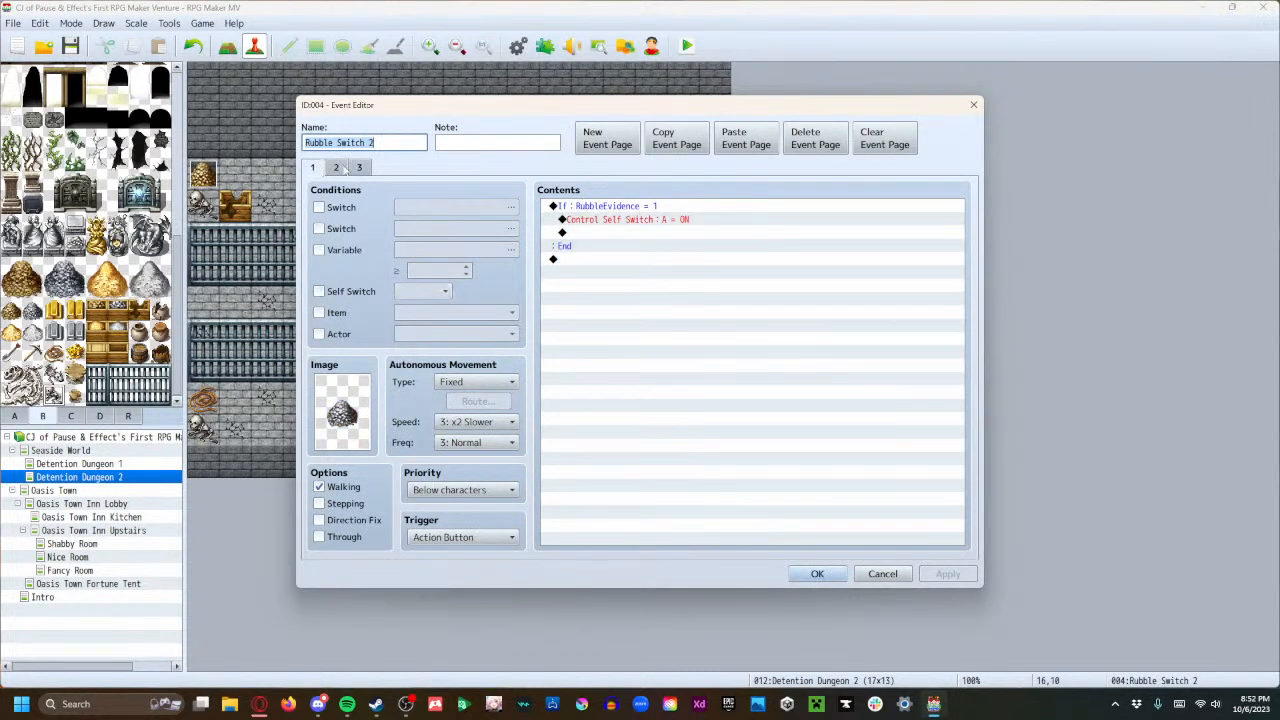
{"action": "left_click", "coordinate": [337, 168]}
{"action": "left_click", "coordinate": [676, 138]}
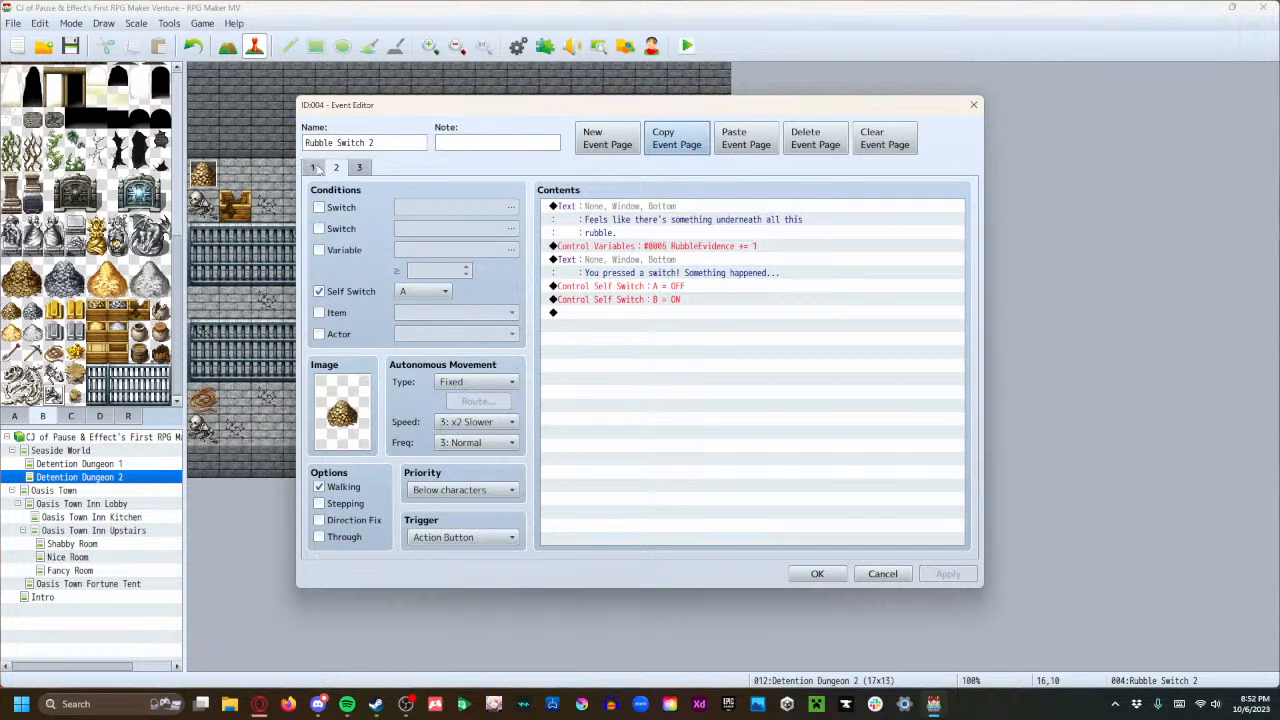
{"action": "left_click", "coordinate": [313, 168]}
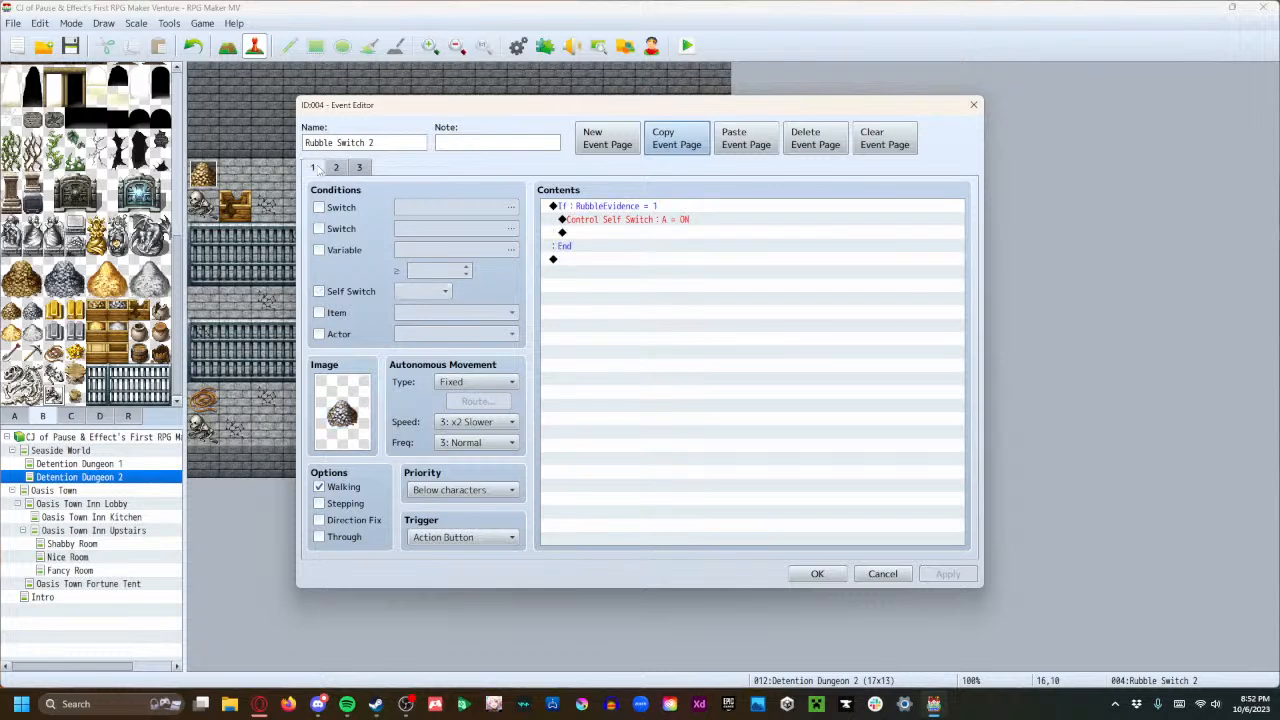
{"action": "left_click", "coordinate": [826, 575]}
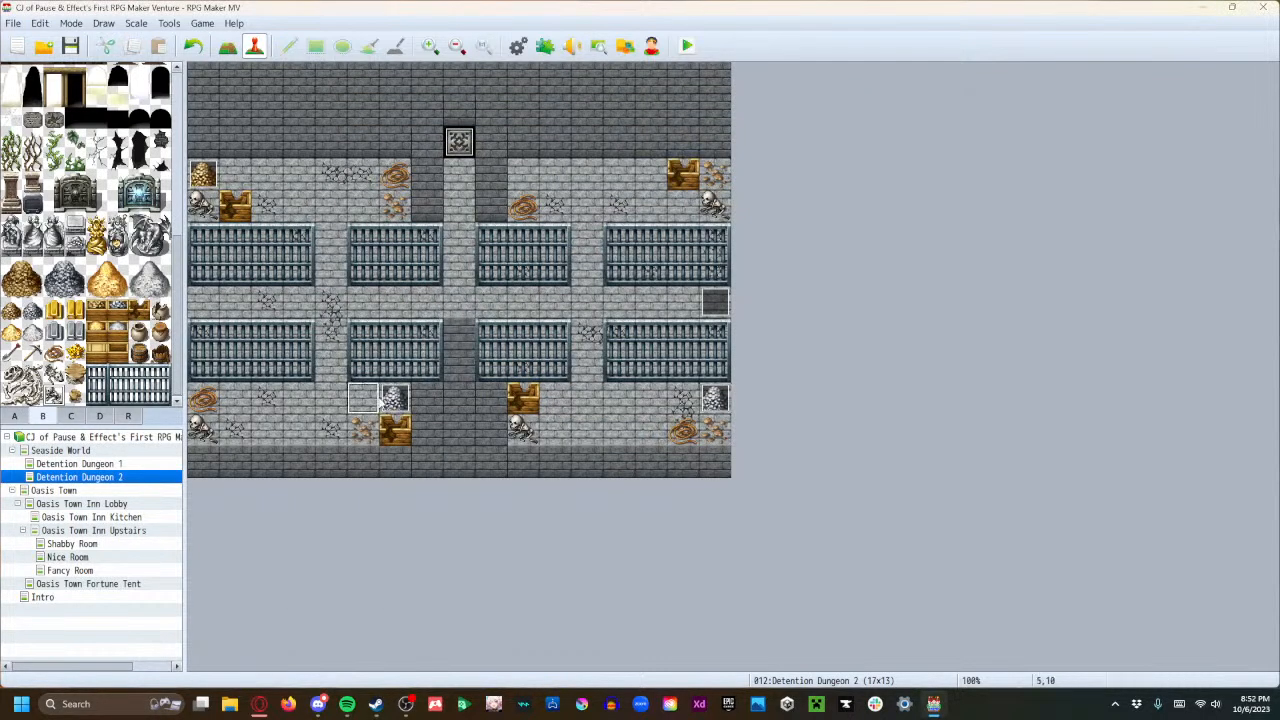
Paste the copied event page into Rubble Switch 3 as page 2 and apply the change.
{"action": "double_click", "coordinate": [376, 399]}
{"action": "left_click", "coordinate": [883, 574]}
{"action": "double_click", "coordinate": [396, 399]}
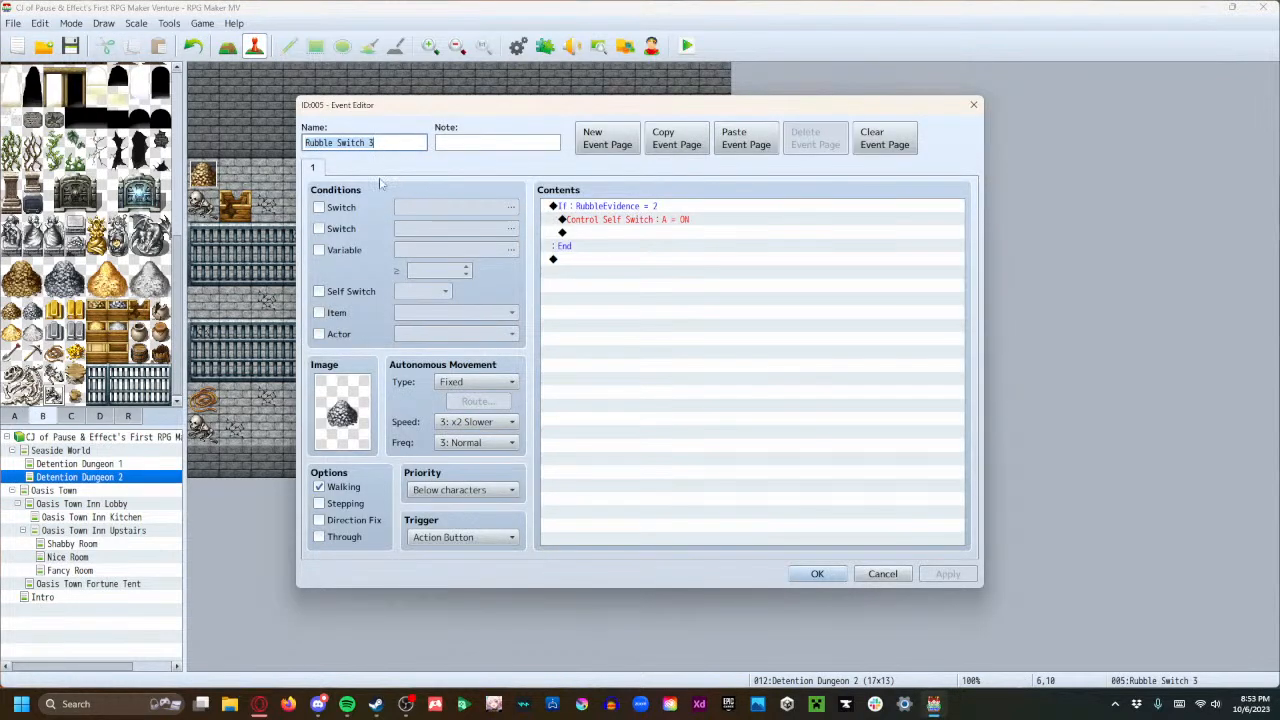
{"action": "left_click", "coordinate": [746, 138]}
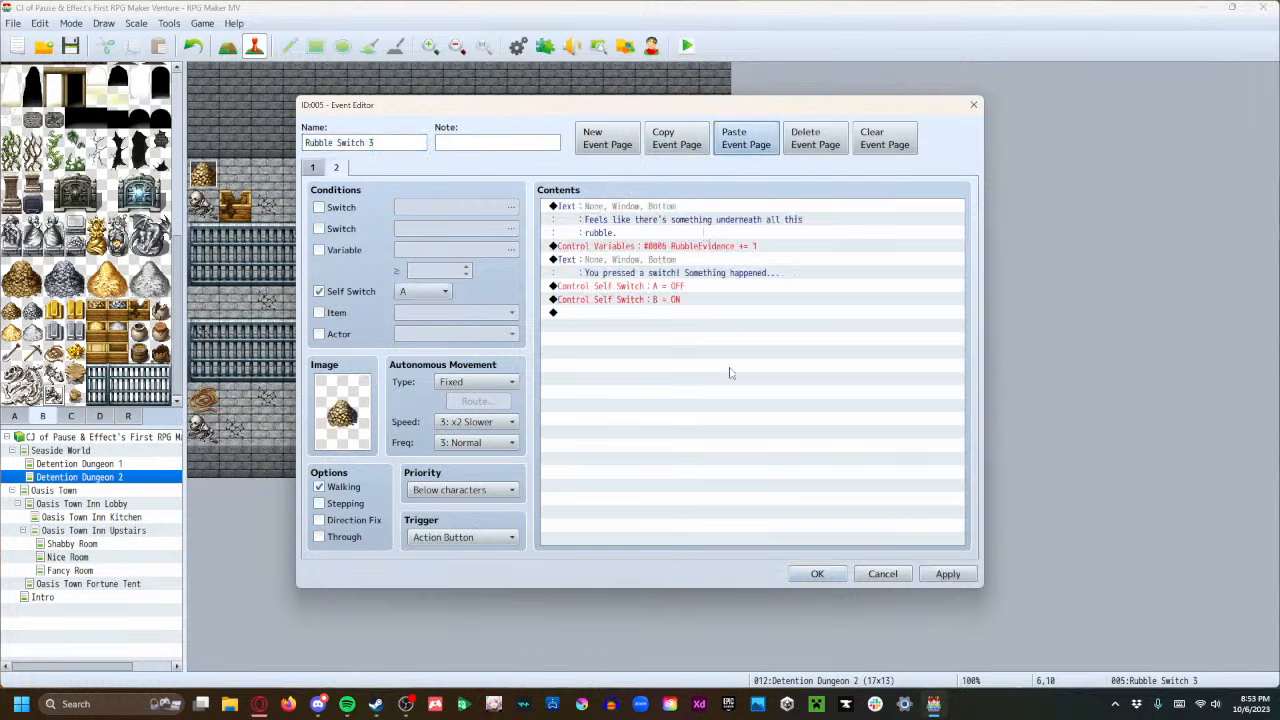
{"action": "left_click", "coordinate": [932, 578]}
{"action": "left_click", "coordinate": [817, 574]}
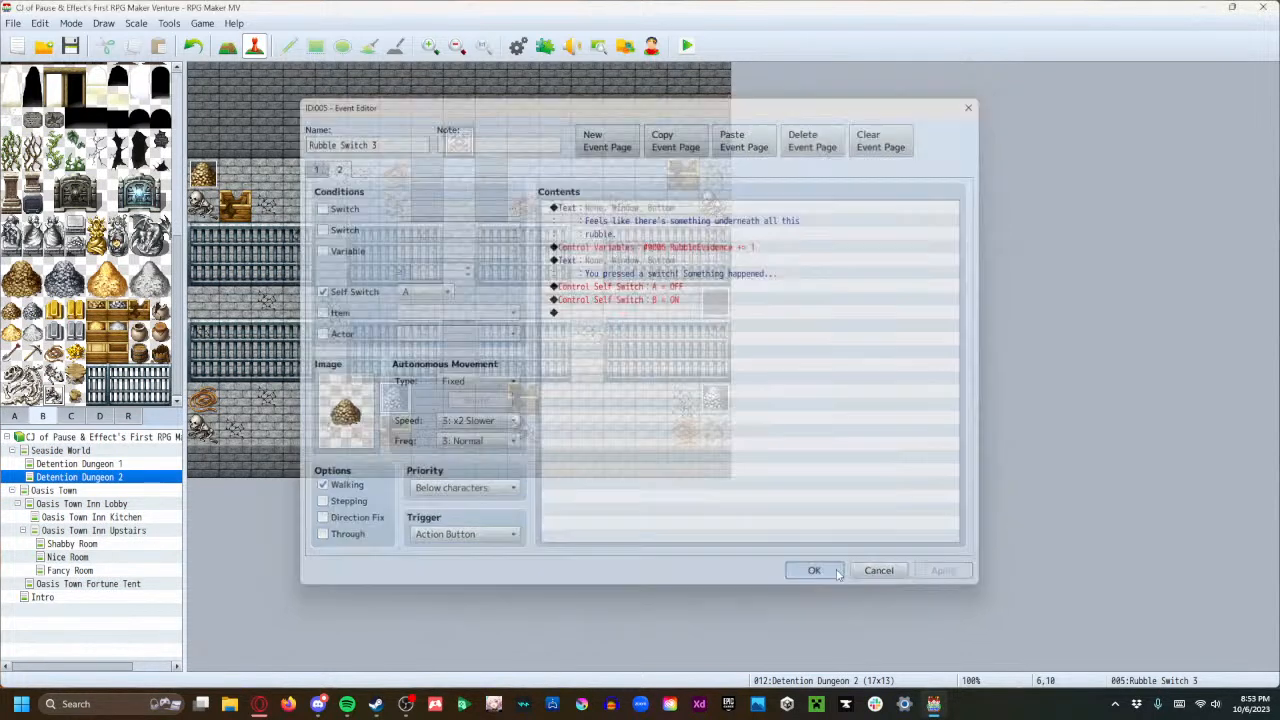
Copy page 3 of Rubble Switch 2, which holds the text "This switch has been pressed.".
{"action": "double_click", "coordinate": [714, 398]}
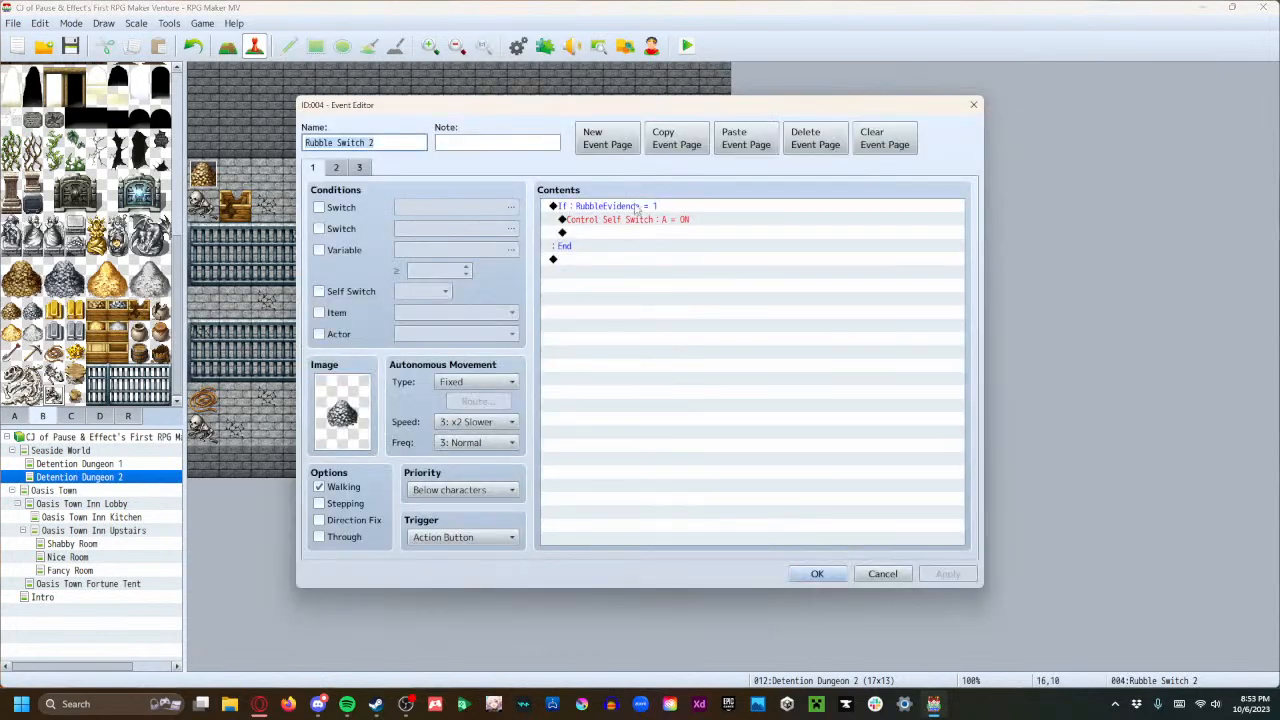
{"action": "left_click", "coordinate": [359, 167]}
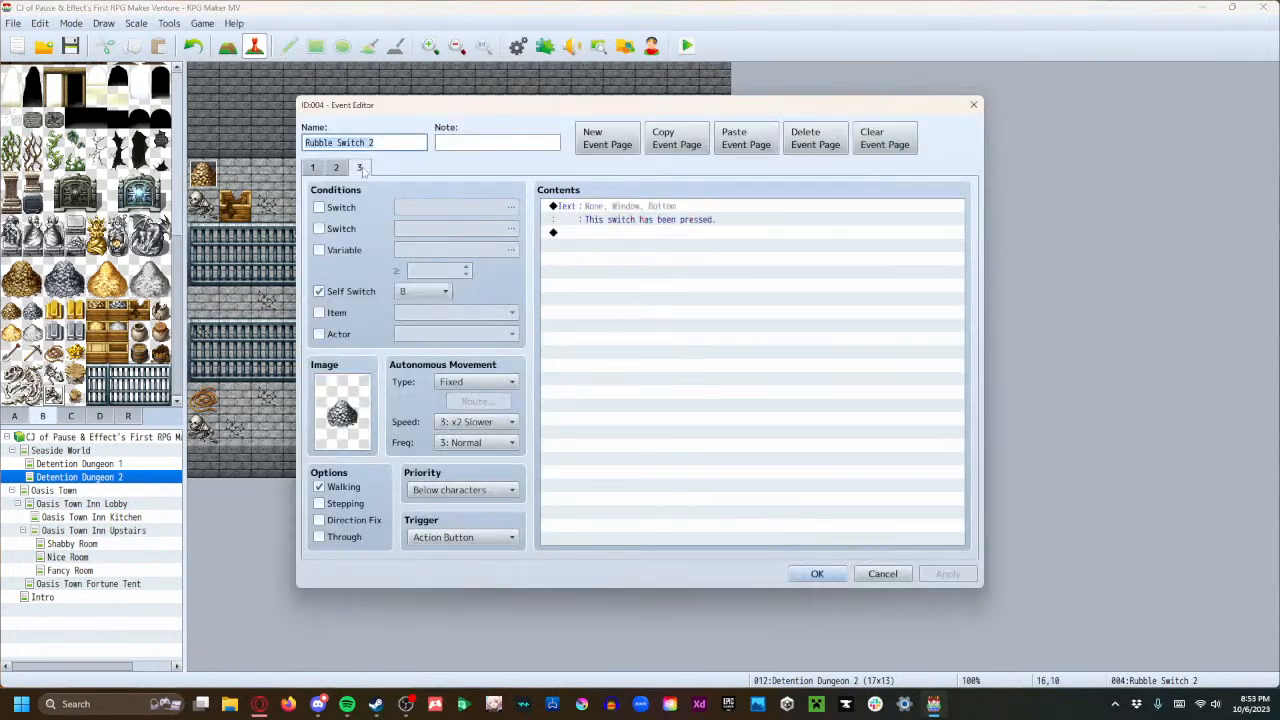
{"action": "left_click", "coordinate": [676, 138]}
{"action": "left_click", "coordinate": [817, 574]}
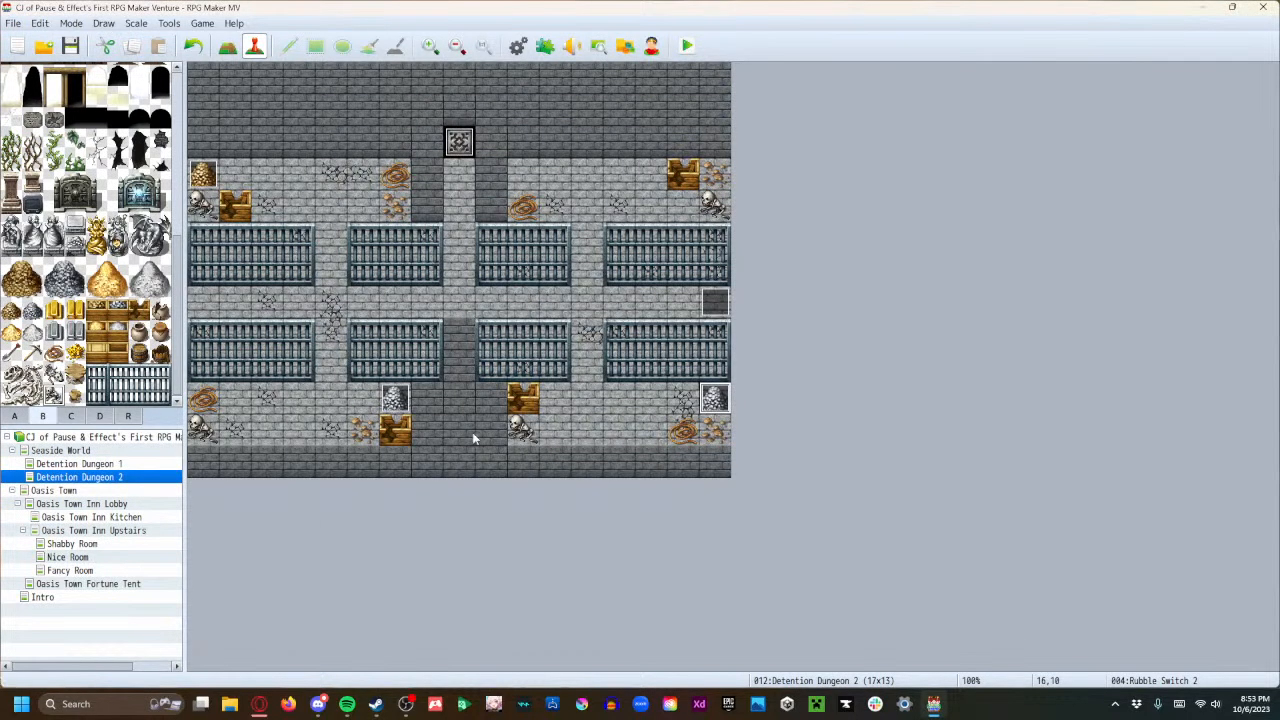
Paste the copied page into Rubble Switch 3 as page 3, review its pages and apply the changes.
{"action": "double_click", "coordinate": [401, 403]}
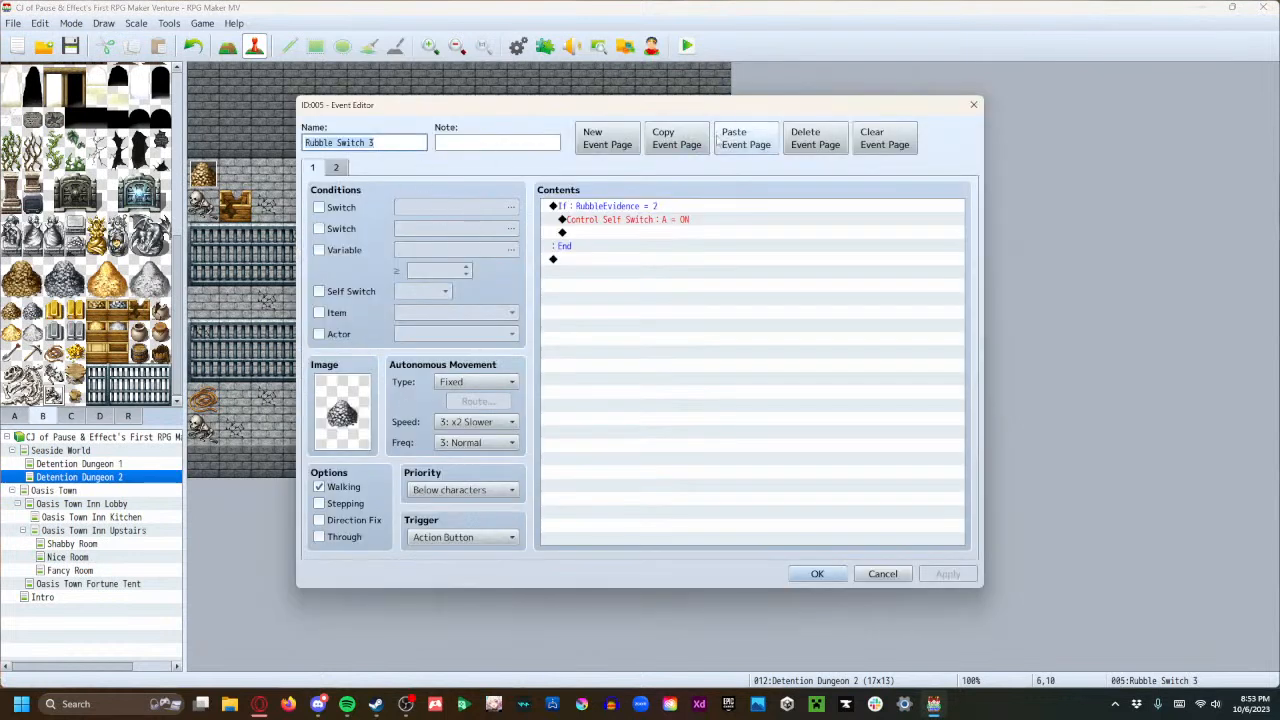
{"action": "left_click", "coordinate": [336, 167]}
{"action": "left_click", "coordinate": [744, 139]}
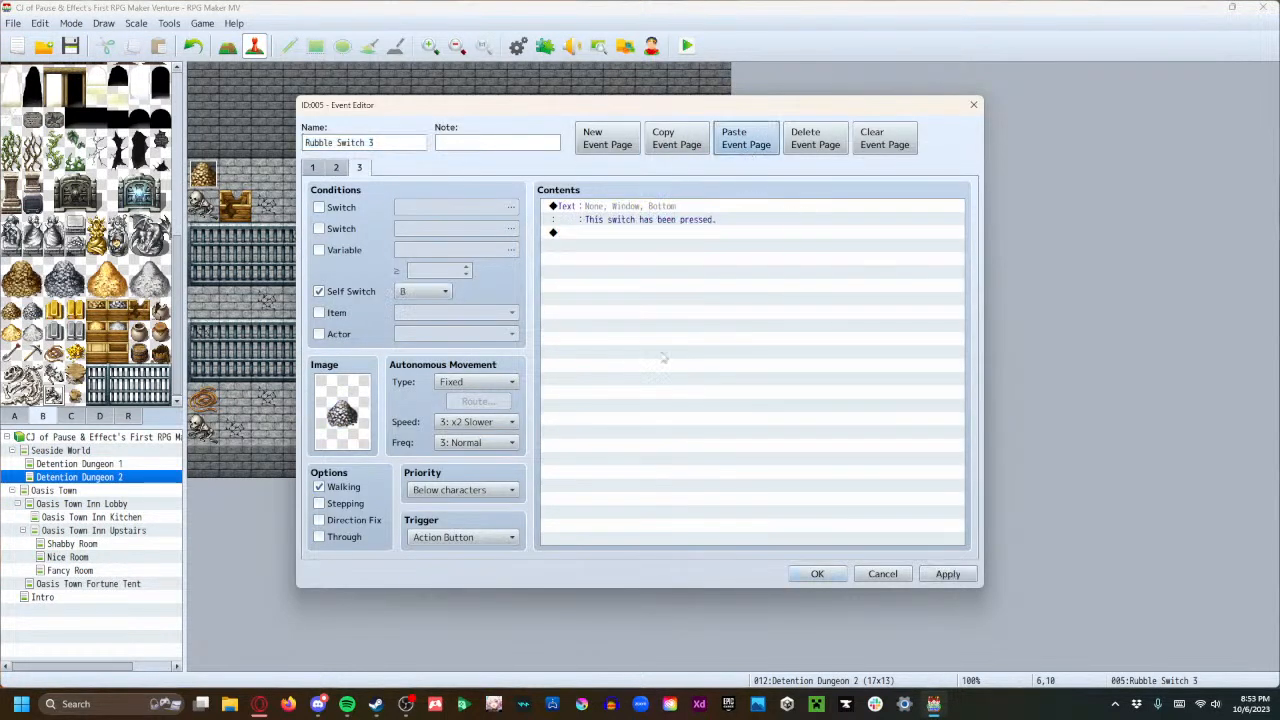
{"action": "left_click", "coordinate": [313, 168]}
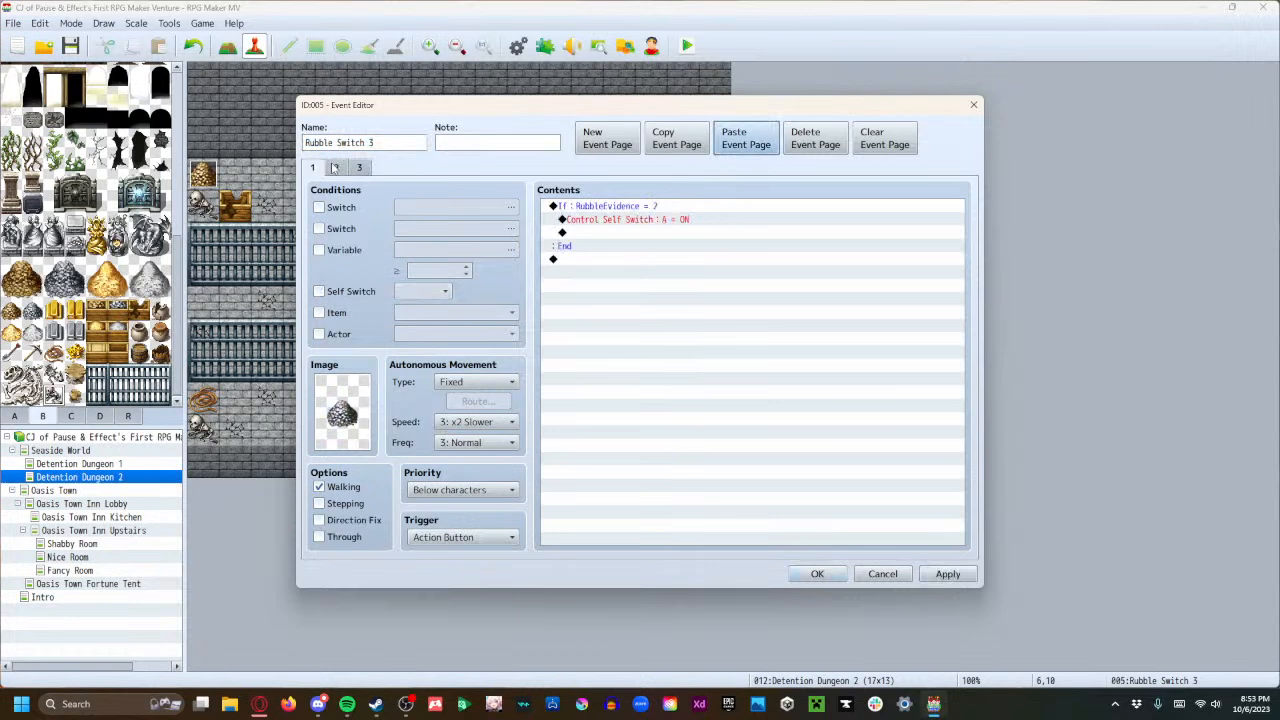
{"action": "left_click", "coordinate": [335, 167]}
{"action": "left_click", "coordinate": [359, 167]}
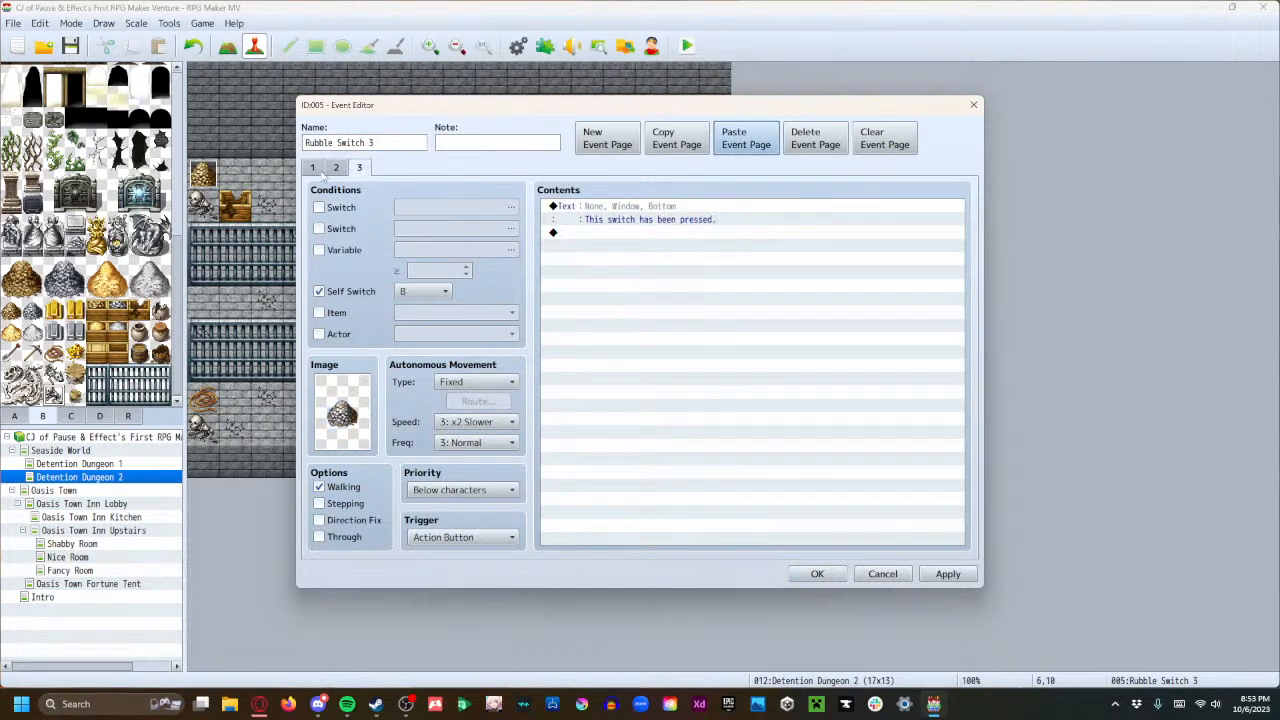
{"action": "left_click", "coordinate": [312, 168]}
{"action": "left_click", "coordinate": [946, 574]}
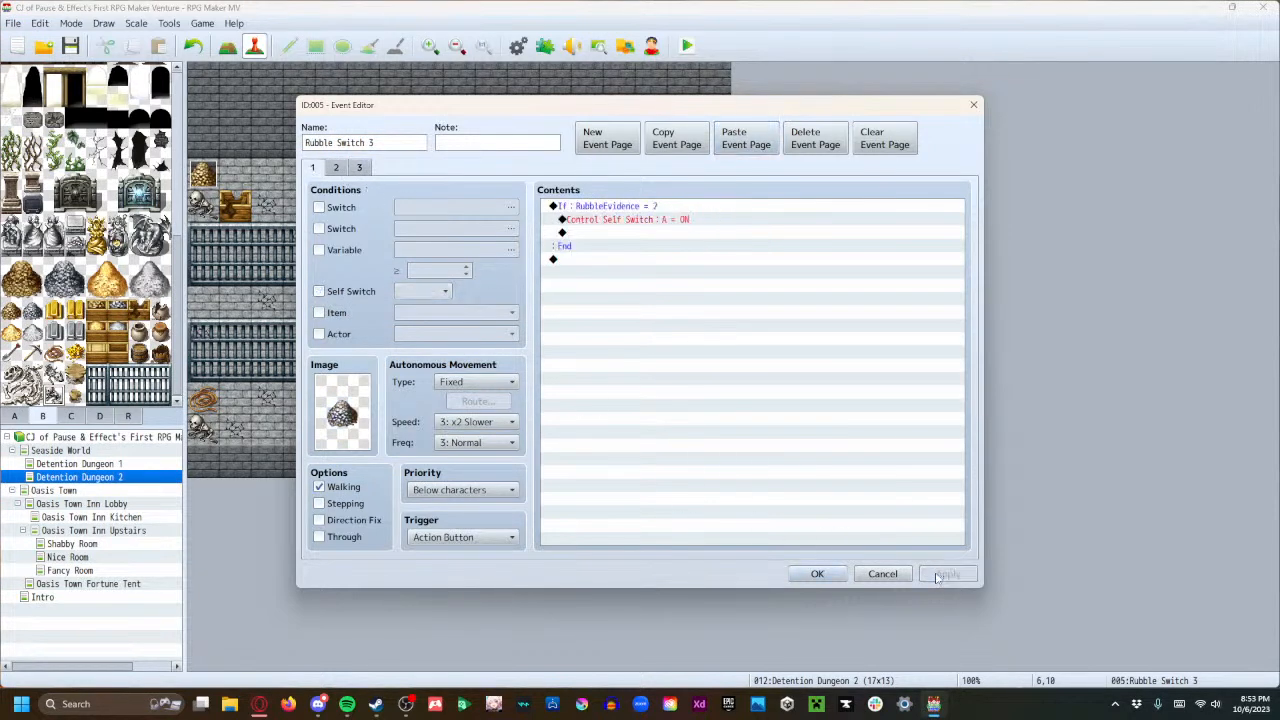
{"action": "left_click", "coordinate": [818, 574]}
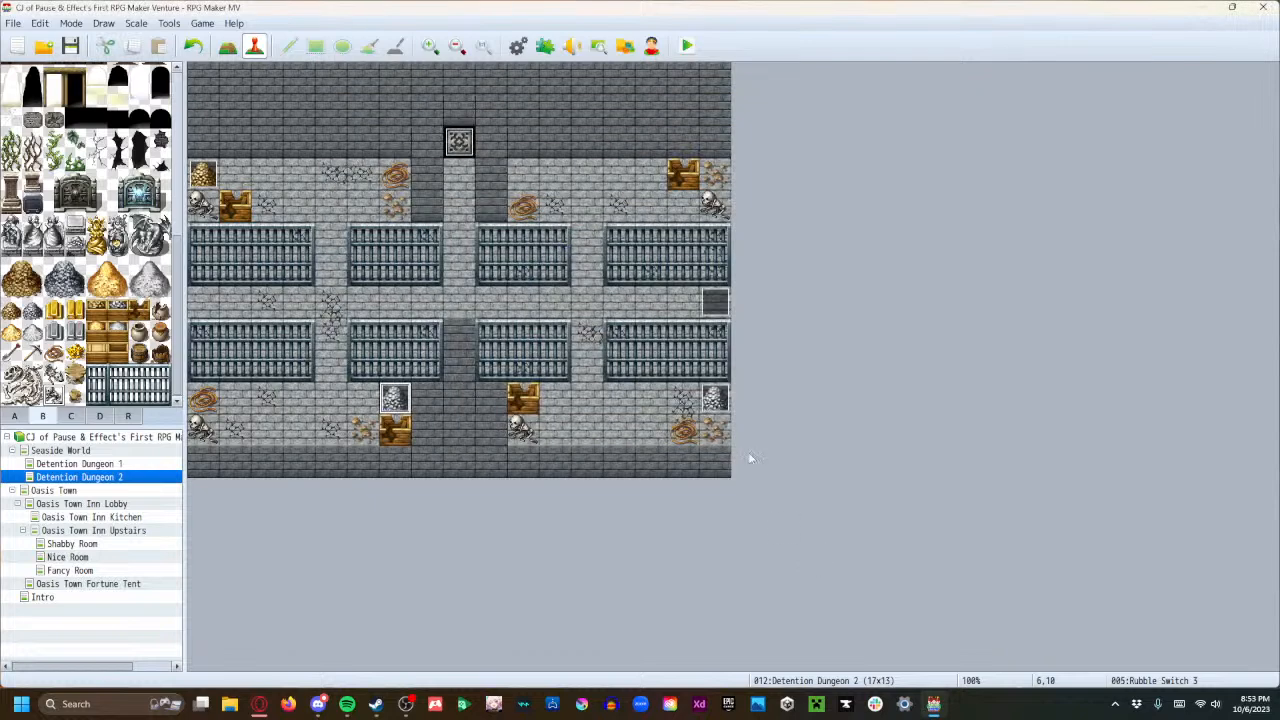
Create a new event named Rubble Switch 4 on the floor tile above the rope coil, in the upper cell just right of the central entrance.
{"action": "double_click", "coordinate": [527, 176]}
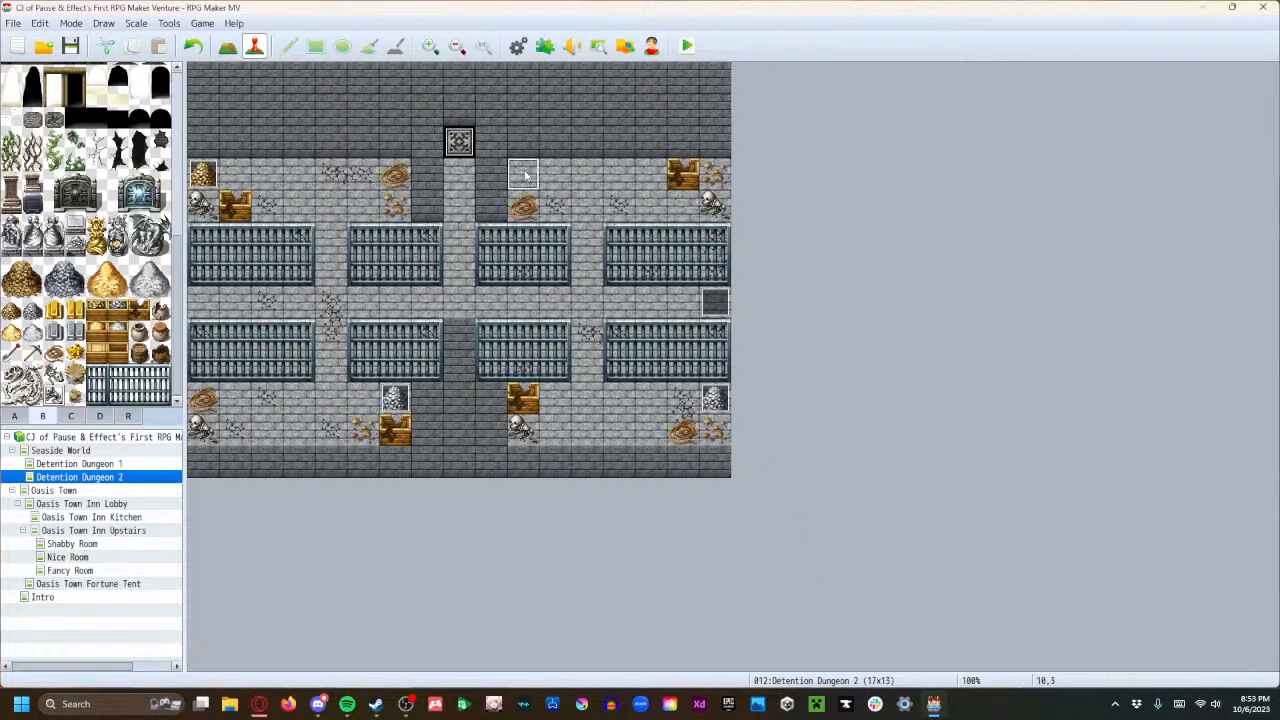
{"action": "type", "text": "Rubble Switch 4"}
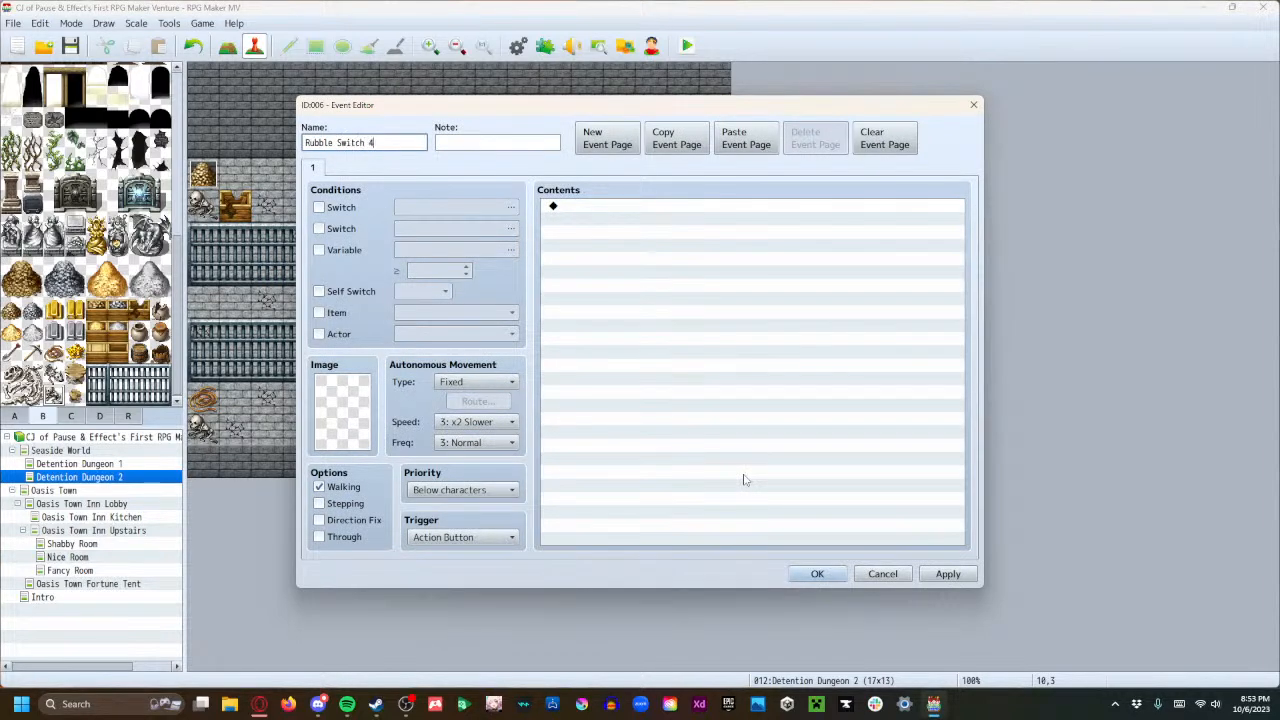
{"action": "key", "text": "Return"}
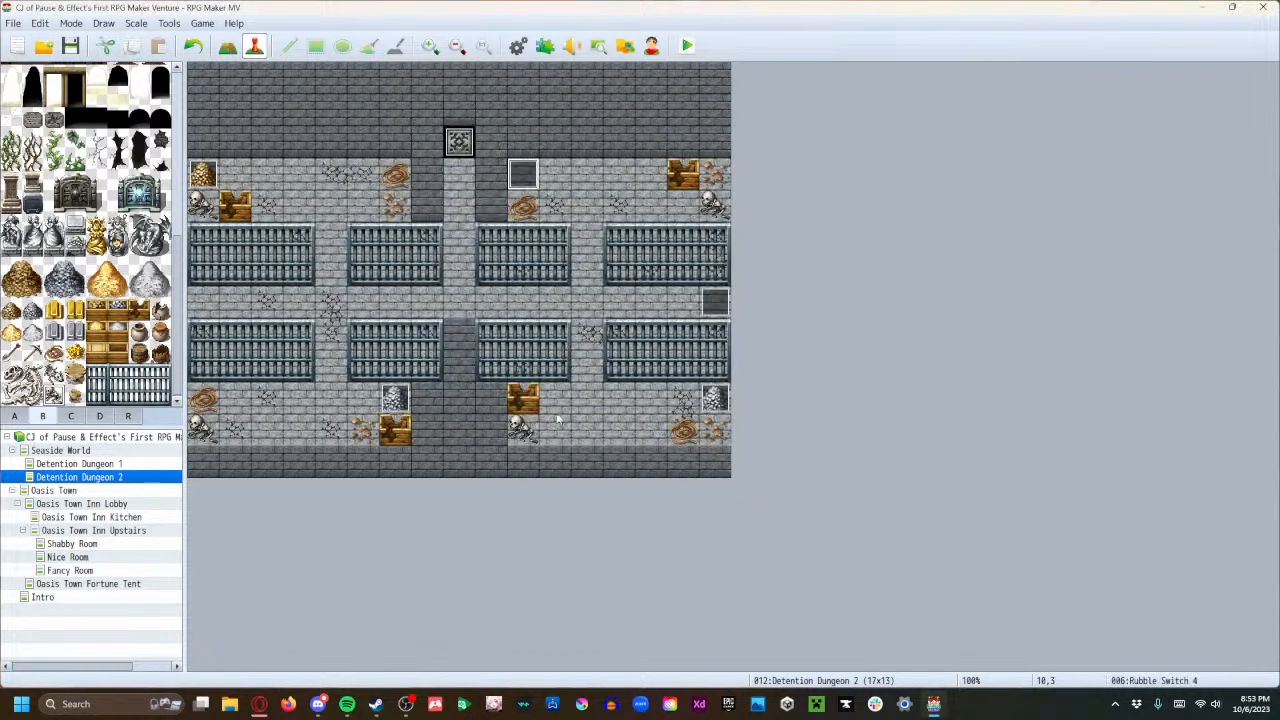
Copy page 1 of Rubble Switch 3 into Rubble Switch 4 and delete the extra page.
{"action": "double_click", "coordinate": [407, 398]}
{"action": "left_click", "coordinate": [676, 140]}
{"action": "left_click", "coordinate": [884, 574]}
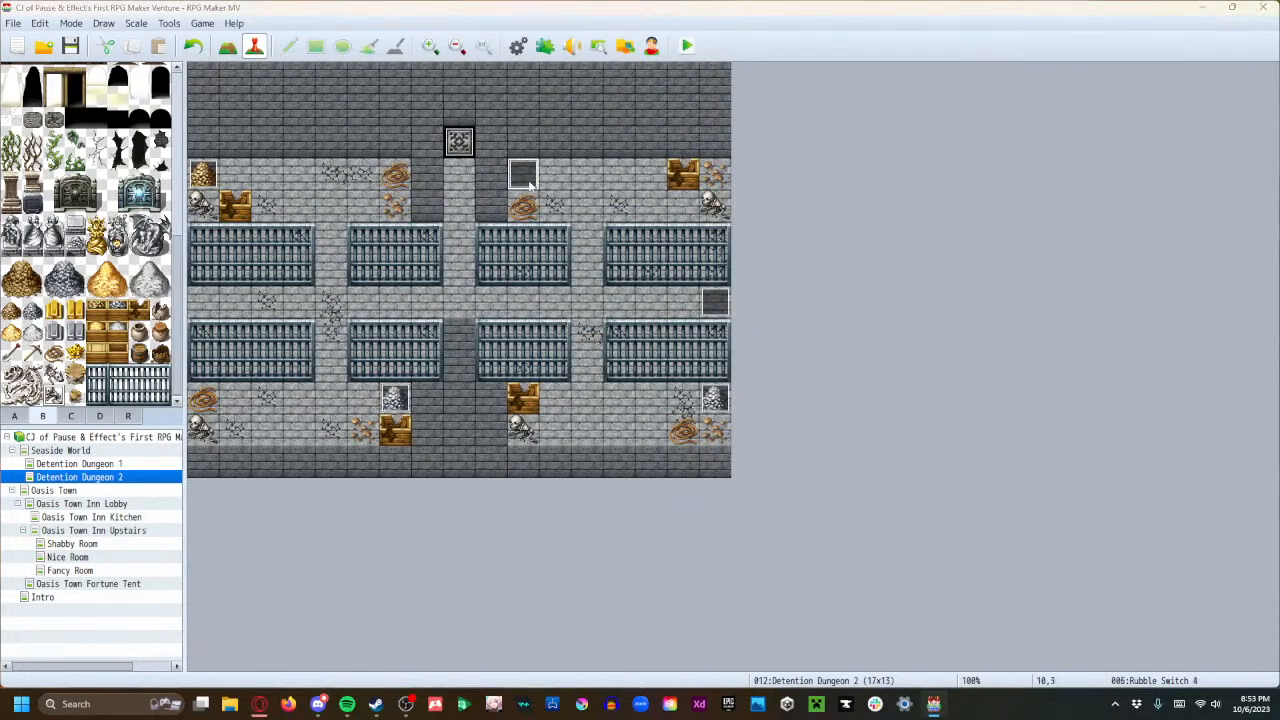
{"action": "double_click", "coordinate": [530, 182]}
{"action": "left_click", "coordinate": [746, 140]}
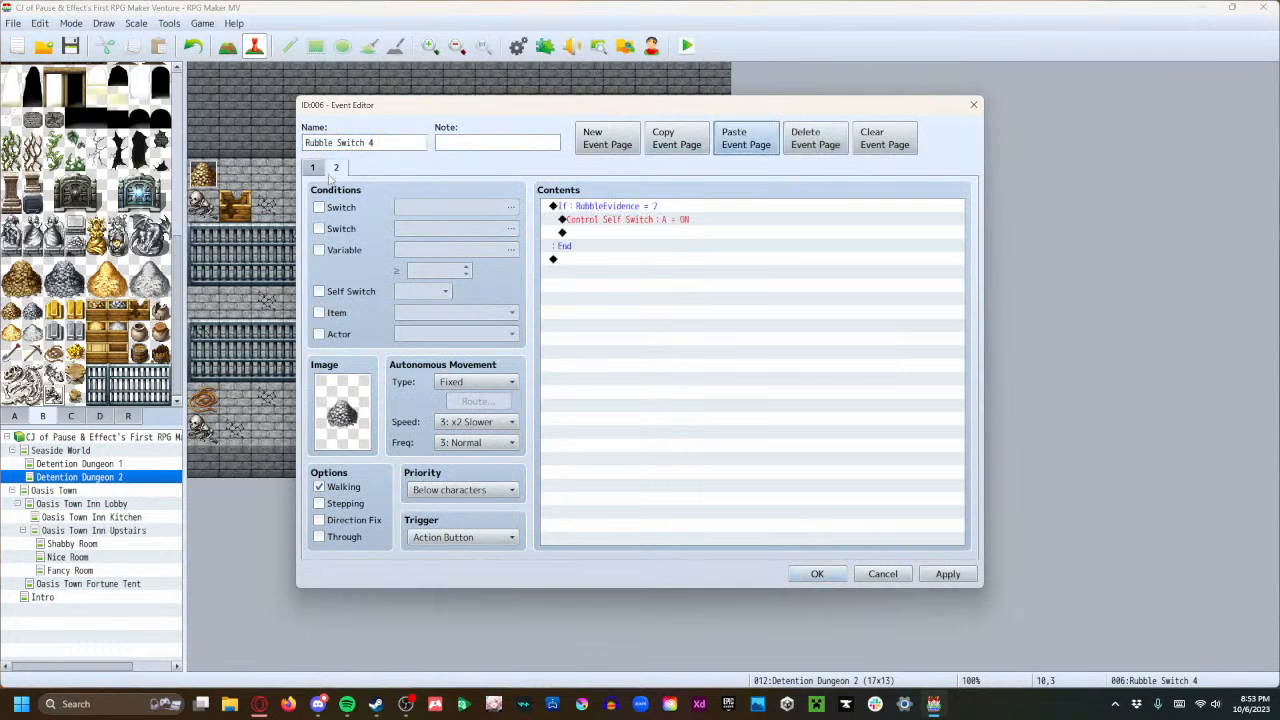
{"action": "left_click", "coordinate": [815, 140]}
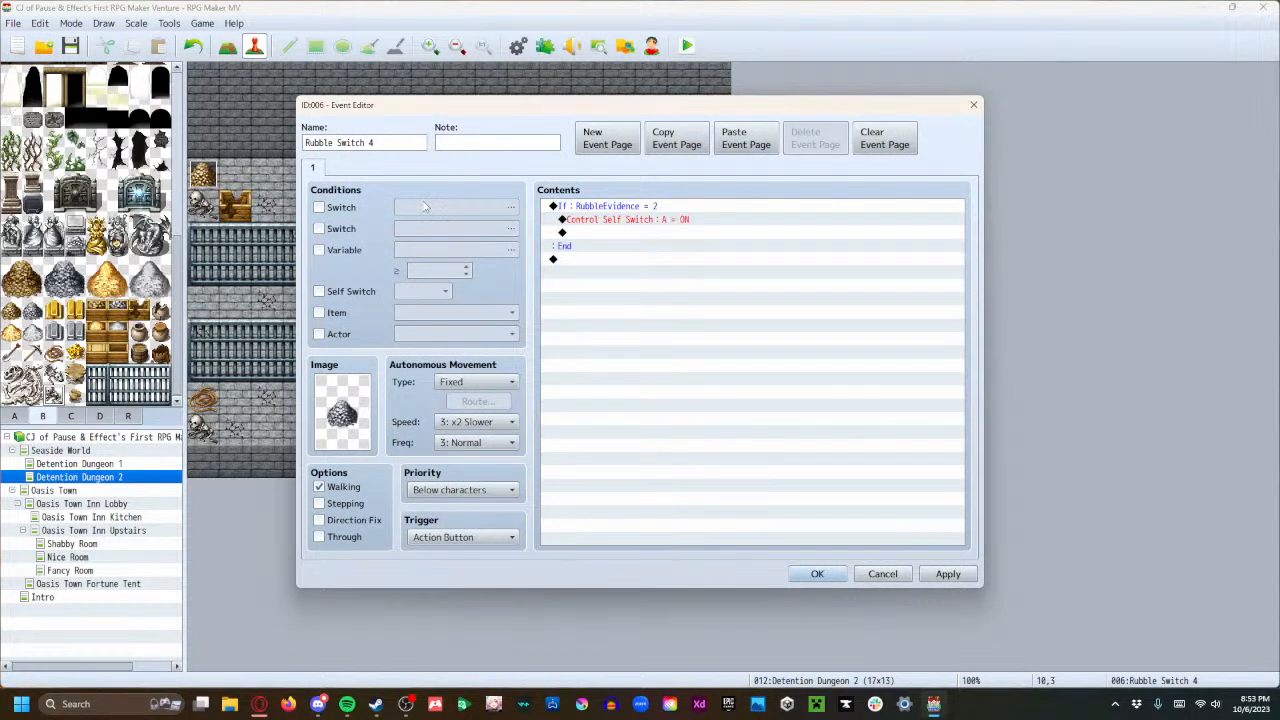
Change the Conditional Branch in Rubble Switch 4 to check RubbleEvidence = 3, then apply and close the event.
{"action": "double_click", "coordinate": [652, 210]}
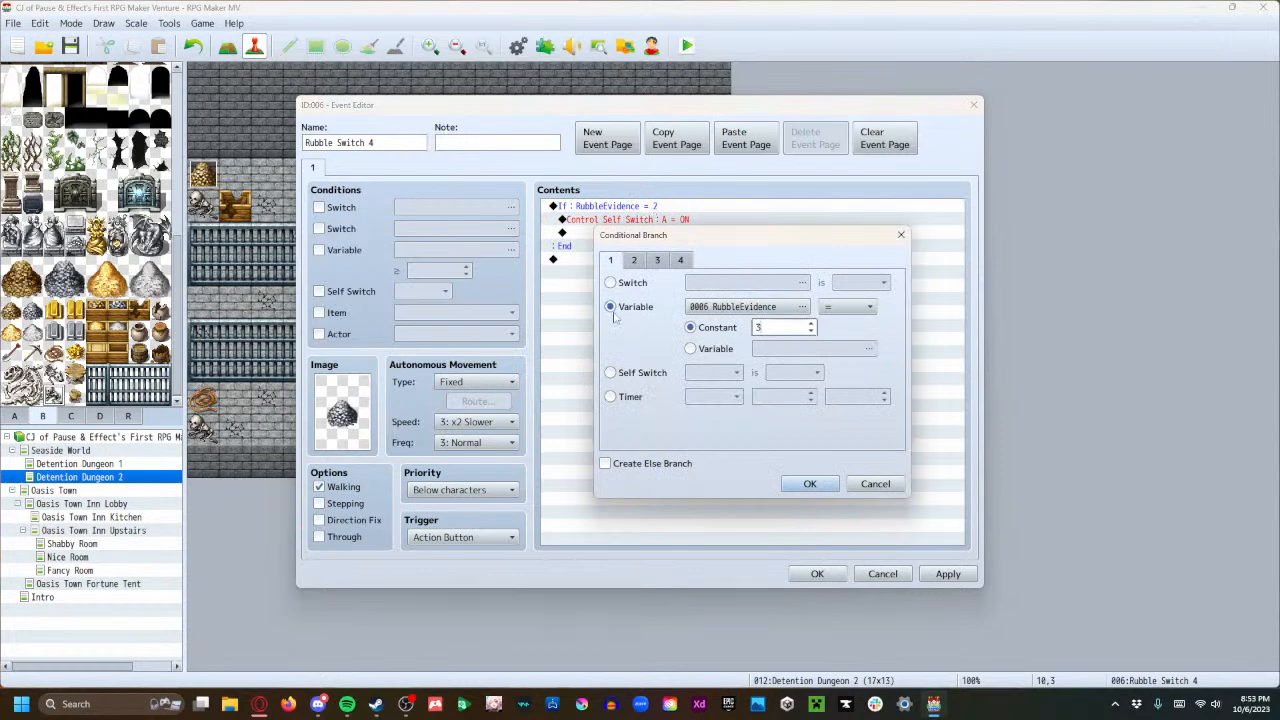
{"action": "left_click", "coordinate": [810, 483]}
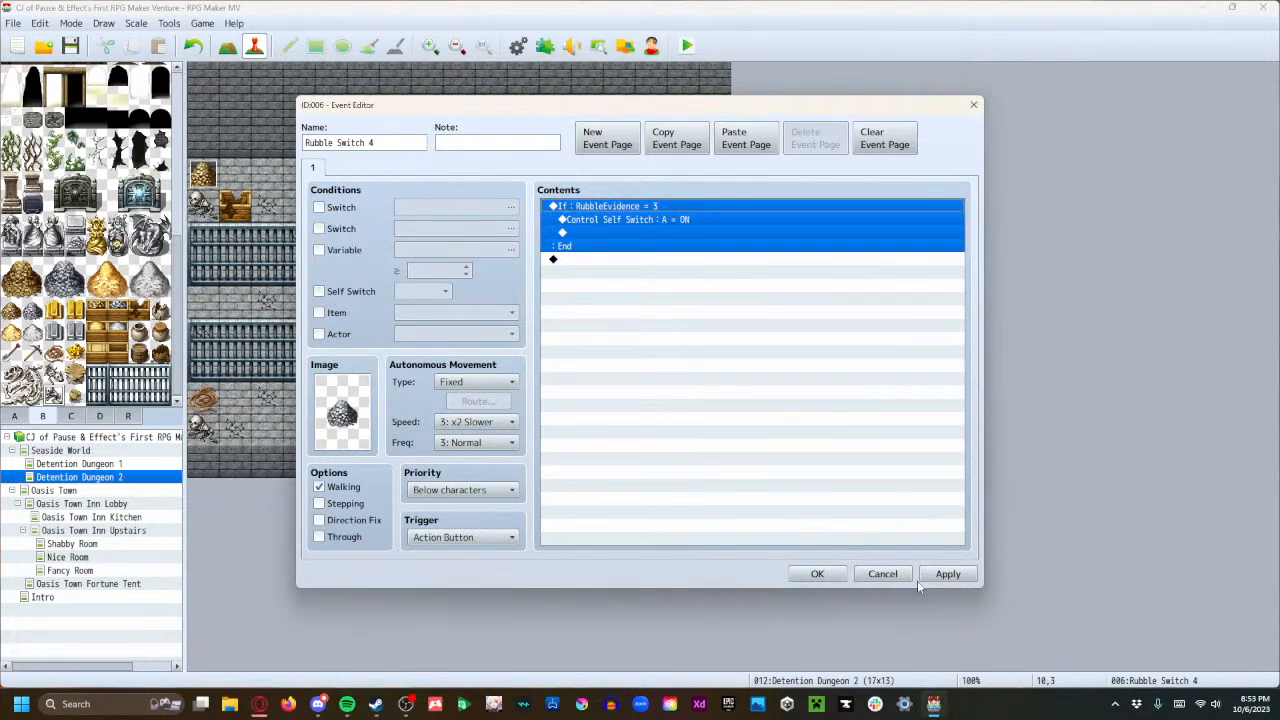
{"action": "left_click", "coordinate": [947, 574]}
{"action": "left_click", "coordinate": [817, 573]}
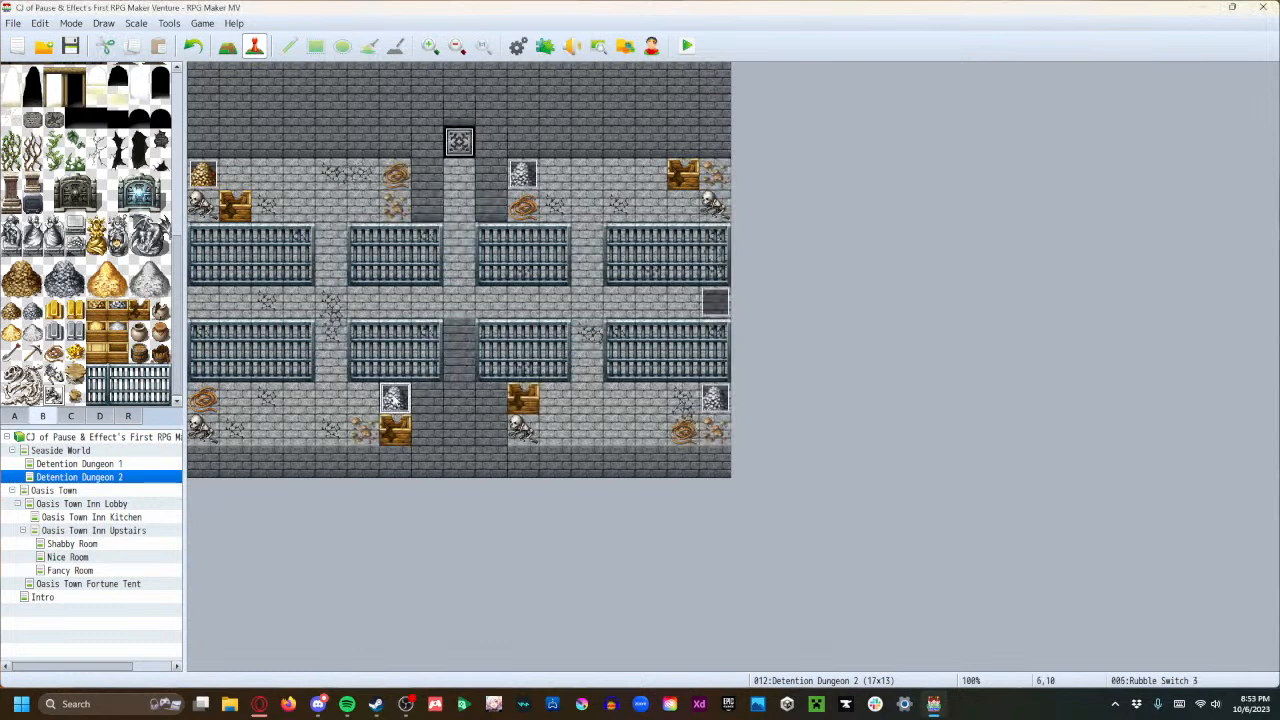
Copy page 2 of Rubble Switch 3 into Rubble Switch 4 as its second page and confirm the event.
{"action": "double_click", "coordinate": [394, 400]}
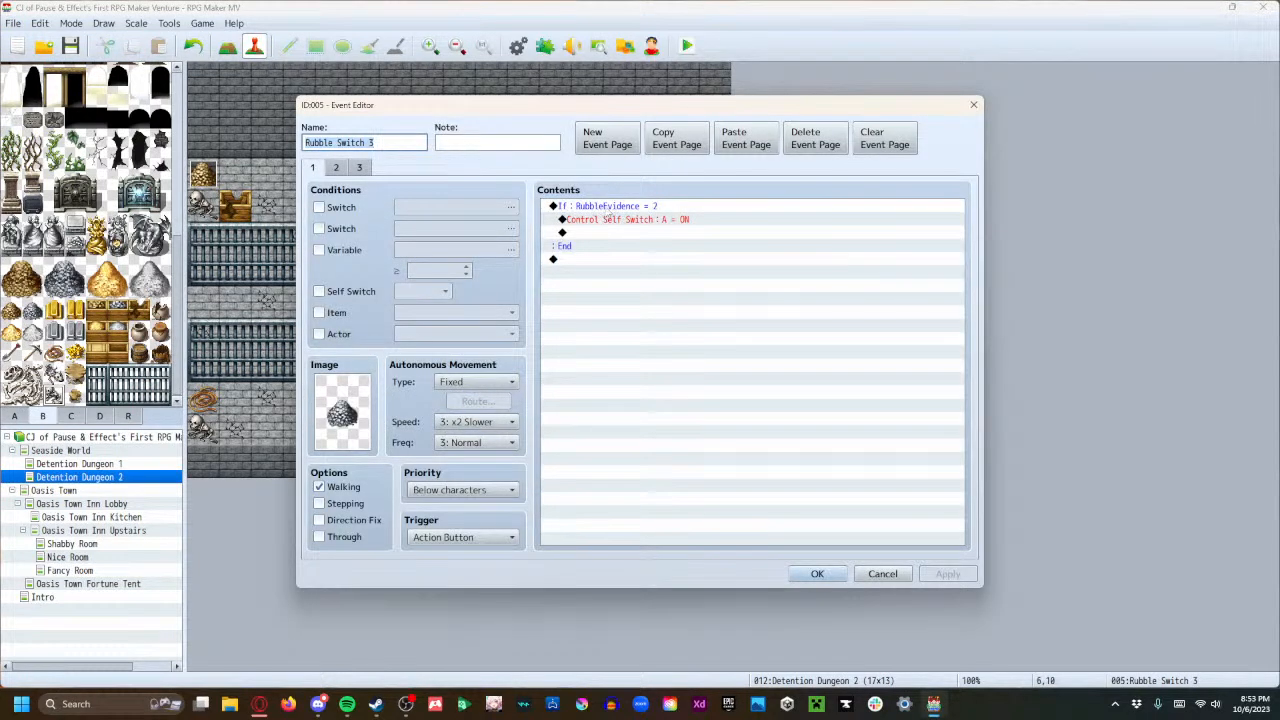
{"action": "left_click", "coordinate": [337, 168]}
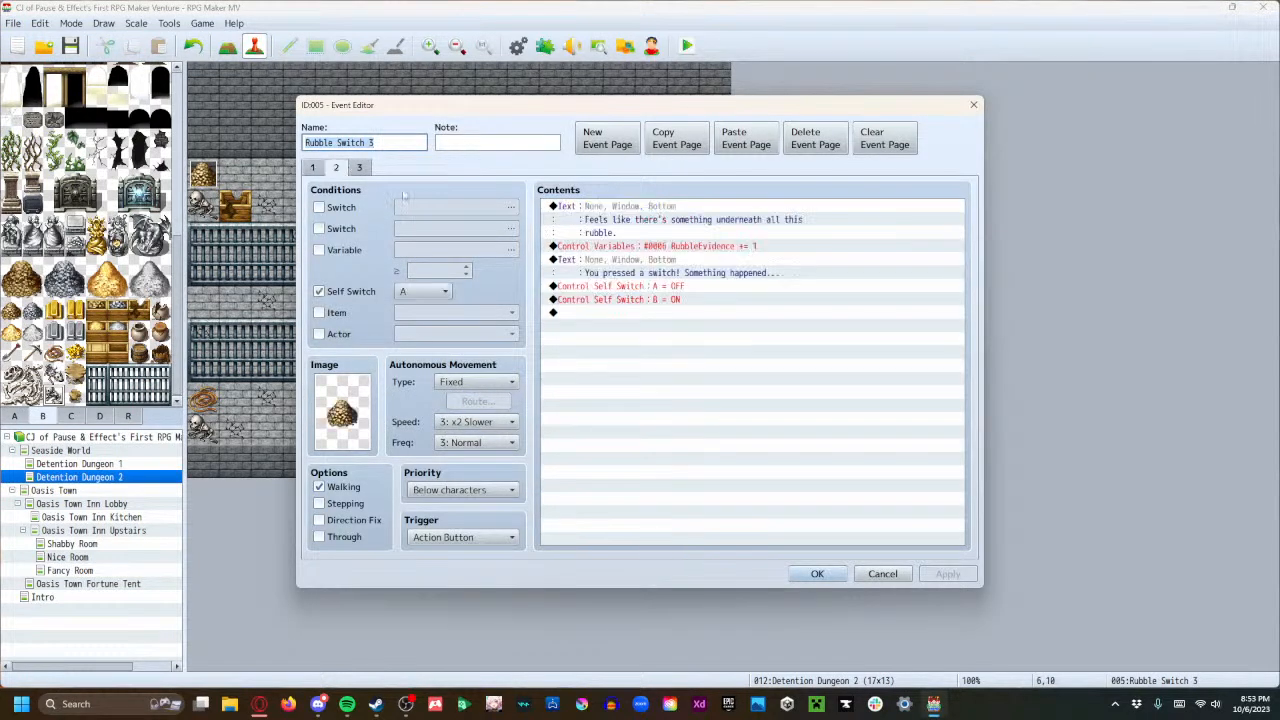
{"action": "left_click", "coordinate": [883, 574]}
{"action": "left_click", "coordinate": [520, 180]}
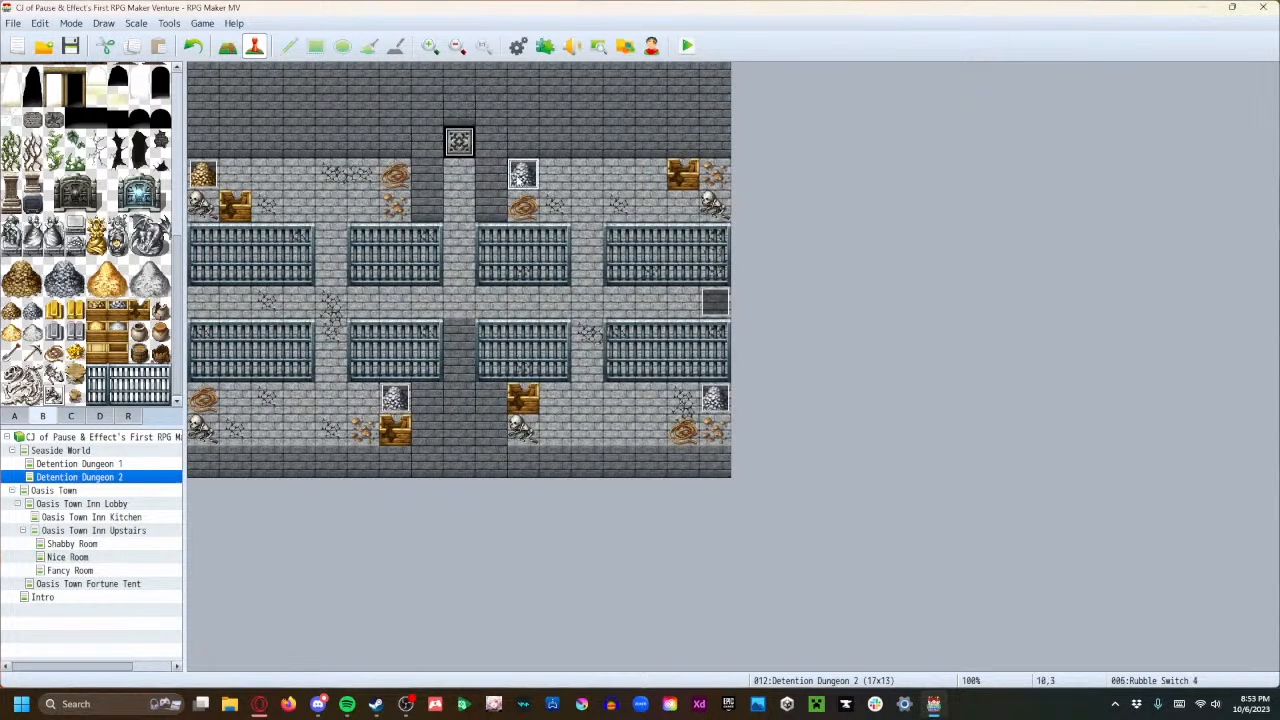
{"action": "double_click", "coordinate": [520, 180]}
{"action": "left_click", "coordinate": [733, 146]}
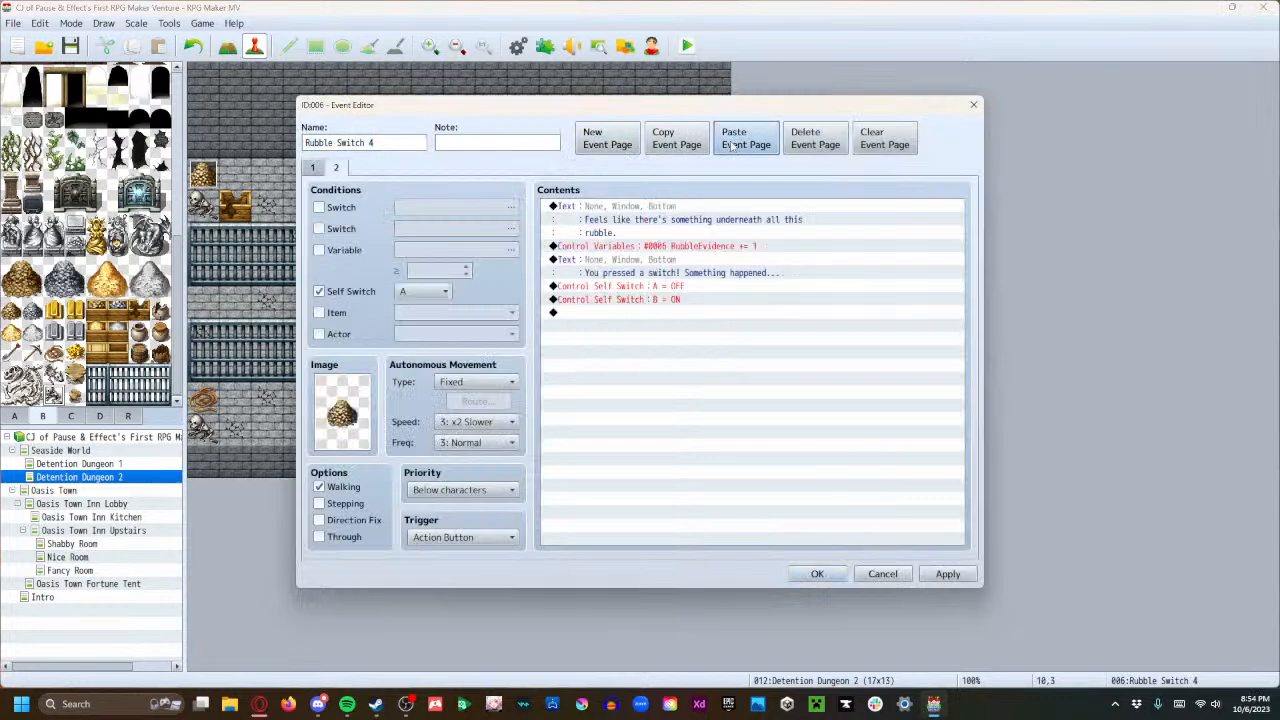
{"action": "left_click", "coordinate": [817, 574]}
Copy page 3 of Rubble Switch 3 into Rubble Switch 4 as its third page, review all pages and confirm the event.
{"action": "double_click", "coordinate": [395, 398]}
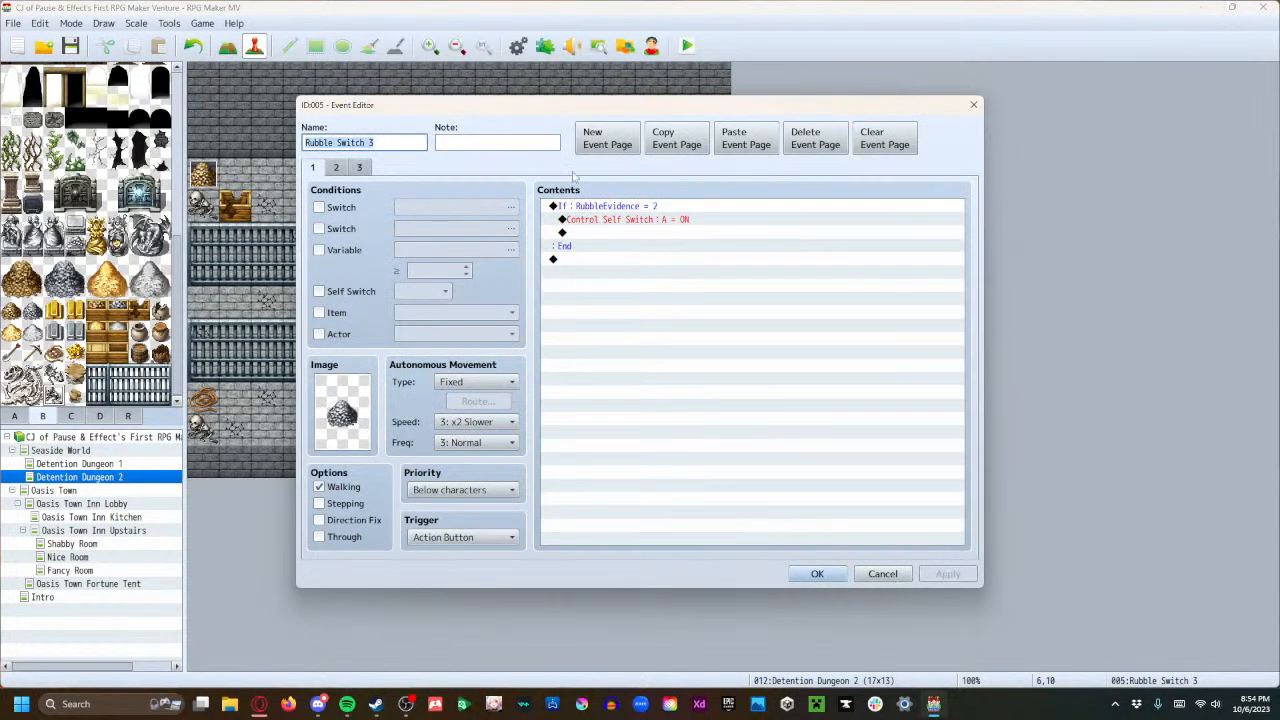
{"action": "left_click", "coordinate": [359, 167]}
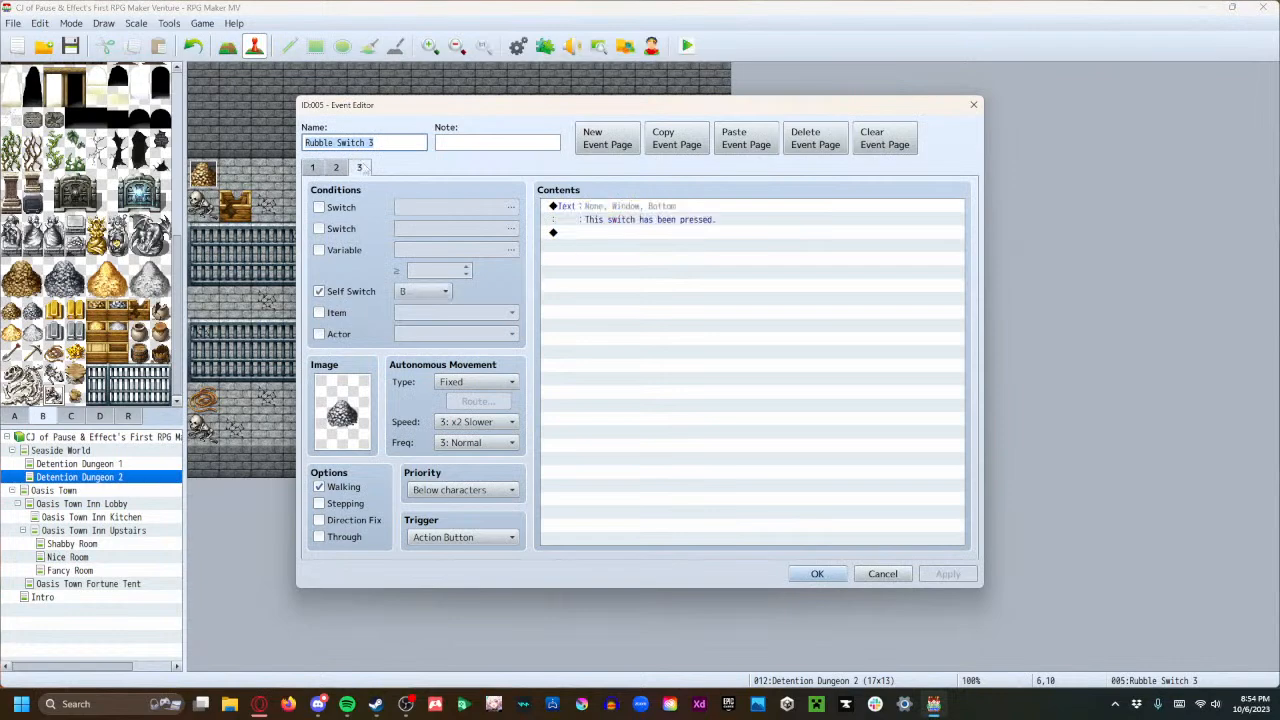
{"action": "left_click", "coordinate": [676, 138]}
{"action": "left_click", "coordinate": [817, 574]}
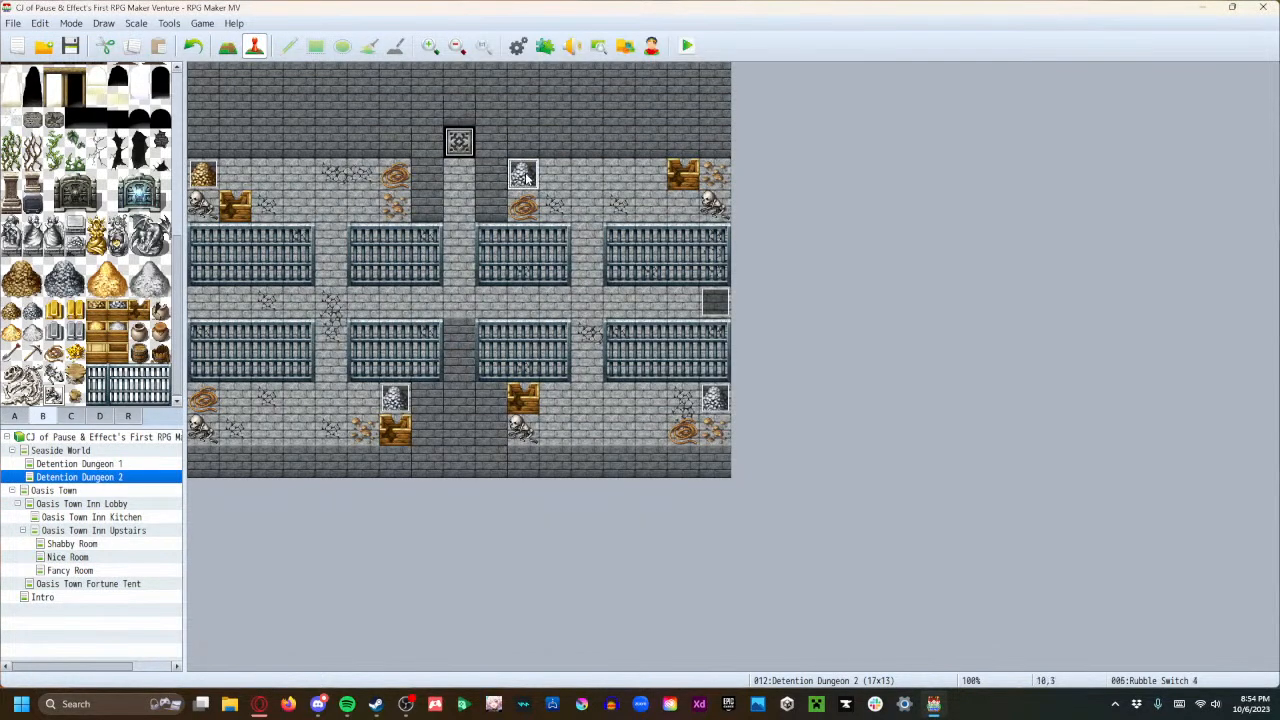
{"action": "double_click", "coordinate": [523, 176]}
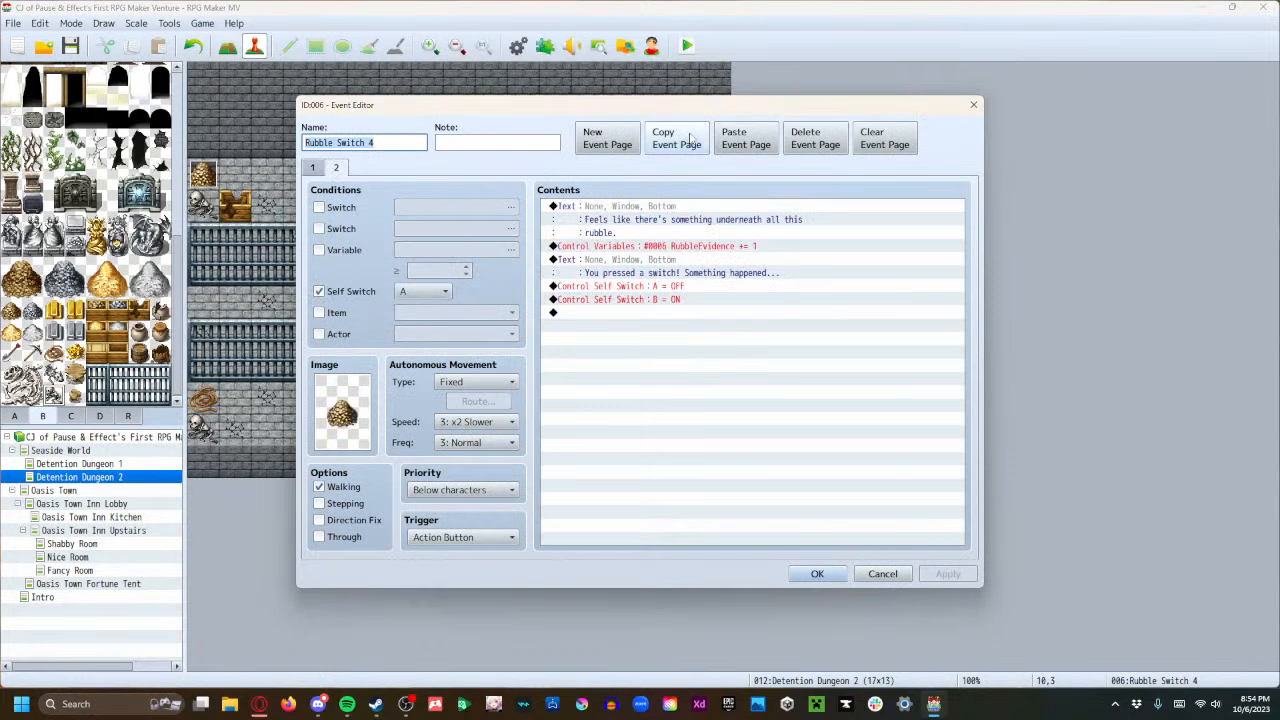
{"action": "left_click", "coordinate": [746, 142]}
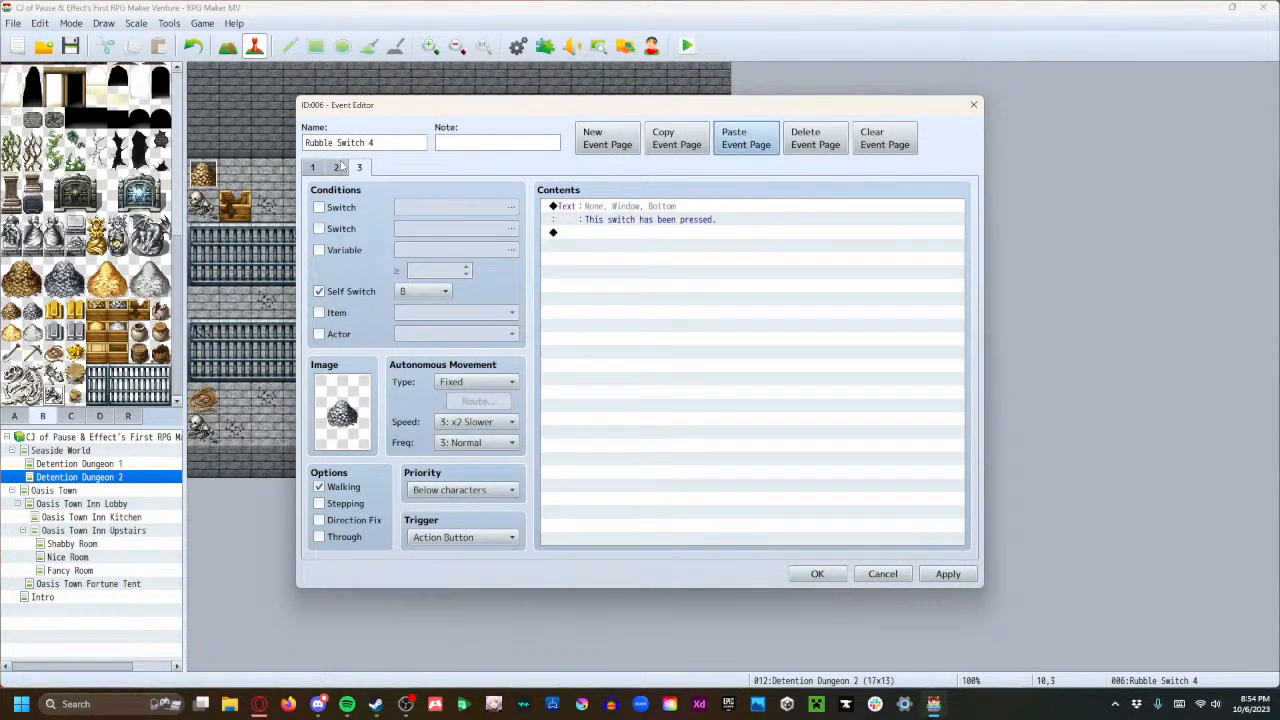
{"action": "left_click", "coordinate": [337, 168]}
{"action": "left_click", "coordinate": [314, 169]}
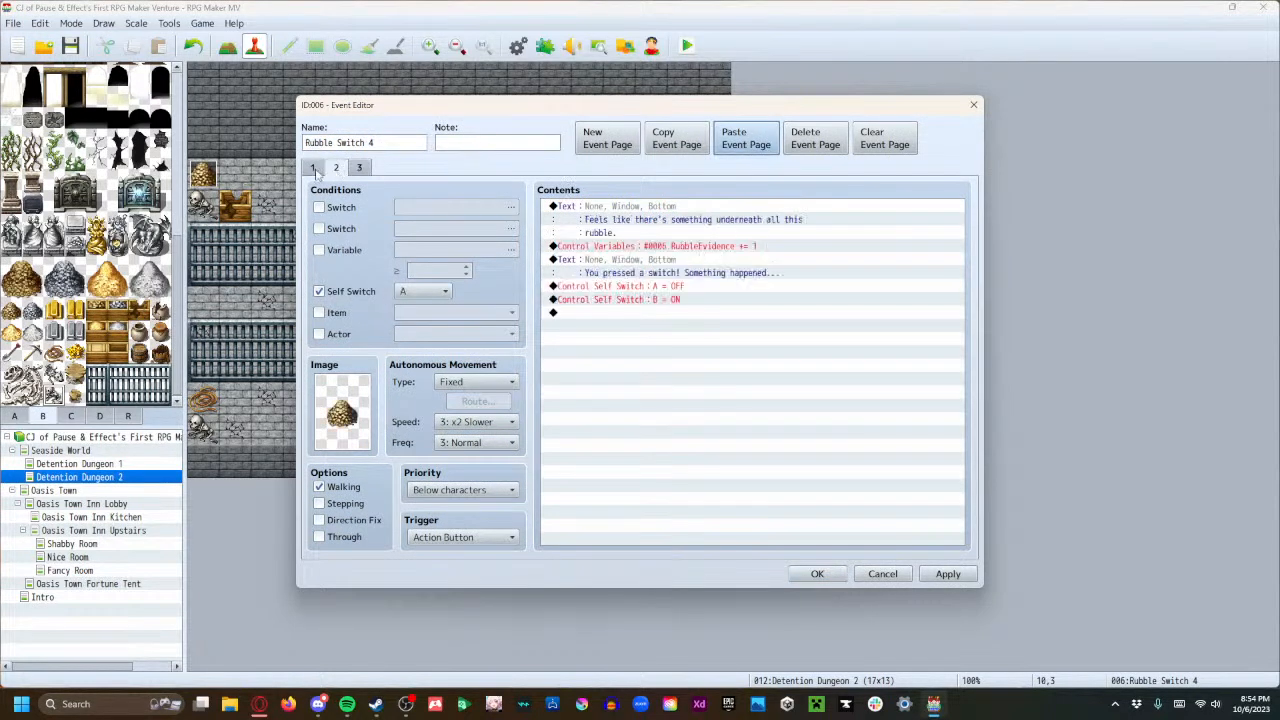
{"action": "left_click", "coordinate": [313, 168]}
{"action": "left_click", "coordinate": [815, 574]}
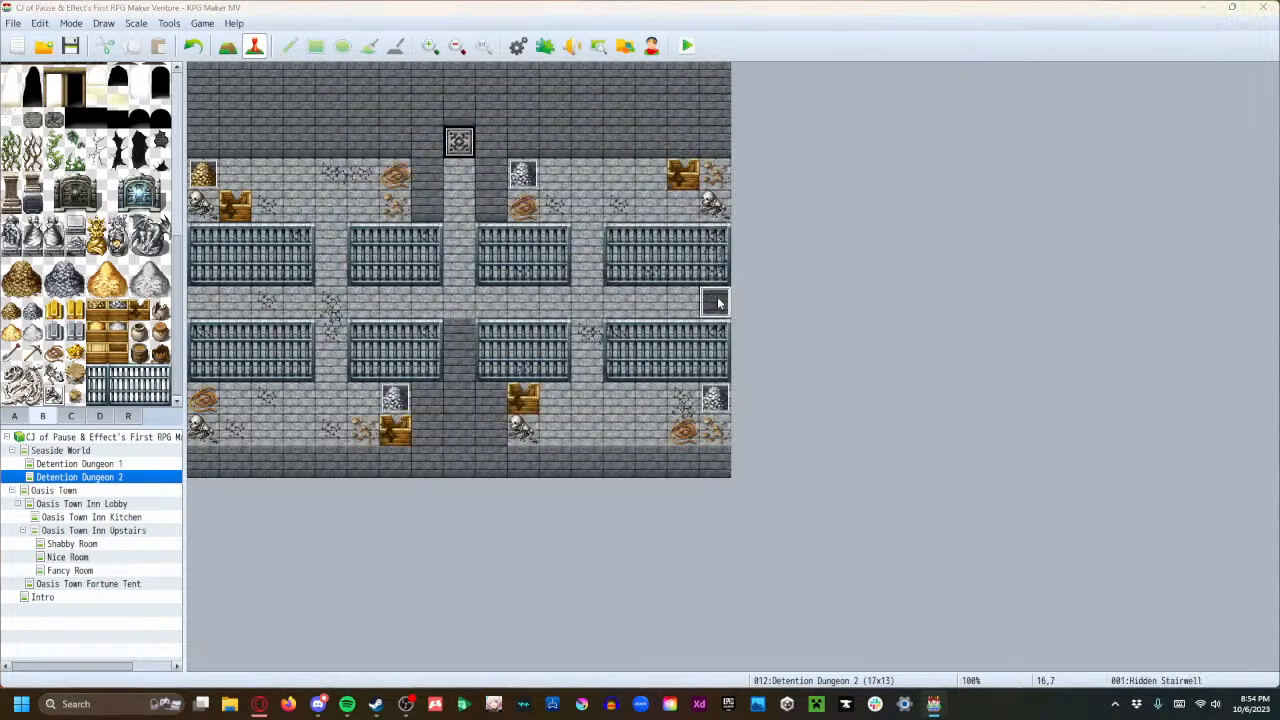
Add the text "You hear something opening in this room..." after the RevealStairway switch command on page 1 of Hidden Stairwell and apply it.
{"action": "double_click", "coordinate": [716, 302]}
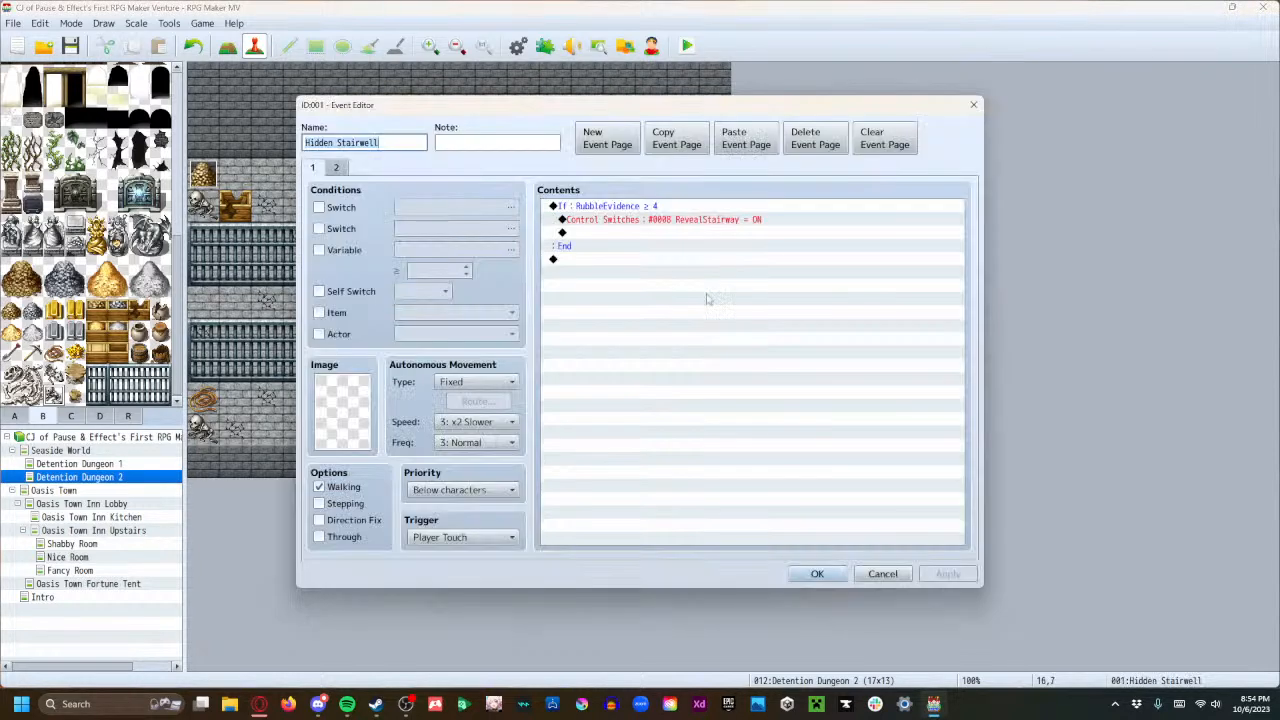
{"action": "double_click", "coordinate": [597, 233]}
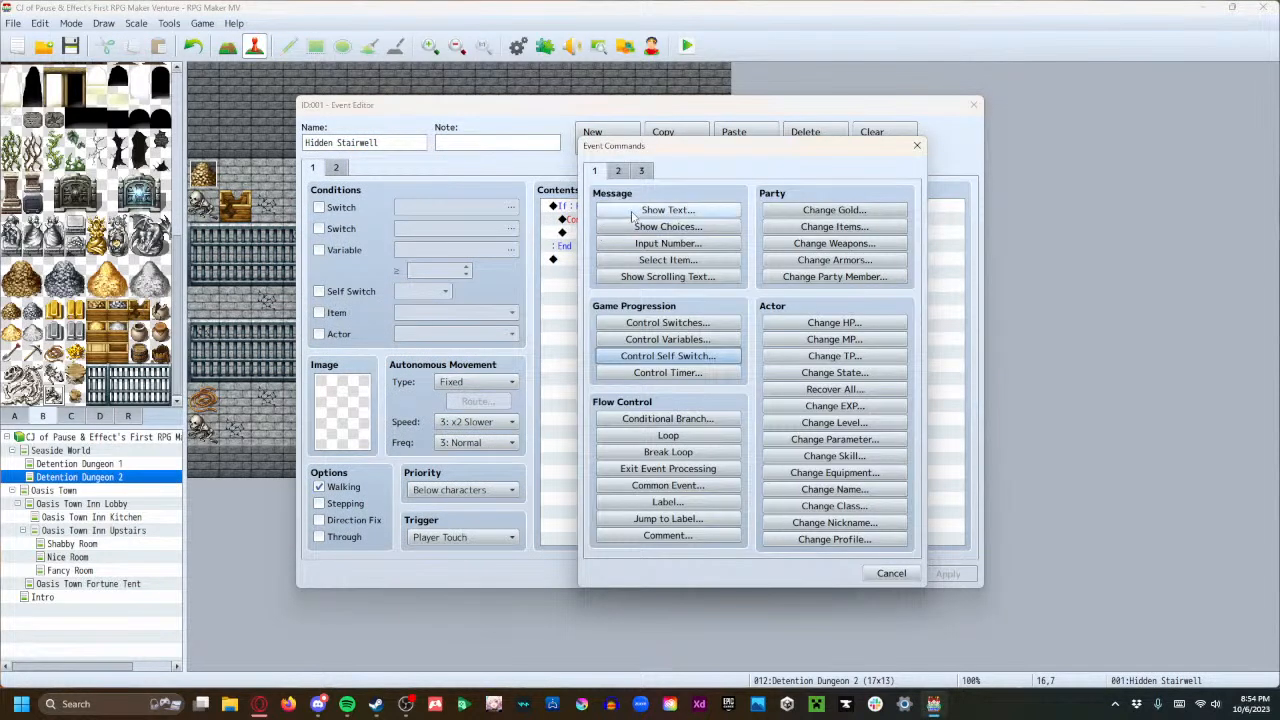
{"action": "left_click", "coordinate": [635, 213]}
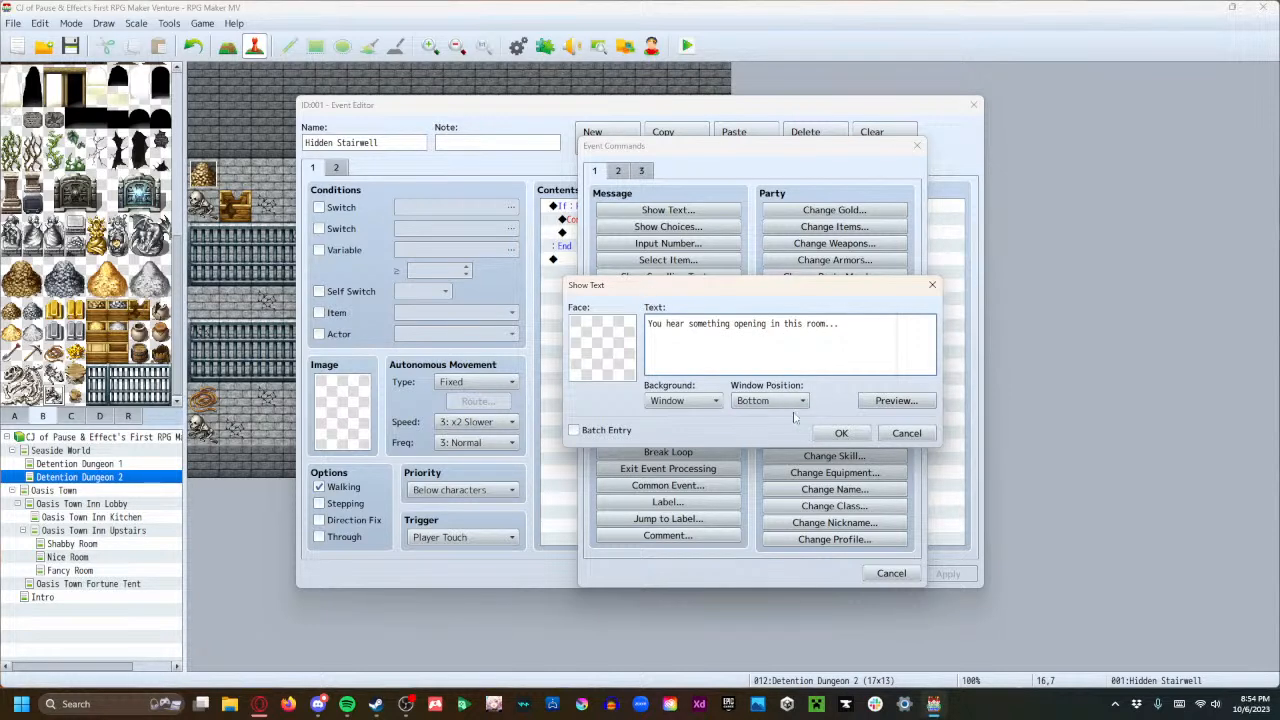
{"action": "left_click", "coordinate": [840, 433]}
{"action": "left_click", "coordinate": [947, 573]}
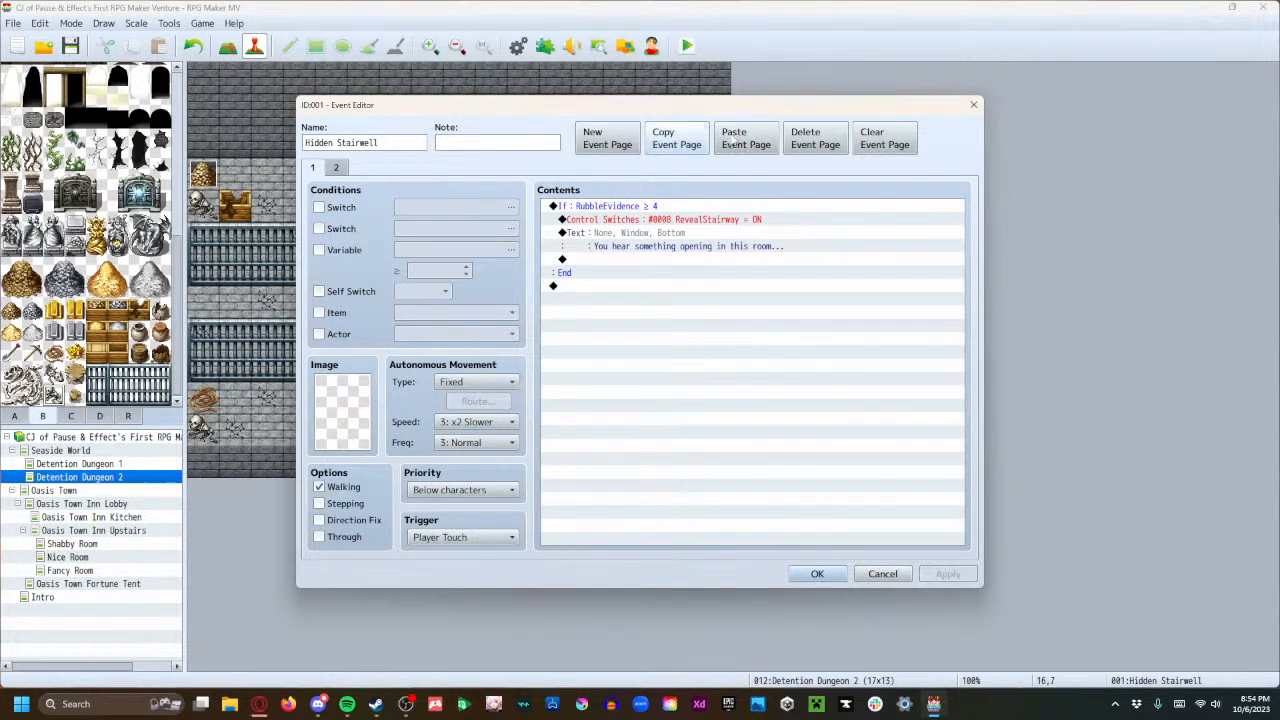
Add a Transfer Player command to Seaside World (10,12) on page 2 of Hidden Stairwell, then apply and close the event.
{"action": "left_click", "coordinate": [337, 168]}
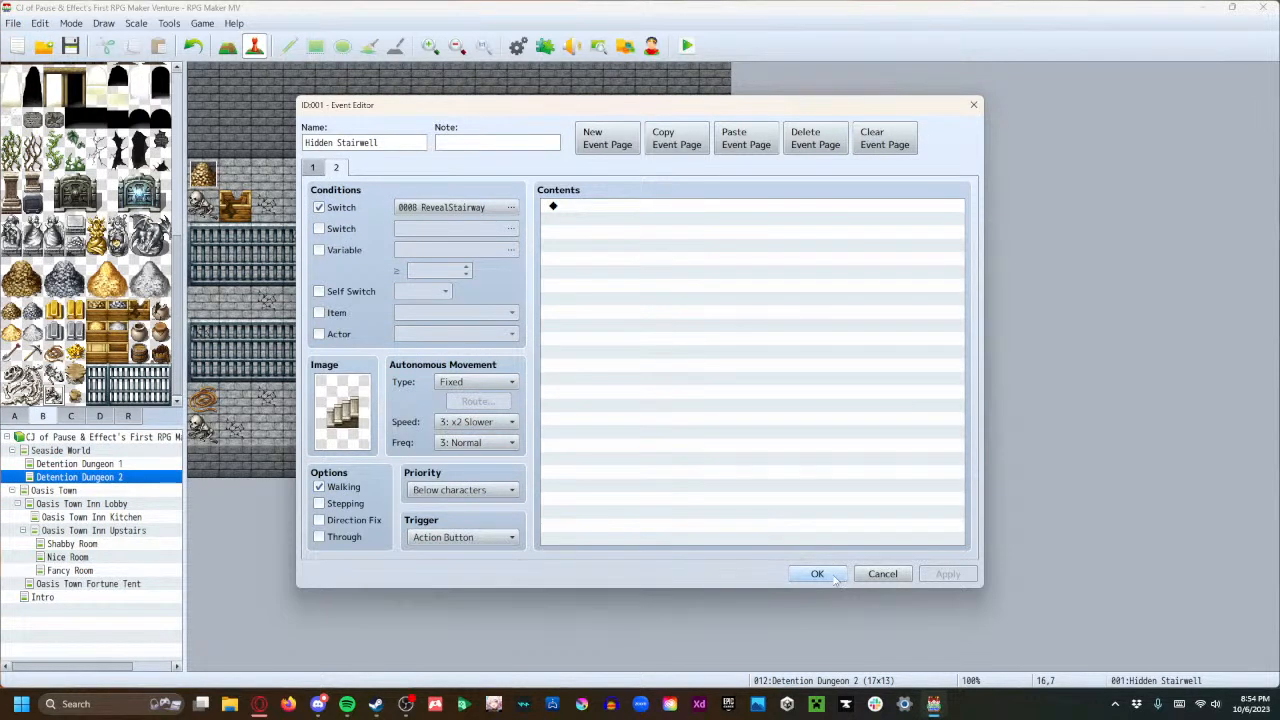
{"action": "double_click", "coordinate": [595, 208]}
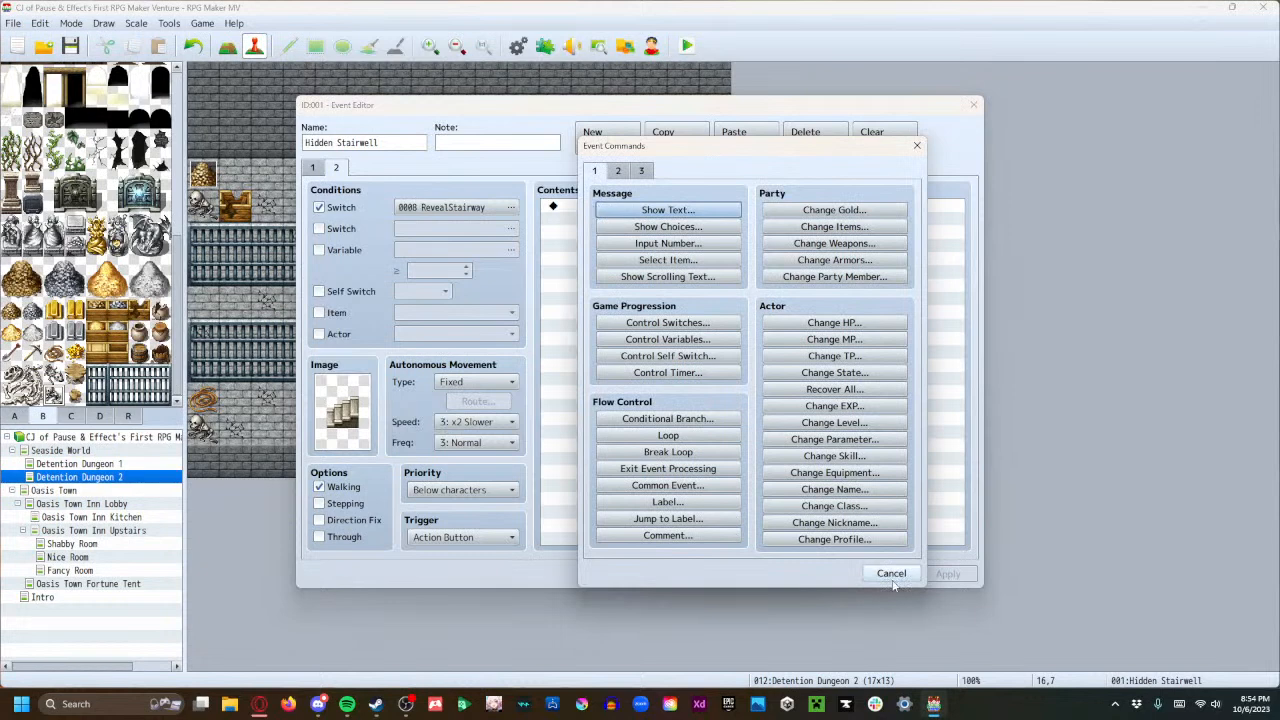
{"action": "left_click", "coordinate": [617, 170]}
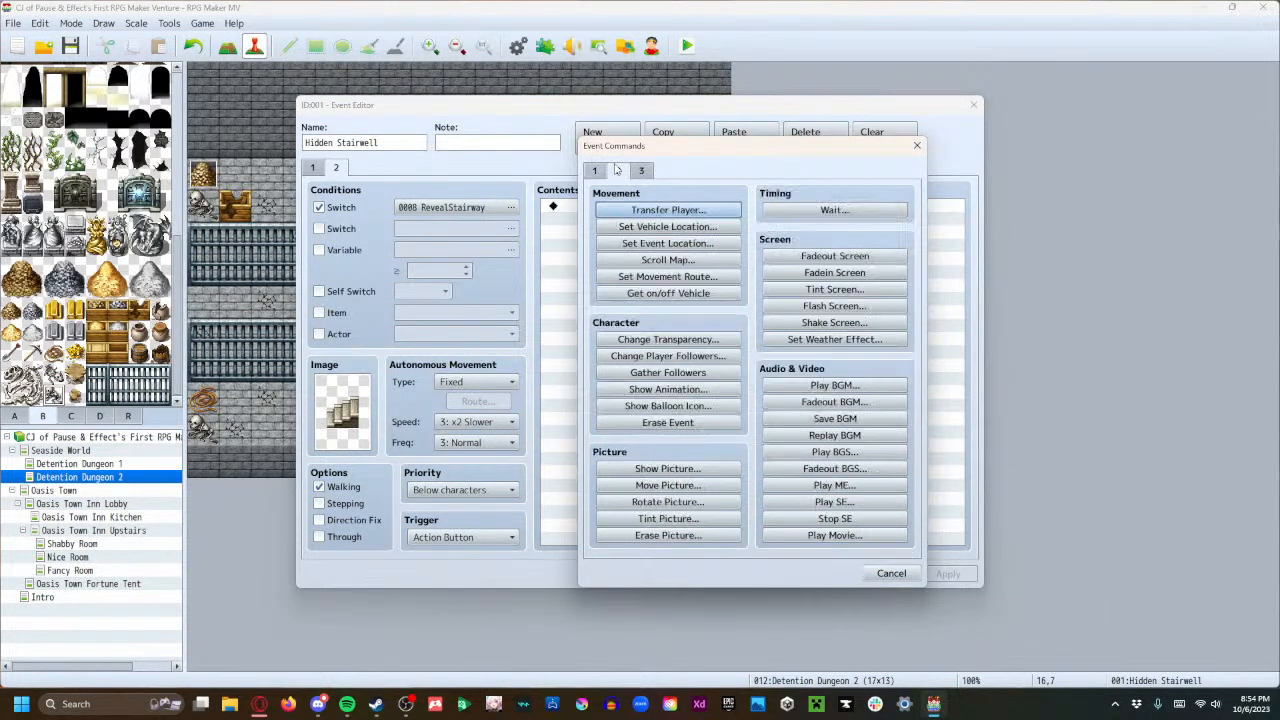
{"action": "left_click", "coordinate": [662, 211]}
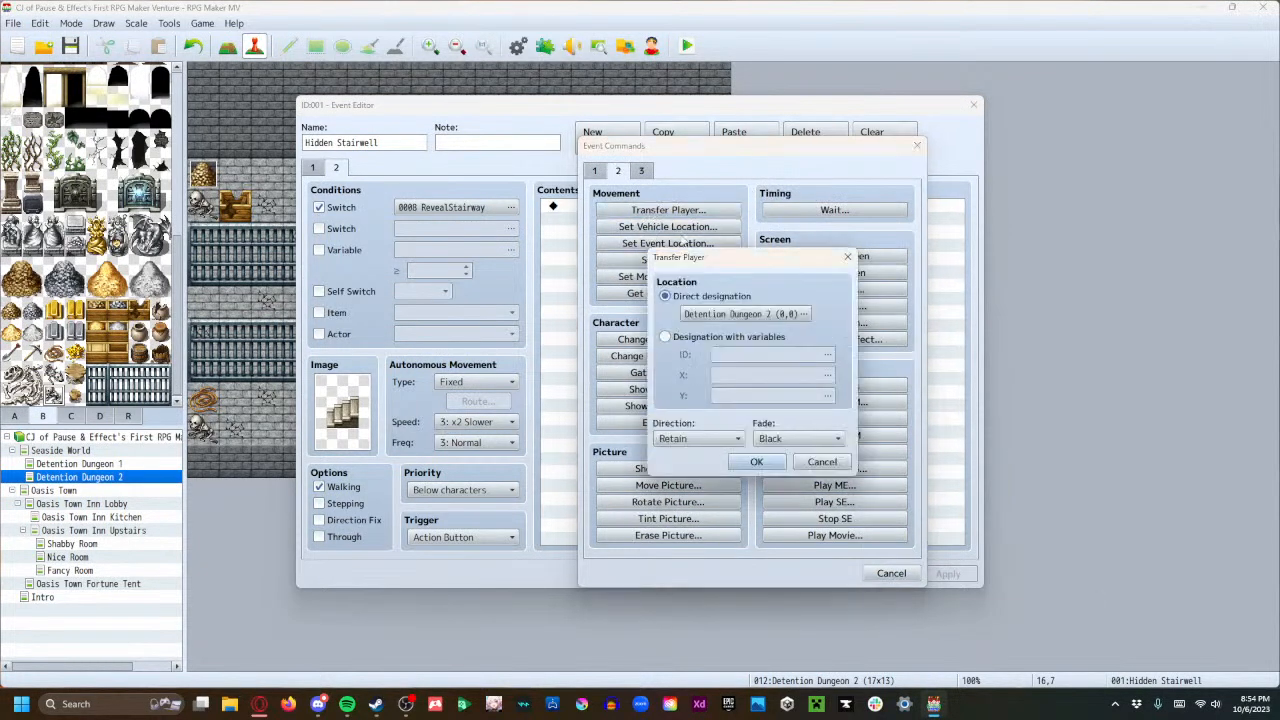
{"action": "left_click", "coordinate": [735, 314]}
{"action": "left_click", "coordinate": [476, 168]}
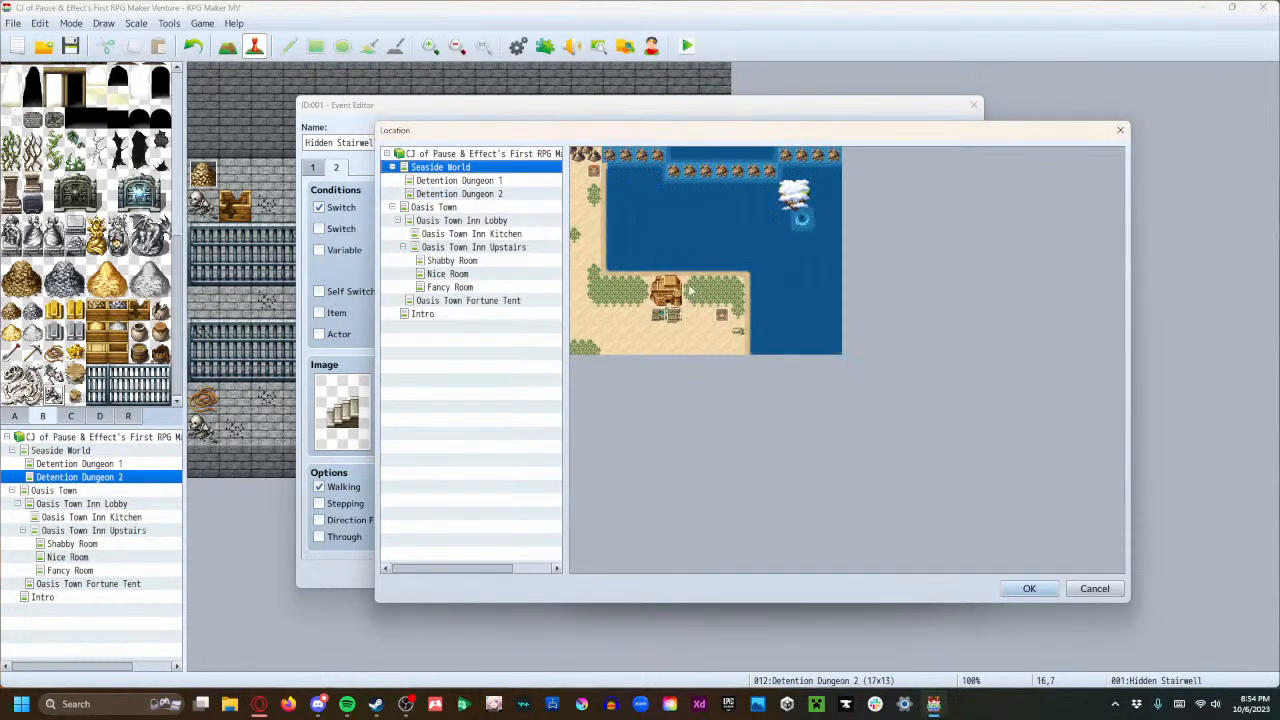
{"action": "left_click", "coordinate": [737, 347]}
{"action": "left_click", "coordinate": [1029, 589]}
{"action": "left_click", "coordinate": [762, 461]}
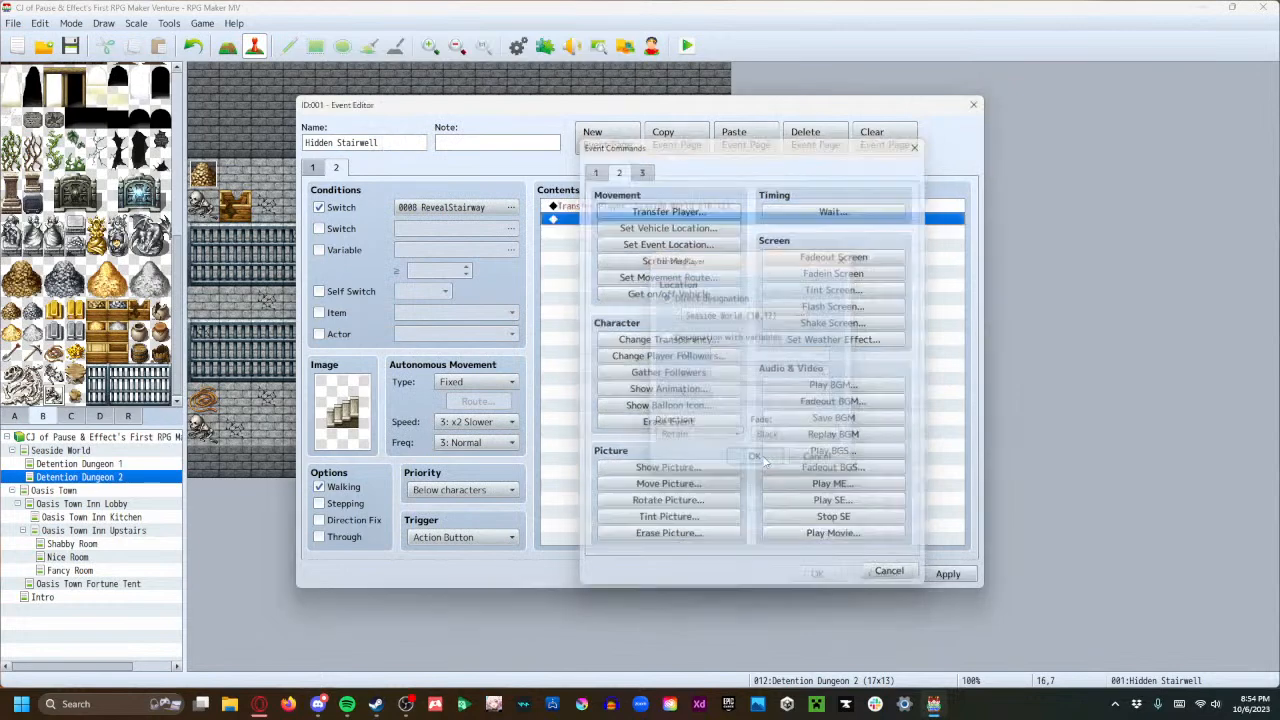
{"action": "left_click", "coordinate": [946, 578]}
{"action": "left_click", "coordinate": [820, 577]}
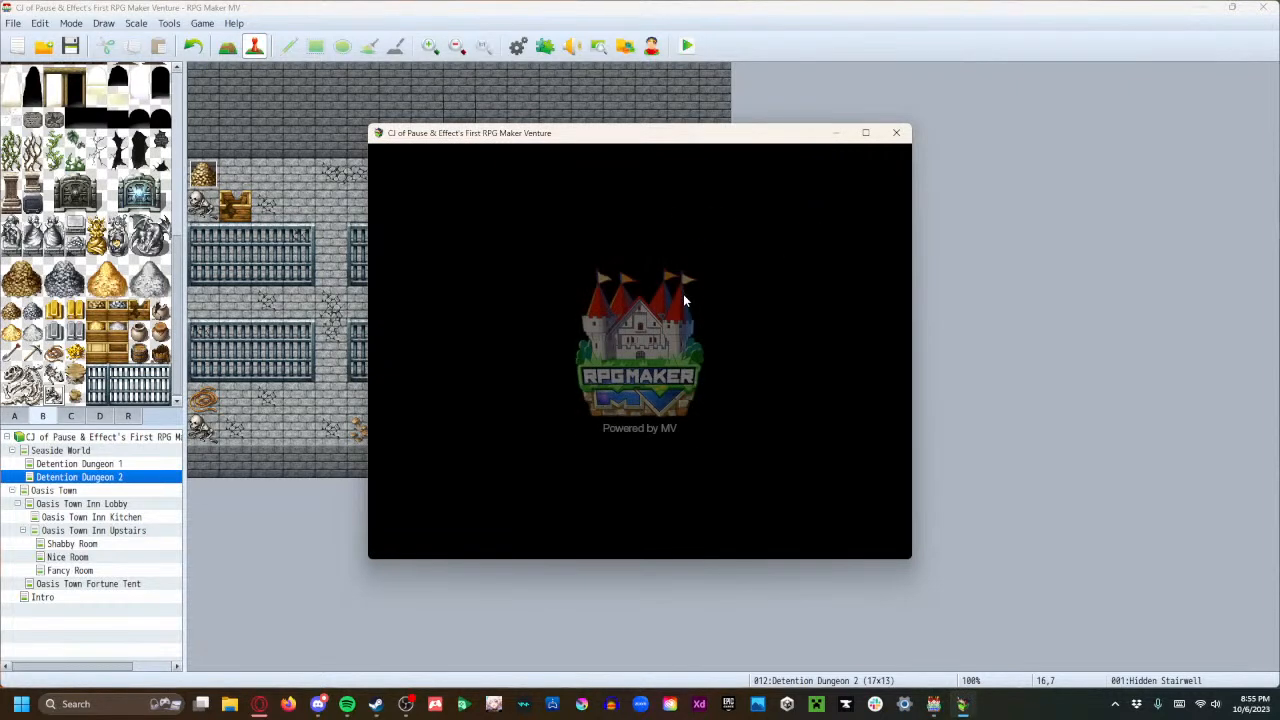
Close the playtest and create a new event named Detention Skeleton on the Seaside World sand tile at 0,11.
{"action": "left_click", "coordinate": [895, 132]}
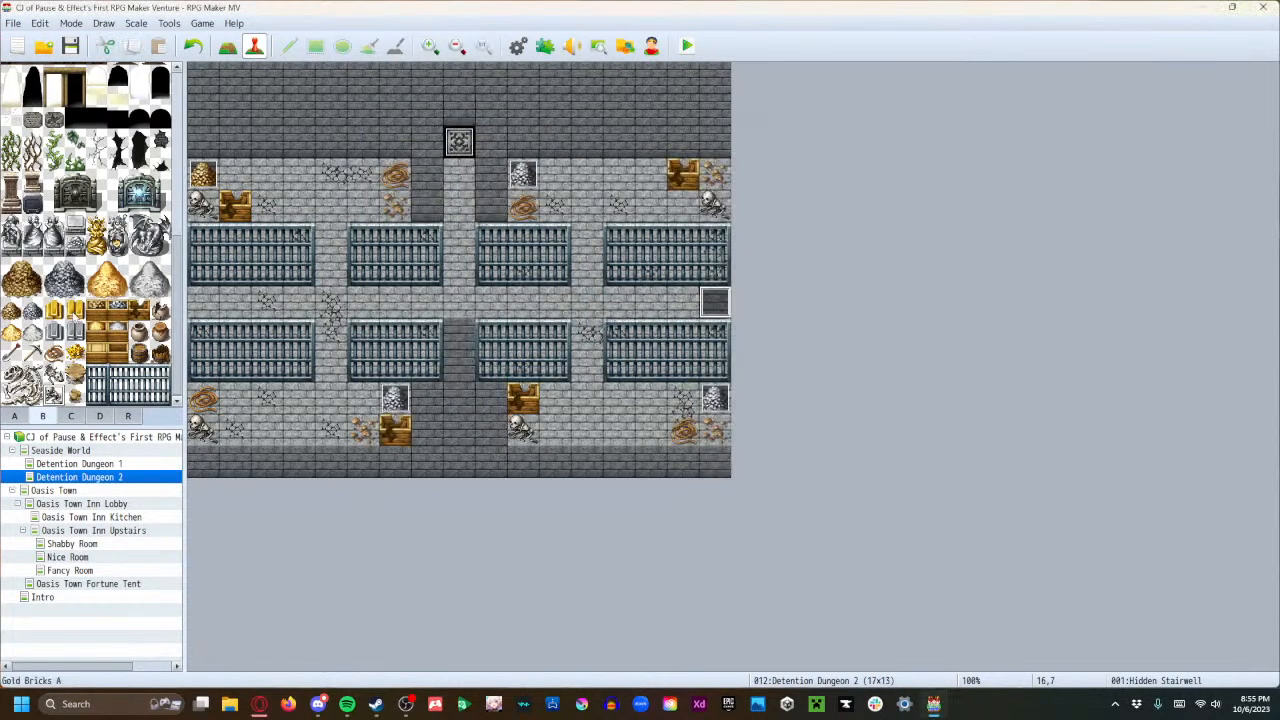
{"action": "left_click", "coordinate": [78, 452]}
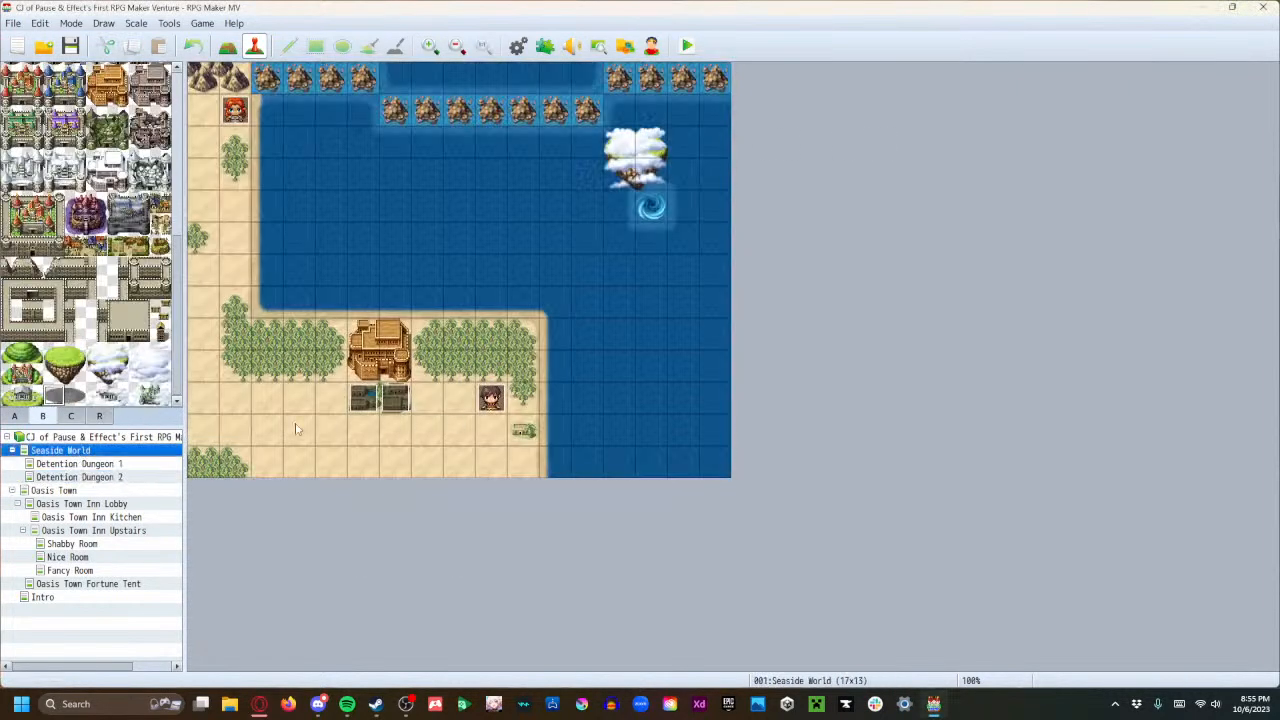
{"action": "right_click", "coordinate": [198, 434]}
{"action": "left_click", "coordinate": [225, 454]}
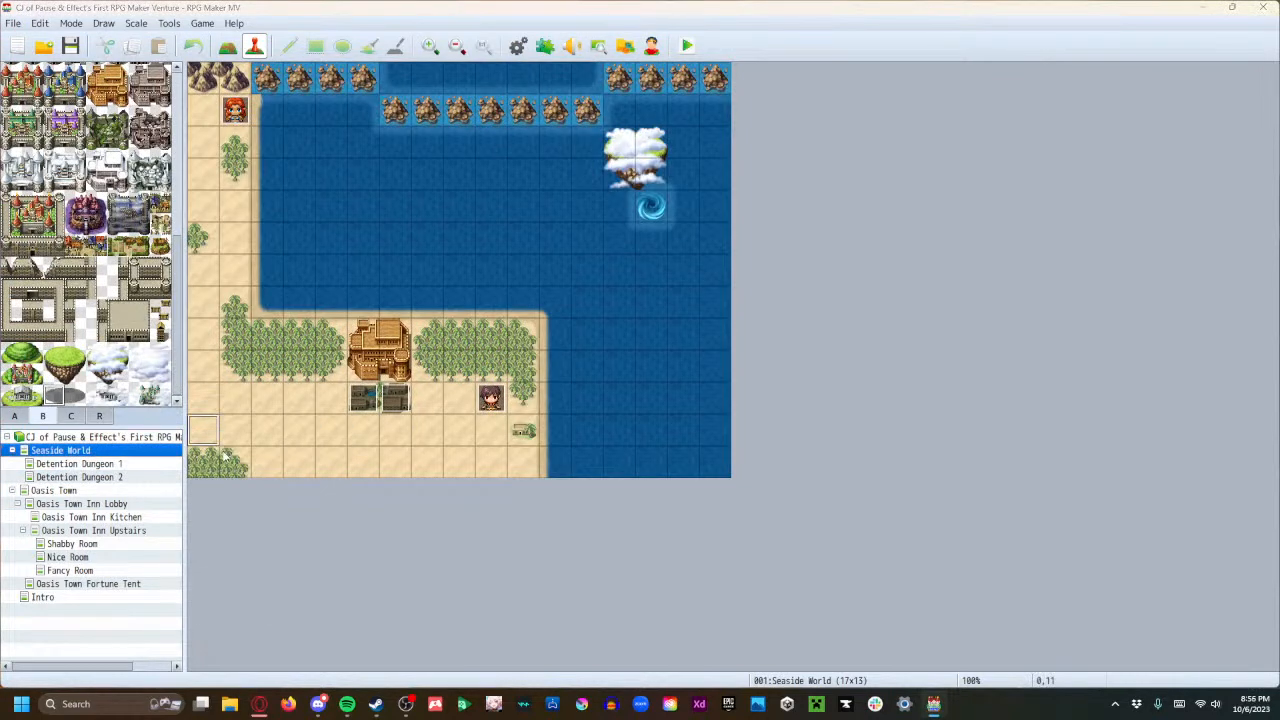
{"action": "type", "text": "Detention Skeleton"}
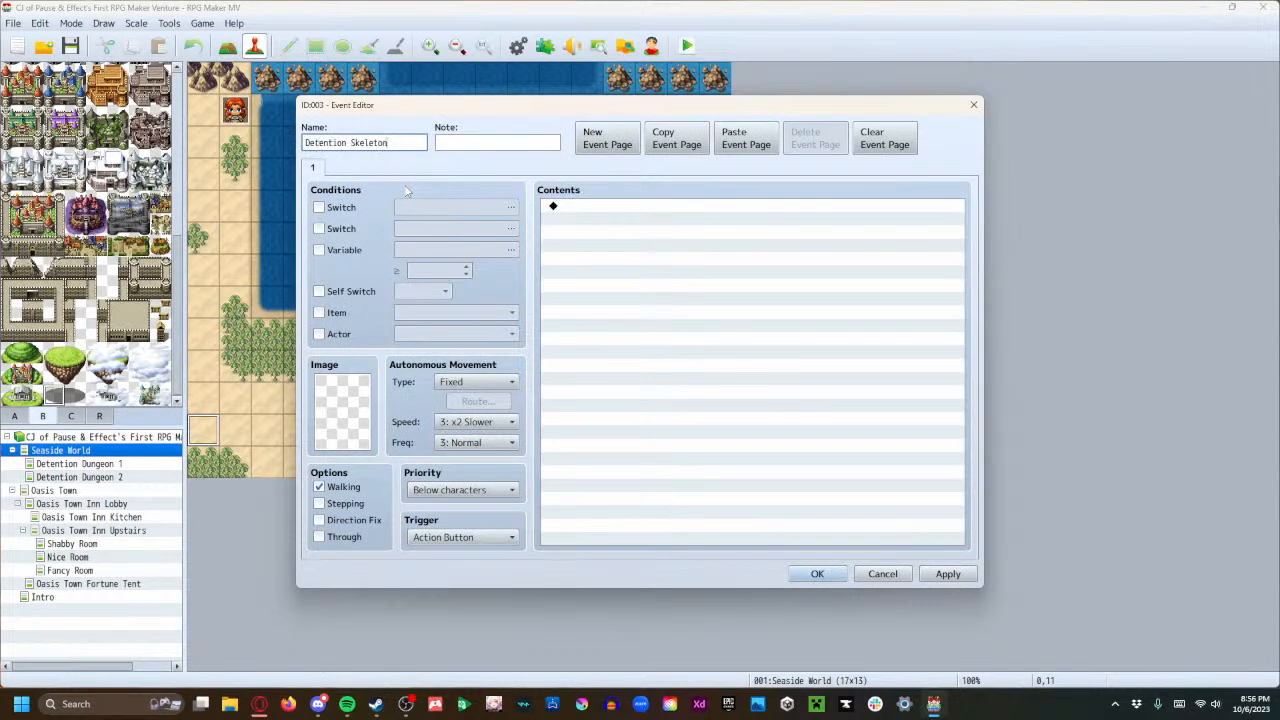
Give Detention Skeleton the front-facing skeleton sprite from the Monster set, with priority Same as characters and Stepping enabled.
{"action": "double_click", "coordinate": [364, 425]}
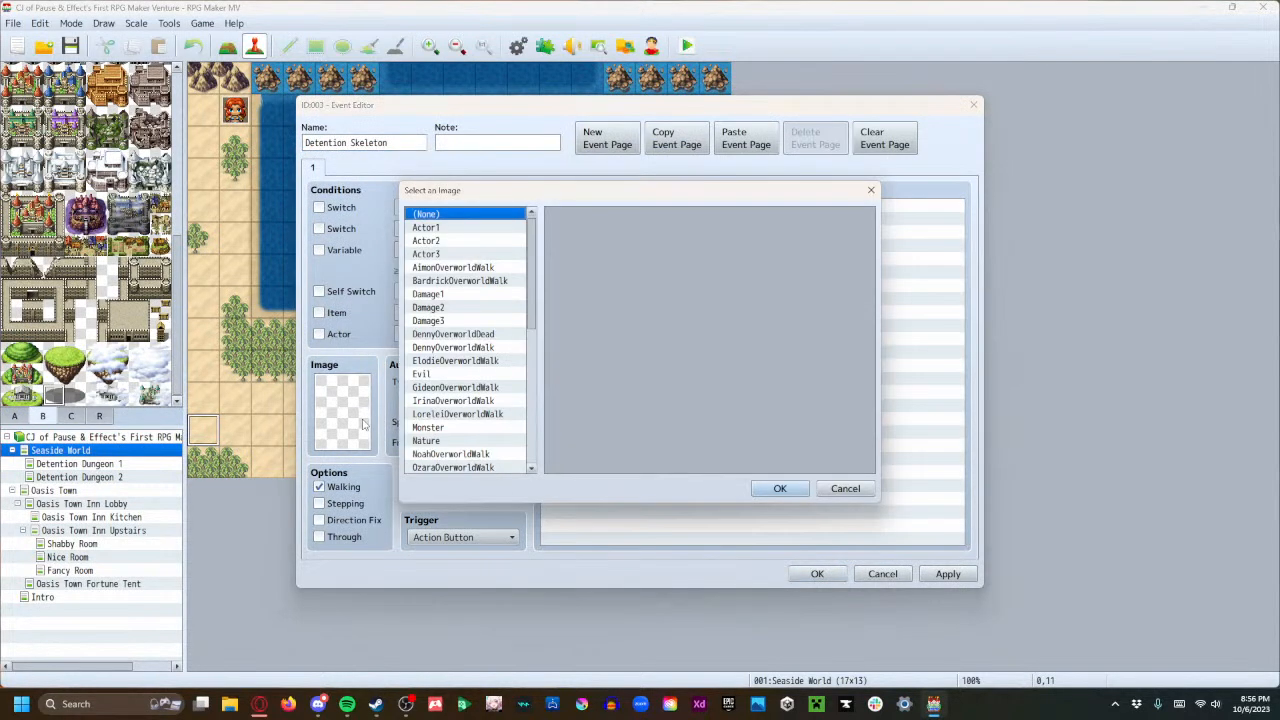
{"action": "left_click", "coordinate": [460, 428]}
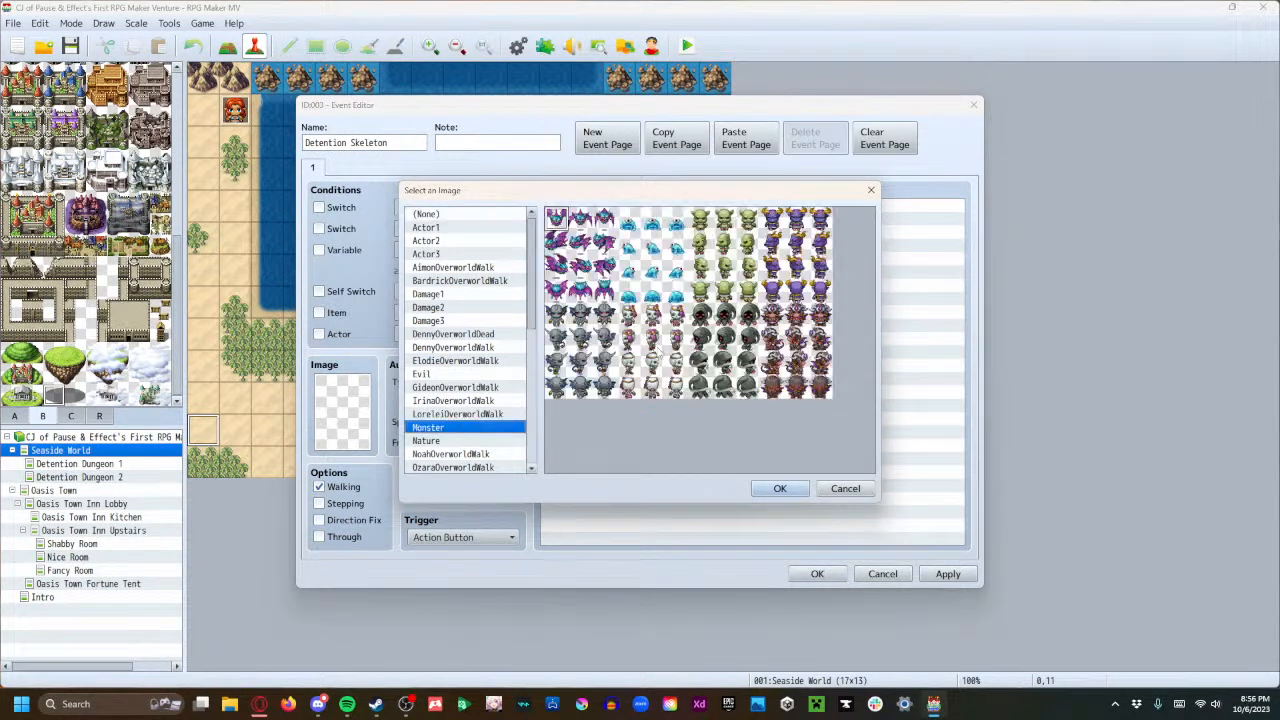
{"action": "left_click", "coordinate": [653, 320]}
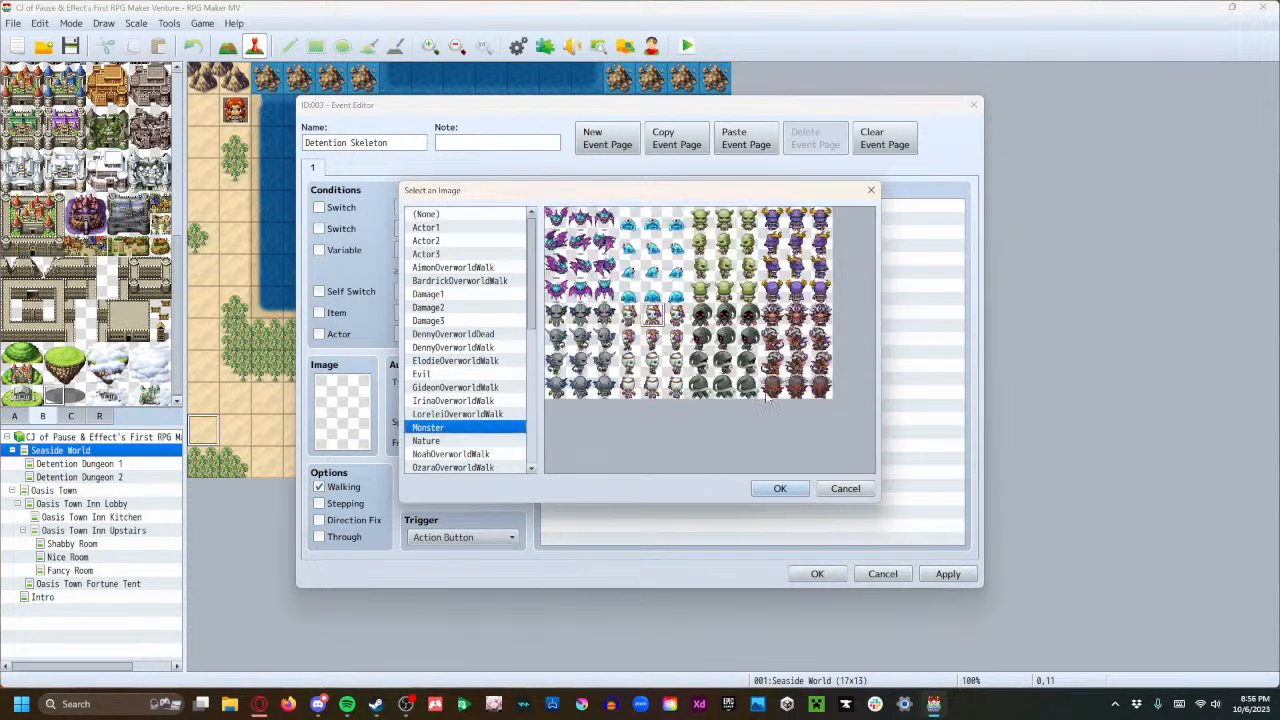
{"action": "left_click", "coordinate": [781, 488]}
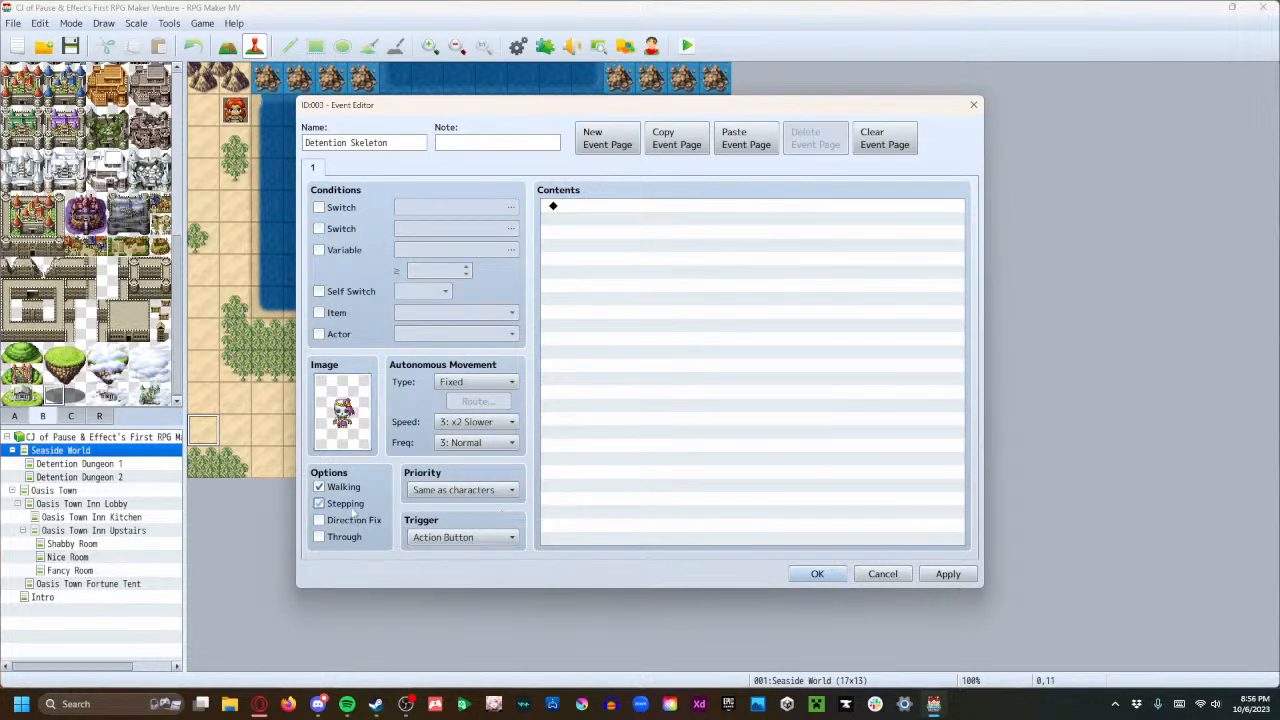
Add a Show Text command to Detention Skeleton with the purple-hooded face from the Evil set and the text "DETENTION!!!!".
{"action": "double_click", "coordinate": [588, 207]}
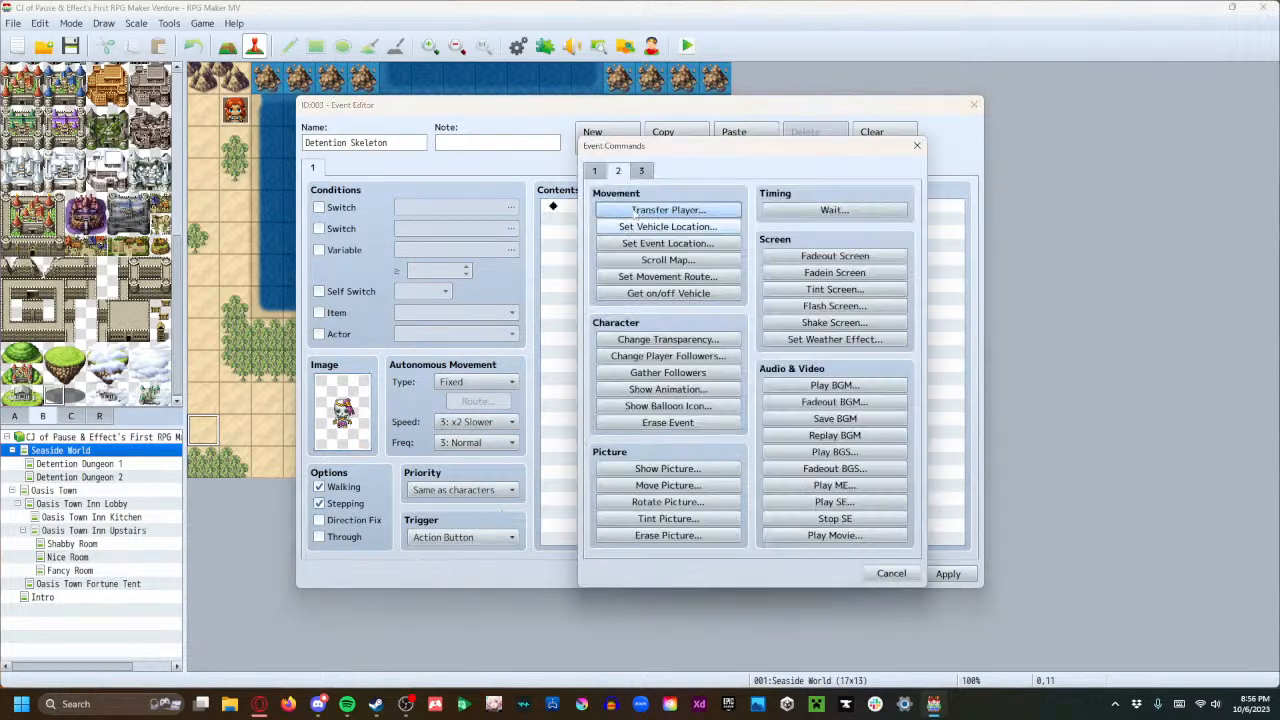
{"action": "left_click", "coordinate": [596, 171]}
{"action": "left_click", "coordinate": [633, 211]}
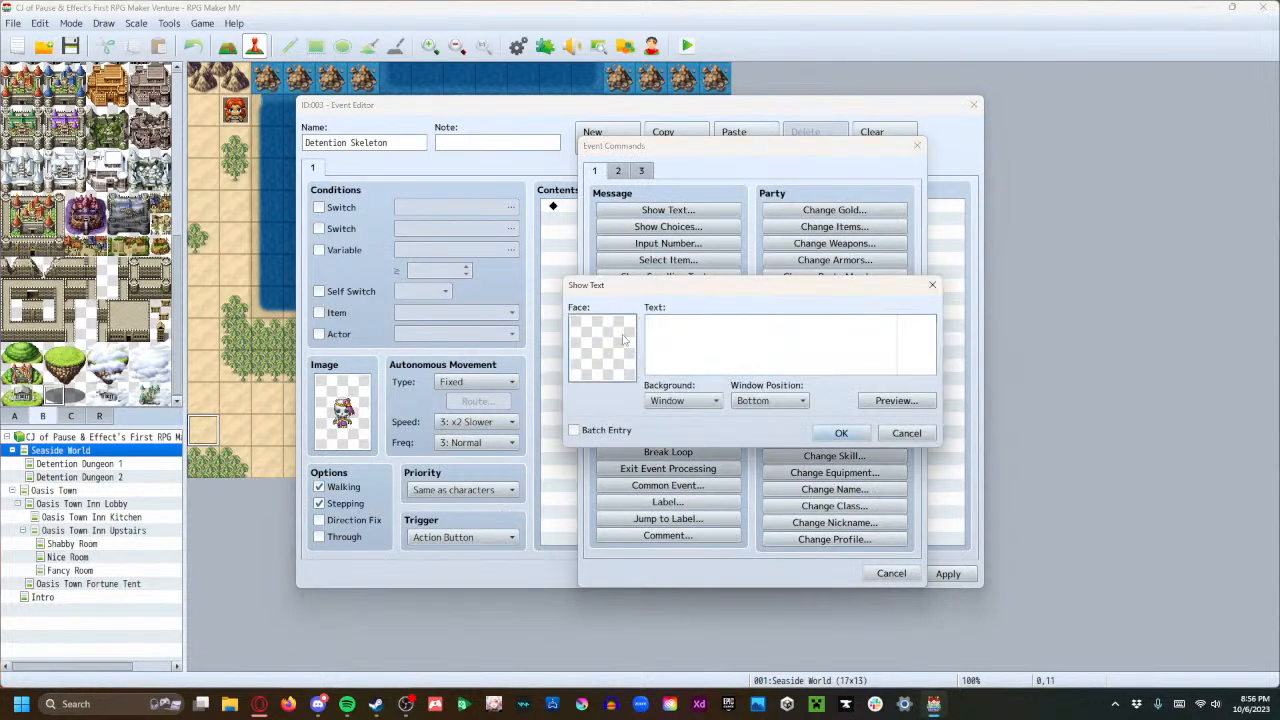
{"action": "double_click", "coordinate": [623, 341]}
{"action": "scroll", "coordinate": [590, 375], "scroll_direction": "down", "scroll_amount": 1}
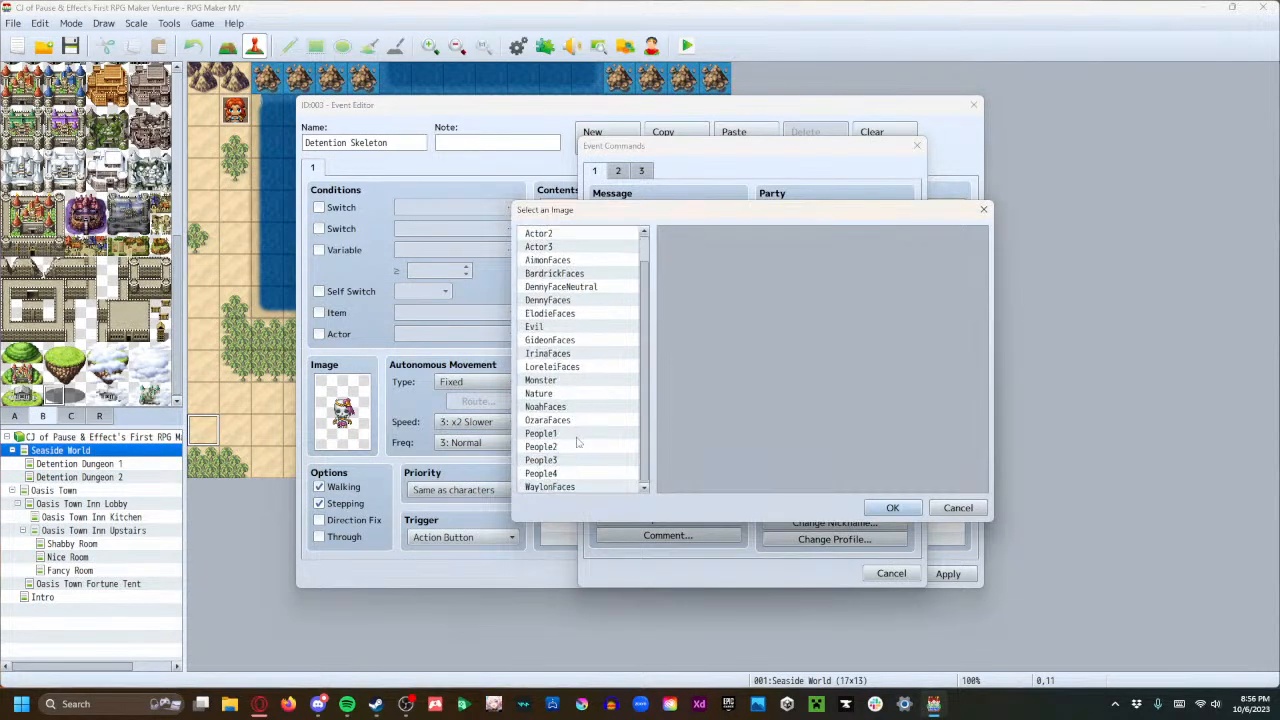
{"action": "left_click", "coordinate": [565, 328]}
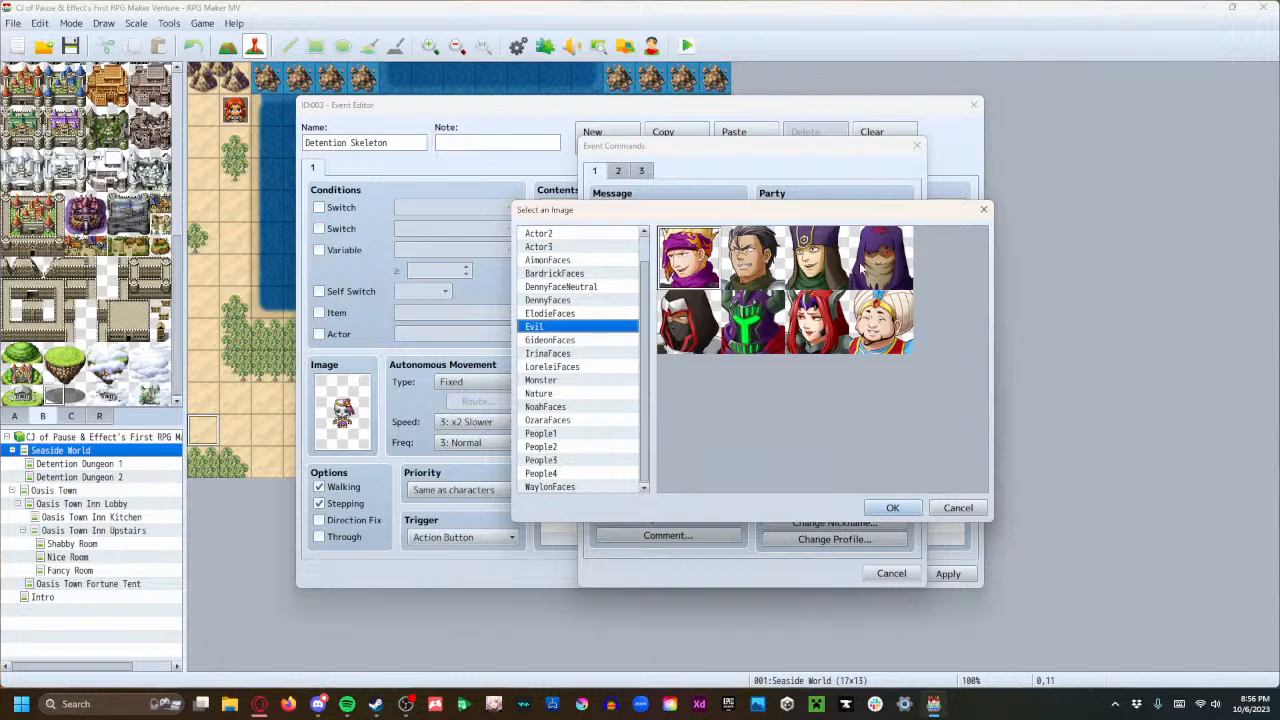
{"action": "left_click", "coordinate": [878, 266]}
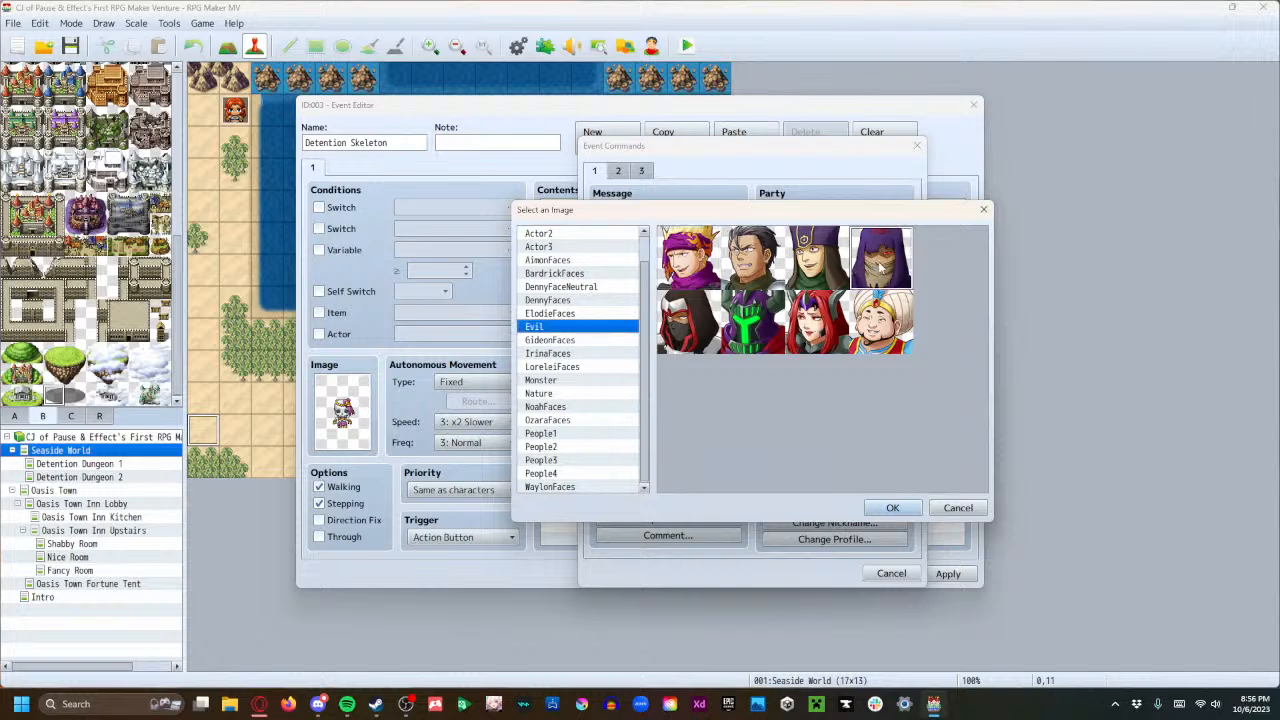
{"action": "left_click", "coordinate": [880, 510]}
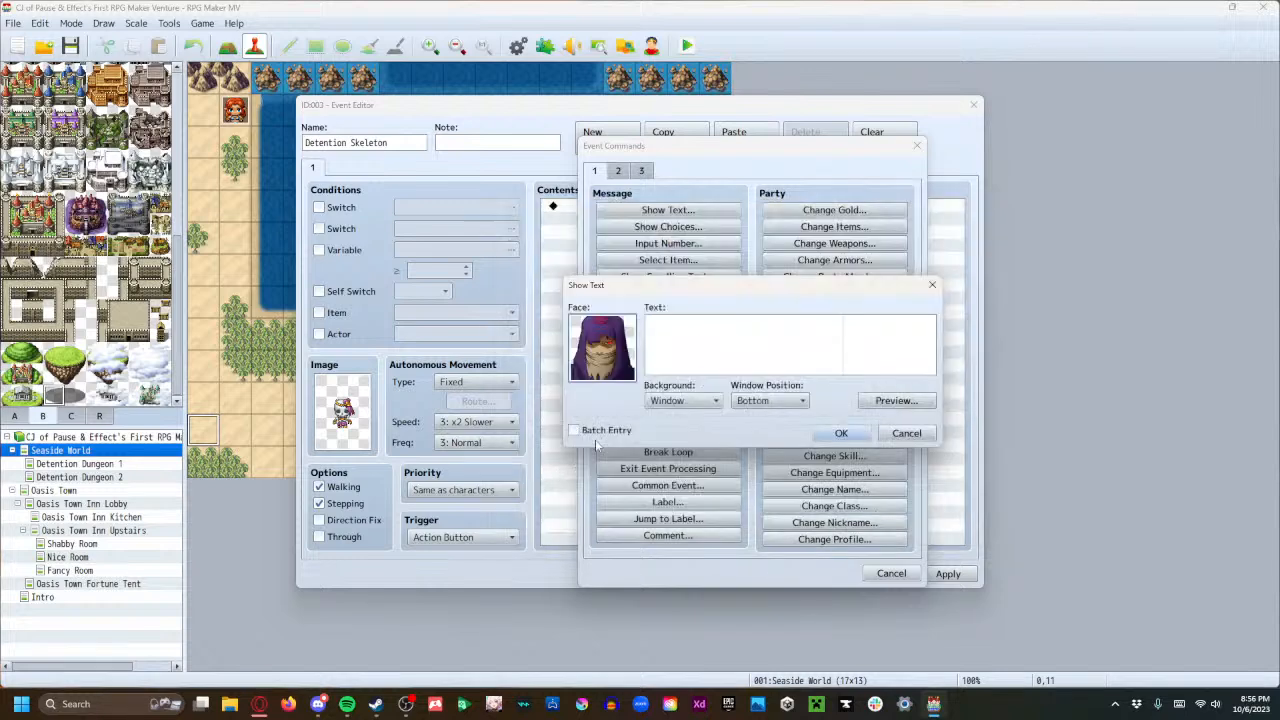
{"action": "left_click", "coordinate": [735, 331]}
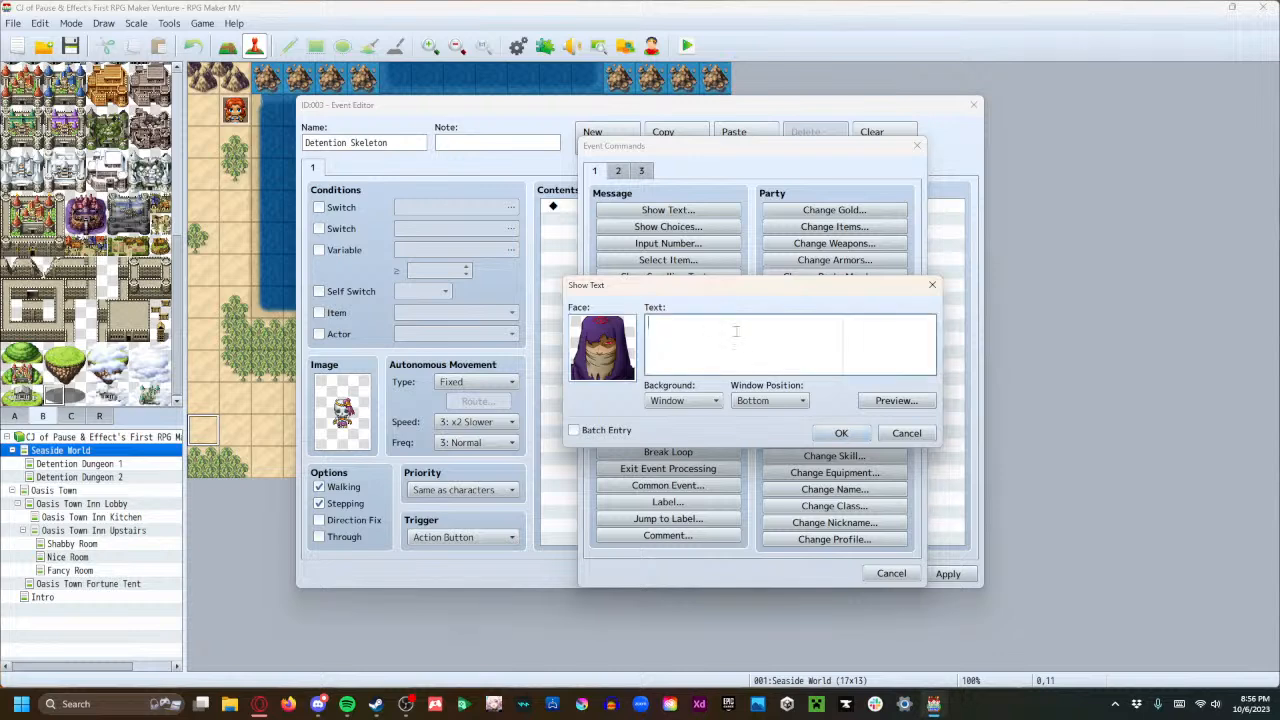
{"action": "type", "text": "DETENTION!!!!"}
{"action": "left_click", "coordinate": [841, 432]}
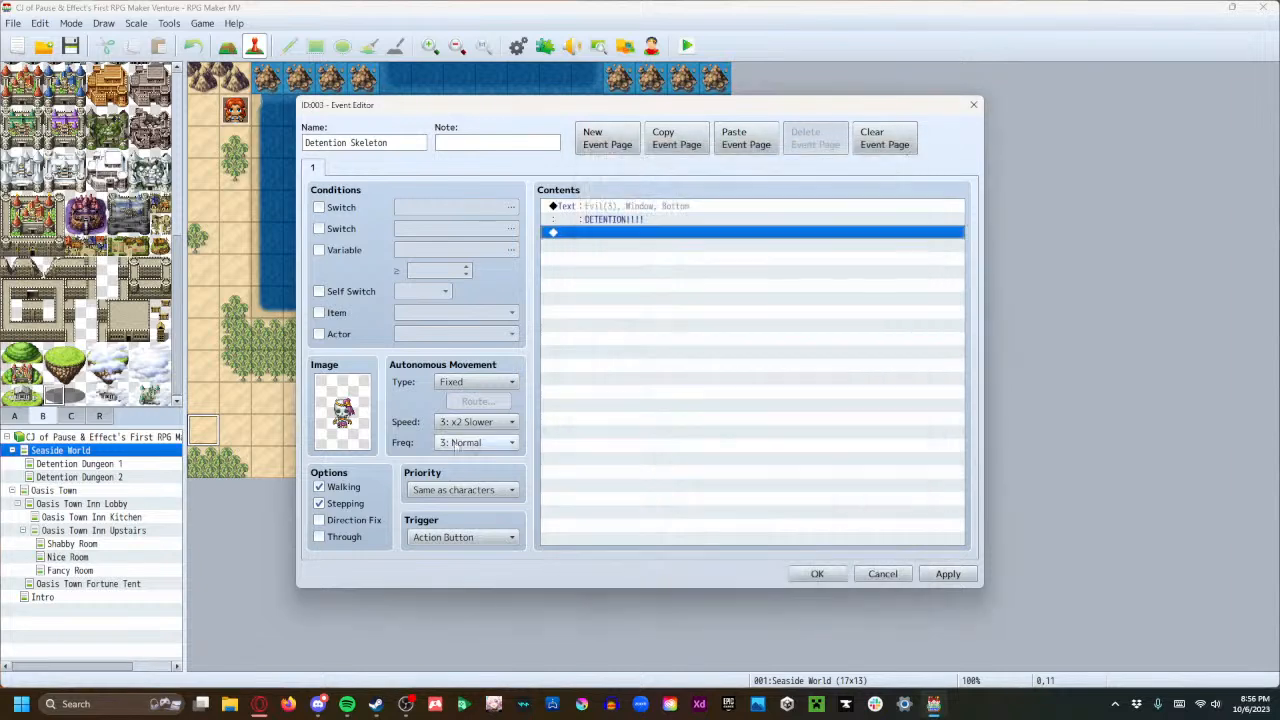
Replace Detention Skeleton's sprite with the front-facing purple-hooded character from the Evil set.
{"action": "double_click", "coordinate": [362, 412]}
{"action": "left_click", "coordinate": [444, 287]}
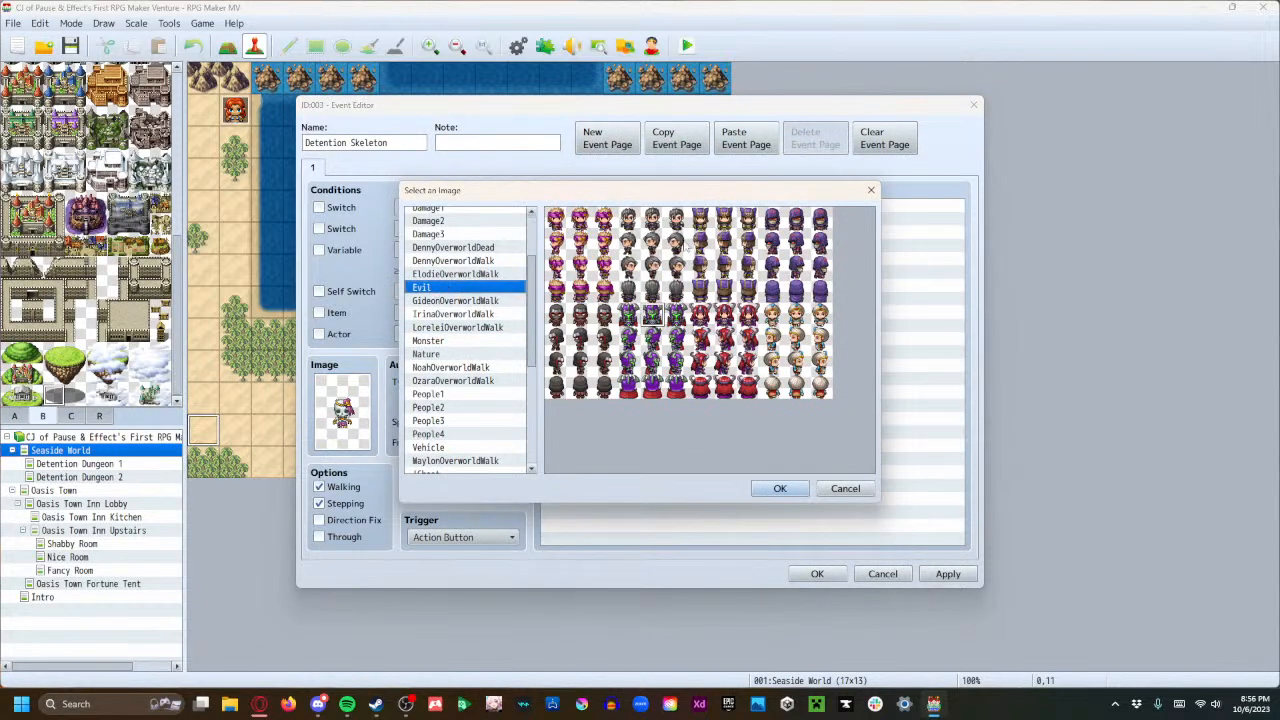
{"action": "left_click", "coordinate": [796, 219]}
{"action": "left_click", "coordinate": [779, 489]}
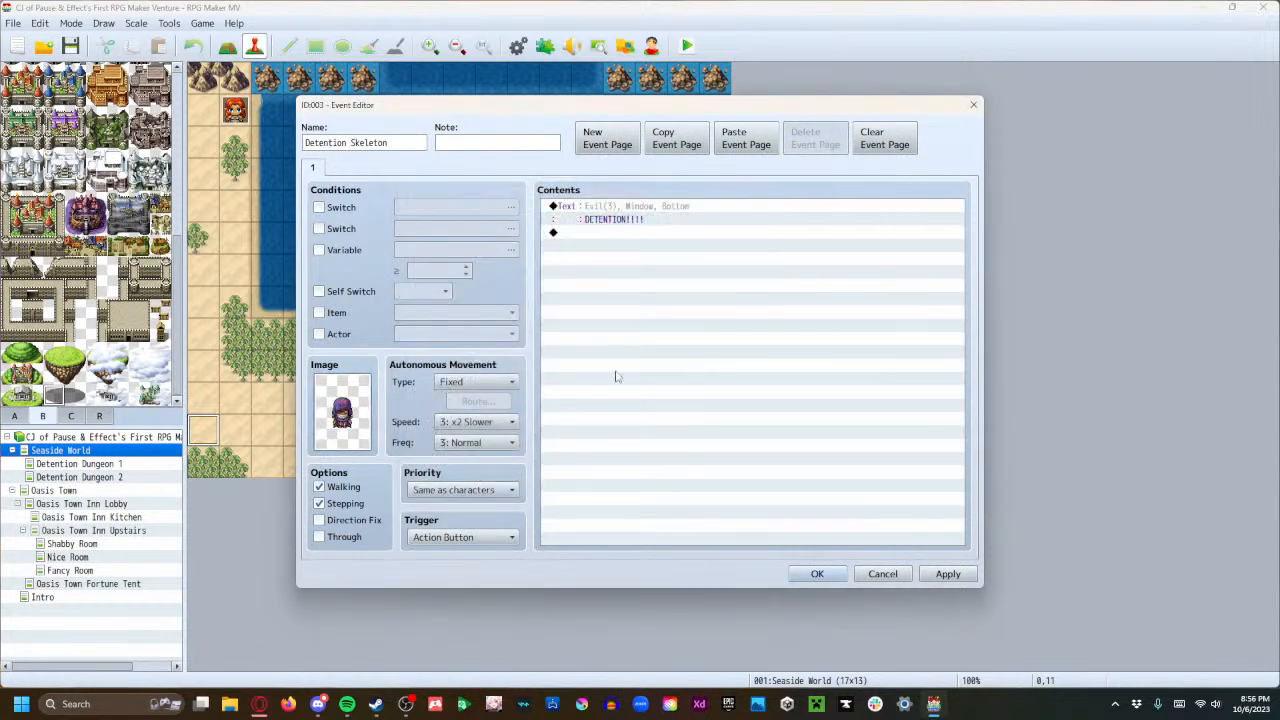
Add a Transfer Player command to Detention Dungeon 1 (6,2) after the DETENTION!!!! text and close the event.
{"action": "double_click", "coordinate": [622, 232]}
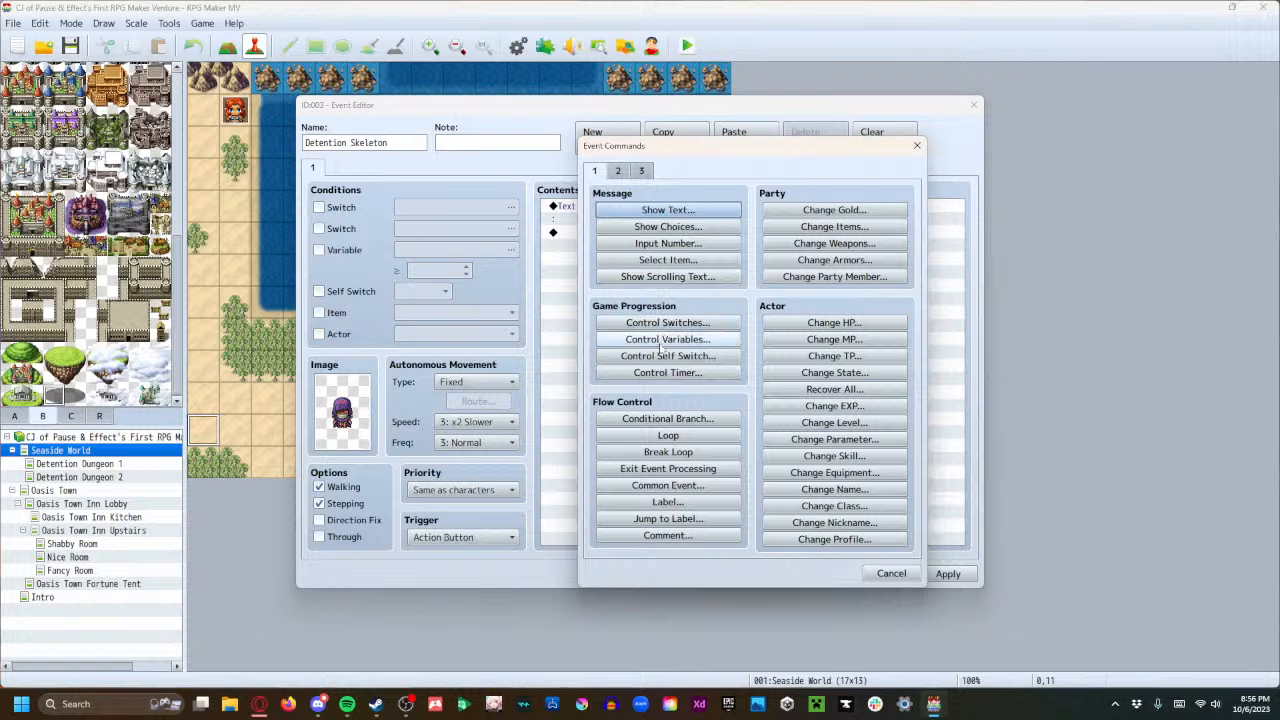
{"action": "left_click", "coordinate": [617, 171]}
{"action": "left_click", "coordinate": [636, 211]}
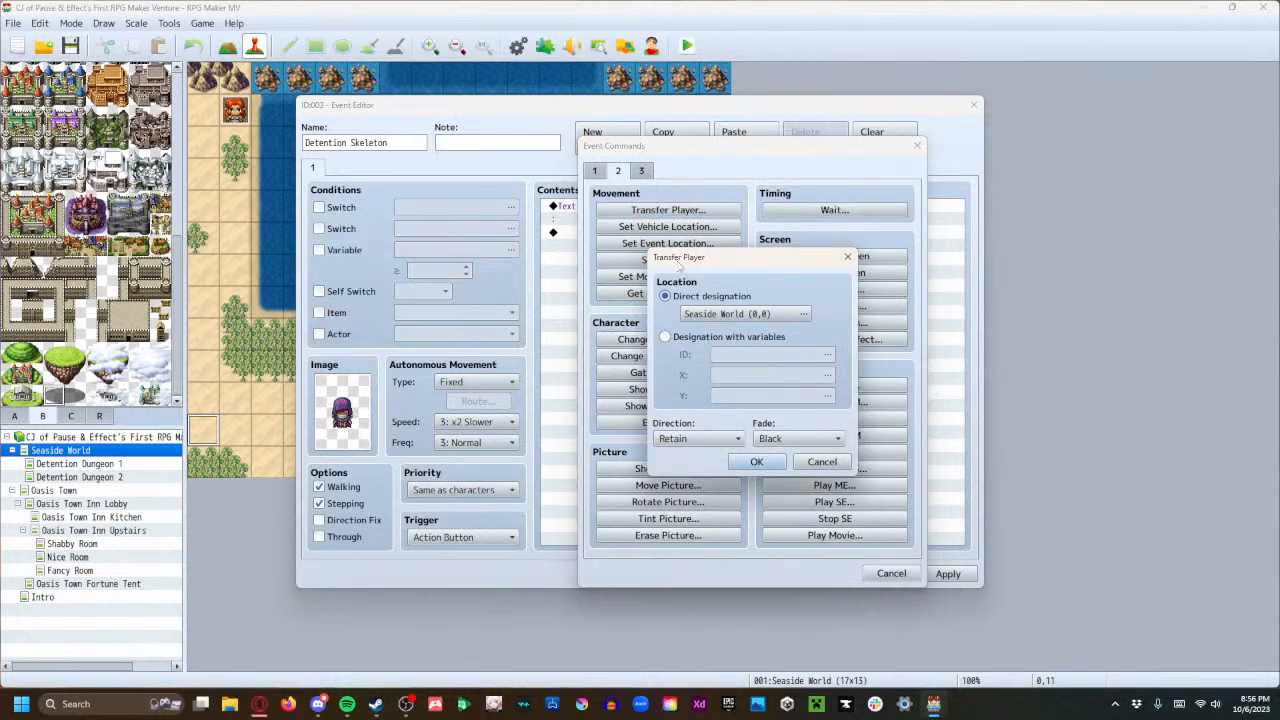
{"action": "left_click", "coordinate": [680, 310]}
{"action": "left_click", "coordinate": [462, 182]}
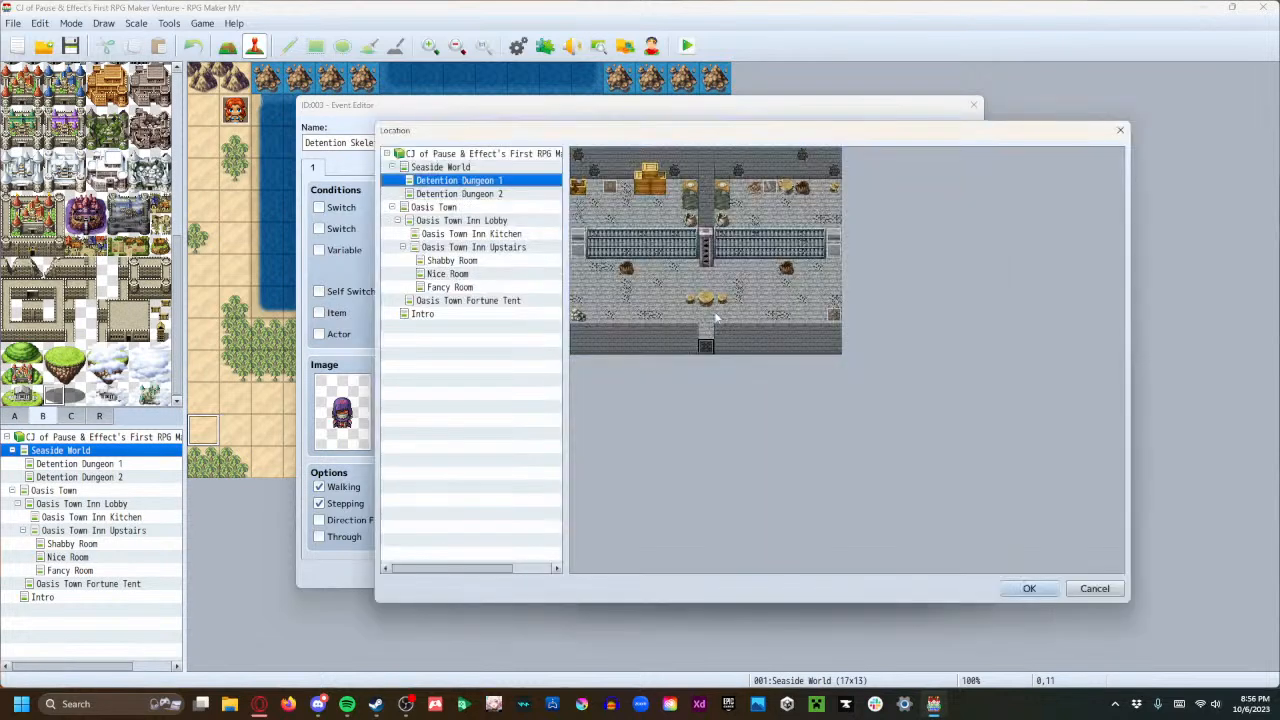
{"action": "left_click", "coordinate": [674, 188]}
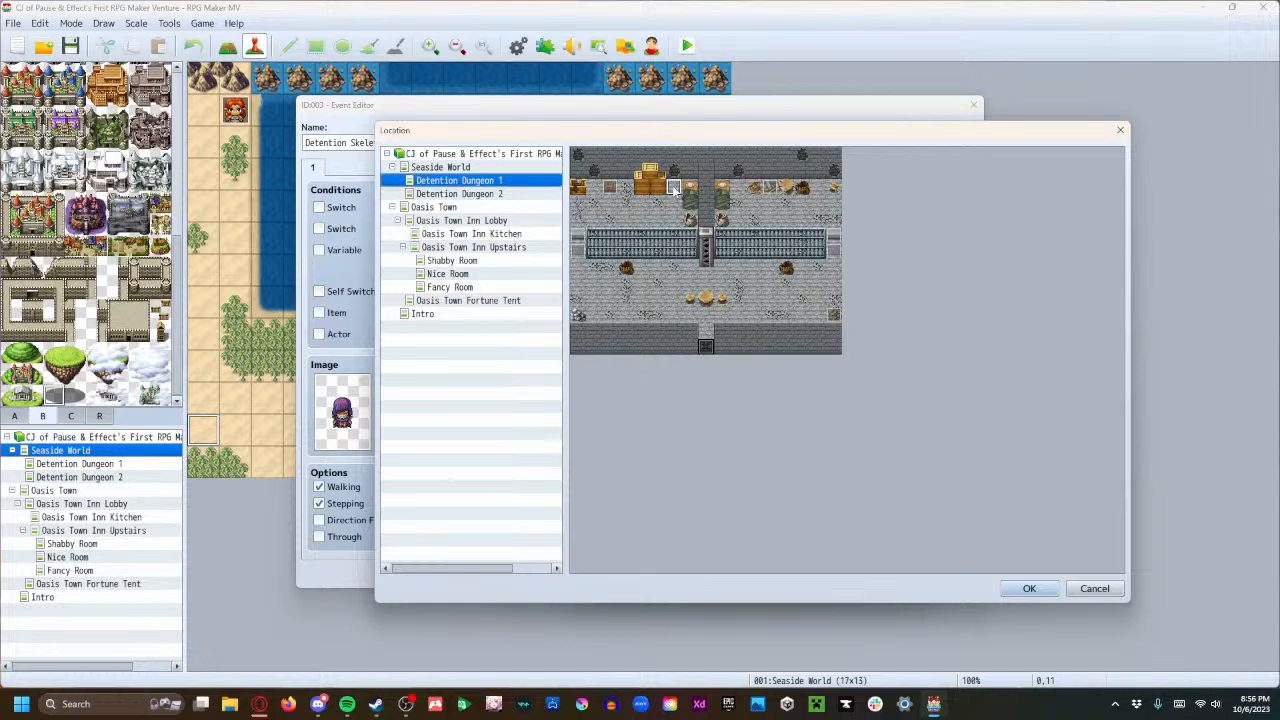
{"action": "left_click", "coordinate": [1029, 588]}
{"action": "left_click", "coordinate": [768, 457]}
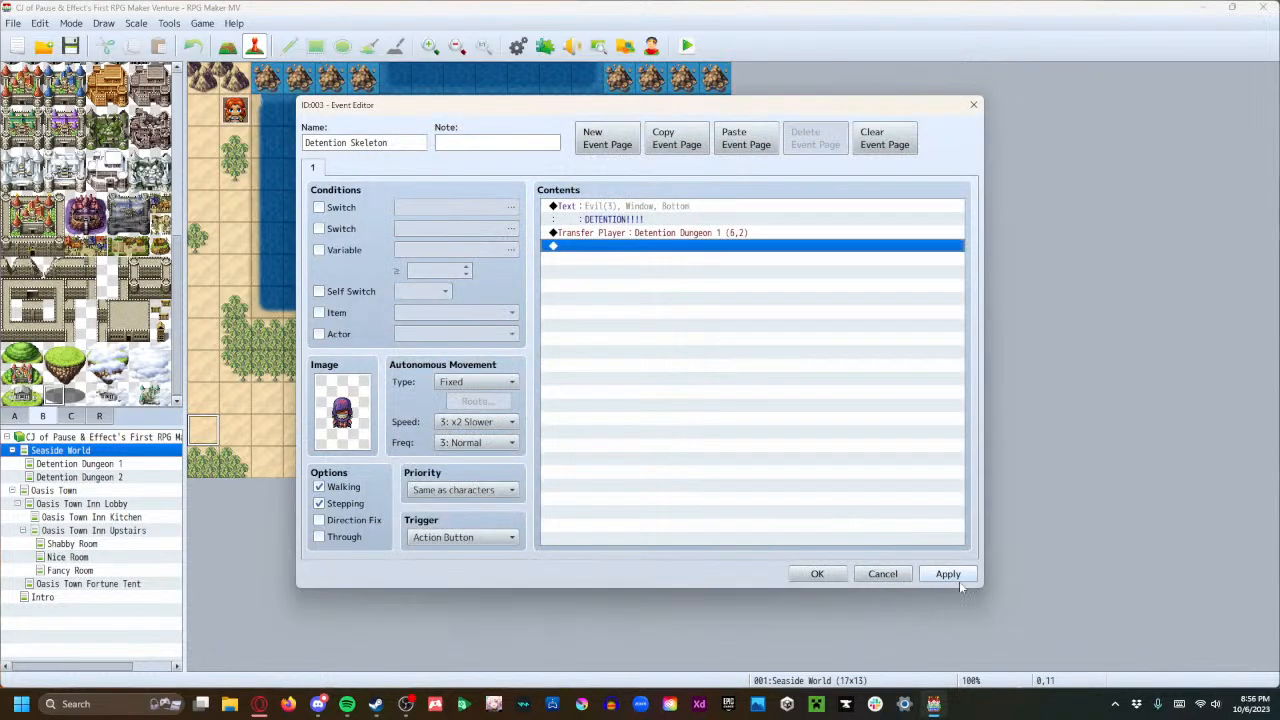
{"action": "left_click", "coordinate": [815, 576]}
Save the game changes, start a playtest and advance through the intro dialogue to Seaside World.
{"action": "left_click", "coordinate": [687, 45]}
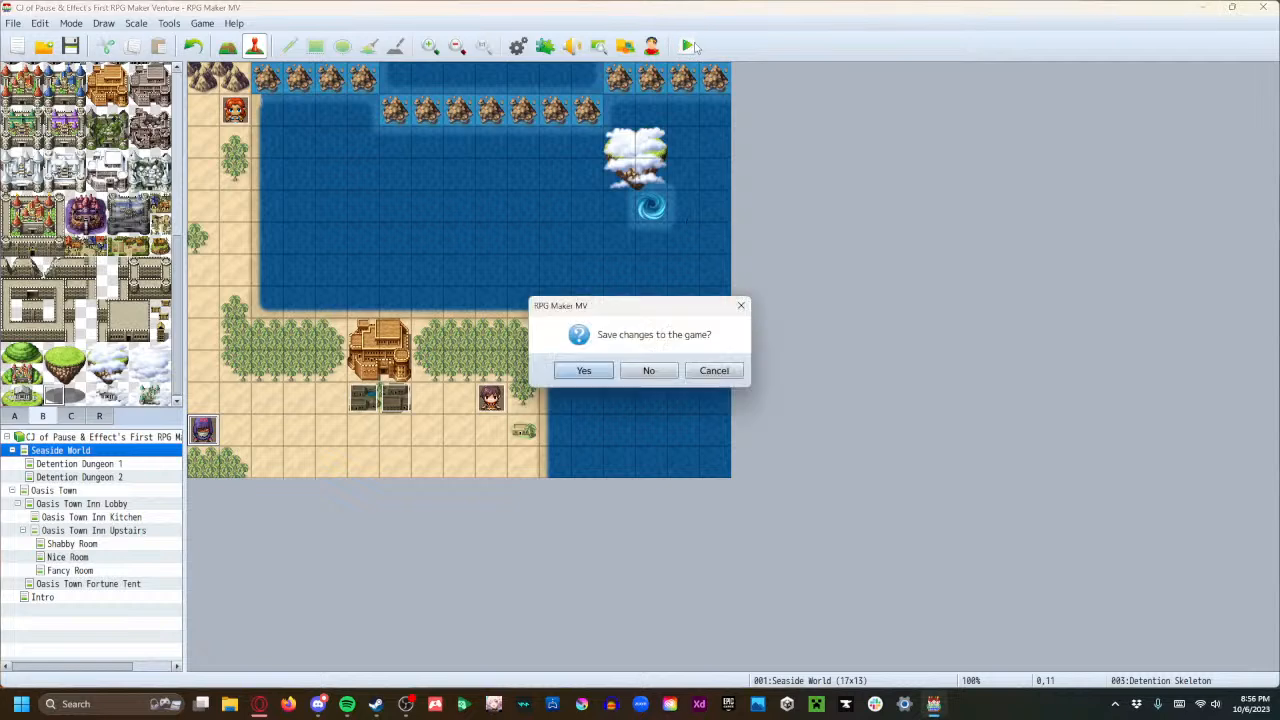
{"action": "left_click", "coordinate": [597, 373]}
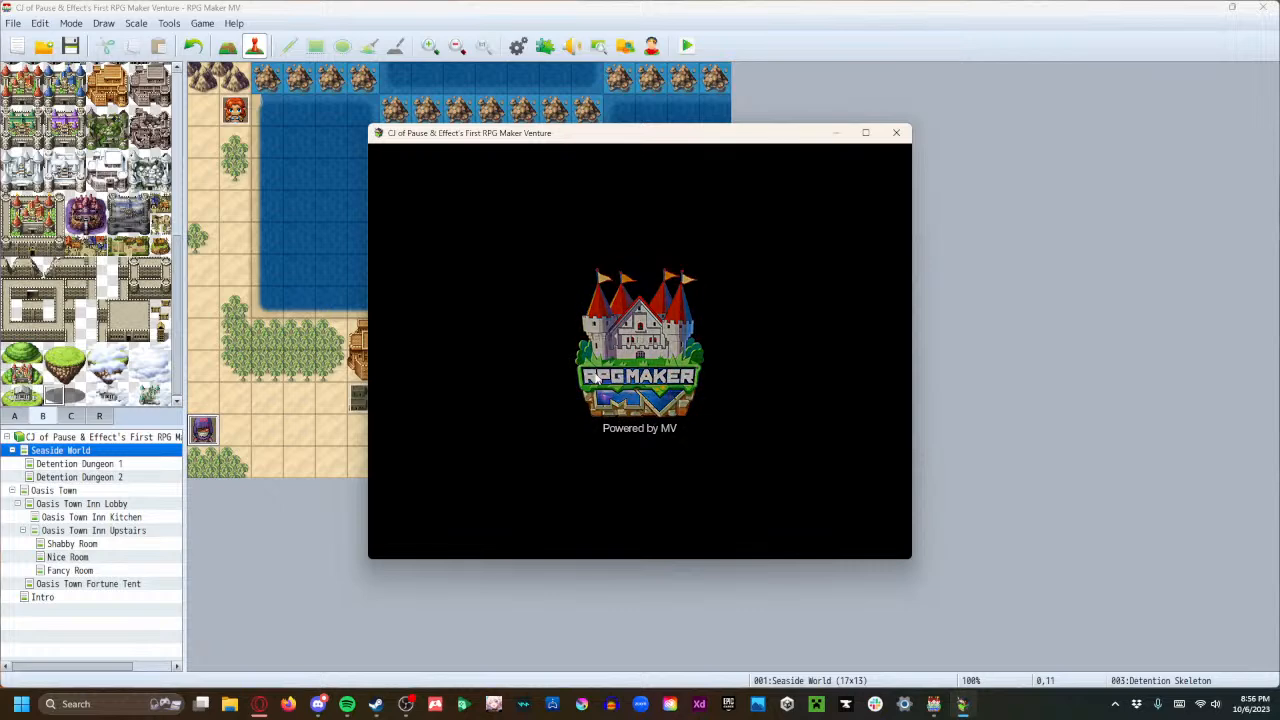
{"action": "key", "text": "Return"}
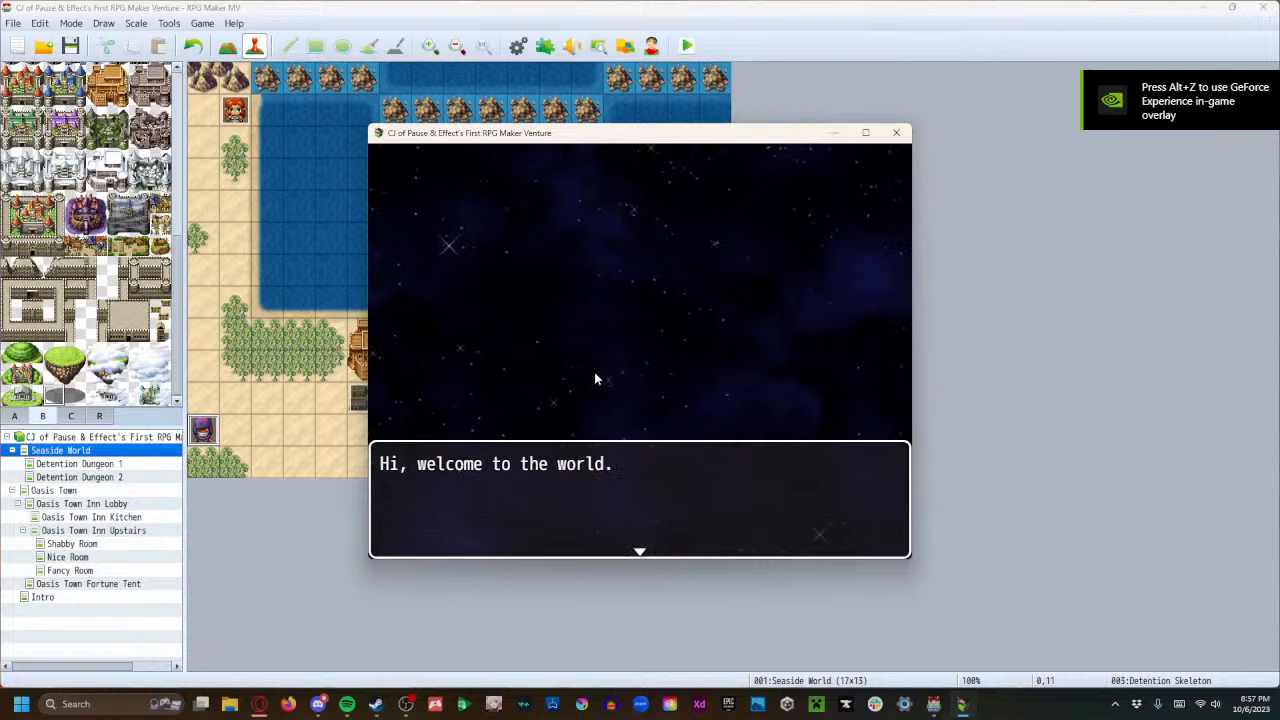
{"action": "key", "text": "Return"}
{"action": "key", "text": "Return"}
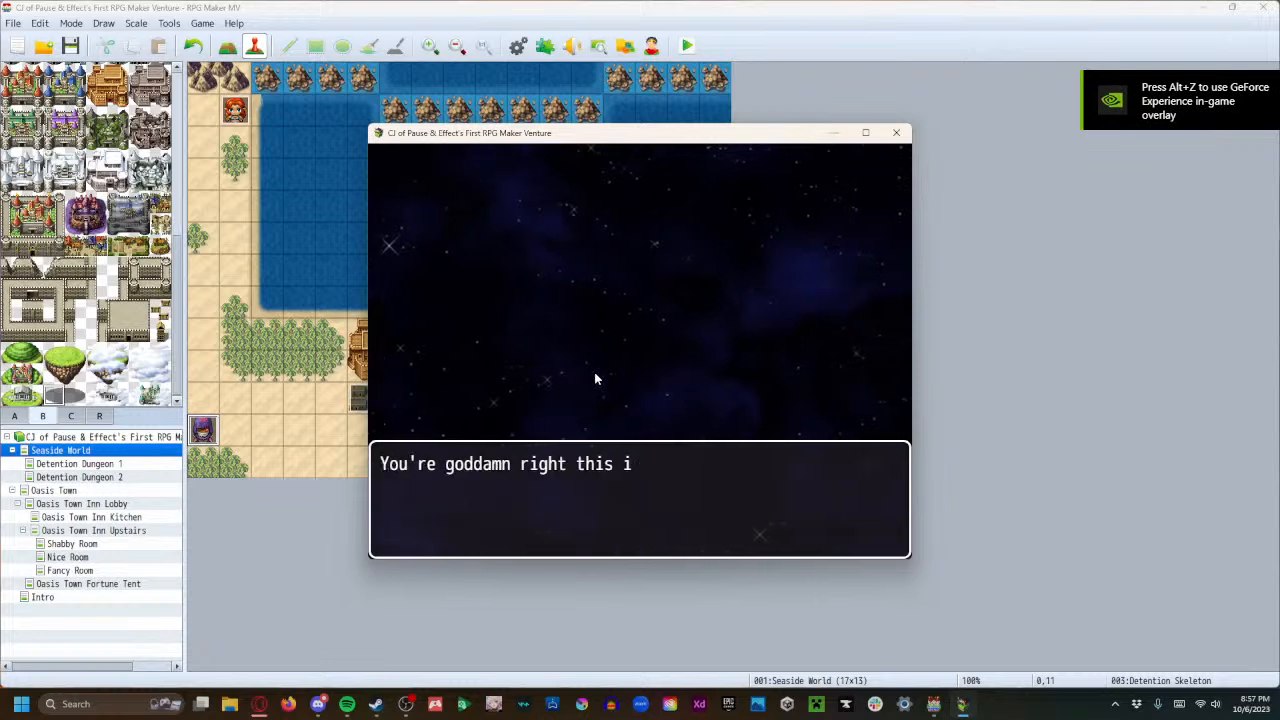
{"action": "key", "text": "Return"}
{"action": "key", "text": "Return"}
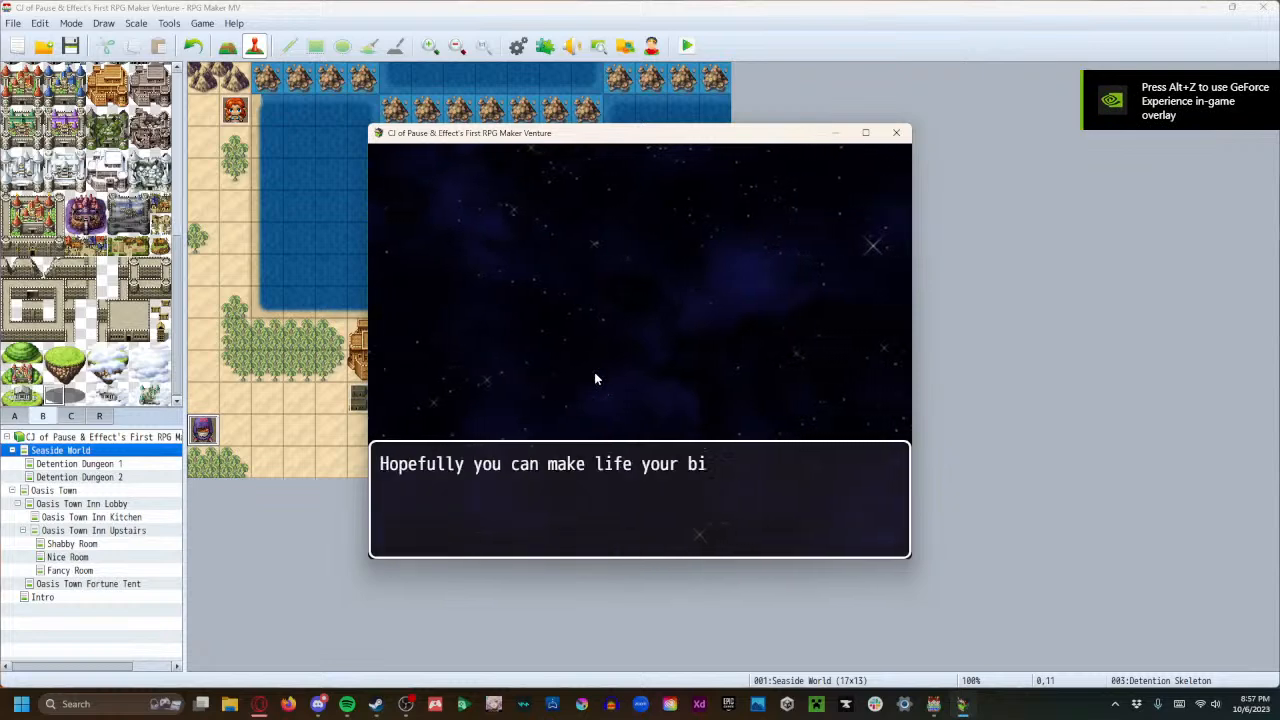
{"action": "key", "text": "Return"}
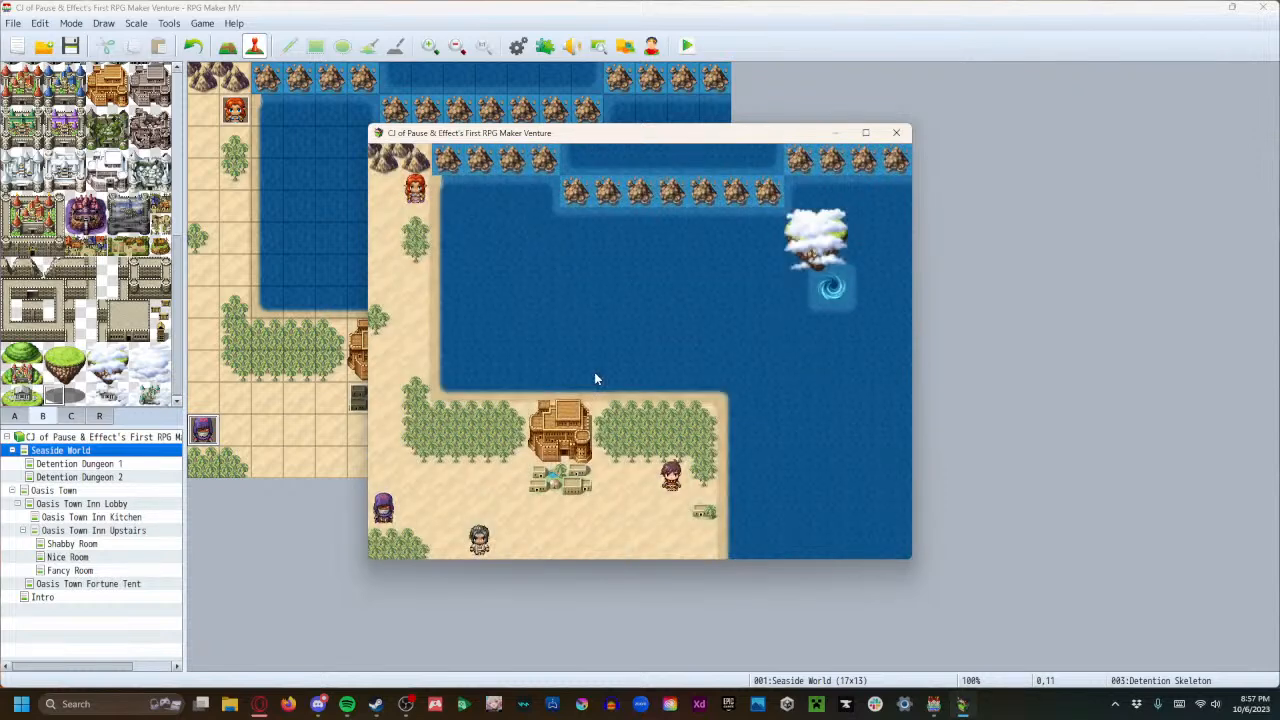
Playtest the purple-hooded character's transfer to Detention Dungeon 1, and inspect the brown pile beside the crates in the left cell.
{"action": "key", "text": "Return"}
{"action": "key", "text": "Down"}
{"action": "key", "text": "Left"}
{"action": "key", "text": "Left"}
{"action": "key", "text": "Left"}
{"action": "key", "text": "Left"}
{"action": "key", "text": "Left"}
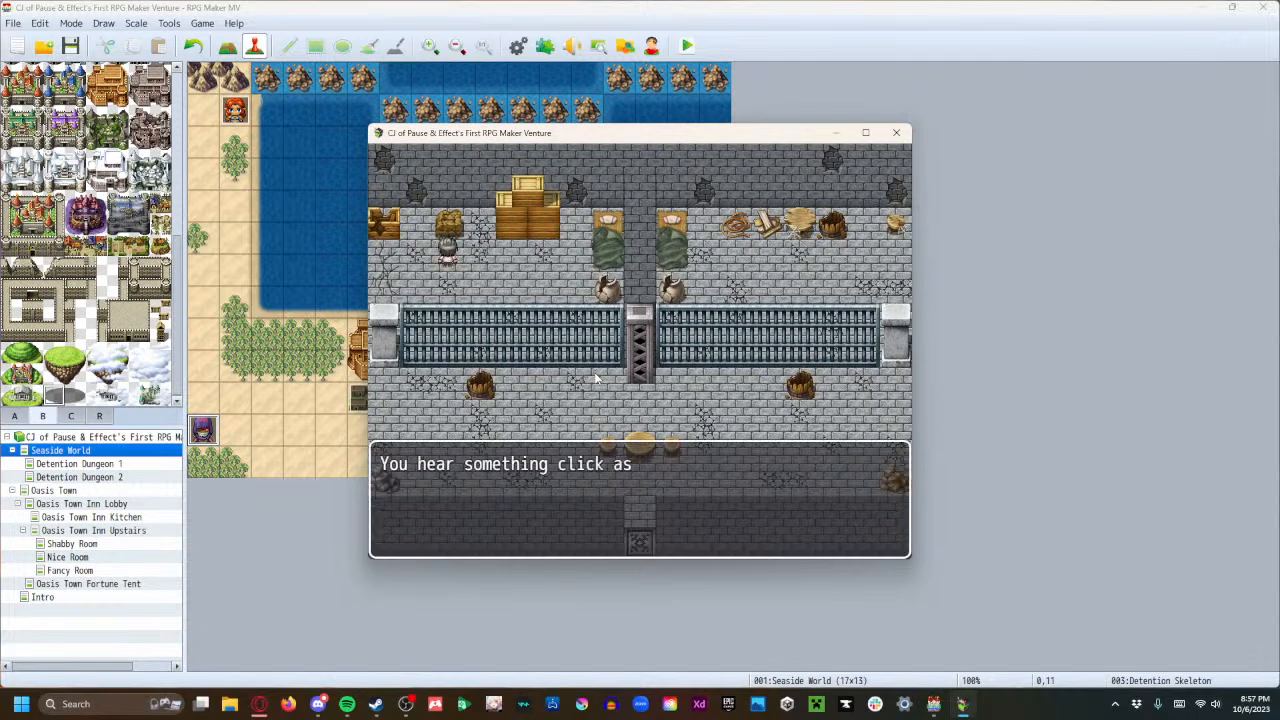
{"action": "key", "text": "Return"}
Walk out of the left cell to the lower-right corner of Detention Dungeon 1 and inspect the rubble pile there.
{"action": "key", "text": "Left"}
{"action": "key", "text": "Left"}
{"action": "key", "text": "Down"}
{"action": "key", "text": "Down"}
{"action": "key", "text": "Down"}
{"action": "key", "text": "Down"}
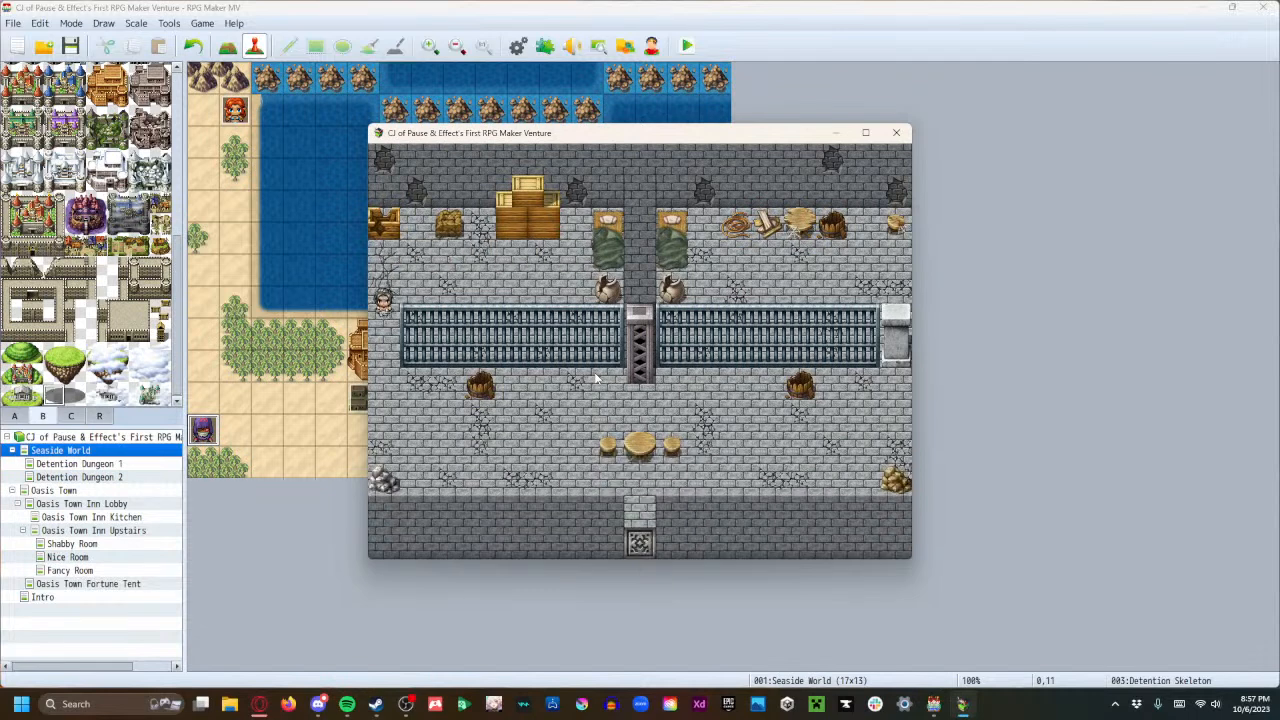
{"action": "key", "text": "Right"}
{"action": "key", "text": "Right"}
{"action": "key", "text": "Down"}
{"action": "key", "text": "Right"}
{"action": "key", "text": "Right"}
{"action": "key", "text": "Right"}
{"action": "key", "text": "Right"}
{"action": "key", "text": "Right"}
{"action": "key", "text": "Right"}
{"action": "key", "text": "Right"}
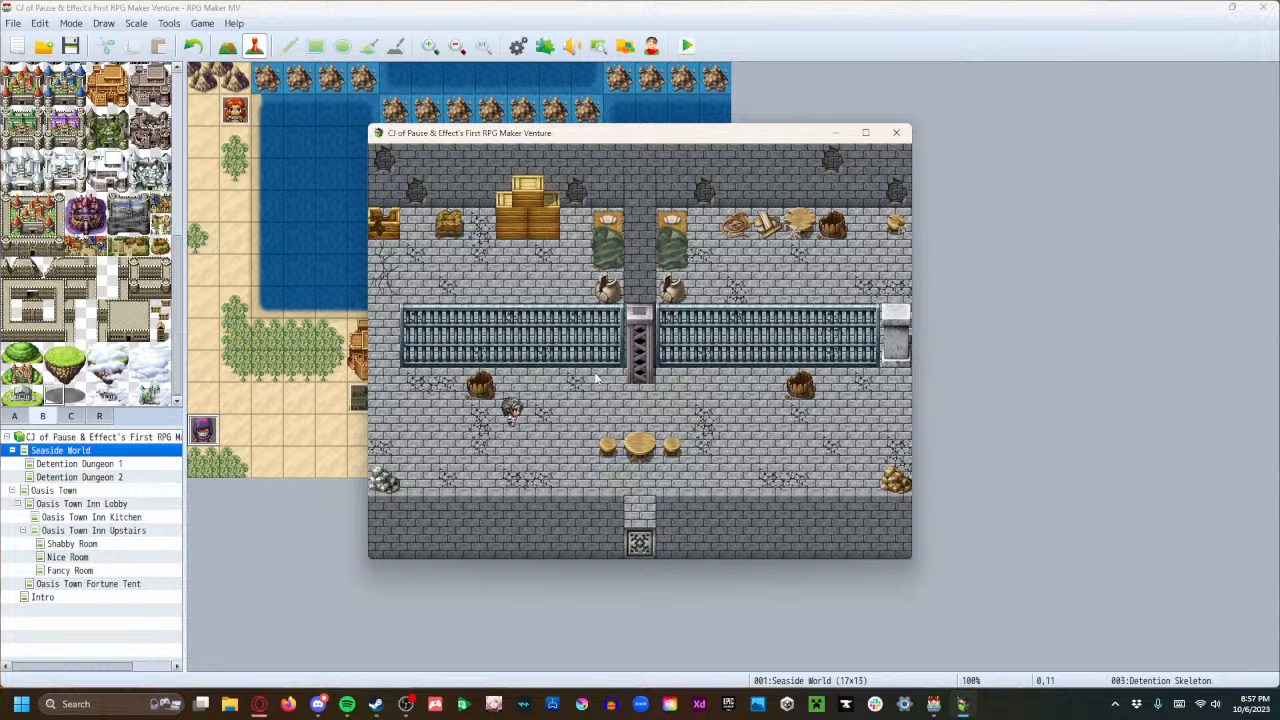
{"action": "key", "text": "Right"}
{"action": "key", "text": "Right"}
{"action": "key", "text": "Right"}
{"action": "key", "text": "Right"}
{"action": "key", "text": "Right"}
{"action": "key", "text": "Right"}
{"action": "key", "text": "Right"}
{"action": "key", "text": "Down"}
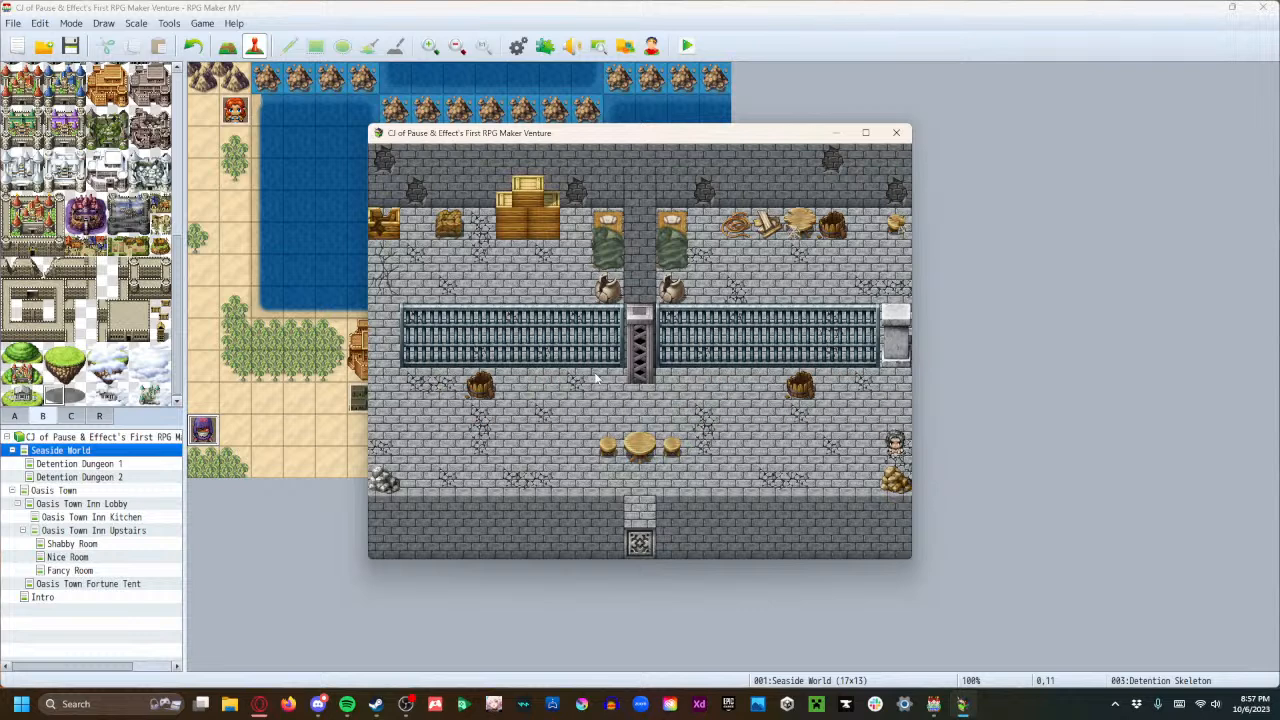
{"action": "key", "text": "Return"}
{"action": "key", "text": "Return"}
Enter the right cell of Detention Dungeon 1 and search the broken planks along its back wall.
{"action": "key", "text": "Up"}
{"action": "key", "text": "Up"}
{"action": "key", "text": "Up"}
{"action": "key", "text": "Up"}
{"action": "key", "text": "Left"}
{"action": "key", "text": "Left"}
{"action": "key", "text": "Left"}
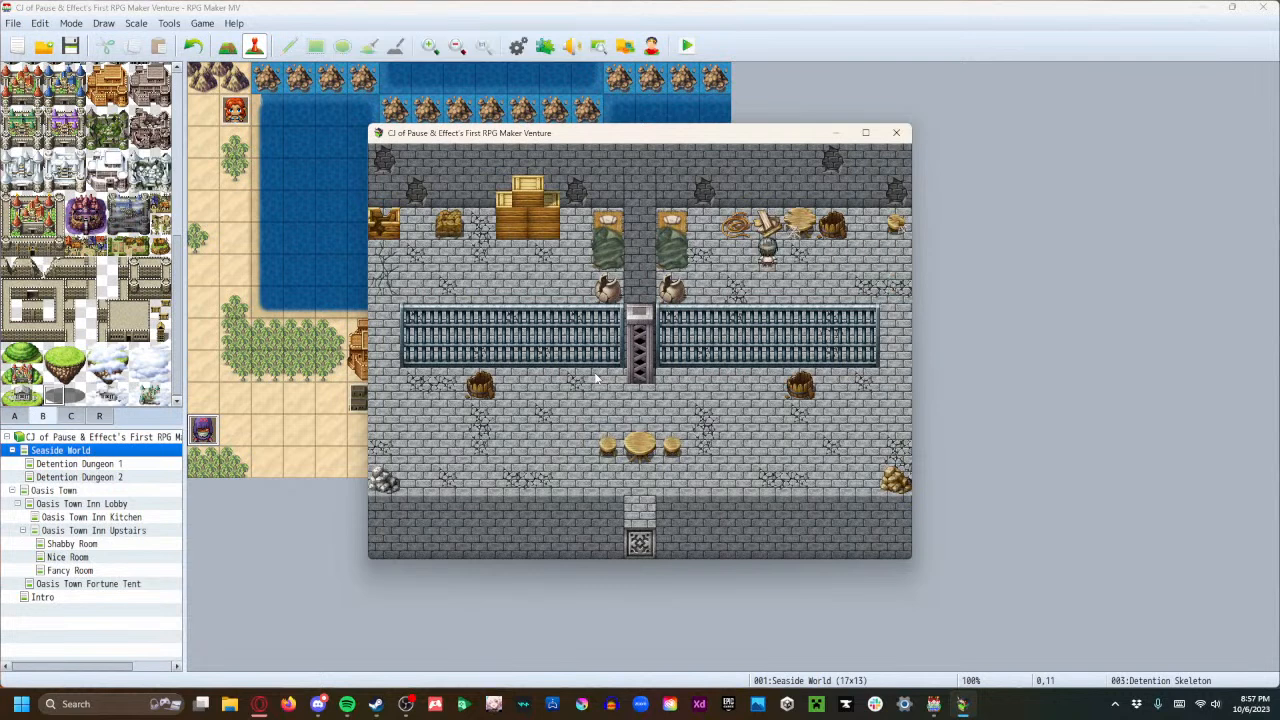
{"action": "key", "text": "Return"}
{"action": "key", "text": "Return"}
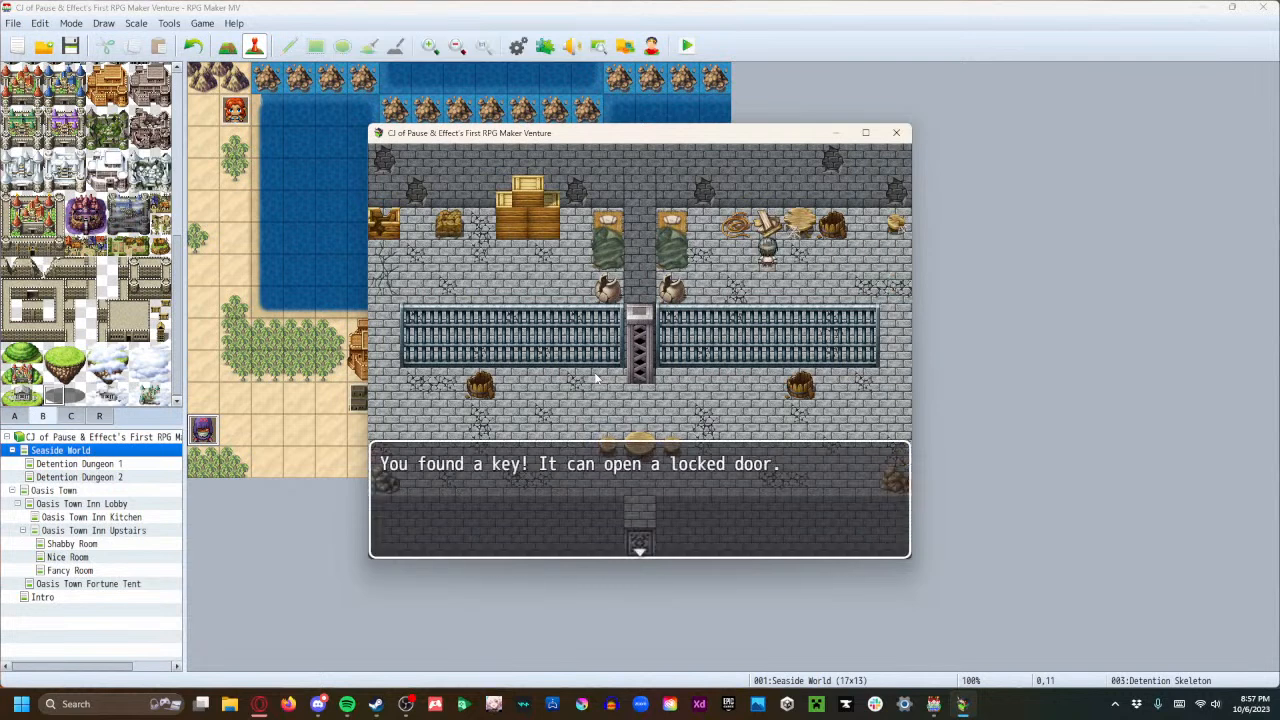
{"action": "key", "text": "Return"}
Leave the right cell, unlock the door in the south wall and pass through to Detention Dungeon 2.
{"action": "key", "text": "Right"}
{"action": "key", "text": "Right"}
{"action": "key", "text": "Right"}
{"action": "key", "text": "Right"}
{"action": "key", "text": "Down"}
{"action": "key", "text": "Down"}
{"action": "key", "text": "Down"}
{"action": "key", "text": "Down"}
{"action": "key", "text": "Down"}
{"action": "key", "text": "Down"}
{"action": "key", "text": "Down"}
{"action": "key", "text": "Left"}
{"action": "key", "text": "Left"}
{"action": "key", "text": "Left"}
{"action": "key", "text": "Left"}
{"action": "key", "text": "Left"}
{"action": "key", "text": "Left"}
{"action": "key", "text": "Left"}
{"action": "key", "text": "Left"}
{"action": "key", "text": "Down"}
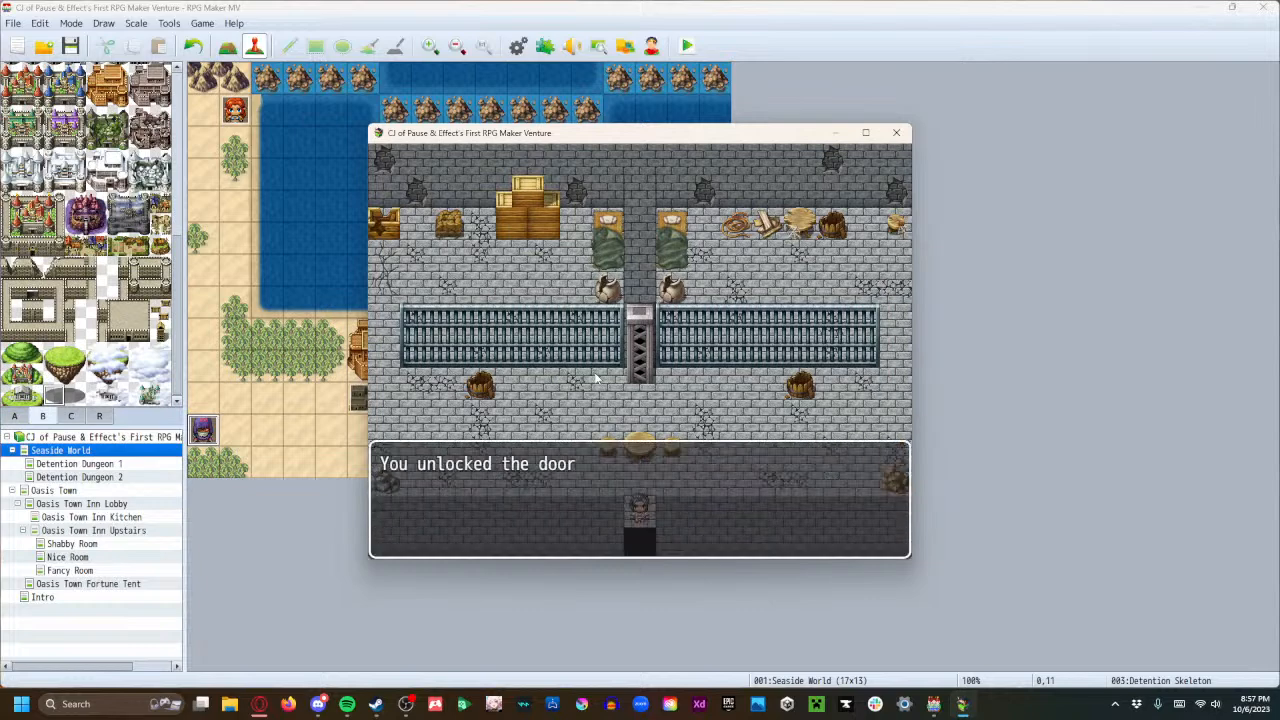
{"action": "key", "text": "Return"}
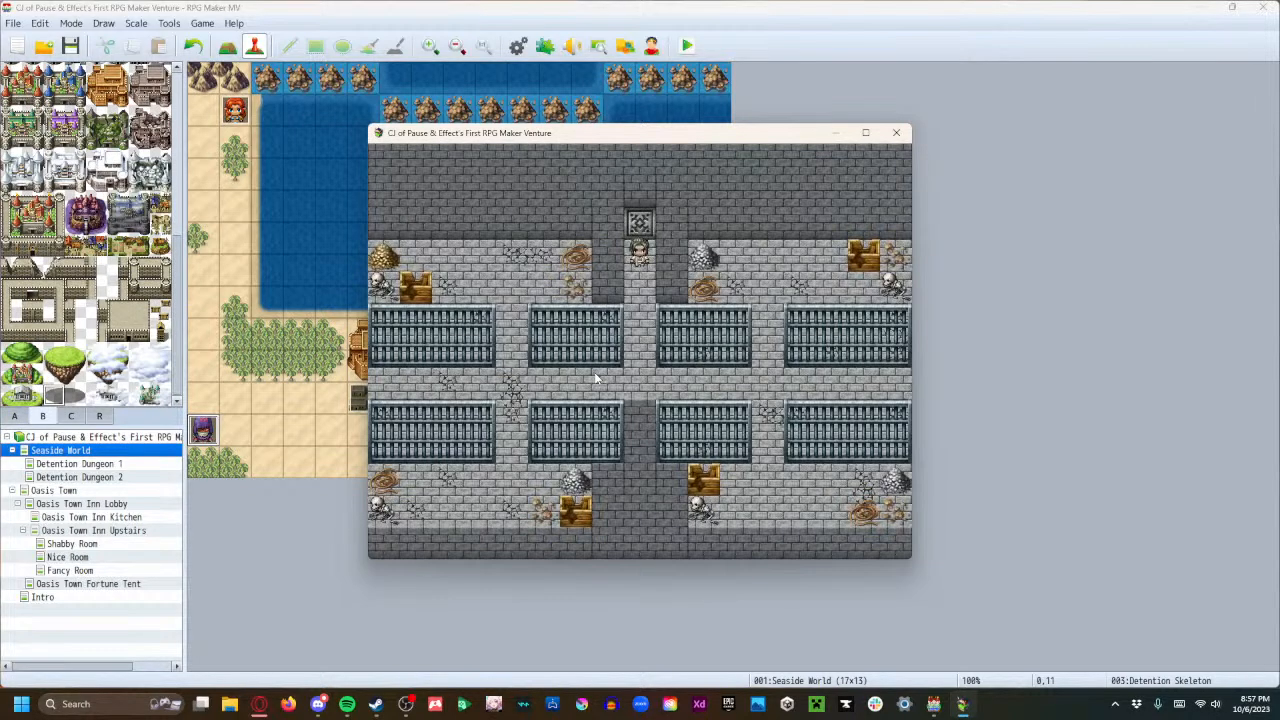
Walk into the upper-left cell of Detention Dungeon 2 and test walking towards the brown rubble pile.
{"action": "key", "text": "Down"}
{"action": "key", "text": "Down"}
{"action": "key", "text": "Down"}
{"action": "key", "text": "Down"}
{"action": "key", "text": "Left"}
{"action": "key", "text": "Left"}
{"action": "key", "text": "Left"}
{"action": "key", "text": "Up"}
{"action": "key", "text": "Up"}
{"action": "key", "text": "Up"}
{"action": "key", "text": "Up"}
{"action": "key", "text": "Left"}
{"action": "key", "text": "Left"}
{"action": "key", "text": "Left"}
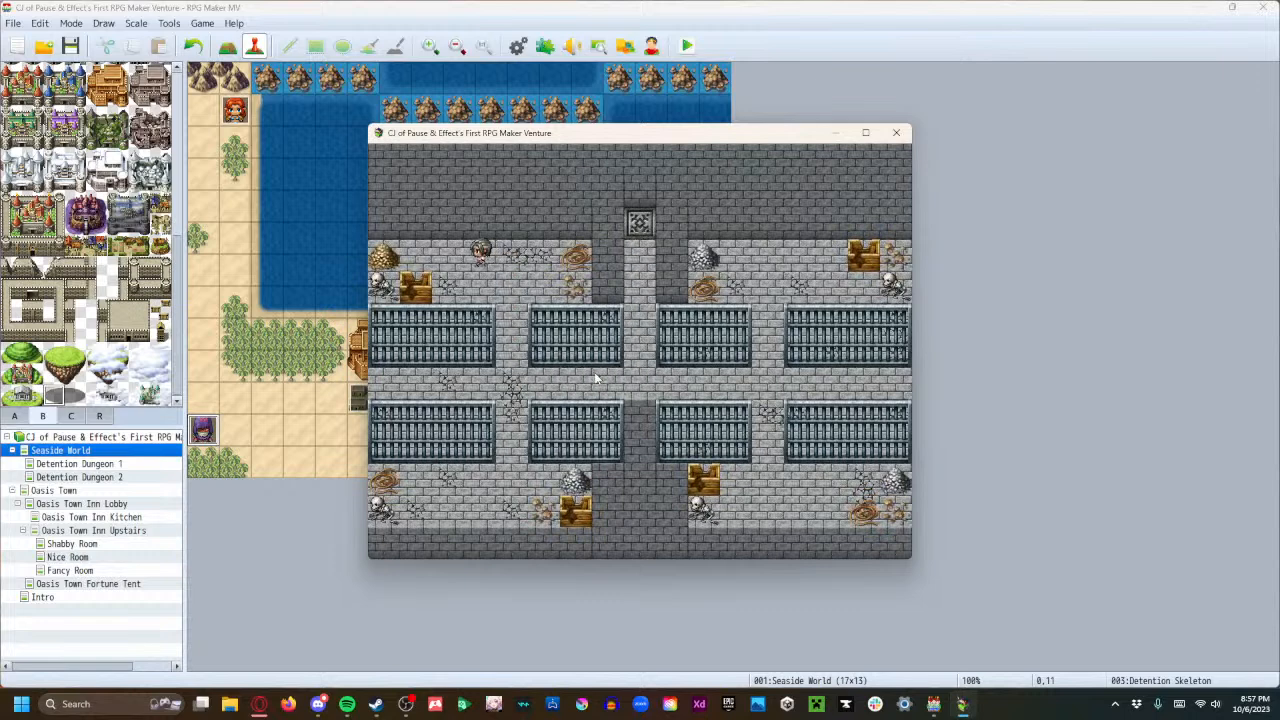
{"action": "key", "text": "Right"}
{"action": "key", "text": "Left"}
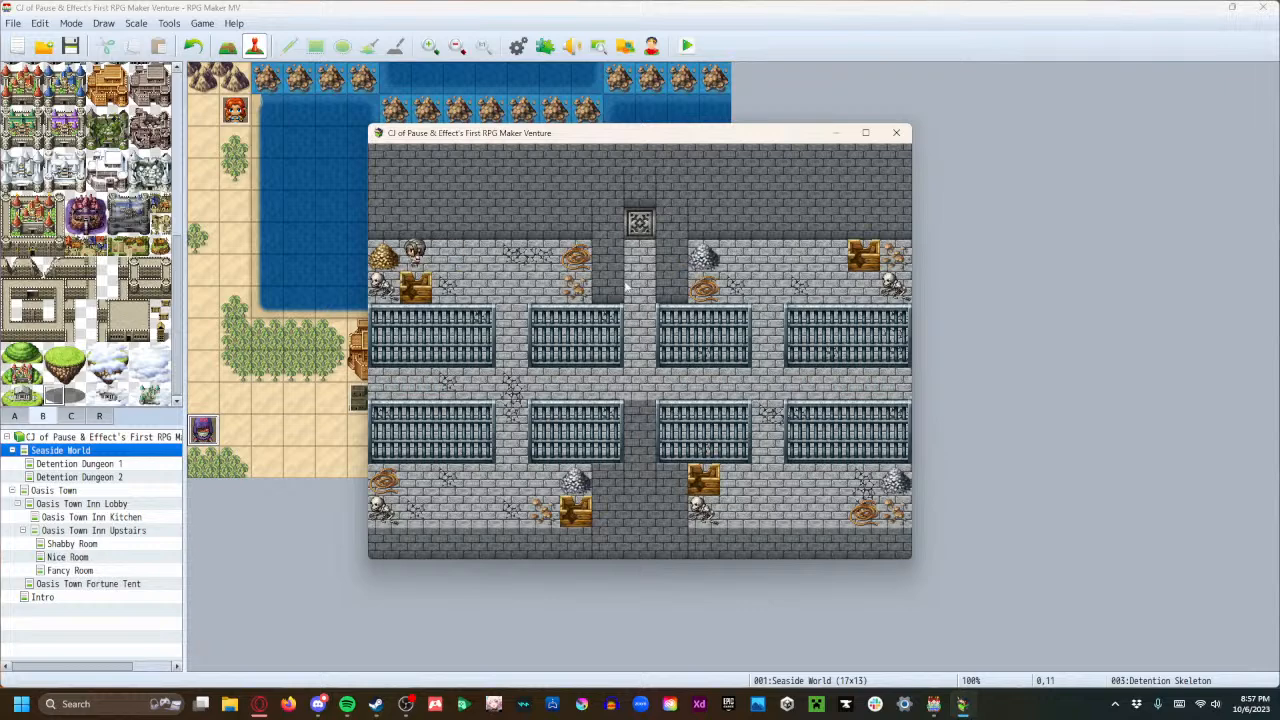
Close the playtest and set page 1 of Rubble Switch 1 in Detention Dungeon 2 to priority Same as characters.
{"action": "left_click", "coordinate": [896, 132]}
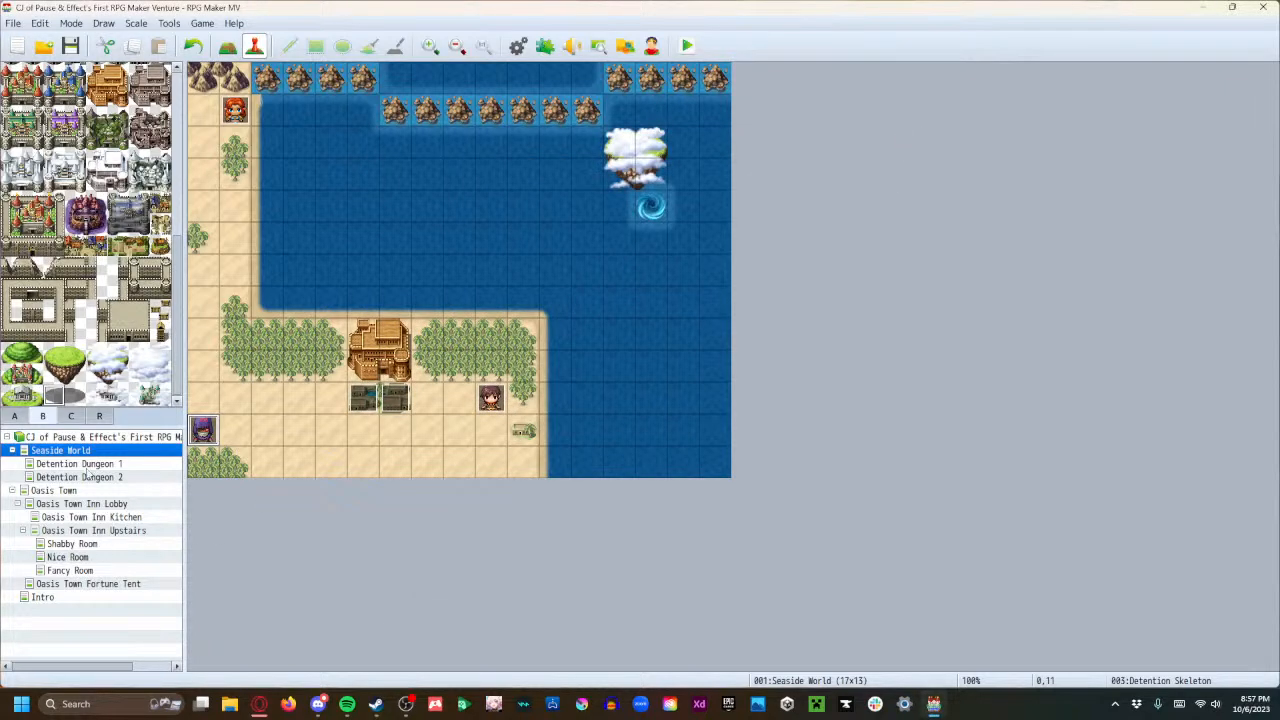
{"action": "left_click", "coordinate": [88, 478]}
{"action": "double_click", "coordinate": [202, 175]}
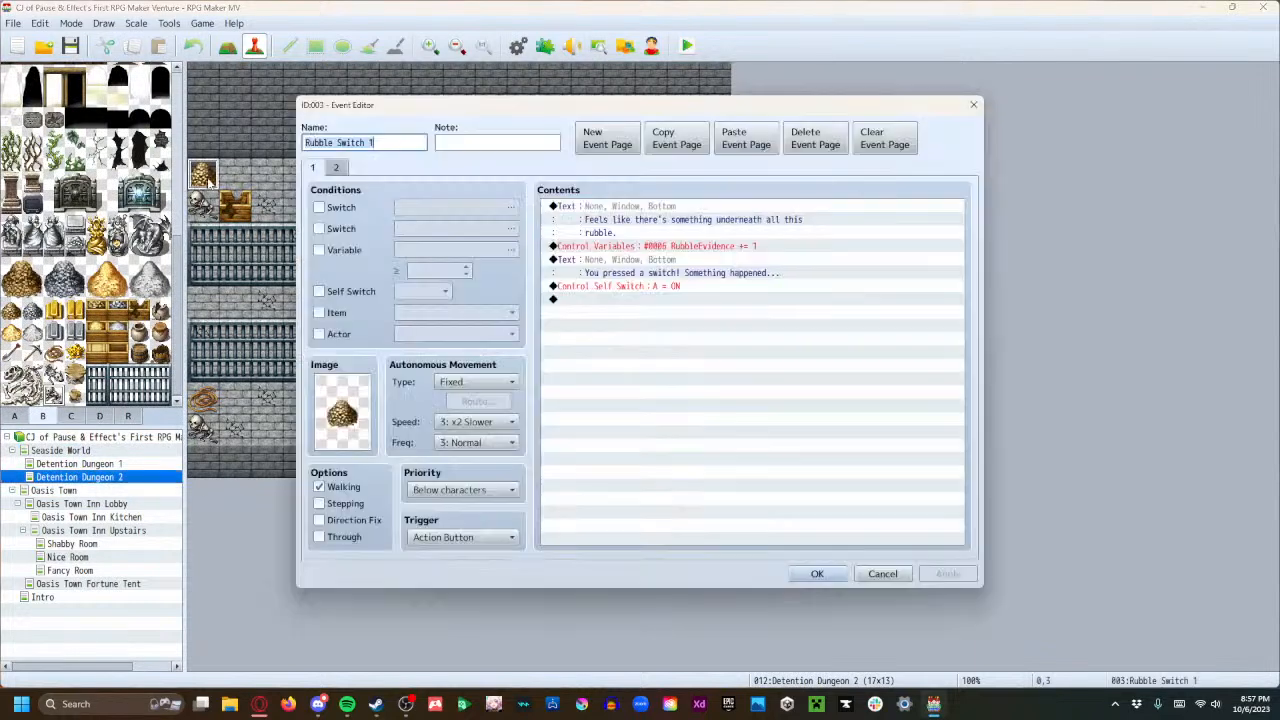
{"action": "left_click", "coordinate": [462, 490]}
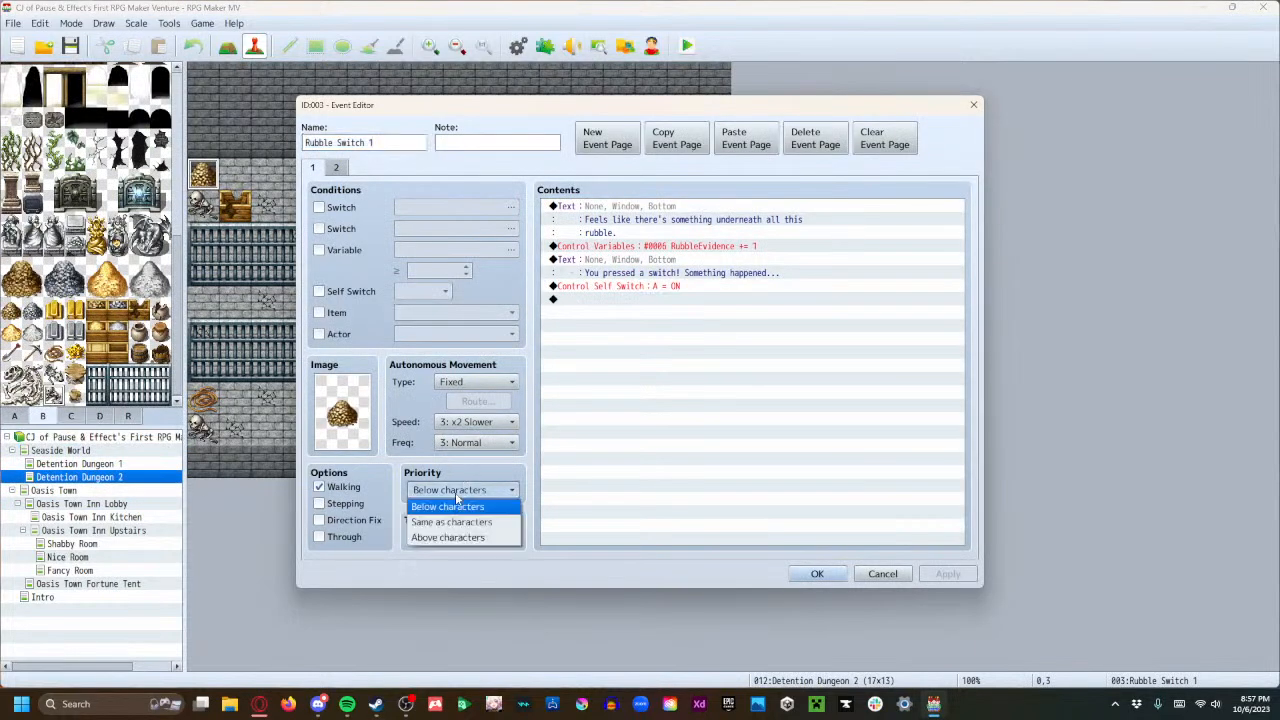
{"action": "left_click", "coordinate": [458, 522]}
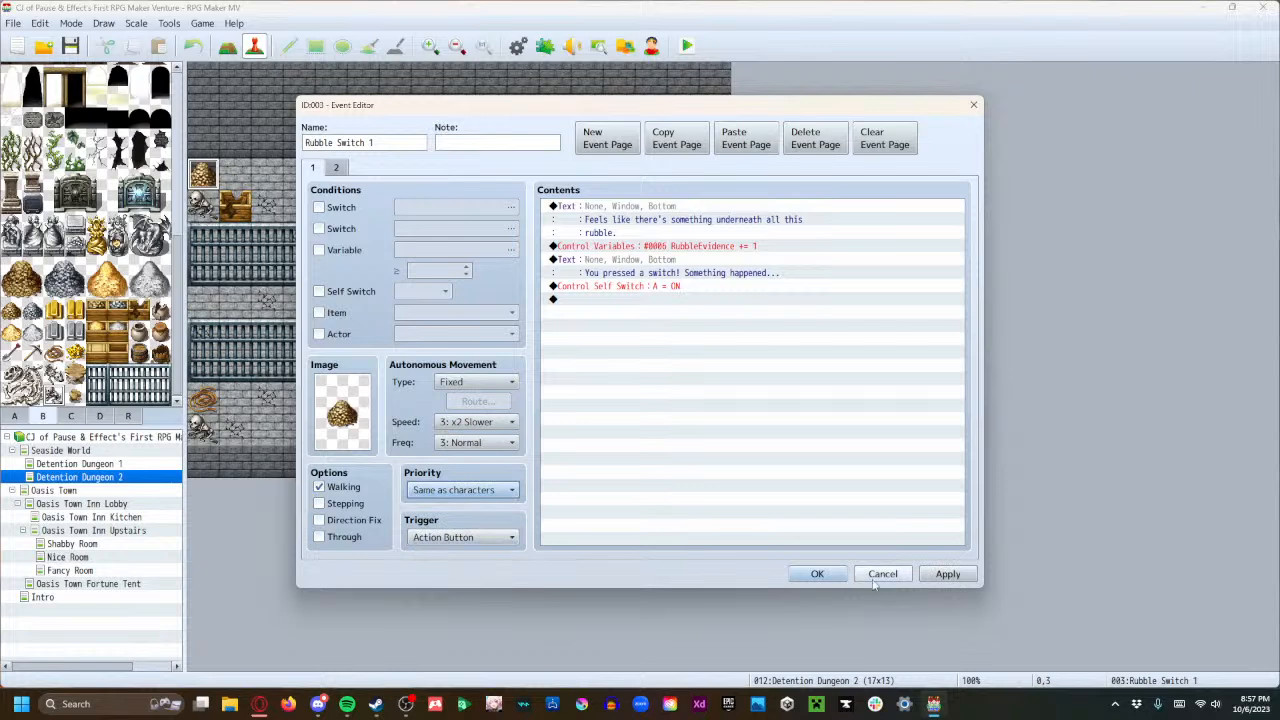
{"action": "left_click", "coordinate": [947, 574]}
{"action": "left_click", "coordinate": [817, 574]}
Set page 1 of Rubble Switch 2 in Detention Dungeon 2 to priority Same as characters and close the event.
{"action": "double_click", "coordinate": [706, 412]}
{"action": "left_click", "coordinate": [465, 490]}
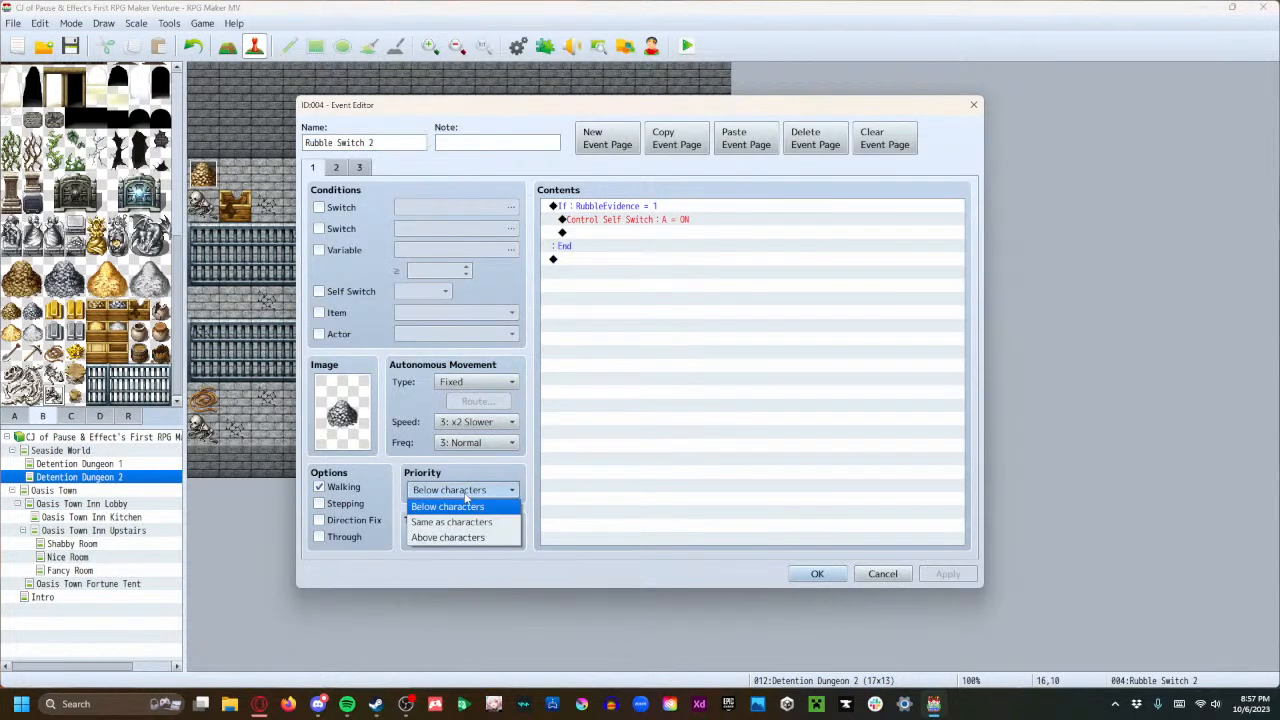
{"action": "left_click", "coordinate": [466, 522]}
{"action": "left_click", "coordinate": [817, 574]}
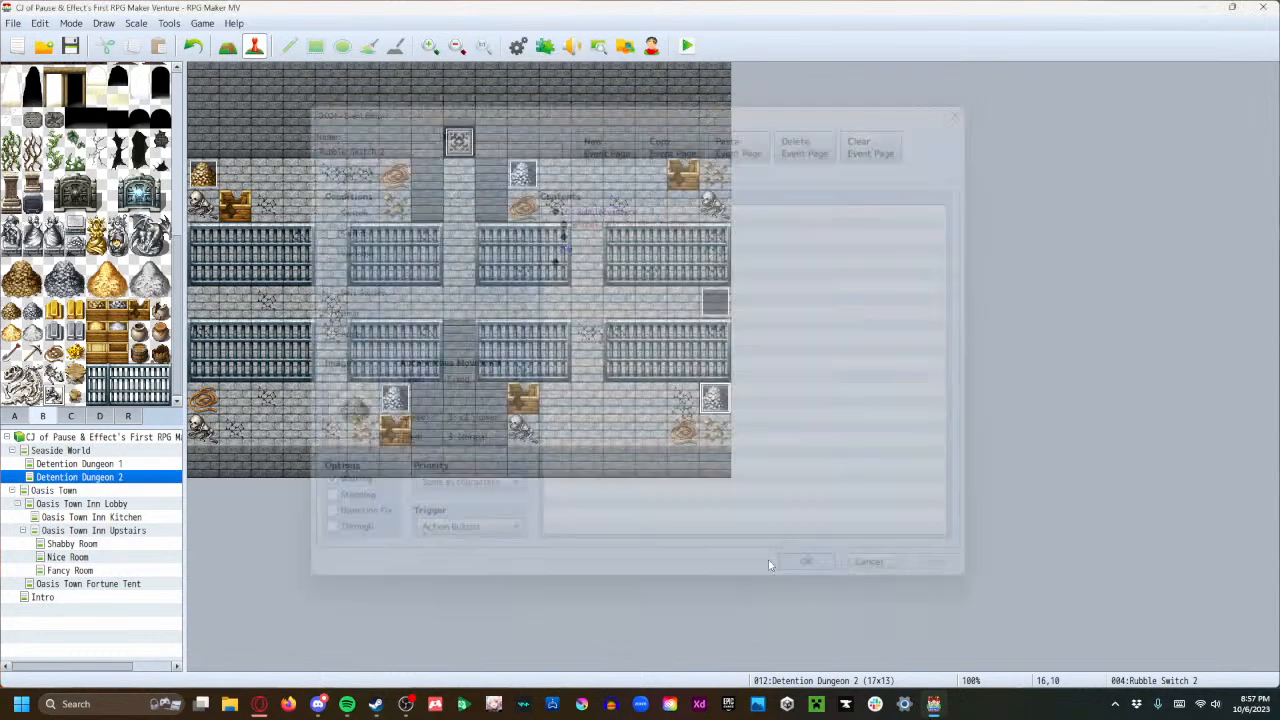
Set page 2 of Rubble Switch 1 to priority Same as characters.
{"action": "double_click", "coordinate": [206, 174]}
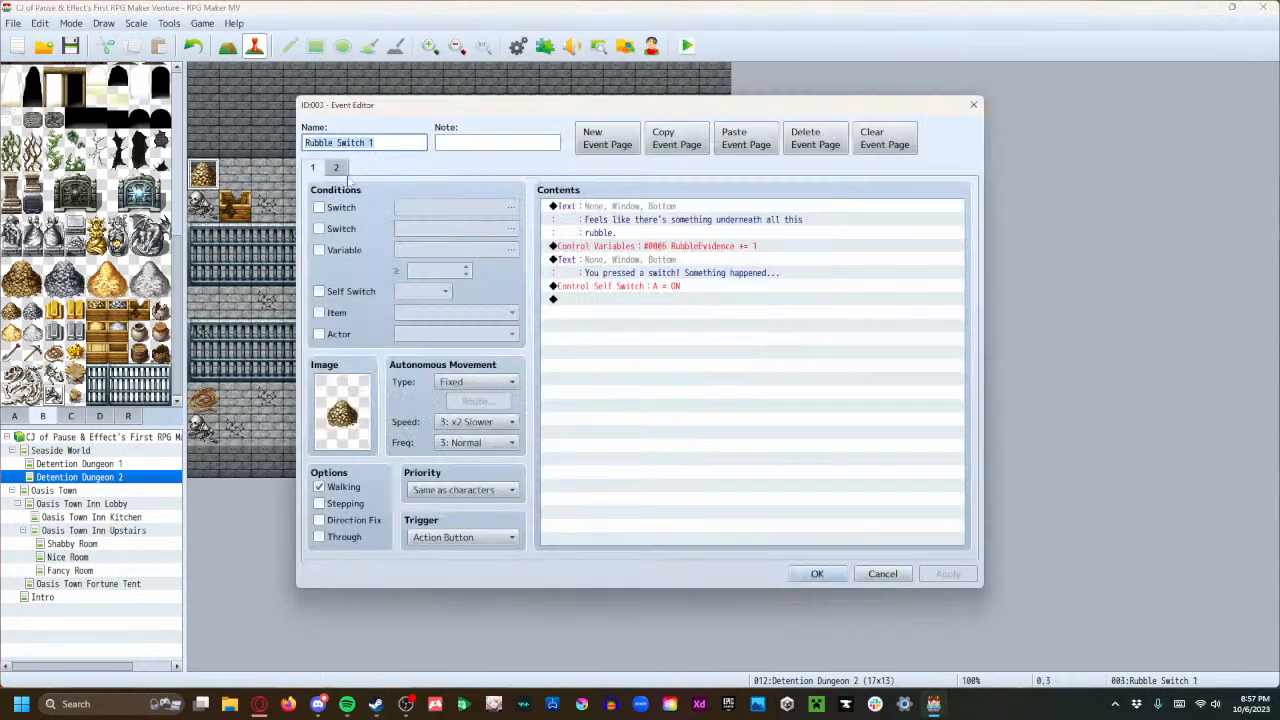
{"action": "left_click", "coordinate": [336, 167]}
{"action": "left_click", "coordinate": [465, 490]}
{"action": "left_click", "coordinate": [460, 506]}
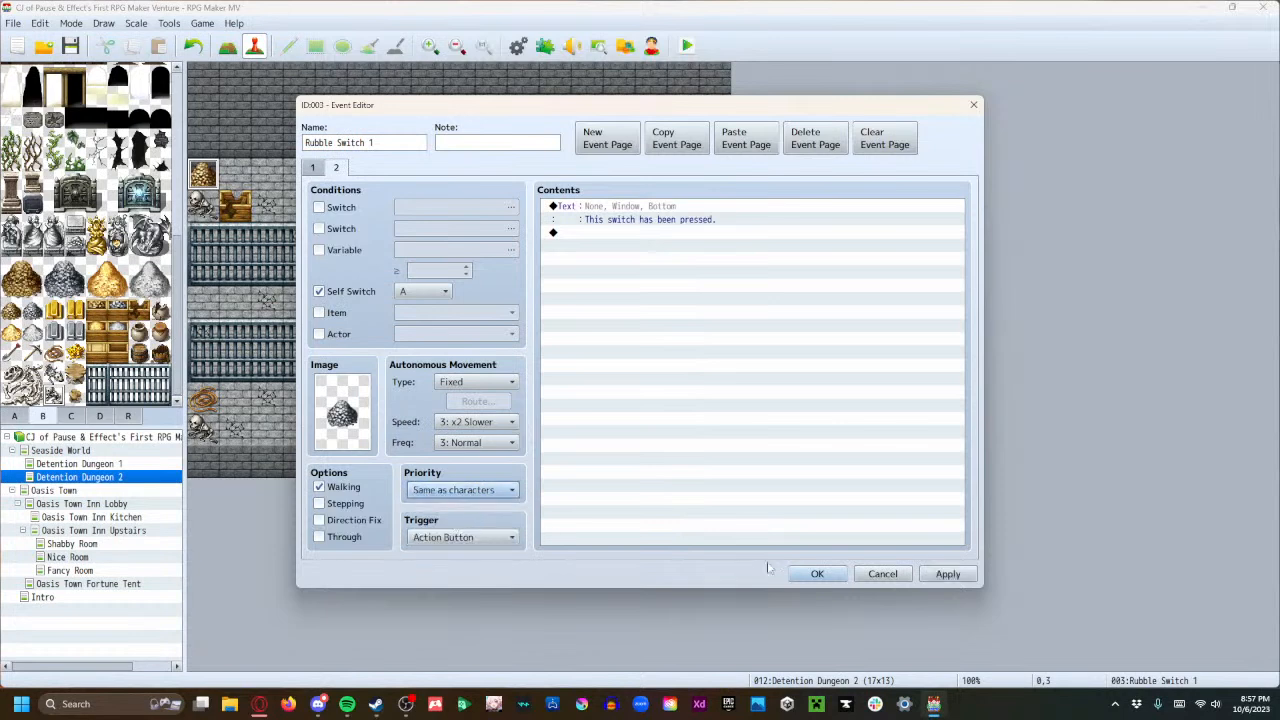
Accept the Rubble Switch 1 edits, and set page 2 of Rubble Switch 2 to Same as characters priority.
{"action": "left_click", "coordinate": [817, 574]}
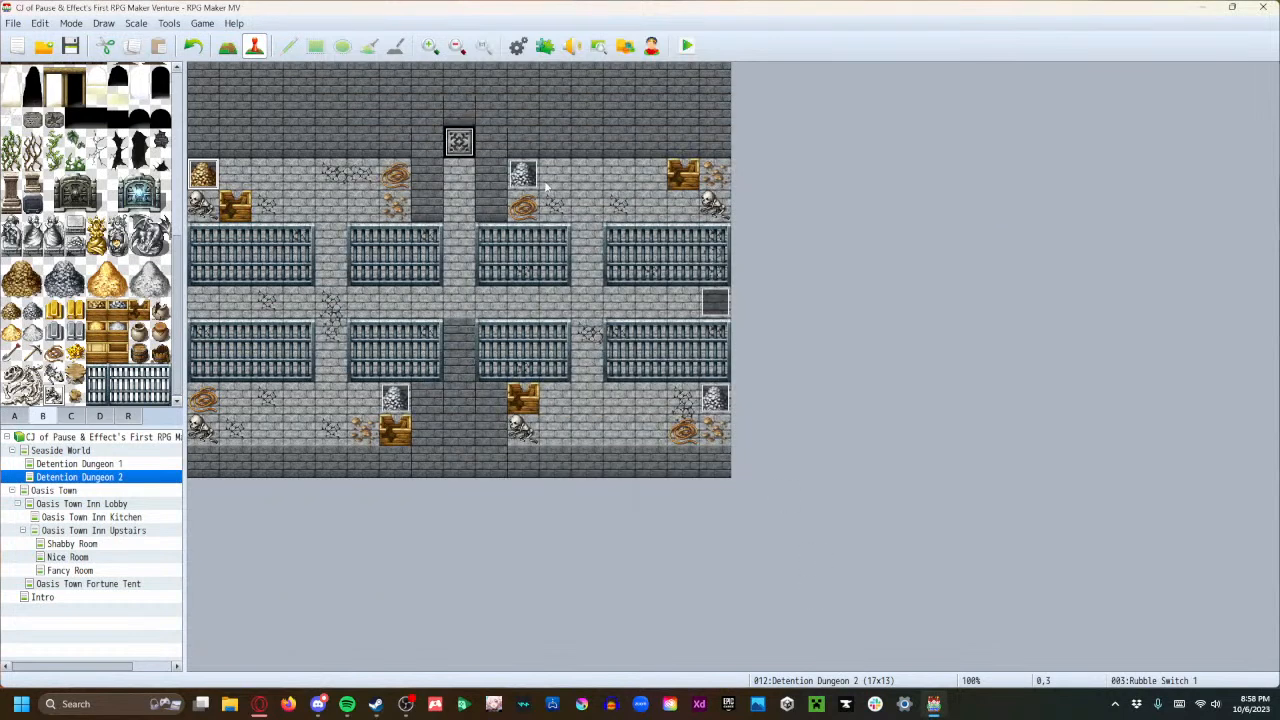
{"action": "double_click", "coordinate": [714, 398]}
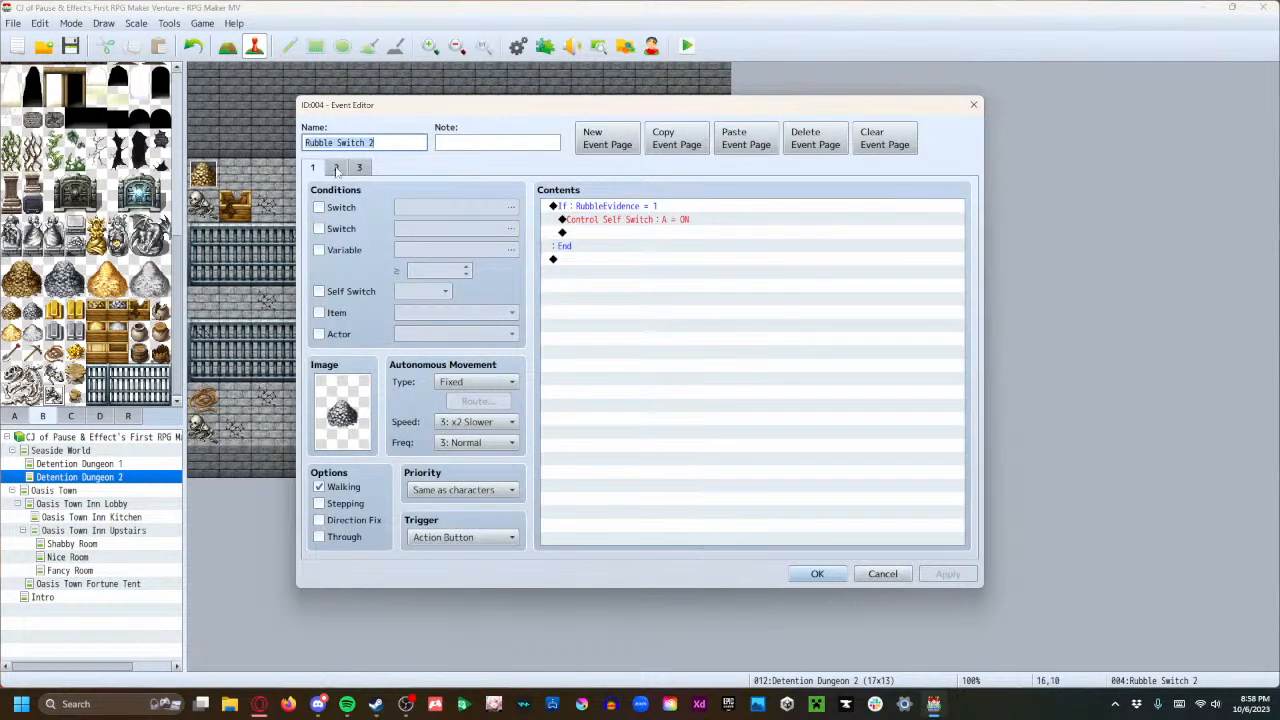
{"action": "left_click", "coordinate": [336, 167]}
{"action": "left_click", "coordinate": [465, 490]}
{"action": "left_click", "coordinate": [460, 506]}
{"action": "left_click", "coordinate": [947, 574]}
{"action": "left_click", "coordinate": [817, 574]}
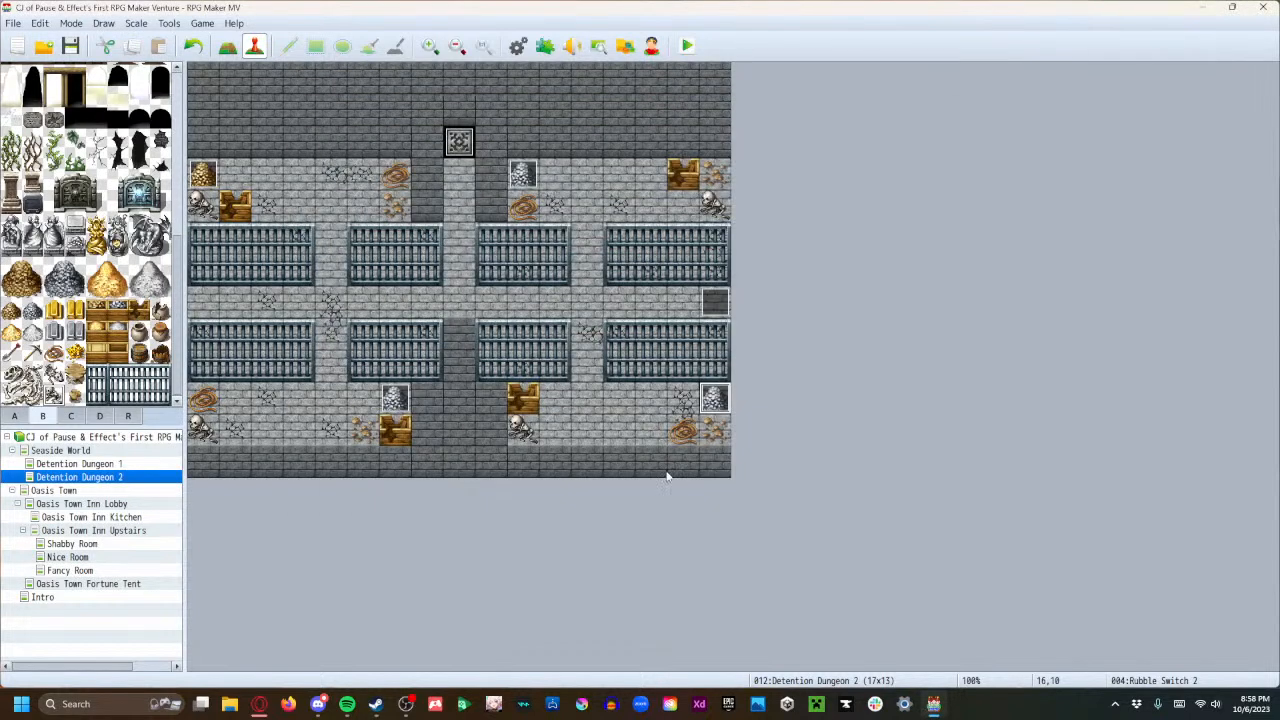
Set the priority on page 3 of the Rubble Switch 2 event to Same as characters.
{"action": "double_click", "coordinate": [722, 397]}
{"action": "left_click", "coordinate": [359, 167]}
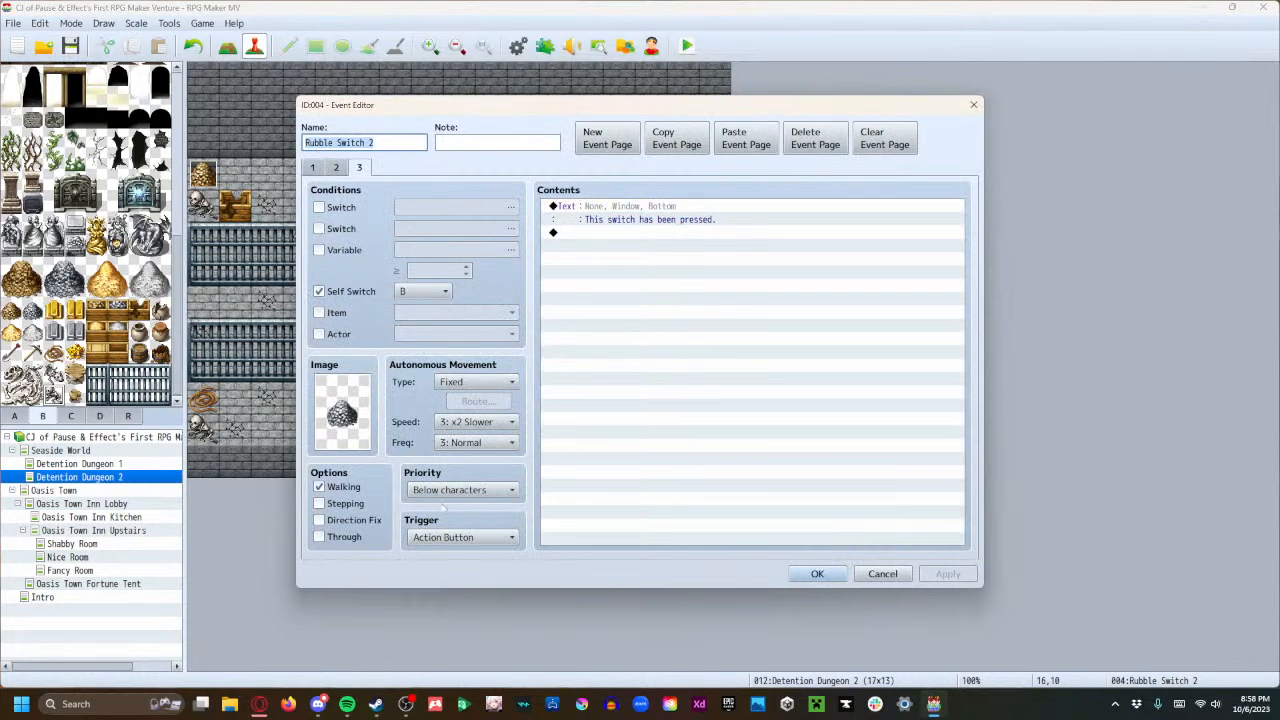
{"action": "left_click", "coordinate": [437, 489]}
{"action": "left_click", "coordinate": [460, 522]}
{"action": "left_click", "coordinate": [947, 574]}
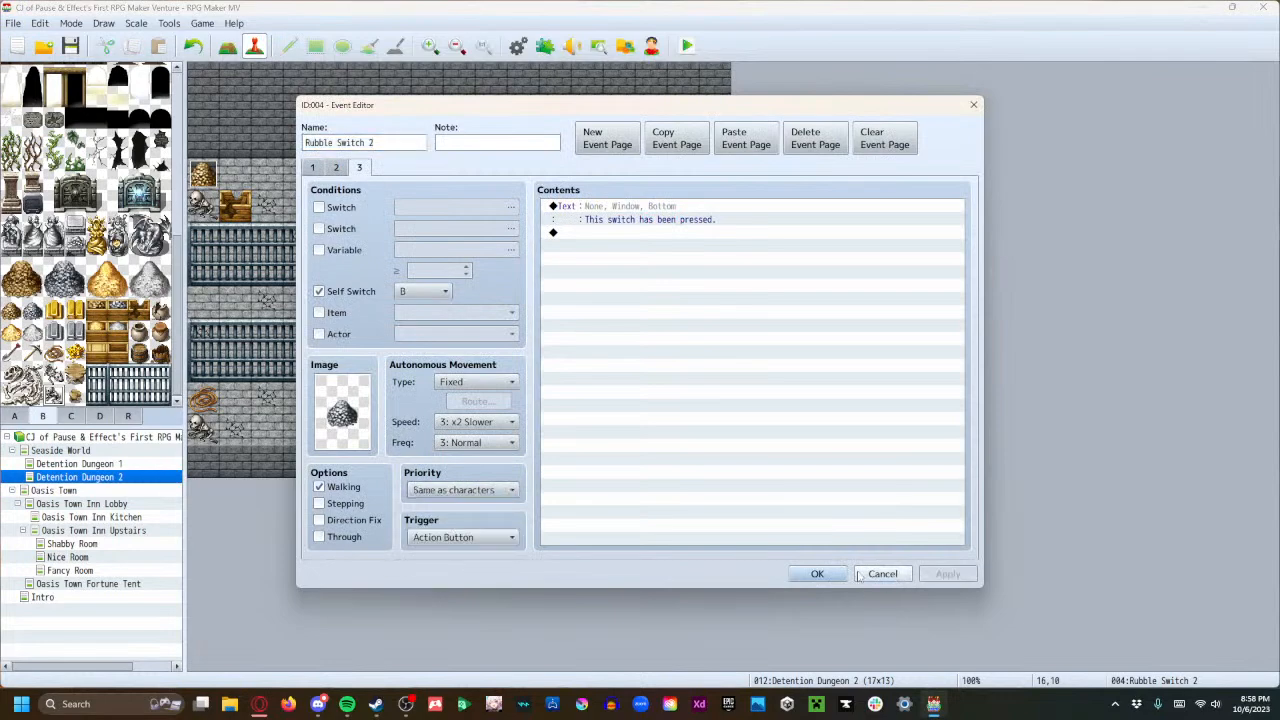
{"action": "left_click", "coordinate": [817, 574]}
Set the priority to Same as characters on all three pages of the Rubble Switch 4 event.
{"action": "double_click", "coordinate": [515, 174]}
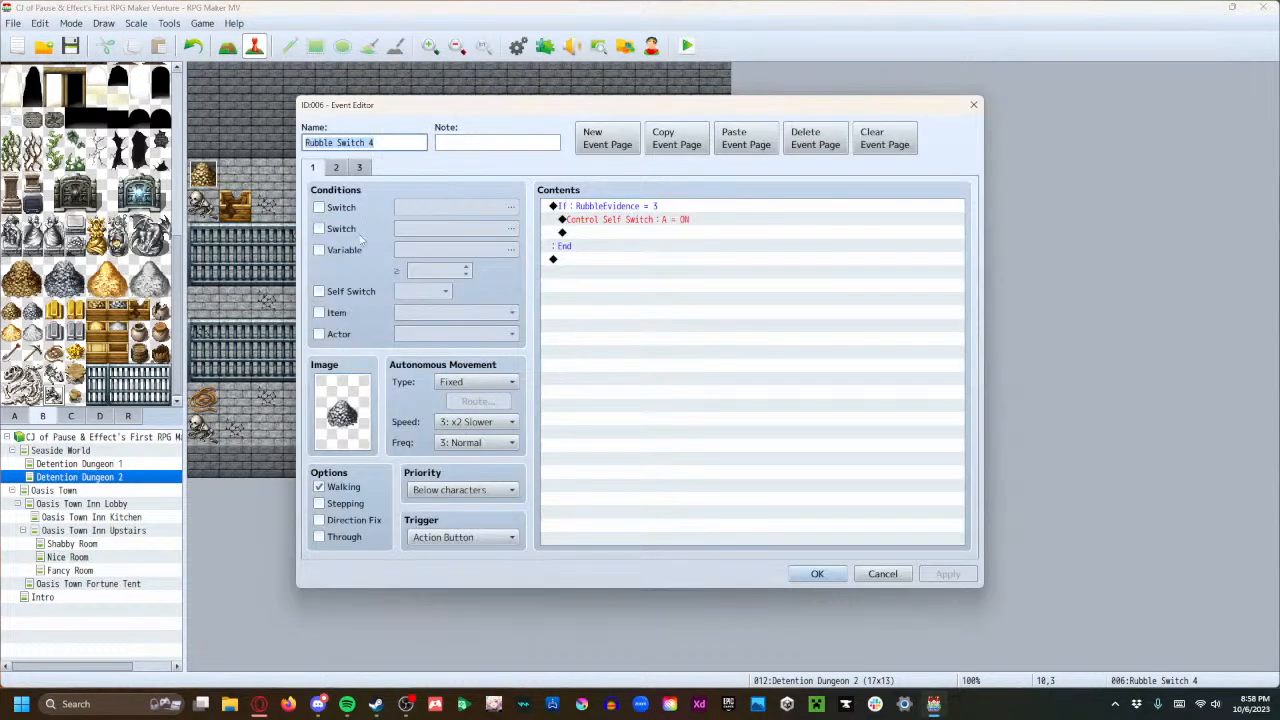
{"action": "left_click", "coordinate": [460, 489]}
{"action": "left_click", "coordinate": [458, 520]}
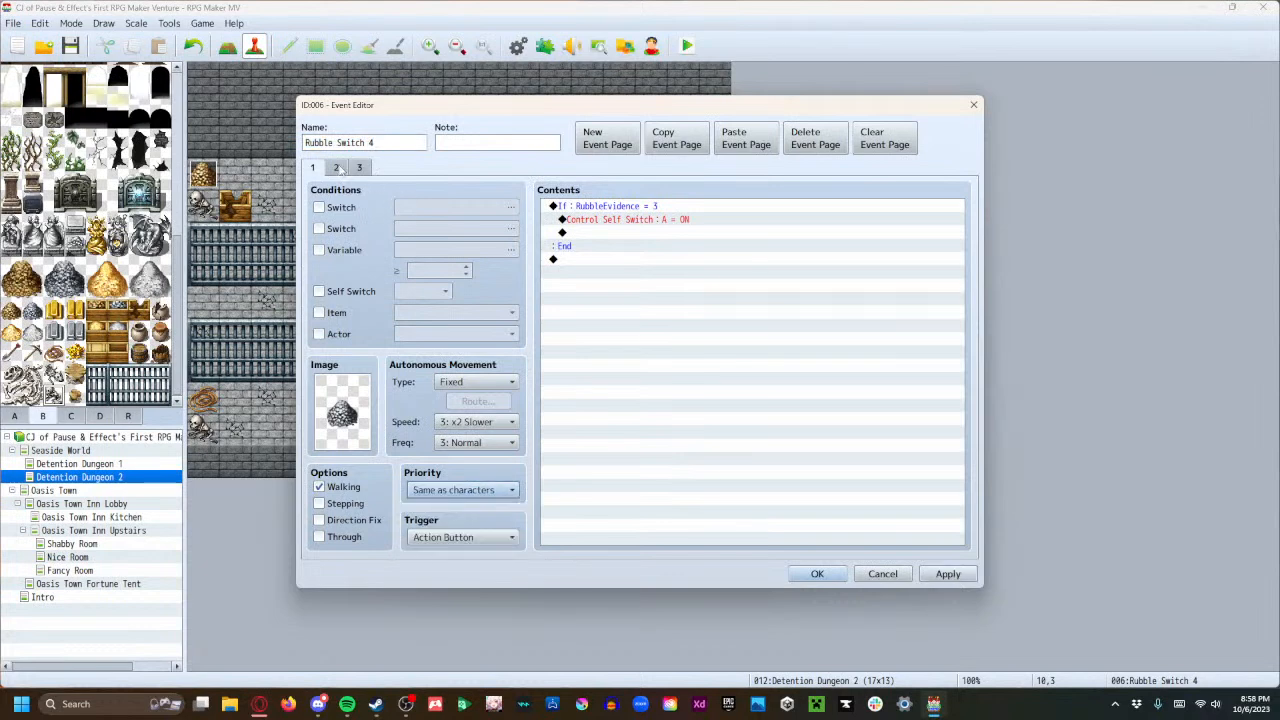
{"action": "left_click", "coordinate": [336, 167]}
{"action": "left_click", "coordinate": [440, 490]}
{"action": "left_click", "coordinate": [430, 520]}
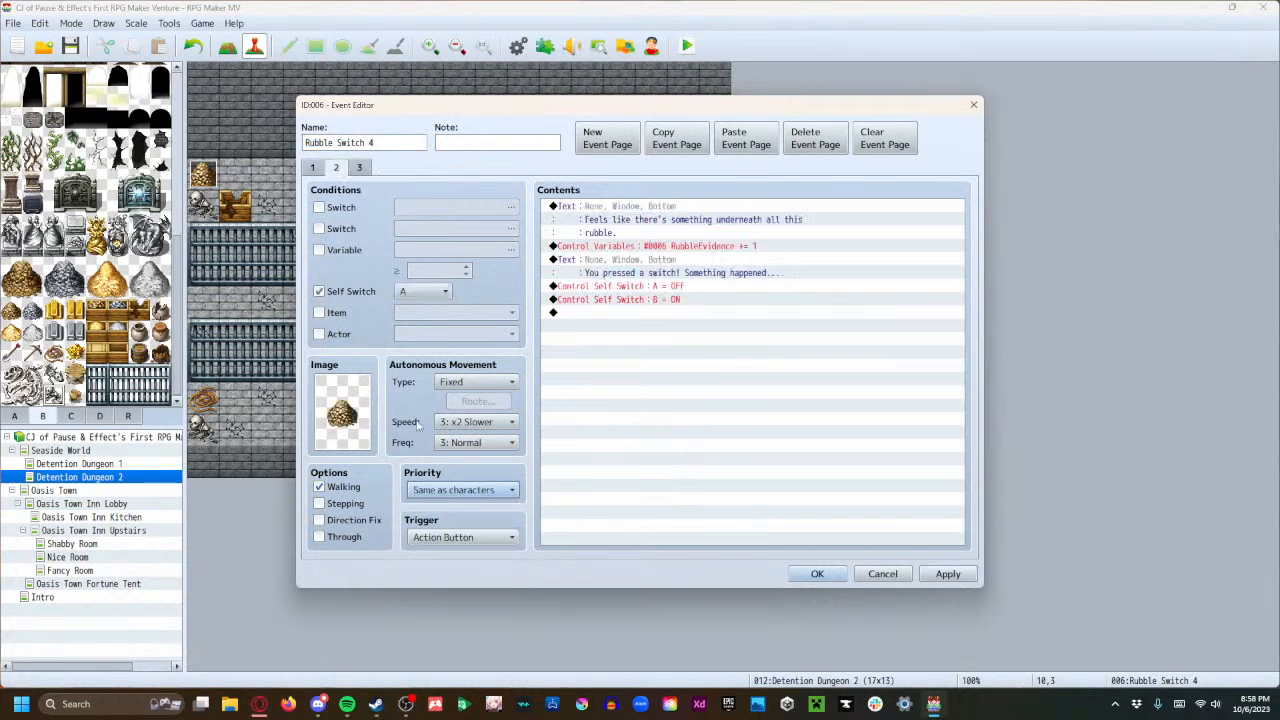
{"action": "left_click", "coordinate": [360, 167]}
{"action": "left_click", "coordinate": [456, 490]}
{"action": "left_click", "coordinate": [458, 521]}
{"action": "left_click", "coordinate": [940, 574]}
{"action": "left_click", "coordinate": [337, 168]}
{"action": "left_click", "coordinate": [312, 168]}
{"action": "left_click", "coordinate": [815, 573]}
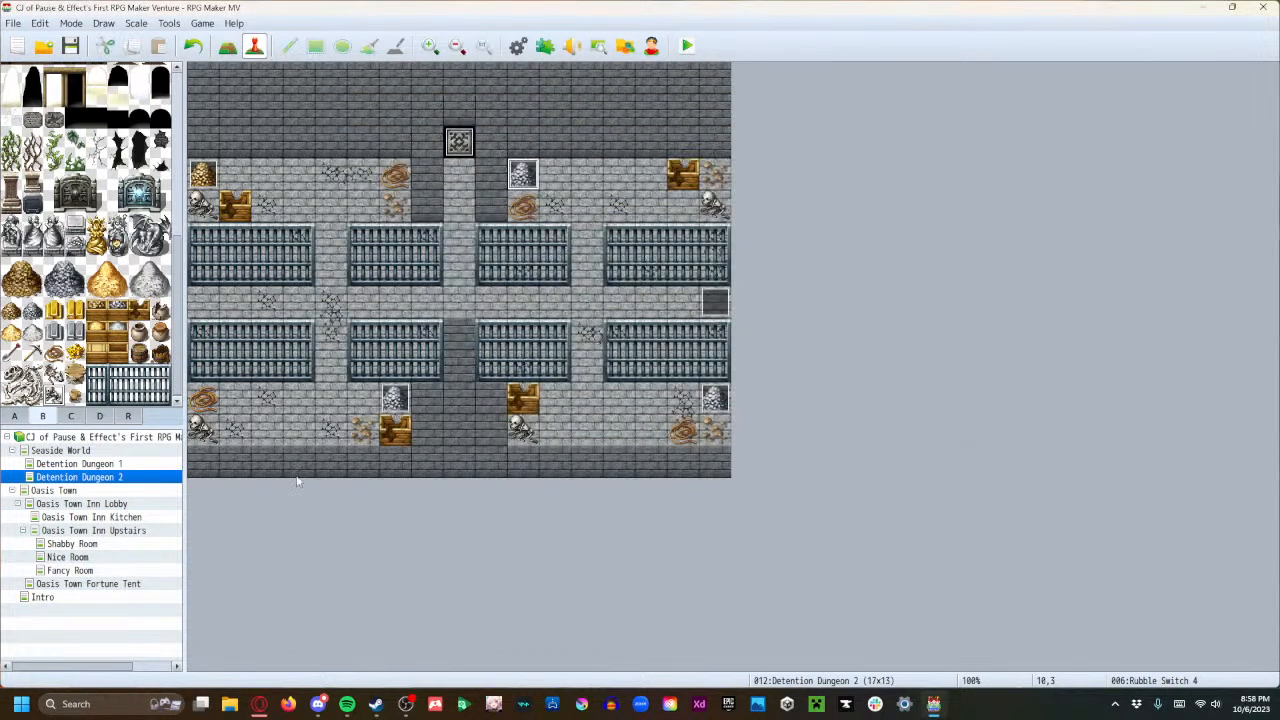
Set the priority to Same as characters on all three pages of the Rubble Switch 3 event.
{"action": "double_click", "coordinate": [393, 402]}
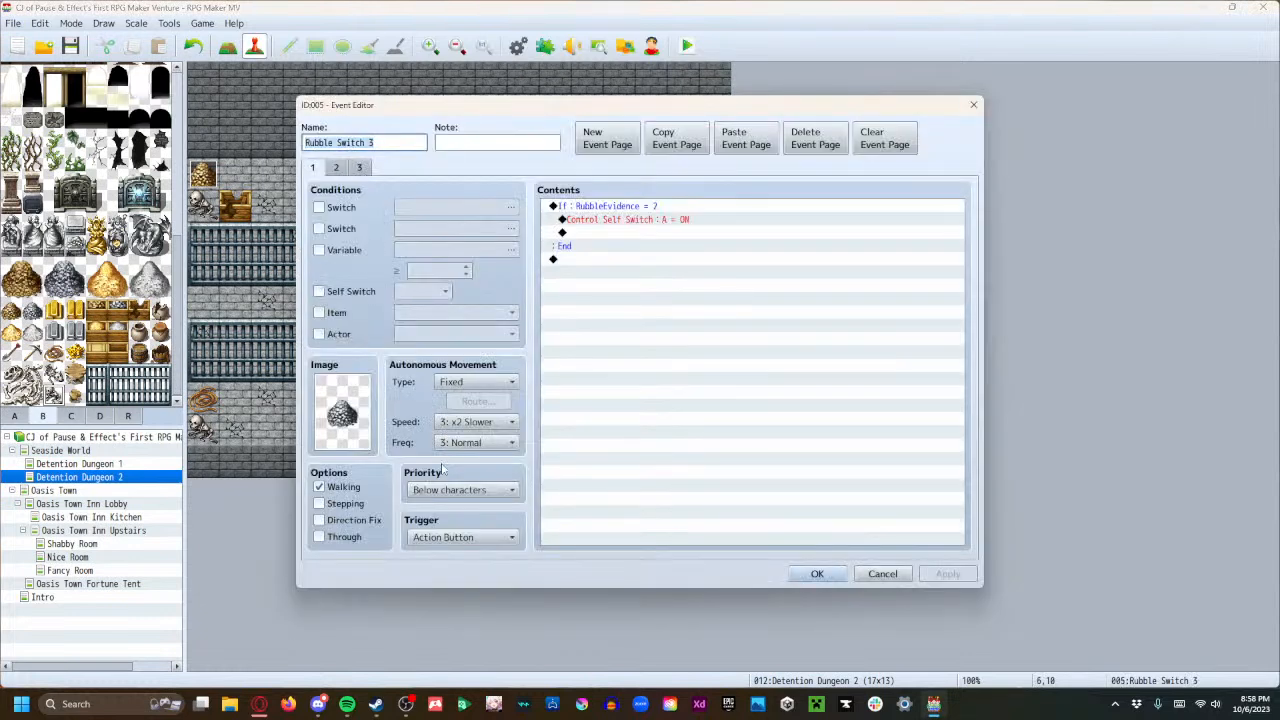
{"action": "left_click", "coordinate": [460, 489]}
{"action": "left_click", "coordinate": [450, 505]}
{"action": "left_click", "coordinate": [336, 168]}
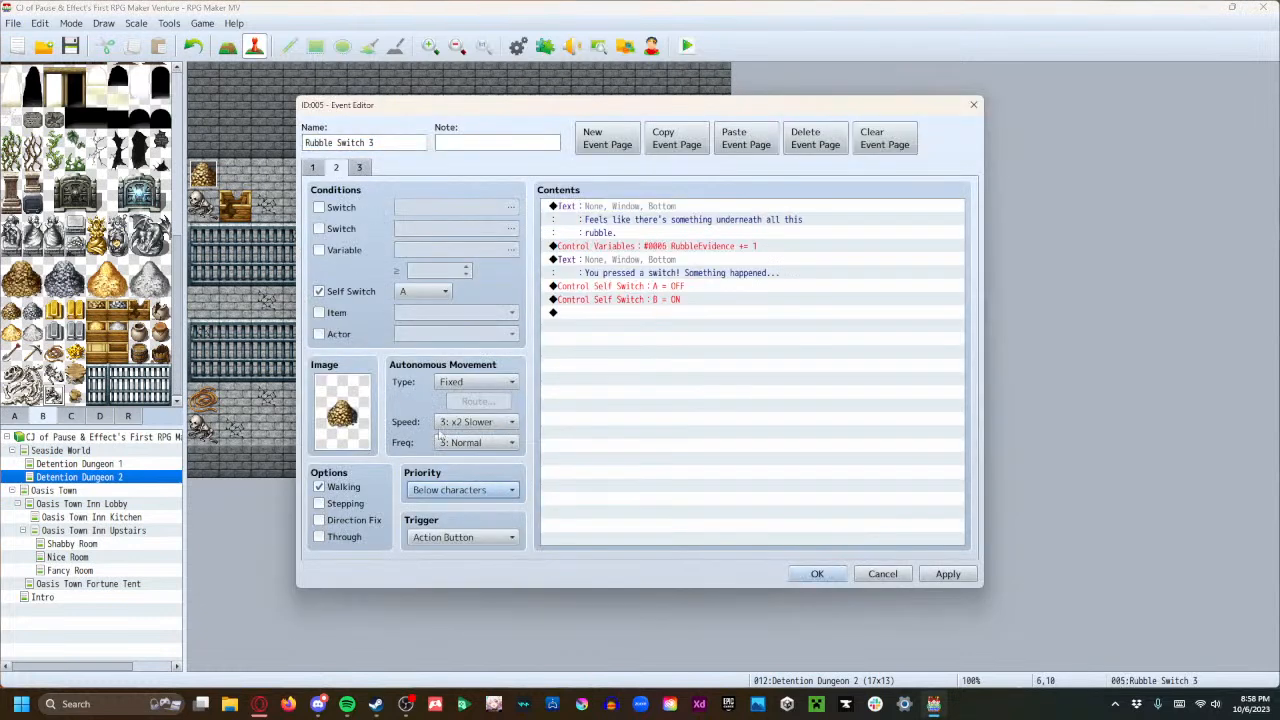
{"action": "left_click", "coordinate": [460, 489]}
{"action": "left_click", "coordinate": [450, 505]}
{"action": "left_click", "coordinate": [359, 168]}
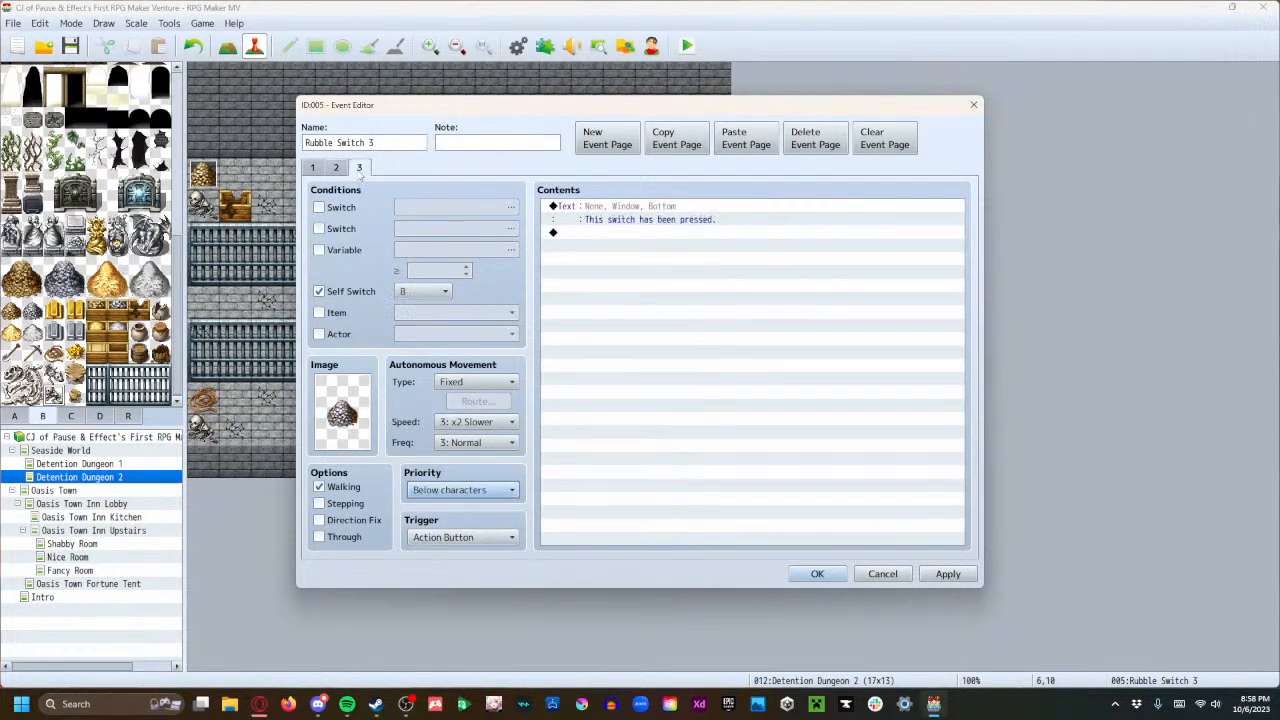
{"action": "left_click", "coordinate": [437, 495]}
{"action": "left_click", "coordinate": [450, 517]}
{"action": "left_click", "coordinate": [948, 574]}
{"action": "left_click", "coordinate": [840, 580]}
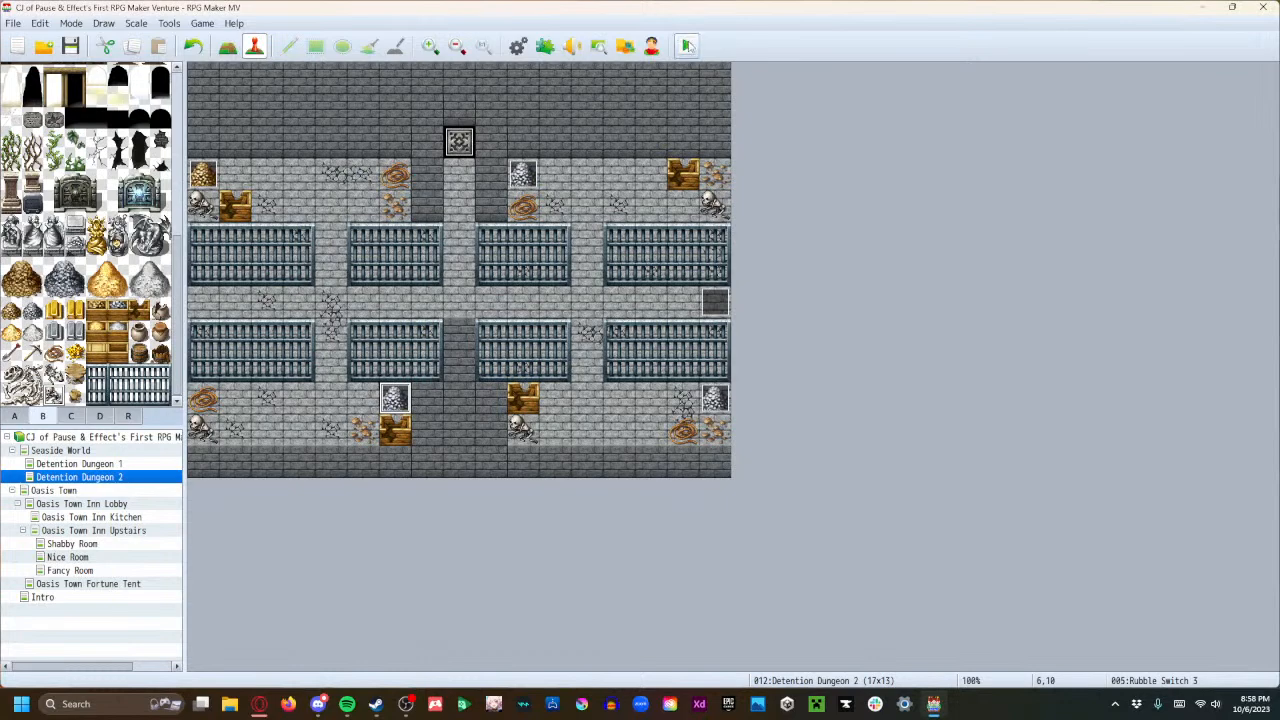
Review the page settings and contents of the Rubble Switch 1, Rubble Switch 2 and Rubble Switch 4 events.
{"action": "double_click", "coordinate": [203, 174]}
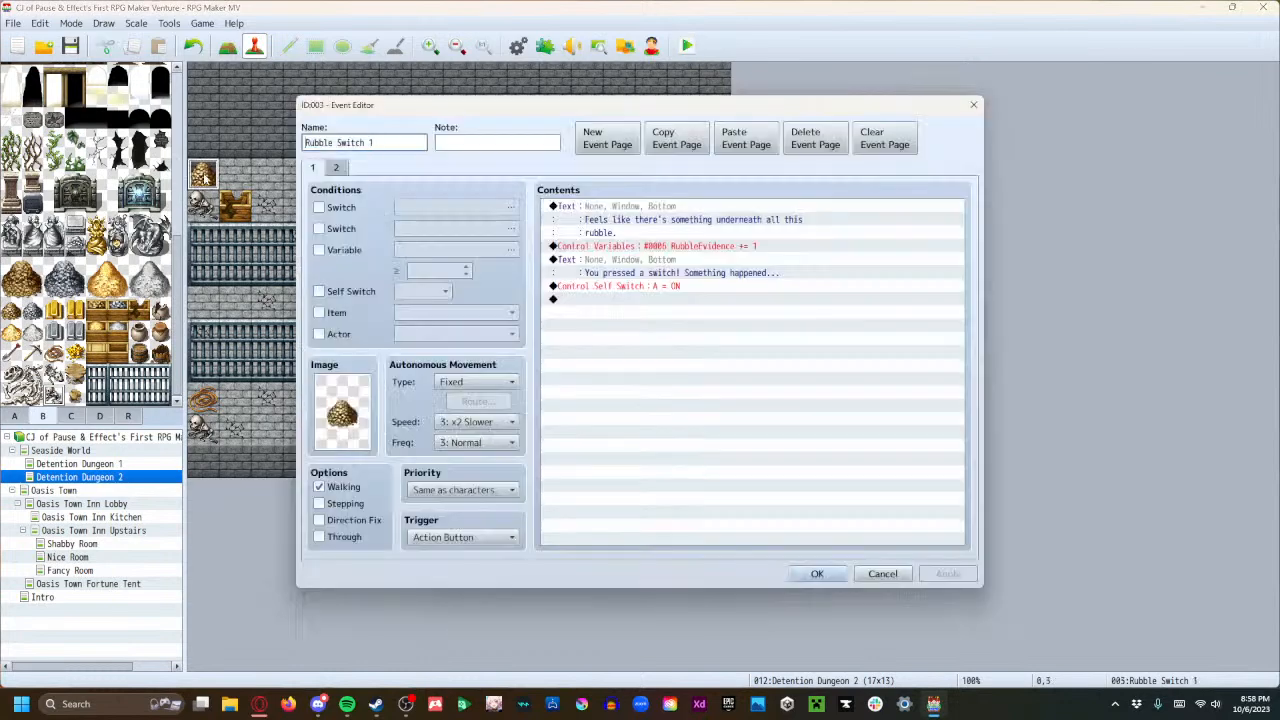
{"action": "left_click", "coordinate": [337, 168]}
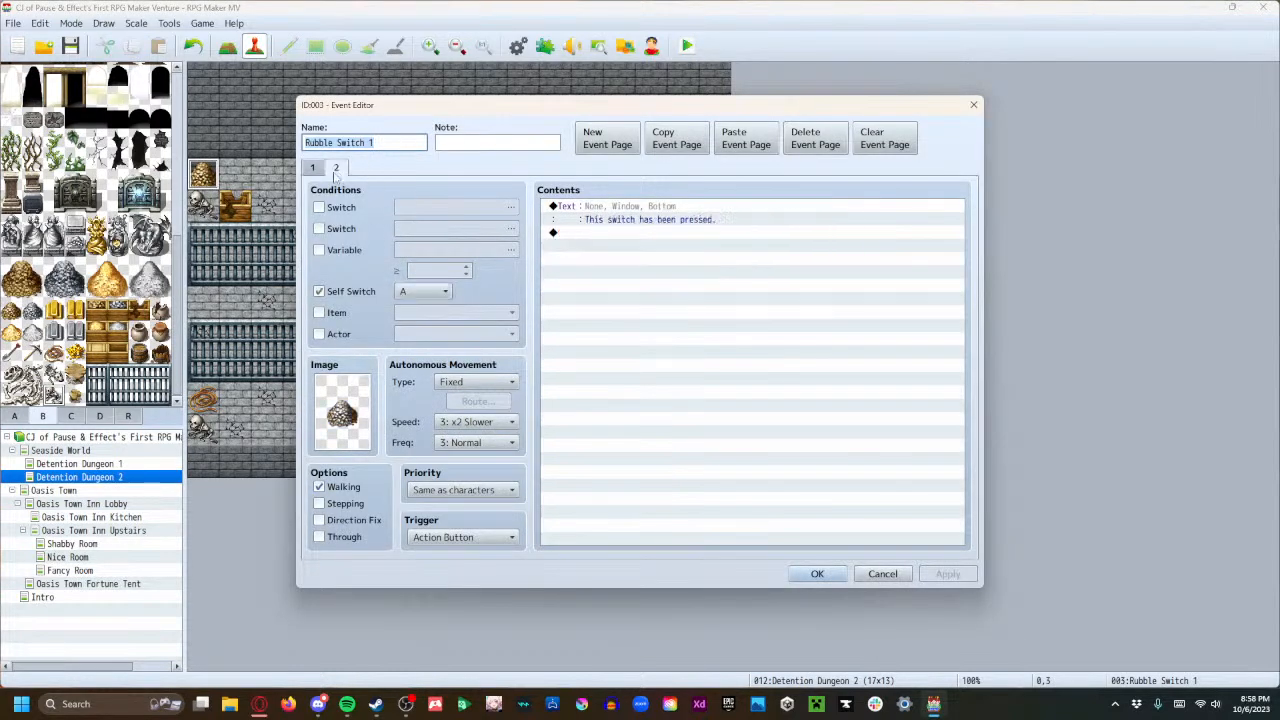
{"action": "left_click", "coordinate": [311, 168]}
{"action": "left_click", "coordinate": [860, 573]}
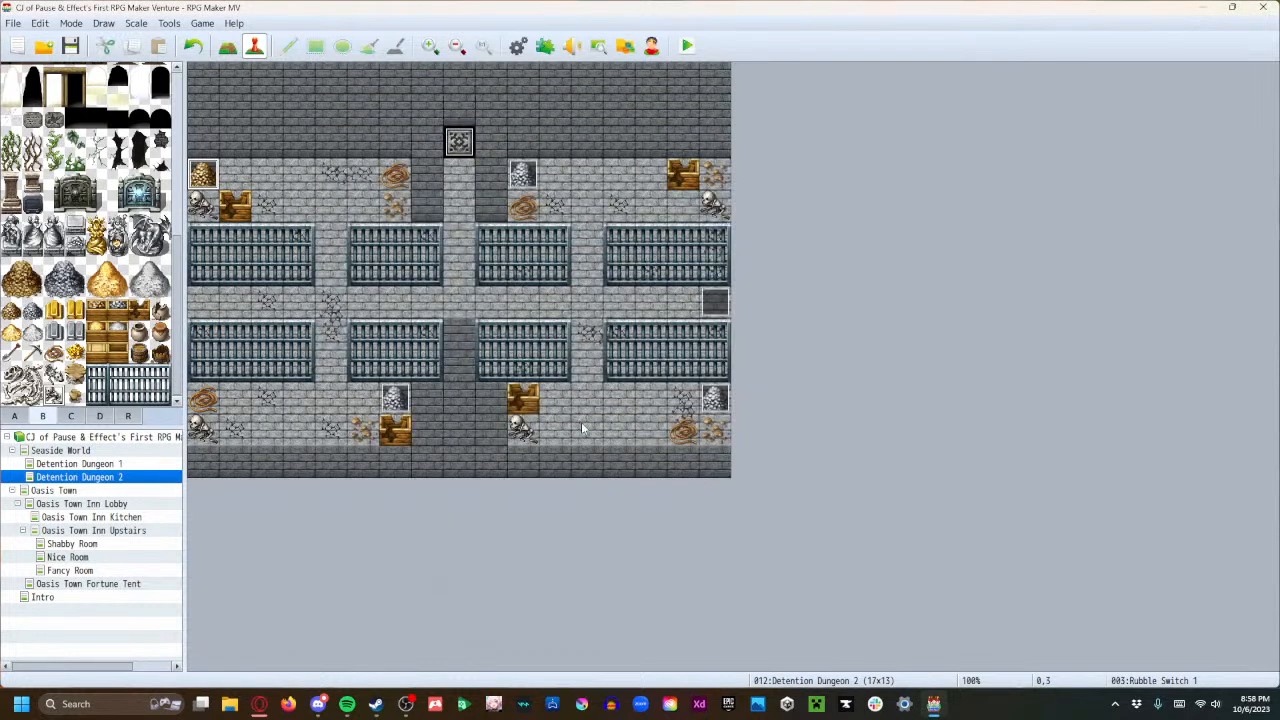
{"action": "double_click", "coordinate": [714, 399]}
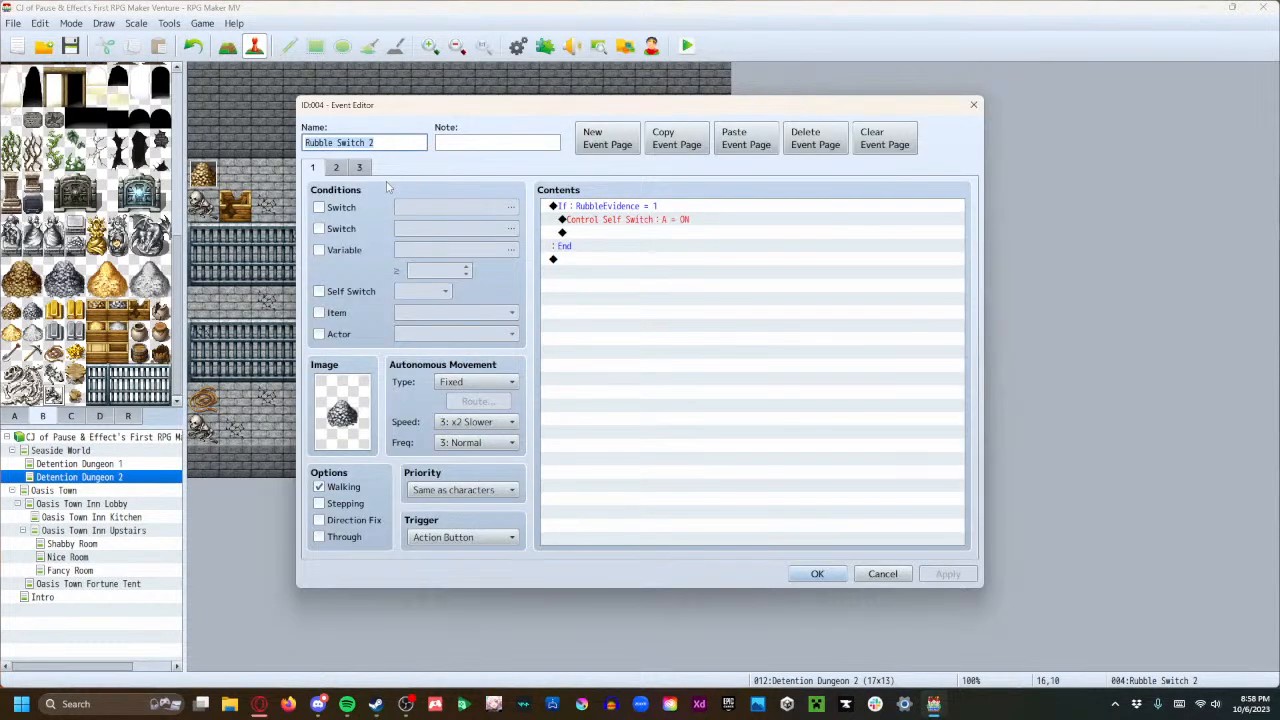
{"action": "left_click", "coordinate": [882, 573]}
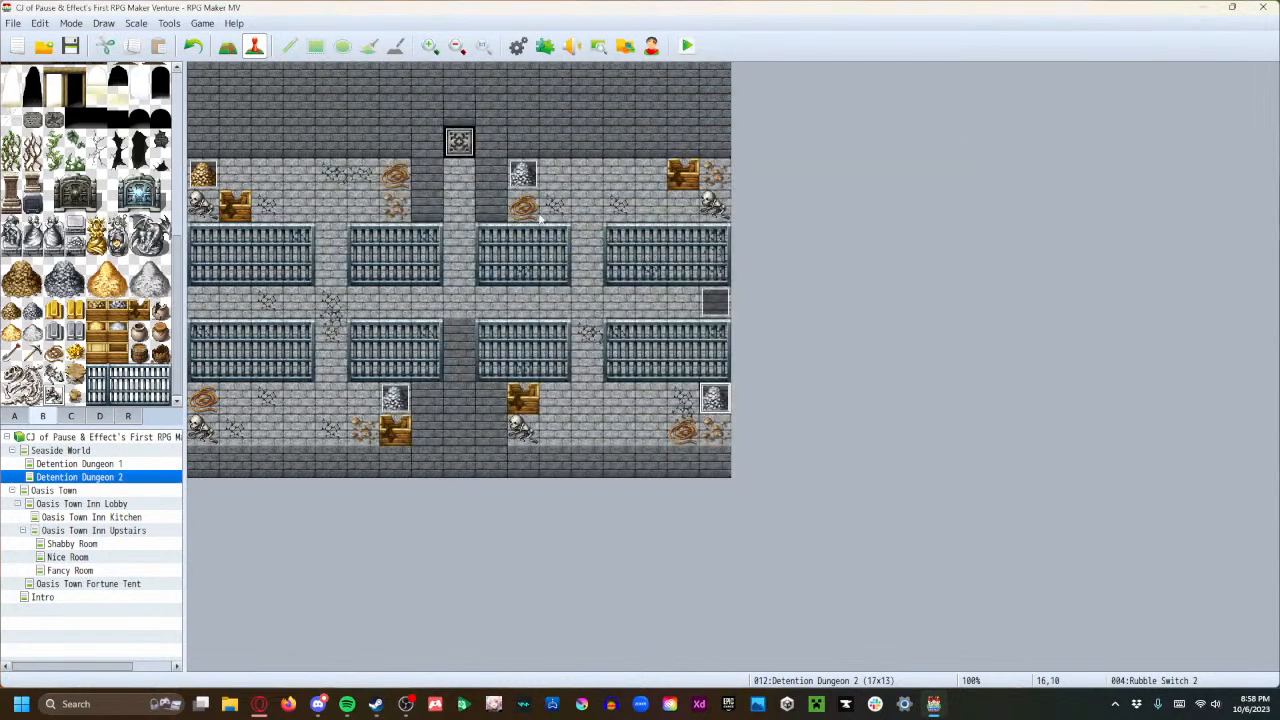
{"action": "double_click", "coordinate": [524, 180]}
{"action": "left_click", "coordinate": [336, 167]}
{"action": "left_click", "coordinate": [359, 167]}
{"action": "left_click", "coordinate": [313, 170]}
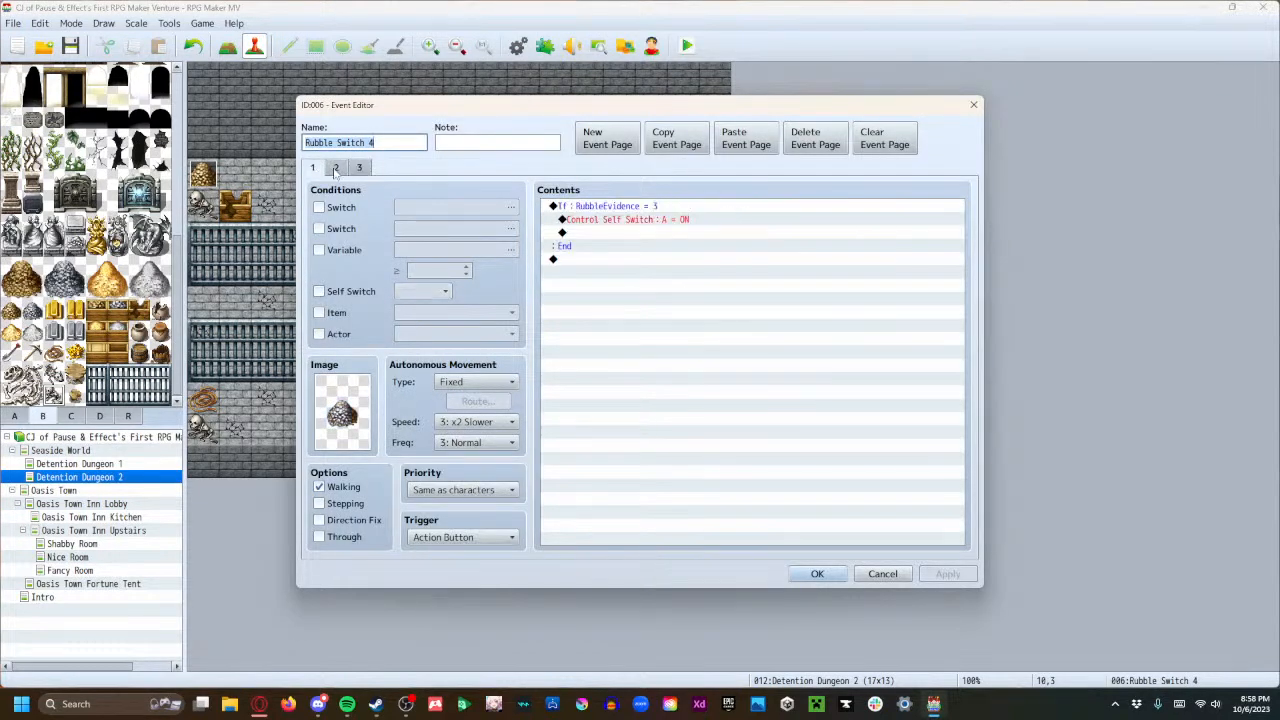
{"action": "left_click", "coordinate": [336, 167]}
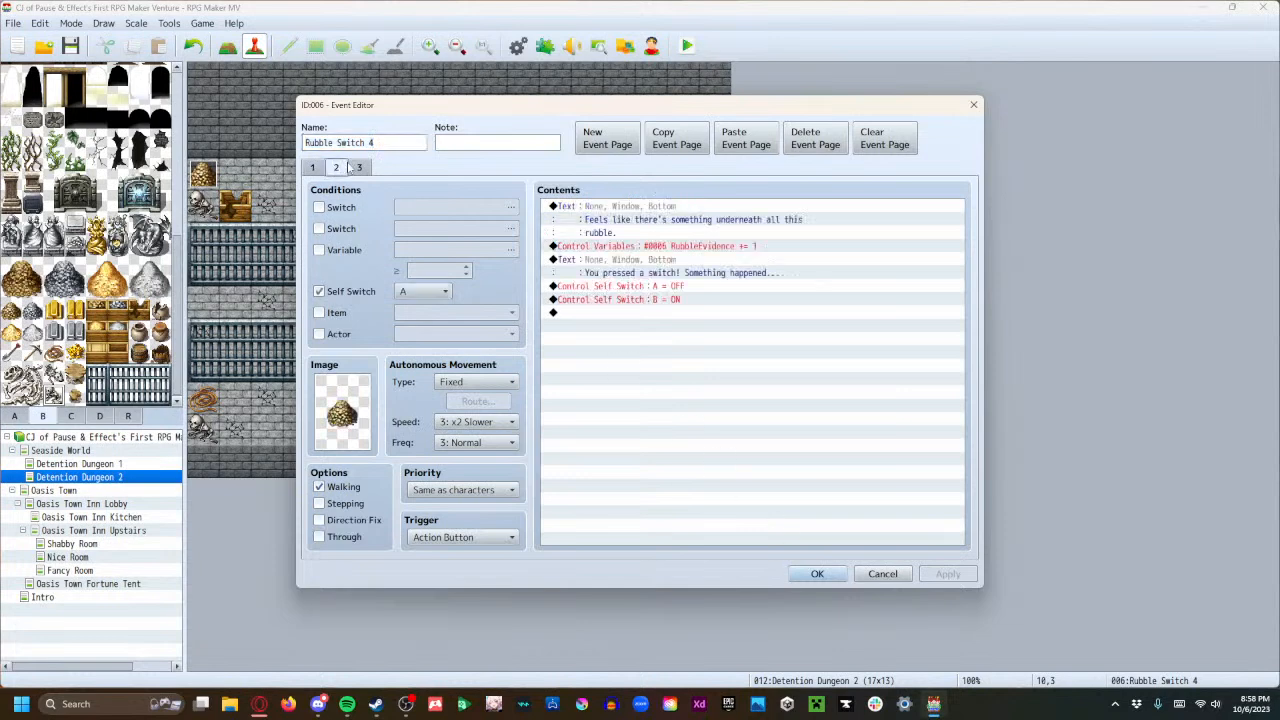
{"action": "left_click", "coordinate": [860, 577]}
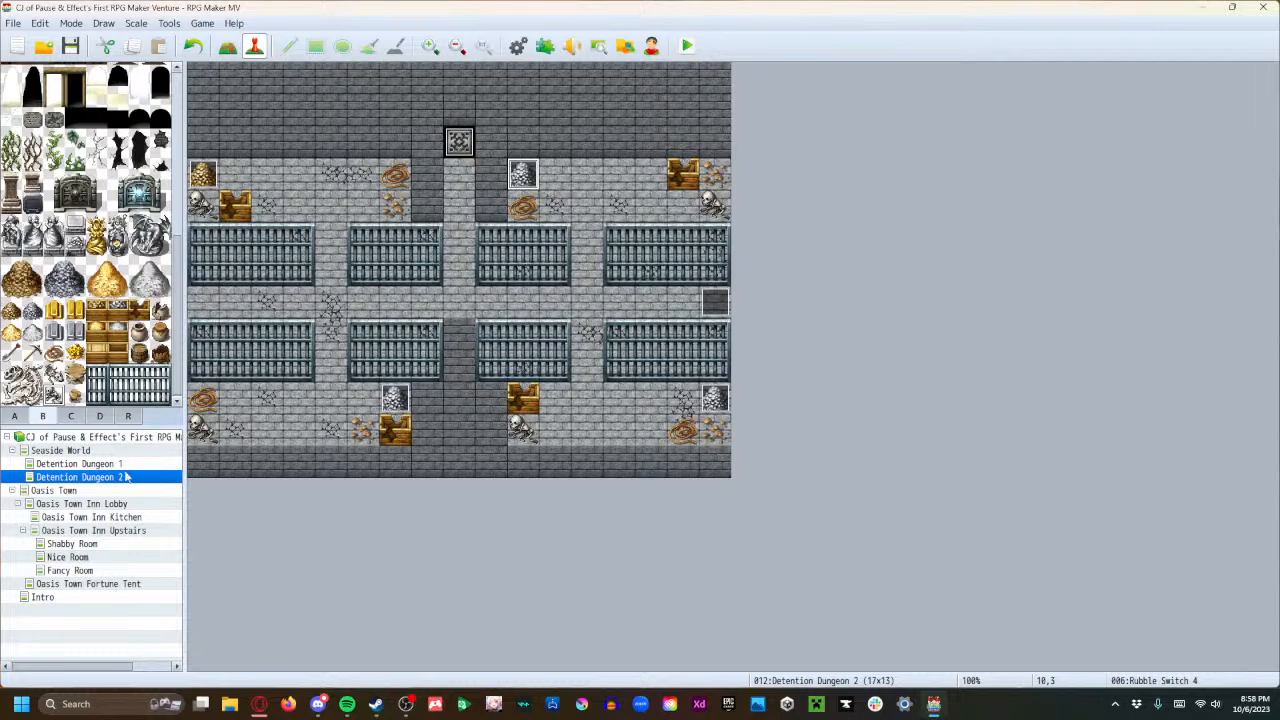
Change the Detention Skeleton's player transfer on the Seaside World map to Detention Dungeon 2 at (8,3).
{"action": "left_click", "coordinate": [88, 451]}
{"action": "double_click", "coordinate": [206, 427]}
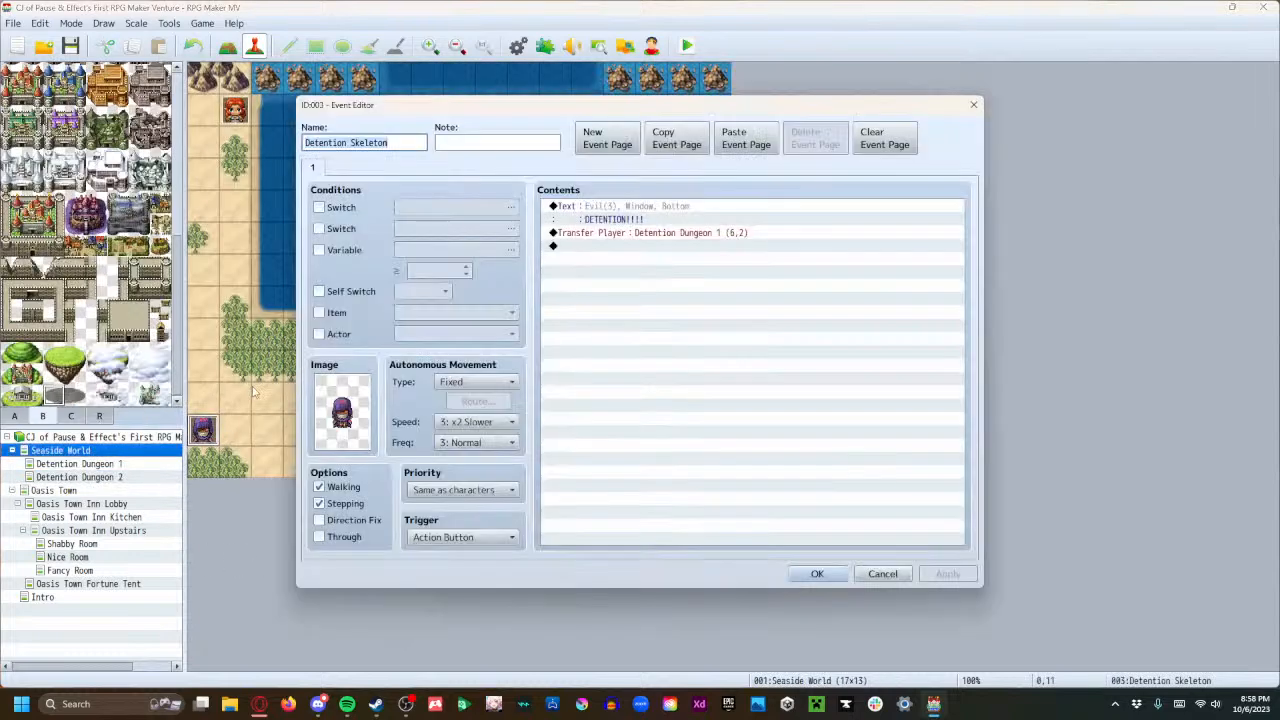
{"action": "double_click", "coordinate": [660, 245]}
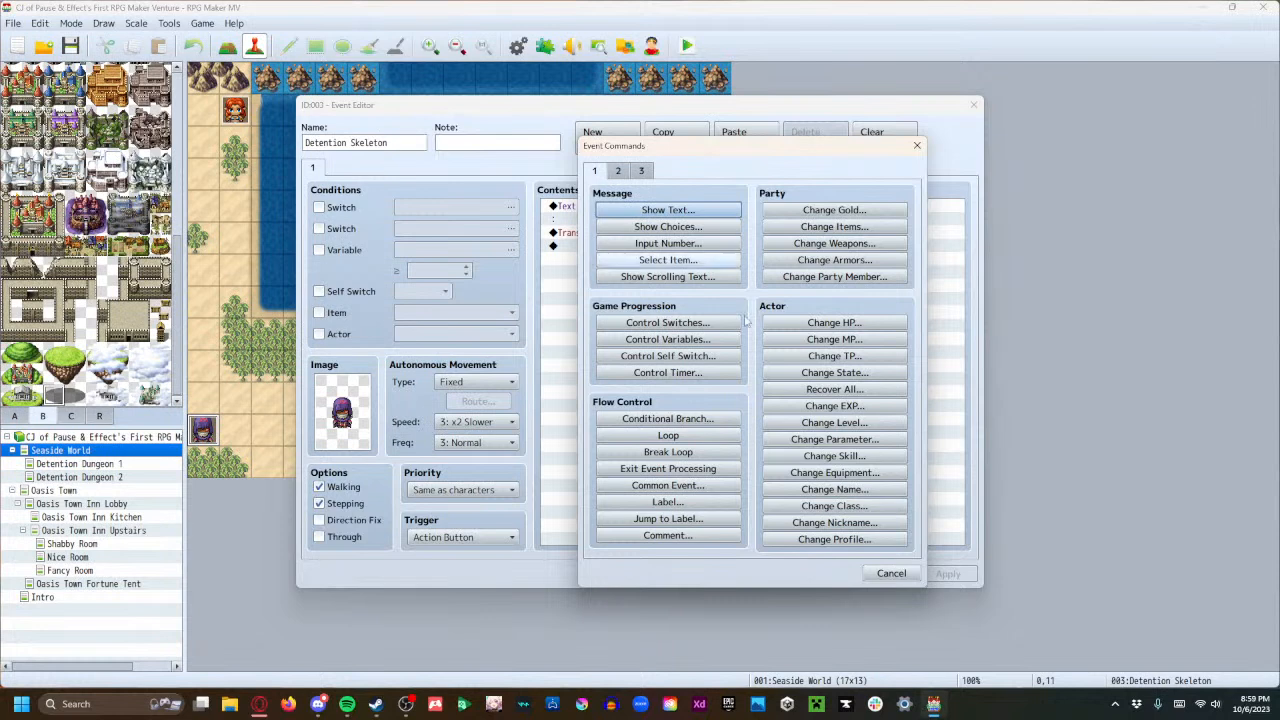
{"action": "left_click", "coordinate": [891, 573]}
{"action": "double_click", "coordinate": [617, 233]}
{"action": "left_click", "coordinate": [690, 313]}
{"action": "left_click", "coordinate": [472, 194]}
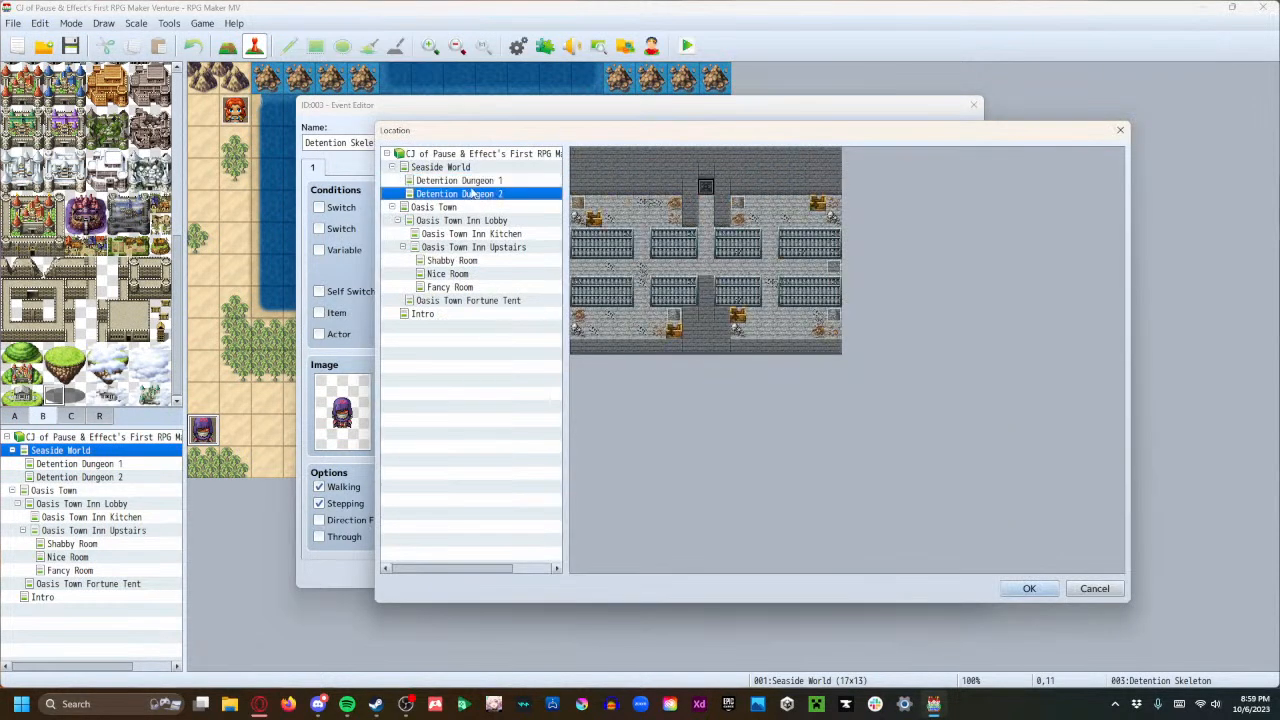
{"action": "left_click", "coordinate": [707, 207]}
{"action": "left_click", "coordinate": [1027, 588]}
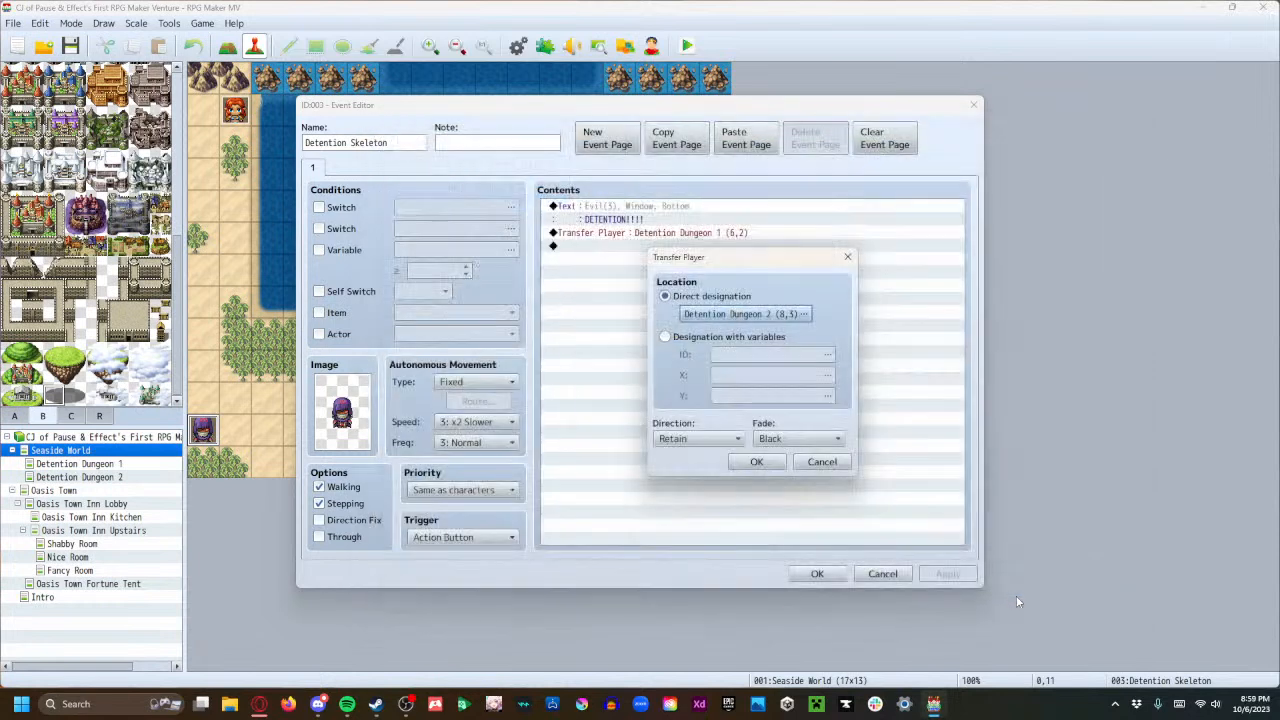
{"action": "left_click", "coordinate": [756, 461]}
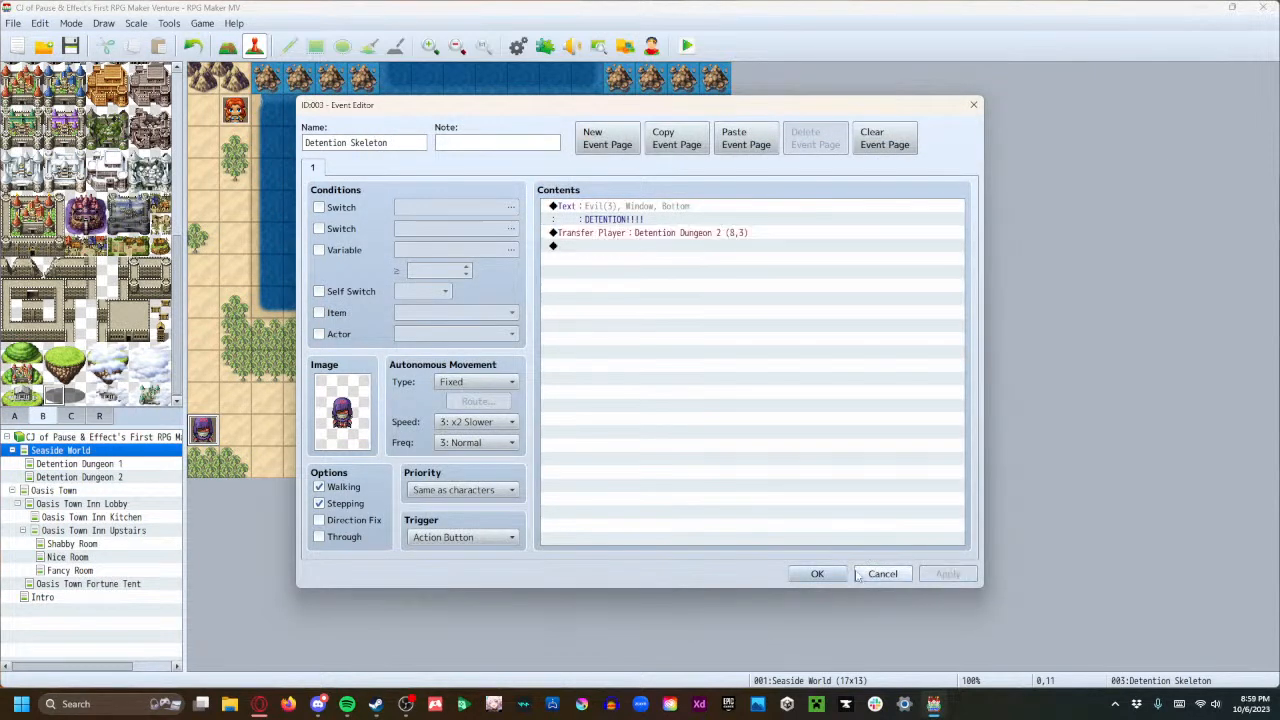
{"action": "left_click", "coordinate": [826, 576]}
Save and playtest the game, starting a new game and passing the intro and the Detention Skeleton's dialogue into the dungeon.
{"action": "left_click", "coordinate": [687, 47]}
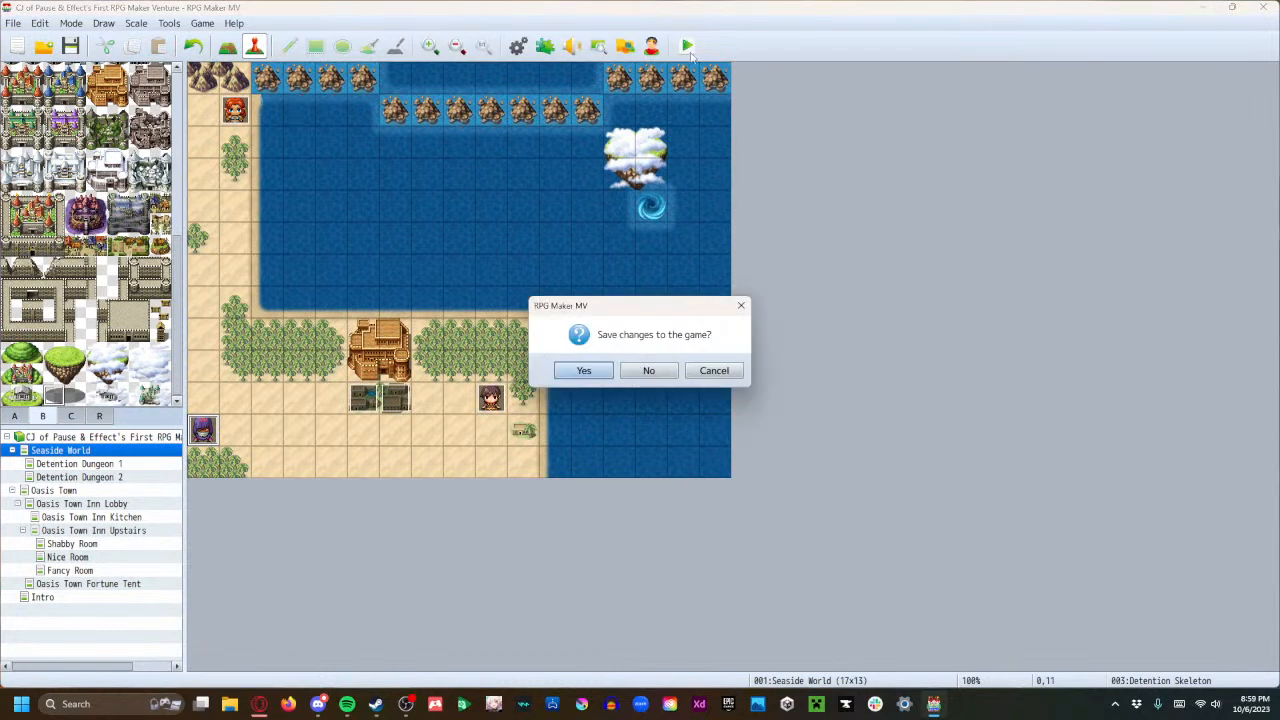
{"action": "left_click", "coordinate": [584, 370]}
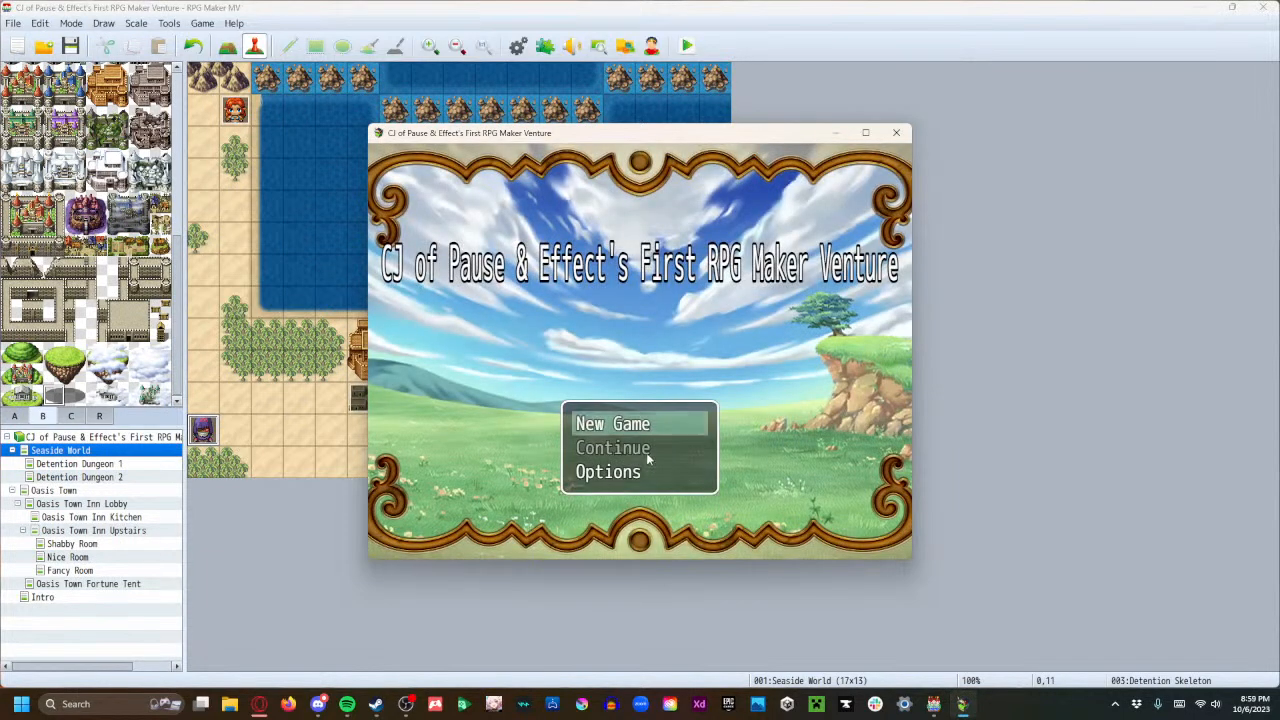
{"action": "key", "text": "Return"}
{"action": "key", "text": "Return"}
{"action": "key", "text": "Return"}
{"action": "key", "text": "Return"}
{"action": "key", "text": "Return"}
{"action": "key", "text": "Return"}
{"action": "key", "text": "Return"}
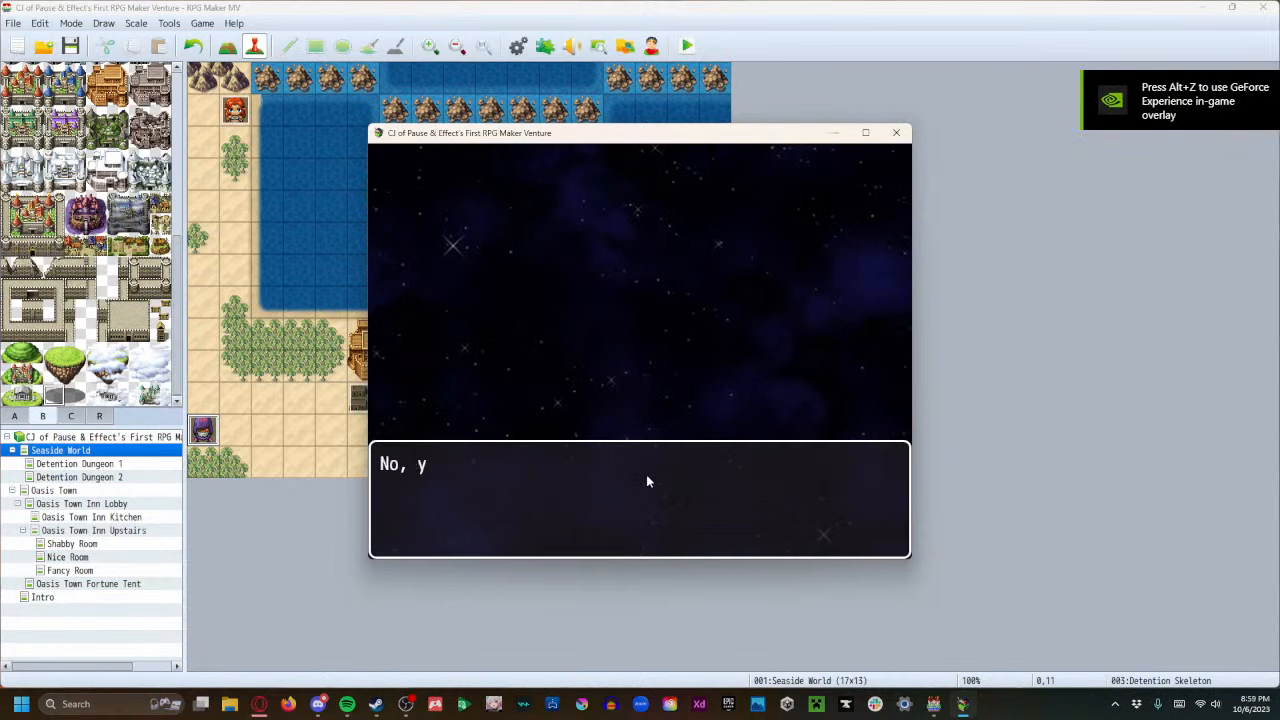
{"action": "key", "text": "Return"}
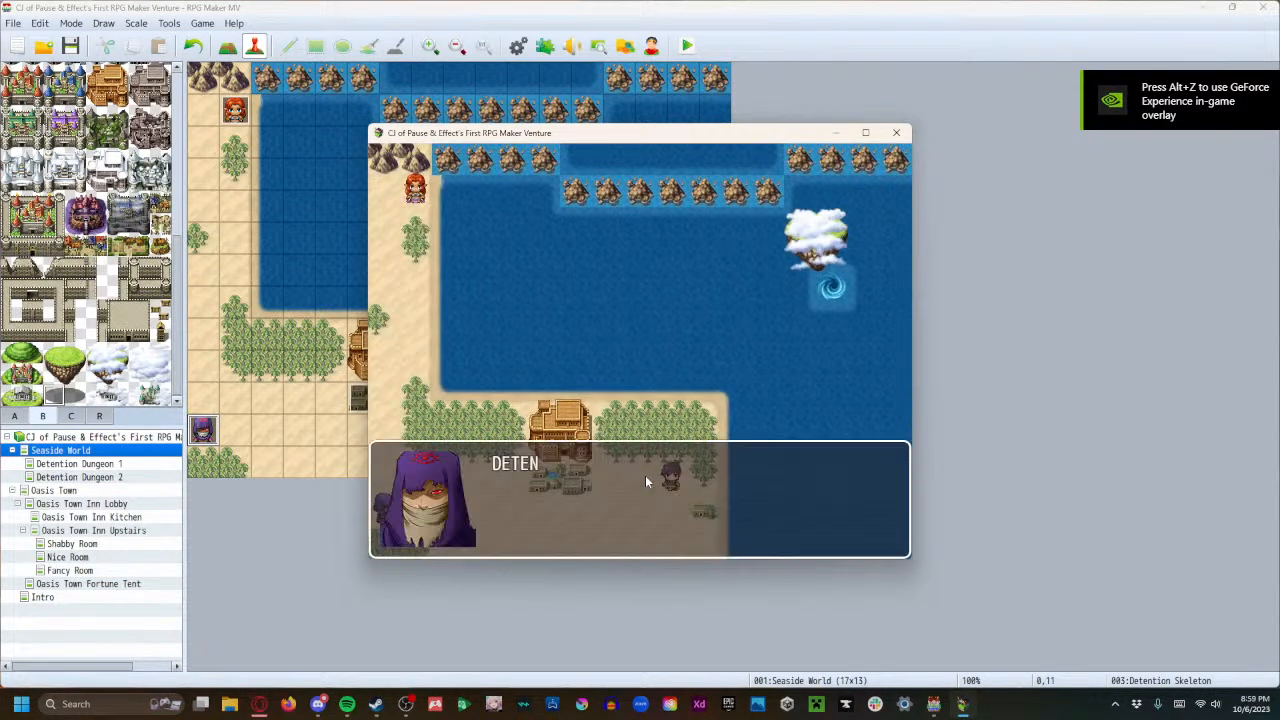
{"action": "key", "text": "Return"}
Walk the character to the golden rubble in the dungeon's upper-left cell and trigger its hidden switch.
{"action": "key", "text": "Down"}
{"action": "key", "text": "Down"}
{"action": "key", "text": "Up"}
{"action": "key", "text": "Up"}
{"action": "key", "text": "Down"}
{"action": "key", "text": "Down"}
{"action": "key", "text": "Down"}
{"action": "key", "text": "Down"}
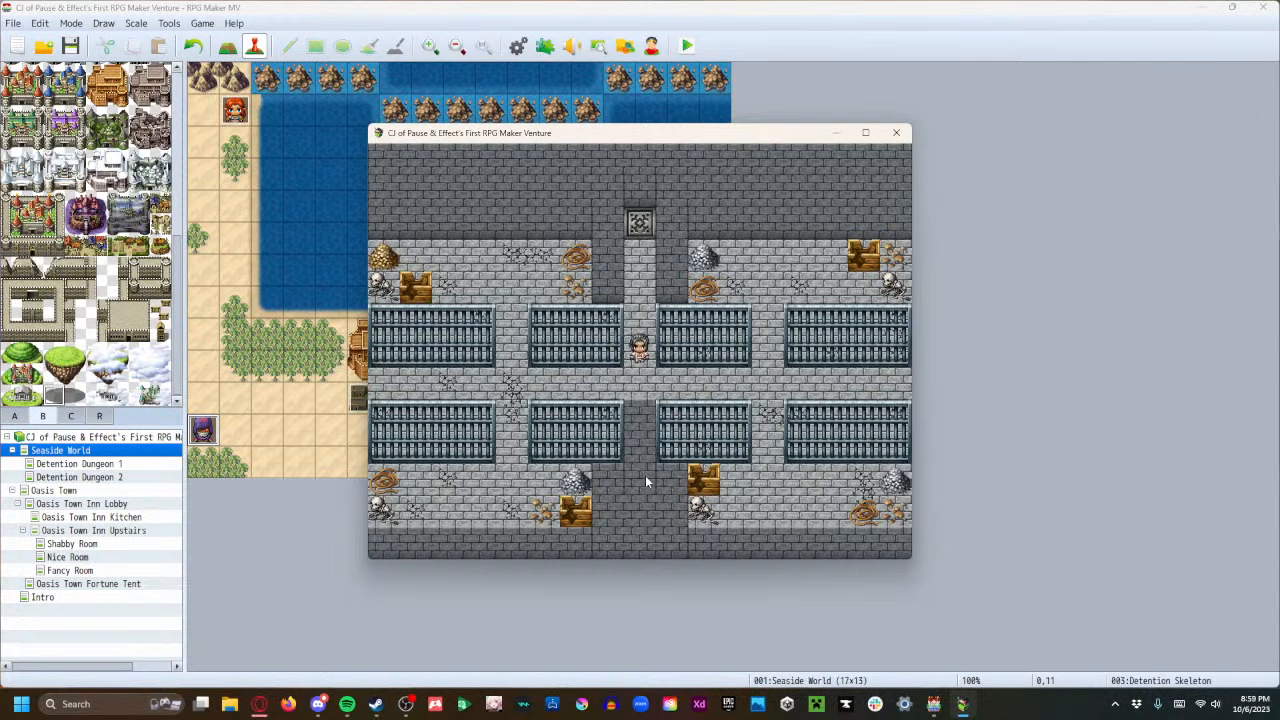
{"action": "key", "text": "Left"}
{"action": "key", "text": "Left"}
{"action": "key", "text": "Left"}
{"action": "key", "text": "Left"}
{"action": "key", "text": "Up"}
{"action": "key", "text": "Up"}
{"action": "key", "text": "Up"}
{"action": "key", "text": "Up"}
{"action": "key", "text": "Left"}
{"action": "key", "text": "Left"}
{"action": "key", "text": "Left"}
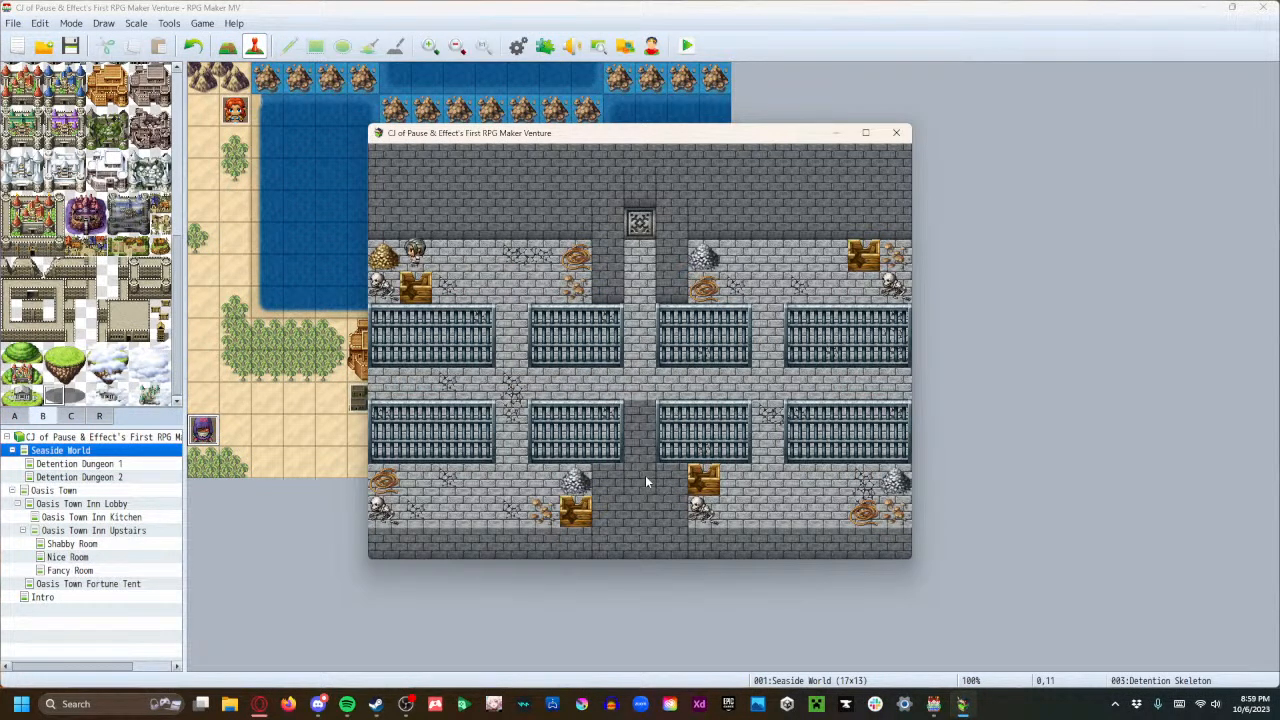
{"action": "key", "text": "Return"}
{"action": "key", "text": "Return"}
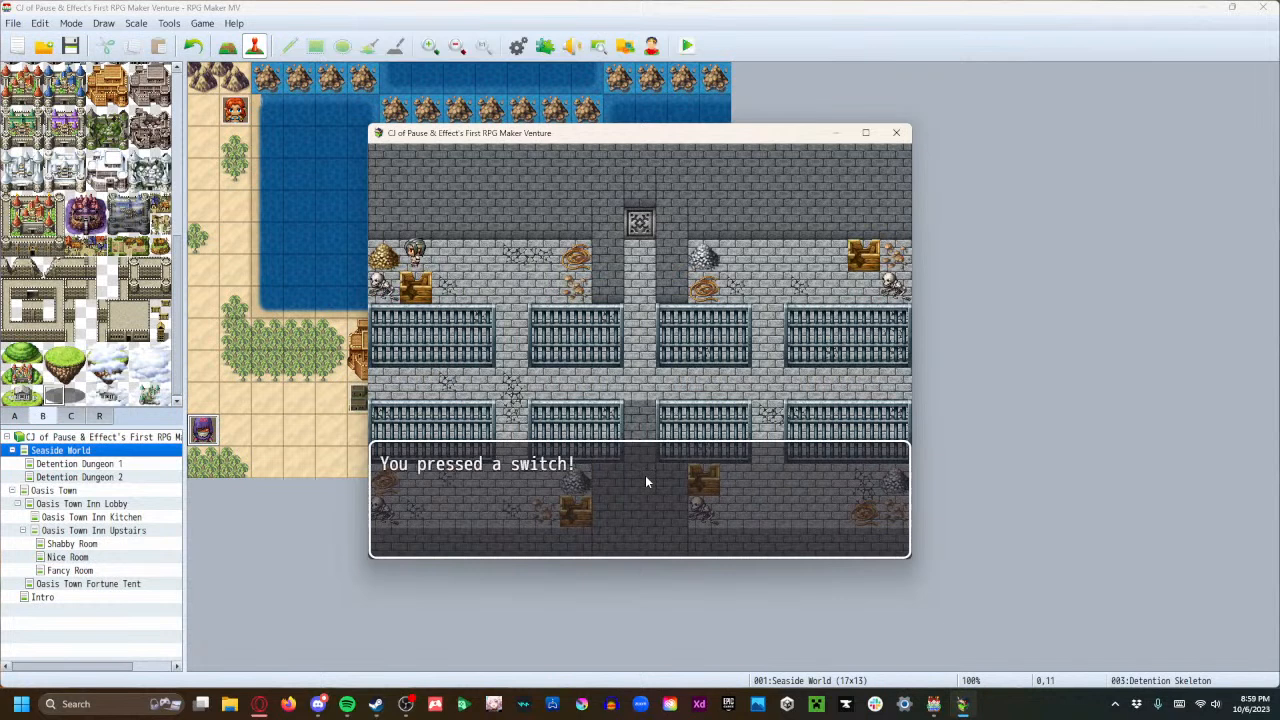
{"action": "key", "text": "Return"}
Walk the character to the rubble at the far end of the dungeon's lower-right cell and trigger its hidden switch.
{"action": "key", "text": "Right"}
{"action": "key", "text": "Right"}
{"action": "key", "text": "Down"}
{"action": "key", "text": "Down"}
{"action": "key", "text": "Right"}
{"action": "key", "text": "Down"}
{"action": "key", "text": "Down"}
{"action": "key", "text": "Right"}
{"action": "key", "text": "Right"}
{"action": "key", "text": "Right"}
{"action": "key", "text": "Right"}
{"action": "key", "text": "Right"}
{"action": "key", "text": "Right"}
{"action": "key", "text": "Right"}
{"action": "key", "text": "Right"}
{"action": "key", "text": "Down"}
{"action": "key", "text": "Down"}
{"action": "key", "text": "Down"}
{"action": "key", "text": "Right"}
{"action": "key", "text": "Right"}
{"action": "key", "text": "Right"}
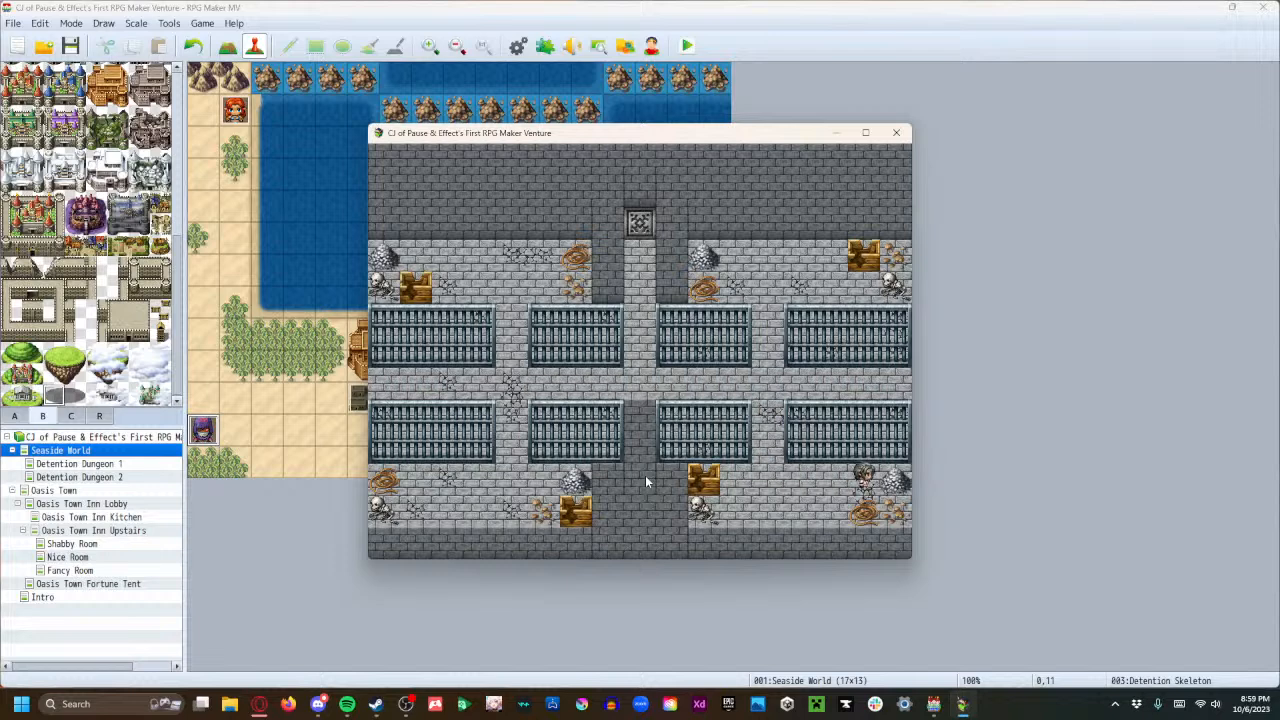
{"action": "key", "text": "Return"}
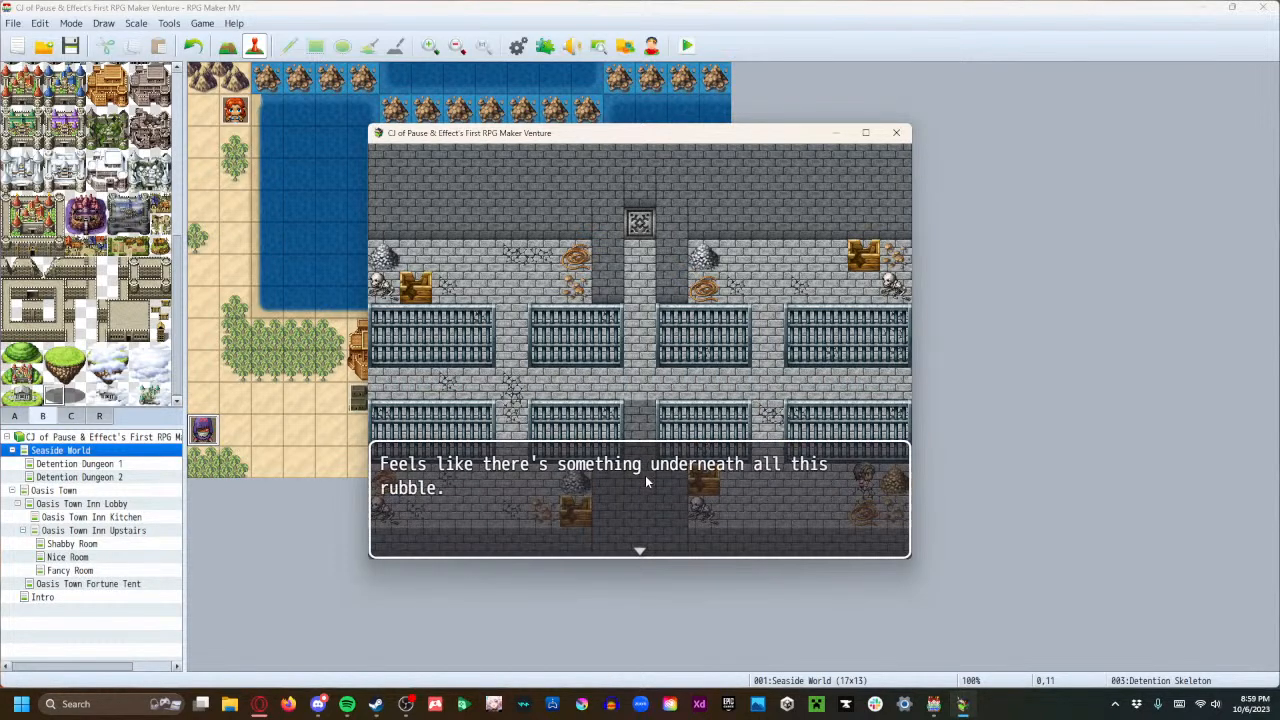
{"action": "key", "text": "Return"}
{"action": "key", "text": "Return"}
Walk the character to the rubble above the broken crate in the dungeon's lower-left cell and trigger its hidden switch.
{"action": "key", "text": "Left"}
{"action": "key", "text": "Left"}
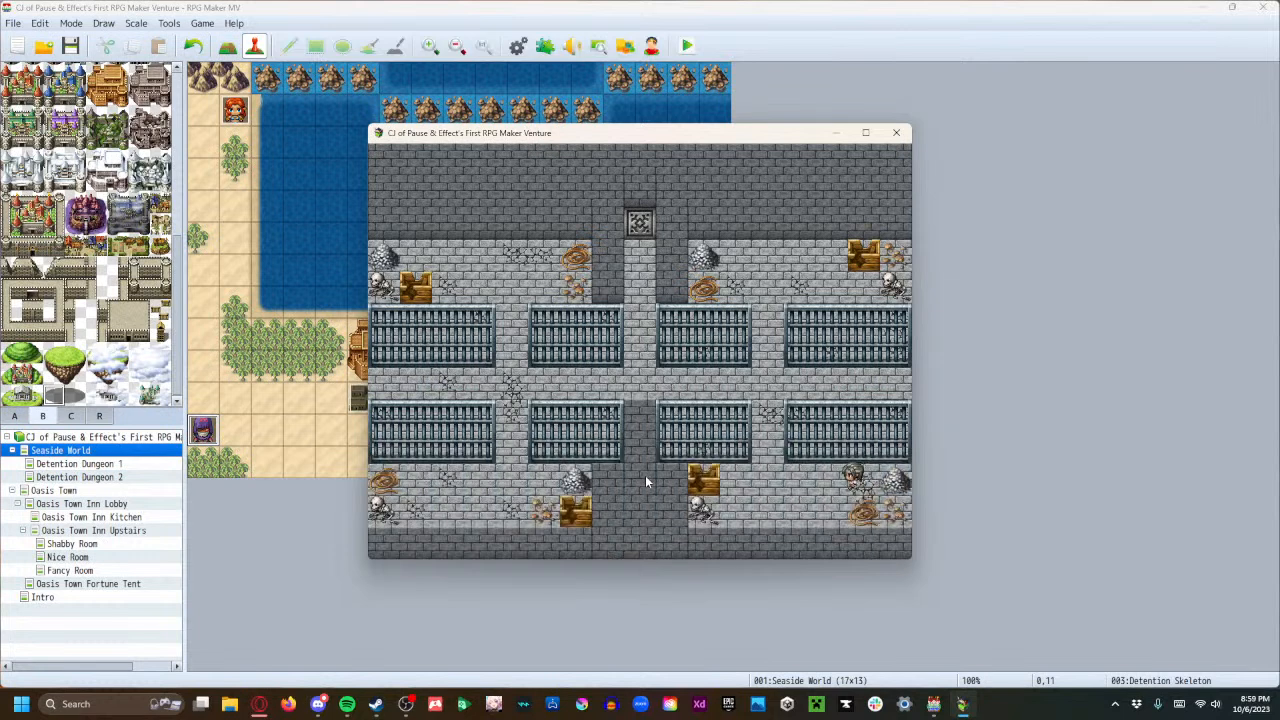
{"action": "key", "text": "Up"}
{"action": "key", "text": "Up"}
{"action": "key", "text": "Up"}
{"action": "key", "text": "Left"}
{"action": "key", "text": "Left"}
{"action": "key", "text": "Left"}
{"action": "key", "text": "Left"}
{"action": "key", "text": "Left"}
{"action": "key", "text": "Left"}
{"action": "key", "text": "Left"}
{"action": "key", "text": "Left"}
{"action": "key", "text": "Down"}
{"action": "key", "text": "Down"}
{"action": "key", "text": "Down"}
{"action": "key", "text": "Right"}
{"action": "key", "text": "Return"}
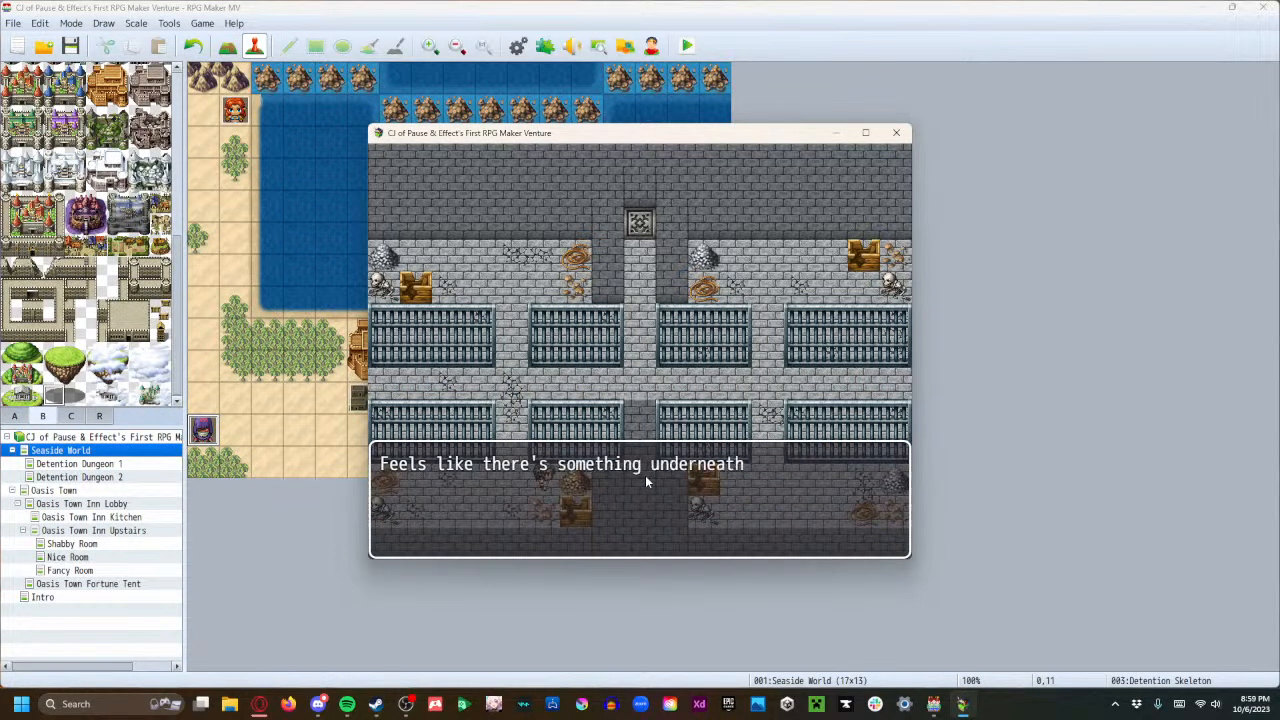
{"action": "key", "text": "Return"}
{"action": "key", "text": "Return"}
Walk the character to the rubble in the dungeon's upper-right cell and trigger the last hidden switch.
{"action": "key", "text": "Left"}
{"action": "key", "text": "Up"}
{"action": "key", "text": "Up"}
{"action": "key", "text": "Up"}
{"action": "key", "text": "Right"}
{"action": "key", "text": "Right"}
{"action": "key", "text": "Right"}
{"action": "key", "text": "Right"}
{"action": "key", "text": "Right"}
{"action": "key", "text": "Right"}
{"action": "key", "text": "Right"}
{"action": "key", "text": "Right"}
{"action": "key", "text": "Up"}
{"action": "key", "text": "Up"}
{"action": "key", "text": "Up"}
{"action": "key", "text": "Left"}
{"action": "key", "text": "Return"}
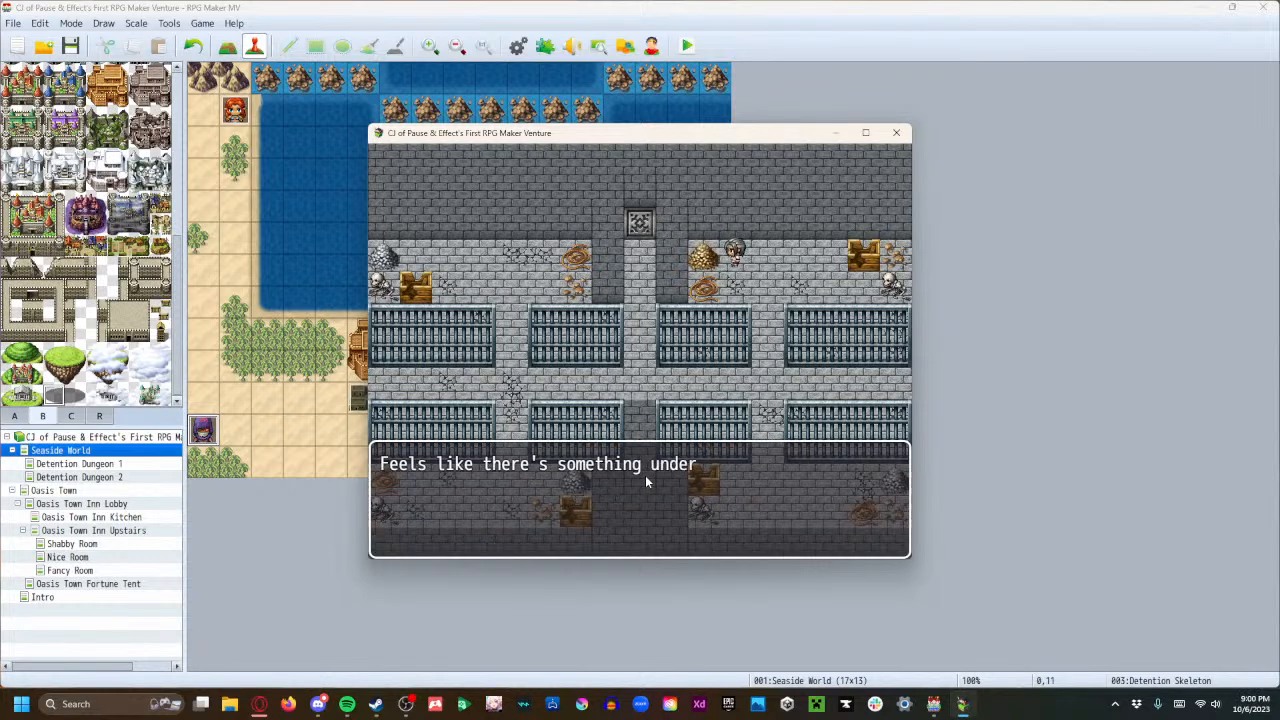
{"action": "key", "text": "Return"}
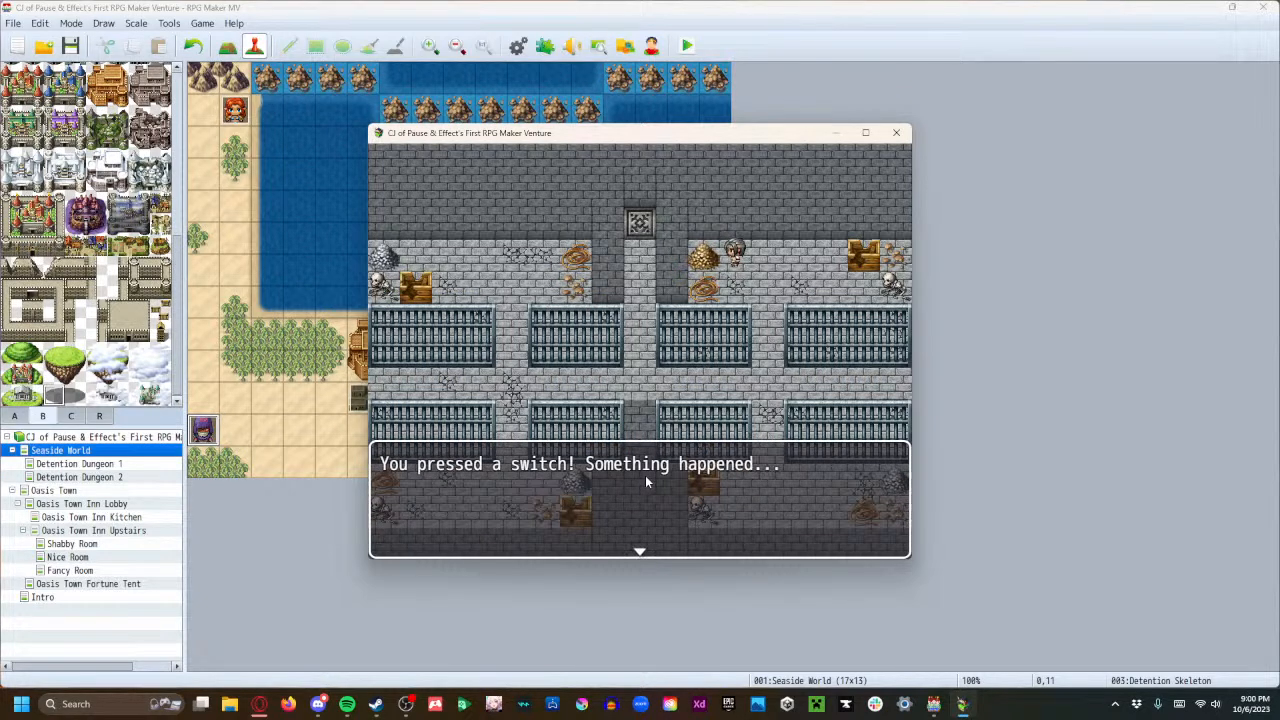
{"action": "key", "text": "Return"}
Walk the character to the hidden stairwell at the corridor's east end, dismiss its message and end the playtest.
{"action": "key", "text": "Right"}
{"action": "key", "text": "Down"}
{"action": "key", "text": "Down"}
{"action": "key", "text": "Down"}
{"action": "key", "text": "Down"}
{"action": "key", "text": "Right"}
{"action": "key", "text": "Right"}
{"action": "key", "text": "Right"}
{"action": "key", "text": "Right"}
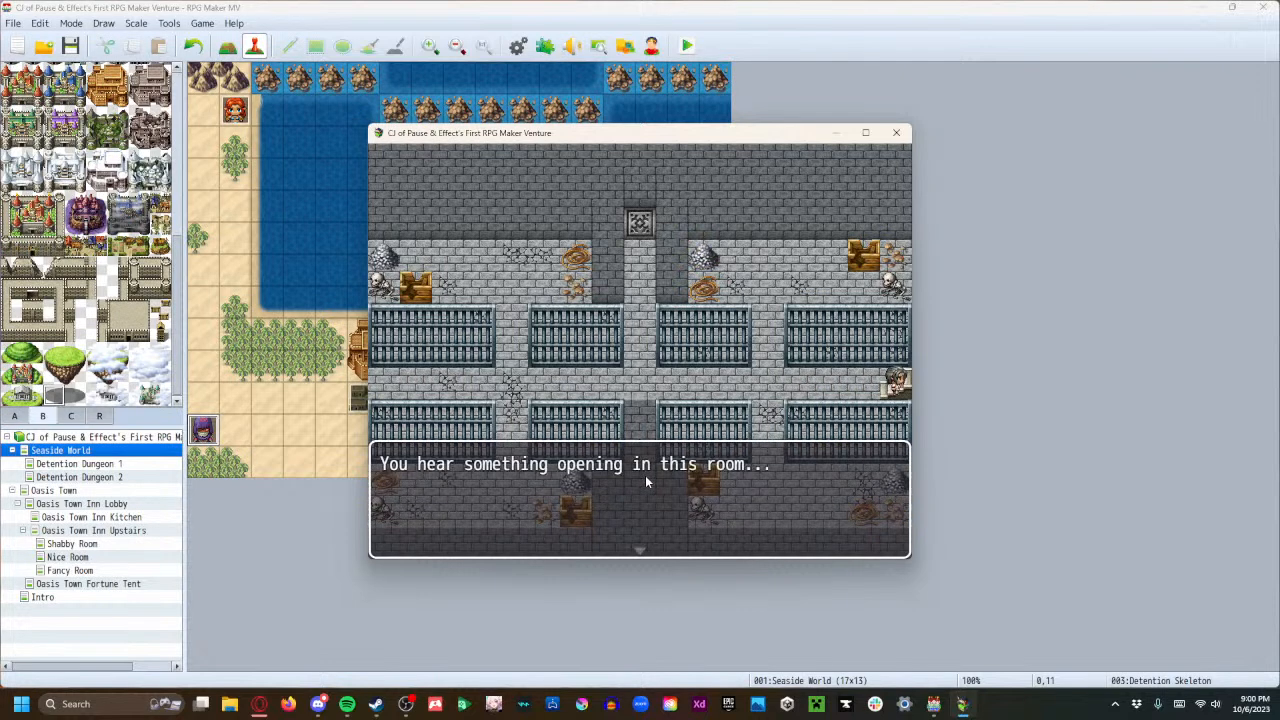
{"action": "key", "text": "Return"}
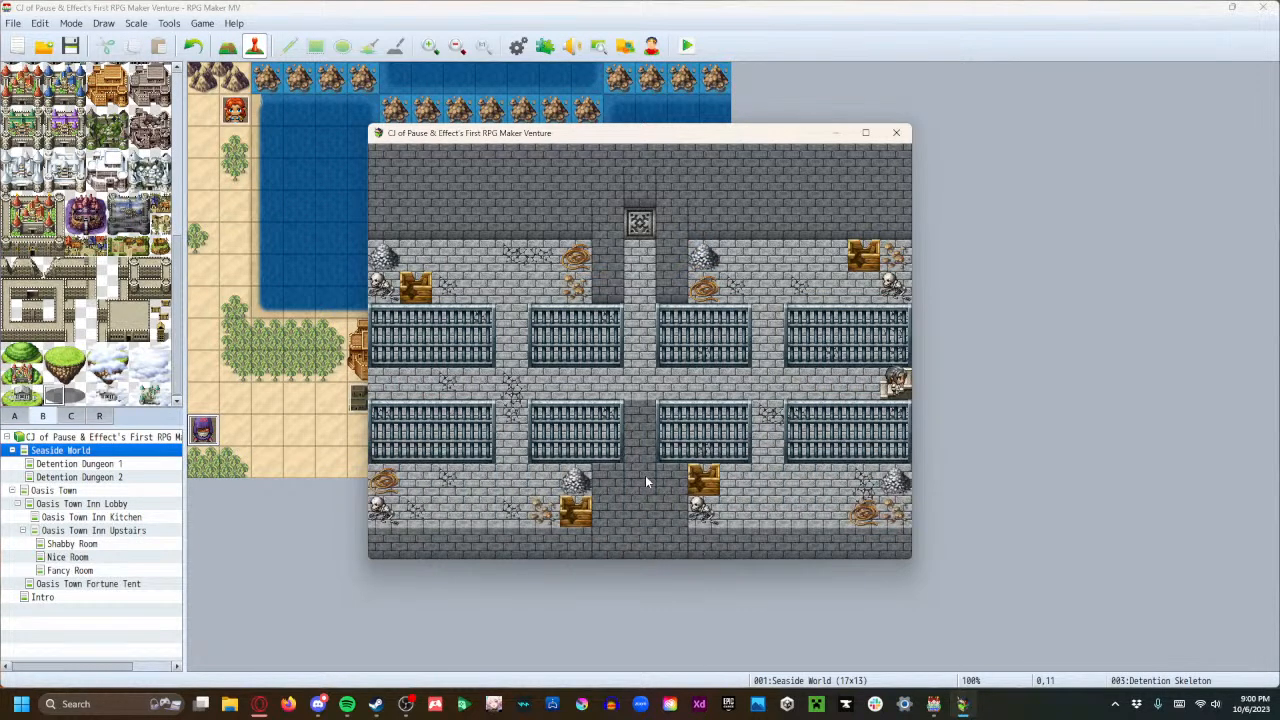
{"action": "key", "text": "Escape"}
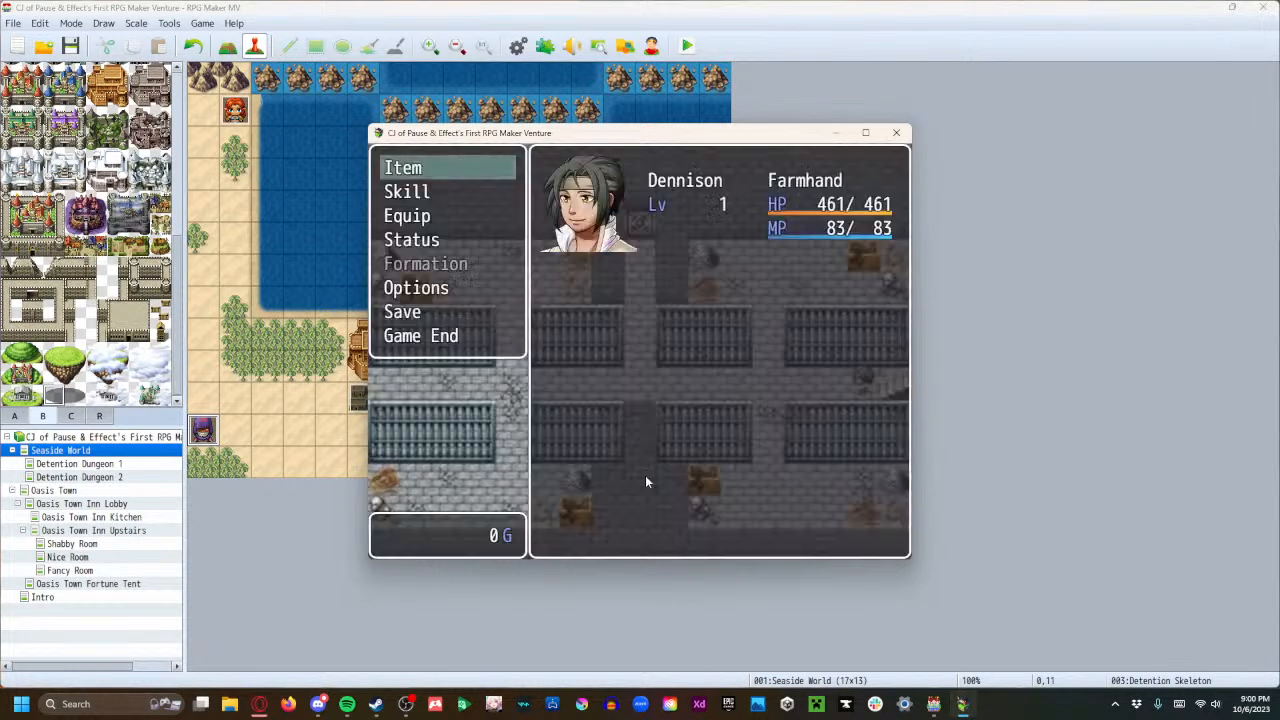
{"action": "left_click", "coordinate": [897, 134]}
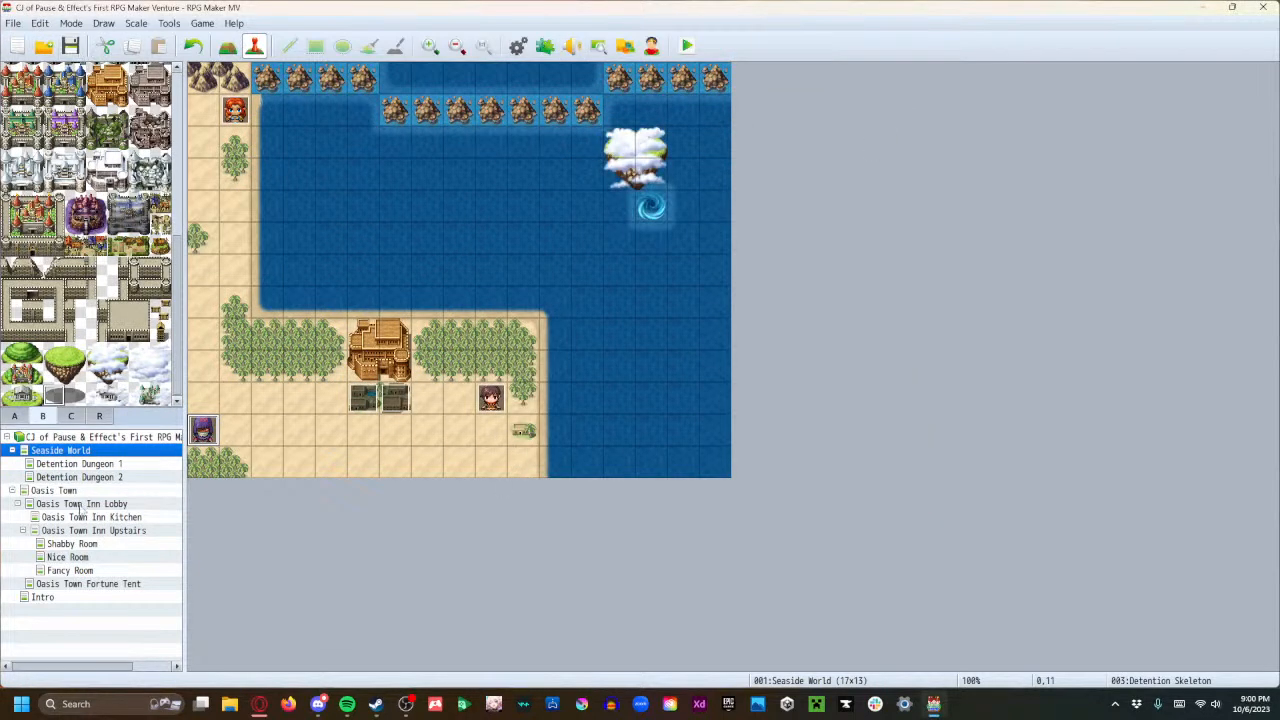
On the Detention Dungeon 2 map, set the trigger of the Hidden Stairwell event's first page to Autorun.
{"action": "left_click", "coordinate": [101, 478]}
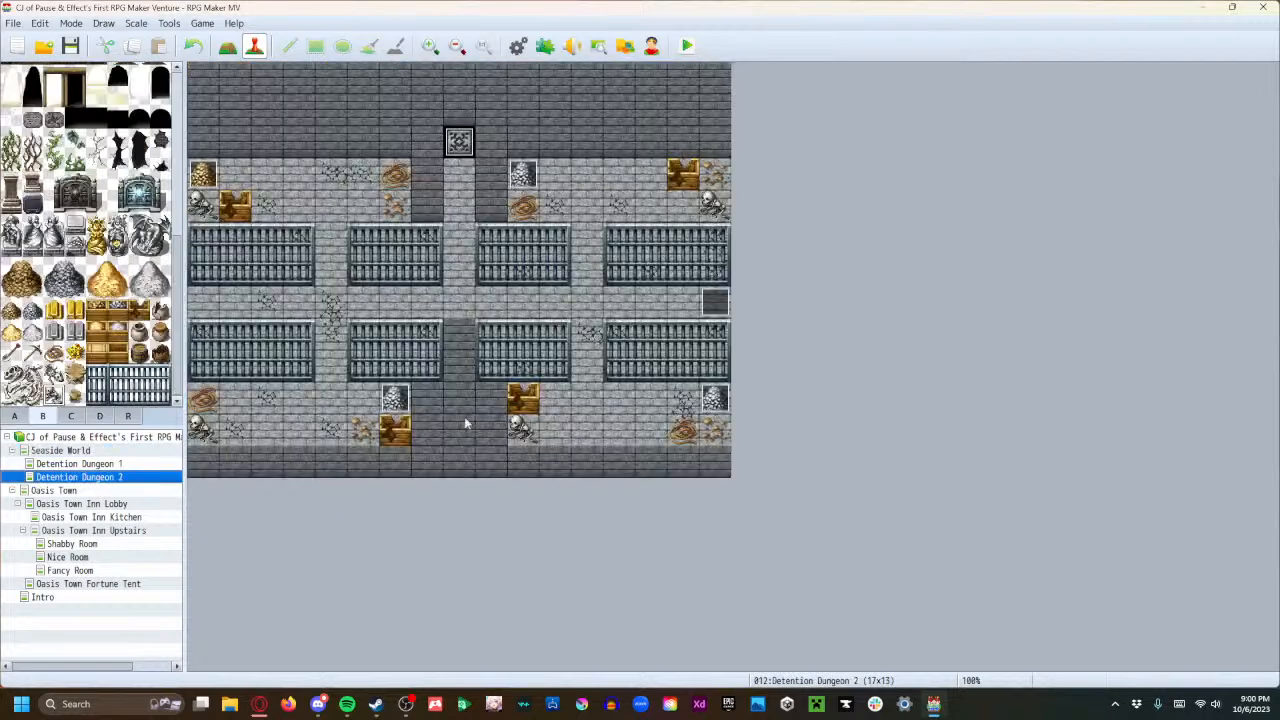
{"action": "double_click", "coordinate": [716, 302]}
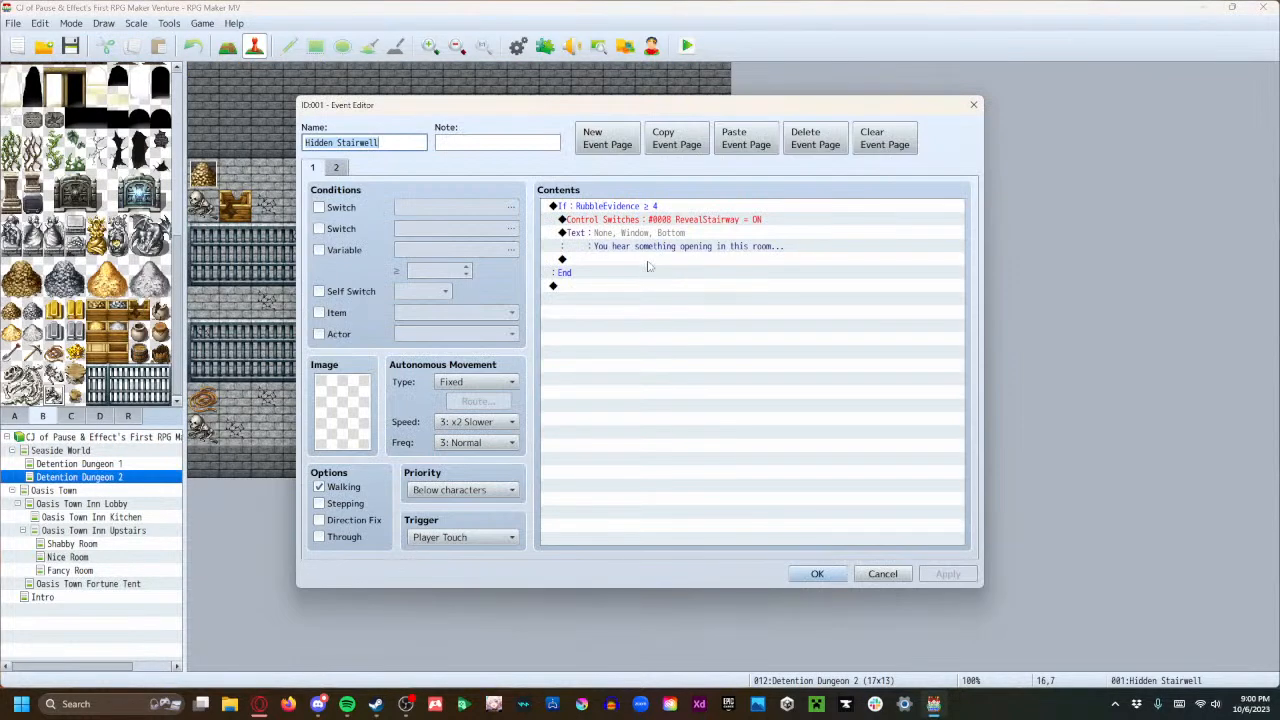
{"action": "left_click", "coordinate": [466, 537]}
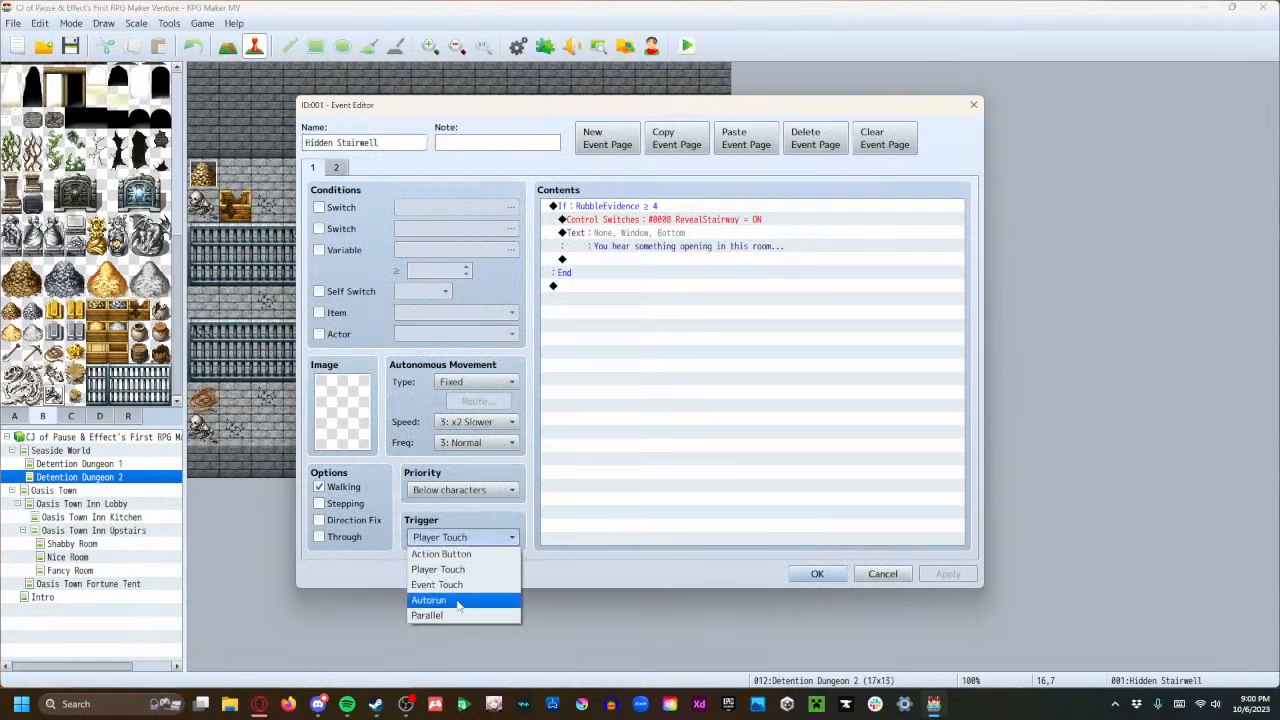
{"action": "left_click", "coordinate": [458, 604]}
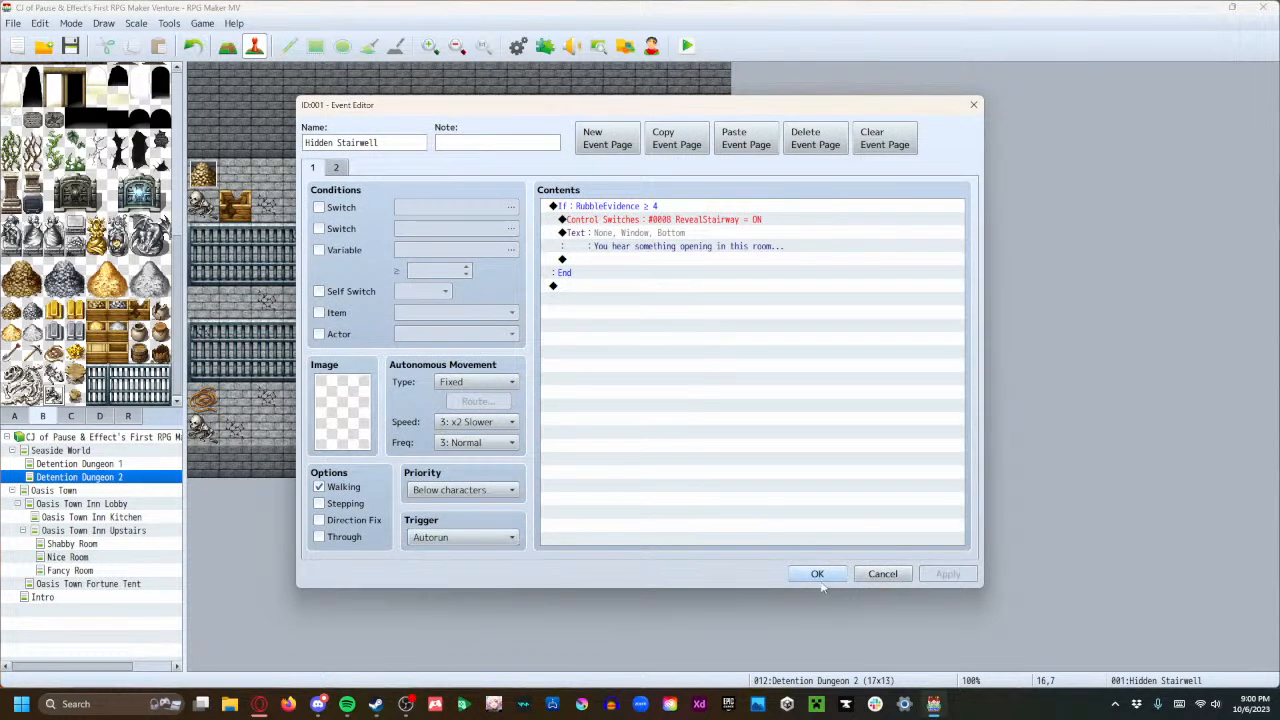
{"action": "left_click", "coordinate": [820, 580]}
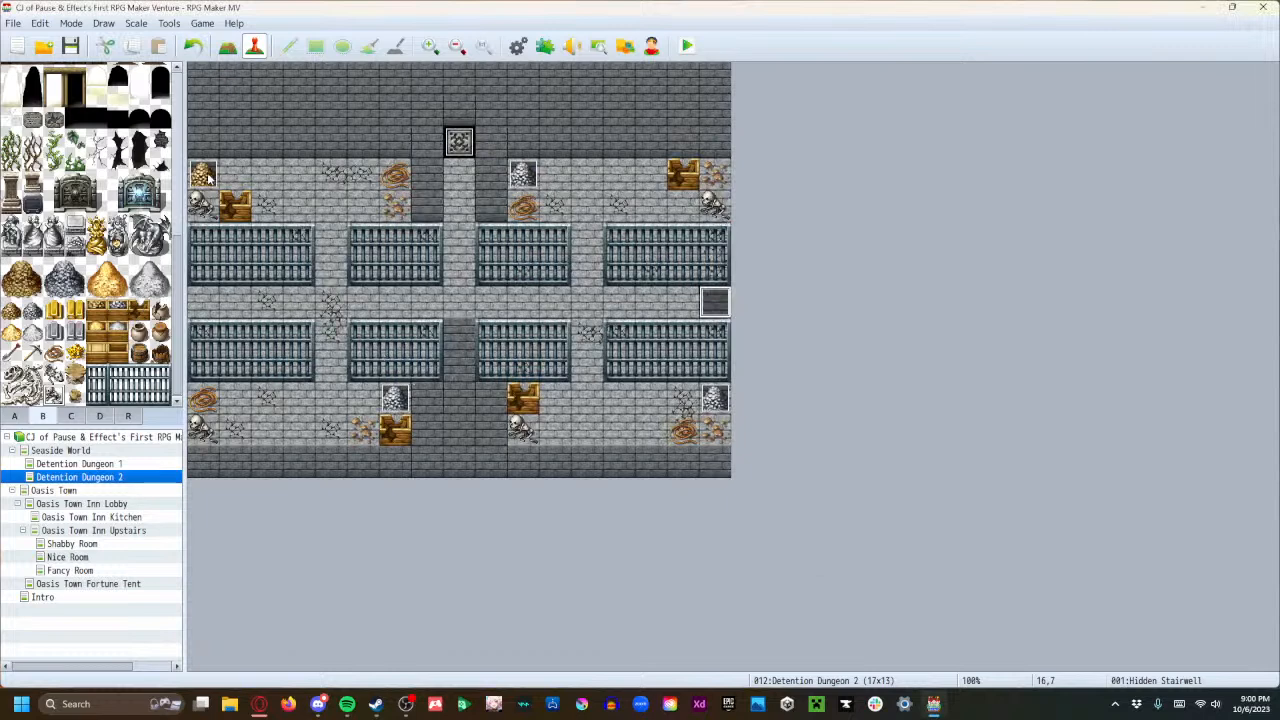
Set the trigger of the Rubble Switch 2 event's first page to Autorun.
{"action": "double_click", "coordinate": [714, 398]}
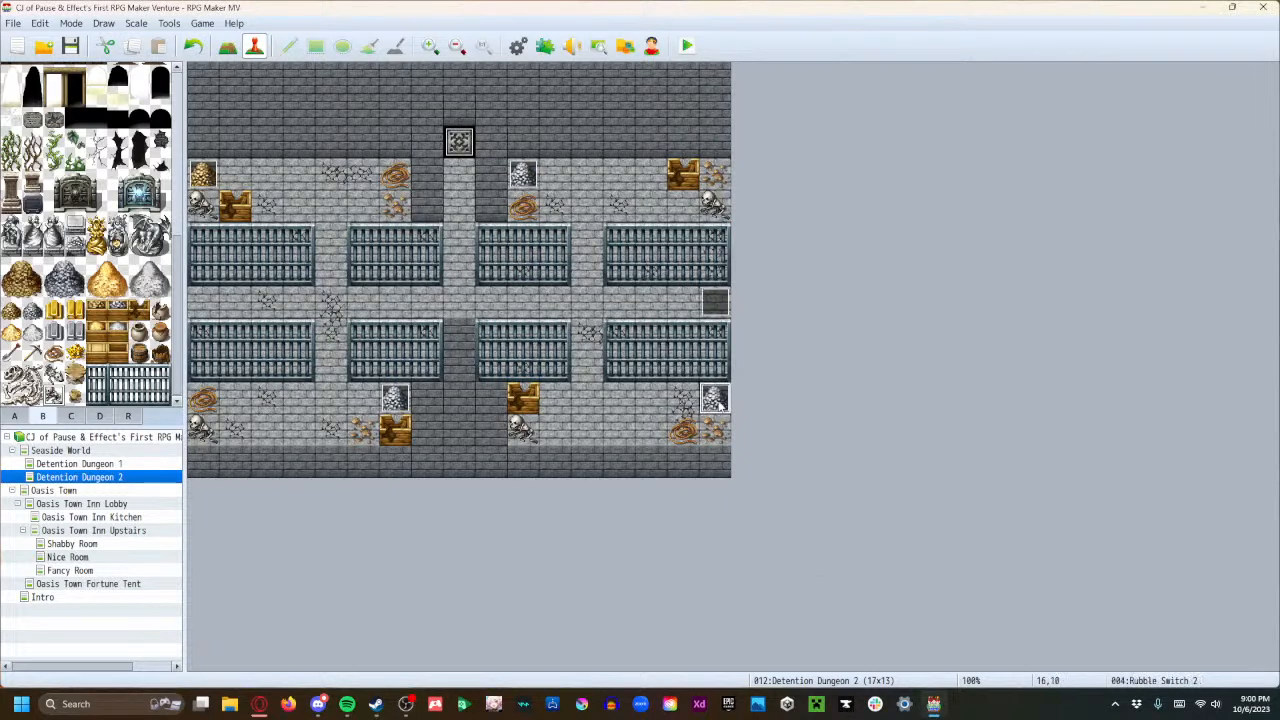
{"action": "left_click", "coordinate": [462, 537]}
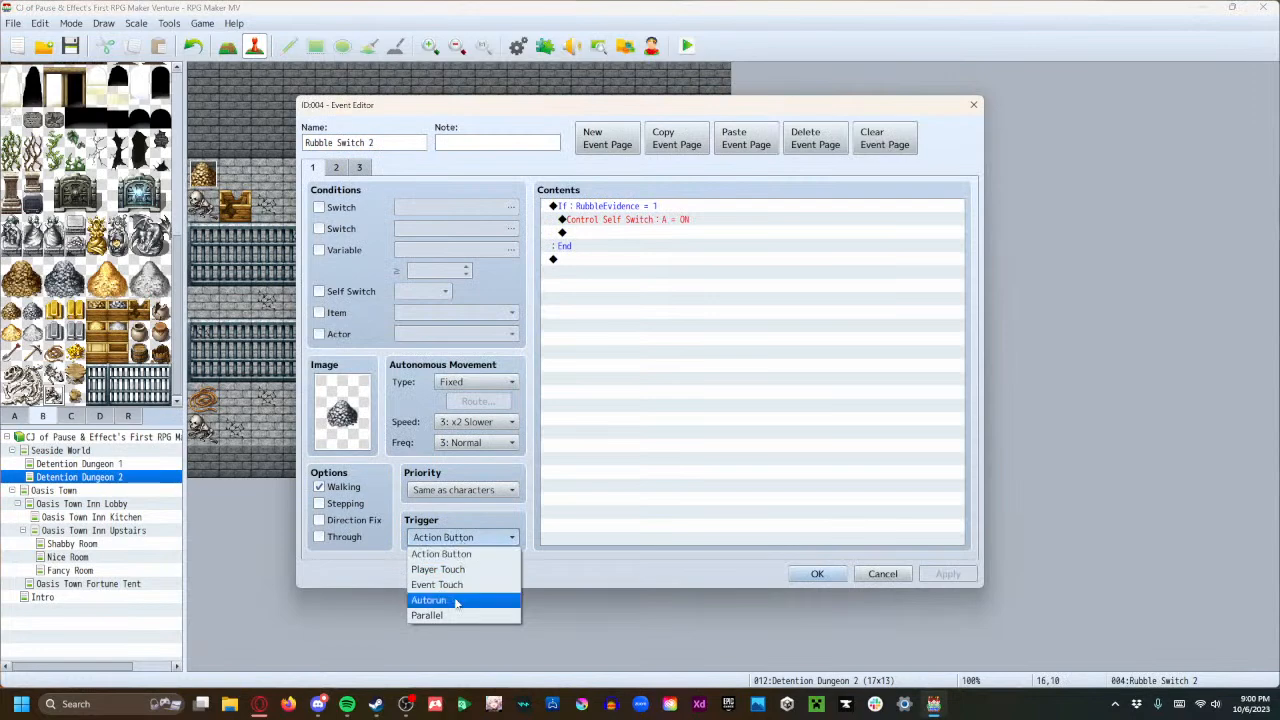
{"action": "left_click", "coordinate": [458, 600]}
{"action": "left_click", "coordinate": [815, 576]}
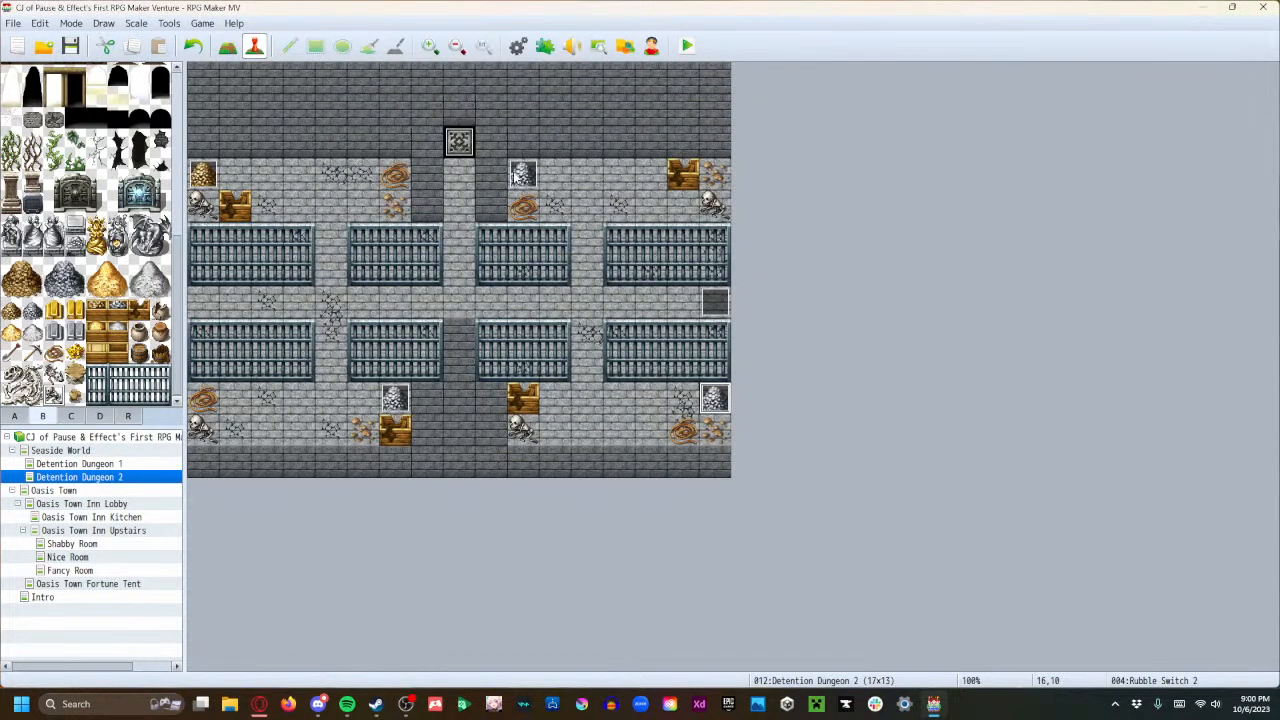
Set the trigger of the Rubble Switch 4 event's first page to Autorun.
{"action": "double_click", "coordinate": [523, 174]}
{"action": "left_click", "coordinate": [465, 538]}
{"action": "left_click", "coordinate": [458, 600]}
{"action": "left_click", "coordinate": [834, 579]}
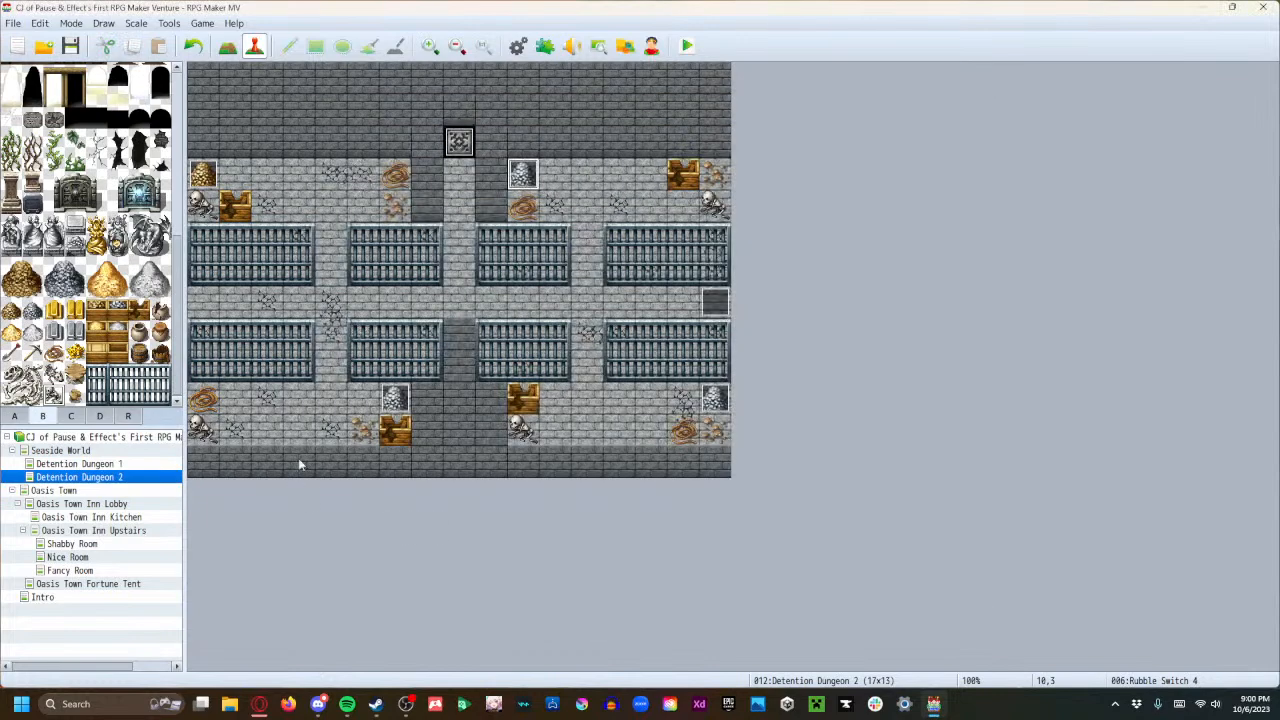
Set the trigger of the Rubble Switch 3 event's first page to Autorun.
{"action": "double_click", "coordinate": [390, 402]}
{"action": "left_click", "coordinate": [467, 538]}
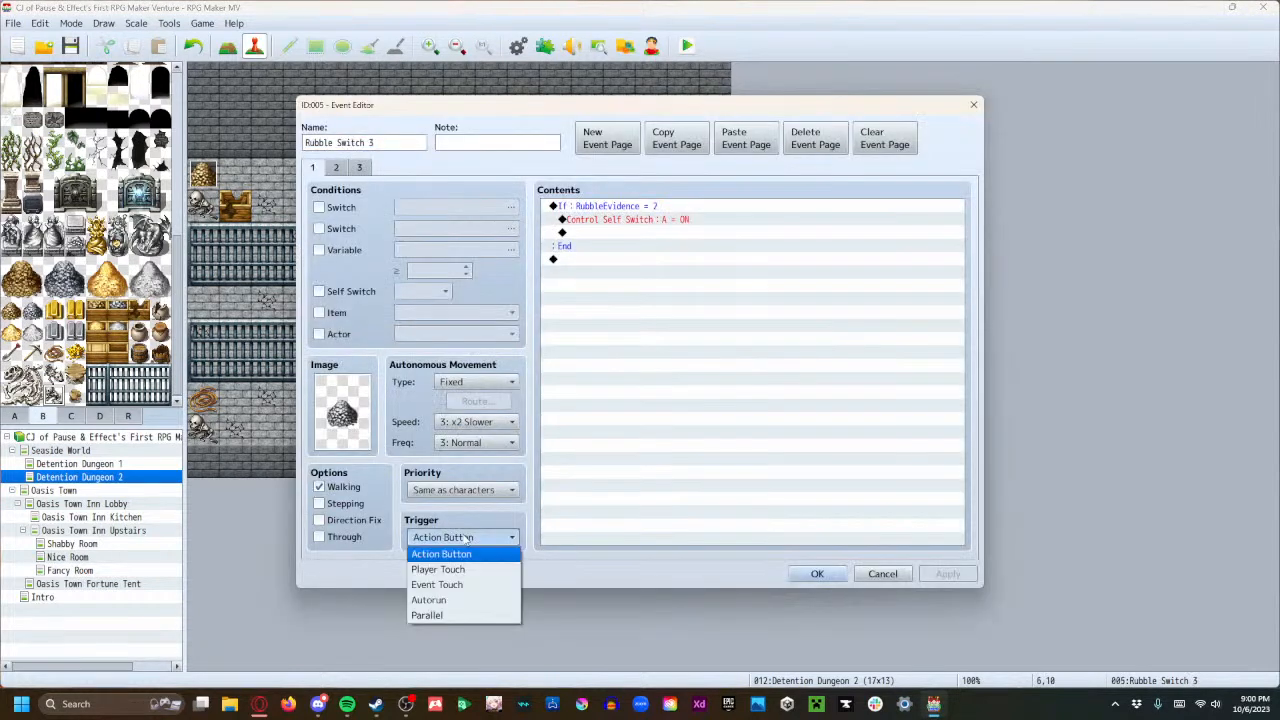
{"action": "left_click", "coordinate": [460, 600]}
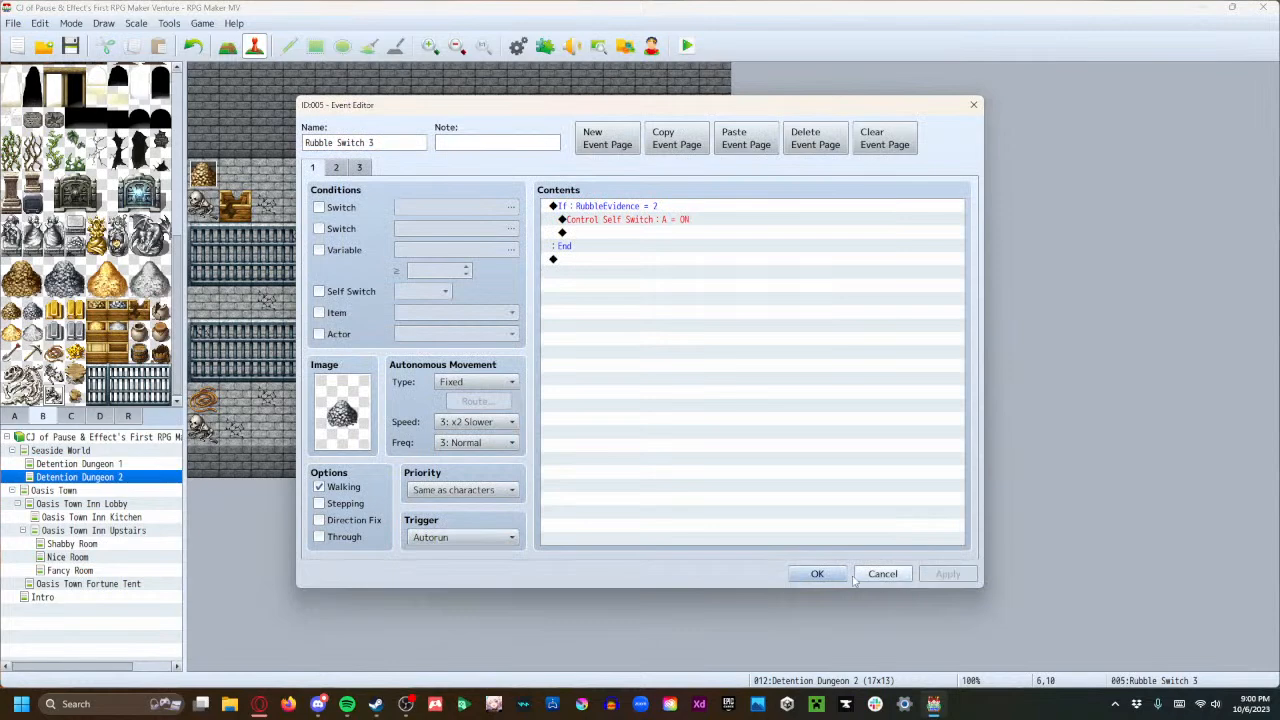
{"action": "left_click", "coordinate": [817, 574]}
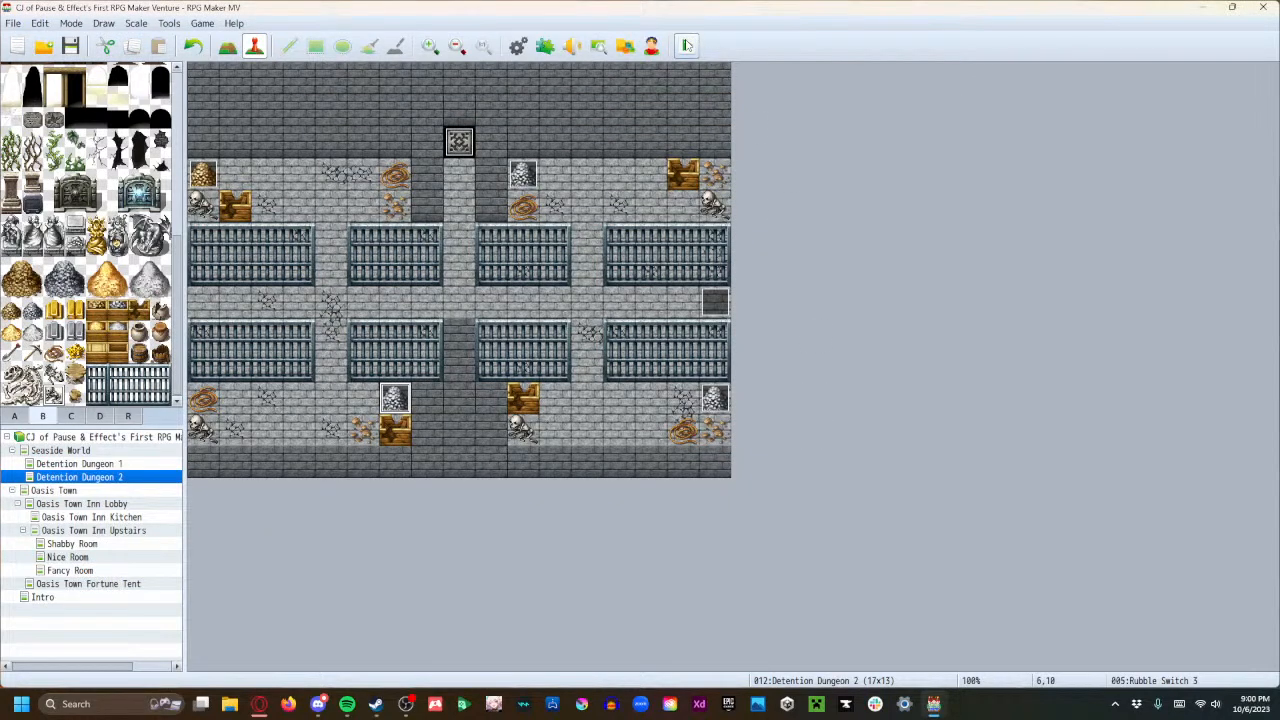
{"action": "left_click", "coordinate": [687, 46]}
{"action": "left_click", "coordinate": [584, 371]}
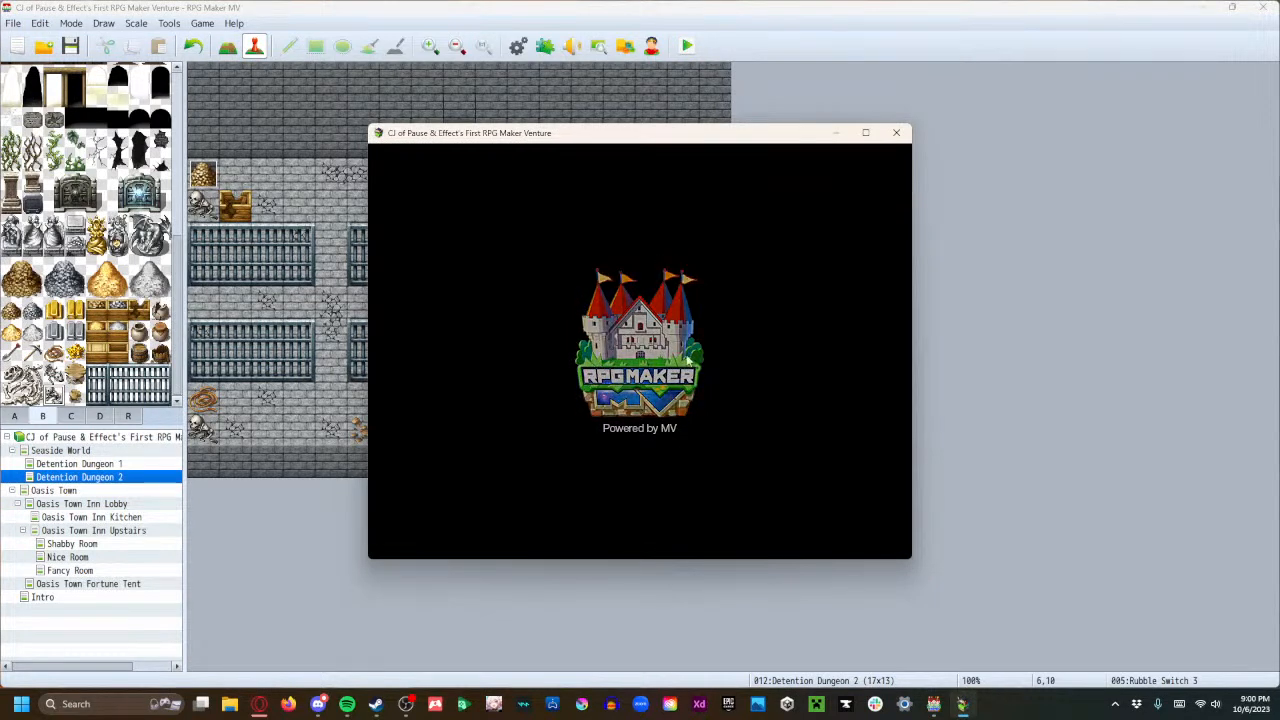
{"action": "left_click", "coordinate": [896, 133]}
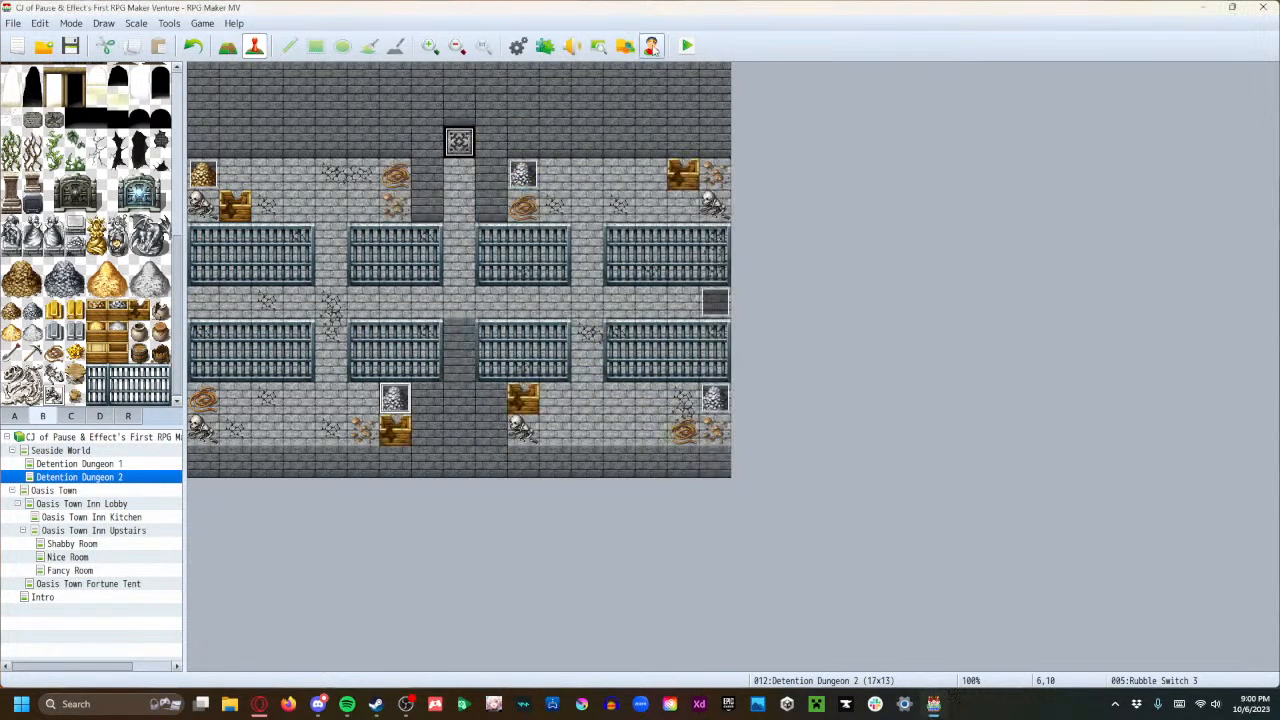
Enable autoplay background music for the Detention Dungeon 2 map, preview the dungeon tracks and choose Dungeon3.
{"action": "double_click", "coordinate": [62, 478]}
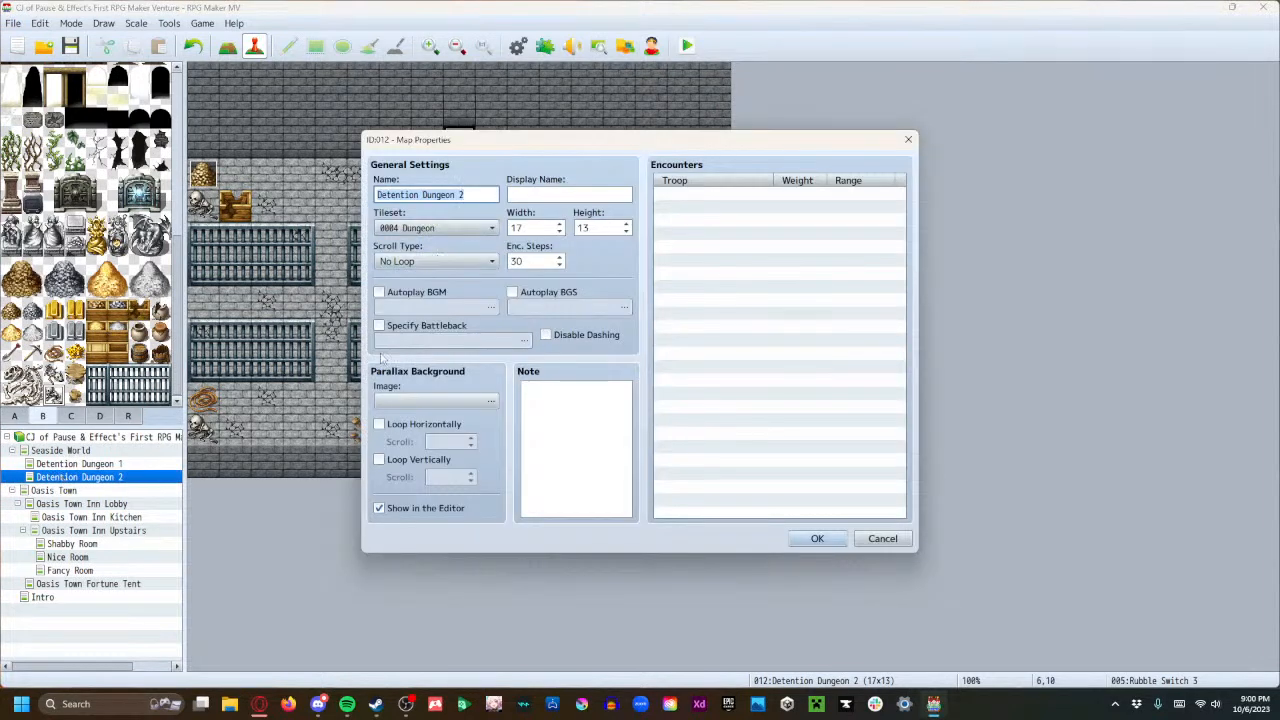
{"action": "left_click", "coordinate": [380, 294]}
{"action": "left_click", "coordinate": [427, 306]}
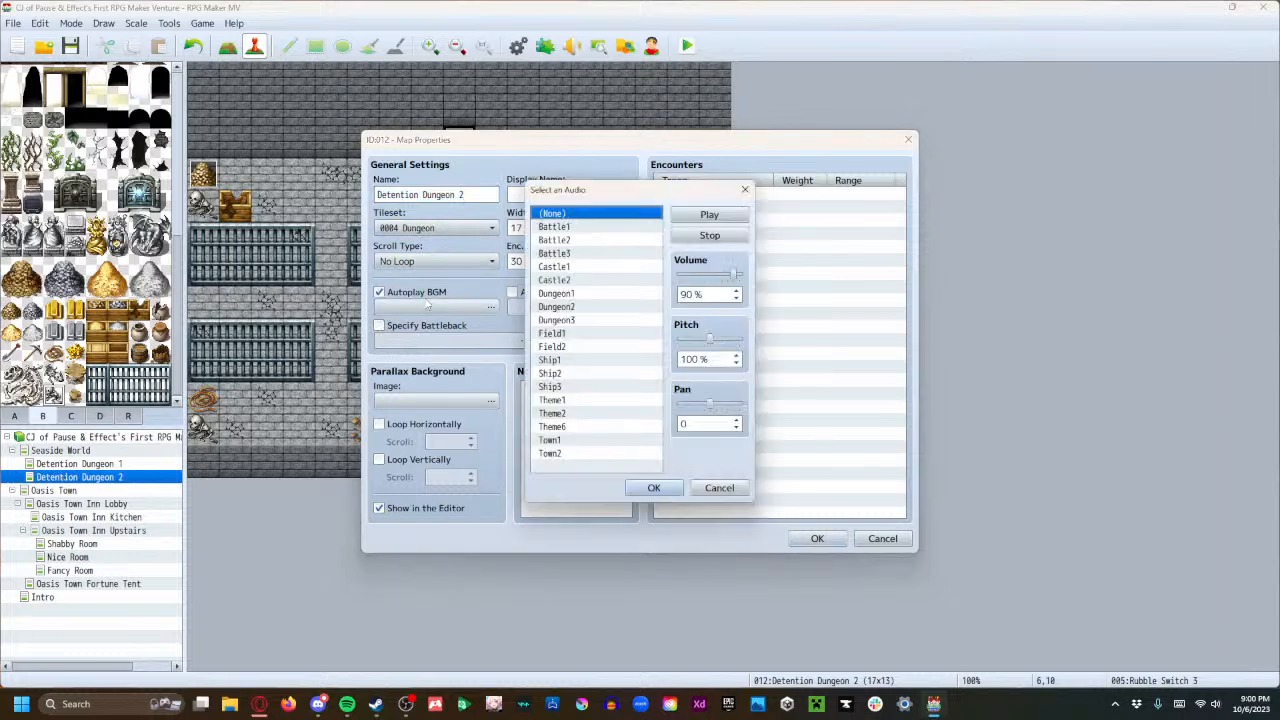
{"action": "left_click", "coordinate": [583, 294]}
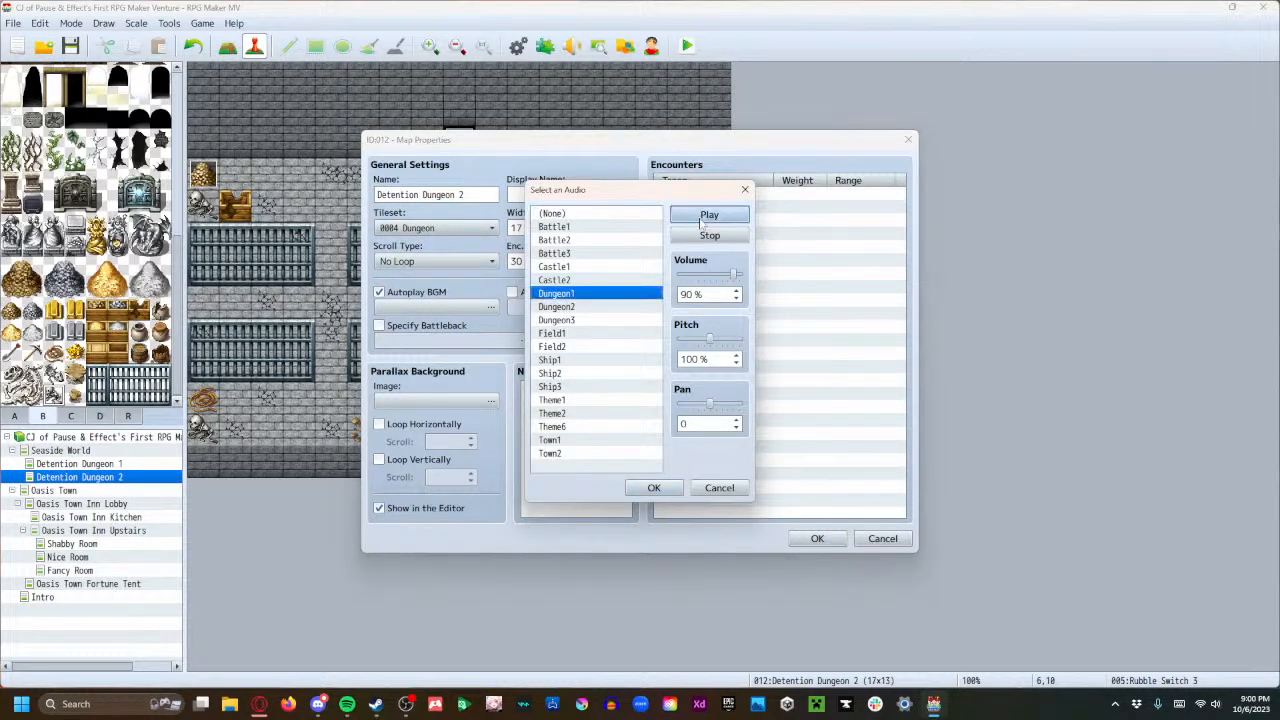
{"action": "key", "text": "Down"}
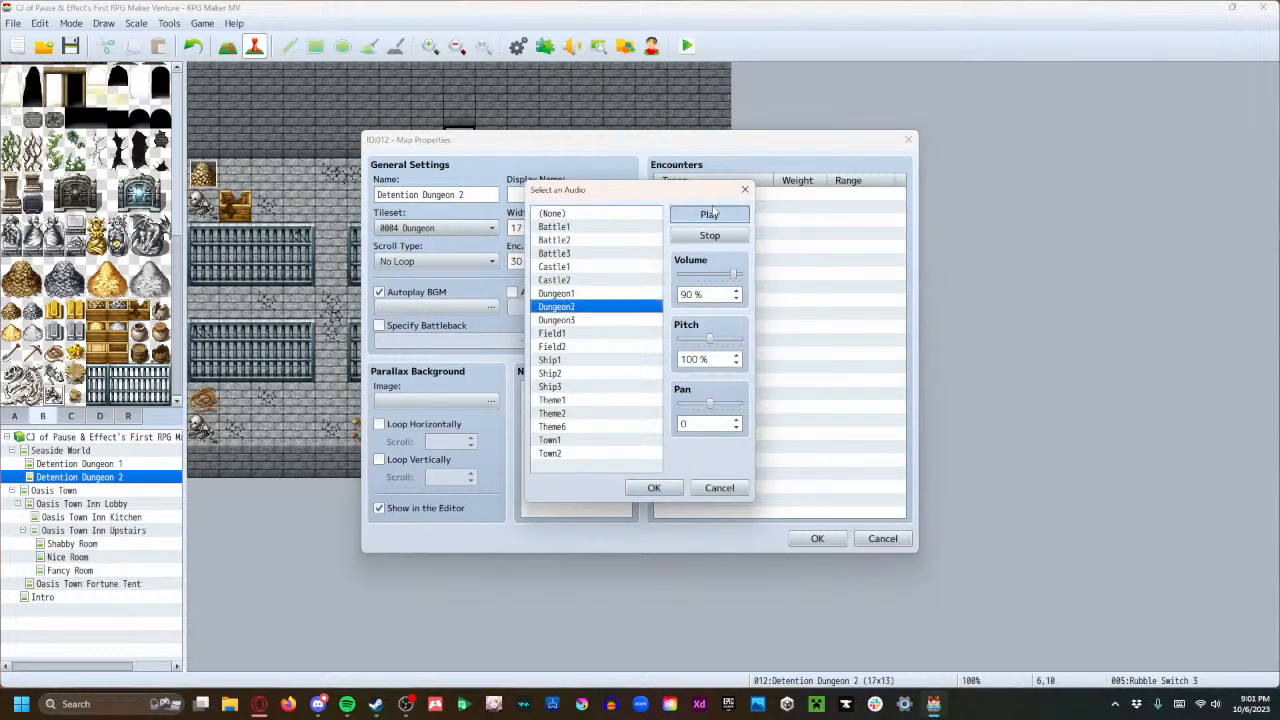
{"action": "left_click", "coordinate": [615, 321]}
{"action": "left_click", "coordinate": [722, 217]}
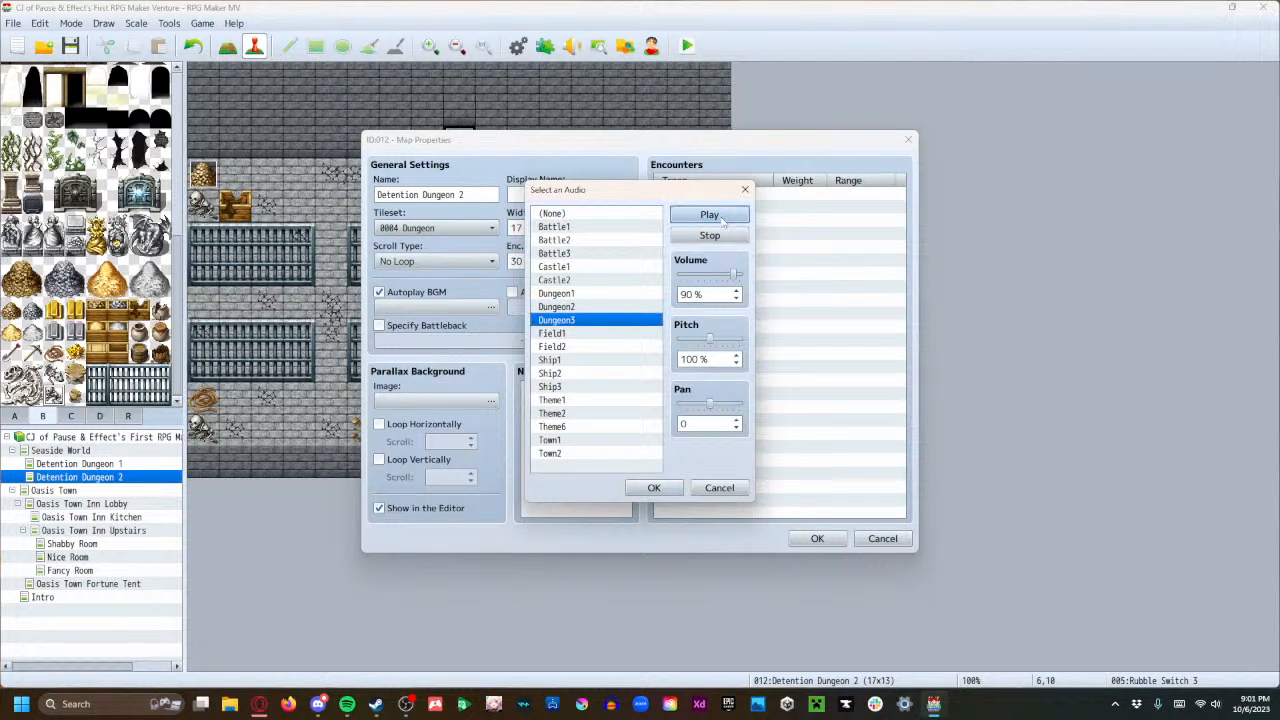
{"action": "left_click", "coordinate": [654, 488]}
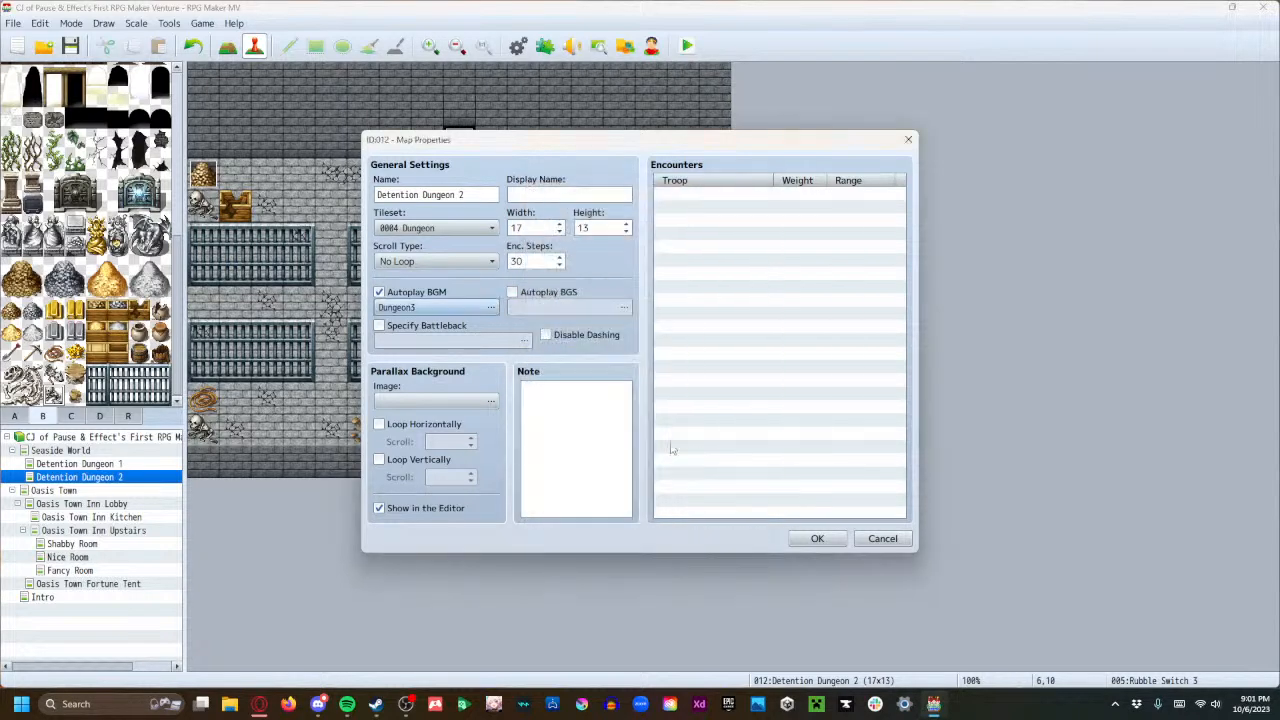
{"action": "left_click", "coordinate": [817, 538]}
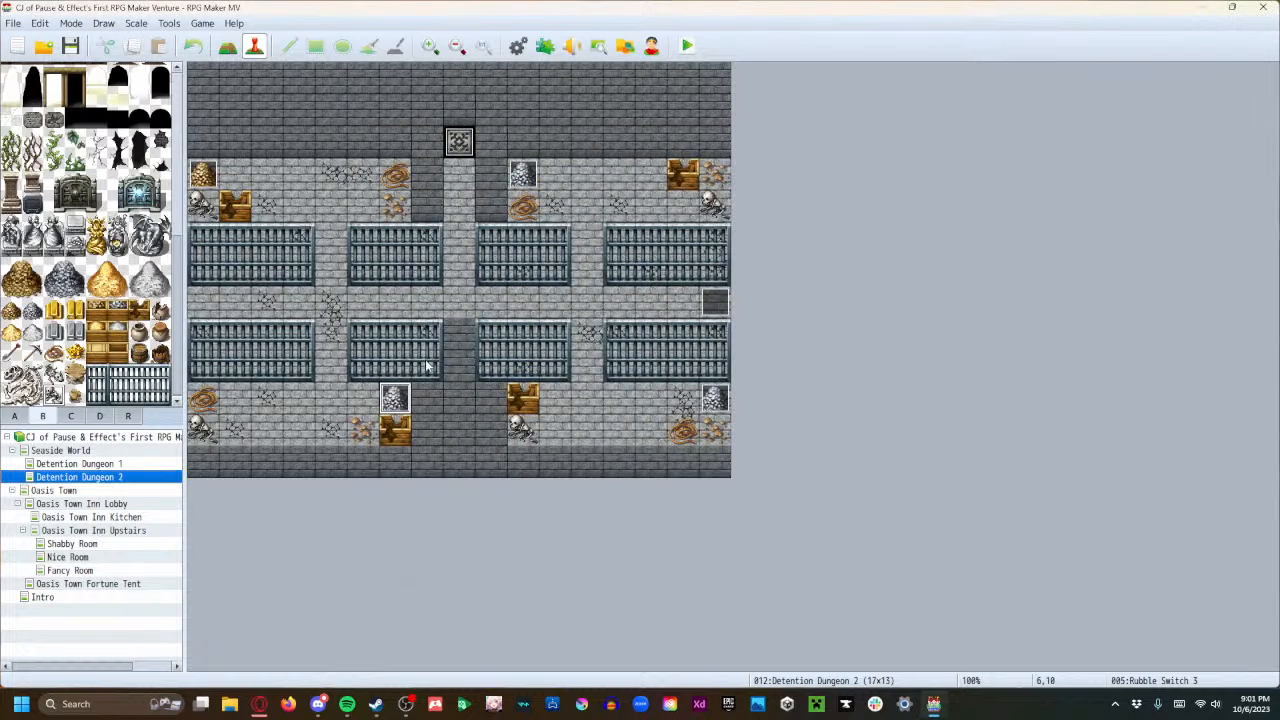
Reopen Detention Dungeon 2's background music selection, stop the track preview and accept the map properties.
{"action": "key", "text": "space"}
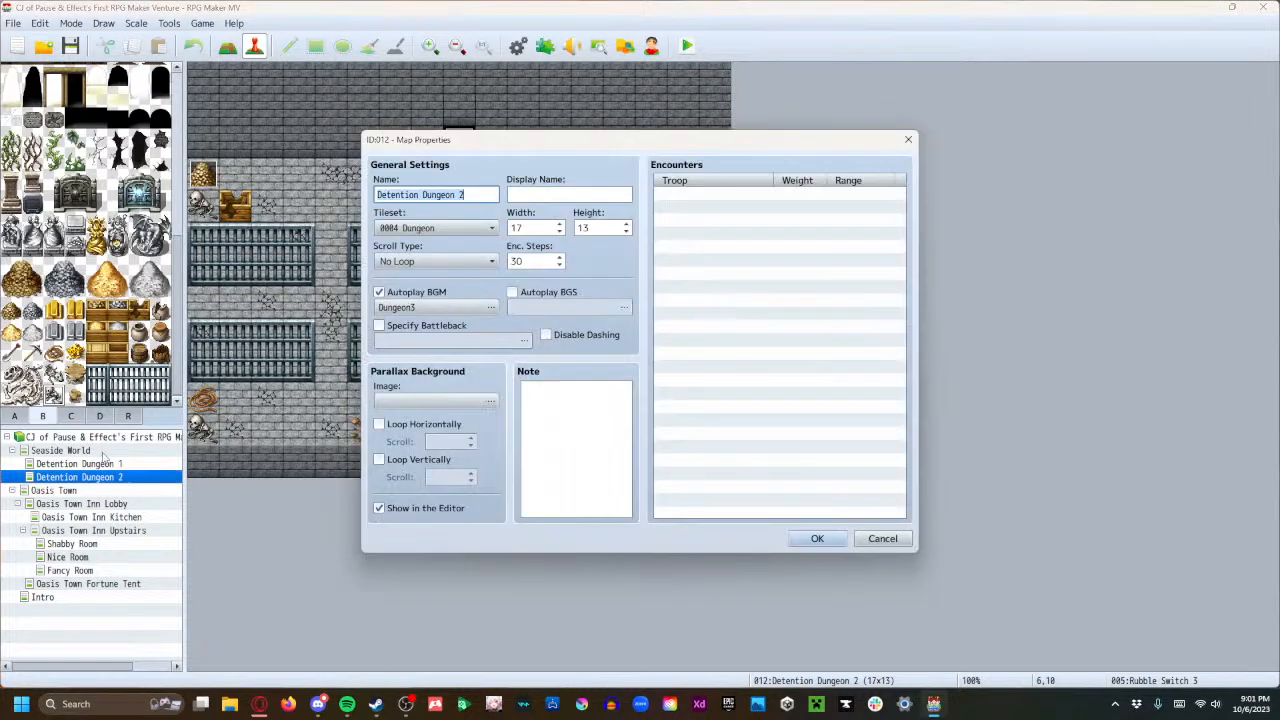
{"action": "left_click", "coordinate": [452, 304]}
{"action": "left_click", "coordinate": [709, 235]}
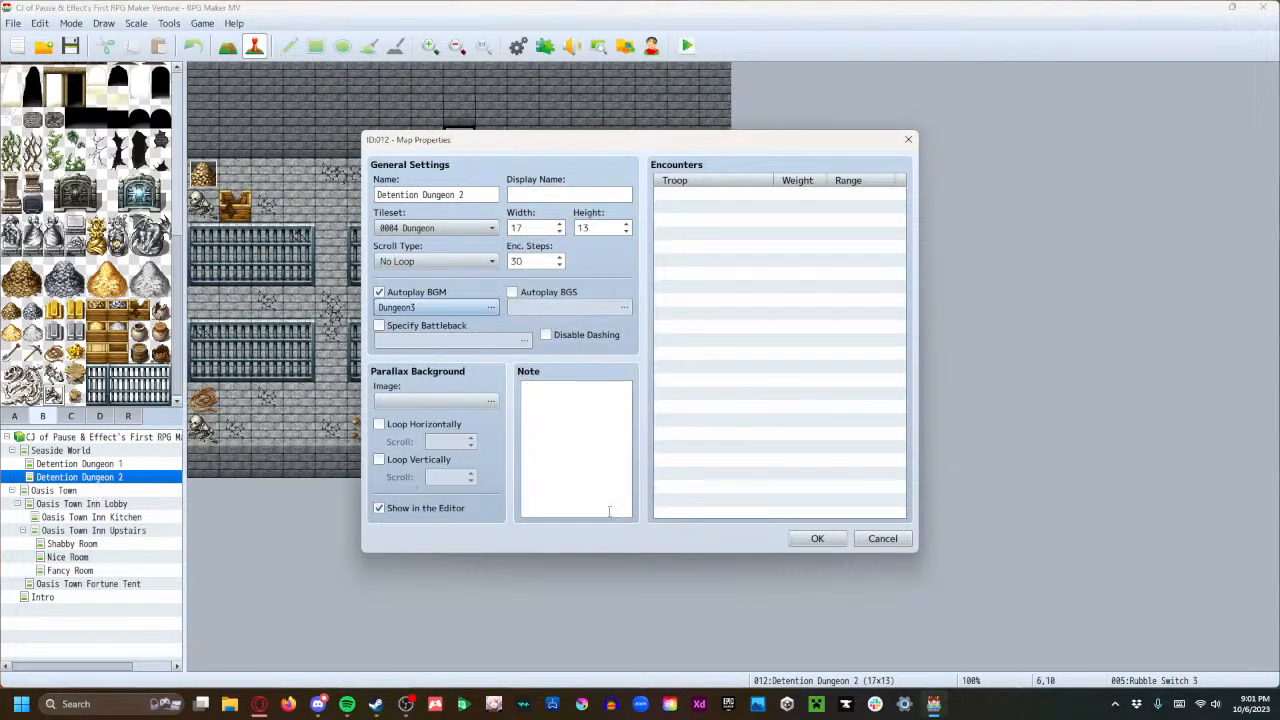
{"action": "left_click", "coordinate": [817, 538]}
Check the background music track and volume set for the Detention Dungeon 1 map.
{"action": "left_click", "coordinate": [88, 464]}
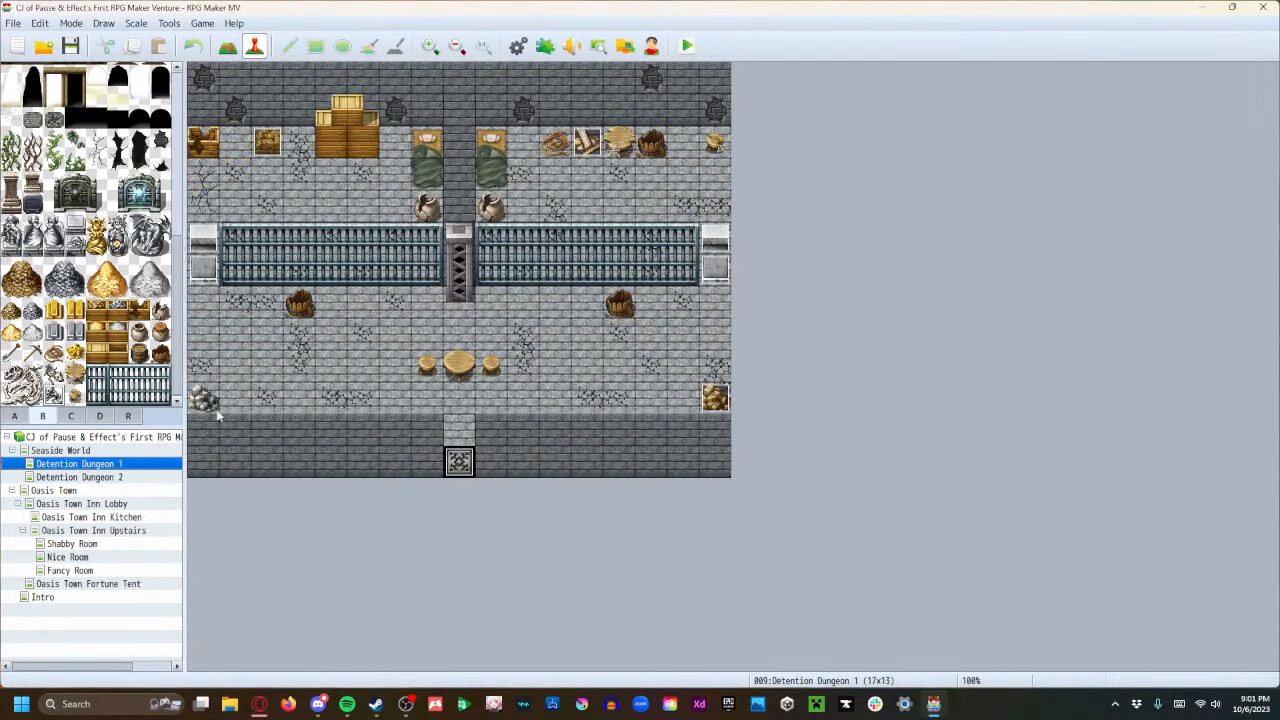
{"action": "double_click", "coordinate": [124, 460]}
{"action": "double_click", "coordinate": [430, 309]}
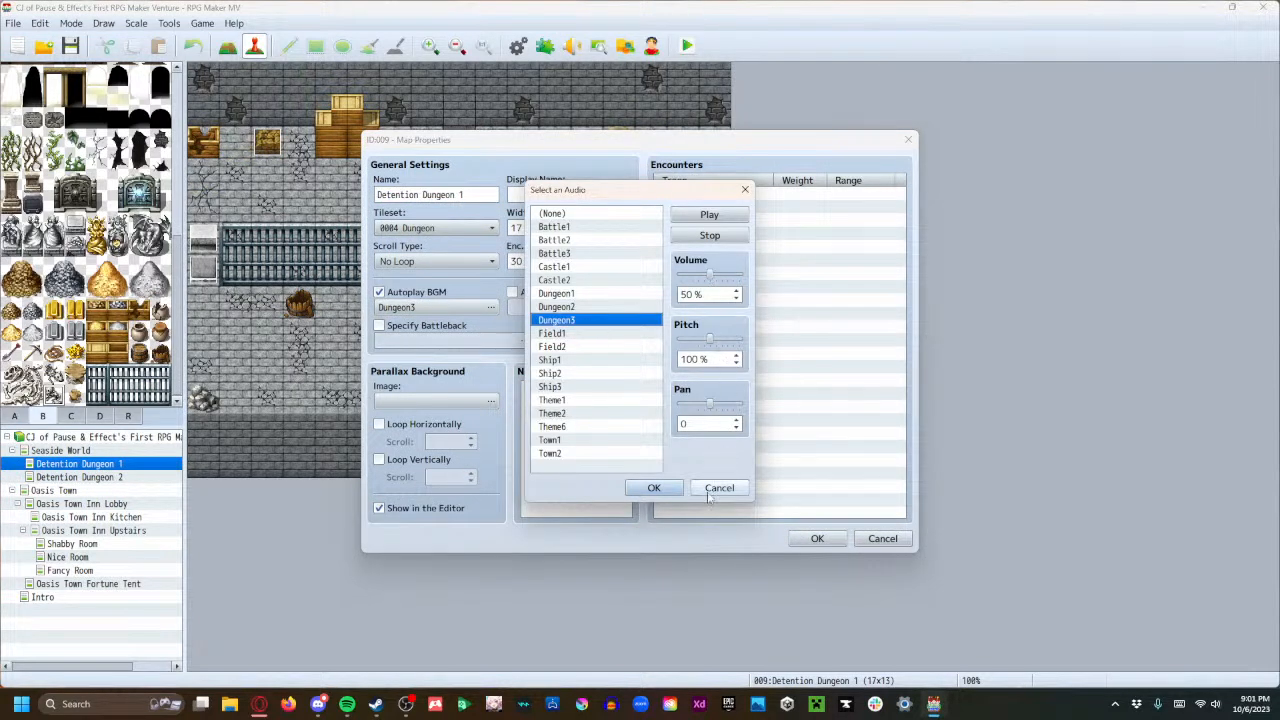
{"action": "left_click", "coordinate": [660, 490]}
{"action": "key", "text": "Return"}
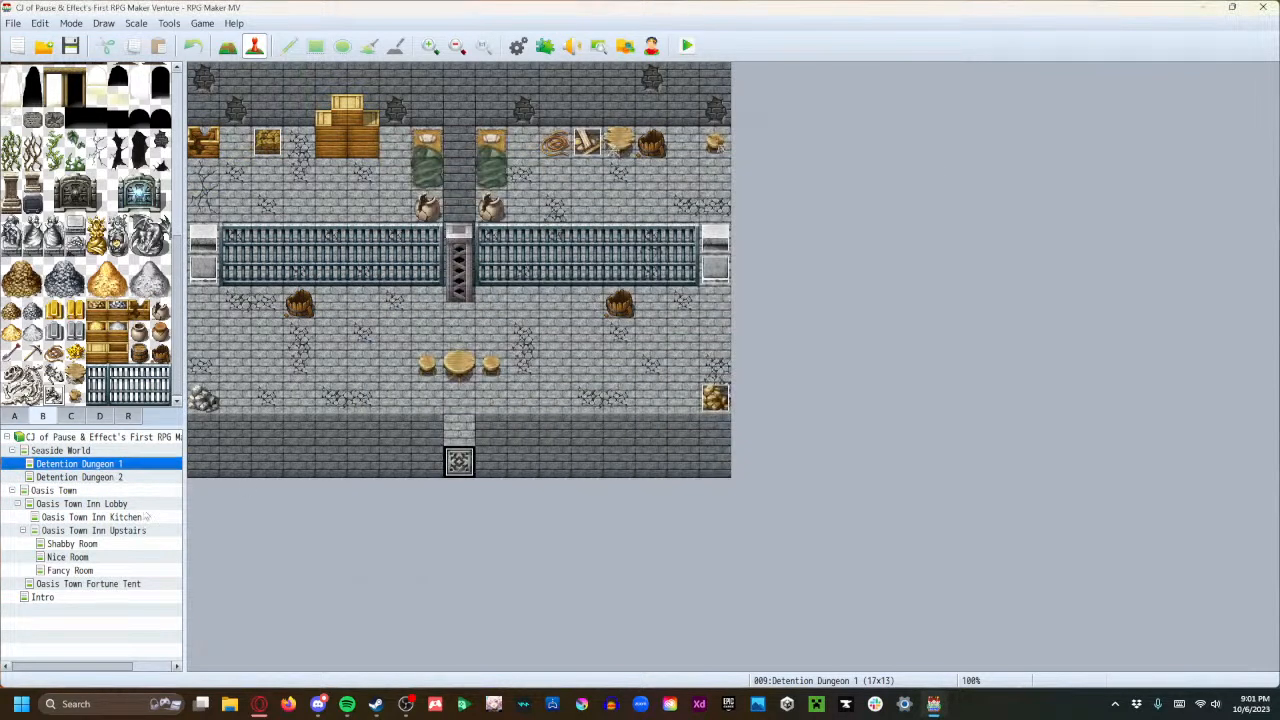
Set the volume of Detention Dungeon 2's Dungeon3 background music to 50 % and accept the map properties.
{"action": "left_click", "coordinate": [110, 478]}
{"action": "key", "text": "space"}
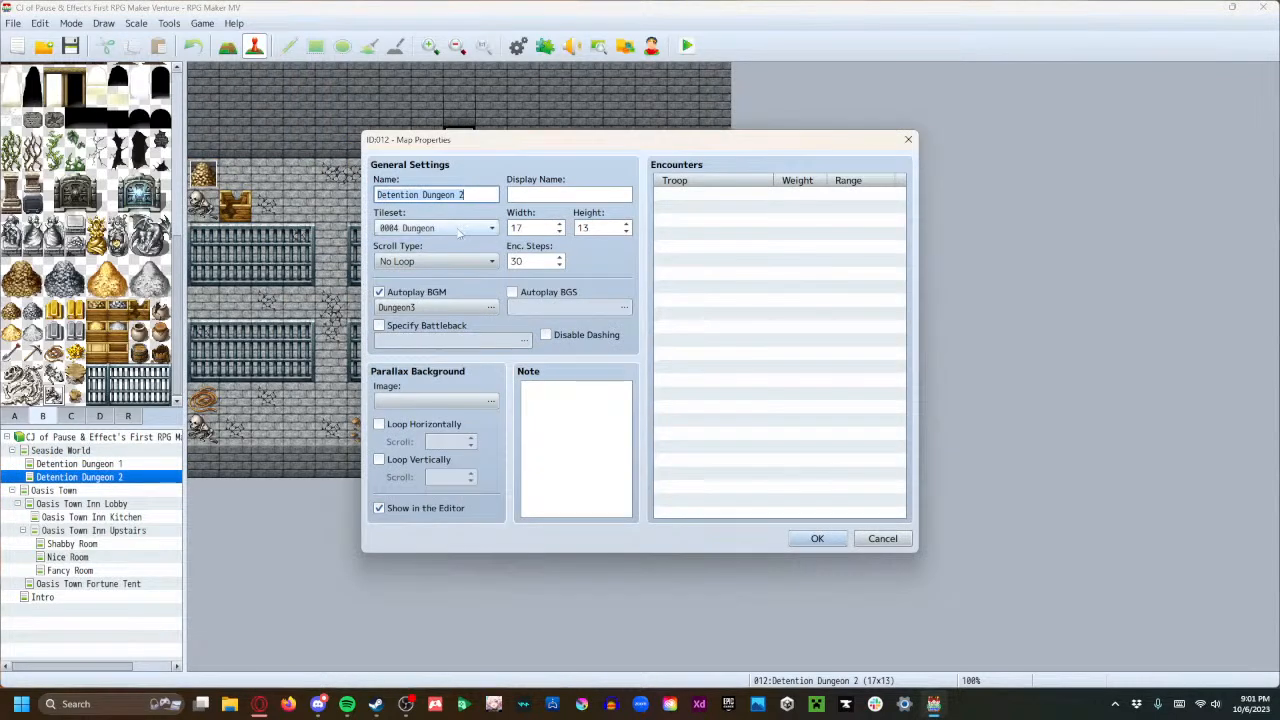
{"action": "double_click", "coordinate": [440, 310]}
{"action": "left_click_drag", "start_coordinate": [736, 277], "coordinate": [712, 283]}
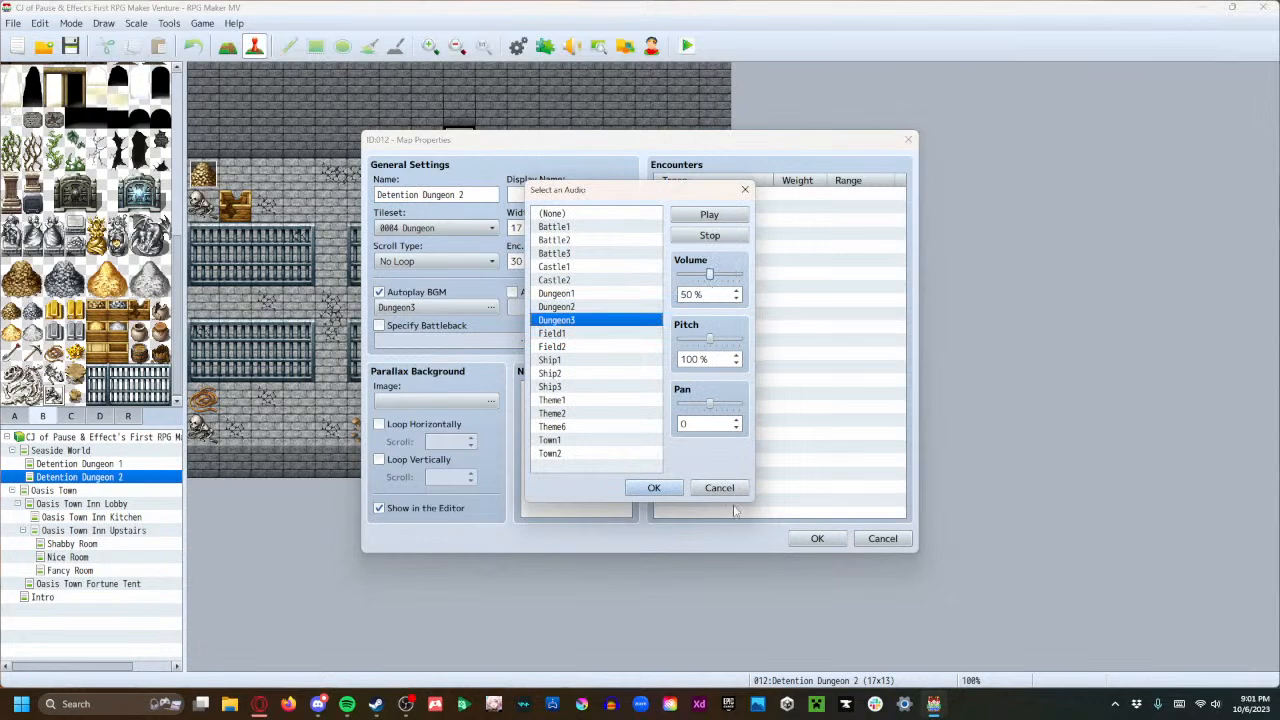
{"action": "left_click", "coordinate": [654, 487]}
{"action": "left_click", "coordinate": [817, 538]}
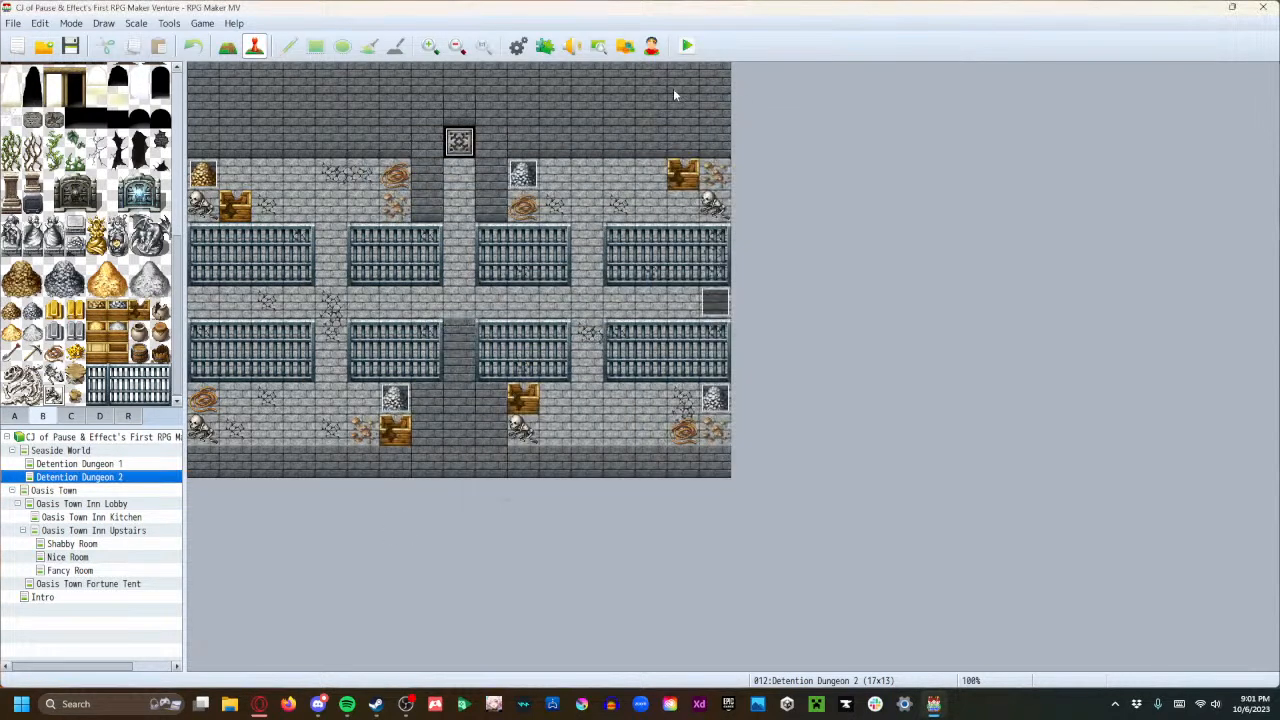
Save and playtest the game as far as Detention Dungeon 2, close it and recheck that map's properties.
{"action": "left_click", "coordinate": [684, 48]}
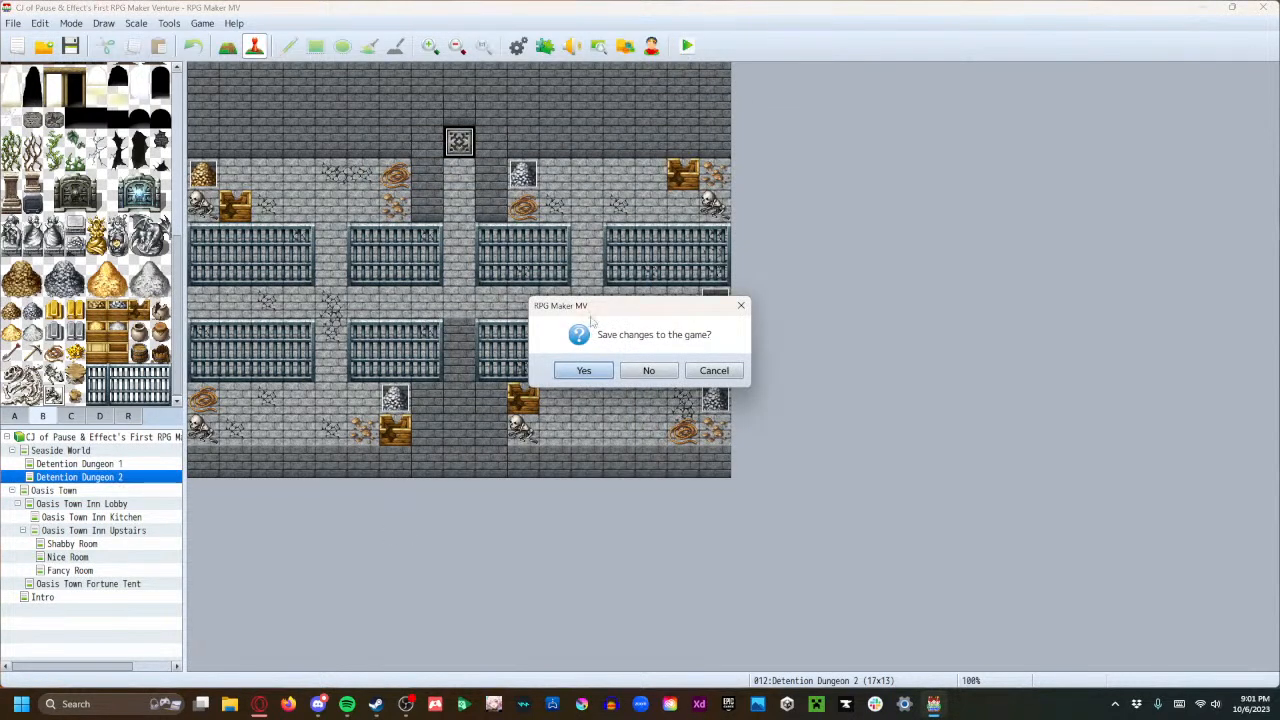
{"action": "left_click", "coordinate": [597, 368]}
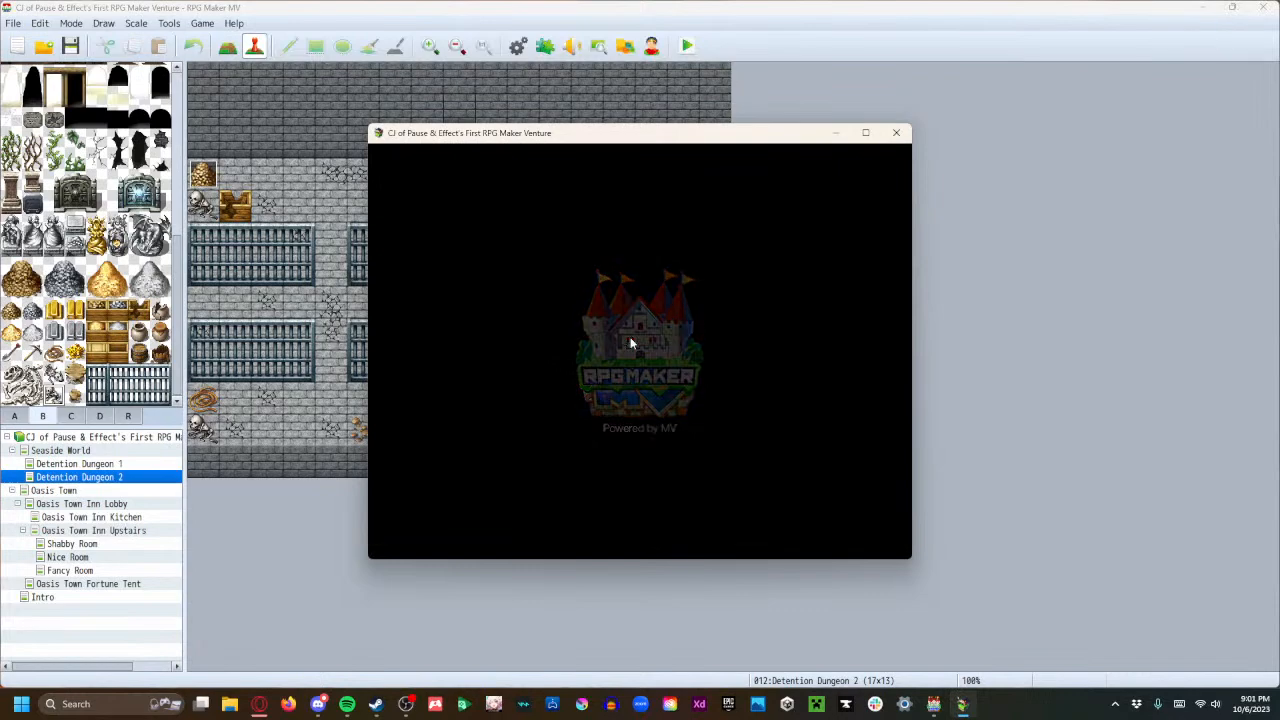
{"action": "key", "text": "Return"}
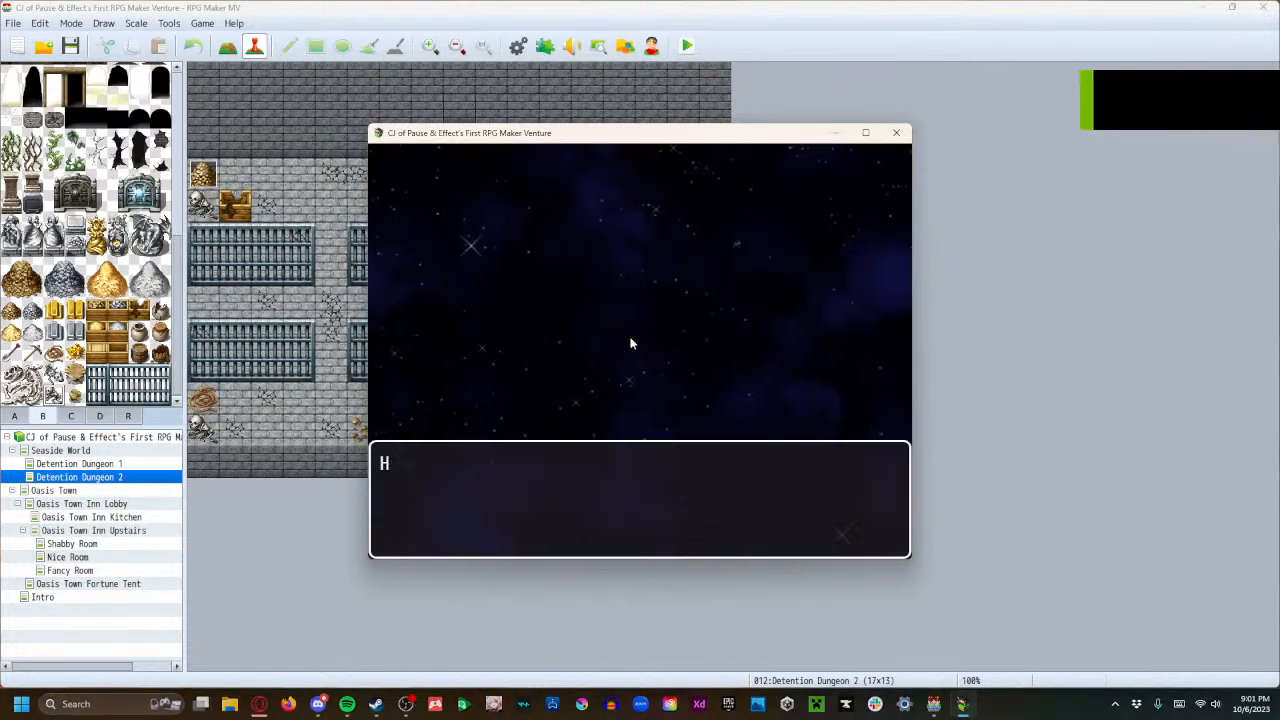
{"action": "key", "text": "Return"}
{"action": "key", "text": "Return"}
{"action": "key", "text": "Return"}
{"action": "key", "text": "Return"}
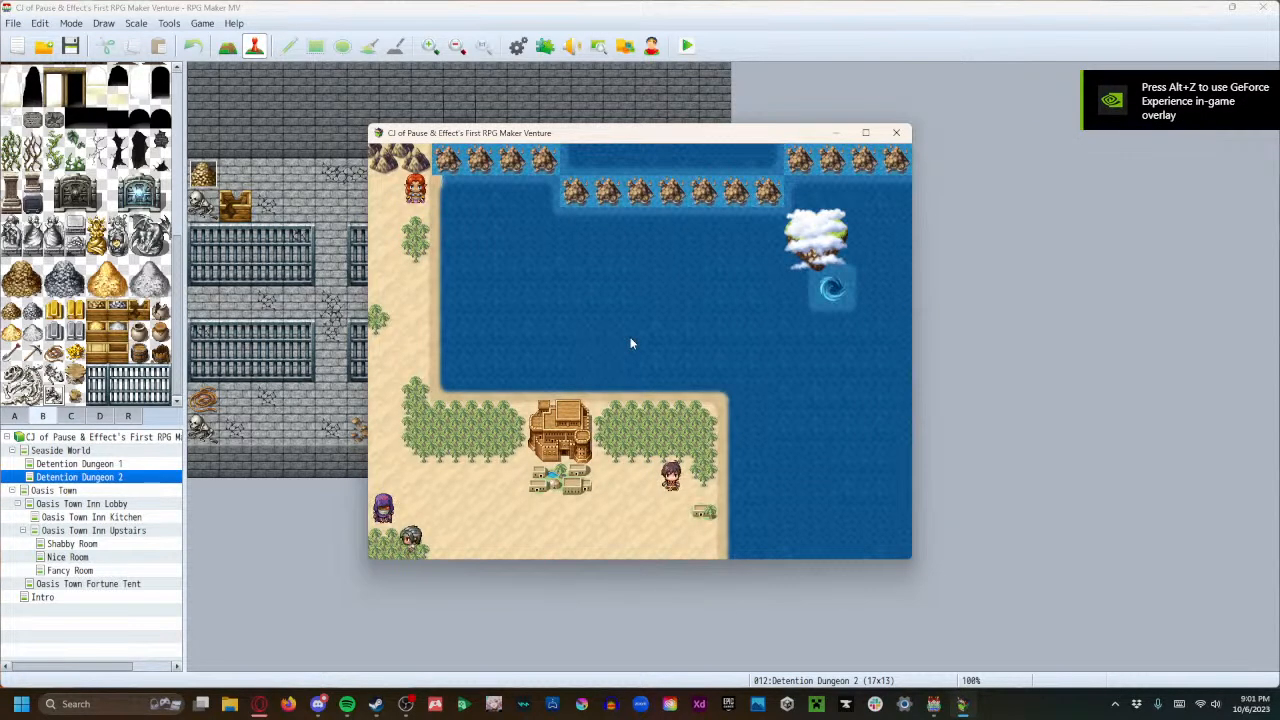
{"action": "key", "text": "Return"}
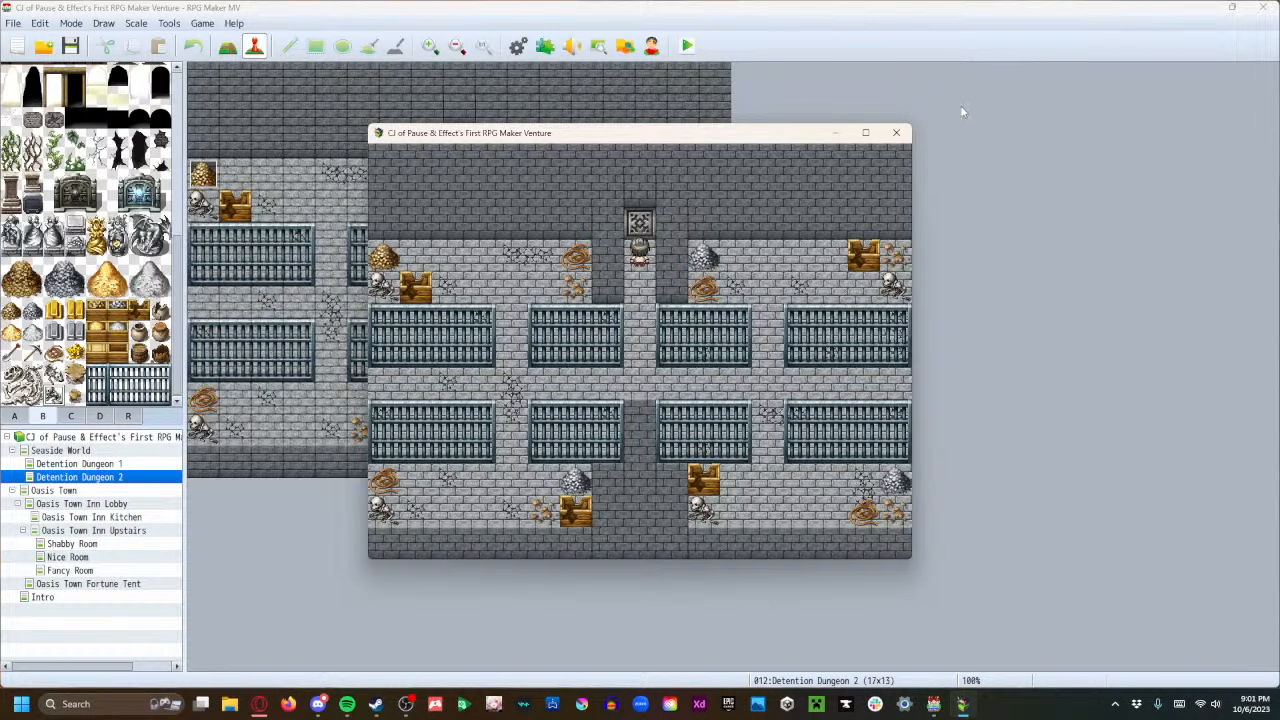
{"action": "left_click", "coordinate": [899, 135]}
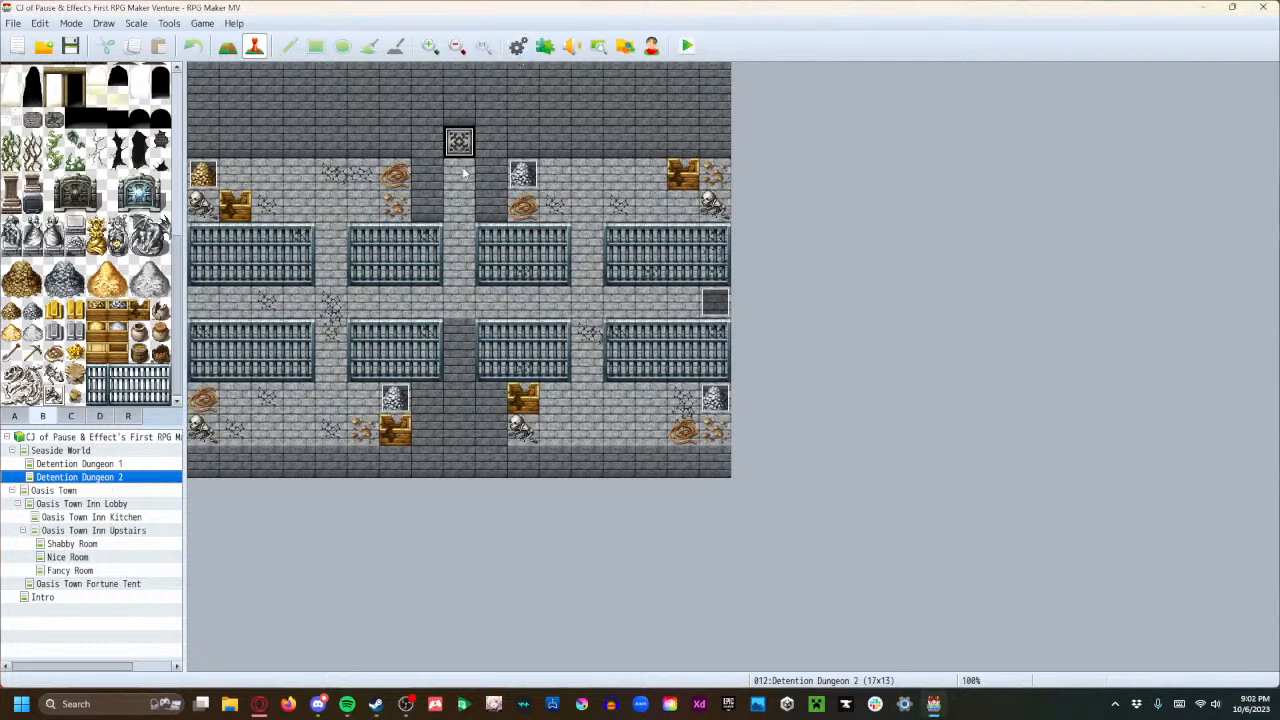
{"action": "double_click", "coordinate": [52, 478]}
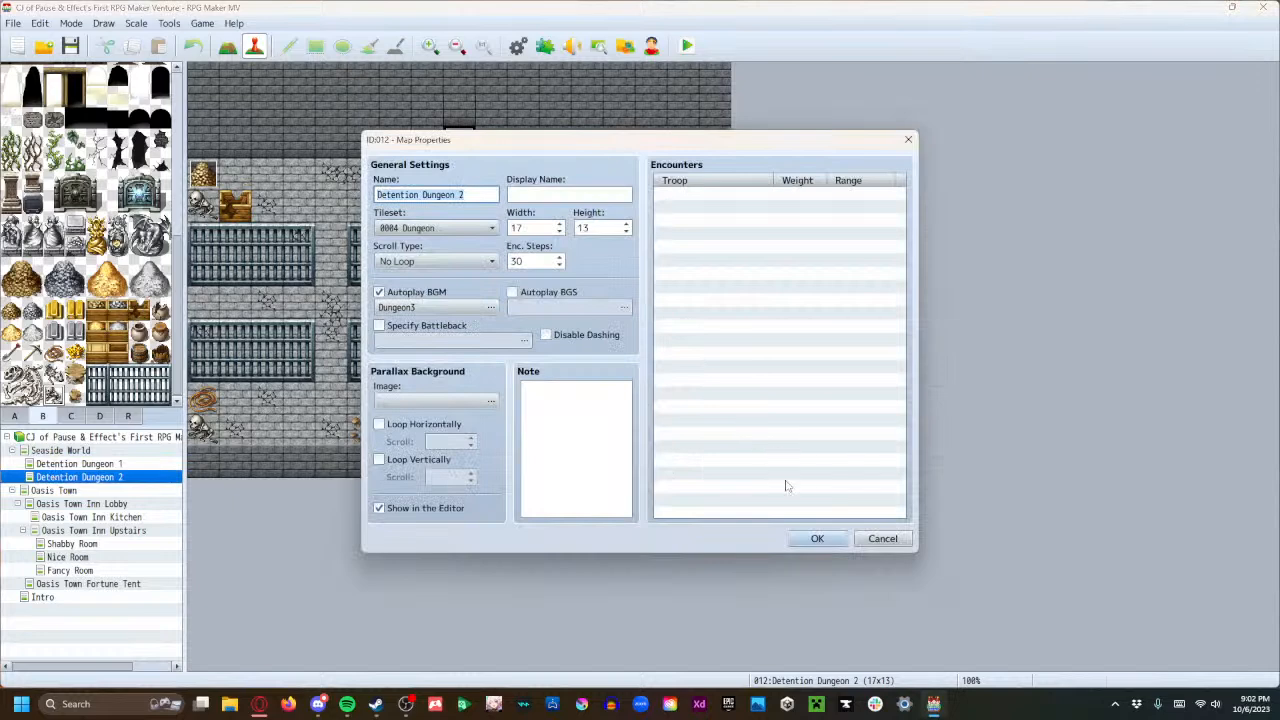
{"action": "left_click", "coordinate": [872, 538]}
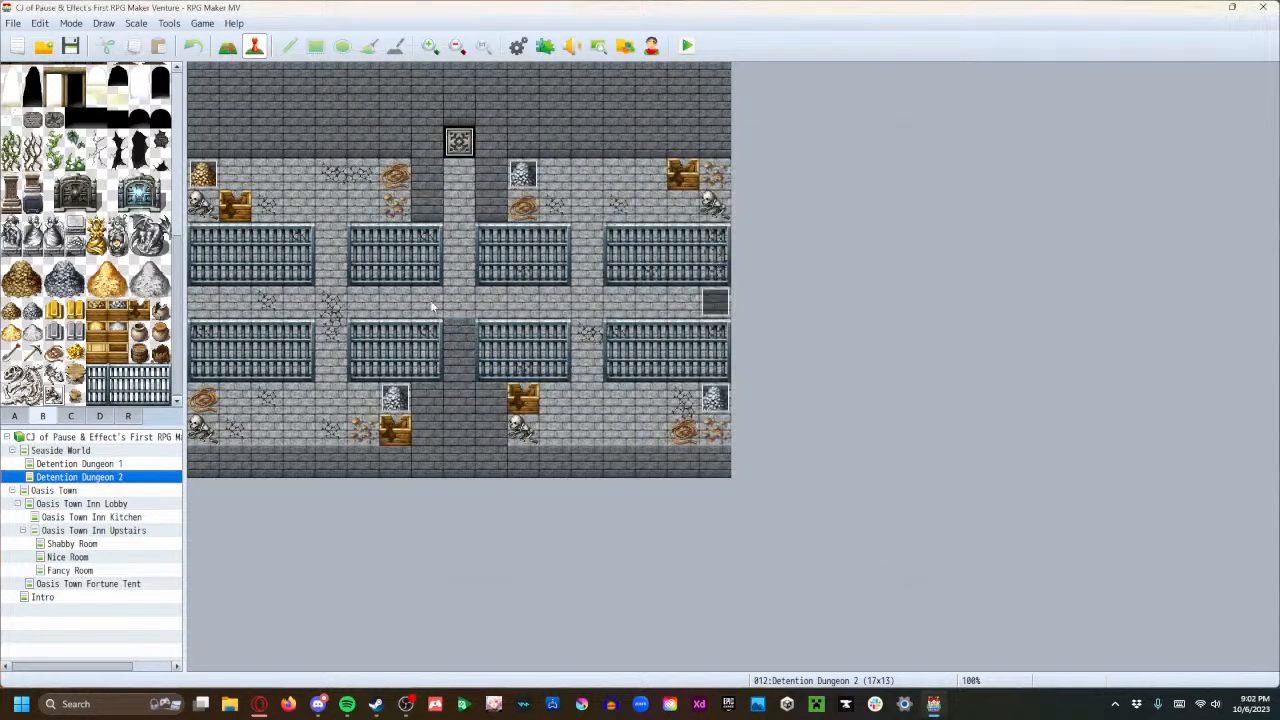
Change the Detention Skeleton event's player transfer on Seaside World to Detention Dungeon 1 at (6,2).
{"action": "left_click", "coordinate": [100, 452]}
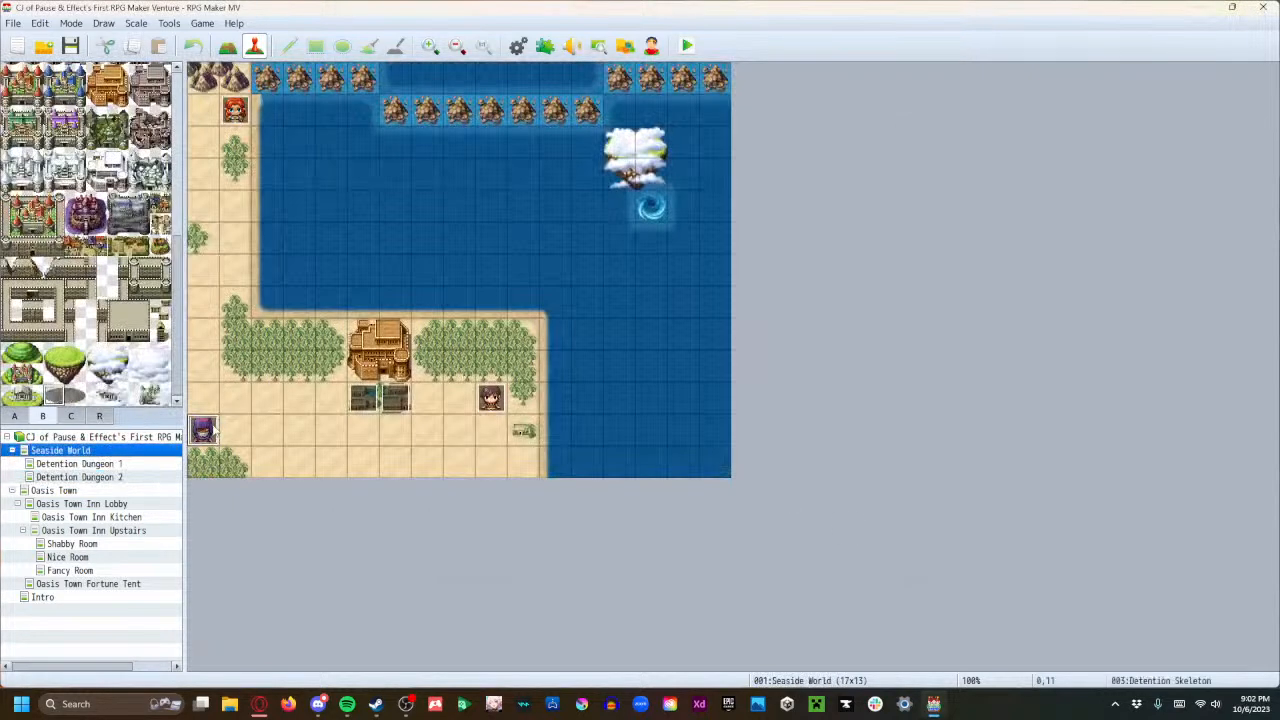
{"action": "double_click", "coordinate": [211, 428]}
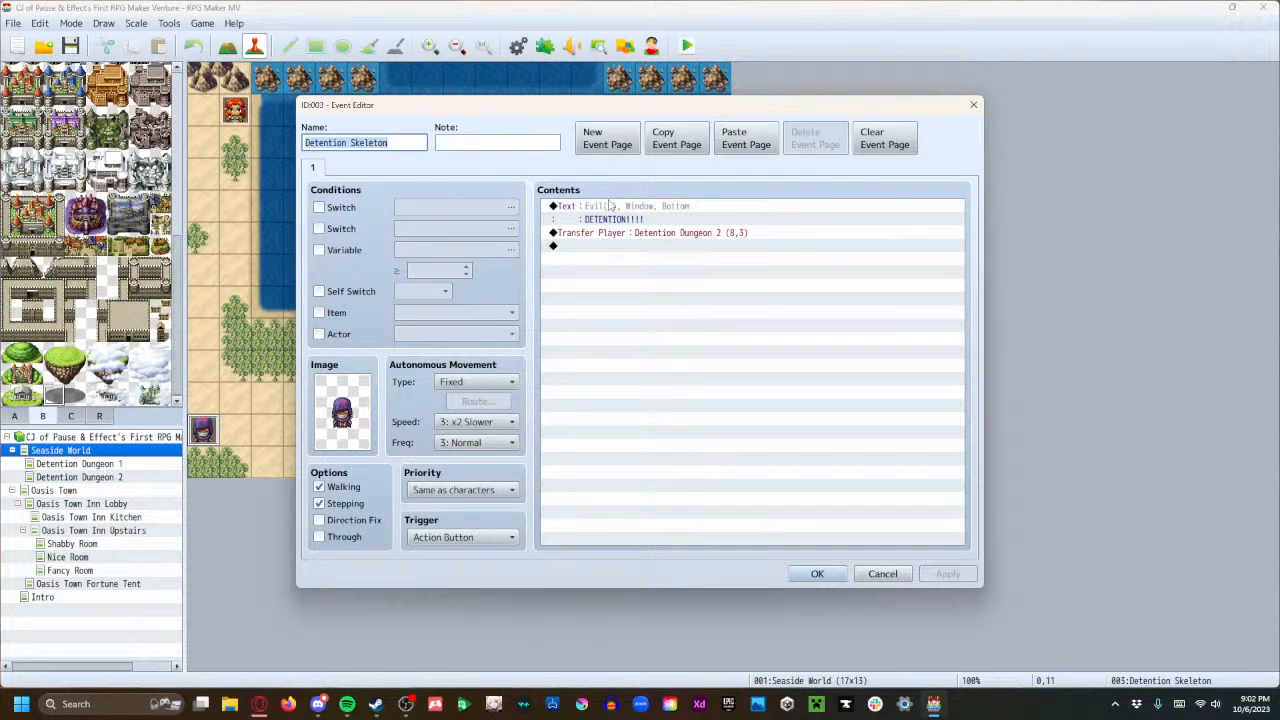
{"action": "double_click", "coordinate": [650, 235]}
{"action": "left_click", "coordinate": [700, 312]}
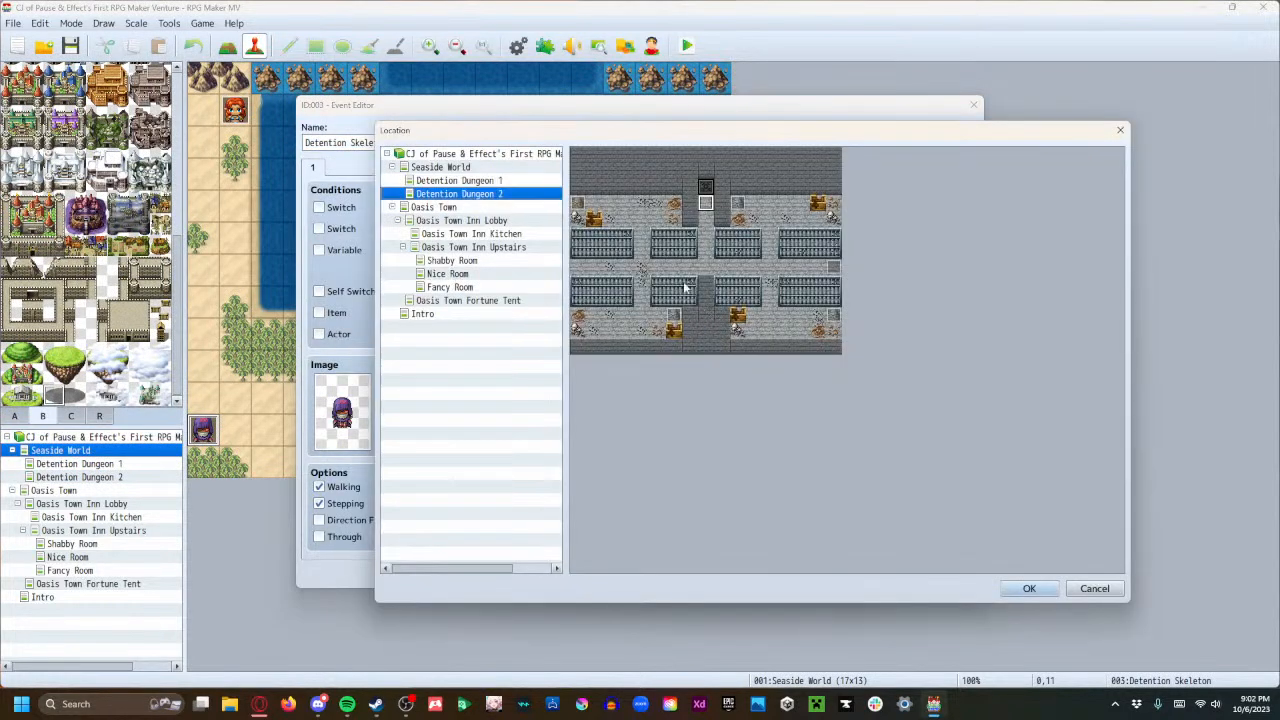
{"action": "left_click", "coordinate": [508, 181]}
{"action": "left_click", "coordinate": [673, 192]}
{"action": "left_click", "coordinate": [1010, 588]}
{"action": "left_click", "coordinate": [772, 466]}
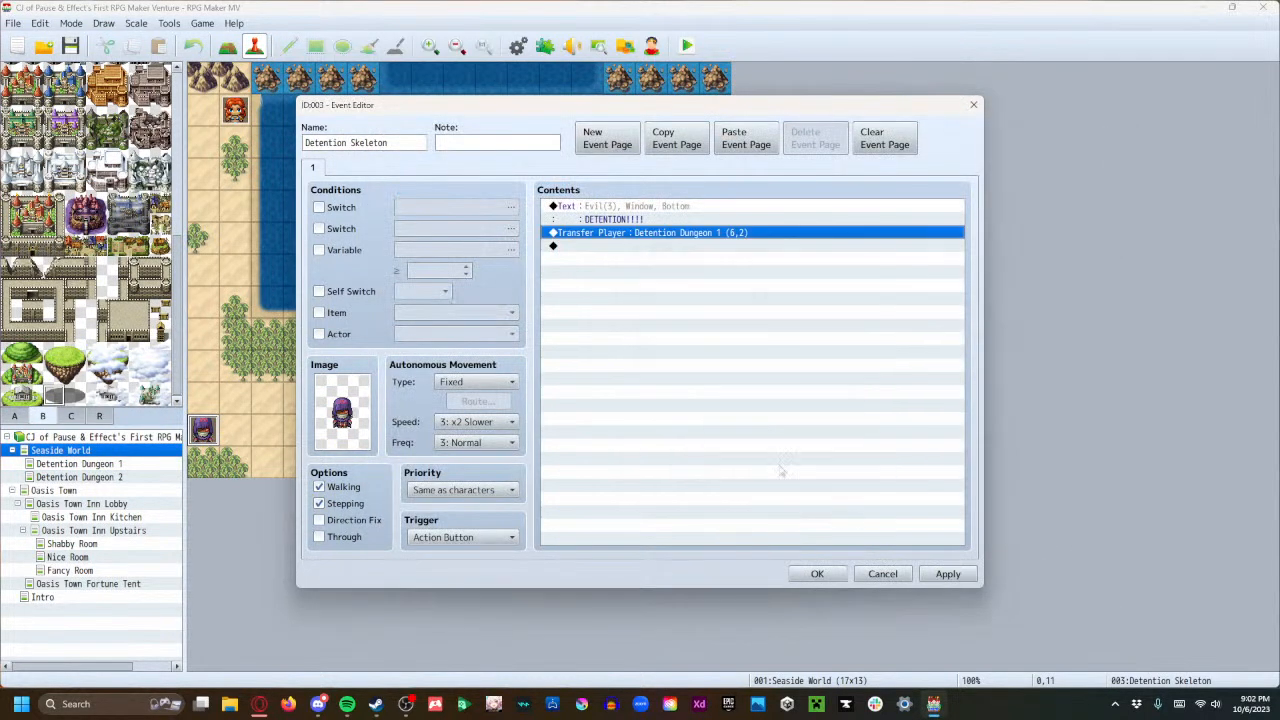
{"action": "left_click", "coordinate": [817, 573]}
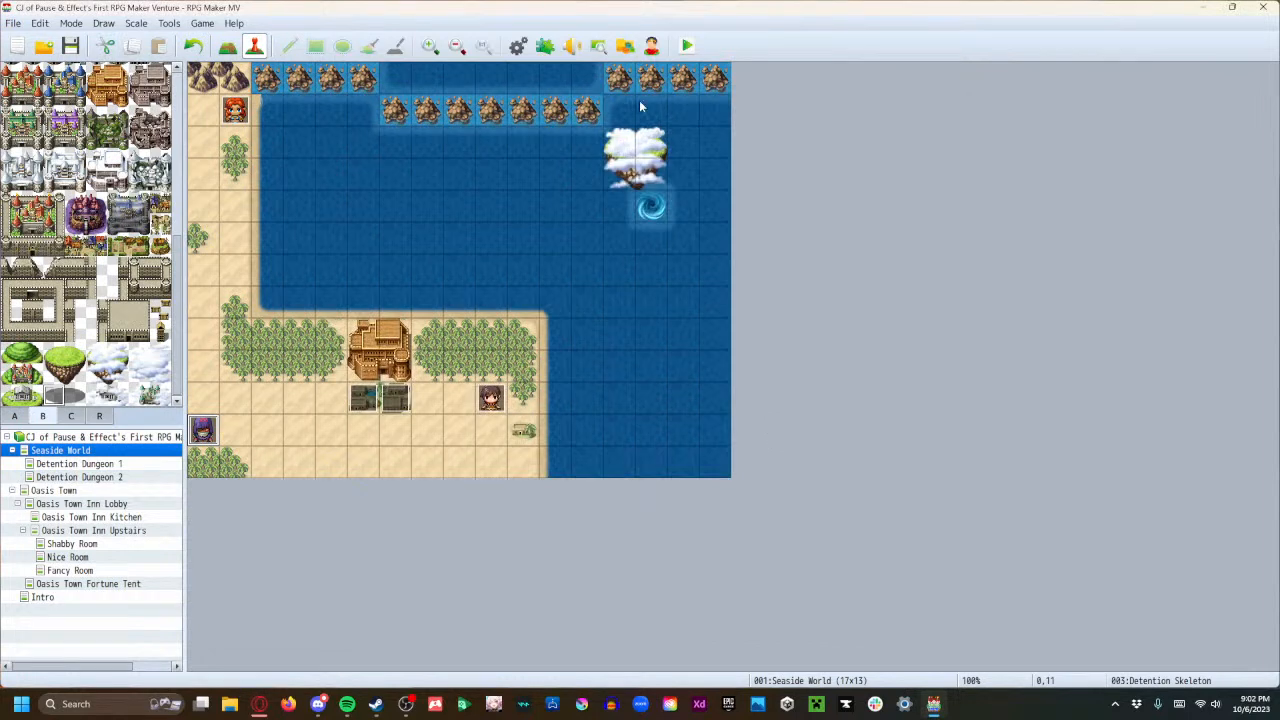
Save and playtest the game, skip the intro dialogue and talk to the Detention Skeleton for the transfer.
{"action": "left_click", "coordinate": [688, 45]}
{"action": "left_click", "coordinate": [582, 369]}
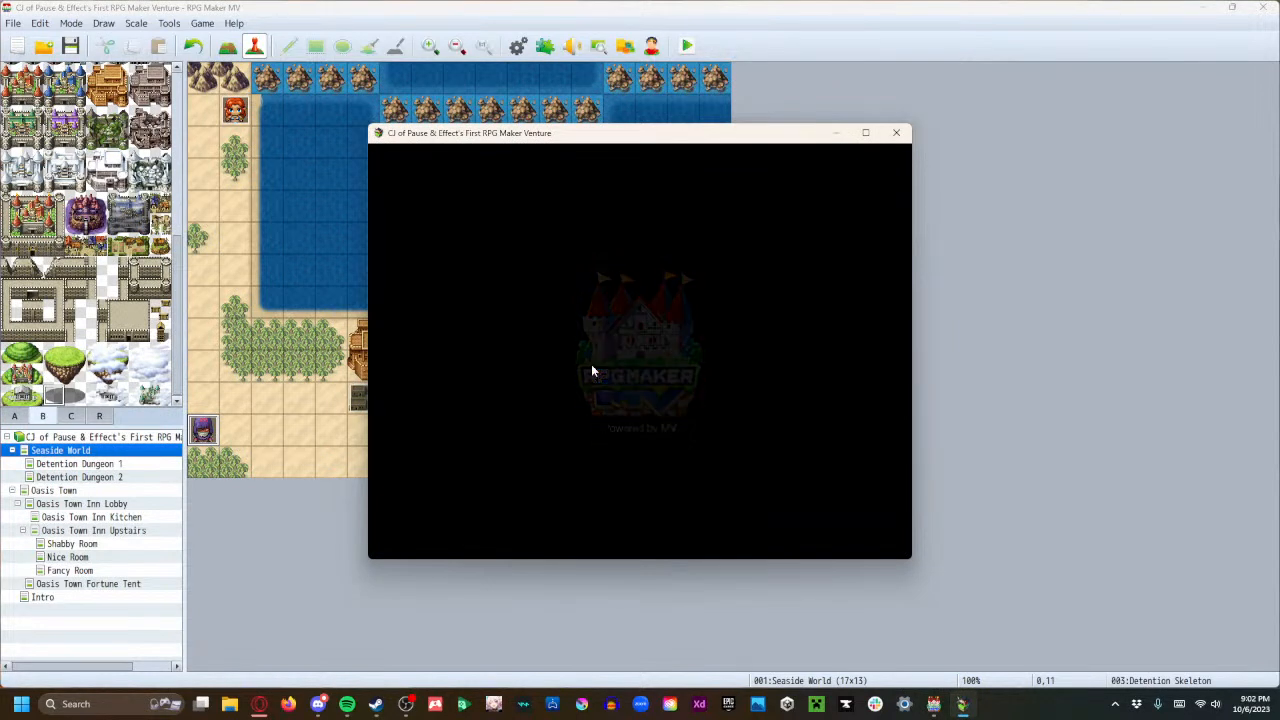
{"action": "key", "text": "Return"}
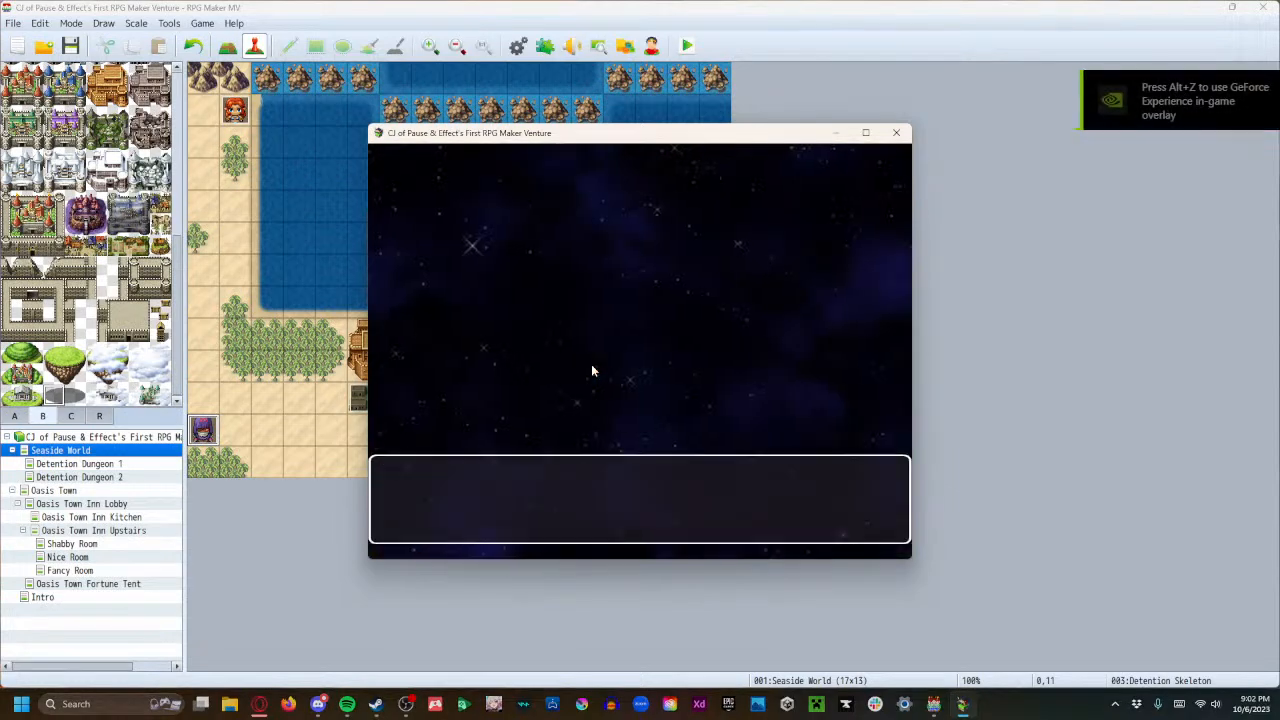
{"action": "key", "text": "Return"}
{"action": "key", "text": "Return"}
{"action": "key", "text": "Return"}
{"action": "key", "text": "Return"}
{"action": "key", "text": "Return"}
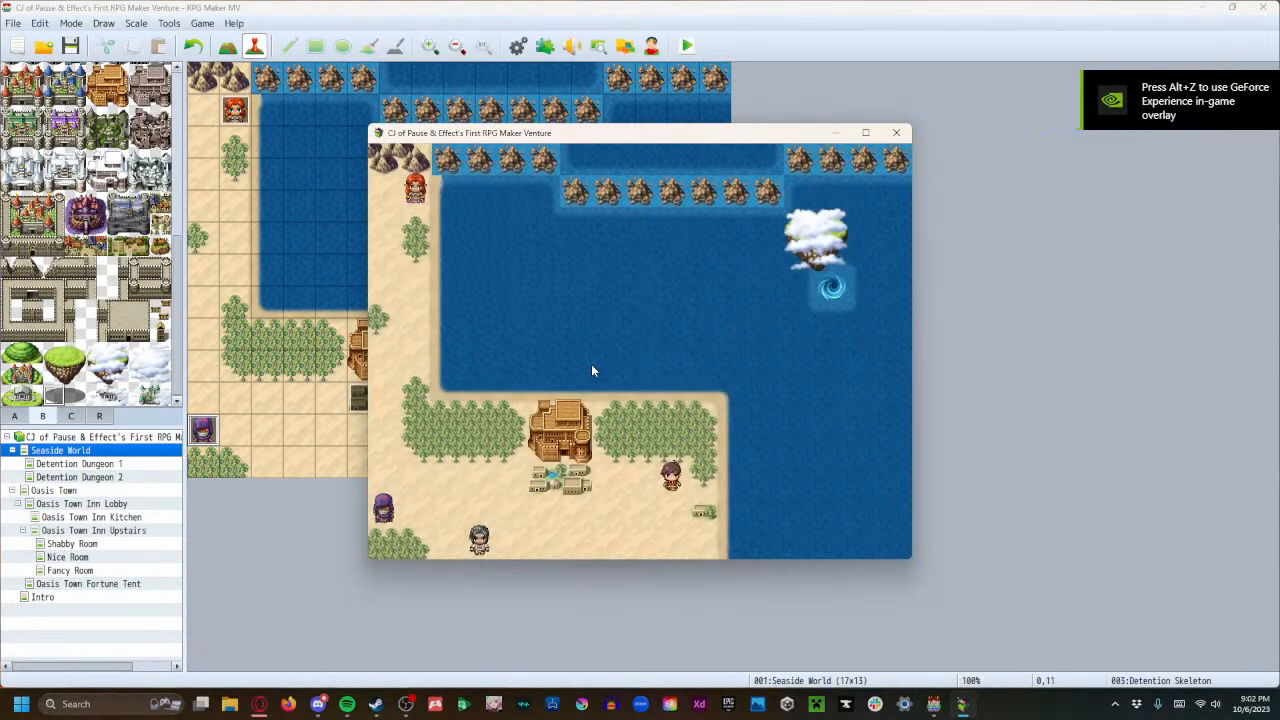
{"action": "key", "text": "Left"}
{"action": "key", "text": "Up"}
{"action": "key", "text": "Left"}
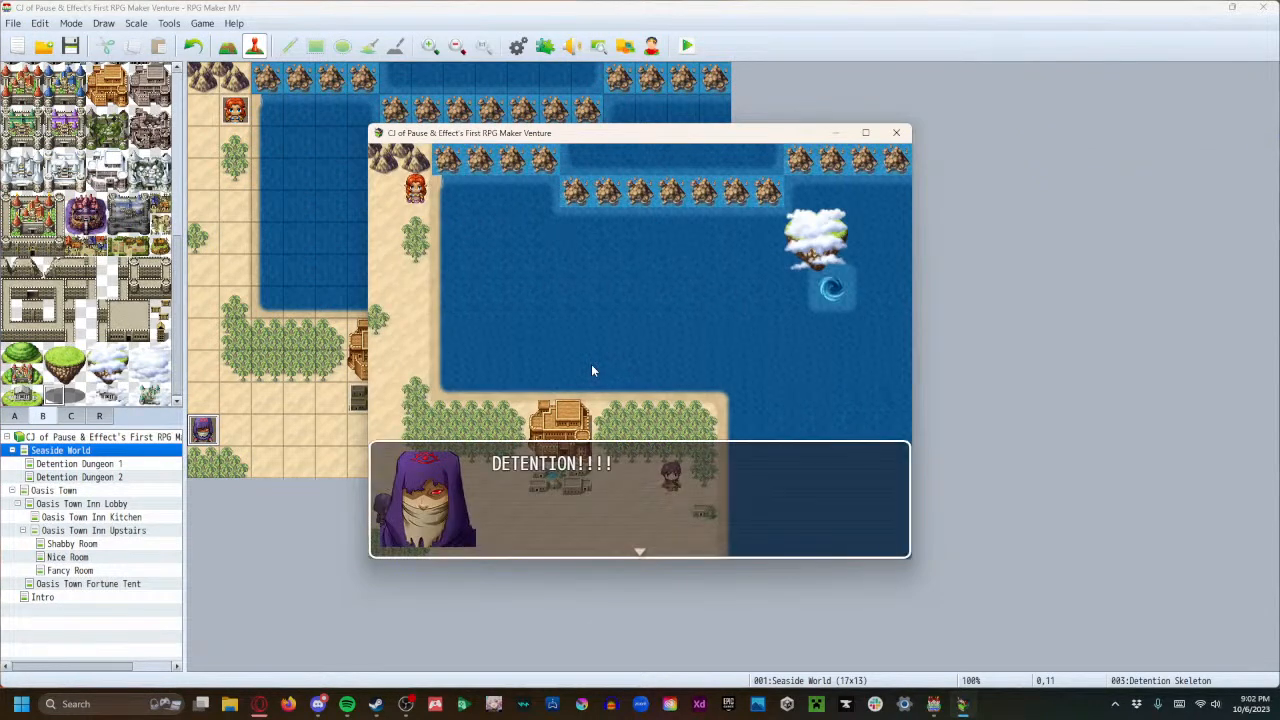
{"action": "key", "text": "Return"}
In the playtest, search the crate in Detention Dungeon 1's starting cell and walk out of that cell.
{"action": "key", "text": "Left"}
{"action": "key", "text": "Up"}
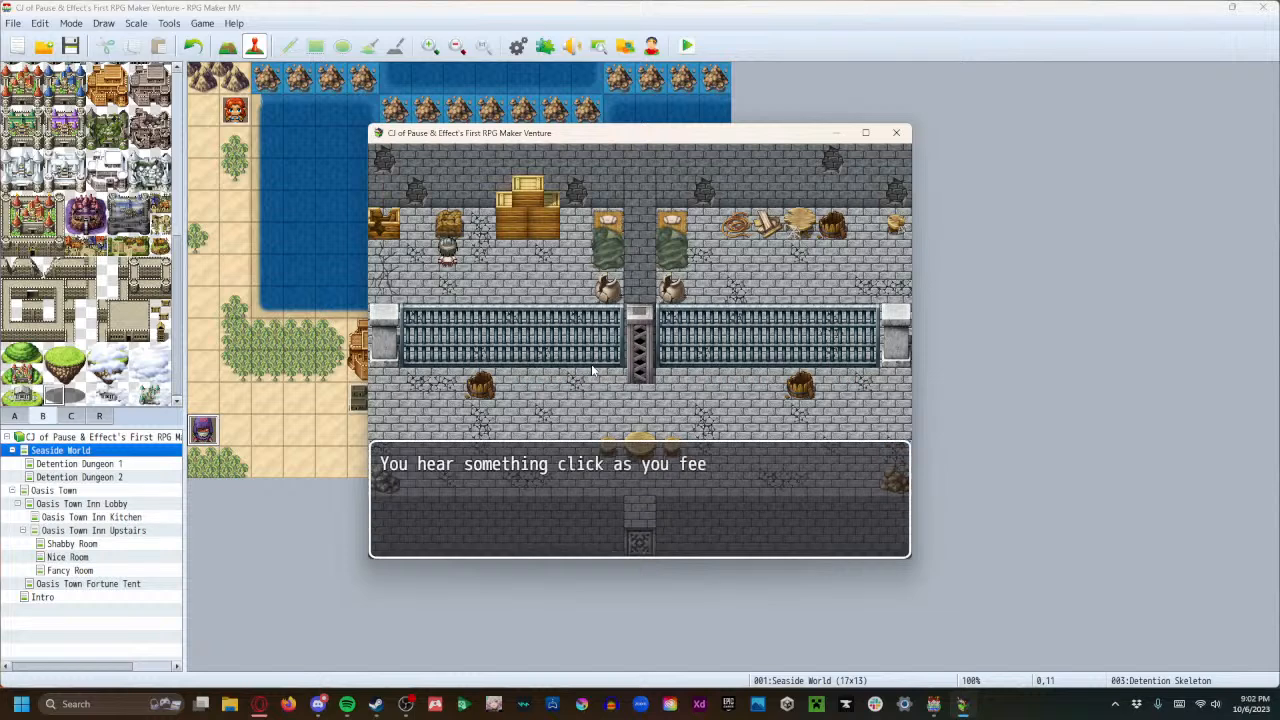
{"action": "key", "text": "Return"}
{"action": "key", "text": "Left"}
{"action": "key", "text": "Down"}
{"action": "key", "text": "Right"}
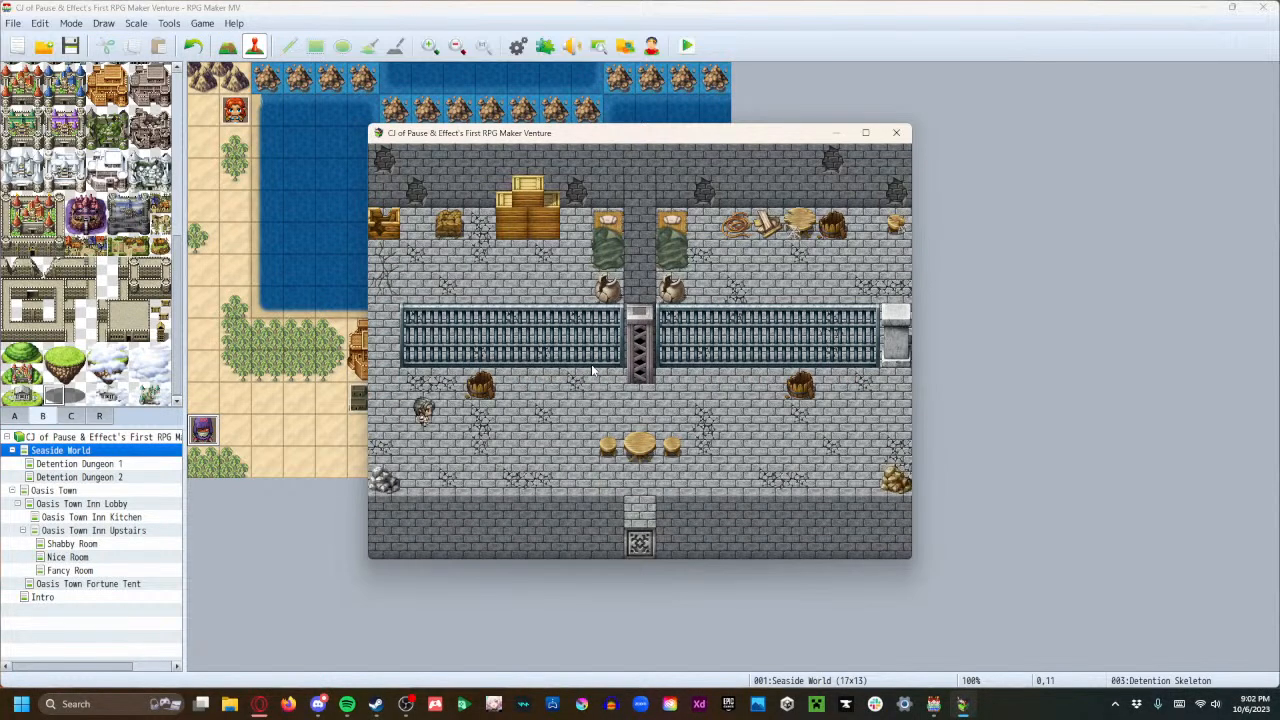
In the playtest, search the golden rubble across the corridor and interact with the objects in the second cell.
{"action": "key", "text": "Down"}
{"action": "key", "text": "Right"}
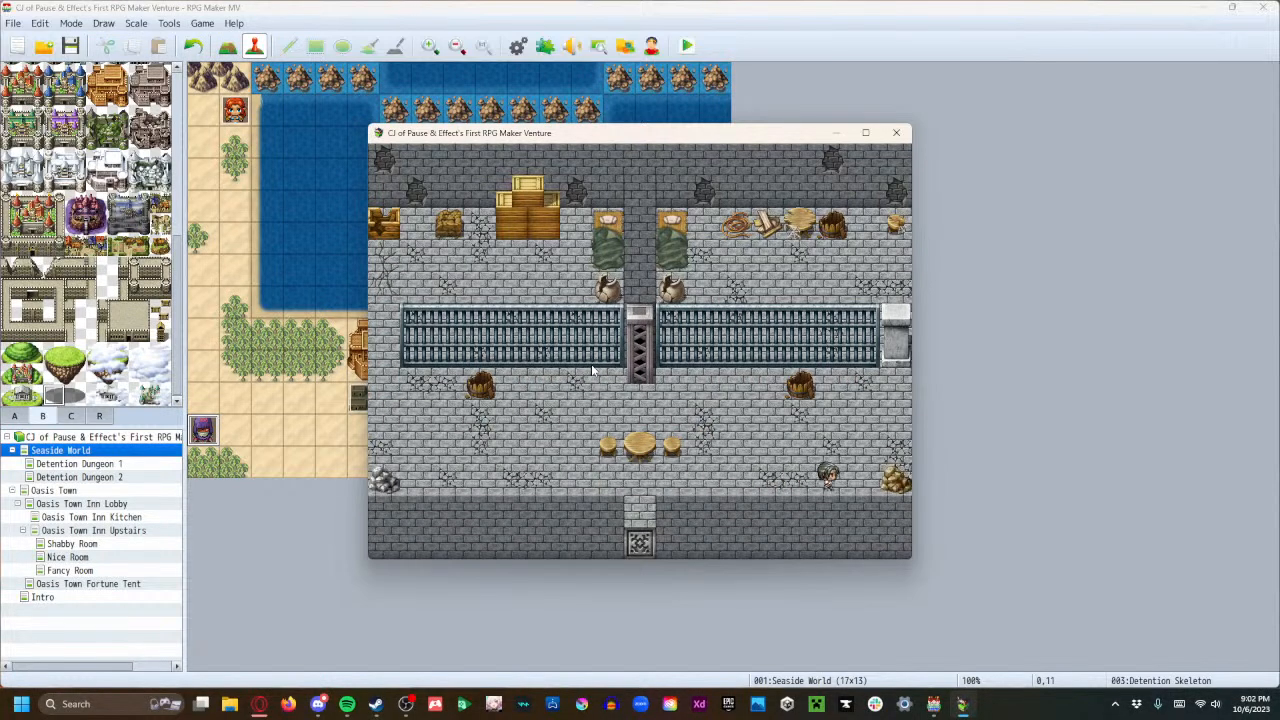
{"action": "key", "text": "Right"}
{"action": "key", "text": "Return"}
{"action": "key", "text": "Up"}
{"action": "key", "text": "Right"}
{"action": "key", "text": "Up"}
{"action": "key", "text": "Left"}
{"action": "key", "text": "Up"}
{"action": "key", "text": "Return"}
{"action": "key", "text": "Return"}
{"action": "key", "text": "Return"}
{"action": "key", "text": "Down"}
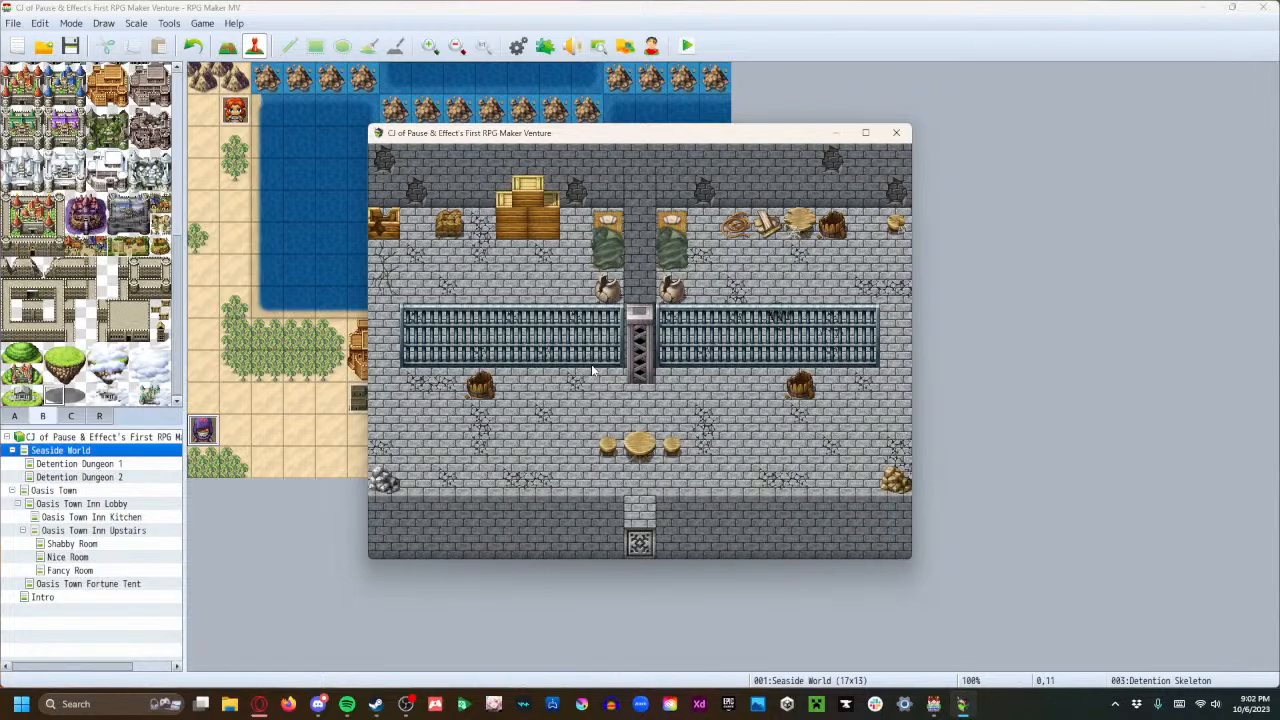
Walk the character down through the dungeon's bottom door into Detention Dungeon 2 and end the playtest.
{"action": "key", "text": "Left"}
{"action": "key", "text": "Down"}
{"action": "key", "text": "Left"}
{"action": "key", "text": "Down"}
{"action": "key", "text": "Return"}
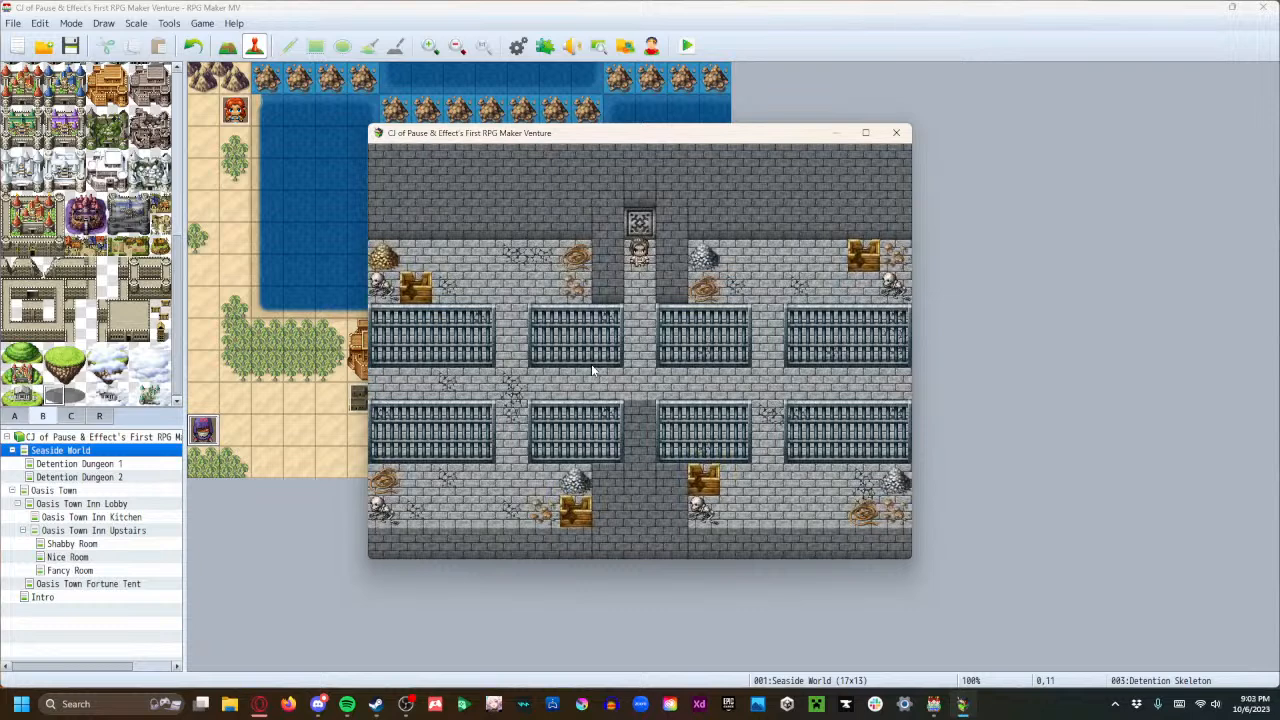
{"action": "left_click", "coordinate": [897, 134]}
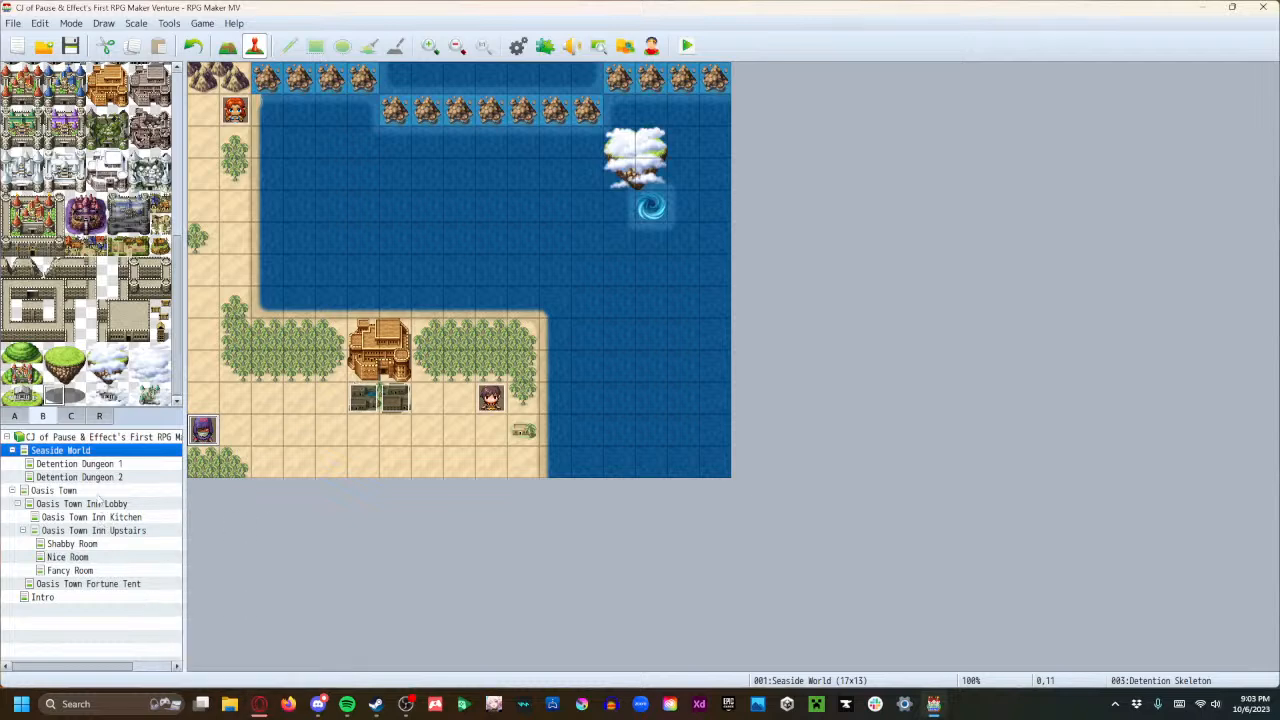
Review the first page of the Rubble Switch 1 event in Detention Dungeon 2.
{"action": "left_click", "coordinate": [101, 466]}
{"action": "left_click", "coordinate": [112, 490]}
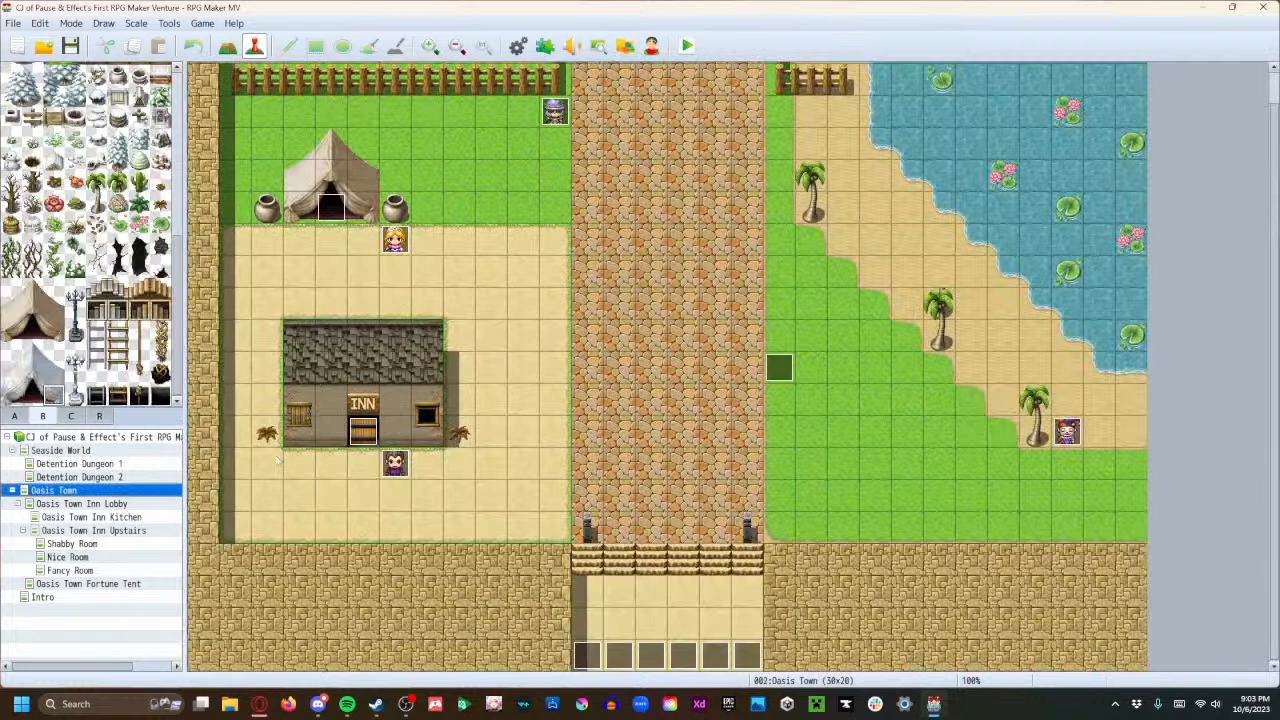
{"action": "left_click", "coordinate": [108, 478]}
{"action": "double_click", "coordinate": [203, 174]}
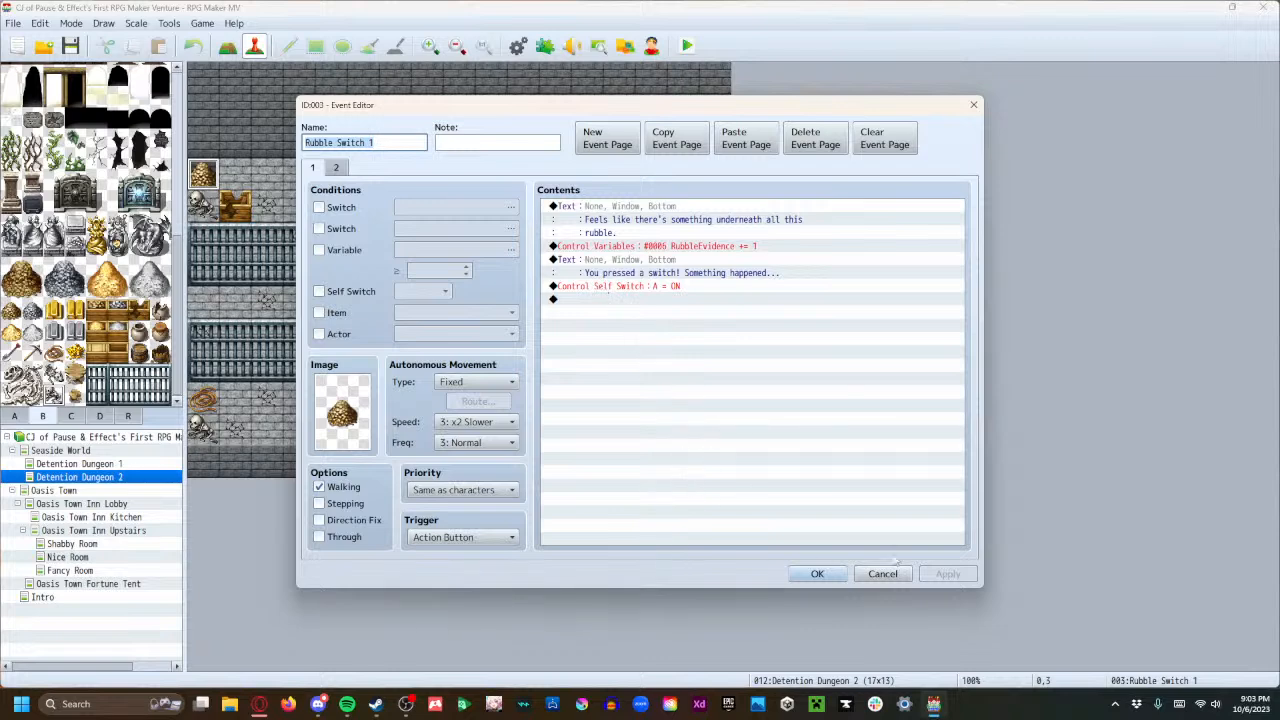
{"action": "left_click", "coordinate": [817, 573]}
Add an Exit Event Processing command after the conditional branch on the first page of Rubble Switch 3.
{"action": "double_click", "coordinate": [394, 398]}
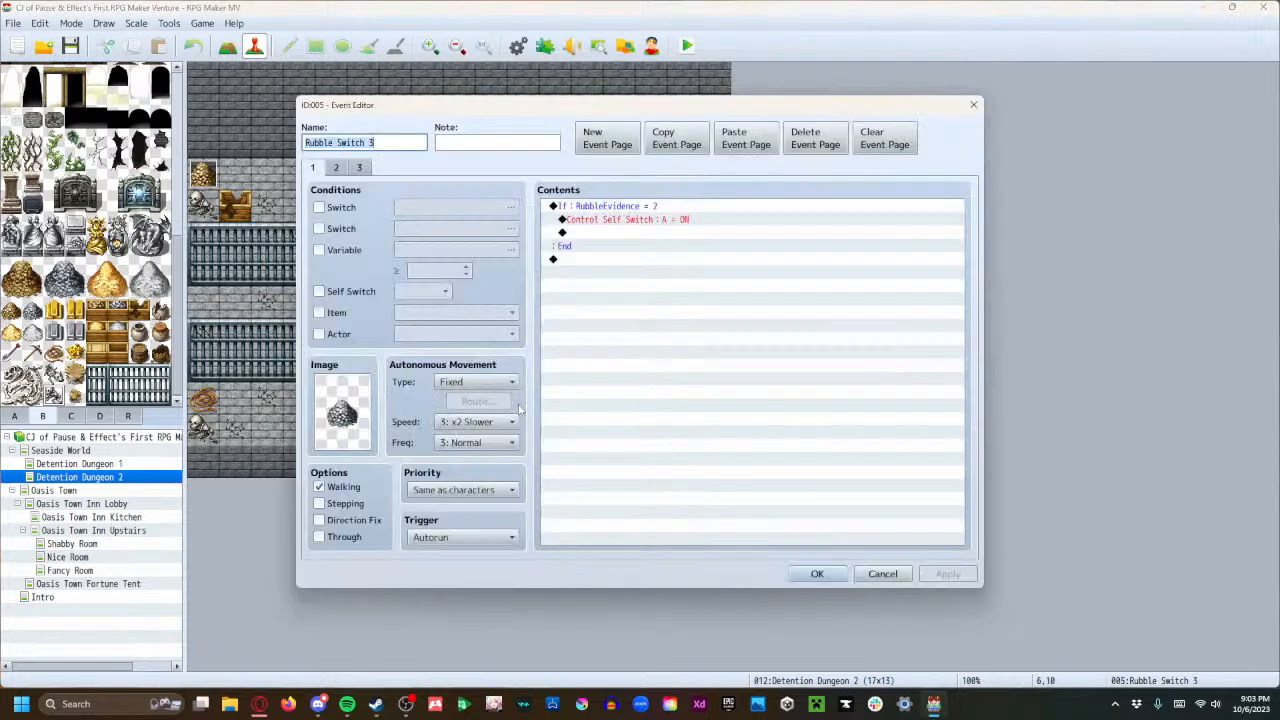
{"action": "left_click", "coordinate": [604, 260]}
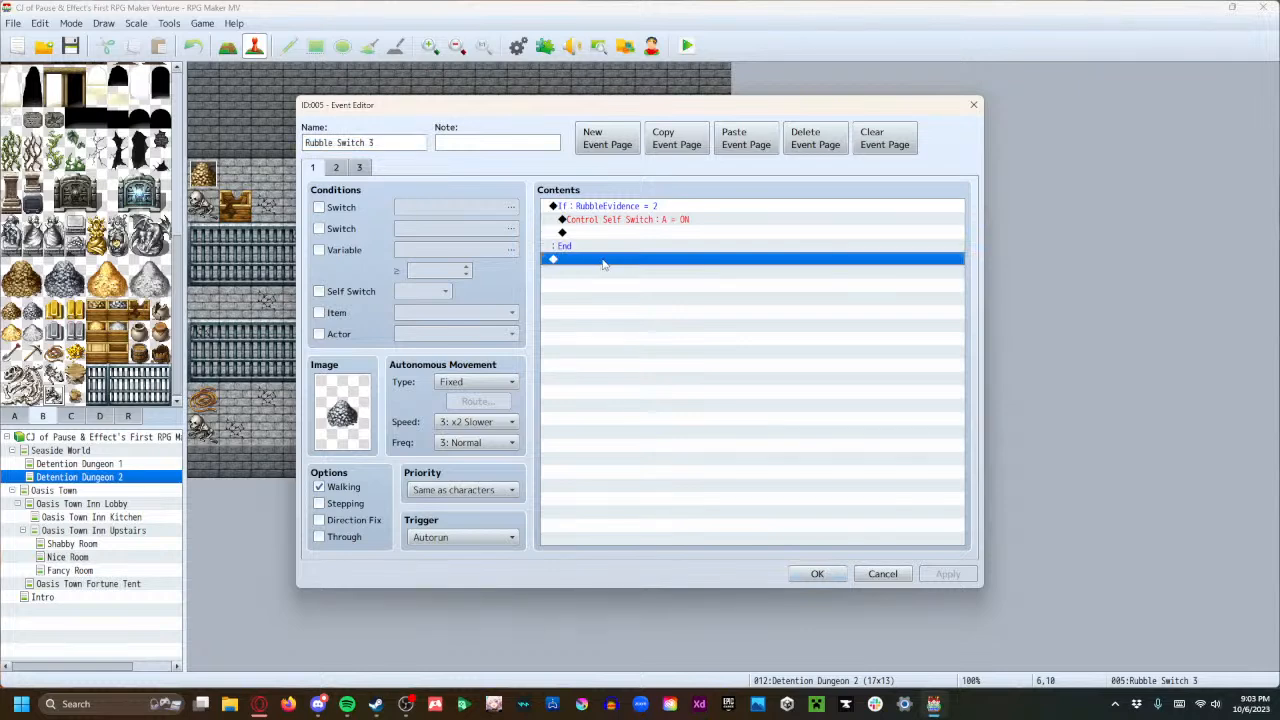
{"action": "double_click", "coordinate": [603, 260]}
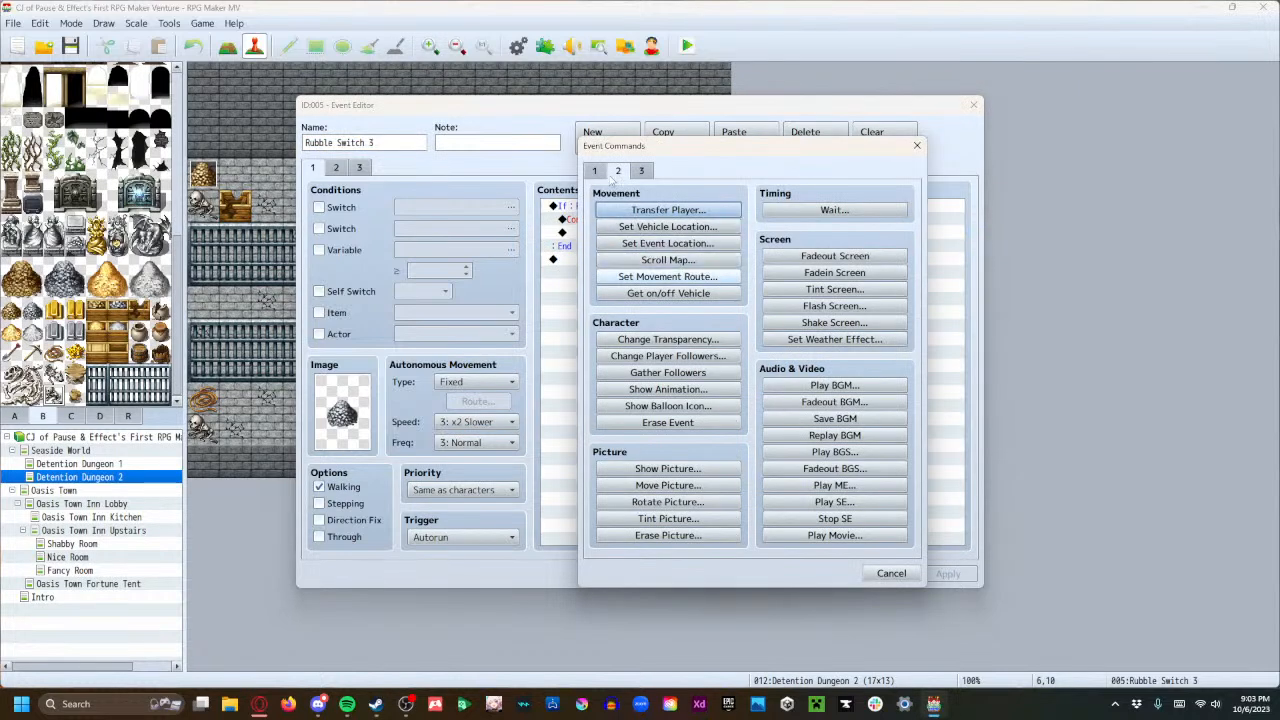
{"action": "left_click", "coordinate": [596, 171]}
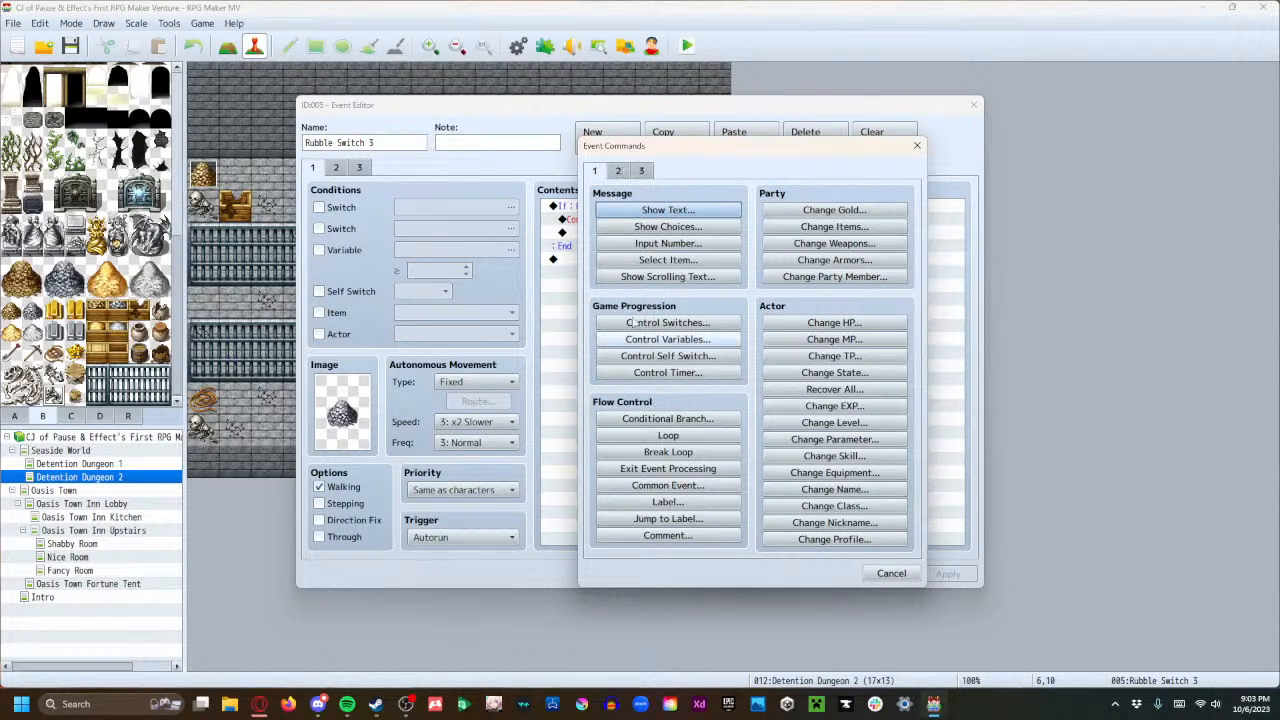
{"action": "left_click", "coordinate": [668, 468]}
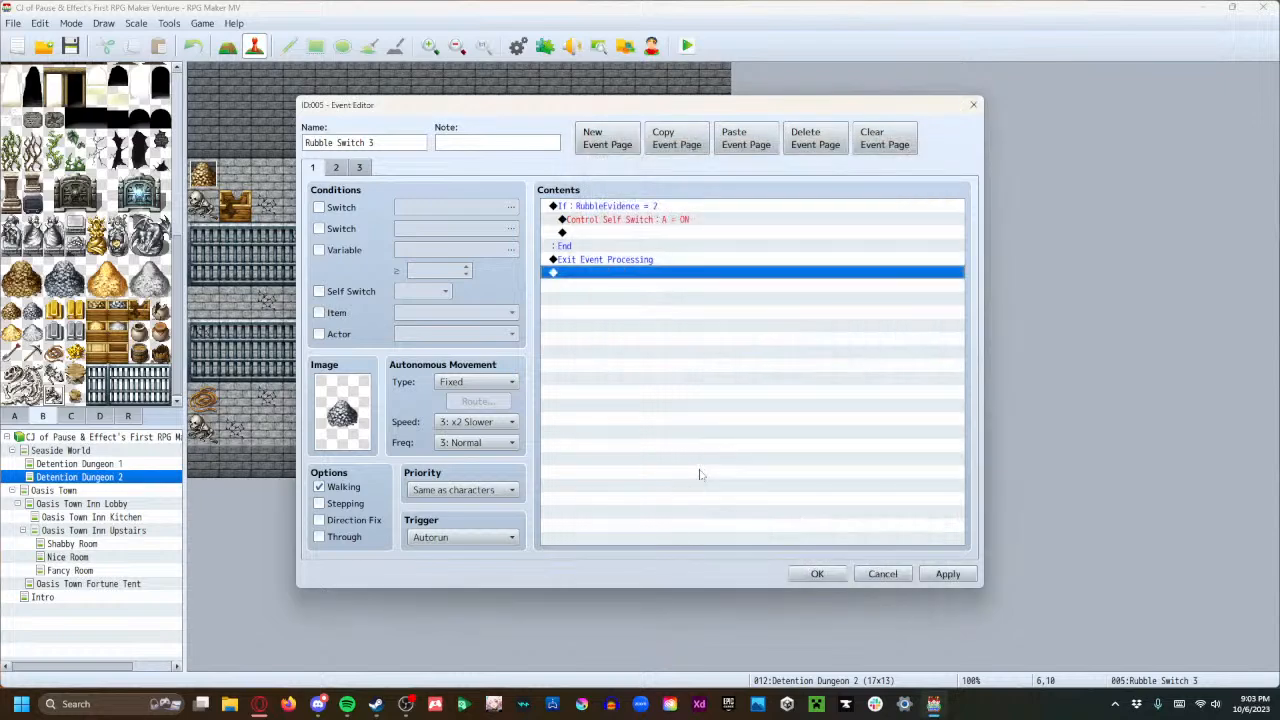
{"action": "left_click", "coordinate": [942, 575]}
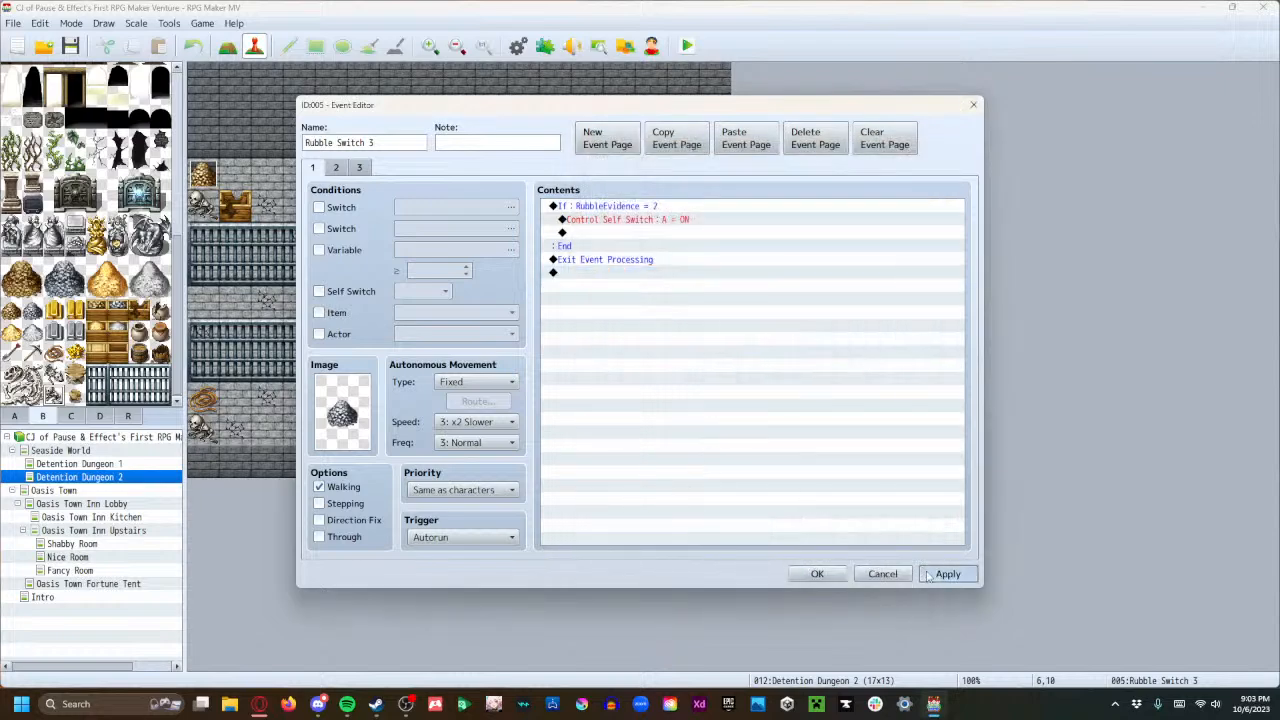
{"action": "left_click", "coordinate": [817, 573]}
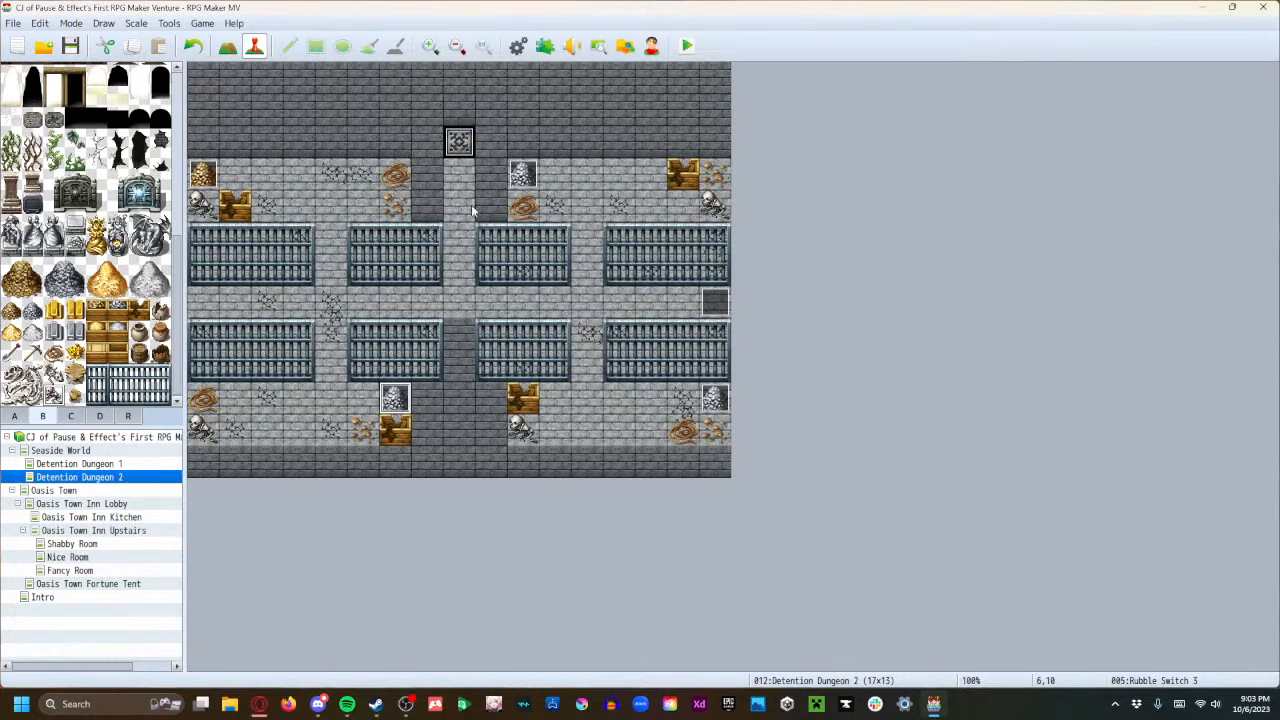
Add an Exit Event Processing command after the conditional branch on the first page of Rubble Switch 4.
{"action": "double_click", "coordinate": [522, 174]}
{"action": "double_click", "coordinate": [617, 266]}
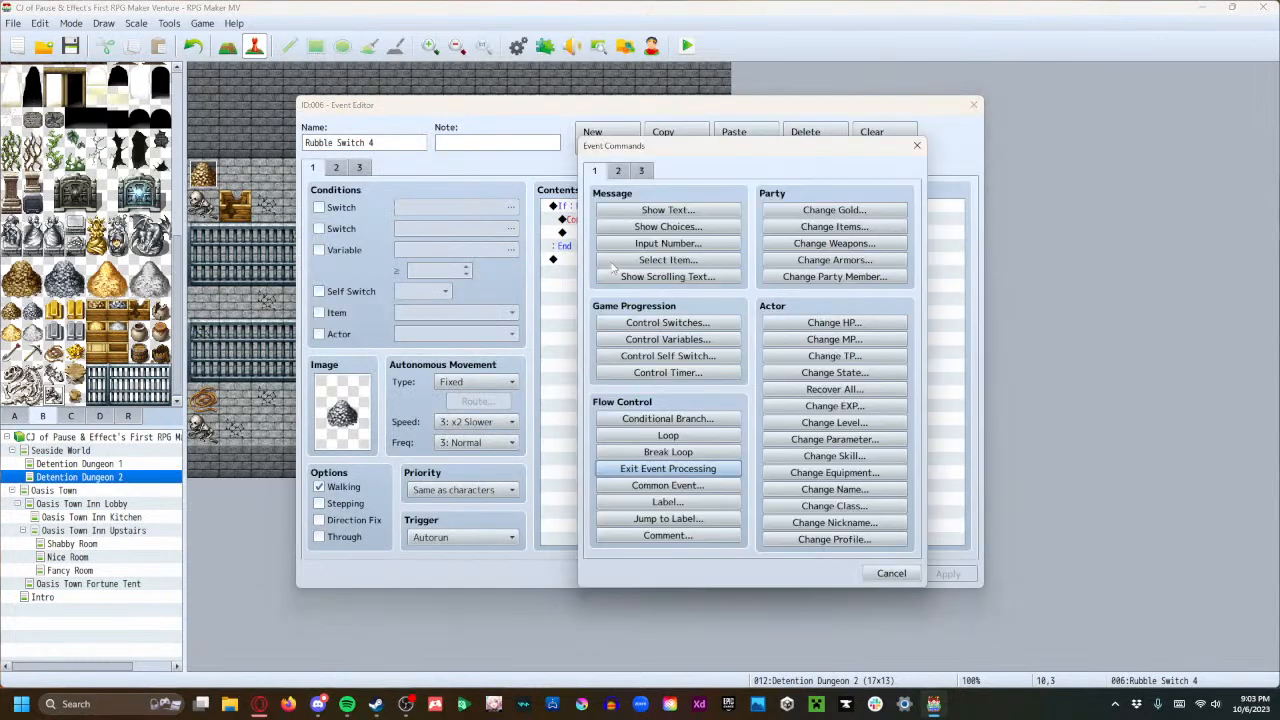
{"action": "left_click", "coordinate": [666, 469]}
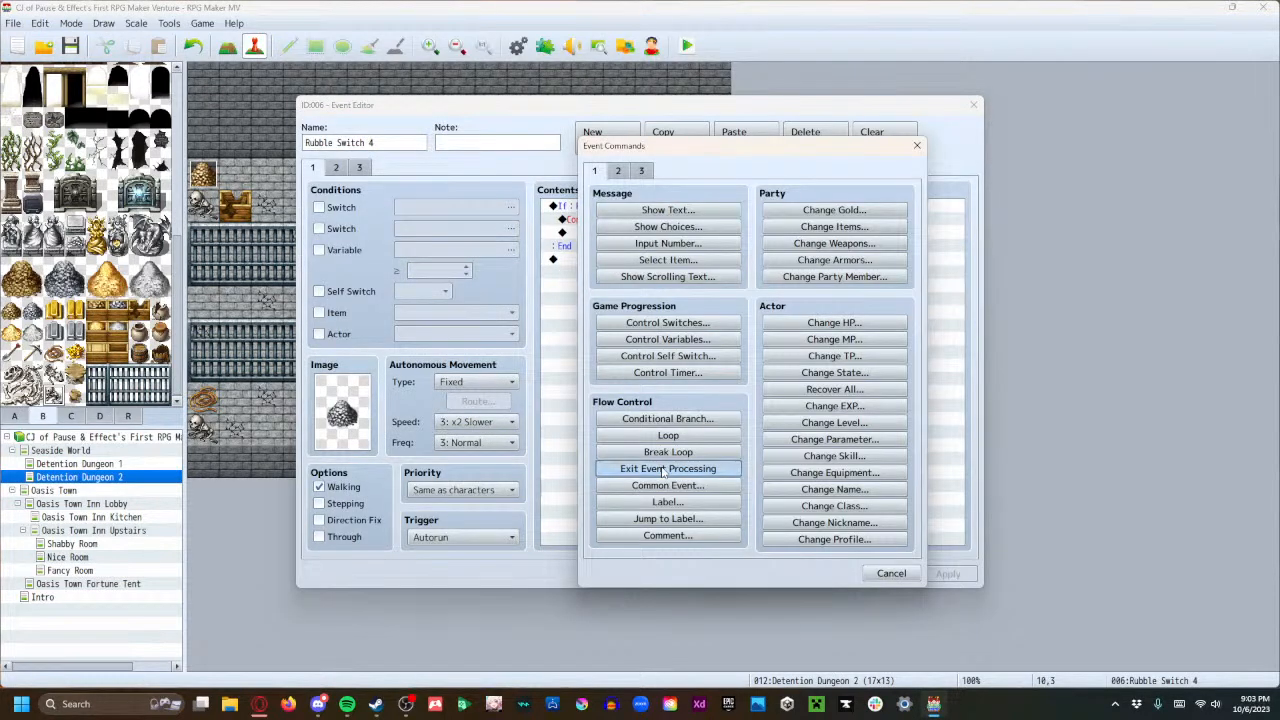
{"action": "left_click", "coordinate": [947, 573]}
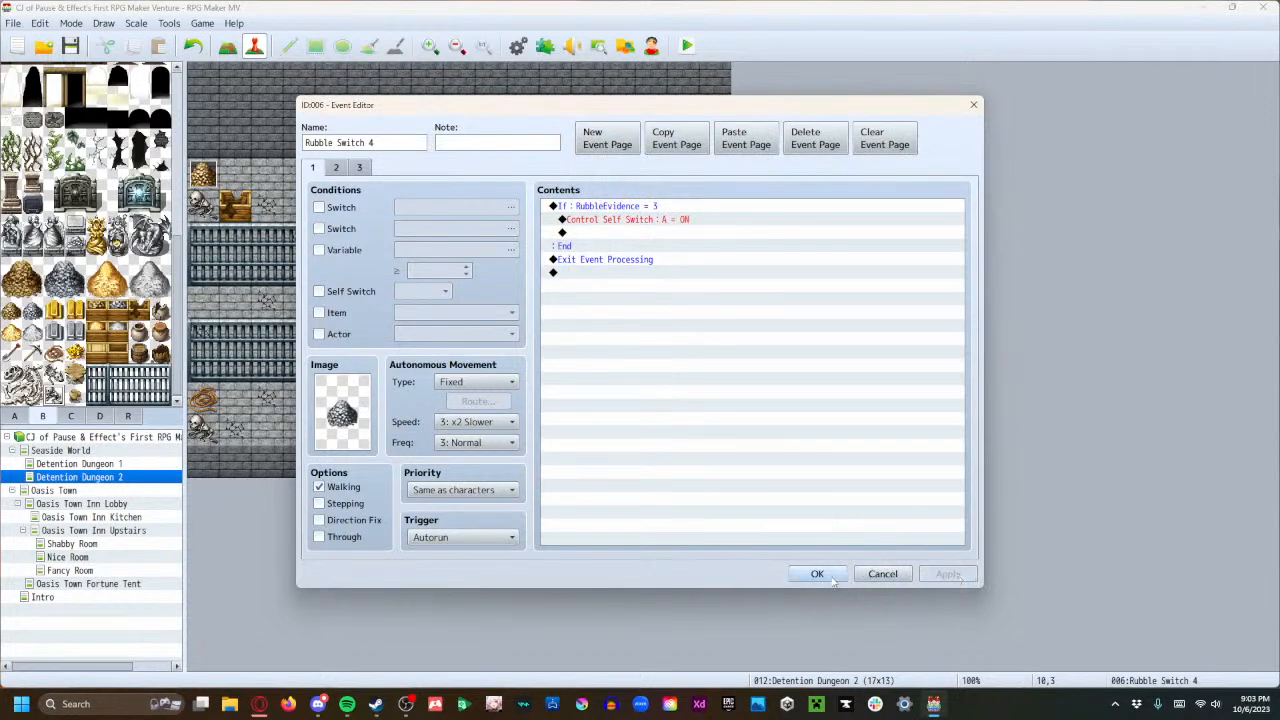
{"action": "left_click", "coordinate": [817, 573]}
Look through all the event commands available for the end of Rubble Switch 2's first page, without adding any.
{"action": "double_click", "coordinate": [716, 400]}
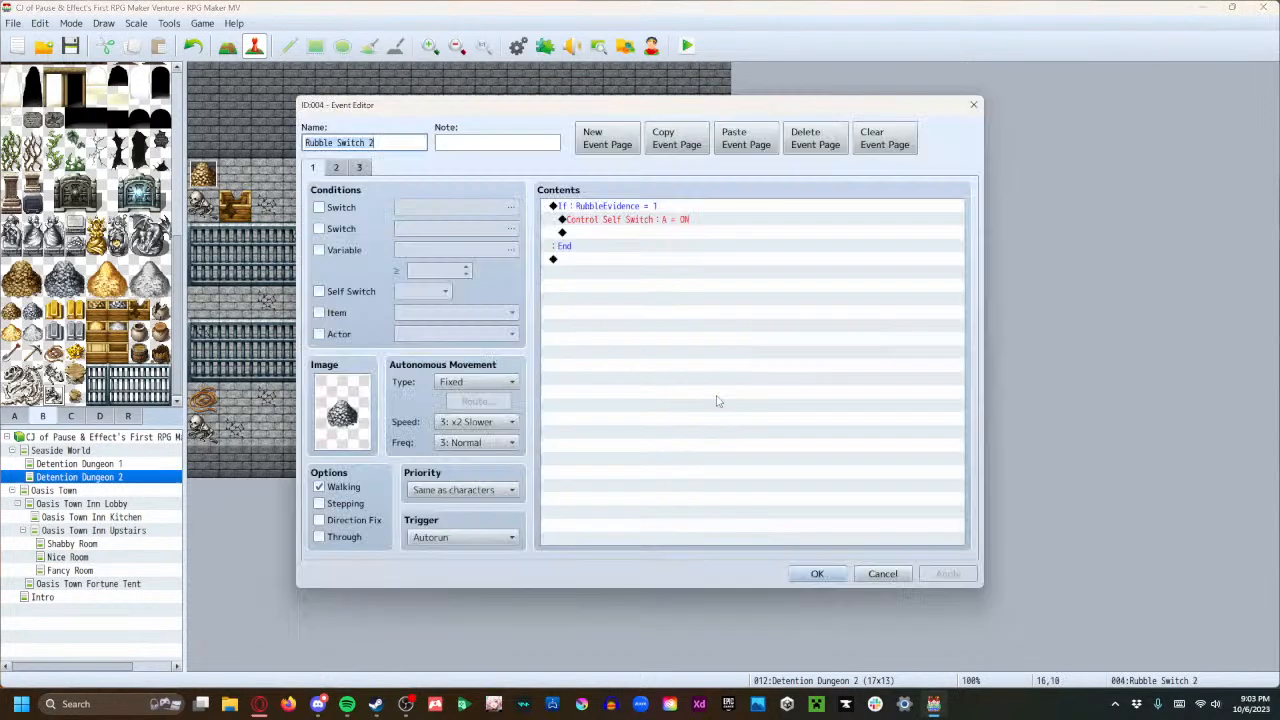
{"action": "left_click", "coordinate": [583, 258]}
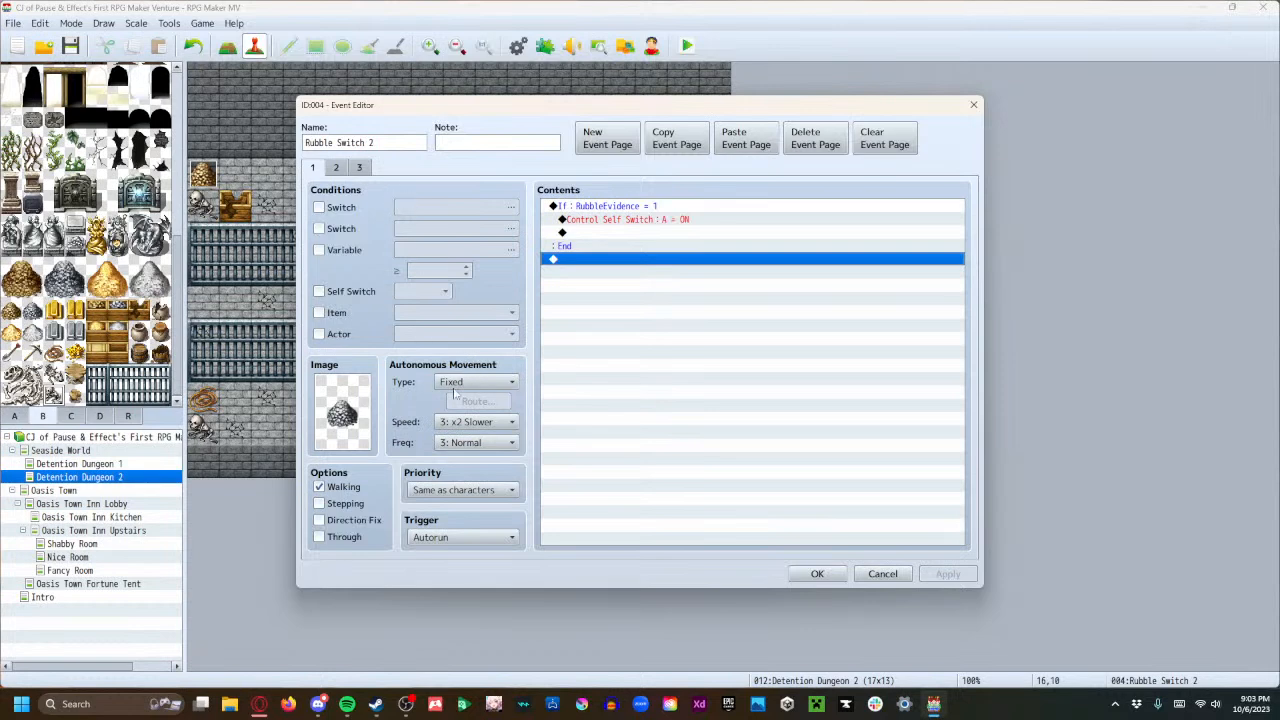
{"action": "double_click", "coordinate": [650, 261]}
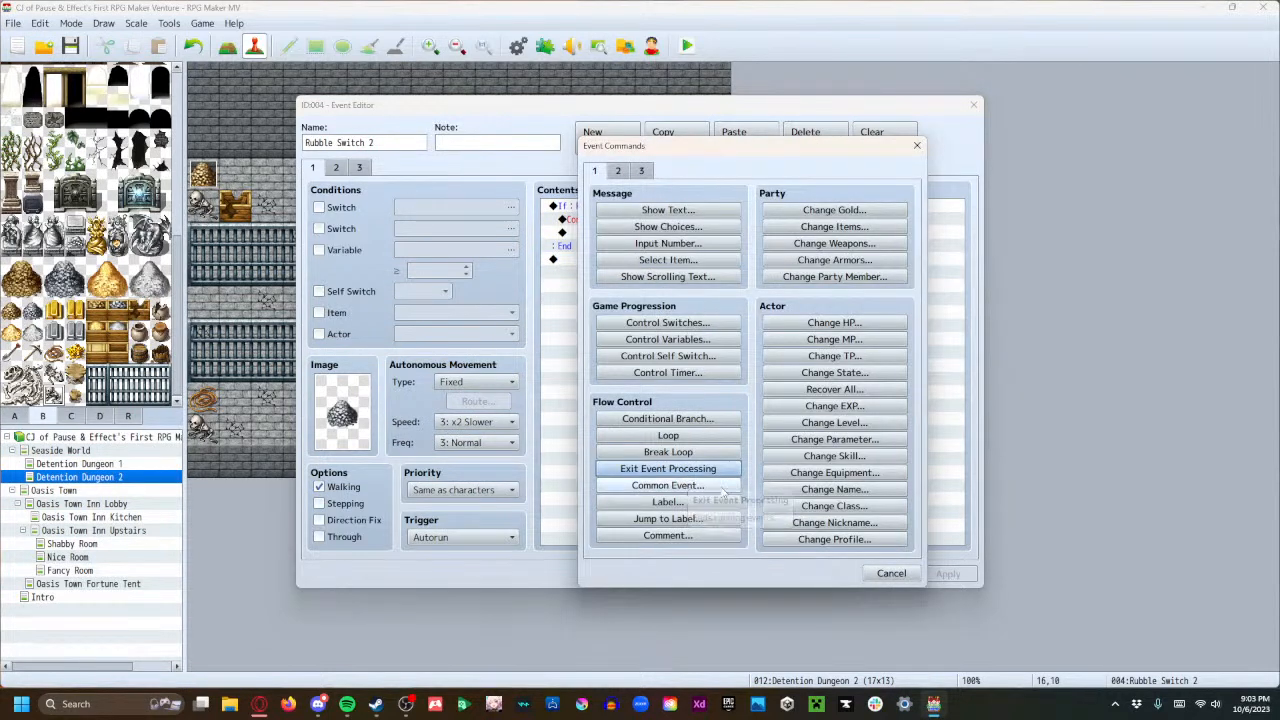
{"action": "left_click", "coordinate": [619, 171]}
{"action": "left_click", "coordinate": [641, 171]}
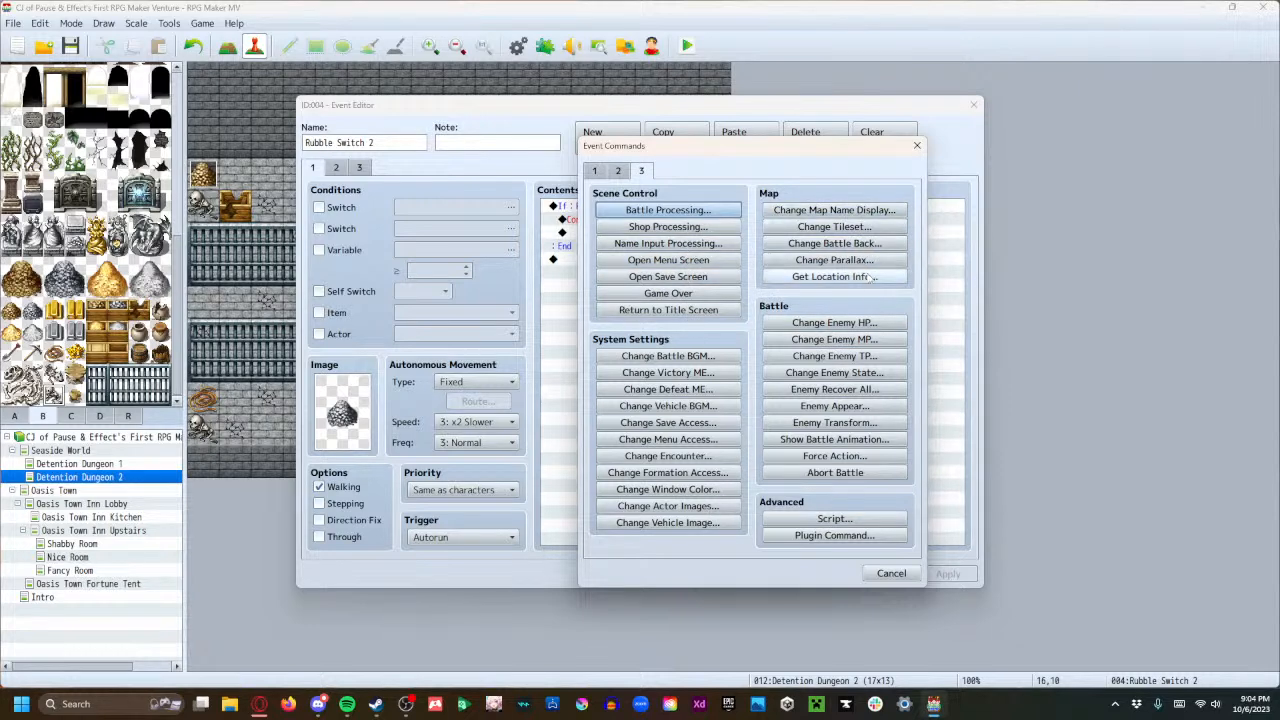
{"action": "left_click", "coordinate": [619, 172]}
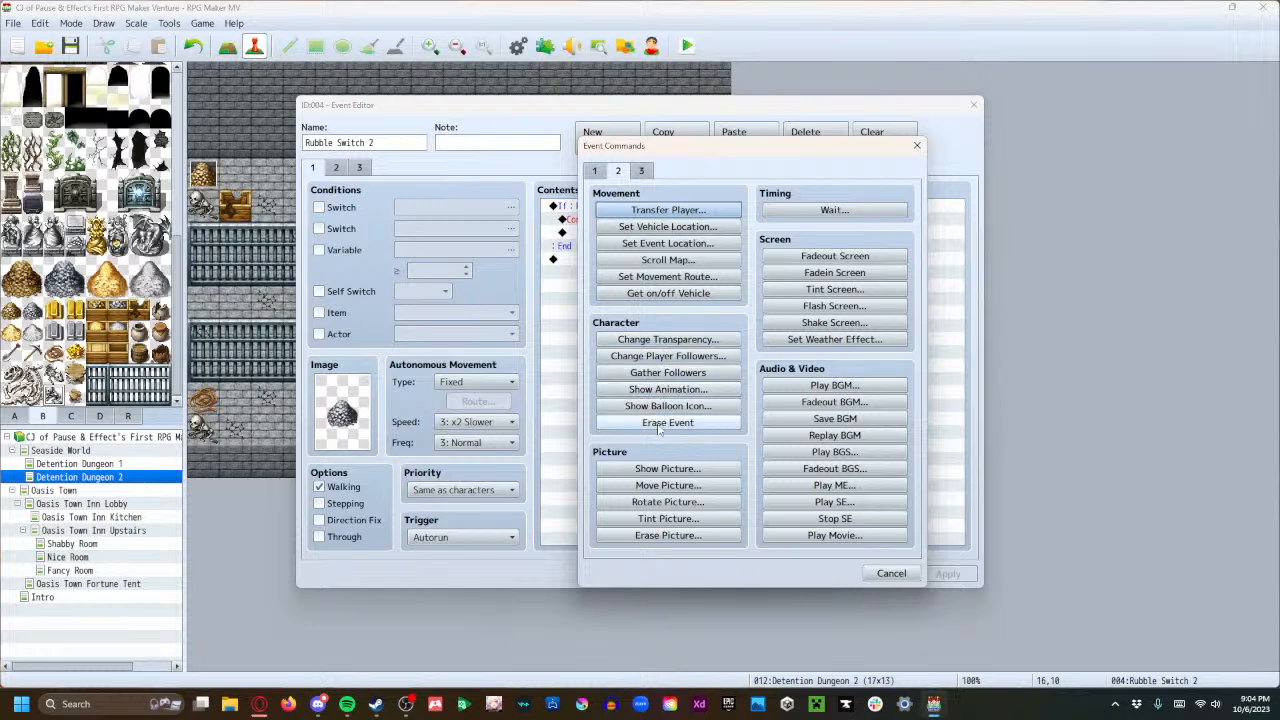
{"action": "left_click", "coordinate": [596, 172]}
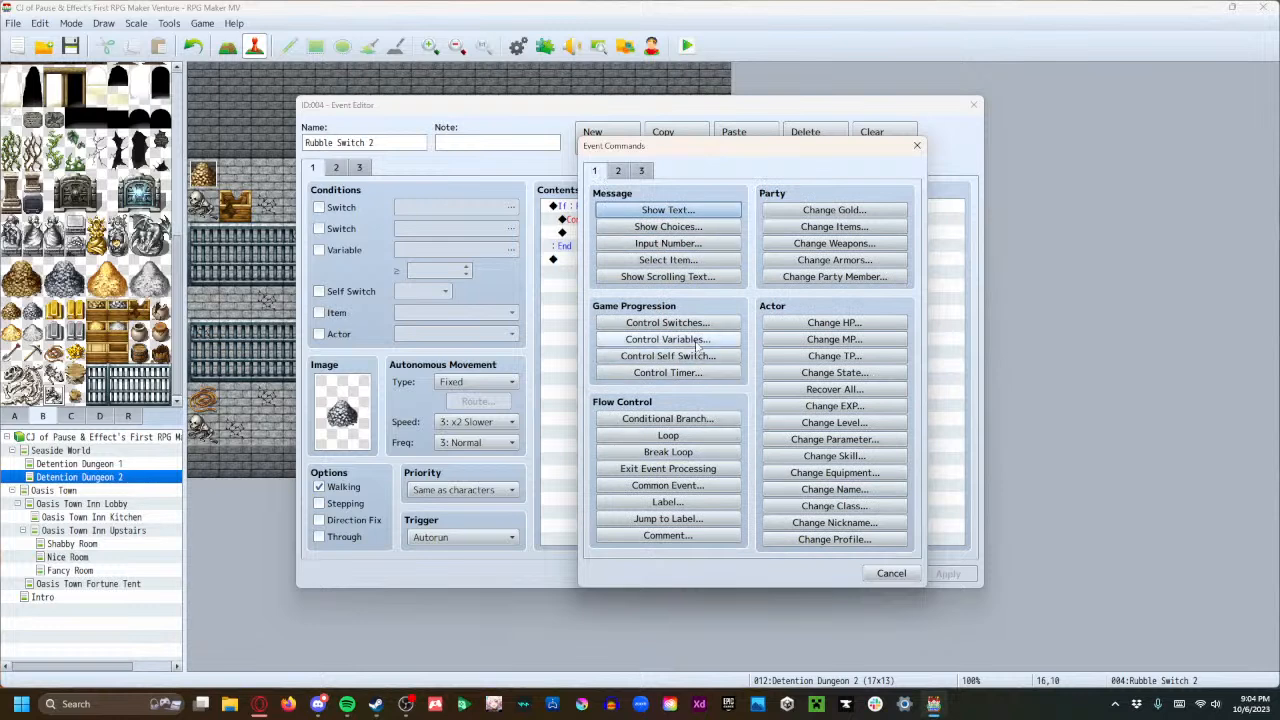
{"action": "left_click", "coordinate": [887, 574]}
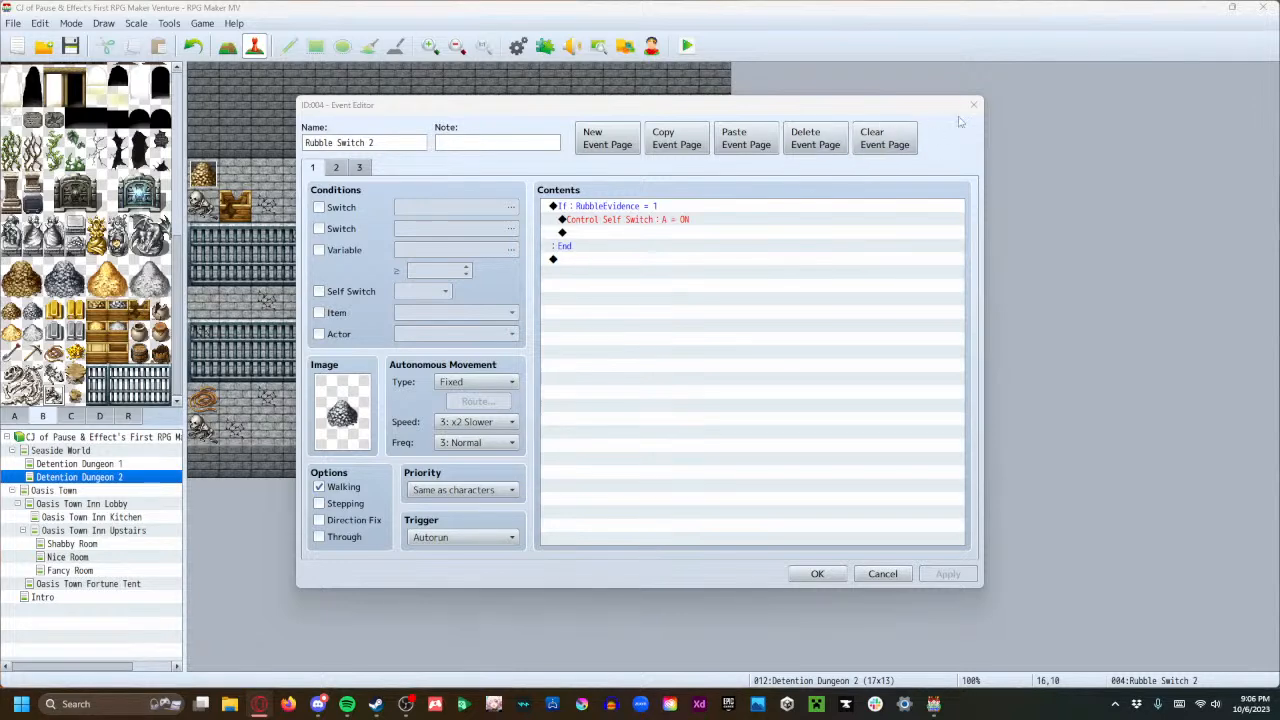
{"action": "left_click", "coordinate": [817, 573]}
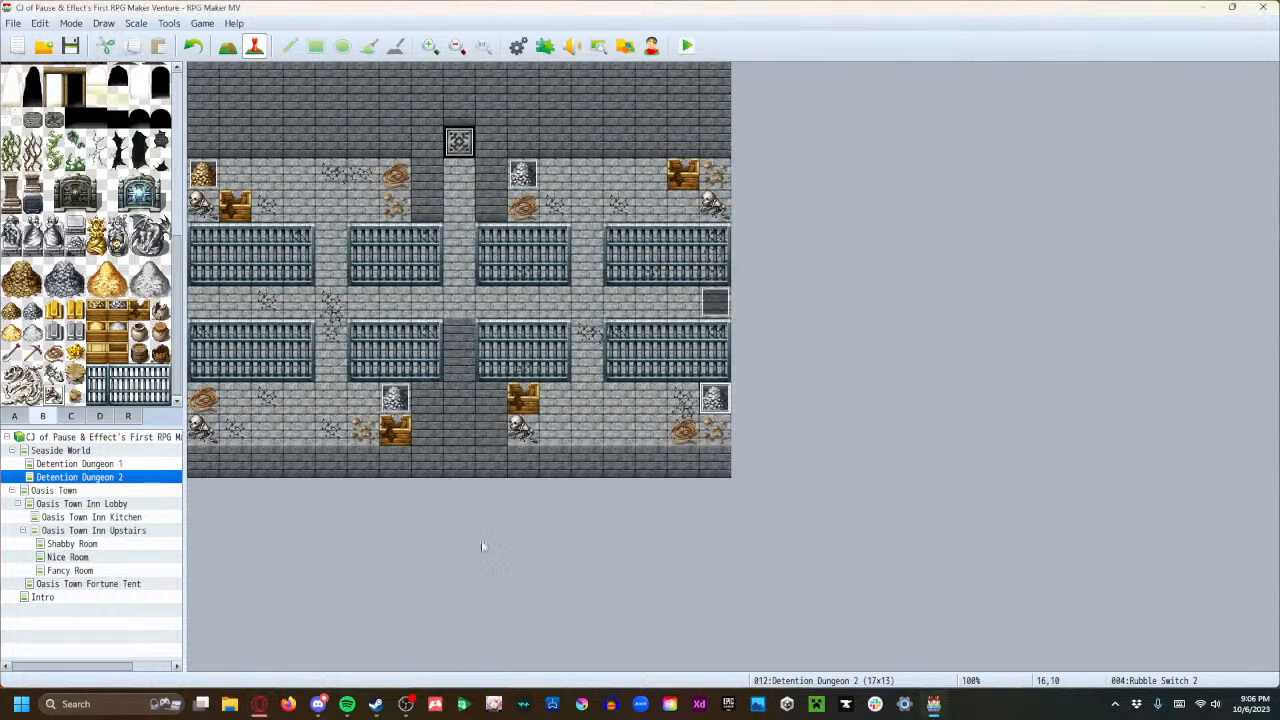
Change the Detention Skeleton's player transfer in Seaside World to Detention Dungeon 2 at (8,3), just below the top door.
{"action": "left_click", "coordinate": [107, 449]}
{"action": "double_click", "coordinate": [203, 430]}
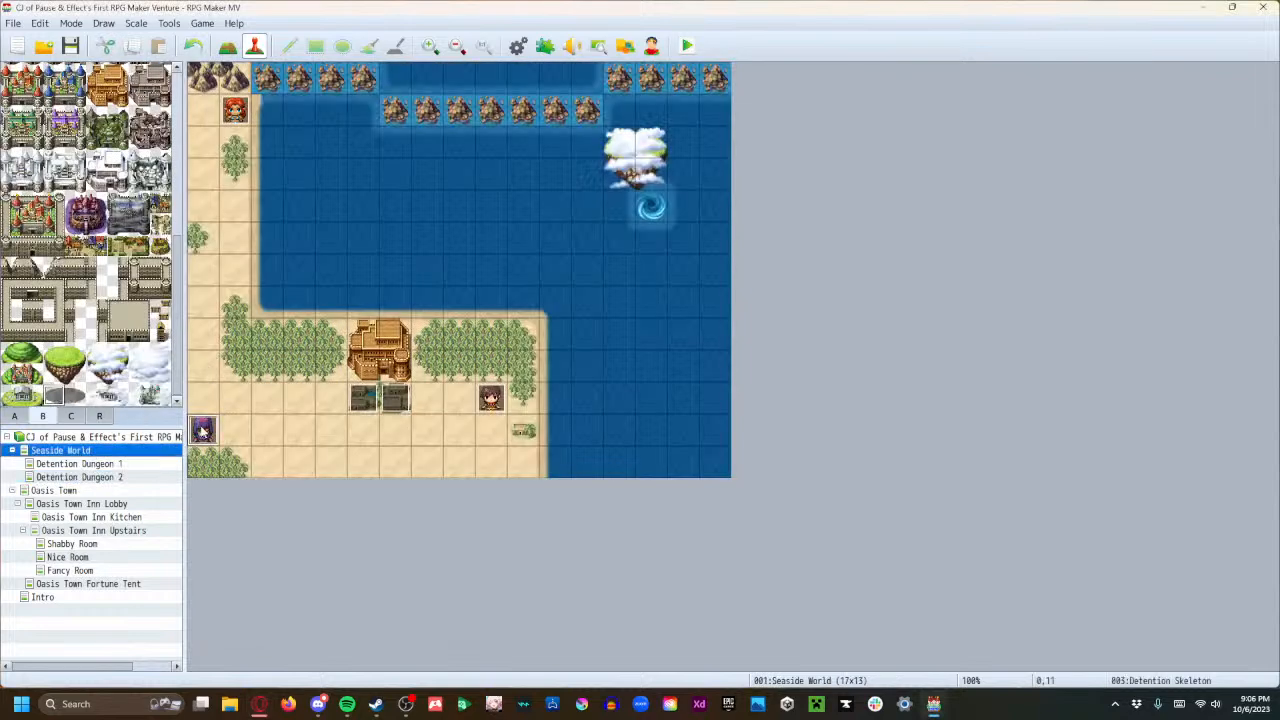
{"action": "left_click", "coordinate": [604, 234]}
{"action": "double_click", "coordinate": [604, 234]}
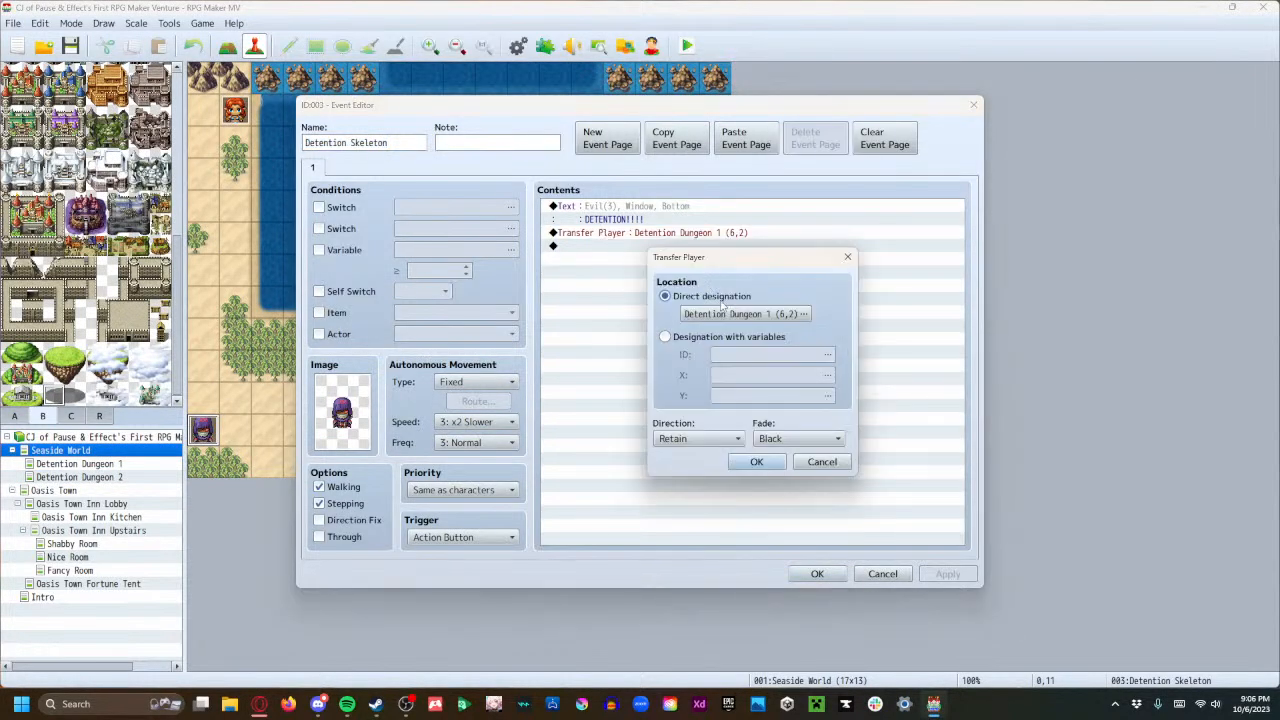
{"action": "left_click", "coordinate": [722, 312]}
{"action": "left_click", "coordinate": [506, 194]}
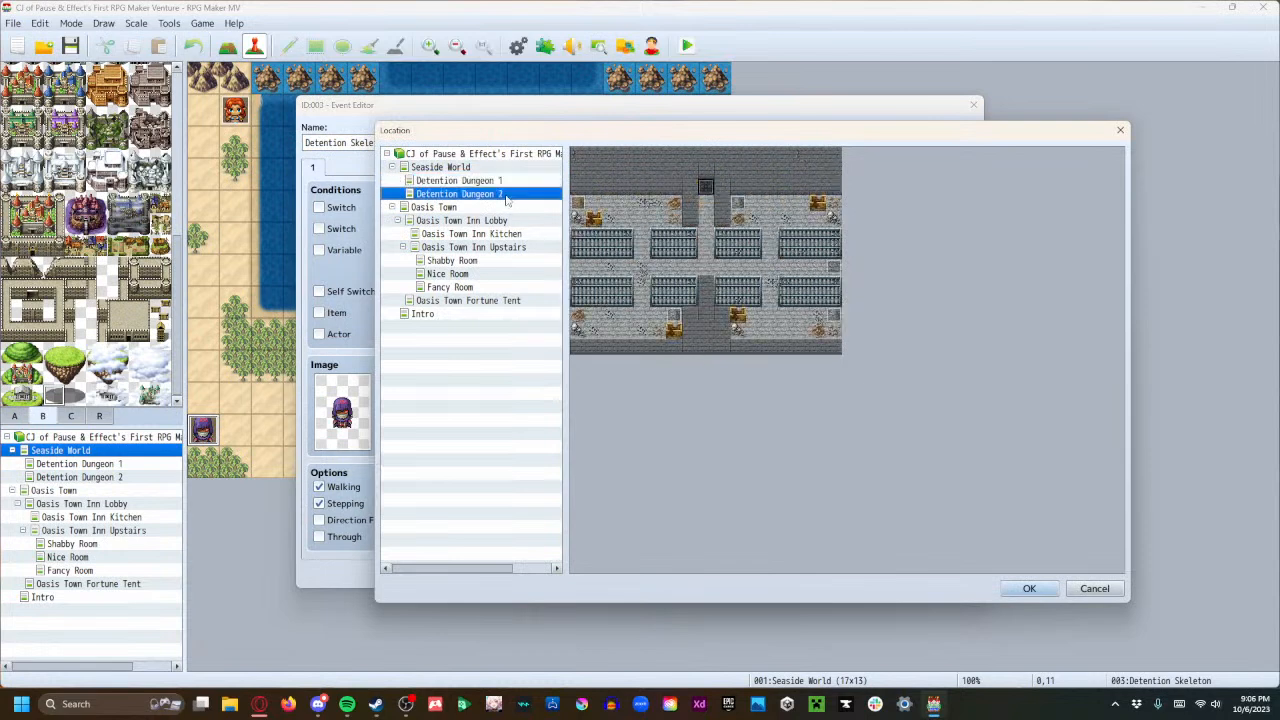
{"action": "left_click", "coordinate": [706, 204]}
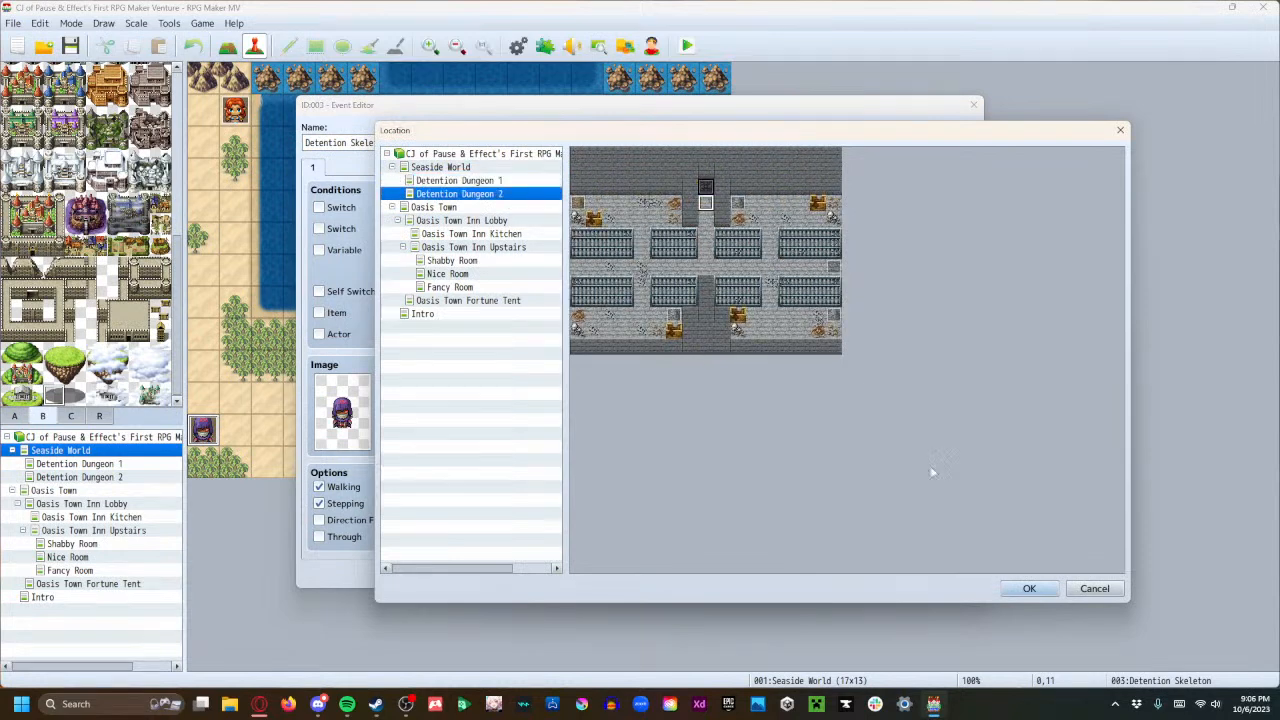
{"action": "left_click", "coordinate": [1029, 588]}
{"action": "left_click", "coordinate": [758, 462]}
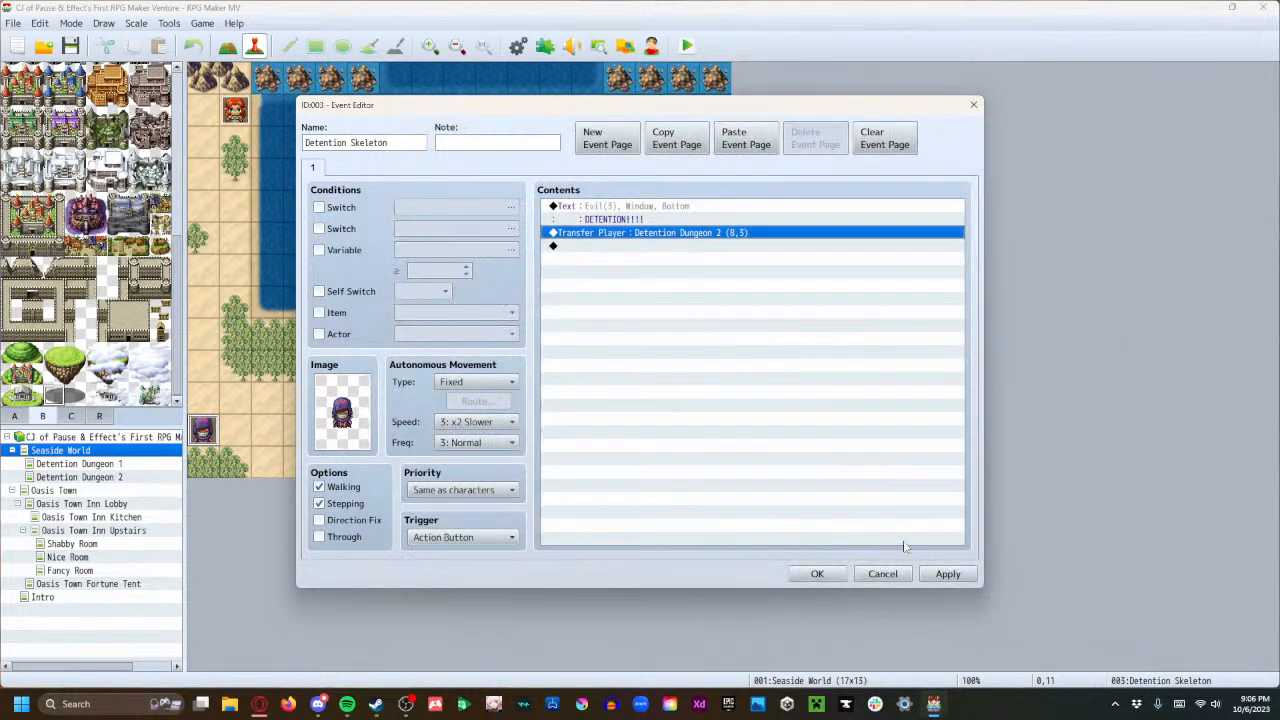
{"action": "left_click", "coordinate": [818, 575]}
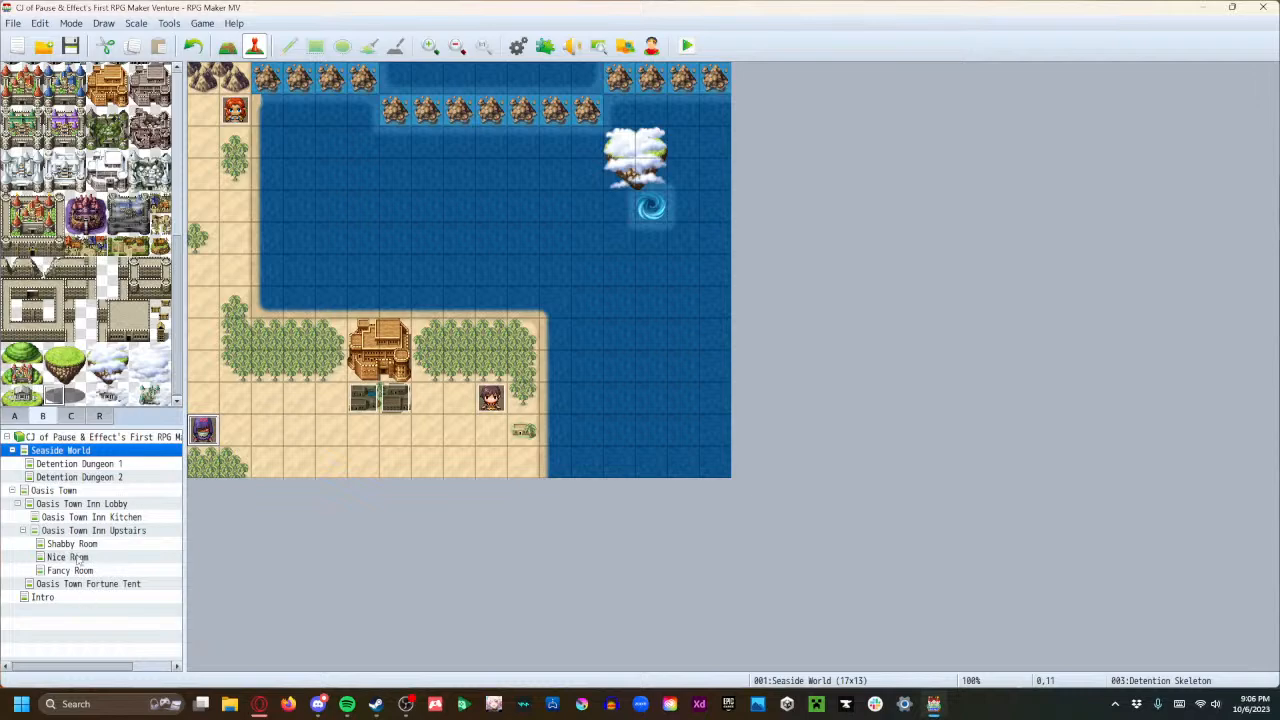
Open Rubble Switch 3 in Detention Dungeon 2 and examine the Tileset B, C and D images for its first page.
{"action": "left_click", "coordinate": [87, 478]}
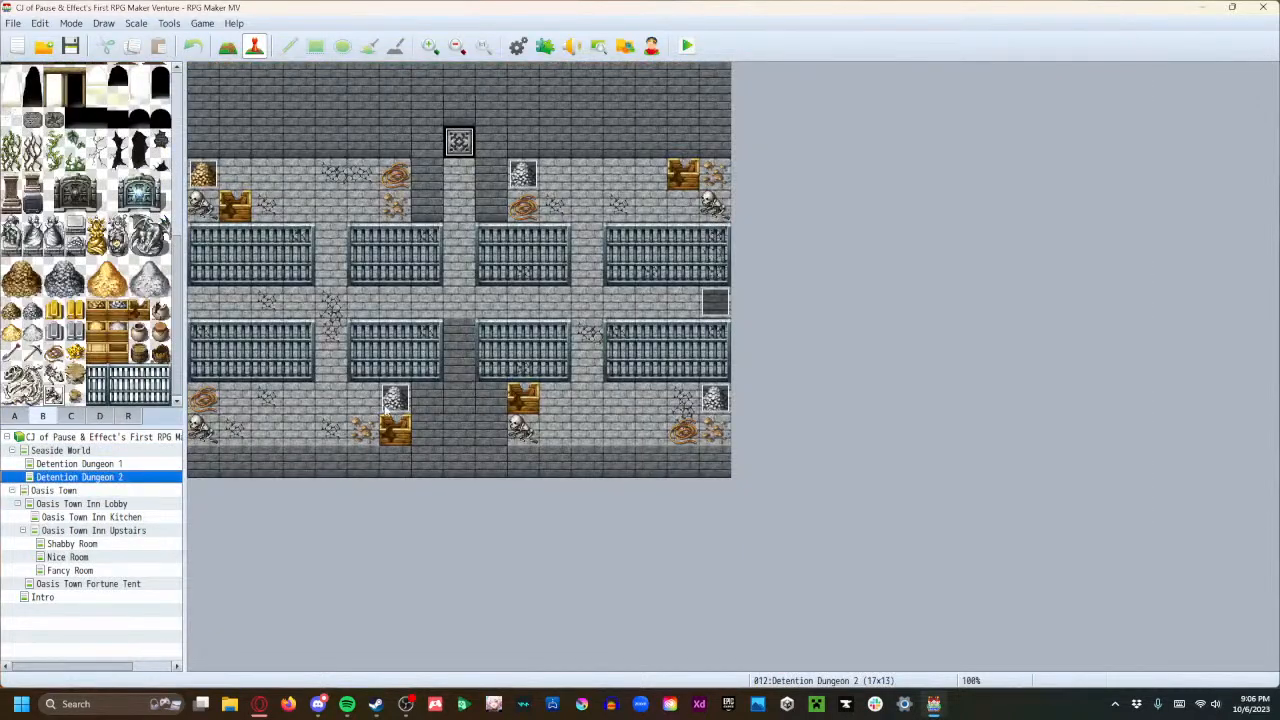
{"action": "double_click", "coordinate": [393, 401]}
{"action": "double_click", "coordinate": [353, 420]}
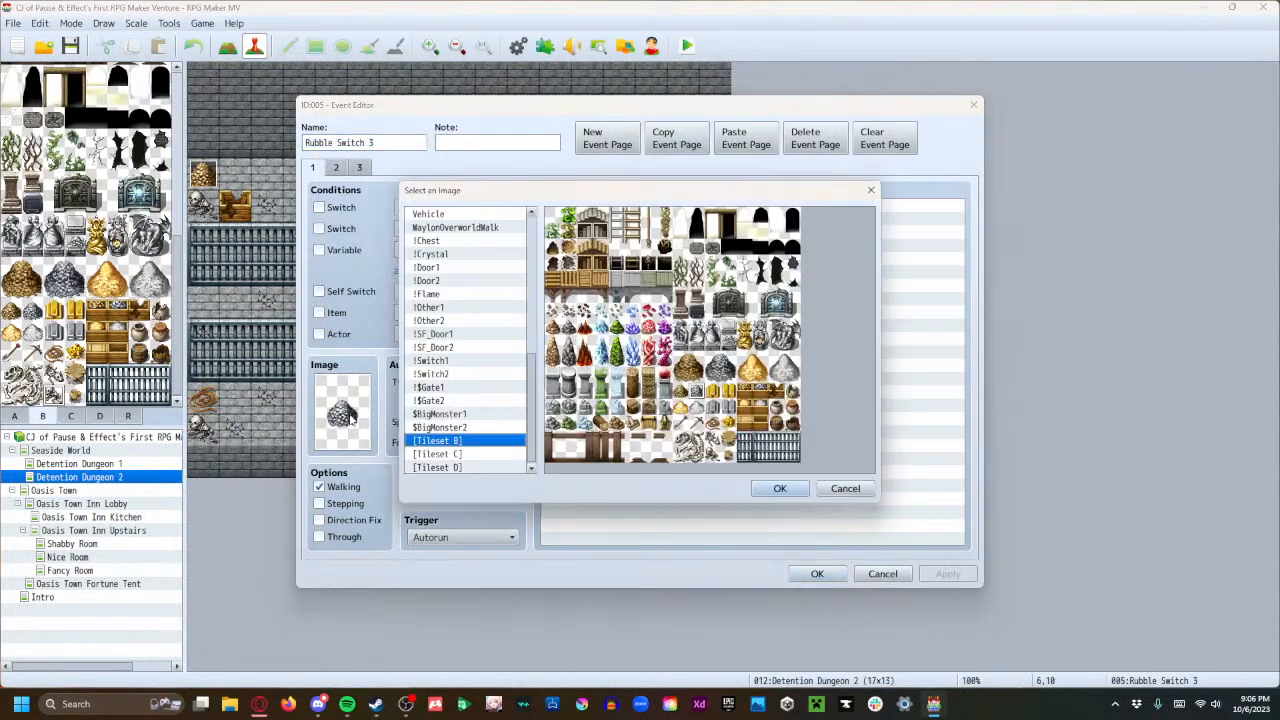
{"action": "left_click", "coordinate": [845, 488]}
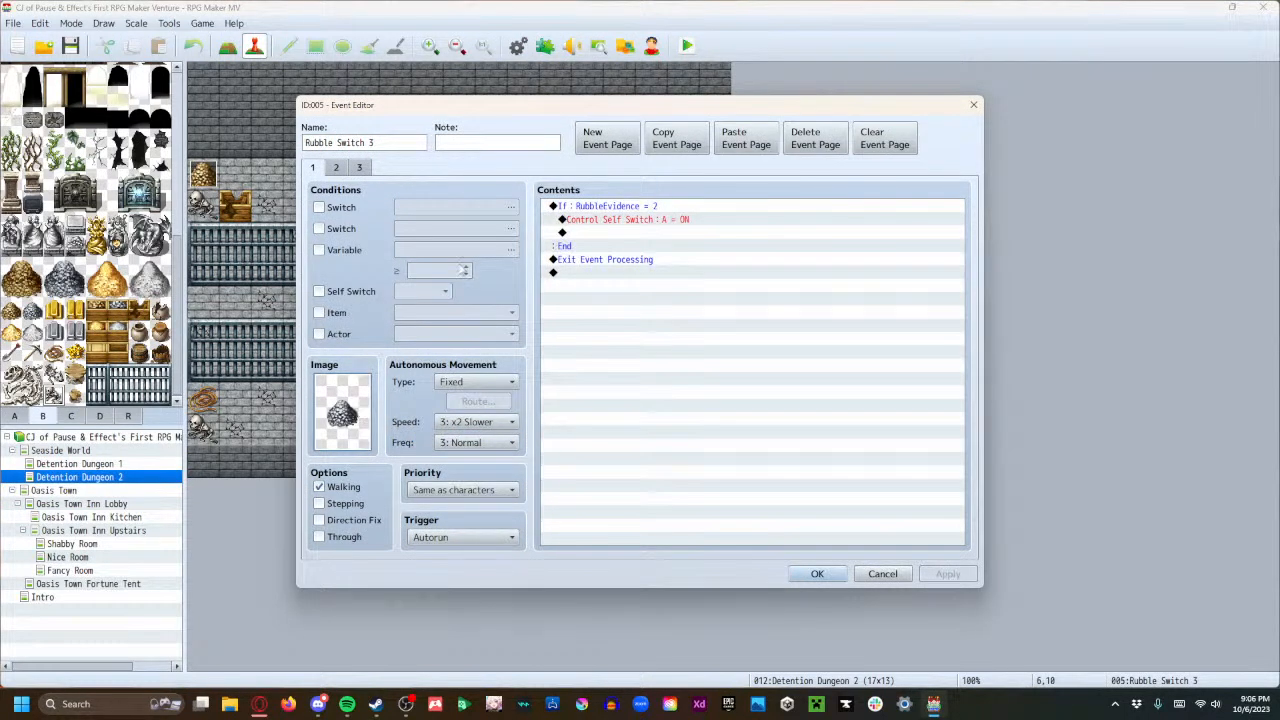
{"action": "double_click", "coordinate": [343, 406]}
{"action": "scroll", "coordinate": [452, 325], "scroll_direction": "up", "scroll_amount": 10}
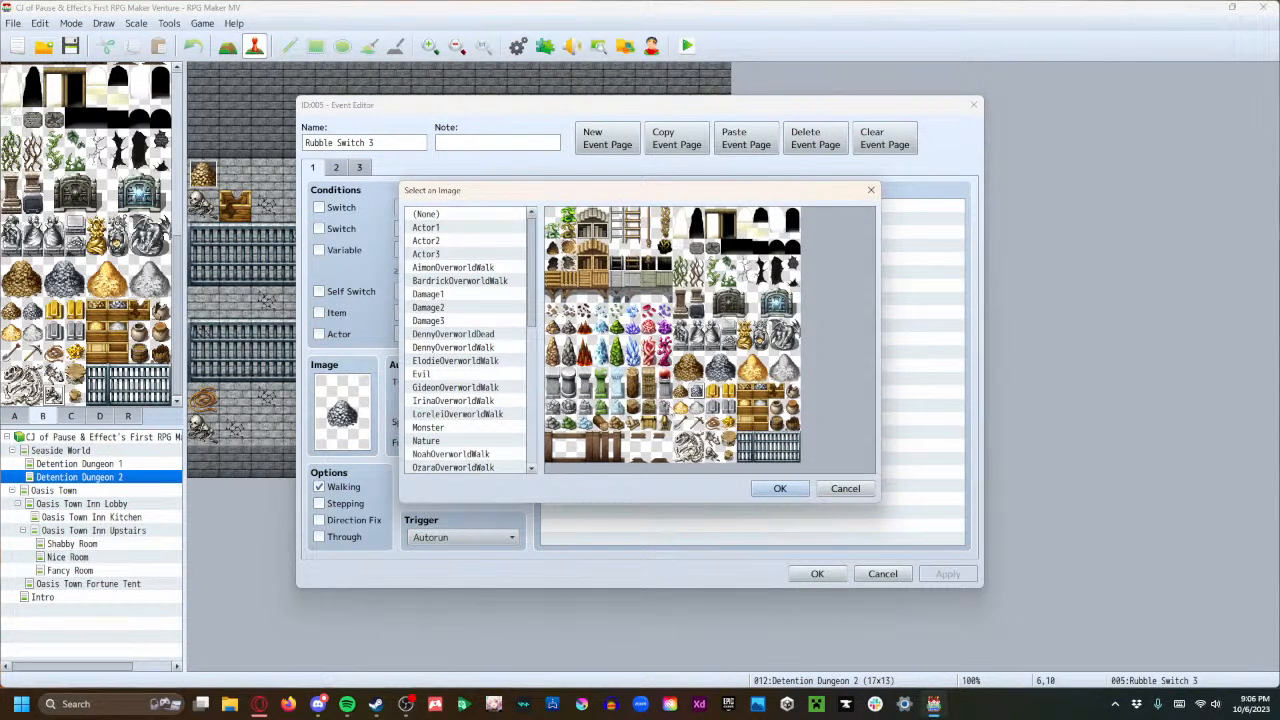
{"action": "scroll", "coordinate": [470, 418], "scroll_direction": "down", "scroll_amount": 10}
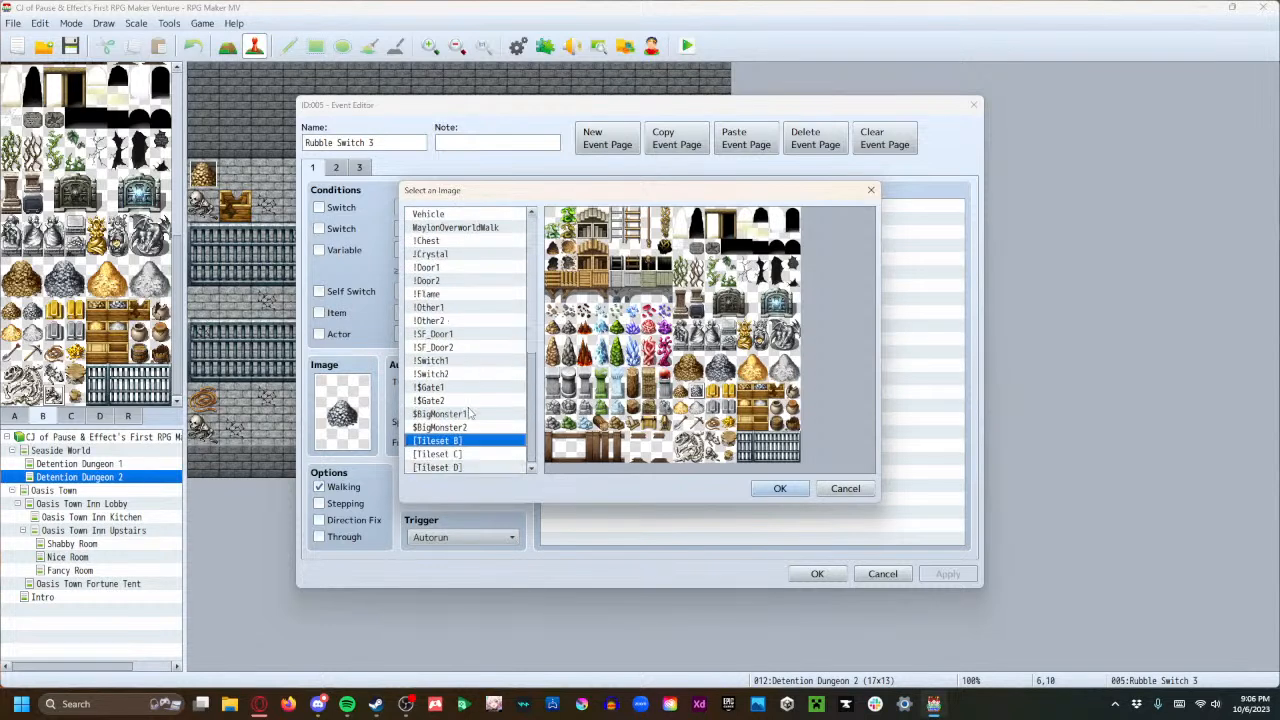
{"action": "left_click", "coordinate": [460, 454]}
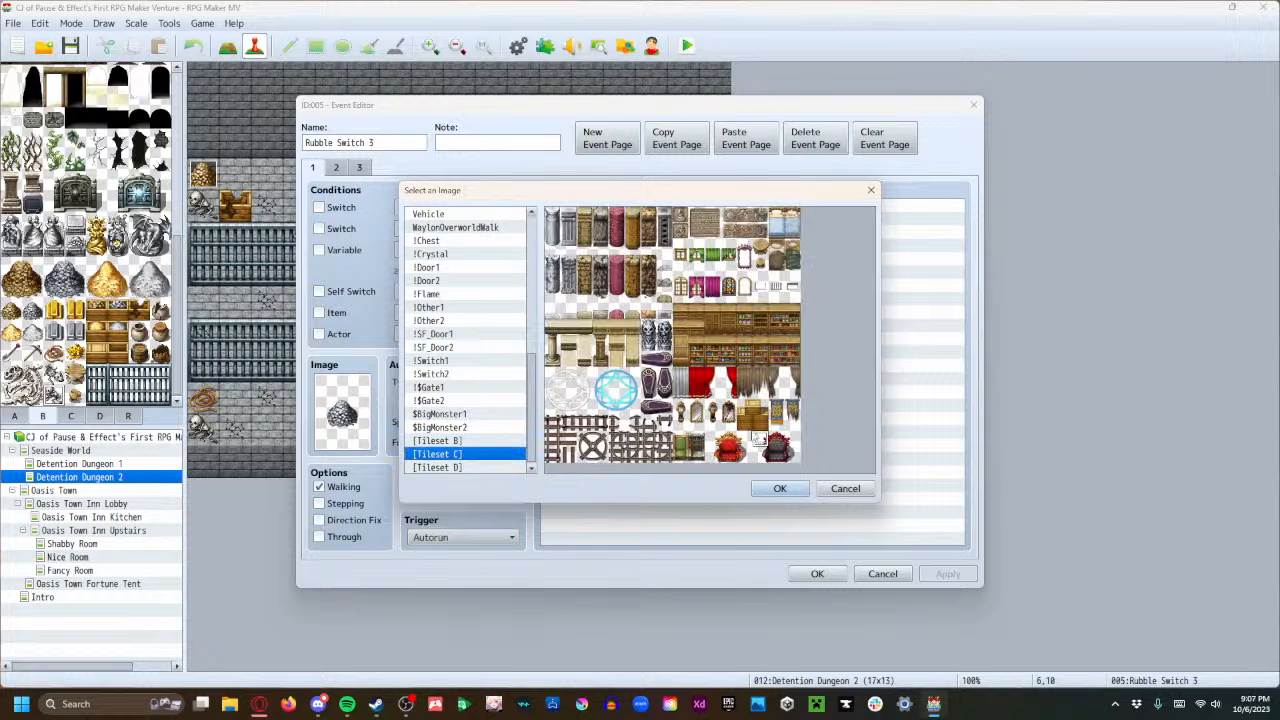
{"action": "left_click", "coordinate": [617, 391]}
{"action": "left_click", "coordinate": [455, 467]}
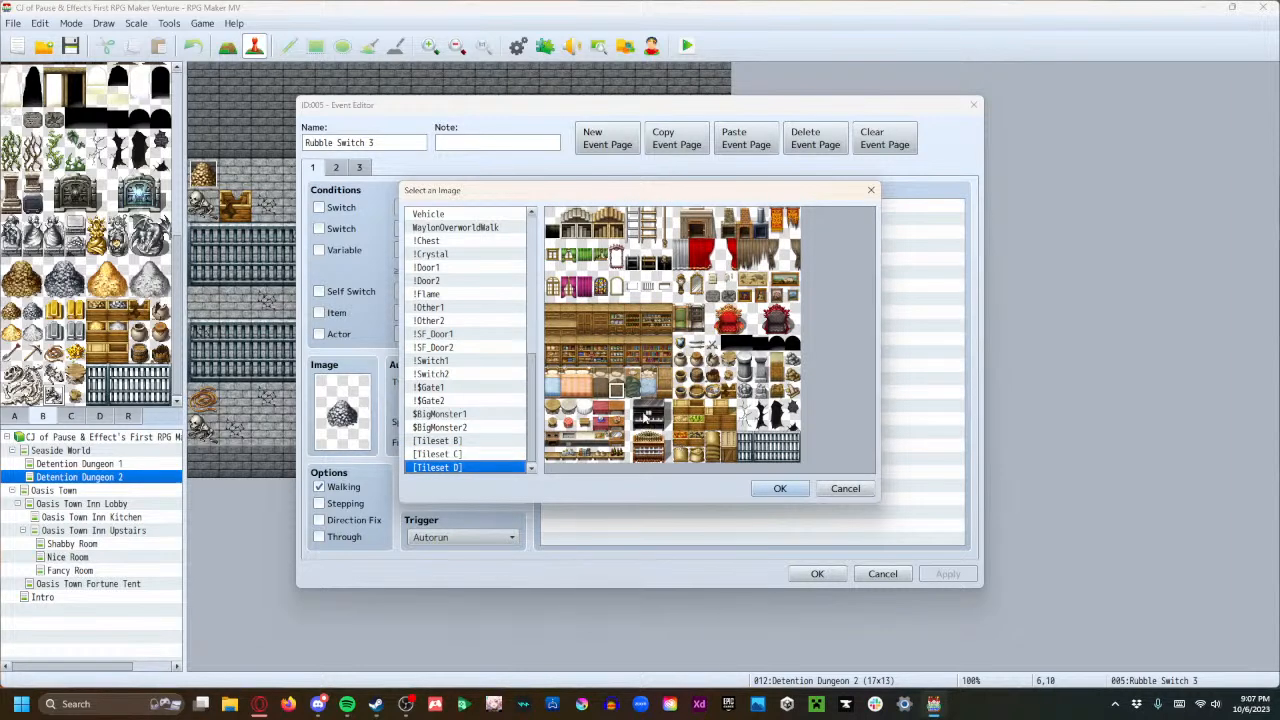
Set the image of Rubble Switch 3's first page to an empty frame of WaylonOverworldWalk and apply the change.
{"action": "left_click", "coordinate": [450, 374]}
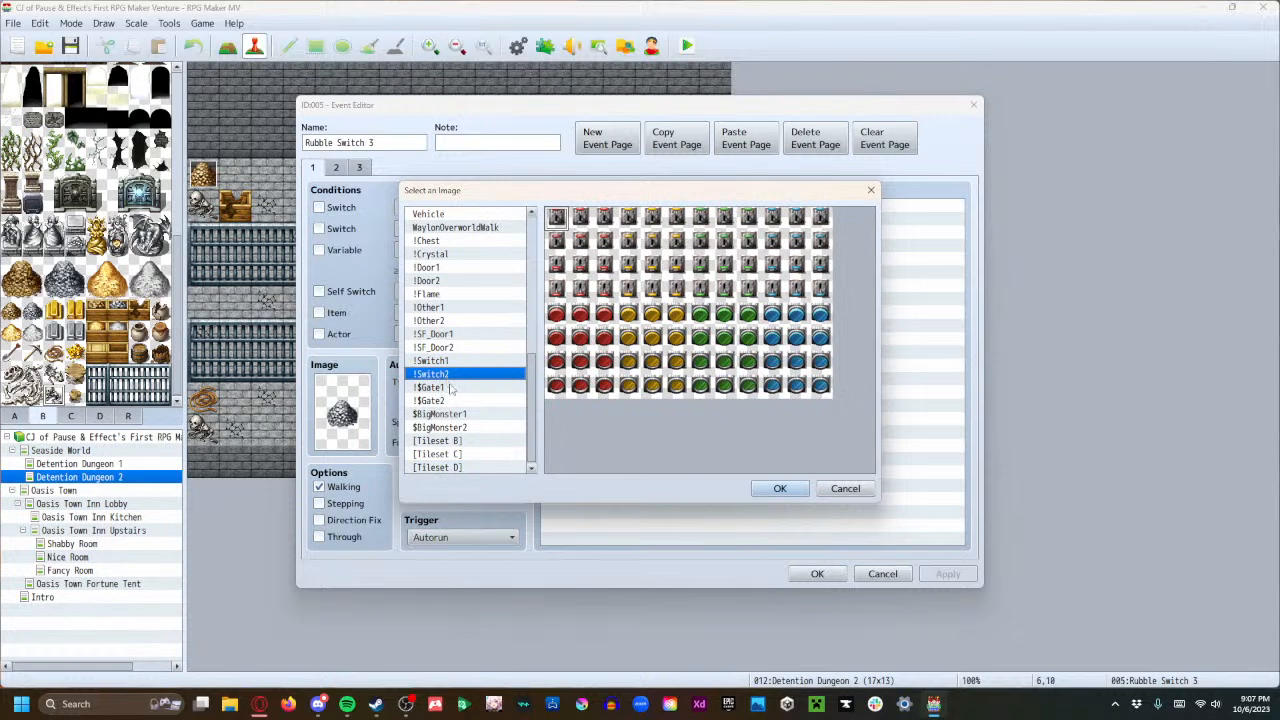
{"action": "left_click", "coordinate": [452, 387]}
{"action": "left_click", "coordinate": [444, 256]}
{"action": "scroll", "coordinate": [466, 352], "scroll_direction": "up", "scroll_amount": 2}
{"action": "left_click", "coordinate": [458, 268]}
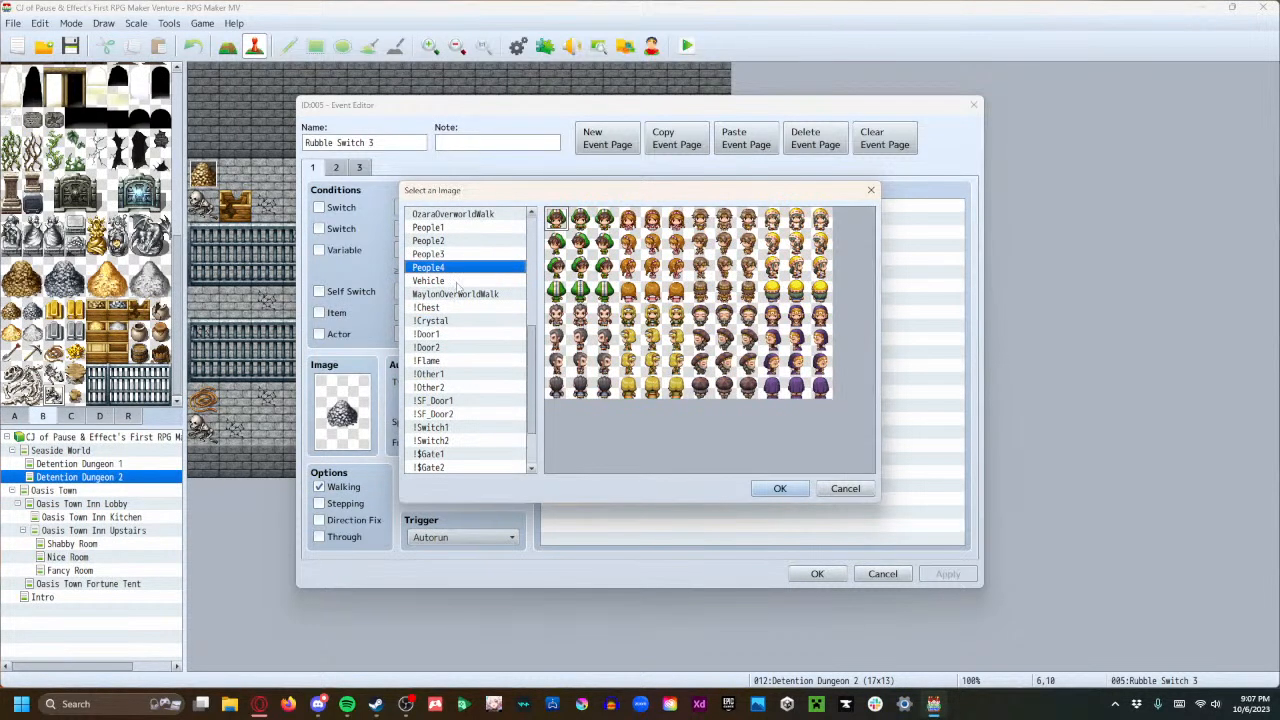
{"action": "left_click", "coordinate": [458, 295]}
{"action": "left_click", "coordinate": [628, 340]}
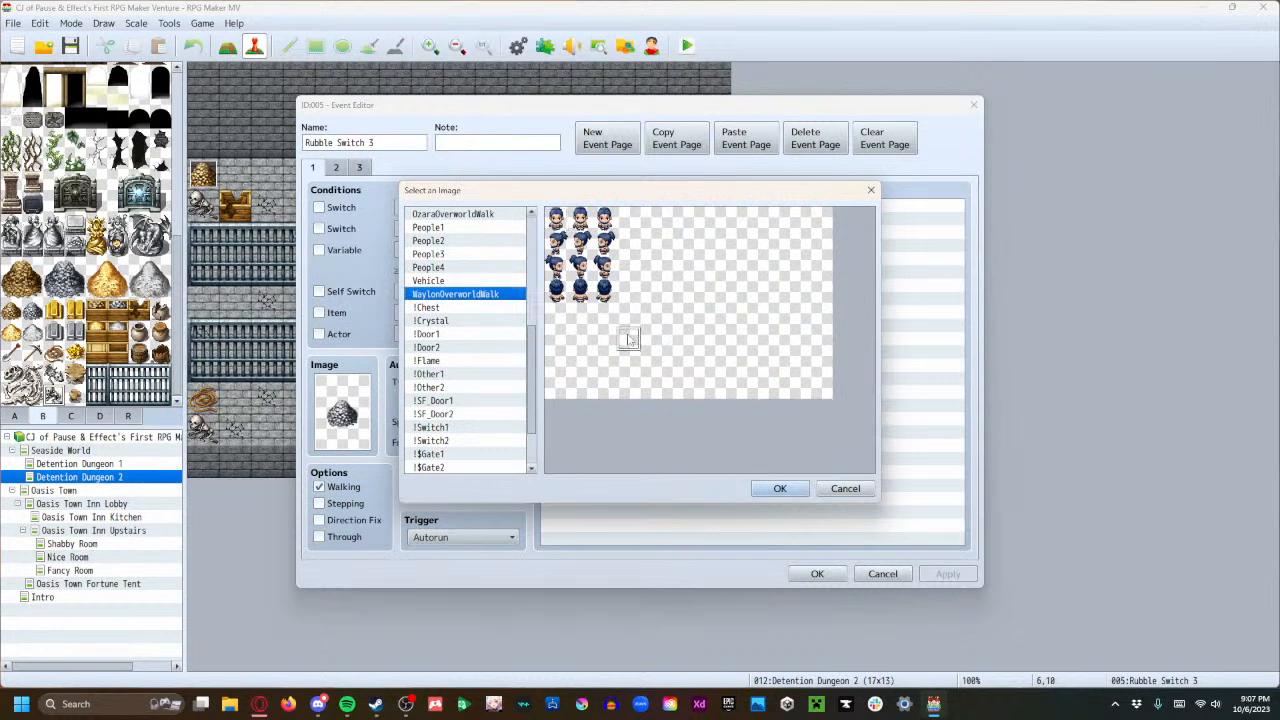
{"action": "left_click", "coordinate": [786, 492]}
{"action": "left_click", "coordinate": [945, 574]}
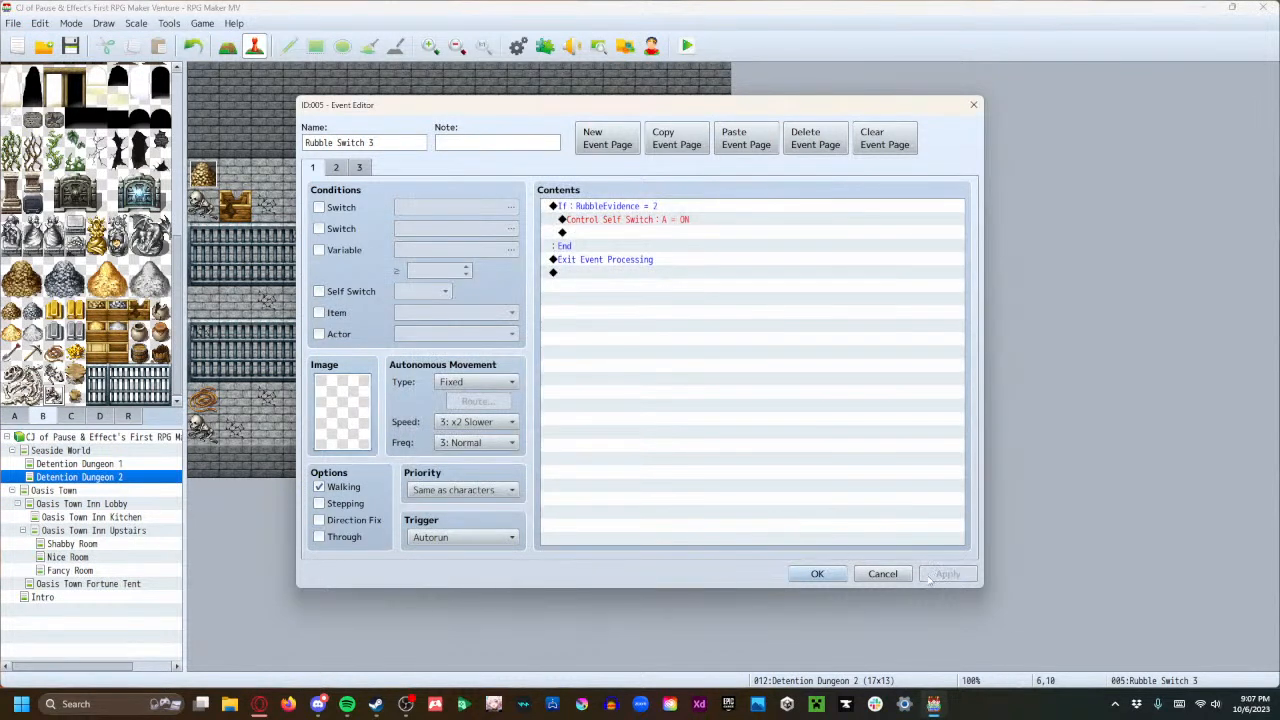
Delete the Exit Event Processing command from Rubble Switch 3's first page.
{"action": "left_click", "coordinate": [598, 262]}
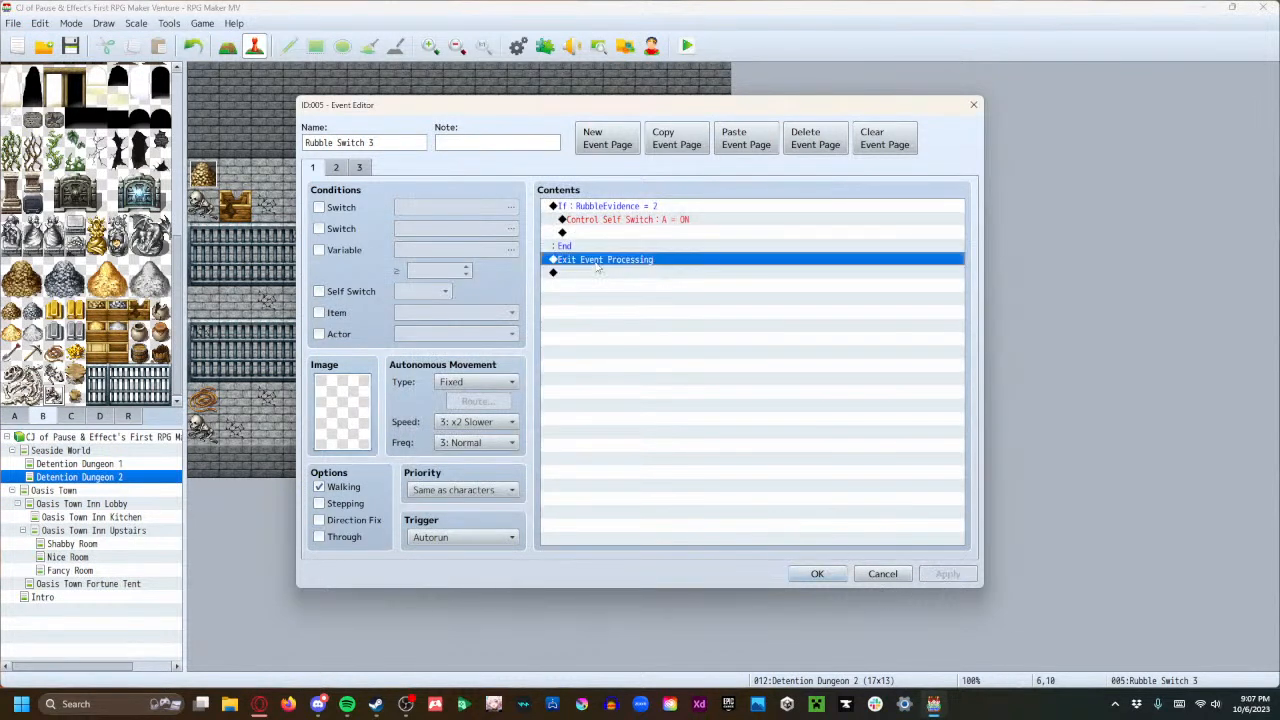
{"action": "key", "text": "Delete"}
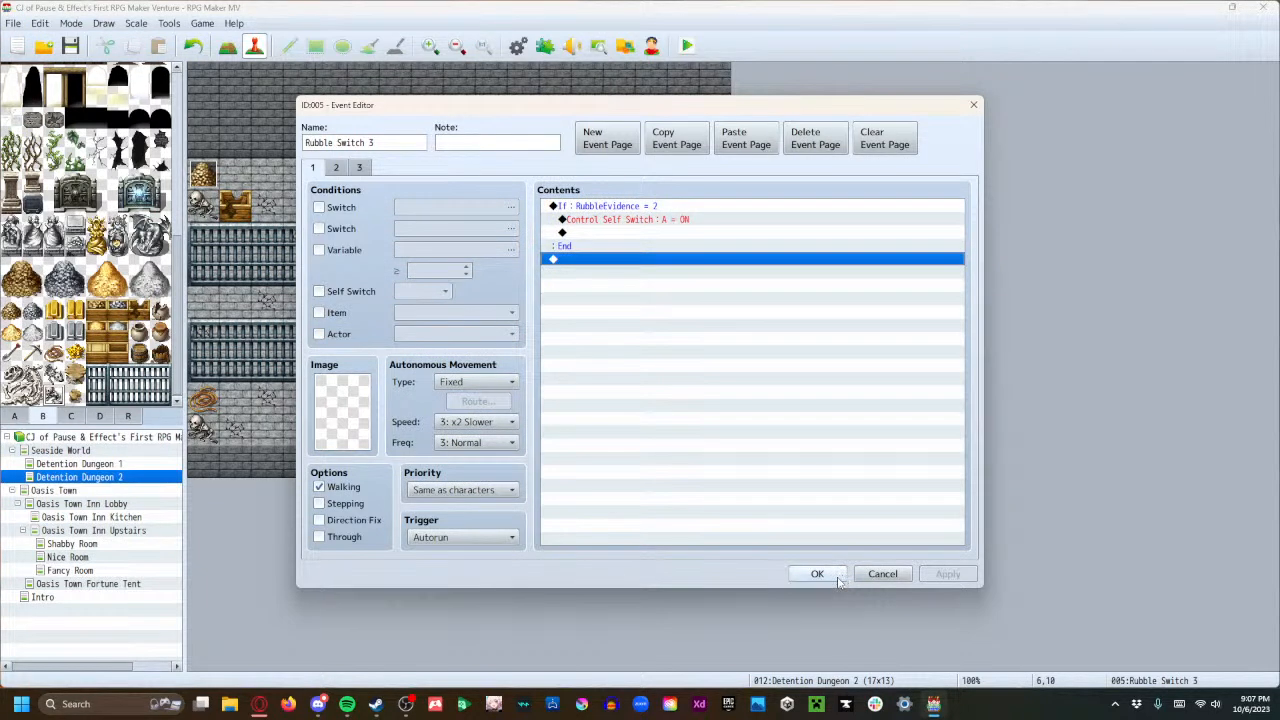
Try Event Touch as the trigger for Rubble Switch 3's first page.
{"action": "left_click", "coordinate": [461, 538]}
{"action": "left_click", "coordinate": [459, 591]}
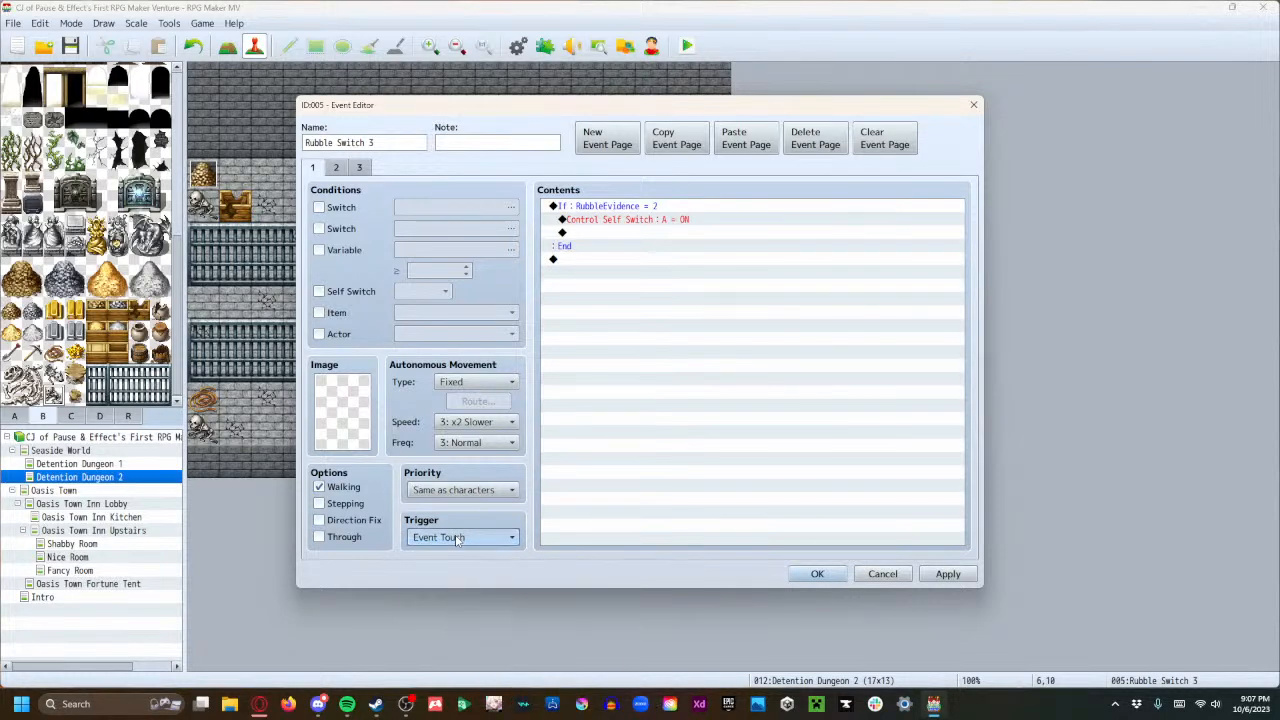
{"action": "left_click", "coordinate": [457, 538]}
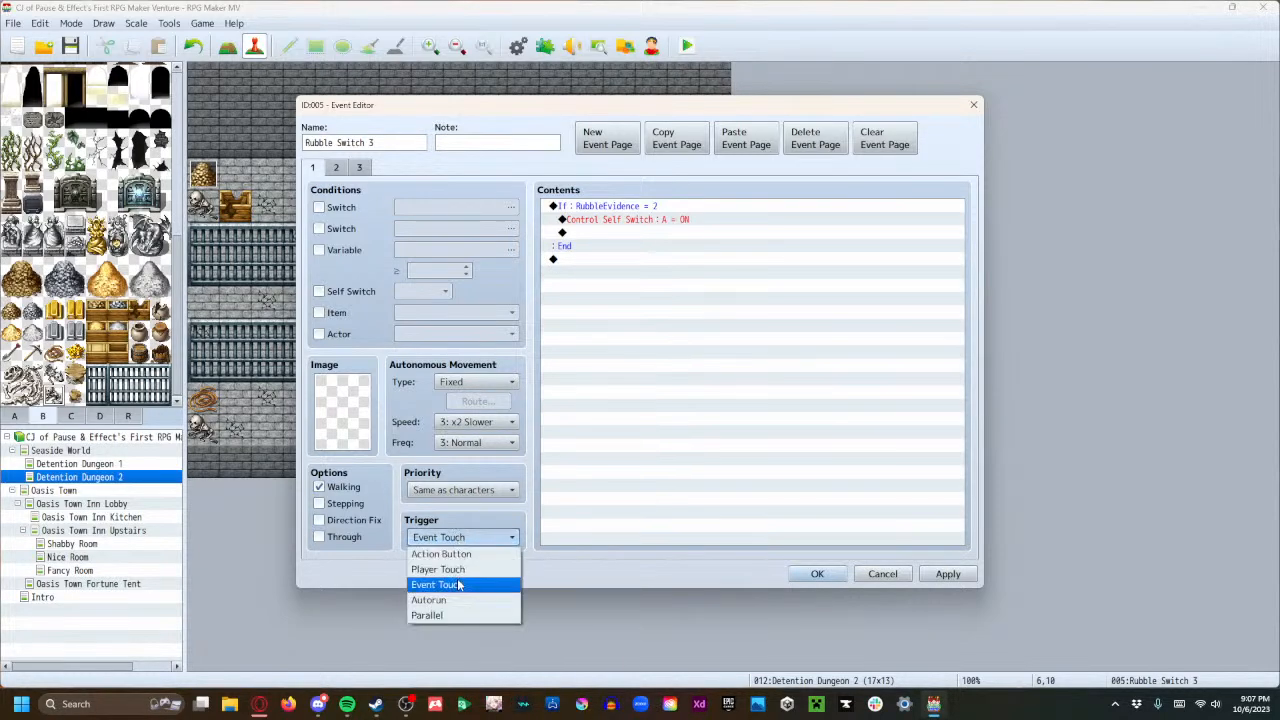
{"action": "left_click", "coordinate": [459, 585]}
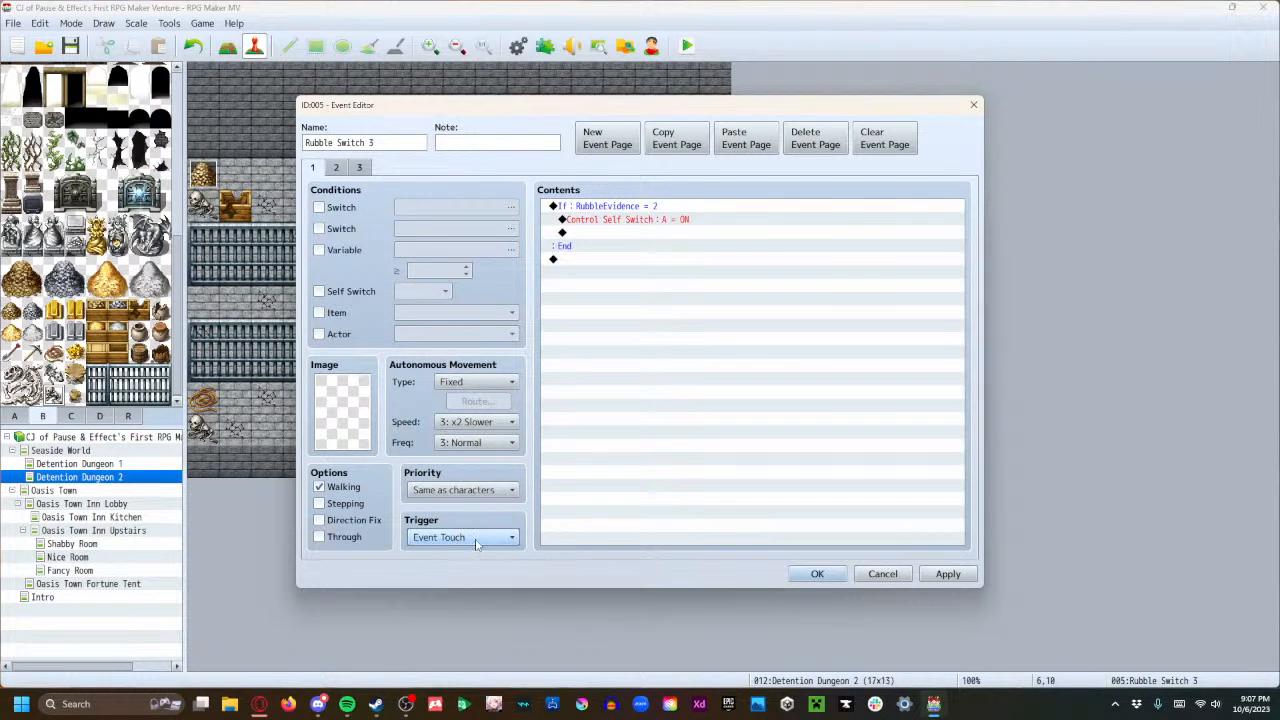
{"action": "left_click", "coordinate": [477, 540]}
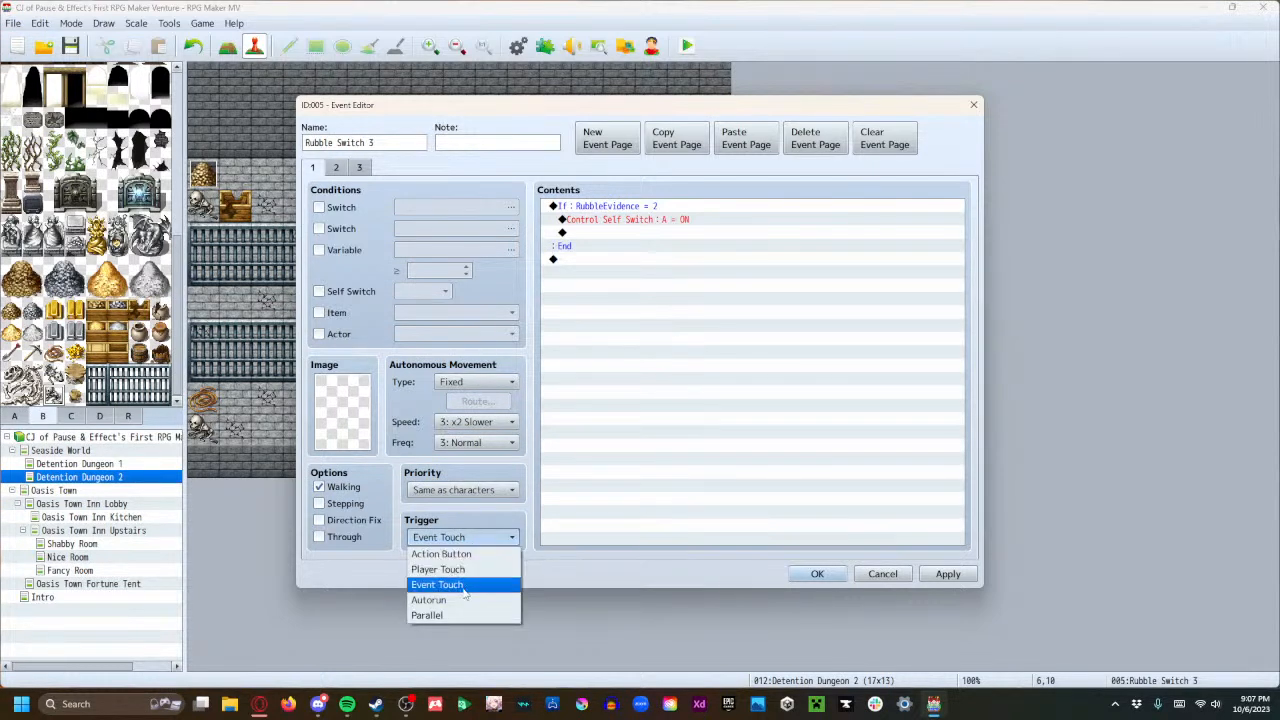
{"action": "left_click", "coordinate": [463, 586]}
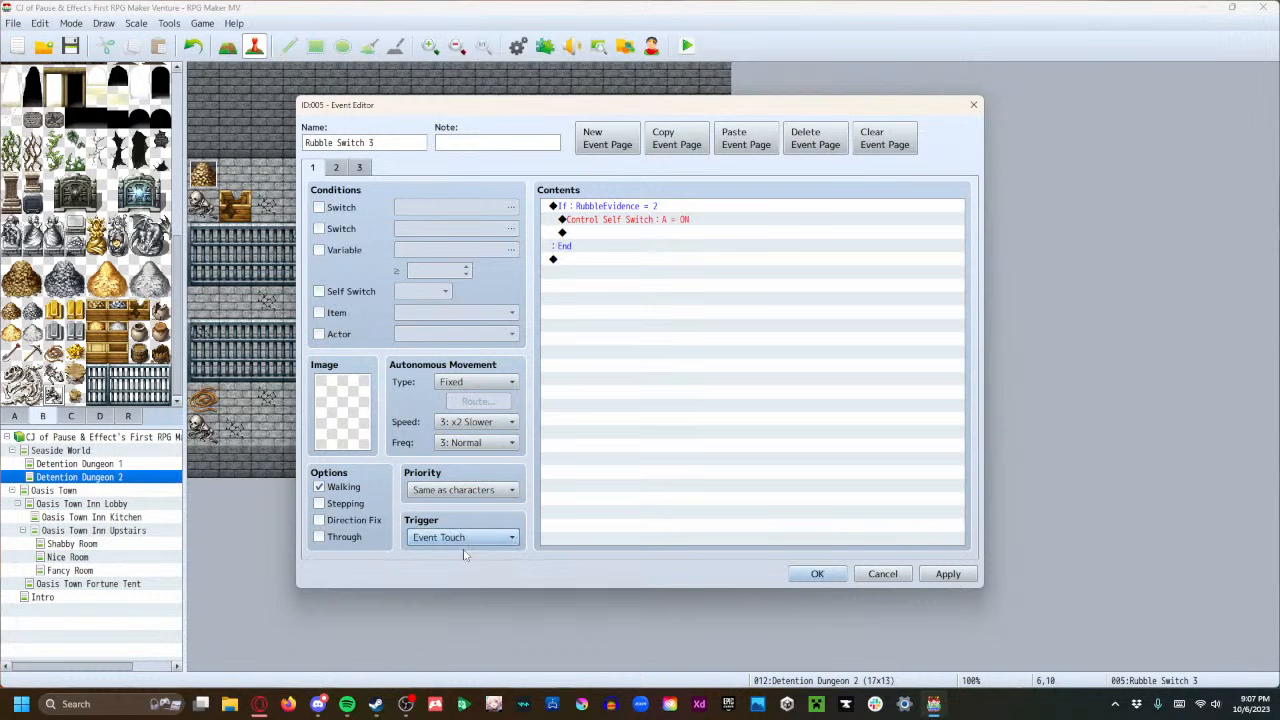
Set the trigger of Rubble Switch 3's first page to Action Button and save the event.
{"action": "left_click", "coordinate": [459, 544]}
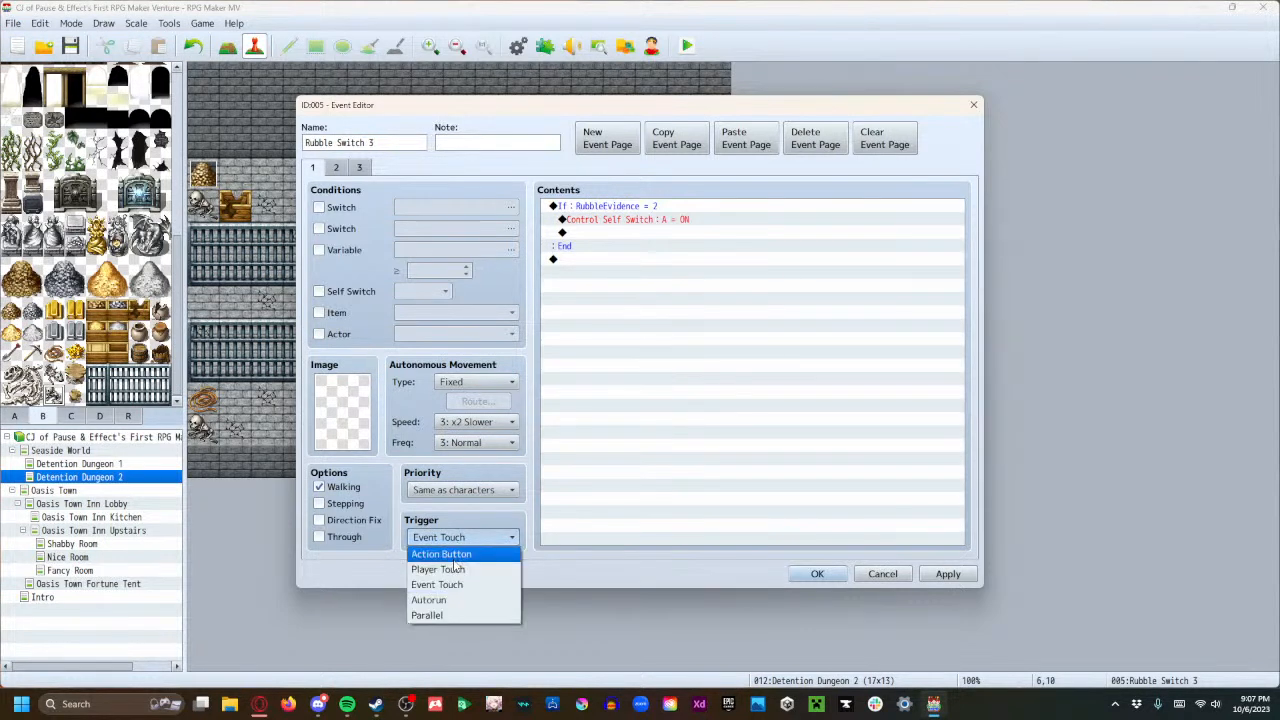
{"action": "left_click", "coordinate": [450, 555]}
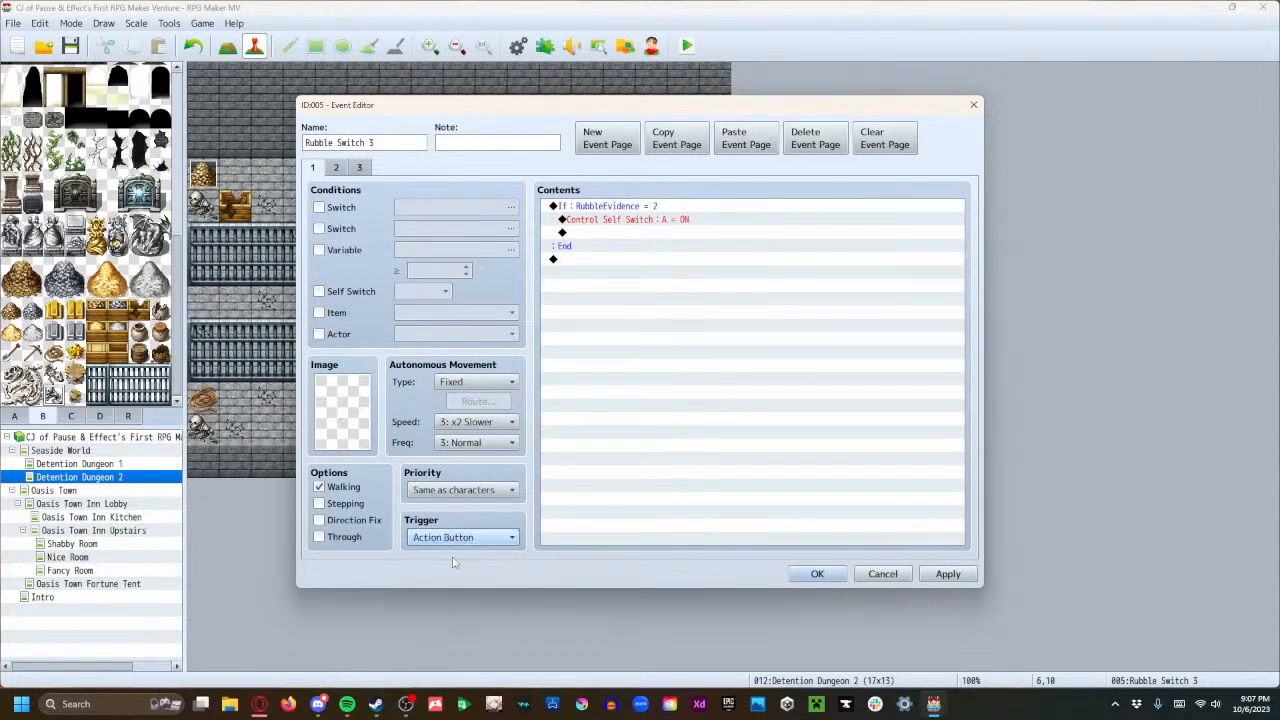
{"action": "left_click", "coordinate": [947, 574]}
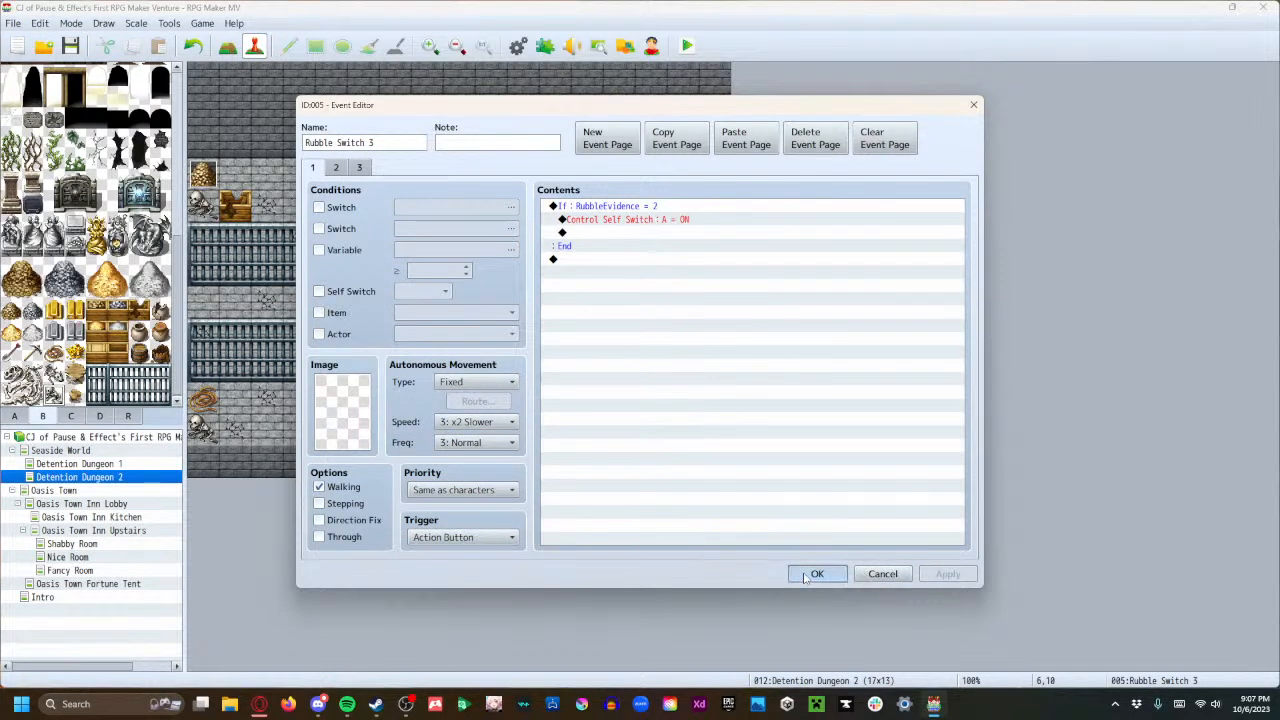
{"action": "left_click", "coordinate": [816, 574]}
Open the Hidden Stairwell event, try a variable condition on its first page, and switch the condition off again.
{"action": "left_click", "coordinate": [718, 304]}
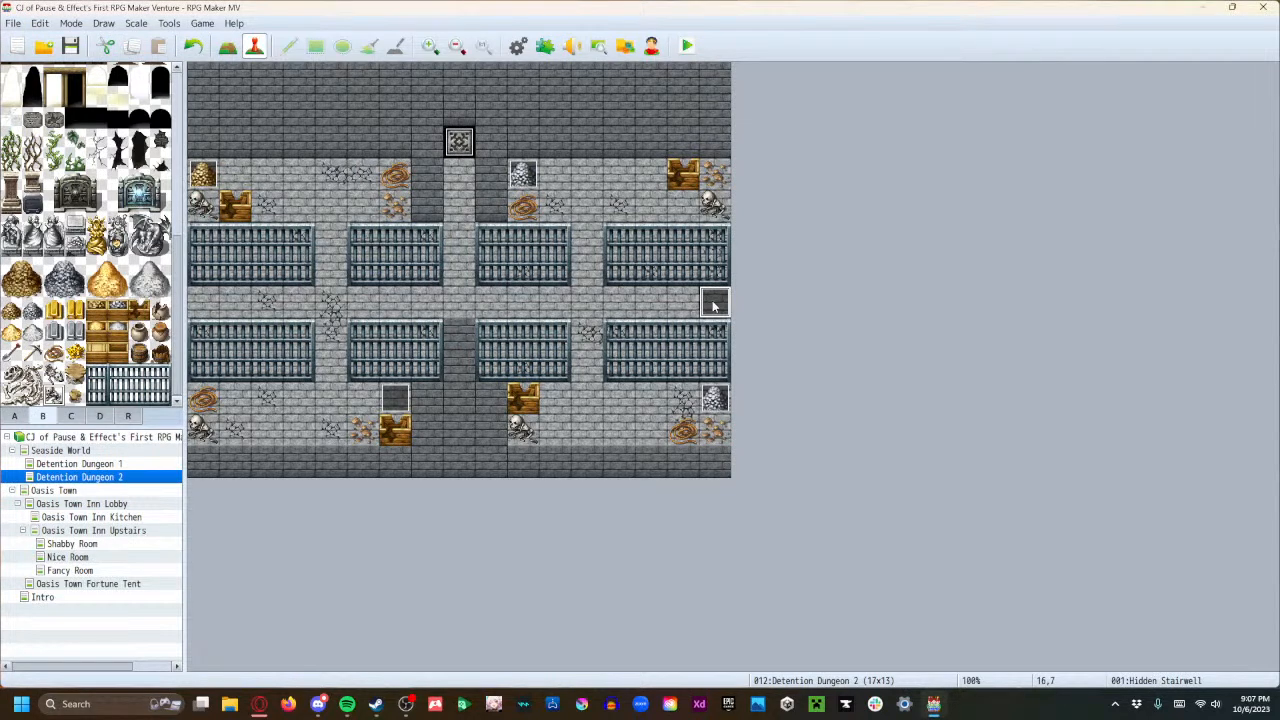
{"action": "double_click", "coordinate": [714, 306]}
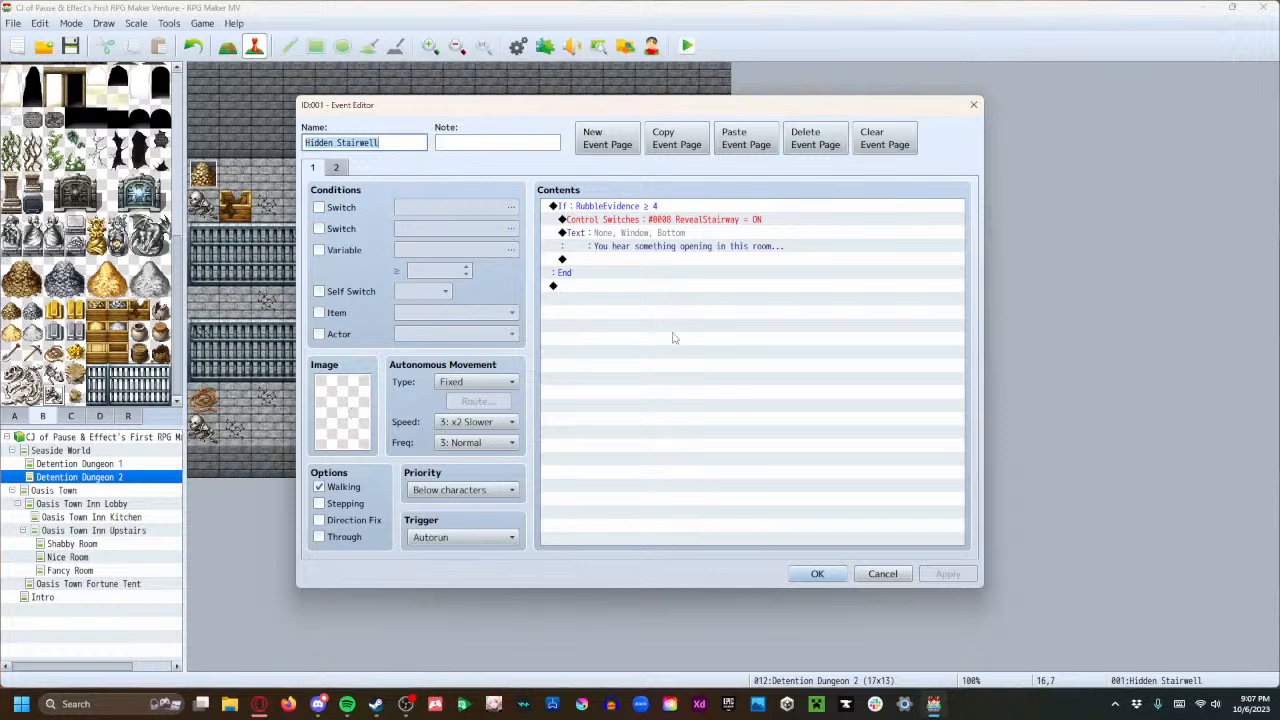
{"action": "left_click", "coordinate": [633, 289]}
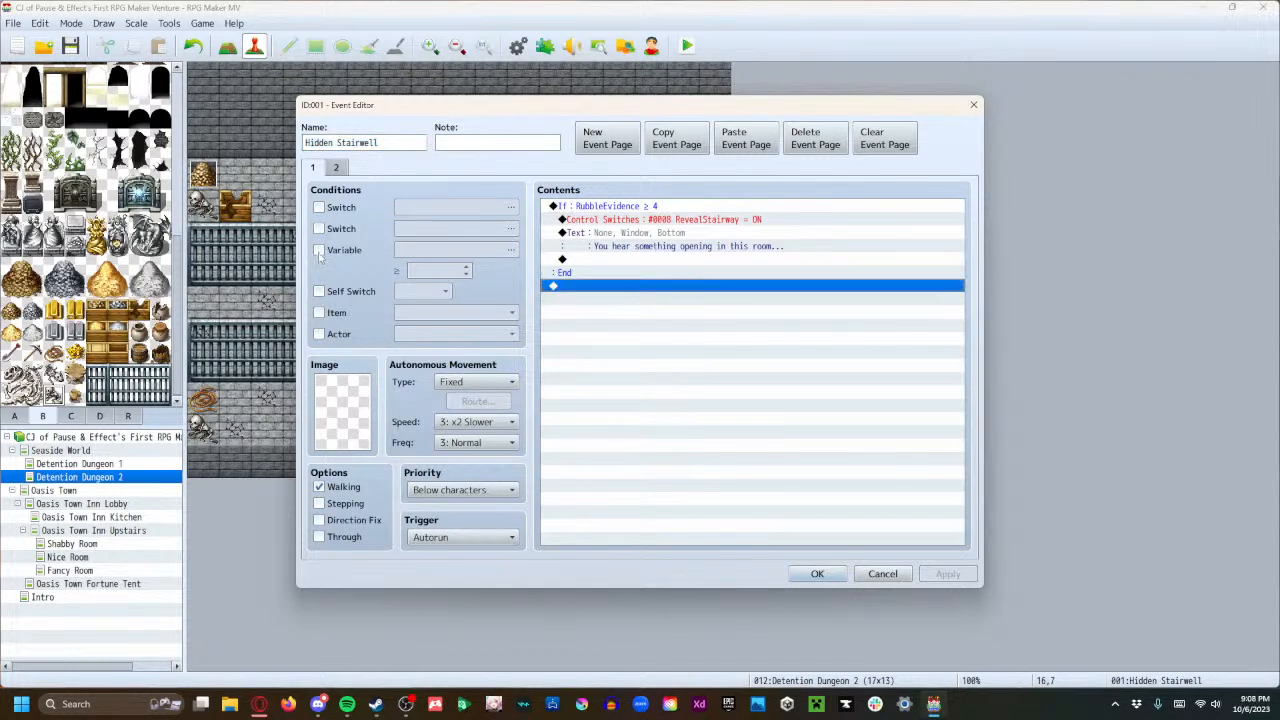
{"action": "left_click", "coordinate": [319, 251]}
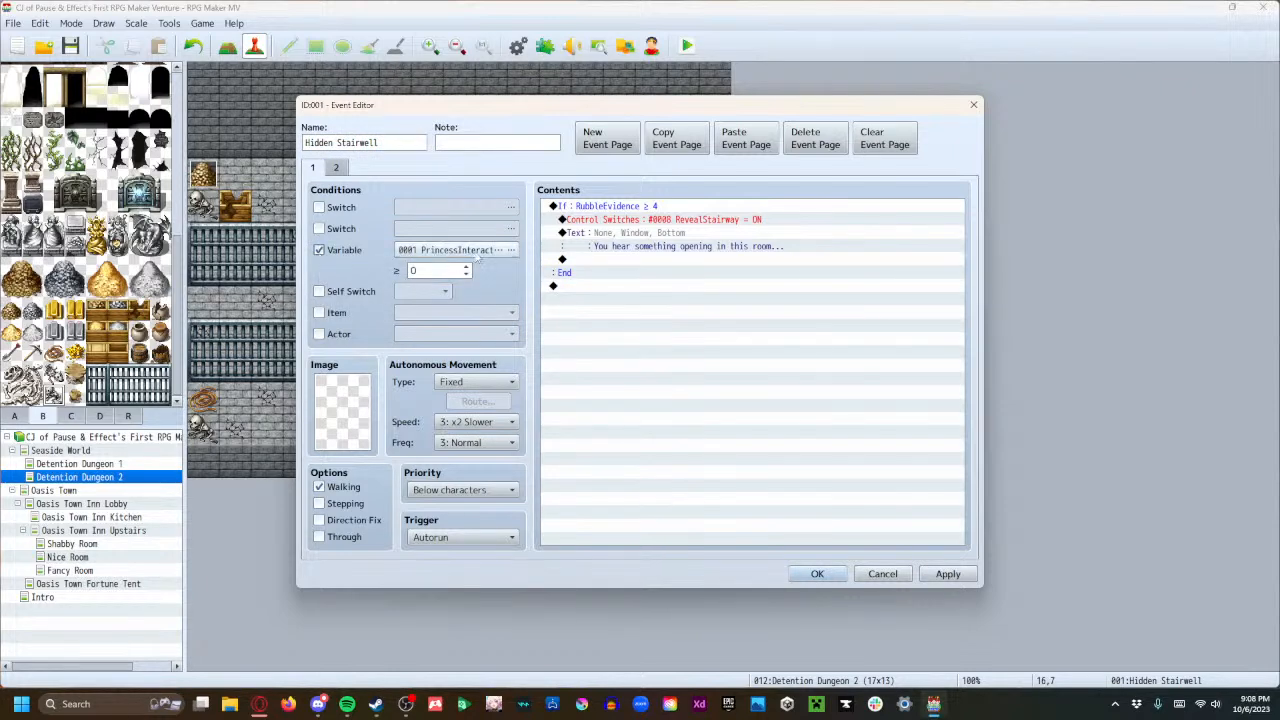
{"action": "left_click", "coordinate": [319, 250]}
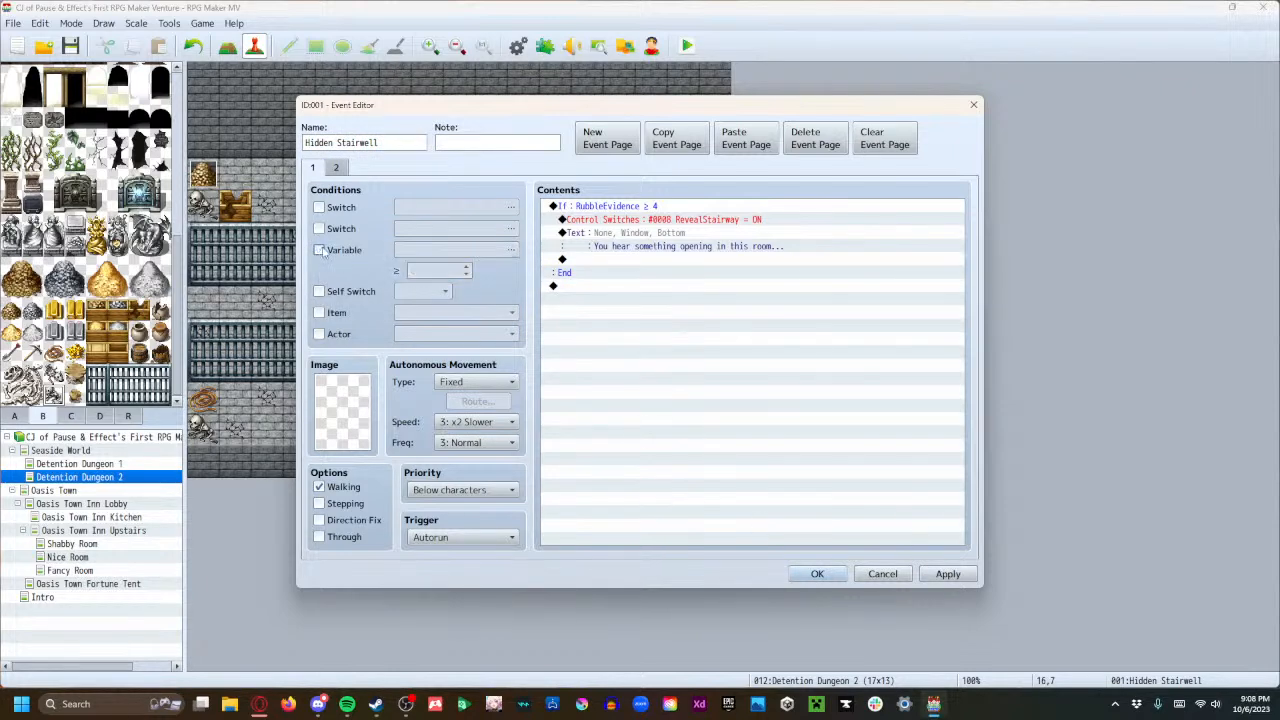
{"action": "left_click", "coordinate": [941, 578]}
{"action": "left_click", "coordinate": [817, 574]}
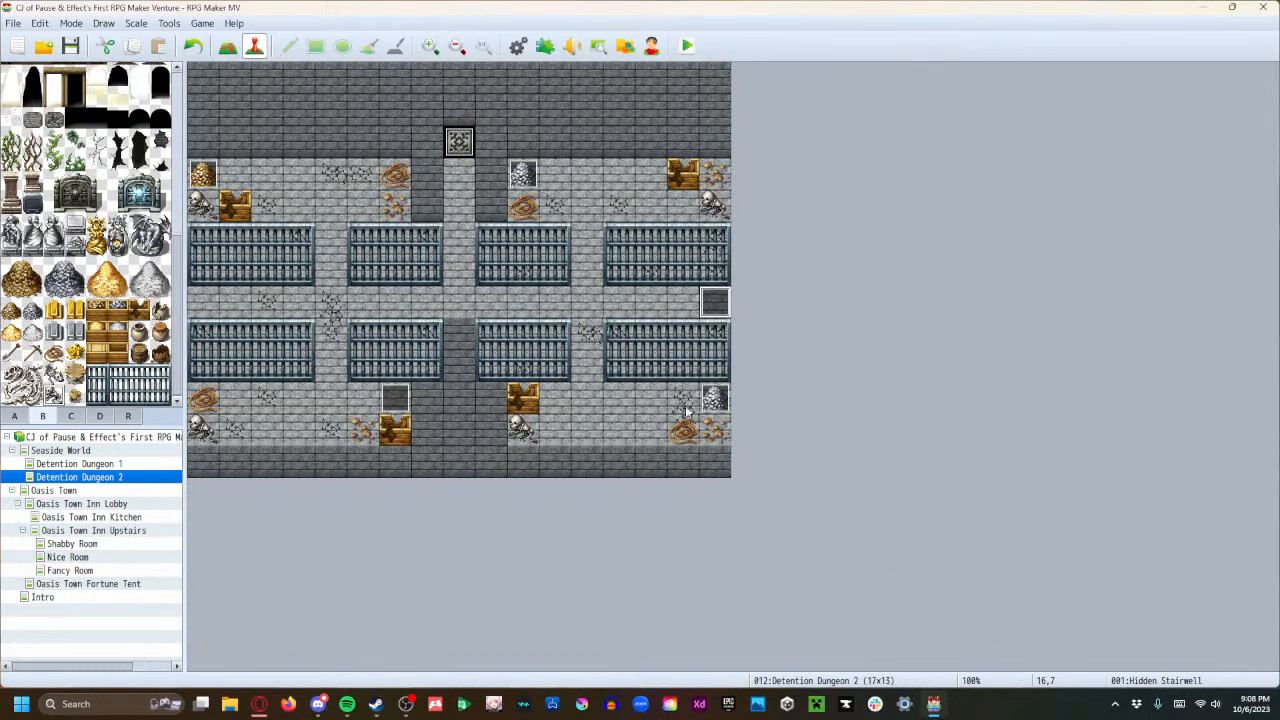
{"action": "left_click", "coordinate": [687, 48]}
{"action": "left_click", "coordinate": [591, 372]}
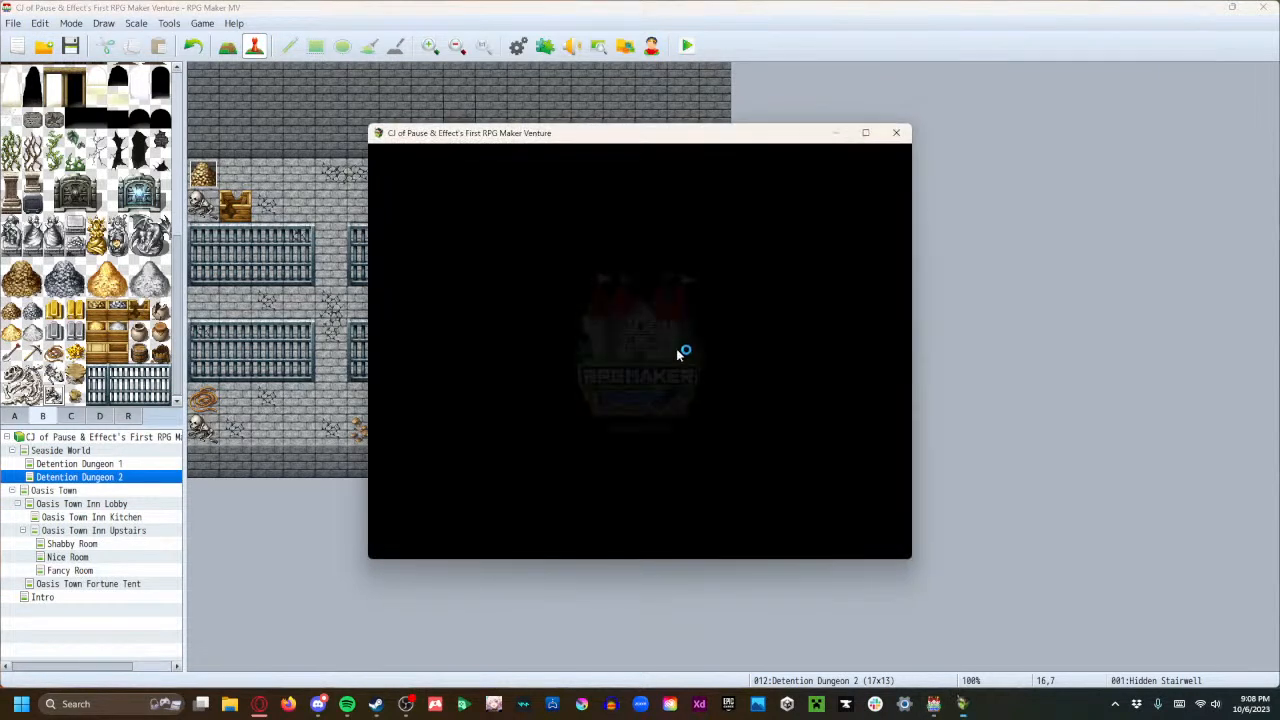
{"action": "left_click", "coordinate": [896, 134]}
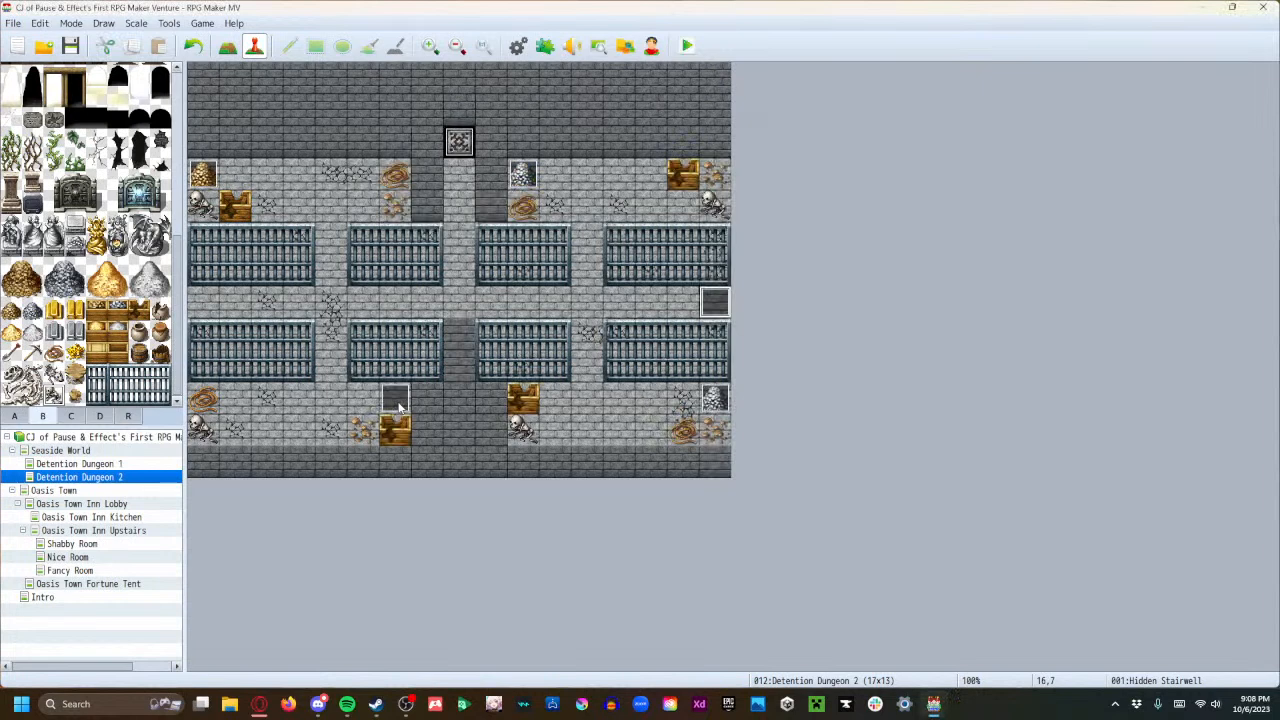
Set the image of Rubble Switch 2's second page to an empty frame of WaylonOverworldWalk and save the event.
{"action": "double_click", "coordinate": [718, 398]}
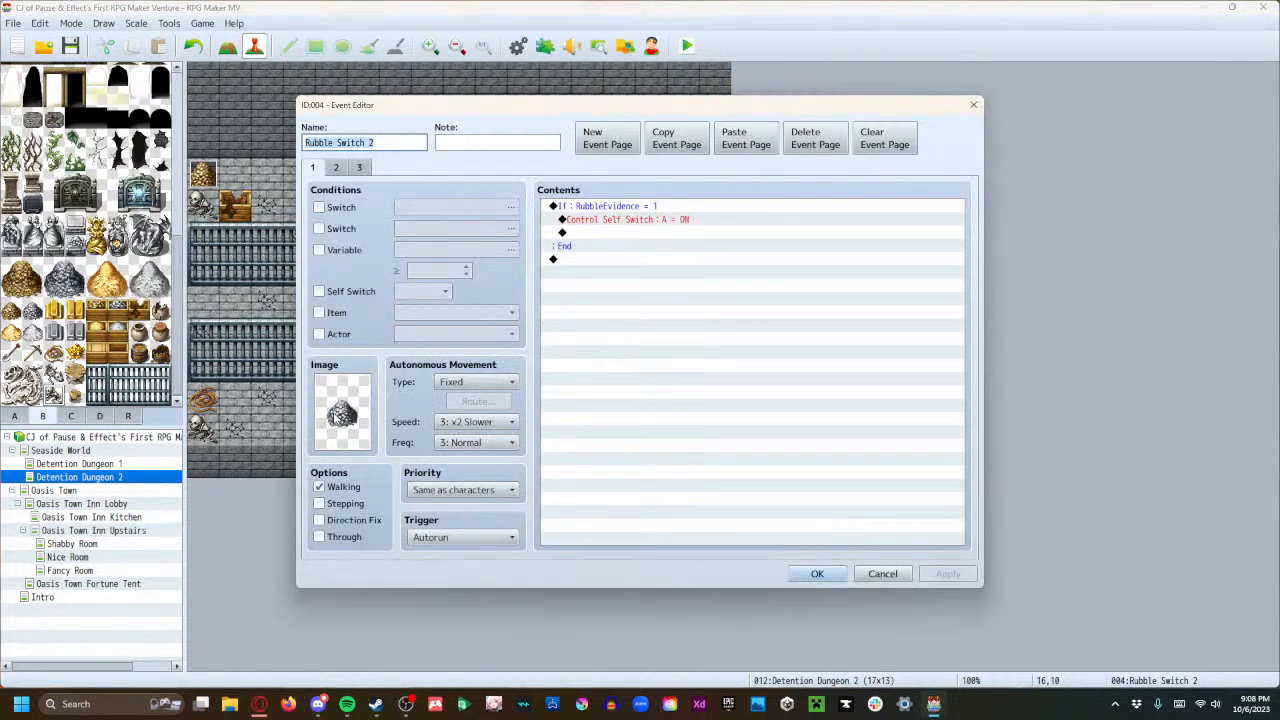
{"action": "left_click", "coordinate": [338, 167]}
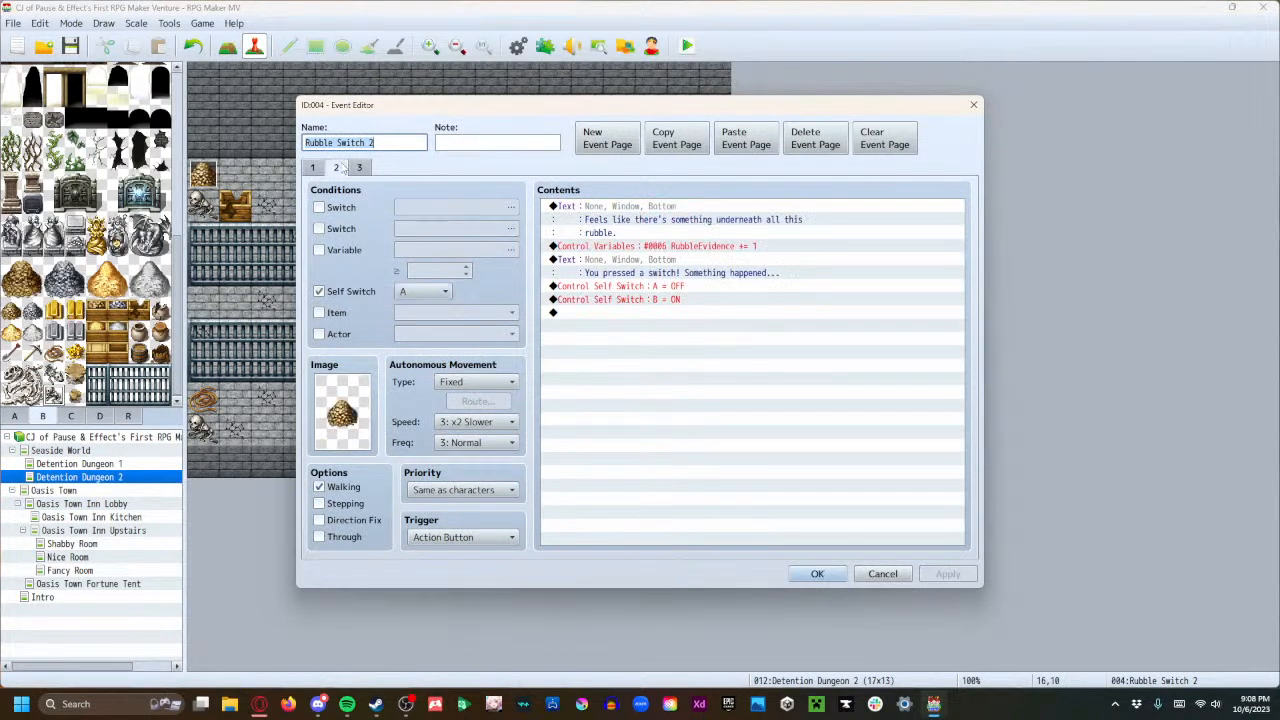
{"action": "left_click", "coordinate": [313, 168]}
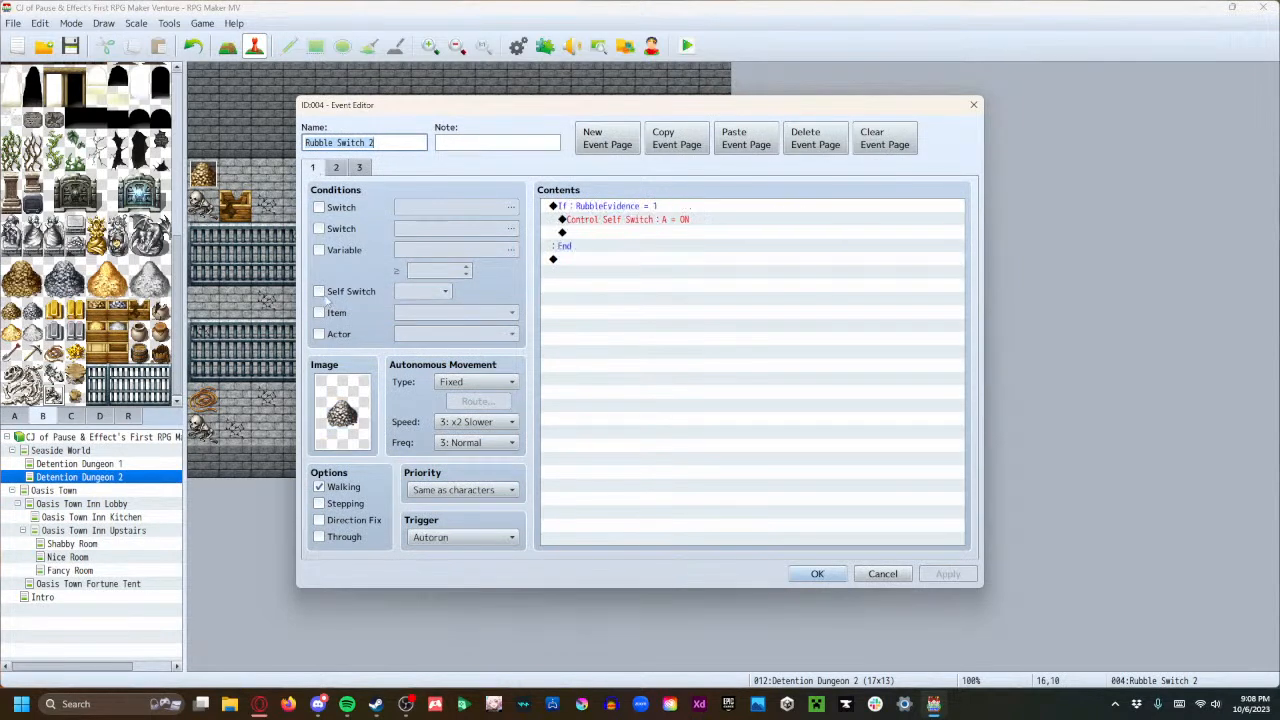
{"action": "left_click", "coordinate": [336, 167]}
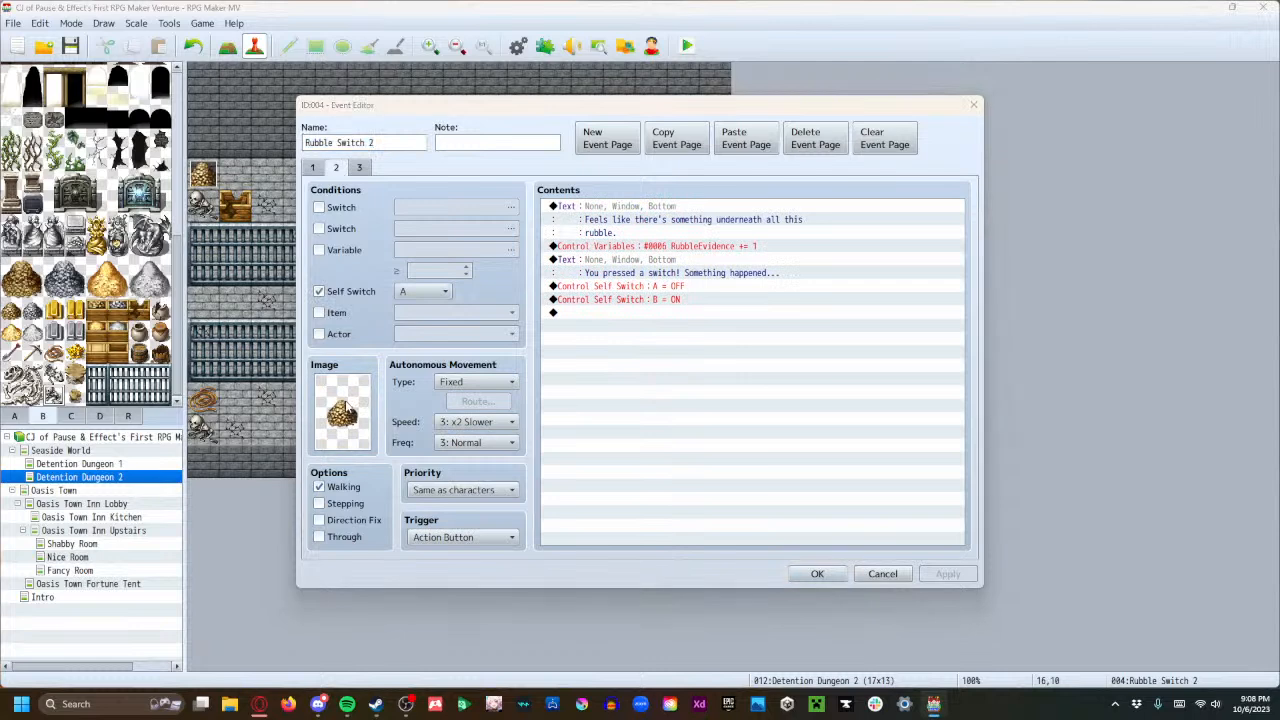
{"action": "double_click", "coordinate": [348, 404]}
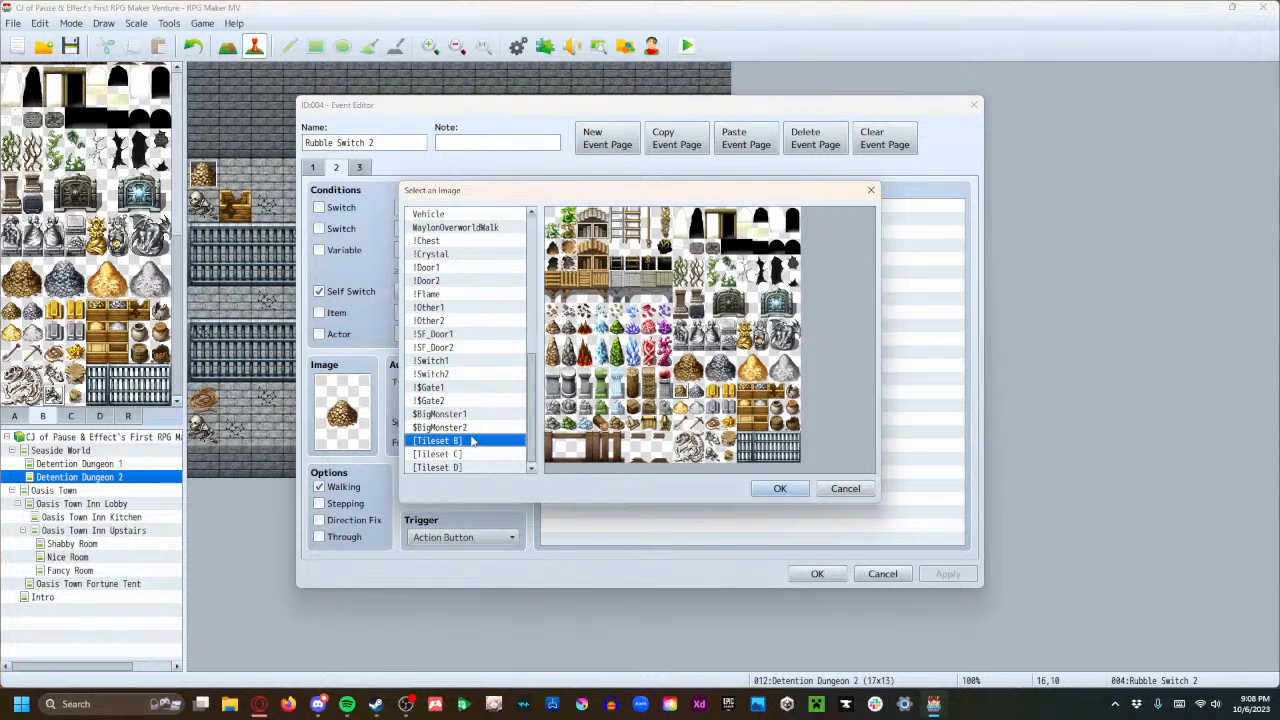
{"action": "scroll", "coordinate": [463, 379], "scroll_direction": "up", "scroll_amount": 3}
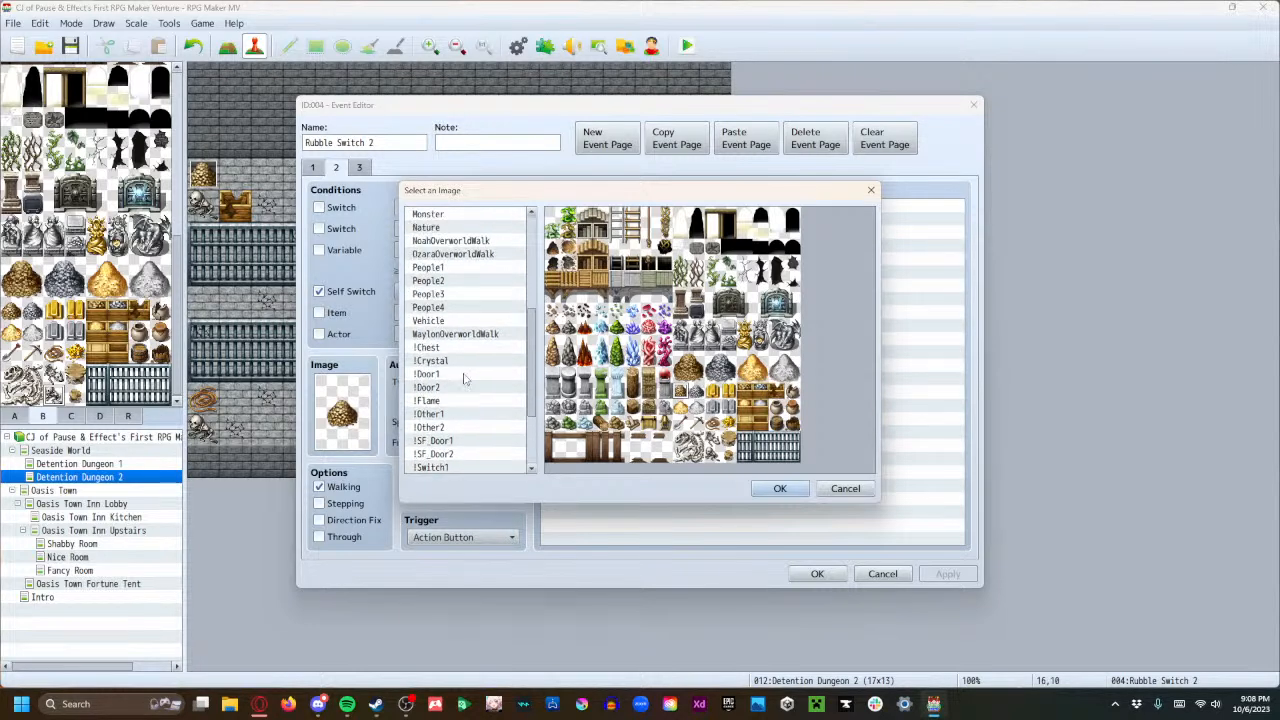
{"action": "left_click", "coordinate": [468, 334]}
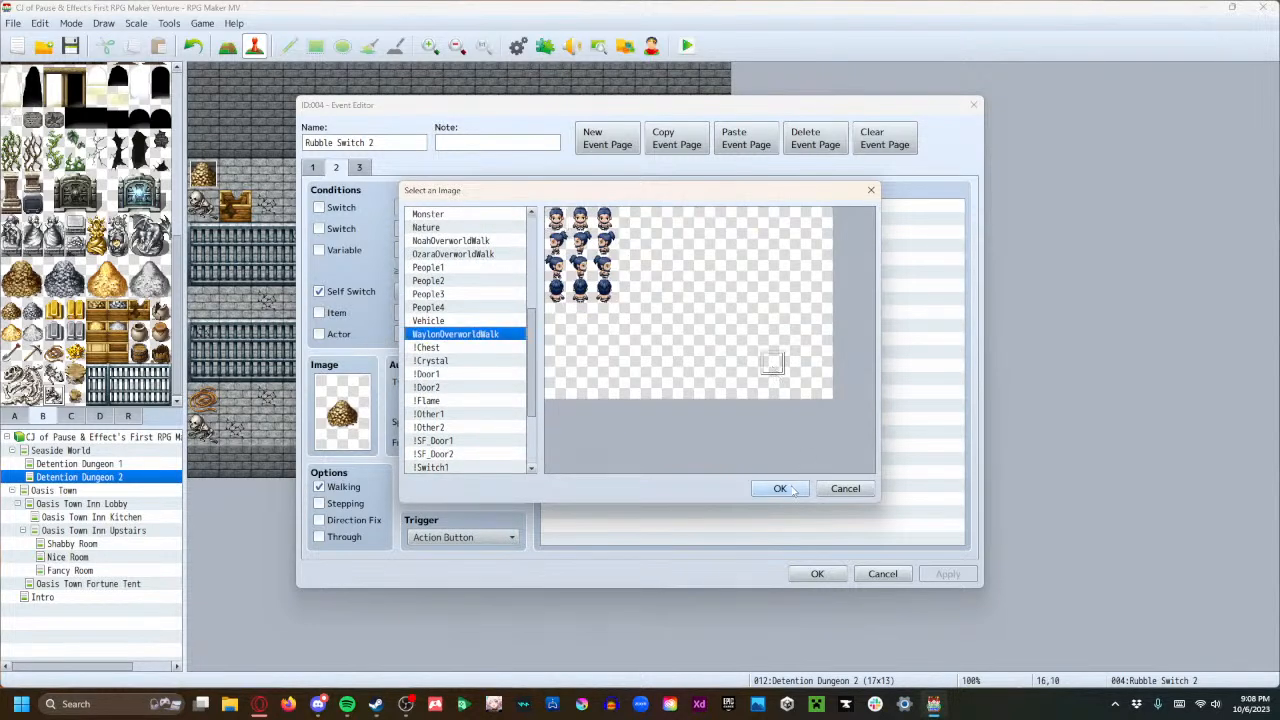
{"action": "left_click", "coordinate": [793, 489]}
{"action": "left_click", "coordinate": [820, 573]}
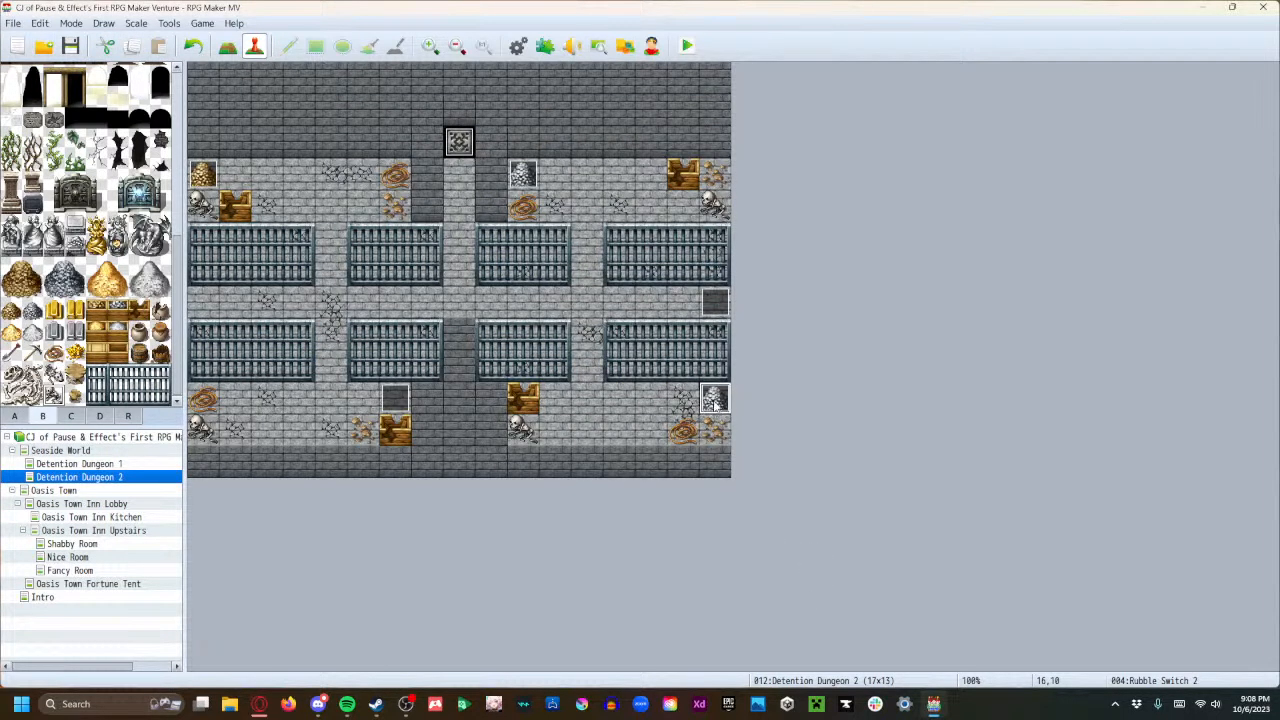
Set the image of Rubble Switch 2's first page to an empty frame of WaylonOverworldWalk and save the event.
{"action": "double_click", "coordinate": [714, 400]}
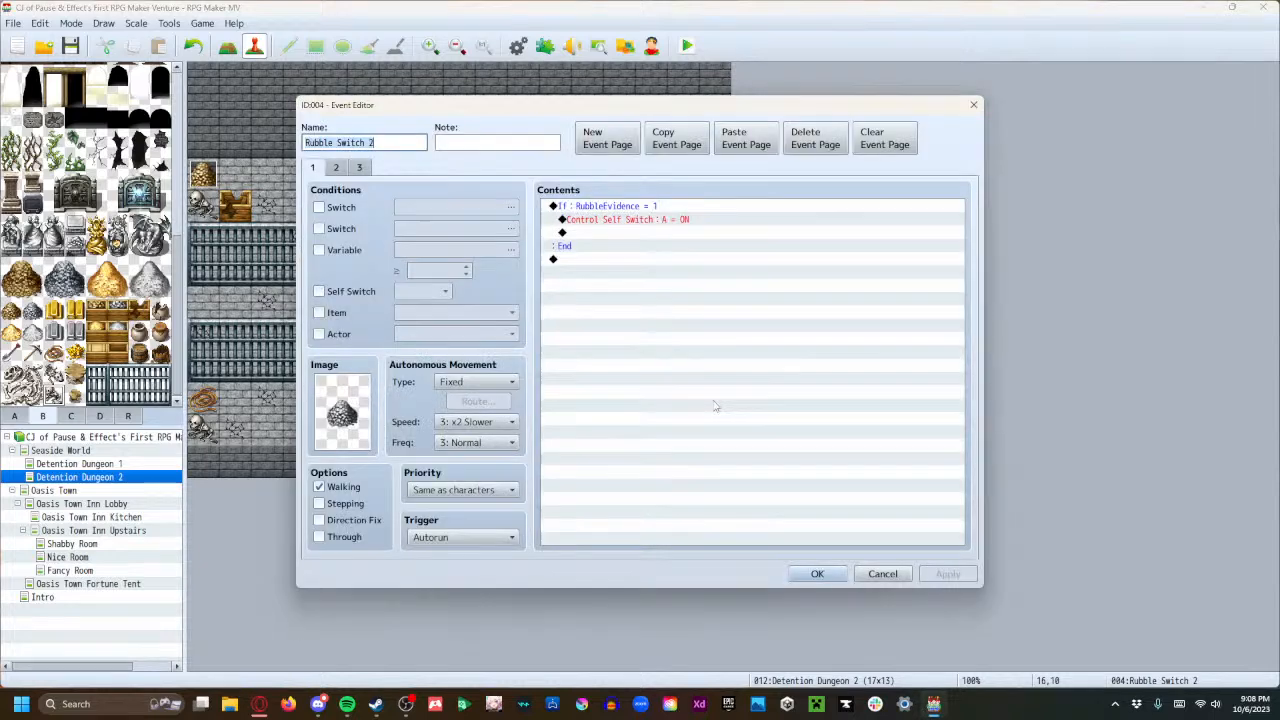
{"action": "double_click", "coordinate": [343, 415]}
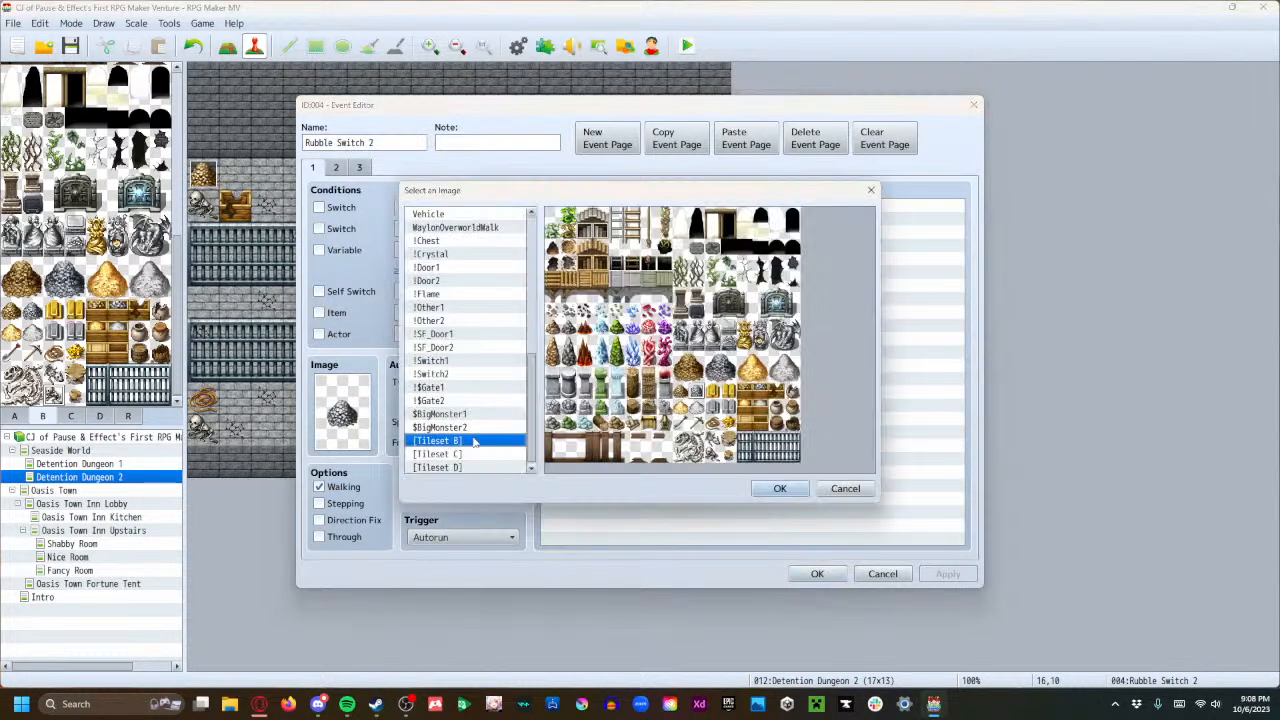
{"action": "scroll", "coordinate": [455, 313], "scroll_direction": "up", "scroll_amount": 1}
{"action": "left_click", "coordinate": [462, 242]}
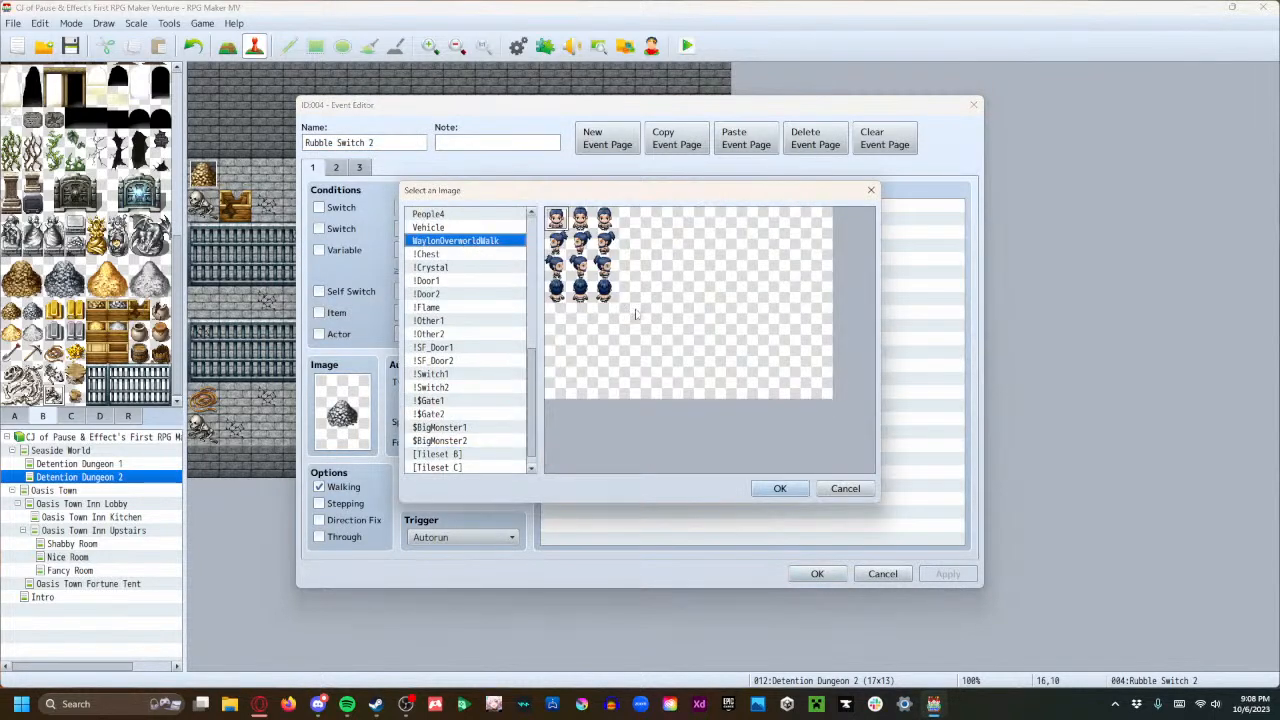
{"action": "left_click", "coordinate": [780, 489]}
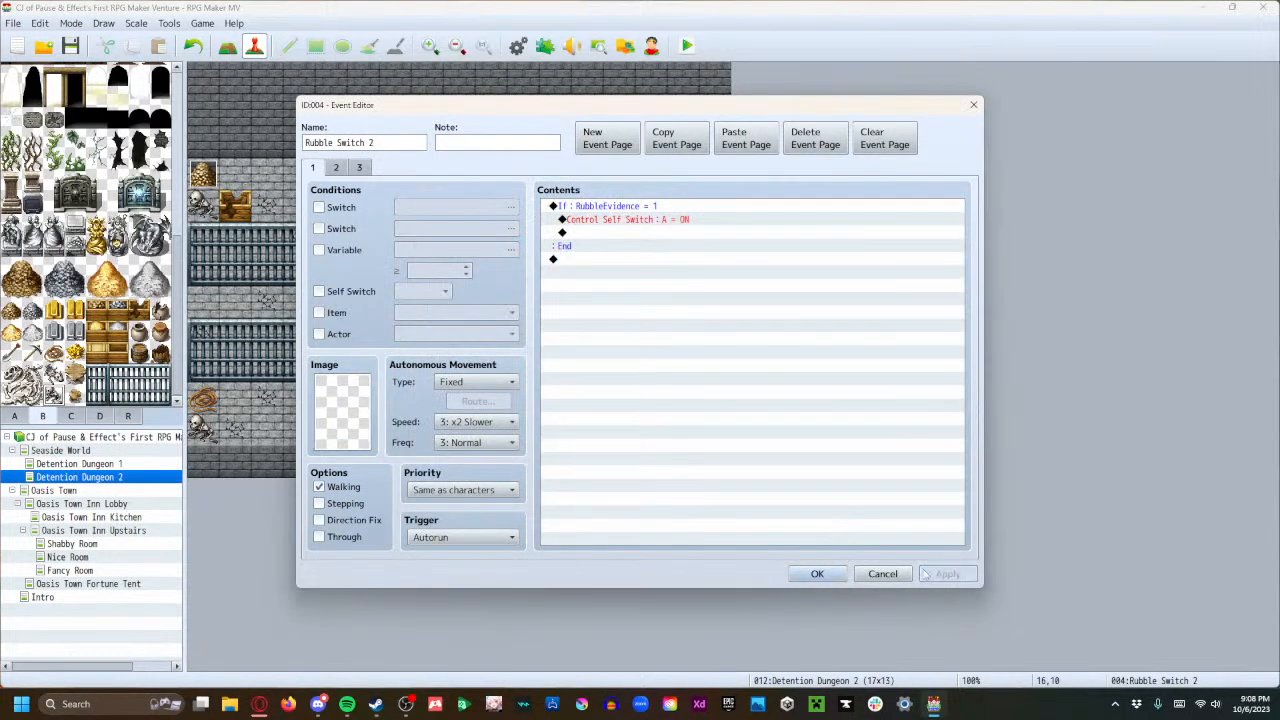
{"action": "left_click", "coordinate": [817, 573]}
Set the image of Rubble Switch 4's first page to an empty frame of WaylonOverworldWalk and apply the change.
{"action": "double_click", "coordinate": [525, 178]}
{"action": "double_click", "coordinate": [366, 420]}
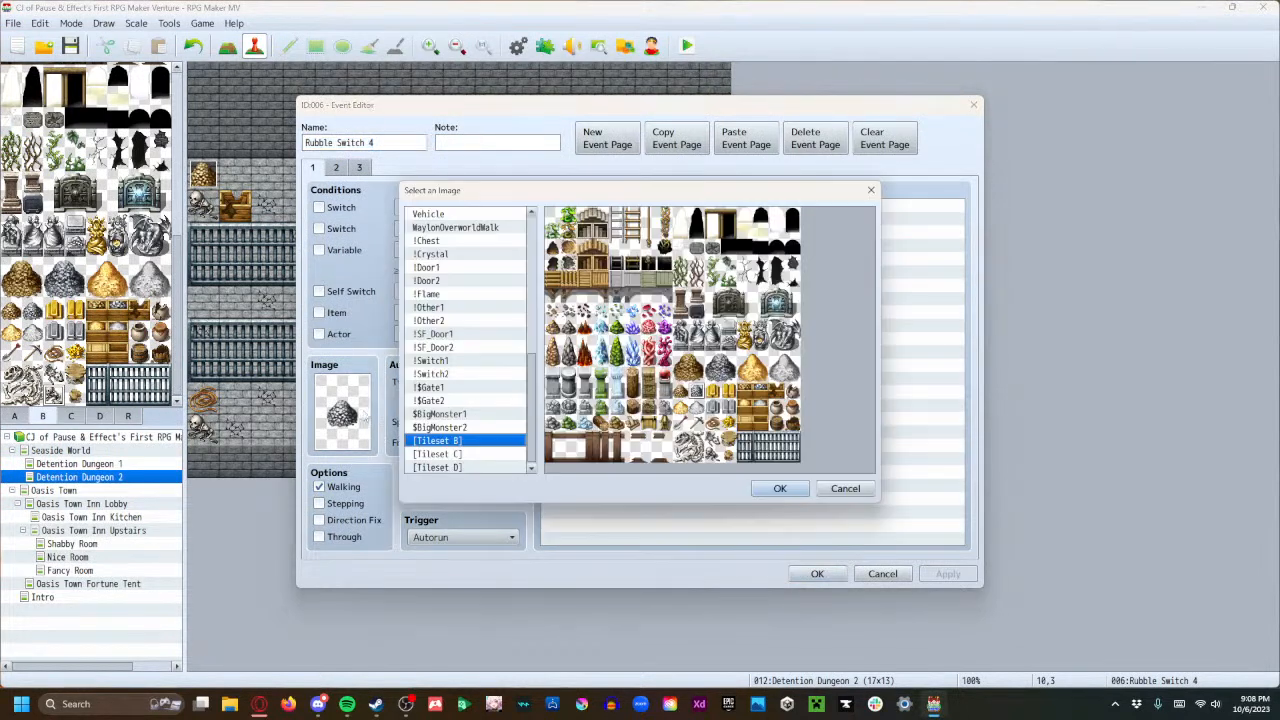
{"action": "left_click", "coordinate": [465, 228]}
{"action": "left_click", "coordinate": [705, 338]}
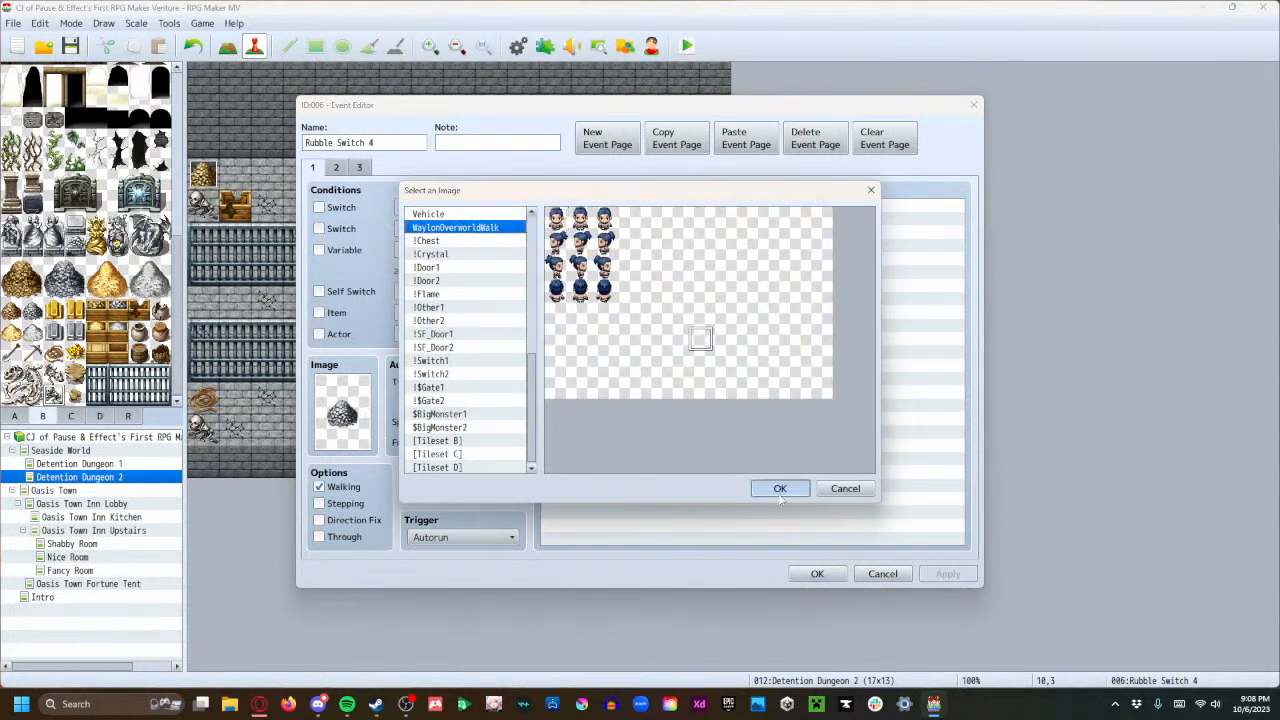
{"action": "left_click", "coordinate": [780, 489]}
{"action": "left_click", "coordinate": [948, 575]}
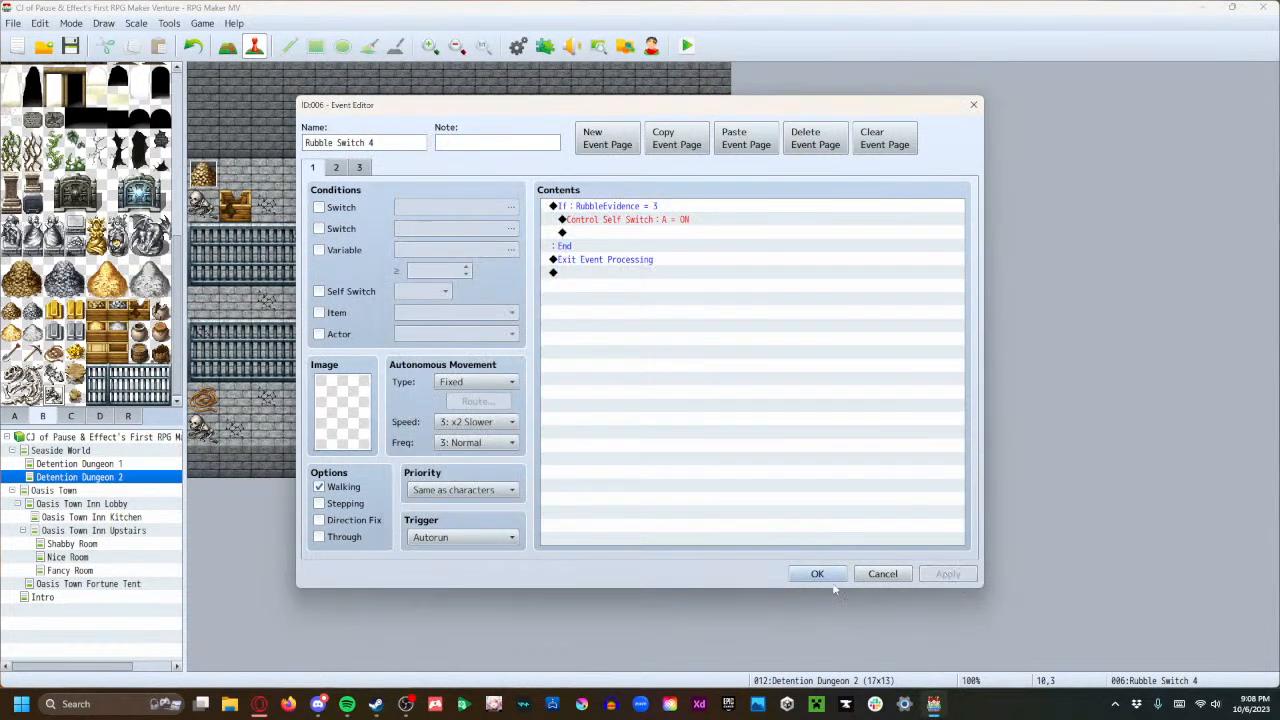
Delete Exit Event Processing from Rubble Switch 4's first page, set that page's trigger to Parallel, and save the event.
{"action": "left_click", "coordinate": [647, 263]}
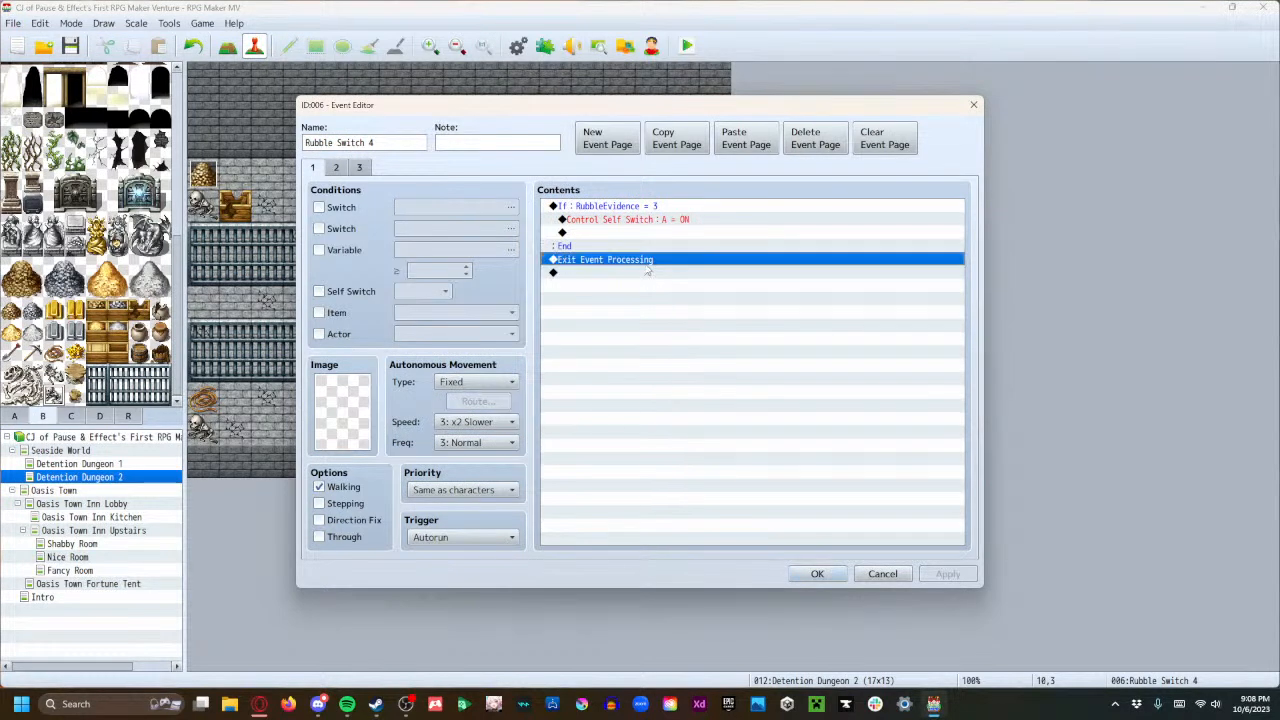
{"action": "key", "text": "Delete"}
{"action": "left_click", "coordinate": [460, 537]}
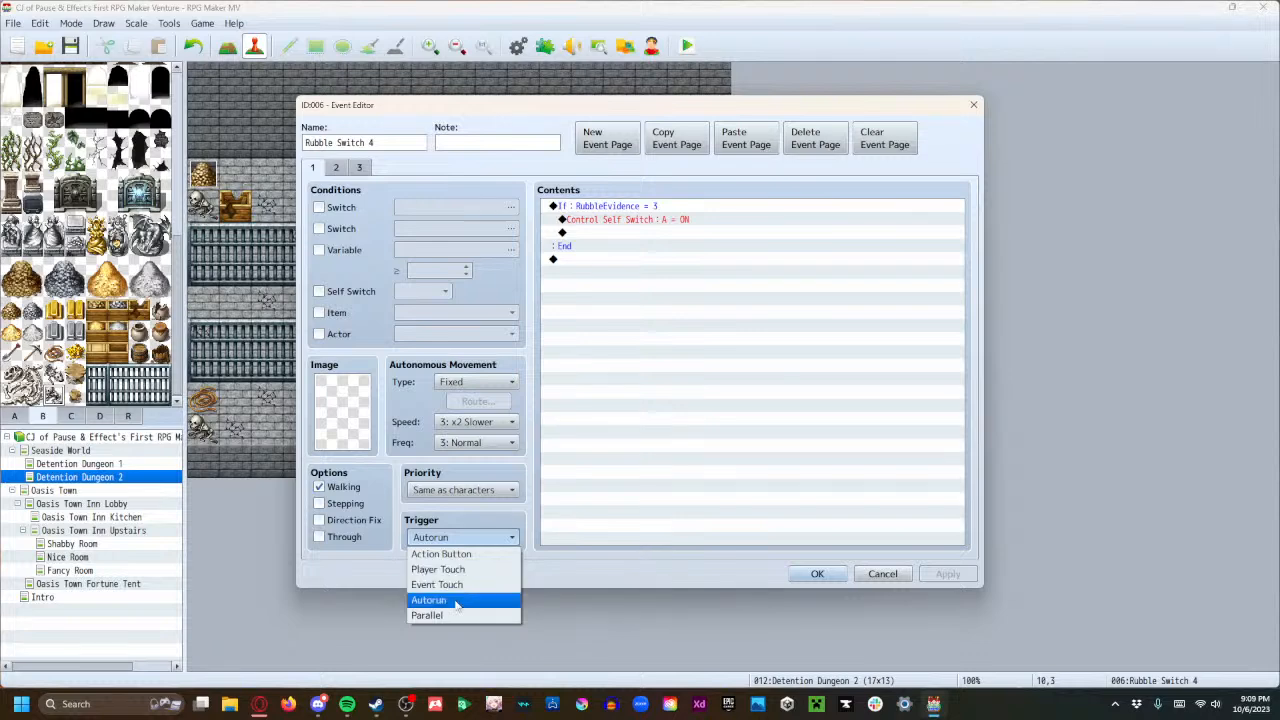
{"action": "left_click", "coordinate": [457, 615]}
{"action": "left_click", "coordinate": [940, 574]}
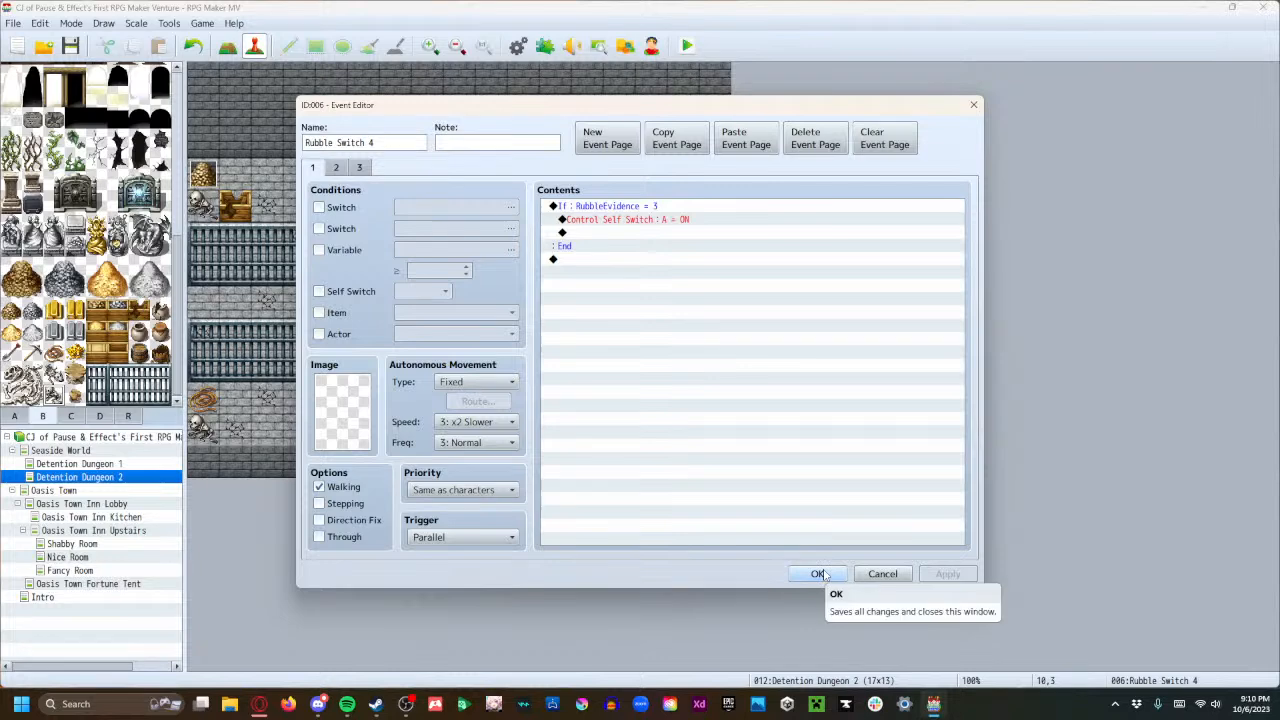
{"action": "left_click", "coordinate": [819, 574]}
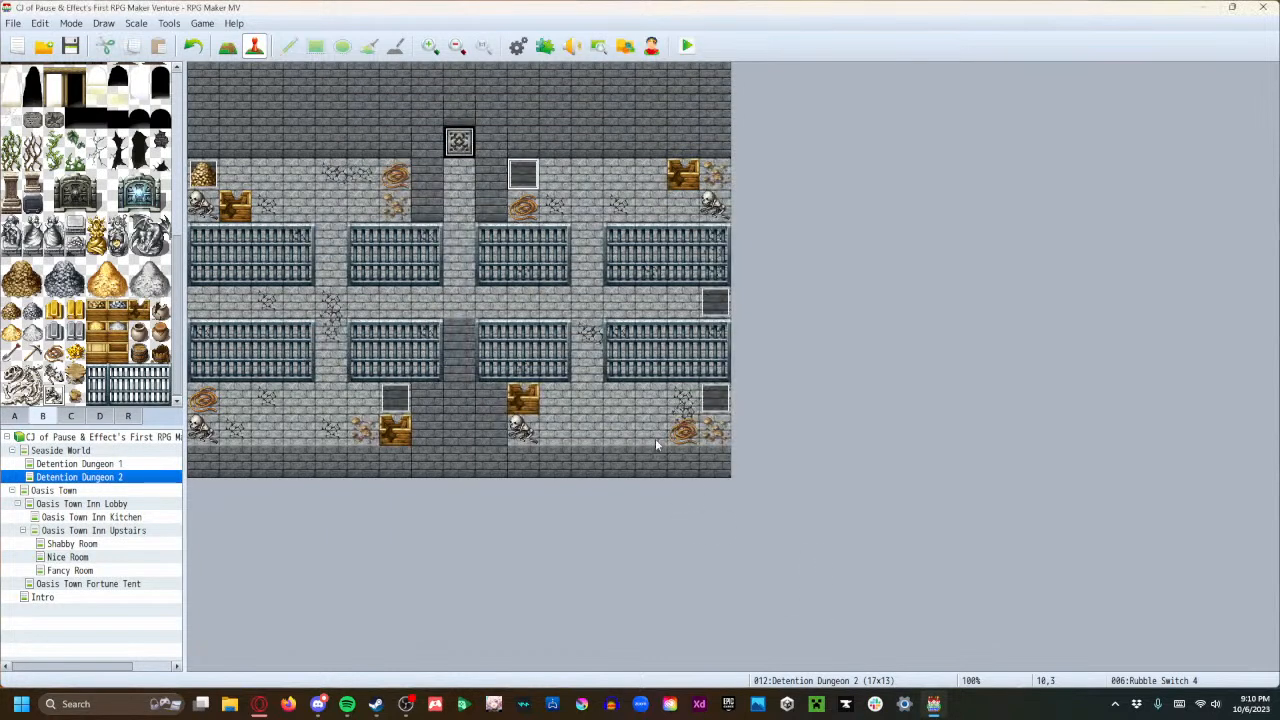
Set the trigger of Rubble Switch 2's first page to Parallel and save the event.
{"action": "double_click", "coordinate": [712, 402]}
{"action": "left_click", "coordinate": [476, 537]}
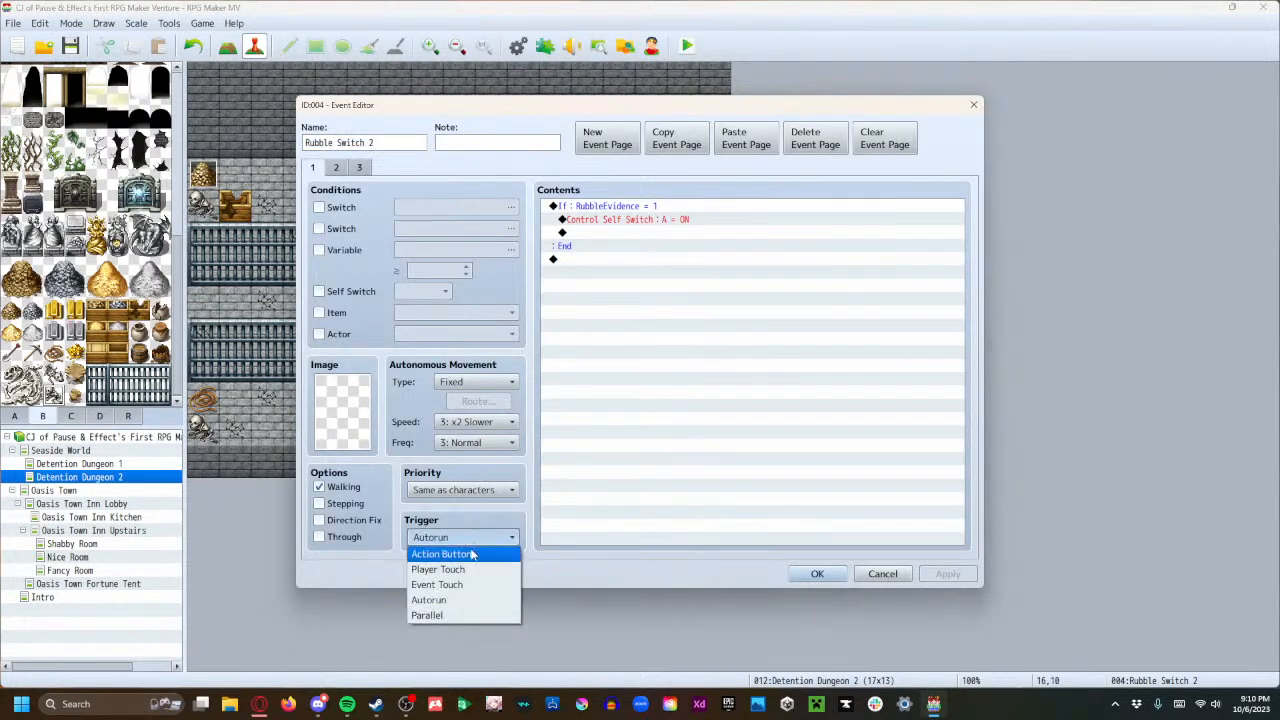
{"action": "left_click", "coordinate": [440, 615]}
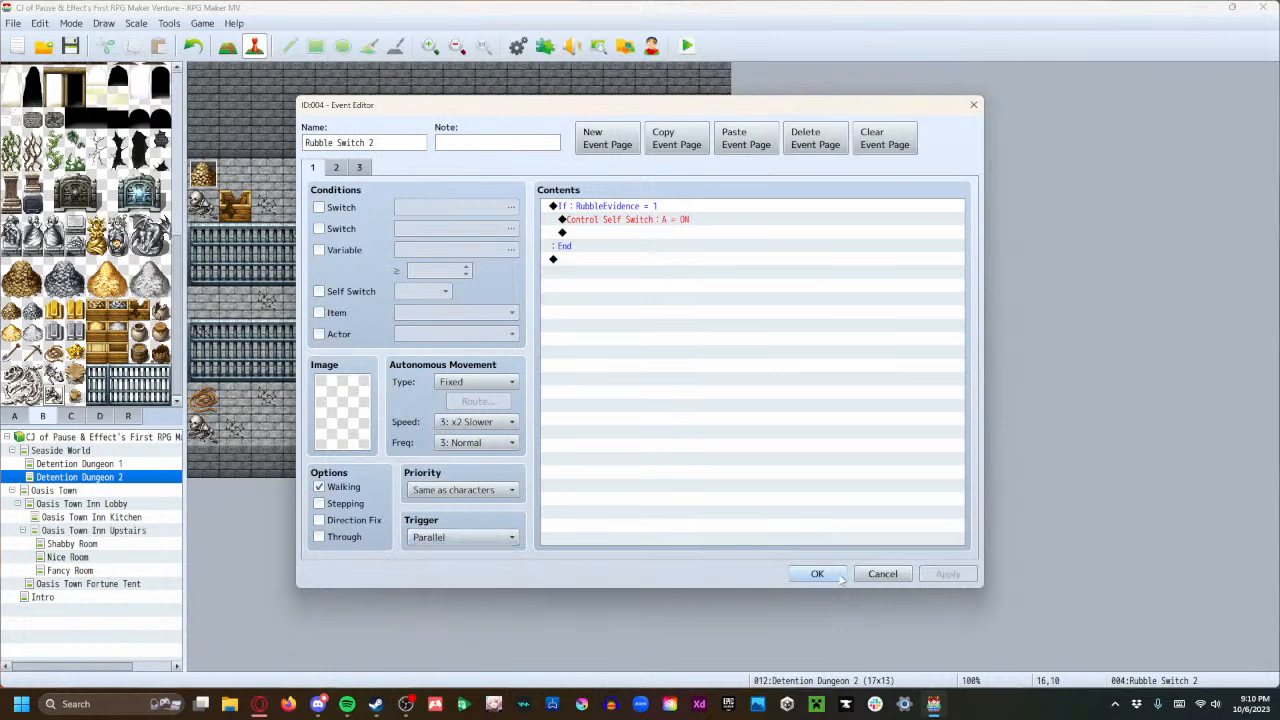
{"action": "left_click", "coordinate": [817, 574]}
Set the trigger of Rubble Switch 3's first page to Parallel, save it, and check Rubble Switch 4's trigger.
{"action": "double_click", "coordinate": [400, 399]}
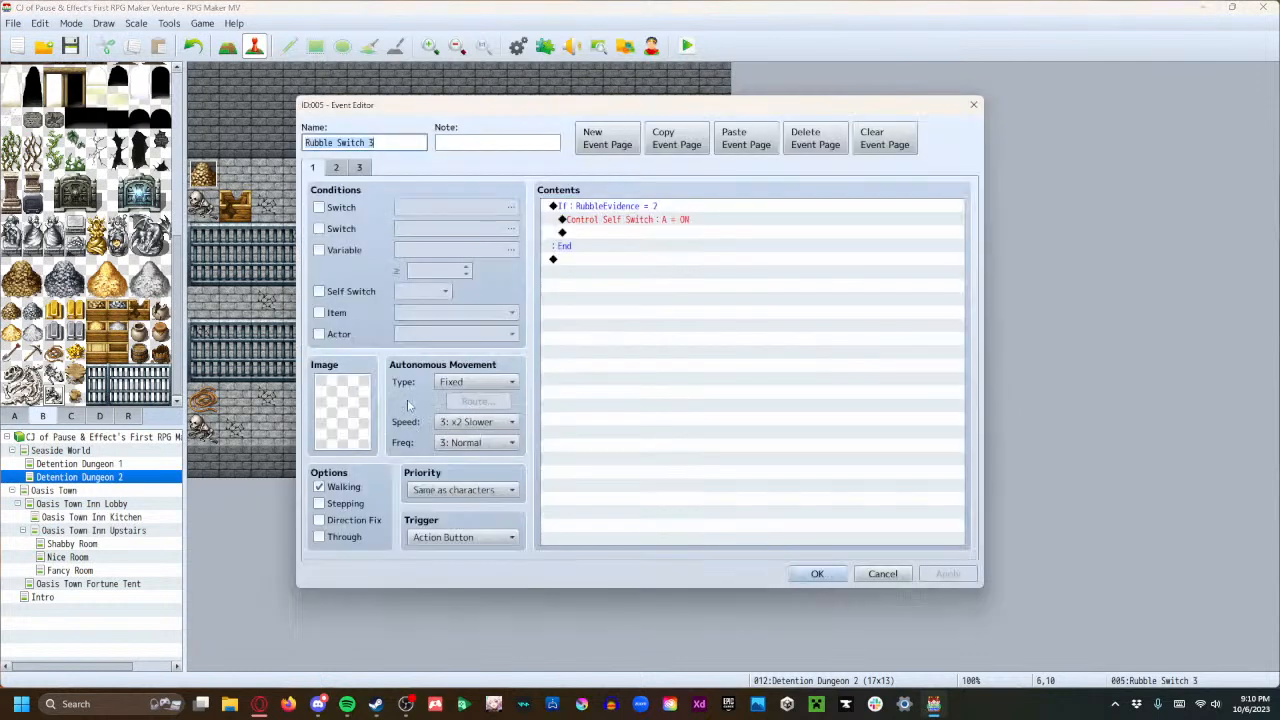
{"action": "left_click", "coordinate": [438, 539]}
{"action": "left_click", "coordinate": [431, 613]}
{"action": "left_click", "coordinate": [817, 574]}
{"action": "double_click", "coordinate": [522, 174]}
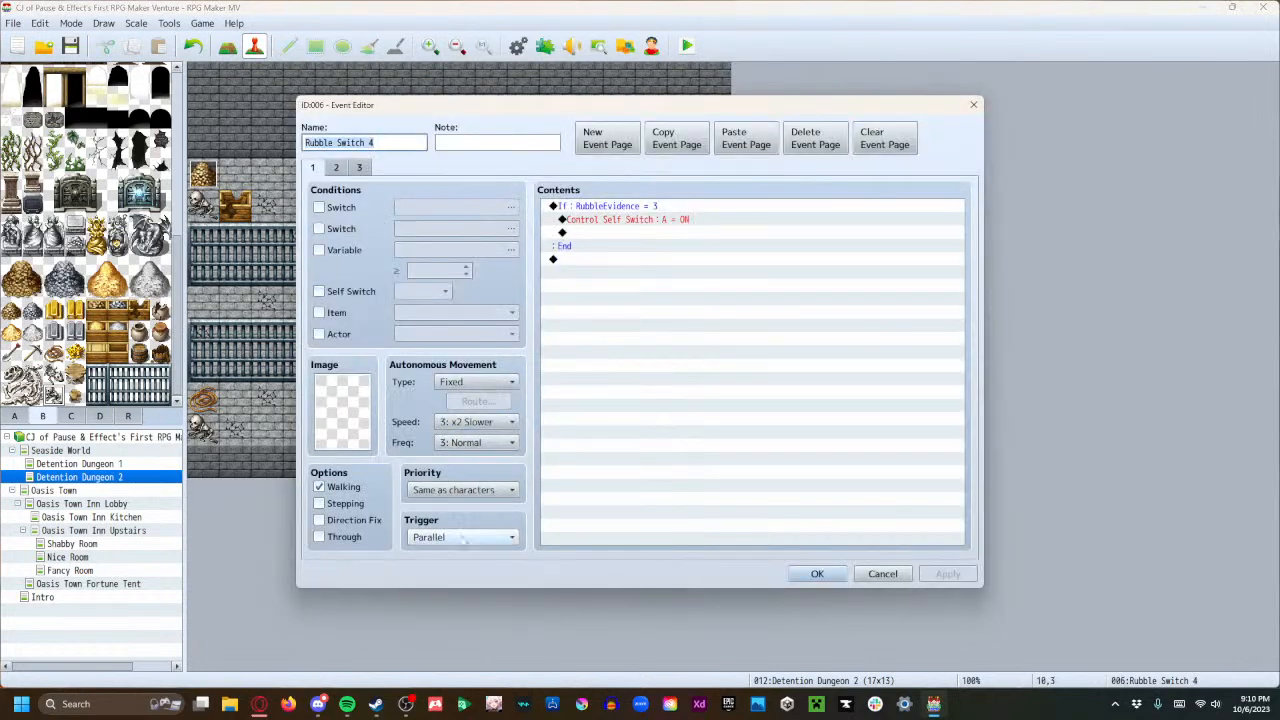
{"action": "left_click", "coordinate": [817, 574]}
Try Parallel as the trigger of the Hidden Stairwell event's first page and save the event.
{"action": "double_click", "coordinate": [718, 310]}
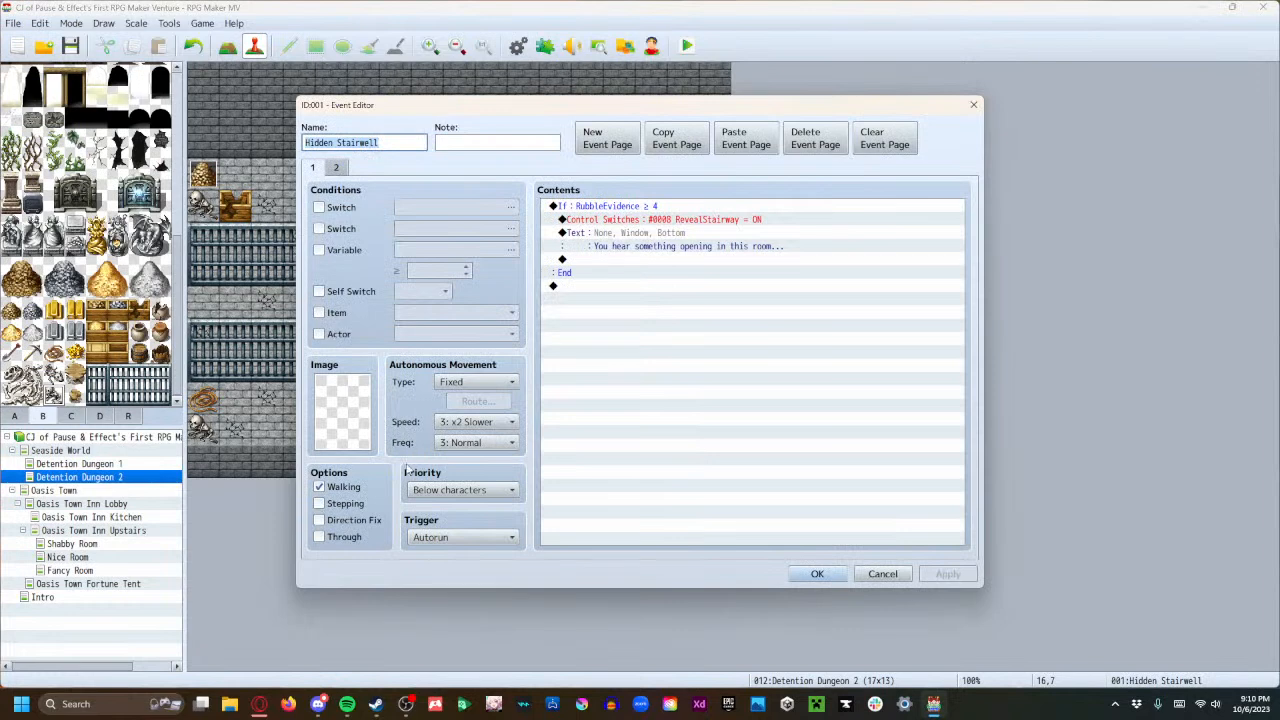
{"action": "left_click", "coordinate": [458, 537]}
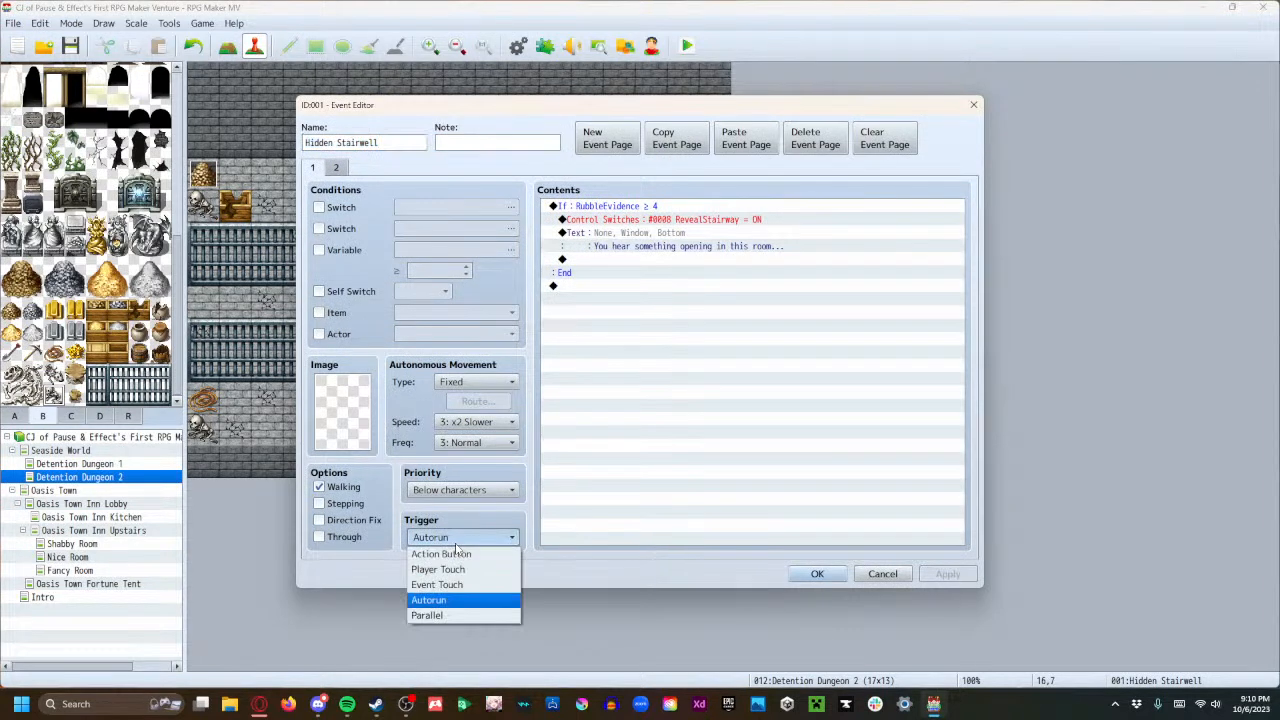
{"action": "left_click", "coordinate": [440, 617]}
{"action": "left_click", "coordinate": [948, 574]}
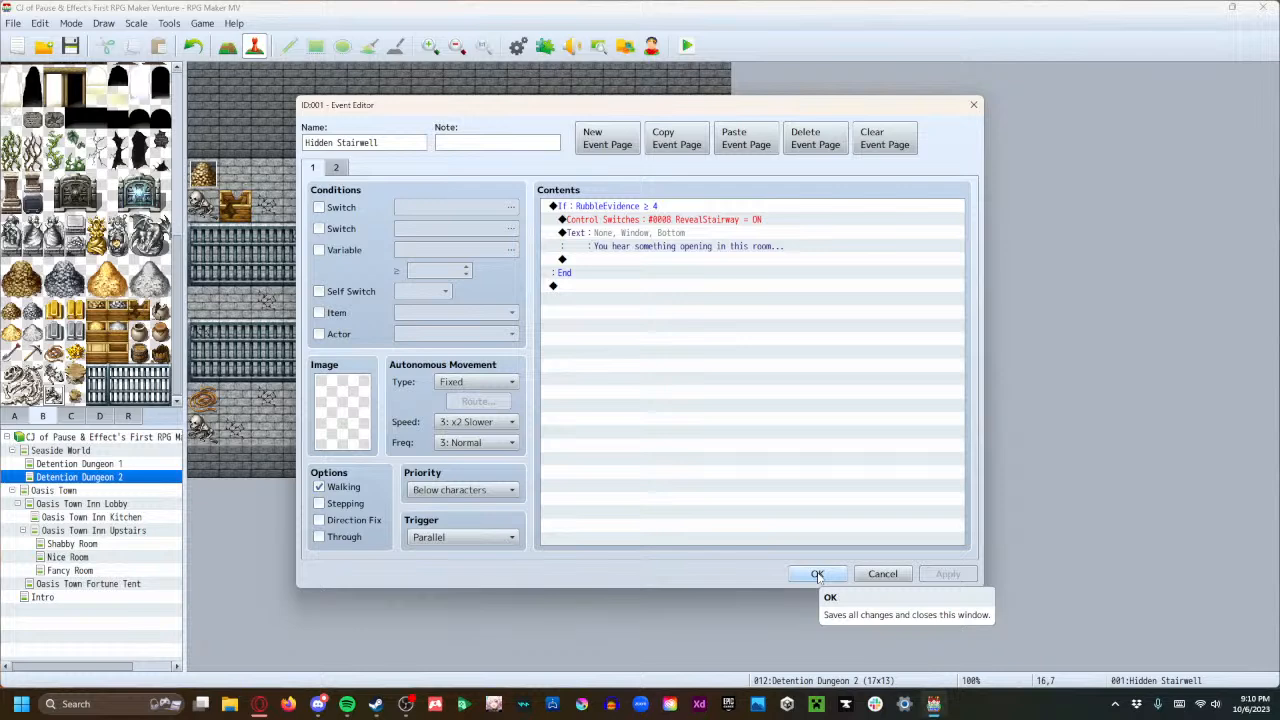
{"action": "left_click", "coordinate": [817, 574]}
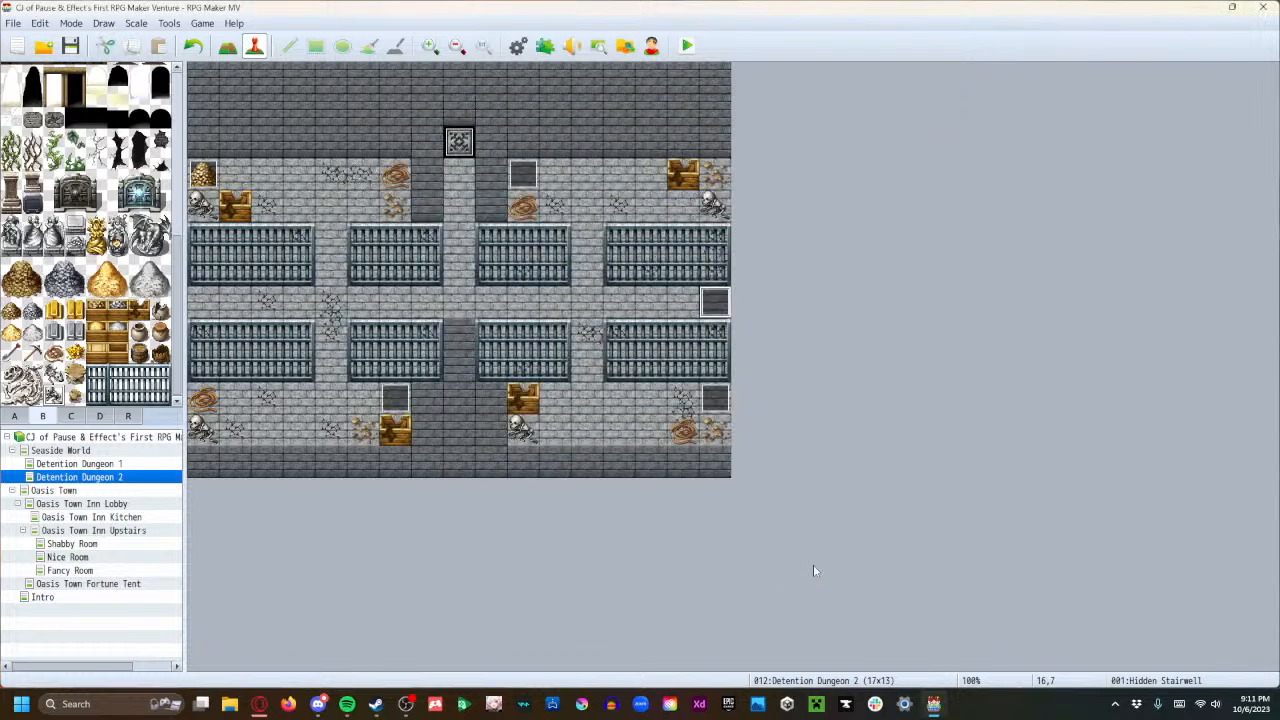
Set the trigger of the Hidden Stairwell event's first page to Event Touch and save the event.
{"action": "double_click", "coordinate": [712, 300]}
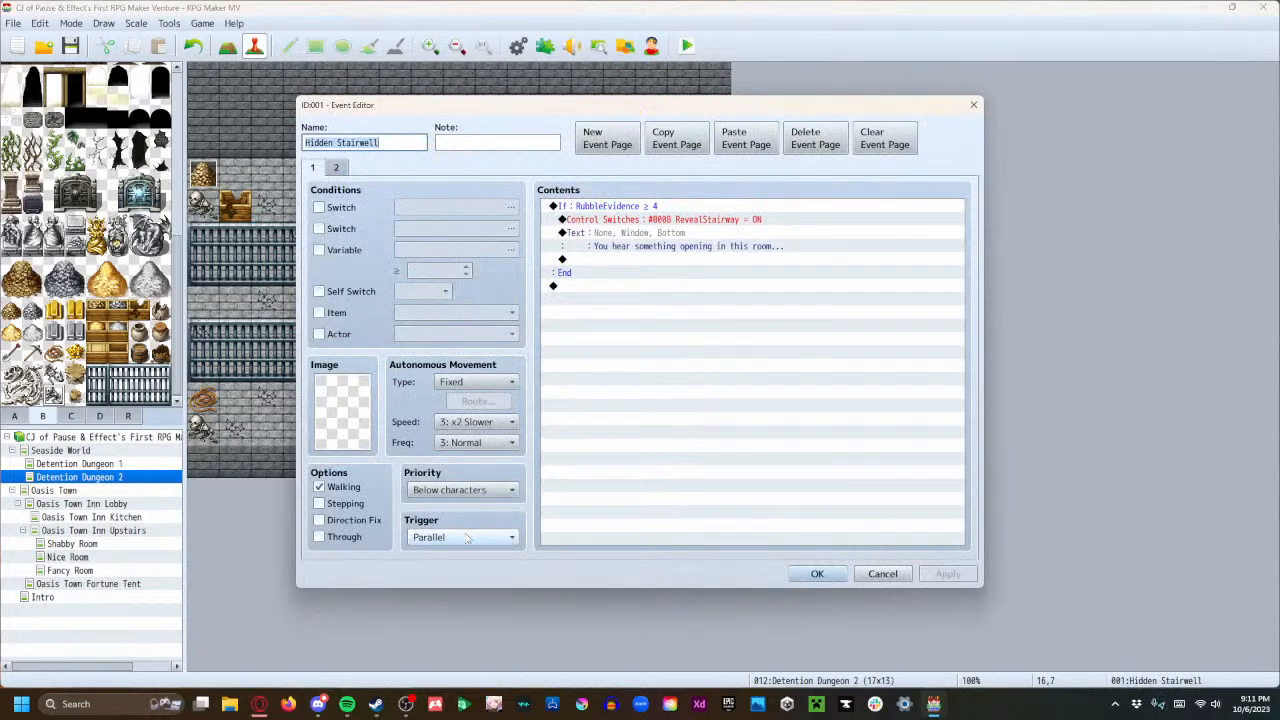
{"action": "left_click", "coordinate": [466, 538]}
{"action": "left_click", "coordinate": [452, 600]}
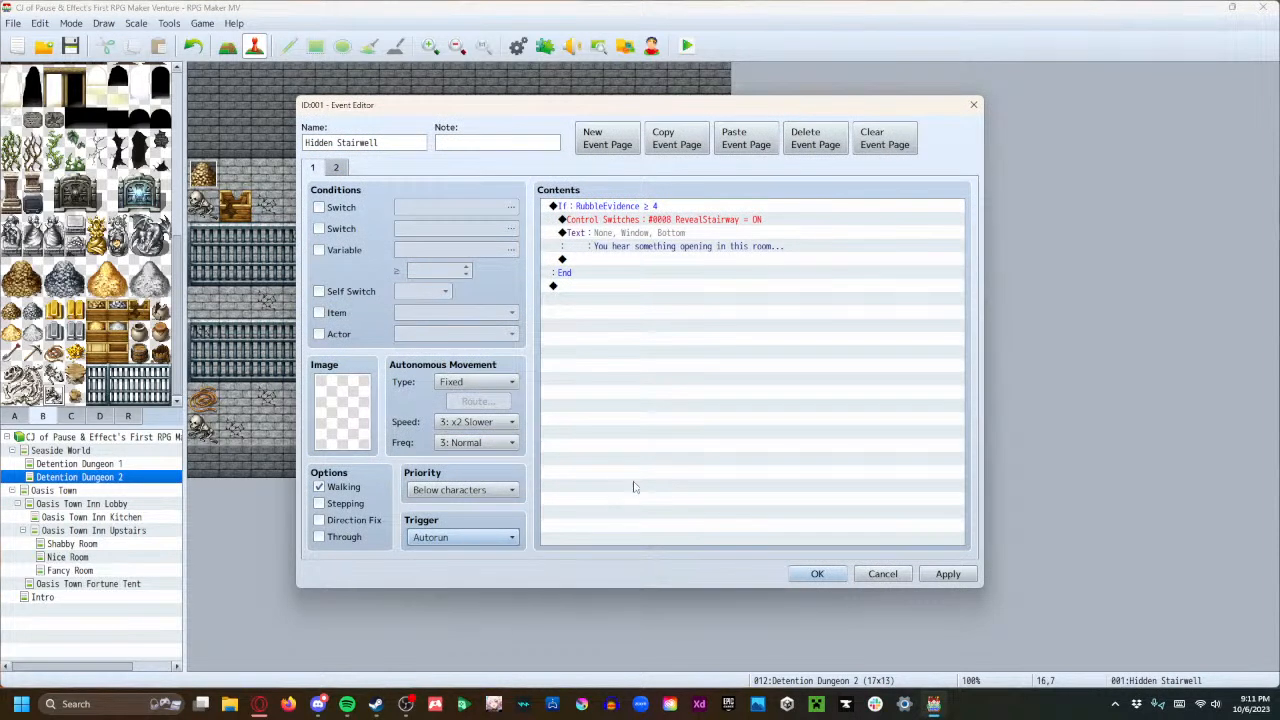
{"action": "left_click", "coordinate": [462, 537]}
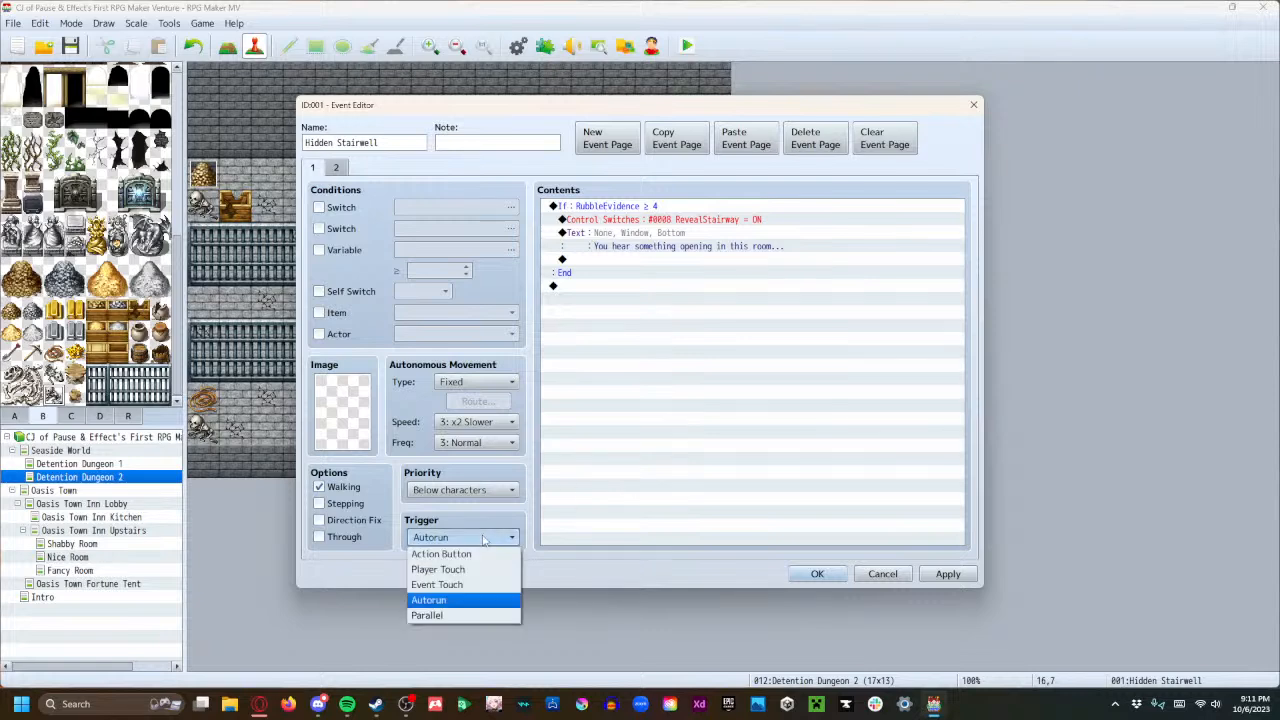
{"action": "left_click", "coordinate": [466, 585]}
{"action": "left_click", "coordinate": [958, 576]}
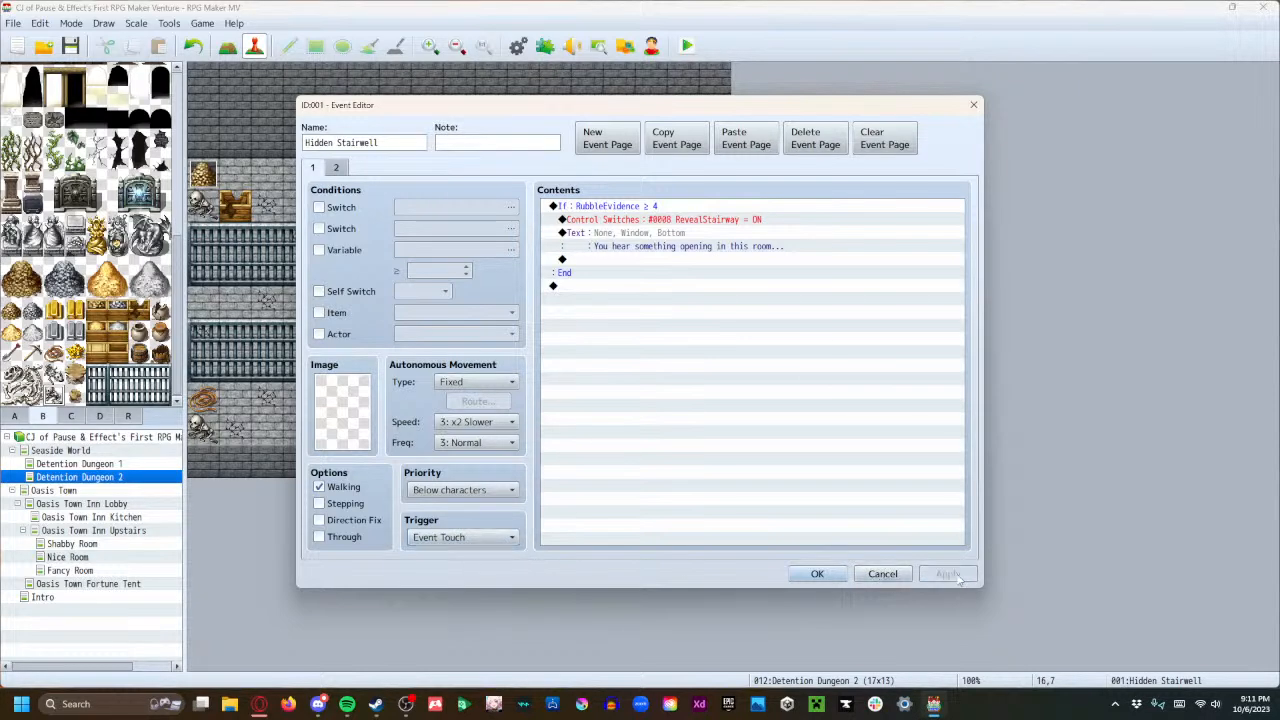
{"action": "left_click", "coordinate": [803, 576]}
Start a playtest, begin a new game, and get the character into Detention Dungeon 2.
{"action": "left_click", "coordinate": [687, 45]}
{"action": "left_click", "coordinate": [580, 369]}
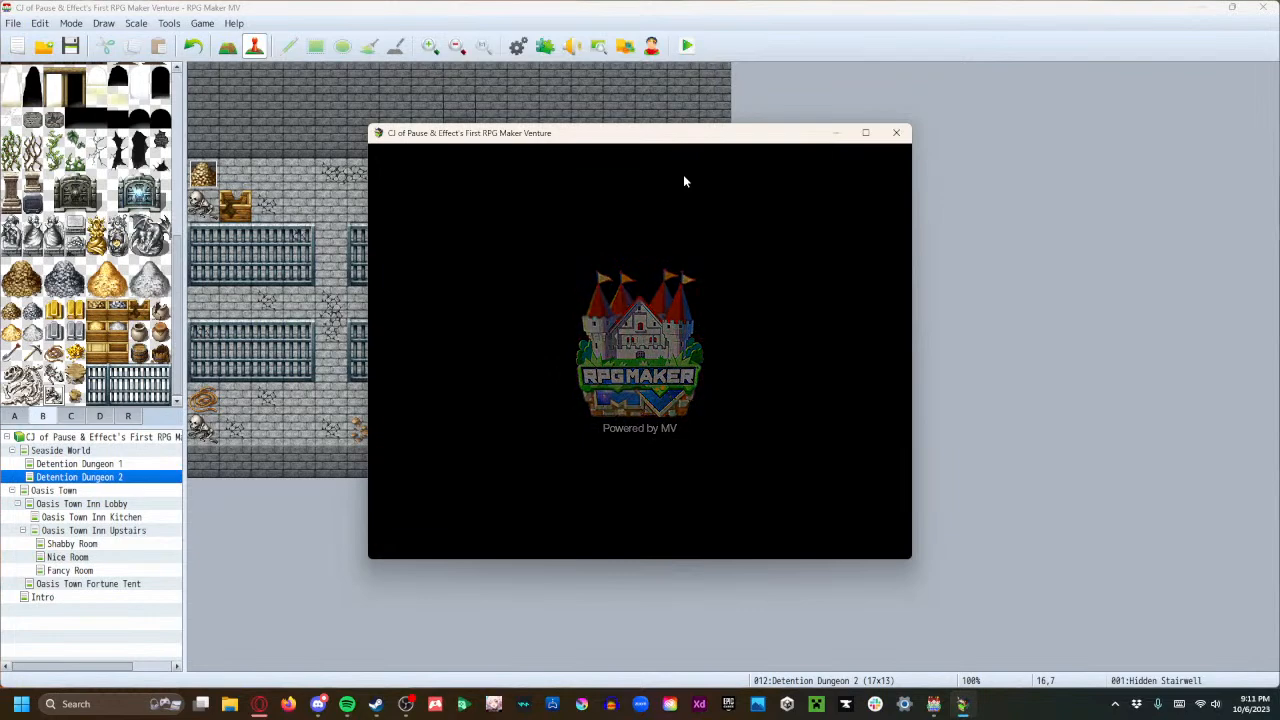
{"action": "left_click", "coordinate": [630, 428]}
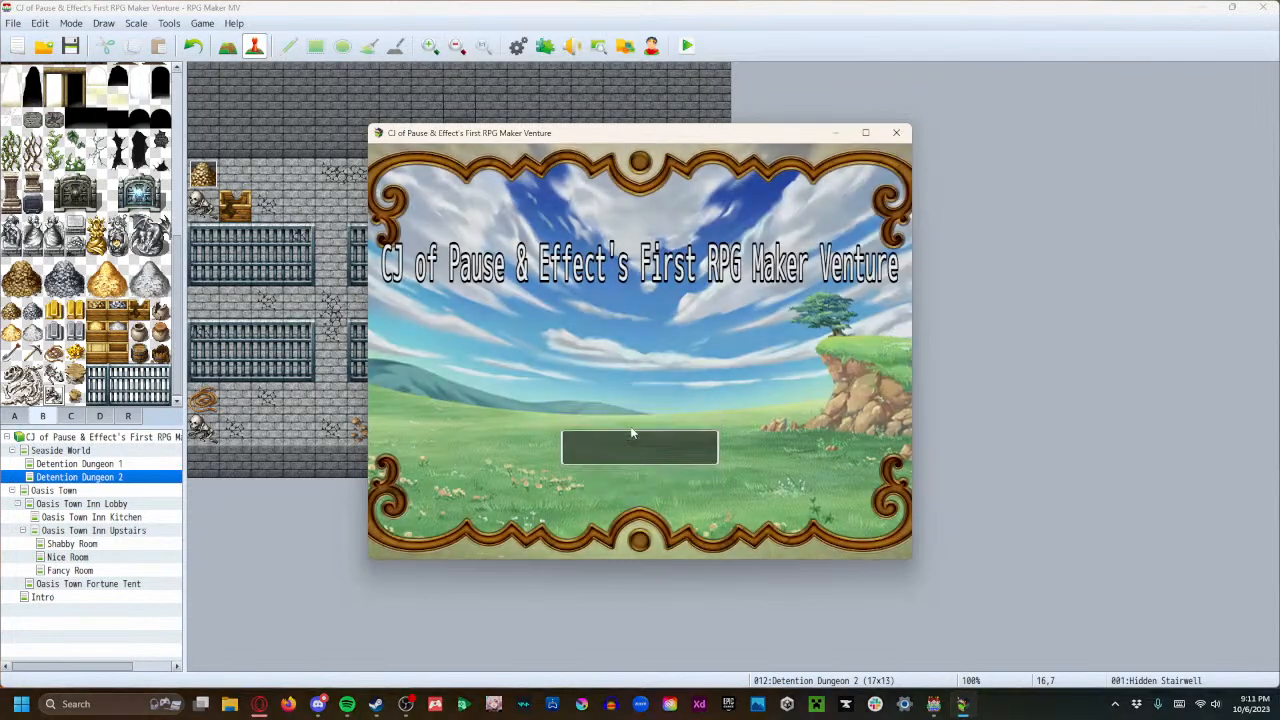
{"action": "left_click", "coordinate": [630, 432]}
{"action": "left_click", "coordinate": [630, 432]}
{"action": "left_click", "coordinate": [631, 432]}
{"action": "left_click", "coordinate": [631, 432]}
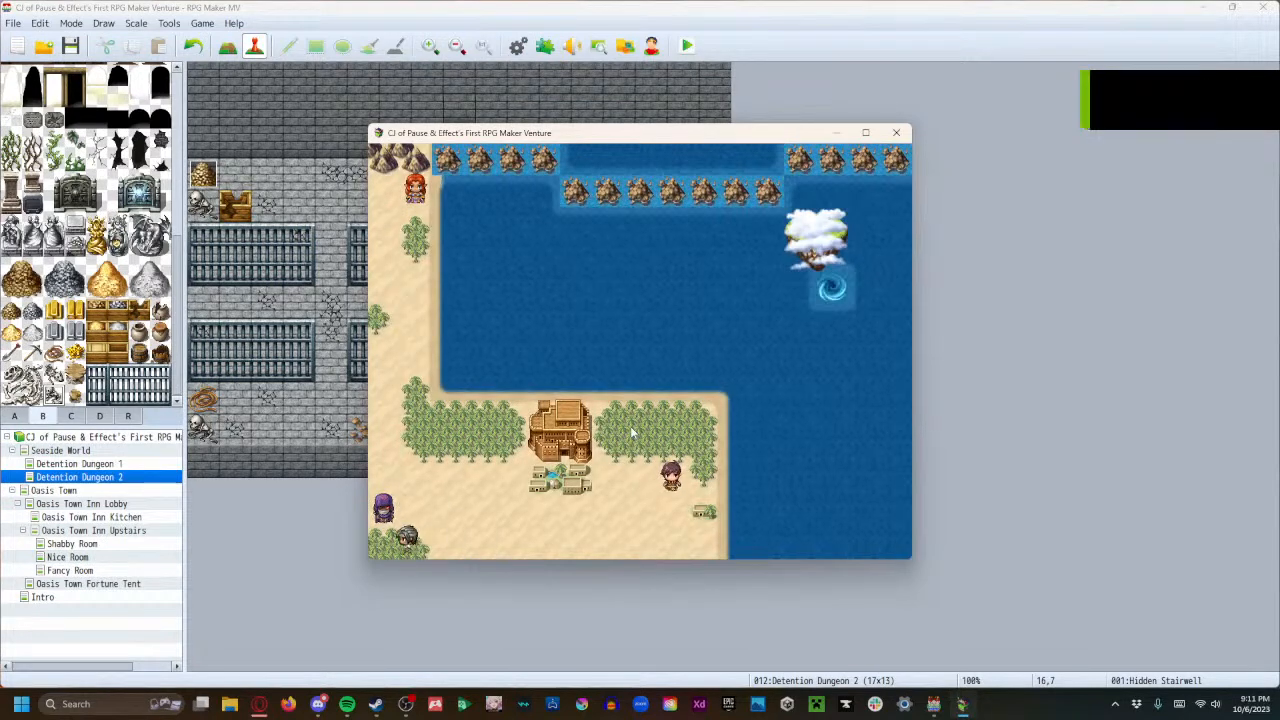
{"action": "left_click", "coordinate": [631, 432]}
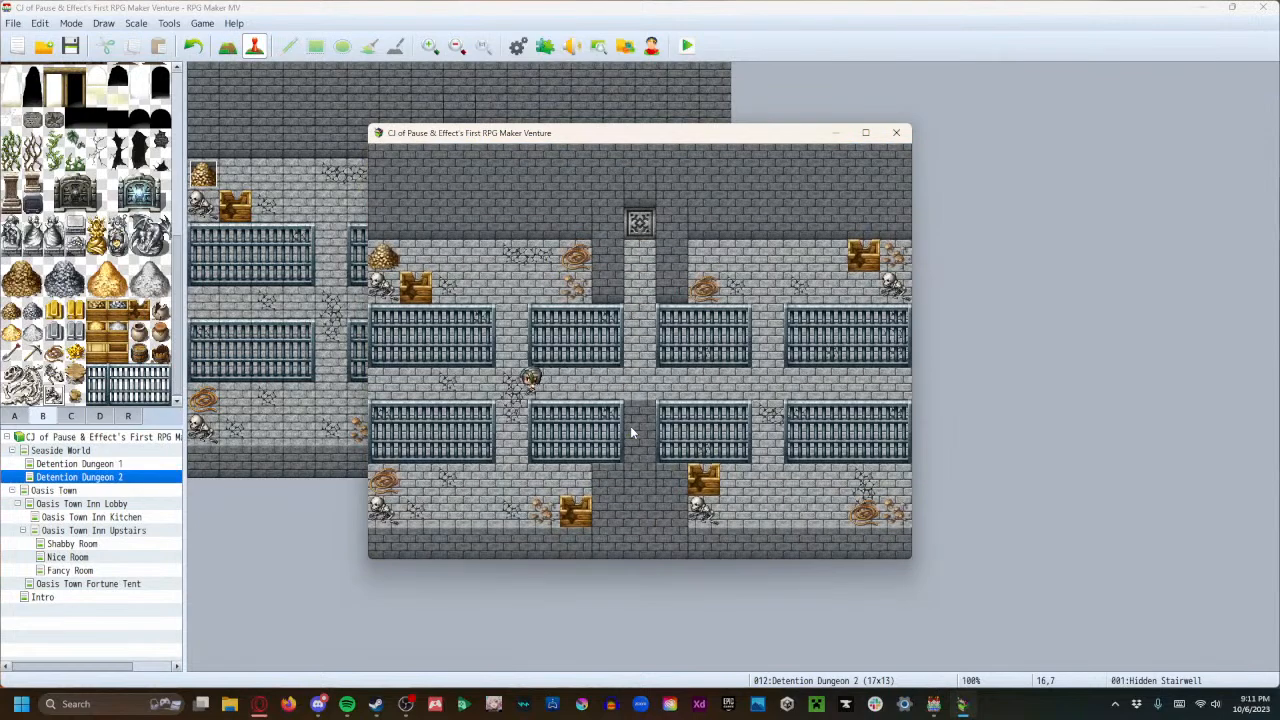
Walk the character to the first rubble pile in the upper-left cell and activate its switch.
{"action": "key", "text": "Up"}
{"action": "key", "text": "Left"}
{"action": "key", "text": "Left"}
{"action": "key", "text": "Left"}
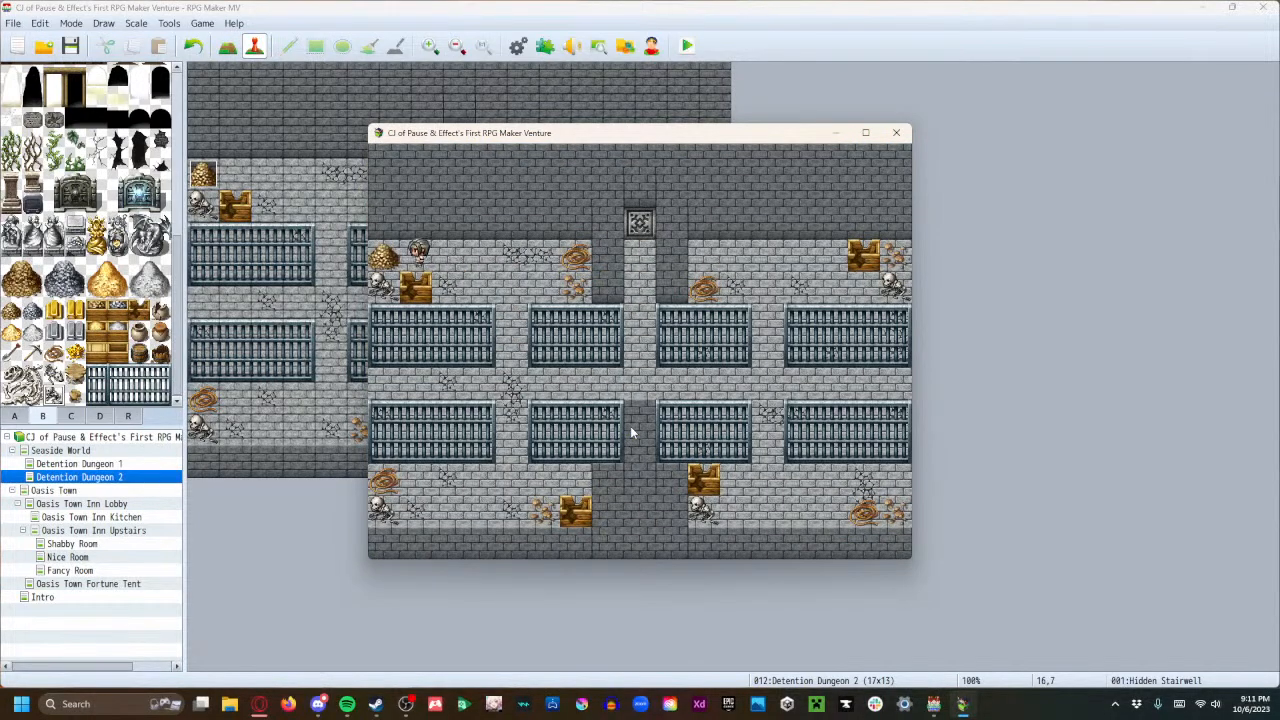
{"action": "key", "text": "Return"}
{"action": "key", "text": "Return"}
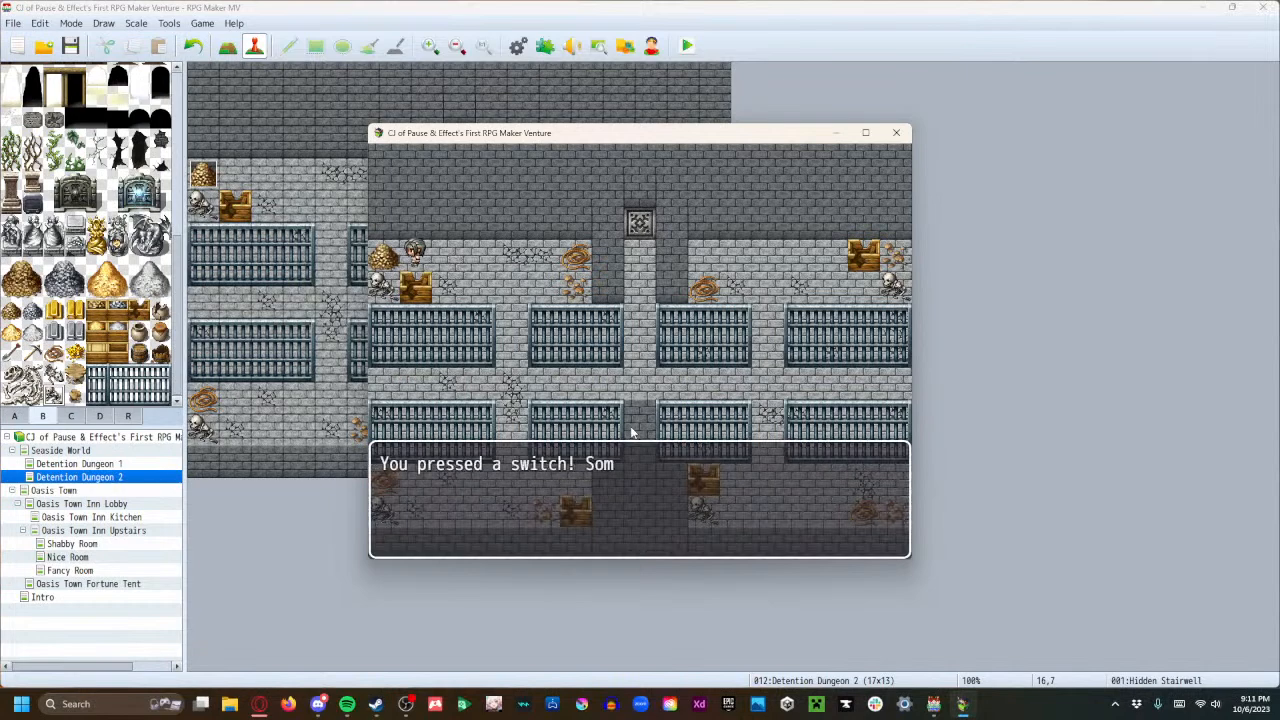
{"action": "key", "text": "Return"}
Walk to the second rubble switch in the lower-right cell, activate it, and dismiss its messages.
{"action": "key", "text": "Right"}
{"action": "key", "text": "Right"}
{"action": "key", "text": "Right"}
{"action": "key", "text": "Down"}
{"action": "key", "text": "Down"}
{"action": "key", "text": "Down"}
{"action": "key", "text": "Right"}
{"action": "key", "text": "Right"}
{"action": "key", "text": "Right"}
{"action": "key", "text": "Right"}
{"action": "key", "text": "Right"}
{"action": "key", "text": "Right"}
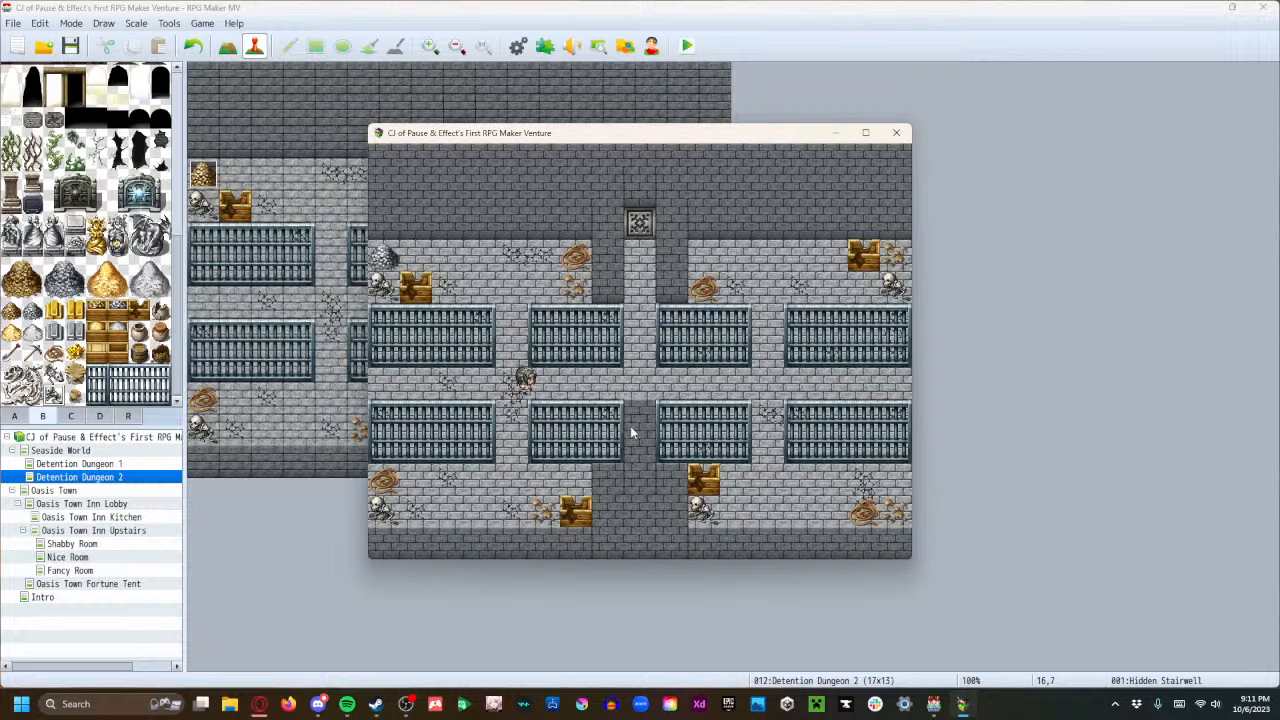
{"action": "key", "text": "Right"}
{"action": "key", "text": "Right"}
{"action": "key", "text": "Down"}
{"action": "key", "text": "Down"}
{"action": "key", "text": "Down"}
{"action": "key", "text": "Right"}
{"action": "key", "text": "Right"}
{"action": "key", "text": "Right"}
{"action": "key", "text": "Return"}
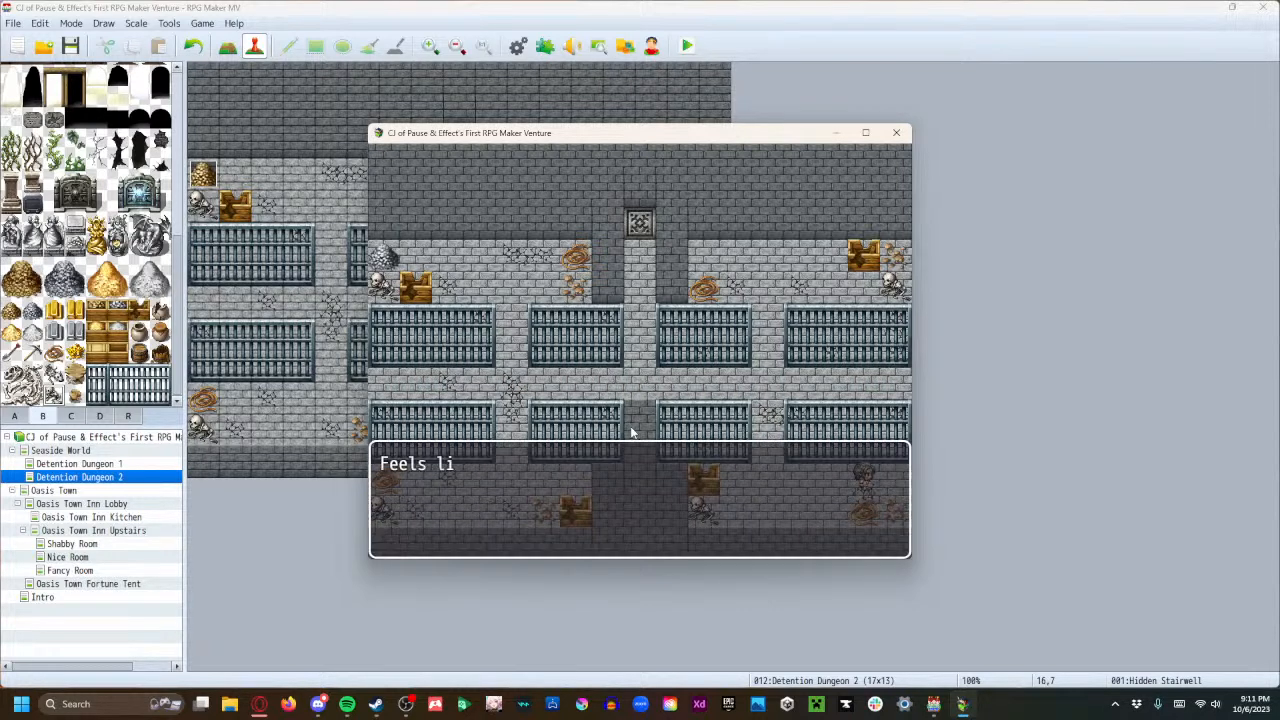
{"action": "key", "text": "Return"}
{"action": "key", "text": "Return"}
Walk to the third rubble switch in the lower-left cell area beside the central wall and activate it.
{"action": "key", "text": "Left"}
{"action": "key", "text": "Left"}
{"action": "key", "text": "Left"}
{"action": "key", "text": "Left"}
{"action": "key", "text": "Right"}
{"action": "key", "text": "Up"}
{"action": "key", "text": "Up"}
{"action": "key", "text": "Up"}
{"action": "key", "text": "Left"}
{"action": "key", "text": "Left"}
{"action": "key", "text": "Left"}
{"action": "key", "text": "Left"}
{"action": "key", "text": "Left"}
{"action": "key", "text": "Down"}
{"action": "key", "text": "Down"}
{"action": "key", "text": "Right"}
{"action": "key", "text": "Return"}
{"action": "key", "text": "Return"}
Walk to the fourth rubble switch beside the upper central wall, activate it, and dismiss its messages.
{"action": "key", "text": "Up"}
{"action": "key", "text": "Up"}
{"action": "key", "text": "Up"}
{"action": "key", "text": "Right"}
{"action": "key", "text": "Right"}
{"action": "key", "text": "Right"}
{"action": "key", "text": "Right"}
{"action": "key", "text": "Right"}
{"action": "key", "text": "Right"}
{"action": "key", "text": "Right"}
{"action": "key", "text": "Right"}
{"action": "key", "text": "Up"}
{"action": "key", "text": "Up"}
{"action": "key", "text": "Up"}
{"action": "key", "text": "Up"}
{"action": "key", "text": "Left"}
{"action": "key", "text": "Return"}
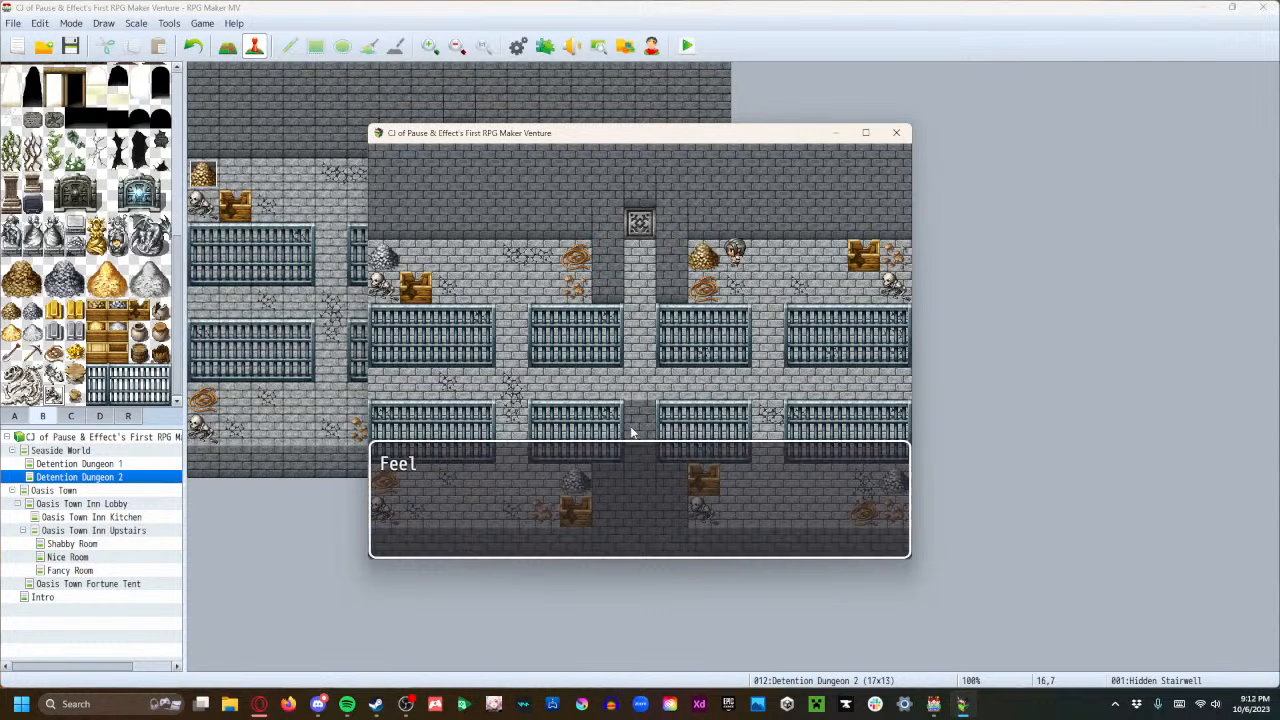
{"action": "key", "text": "Return"}
{"action": "key", "text": "Return"}
Walk onto the hidden stairwell at the corridor's east end, test stepping off and on it, and end the playtest.
{"action": "key", "text": "Right"}
{"action": "key", "text": "Down"}
{"action": "key", "text": "Down"}
{"action": "key", "text": "Down"}
{"action": "key", "text": "Down"}
{"action": "key", "text": "Right"}
{"action": "key", "text": "Right"}
{"action": "key", "text": "Right"}
{"action": "key", "text": "Right"}
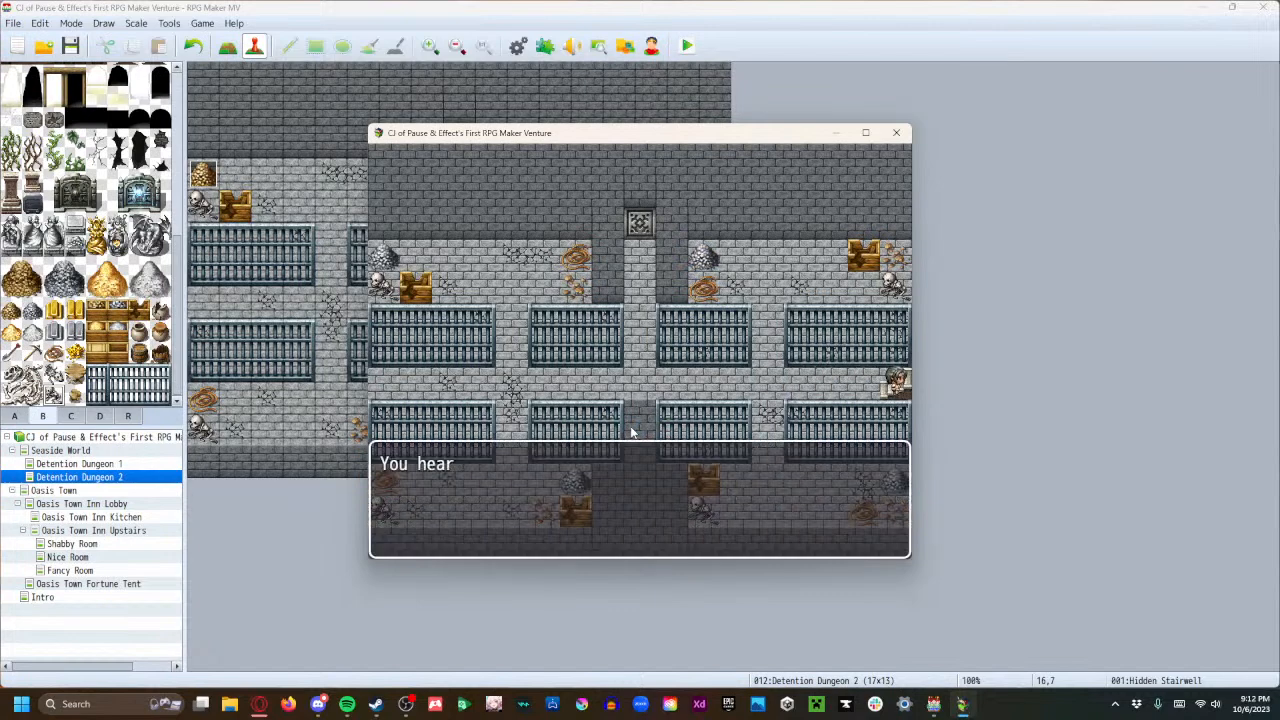
{"action": "key", "text": "Return"}
{"action": "key", "text": "Left"}
{"action": "key", "text": "Right"}
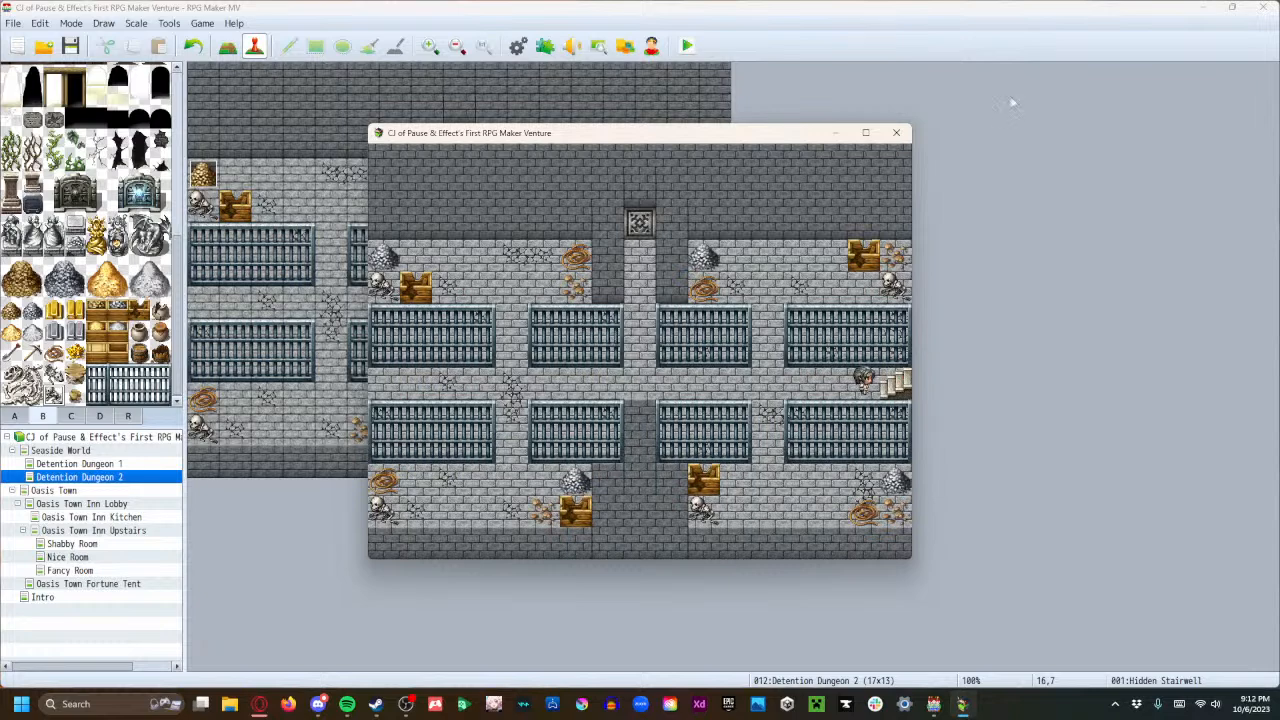
{"action": "left_click", "coordinate": [896, 132]}
Set the priority of the Hidden Stairwell event's first page to Same as characters, save it, and recheck the event.
{"action": "double_click", "coordinate": [716, 305]}
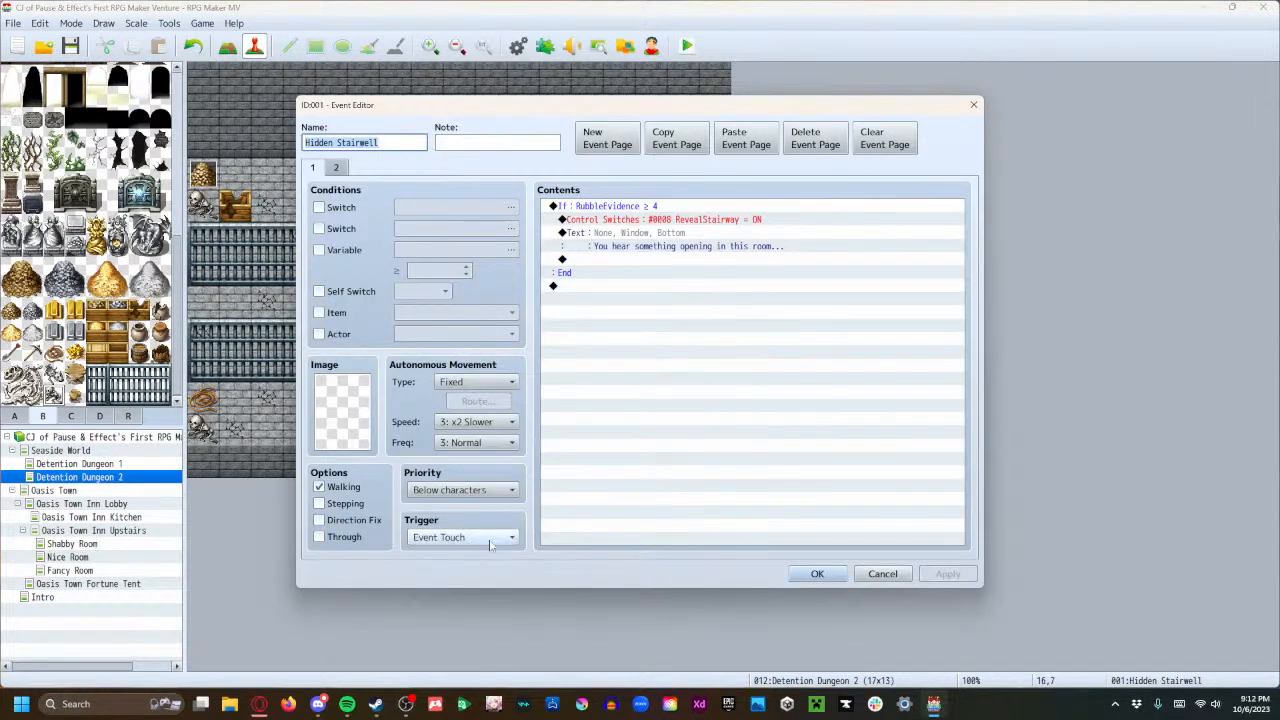
{"action": "left_click", "coordinate": [455, 490]}
{"action": "left_click", "coordinate": [455, 490]}
{"action": "left_click", "coordinate": [459, 520]}
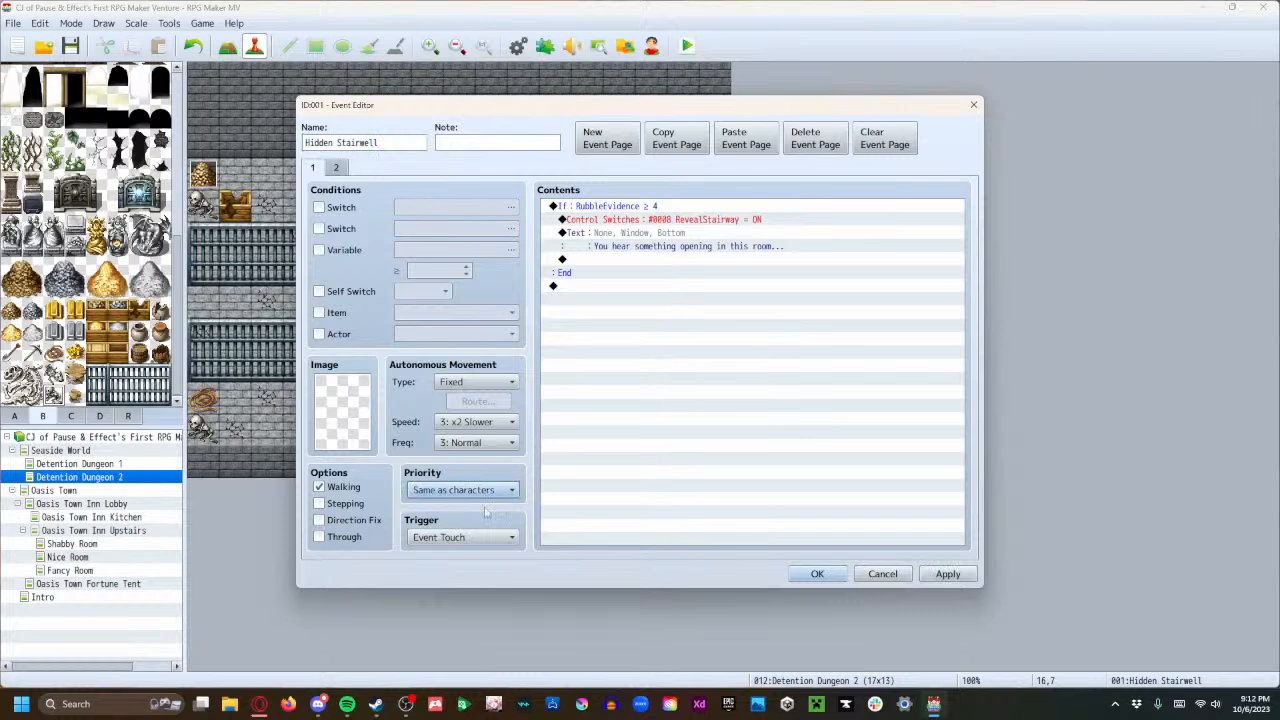
{"action": "left_click", "coordinate": [947, 574]}
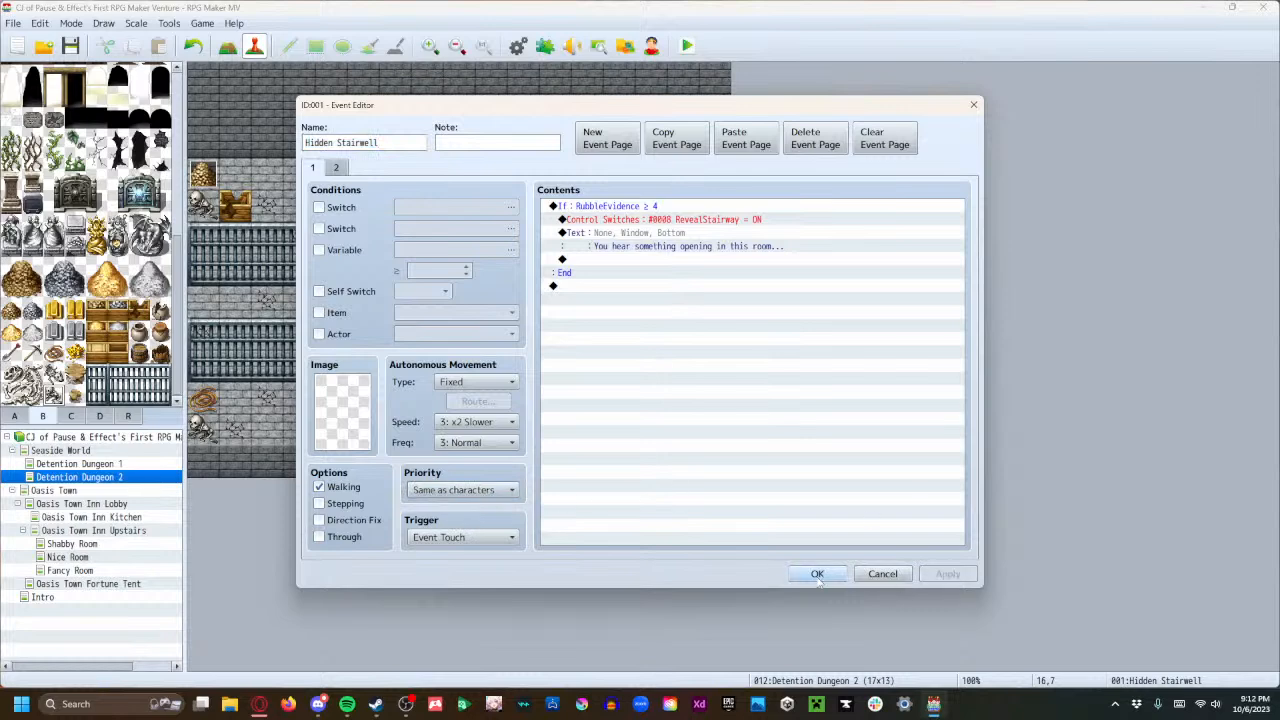
{"action": "left_click", "coordinate": [817, 575]}
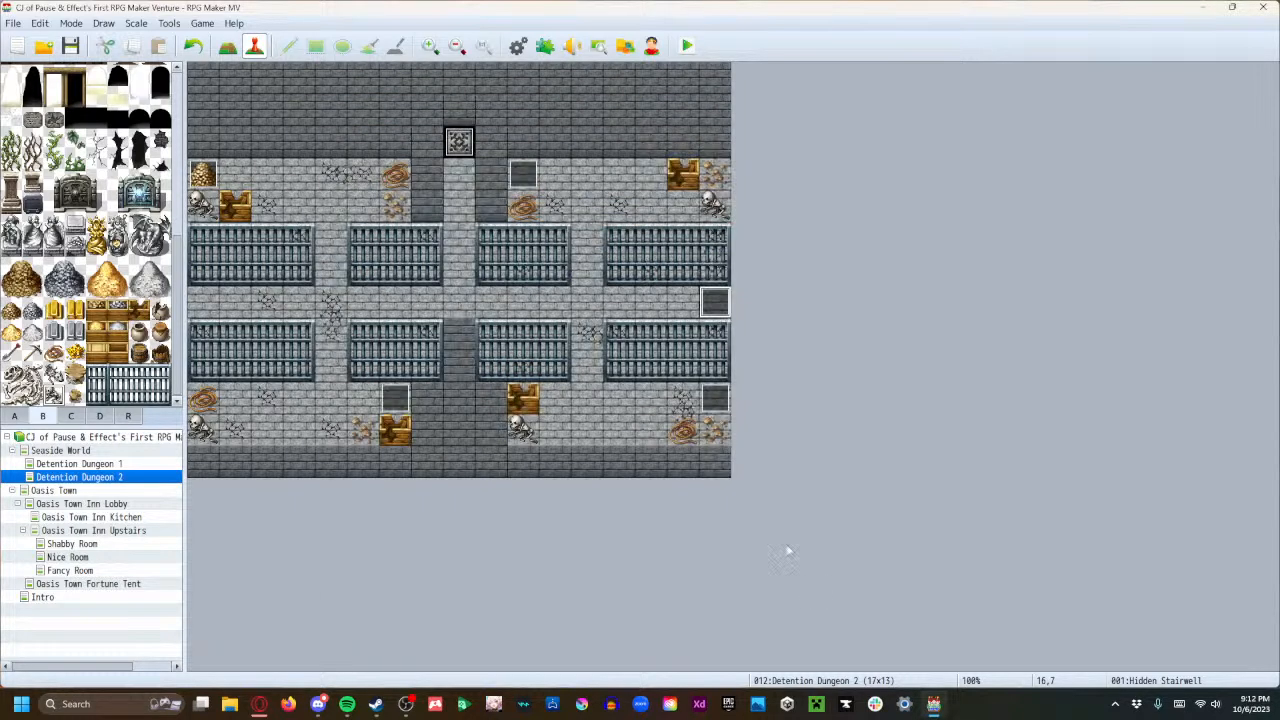
{"action": "double_click", "coordinate": [716, 304]}
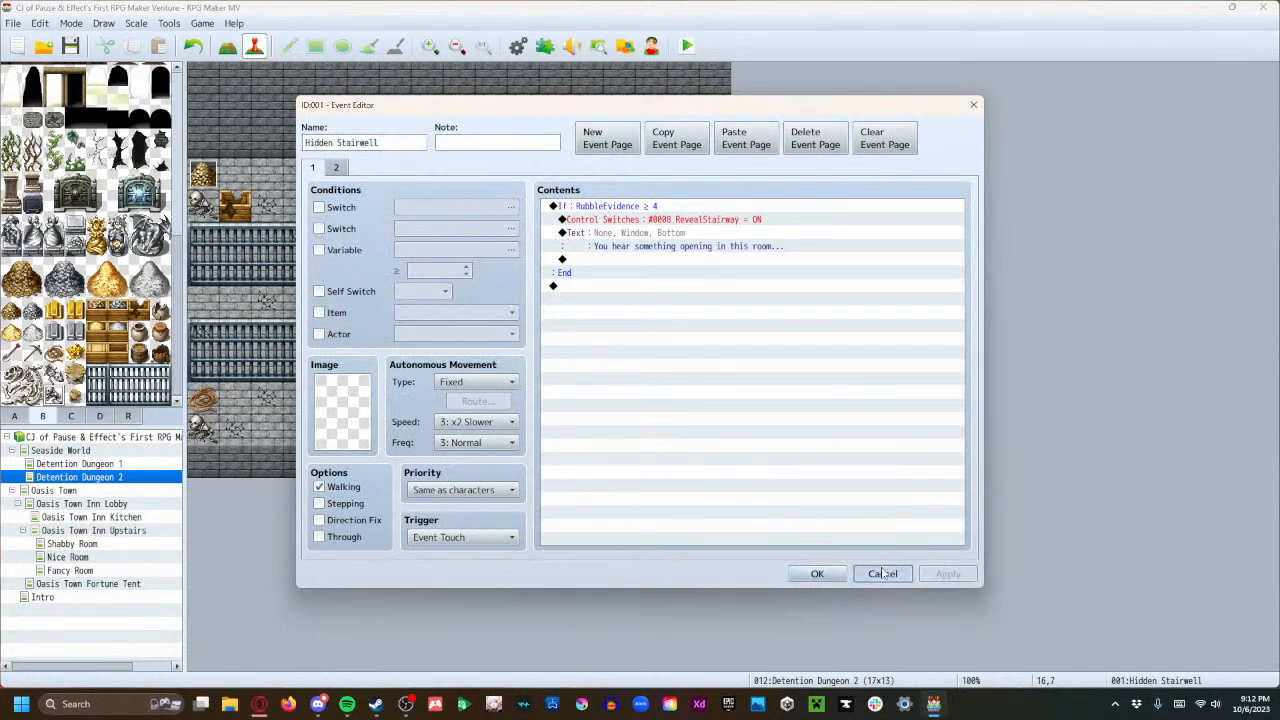
{"action": "left_click", "coordinate": [882, 574]}
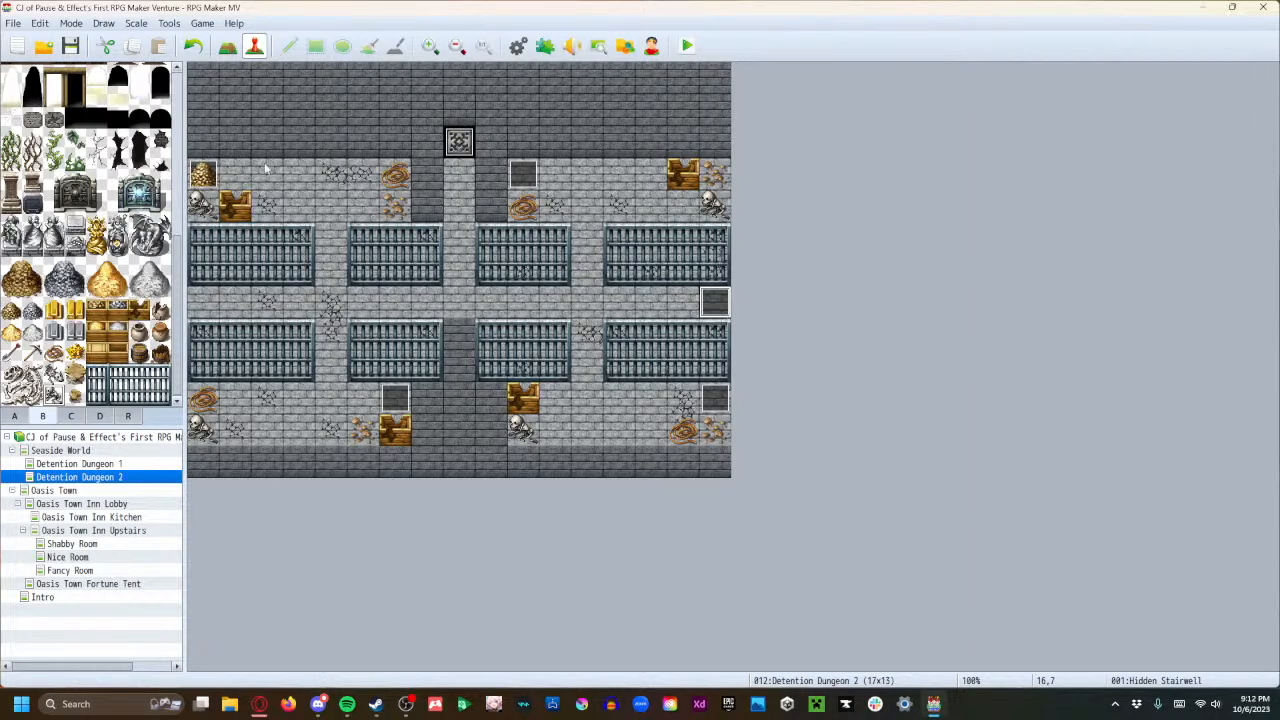
Review the conditions, images and commands on all three pages of the Rubble Switch 2 event.
{"action": "double_click", "coordinate": [705, 399]}
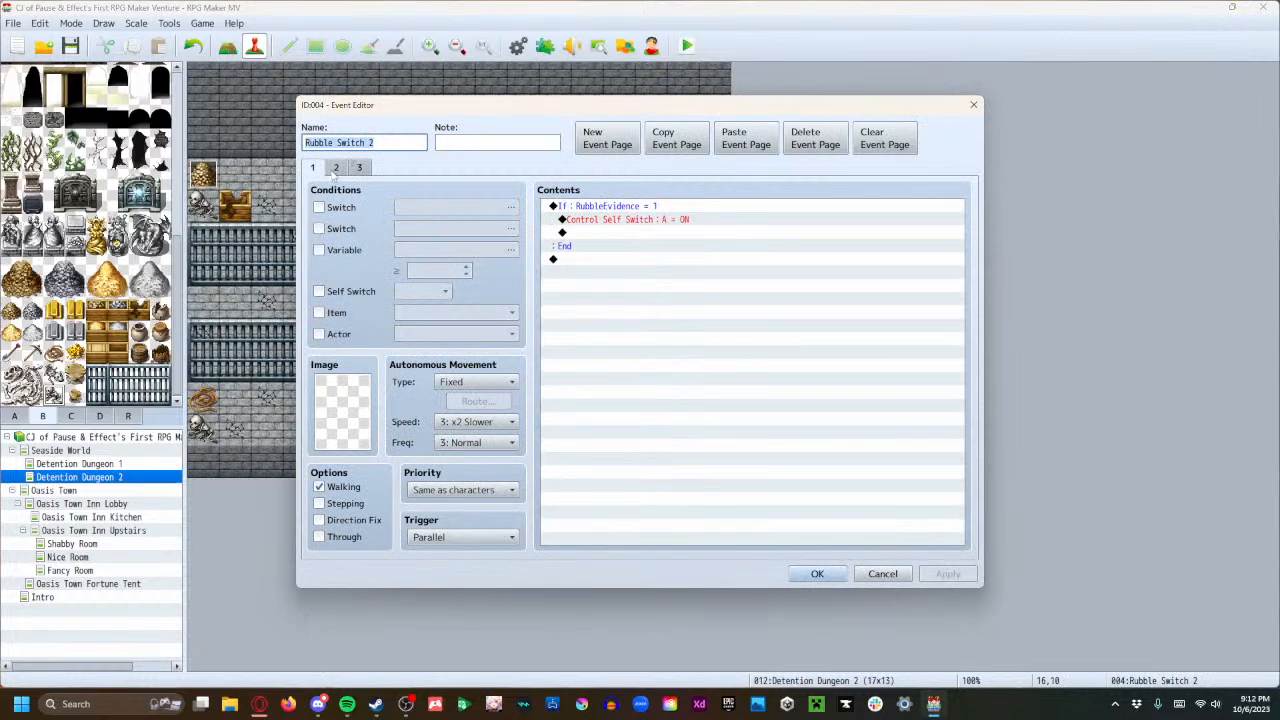
{"action": "left_click", "coordinate": [335, 168]}
{"action": "left_click", "coordinate": [359, 168]}
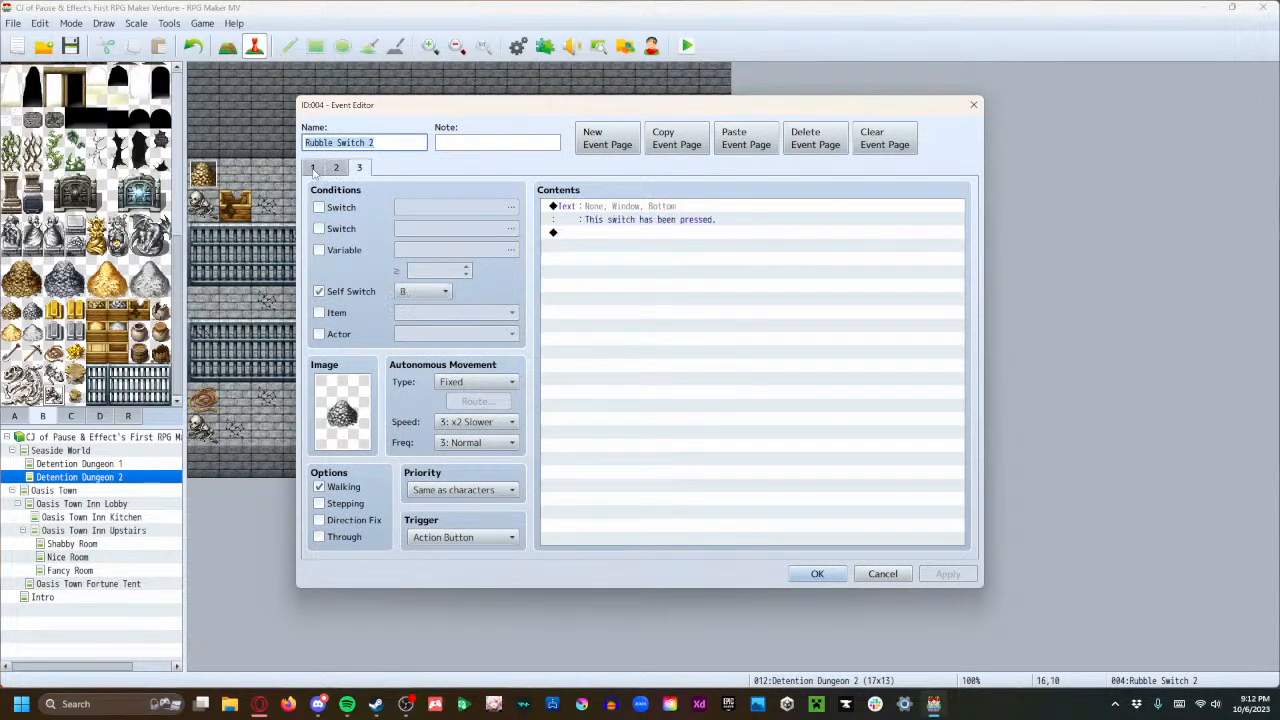
{"action": "left_click", "coordinate": [312, 168]}
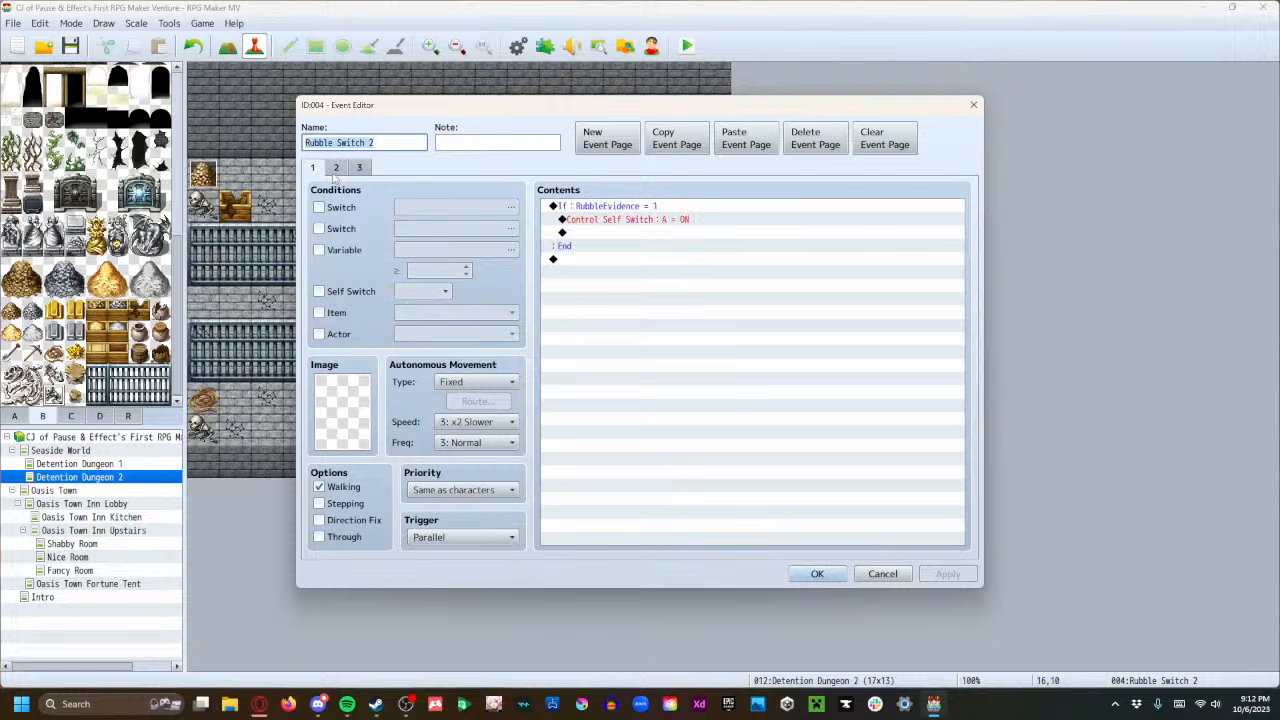
{"action": "left_click", "coordinate": [336, 168]}
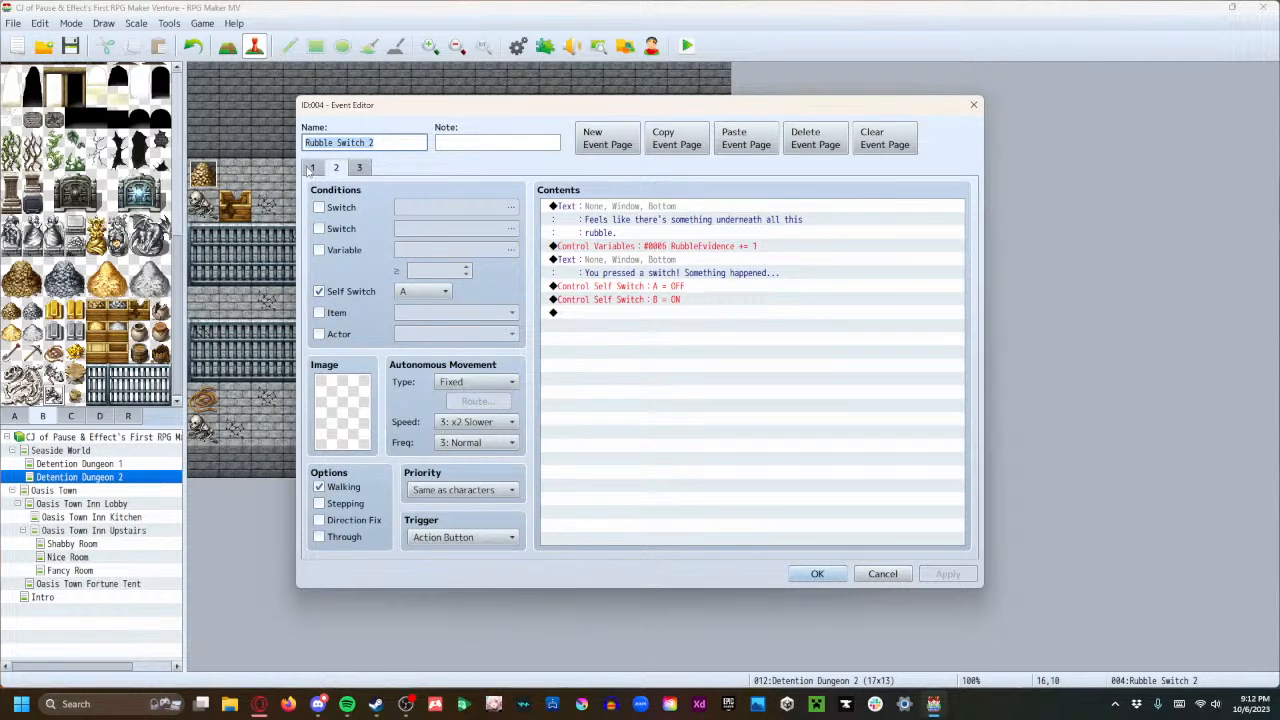
{"action": "left_click", "coordinate": [310, 168]}
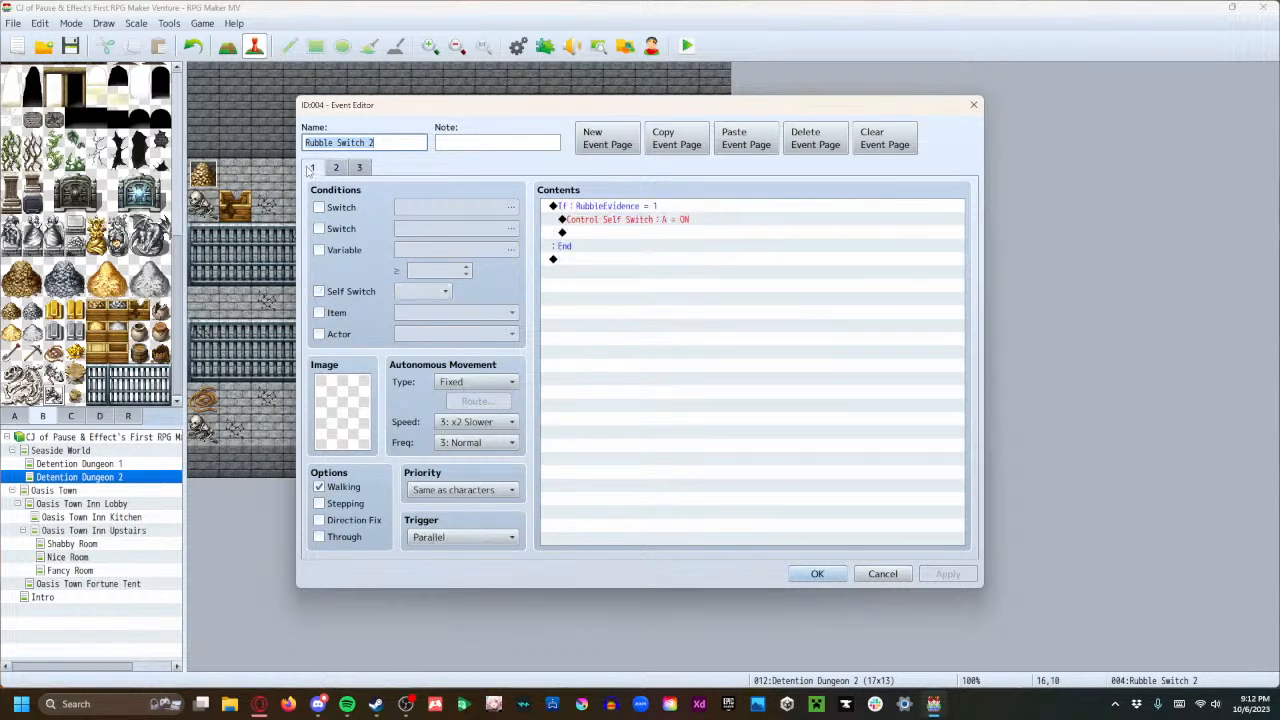
{"action": "left_click", "coordinate": [817, 573]}
Check the first two pages of the Rubble Switch 3 event, including its RubbleEvidence variable command, and close it without changes.
{"action": "double_click", "coordinate": [391, 408]}
{"action": "left_click", "coordinate": [334, 168]}
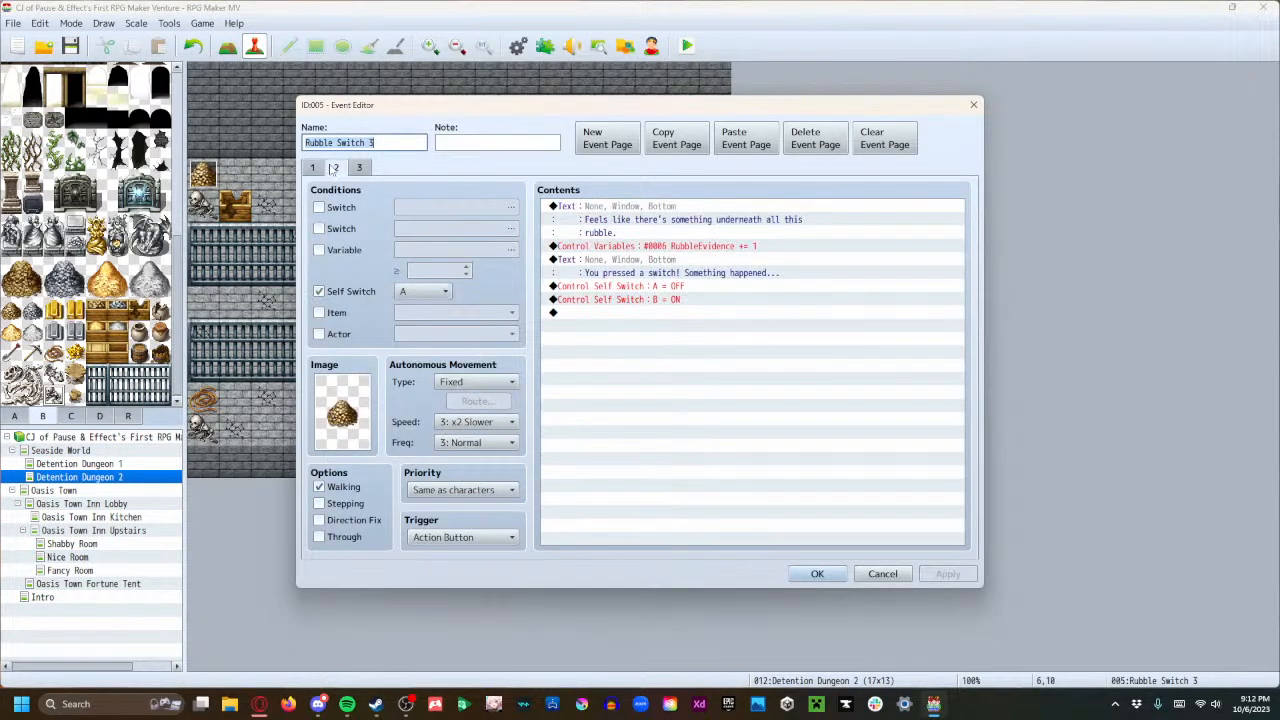
{"action": "double_click", "coordinate": [712, 247]}
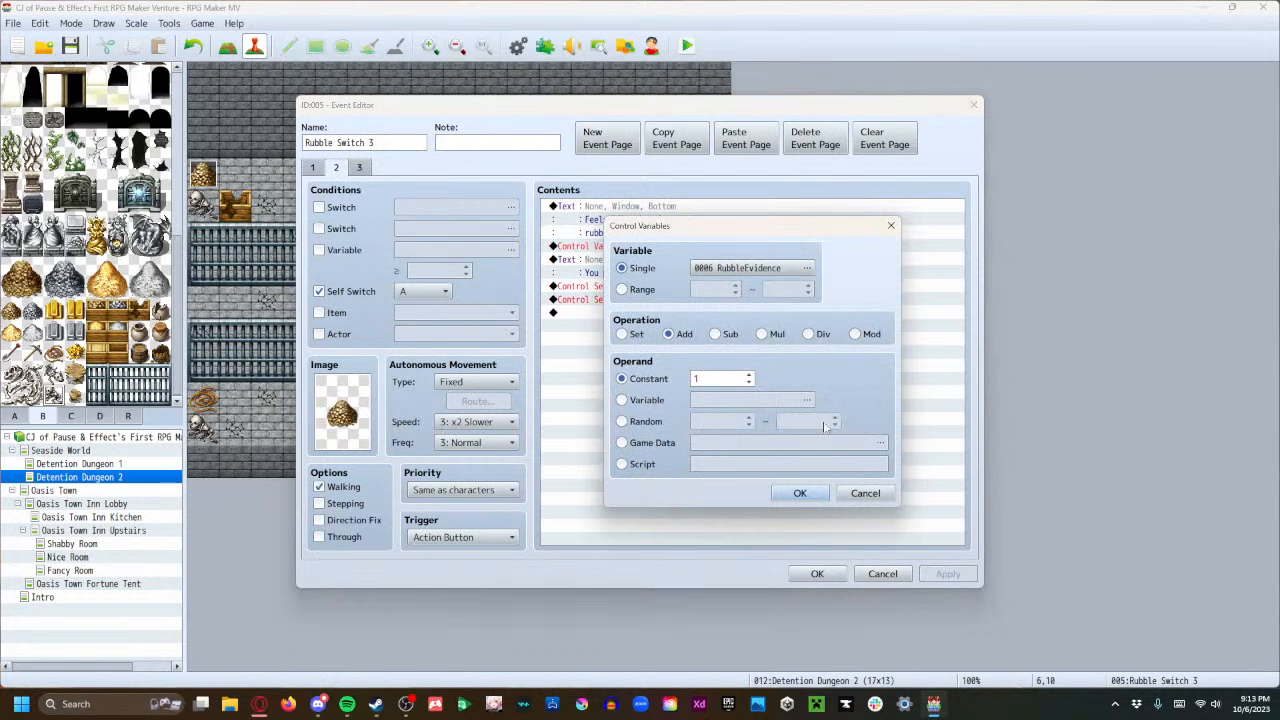
{"action": "left_click", "coordinate": [868, 495]}
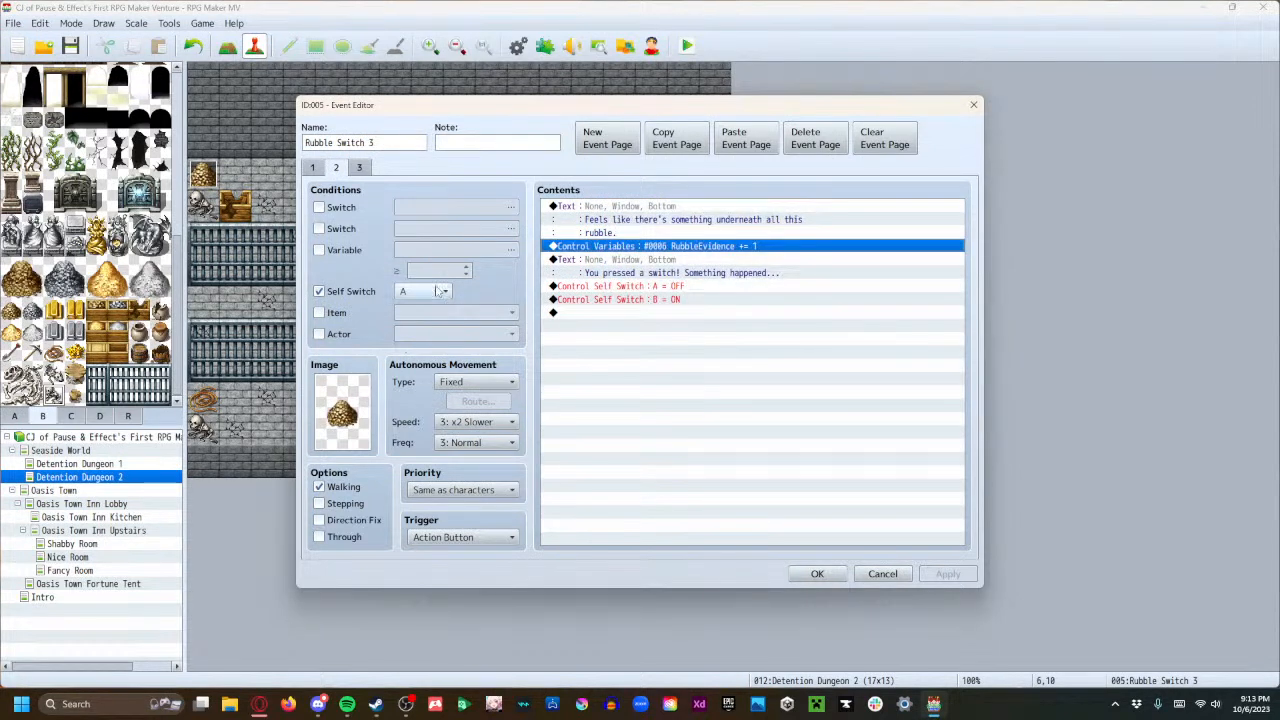
{"action": "left_click", "coordinate": [314, 168]}
{"action": "left_click", "coordinate": [338, 168]}
{"action": "left_click", "coordinate": [314, 168]}
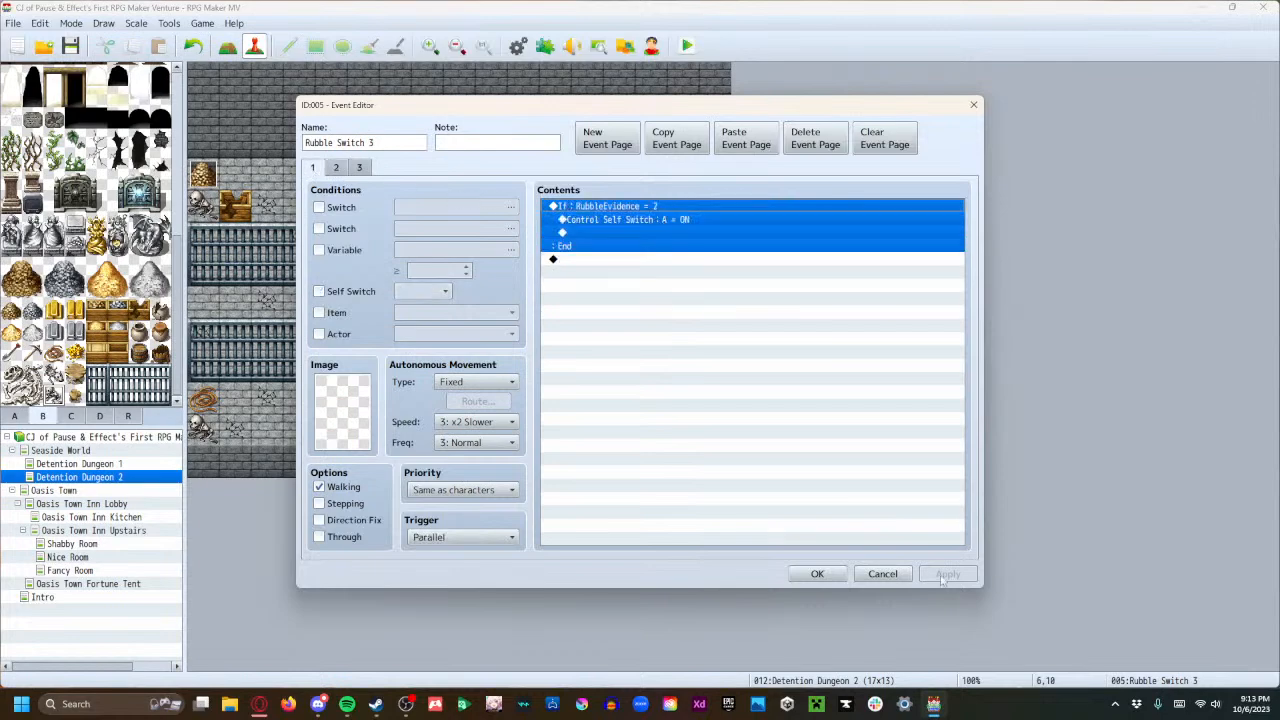
{"action": "left_click", "coordinate": [882, 573]}
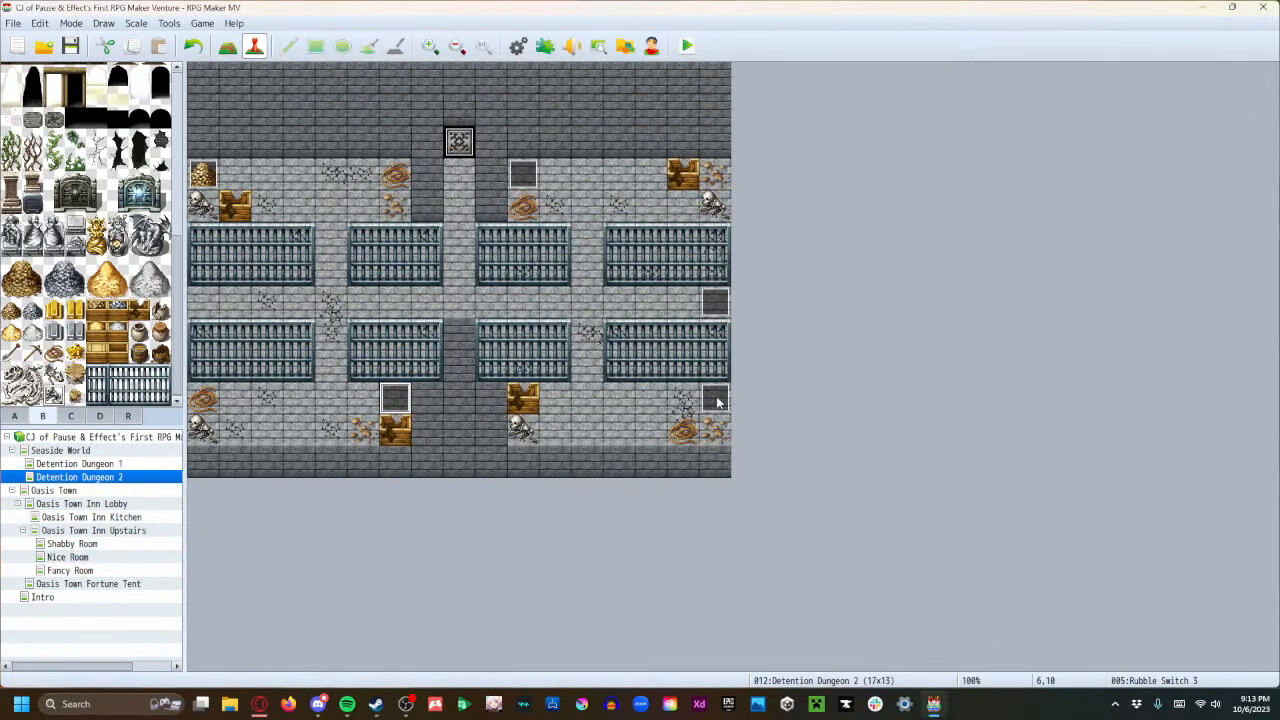
Save the game changes, launch a playtest, and start a game through to Detention Dungeon 2.
{"action": "left_click", "coordinate": [686, 45]}
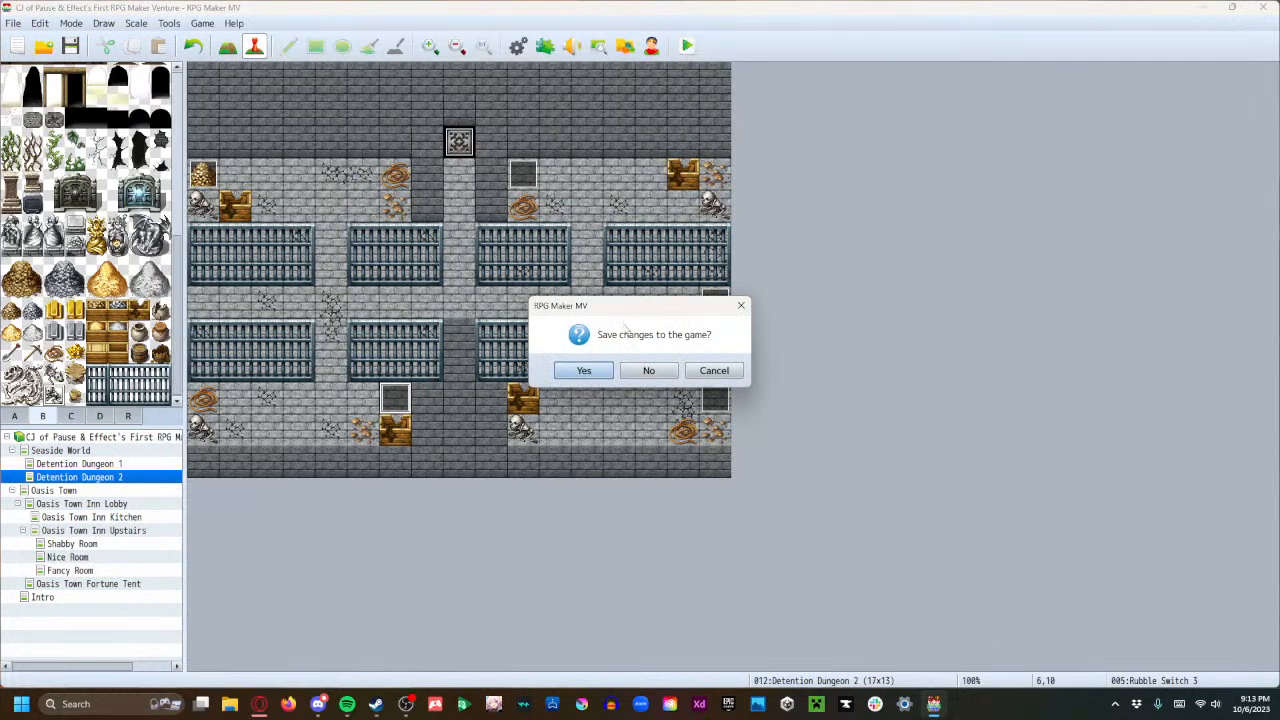
{"action": "left_click", "coordinate": [584, 371]}
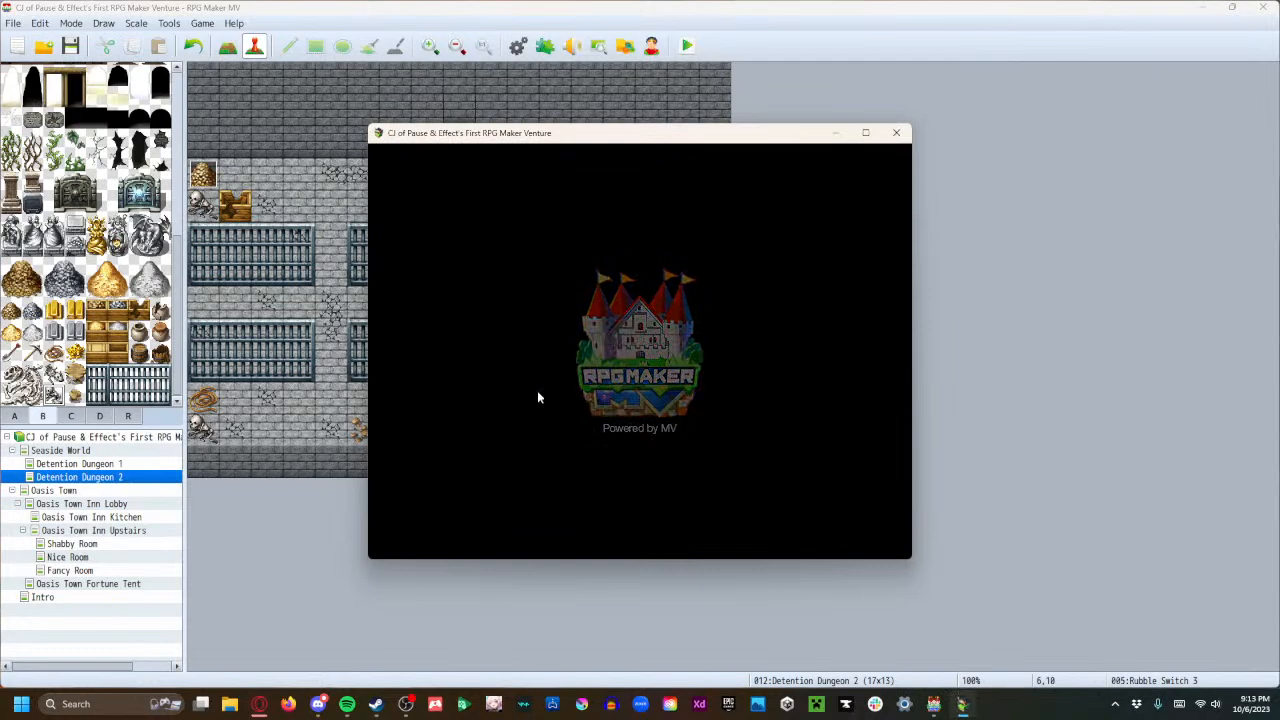
{"action": "left_click", "coordinate": [612, 420]}
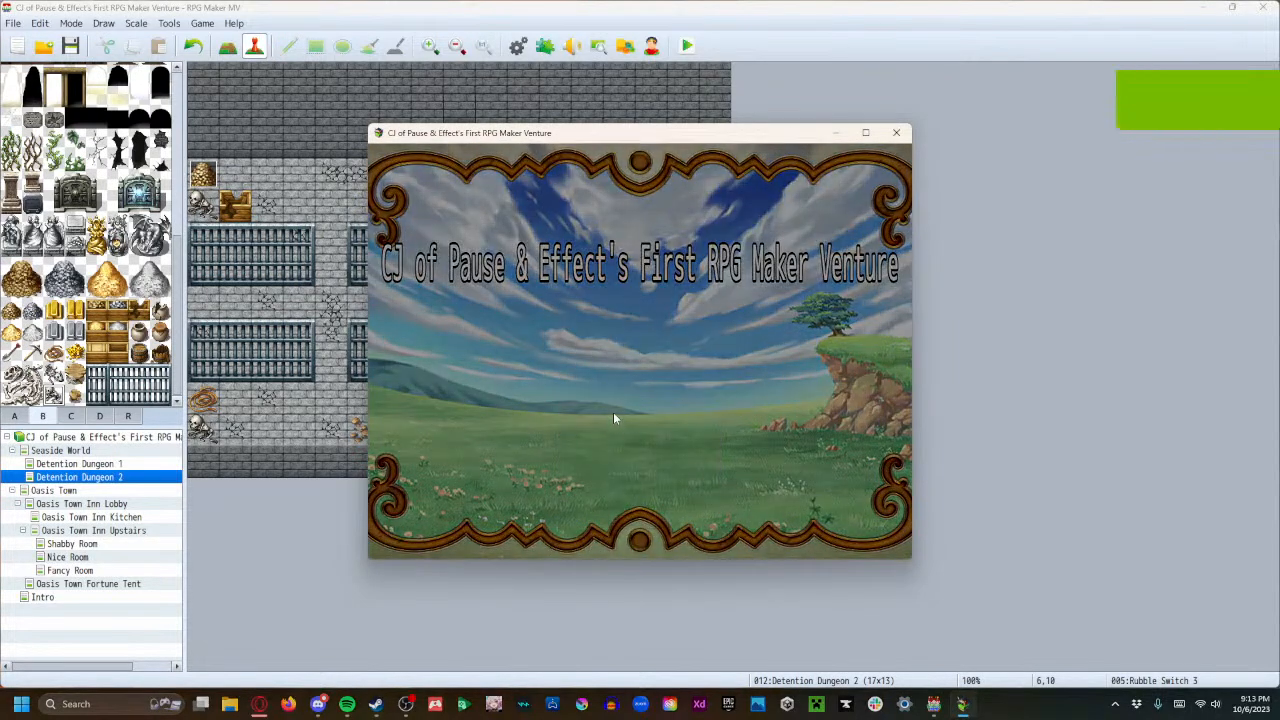
{"action": "left_click", "coordinate": [574, 384]}
{"action": "left_click", "coordinate": [574, 384]}
{"action": "left_click", "coordinate": [574, 384]}
{"action": "left_click", "coordinate": [574, 384]}
{"action": "left_click", "coordinate": [575, 390]}
{"action": "left_click", "coordinate": [575, 390]}
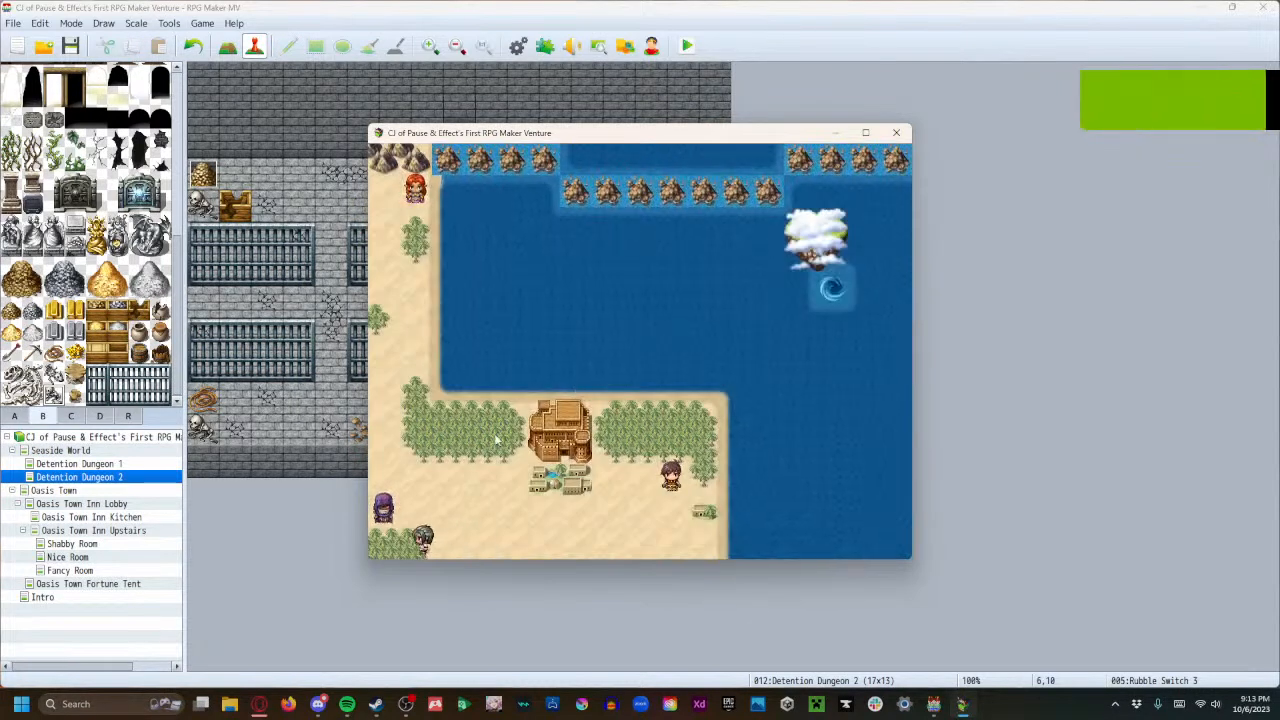
{"action": "key", "text": "Return"}
{"action": "key", "text": "Return"}
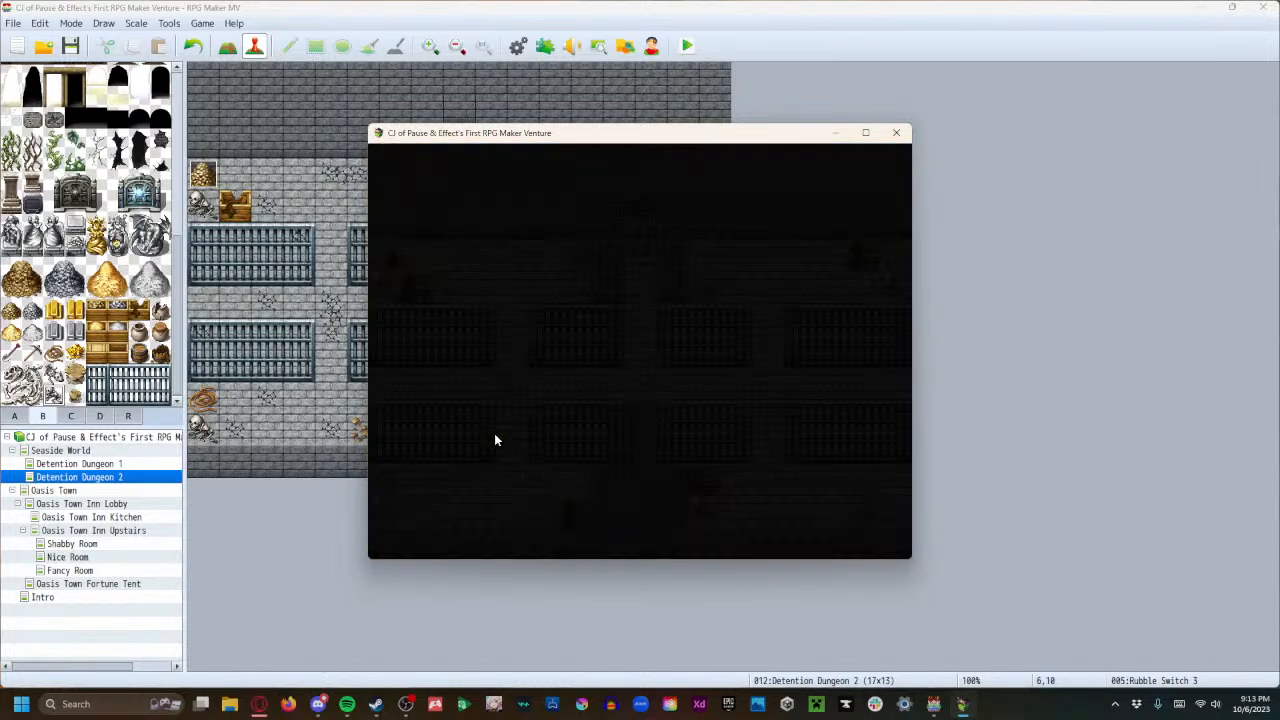
Walk to the first rubble switch in the upper-left cell area, activate it, and dismiss its messages.
{"action": "key", "text": "Down"}
{"action": "key", "text": "Left"}
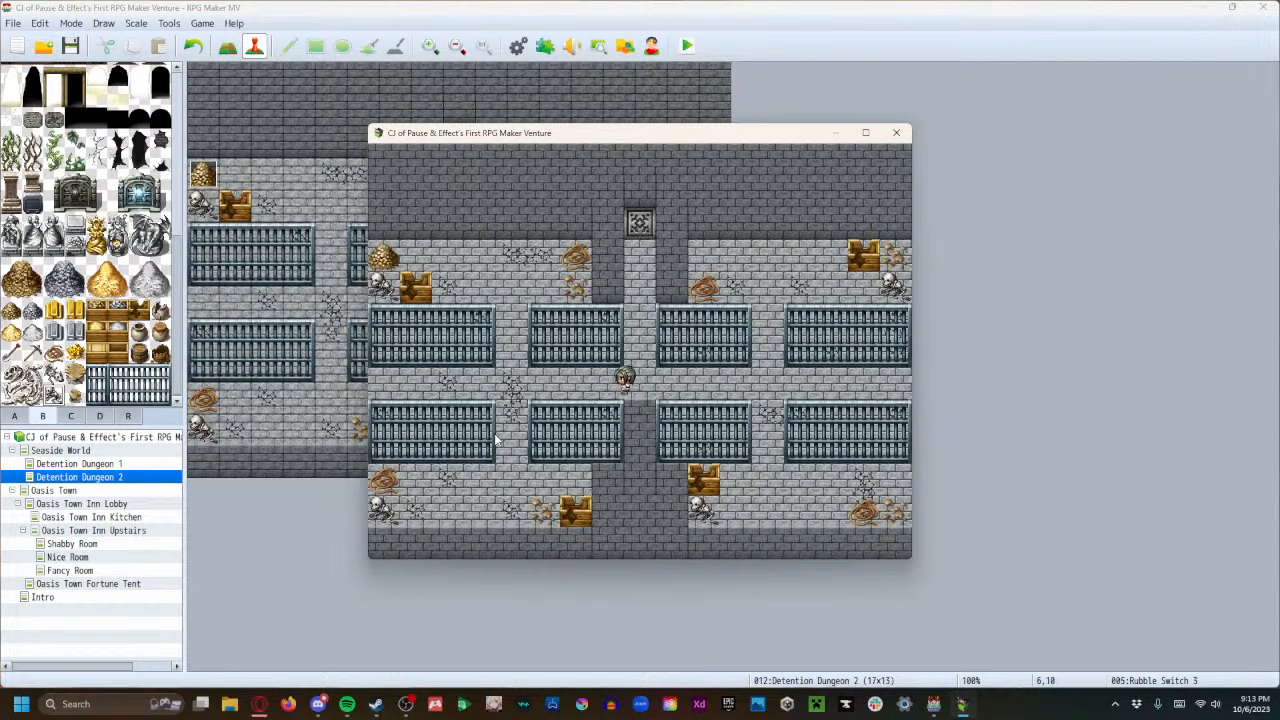
{"action": "key", "text": "Left"}
{"action": "key", "text": "Up"}
{"action": "key", "text": "Left"}
{"action": "key", "text": "Return"}
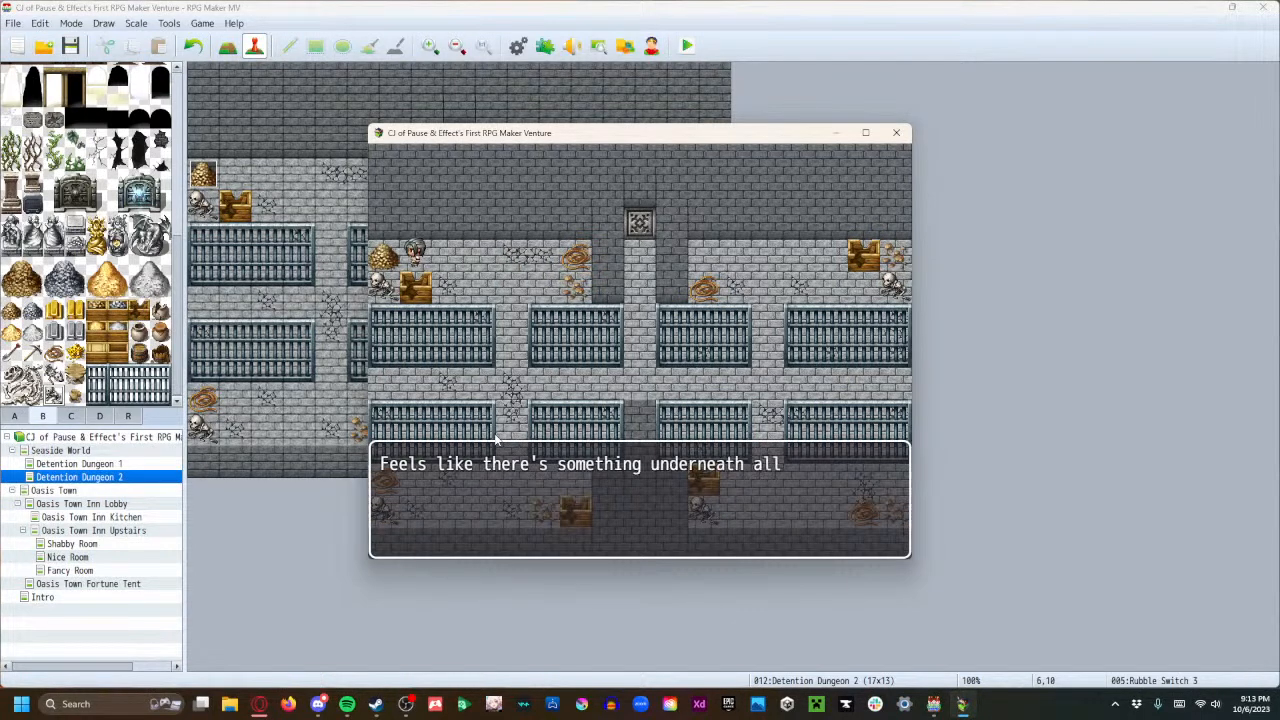
{"action": "key", "text": "Return"}
{"action": "key", "text": "Return"}
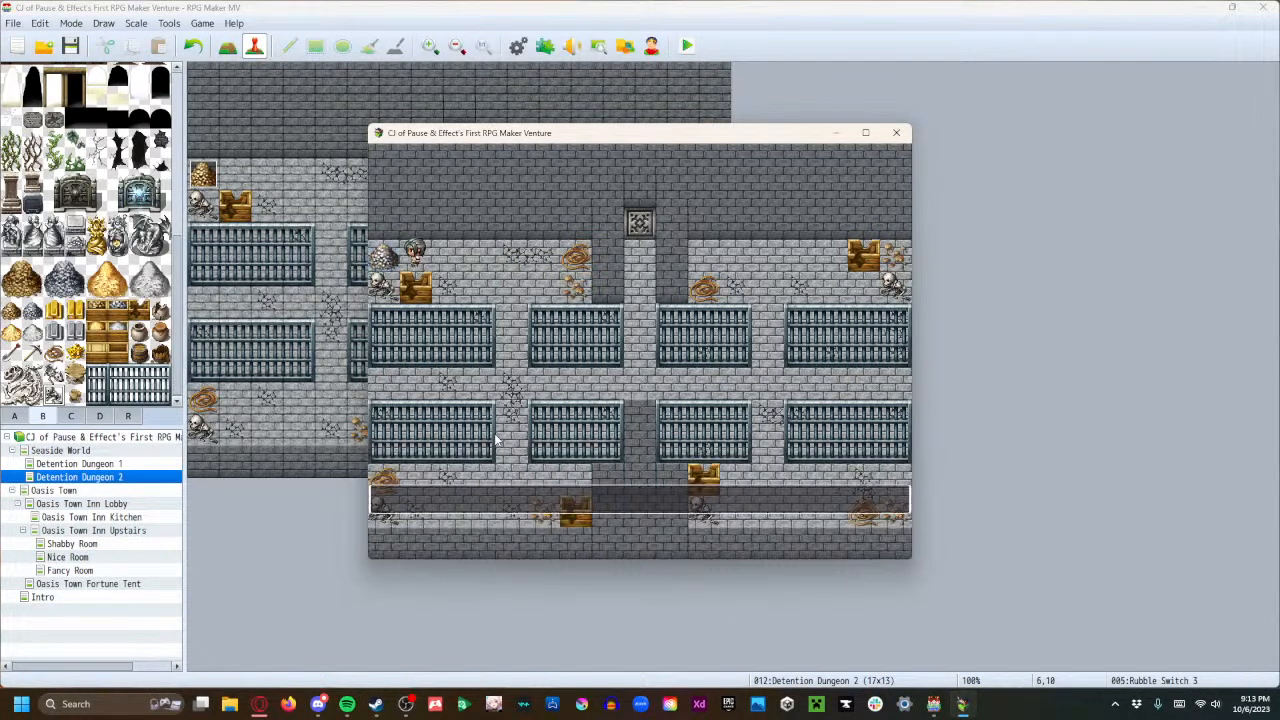
Walk to the second rubble switch in the lower-right cell area, activate it, dismiss its messages, and end the playtest.
{"action": "key", "text": "Right"}
{"action": "key", "text": "Down"}
{"action": "key", "text": "Right"}
{"action": "key", "text": "Down"}
{"action": "key", "text": "Right"}
{"action": "key", "text": "Return"}
{"action": "key", "text": "Return"}
{"action": "key", "text": "Return"}
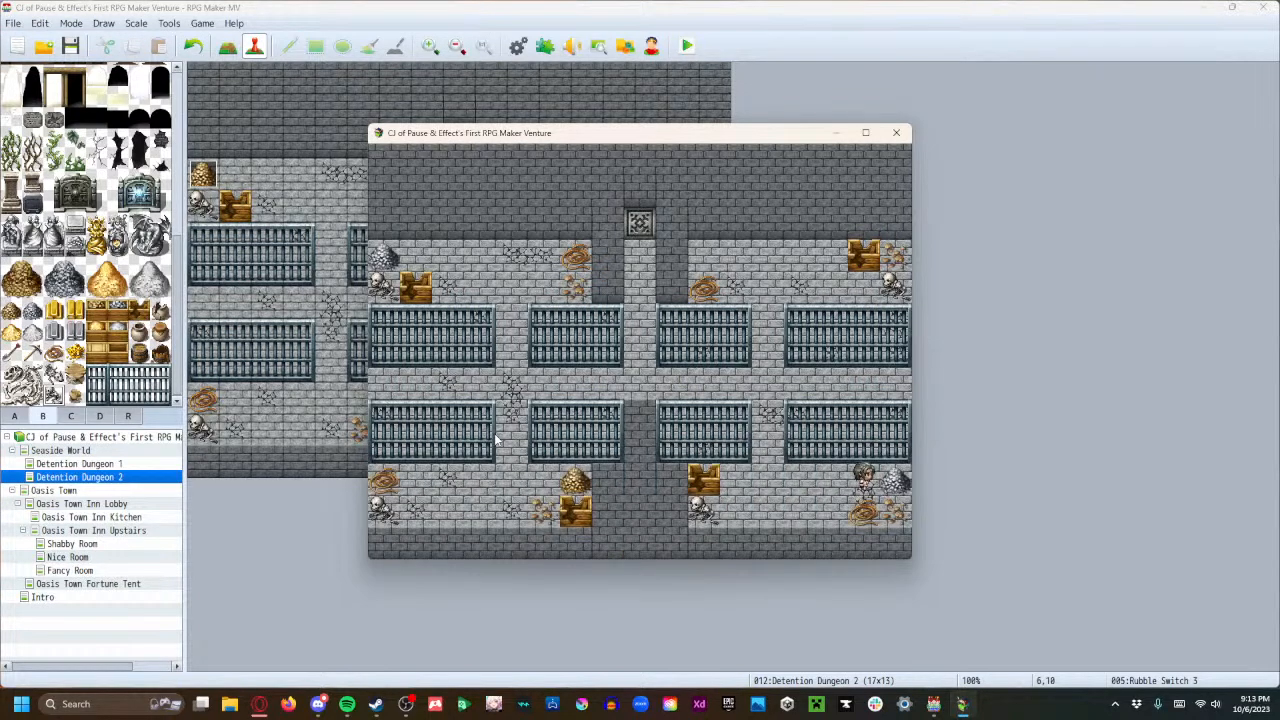
{"action": "left_click", "coordinate": [902, 140]}
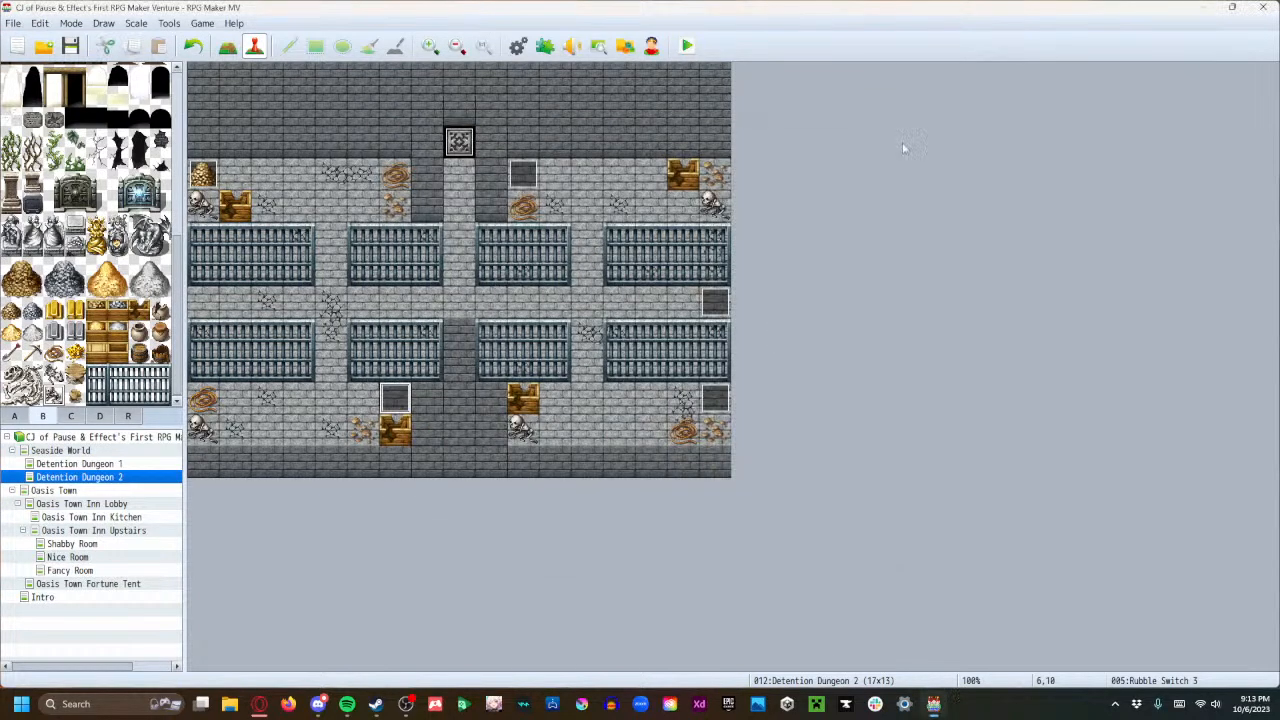
Set the image of the Rubble Switch 2 event's second page to the small brown rubble pile from Tileset B and save the event.
{"action": "double_click", "coordinate": [716, 395]}
{"action": "left_click", "coordinate": [335, 168]}
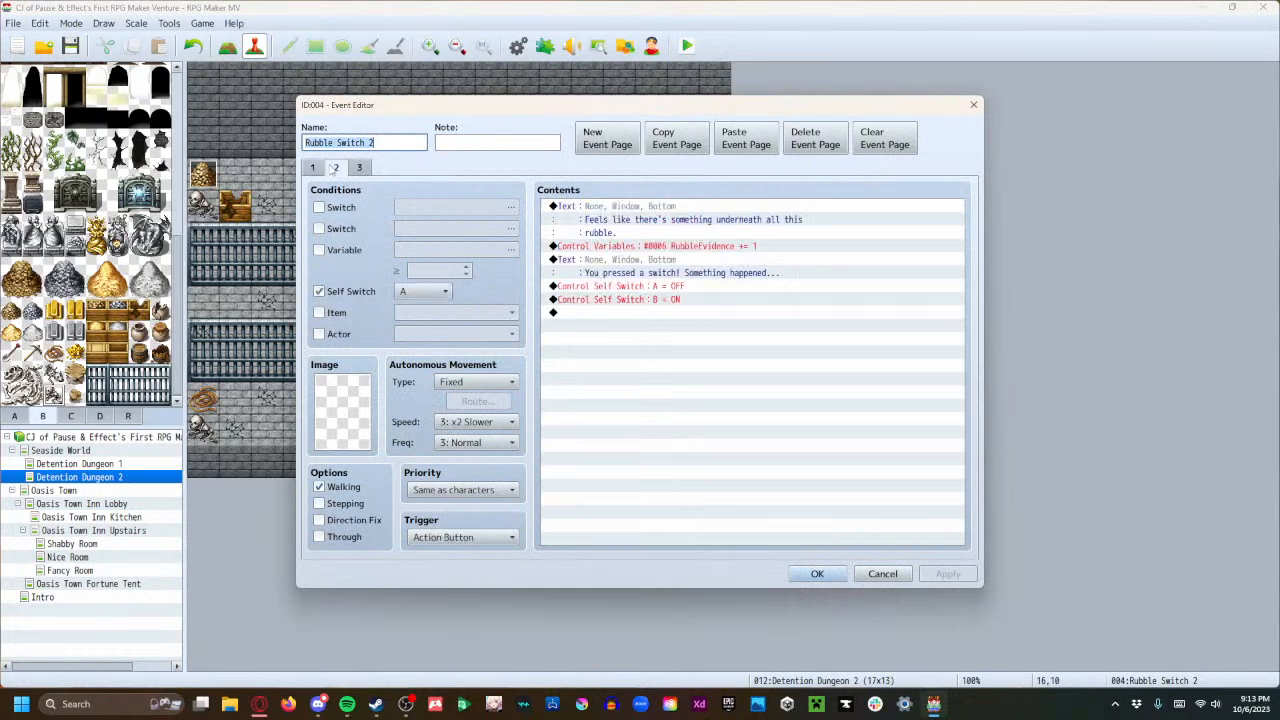
{"action": "double_click", "coordinate": [343, 410]}
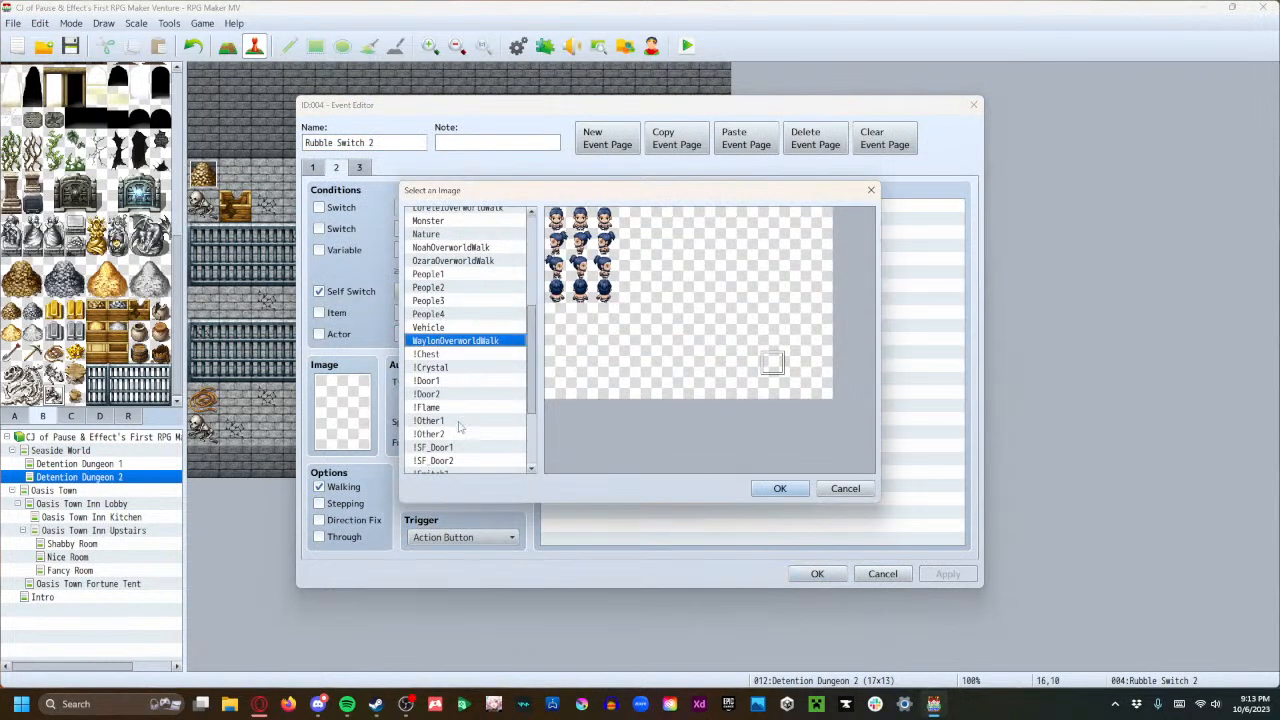
{"action": "scroll", "coordinate": [460, 440], "scroll_direction": "down", "scroll_amount": 3}
{"action": "left_click", "coordinate": [440, 441]}
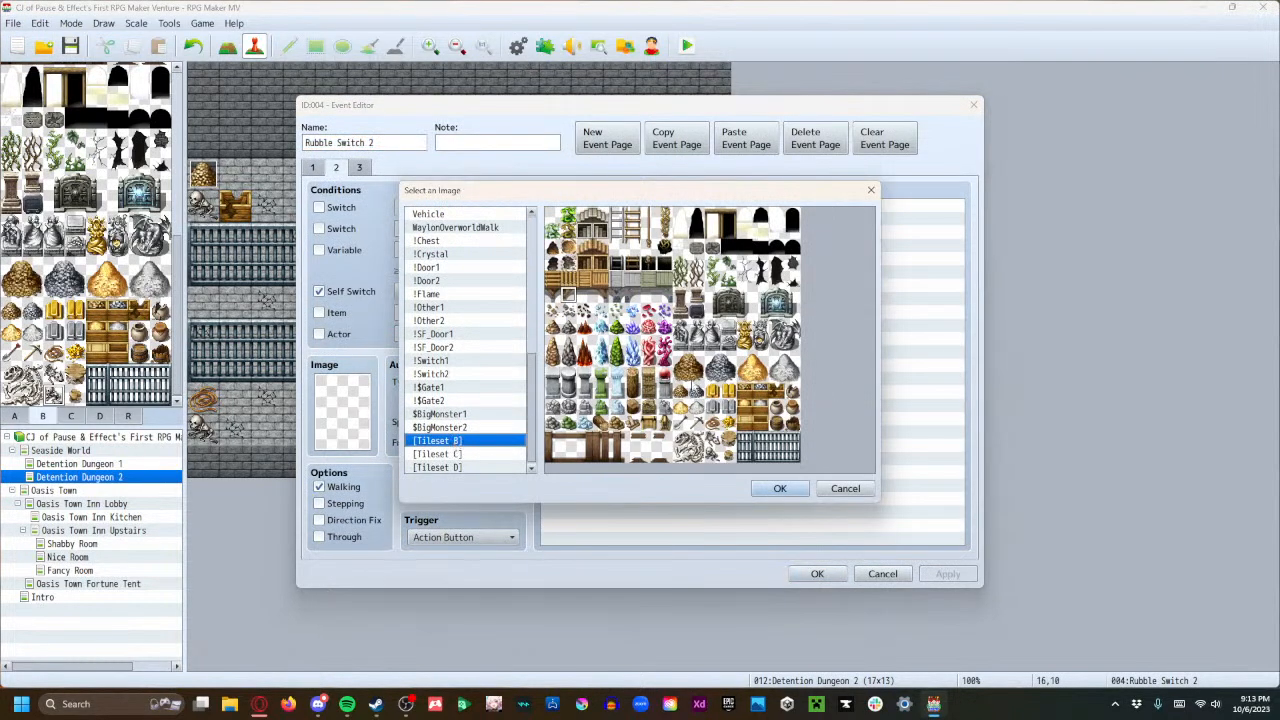
{"action": "left_click", "coordinate": [681, 390]}
{"action": "left_click", "coordinate": [780, 488]}
{"action": "left_click", "coordinate": [940, 575]}
{"action": "left_click", "coordinate": [818, 575]}
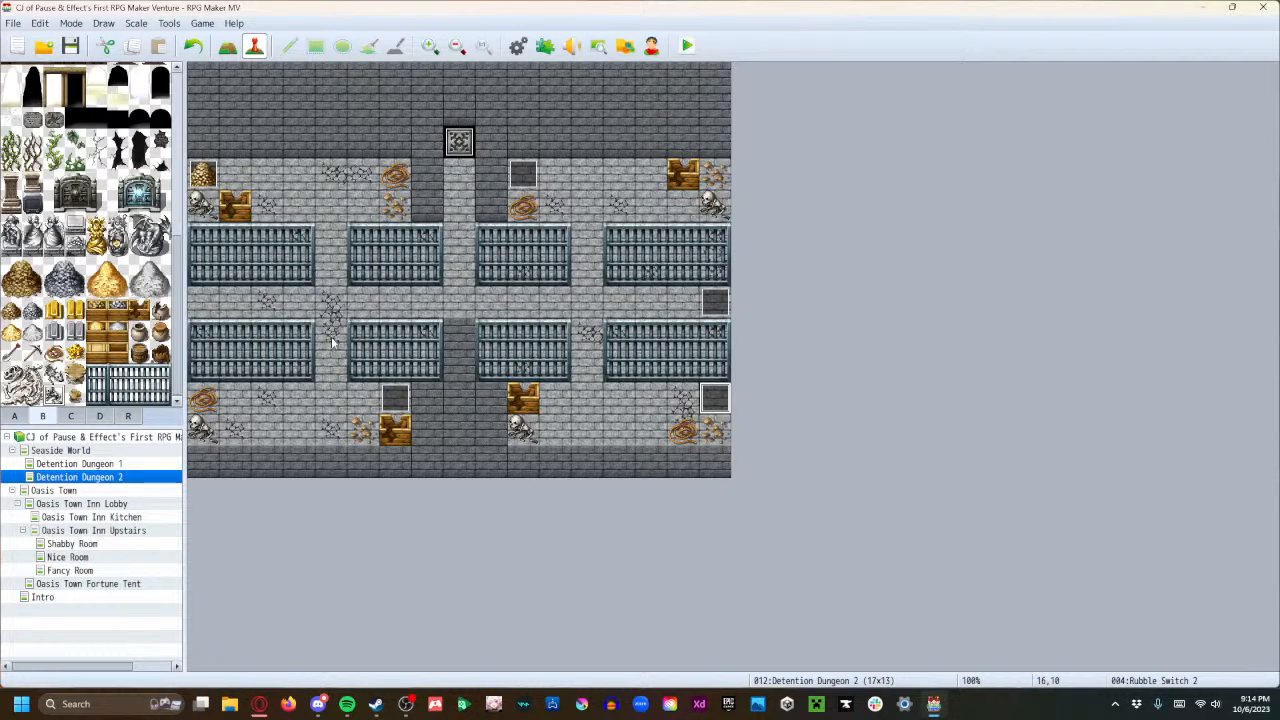
Set the trigger of the Hidden Stairwell event's second page to Player Touch and save the event.
{"action": "double_click", "coordinate": [720, 307]}
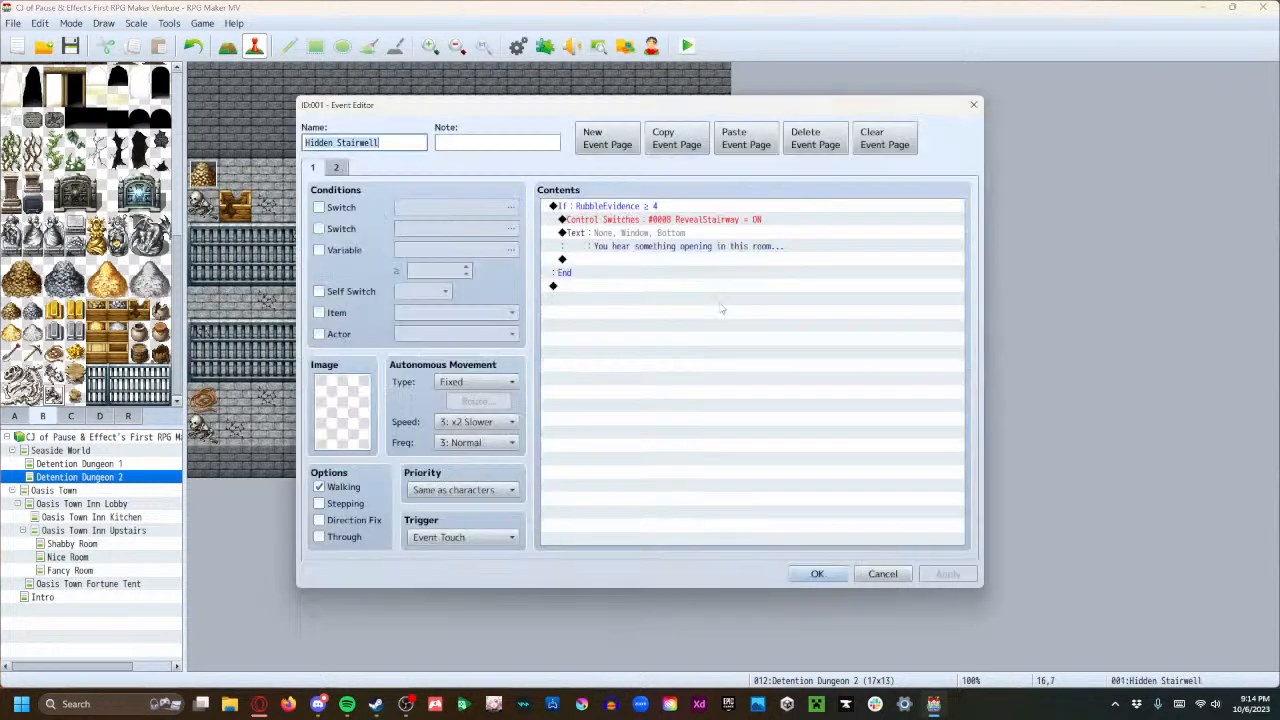
{"action": "left_click", "coordinate": [336, 168]}
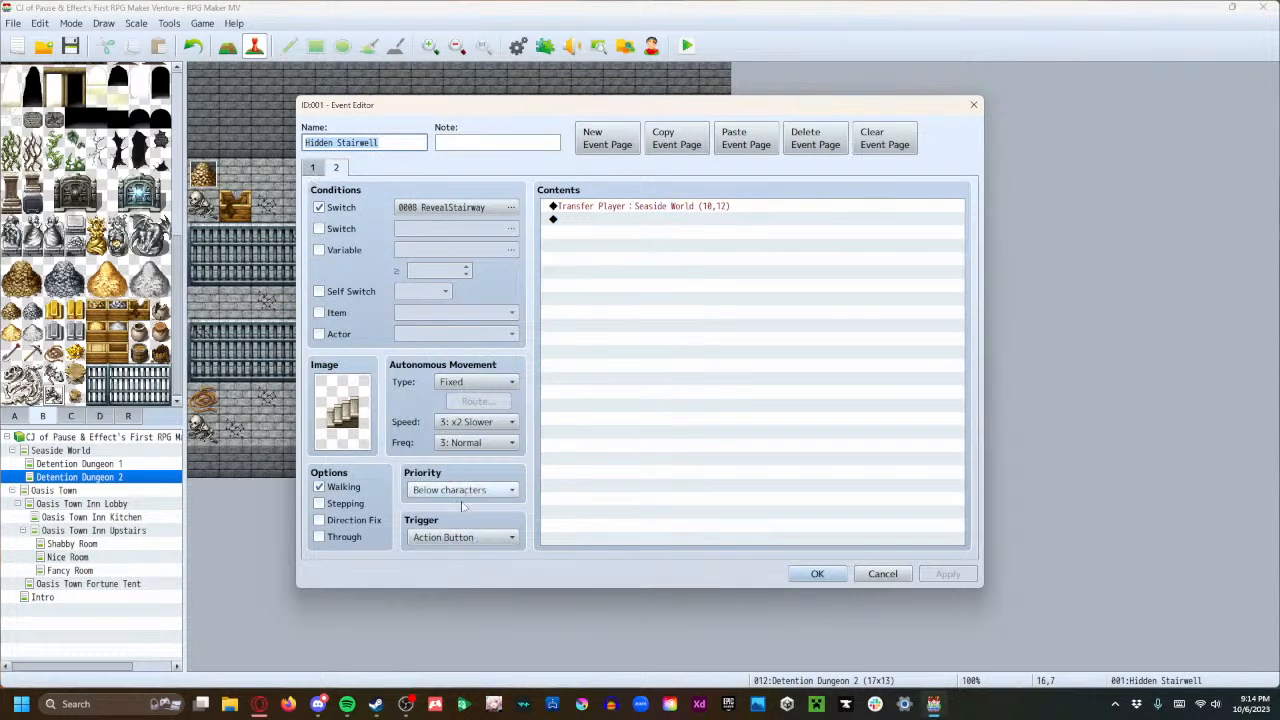
{"action": "left_click", "coordinate": [465, 539]}
{"action": "left_click", "coordinate": [438, 569]}
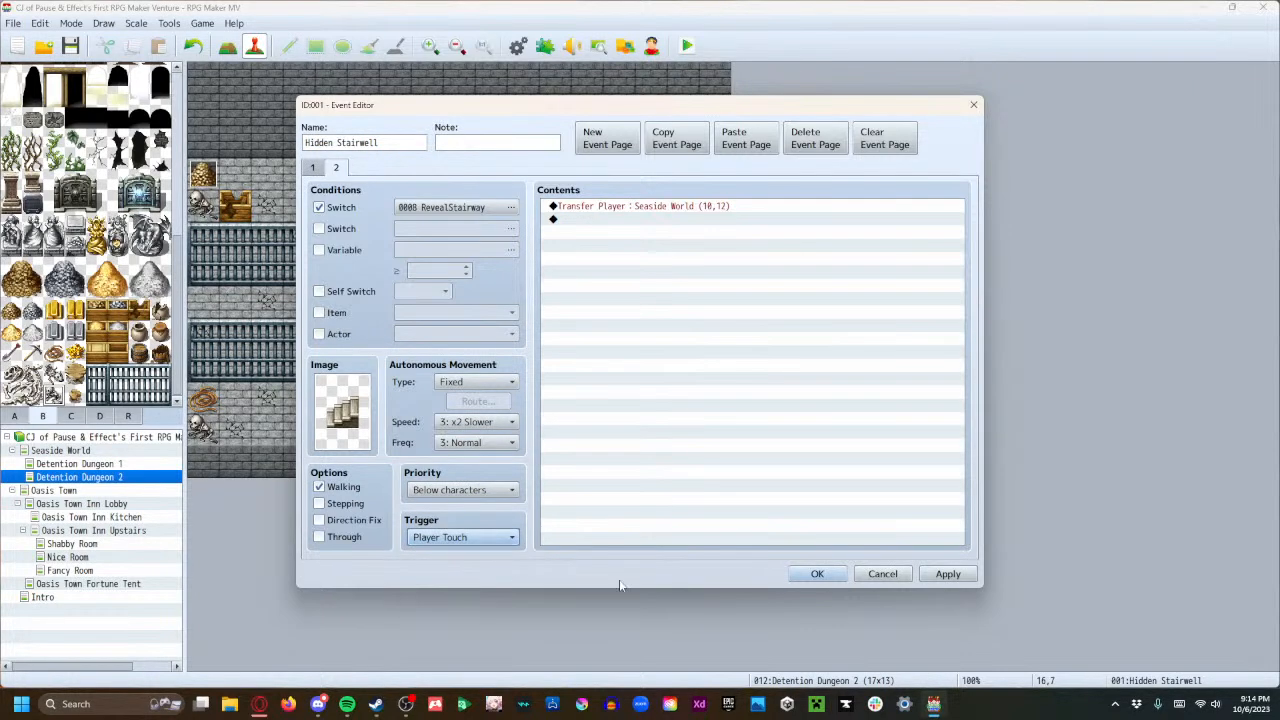
{"action": "left_click", "coordinate": [817, 574]}
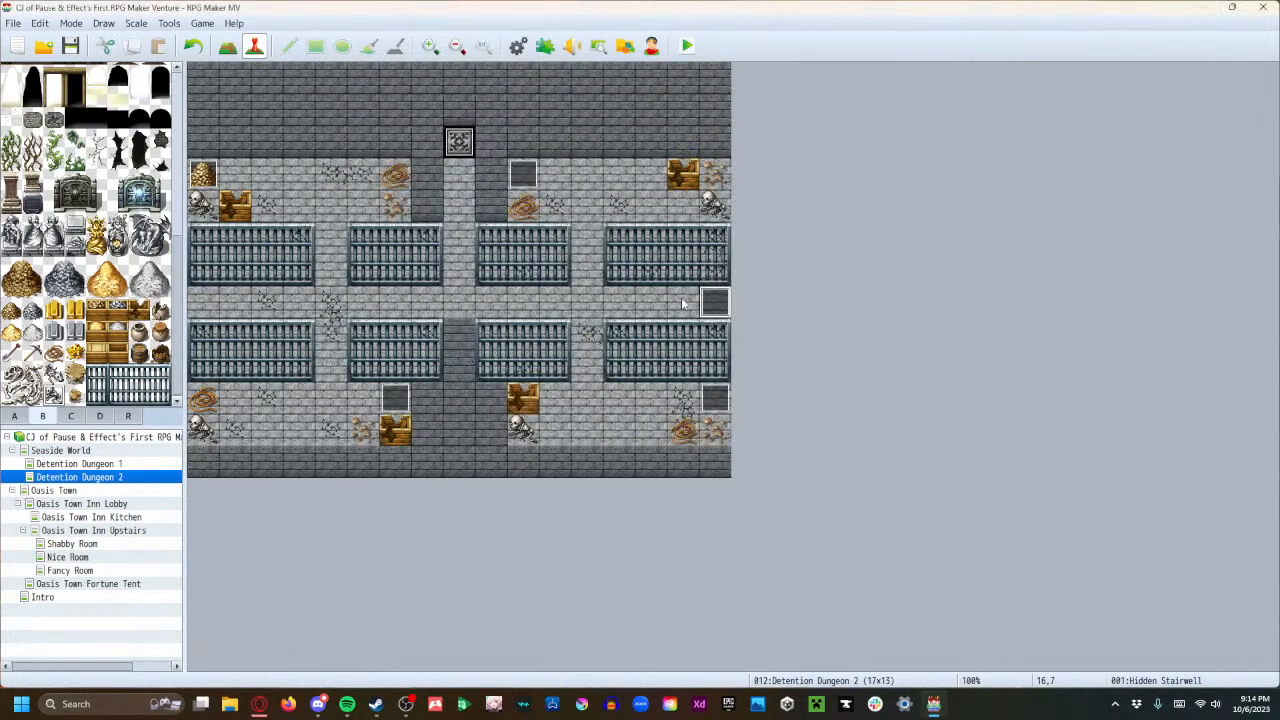
Add a variable condition of 0001 PrincessInteraction at least 4 to the Hidden Stairwell's first page, apply it, and recheck both pages.
{"action": "double_click", "coordinate": [713, 307]}
{"action": "left_click", "coordinate": [336, 169]}
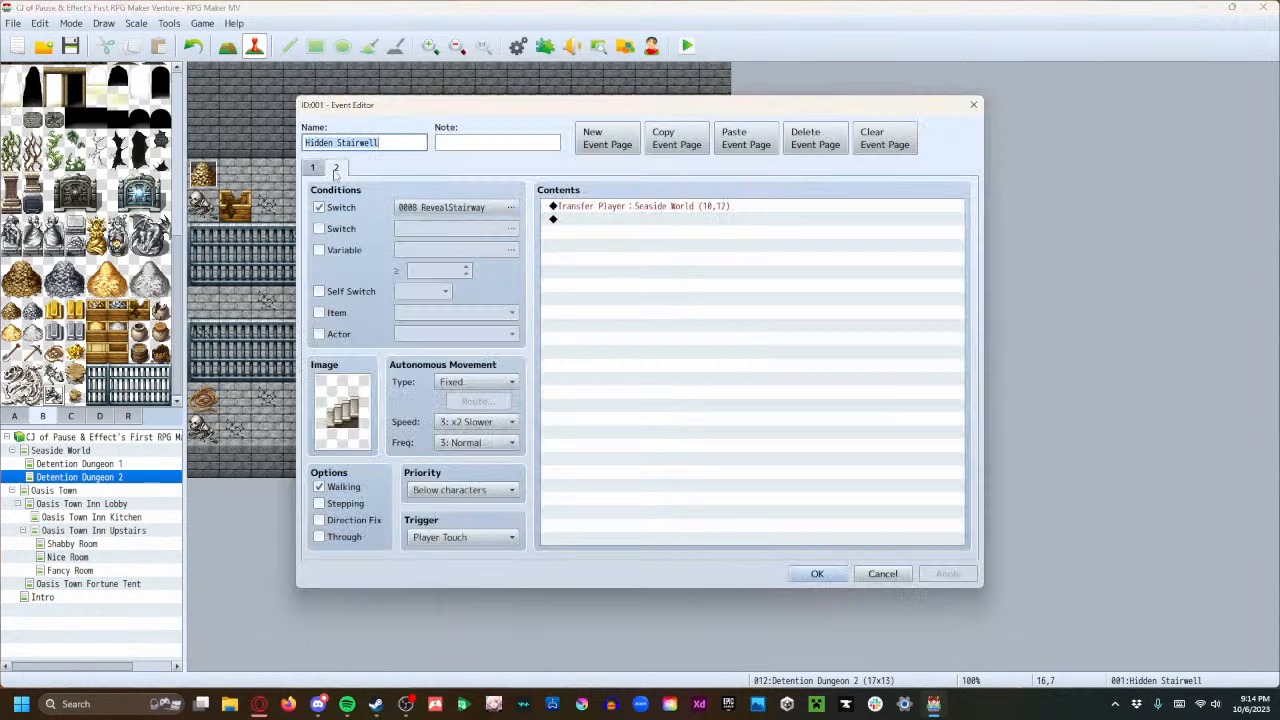
{"action": "left_click", "coordinate": [312, 168]}
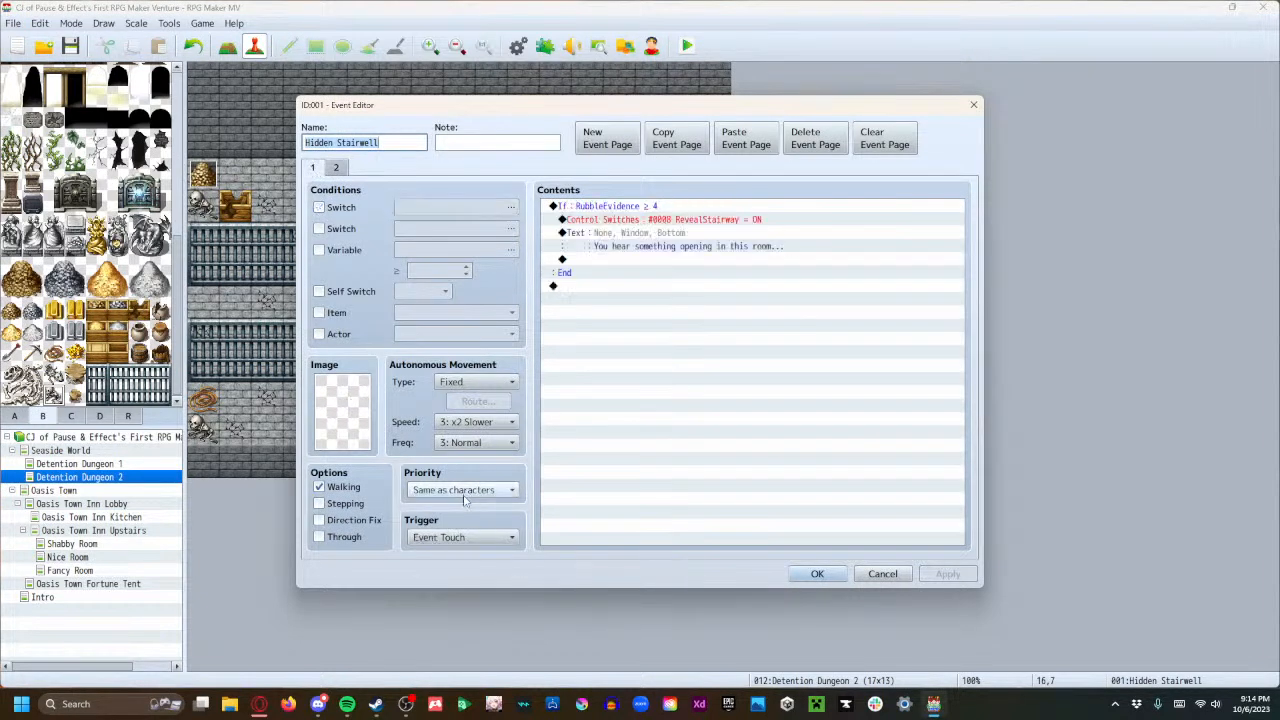
{"action": "left_click", "coordinate": [337, 252]}
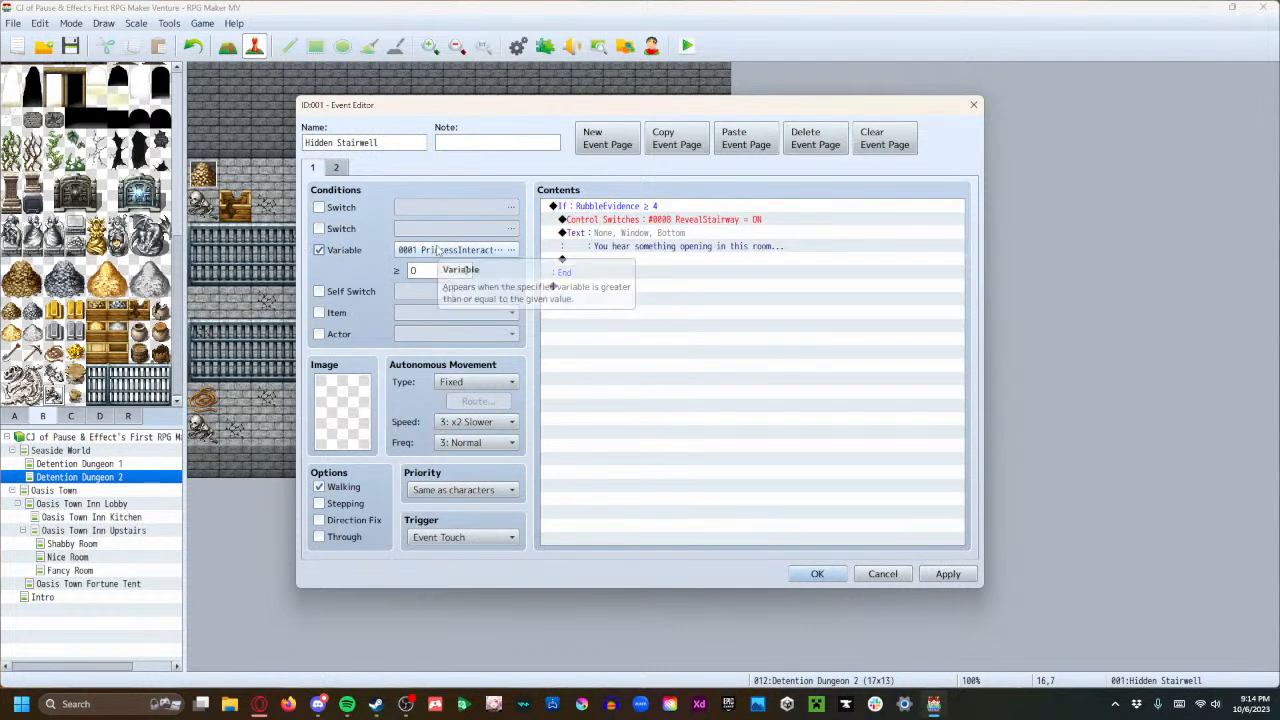
{"action": "left_click", "coordinate": [443, 251]}
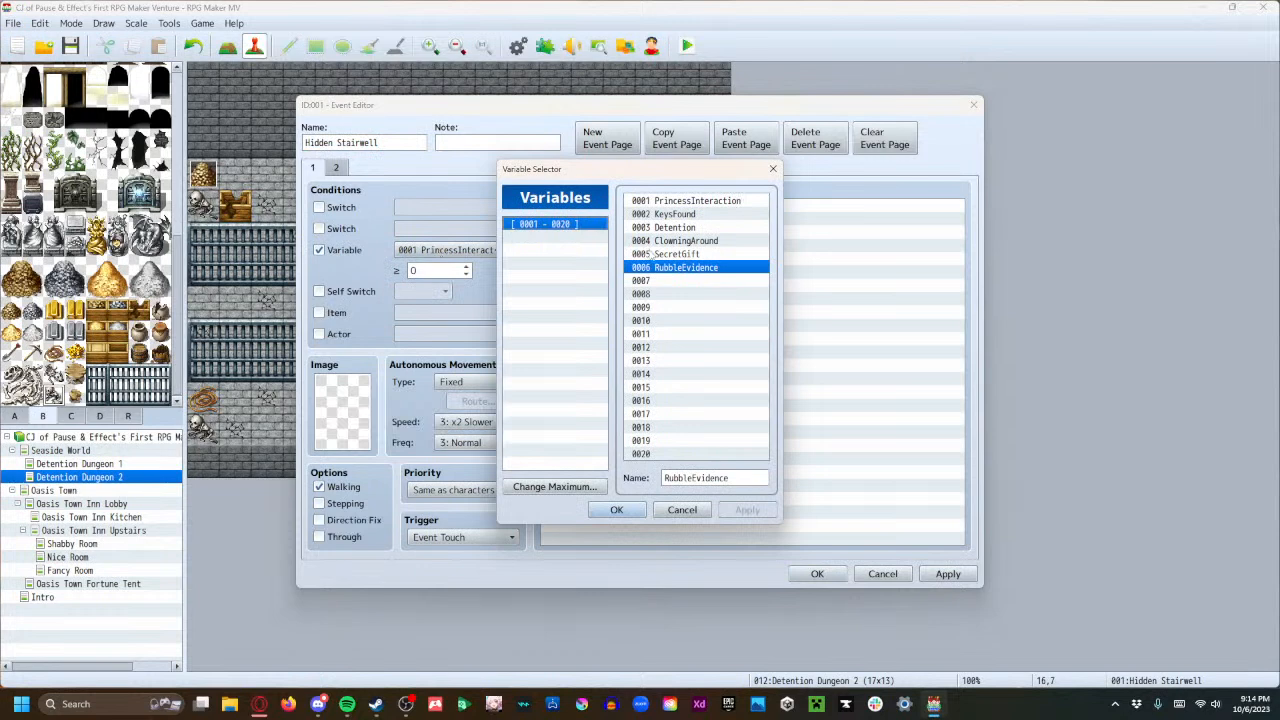
{"action": "left_click", "coordinate": [682, 510]}
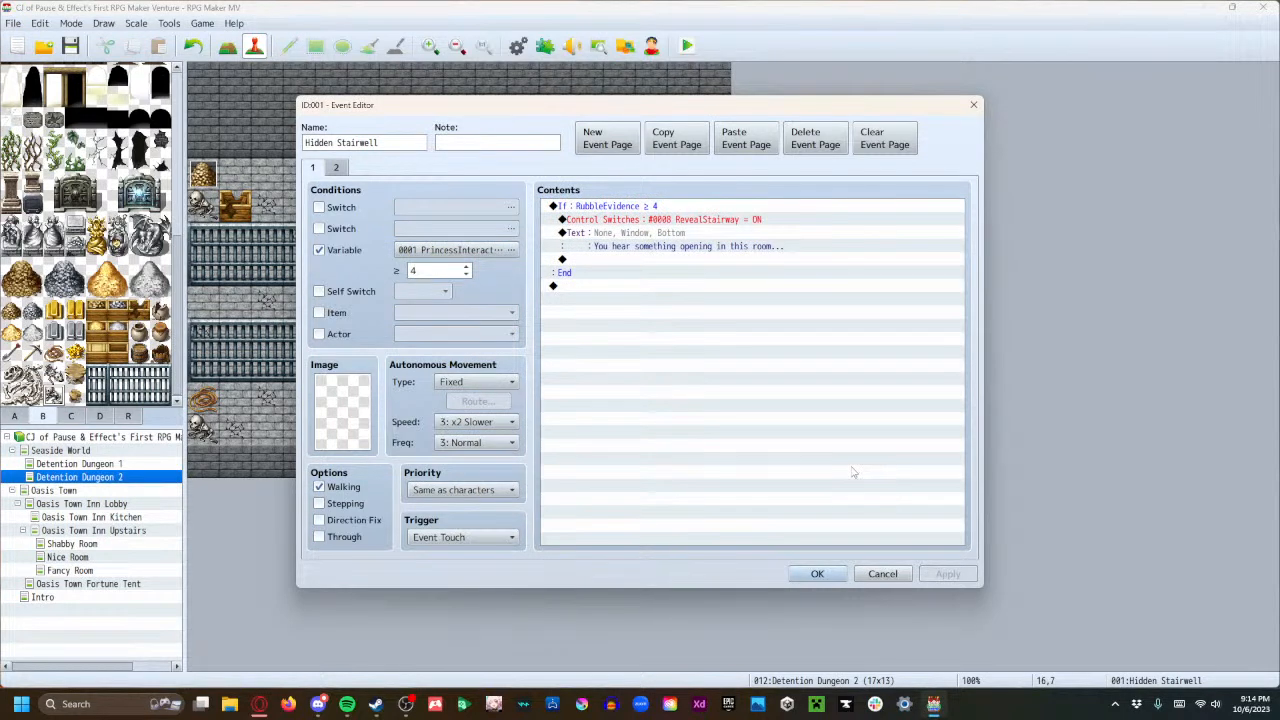
{"action": "left_click", "coordinate": [630, 208]}
{"action": "left_click", "coordinate": [622, 221]}
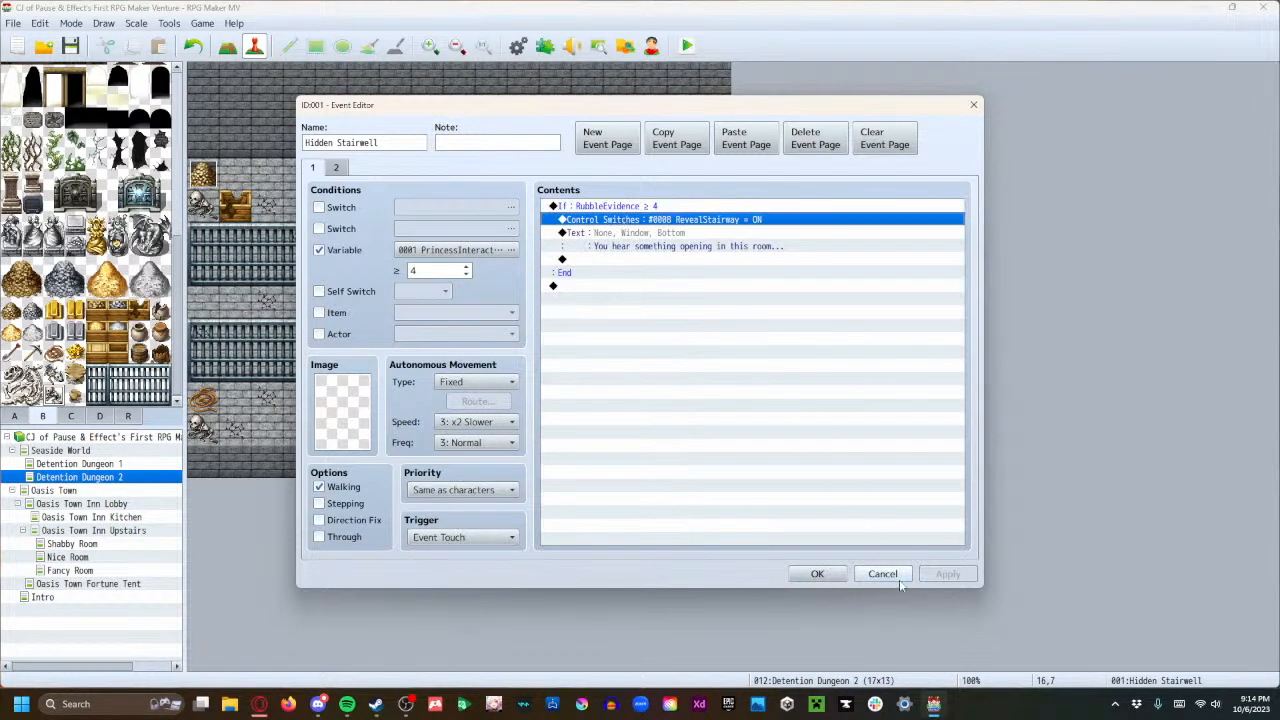
{"action": "left_click", "coordinate": [337, 169]}
{"action": "left_click", "coordinate": [314, 169]}
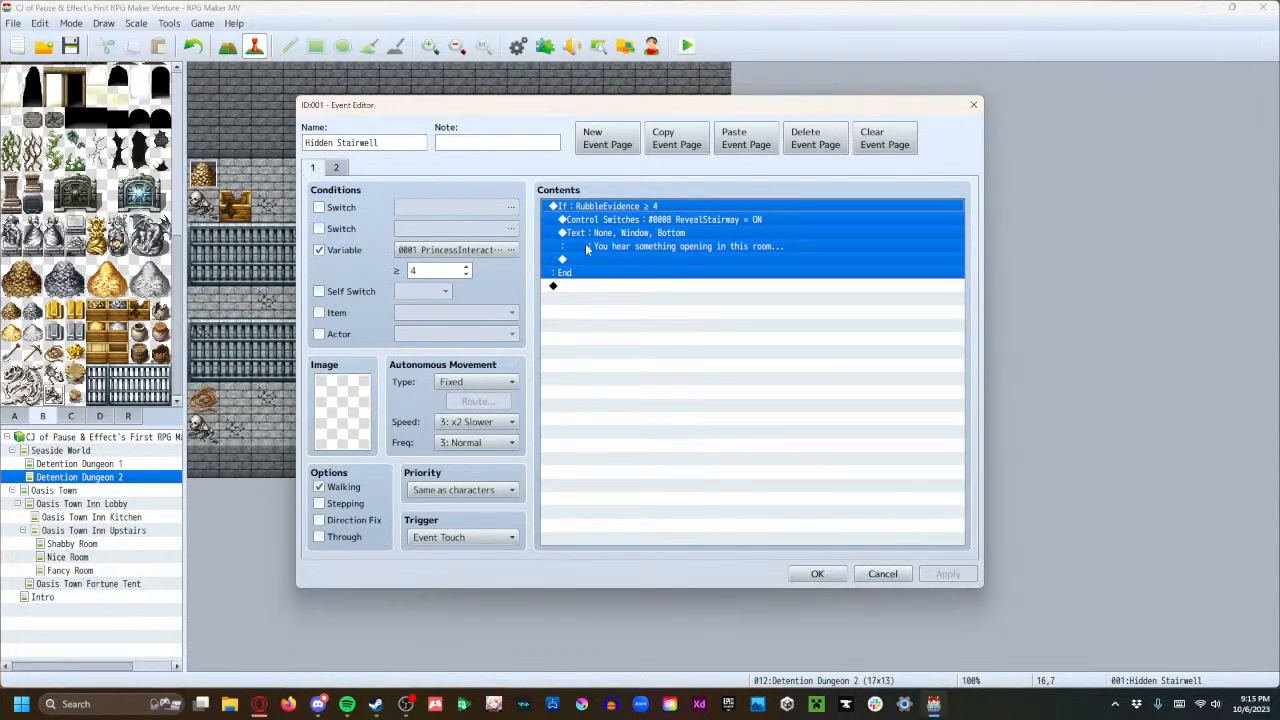
Save the Hidden Stairwell event and start a playtest with a new game, advancing past the intro into the dungeon.
{"action": "left_click", "coordinate": [621, 358]}
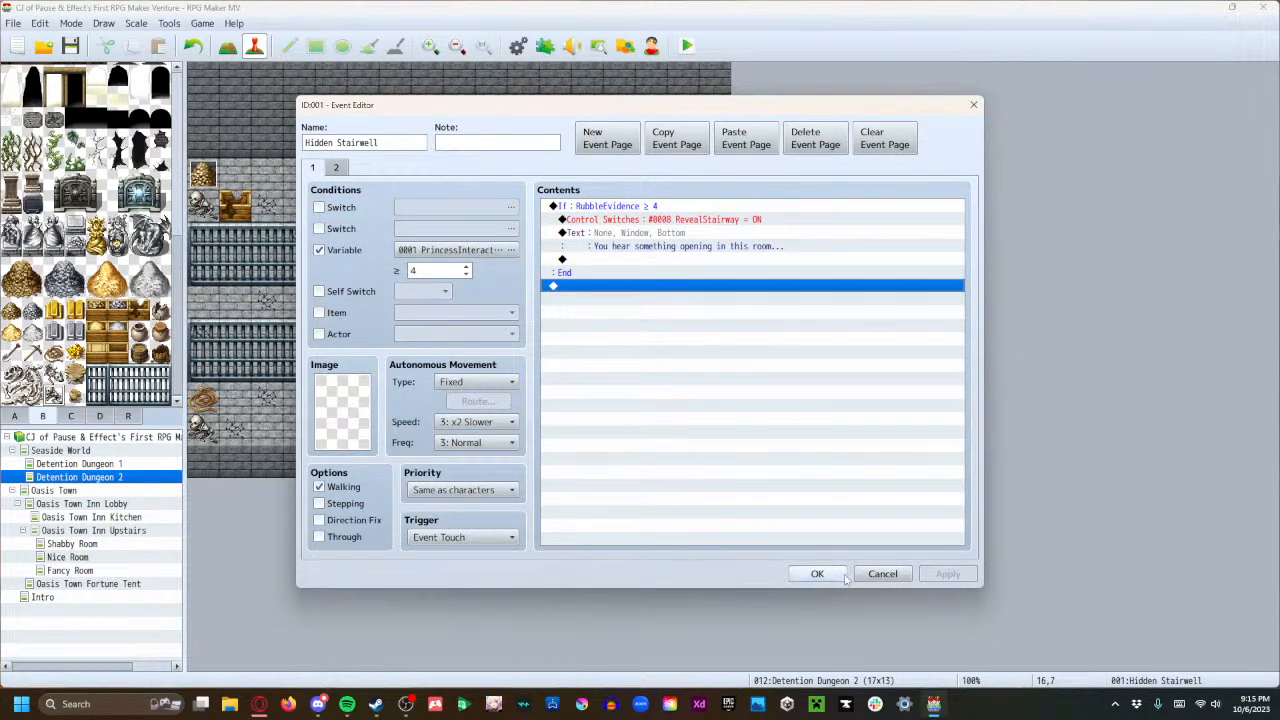
{"action": "left_click", "coordinate": [837, 578]}
{"action": "left_click", "coordinate": [688, 47]}
{"action": "left_click", "coordinate": [590, 372]}
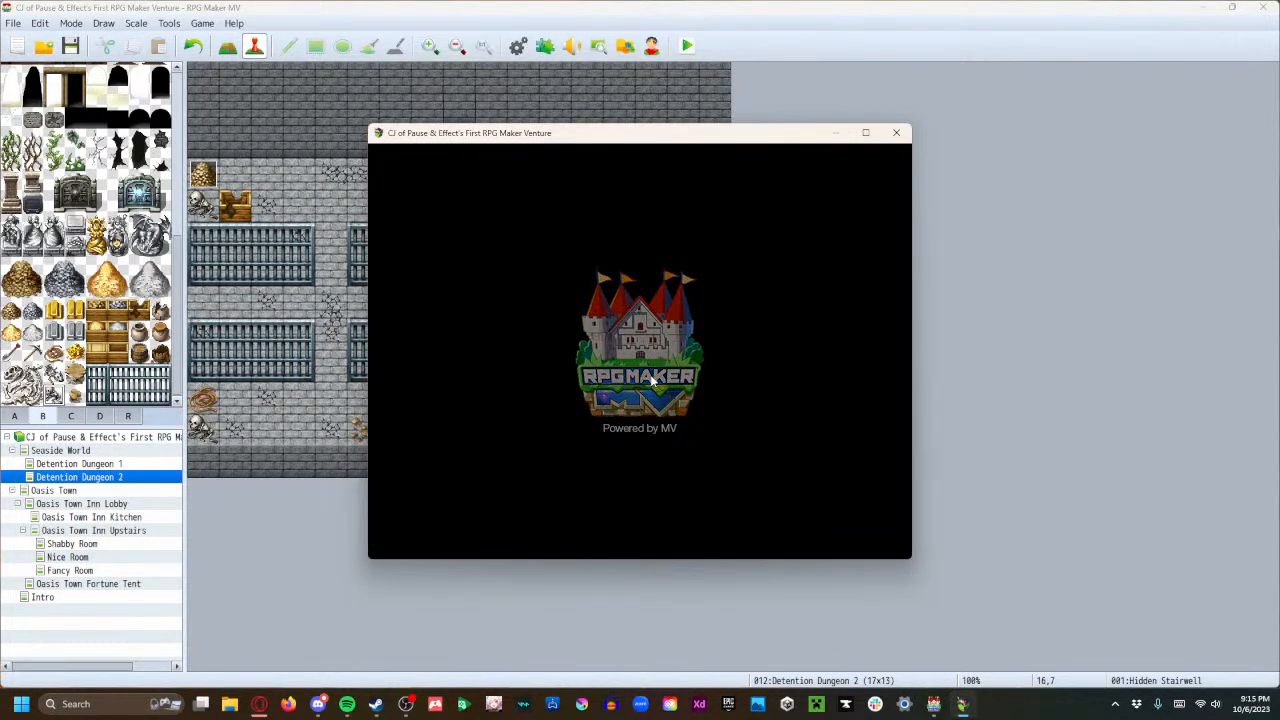
{"action": "key", "text": "Return"}
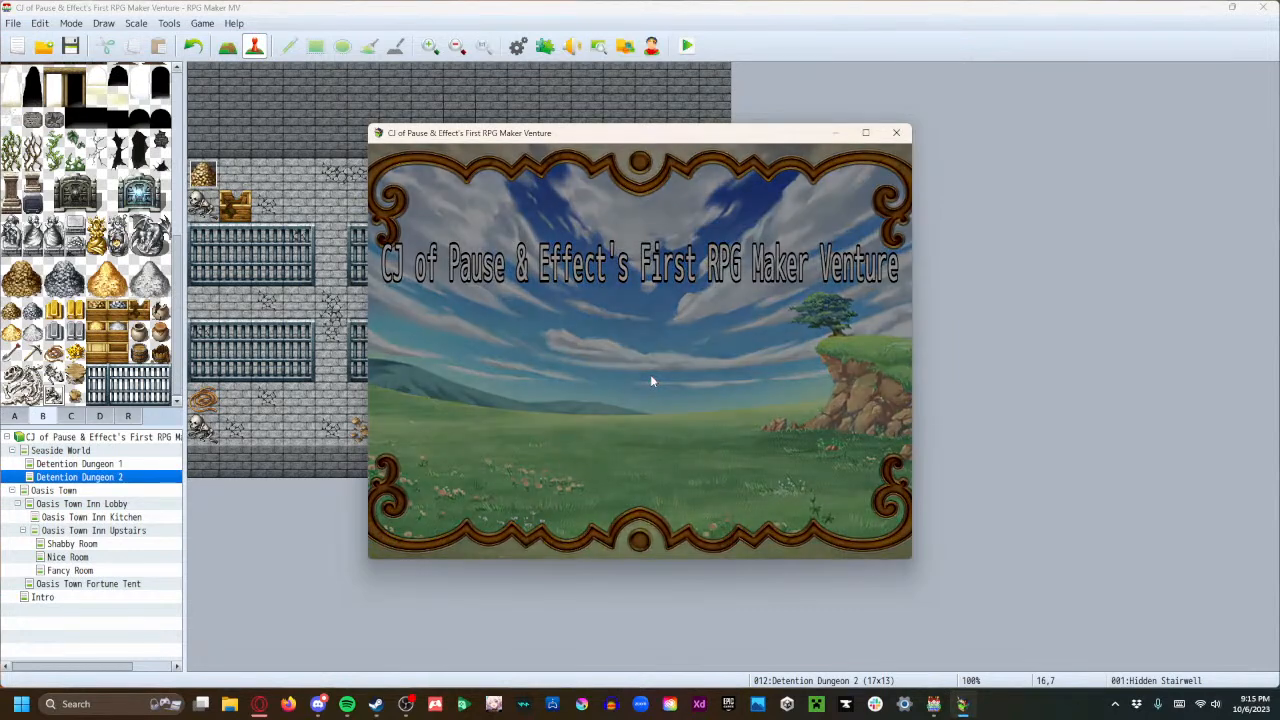
{"action": "key", "text": "Return"}
{"action": "key", "text": "Return"}
{"action": "key", "text": "Return"}
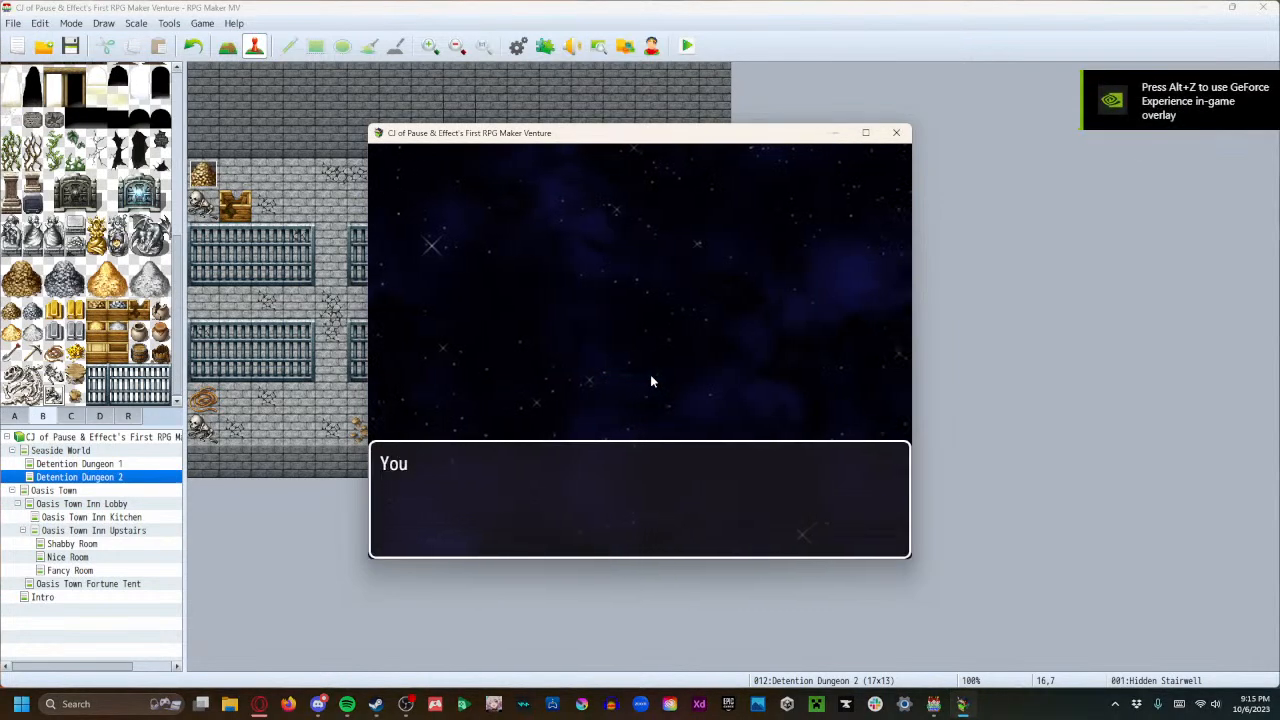
{"action": "key", "text": "Return"}
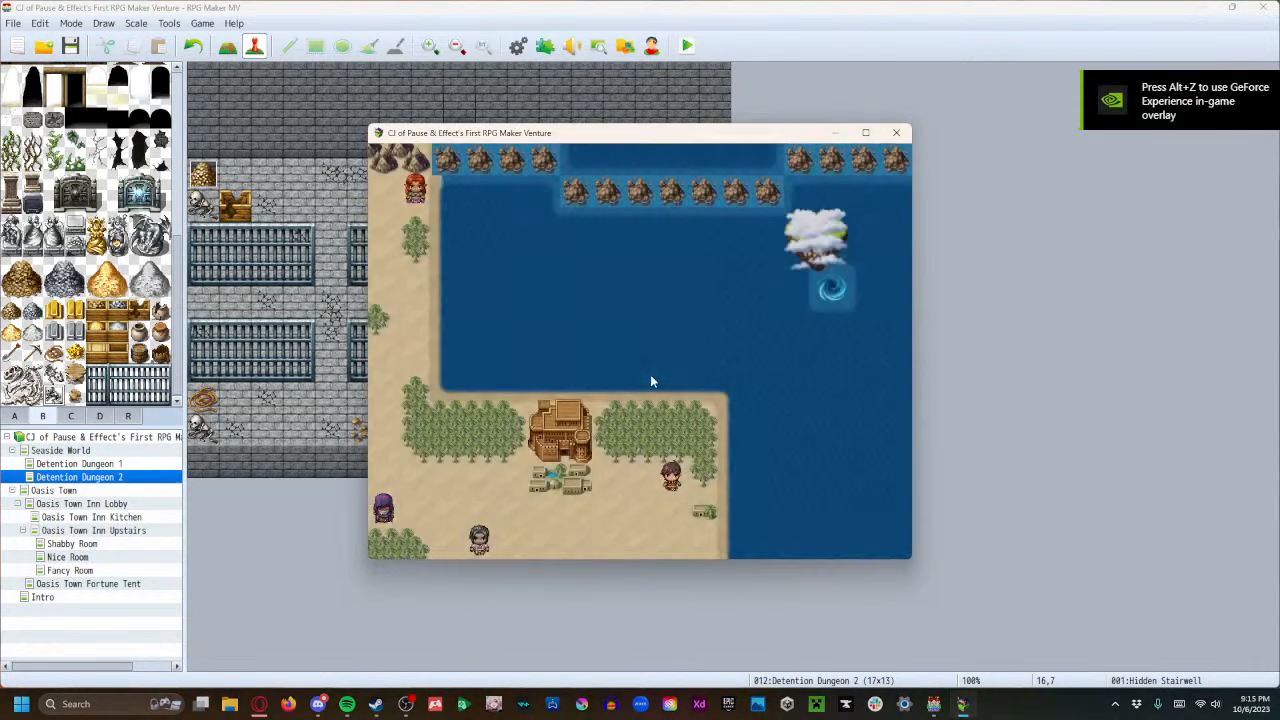
{"action": "key", "text": "Return"}
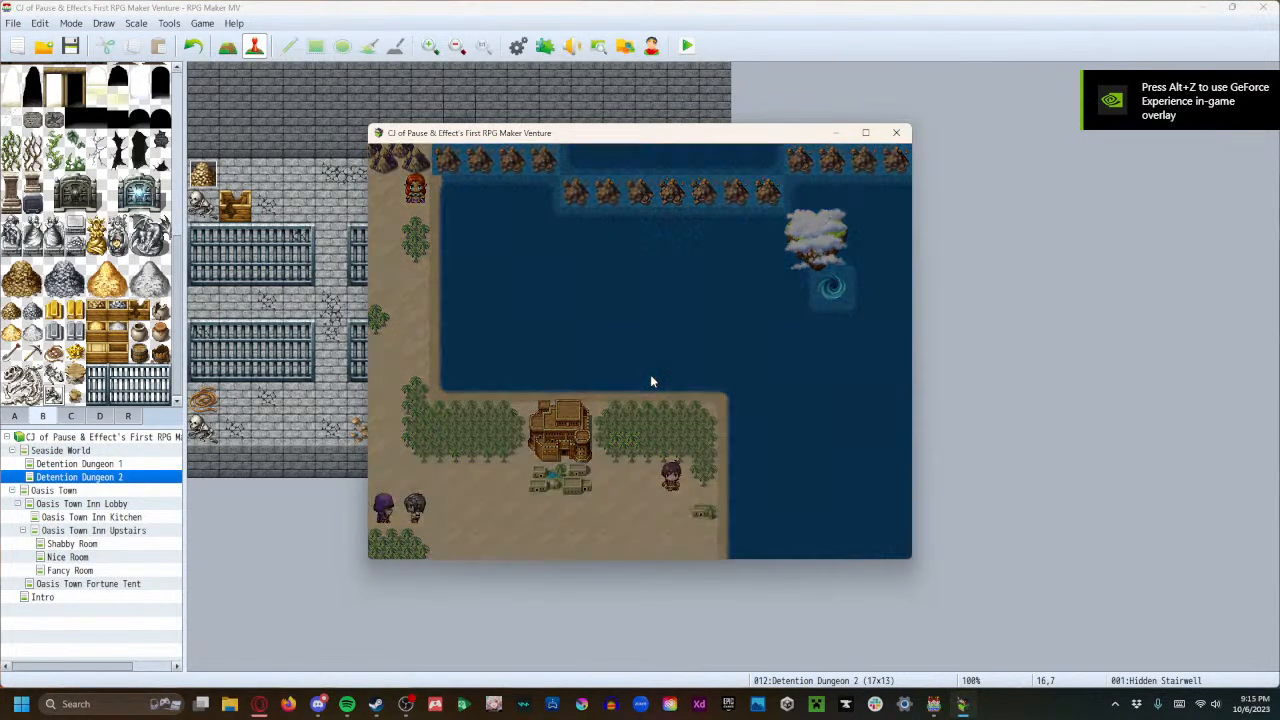
Walk to the first rubble switch in the dungeon's upper-left cell area, activate it and dismiss its messages.
{"action": "key", "text": "Down"}
{"action": "key", "text": "Down"}
{"action": "key", "text": "Down"}
{"action": "key", "text": "Left"}
{"action": "key", "text": "Left"}
{"action": "key", "text": "Left"}
{"action": "key", "text": "Left"}
{"action": "key", "text": "Up"}
{"action": "key", "text": "Up"}
{"action": "key", "text": "Up"}
{"action": "key", "text": "Up"}
{"action": "key", "text": "Left"}
{"action": "key", "text": "Left"}
{"action": "key", "text": "Left"}
{"action": "key", "text": "Return"}
{"action": "key", "text": "Return"}
Walk to the second rubble switch in the lower-right cell area, check how the character overlaps it, and end the playtest.
{"action": "key", "text": "Right"}
{"action": "key", "text": "Right"}
{"action": "key", "text": "Right"}
{"action": "key", "text": "Down"}
{"action": "key", "text": "Down"}
{"action": "key", "text": "Down"}
{"action": "key", "text": "Down"}
{"action": "key", "text": "Right"}
{"action": "key", "text": "Right"}
{"action": "key", "text": "Right"}
{"action": "key", "text": "Right"}
{"action": "key", "text": "Right"}
{"action": "key", "text": "Right"}
{"action": "key", "text": "Right"}
{"action": "key", "text": "Right"}
{"action": "key", "text": "Down"}
{"action": "key", "text": "Down"}
{"action": "key", "text": "Down"}
{"action": "key", "text": "Right"}
{"action": "key", "text": "Right"}
{"action": "key", "text": "Right"}
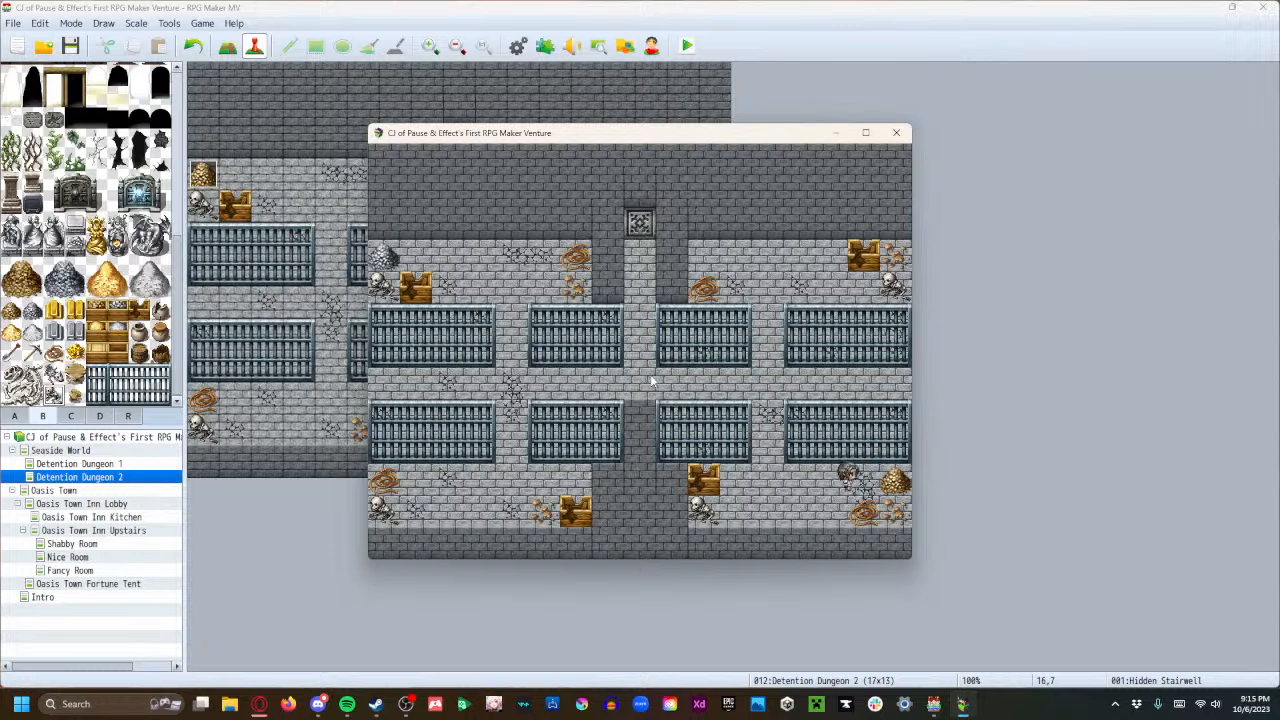
{"action": "key", "text": "Left"}
{"action": "left_click", "coordinate": [896, 133]}
Set the priority of the Rubble Switch 2 event's second page to Same as characters and save the event.
{"action": "double_click", "coordinate": [708, 400]}
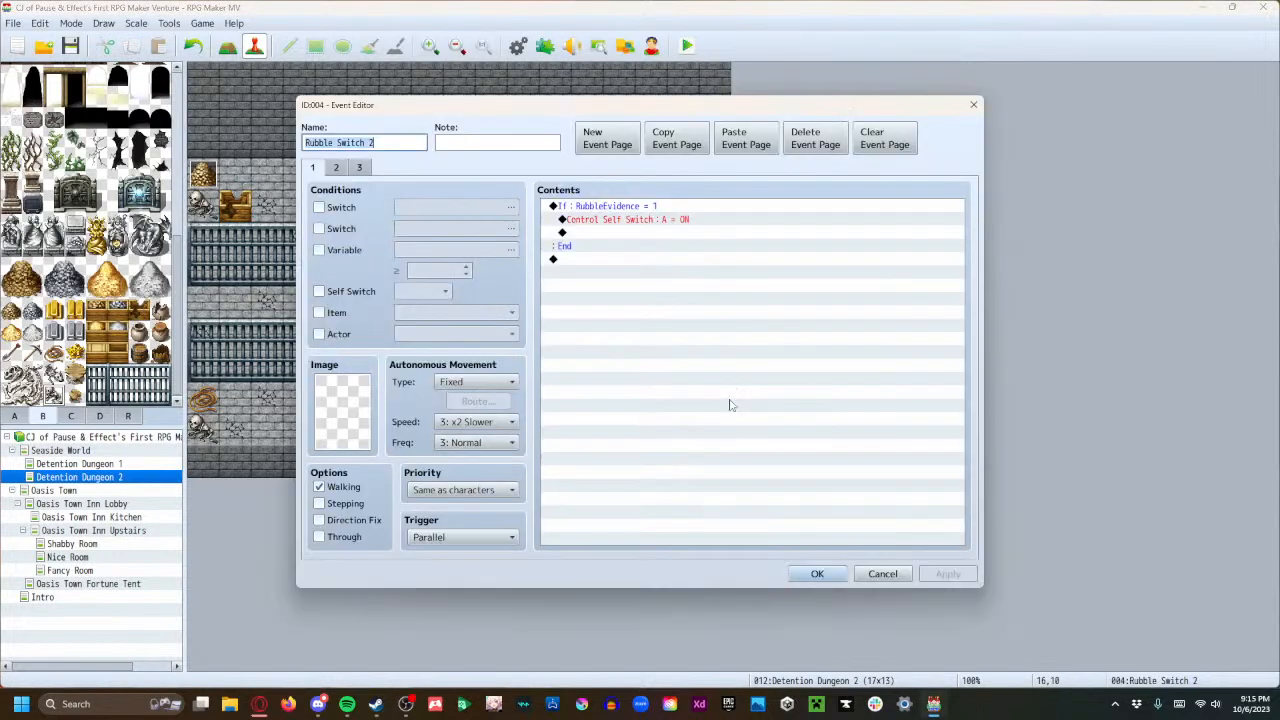
{"action": "left_click", "coordinate": [465, 538]}
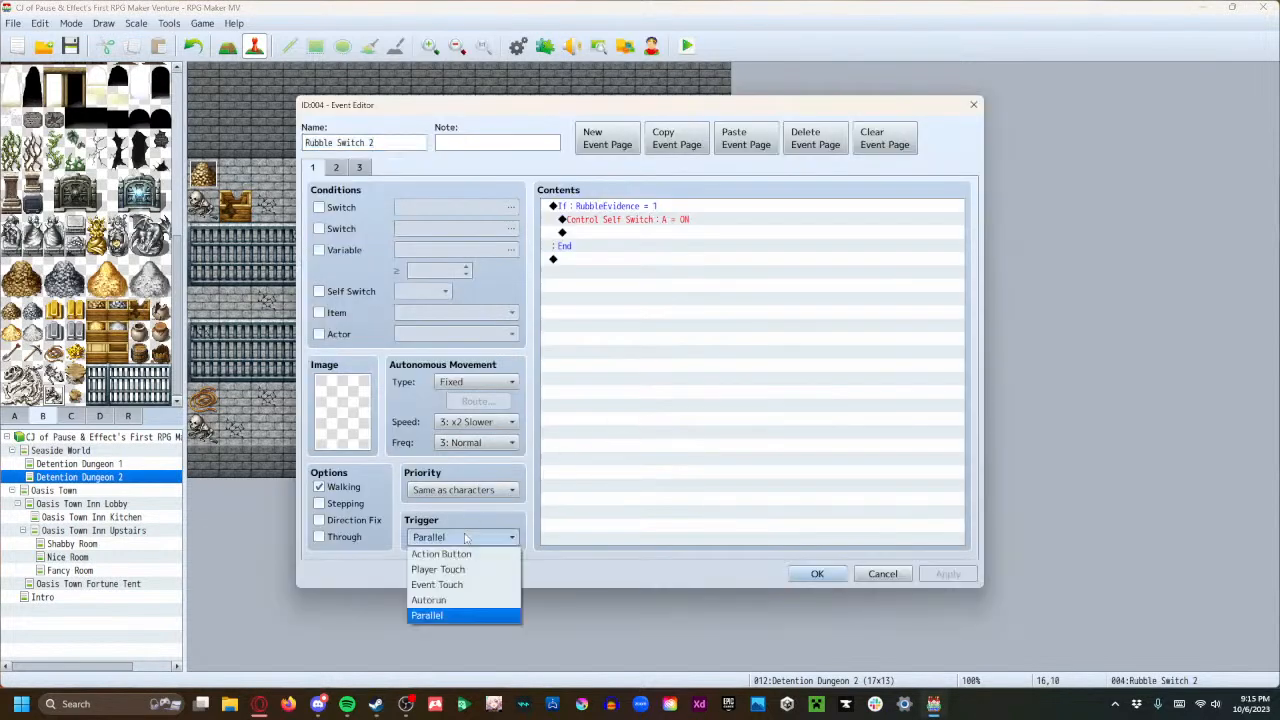
{"action": "left_click", "coordinate": [633, 482]}
{"action": "left_click", "coordinate": [336, 167]}
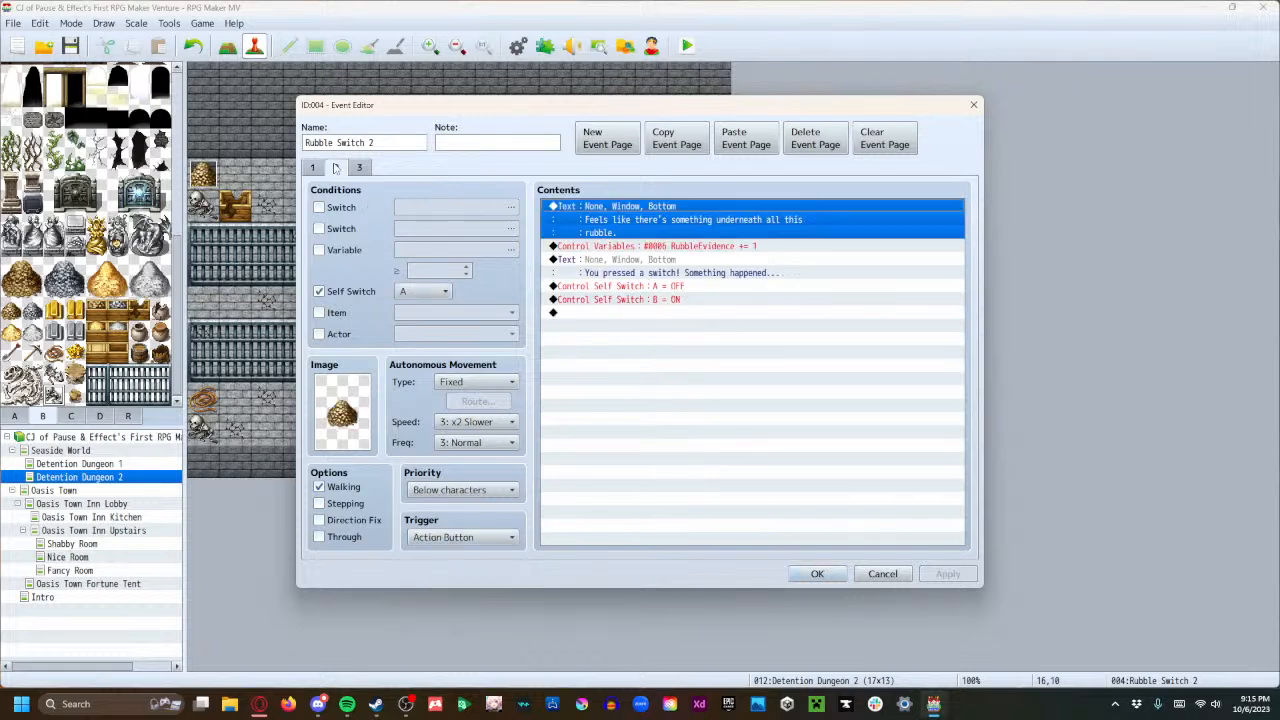
{"action": "left_click", "coordinate": [458, 490]}
{"action": "left_click", "coordinate": [451, 522]}
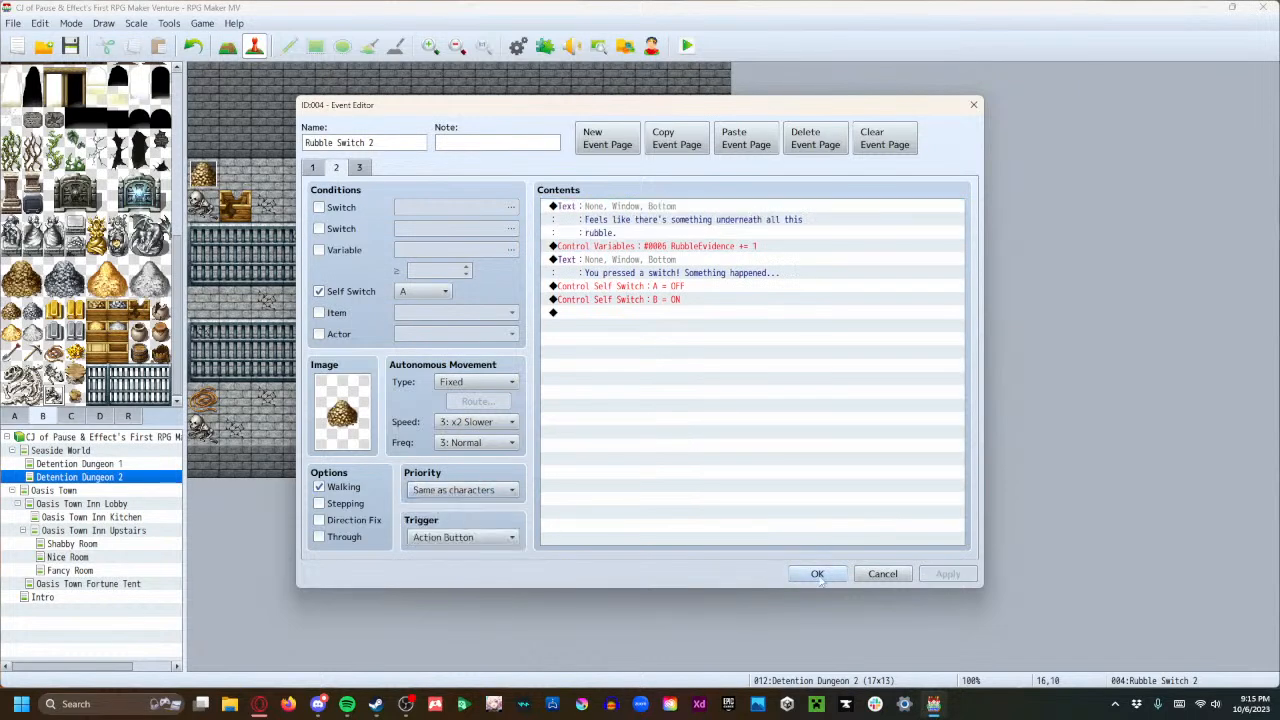
{"action": "left_click", "coordinate": [817, 573]}
Review the image, priority and trigger on all three pages of the Rubble Switch 4 event without changing anything.
{"action": "double_click", "coordinate": [530, 174]}
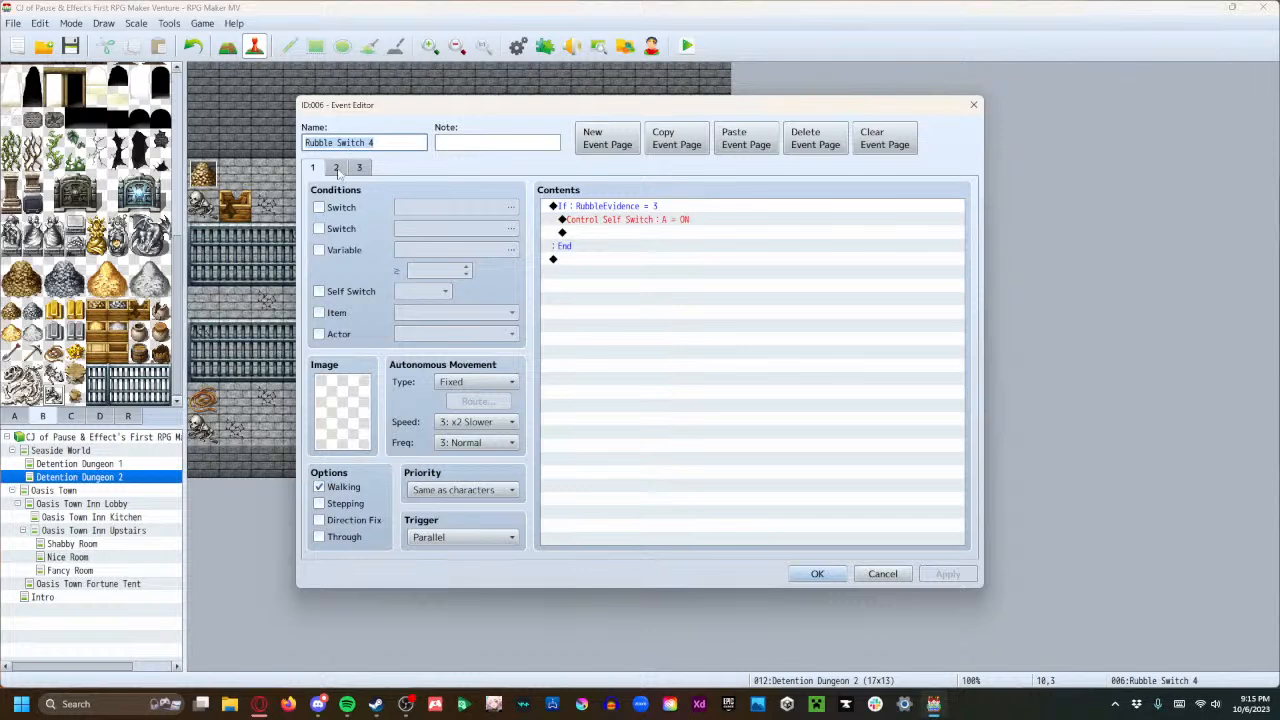
{"action": "left_click", "coordinate": [336, 167]}
{"action": "left_click", "coordinate": [358, 168]}
{"action": "left_click", "coordinate": [336, 168]}
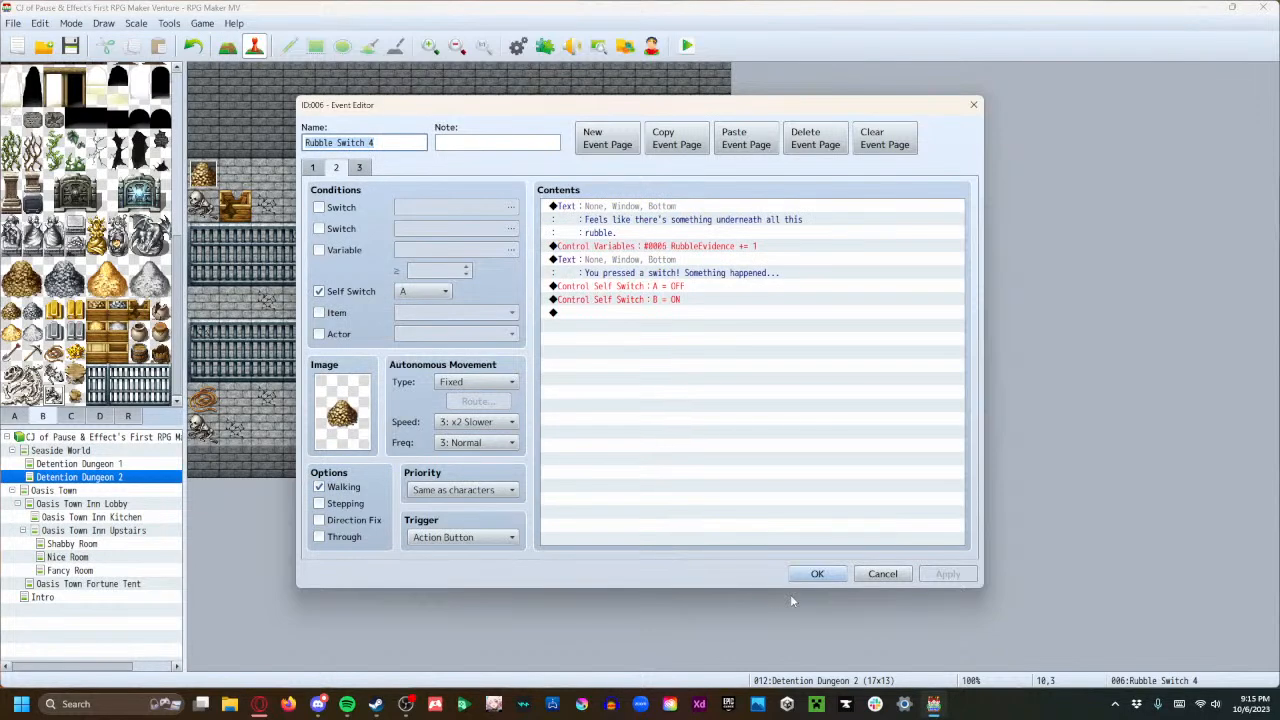
{"action": "left_click", "coordinate": [817, 575]}
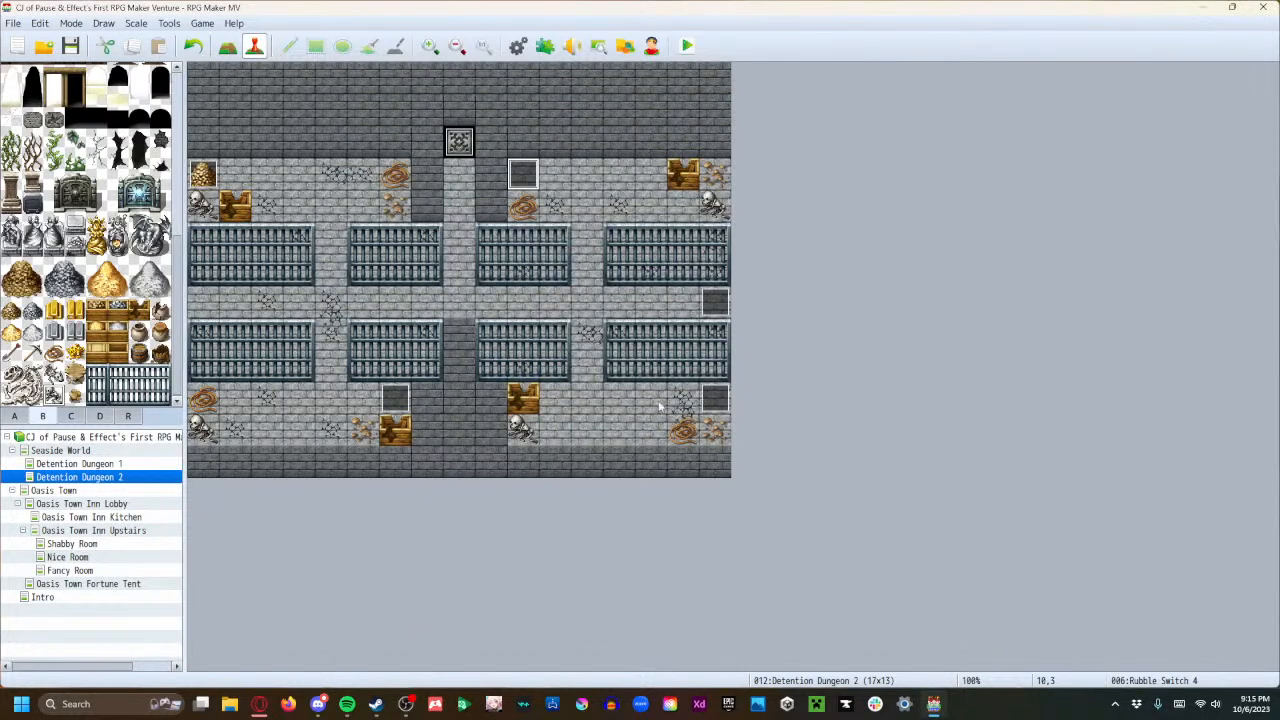
{"action": "double_click", "coordinate": [526, 178]}
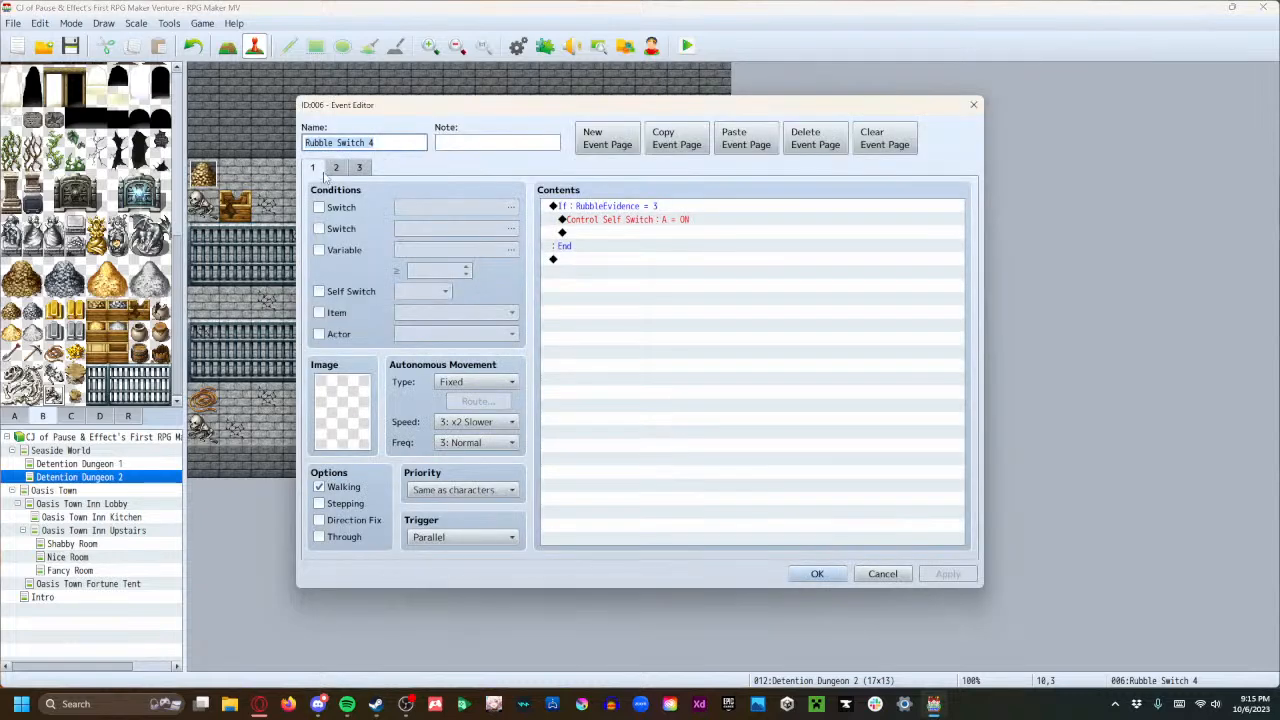
{"action": "left_click", "coordinate": [336, 168]}
{"action": "left_click", "coordinate": [359, 168]}
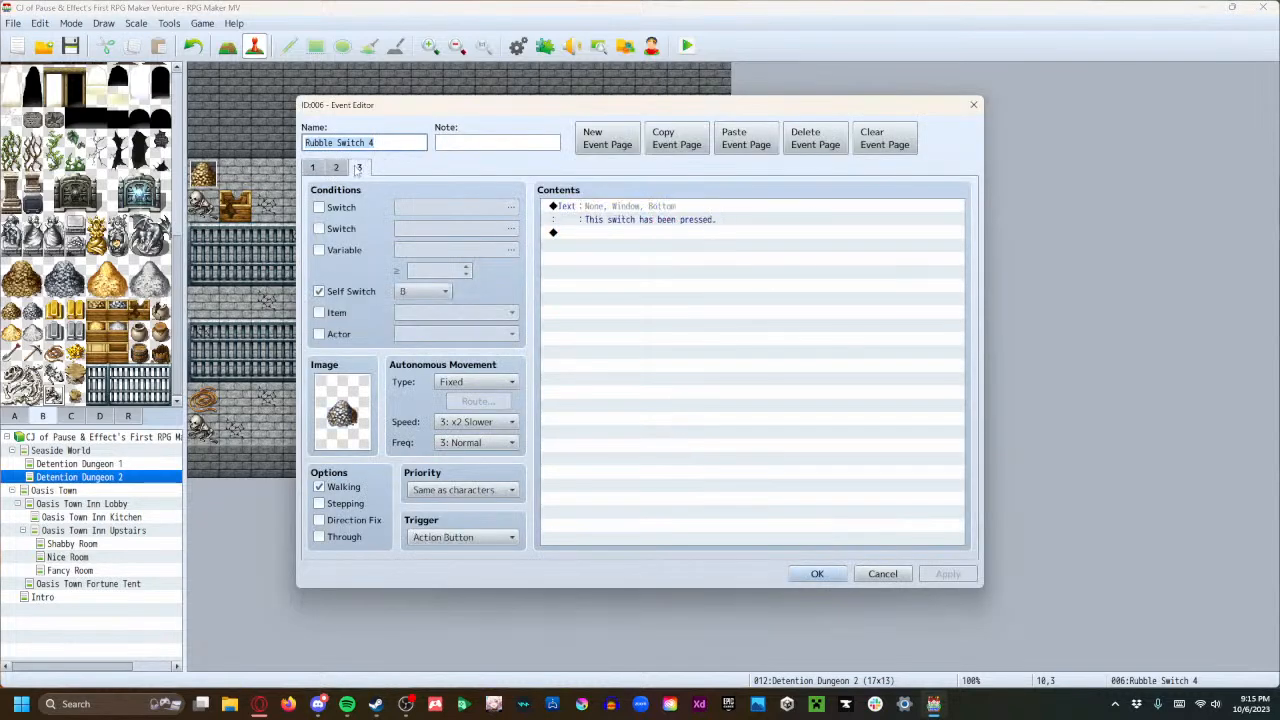
{"action": "left_click", "coordinate": [318, 170]}
{"action": "left_click", "coordinate": [476, 538]}
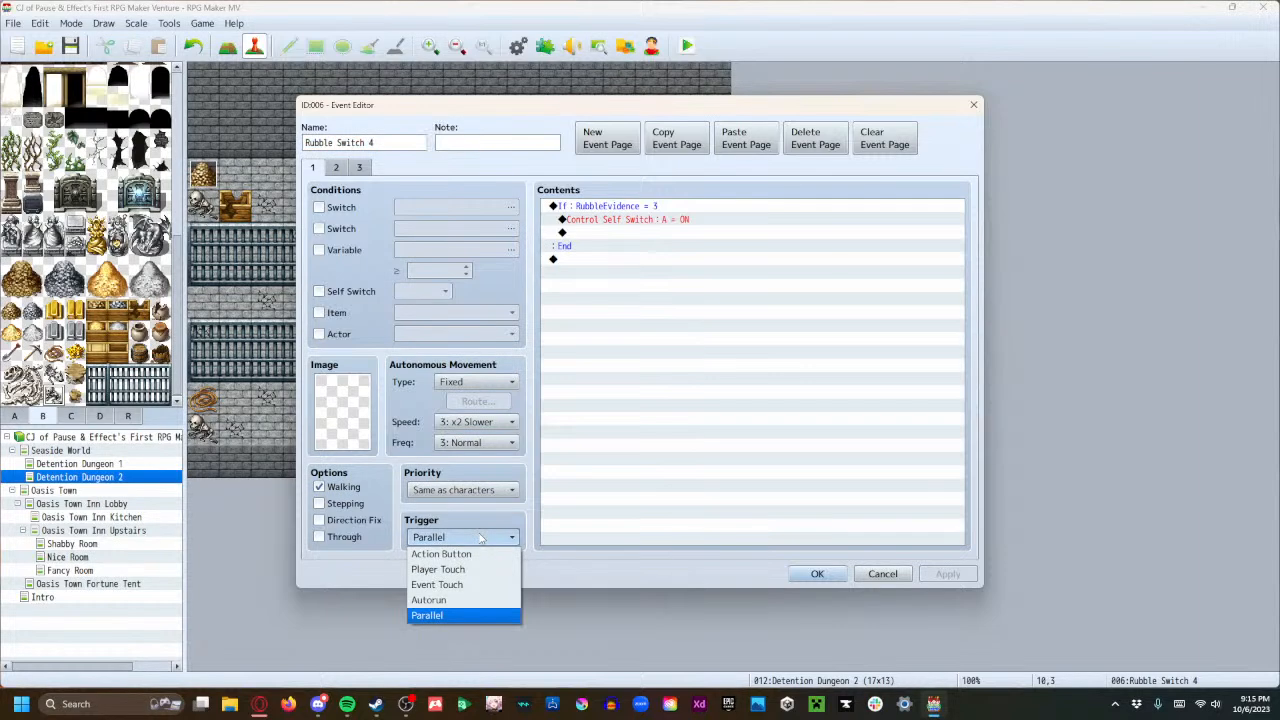
{"action": "left_click", "coordinate": [509, 556]}
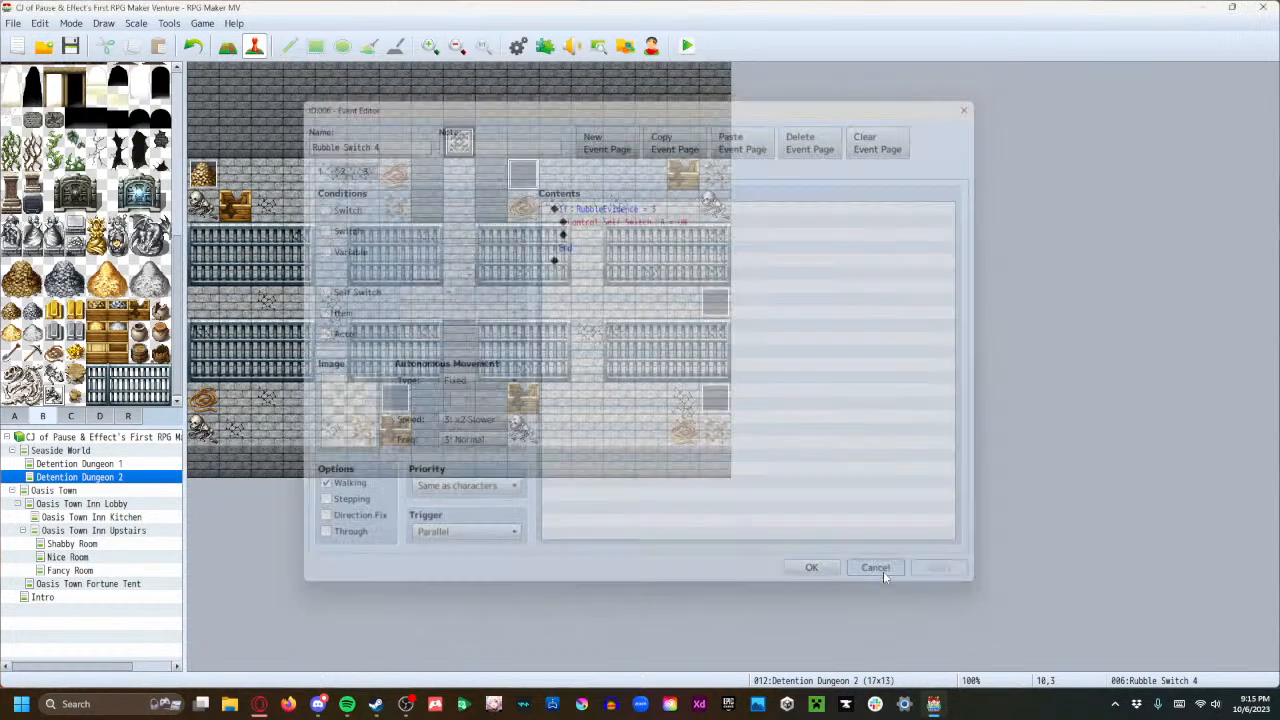
{"action": "left_click", "coordinate": [883, 574]}
Check the settings on the three pages of the Rubble Switch 3 event and close it.
{"action": "double_click", "coordinate": [389, 404]}
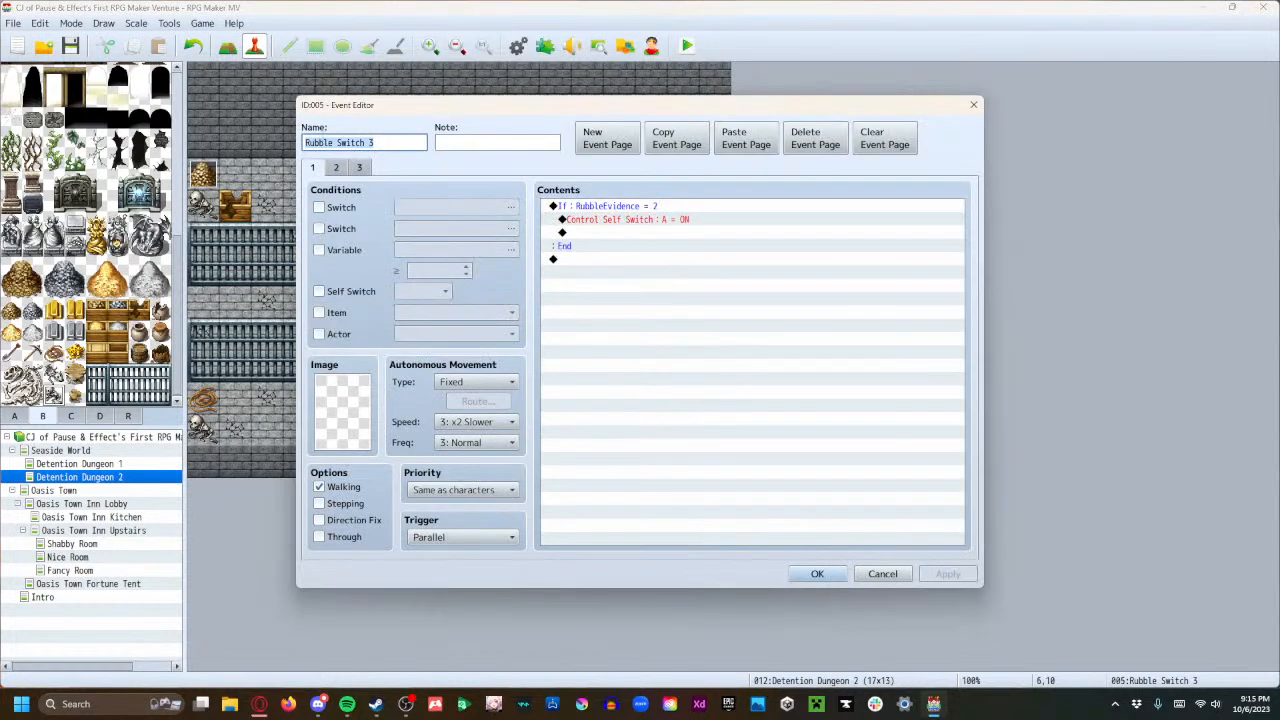
{"action": "left_click", "coordinate": [336, 168]}
{"action": "left_click", "coordinate": [359, 168]}
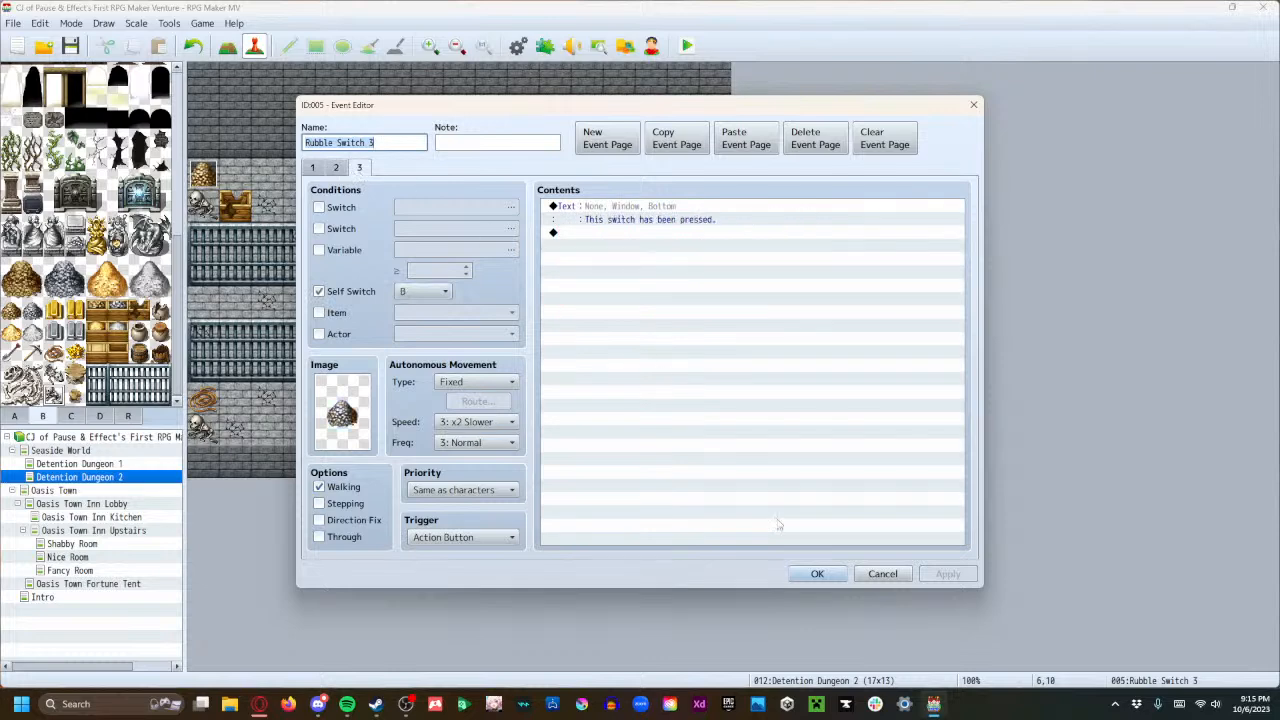
{"action": "left_click", "coordinate": [828, 574]}
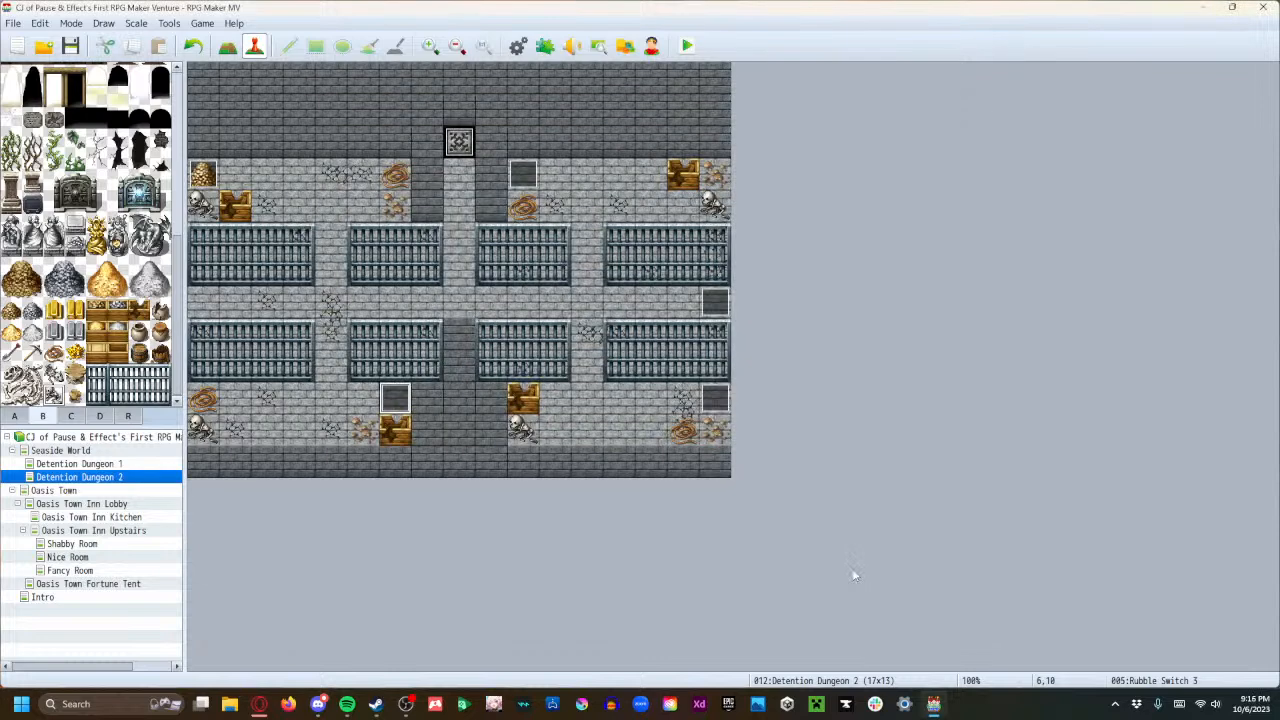
Start another playtest with a new game and advance through the intro into the dungeon.
{"action": "left_click", "coordinate": [686, 46]}
{"action": "left_click", "coordinate": [594, 371]}
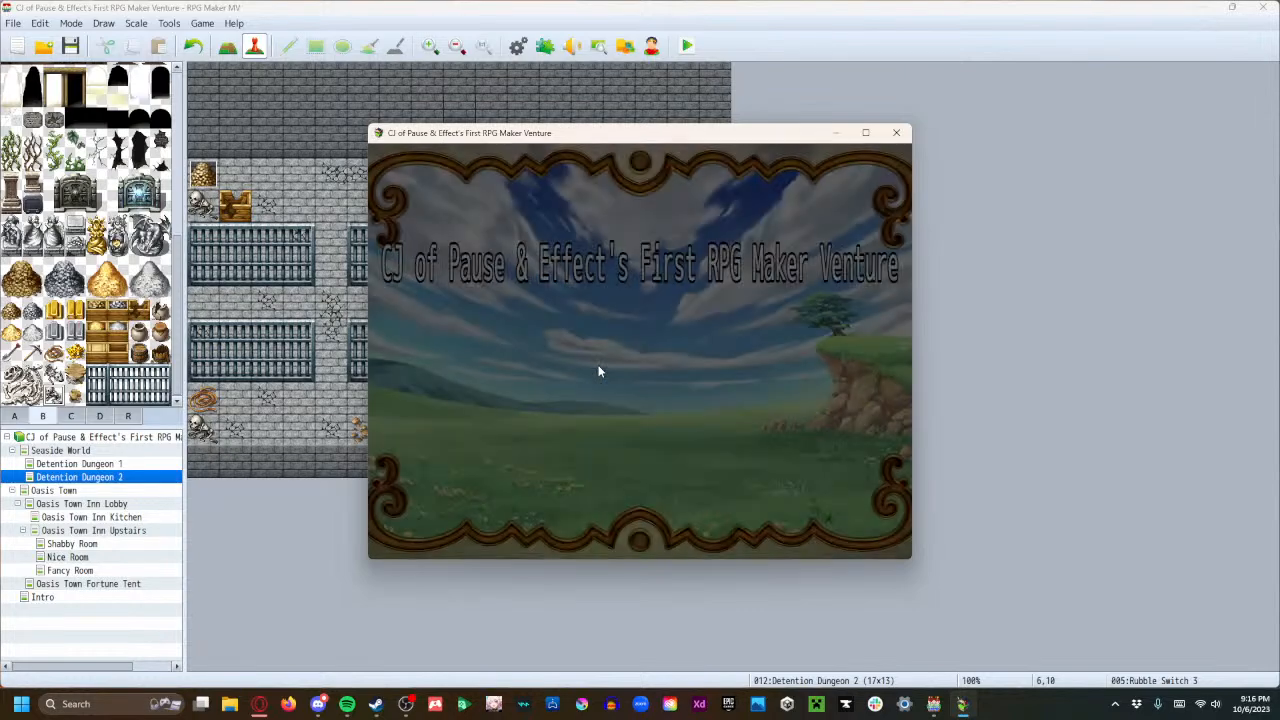
{"action": "key", "text": "Return"}
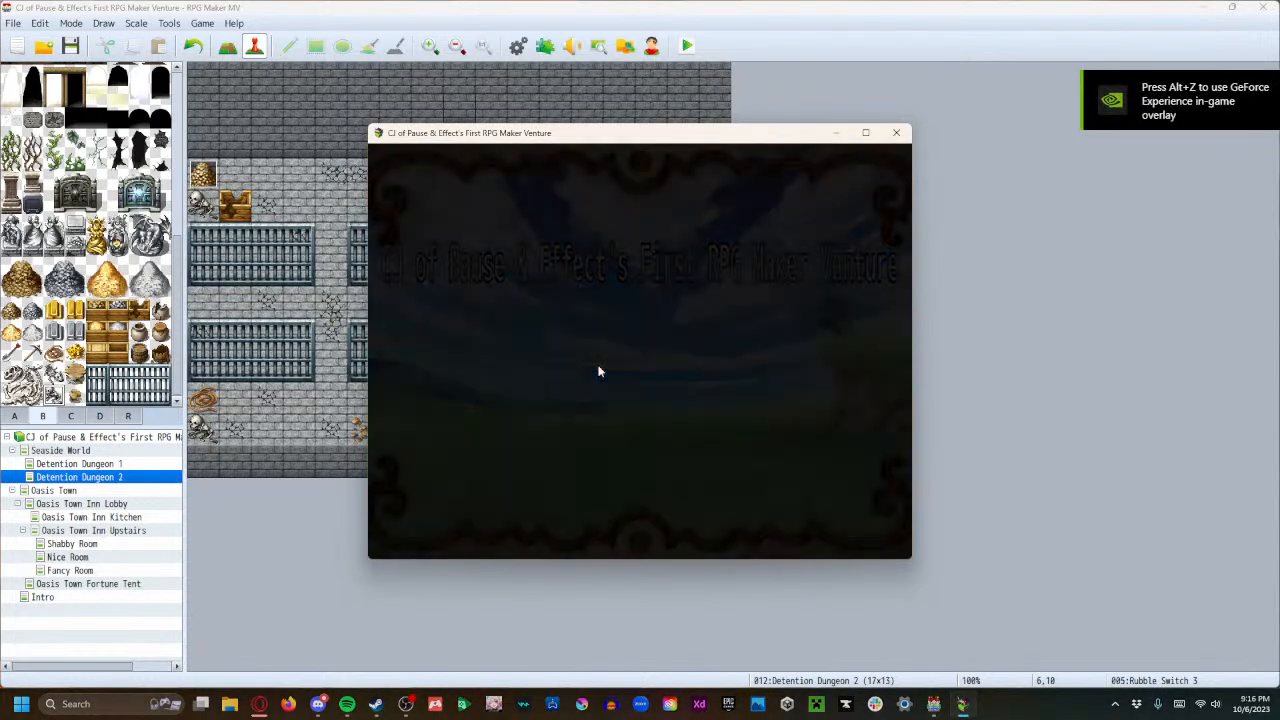
{"action": "key", "text": "Return"}
{"action": "key", "text": "Return"}
{"action": "key", "text": "Return"}
{"action": "key", "text": "Return"}
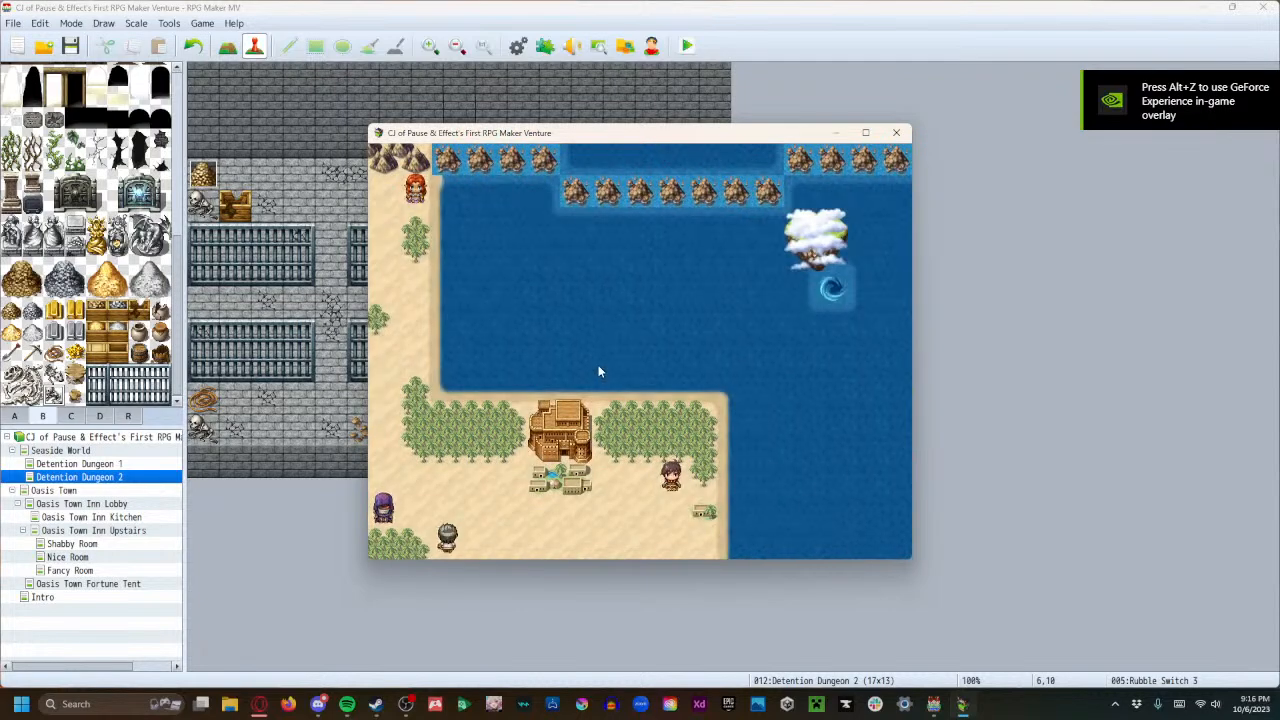
{"action": "key", "text": "Return"}
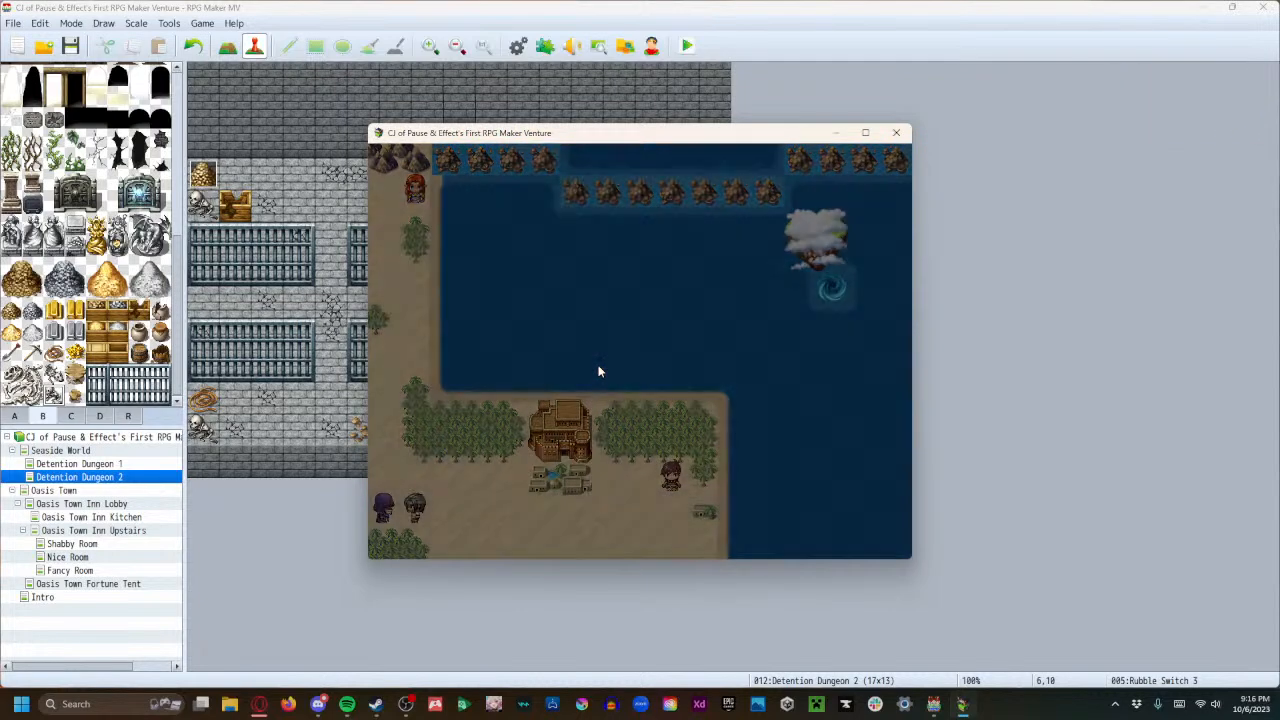
{"action": "left_click", "coordinate": [599, 372]}
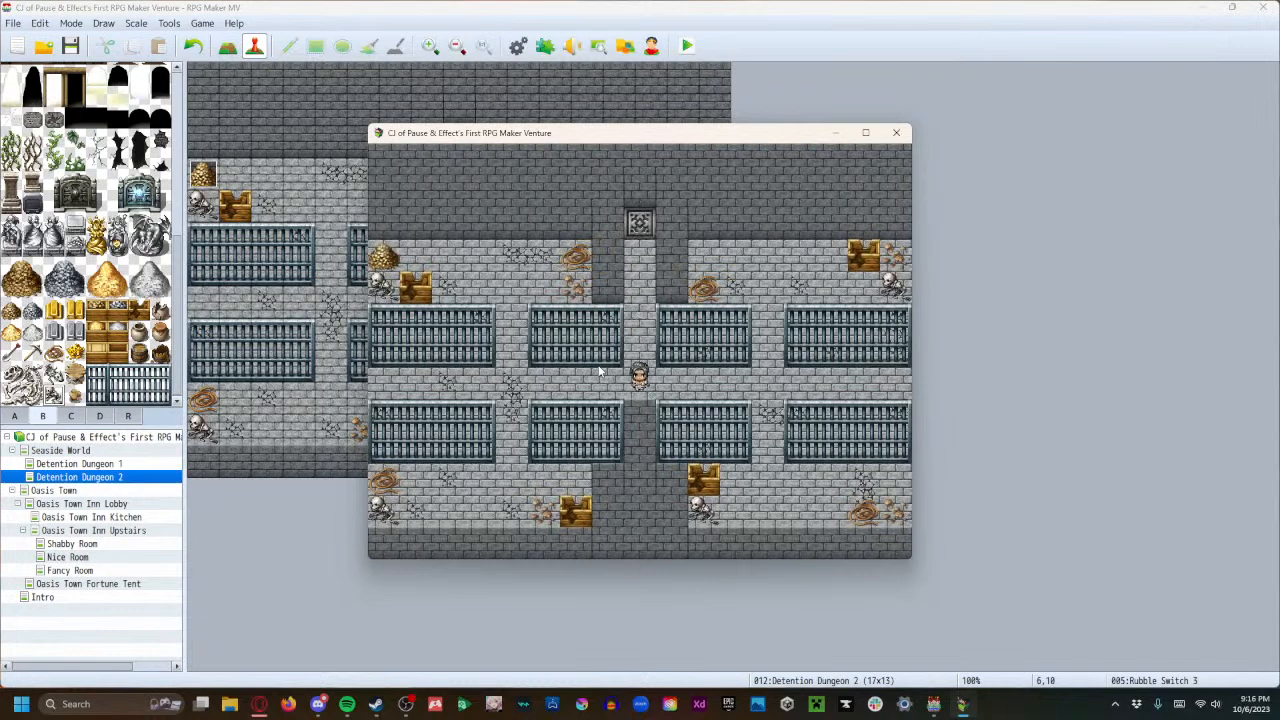
Activate the first rubble switch beside the skull and crate in the upper-left cell area and dismiss its messages.
{"action": "key", "text": "Up"}
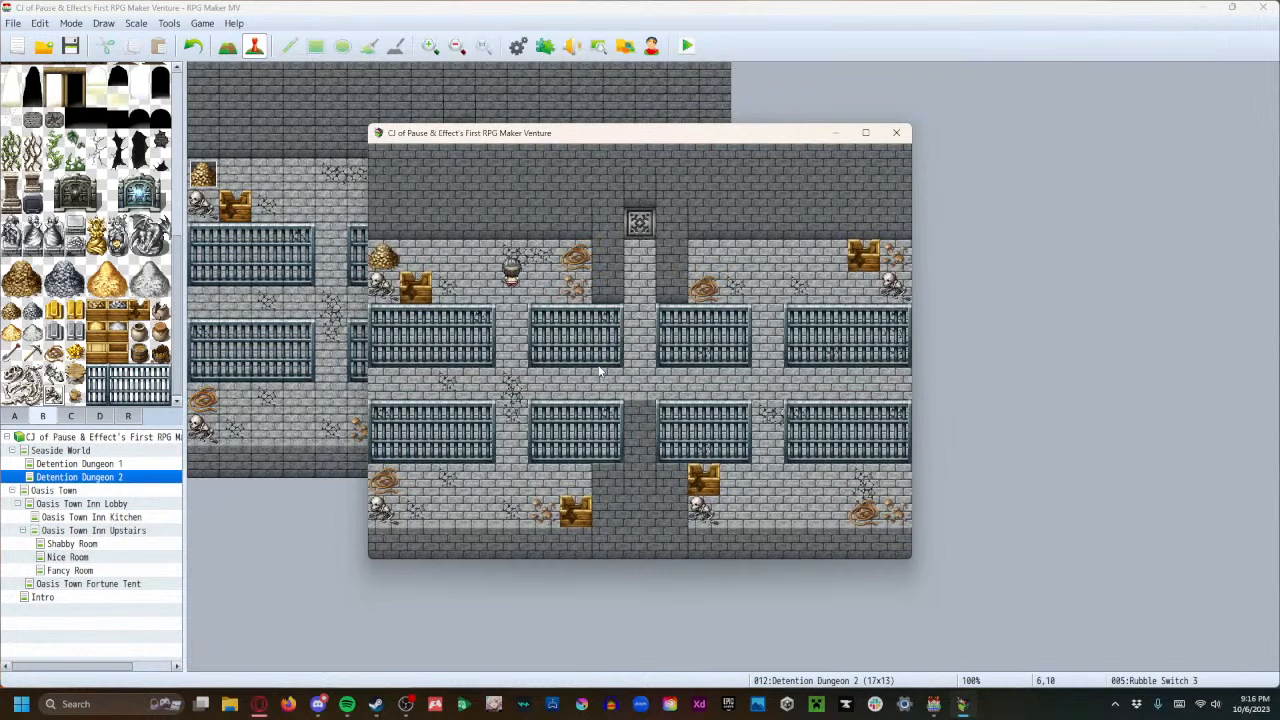
{"action": "key", "text": "Left"}
{"action": "key", "text": "Return"}
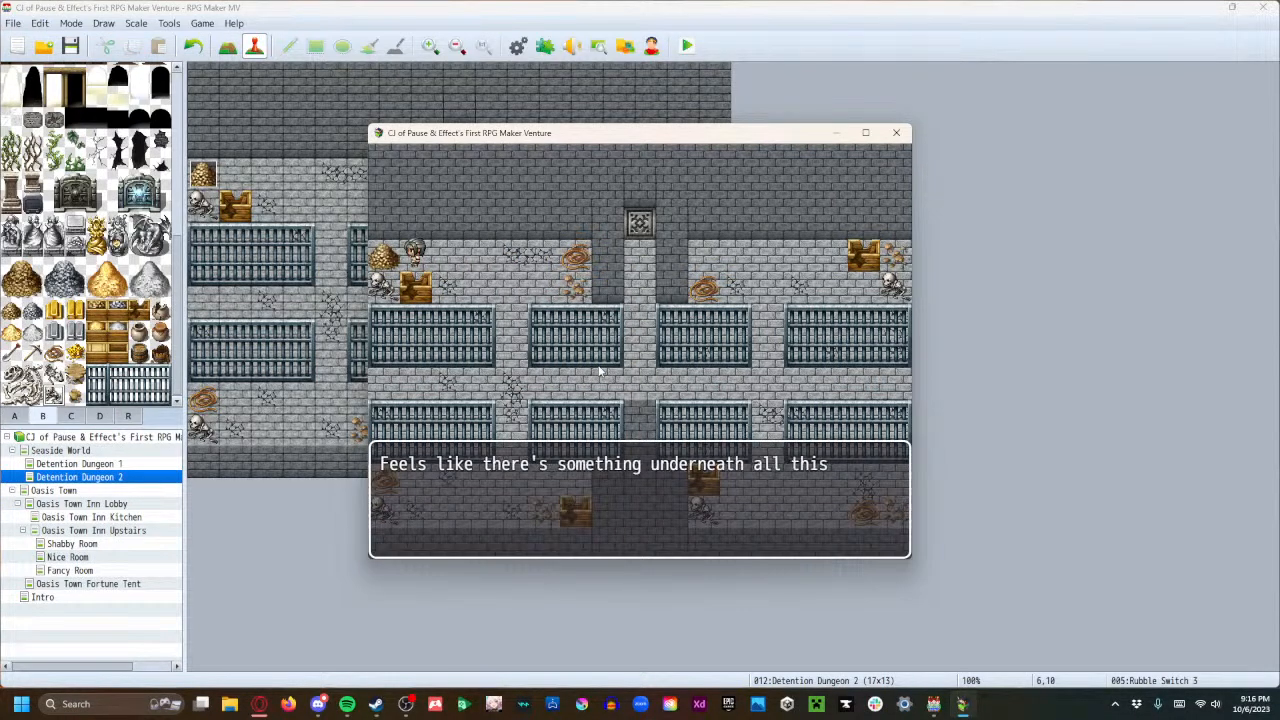
{"action": "key", "text": "Return"}
{"action": "key", "text": "Return"}
Cross the corridor to the second rubble switch in the lower-right cell area, activate it and dismiss its messages.
{"action": "key", "text": "Right"}
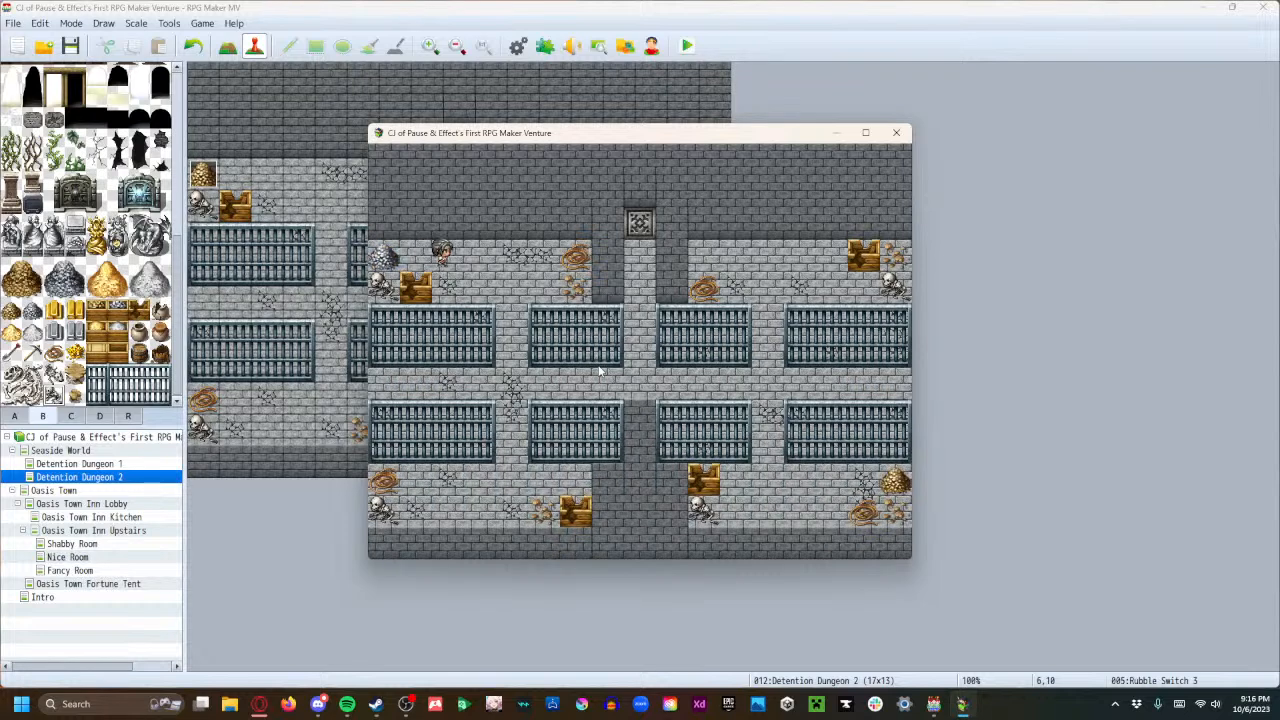
{"action": "key", "text": "Down"}
{"action": "key", "text": "Right"}
{"action": "key", "text": "Down"}
{"action": "key", "text": "Right"}
{"action": "key", "text": "Return"}
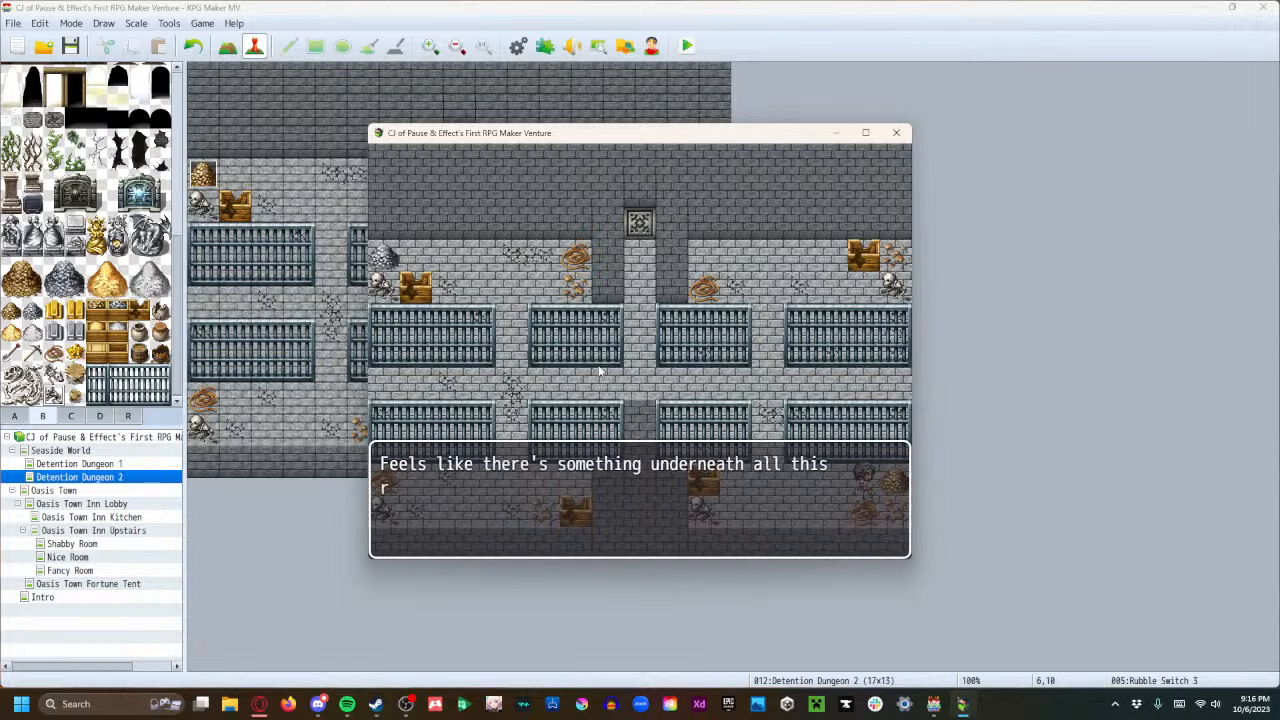
{"action": "key", "text": "Return"}
{"action": "key", "text": "Return"}
Walk to the third rubble switch above the crate in the lower-left cell area, activate it and dismiss its messages.
{"action": "key", "text": "Left"}
{"action": "key", "text": "Up"}
{"action": "key", "text": "Left"}
{"action": "key", "text": "Down"}
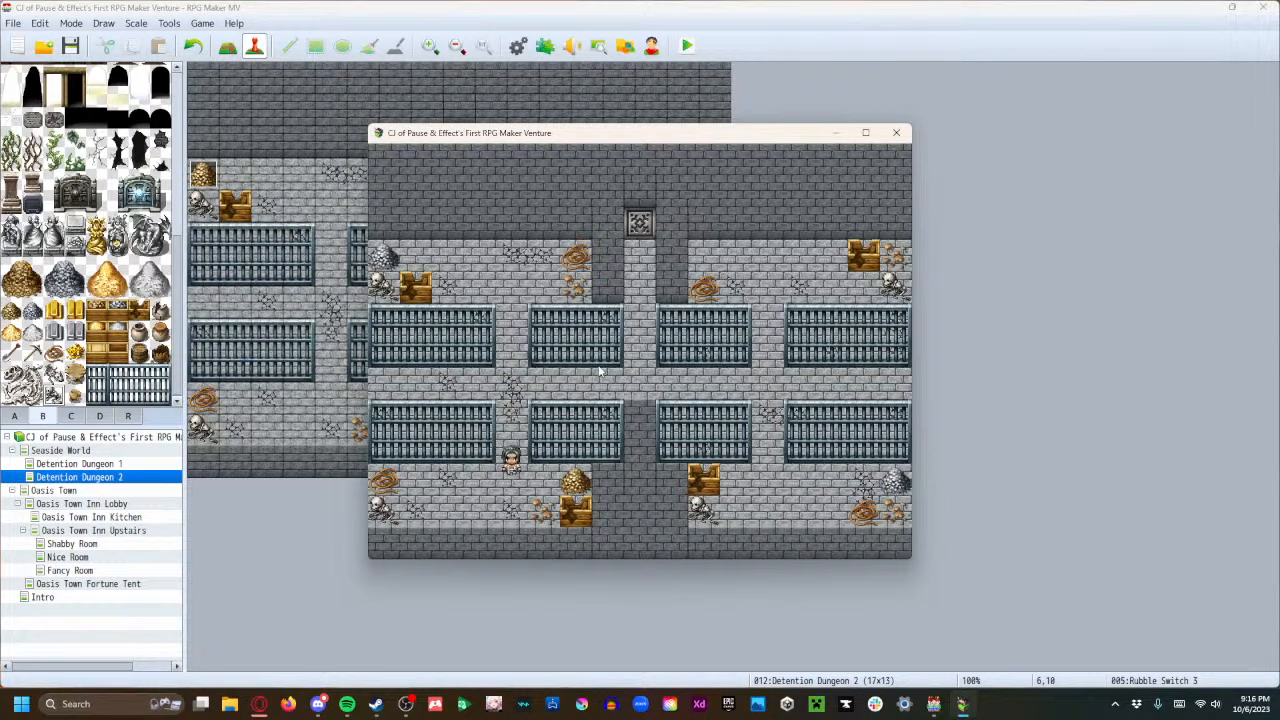
{"action": "key", "text": "Right"}
{"action": "key", "text": "Return"}
{"action": "key", "text": "Return"}
{"action": "key", "text": "Return"}
Walk to the fourth rubble switch in the upper-right cell area, activate it and dismiss its messages.
{"action": "key", "text": "Up"}
{"action": "key", "text": "Right"}
{"action": "key", "text": "Up"}
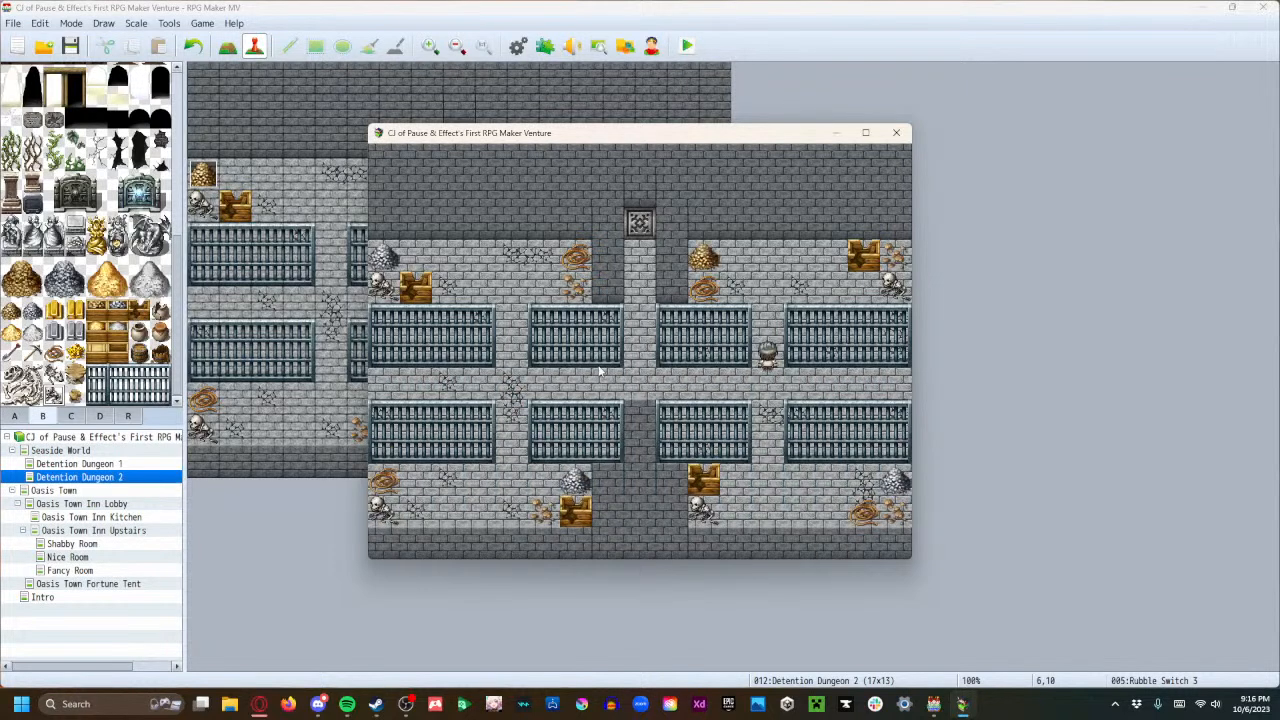
{"action": "key", "text": "Return"}
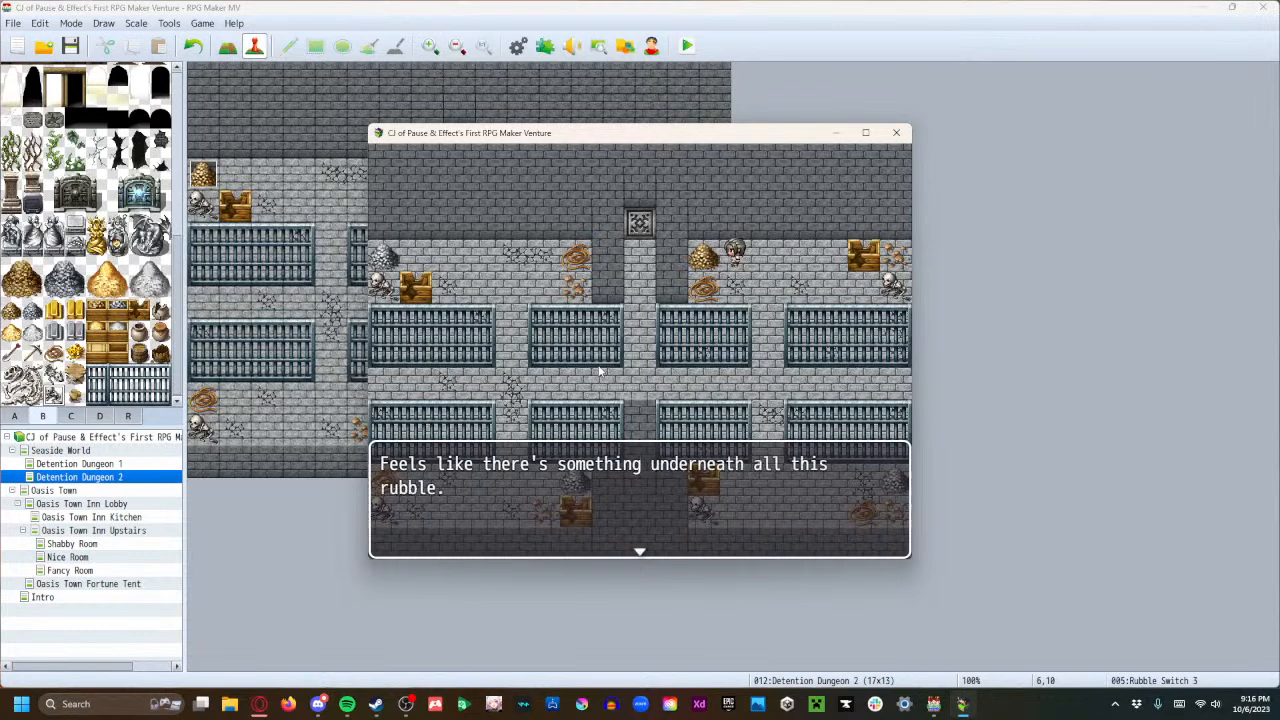
{"action": "key", "text": "Return"}
{"action": "key", "text": "Return"}
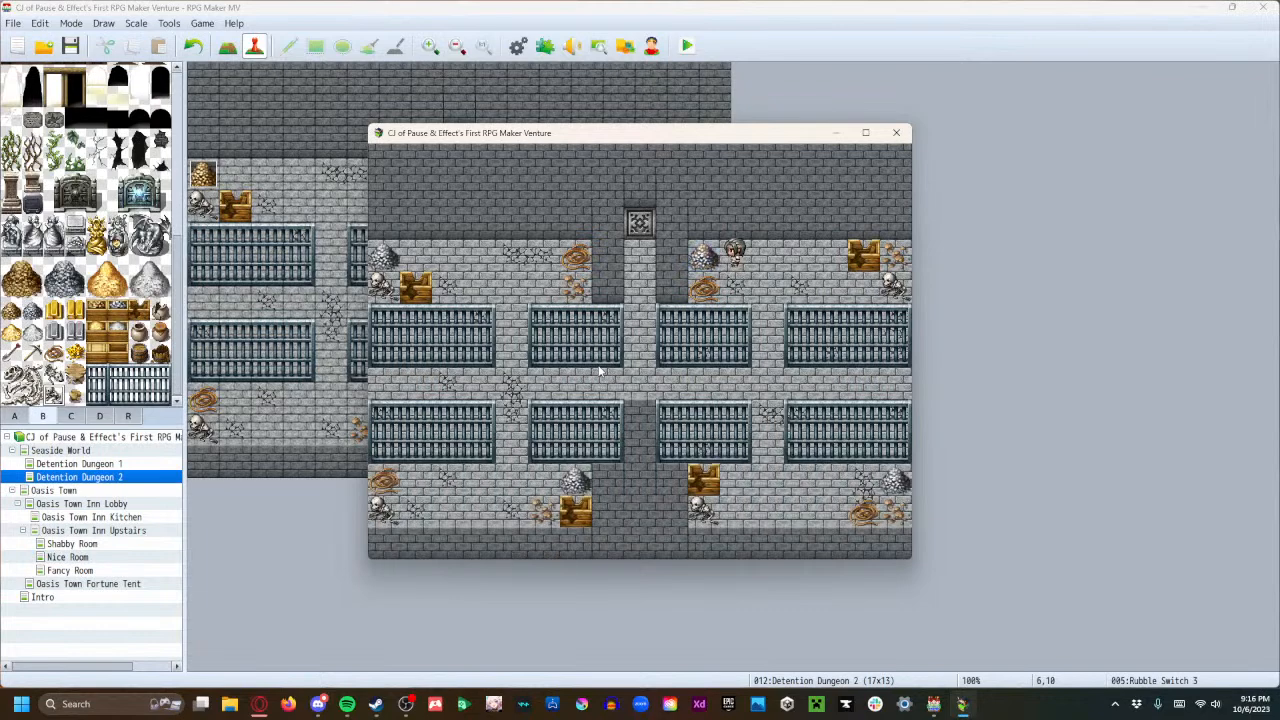
Walk to the east end of the central corridor to test the hidden stairwell tile, and end the playtest.
{"action": "key", "text": "Right"}
{"action": "key", "text": "Down"}
{"action": "key", "text": "Right"}
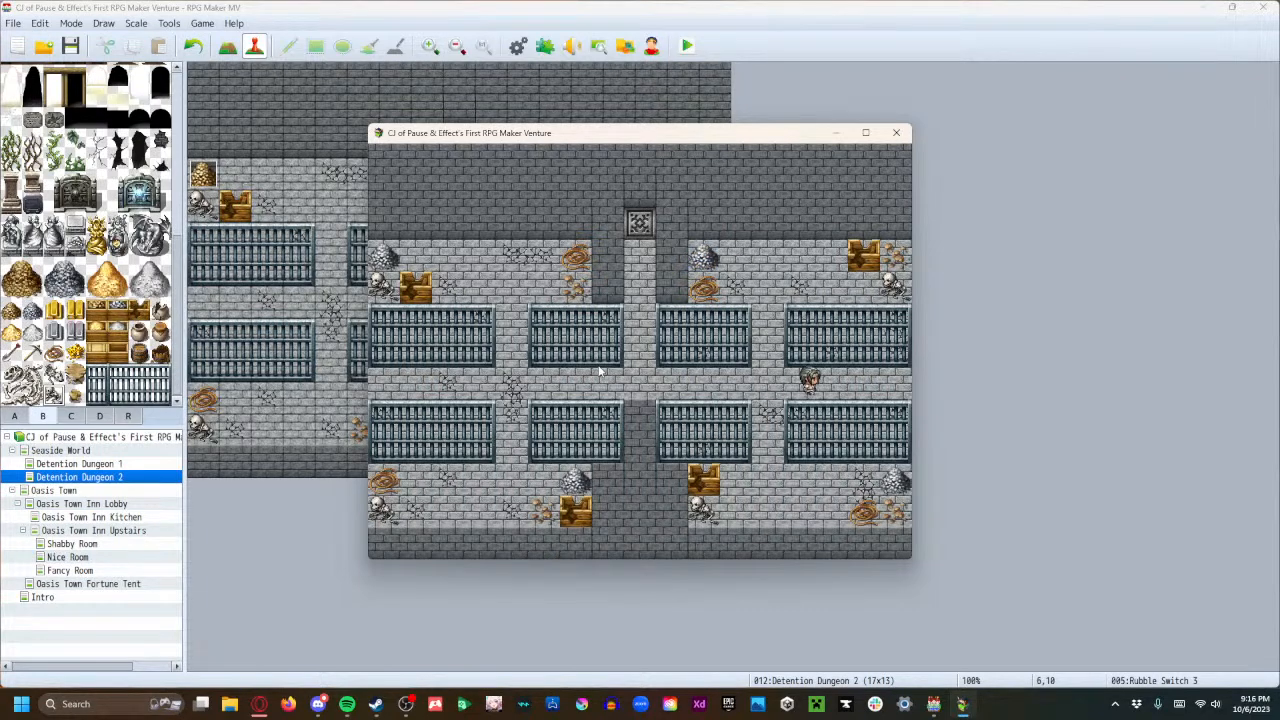
{"action": "key", "text": "Left"}
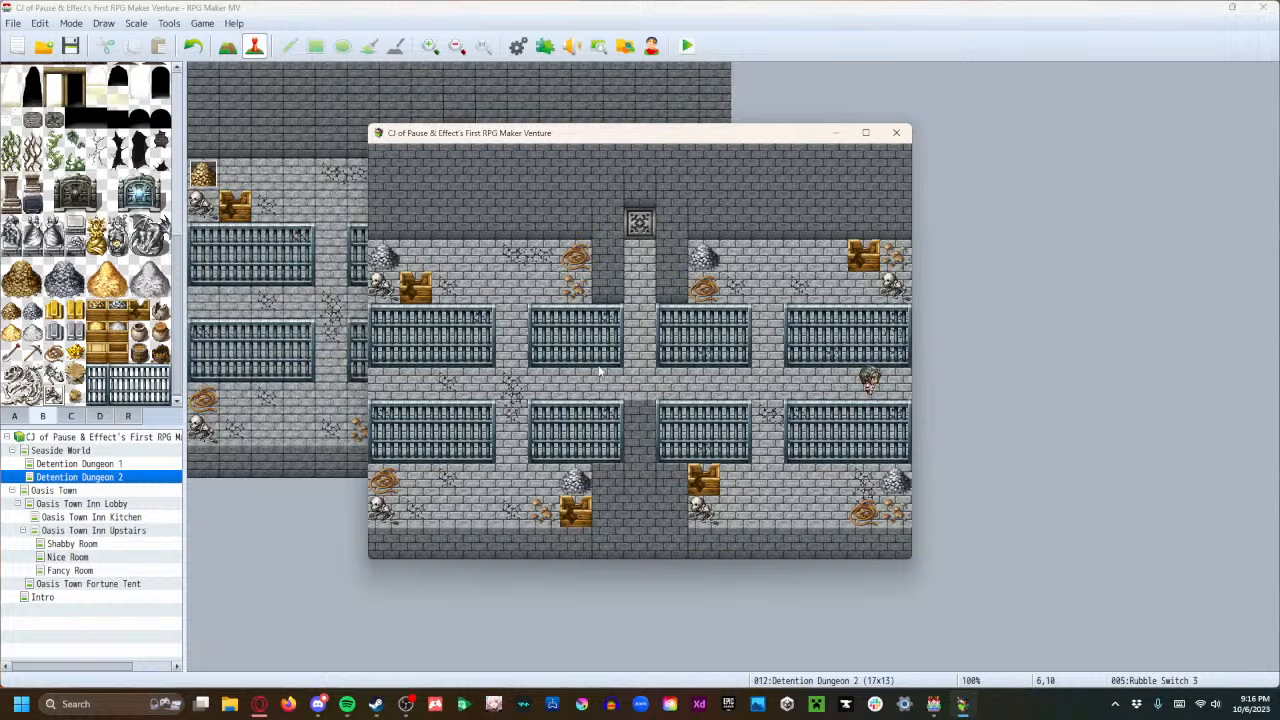
{"action": "key", "text": "Right"}
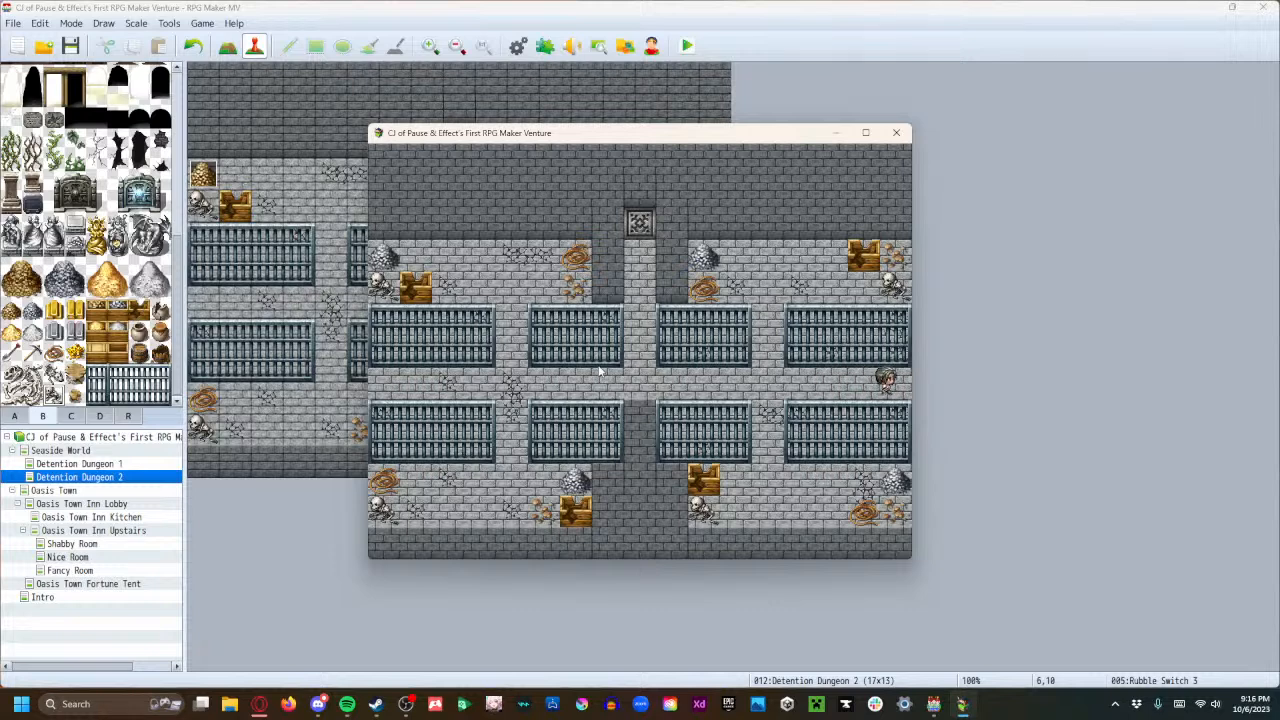
{"action": "key", "text": "Left"}
{"action": "key", "text": "Right"}
{"action": "key", "text": "Escape"}
{"action": "key", "text": "Escape"}
{"action": "left_click", "coordinate": [895, 133]}
Make page 1 of the Hidden Stairwell event depend on variable 0006 RubbleEvidence, with the Event Touch trigger applied.
{"action": "double_click", "coordinate": [715, 302]}
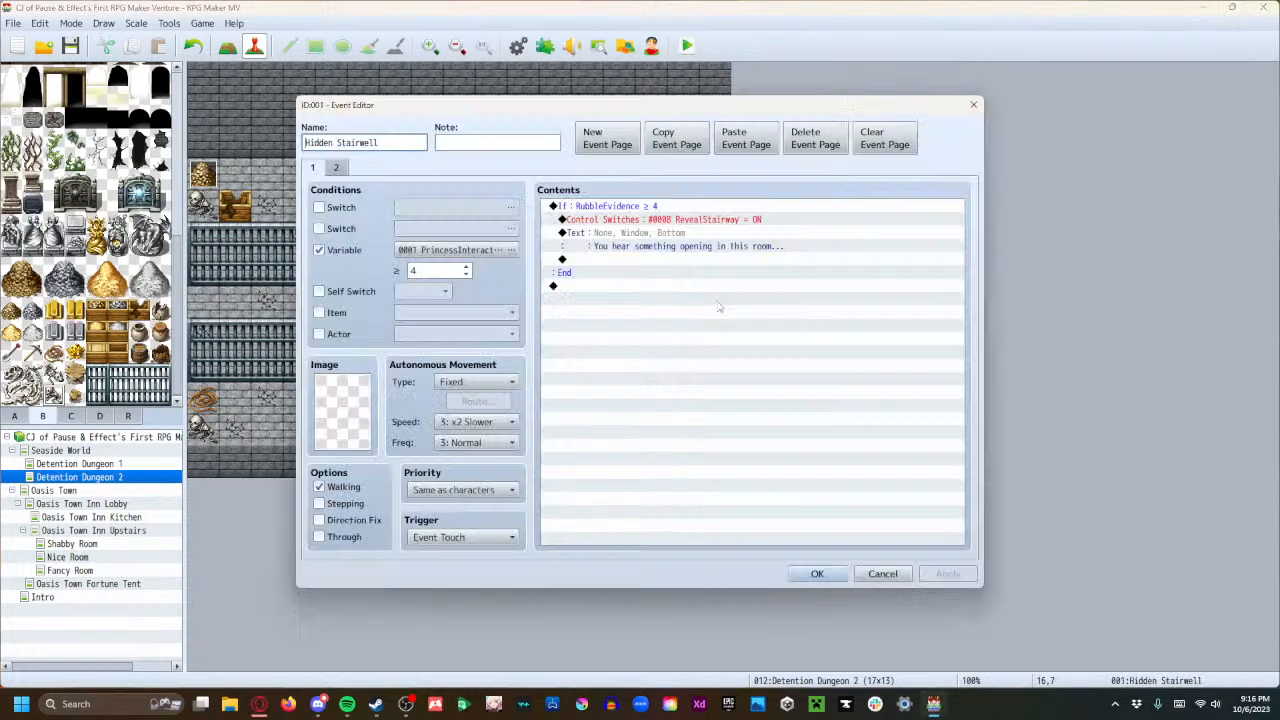
{"action": "left_click", "coordinate": [468, 540]}
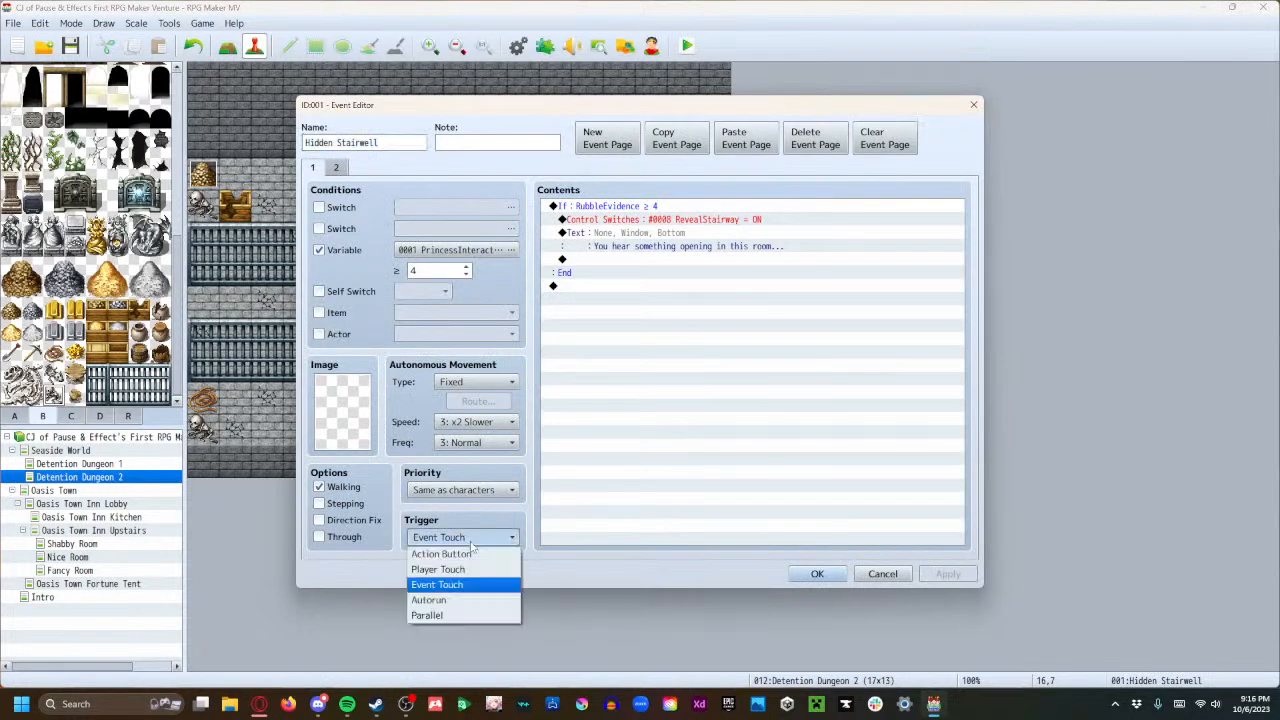
{"action": "left_click", "coordinate": [459, 604]}
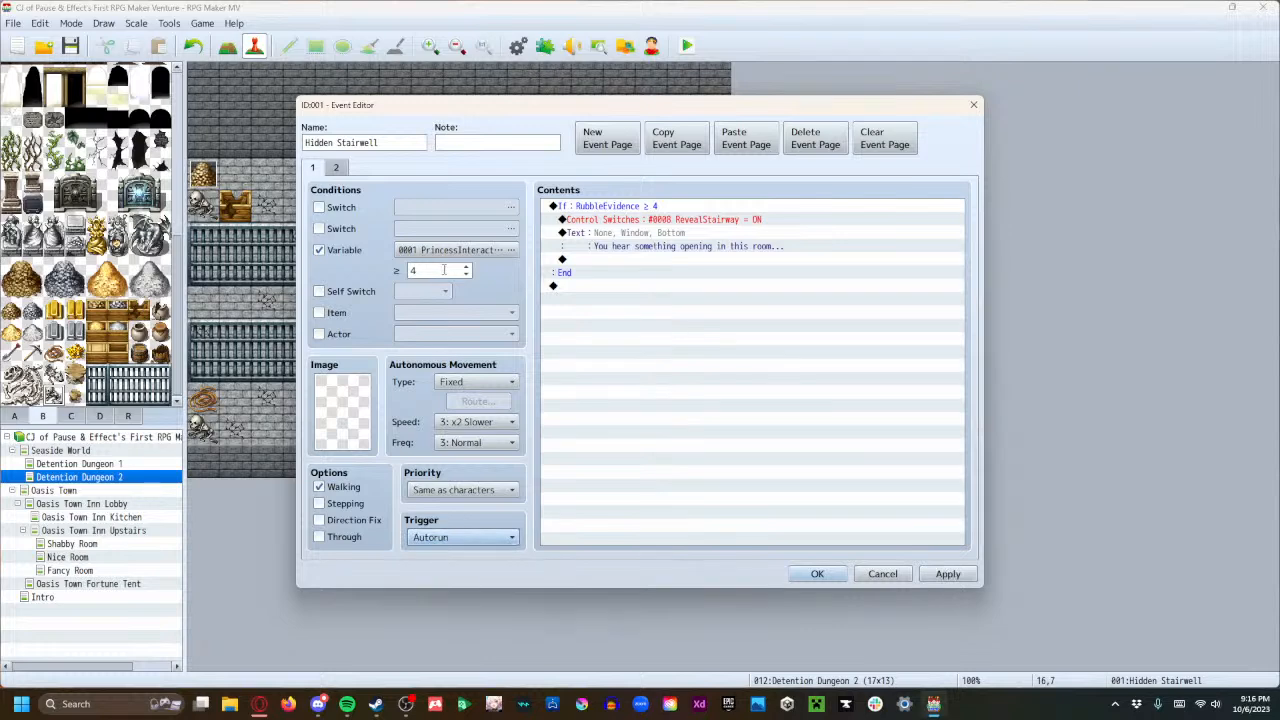
{"action": "left_click", "coordinate": [447, 251]}
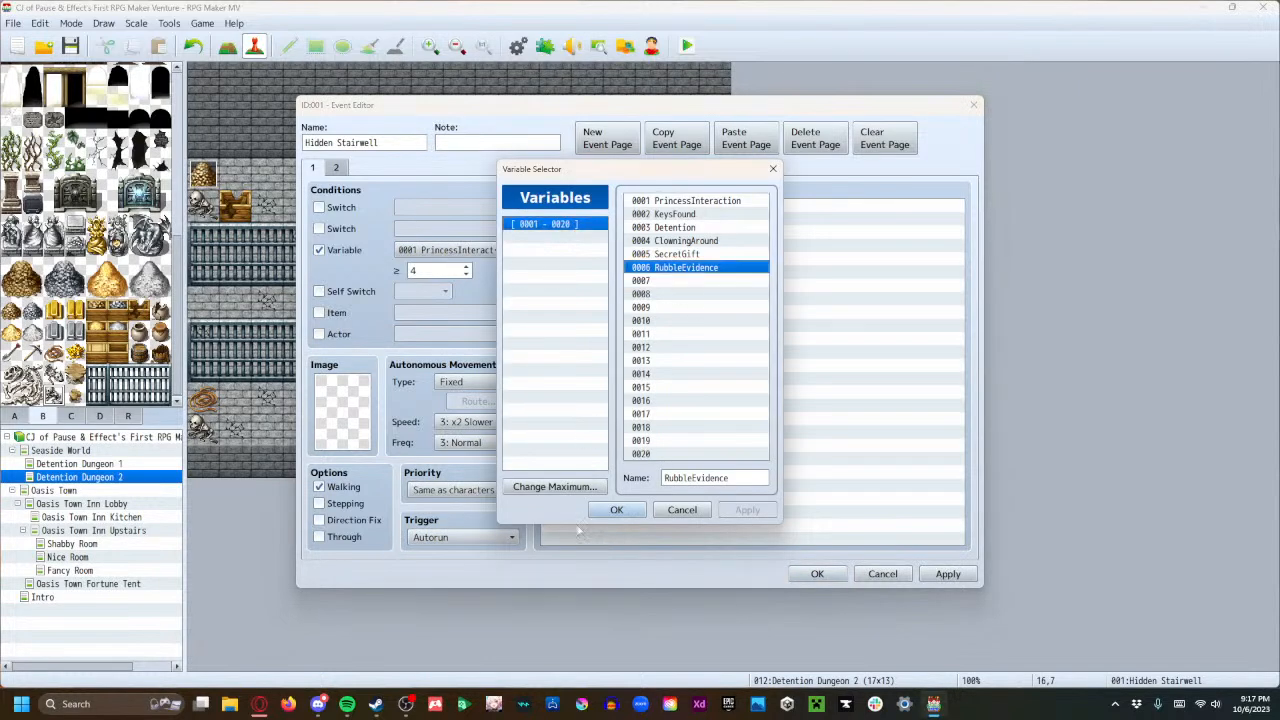
{"action": "left_click", "coordinate": [616, 510]}
{"action": "left_click", "coordinate": [473, 541]}
{"action": "left_click", "coordinate": [473, 587]}
{"action": "left_click", "coordinate": [922, 576]}
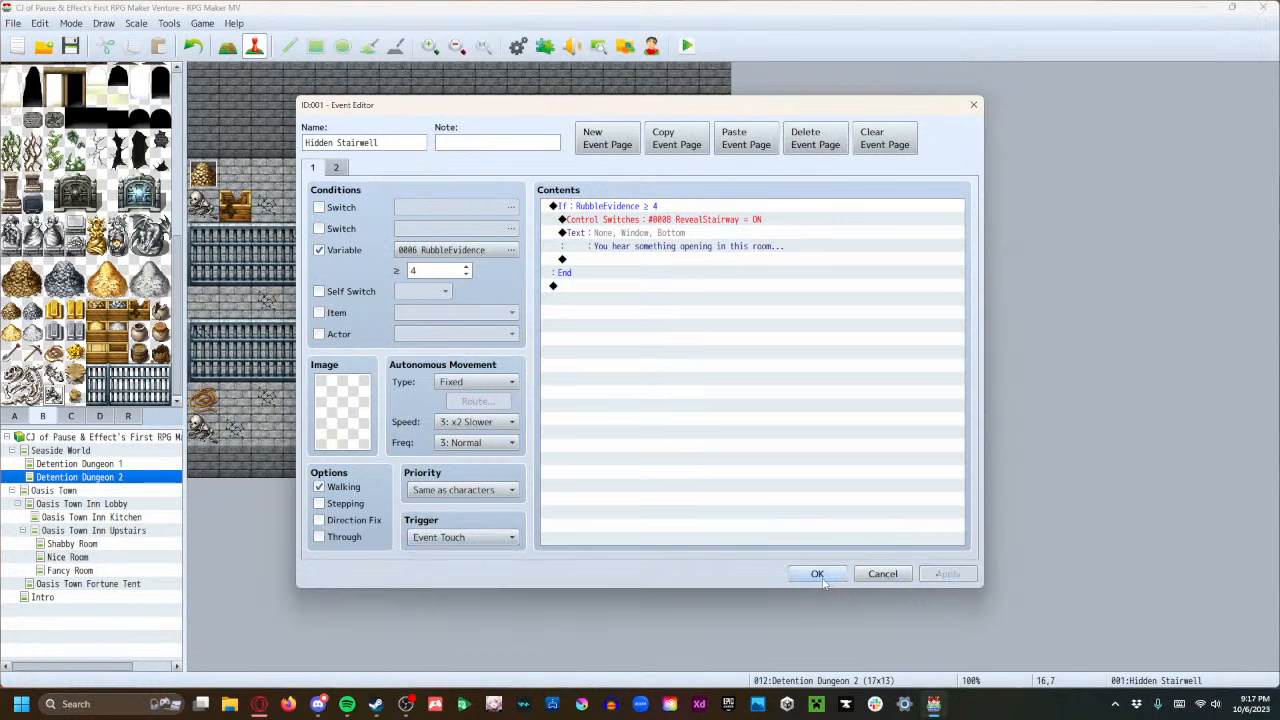
Set the Hidden Stairwell's page 1 priority to Below characters, check page 2's settings and save the event.
{"action": "left_click", "coordinate": [462, 490]}
{"action": "left_click", "coordinate": [447, 507]}
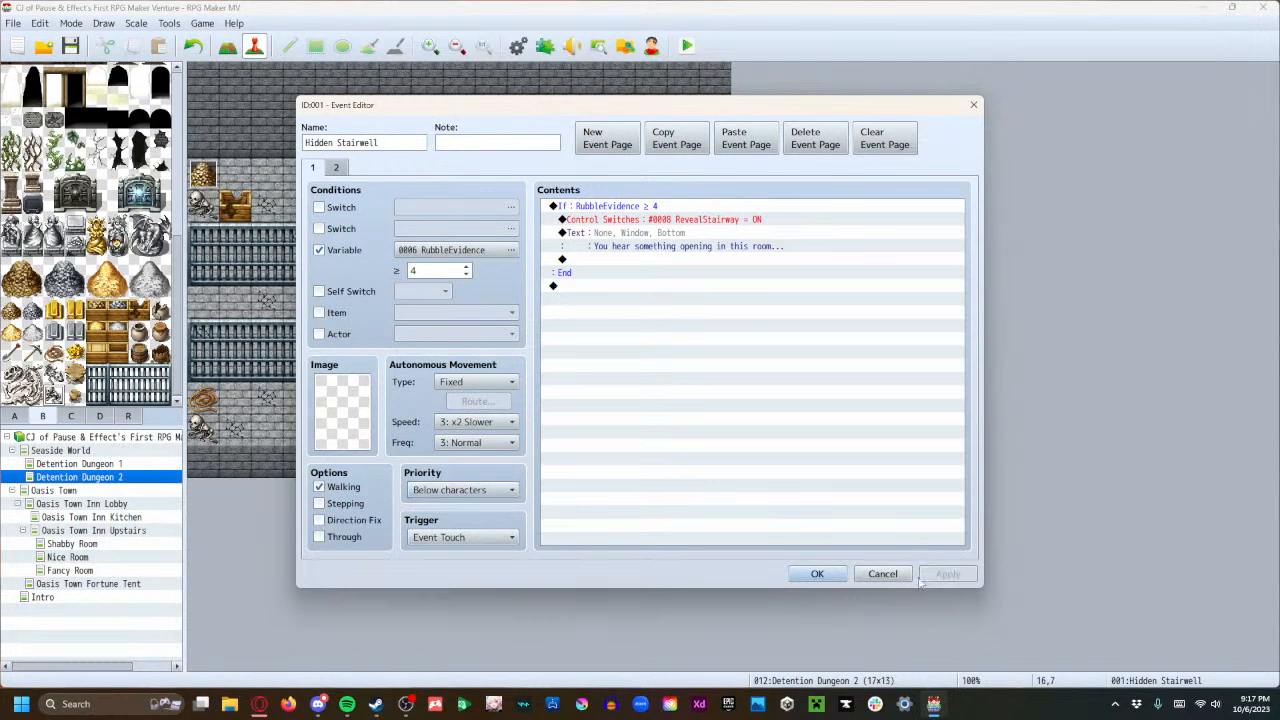
{"action": "left_click", "coordinate": [338, 171]}
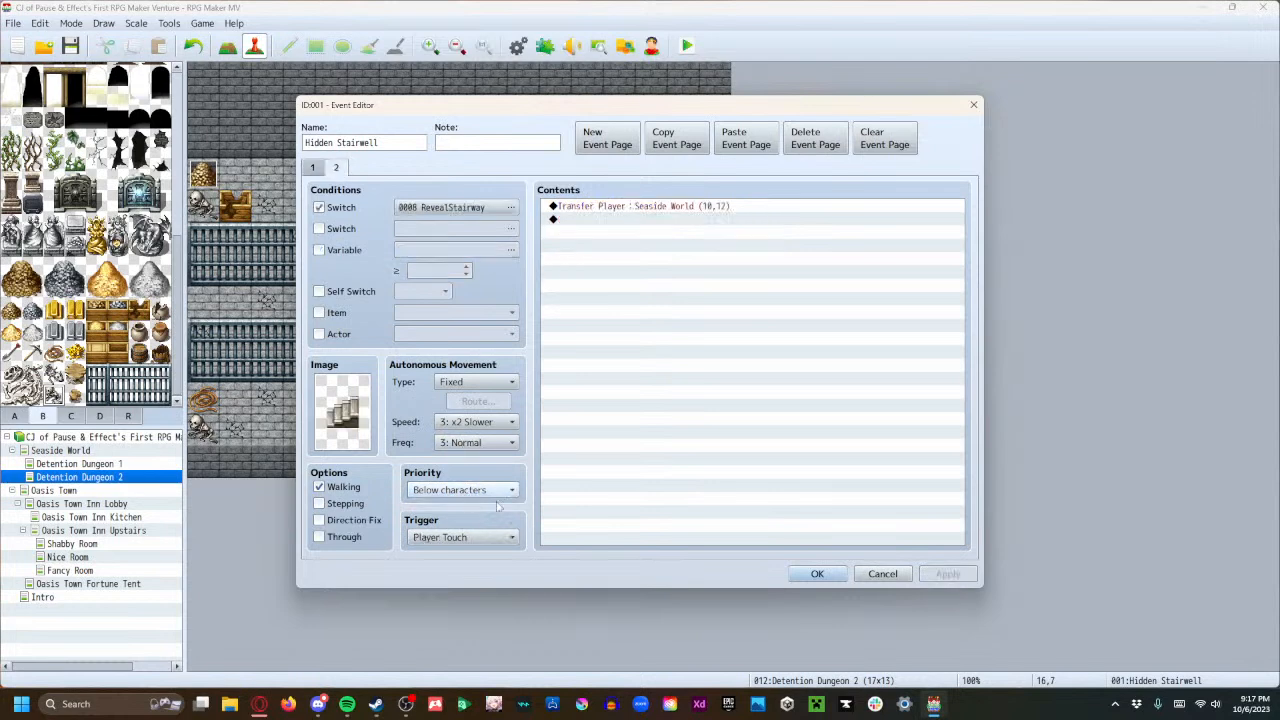
{"action": "left_click", "coordinate": [825, 585]}
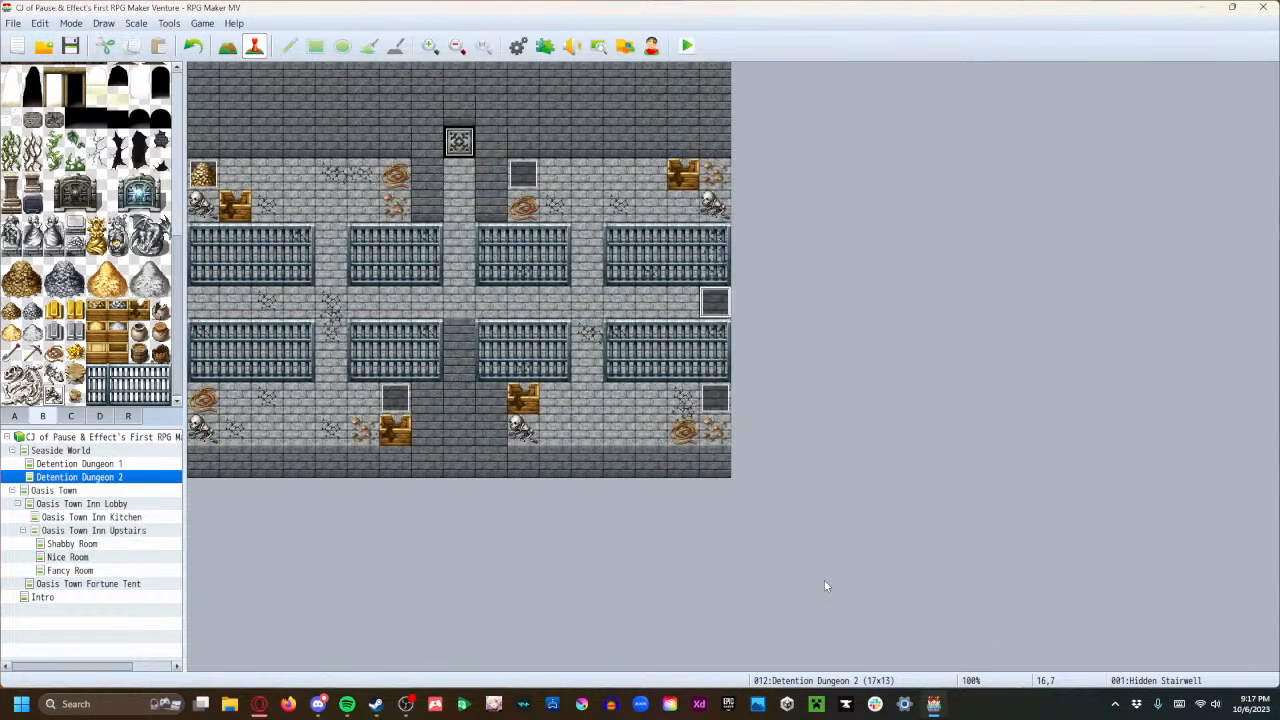
Start a new playtest, begin a new game and skip through the opening dialogue.
{"action": "left_click", "coordinate": [687, 46]}
{"action": "left_click", "coordinate": [601, 370]}
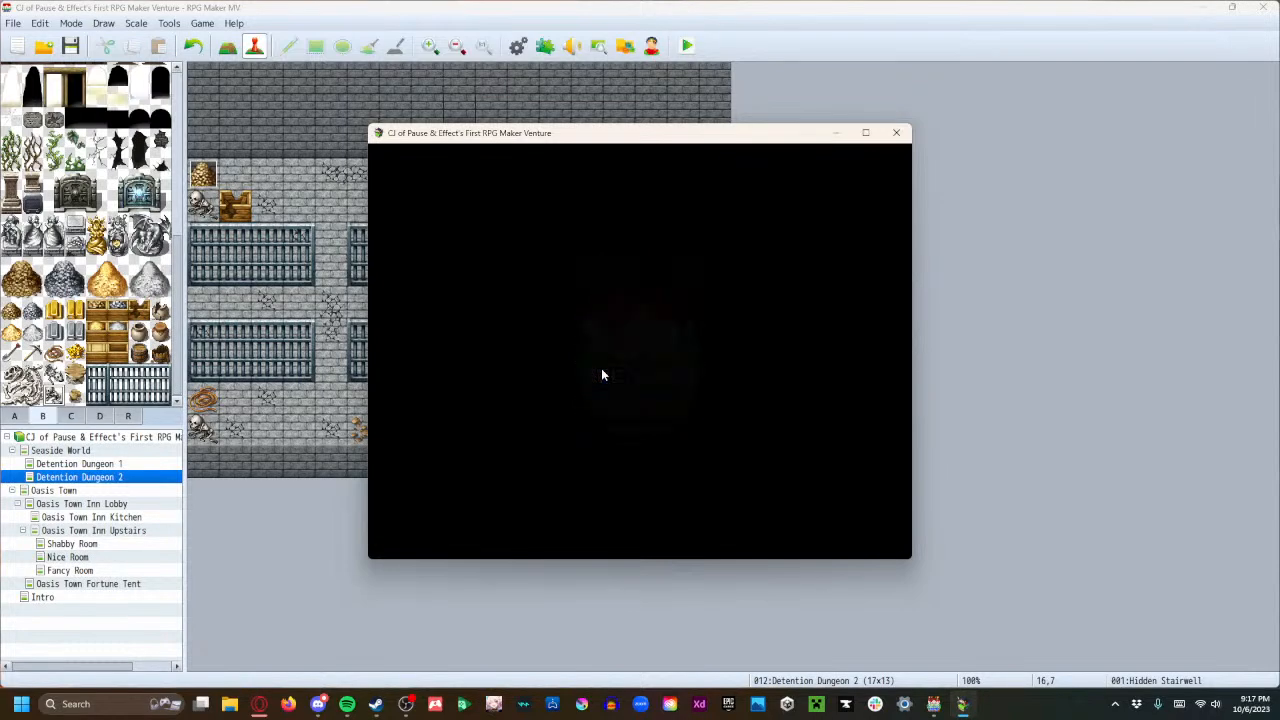
{"action": "key", "text": "Return"}
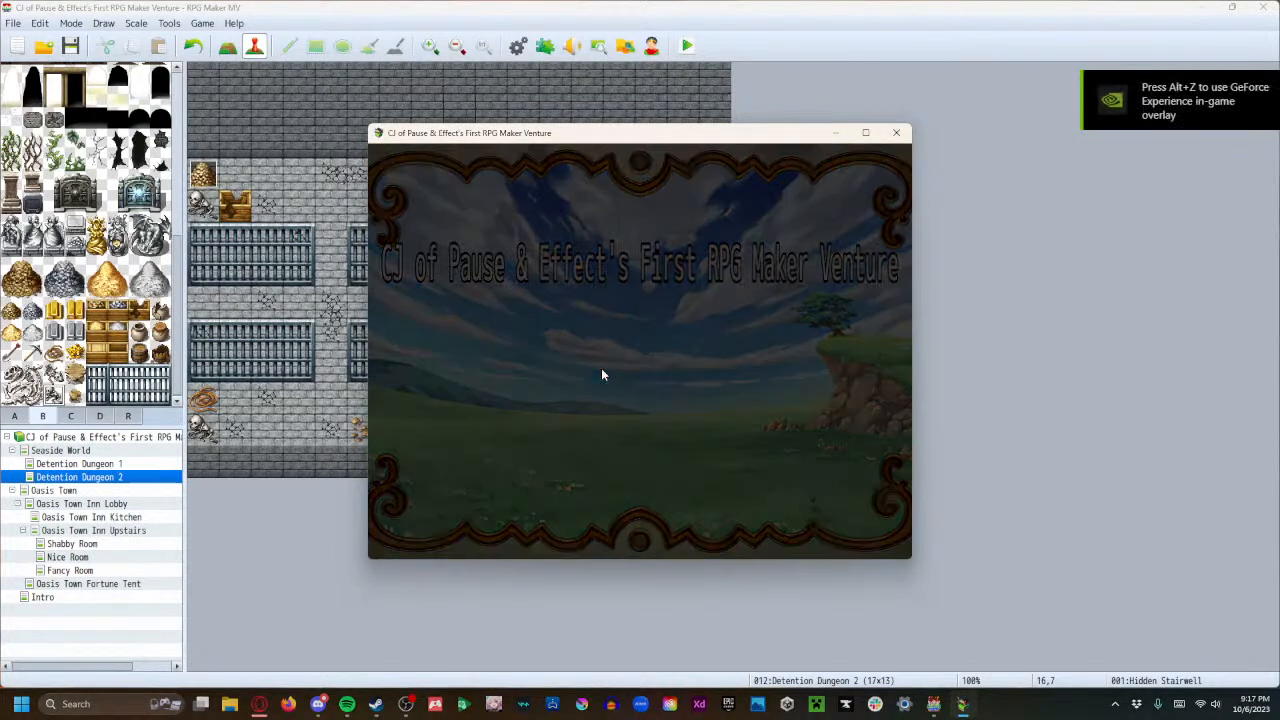
{"action": "key", "text": "Return"}
{"action": "key", "text": "Return"}
{"action": "key", "text": "Return"}
{"action": "key", "text": "Return"}
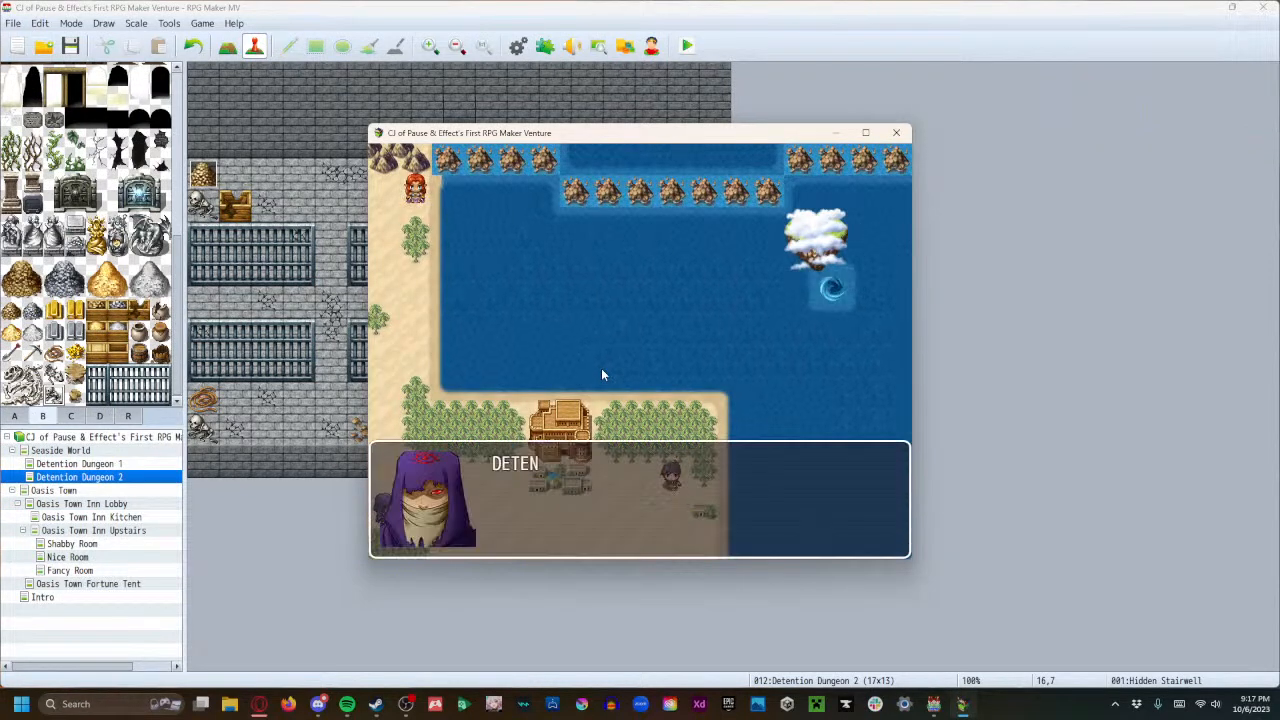
{"action": "key", "text": "Return"}
Walk to the first rubble switch in the upper-left cell area, activate it and dismiss its messages.
{"action": "key", "text": "Down"}
{"action": "key", "text": "Left"}
{"action": "key", "text": "Up"}
{"action": "key", "text": "Left"}
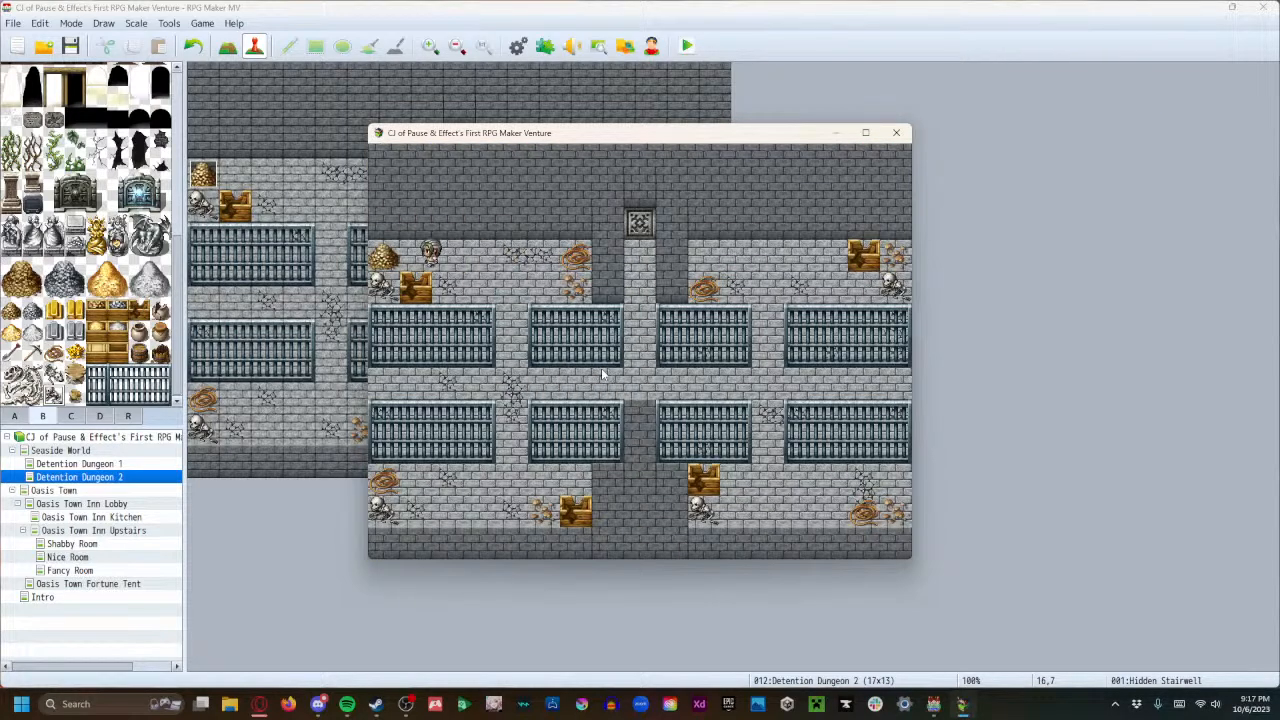
{"action": "key", "text": "Left"}
{"action": "key", "text": "Return"}
{"action": "key", "text": "Return"}
{"action": "key", "text": "Return"}
Cross the corridor to the second rubble switch in the lower-right cell area, activate it and dismiss its messages.
{"action": "key", "text": "Right"}
{"action": "key", "text": "Down"}
{"action": "key", "text": "Down"}
{"action": "key", "text": "Right"}
{"action": "key", "text": "Down"}
{"action": "key", "text": "Right"}
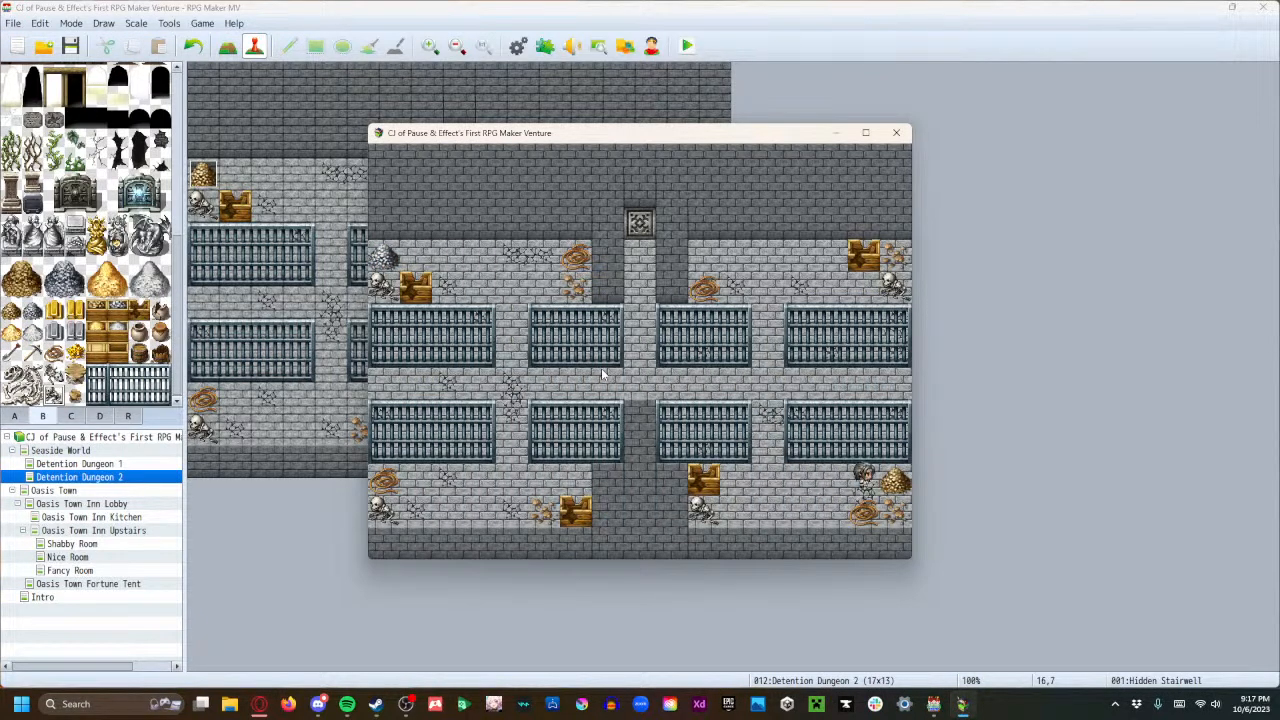
{"action": "key", "text": "Return"}
{"action": "key", "text": "Return"}
{"action": "key", "text": "Return"}
Walk along the corridor to the third rubble switch above the crate in the lower-left cell area and activate it.
{"action": "key", "text": "Left"}
{"action": "key", "text": "Left"}
{"action": "key", "text": "Left"}
{"action": "key", "text": "Up"}
{"action": "key", "text": "Up"}
{"action": "key", "text": "Up"}
{"action": "key", "text": "Left"}
{"action": "key", "text": "Left"}
{"action": "key", "text": "Left"}
{"action": "key", "text": "Left"}
{"action": "key", "text": "Left"}
{"action": "key", "text": "Left"}
{"action": "key", "text": "Left"}
{"action": "key", "text": "Left"}
{"action": "key", "text": "Down"}
{"action": "key", "text": "Down"}
{"action": "key", "text": "Down"}
{"action": "key", "text": "Right"}
{"action": "key", "text": "Return"}
{"action": "key", "text": "Return"}
{"action": "key", "text": "Return"}
Go back along the corridor to the fourth rubble switch in the upper-right cell area and activate it.
{"action": "key", "text": "Up"}
{"action": "key", "text": "Up"}
{"action": "key", "text": "Up"}
{"action": "key", "text": "Right"}
{"action": "key", "text": "Right"}
{"action": "key", "text": "Right"}
{"action": "key", "text": "Right"}
{"action": "key", "text": "Right"}
{"action": "key", "text": "Right"}
{"action": "key", "text": "Right"}
{"action": "key", "text": "Right"}
{"action": "key", "text": "Up"}
{"action": "key", "text": "Up"}
{"action": "key", "text": "Up"}
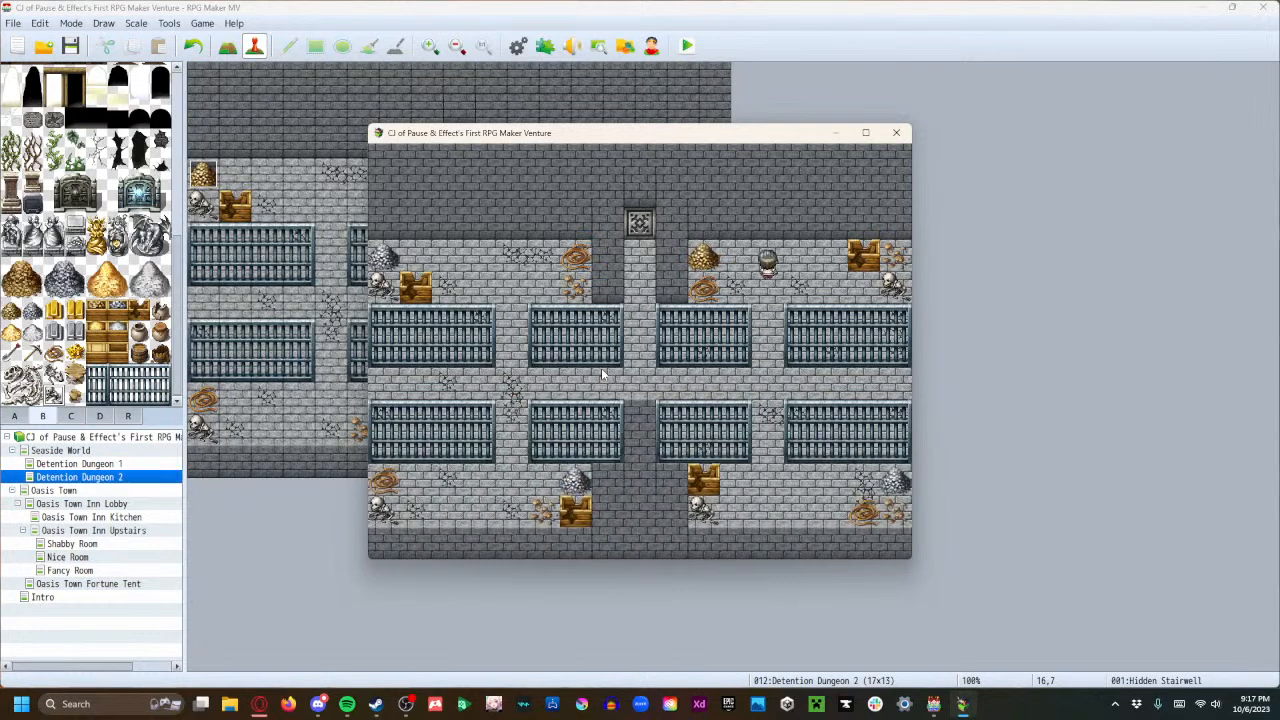
{"action": "key", "text": "Left"}
{"action": "key", "text": "Return"}
{"action": "key", "text": "Return"}
Step onto the hidden stairwell tile at the corridor's east end, dismiss its message and end the playtest.
{"action": "key", "text": "Right"}
{"action": "key", "text": "Down"}
{"action": "key", "text": "Down"}
{"action": "key", "text": "Down"}
{"action": "key", "text": "Down"}
{"action": "key", "text": "Right"}
{"action": "key", "text": "Right"}
{"action": "key", "text": "Right"}
{"action": "key", "text": "Right"}
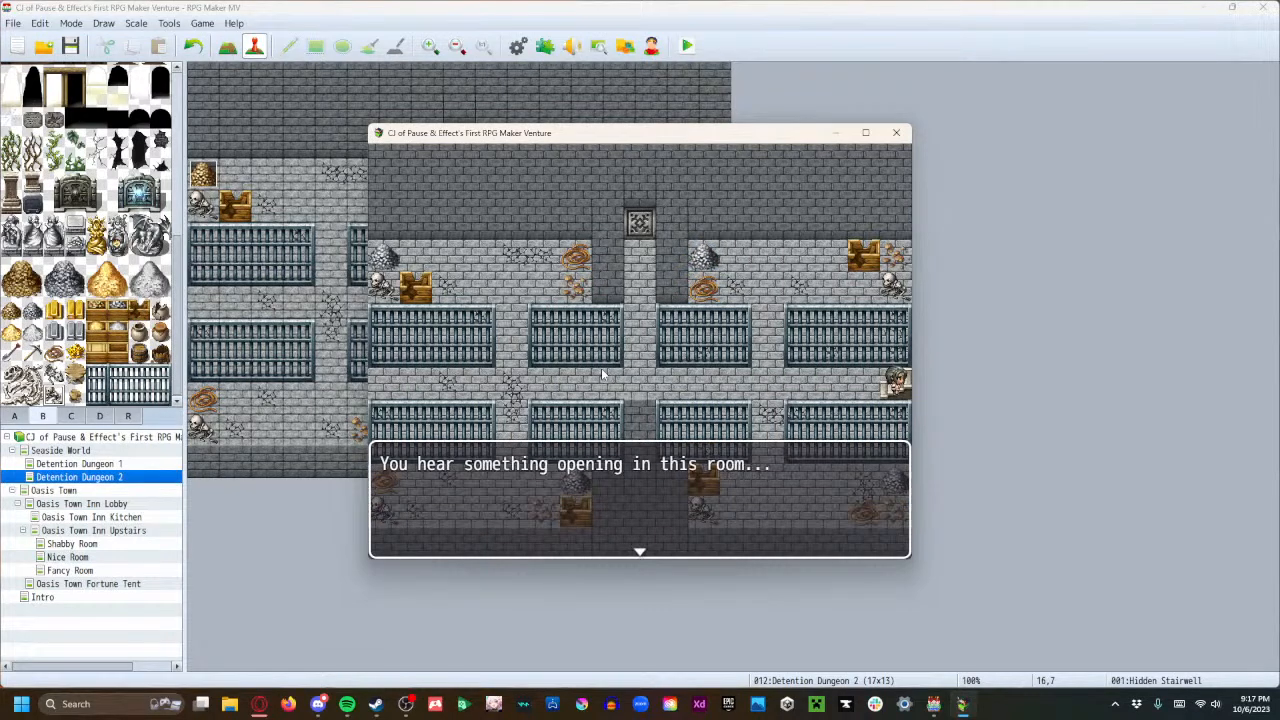
{"action": "key", "text": "Return"}
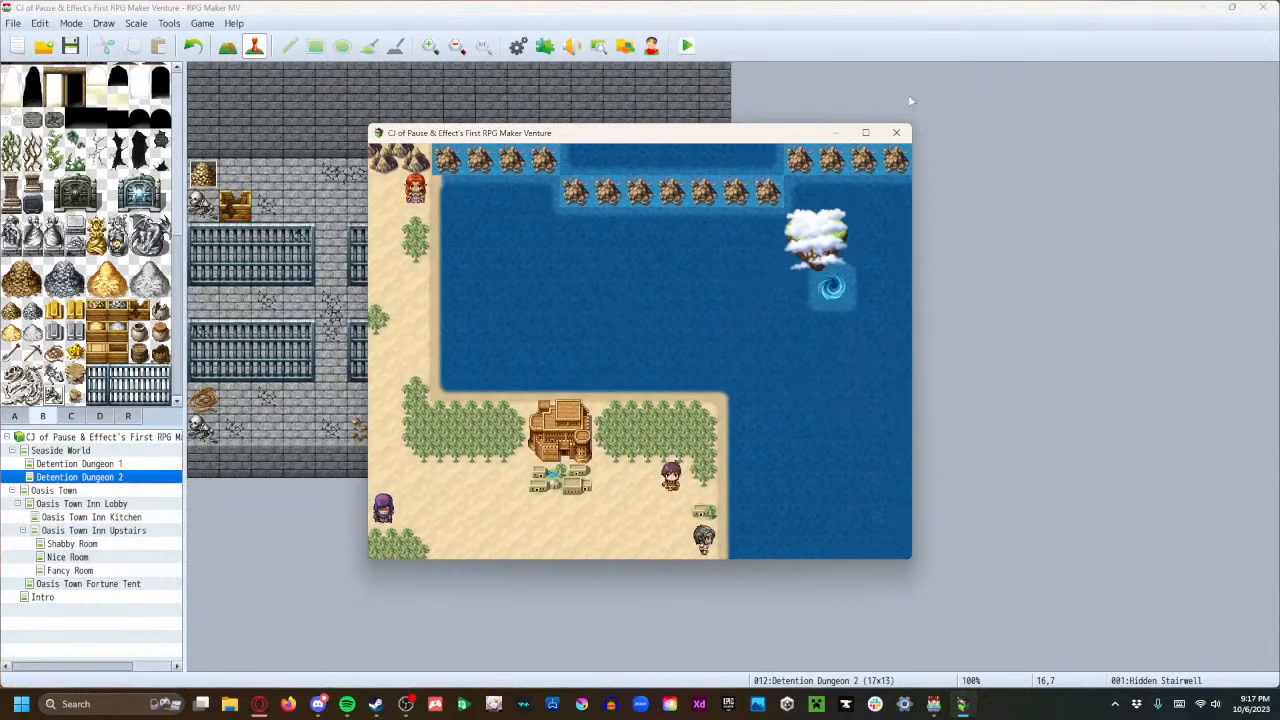
{"action": "left_click", "coordinate": [897, 133]}
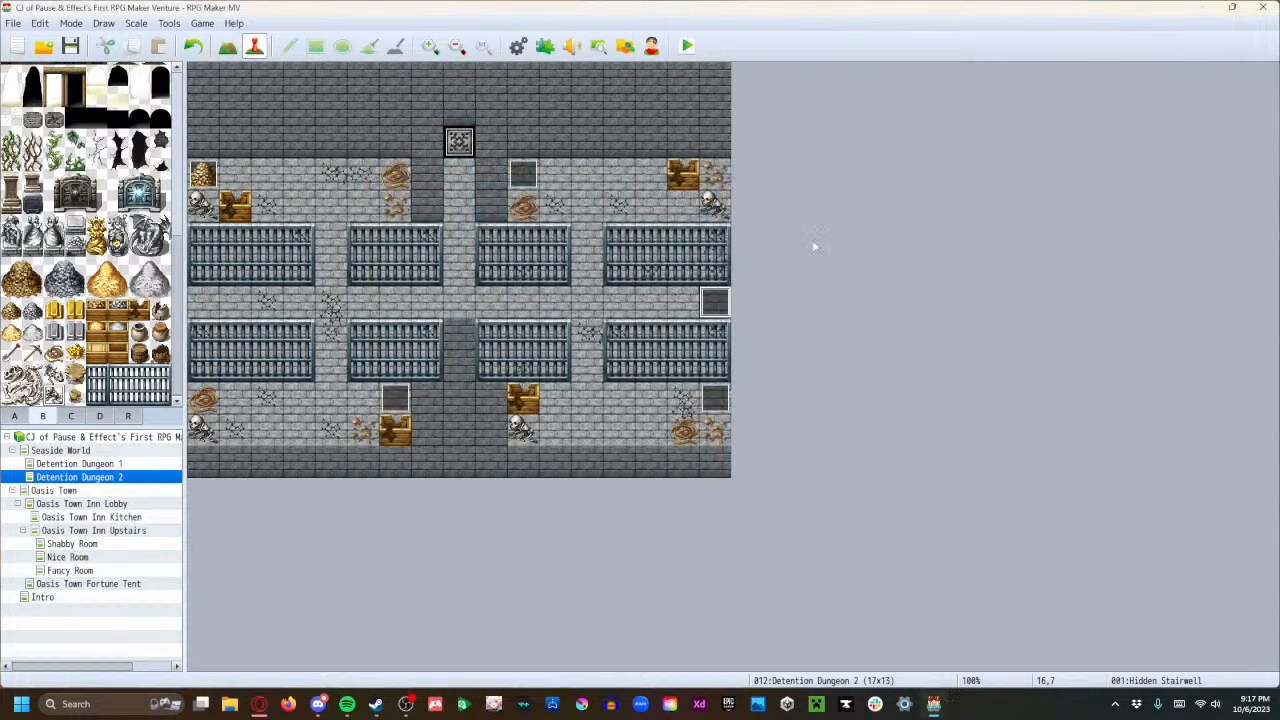
Set the trigger of the Hidden Stairwell event's page 1 to Parallel and save the event.
{"action": "double_click", "coordinate": [715, 305]}
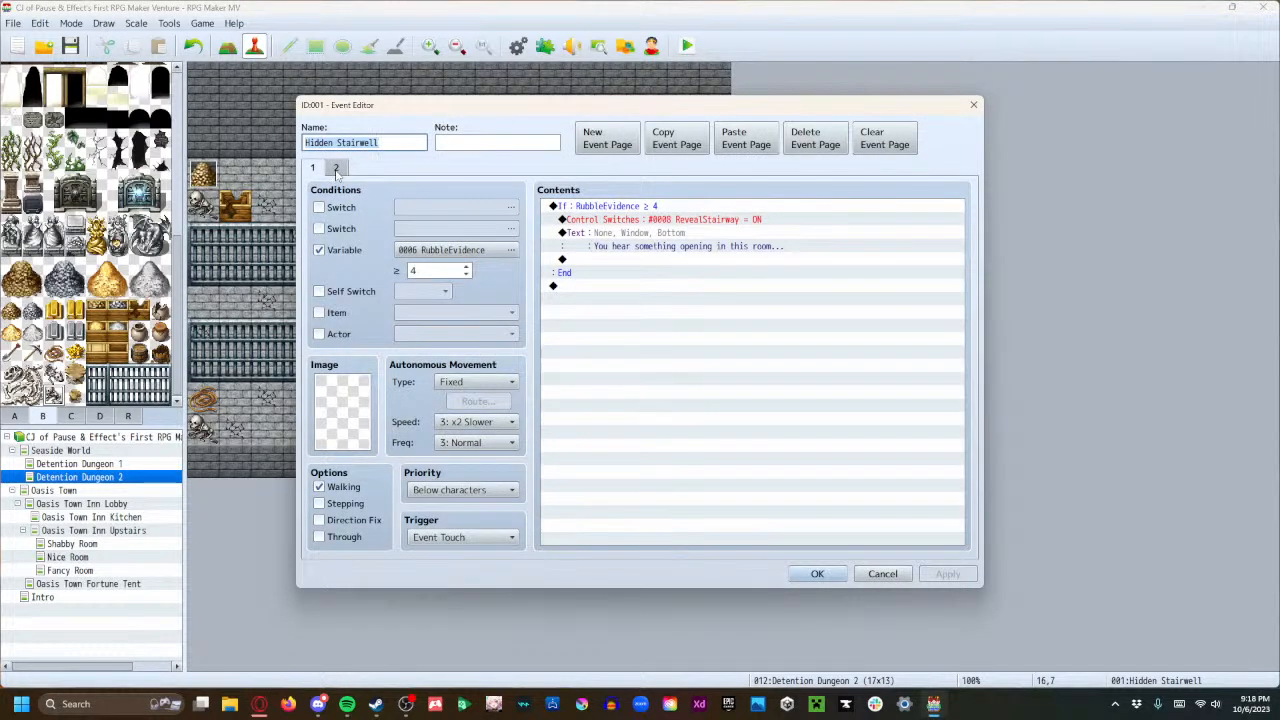
{"action": "left_click", "coordinate": [458, 543]}
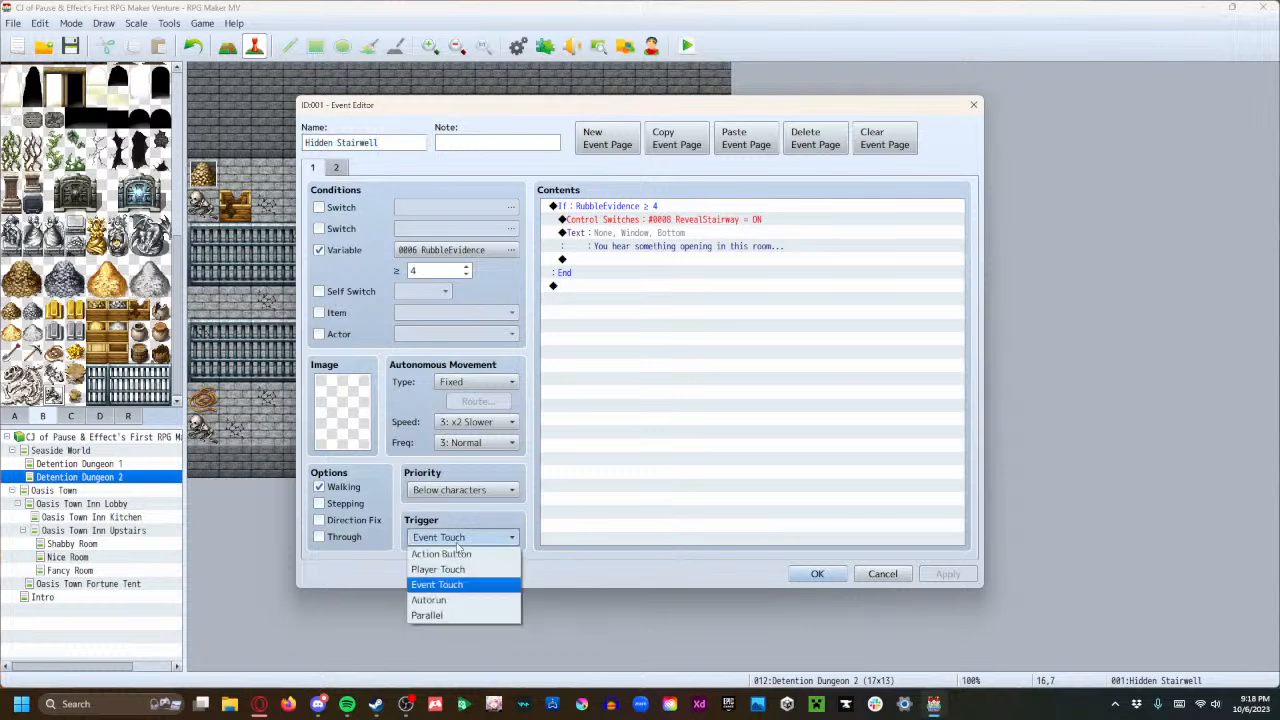
{"action": "left_click", "coordinate": [442, 615]}
{"action": "left_click", "coordinate": [948, 574]}
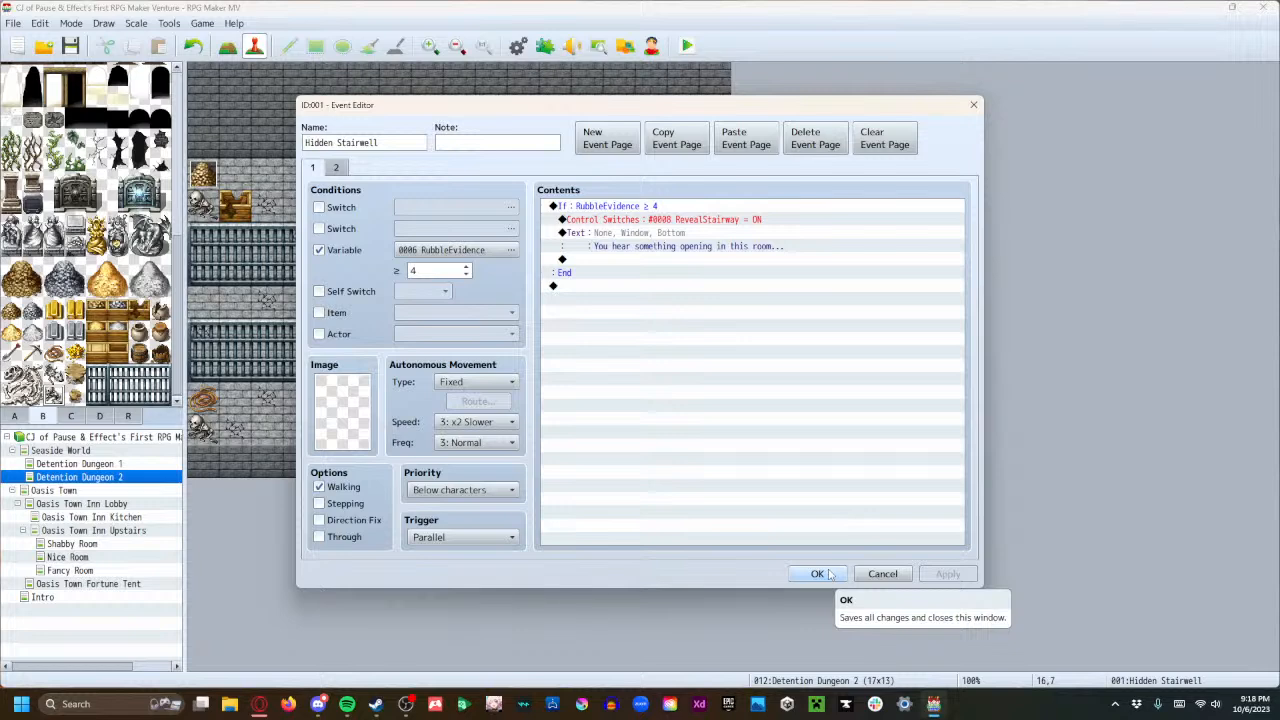
{"action": "left_click", "coordinate": [826, 574]}
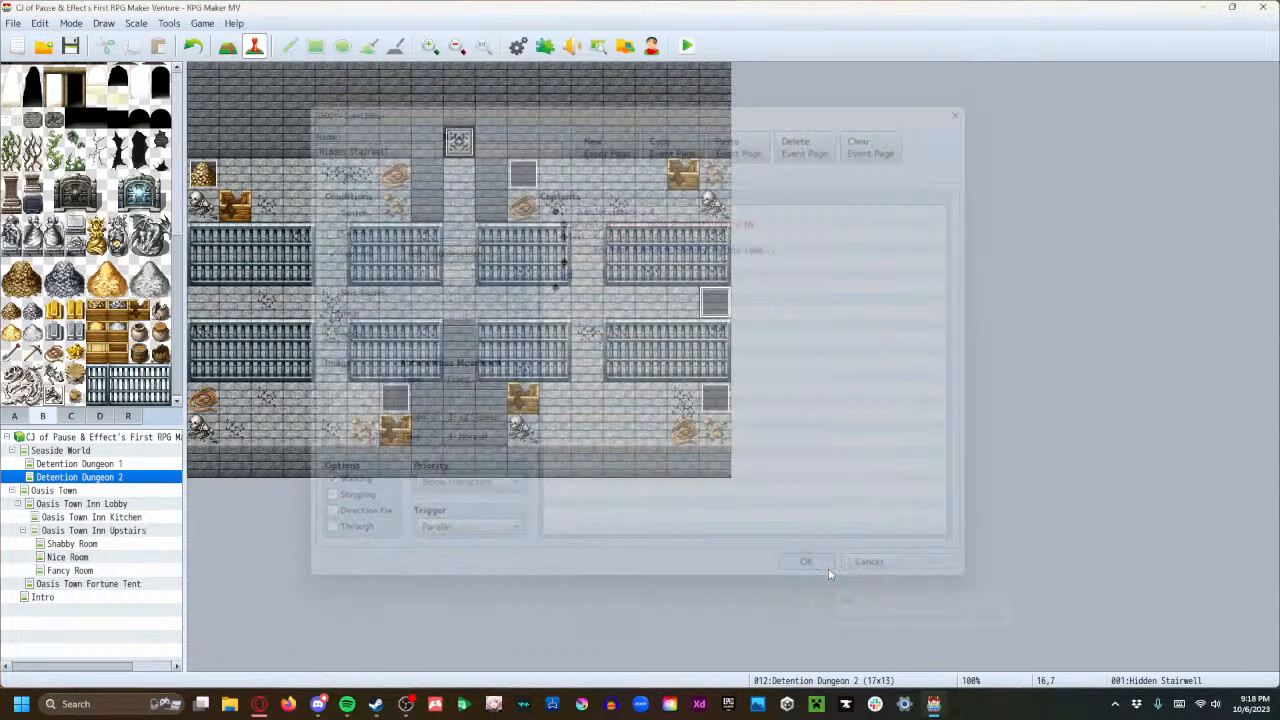
Launch another playtest with the Parallel trigger, start a new game and skip the opening dialogue.
{"action": "left_click", "coordinate": [688, 46]}
{"action": "left_click", "coordinate": [584, 370]}
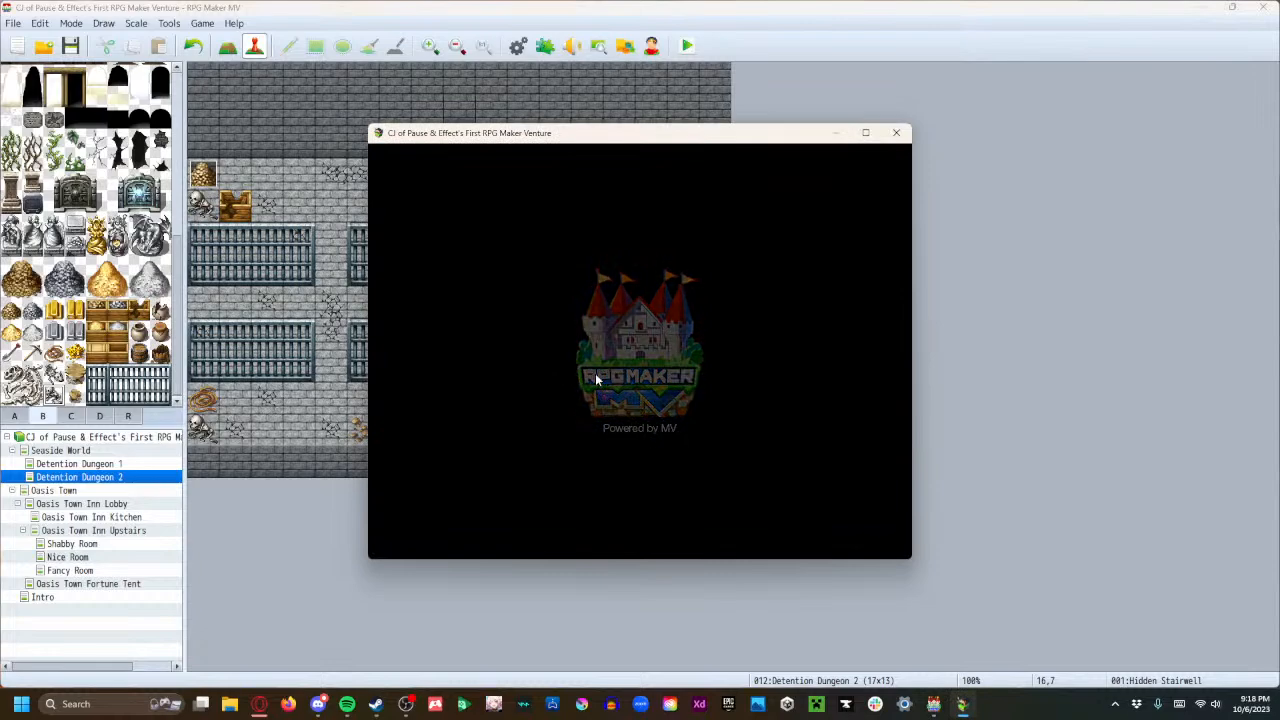
{"action": "key", "text": "Return"}
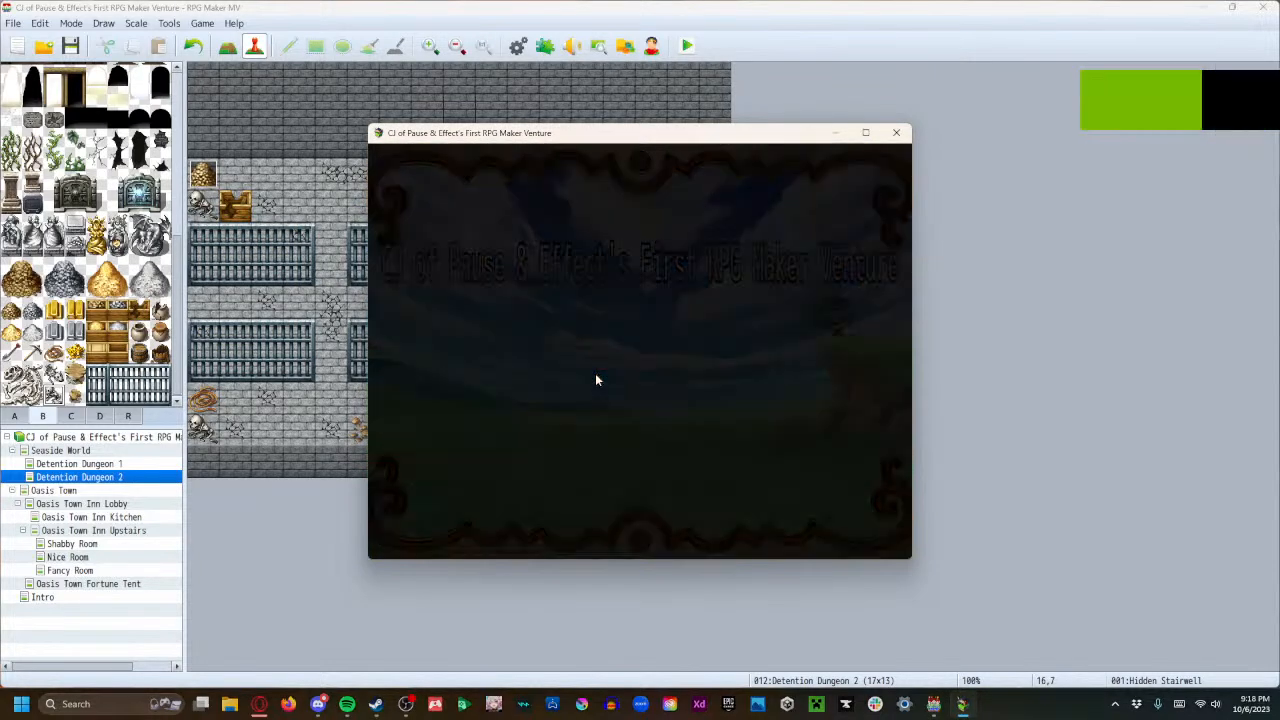
{"action": "key", "text": "Return"}
{"action": "key", "text": "Return"}
{"action": "key", "text": "Return"}
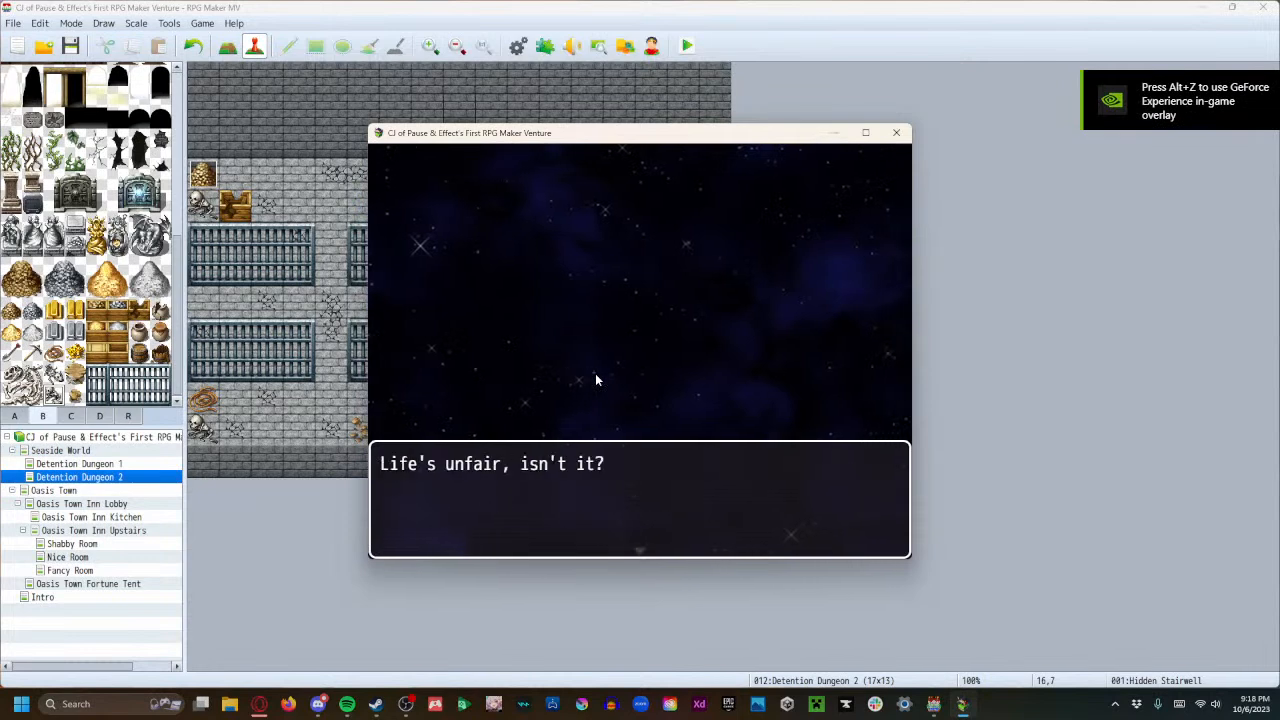
{"action": "key", "text": "Return"}
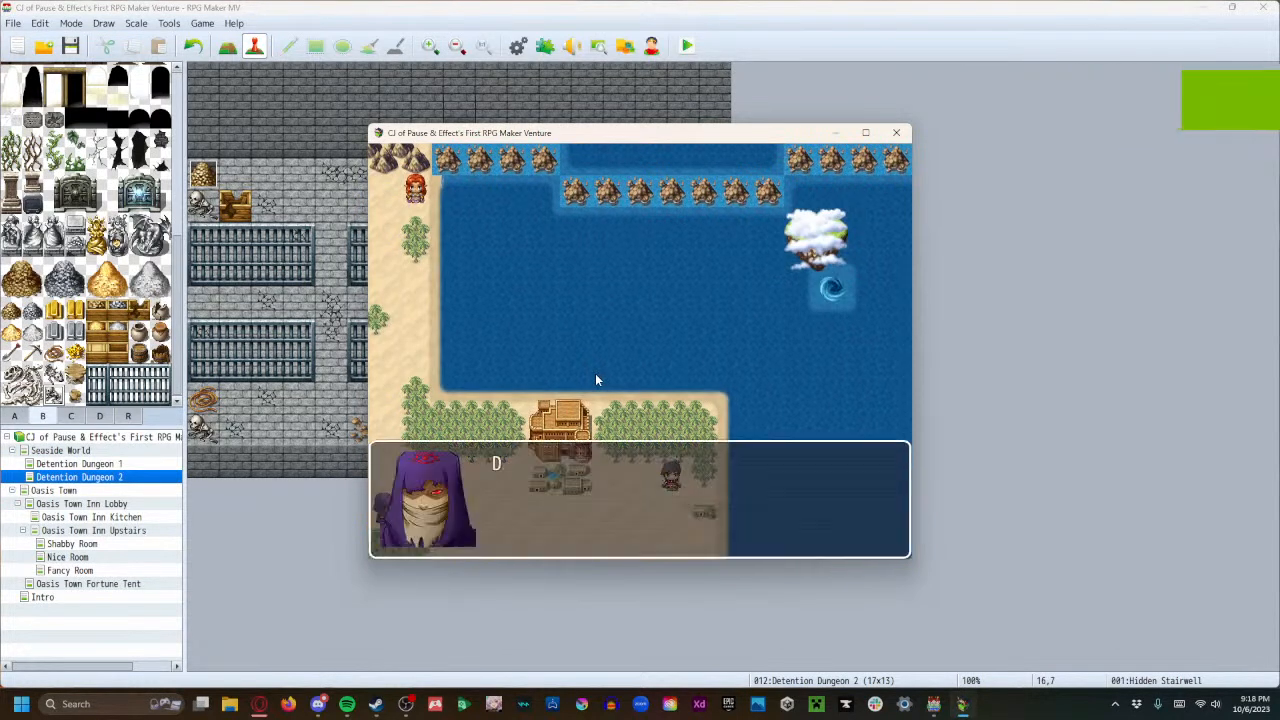
{"action": "key", "text": "Return"}
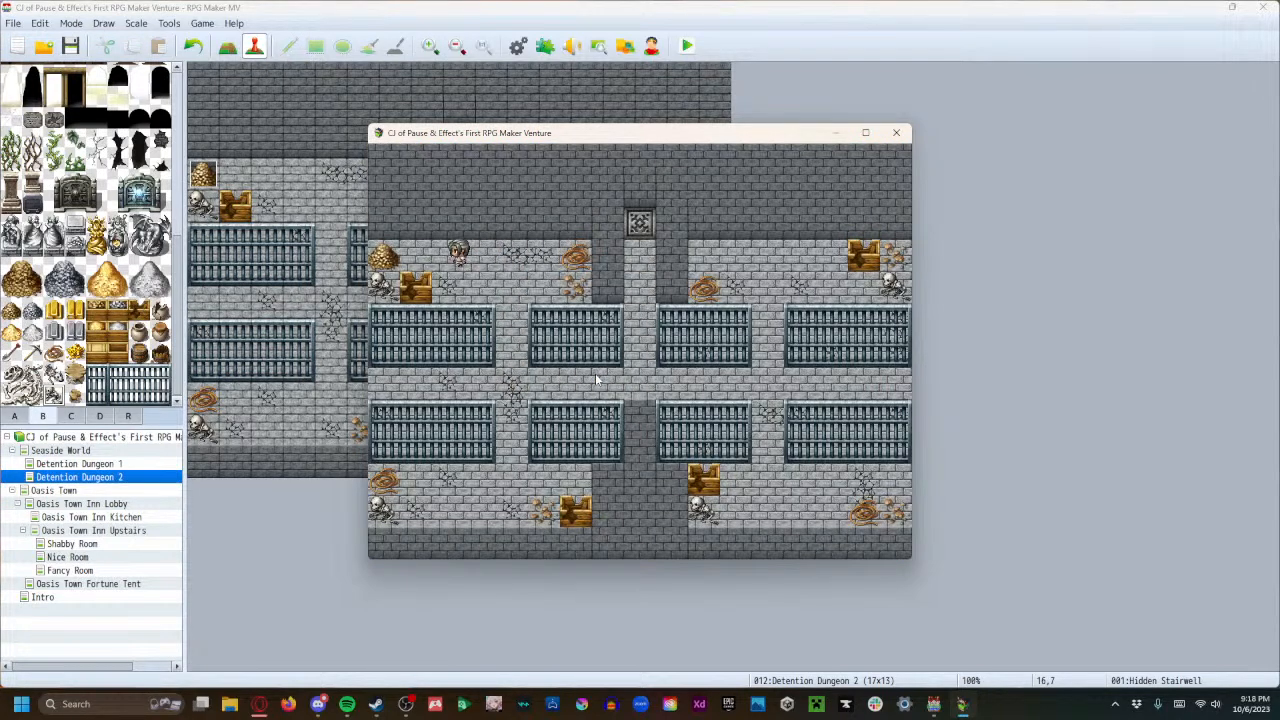
Activate the first rubble switch in the upper-left cell area and the second one in the lower-right cell area.
{"action": "key", "text": "Return"}
{"action": "key", "text": "Return"}
{"action": "key", "text": "Right"}
{"action": "key", "text": "Down"}
{"action": "key", "text": "Up"}
{"action": "key", "text": "Right"}
{"action": "key", "text": "Down"}
{"action": "key", "text": "Down"}
{"action": "key", "text": "Right"}
{"action": "key", "text": "Up"}
{"action": "key", "text": "Return"}
{"action": "key", "text": "Return"}
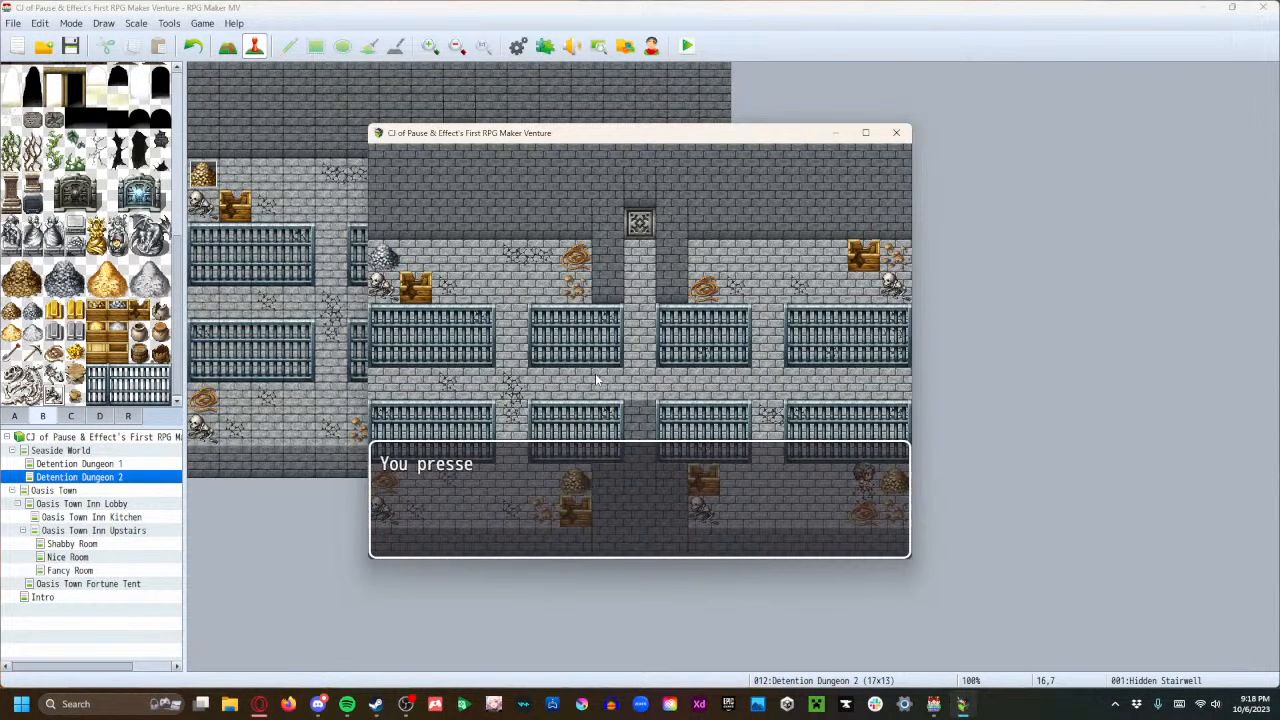
{"action": "key", "text": "Return"}
Walk to the third rubble switch above the lower-left cell area's crate, activate it and dismiss its messages.
{"action": "key", "text": "Left"}
{"action": "key", "text": "Up"}
{"action": "key", "text": "Left"}
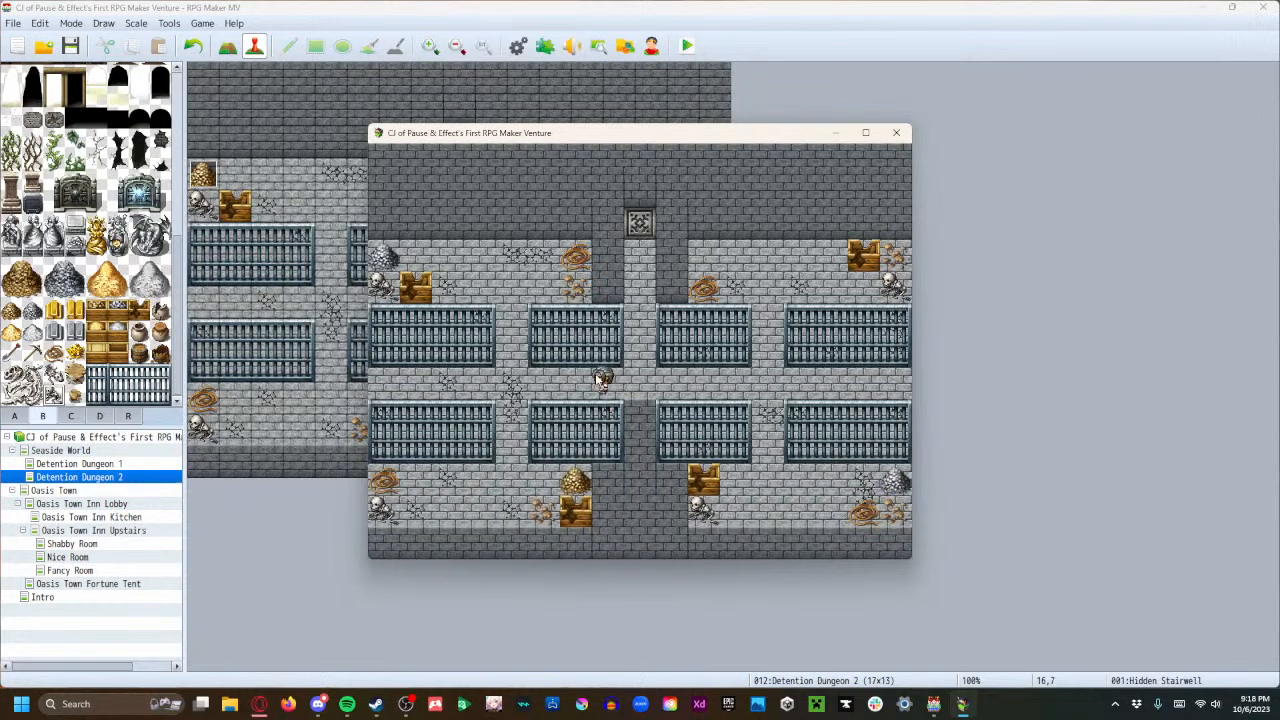
{"action": "key", "text": "Right"}
{"action": "key", "text": "Down"}
{"action": "key", "text": "Down"}
{"action": "key", "text": "Right"}
{"action": "key", "text": "Return"}
{"action": "key", "text": "Return"}
{"action": "key", "text": "Return"}
Walk to the fourth rubble switch beside the upper-right cell area's inner wall, activate it and dismiss its messages.
{"action": "key", "text": "Left"}
{"action": "key", "text": "Up"}
{"action": "key", "text": "Right"}
{"action": "key", "text": "Up"}
{"action": "key", "text": "Up"}
{"action": "key", "text": "Up"}
{"action": "key", "text": "Left"}
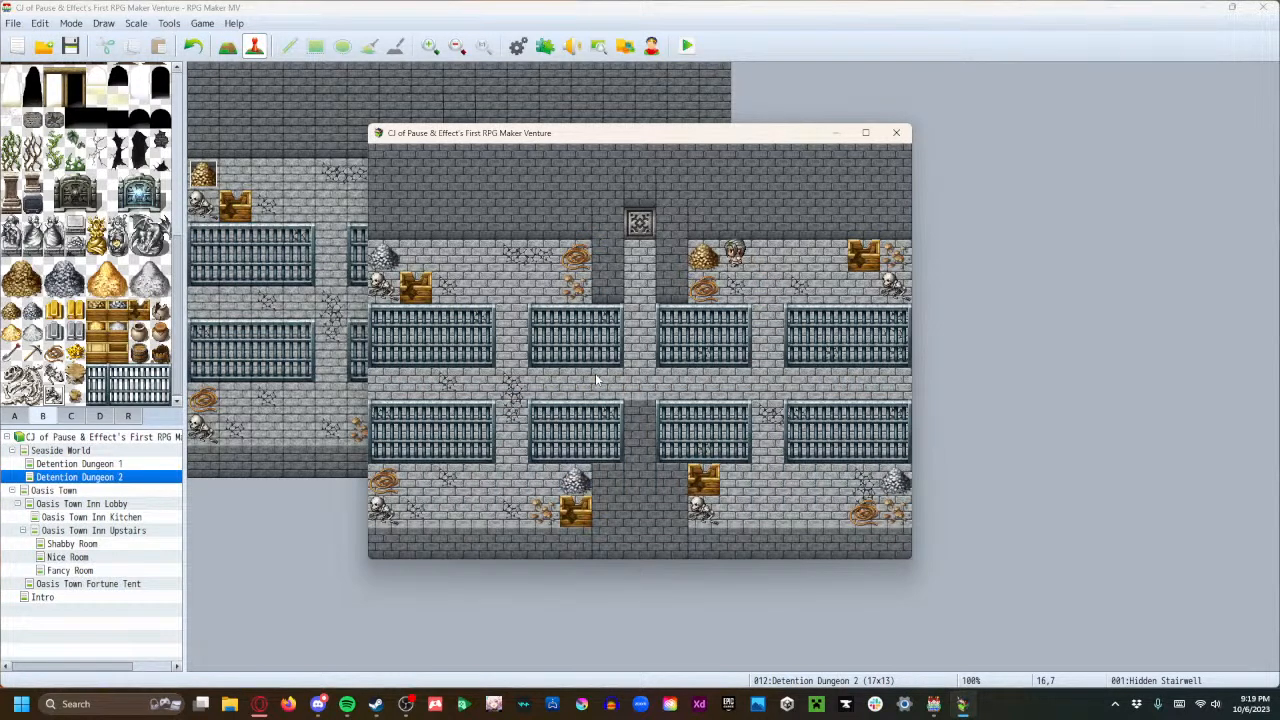
{"action": "key", "text": "Return"}
{"action": "key", "text": "Return"}
{"action": "key", "text": "Return"}
Return to the central corridor to check the hidden stairwell tile, and end the playtest.
{"action": "key", "text": "Right"}
{"action": "key", "text": "Down"}
{"action": "key", "text": "Escape"}
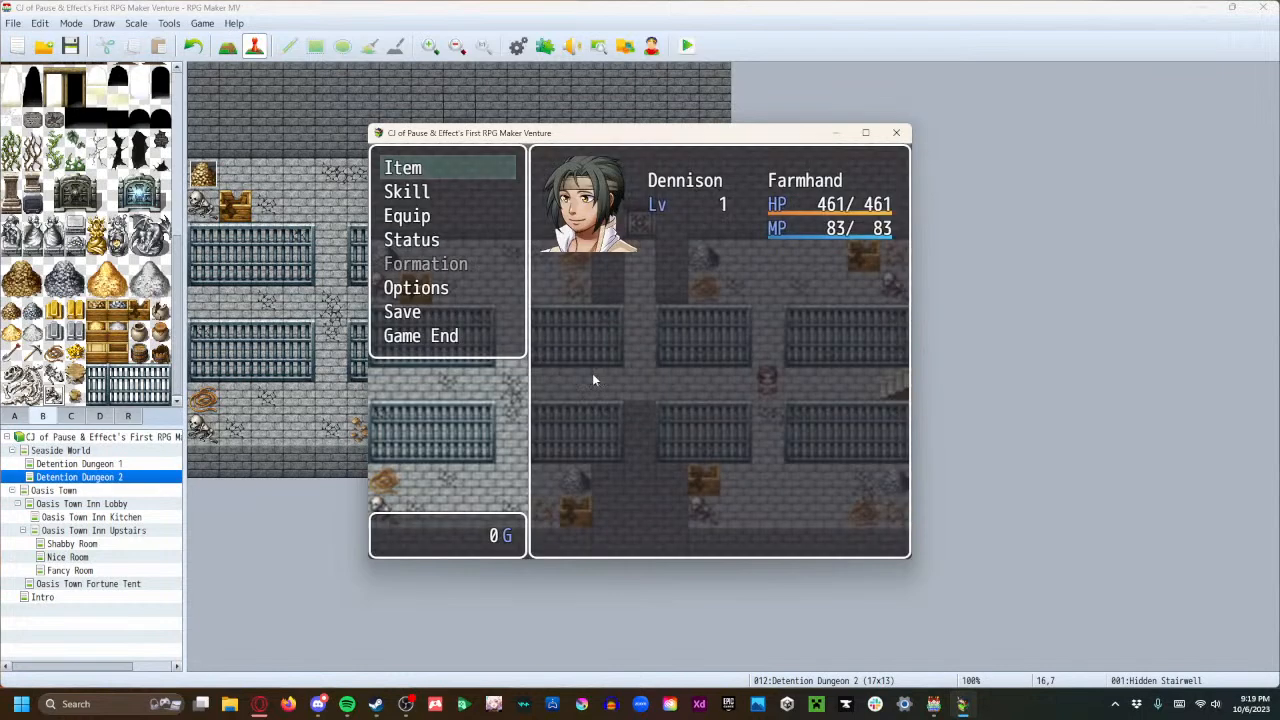
{"action": "left_click", "coordinate": [896, 132]}
Delete the "You hear something opening in this room..." text command from the first page of the Hidden Stairwell event.
{"action": "double_click", "coordinate": [714, 305]}
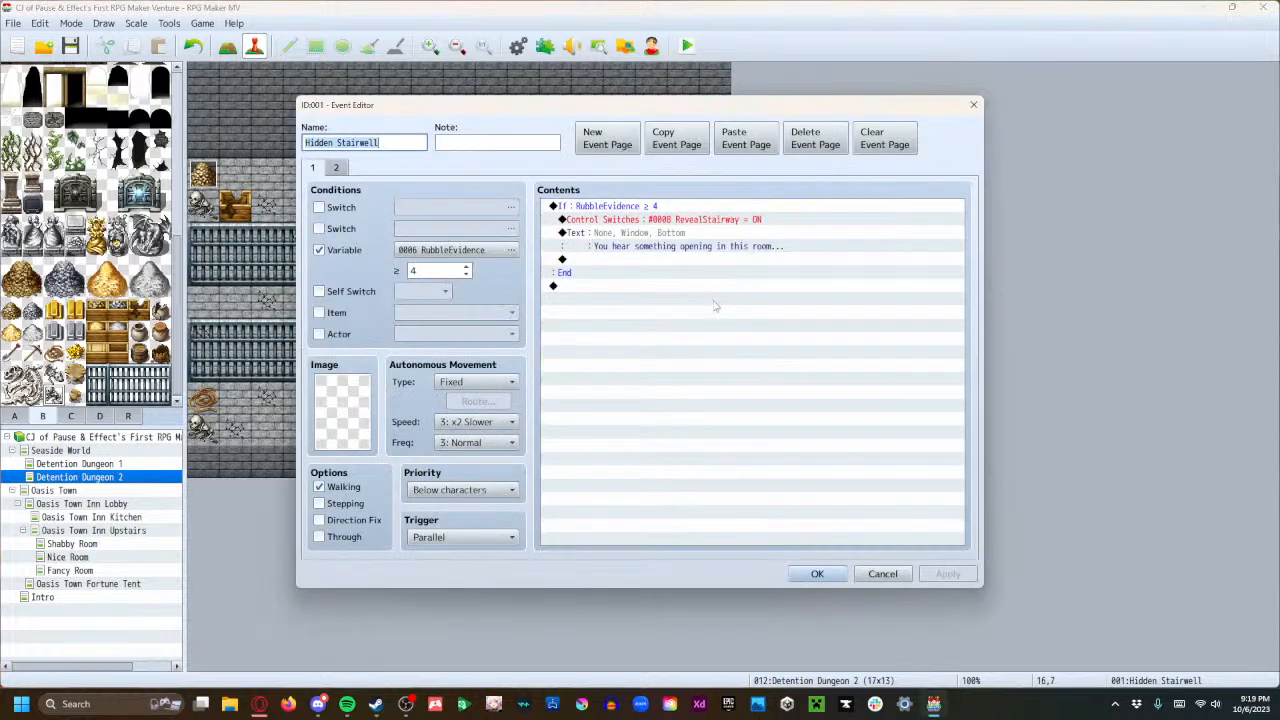
{"action": "left_click", "coordinate": [664, 235]}
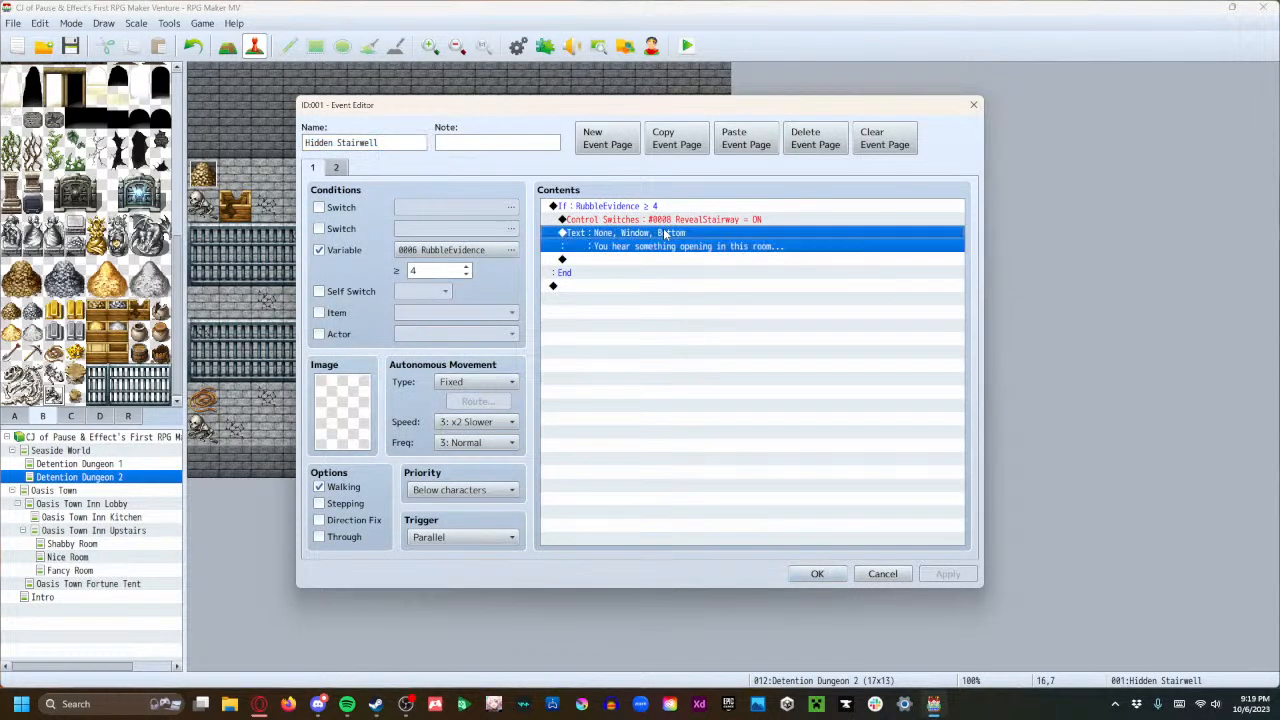
{"action": "key", "text": "Delete"}
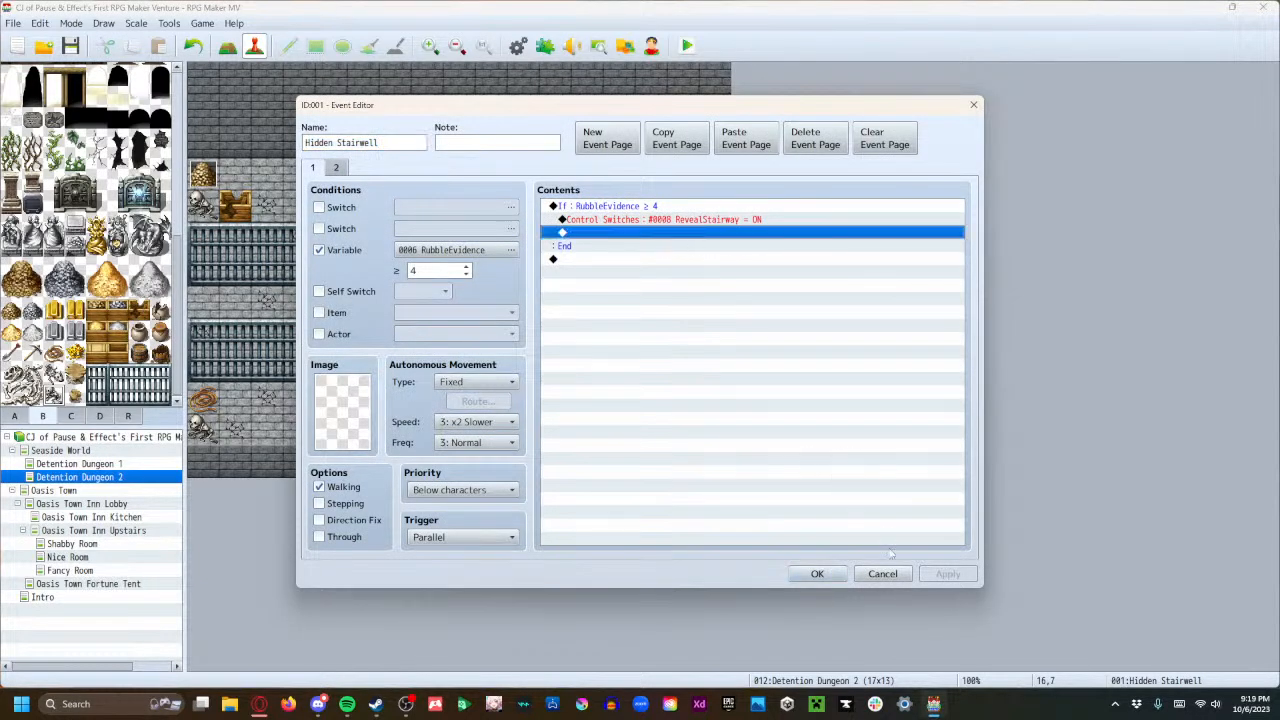
{"action": "left_click", "coordinate": [817, 574]}
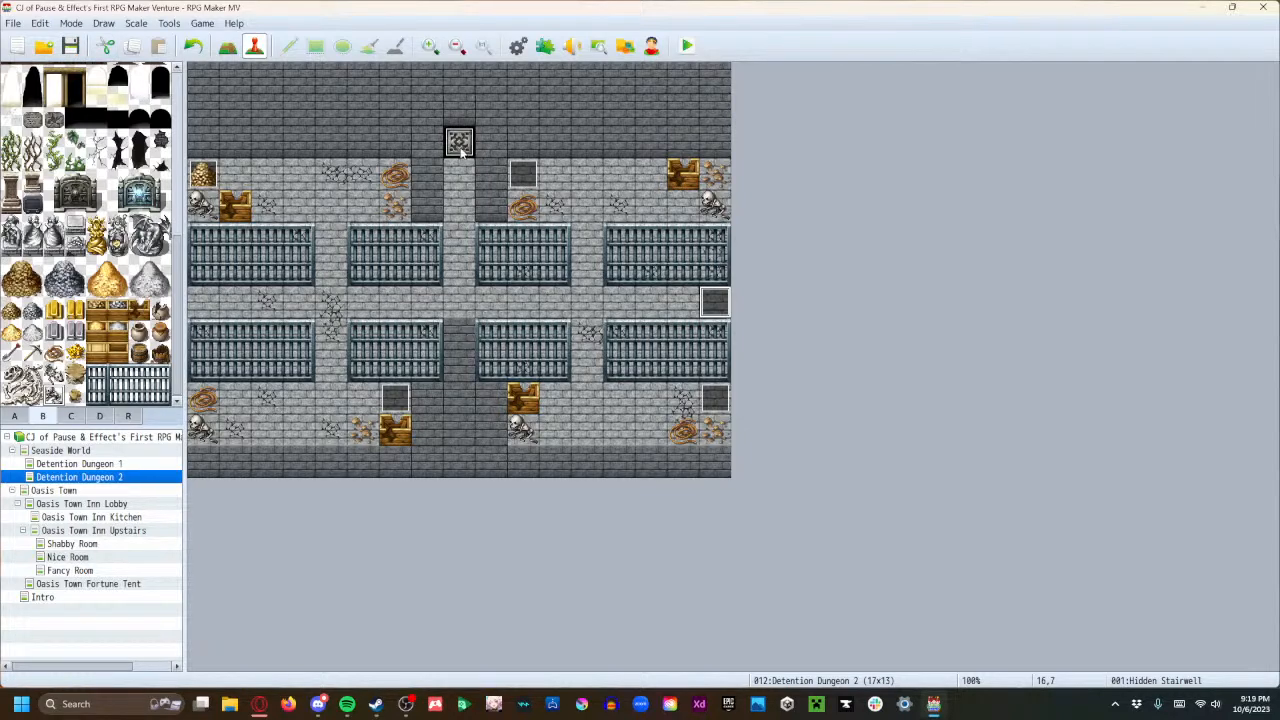
Copy the SlapHappy = ON switch command from the door event in Detention Dungeon 1.
{"action": "double_click", "coordinate": [715, 300]}
{"action": "left_click", "coordinate": [882, 574]}
{"action": "left_click", "coordinate": [118, 464]}
{"action": "double_click", "coordinate": [459, 461]}
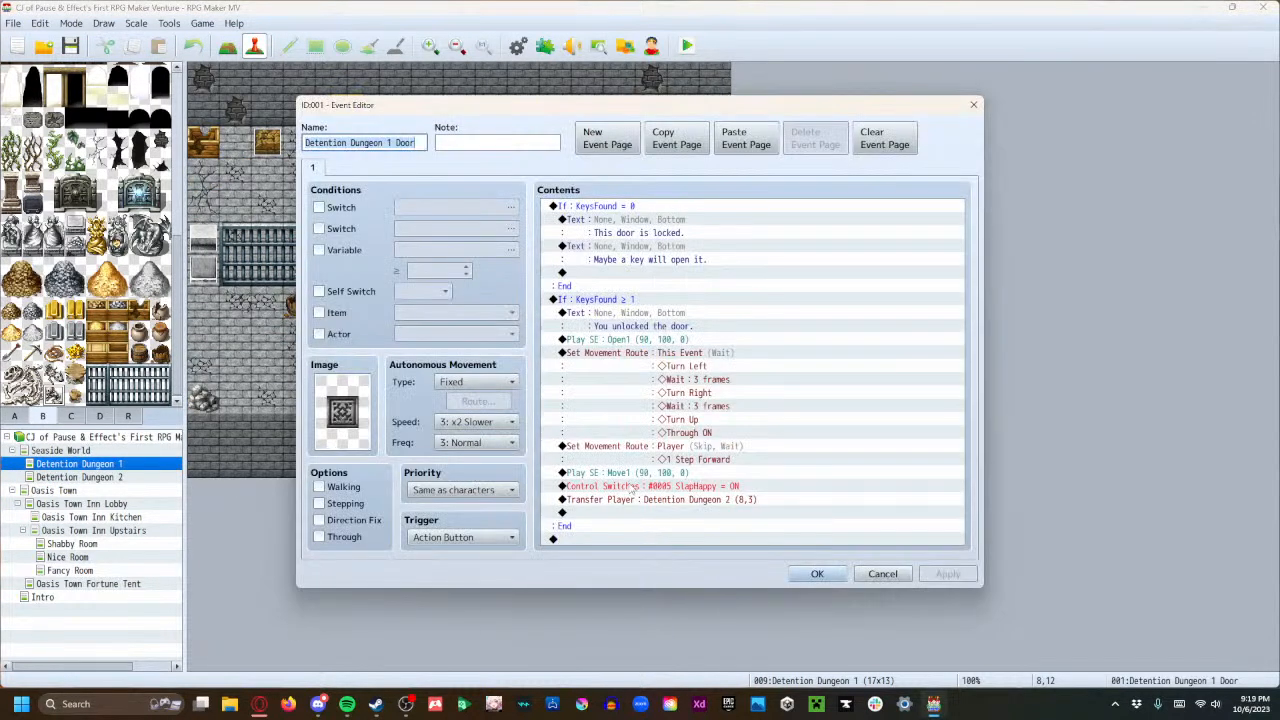
{"action": "left_click", "coordinate": [632, 487]}
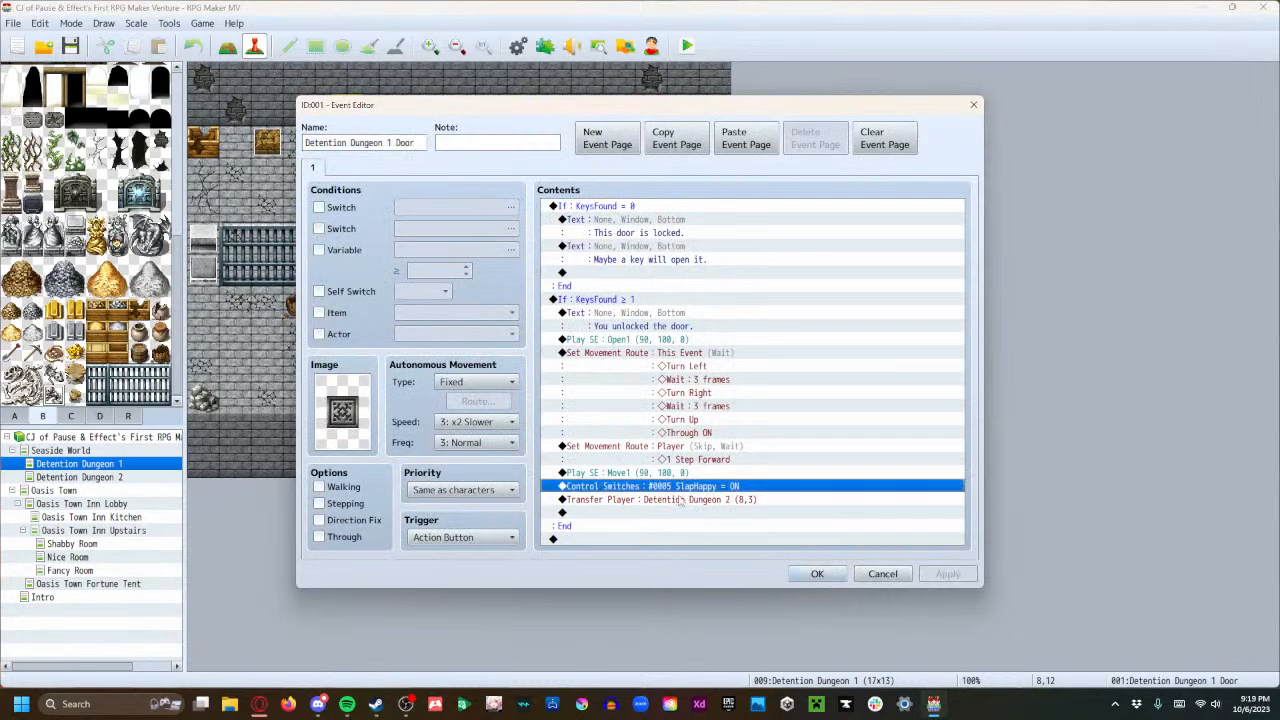
{"action": "left_click", "coordinate": [838, 574]}
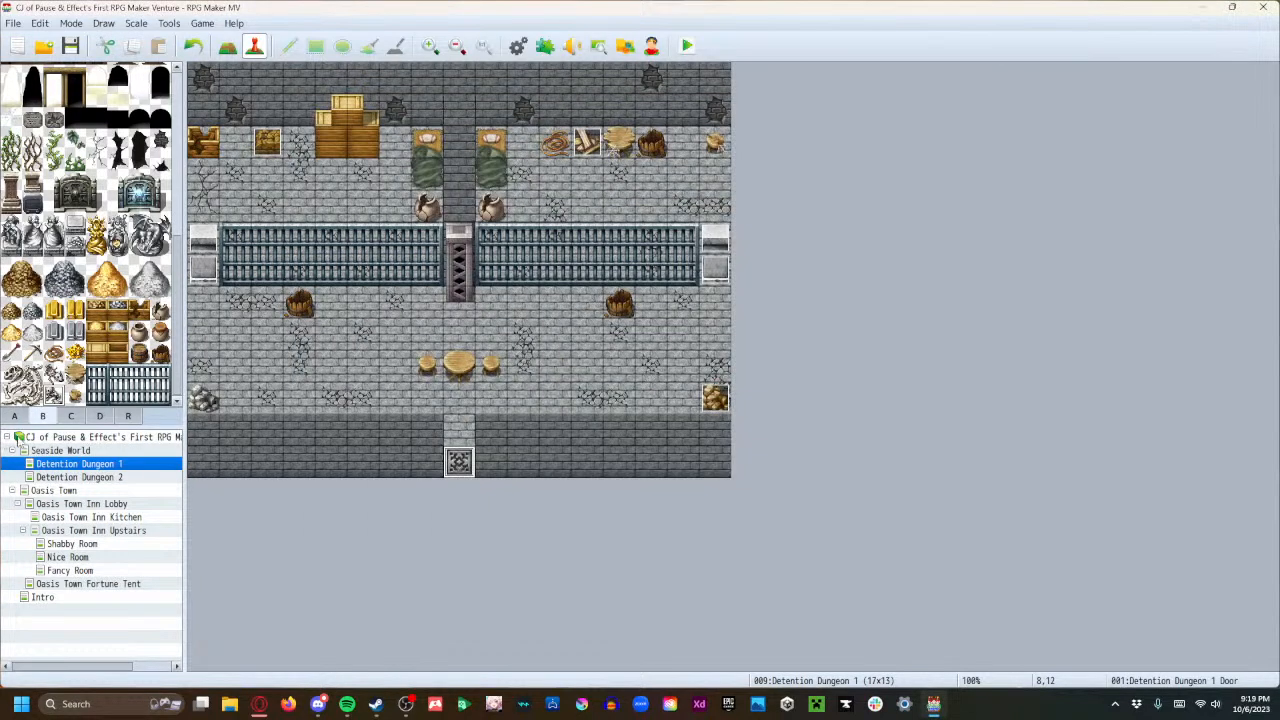
Paste the SlapHappy = ON command below Transfer Player on the second page of Detention Dungeon 2's Hidden Stairwell event.
{"action": "left_click", "coordinate": [82, 477]}
{"action": "double_click", "coordinate": [714, 303]}
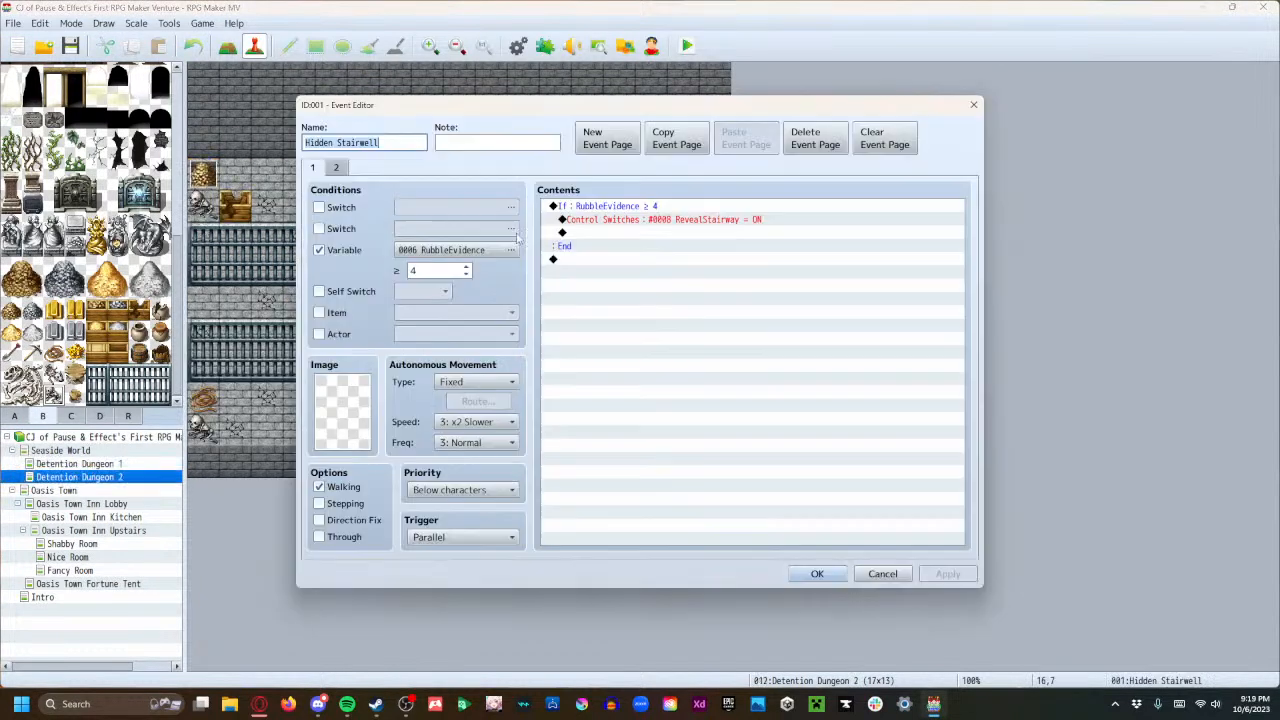
{"action": "left_click", "coordinate": [338, 168]}
{"action": "left_click", "coordinate": [607, 220]}
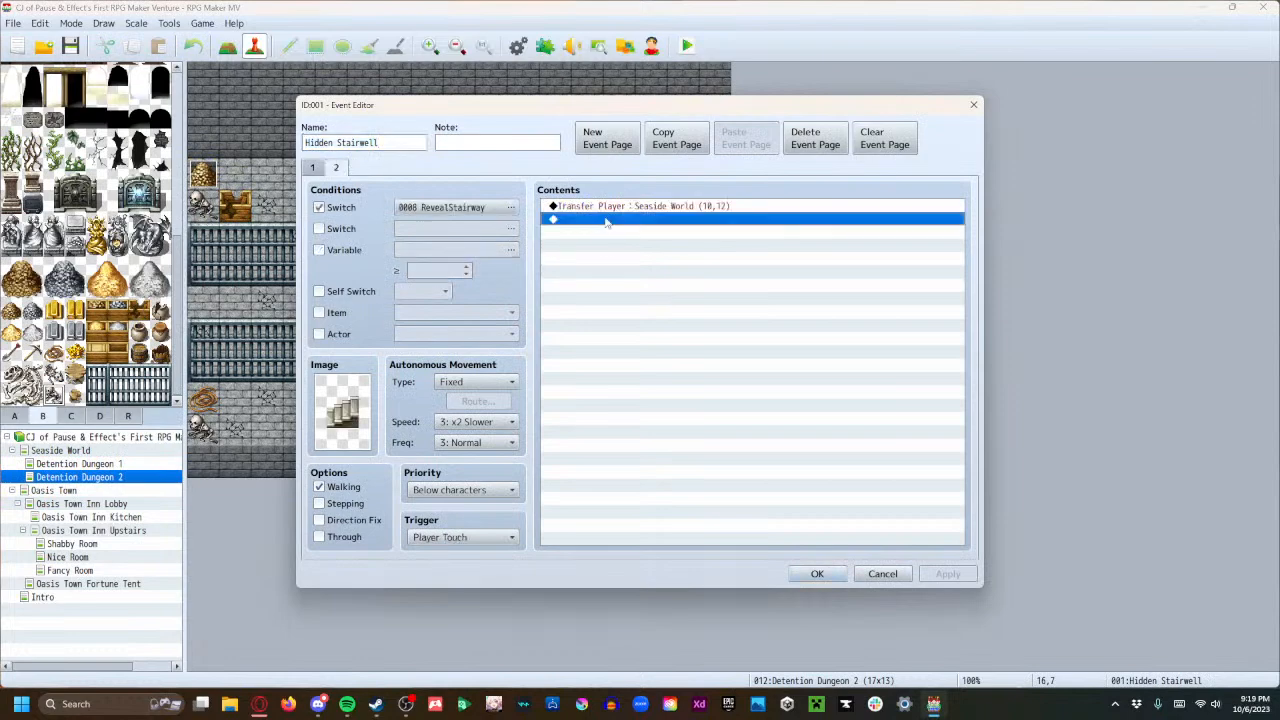
{"action": "key", "text": "ctrl+v"}
{"action": "left_click", "coordinate": [940, 574]}
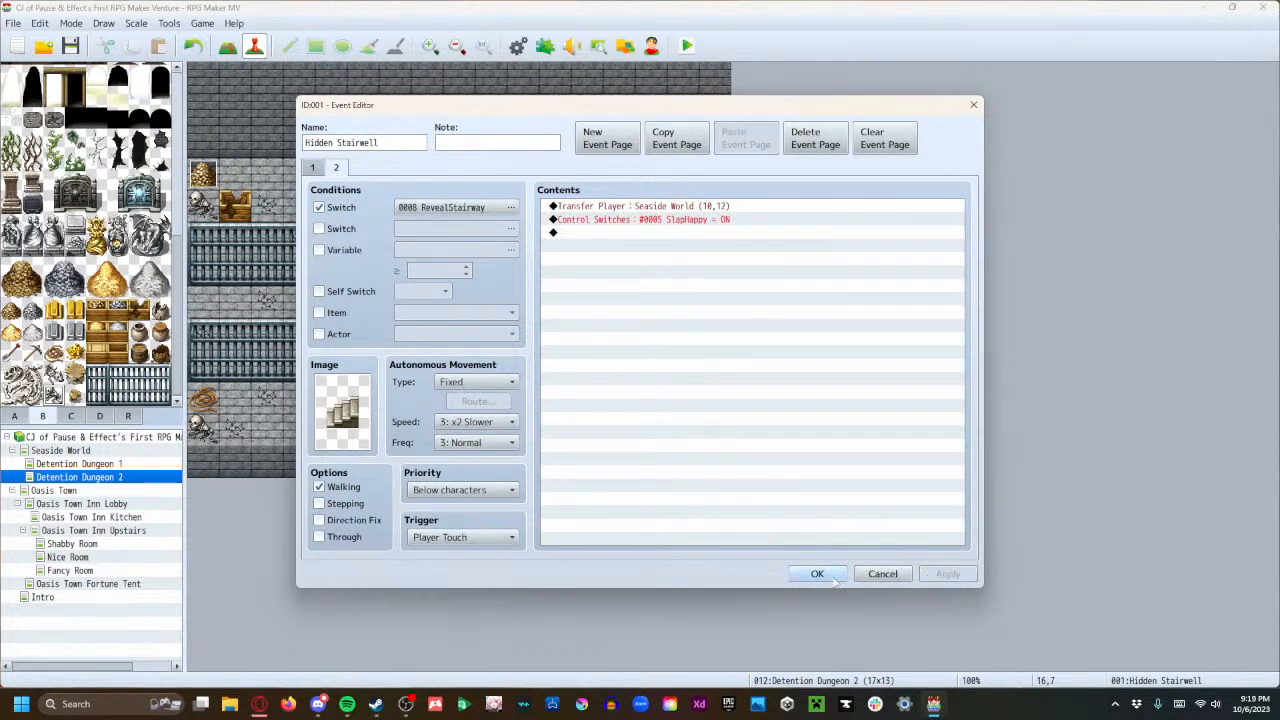
{"action": "left_click", "coordinate": [817, 574]}
Save the project changes, start a playtest and begin a game that leads into the detention dungeon.
{"action": "left_click", "coordinate": [684, 47]}
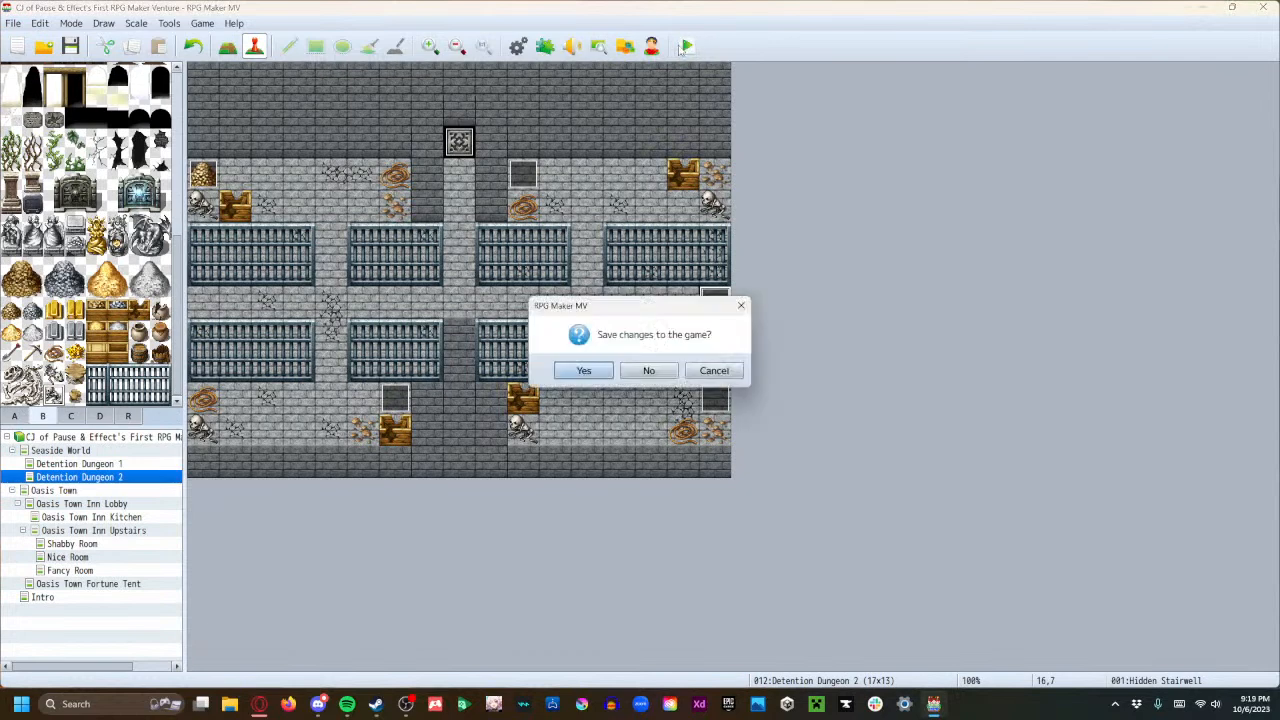
{"action": "left_click", "coordinate": [577, 369]}
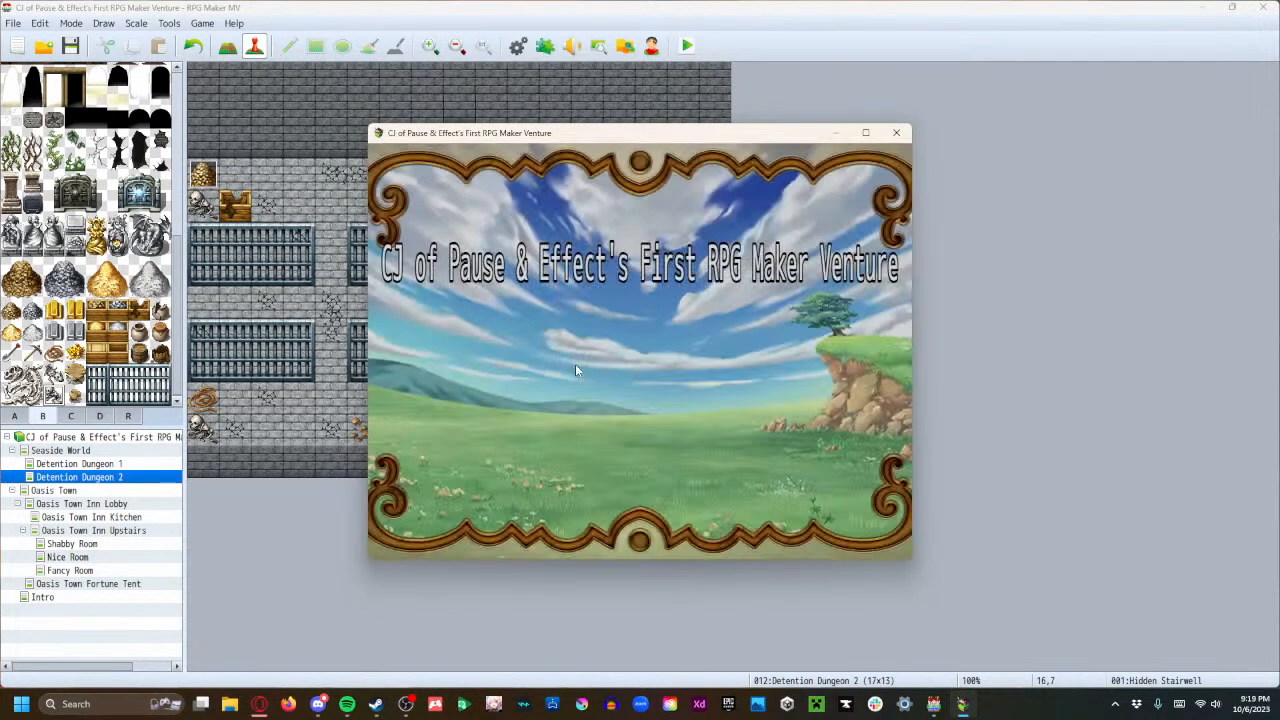
{"action": "key", "text": "Return"}
{"action": "key", "text": "Return"}
{"action": "key", "text": "Return"}
{"action": "key", "text": "Return"}
{"action": "key", "text": "Return"}
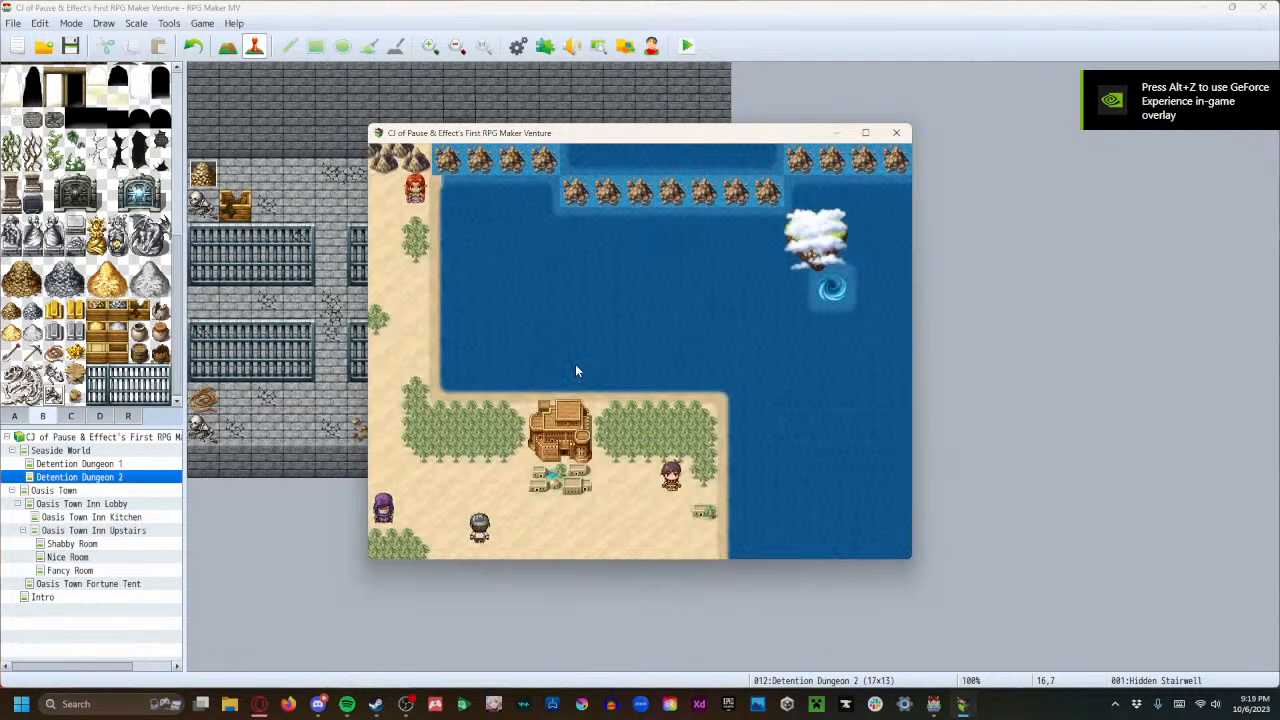
{"action": "key", "text": "Return"}
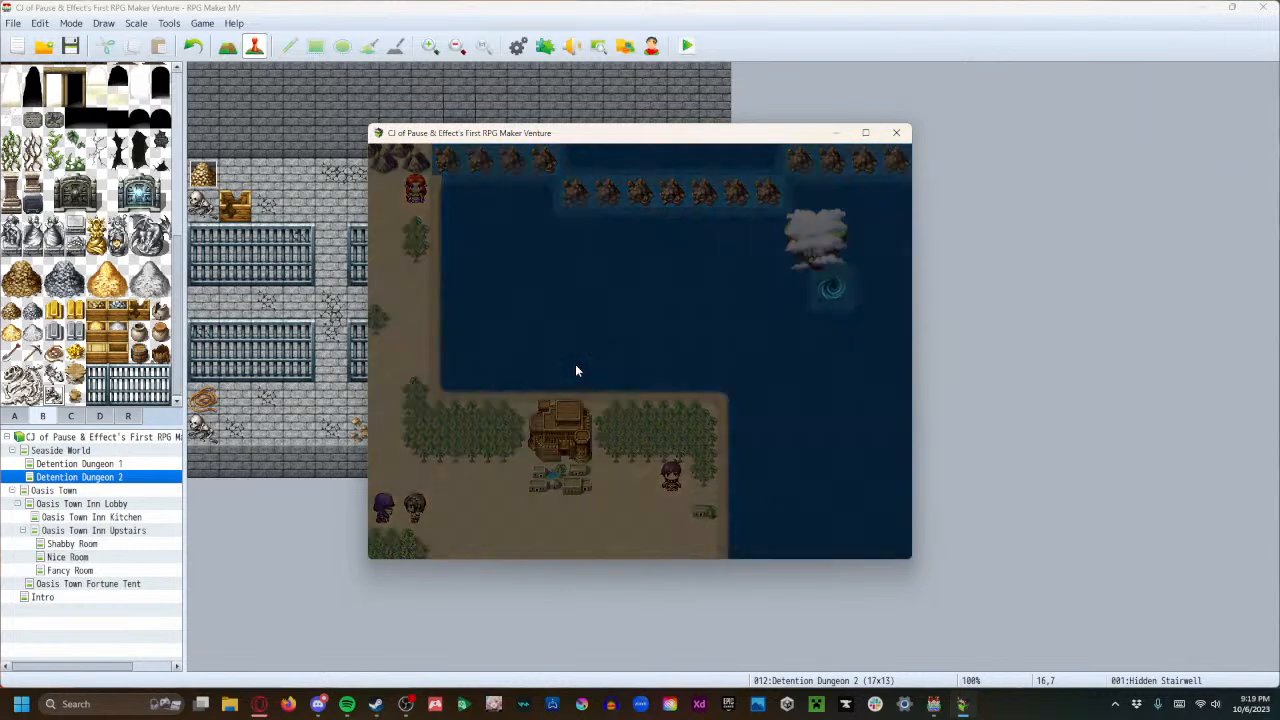
Walk to the first rubble switch in the upper-left cell area, activate it and dismiss its messages.
{"action": "key", "text": "Left"}
{"action": "key", "text": "Left"}
{"action": "key", "text": "Left"}
{"action": "key", "text": "Up"}
{"action": "key", "text": "Up"}
{"action": "key", "text": "Up"}
{"action": "key", "text": "Up"}
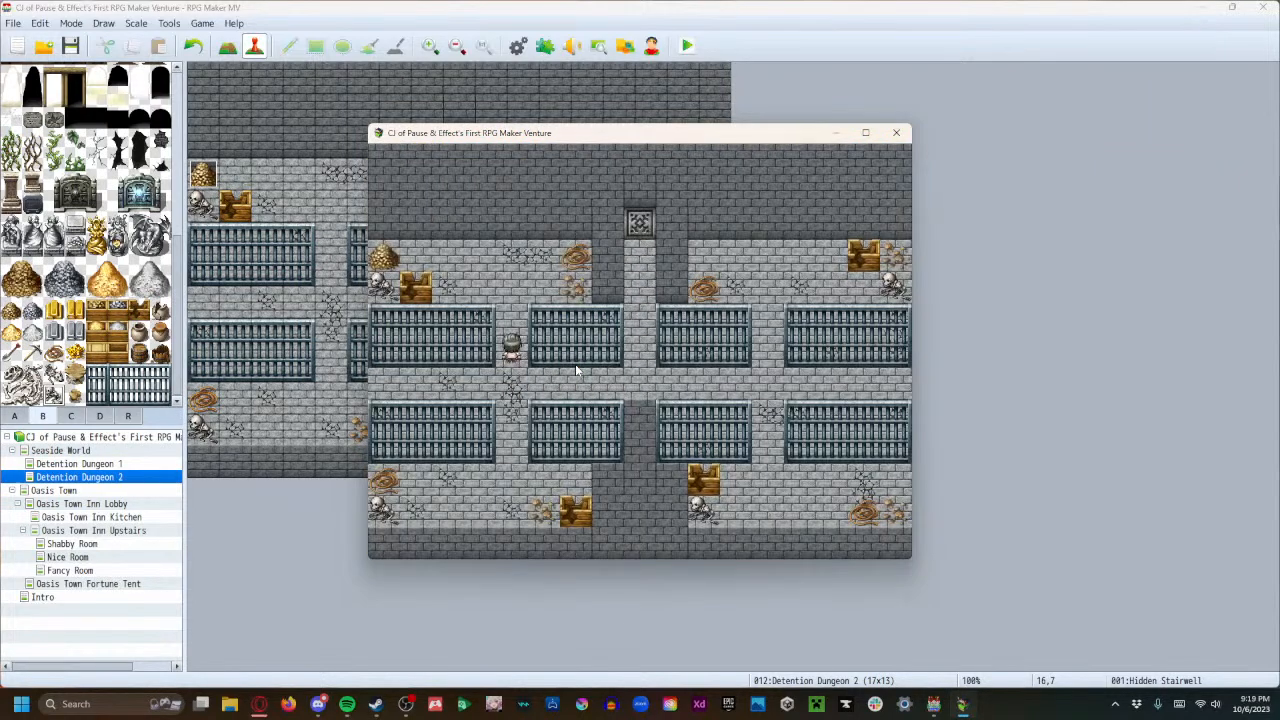
{"action": "key", "text": "Left"}
{"action": "key", "text": "Left"}
{"action": "key", "text": "Left"}
{"action": "key", "text": "Return"}
{"action": "key", "text": "Return"}
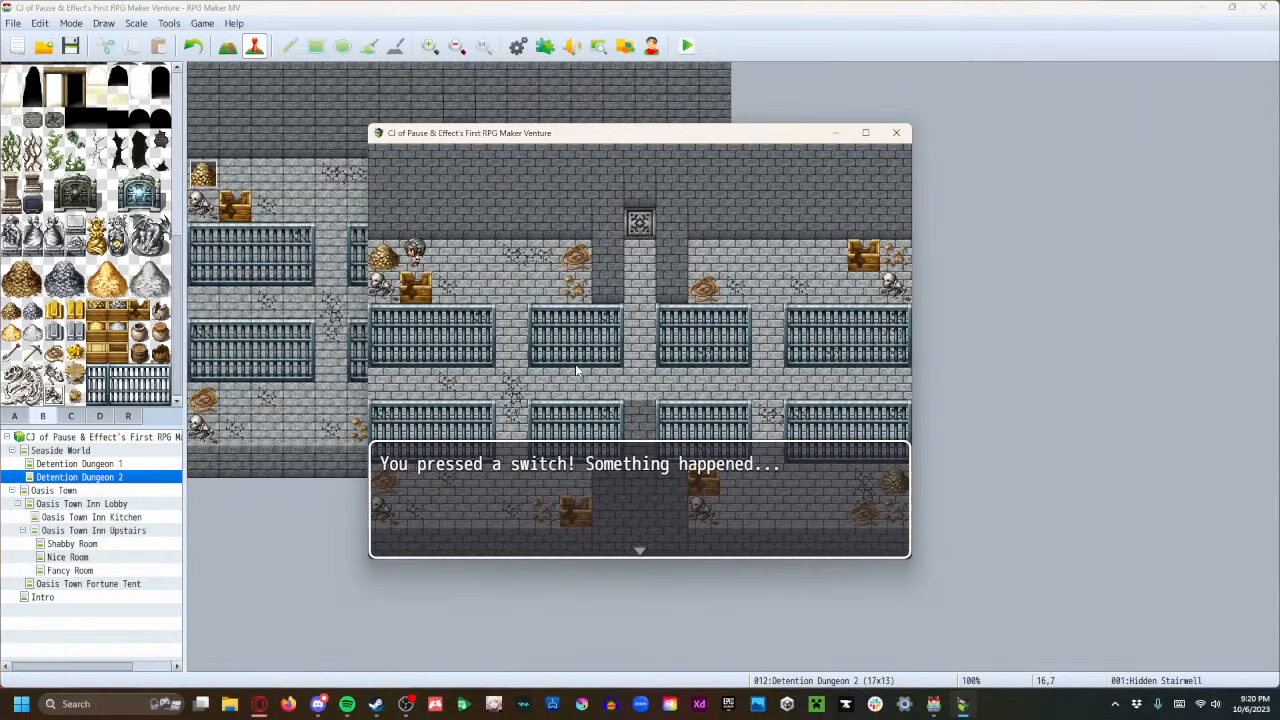
{"action": "key", "text": "Return"}
Walk to the second rubble switch in the lower-right cell area, activate it and dismiss its messages.
{"action": "key", "text": "Right"}
{"action": "key", "text": "Right"}
{"action": "key", "text": "Right"}
{"action": "key", "text": "Down"}
{"action": "key", "text": "Down"}
{"action": "key", "text": "Down"}
{"action": "key", "text": "Down"}
{"action": "key", "text": "Right"}
{"action": "key", "text": "Right"}
{"action": "key", "text": "Right"}
{"action": "key", "text": "Right"}
{"action": "key", "text": "Right"}
{"action": "key", "text": "Right"}
{"action": "key", "text": "Right"}
{"action": "key", "text": "Down"}
{"action": "key", "text": "Right"}
{"action": "key", "text": "Down"}
{"action": "key", "text": "Down"}
{"action": "key", "text": "Down"}
{"action": "key", "text": "Right"}
{"action": "key", "text": "Right"}
{"action": "key", "text": "Up"}
{"action": "key", "text": "Right"}
{"action": "key", "text": "Return"}
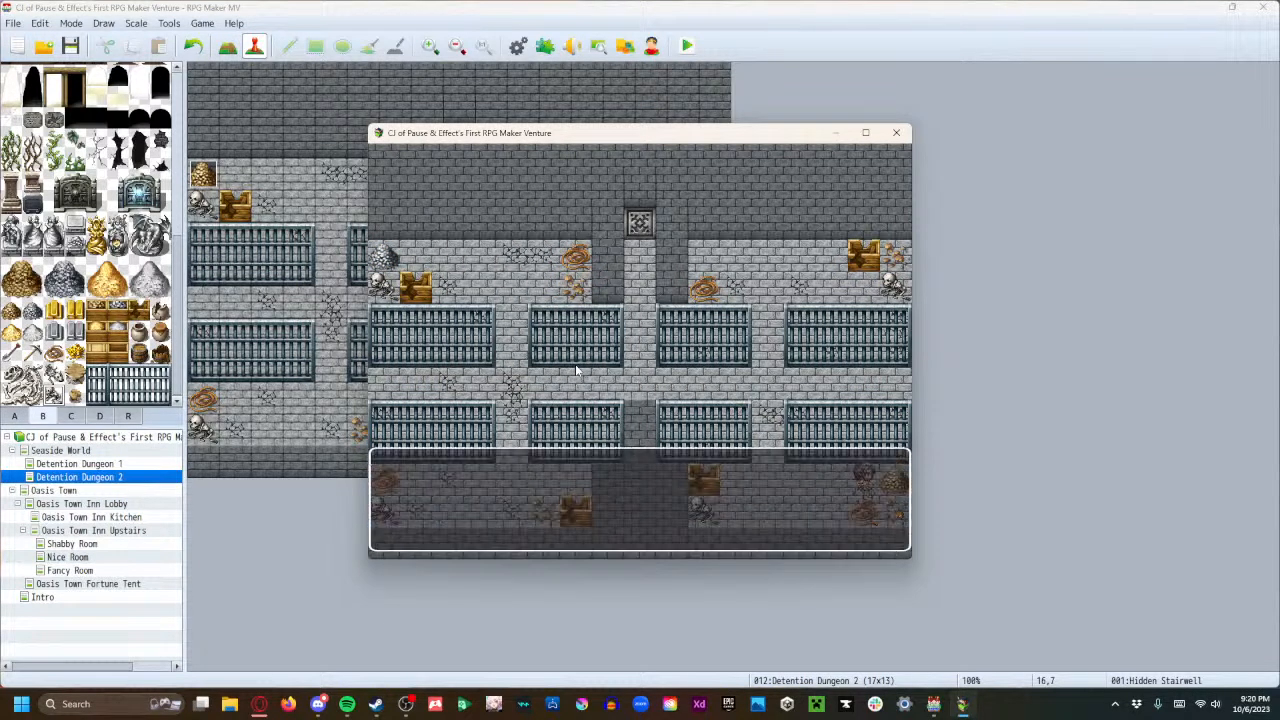
{"action": "key", "text": "Return"}
{"action": "key", "text": "Return"}
Walk to the third rubble switch above the lower-left cell area's crate, activate it and dismiss its messages.
{"action": "key", "text": "Left"}
{"action": "key", "text": "Left"}
{"action": "key", "text": "Up"}
{"action": "key", "text": "Up"}
{"action": "key", "text": "Up"}
{"action": "key", "text": "Left"}
{"action": "key", "text": "Left"}
{"action": "key", "text": "Left"}
{"action": "key", "text": "Left"}
{"action": "key", "text": "Left"}
{"action": "key", "text": "Left"}
{"action": "key", "text": "Left"}
{"action": "key", "text": "Left"}
{"action": "key", "text": "Down"}
{"action": "key", "text": "Down"}
{"action": "key", "text": "Down"}
{"action": "key", "text": "Right"}
{"action": "key", "text": "Return"}
{"action": "key", "text": "Return"}
{"action": "key", "text": "Return"}
{"action": "key", "text": "Return"}
{"action": "key", "text": "Return"}
Walk to the fourth rubble switch beside the upper-right cell area's inner wall, activate it and dismiss its messages.
{"action": "key", "text": "Up"}
{"action": "key", "text": "Up"}
{"action": "key", "text": "Right"}
{"action": "key", "text": "Right"}
{"action": "key", "text": "Right"}
{"action": "key", "text": "Right"}
{"action": "key", "text": "Right"}
{"action": "key", "text": "Up"}
{"action": "key", "text": "Up"}
{"action": "key", "text": "Left"}
{"action": "key", "text": "Return"}
{"action": "key", "text": "Return"}
{"action": "key", "text": "Return"}
Leave the dungeon through the stairwell at the central corridor's east end and advance the opening dialogue in Tethys Town.
{"action": "key", "text": "Right"}
{"action": "key", "text": "Down"}
{"action": "key", "text": "Down"}
{"action": "key", "text": "Right"}
{"action": "key", "text": "Right"}
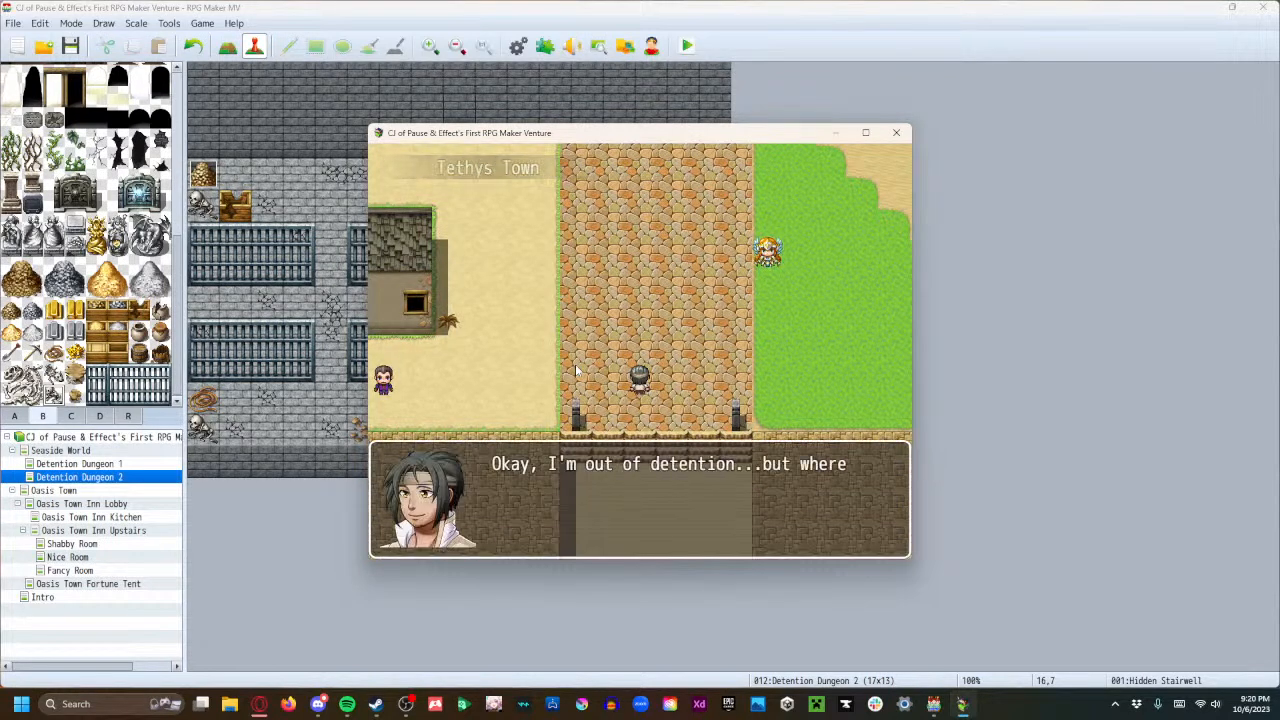
{"action": "key", "text": "Return"}
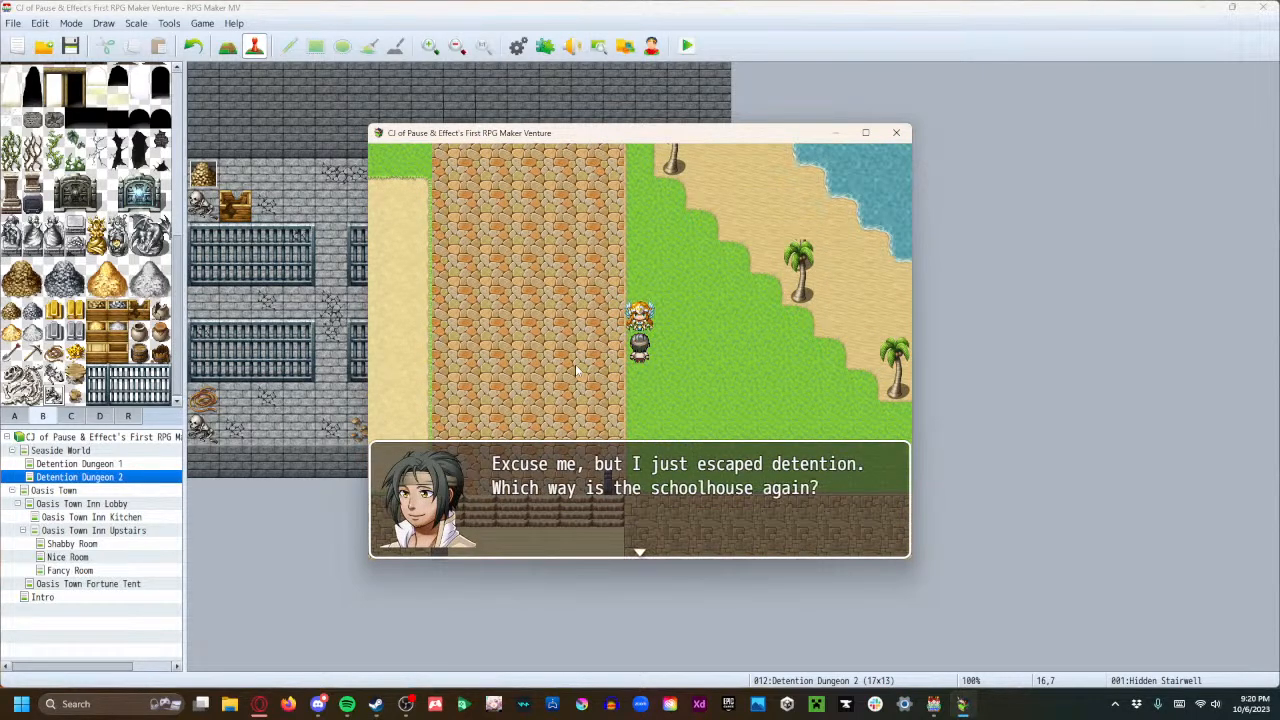
Play through the winged woman's dialogue in Tethys Town, talk to her a second time, and end the playtest.
{"action": "key", "text": "Return"}
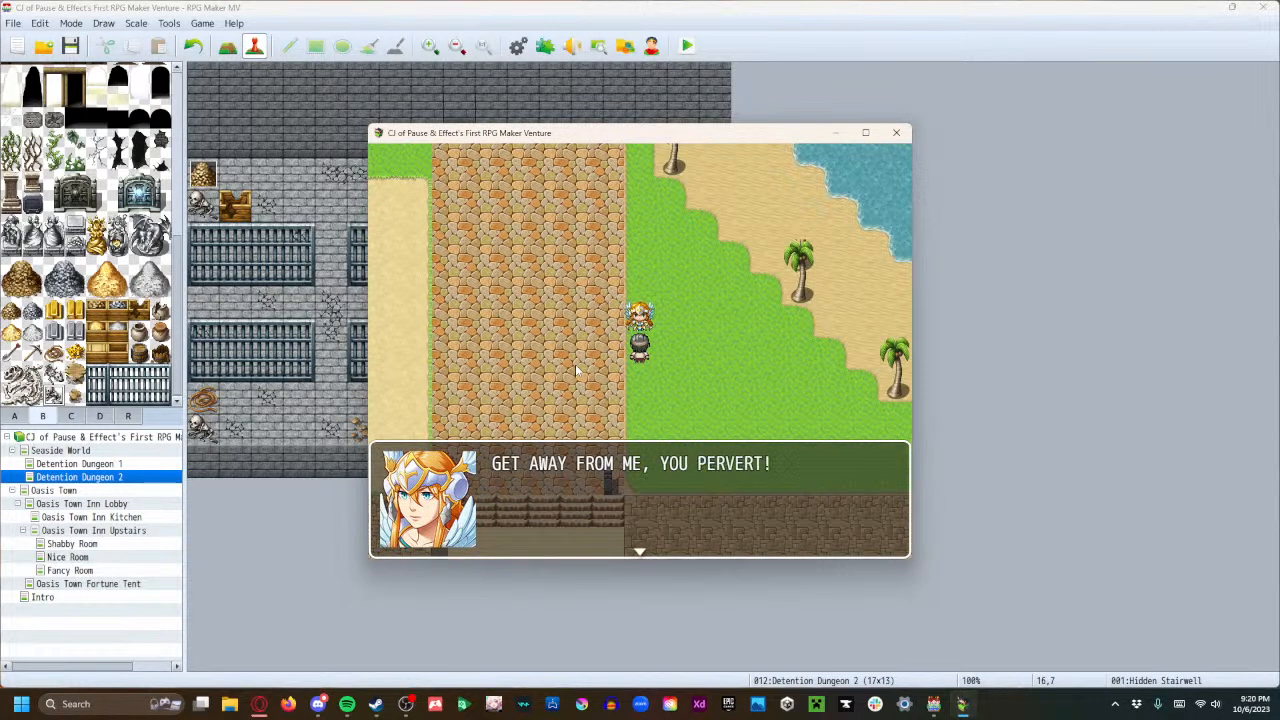
{"action": "key", "text": "Return"}
{"action": "key", "text": "Up"}
{"action": "key", "text": "Up"}
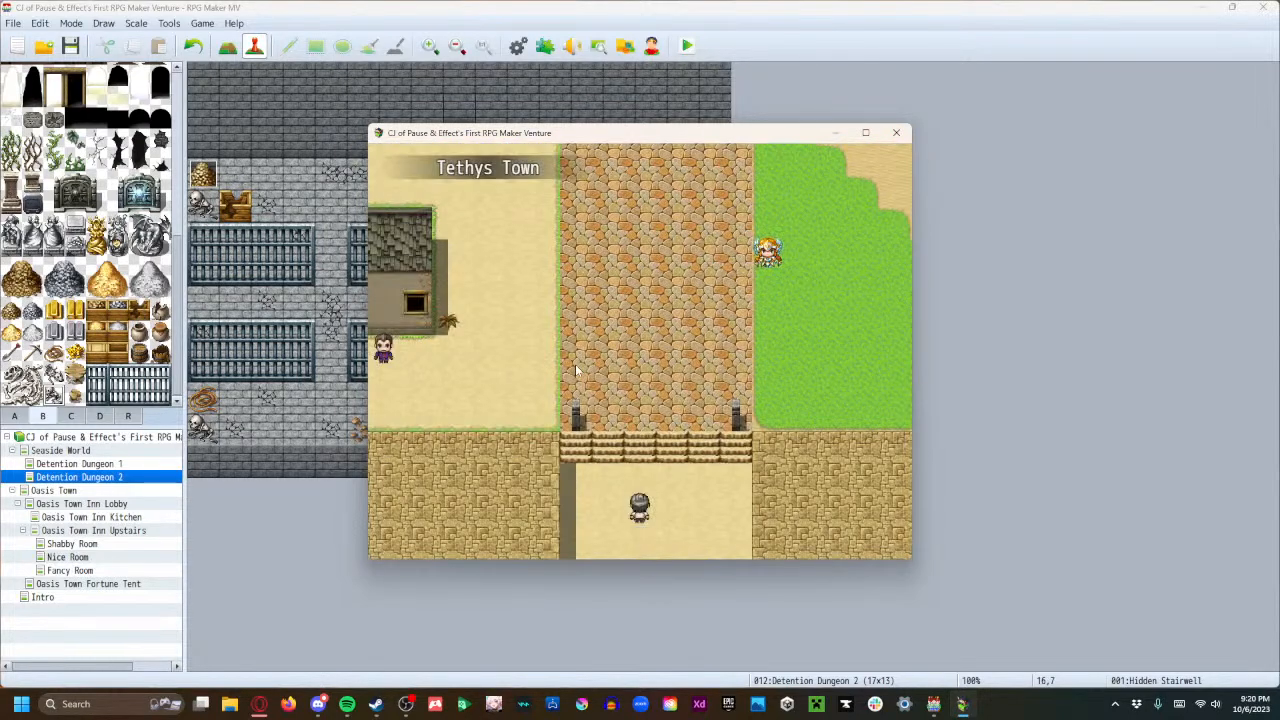
{"action": "key", "text": "Right"}
{"action": "key", "text": "Up"}
{"action": "key", "text": "Return"}
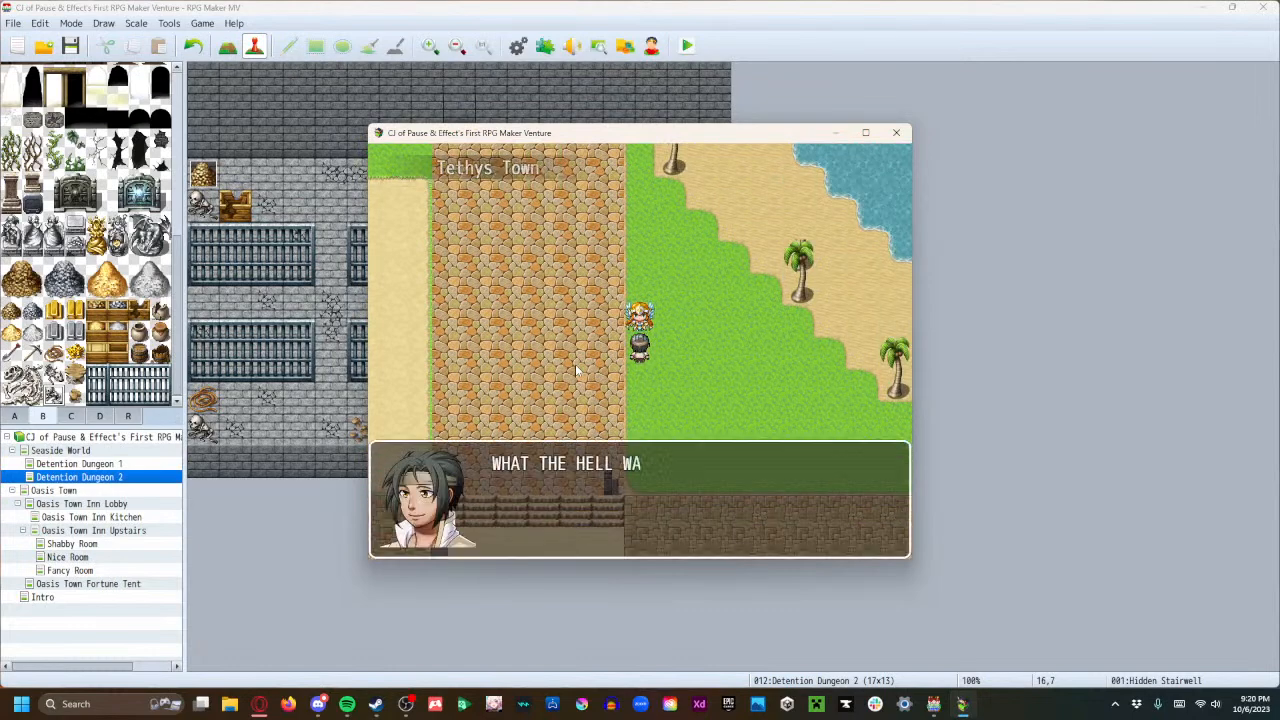
{"action": "key", "text": "Return"}
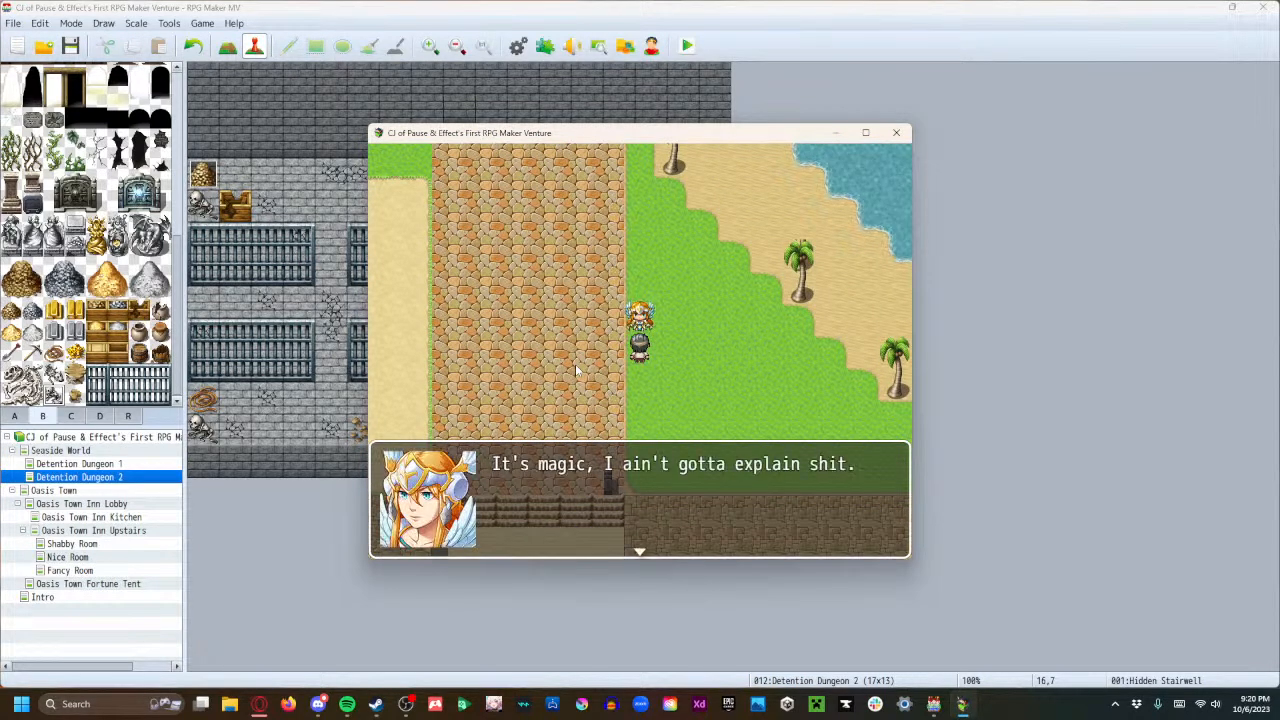
{"action": "key", "text": "Return"}
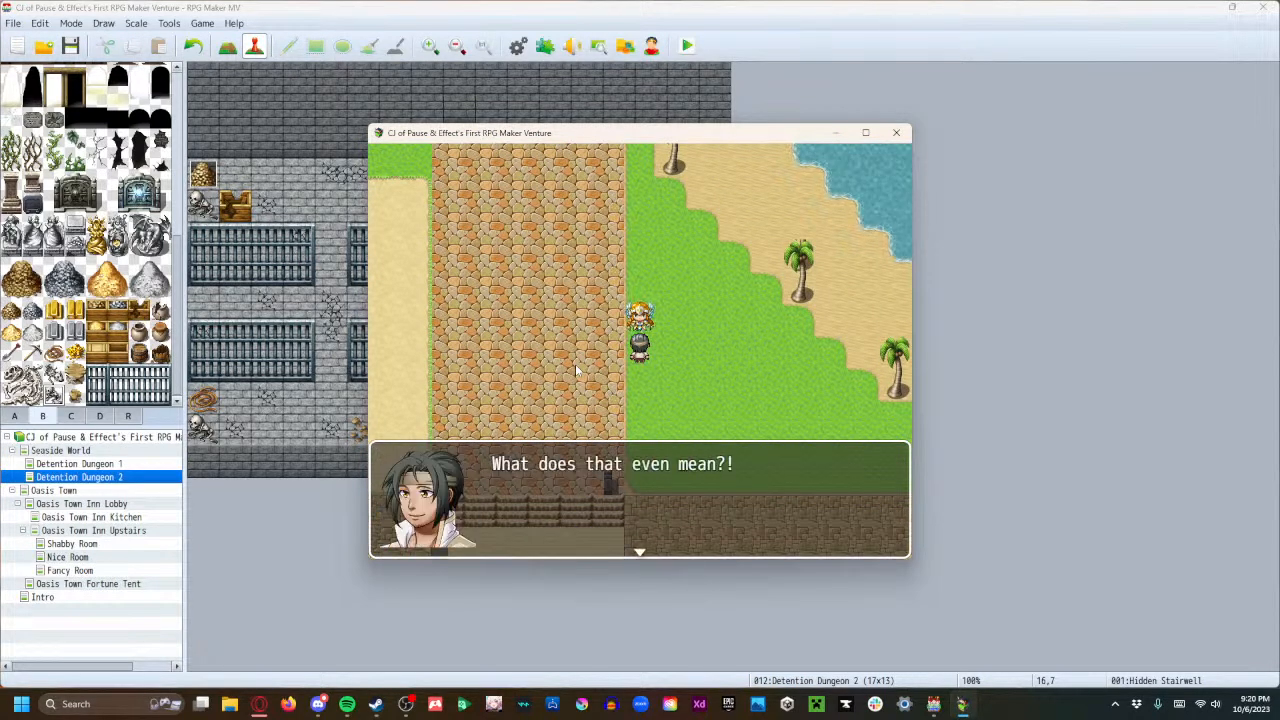
{"action": "key", "text": "Return"}
{"action": "left_click", "coordinate": [898, 133]}
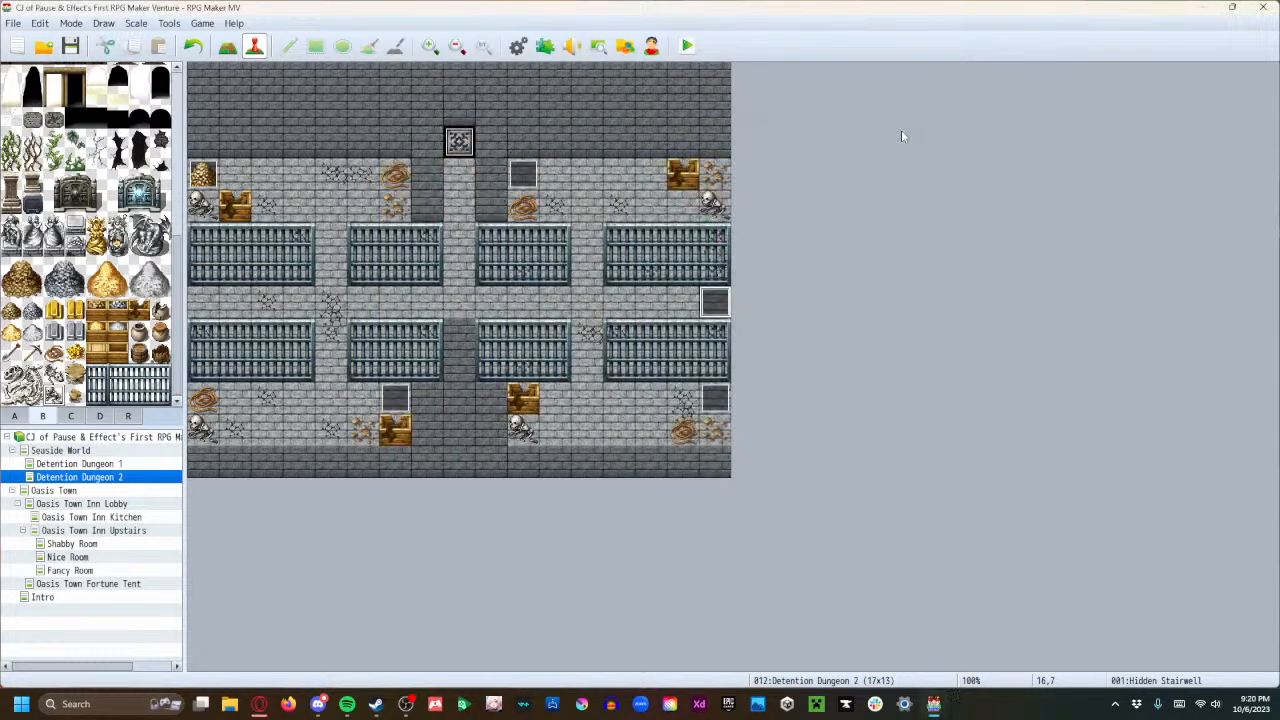
Change Rubble Switch 4's second-page message to "You pressed a switch! You hear the sound of something opening...".
{"action": "double_click", "coordinate": [528, 172]}
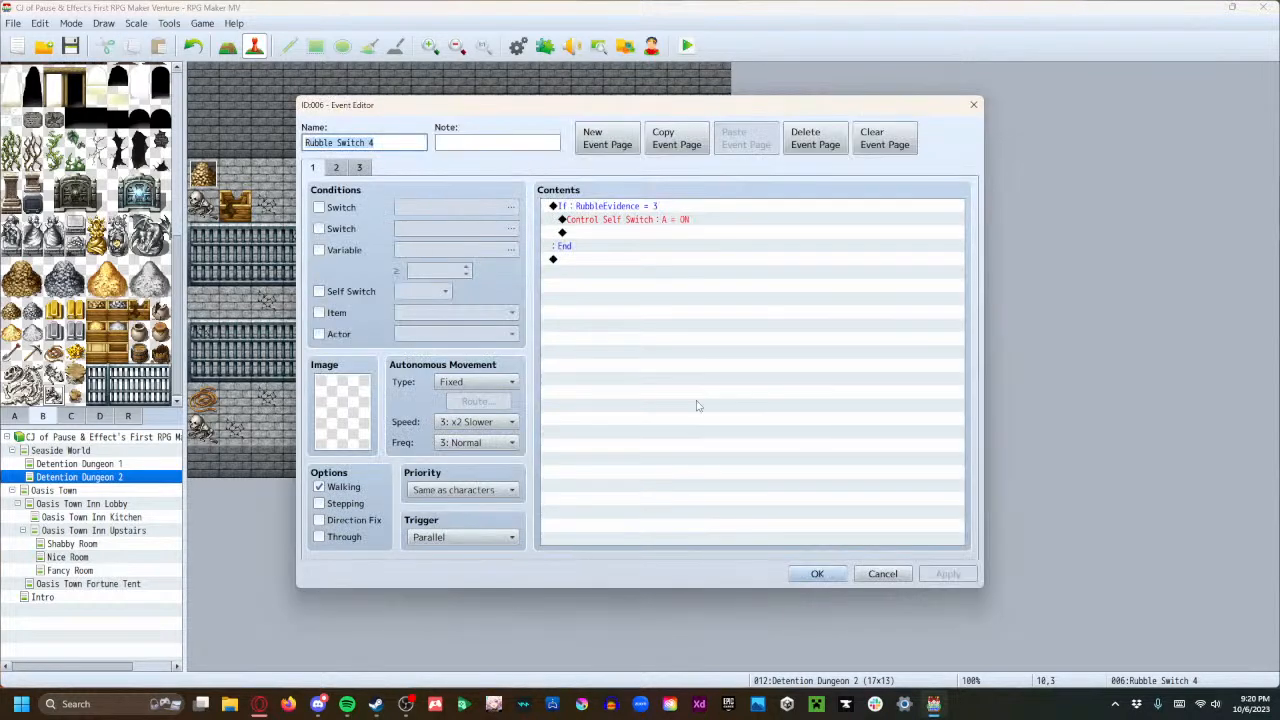
{"action": "left_click", "coordinate": [340, 169]}
{"action": "left_click", "coordinate": [749, 277]}
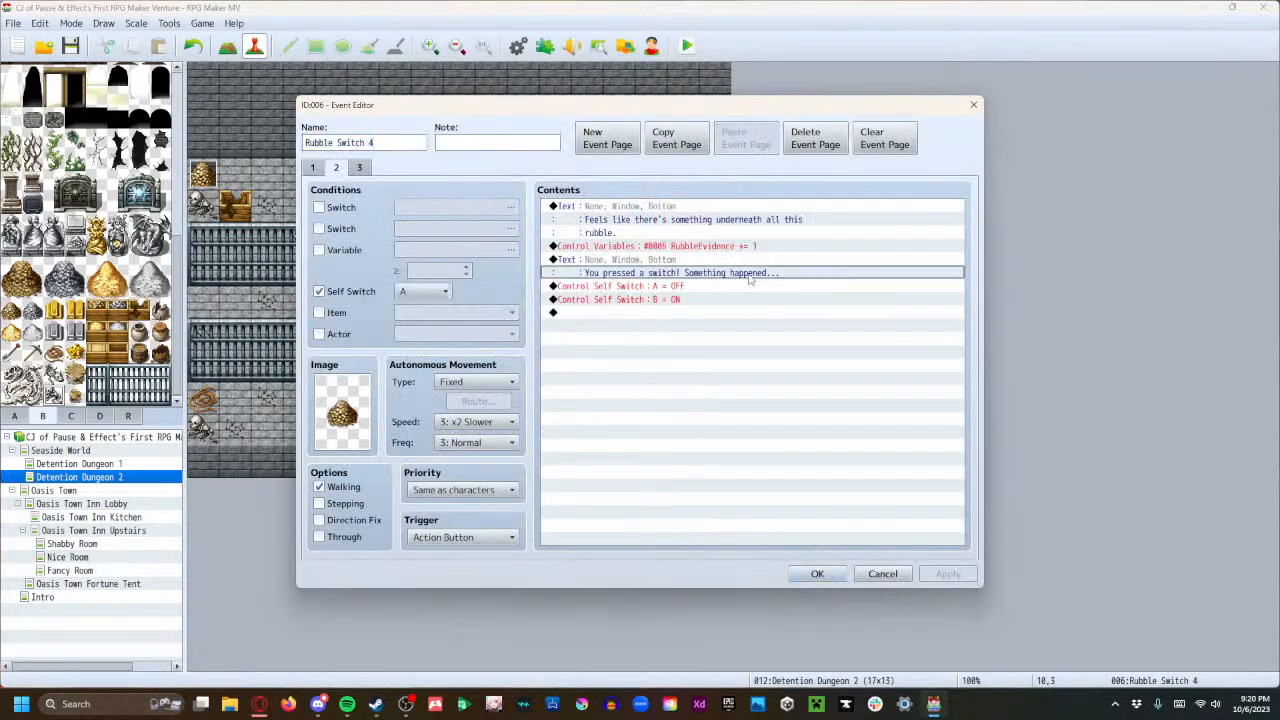
{"action": "double_click", "coordinate": [720, 271]}
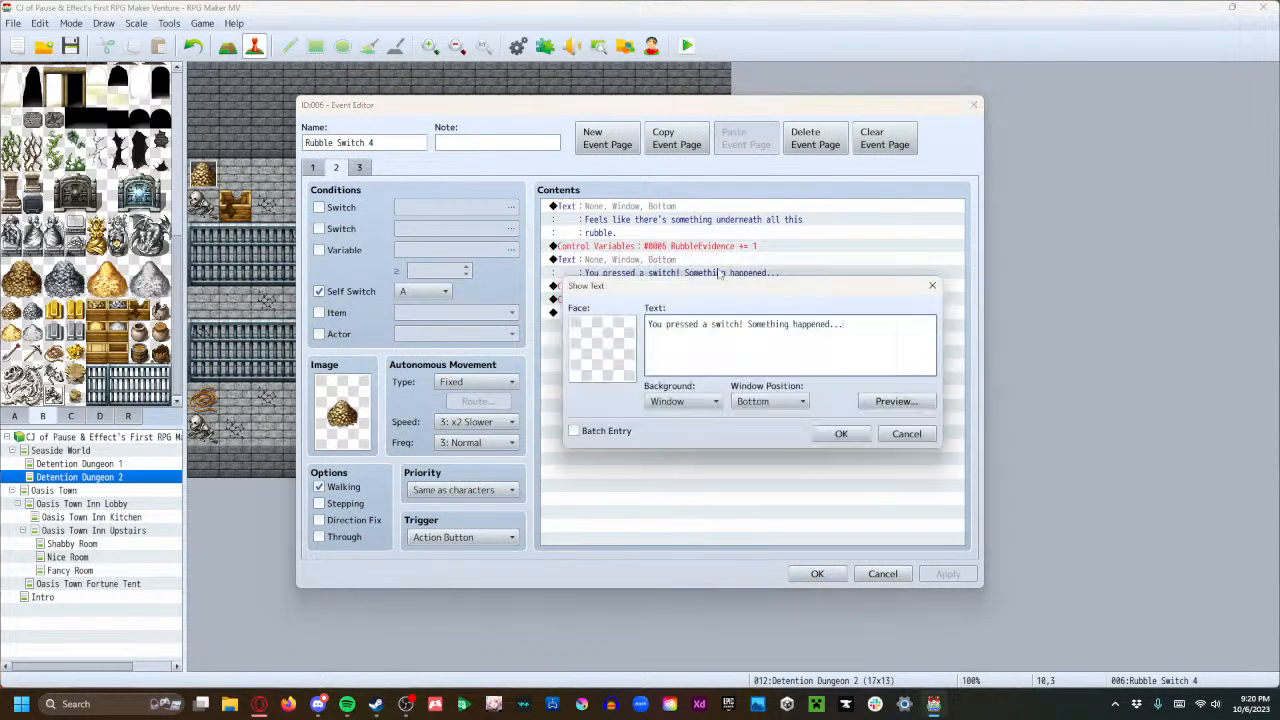
{"action": "left_click_drag", "start_coordinate": [844, 324], "coordinate": [779, 325]}
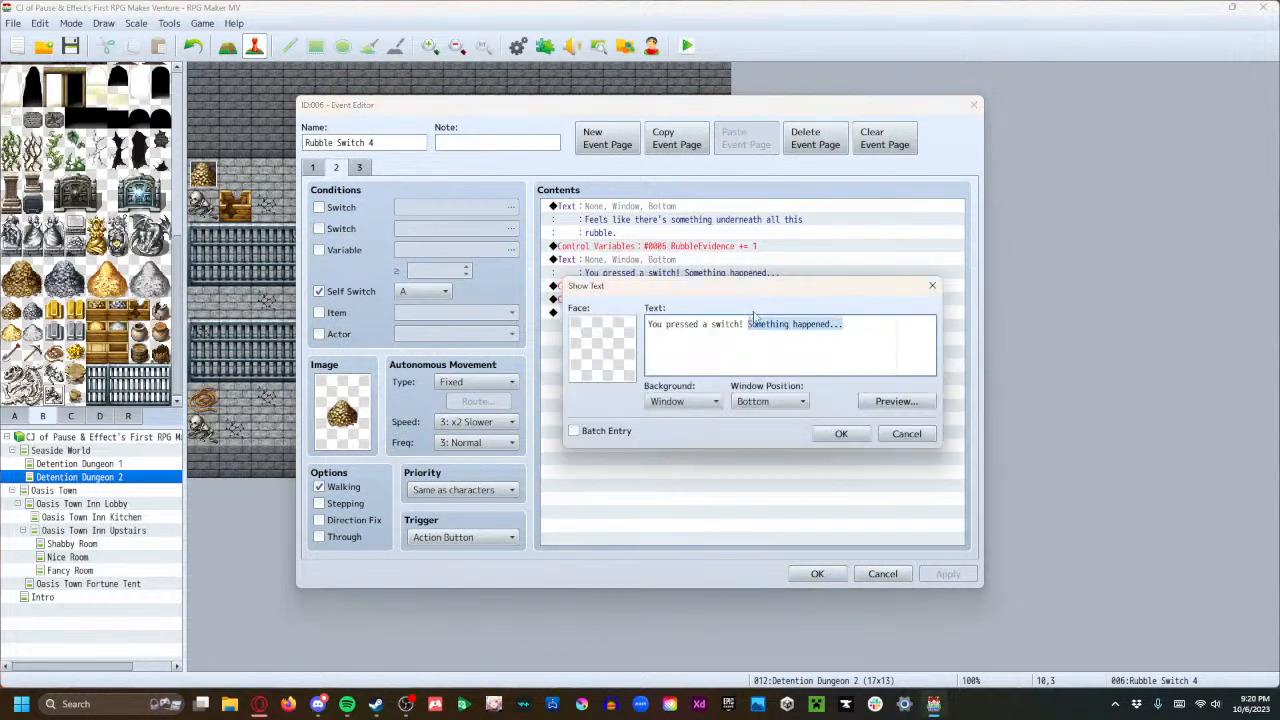
{"action": "type", "text": "You hear the sound of s"}
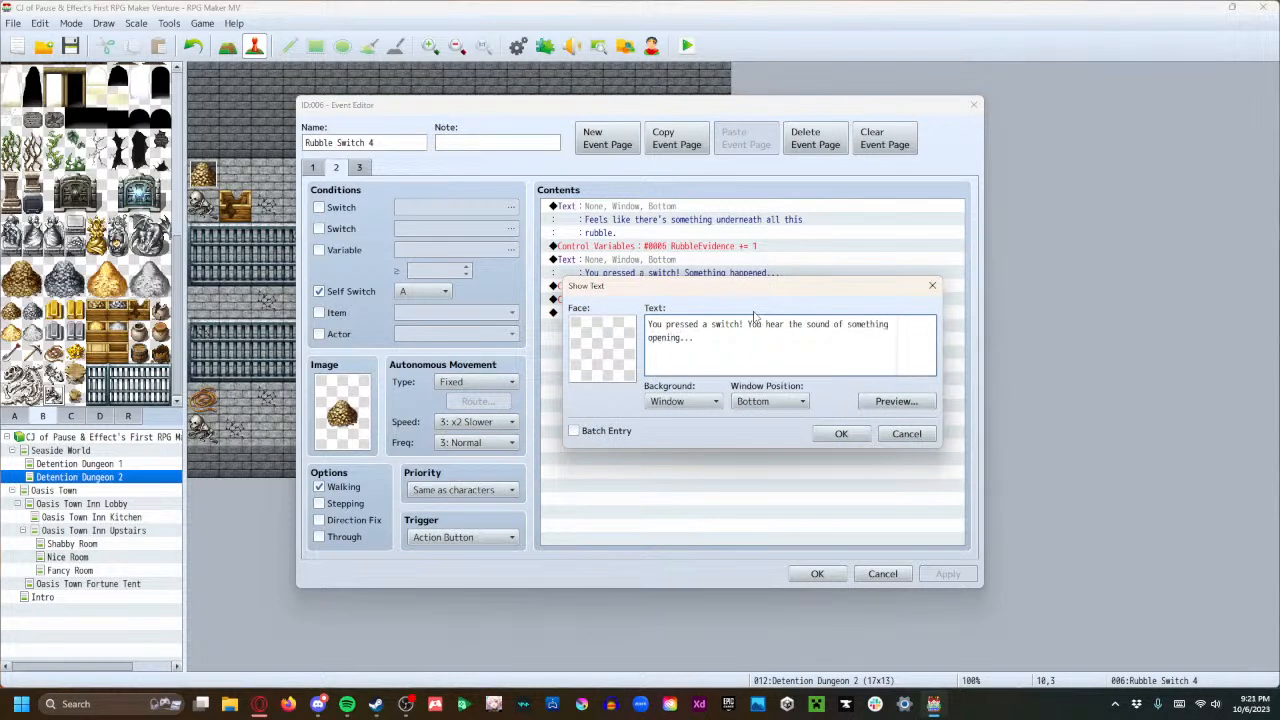
{"action": "left_click", "coordinate": [841, 433]}
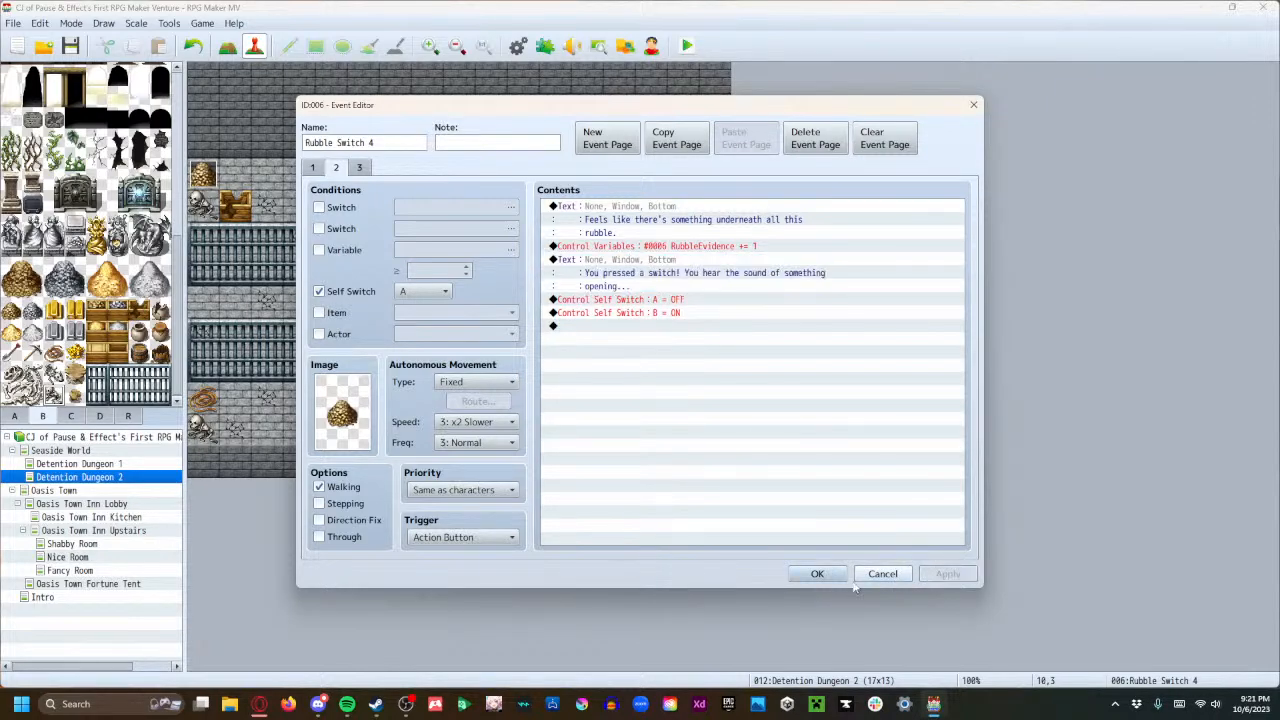
{"action": "left_click", "coordinate": [810, 574]}
Change Rubble Switch 1's second message to "You pressed a switch! You hear the sound of something falling into this room...".
{"action": "left_click", "coordinate": [206, 176]}
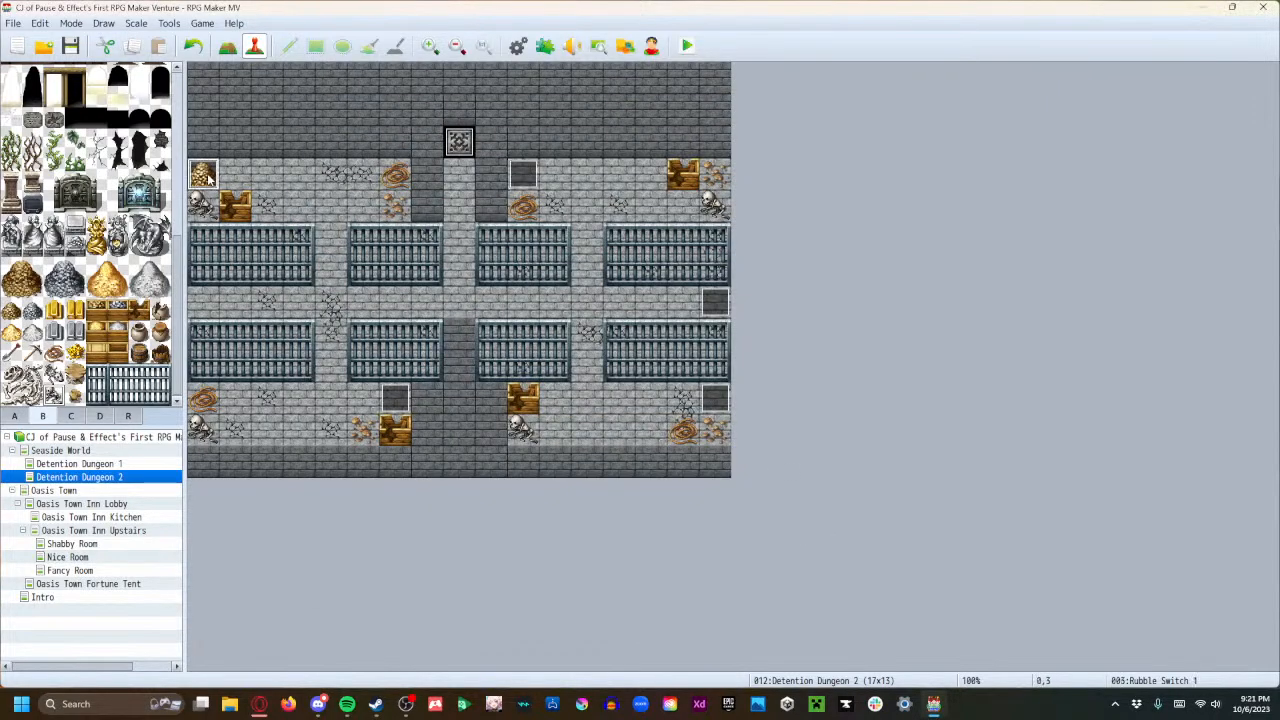
{"action": "double_click", "coordinate": [206, 176]}
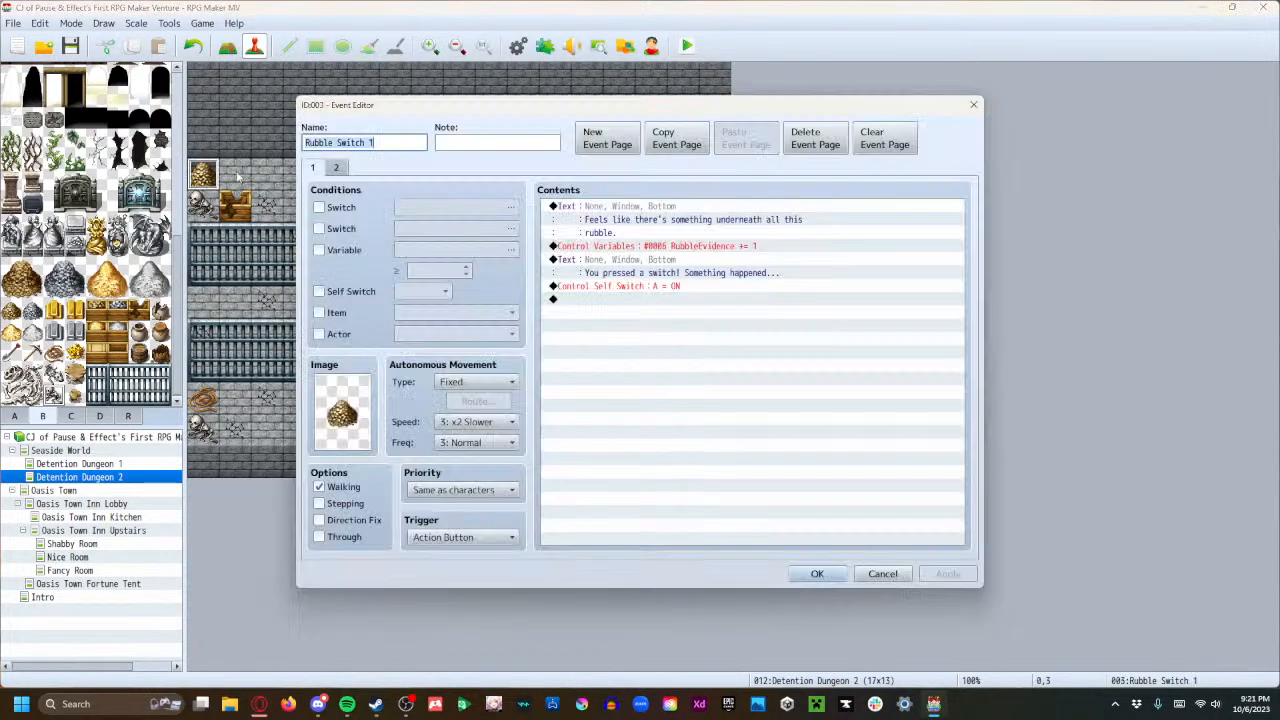
{"action": "double_click", "coordinate": [675, 272]}
{"action": "left_click_drag", "start_coordinate": [853, 326], "coordinate": [749, 324]}
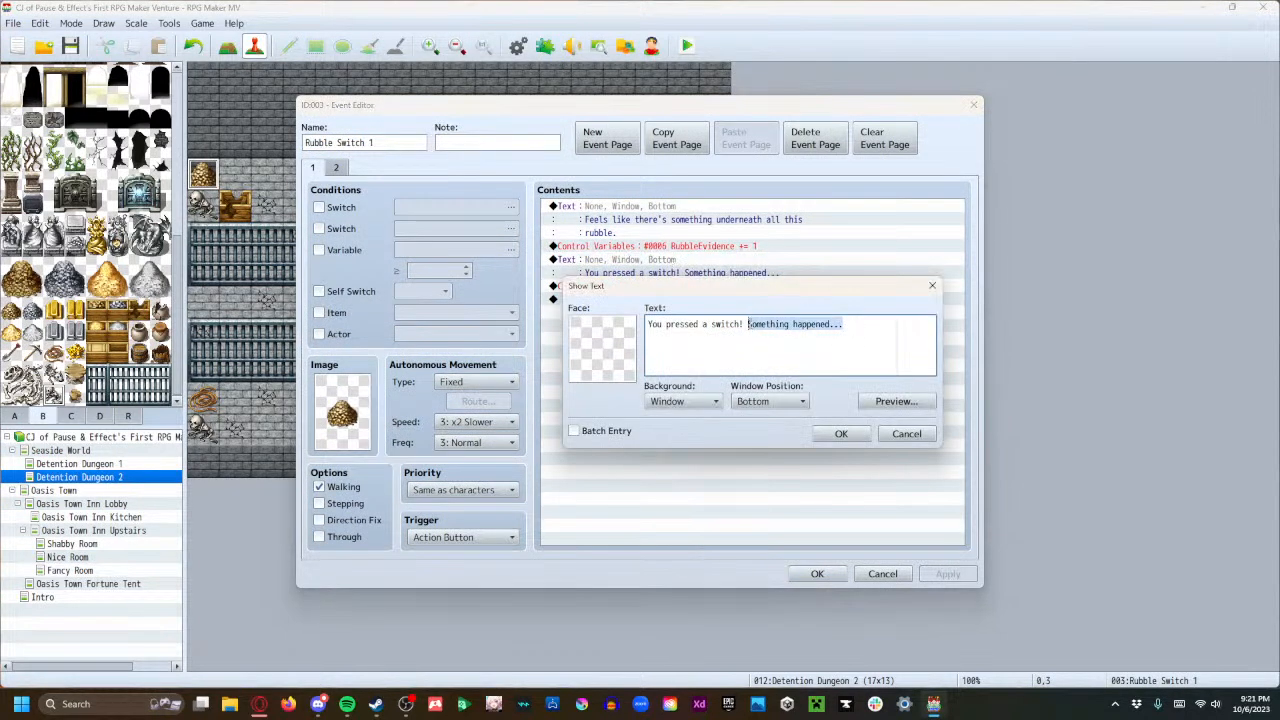
{"action": "type", "text": "You"}
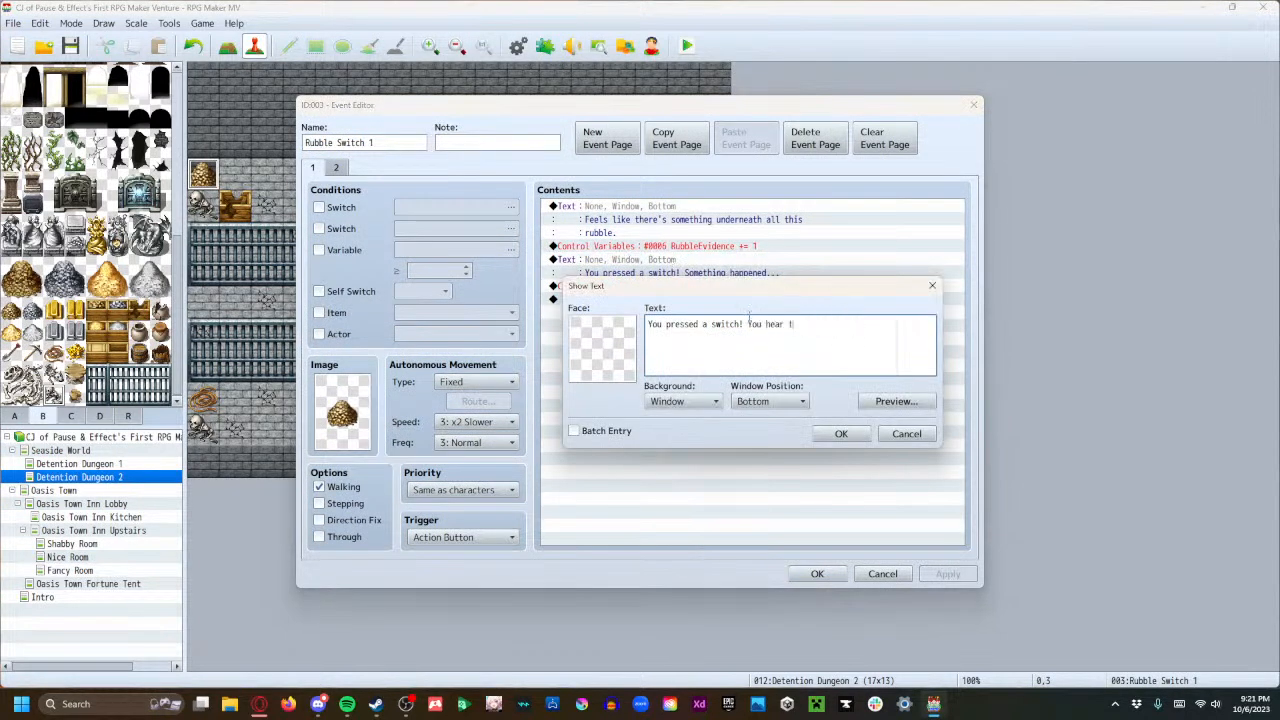
{"action": "type", "text": "thing"}
{"action": "key", "text": "Return"}
{"action": "type", "text": "falling into this room..."}
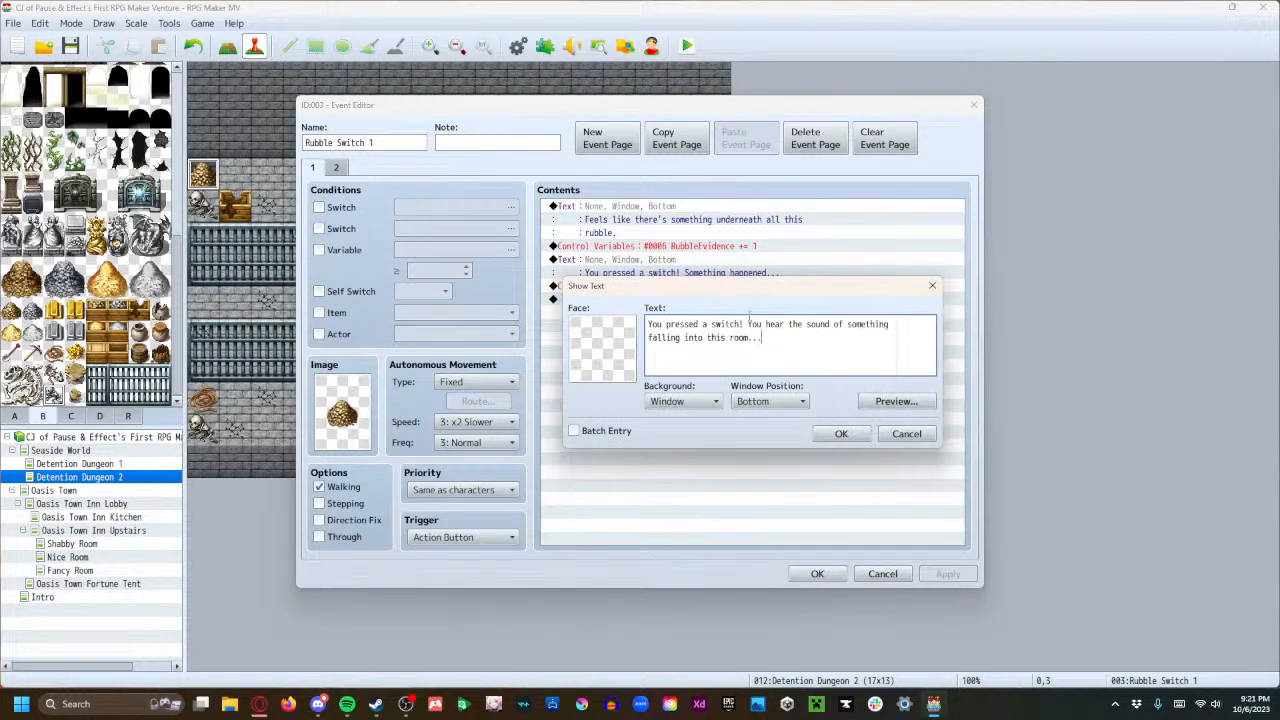
{"action": "key", "text": "ctrl+a"}
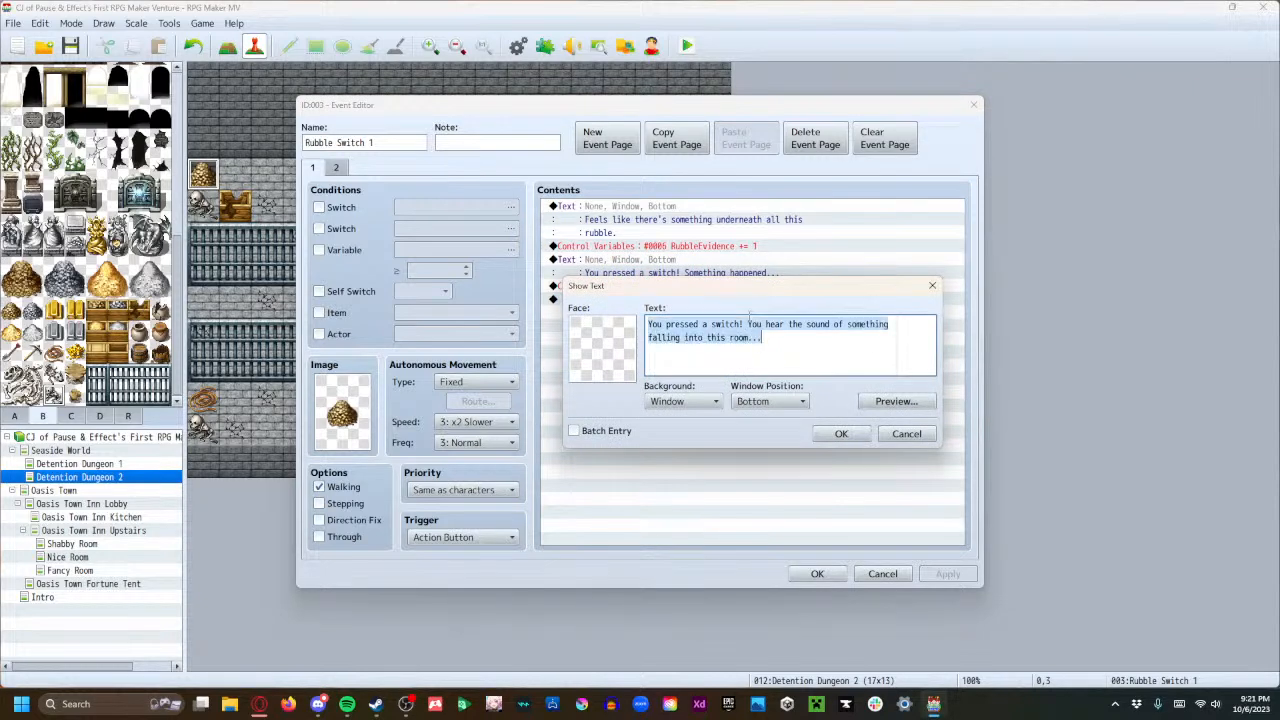
{"action": "left_click", "coordinate": [841, 433]}
{"action": "left_click", "coordinate": [817, 574]}
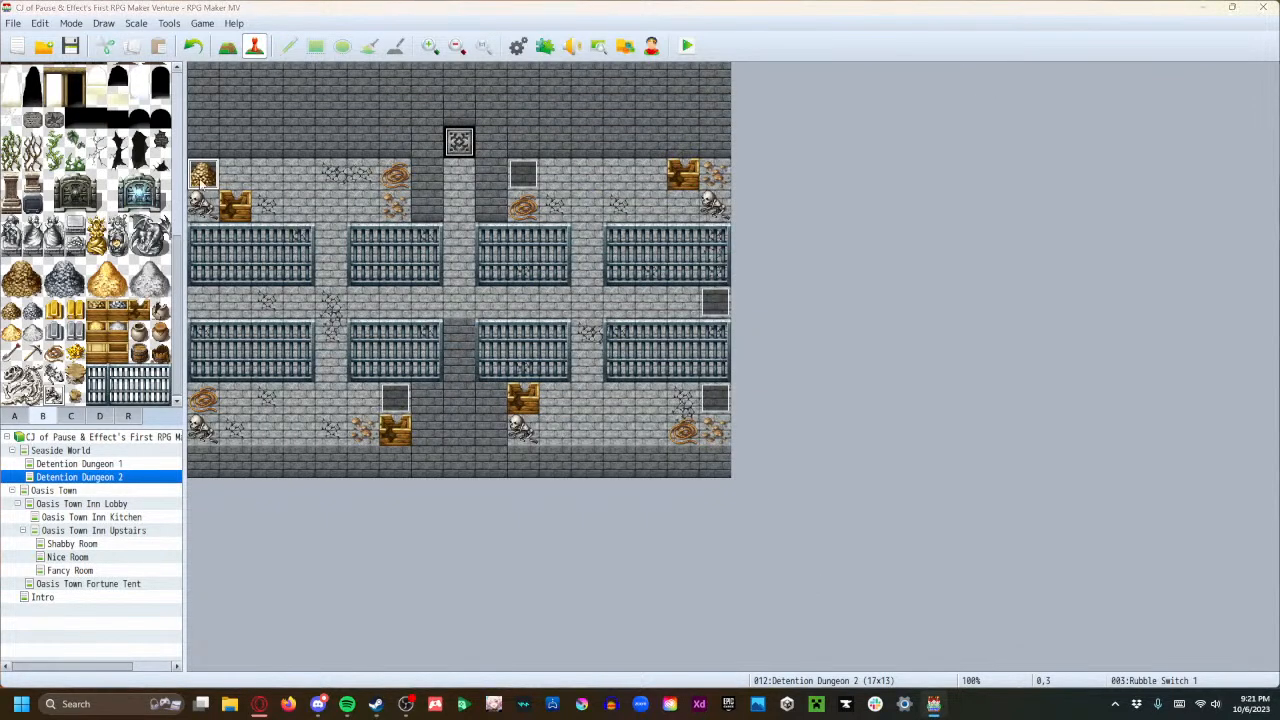
{"action": "double_click", "coordinate": [200, 183]}
{"action": "left_click", "coordinate": [880, 568]}
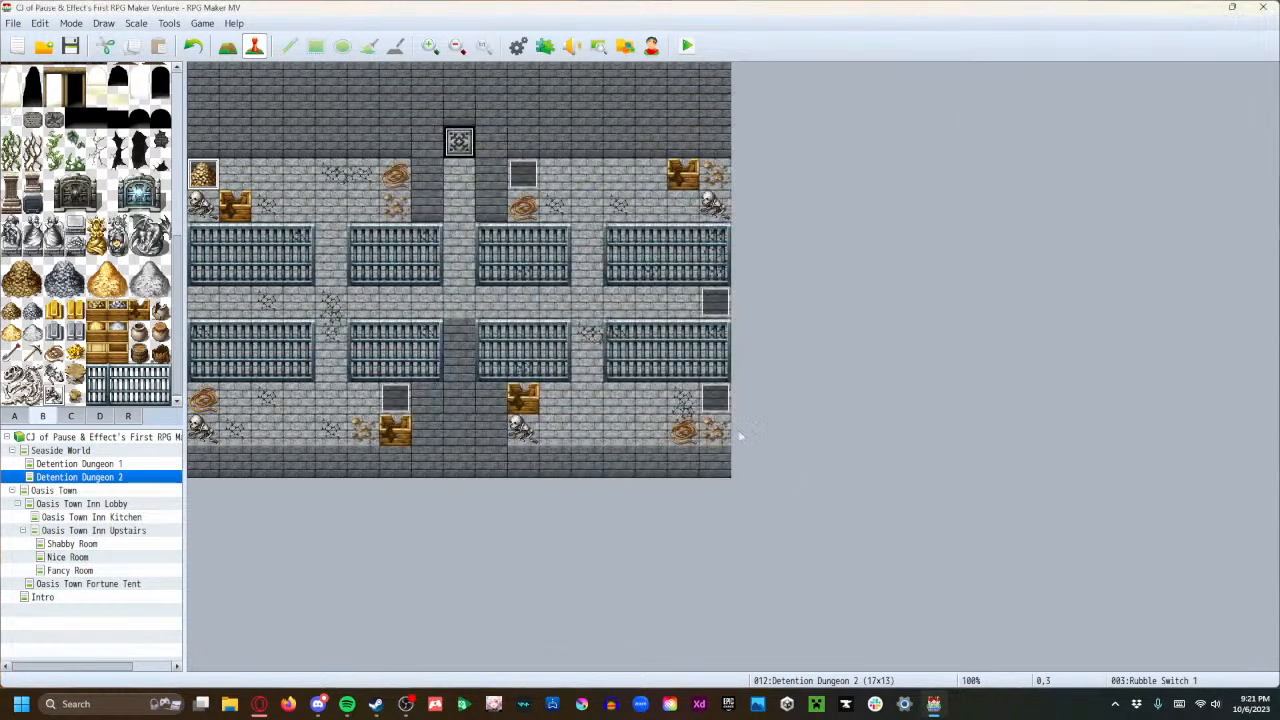
Change the ending of Rubble Switch 2's second-page message to "You pressed a switch! You hear the sound of something falling into this room...".
{"action": "double_click", "coordinate": [715, 398]}
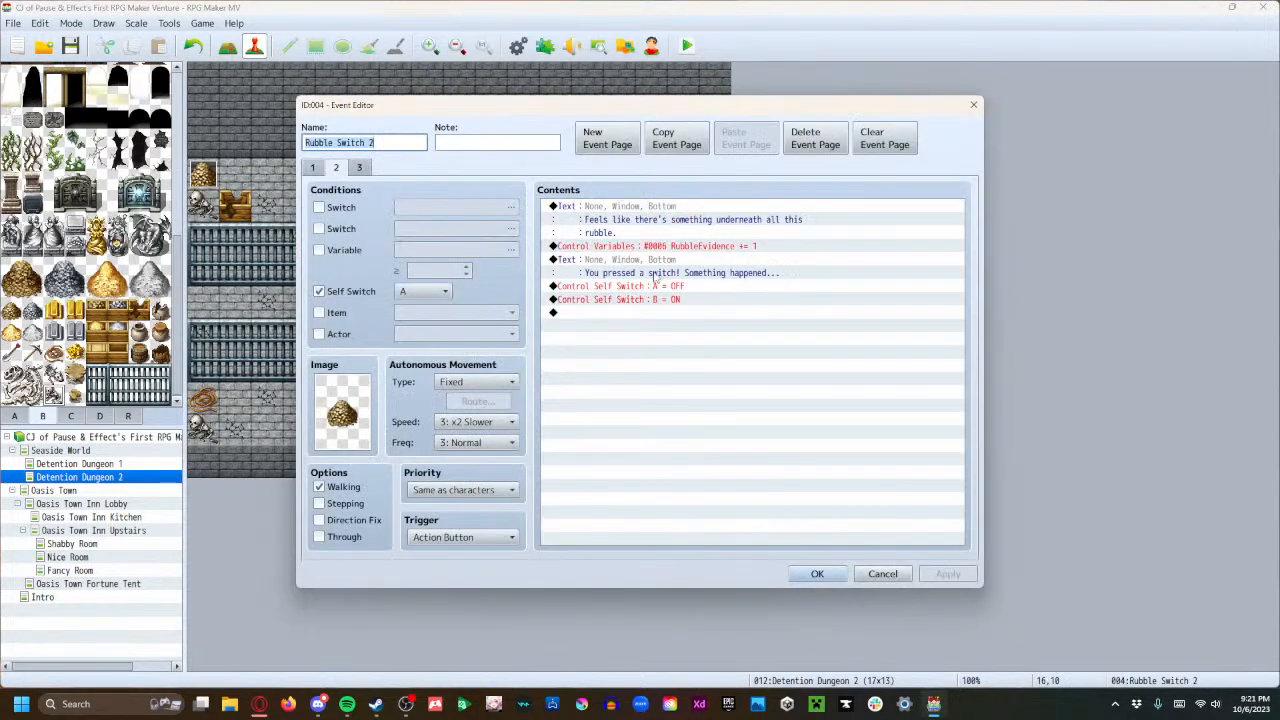
{"action": "double_click", "coordinate": [651, 270]}
{"action": "left_click_drag", "start_coordinate": [858, 327], "coordinate": [749, 330]}
{"action": "type", "text": "You pressed a switch! You hear the sound falling into this room..."}
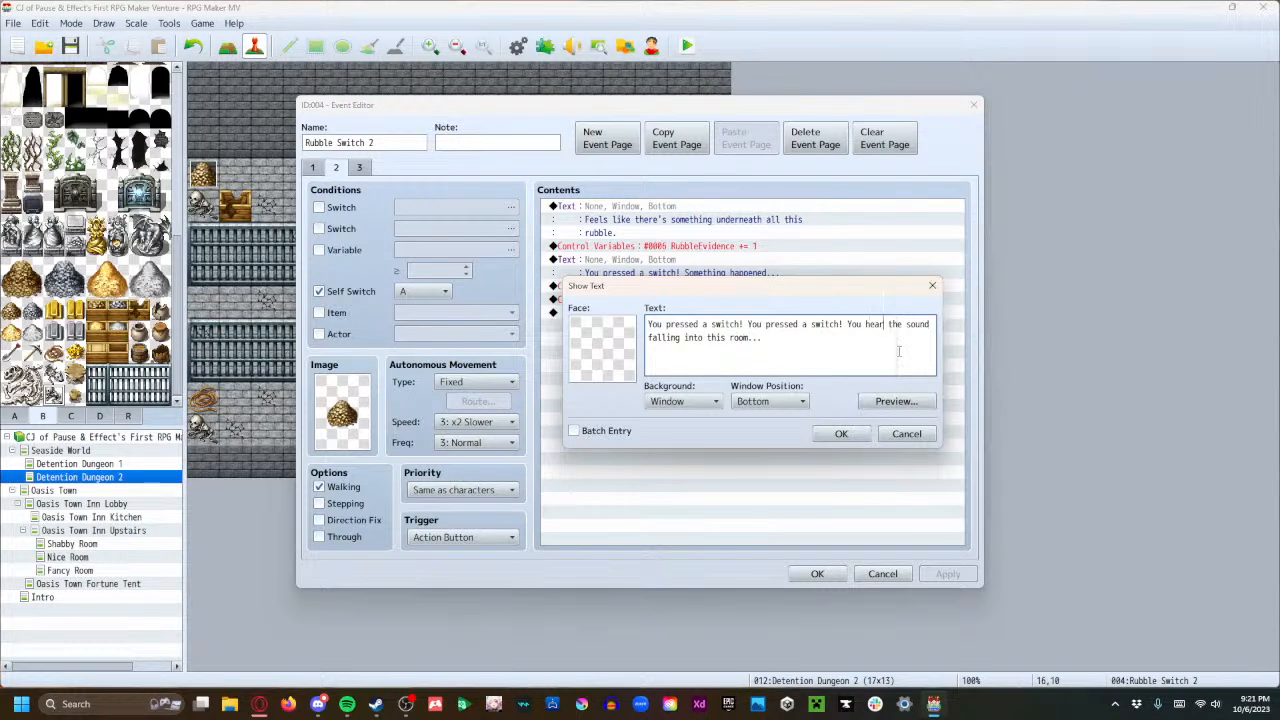
{"action": "key", "text": "Return"}
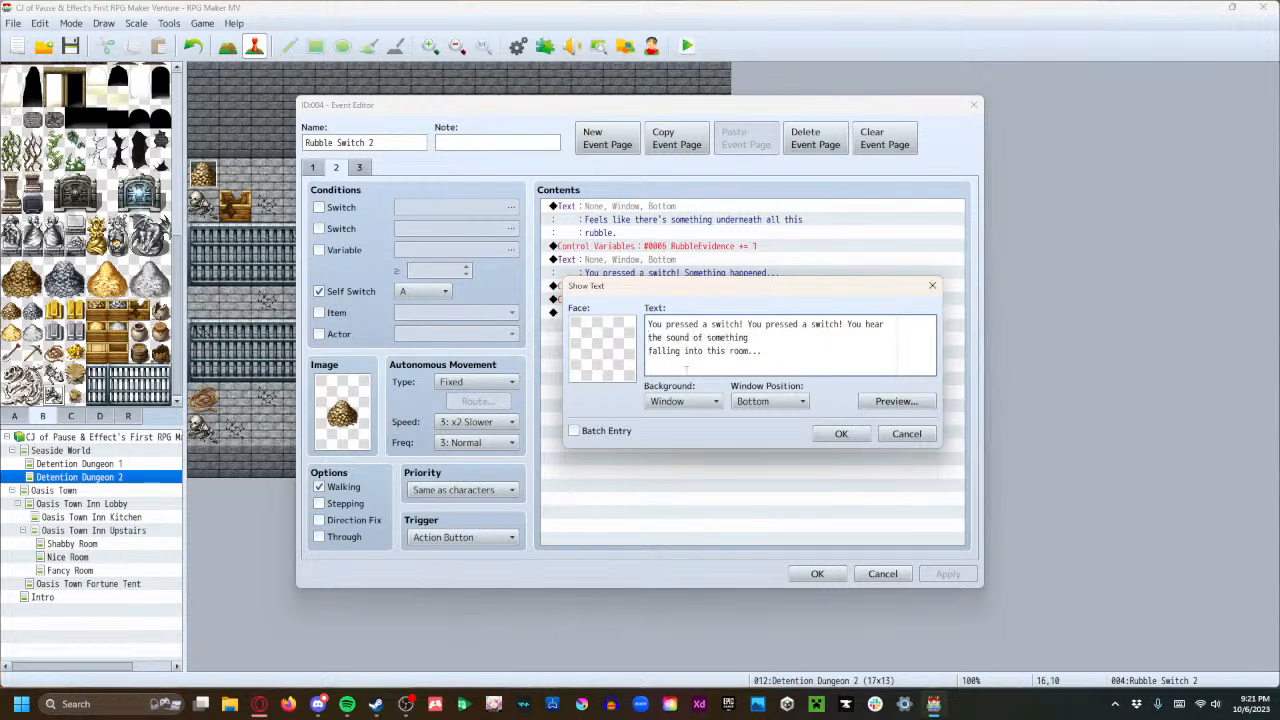
{"action": "key", "text": "BackSpace"}
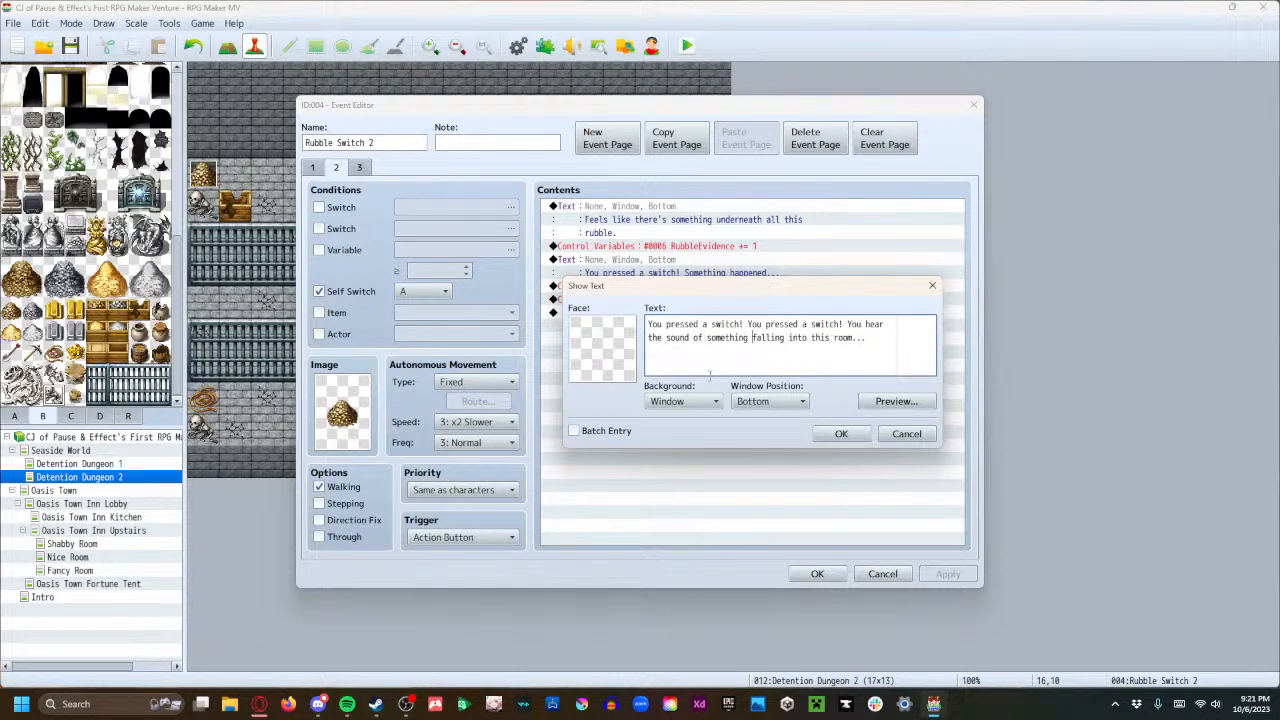
{"action": "left_click", "coordinate": [840, 436]}
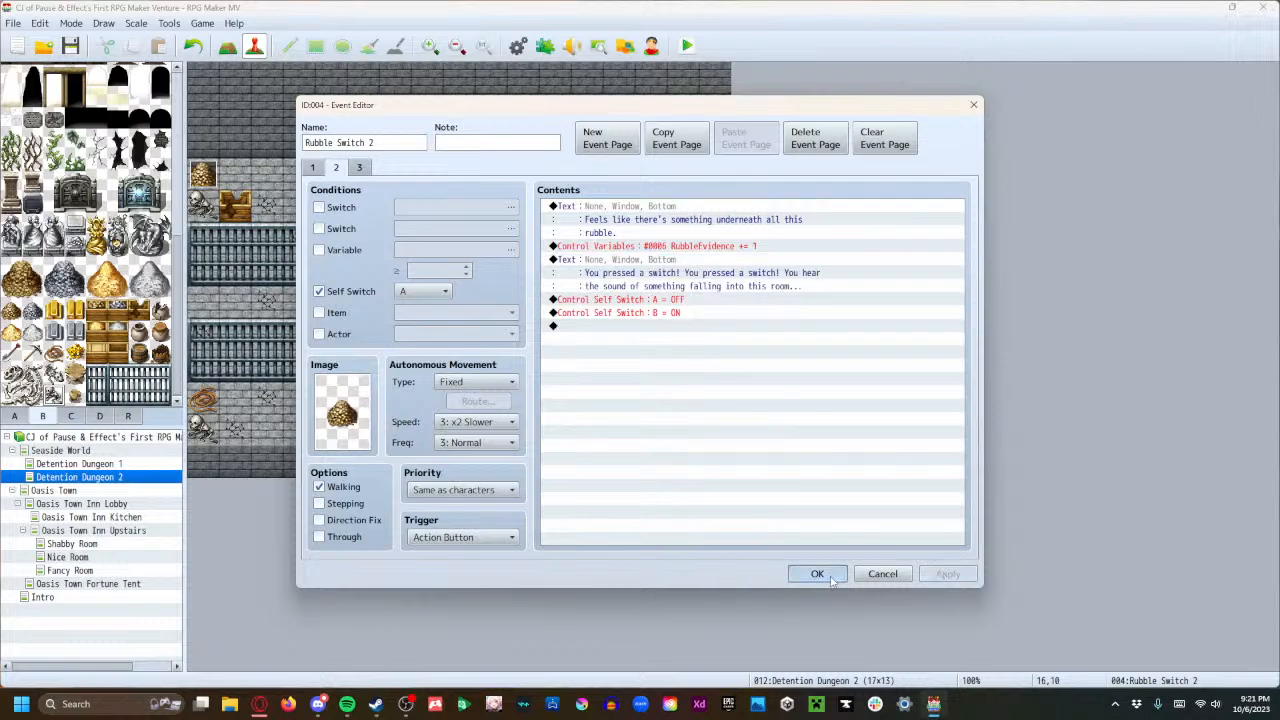
{"action": "left_click", "coordinate": [817, 574]}
Reopen Rubble Switch 1 to check the wording and line break of its switch-press message, leaving it as is.
{"action": "double_click", "coordinate": [203, 175]}
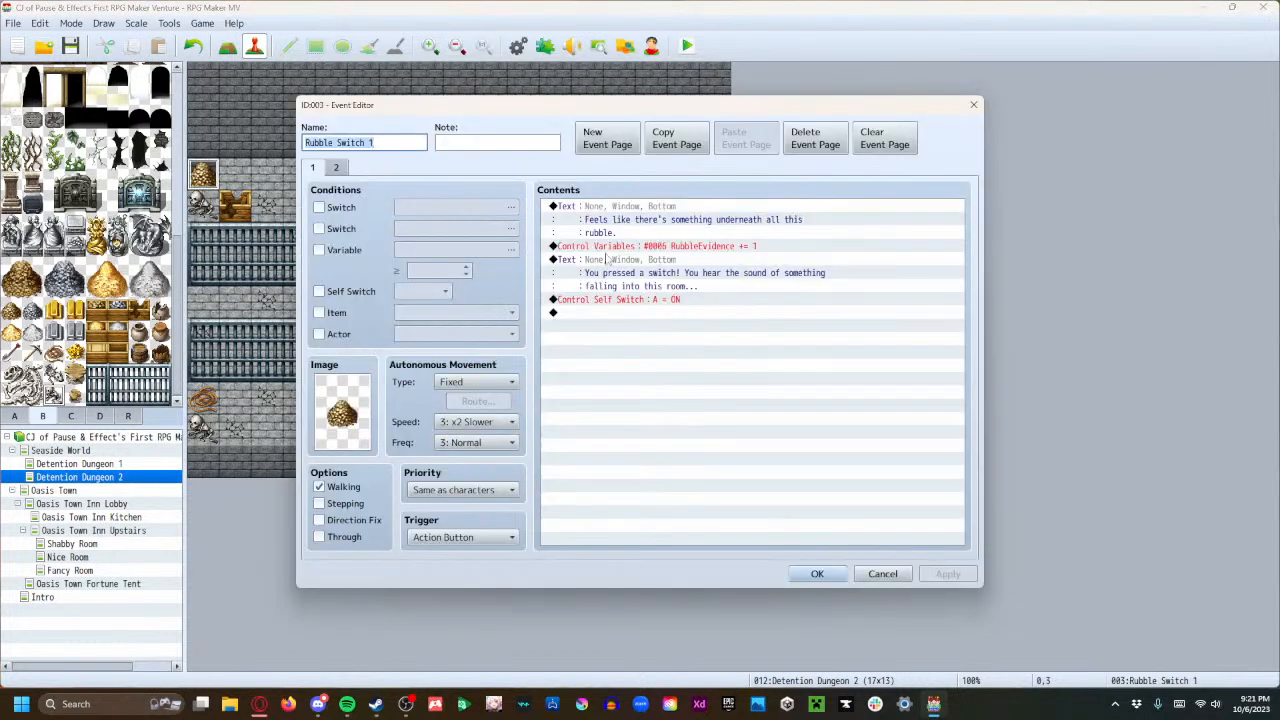
{"action": "double_click", "coordinate": [603, 259]}
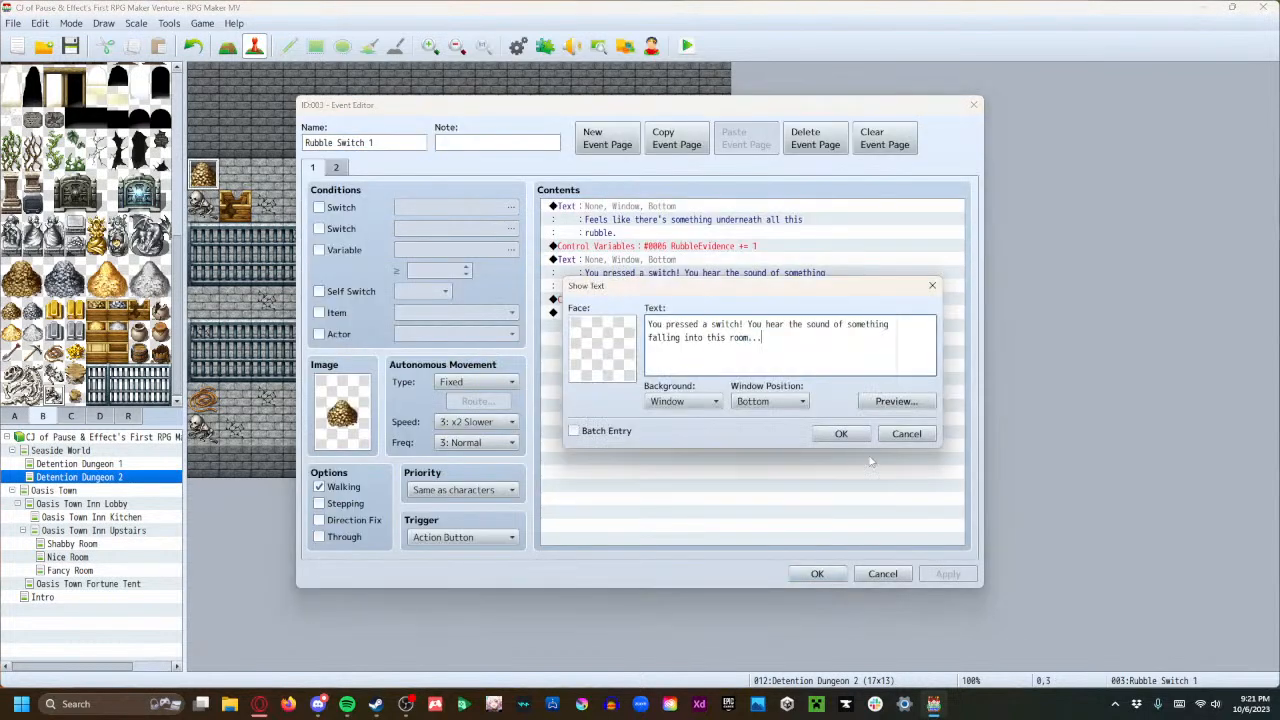
{"action": "left_click", "coordinate": [842, 436]}
{"action": "left_click", "coordinate": [946, 575]}
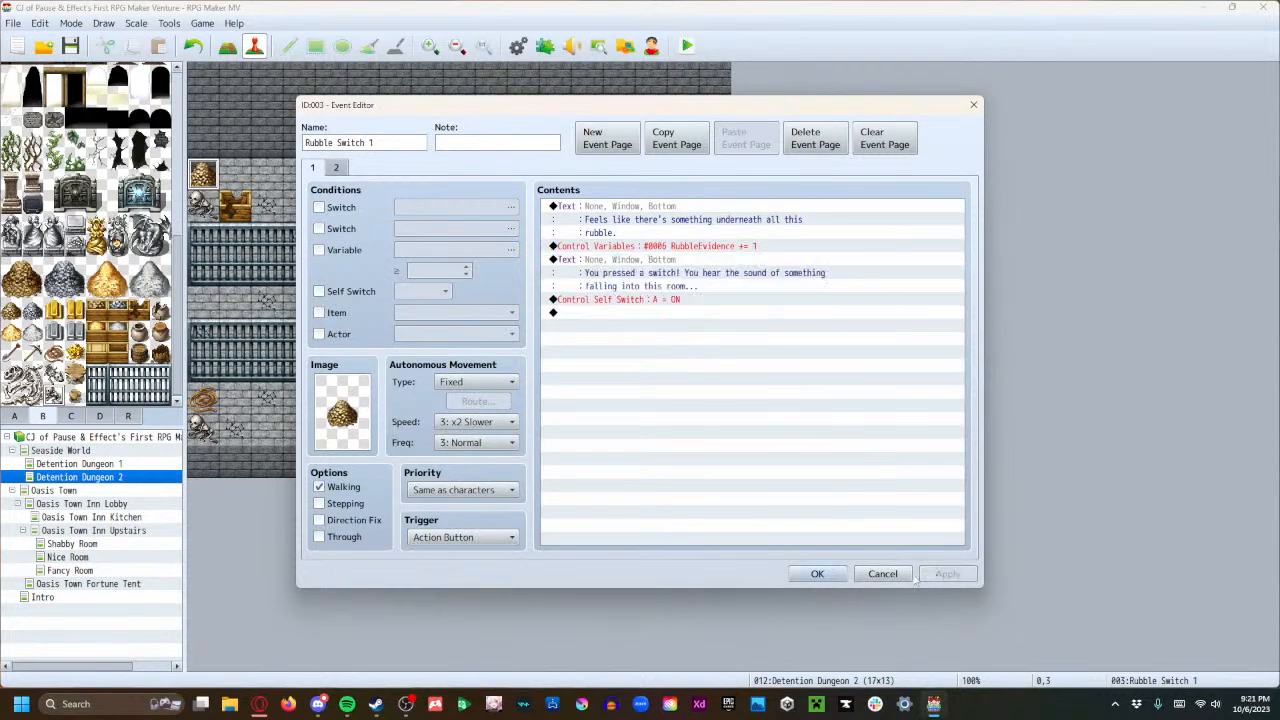
{"action": "left_click", "coordinate": [817, 574]}
Change Rubble Switch 3's second-page message to "You pressed a switch! You hear the sound of something falling into this room...".
{"action": "left_click", "coordinate": [408, 397]}
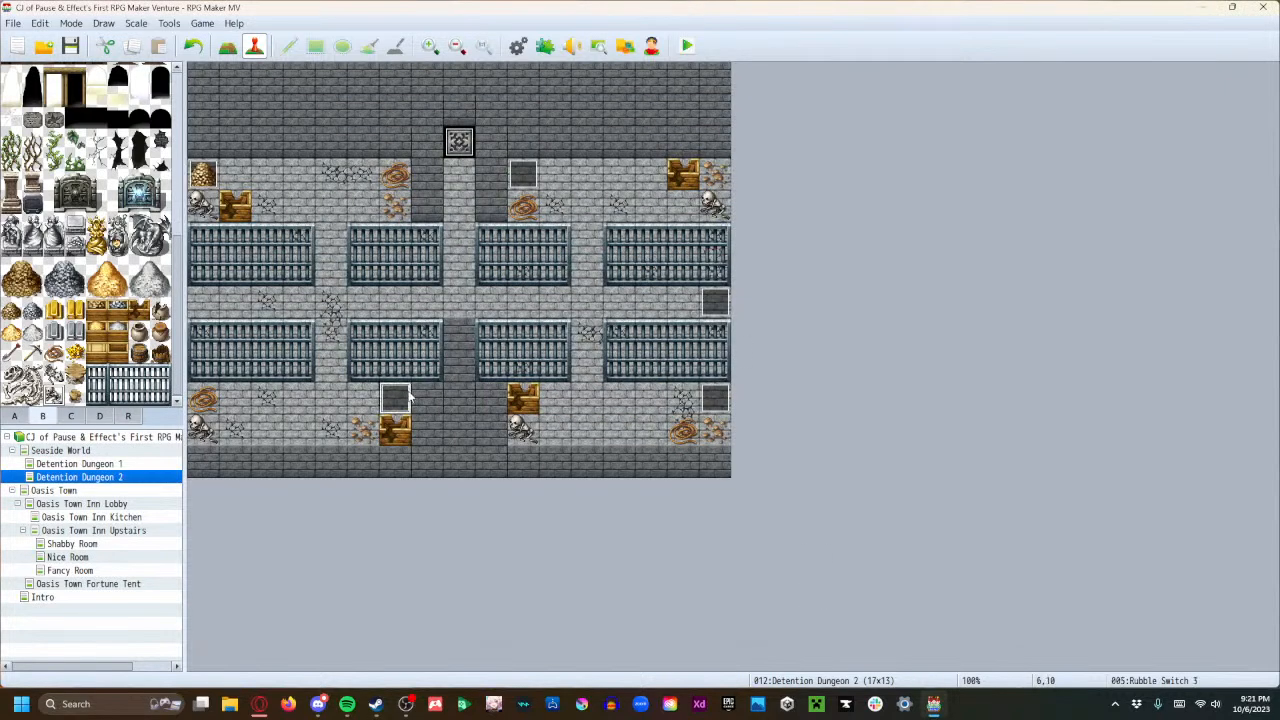
{"action": "double_click", "coordinate": [408, 397]}
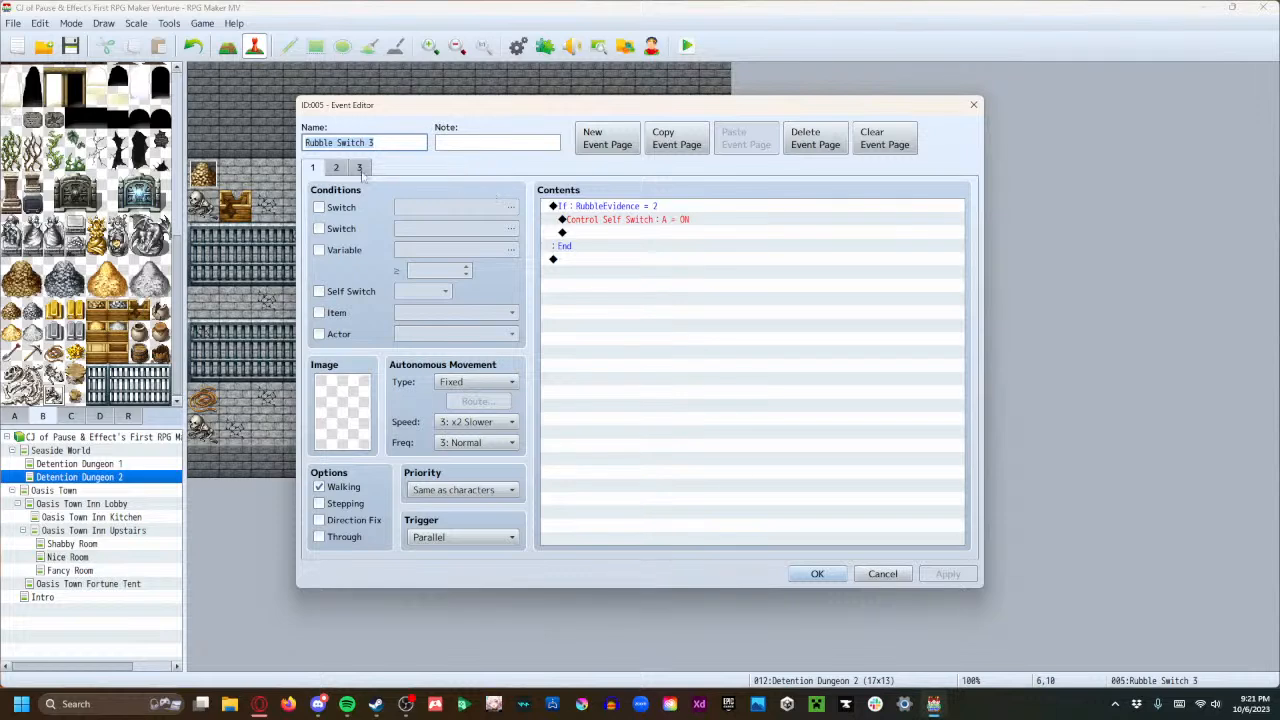
{"action": "left_click", "coordinate": [338, 168]}
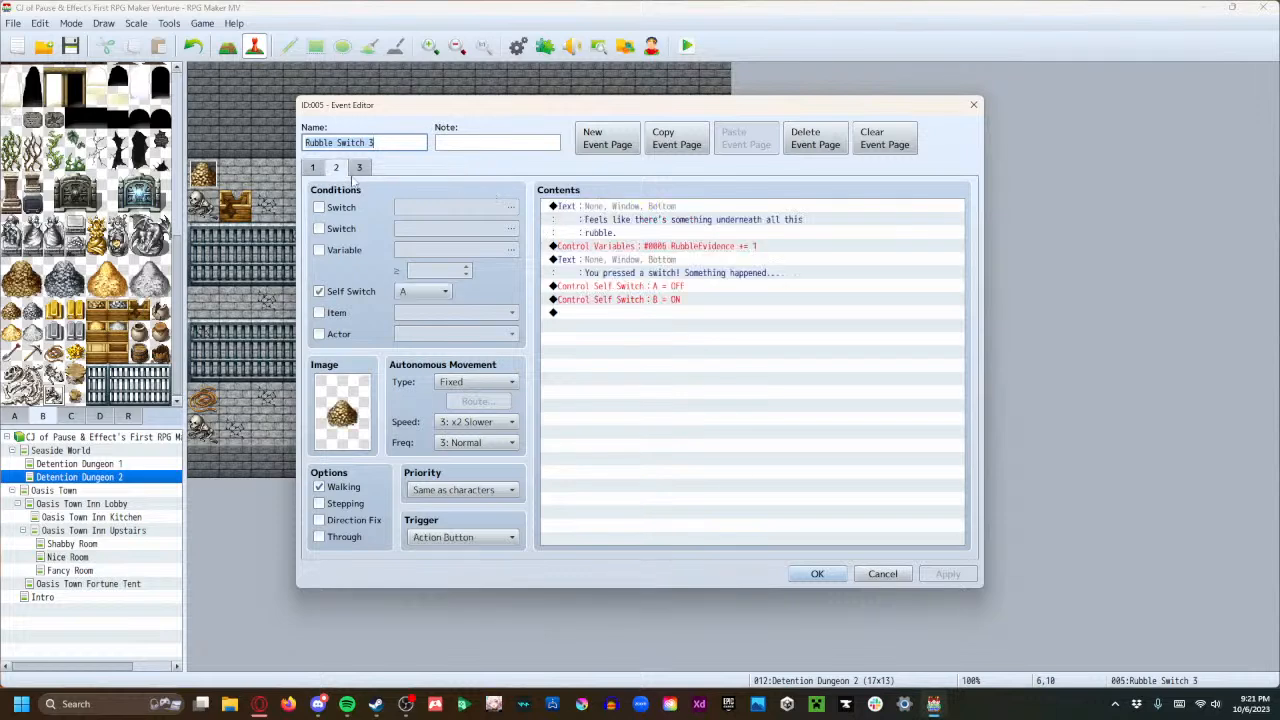
{"action": "left_click", "coordinate": [640, 261]}
{"action": "double_click", "coordinate": [640, 261]}
{"action": "left_click_drag", "start_coordinate": [848, 326], "coordinate": [745, 328]}
{"action": "type", "text": "You pressed a switch! You hear the sound falling into this room..."}
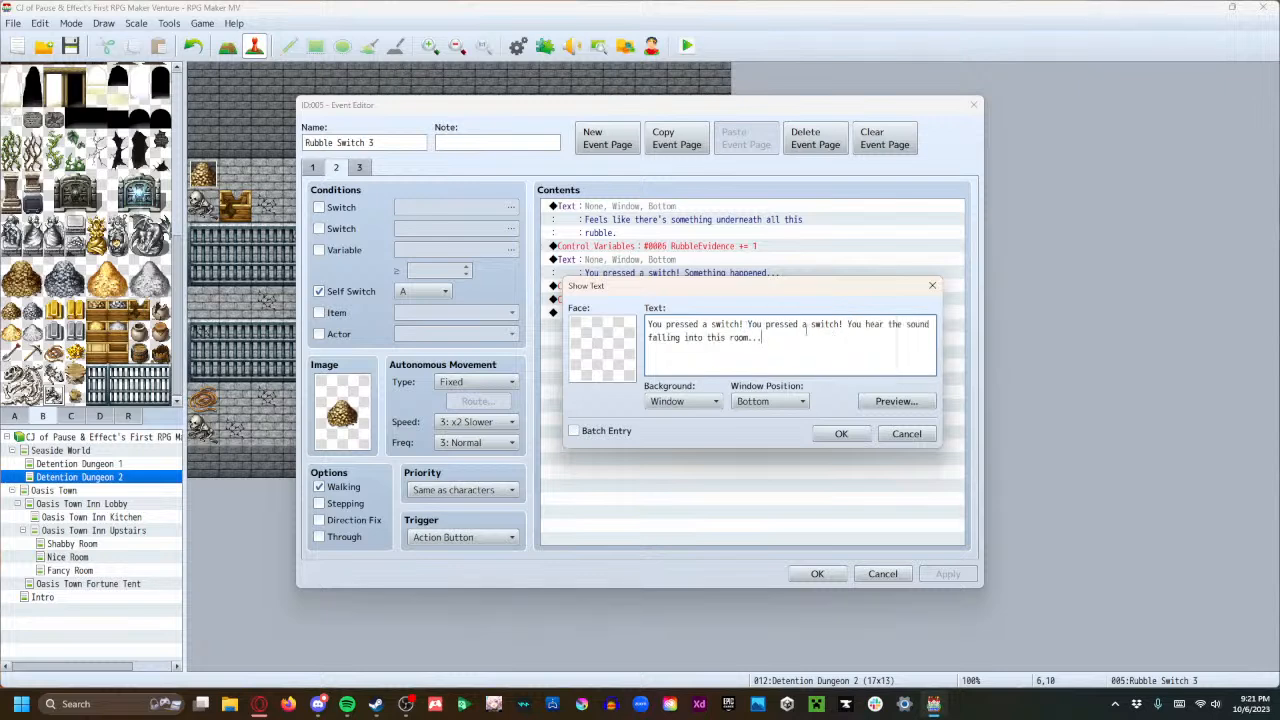
{"action": "left_click_drag", "start_coordinate": [747, 326], "coordinate": [568, 328]}
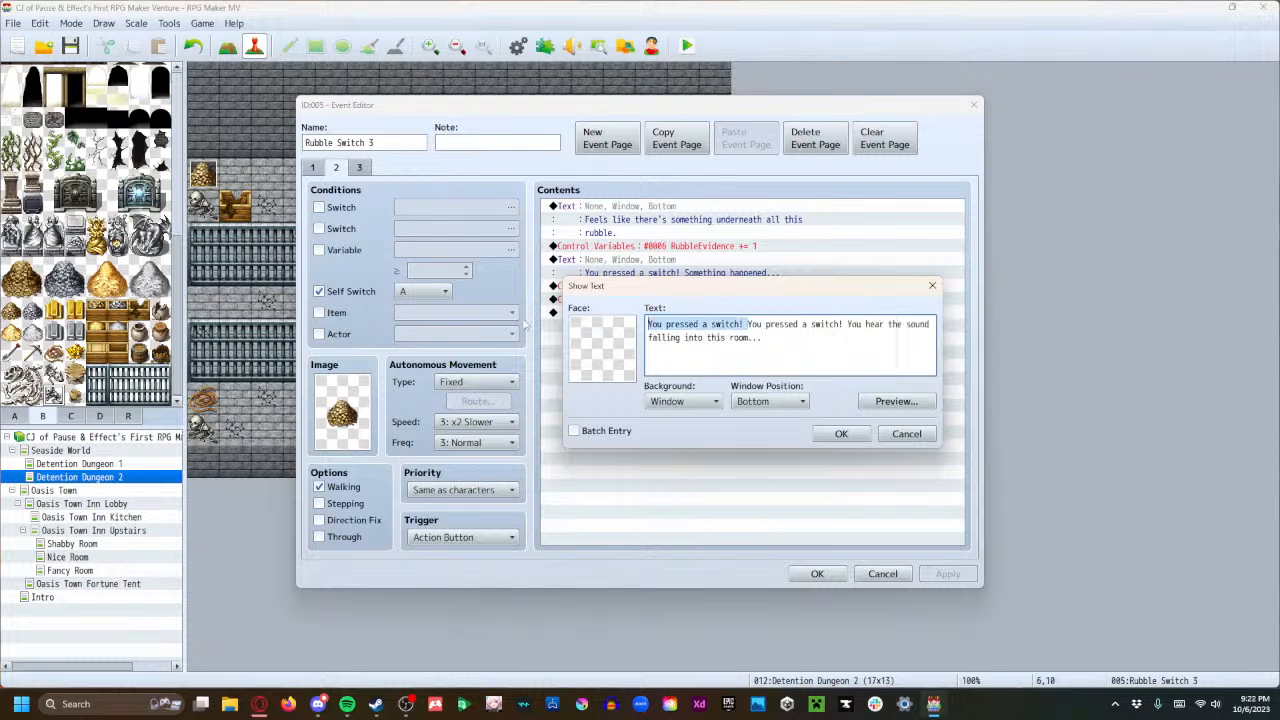
{"action": "key", "text": "BackSpace"}
{"action": "left_click", "coordinate": [841, 433]}
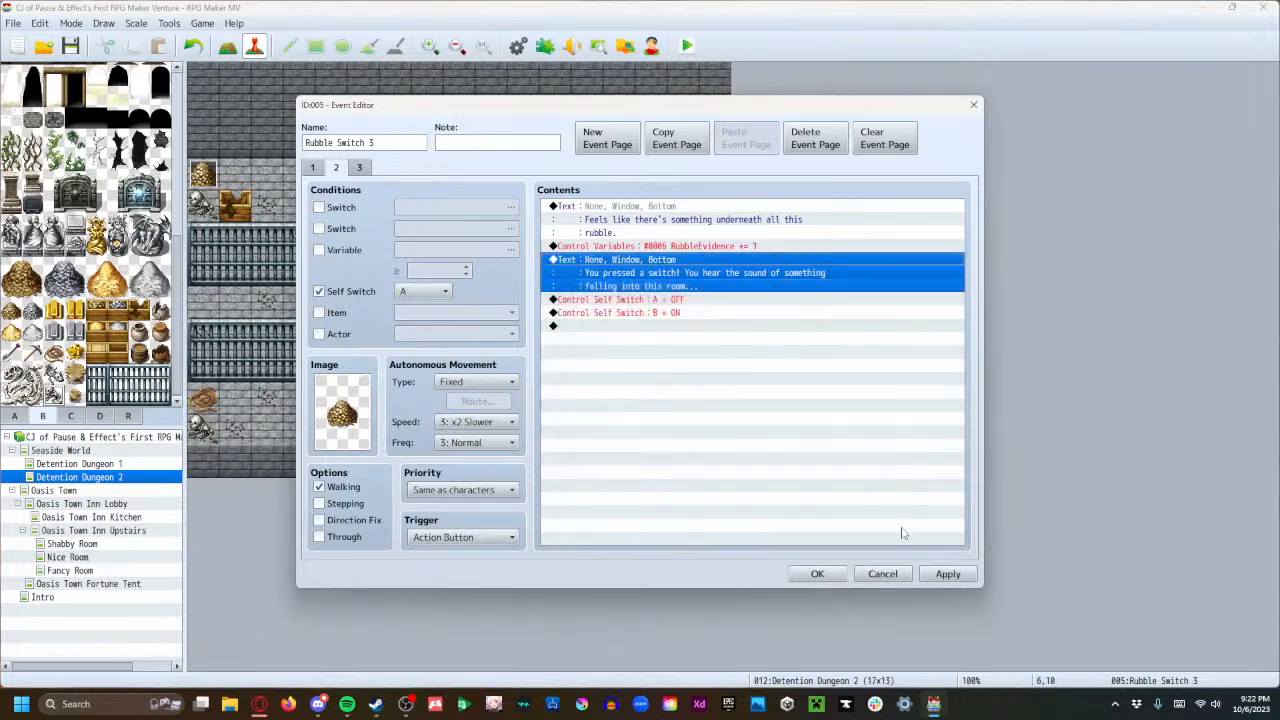
{"action": "left_click", "coordinate": [820, 574]}
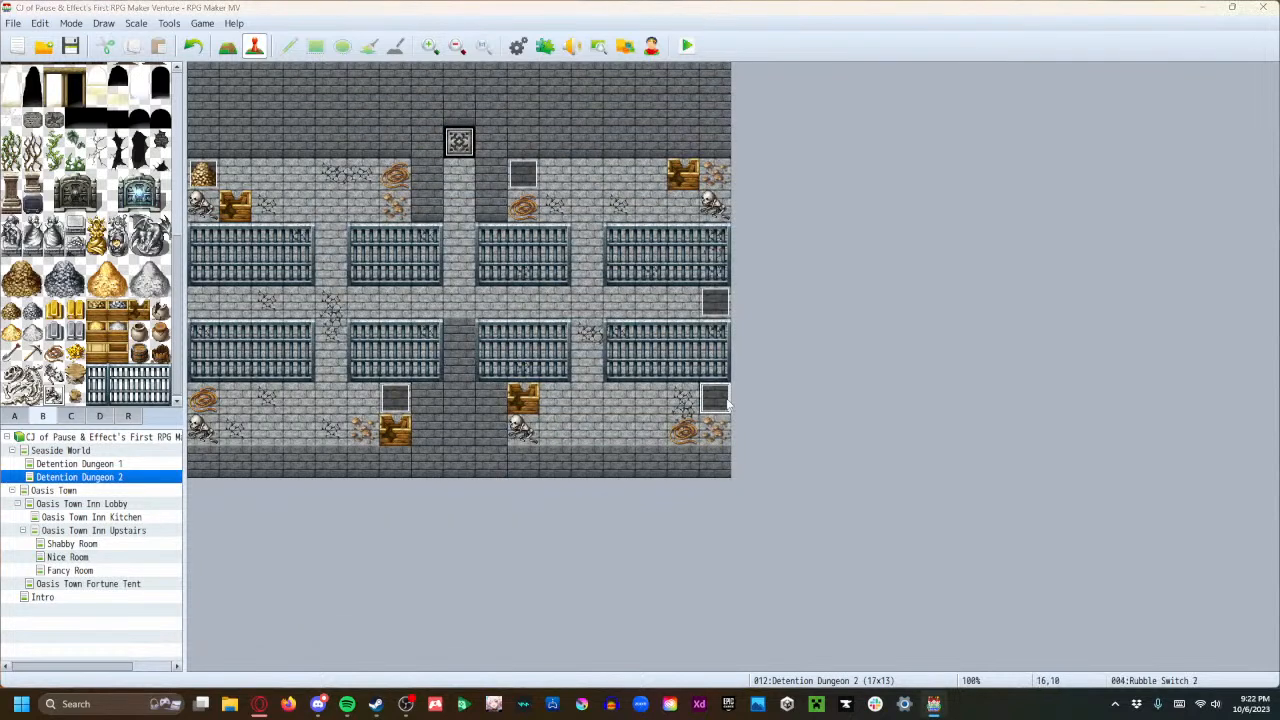
Remove the repeated "You pressed a switch!" from Rubble Switch 2's second-page message and move its line break to just before "falling".
{"action": "double_click", "coordinate": [718, 400]}
{"action": "left_click", "coordinate": [340, 168]}
{"action": "left_click", "coordinate": [652, 273]}
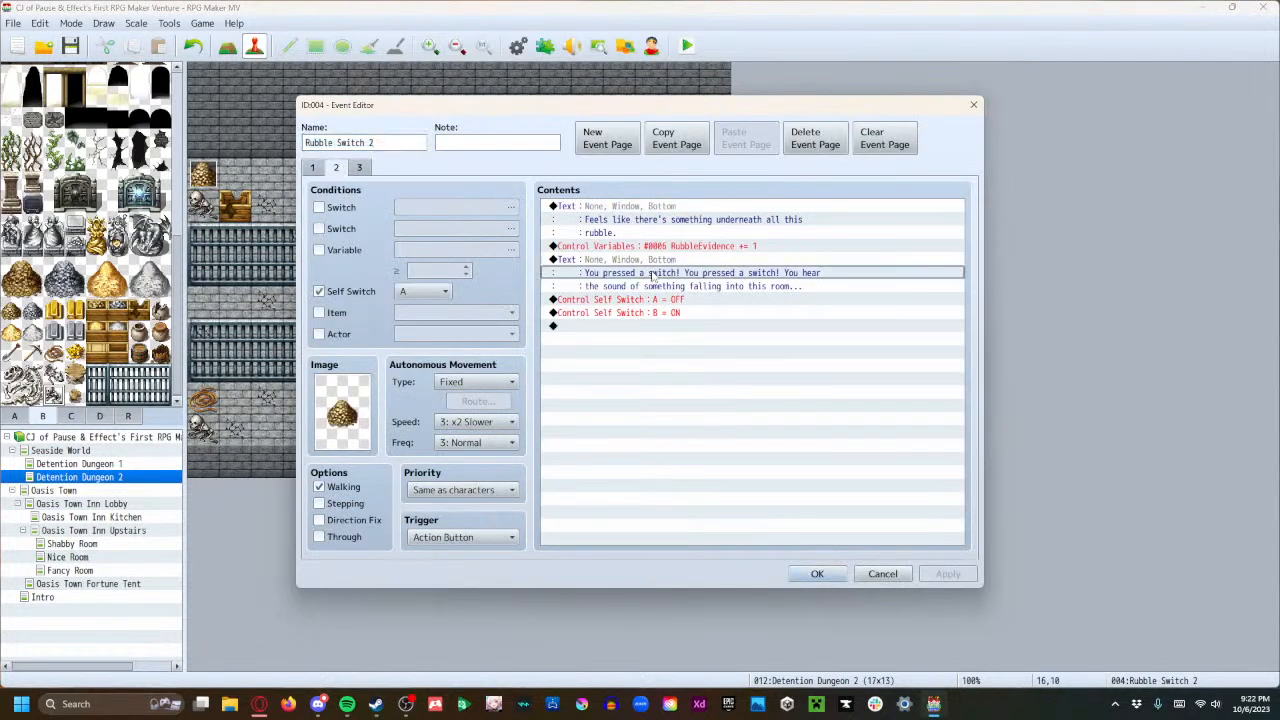
{"action": "double_click", "coordinate": [668, 276]}
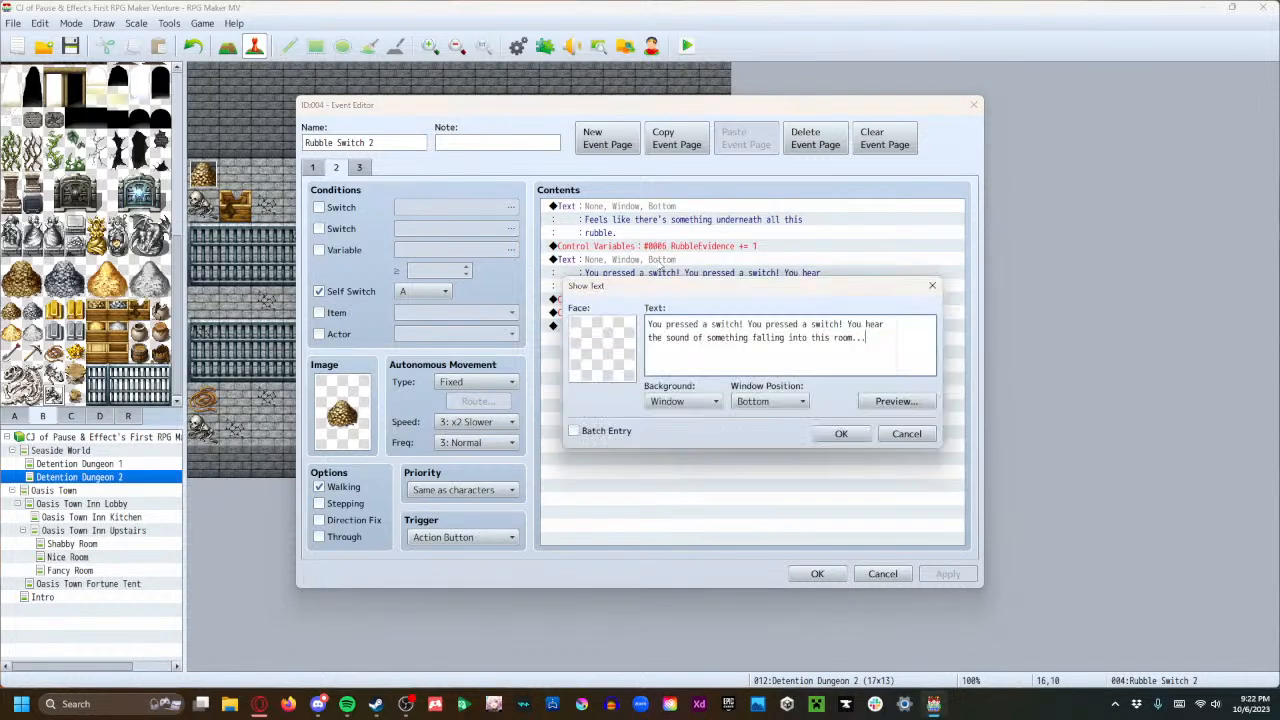
{"action": "left_click_drag", "start_coordinate": [748, 326], "coordinate": [648, 326]}
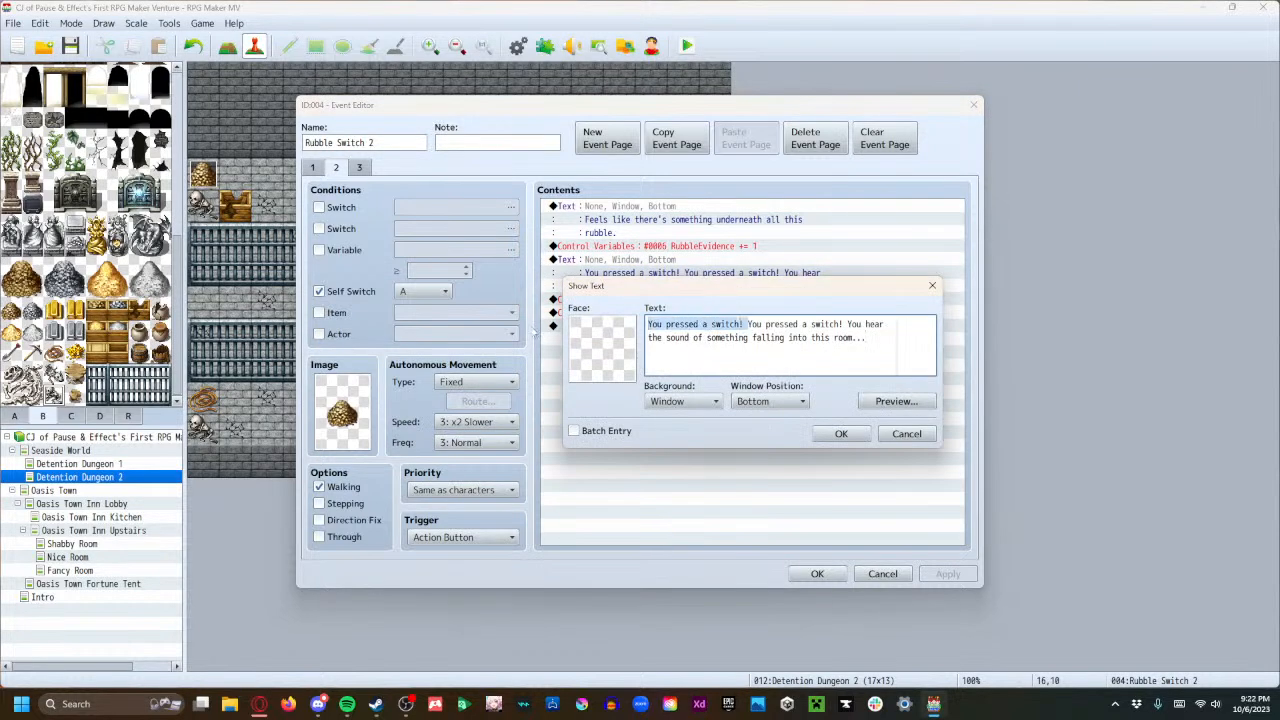
{"action": "key", "text": "BackSpace"}
{"action": "left_click", "coordinate": [649, 338]}
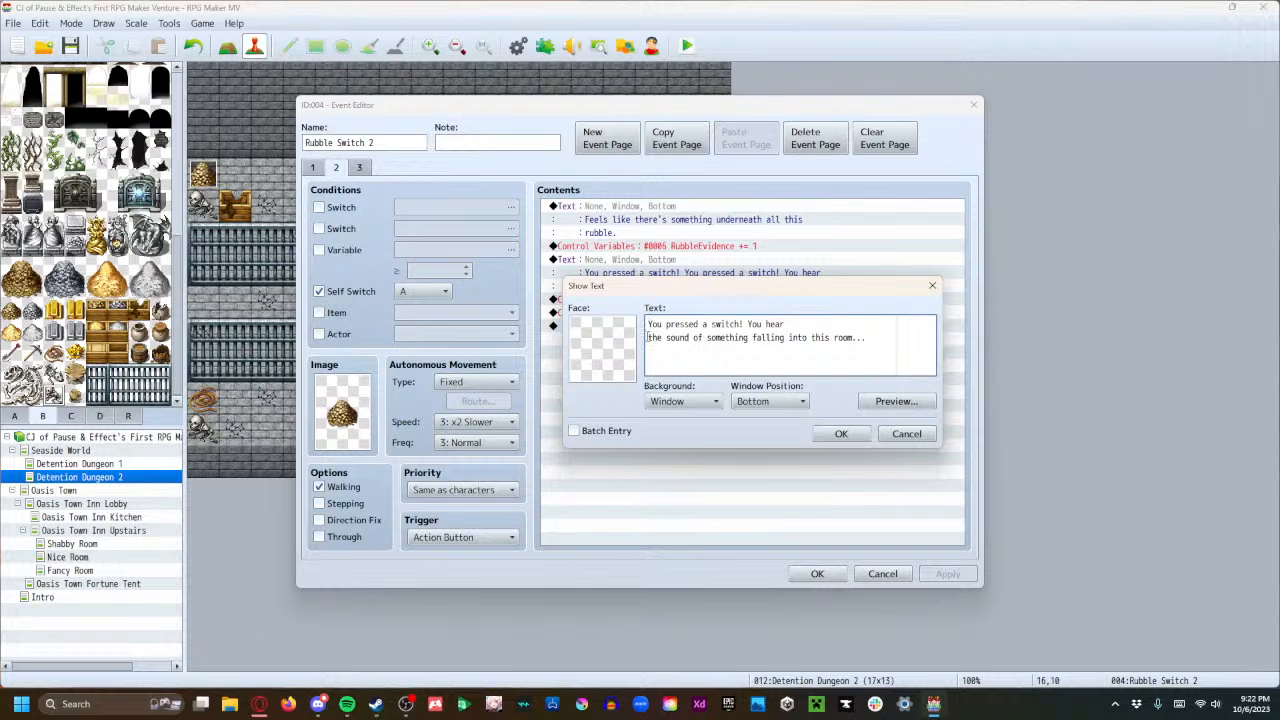
{"action": "key", "text": "BackSpace"}
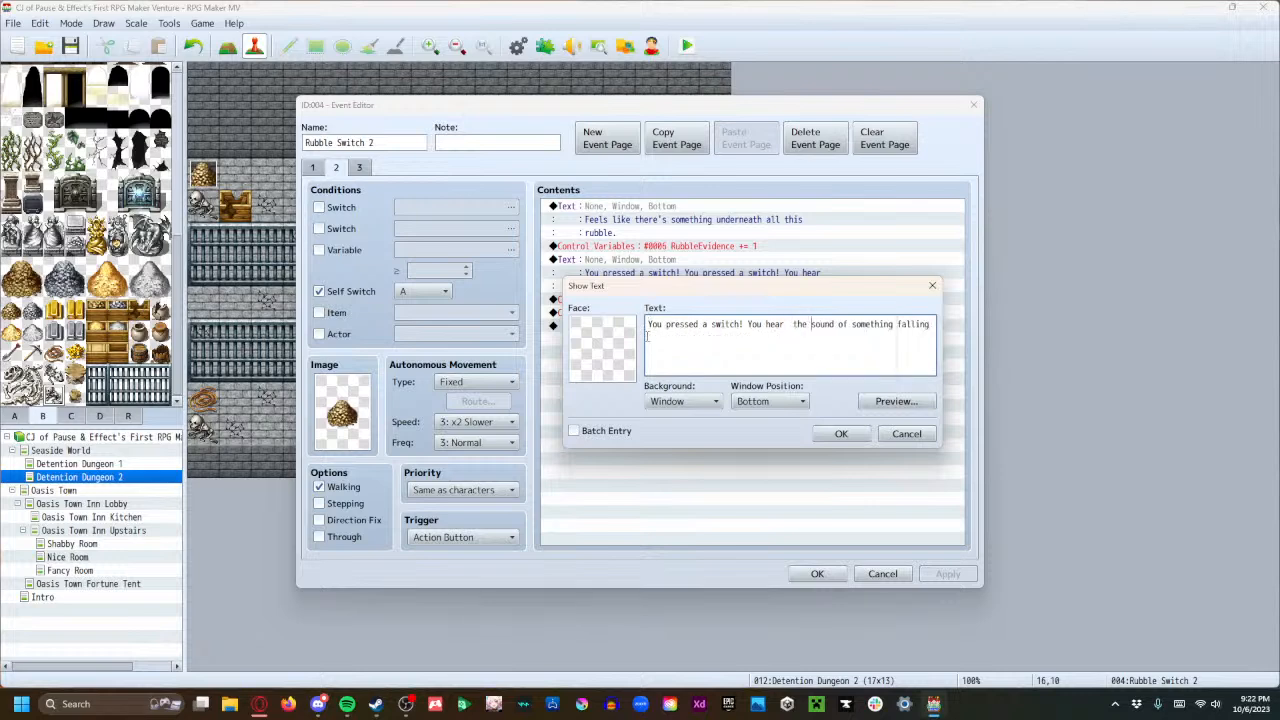
{"action": "key", "text": "Return"}
{"action": "left_click", "coordinate": [838, 434]}
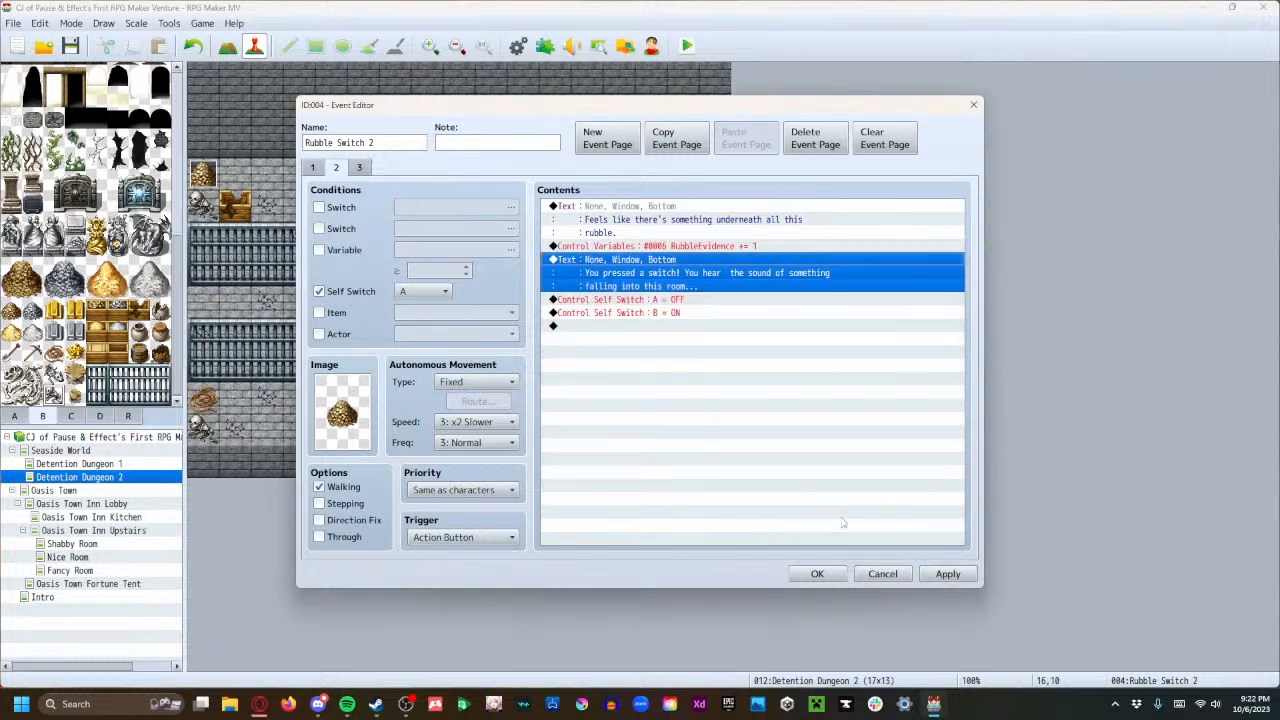
{"action": "left_click", "coordinate": [817, 574]}
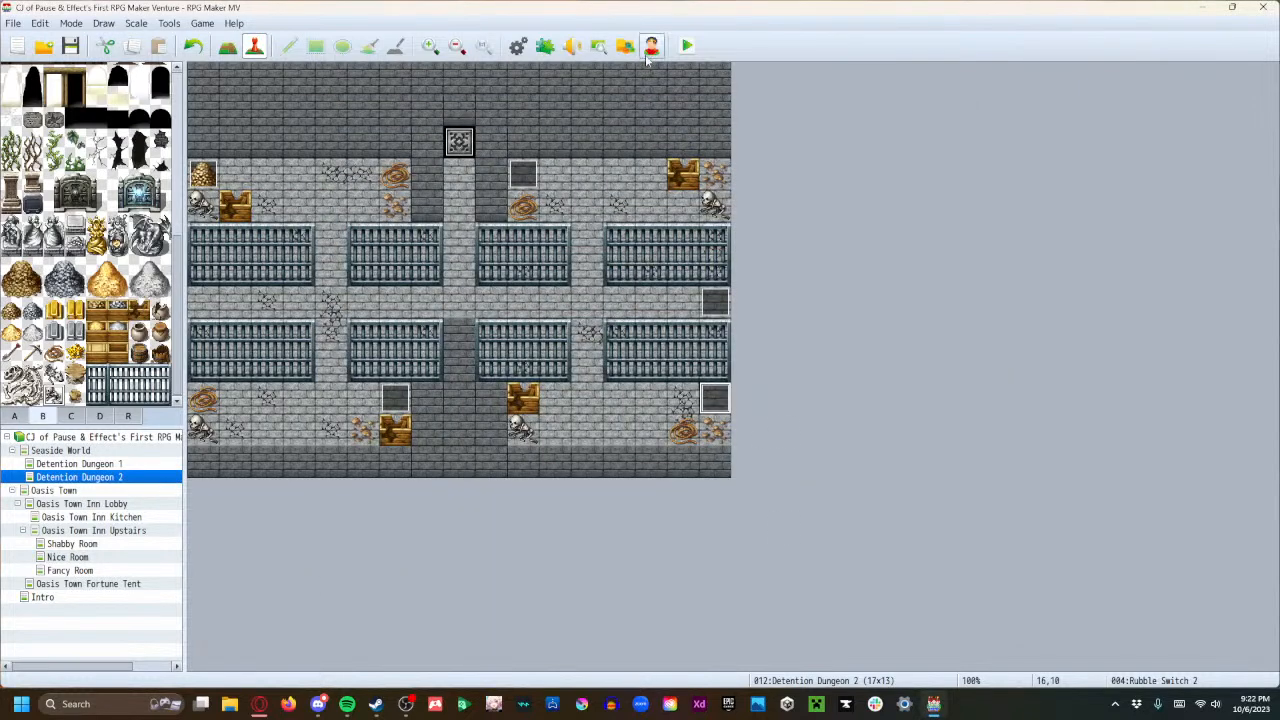
Start a playtest of the project, begin a new game and skip through the opening to the seaside world map.
{"action": "left_click", "coordinate": [688, 46]}
{"action": "left_click", "coordinate": [593, 372]}
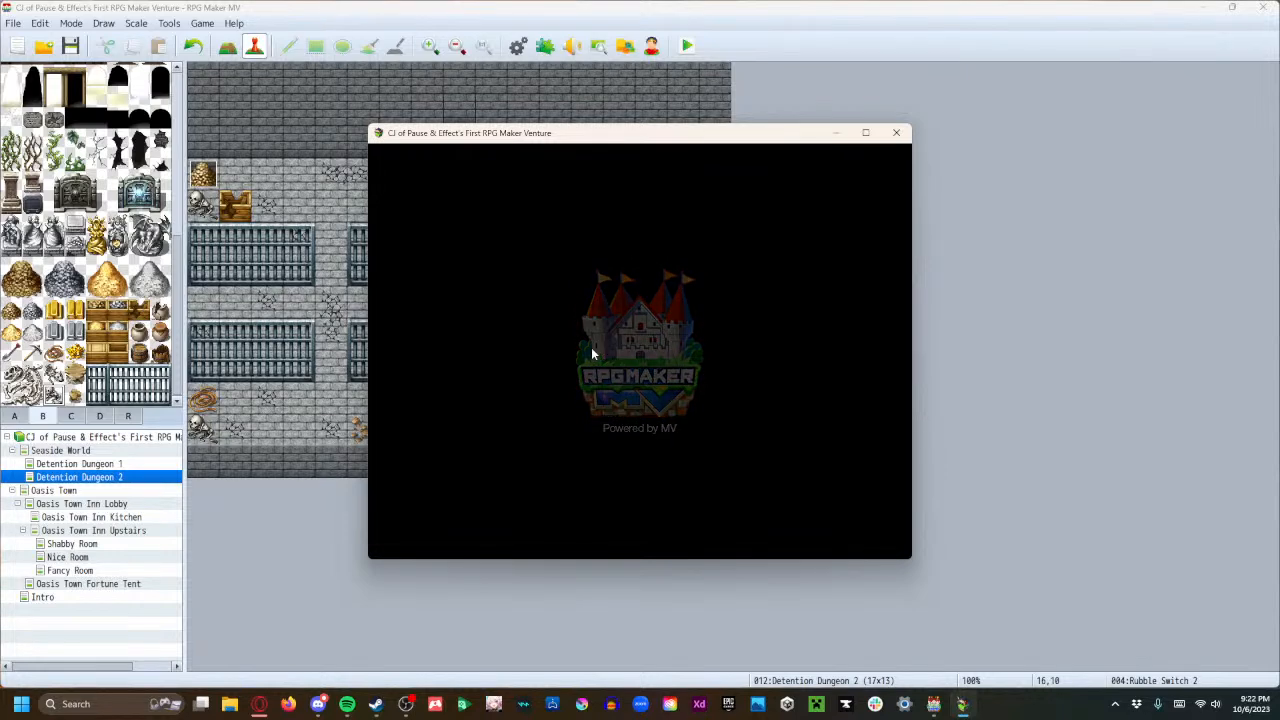
{"action": "left_click", "coordinate": [636, 421]}
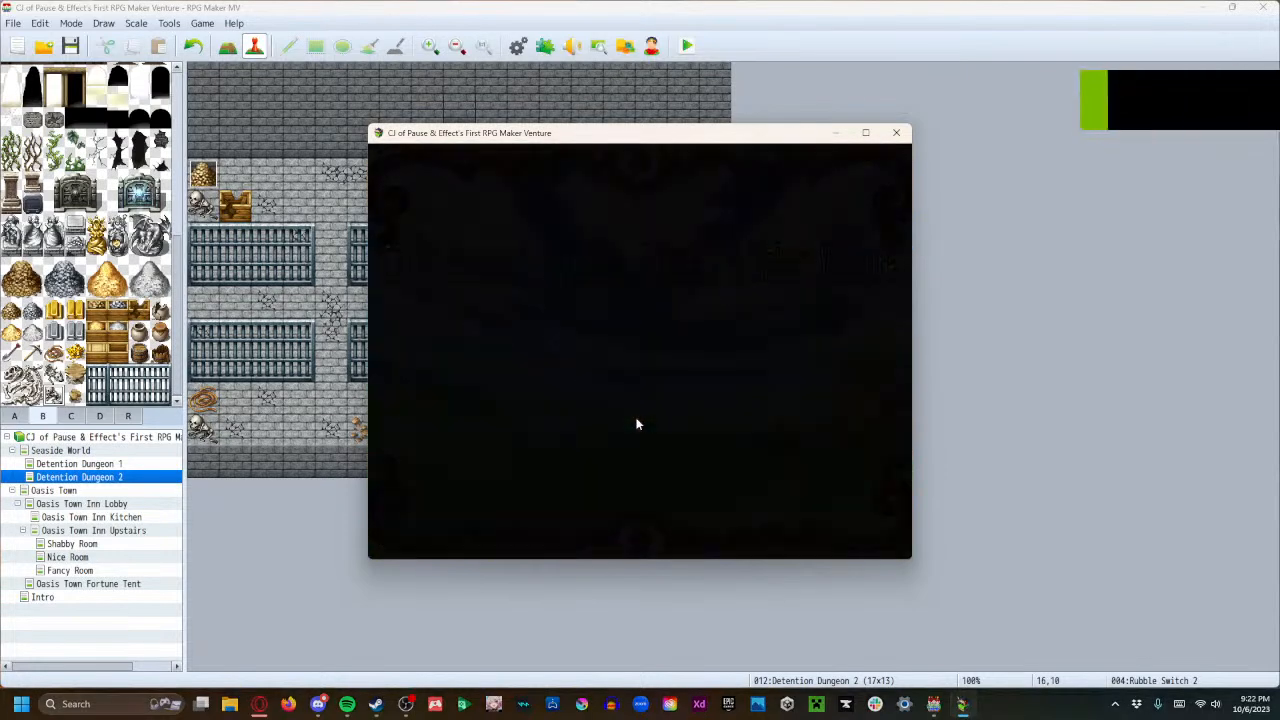
{"action": "left_click", "coordinate": [636, 421]}
{"action": "left_click", "coordinate": [636, 421]}
{"action": "left_click", "coordinate": [636, 421]}
{"action": "left_click", "coordinate": [636, 421]}
{"action": "left_click", "coordinate": [636, 421]}
{"action": "left_click", "coordinate": [636, 421]}
{"action": "left_click", "coordinate": [636, 421]}
{"action": "left_click", "coordinate": [636, 421]}
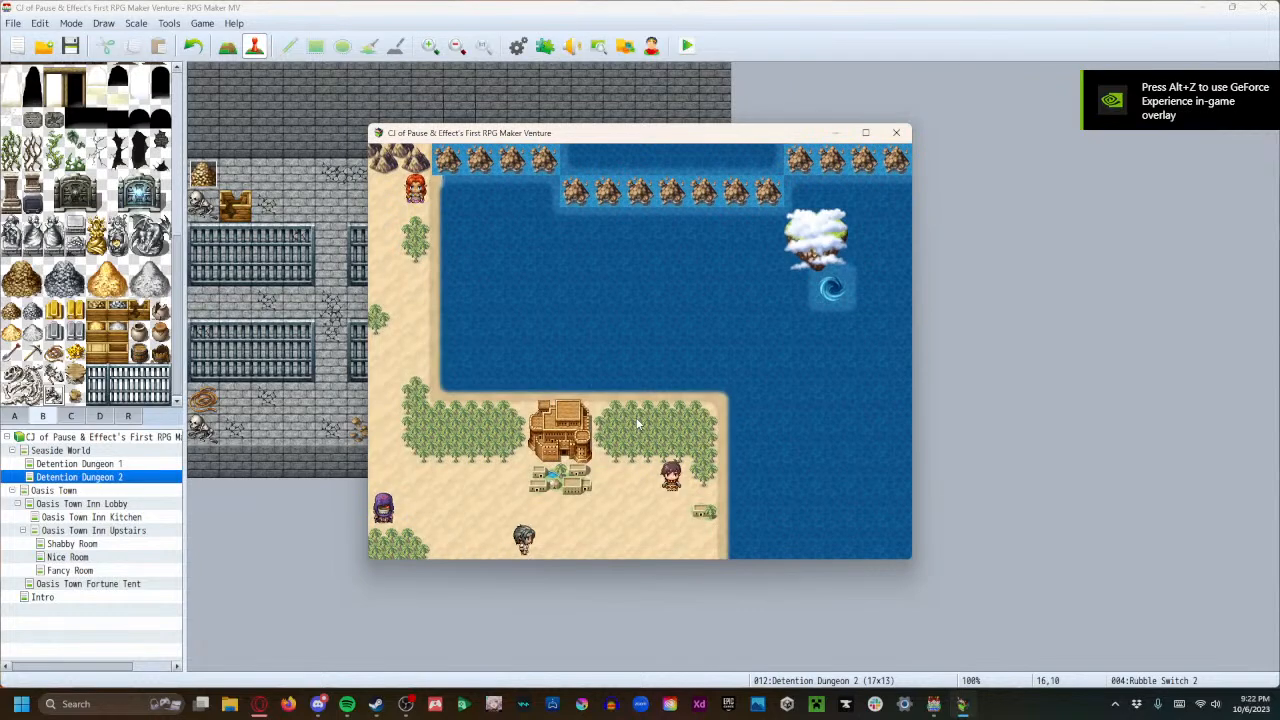
Walk to the purple-hooded figure on the beach, talk to him and advance his detention dialogue.
{"action": "key", "text": "Left"}
{"action": "key", "text": "Left"}
{"action": "key", "text": "Left"}
{"action": "key", "text": "Up"}
{"action": "key", "text": "Left"}
{"action": "key", "text": "Return"}
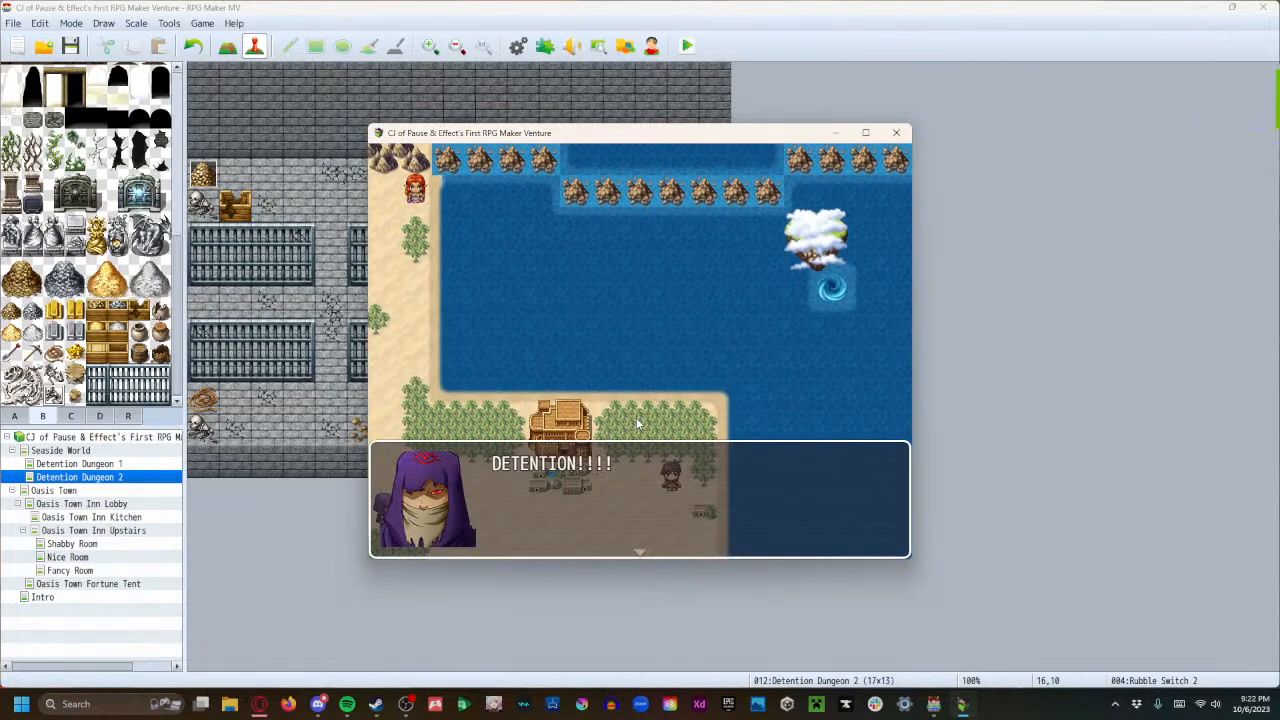
{"action": "key", "text": "Return"}
Finish the detention dialogue to enter the dungeon, then walk to the rubble pile in the northwest cell and search it.
{"action": "key", "text": "Down"}
{"action": "key", "text": "Down"}
{"action": "key", "text": "Down"}
{"action": "key", "text": "Left"}
{"action": "key", "text": "Up"}
{"action": "key", "text": "Left"}
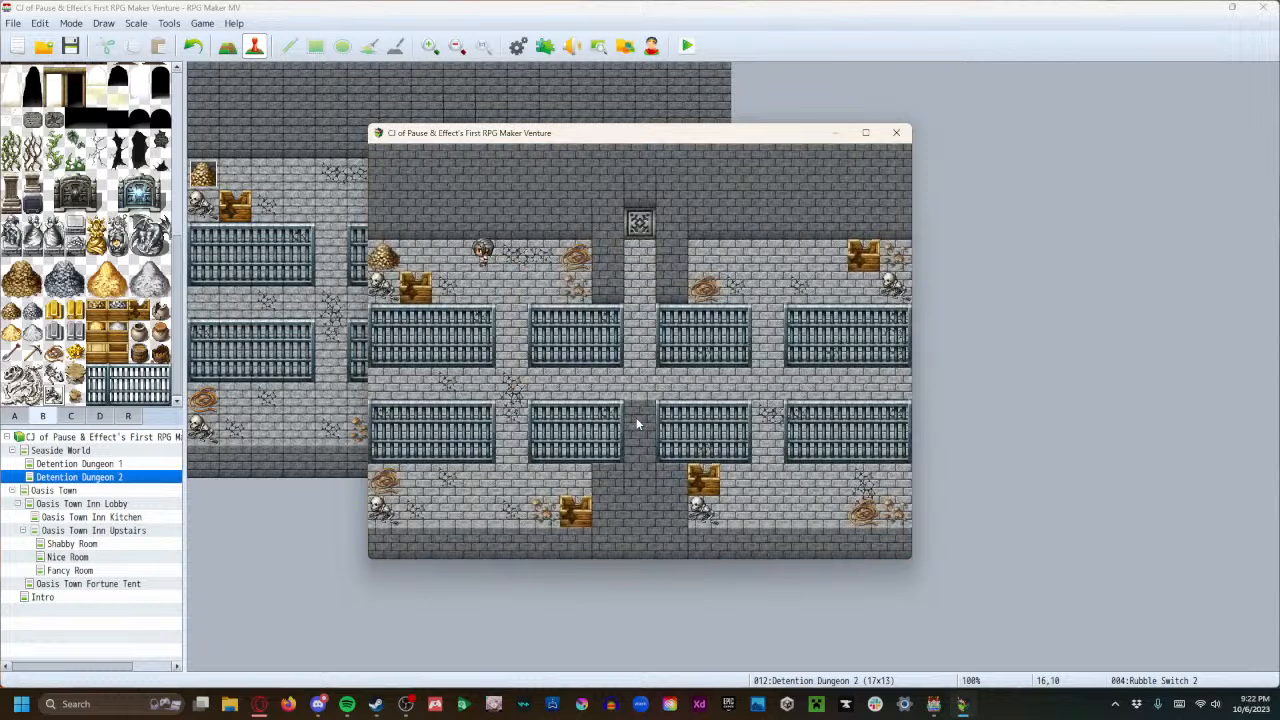
{"action": "key", "text": "Return"}
Walk through the corridors to the rubble pile in the southeast cell, search it and dismiss its switch message.
{"action": "key", "text": "Right"}
{"action": "key", "text": "Right"}
{"action": "key", "text": "Right"}
{"action": "key", "text": "Down"}
{"action": "key", "text": "Down"}
{"action": "key", "text": "Down"}
{"action": "key", "text": "Right"}
{"action": "key", "text": "Left"}
{"action": "key", "text": "Up"}
{"action": "key", "text": "Down"}
{"action": "key", "text": "Right"}
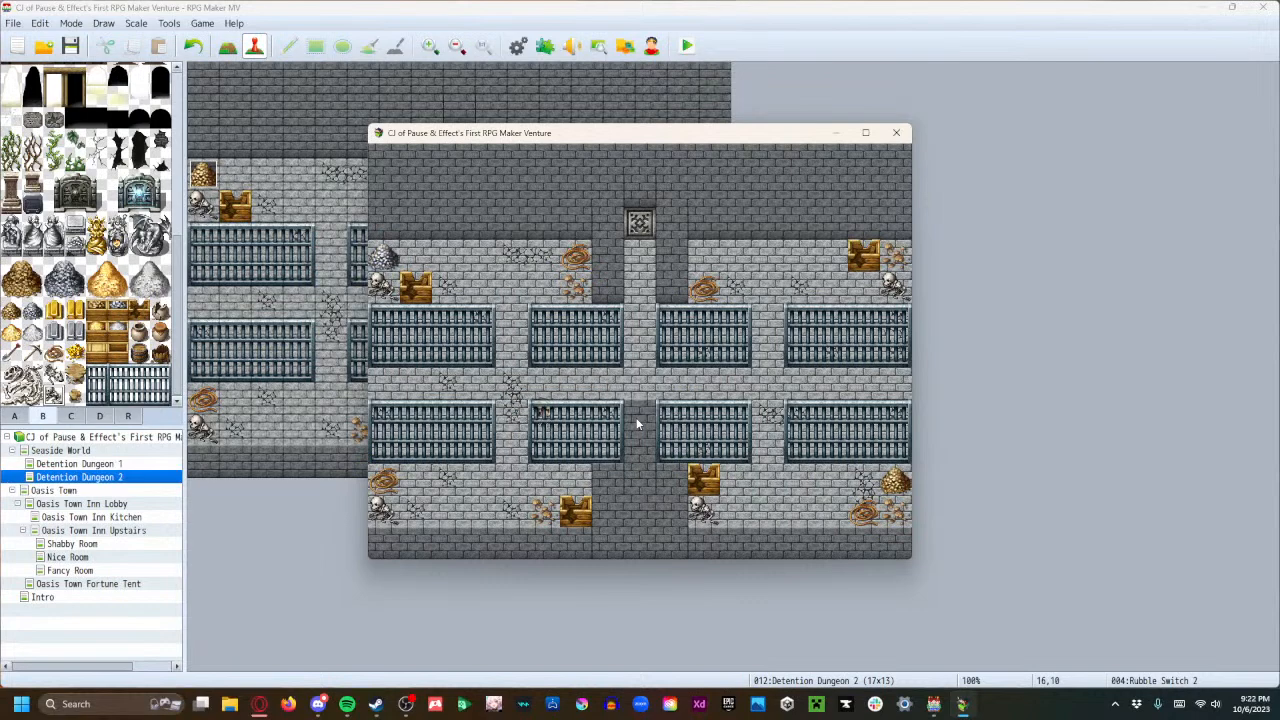
{"action": "key", "text": "Up"}
{"action": "key", "text": "Right"}
{"action": "key", "text": "Down"}
{"action": "key", "text": "Right"}
{"action": "key", "text": "Return"}
{"action": "key", "text": "Return"}
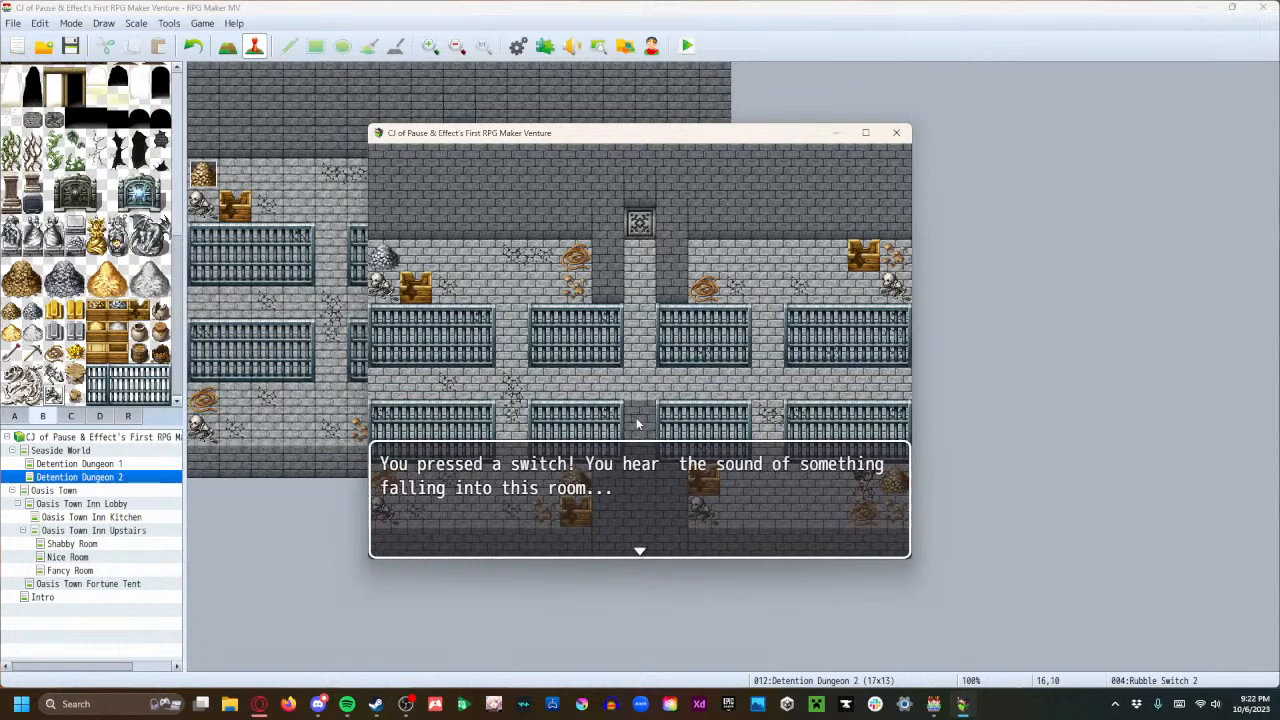
{"action": "key", "text": "Return"}
Walk to the rubble pile in the southwest cell beside the central wall, search it and dismiss its message.
{"action": "key", "text": "Left"}
{"action": "key", "text": "Up"}
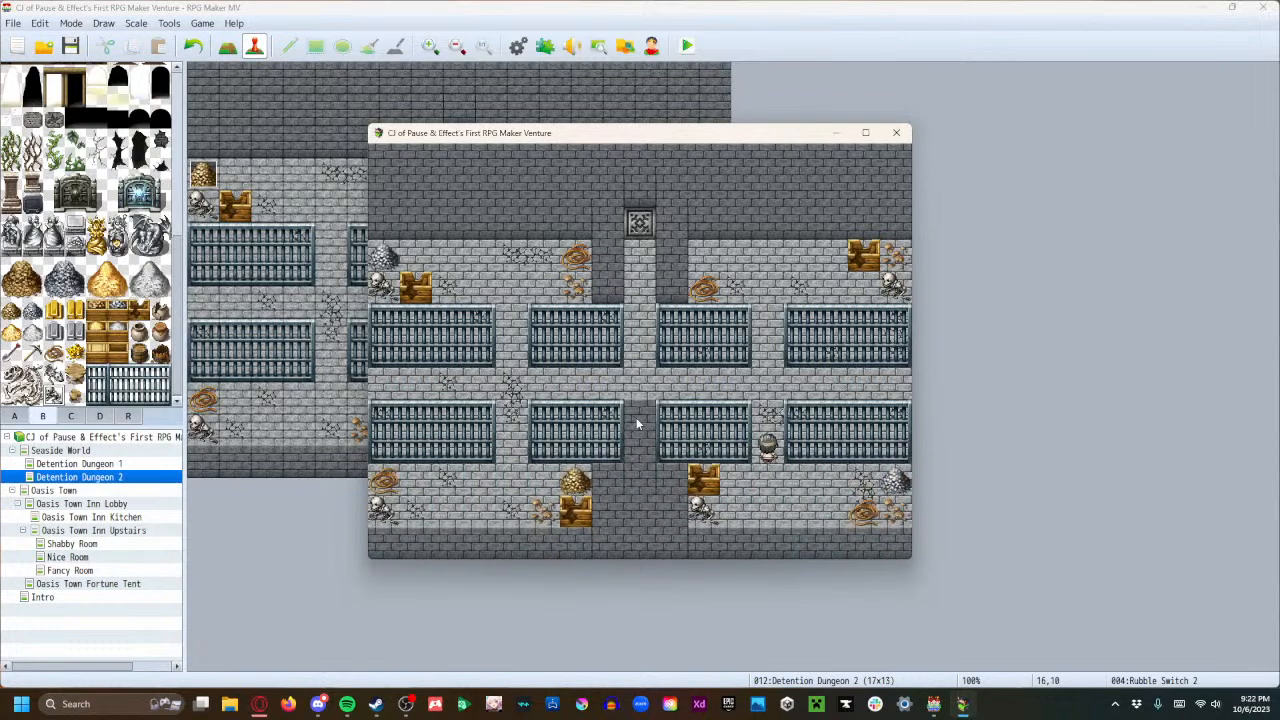
{"action": "key", "text": "Down"}
{"action": "key", "text": "Left"}
{"action": "key", "text": "Down"}
{"action": "key", "text": "Right"}
{"action": "key", "text": "Return"}
{"action": "key", "text": "Return"}
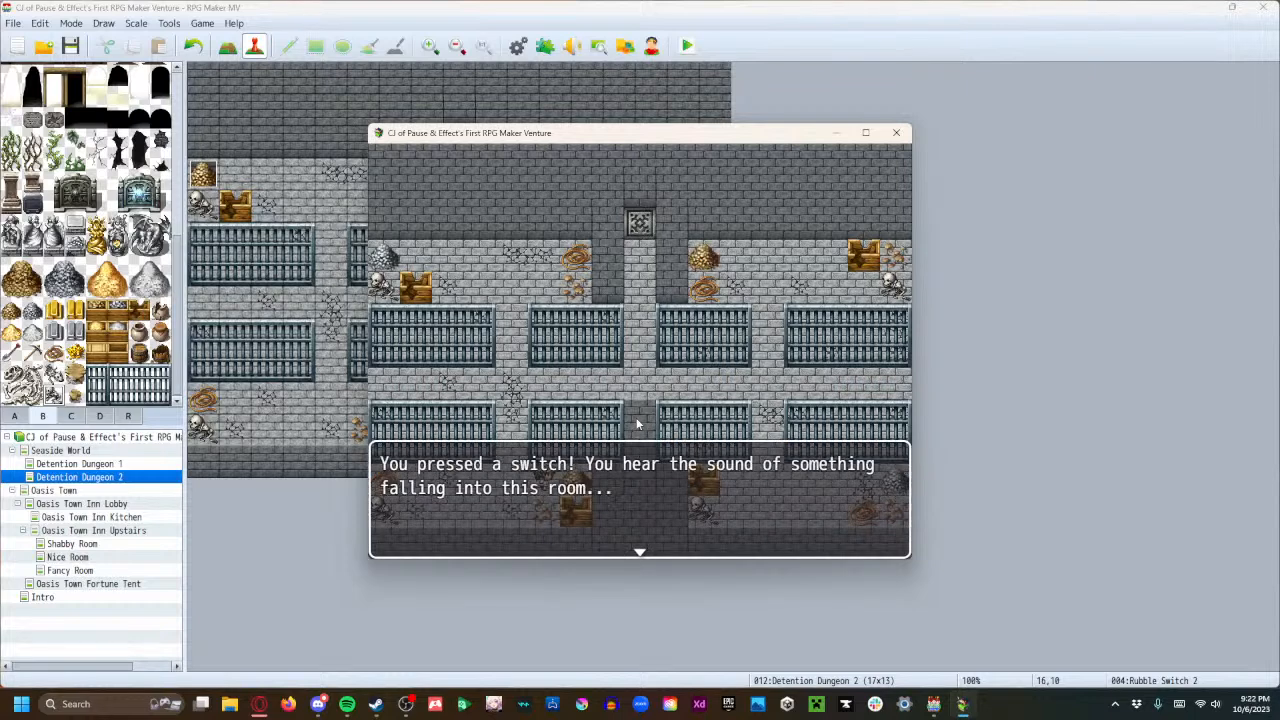
{"action": "key", "text": "Return"}
Walk to the rubble pile in the northeast cell beside the central alcove, search it and dismiss its message.
{"action": "key", "text": "Left"}
{"action": "key", "text": "Up"}
{"action": "key", "text": "Right"}
{"action": "key", "text": "Up"}
{"action": "key", "text": "Up"}
{"action": "key", "text": "Left"}
{"action": "key", "text": "Return"}
{"action": "key", "text": "Return"}
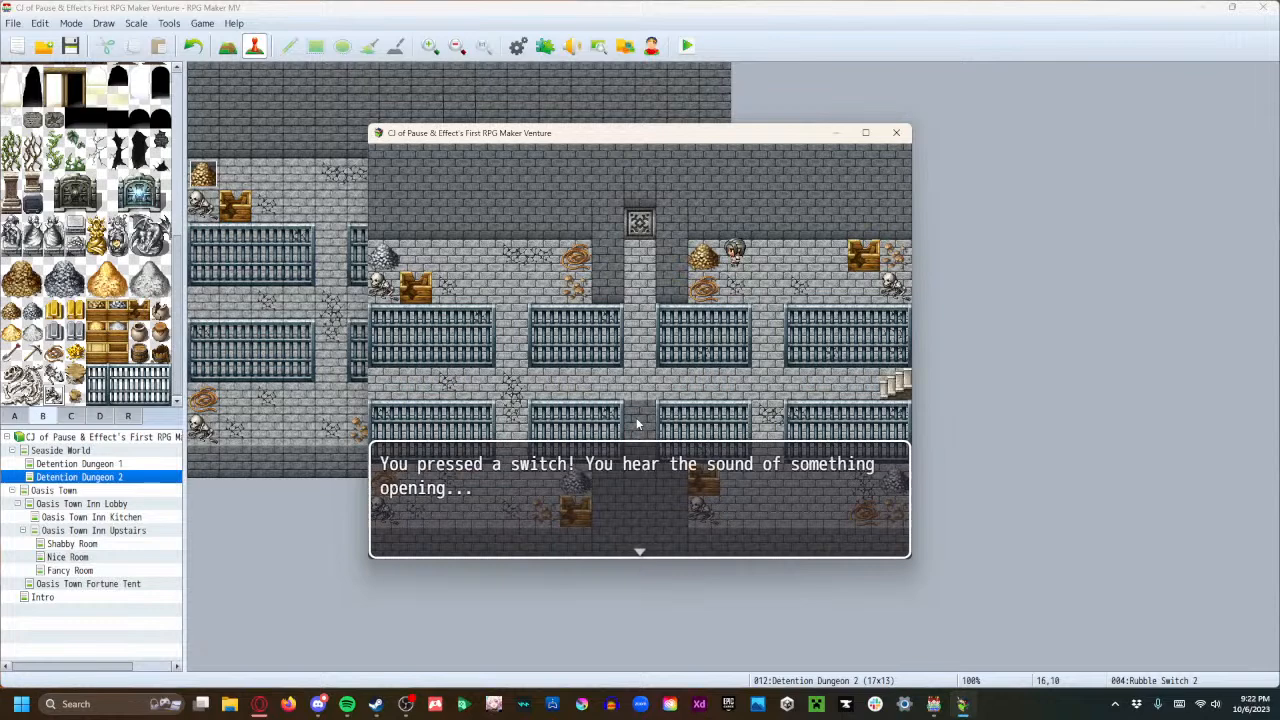
{"action": "key", "text": "Return"}
Walk to the stairwell at the corridor's east end, take it out to the seaside world map and end the playtest.
{"action": "key", "text": "Right"}
{"action": "key", "text": "Down"}
{"action": "key", "text": "Right"}
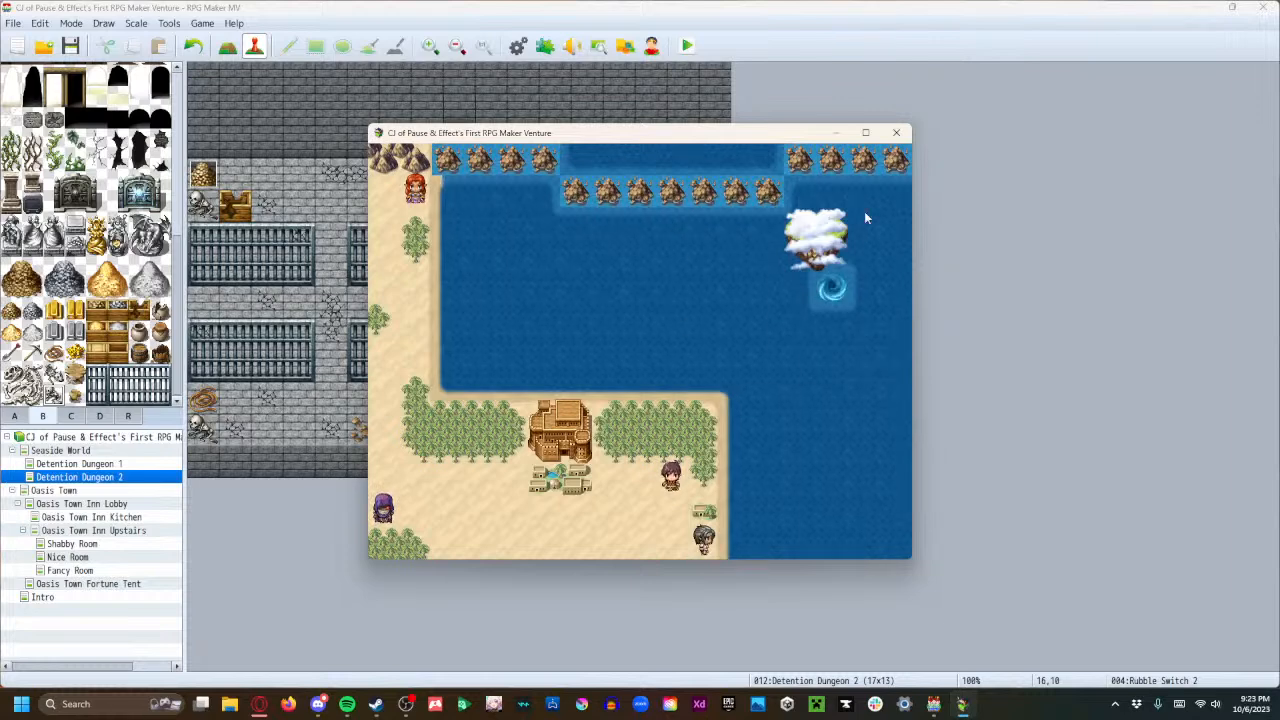
{"action": "left_click", "coordinate": [896, 133]}
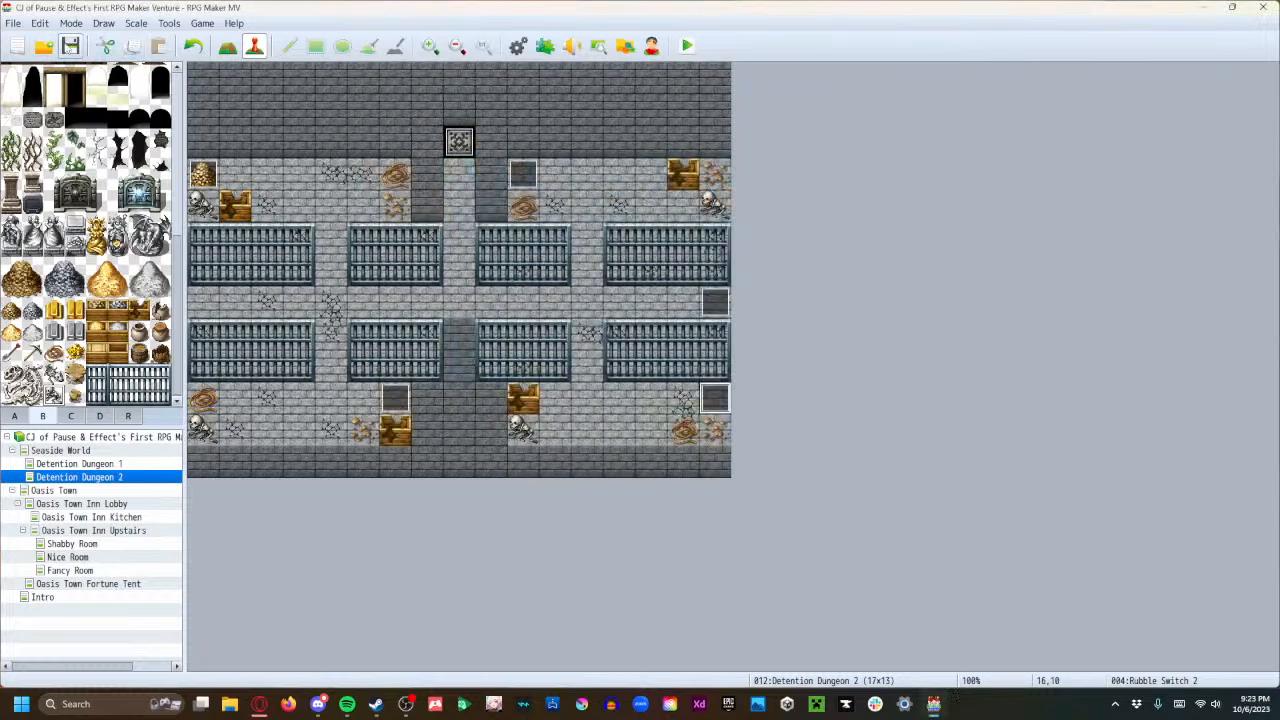
Remove the extra space after "You hear" in Rubble Switch 2's second-page message, apply the event changes and save the project.
{"action": "double_click", "coordinate": [716, 400]}
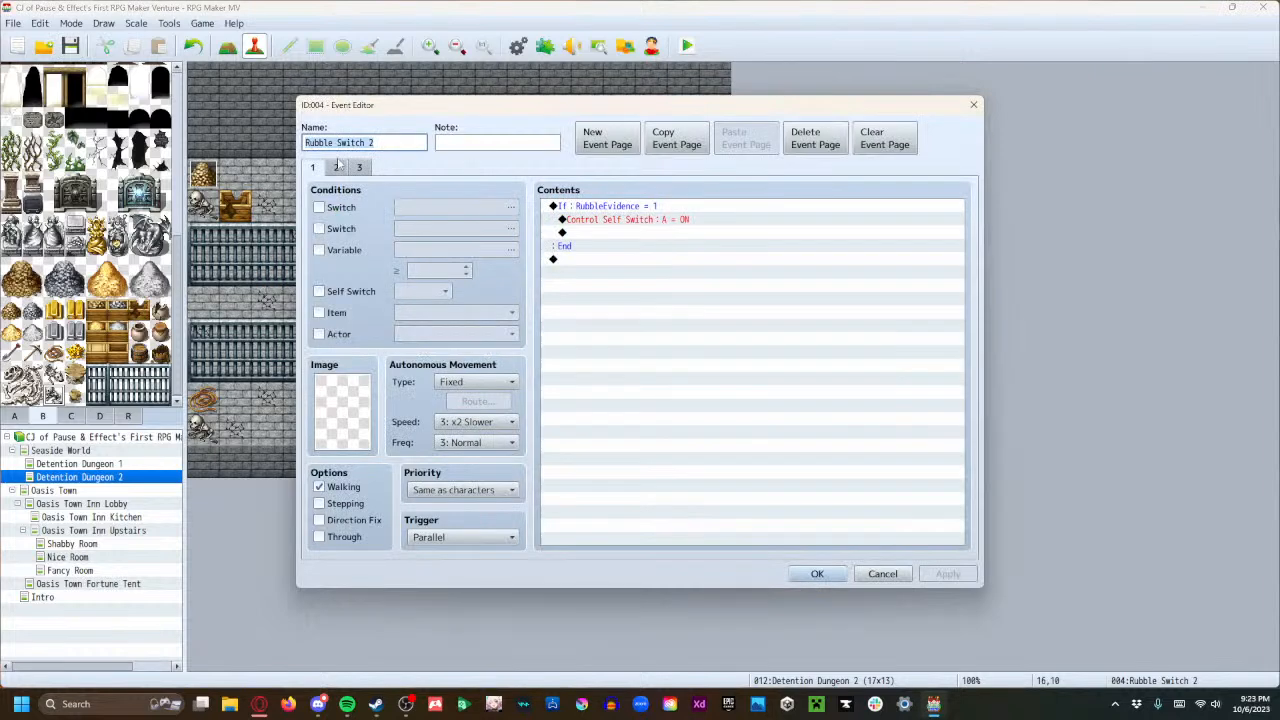
{"action": "double_click", "coordinate": [653, 266]}
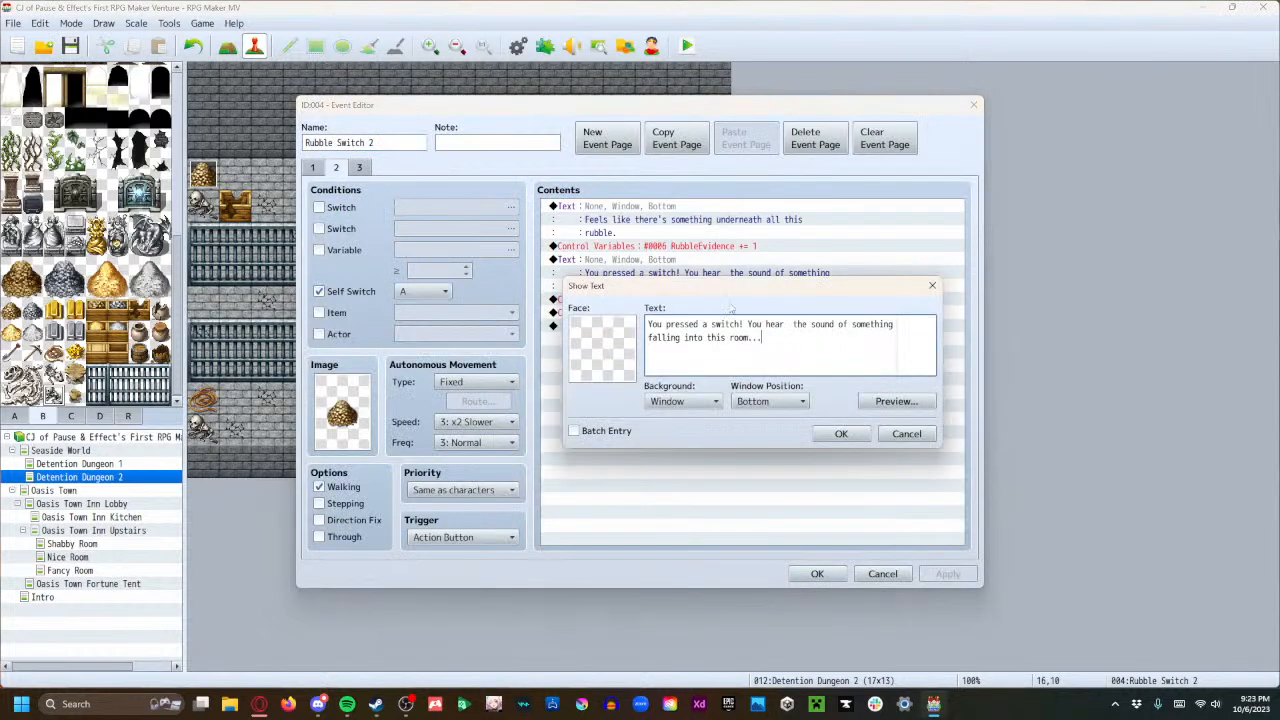
{"action": "key", "text": "BackSpace"}
{"action": "left_click", "coordinate": [841, 433]}
{"action": "left_click", "coordinate": [948, 574]}
{"action": "left_click", "coordinate": [817, 574]}
{"action": "left_click", "coordinate": [70, 46]}
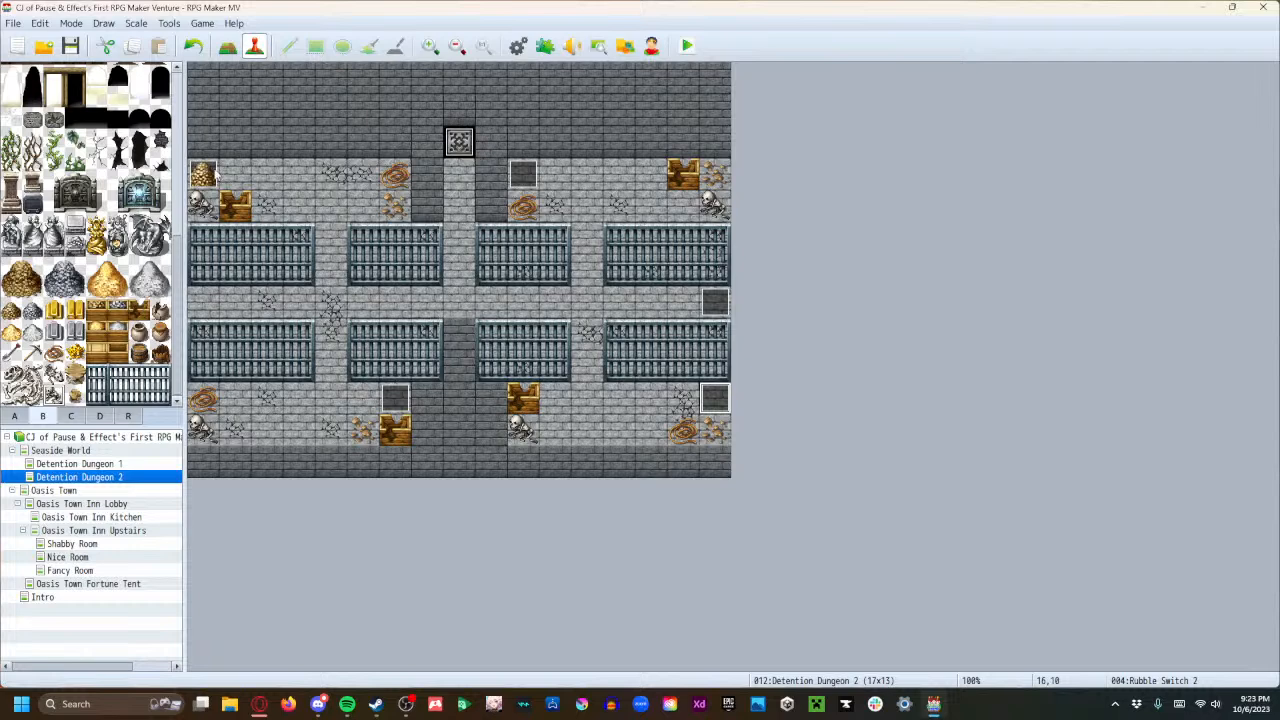